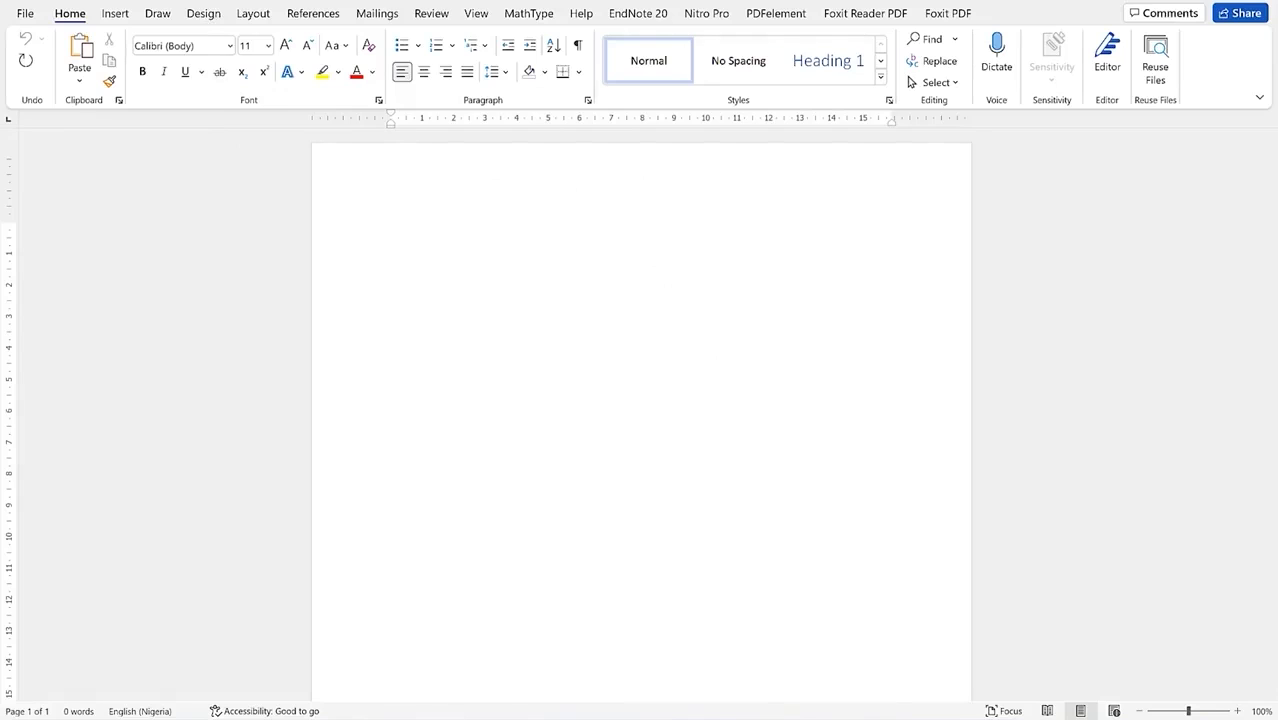
Step: Open Word's File view with new and recent documents
key(super)
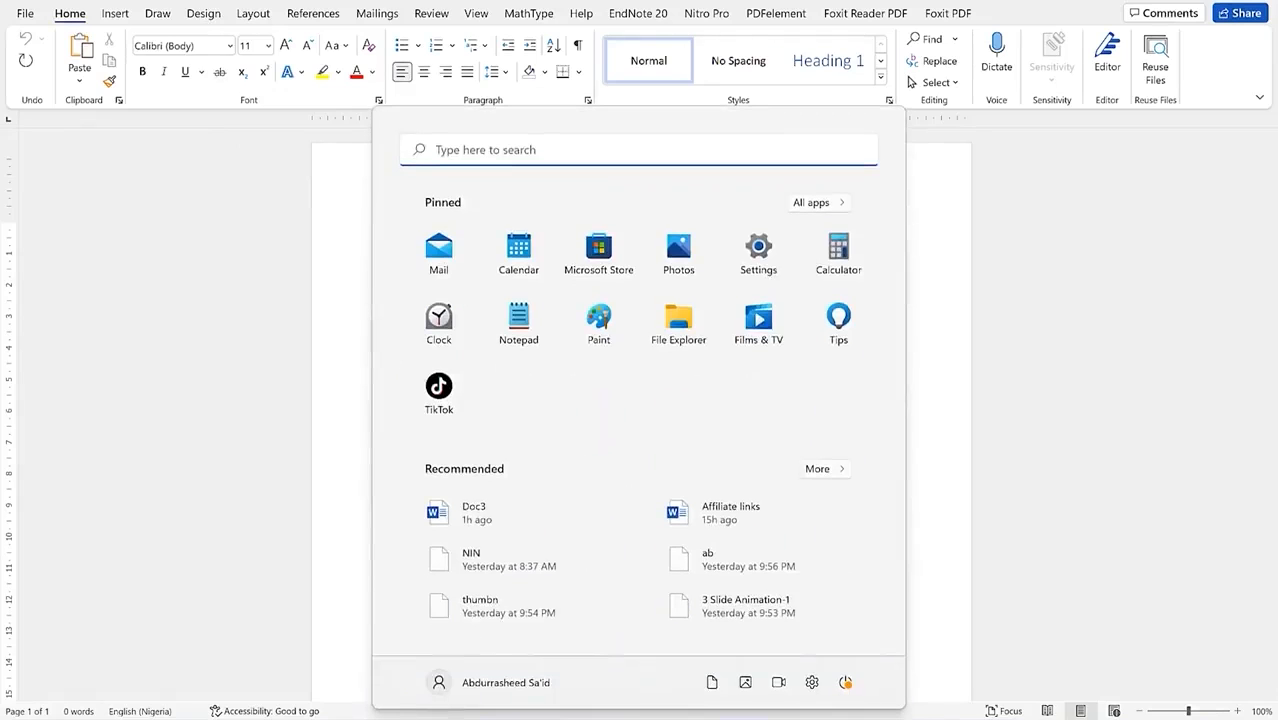
text(w)
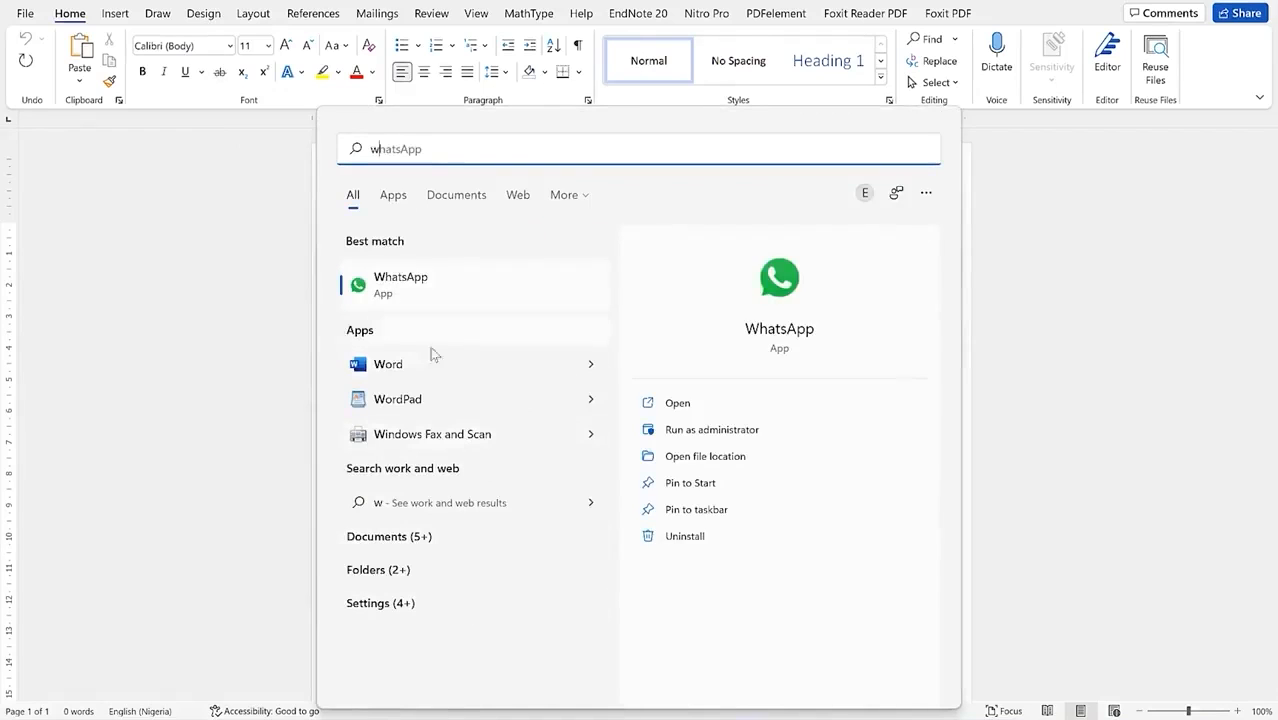
click(156, 239)
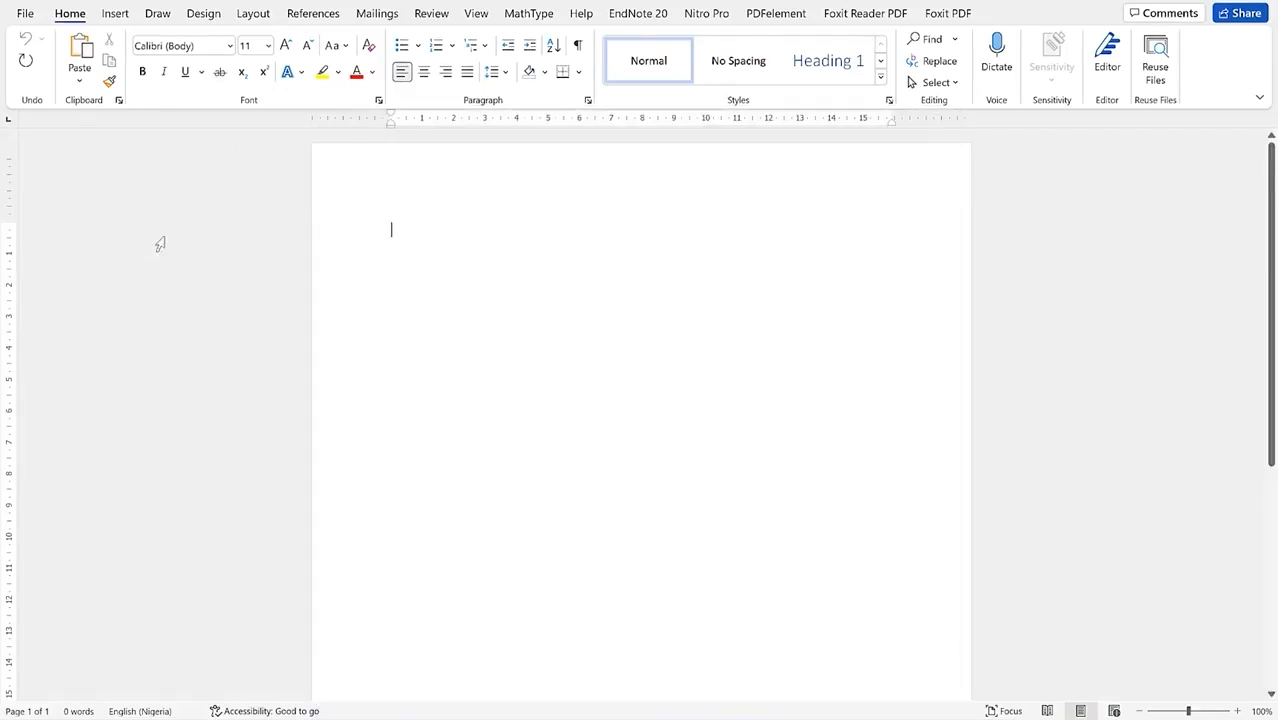
click(37, 14)
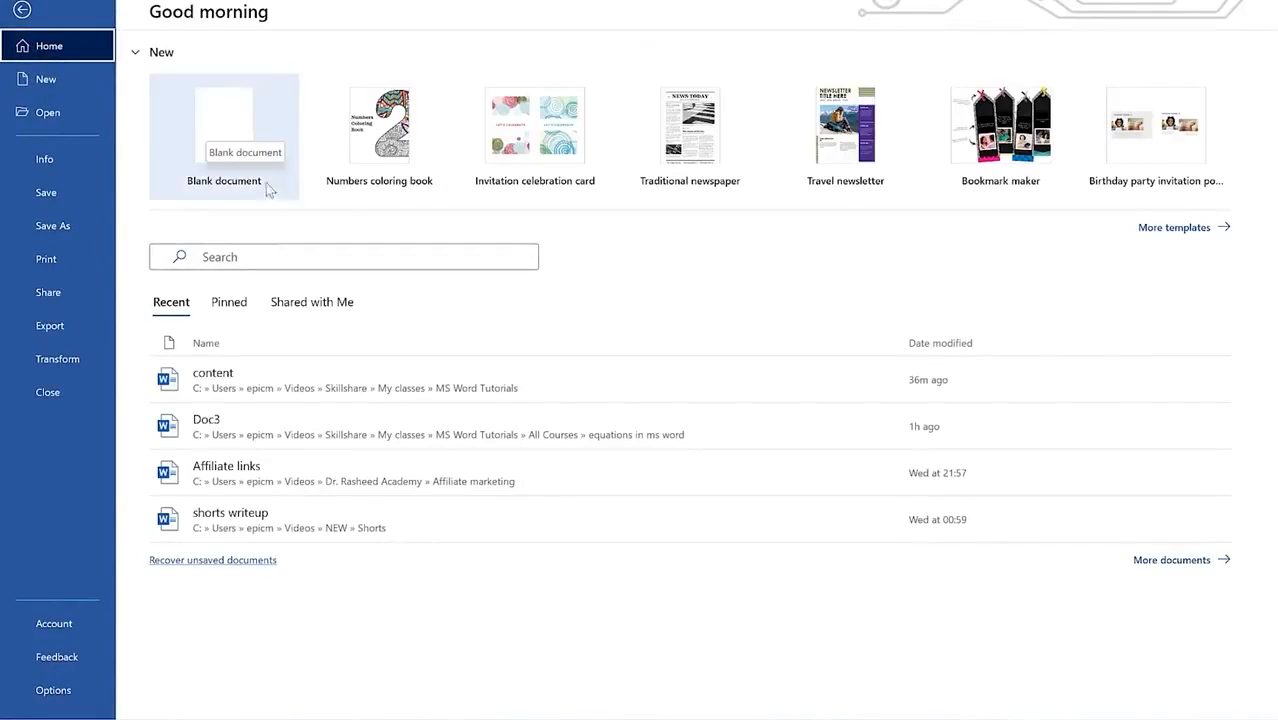
Step: Browse the full template gallery, then search online templates for Business
click(1199, 232)
scroll(710, 440, down, 3)
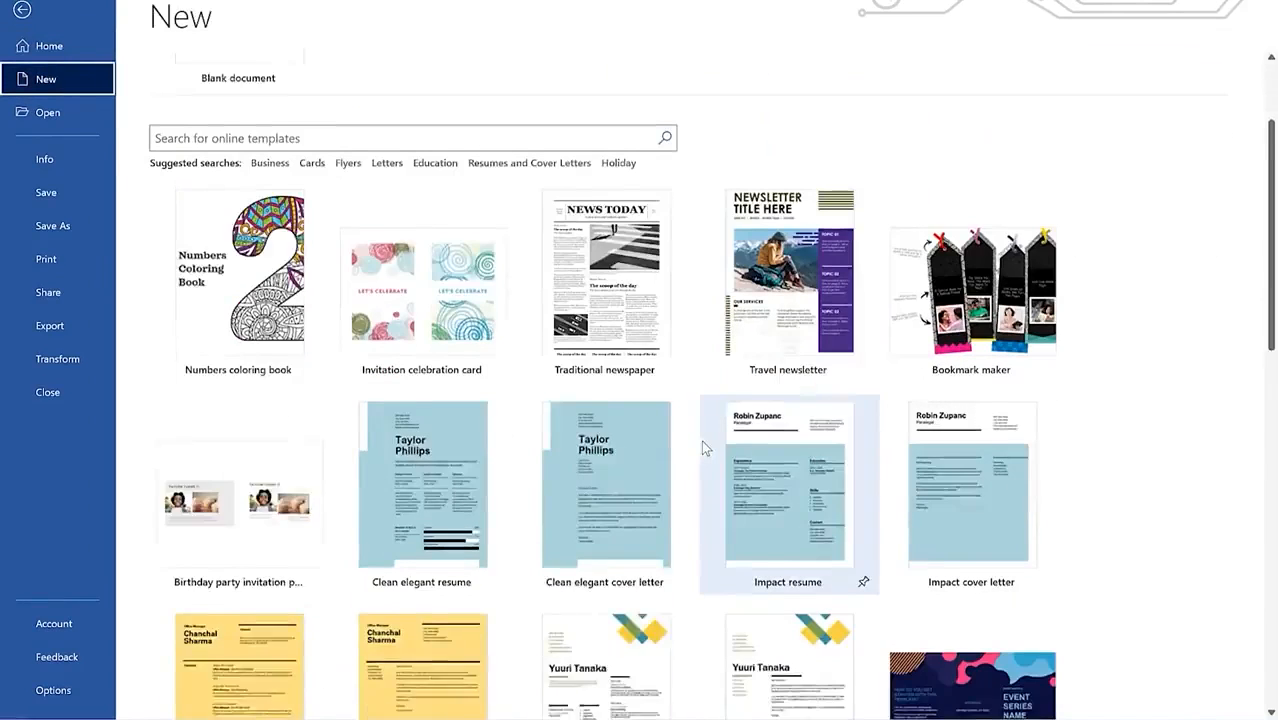
scroll(701, 440, down, 2)
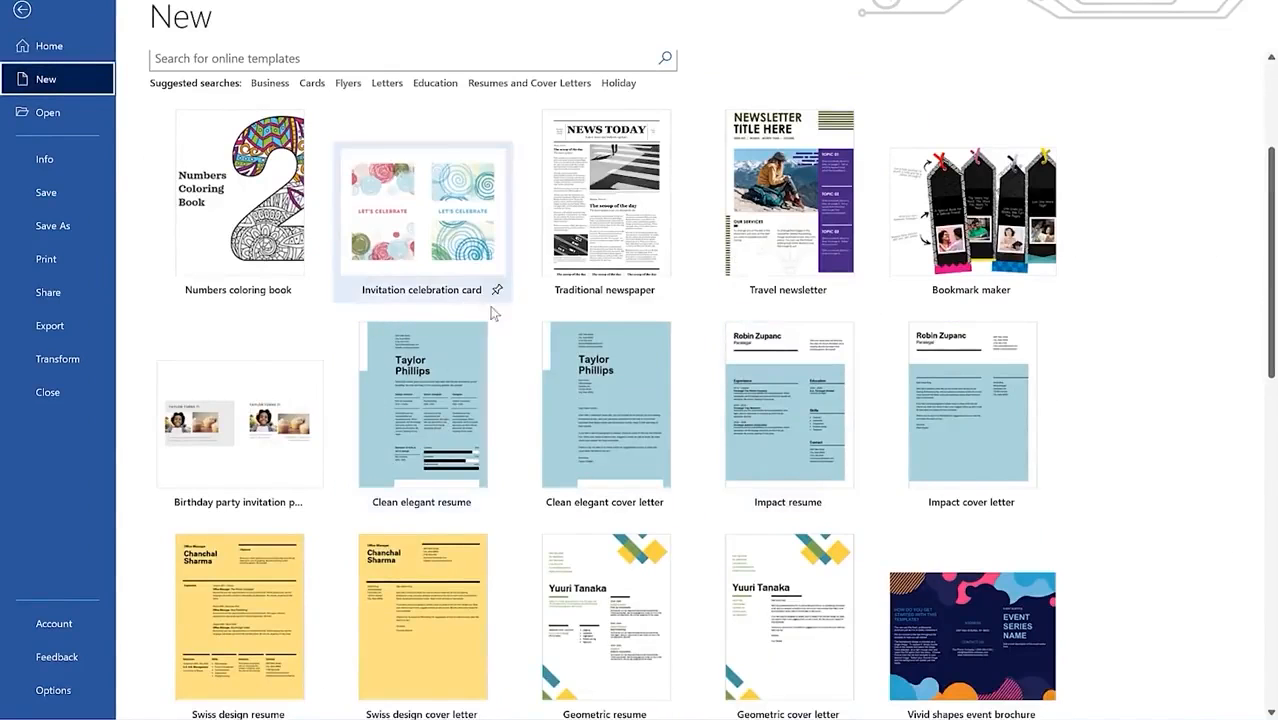
scroll(700, 314, down, 3)
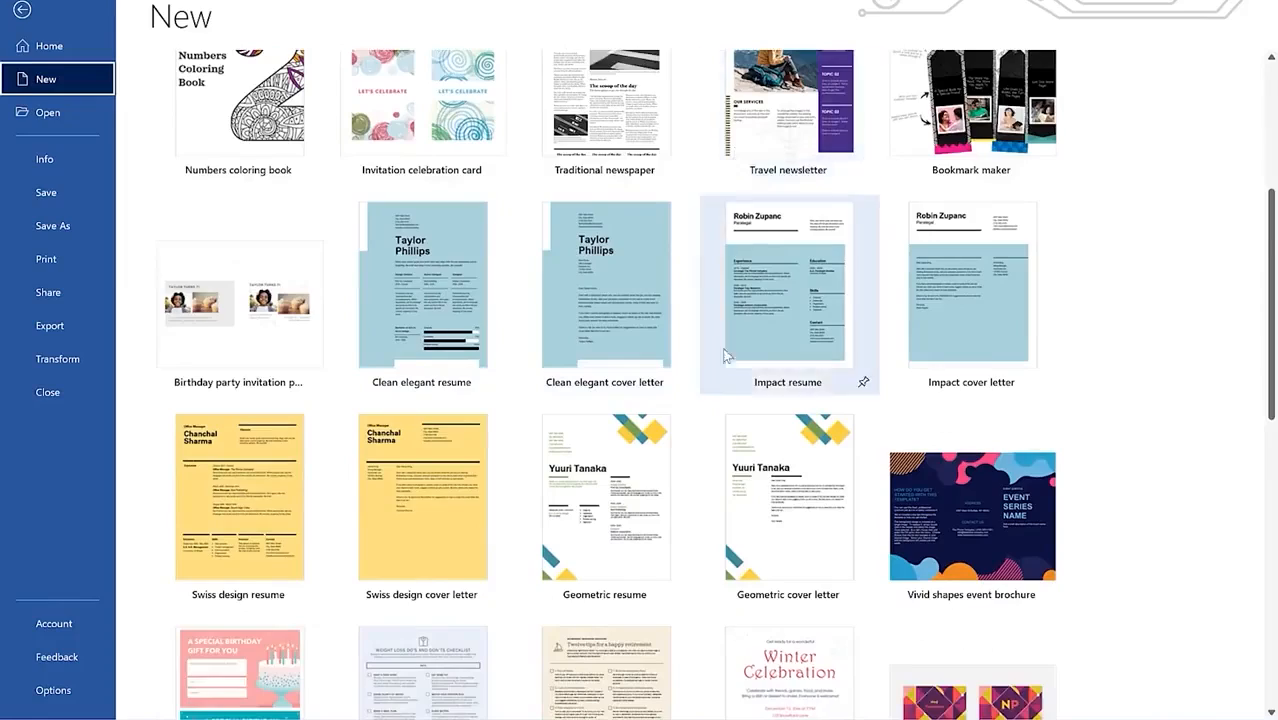
scroll(675, 335, down, 8)
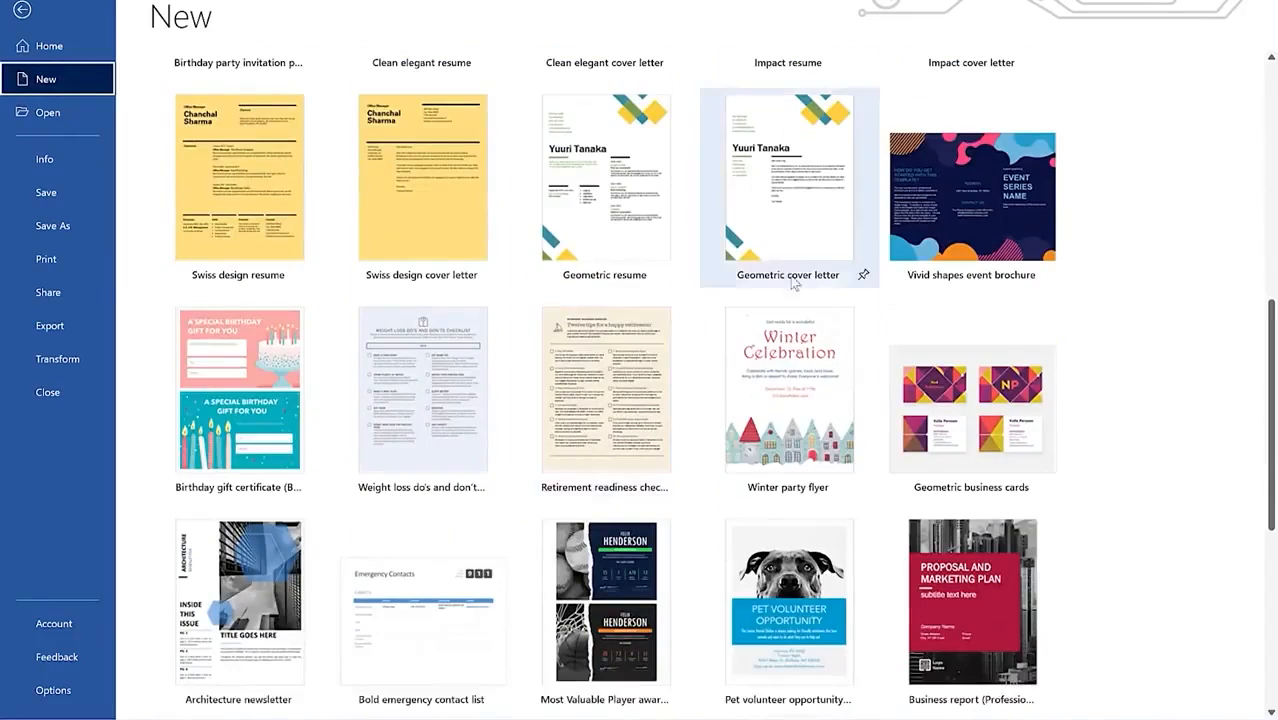
scroll(590, 400, down, 8)
scroll(580, 403, down, 4)
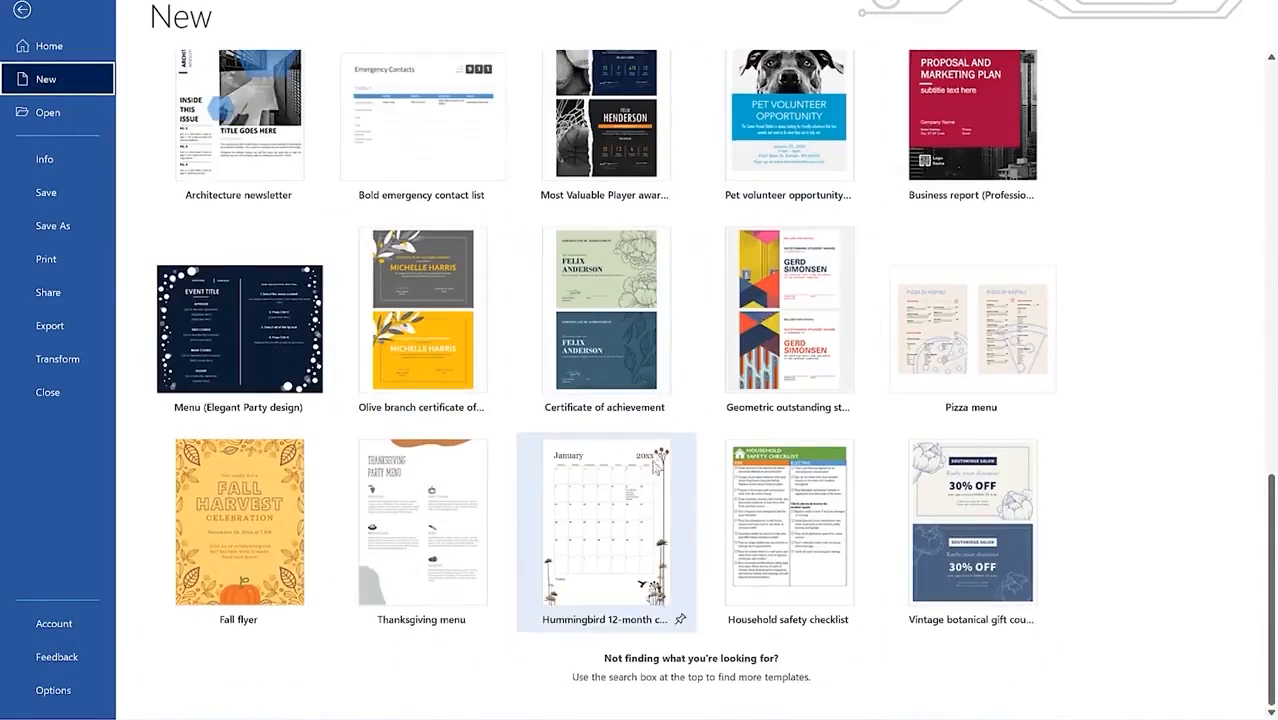
scroll(560, 336, up, 17)
scroll(560, 336, up, 11)
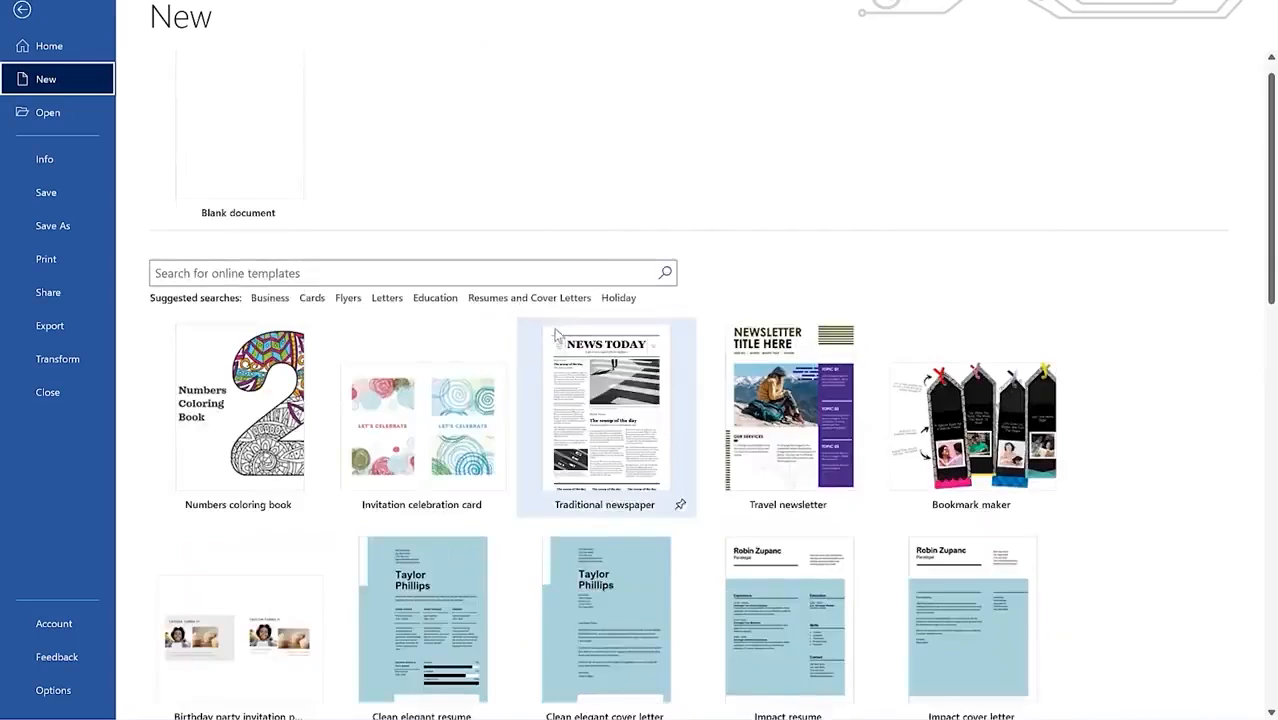
click(267, 300)
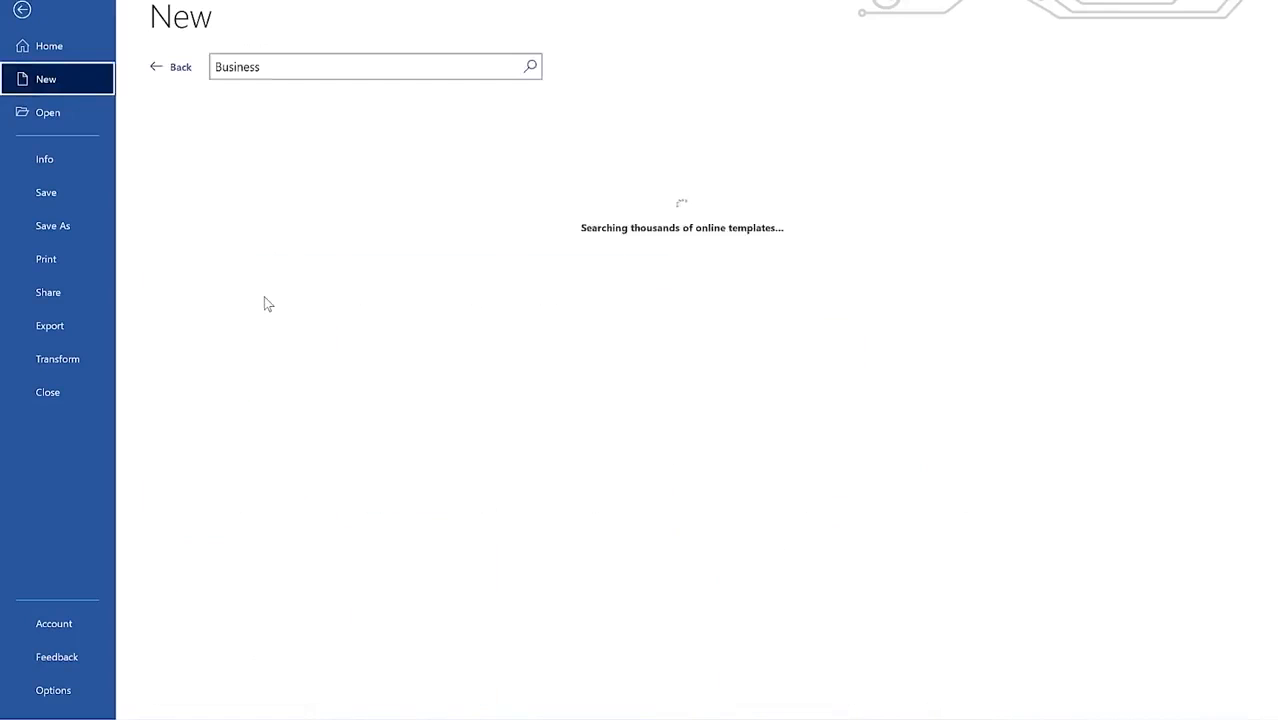
Step: Scroll through the Business template results, then go back and search online for Flyers
scroll(476, 318, down, 1)
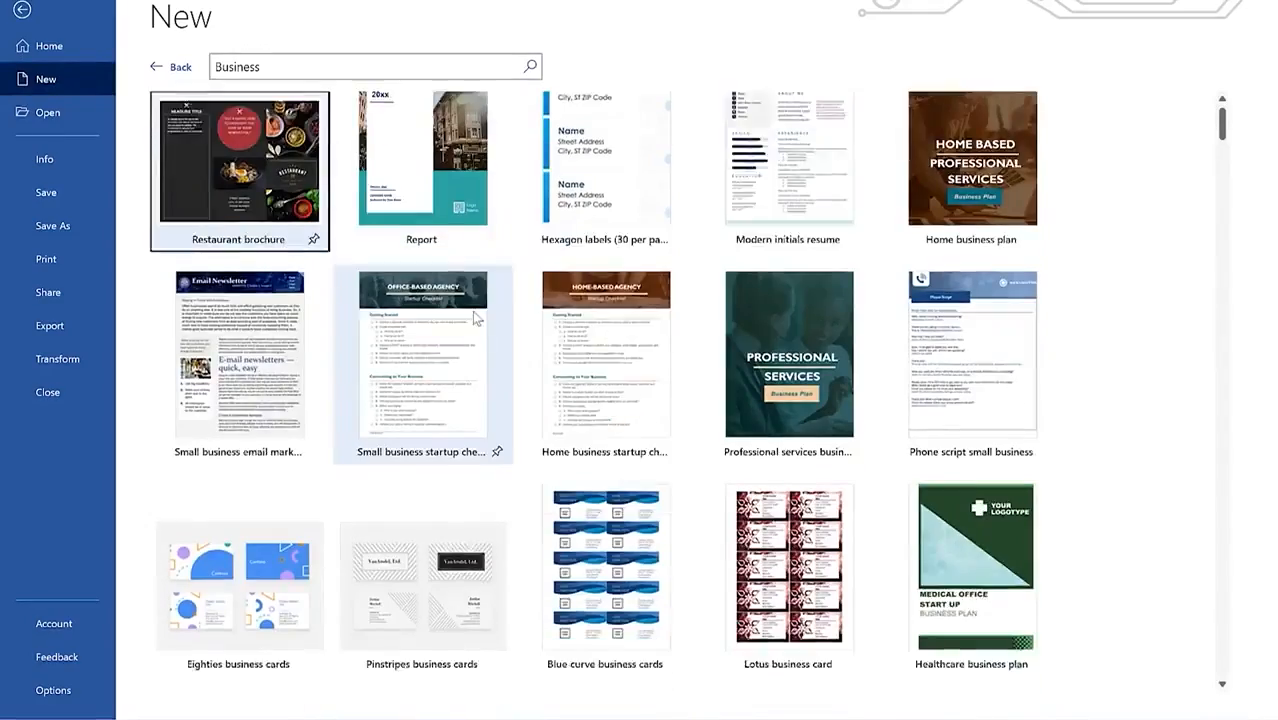
scroll(476, 318, down, 4)
scroll(482, 374, down, 8)
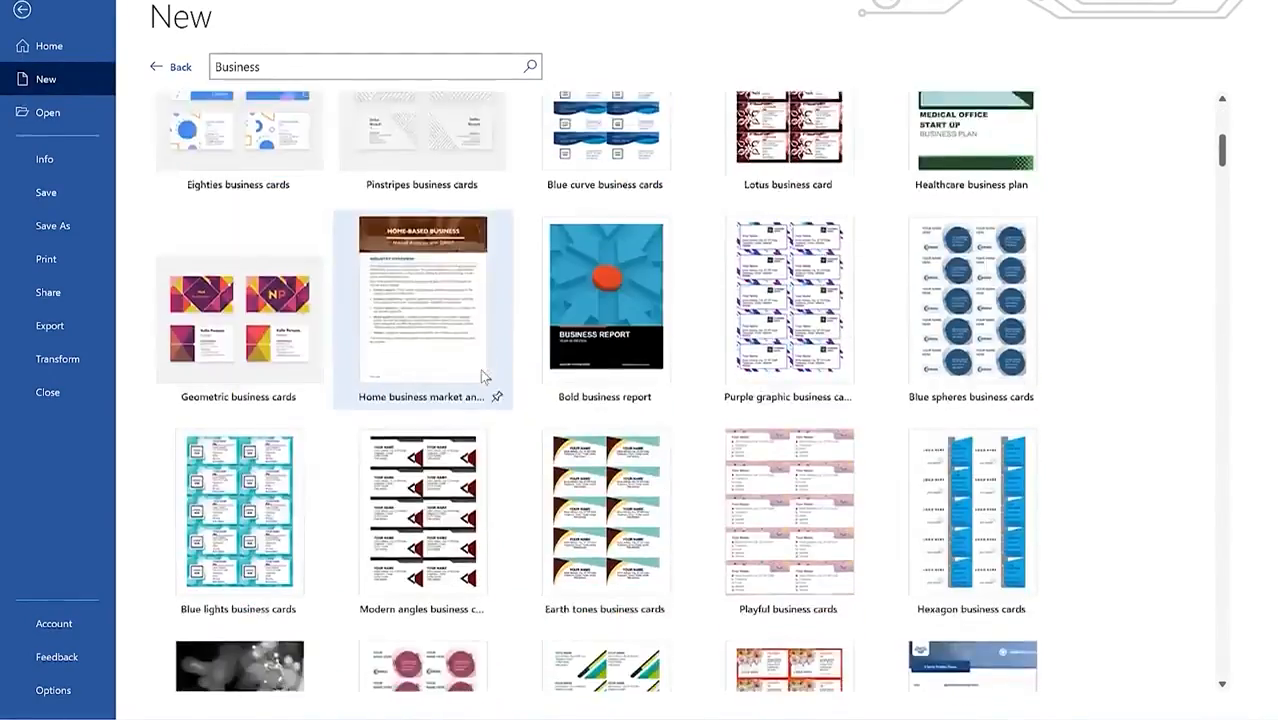
scroll(481, 375, down, 8)
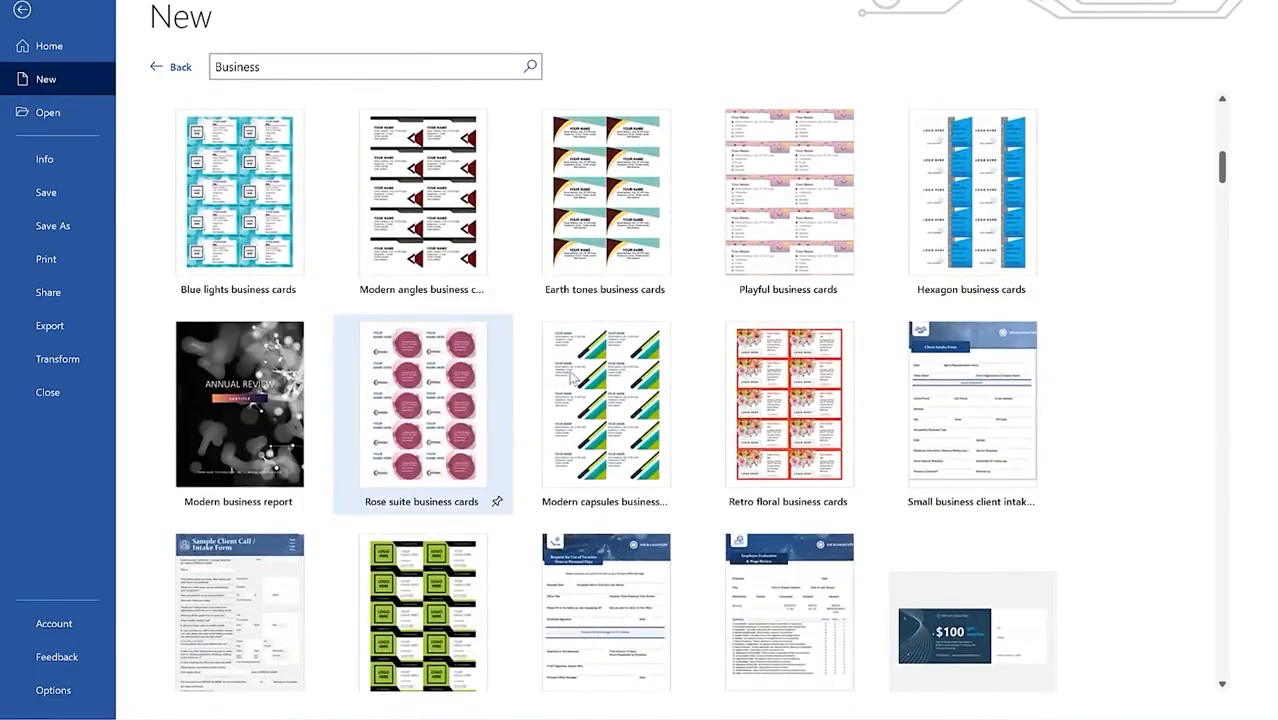
scroll(614, 282, down, 1)
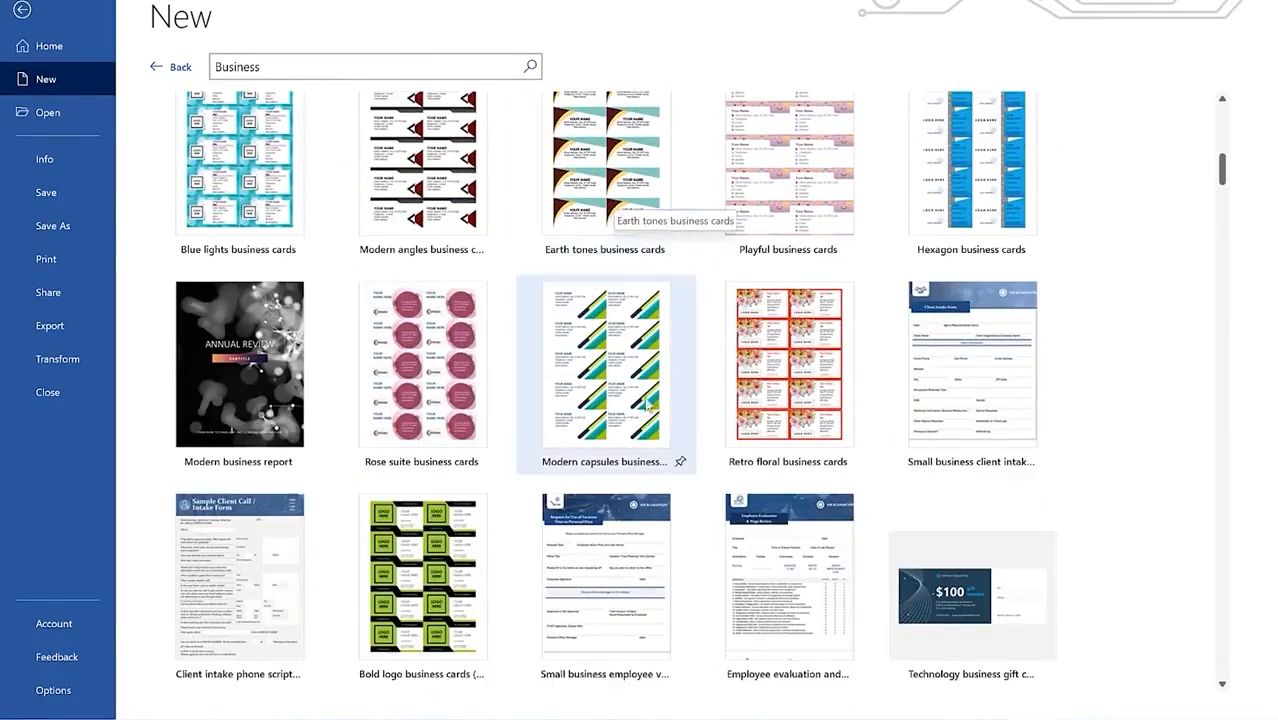
scroll(652, 400, down, 8)
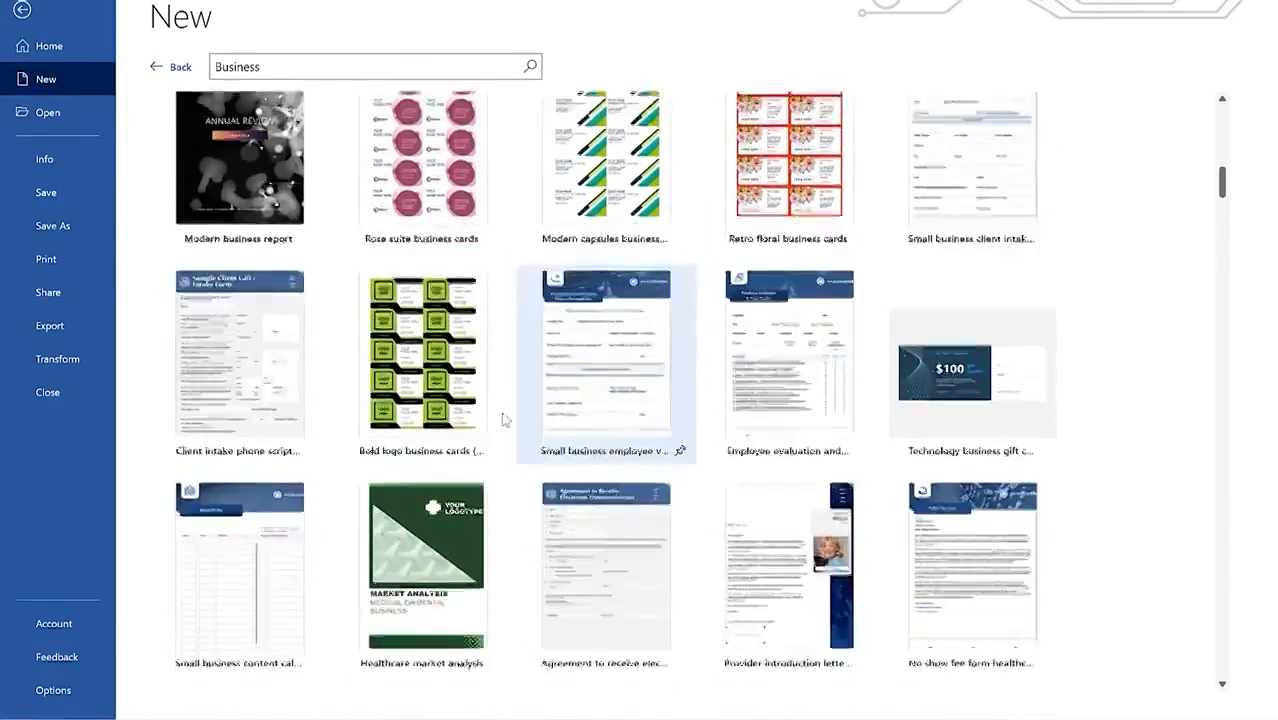
scroll(490, 408, up, 20)
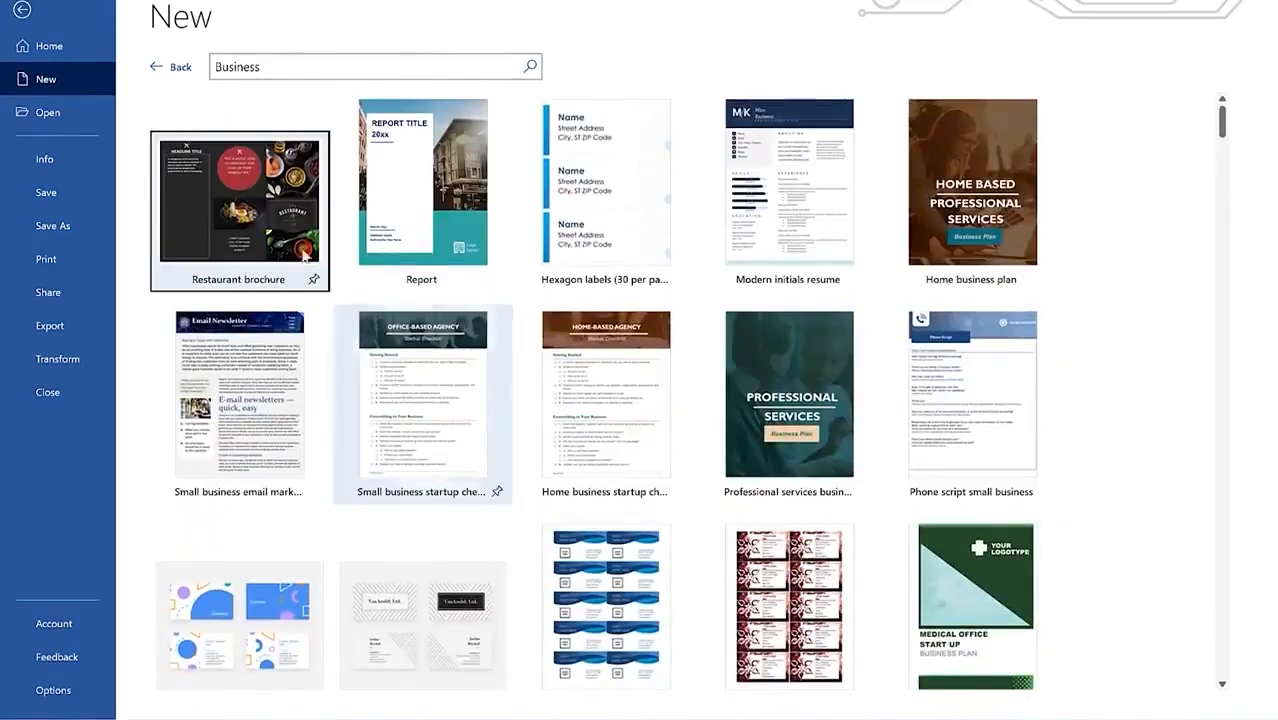
click(165, 67)
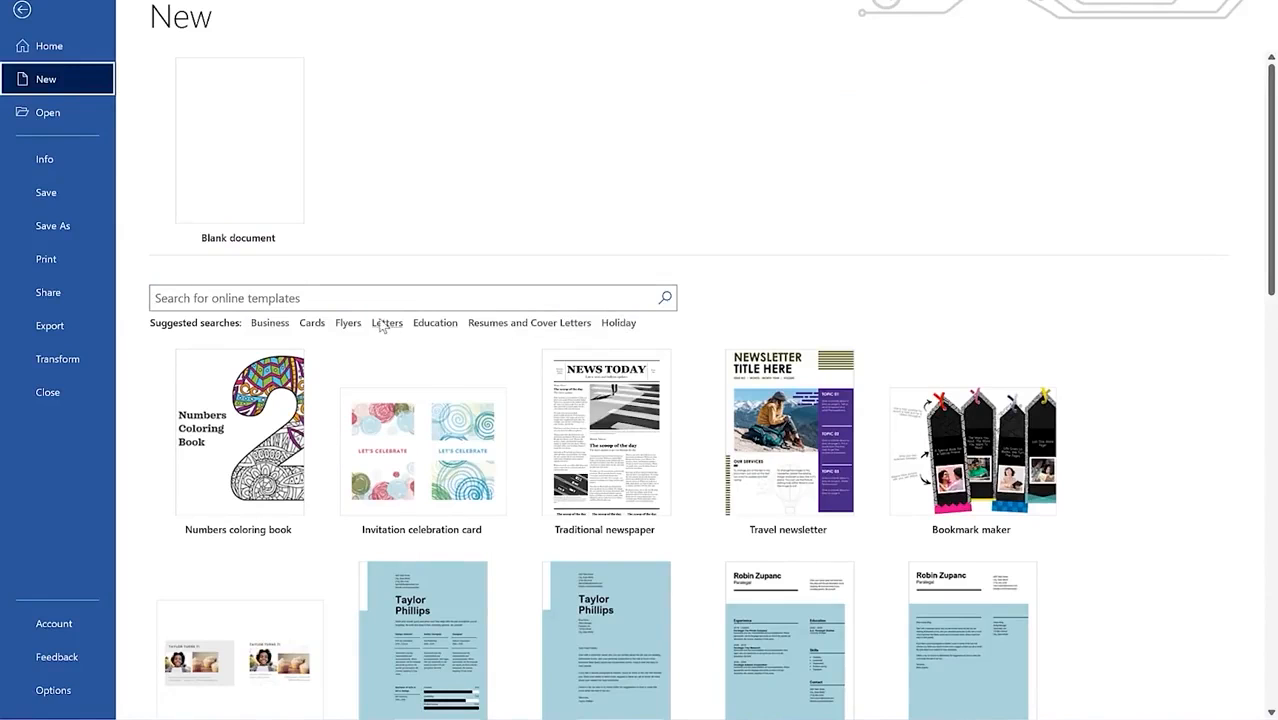
click(346, 324)
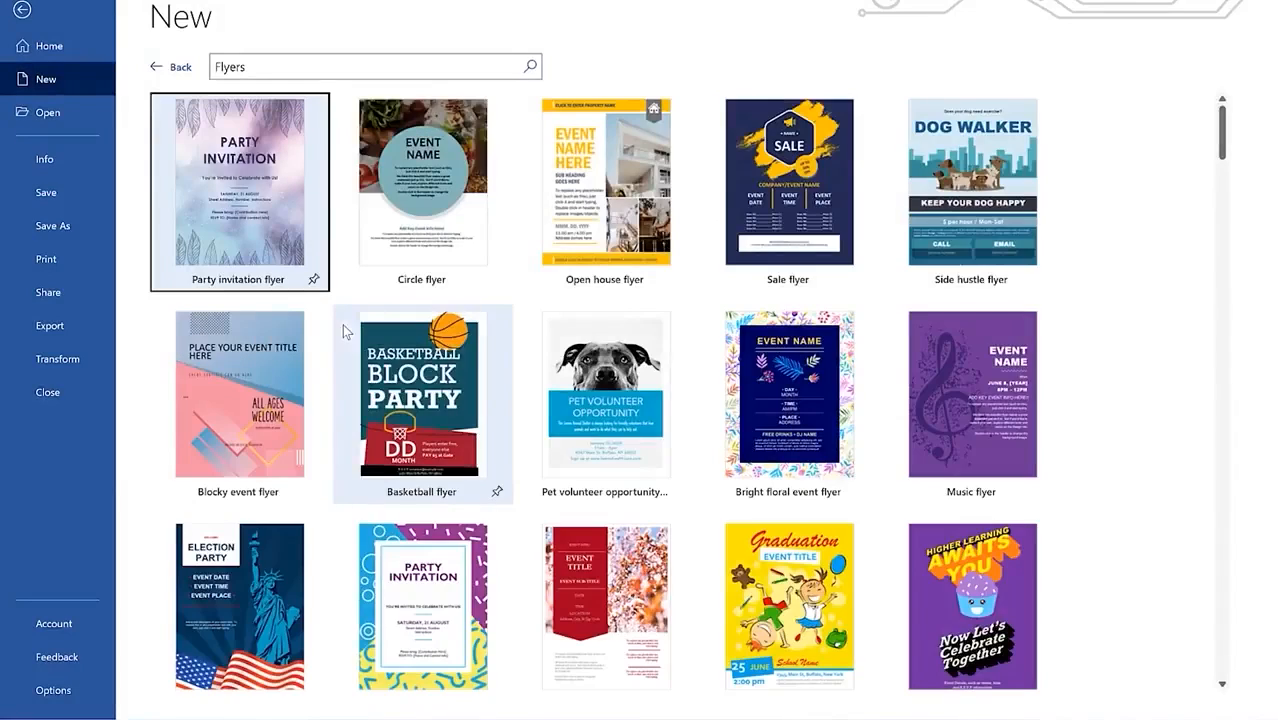
Step: Scroll through the online Flyers results to locate the Summer party flyer
scroll(540, 244, down, 1)
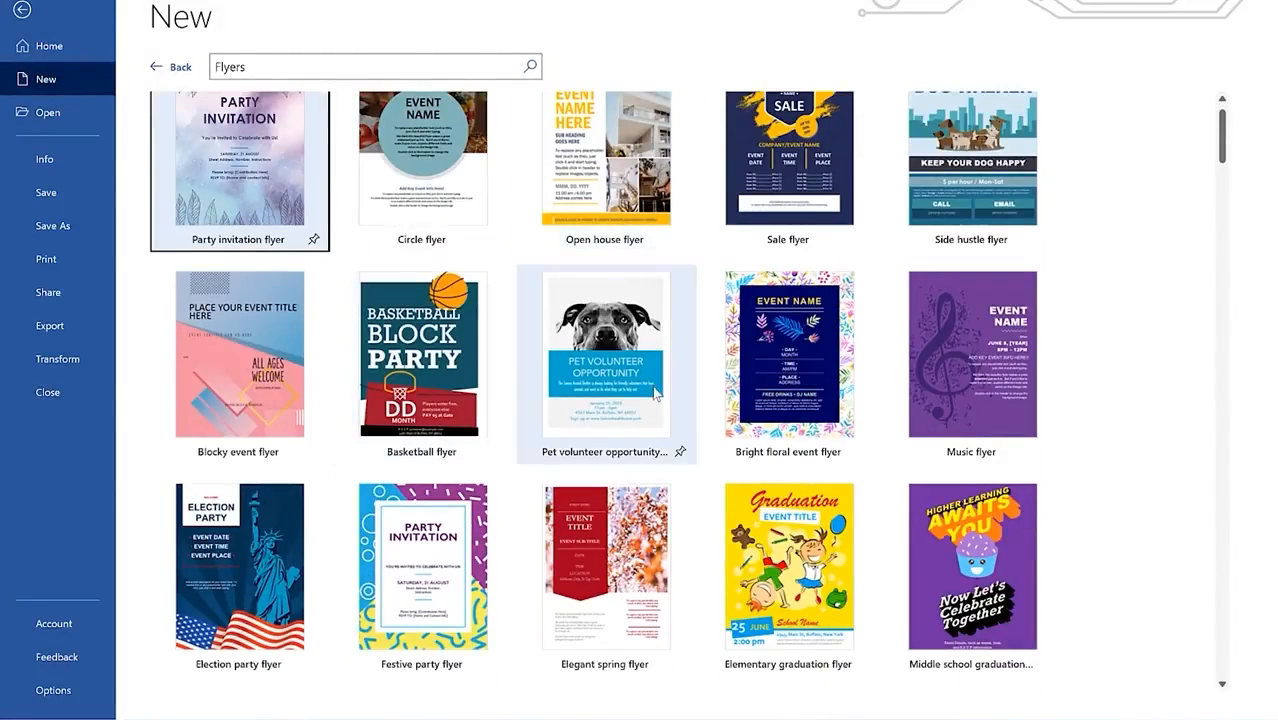
scroll(655, 393, down, 5)
scroll(549, 447, down, 4)
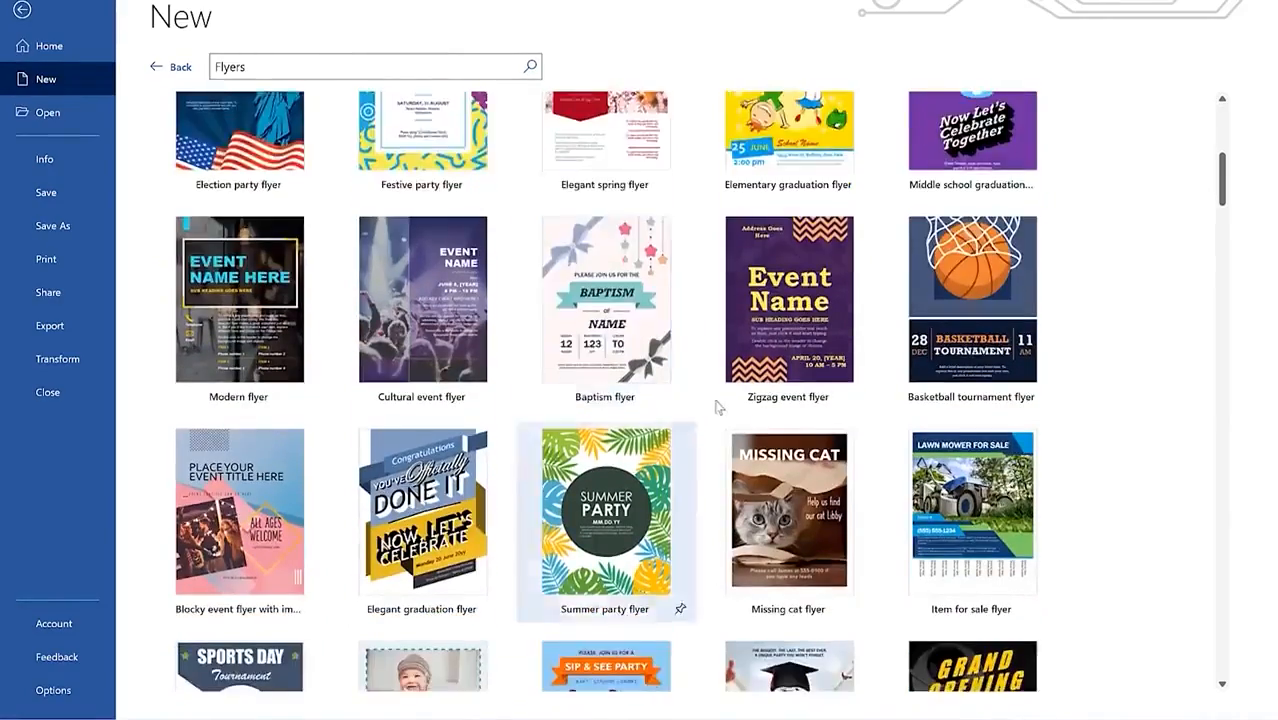
scroll(547, 530, down, 3)
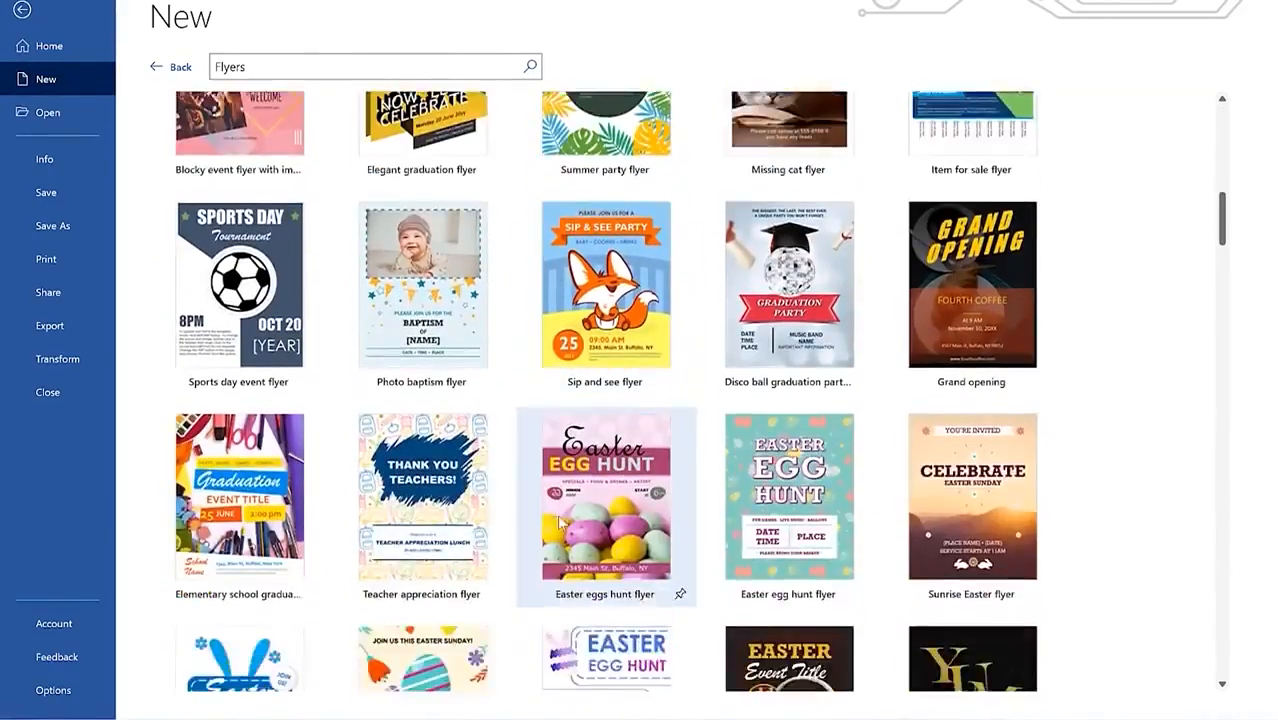
scroll(562, 523, down, 1)
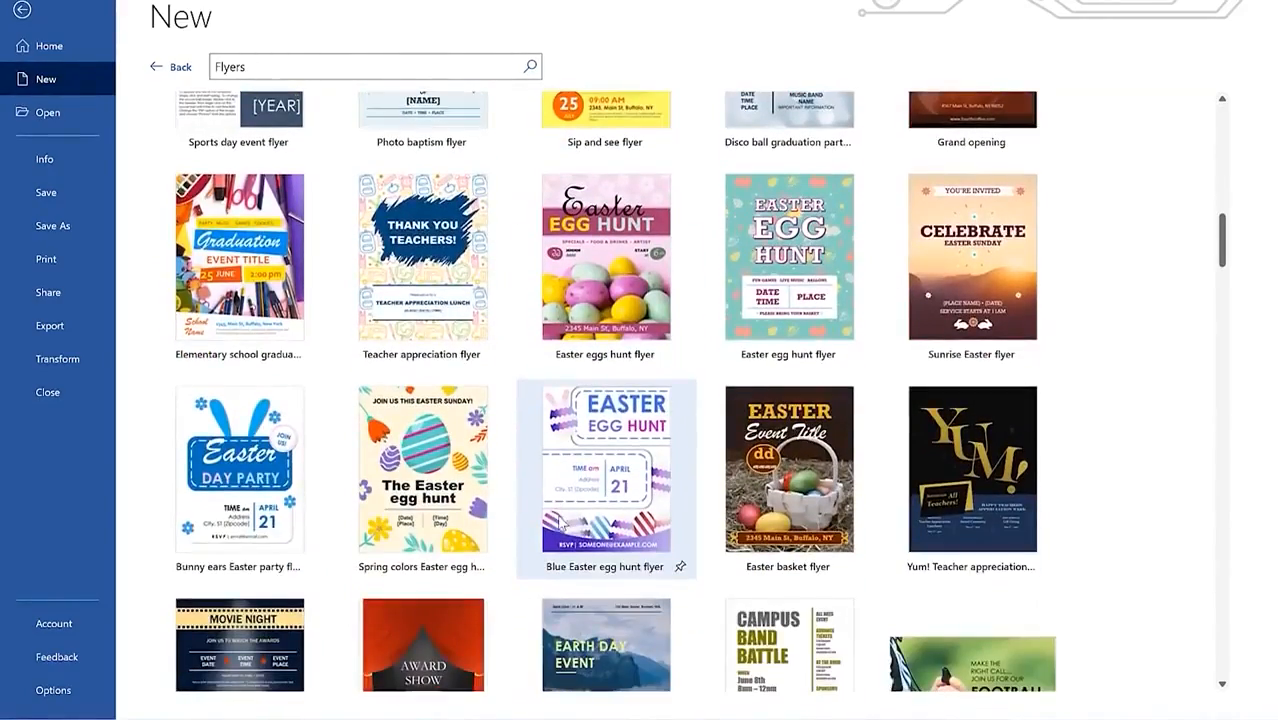
scroll(503, 446, down, 4)
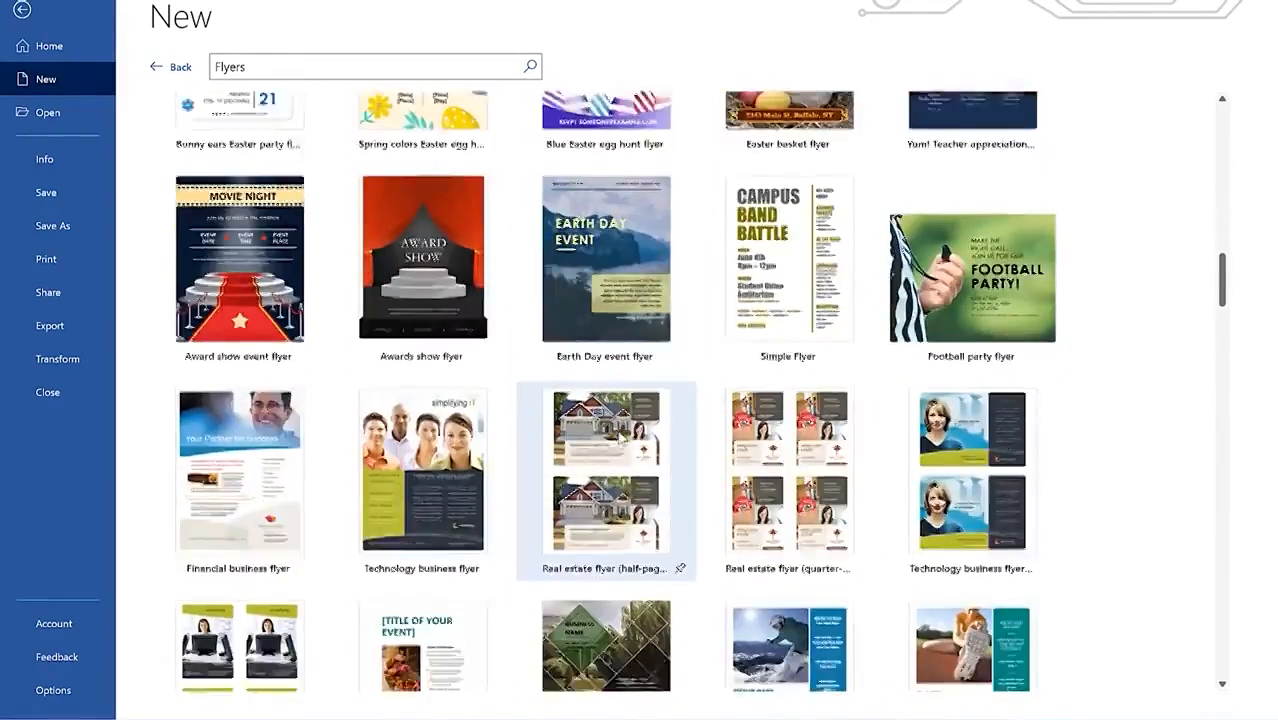
scroll(620, 440, down, 1)
scroll(470, 378, down, 2)
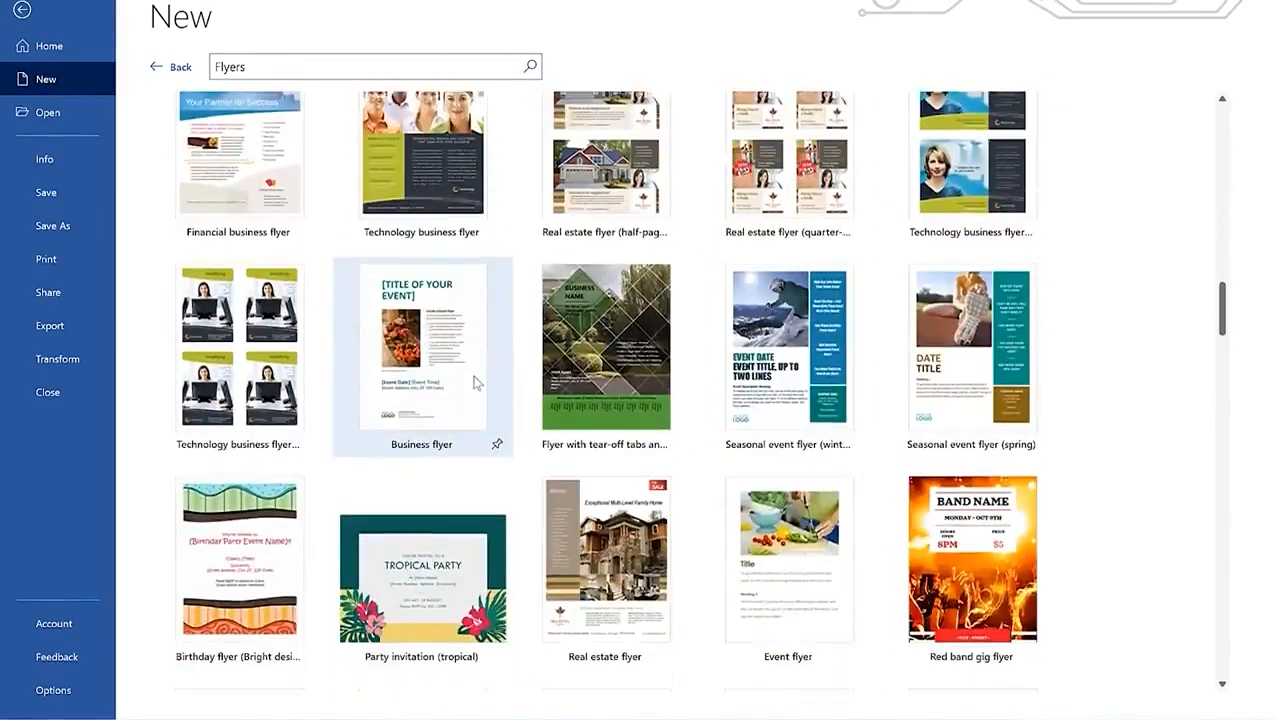
scroll(475, 382, down, 2)
scroll(487, 432, up, 10)
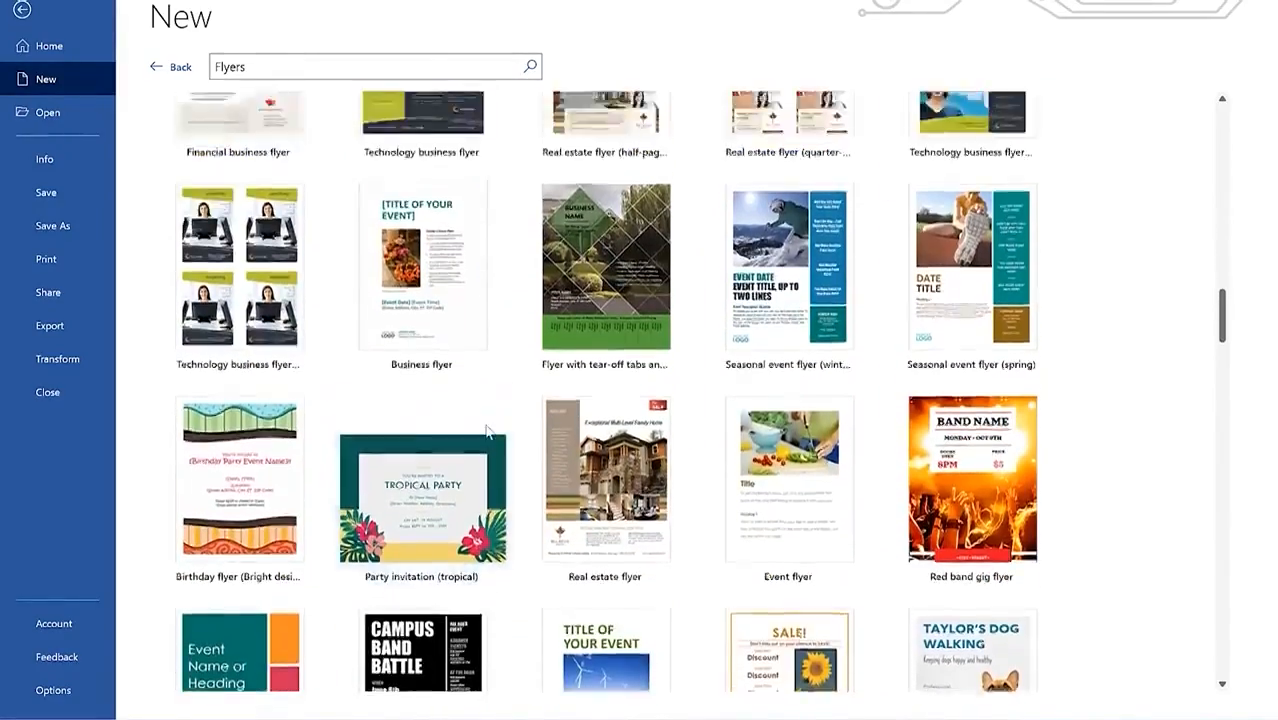
scroll(622, 465, up, 4)
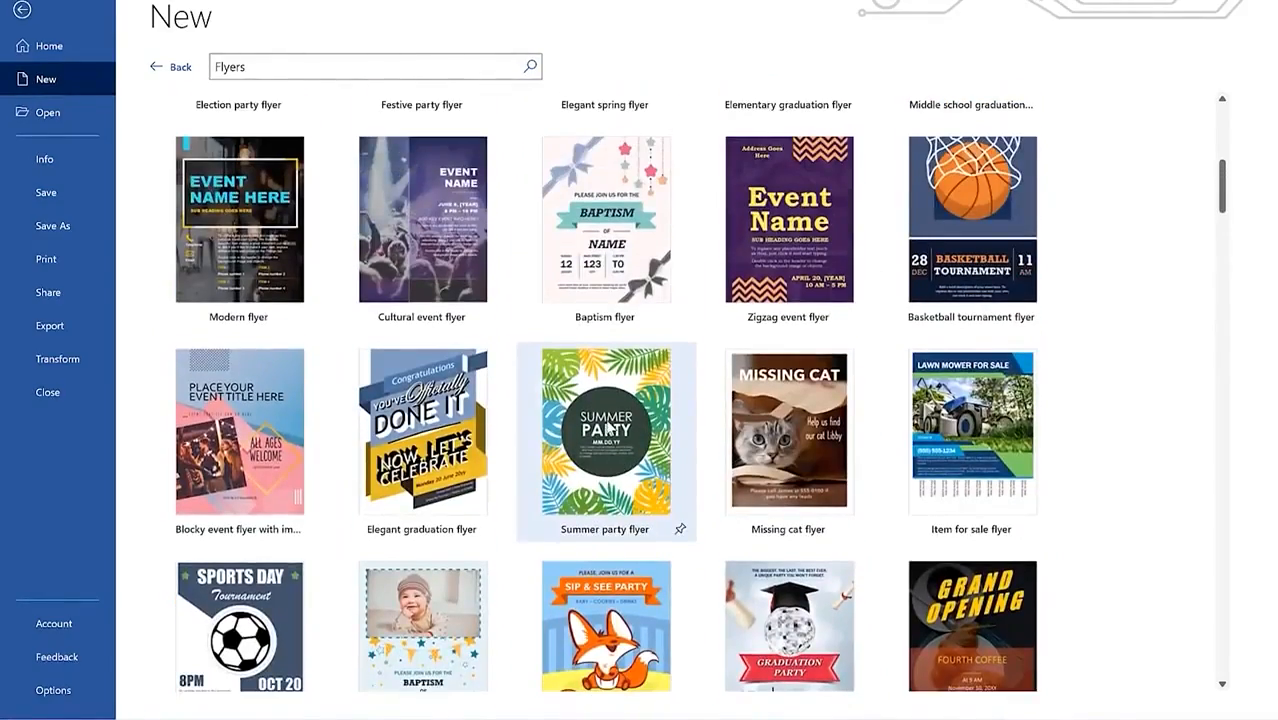
Step: Create a document from the Summer party flyer template and select SUMMER in its heading
click(610, 428)
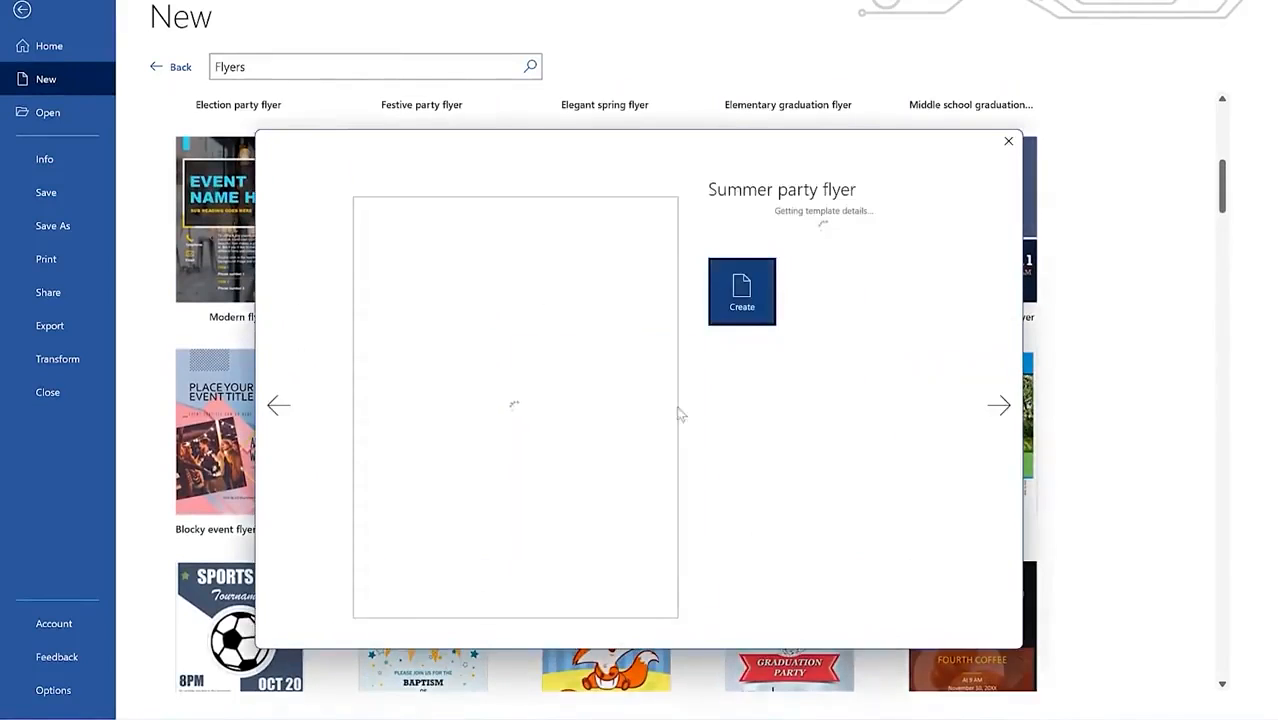
click(745, 355)
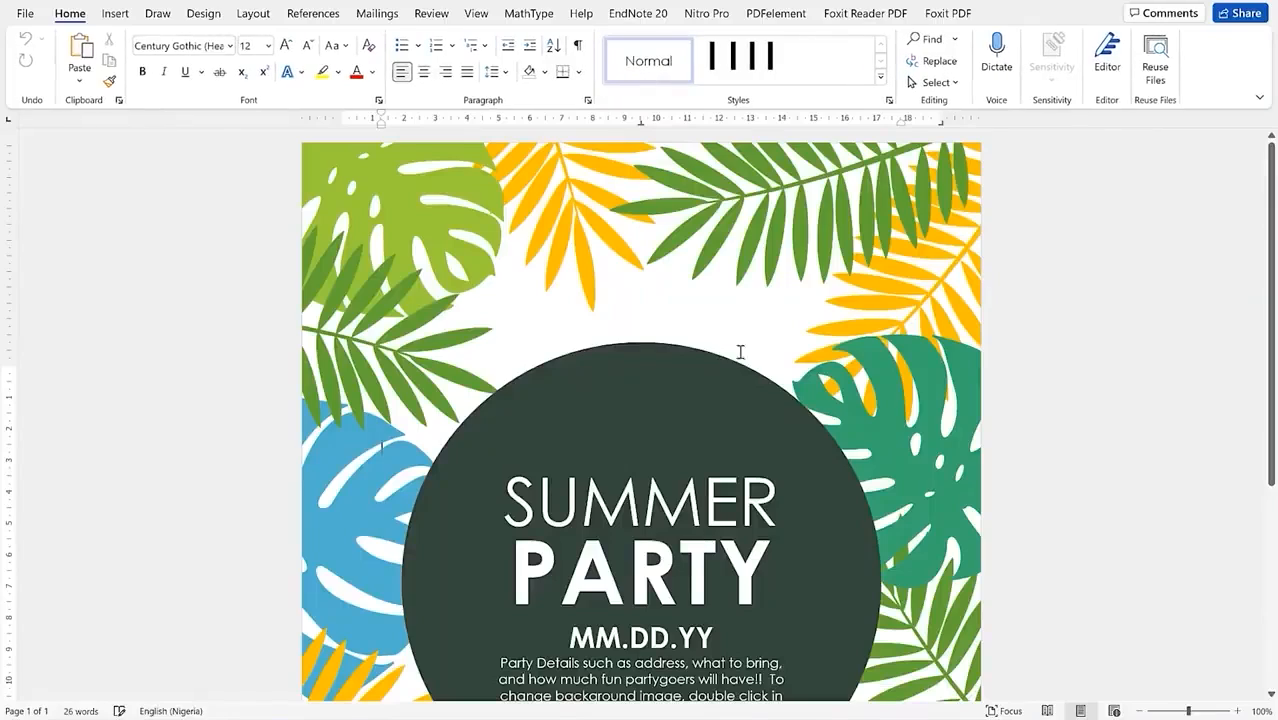
scroll(707, 323, down, 5)
scroll(707, 323, up, 7)
scroll(707, 323, down, 4)
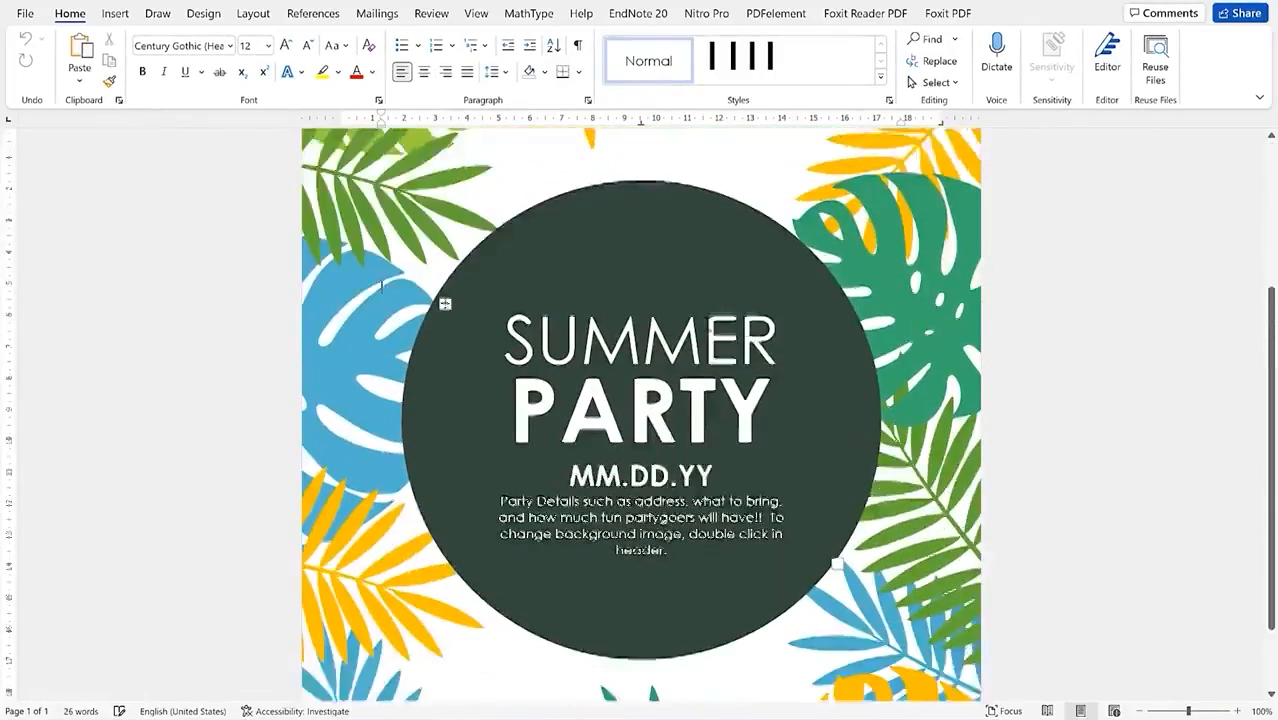
double_click(690, 228)
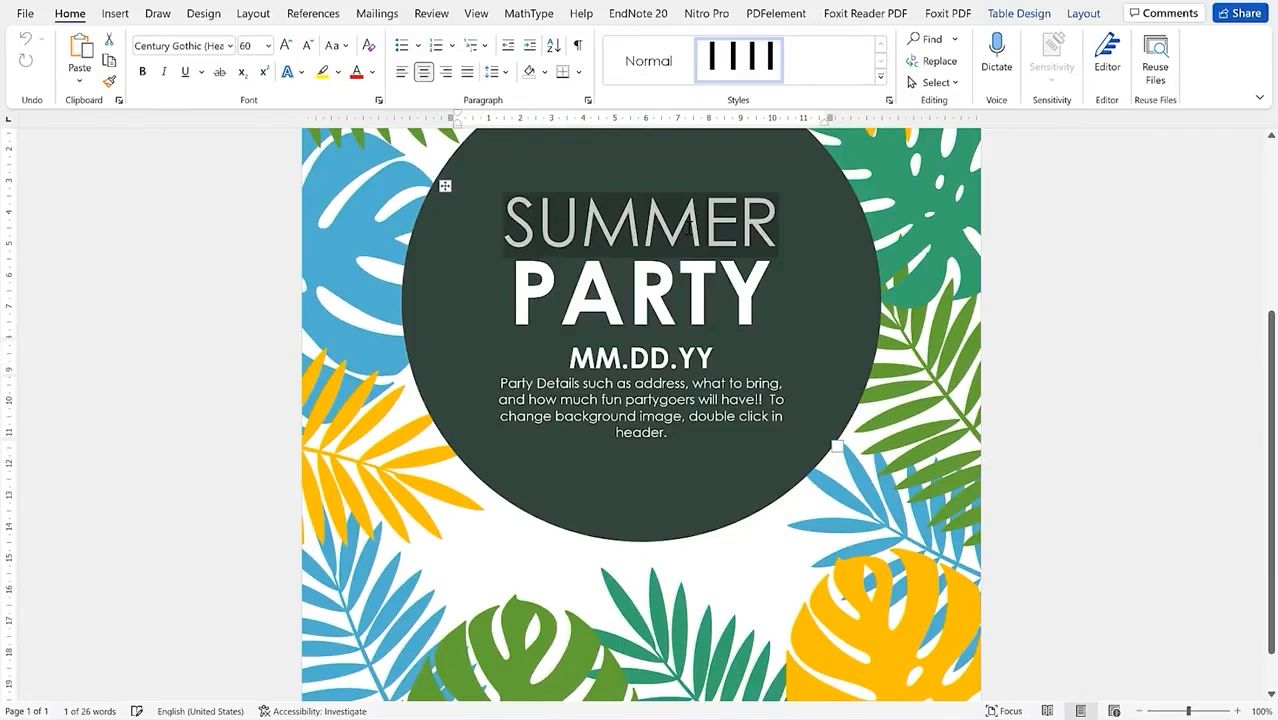
Step: Retype the heading as 'EPIC Mentorship' and select both heading lines
text(EPIC)
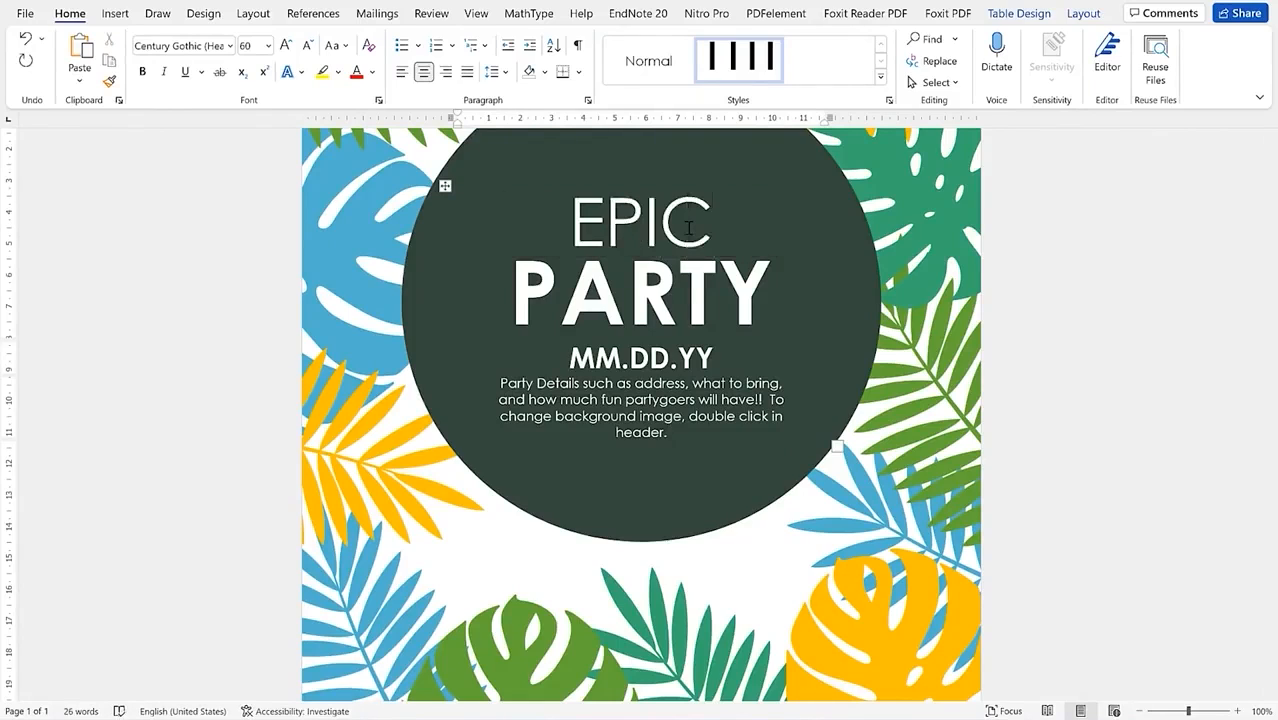
triple_click(703, 287)
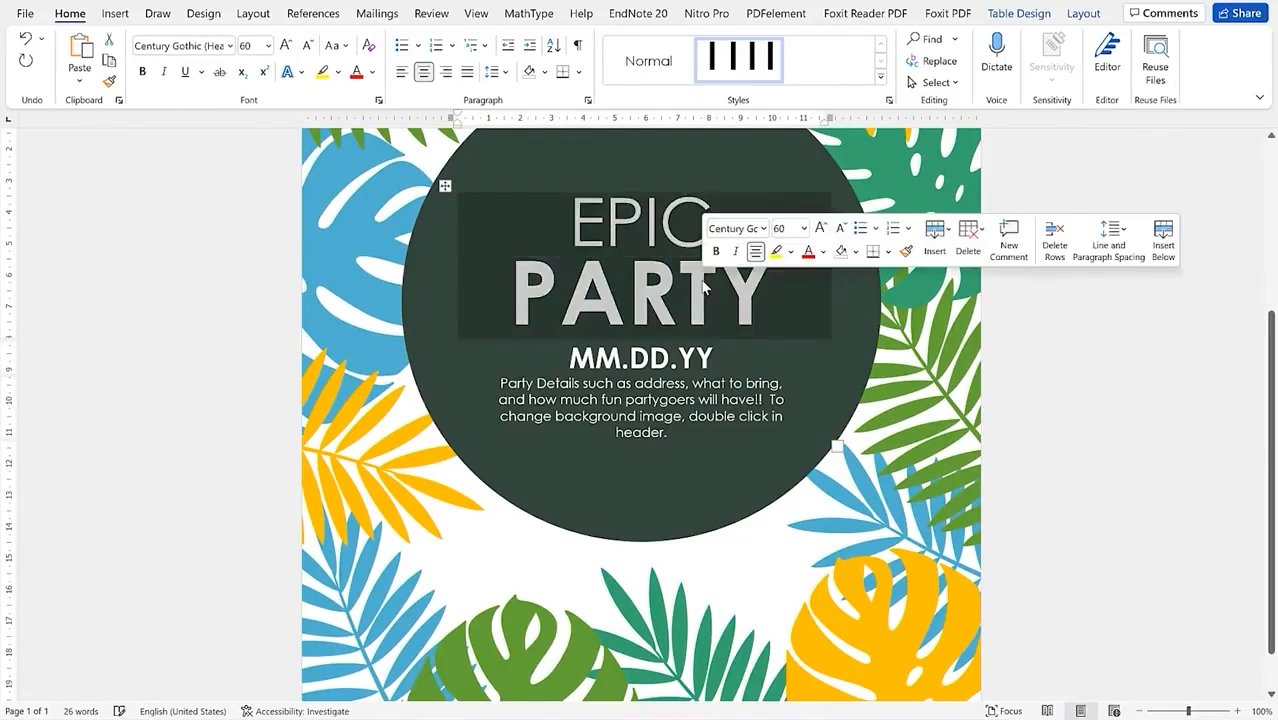
double_click(703, 287)
text(Mentorship)
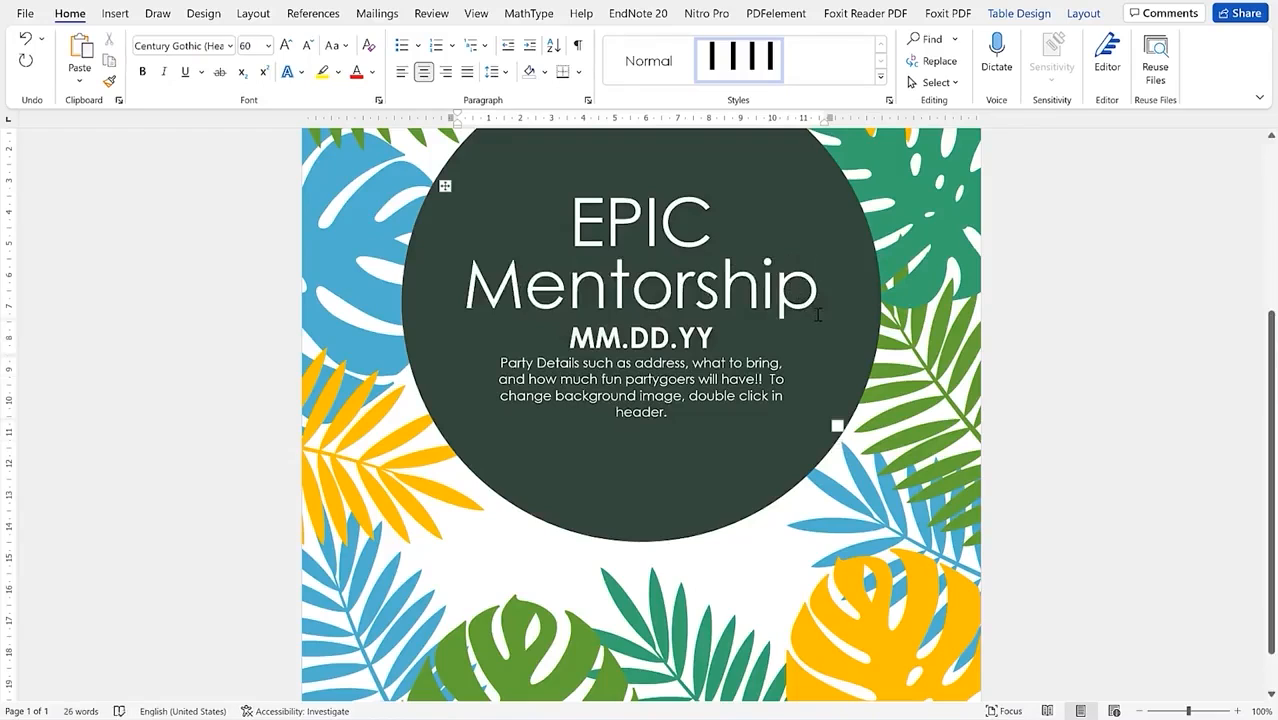
drag(812, 290, 455, 192)
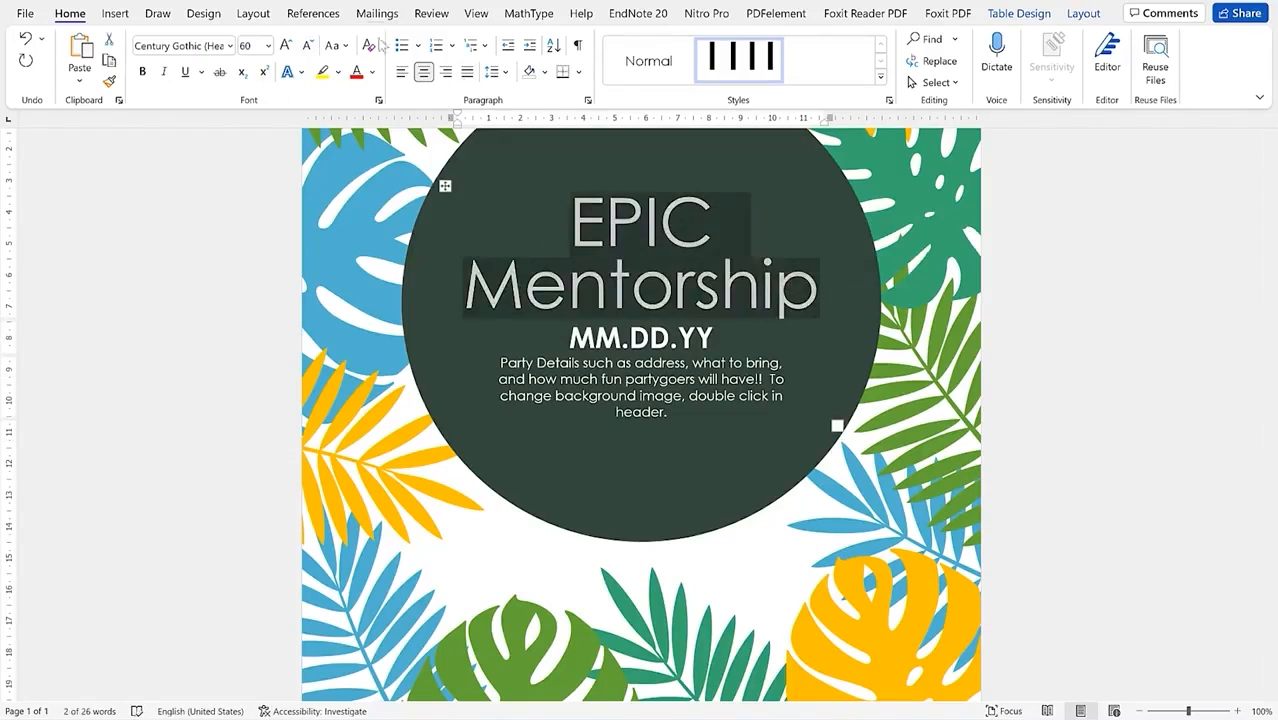
Step: Colour the EPIC Mentorship heading red and delete the MM.DD.YY date placeholder
click(338, 72)
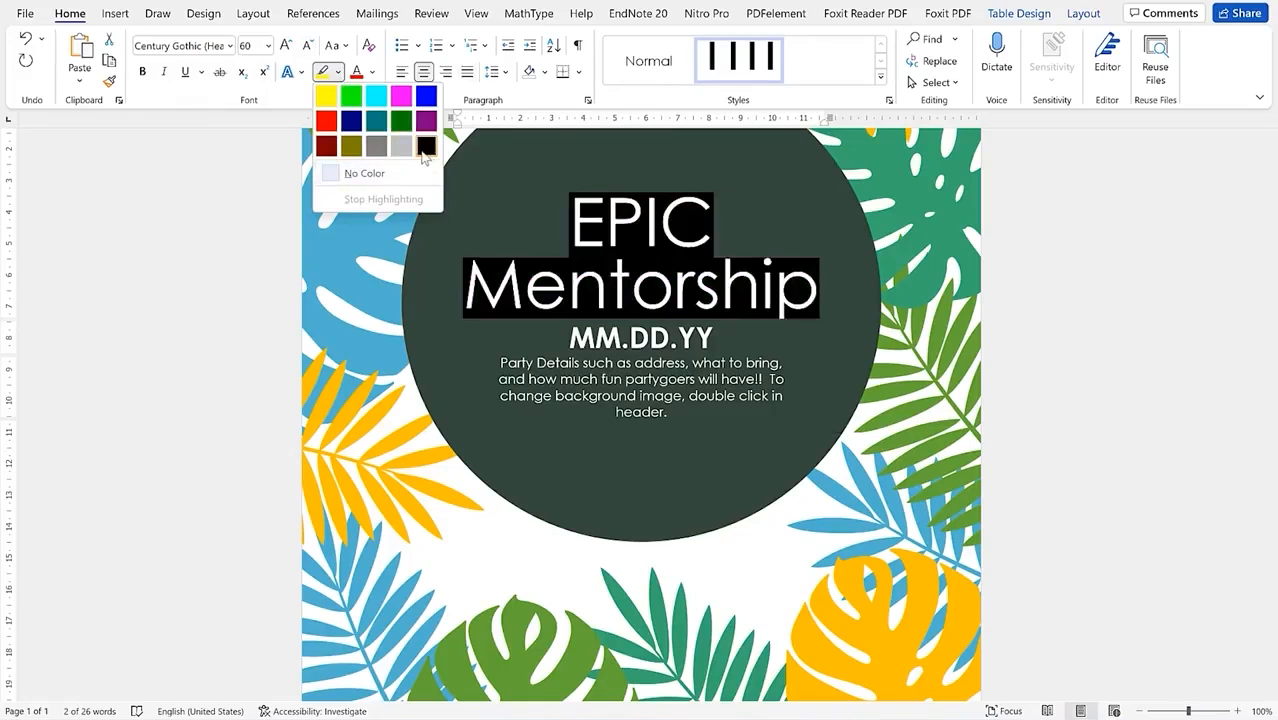
click(372, 72)
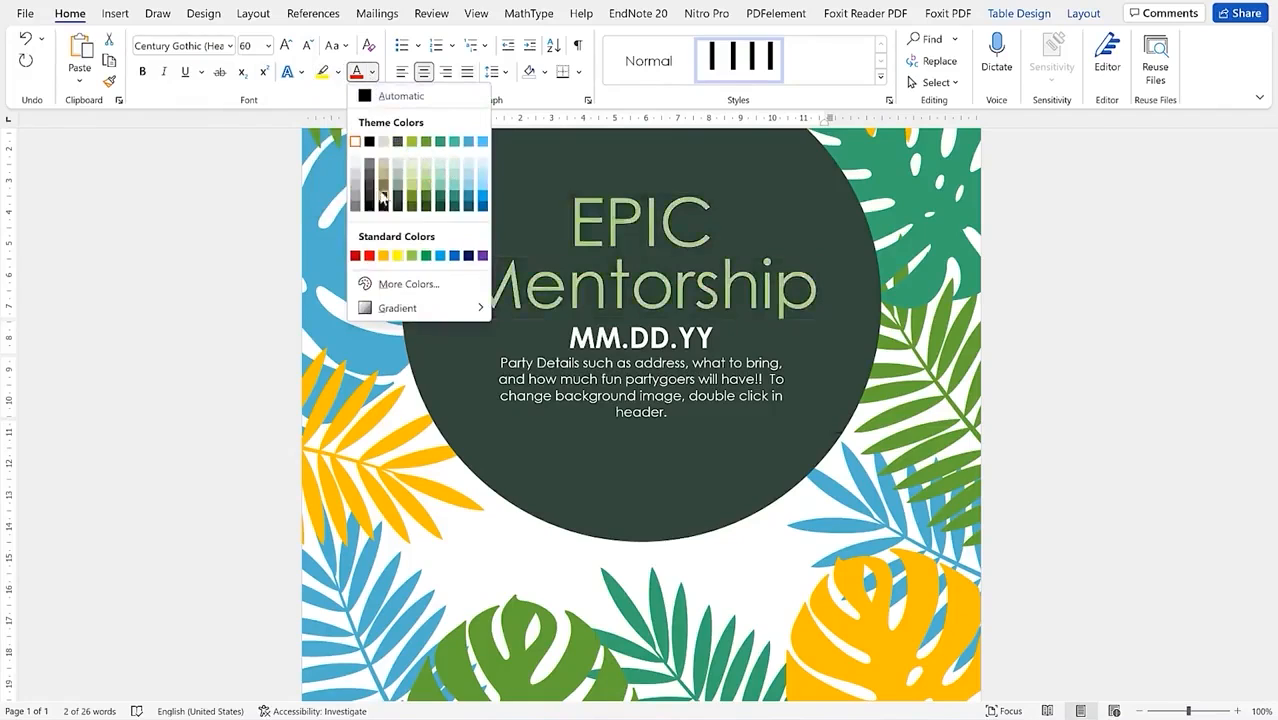
click(369, 256)
triple_click(647, 373)
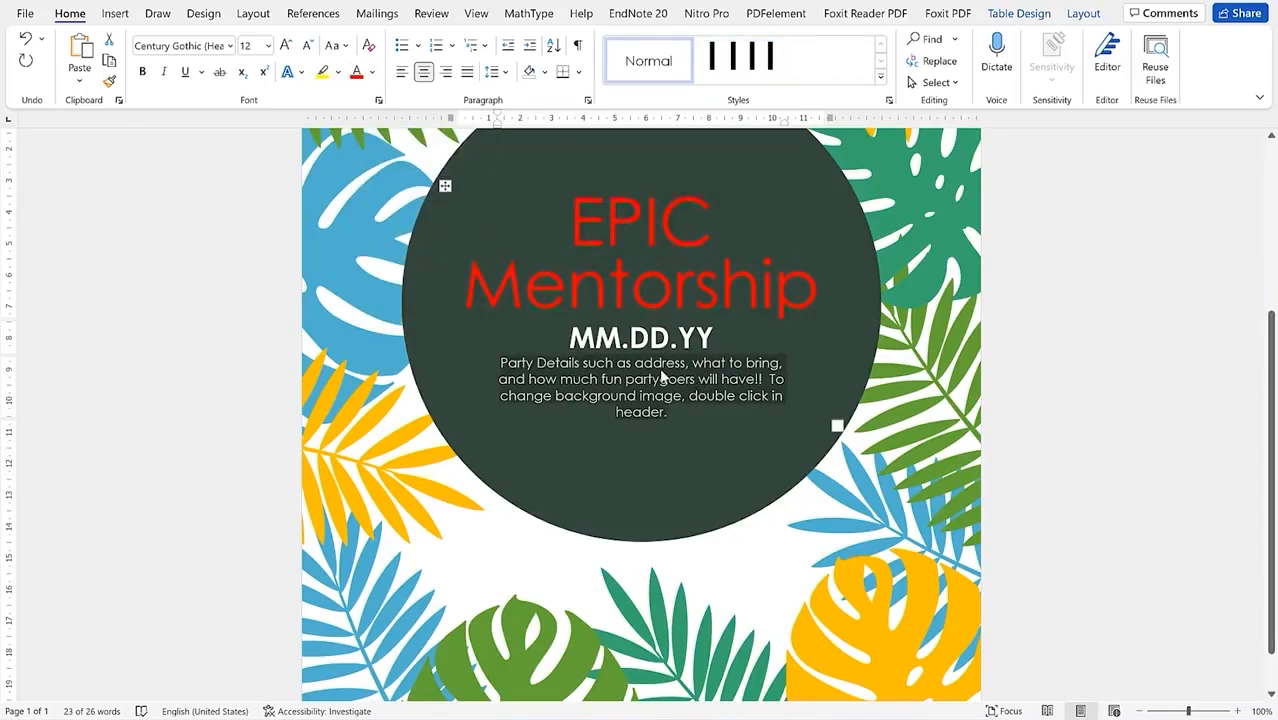
key(Delete)
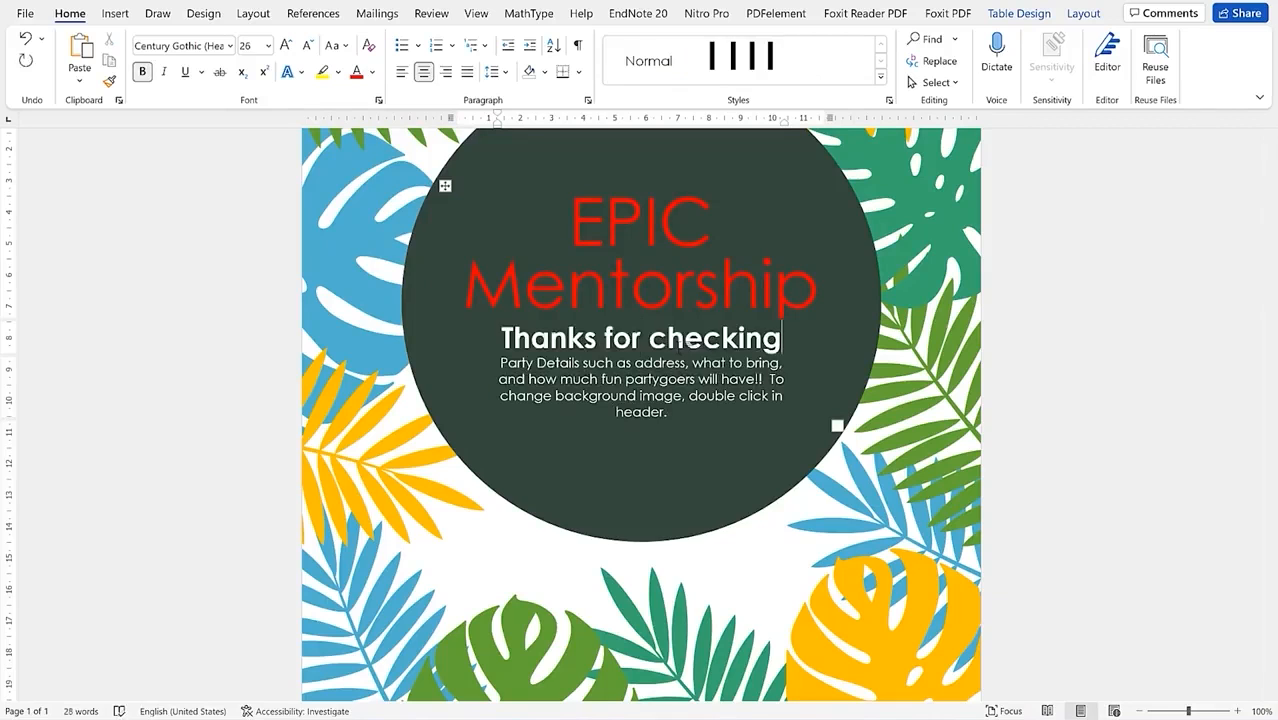
Step: Leave the 'Thanks for checking' line and select the dark circle shape
click(963, 444)
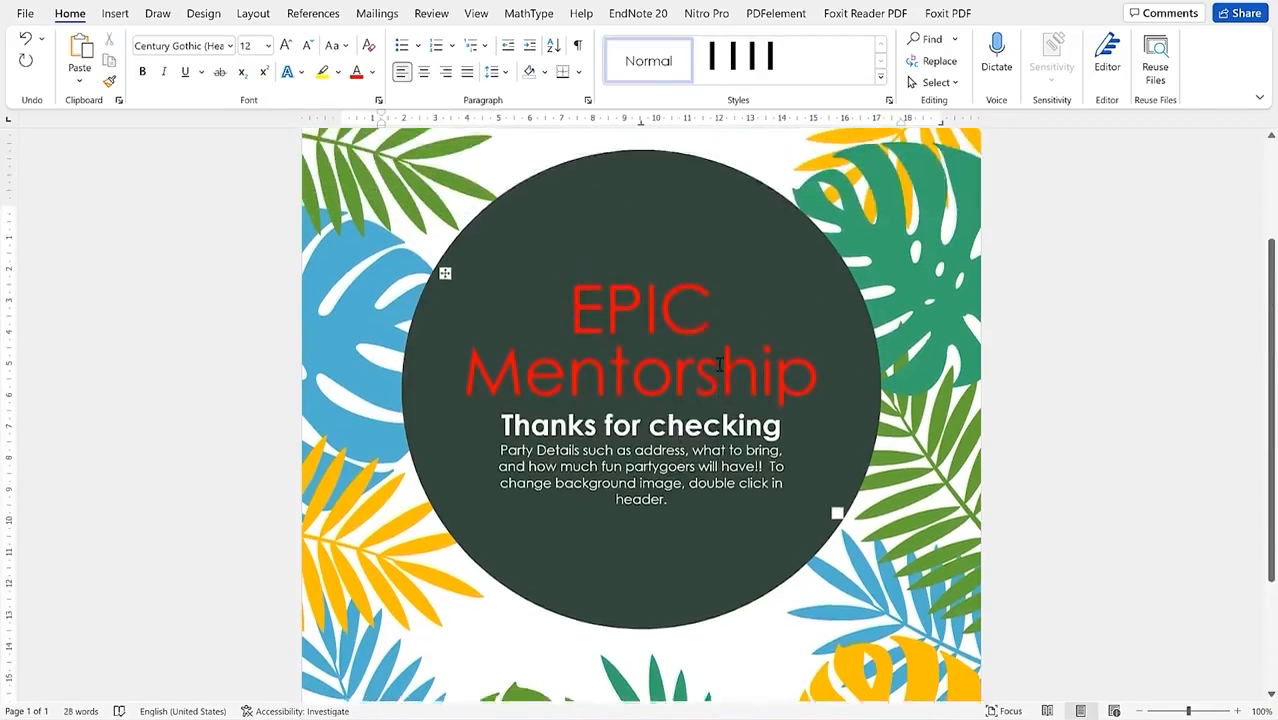
scroll(720, 362, up, 3)
scroll(718, 357, down, 2)
scroll(636, 347, up, 4)
click(636, 347)
scroll(636, 347, down, 3)
scroll(652, 345, up, 3)
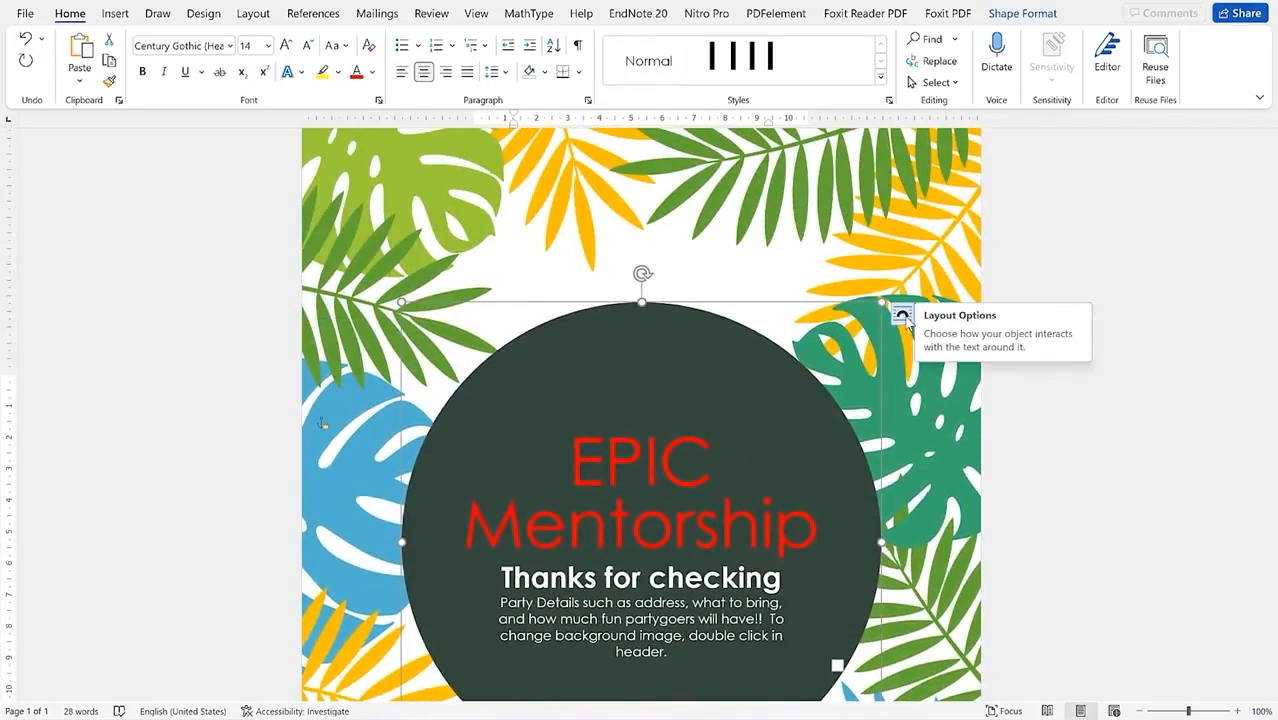
Step: Deselect the circle, select the small object in the leaves, and show Insert options
scroll(602, 354, down, 3)
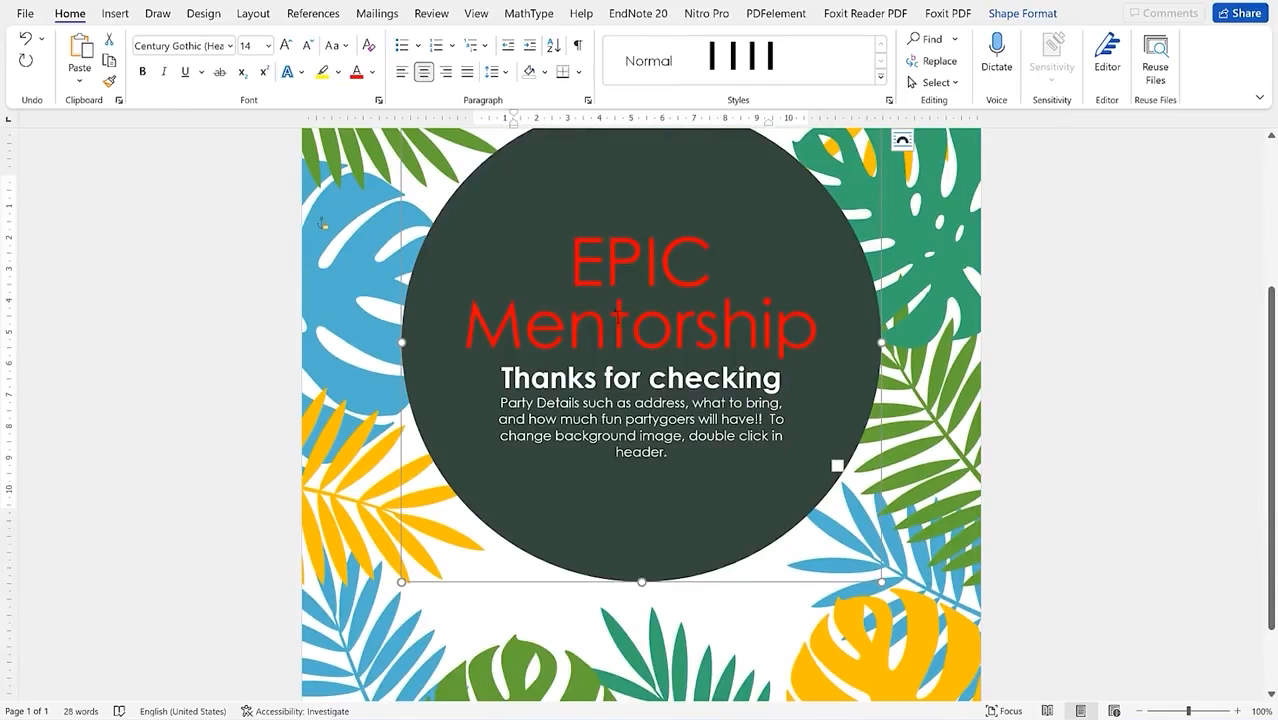
scroll(600, 390, down, 2)
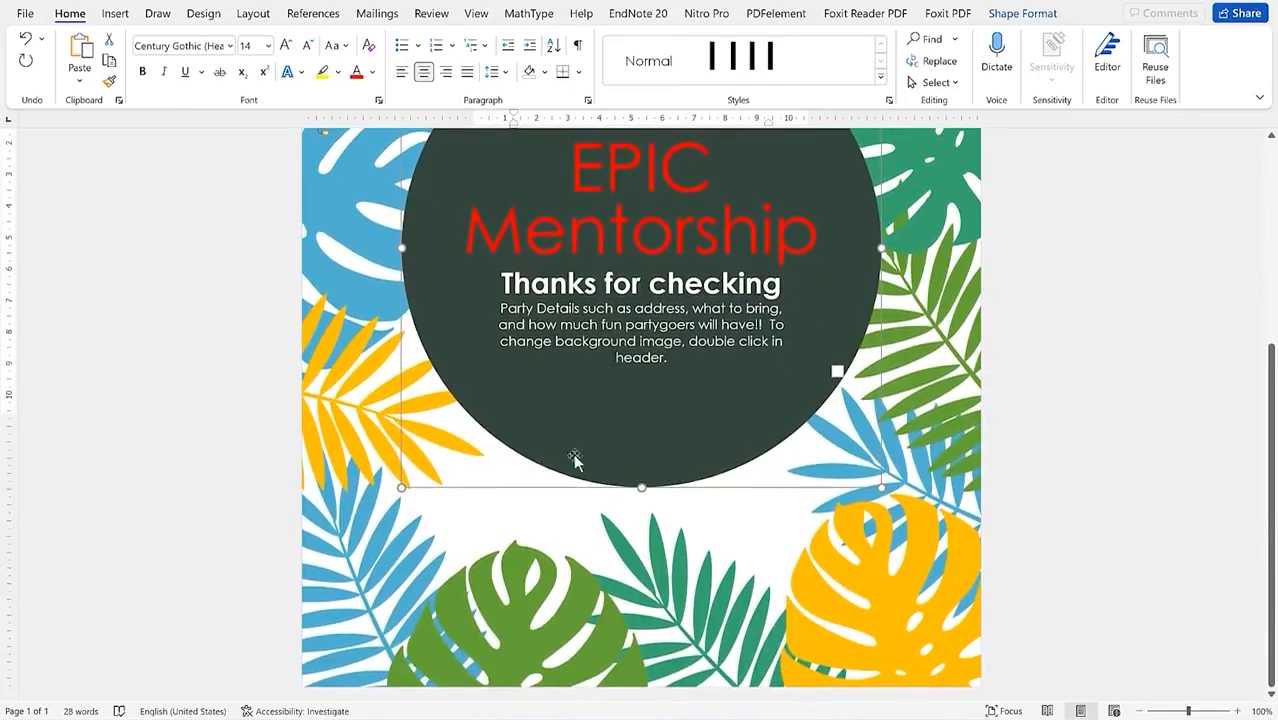
click(471, 527)
click(338, 403)
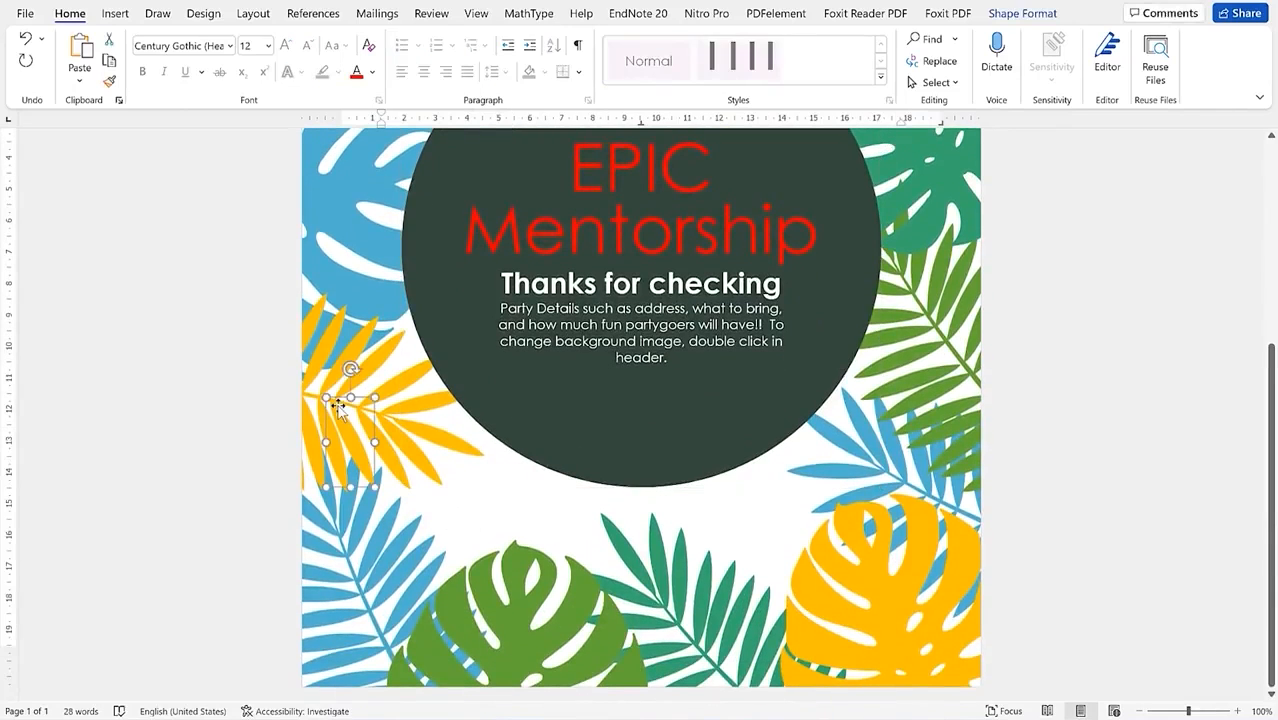
scroll(513, 347, up, 5)
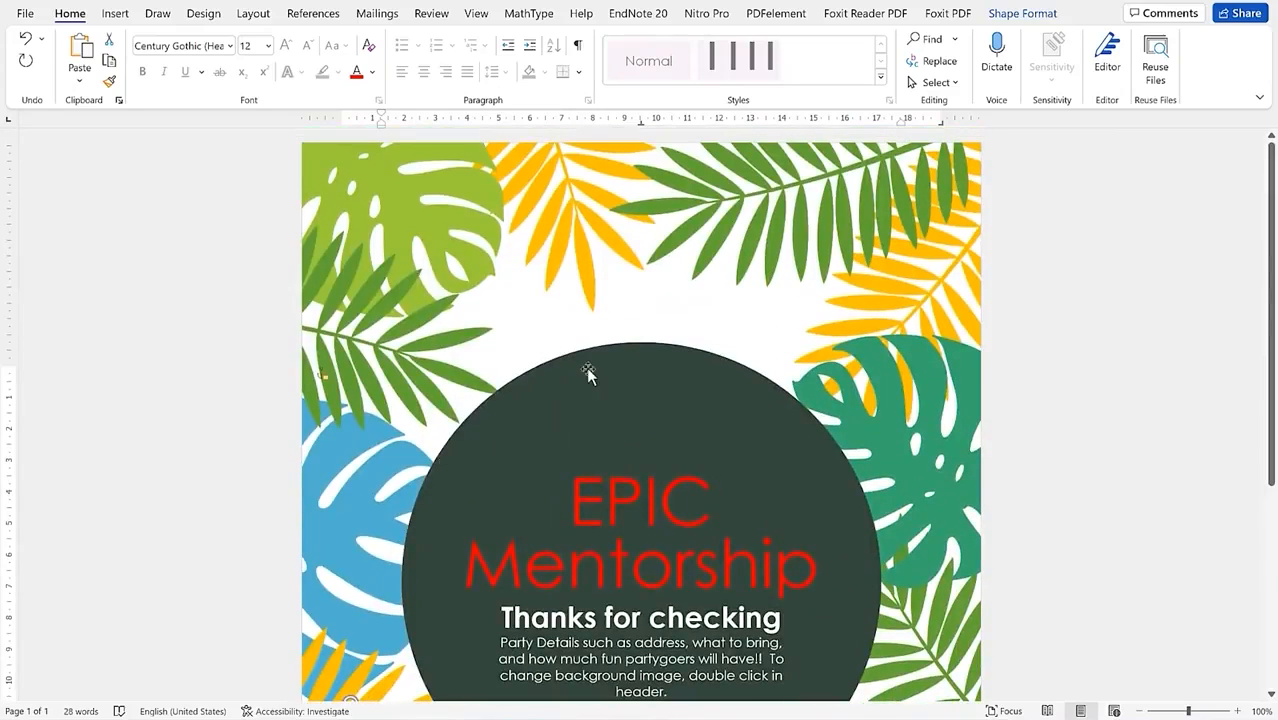
click(117, 16)
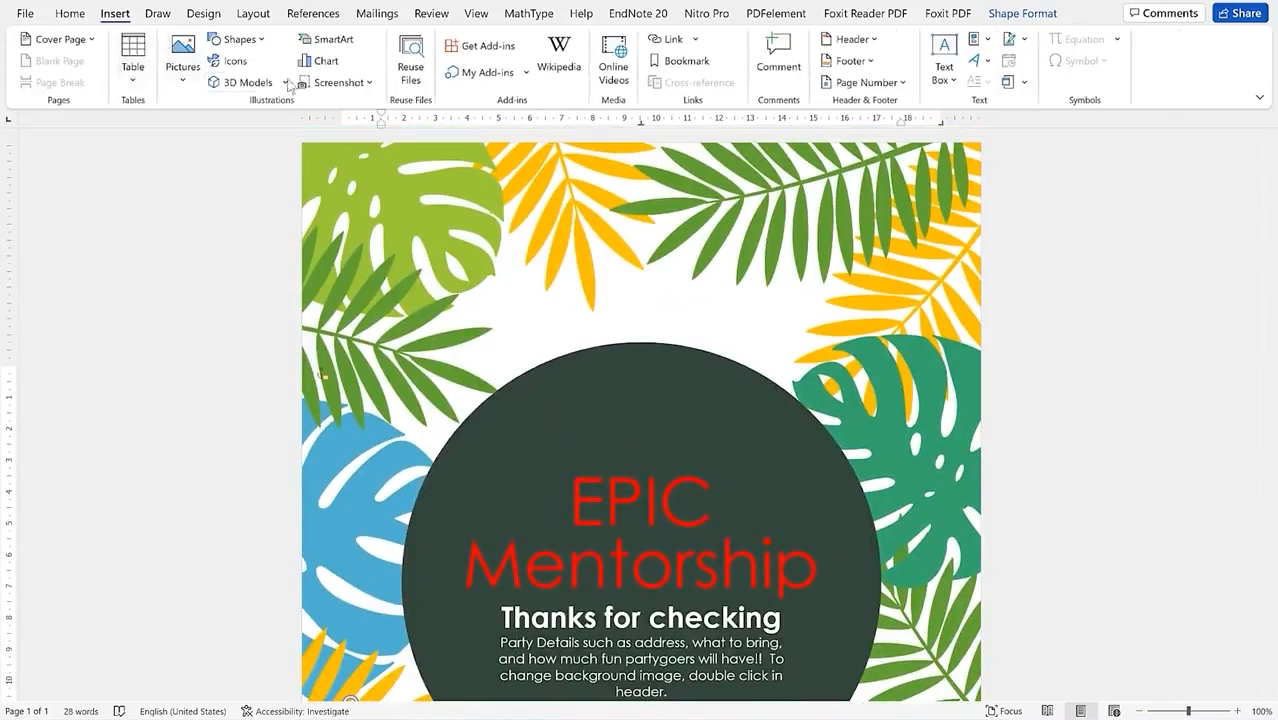
Step: Draw a 3.58 cm by 18.11 cm rectangle across the top of the flyer
click(255, 39)
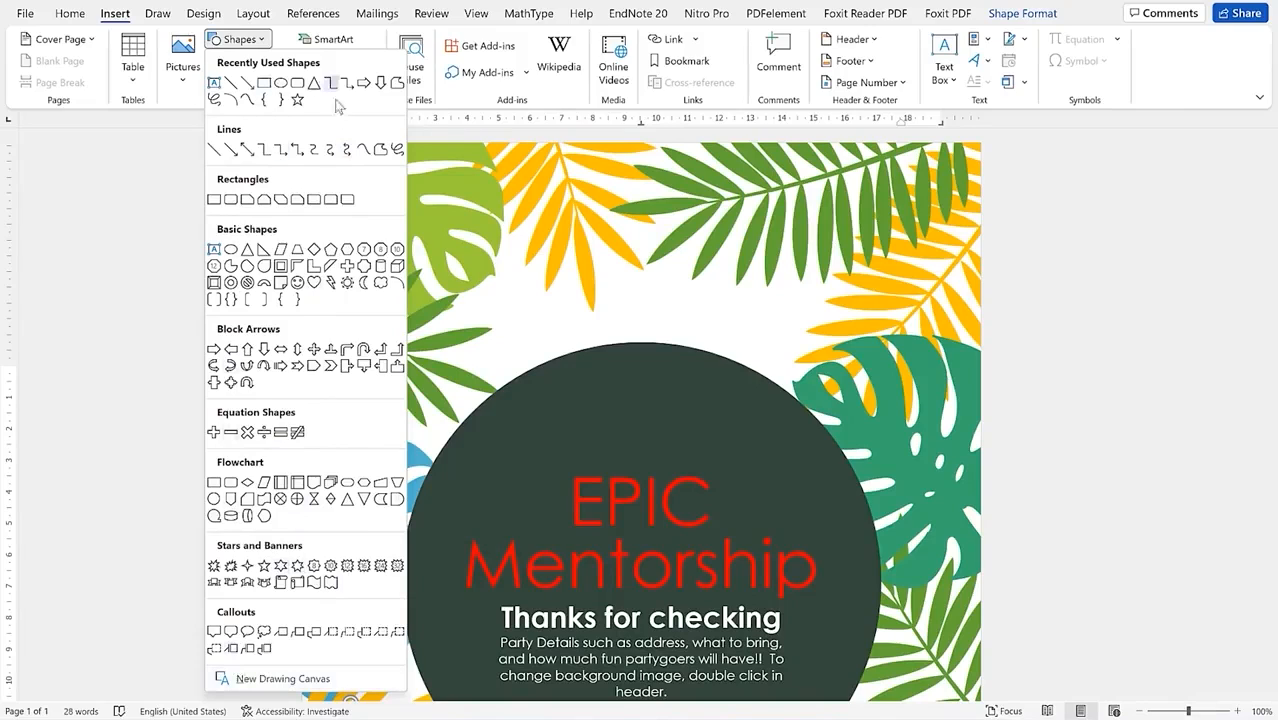
click(264, 86)
drag(385, 180, 955, 292)
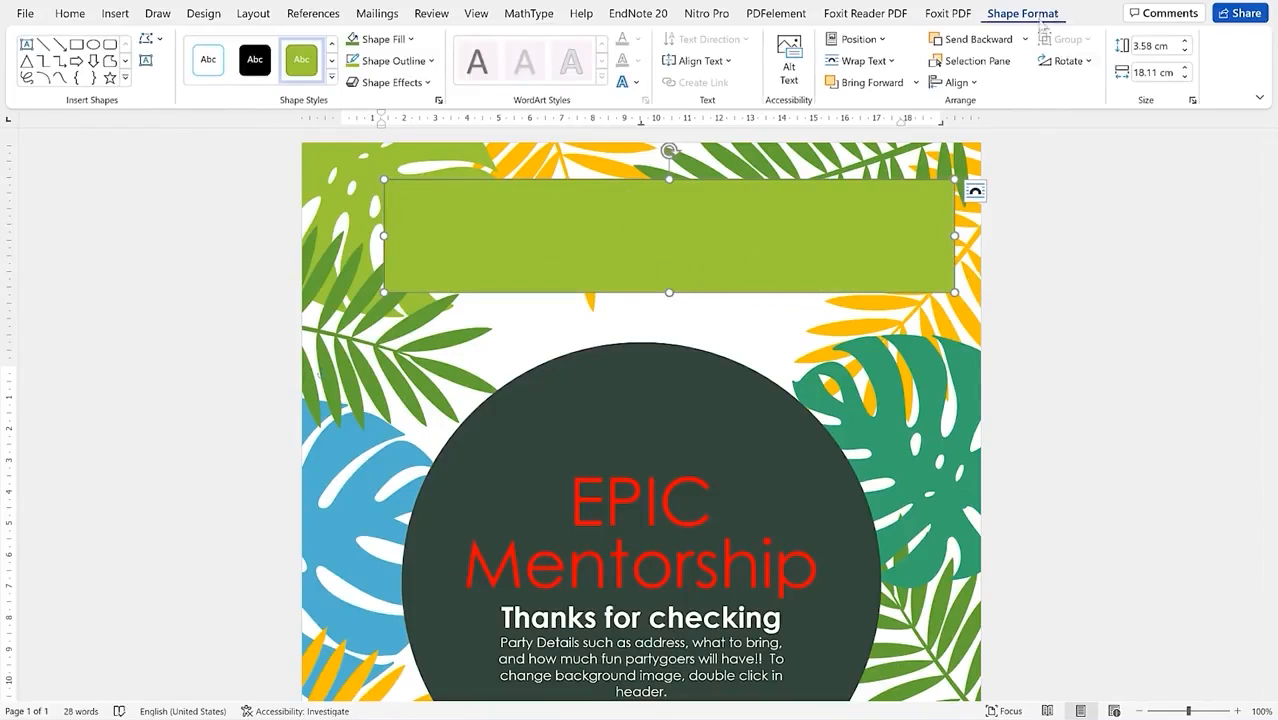
Step: Fill the top rectangle with beige from the shape styles' Other Theme Fills
click(333, 77)
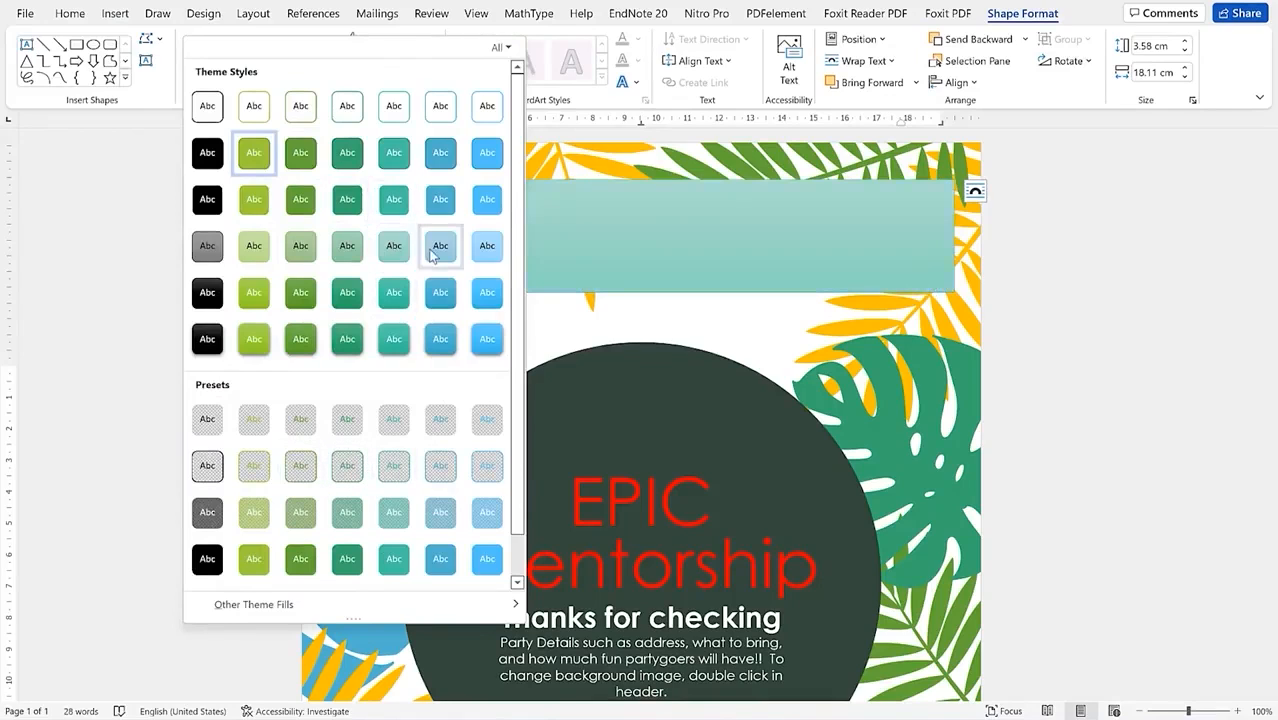
scroll(394, 420, down, 1)
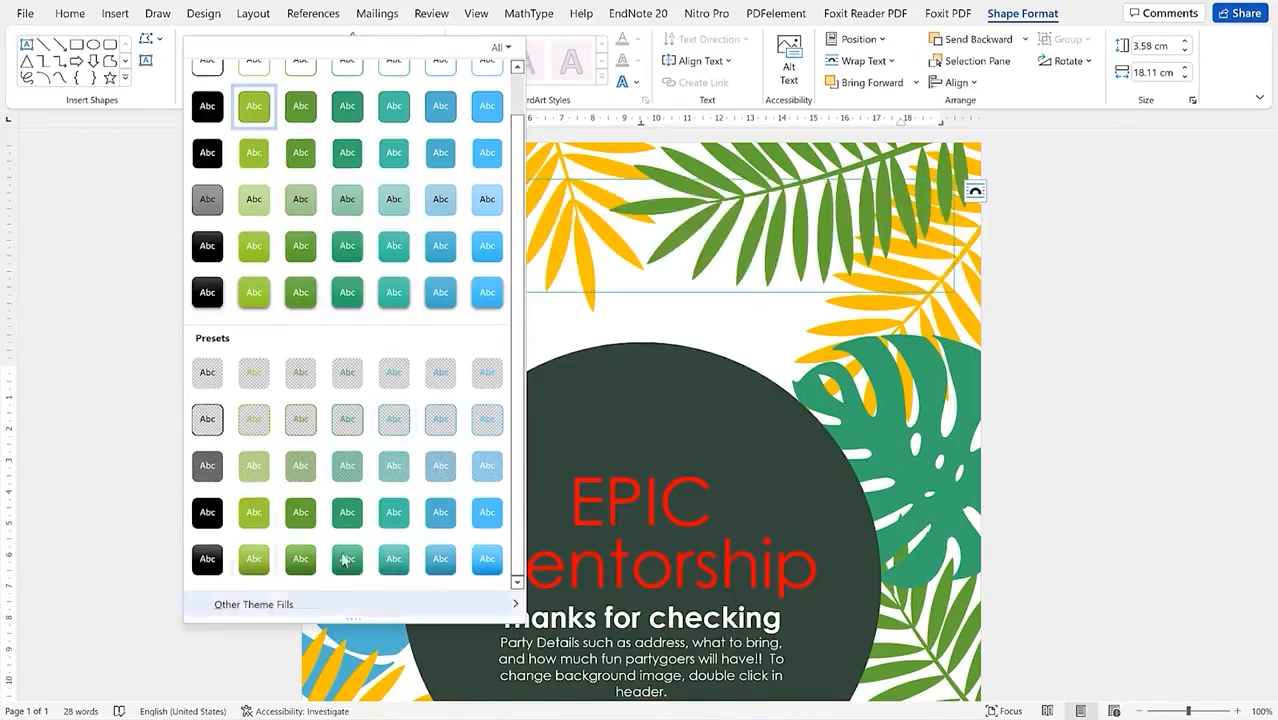
mouse_move(282, 616)
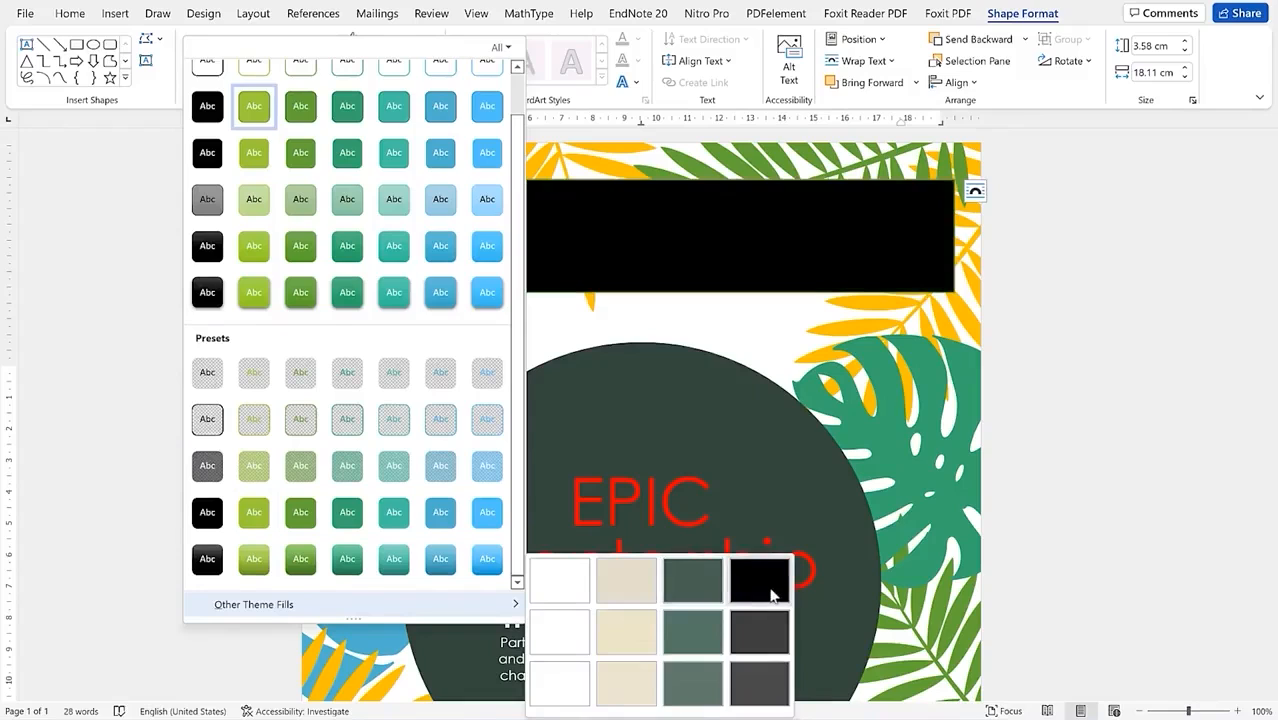
click(617, 636)
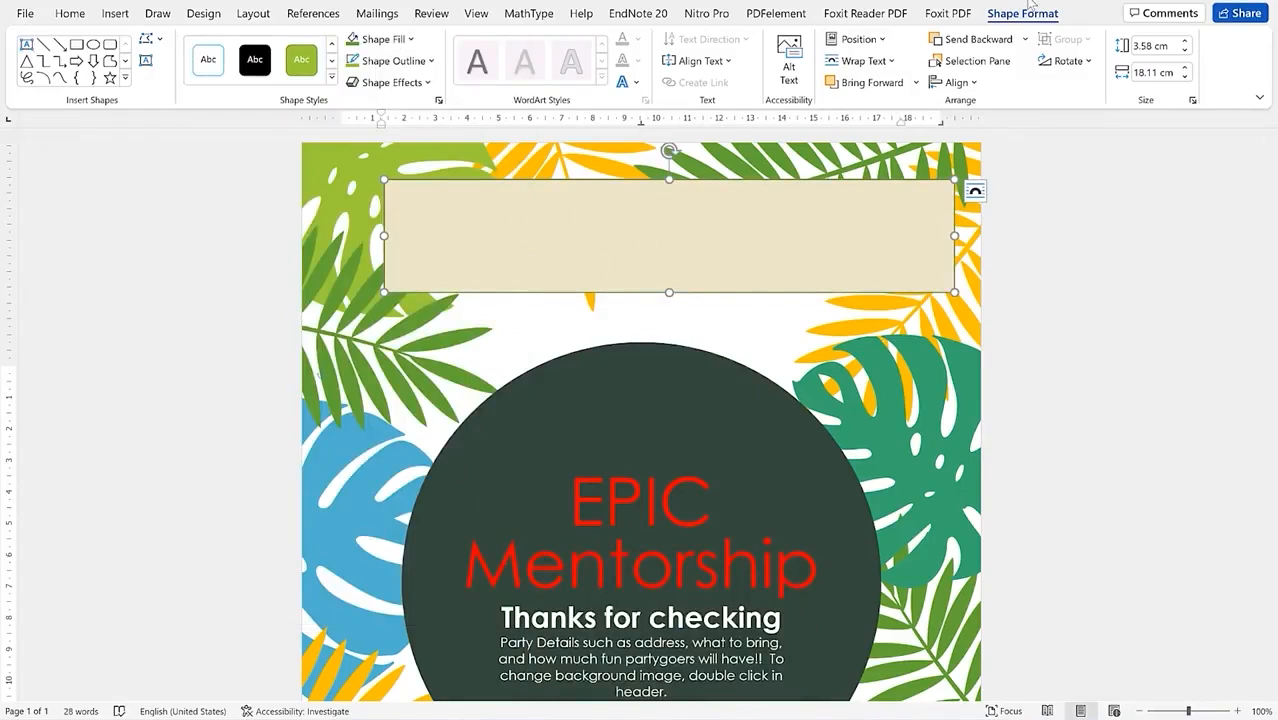
Step: Draw a text box in the beige banner, paste 'Thank you for subscribing' and colour it red
click(26, 44)
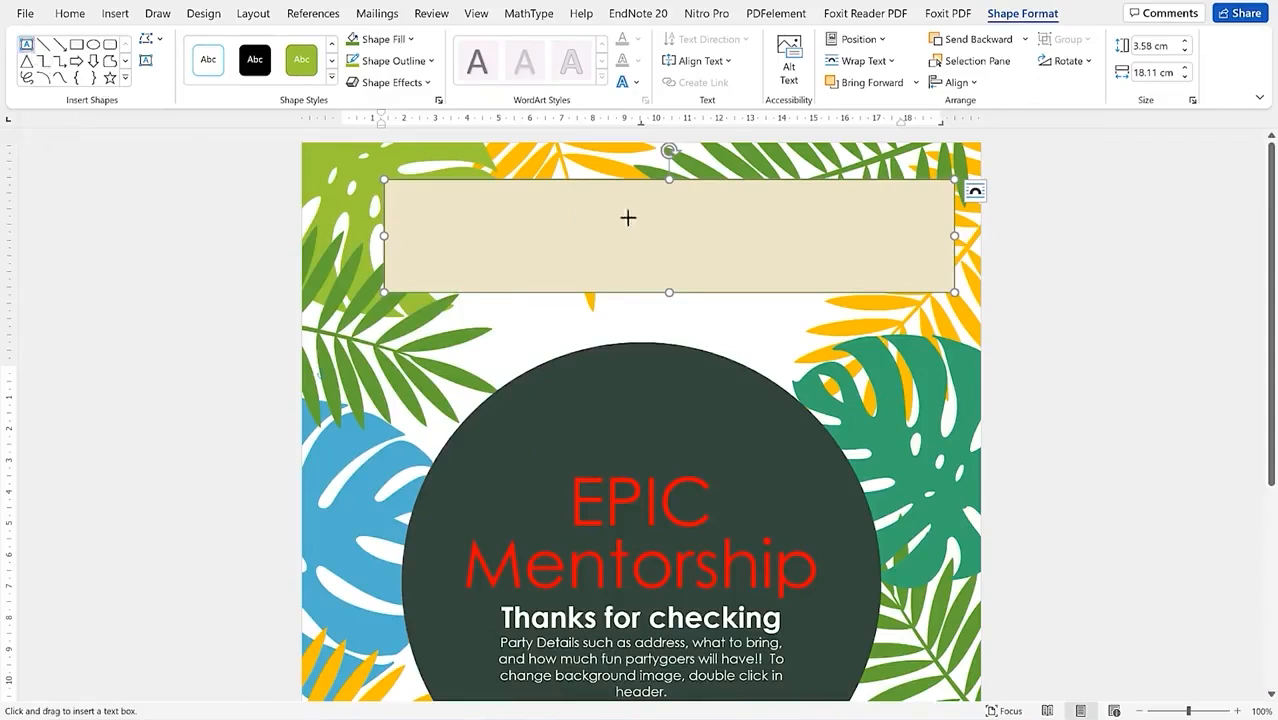
drag(529, 221, 780, 247)
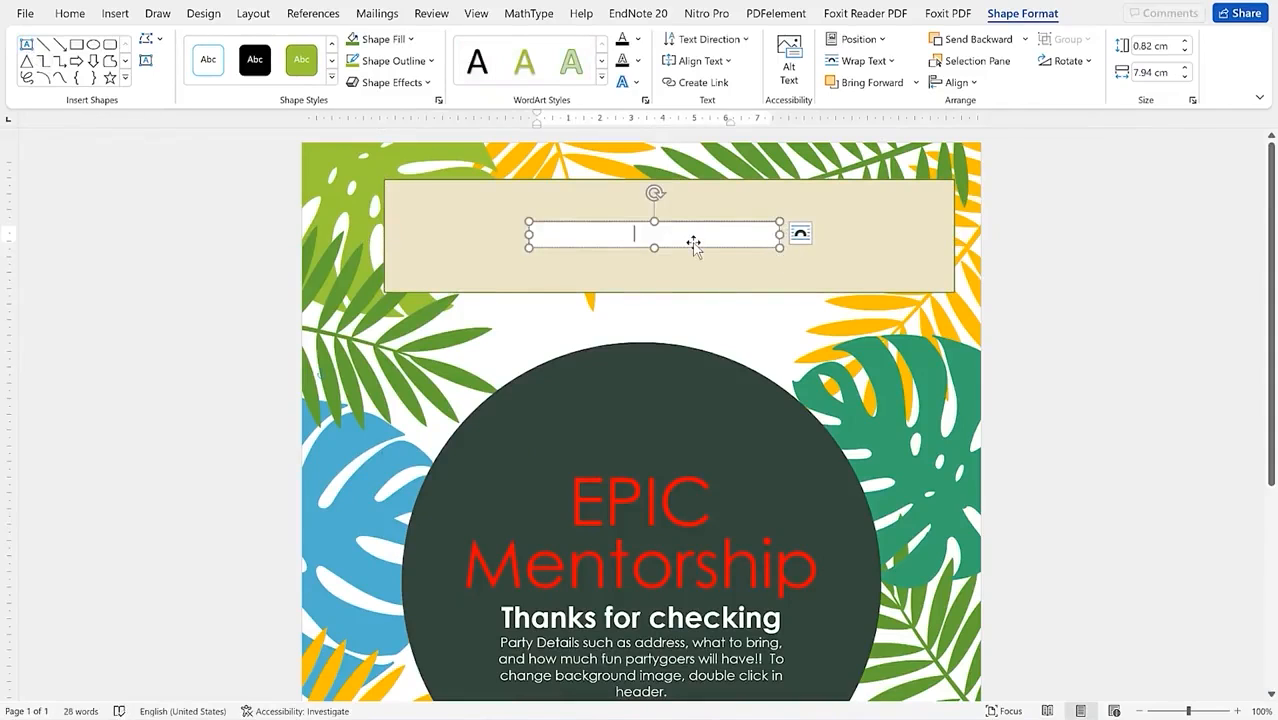
key(ctrl+v)
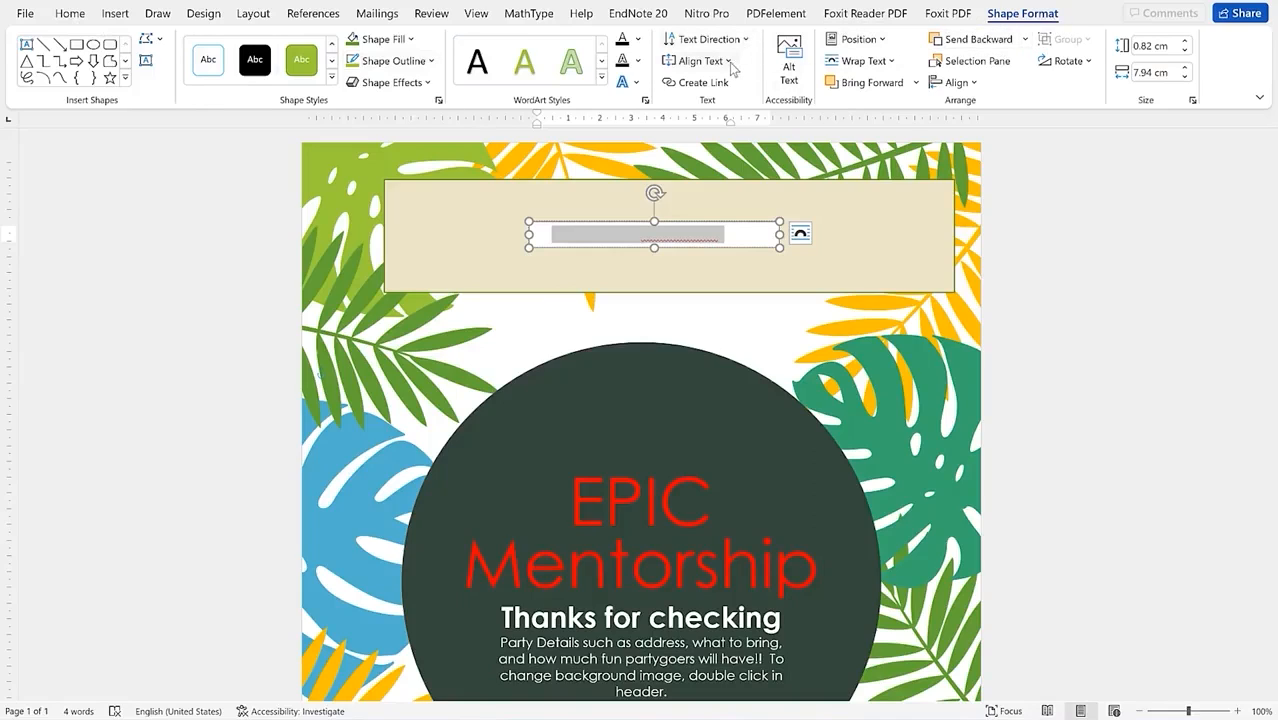
click(637, 39)
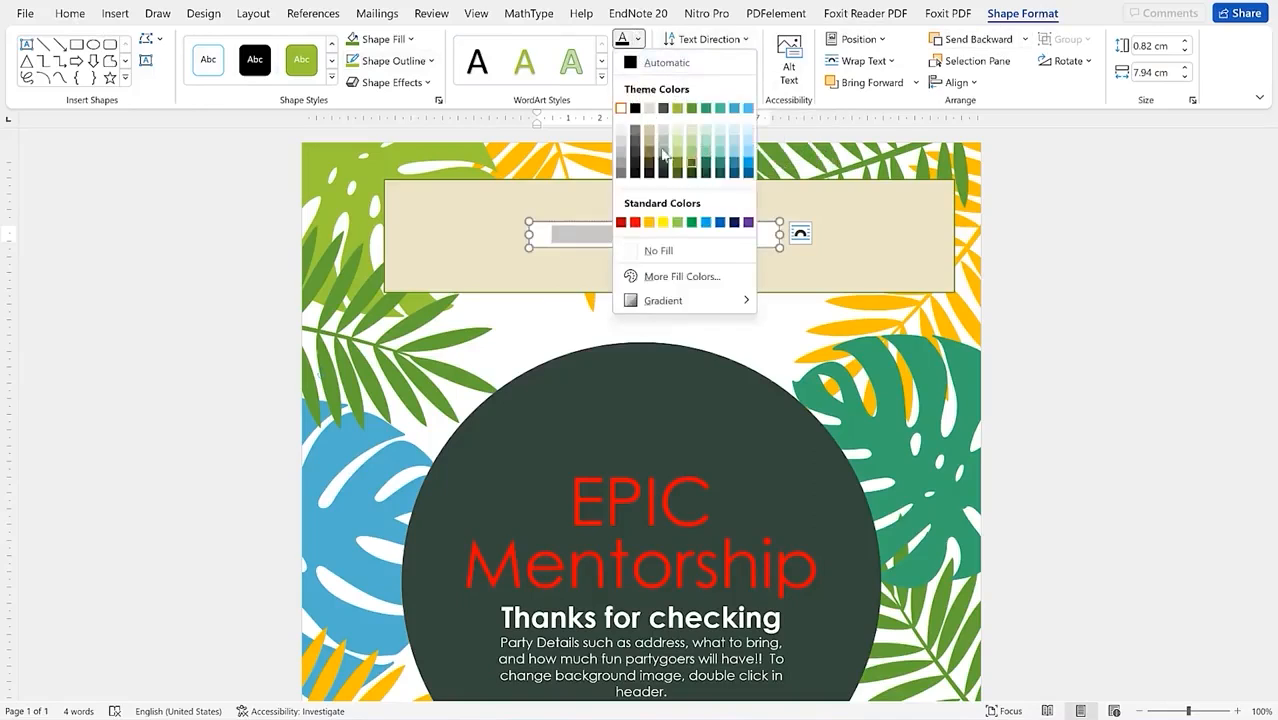
click(634, 222)
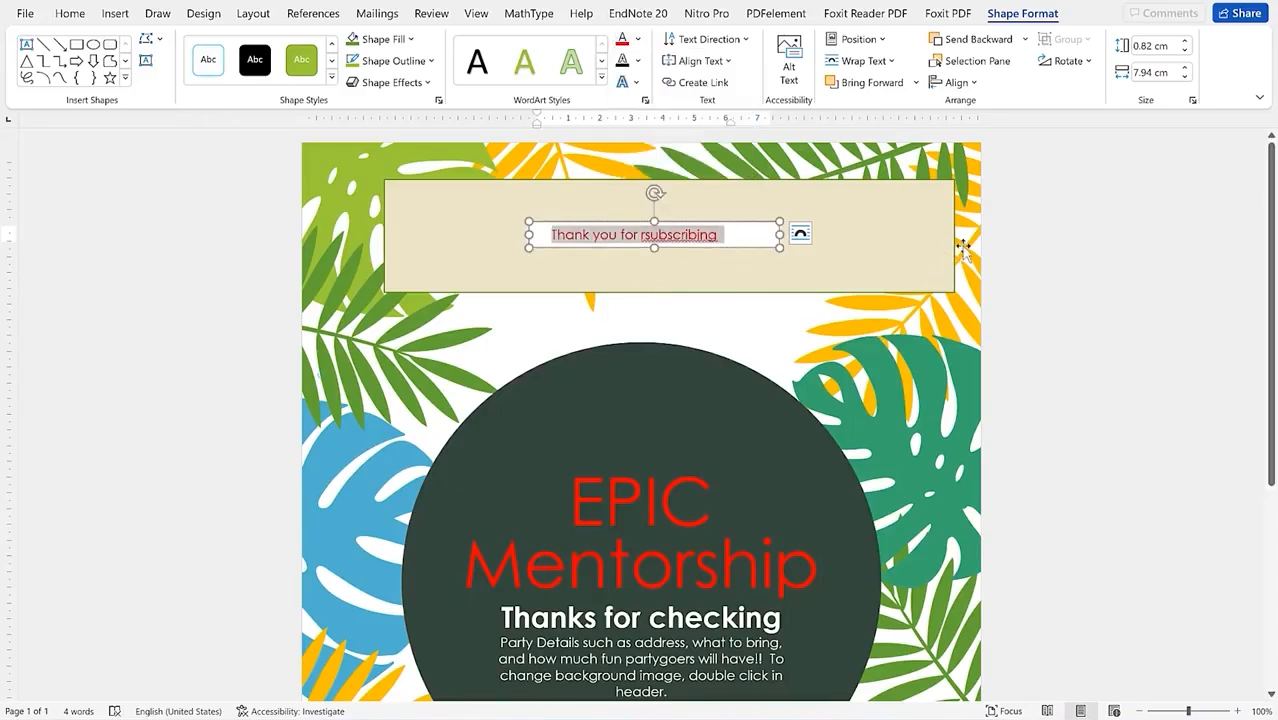
Step: Delete the stray 'r' from 'subscribing', deselect the box and go to the File screen
click(646, 236)
key(BackSpace)
click(829, 413)
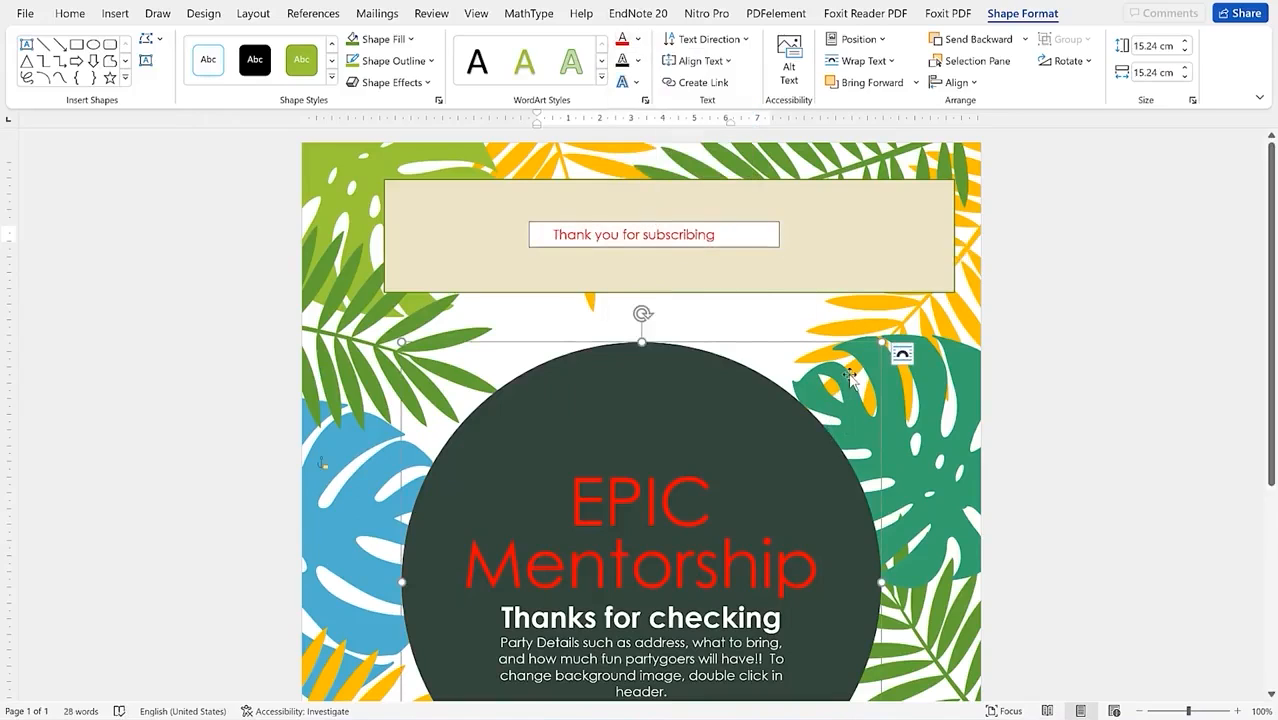
scroll(848, 376, down, 3)
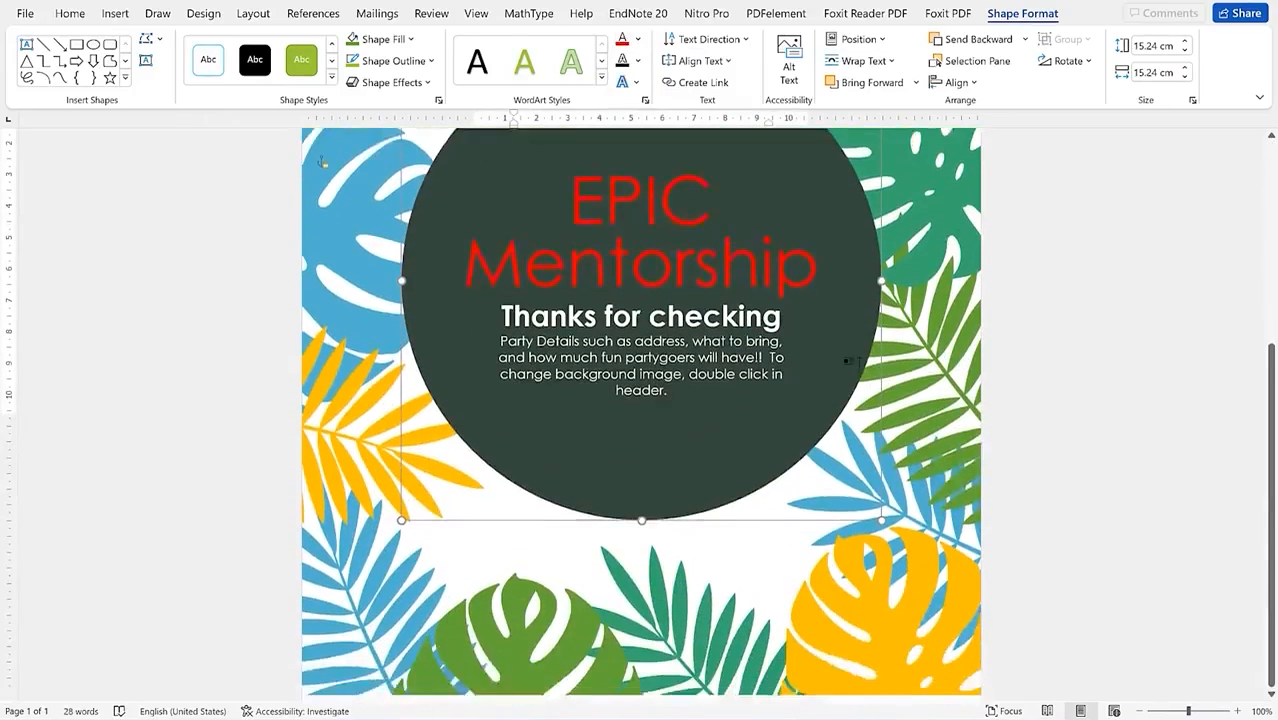
scroll(855, 362, up, 3)
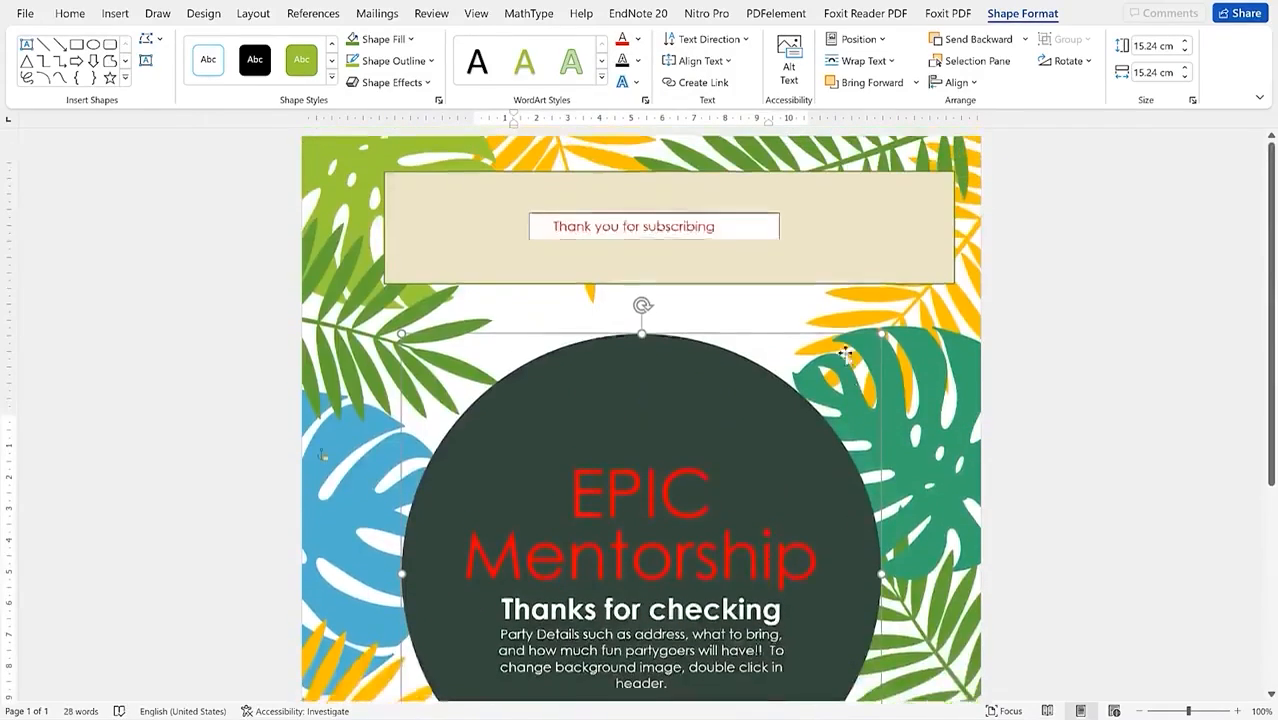
click(40, 9)
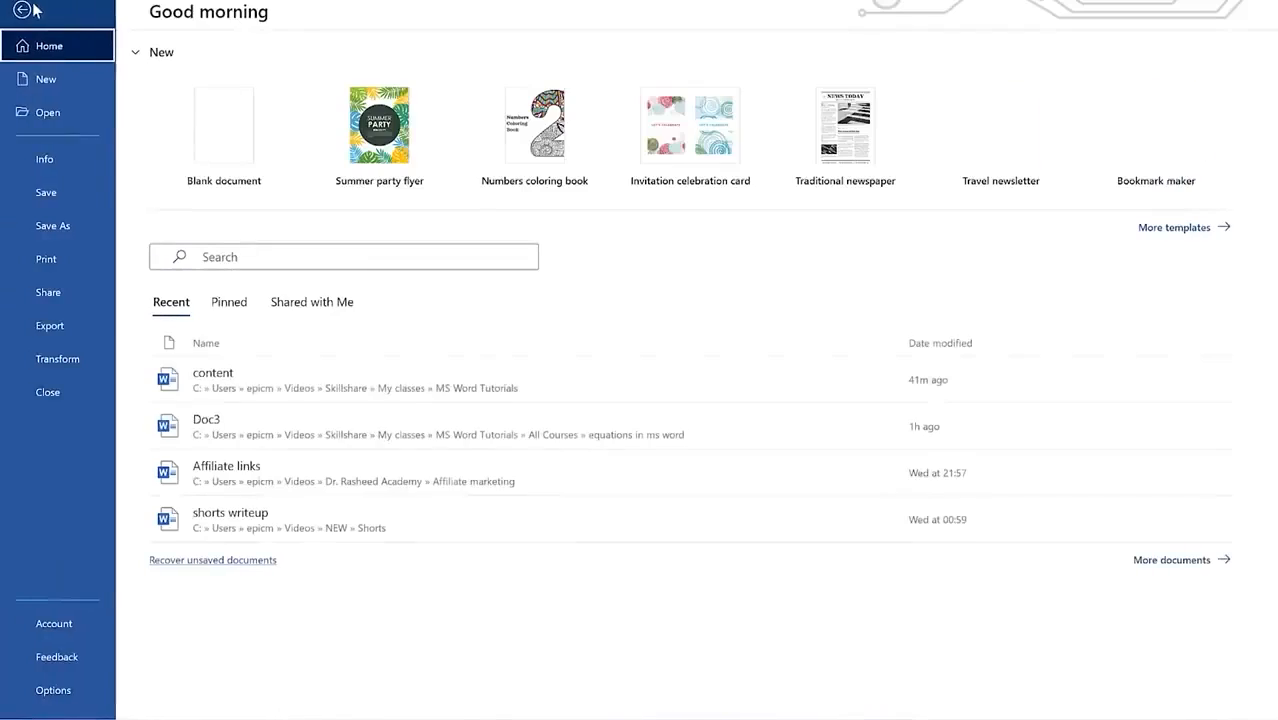
Step: Look through the Save As, Open and New pages of the backstage view
click(63, 225)
click(47, 112)
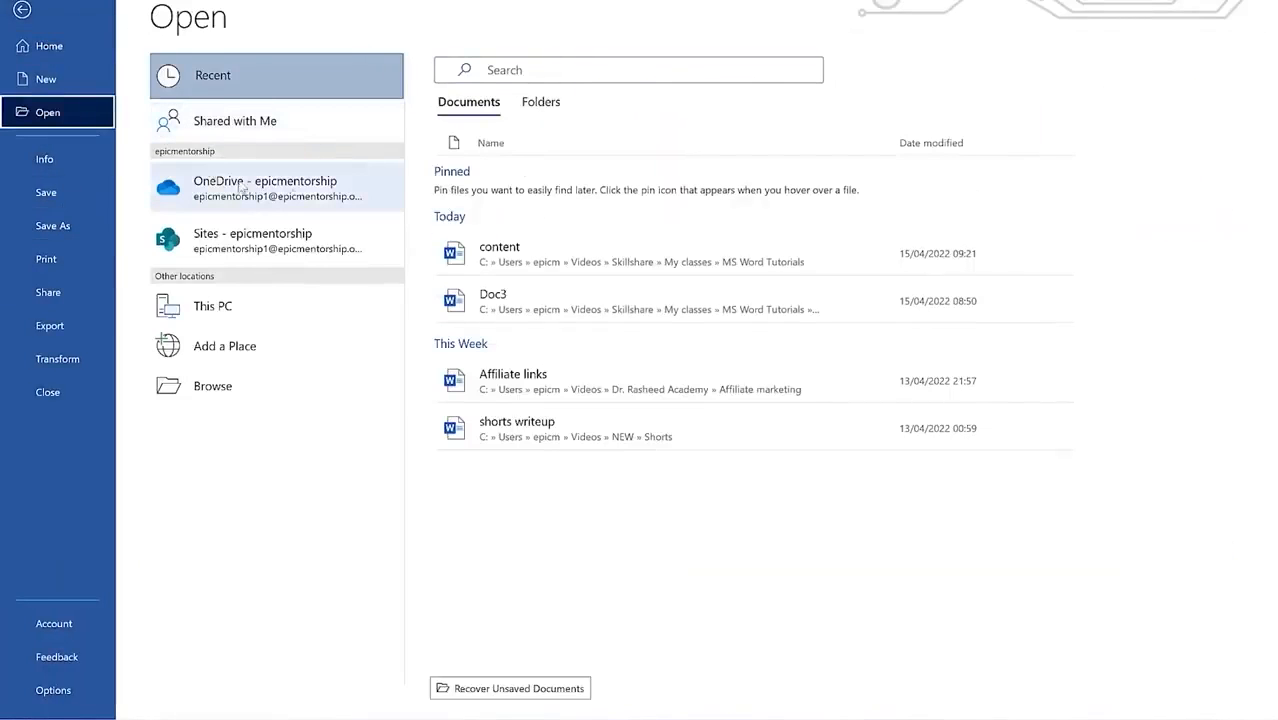
click(61, 74)
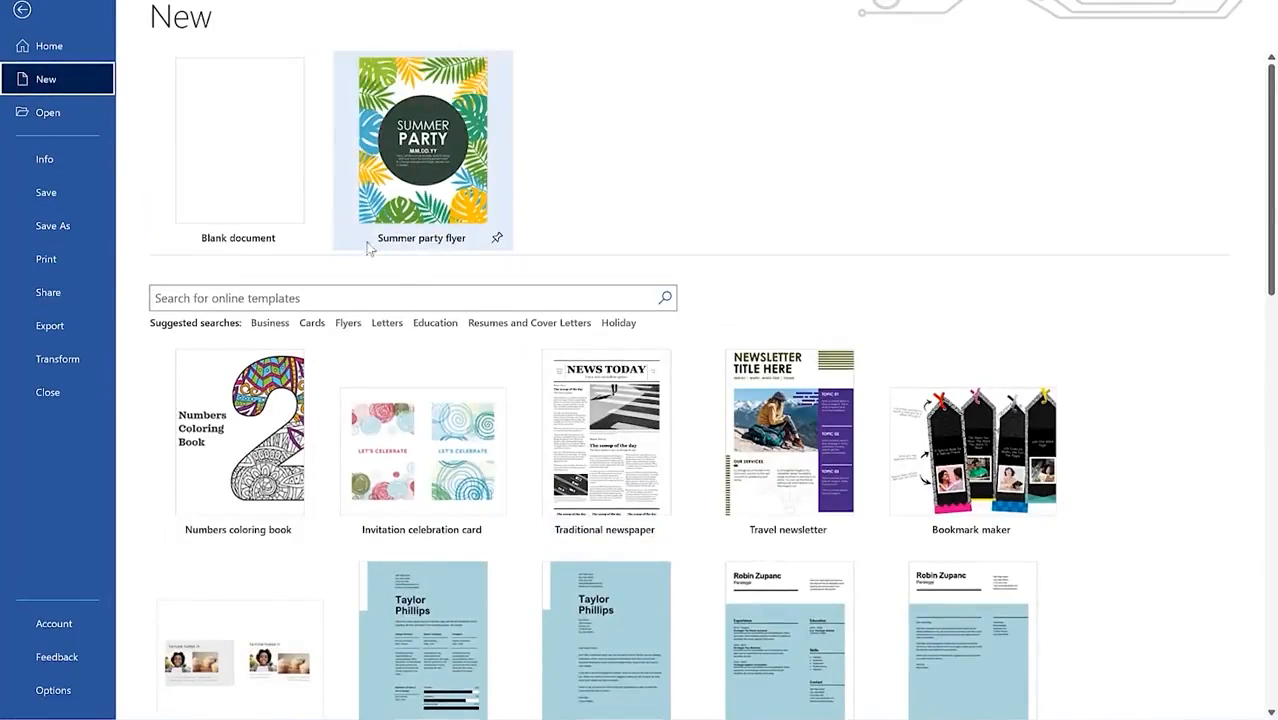
scroll(605, 457, down, 3)
scroll(558, 397, up, 3)
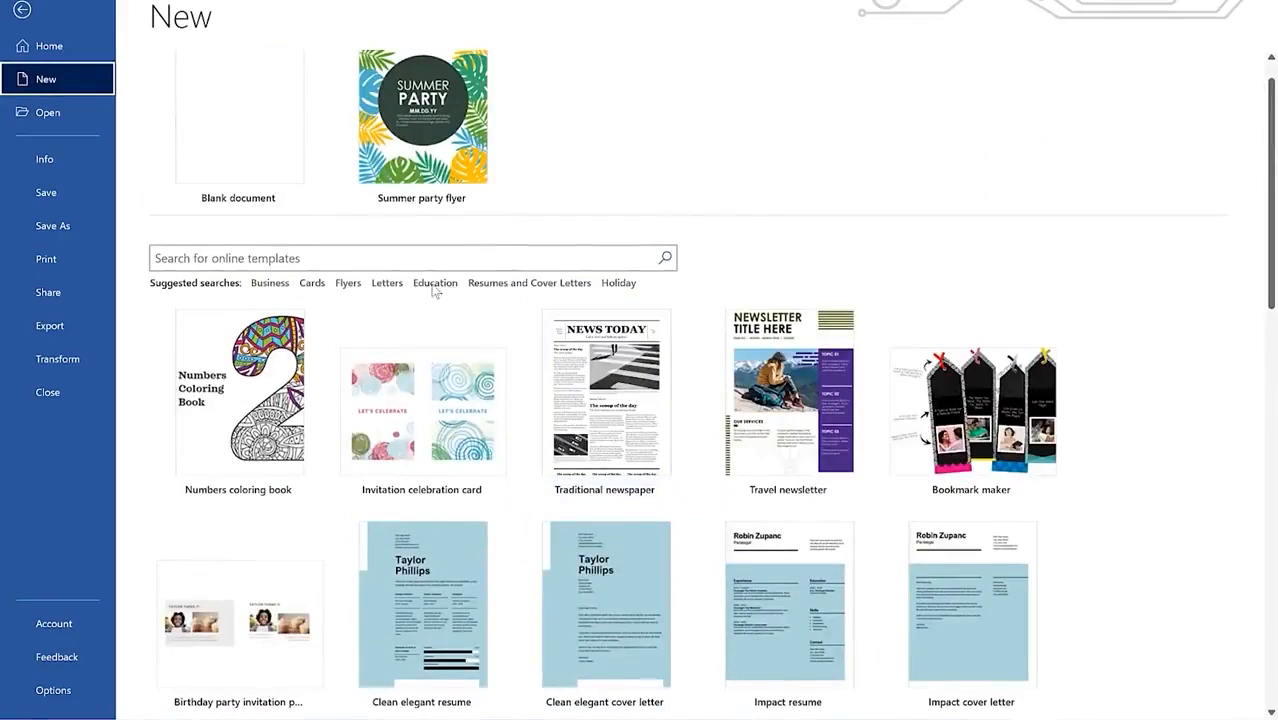
Step: Search online templates for 'wedding', preview the Engagement wedding celebration card, then return to the flyer
click(417, 258)
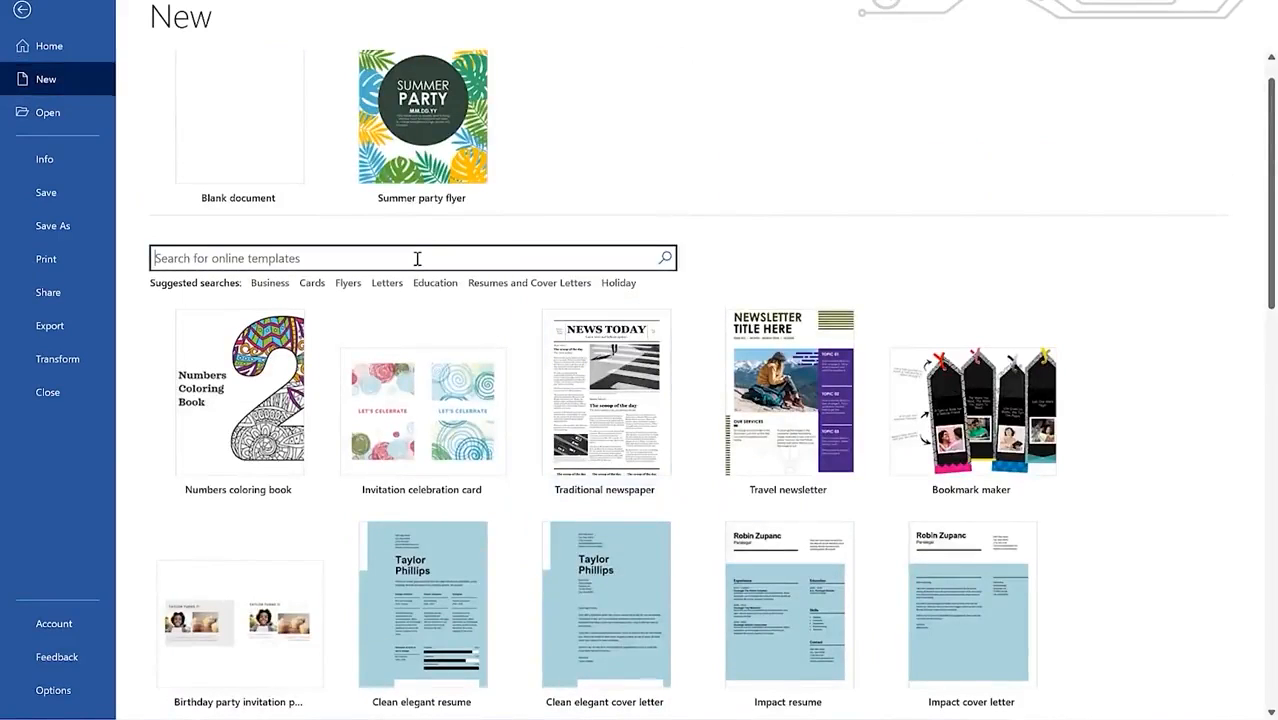
text(wedding)
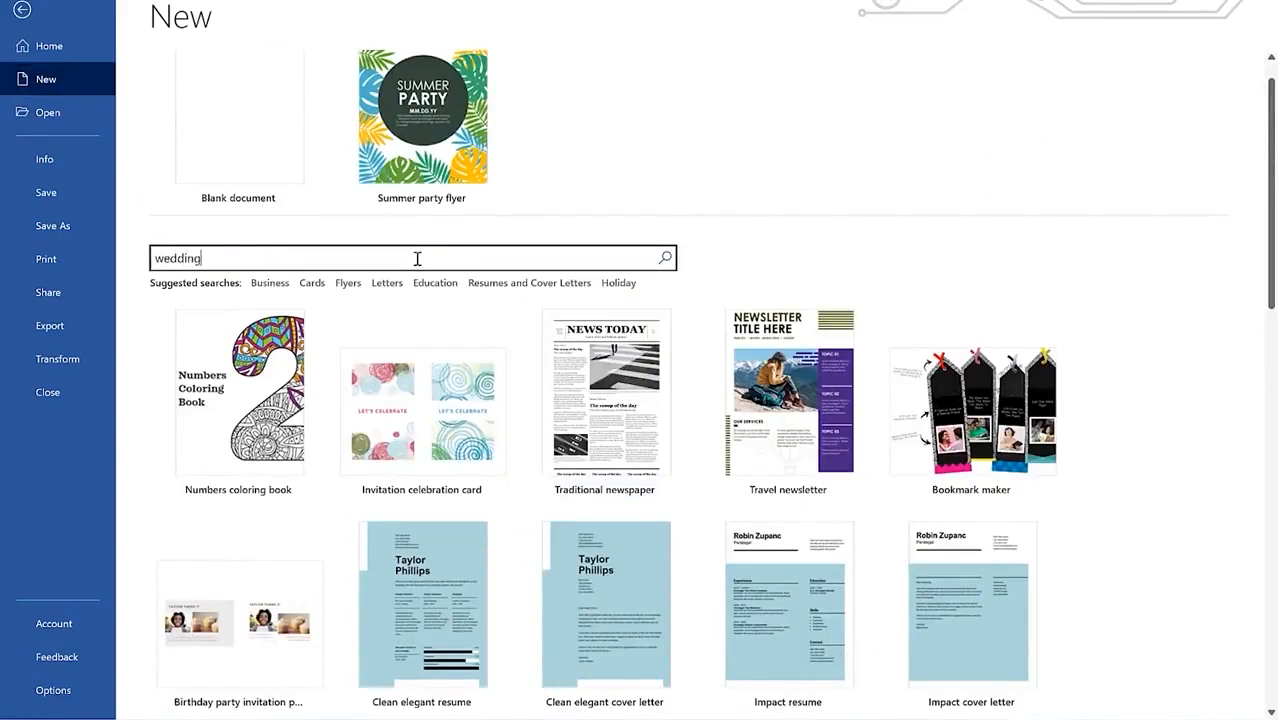
key(Return)
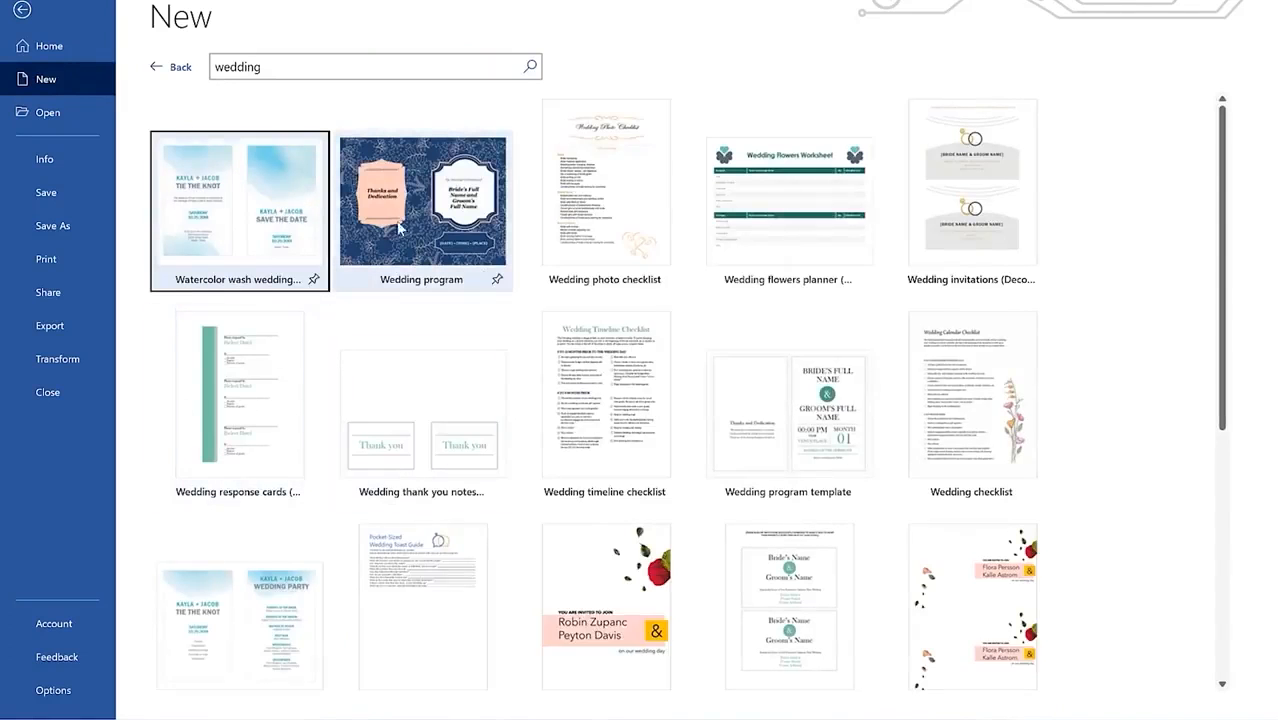
scroll(465, 385, down, 5)
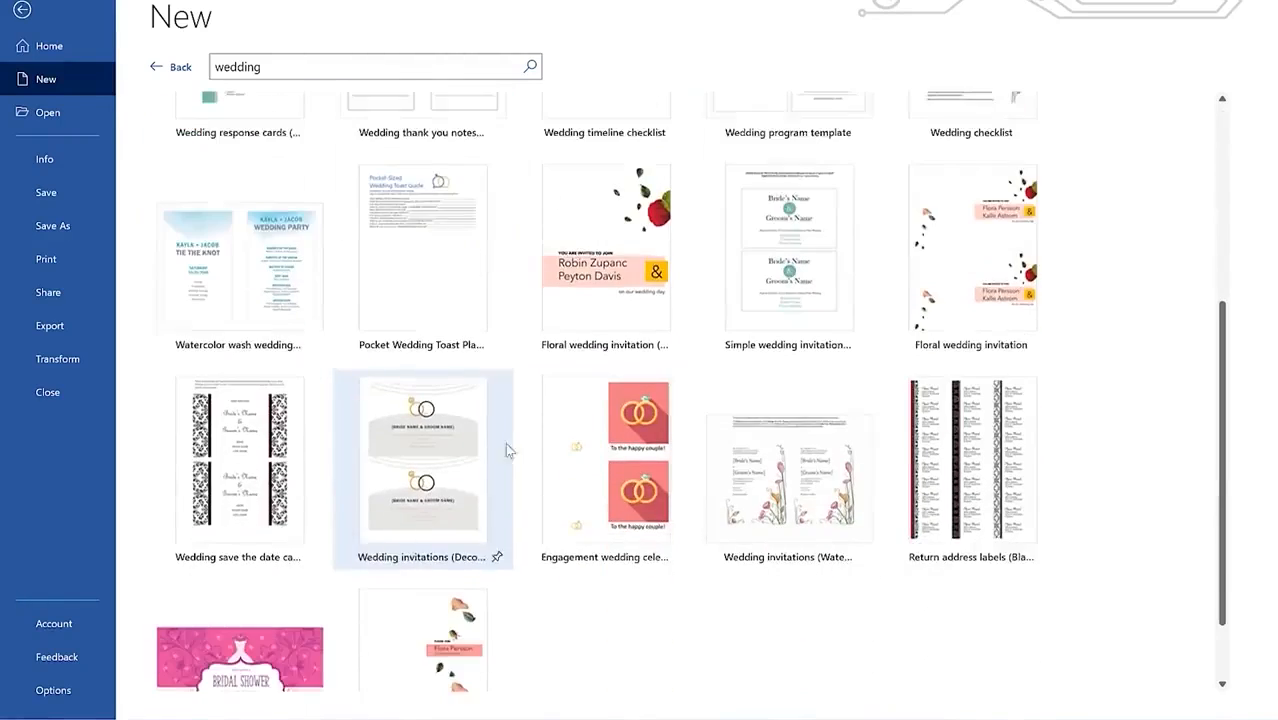
click(621, 412)
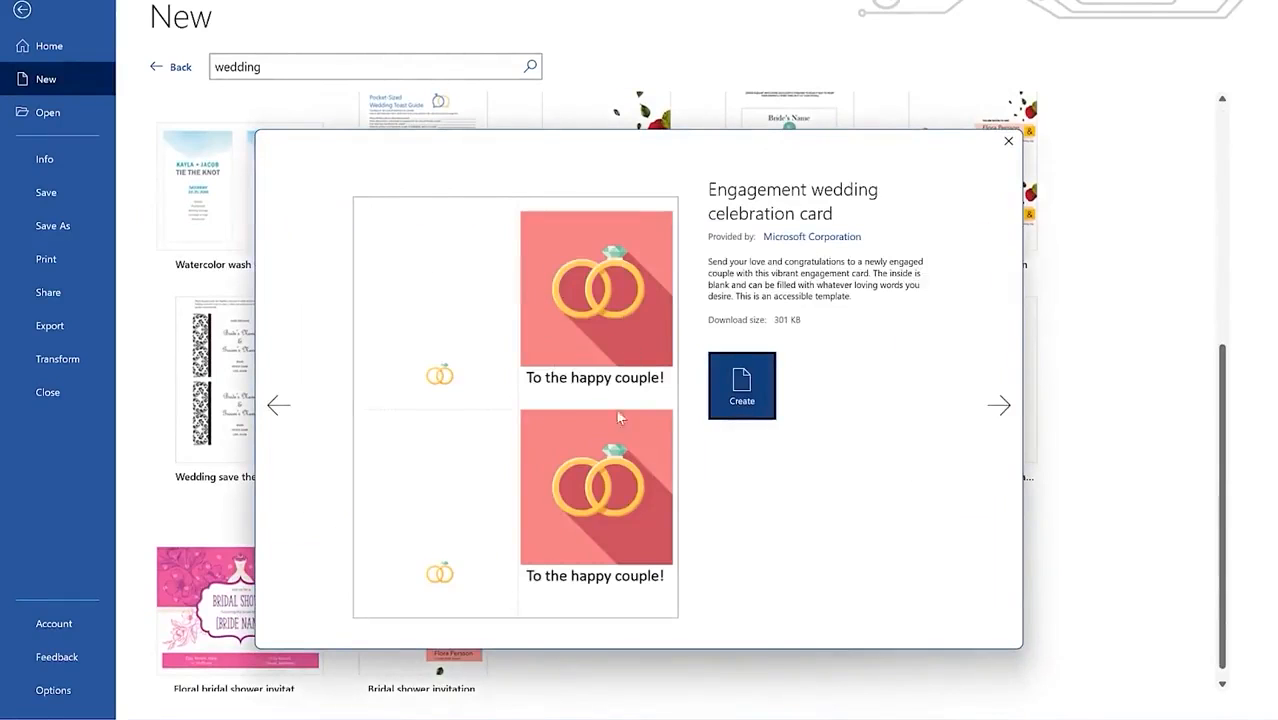
click(1008, 141)
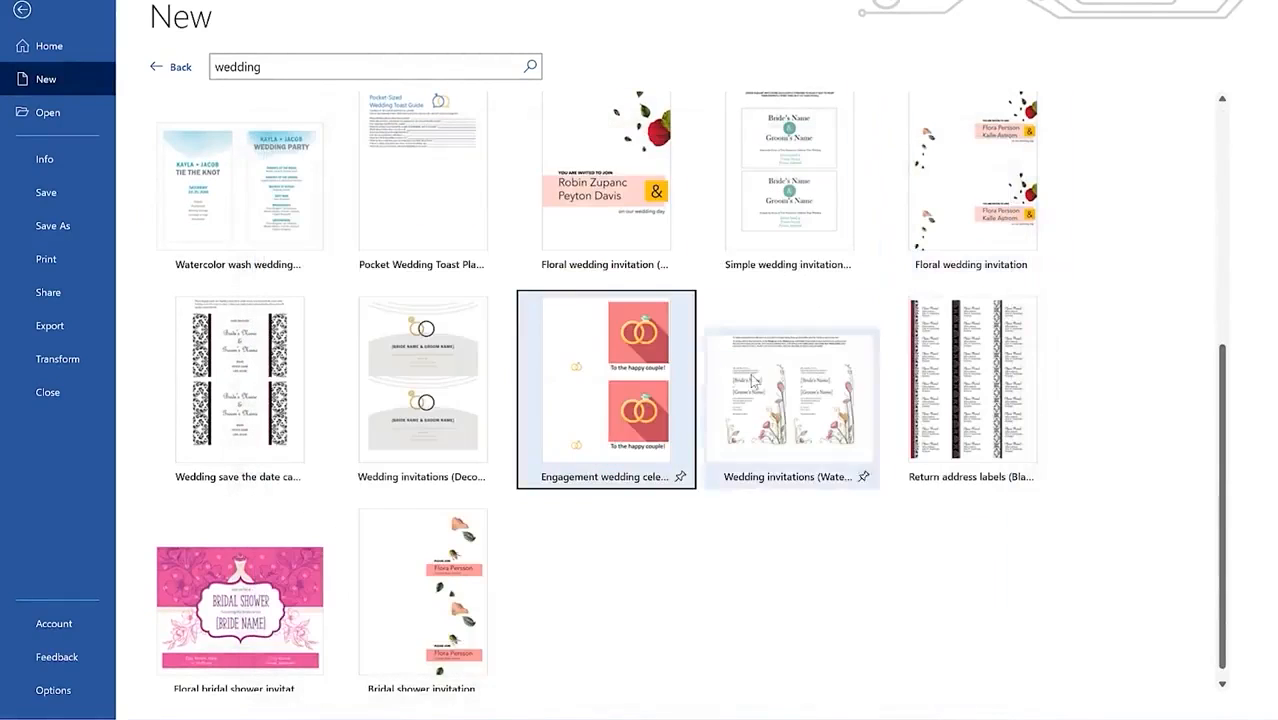
click(172, 67)
click(22, 10)
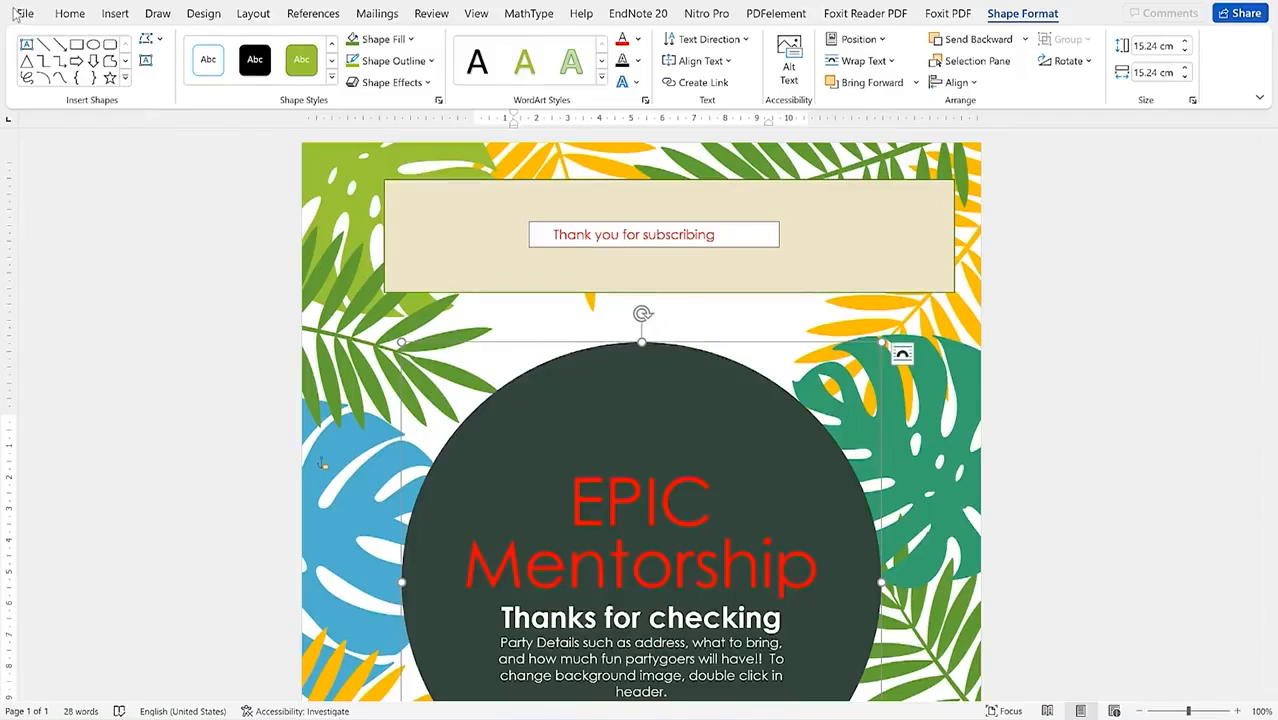
Step: Save the flyer through Save As > Browse into the Documents folder under the name EPIC
click(18, 13)
click(67, 231)
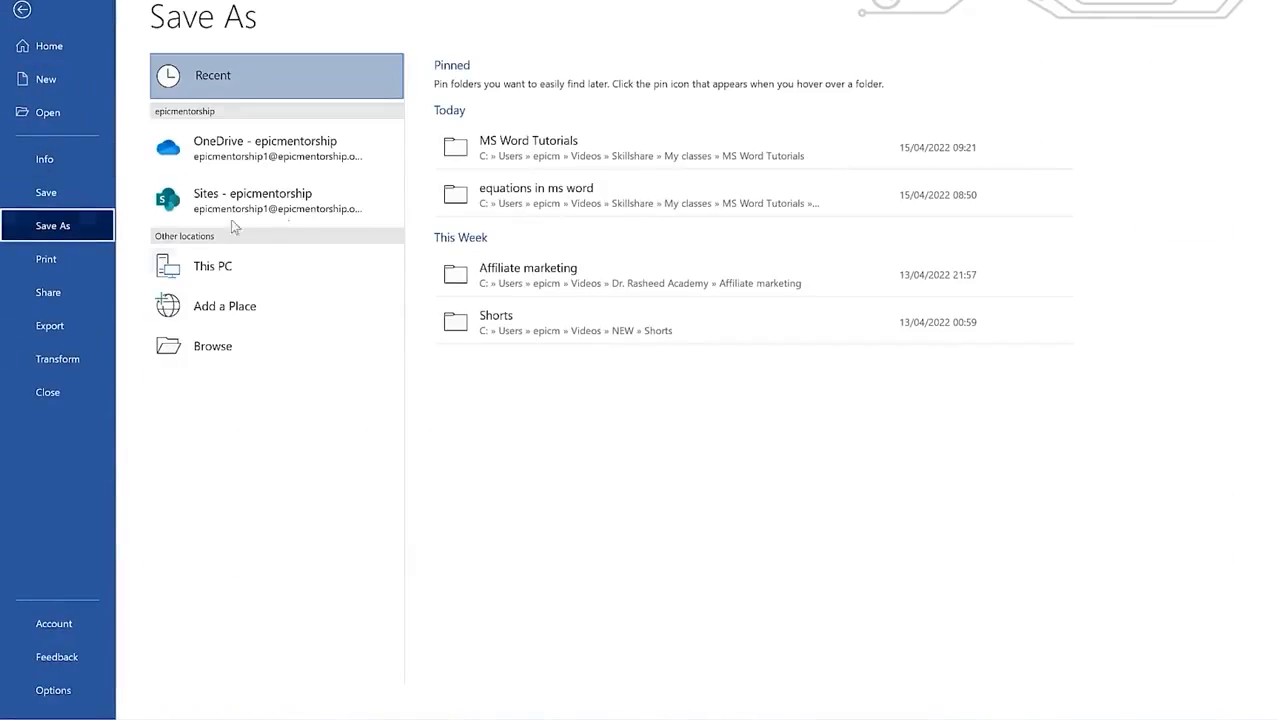
click(227, 346)
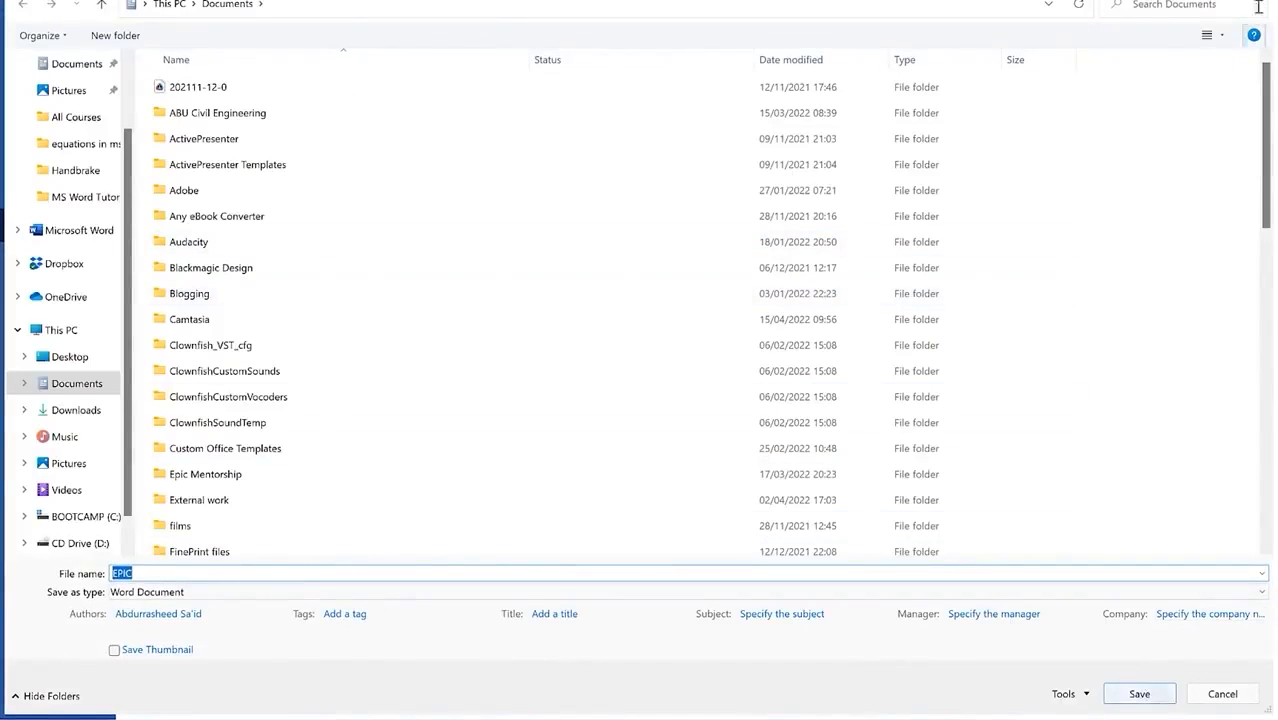
click(1139, 693)
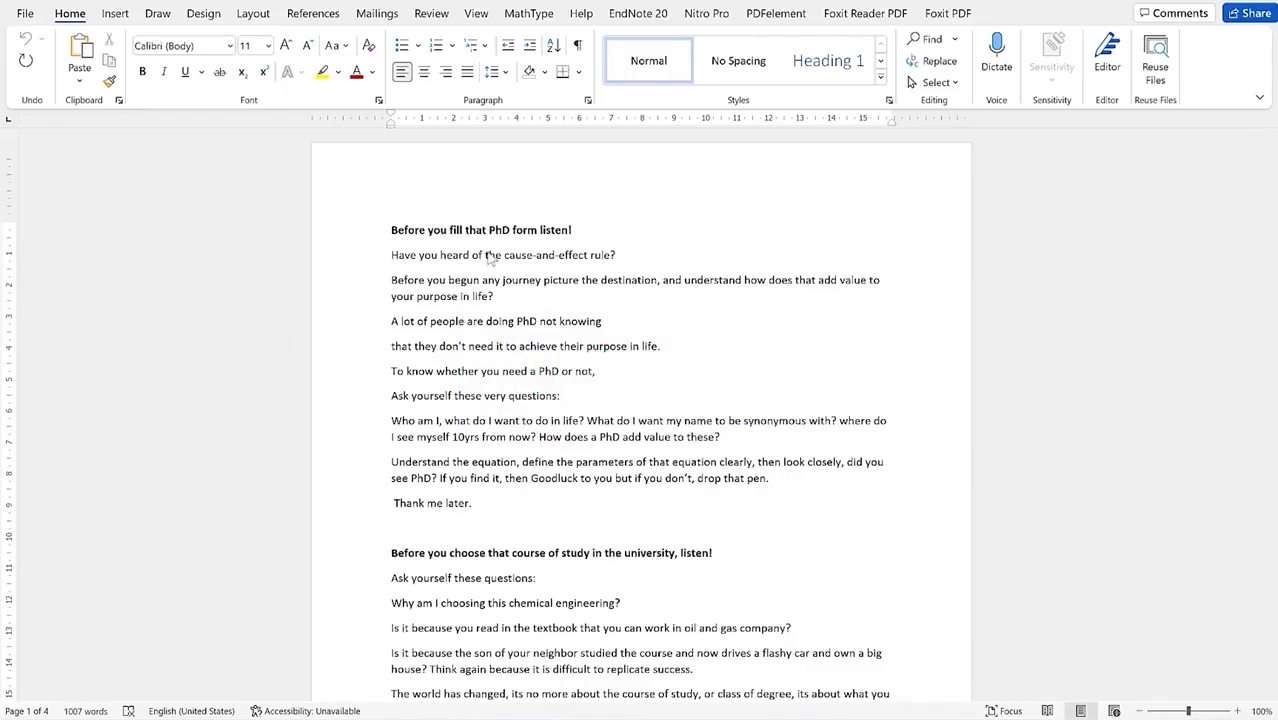
Step: Turn on Focus mode from the View tab and scroll through the essay's pages
click(451, 229)
click(477, 13)
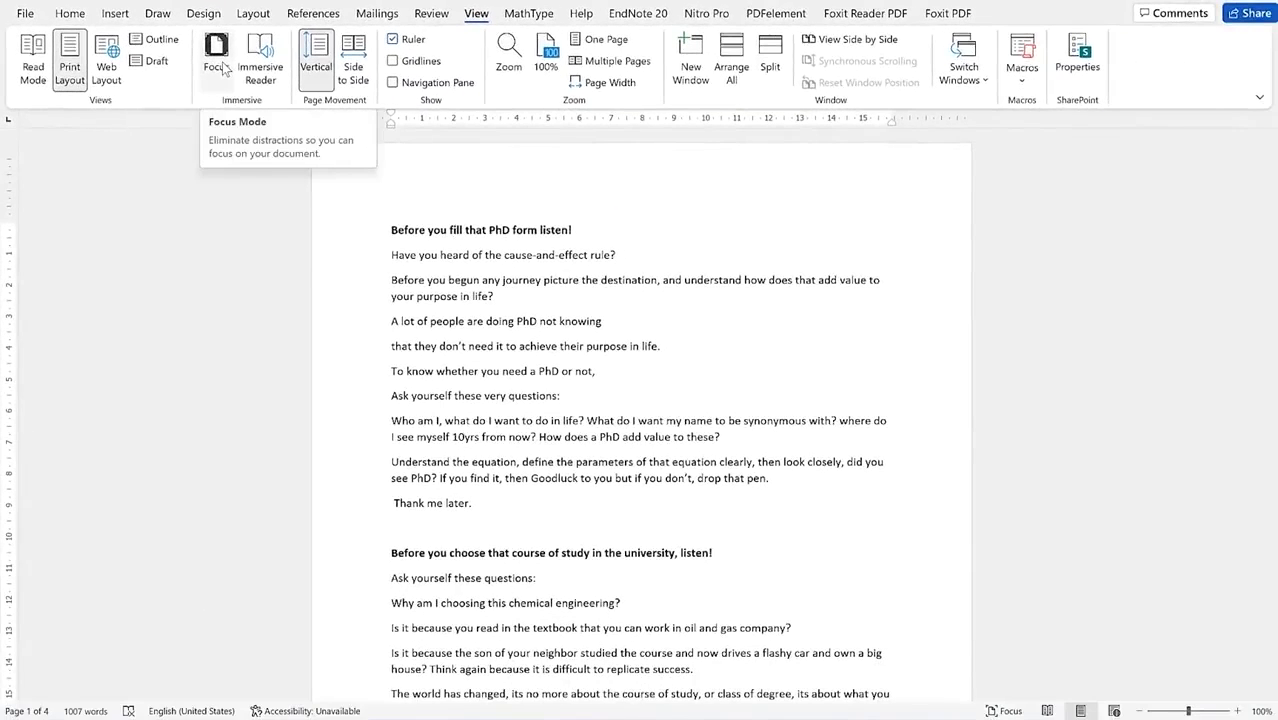
click(217, 58)
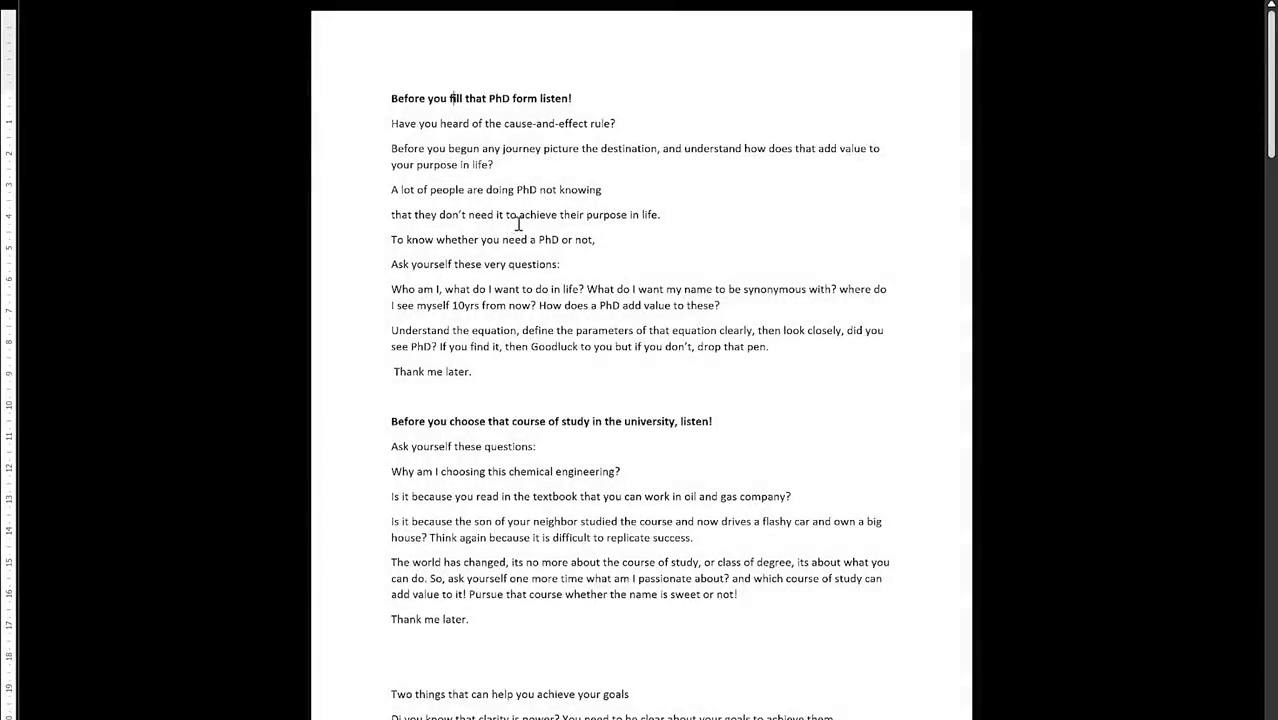
scroll(618, 229, down, 10)
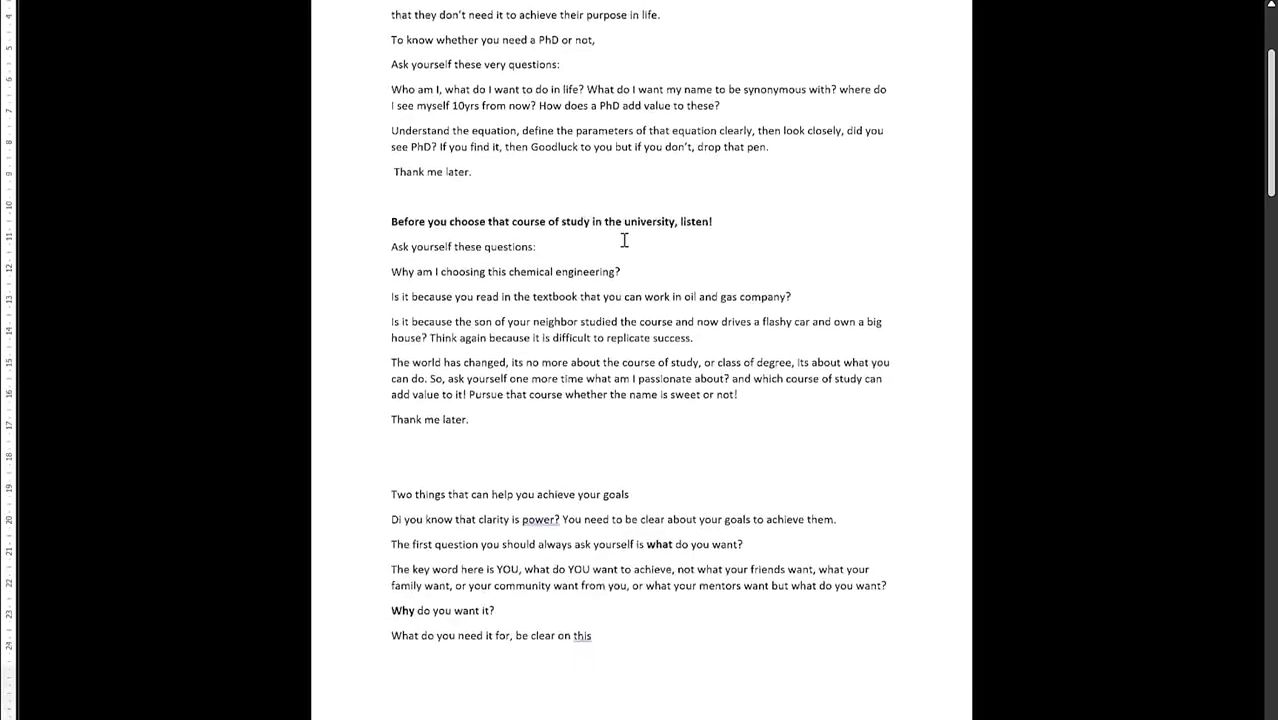
scroll(622, 241, down, 8)
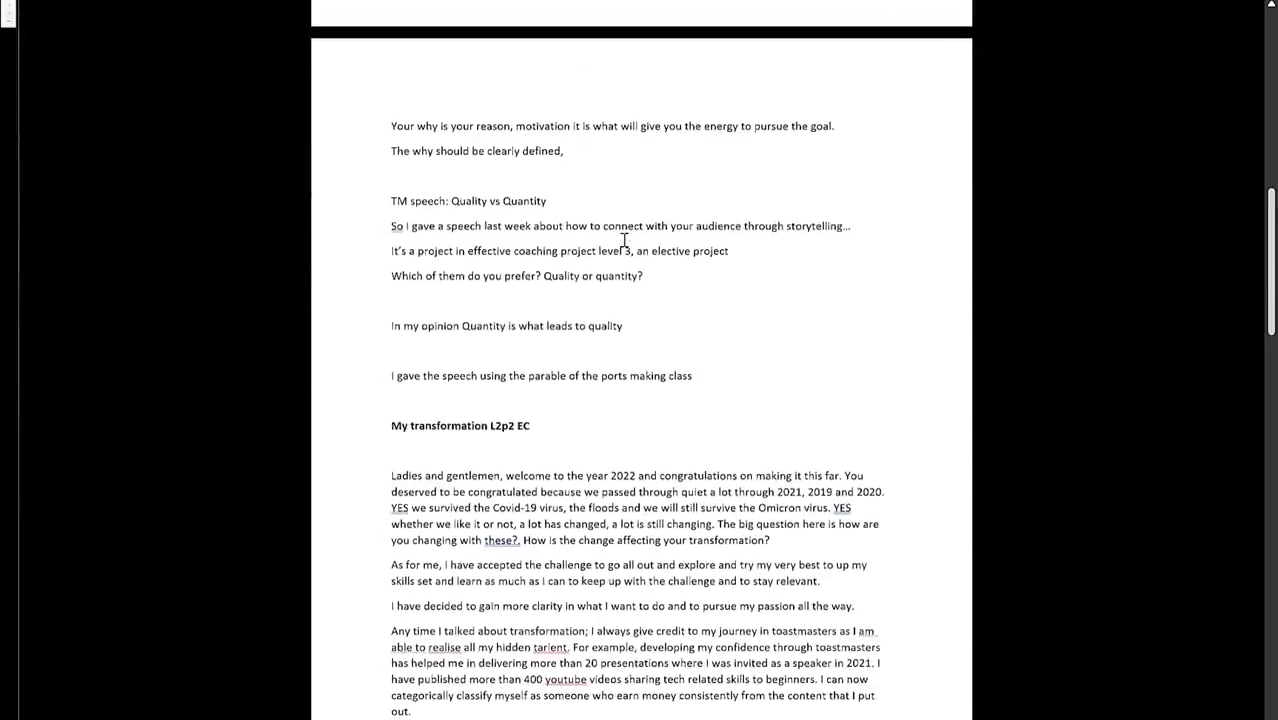
scroll(600, 229, down, 5)
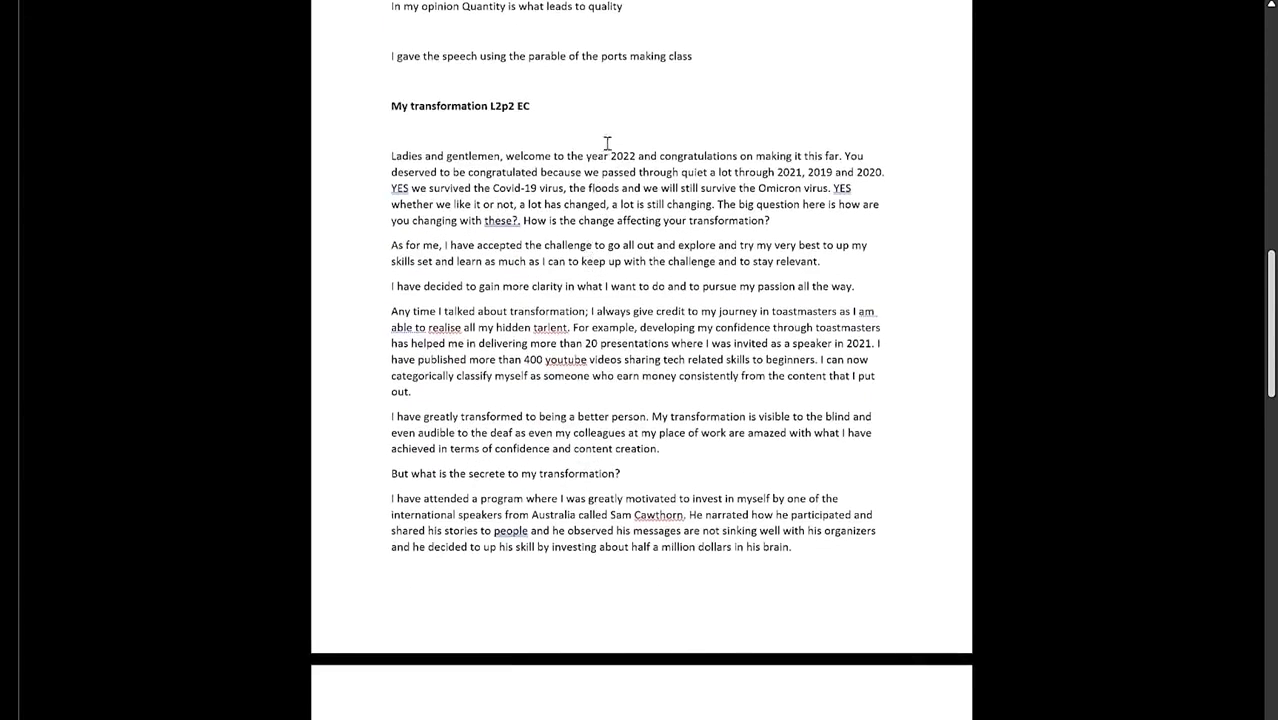
mouse_move(622, 2)
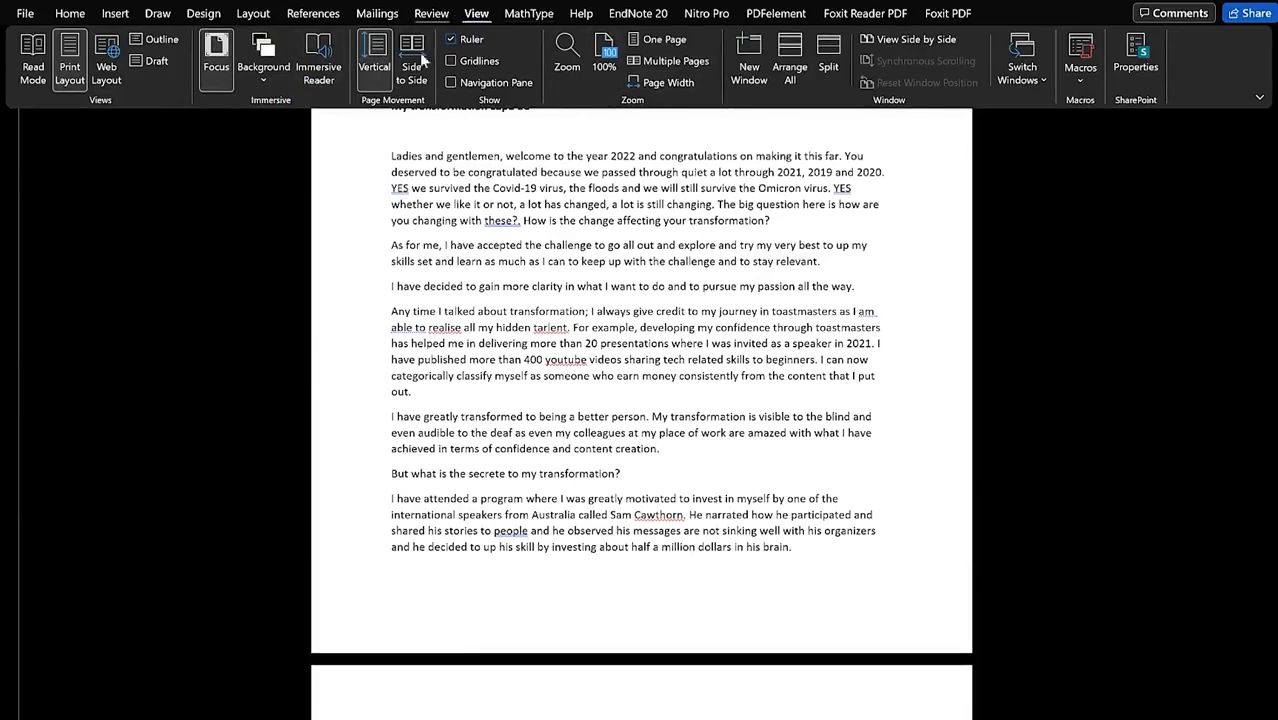
Step: Hide the Quick Access Toolbar through the Ribbon Display Options
click(1204, 302)
scroll(680, 390, down, 5)
scroll(687, 247, down, 2)
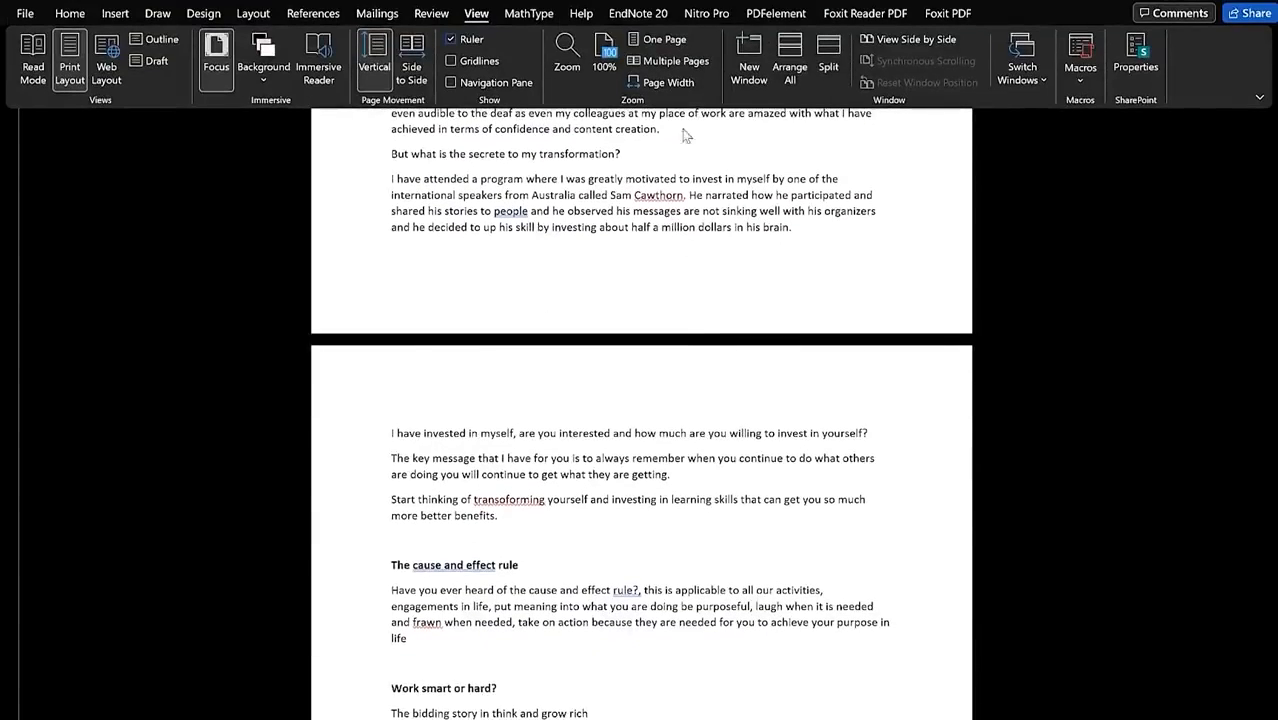
click(1259, 98)
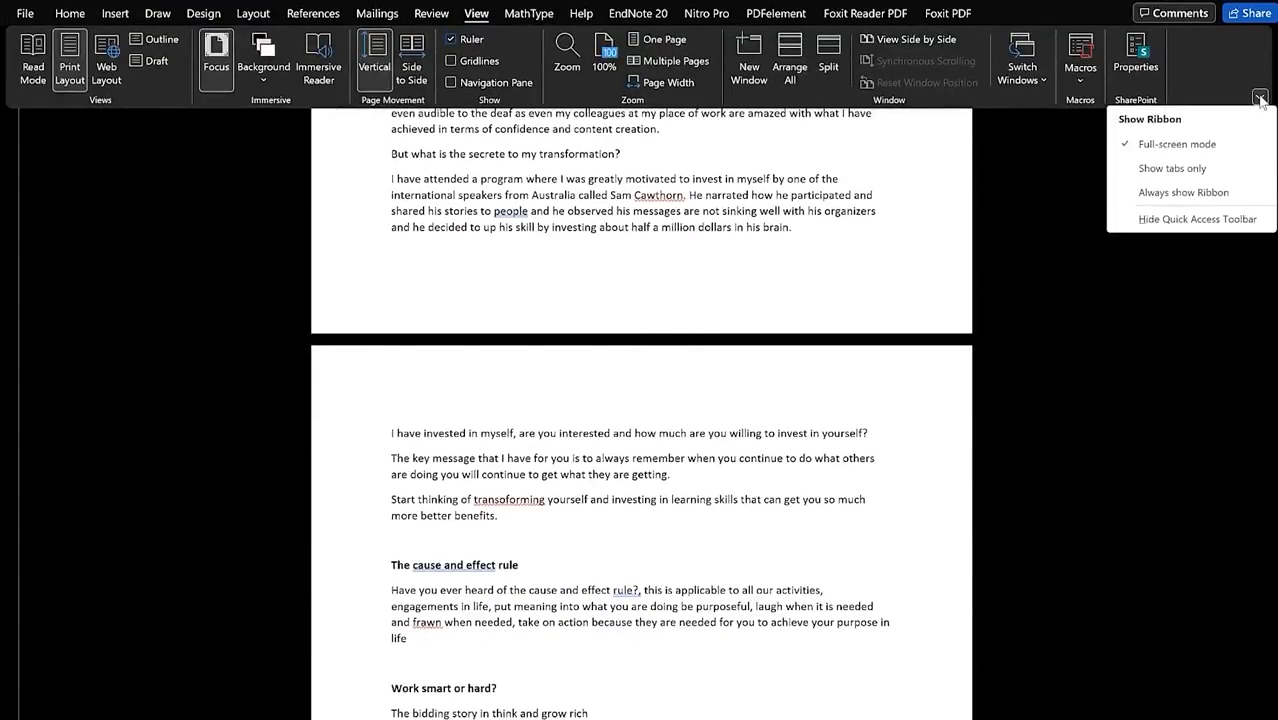
click(1245, 222)
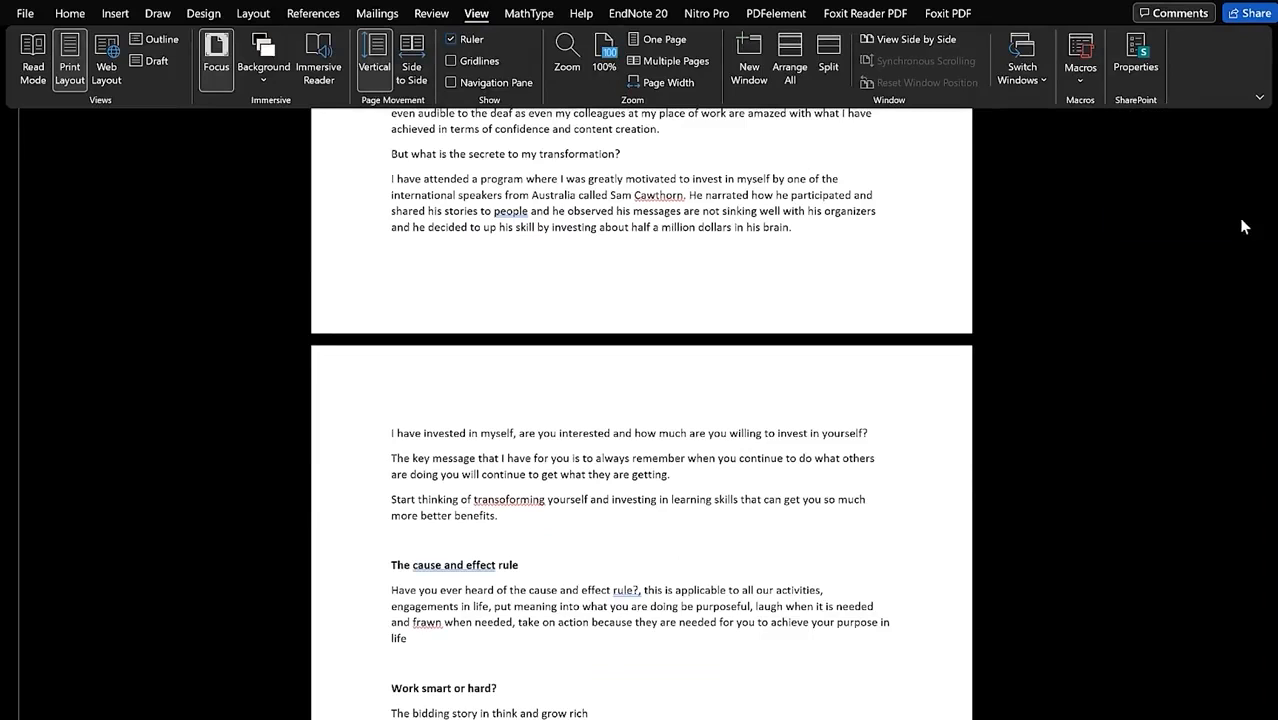
click(1055, 243)
scroll(580, 300, down, 10)
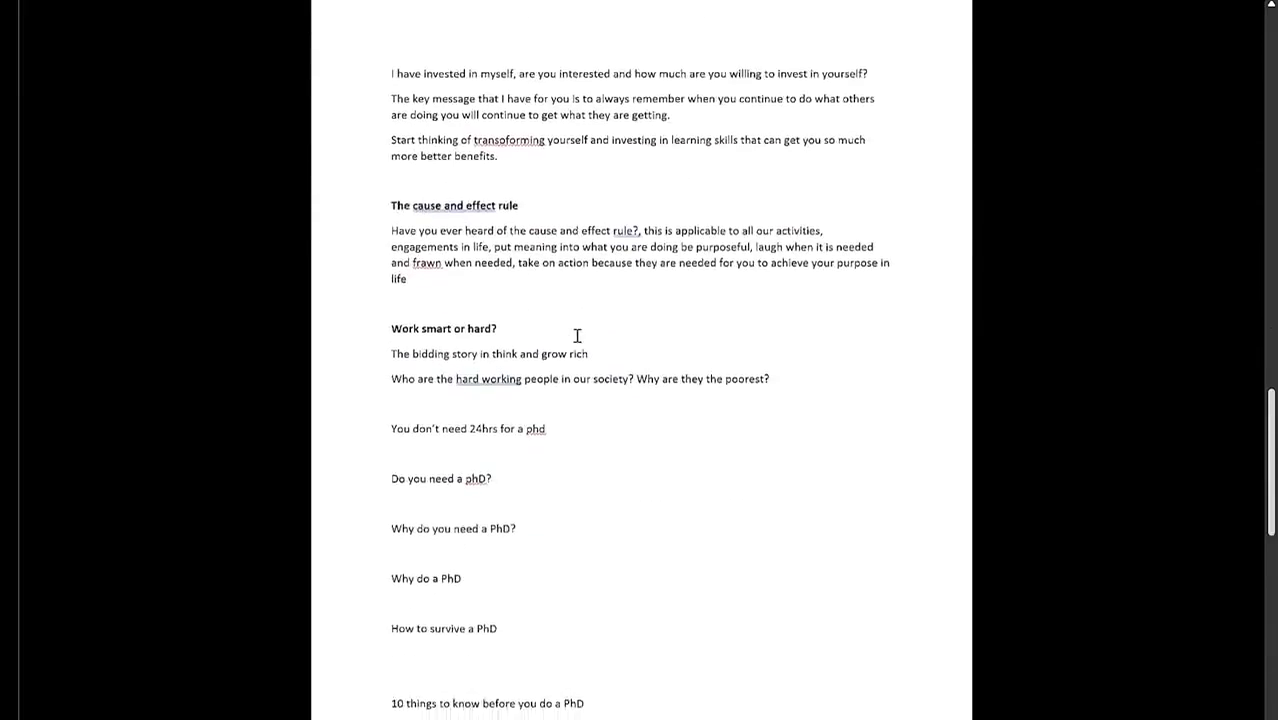
scroll(700, 291, up, 6)
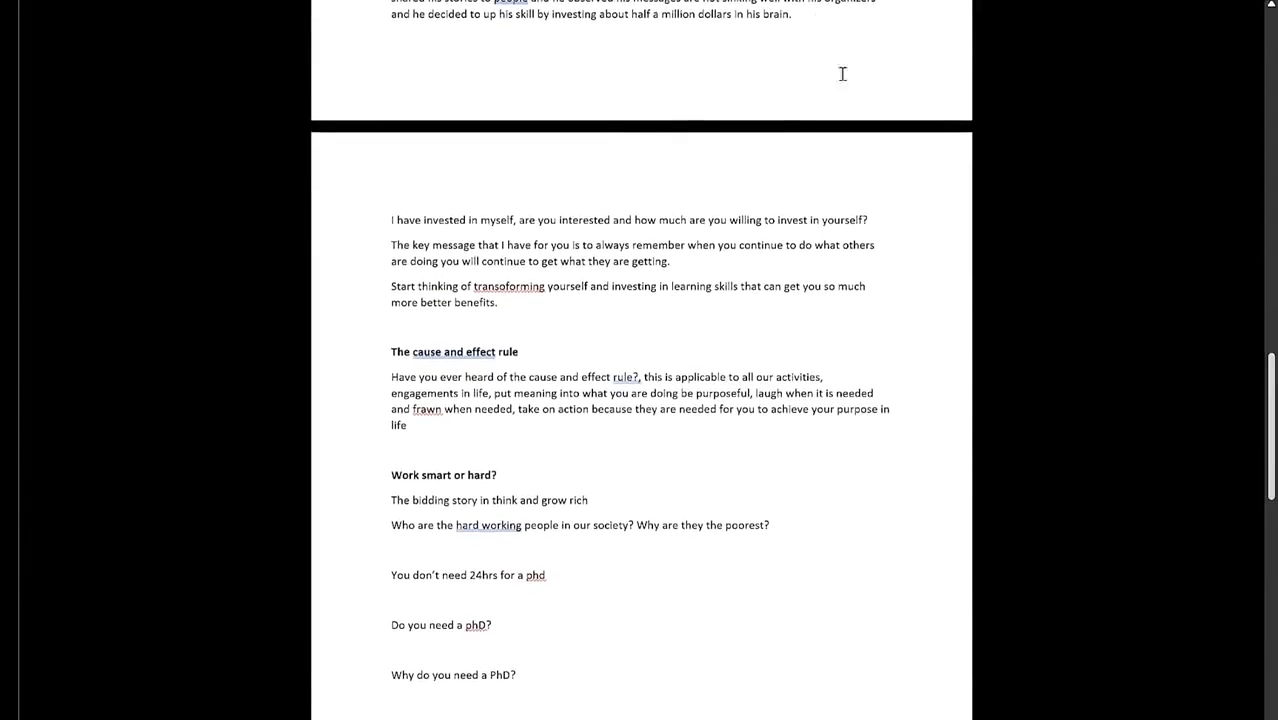
mouse_move(845, 80)
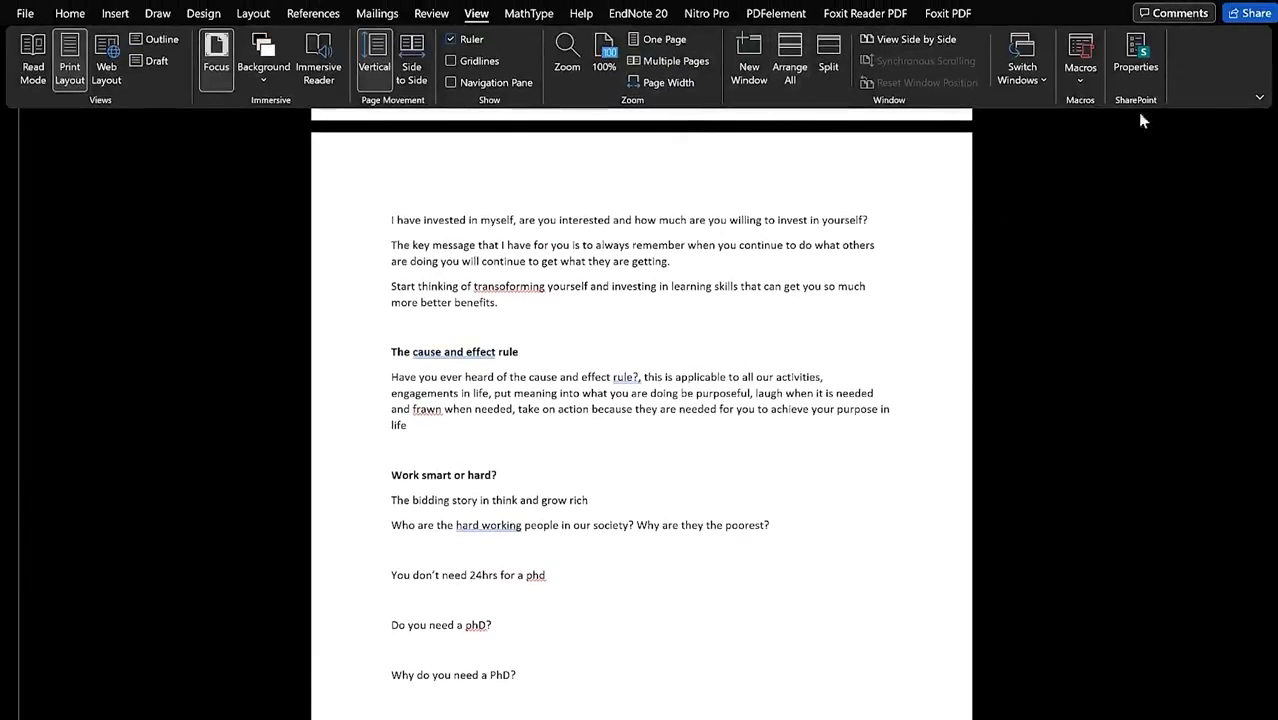
Step: Set the ribbon to Show tabs only, then switch it to Full-screen mode
click(1260, 97)
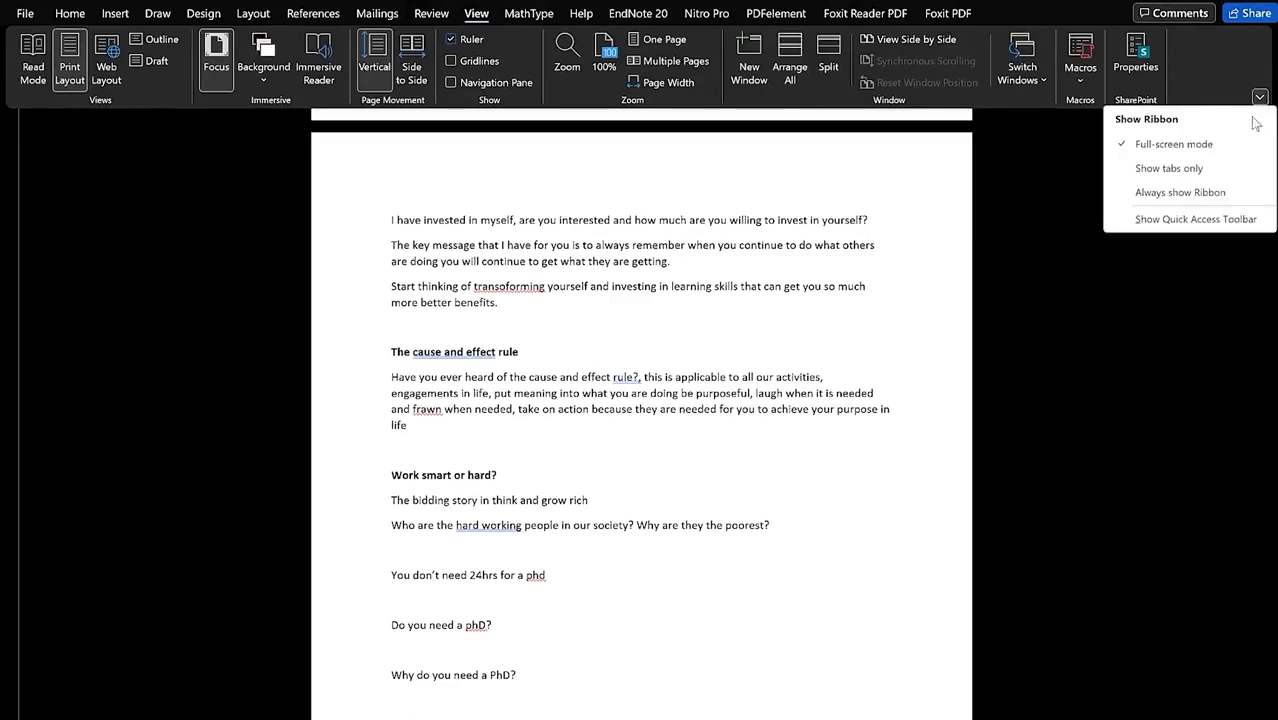
click(1232, 170)
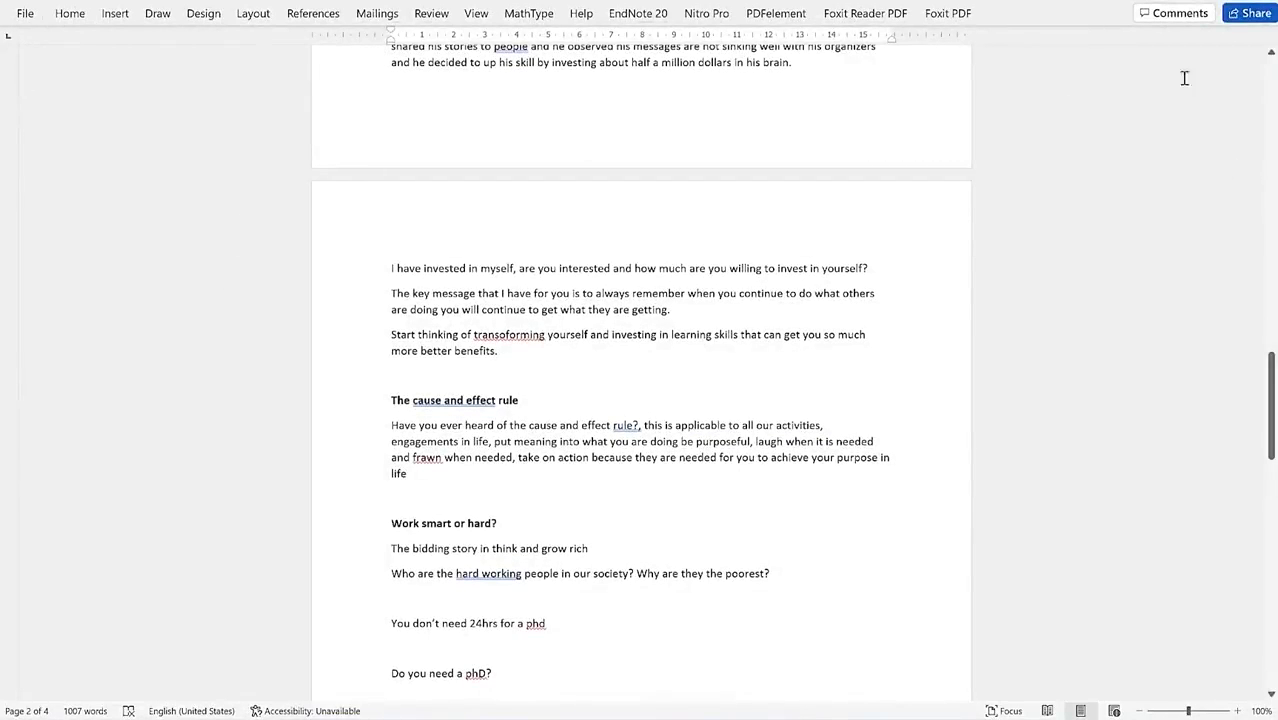
scroll(1228, 45, up, 1)
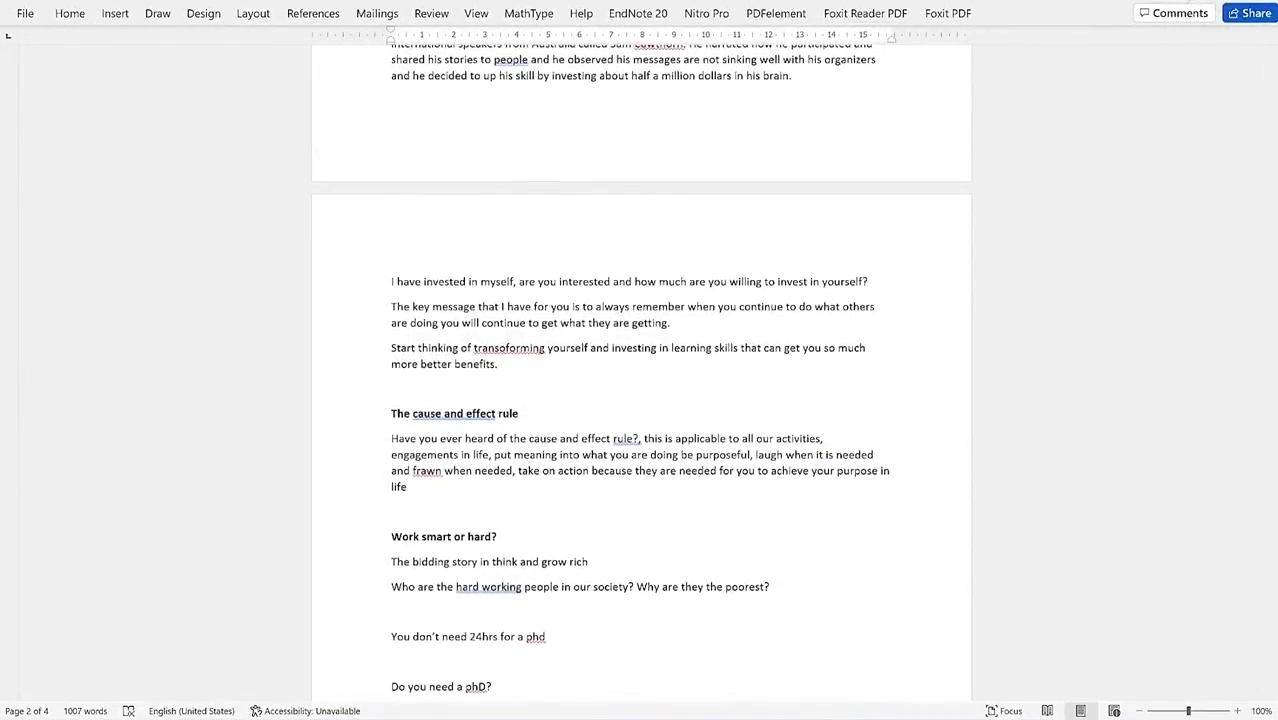
scroll(1100, 60, up, 1)
click(470, 14)
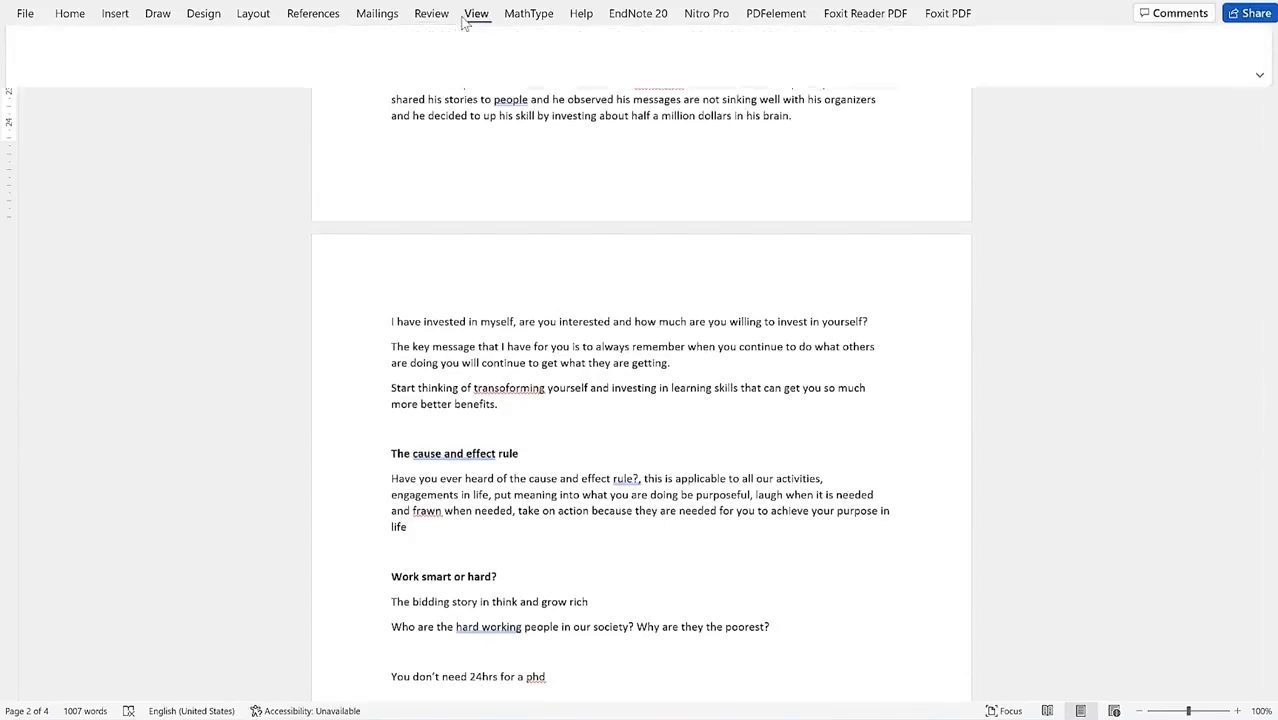
click(1259, 96)
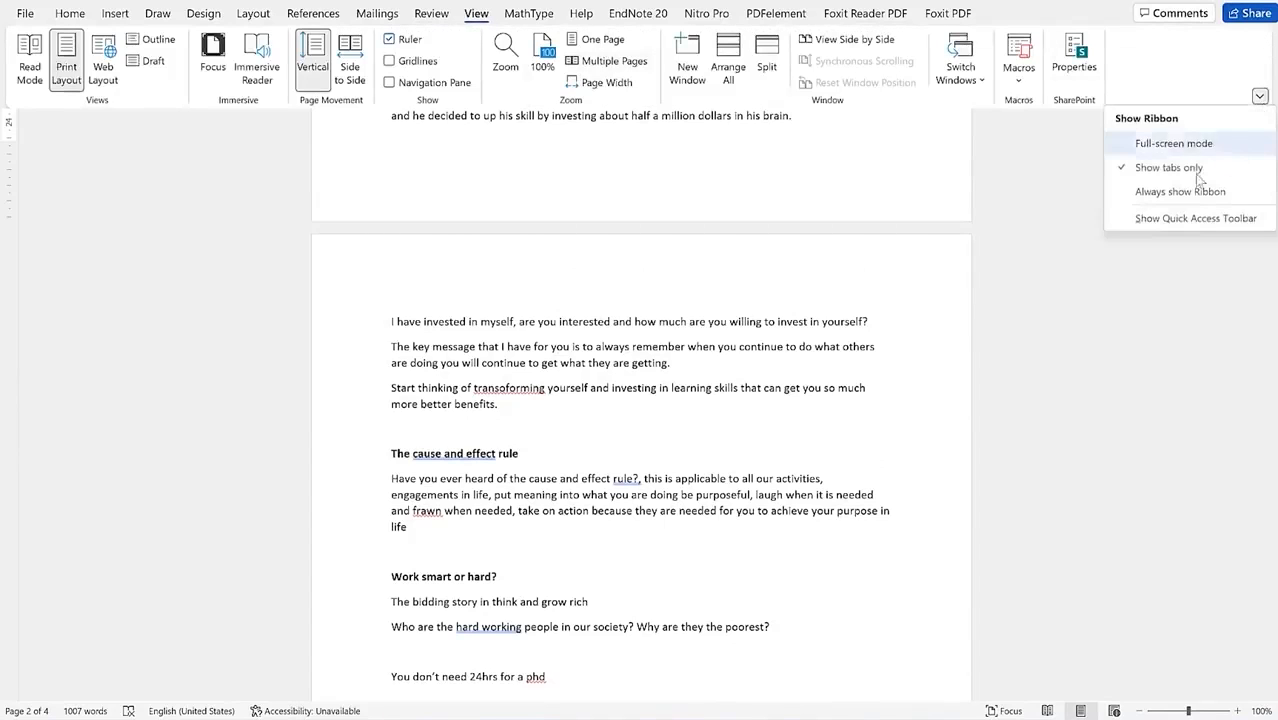
click(1175, 144)
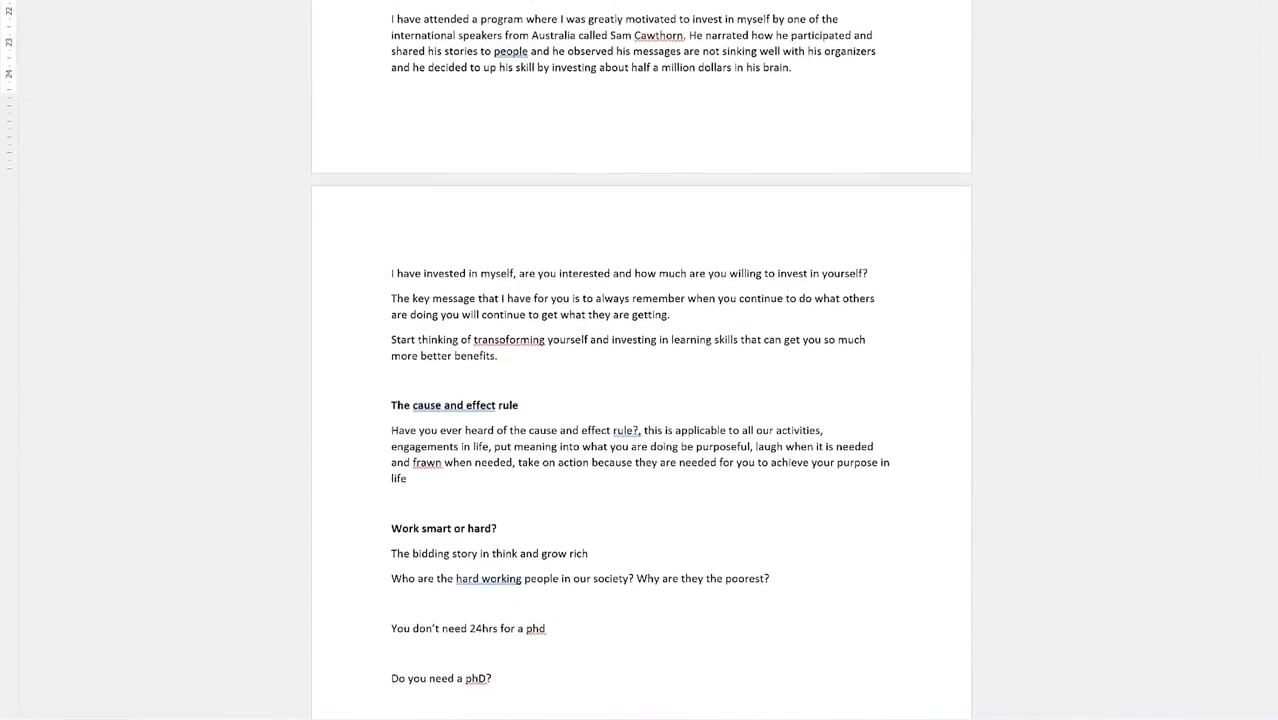
click(1070, 8)
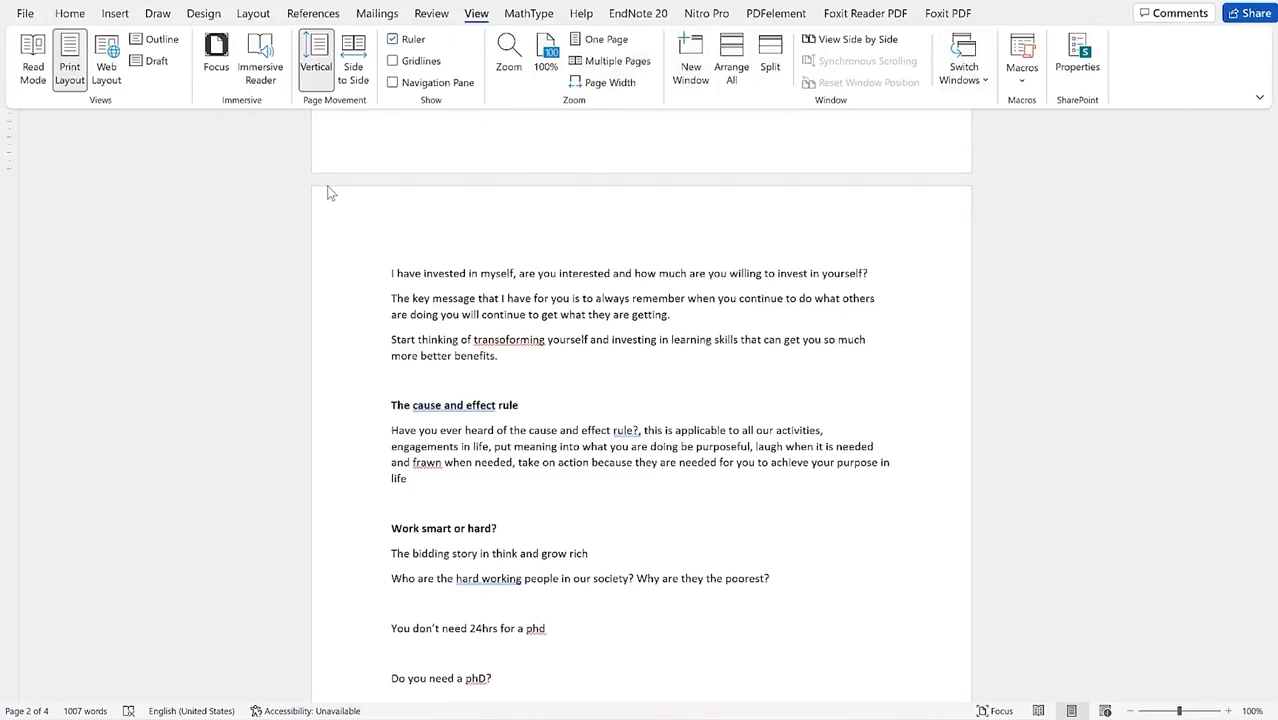
Step: Open Immersive Reader, try Wide and Narrow column widths, settle on Moderate, and keep a white page
click(264, 79)
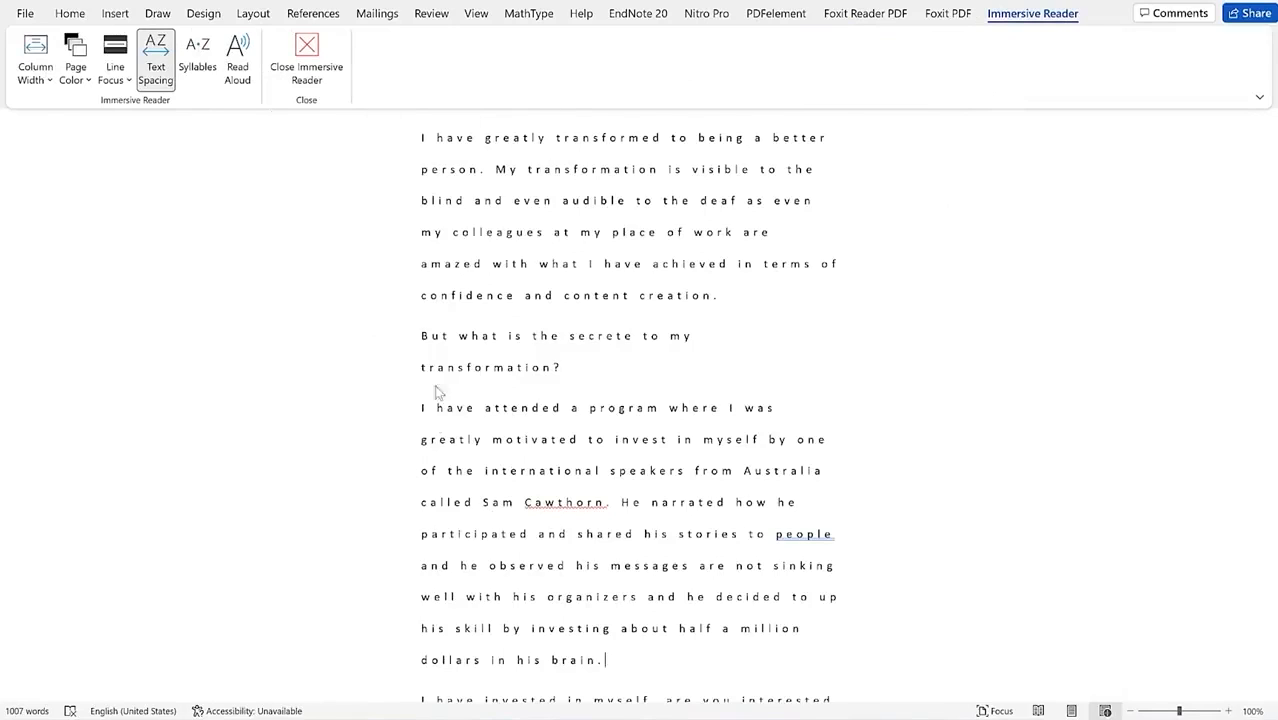
click(46, 88)
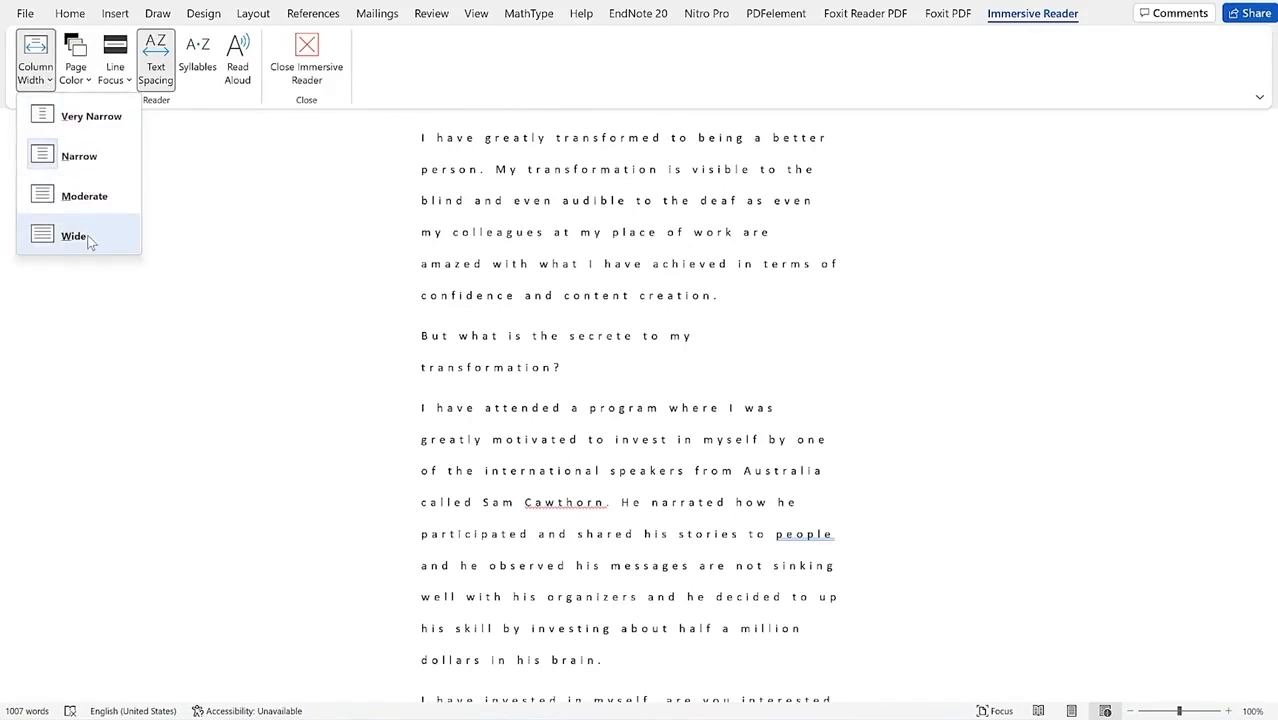
click(88, 241)
scroll(92, 239, up, 3)
click(46, 80)
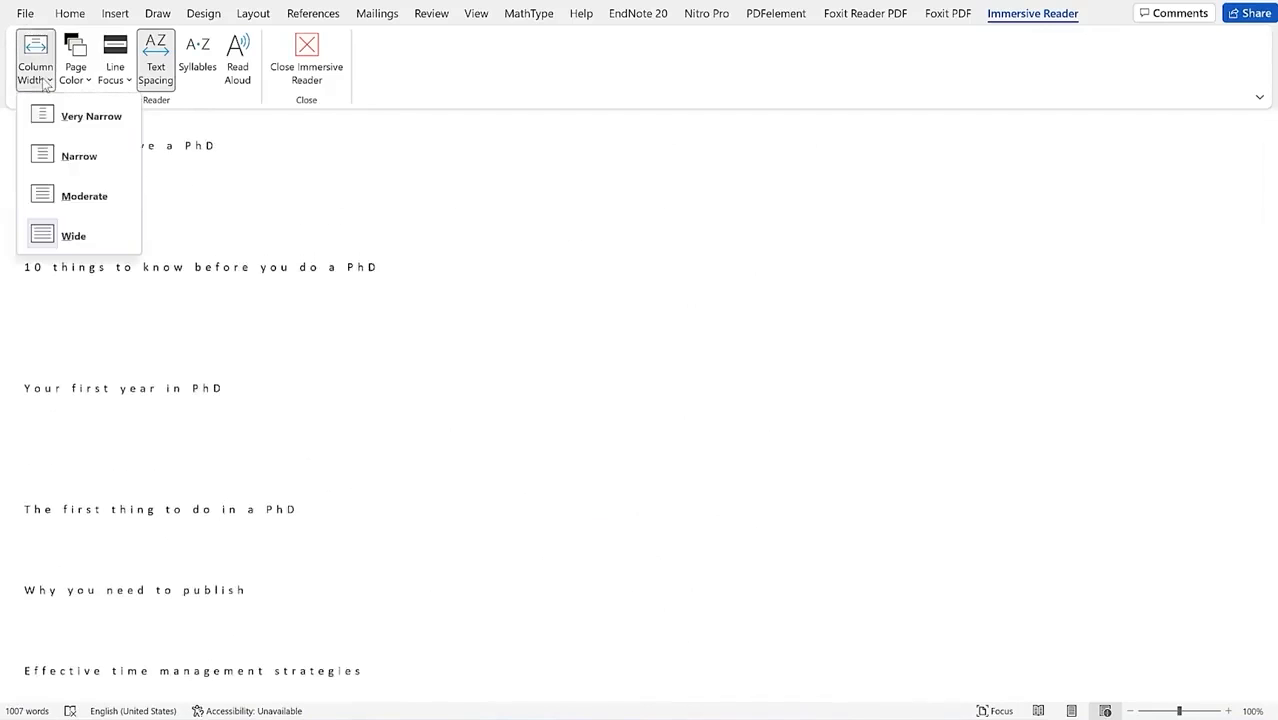
click(80, 157)
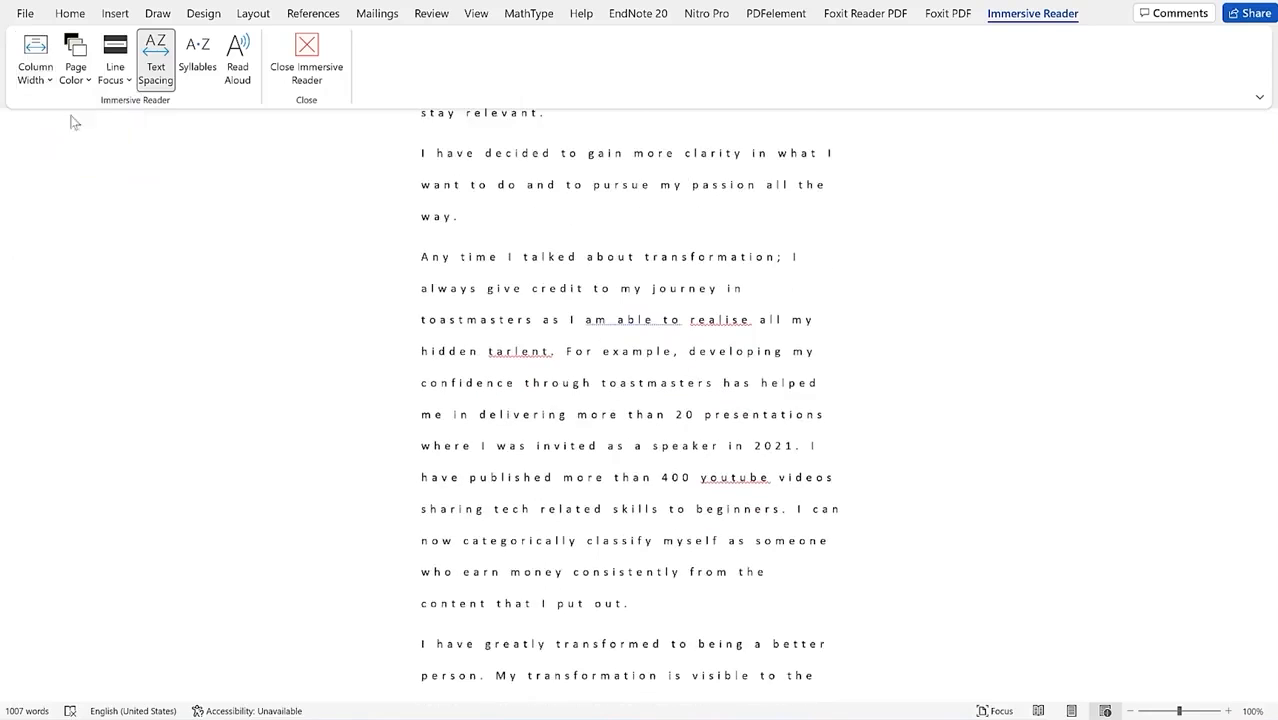
click(46, 80)
click(89, 191)
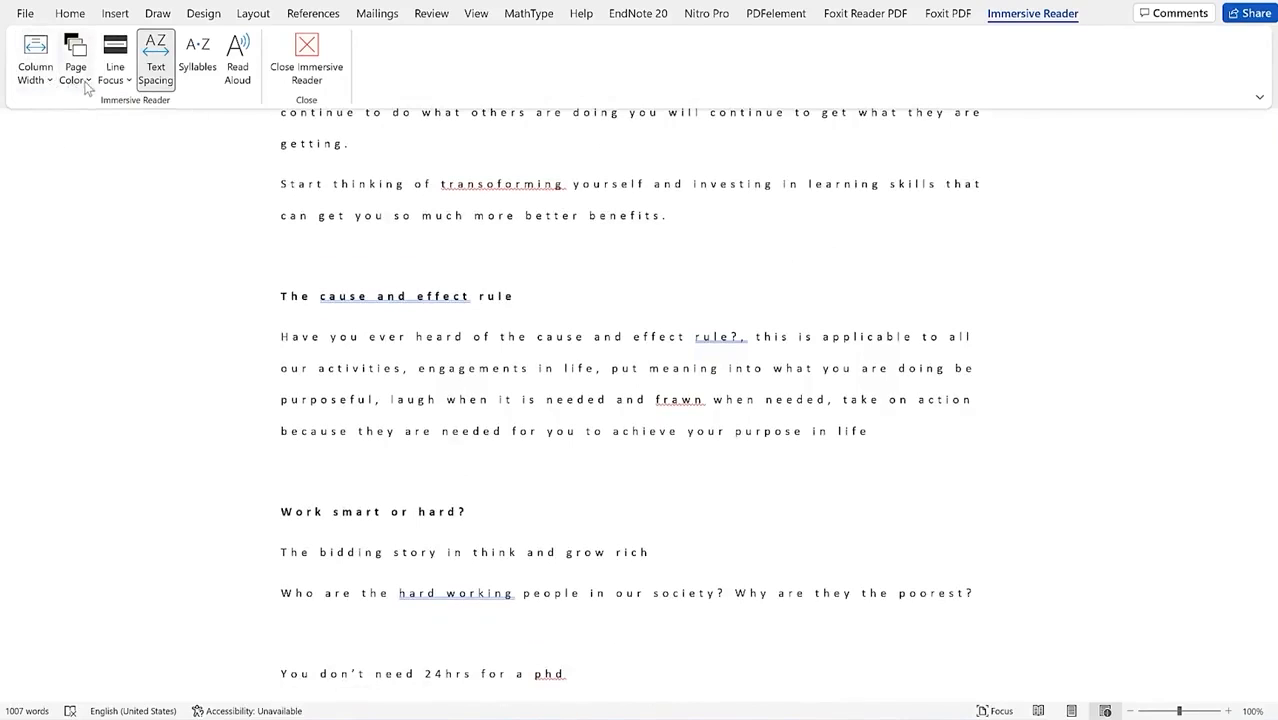
click(86, 84)
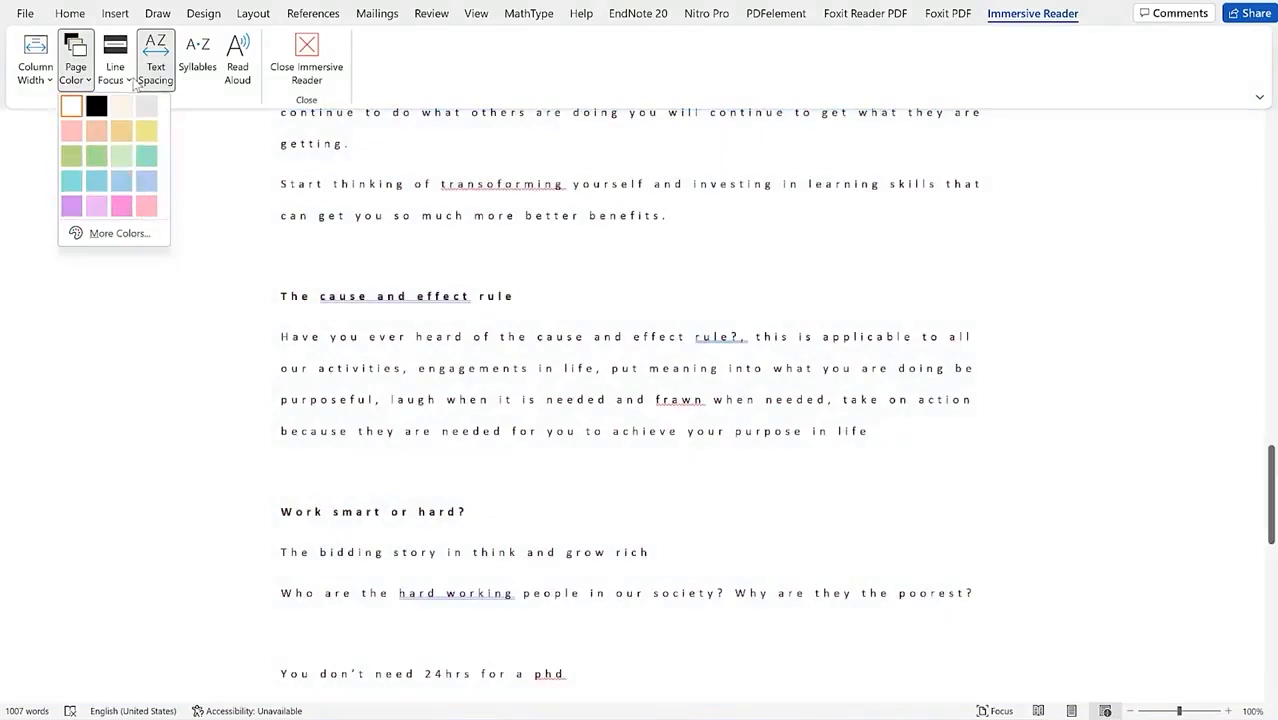
click(120, 75)
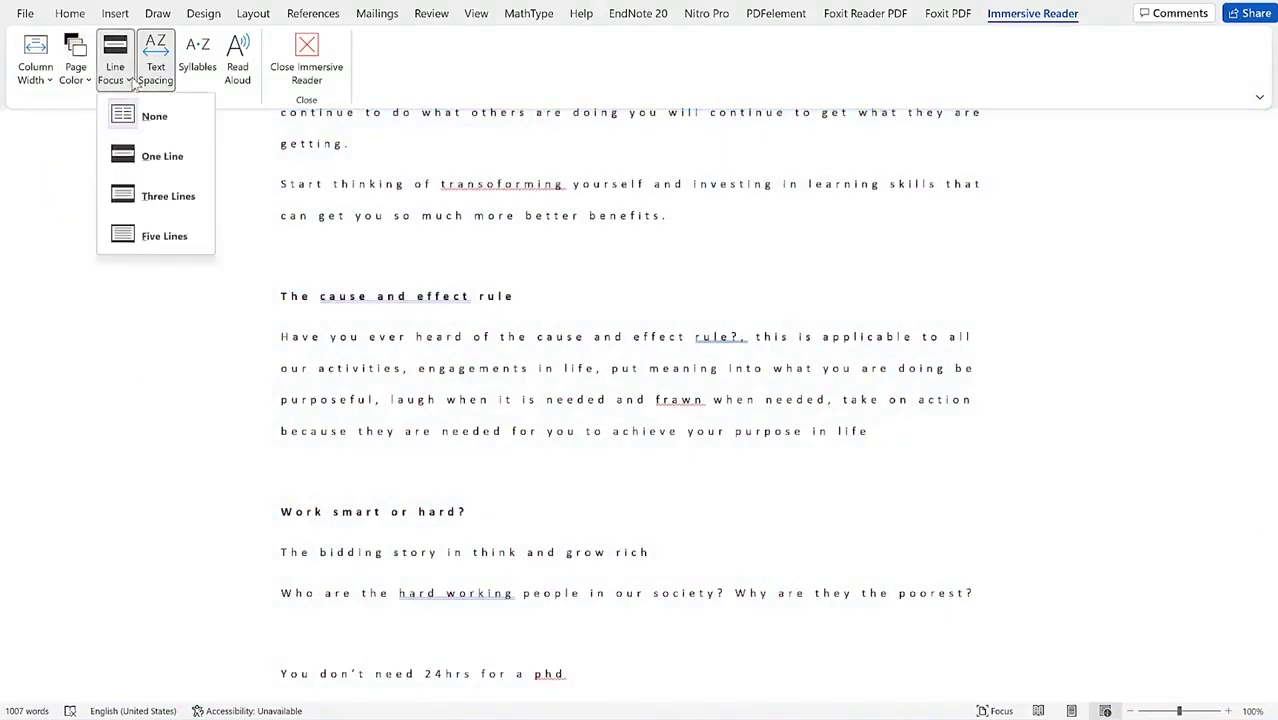
Step: Turn on One Line focus, step it down with arrow keys, then widen it to Three Lines
click(157, 160)
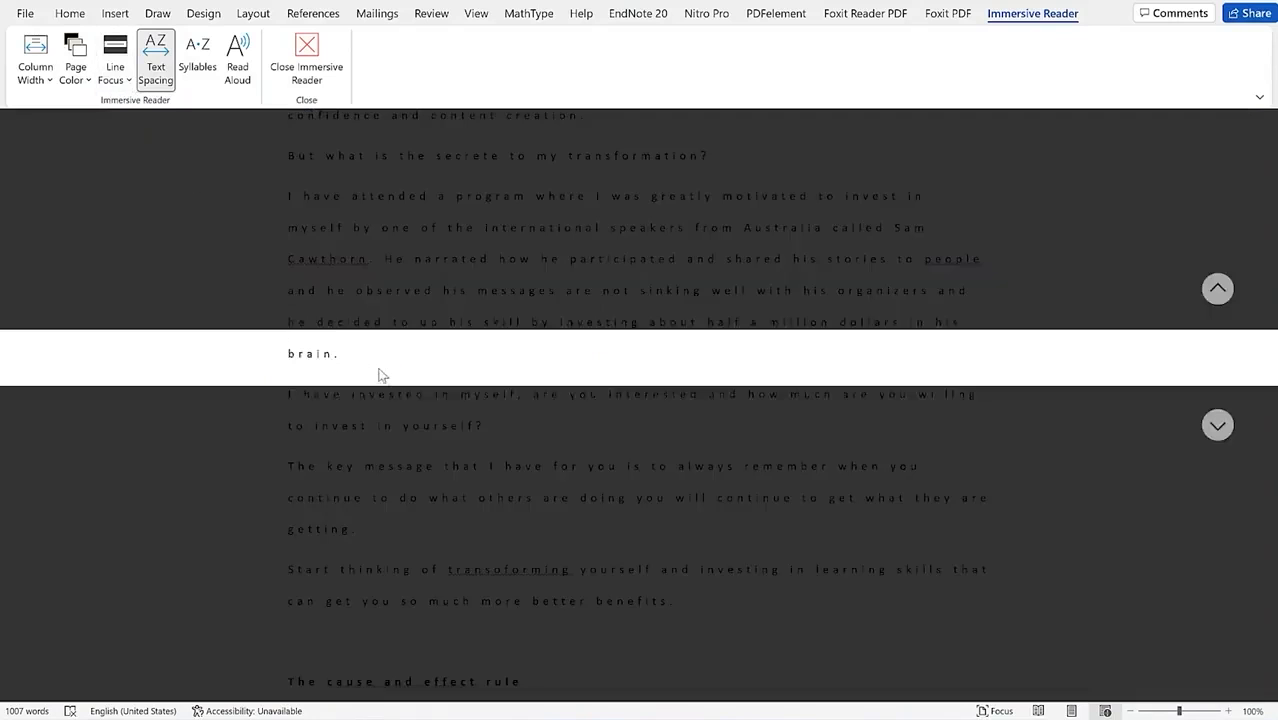
key(Down)
key(Down)
key(Down)
key(Down)
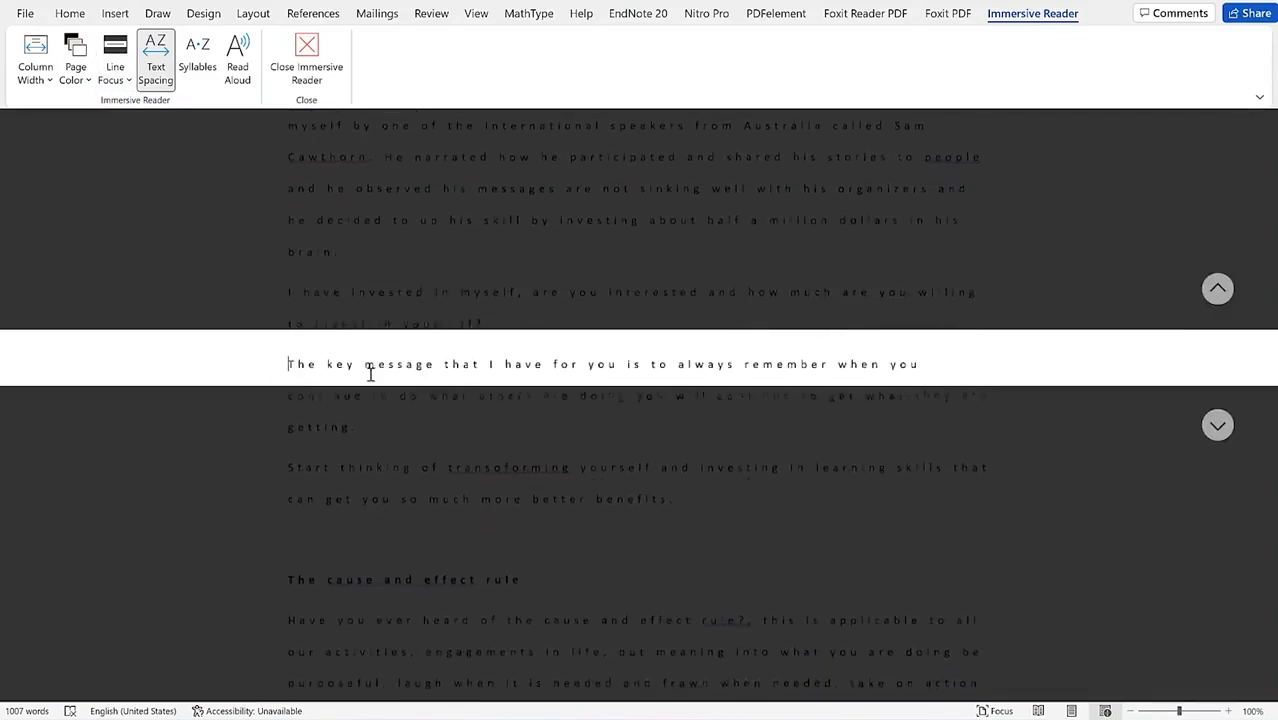
key(Down)
key(Down)
key(Down)
key(Down)
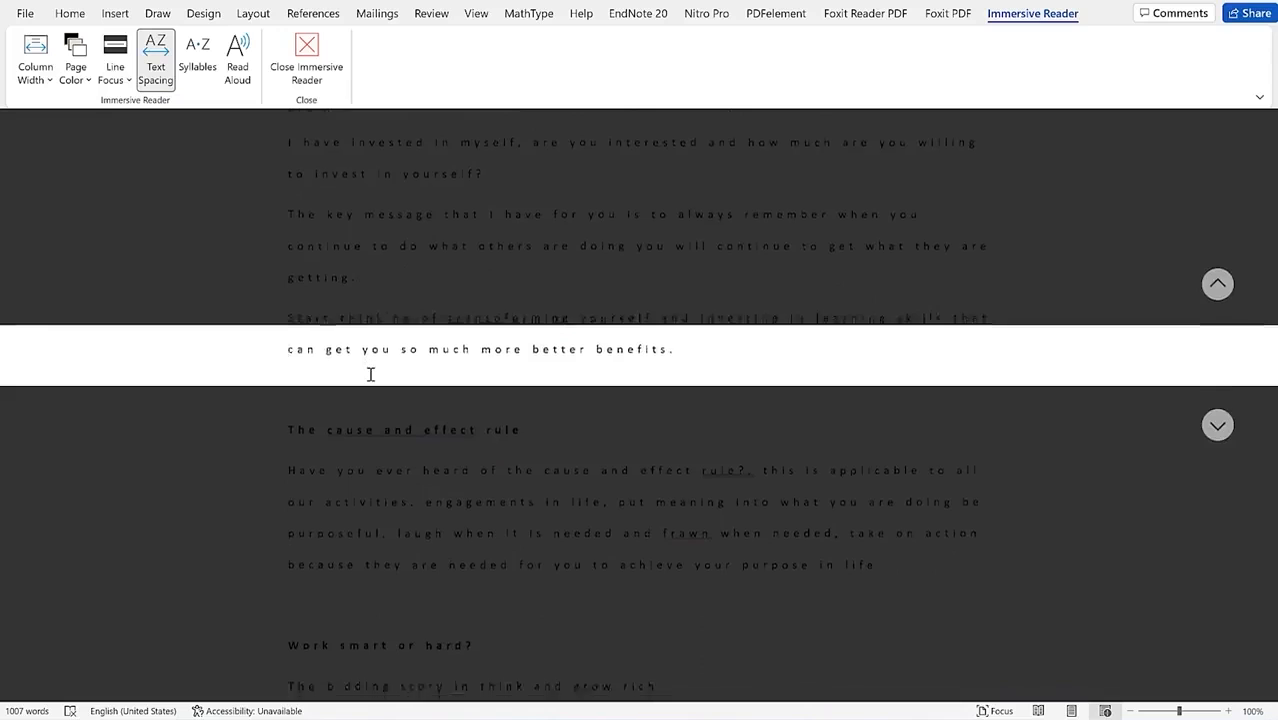
key(Down)
key(Down)
key(Down)
key(Down)
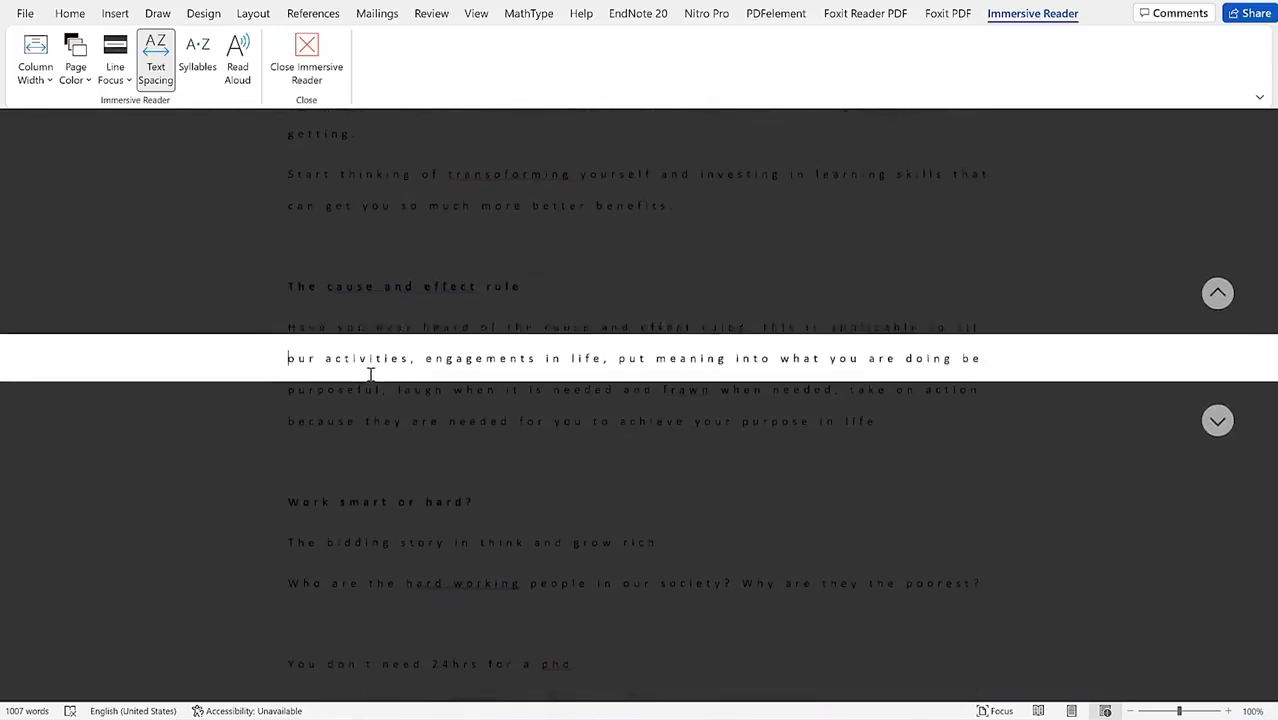
click(115, 68)
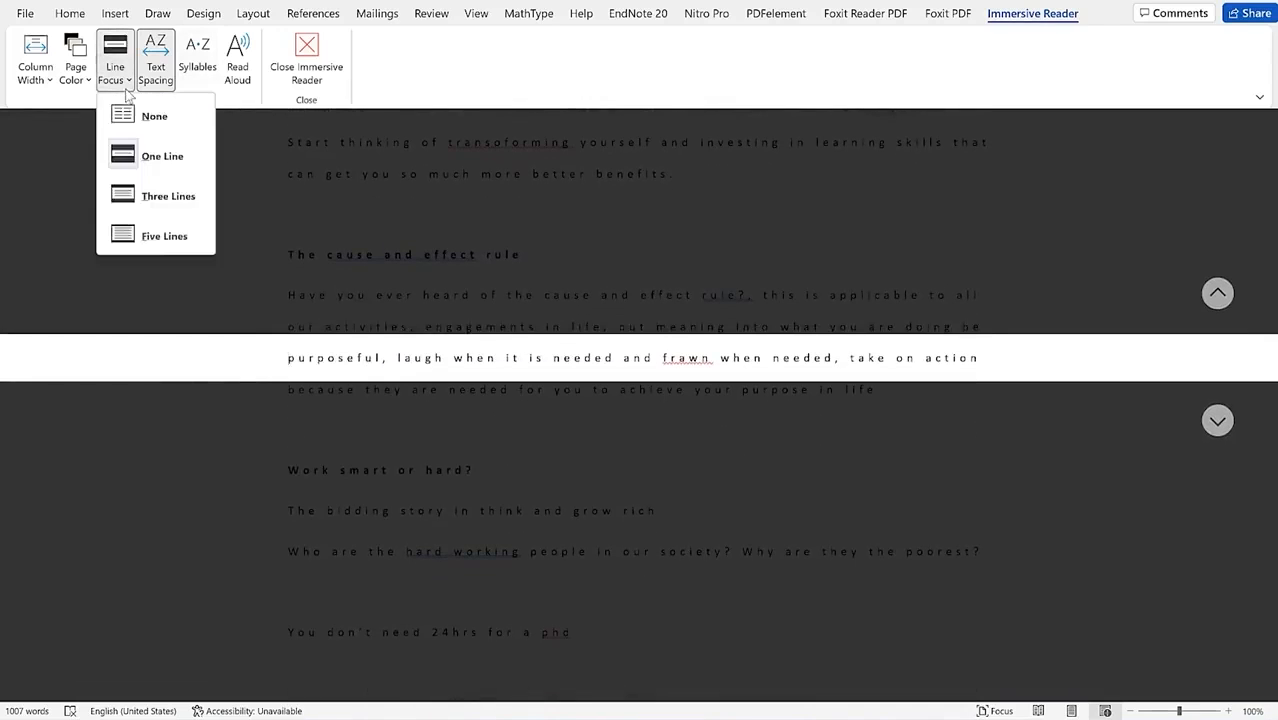
click(168, 196)
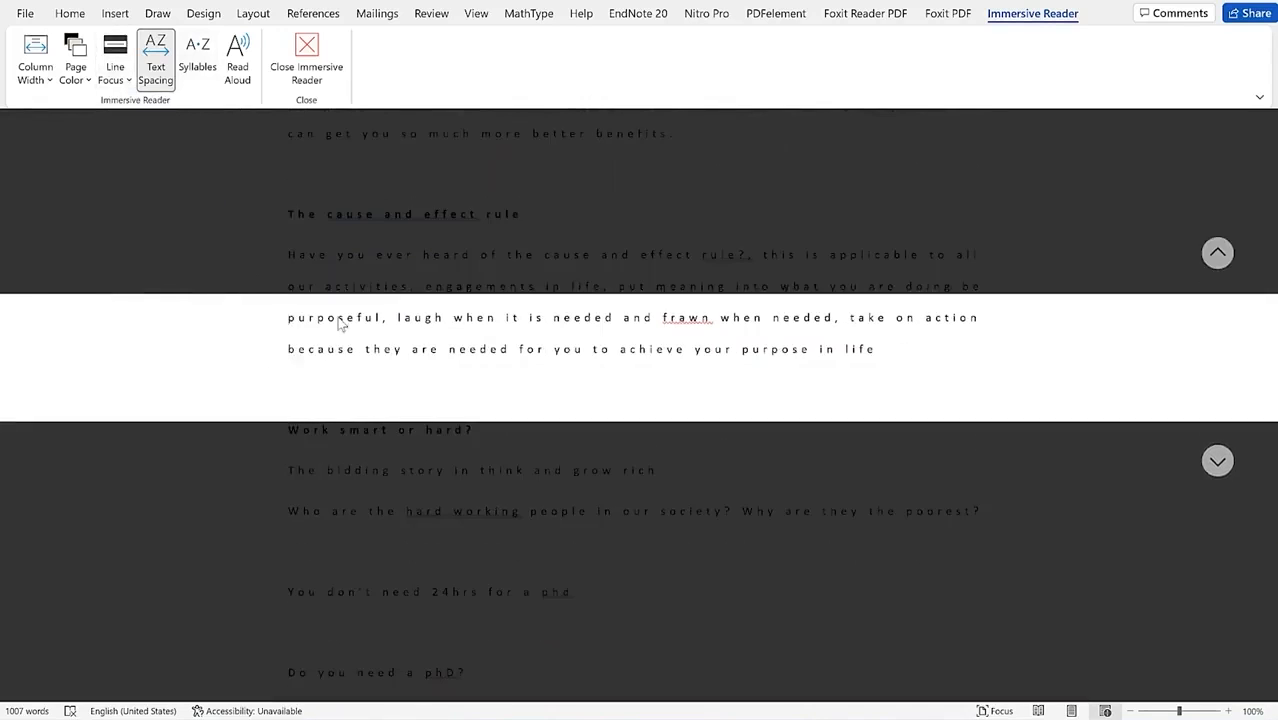
key(Down)
key(Down)
key(Down)
key(Down)
key(Down)
key(Down)
key(Down)
key(Down)
key(Down)
key(Down)
key(Down)
key(Down)
key(Down)
key(Down)
key(Down)
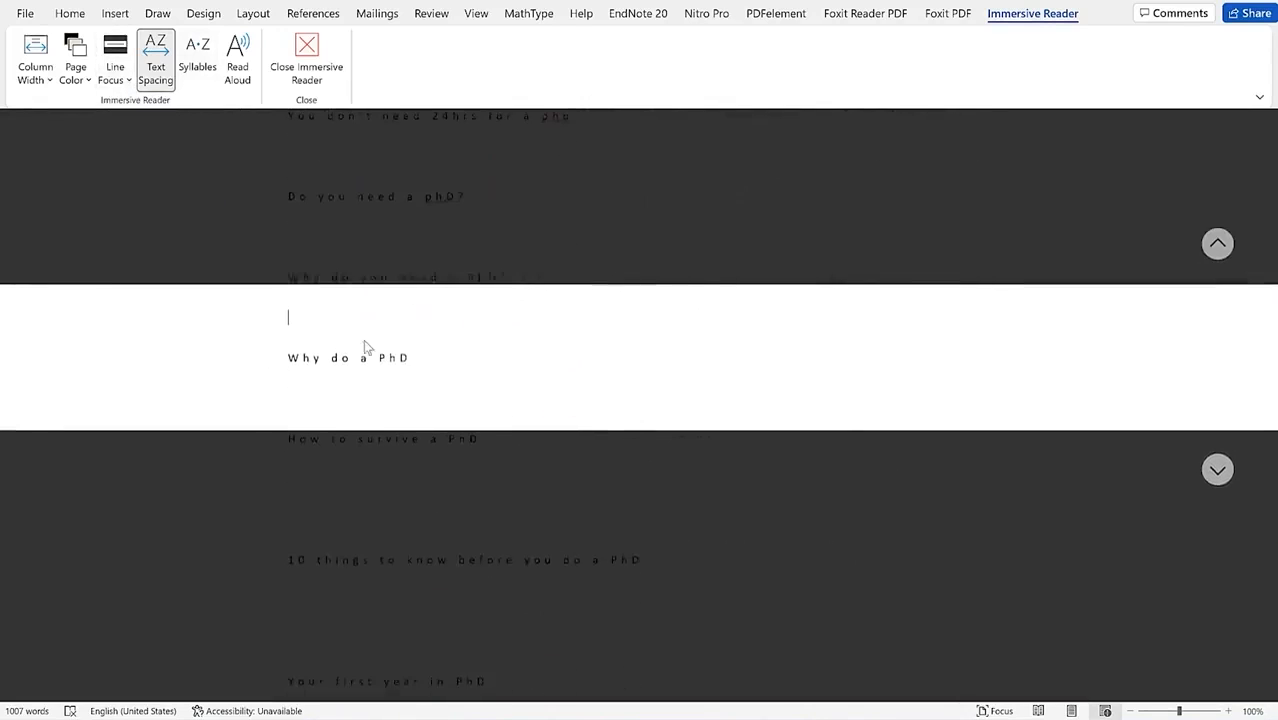
scroll(365, 341, down, 2)
scroll(363, 340, up, 10)
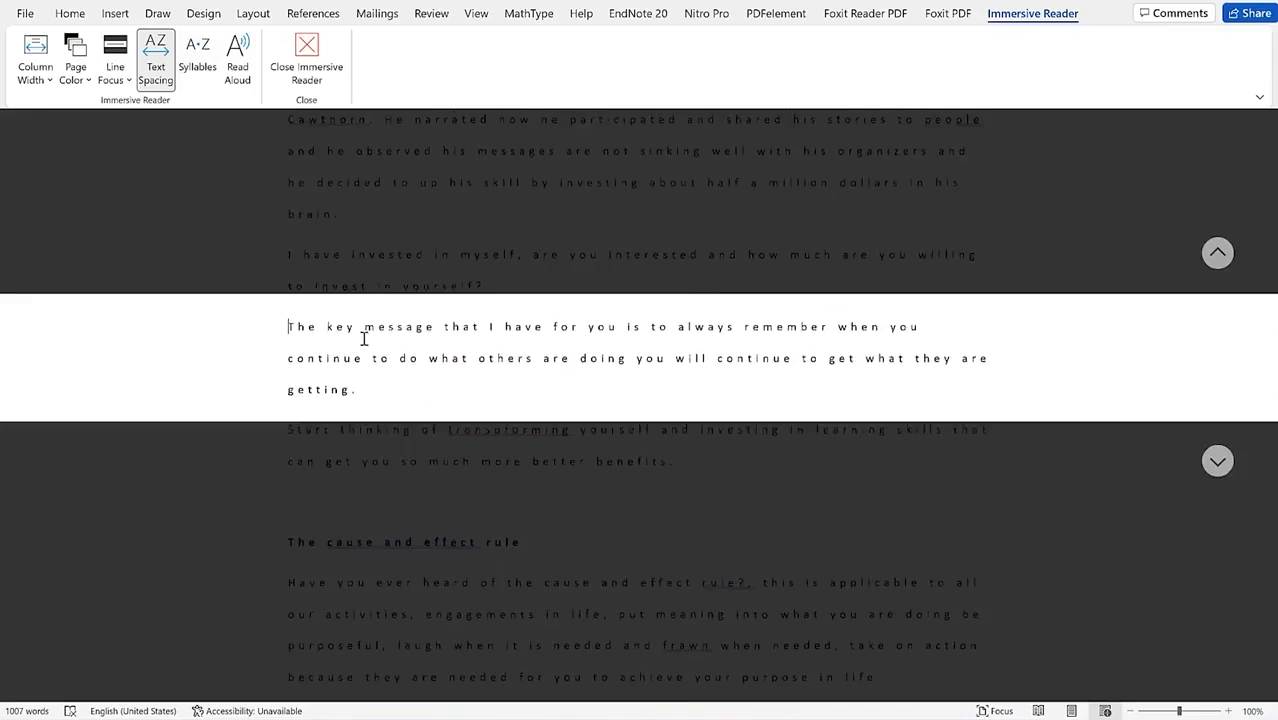
scroll(363, 340, up, 3)
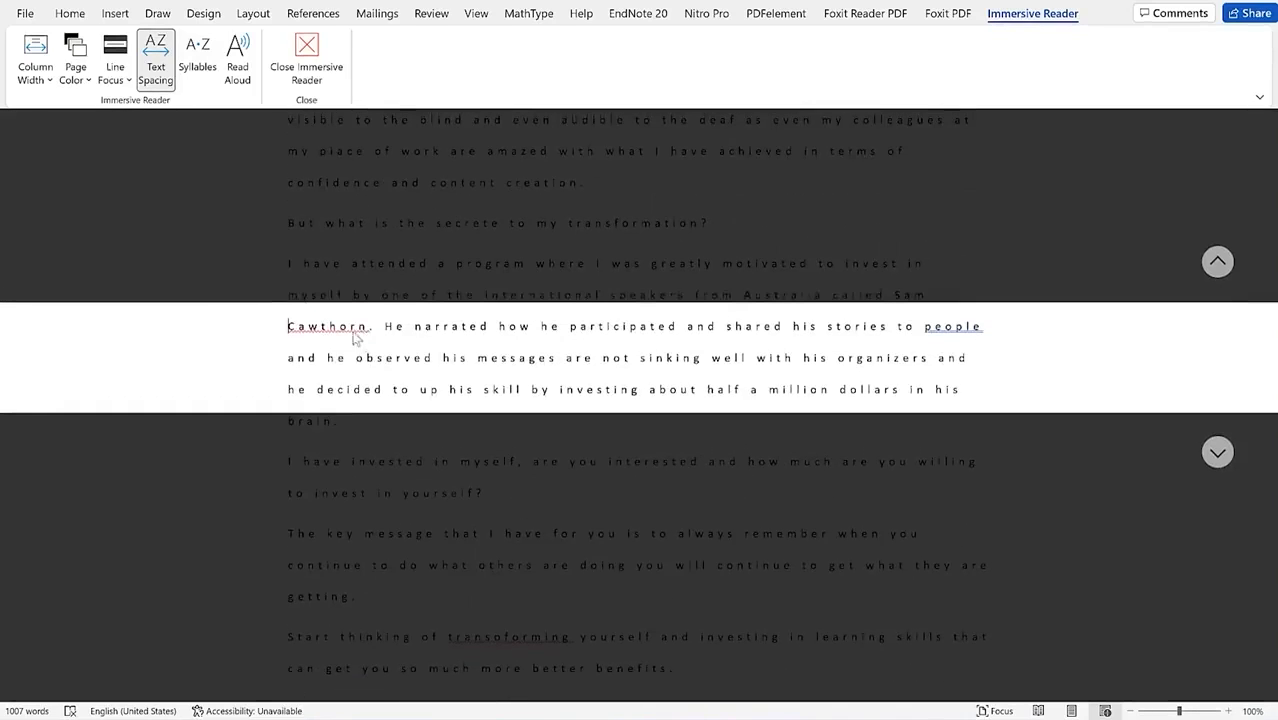
Step: Widen line focus to Five Lines, toggle Syllables on and off, and place the reading position at the heading
click(126, 84)
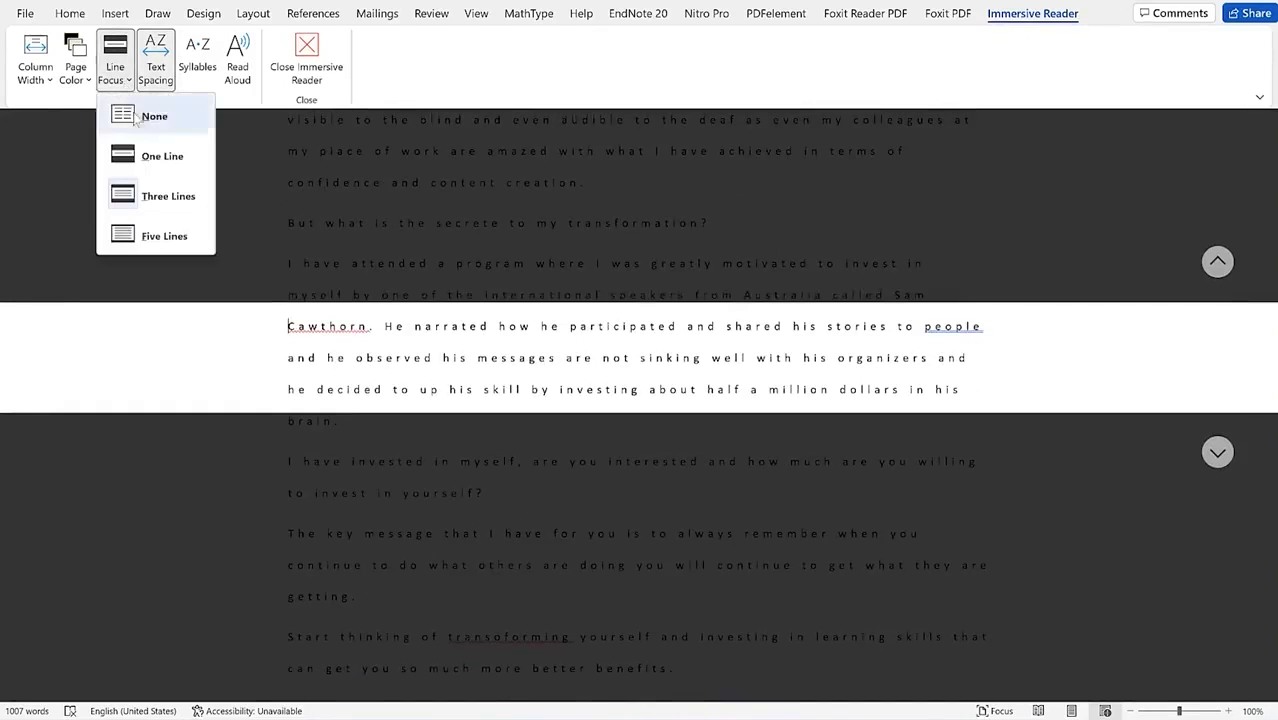
click(168, 234)
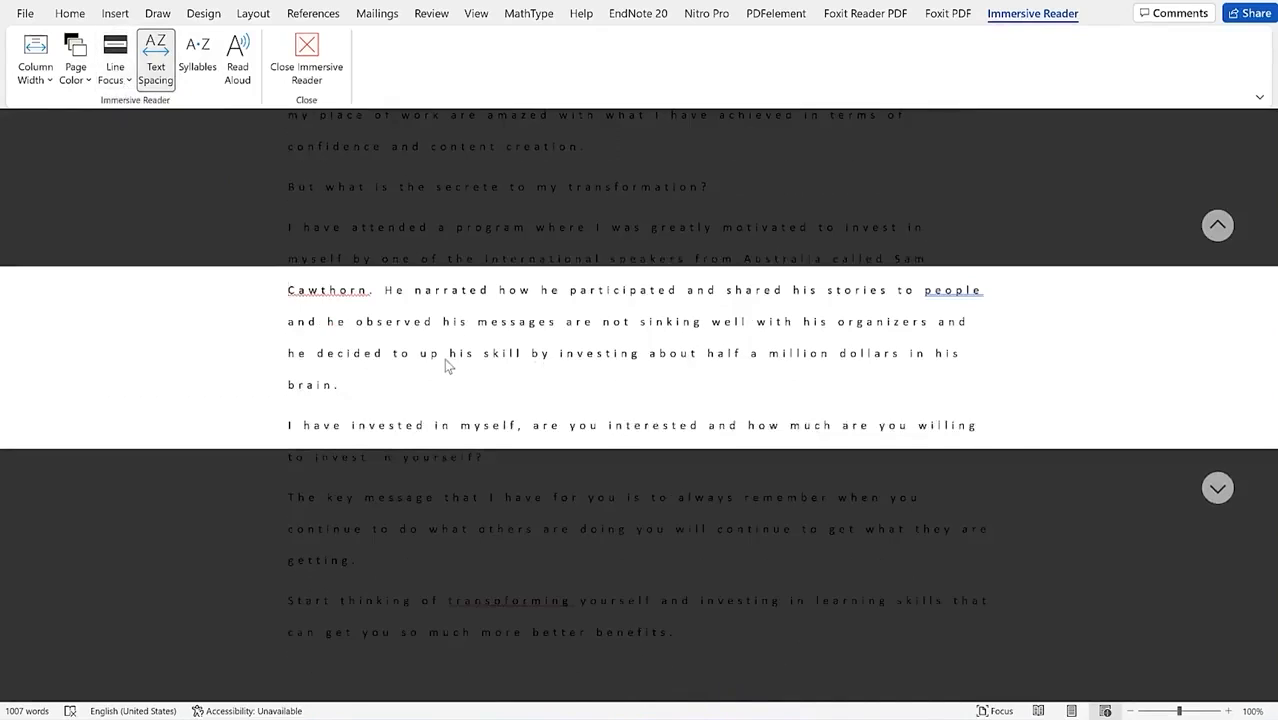
click(200, 76)
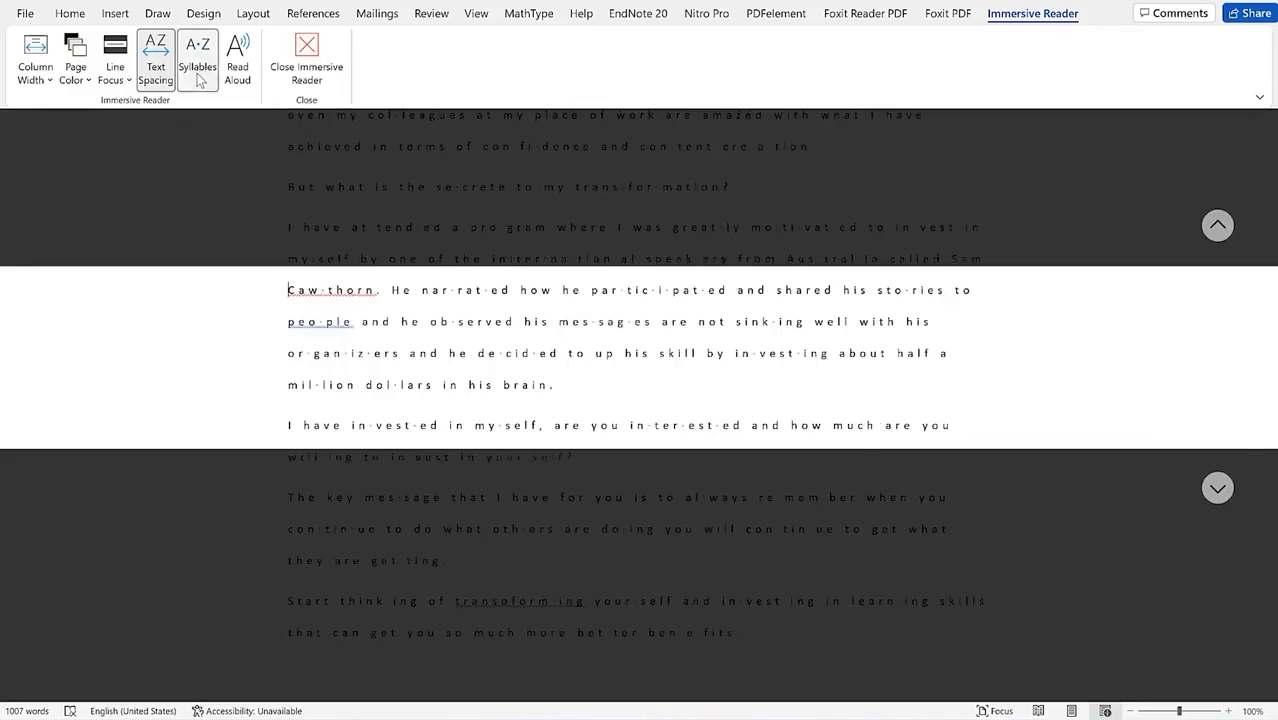
scroll(403, 338, down, 10)
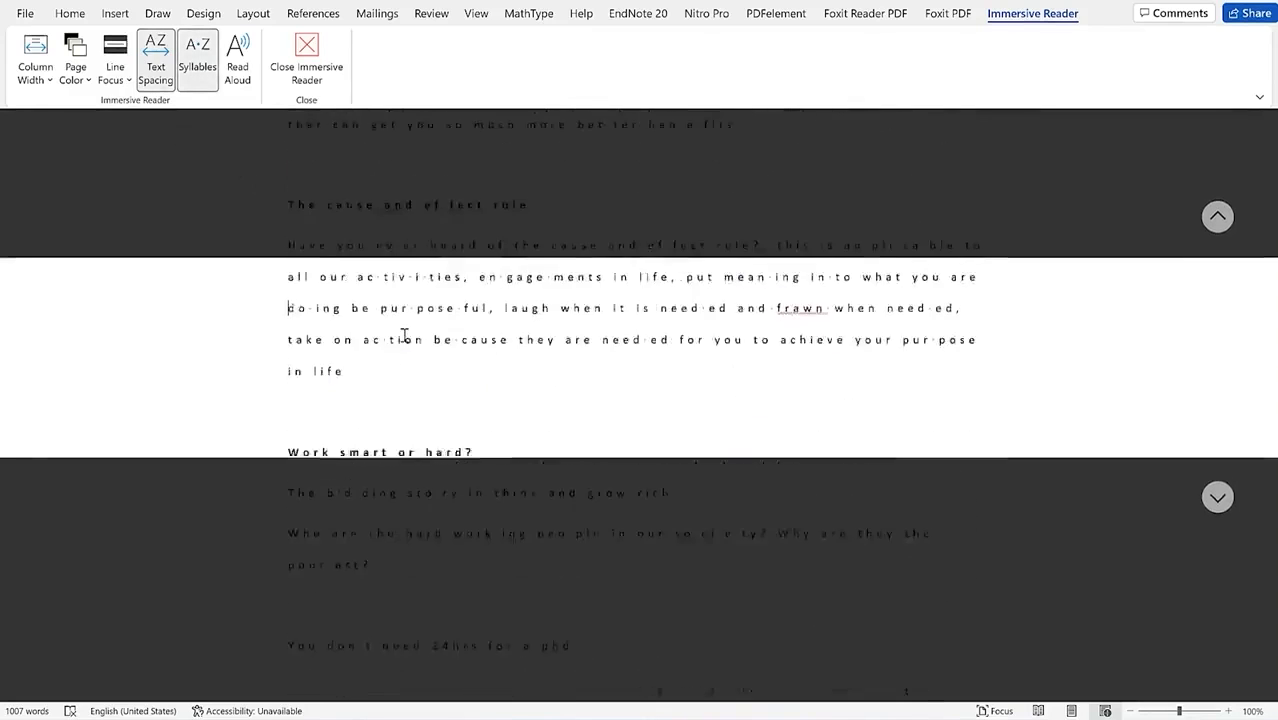
scroll(404, 336, down, 3)
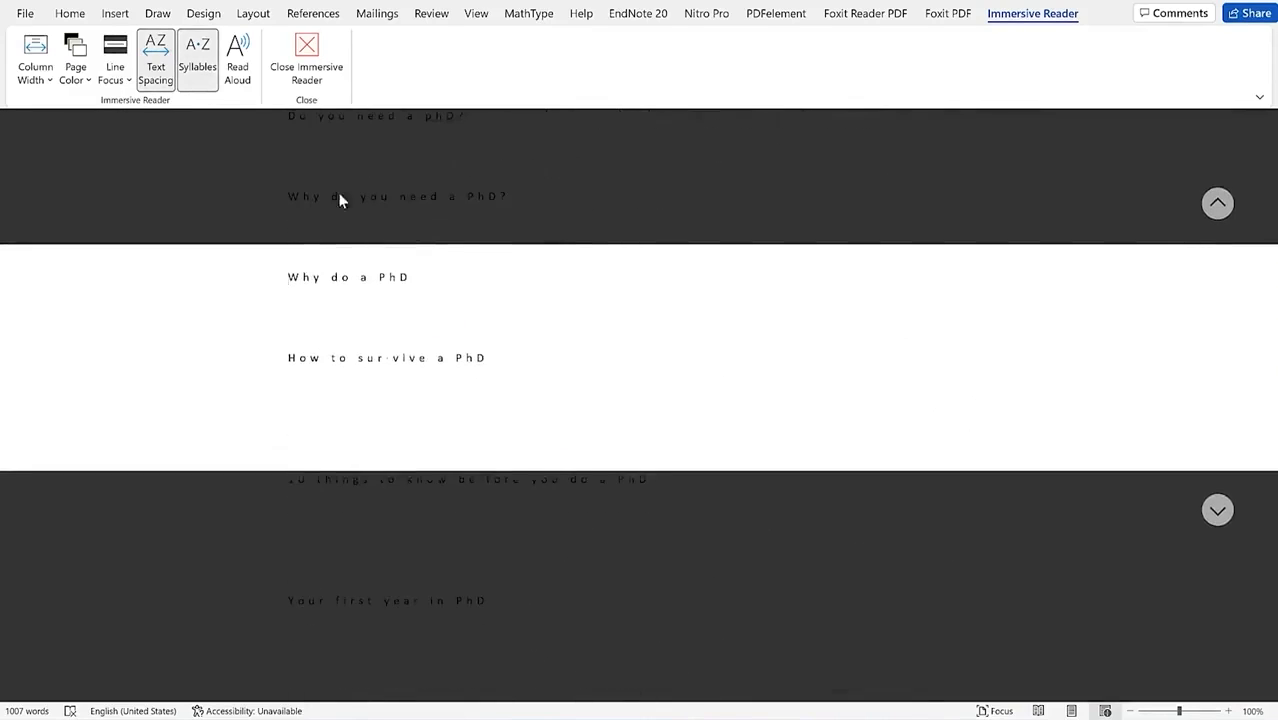
click(199, 84)
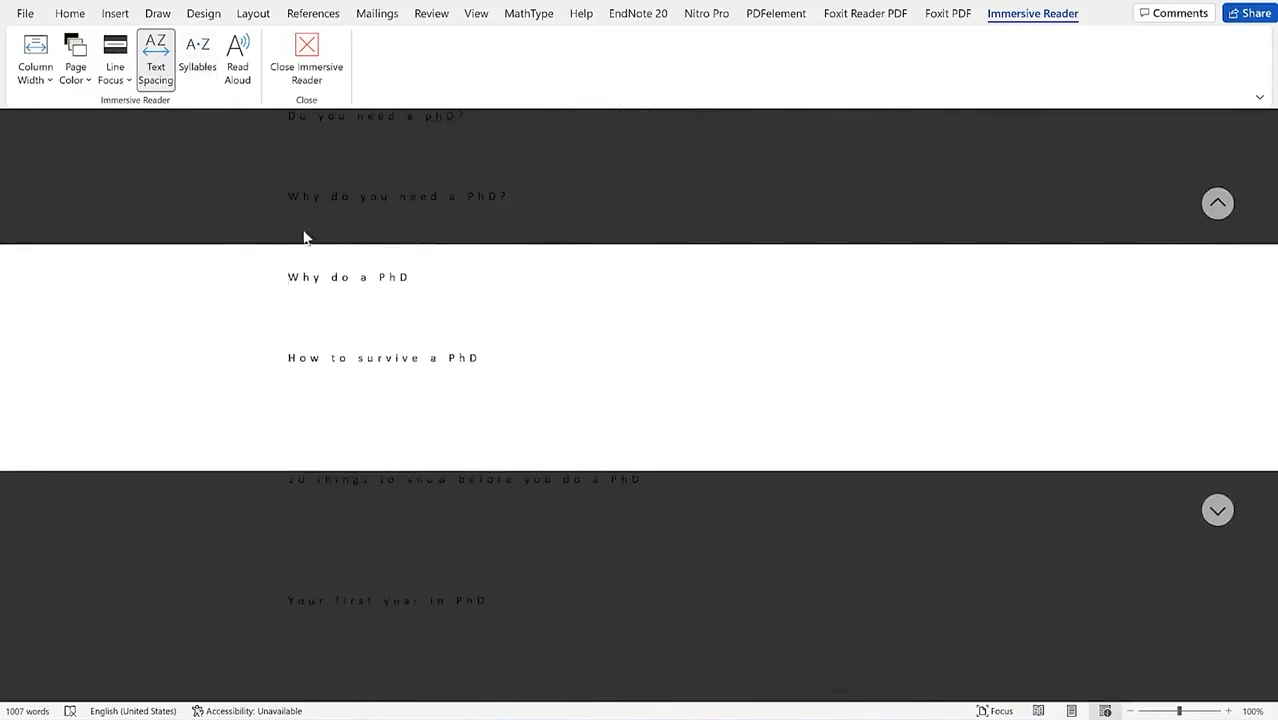
scroll(551, 331, up, 15)
scroll(551, 331, up, 2)
click(620, 278)
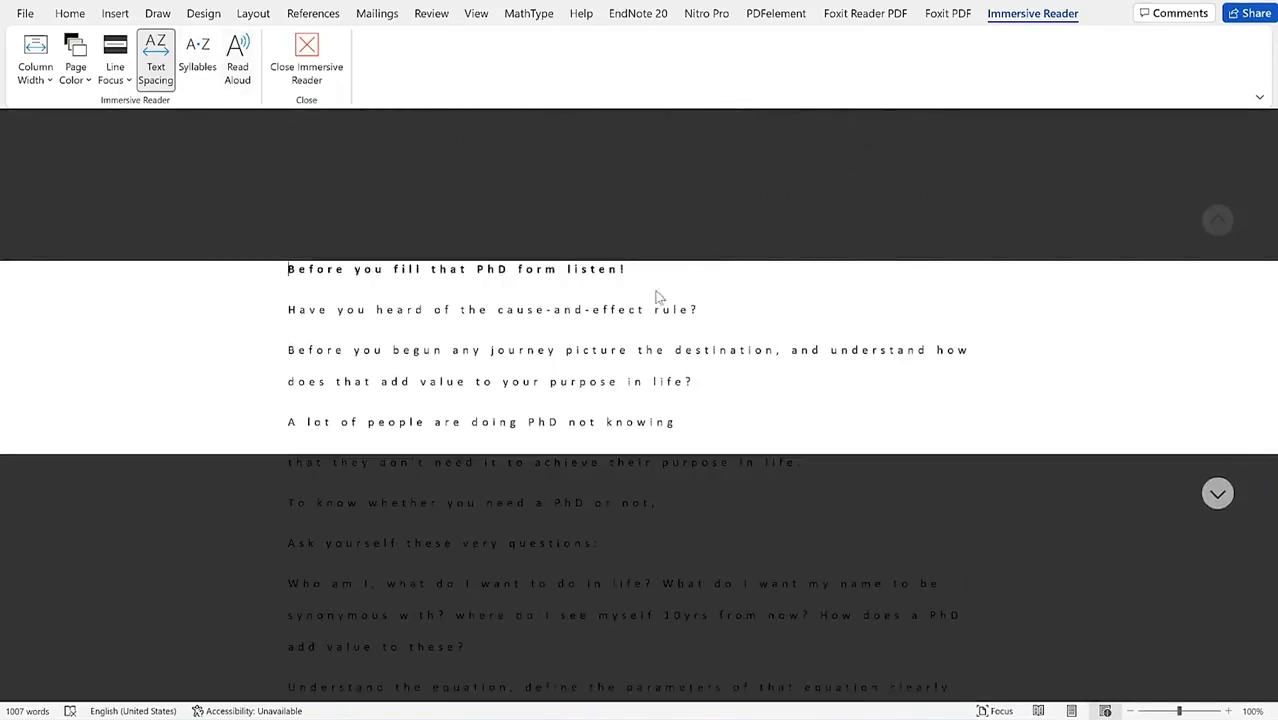
Step: Start Read Aloud, raise the system volume to about 57%, resume, then stop the narration
click(237, 58)
click(1181, 12)
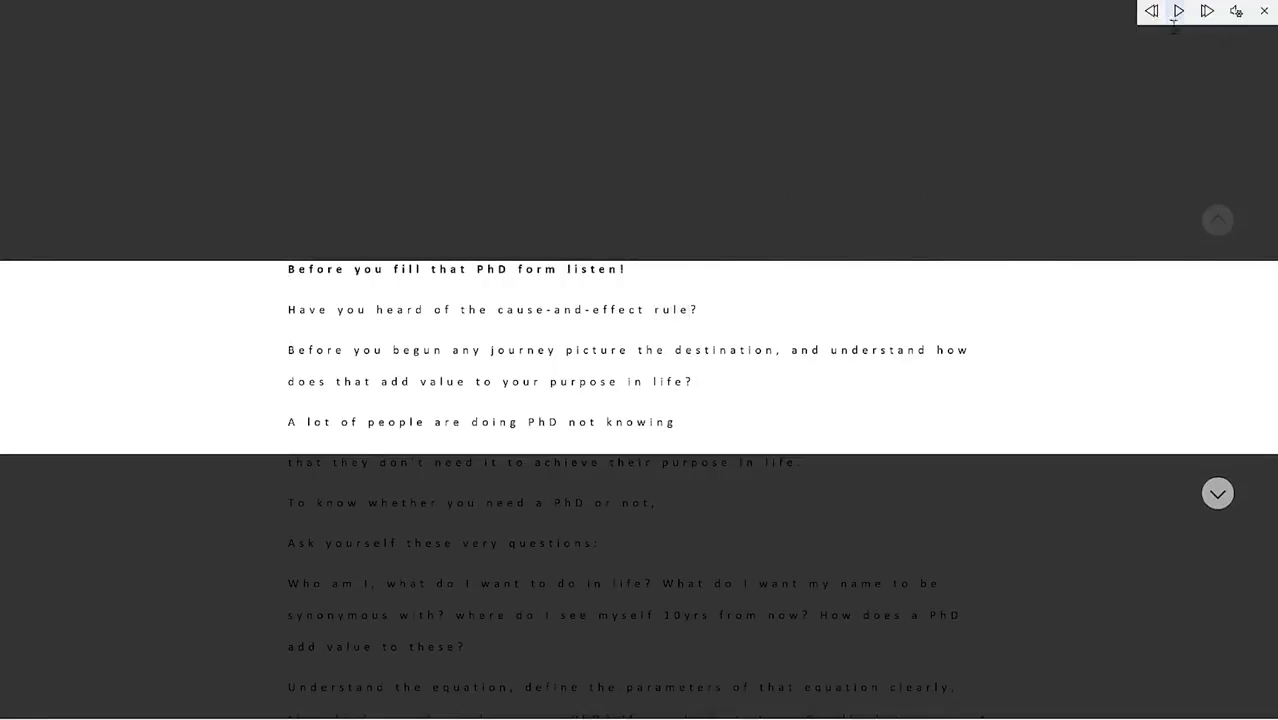
click(1133, 712)
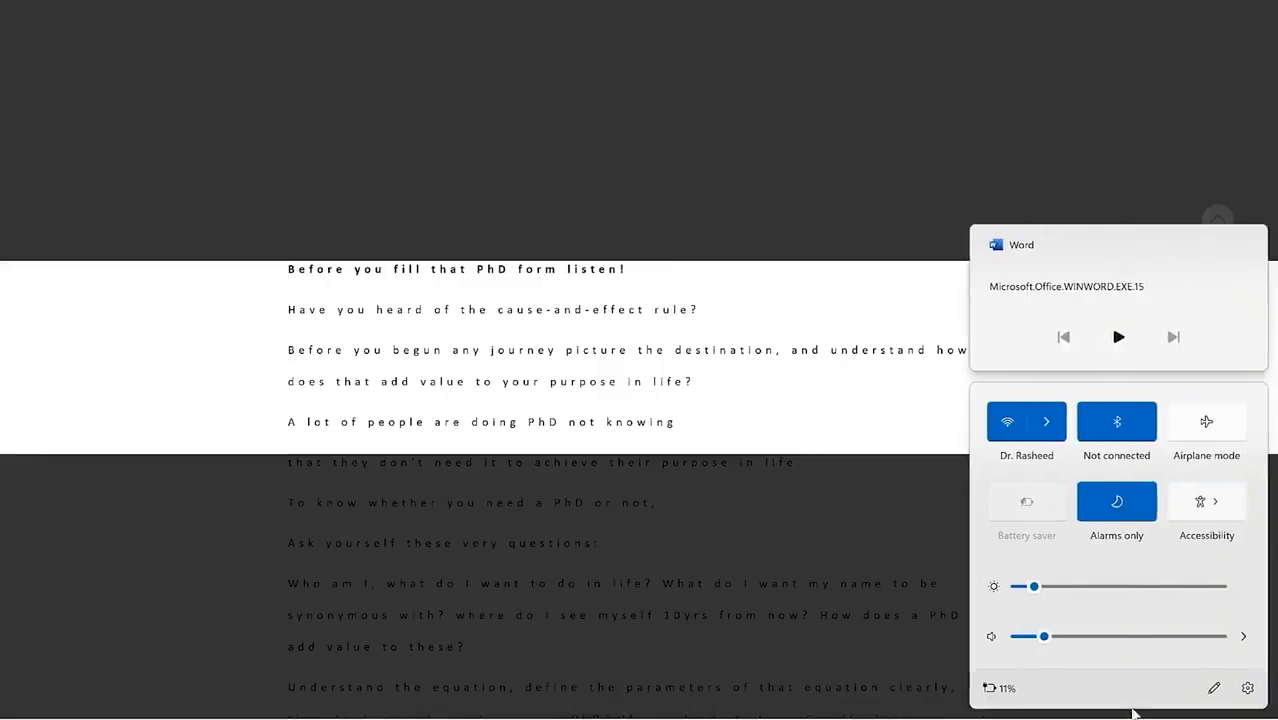
drag(1043, 638, 1136, 637)
click(290, 268)
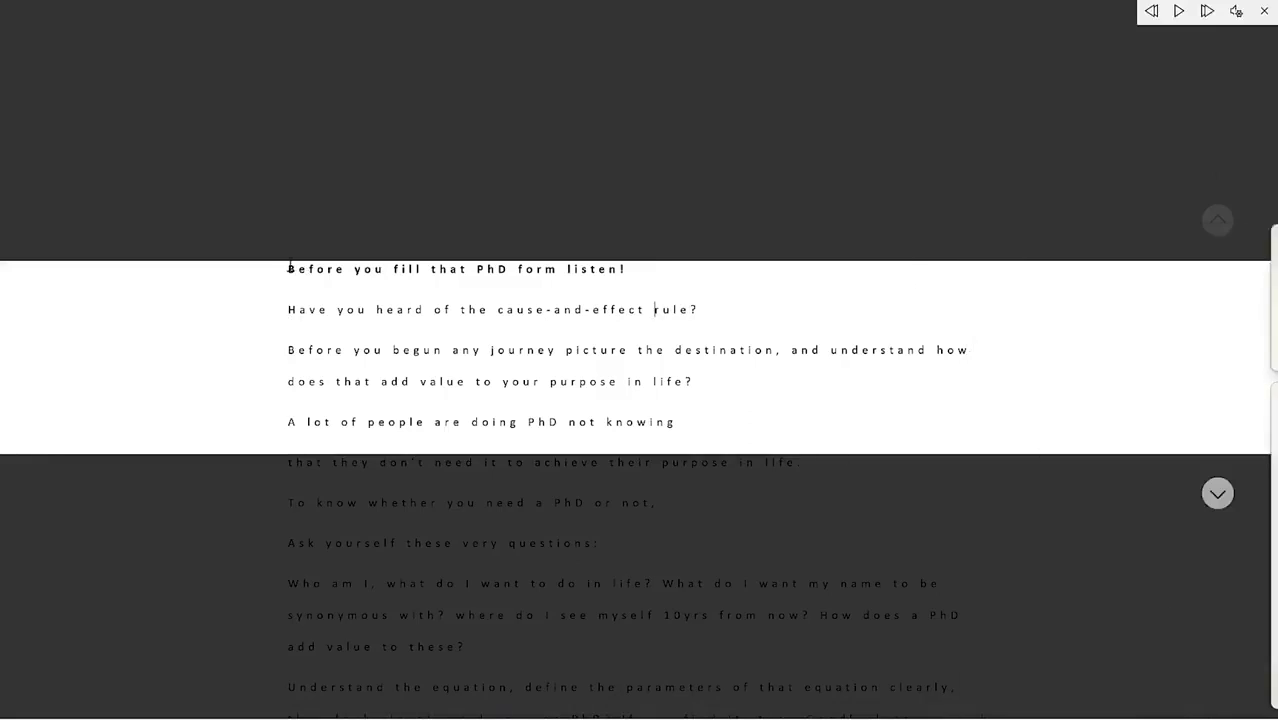
click(1180, 11)
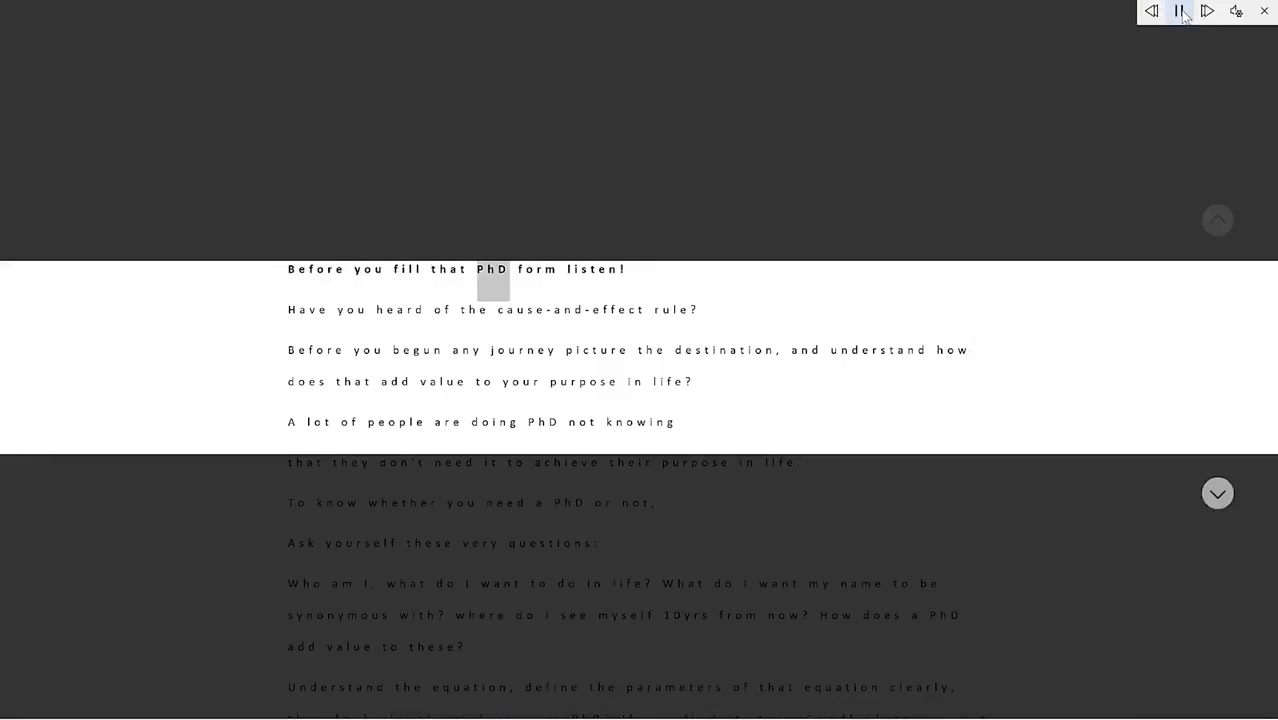
click(1181, 11)
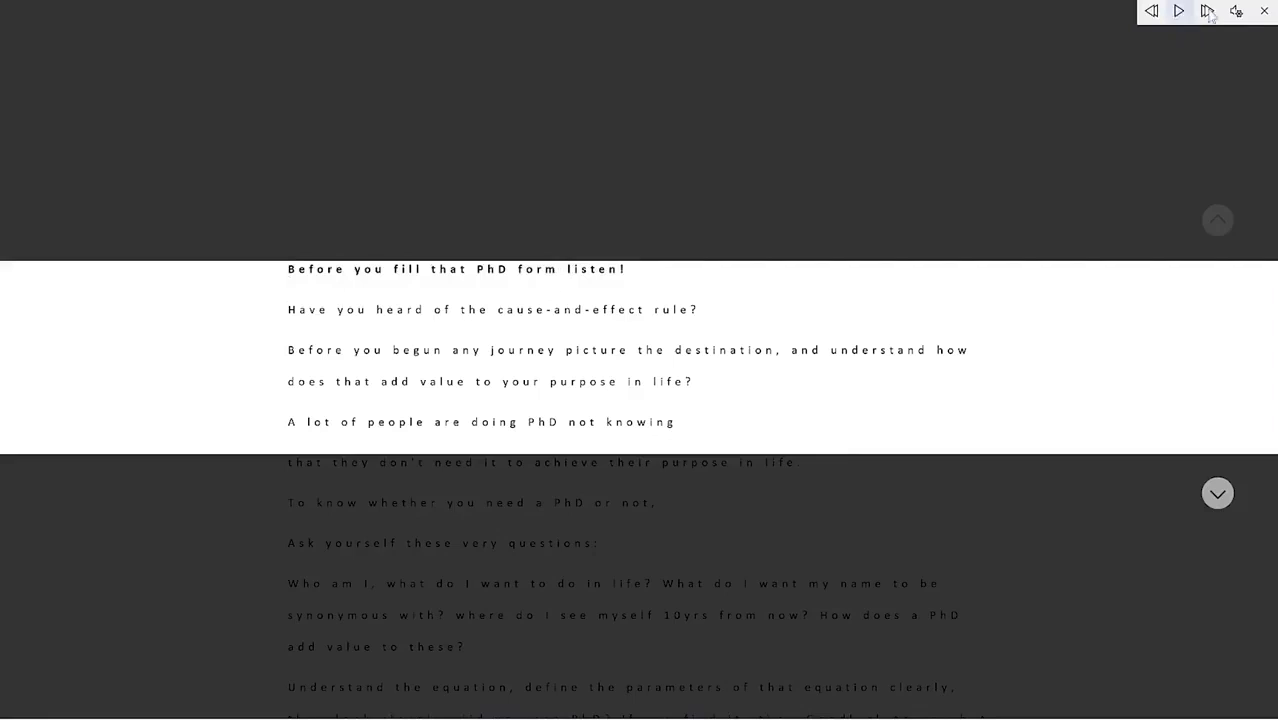
Step: Slow the reading speed slightly and switch the voice to Microsoft Mark, then Microsoft Zira
click(1238, 13)
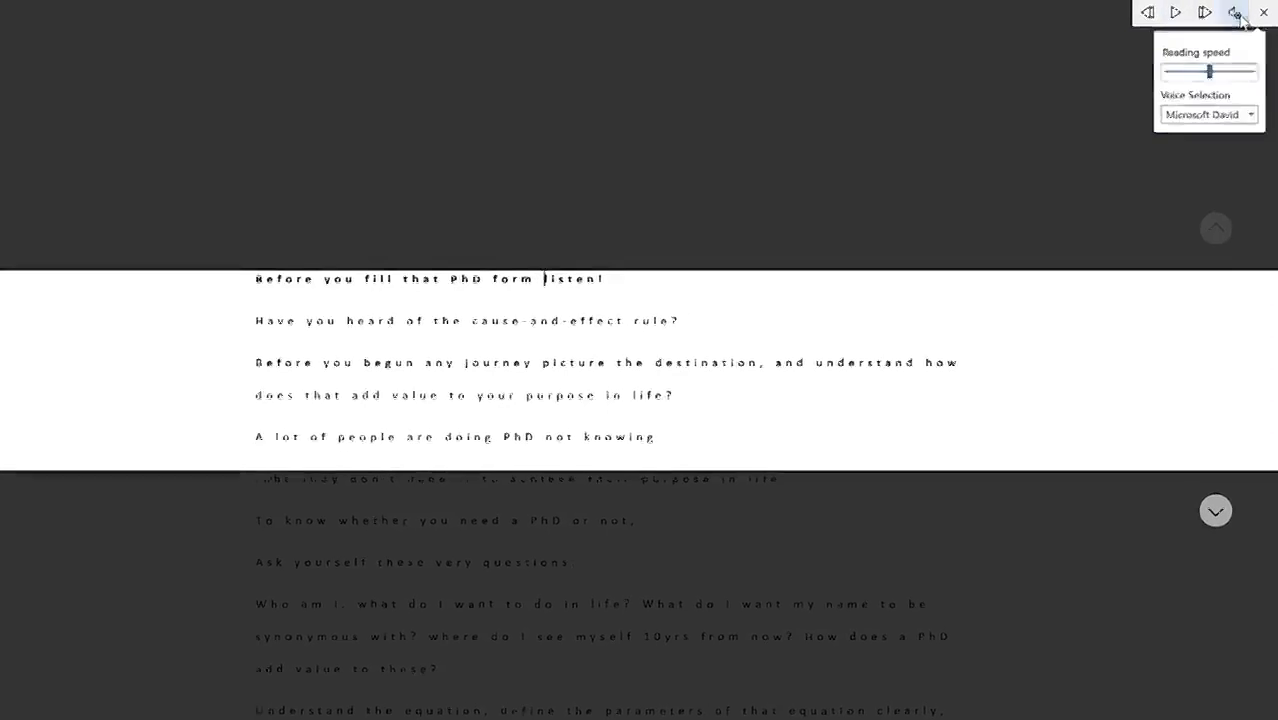
drag(1200, 98, 1183, 96)
click(1232, 150)
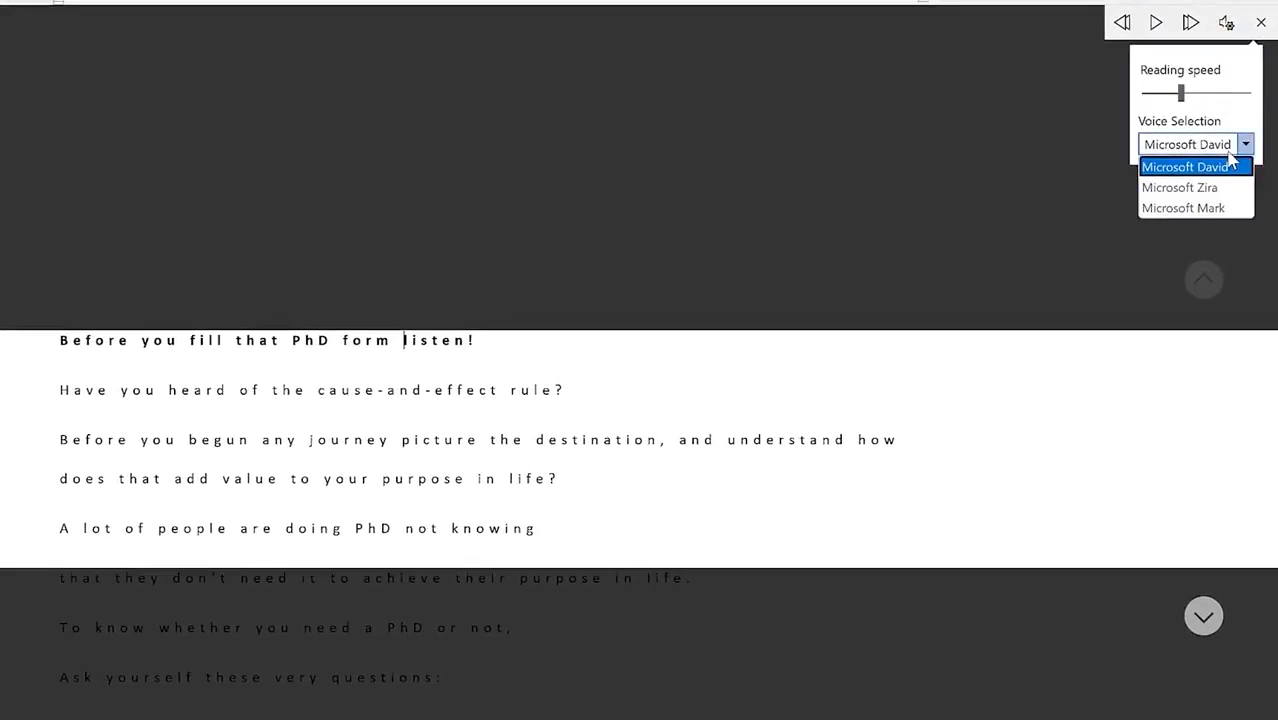
click(1229, 209)
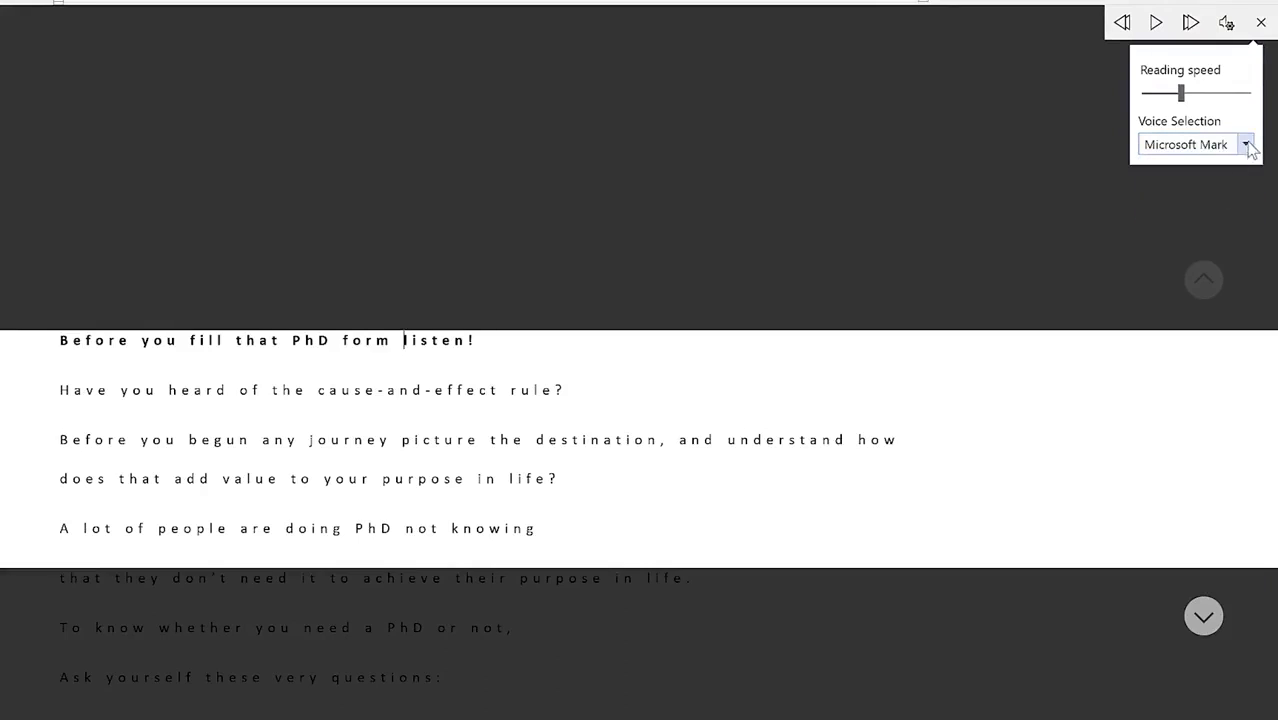
click(1245, 144)
click(1225, 188)
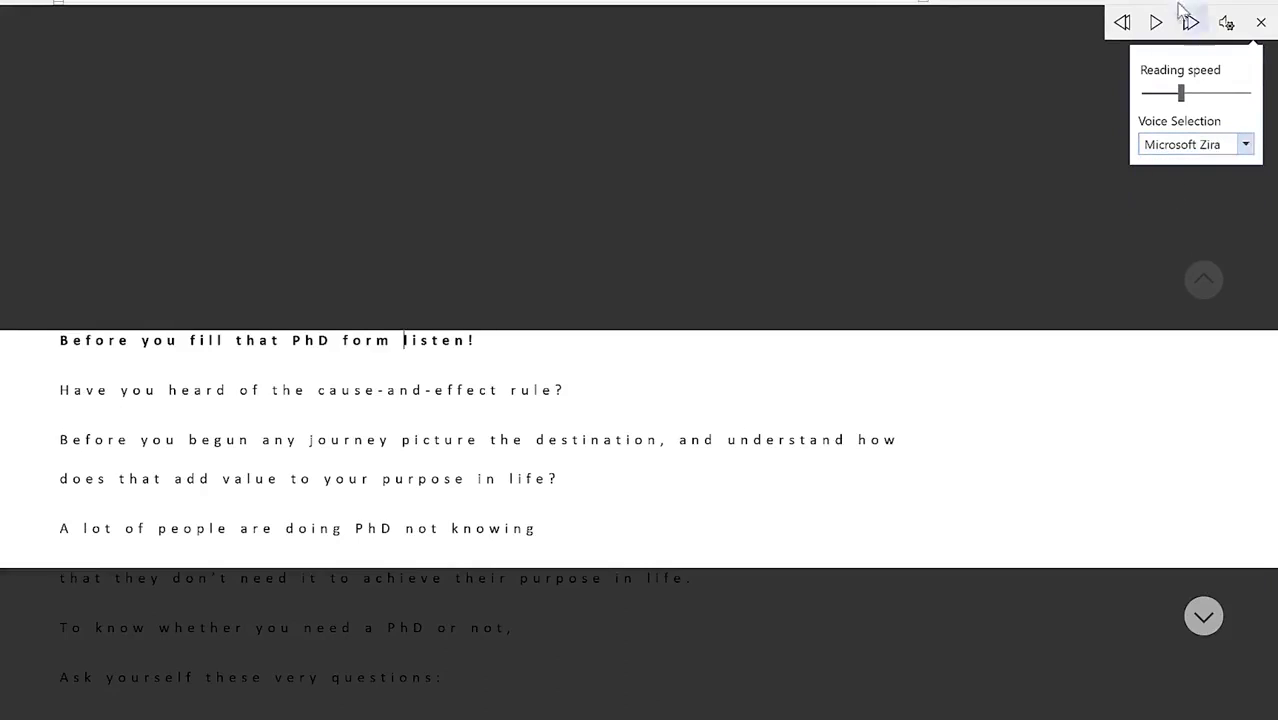
Step: Play the narration, slow the speed further, pause it and close the Read Aloud controls
click(1157, 23)
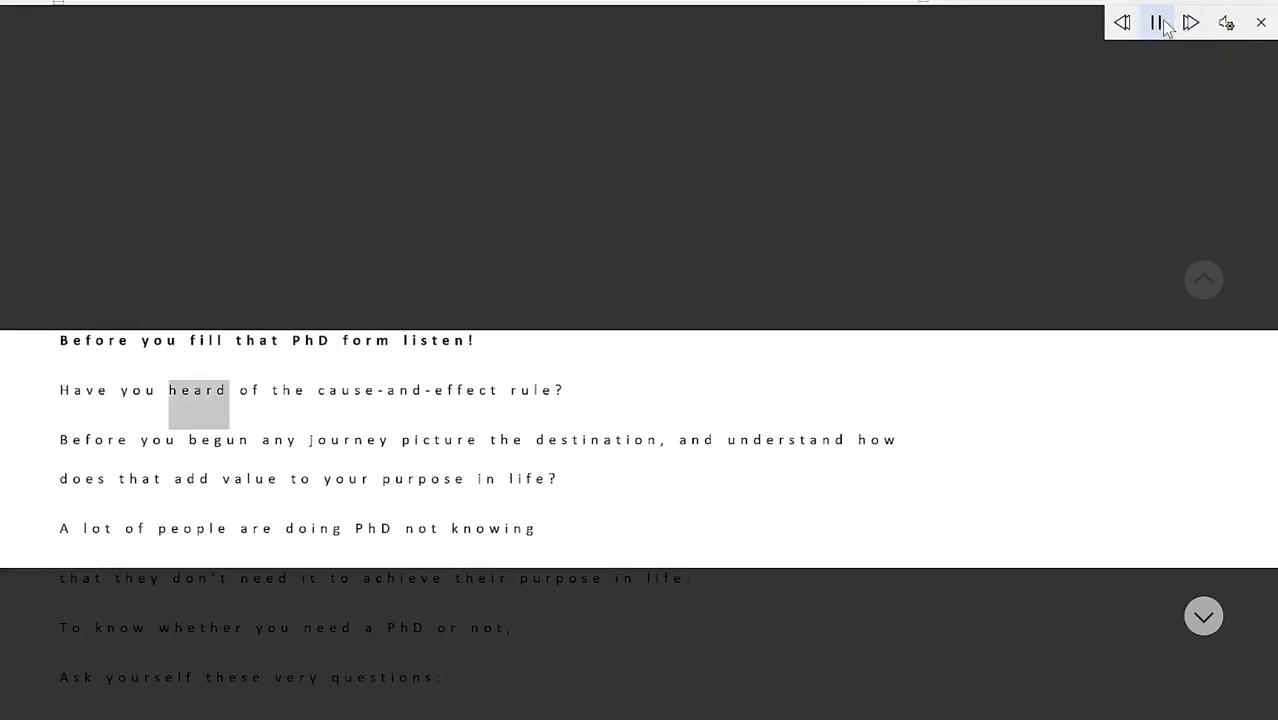
click(1163, 25)
click(1230, 26)
drag(1181, 93, 1159, 93)
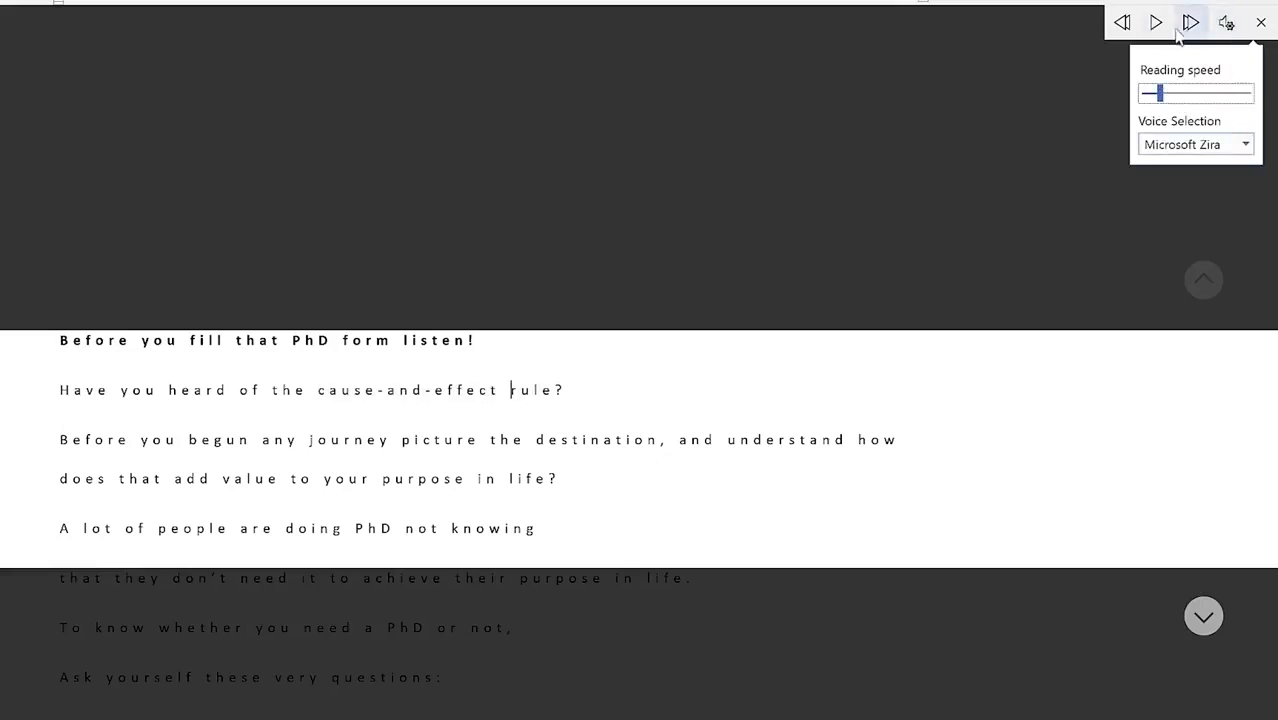
click(1156, 24)
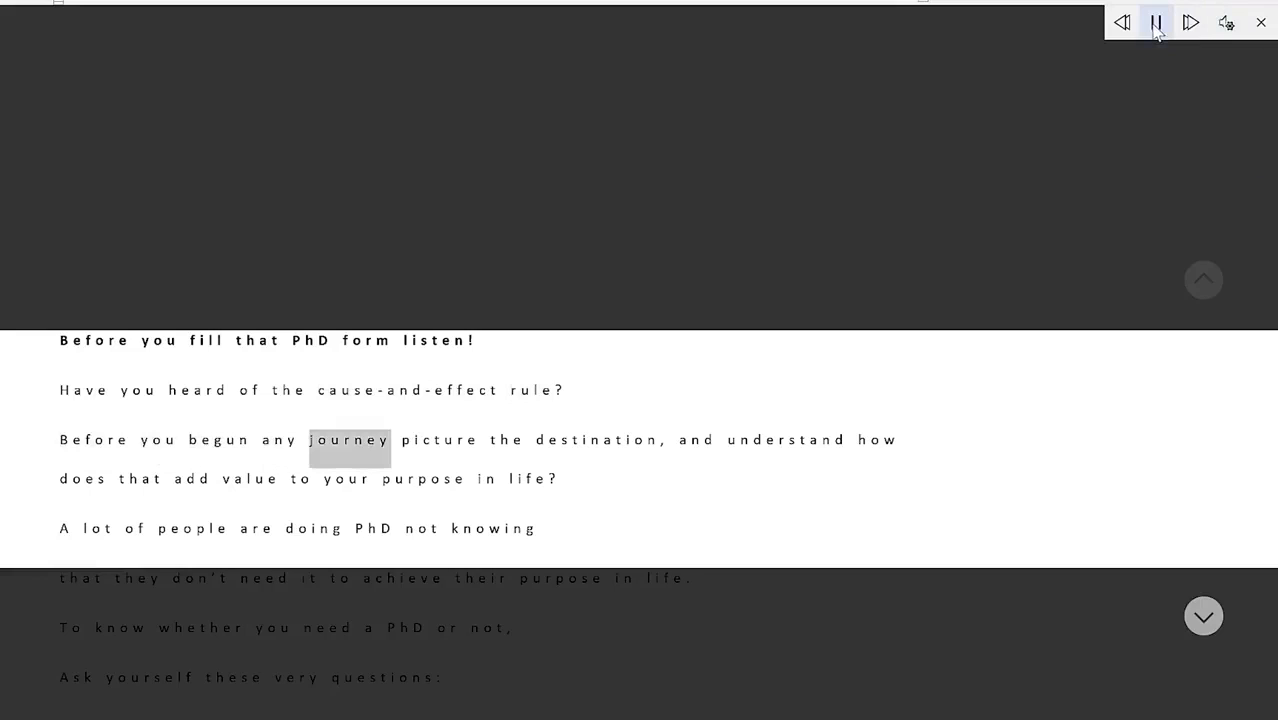
click(1156, 24)
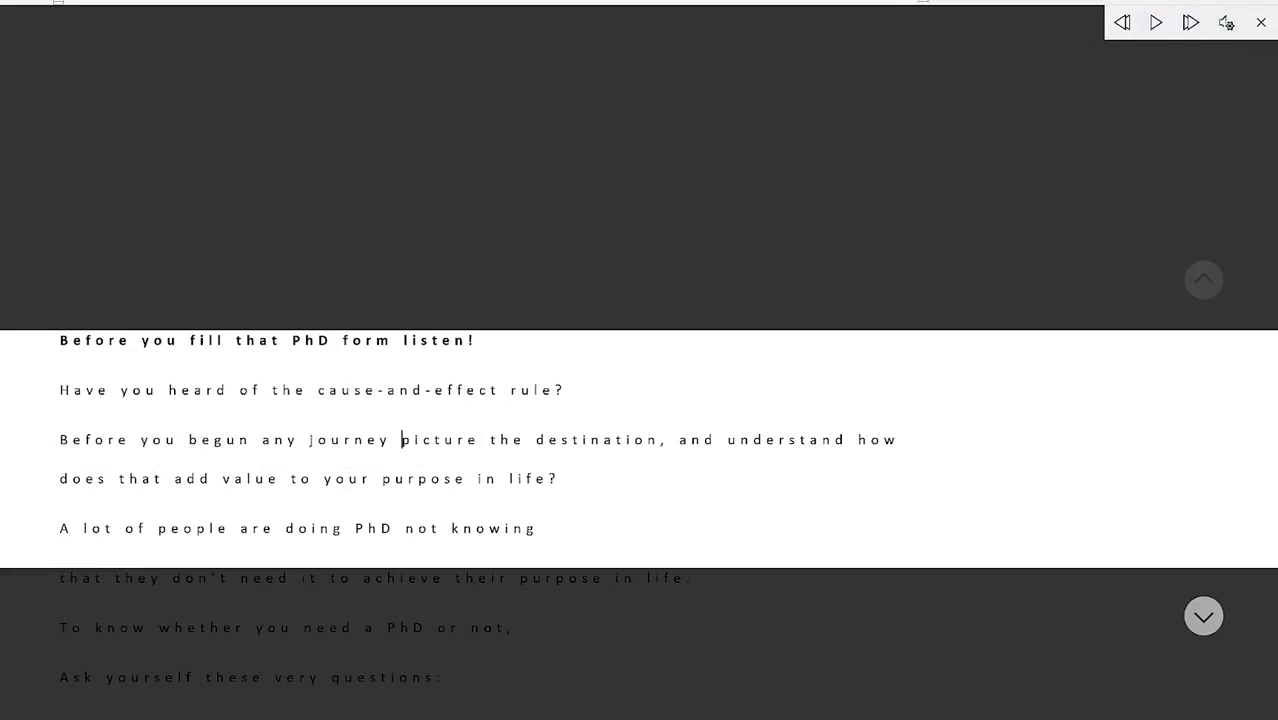
click(1261, 22)
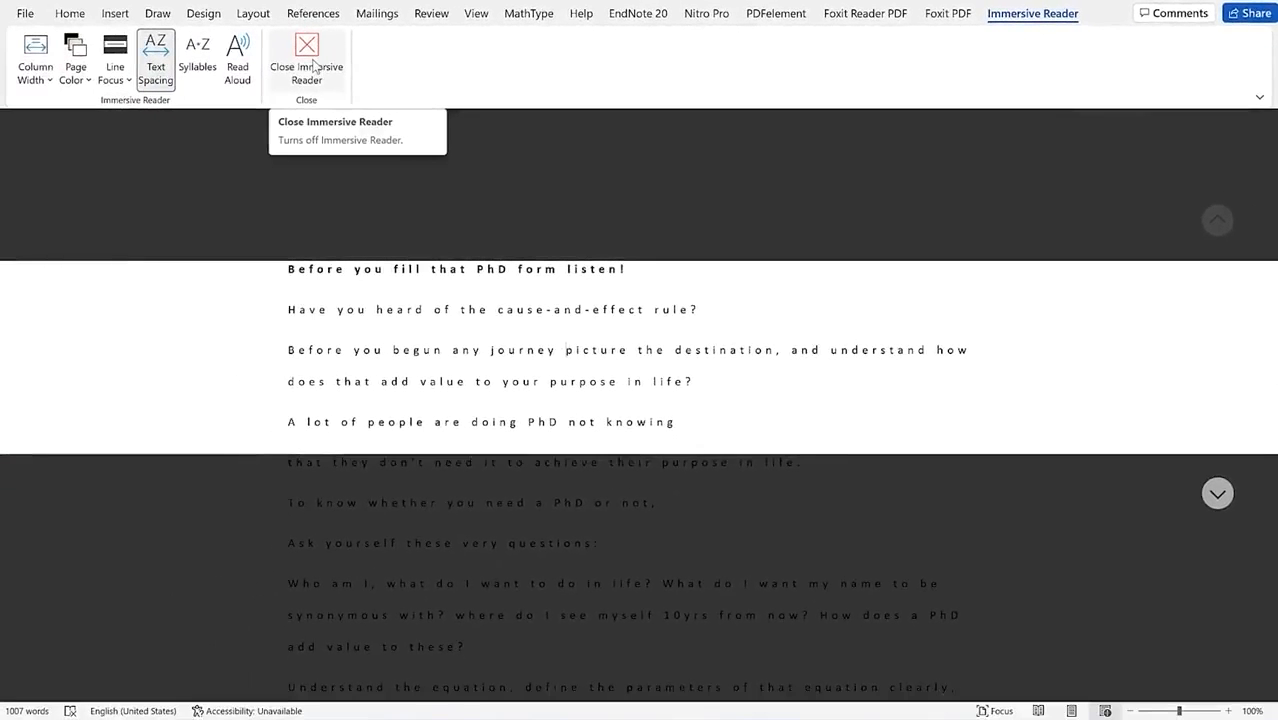
Step: Close Immersive Reader, briefly try Full-screen mode, then set the ribbon to Always show Ribbon
click(314, 64)
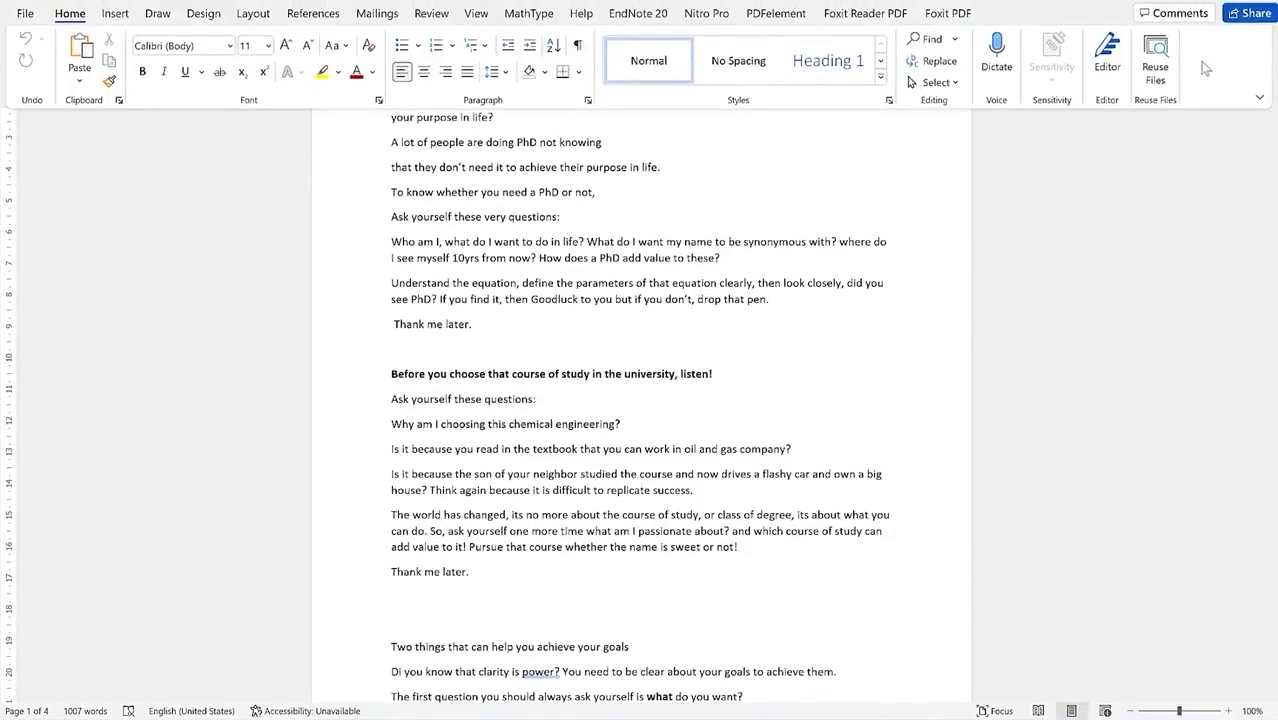
click(1257, 99)
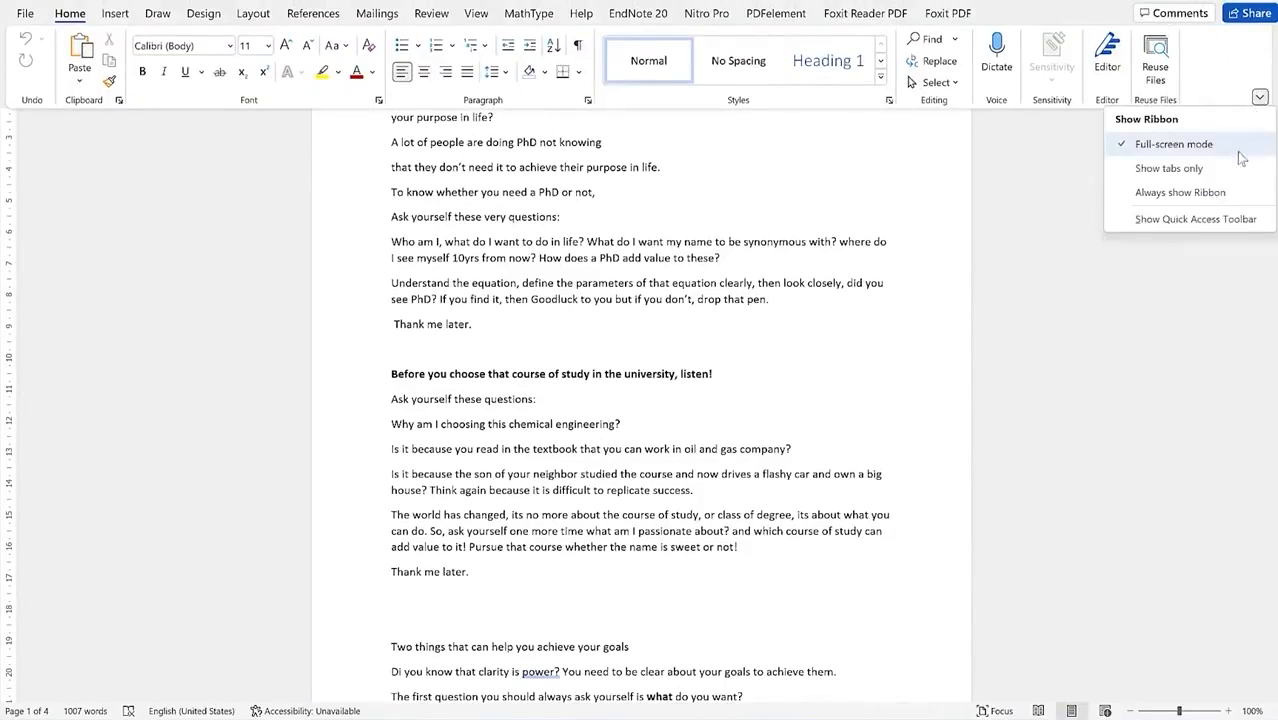
click(1235, 220)
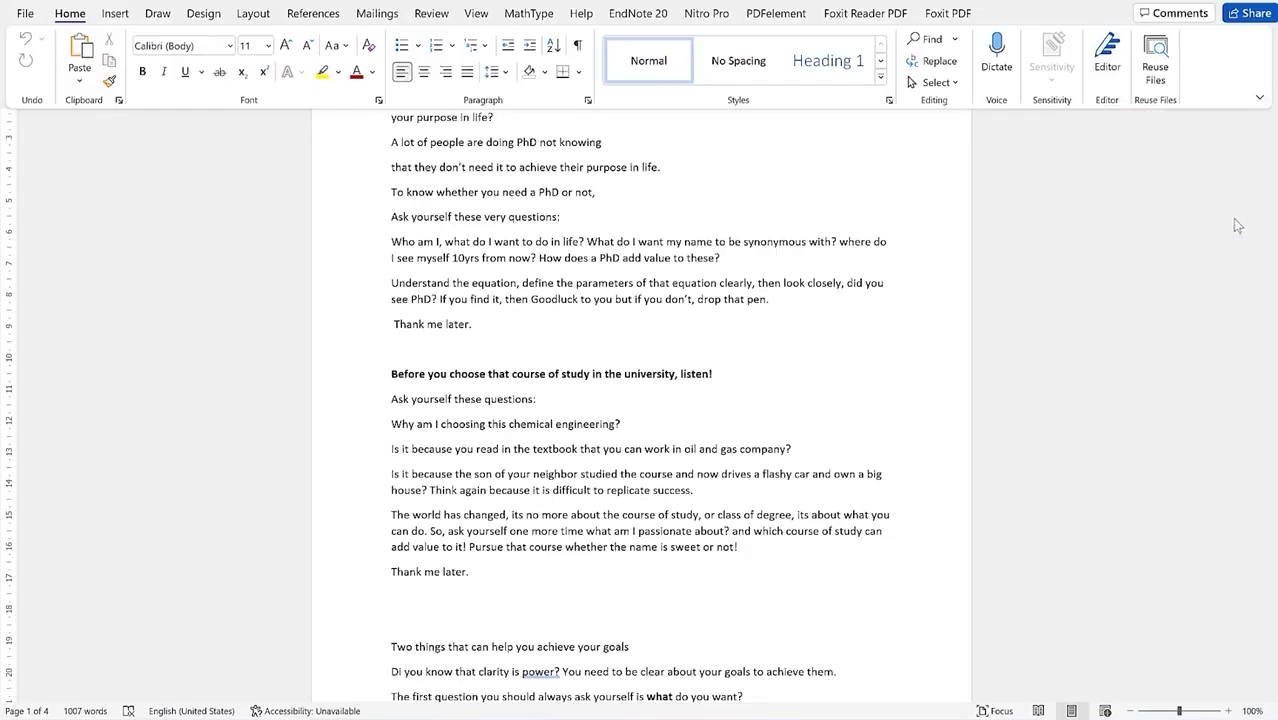
click(1192, 213)
click(1259, 97)
click(1195, 191)
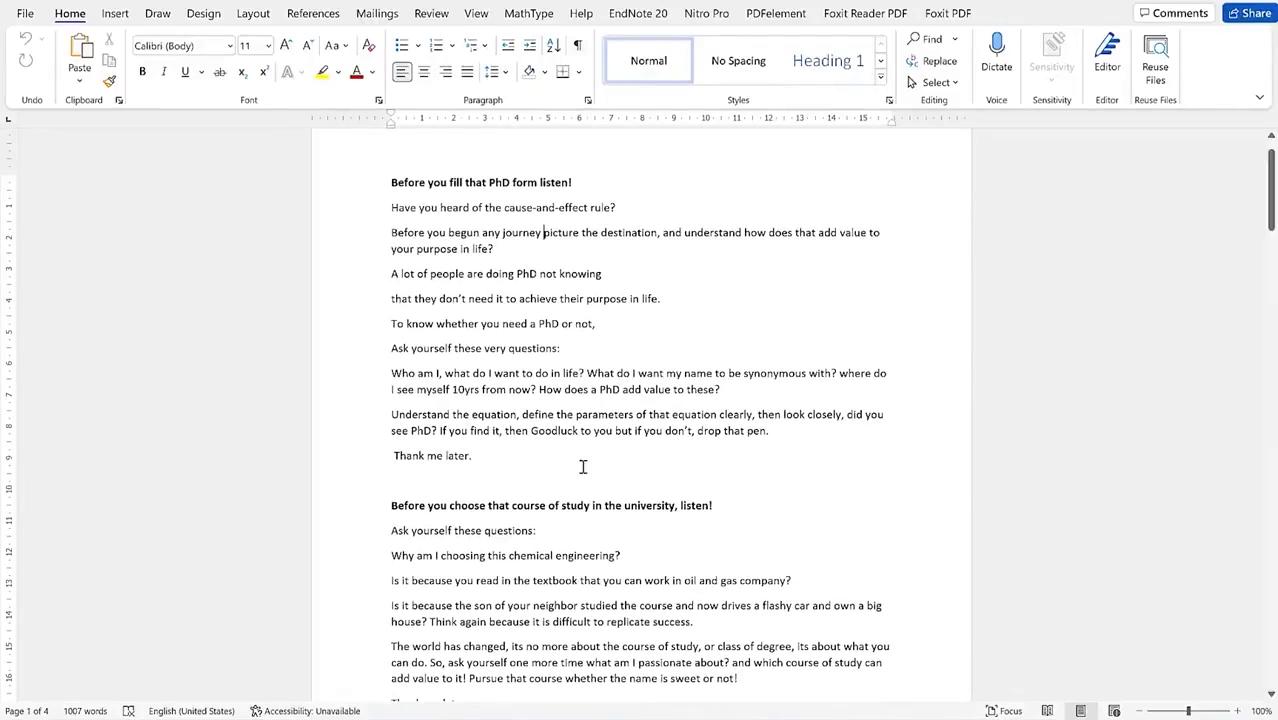
click(476, 14)
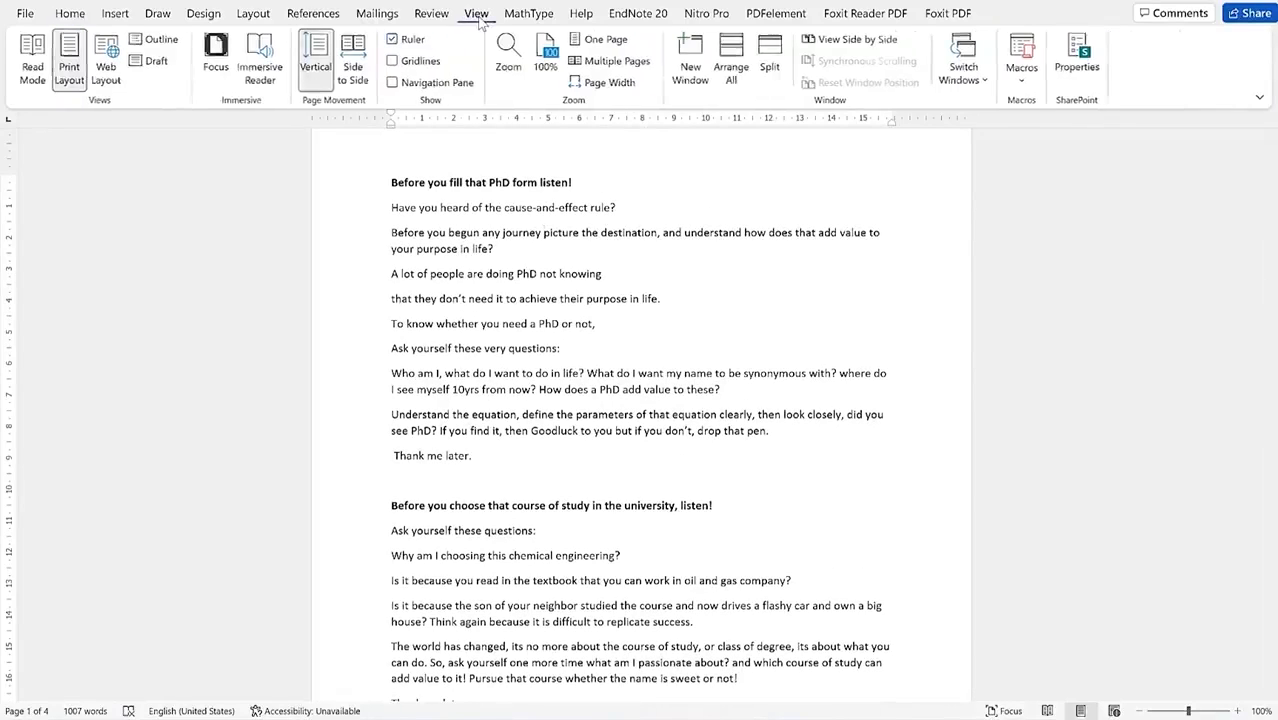
Step: Switch page movement to Side to Side and scroll back and forth through the pages
click(362, 85)
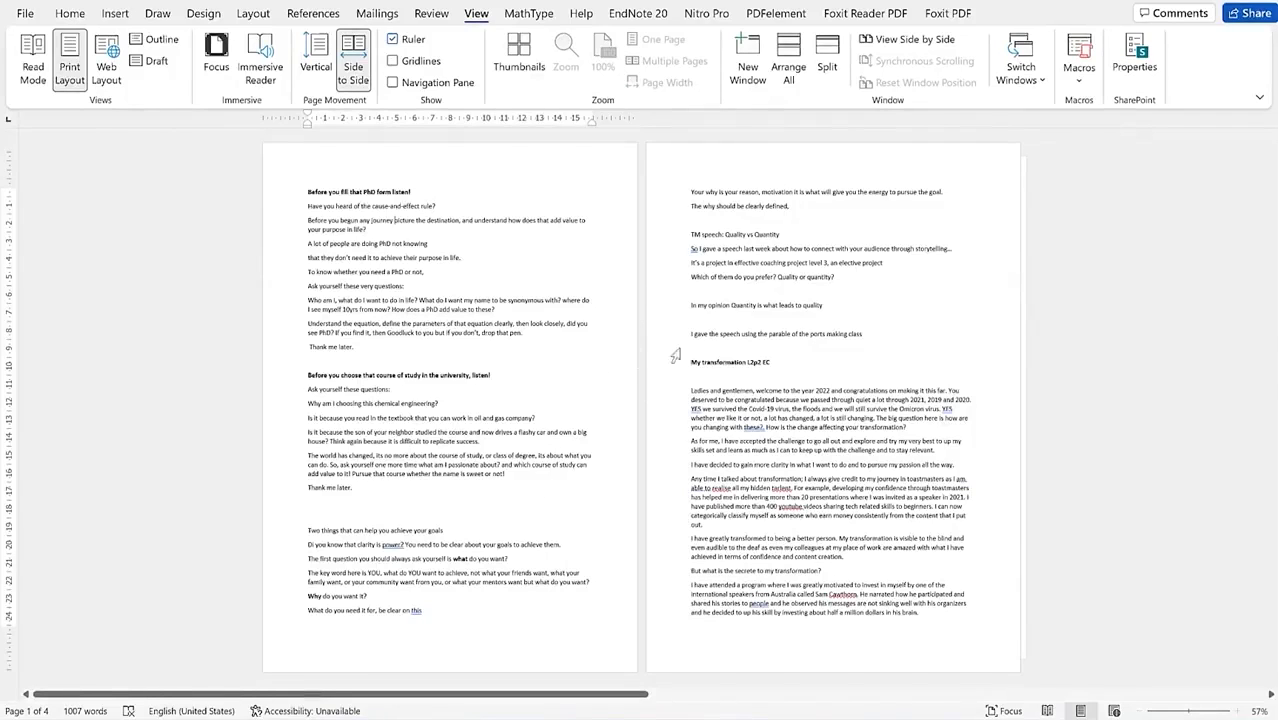
scroll(703, 300, down, 1)
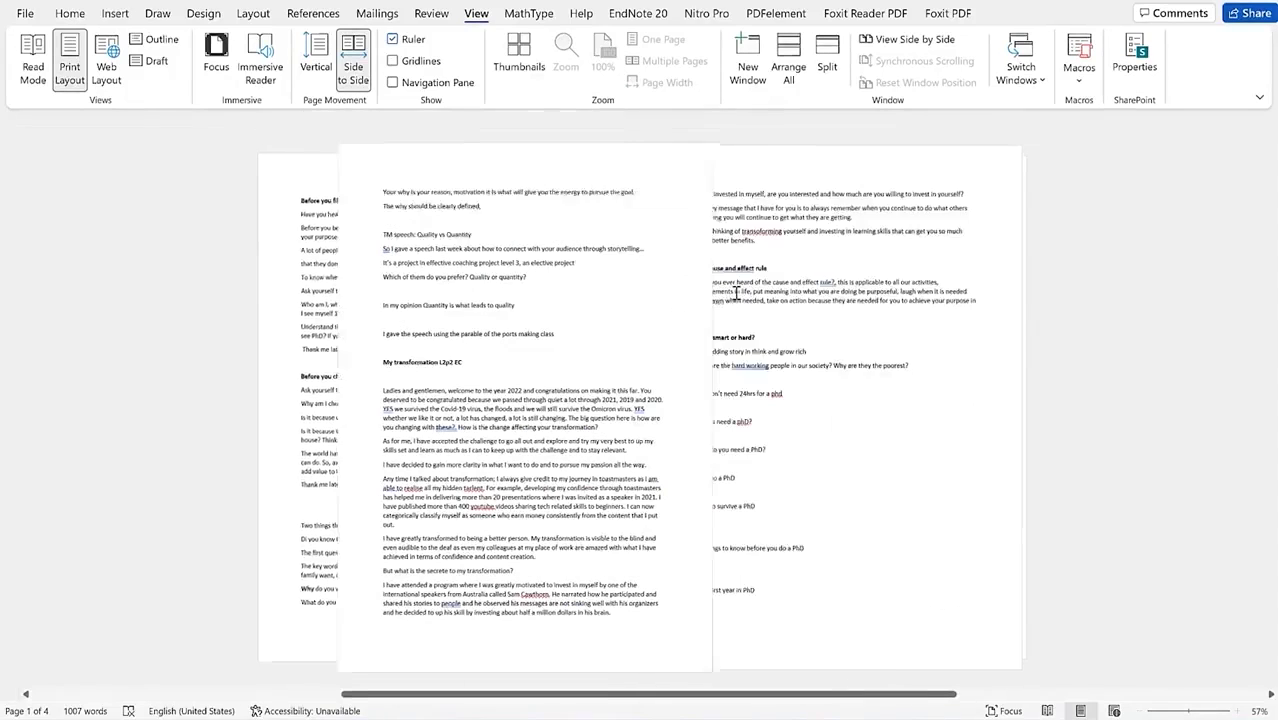
scroll(736, 293, down, 1)
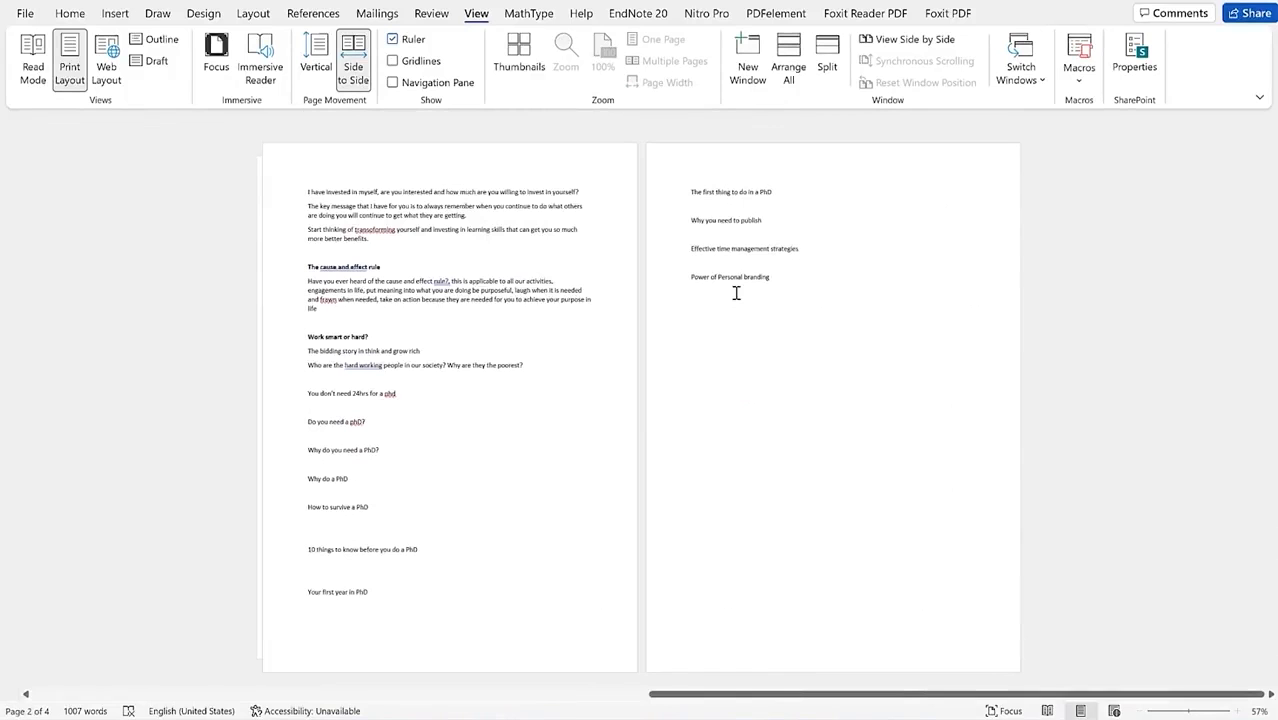
scroll(736, 293, up, 1)
scroll(735, 292, up, 1)
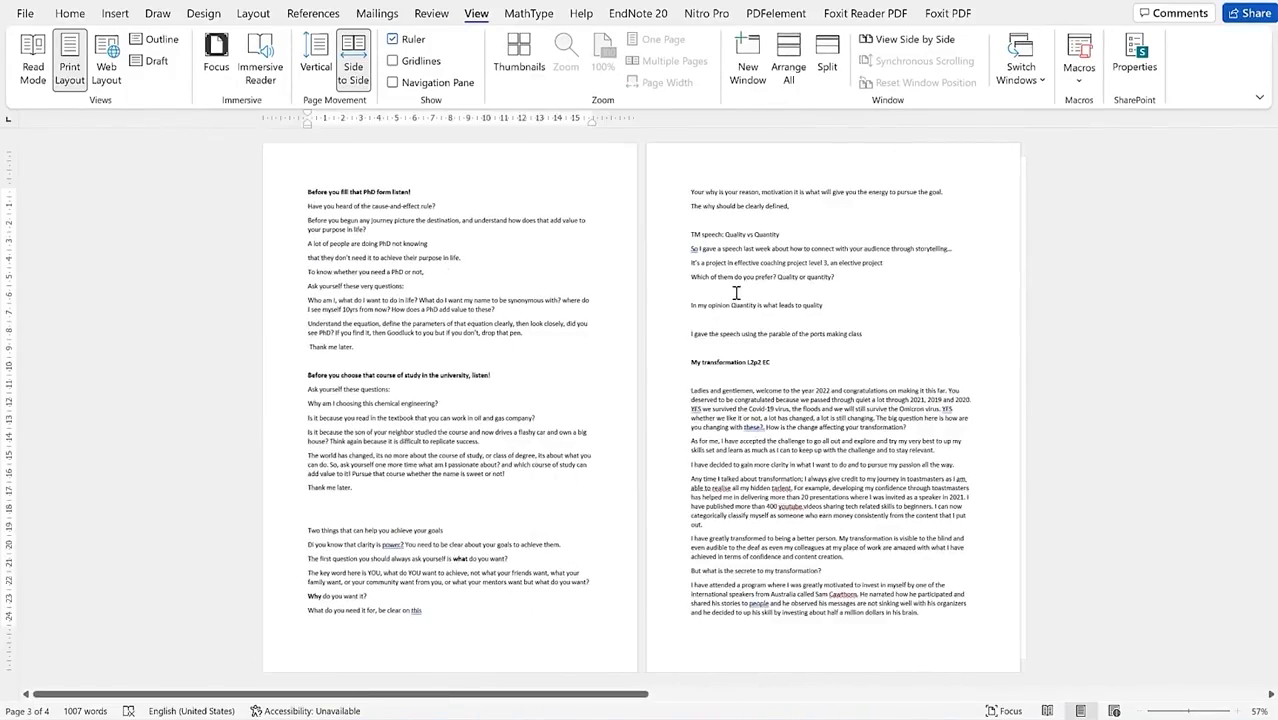
scroll(735, 292, down, 2)
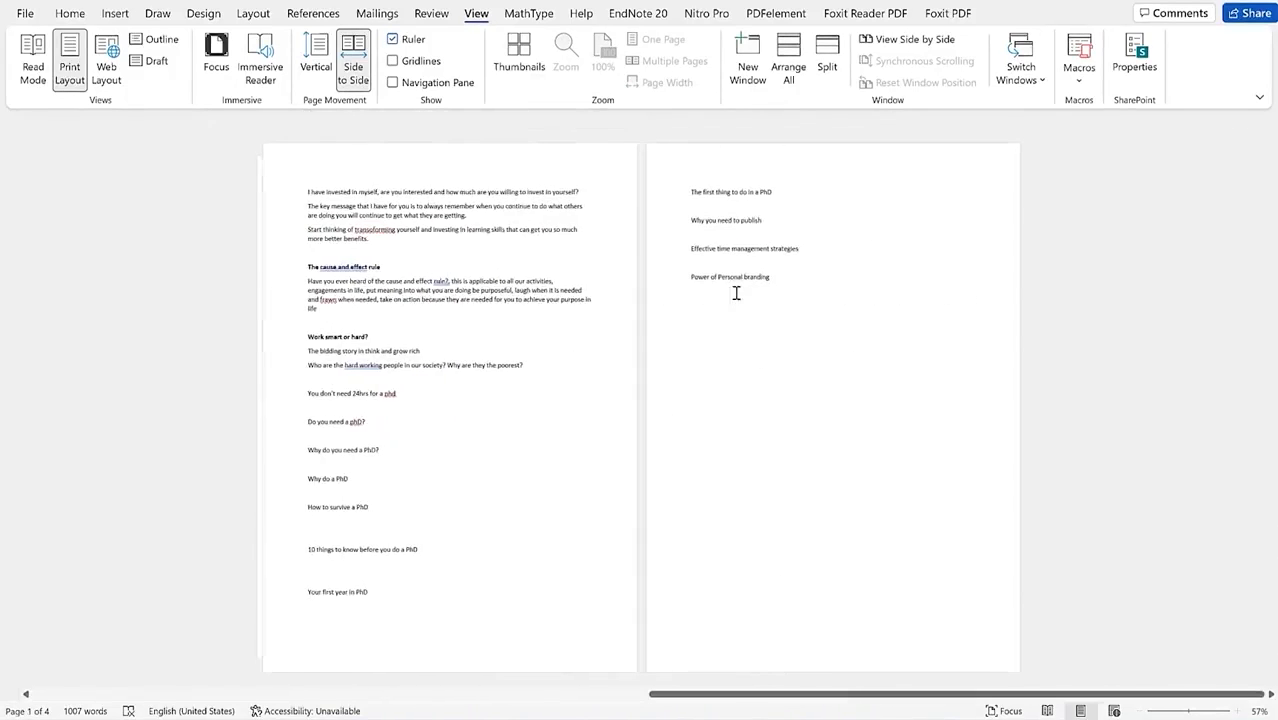
scroll(735, 290, up, 1)
scroll(735, 292, up, 1)
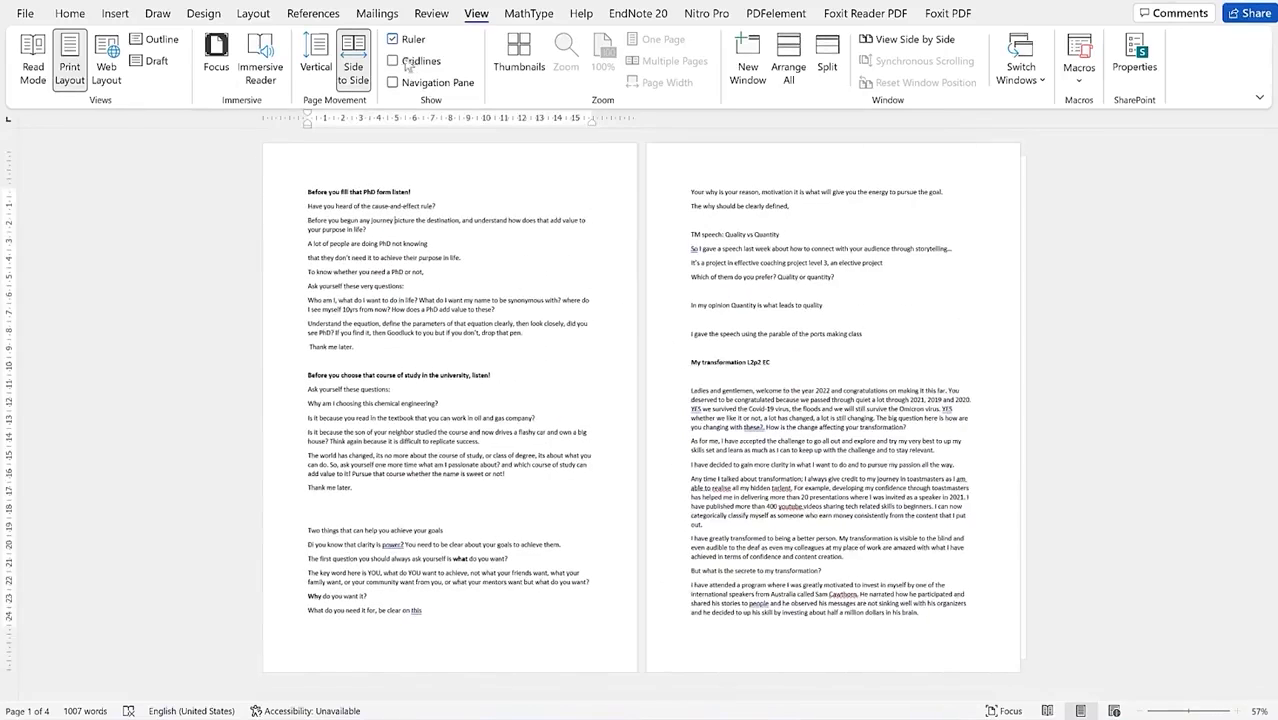
Step: Turn on Gridlines, toggle the Navigation Pane on and off, and switch to Thumbnails
click(395, 61)
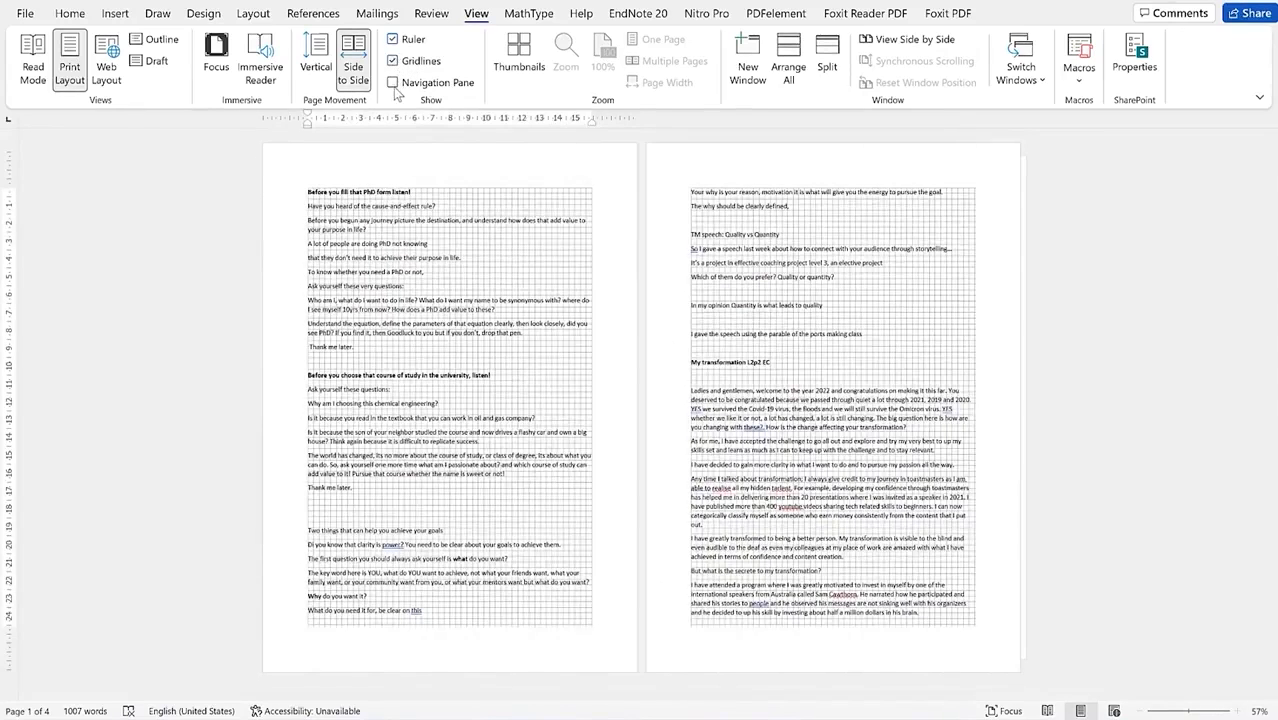
click(394, 83)
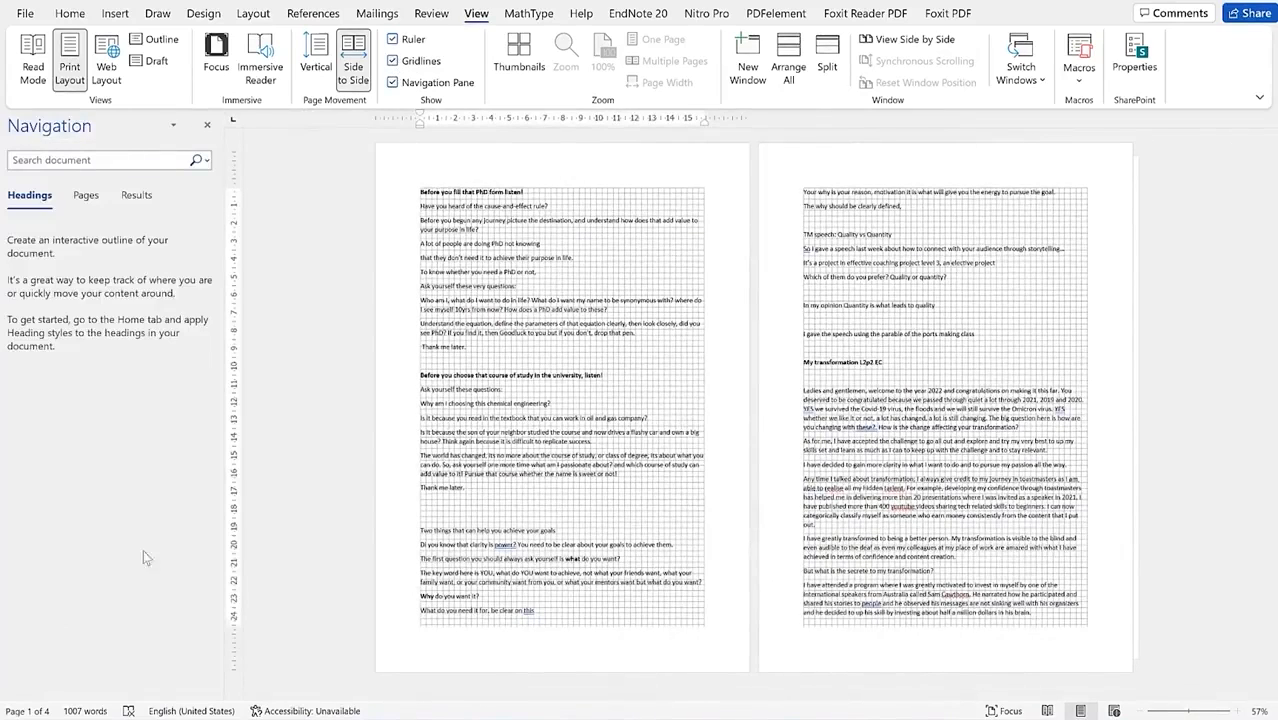
click(394, 83)
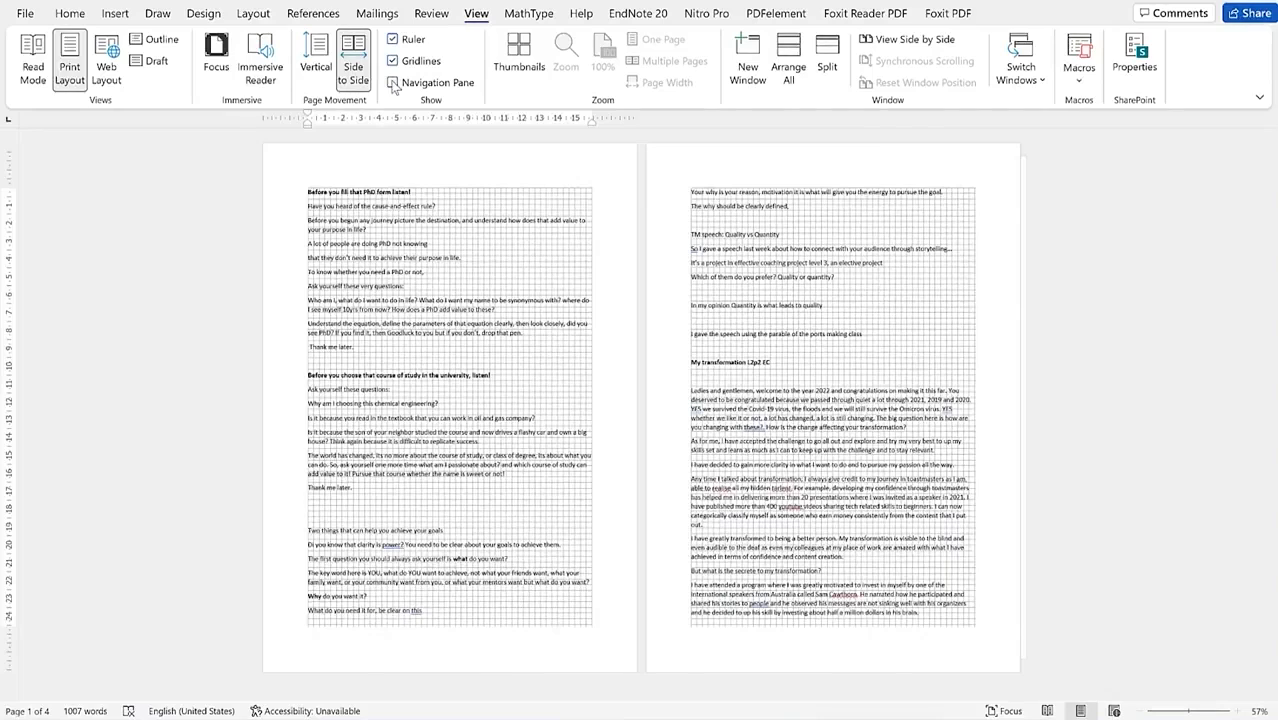
click(519, 49)
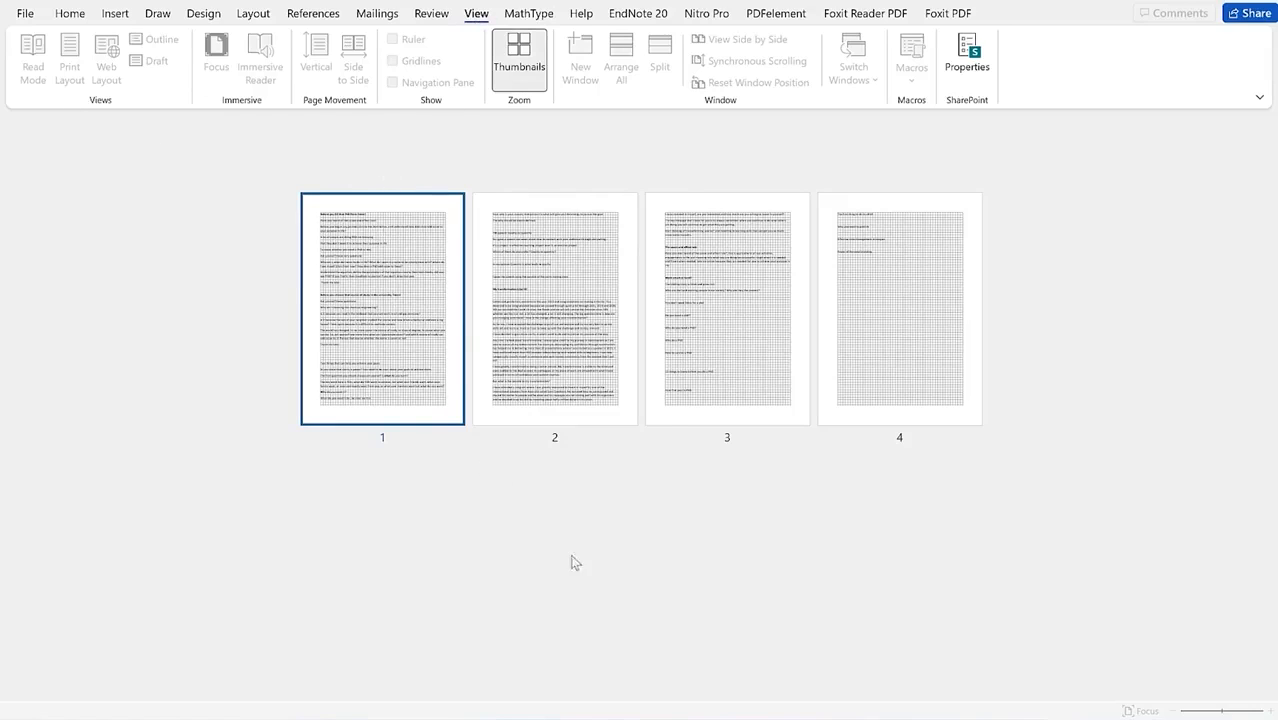
Step: Exit the Thumbnails overview back to Print Layout with vertical page movement
key(Escape)
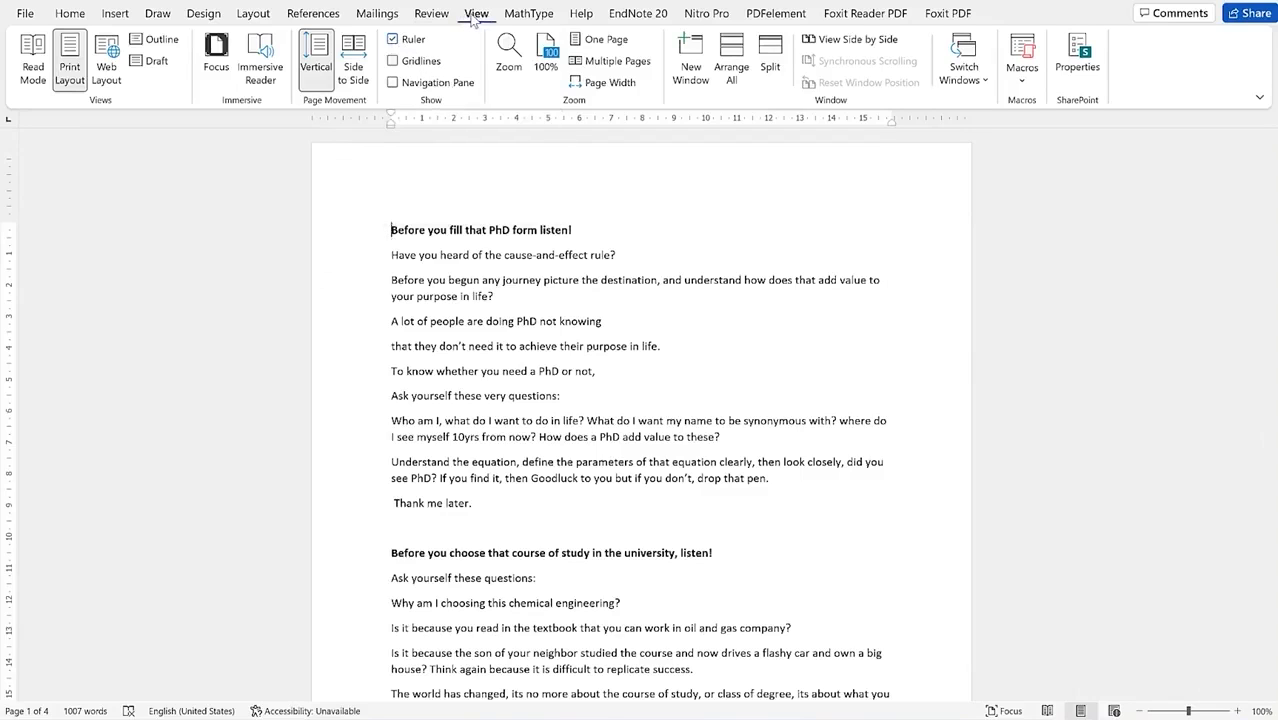
Step: Drag the right, top, bottom and left margin markers on the rulers to widen the text area
click(393, 41)
mouse_move(891, 118)
mouse_down()
mouse_move(933, 106)
mouse_move(901, 107)
mouse_up()
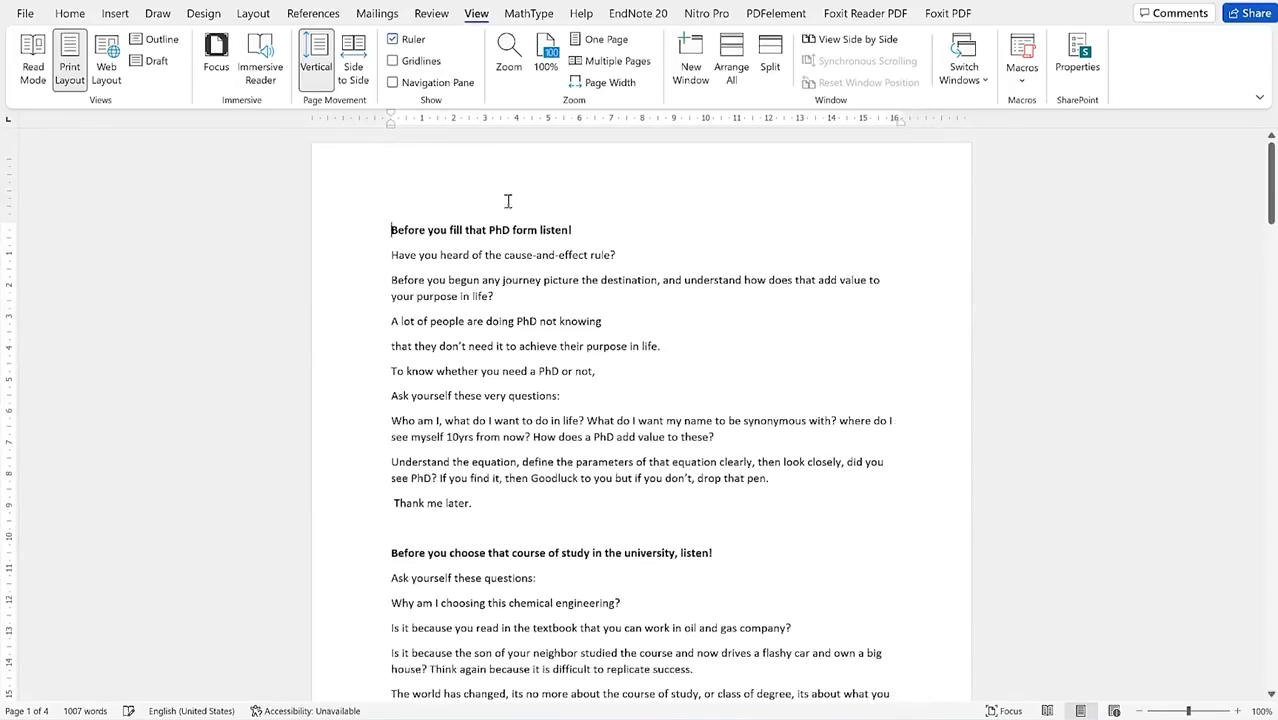
mouse_move(10, 224)
mouse_down()
mouse_move(10, 258)
mouse_move(8, 160)
mouse_move(3, 205)
mouse_up()
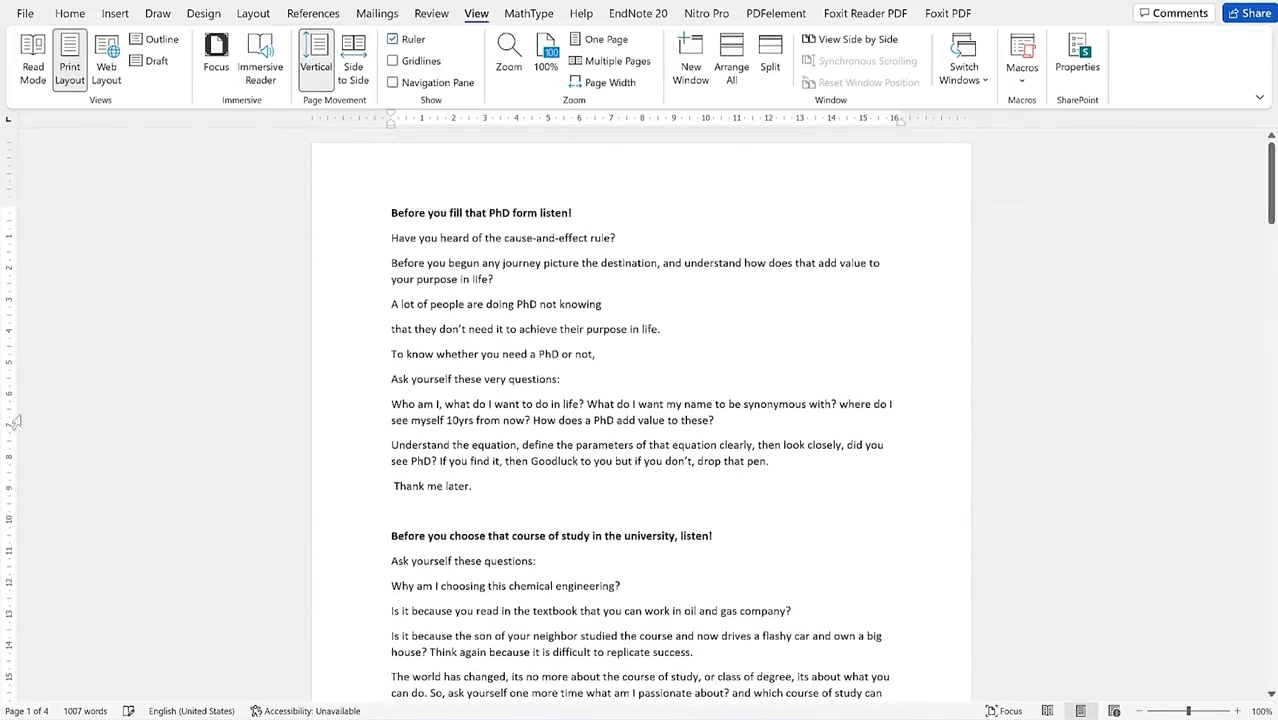
scroll(172, 401, down, 3)
scroll(120, 428, down, 8)
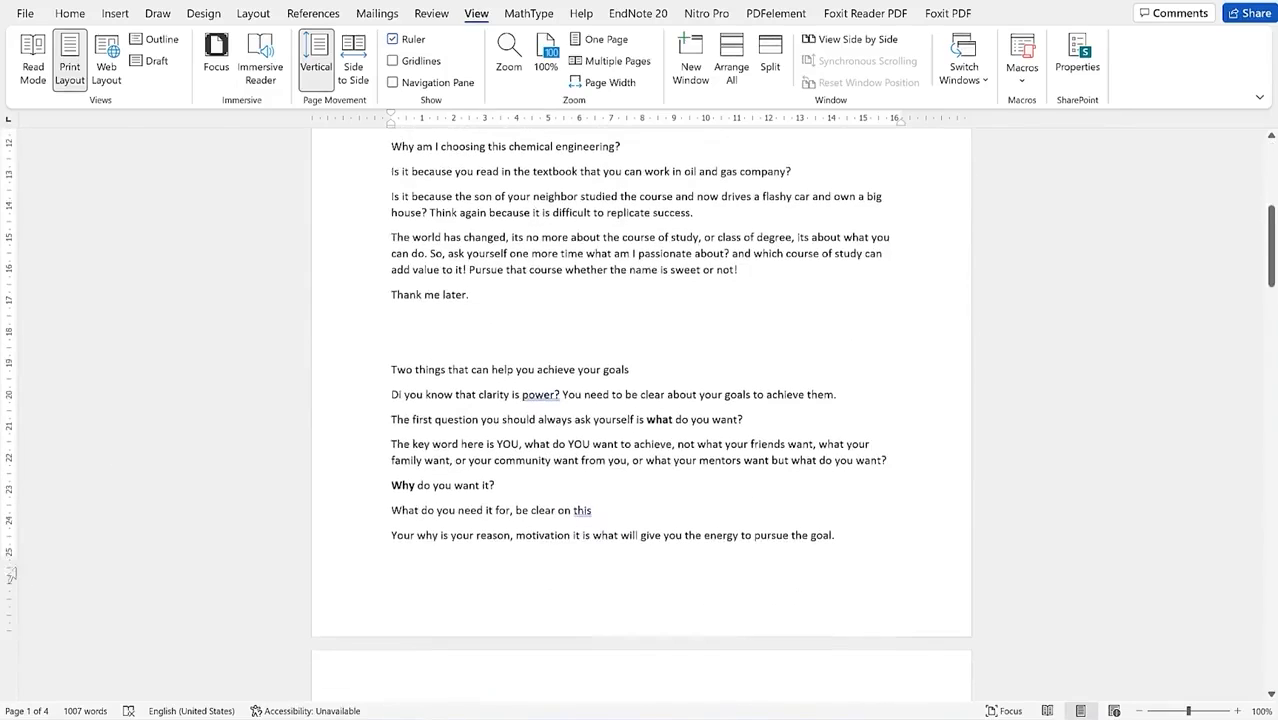
drag(8, 558, 31, 574)
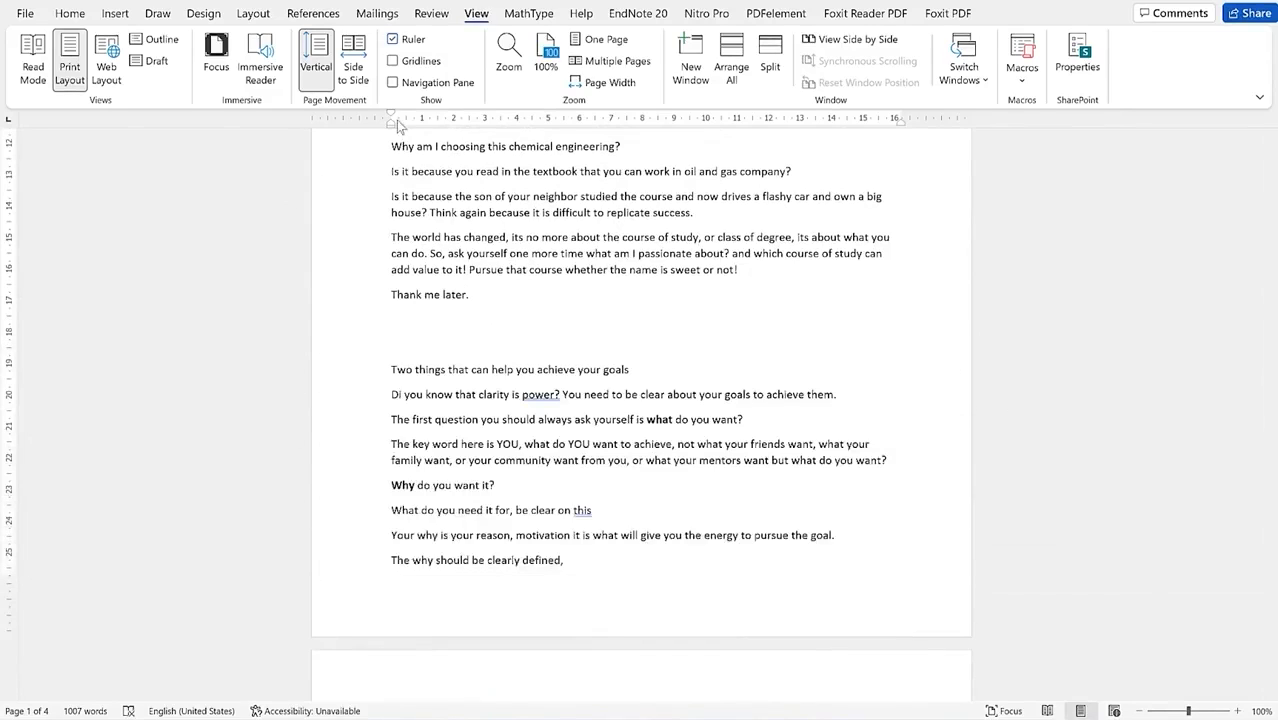
mouse_move(380, 127)
mouse_down()
mouse_move(361, 125)
mouse_move(379, 127)
mouse_up()
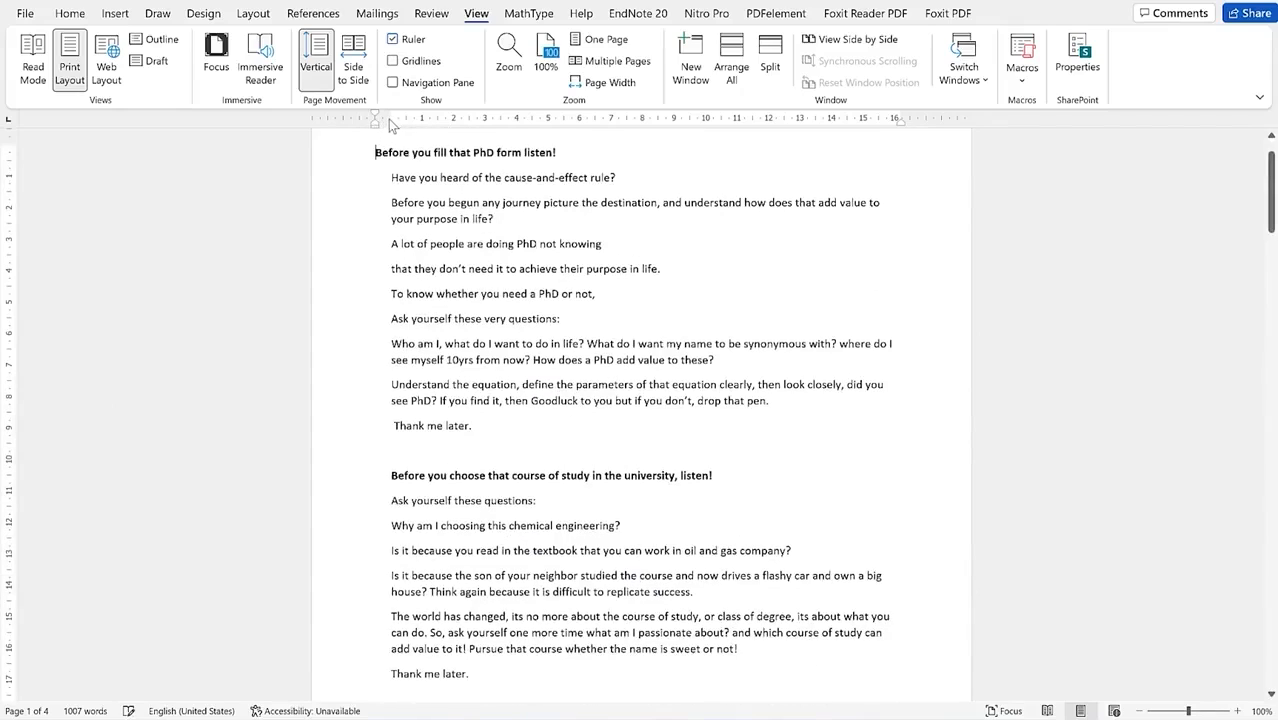
mouse_move(389, 118)
mouse_down()
mouse_move(352, 116)
mouse_move(517, 110)
mouse_move(382, 117)
mouse_up()
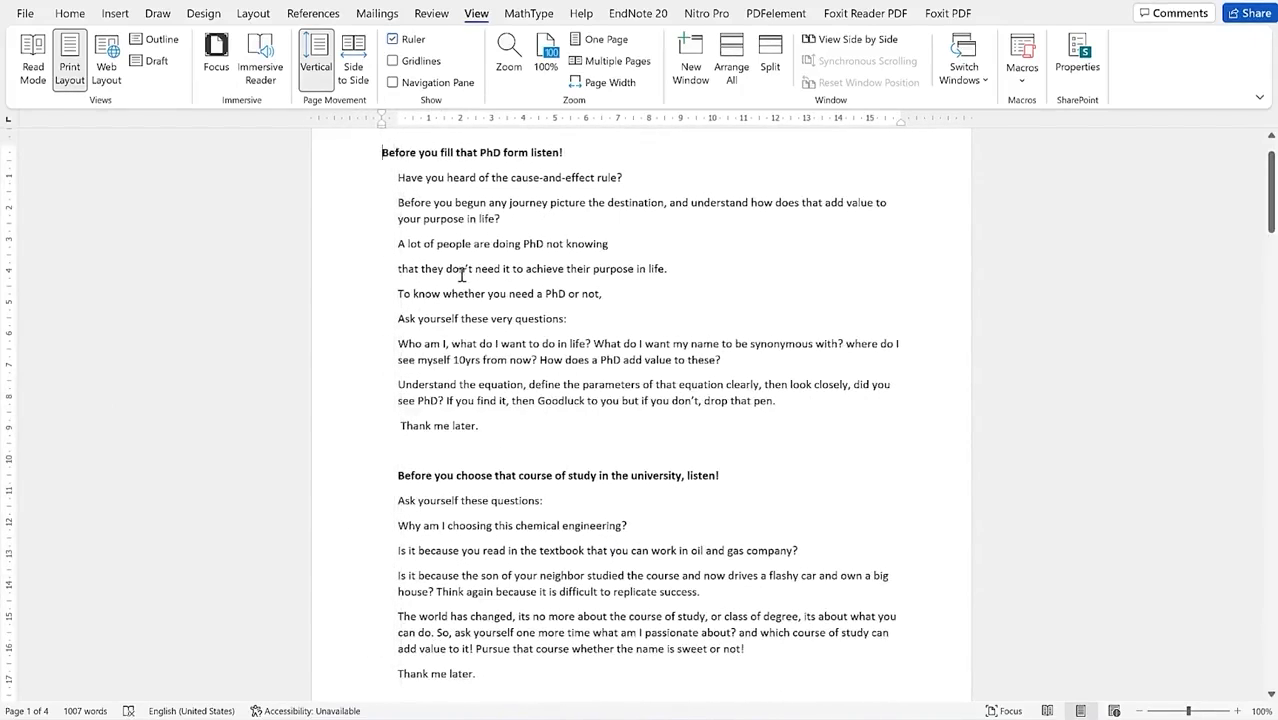
scroll(570, 262, down, 5)
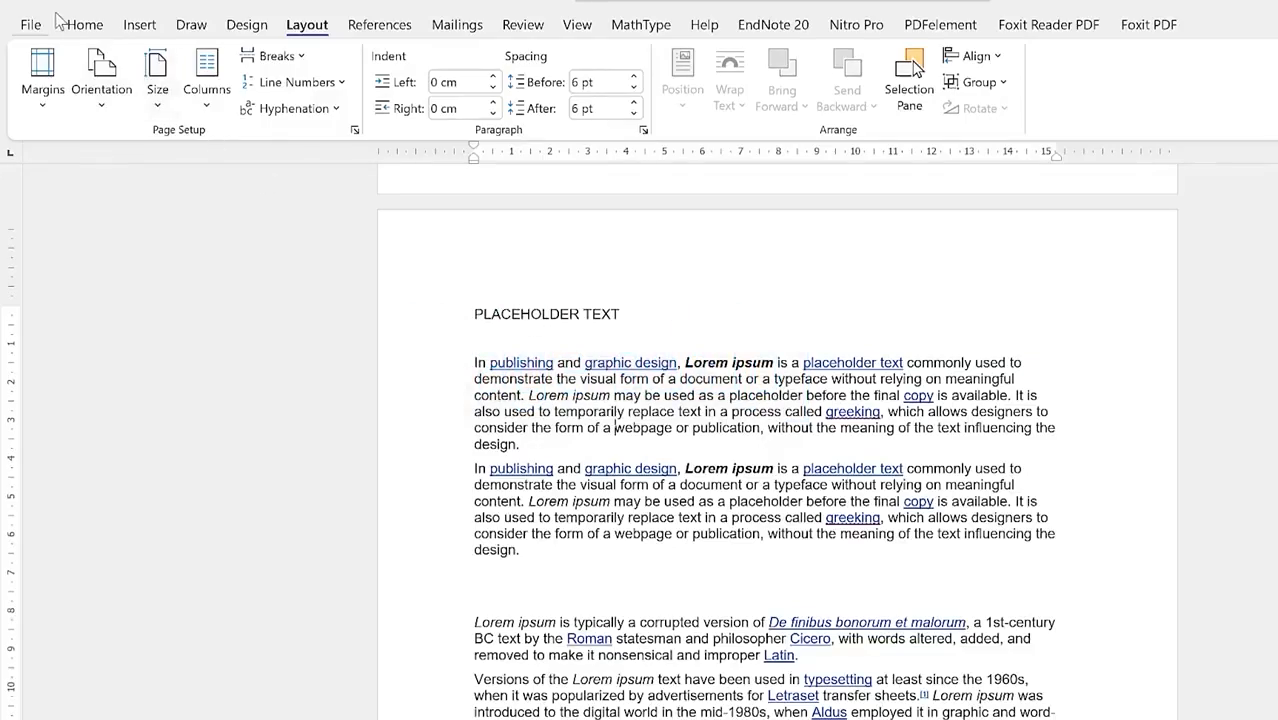
click(80, 26)
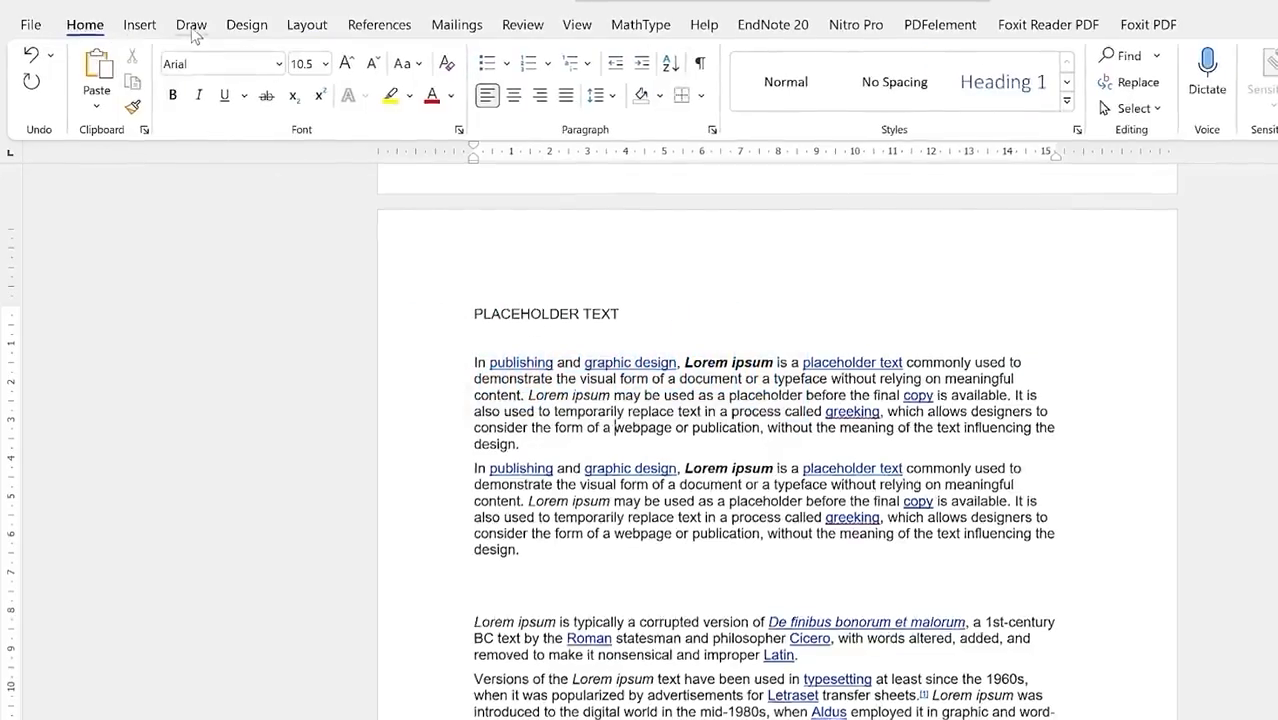
scroll(585, 258, down, 15)
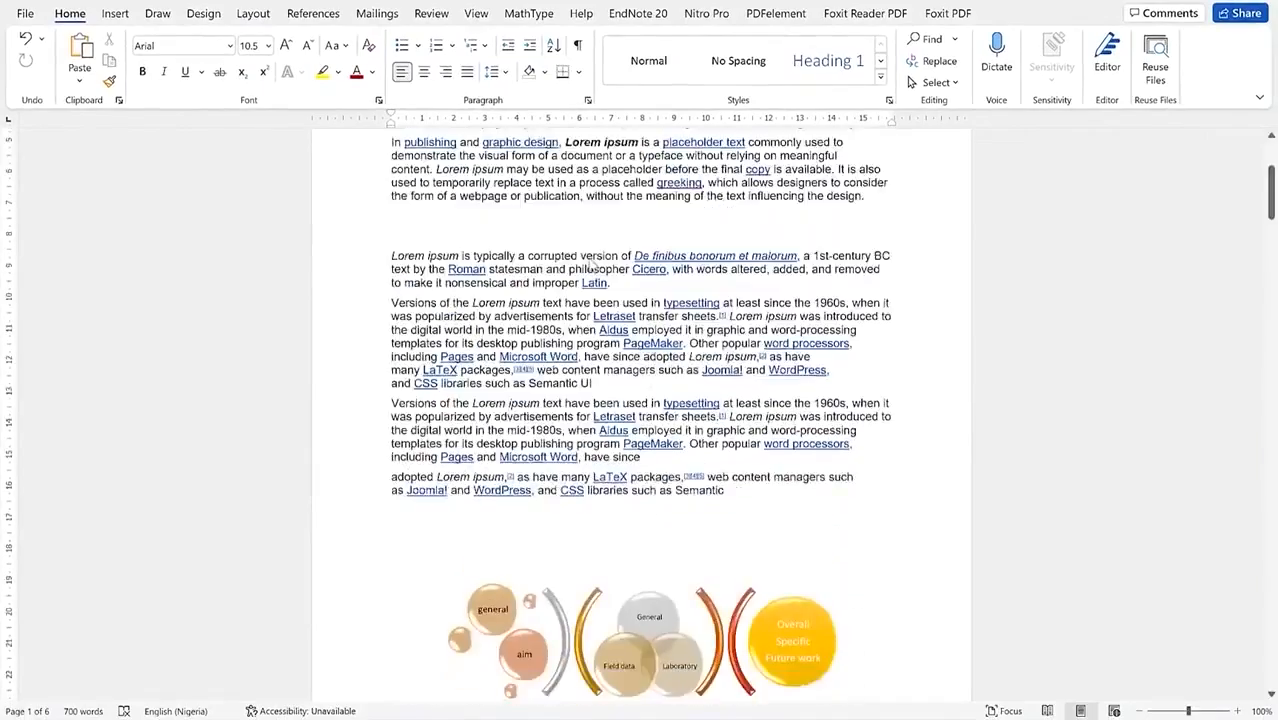
scroll(588, 262, up, 10)
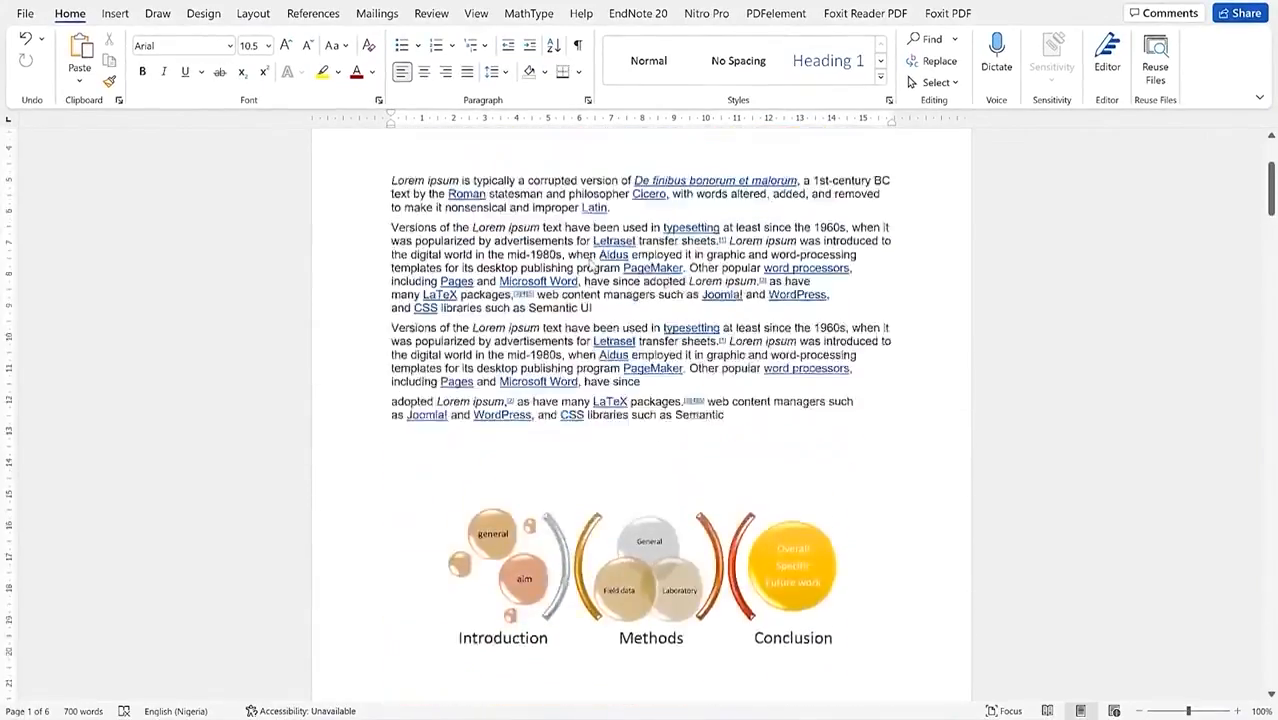
scroll(588, 262, down, 7)
scroll(590, 265, down, 20)
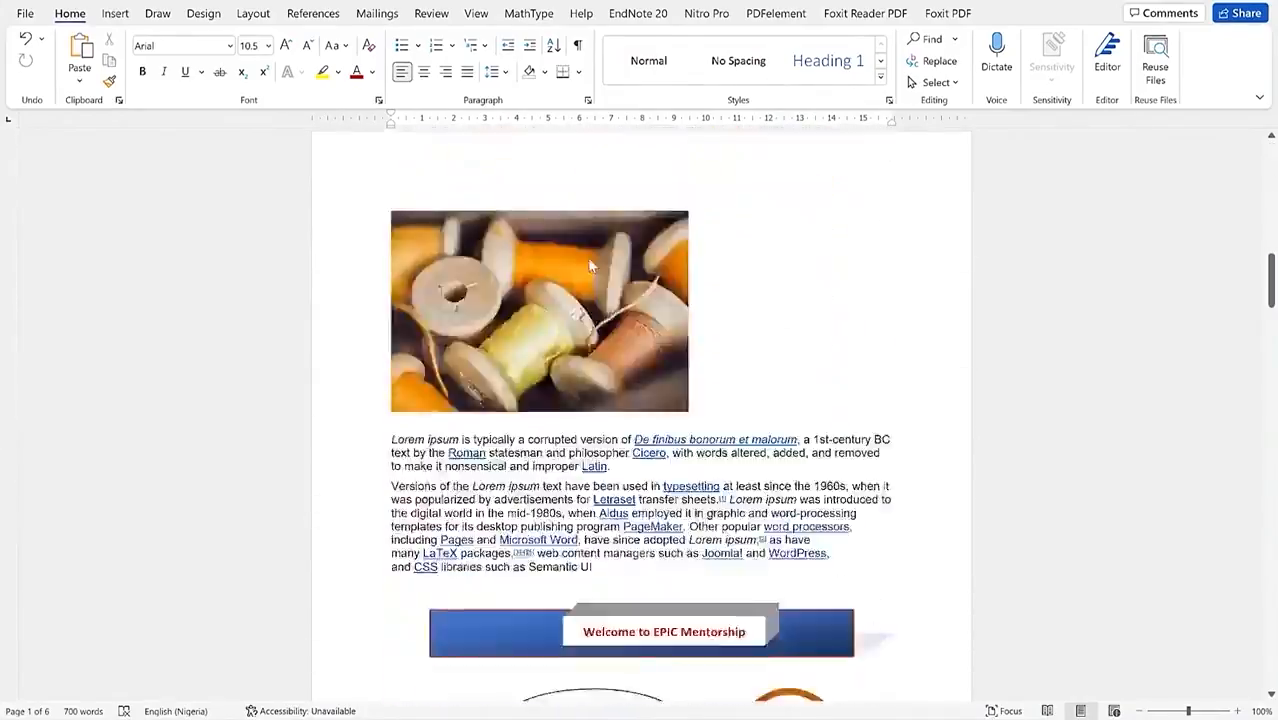
scroll(590, 265, down, 6)
scroll(588, 262, up, 20)
scroll(592, 263, up, 15)
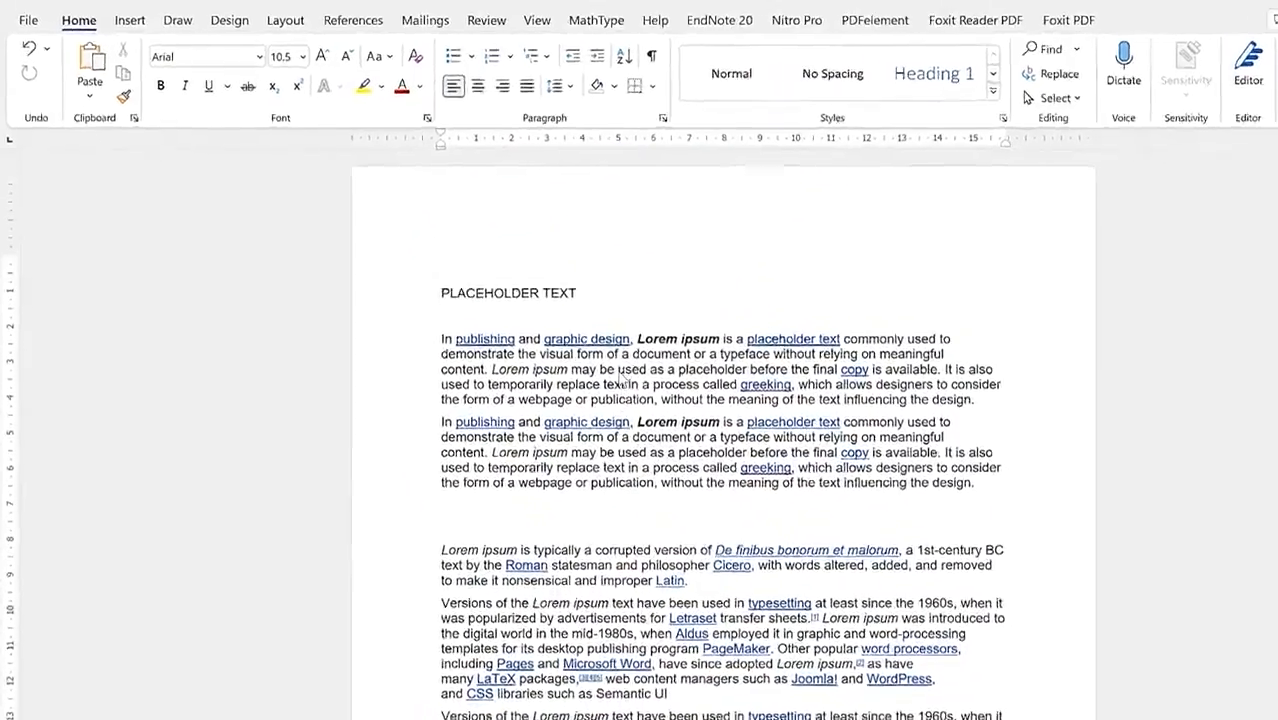
key(alt+p)
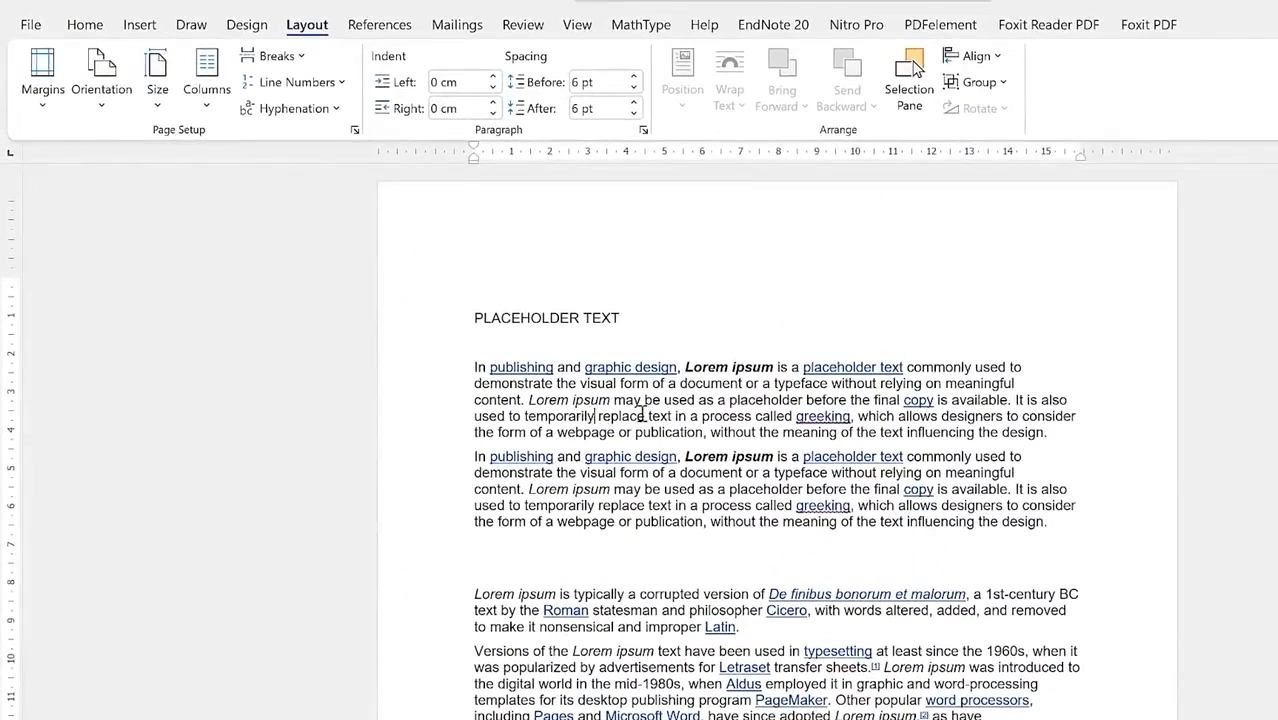
key(alt+h)
Step: Switch the pages to Landscape orientation and scroll through the result
click(314, 31)
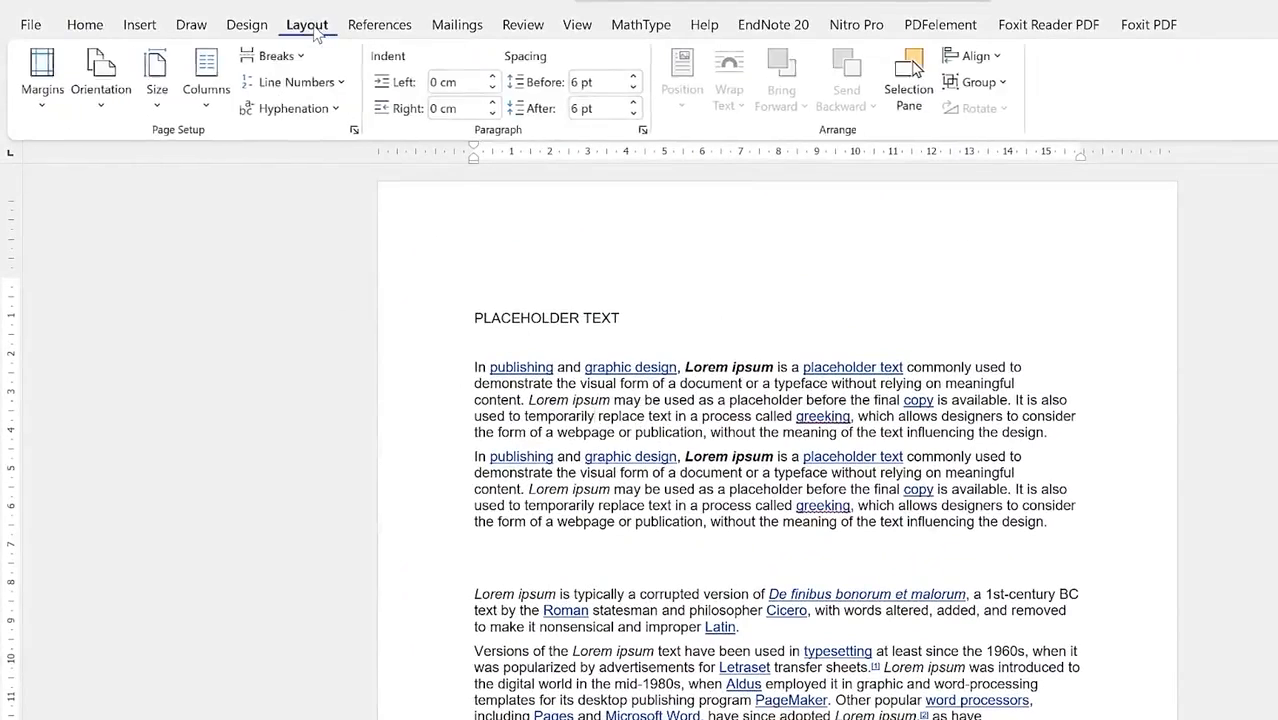
click(104, 102)
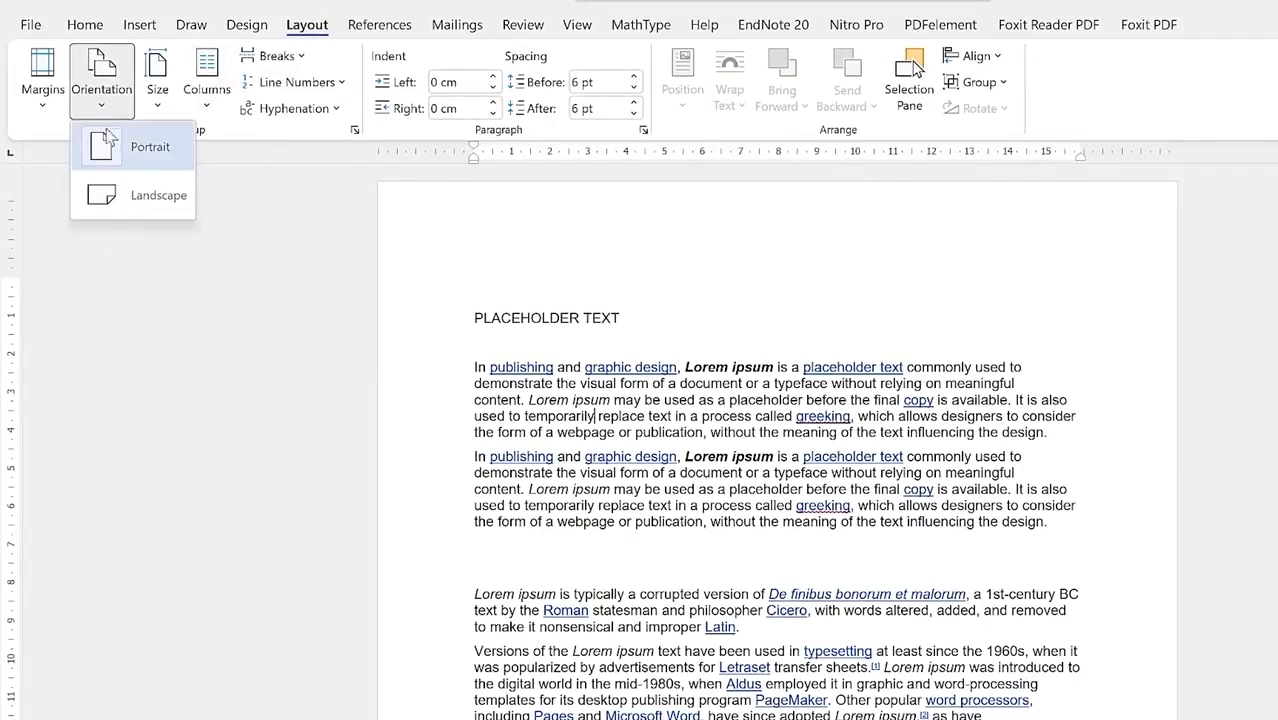
click(158, 198)
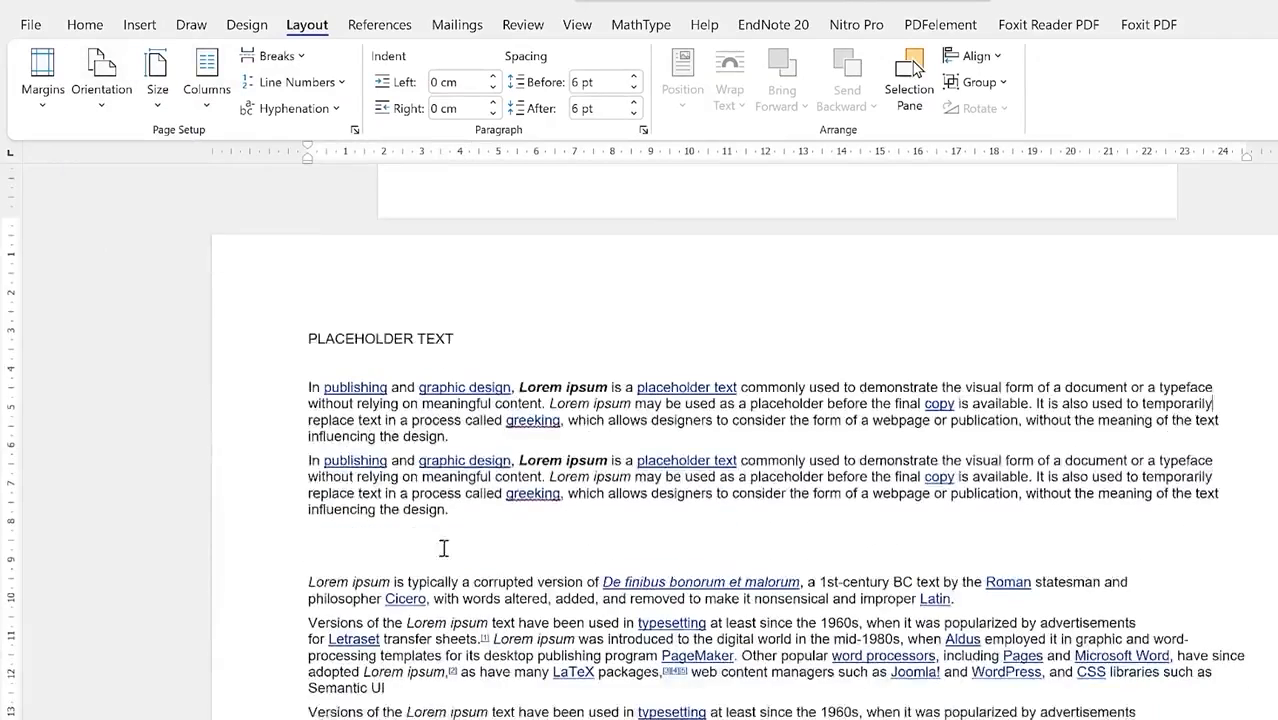
scroll(653, 497, down, 12)
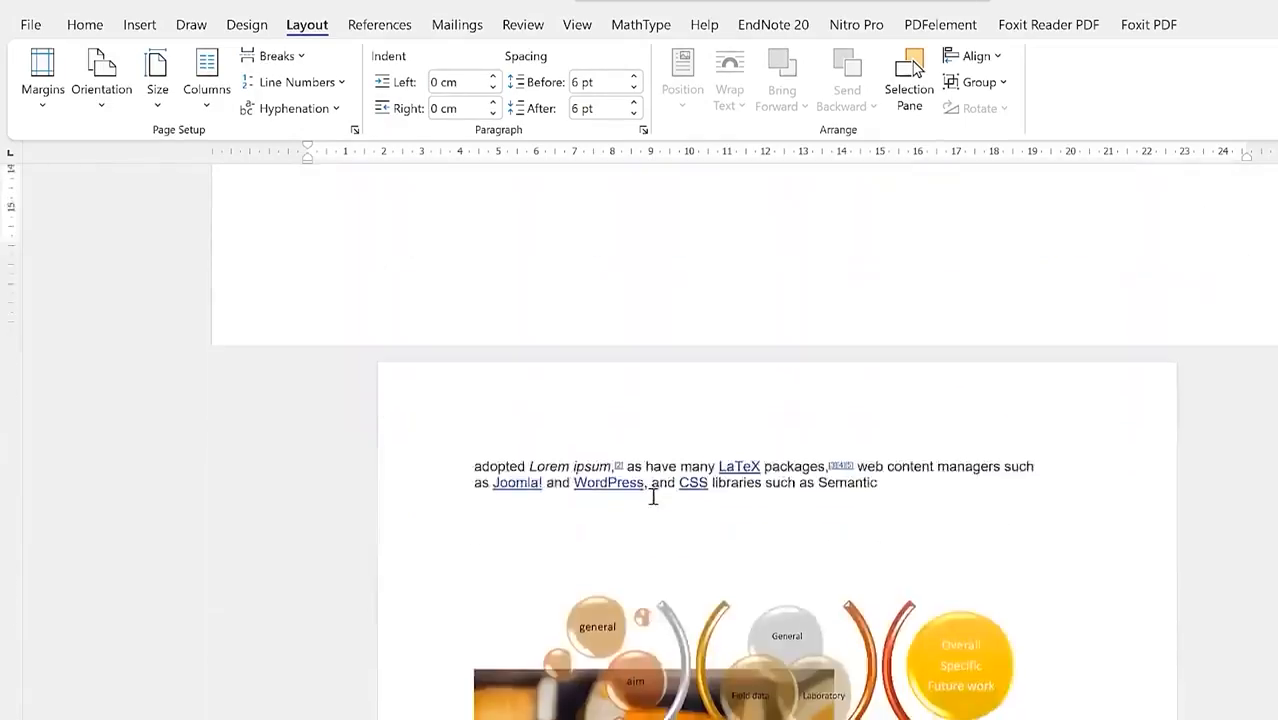
scroll(653, 497, down, 20)
scroll(653, 497, up, 12)
scroll(653, 497, up, 15)
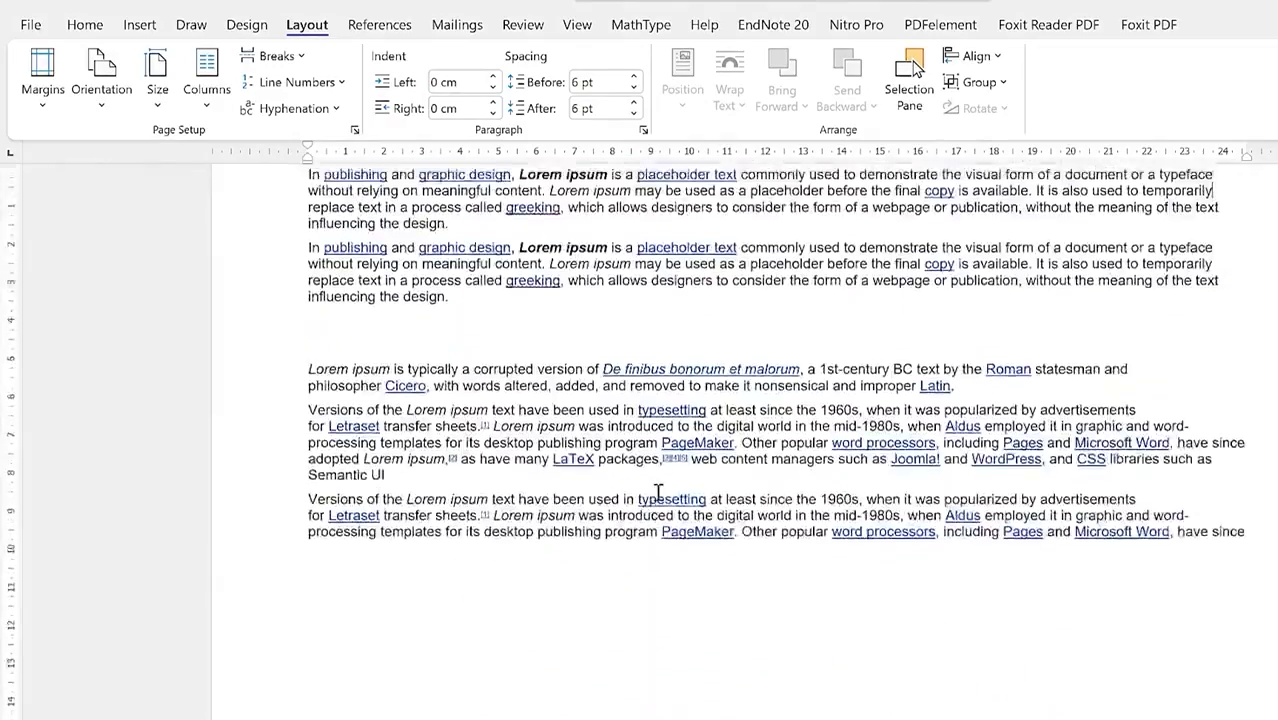
scroll(670, 440, up, 3)
scroll(670, 440, down, 6)
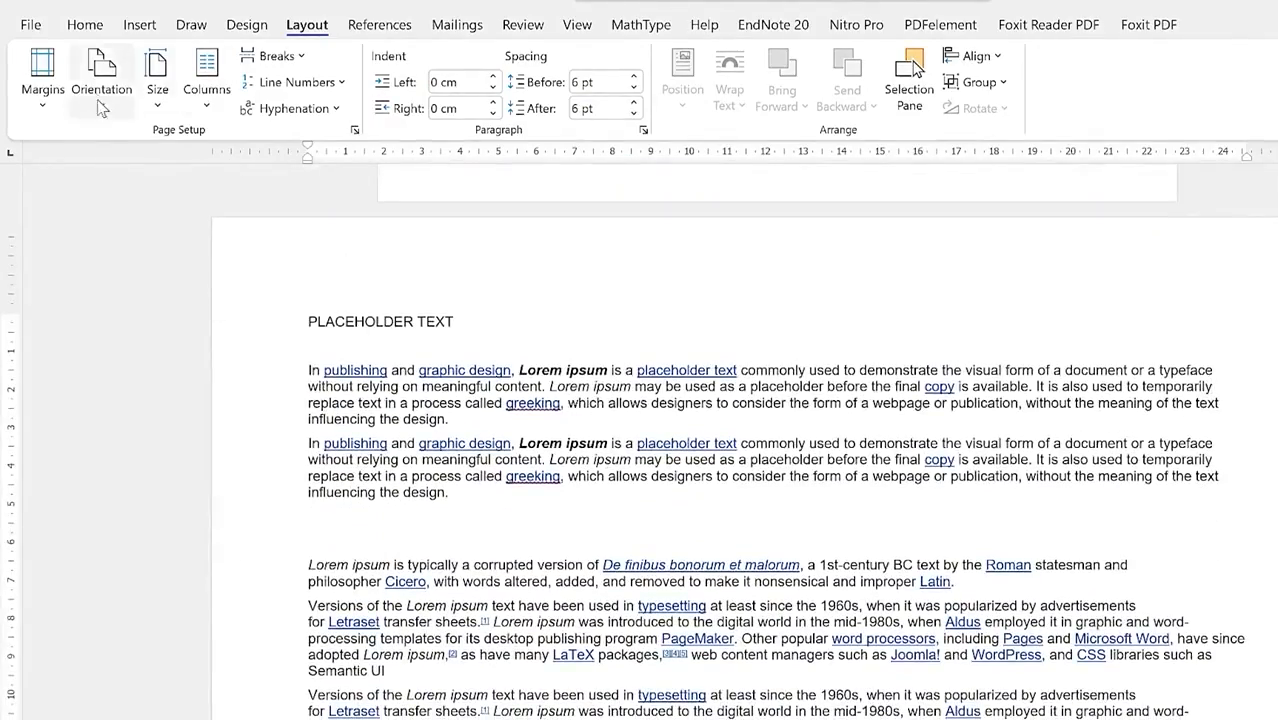
Step: Return the pages to Portrait orientation and bring up the paper Size list
click(102, 100)
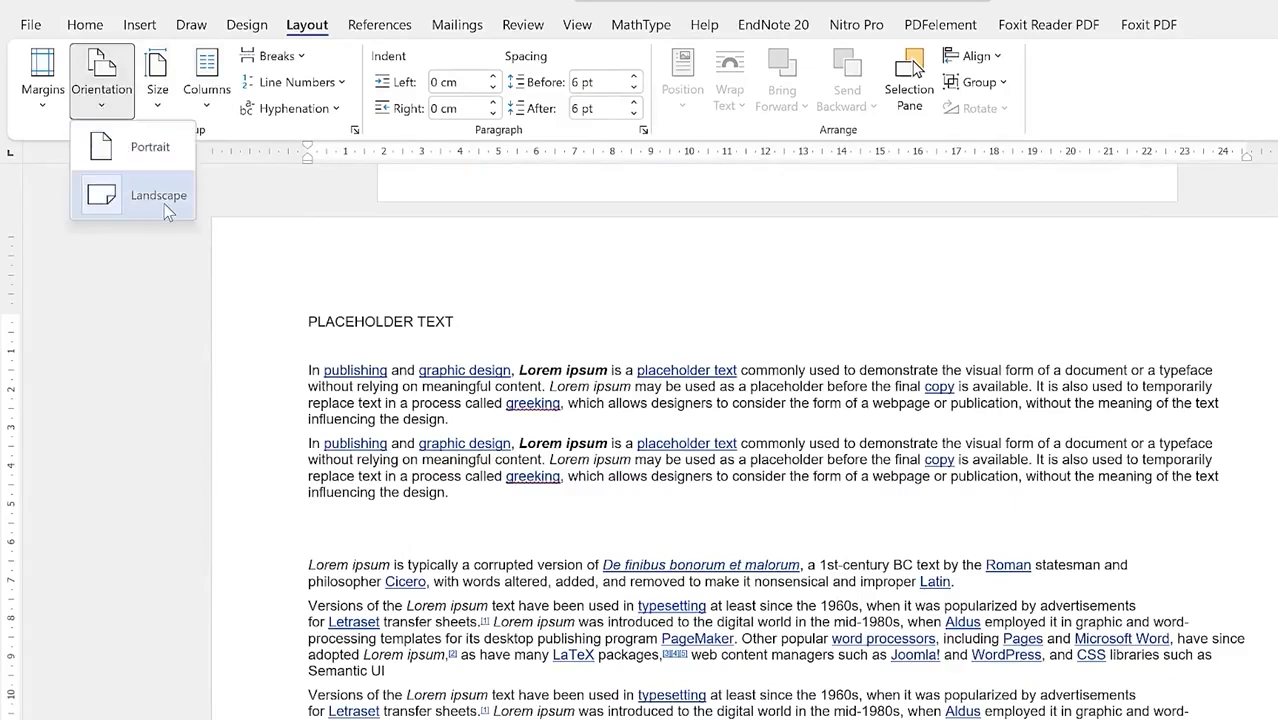
click(150, 148)
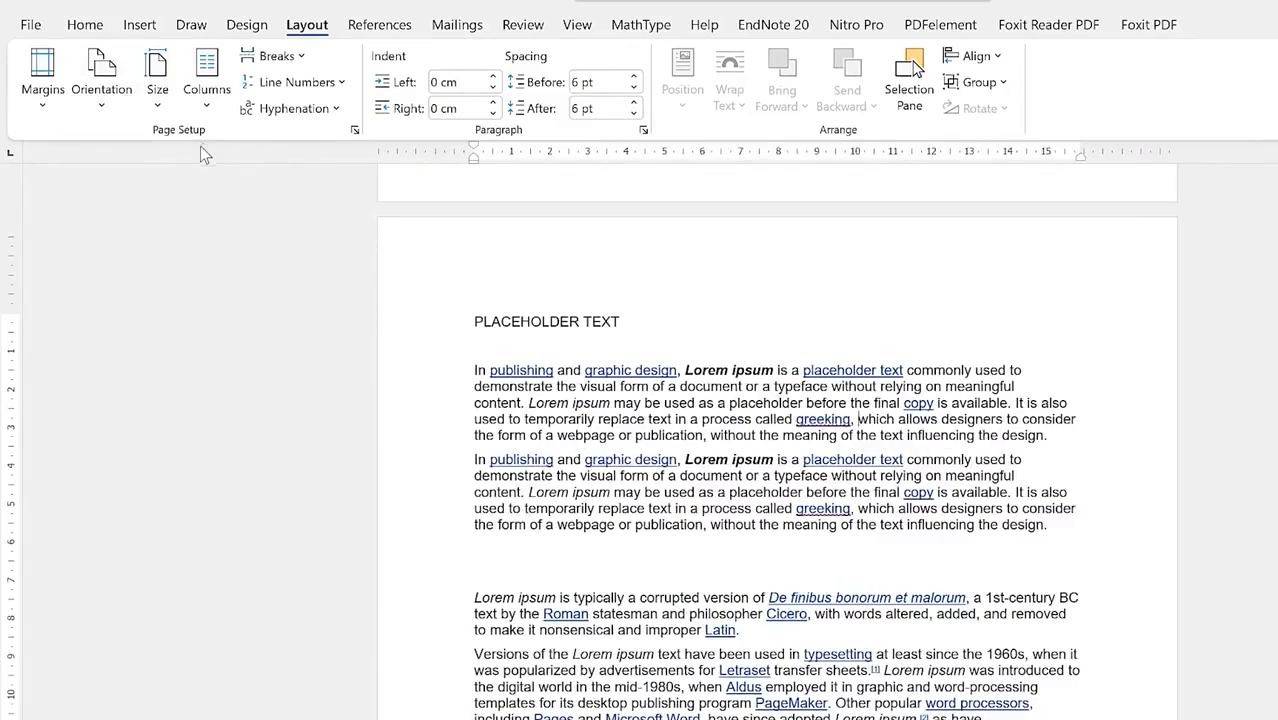
click(158, 108)
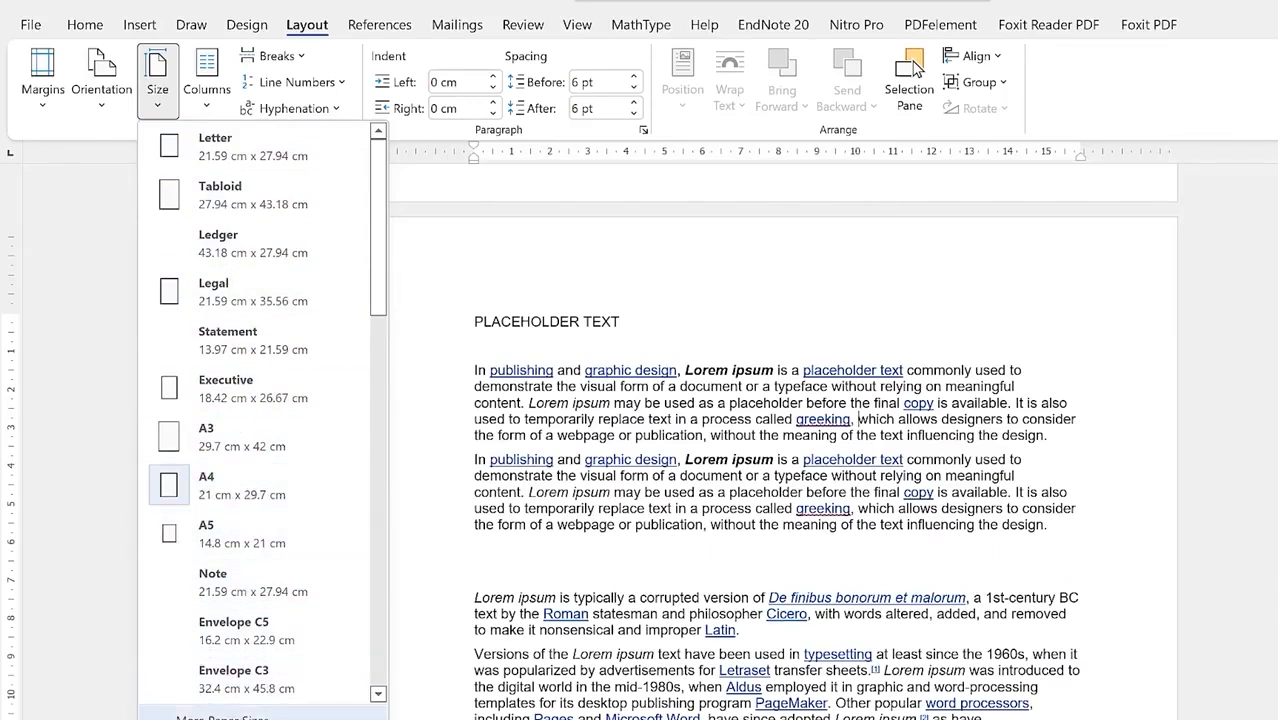
Step: Open Page Setup through More Paper Sizes and review the Paper and Layout tabs
click(228, 716)
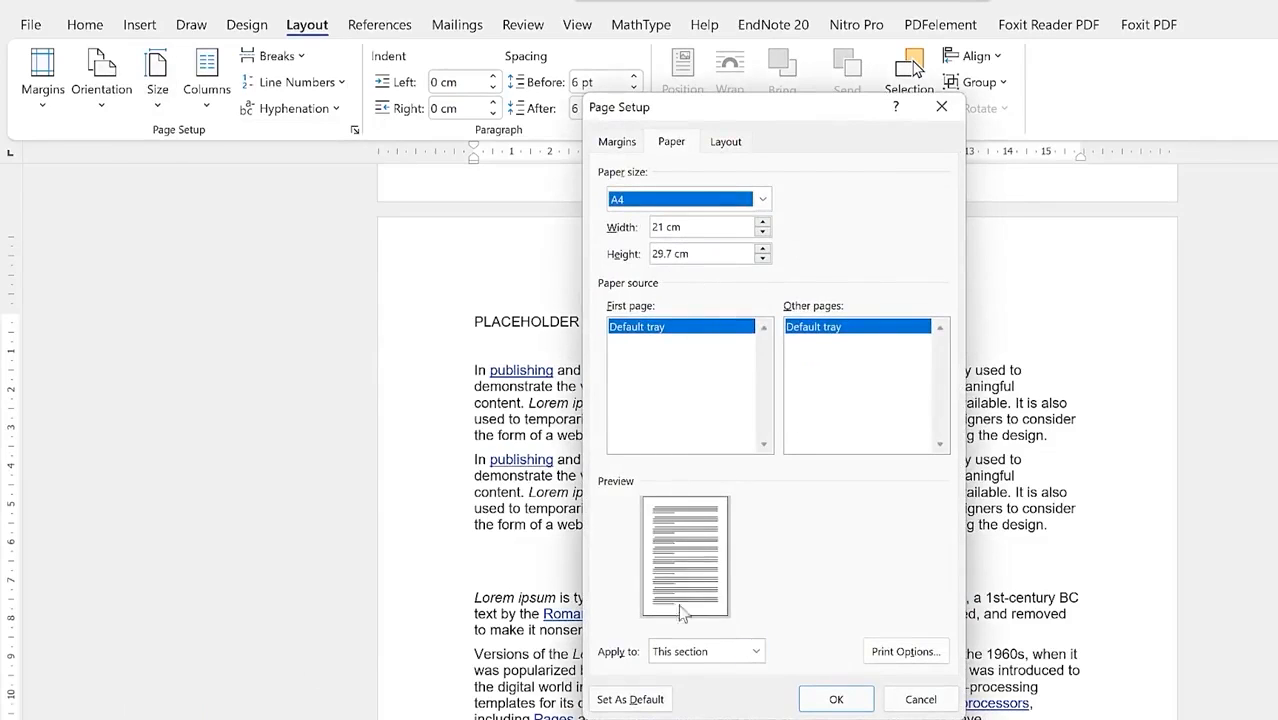
click(756, 660)
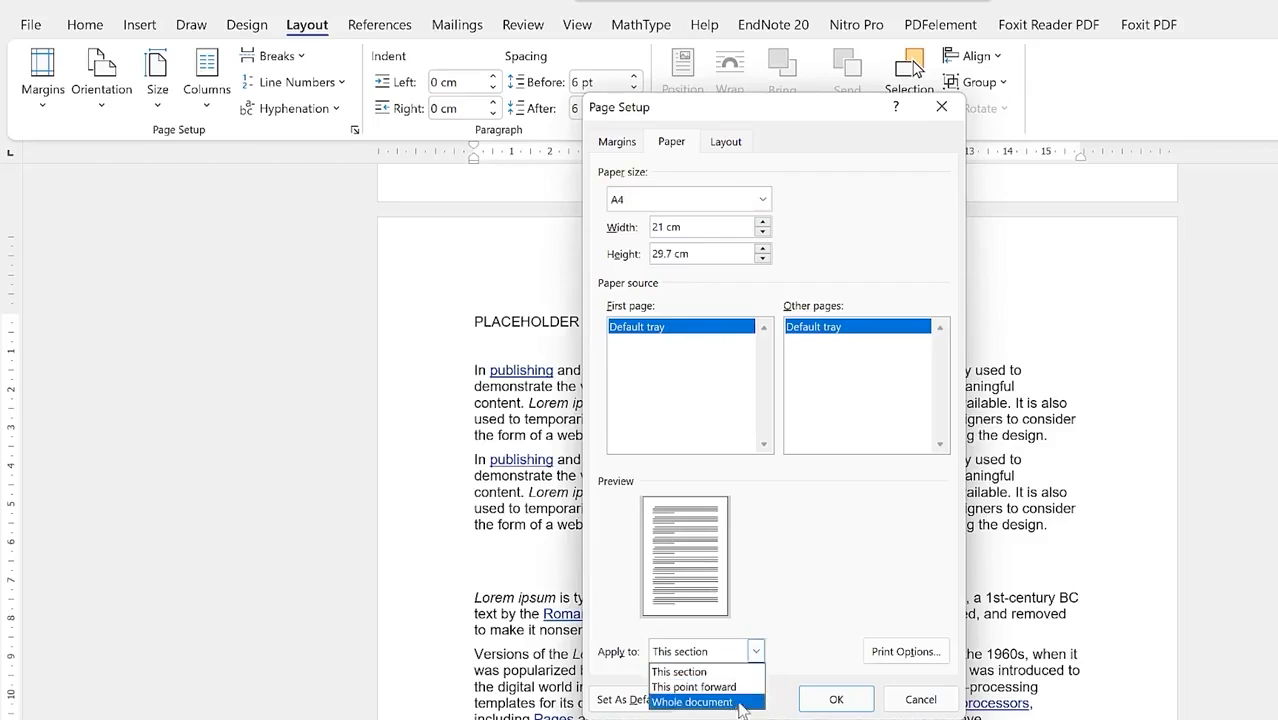
click(799, 597)
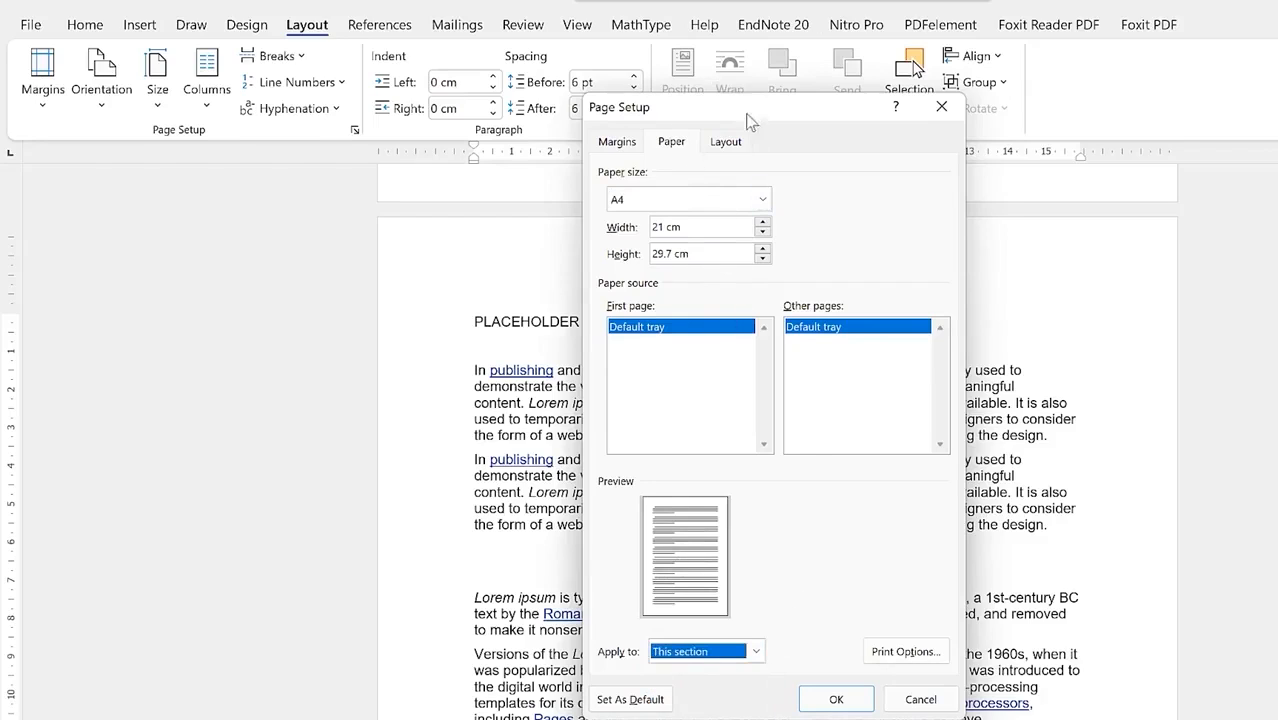
click(727, 145)
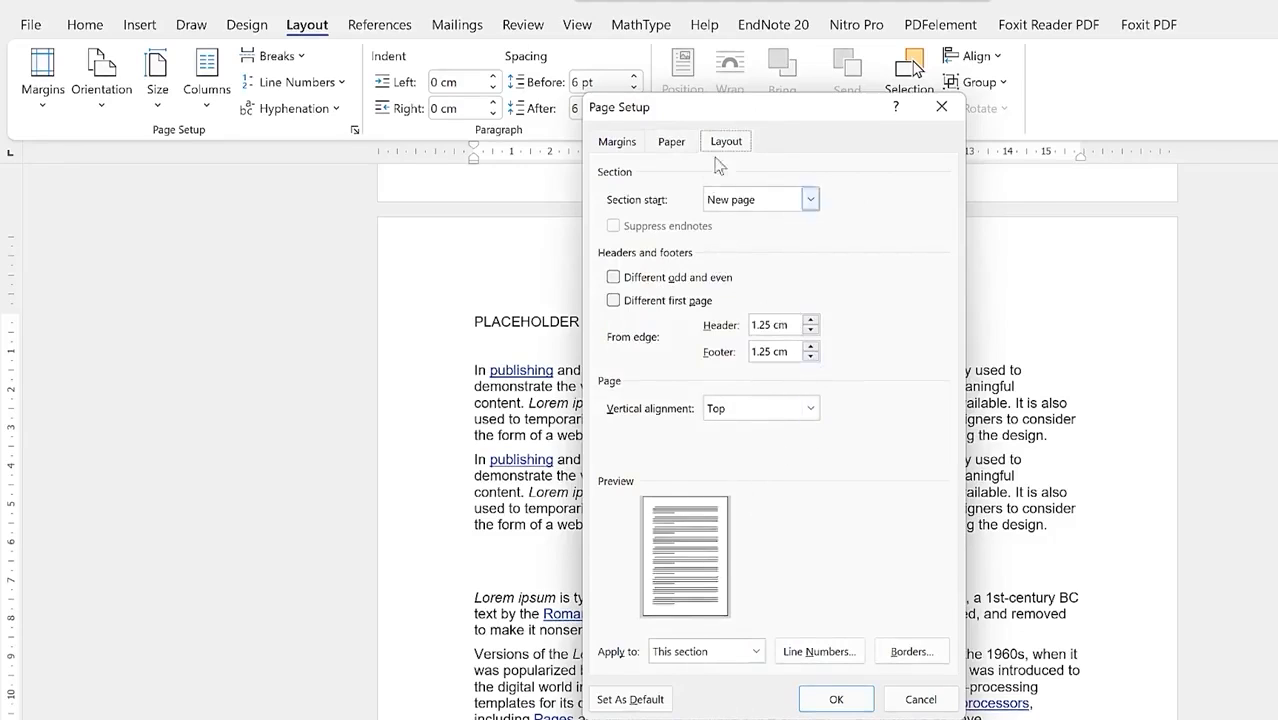
Step: On the Margins tab keep the gutter on the left, toggle Landscape back to Portrait, then cancel
click(620, 143)
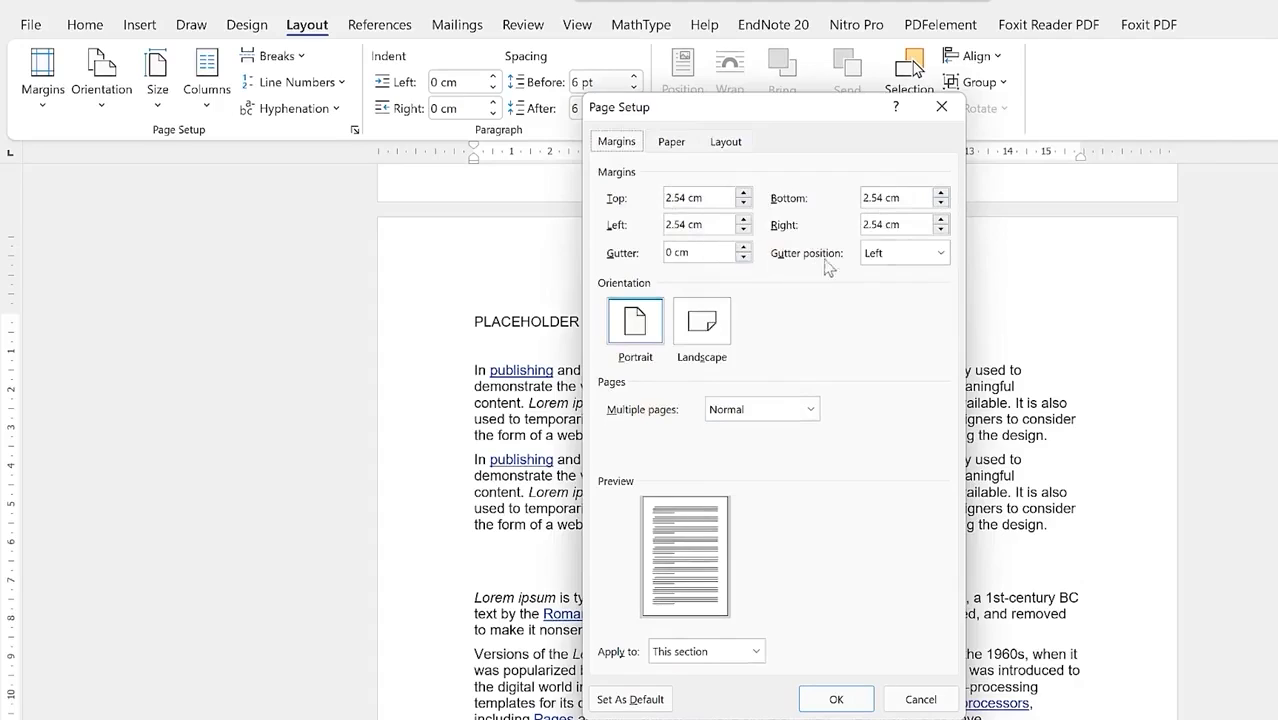
click(947, 257)
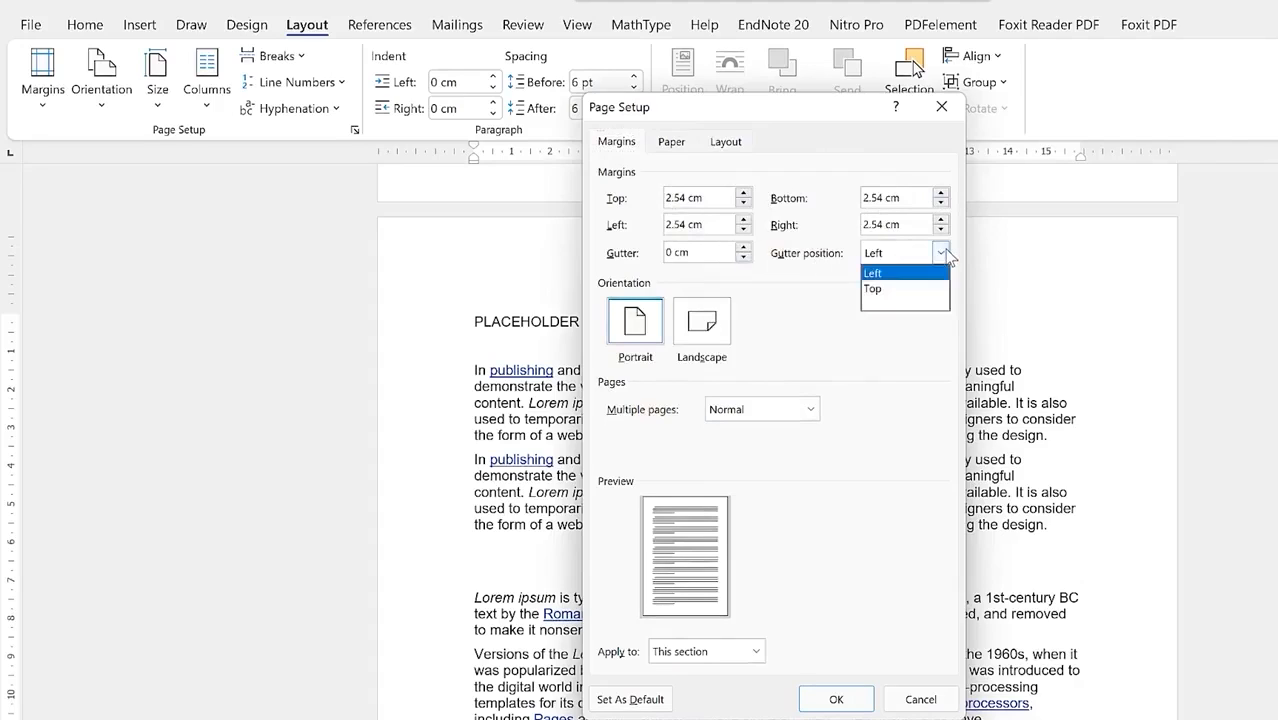
click(930, 272)
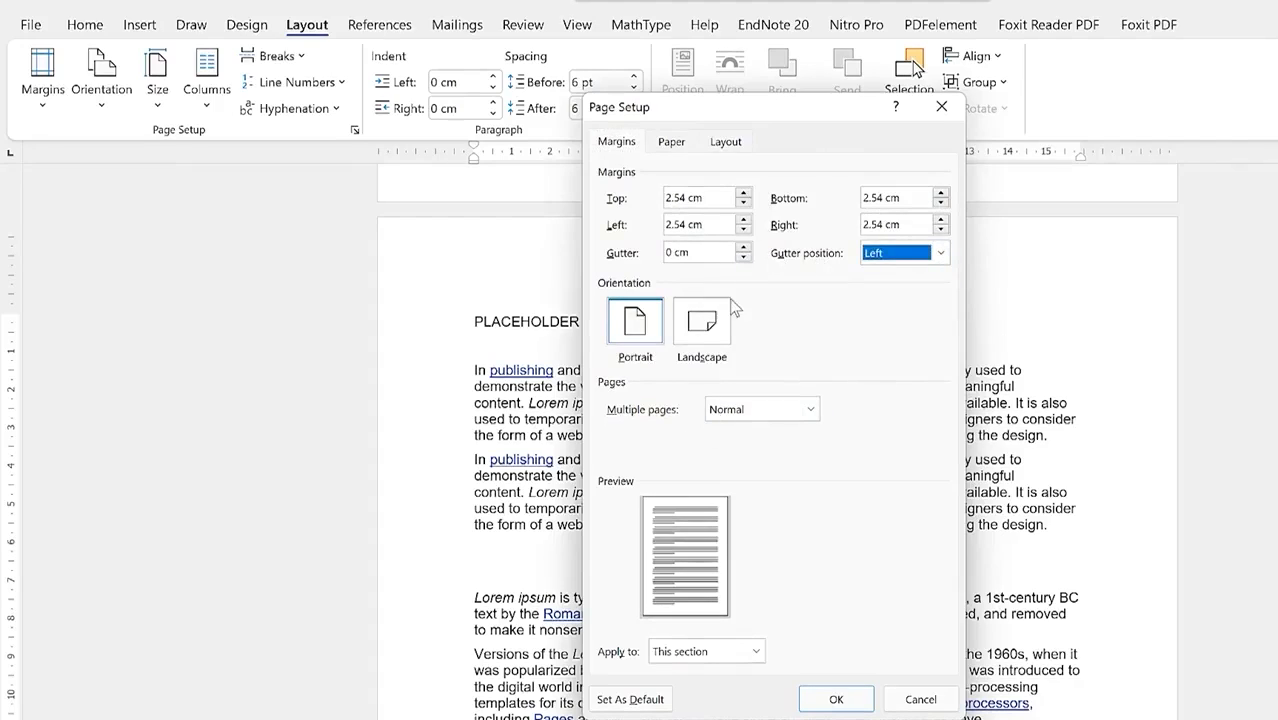
click(718, 325)
click(640, 330)
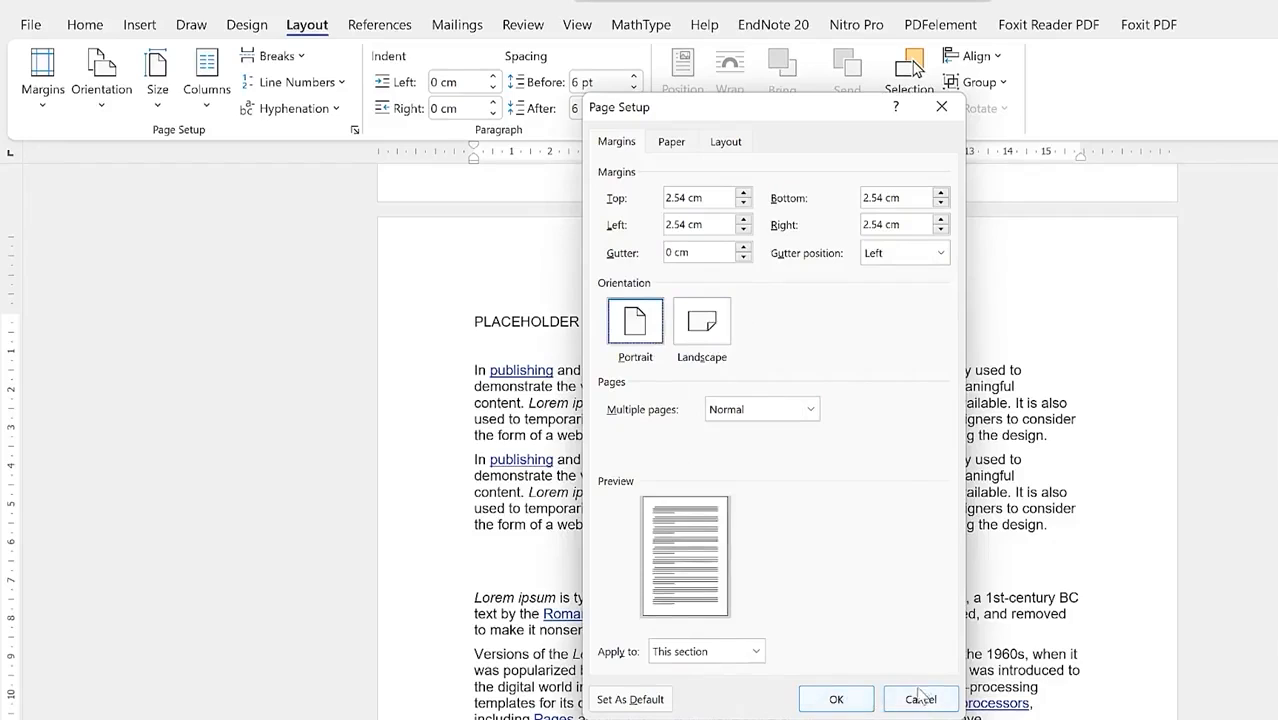
click(918, 699)
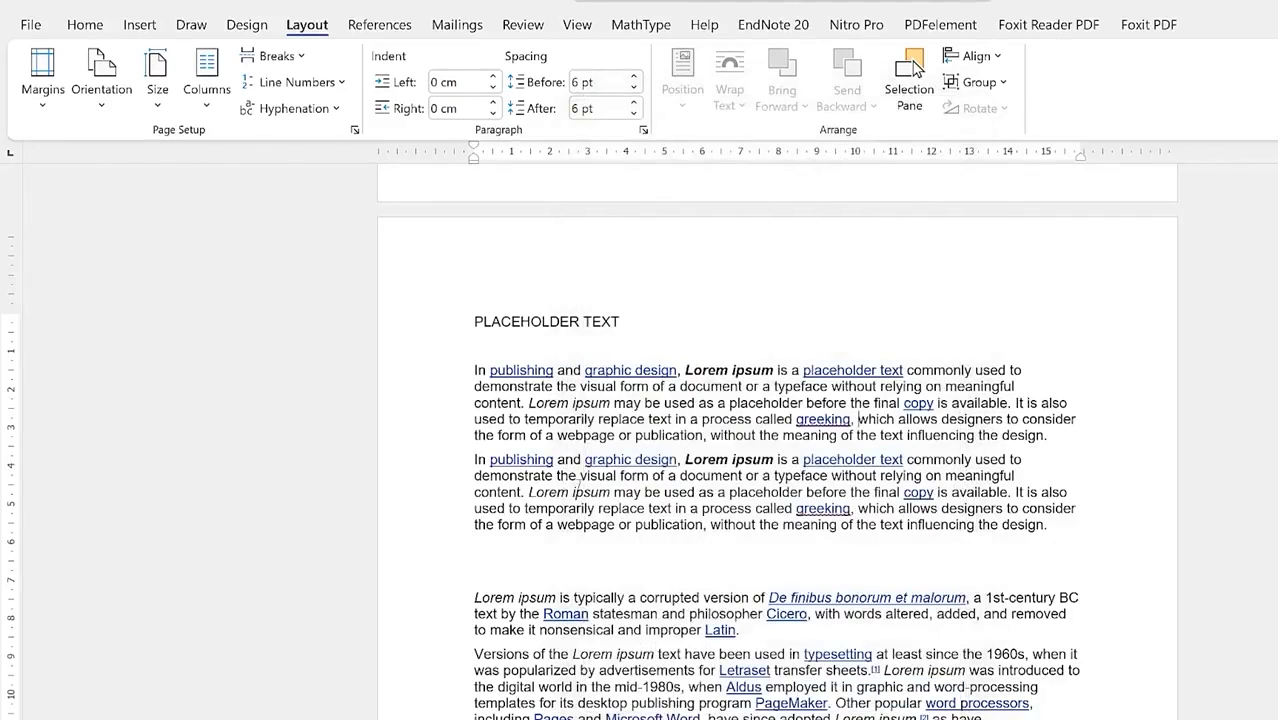
scroll(596, 483, up, 3)
Step: Try the Narrow, Moderate, Wide and Mirrored margin presets in turn
scroll(596, 483, down, 3)
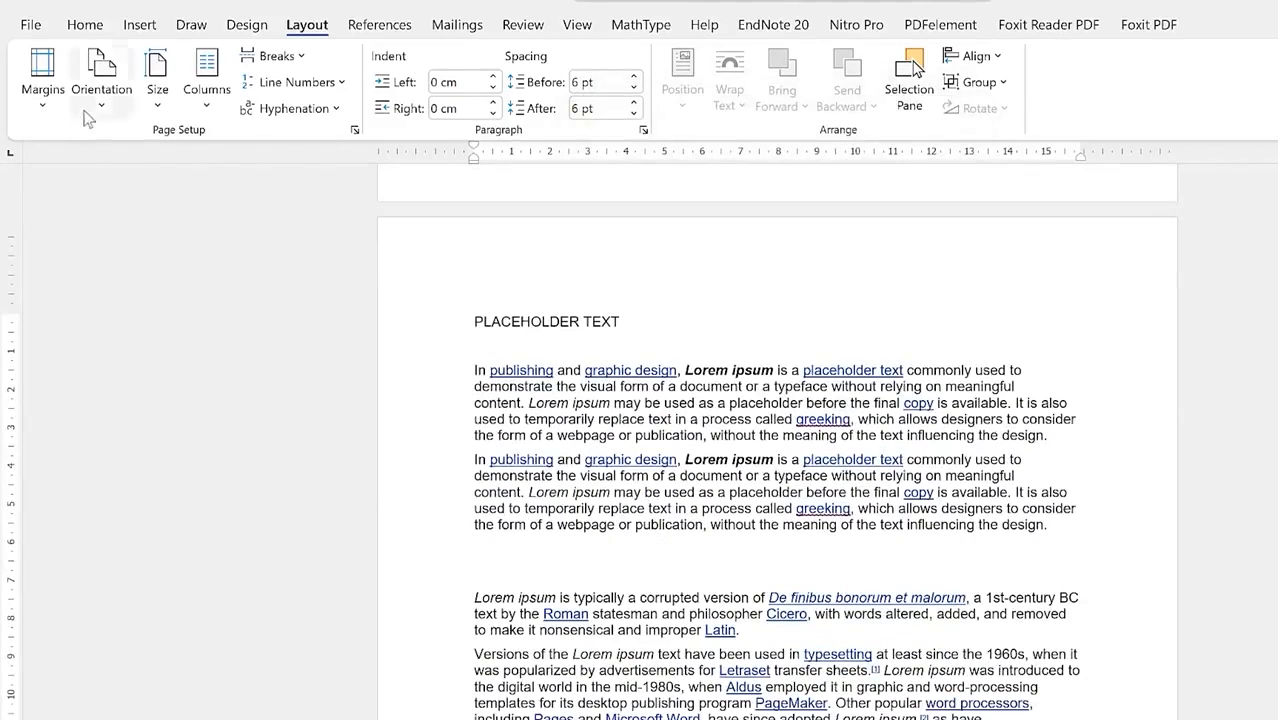
click(44, 108)
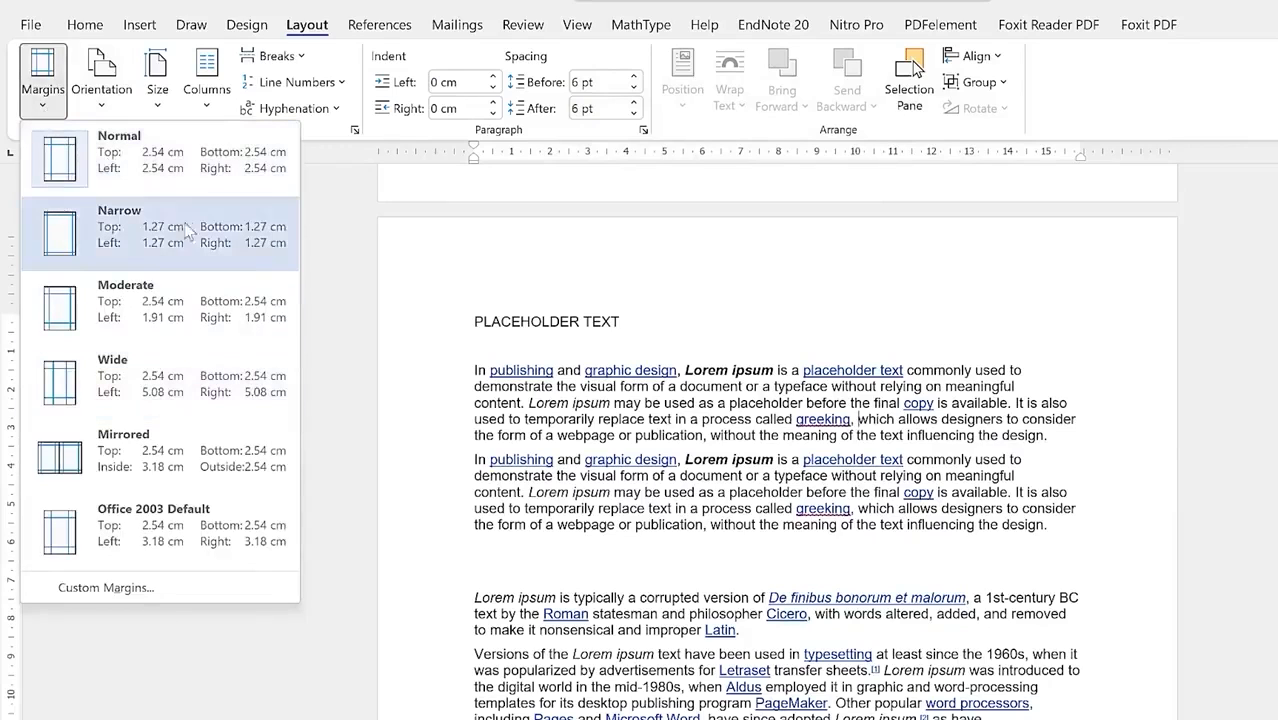
click(147, 230)
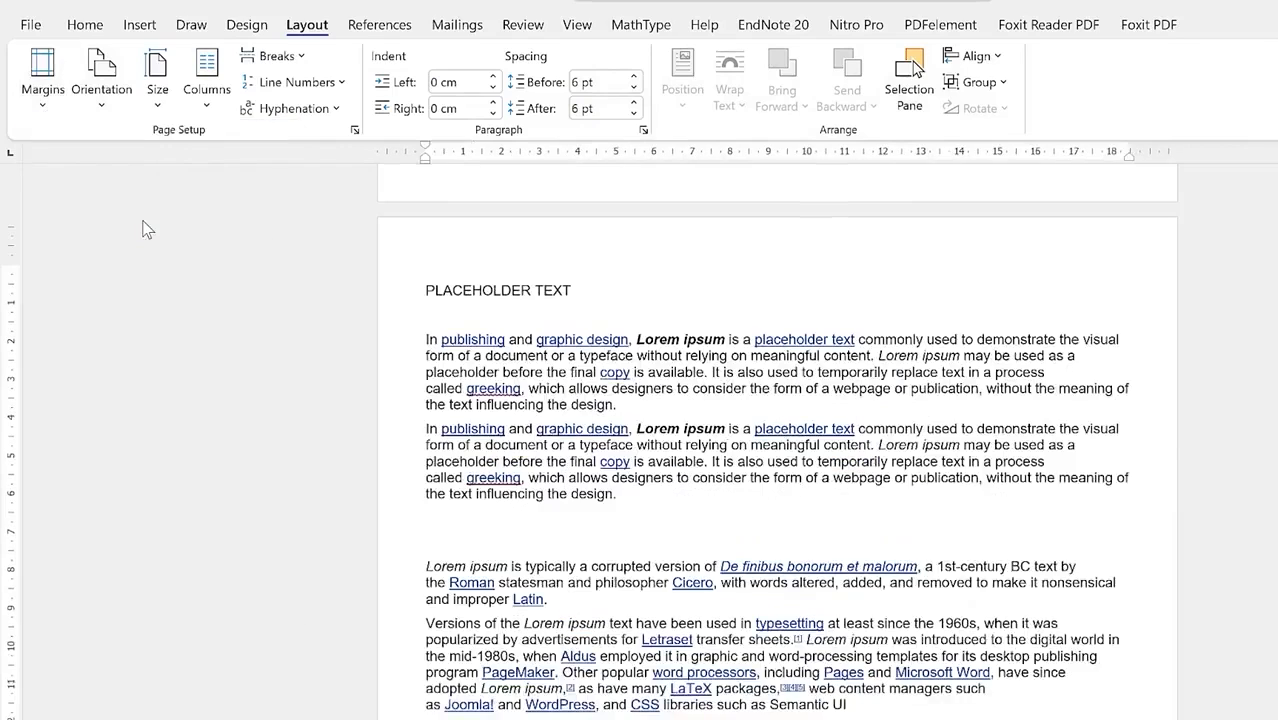
click(45, 95)
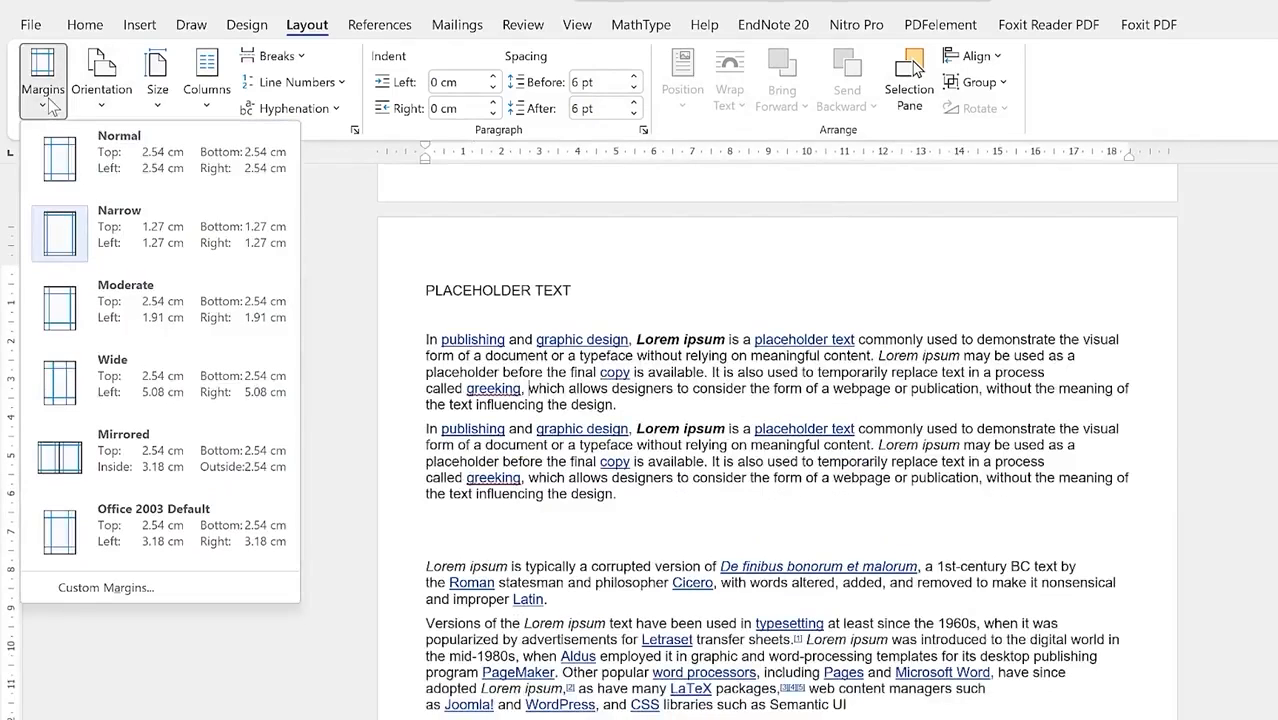
click(131, 311)
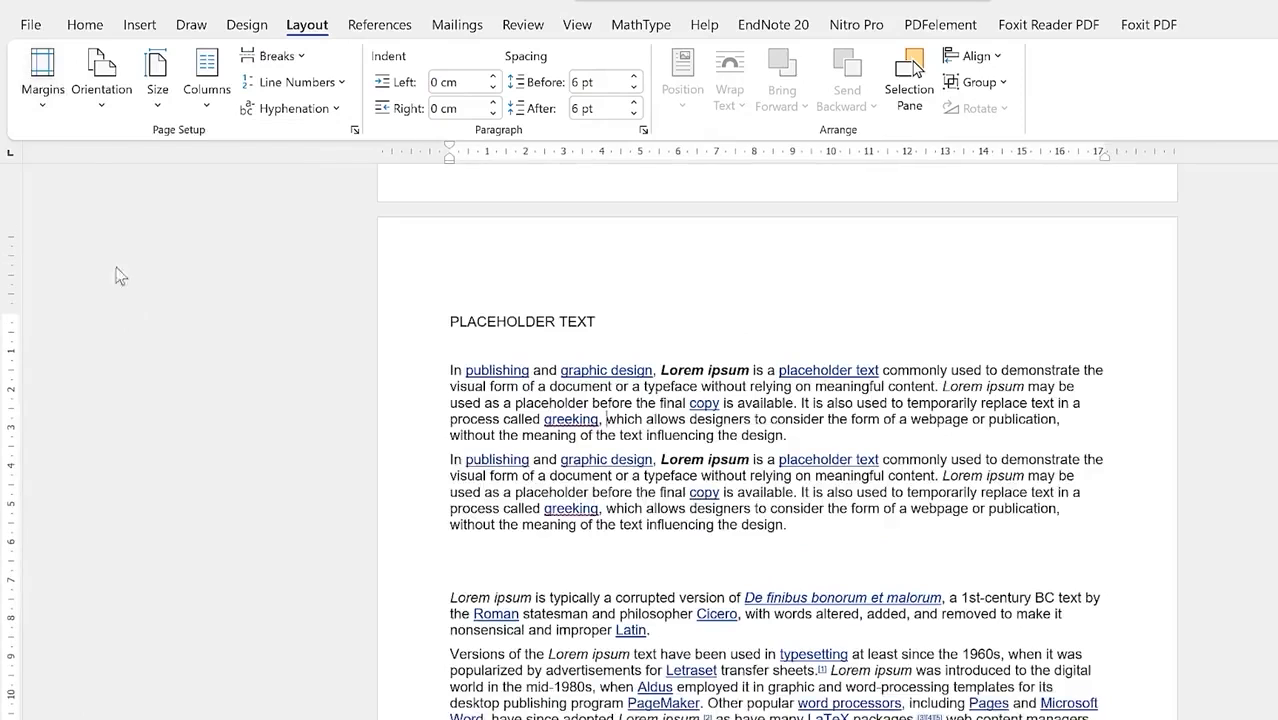
click(45, 95)
click(112, 390)
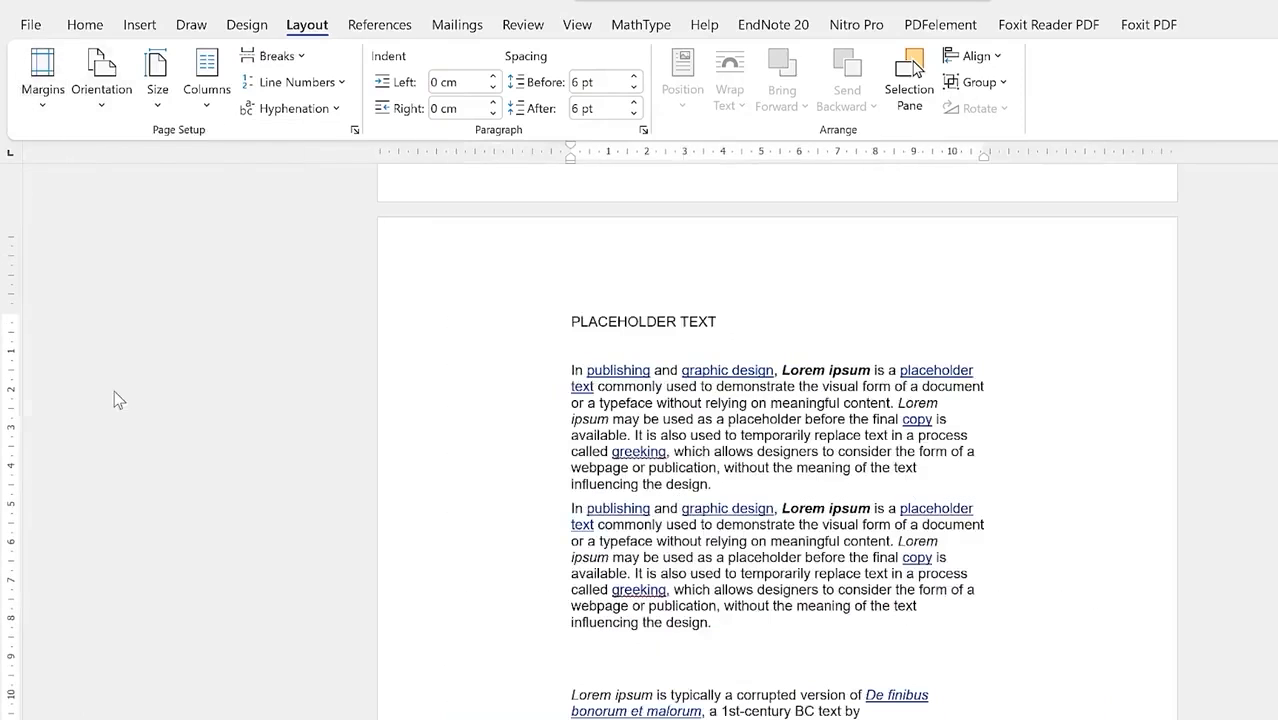
click(43, 90)
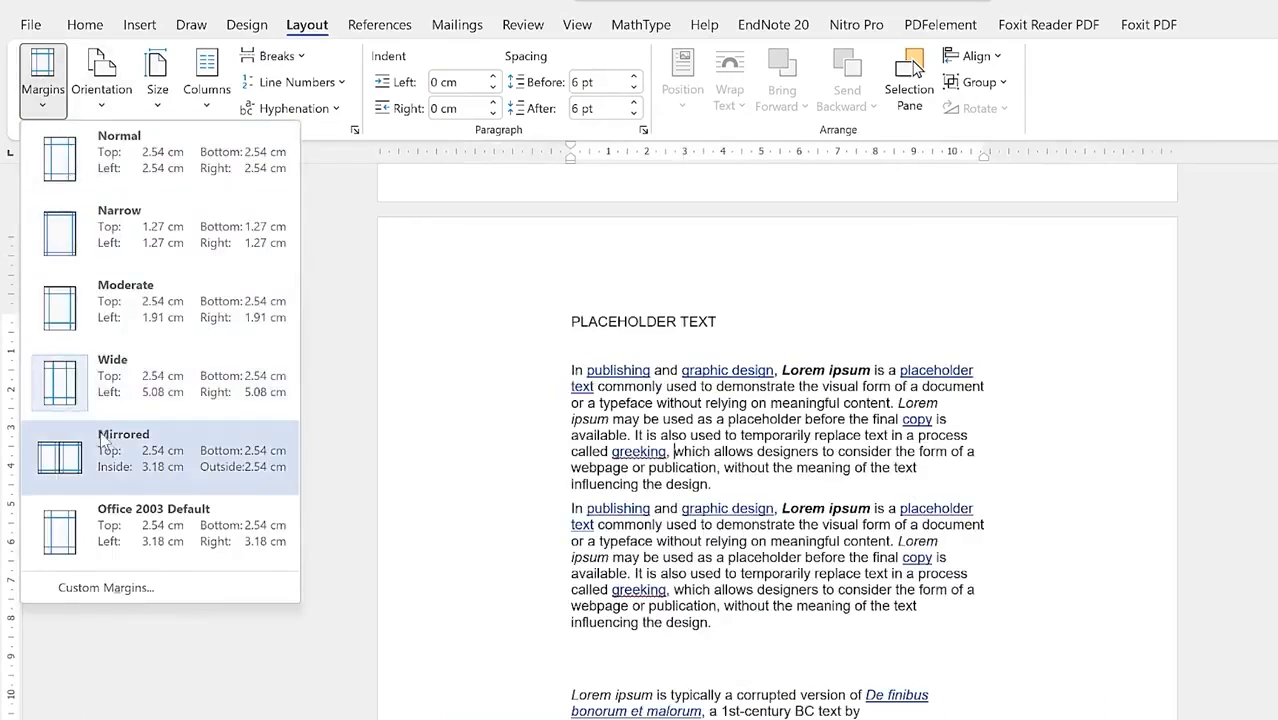
click(113, 455)
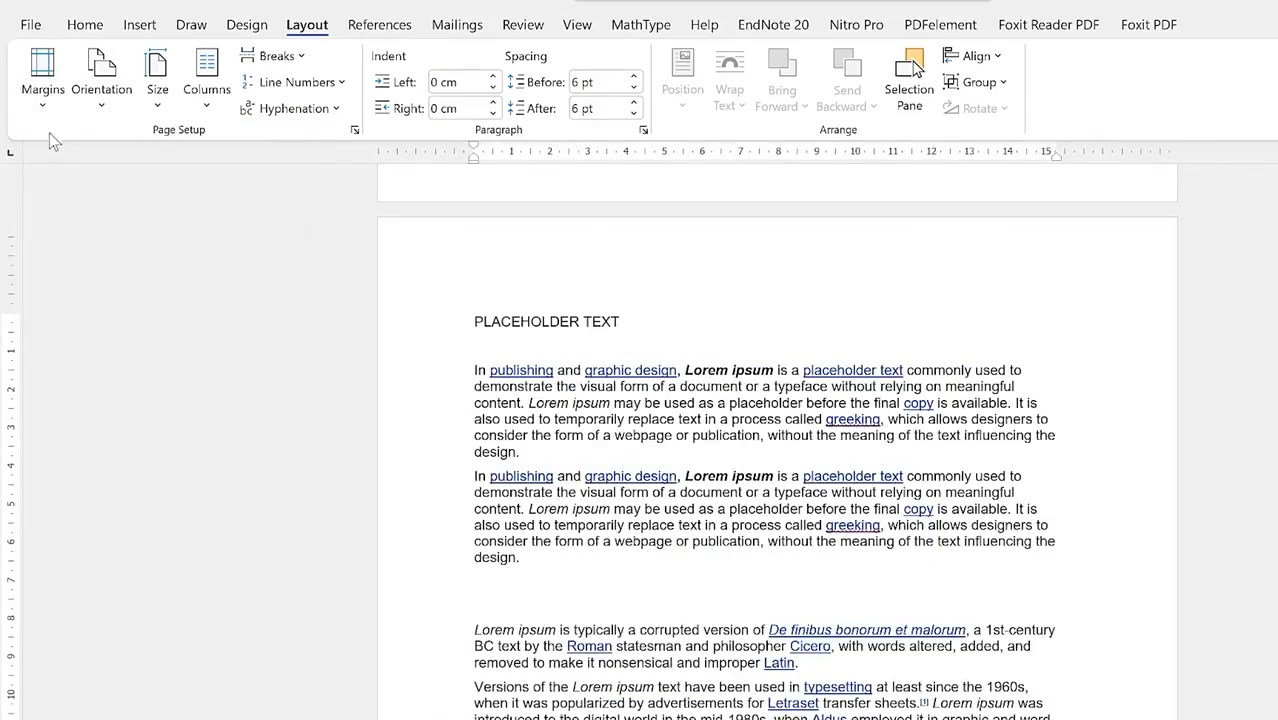
Step: Open Custom Margins, close Page Setup, and scroll to the PLACEHOLDER TEXT page with the spool picture
click(43, 88)
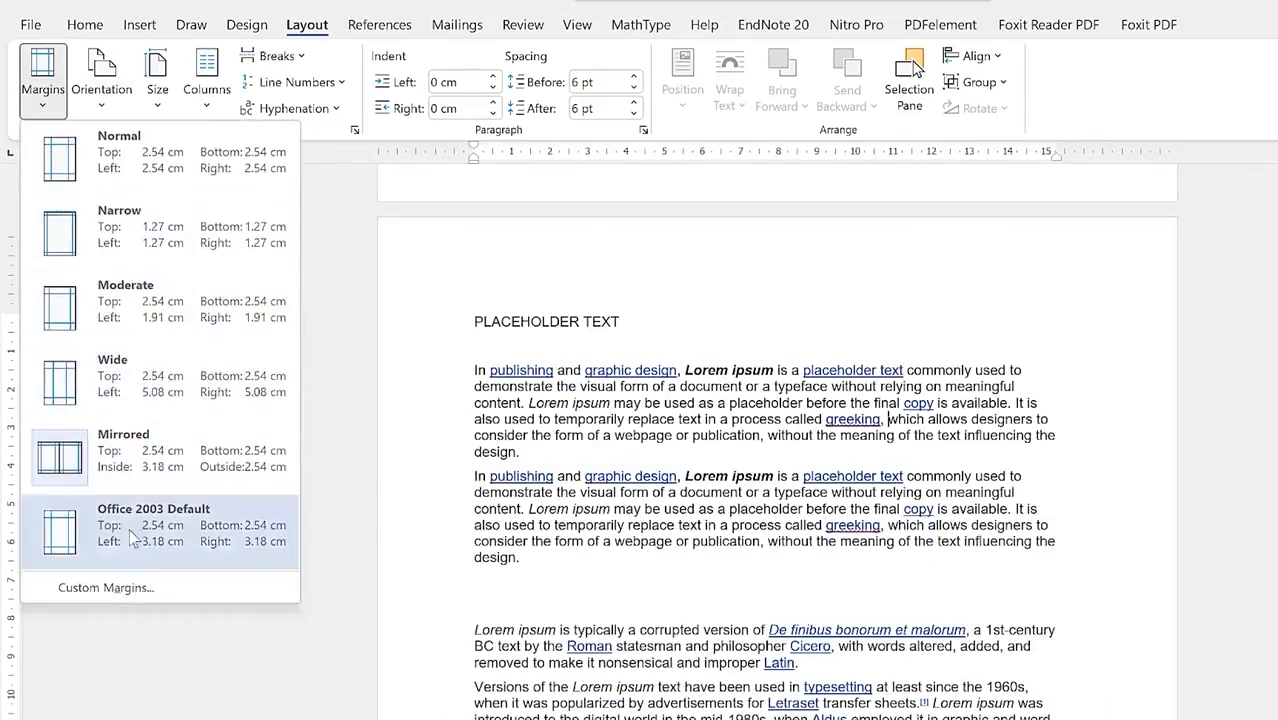
click(150, 588)
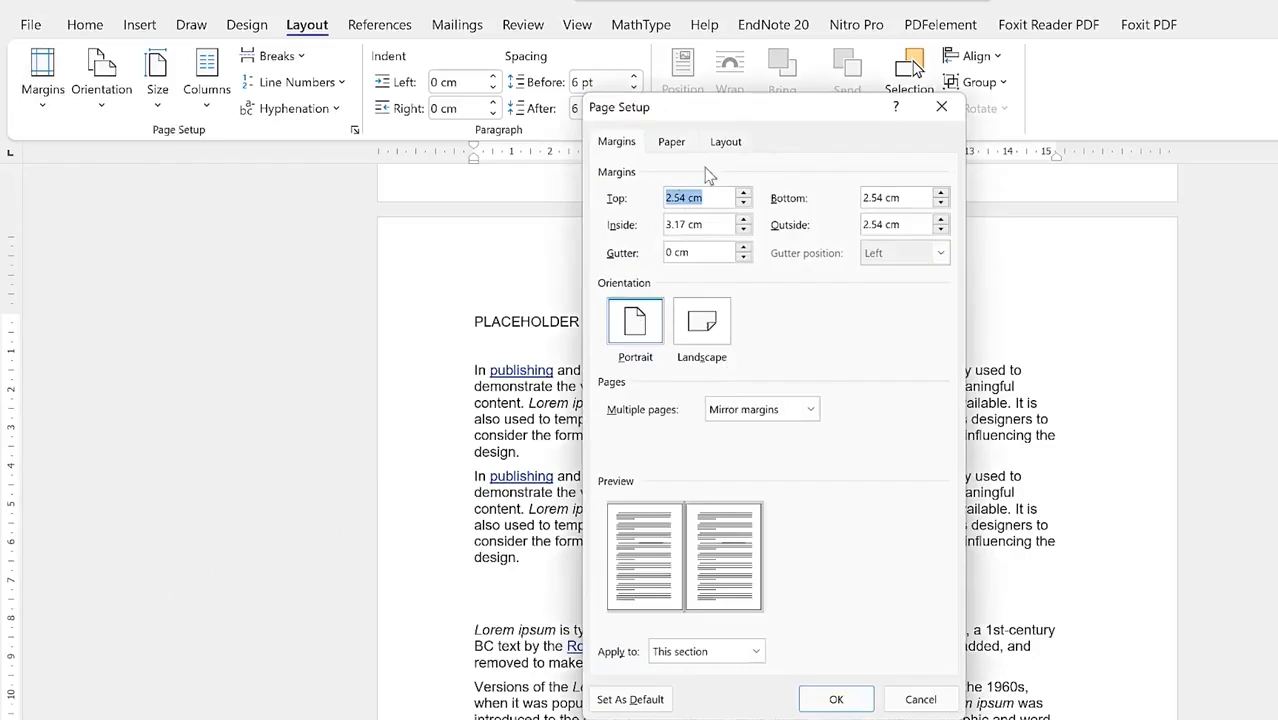
click(941, 106)
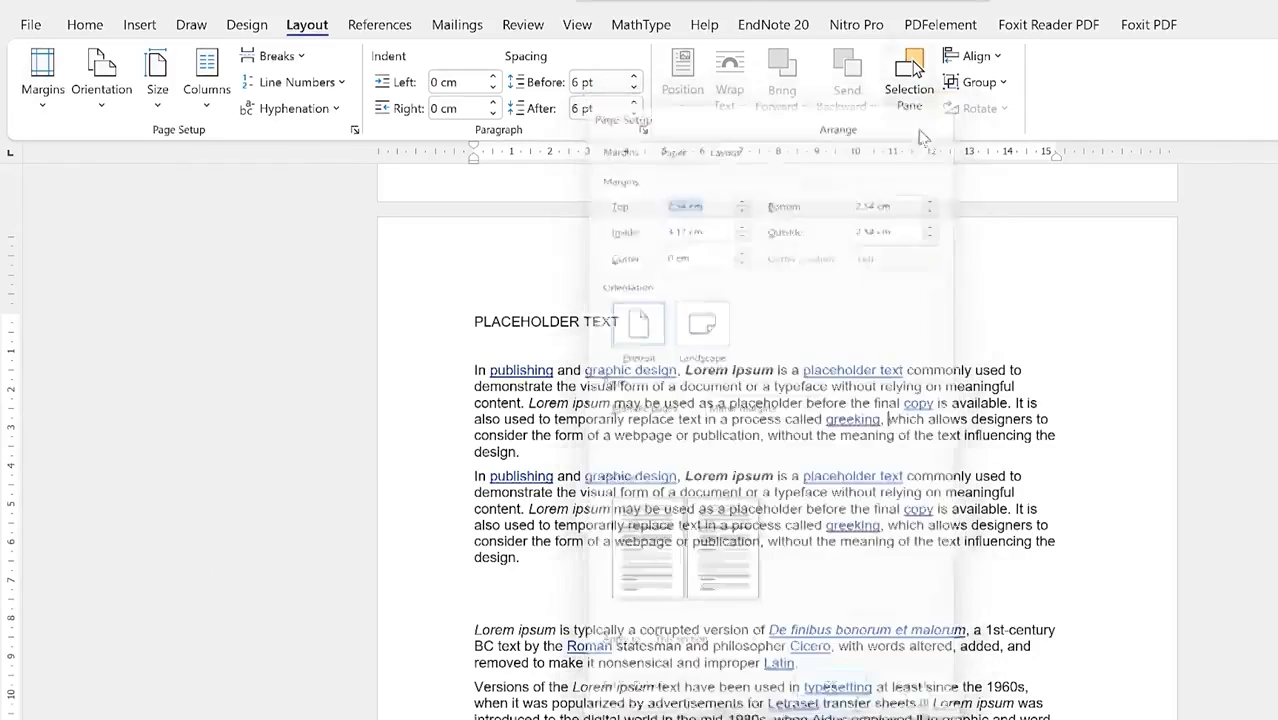
scroll(679, 452, up, 10)
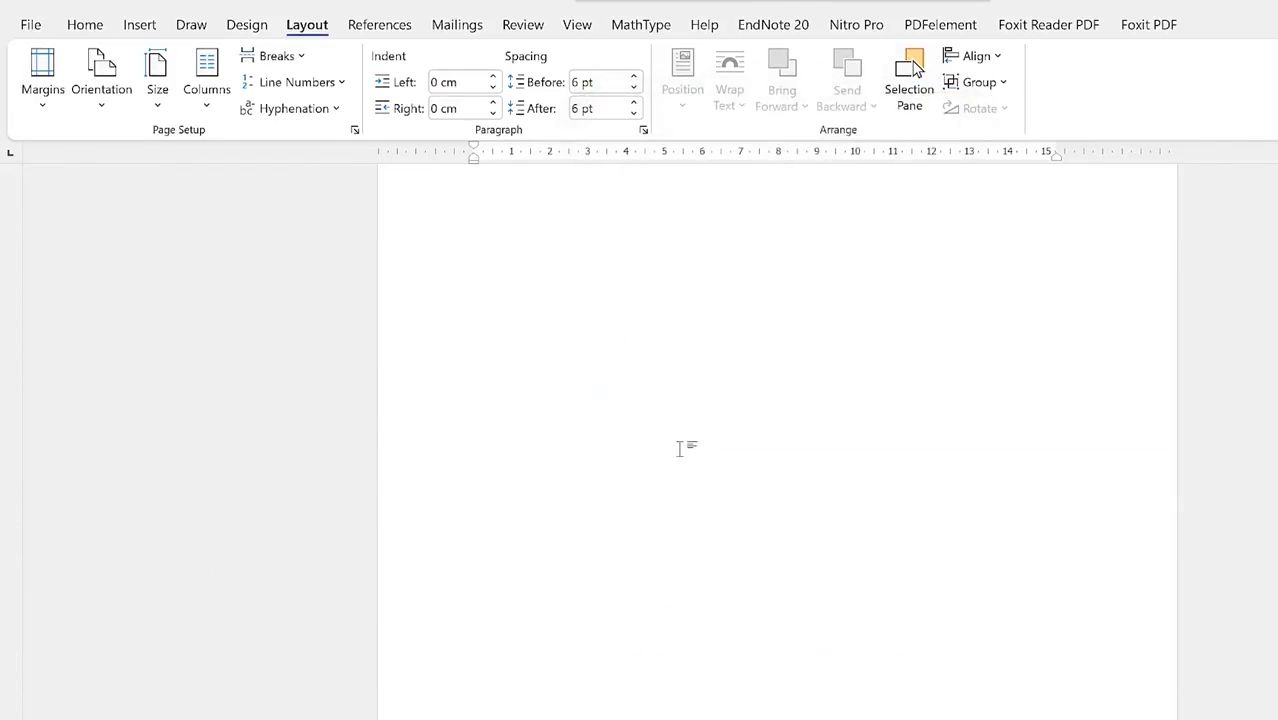
scroll(690, 462, down, 10)
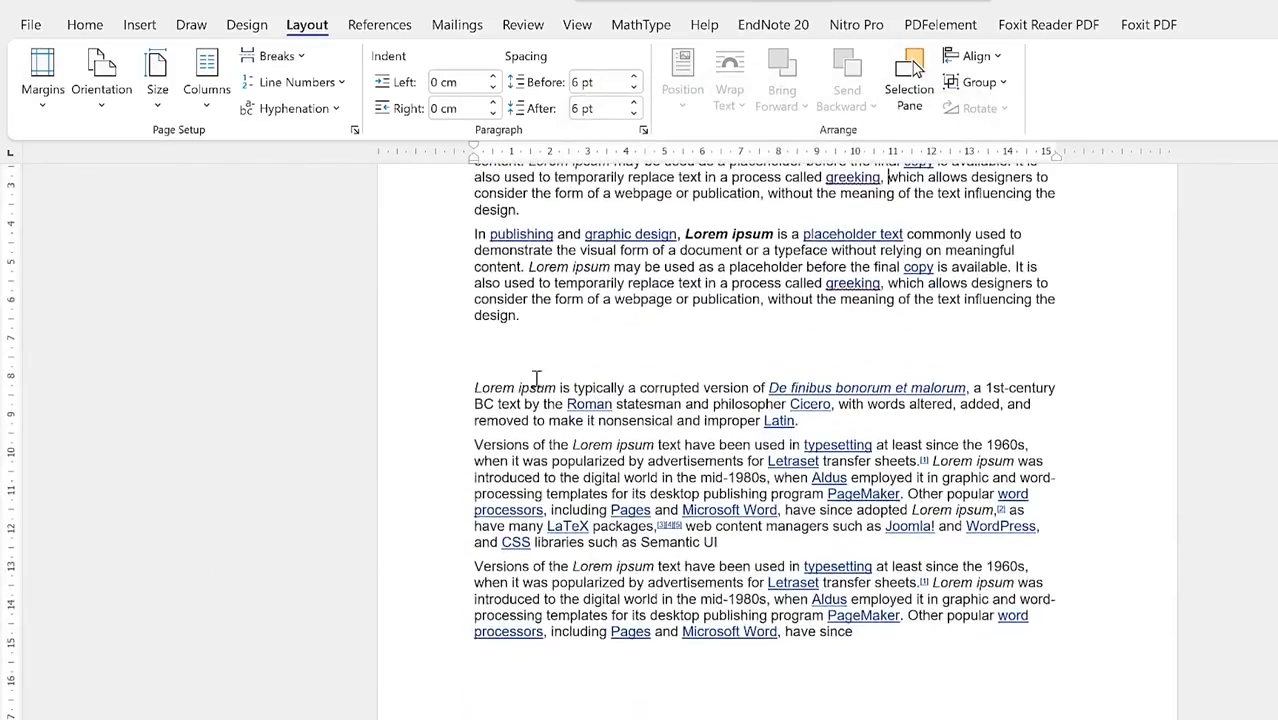
scroll(620, 500, down, 5)
scroll(615, 525, up, 10)
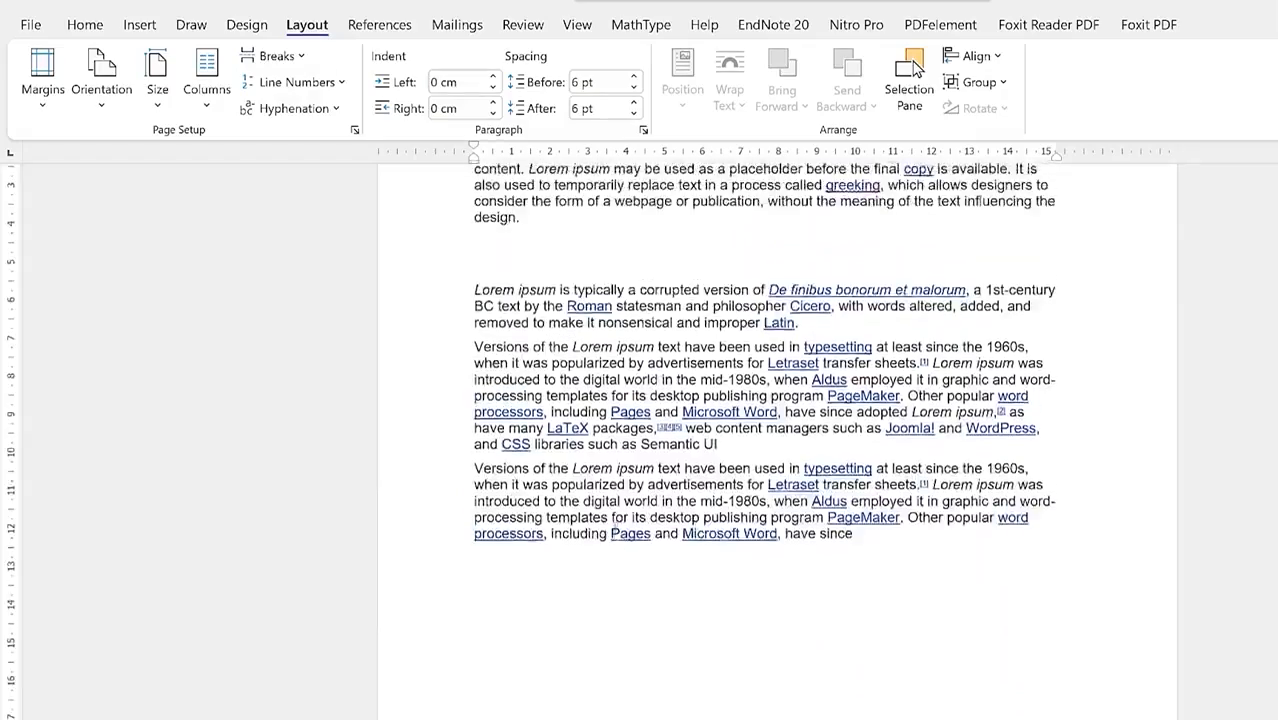
scroll(617, 525, down, 7)
scroll(617, 525, up, 3)
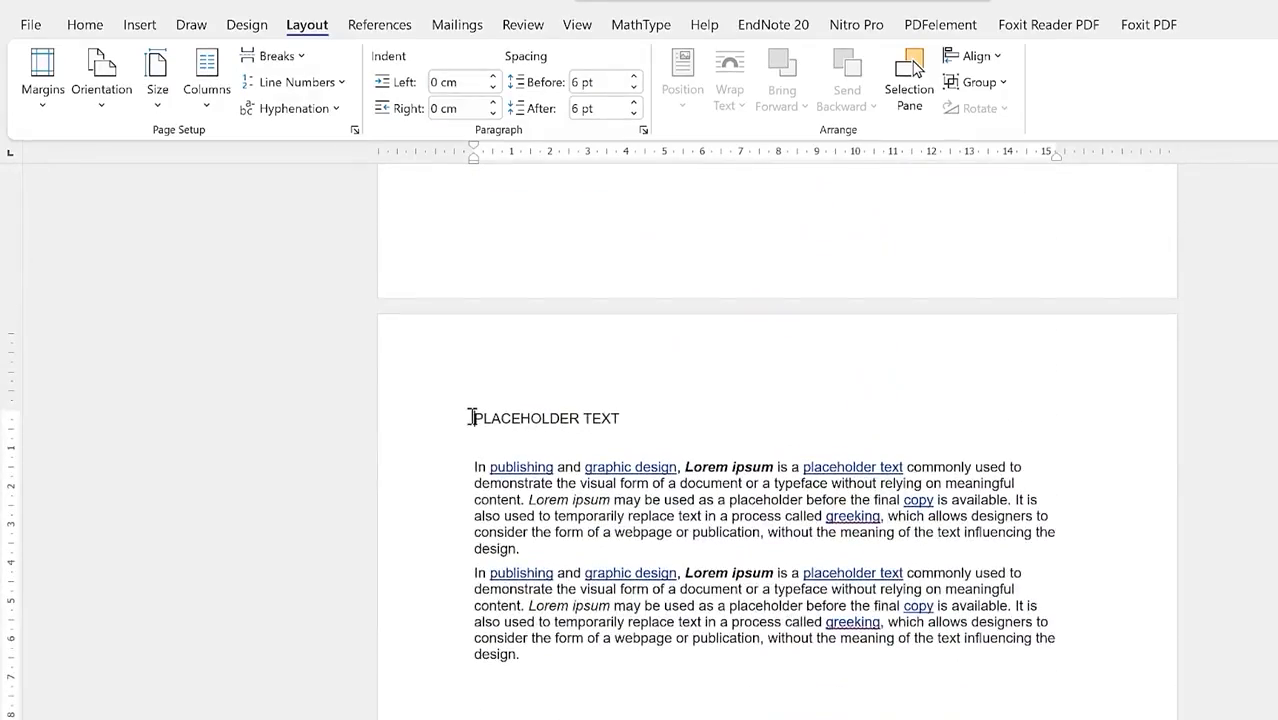
scroll(470, 417, up, 5)
scroll(620, 421, down, 6)
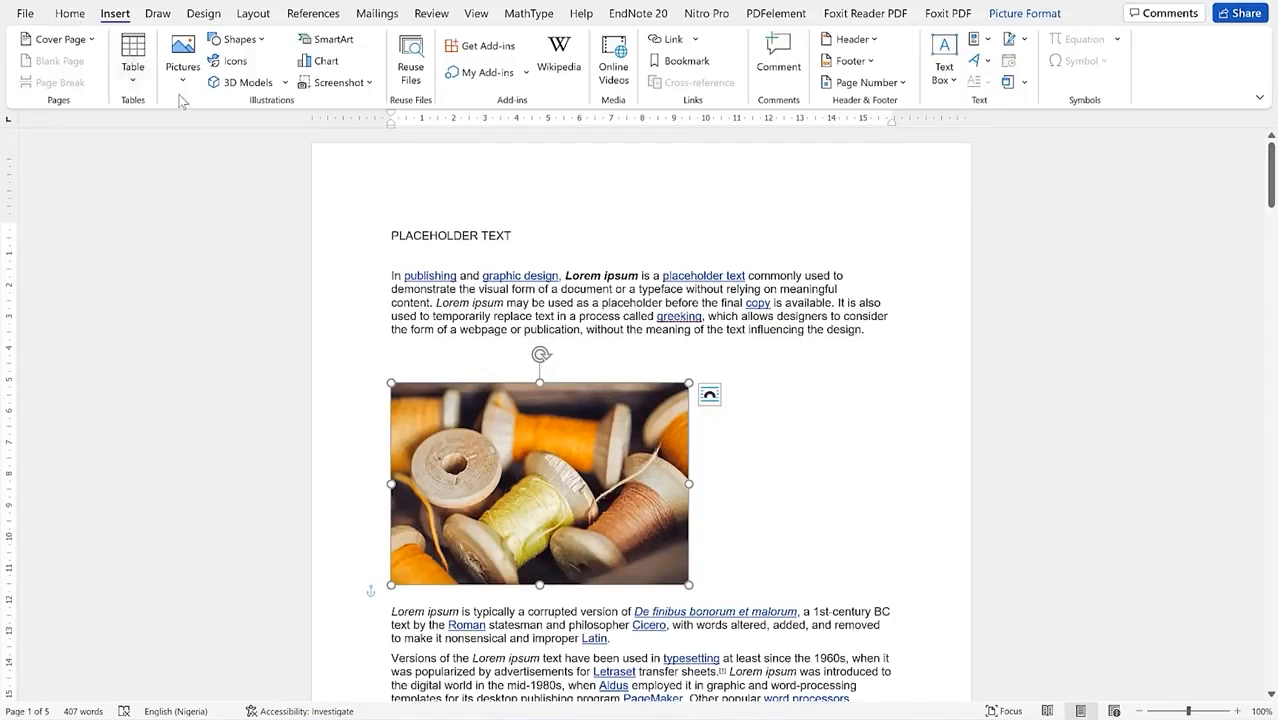
Step: Add blank lines after 'Latin.' beneath the spool picture and open the Table grid
click(70, 14)
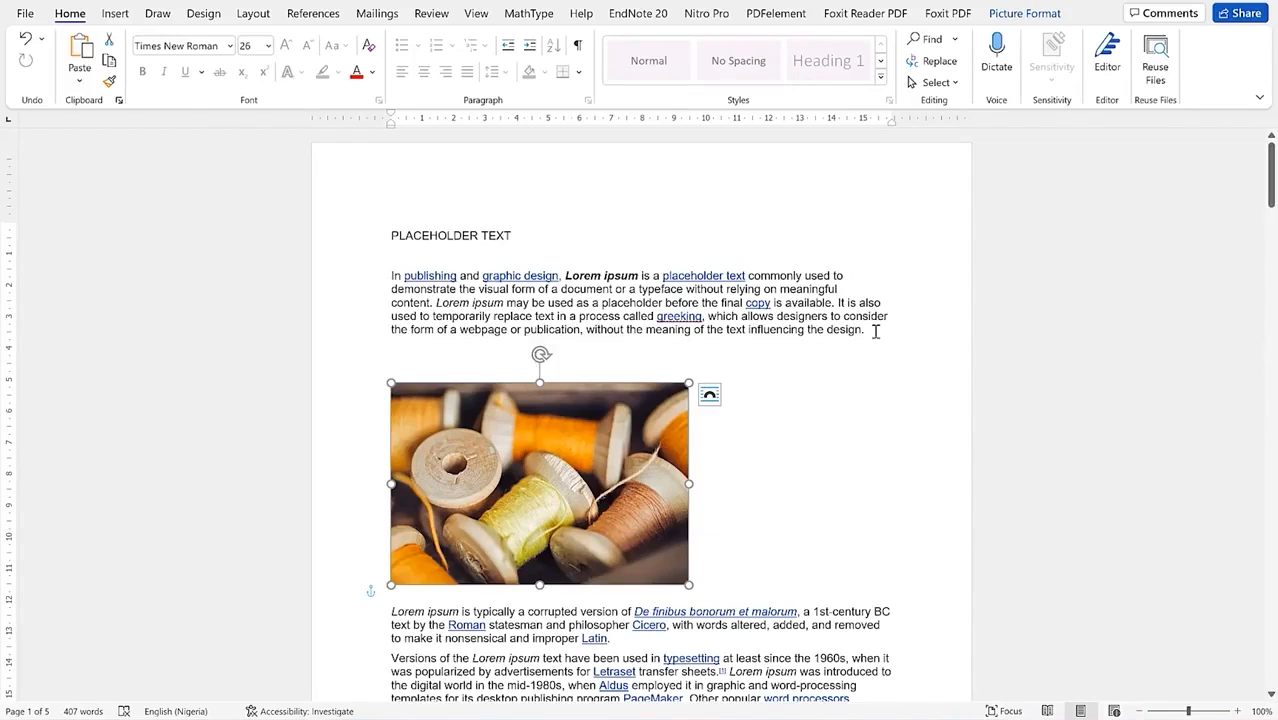
click(114, 14)
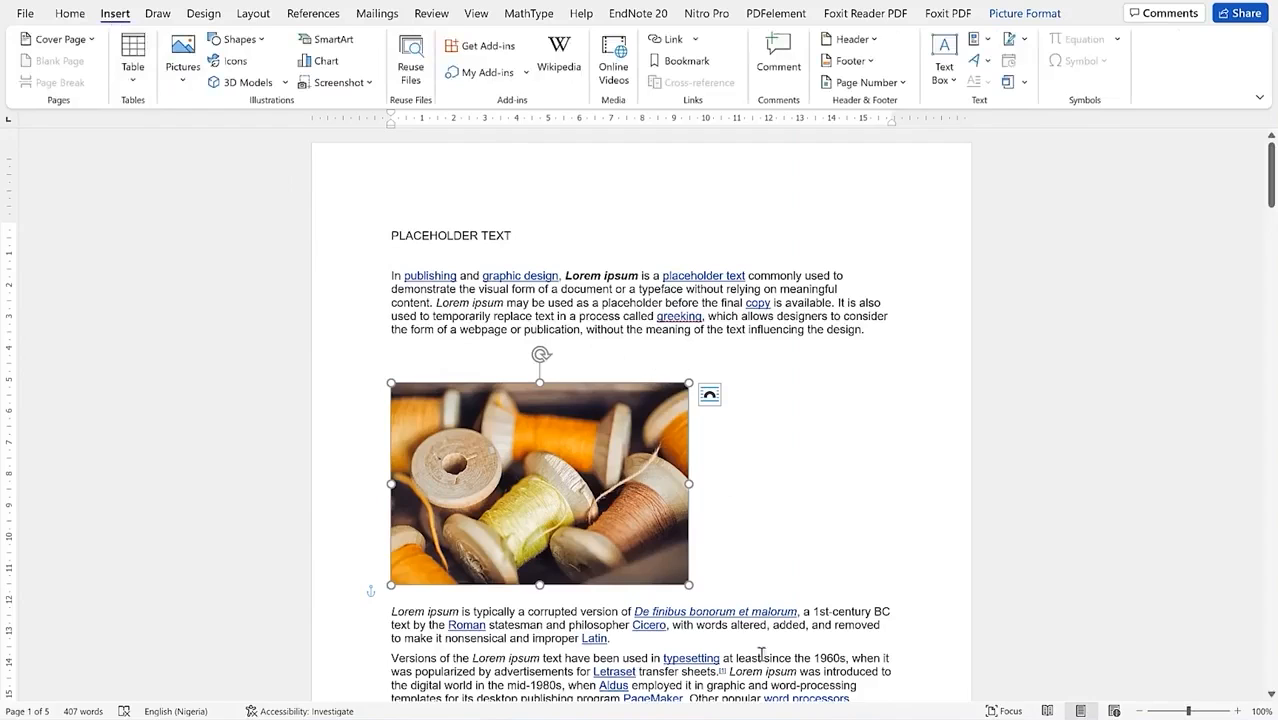
scroll(762, 655, down, 3)
click(666, 481)
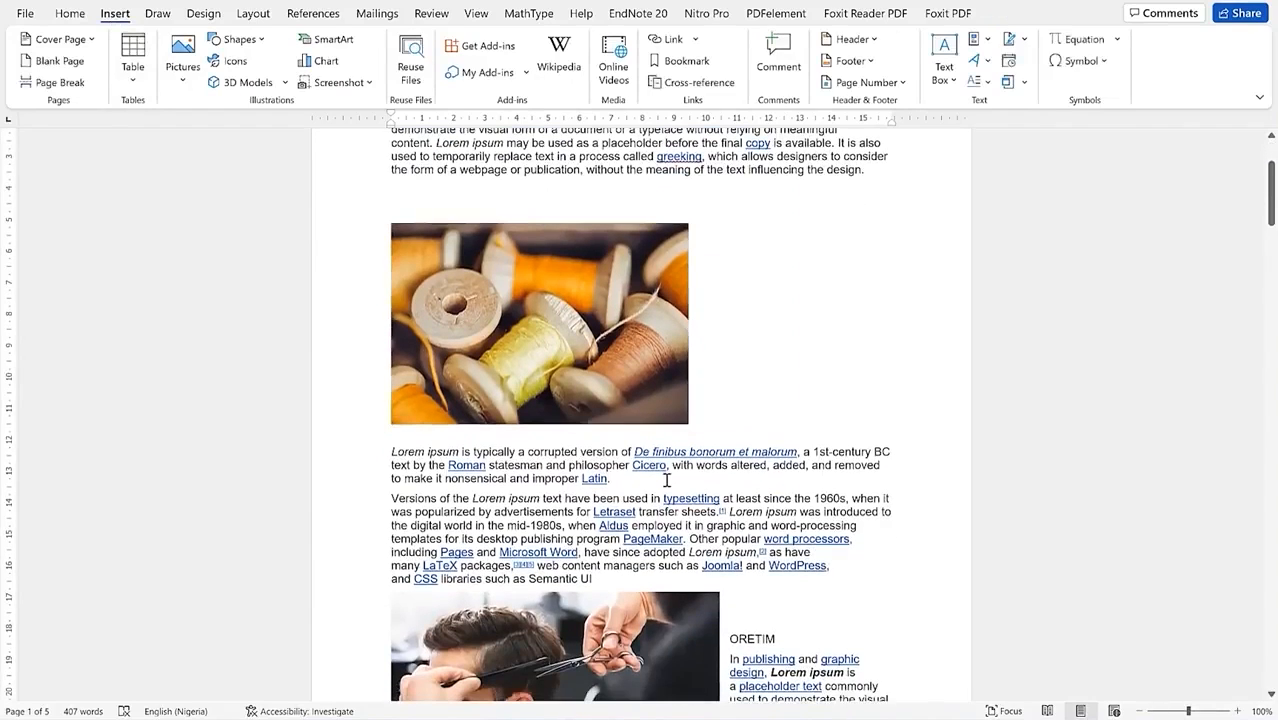
key(Return)
key(Return)
key(Return)
key(Return)
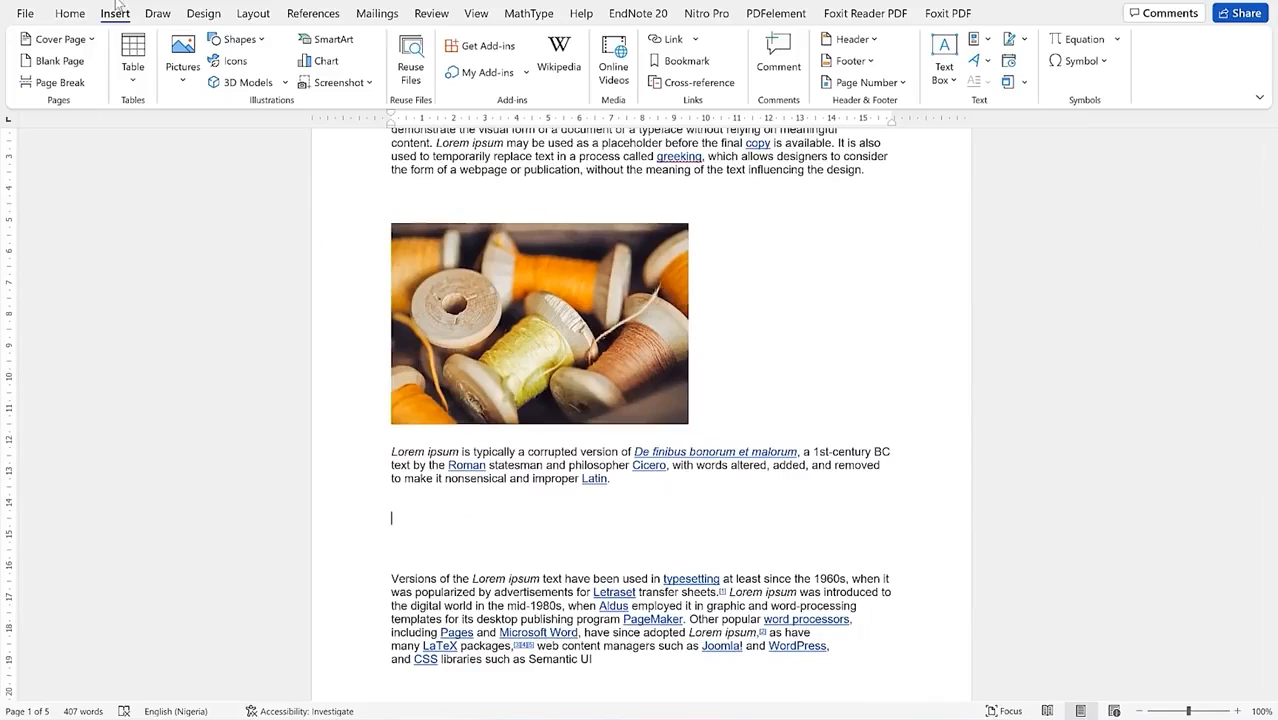
click(135, 84)
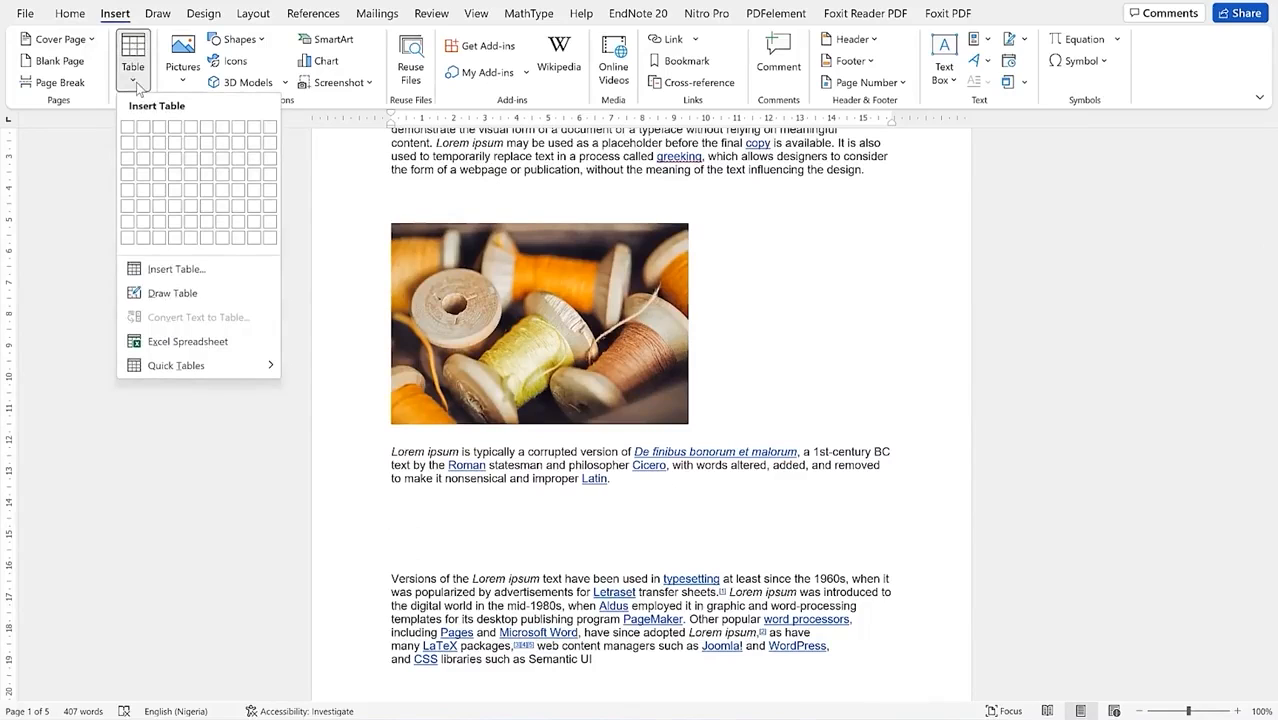
Step: Insert a blank 3x3 table below the Cicero paragraph
click(159, 158)
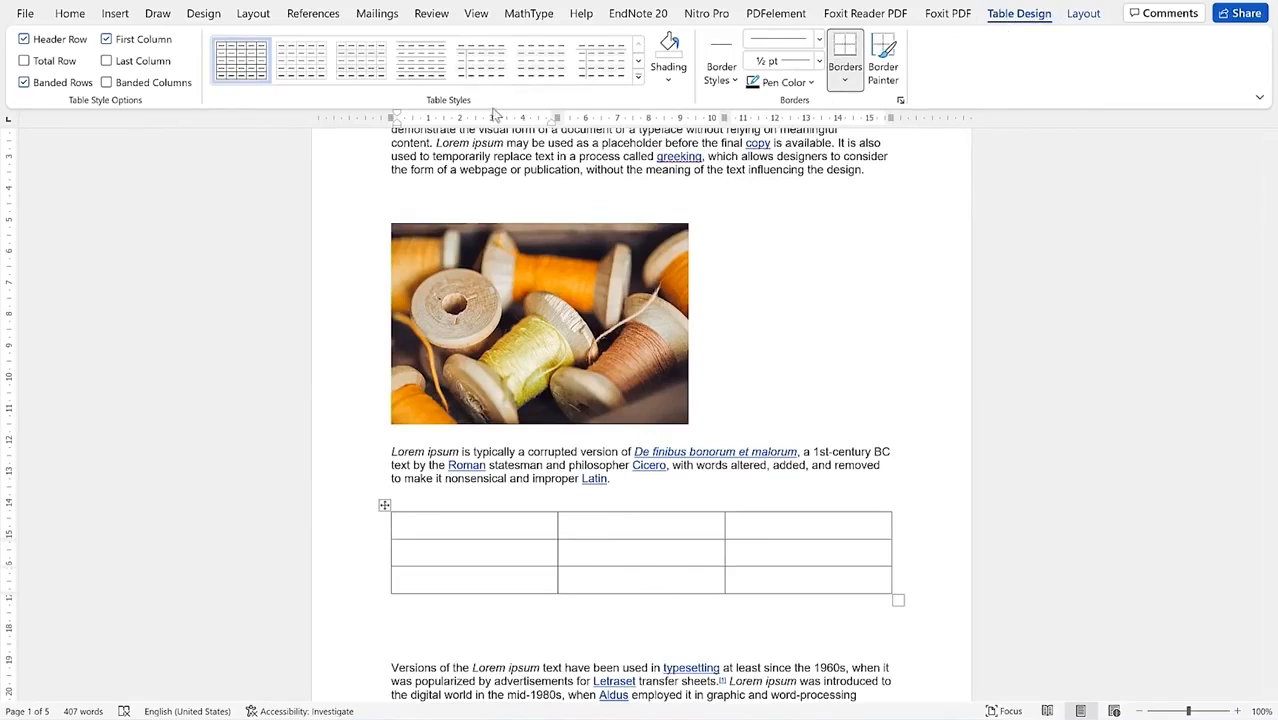
Step: Browse the Borders, Line Style, Pen Weight and Border Styles options without applying any, then open Shading
click(851, 85)
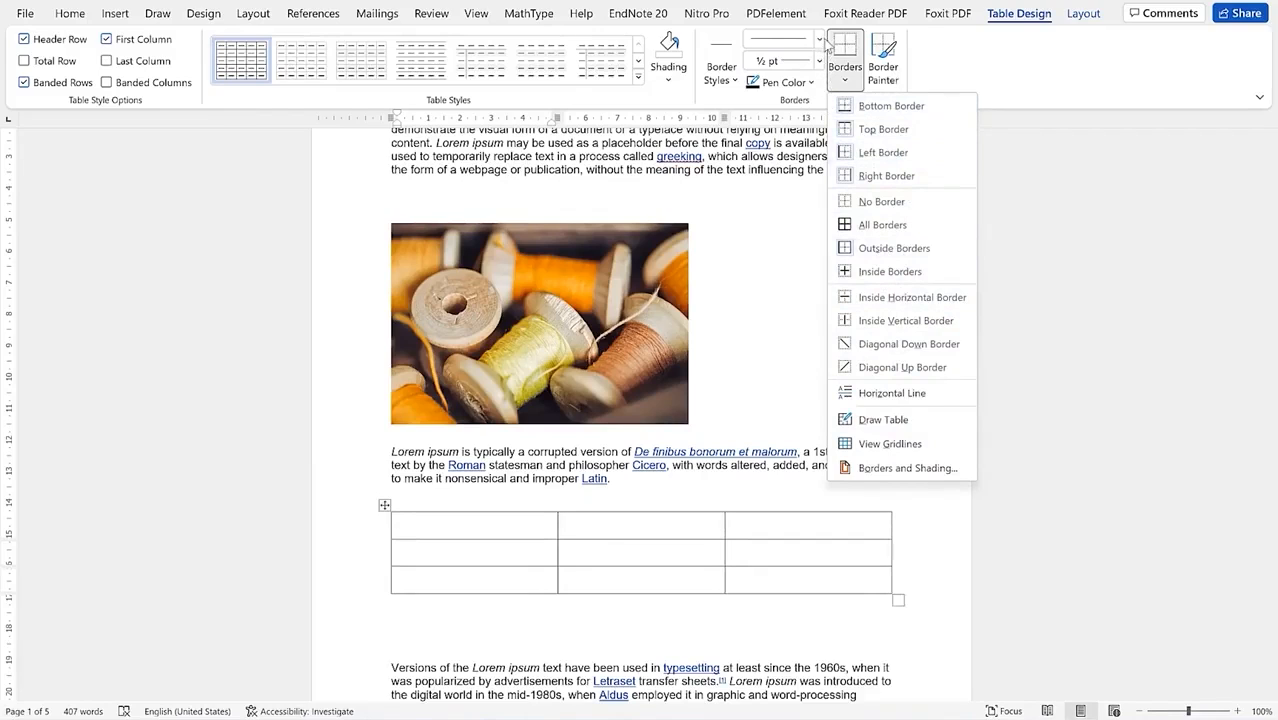
click(819, 42)
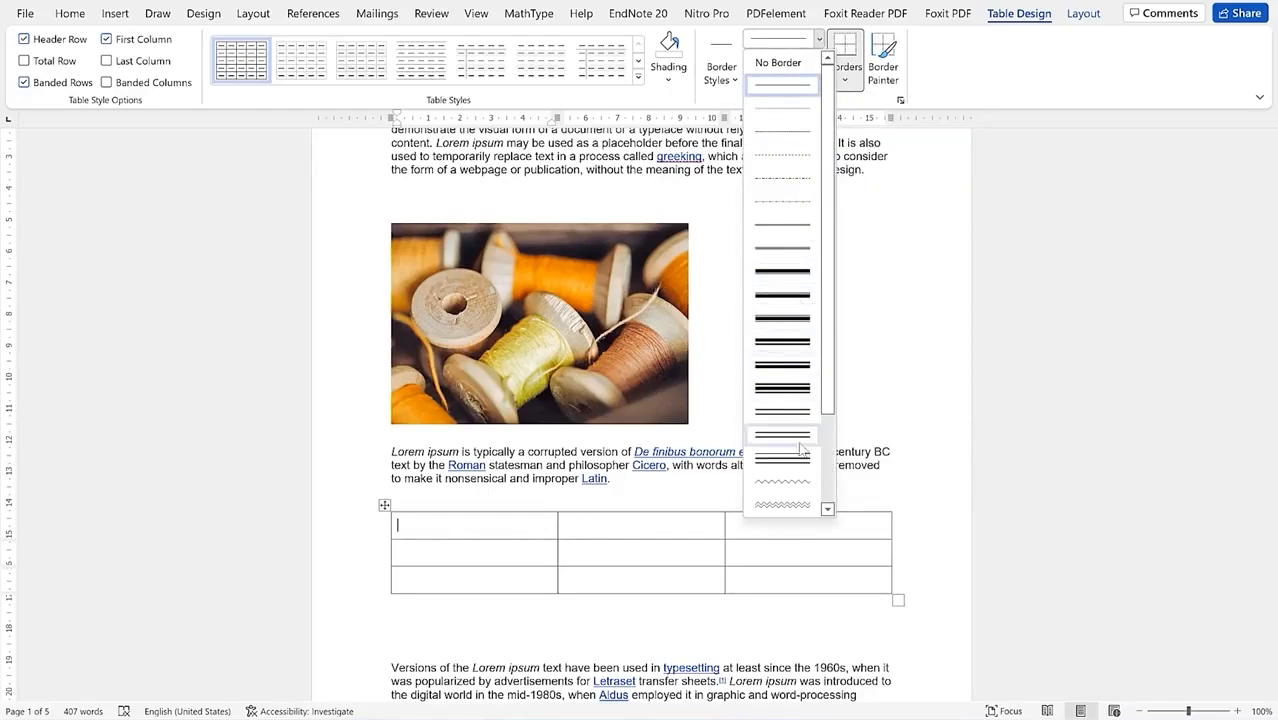
click(818, 42)
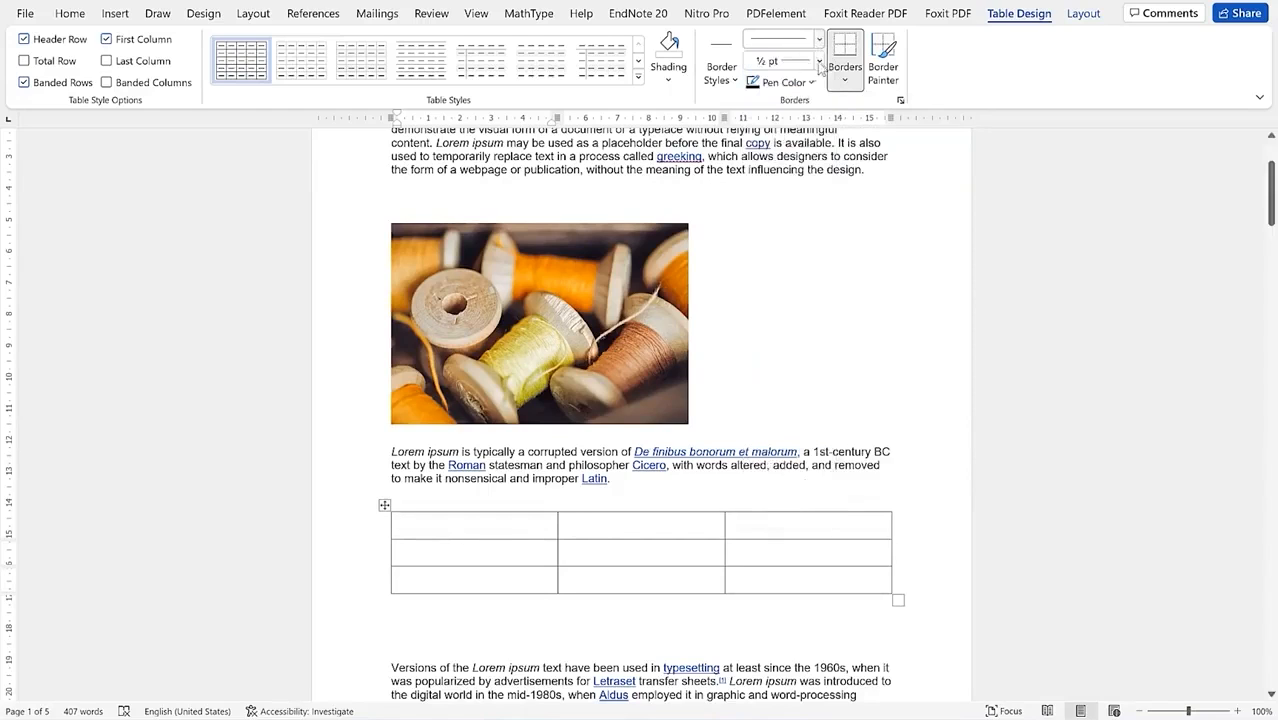
click(819, 62)
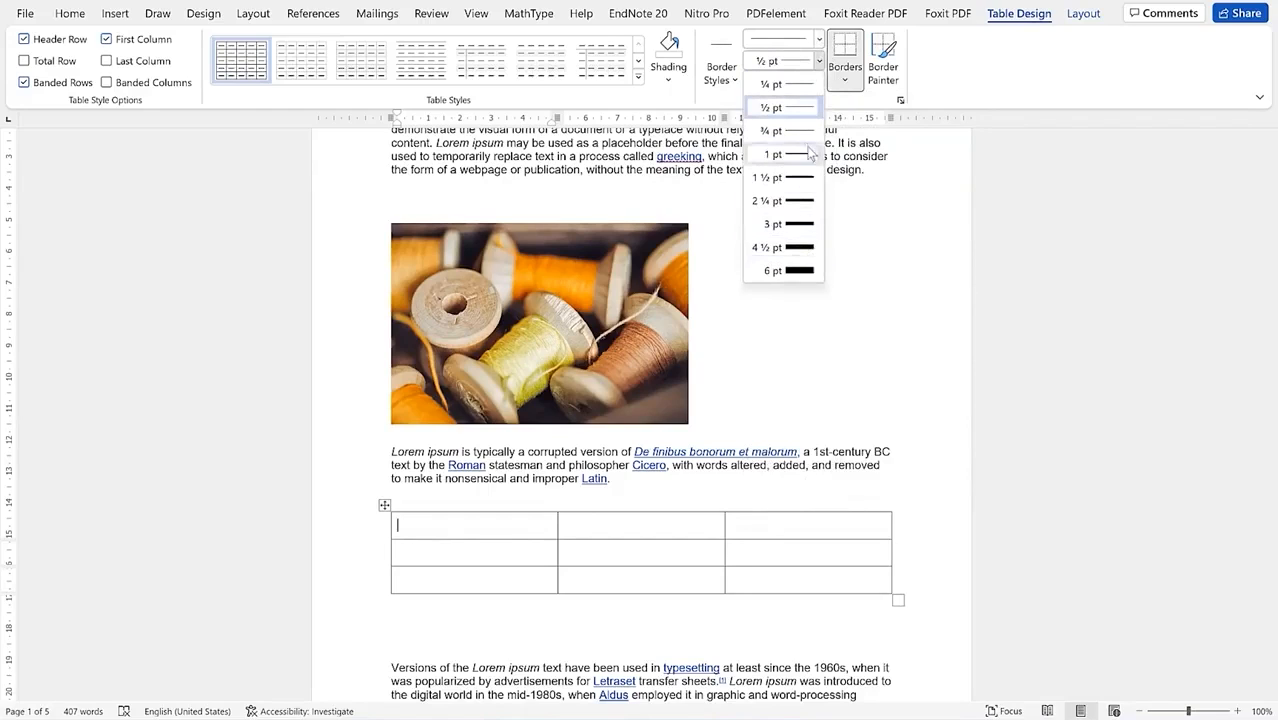
click(737, 89)
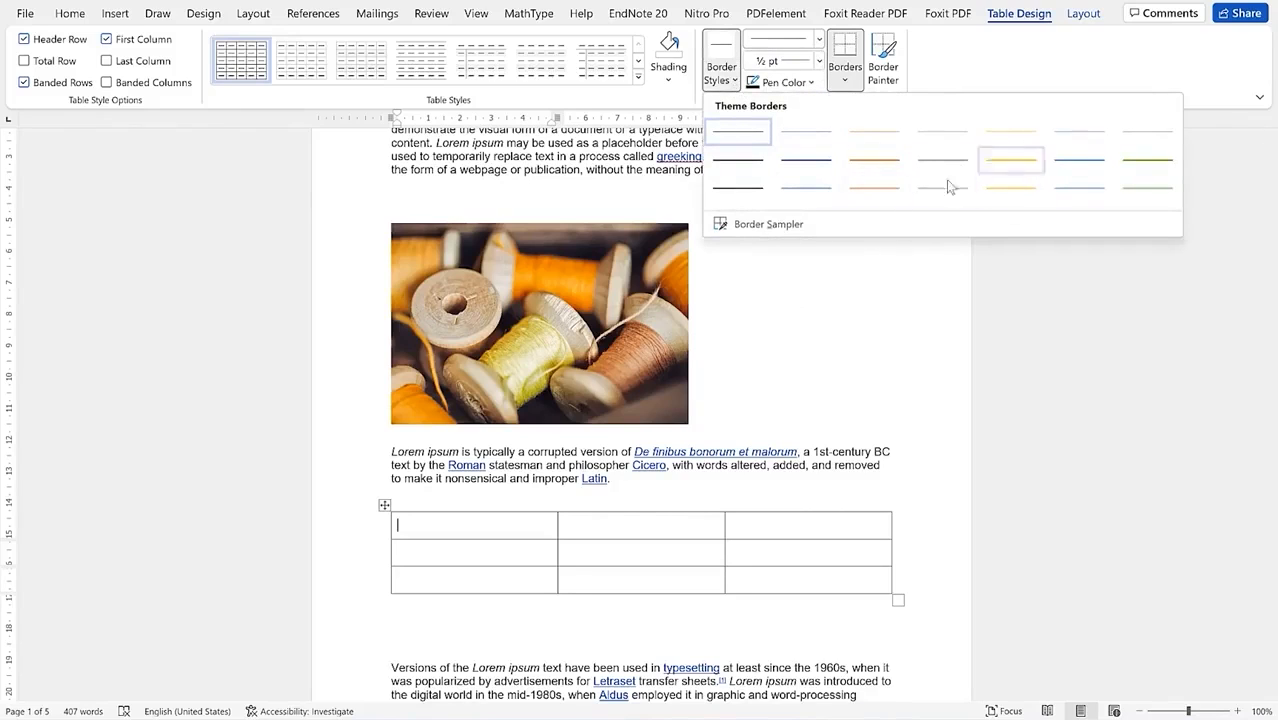
click(1047, 50)
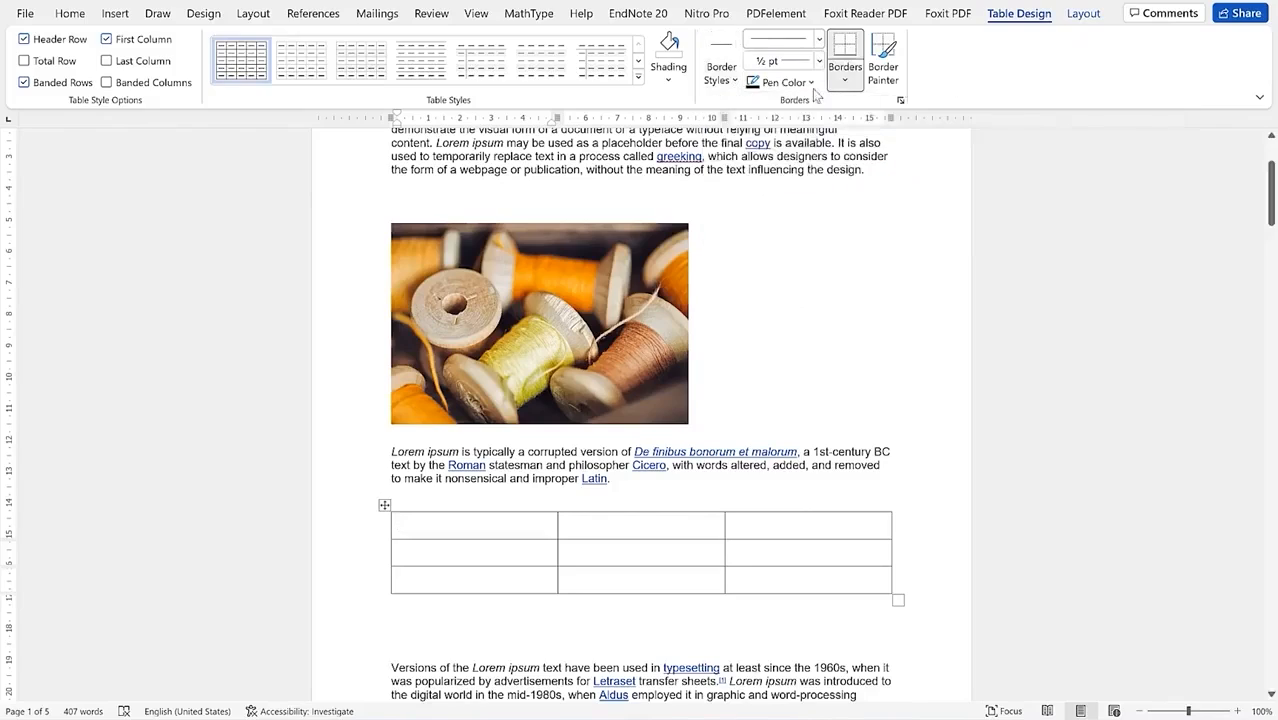
click(662, 86)
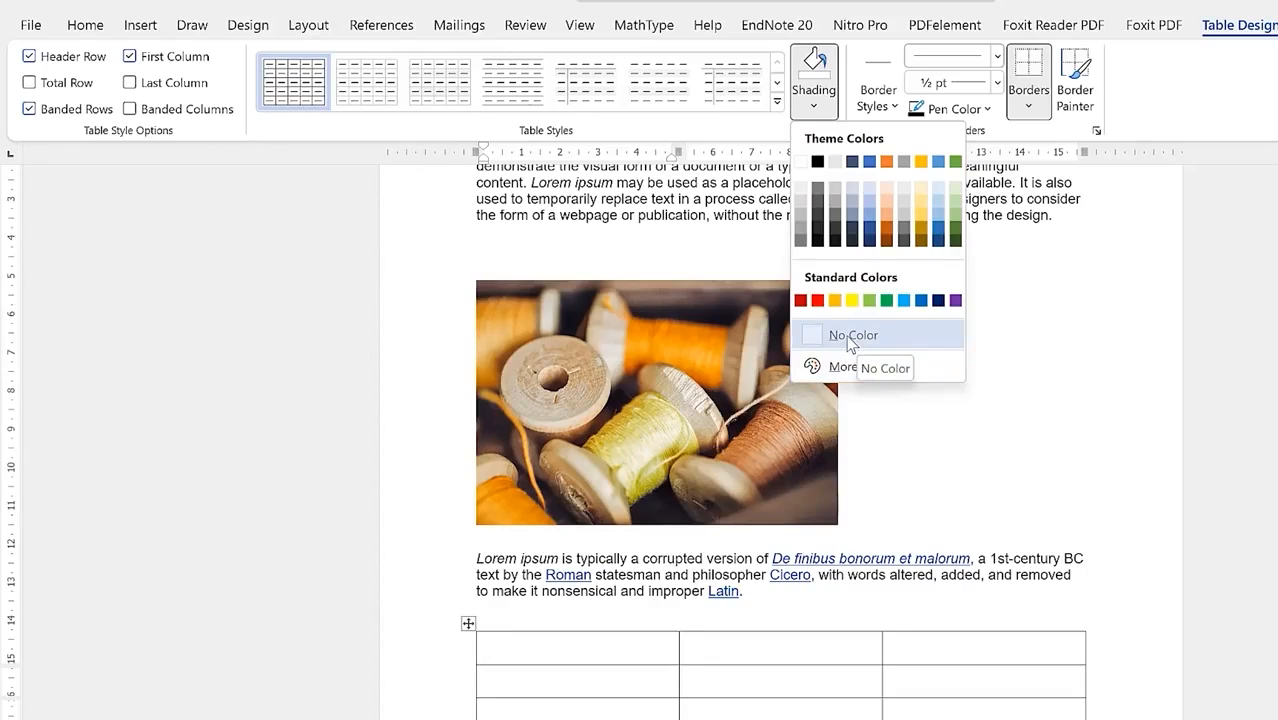
Step: Expand the Table Styles gallery and apply Grid Table 4 - Accent 1
click(778, 101)
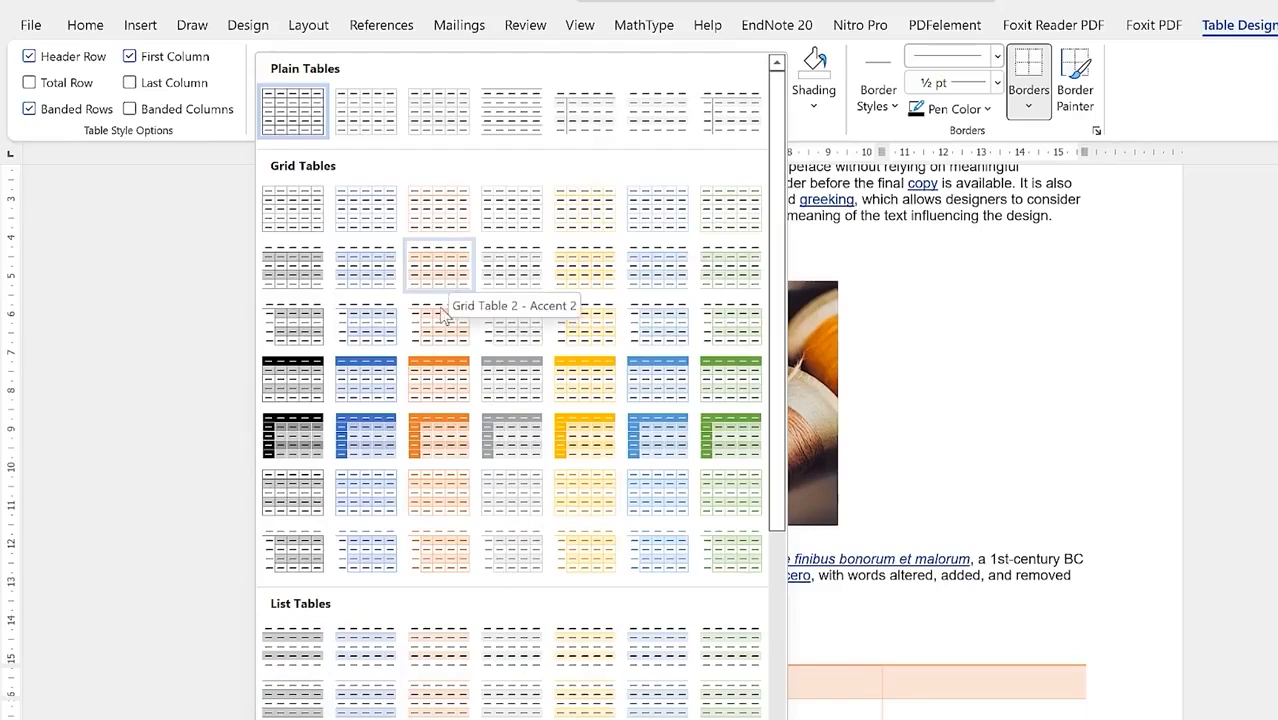
click(394, 408)
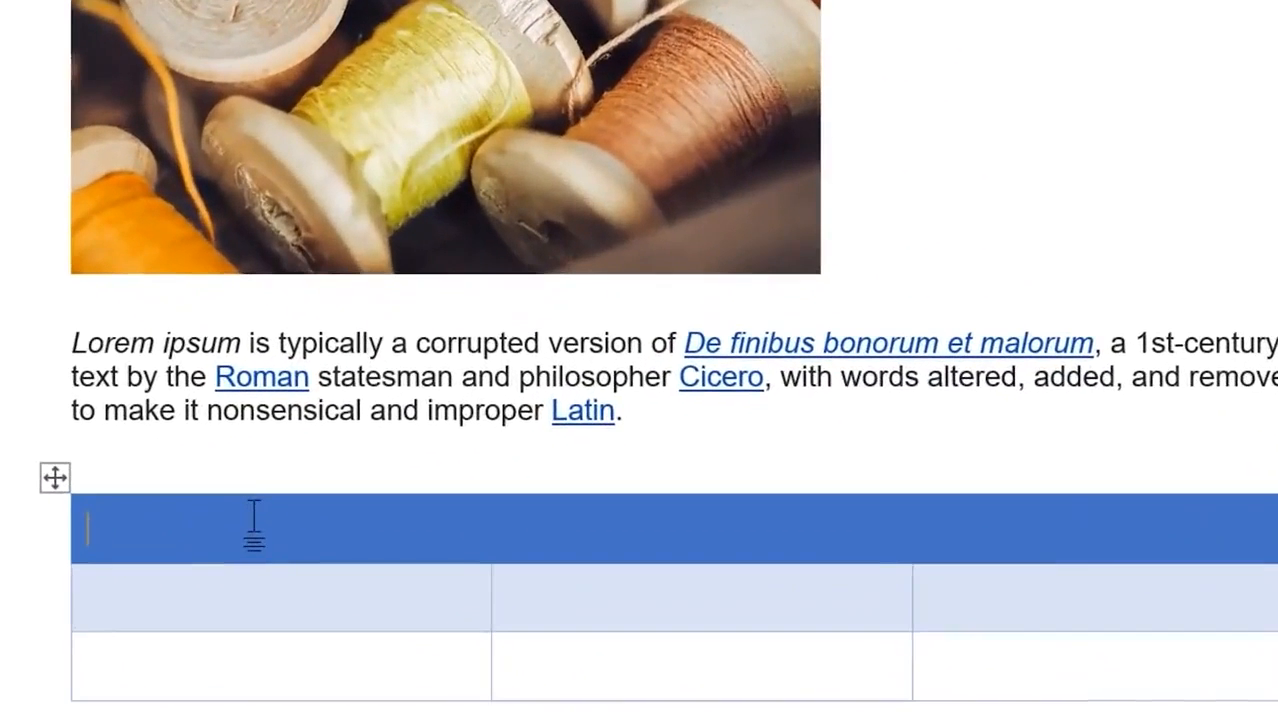
Step: Type the column headers Name, Address and Phone number
text(Name)
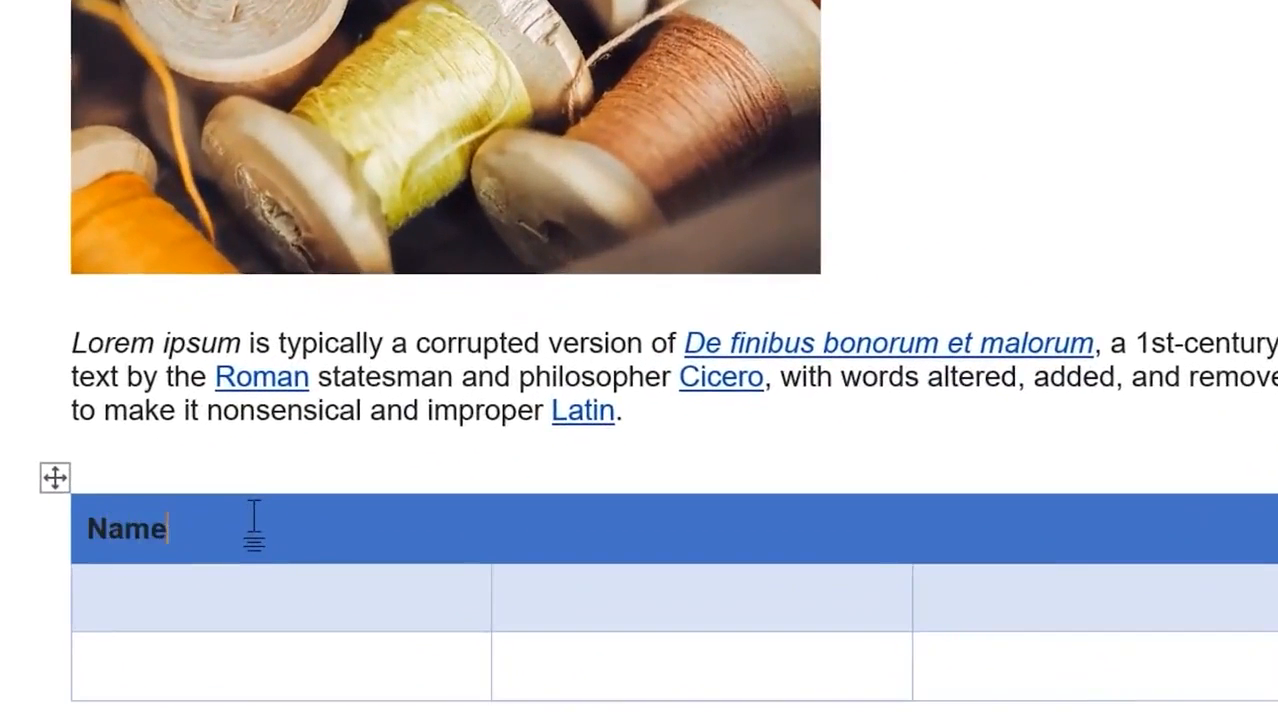
key(Tab)
text(Address)
key(Tab)
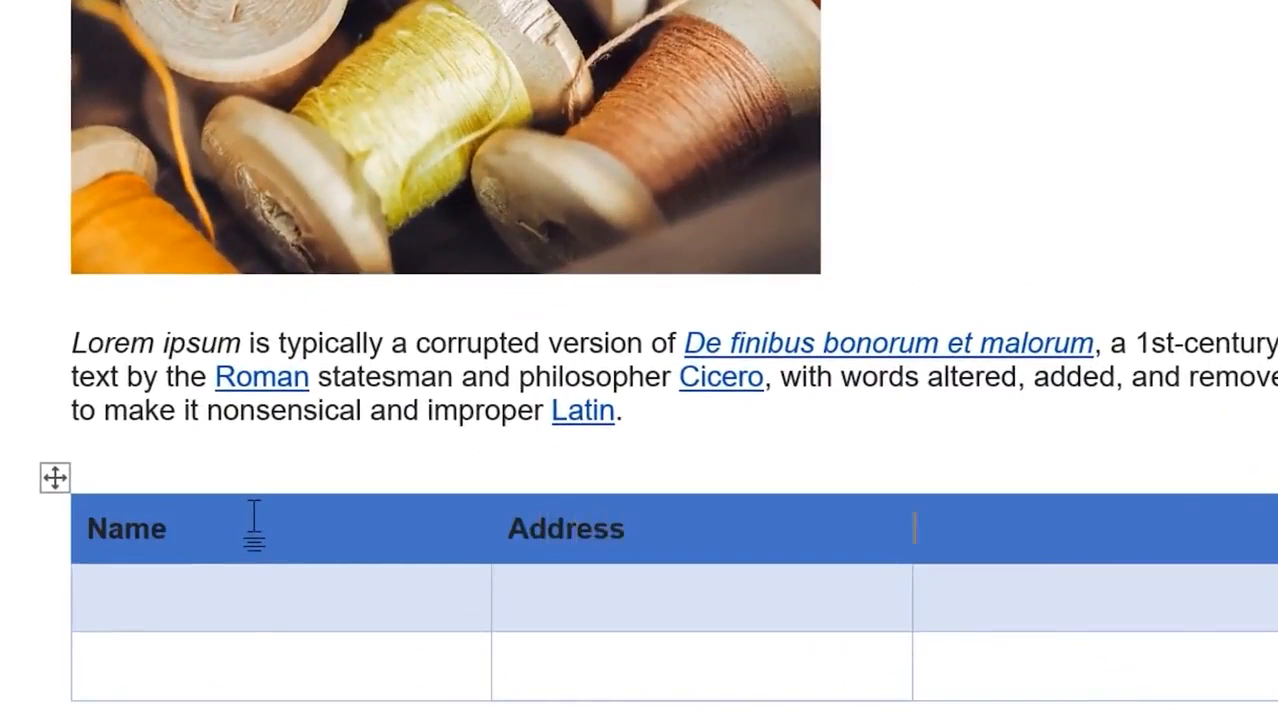
text(Phone number)
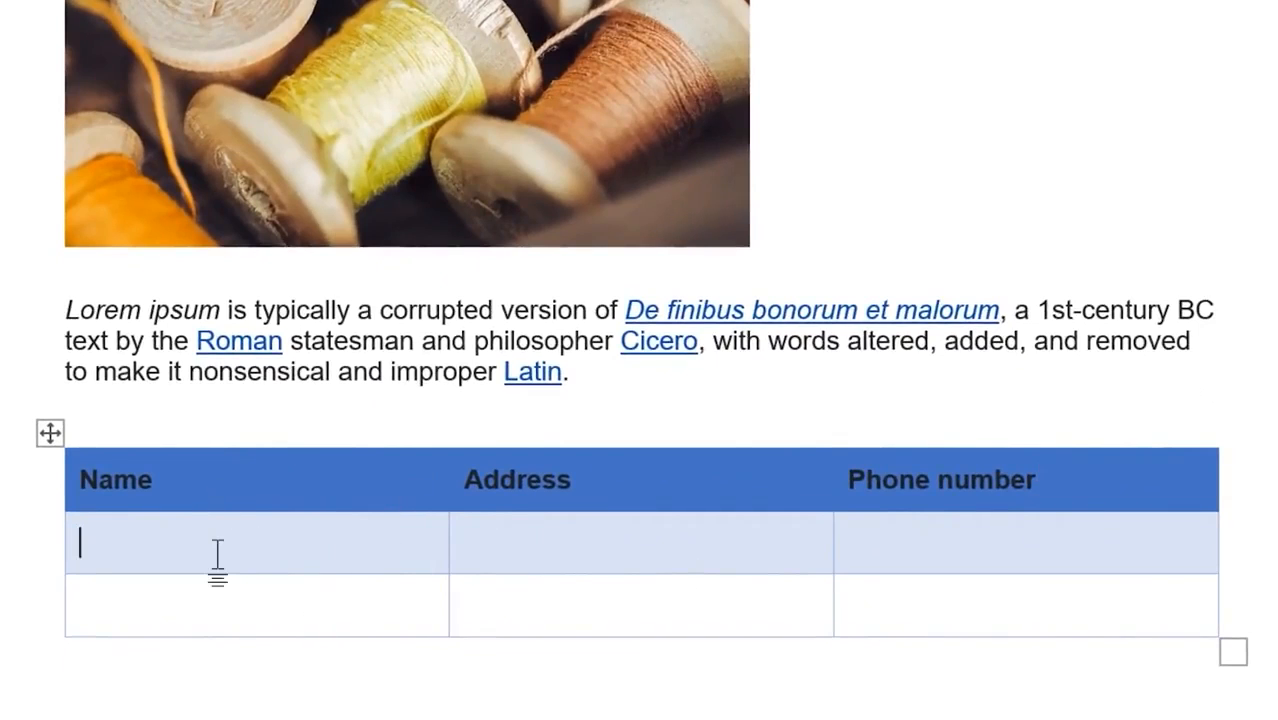
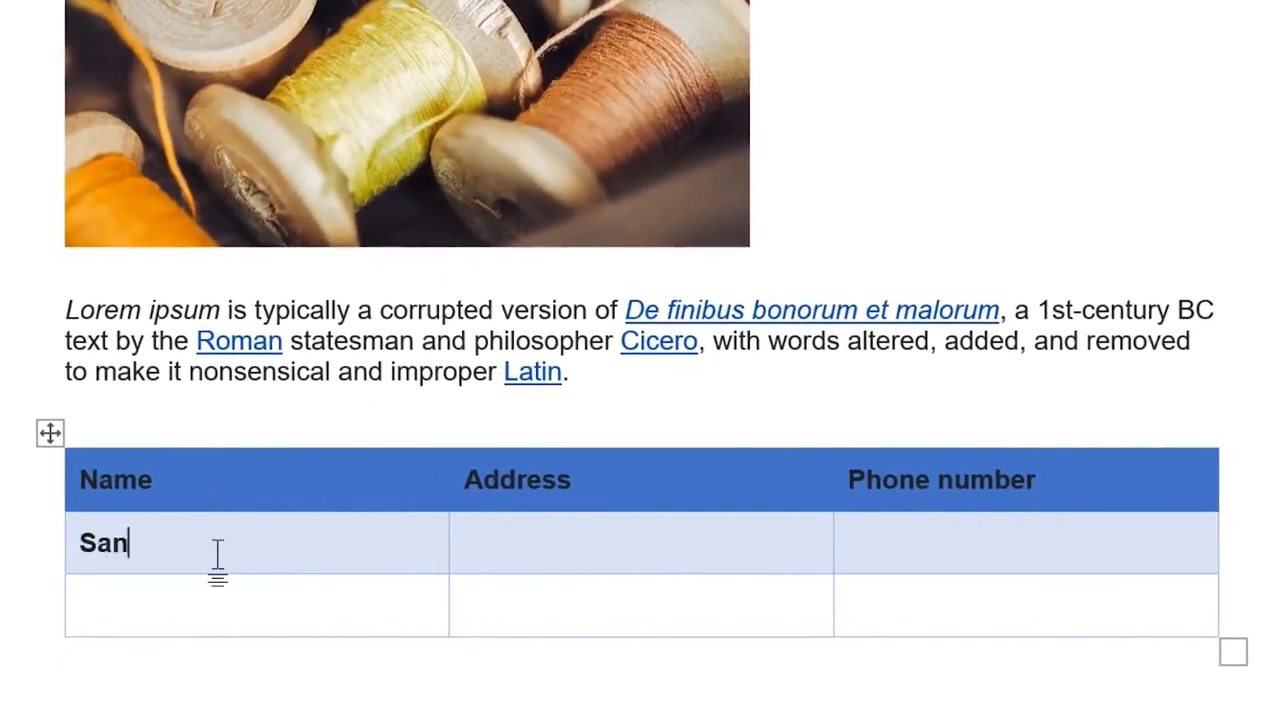
Step: Fill both body rows with each person's name, address and phone number
key(Tab)
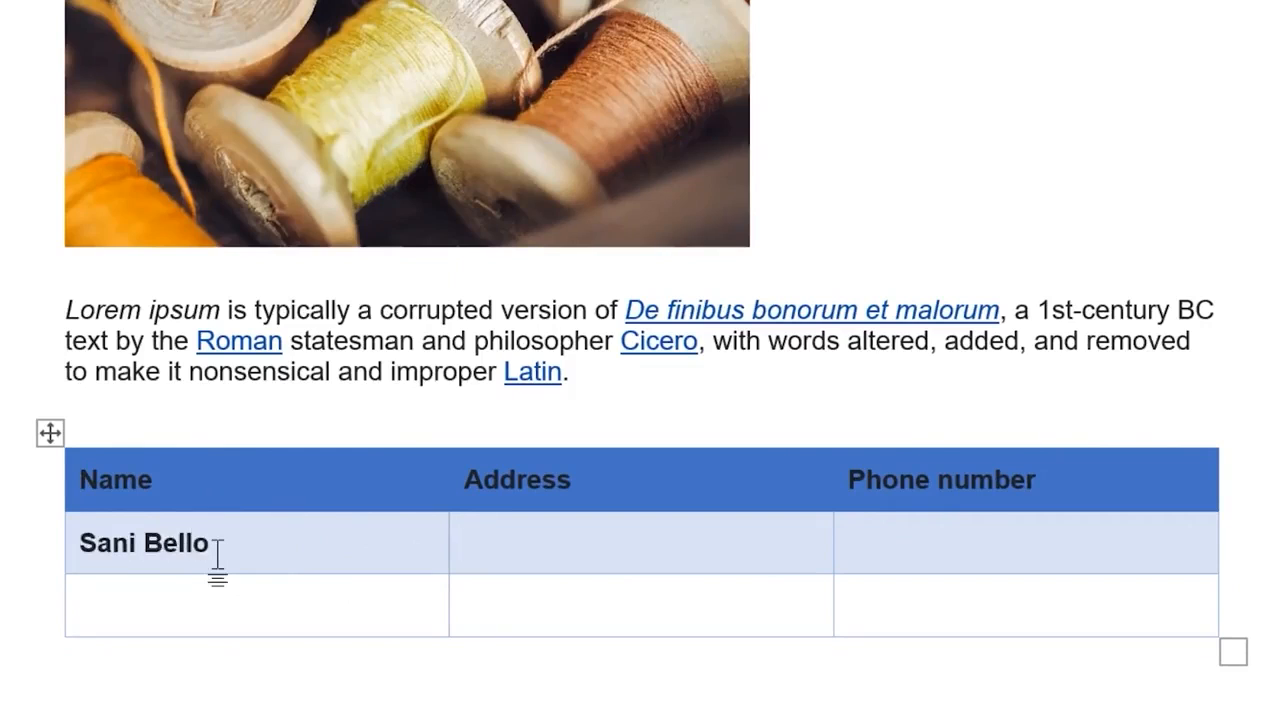
text(Samaru Zaria)
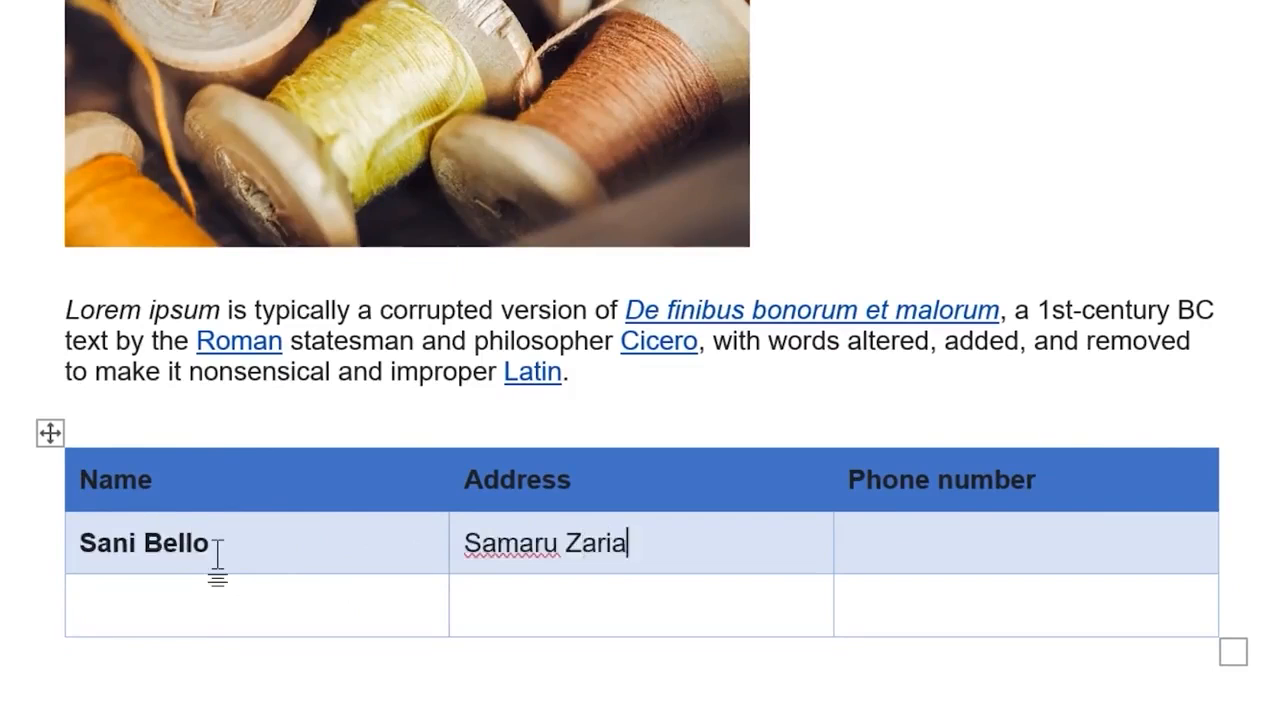
key(Tab)
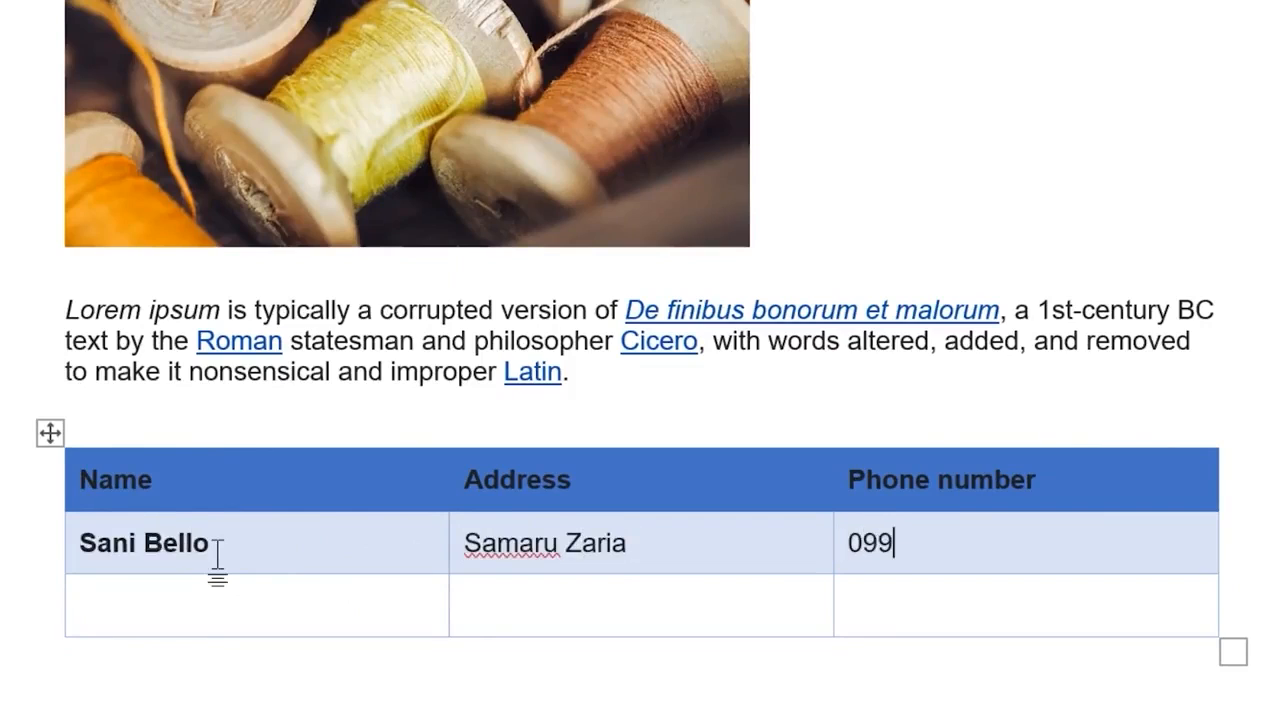
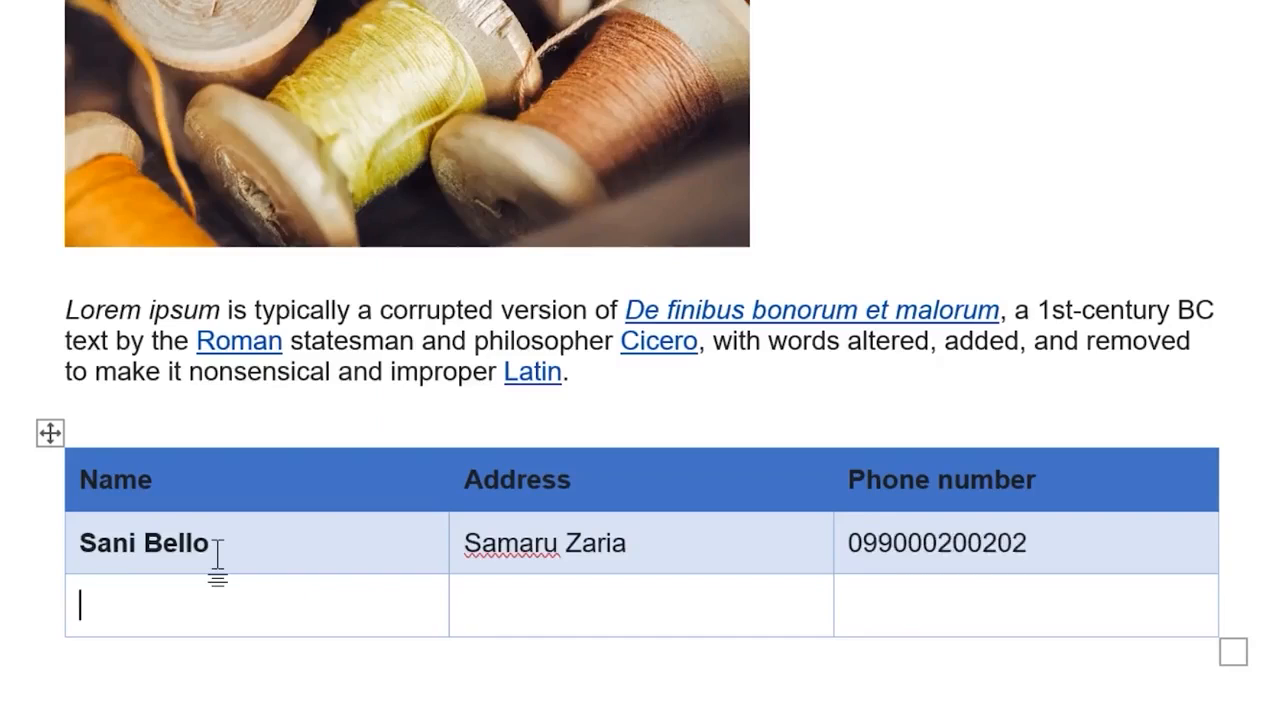
key(Tab)
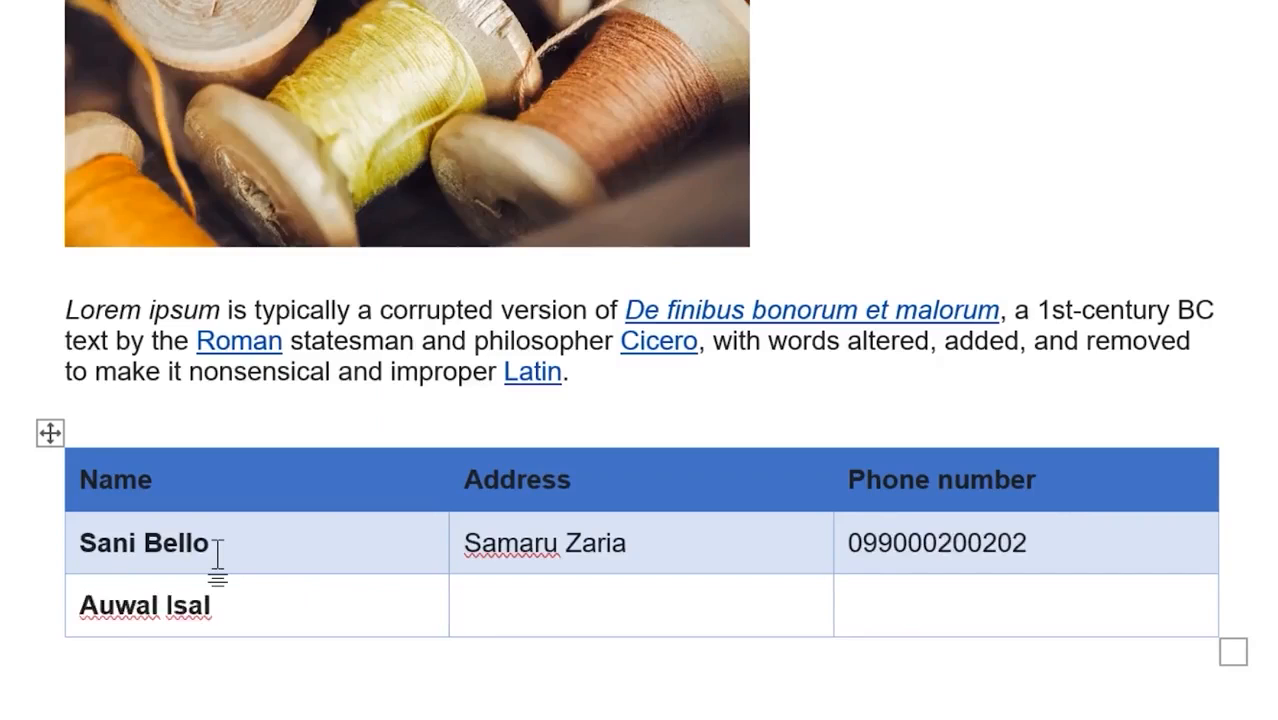
text(Zaria city)
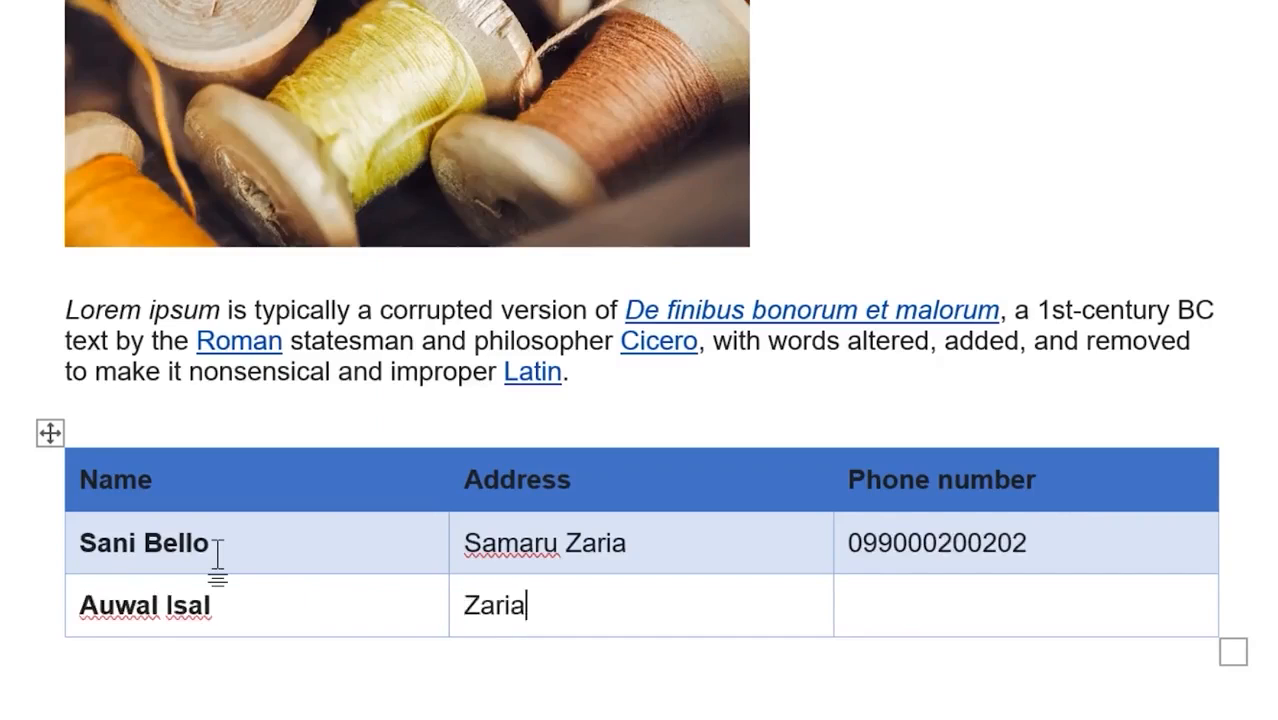
key(Tab)
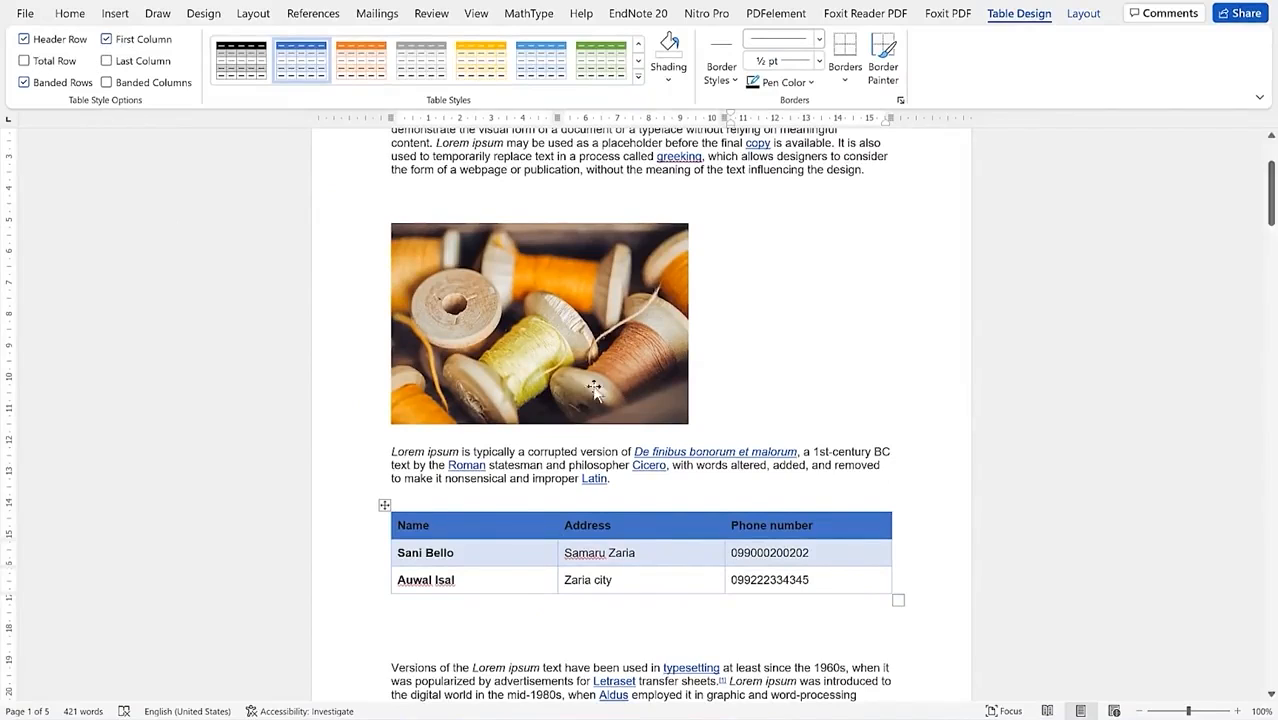
Step: Toggle the First Column emphasis off and on, leaving the first-column names bold
click(23, 44)
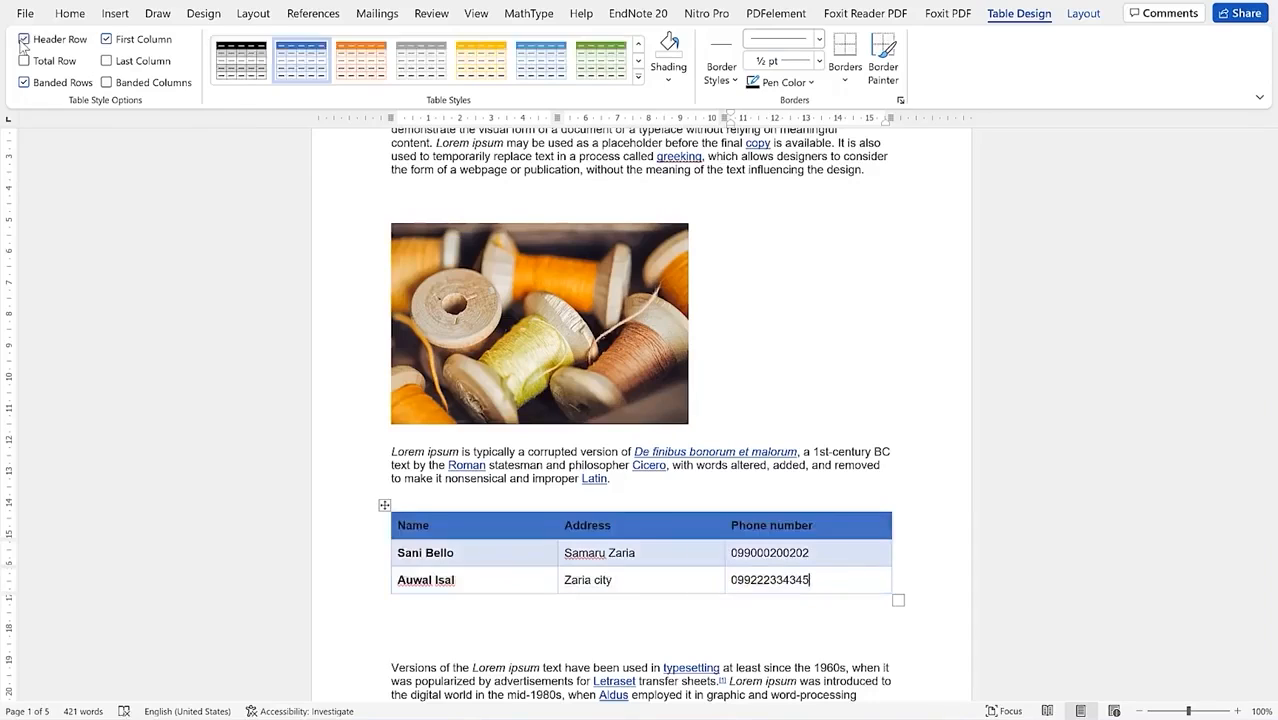
click(110, 46)
click(110, 46)
click(110, 46)
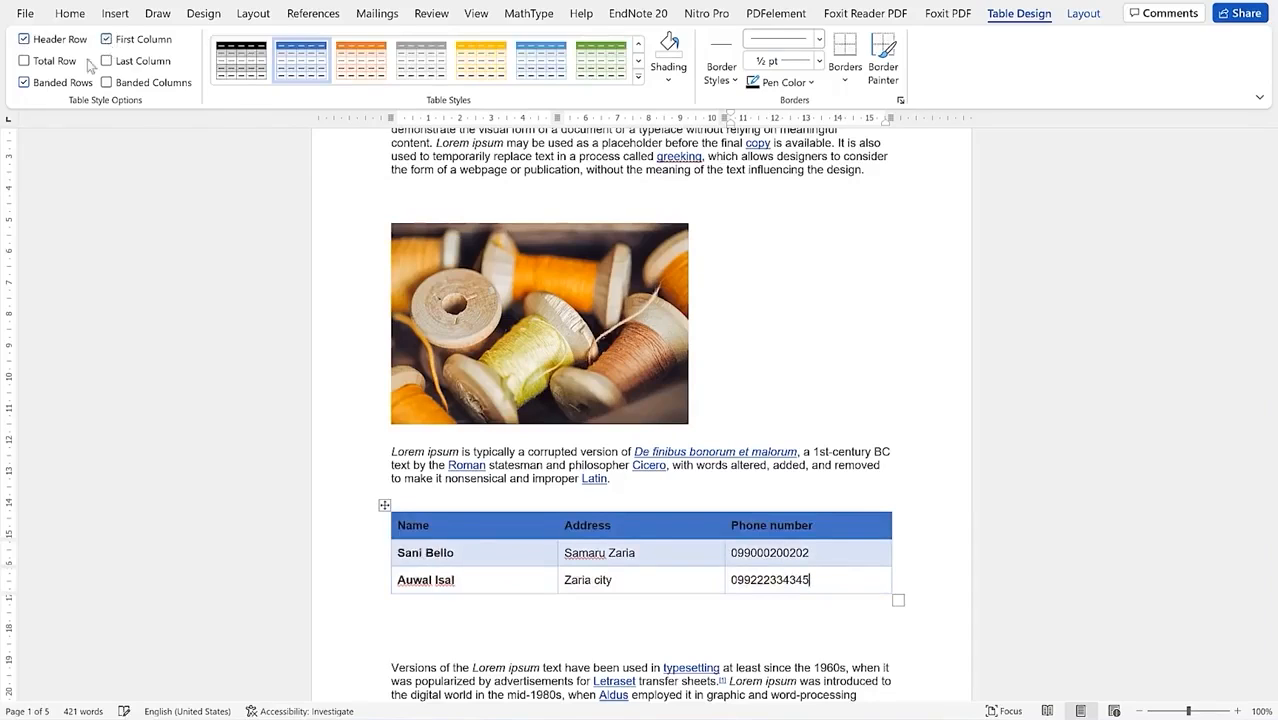
Step: Switch banded rows off and on, keep the light-blue banding, and show the table Layout commands
click(25, 84)
click(25, 84)
click(25, 84)
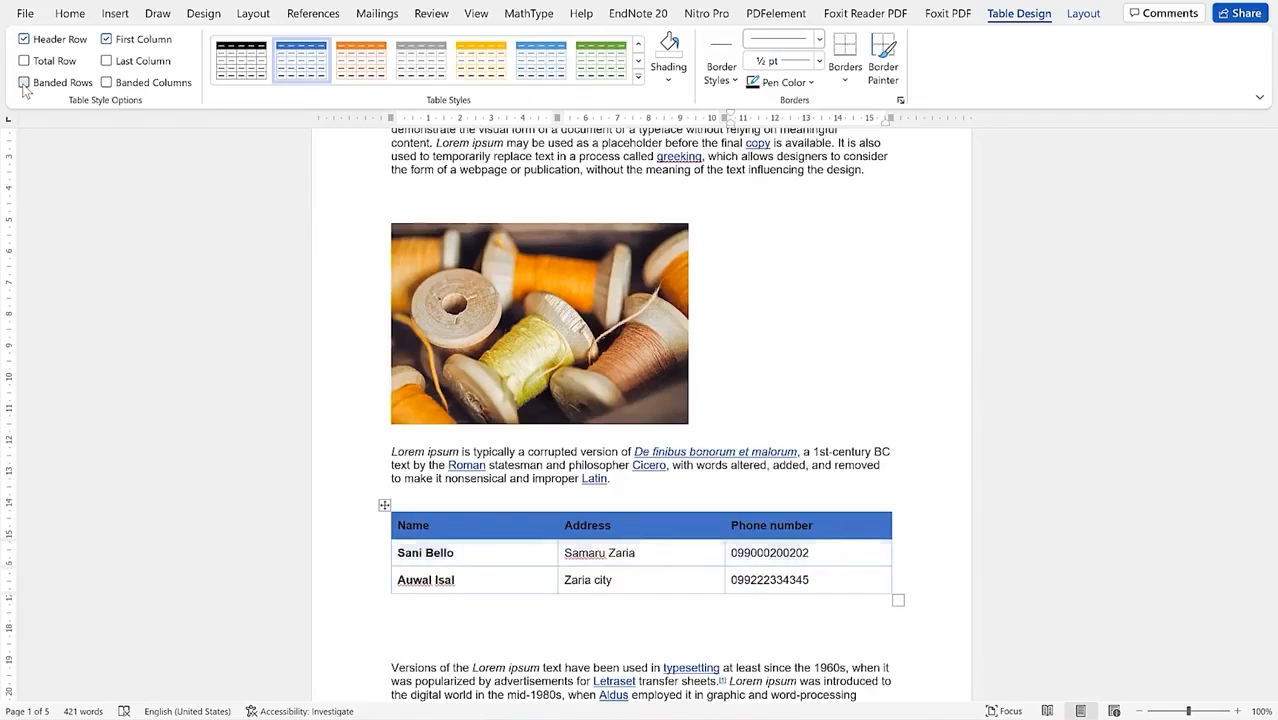
click(25, 84)
click(25, 84)
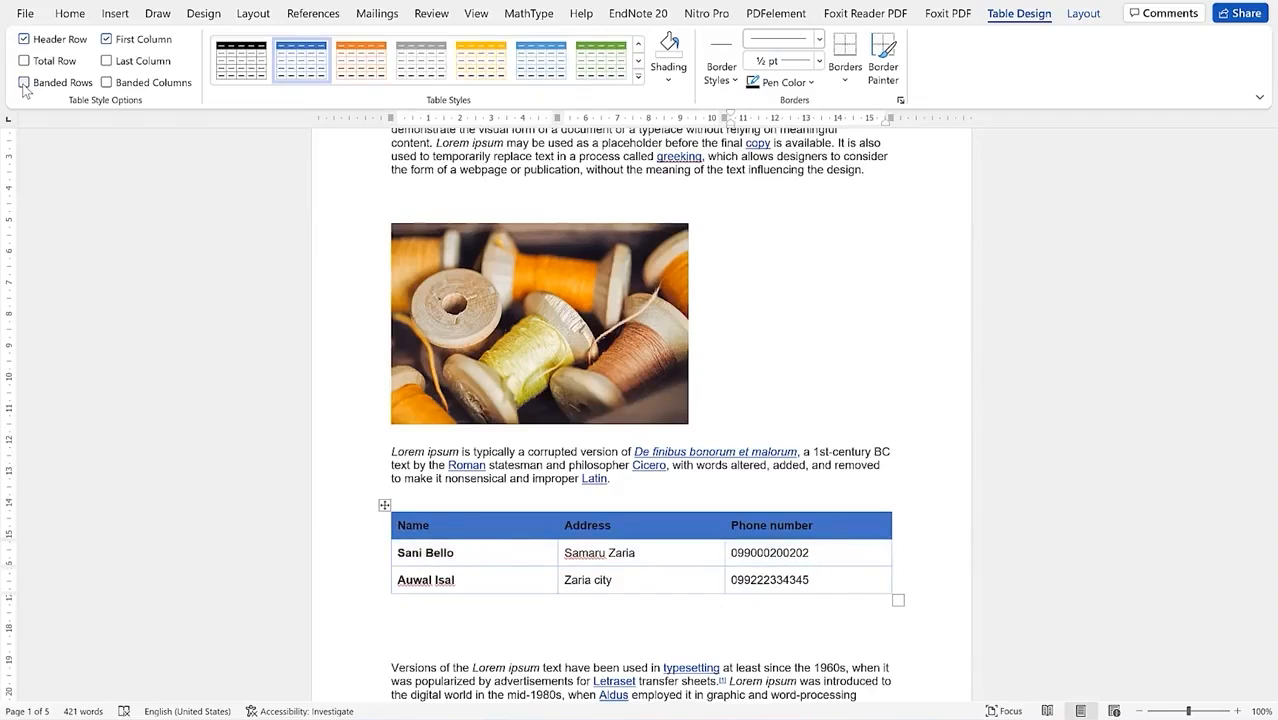
click(25, 84)
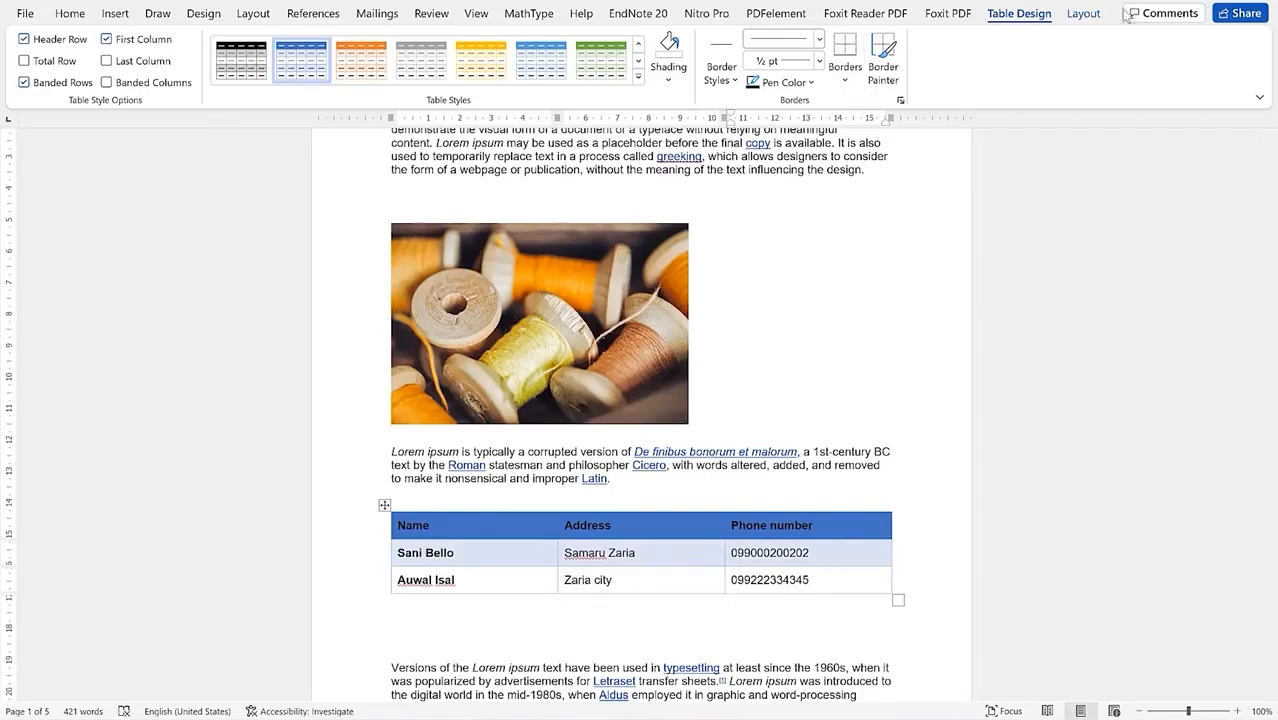
click(1083, 13)
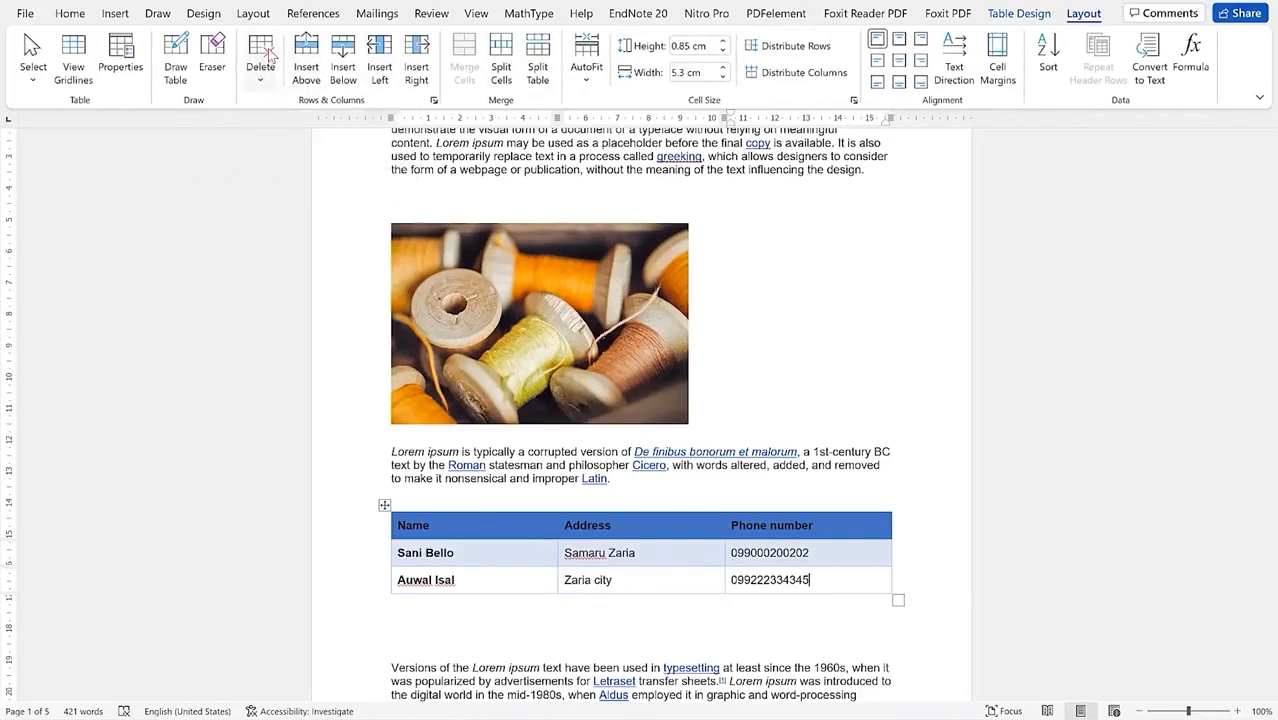
Step: Select the last contact row, insert empty rows above and below it, and add a left column
click(263, 84)
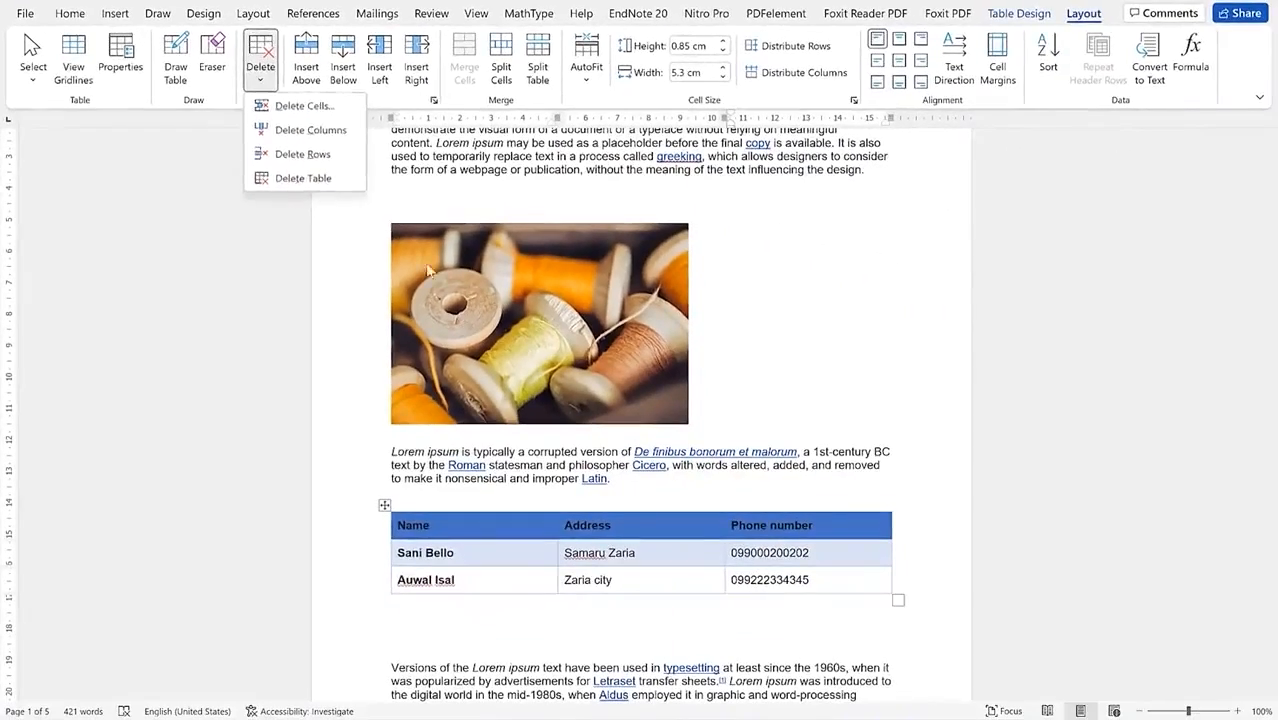
click(419, 610)
drag(400, 578, 813, 591)
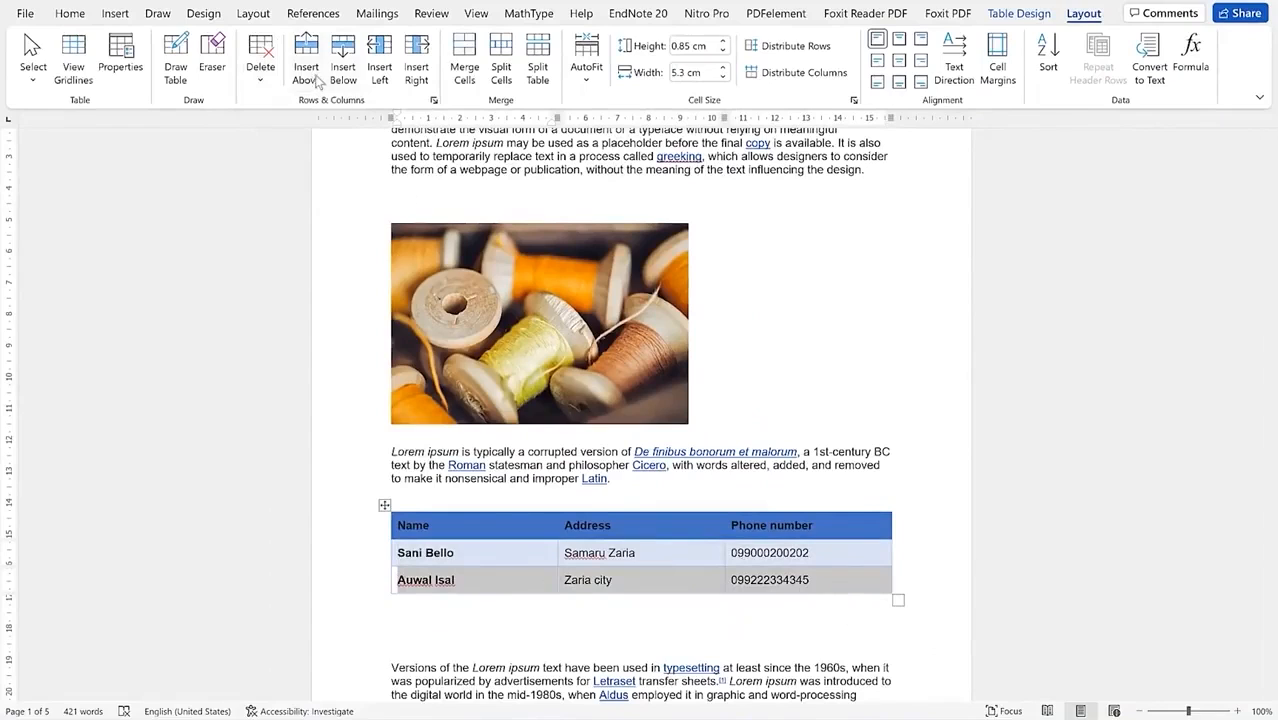
click(307, 72)
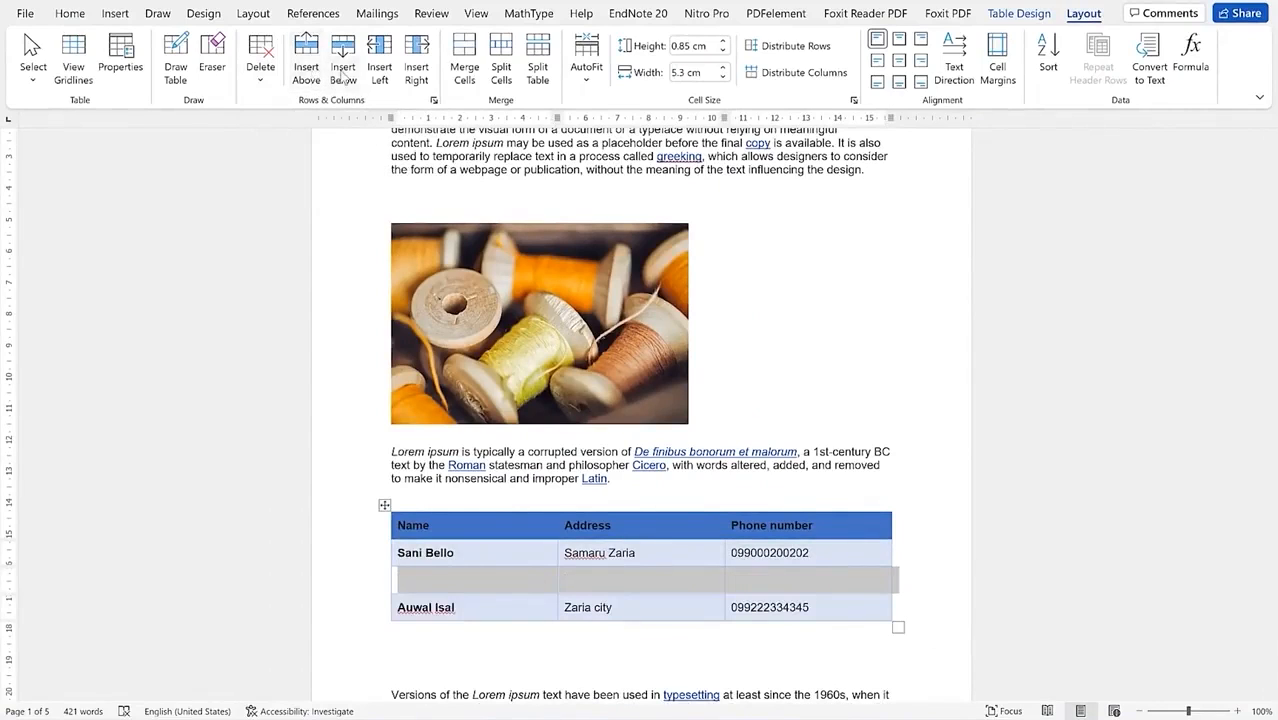
click(343, 72)
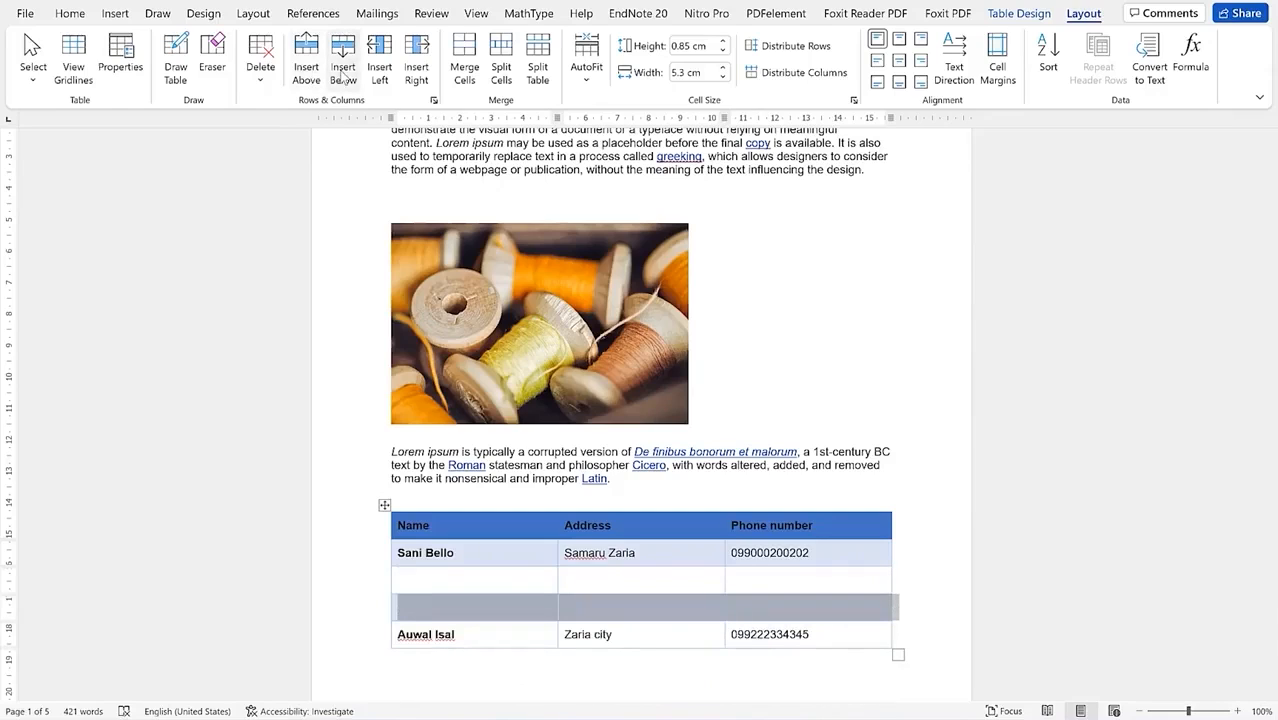
click(380, 72)
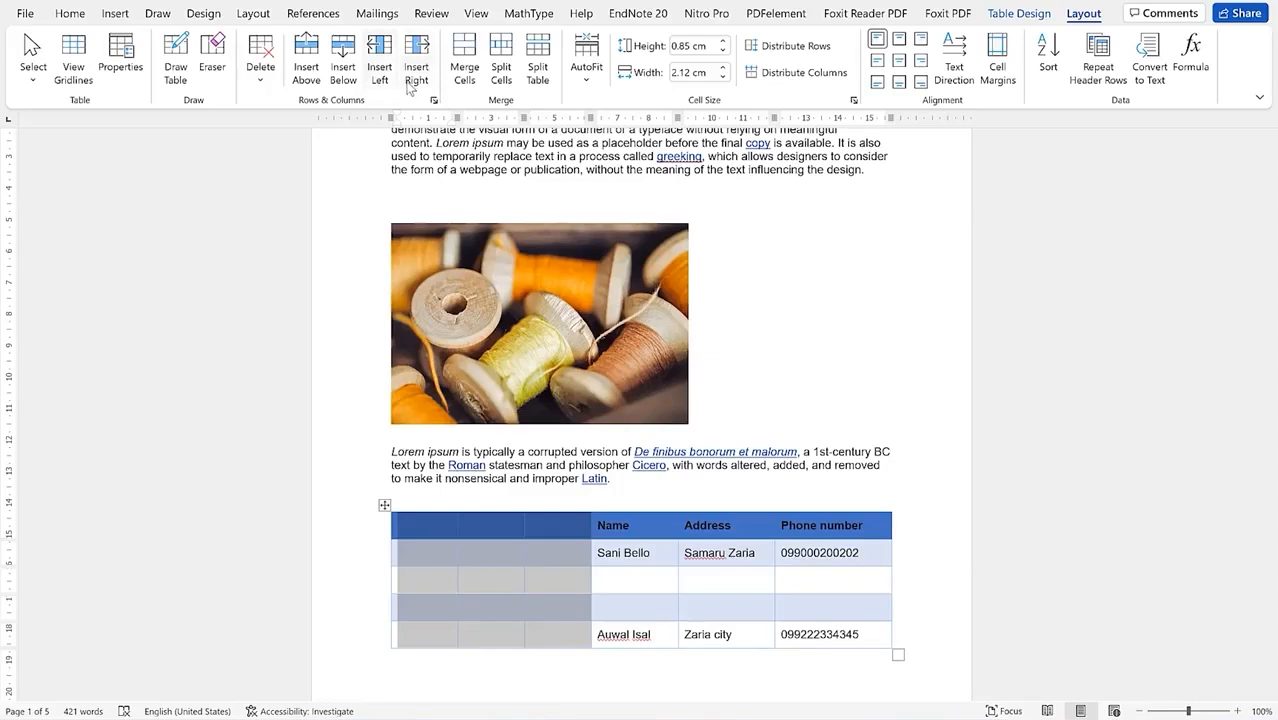
Step: Add three more empty left columns and merge the six lower-left empty cells into one
click(409, 84)
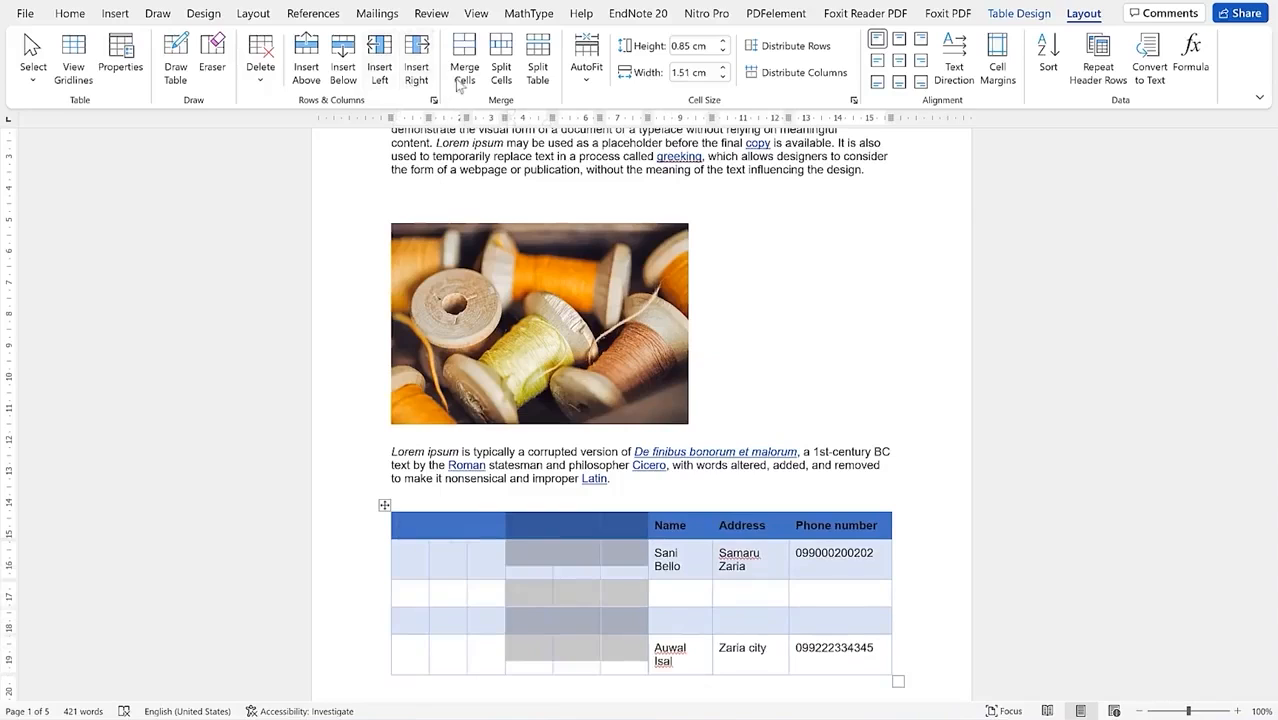
click(625, 627)
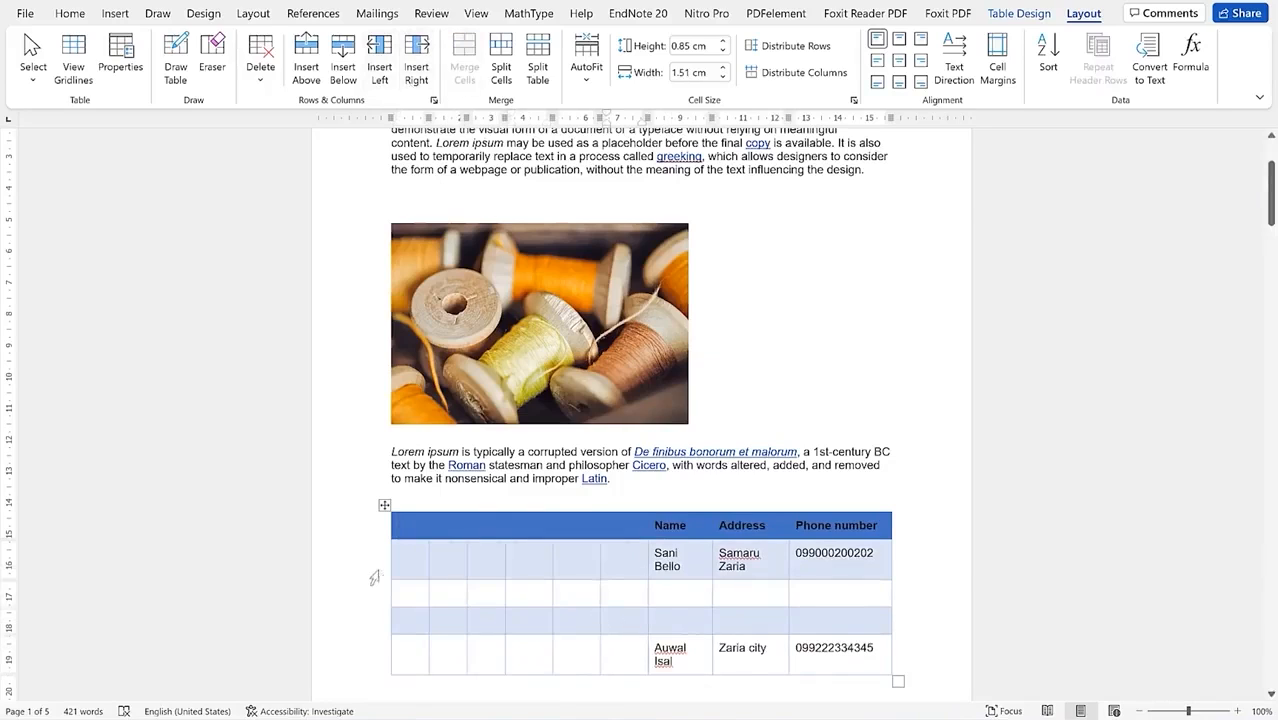
drag(412, 598, 471, 622)
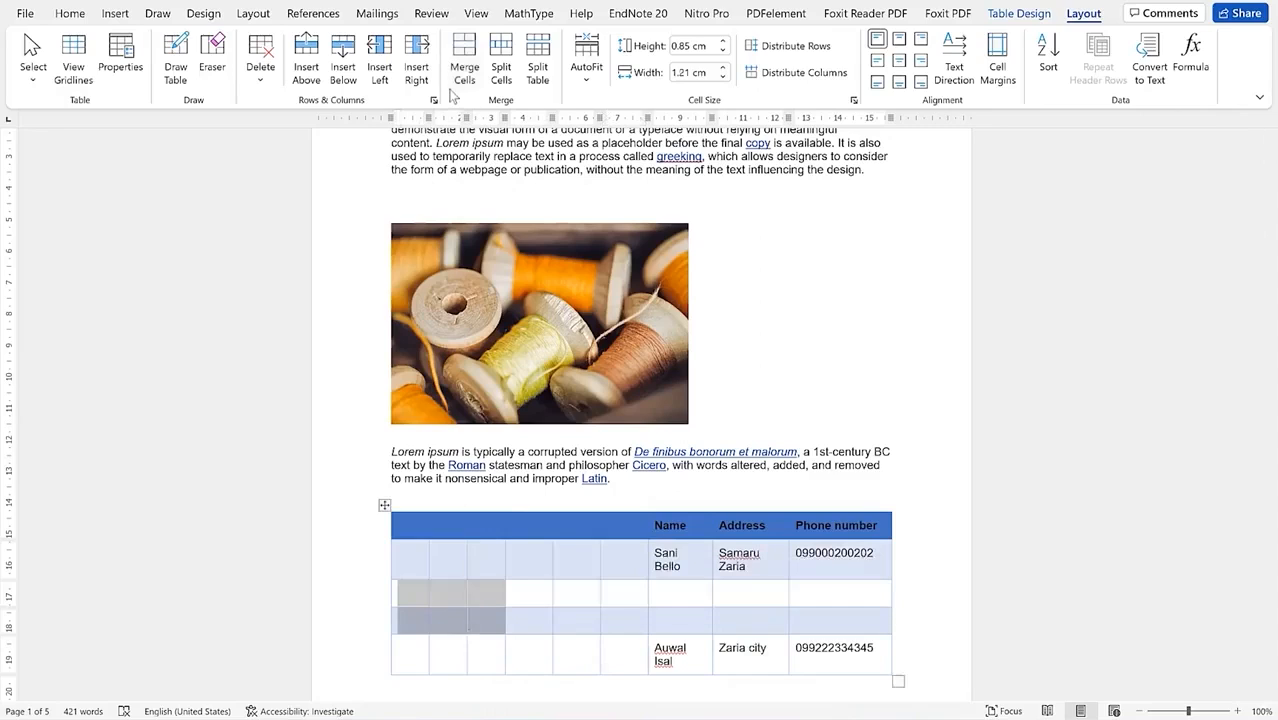
click(464, 58)
Step: Split two empty cells in the third row into four columns
click(404, 590)
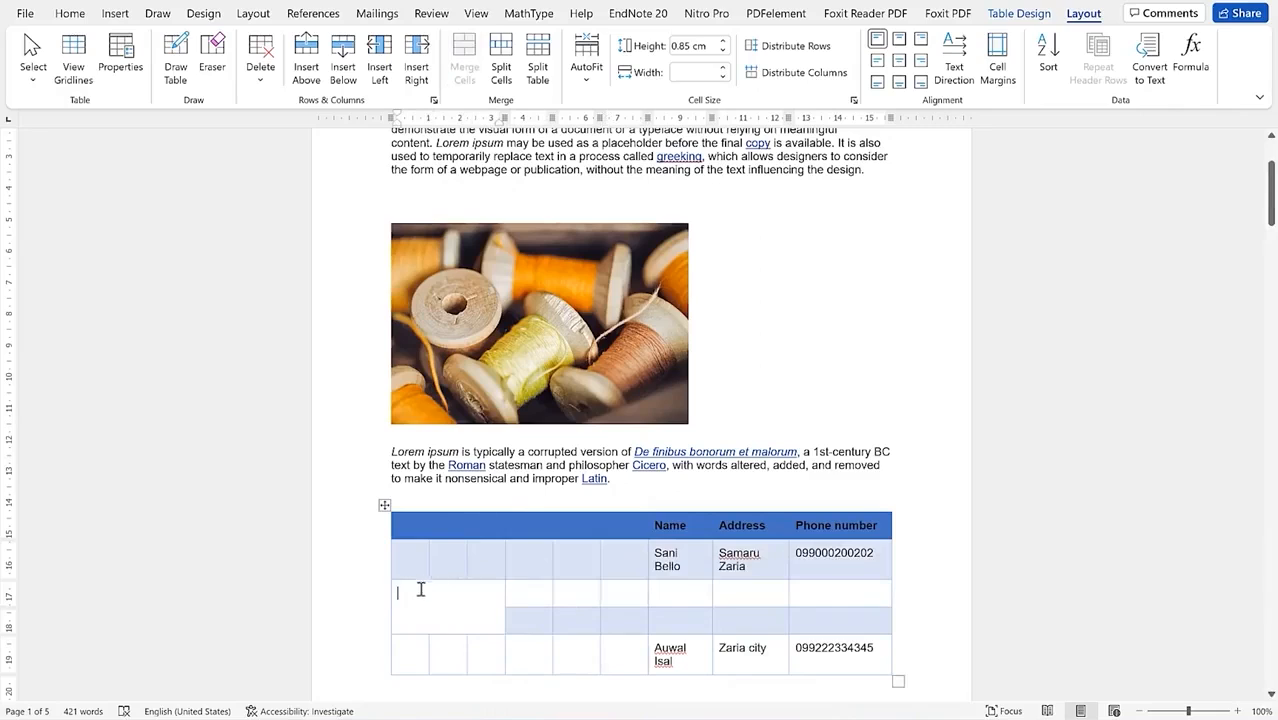
drag(517, 596, 568, 597)
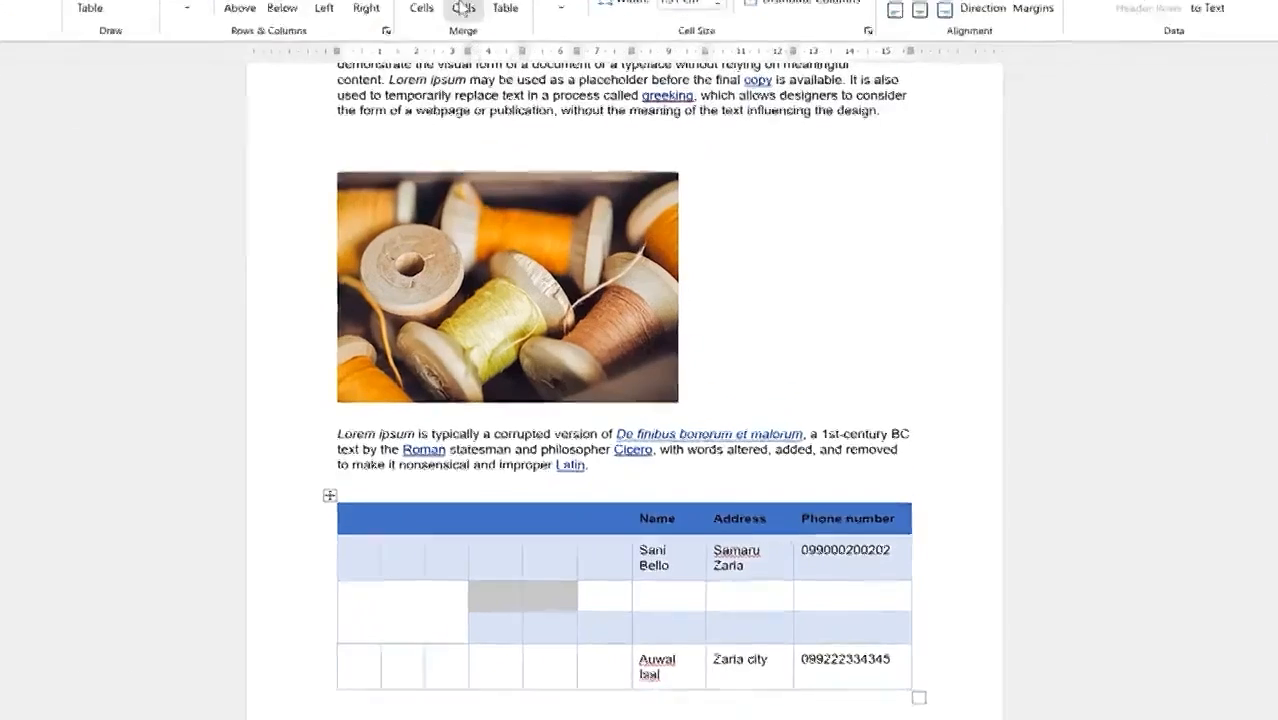
click(500, 80)
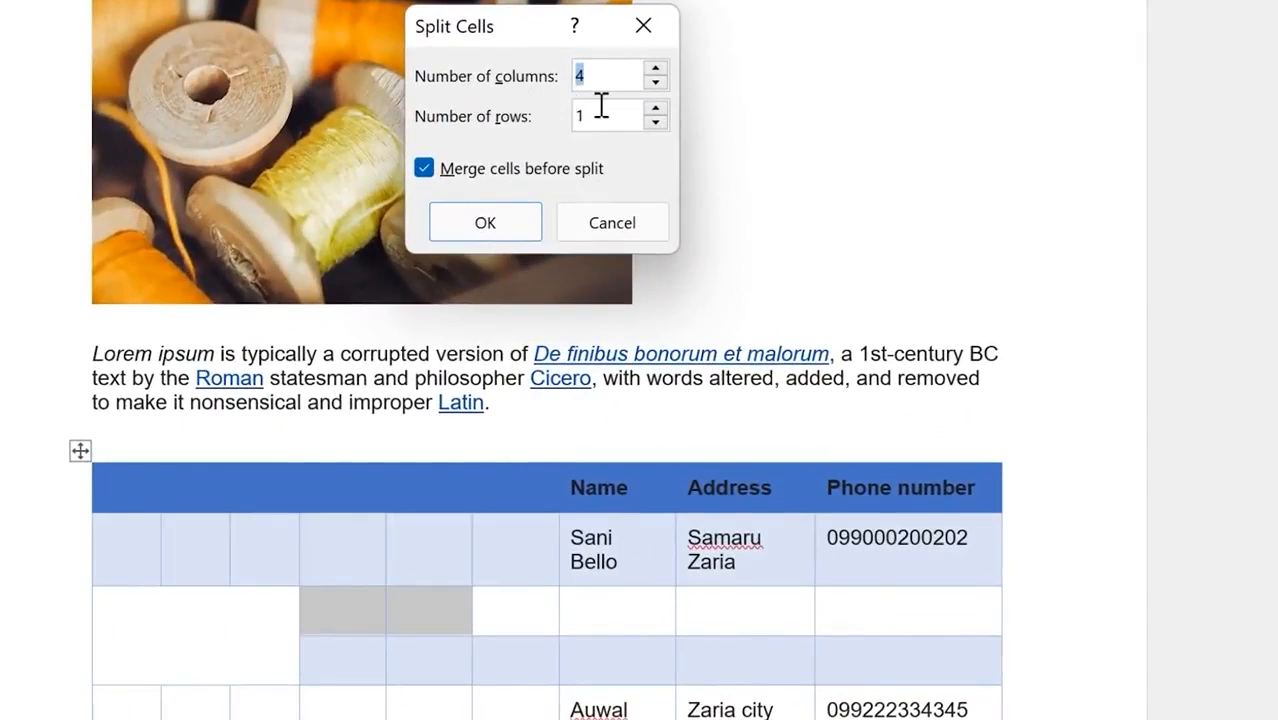
click(501, 225)
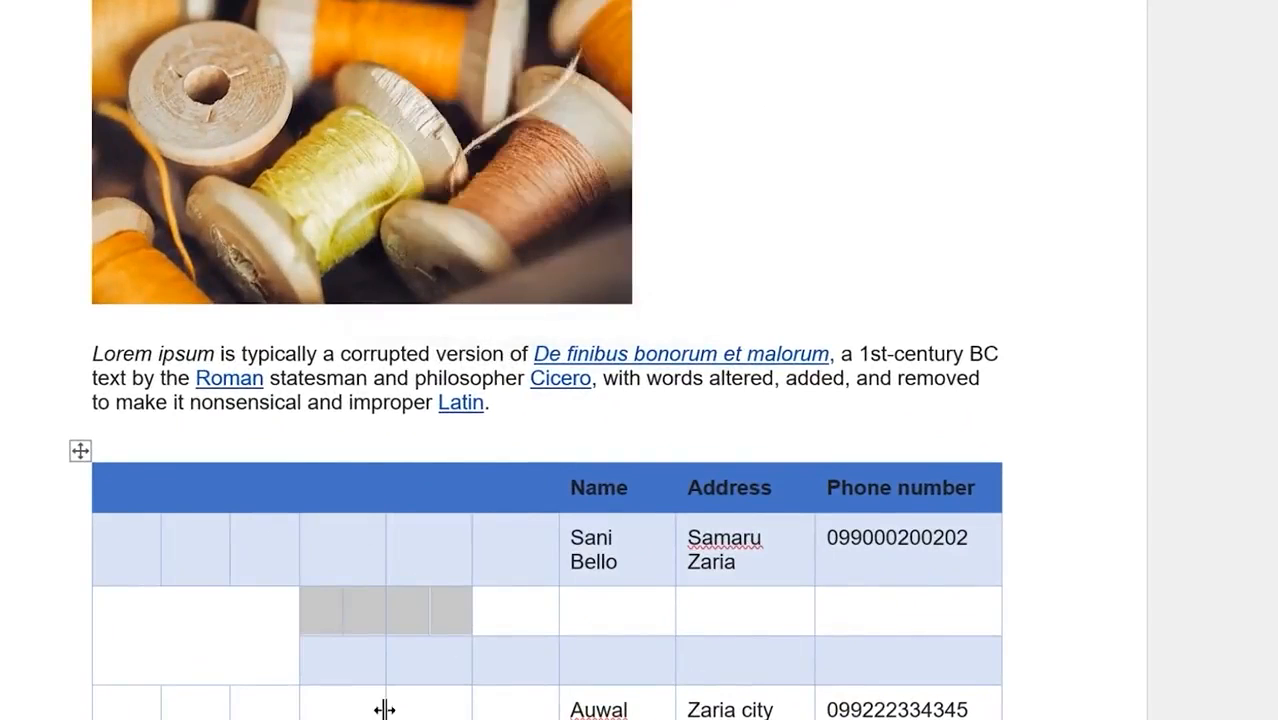
Step: Merge two adjacent cells from the new split cells back into one
click(334, 623)
click(357, 631)
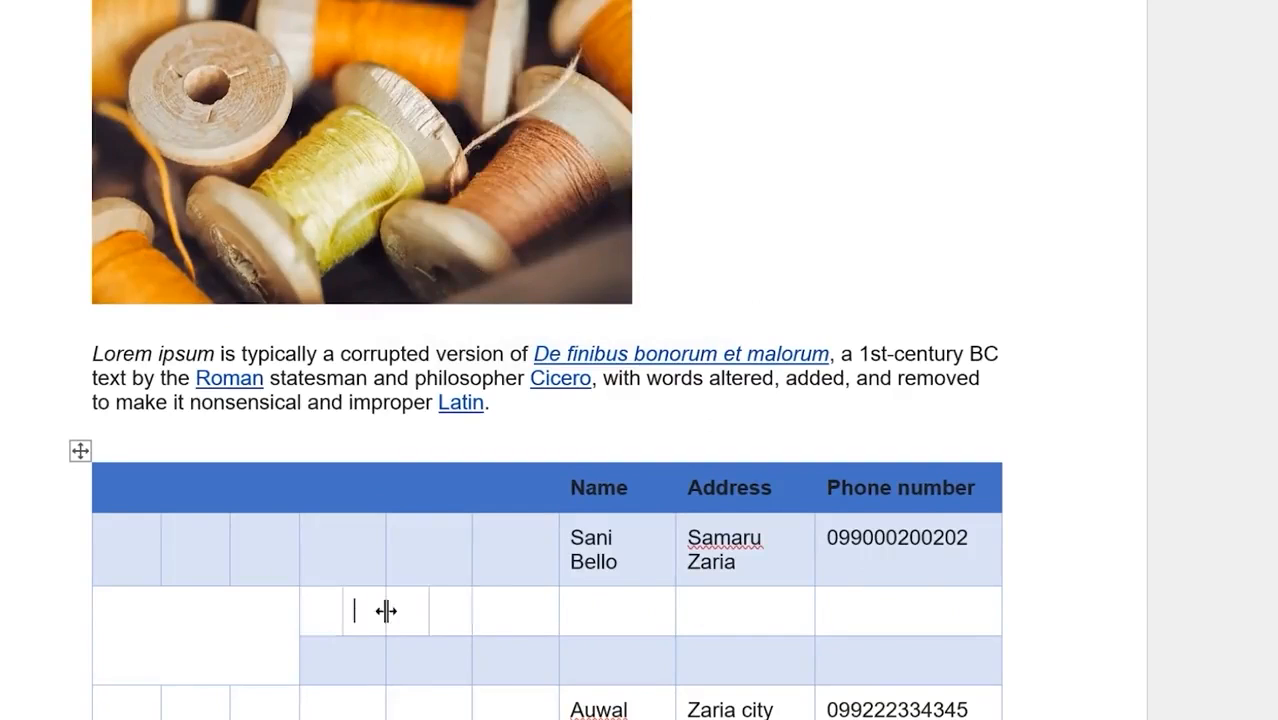
click(391, 617)
click(455, 615)
drag(322, 610, 436, 613)
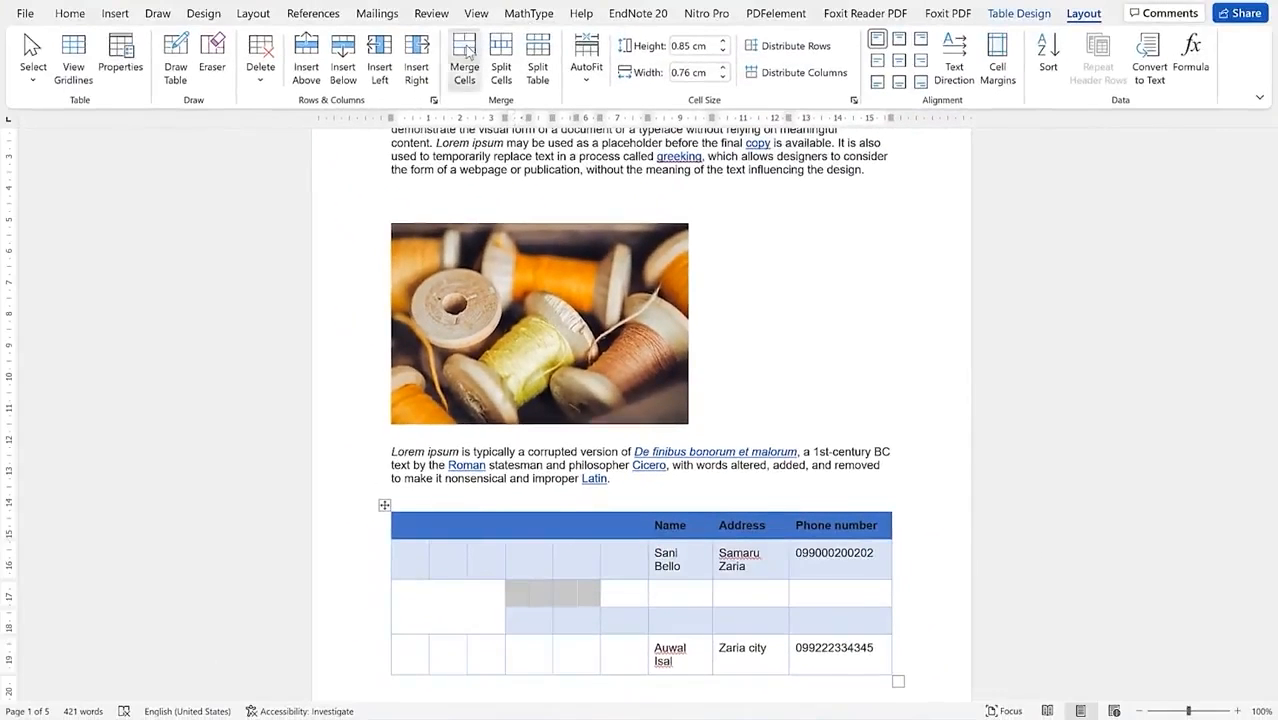
click(447, 25)
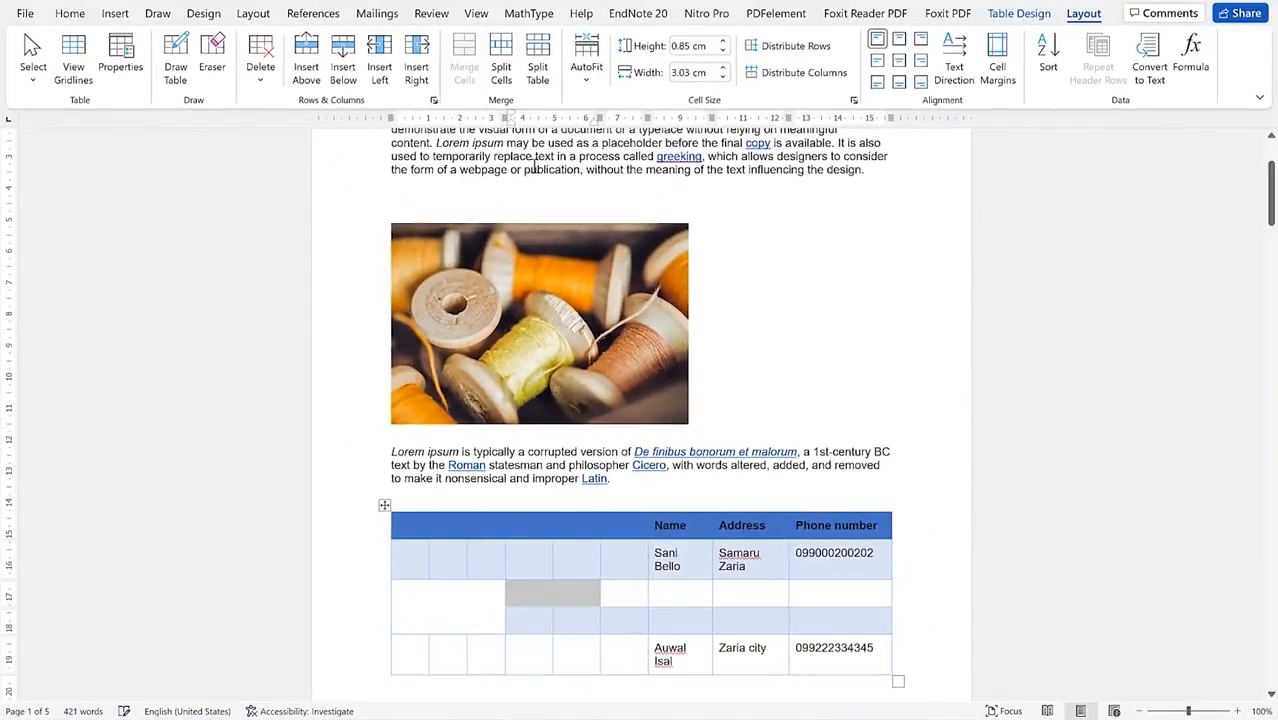
Step: Clear the merged cell and split it into two columns
click(567, 601)
double_click(557, 590)
click(557, 590)
key(BackSpace)
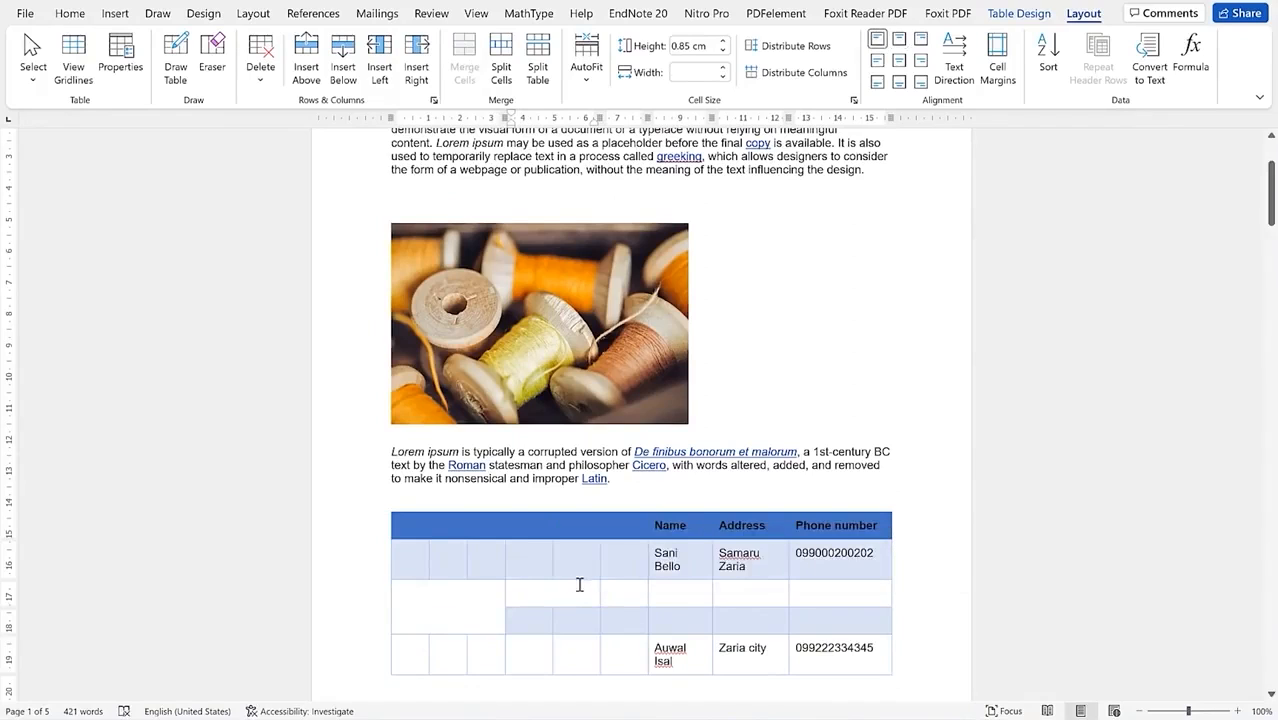
double_click(578, 592)
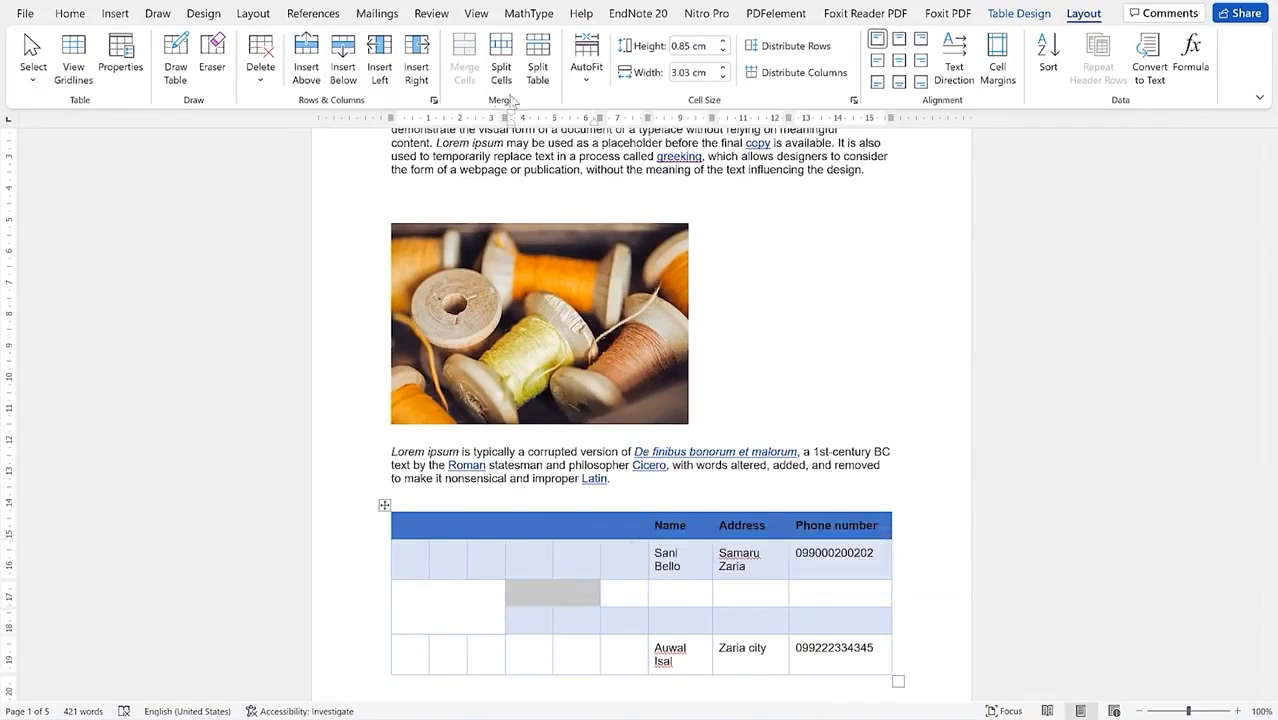
click(501, 60)
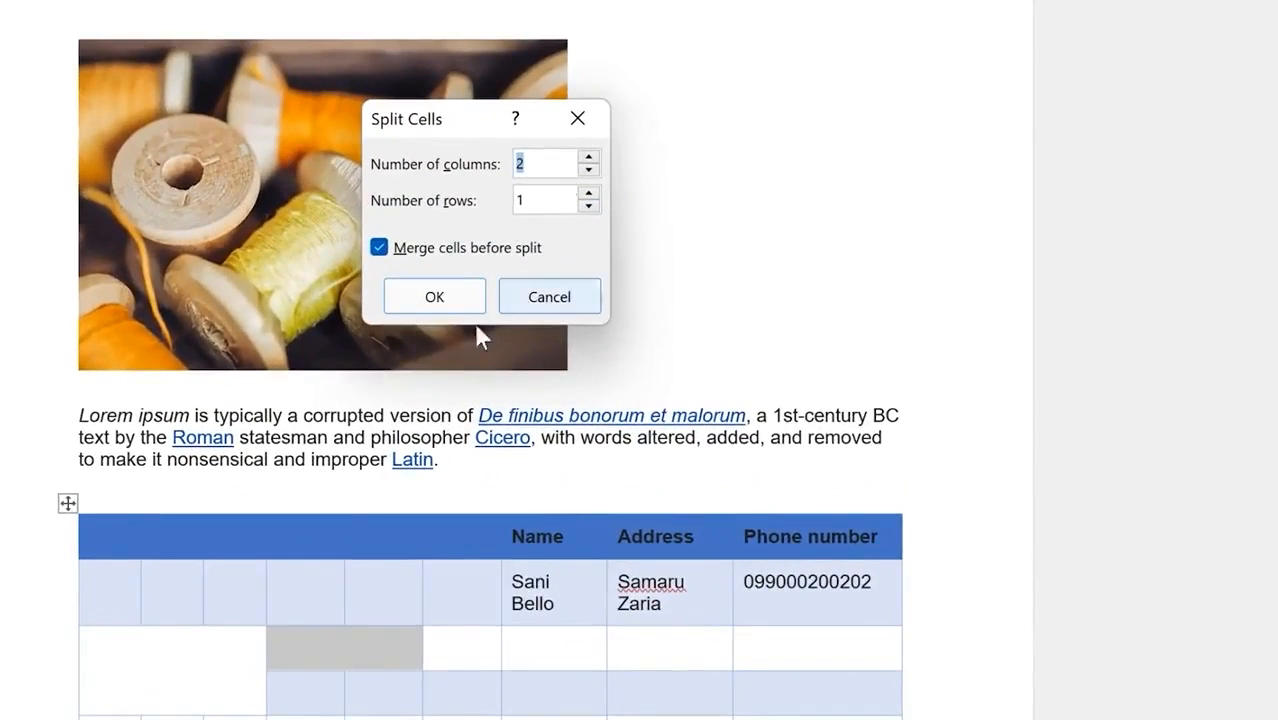
click(434, 297)
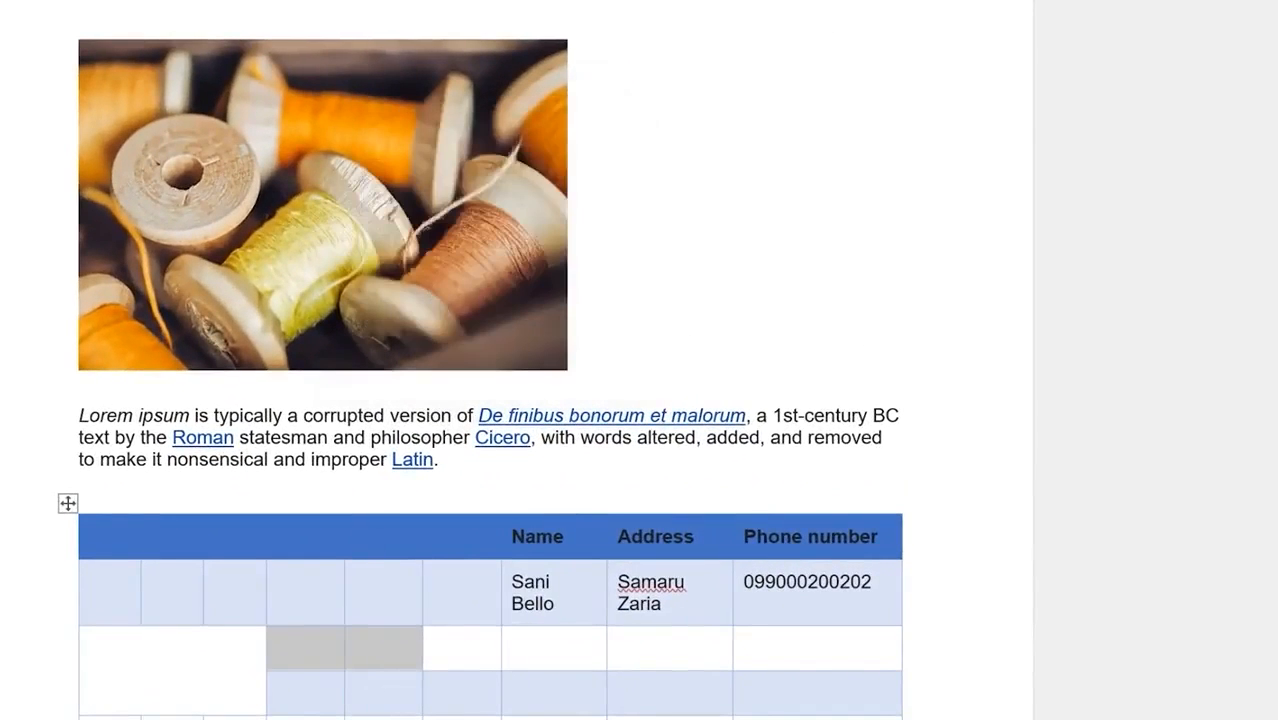
click(452, 640)
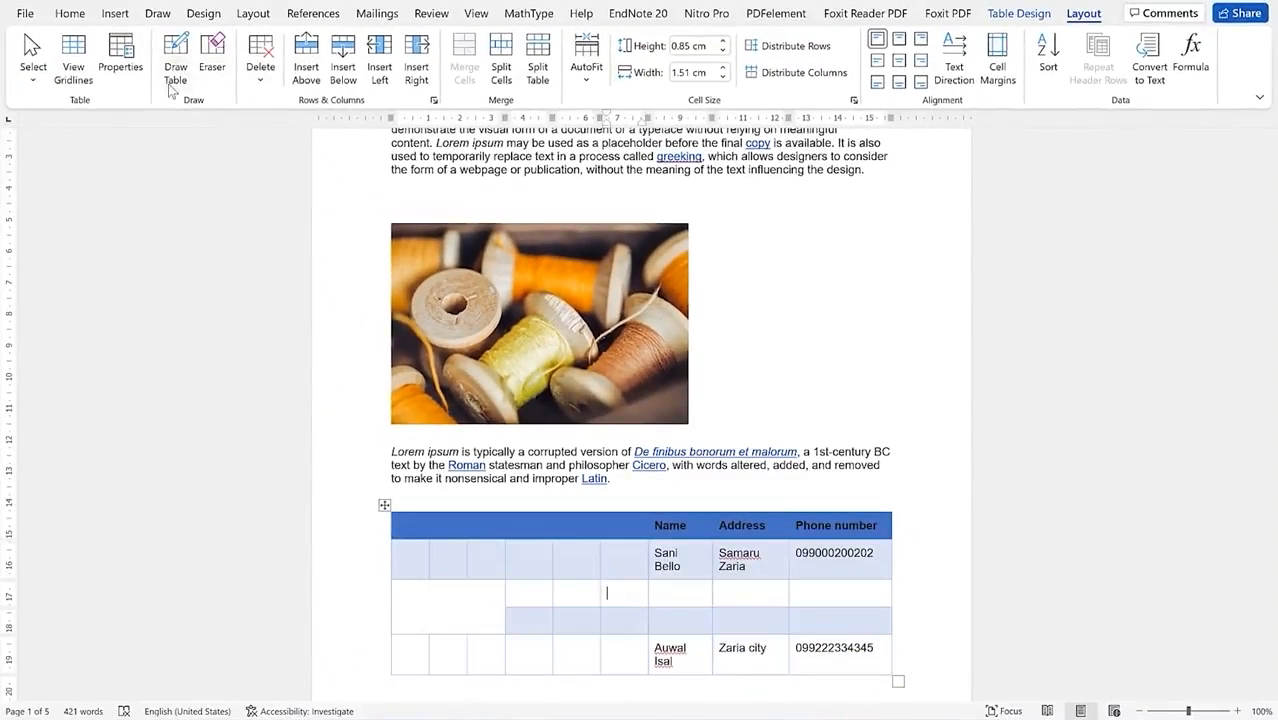
scroll(425, 234, down, 5)
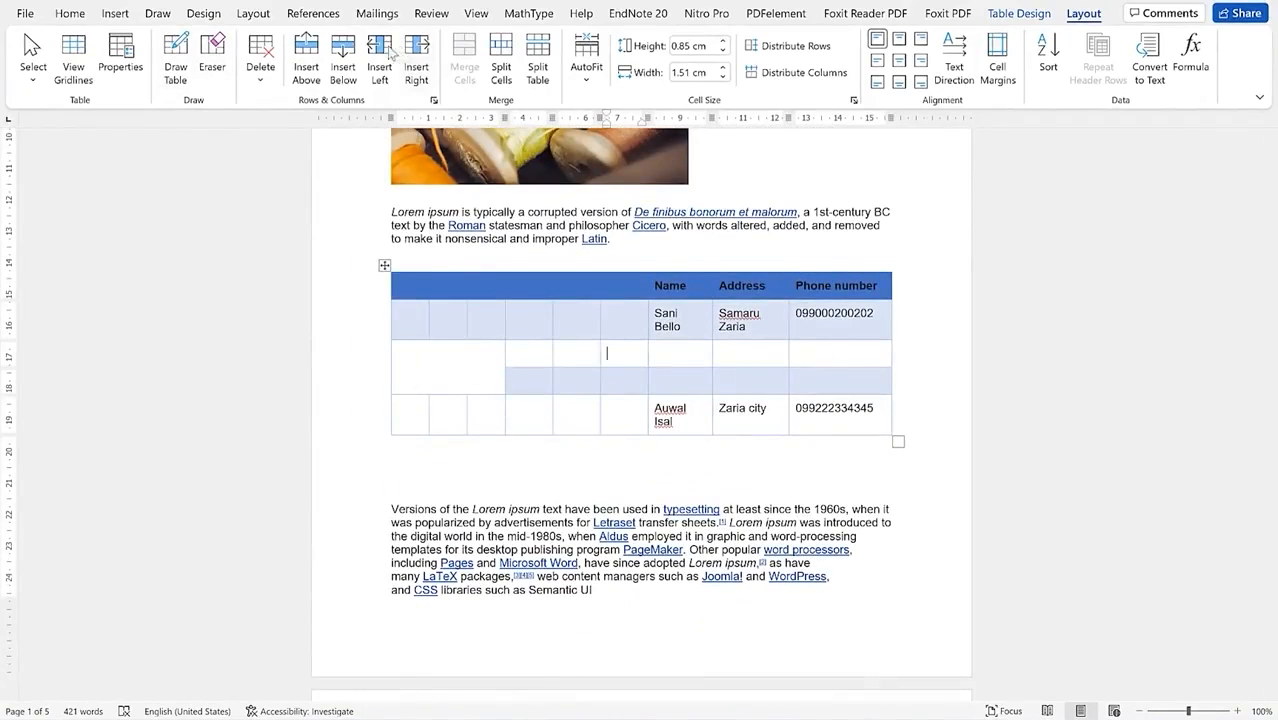
Step: Turn on Draw Table and draw vertical and horizontal borders dividing the merged left cell
click(174, 52)
click(174, 52)
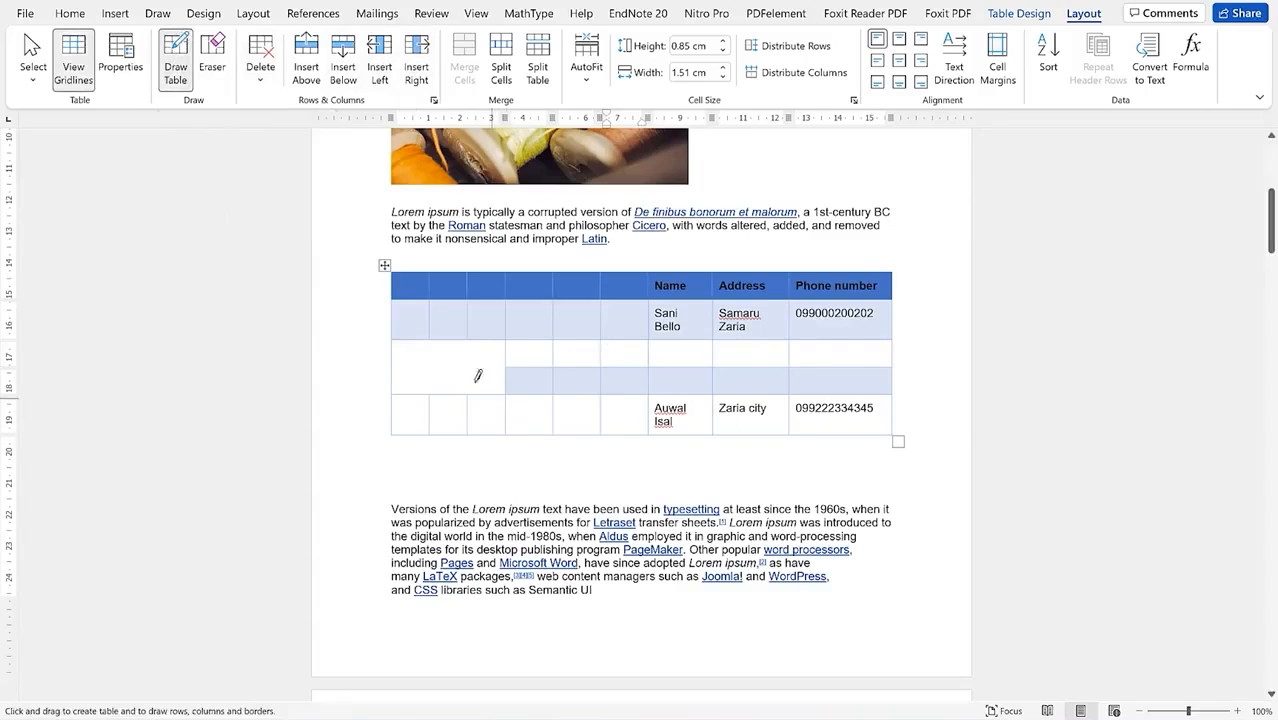
drag(470, 340, 468, 434)
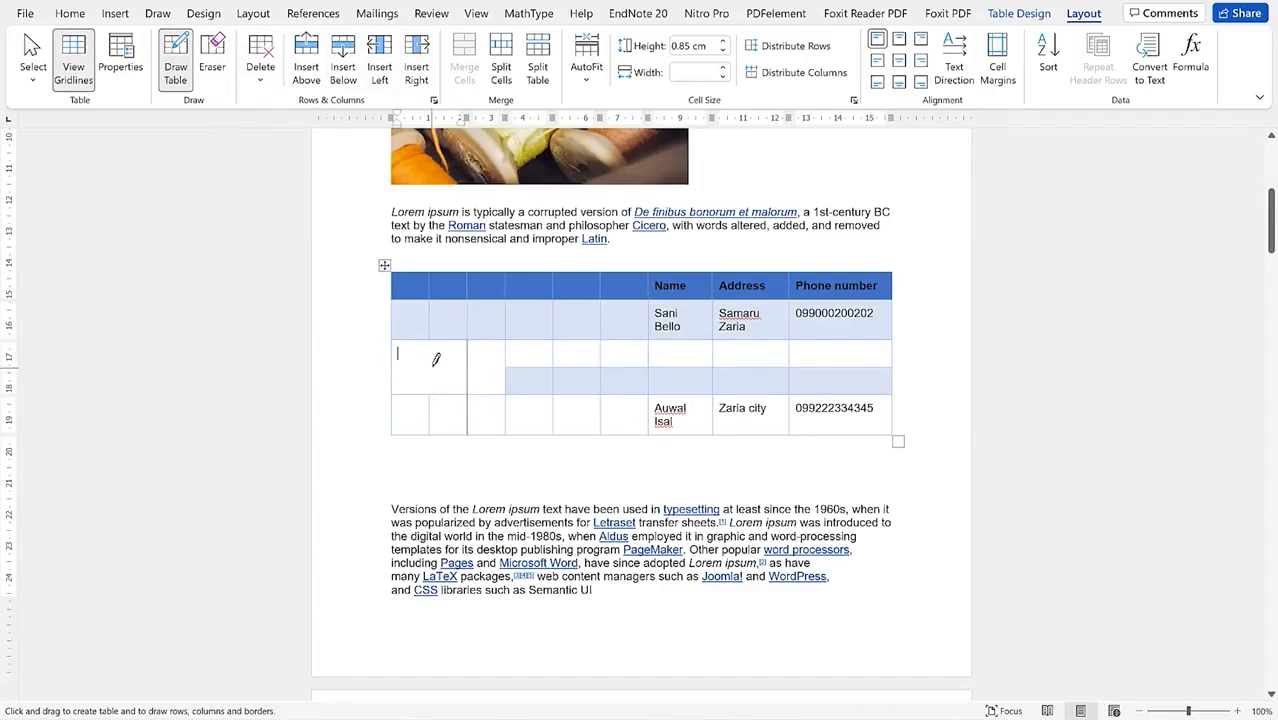
mouse_move(436, 360)
mouse_down()
mouse_move(476, 356)
mouse_move(419, 365)
mouse_move(433, 392)
mouse_move(468, 356)
mouse_up()
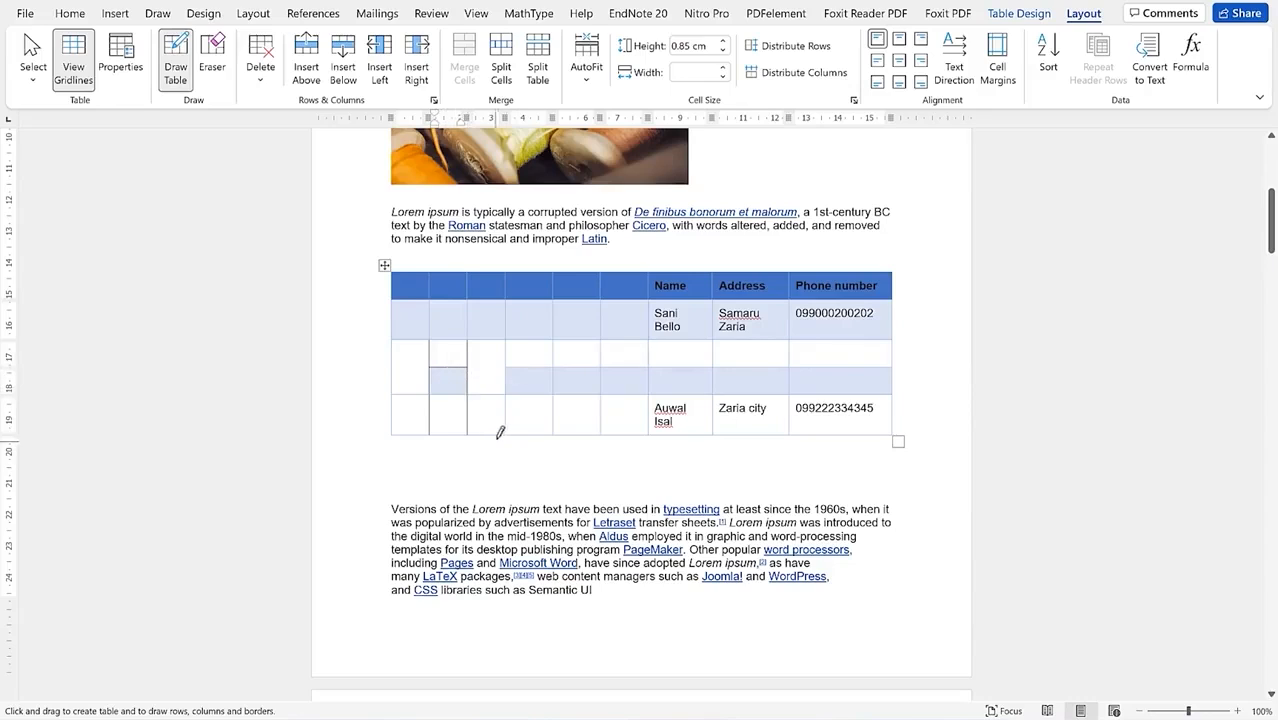
Step: Draw a small cell just below the table, undo the stray outline, and turn Draw Table off
mouse_move(508, 428)
mouse_down()
mouse_move(510, 463)
mouse_move(549, 464)
mouse_up()
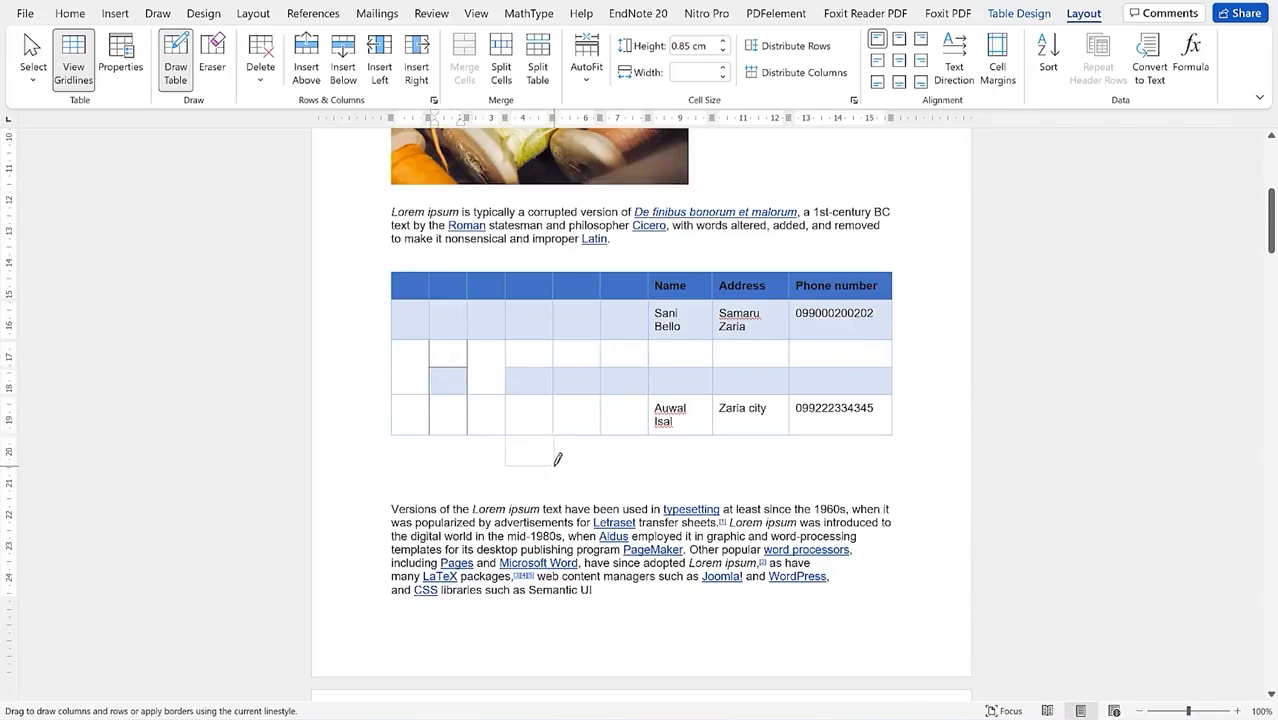
drag(556, 462, 553, 465)
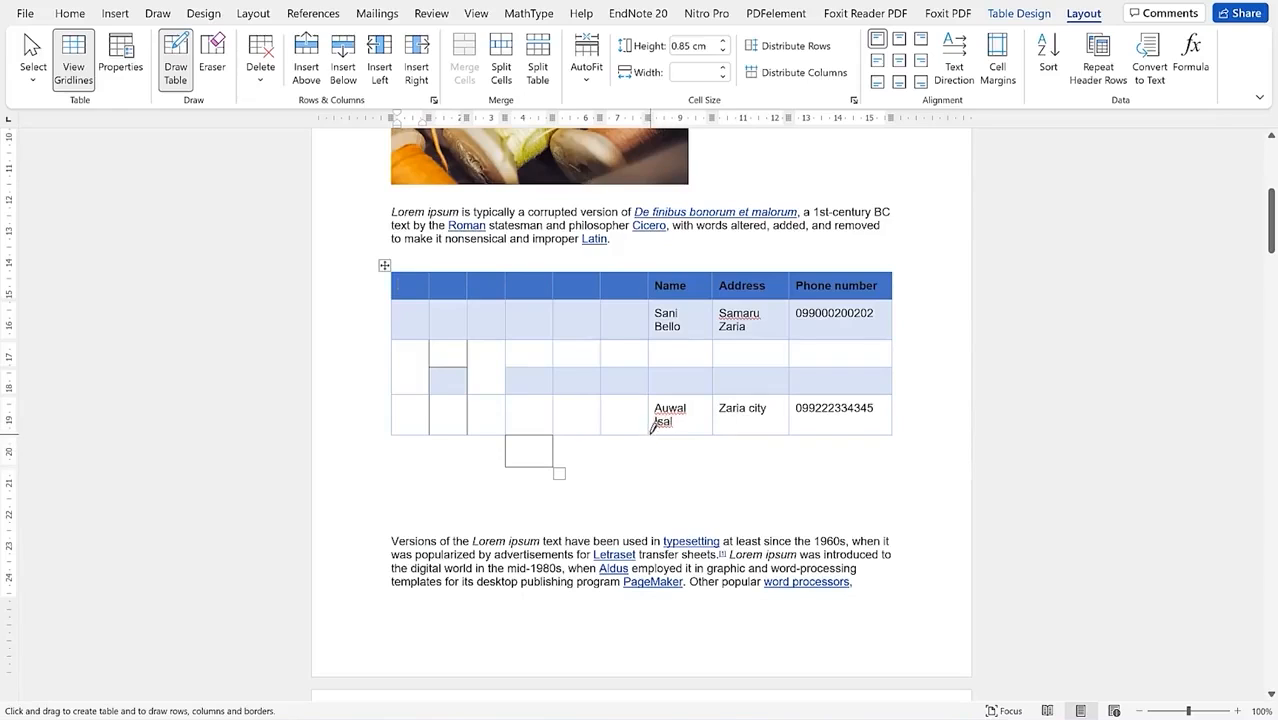
drag(706, 458, 716, 460)
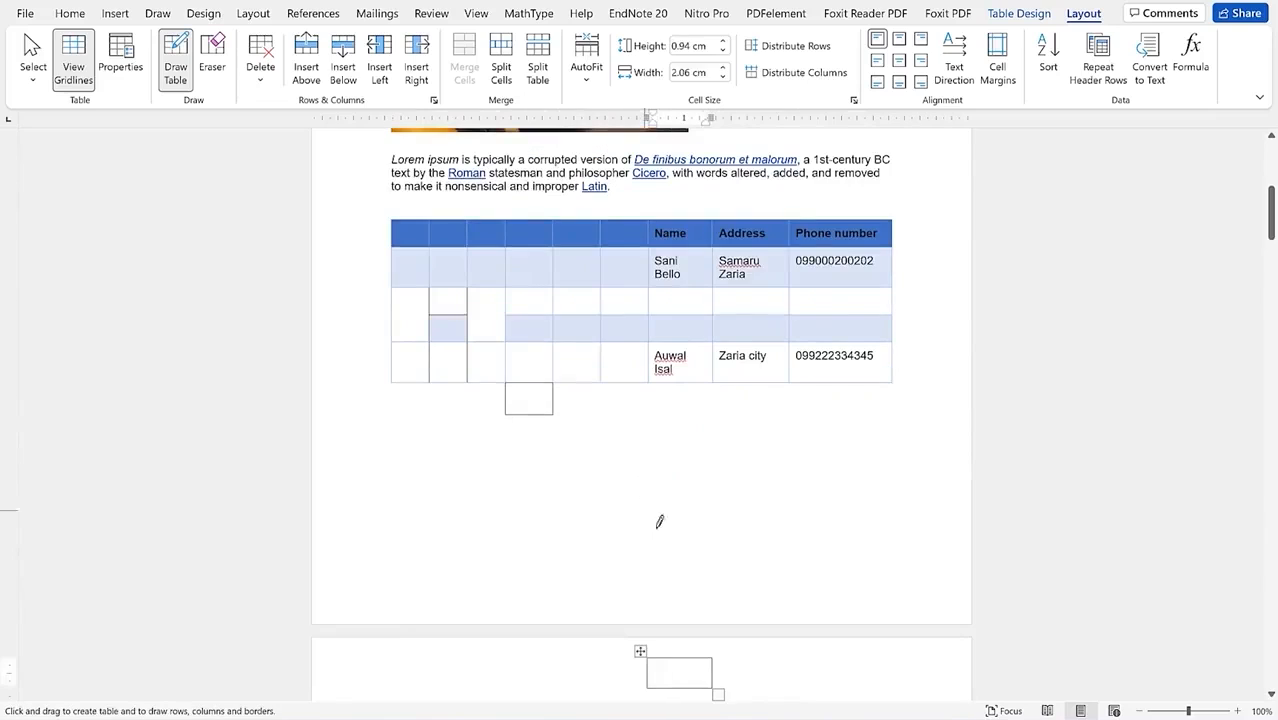
key(ctrl+z)
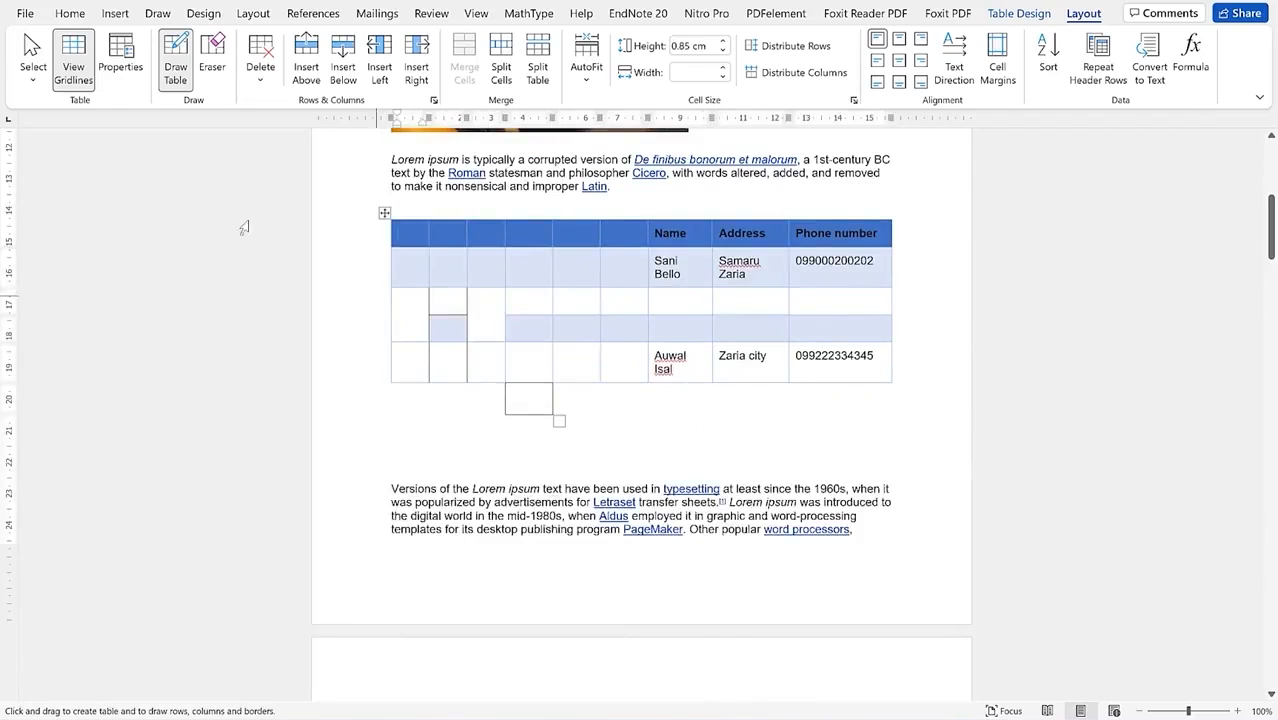
click(176, 60)
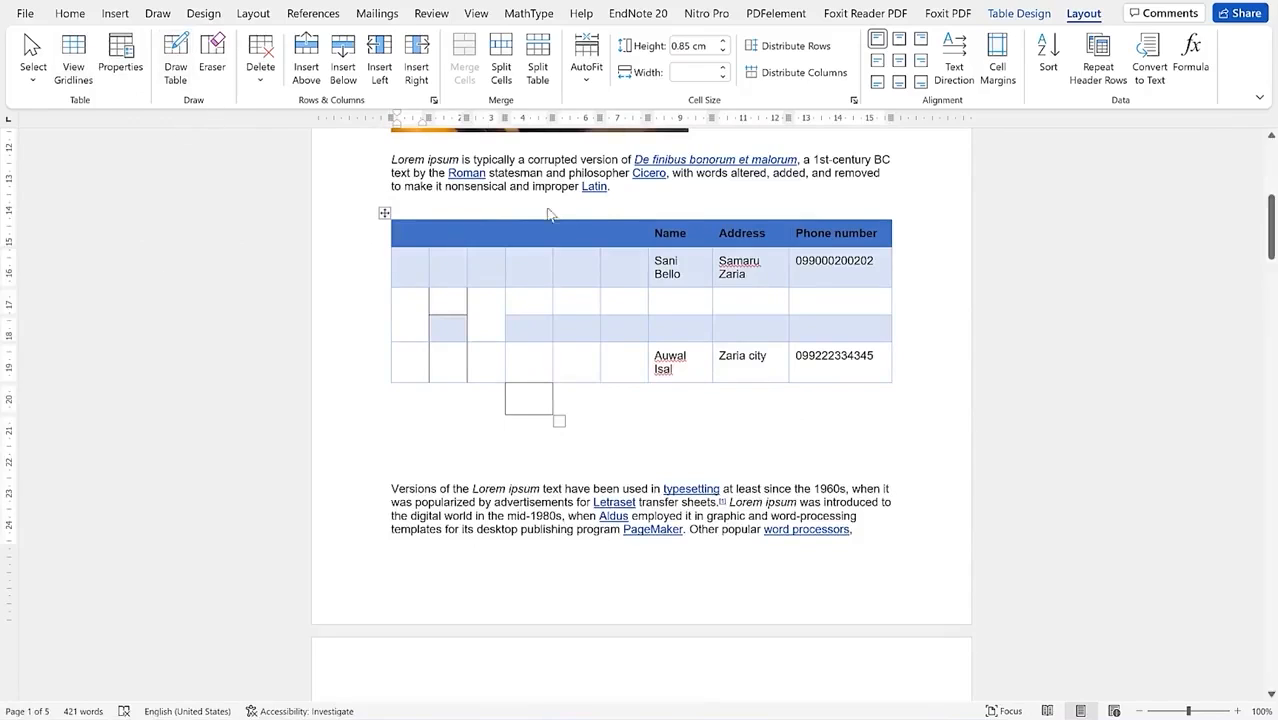
click(549, 268)
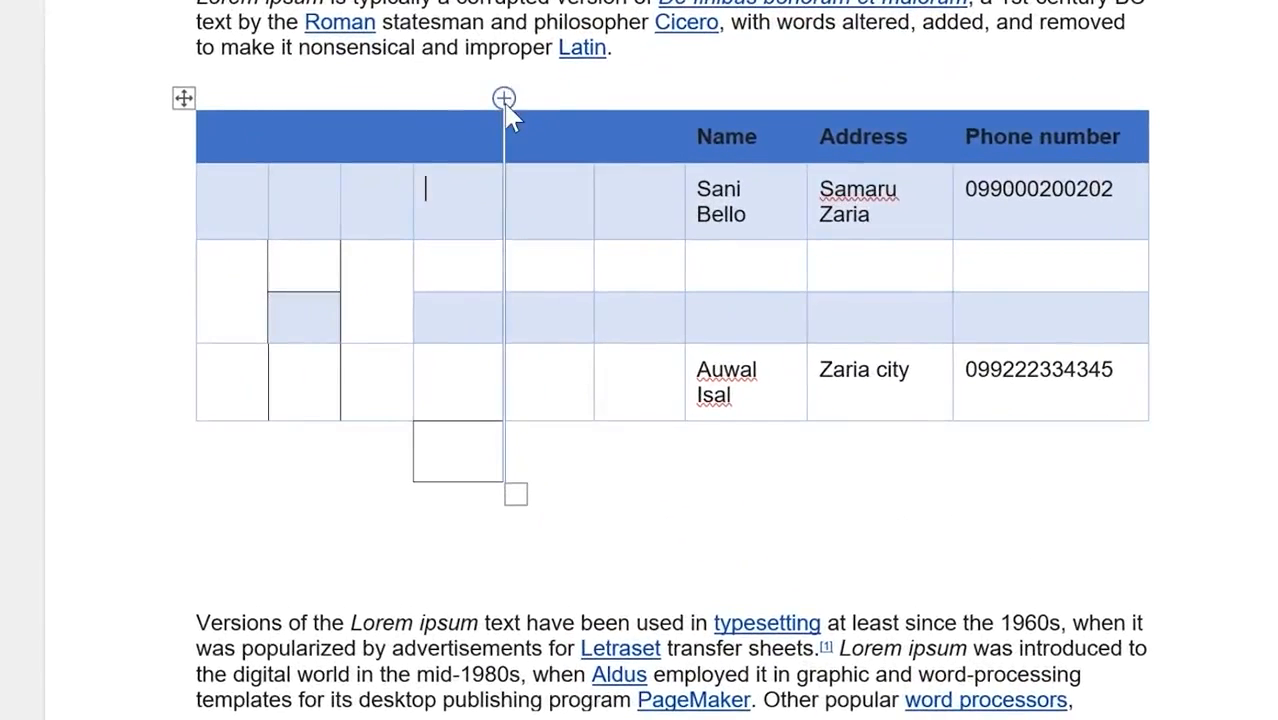
click(504, 98)
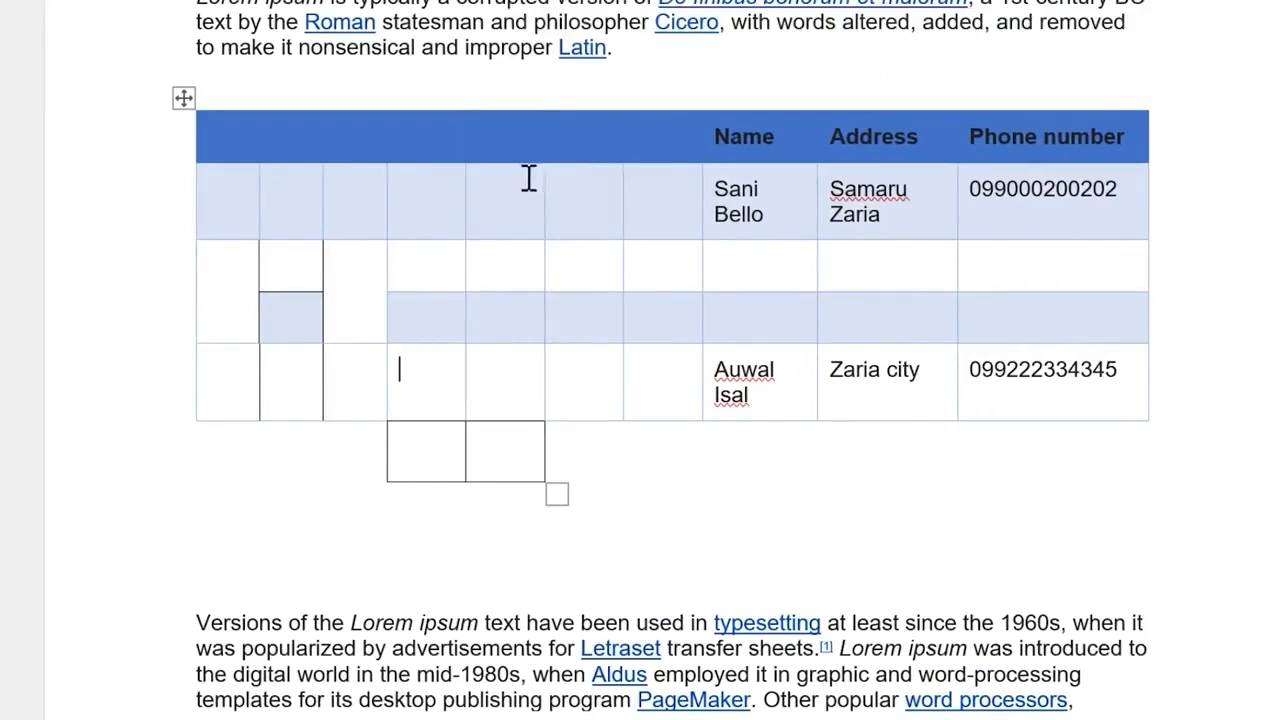
mouse_move(183, 245)
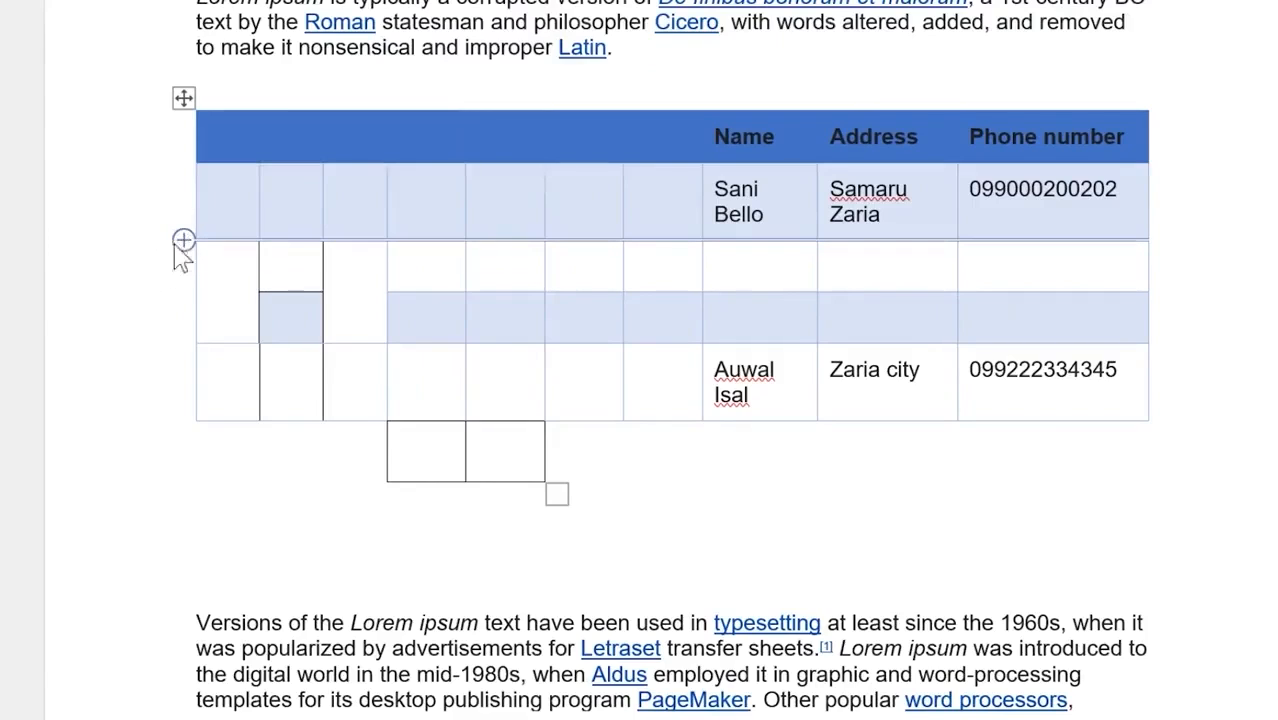
click(183, 245)
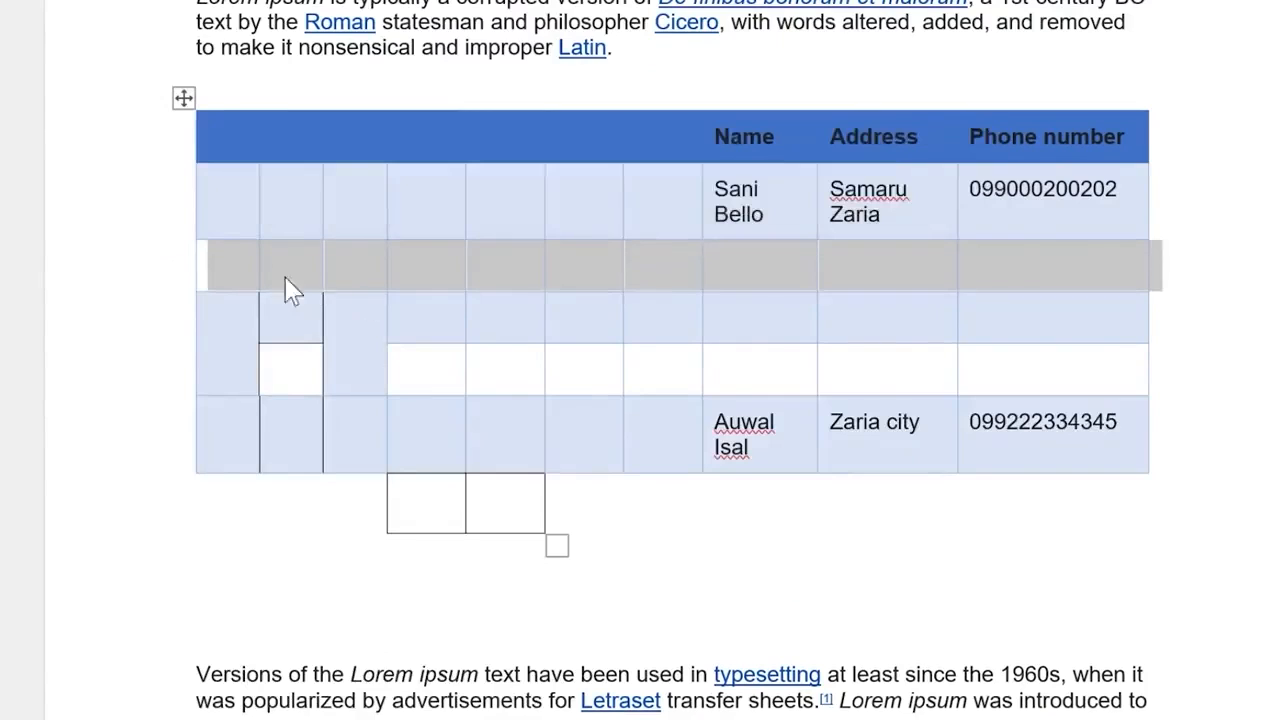
drag(227, 269, 224, 336)
click(214, 185)
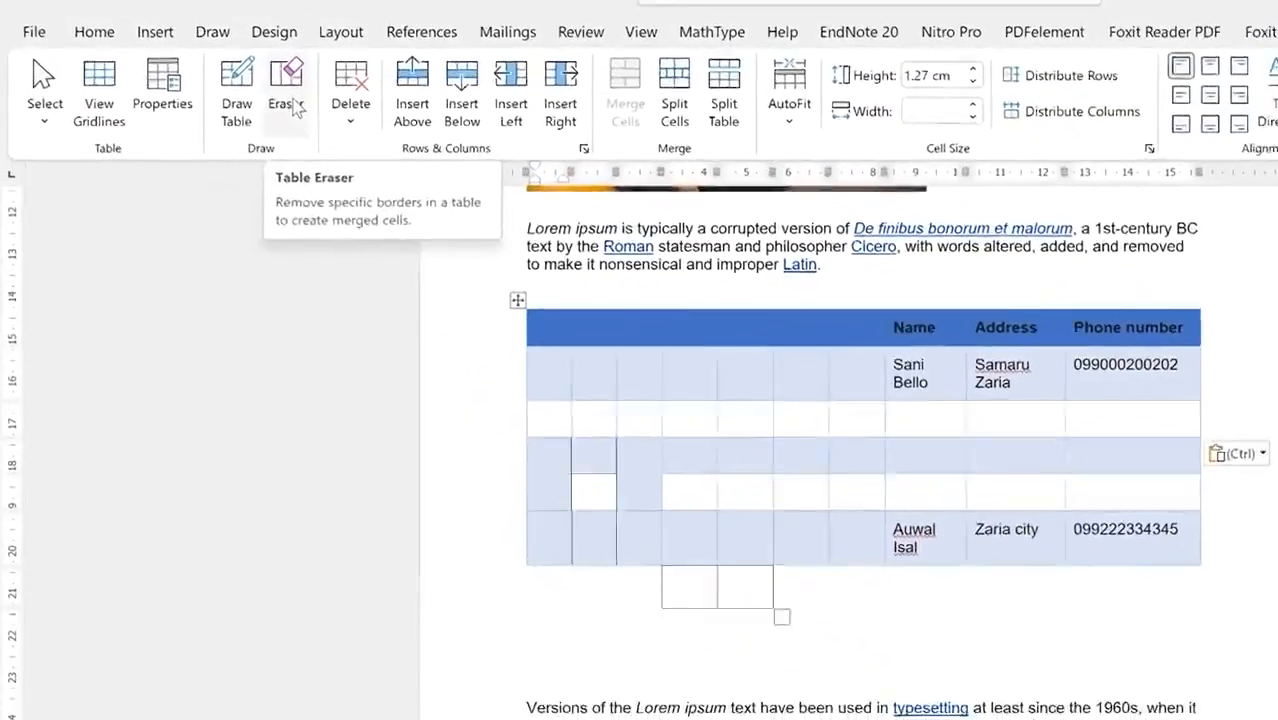
click(300, 110)
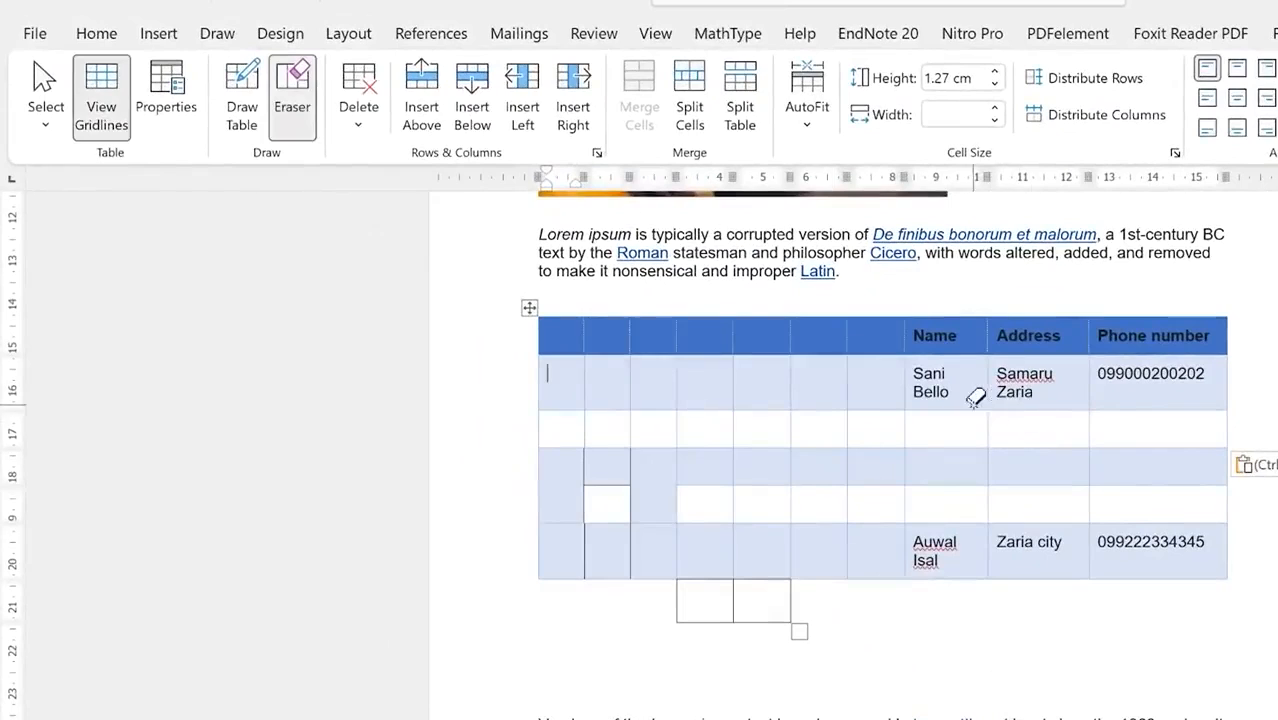
click(800, 428)
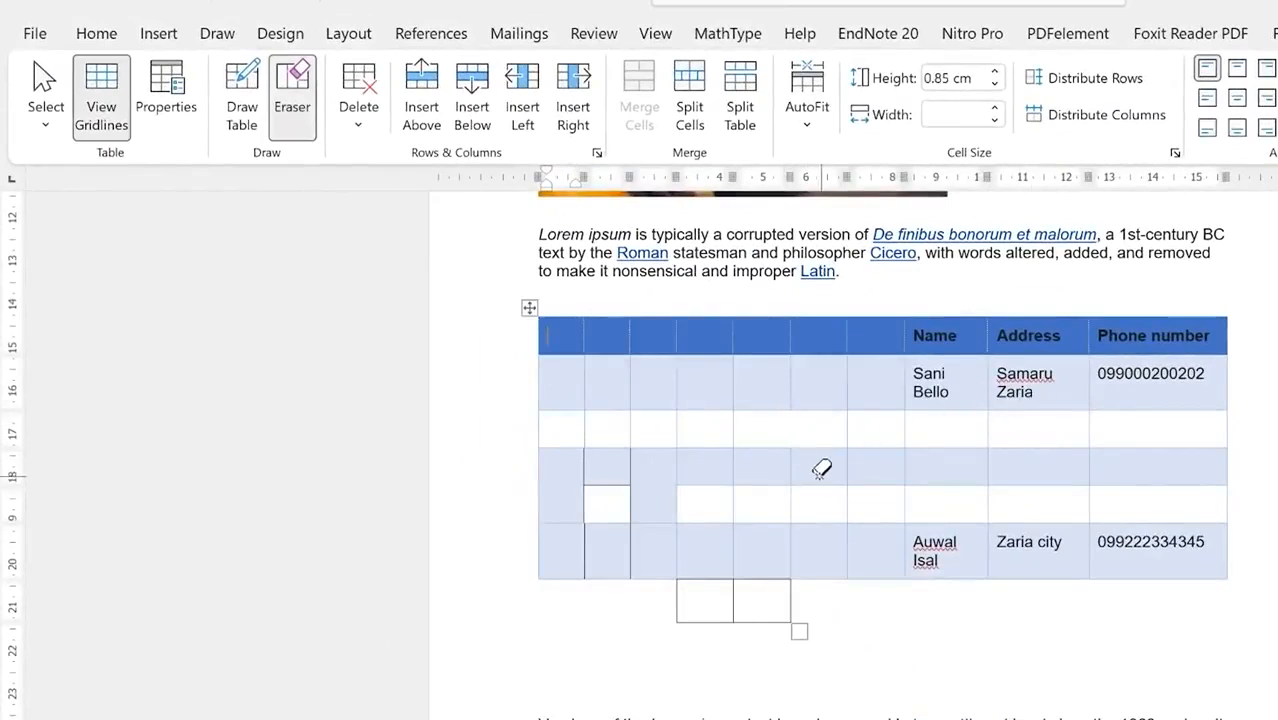
mouse_move(651, 421)
mouse_down()
mouse_move(736, 417)
mouse_move(685, 471)
mouse_up()
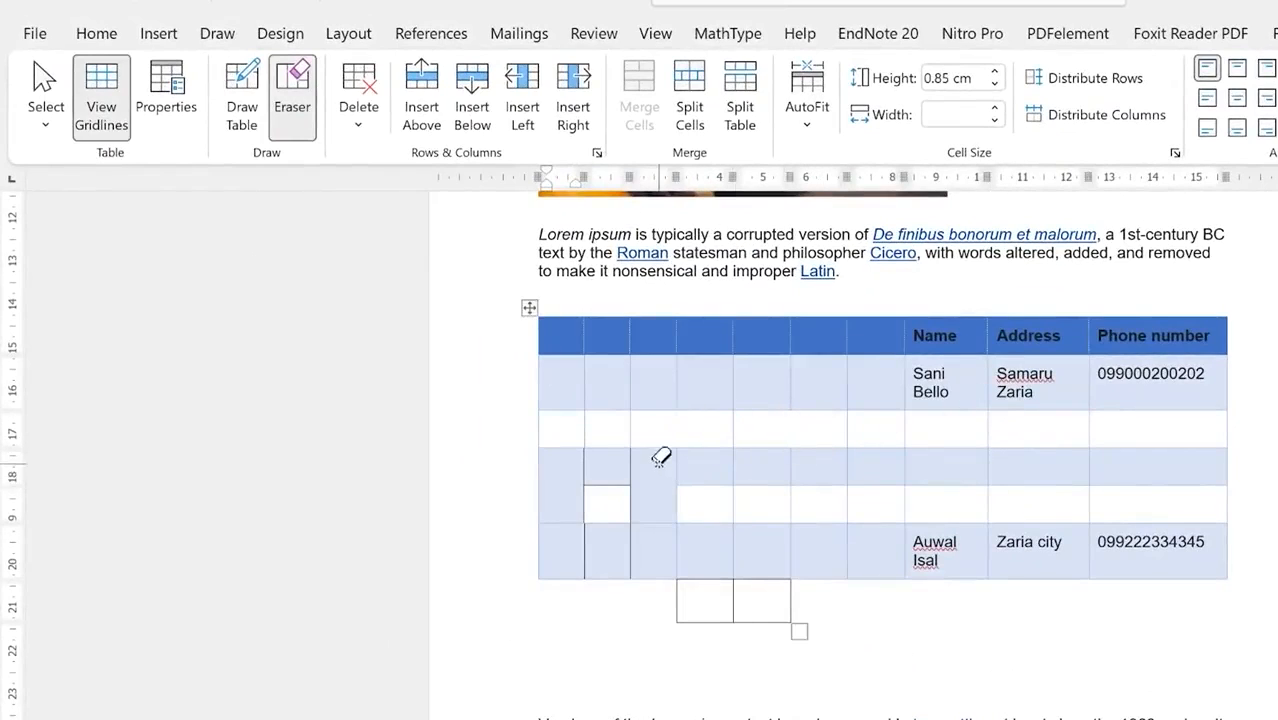
mouse_move(679, 536)
mouse_down()
mouse_move(759, 536)
mouse_move(741, 569)
mouse_up()
drag(568, 371, 650, 368)
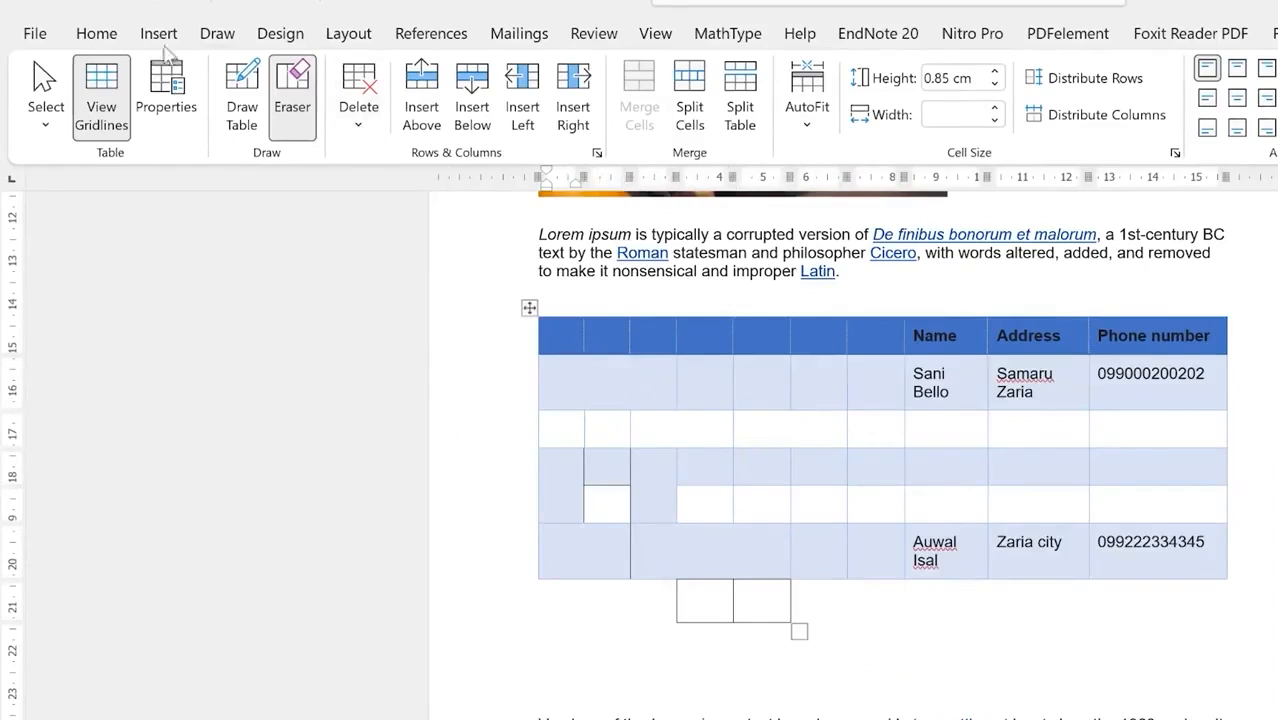
click(45, 98)
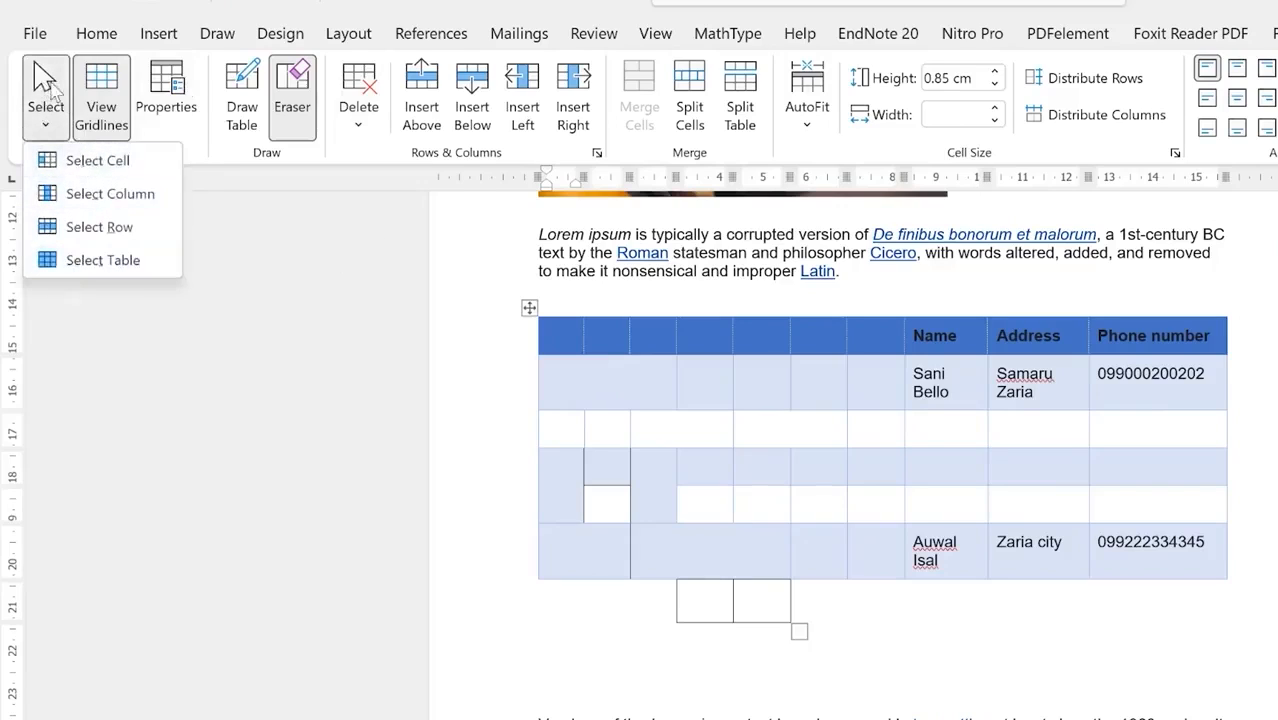
click(48, 90)
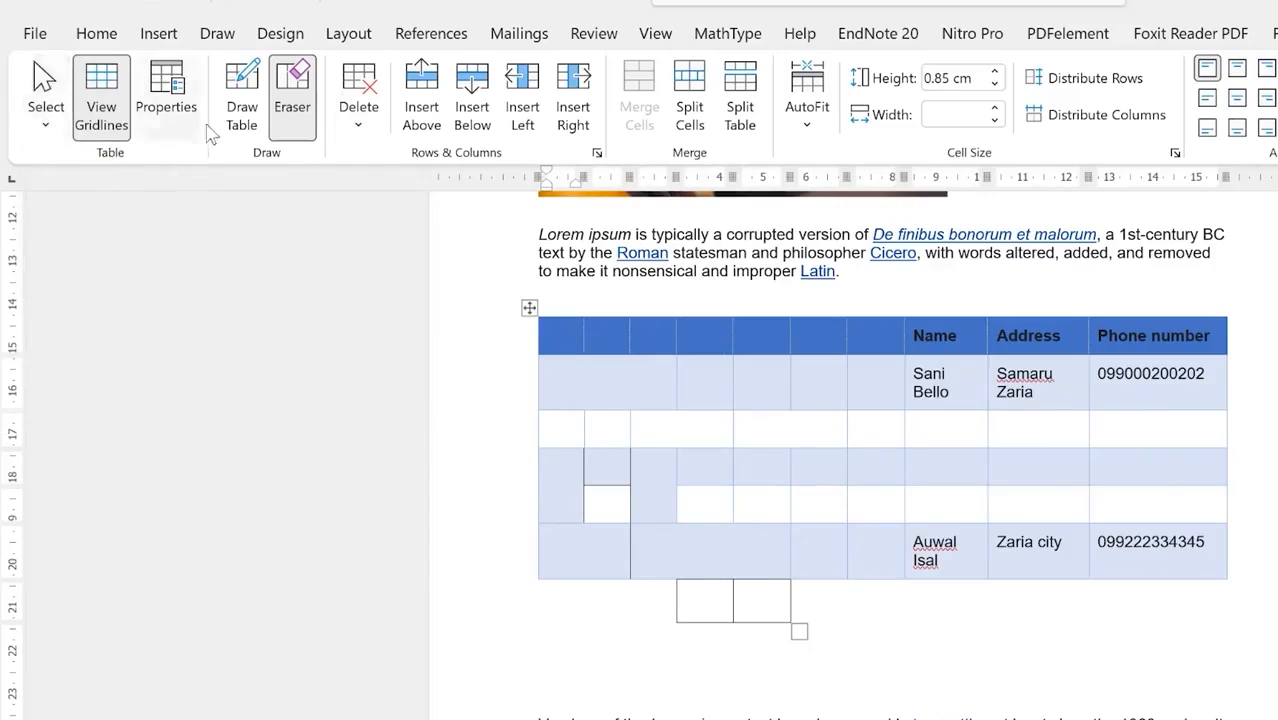
Step: Leave the Eraser, select the whole table and browse its shortcut menu without choosing anything
key(Escape)
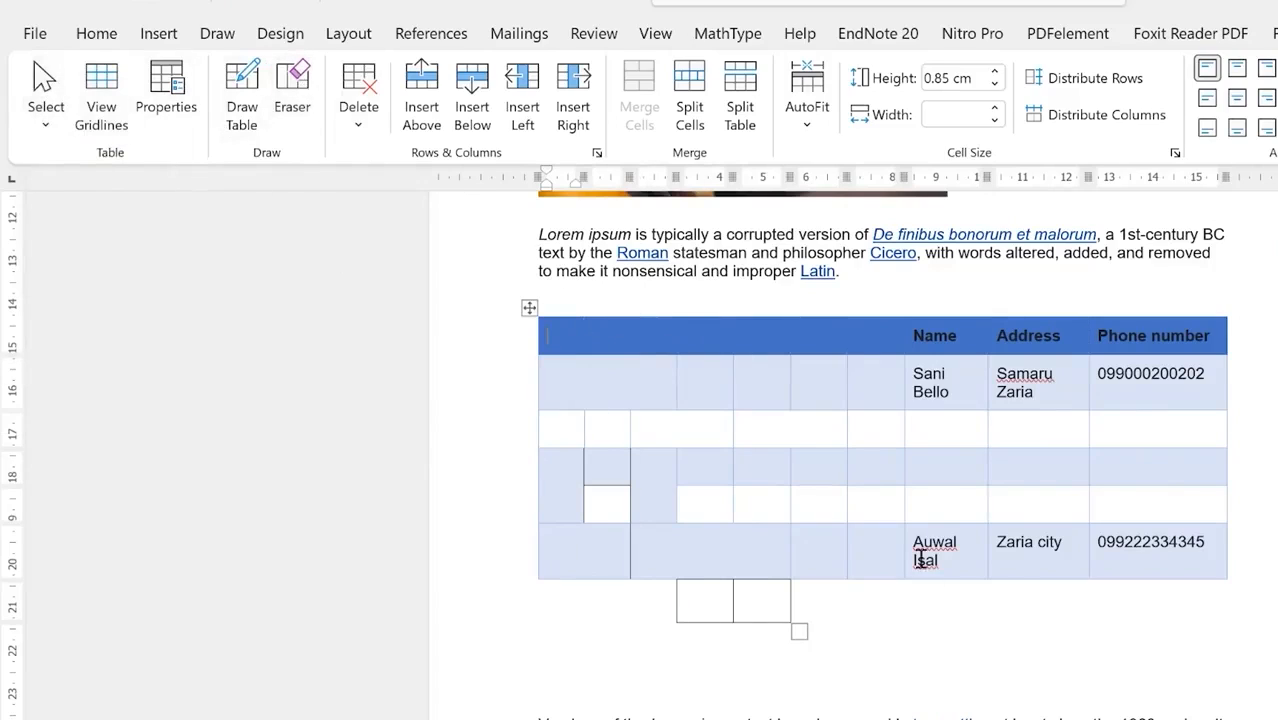
click(529, 309)
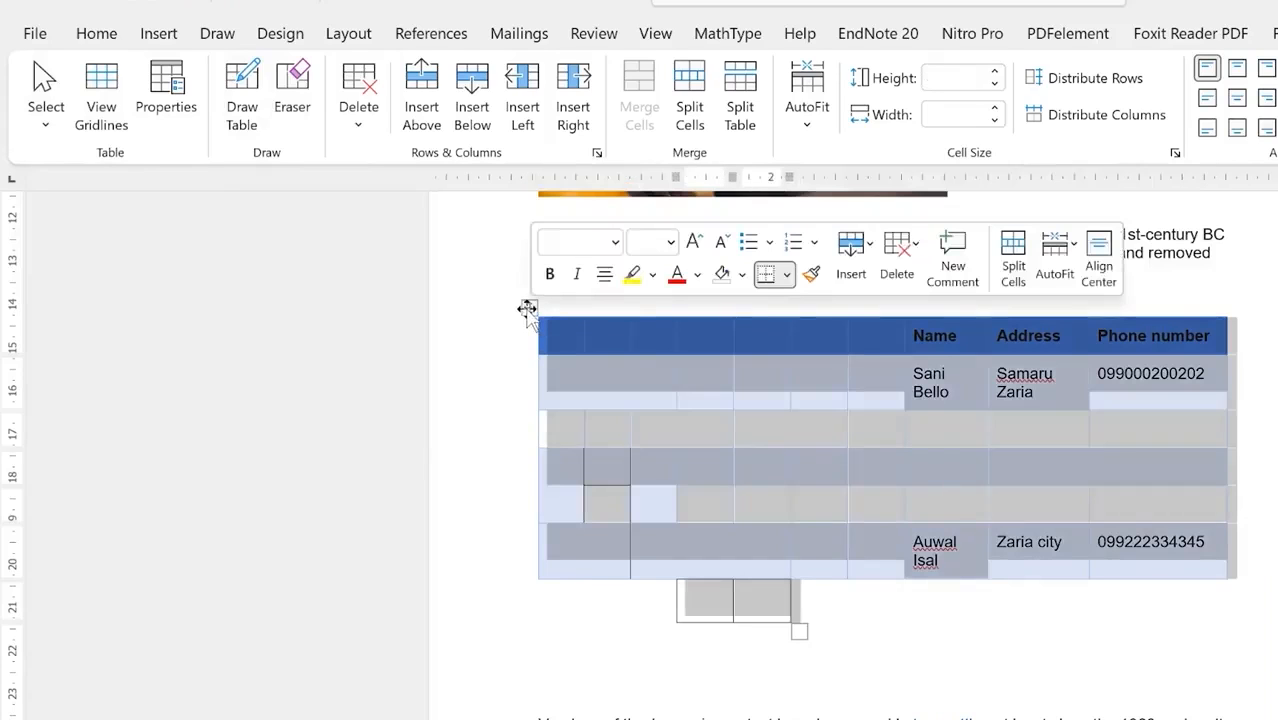
right_click(530, 312)
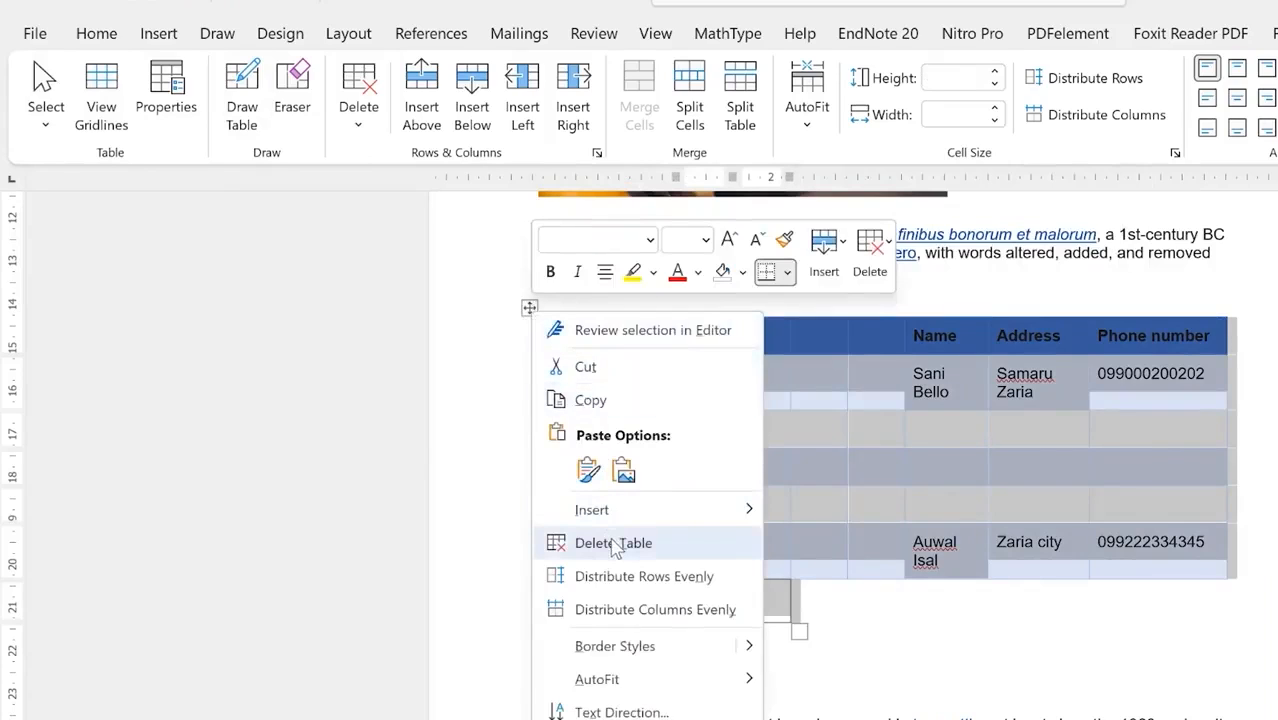
mouse_move(628, 512)
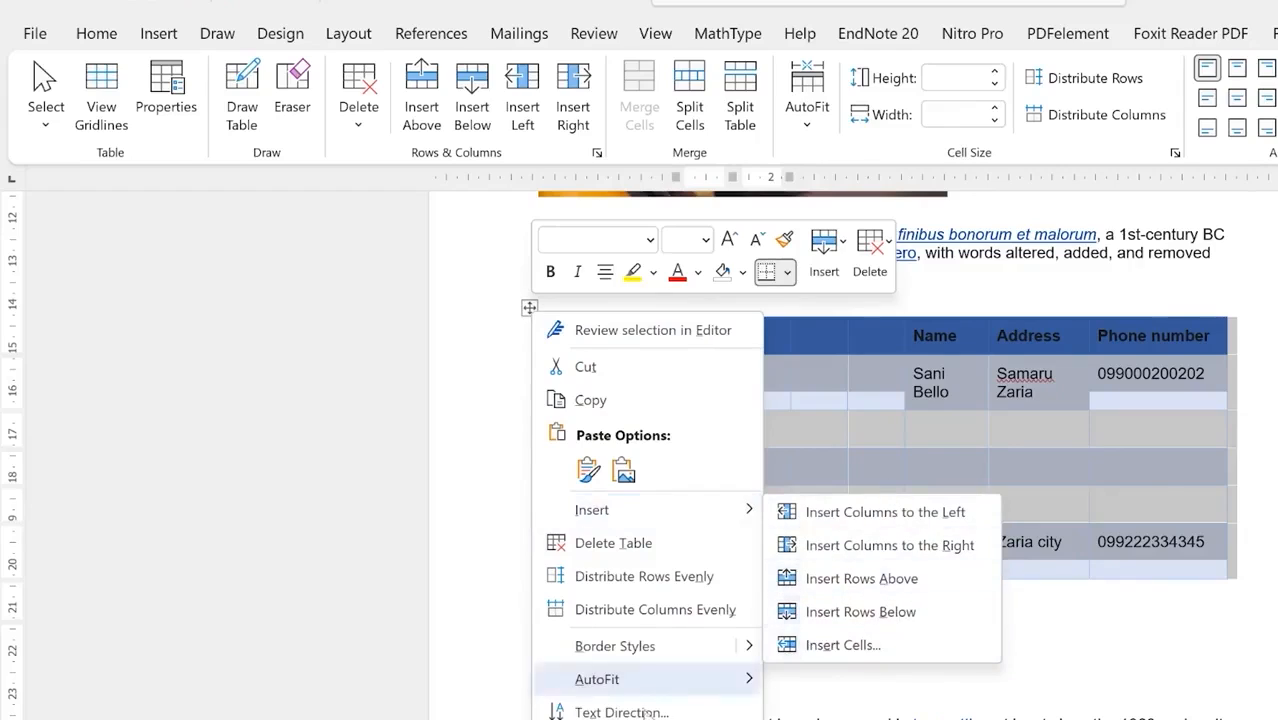
mouse_move(636, 684)
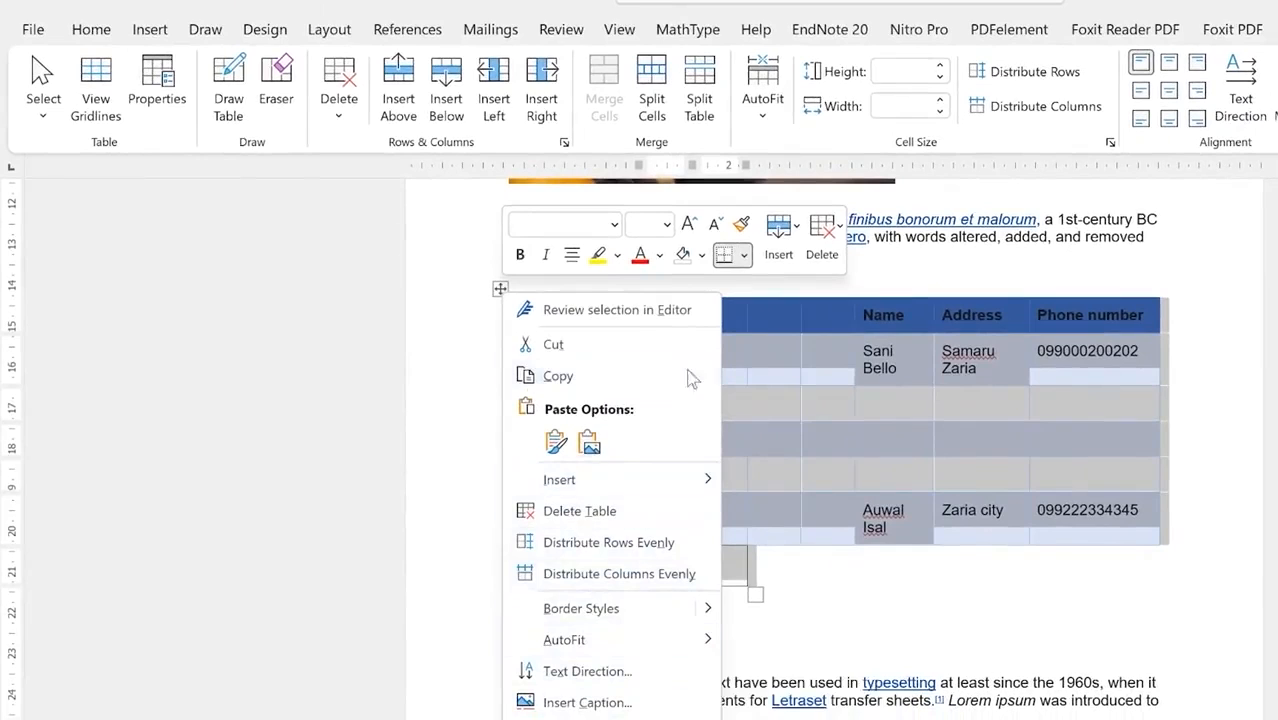
click(499, 289)
Step: Reselect the table, glance at the AutoFit choices, then cut the table via its shortcut menu
click(499, 289)
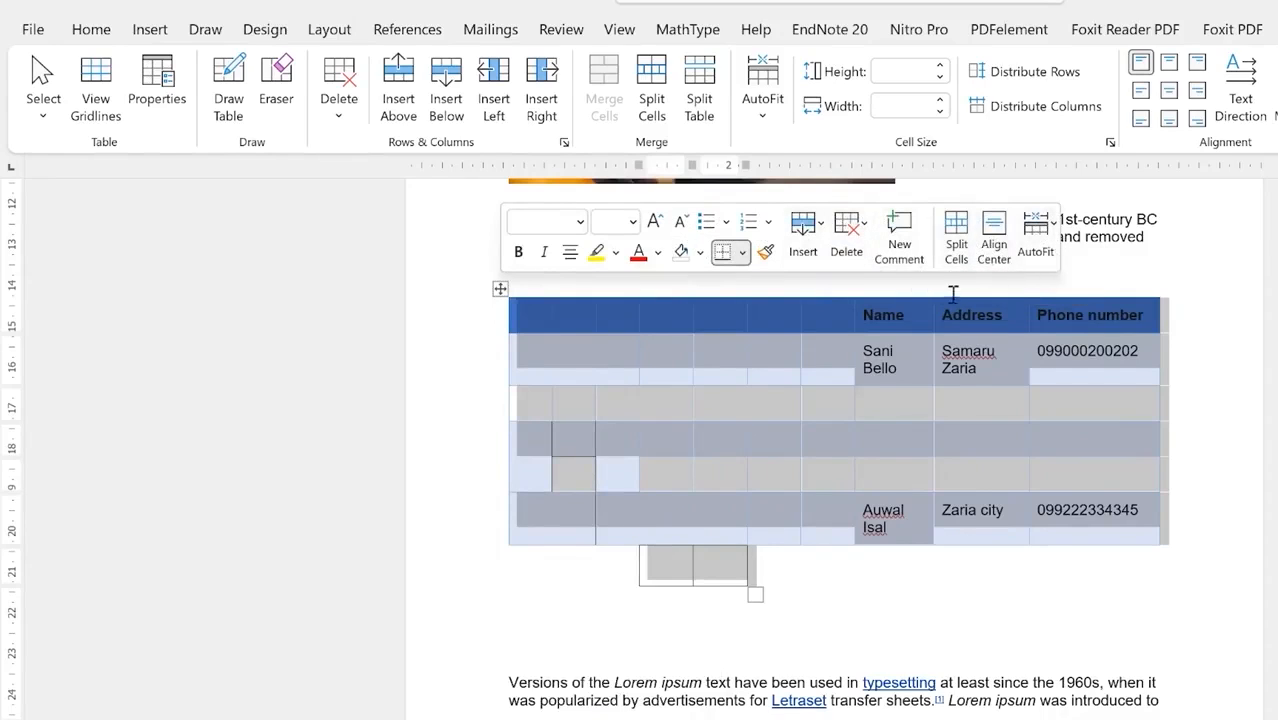
click(1048, 230)
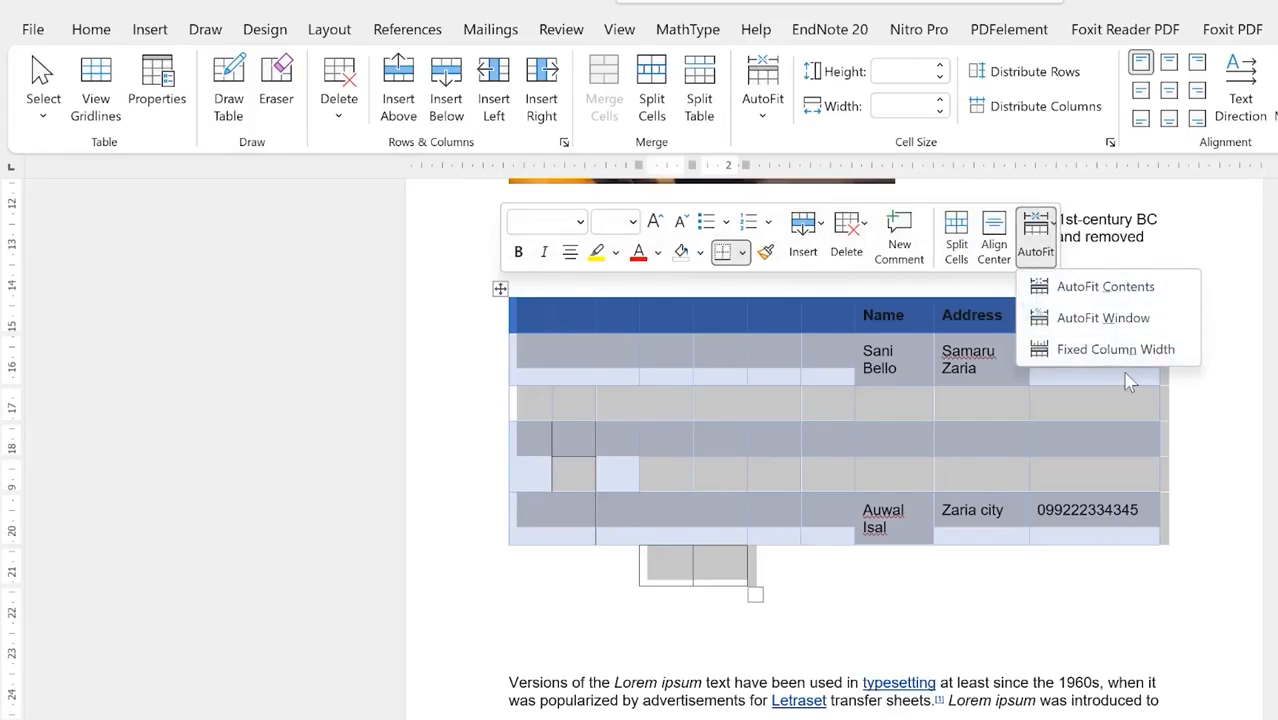
click(1185, 457)
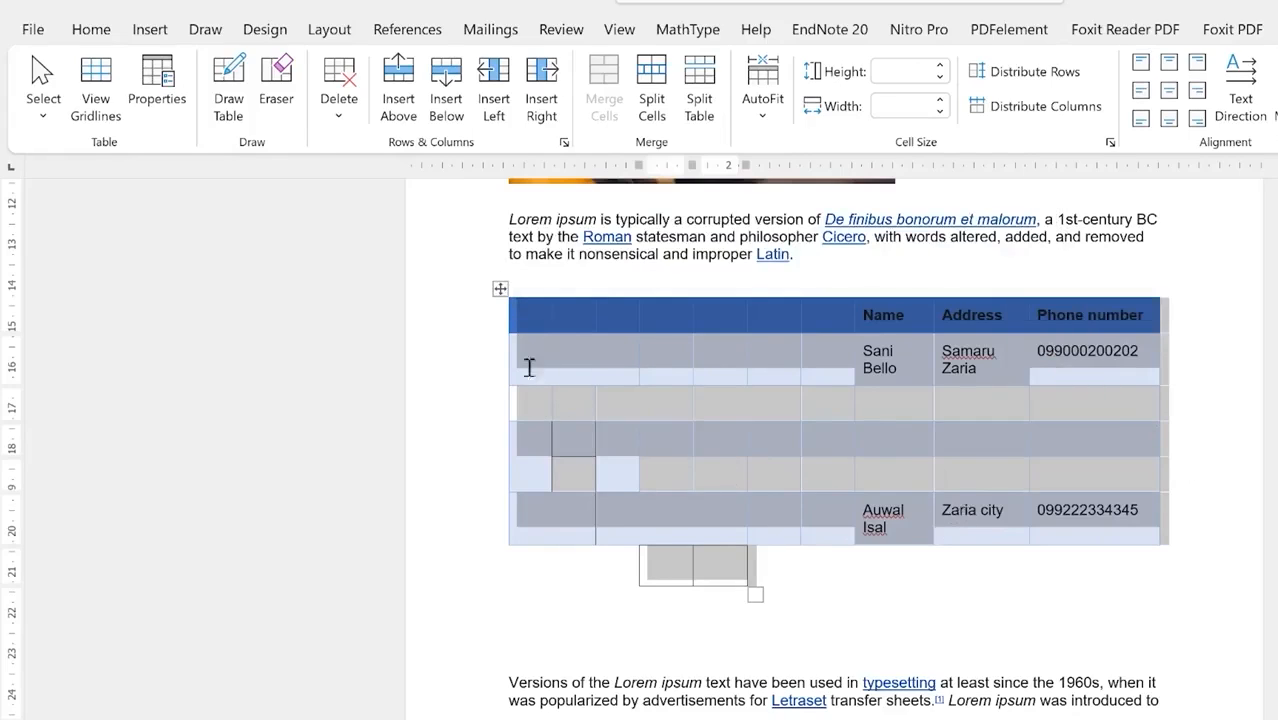
right_click(500, 288)
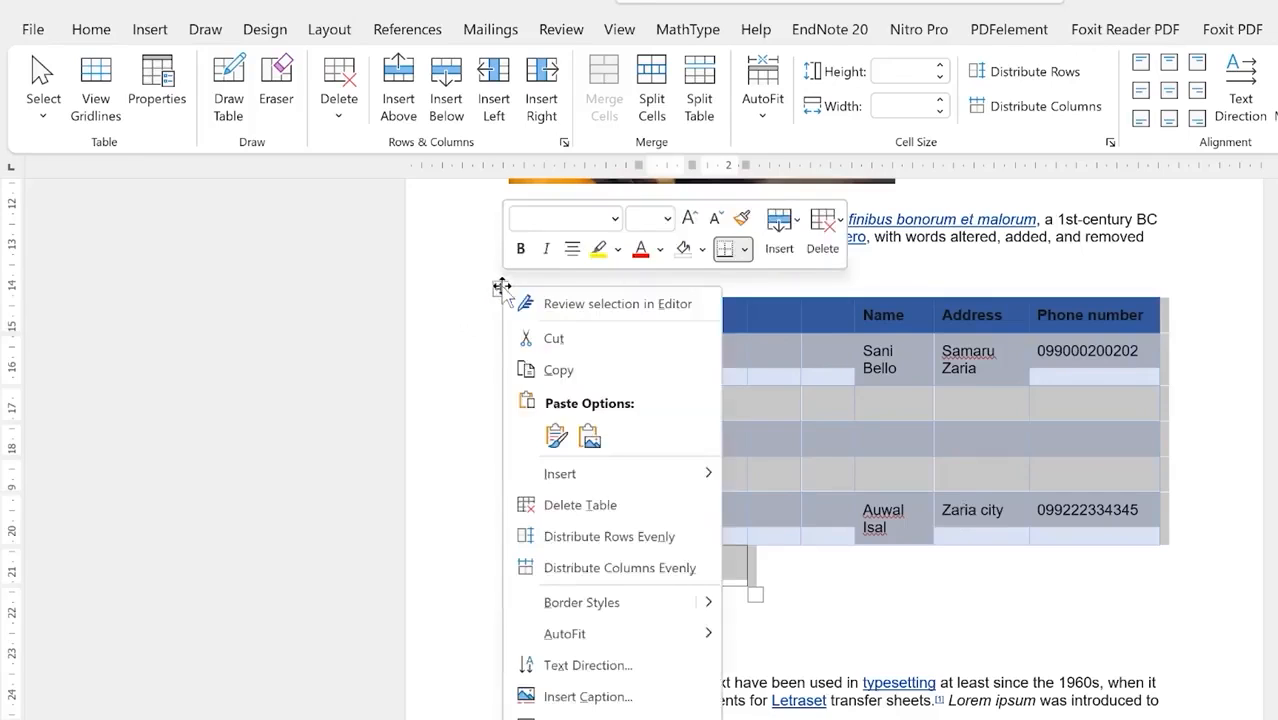
click(553, 339)
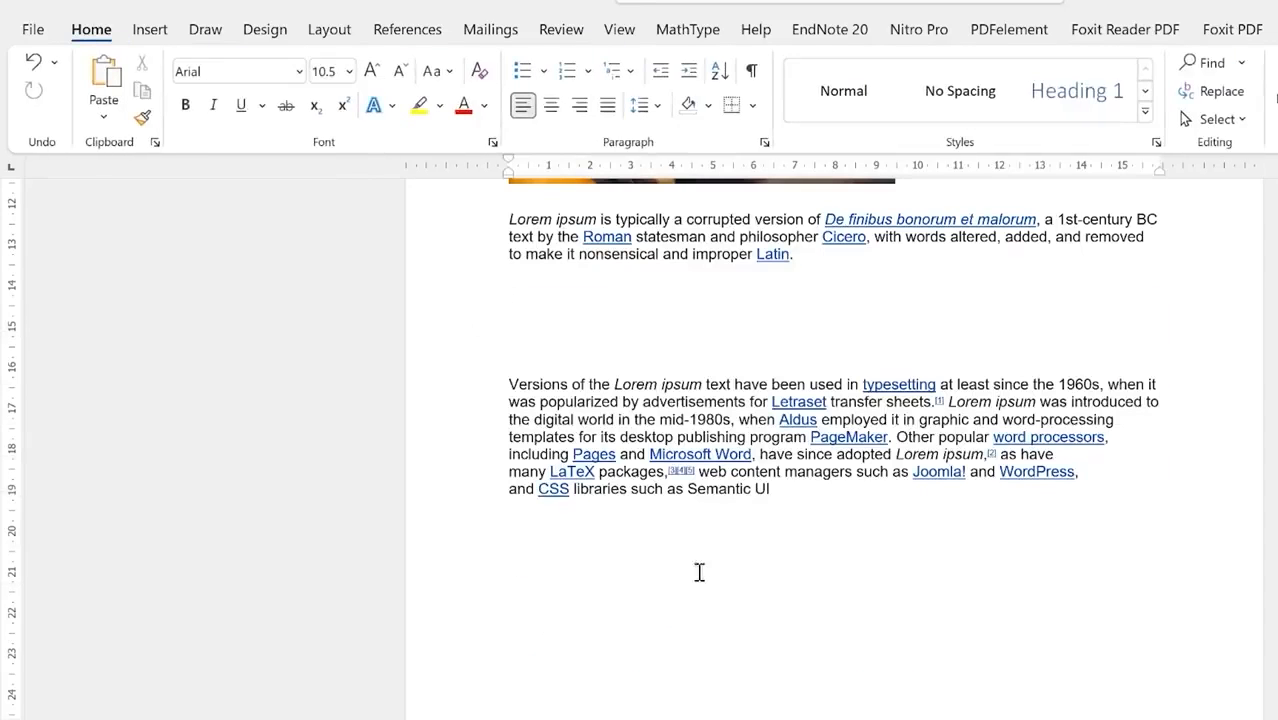
Step: Paste the cut table with Keep Source Formatting on a new line after the haircut paragraph ending 'design.'
scroll(665, 640, up, 6)
scroll(693, 621, down, 3)
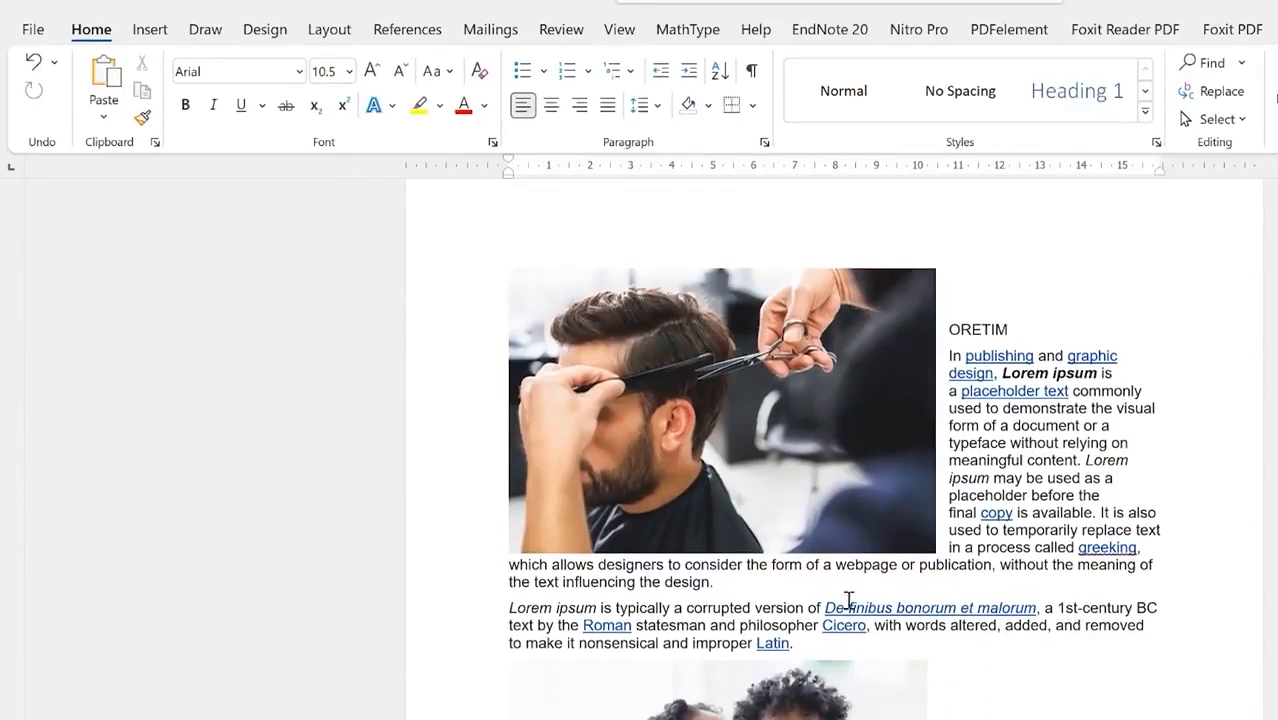
click(787, 585)
key(Return)
key(Return)
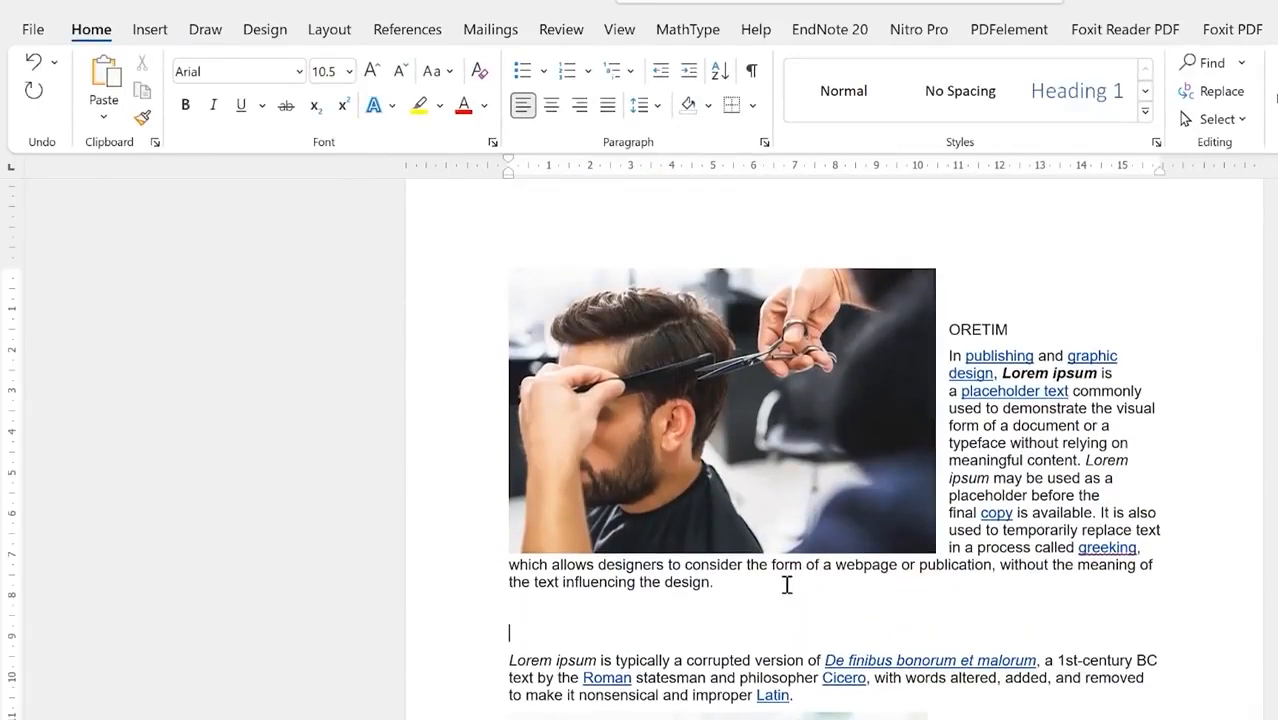
right_click(548, 613)
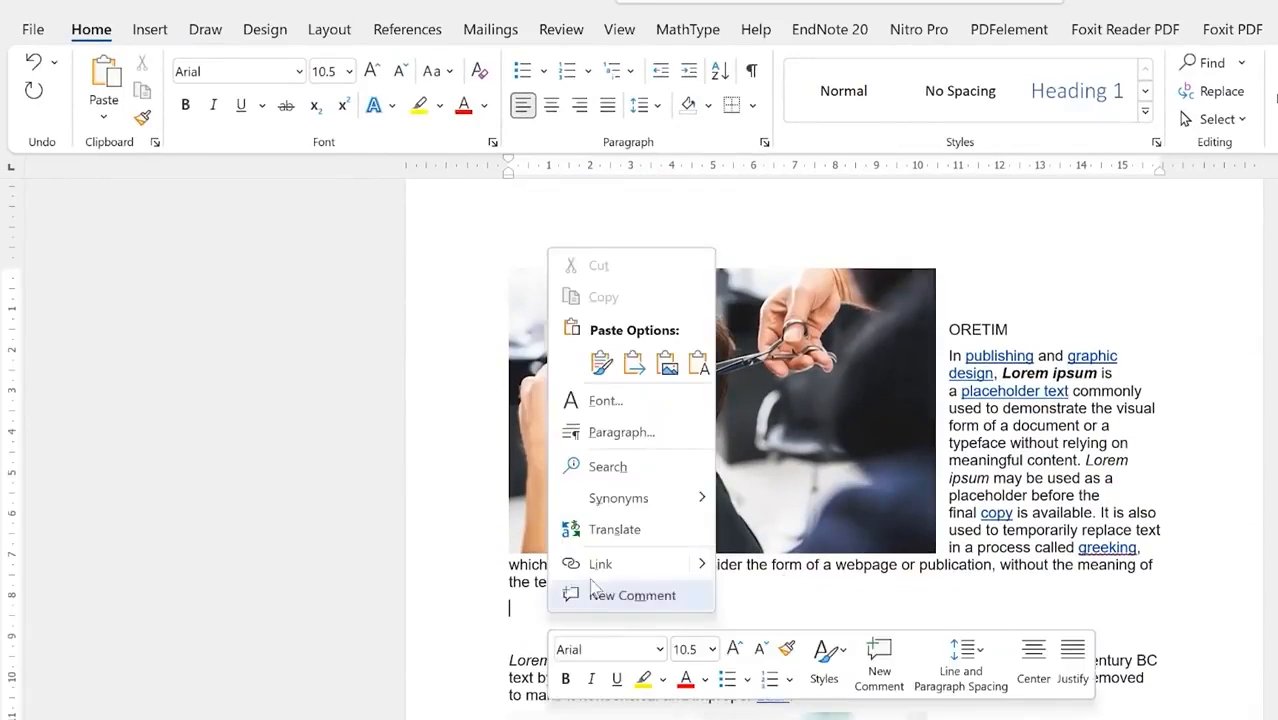
click(602, 367)
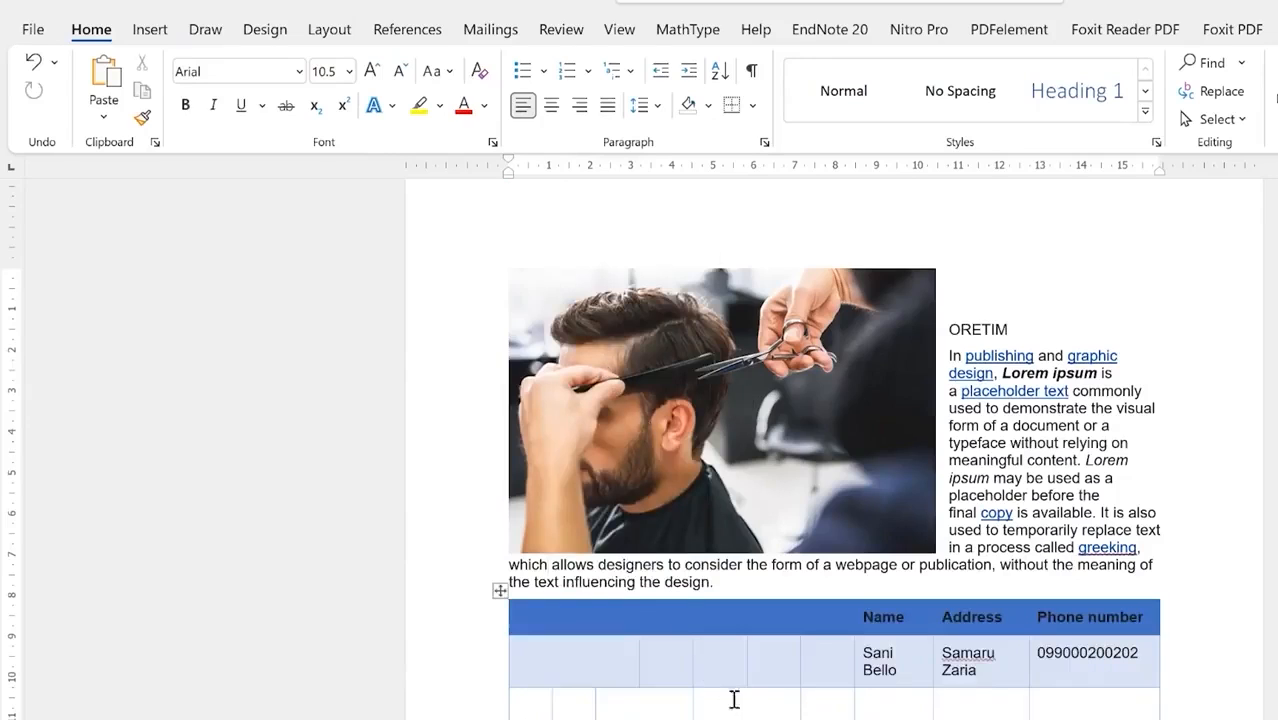
scroll(727, 692, down, 2)
scroll(953, 601, up, 7)
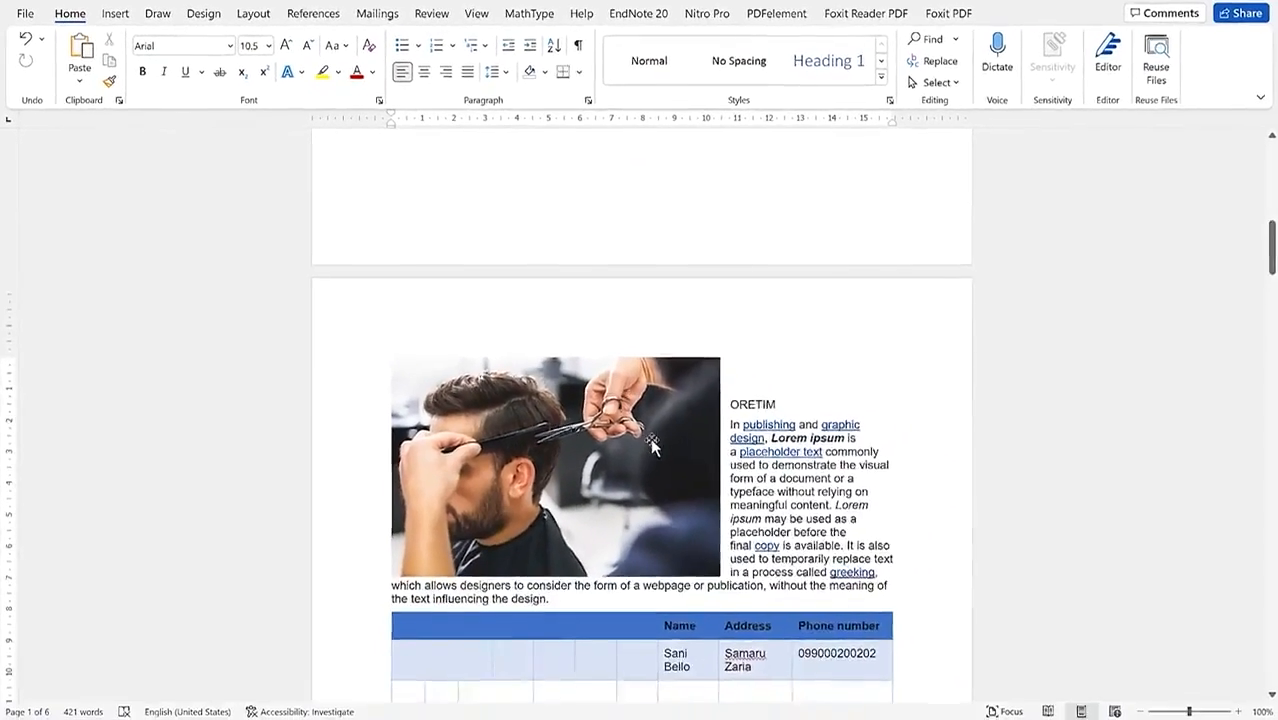
scroll(751, 658, down, 3)
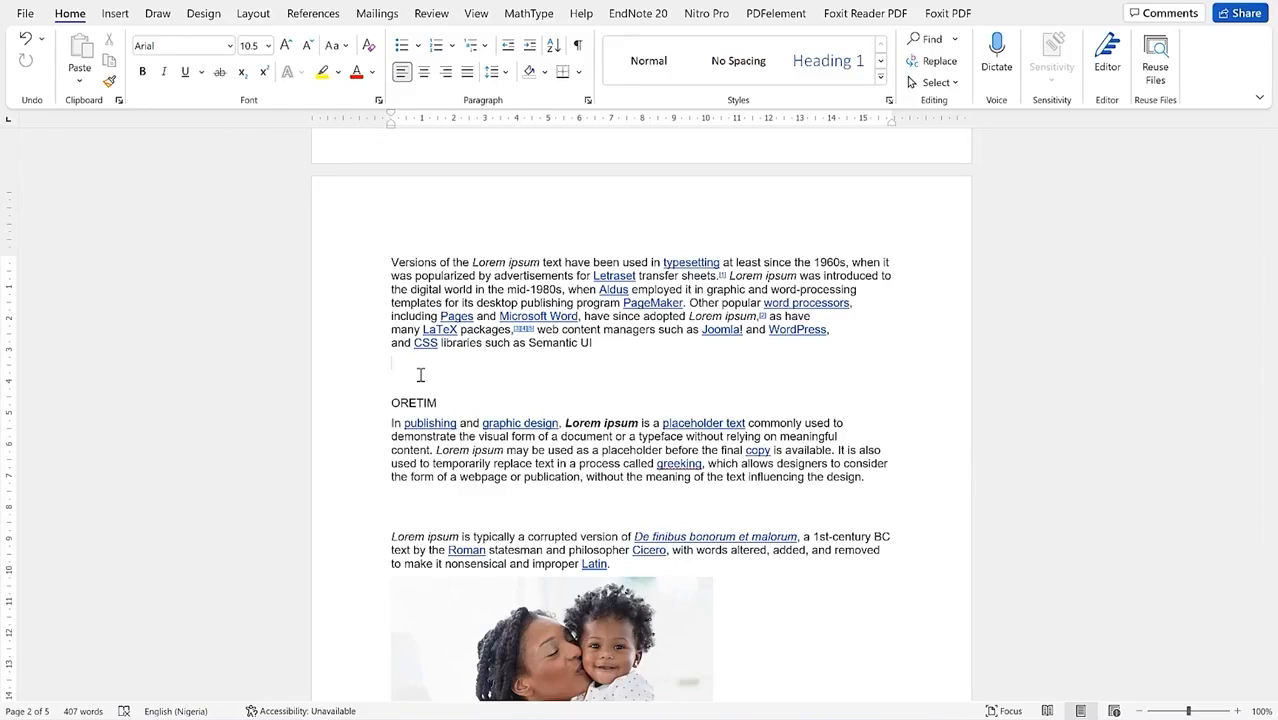
Step: Remove the stray W, add blank lines after 'Semantic UI', and open the Insert > Shapes gallery
text(W)
key(BackSpace)
key(BackSpace)
key(Return)
key(Return)
key(Return)
key(Return)
key(Return)
key(Return)
key(Return)
key(Return)
key(Return)
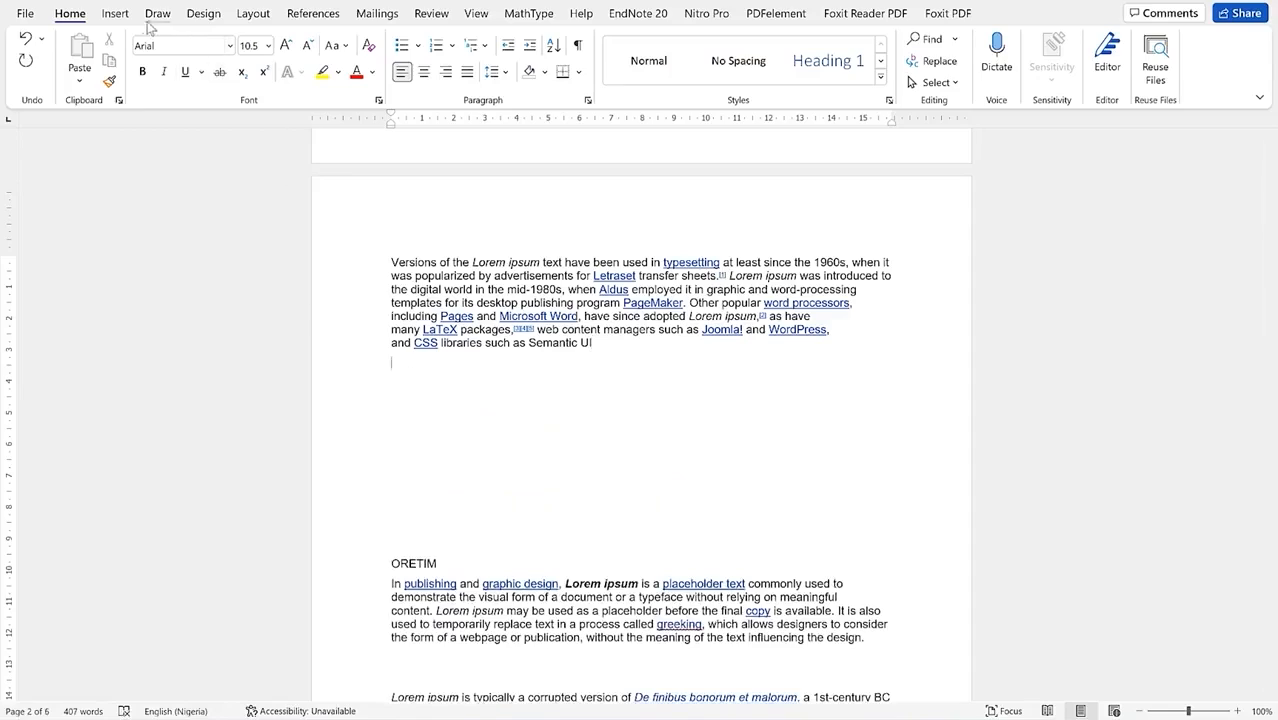
click(114, 14)
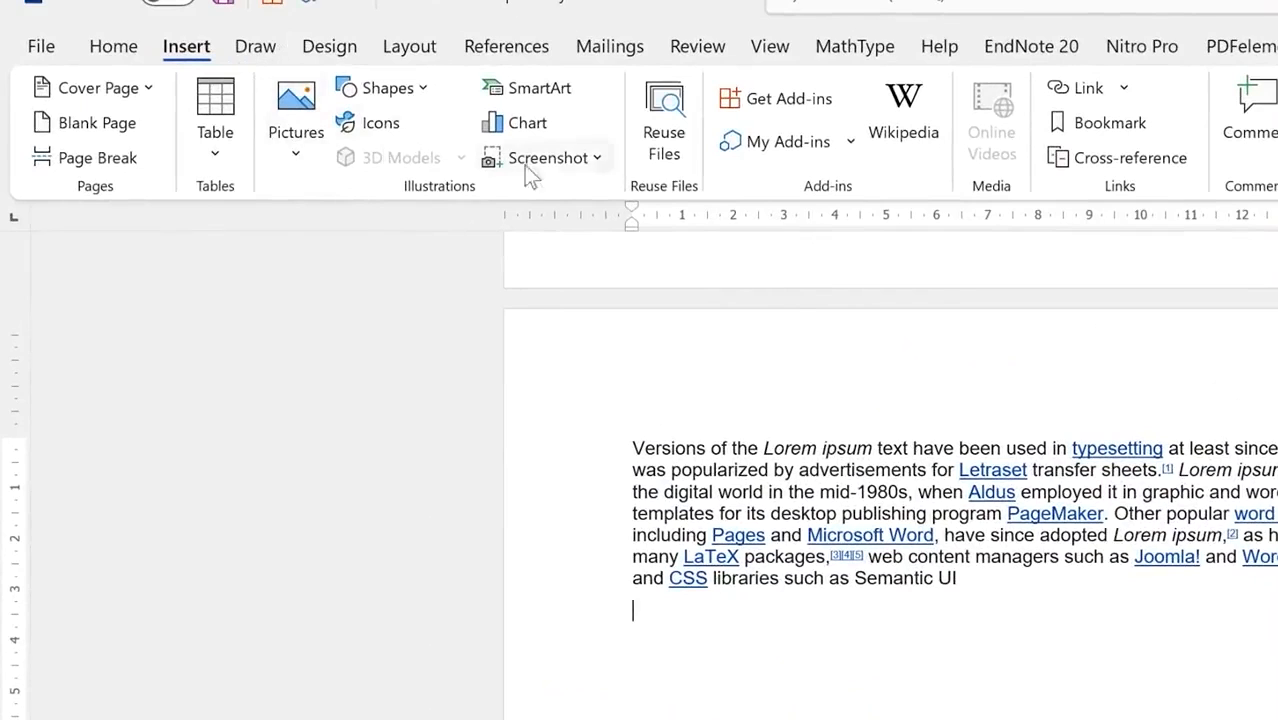
click(390, 88)
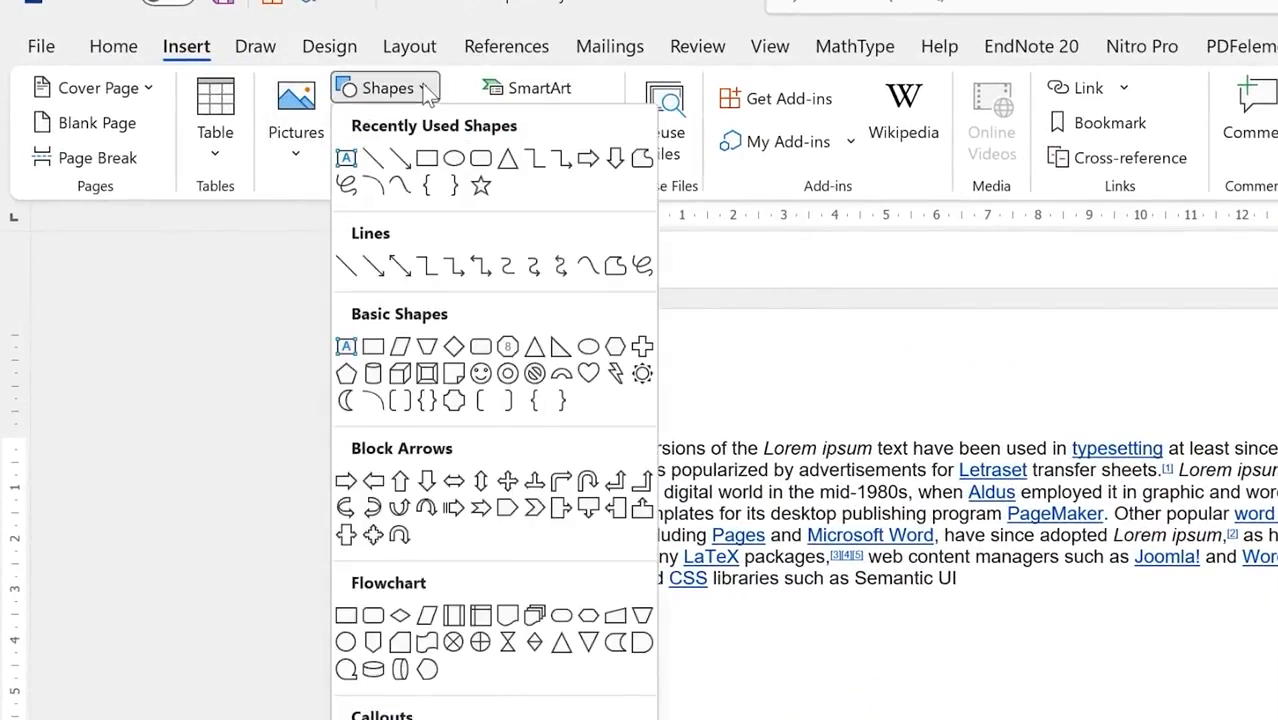
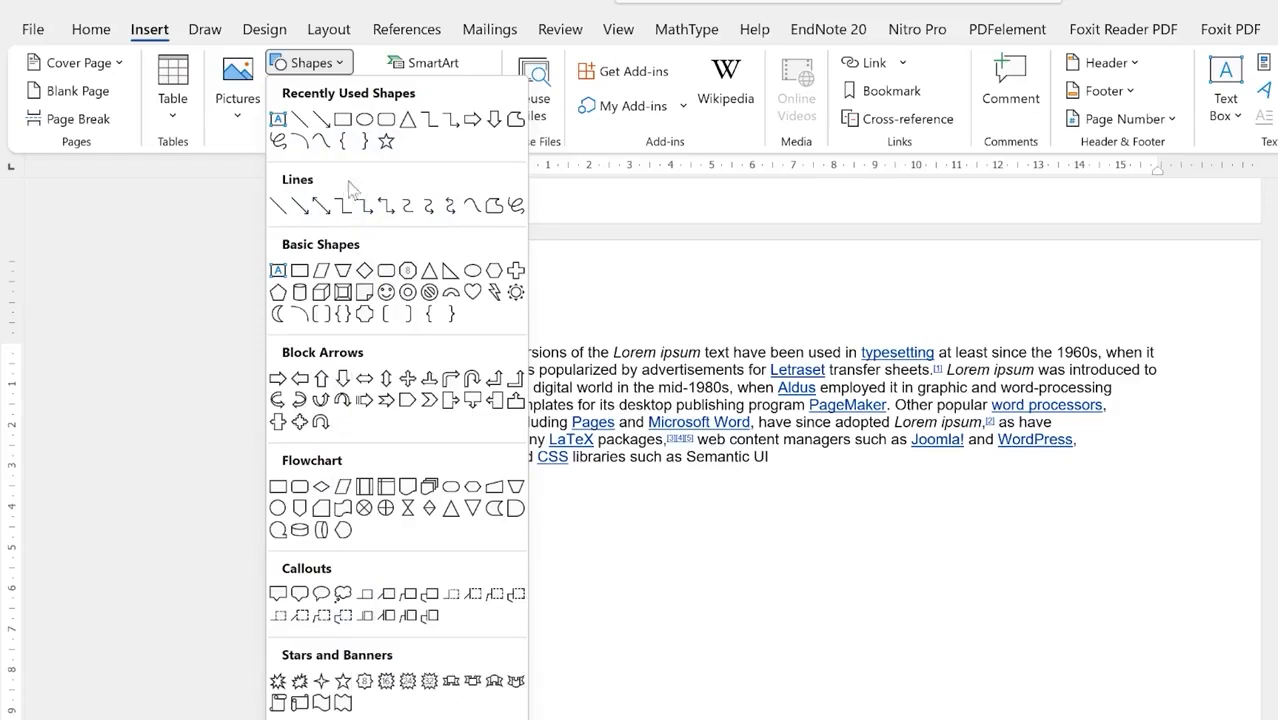
Step: Draw a wide rectangle, about 1.49 by 13.47 cm, below the first Lorem ipsum paragraph
click(299, 276)
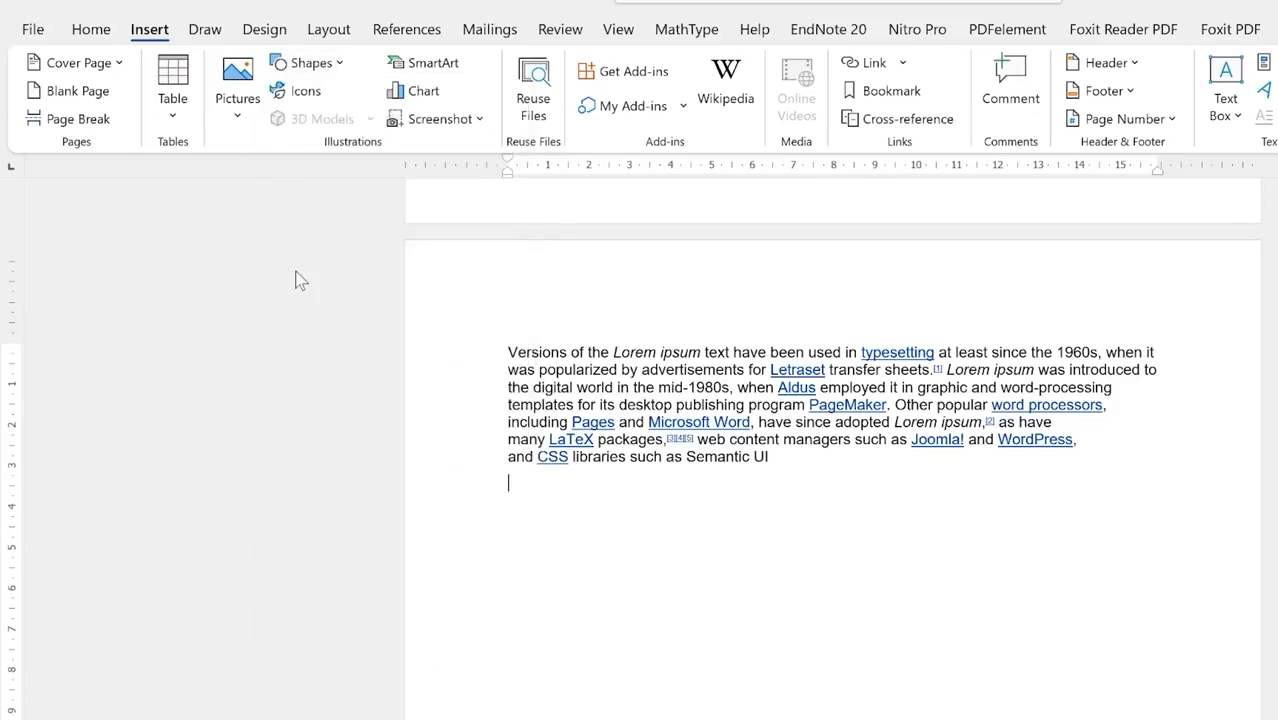
mouse_move(557, 513)
mouse_down()
mouse_move(890, 583)
mouse_move(1107, 573)
mouse_up()
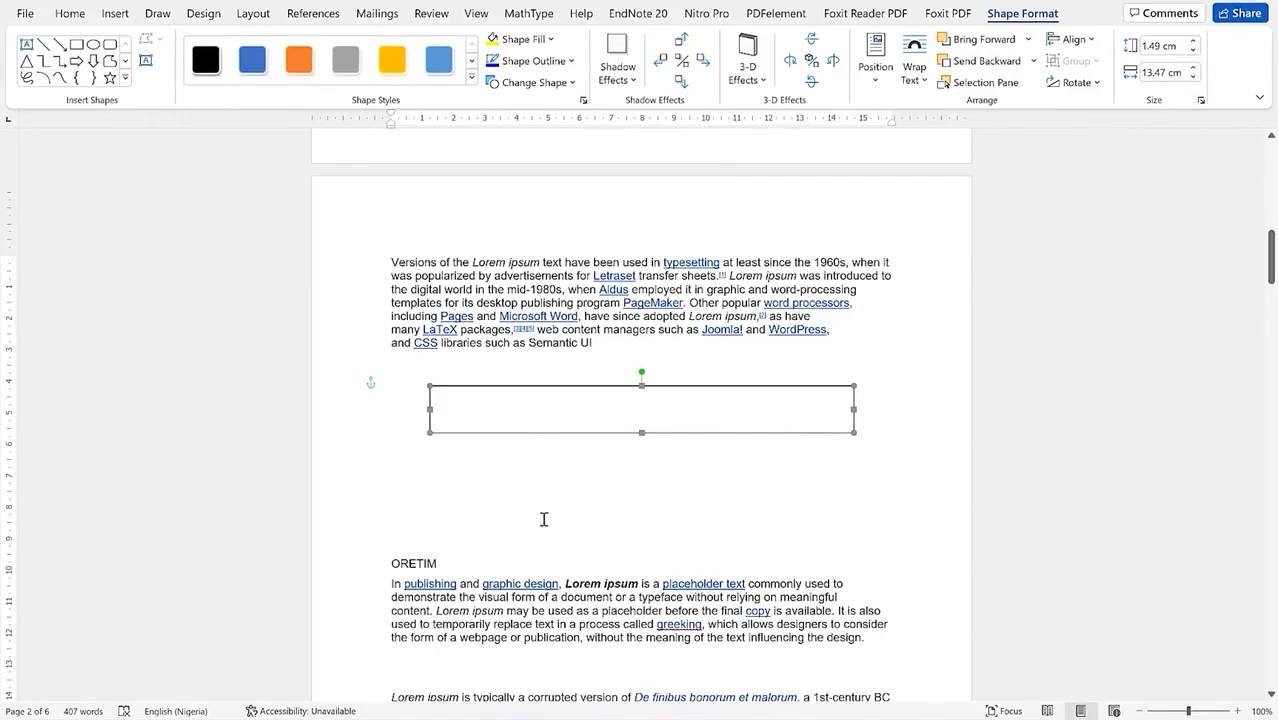
click(488, 506)
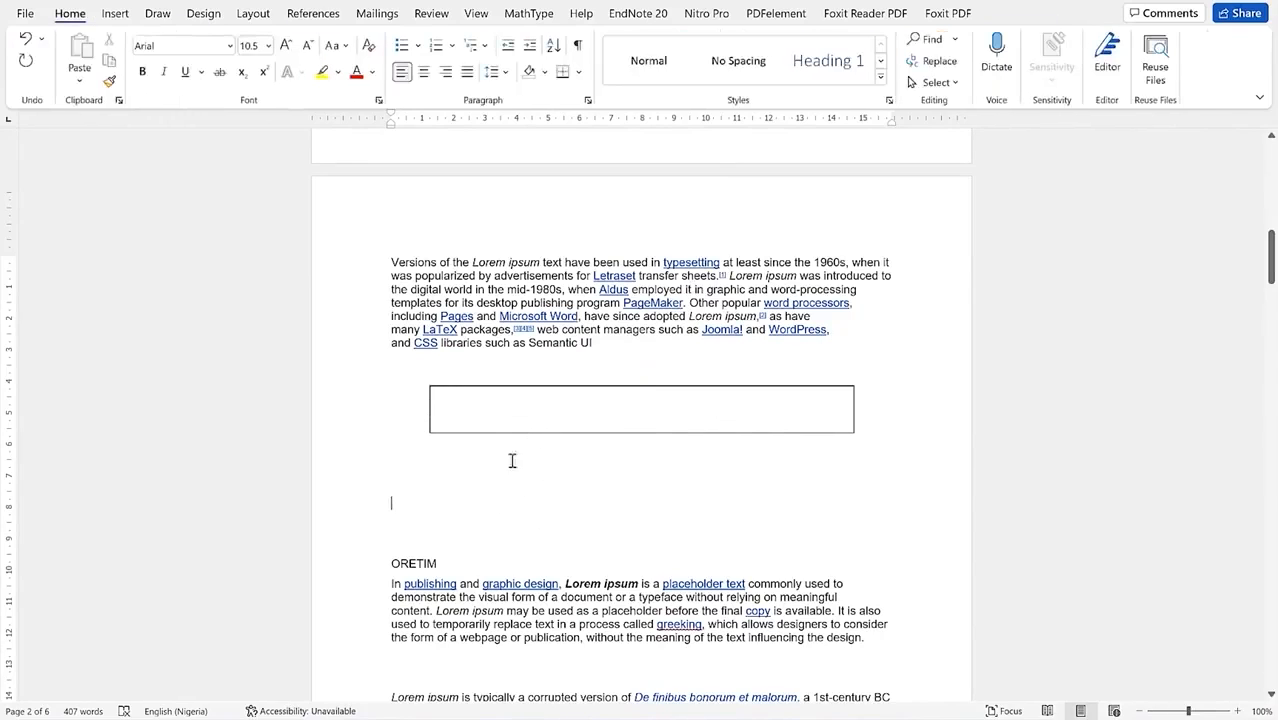
click(553, 392)
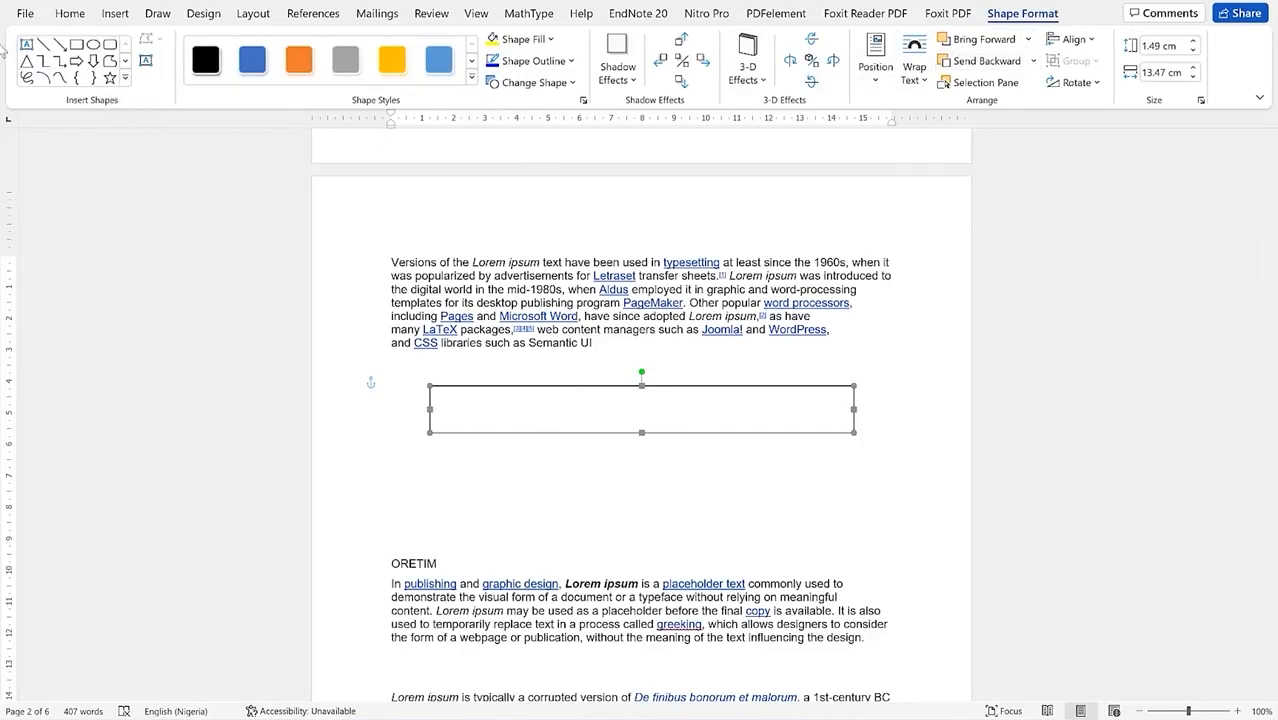
click(127, 79)
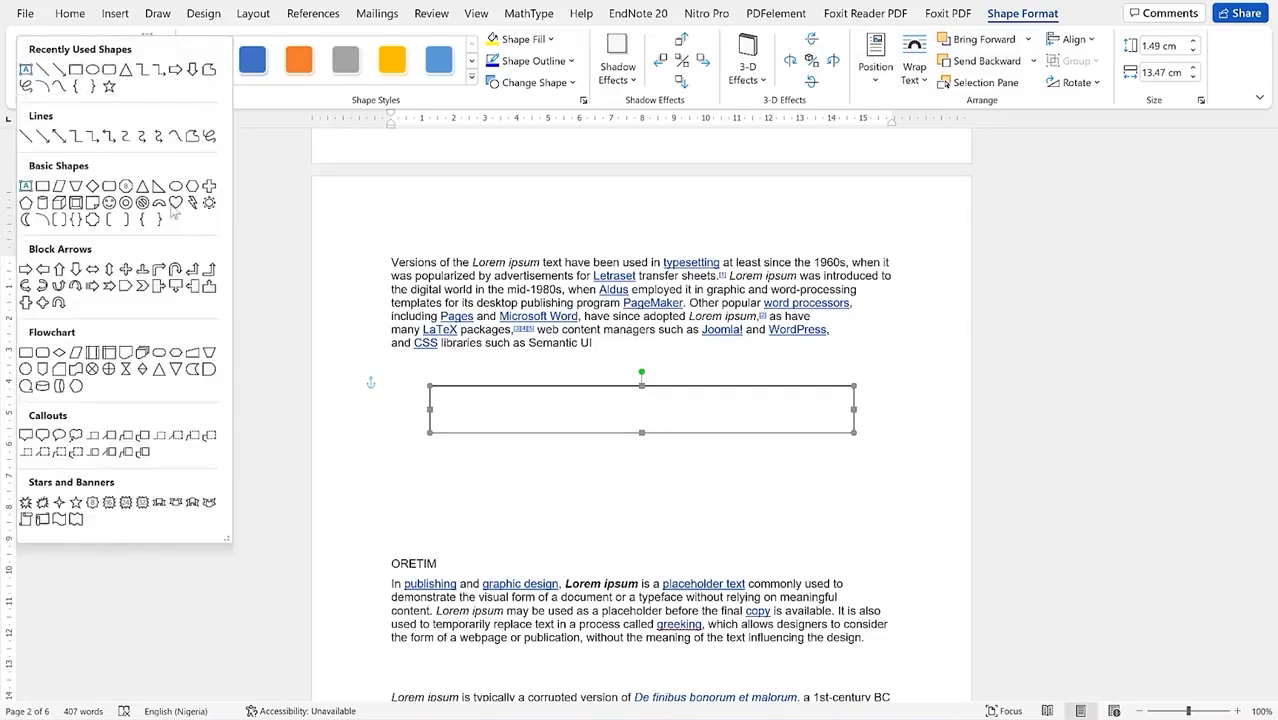
click(265, 103)
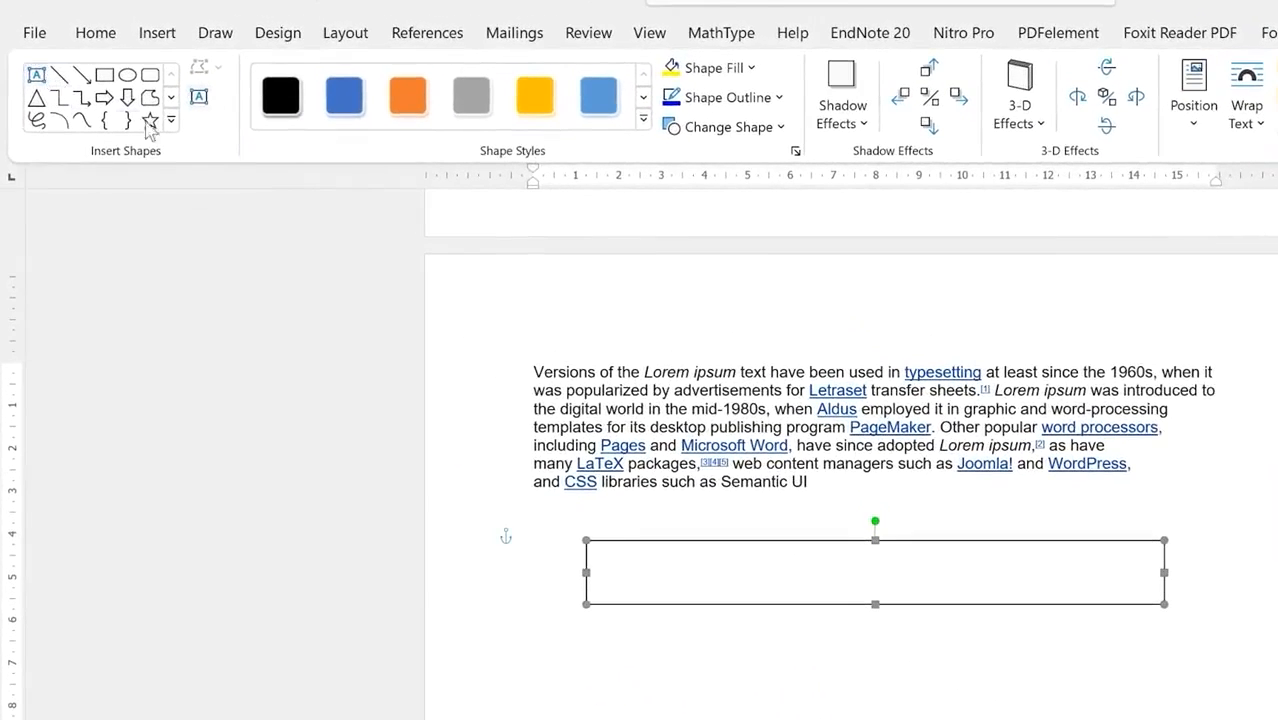
Step: Apply the blue gradient Perspective Shadow - Accent 1 style to the rectangle and preview fill colours
click(644, 122)
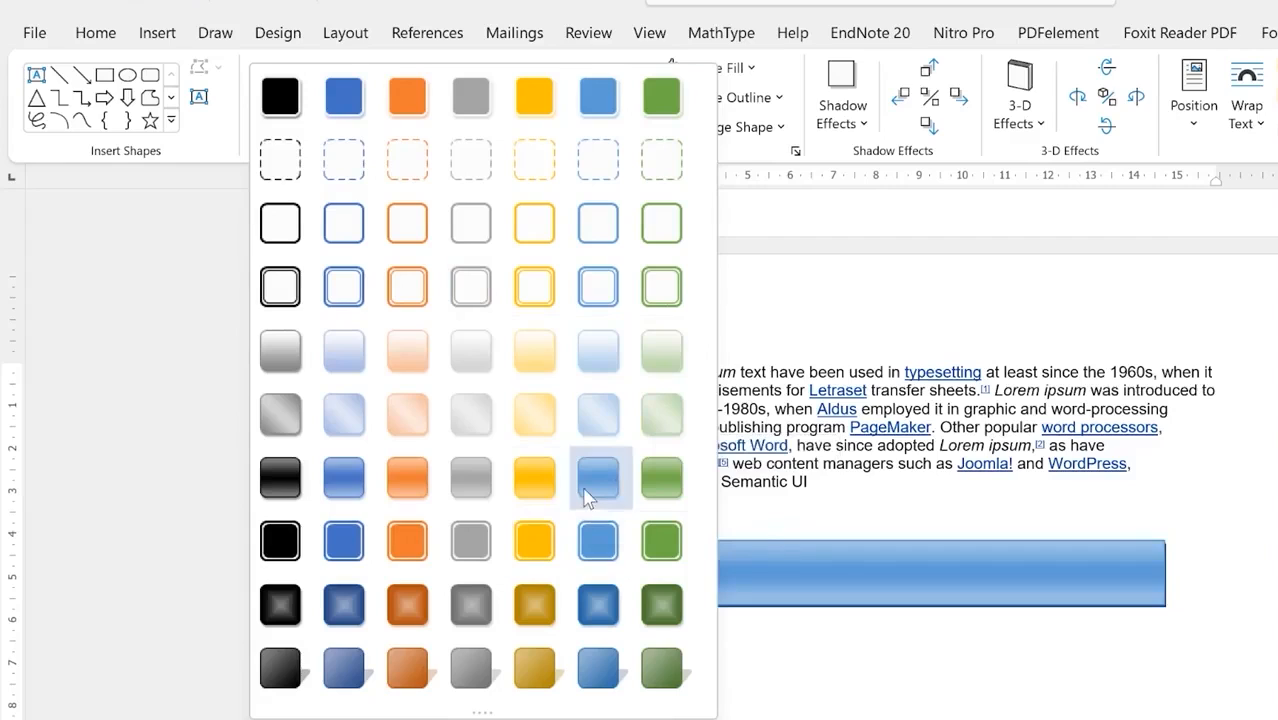
click(336, 684)
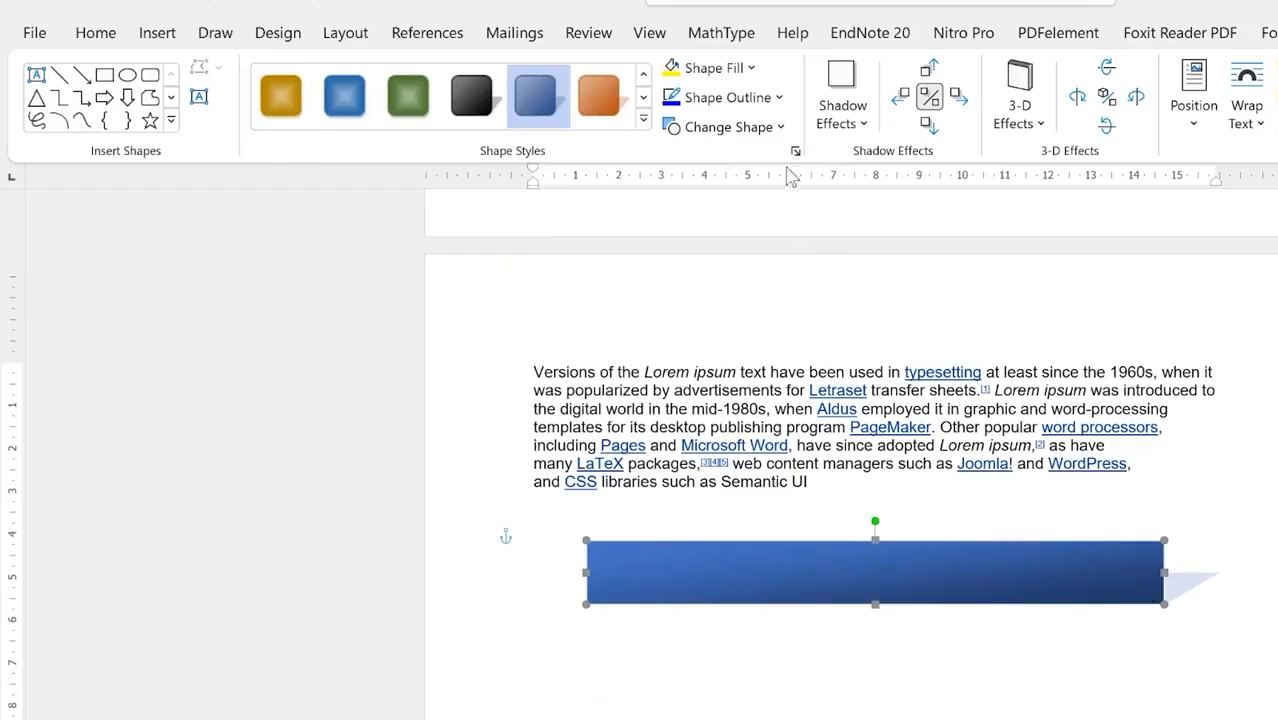
click(753, 67)
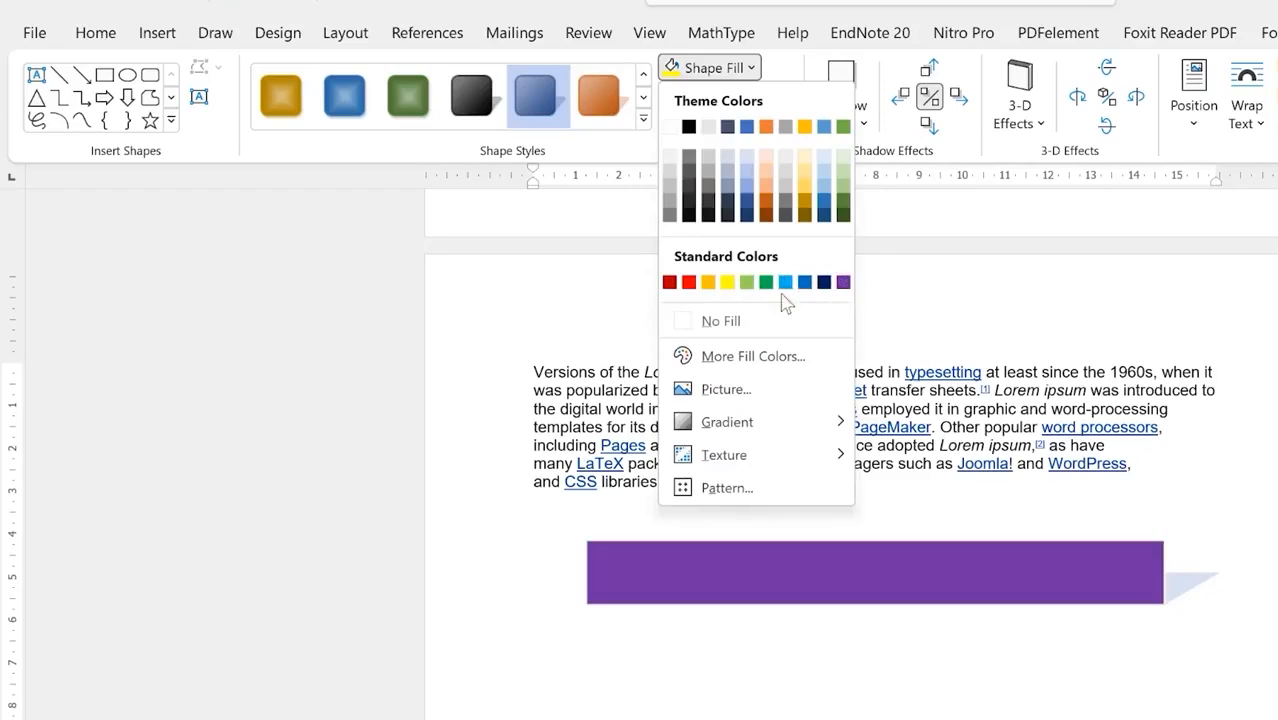
Step: Give the banner rectangle a red outline, keeping its fill and shape unchanged
click(690, 67)
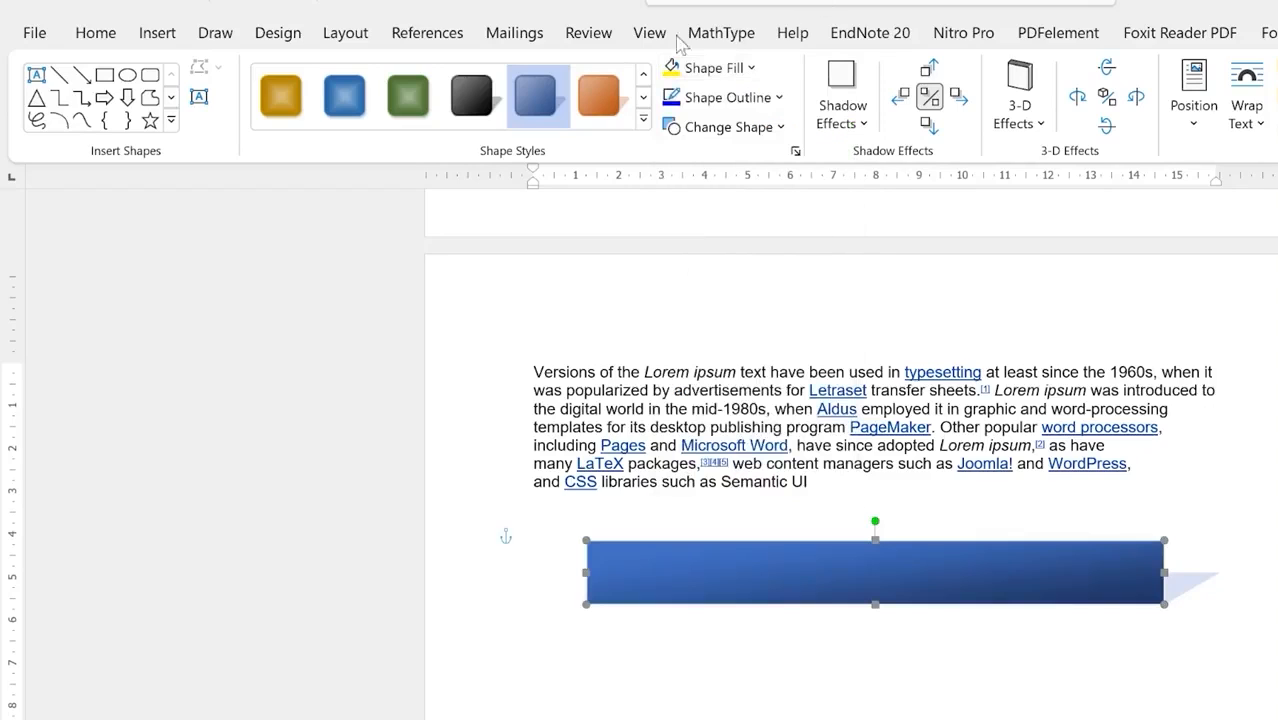
click(783, 97)
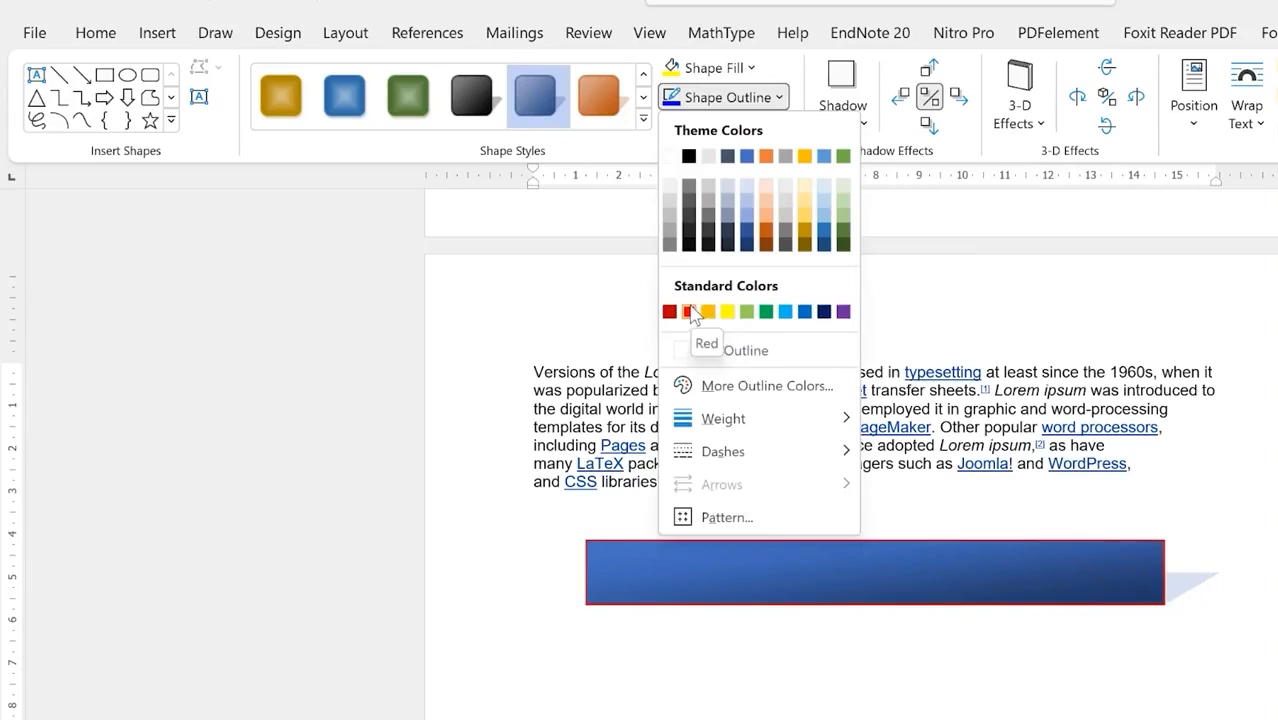
click(691, 312)
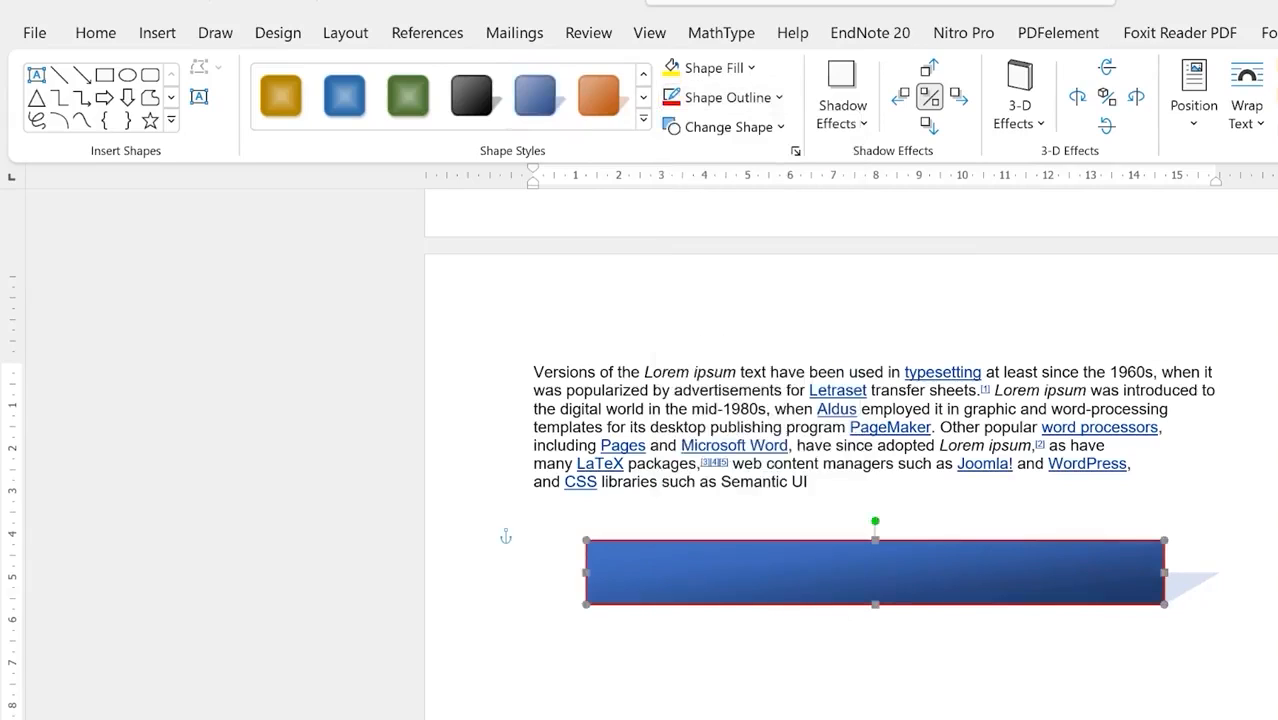
click(774, 136)
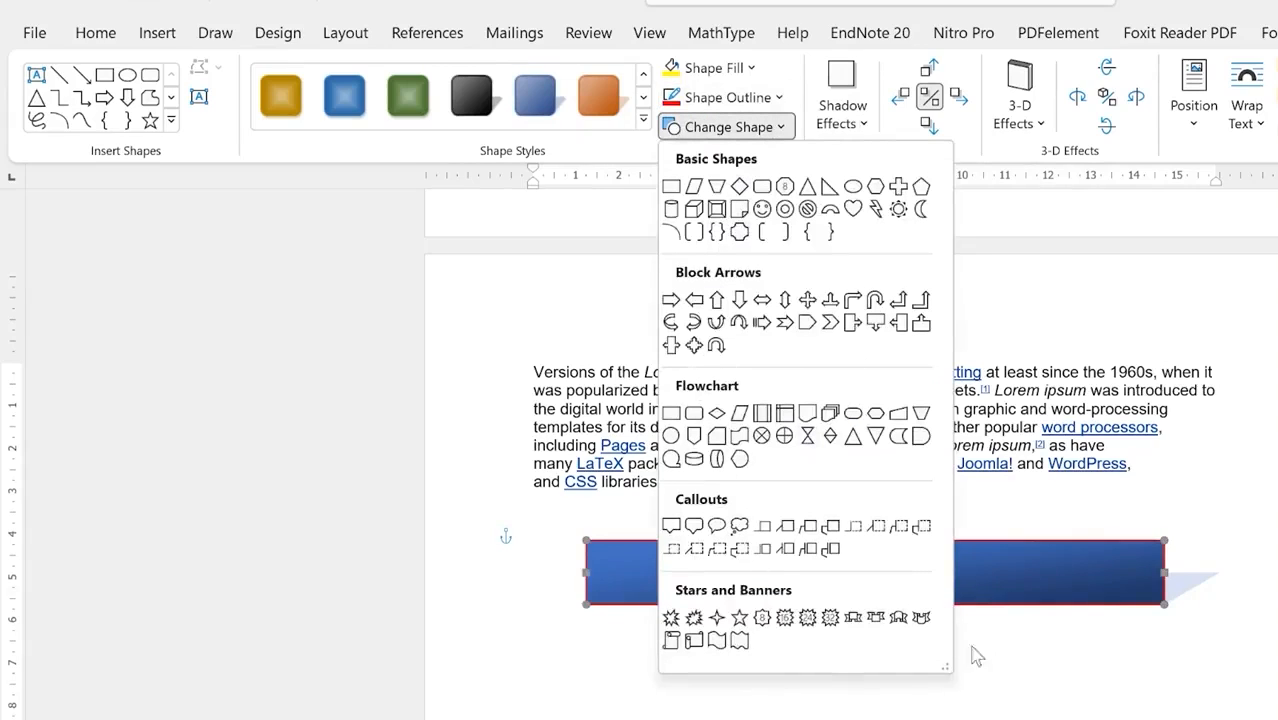
key(Escape)
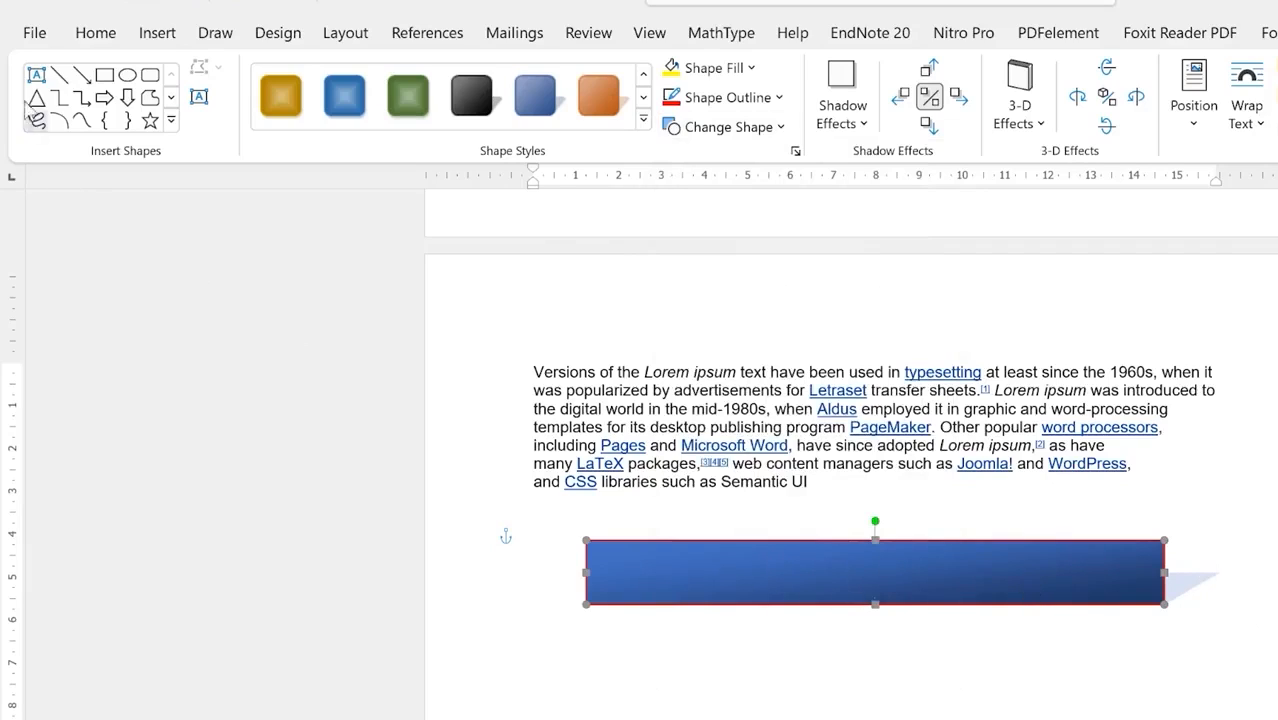
click(36, 76)
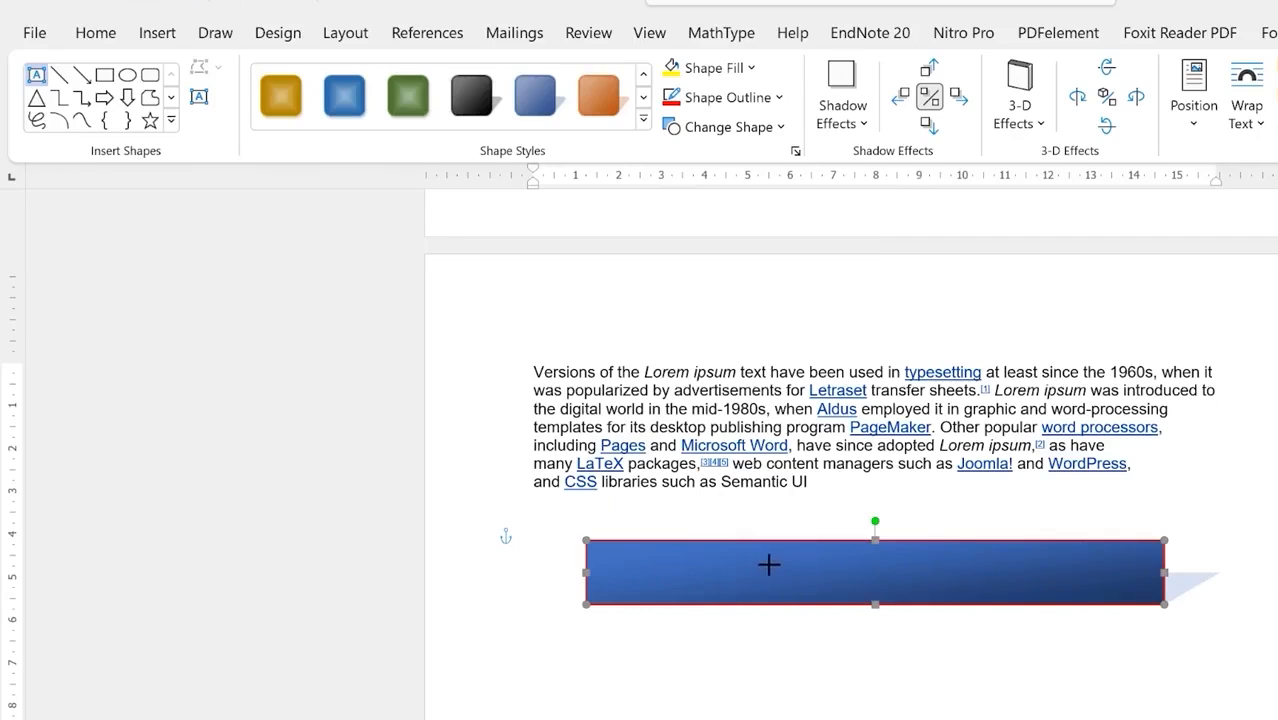
Step: Draw a narrow text box inside the banner and type 'Welcome to EPIC Mentorship'
drag(1015, 552, 1010, 570)
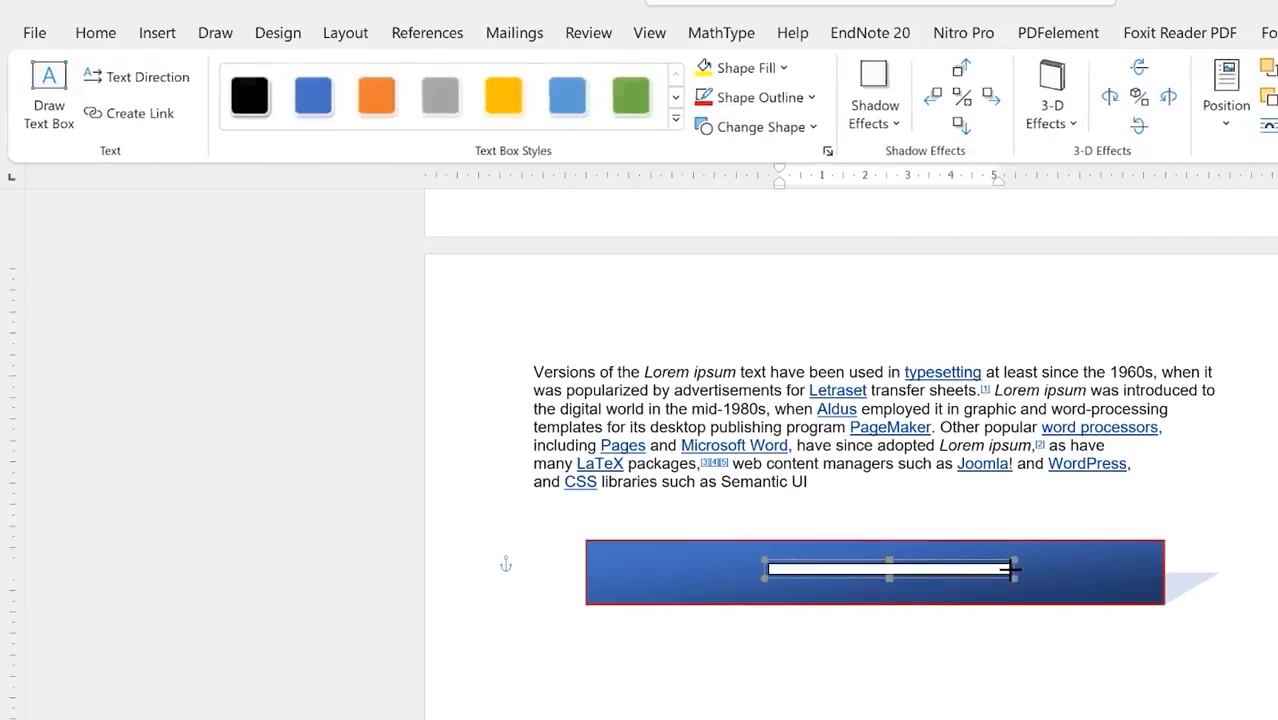
click(890, 592)
click(890, 590)
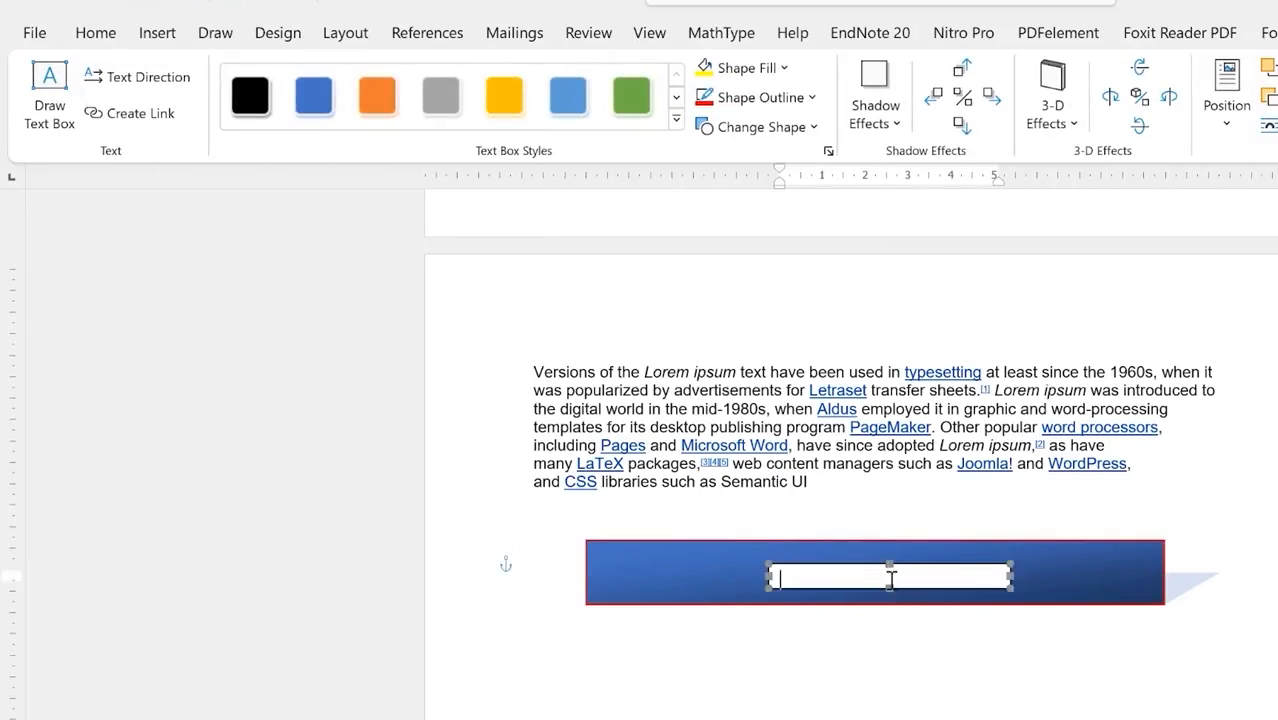
text(Welcome to EPIC Mentorship)
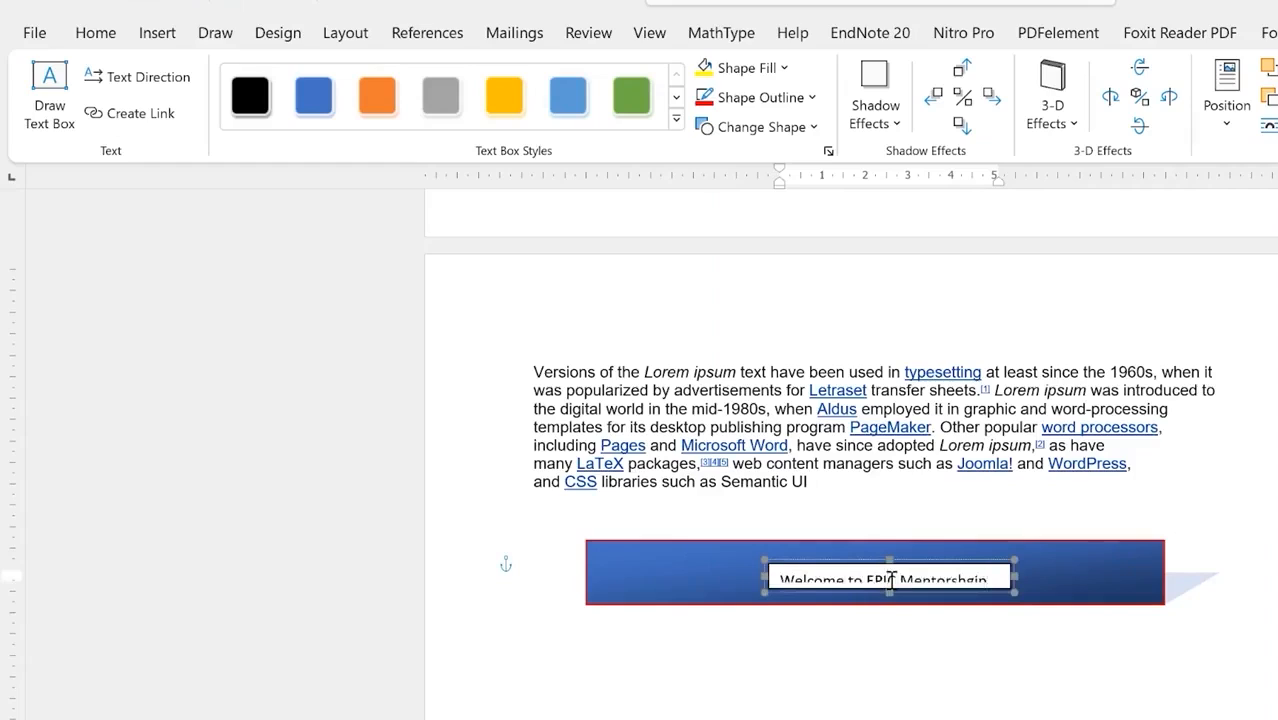
Step: Correct the misspelled 'Mentorshgip' to 'Mentorship' using the spelling suggestion
key(ctrl+a)
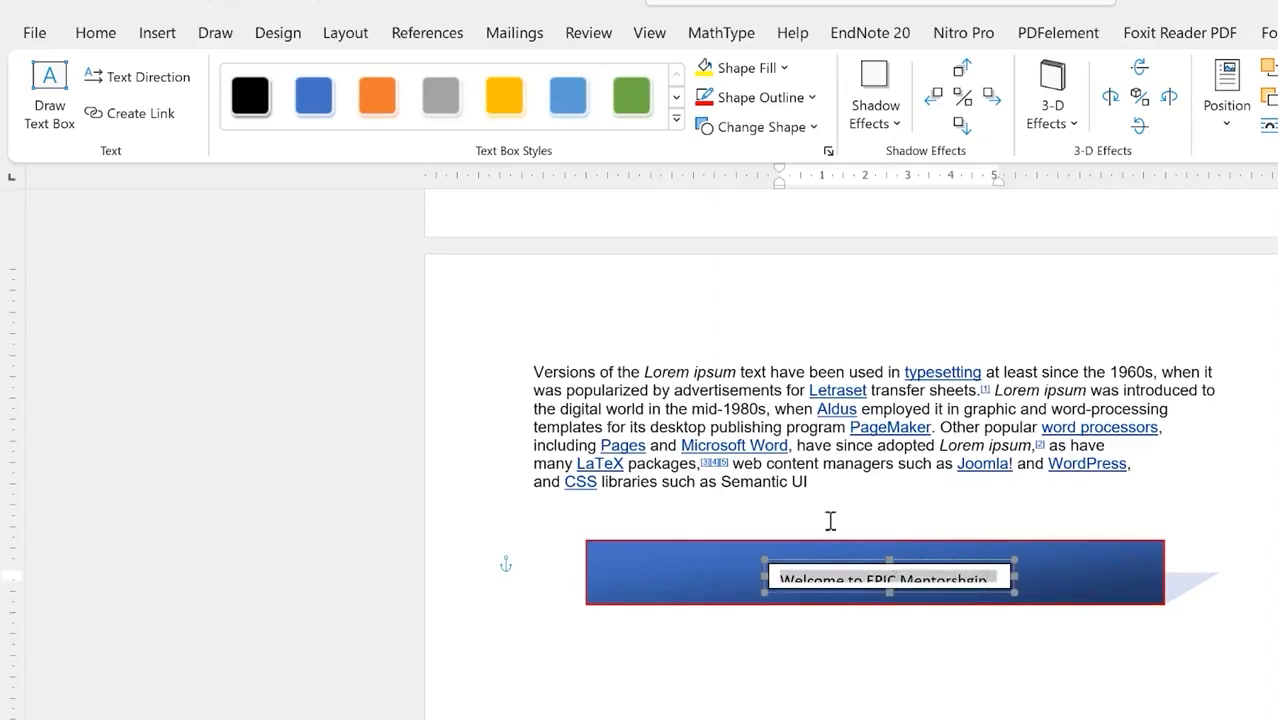
click(888, 552)
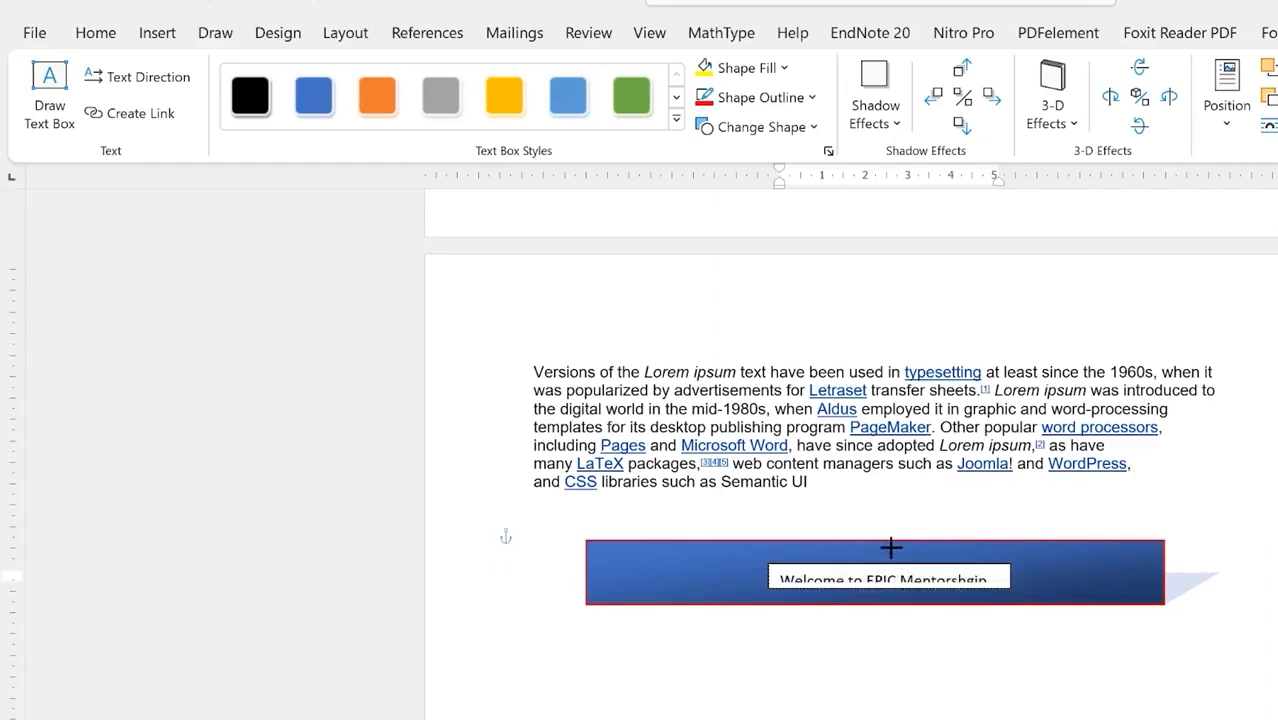
click(900, 562)
right_click(915, 570)
click(965, 582)
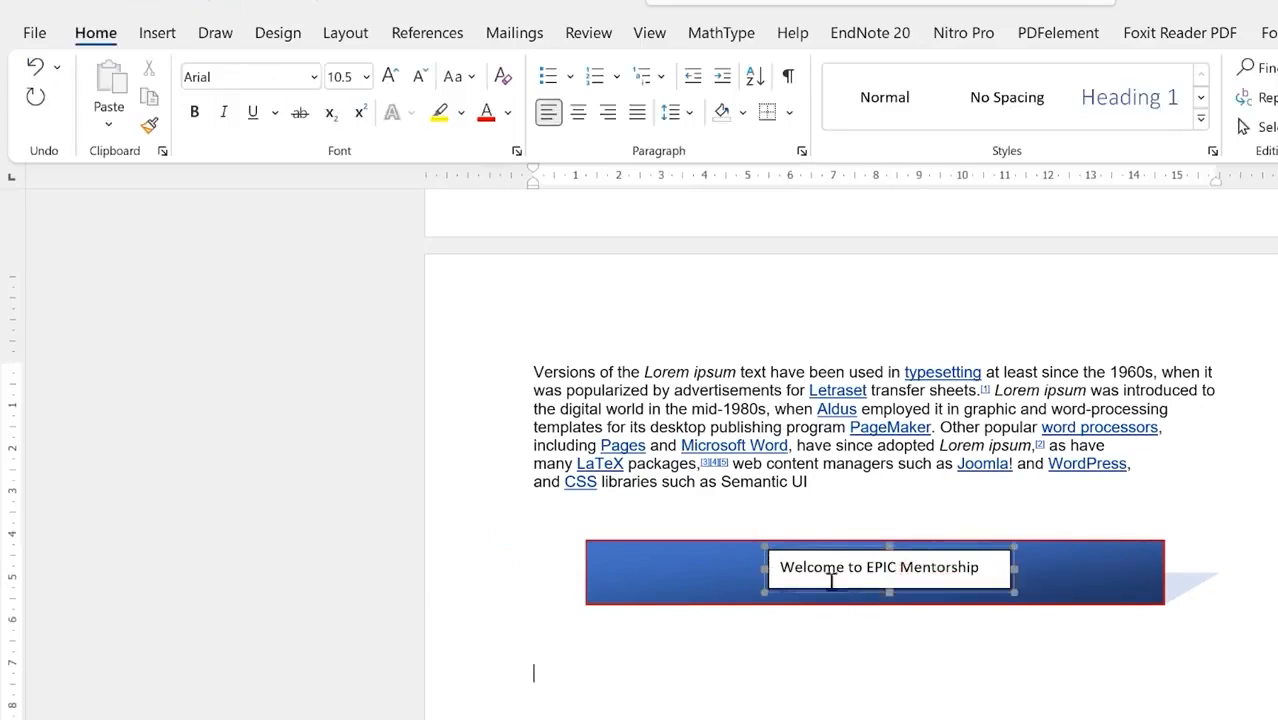
double_click(768, 568)
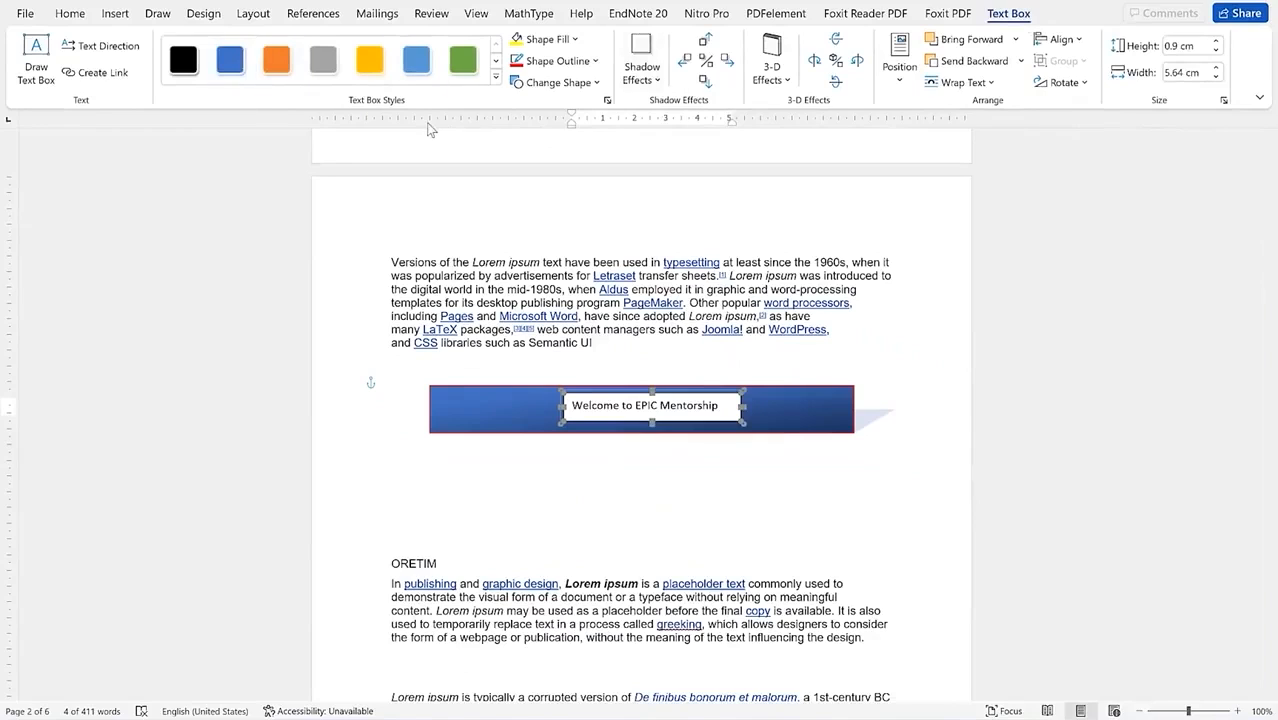
Step: Apply the white text box style with a grey double border to the welcome box
click(495, 84)
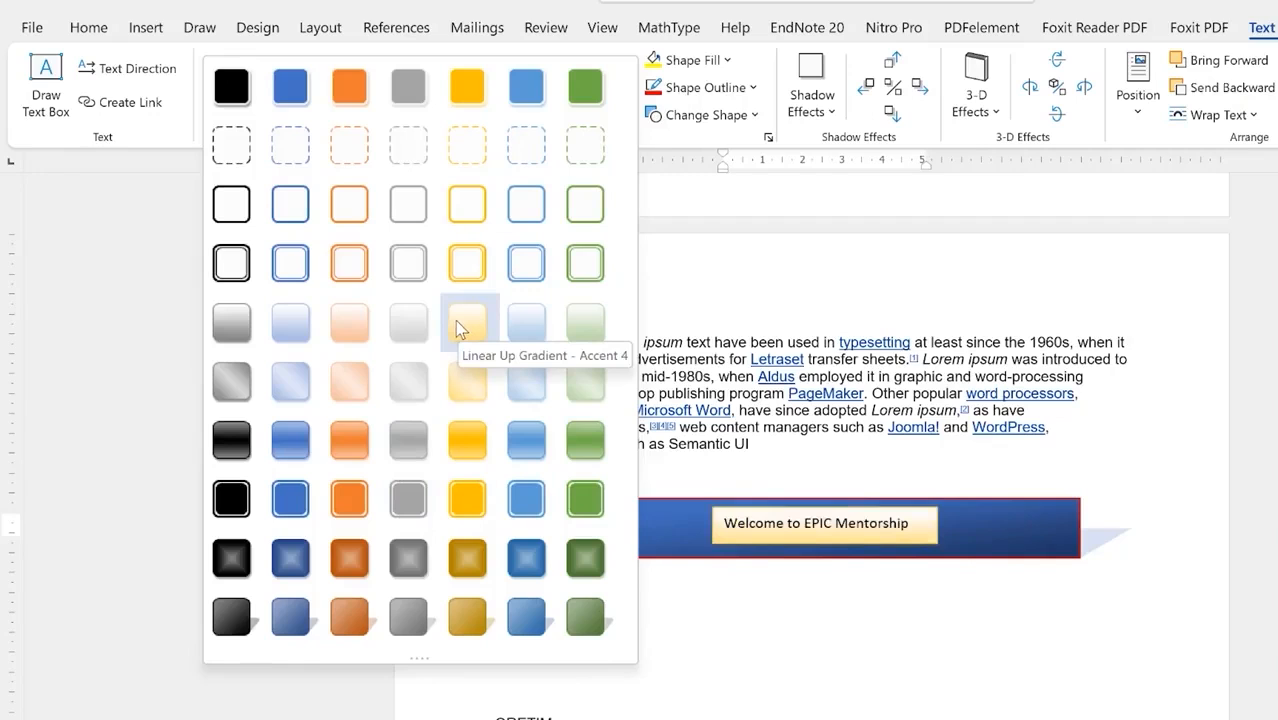
click(408, 263)
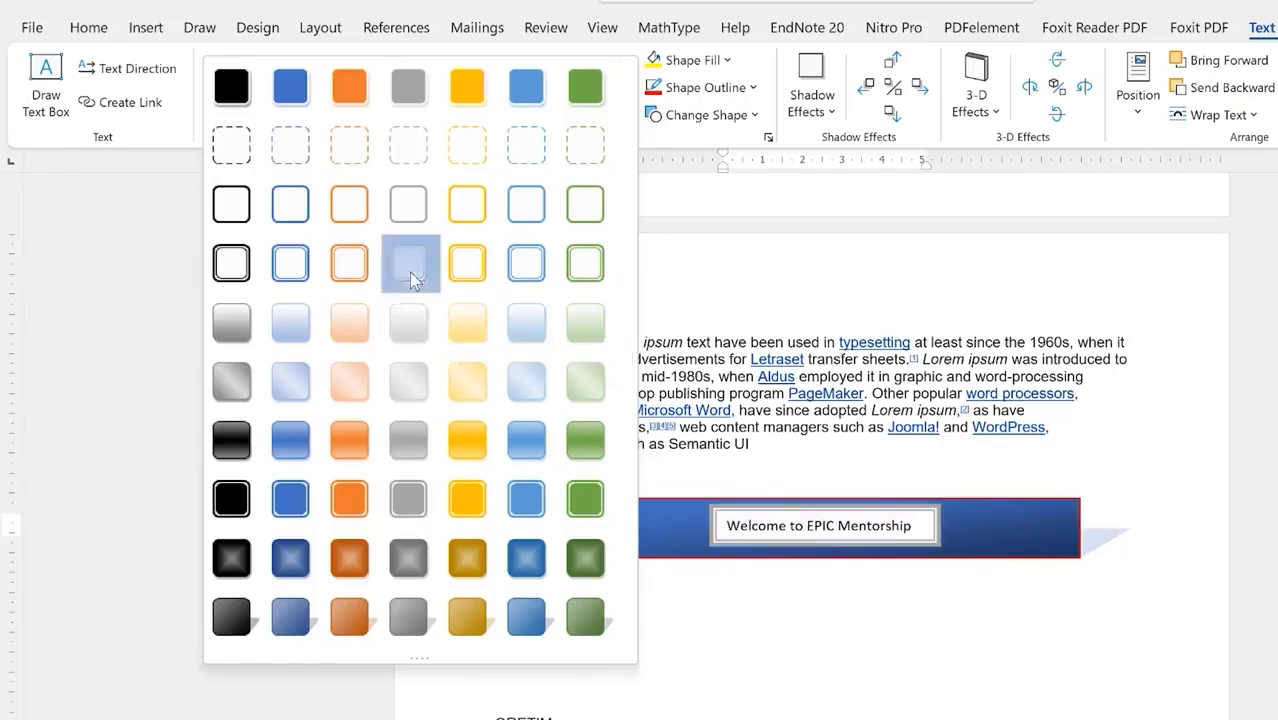
click(1078, 637)
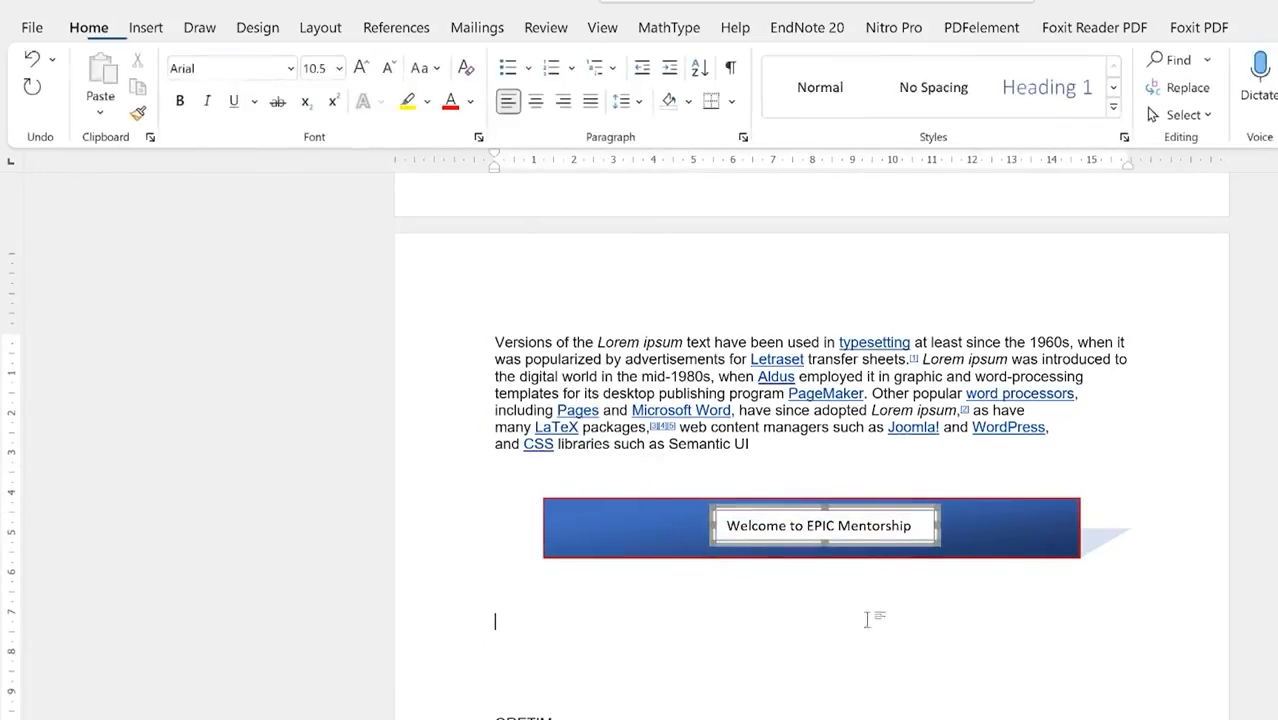
triple_click(894, 525)
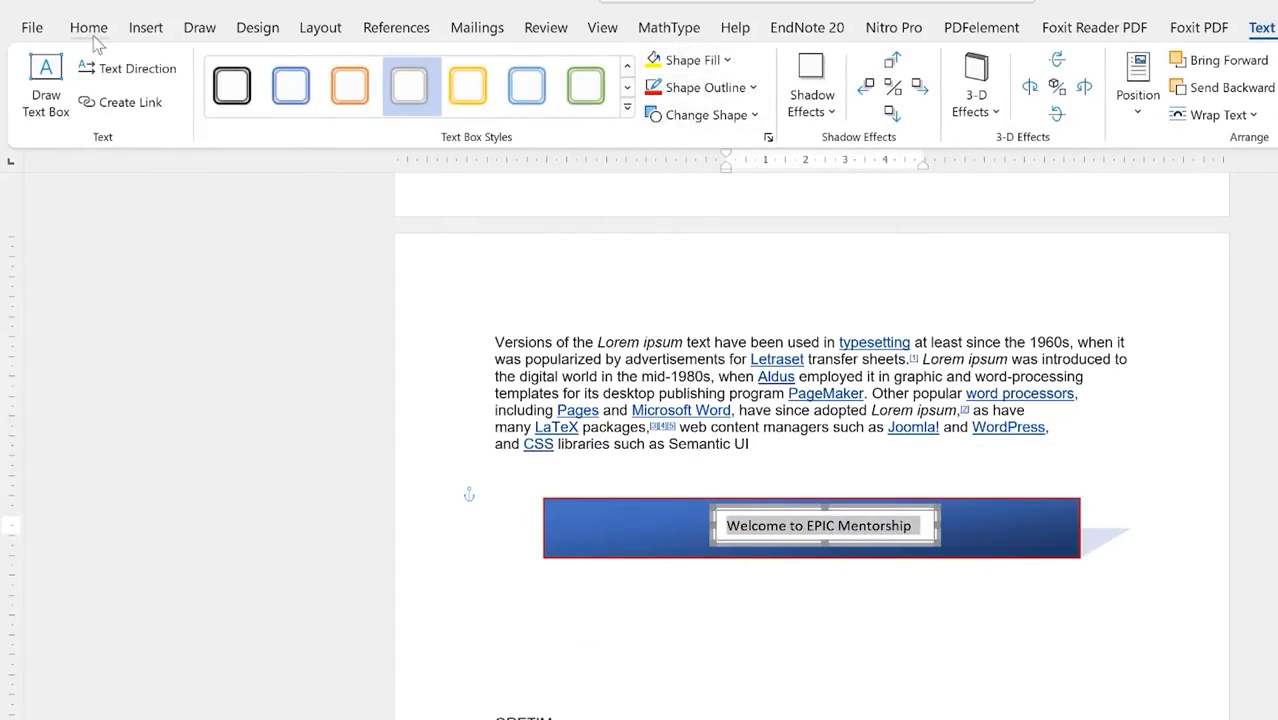
Step: Make the welcome text dark red, bold and 12 pt
click(128, 72)
click(128, 72)
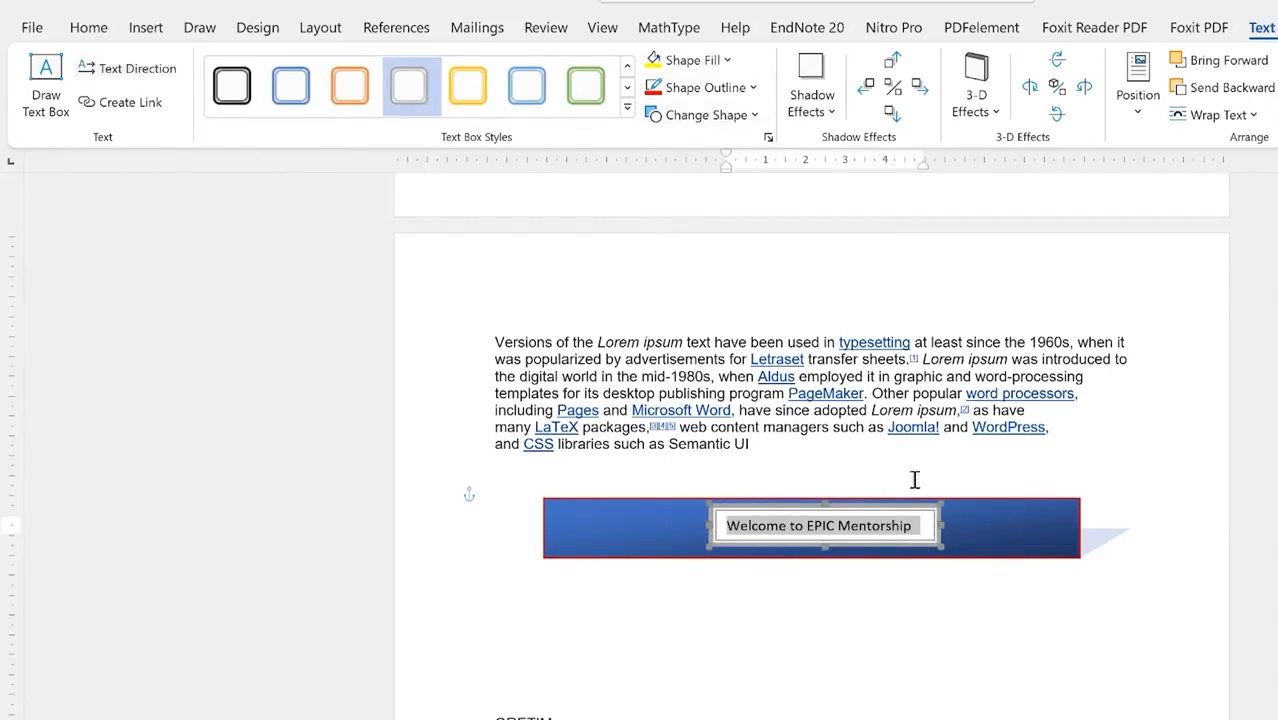
click(92, 30)
click(471, 101)
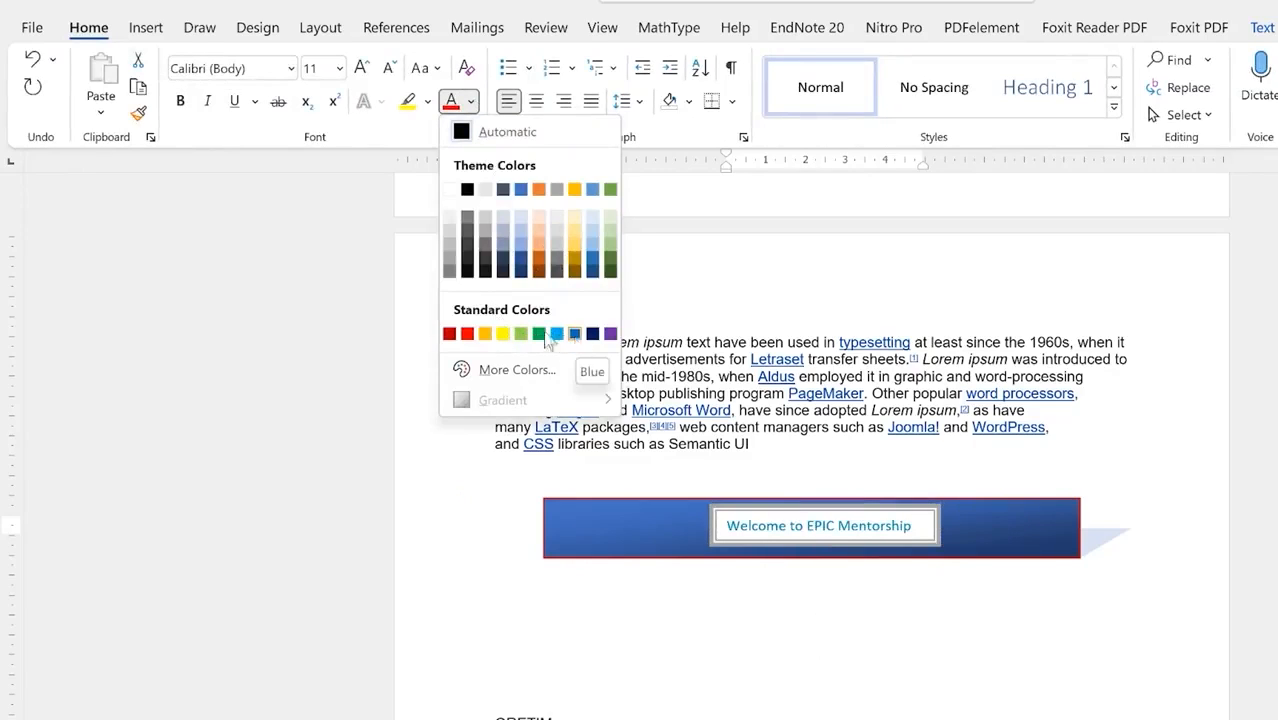
click(449, 333)
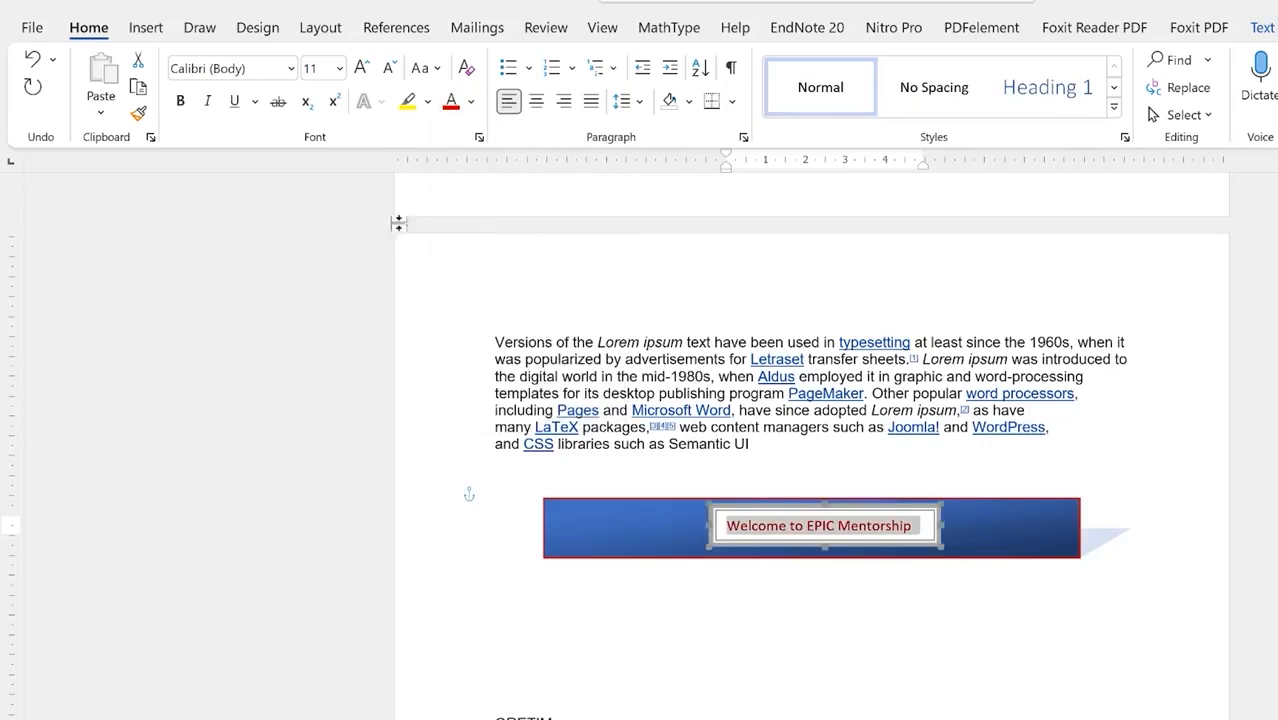
click(181, 102)
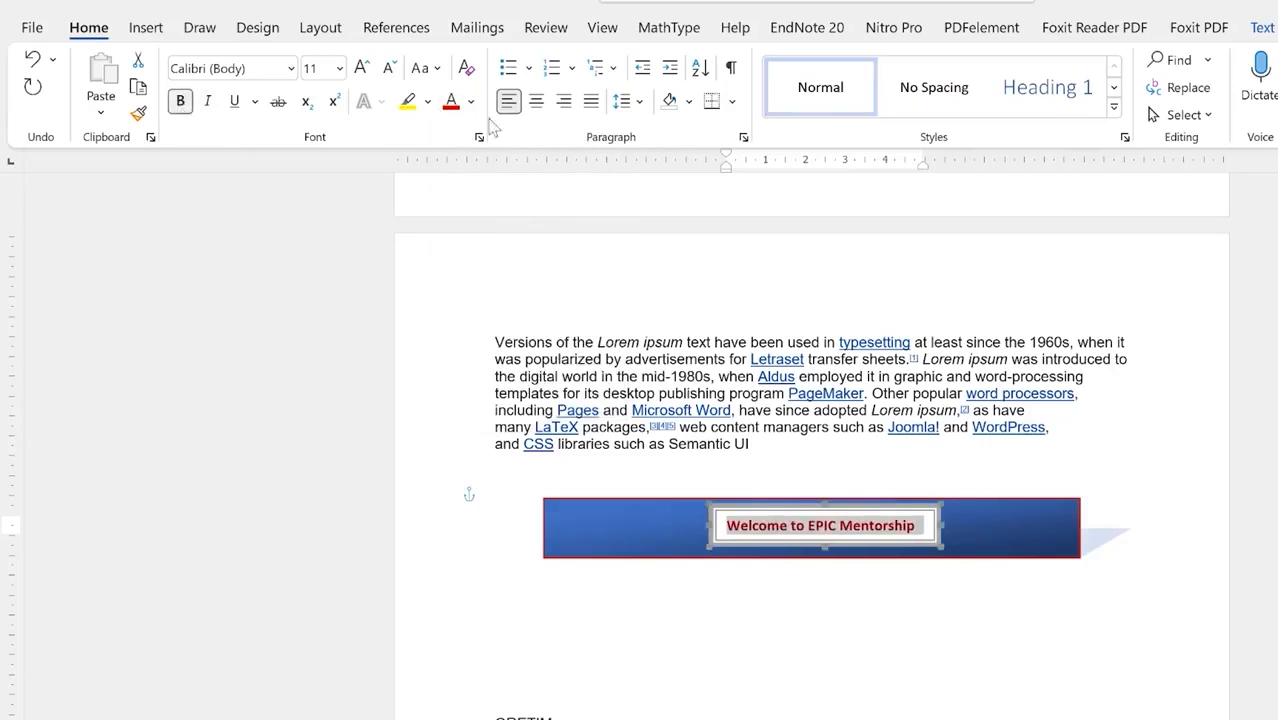
click(362, 67)
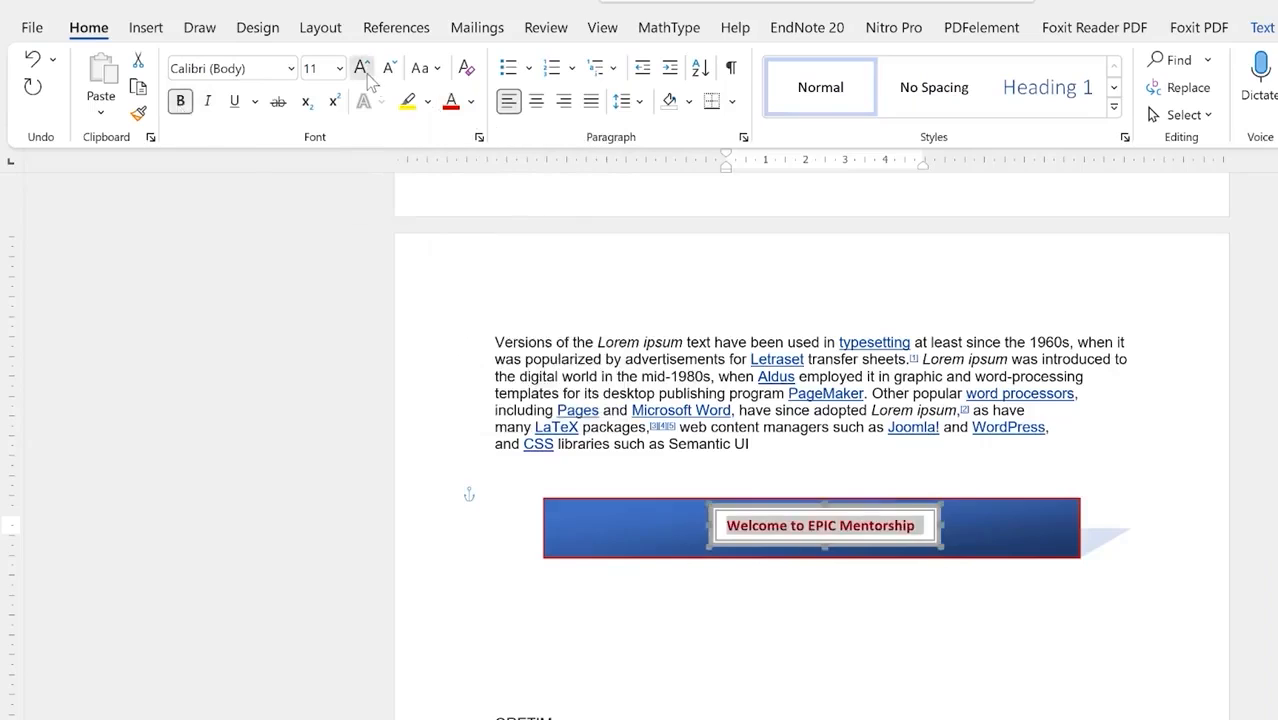
Step: Widen the text box so the heading fits on one line, and centre it
click(970, 530)
drag(940, 529, 970, 530)
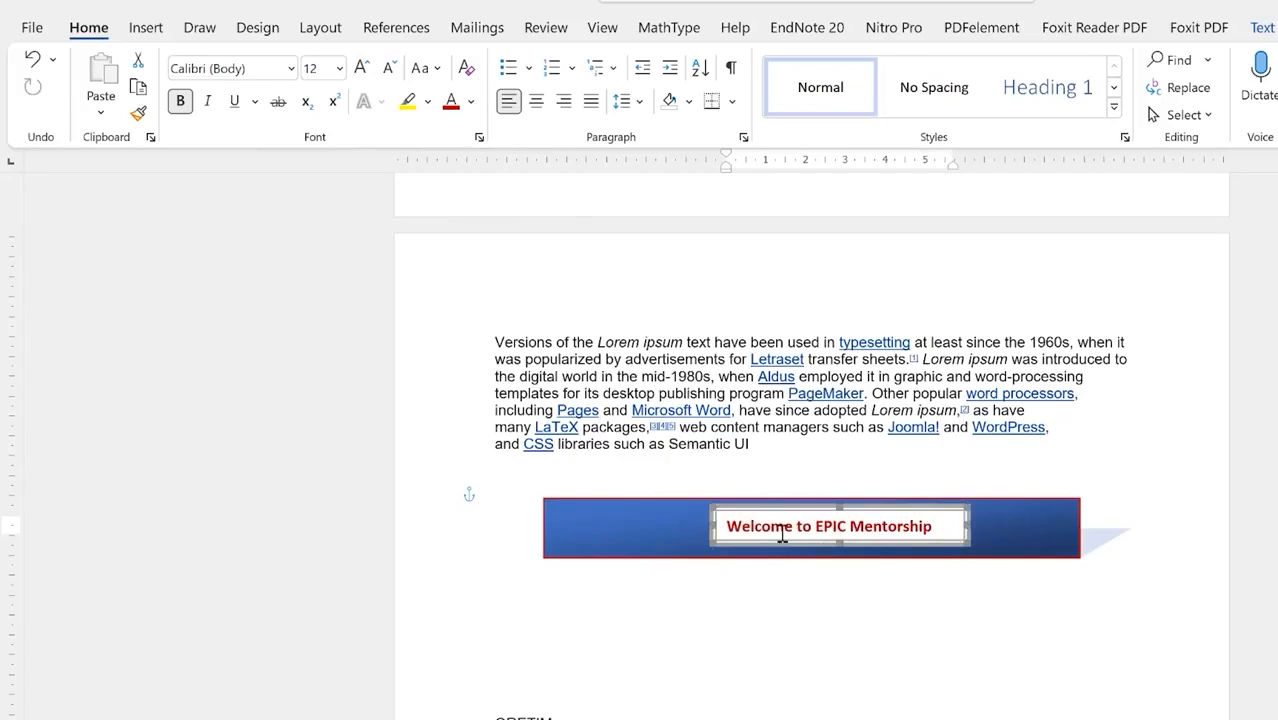
click(538, 108)
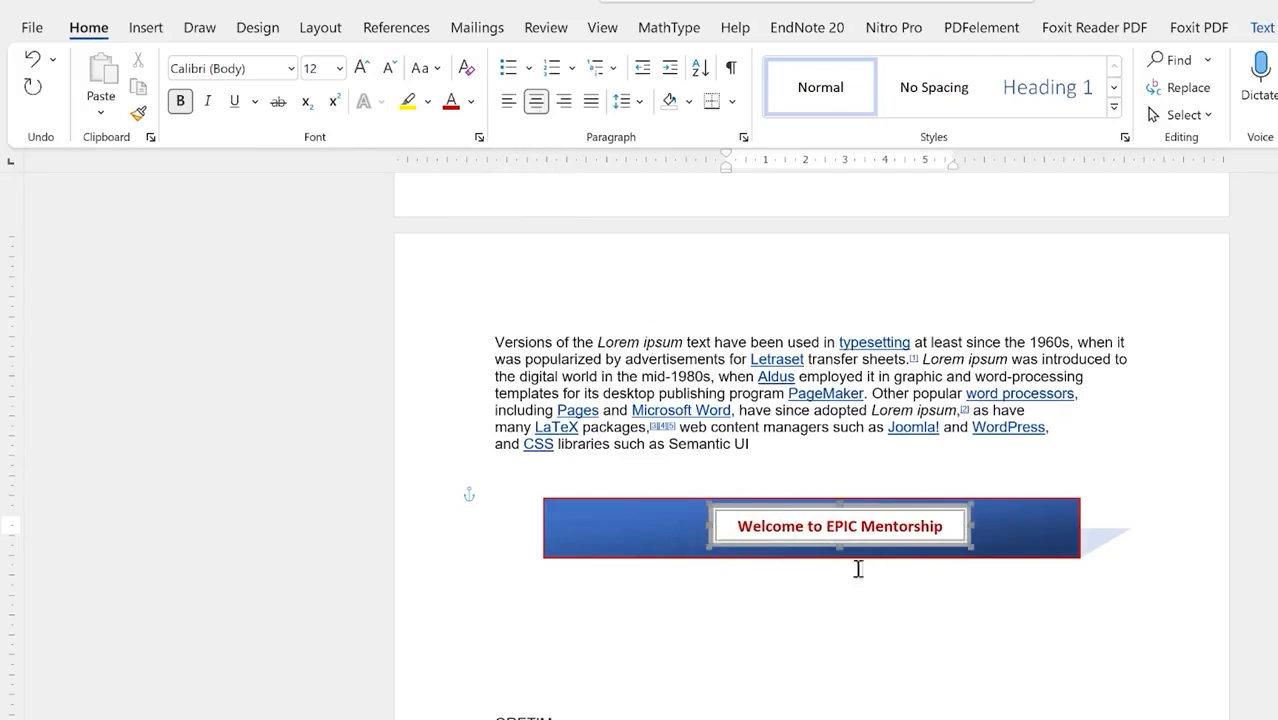
click(926, 507)
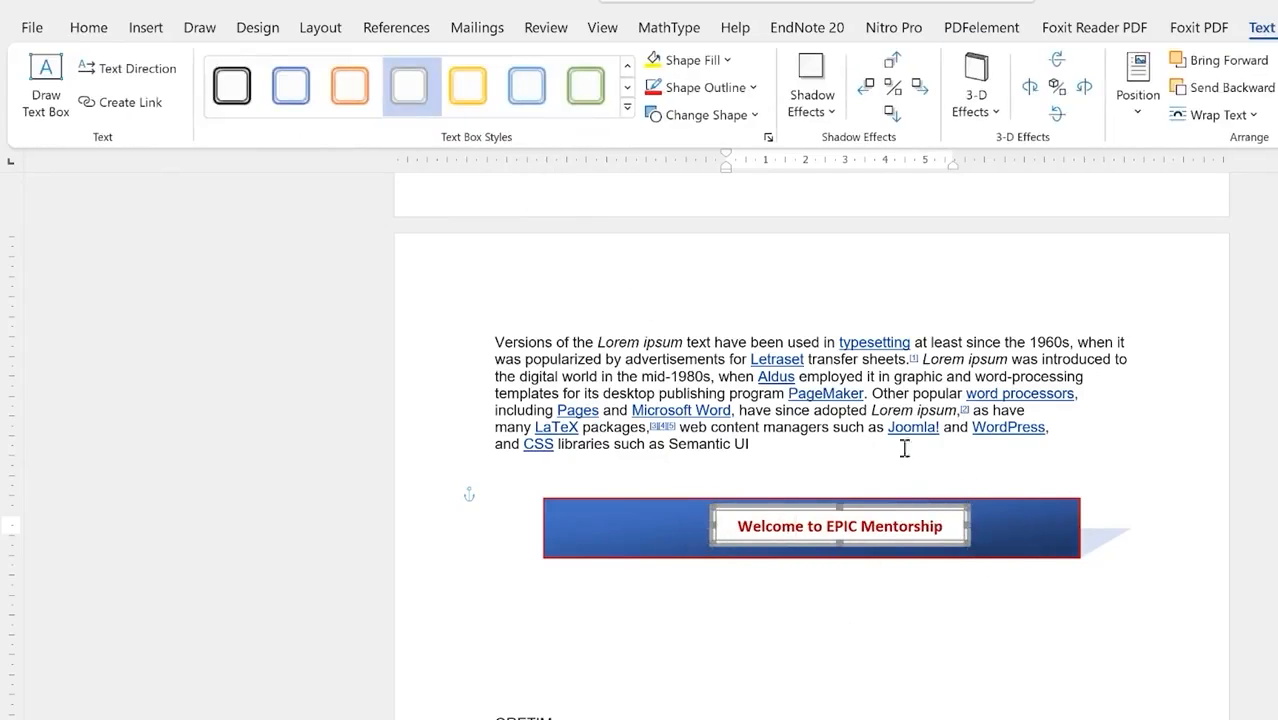
Step: Browse shadow effects for the welcome text box, then bring up the 3-D effect options
click(830, 110)
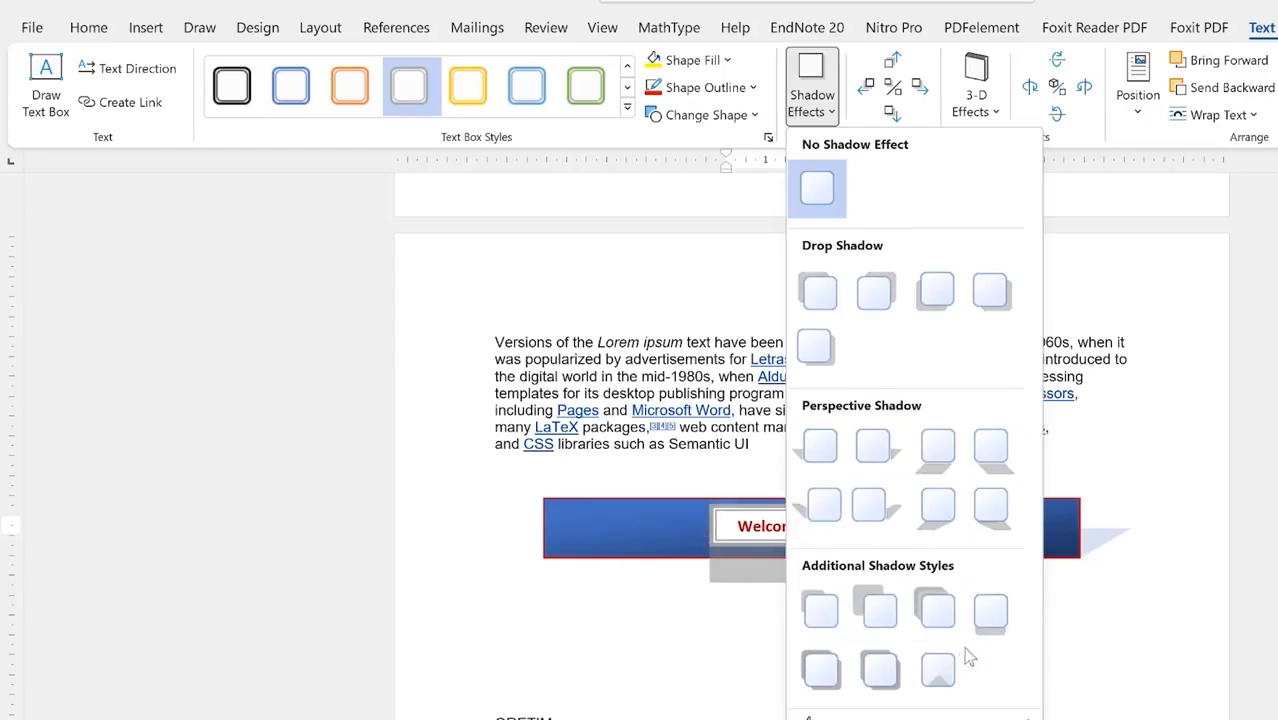
mouse_move(812, 716)
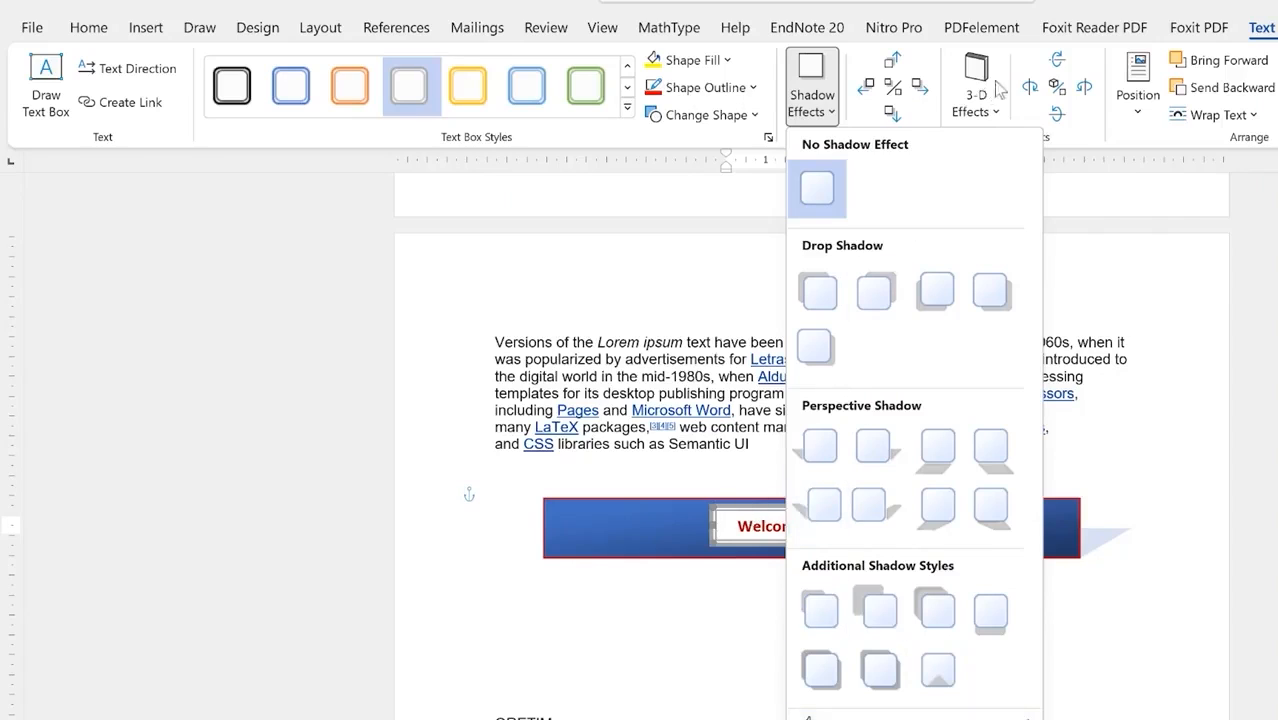
click(995, 110)
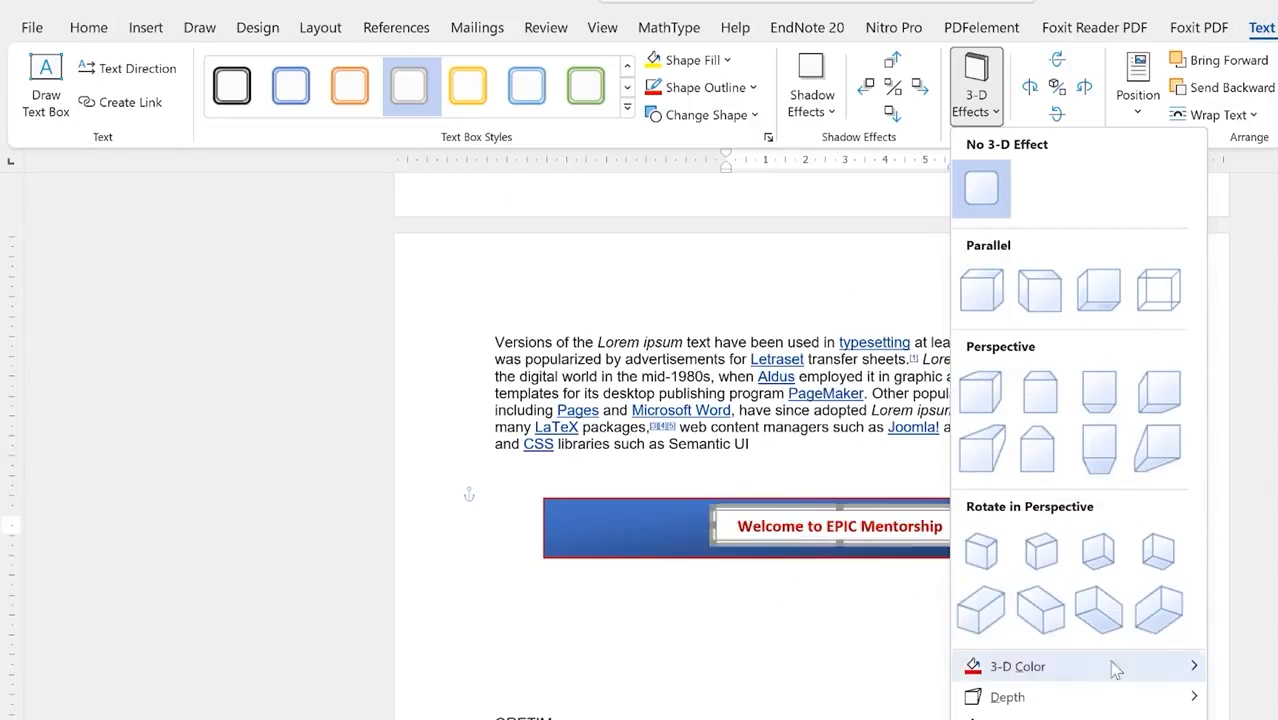
Step: Give the welcome text box a grey 3-D depth effect with a lighting preset
mouse_move(1086, 676)
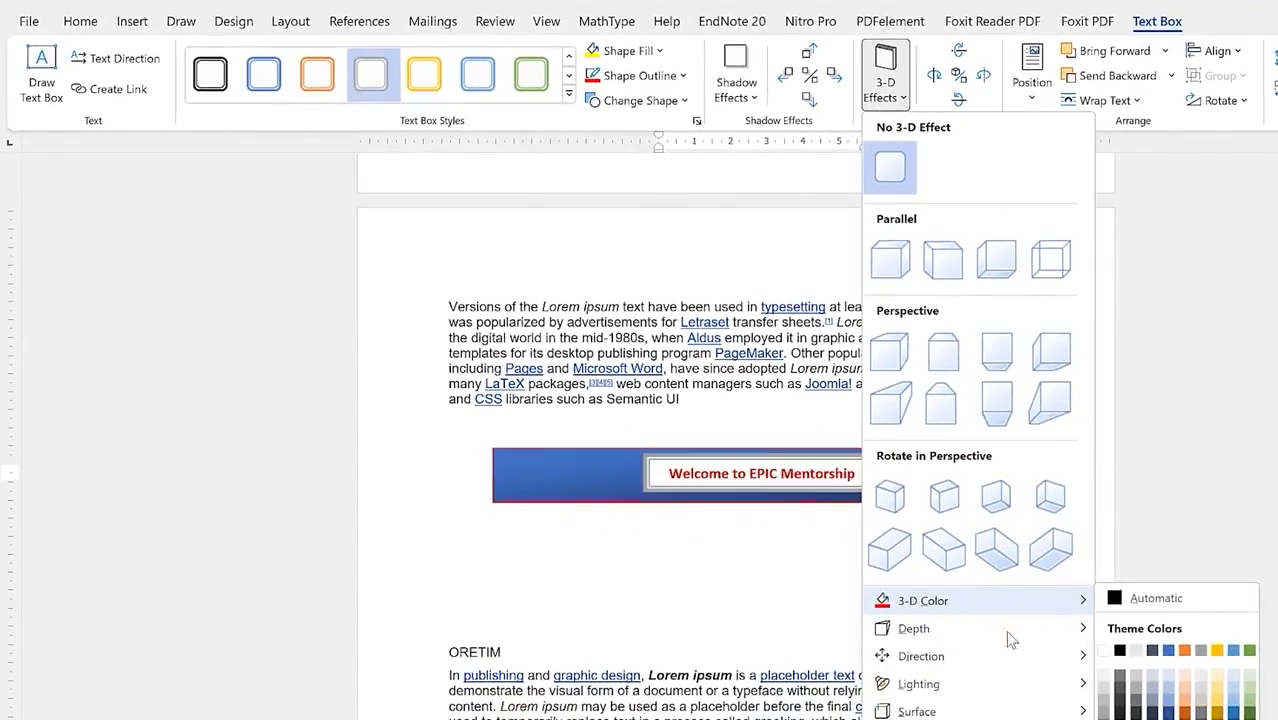
mouse_move(920, 628)
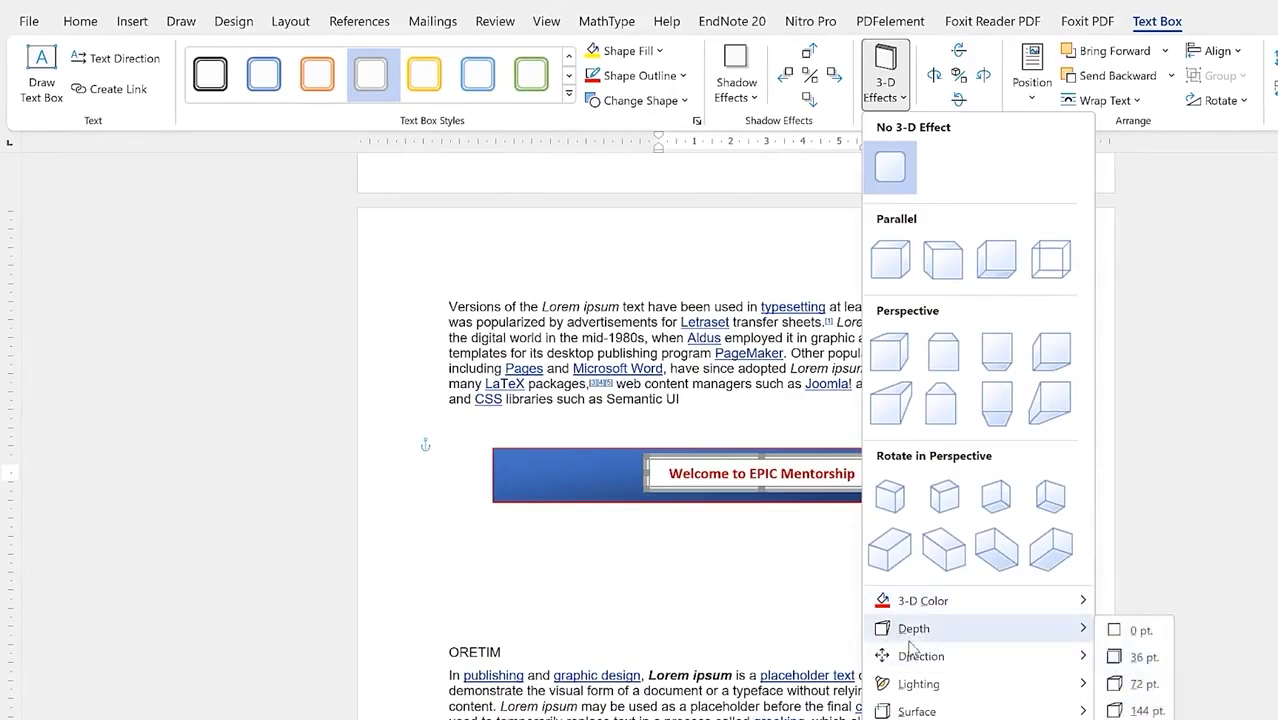
mouse_move(1040, 684)
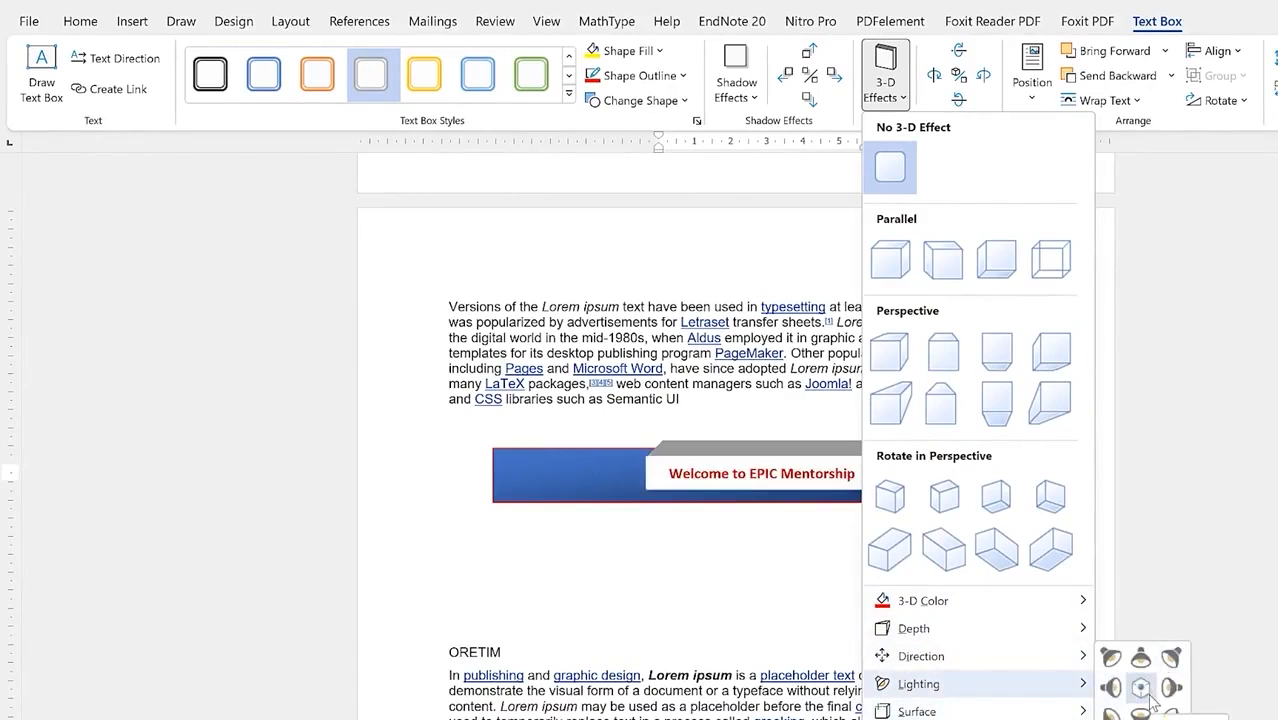
click(1141, 688)
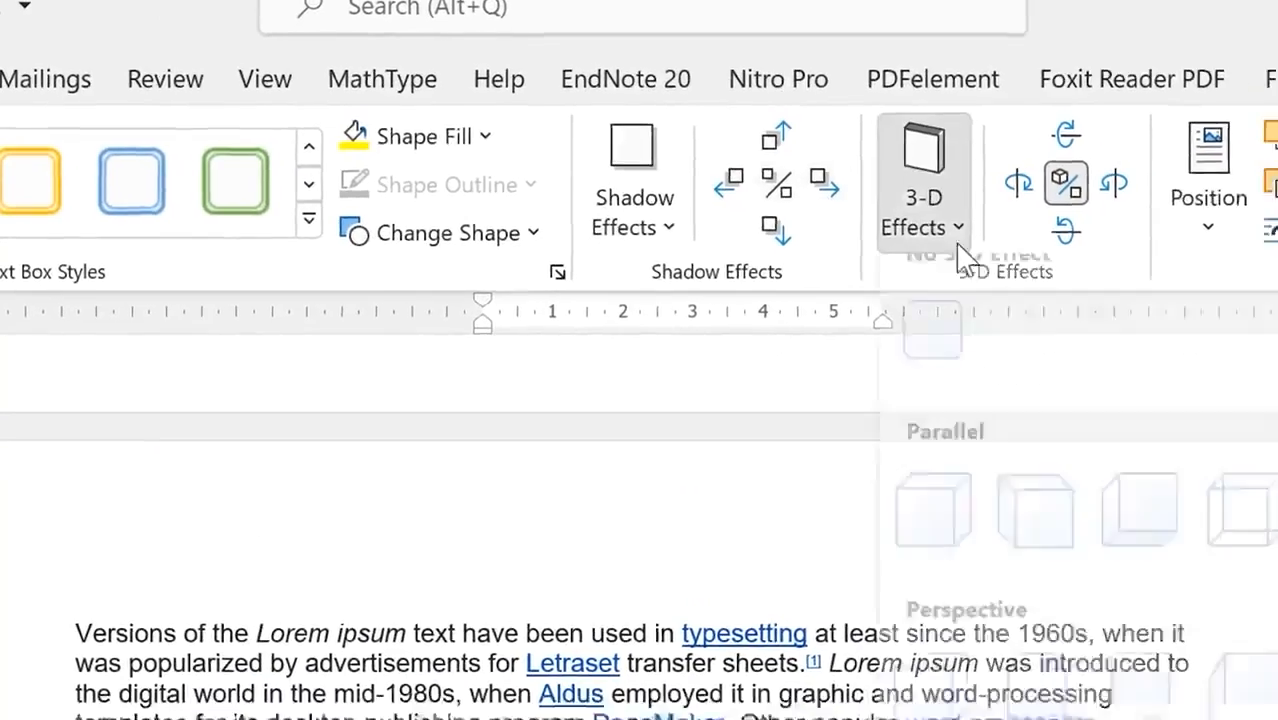
click(990, 240)
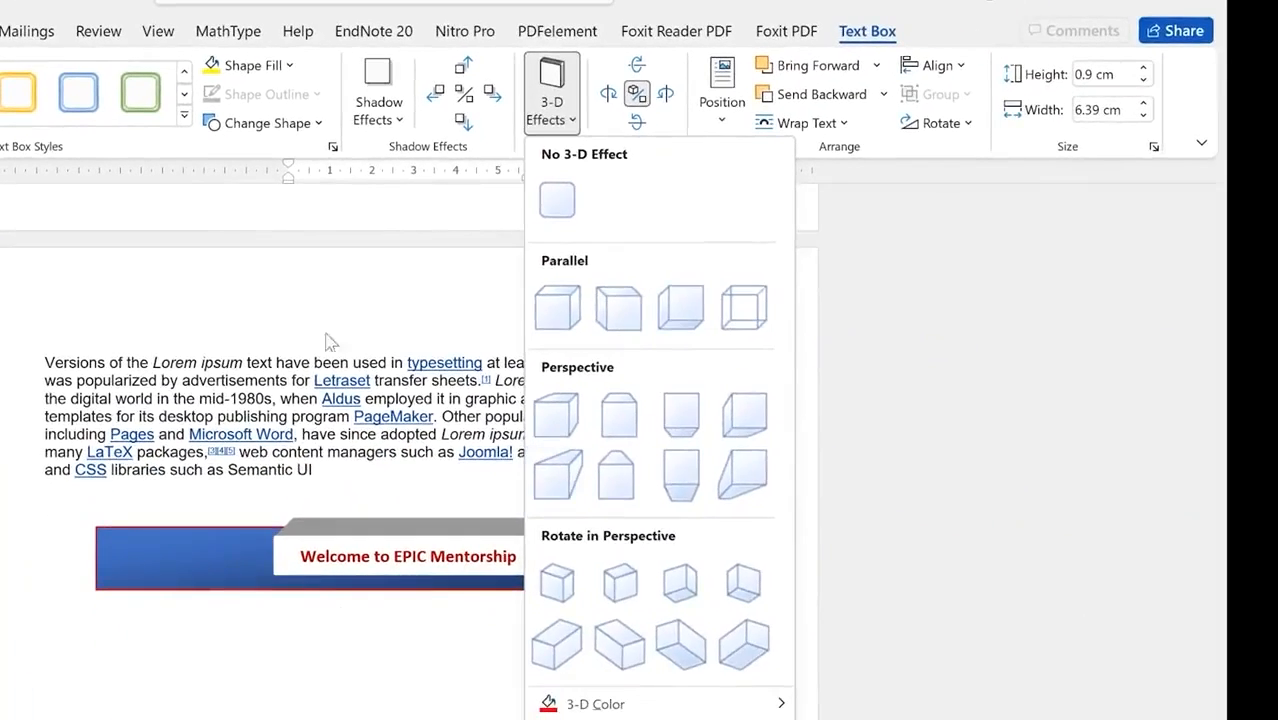
key(Escape)
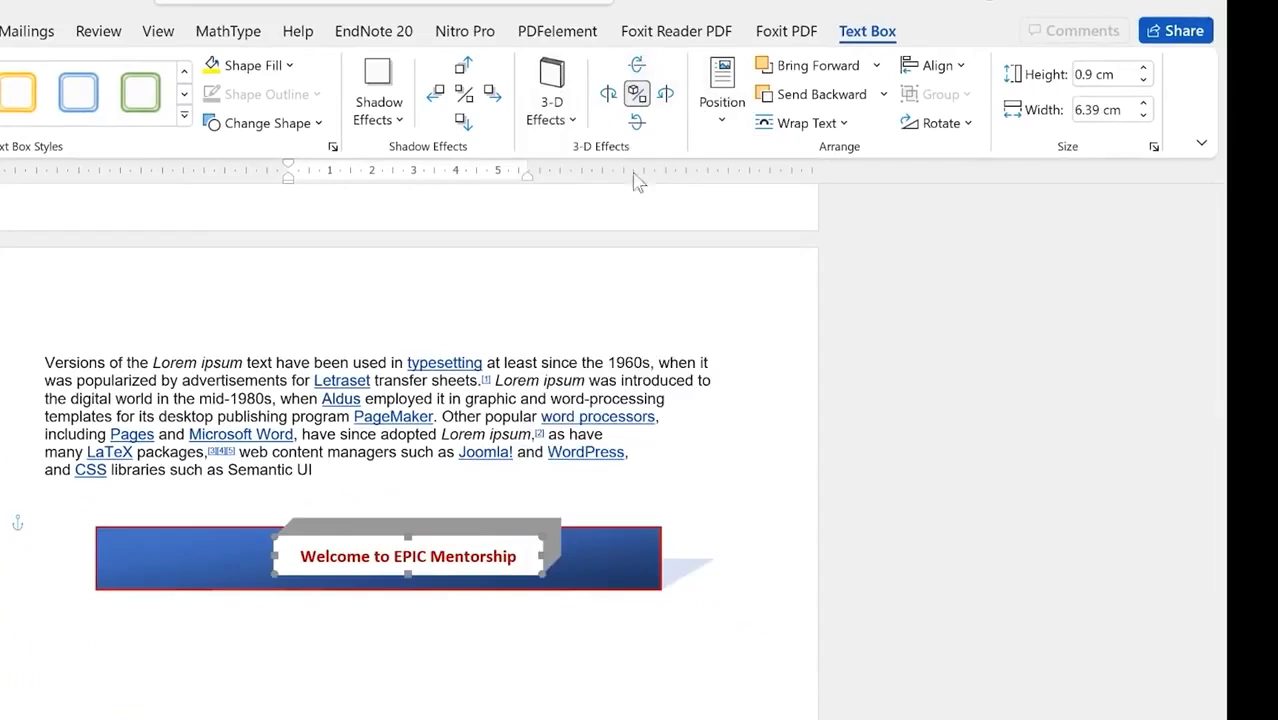
Step: Review the 0.9 by 6.39 cm text box's position, wrapping, alignment and rotation options, changing nothing
click(721, 112)
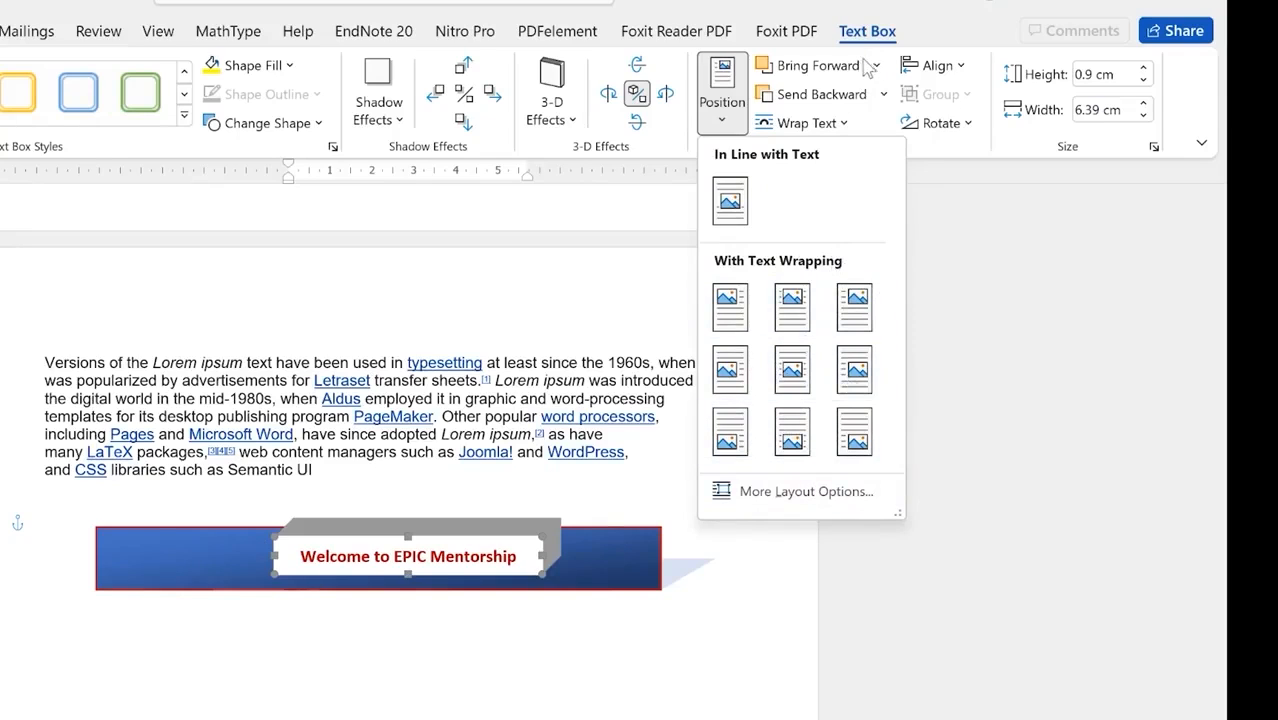
click(883, 94)
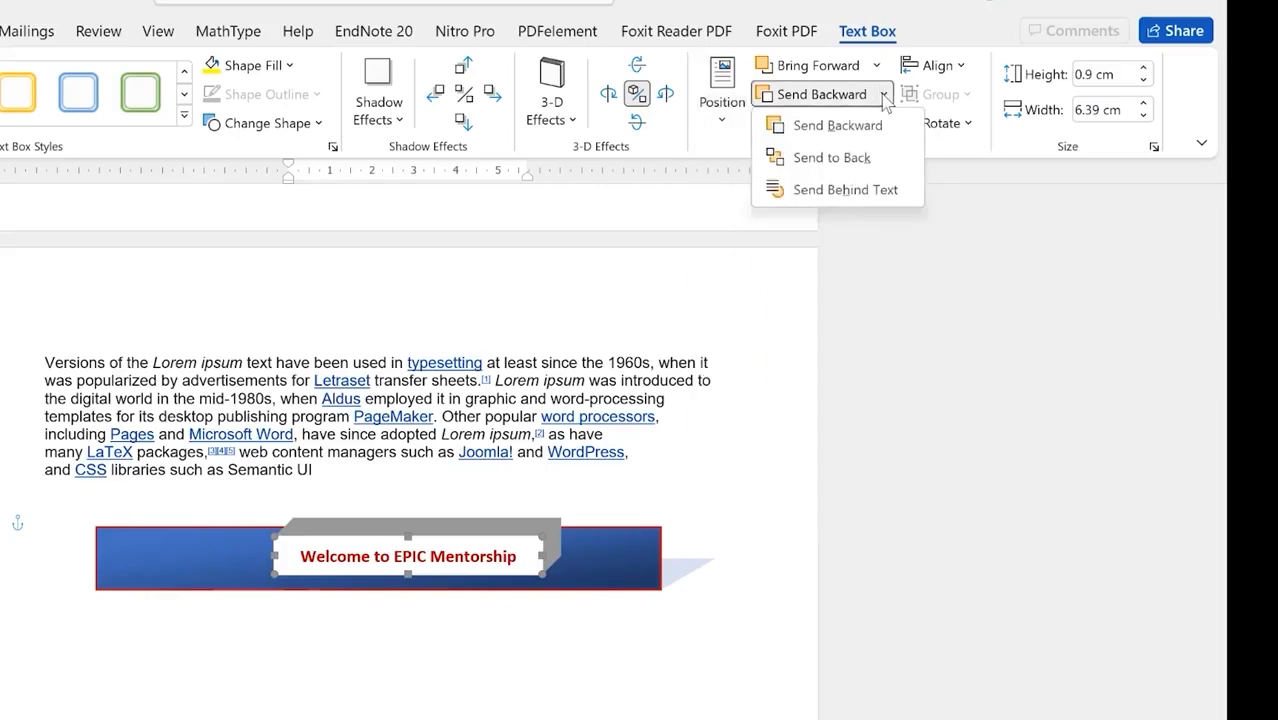
click(878, 67)
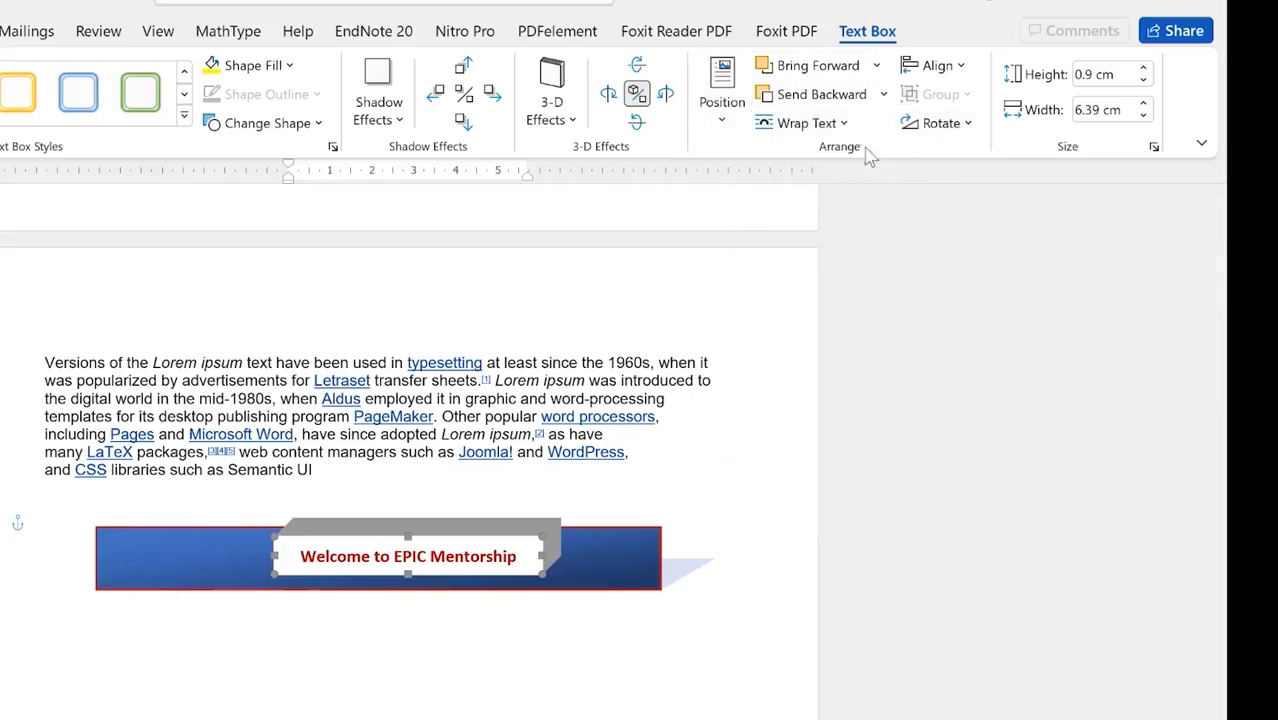
click(843, 123)
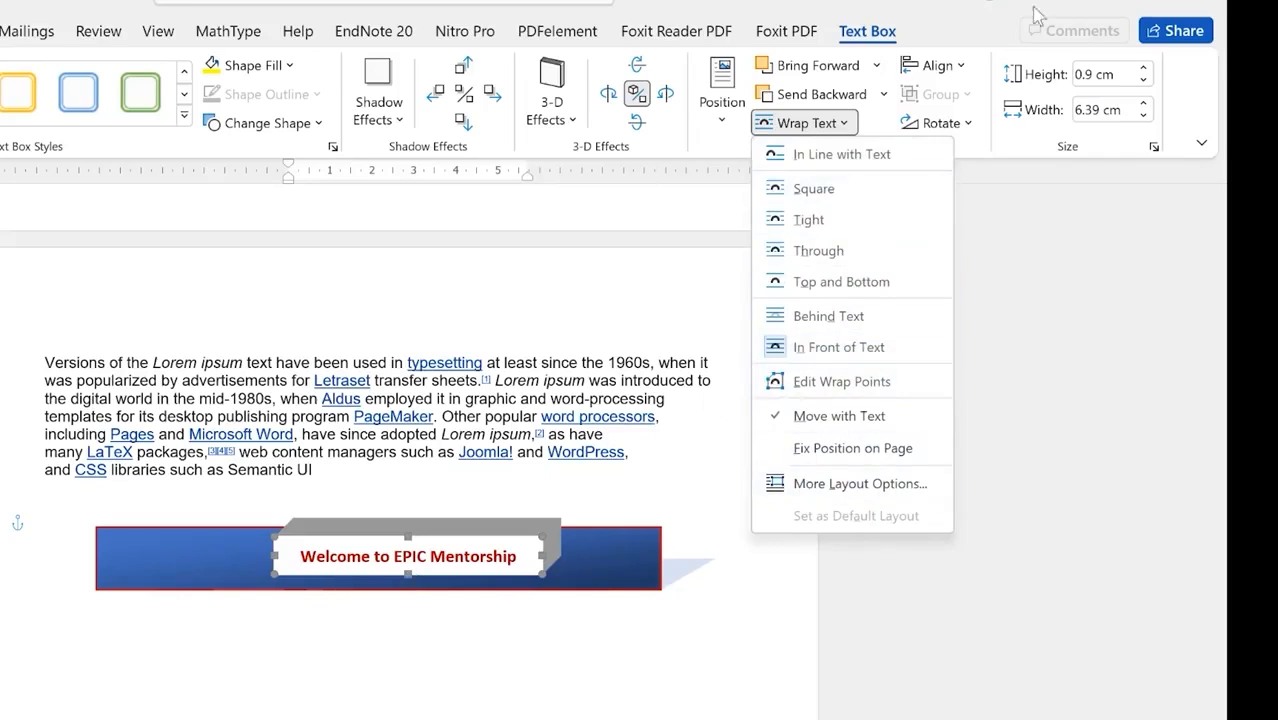
click(963, 74)
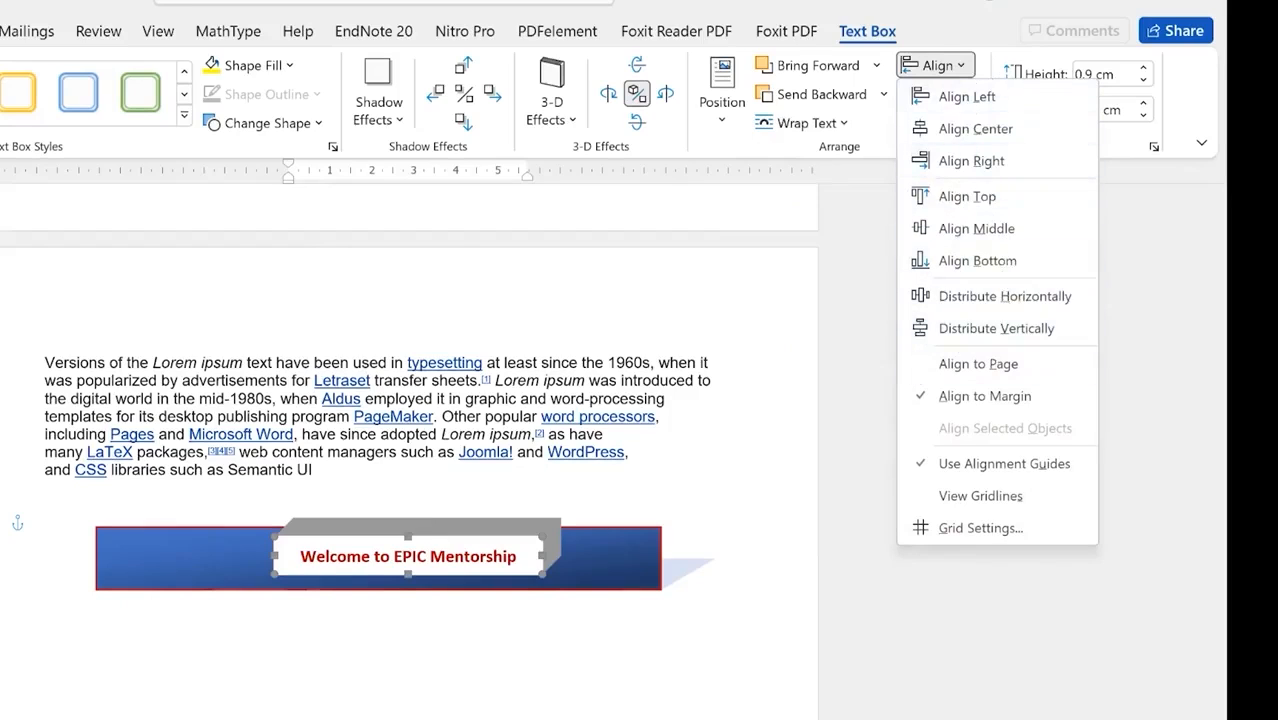
click(944, 26)
click(976, 130)
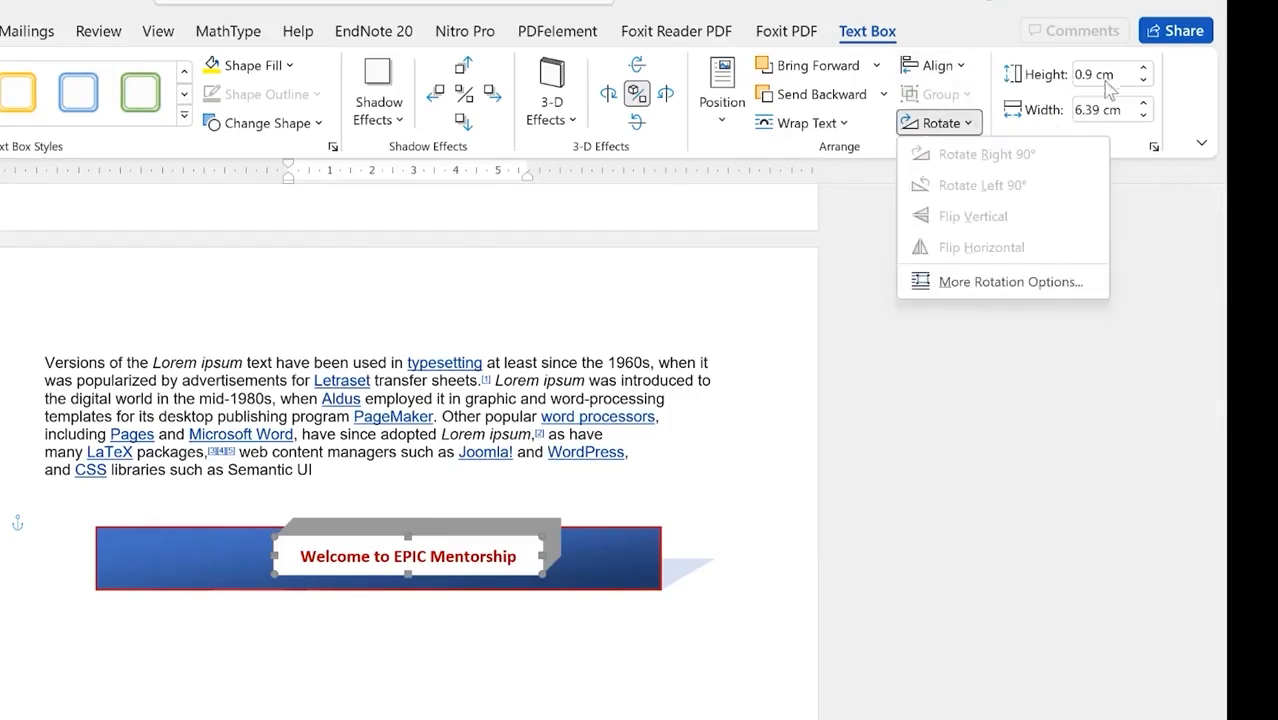
click(1036, 53)
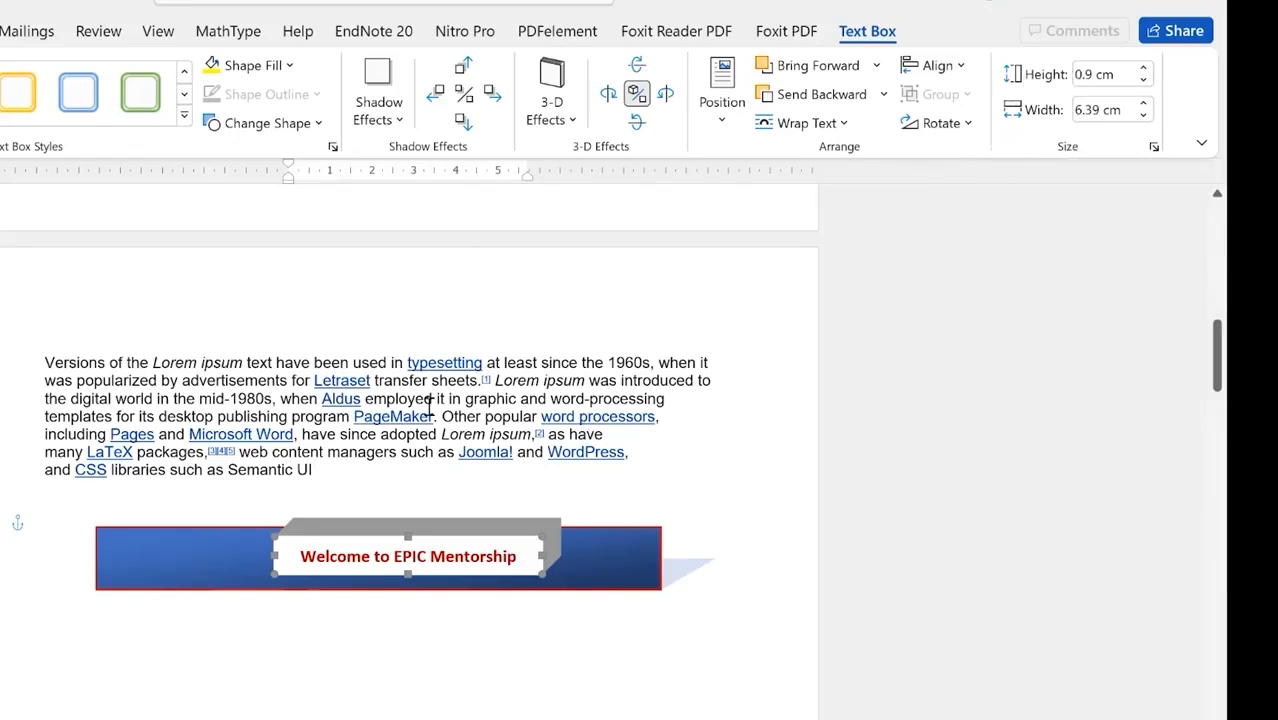
click(666, 451)
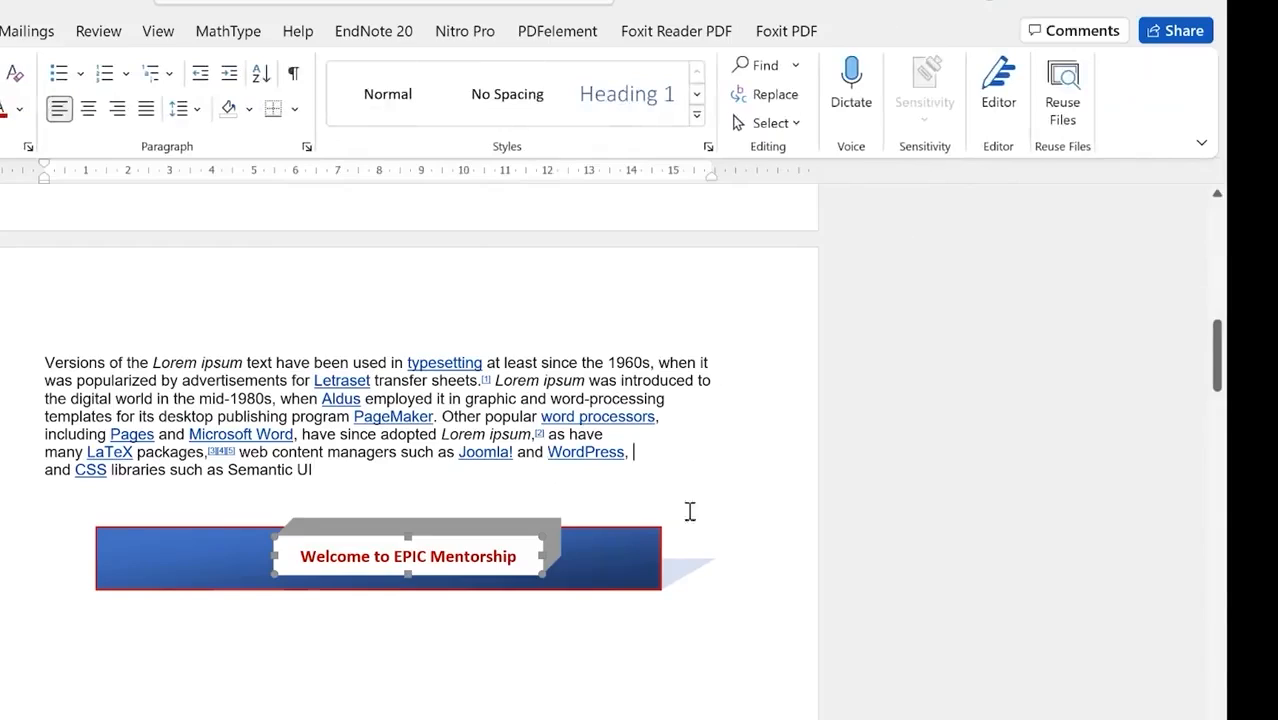
Step: Draw a 2.34 by 5.91 cm oval in the space below the blue banner
click(458, 557)
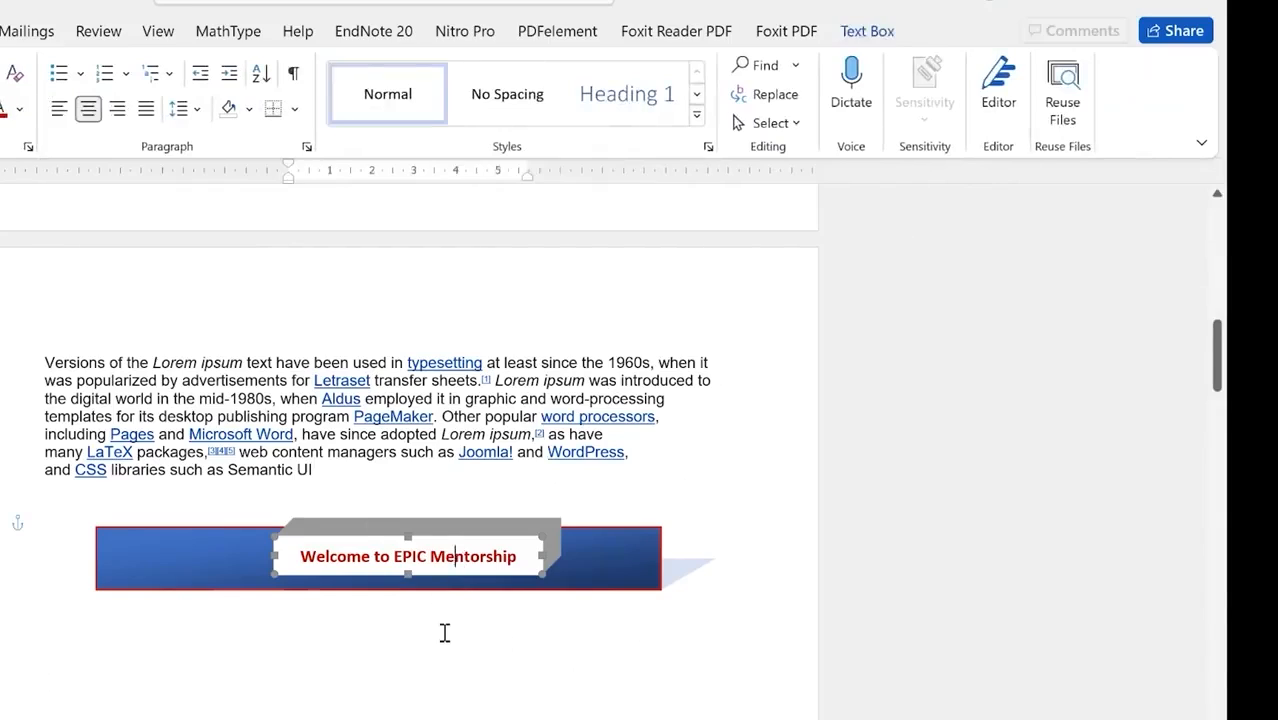
click(442, 630)
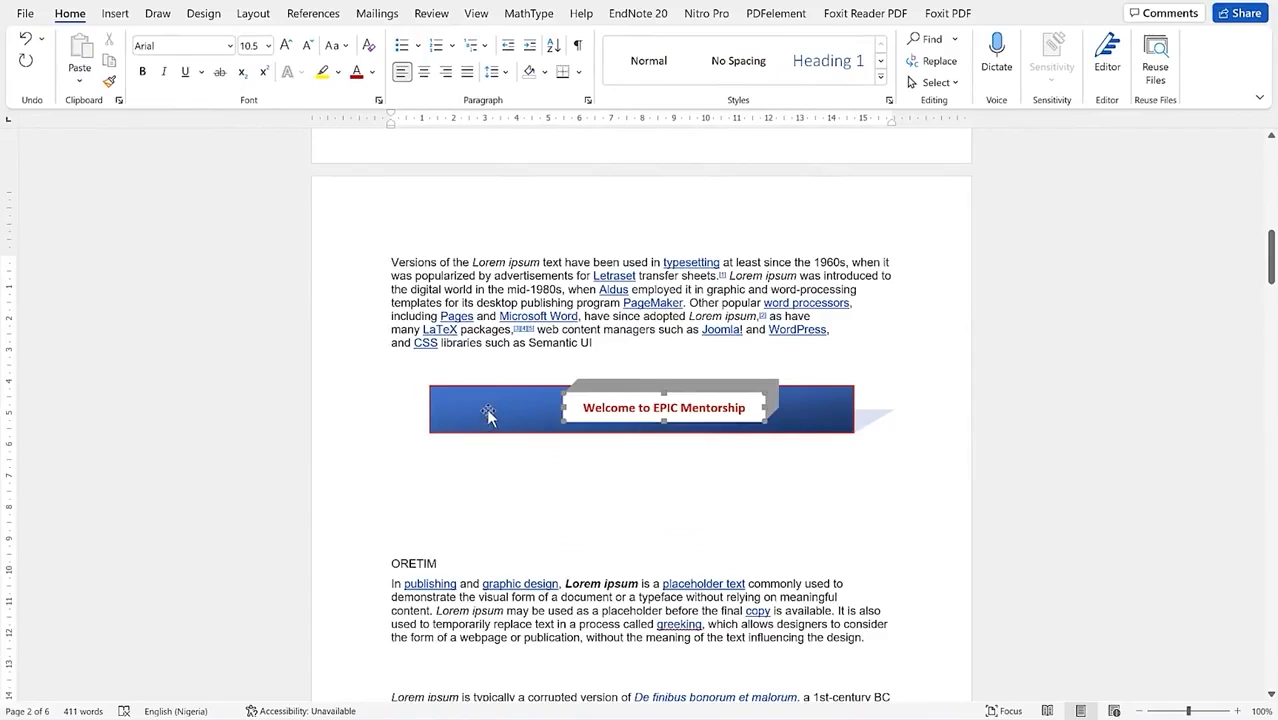
click(488, 415)
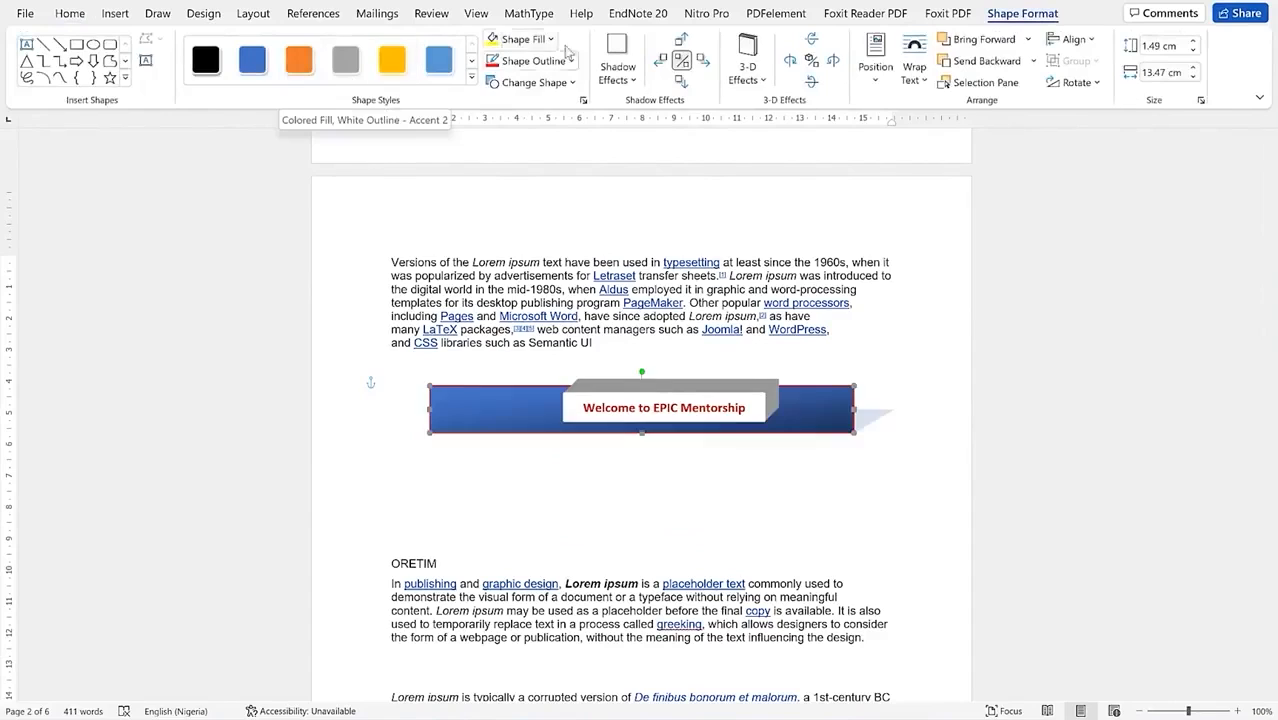
click(493, 543)
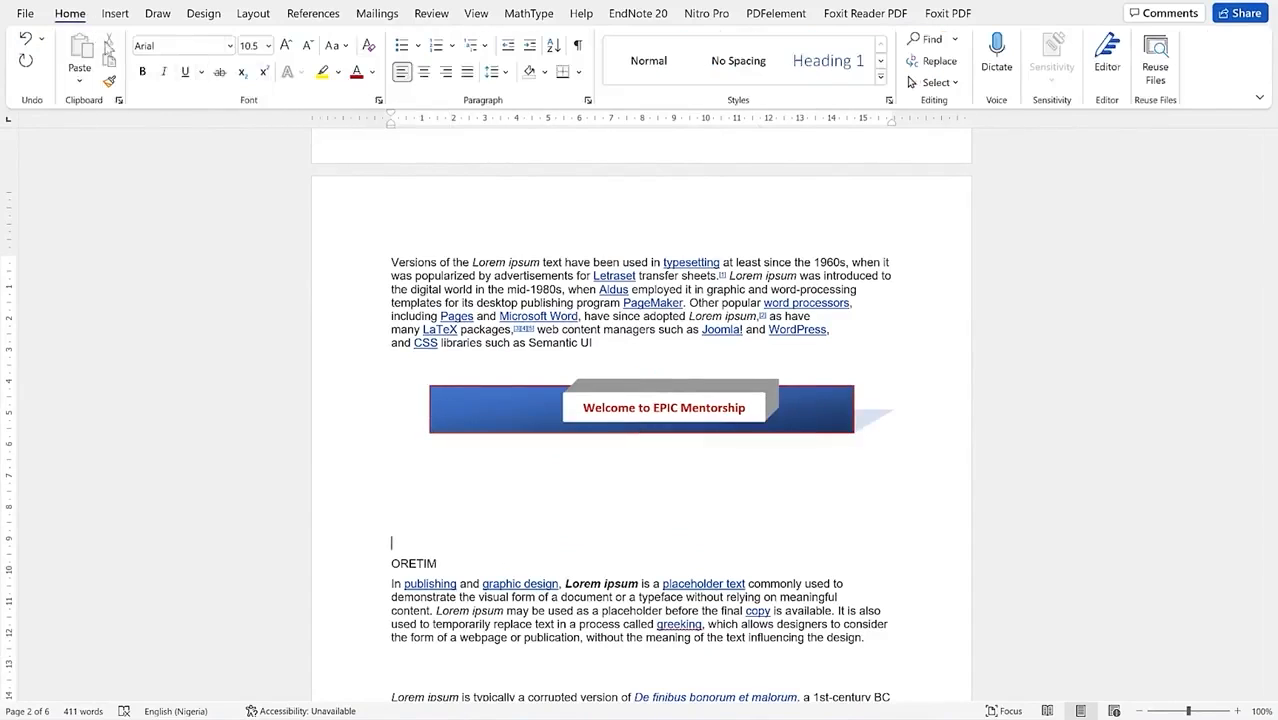
click(115, 13)
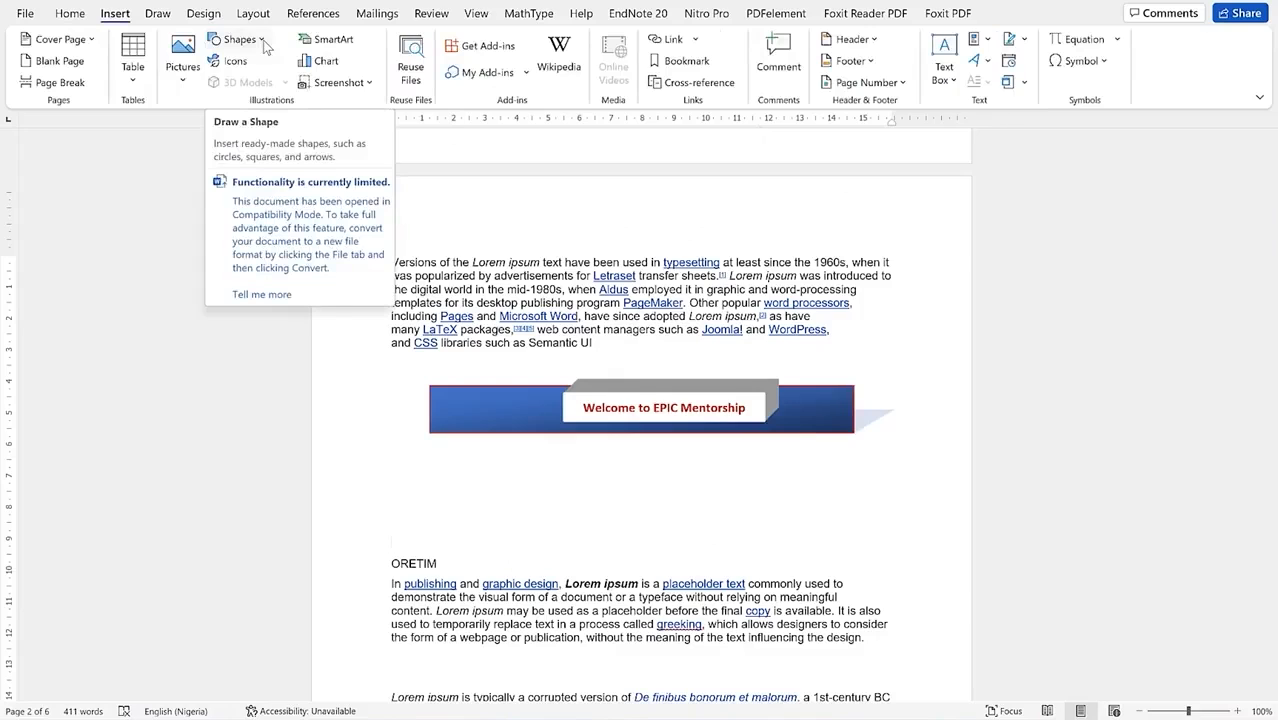
click(265, 45)
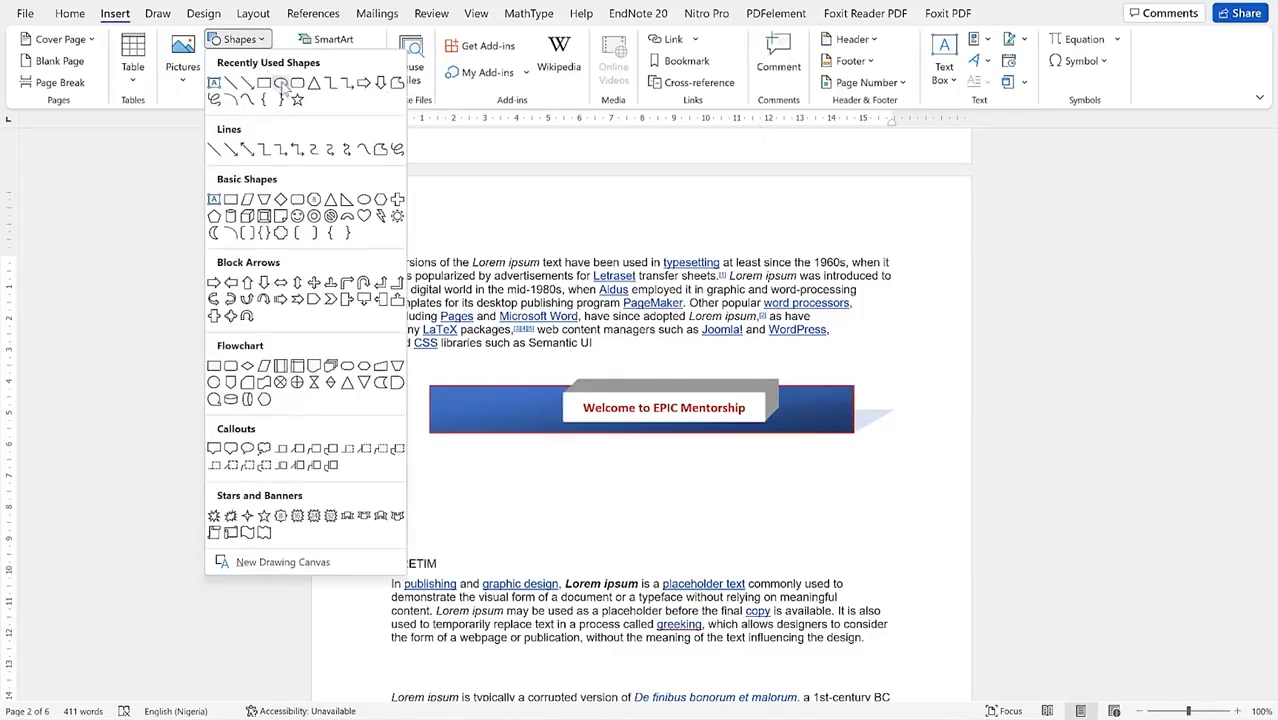
click(282, 85)
drag(501, 467, 584, 498)
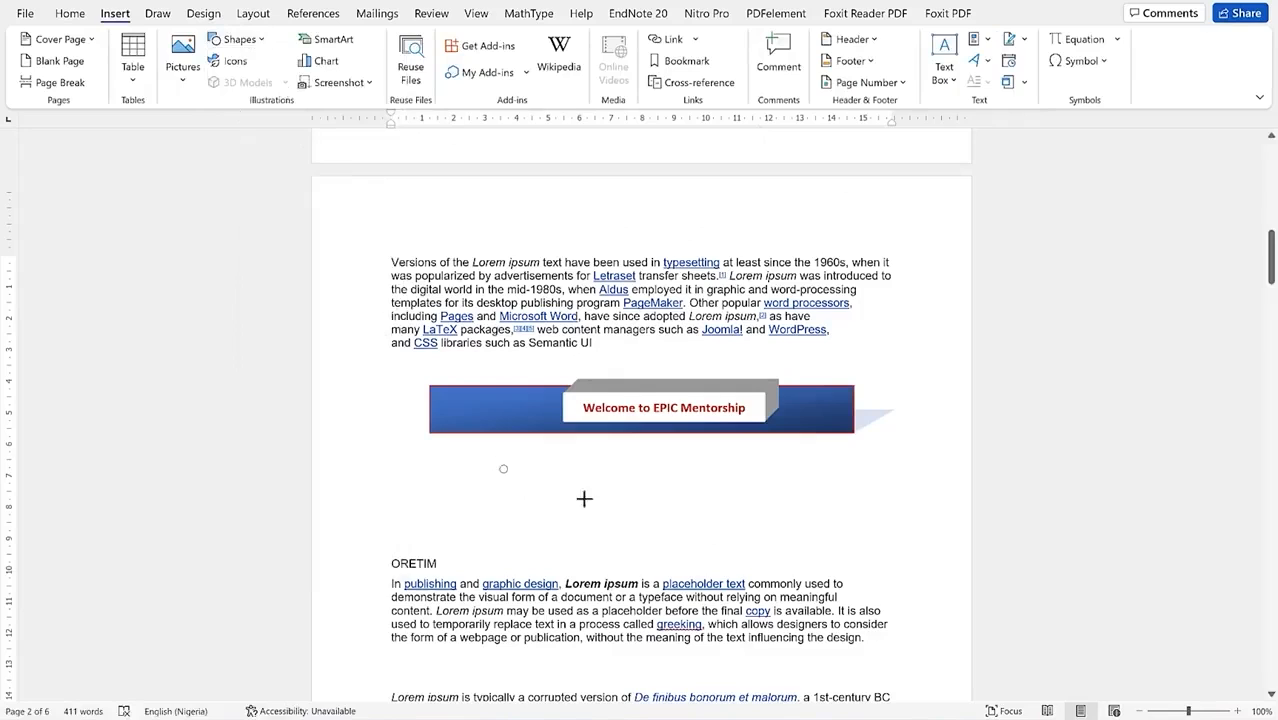
mouse_move(680, 533)
mouse_down()
mouse_move(662, 535)
mouse_move(686, 539)
mouse_up()
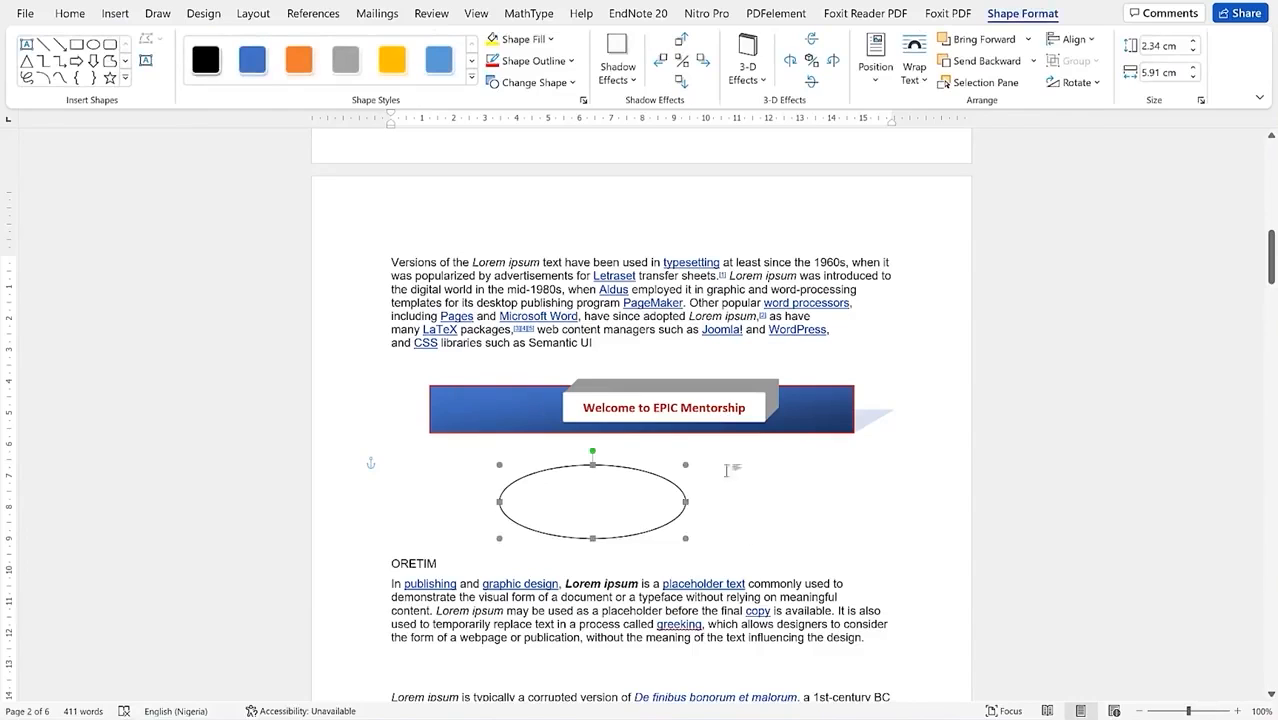
Step: Draw a 3.11 cm circle right of the oval and add blank lines above ORETIM
click(92, 46)
mouse_move(738, 467)
mouse_down()
mouse_move(857, 572)
mouse_move(838, 530)
mouse_up()
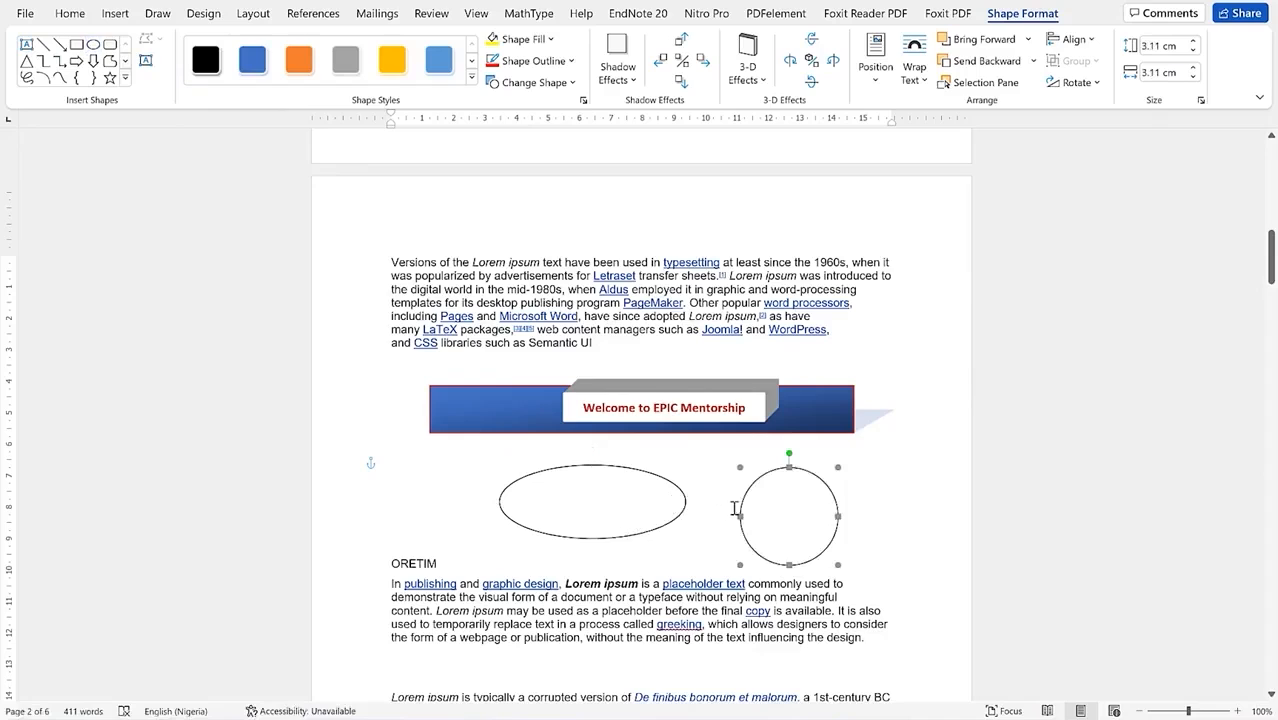
click(388, 560)
key(Return)
key(Return)
key(Return)
key(Return)
key(Return)
key(Return)
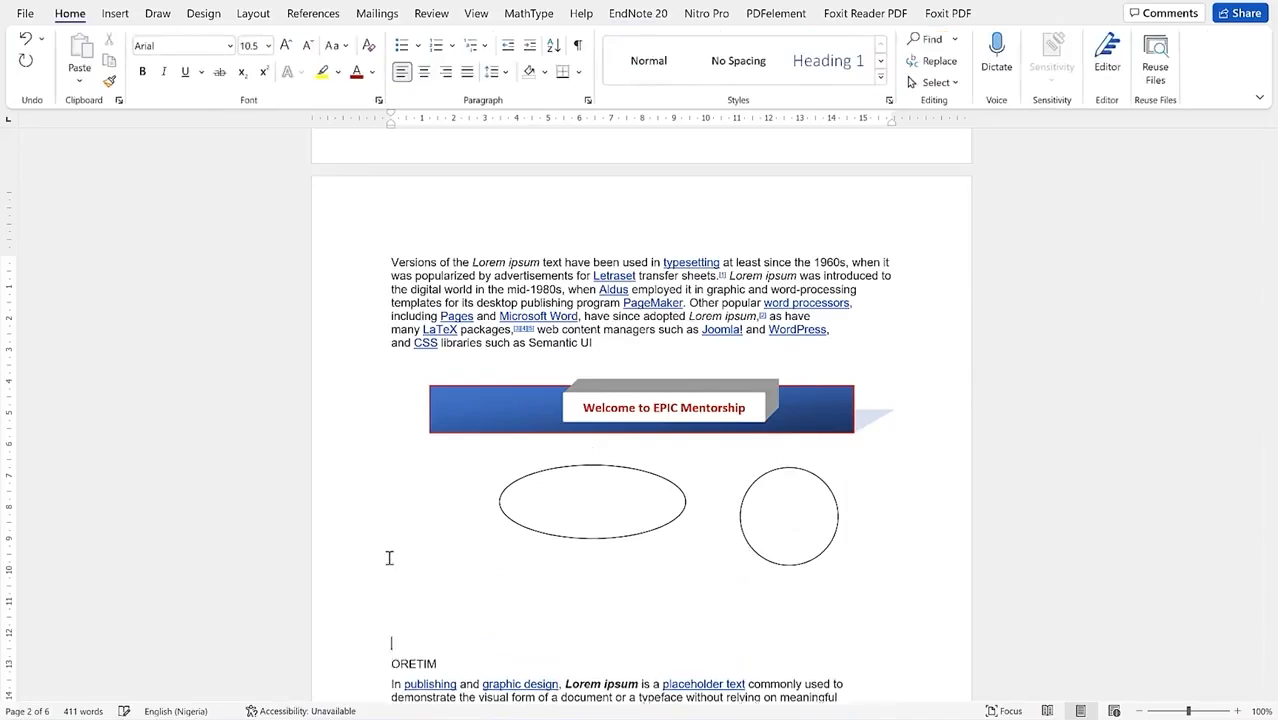
Step: Give the 3.11 cm circle a 6 pt outline coloured dark orange, leaving the oval plain
click(451, 590)
click(767, 478)
double_click(767, 478)
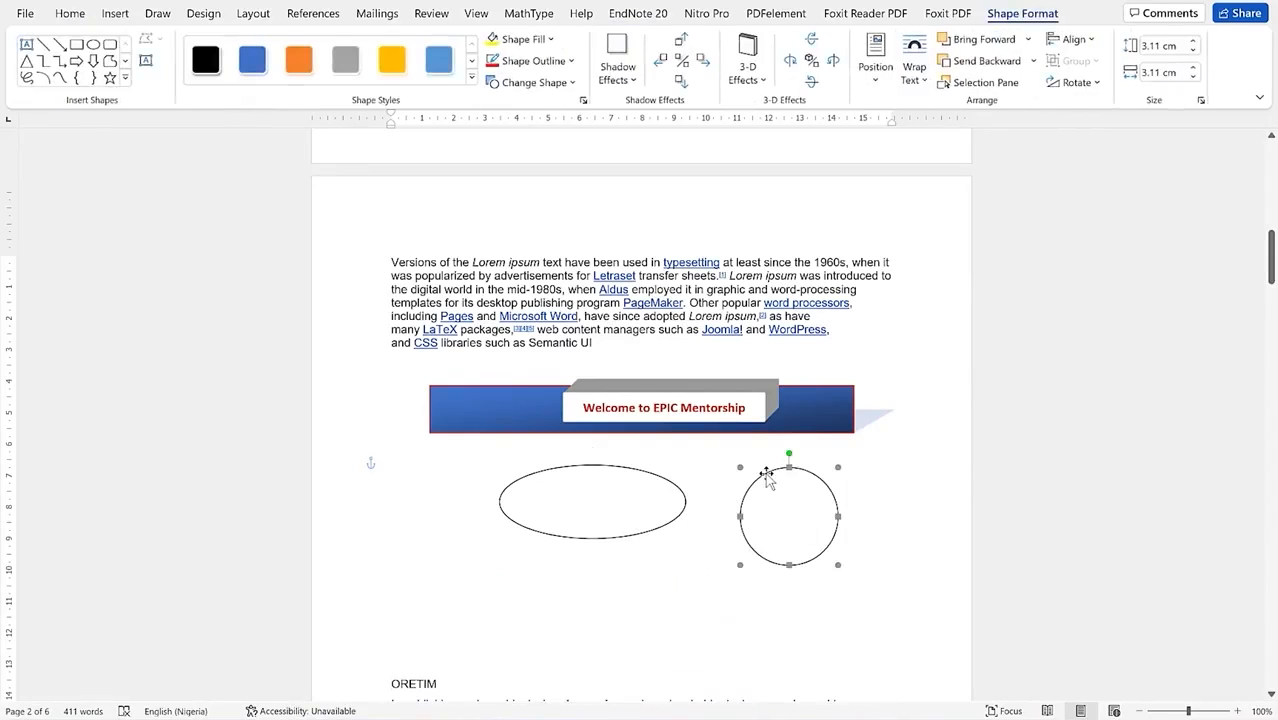
click(571, 63)
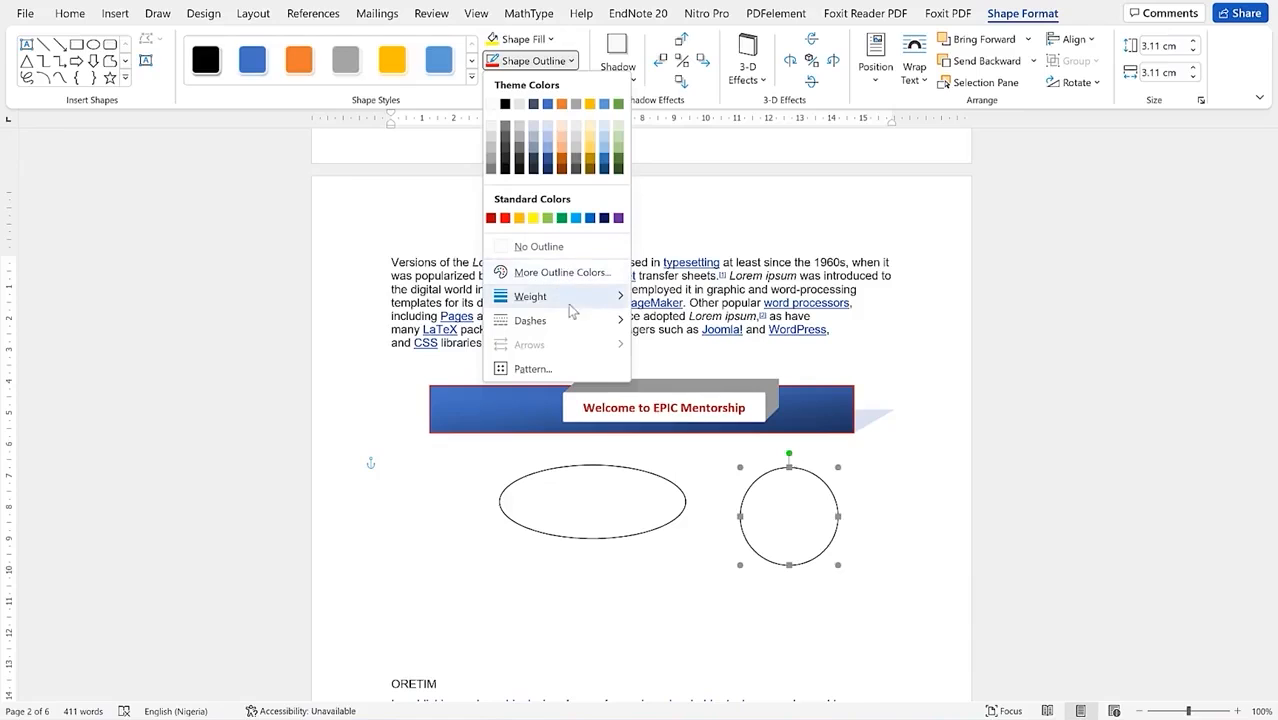
mouse_move(582, 312)
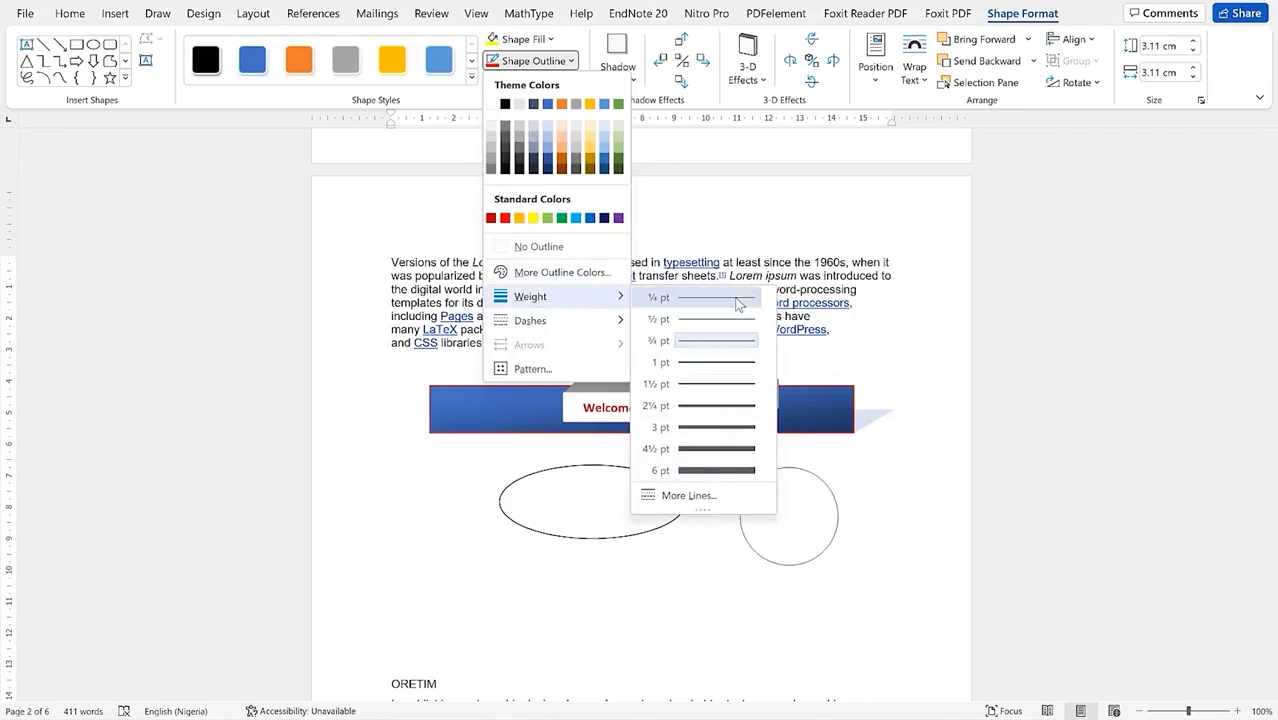
click(738, 472)
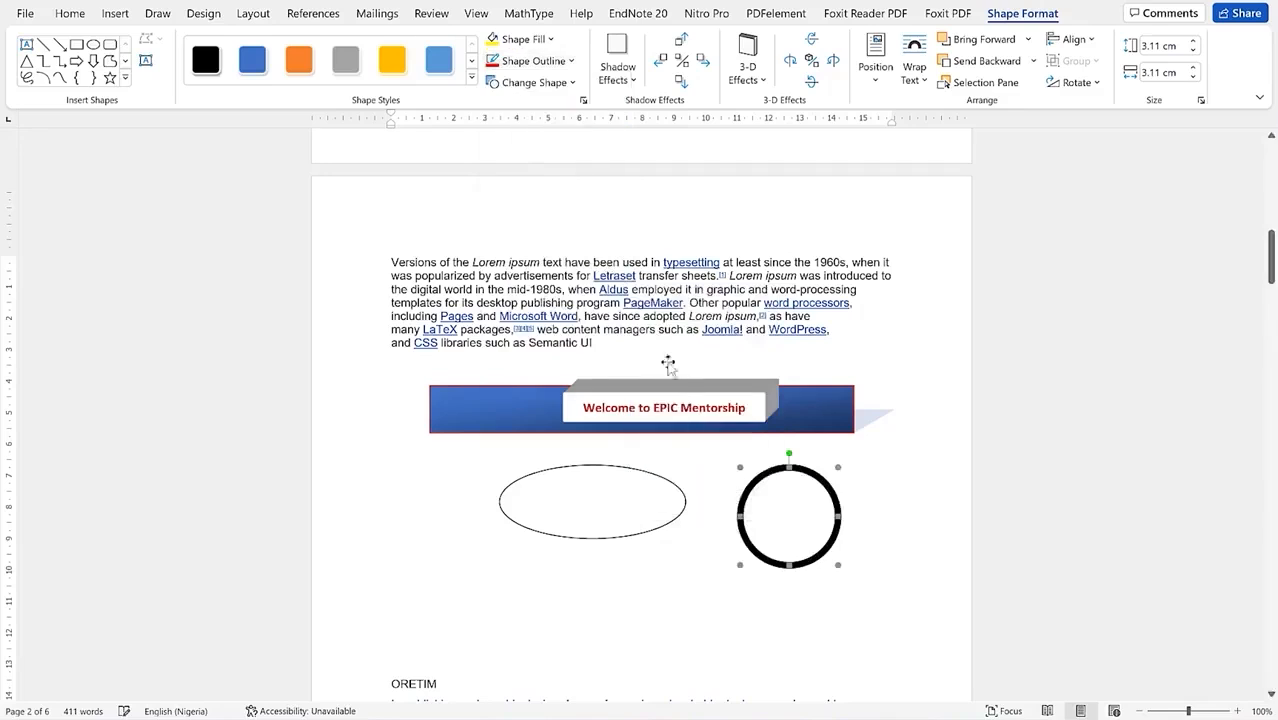
click(570, 61)
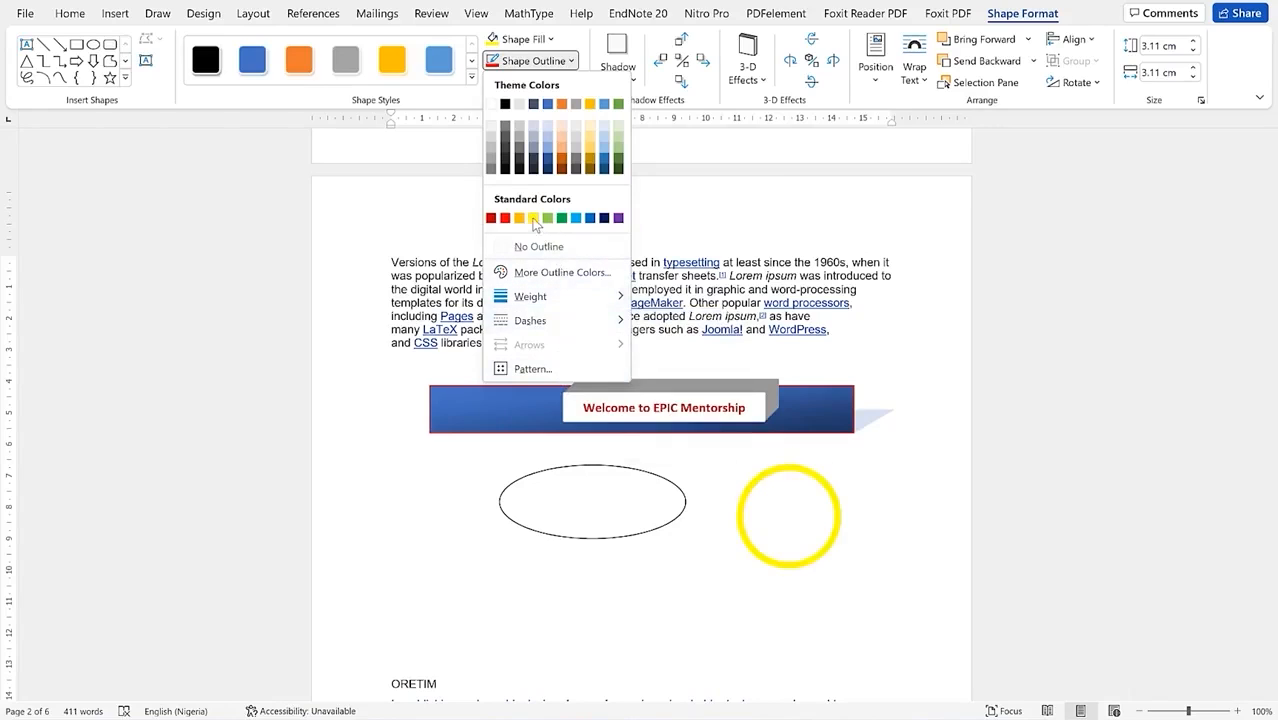
click(560, 157)
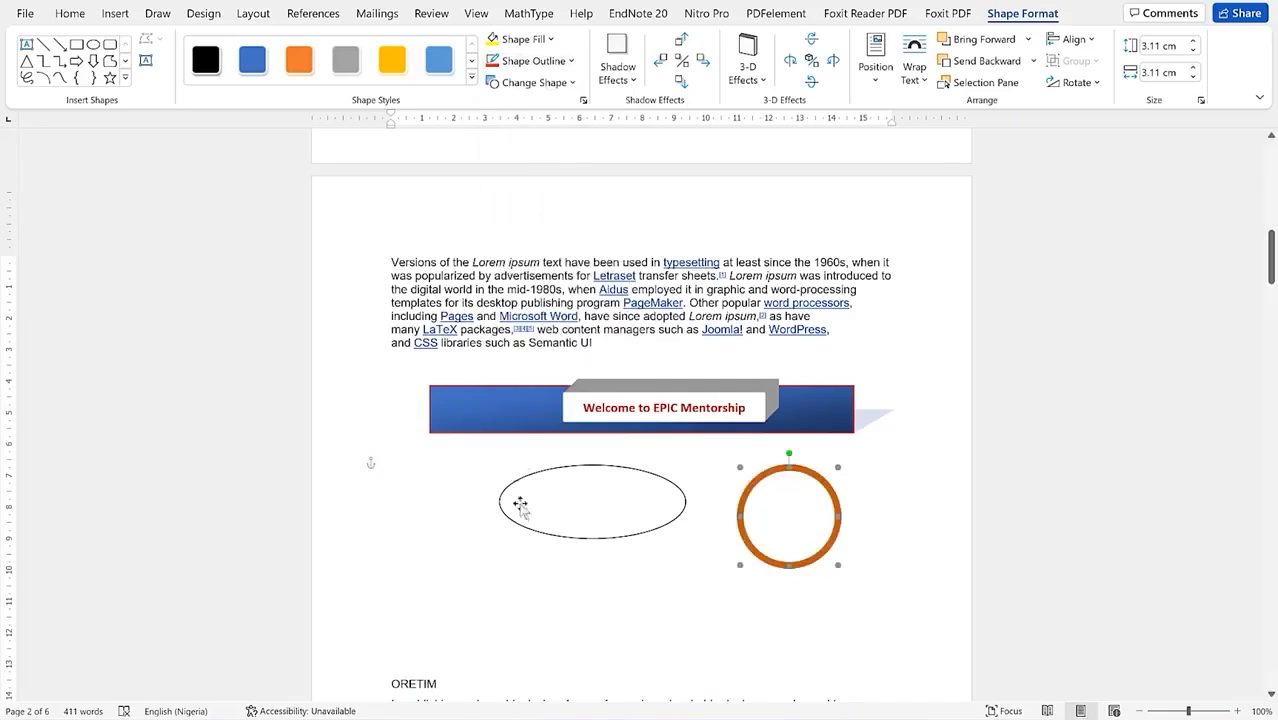
Step: Draw a 6 pt double-headed arrow, about 3.69 by 7.96 cm, down-left from the circle
click(126, 80)
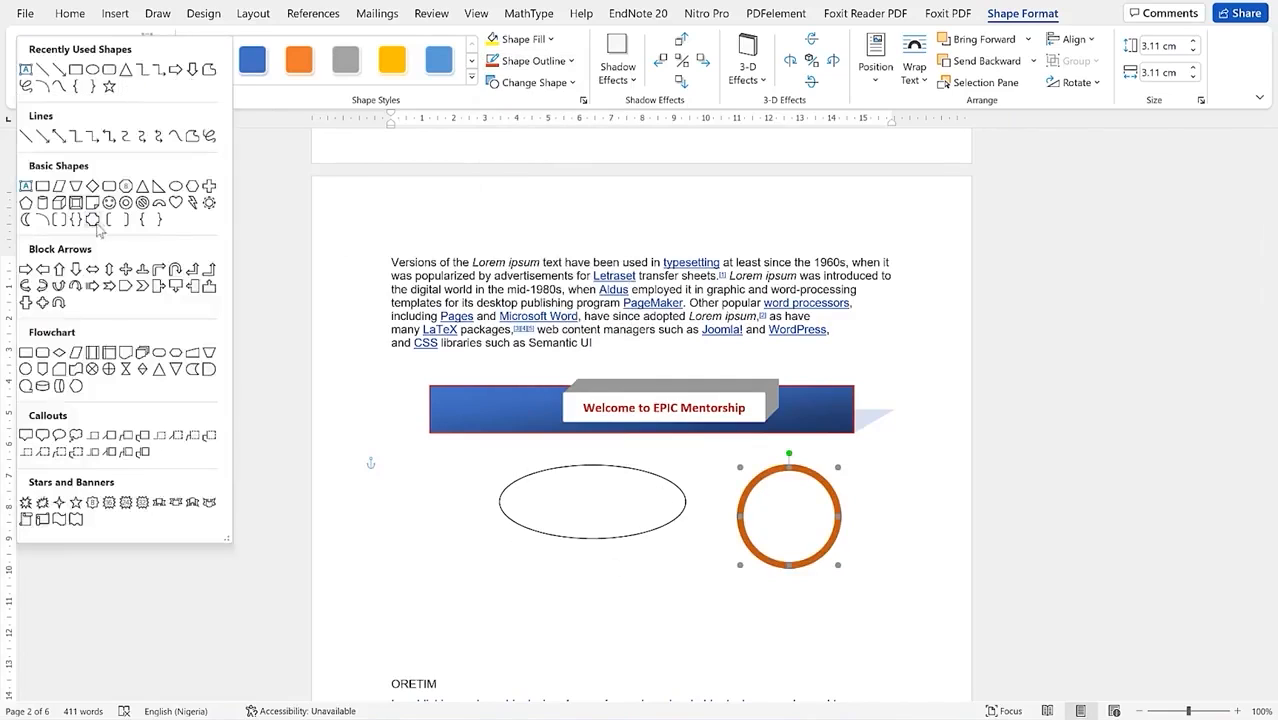
click(60, 135)
drag(729, 525, 480, 640)
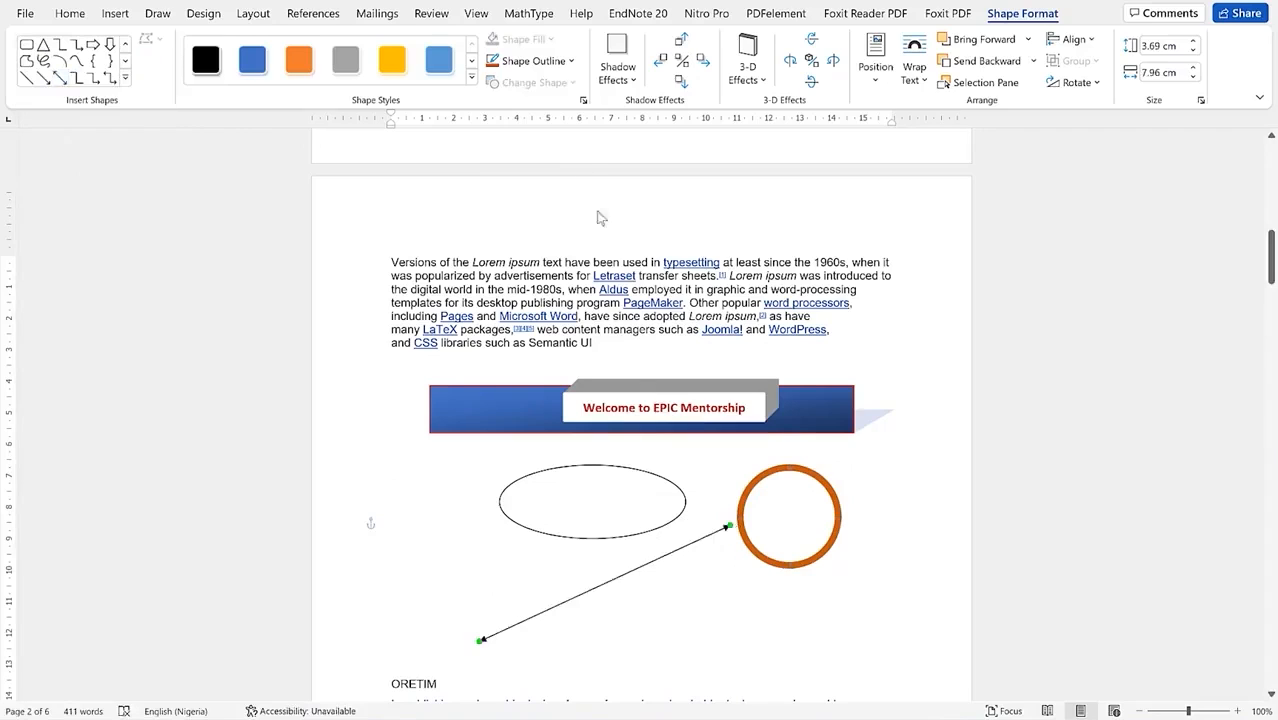
click(567, 63)
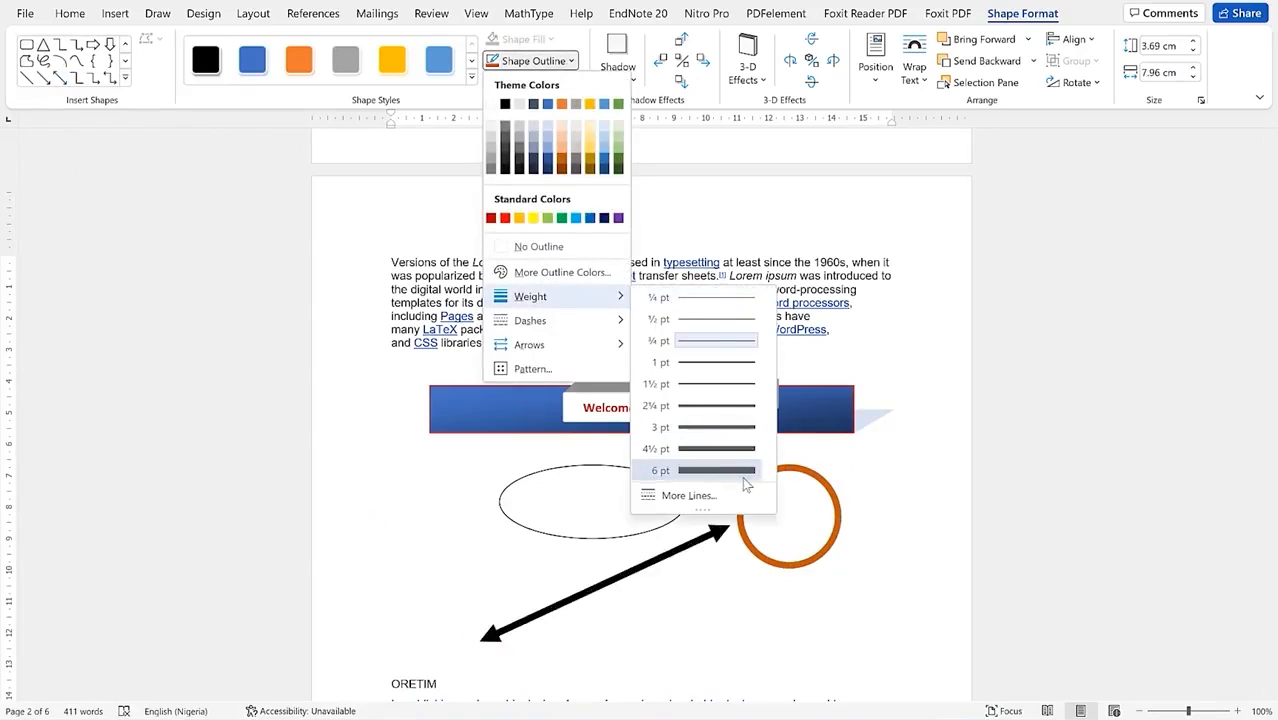
click(745, 475)
click(125, 78)
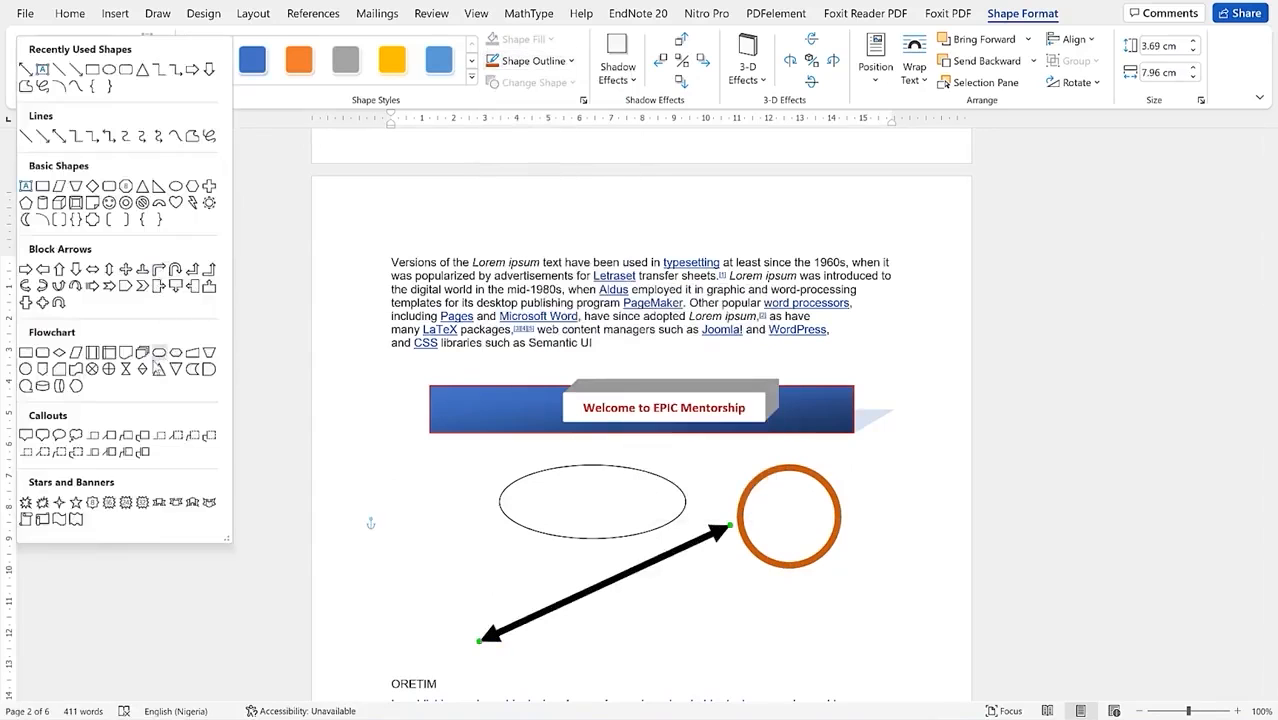
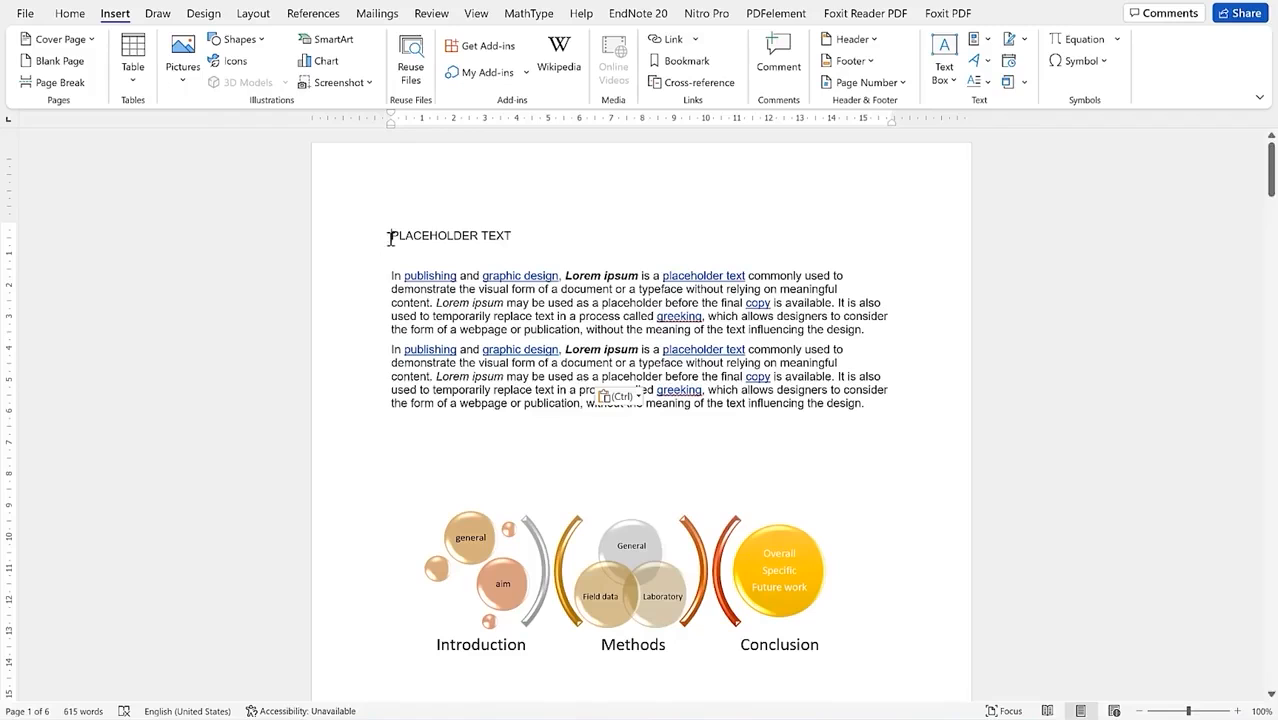
Step: Add blank lines above the PLACEHOLDER TEXT heading
click(391, 236)
key(Return)
key(Return)
key(Return)
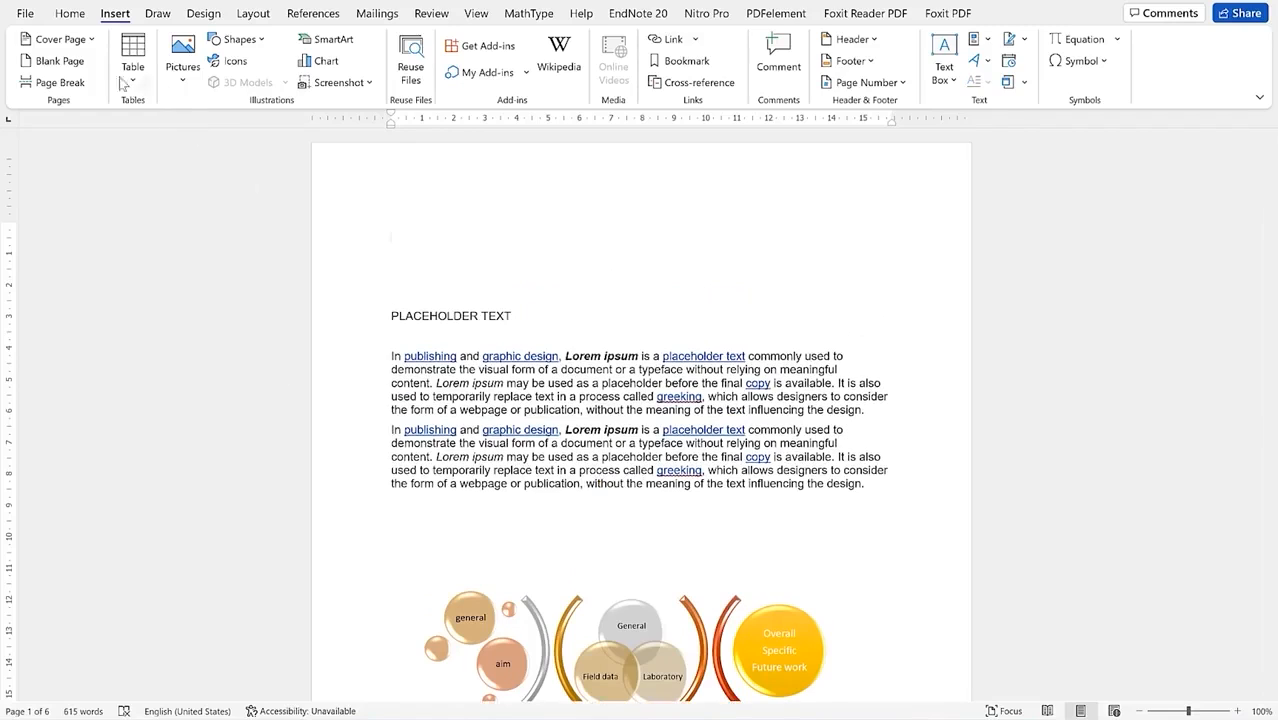
click(62, 16)
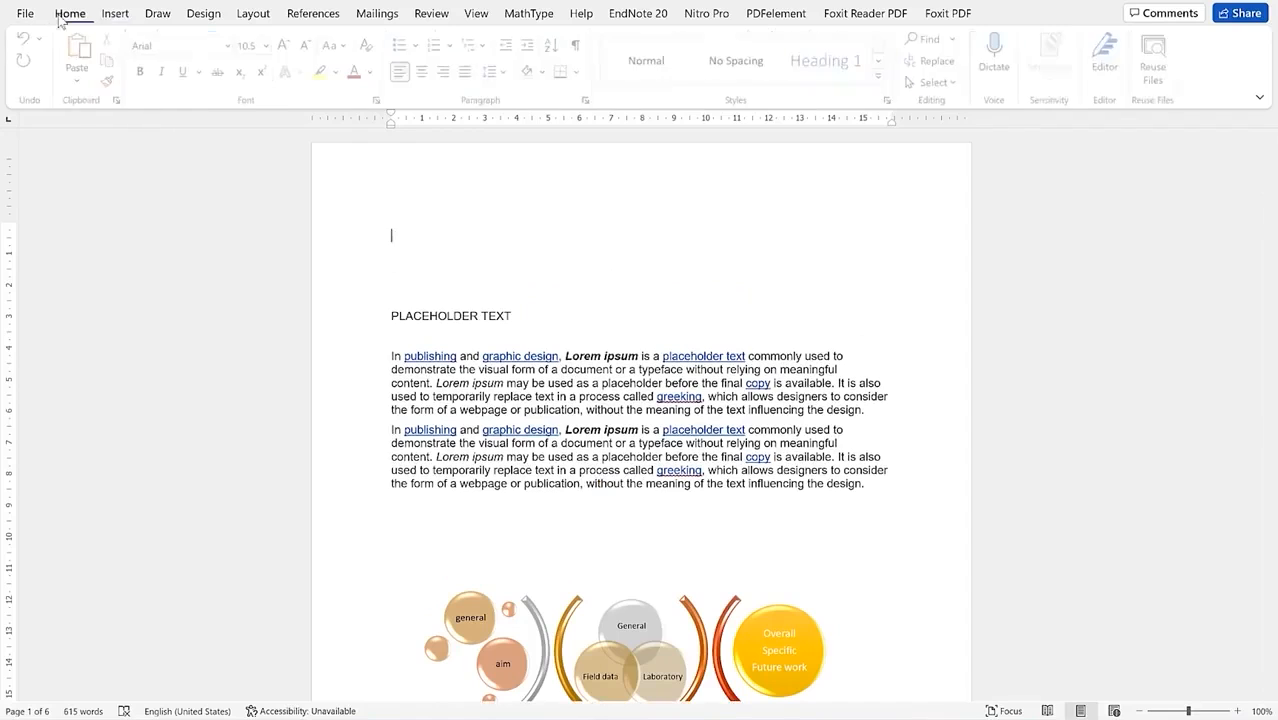
click(115, 15)
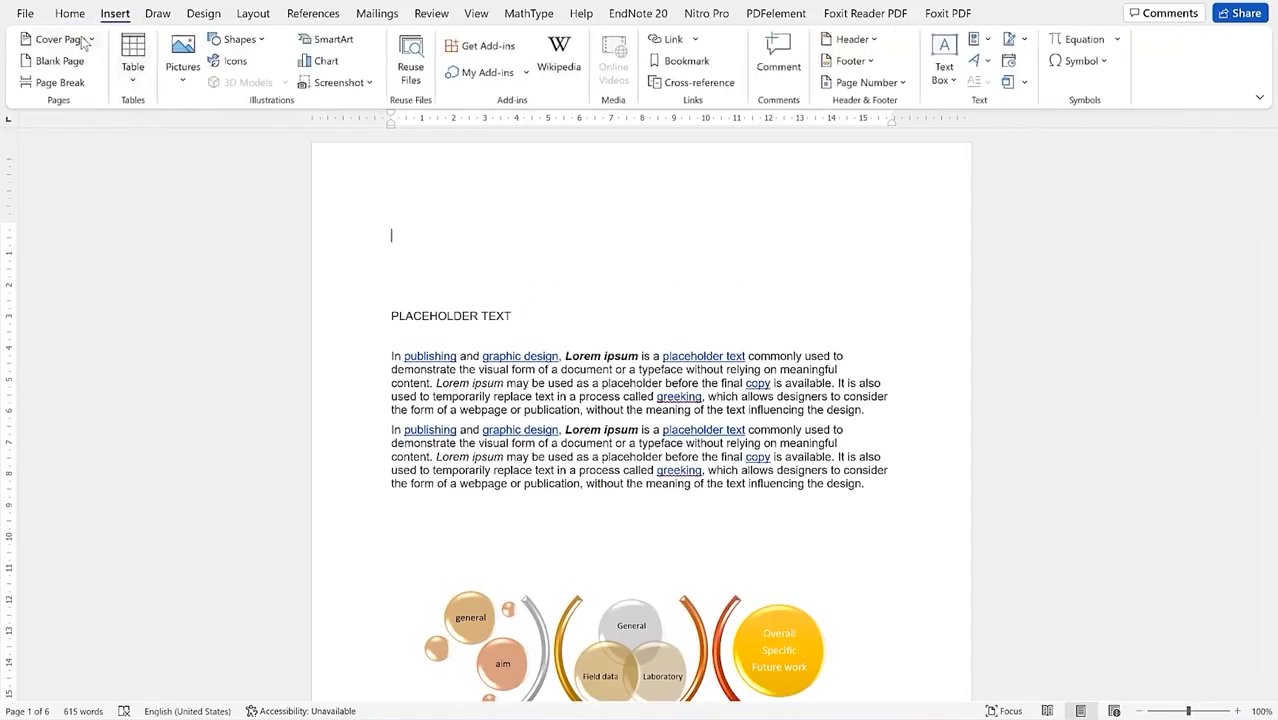
Step: Insert the Whisp cover page from the Built-in Cover Page gallery
click(84, 42)
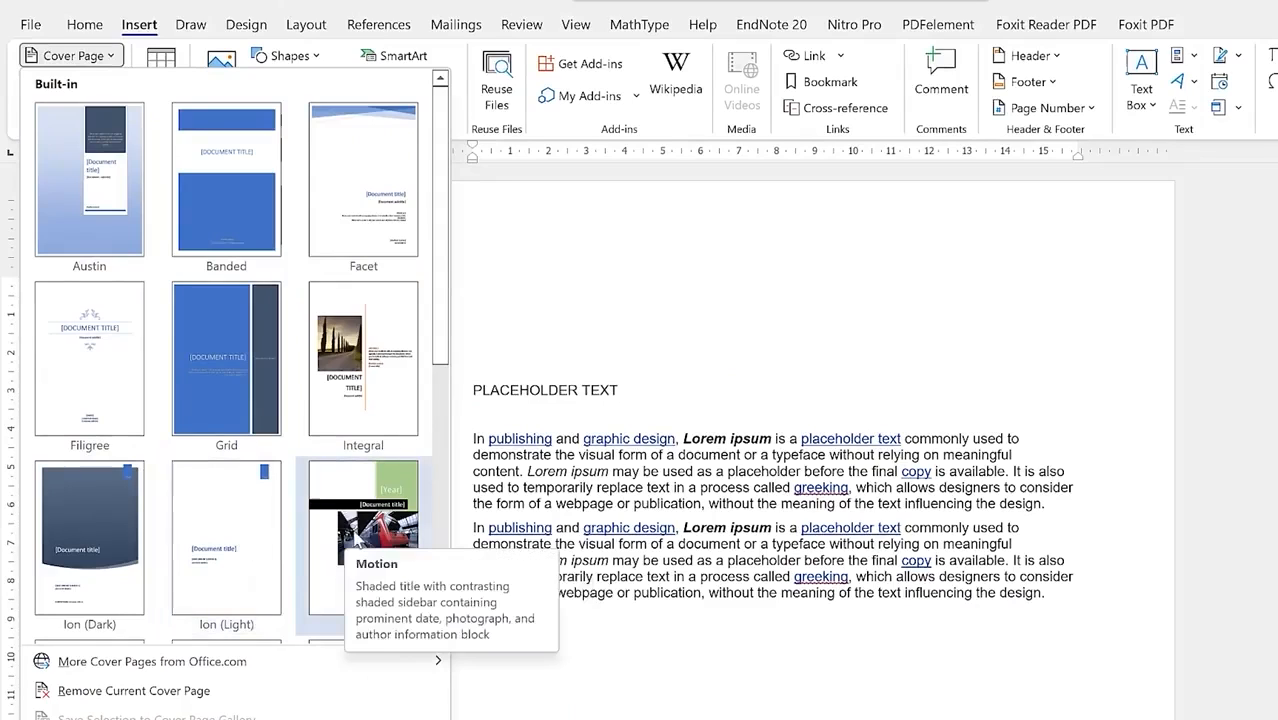
scroll(90, 565, down, 3)
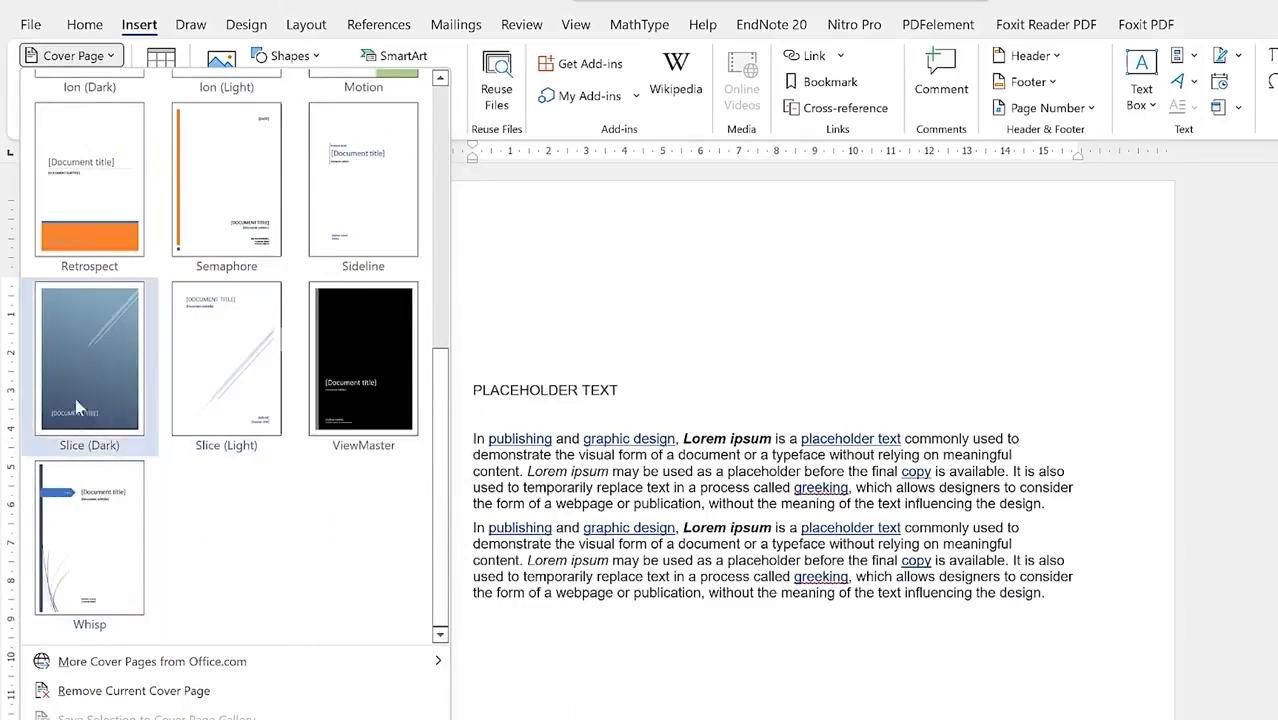
click(95, 567)
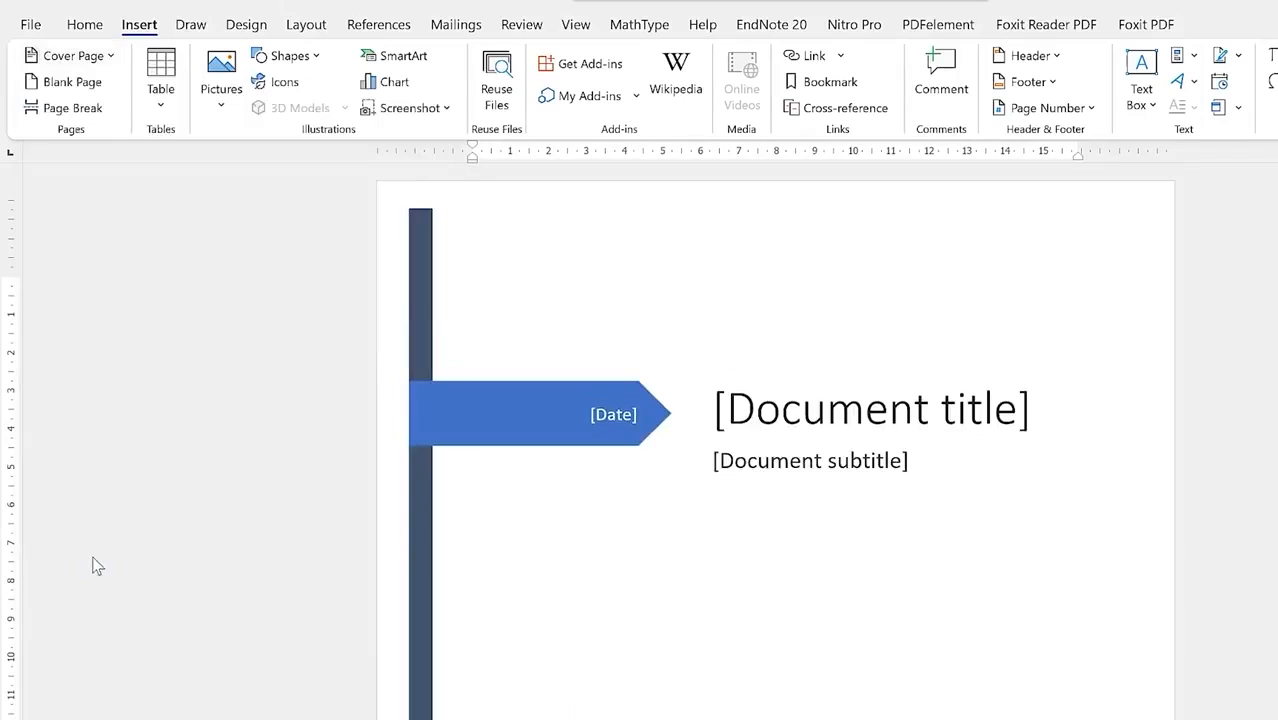
scroll(660, 455, down, 7)
scroll(725, 463, up, 2)
scroll(720, 463, up, 6)
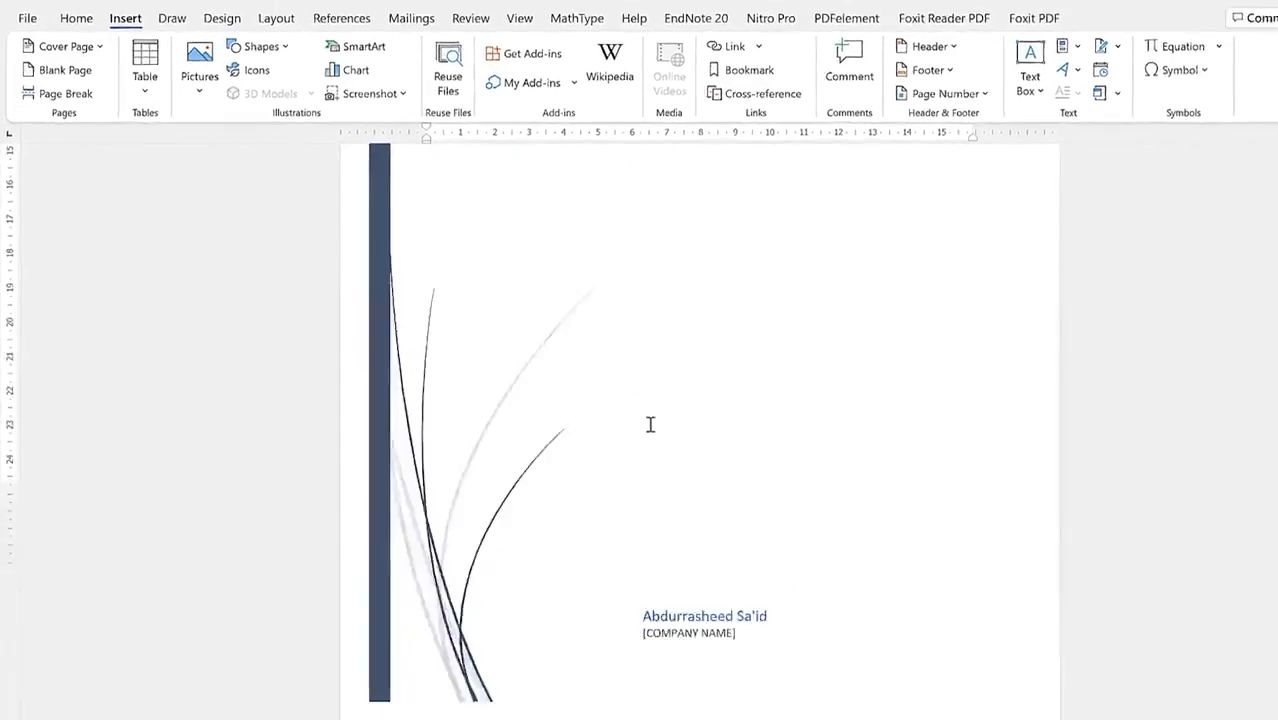
scroll(650, 425, down, 5)
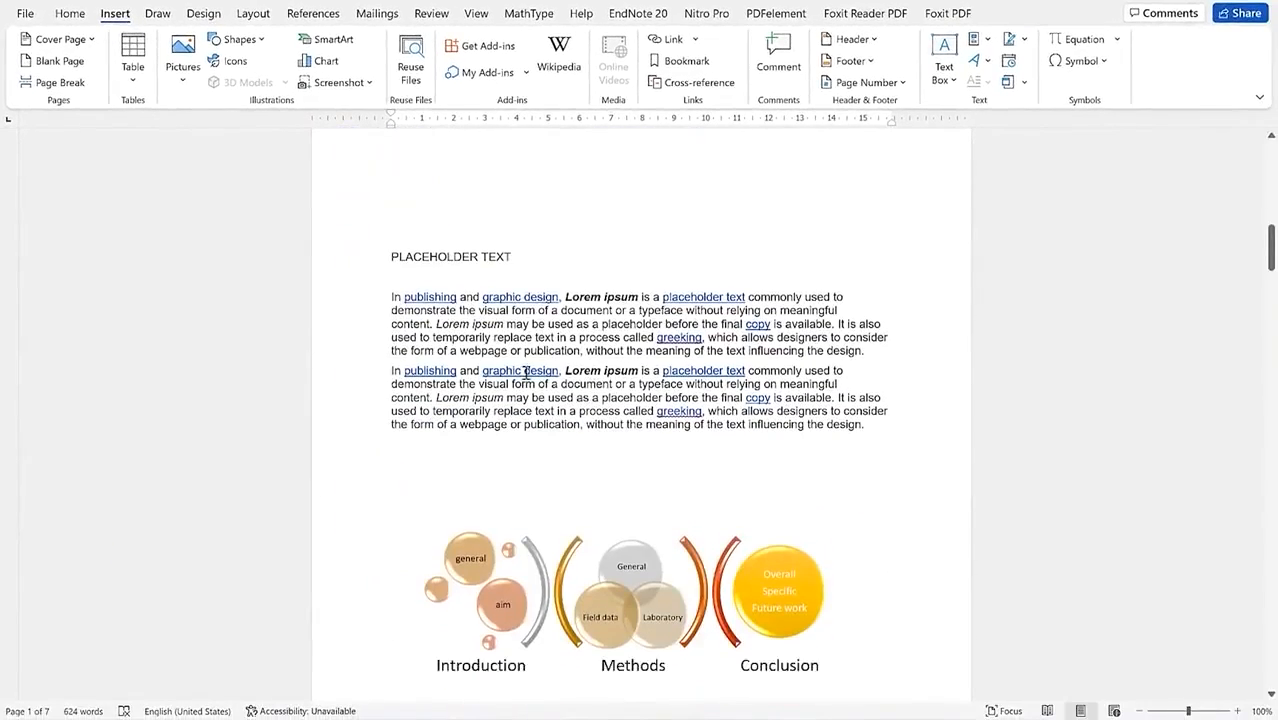
scroll(576, 354, up, 8)
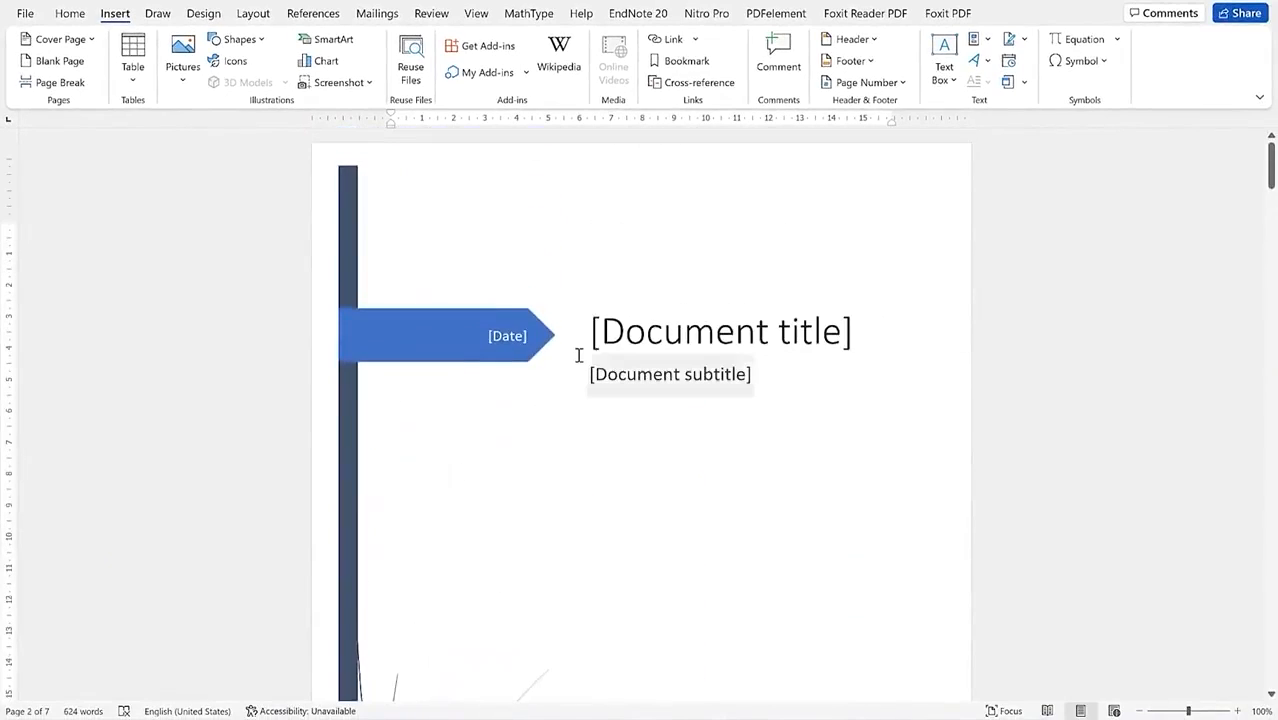
Step: Set the cover title to 'EPIC Mentorship' and the subtitle to 'Glaring your ideas'
click(703, 331)
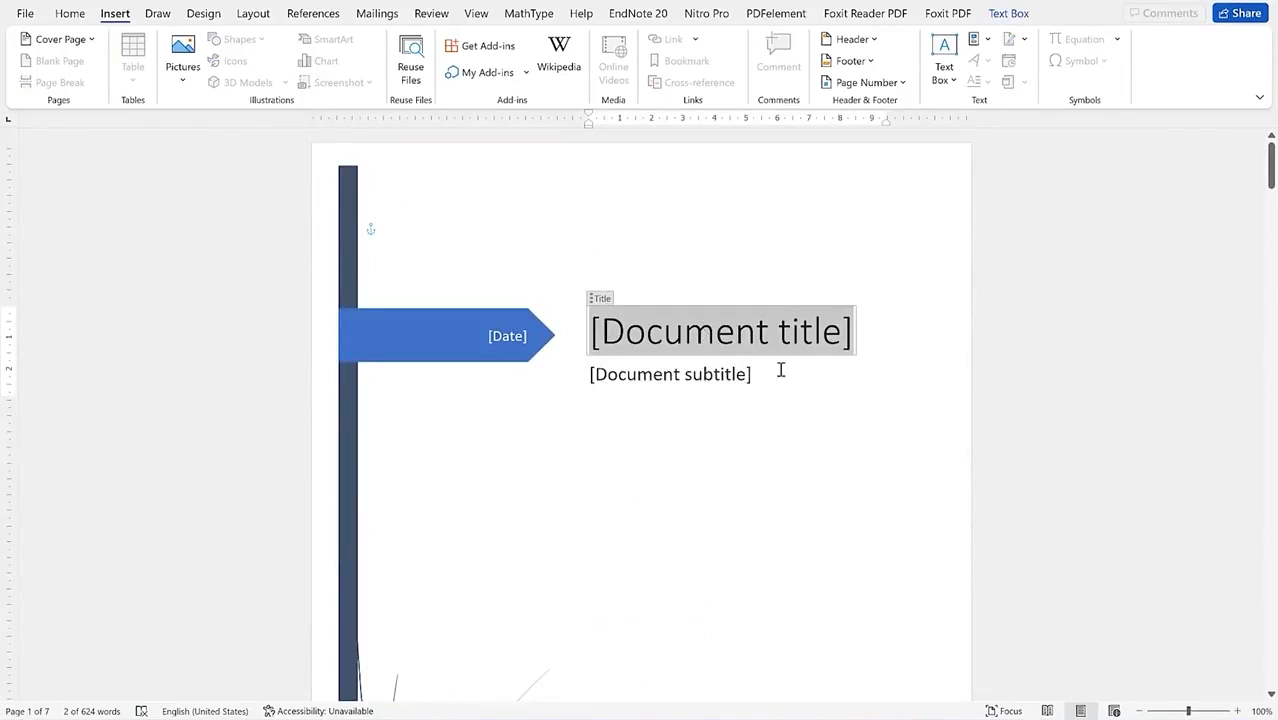
text(EPIC Mentorship)
click(685, 380)
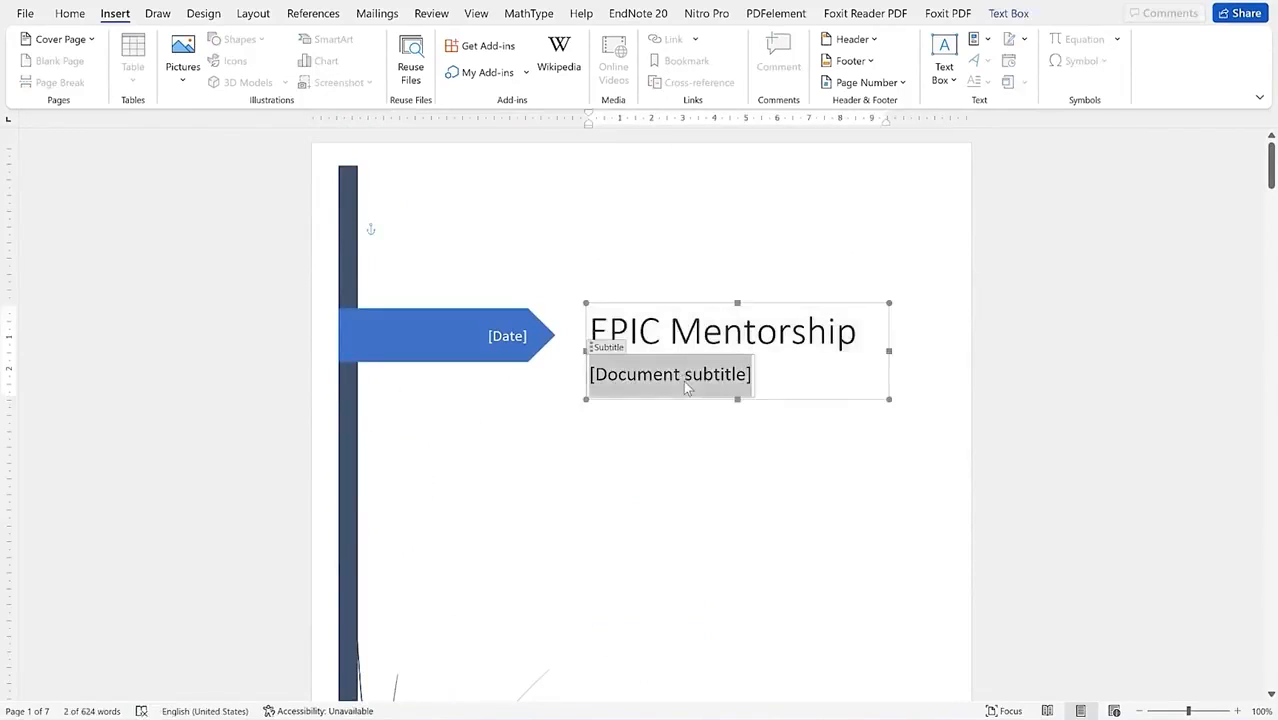
text(Glaring your ideas)
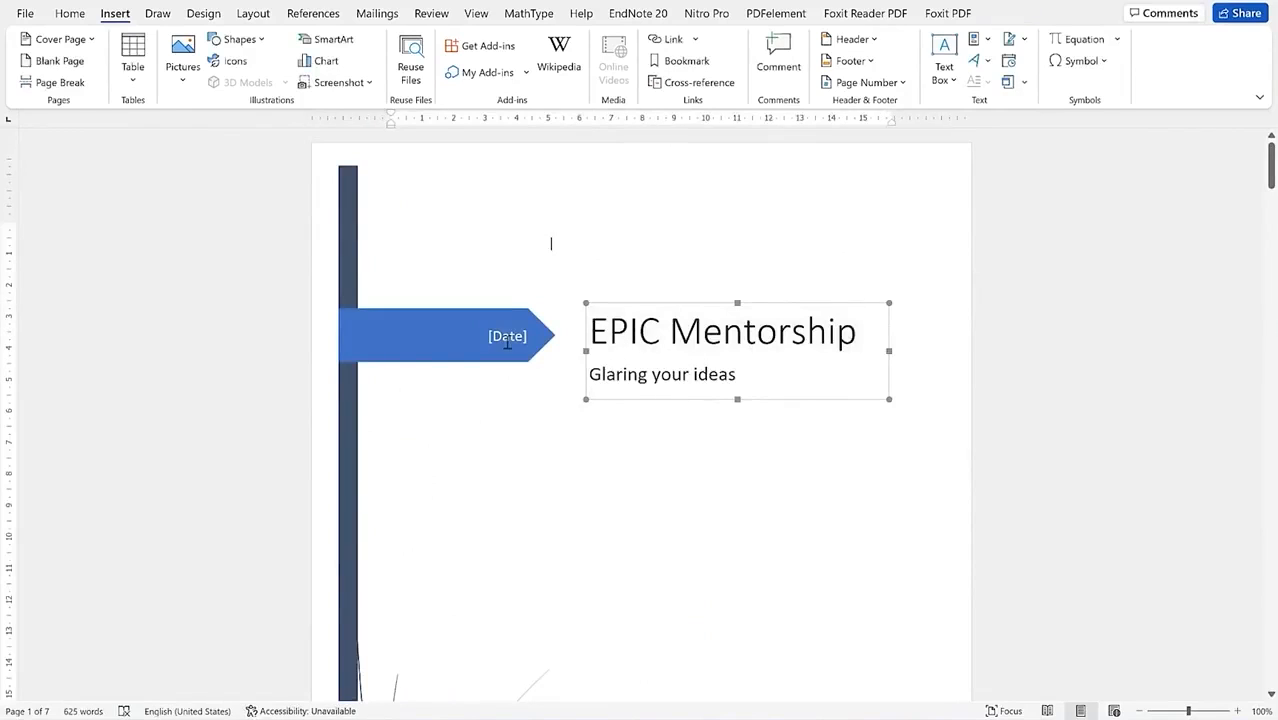
Step: Fill the date with '25th March 2022' and the company name with 'EPIC MENTORSHIP'
click(507, 342)
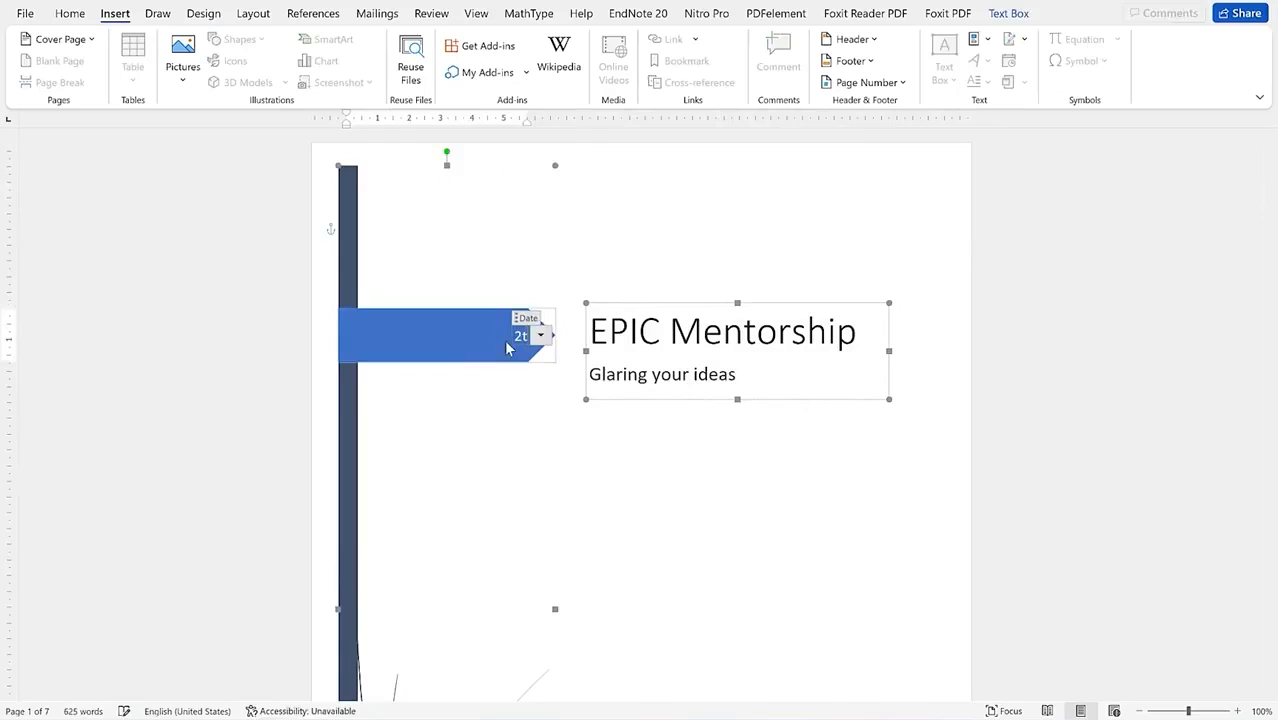
text(25th March 2022)
click(557, 494)
scroll(557, 494, down, 10)
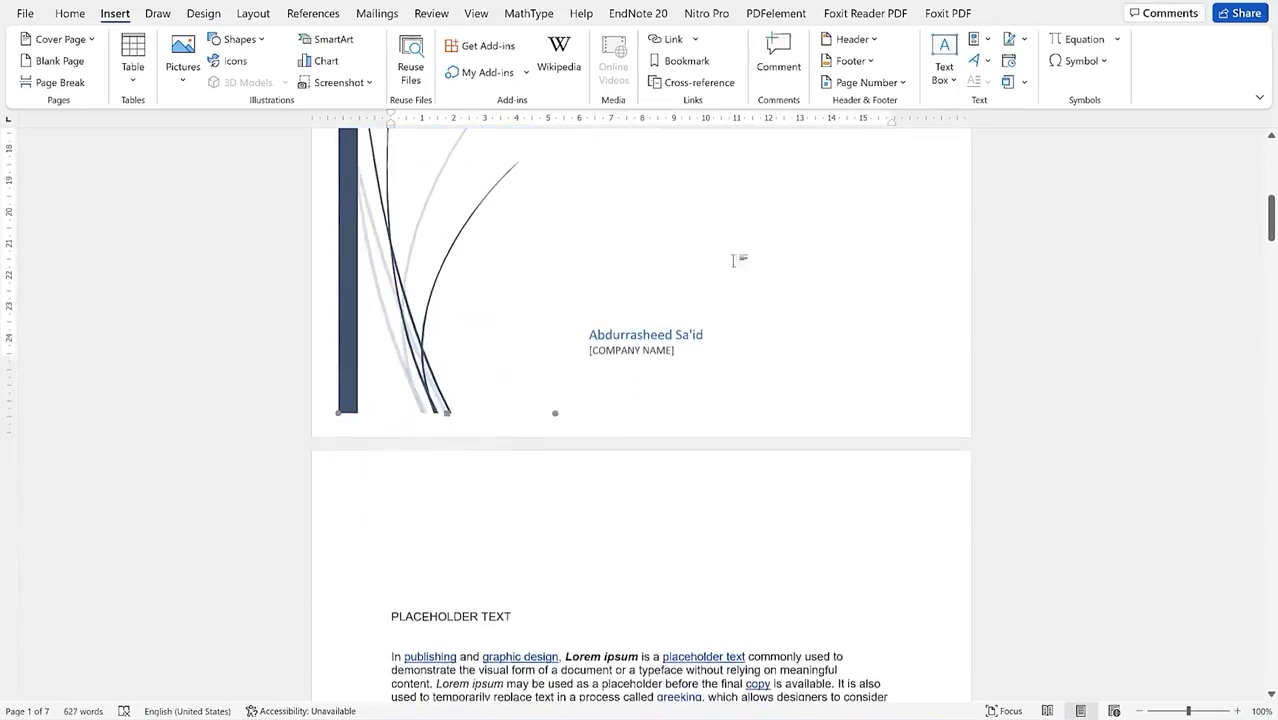
click(657, 355)
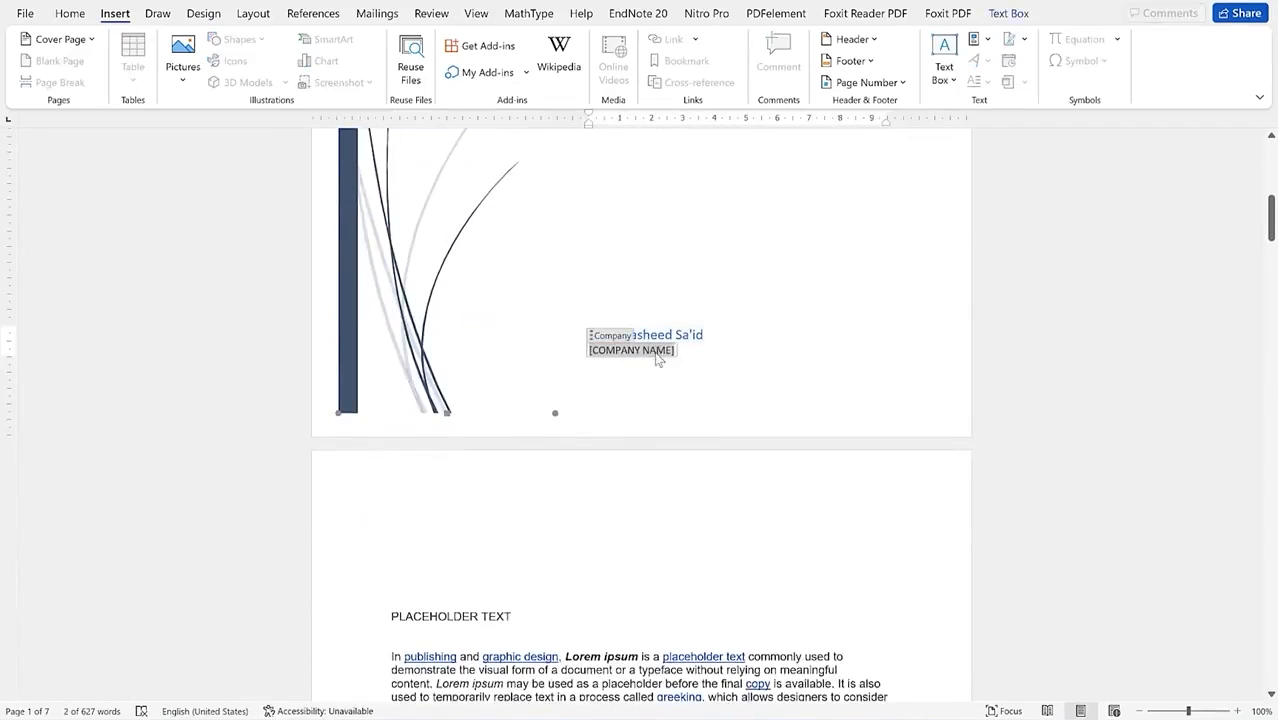
text(EPIC MENTORSHIP)
scroll(553, 300, up, 6)
scroll(579, 519, down, 3)
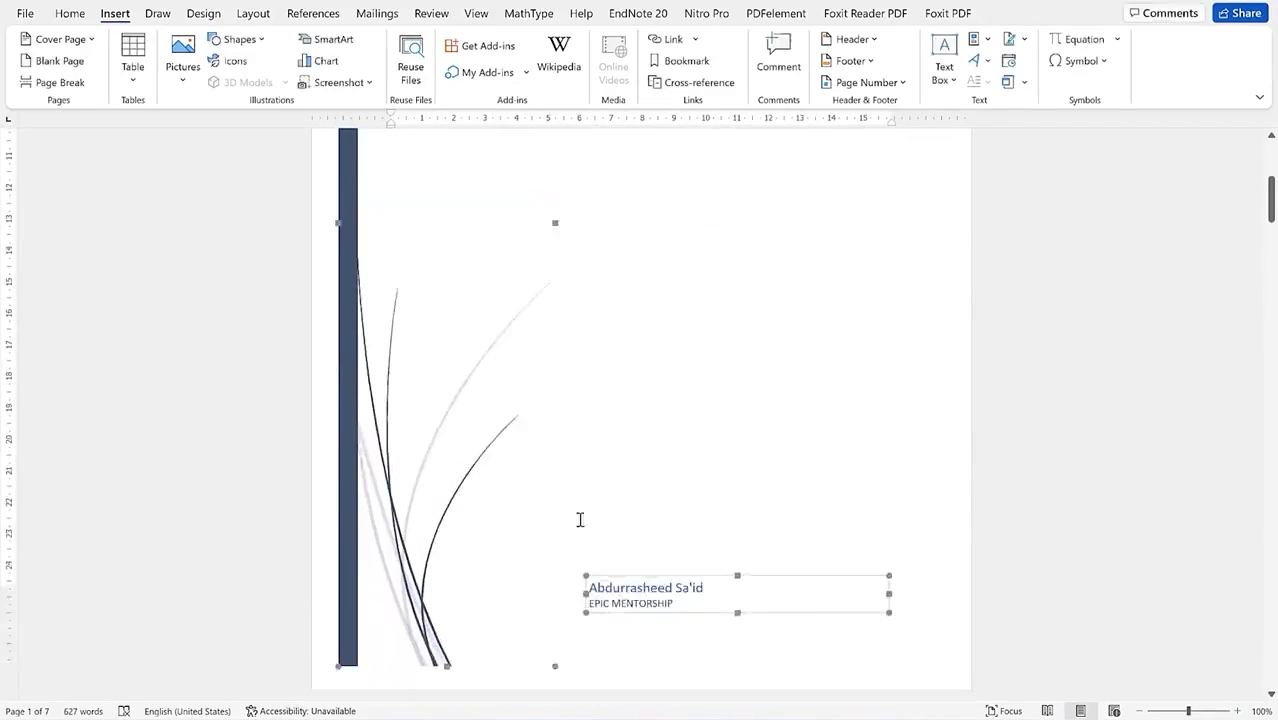
scroll(578, 519, down, 3)
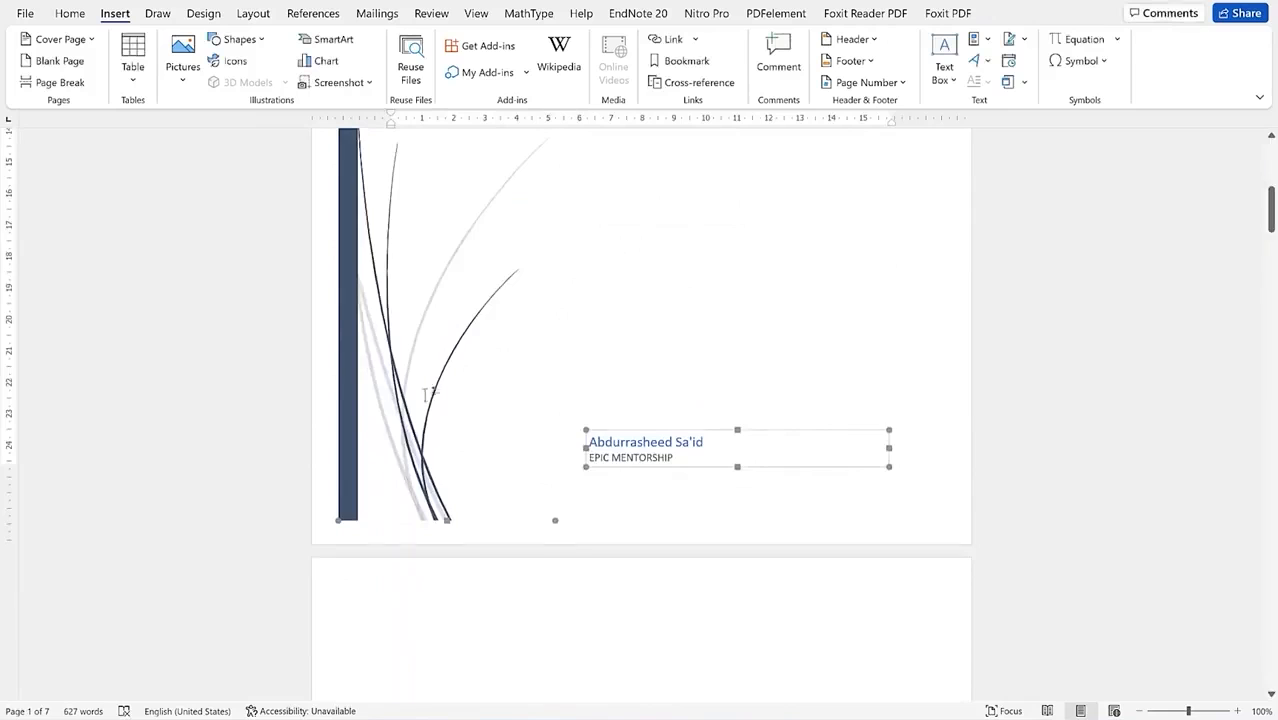
scroll(430, 400, up, 10)
scroll(441, 563, down, 3)
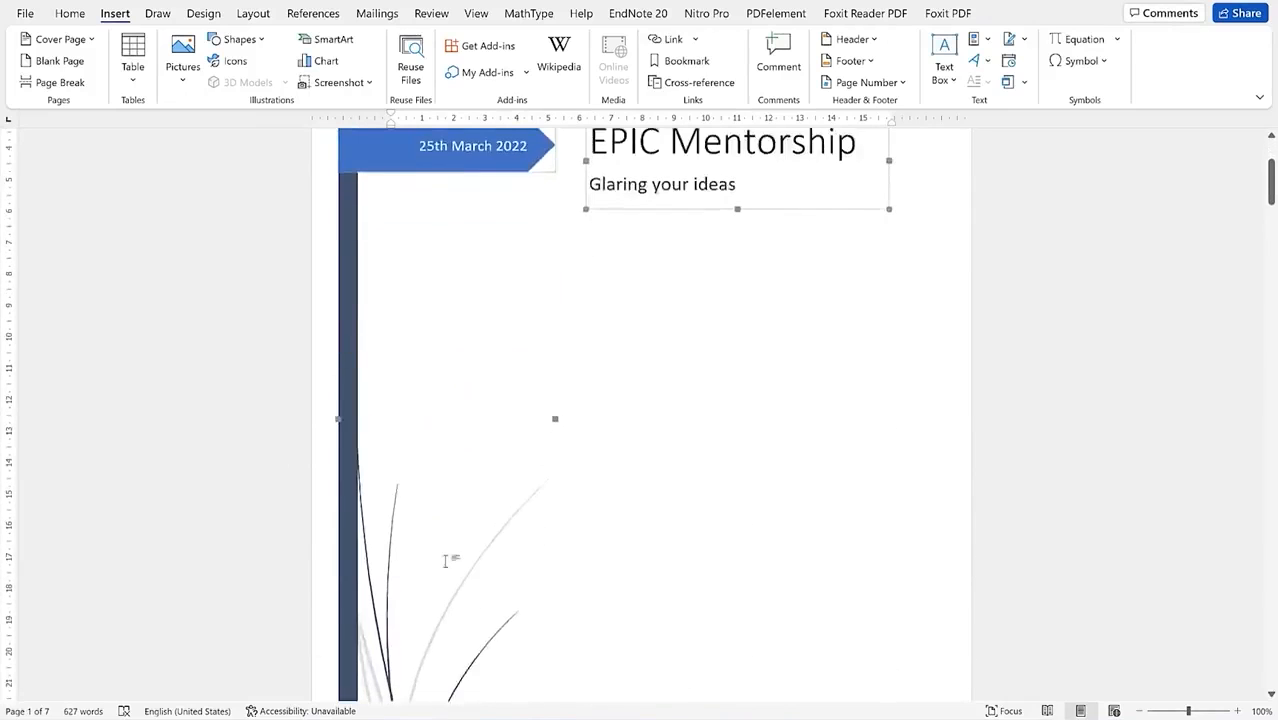
scroll(441, 563, down, 3)
scroll(810, 480, down, 10)
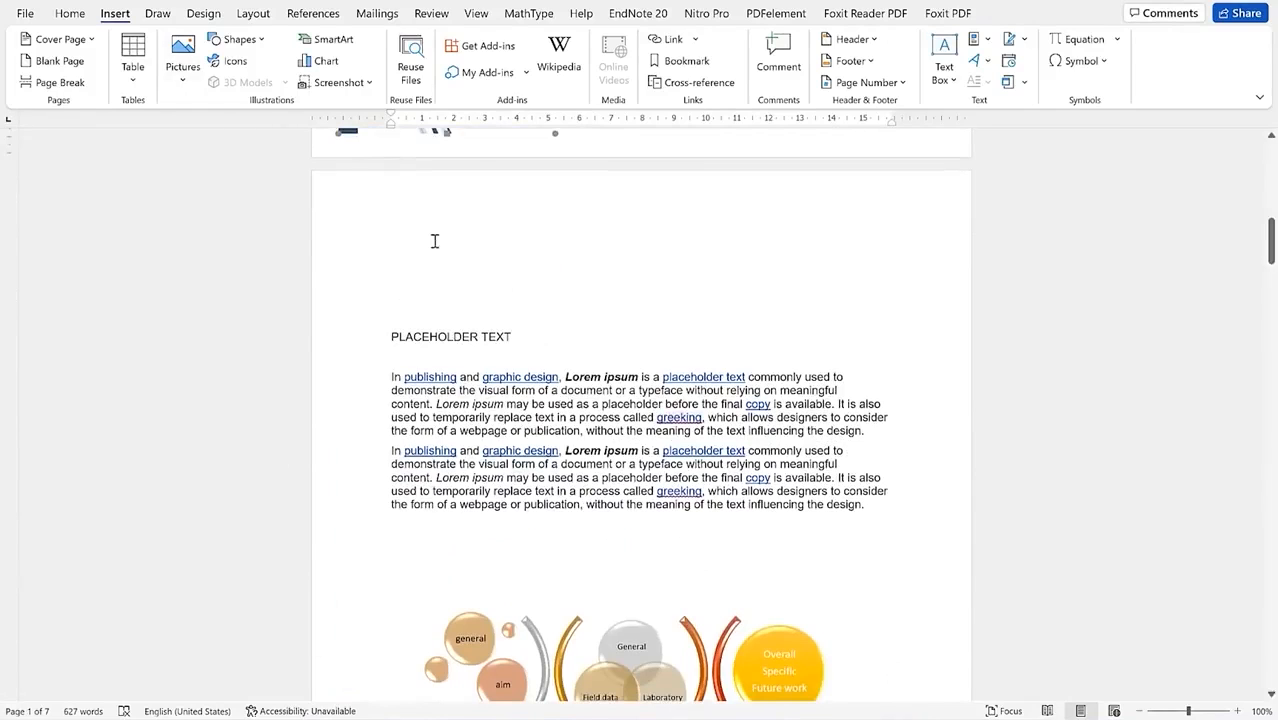
scroll(434, 241, up, 10)
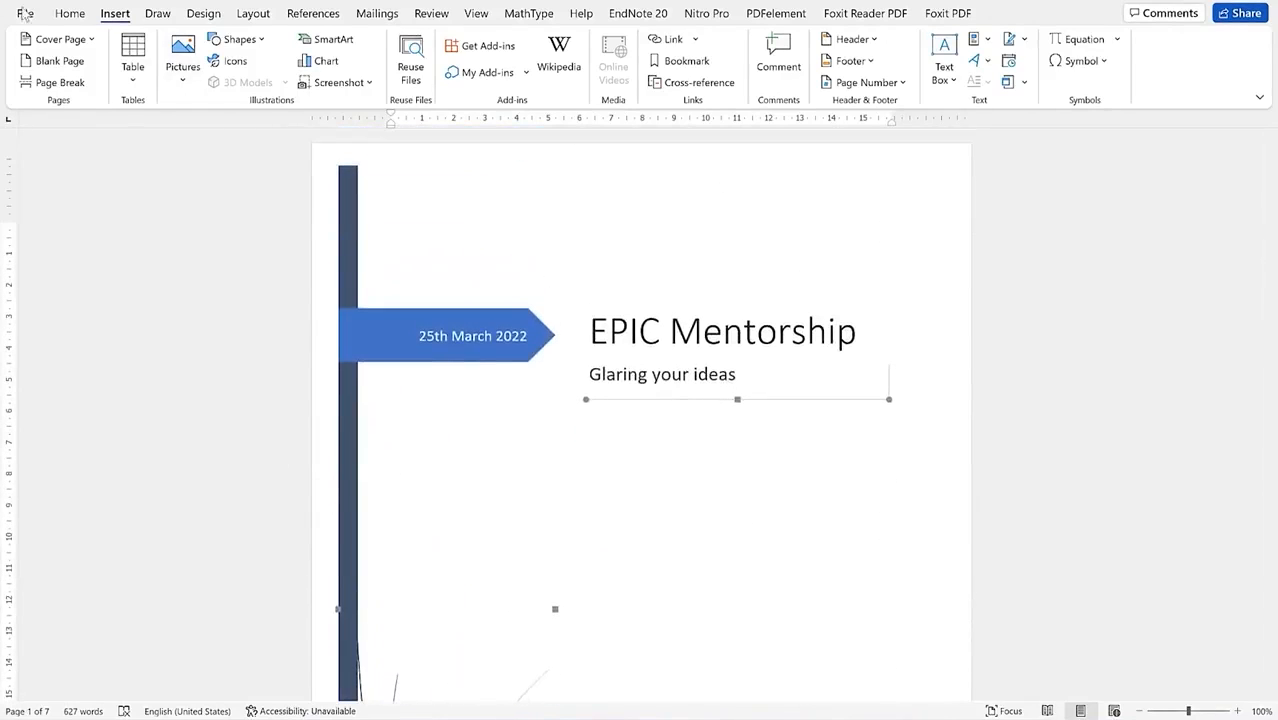
Step: Replace the cover with the Insight 2 design and review it
click(86, 42)
scroll(218, 321, down, 4)
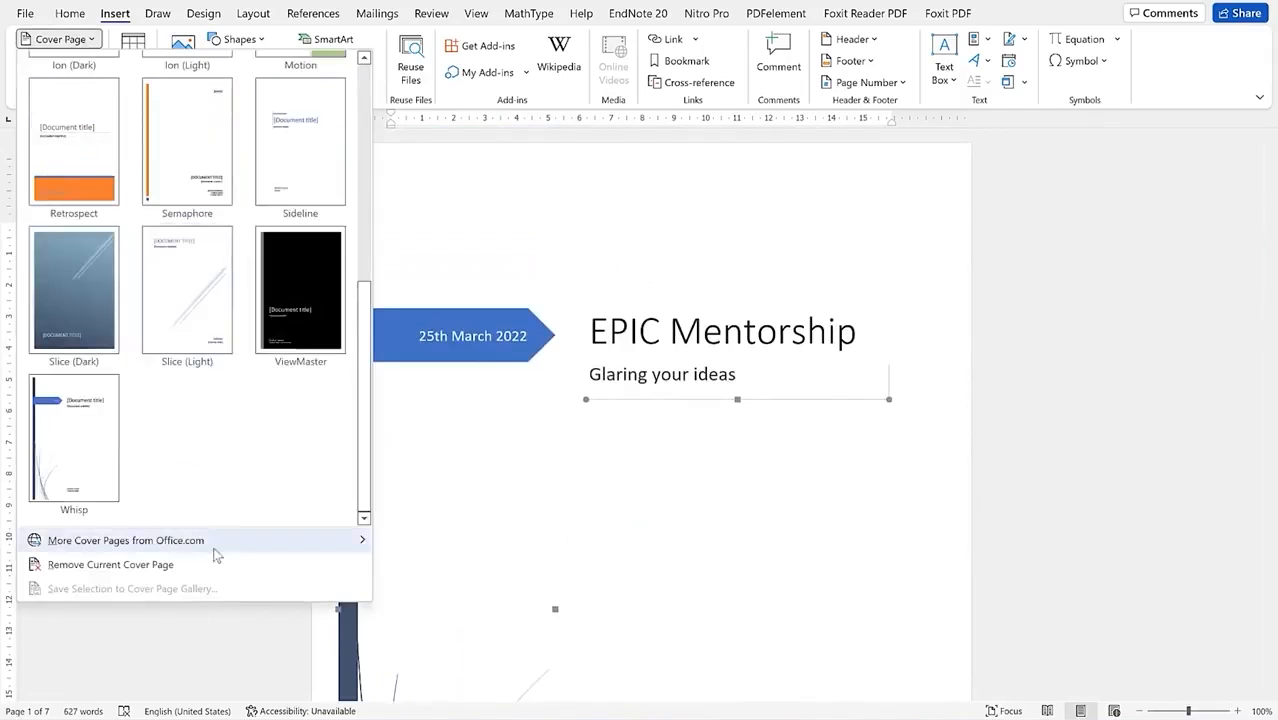
mouse_move(180, 549)
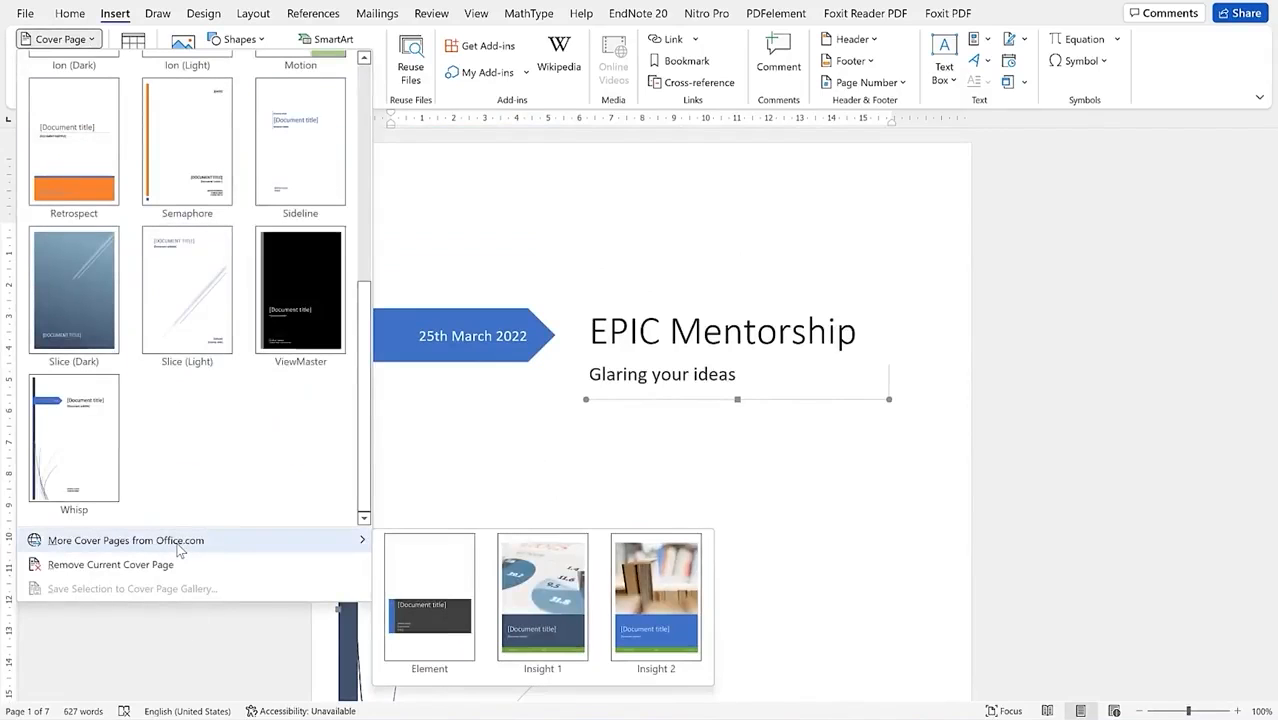
click(649, 641)
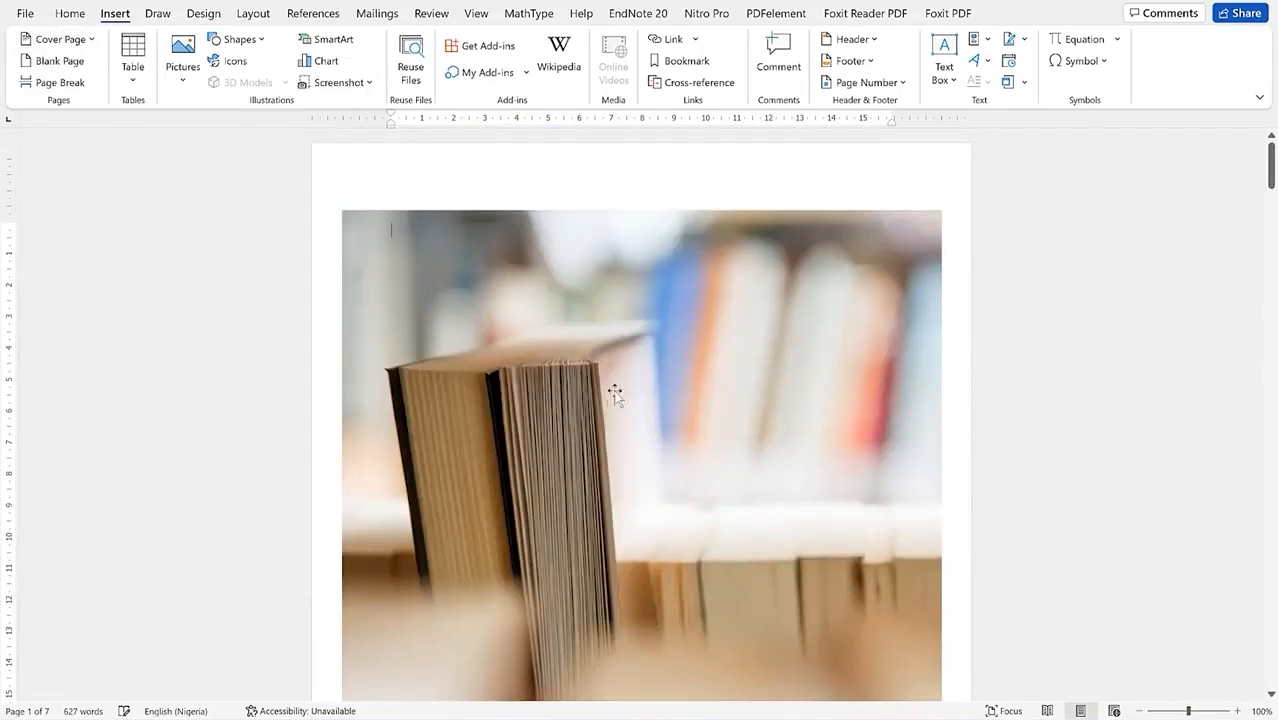
scroll(735, 405, down, 8)
scroll(727, 400, up, 5)
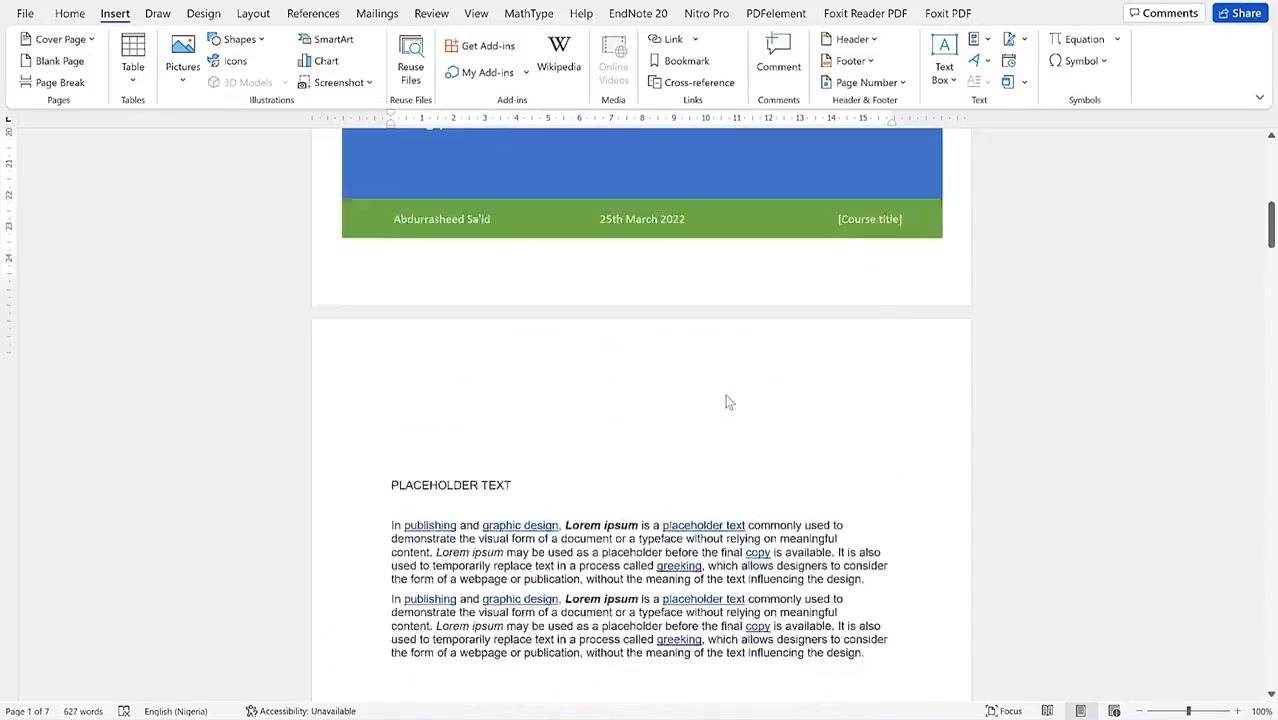
scroll(726, 398, up, 5)
scroll(724, 397, down, 4)
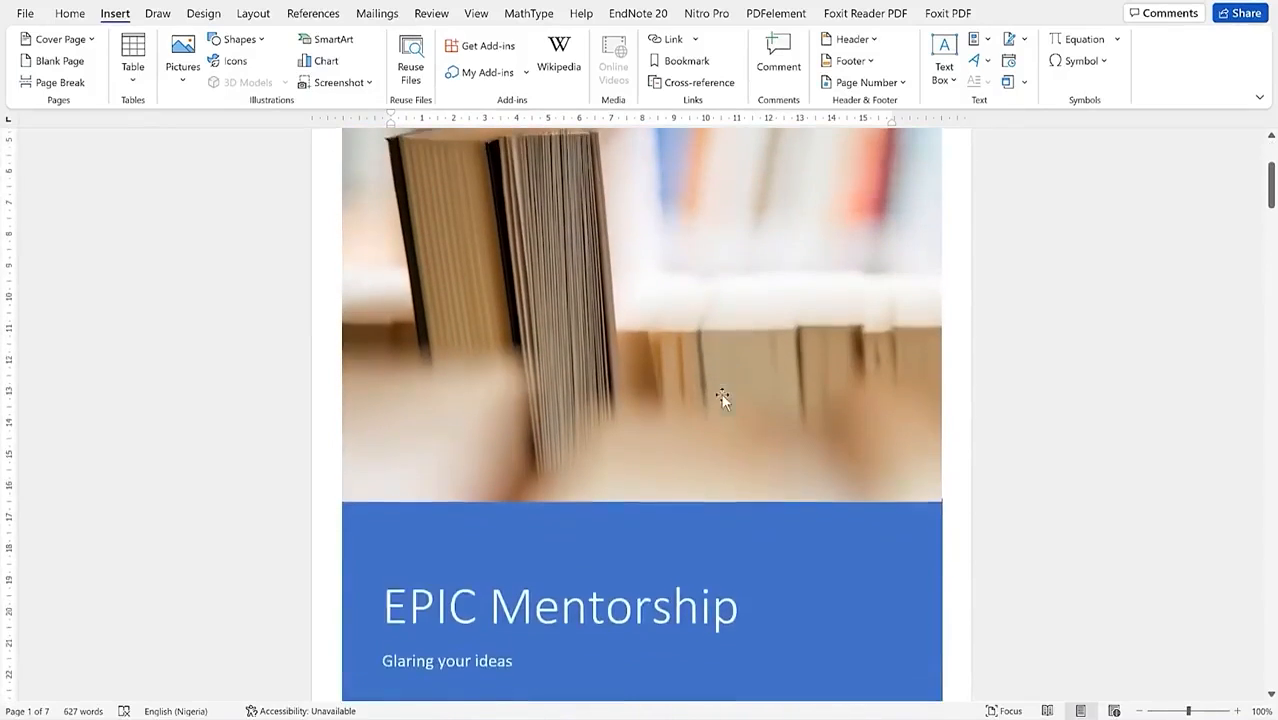
scroll(719, 396, up, 3)
scroll(719, 396, down, 8)
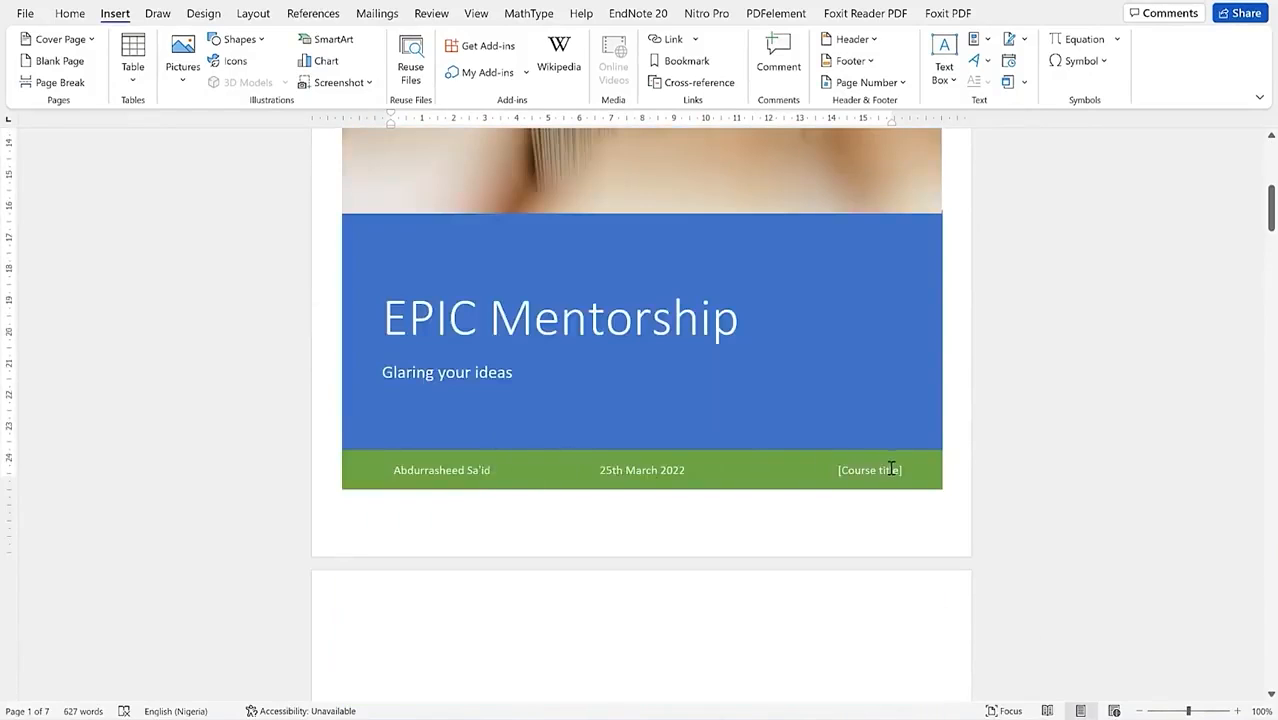
scroll(485, 365, up, 8)
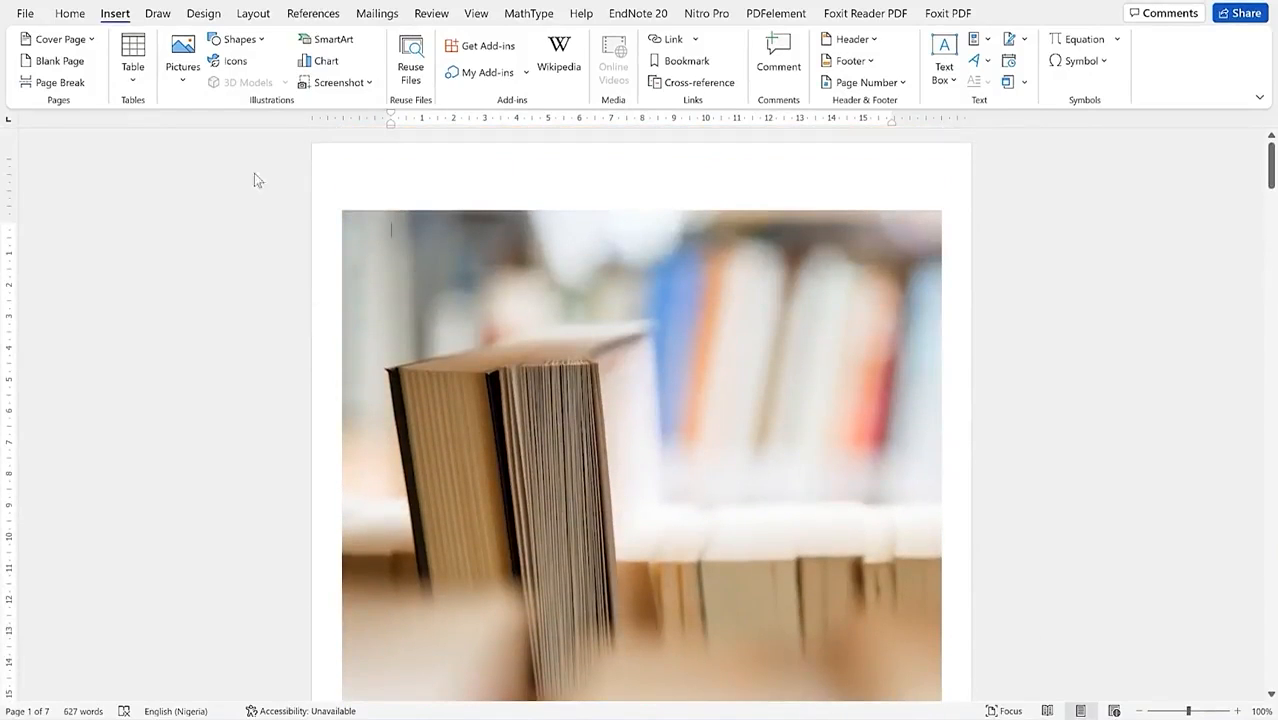
Step: Remove the current cover page from the document
click(82, 42)
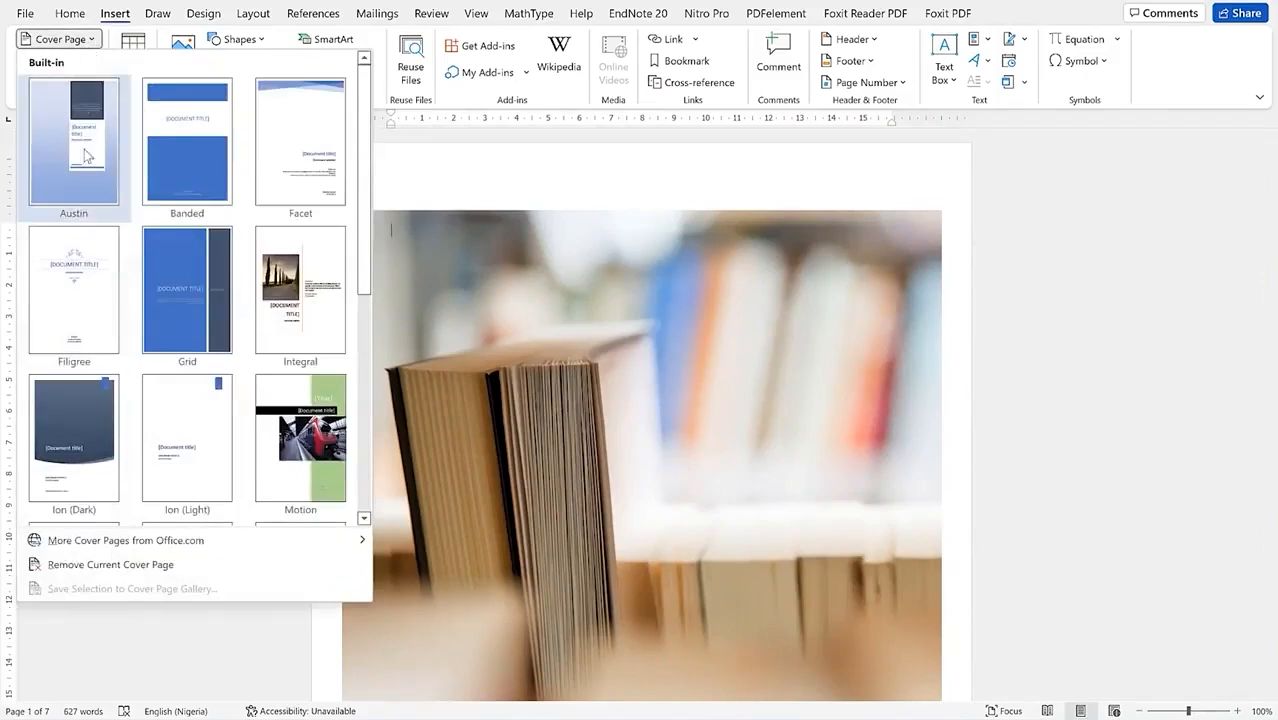
click(110, 565)
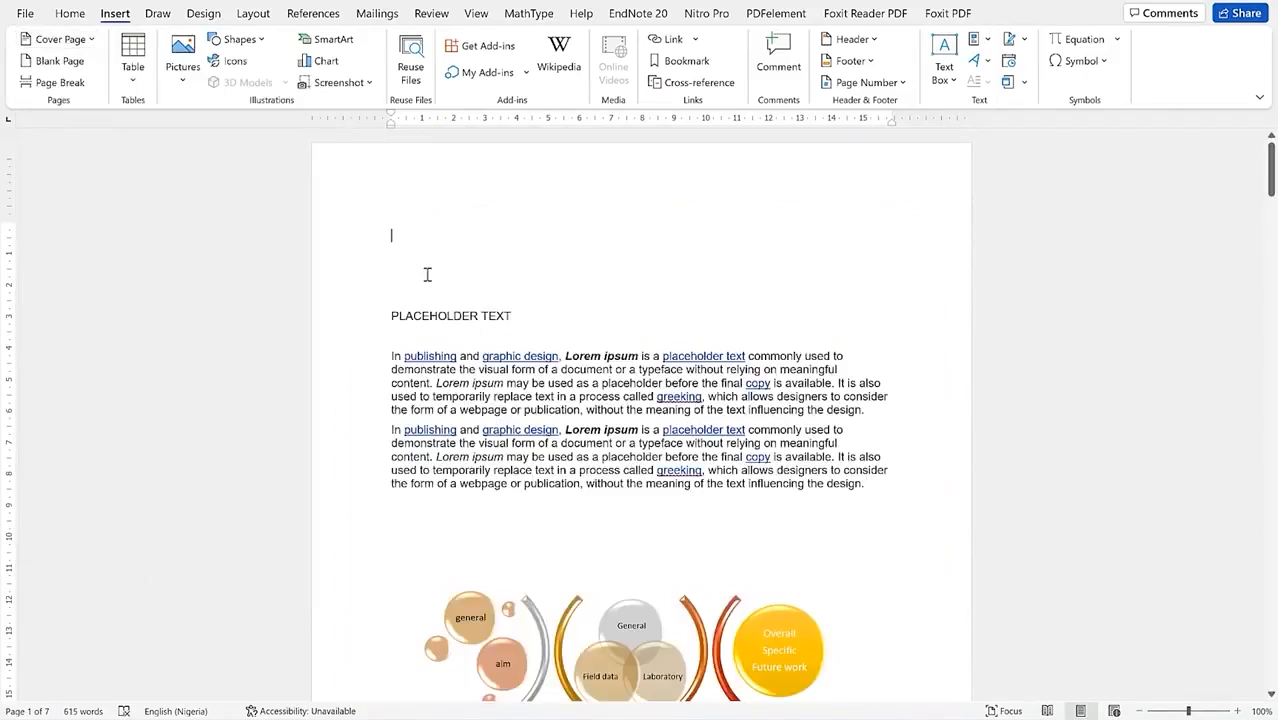
click(90, 42)
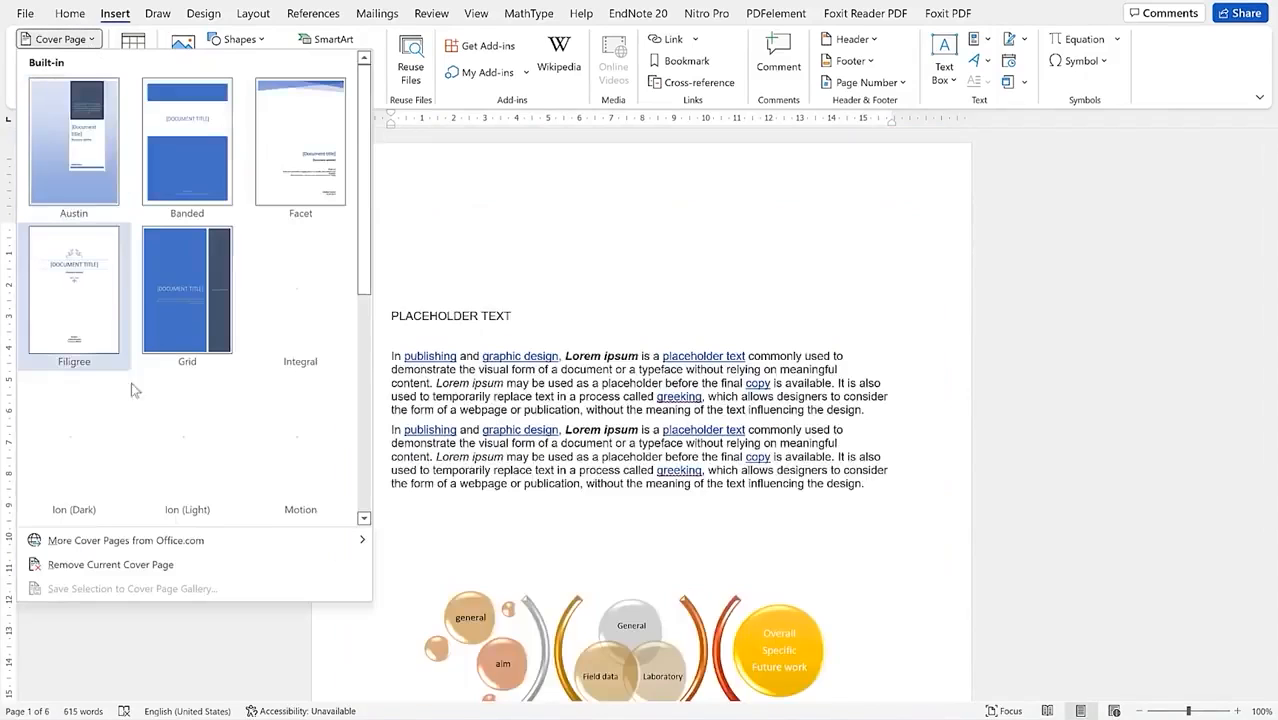
Step: Insert the Motion cover page at the front of the document
drag(364, 260, 364, 320)
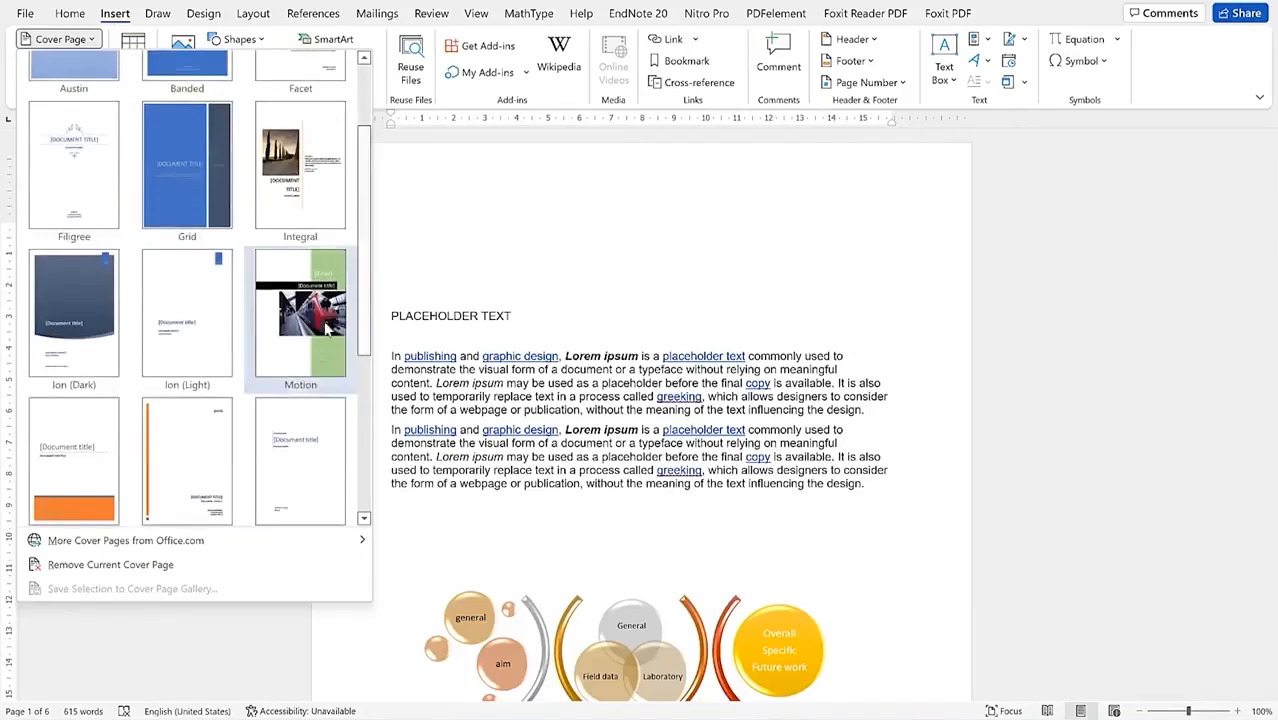
click(289, 318)
scroll(619, 388, down, 5)
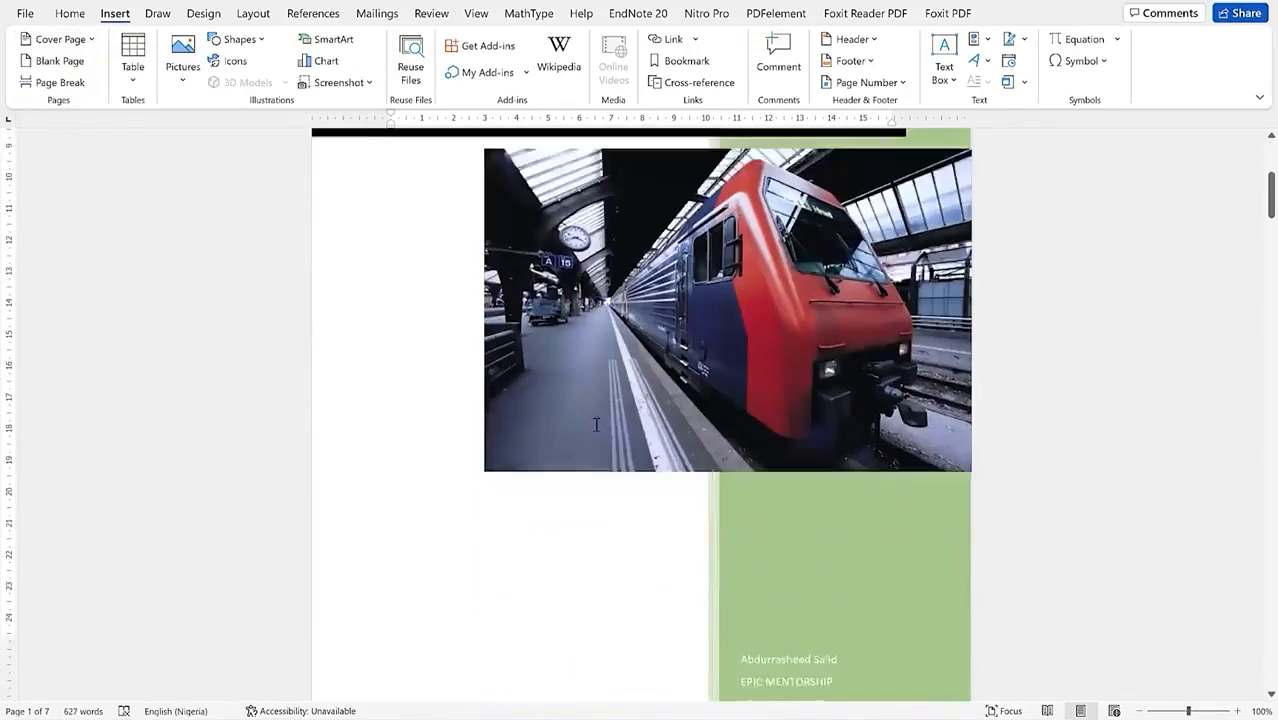
scroll(619, 392, up, 3)
scroll(633, 317, down, 6)
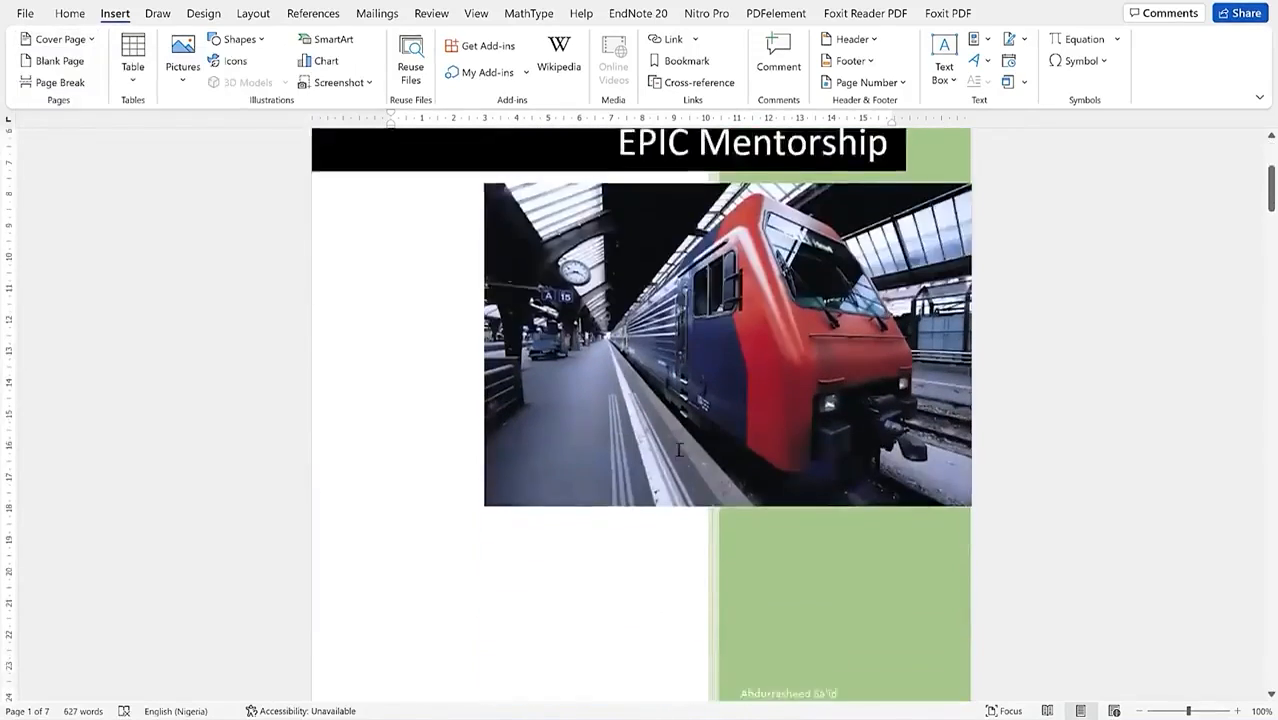
scroll(662, 501, up, 5)
Step: Replace the cover's train photo with the 11111 portrait image from Pictures
click(651, 467)
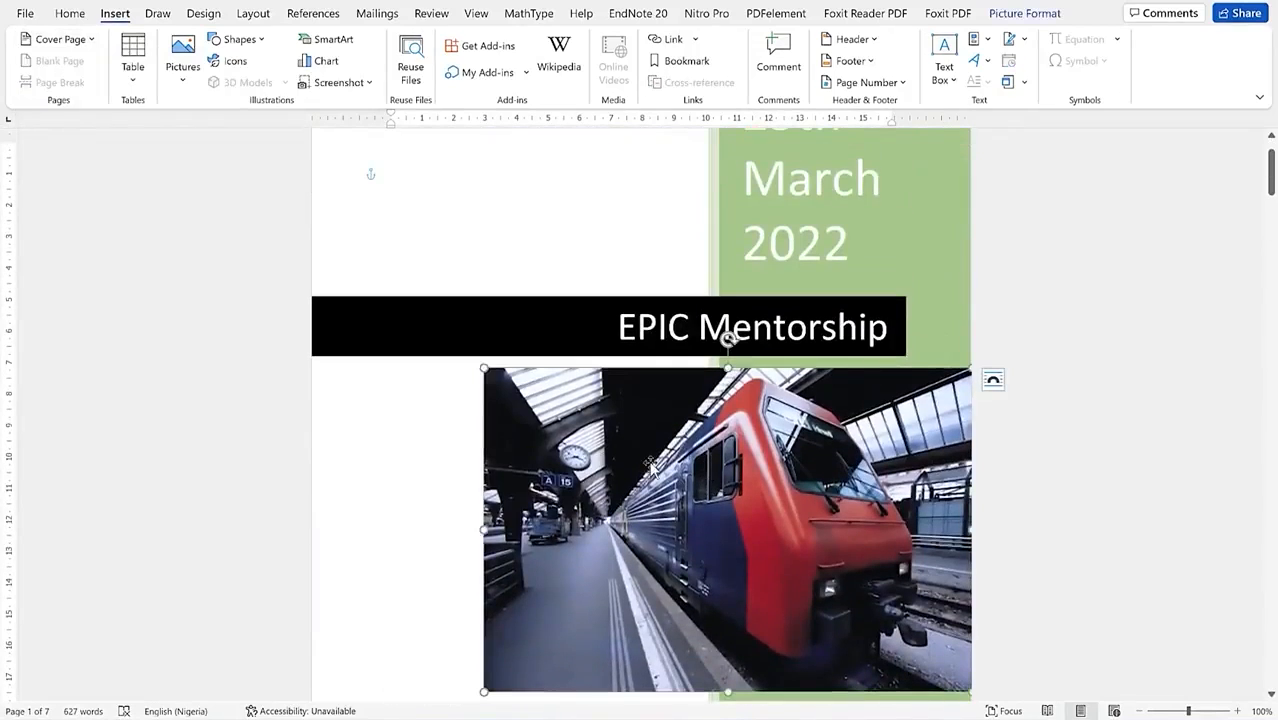
right_click(651, 467)
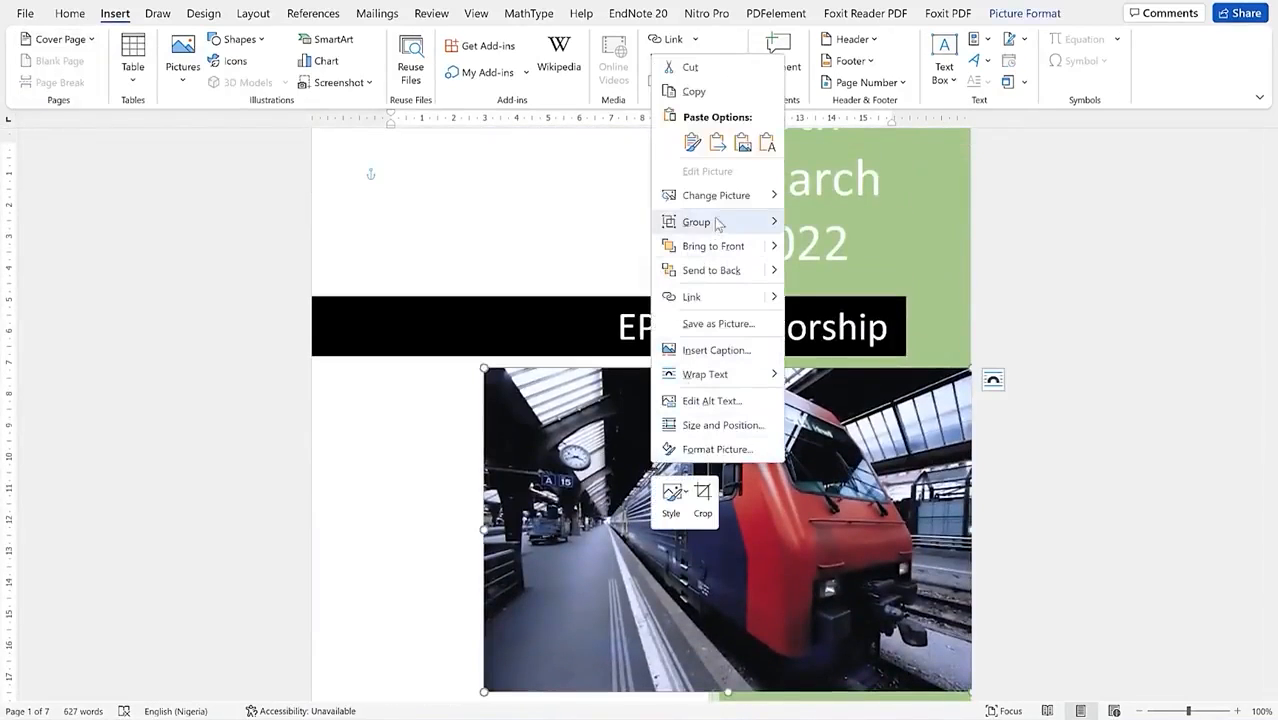
mouse_move(718, 205)
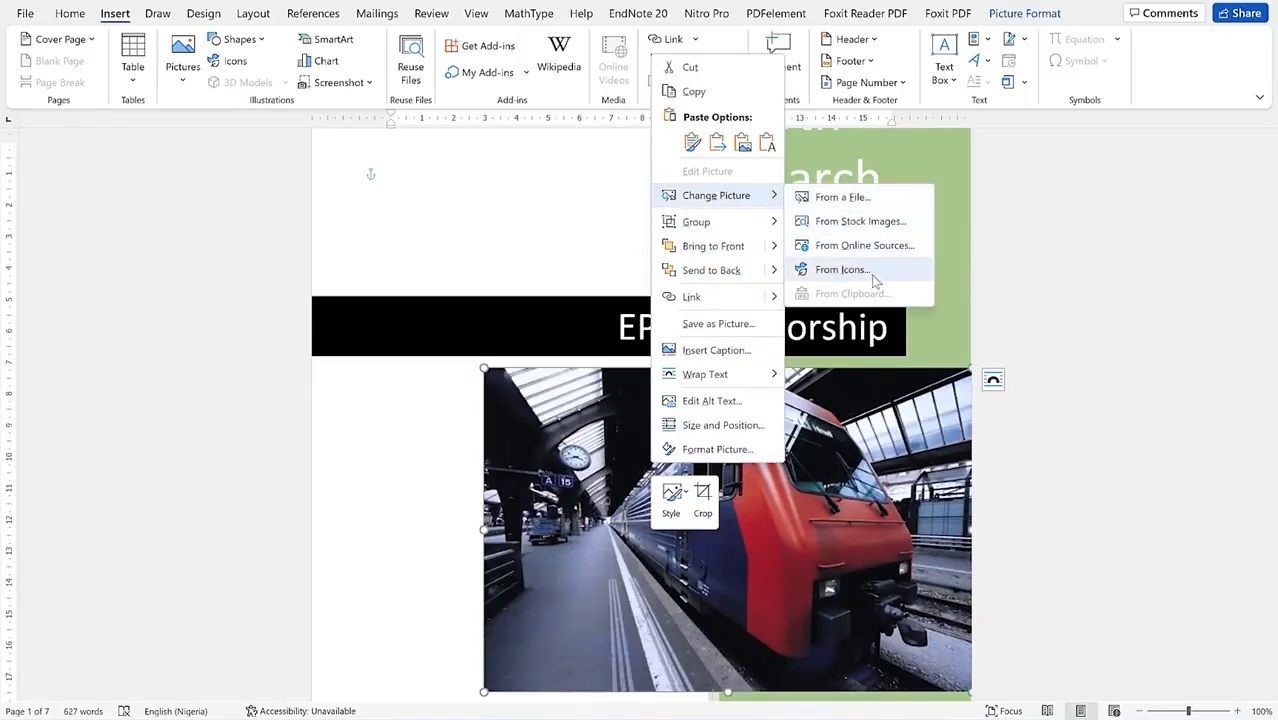
click(843, 197)
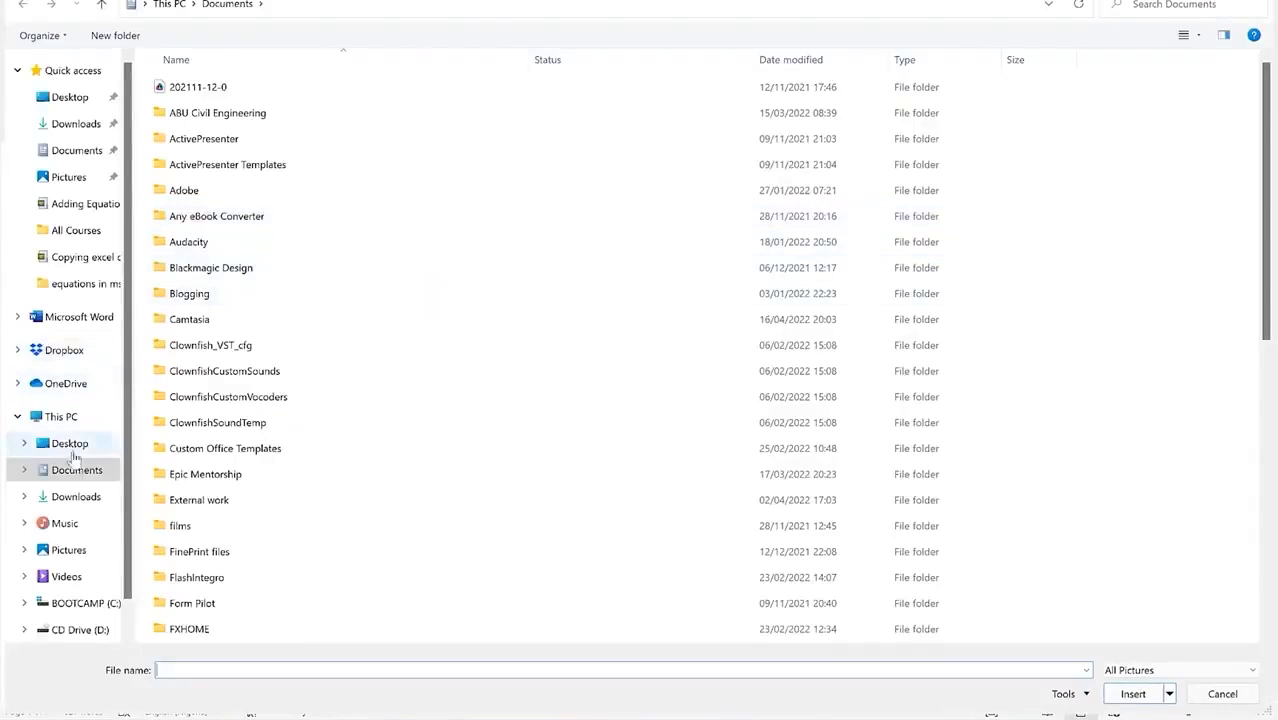
click(72, 551)
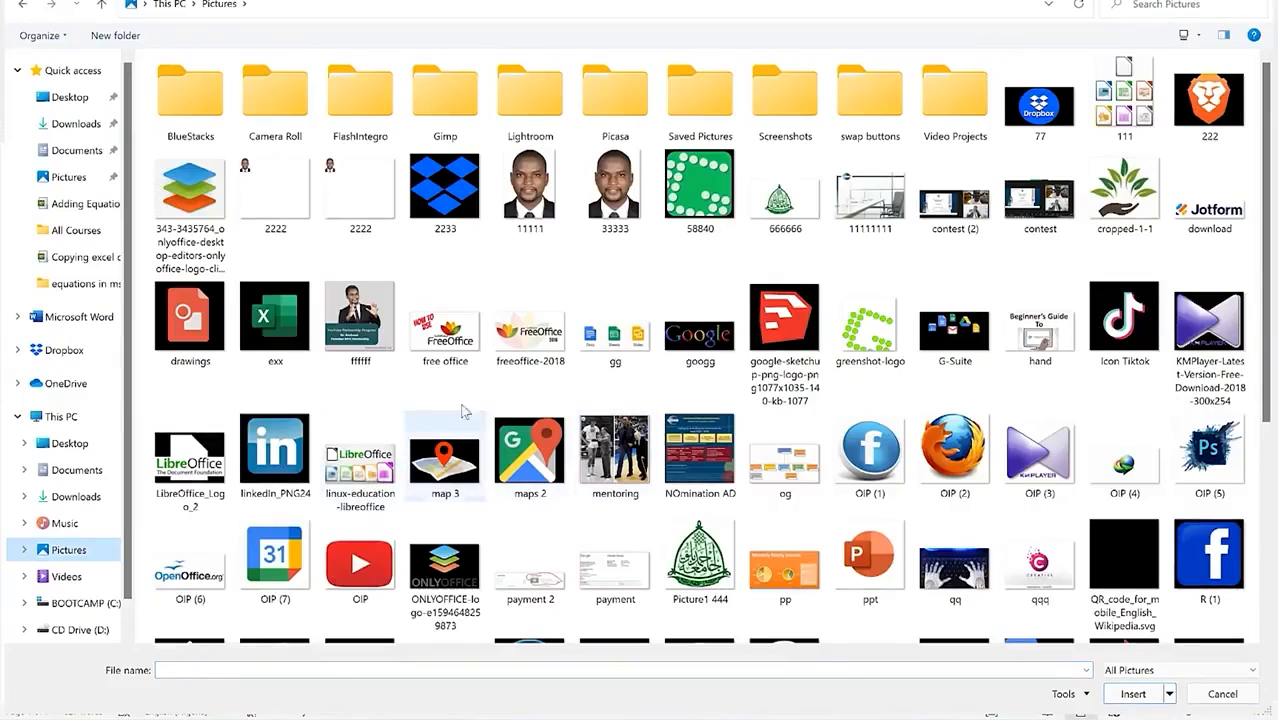
click(533, 185)
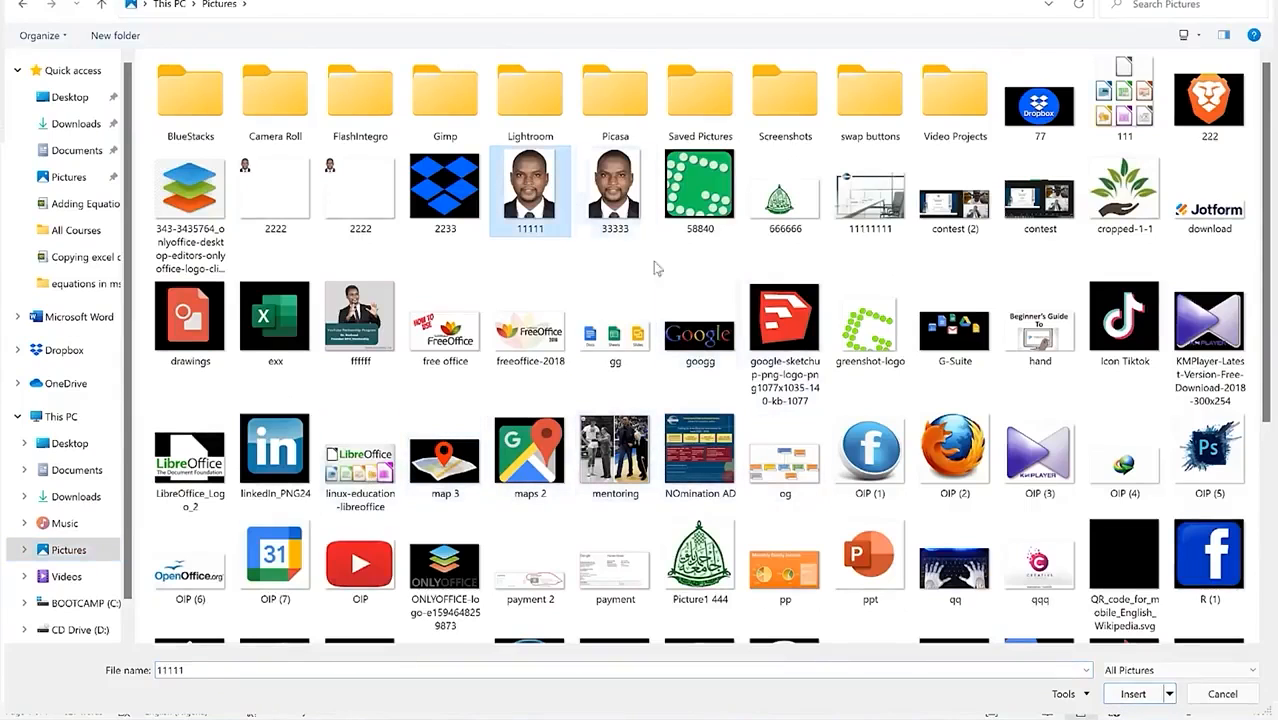
click(1148, 698)
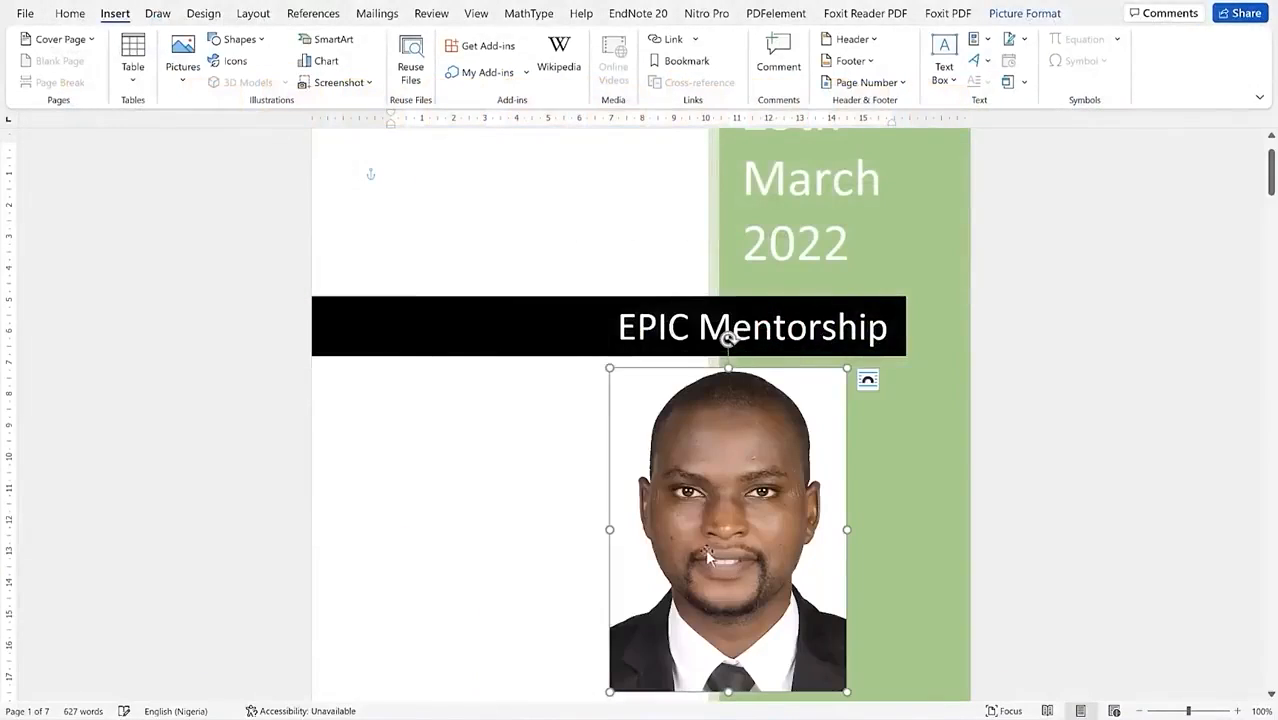
scroll(1101, 494, down, 5)
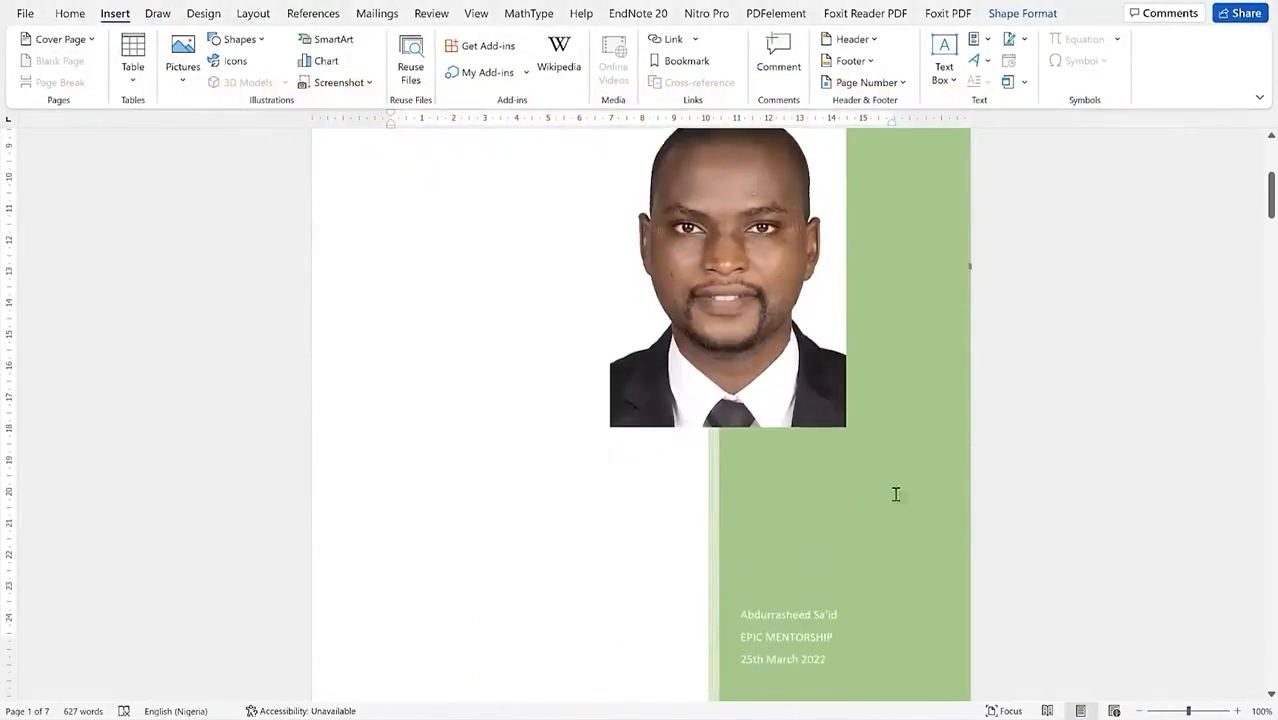
scroll(886, 527, up, 5)
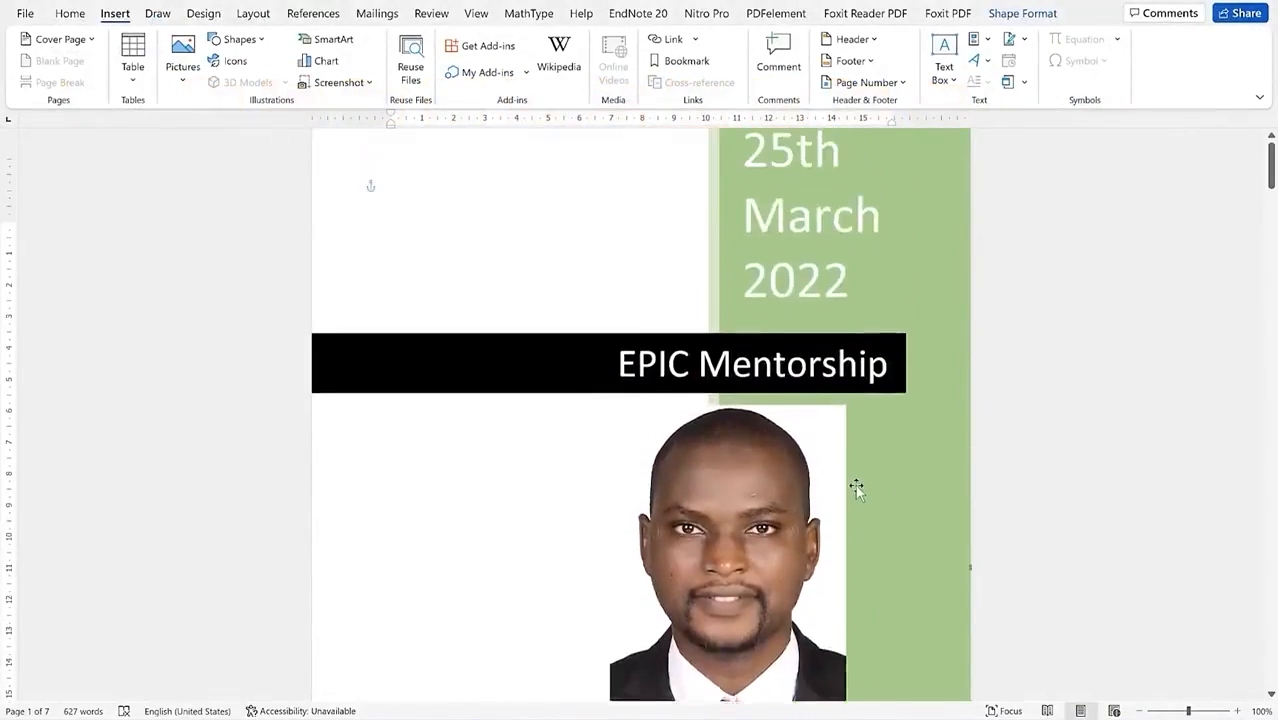
scroll(474, 465, down, 3)
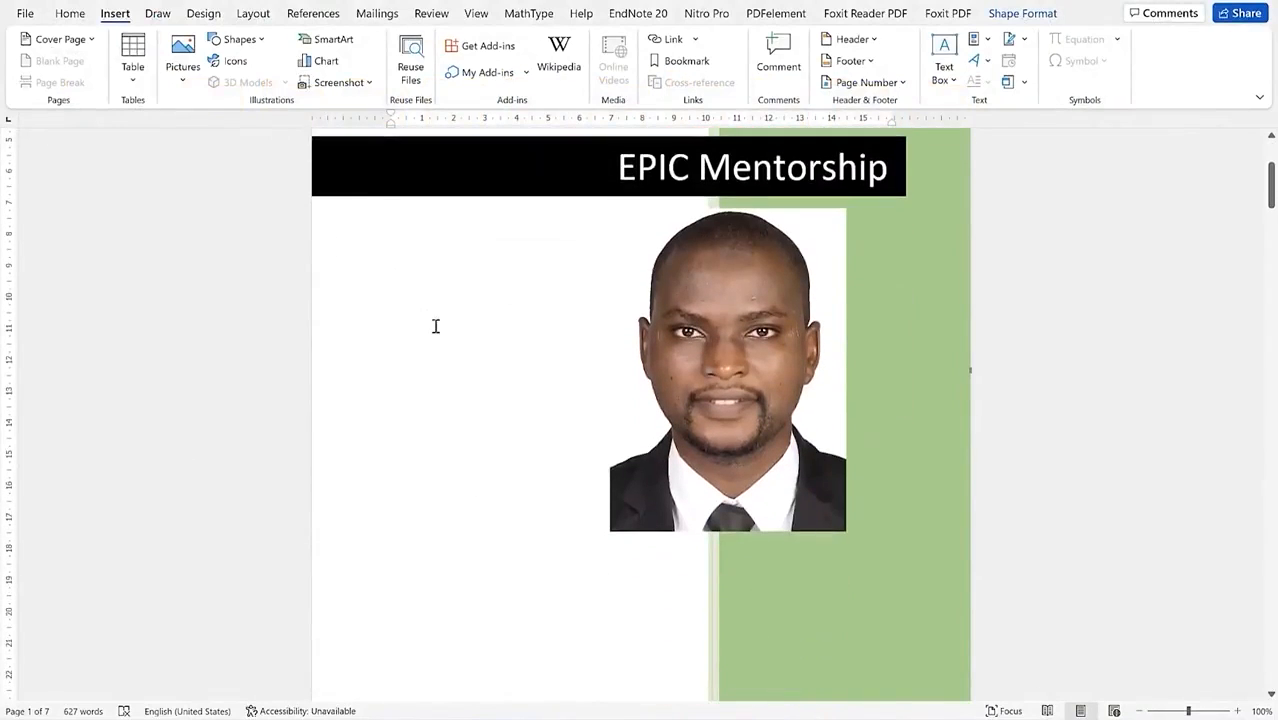
scroll(440, 345, up, 3)
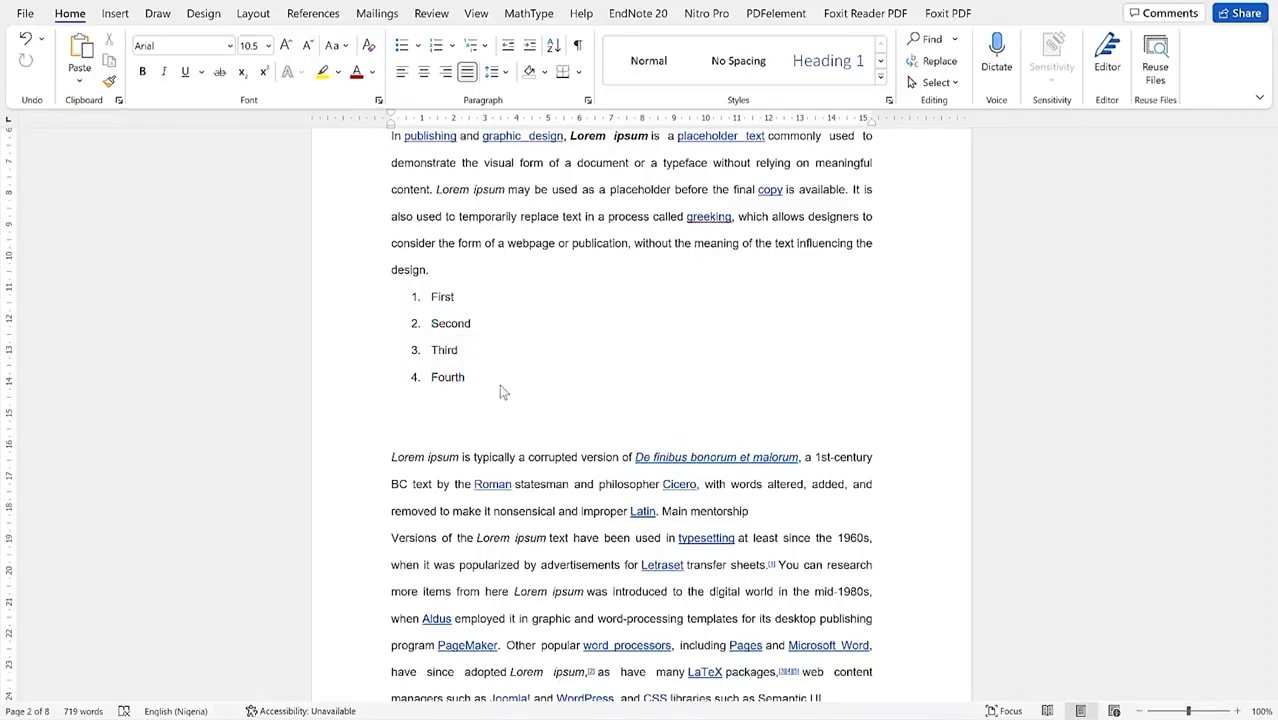
Step: Bring the page with the Lorem ipsum paragraphs and First to Fourth numbered list into view
text(In publishing and graphic design, Lorem ipsum is a placeholder text commonly used to demonstrate the visual form of a document or a typeface without relying on meaningful content. Lorem ipsum may be used as a placeholder before the final copy is available. It is also used to temporarily replace text in a process called greeking, which allows designers to consider the form of a webpage or publication, without the meaning of the text influencing the design.)
scroll(500, 388, up, 1)
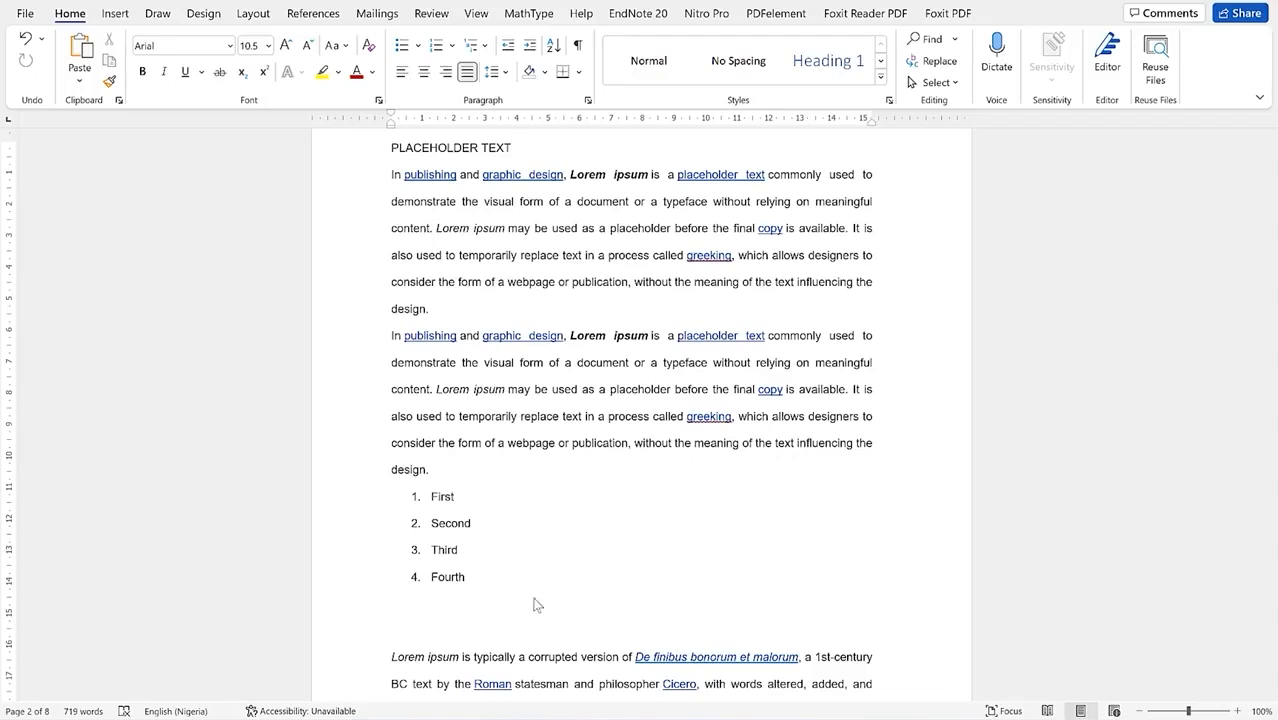
Step: Add empty lines below the First to Fourth numbered list
click(434, 600)
key(Return)
key(Return)
key(Return)
key(Return)
key(Return)
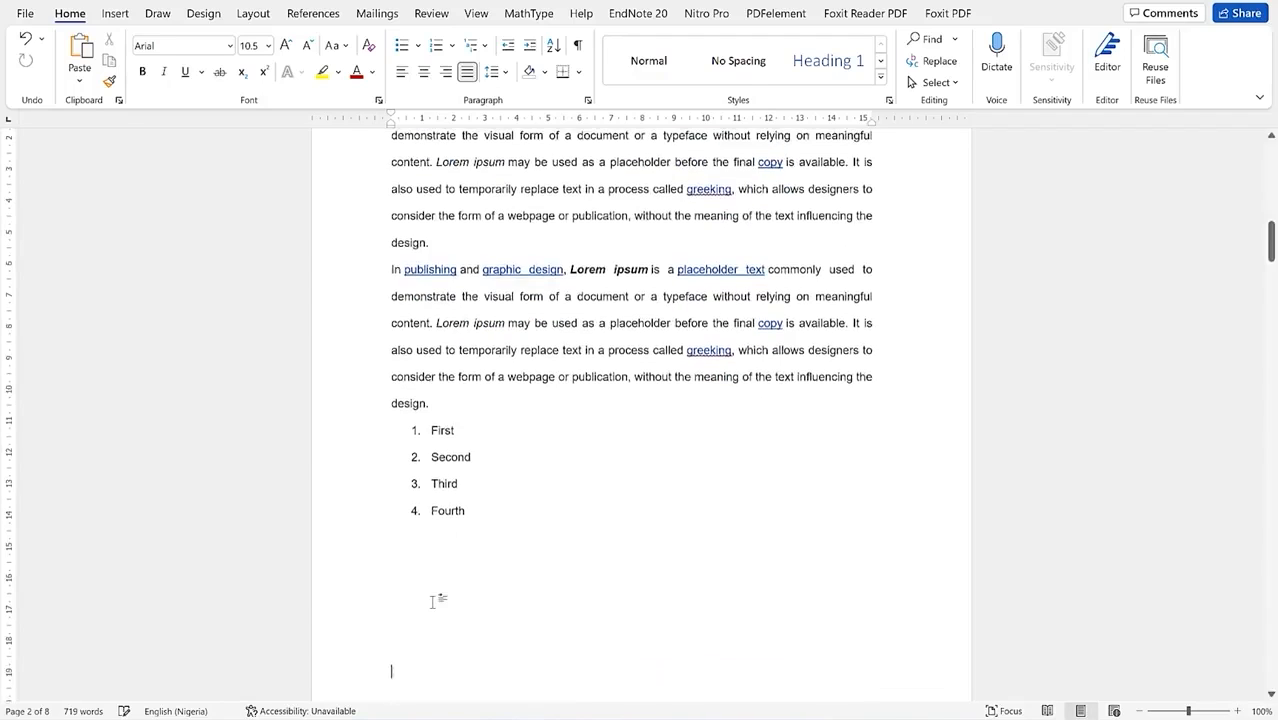
scroll(523, 500, down, 4)
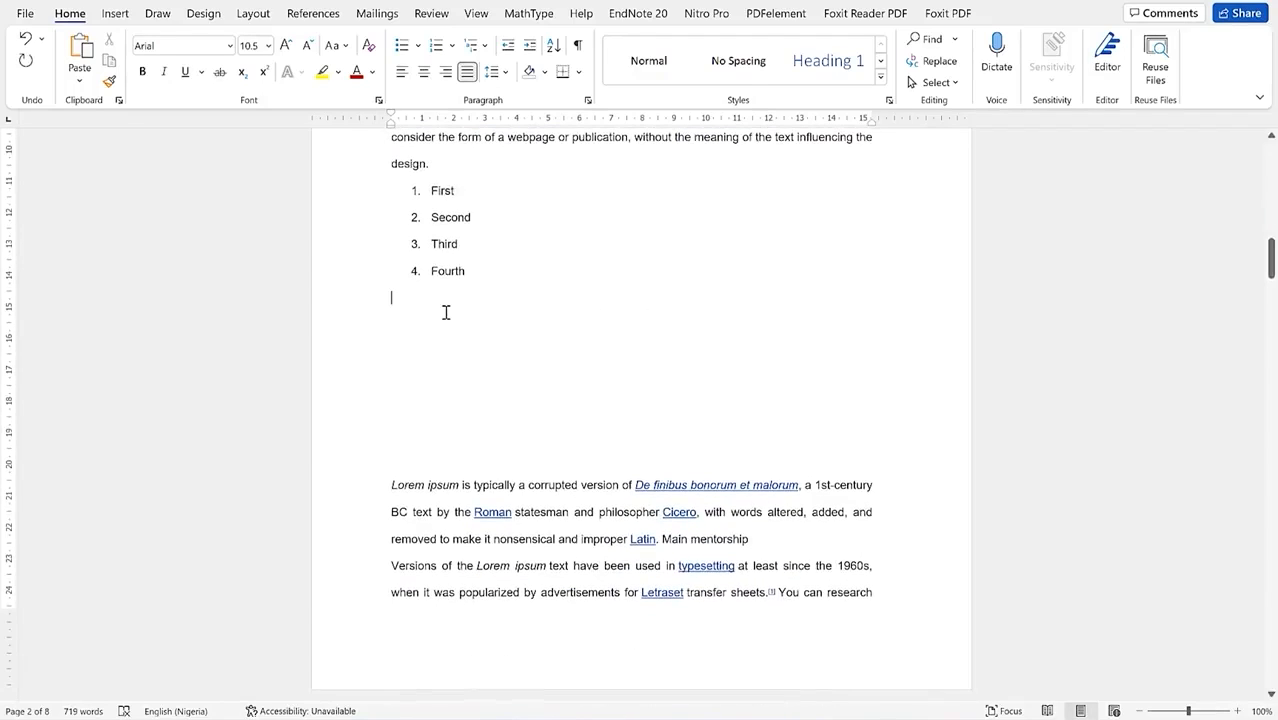
Step: Open Insert Chart and preview the Line chart variants, including 3-D Line
click(122, 18)
click(320, 66)
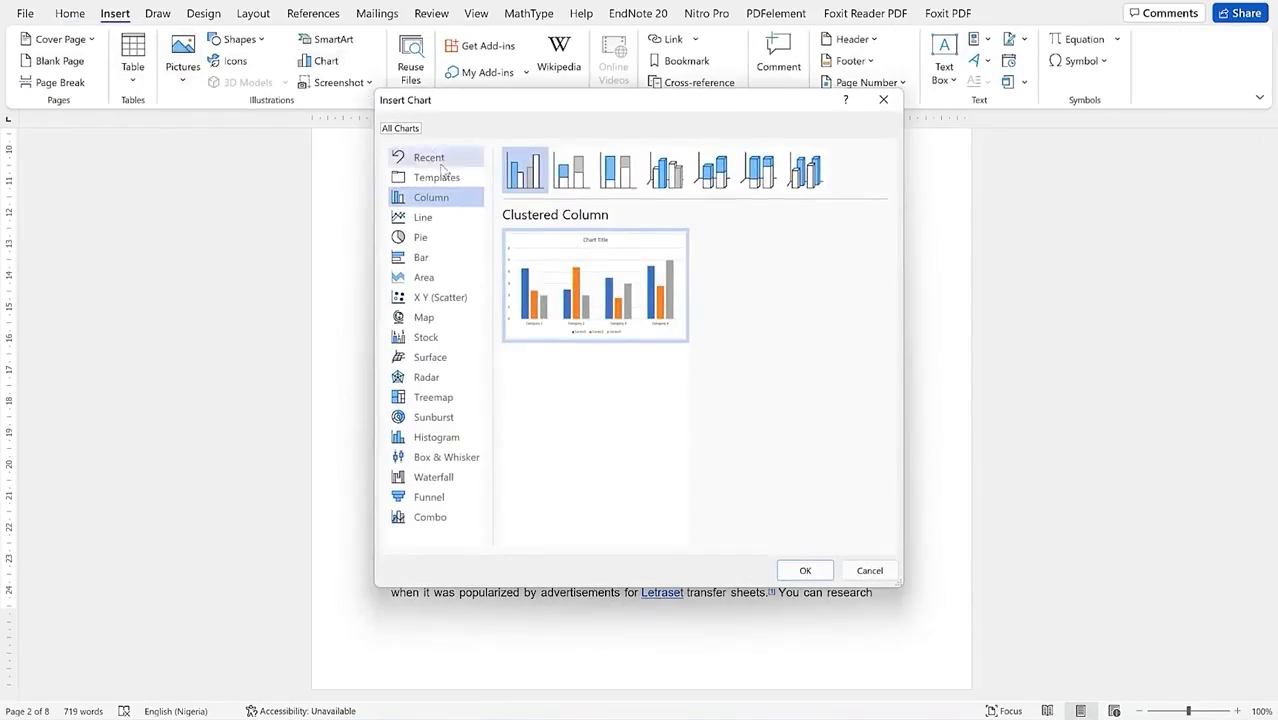
click(443, 217)
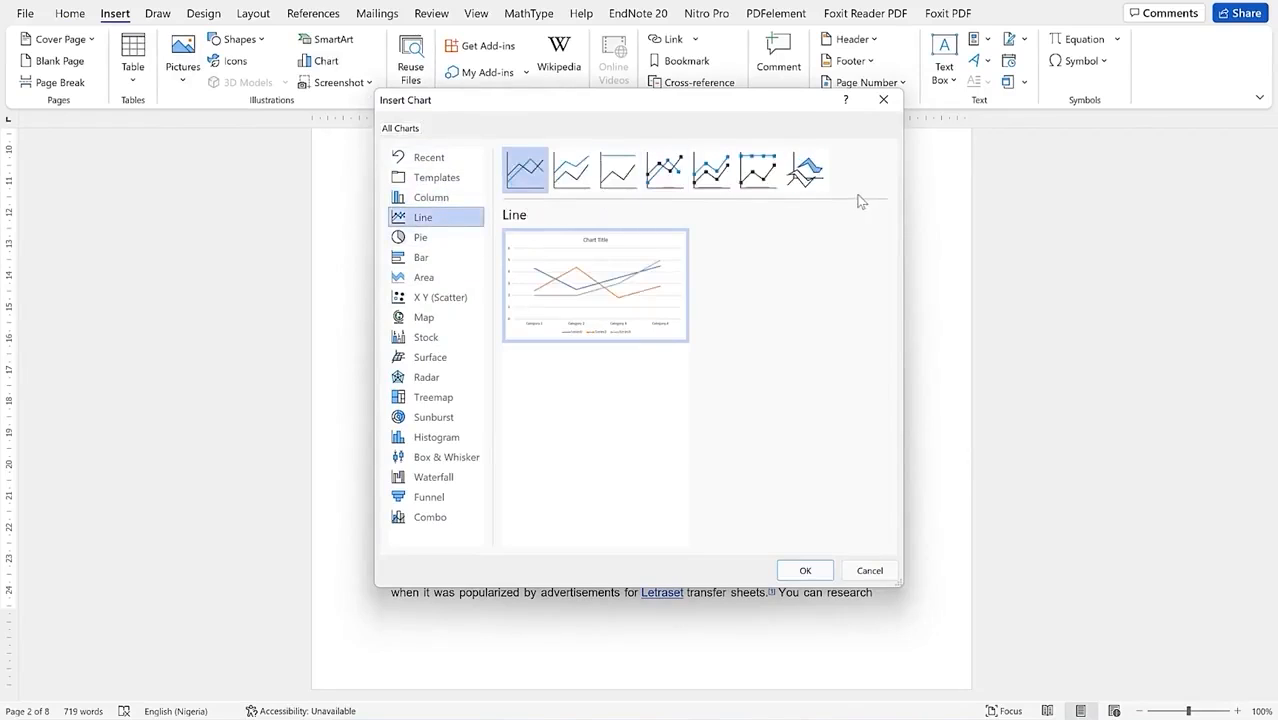
click(571, 170)
click(618, 170)
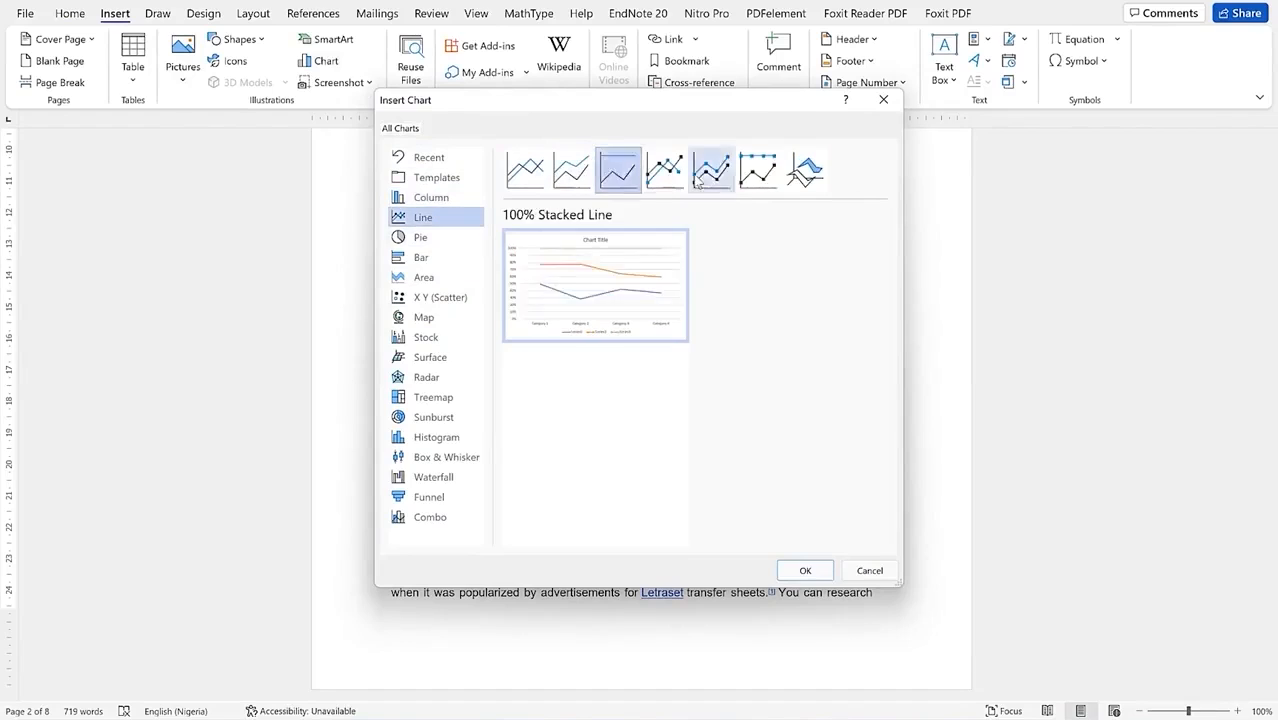
click(711, 170)
click(665, 170)
click(757, 170)
click(807, 172)
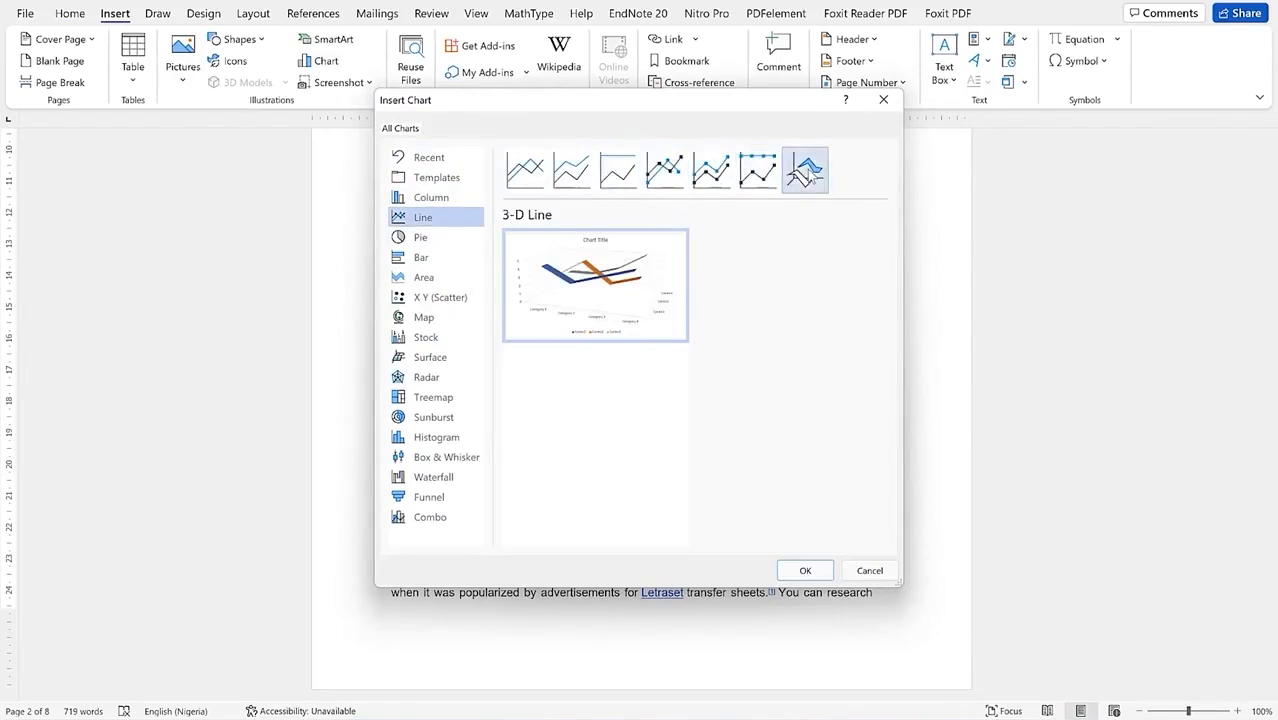
click(711, 170)
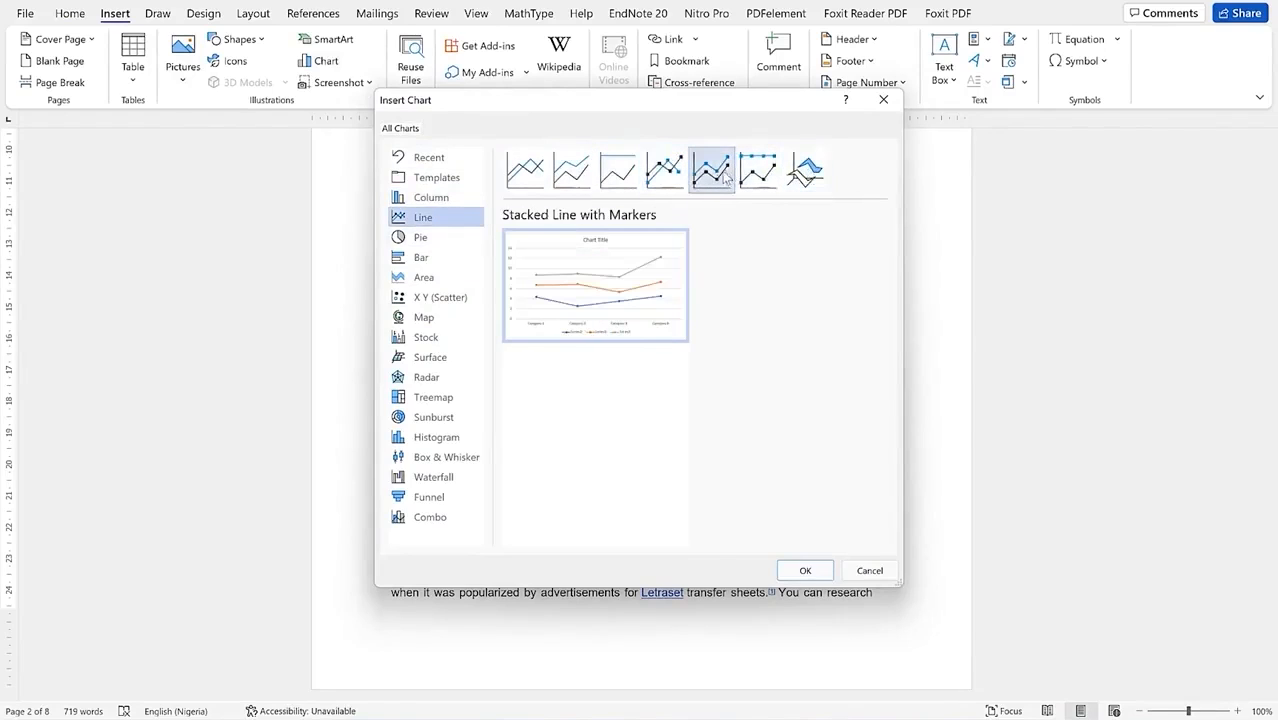
Step: Preview the Pie variants through Doughnut, then look at the Bar and Area types
click(432, 238)
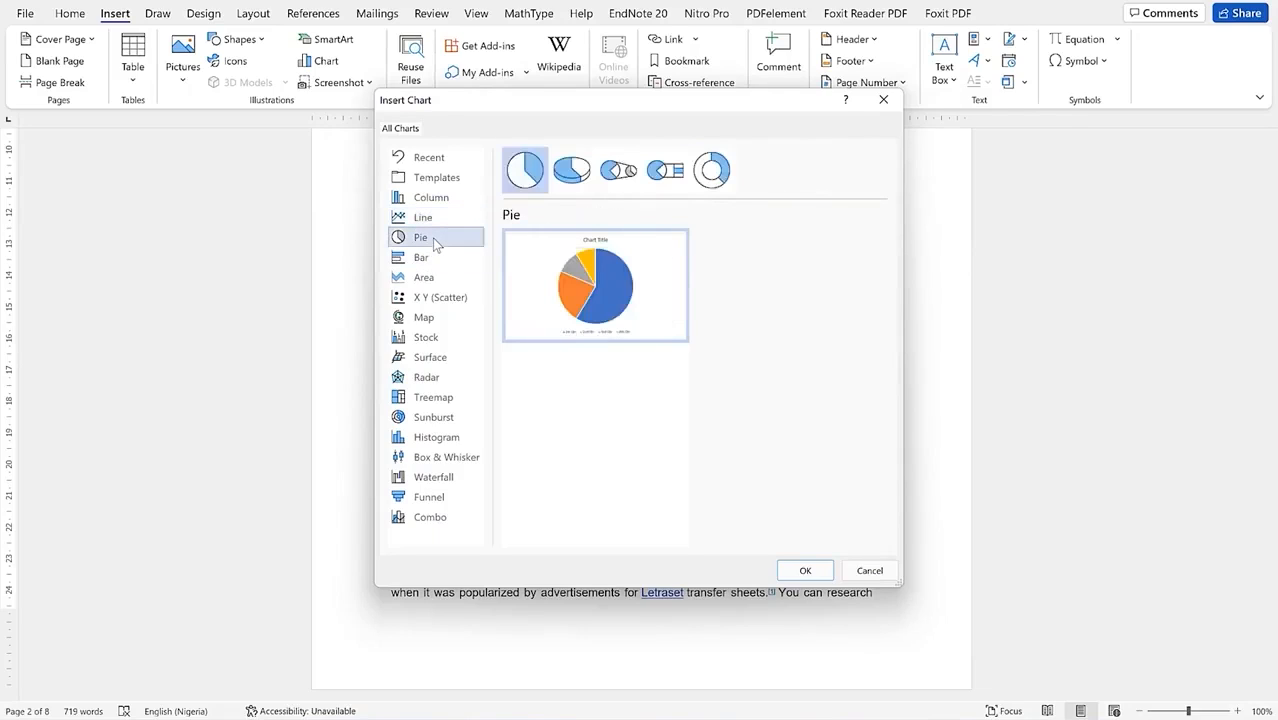
click(585, 173)
click(662, 171)
click(618, 171)
click(712, 171)
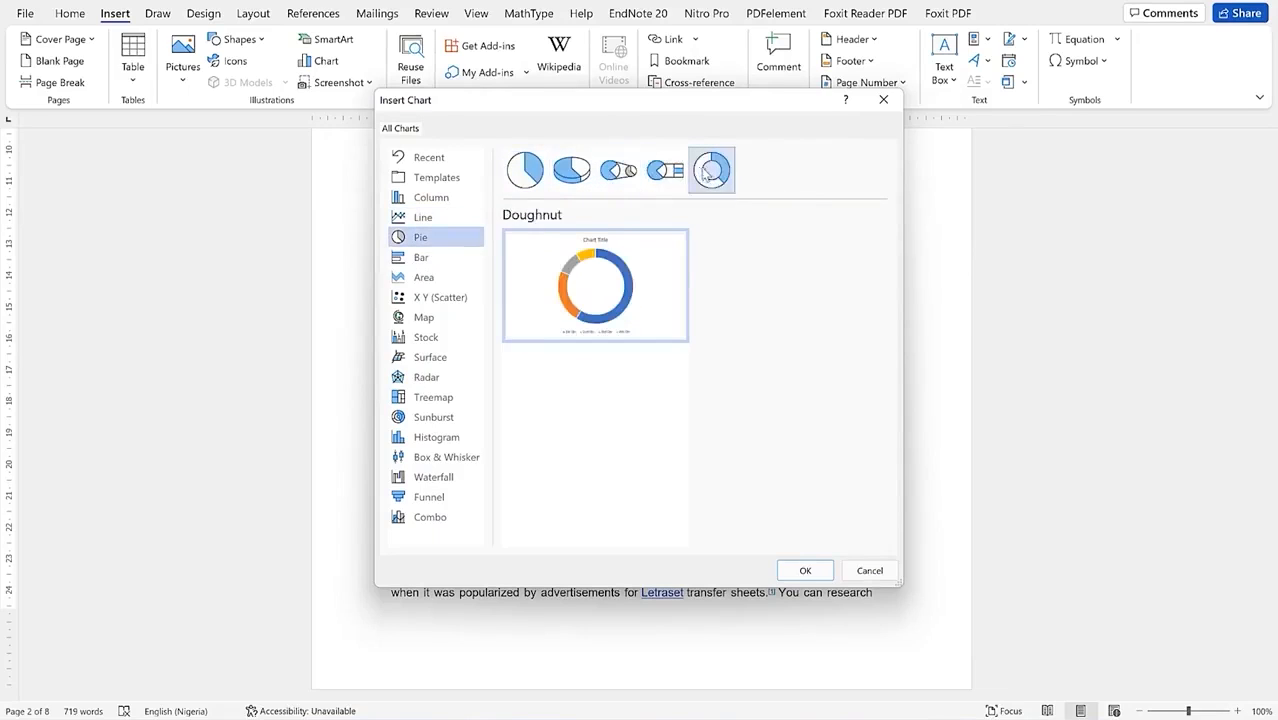
click(450, 277)
click(448, 259)
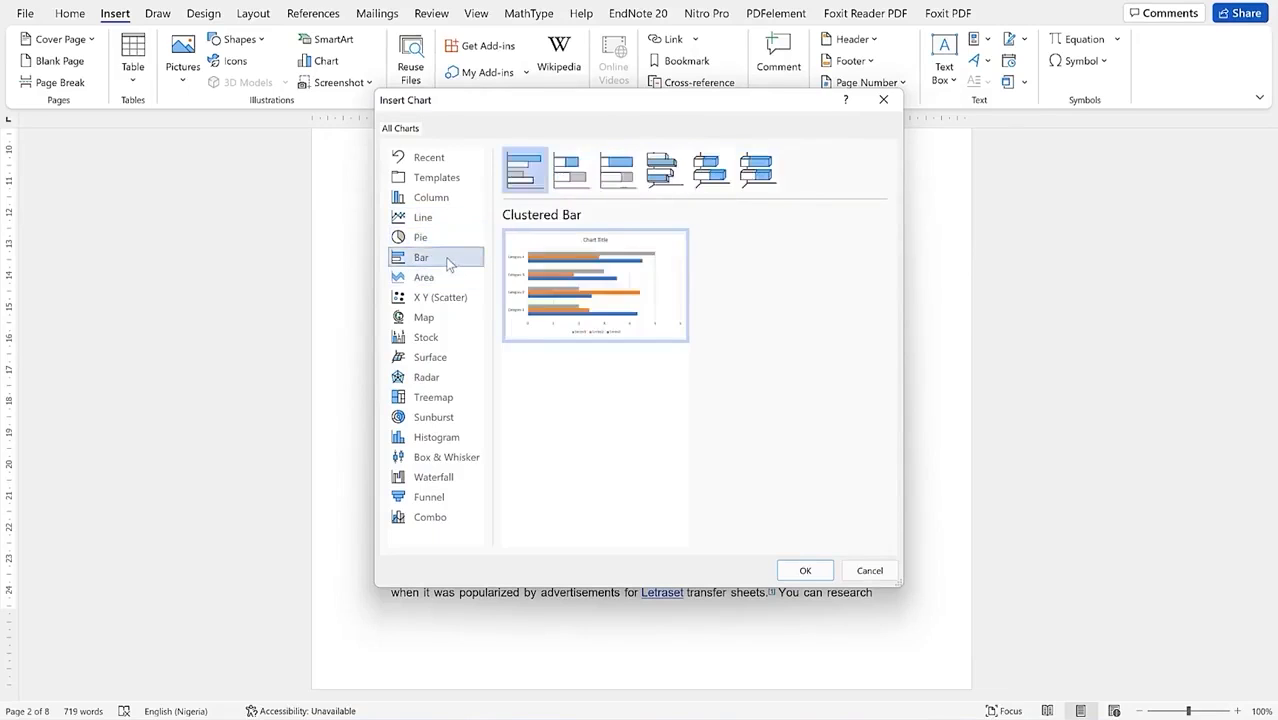
click(448, 277)
Step: Preview the X Y Scatter variants plus the Bubble and 3-D Bubble charts
click(455, 297)
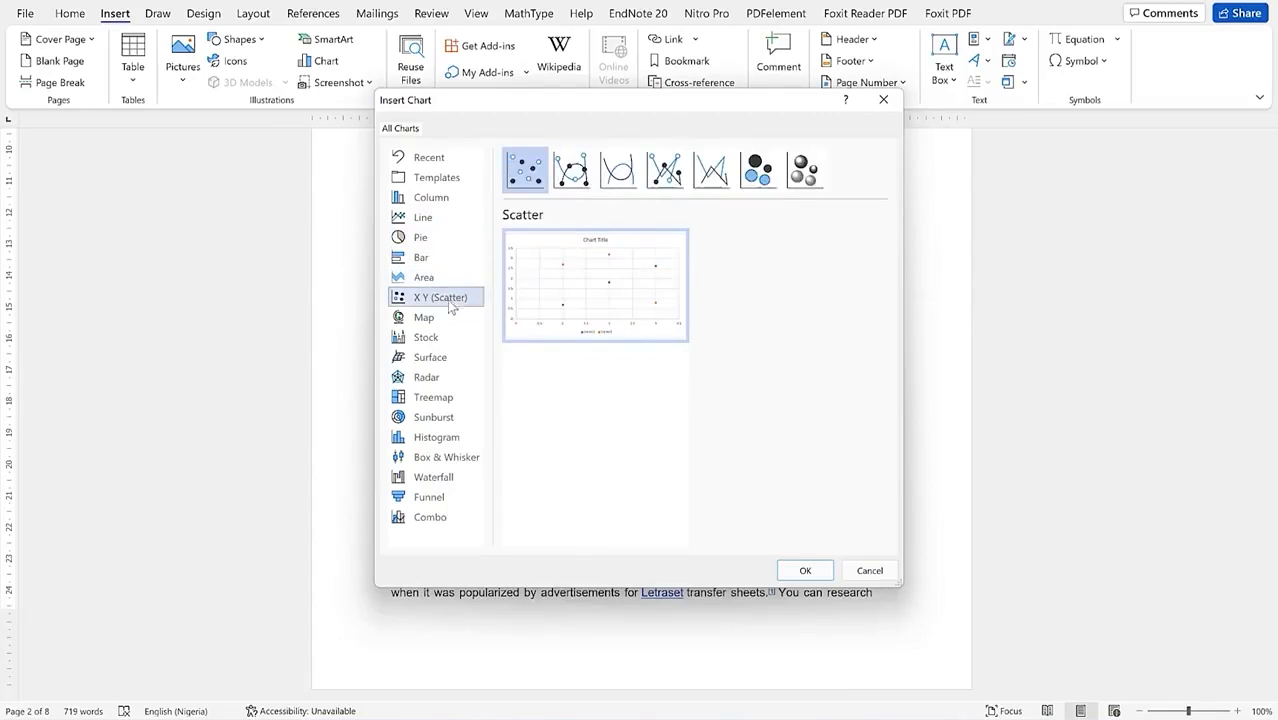
click(580, 184)
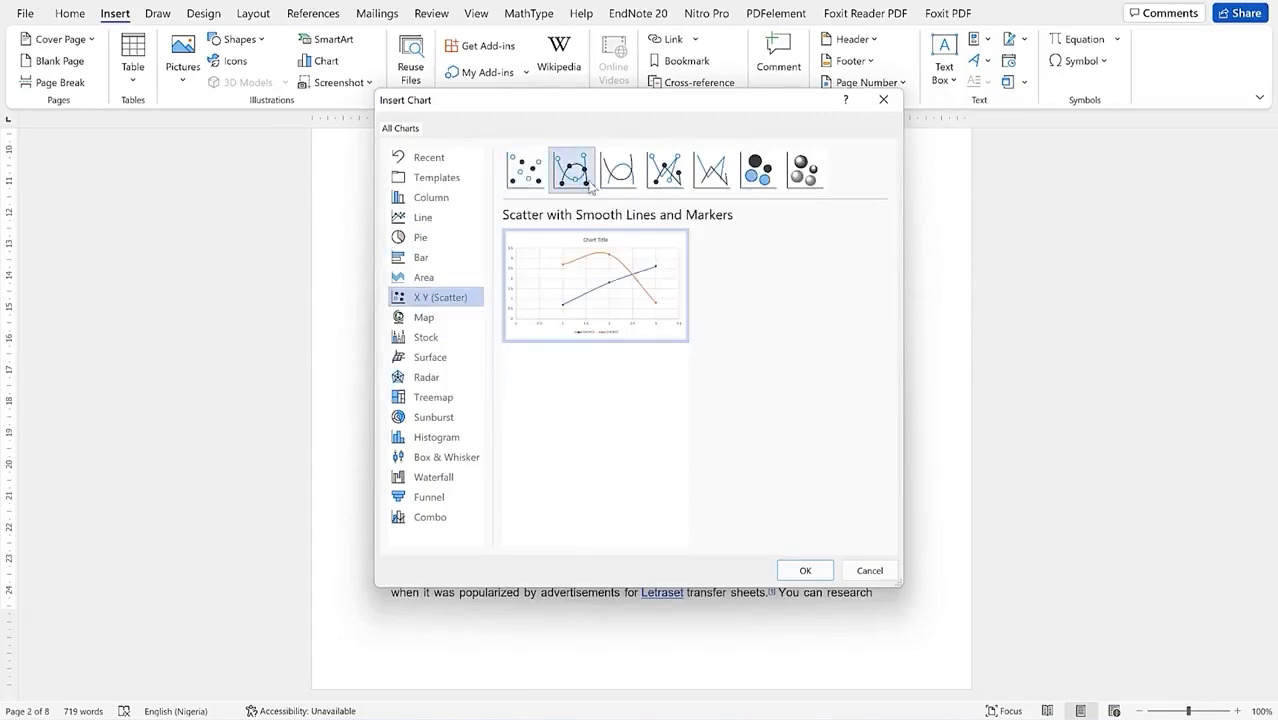
click(620, 175)
click(668, 176)
click(711, 172)
click(757, 172)
click(805, 172)
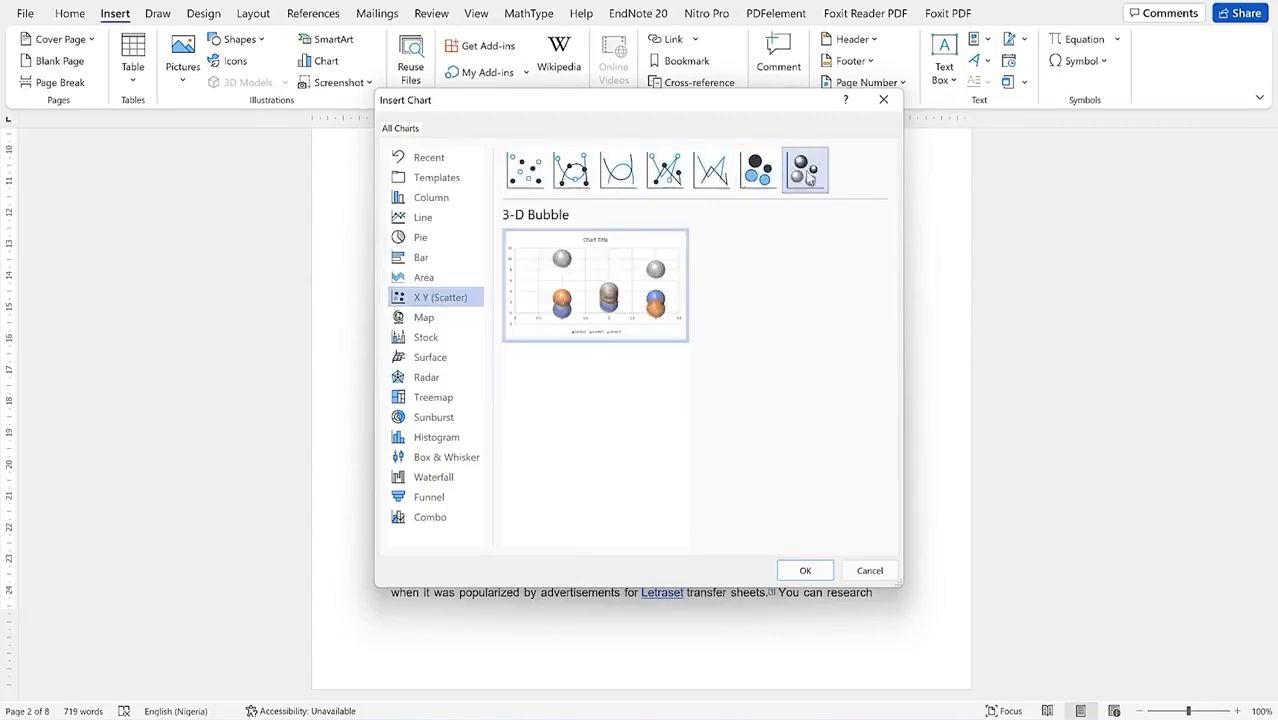
Step: Preview Map, Stock, Surface, Radar, Treemap through Waterfall, then insert a Clustered Column chart
click(435, 320)
click(427, 340)
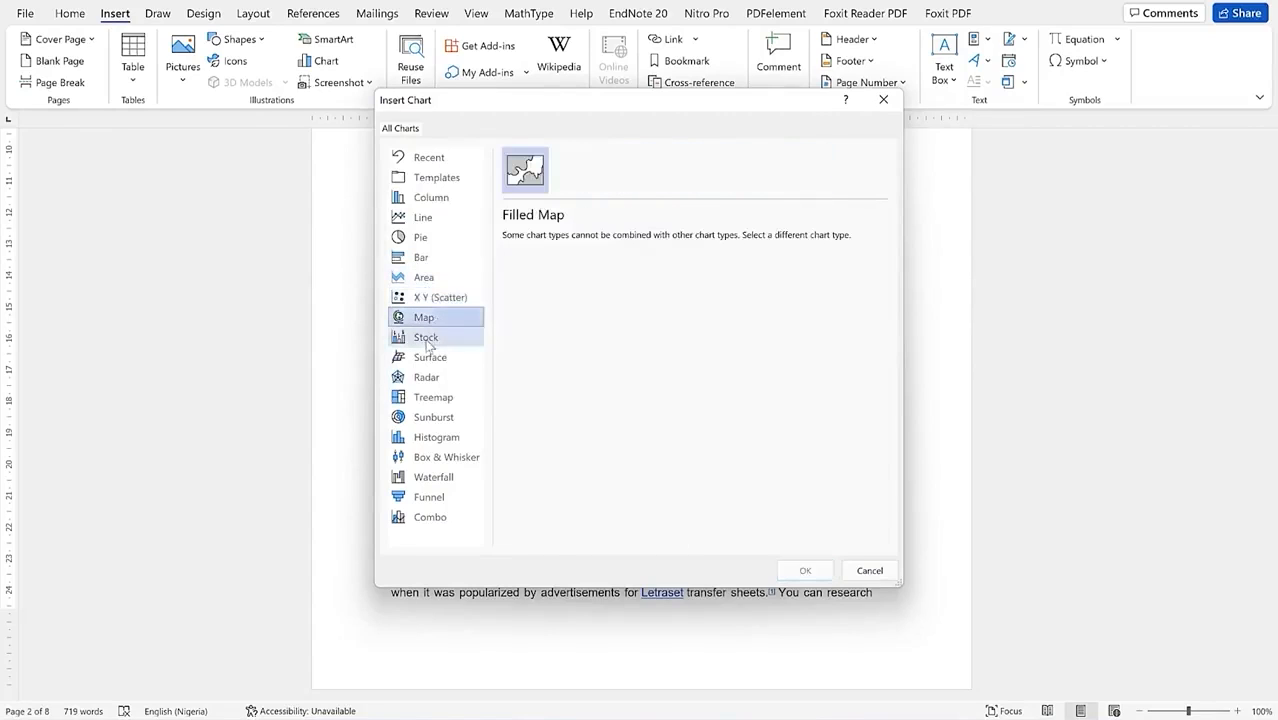
click(429, 357)
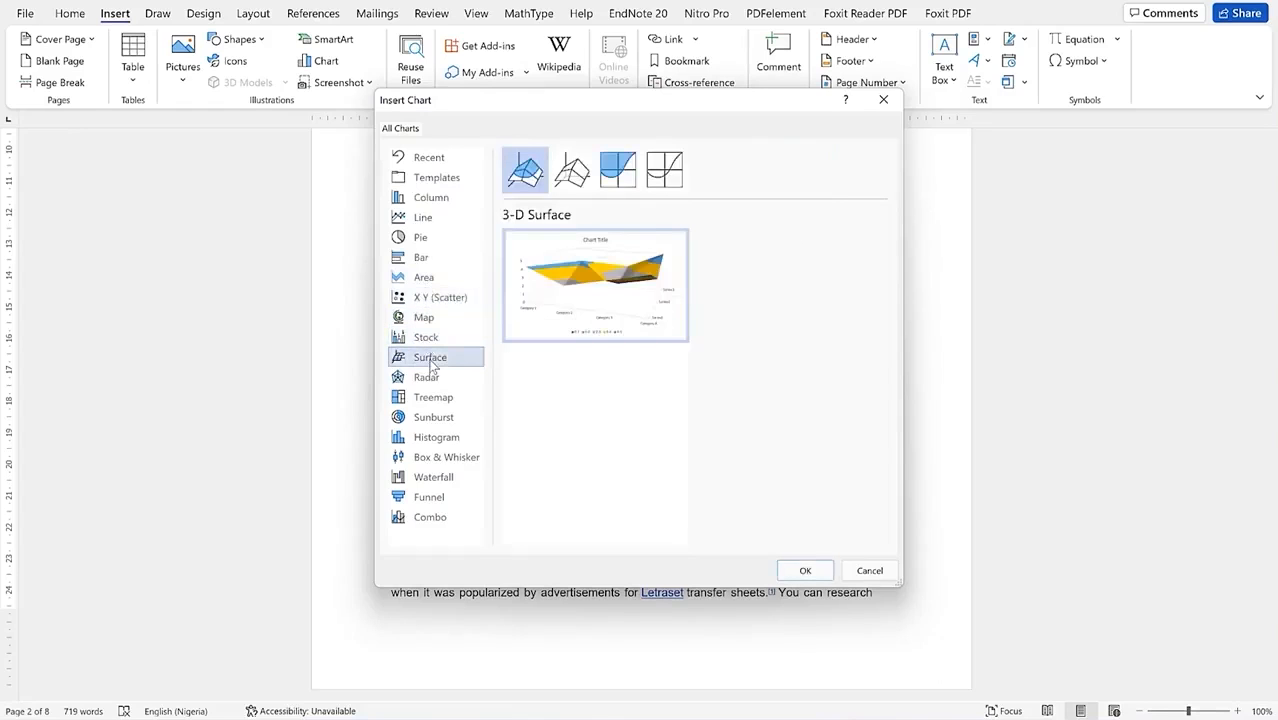
click(432, 378)
click(437, 400)
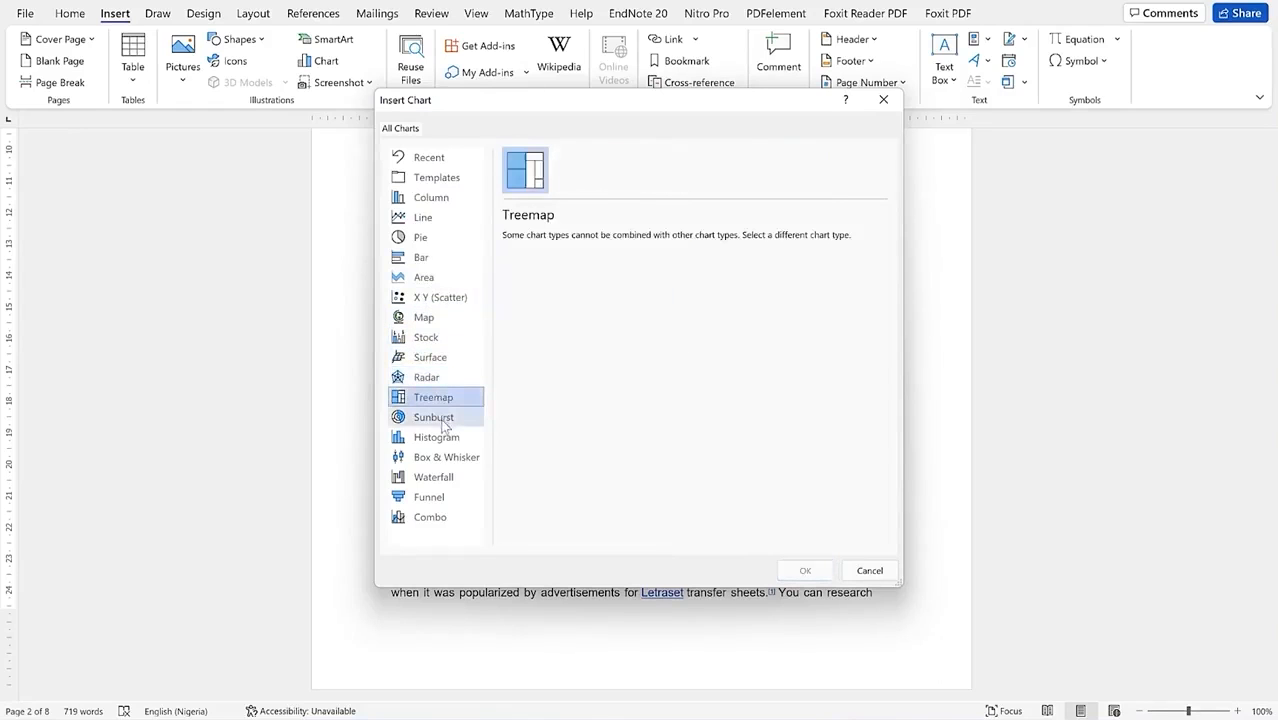
click(440, 420)
click(442, 445)
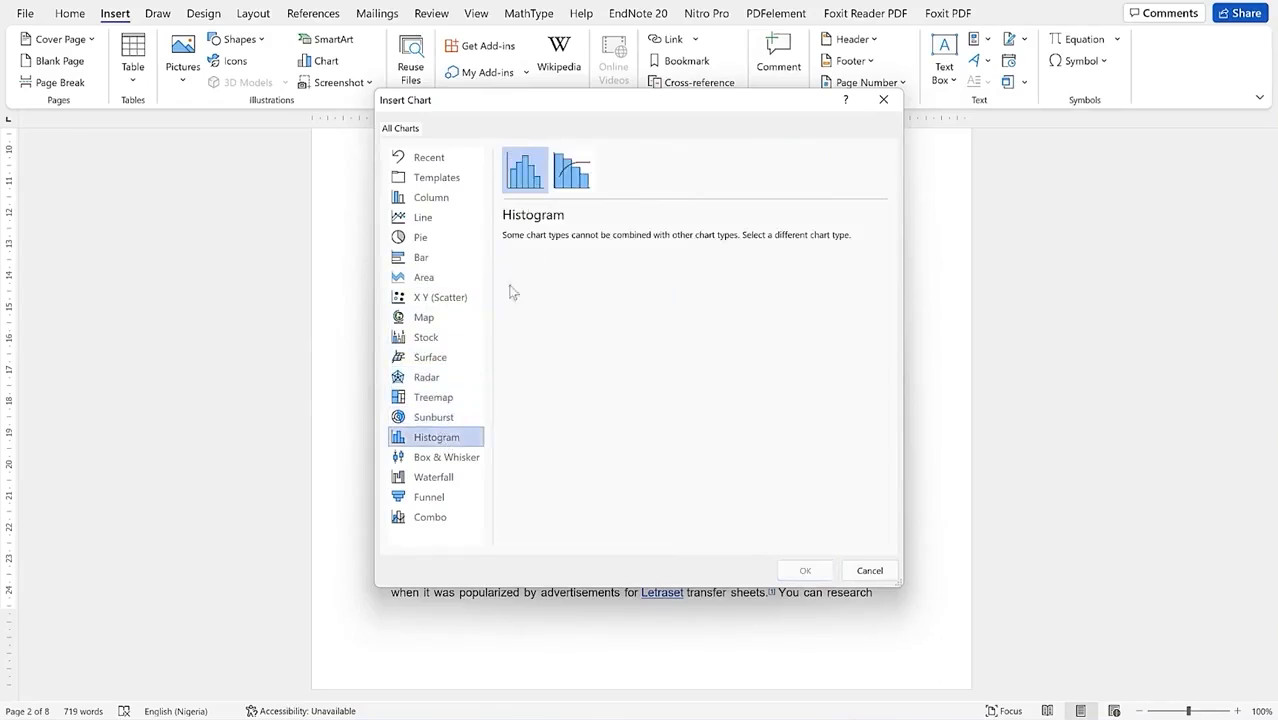
click(440, 457)
click(430, 497)
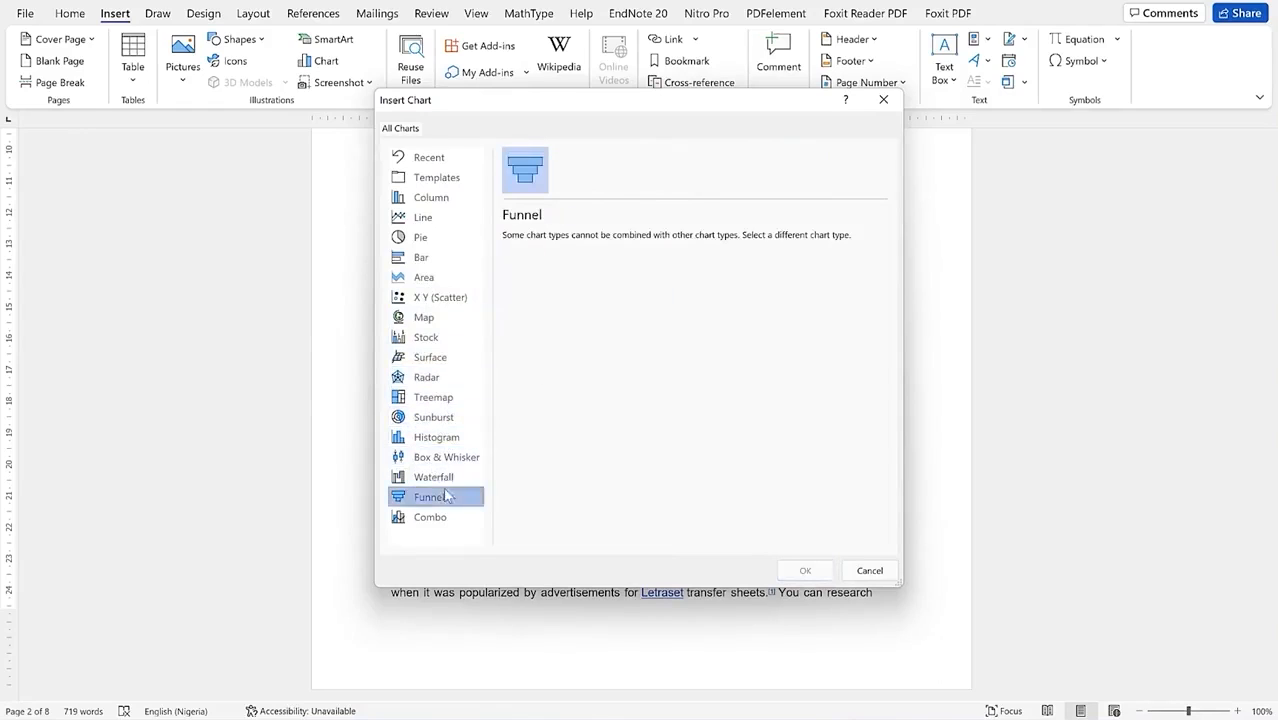
click(434, 477)
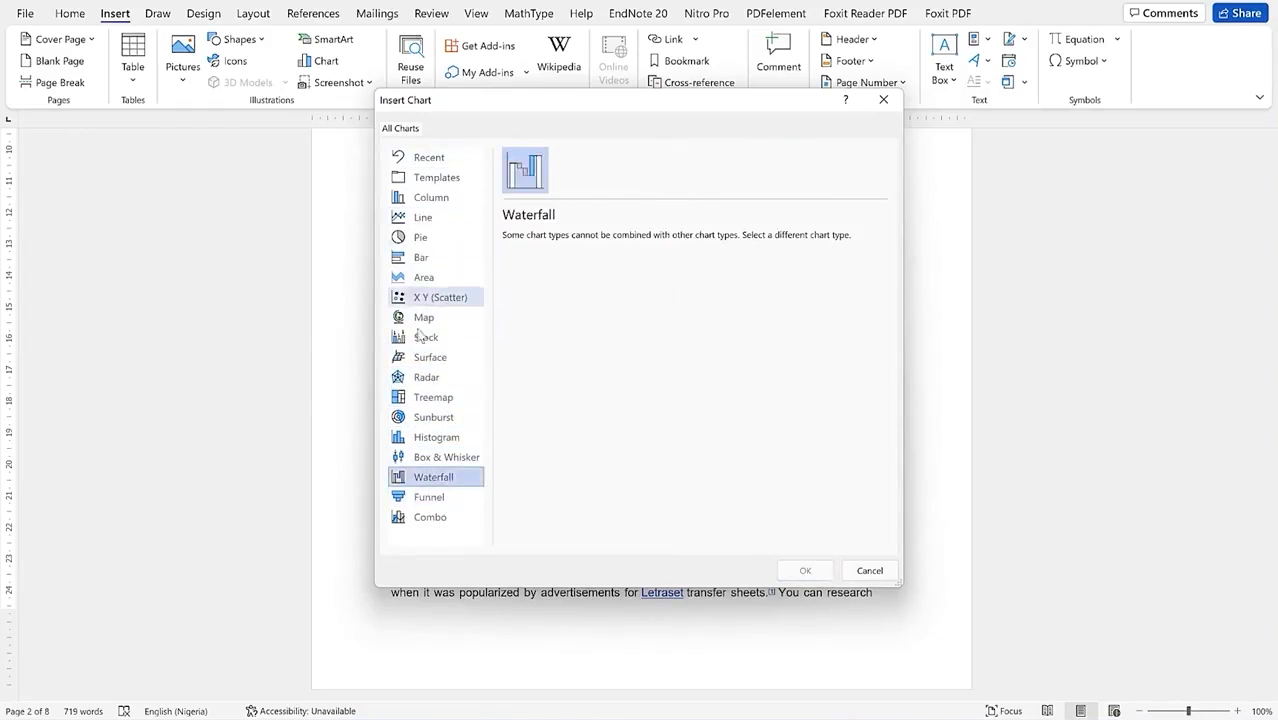
click(434, 200)
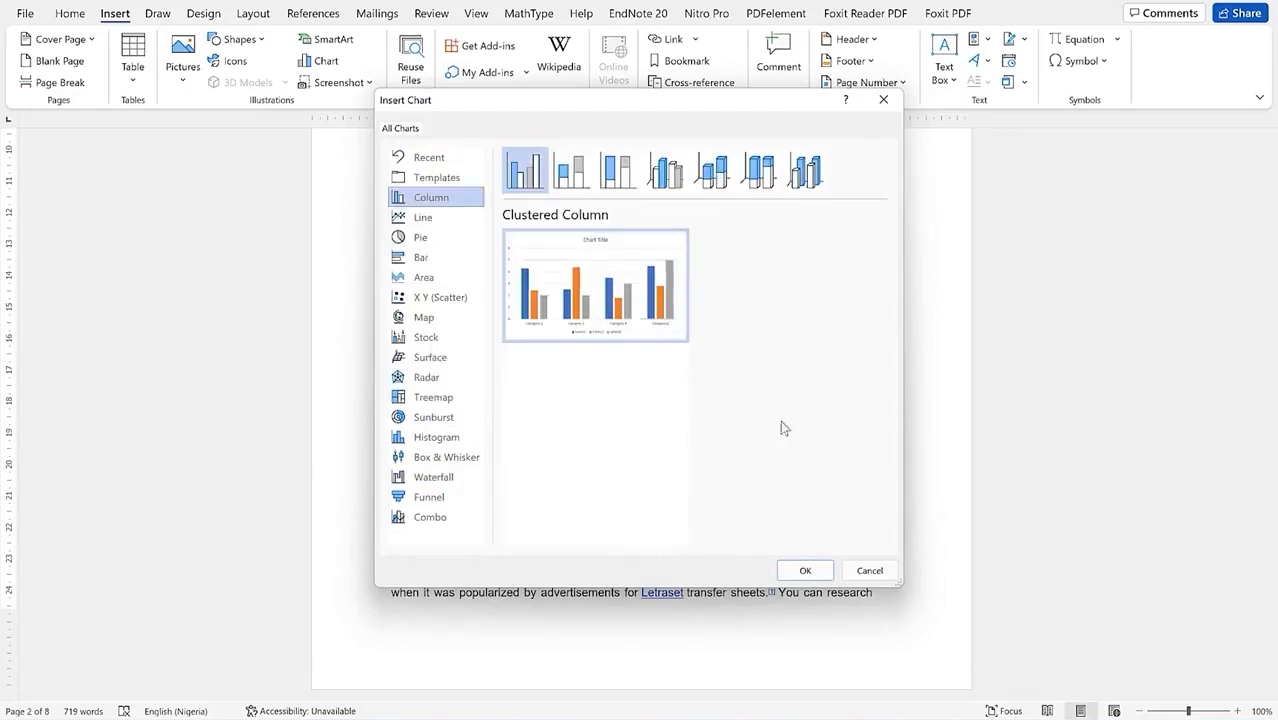
click(807, 569)
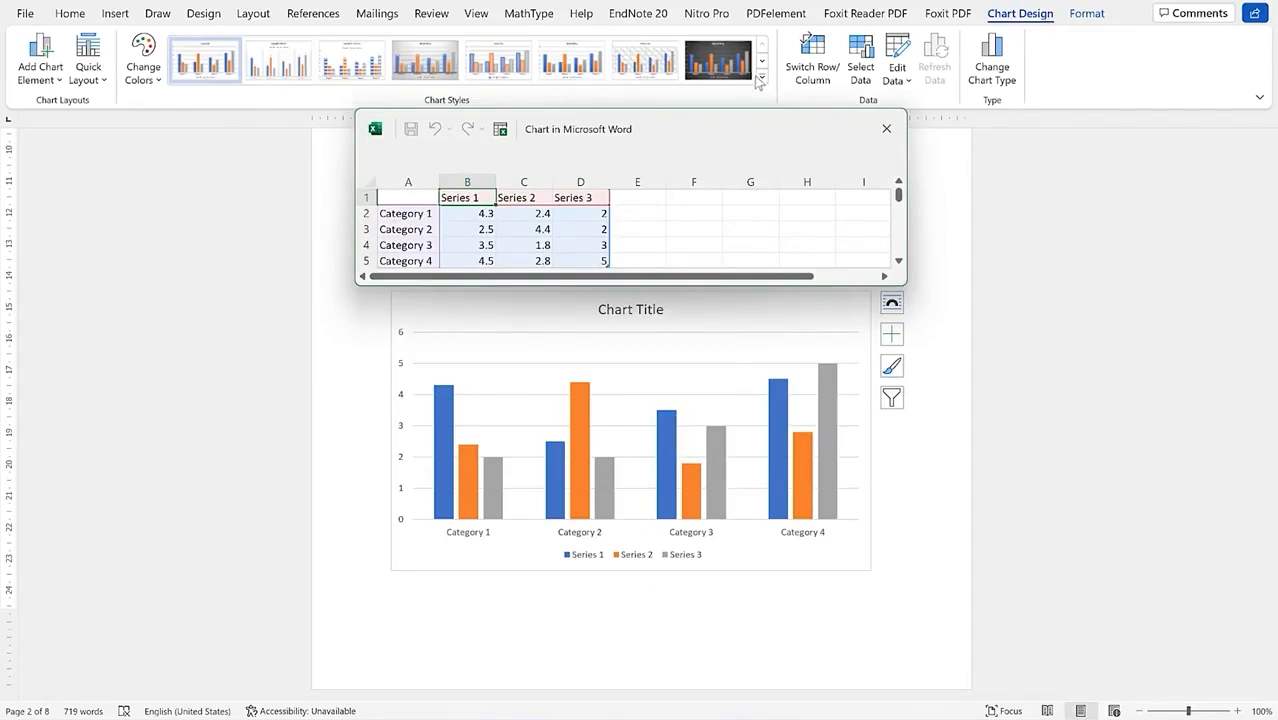
Step: Apply a dark outlined-bar chart style from the Chart Styles gallery
click(728, 60)
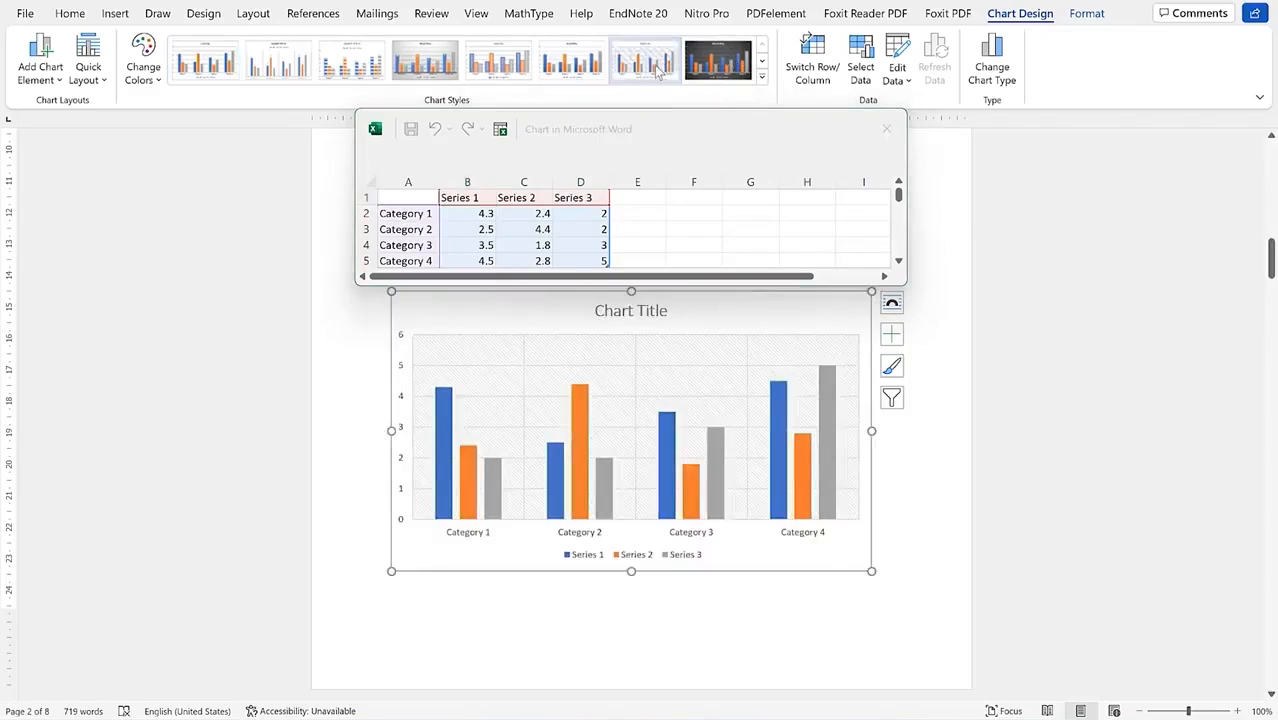
click(762, 77)
click(421, 114)
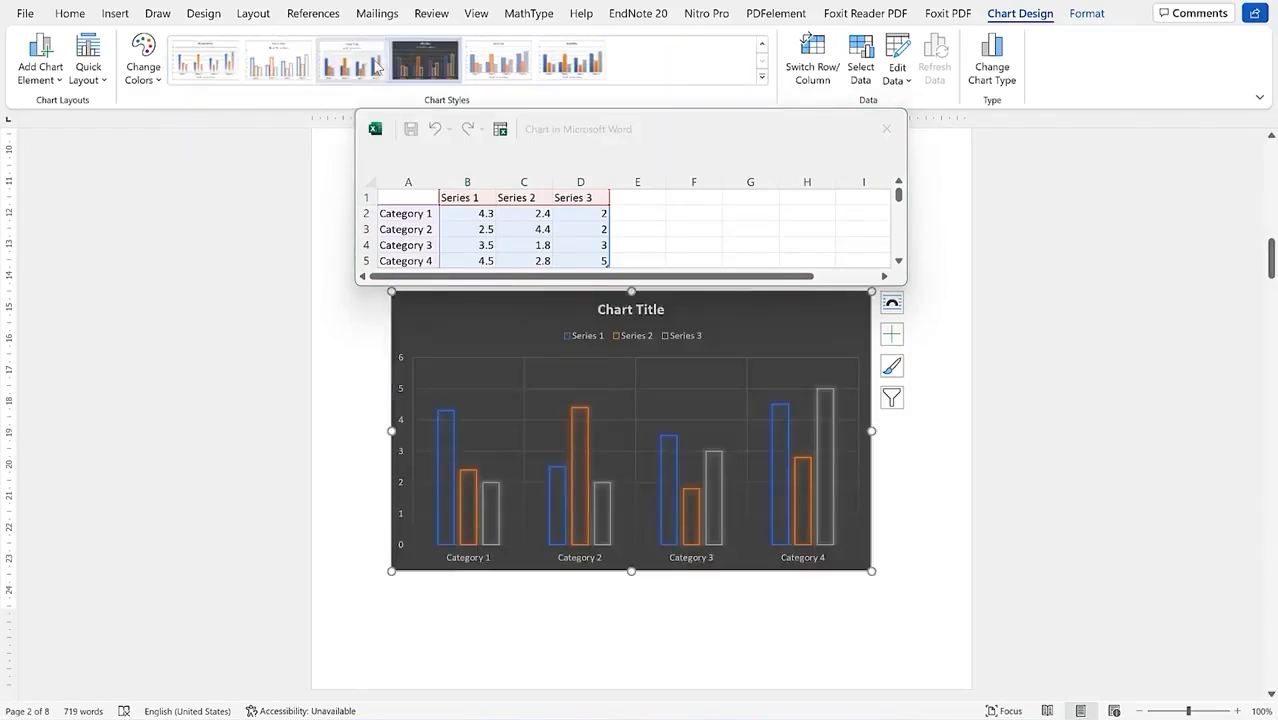
Step: Apply the blue, orange and grey colour set and the light gradient chart style
click(158, 82)
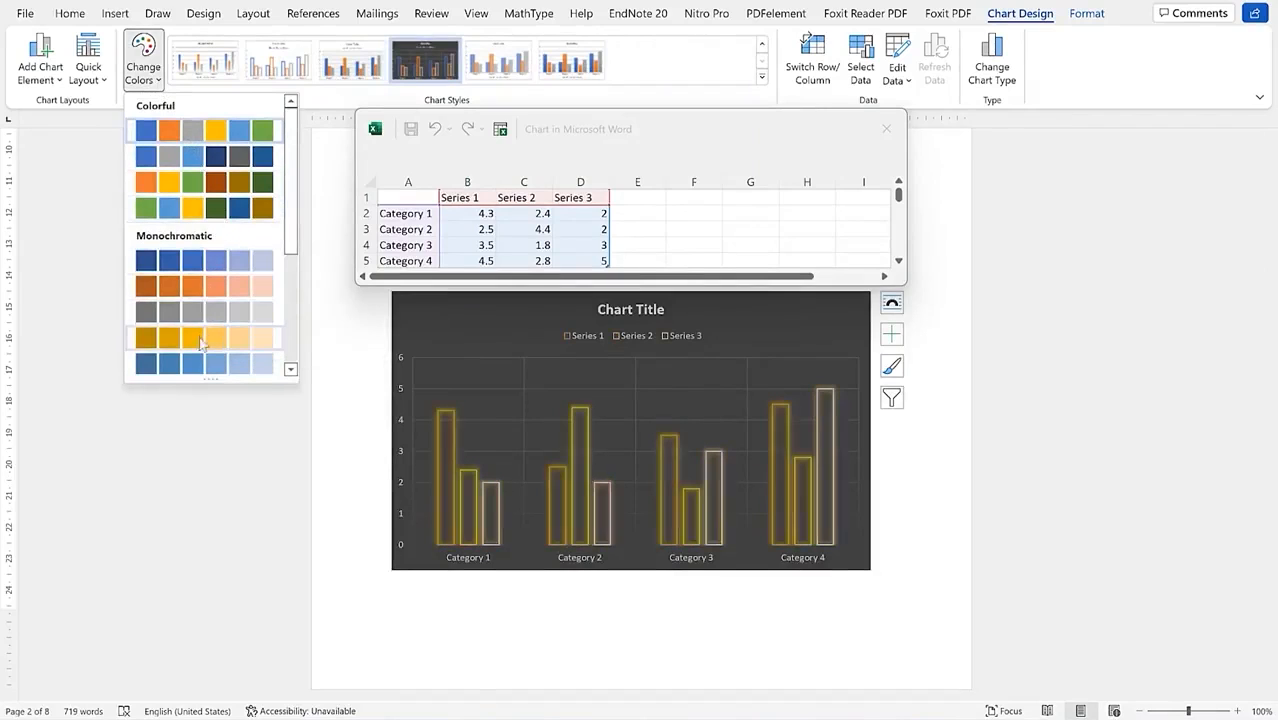
click(226, 131)
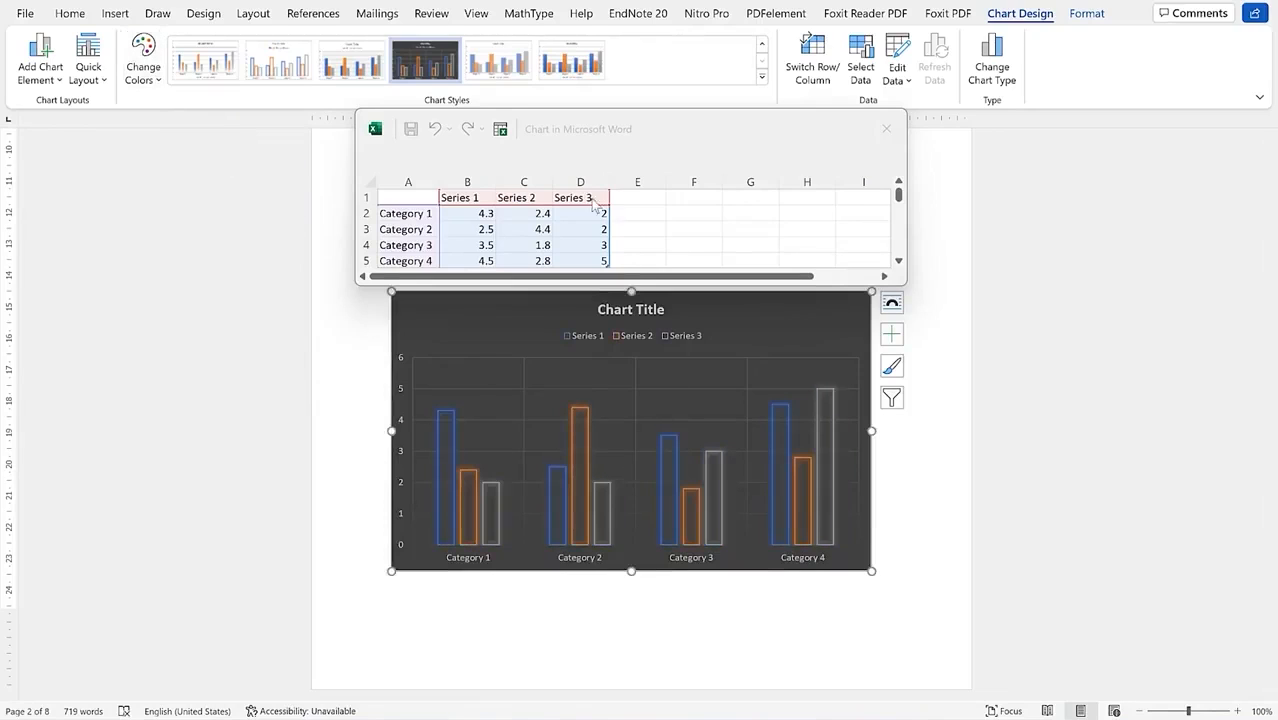
click(205, 80)
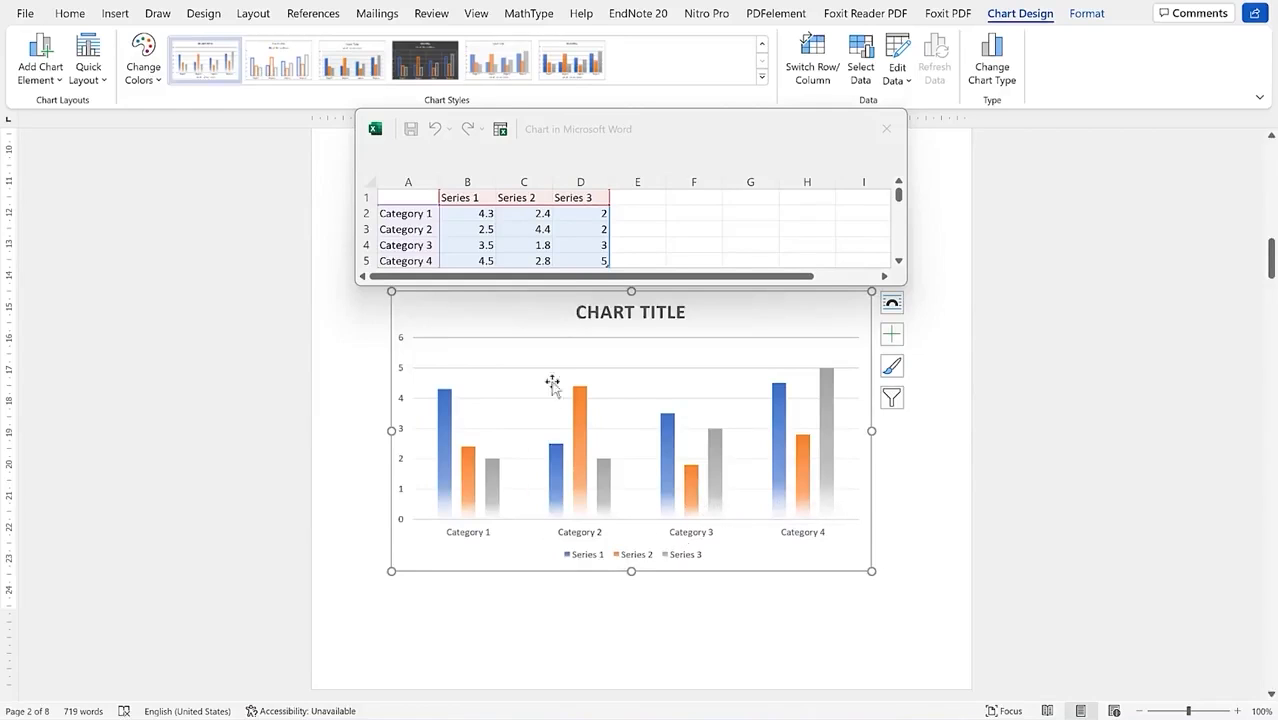
click(461, 200)
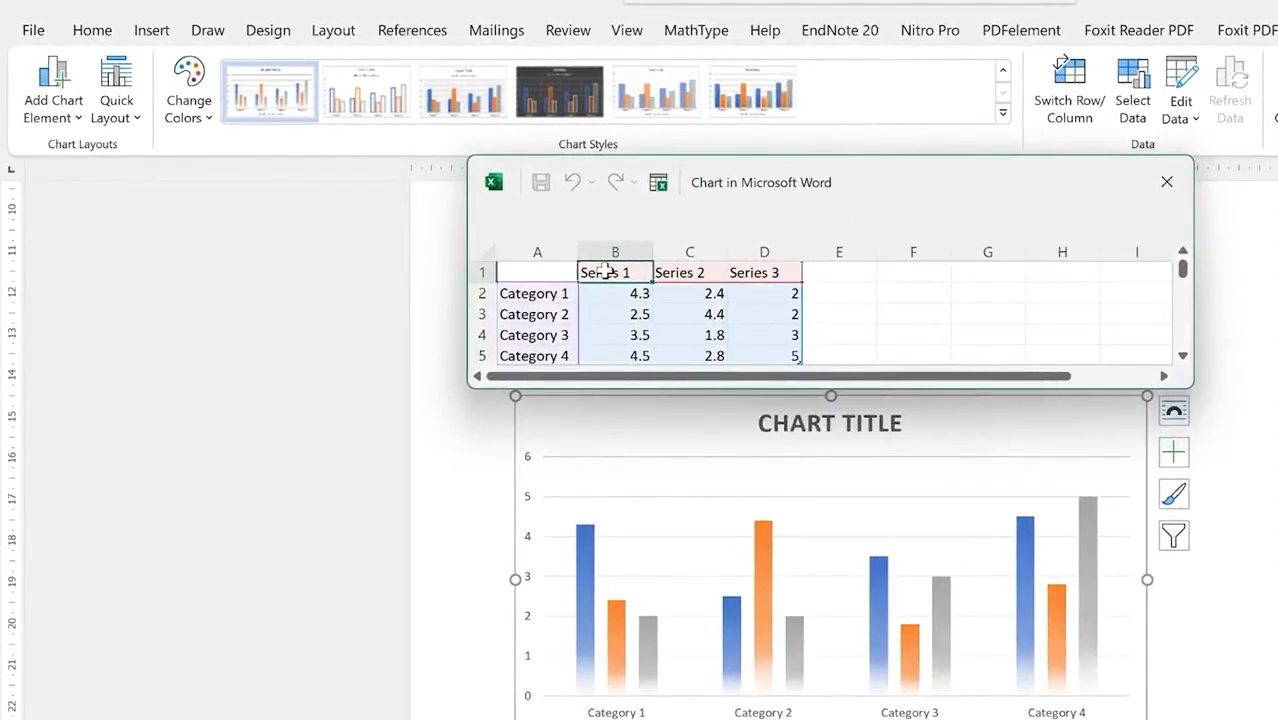
Step: Rename the series headers to First quarter, Second quarter and Third quarter
text(First quarter)
key(Tab)
text(Second quarter)
key(Tab)
text(Third quarter)
key(Return)
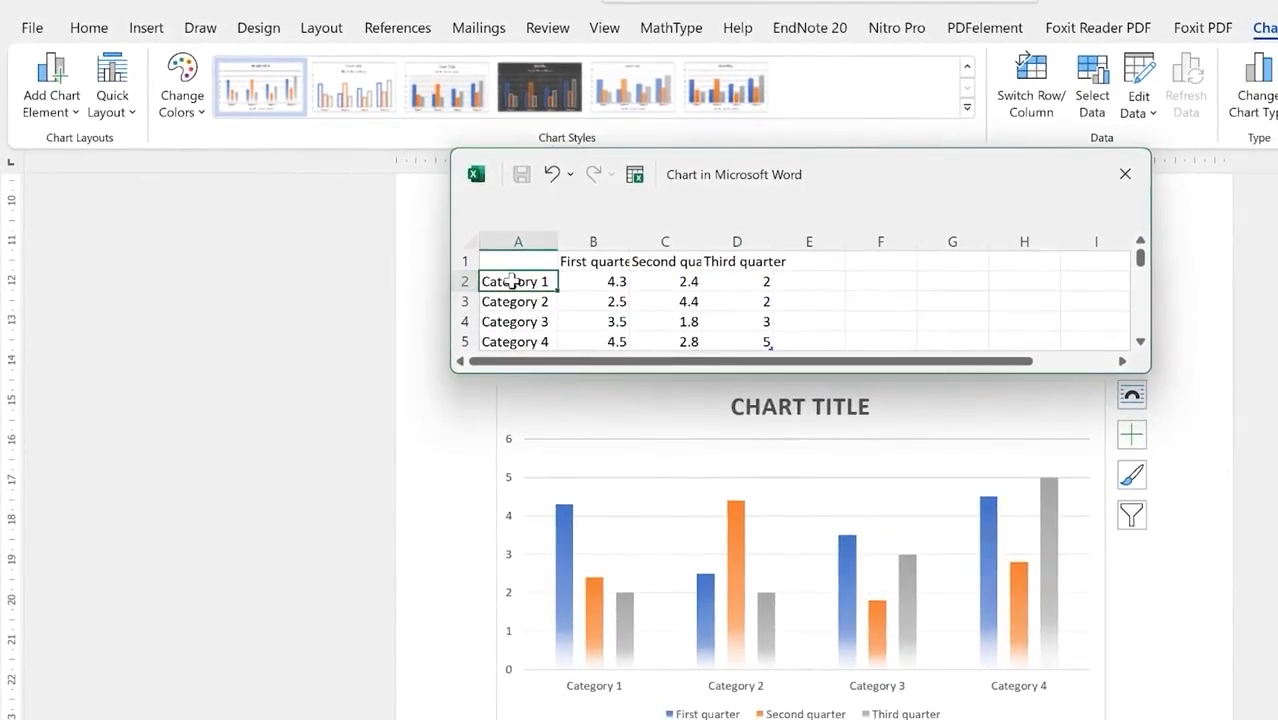
Step: Rename the categories Monday to Thursday and add a Friday row
text(Monday)
key(Return)
text(Tuesday)
key(Return)
text(Wednesday)
key(Tab)
key(Down)
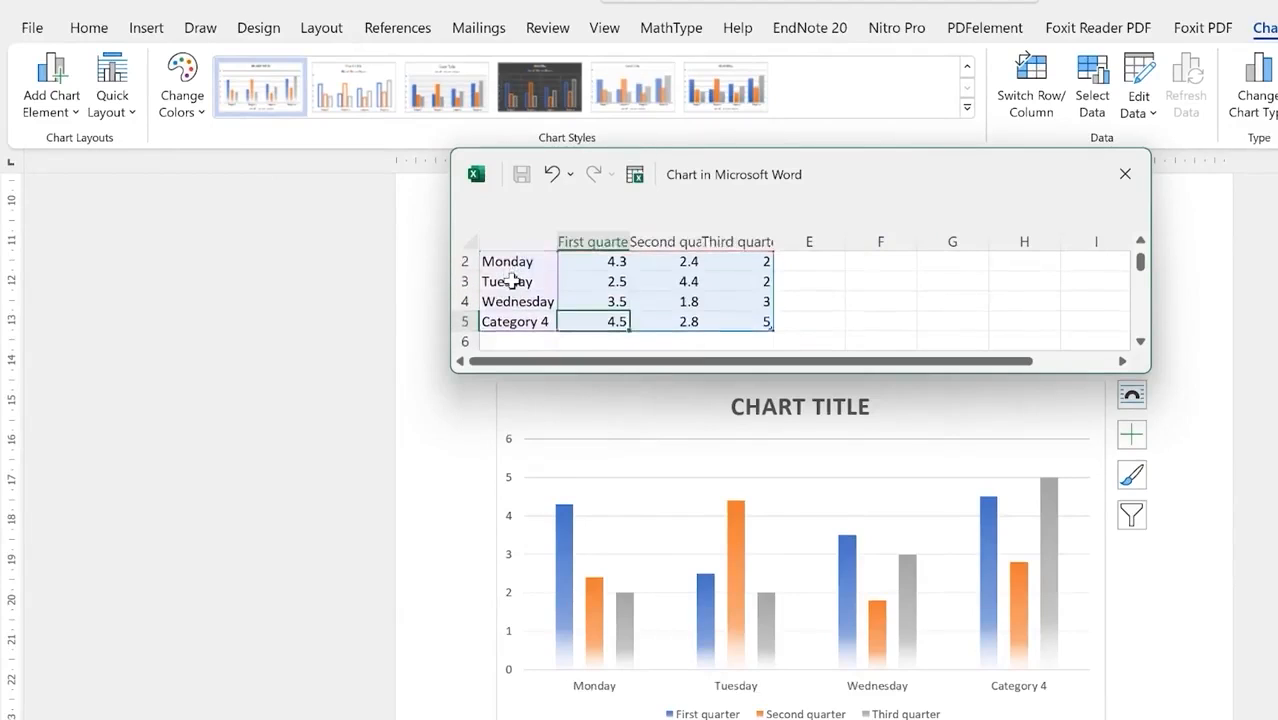
key(Left)
text(Thursday)
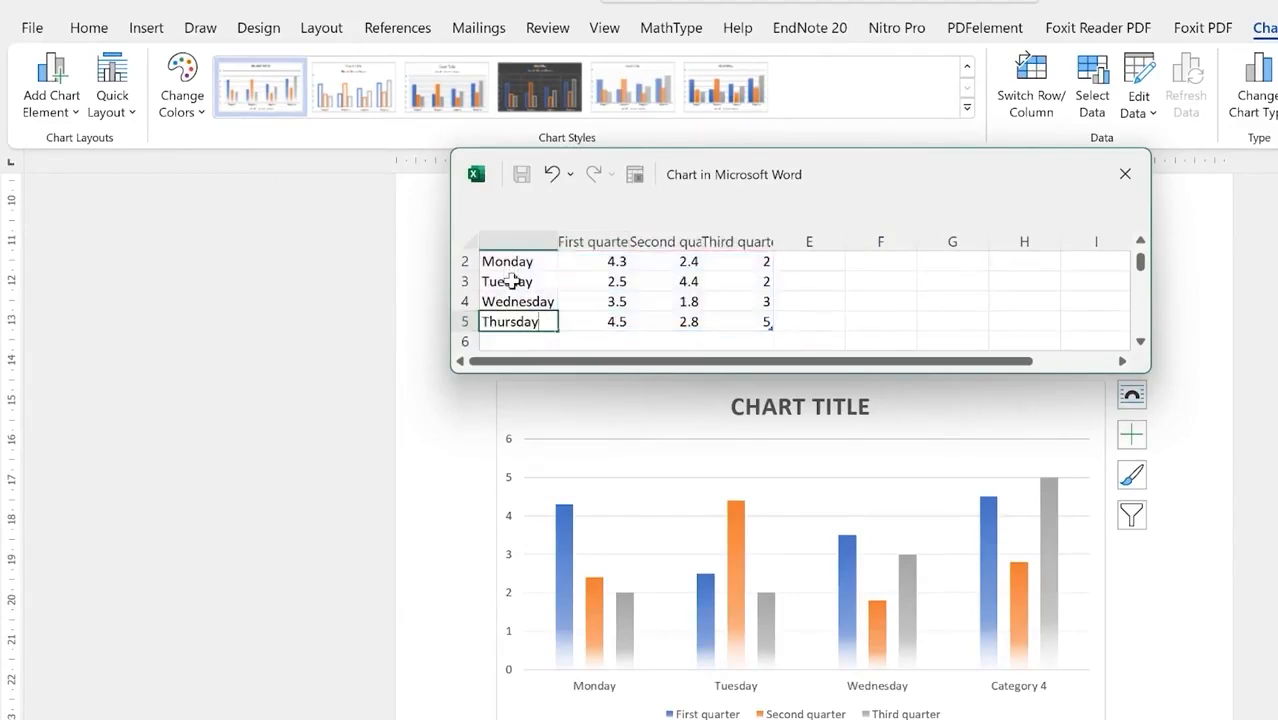
key(Return)
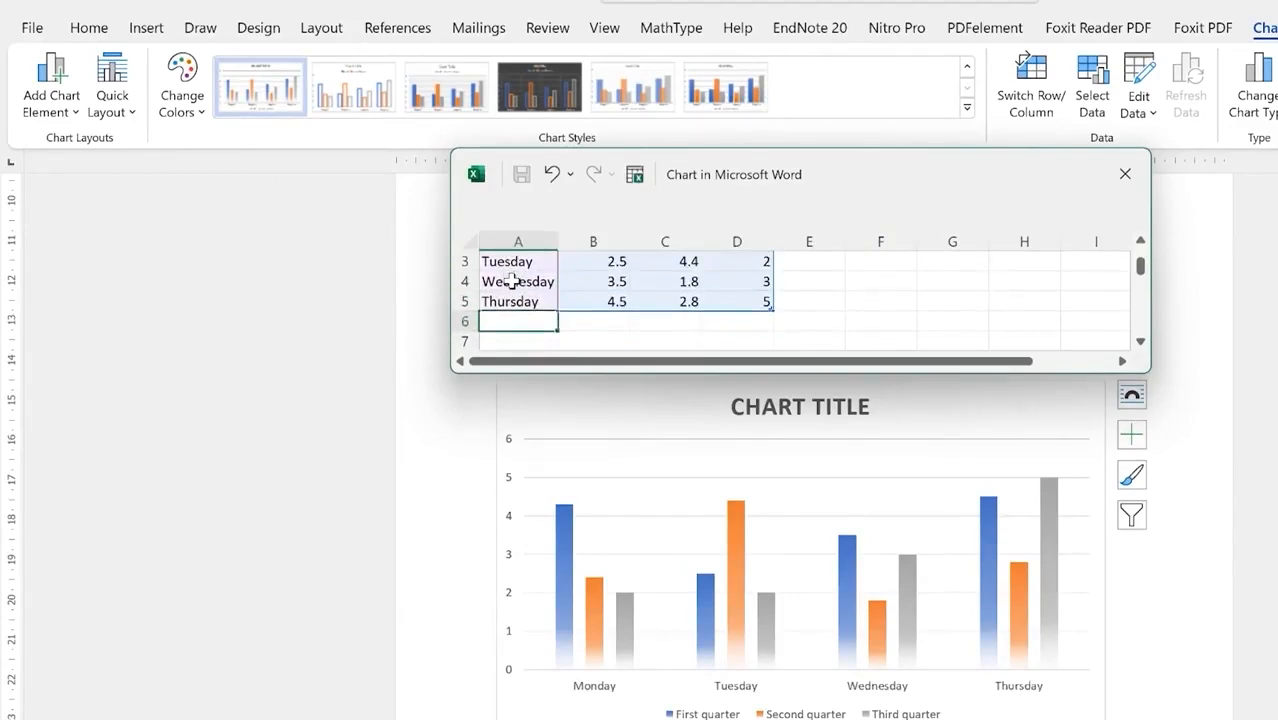
text(Friday)
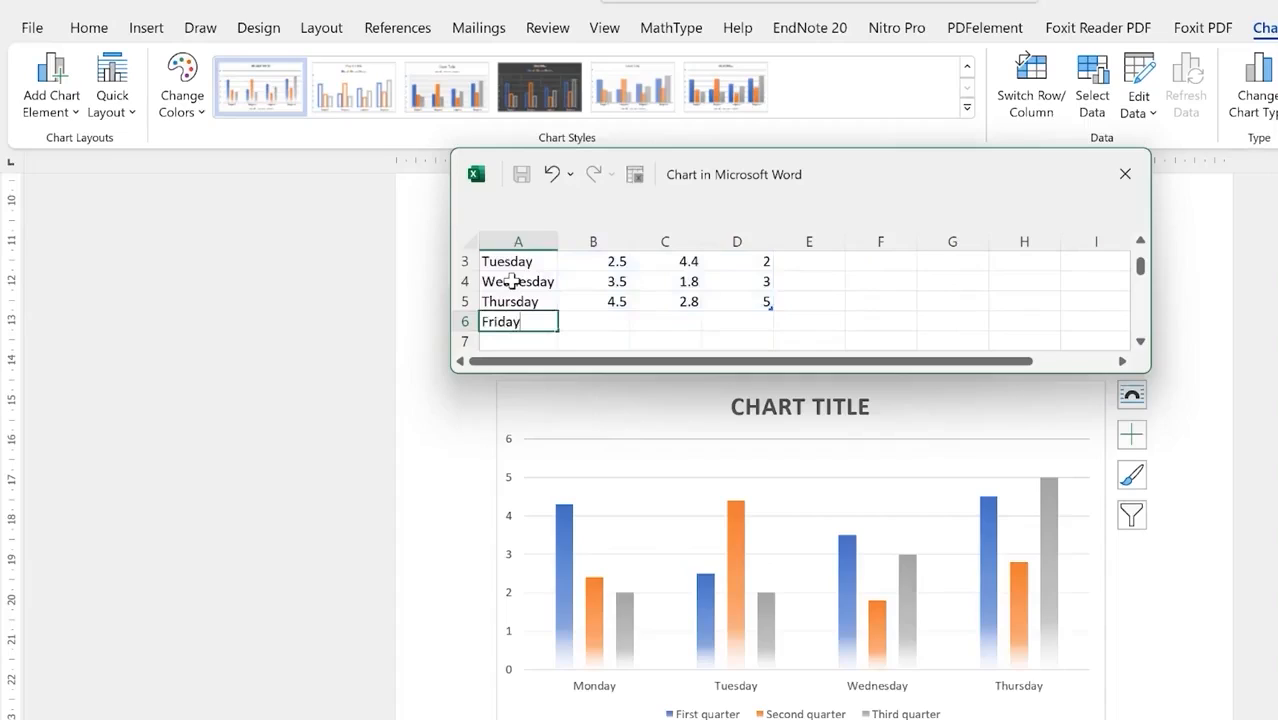
key(Tab)
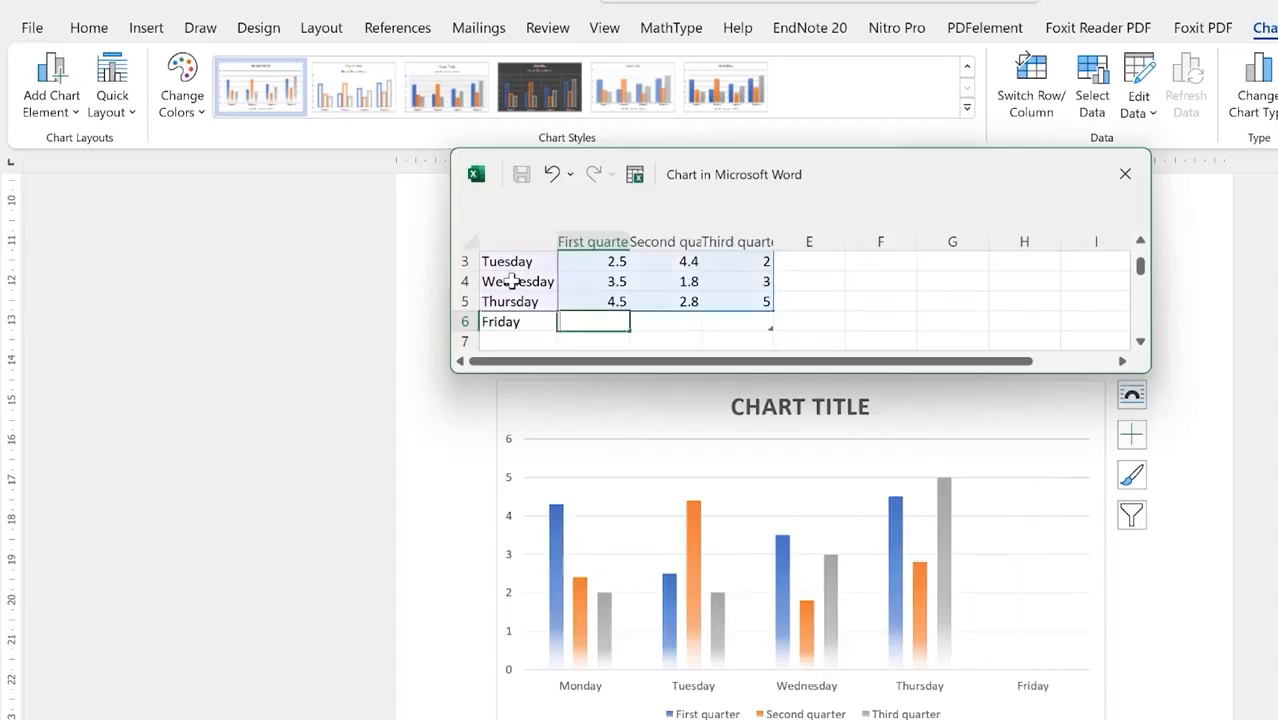
Step: Enter Friday values 4.2, 3 and 5.8, and end the data range at row 6
text(4)
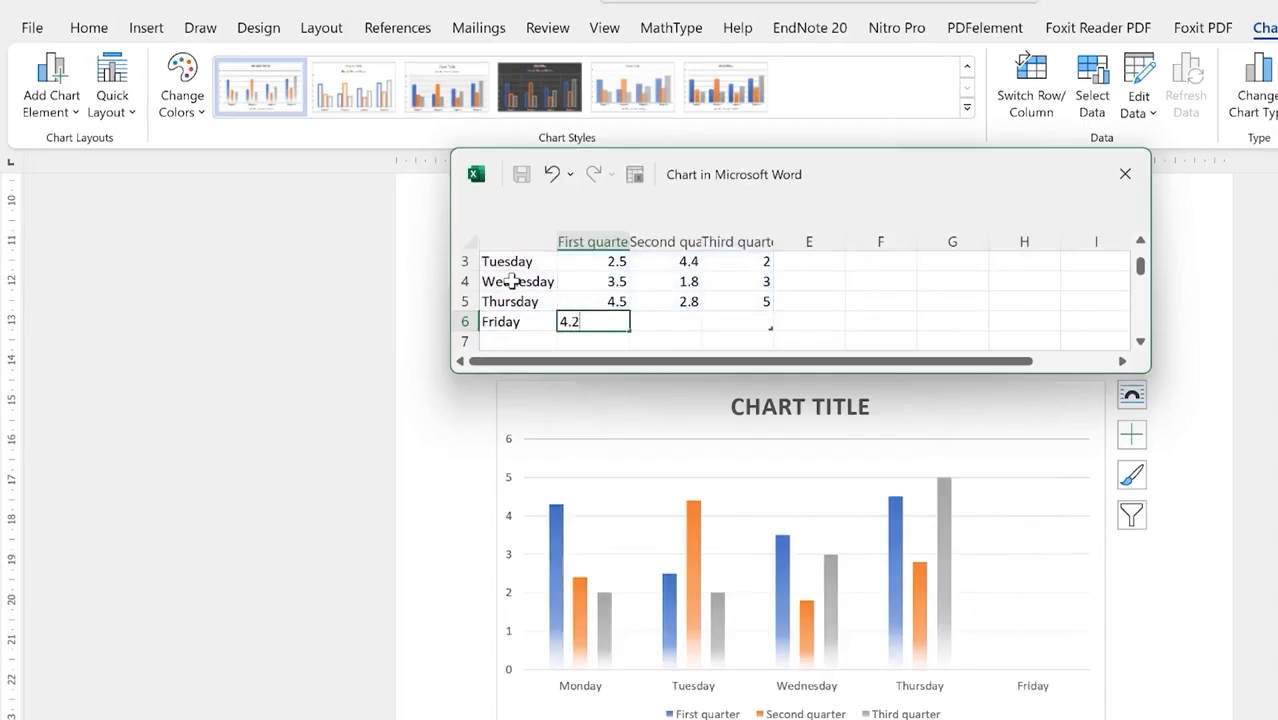
text(.2)
key(Tab)
text(3)
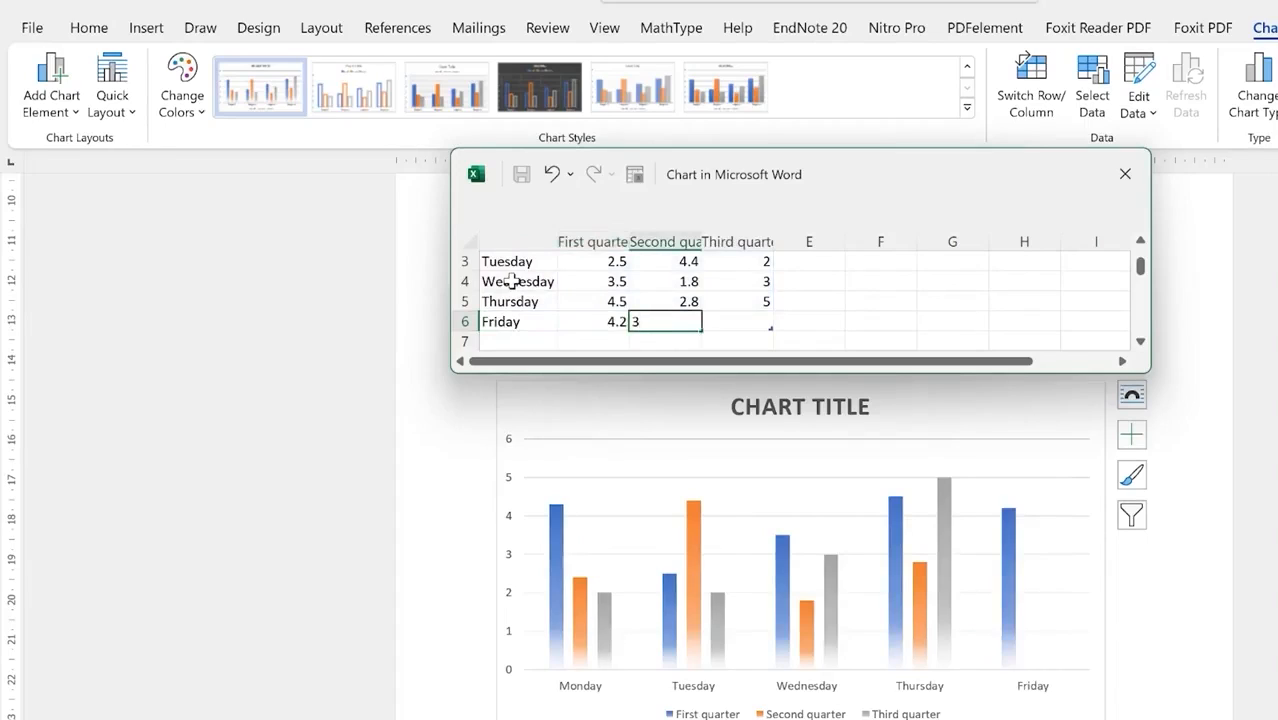
key(Tab)
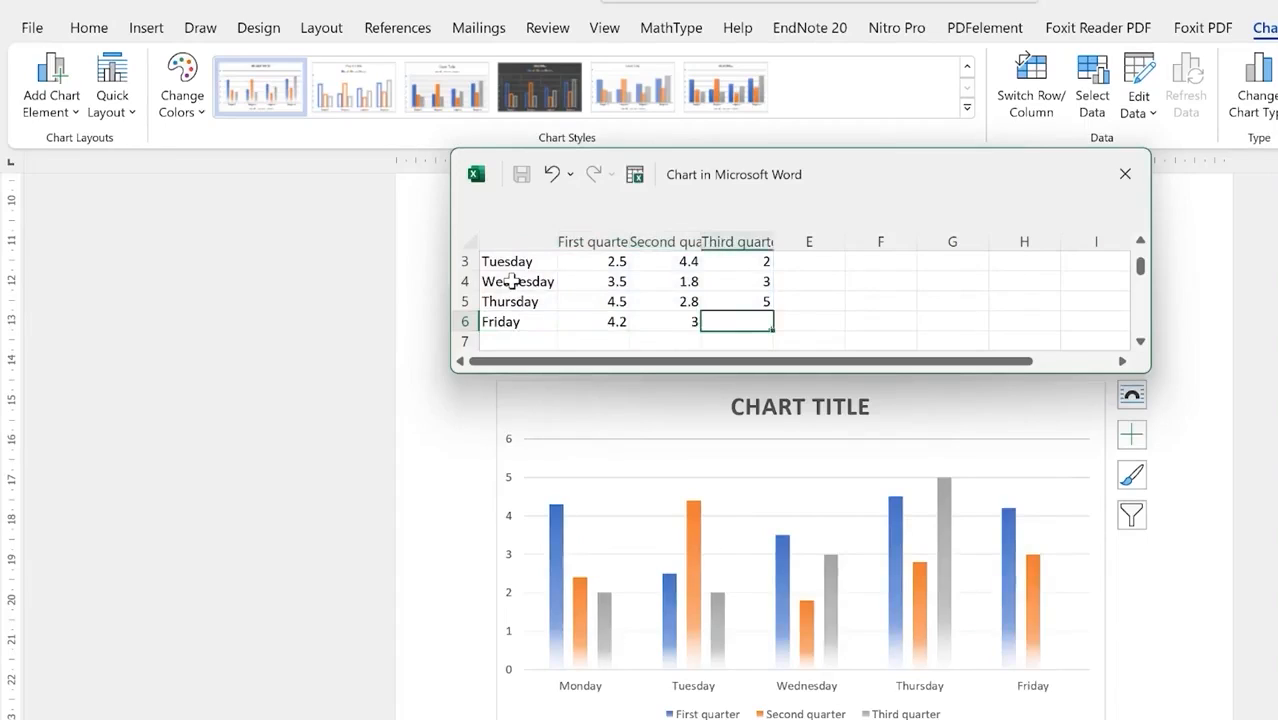
text(t)
text(.8)
key(Return)
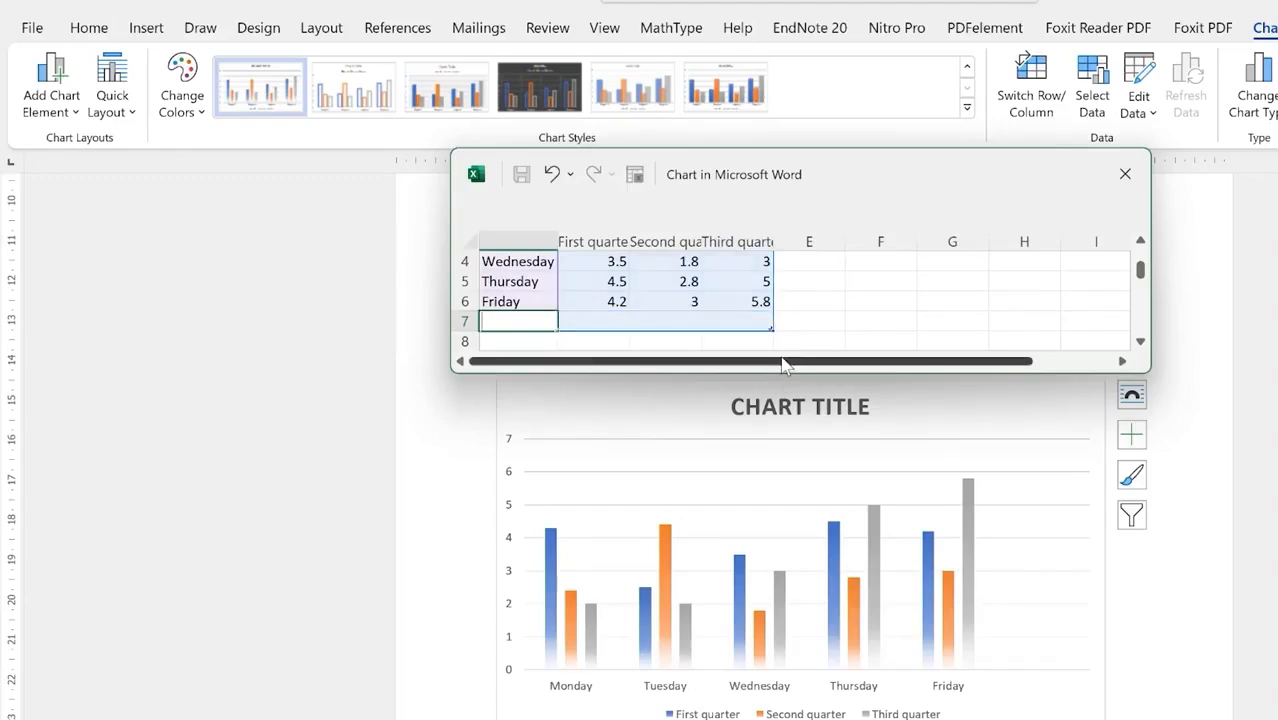
click(783, 308)
drag(769, 325, 770, 313)
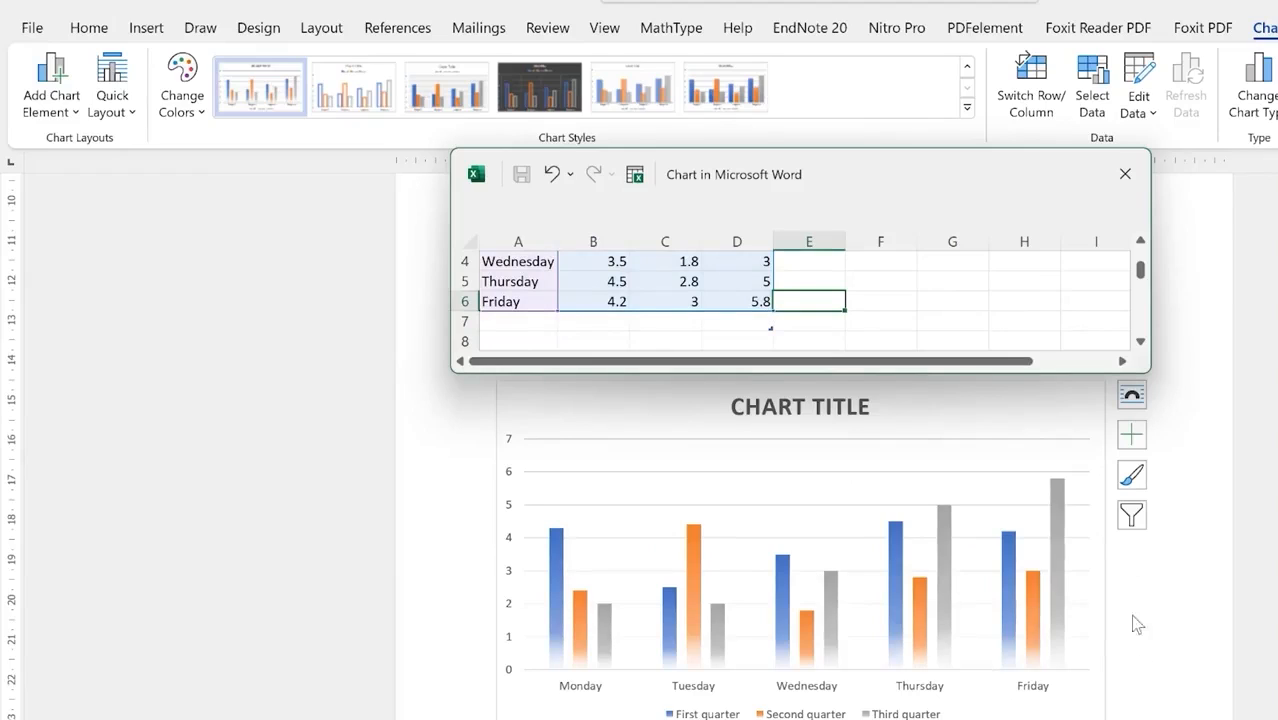
Step: Replace the CHART TITLE placeholder with 'A GRAPH OF DAYS VS YEAR'
click(798, 400)
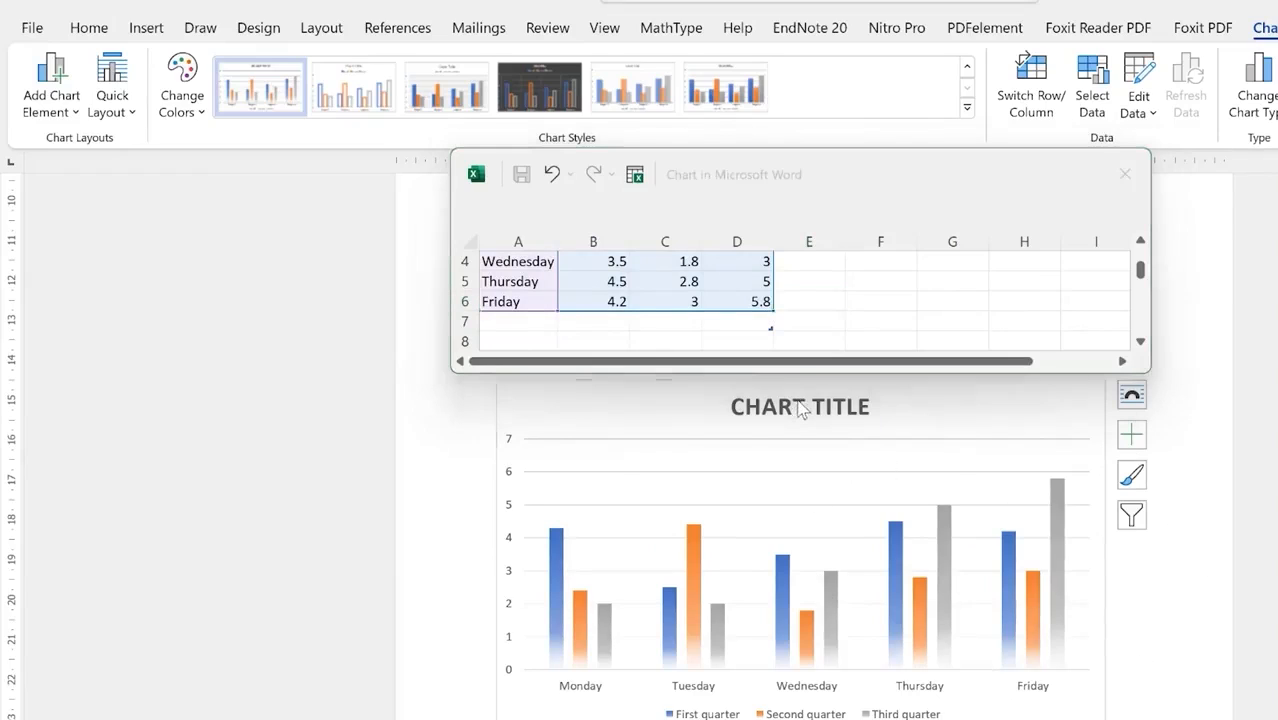
double_click(800, 406)
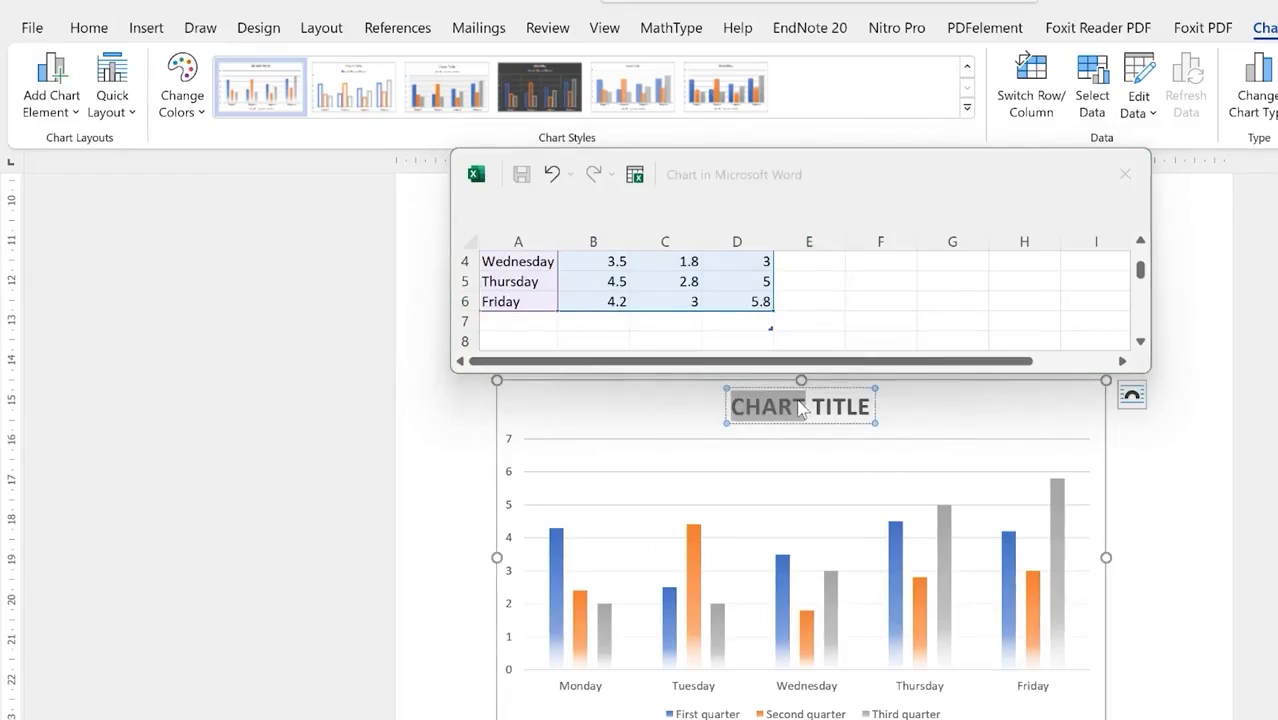
key(ctrl)
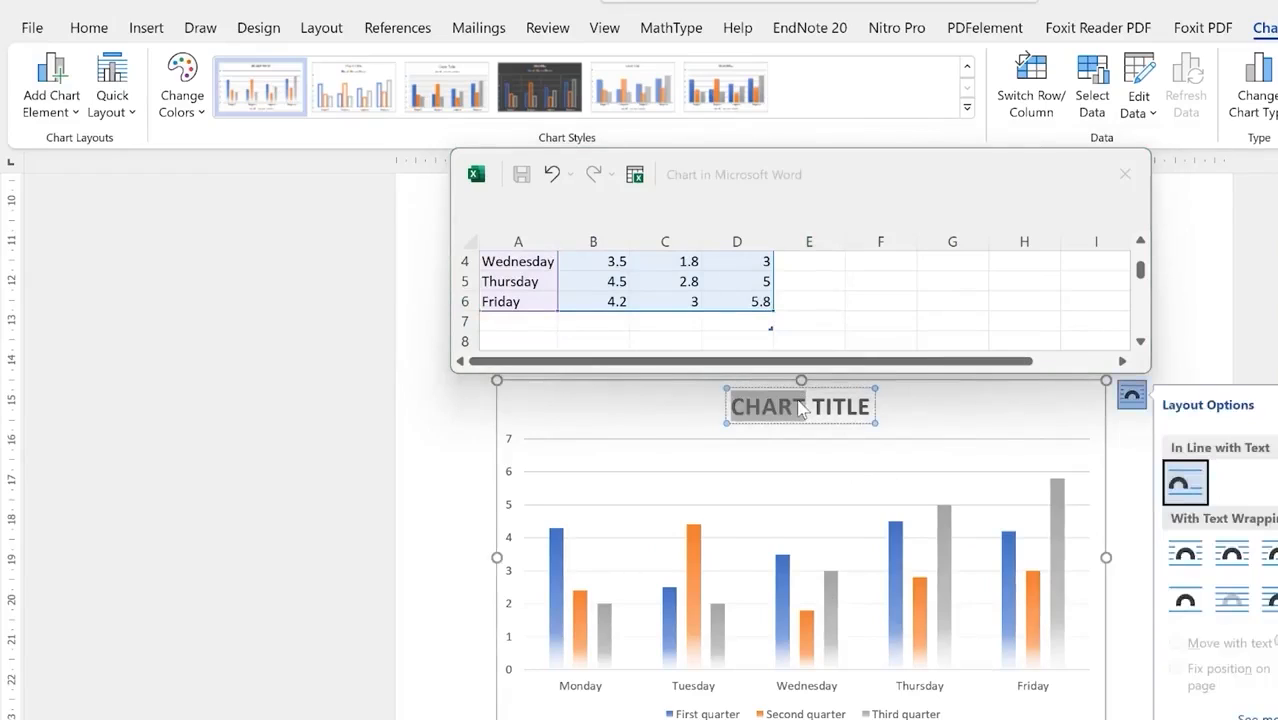
key(BackSpace)
key(BackSpace)
key(BackSpace)
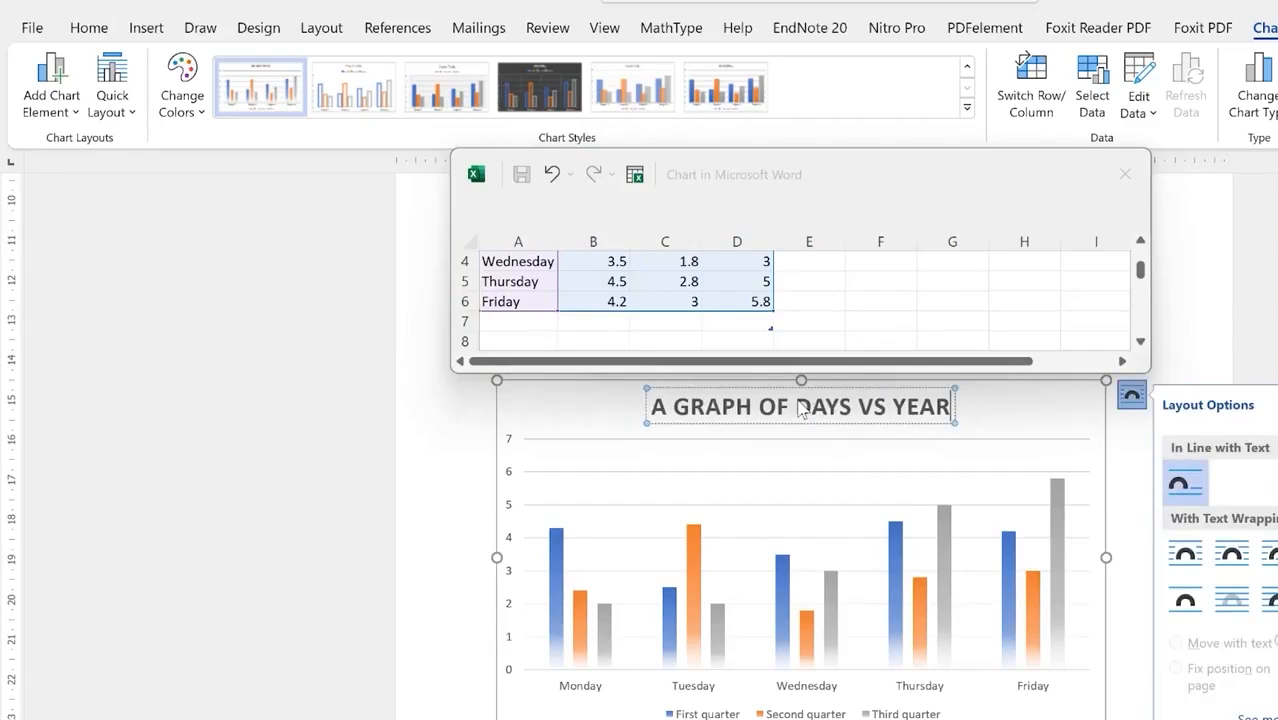
click(880, 717)
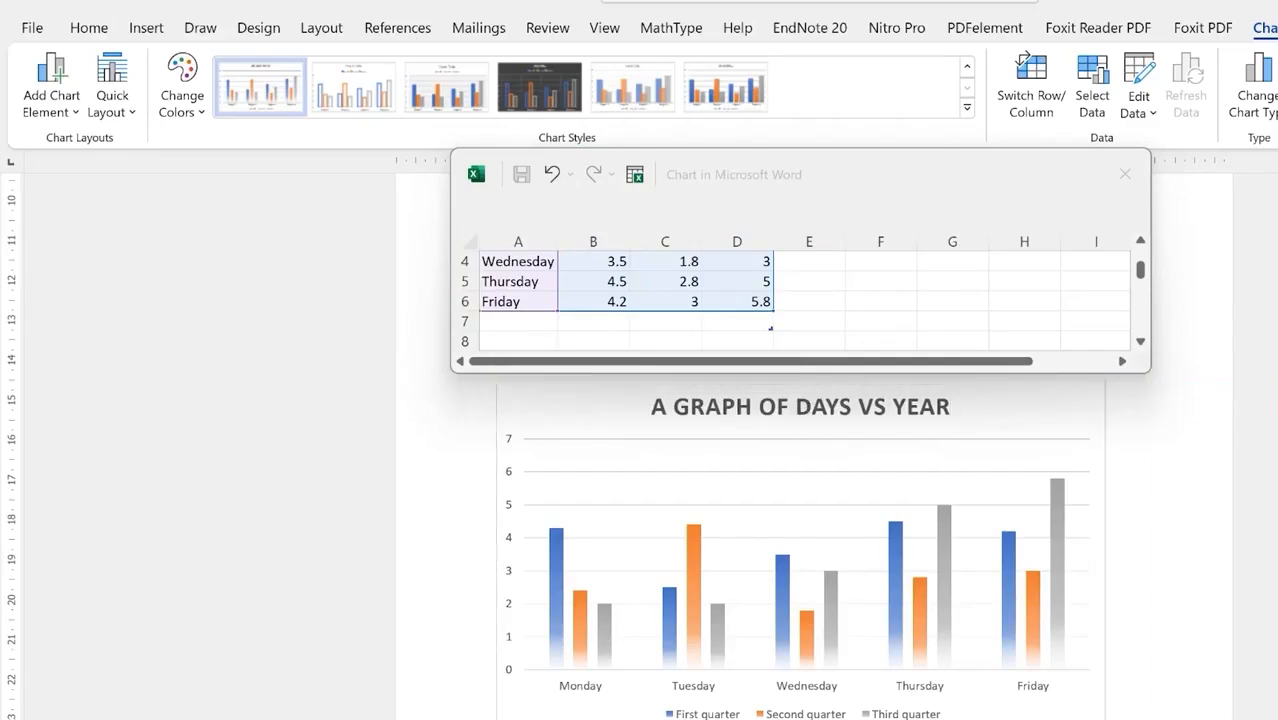
Step: Reselect the chart, dismiss its Layout Options, and show the Chart Elements checklist
click(909, 424)
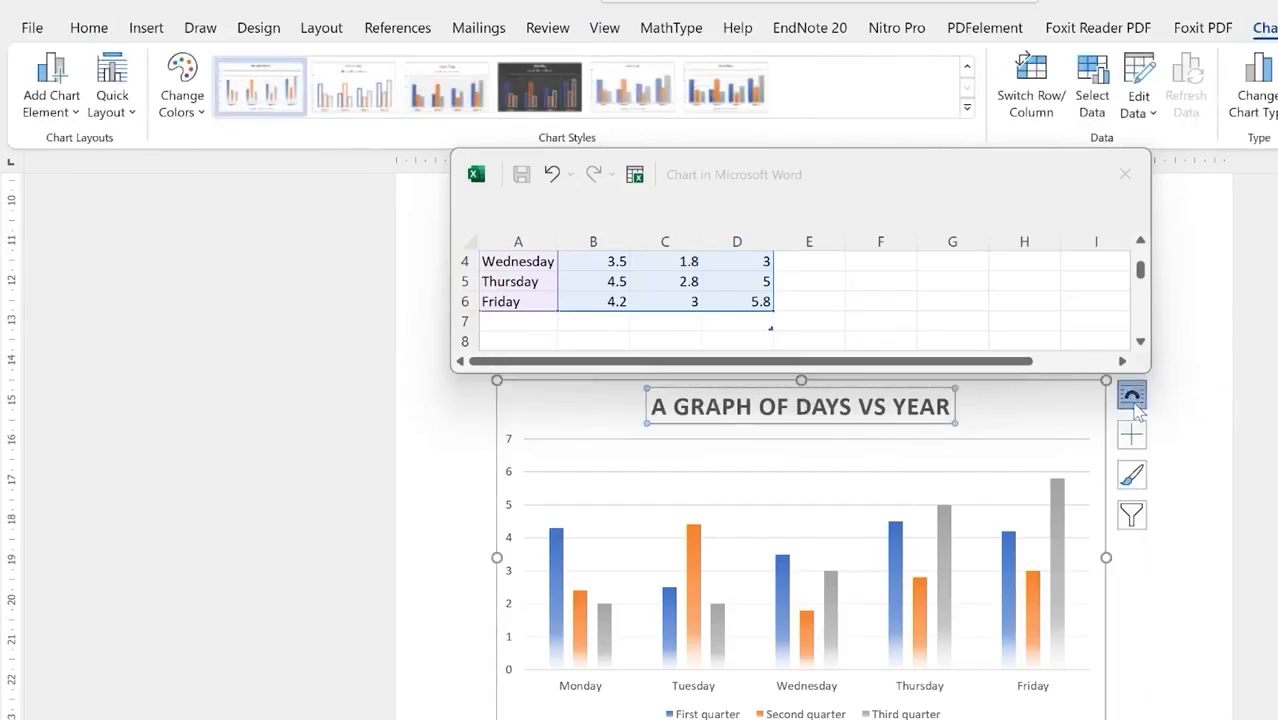
click(1132, 398)
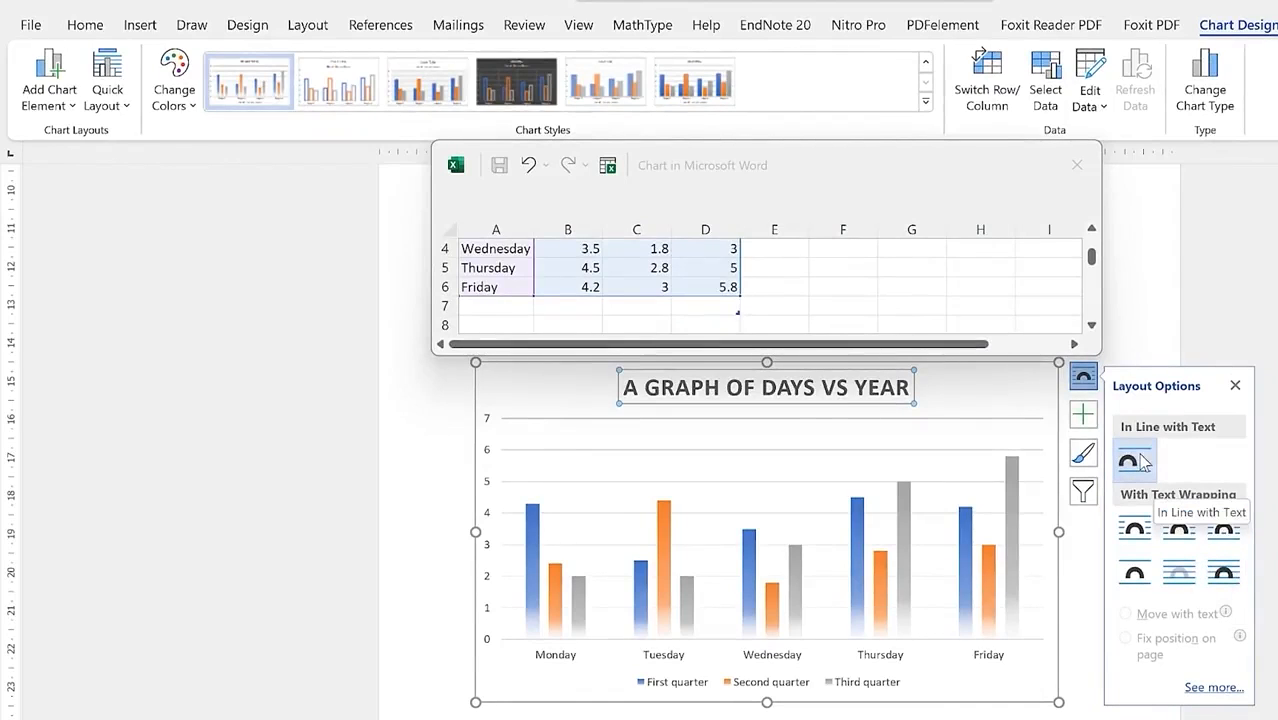
click(1083, 414)
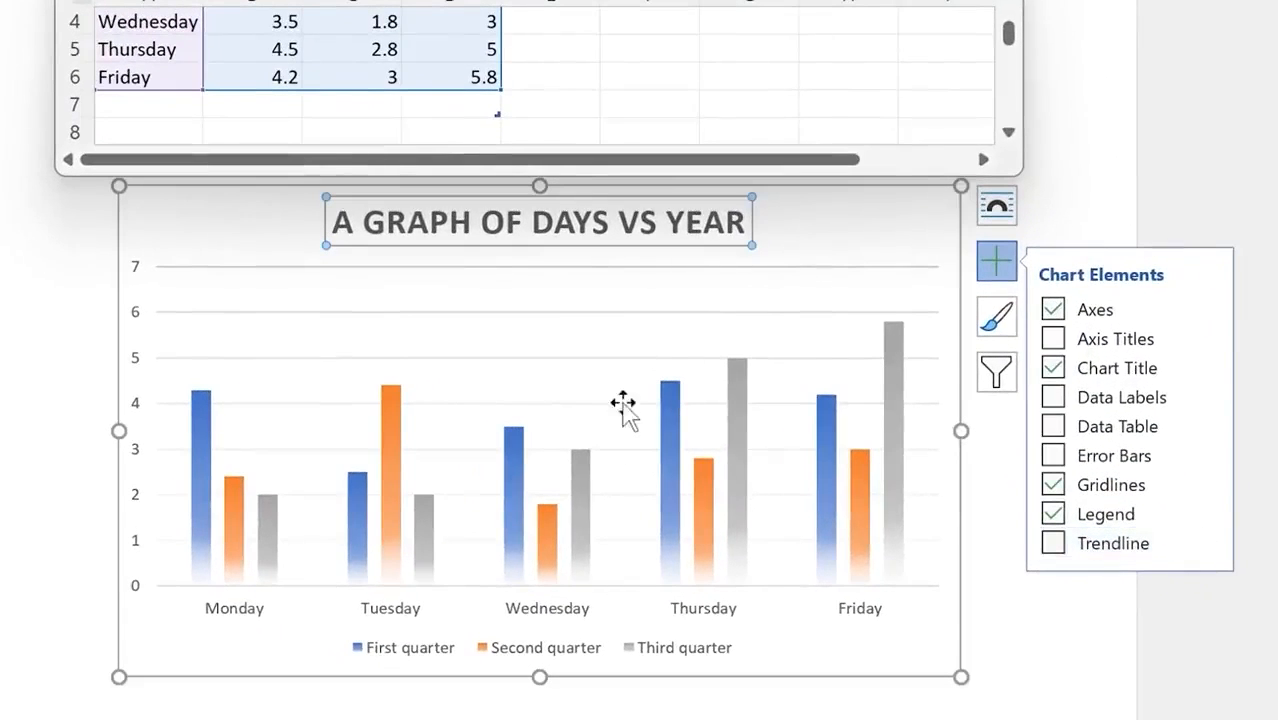
Step: Add axis titles to the chart and begin retyping the vertical axis title
click(1092, 338)
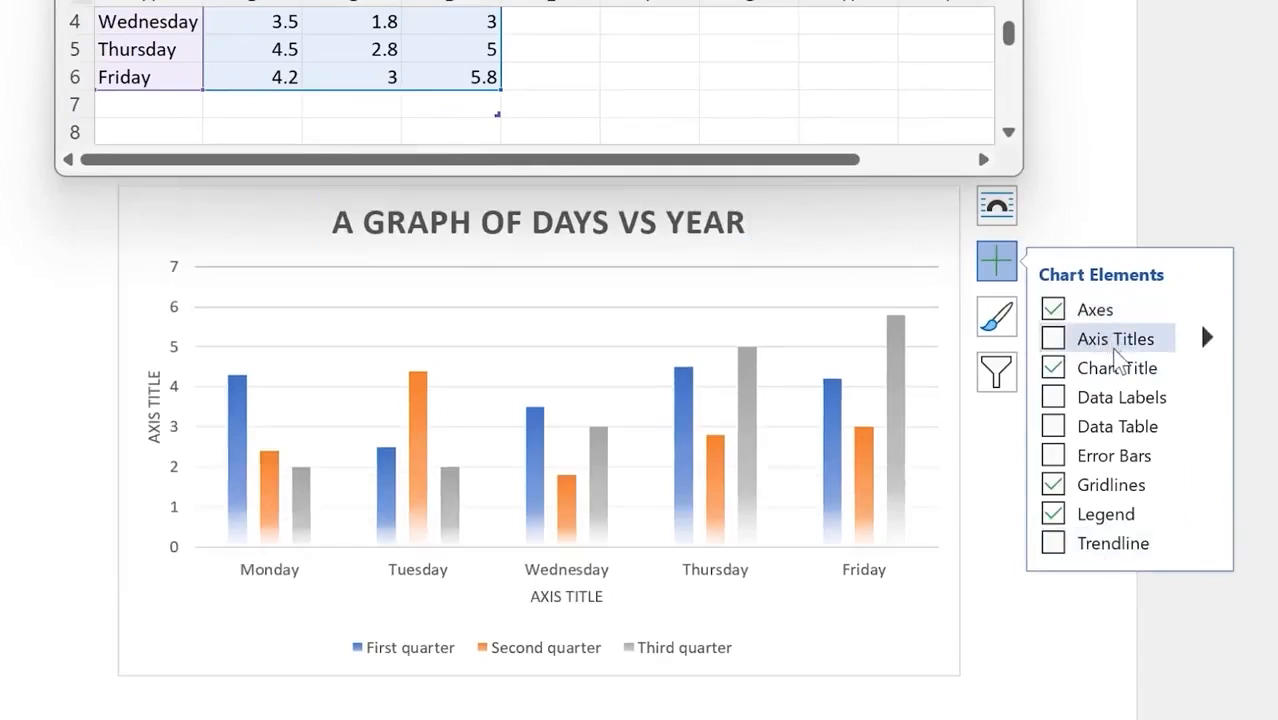
click(1054, 342)
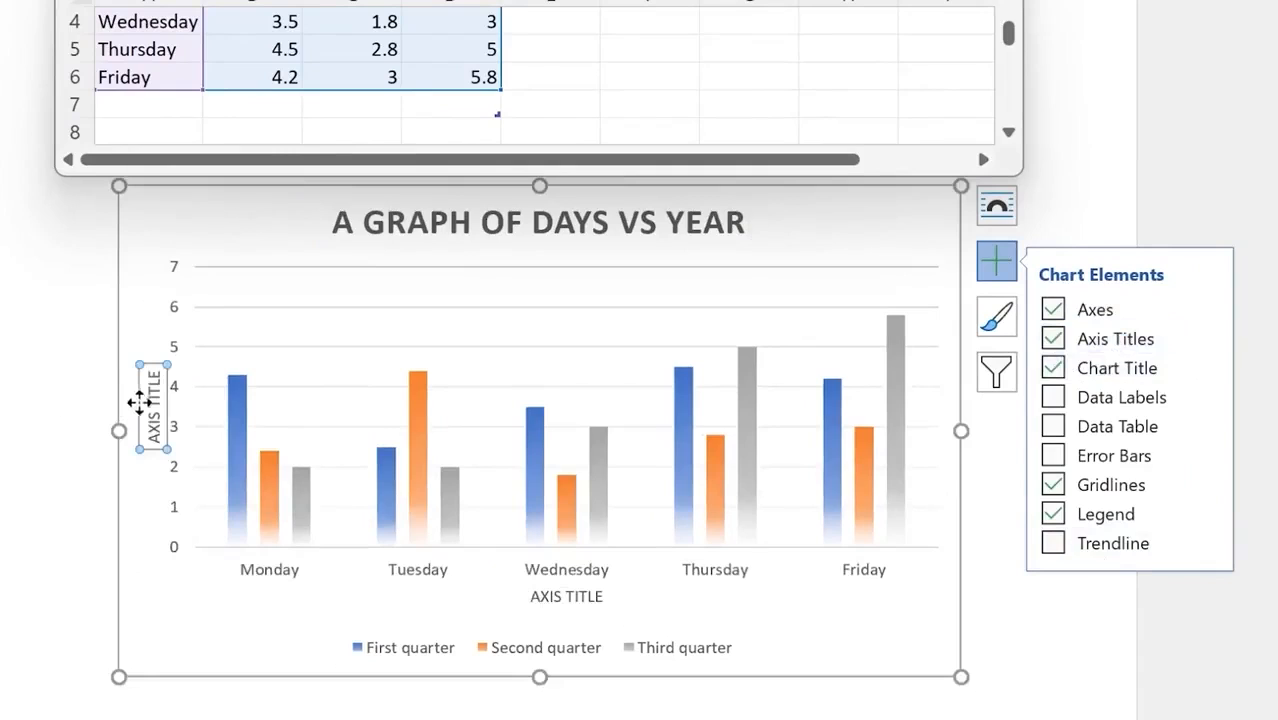
double_click(150, 405)
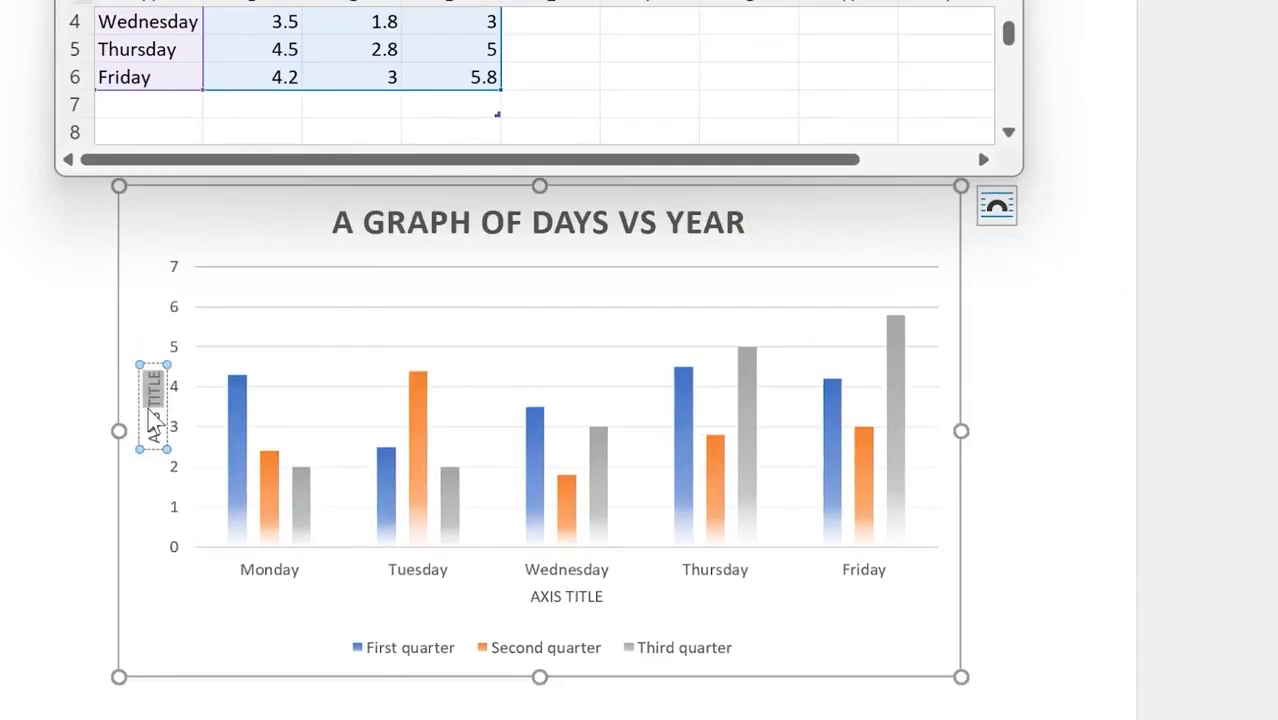
triple_click(150, 405)
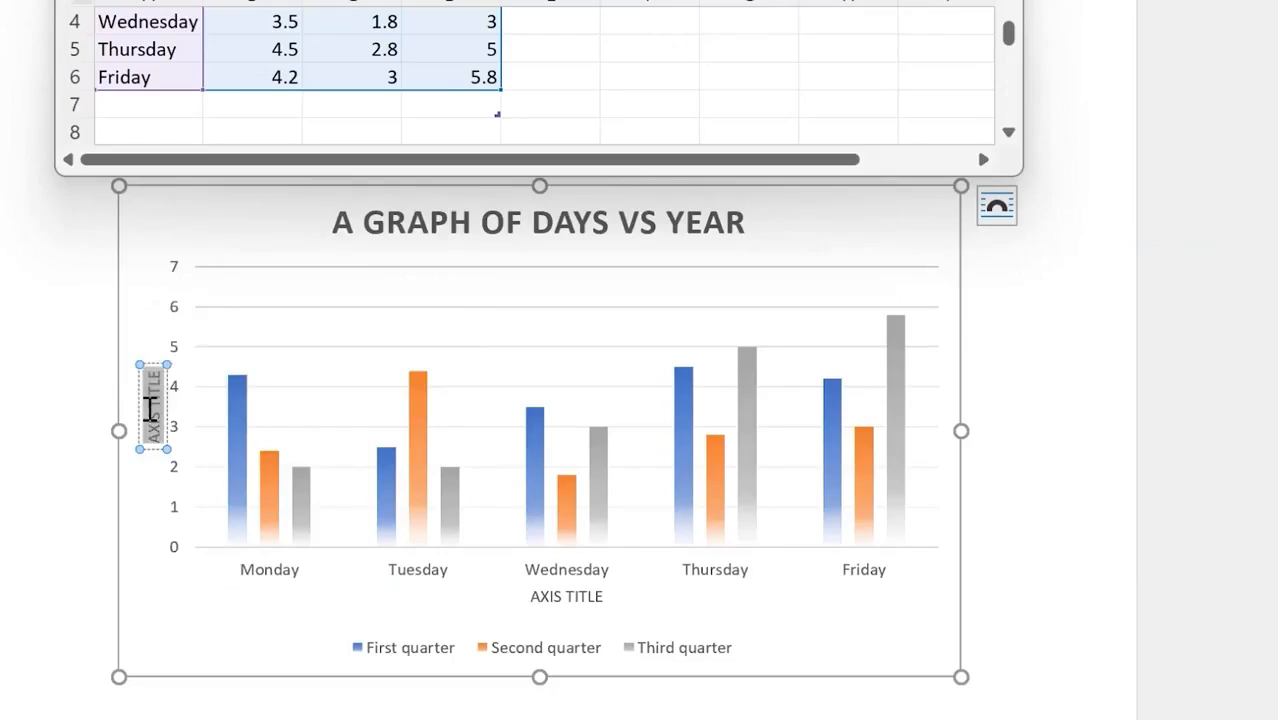
text(DAYS)
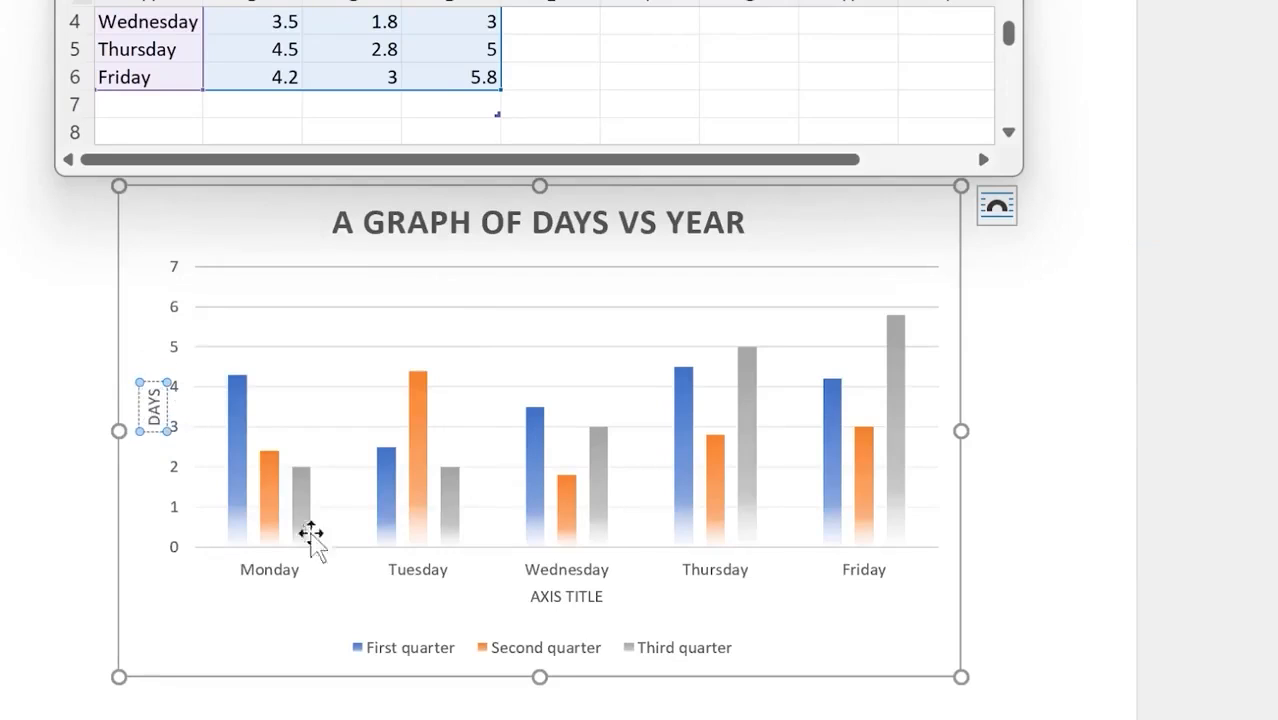
Step: Title the horizontal axis 'DAYS OF THE WEEK'
click(585, 595)
triple_click(358, 597)
text(DAYS OF THE WEEK)
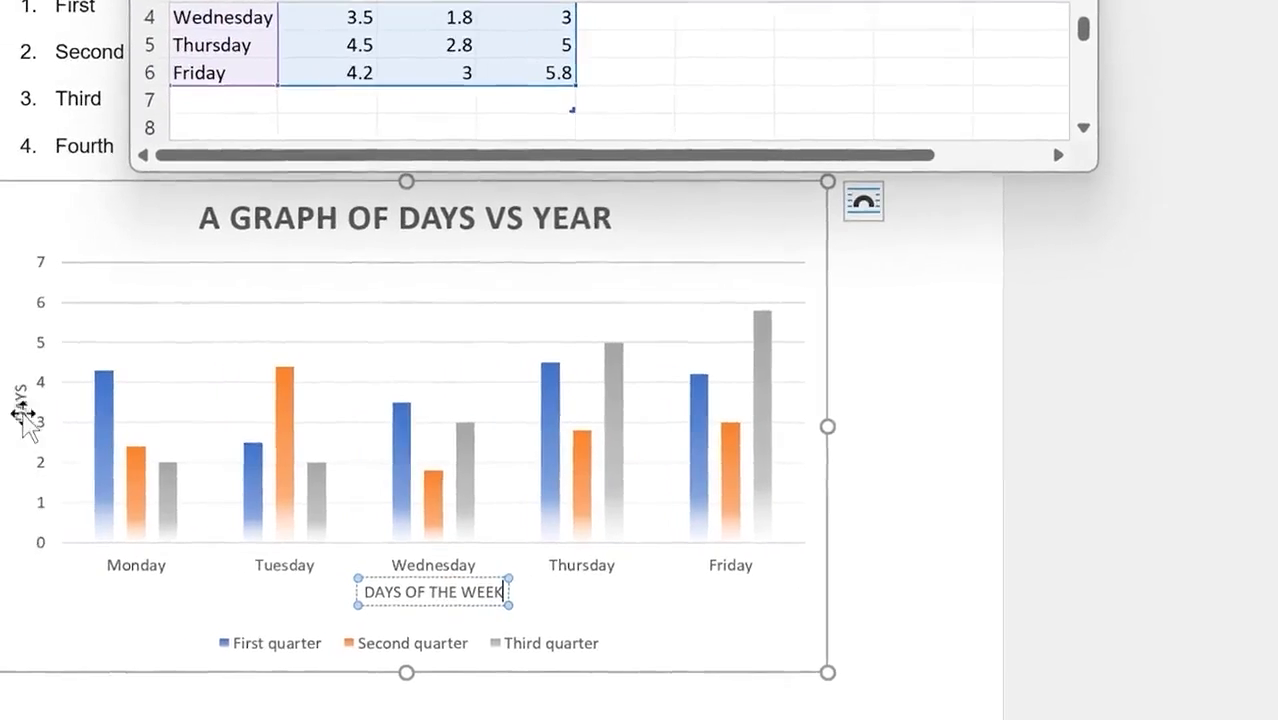
Step: Rename the vertical axis title to 'CATEGORY'
click(28, 403)
text(RT)
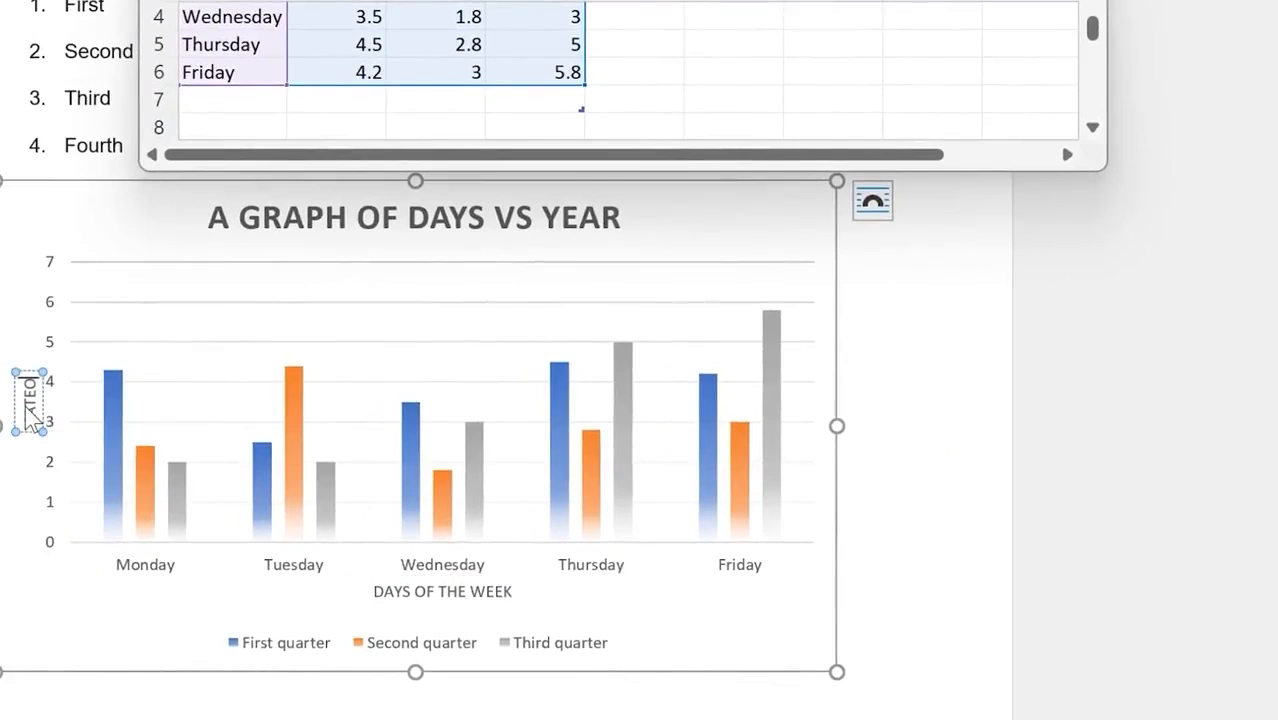
double_click(29, 414)
text(CATEGORY)
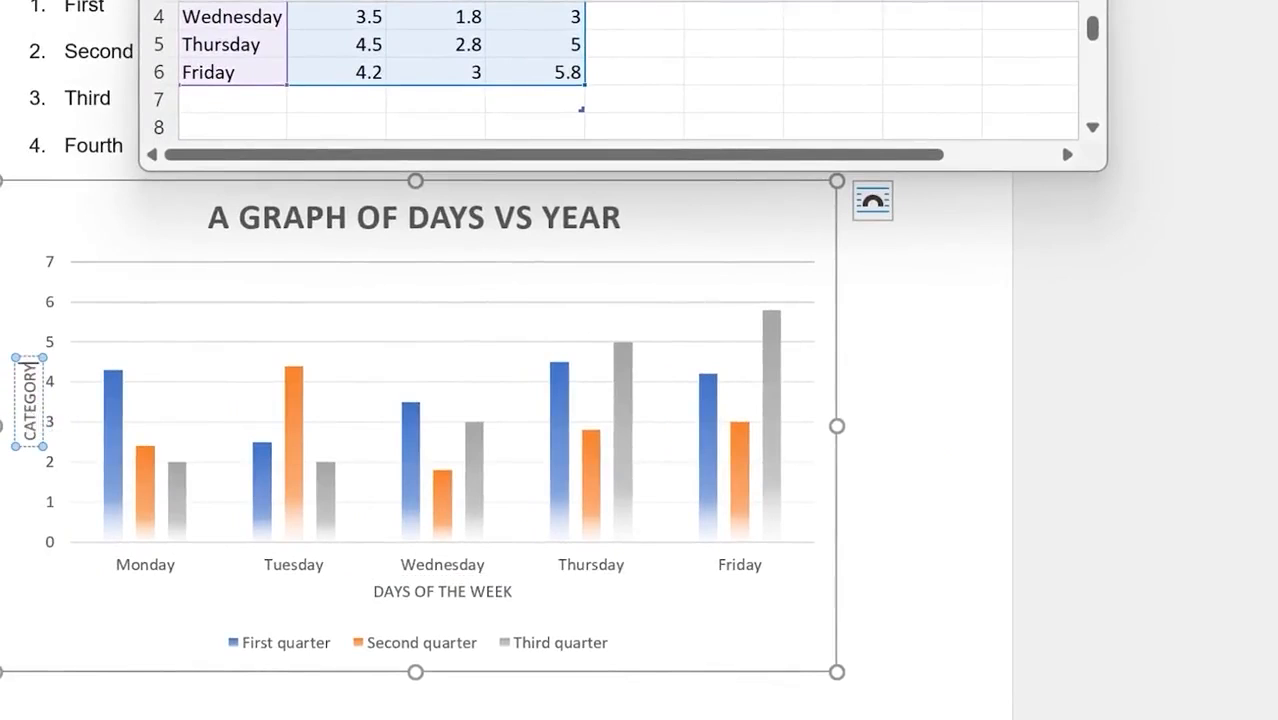
click(939, 619)
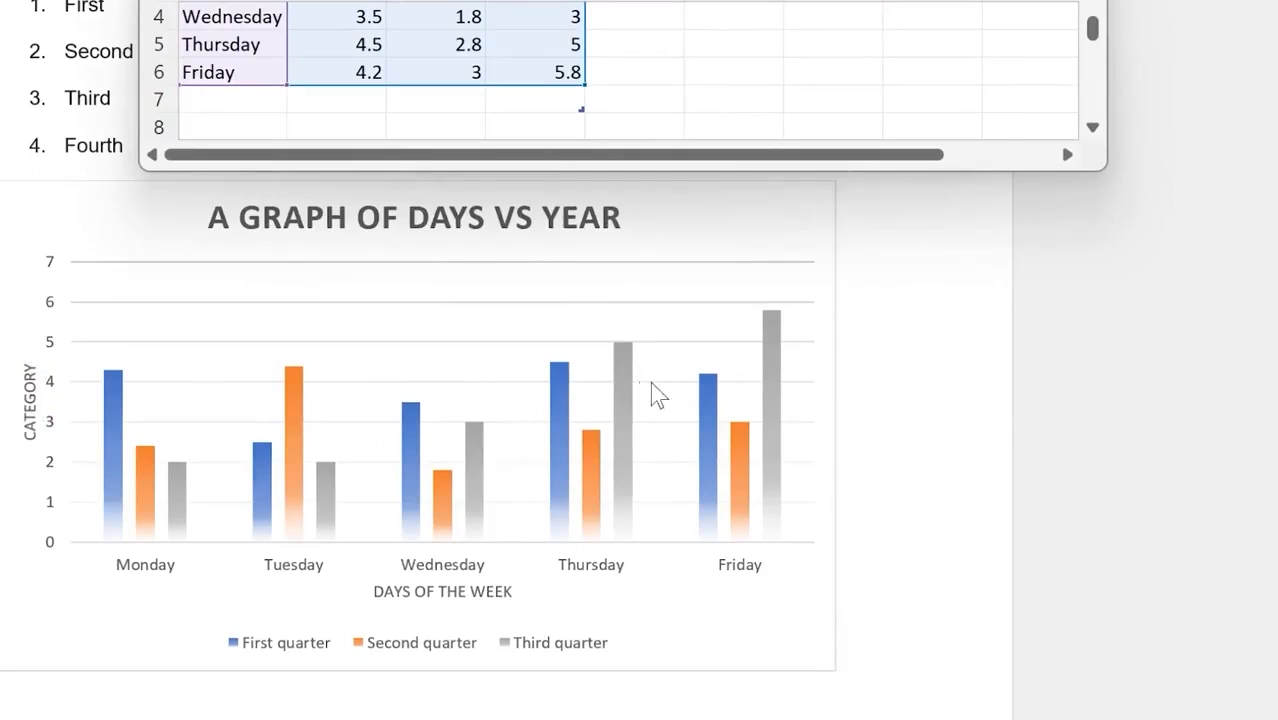
click(759, 308)
click(872, 256)
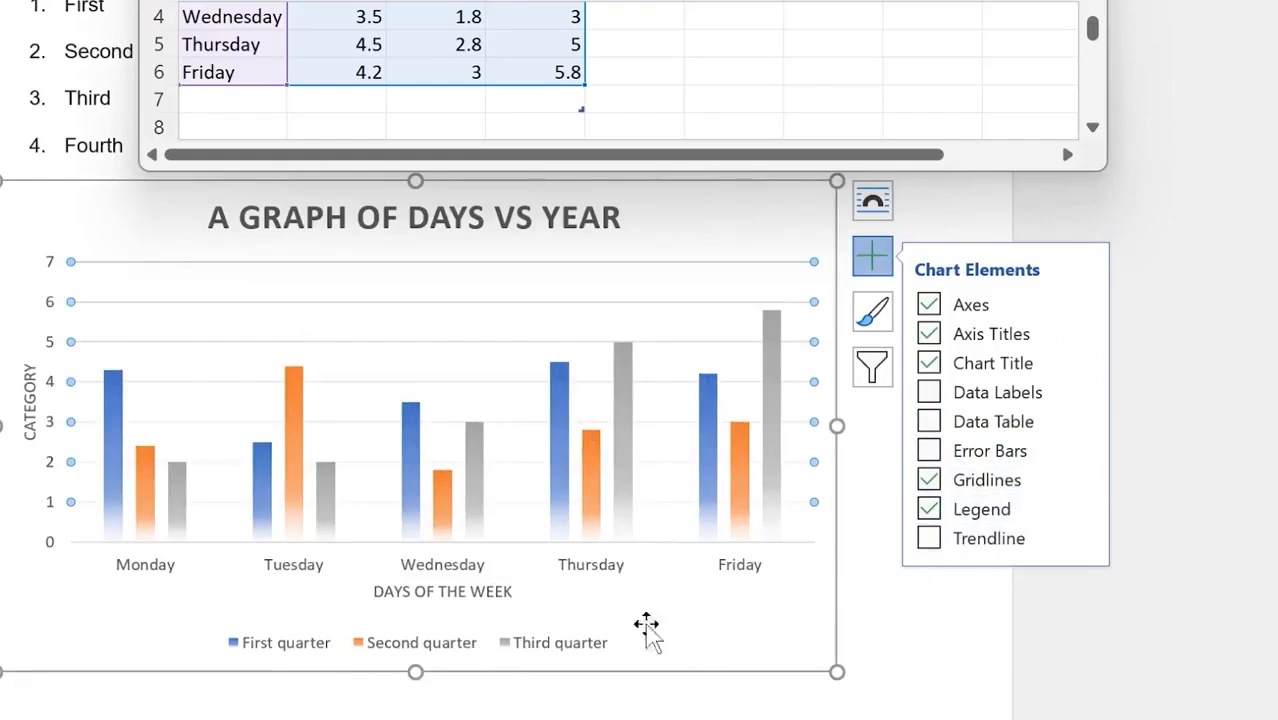
Step: Try a trendline and cancel it, then apply a Chart Styles design with solid bars
click(932, 540)
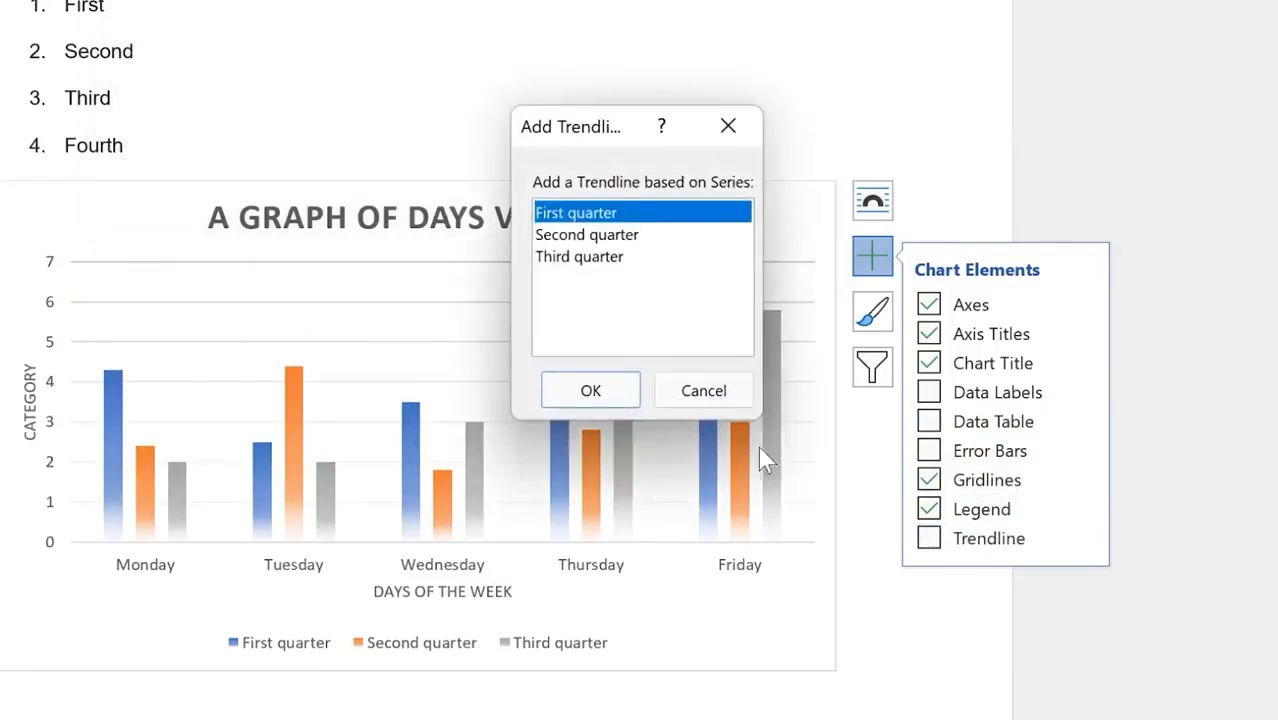
click(729, 127)
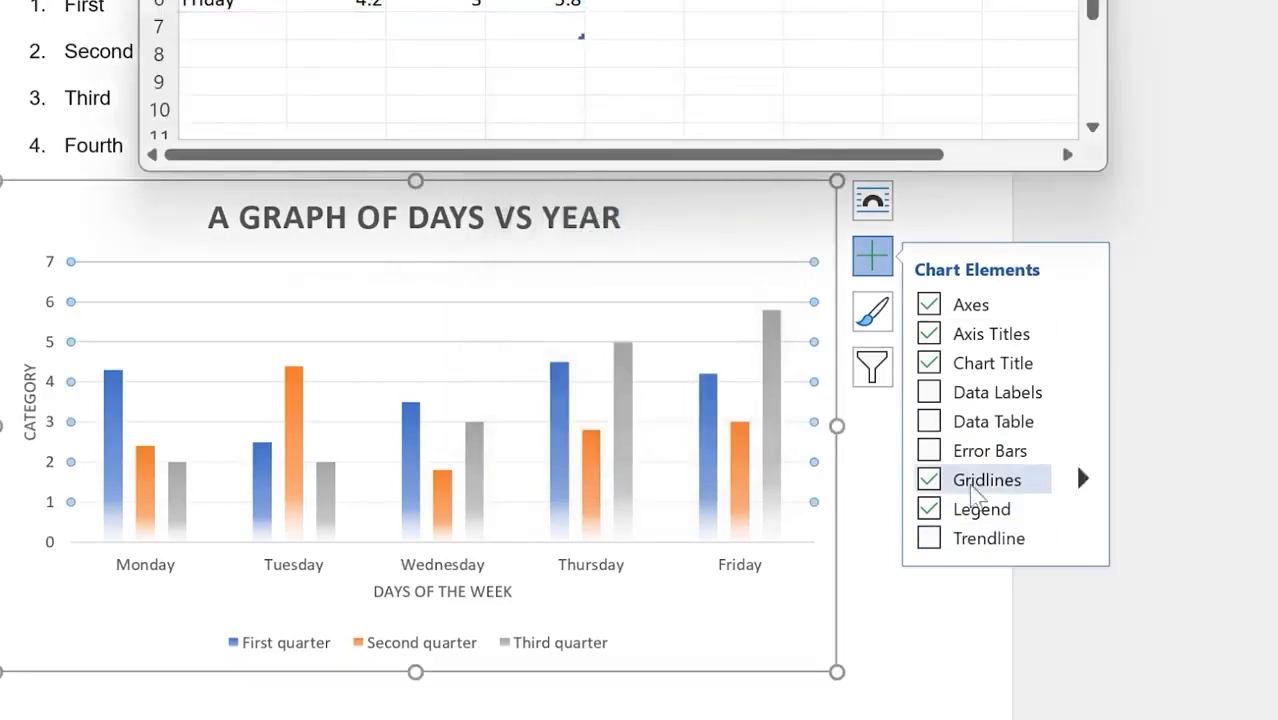
click(872, 315)
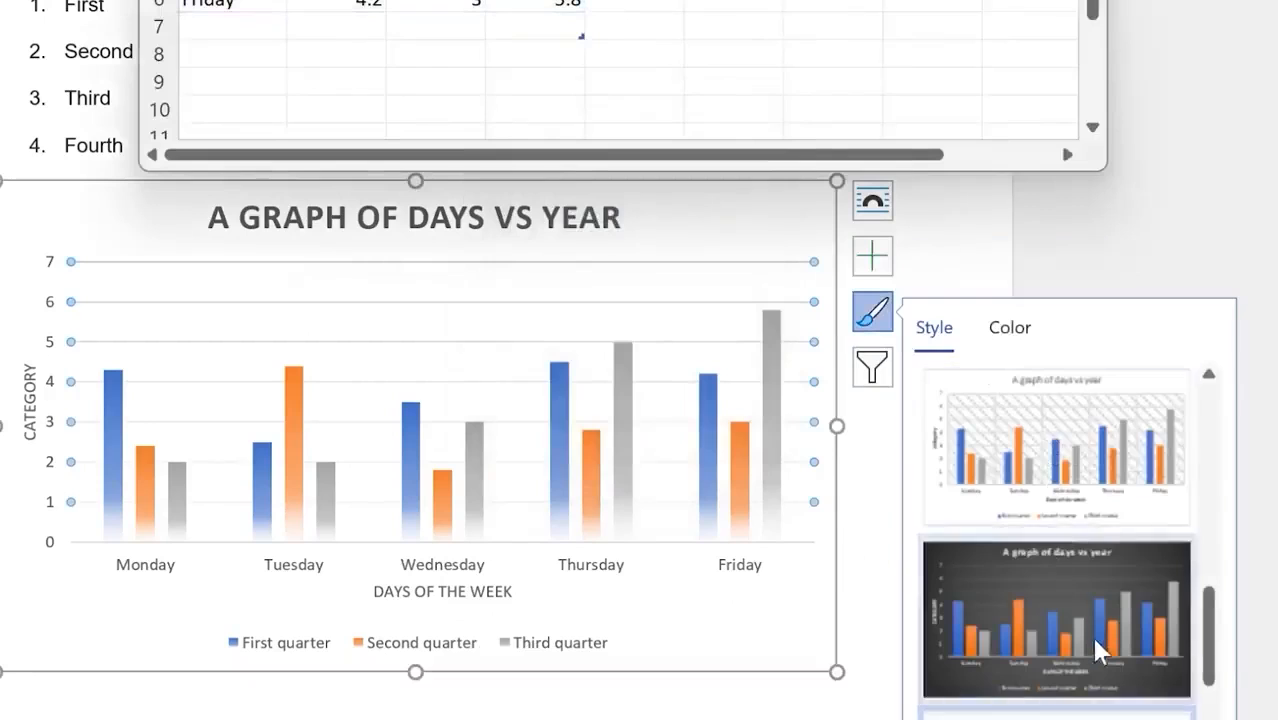
scroll(1090, 640, down, 1)
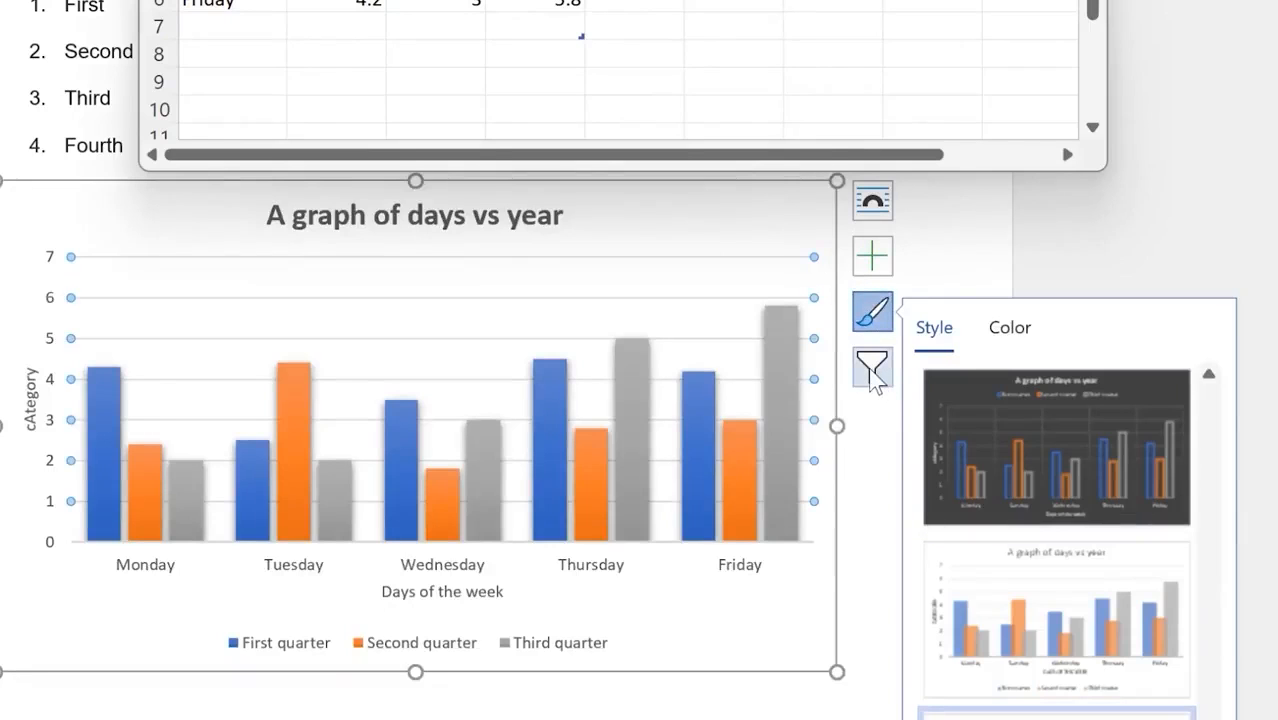
click(874, 370)
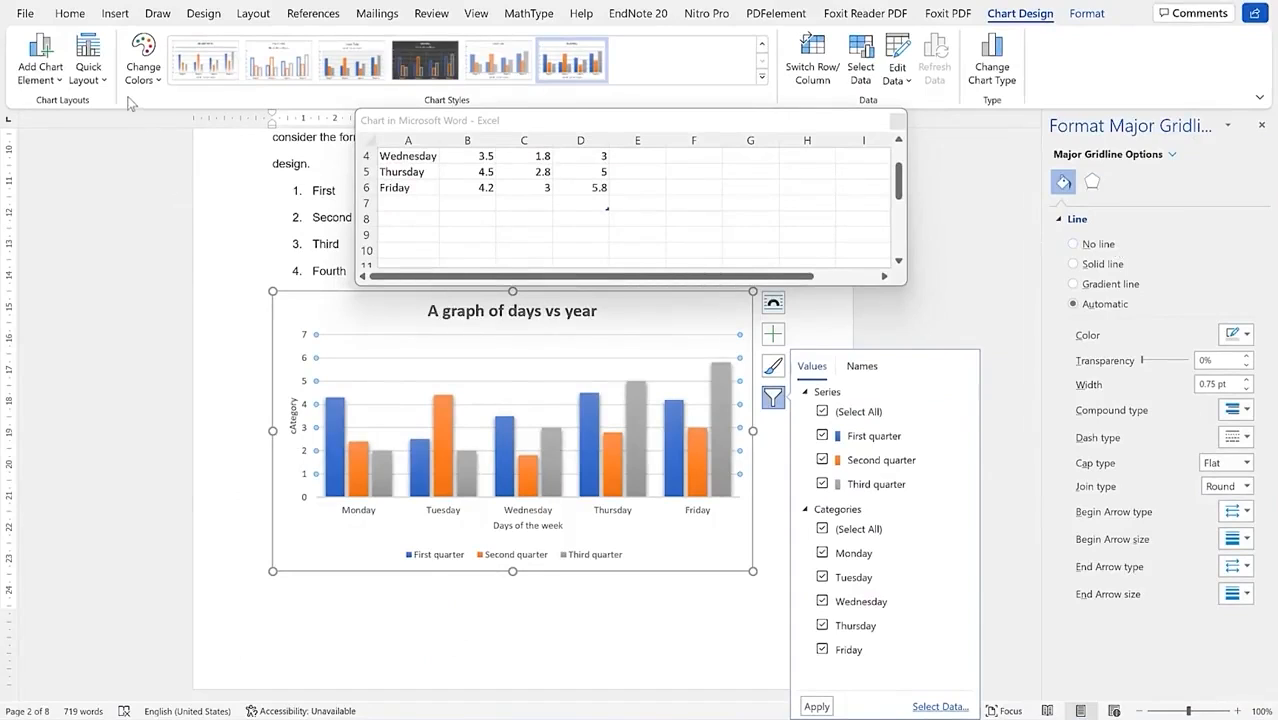
click(156, 86)
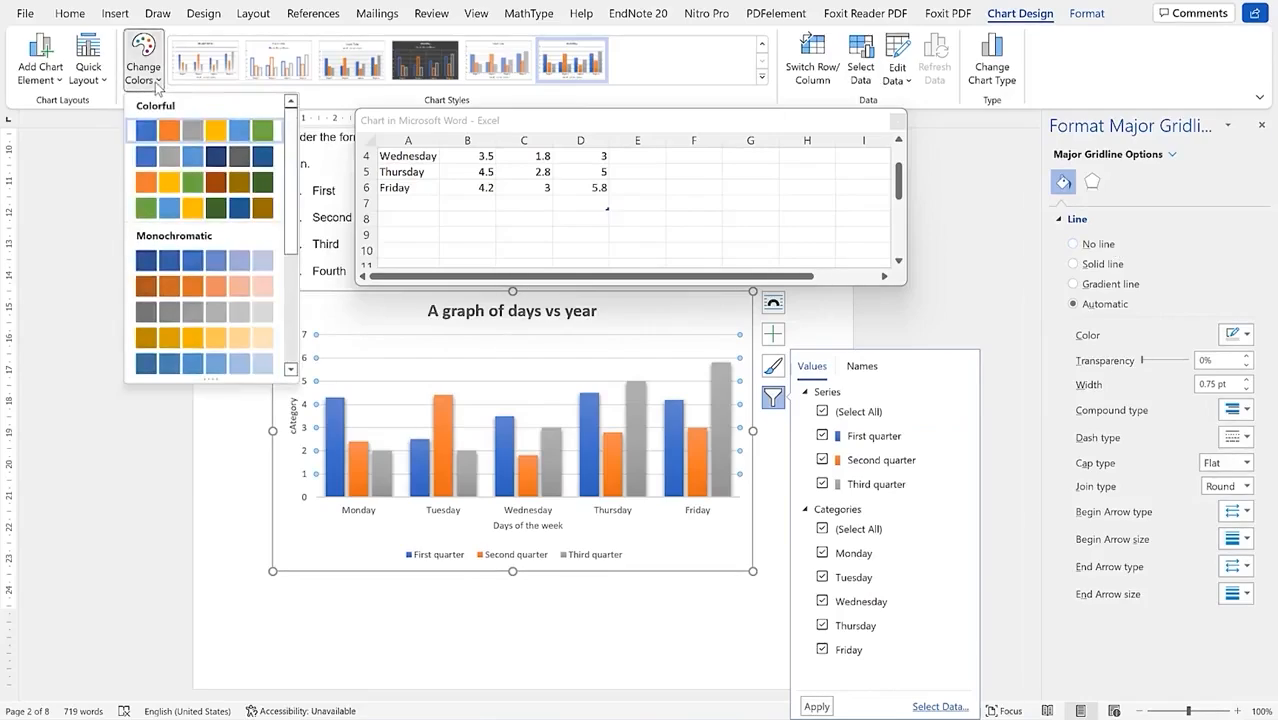
click(104, 80)
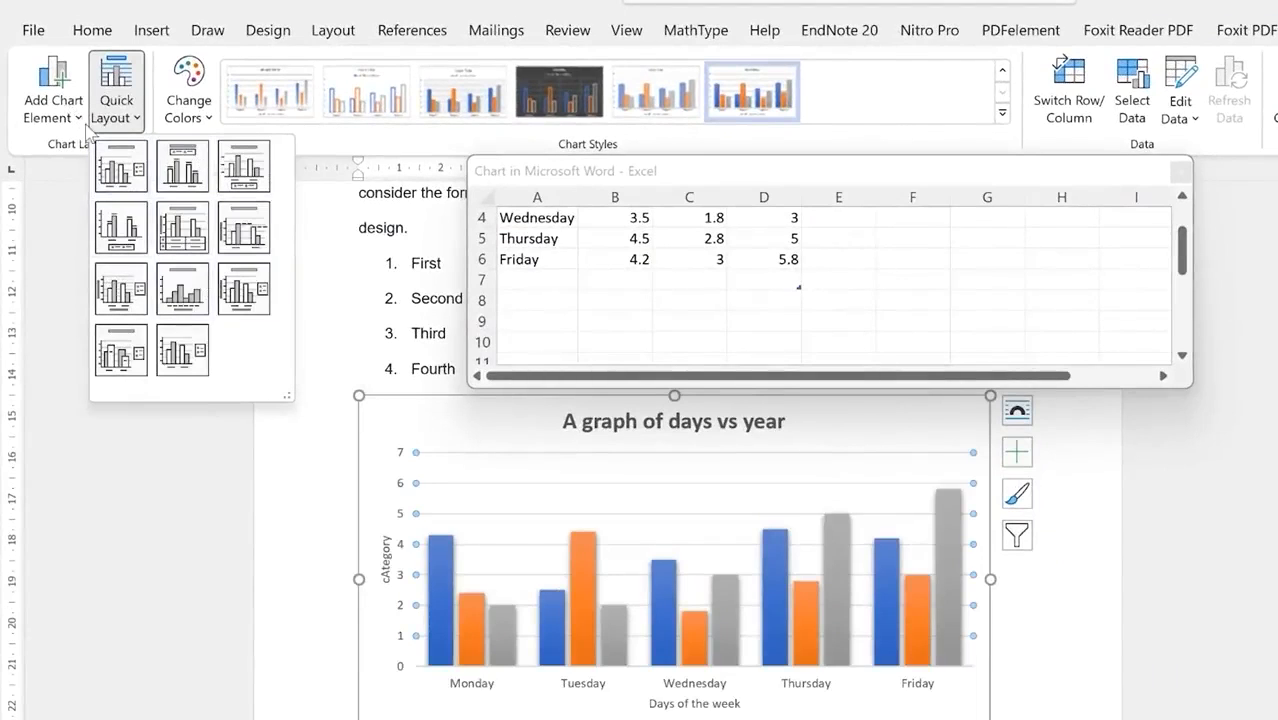
click(78, 118)
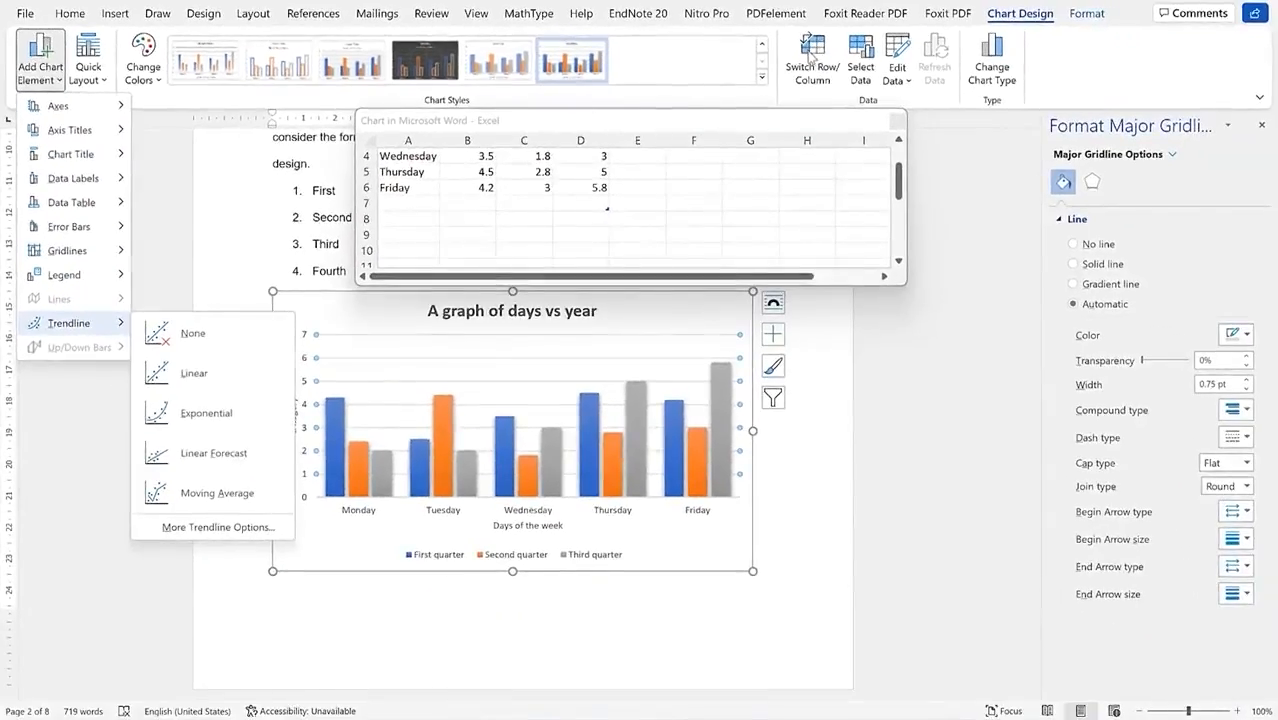
click(809, 56)
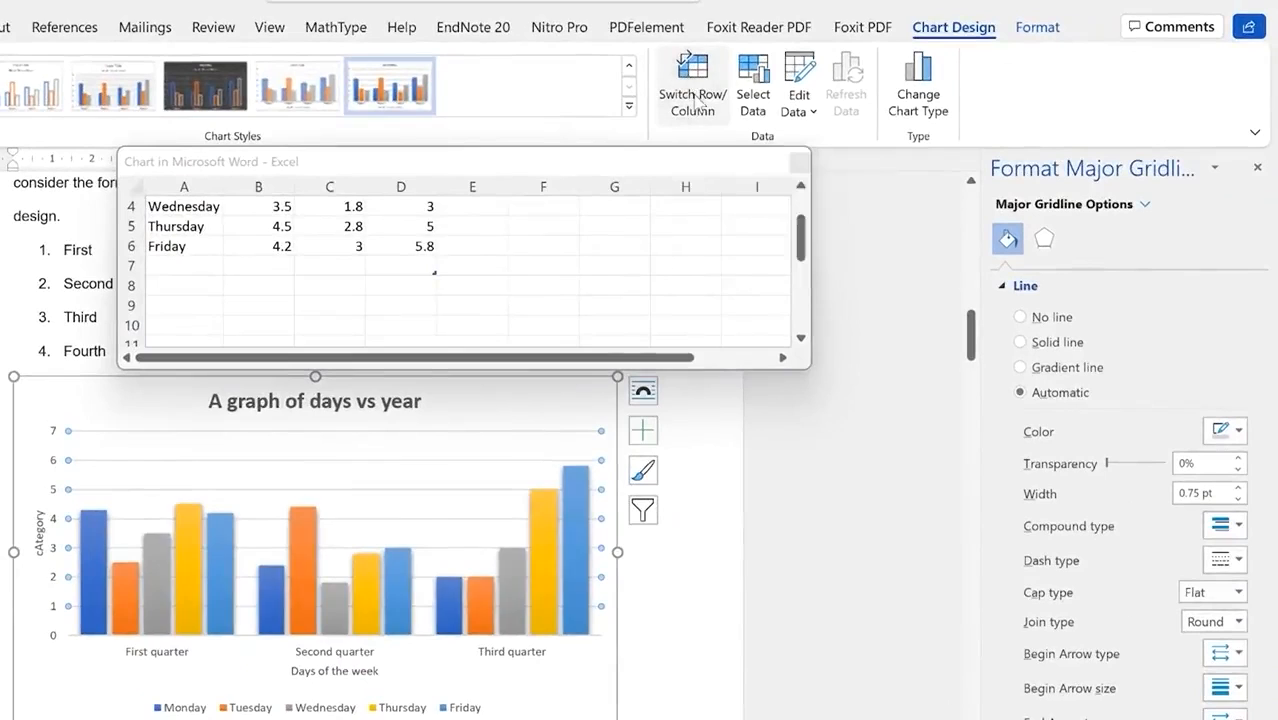
click(697, 104)
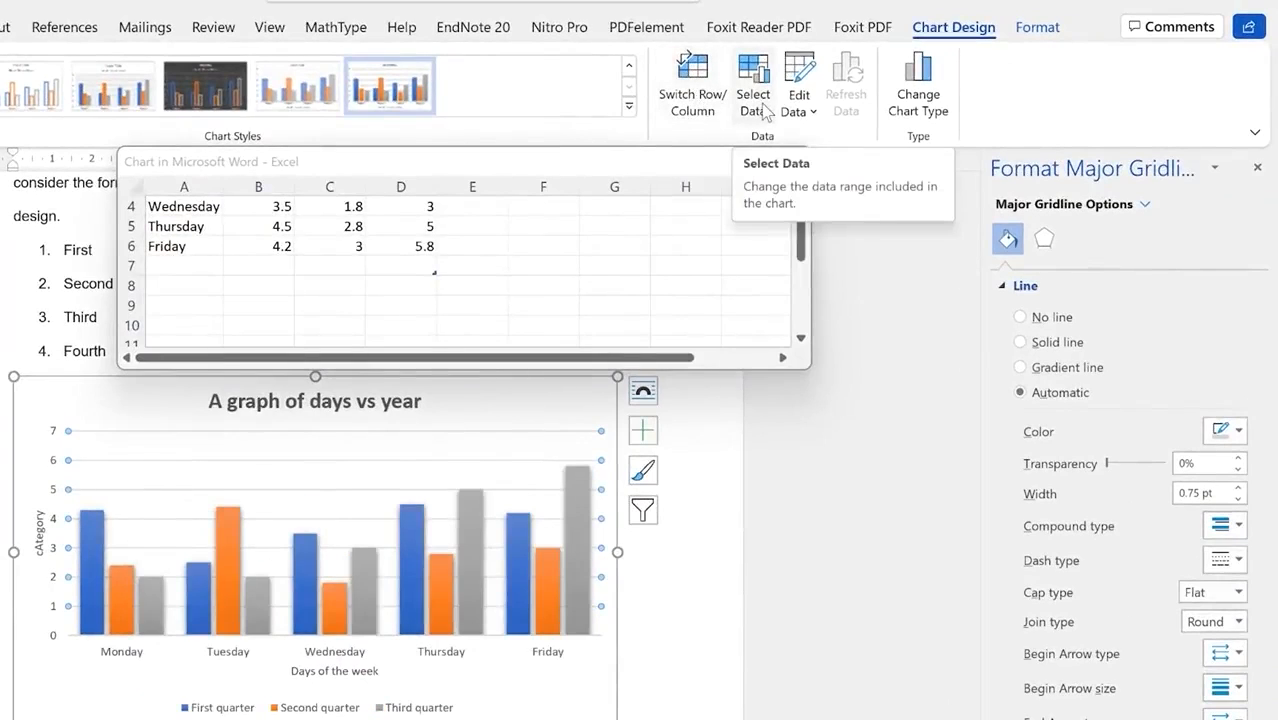
click(800, 108)
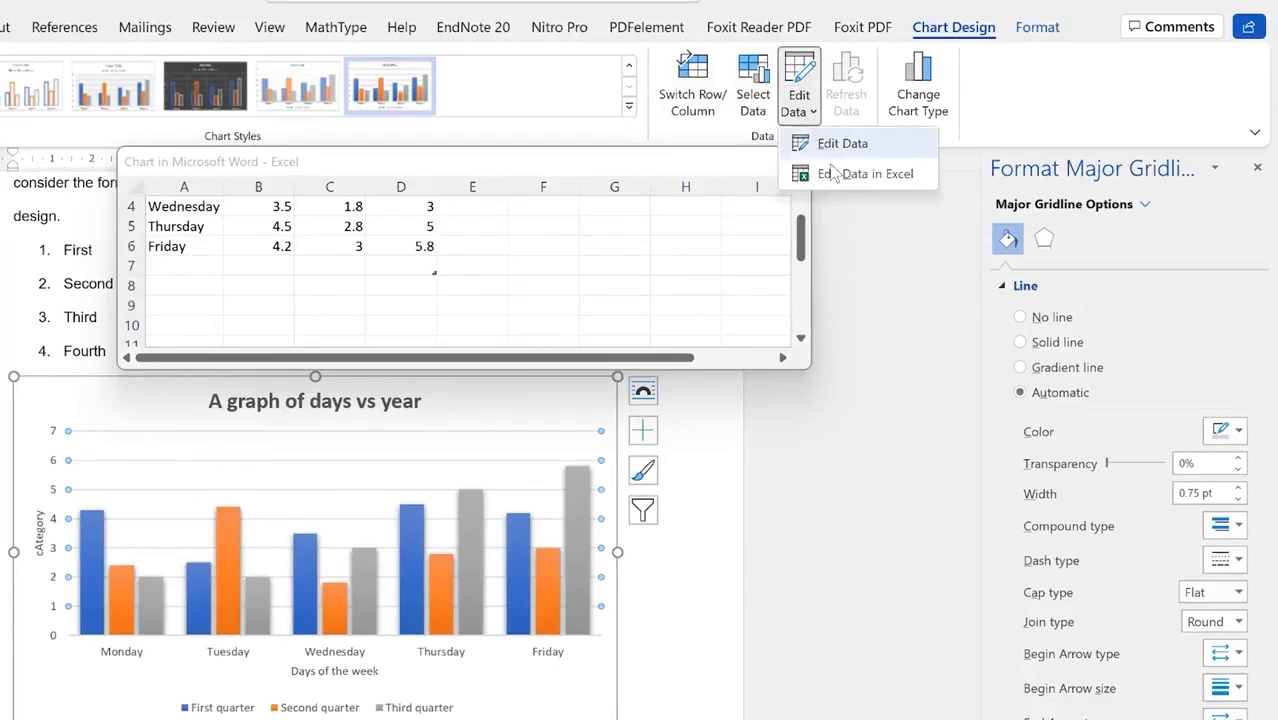
click(940, 91)
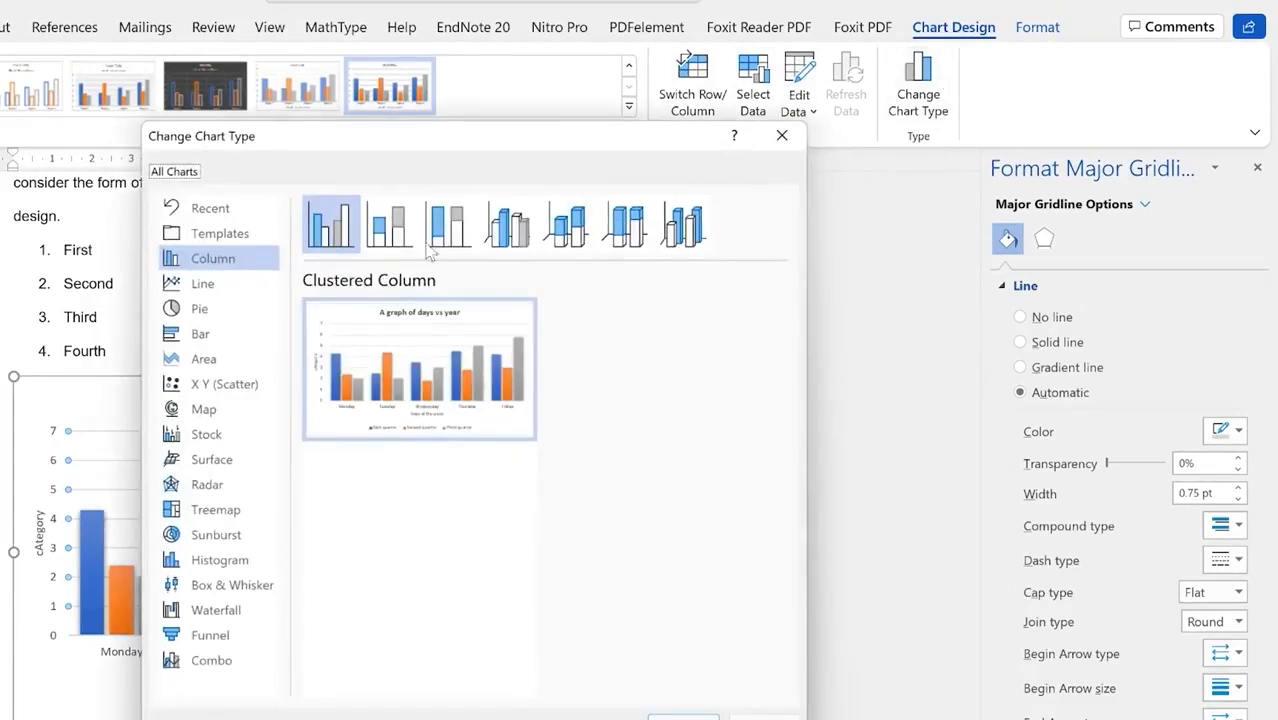
click(781, 136)
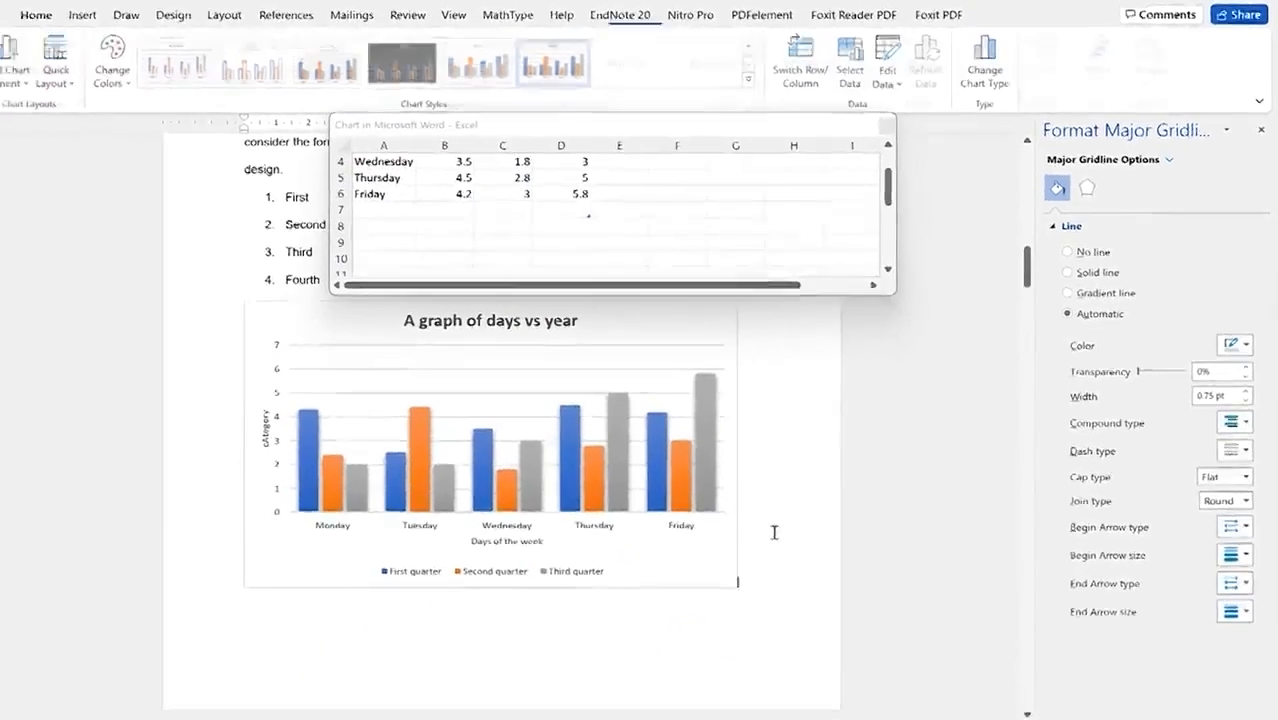
click(662, 641)
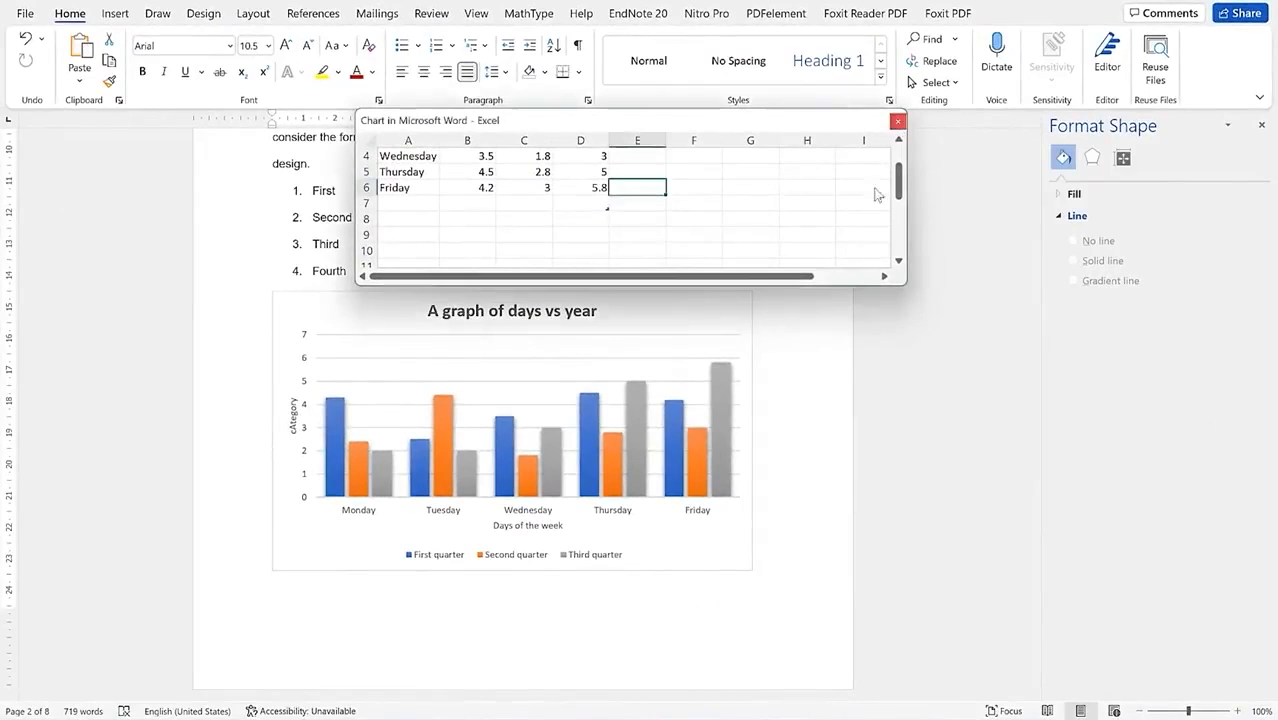
Step: Close the chart's Excel data sheet, keeping the chart selected with its shape formatting commands
click(897, 121)
click(753, 542)
click(471, 229)
scroll(482, 425, down, 4)
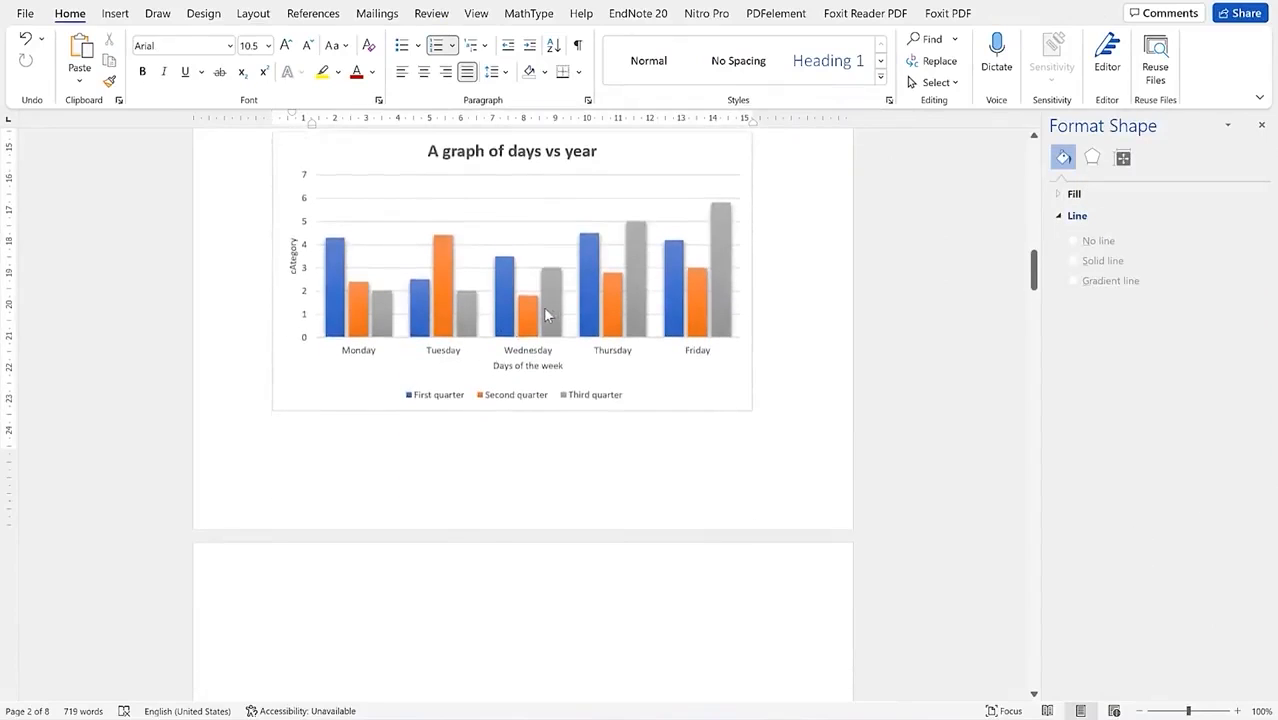
scroll(544, 309, up, 3)
scroll(543, 309, up, 1)
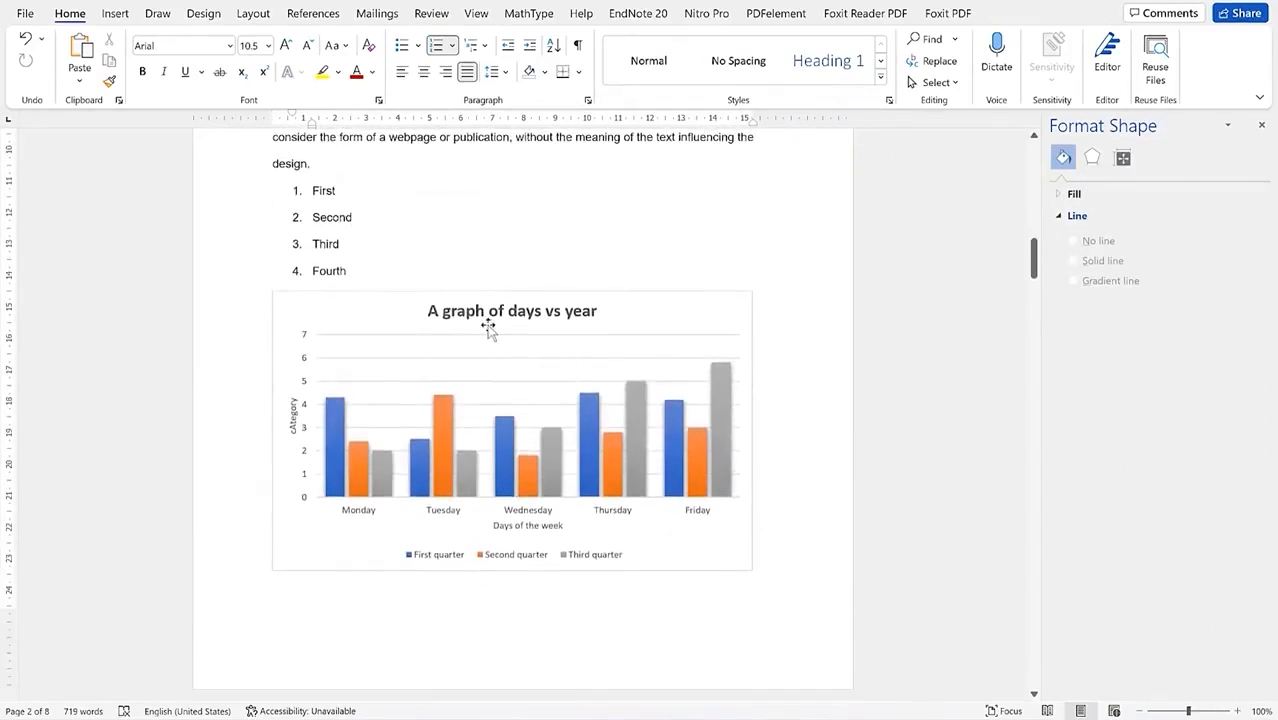
click(427, 294)
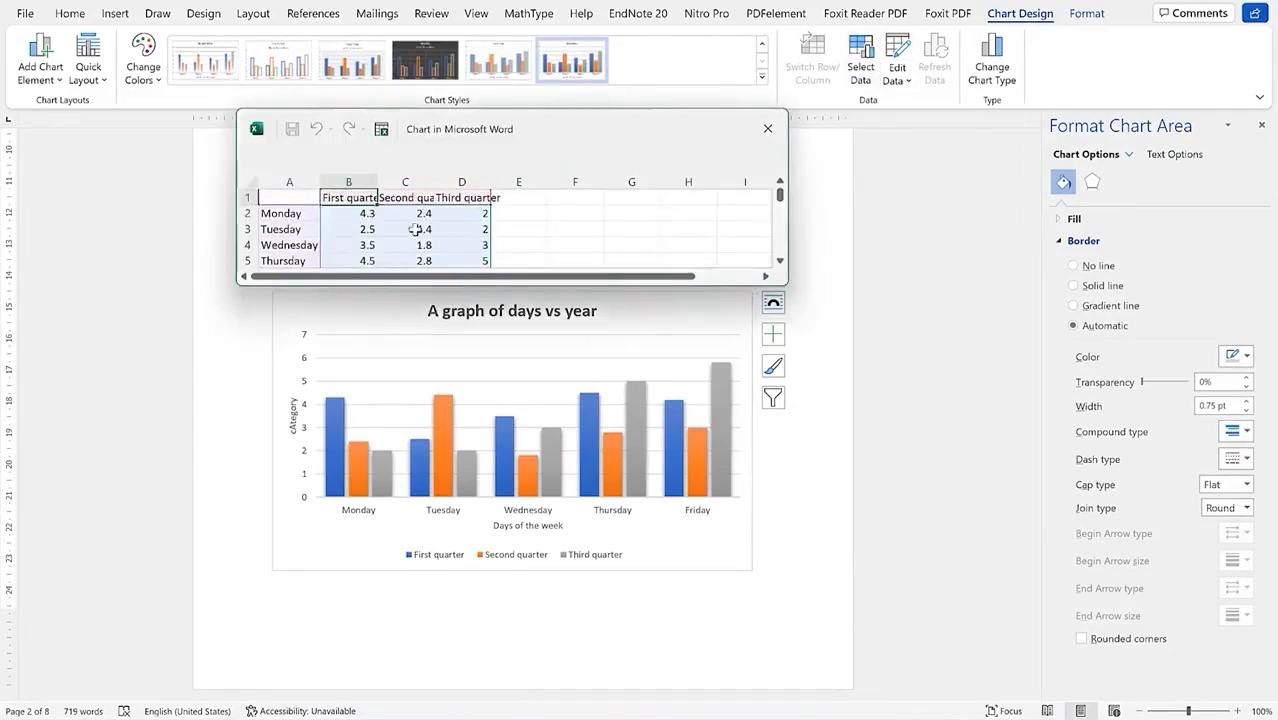
scroll(415, 235, down, 2)
scroll(419, 240, up, 2)
click(767, 128)
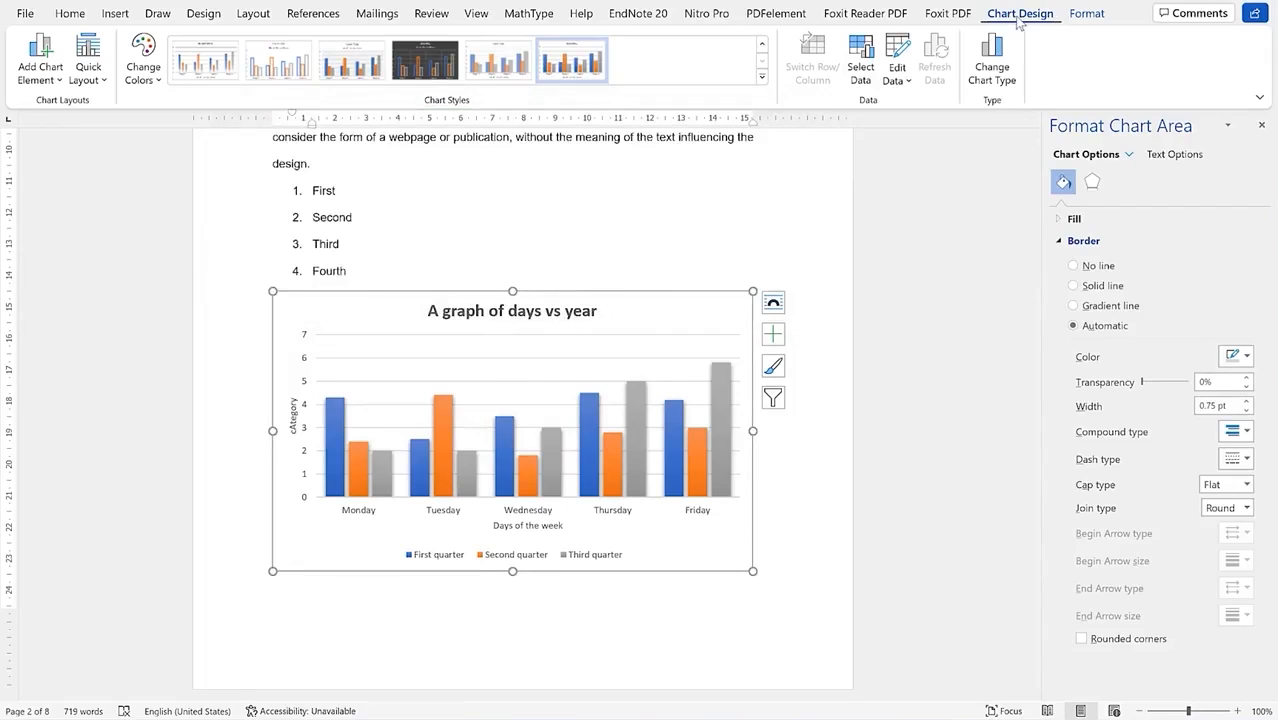
click(1085, 14)
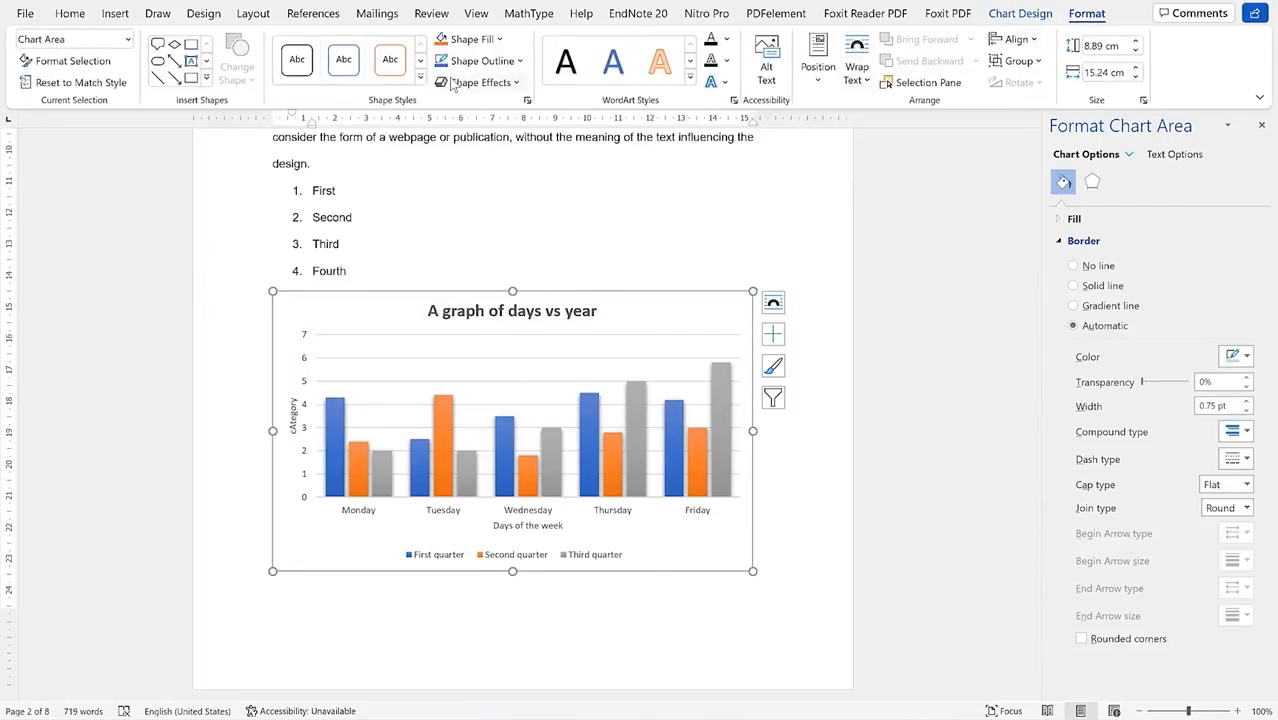
Step: Preview the Shape Styles gallery for the chart and close it without applying a style
click(419, 79)
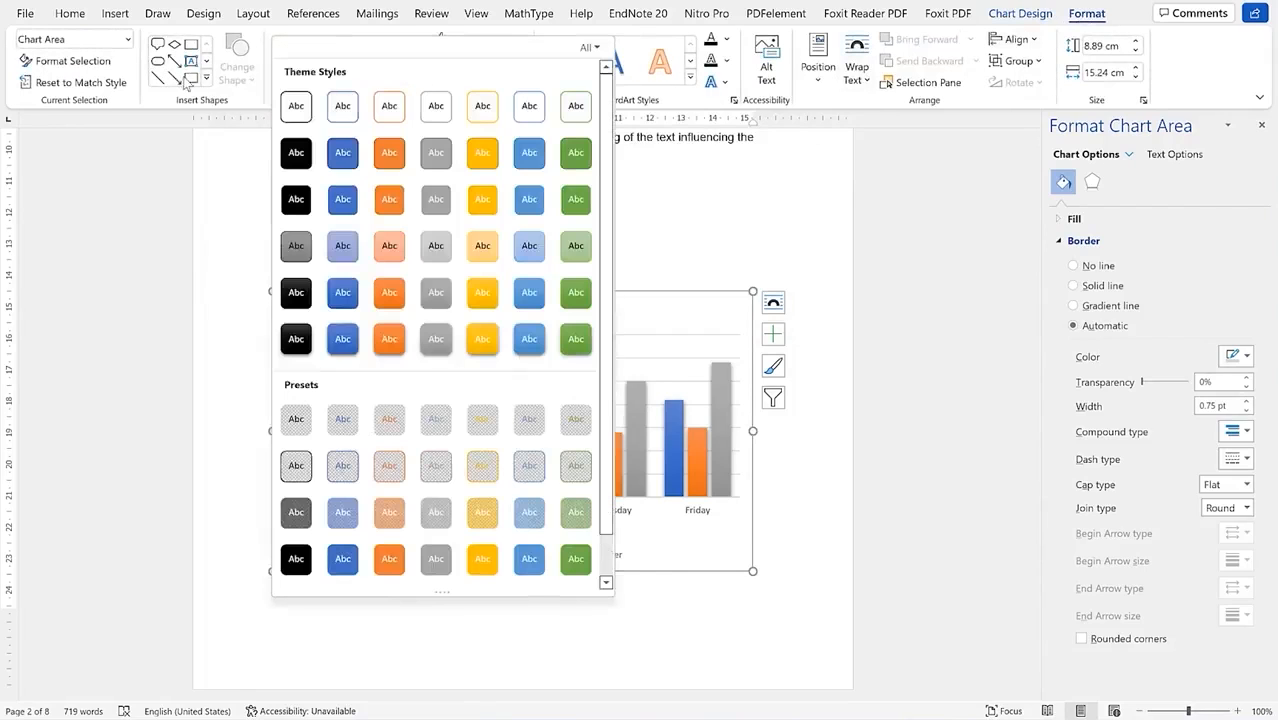
click(847, 101)
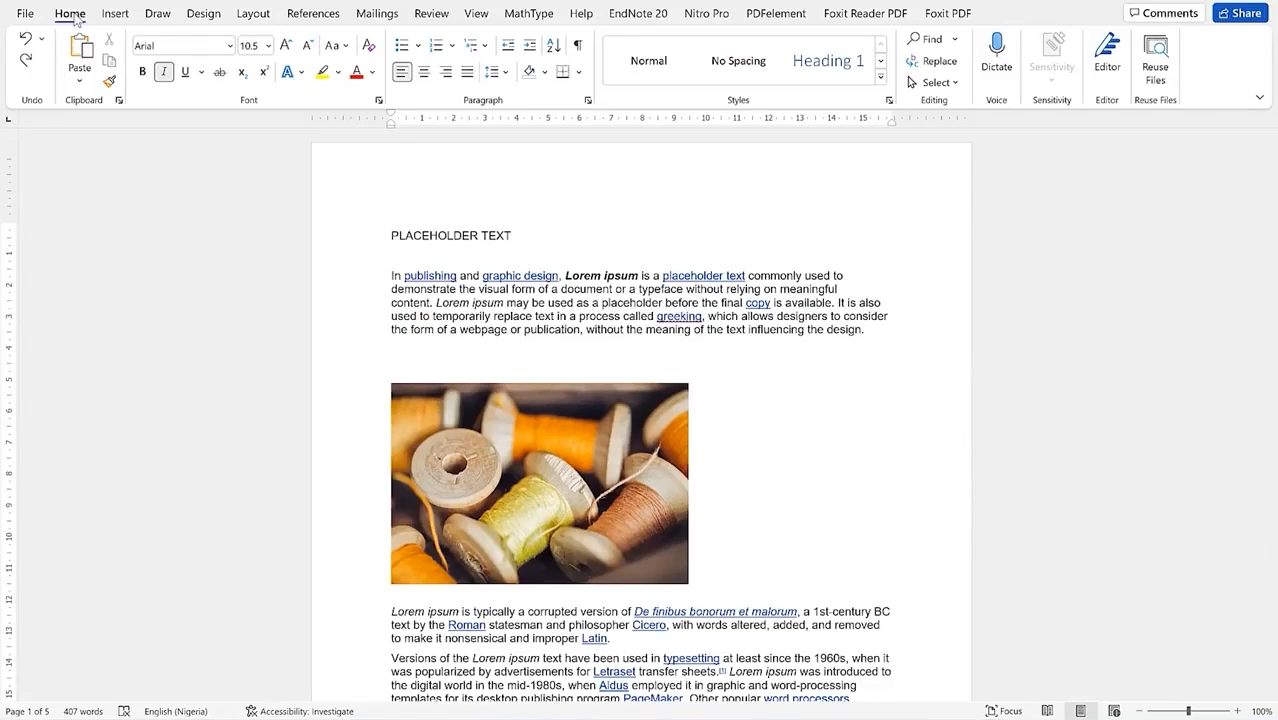
Step: Insert a Blank header into the placeholder-text document
click(115, 14)
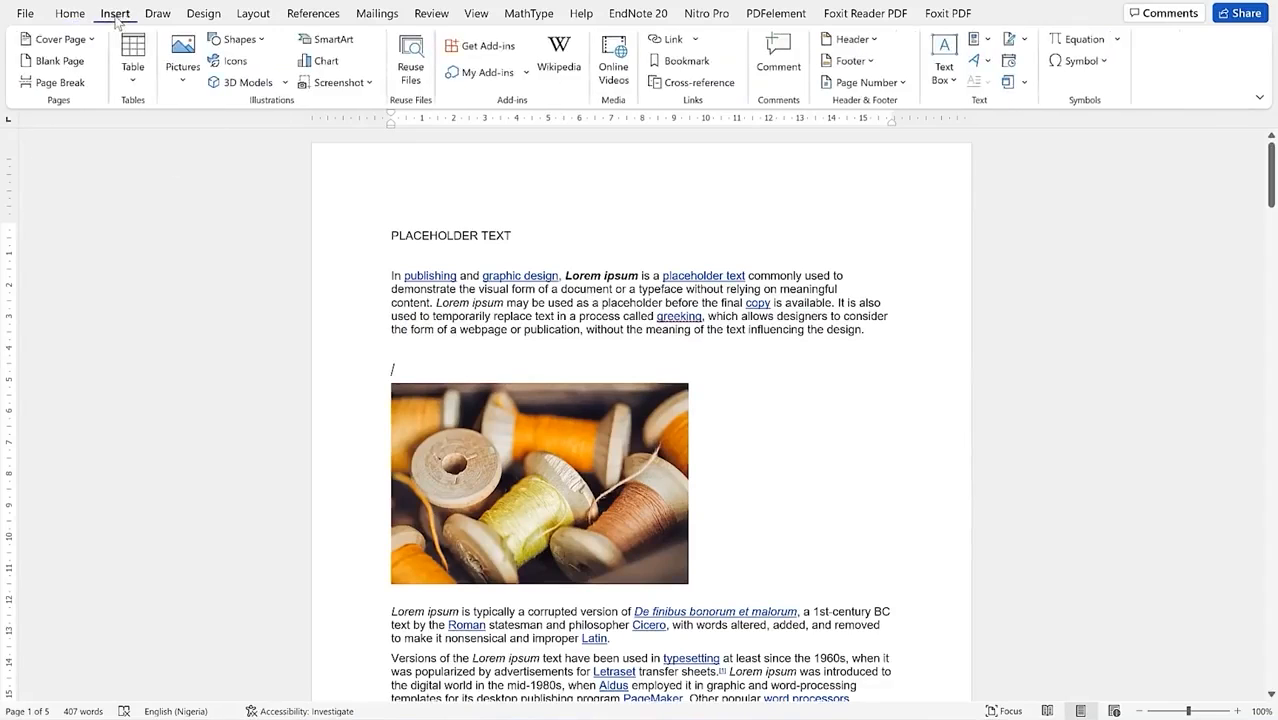
click(866, 40)
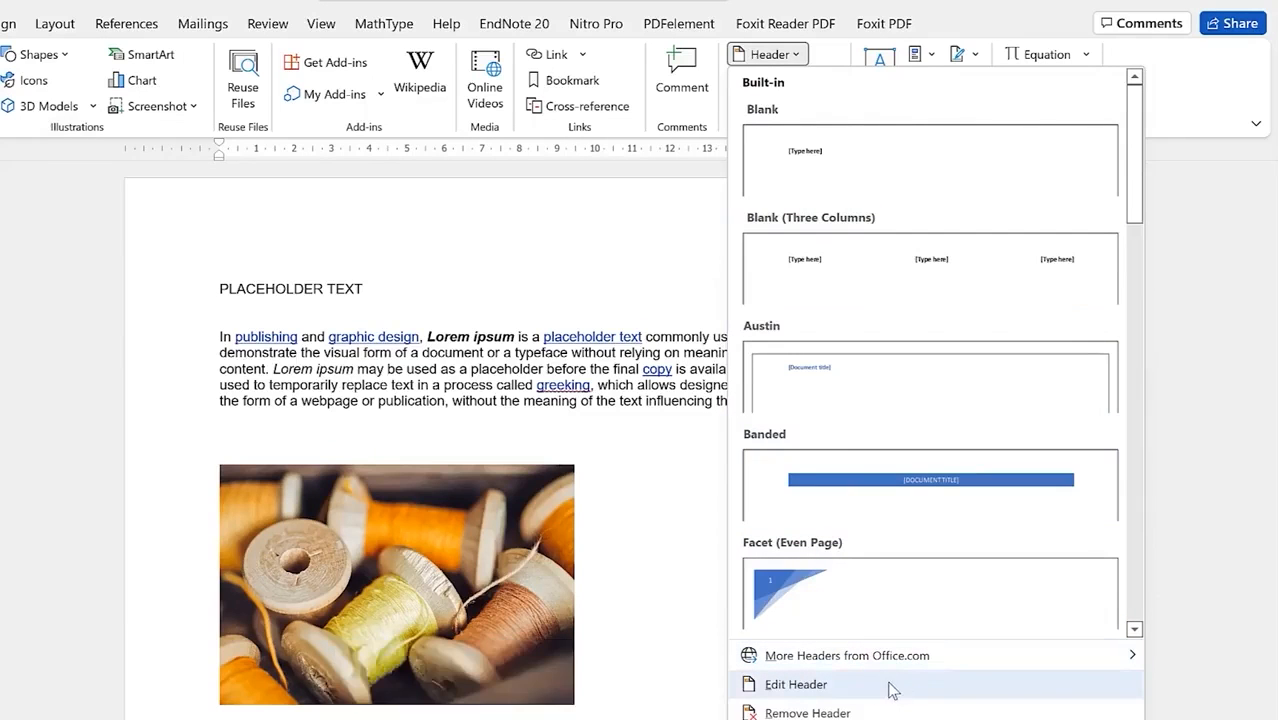
mouse_move(884, 656)
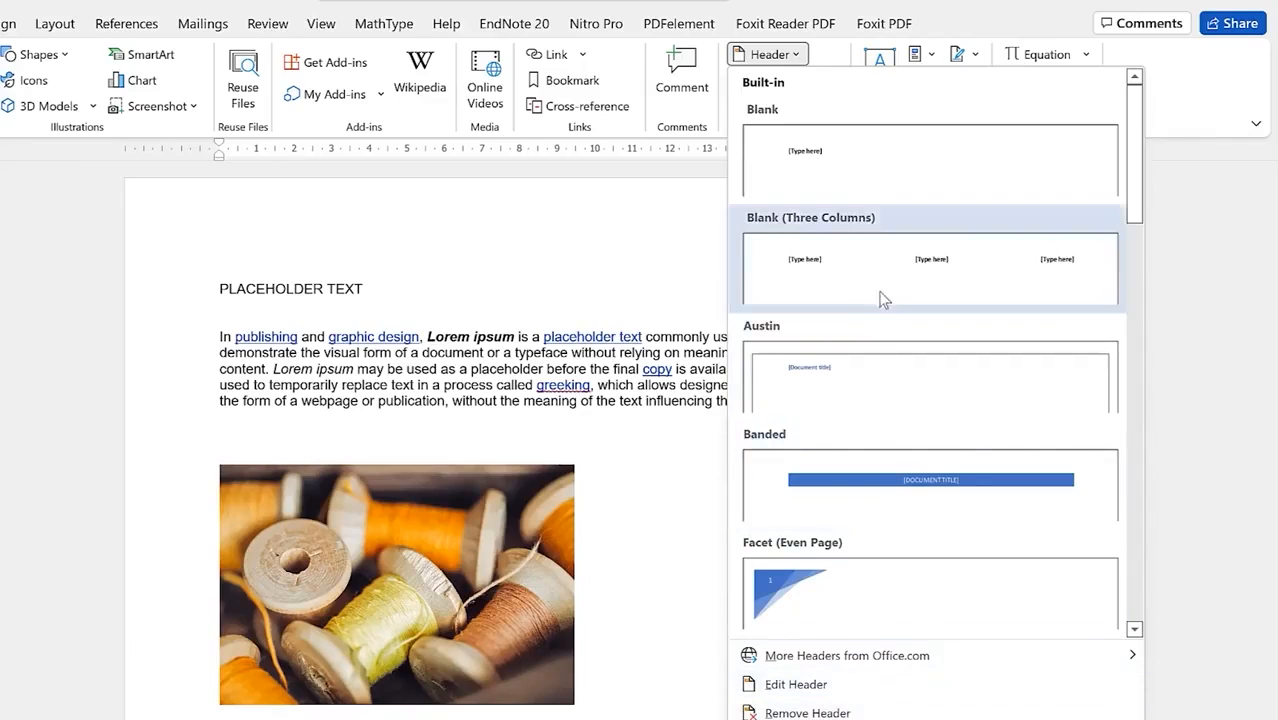
click(868, 171)
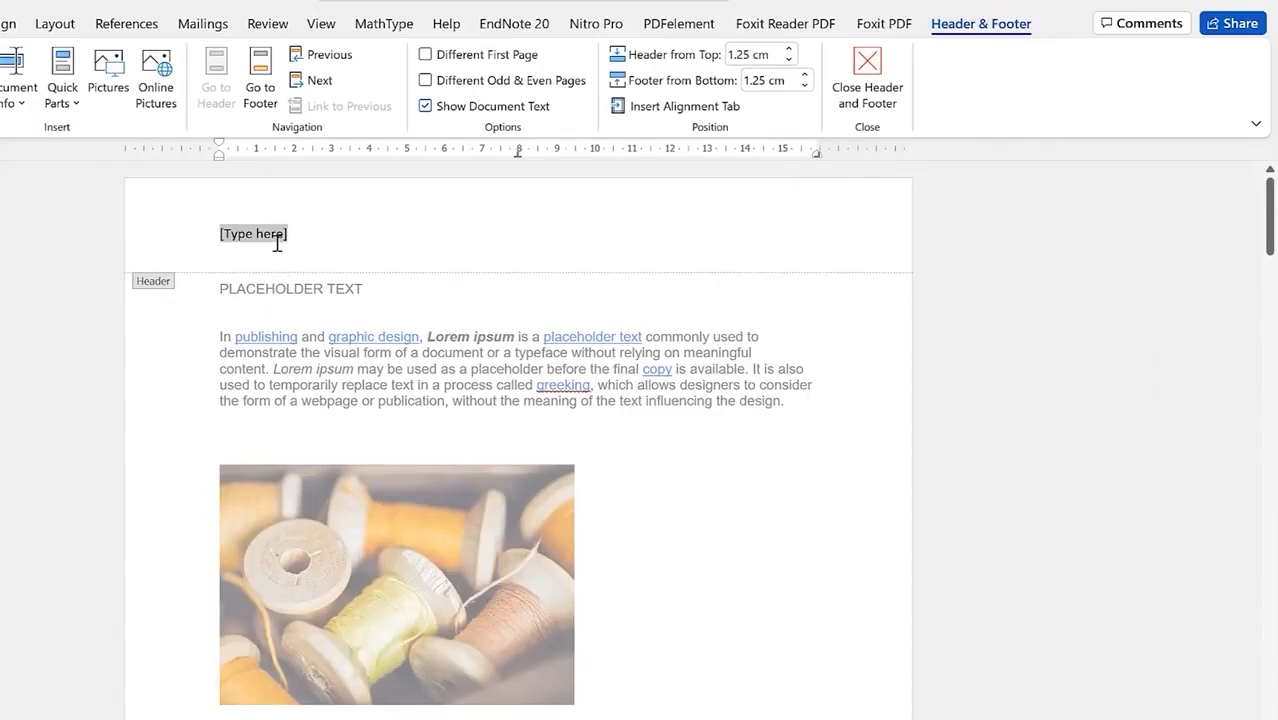
Step: Type 'EPIC Mentorship' as the header and confirm it repeats on every page
text(Epci Men)
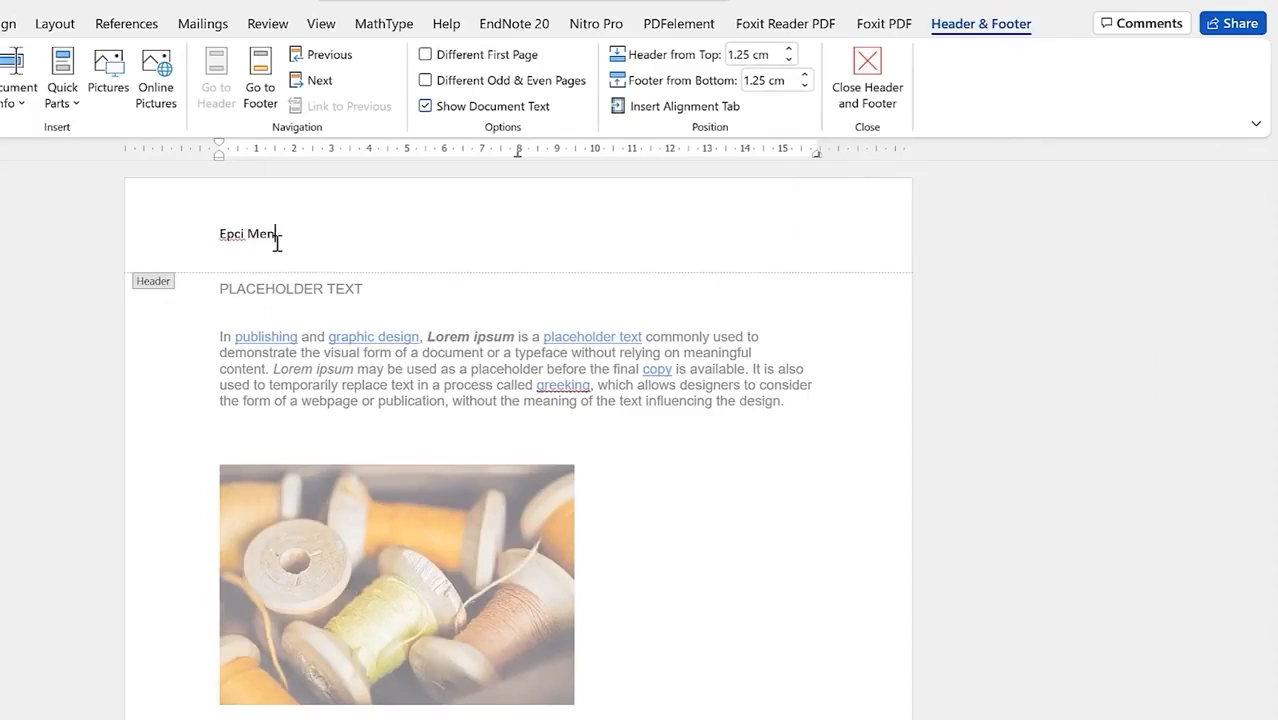
key(BackSpace)
key(BackSpace)
key(BackSpace)
key(BackSpace)
key(BackSpace)
key(BackSpace)
text(EPIC Mentorship)
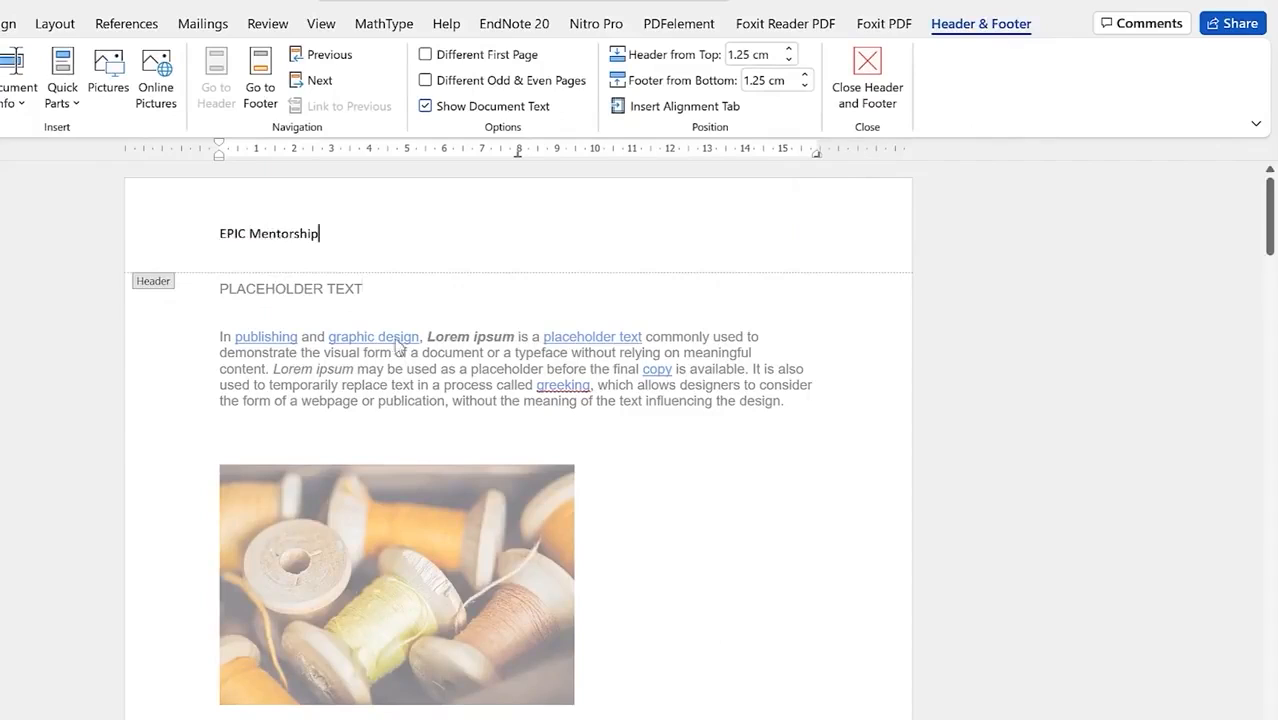
double_click(665, 468)
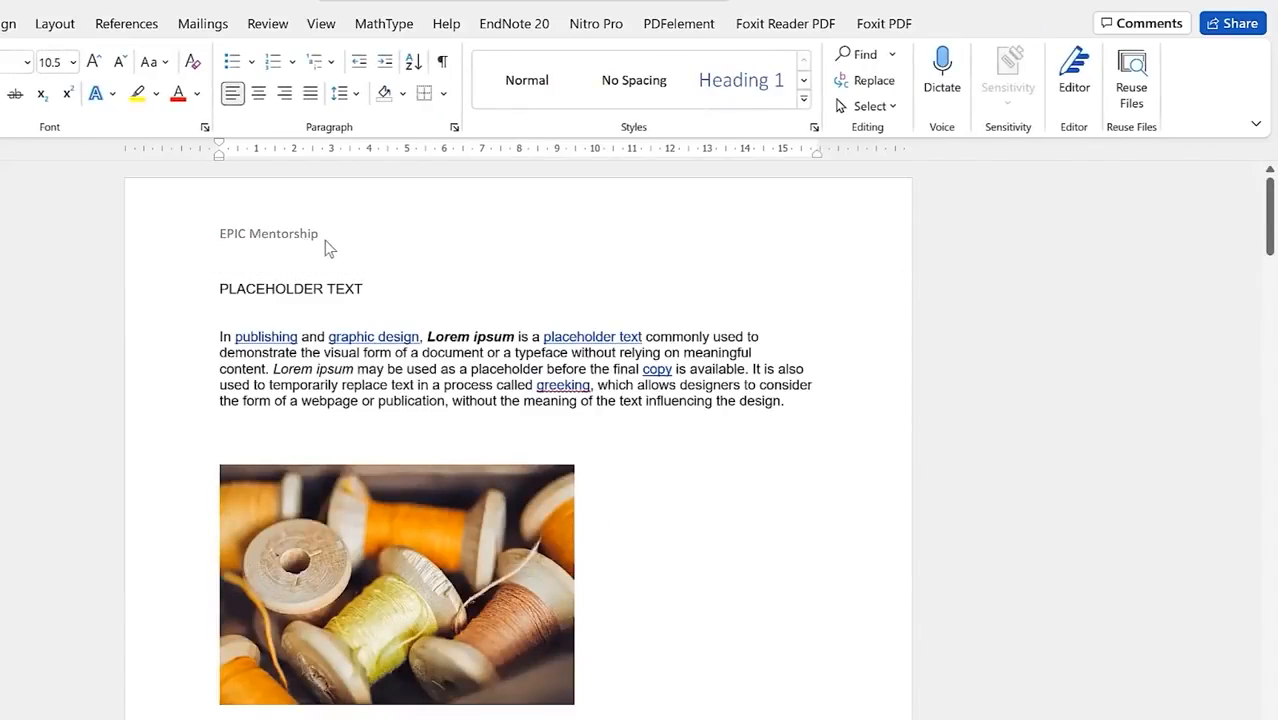
scroll(414, 408, down, 10)
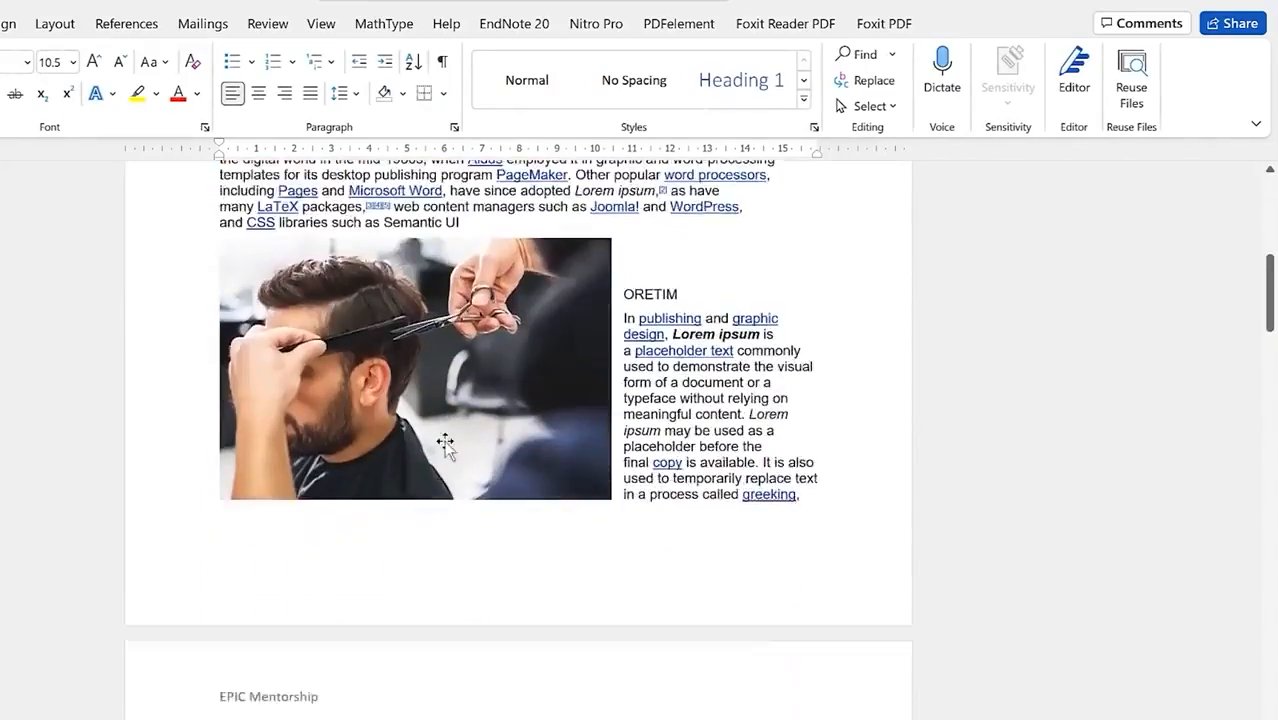
scroll(445, 445, down, 3)
scroll(308, 526, down, 1)
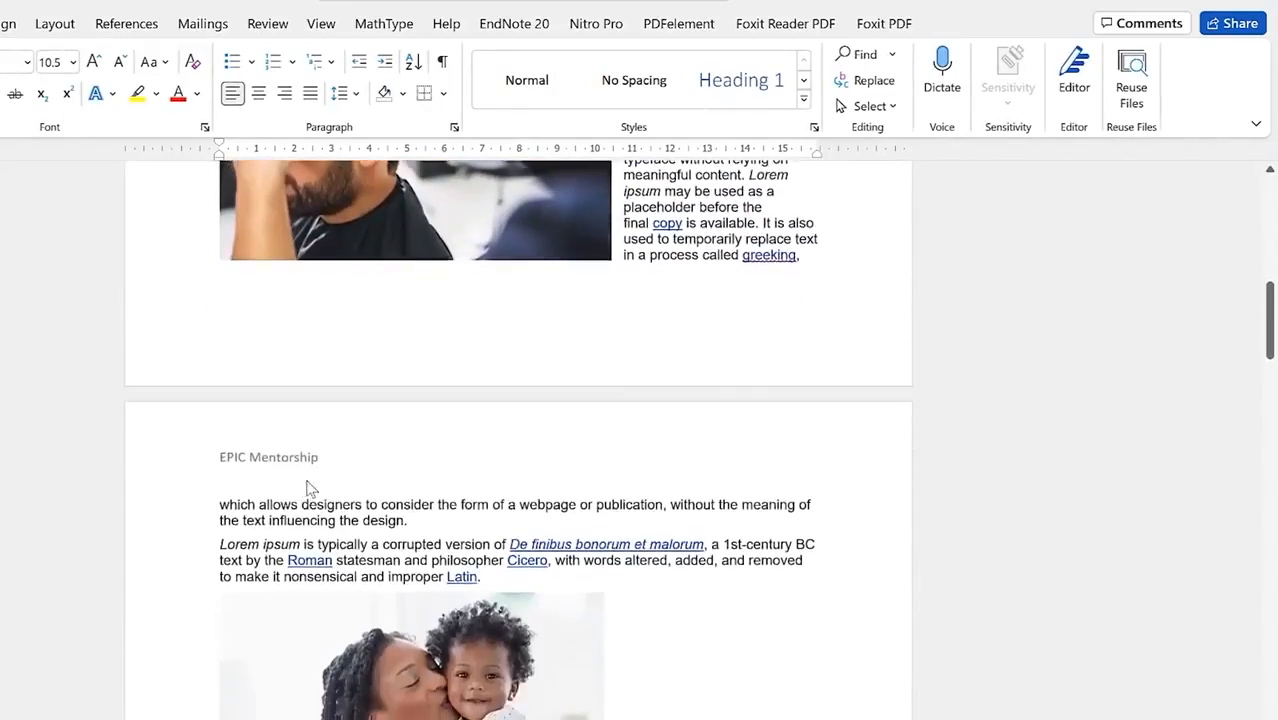
scroll(311, 485, down, 15)
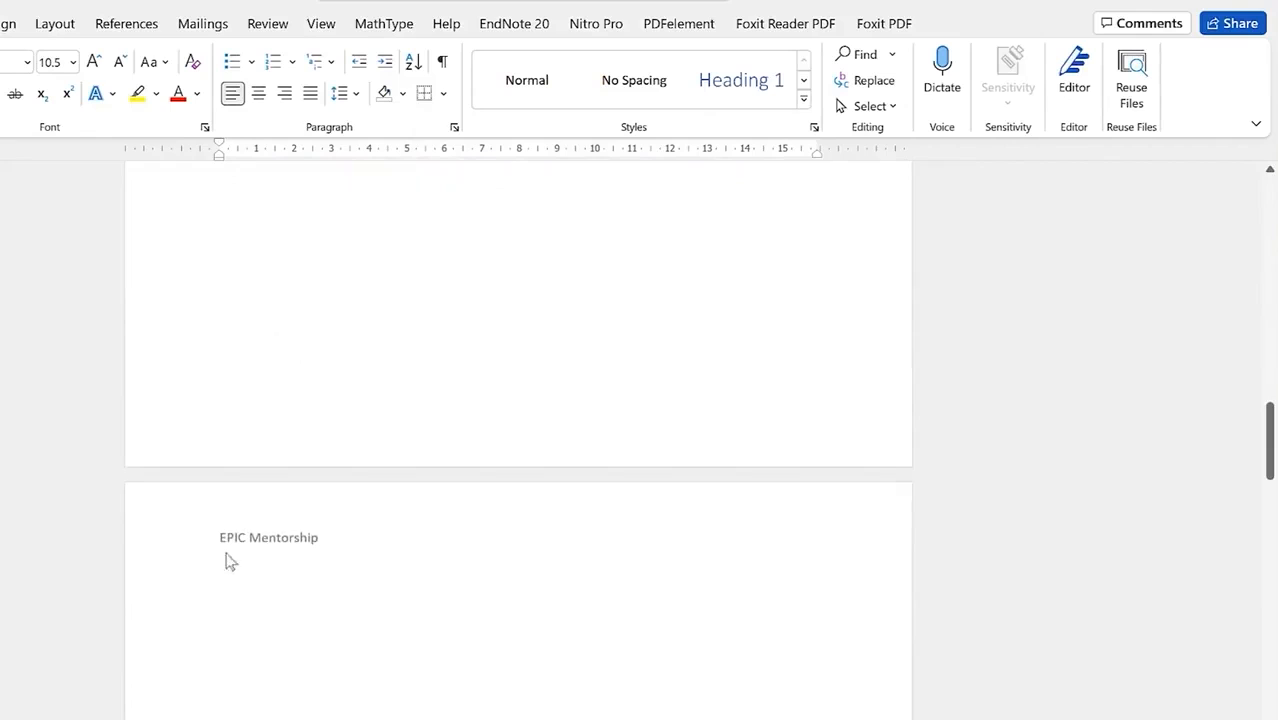
scroll(277, 574, down, 3)
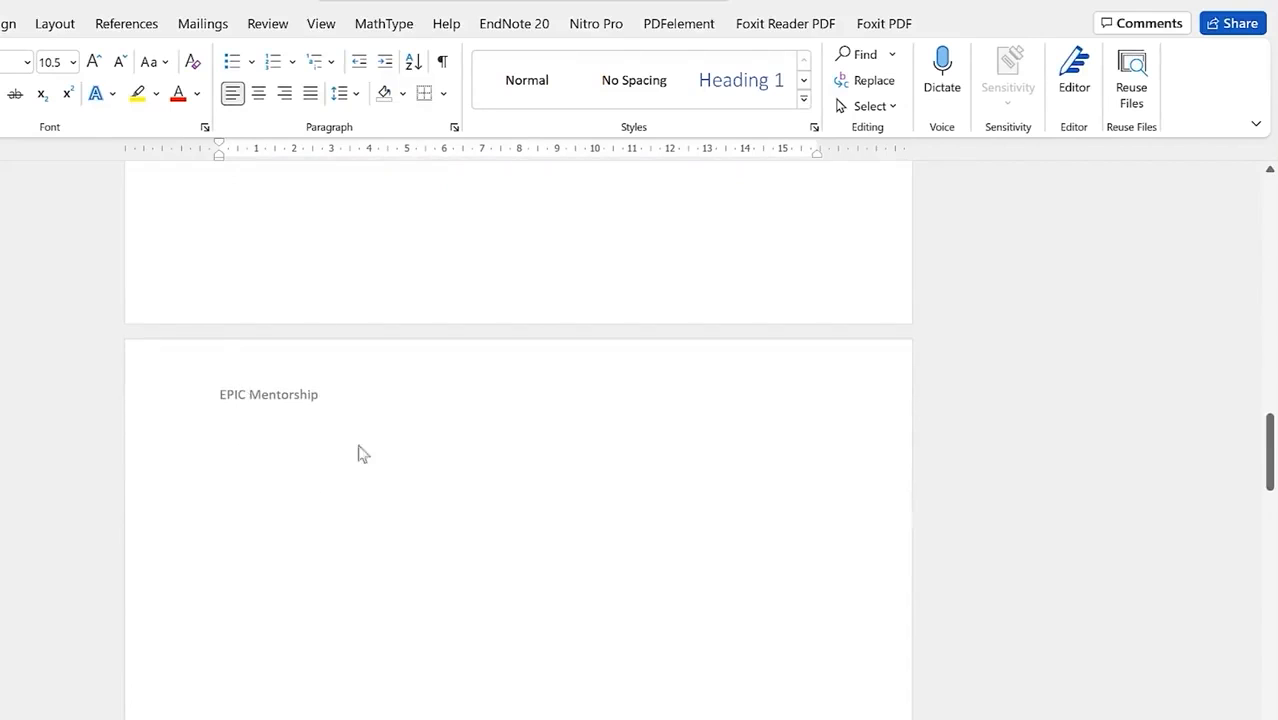
scroll(345, 318, up, 20)
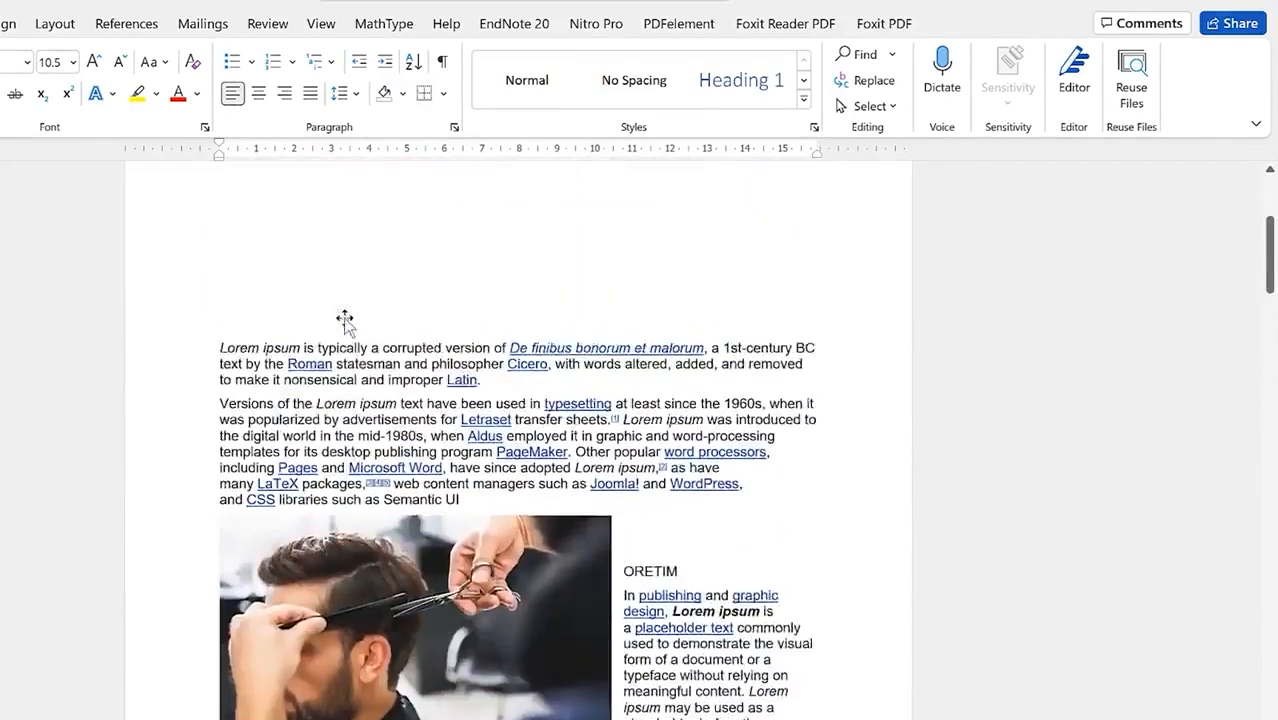
scroll(345, 318, up, 8)
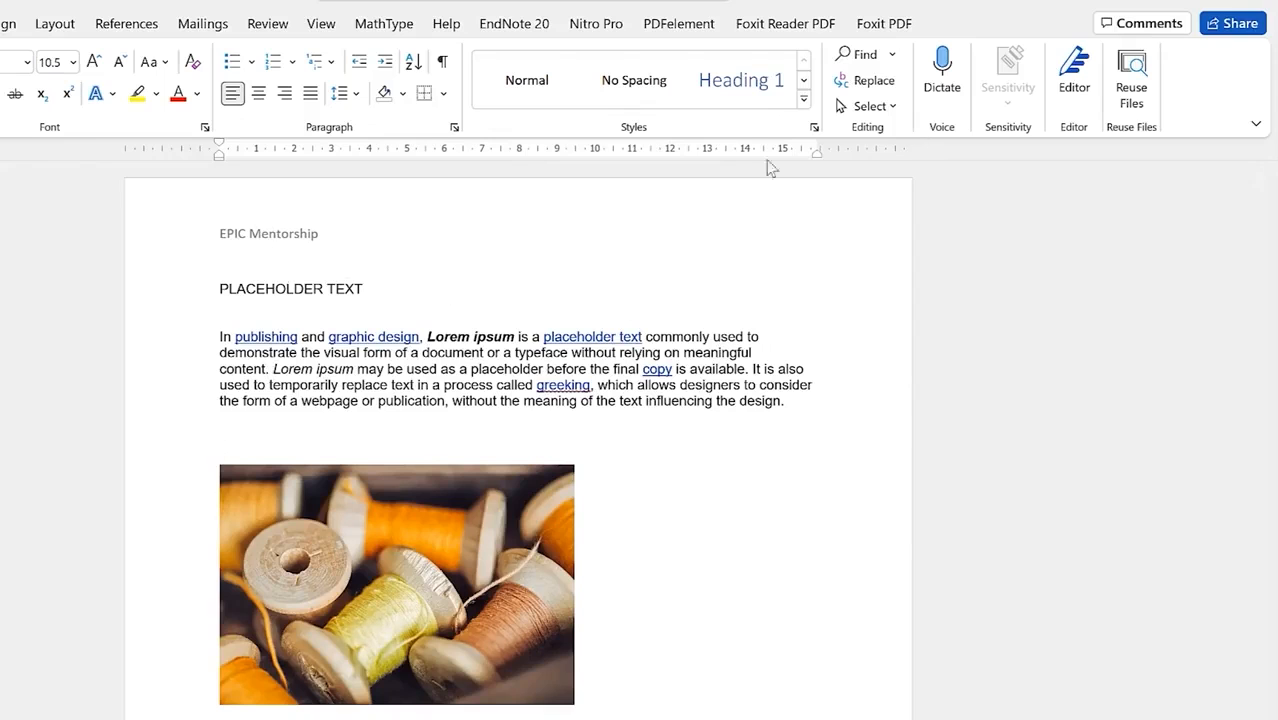
Step: Extend the header text to 'EPIC Mentorship channel'
double_click(342, 249)
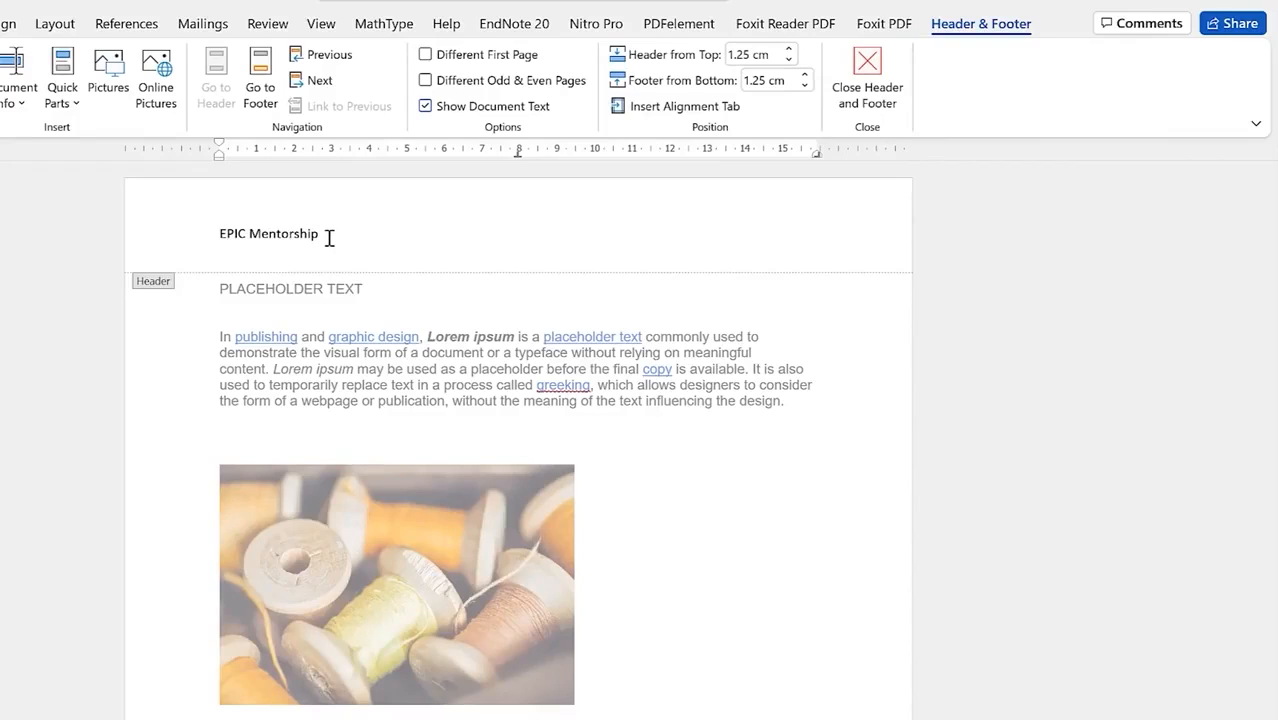
text(channel)
double_click(525, 304)
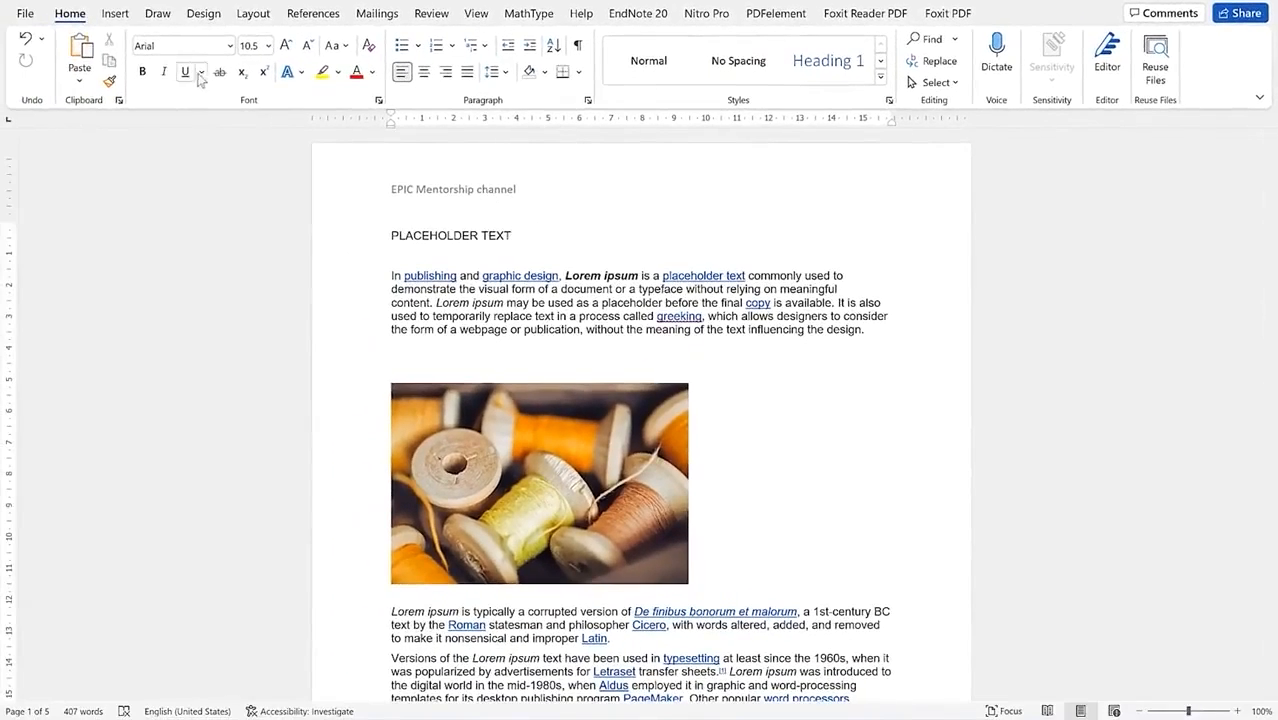
Step: Remove the header and check that the pages have no header
click(115, 13)
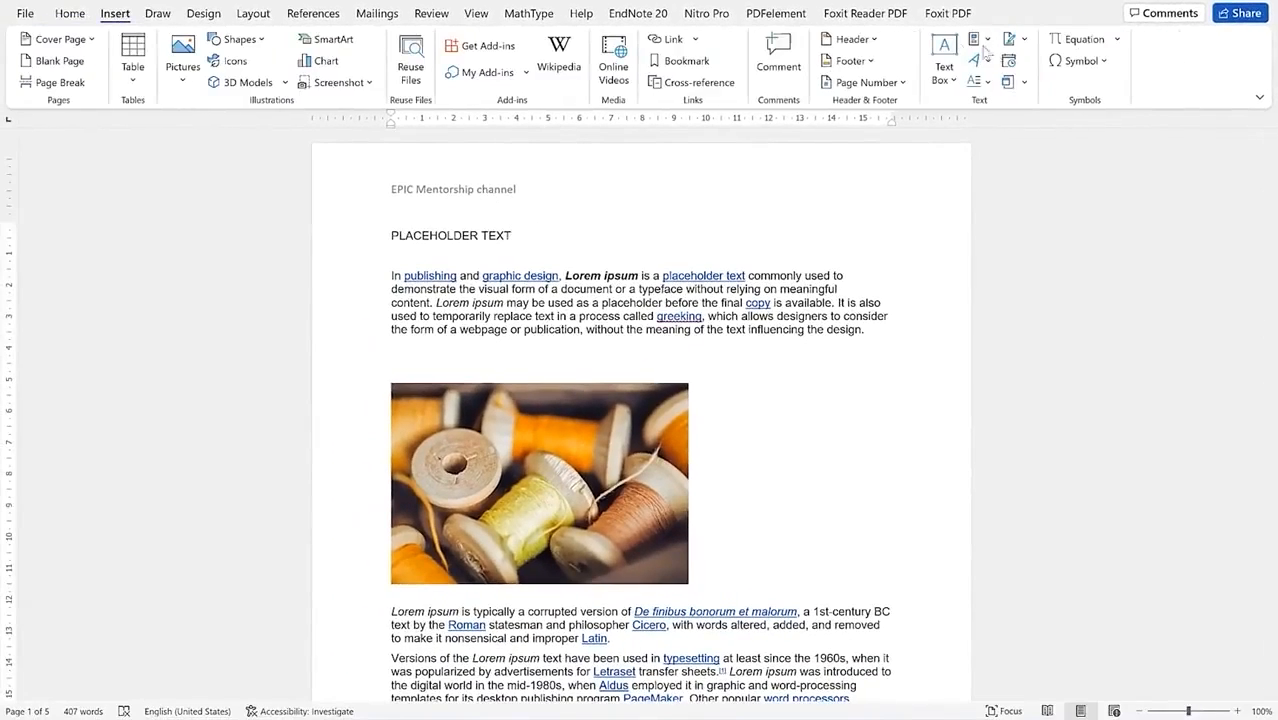
click(852, 39)
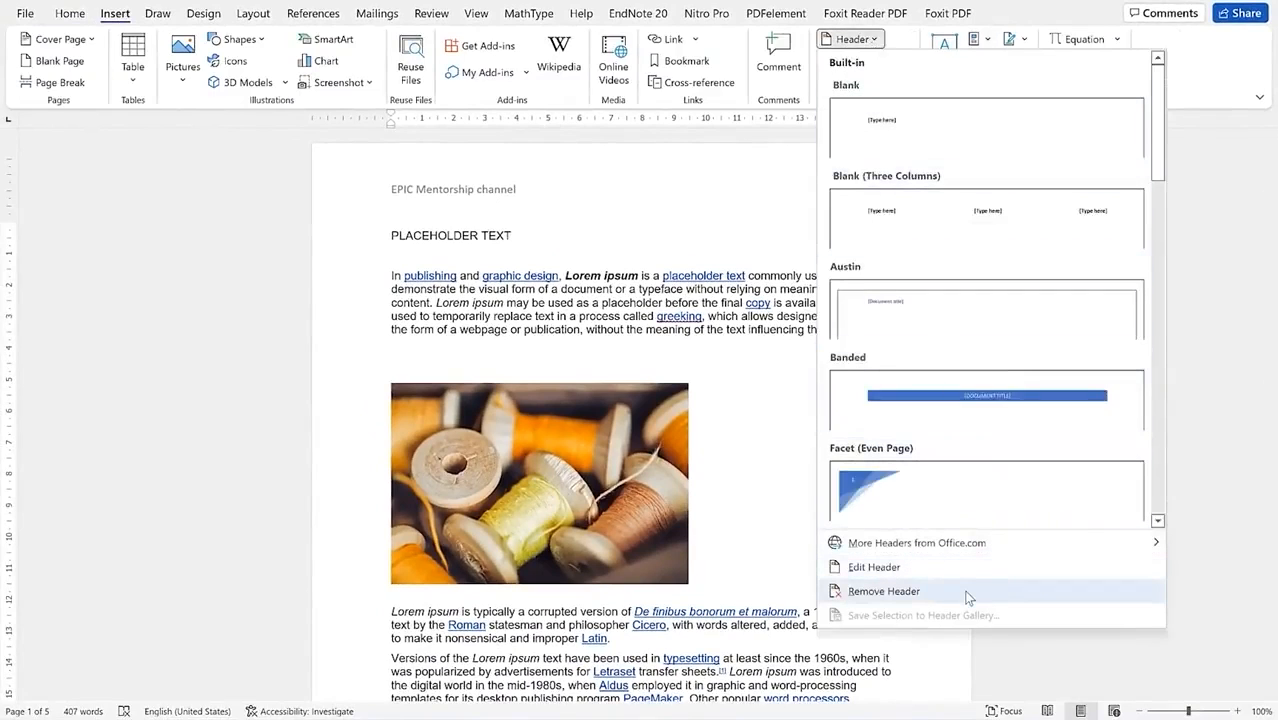
click(968, 597)
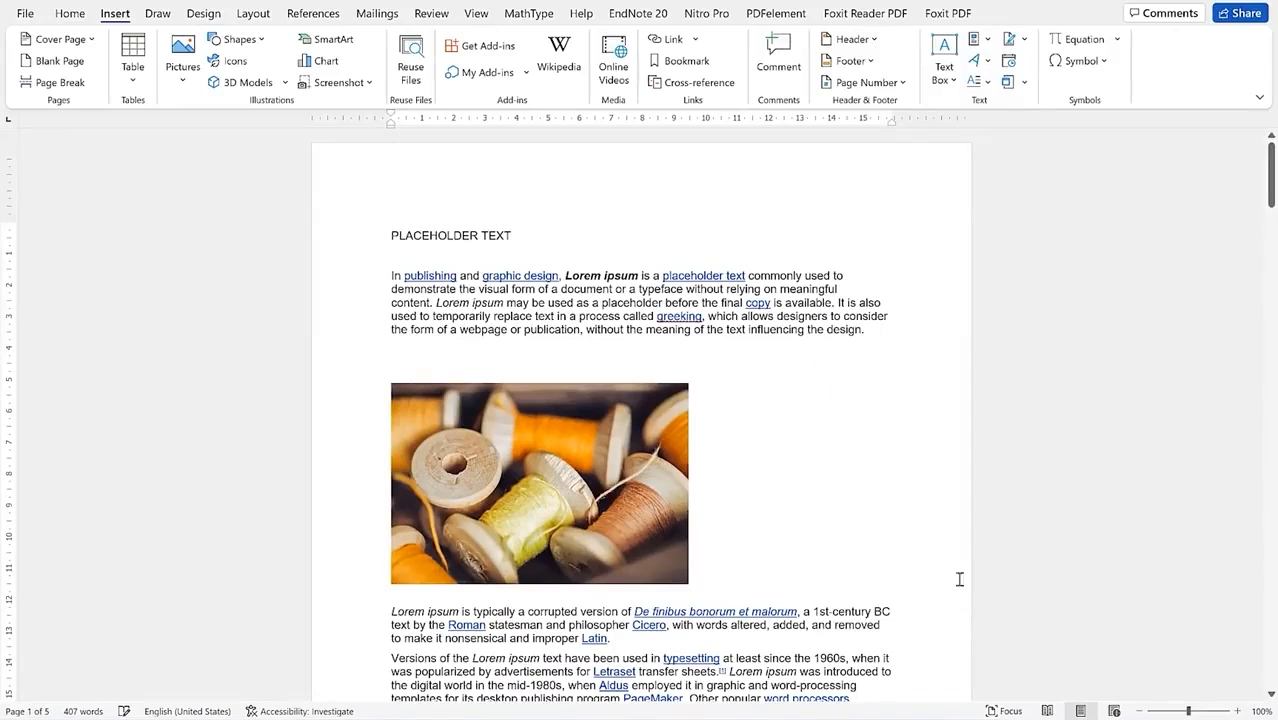
scroll(827, 369, down, 5)
scroll(827, 369, down, 3)
scroll(827, 369, up, 6)
scroll(688, 399, down, 4)
scroll(708, 405, down, 2)
scroll(719, 422, up, 6)
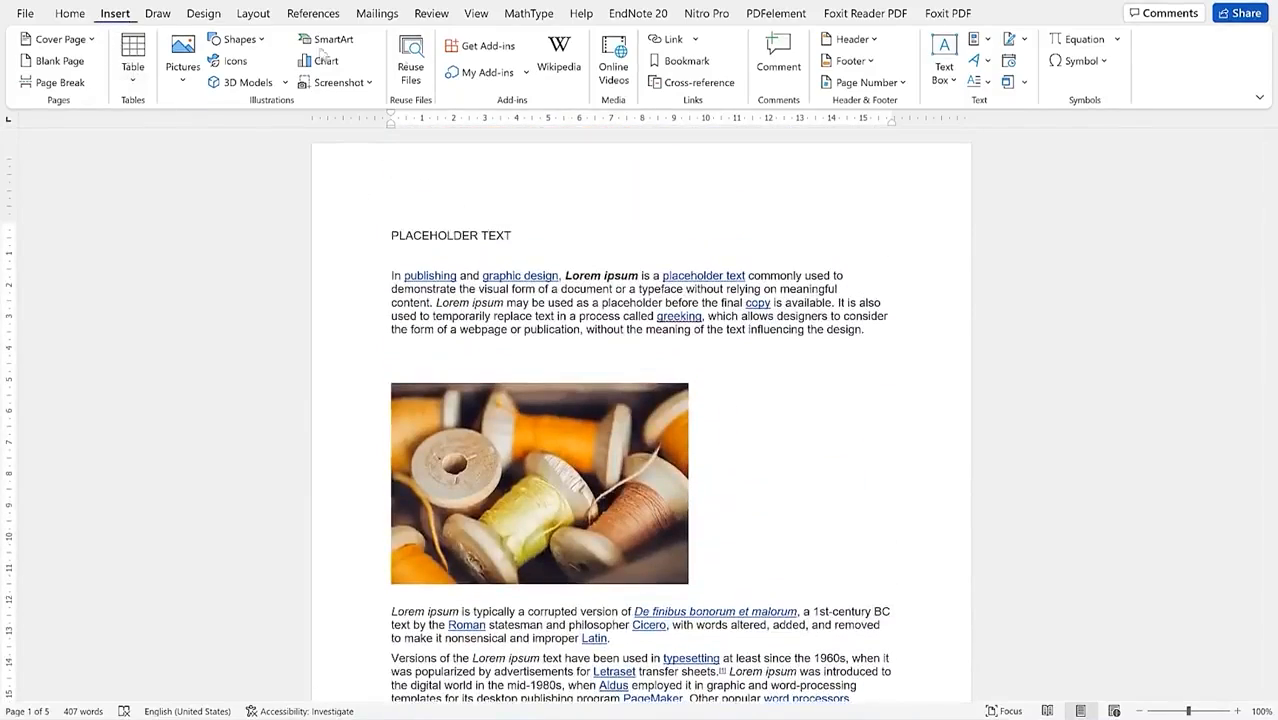
click(869, 63)
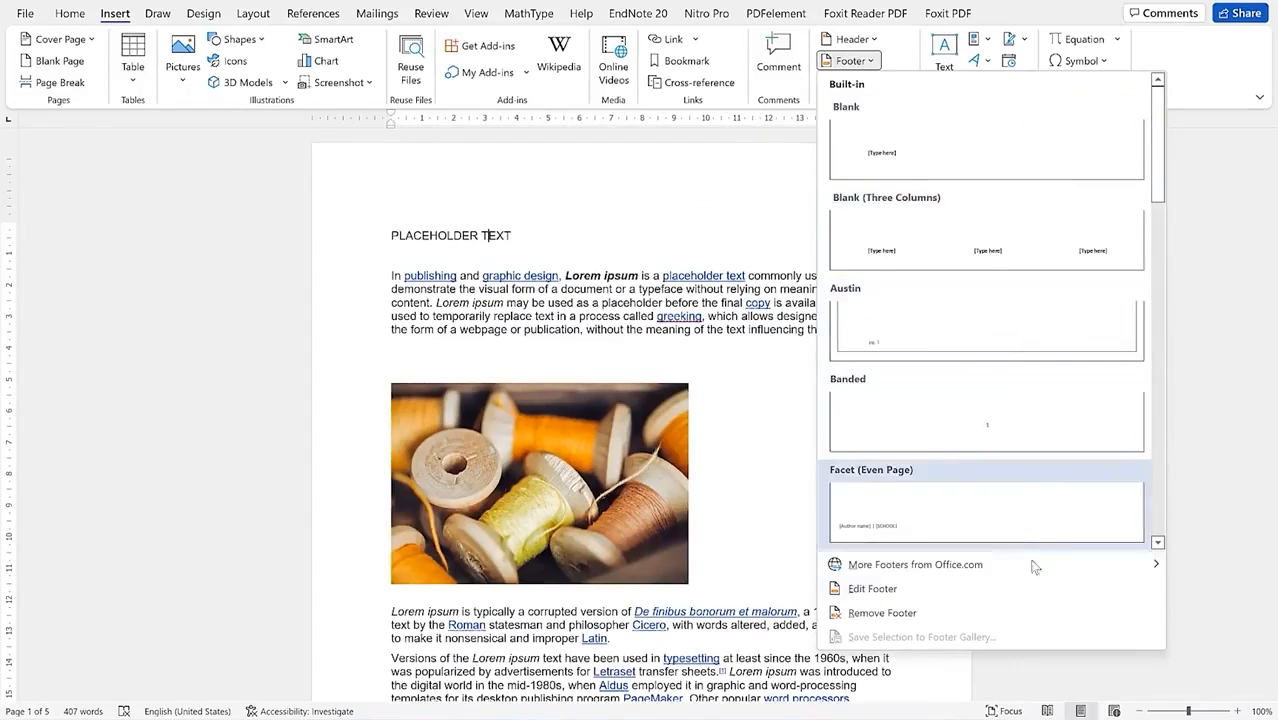
Step: Add a Blank footer reading 'Welcome to EPIC Mentorship'
mouse_move(1003, 569)
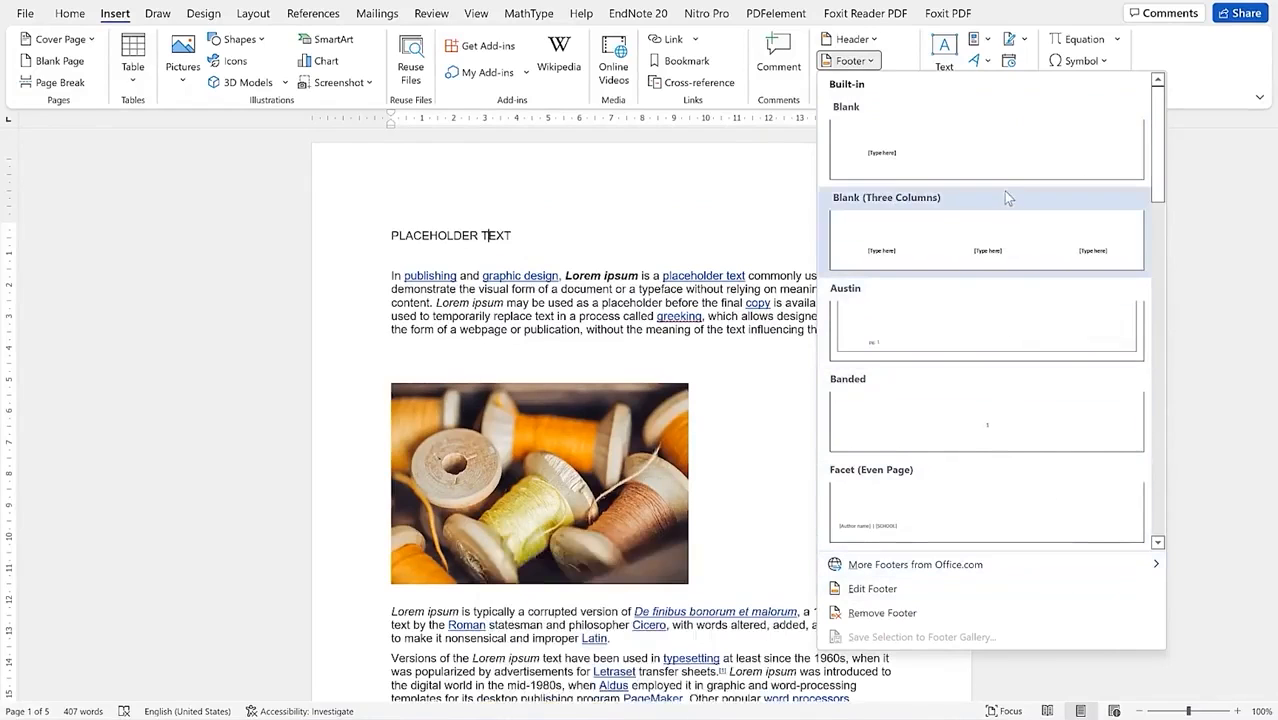
click(1002, 146)
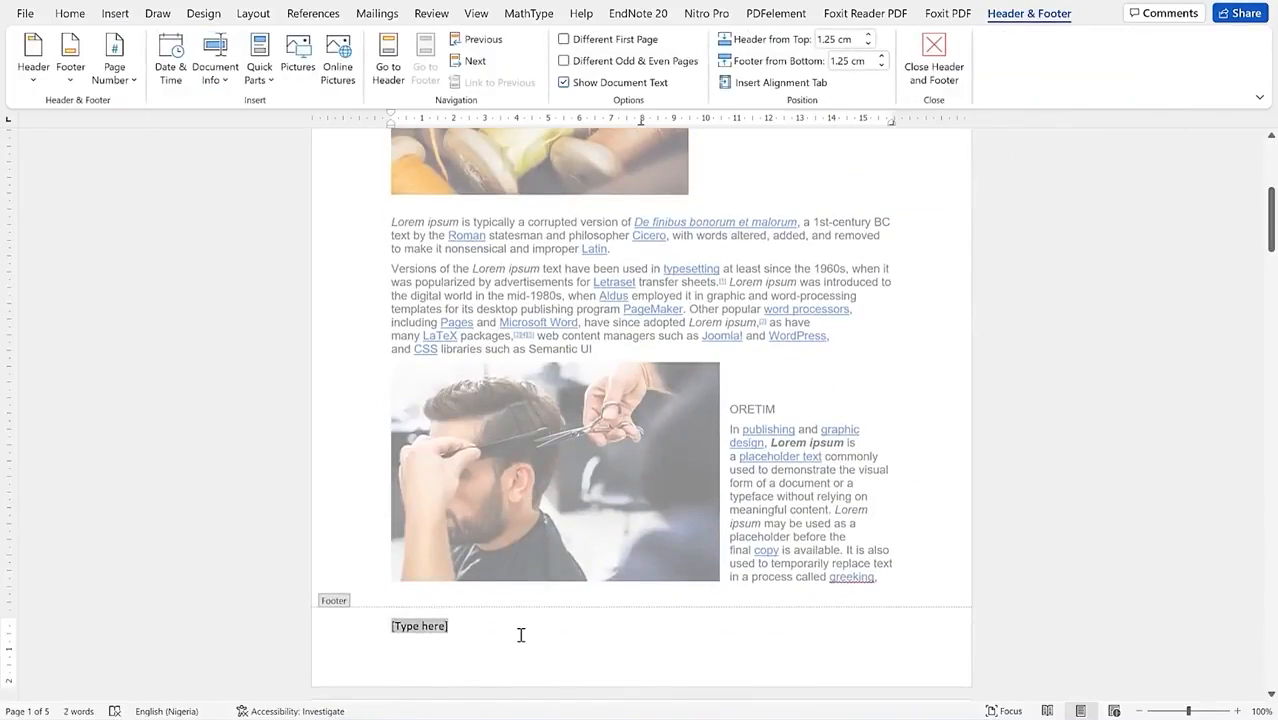
text(We)
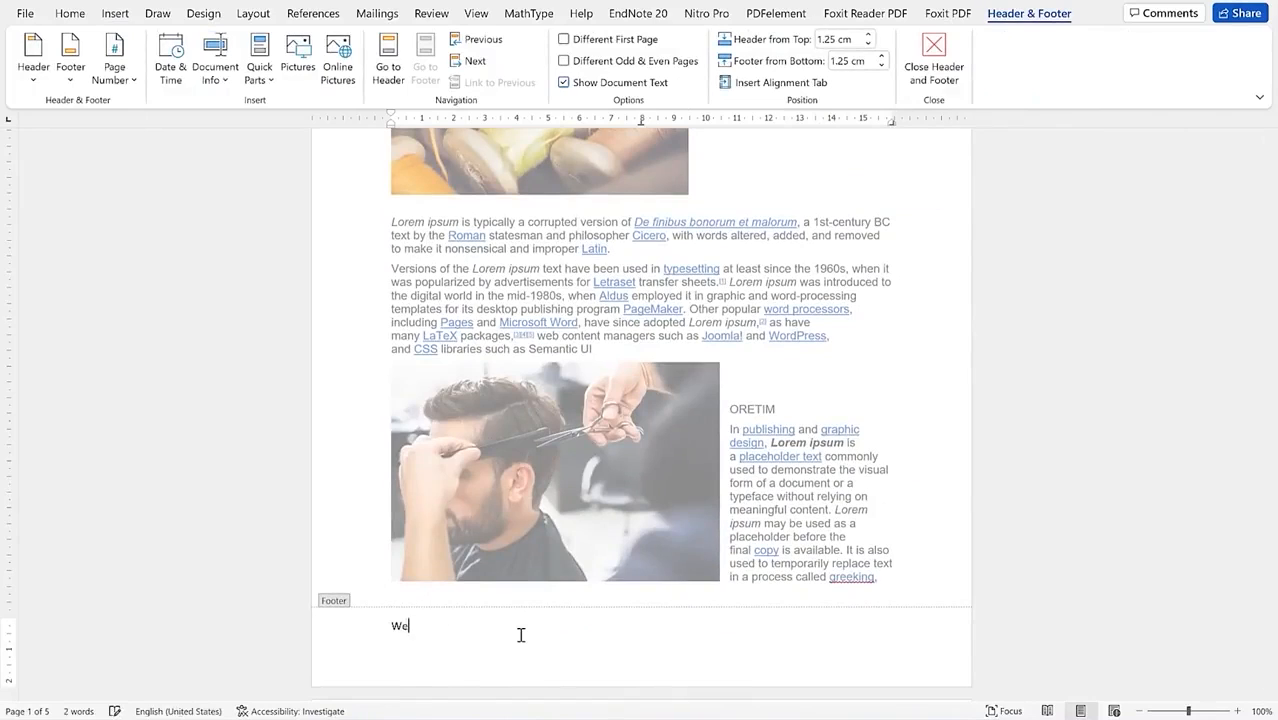
text(lcome to EPIC Mentorship)
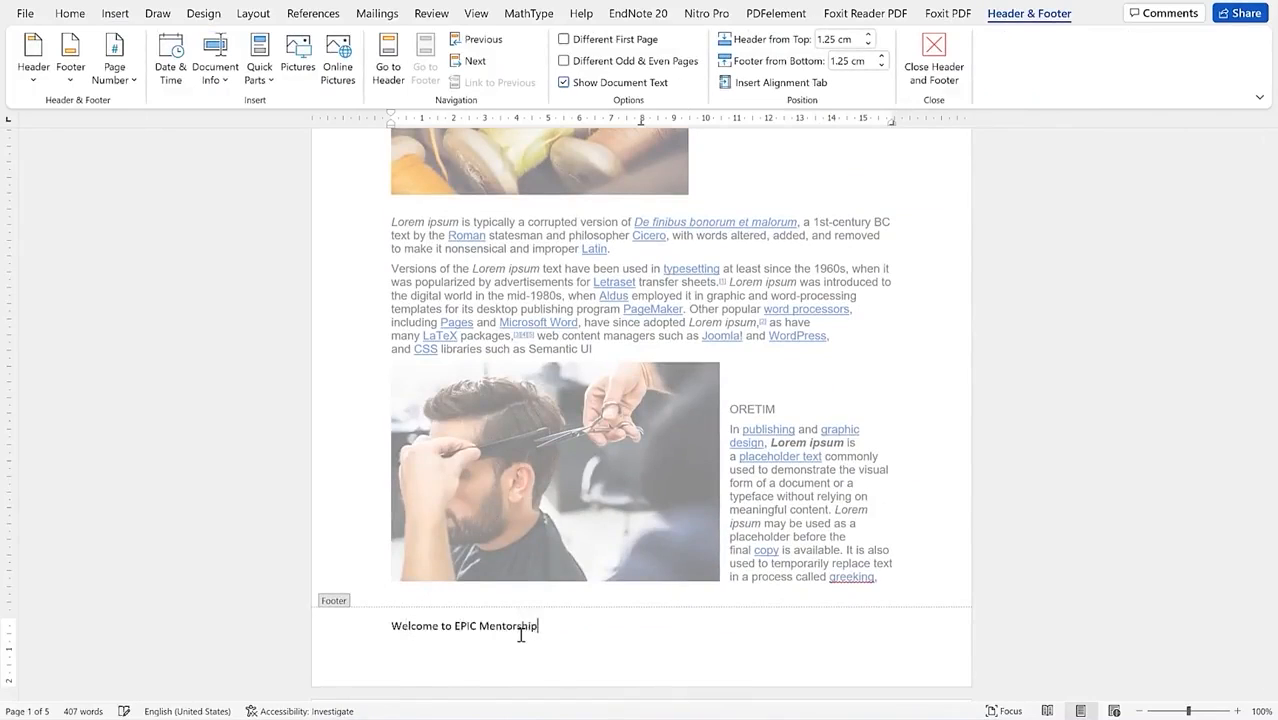
double_click(600, 430)
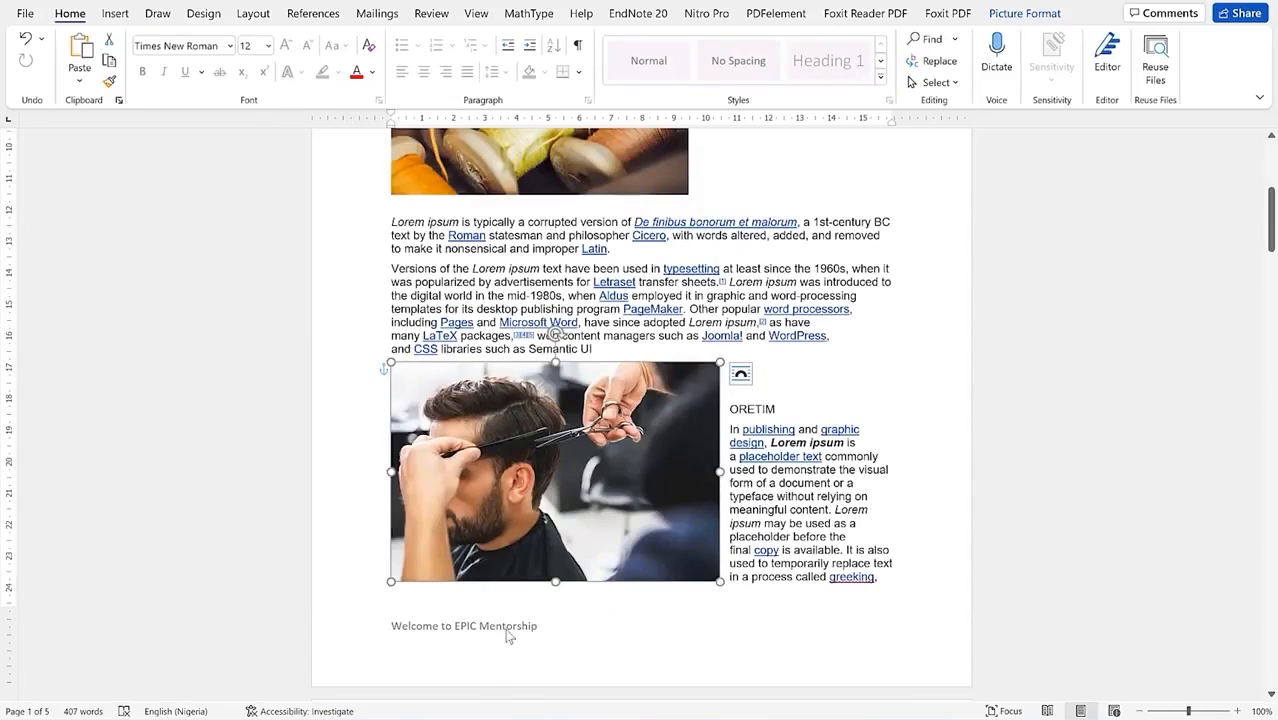
scroll(528, 584, up, 7)
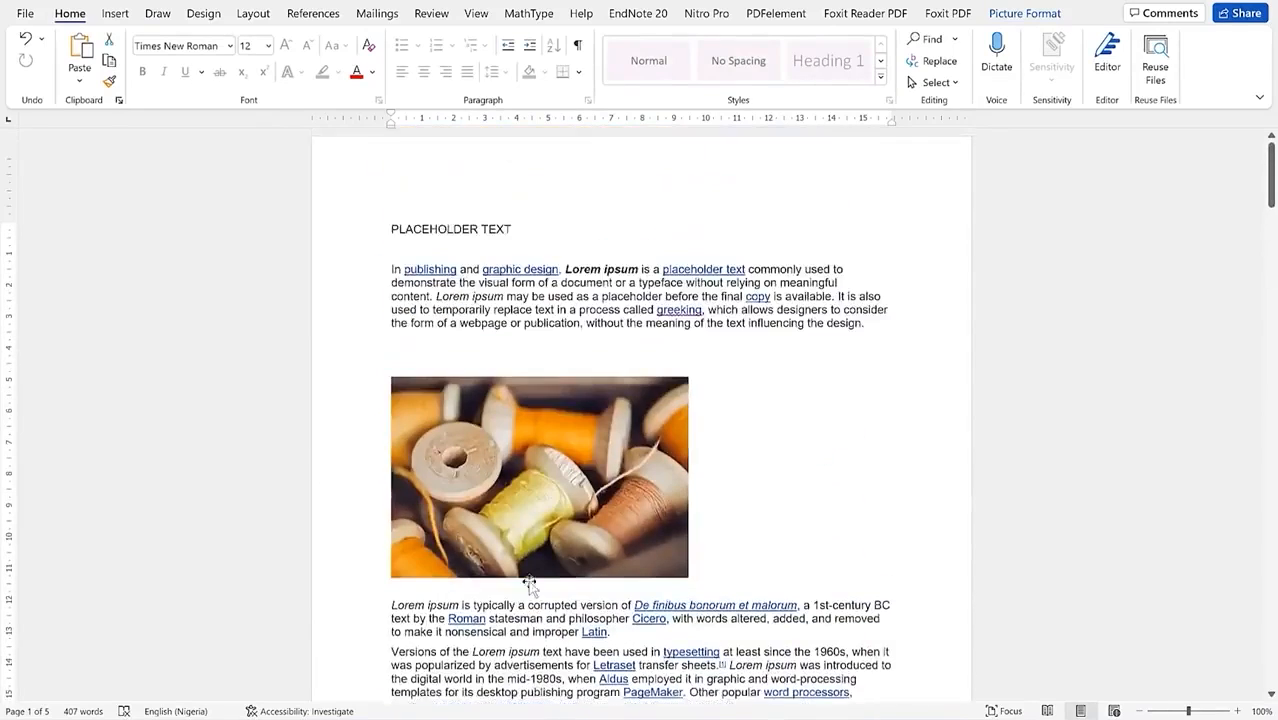
scroll(528, 584, down, 15)
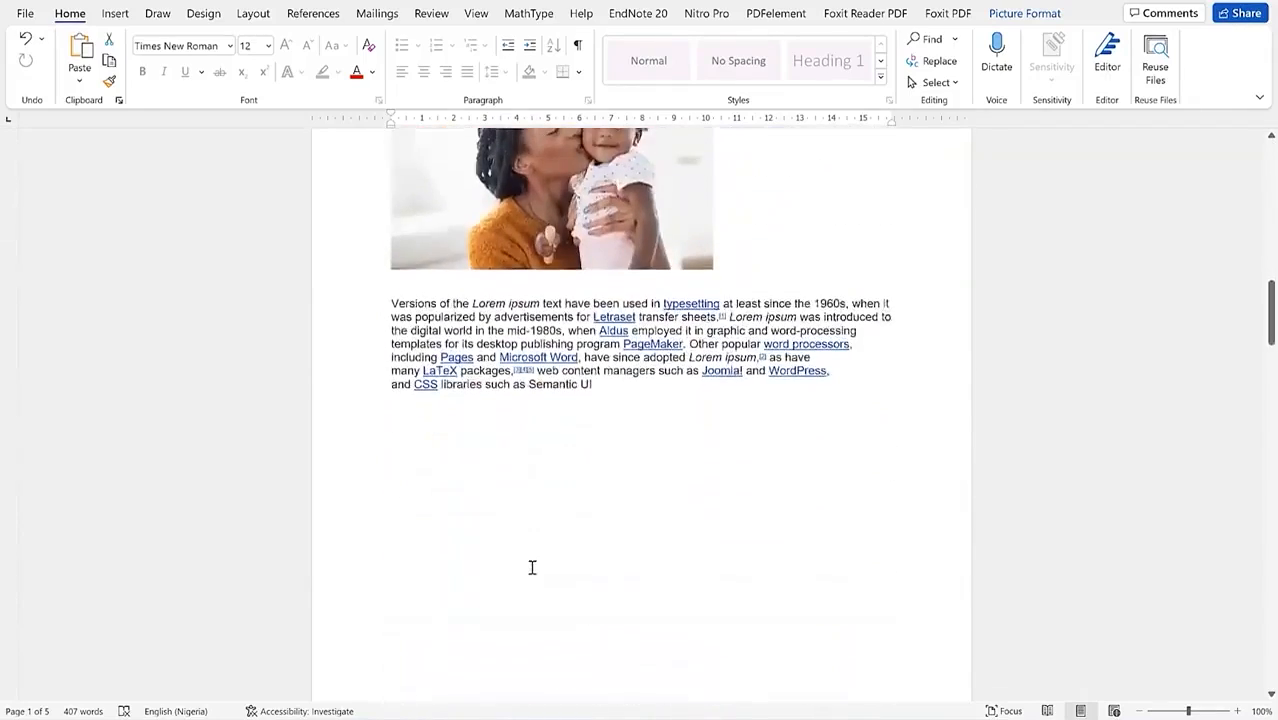
scroll(519, 587, down, 2)
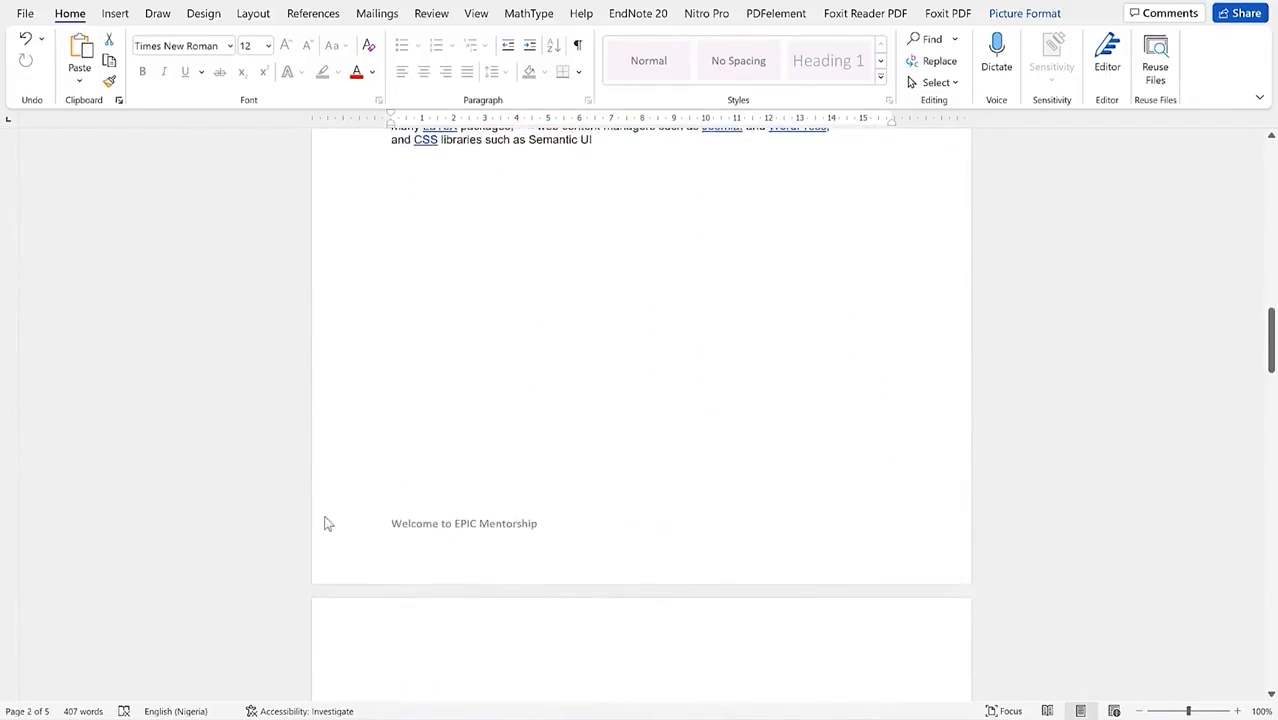
scroll(542, 419, up, 10)
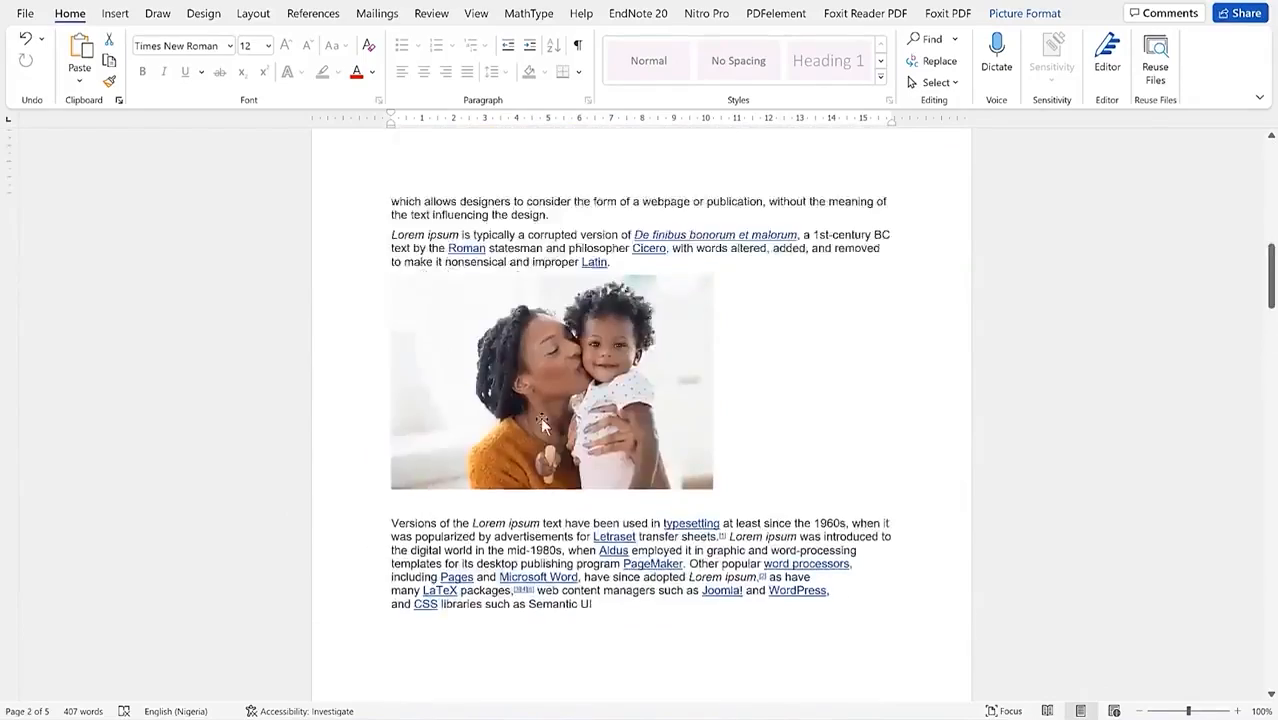
scroll(542, 425, up, 3)
scroll(542, 420, down, 6)
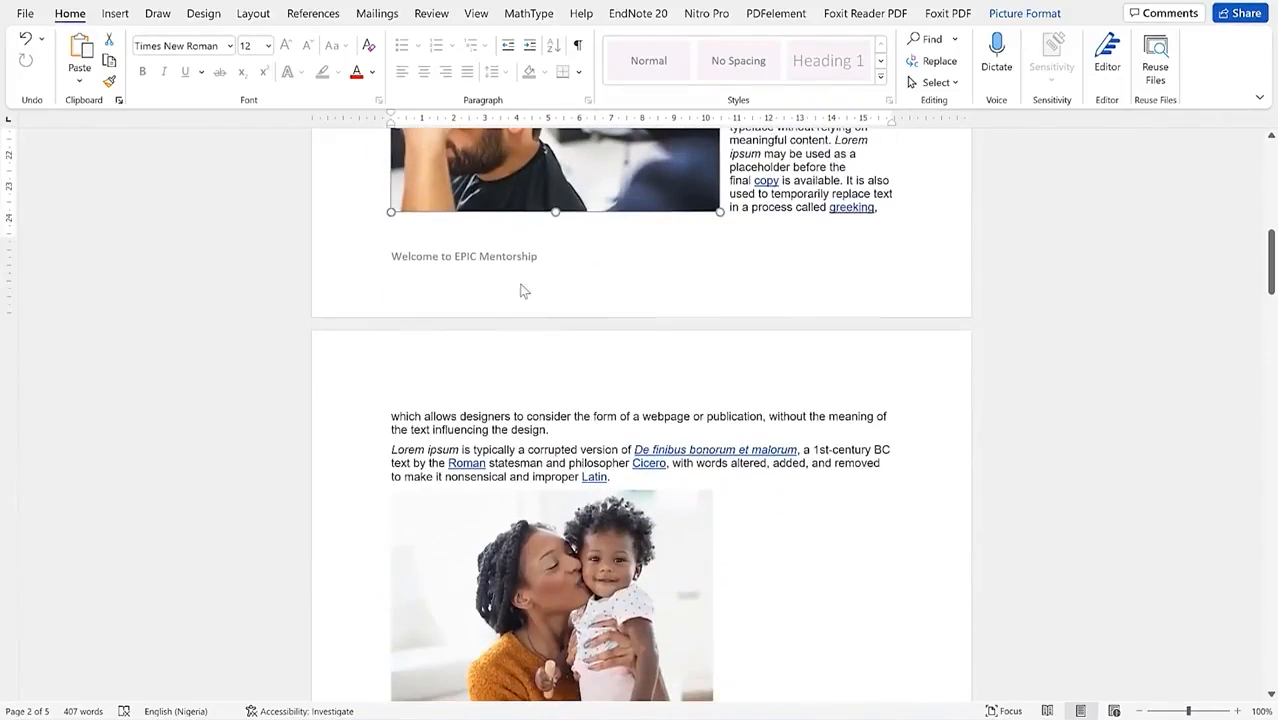
double_click(520, 266)
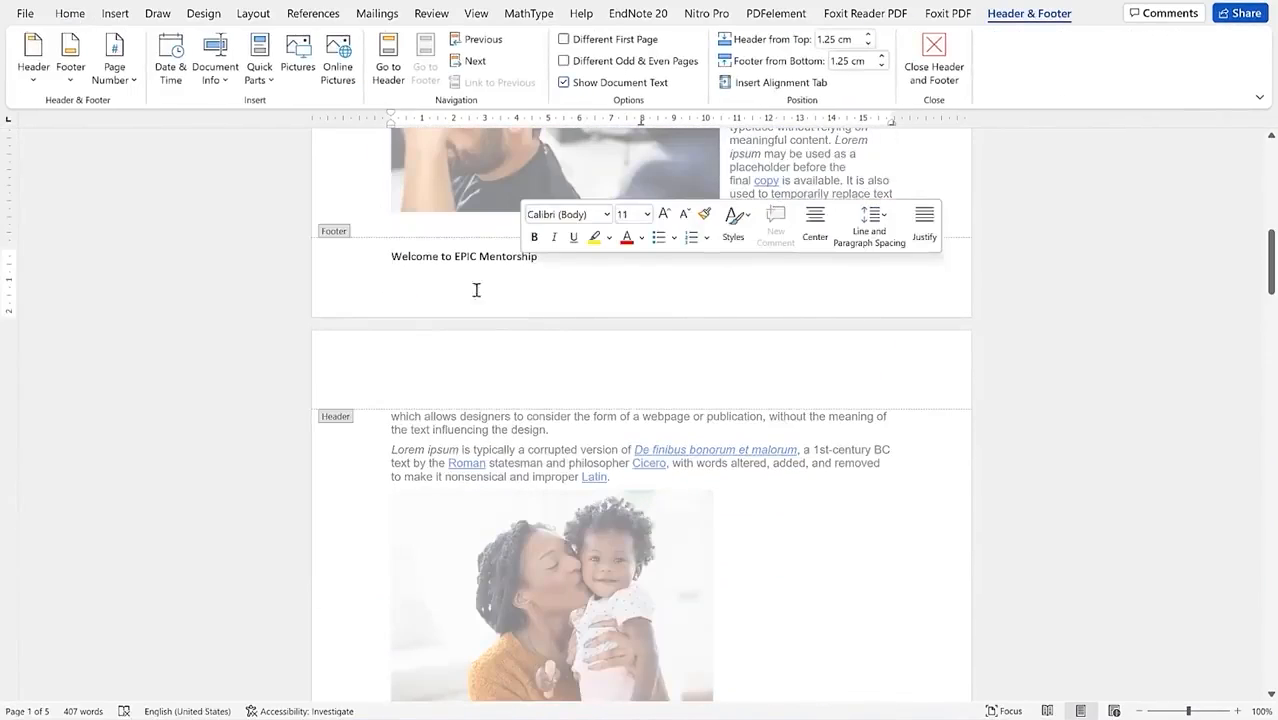
double_click(500, 178)
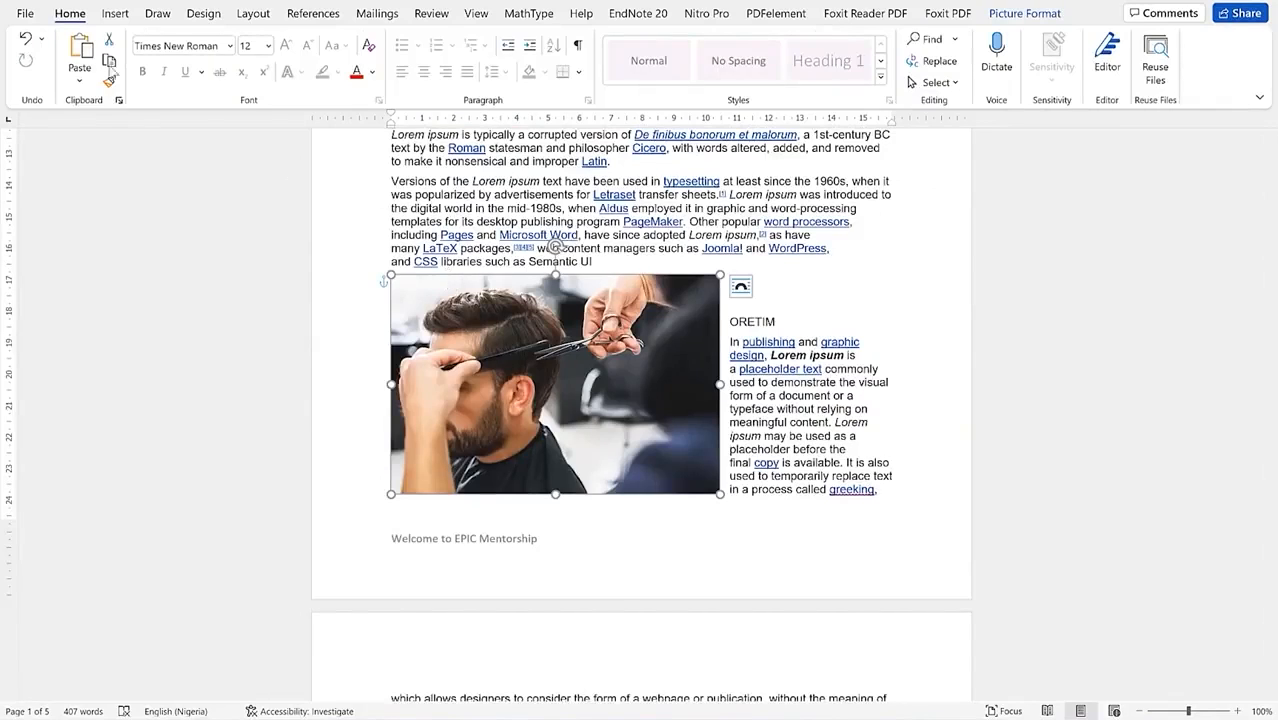
Step: Remove the 'Welcome to EPIC Mentorship' footer using Insert's Footer menu
click(106, 16)
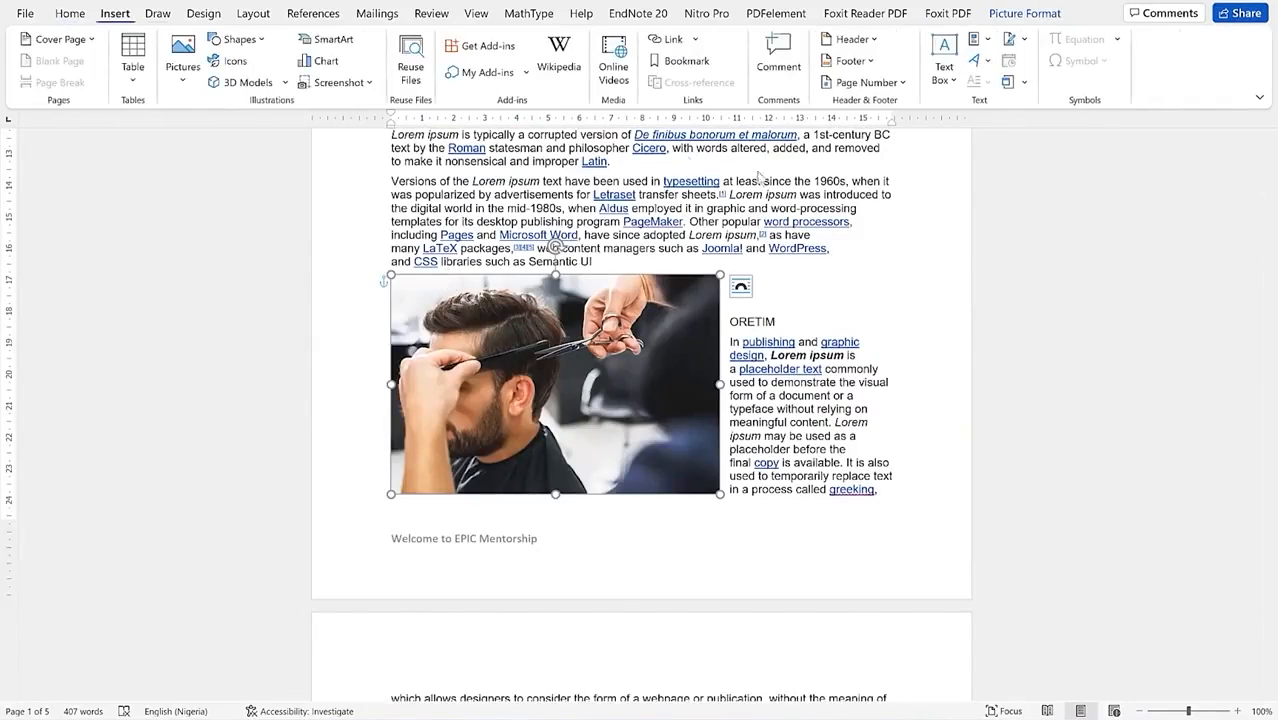
click(852, 61)
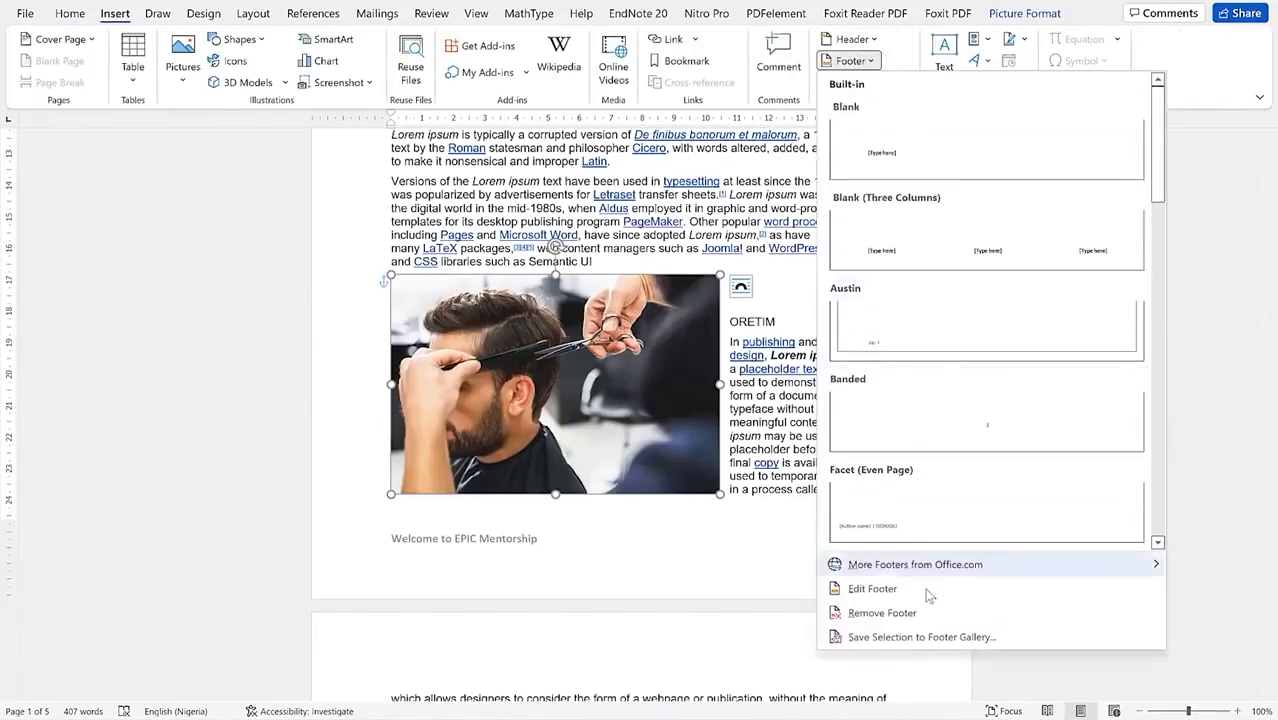
click(928, 612)
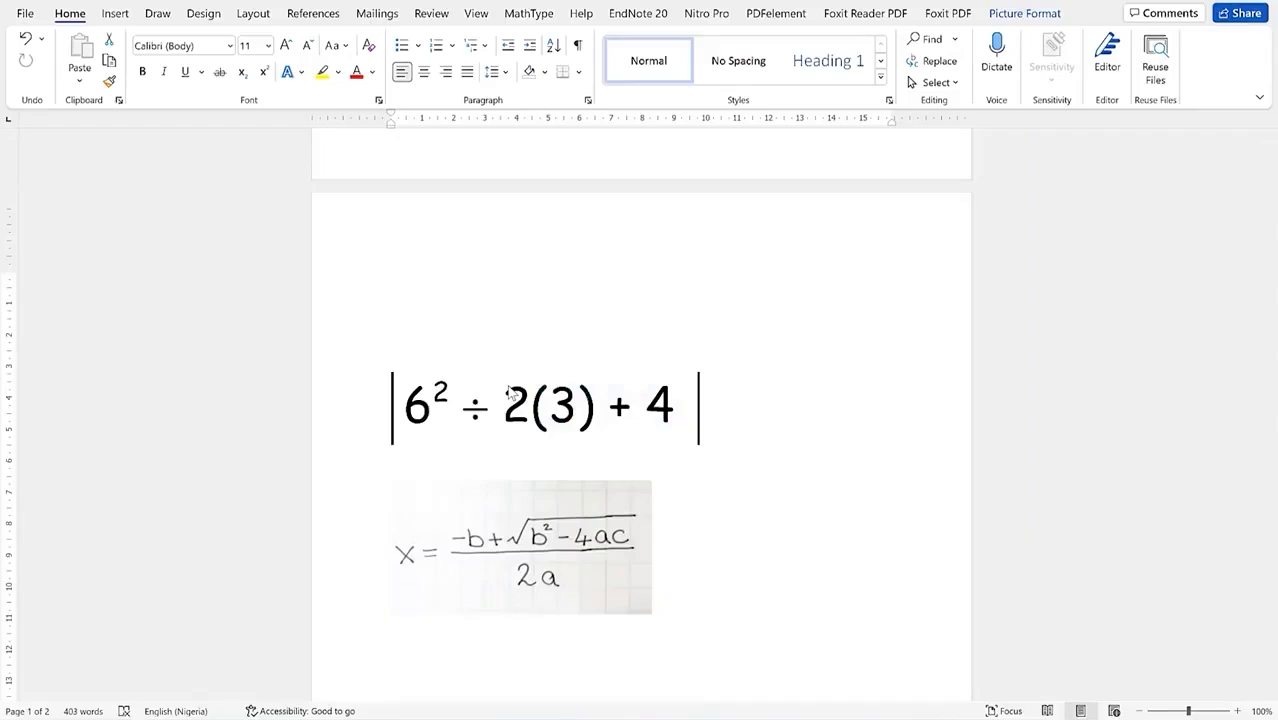
scroll(508, 390, down, 1)
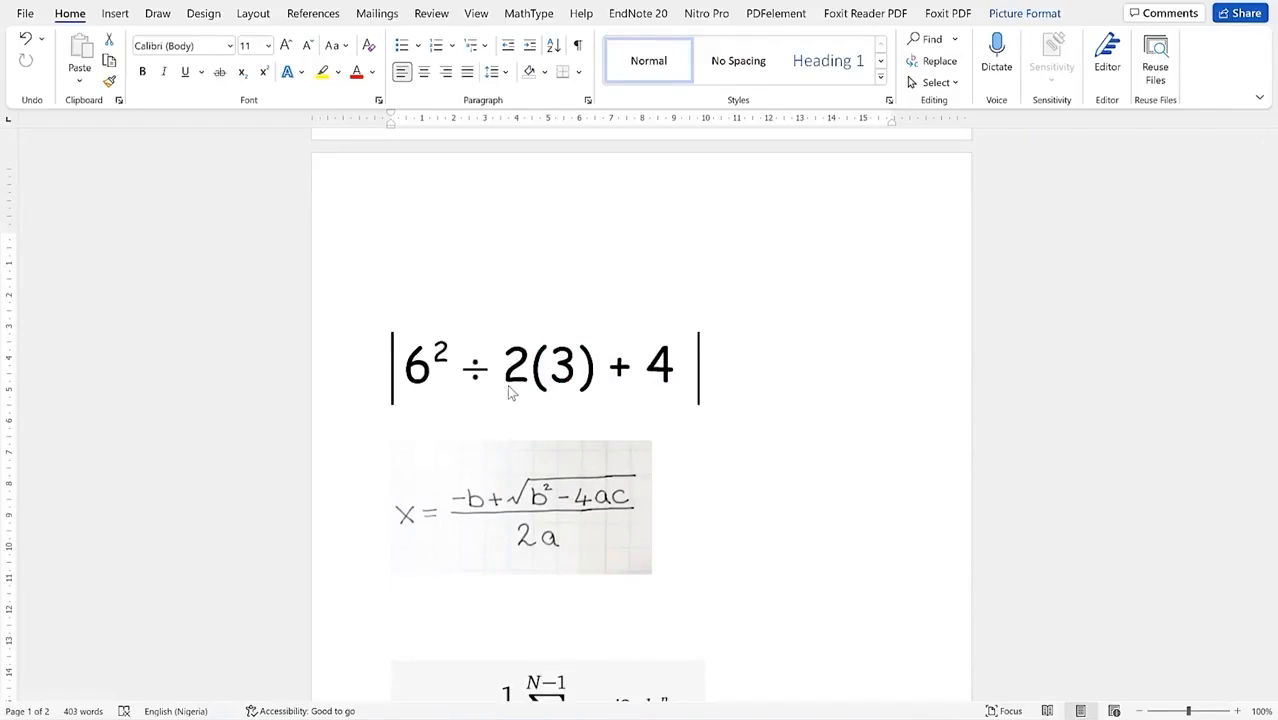
Step: Add an empty line after the 6² ÷ 2(3) + 4 expression for a new equation
scroll(509, 392, down, 3)
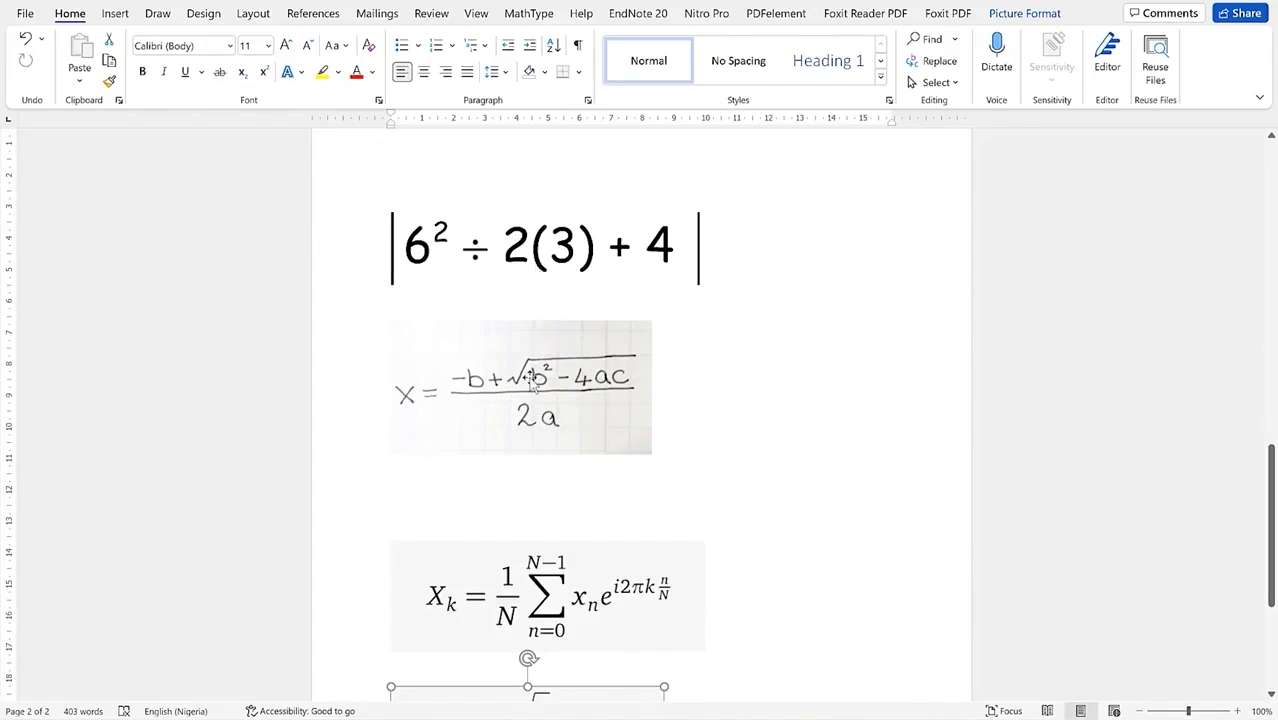
scroll(529, 600, down, 3)
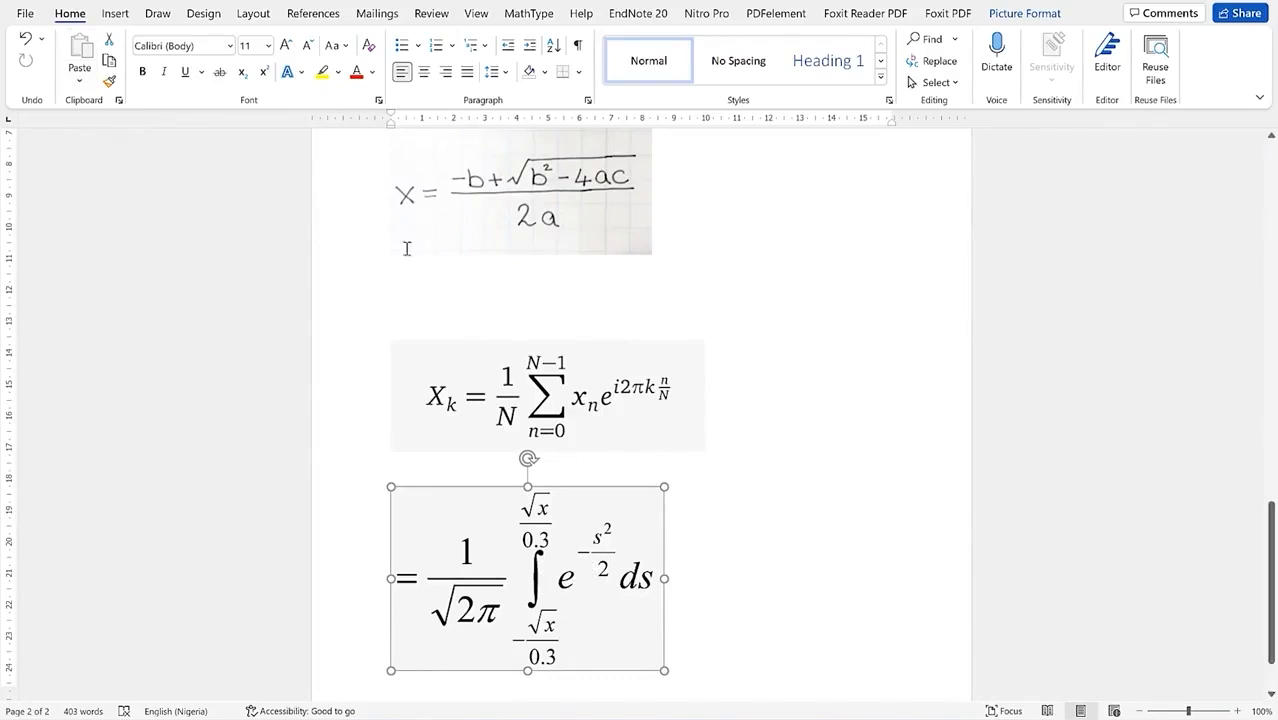
scroll(499, 236, up, 2)
scroll(499, 236, up, 2)
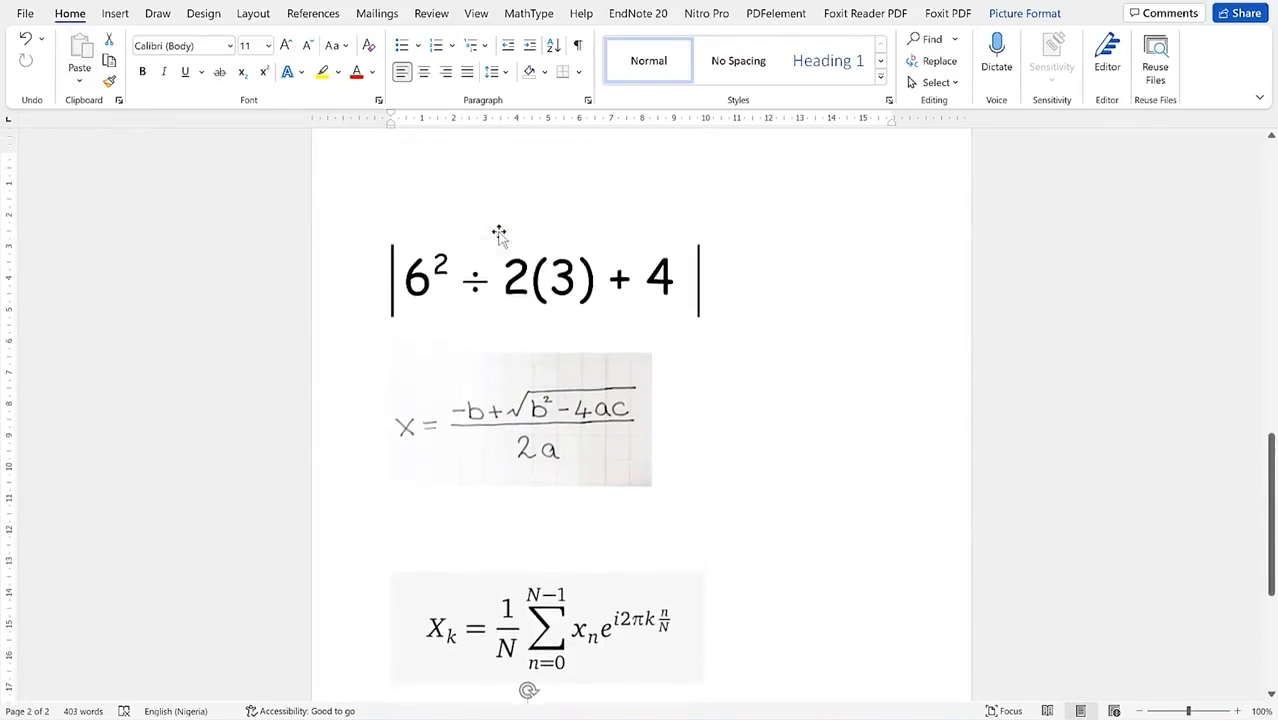
click(716, 288)
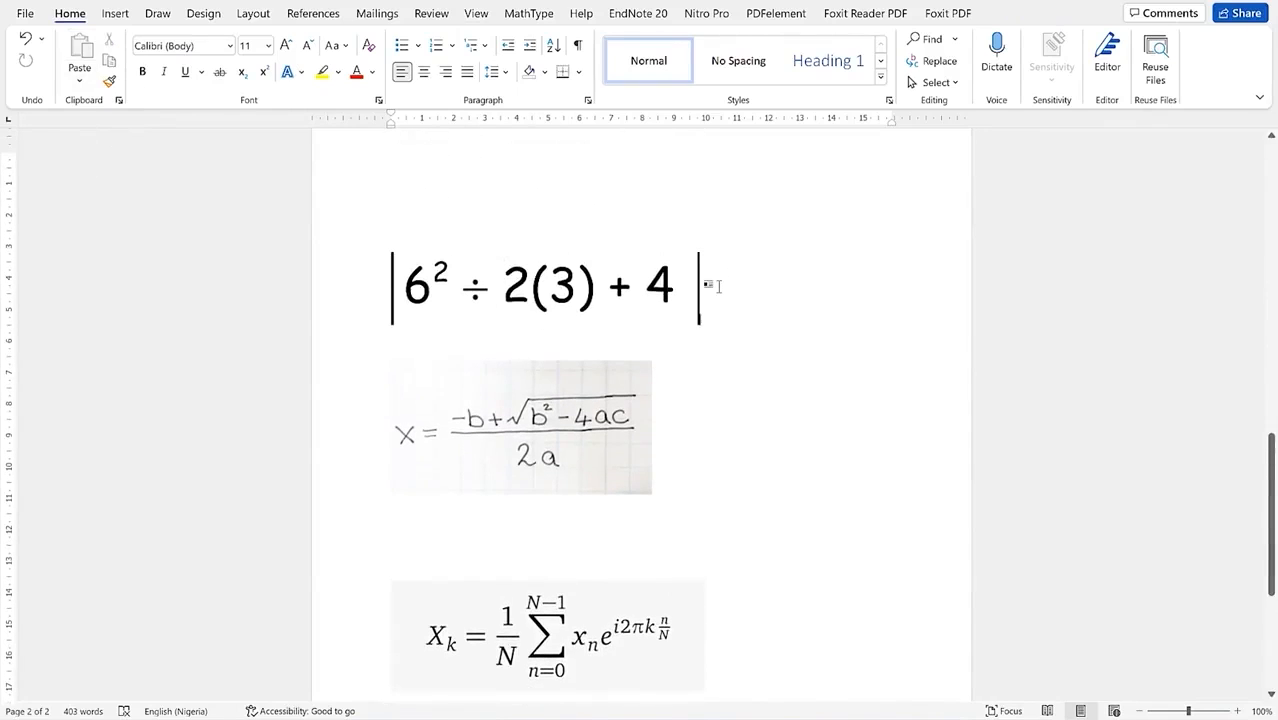
key(Return)
key(Return)
key(Return)
key(Return)
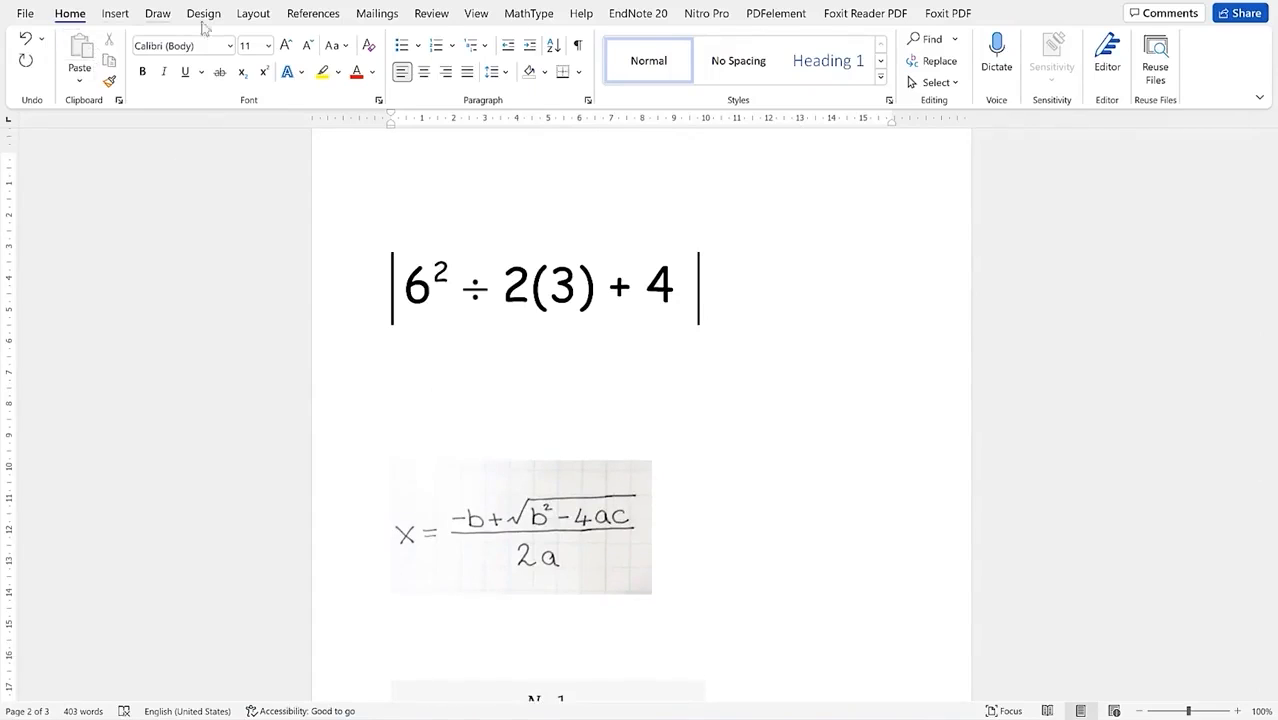
click(115, 14)
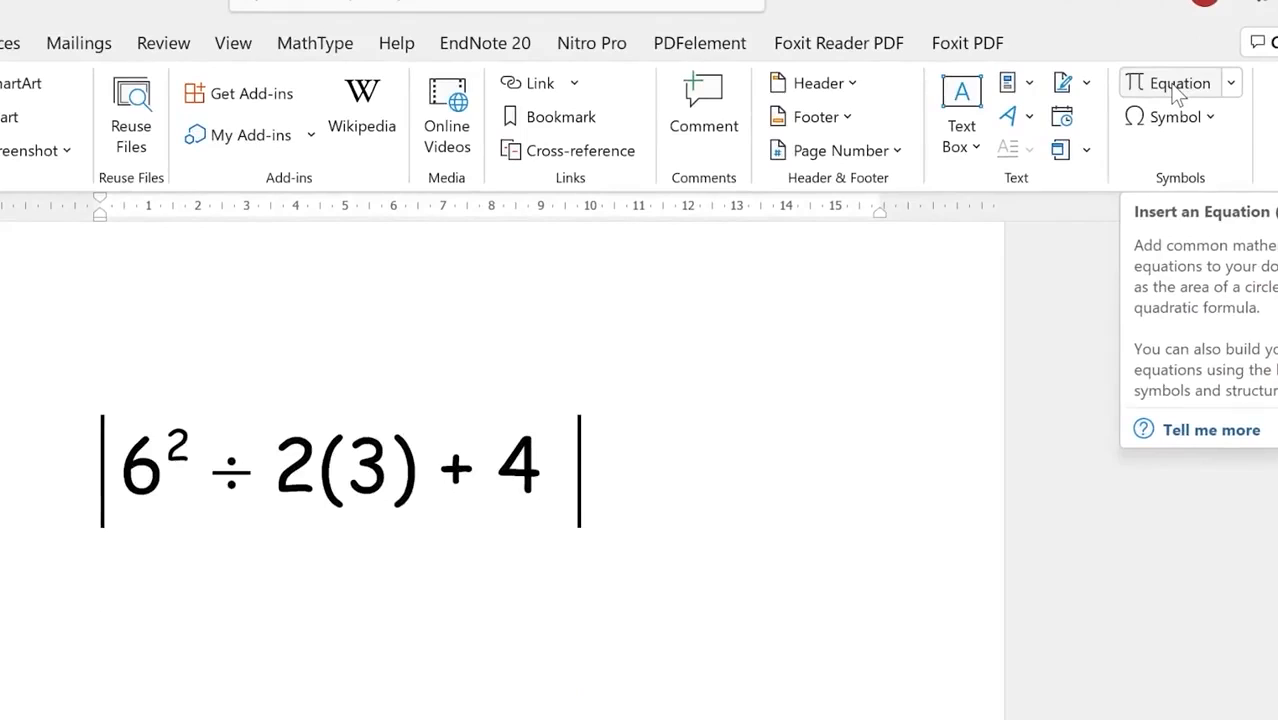
click(1176, 86)
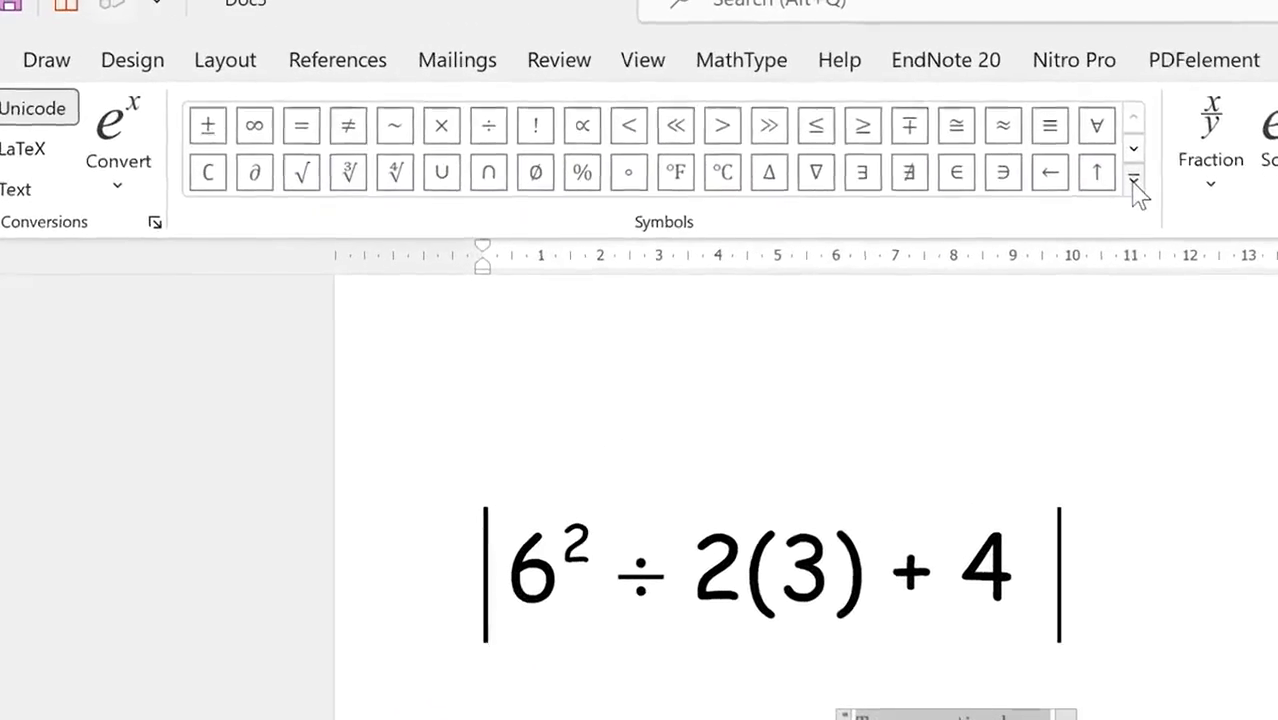
click(847, 83)
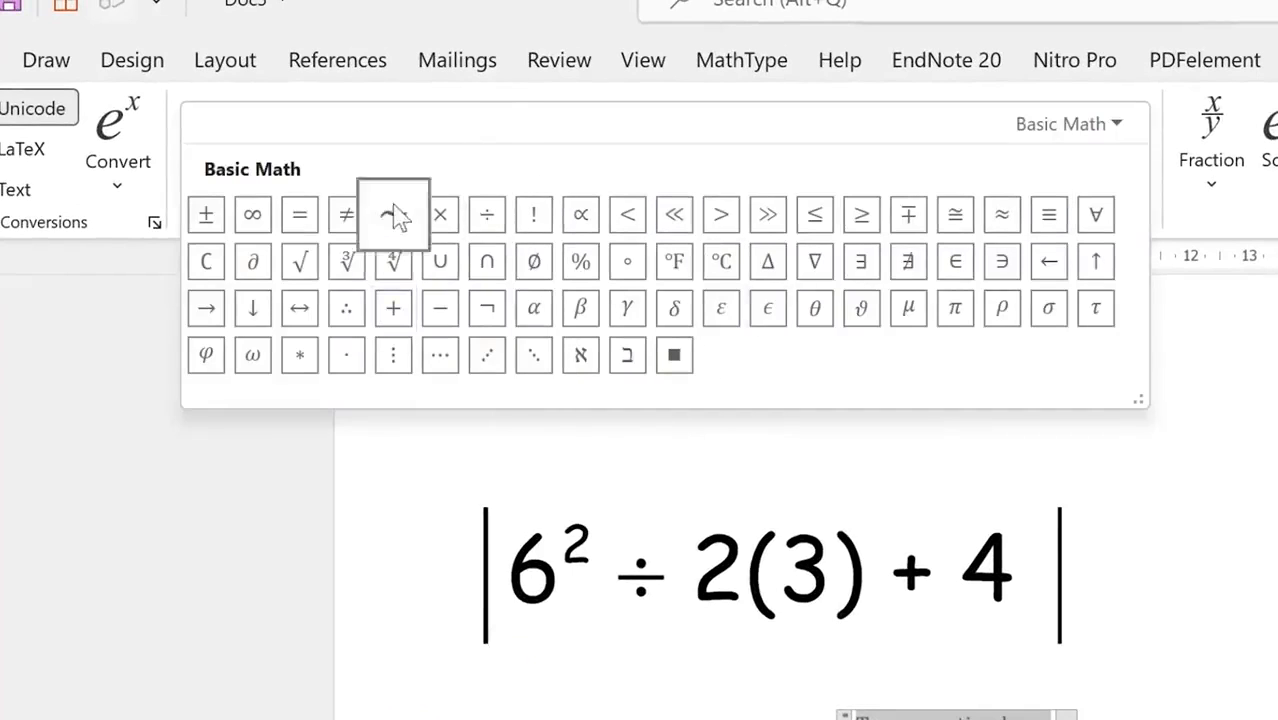
click(1131, 135)
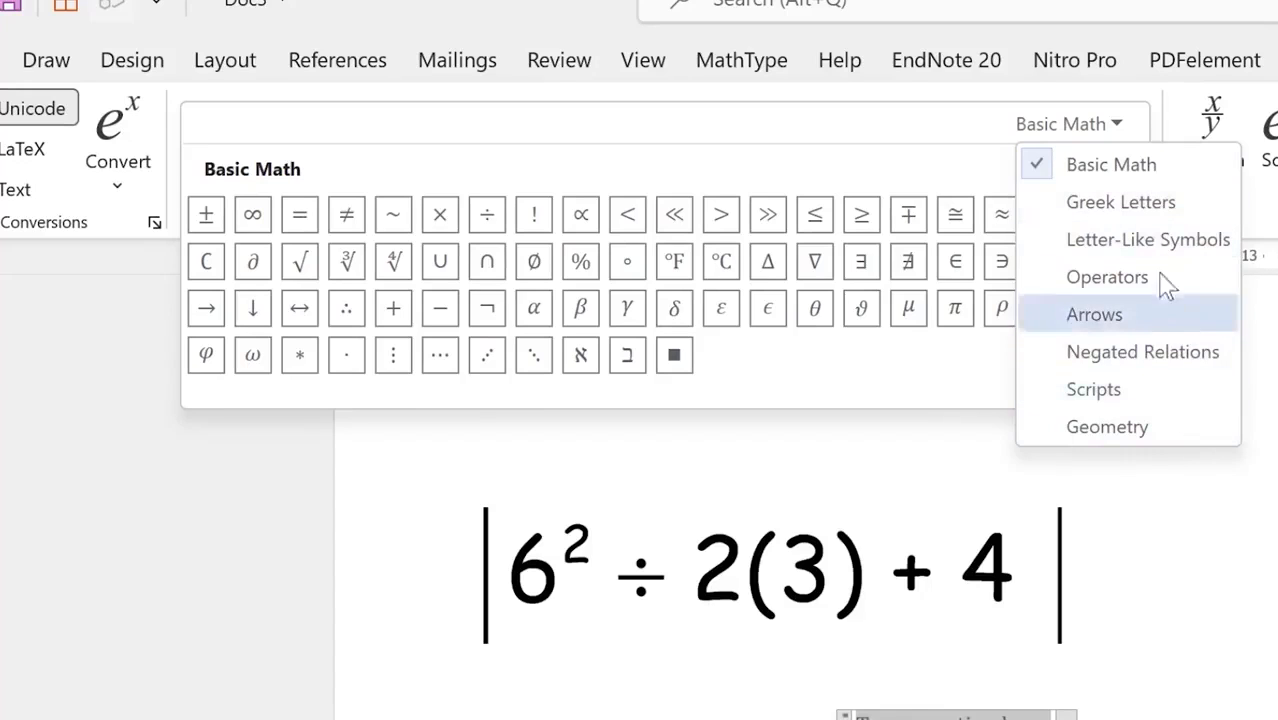
click(1121, 202)
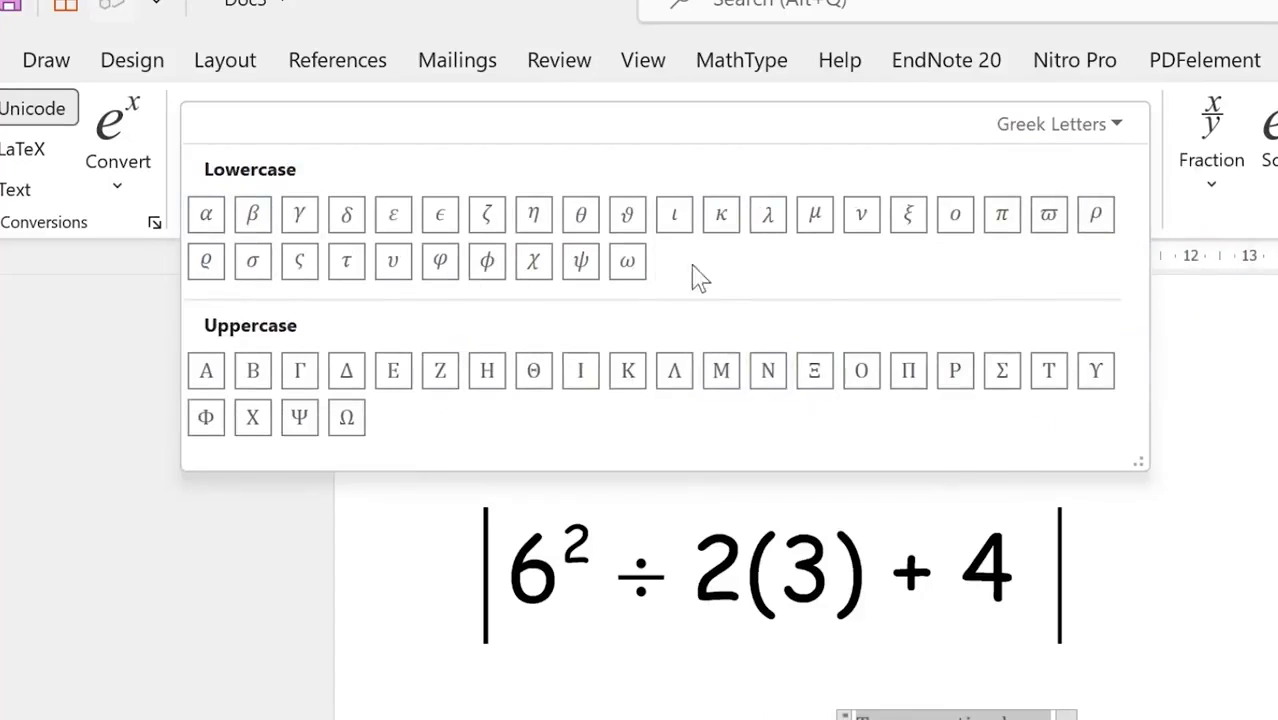
click(1138, 142)
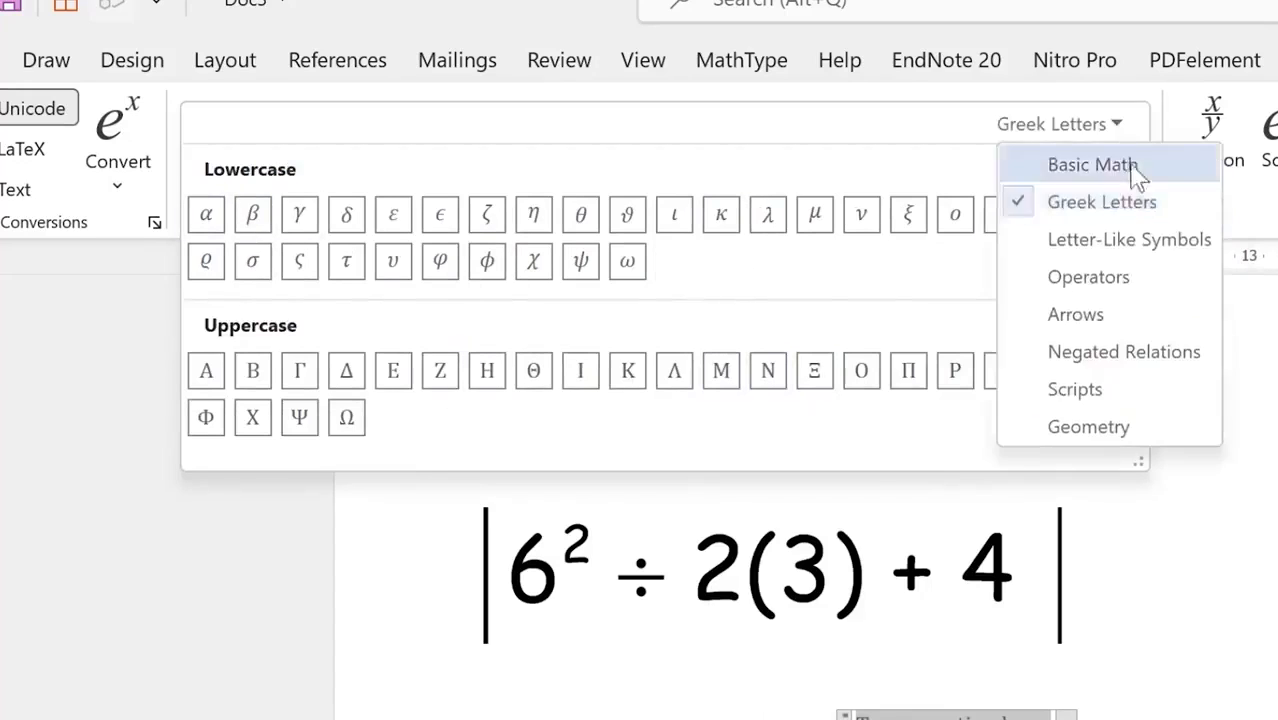
click(1178, 316)
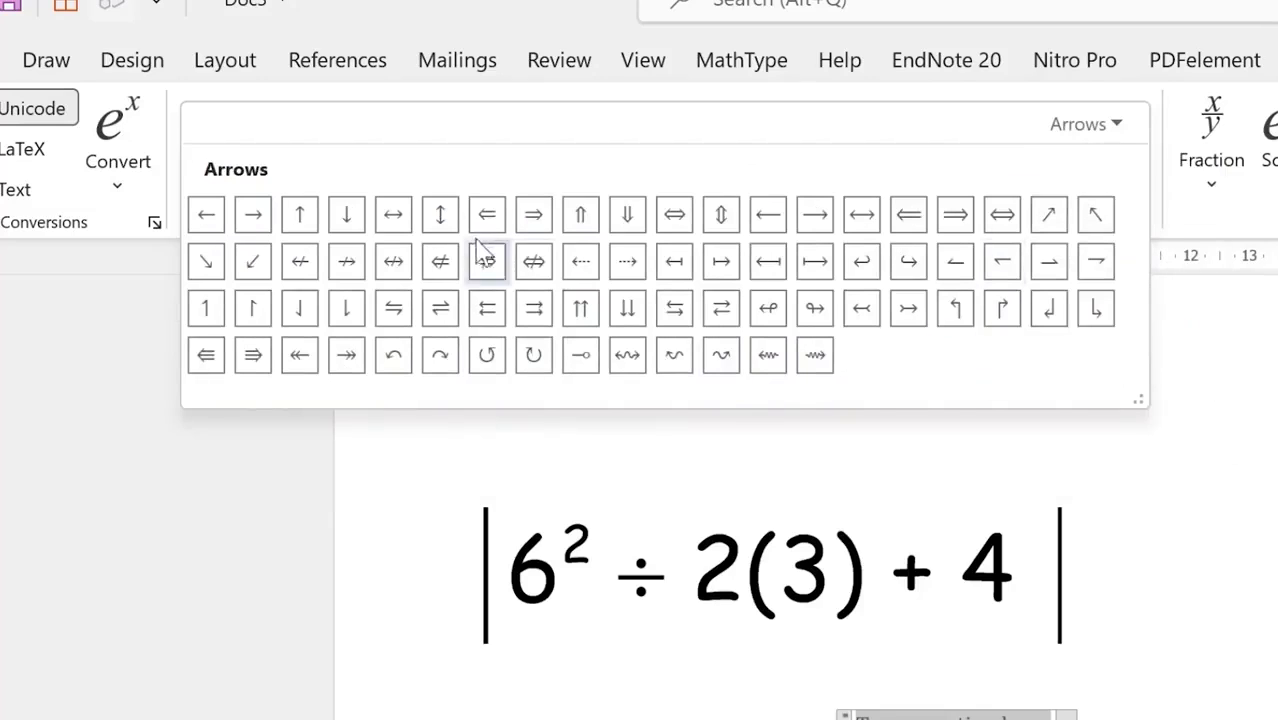
click(1120, 135)
click(1180, 391)
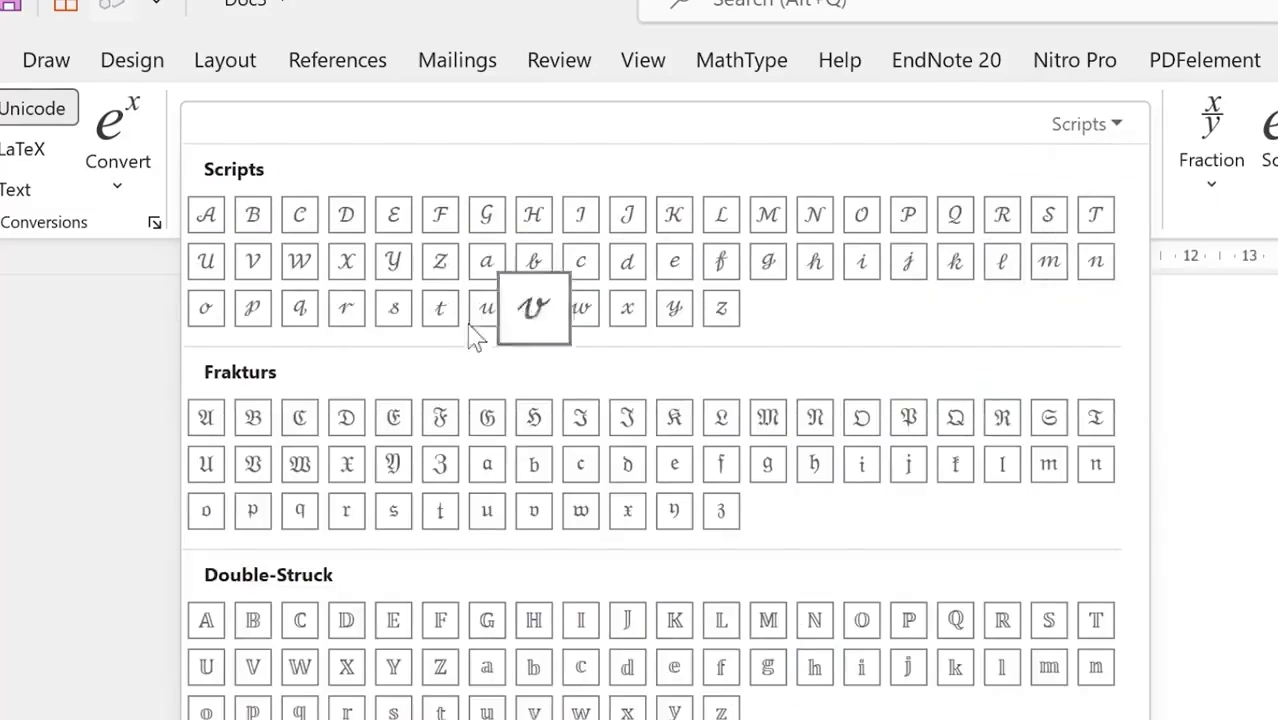
click(1118, 127)
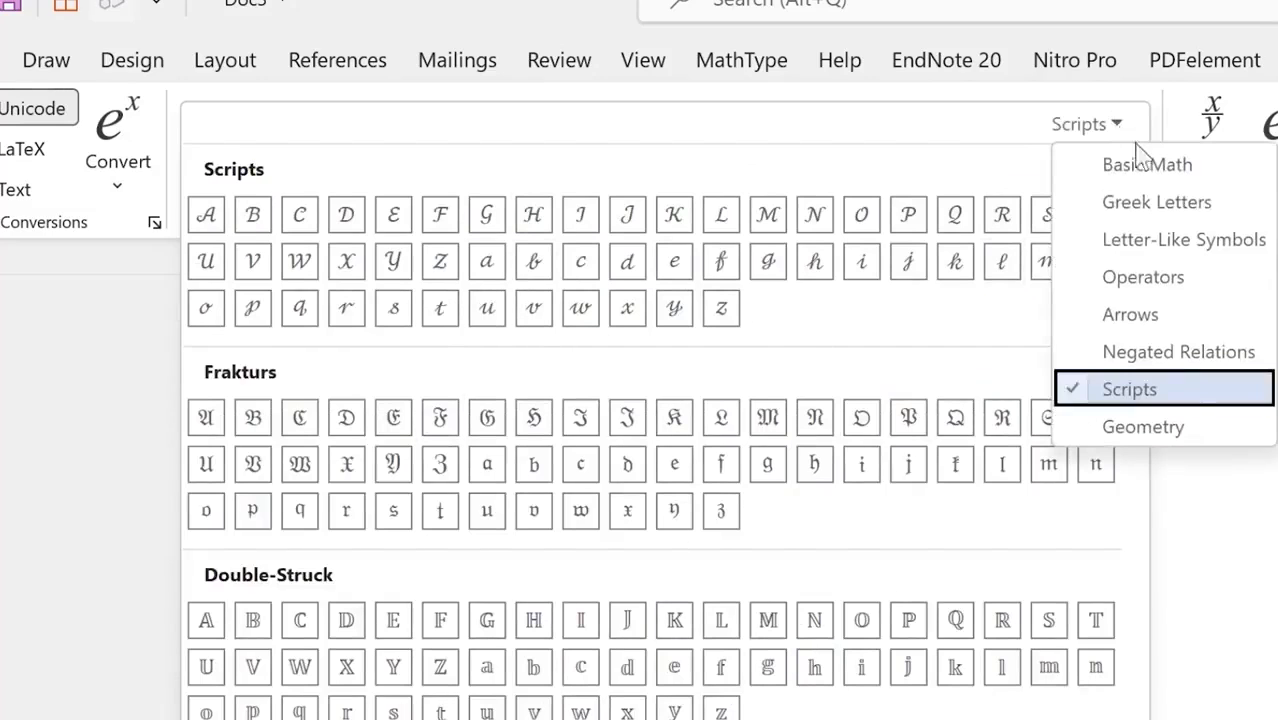
click(1160, 168)
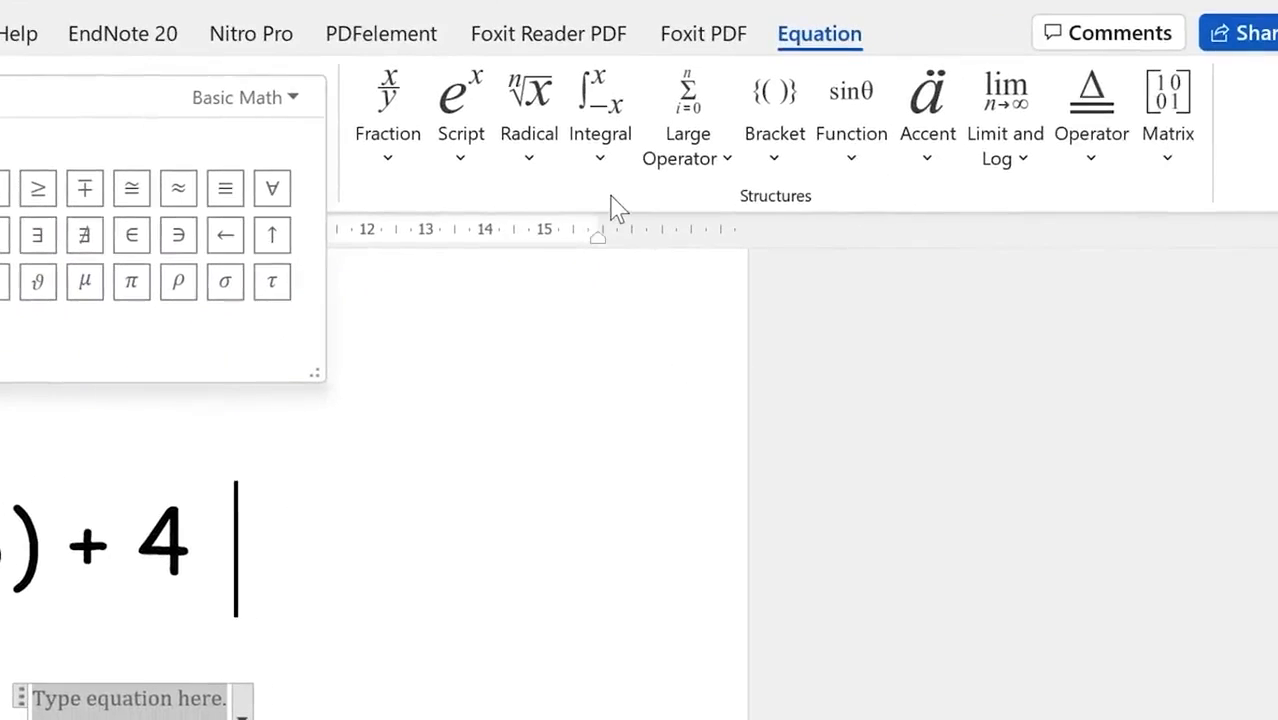
click(1277, 232)
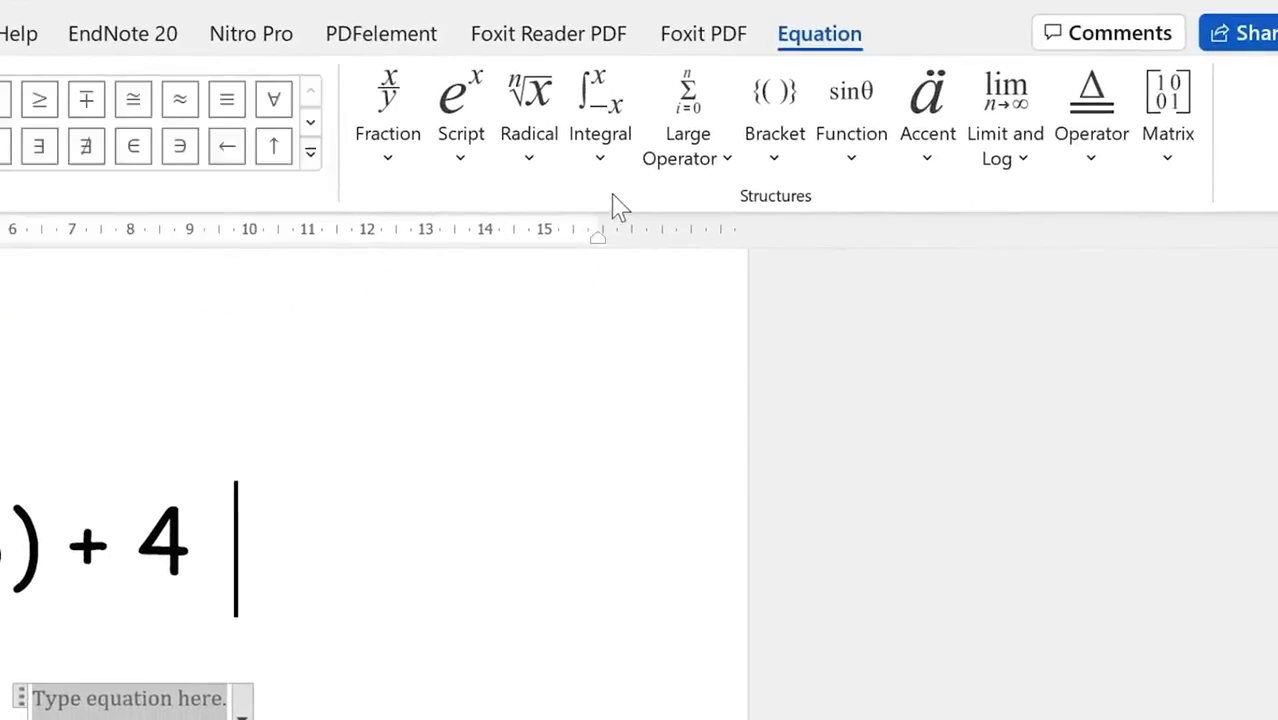
click(377, 160)
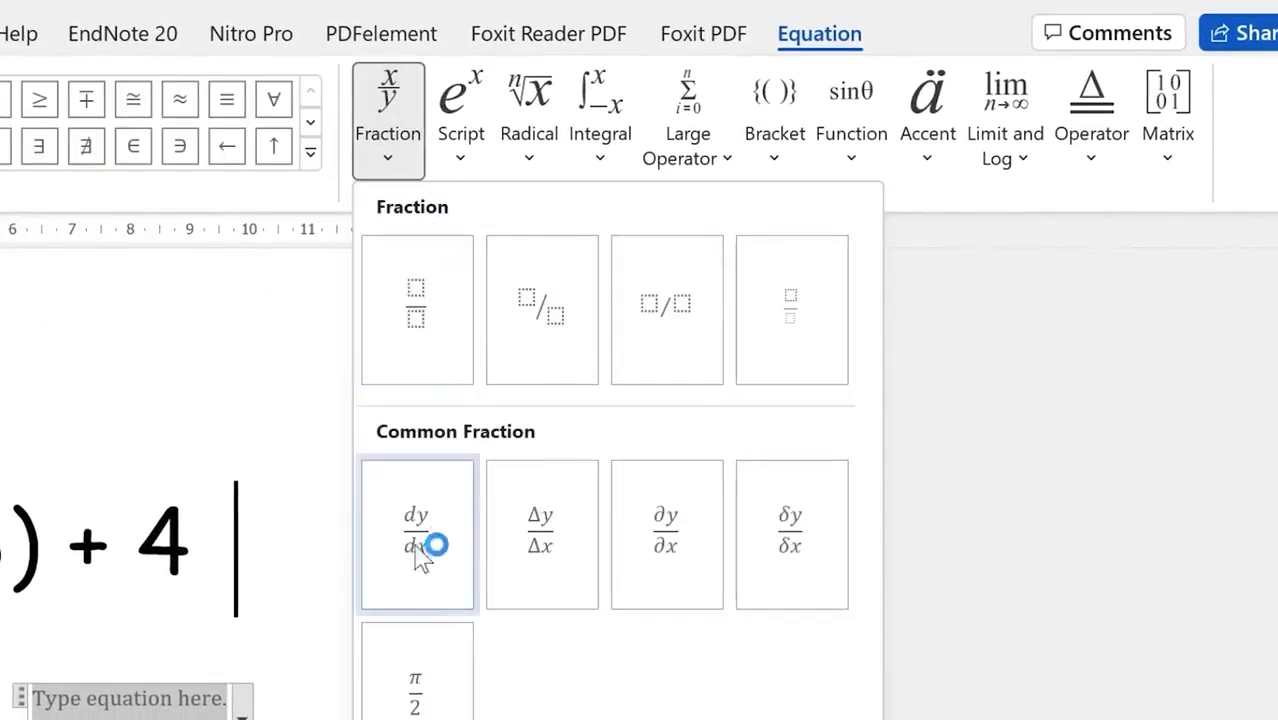
click(458, 172)
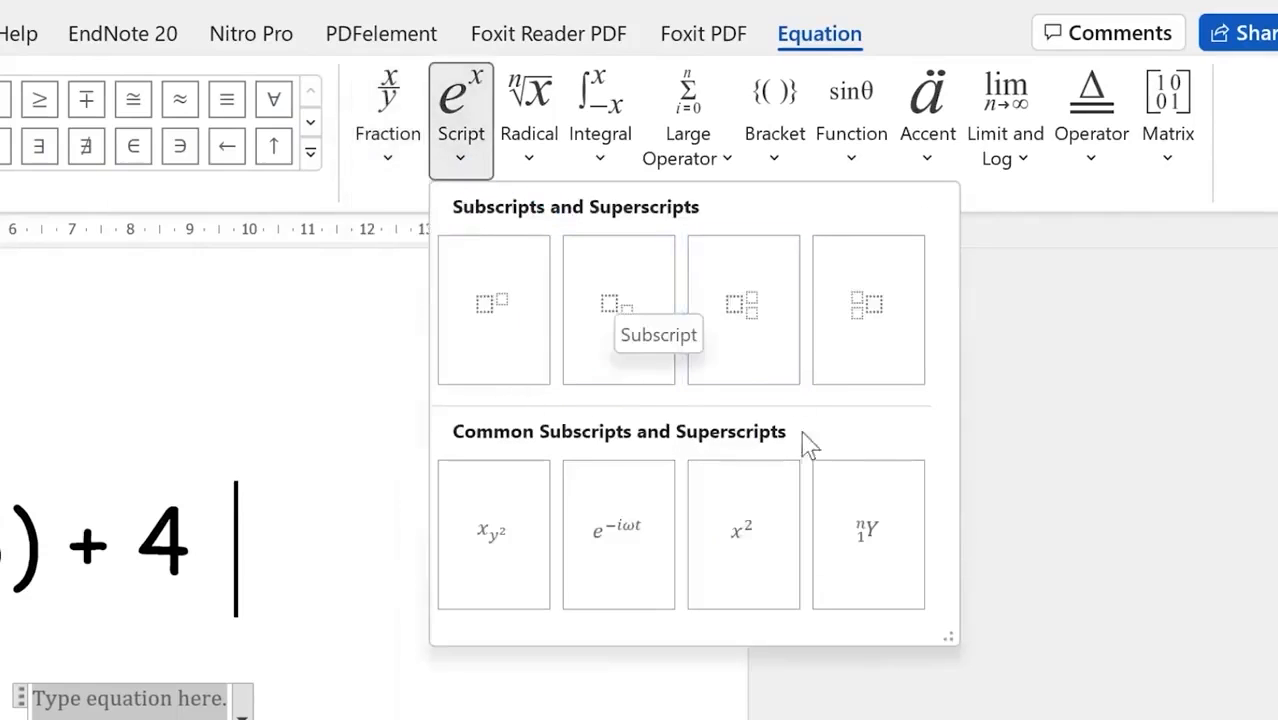
click(525, 148)
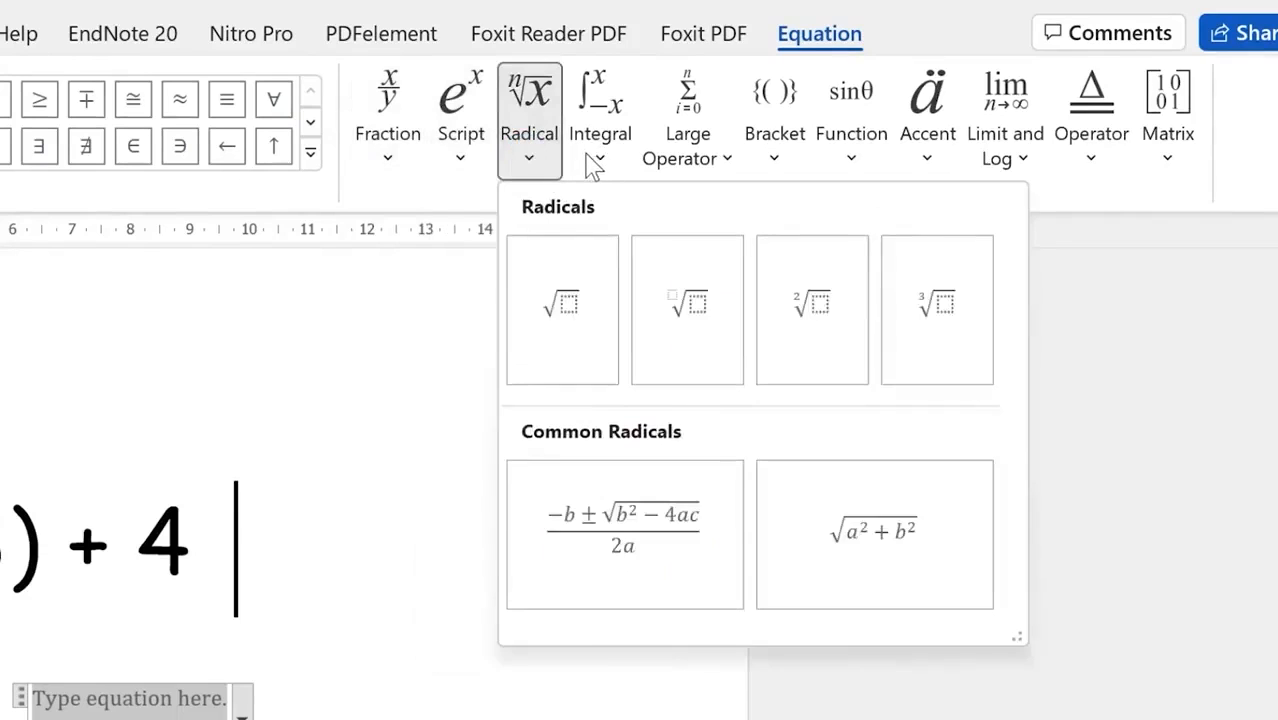
click(586, 152)
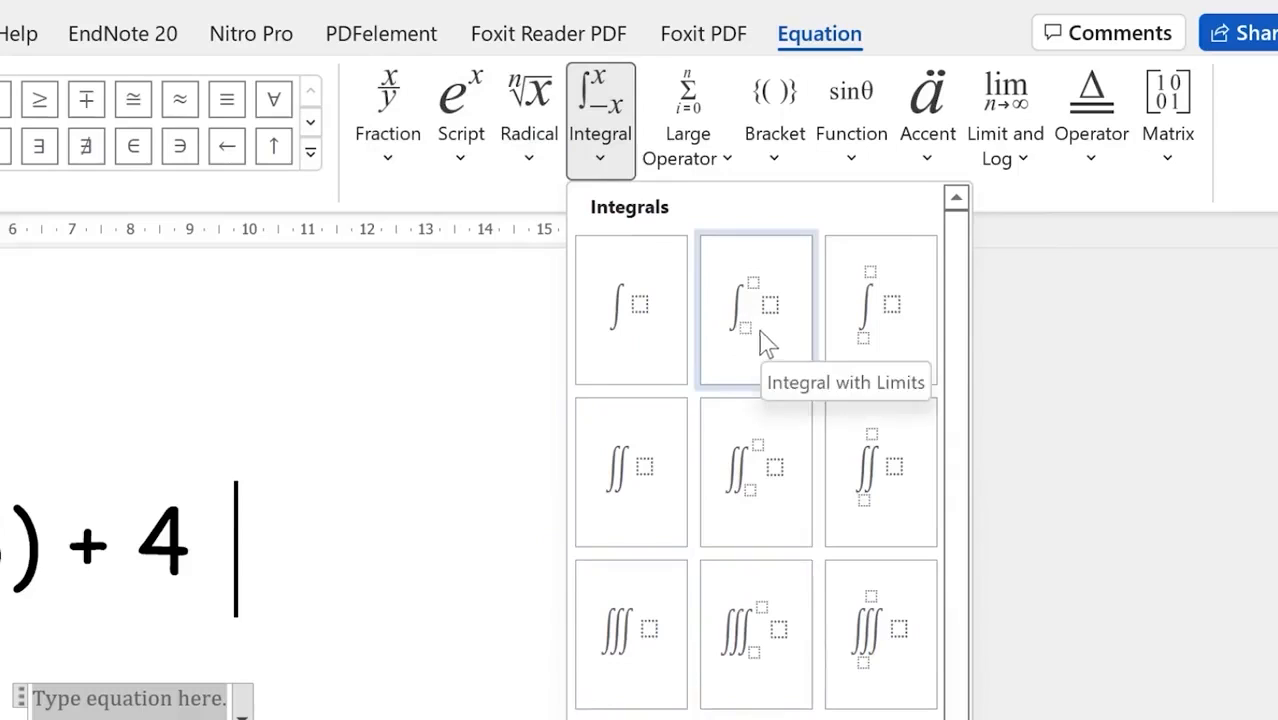
click(729, 162)
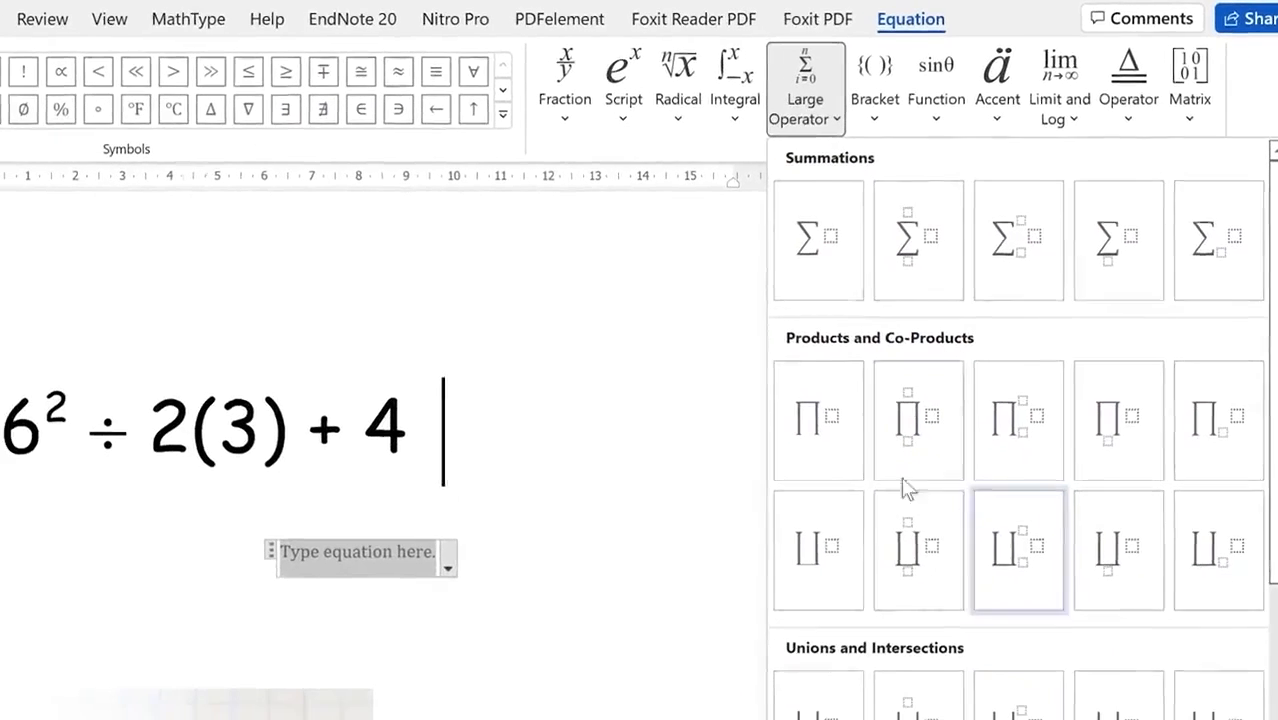
click(878, 118)
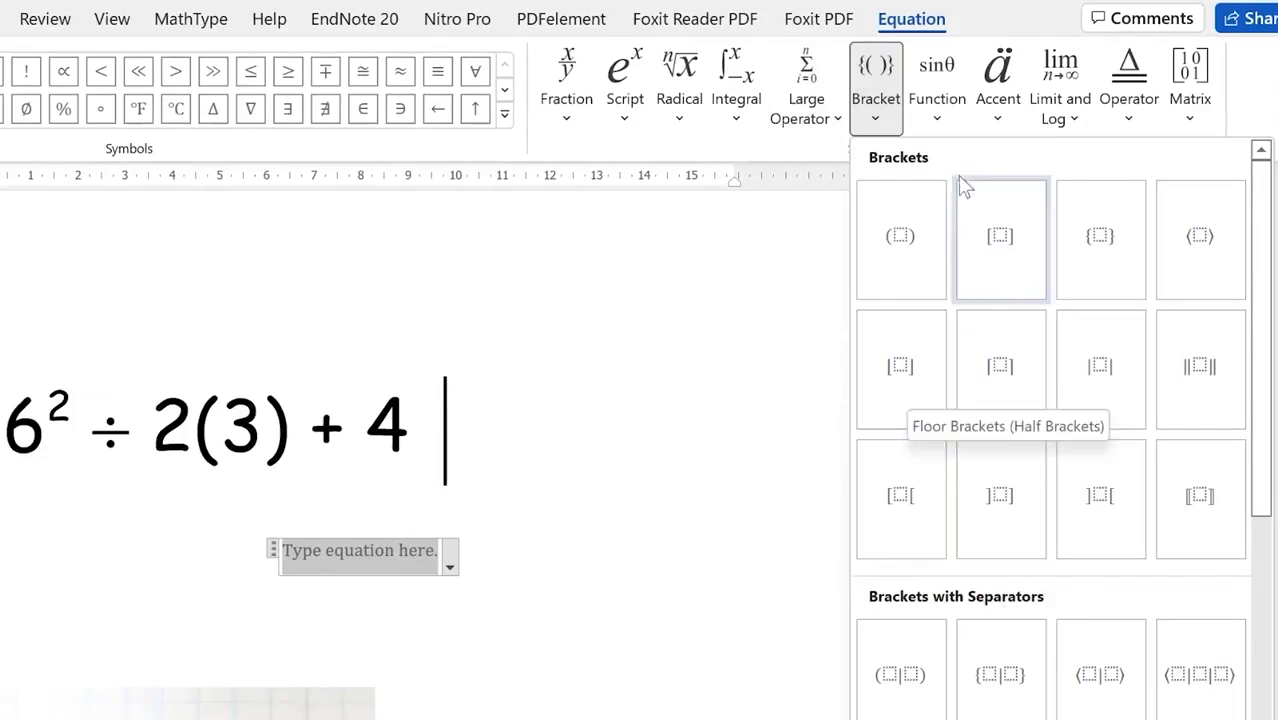
click(938, 122)
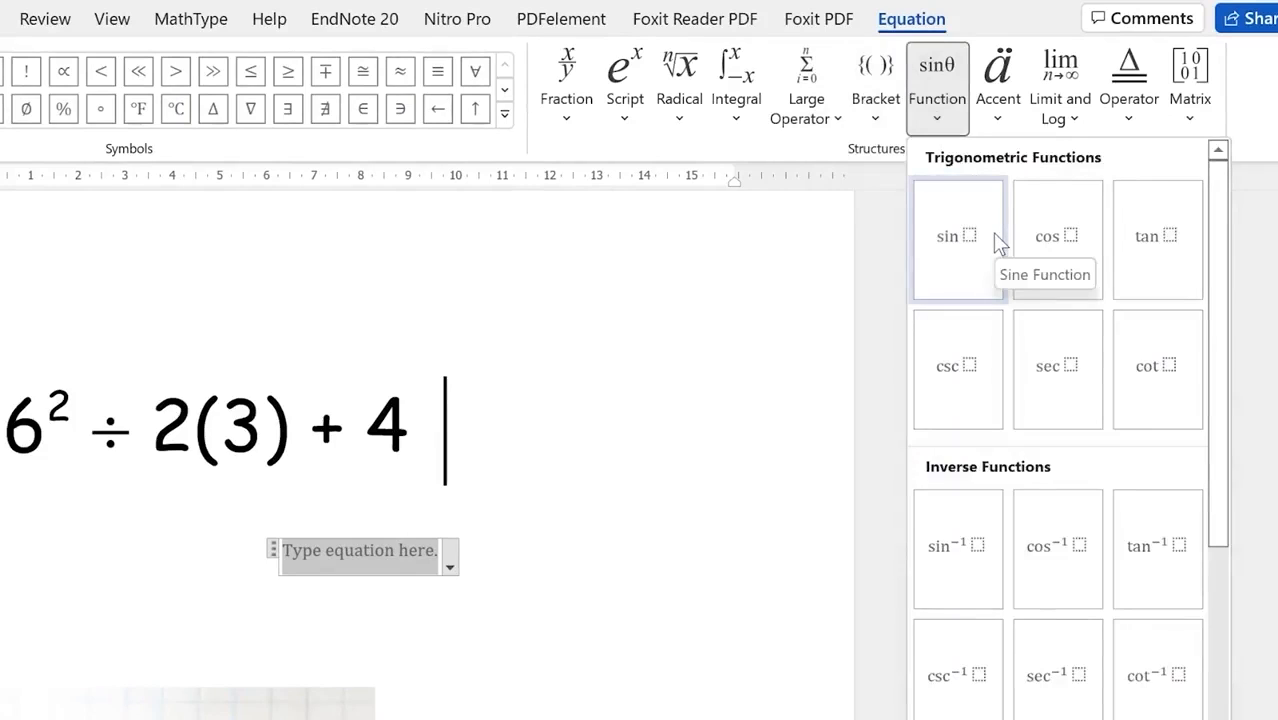
click(995, 124)
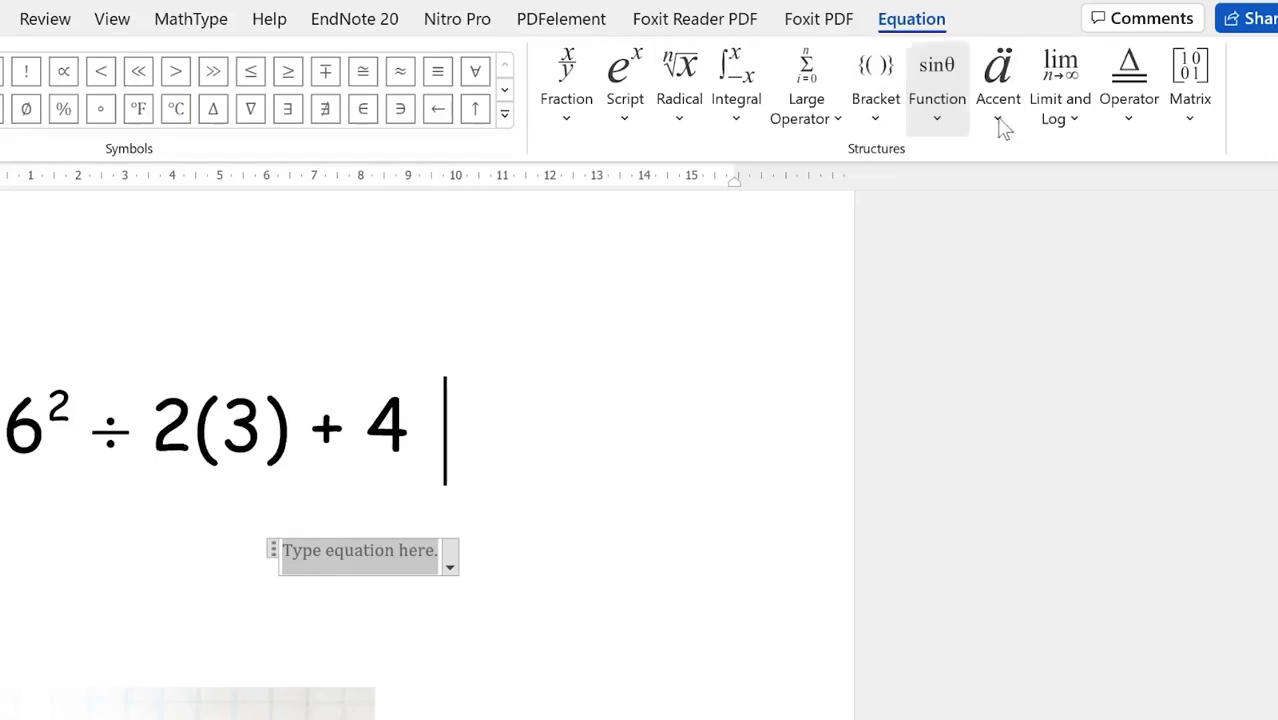
click(997, 126)
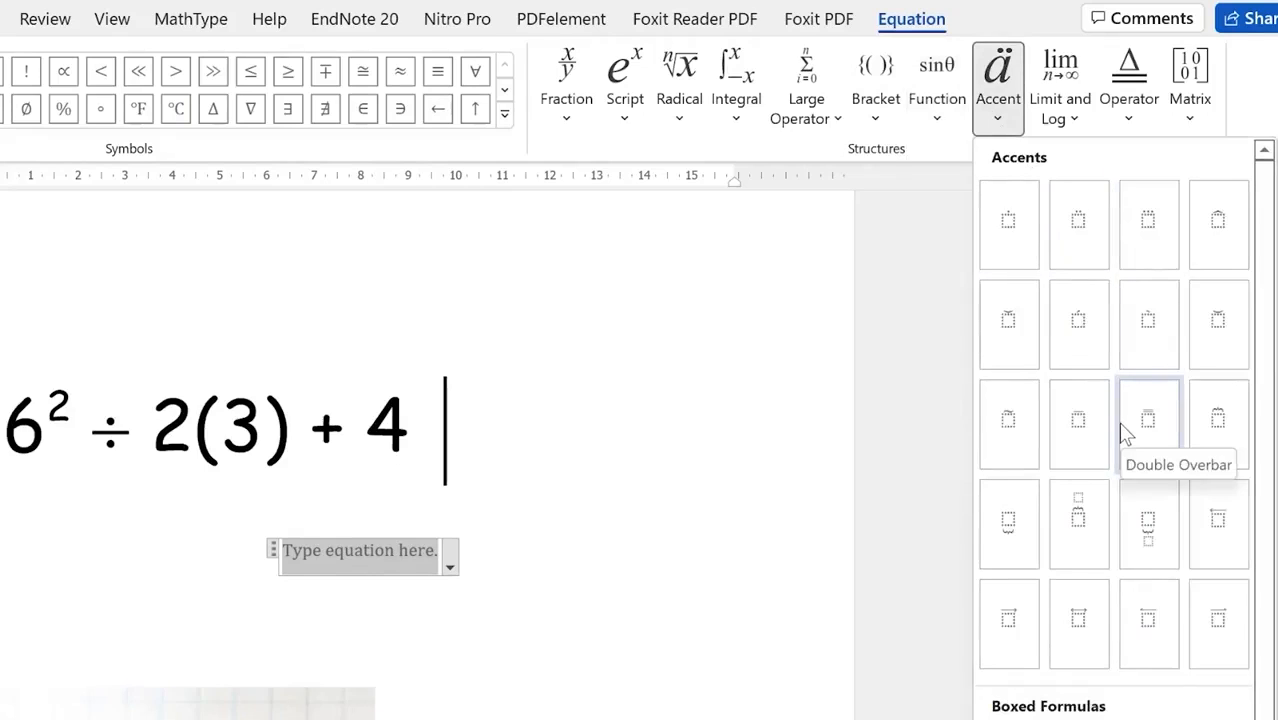
click(1076, 118)
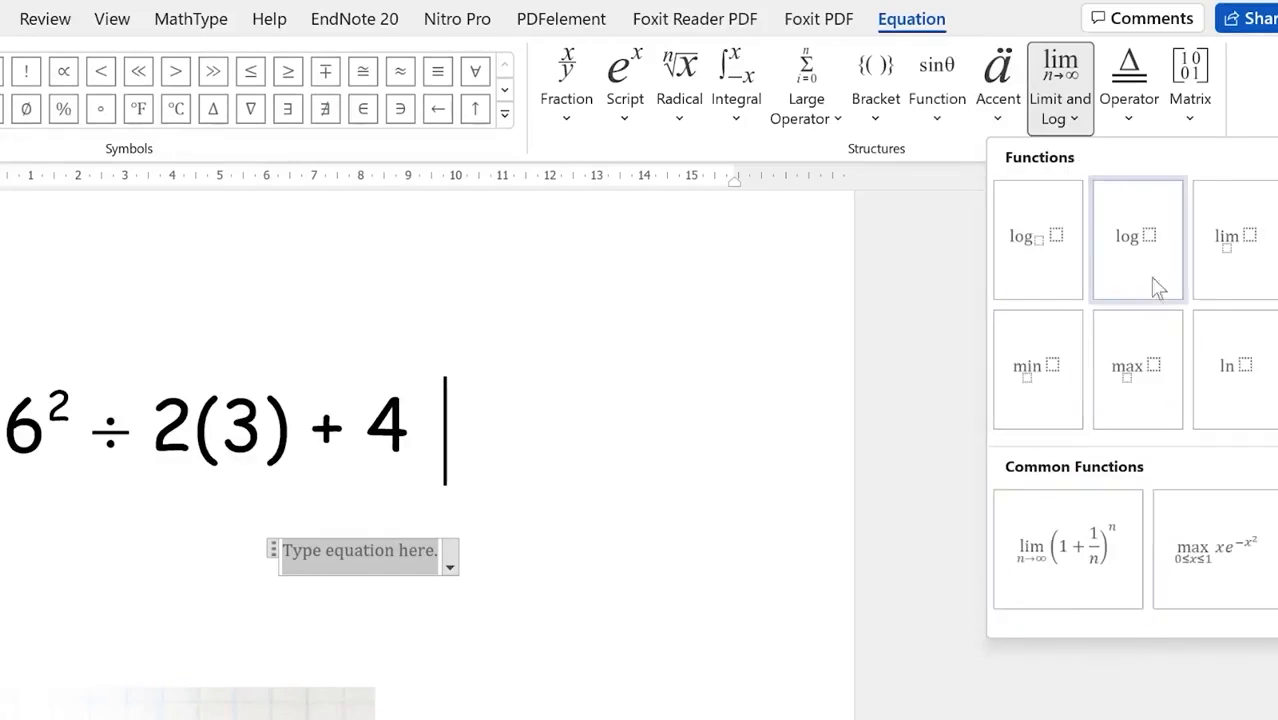
click(1130, 122)
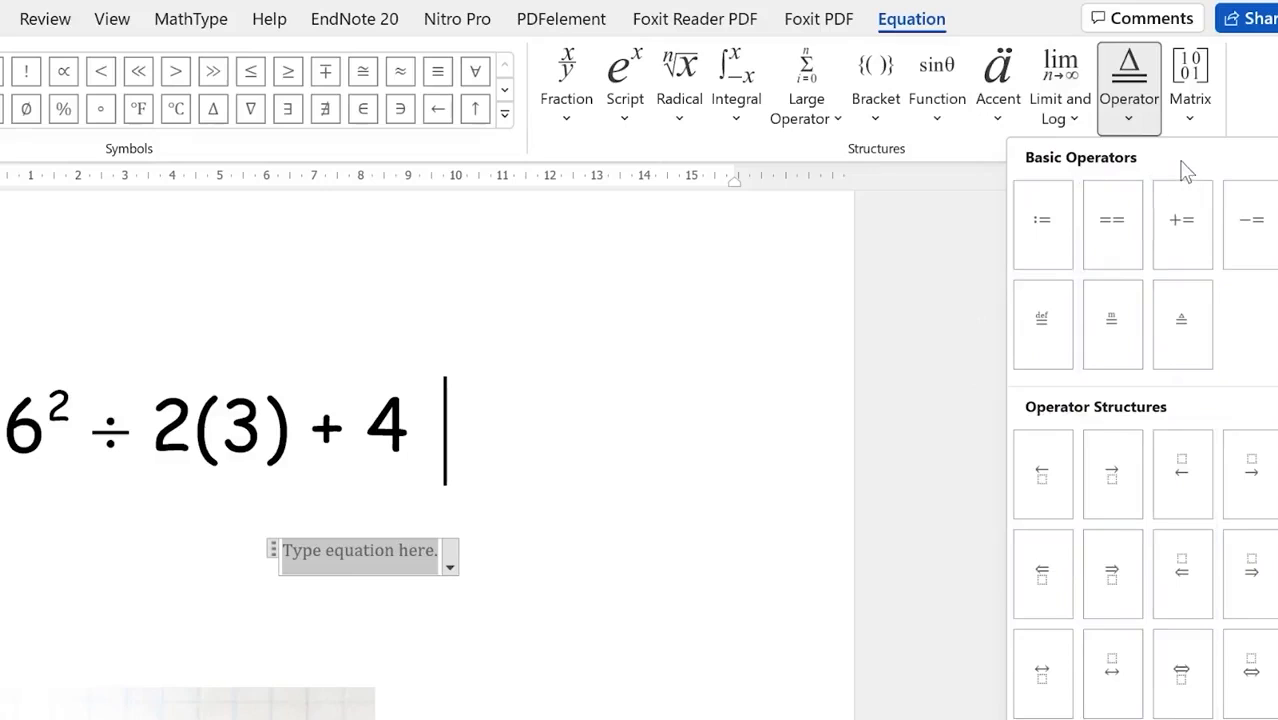
click(1190, 118)
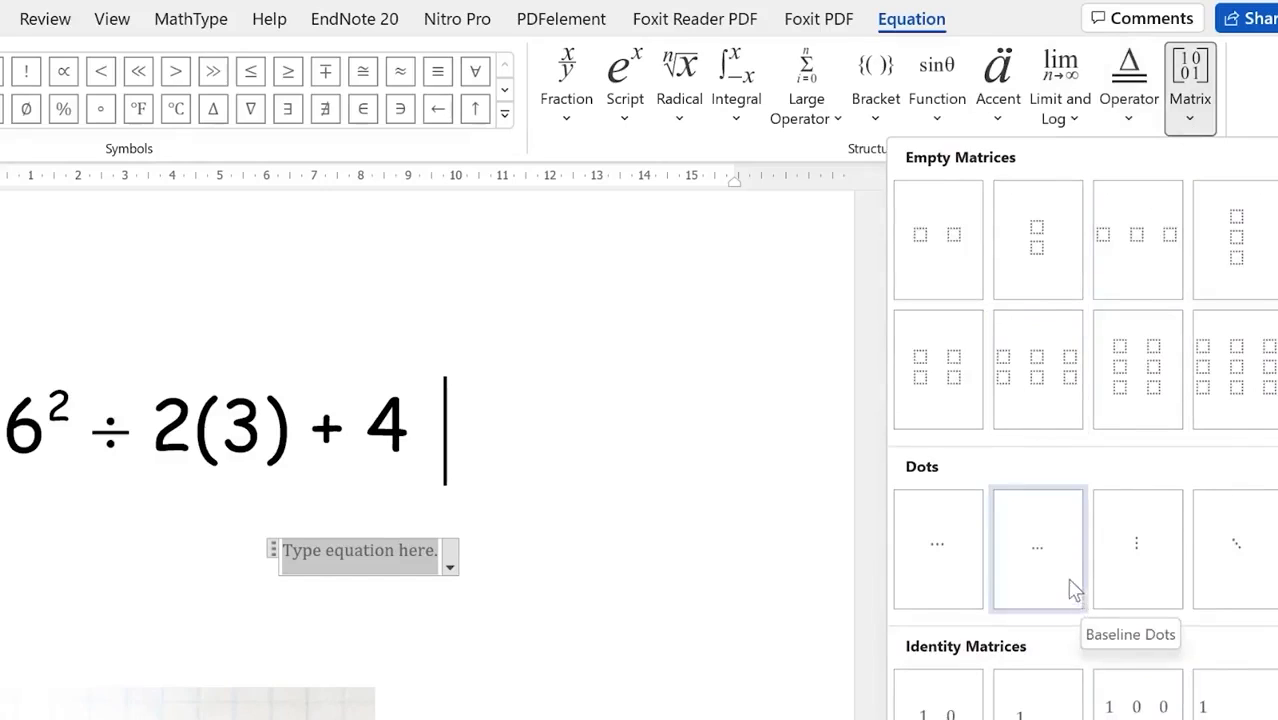
key(Escape)
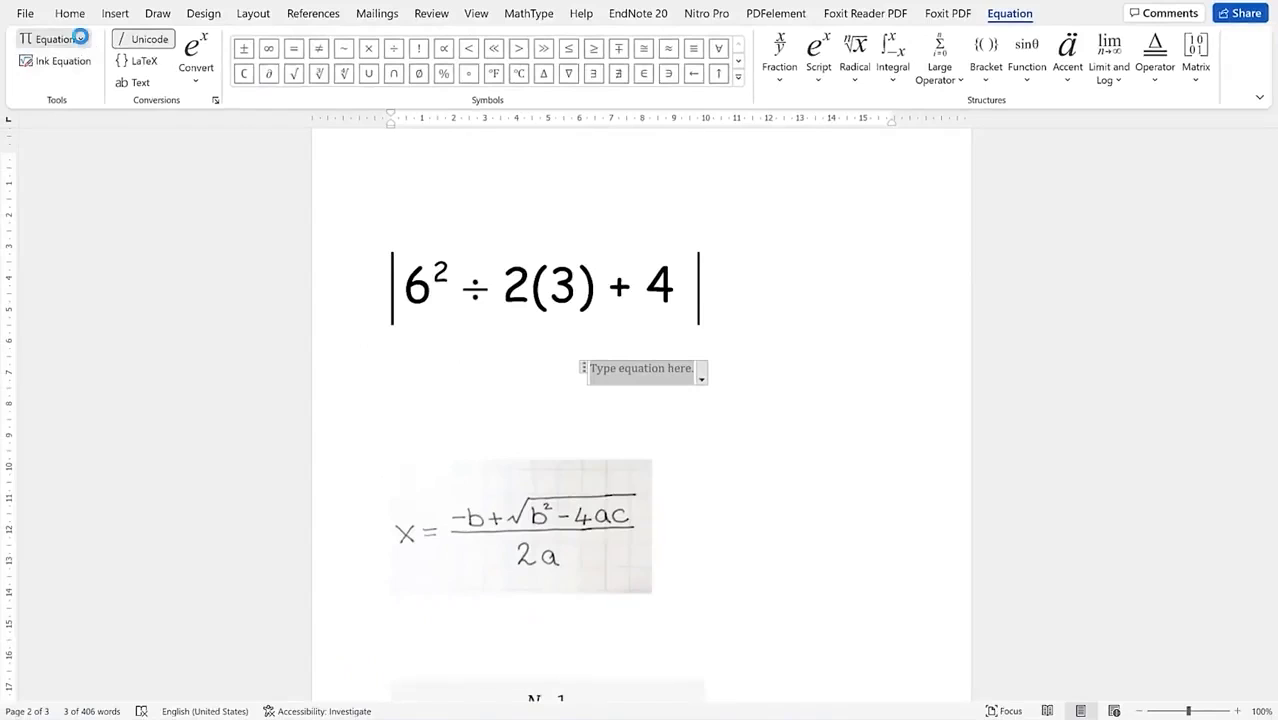
click(80, 37)
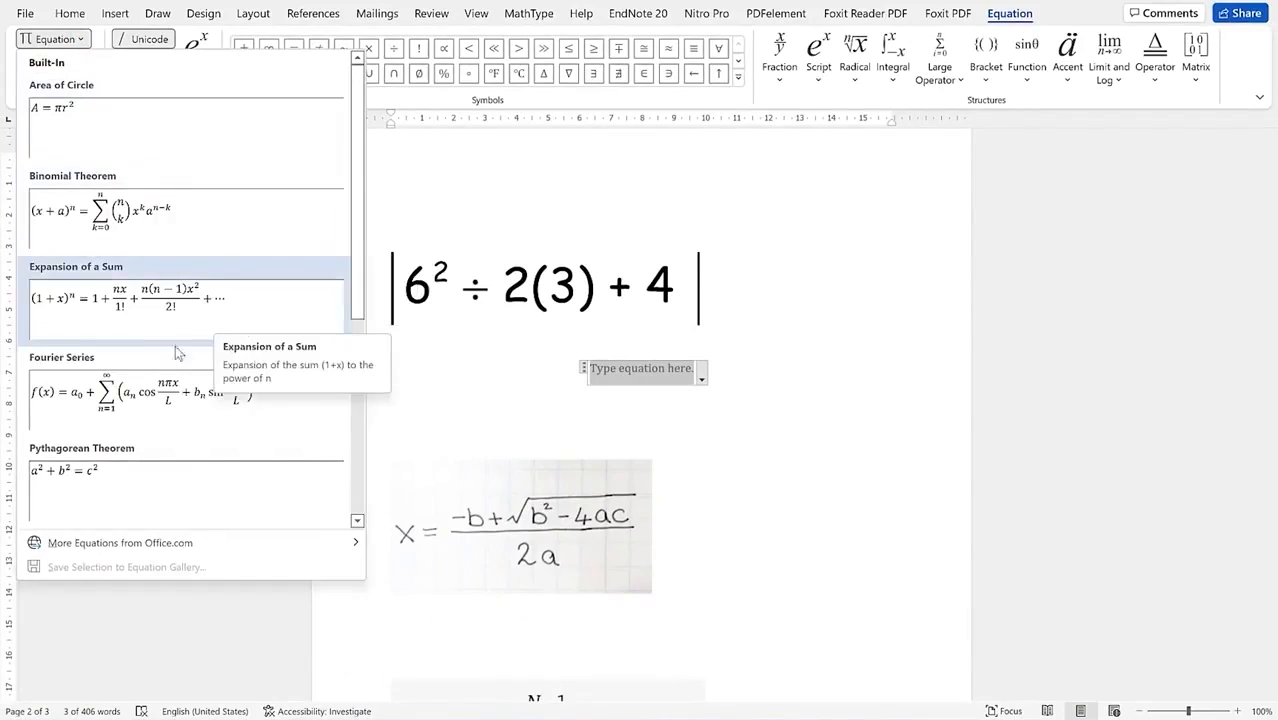
drag(358, 256, 325, 460)
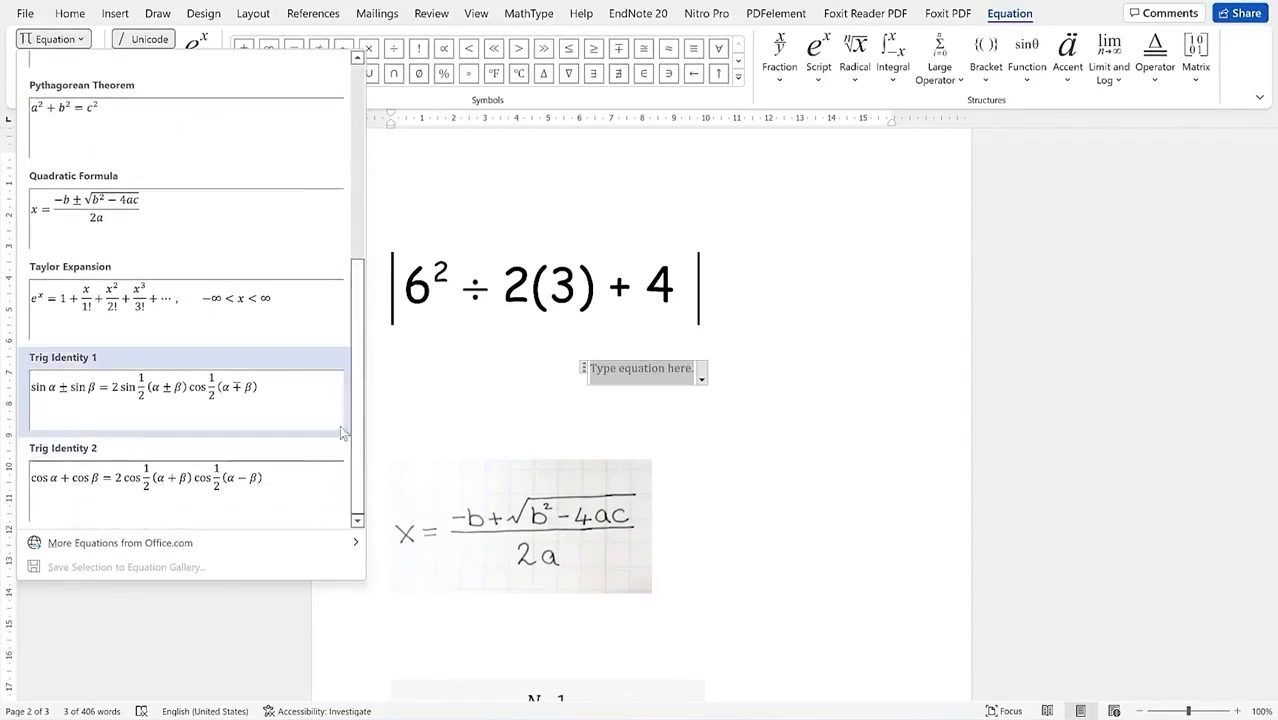
drag(357, 388, 544, 207)
click(544, 207)
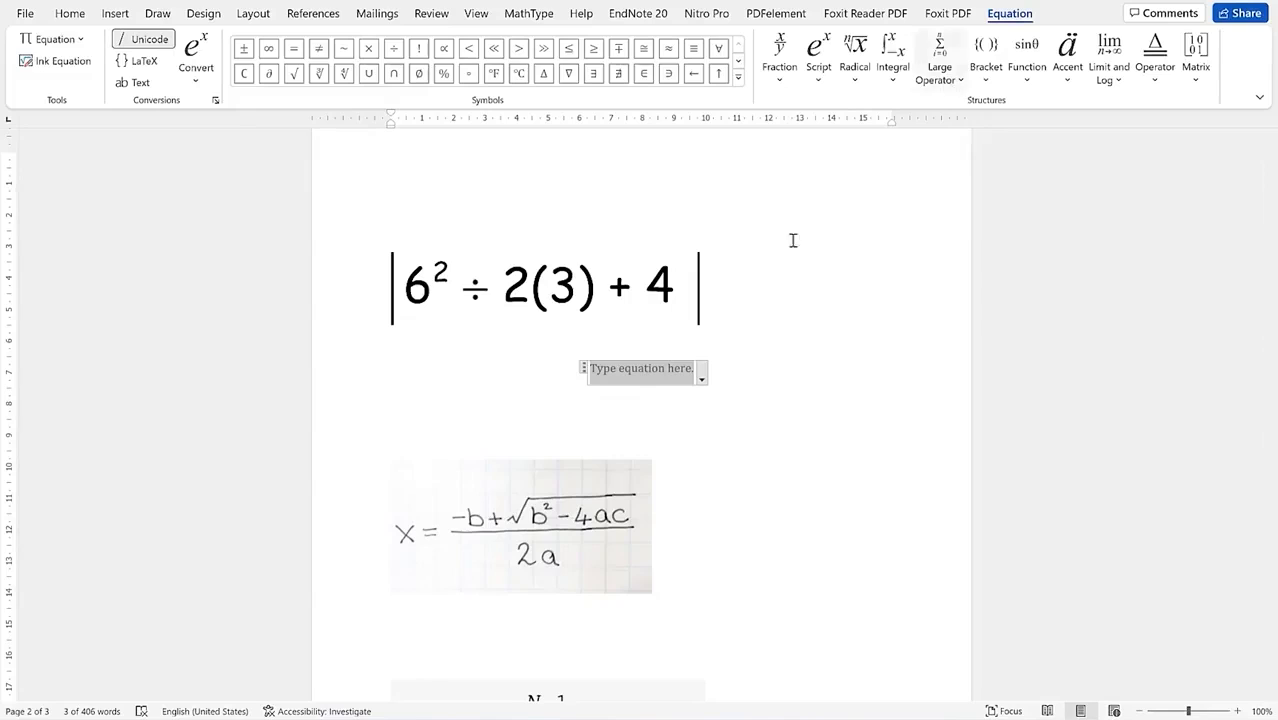
click(637, 372)
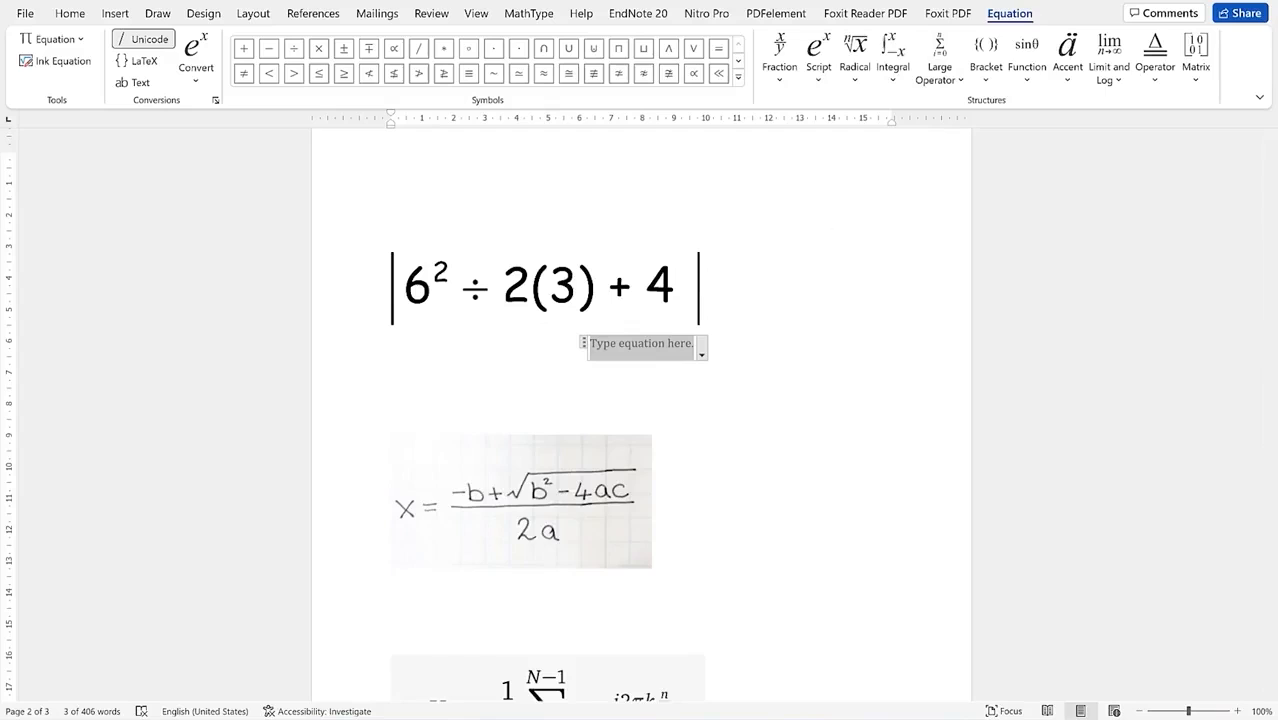
Step: Start the equation with absolute value bars, a superscript 6², ÷ and 2
click(986, 80)
click(1064, 262)
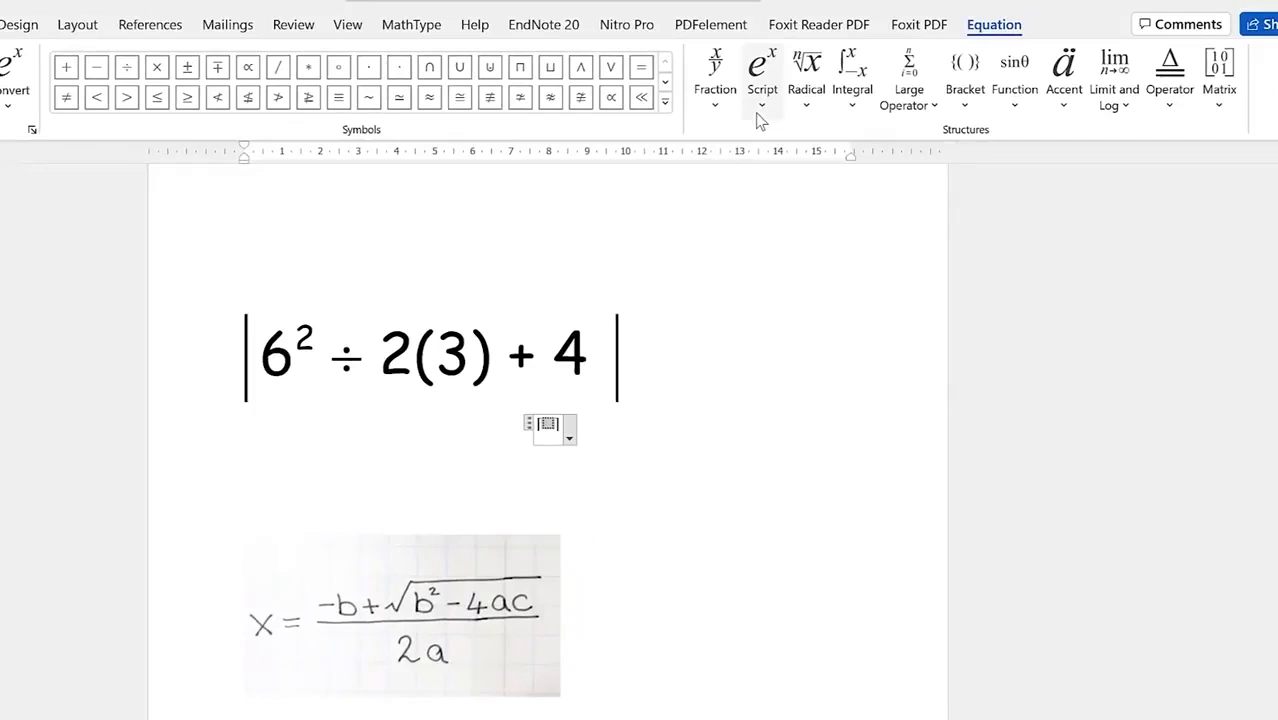
click(757, 115)
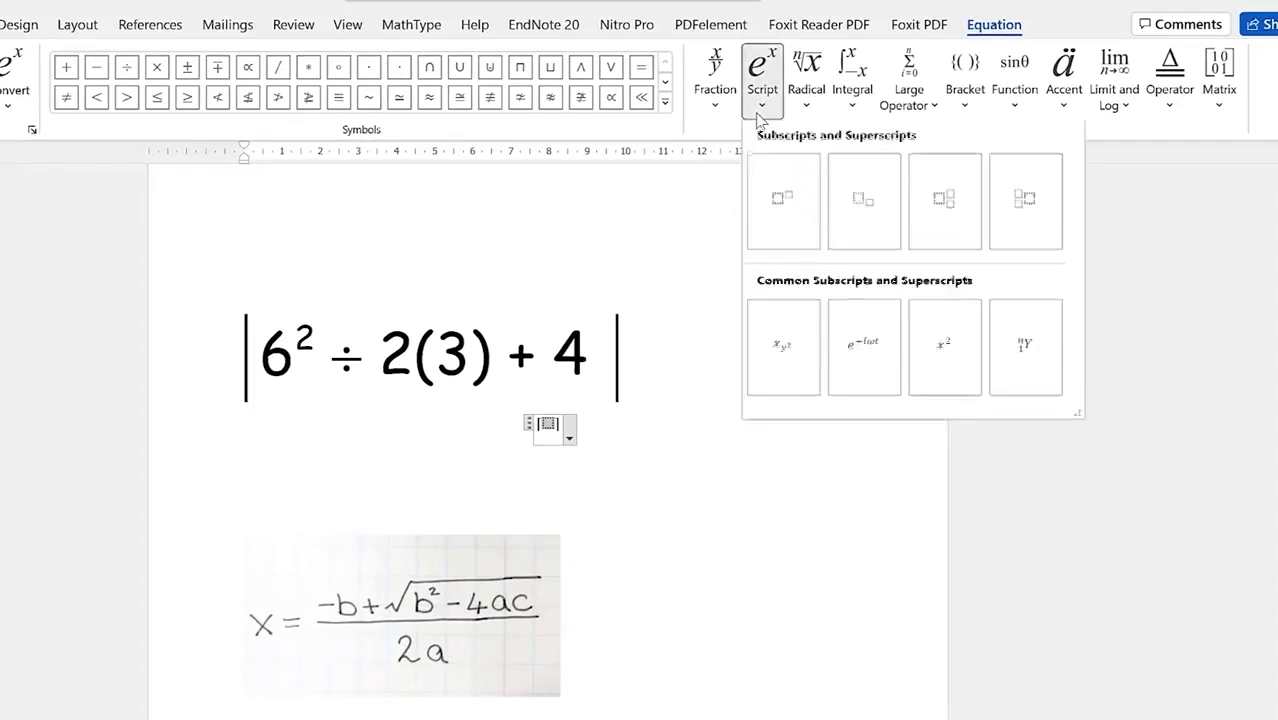
click(800, 240)
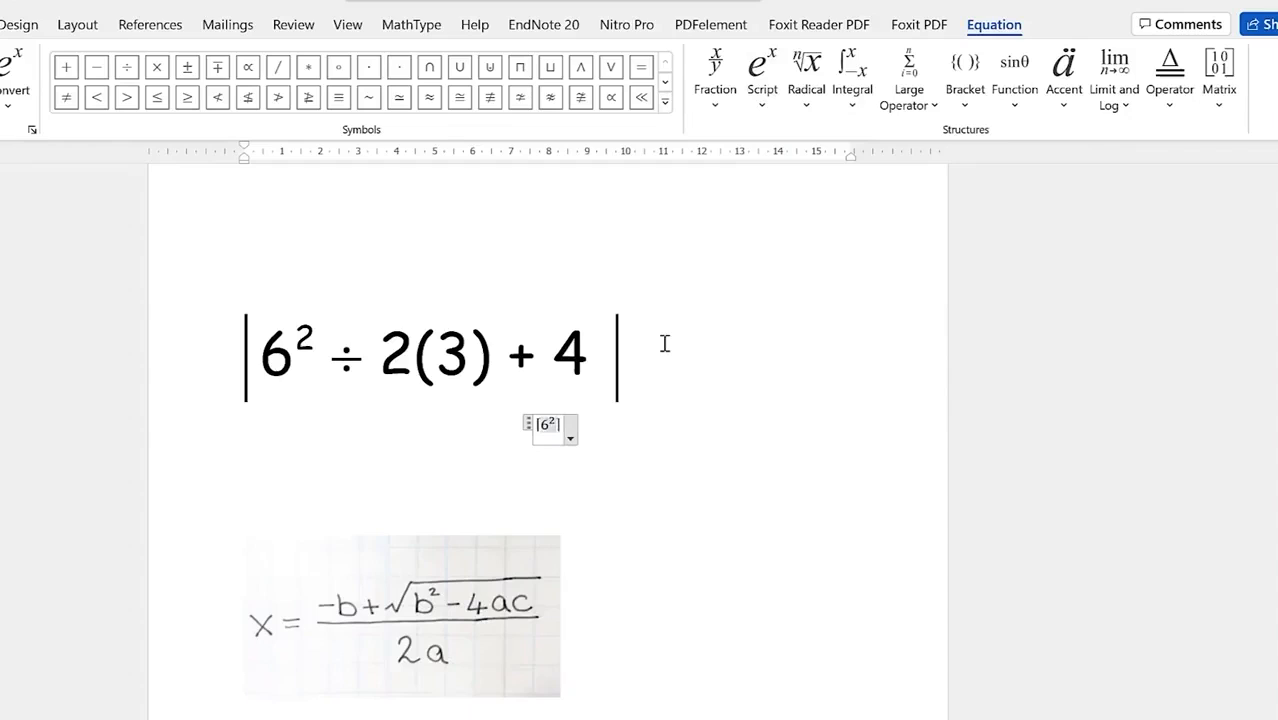
click(127, 70)
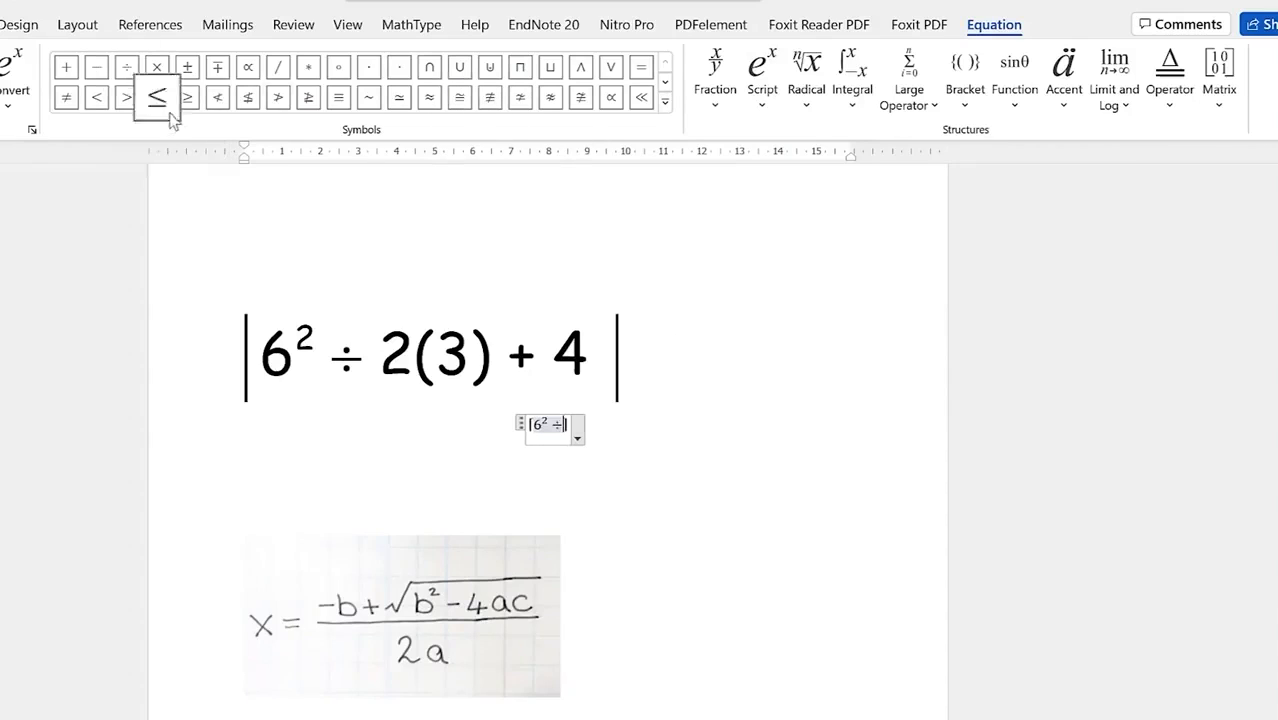
text(2)
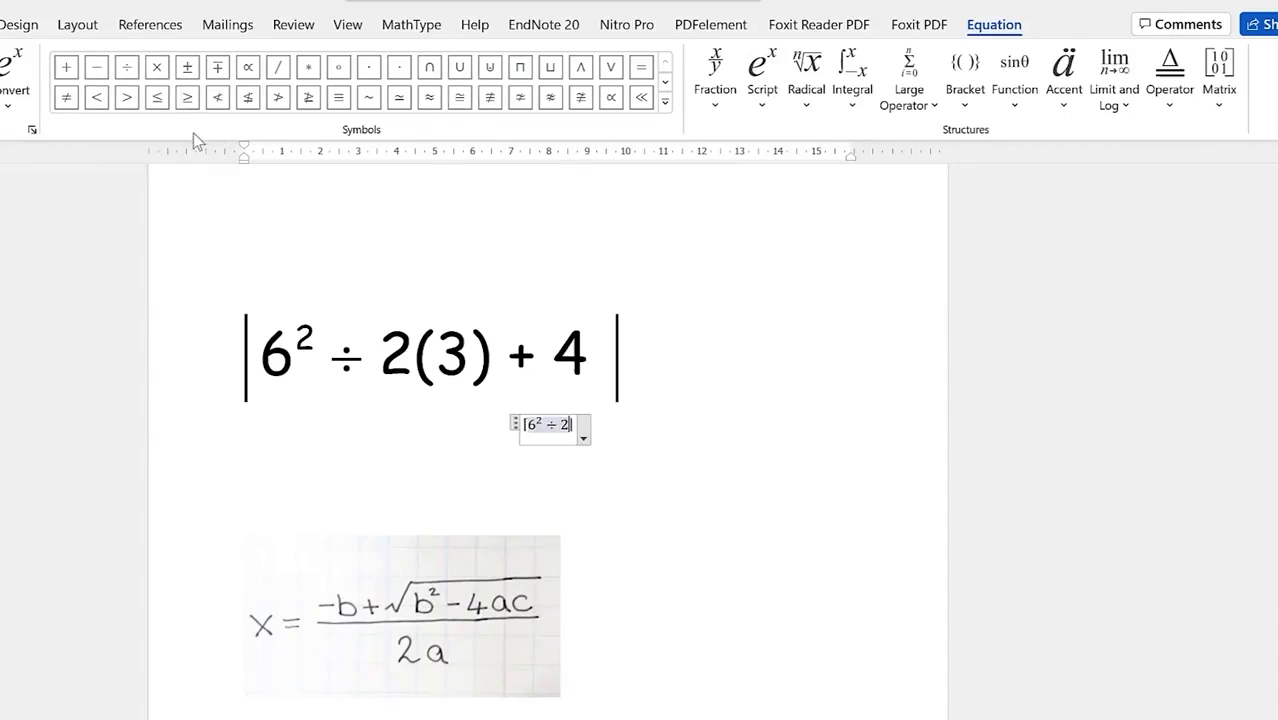
Step: Add parentheses holding 3, then + 4, and leave the equation
click(963, 110)
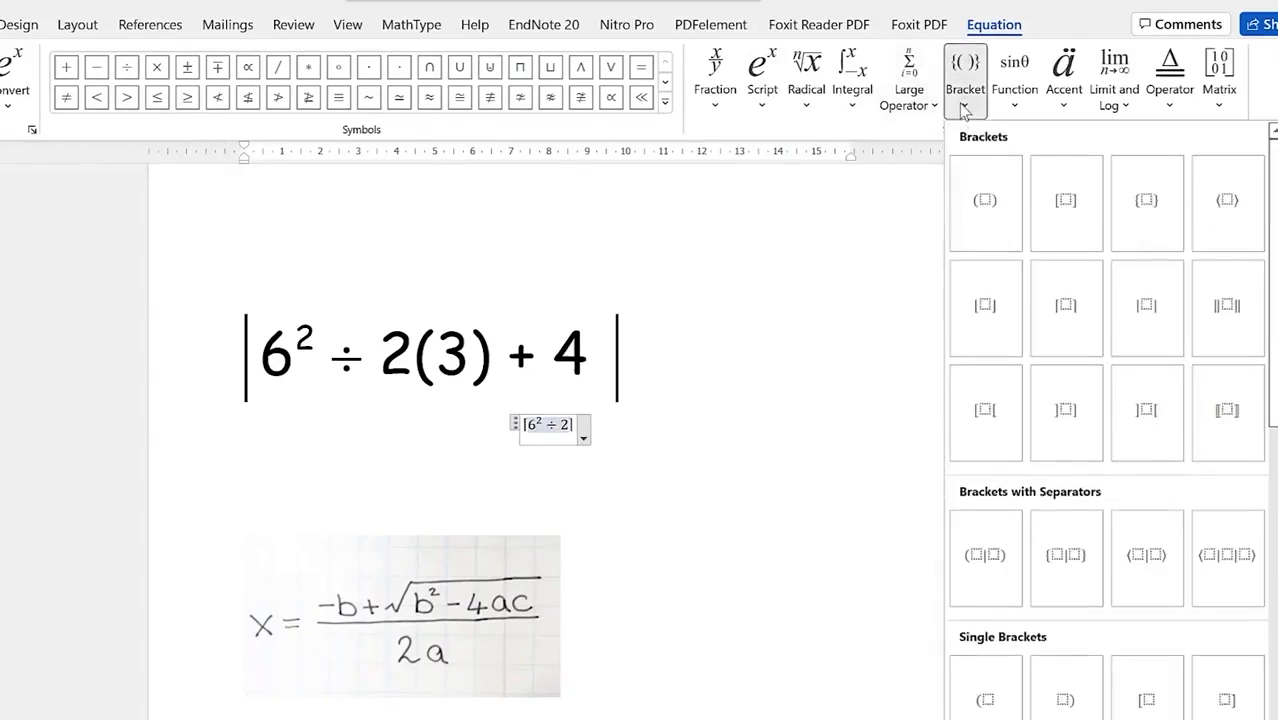
click(1008, 230)
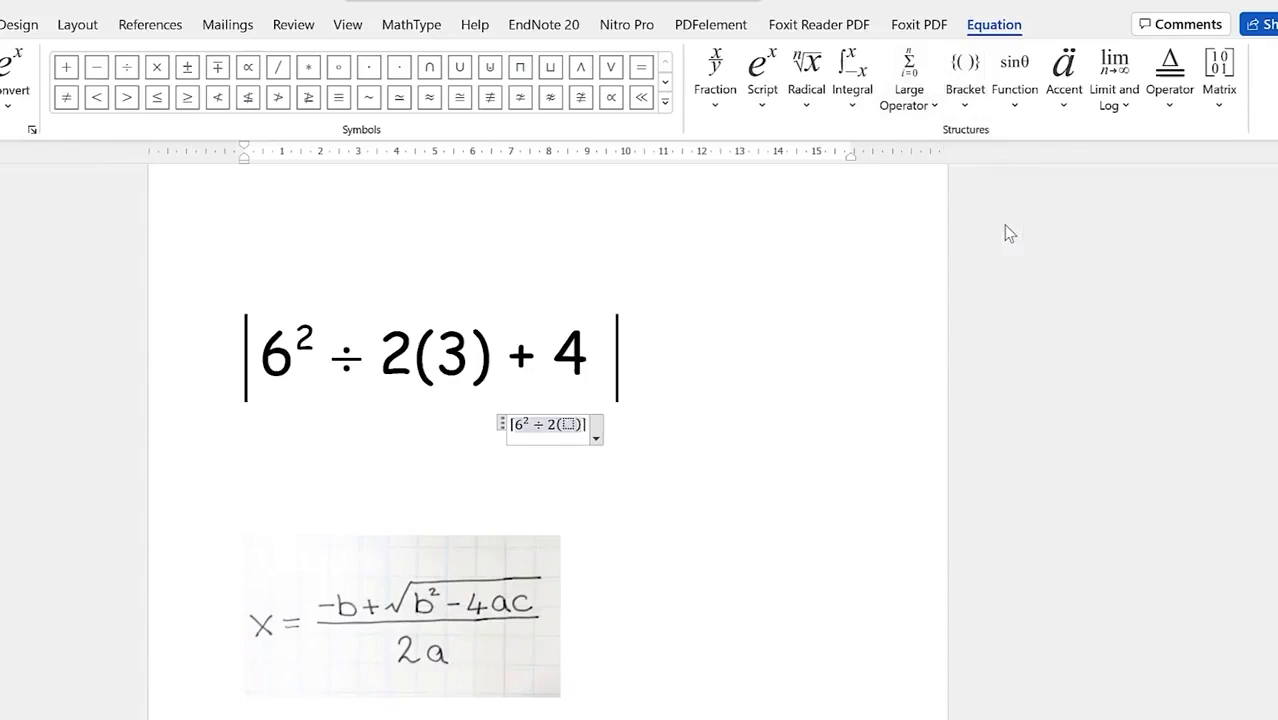
text(3)
key(Right)
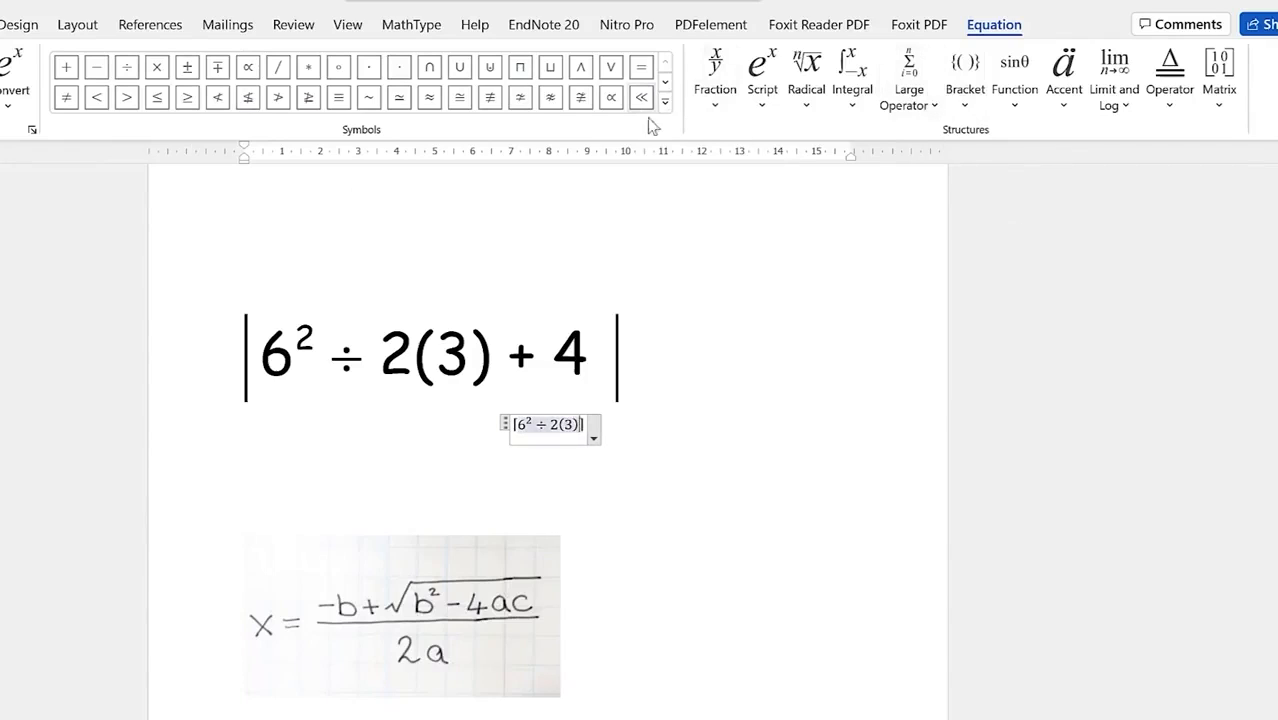
click(65, 78)
text(4)
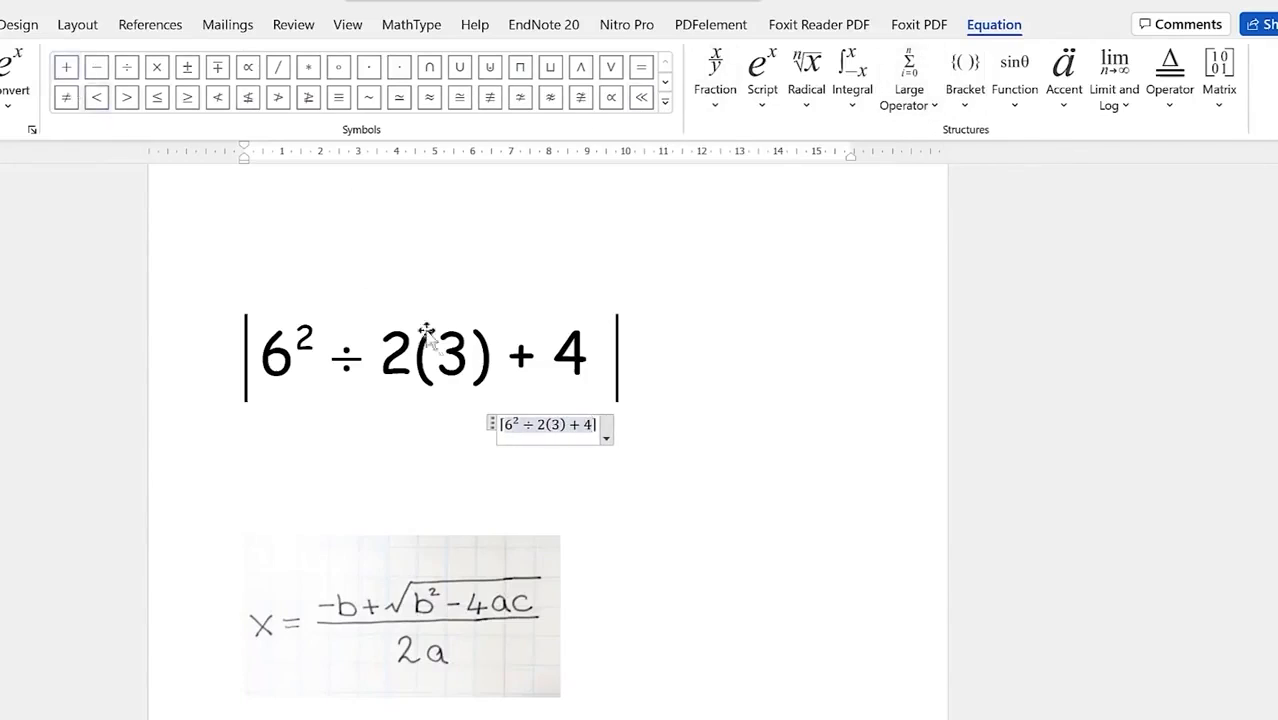
click(688, 447)
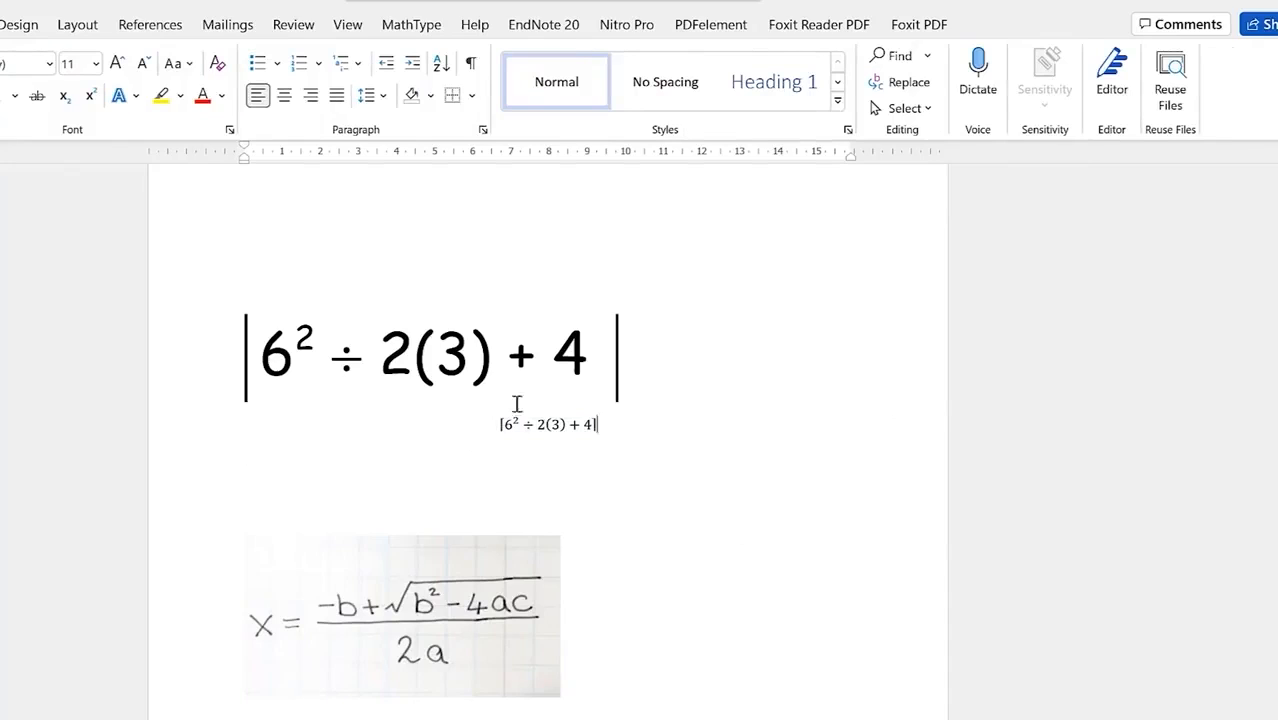
scroll(603, 688, down, 3)
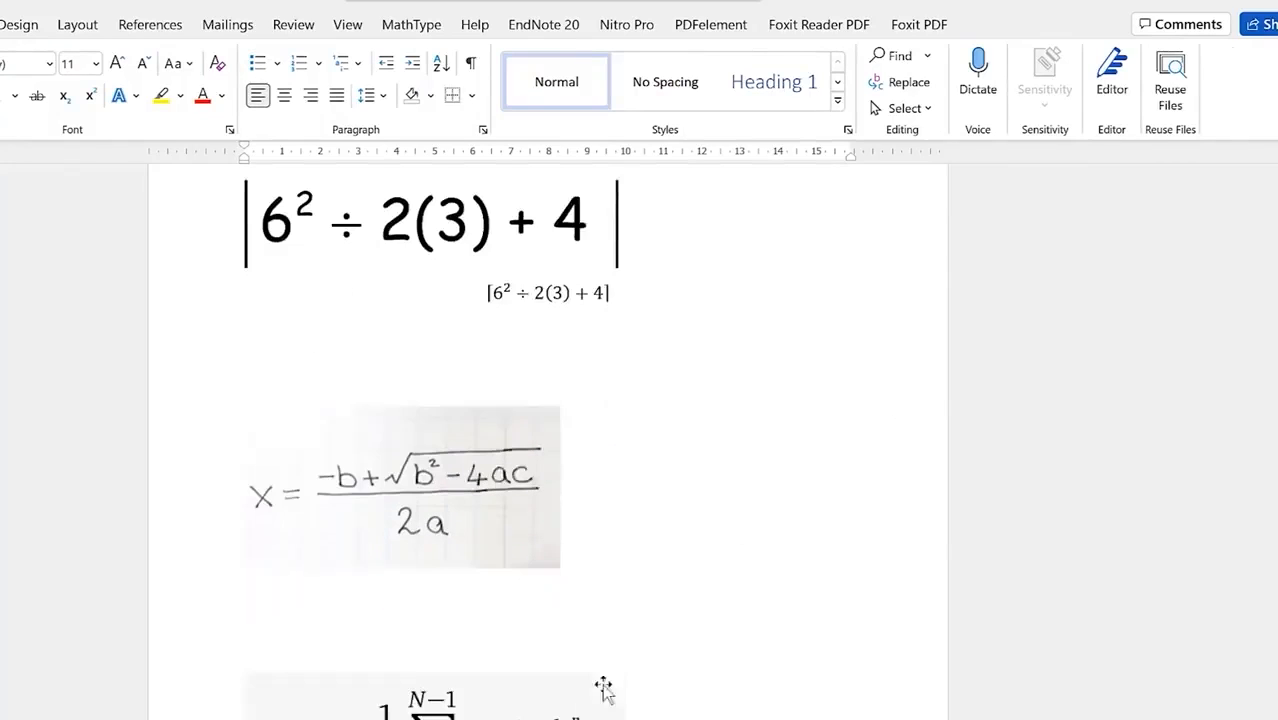
Step: Insert an equation below the quadratic image reading x = a fraction starting with −b+
click(494, 525)
click(600, 554)
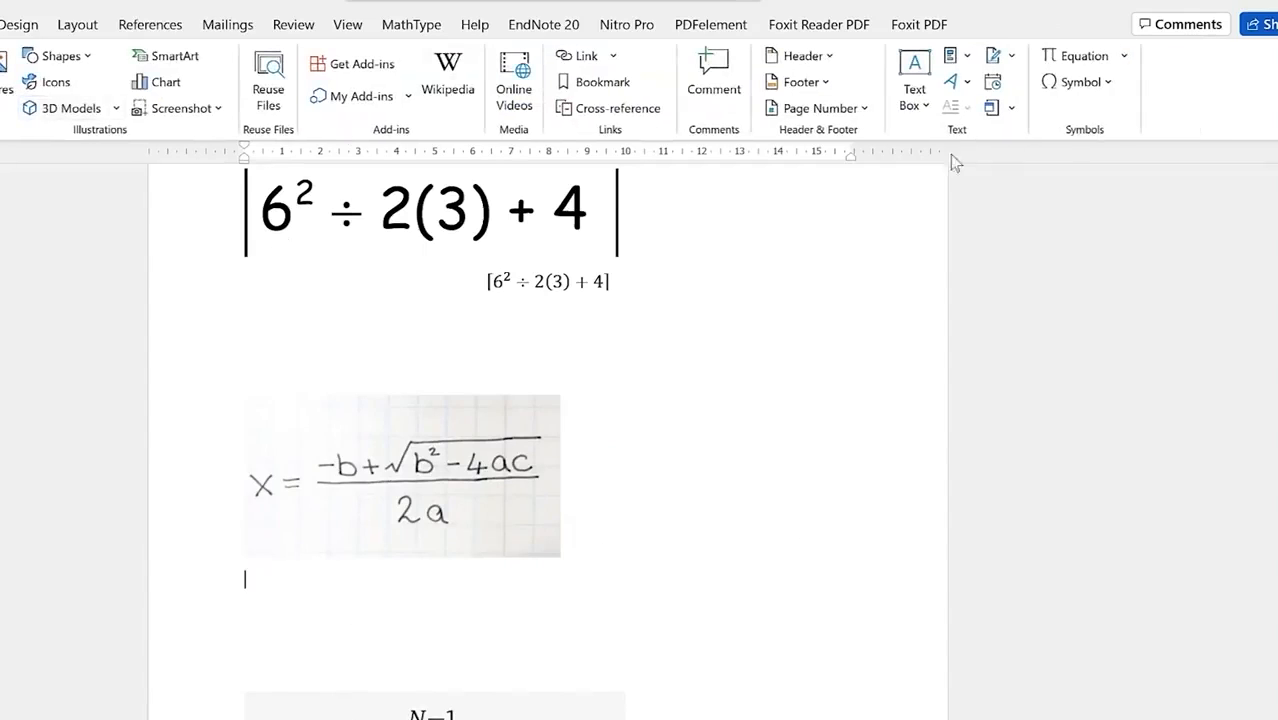
click(1084, 56)
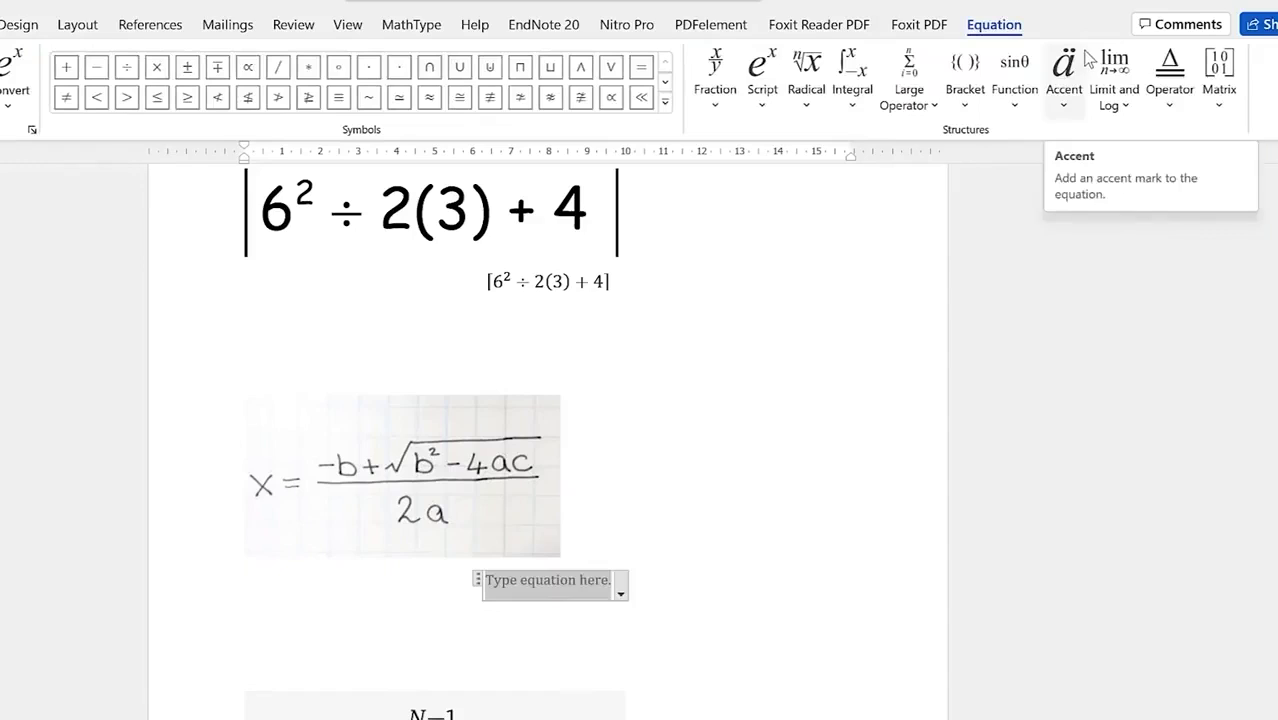
text(x )
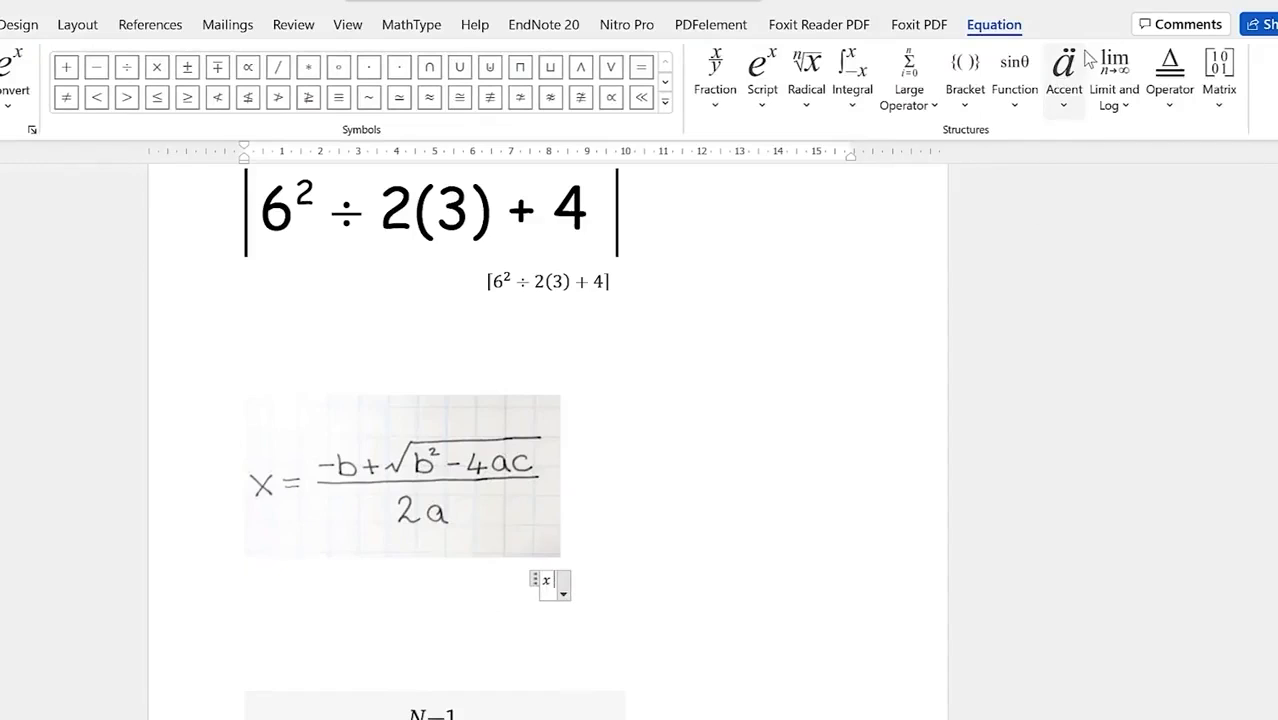
text(=)
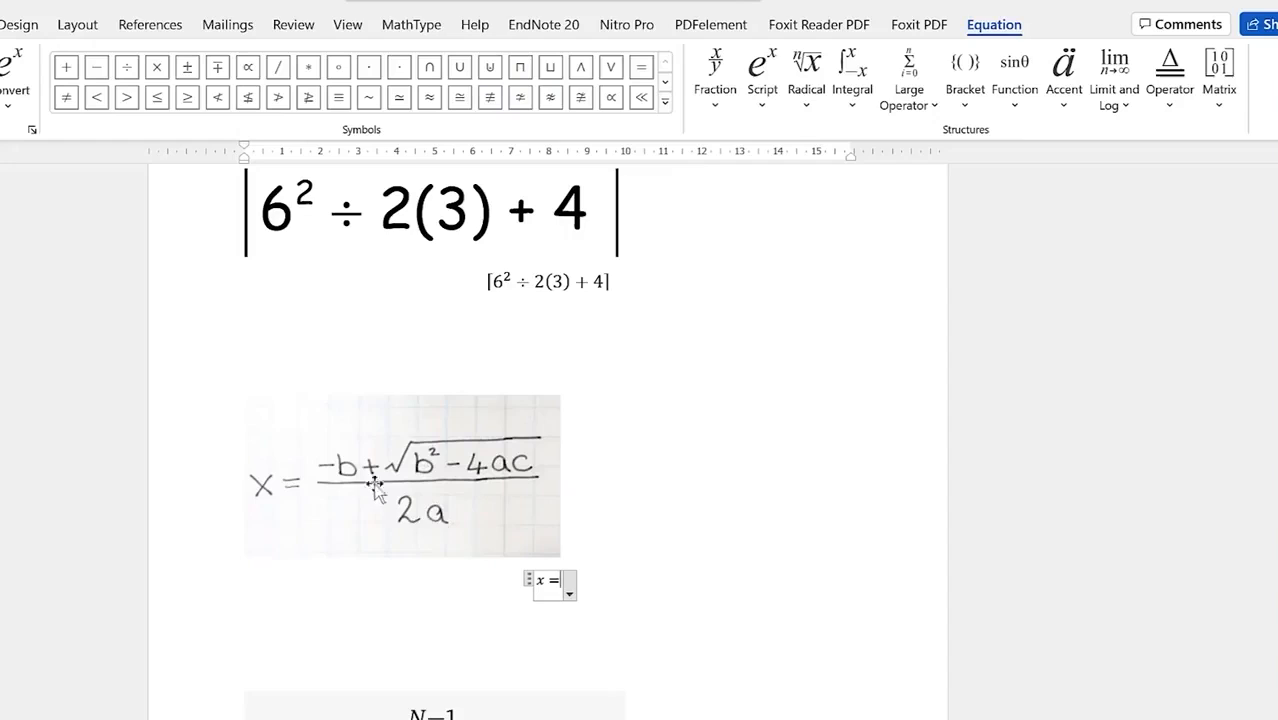
click(714, 100)
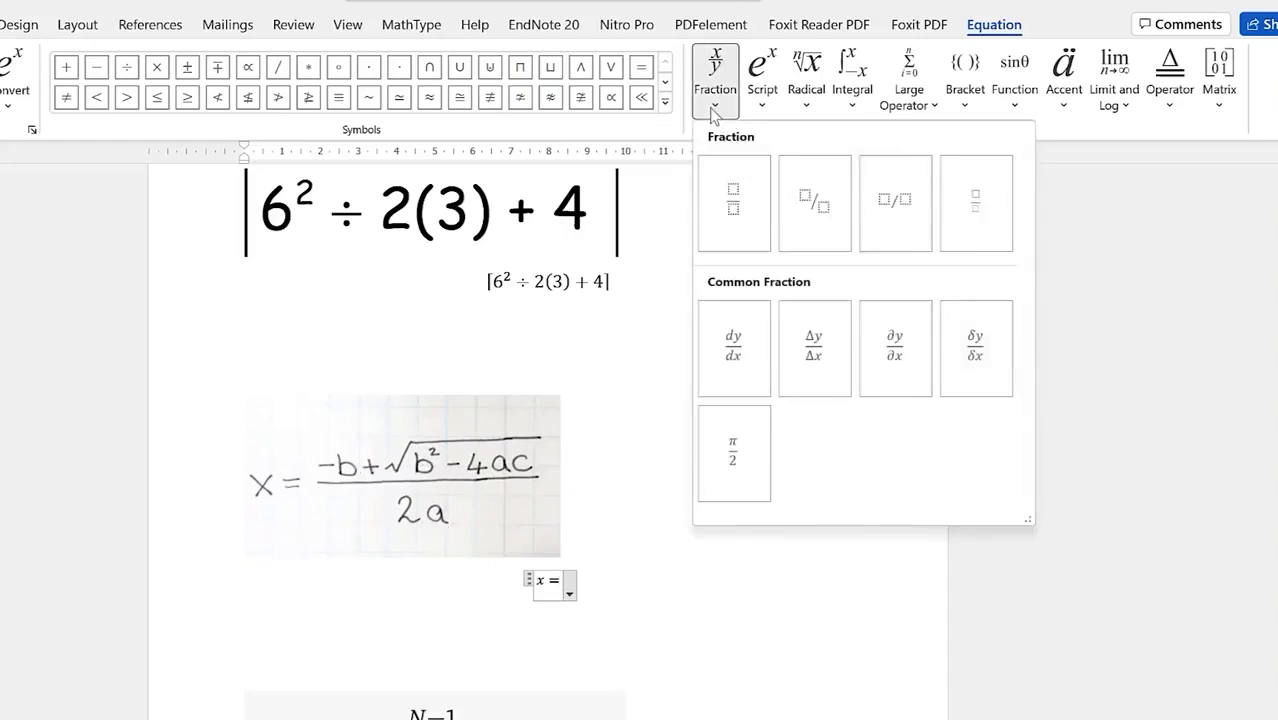
click(740, 204)
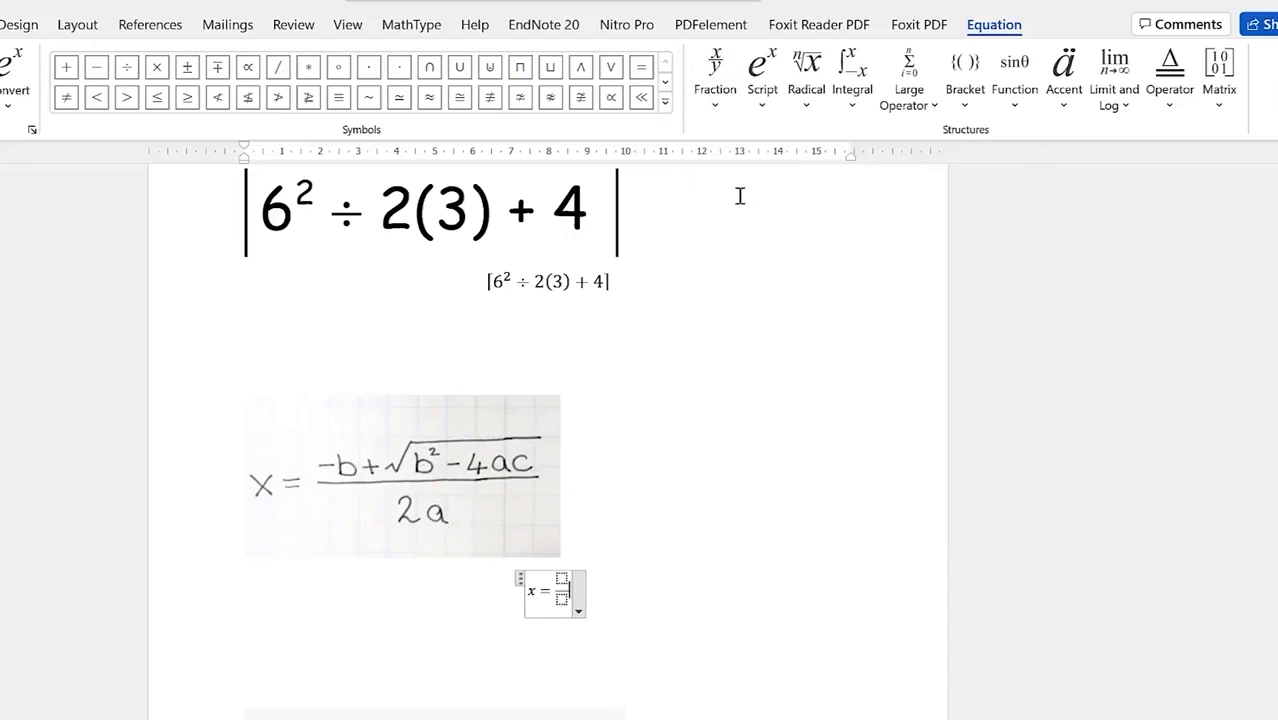
key(Up)
key(Down)
key(Right)
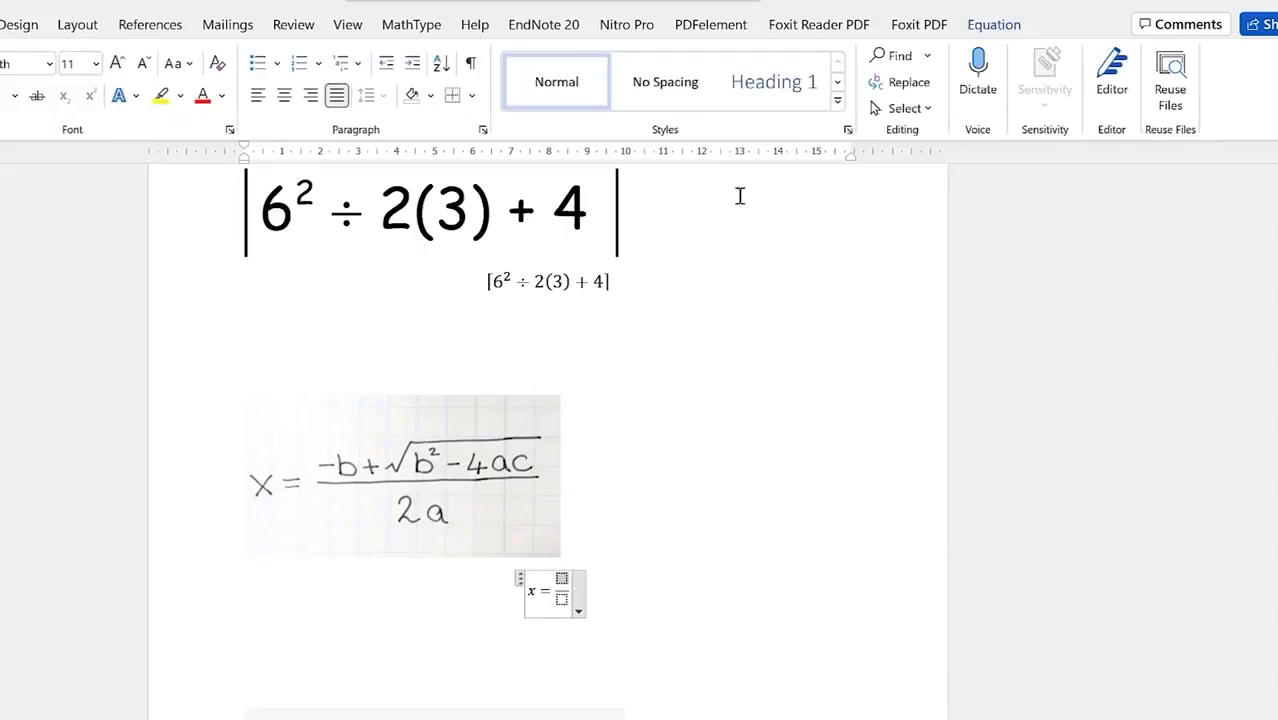
text(-b)
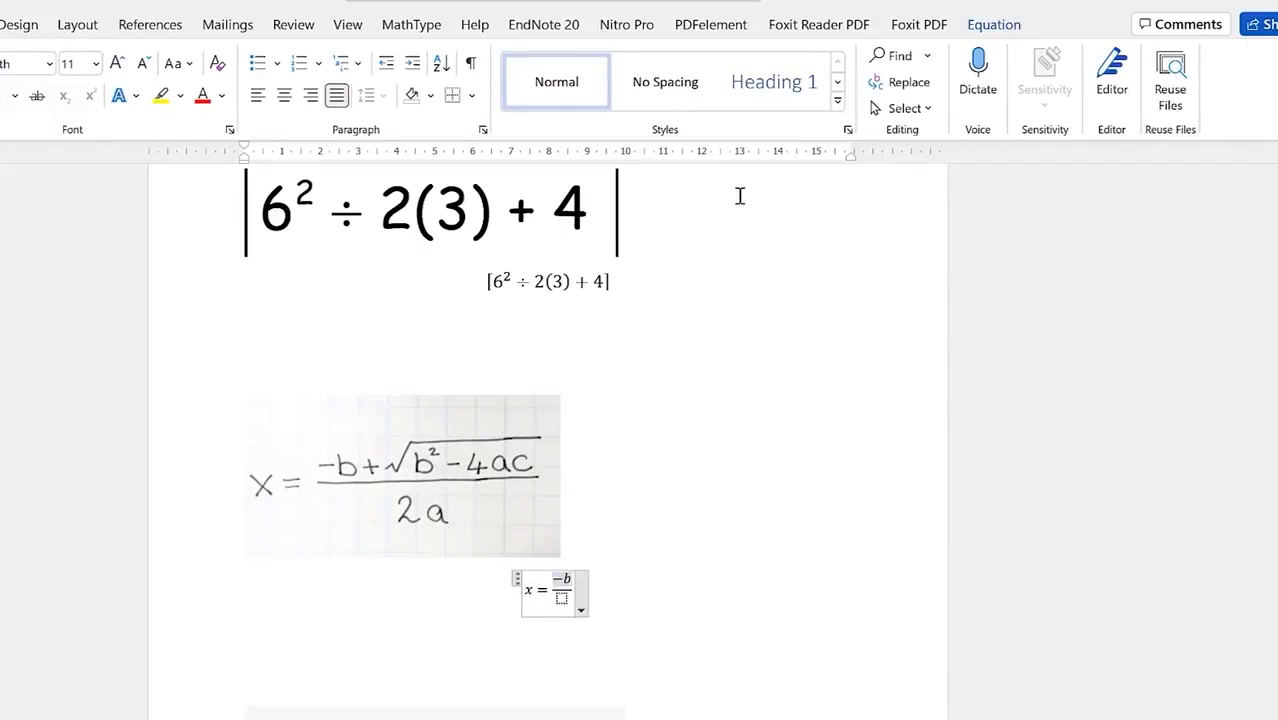
text(+)
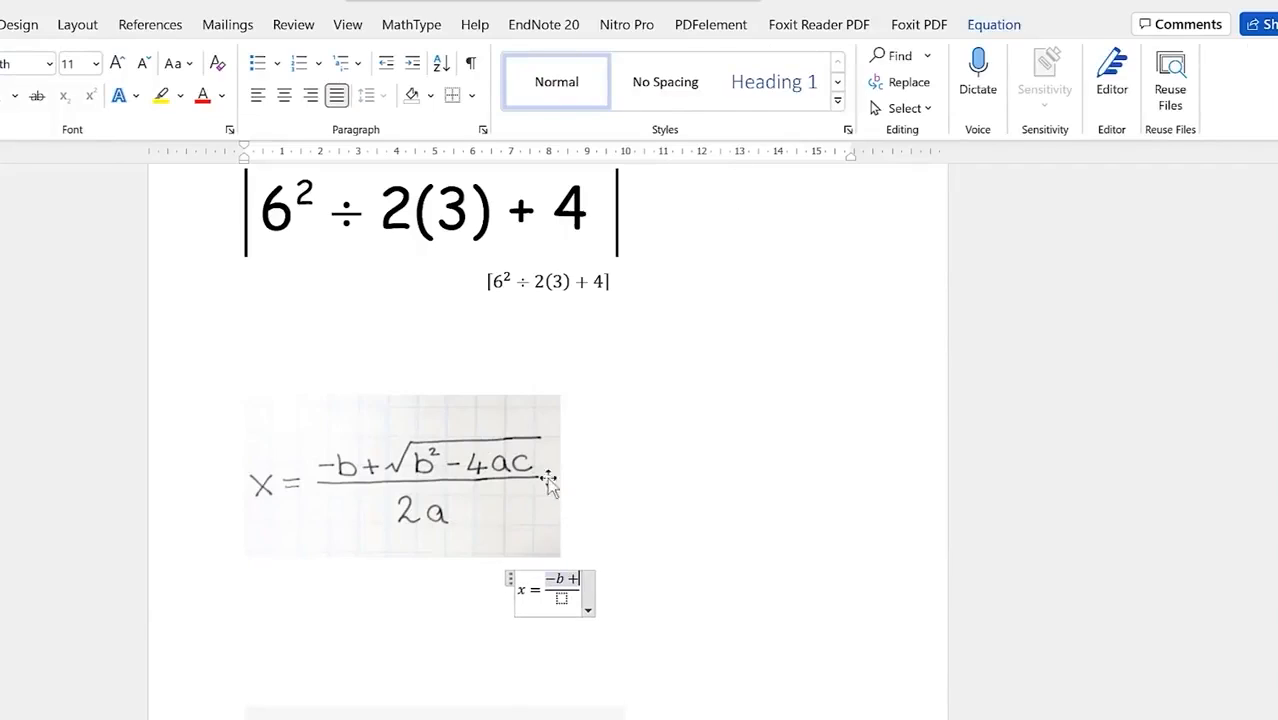
Step: Complete the numerator with √(b² − 4ac) and set the denominator to 2a
click(573, 579)
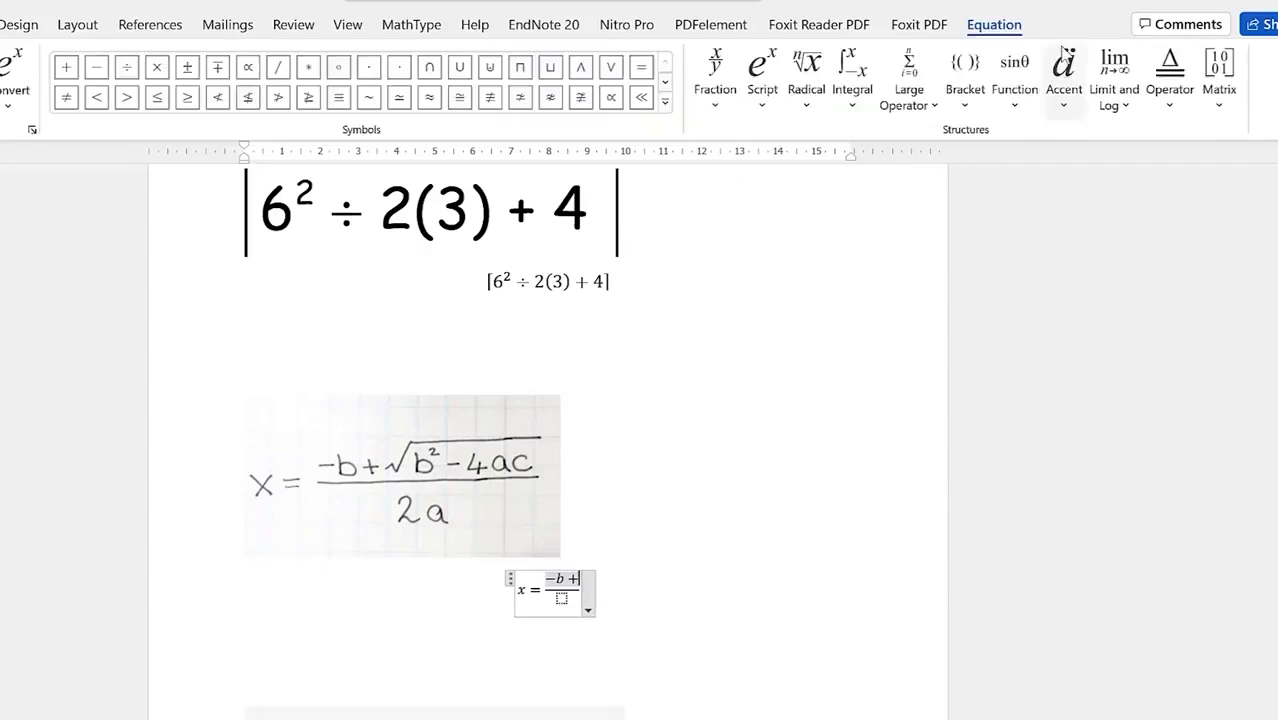
click(802, 108)
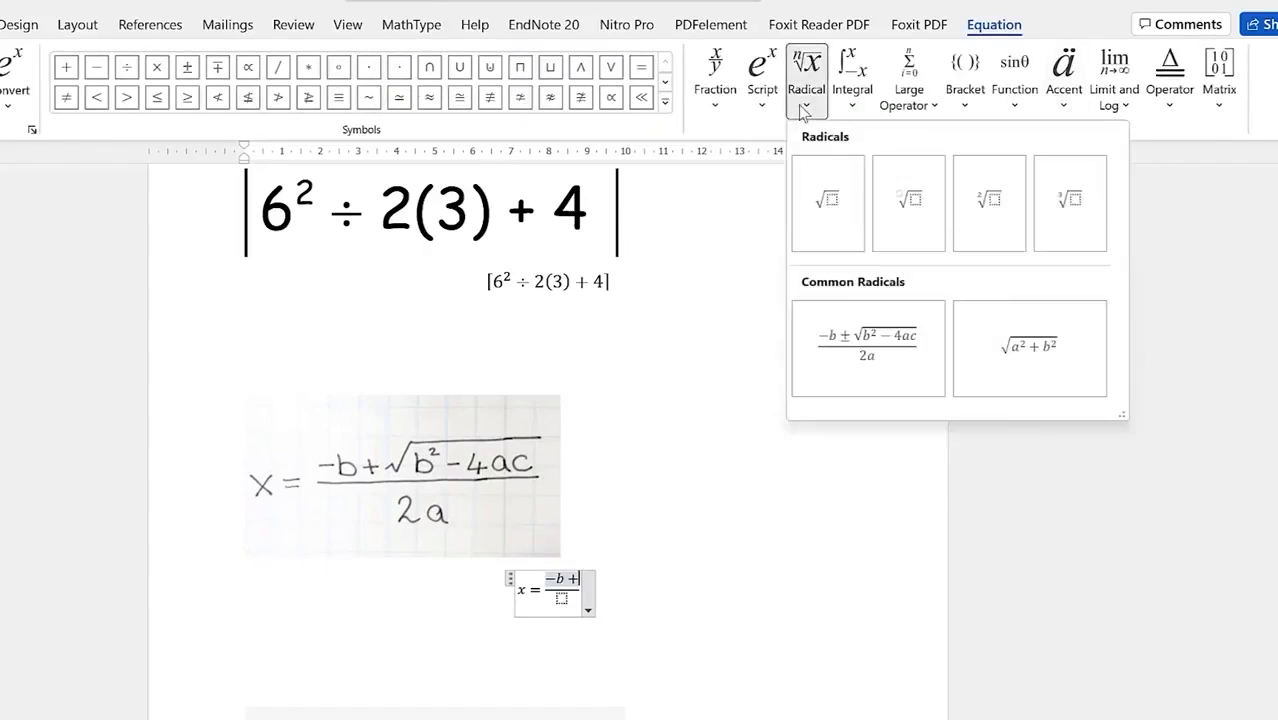
click(820, 238)
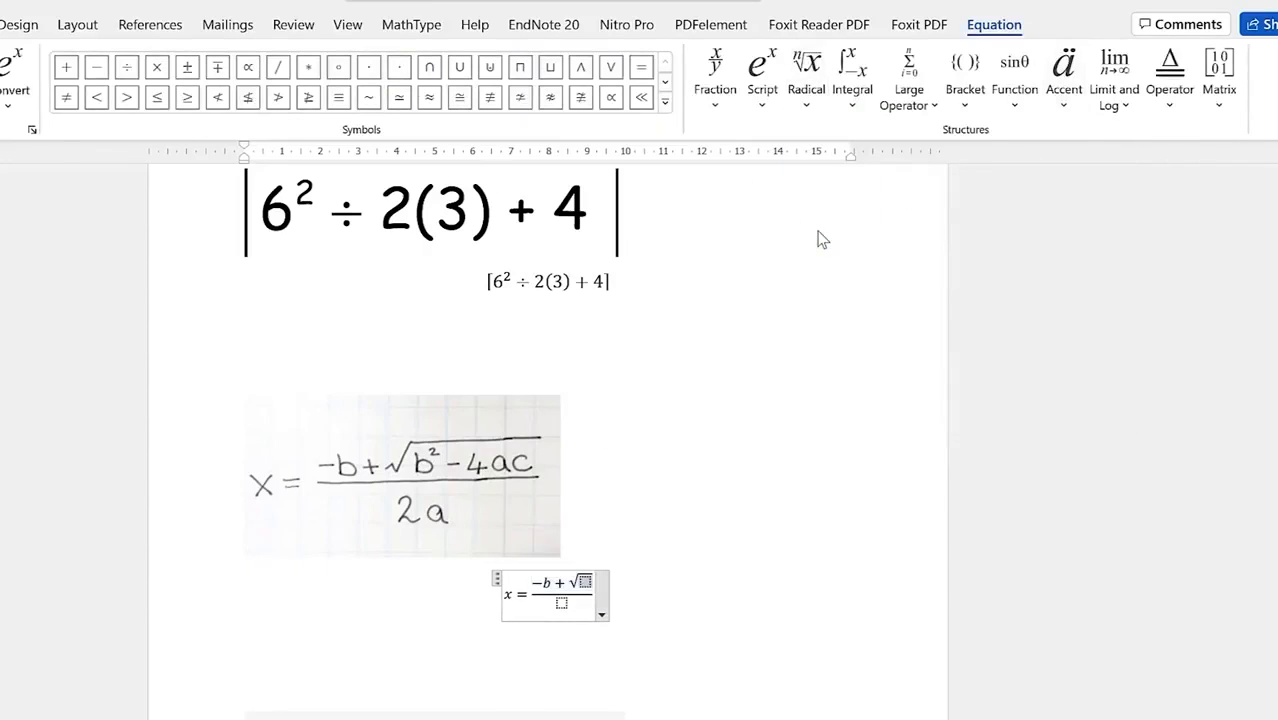
click(763, 108)
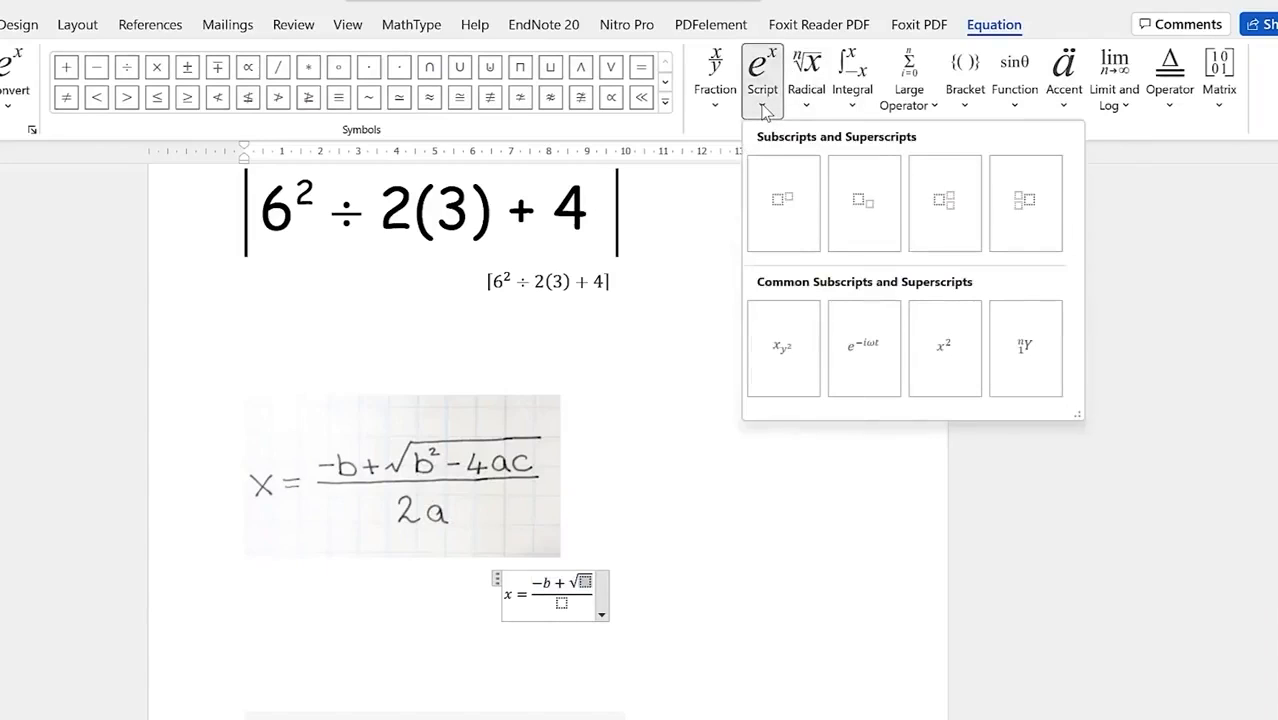
click(791, 221)
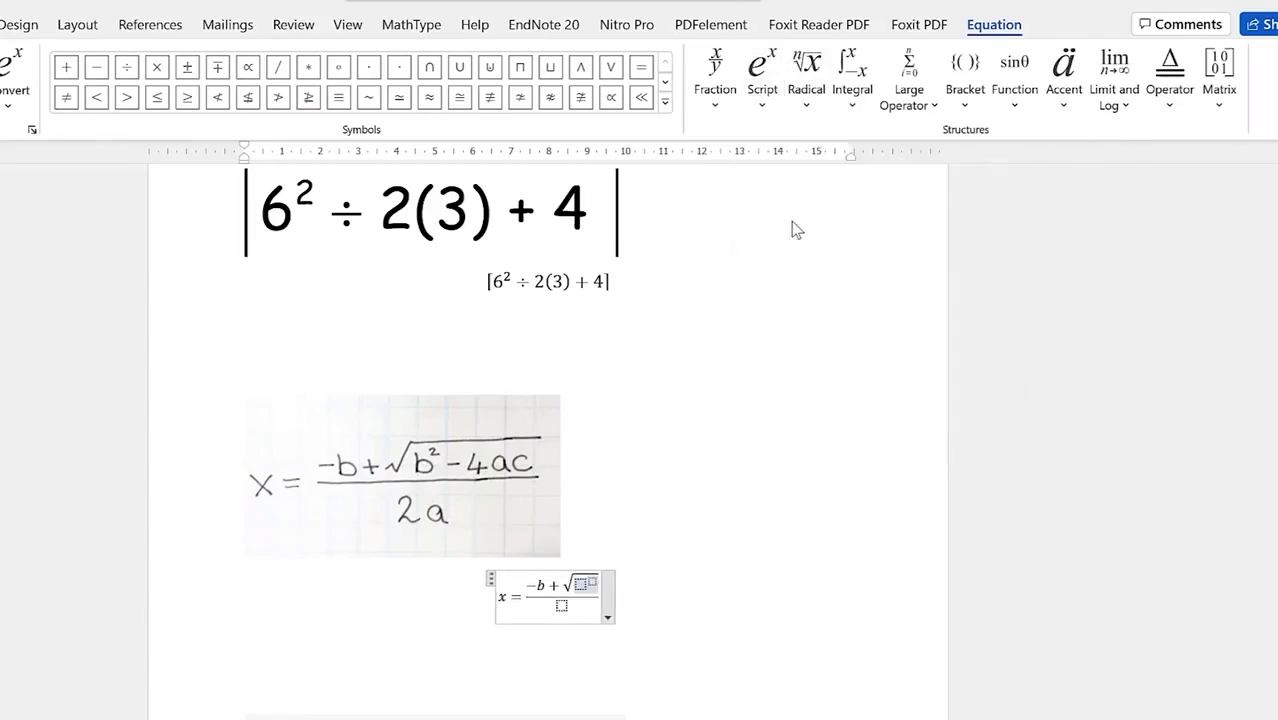
text(b)
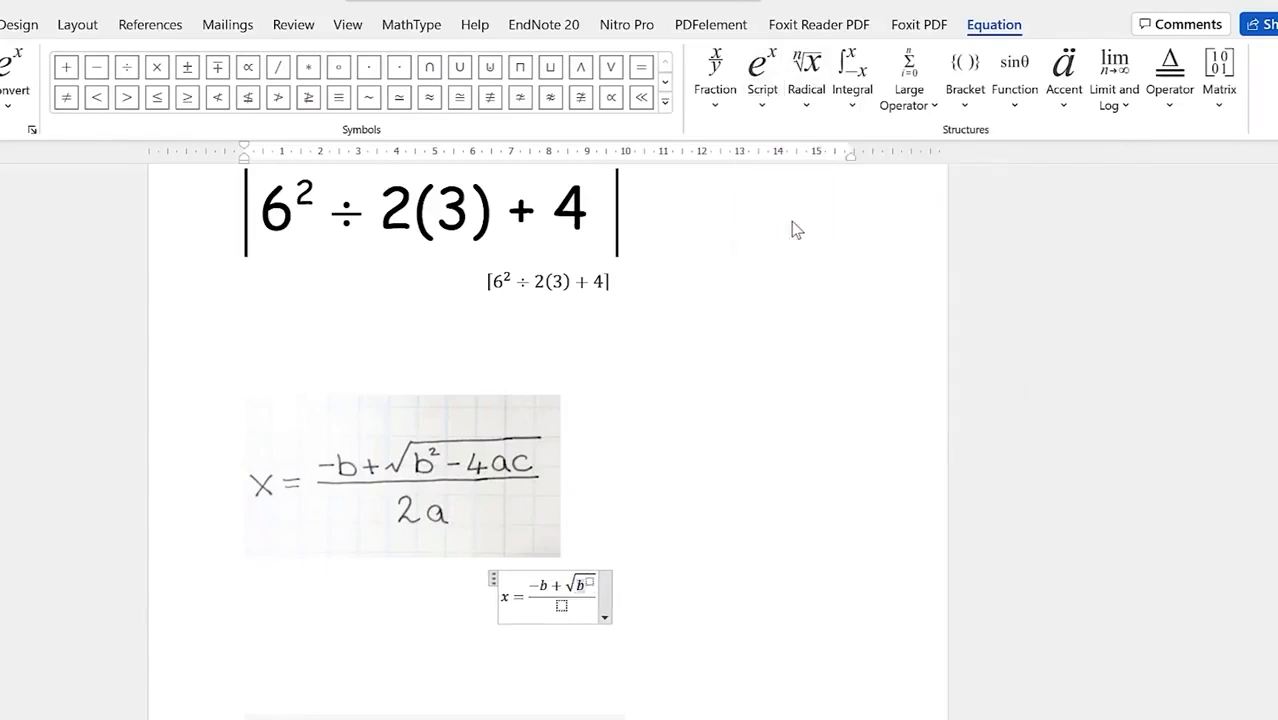
text(2)
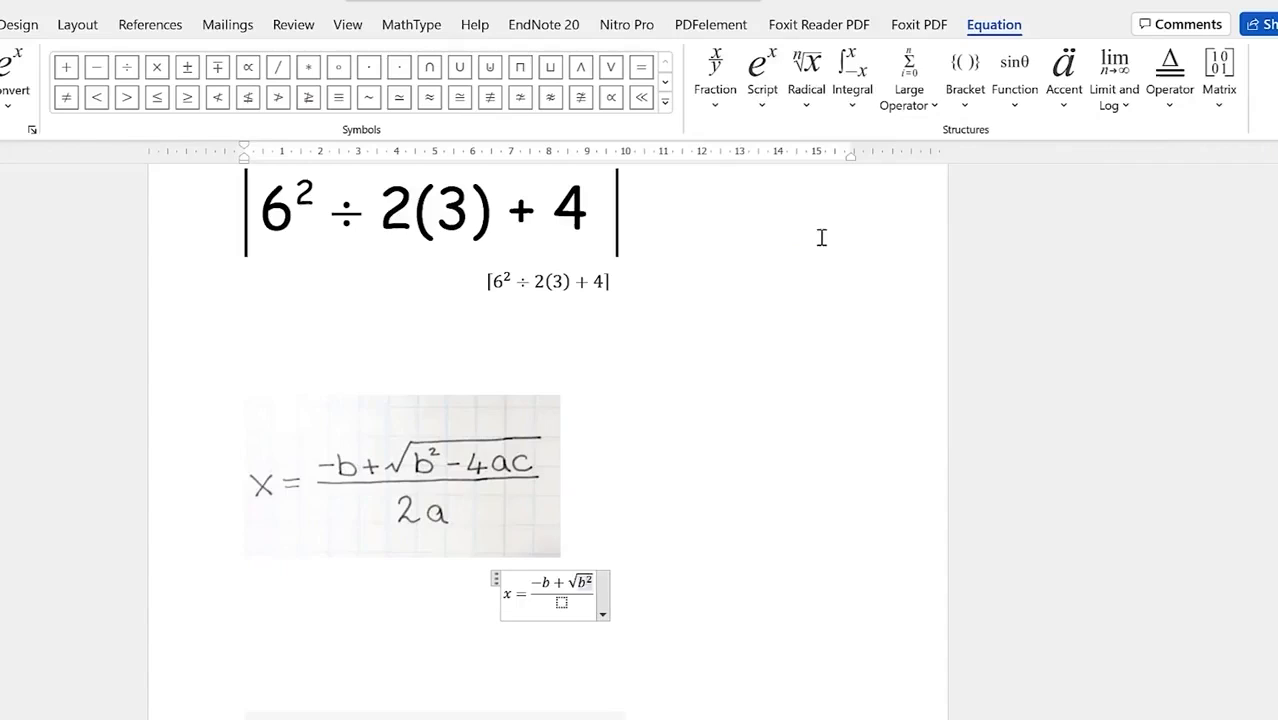
text(-)
text(4ac)
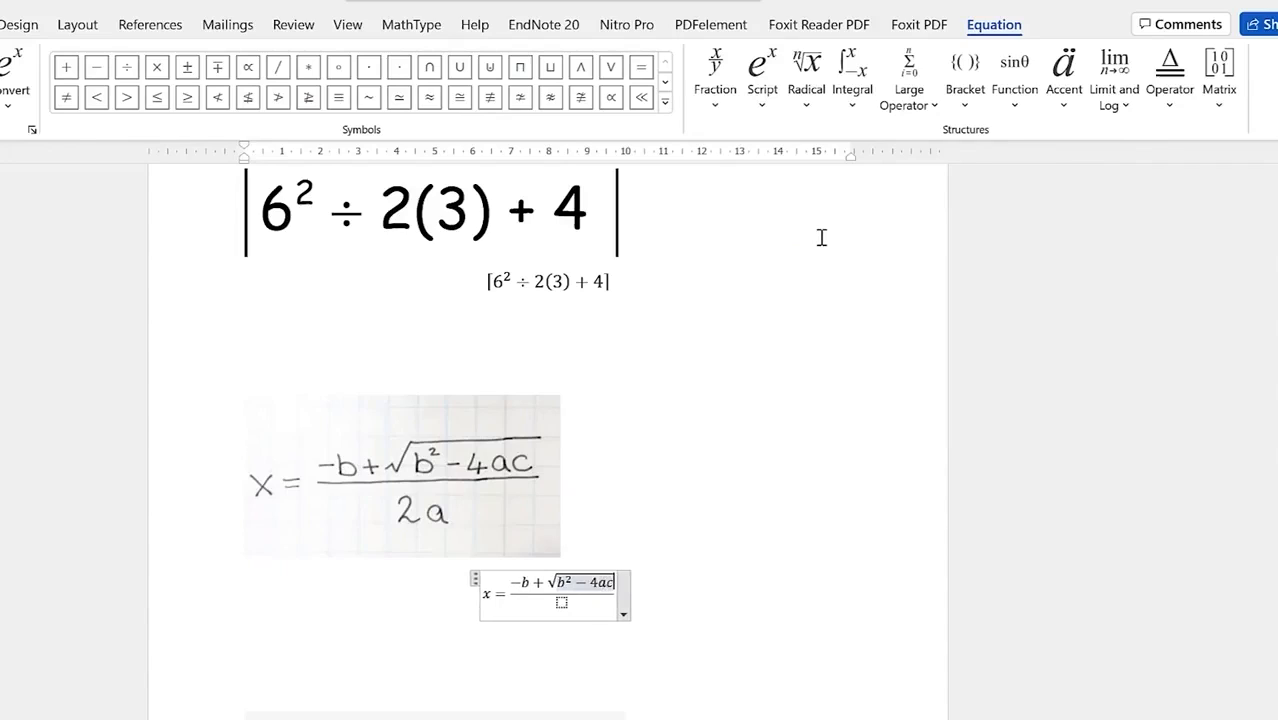
key(Down)
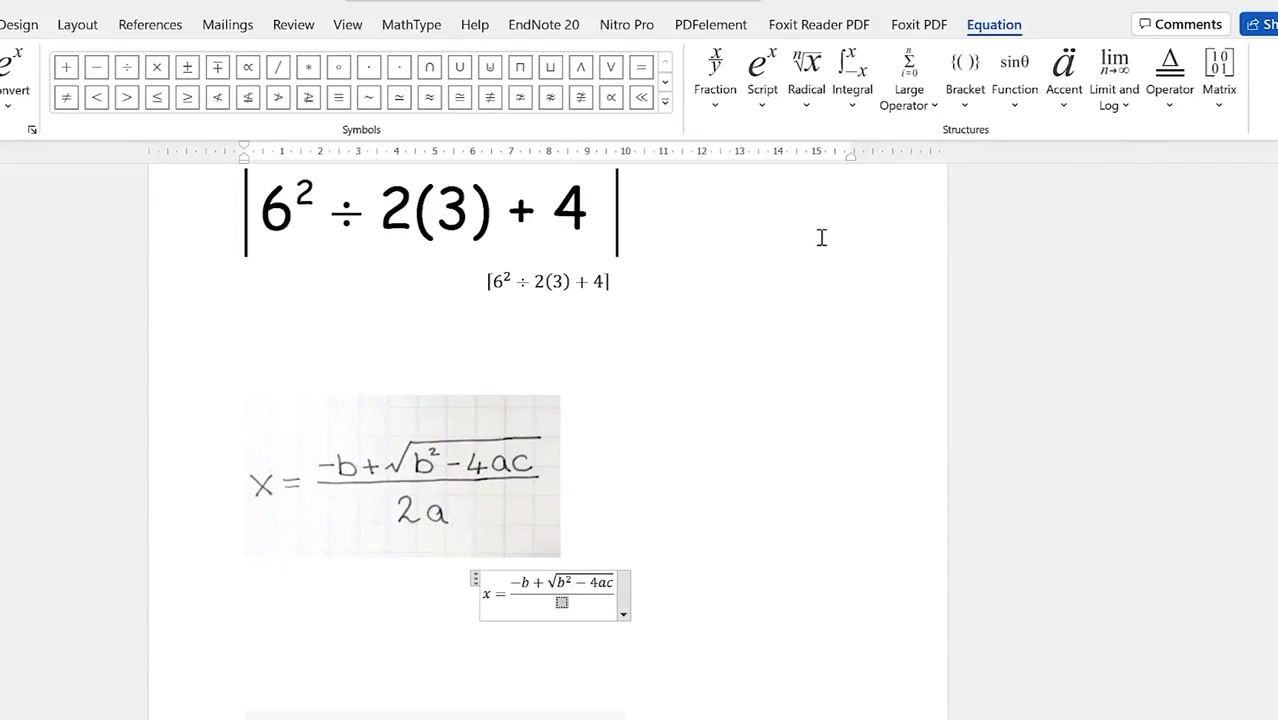
text(2a)
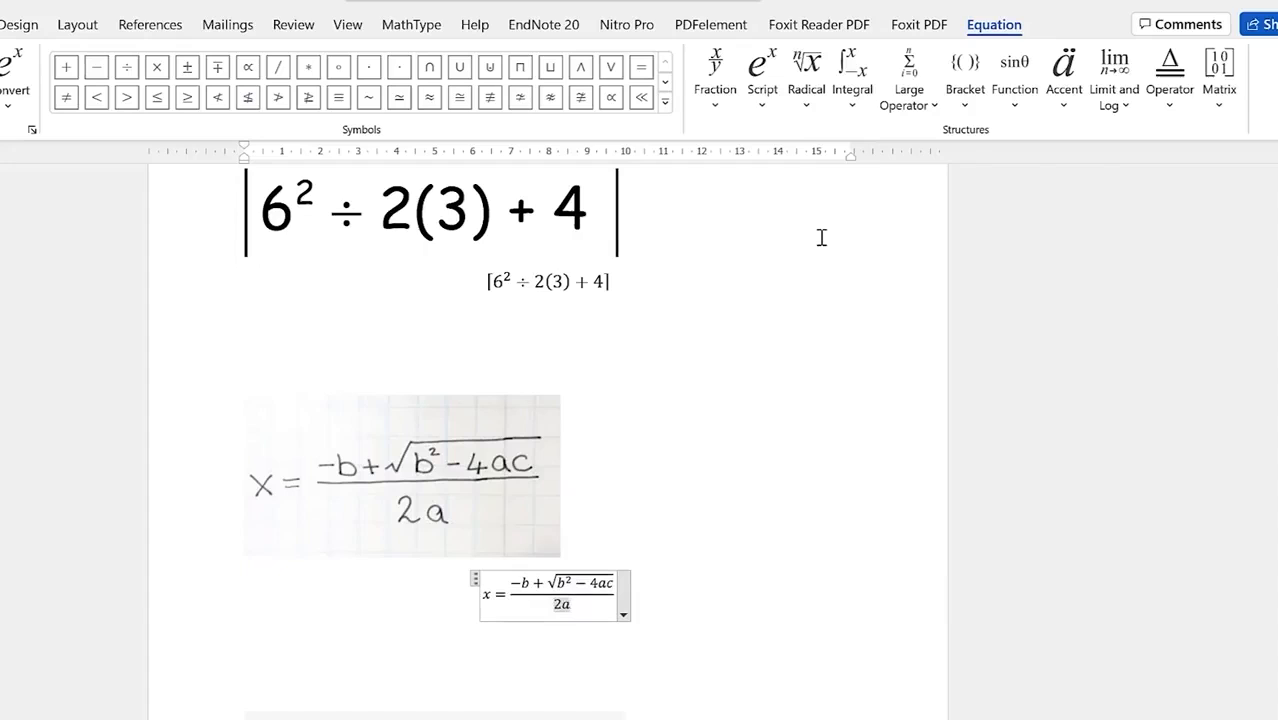
Step: Enlarge the quadratic formula equation to font size 20
click(822, 579)
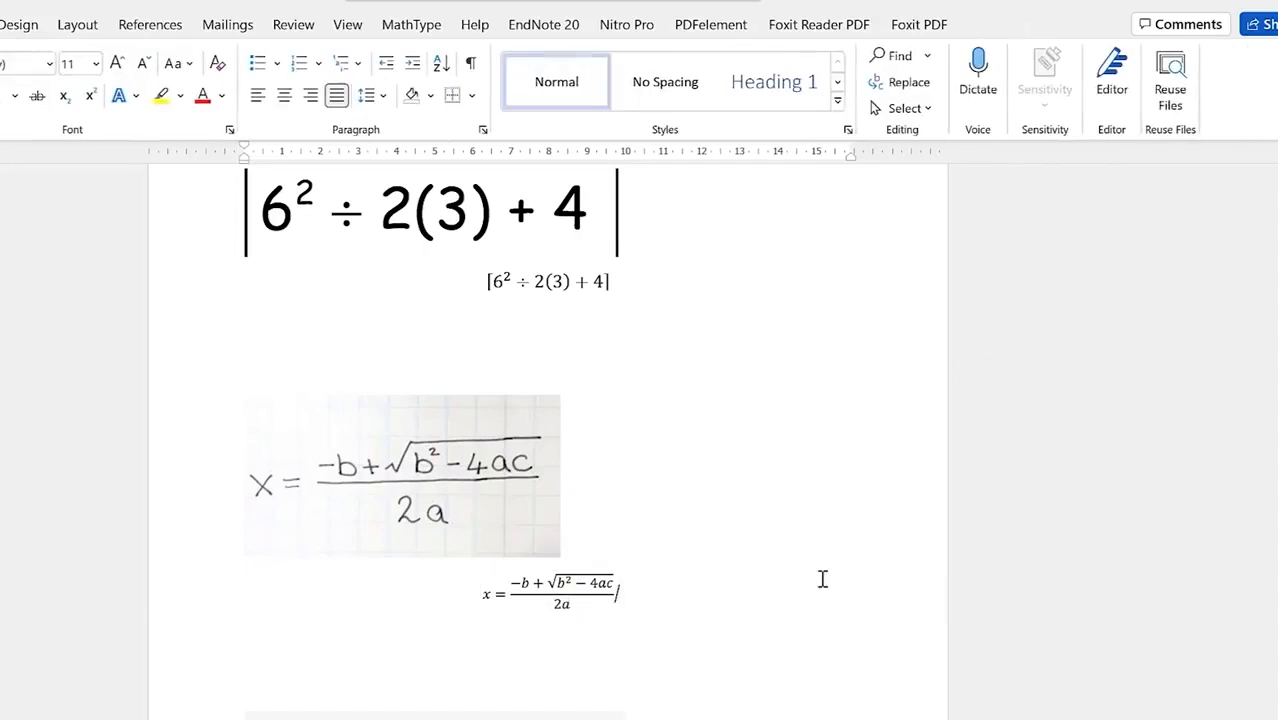
drag(468, 591, 616, 605)
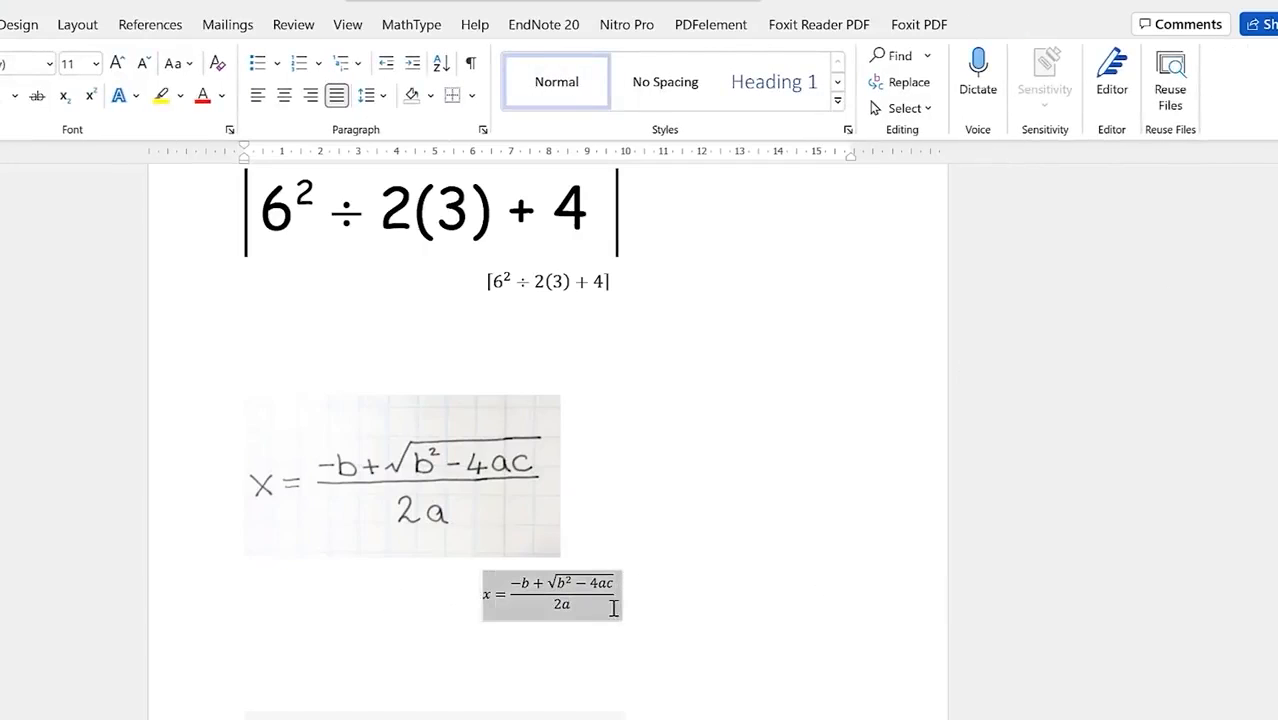
click(118, 64)
click(118, 64)
click(118, 64)
click(118, 64)
click(118, 64)
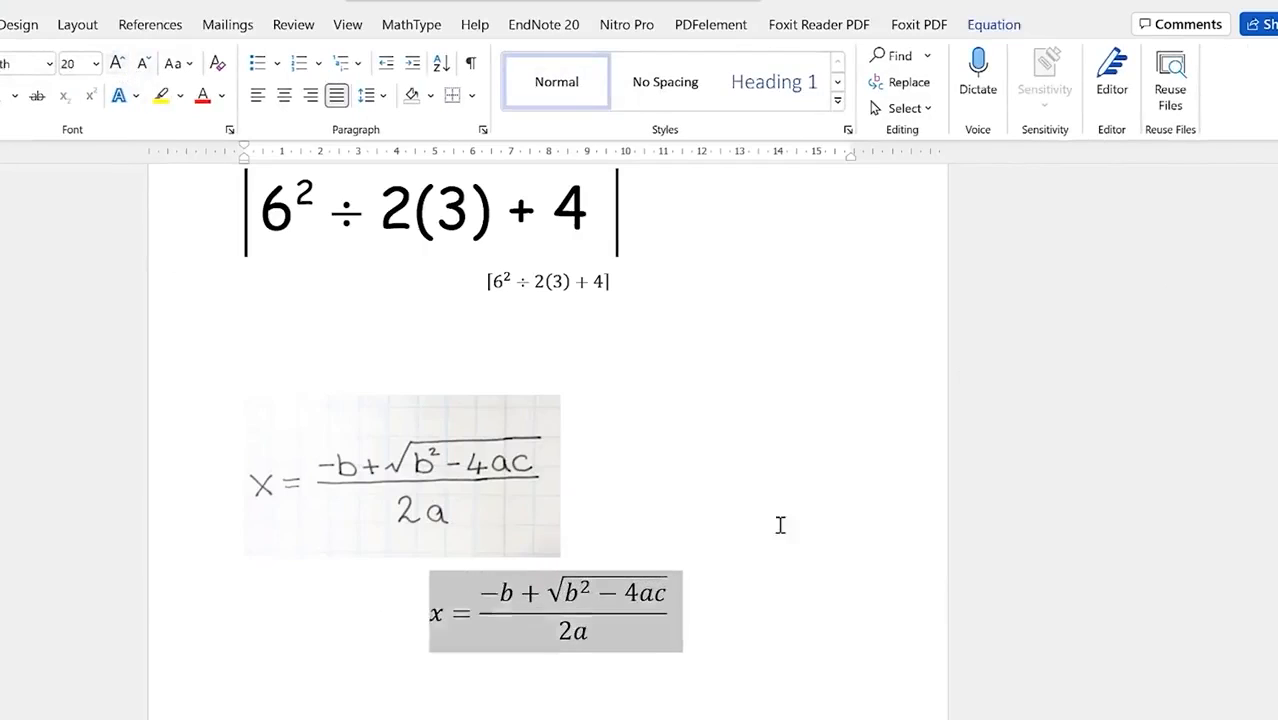
click(788, 590)
Step: Insert a blank equation on the line beneath the DFT formula image
scroll(716, 653, down, 6)
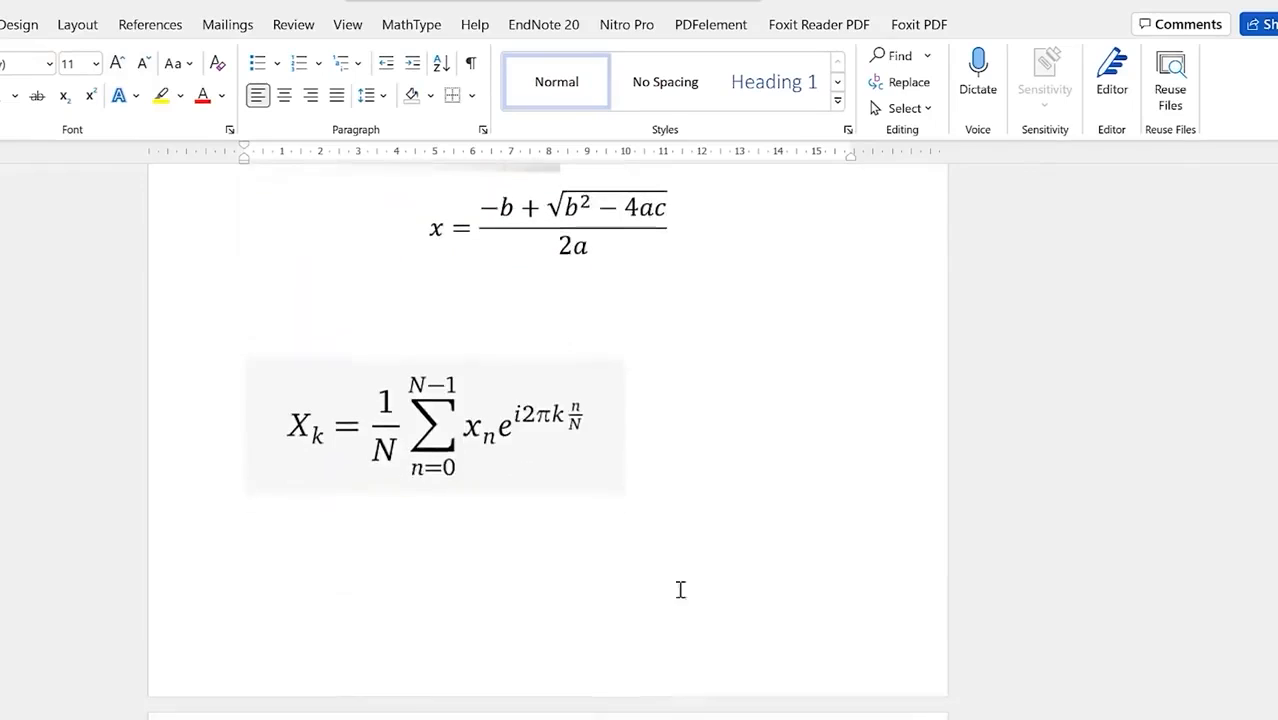
click(490, 434)
click(716, 451)
click(0, 24)
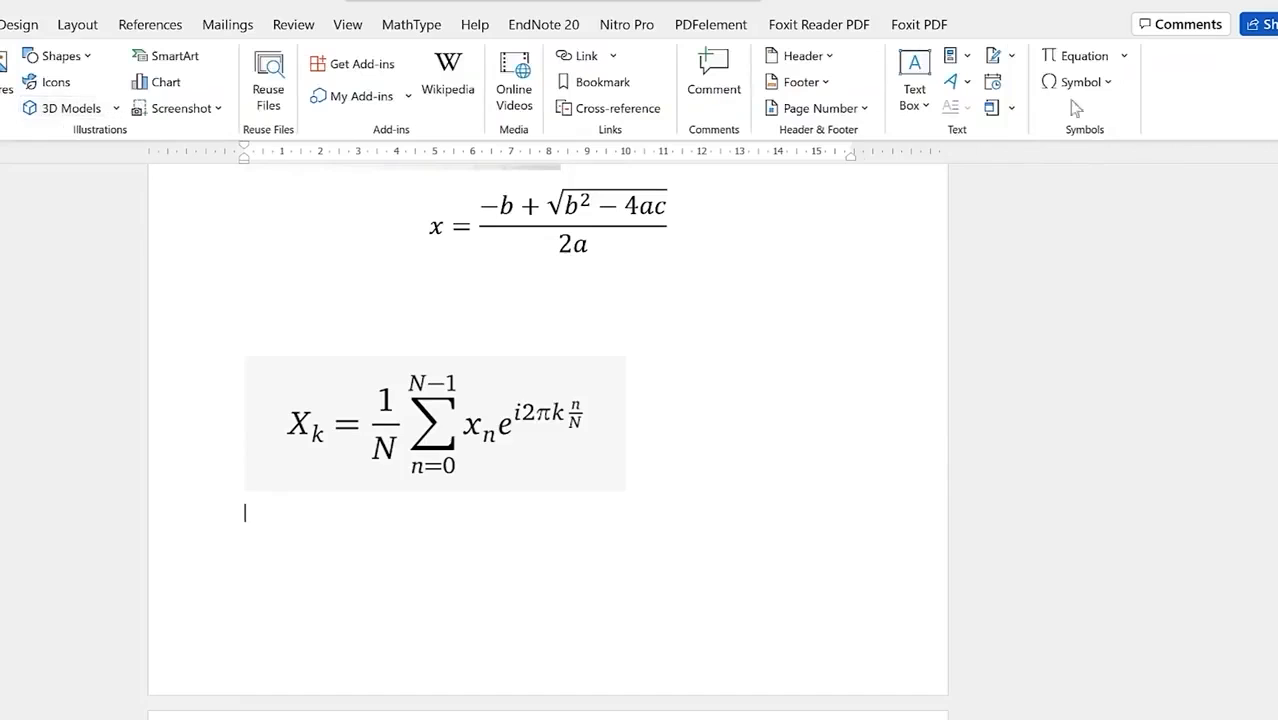
click(1097, 60)
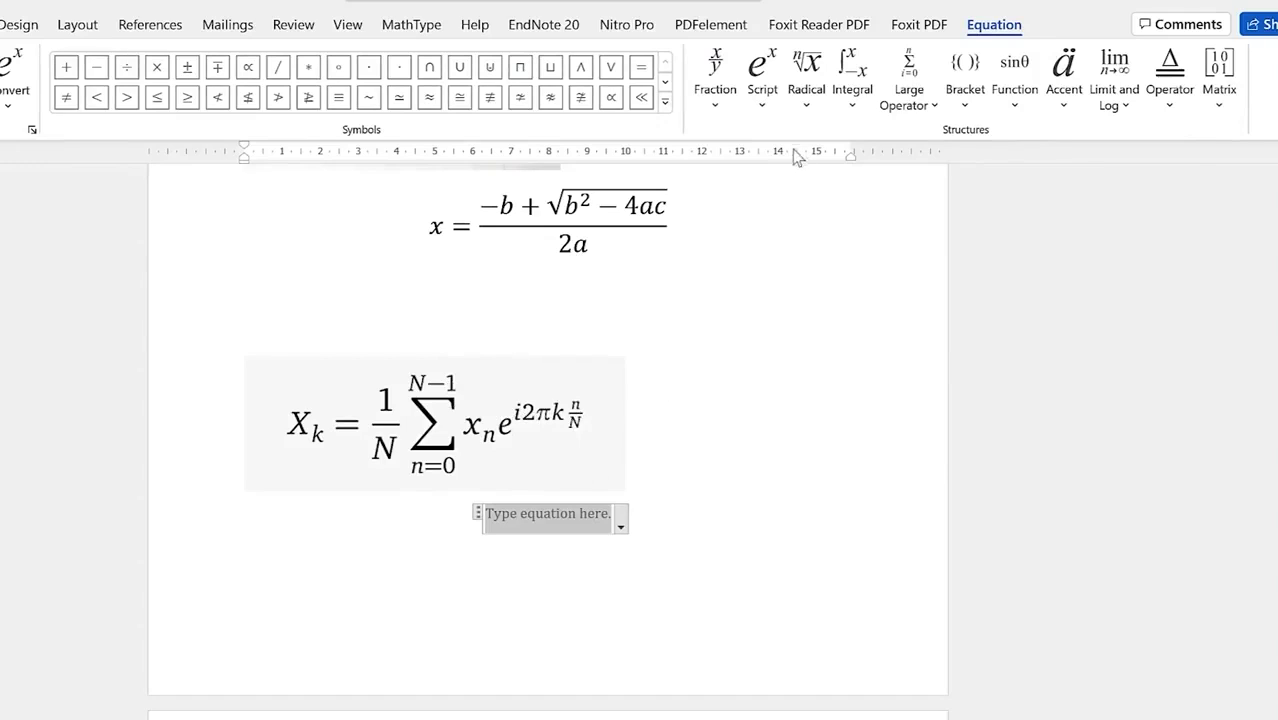
Step: Type X_k = 1/N using a subscript template and a stacked fraction
click(762, 95)
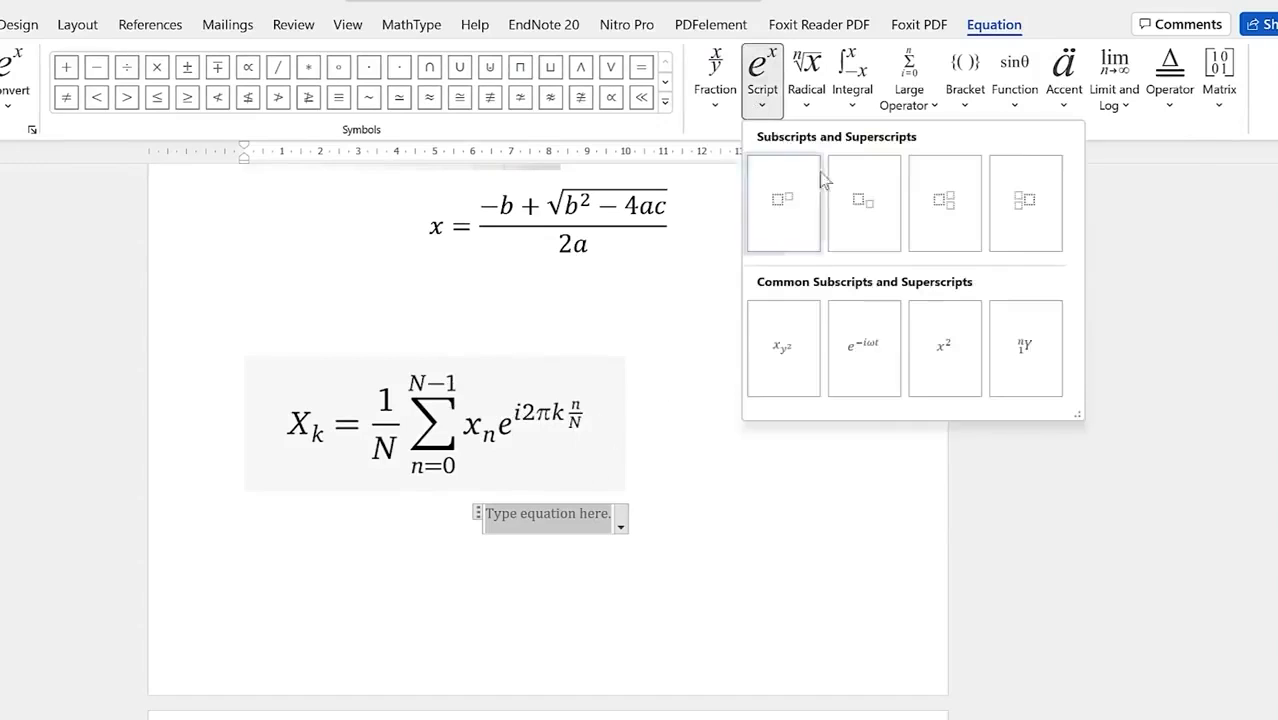
click(857, 218)
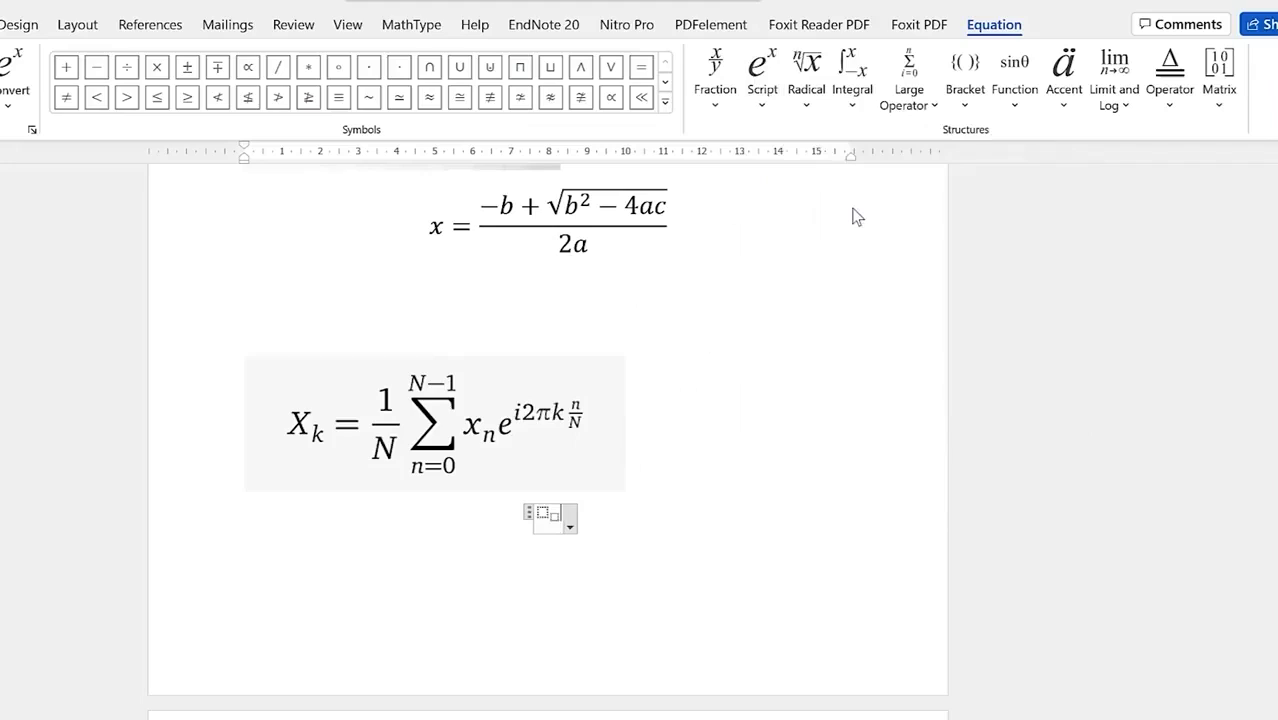
text(x)
key(BackSpace)
text(x)
key(Right)
text(k)
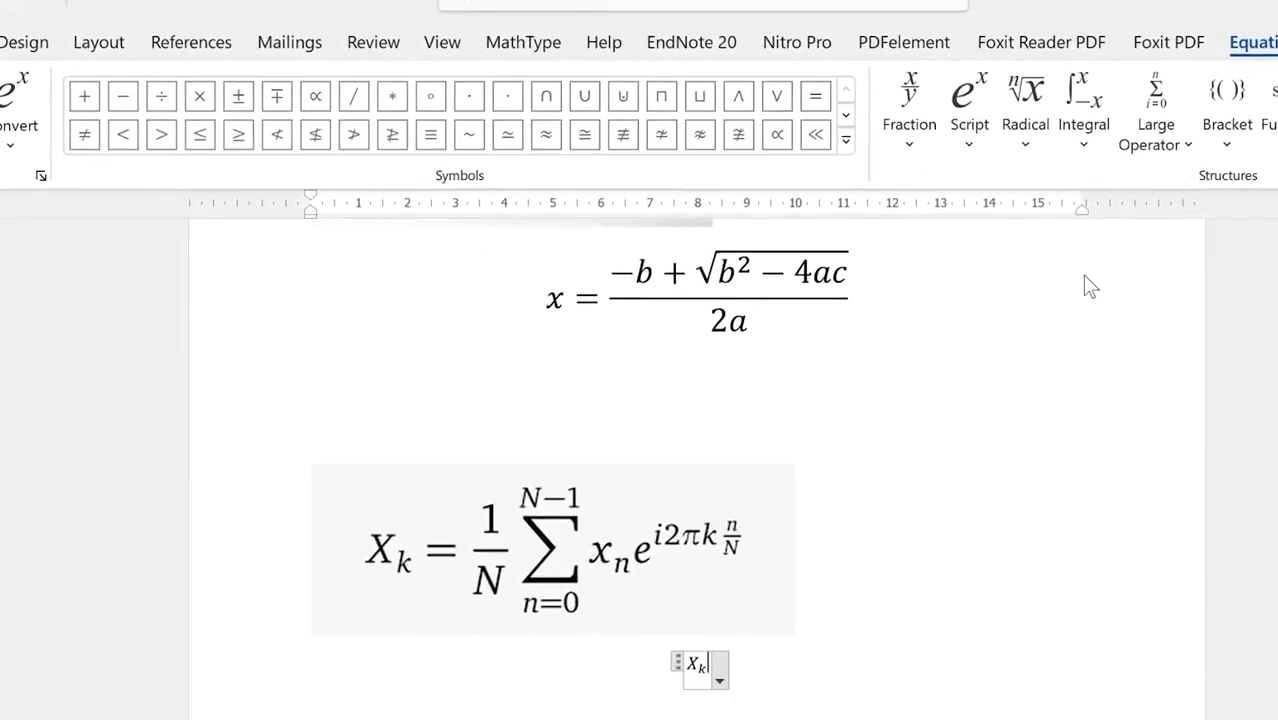
text(=)
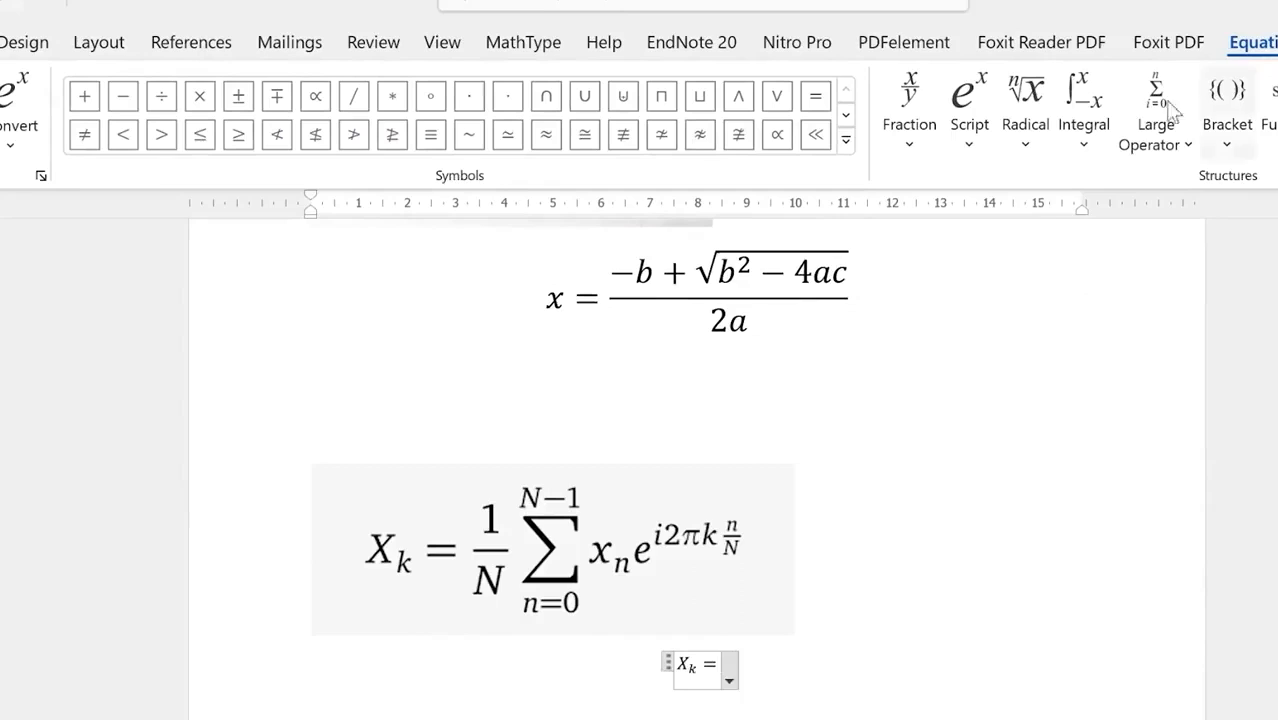
click(911, 140)
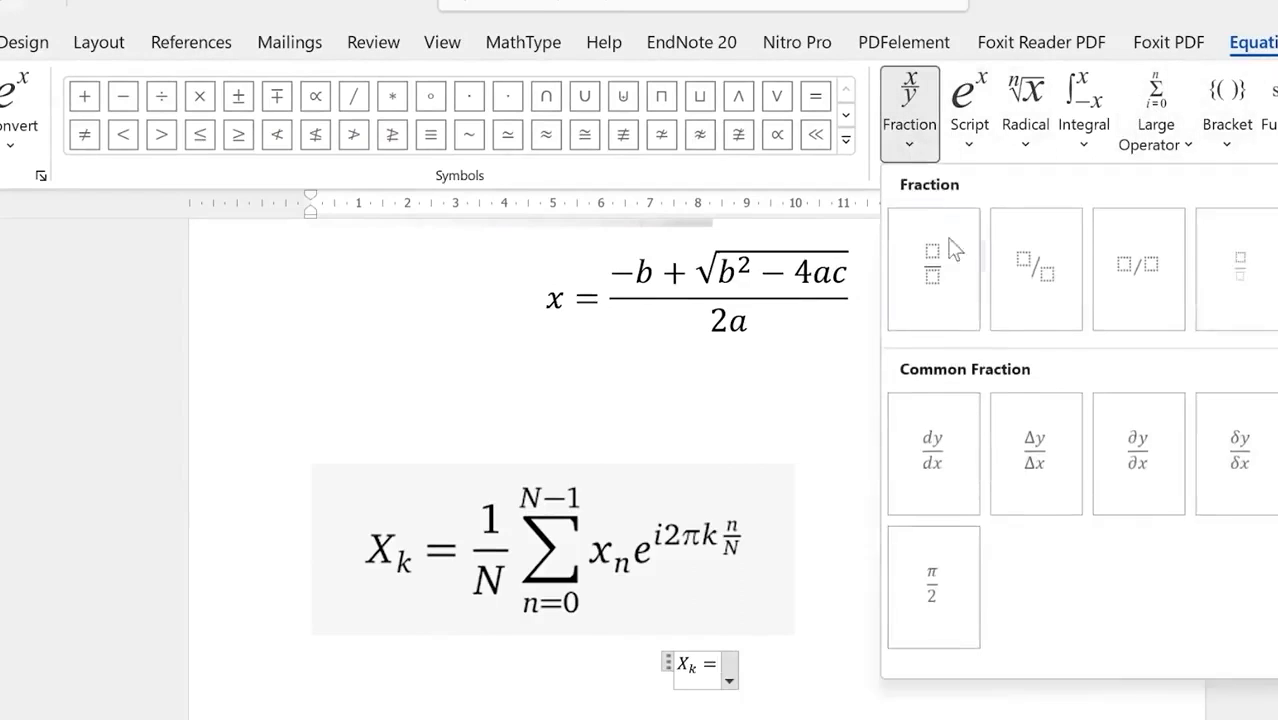
click(952, 258)
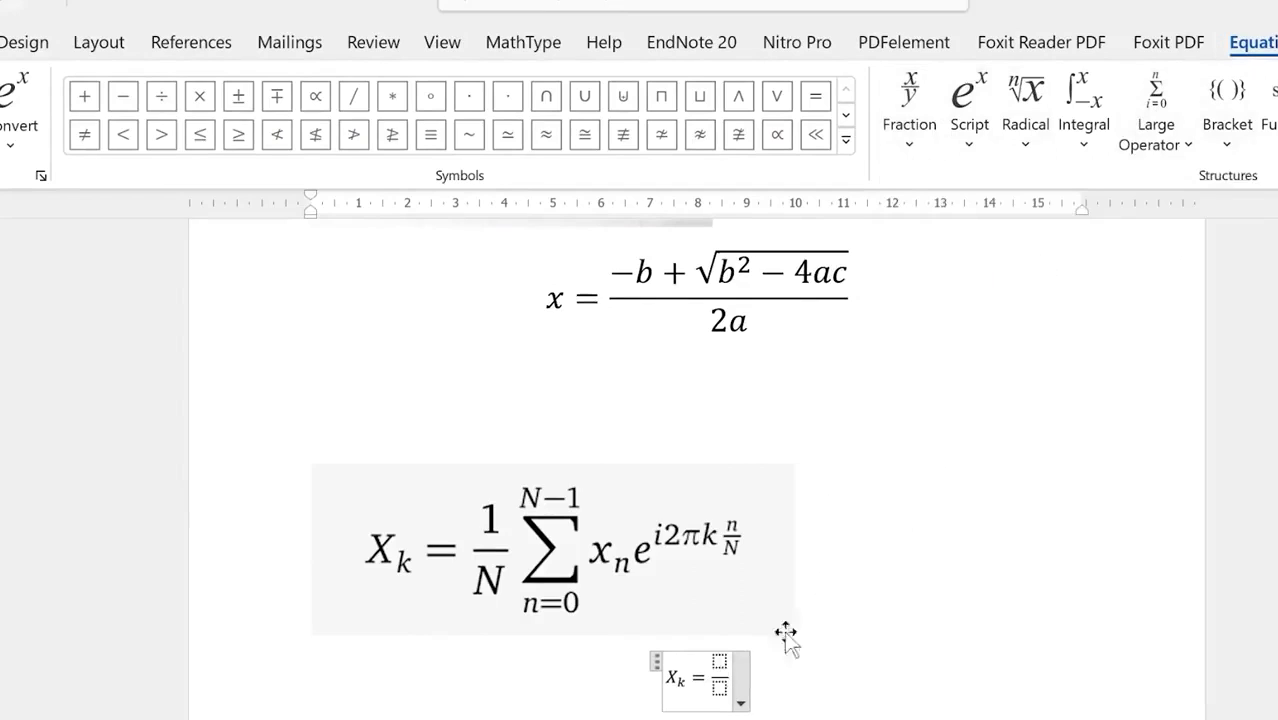
click(719, 661)
text(1)
key(Down)
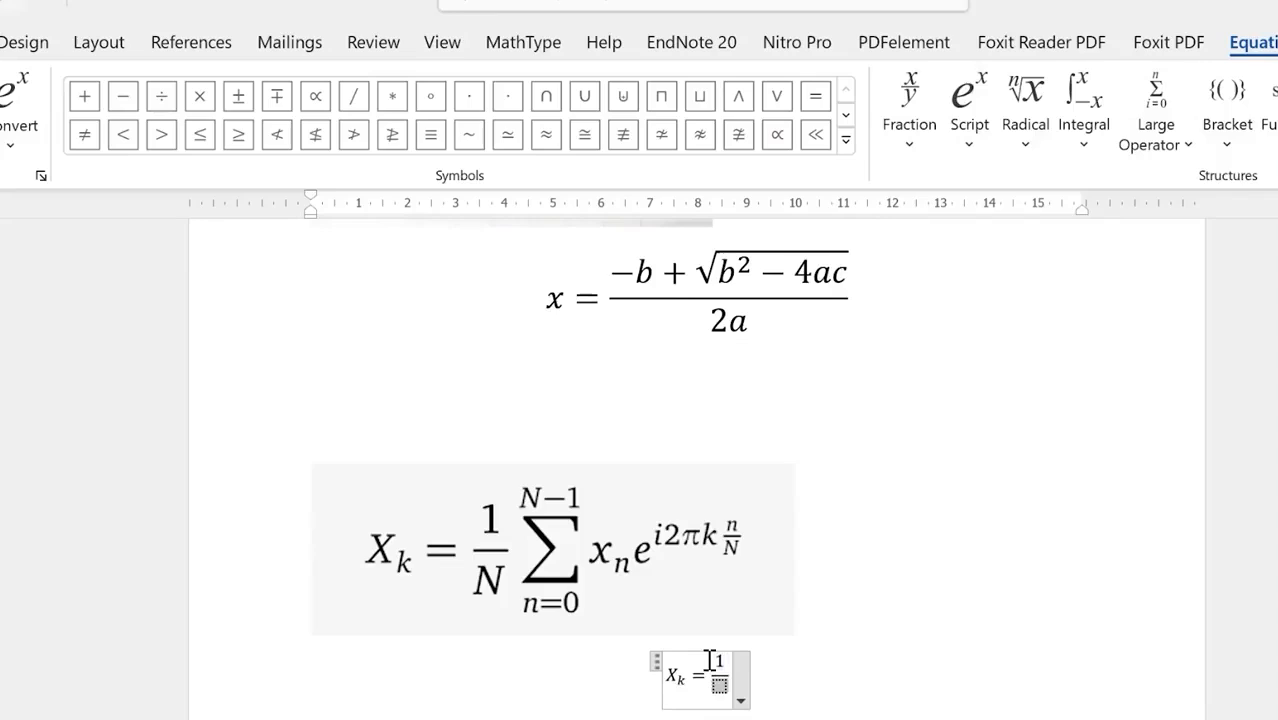
text(N)
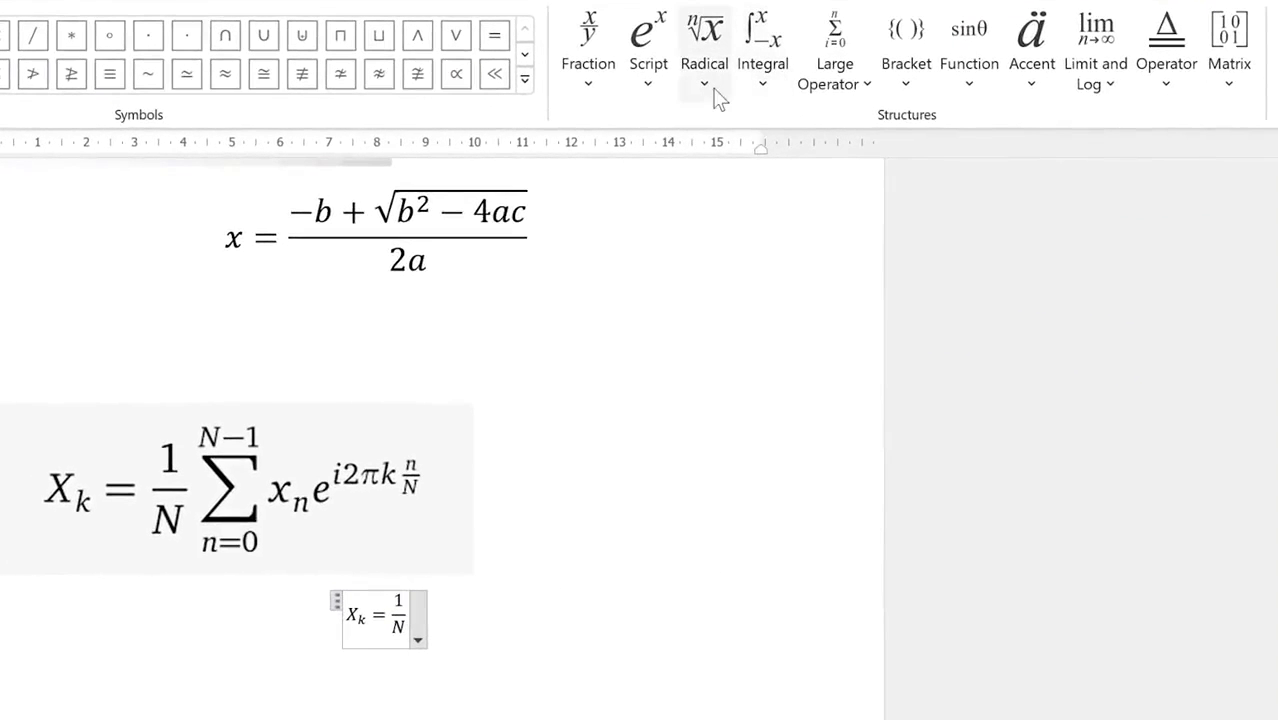
Step: Add a summation with lower limit n=0 and upper limit n−1
click(874, 92)
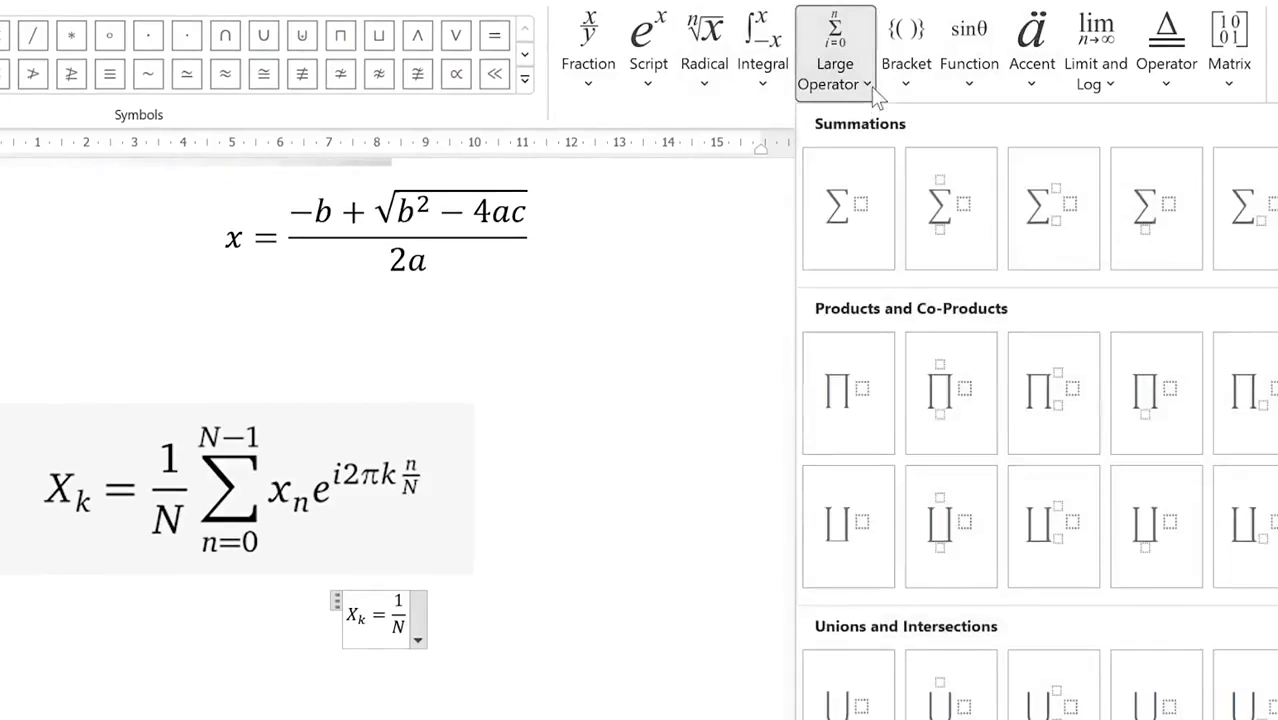
click(970, 211)
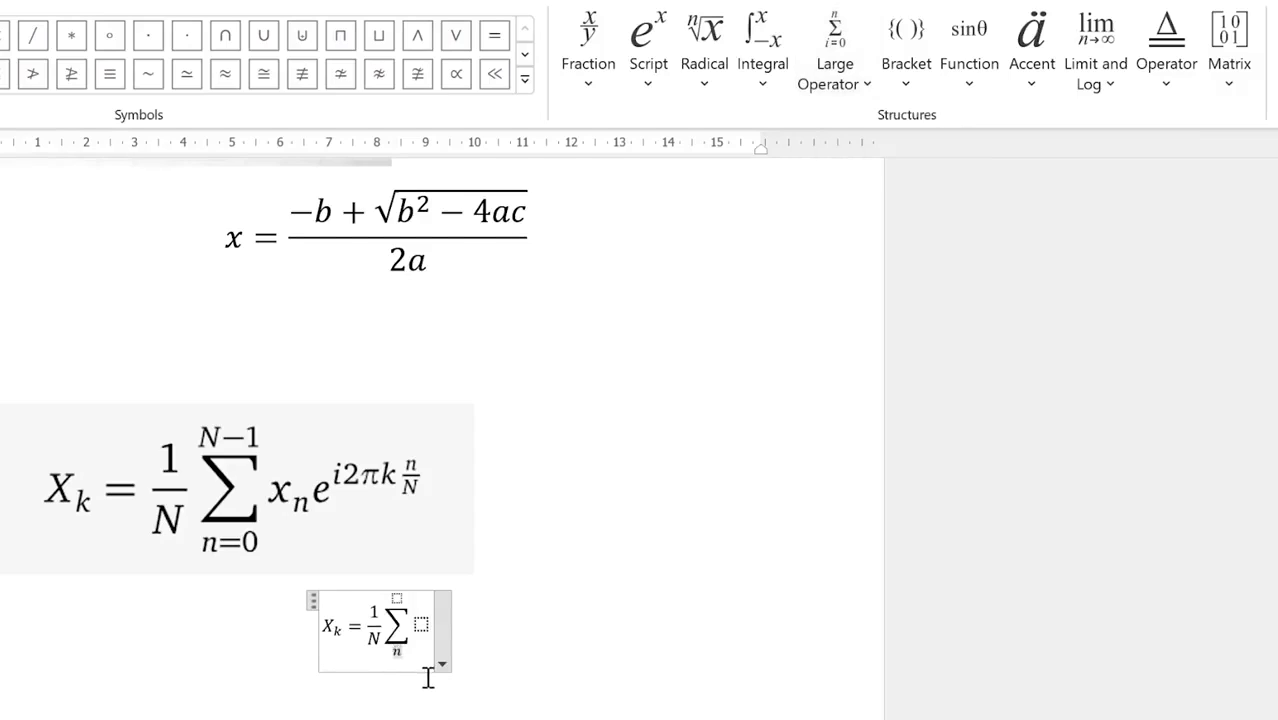
text(n=0)
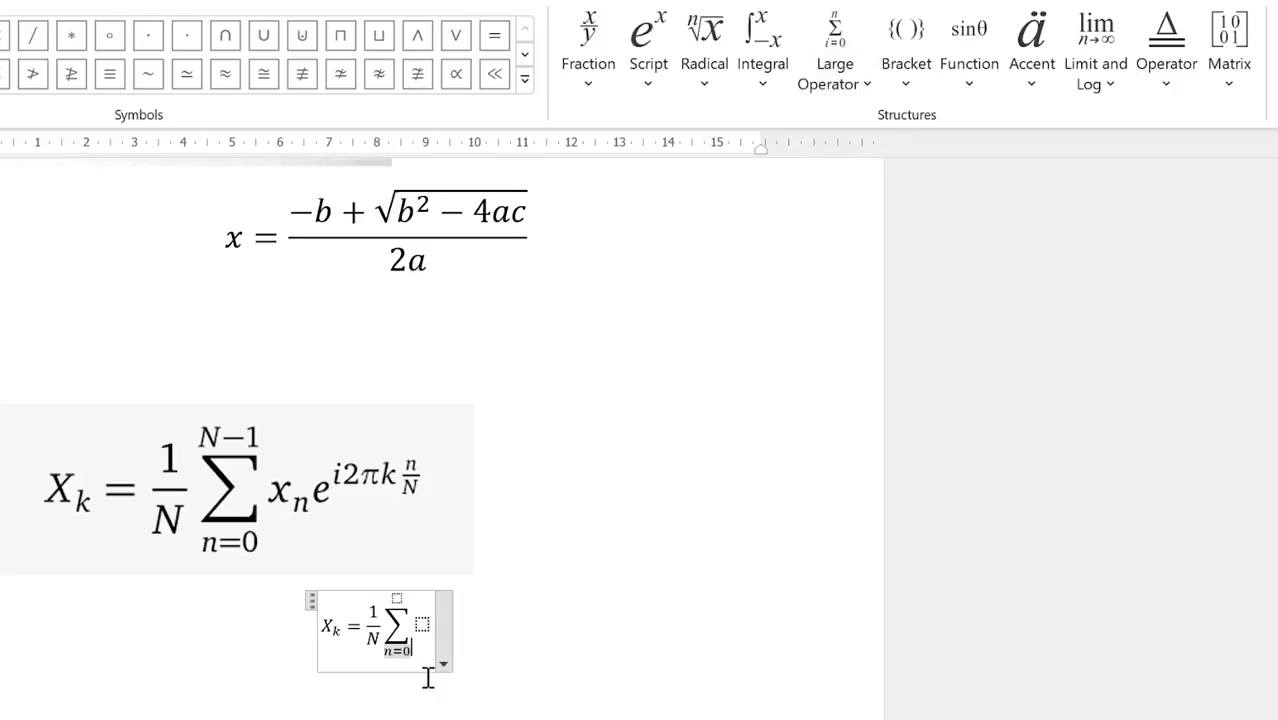
click(398, 597)
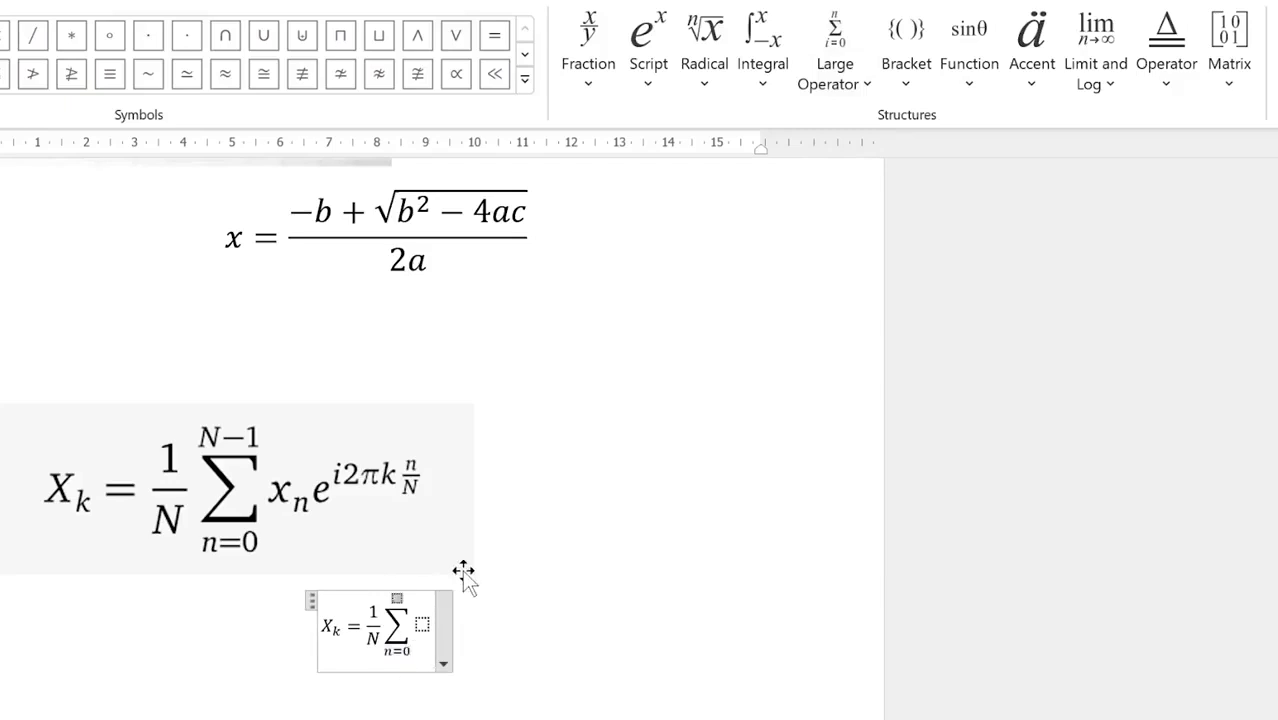
text(n−)
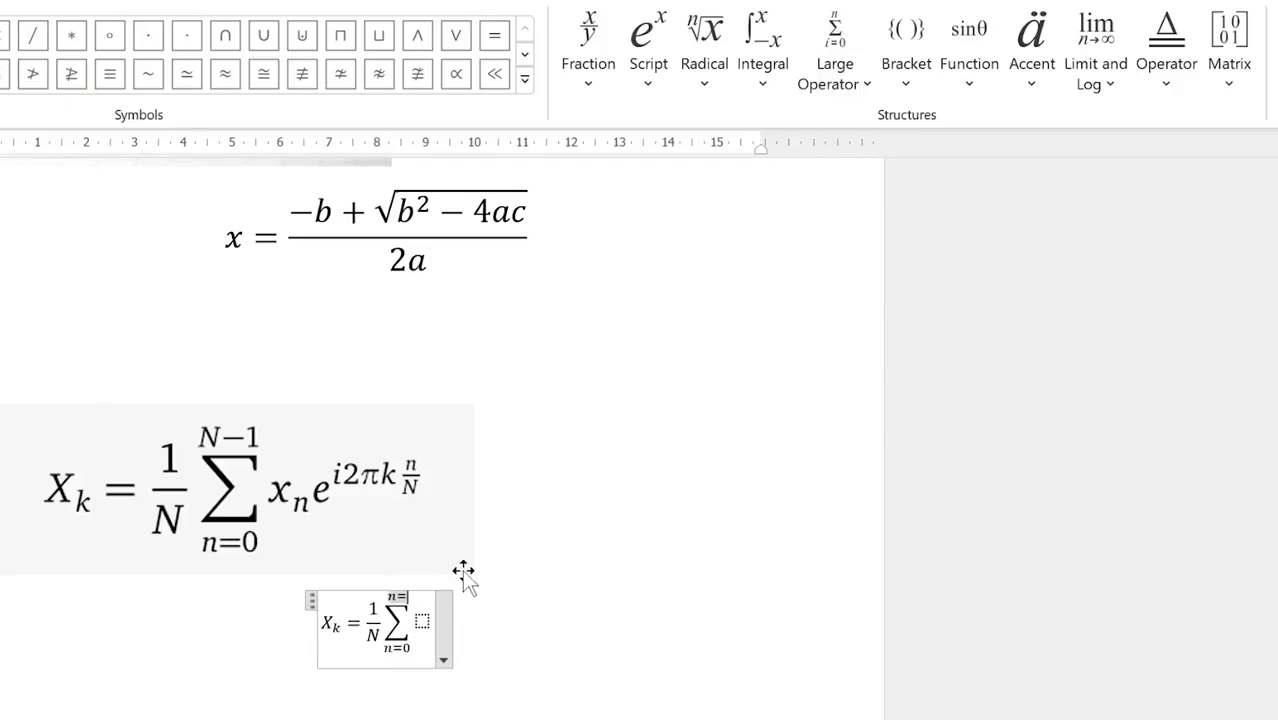
text(-1)
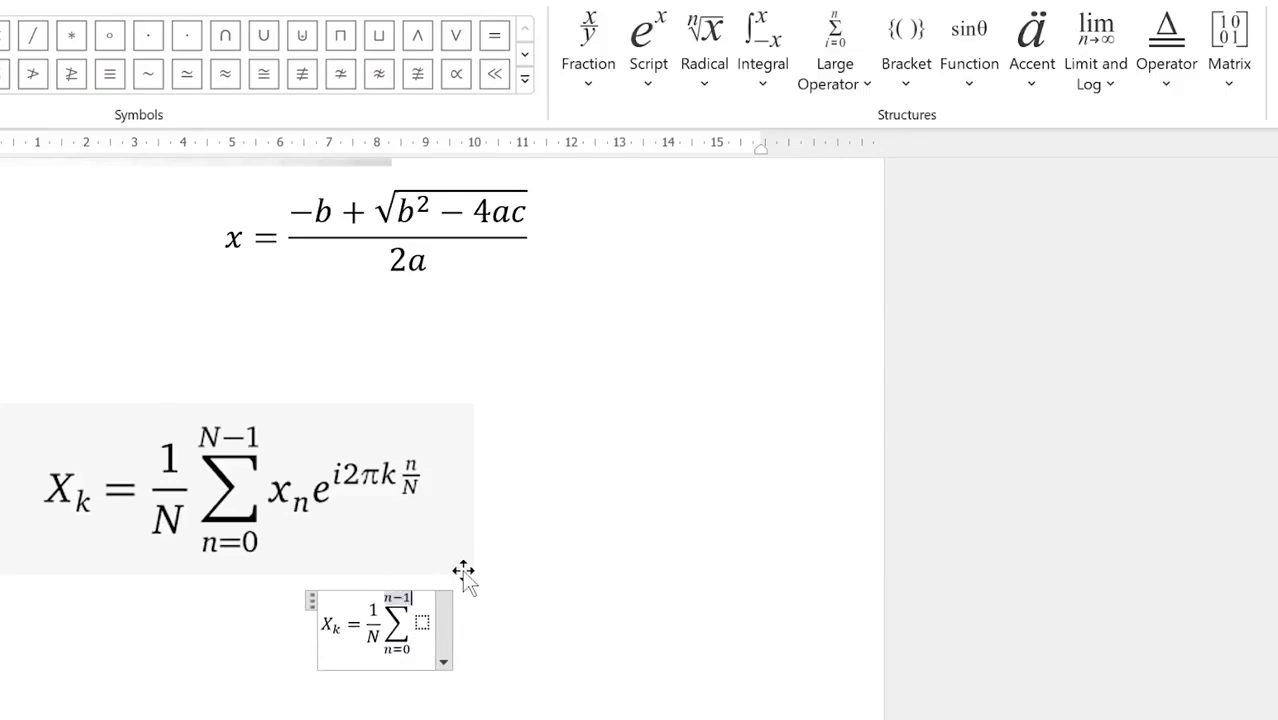
key(Right)
Step: Fill the summation body with x_n using a subscript template
click(655, 65)
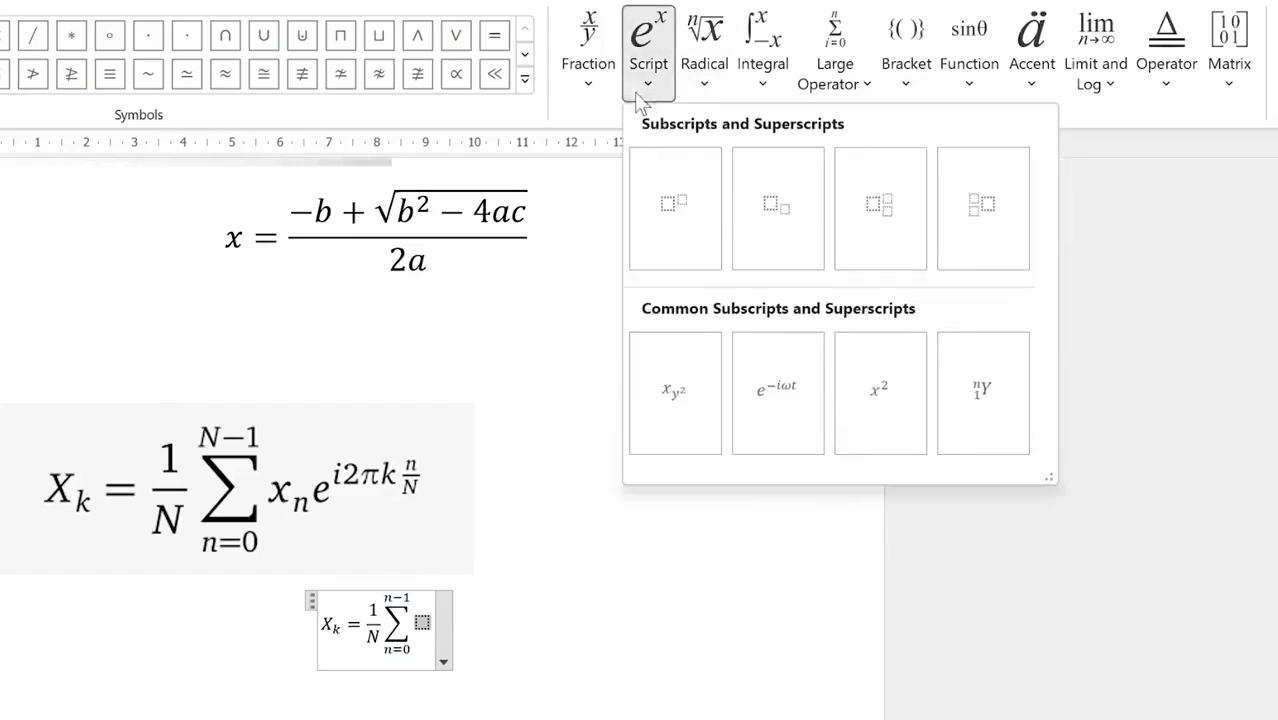
click(769, 229)
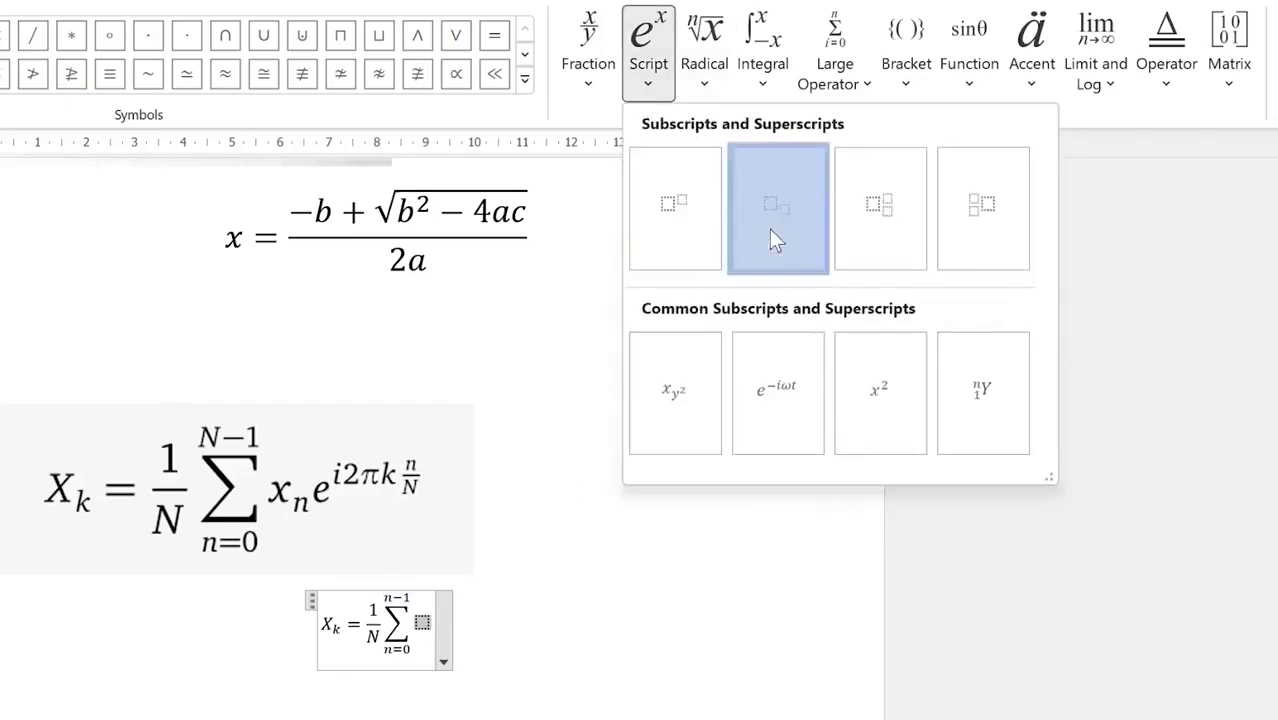
key(Right)
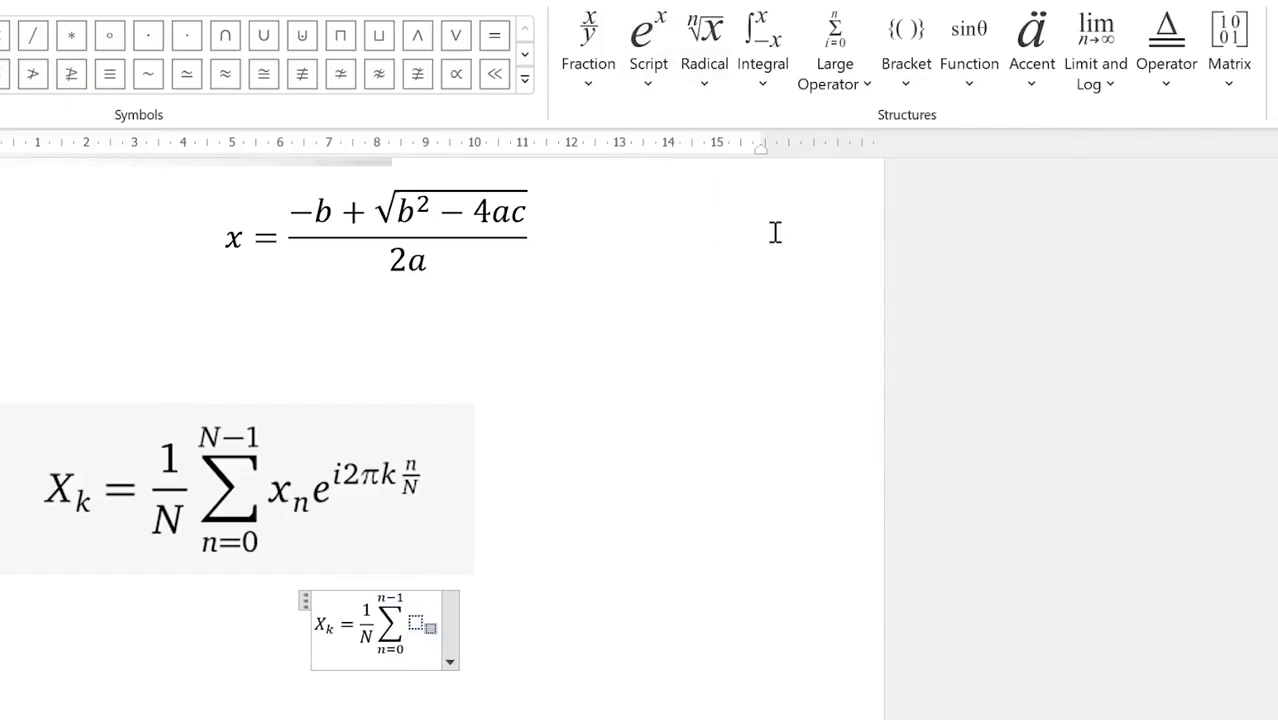
text(x)
key(Right)
text(n)
key(Right)
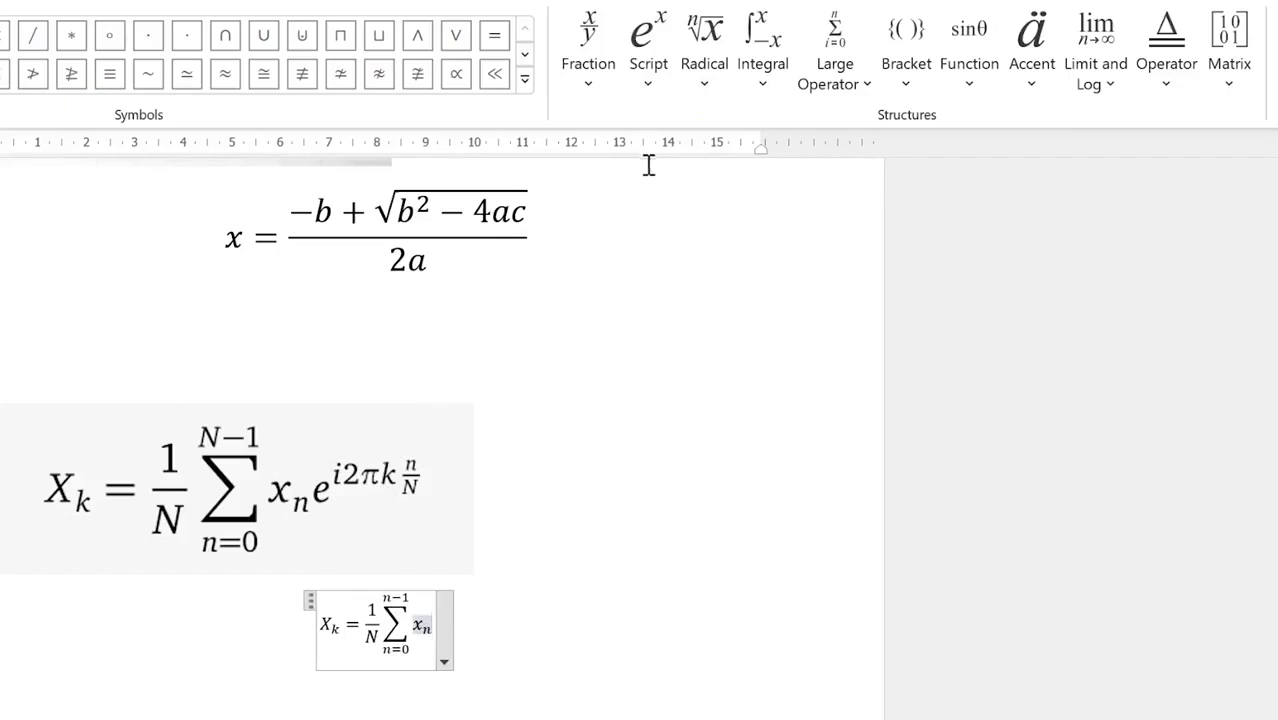
Step: Add e with exponent i2πk, taking π from the Basic Math symbols
click(647, 97)
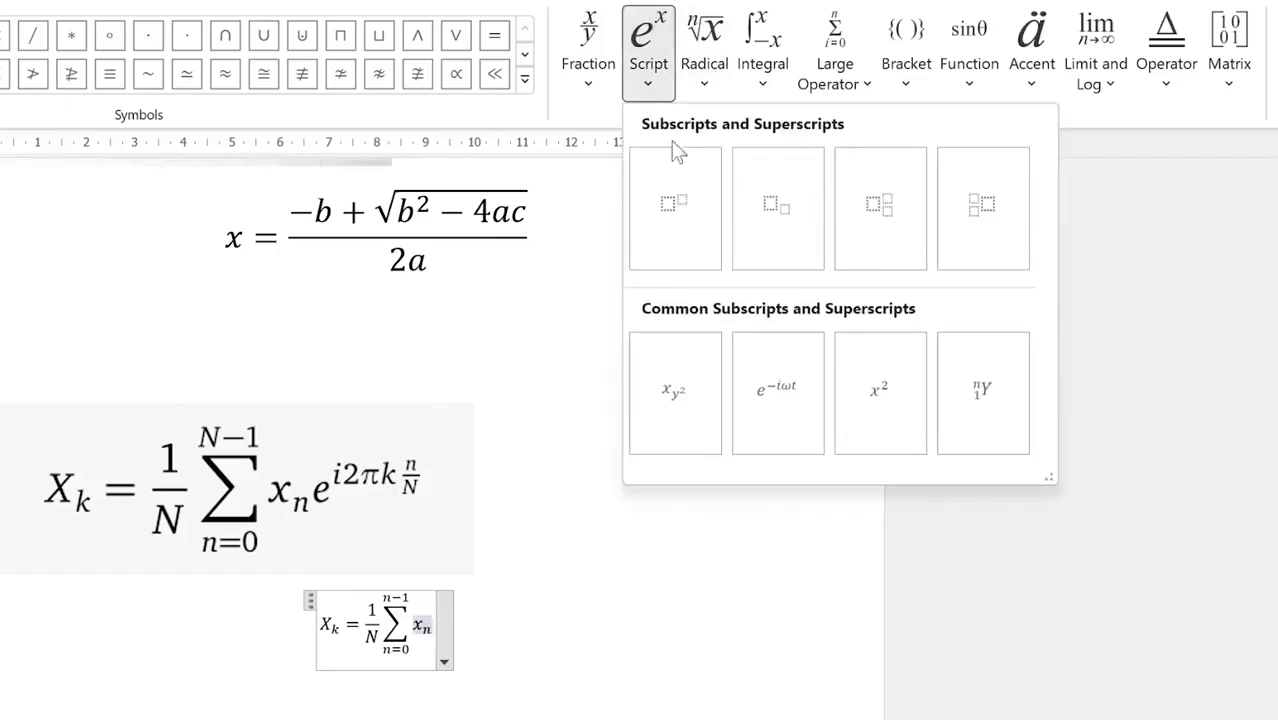
click(686, 236)
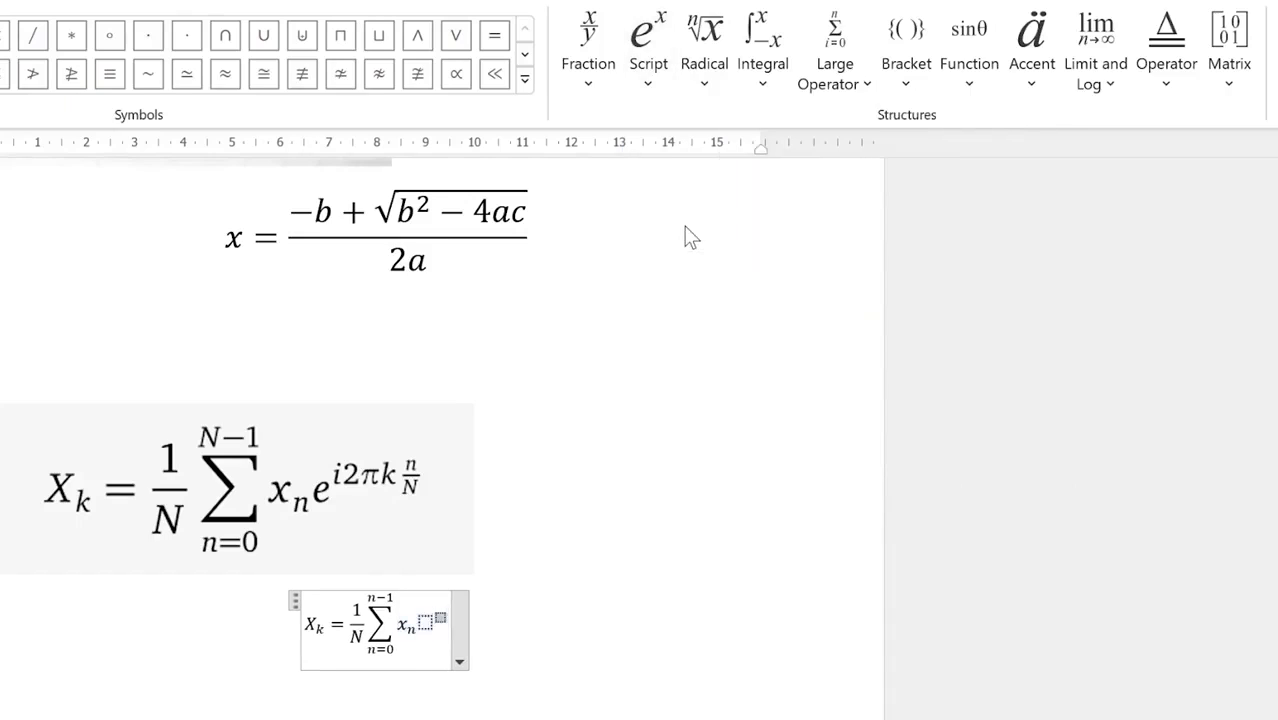
text(e^()
text(i2)
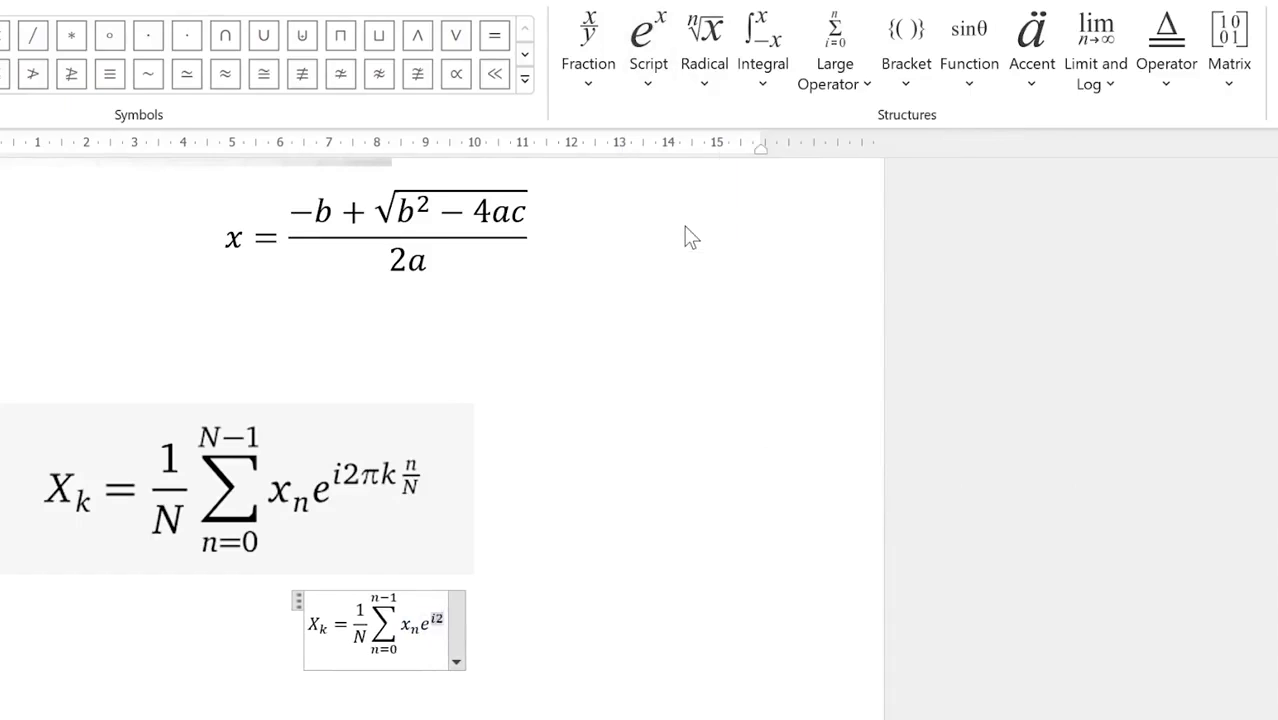
click(524, 78)
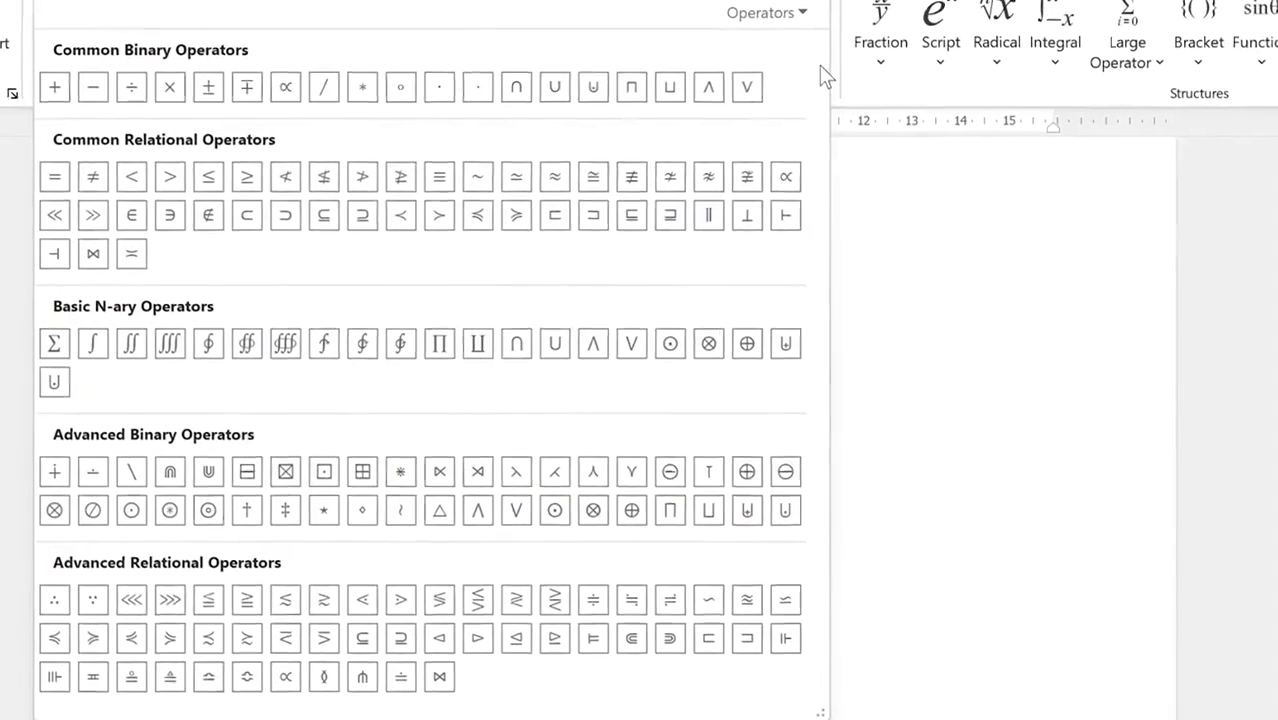
click(767, 12)
click(820, 46)
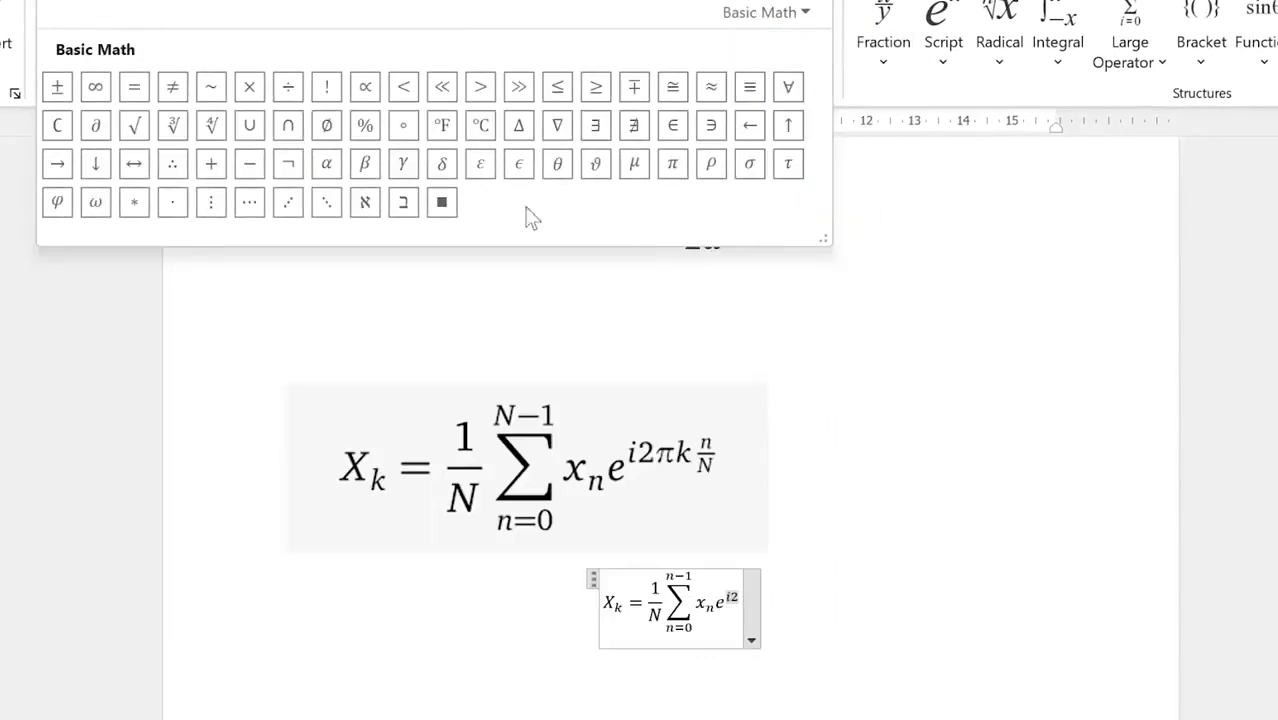
click(672, 165)
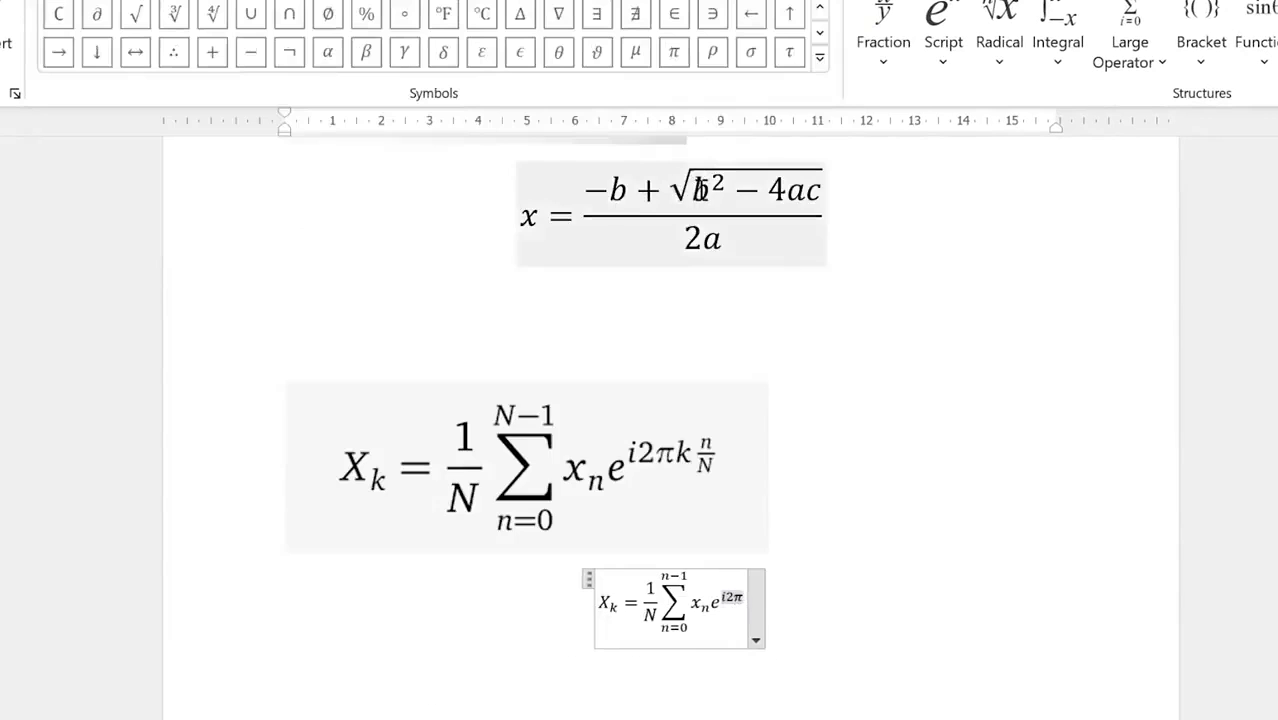
text(k)
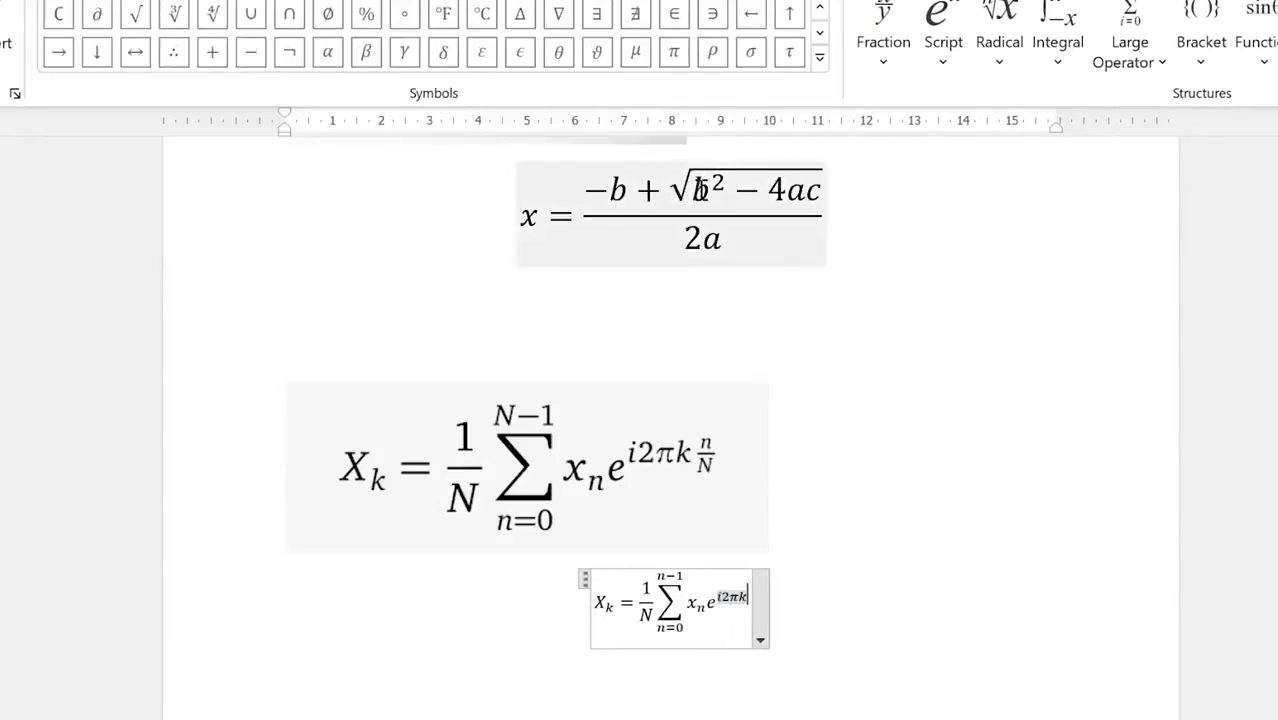
Step: Finish the exponent with the stacked fraction n/N and exit the equation
click(941, 67)
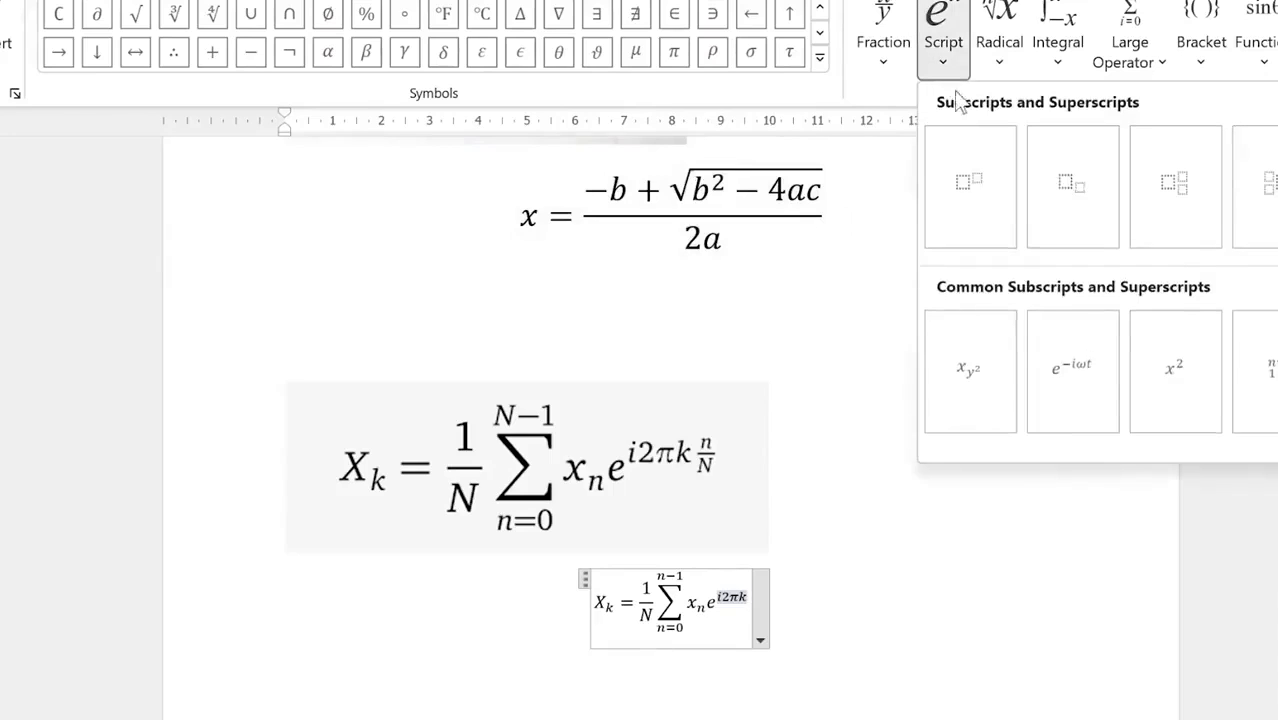
click(893, 80)
click(891, 76)
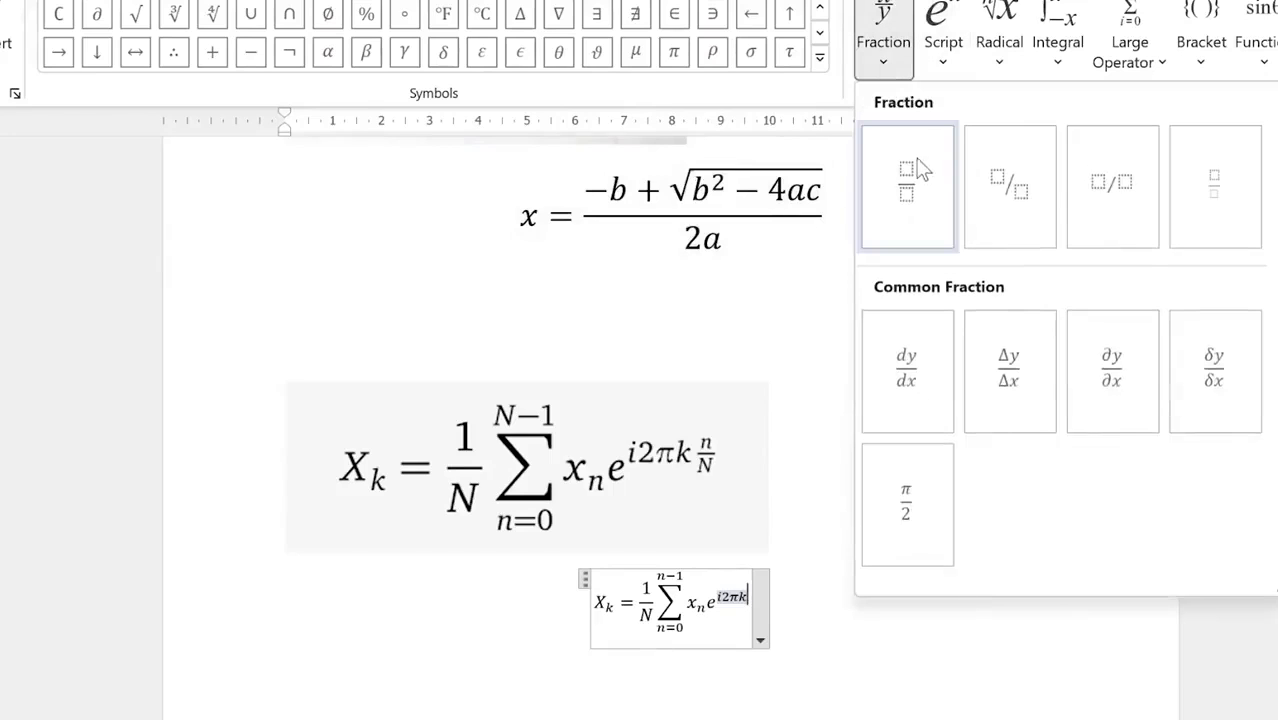
click(923, 169)
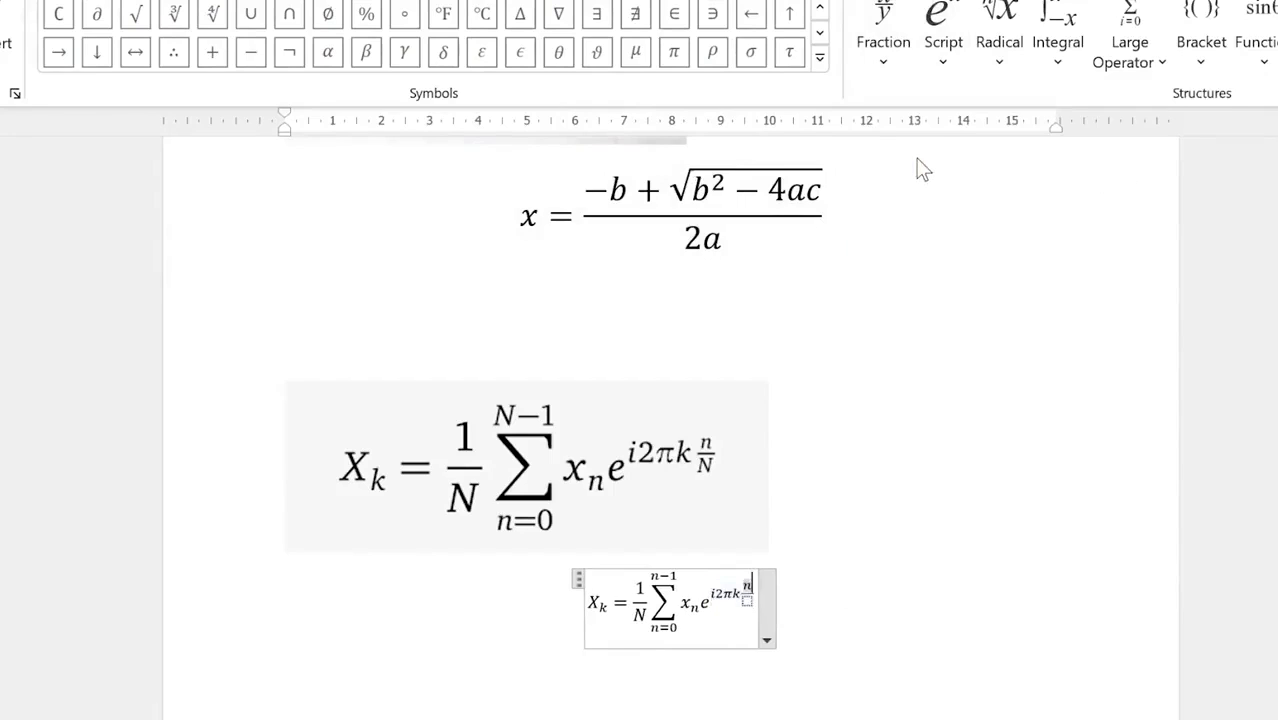
text(n)
key(Down)
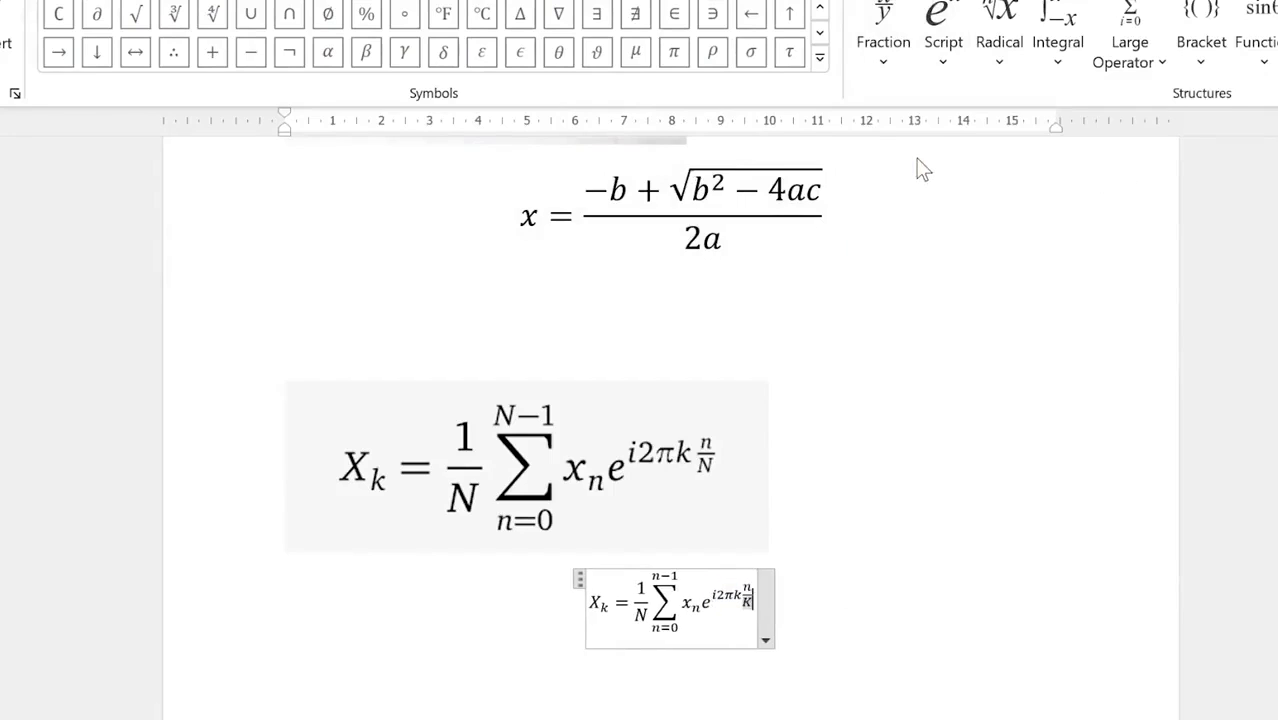
text(N)
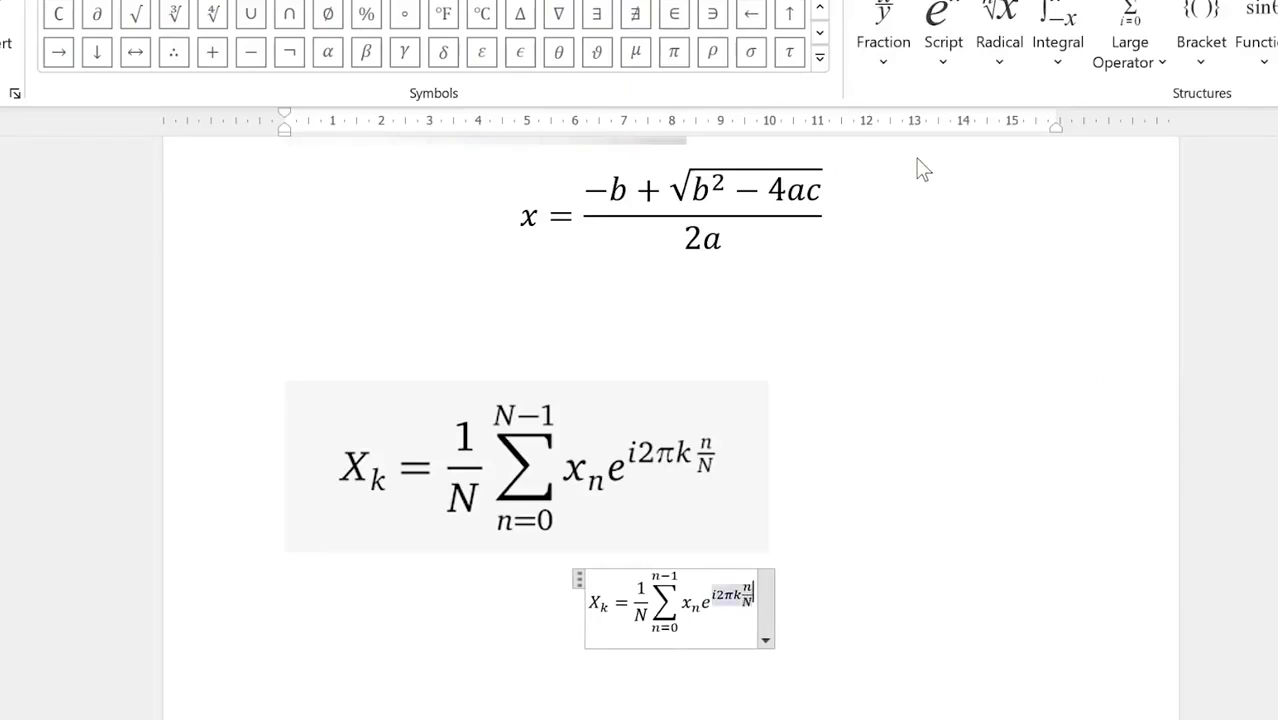
click(955, 608)
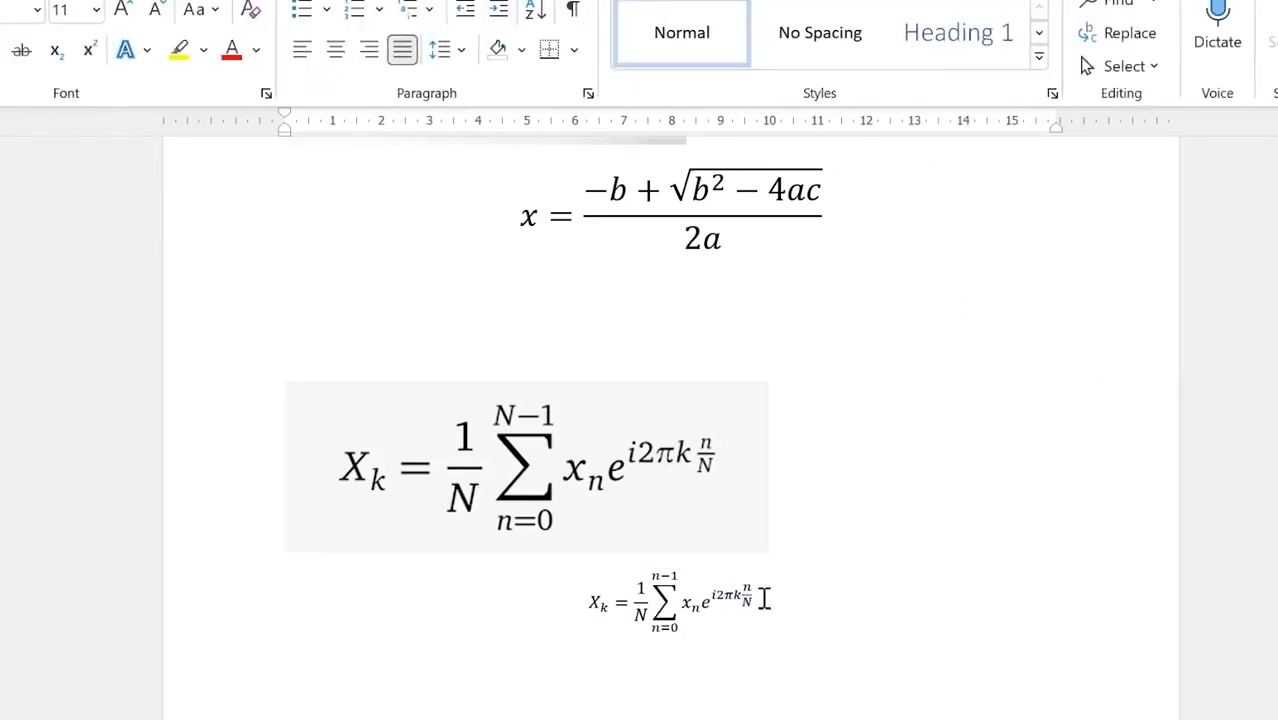
Step: Enlarge the typed DFT equation to 22 pt font size
drag(565, 597, 785, 629)
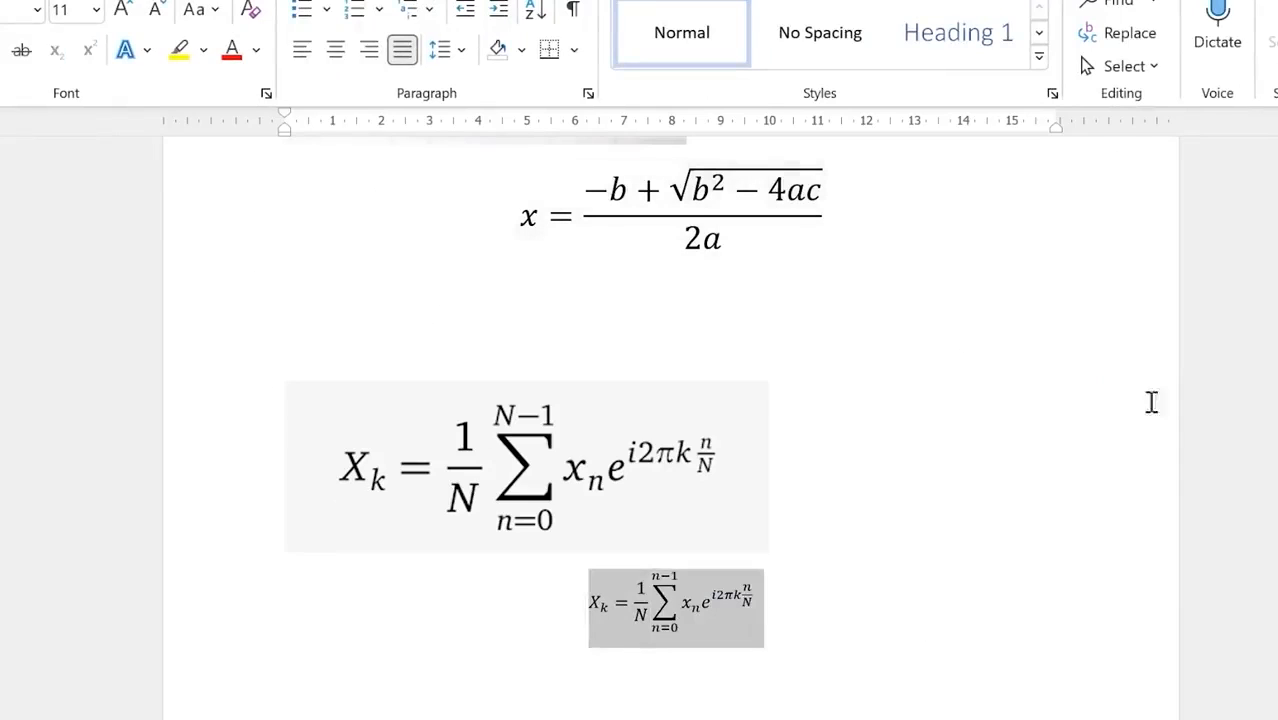
click(120, 12)
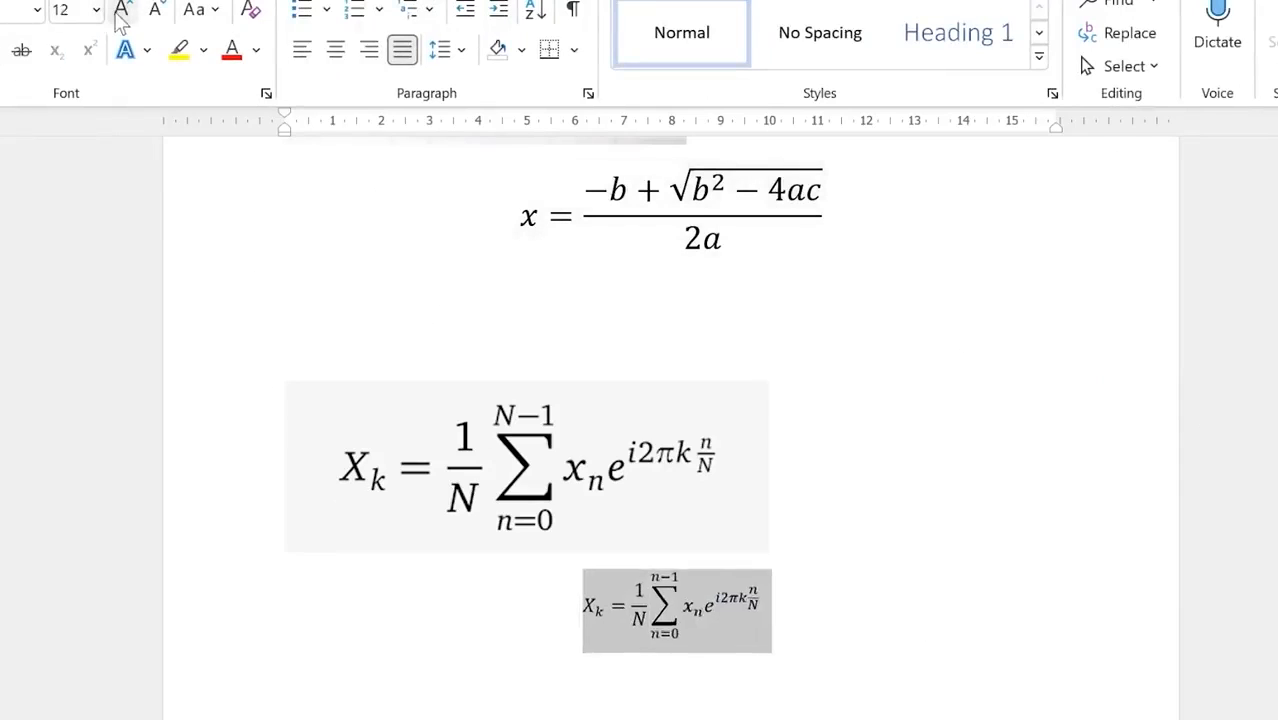
click(120, 12)
click(120, 12)
click(120, 12)
click(120, 12)
click(120, 12)
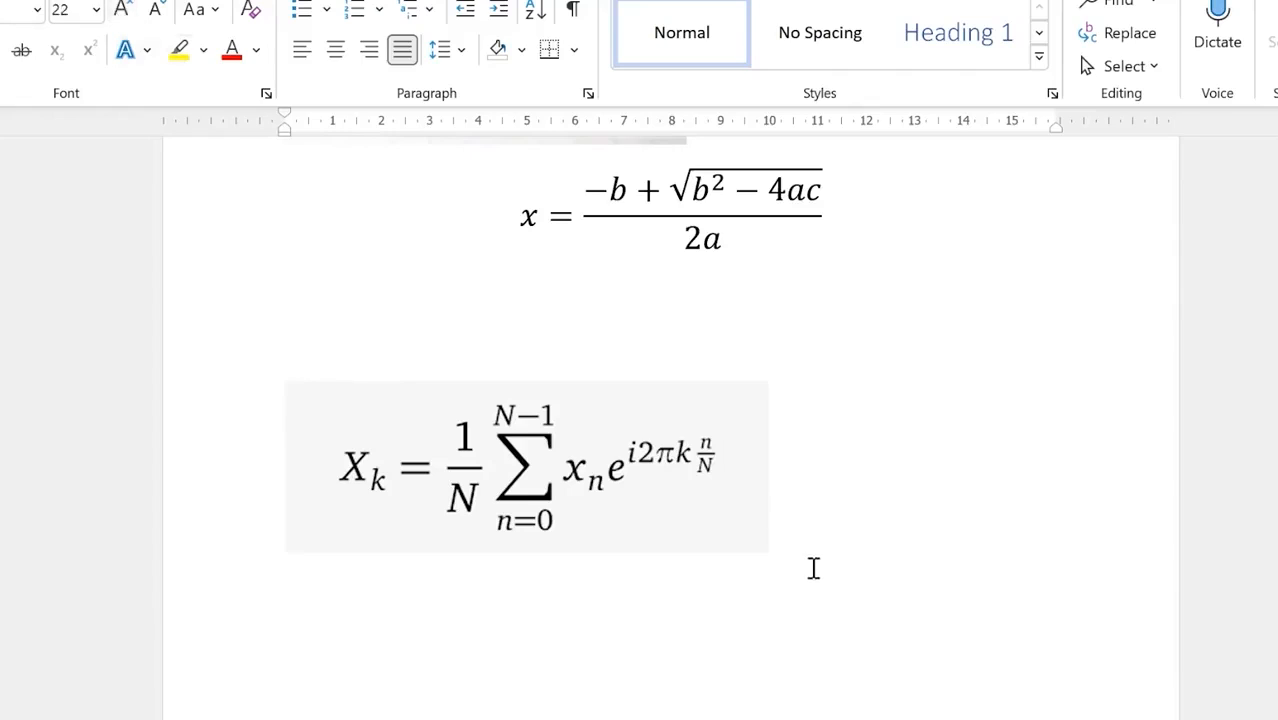
click(646, 323)
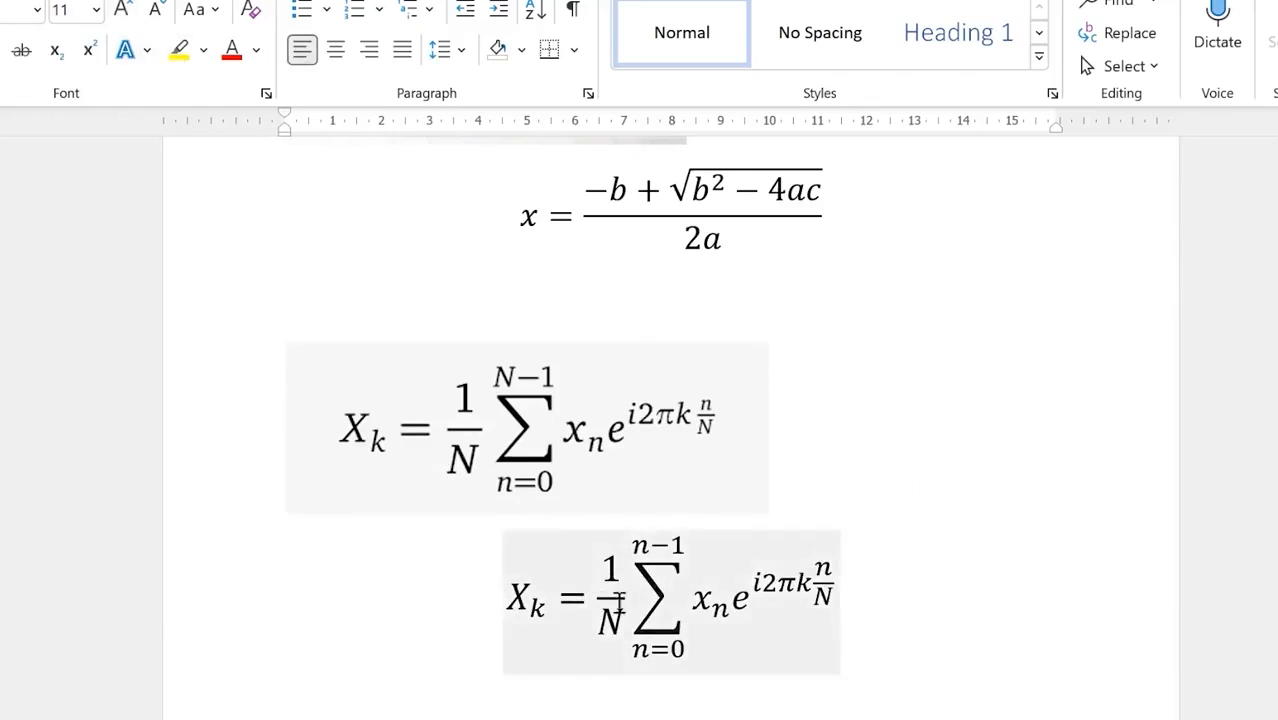
Step: Scroll to the 1/√(2π) integral image and place the caret to its right
scroll(679, 690, down, 5)
scroll(678, 700, down, 3)
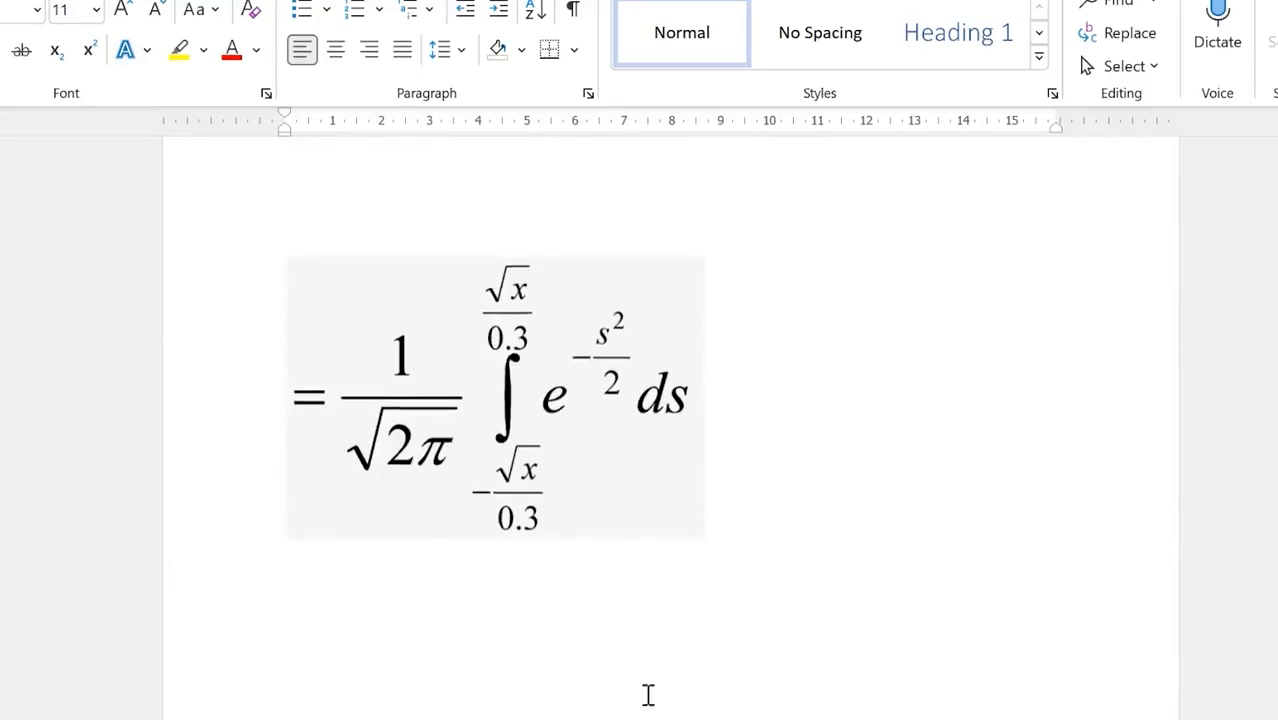
click(957, 541)
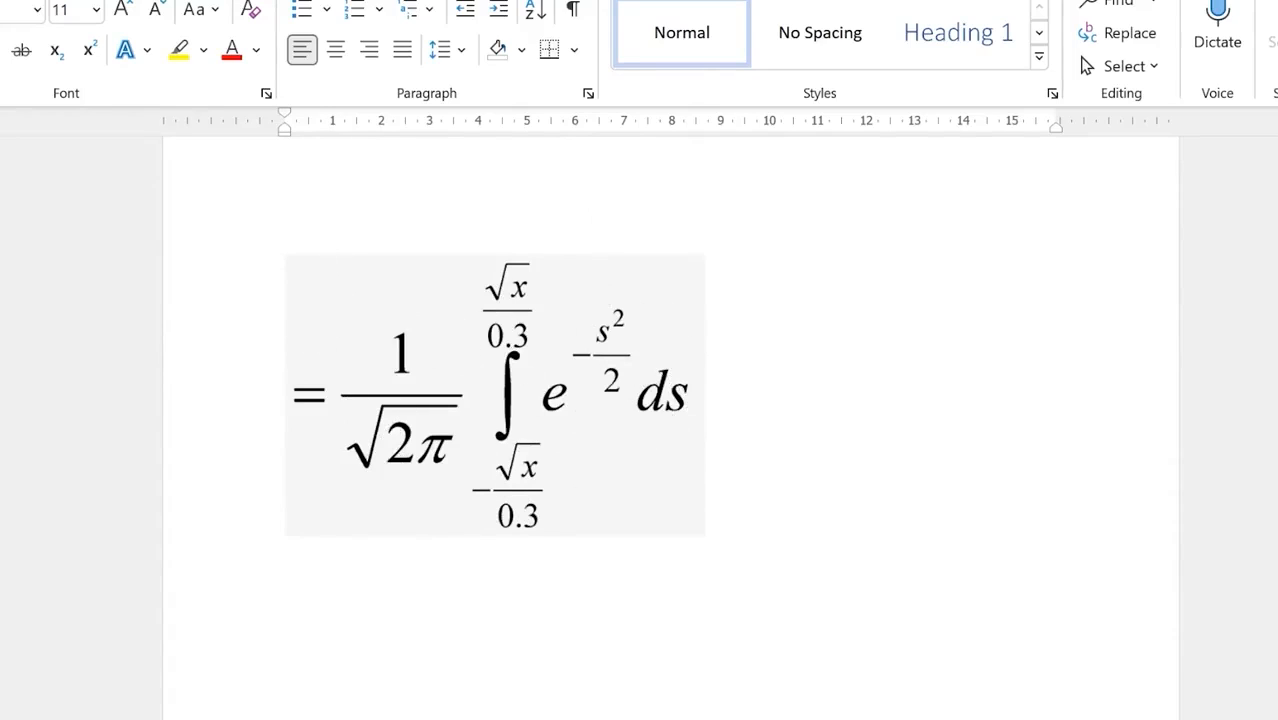
Step: Start a new equation reading = 1/ as a stacked fraction
key(alt+n)
key(alt+equal)
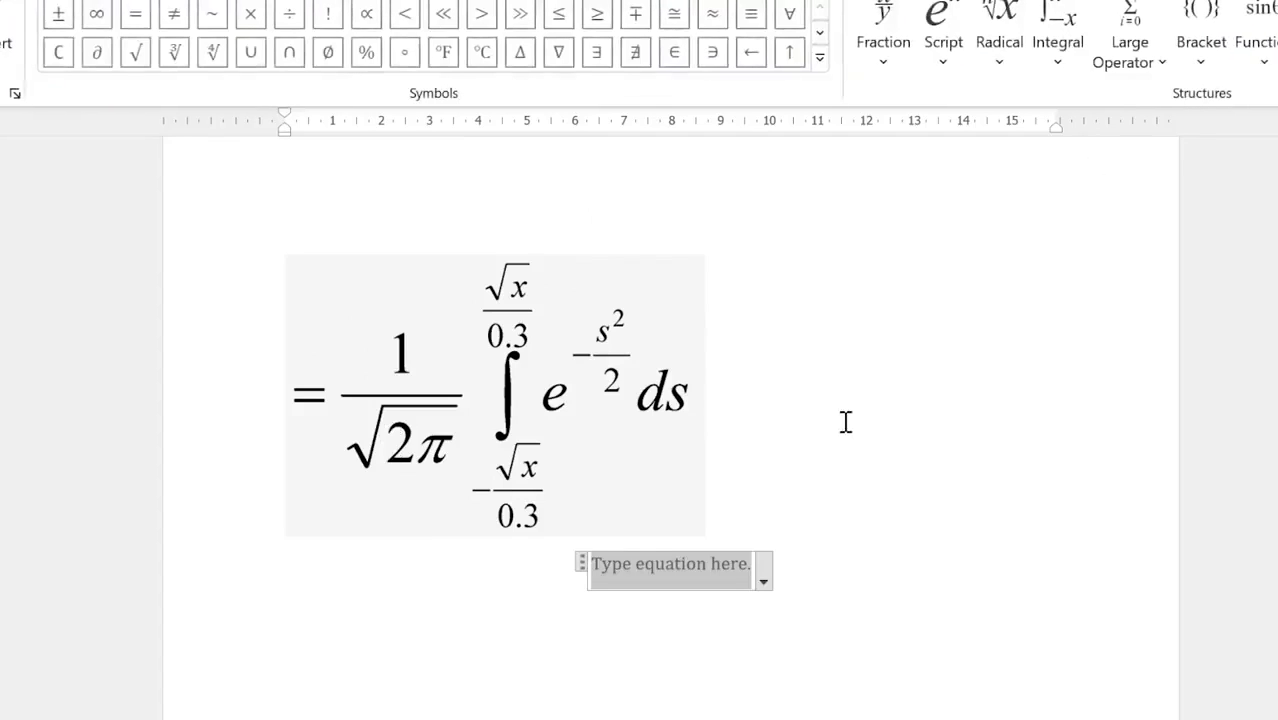
text(=)
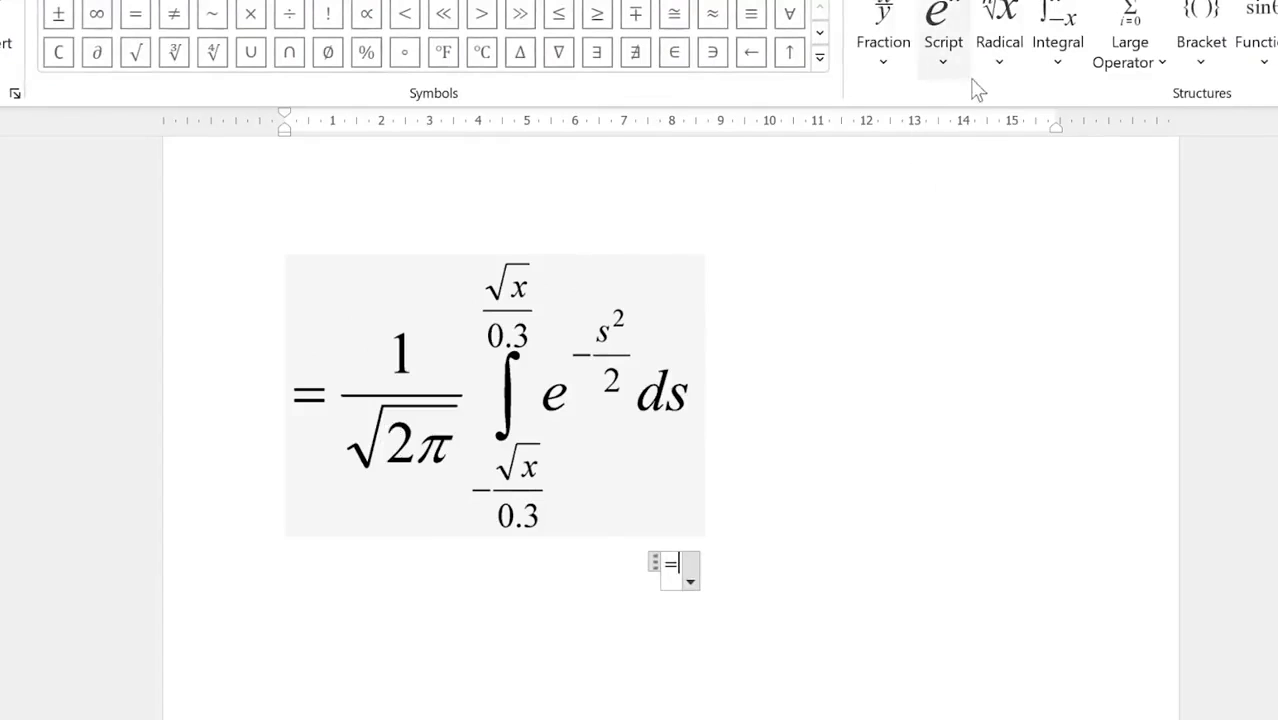
click(883, 62)
click(918, 190)
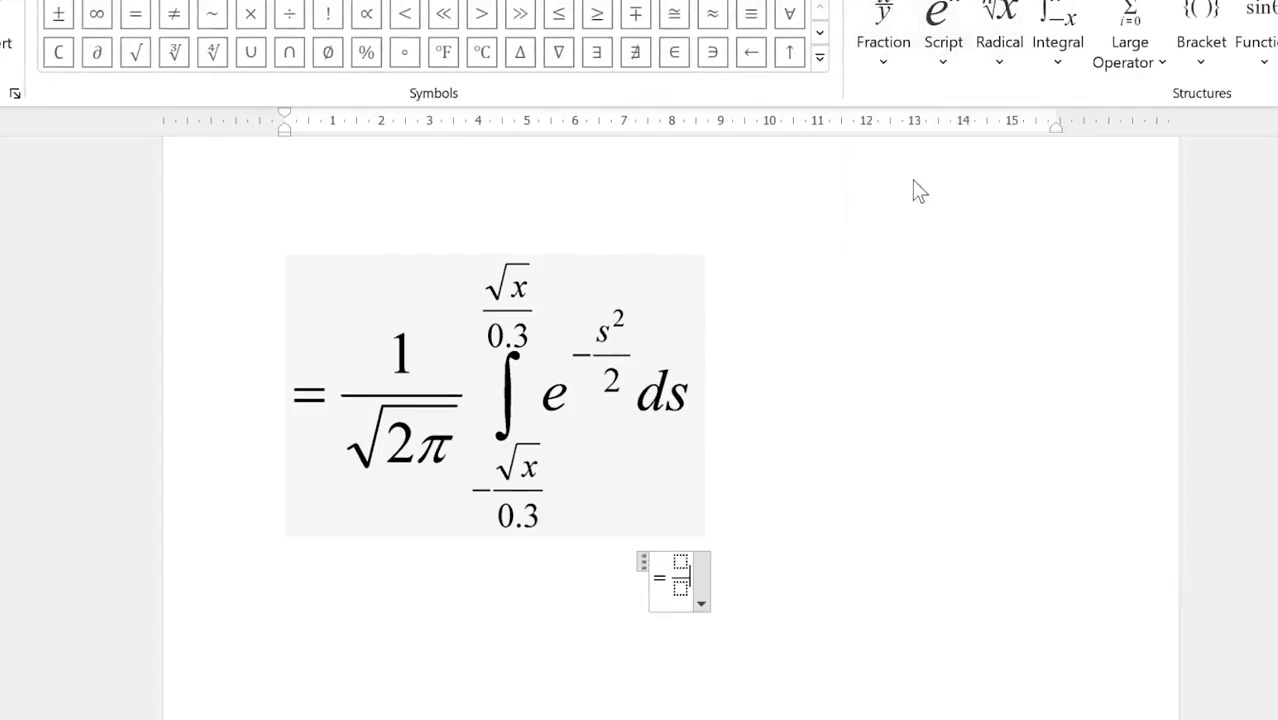
text(1)
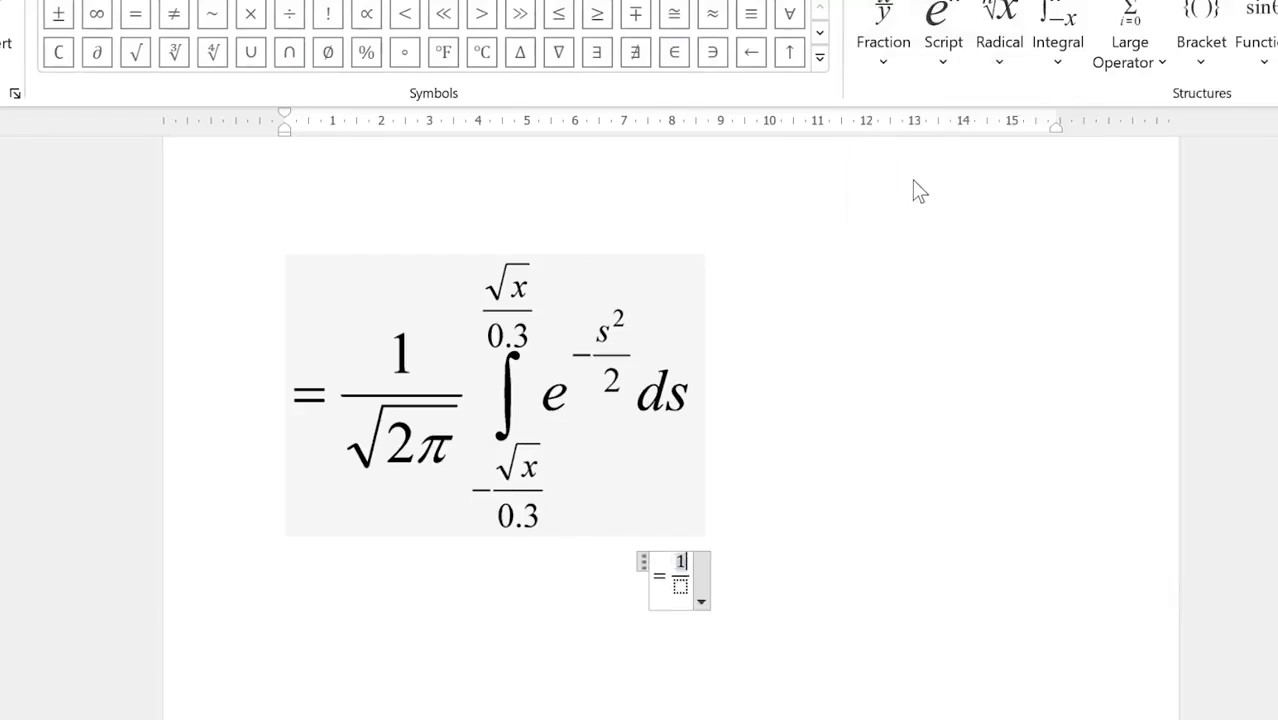
key(Down)
Step: Put √(2π) in the fraction's denominator
click(1015, 68)
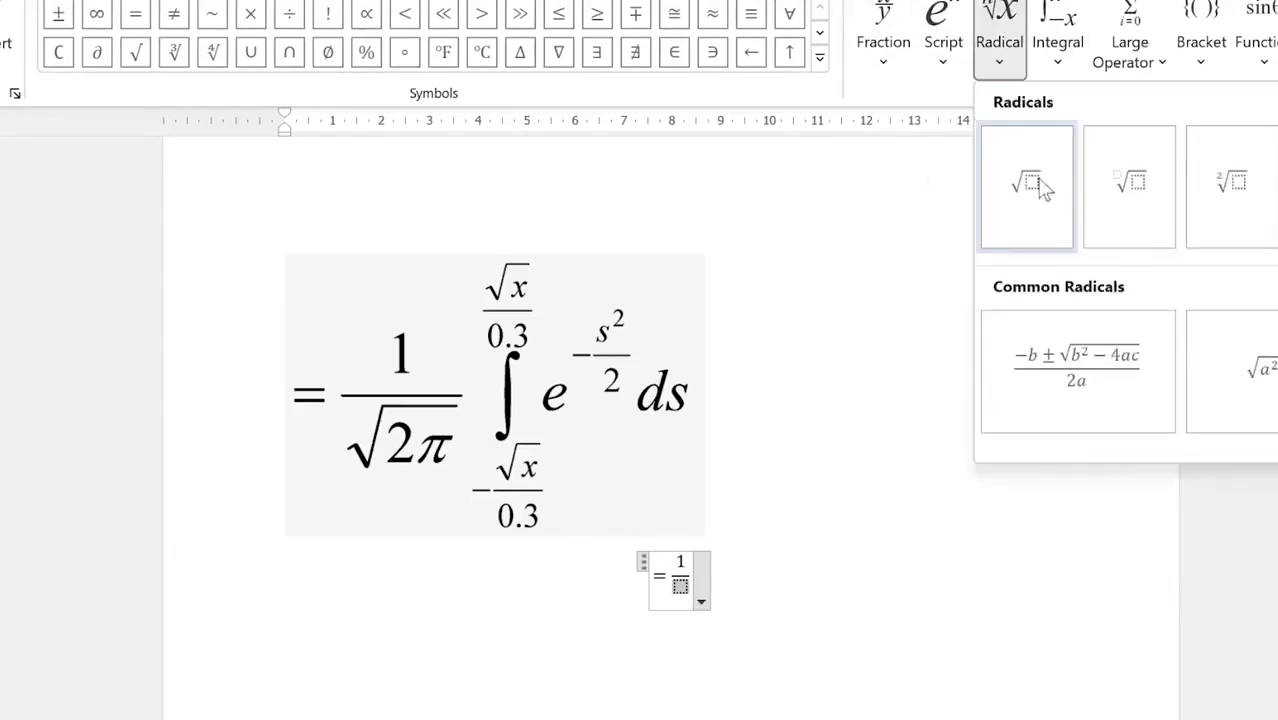
click(1037, 226)
text(2)
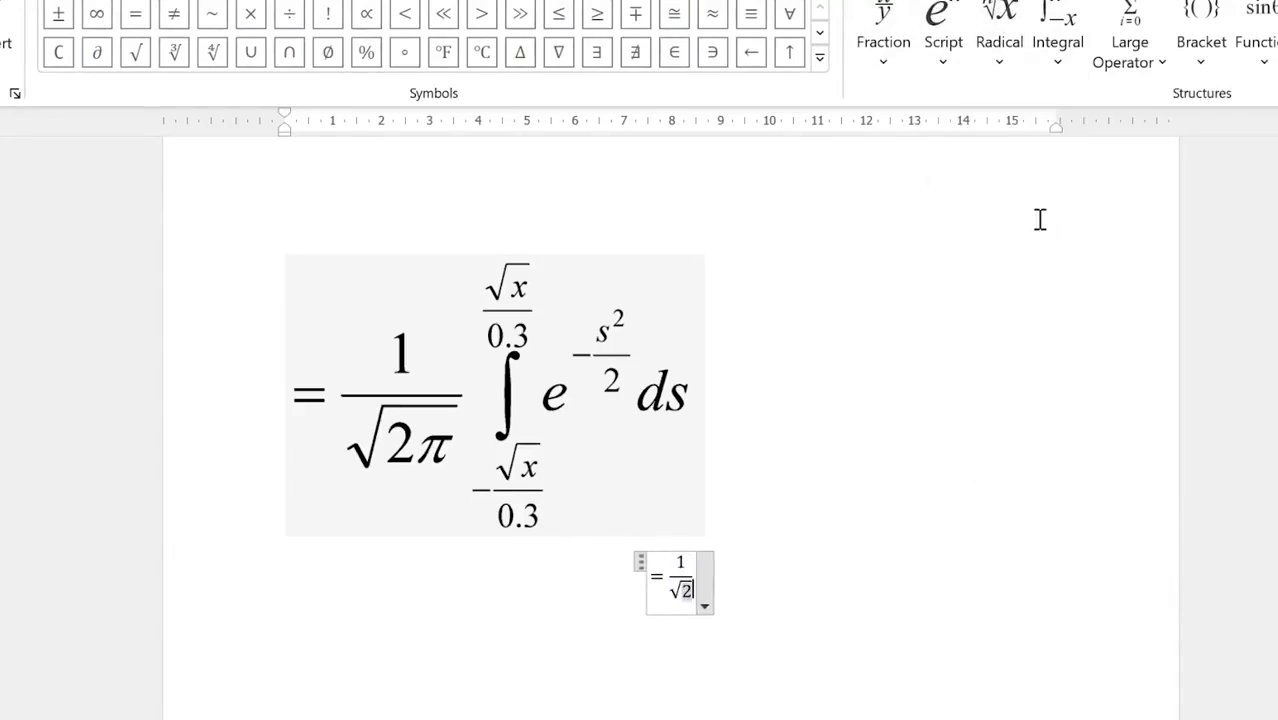
click(820, 60)
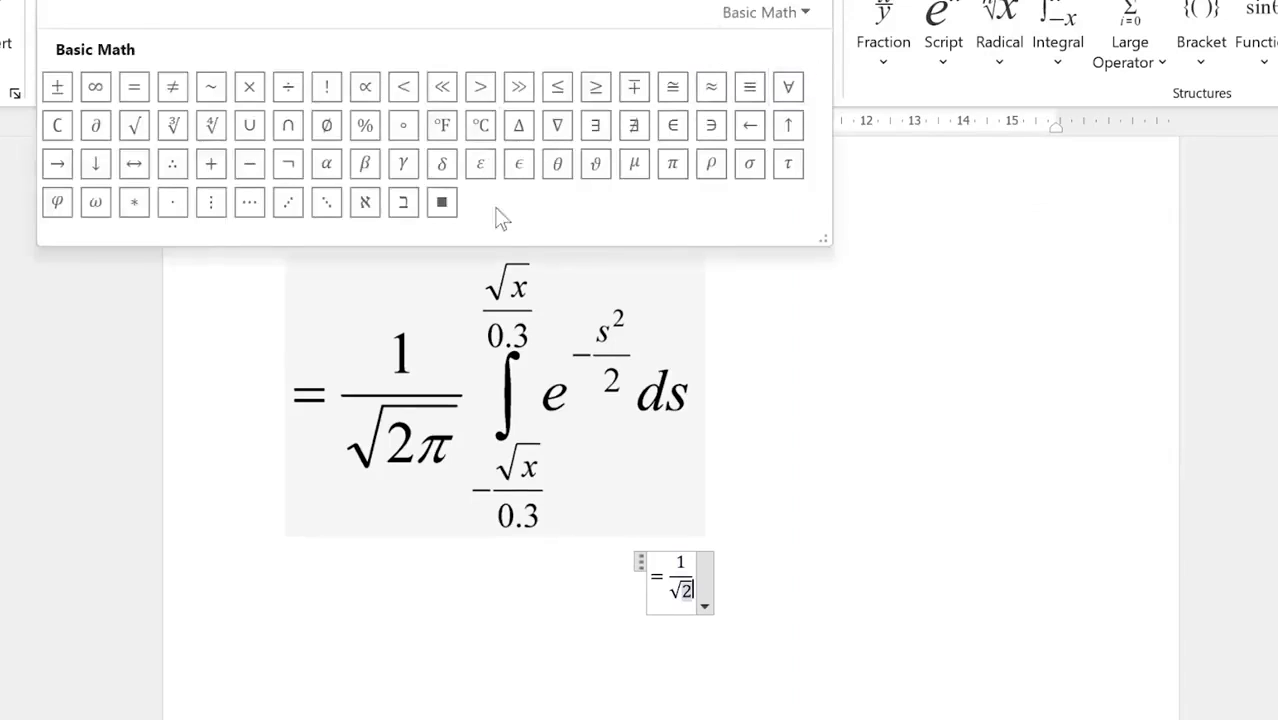
click(672, 163)
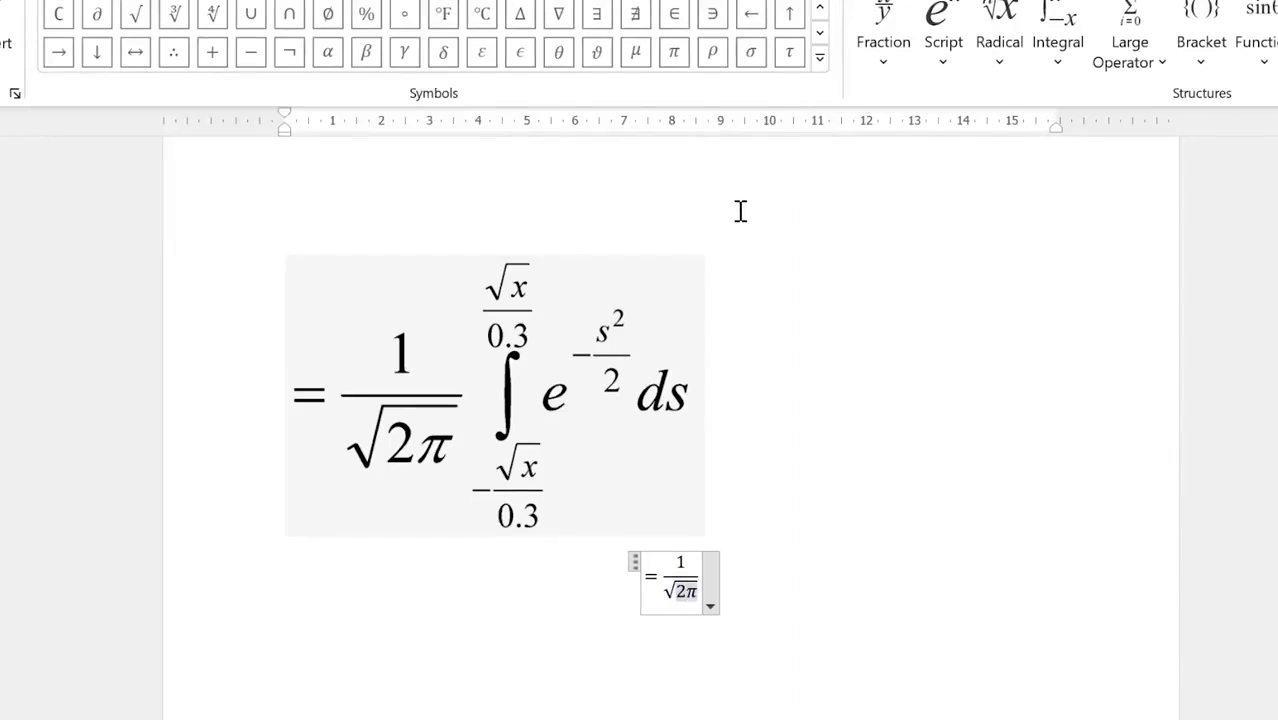
key(Right)
click(1056, 62)
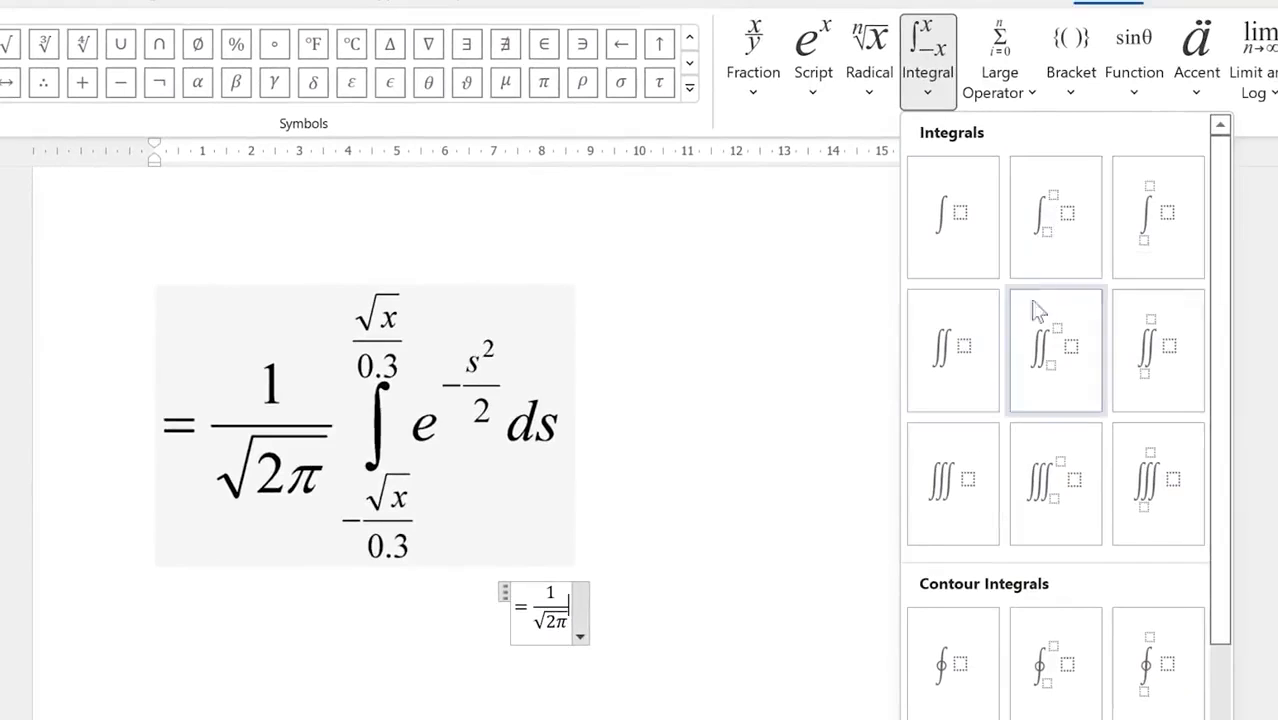
Step: Add an integral with stacked limits whose lower limit is −√x/0.3
click(1172, 244)
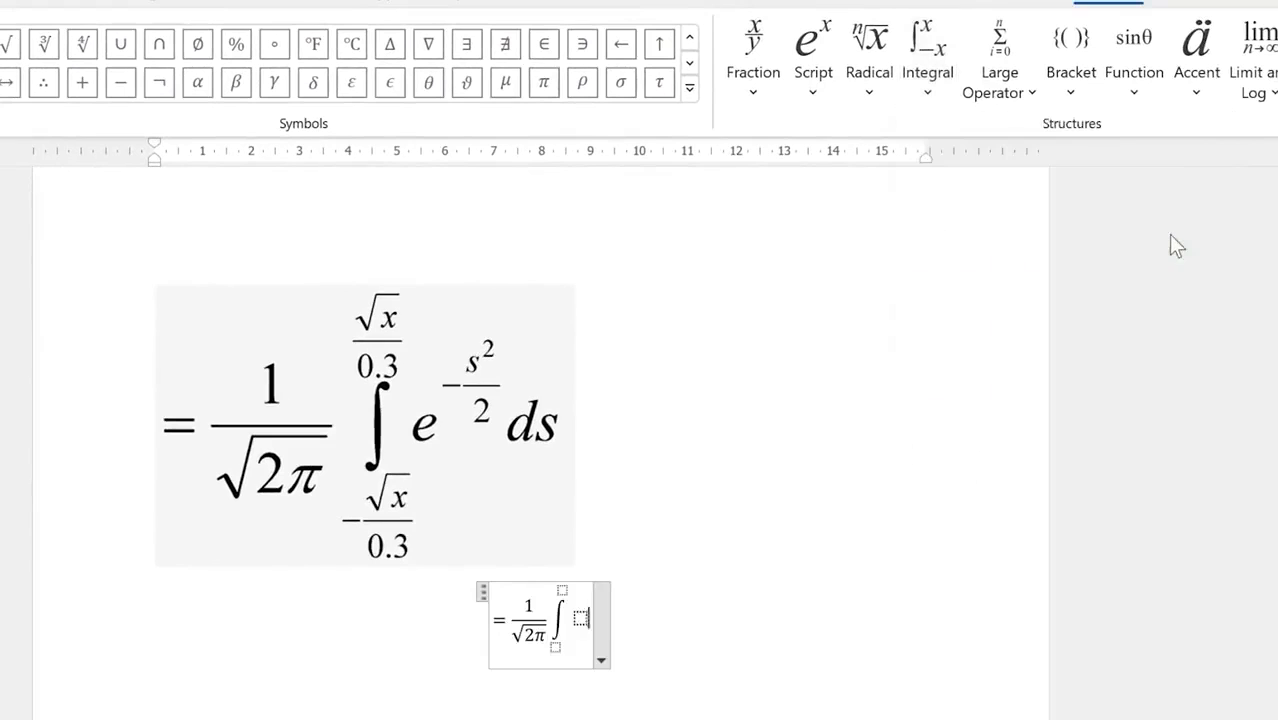
click(556, 648)
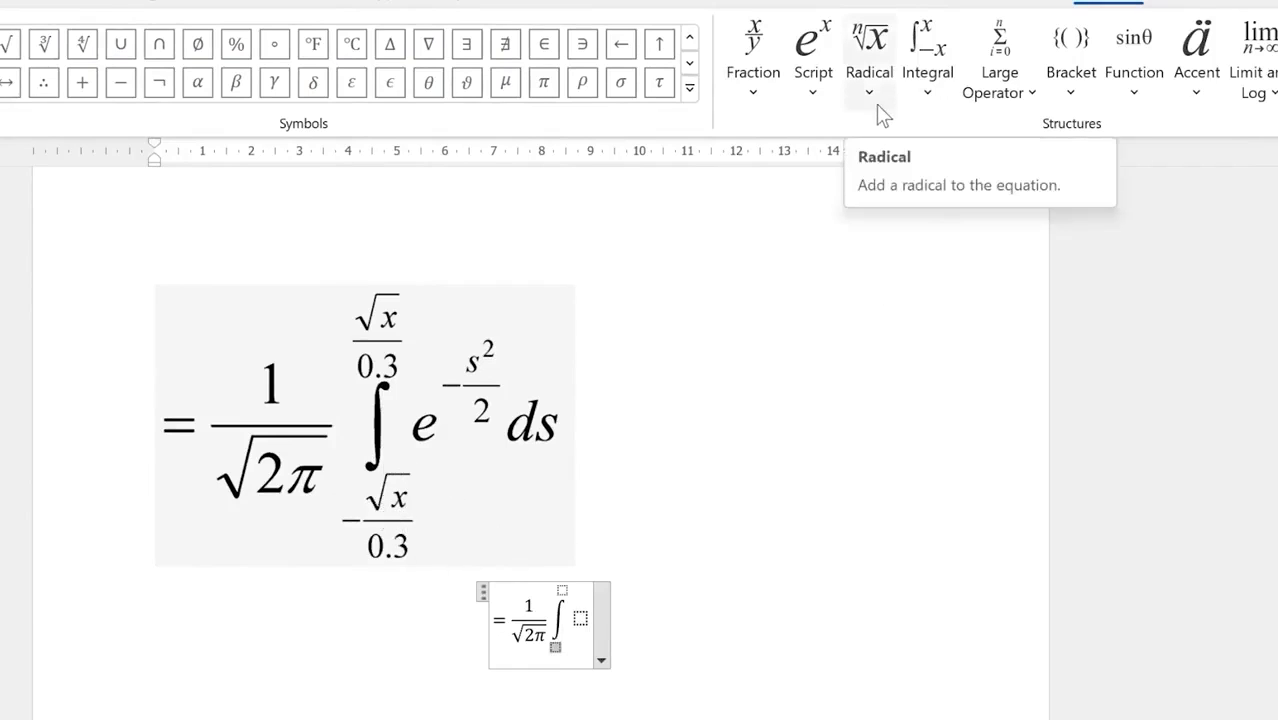
text(-)
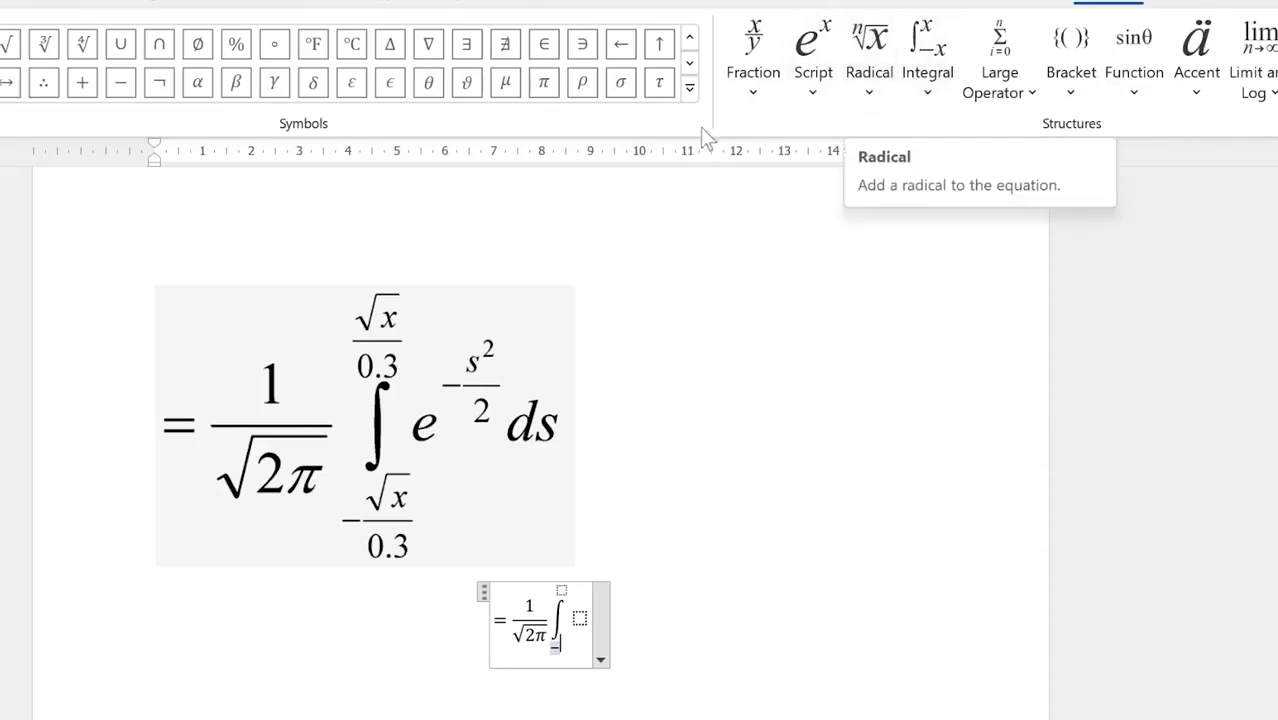
click(754, 96)
click(787, 259)
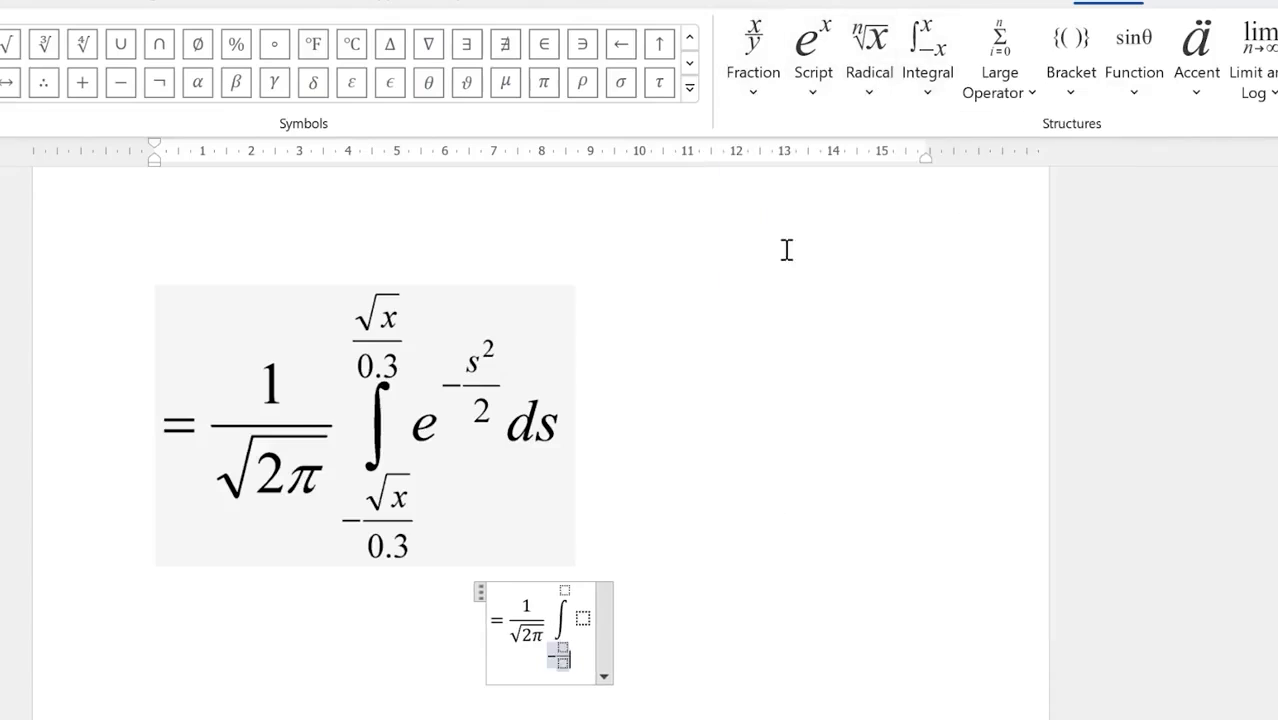
key(Left)
key(Left)
click(873, 107)
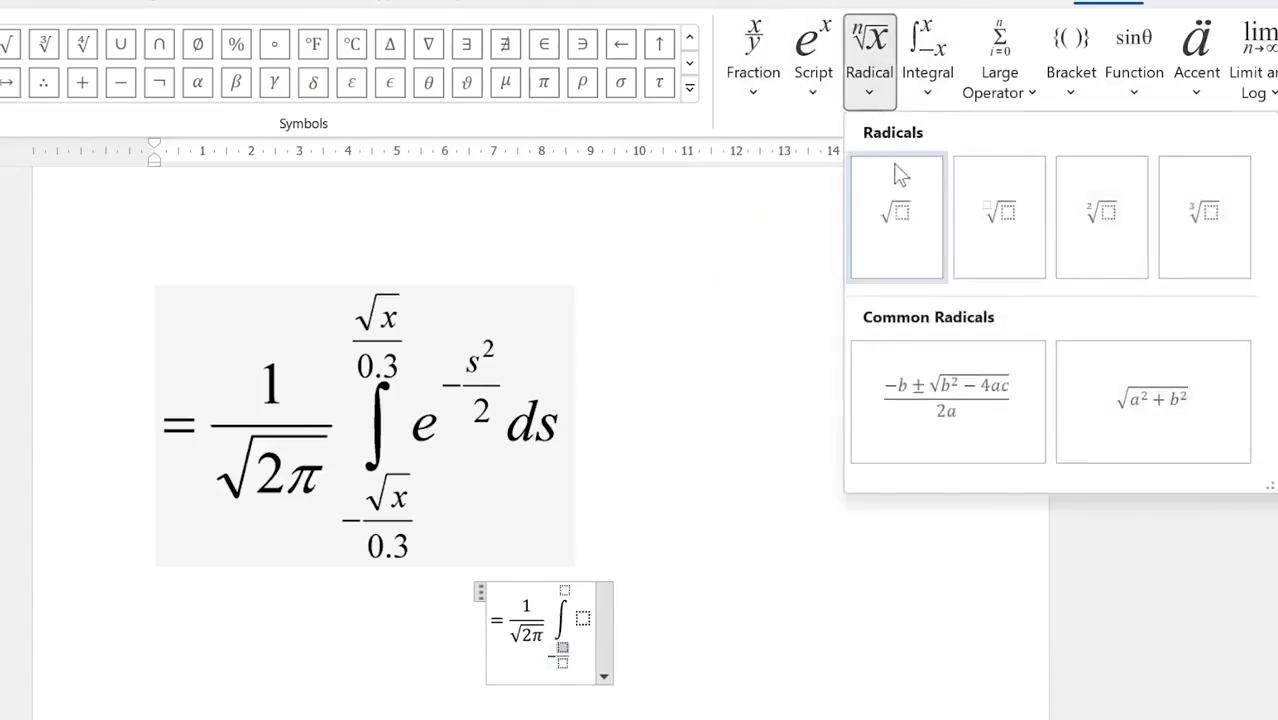
click(904, 214)
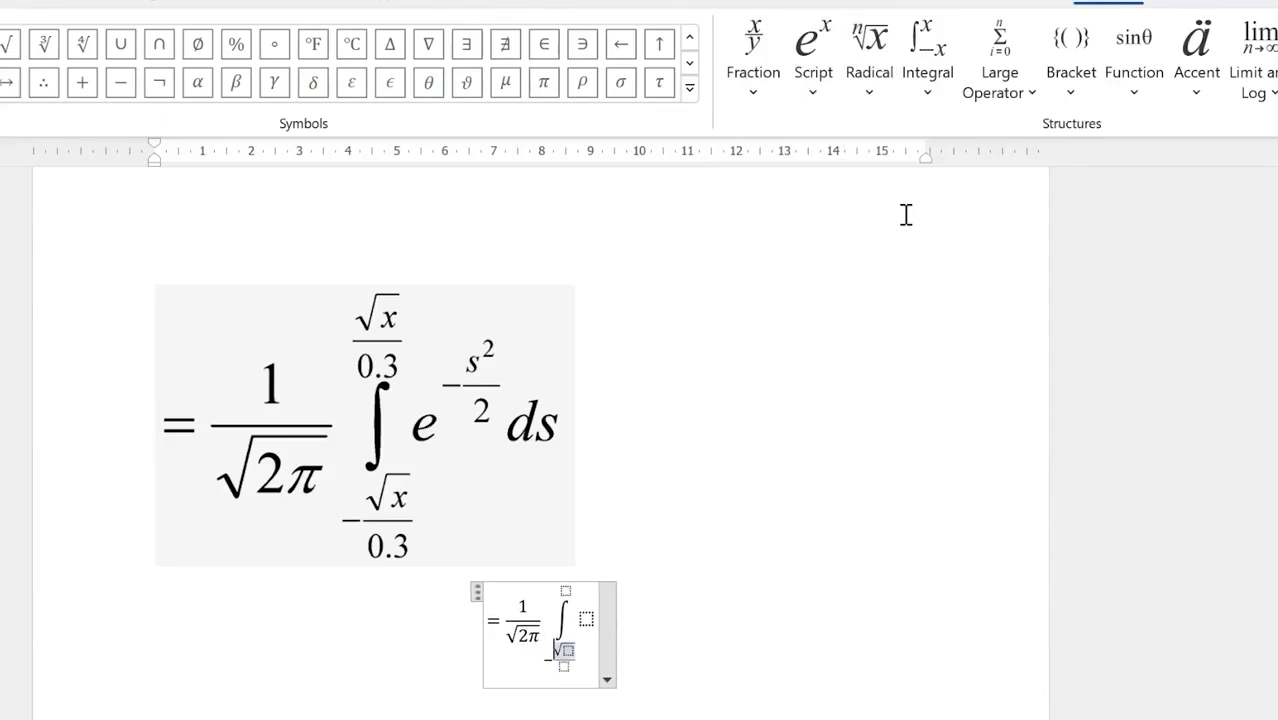
text(x/)
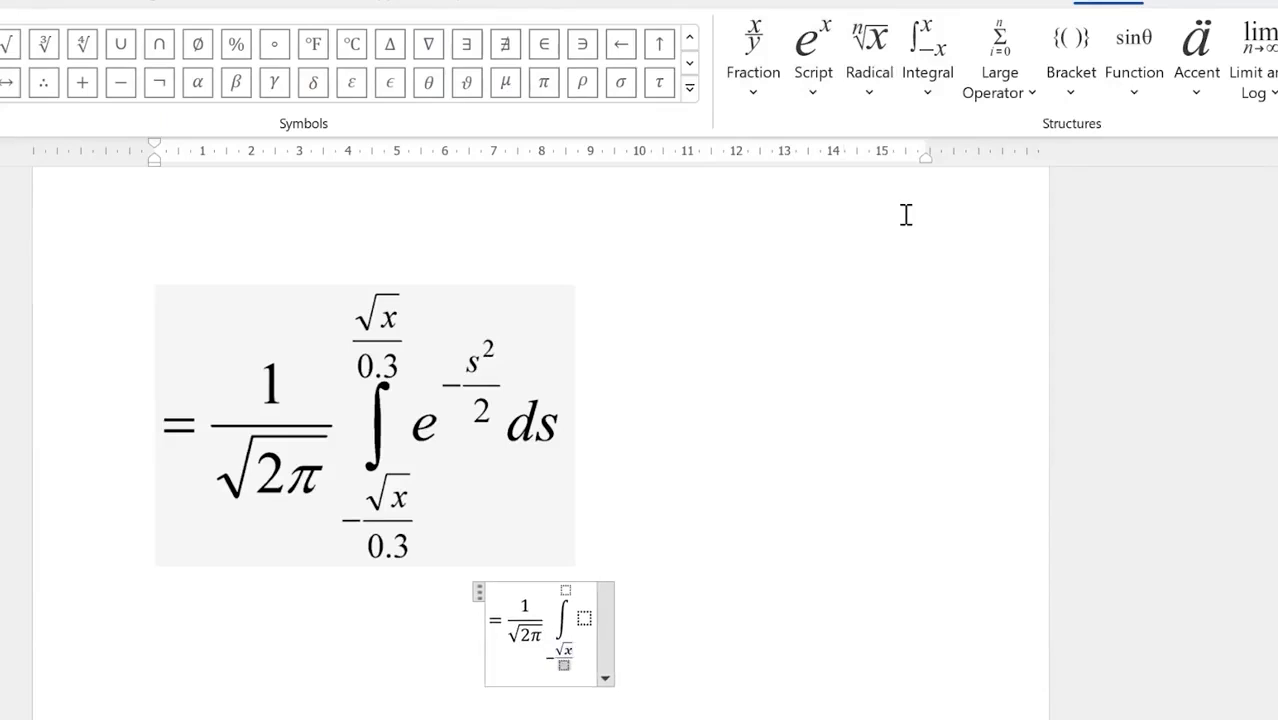
text(0.3)
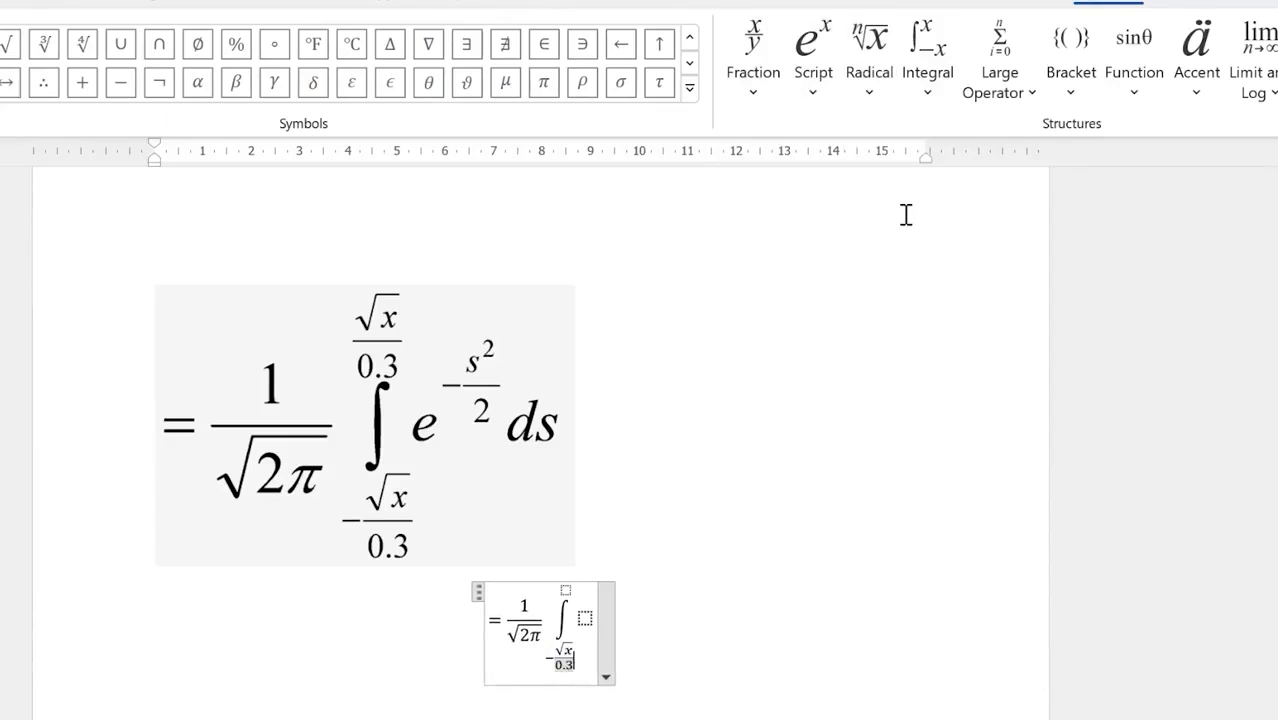
key(Right)
Step: Copy √x/0.3 into the integral's upper limit and clear a stray E from the integrand
drag(564, 662, 585, 686)
click(567, 592)
key(ctrl+v)
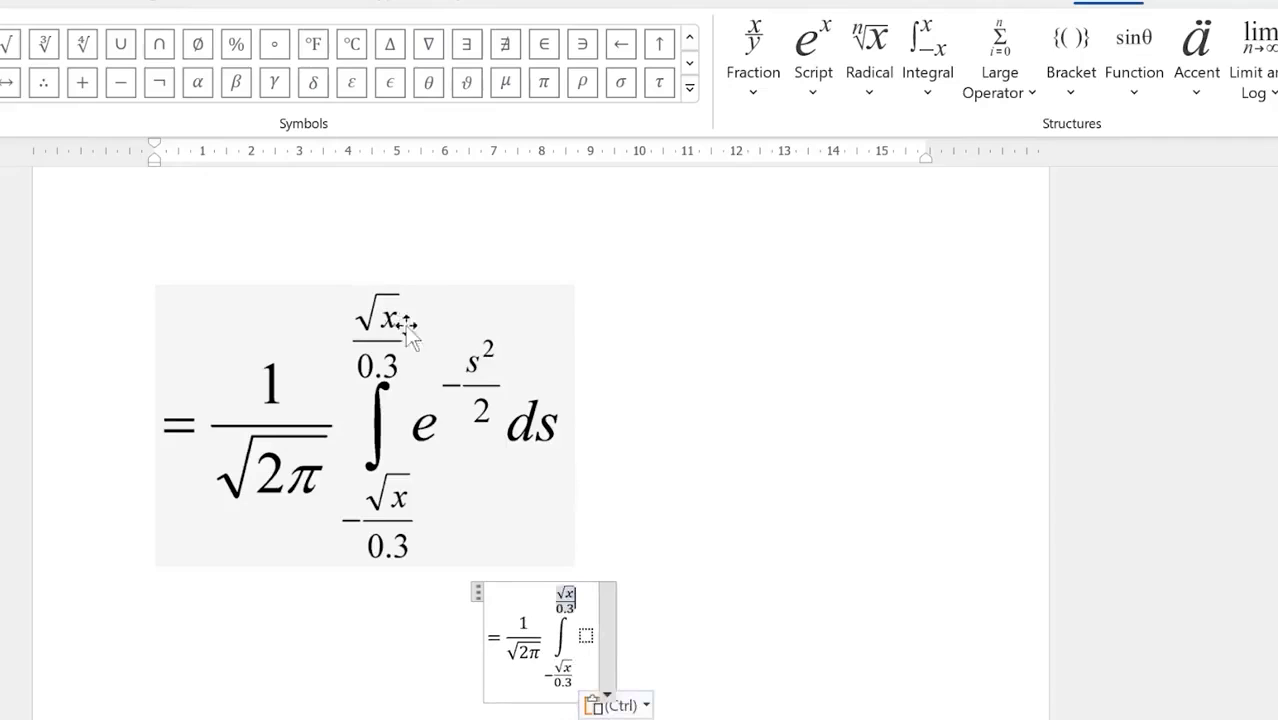
click(588, 632)
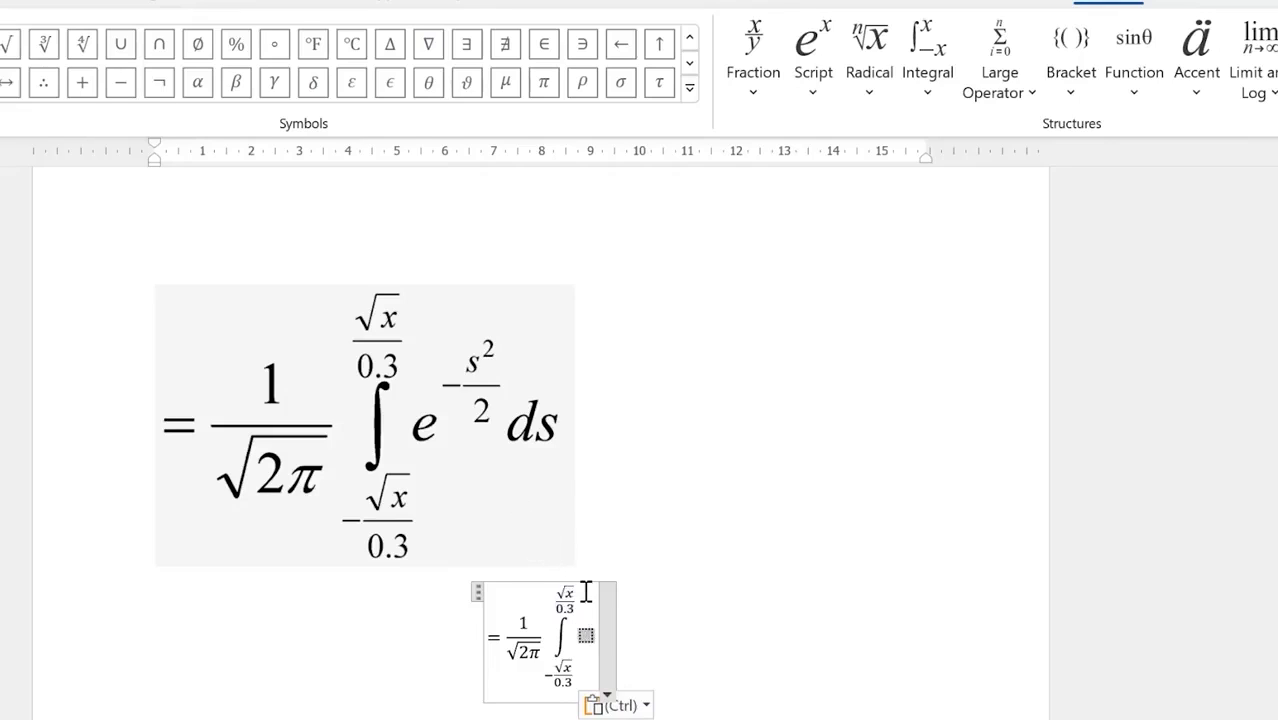
text(E)
key(shift+Left)
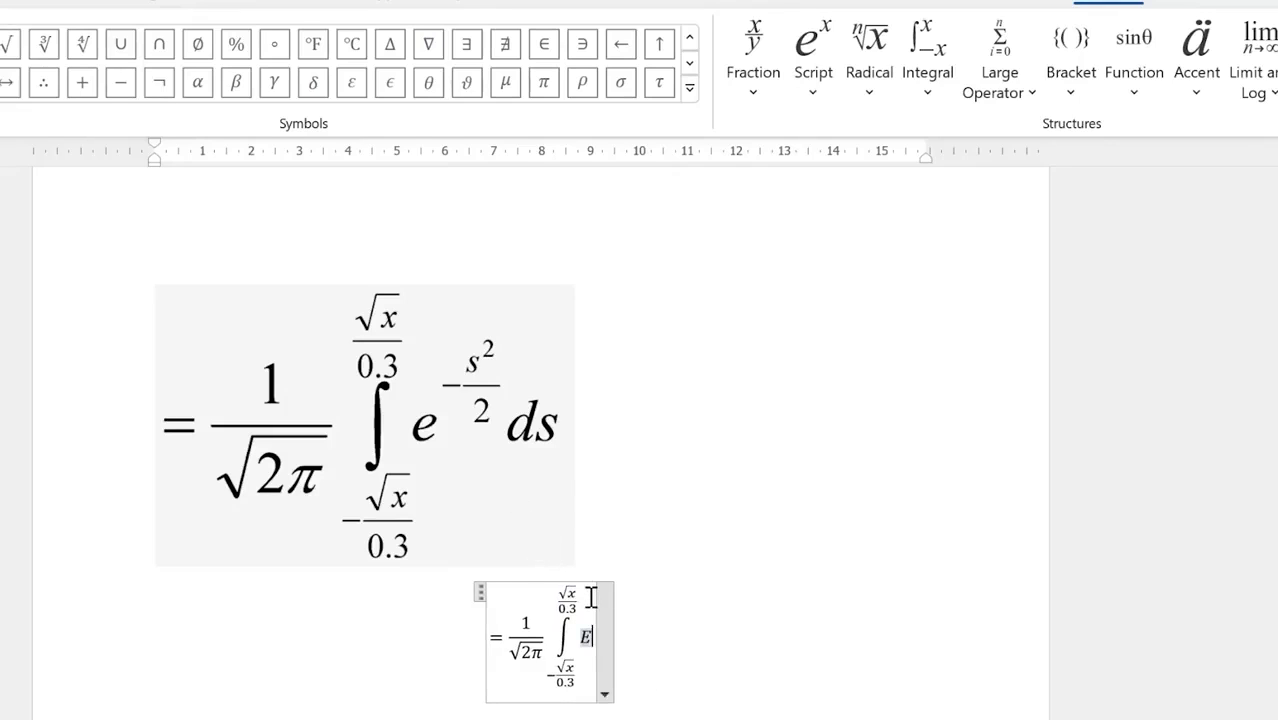
key(BackSpace)
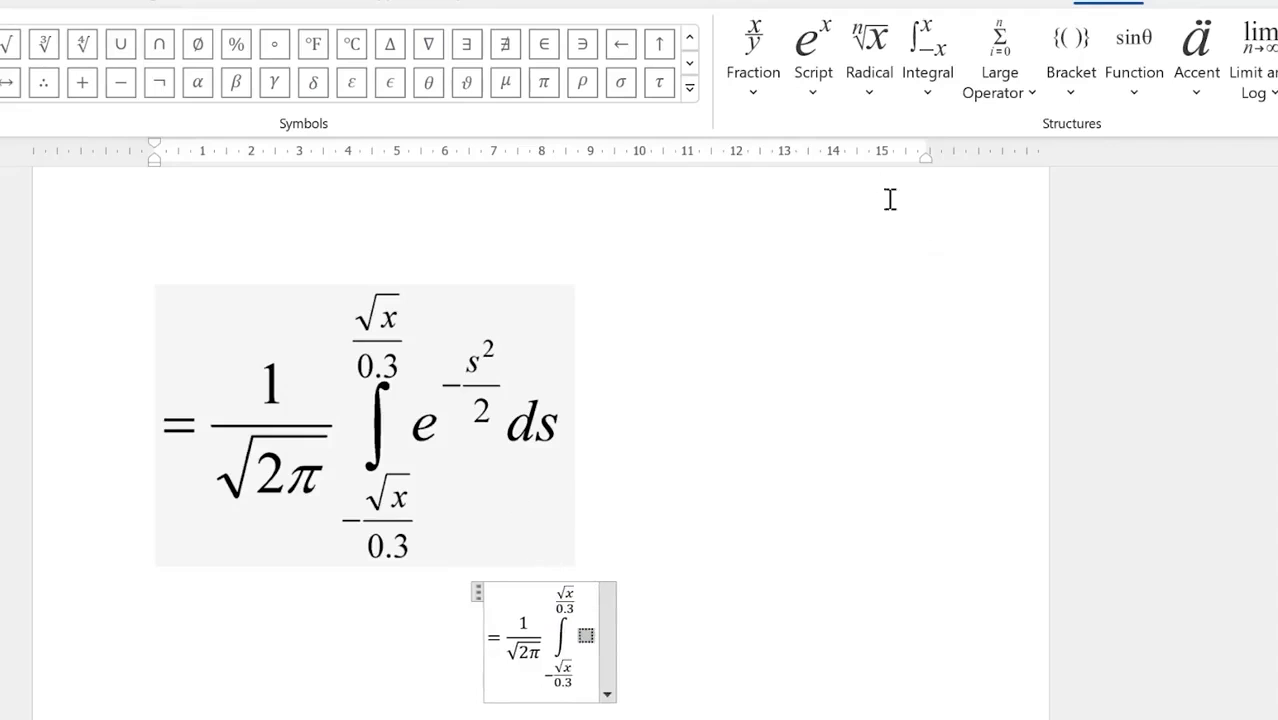
Step: Start the integrand as e raised to minus a stacked fraction
click(814, 88)
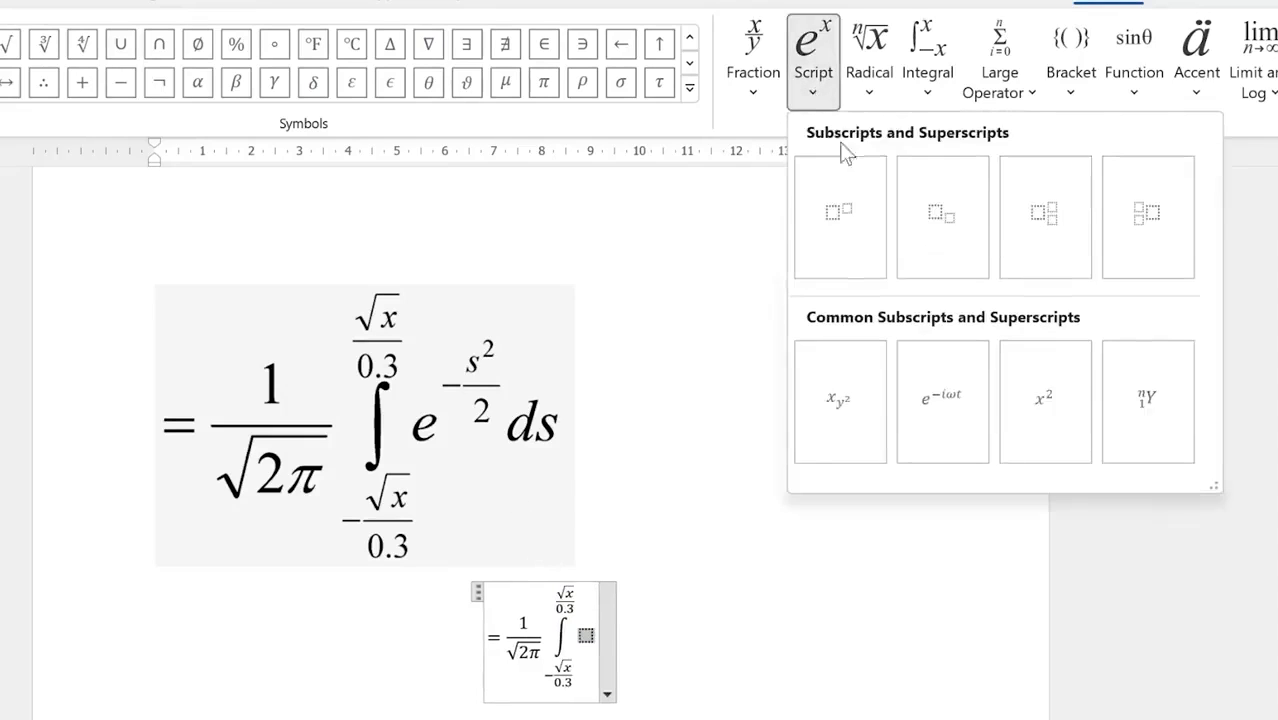
click(855, 213)
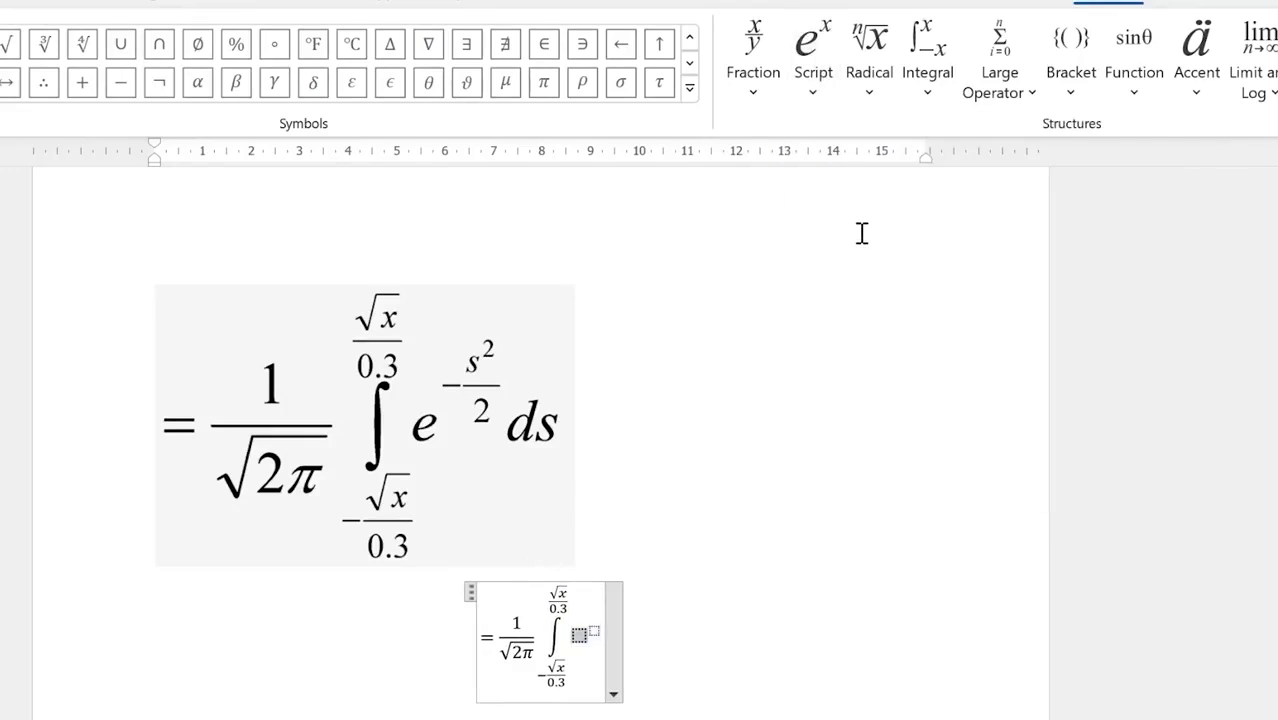
text(e)
key(Right)
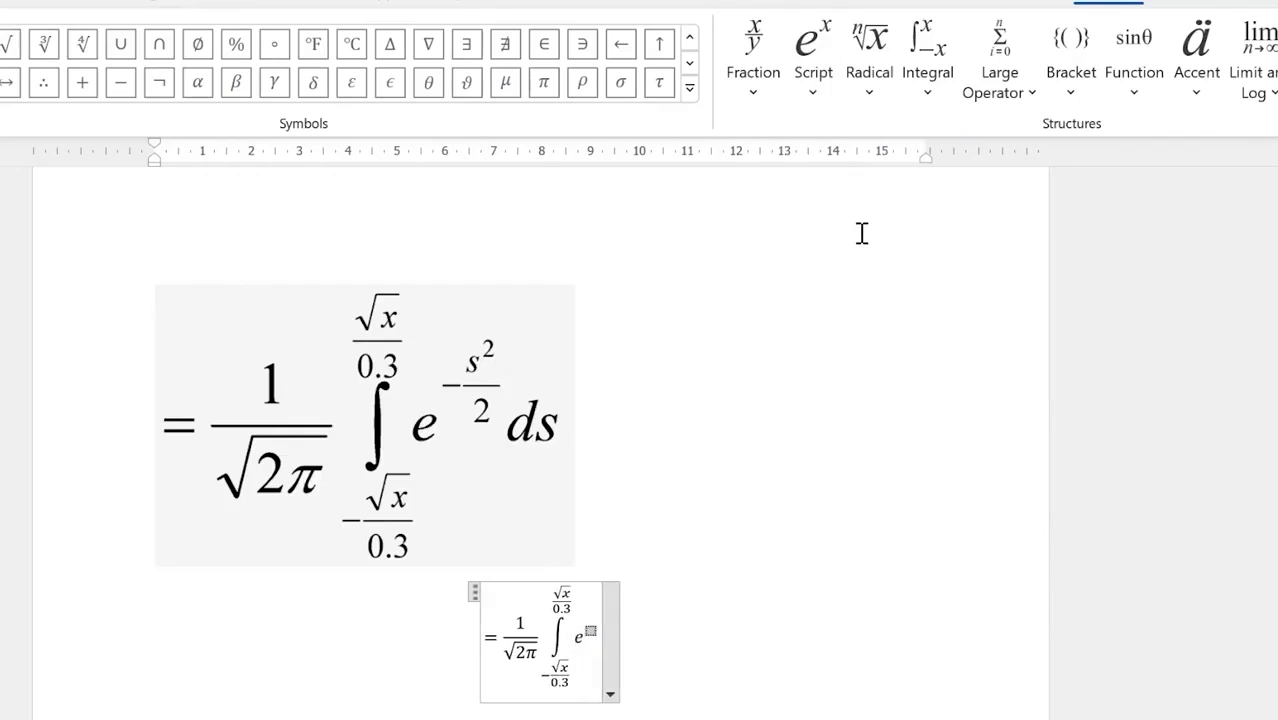
text(-)
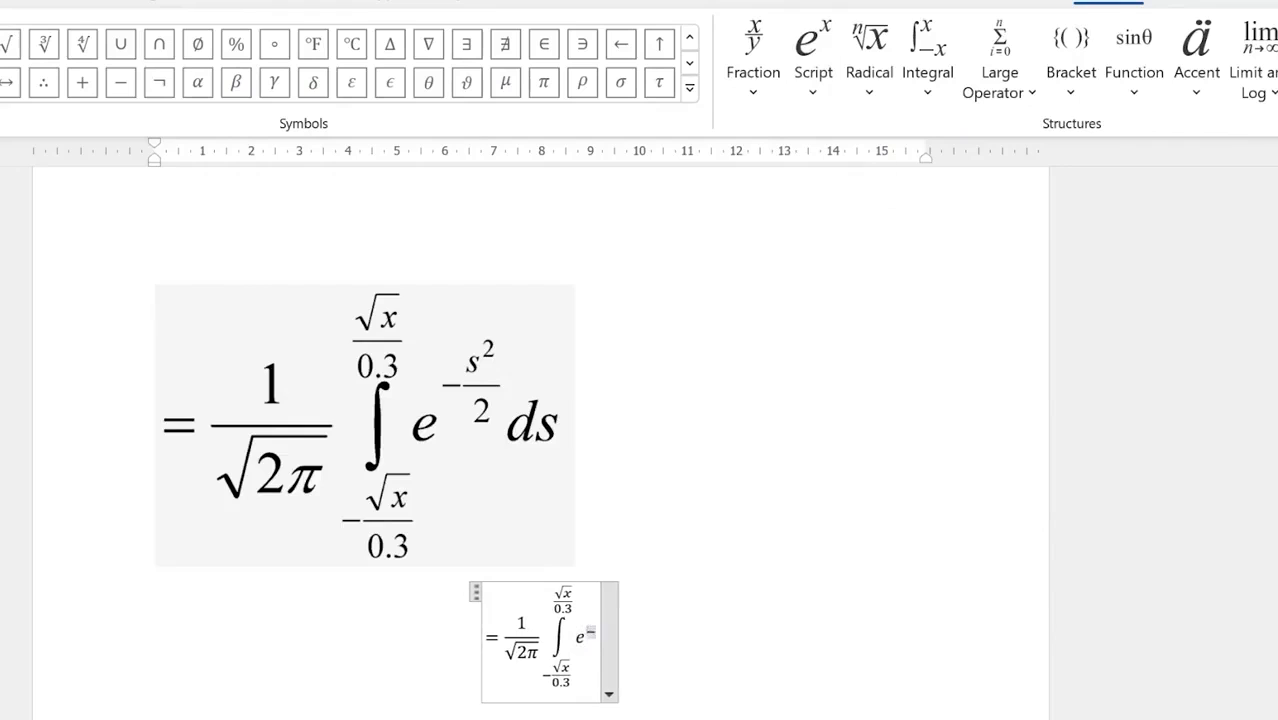
click(816, 82)
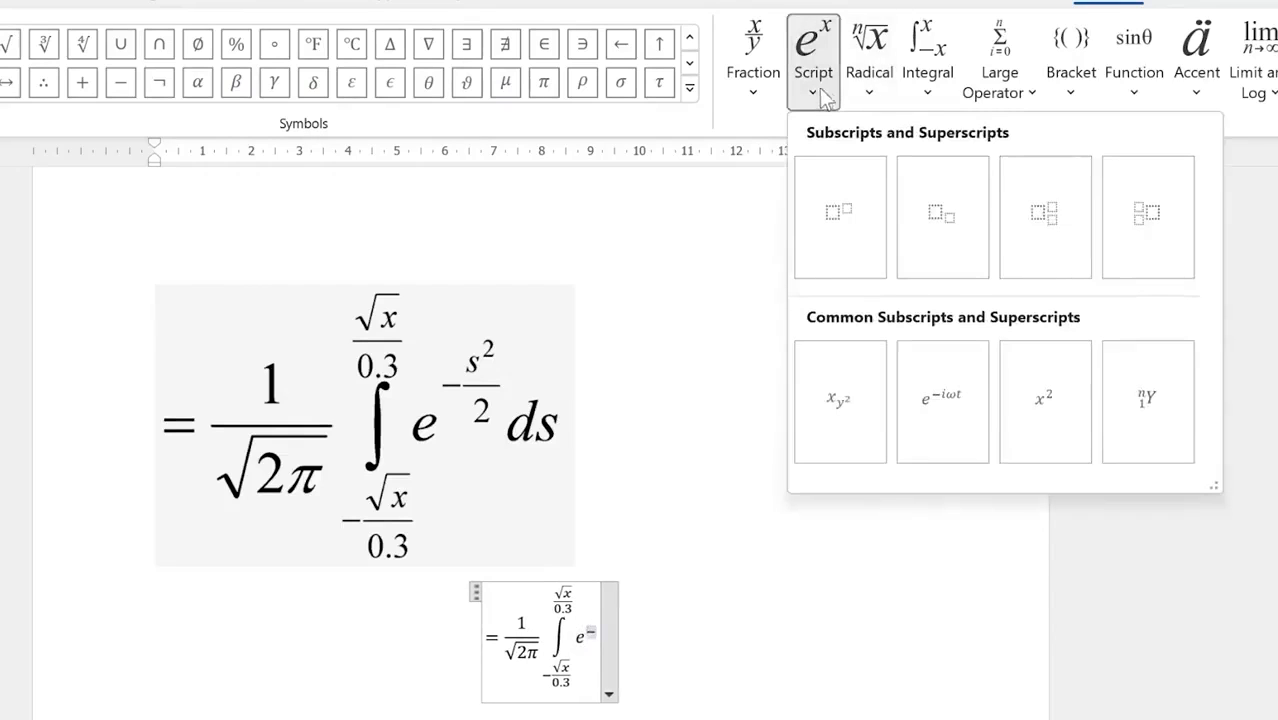
click(756, 88)
click(756, 88)
click(814, 235)
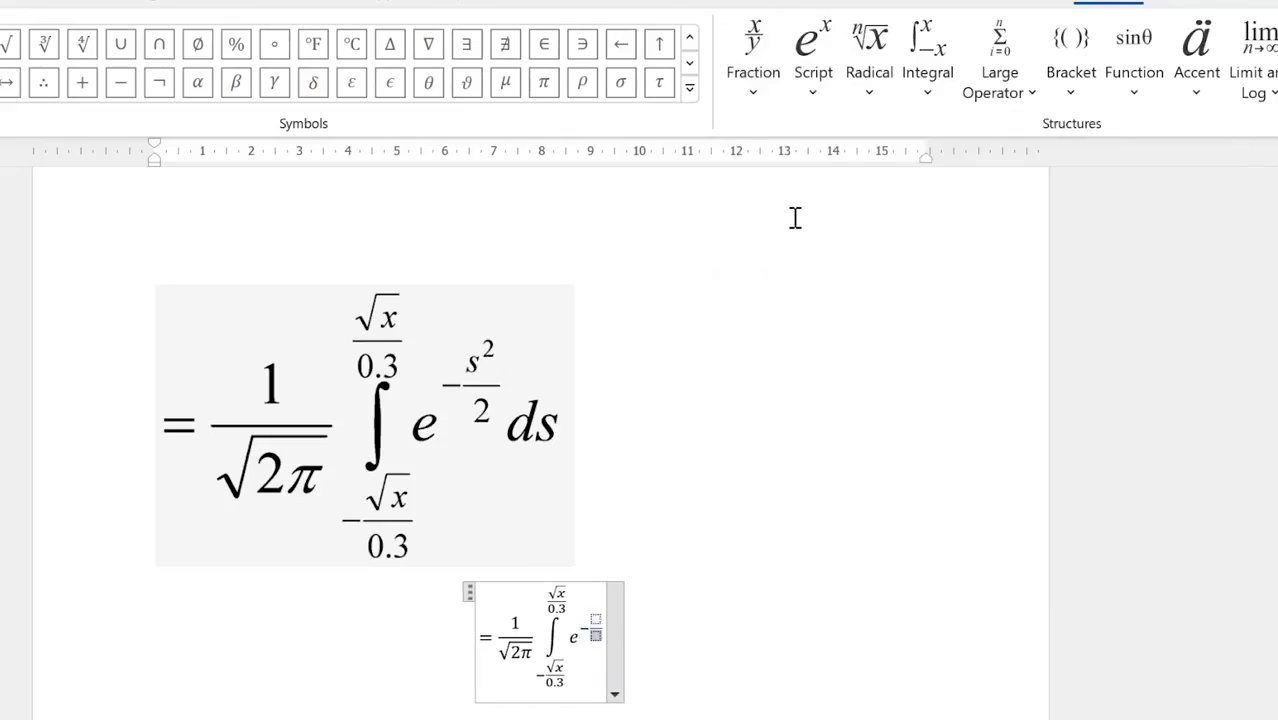
key(Up)
Step: Fill the exponent fraction with s²/2, add ds, and leave the equation
click(814, 88)
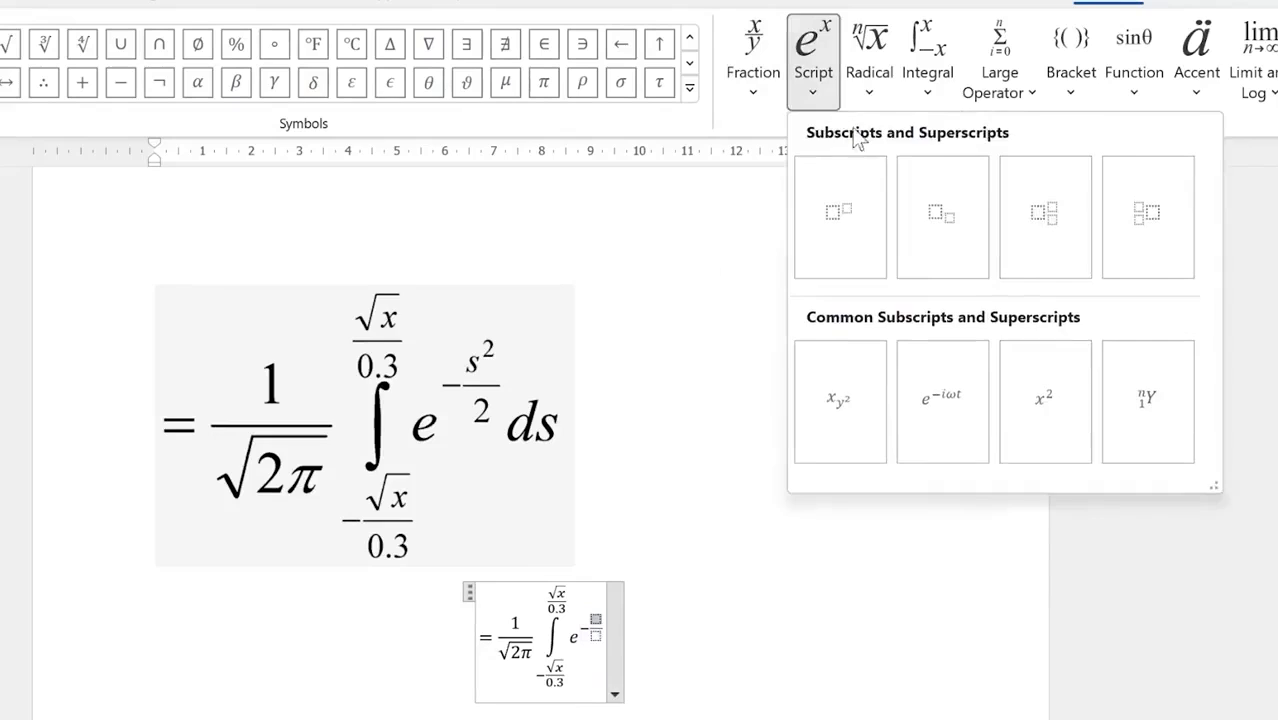
click(862, 226)
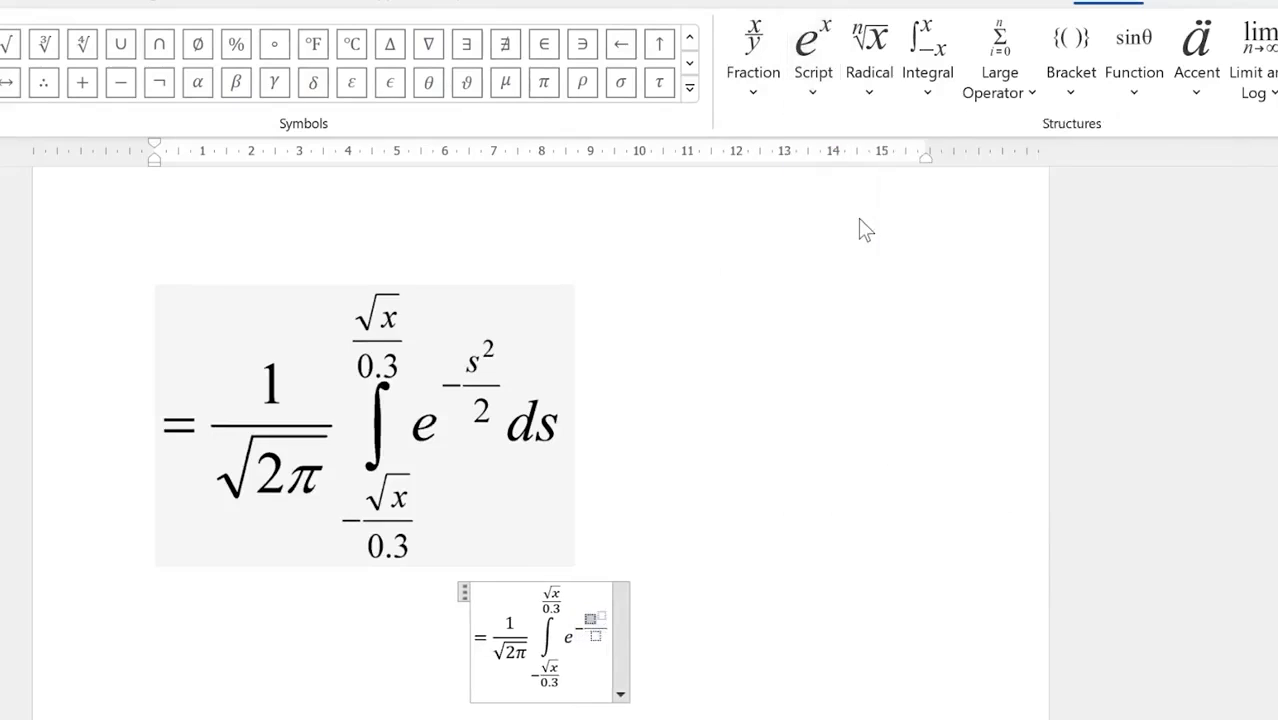
text(s)
key(Right)
text(2)
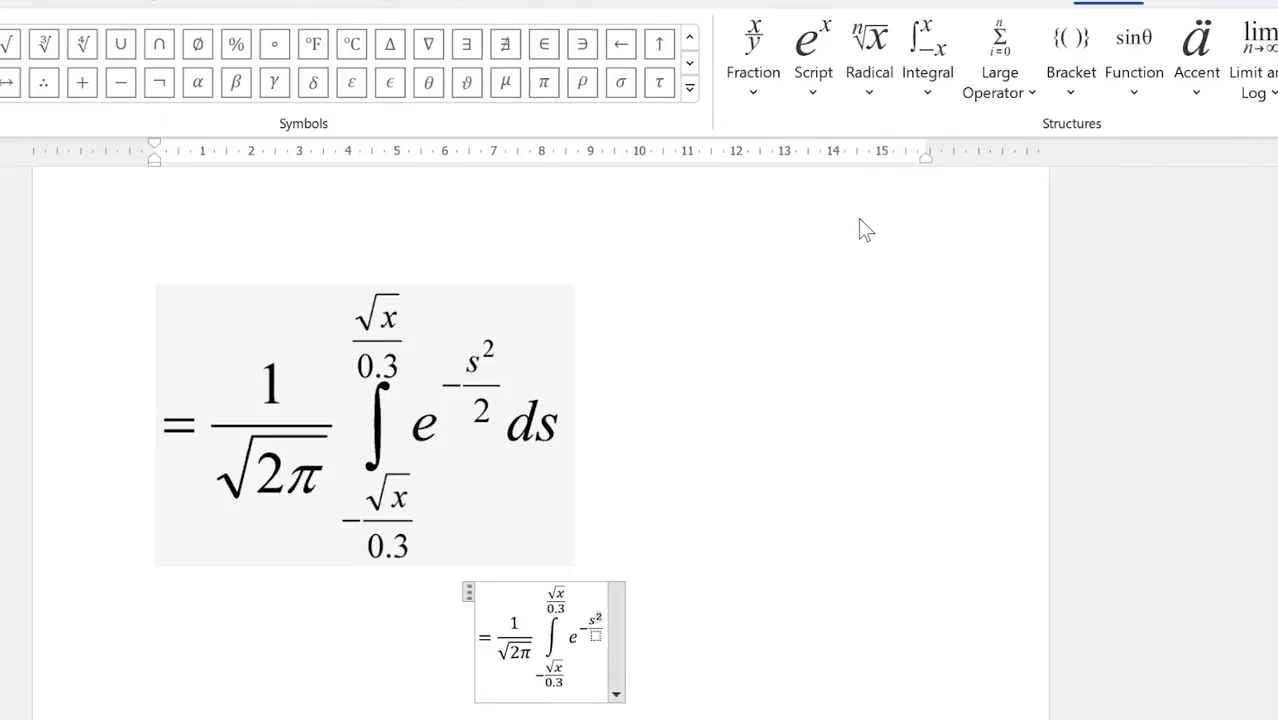
key(Down)
text(2)
key(Right)
key(Right)
key(Right)
text(ds)
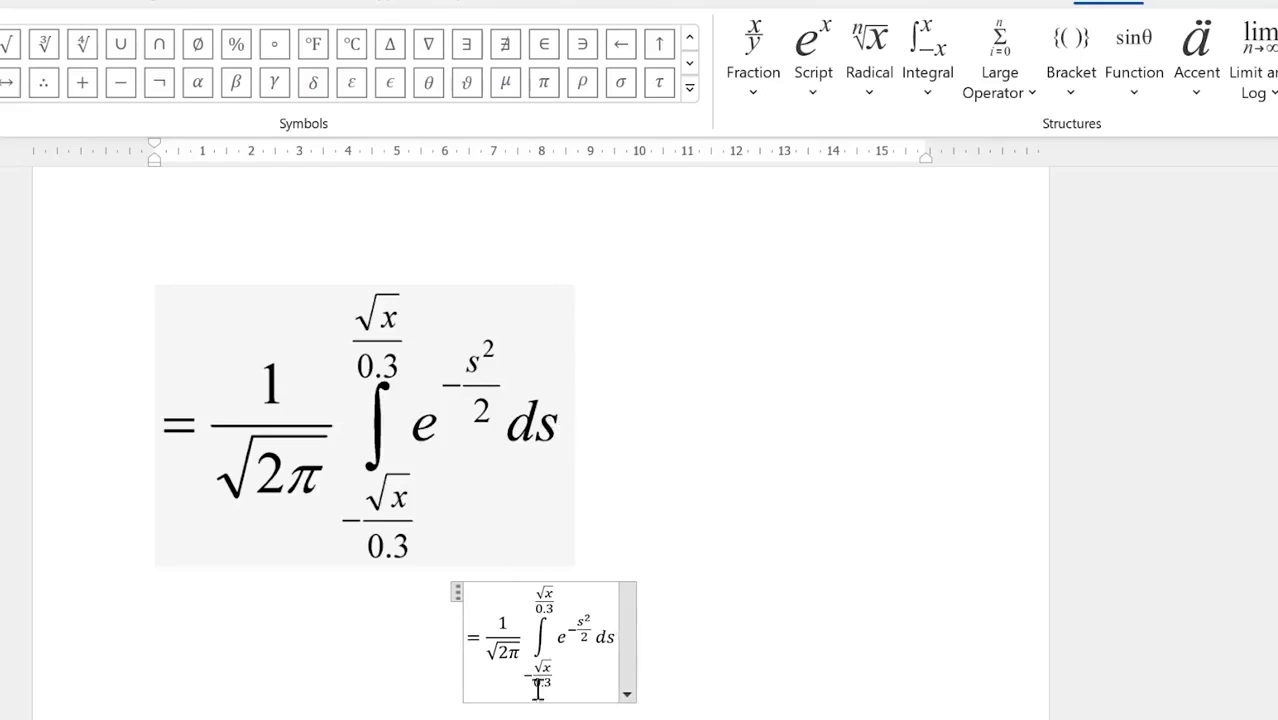
click(699, 636)
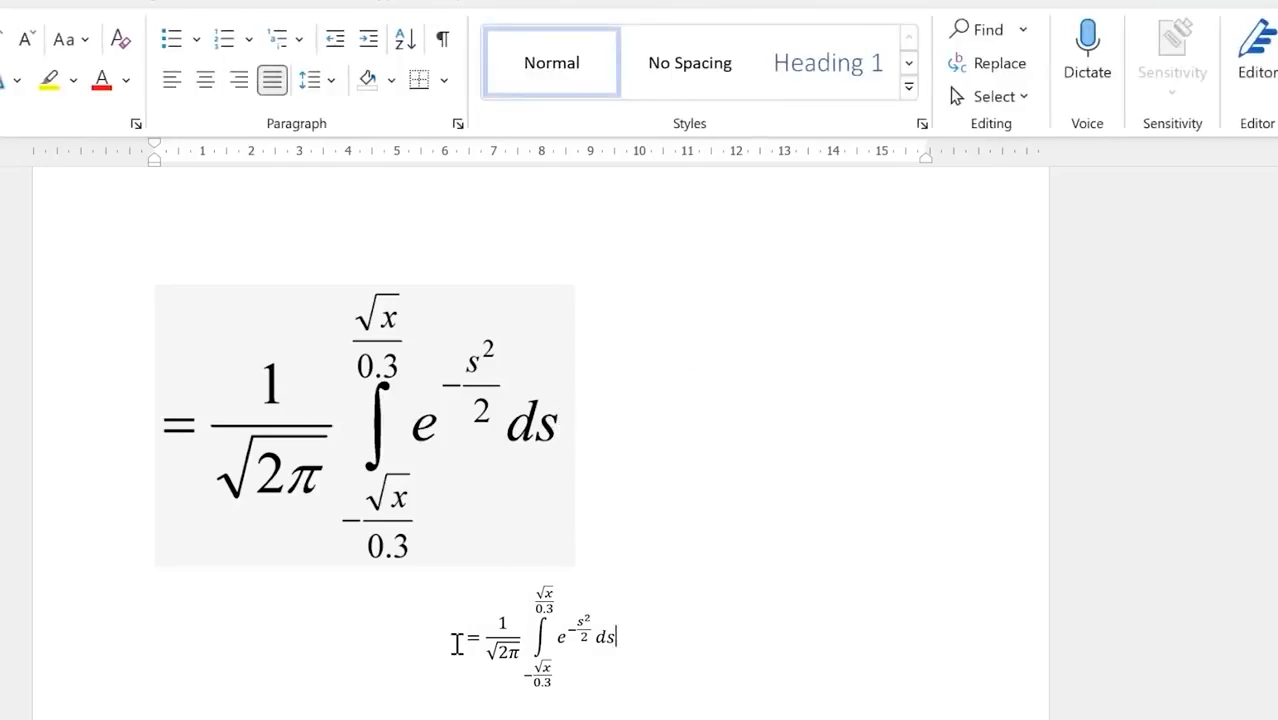
Step: Grow the typed integral equation five font steps to about 26 pt
click(448, 634)
key(shift+End)
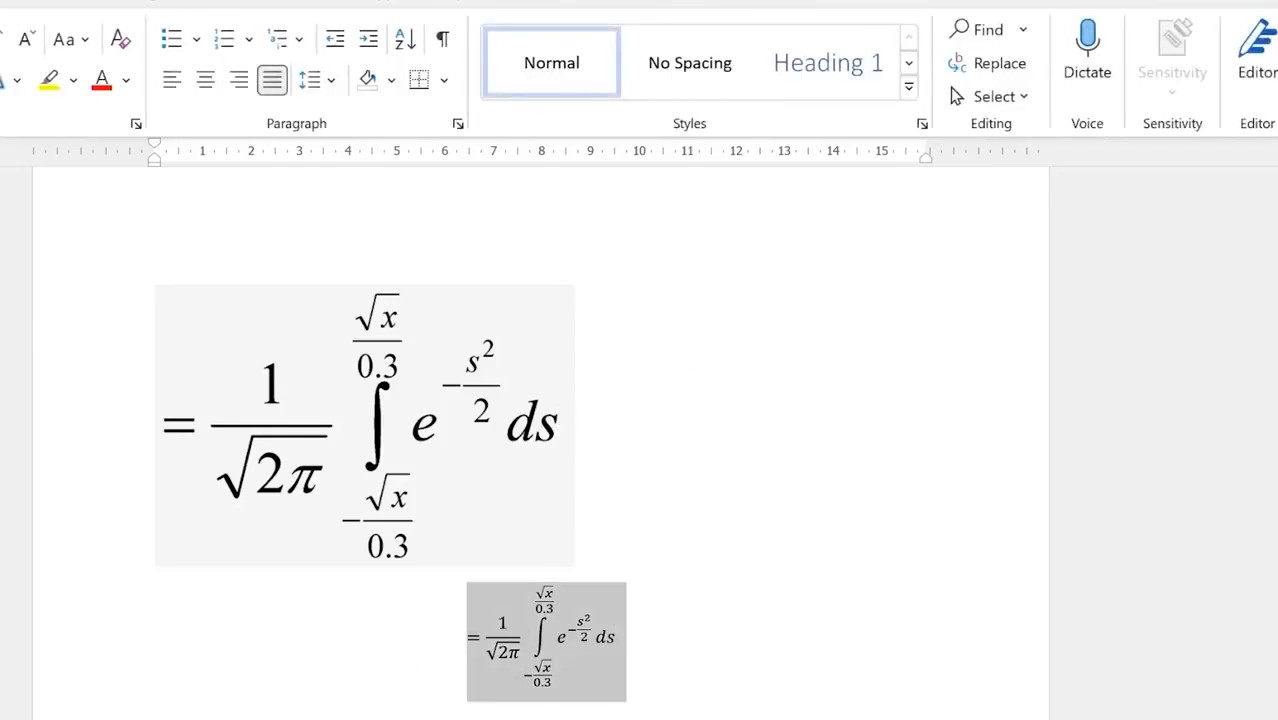
click(3, 50)
click(3, 50)
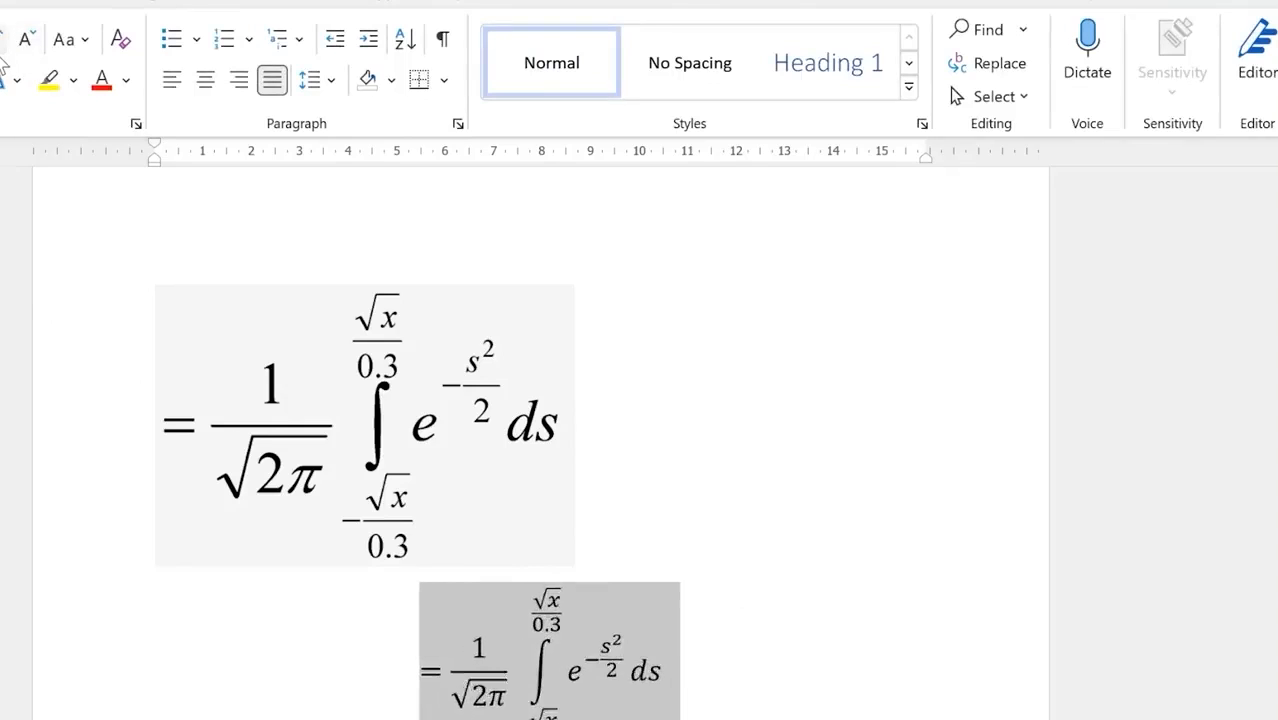
click(3, 50)
click(3, 50)
click(3, 58)
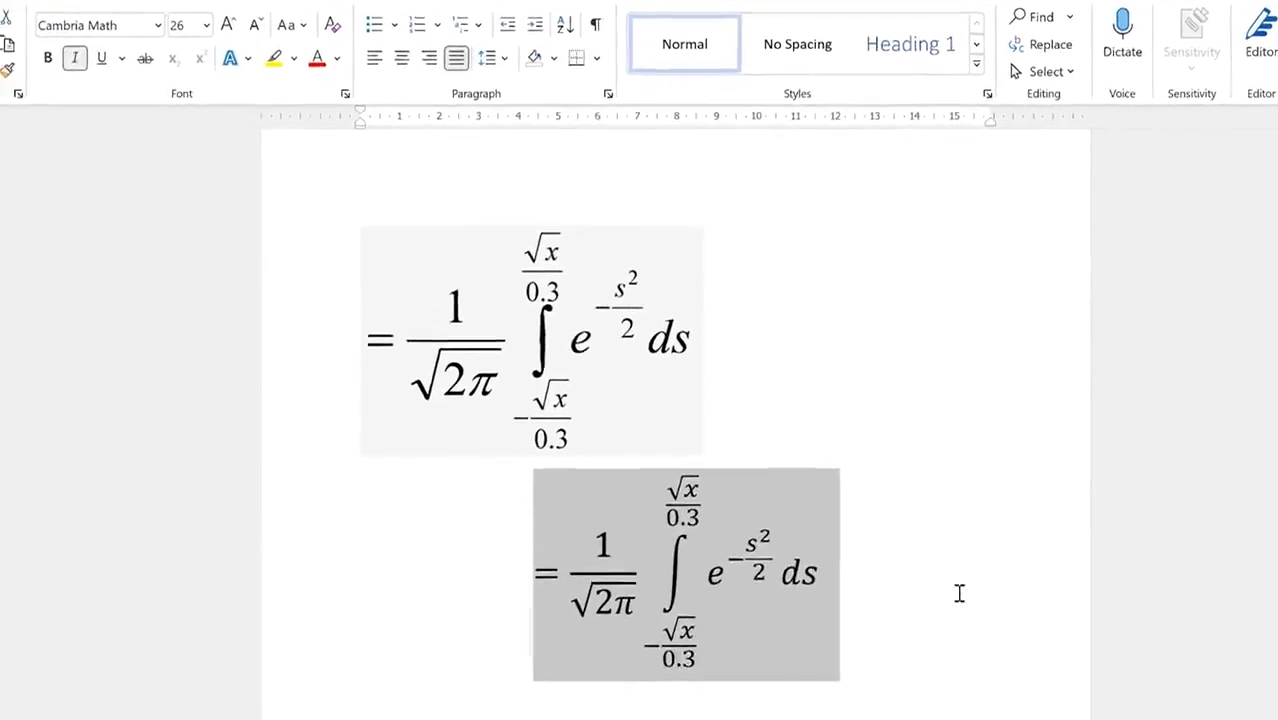
click(991, 686)
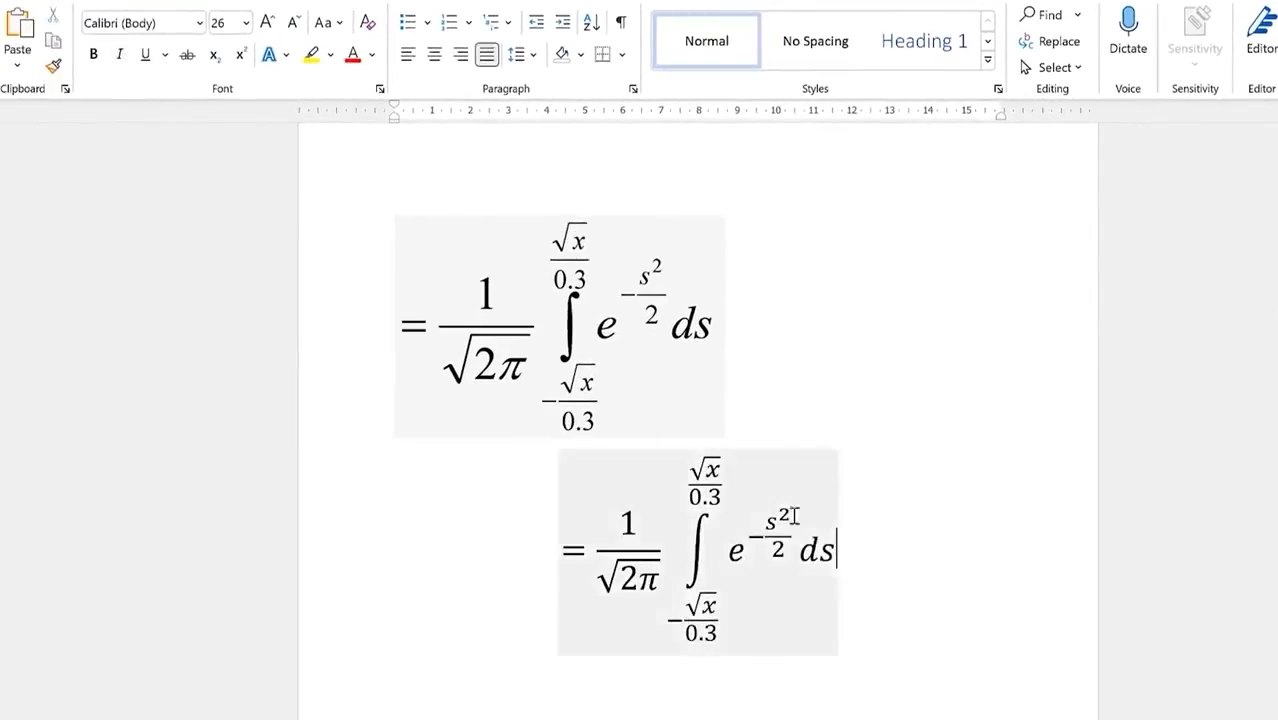
Step: Scroll through the document to the Chapter 1: Introduction page
scroll(930, 320, up, 3)
scroll(923, 328, up, 15)
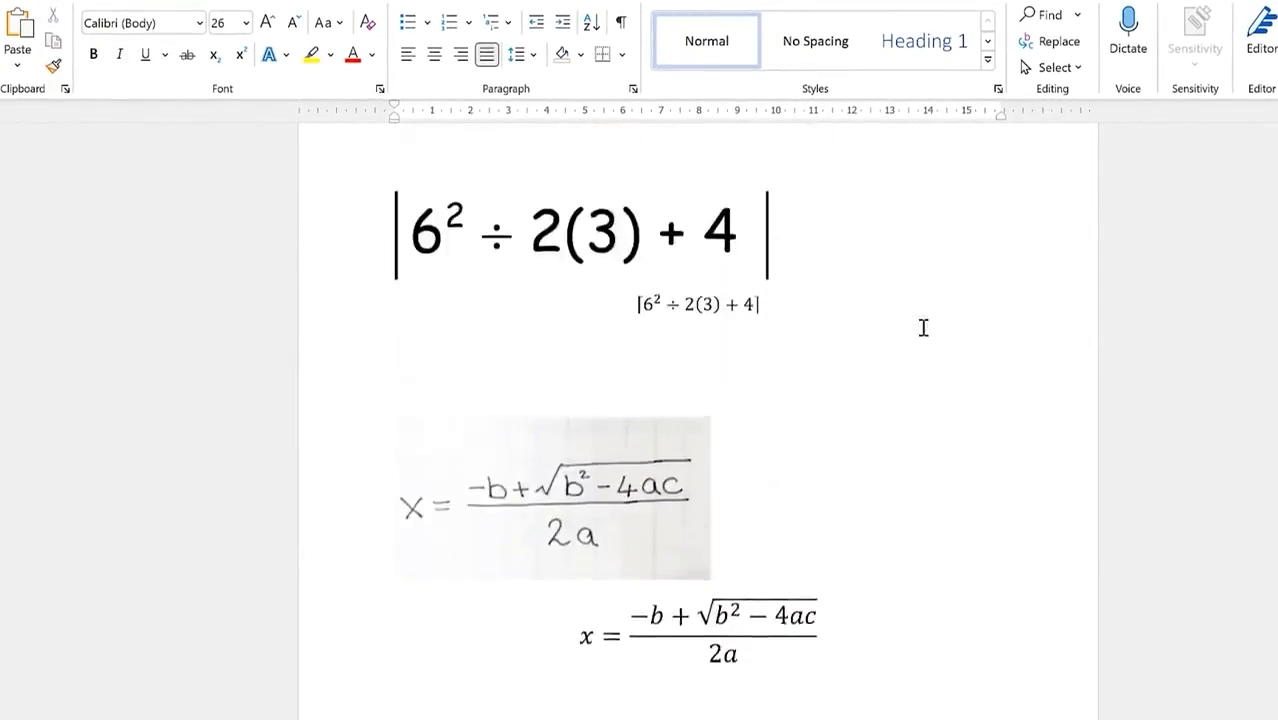
scroll(923, 328, down, 5)
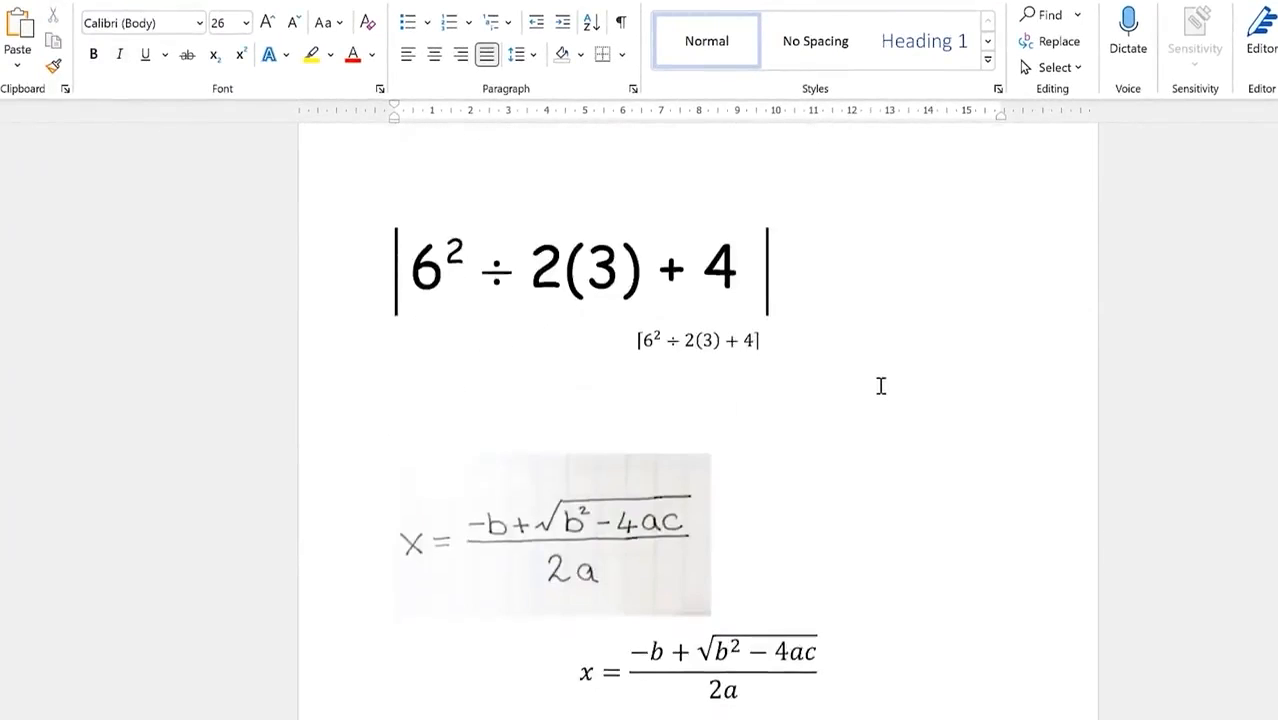
scroll(868, 395, down, 3)
scroll(868, 395, up, 4)
scroll(866, 393, down, 3)
scroll(861, 391, down, 10)
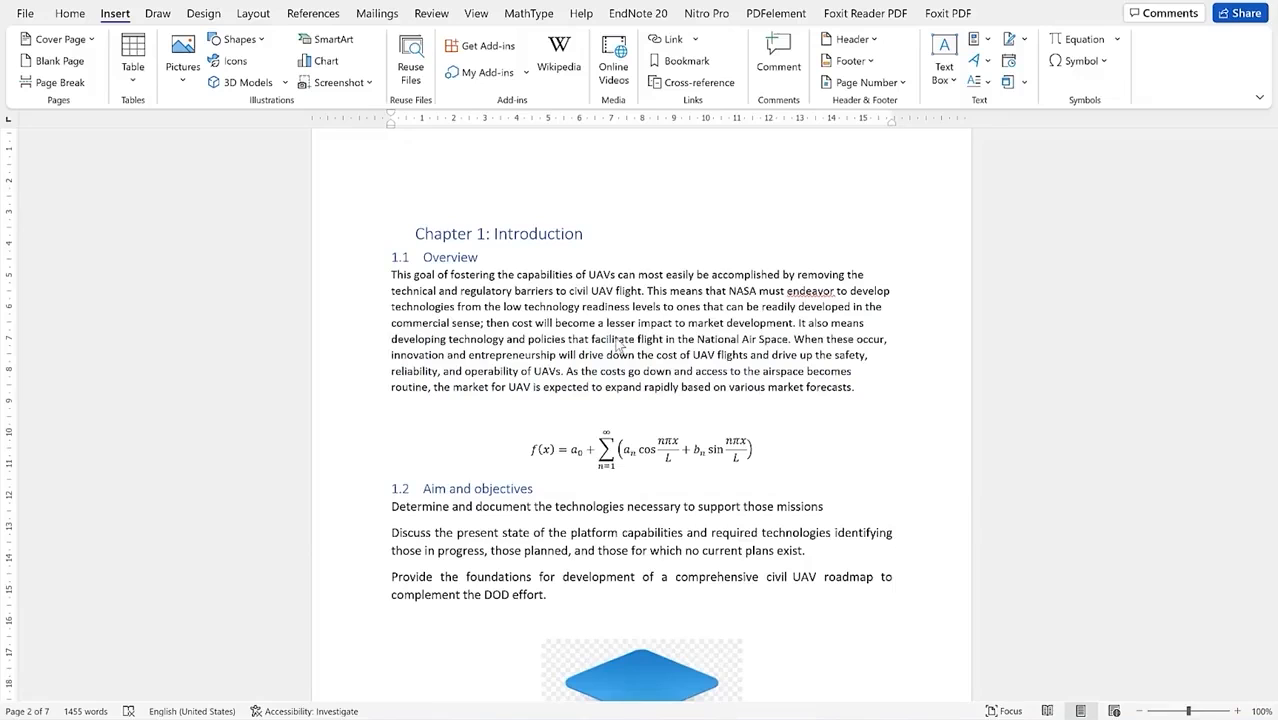
Step: Scroll the UAV report to the f(x) Fourier series equation in Chapter 1
scroll(600, 308, up, 5)
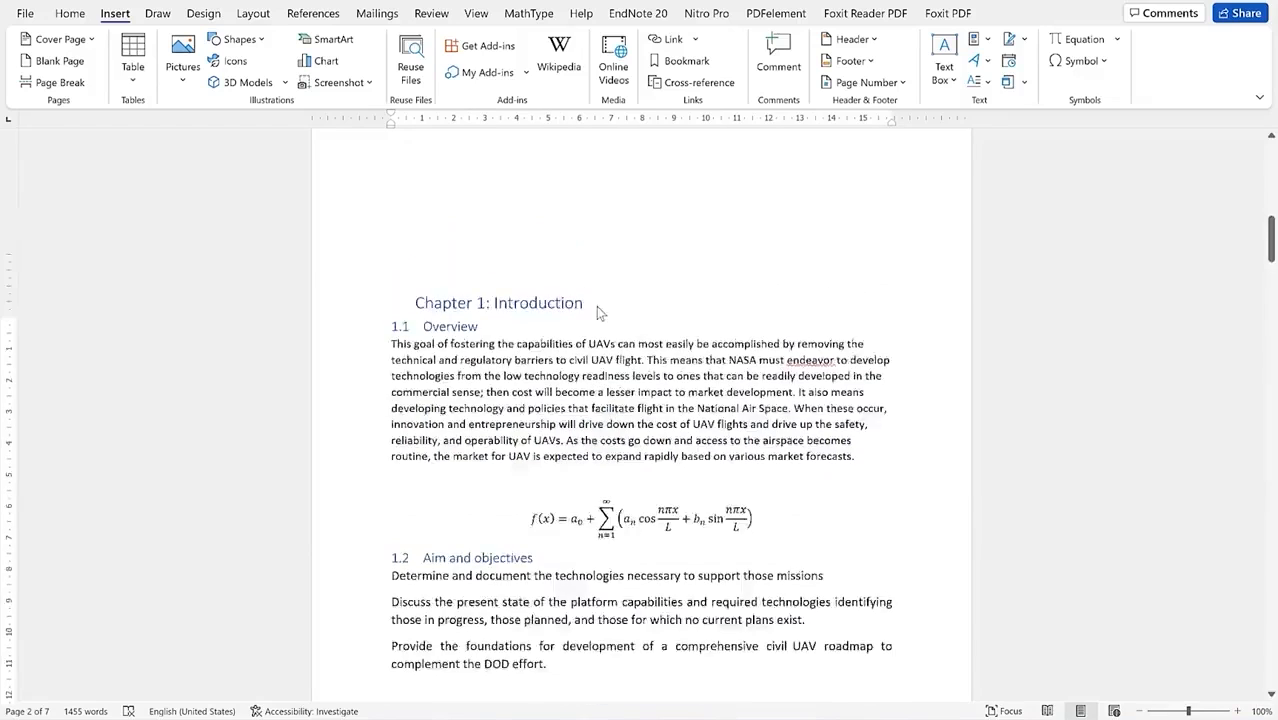
scroll(602, 300, up, 3)
scroll(595, 285, down, 2)
scroll(590, 280, up, 4)
scroll(606, 222, up, 1)
scroll(608, 200, down, 5)
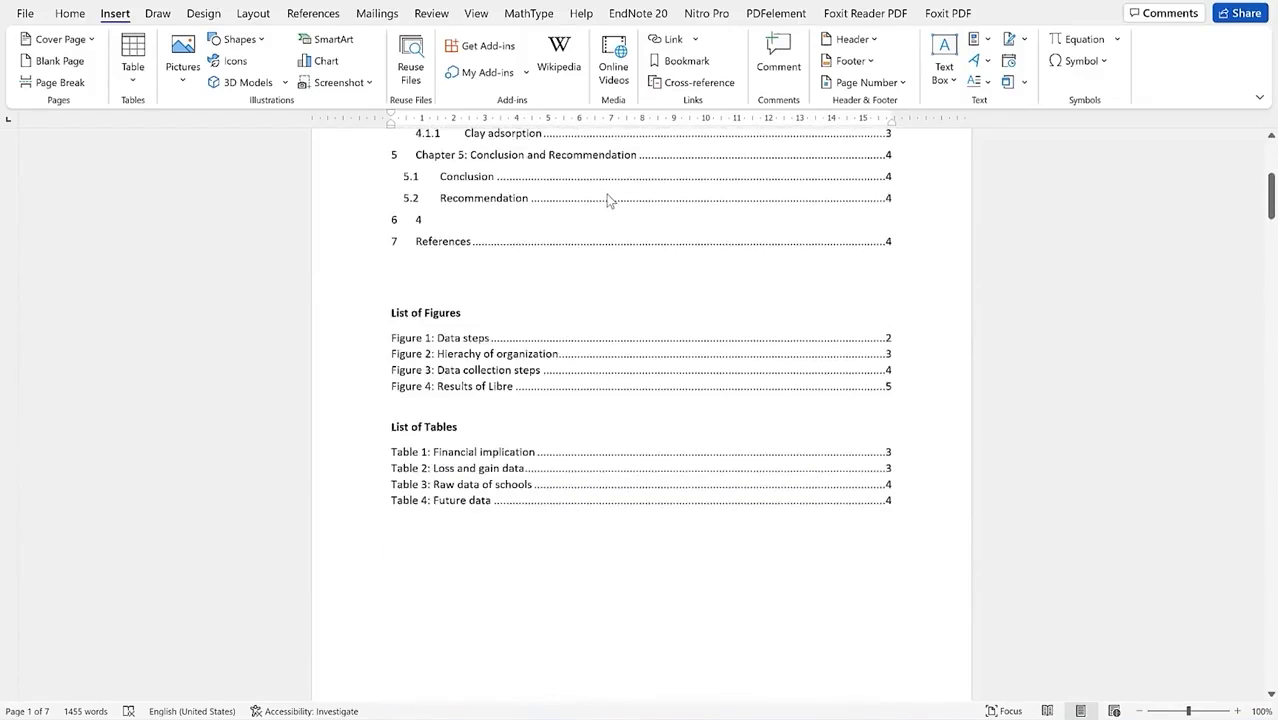
scroll(588, 237, down, 1)
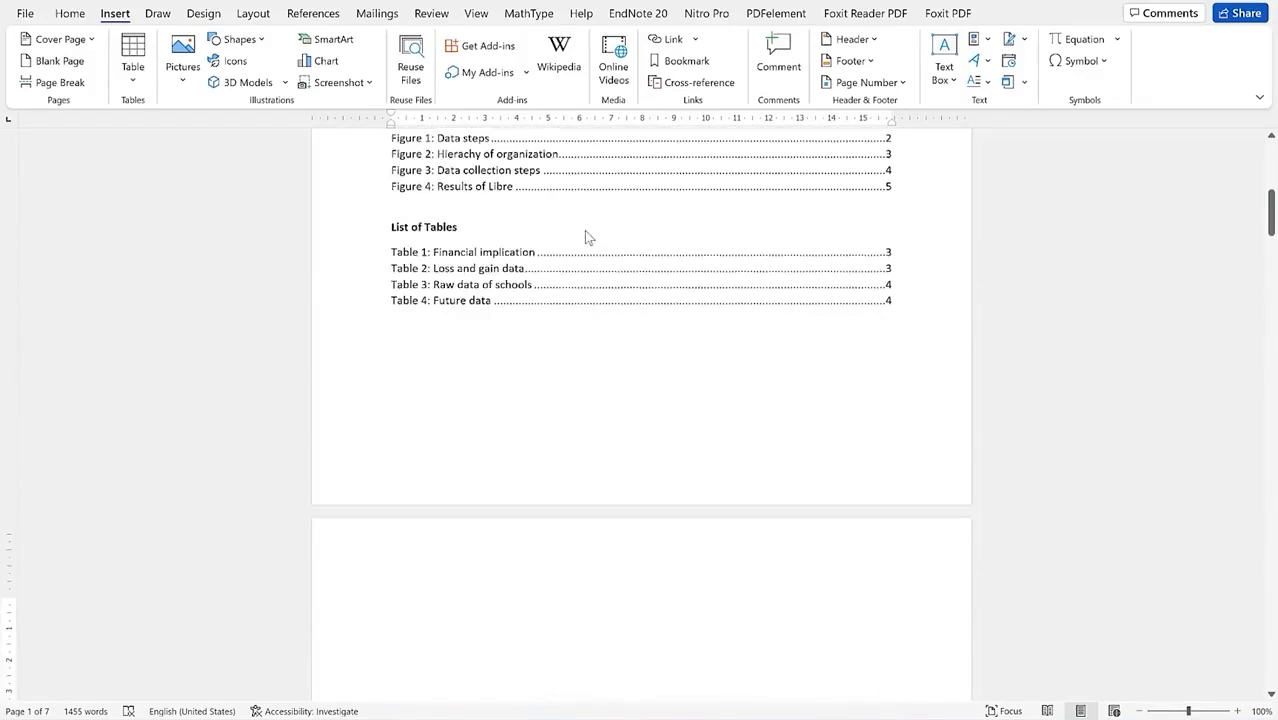
scroll(586, 236, up, 3)
scroll(584, 236, down, 10)
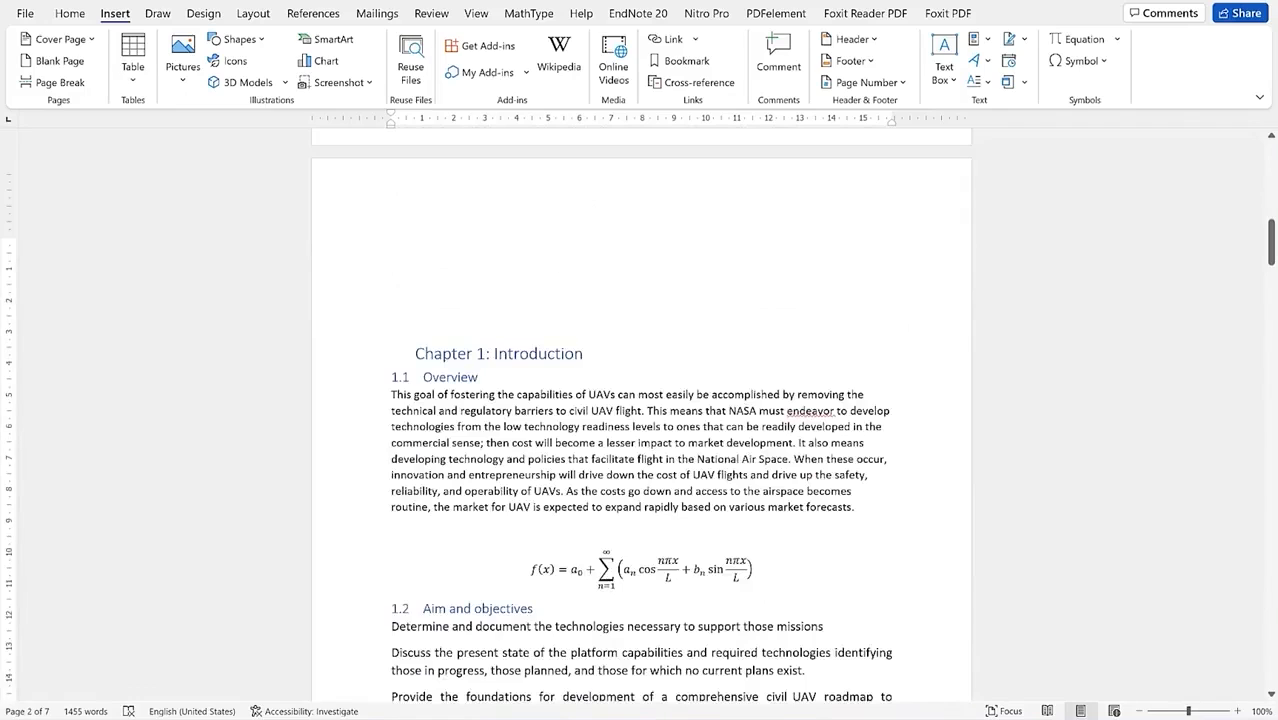
drag(1273, 240, 1245, 249)
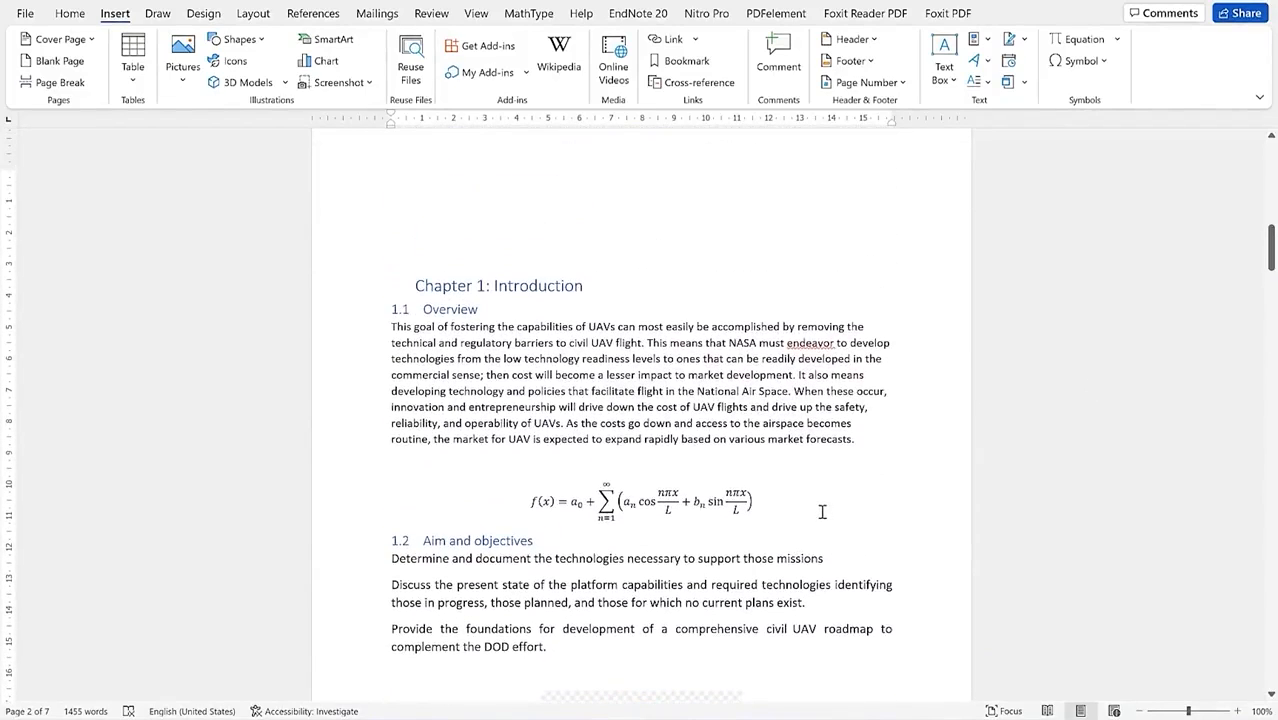
Step: Place the caret right after the f(x) equation's closing parenthesis
click(755, 503)
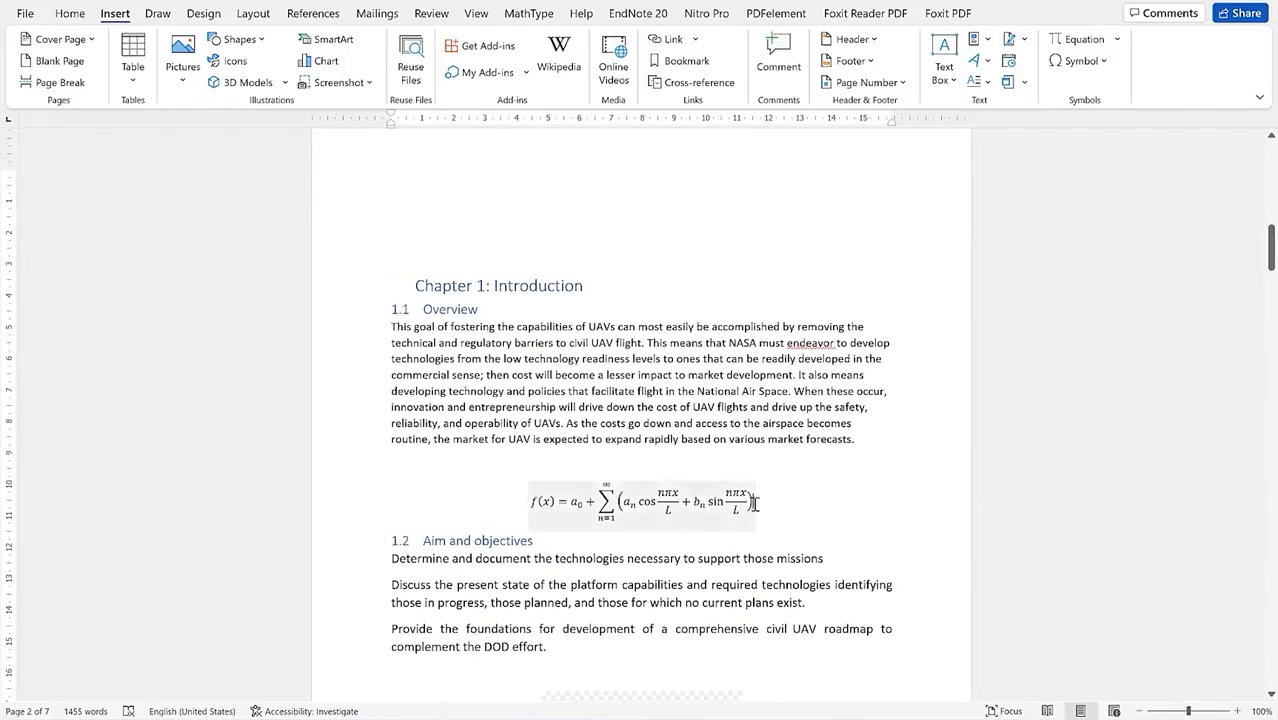
click(764, 502)
click(745, 500)
click(838, 497)
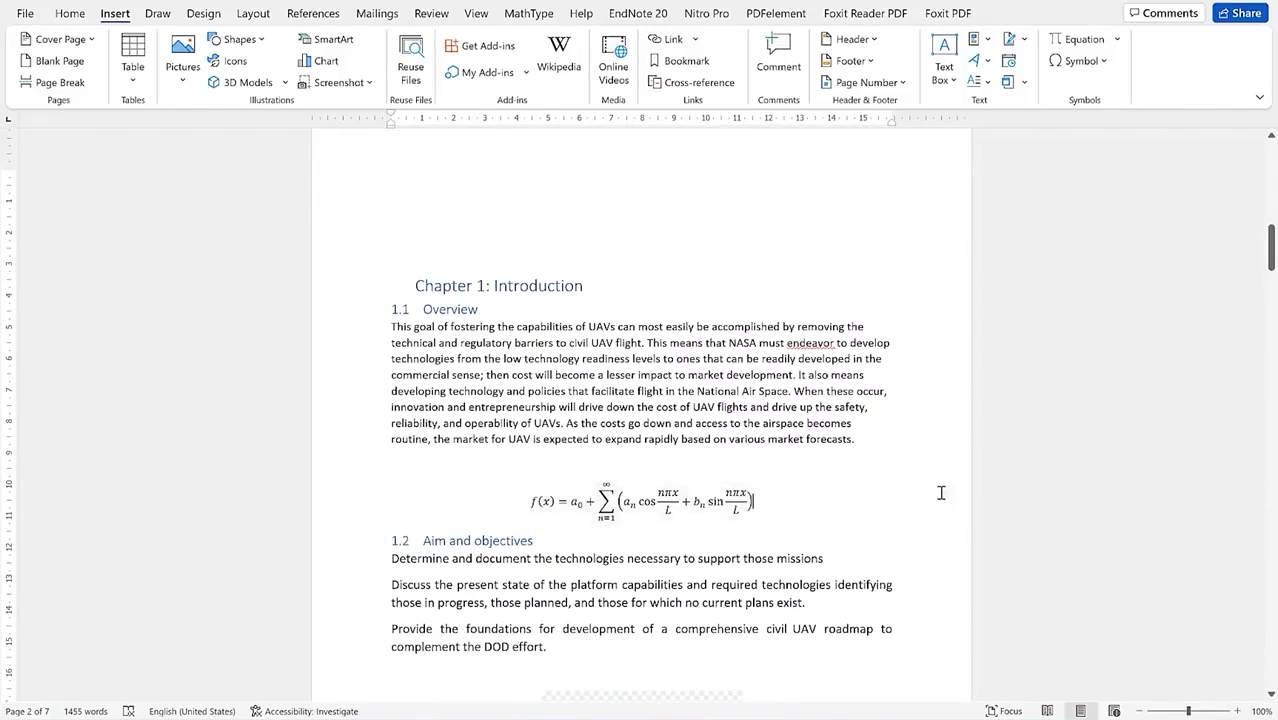
click(735, 497)
click(767, 463)
click(70, 12)
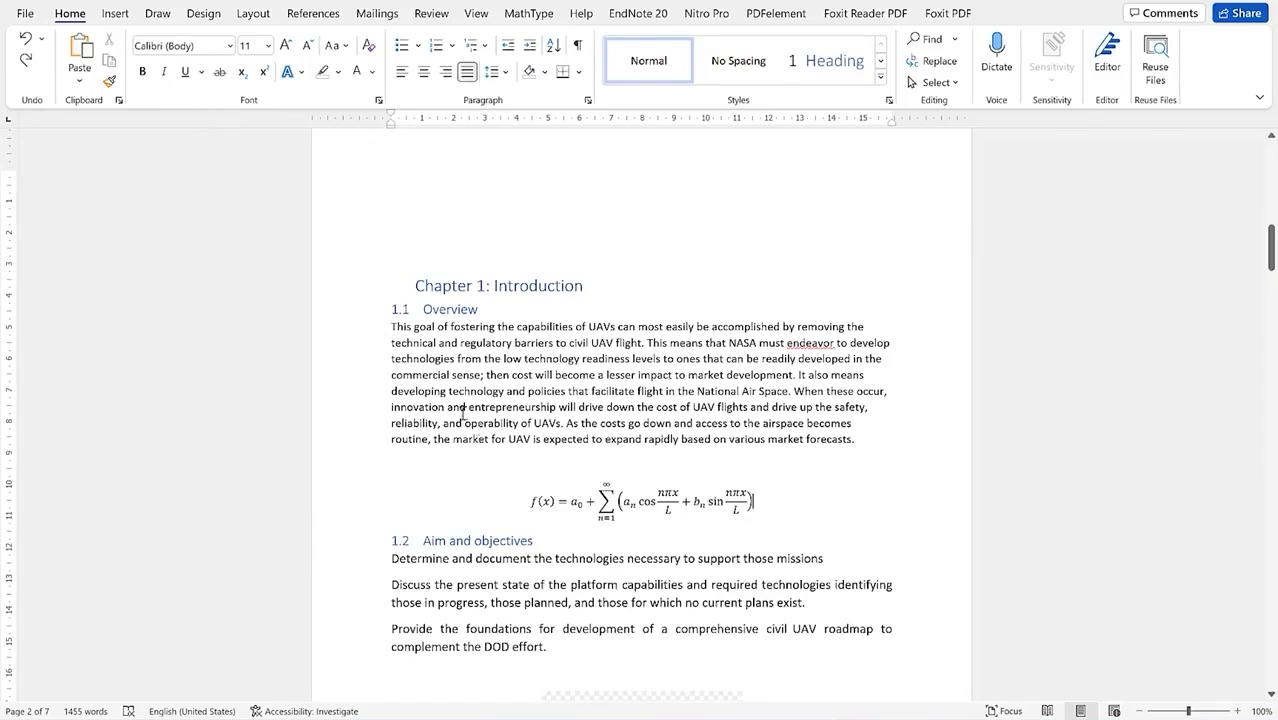
click(116, 16)
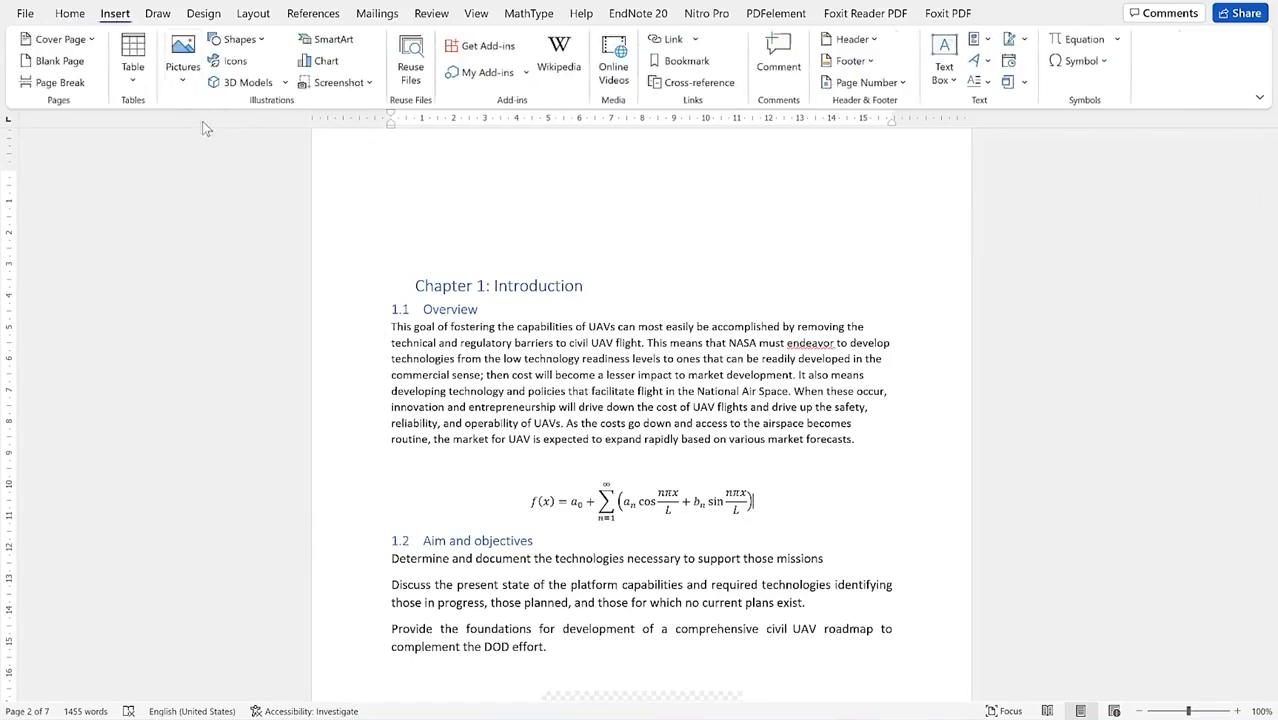
click(133, 58)
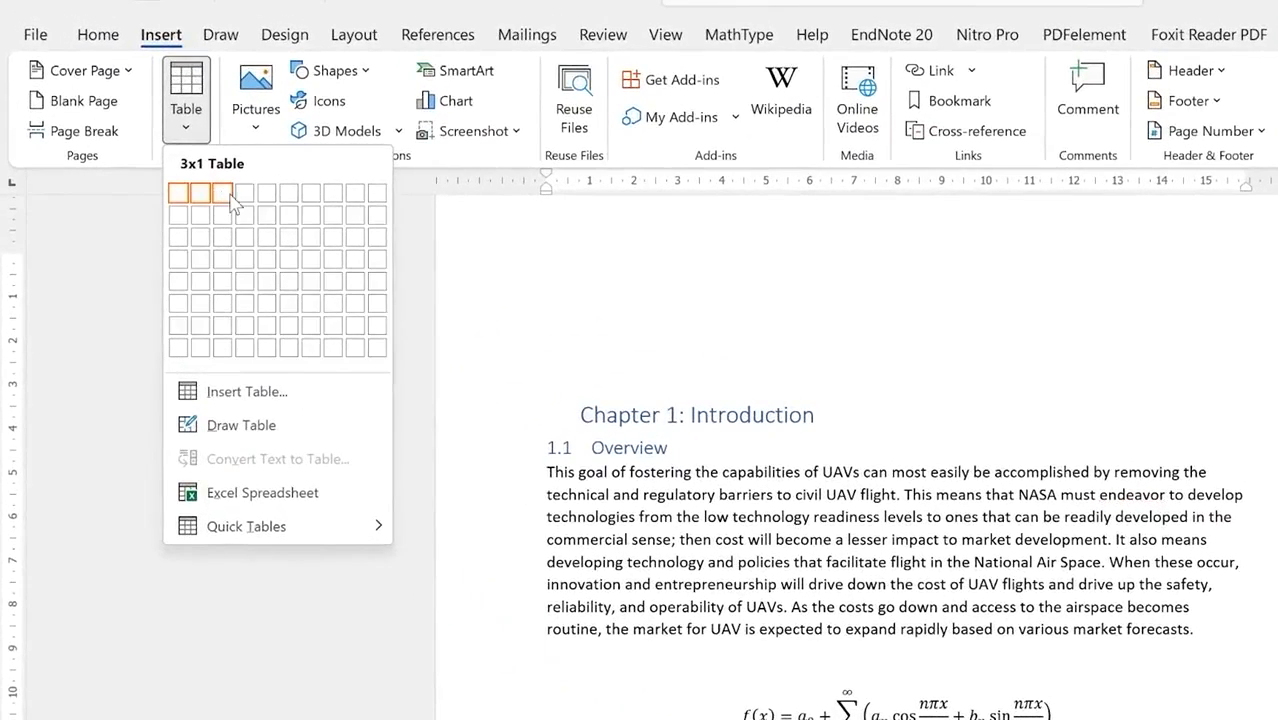
Step: Insert a 1×3 table with narrow outer columns and type () and ... in the last cell
click(231, 203)
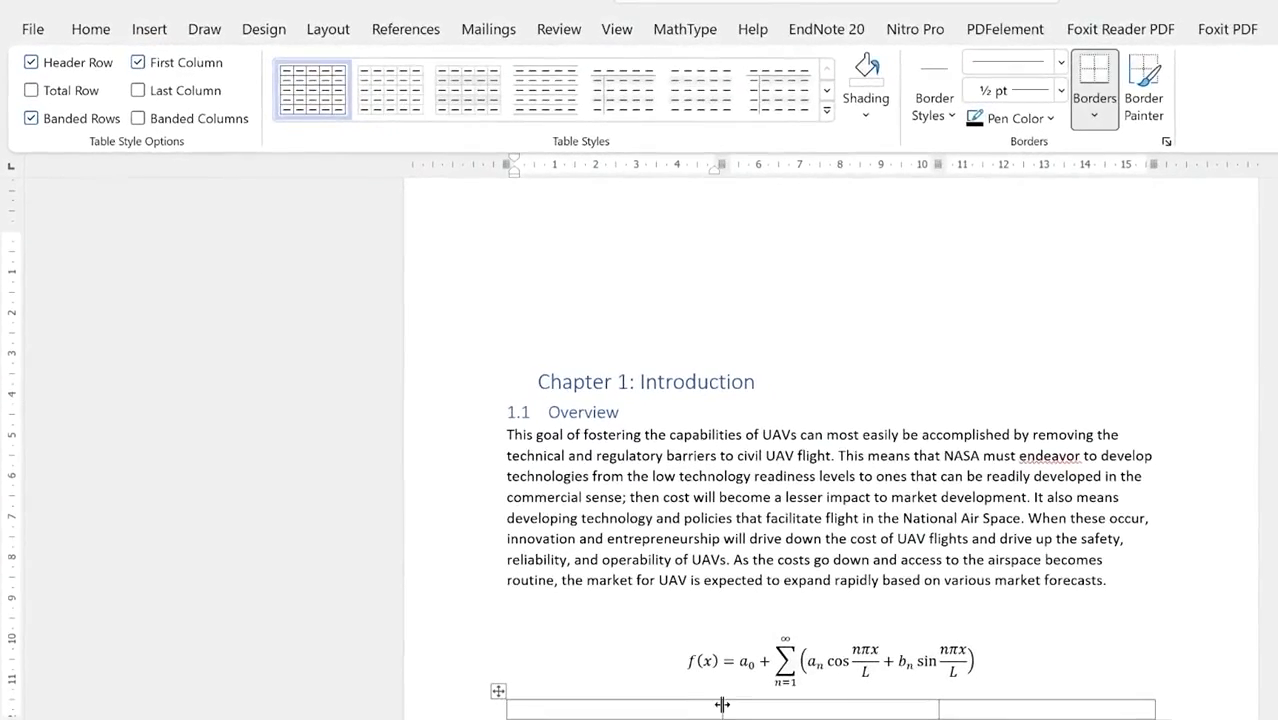
drag(722, 704, 567, 711)
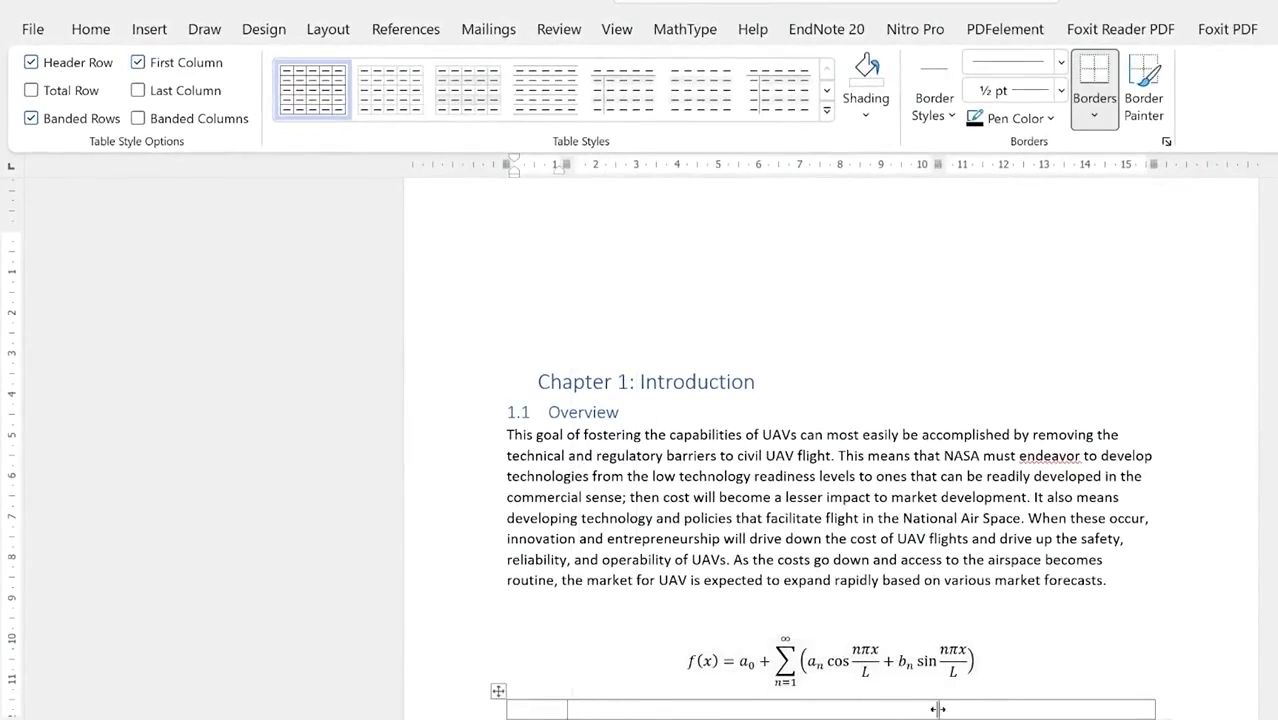
drag(939, 708, 1099, 702)
click(1128, 708)
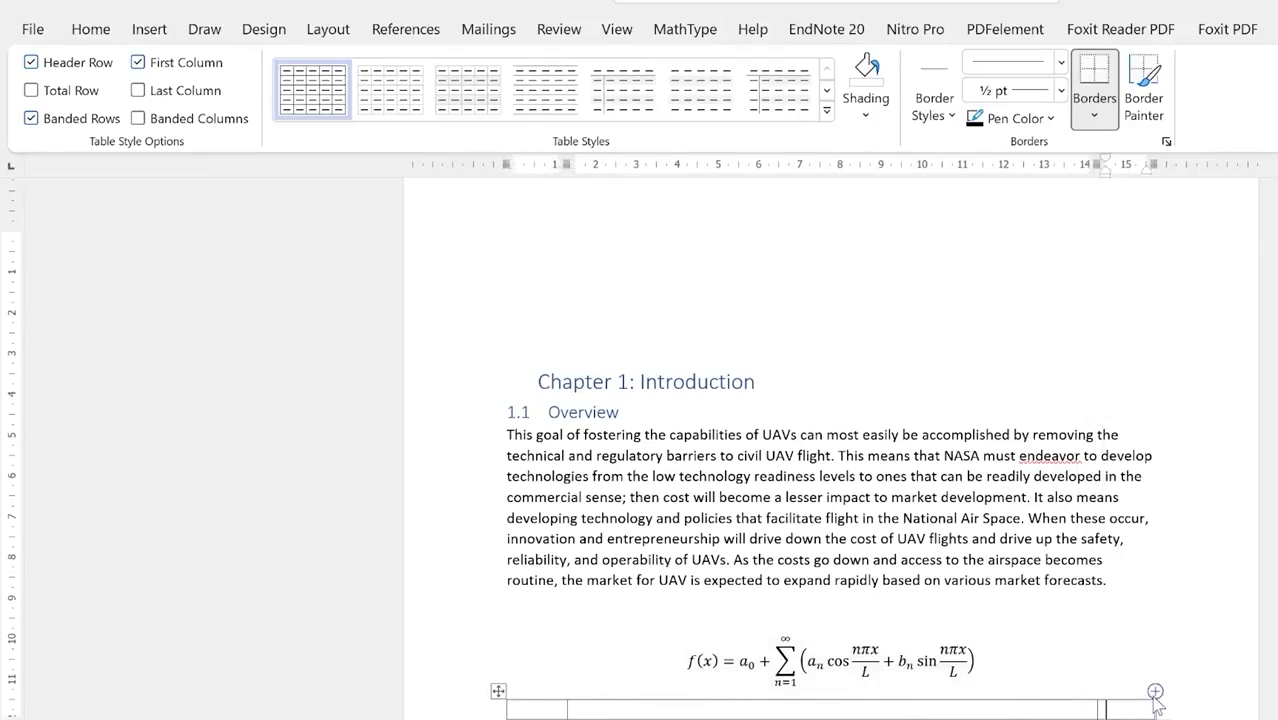
text(())
text(...)
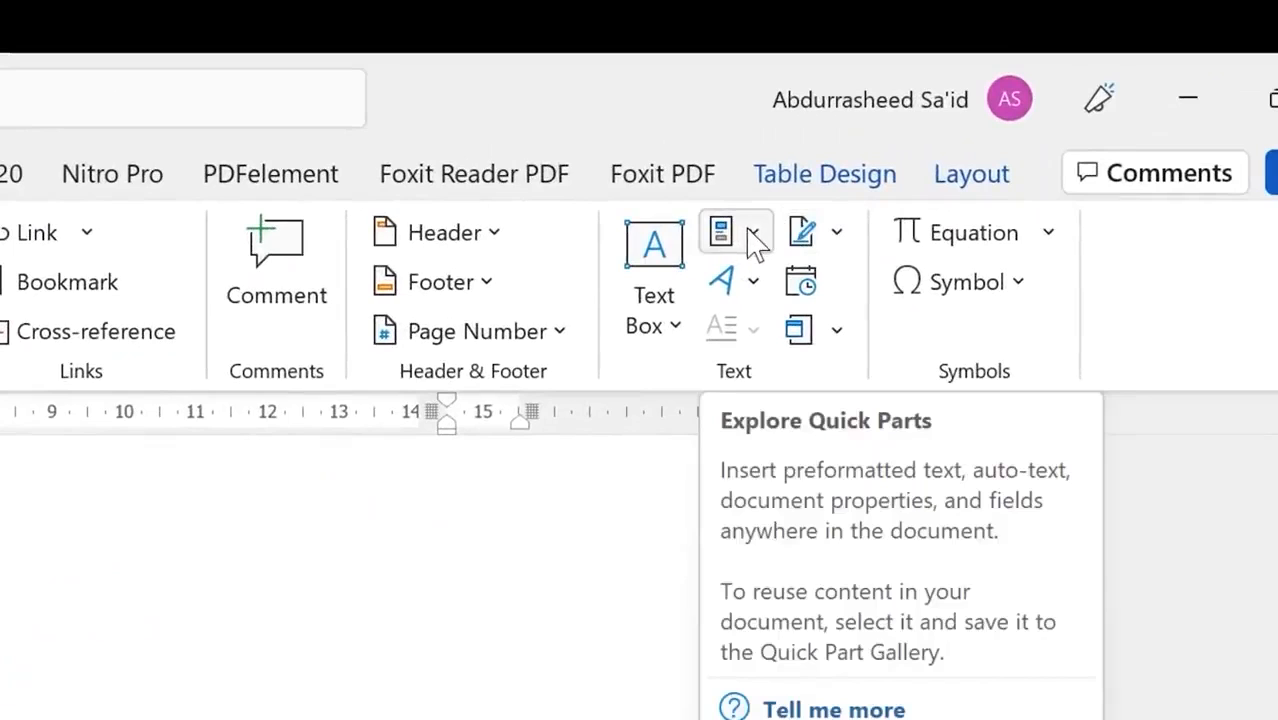
Step: Insert a SEQ eq field so the last cell shows equation number (1)
click(757, 240)
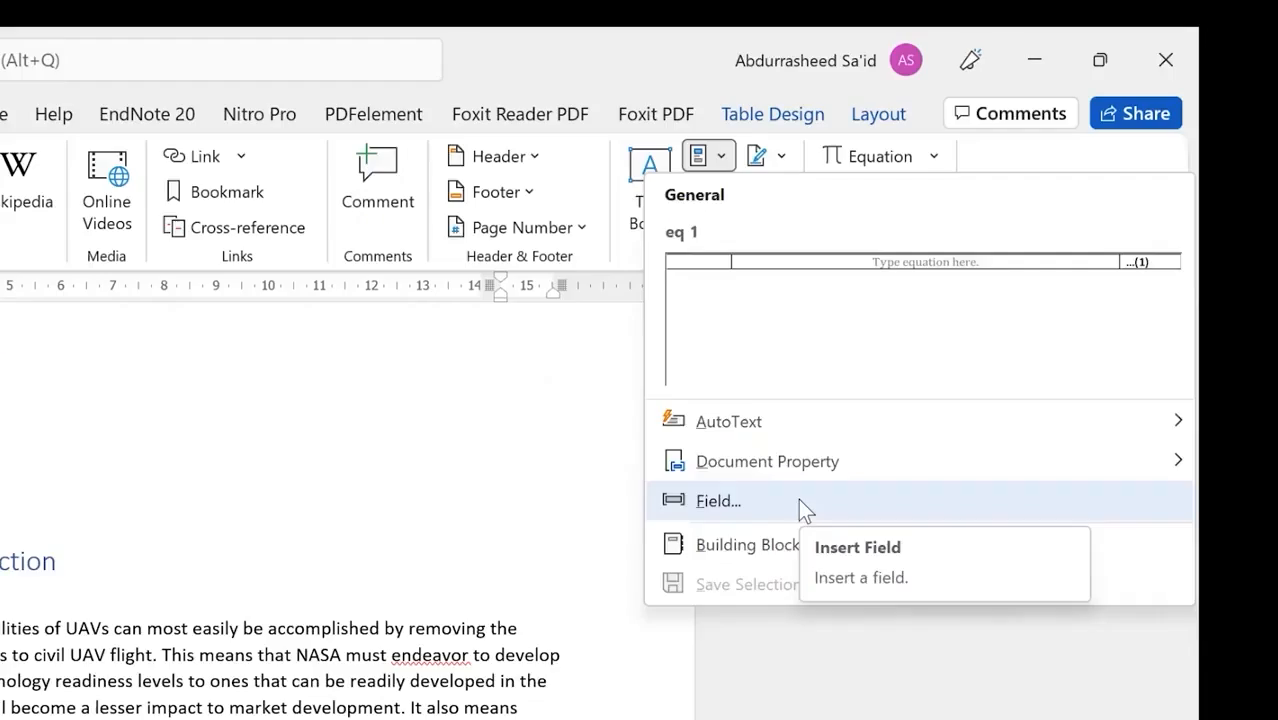
click(863, 712)
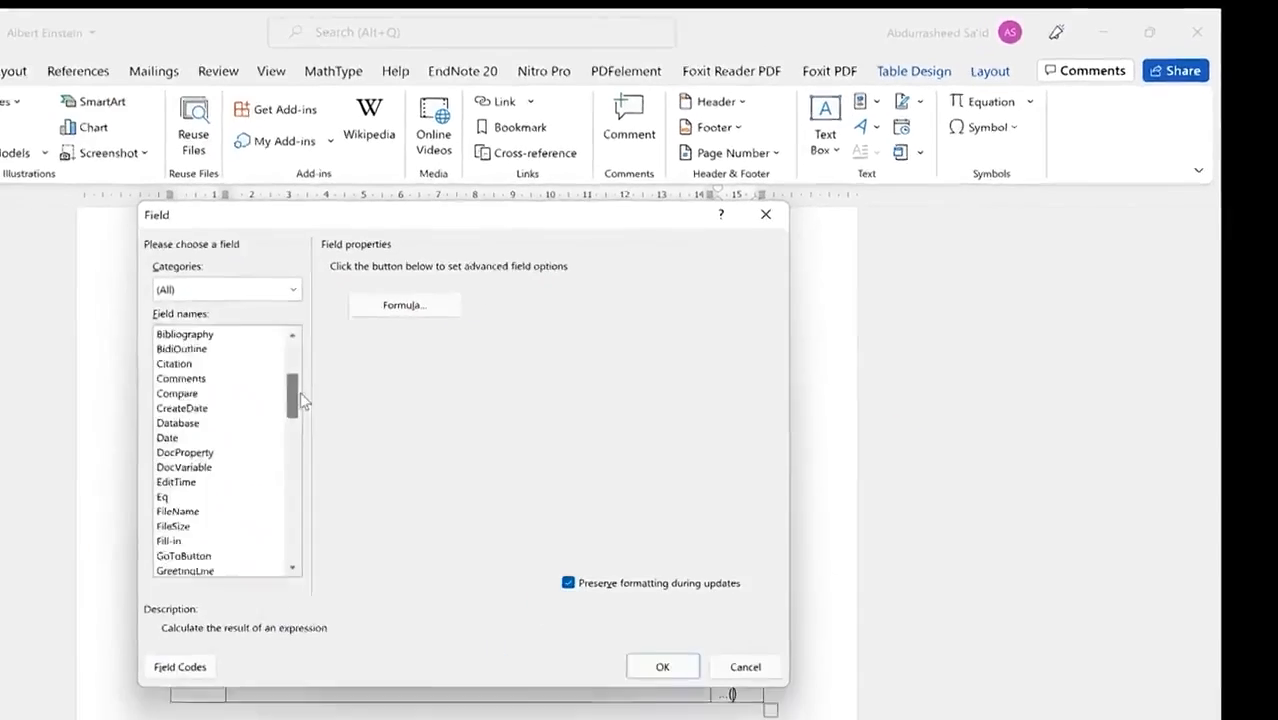
drag(302, 400, 350, 441)
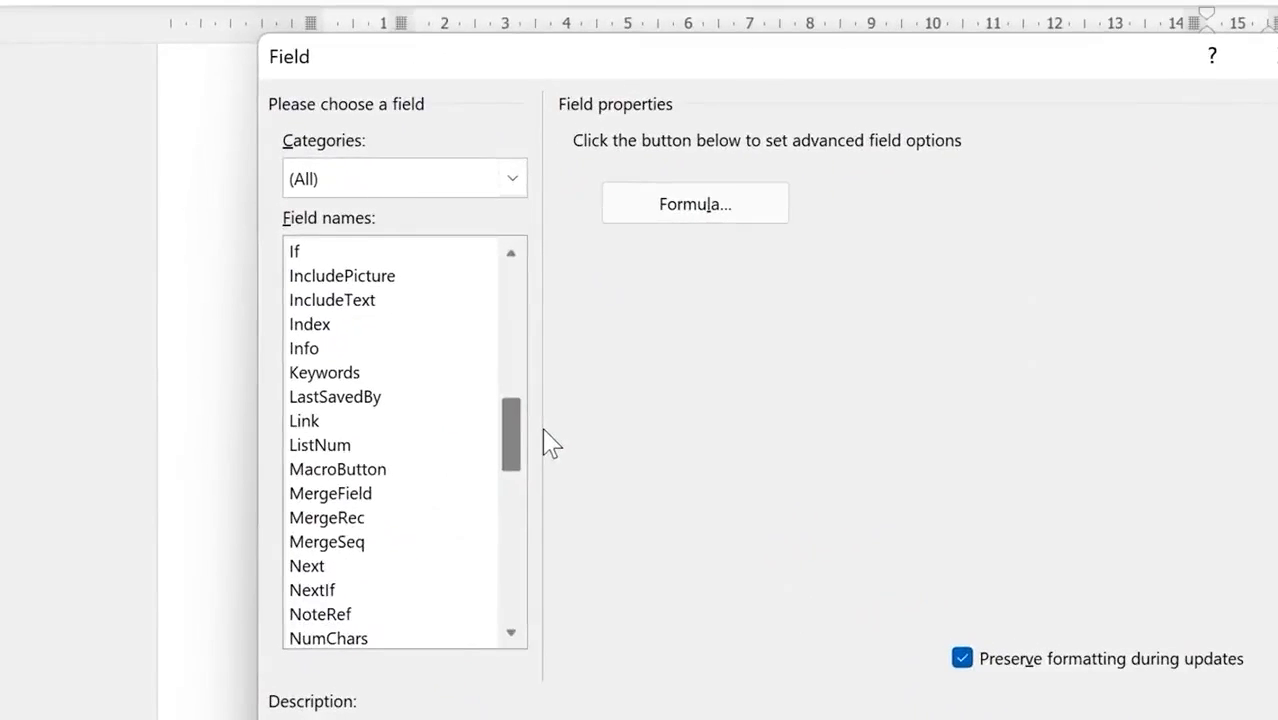
drag(551, 445, 553, 531)
click(304, 520)
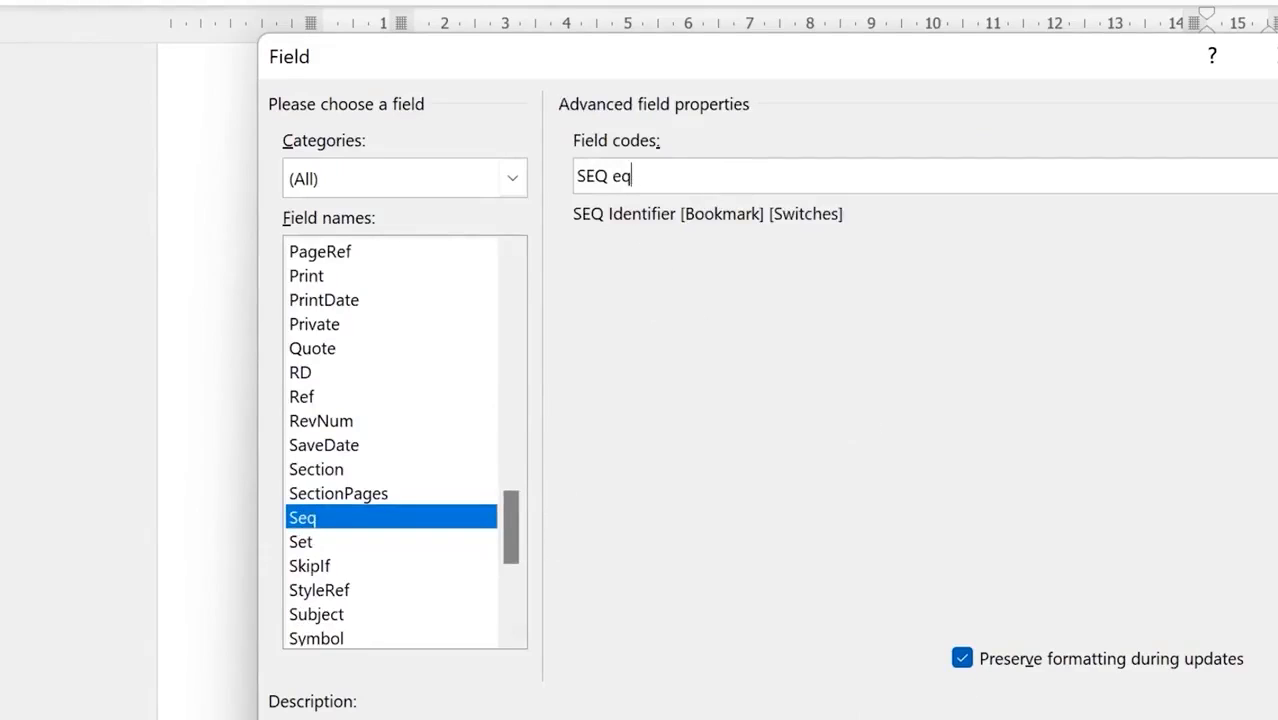
click(1099, 719)
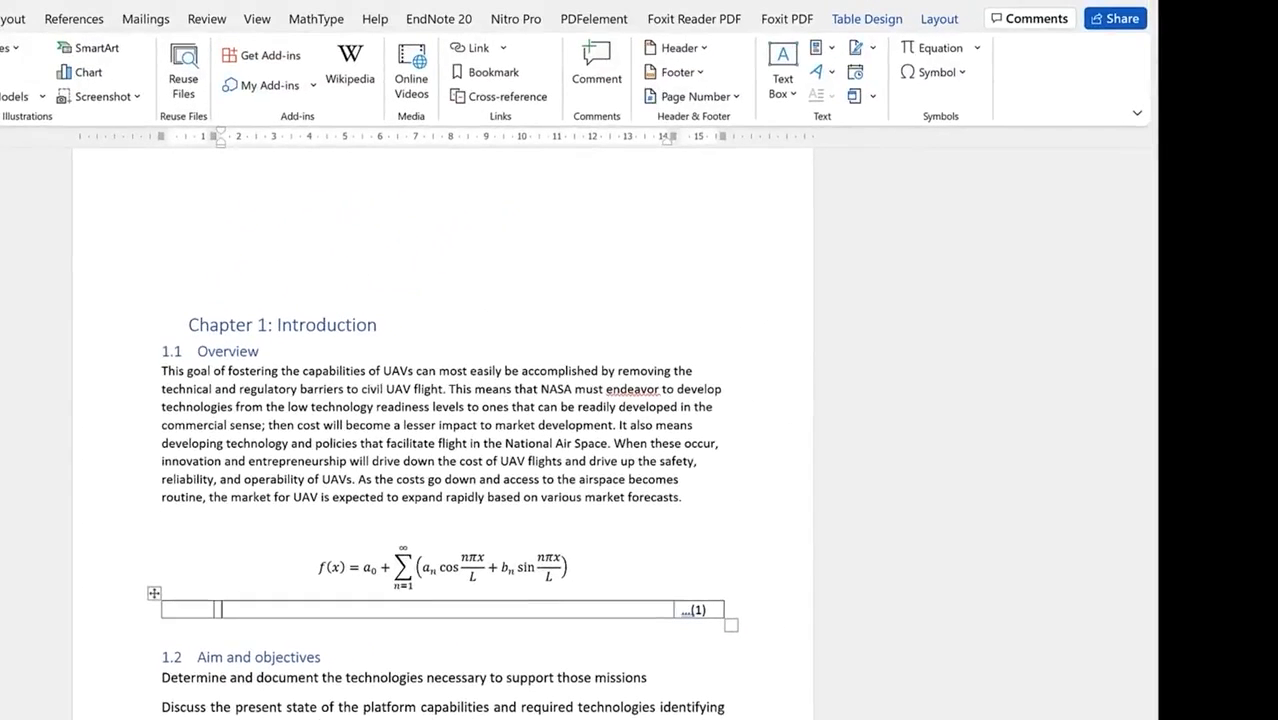
Step: Add an equation placeholder in the middle cell and centre the table row
click(935, 48)
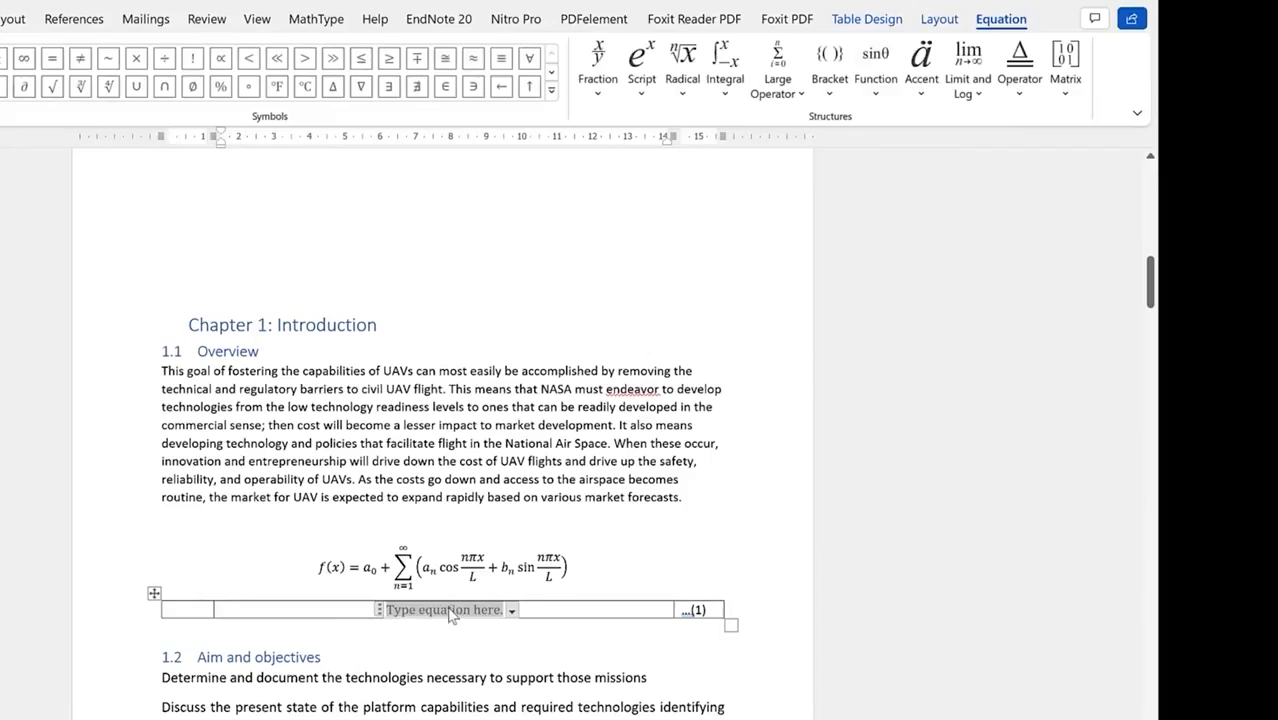
click(154, 594)
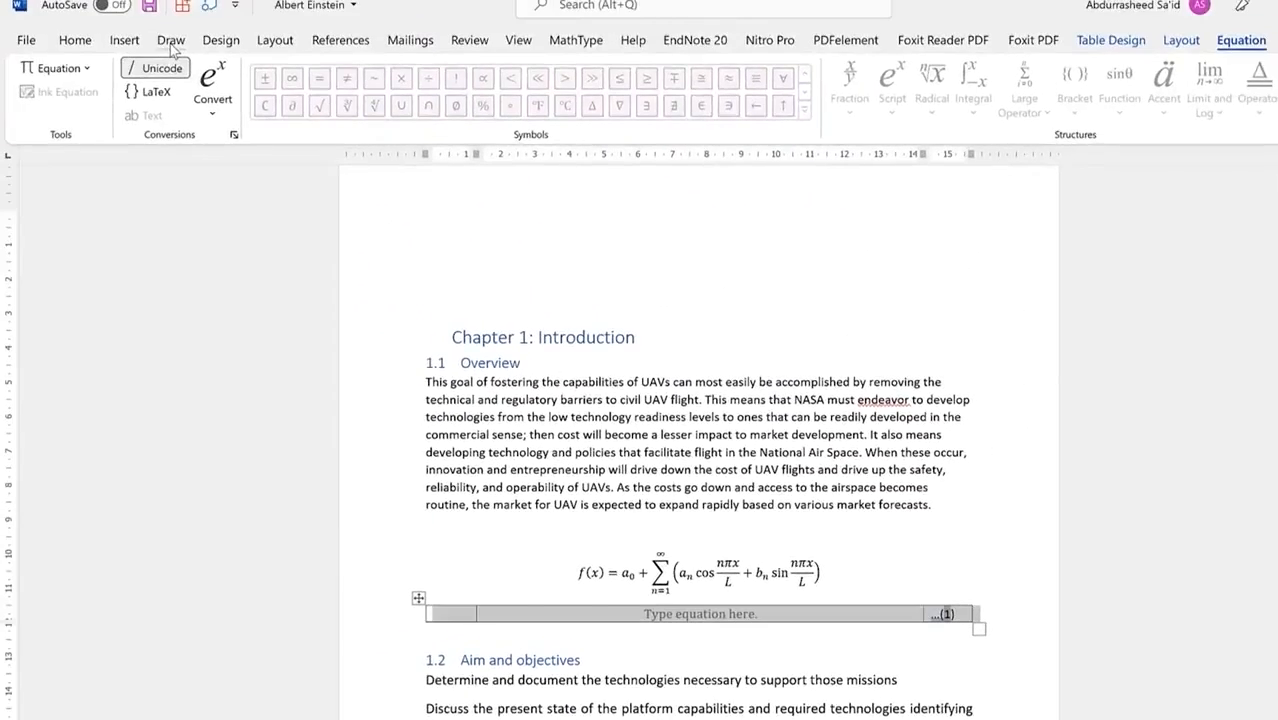
click(171, 41)
click(130, 40)
click(75, 40)
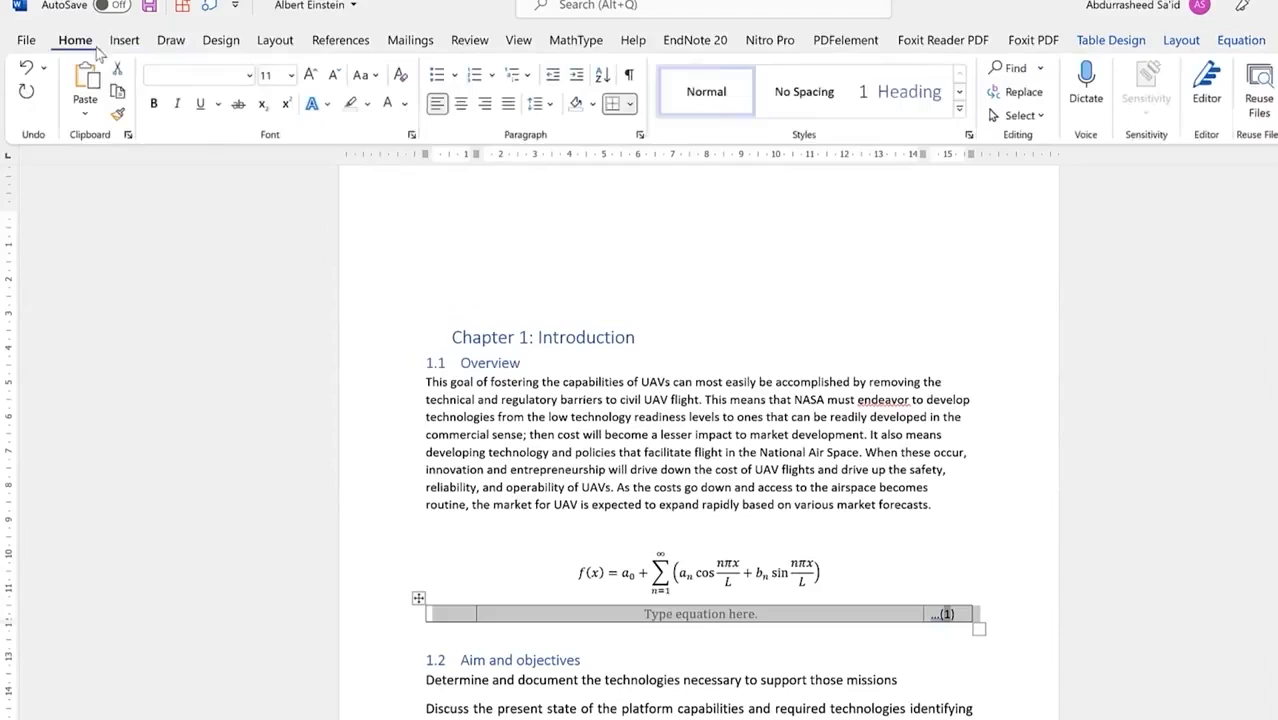
click(463, 110)
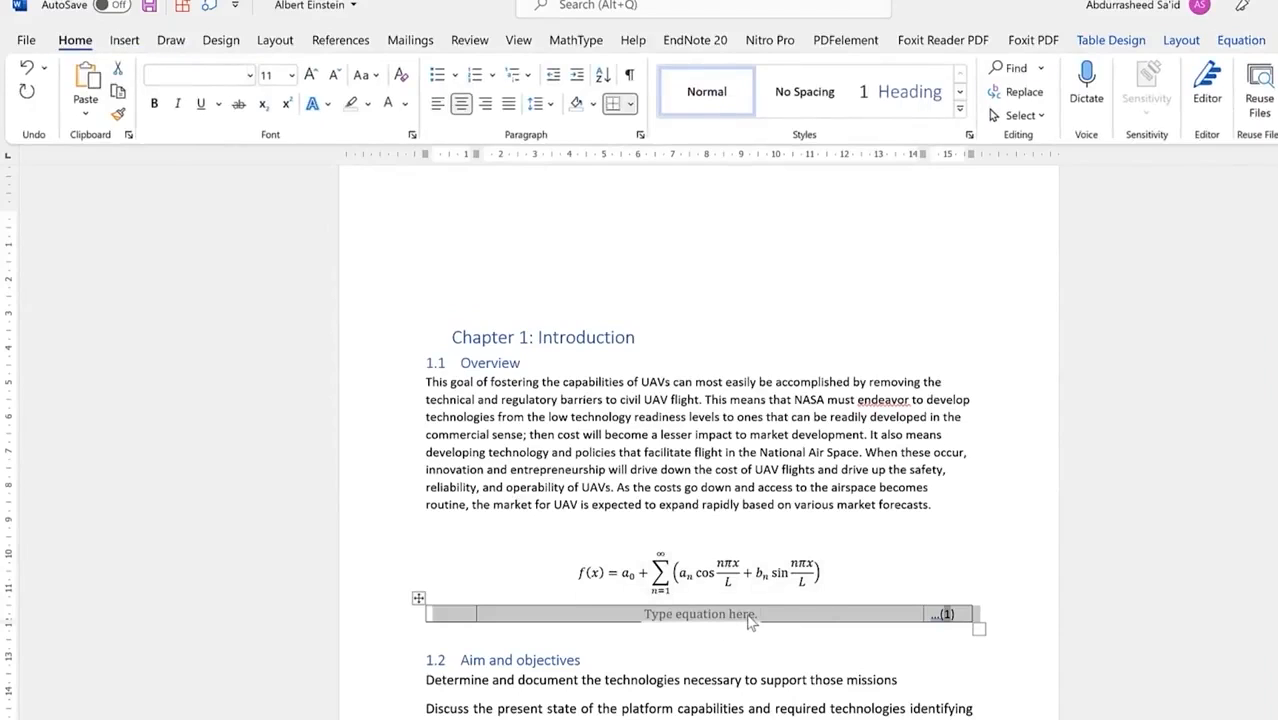
click(418, 600)
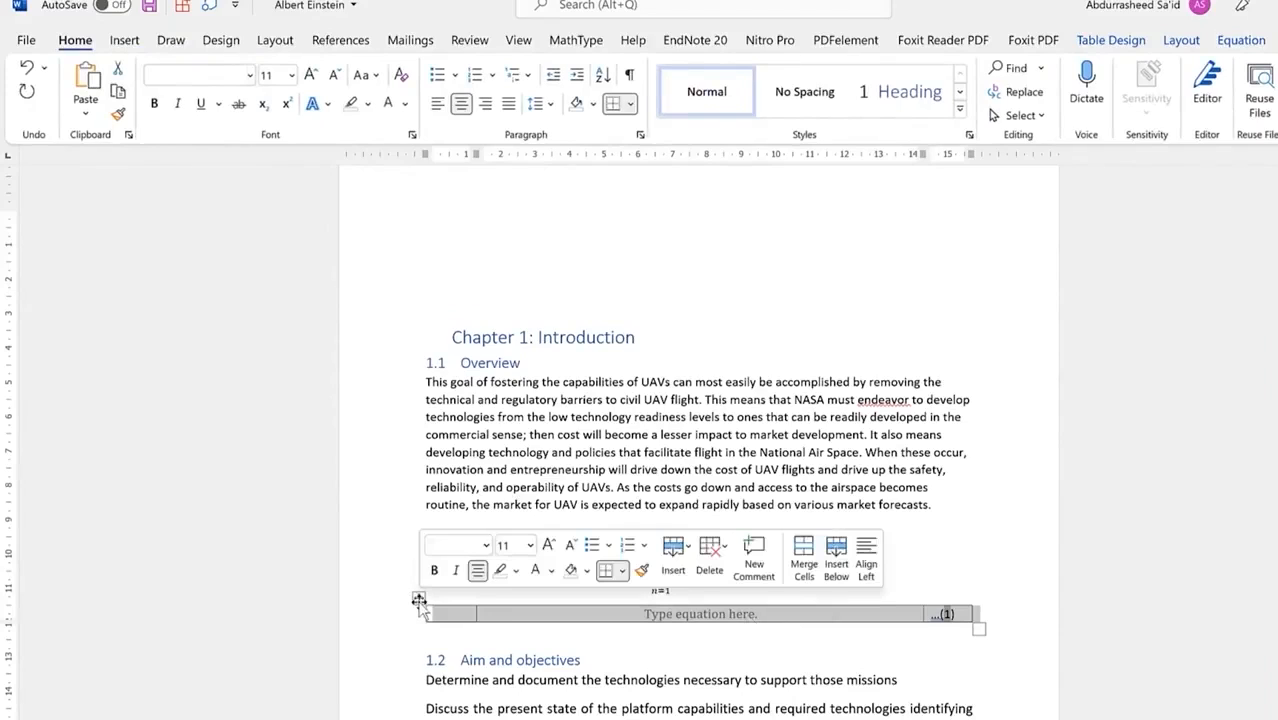
Step: Set the equation table to No Border and reselect the whole table
click(629, 104)
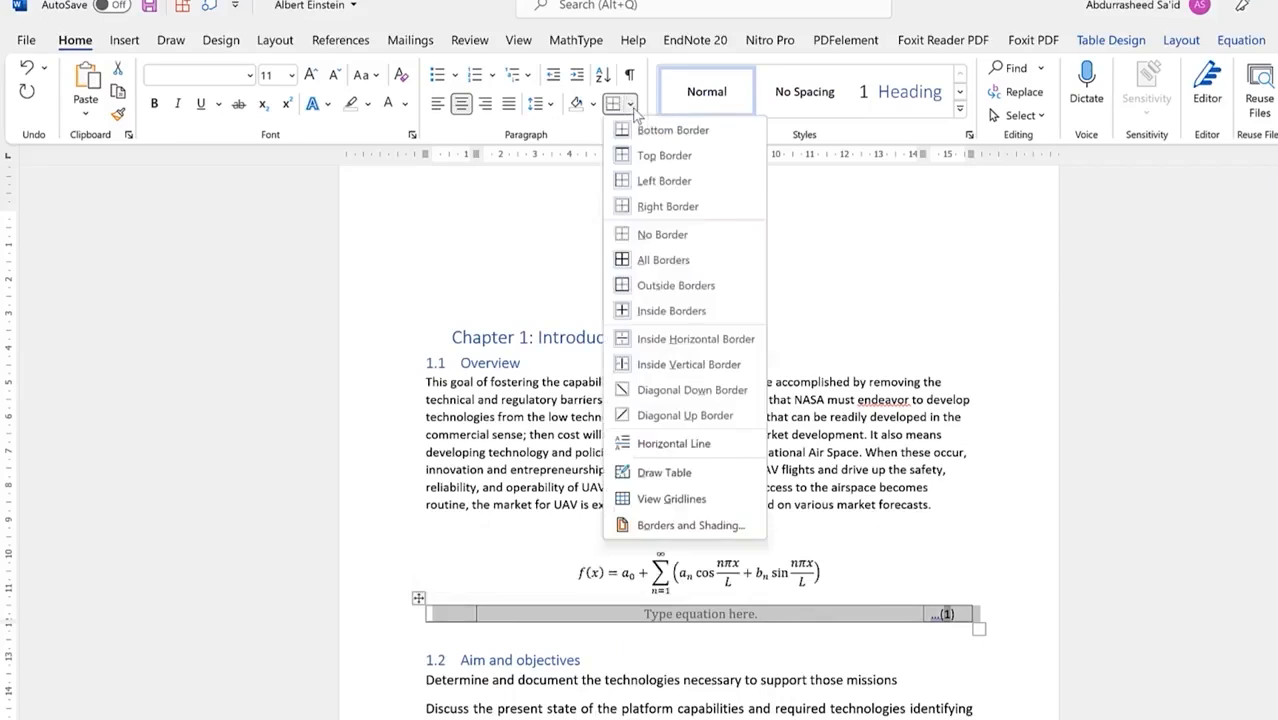
click(679, 242)
click(797, 679)
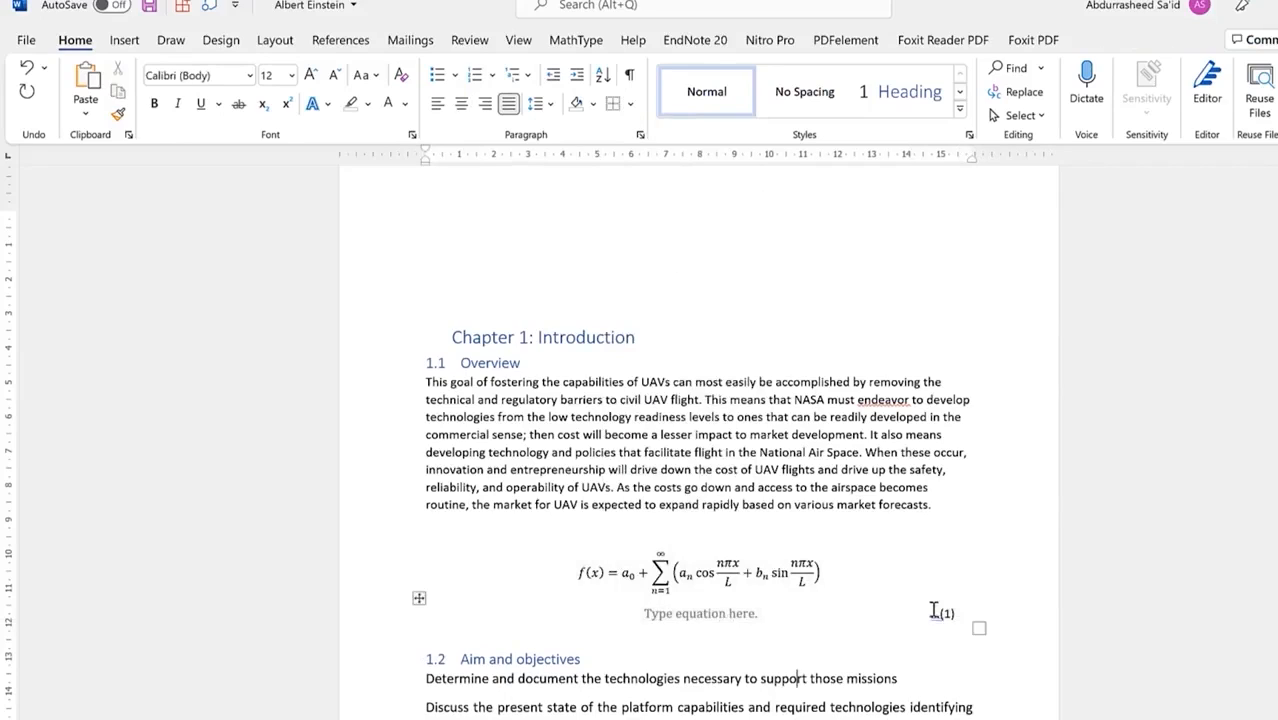
click(419, 599)
right_click(419, 600)
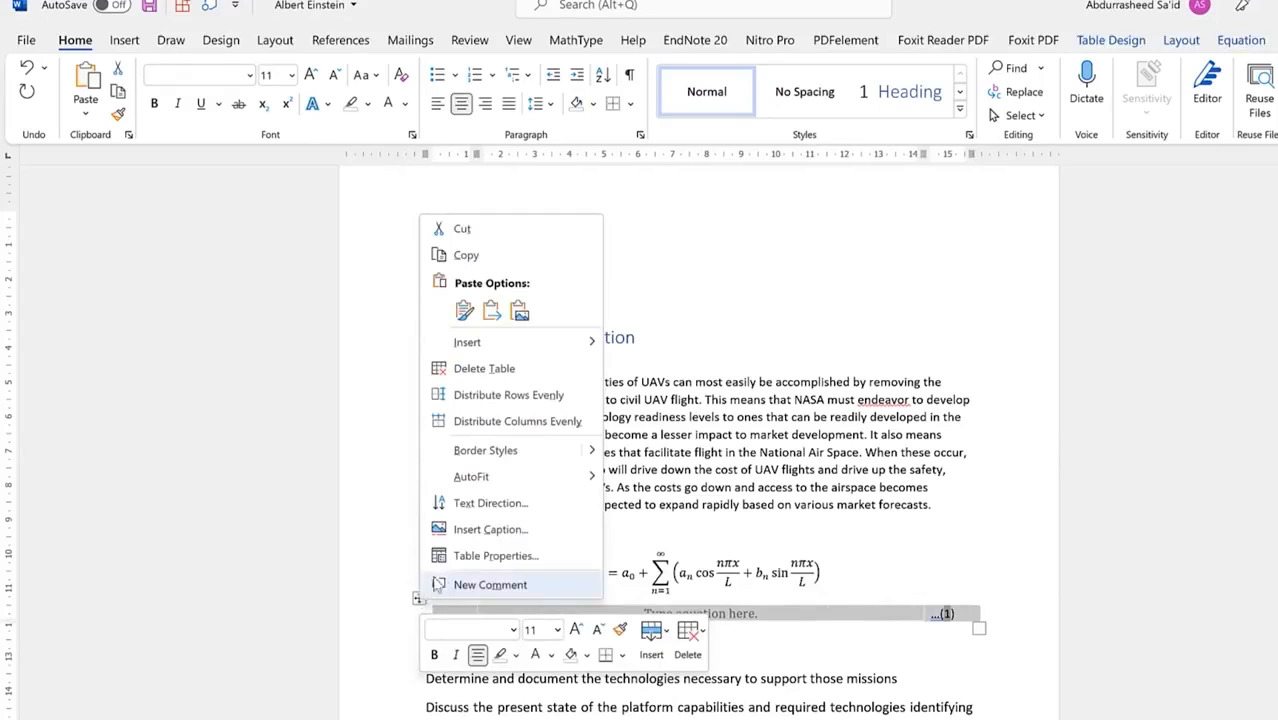
key(Escape)
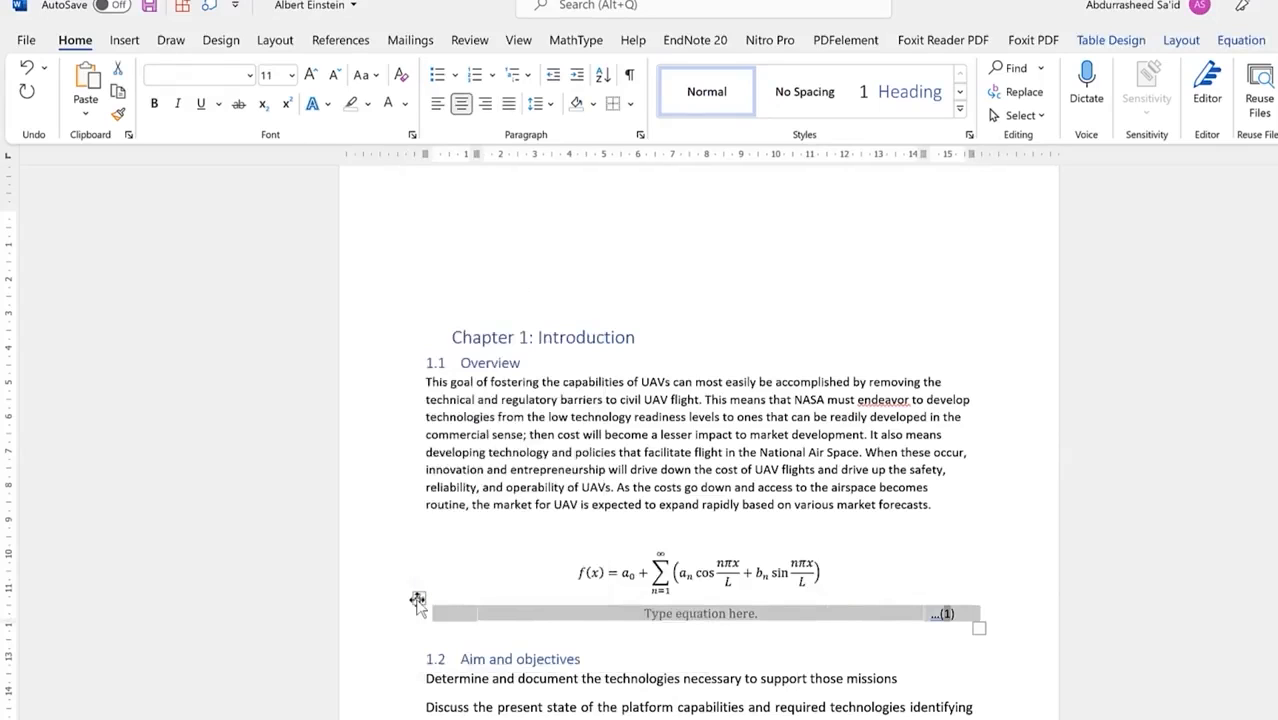
click(136, 46)
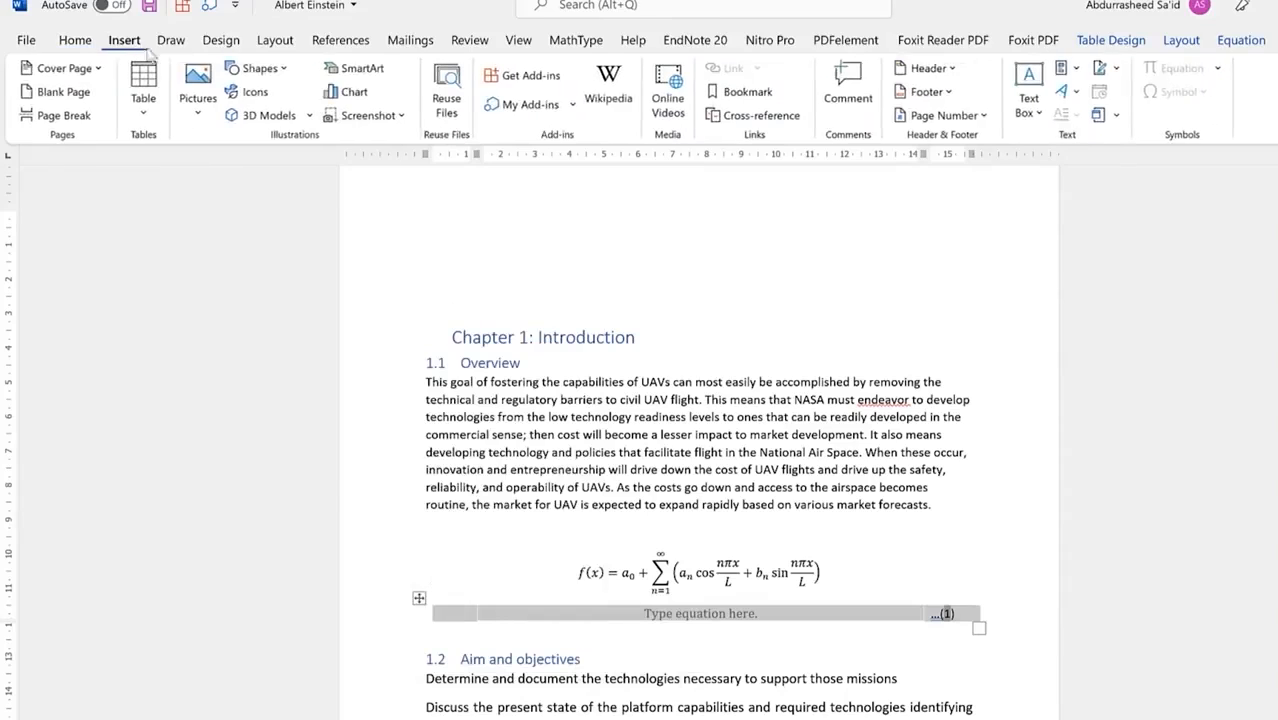
Step: Save the selected table to the Quick Part Gallery as 'Equatio', then place the caret above heading 1.2
click(1078, 69)
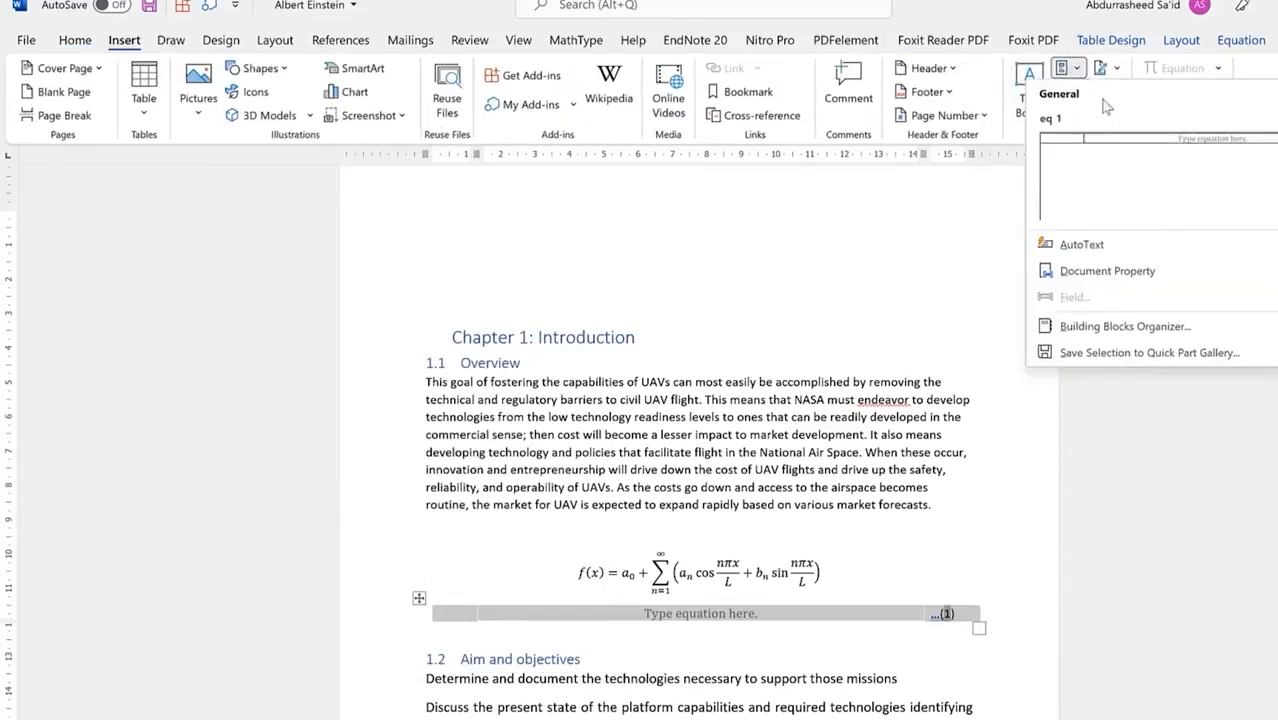
click(1166, 356)
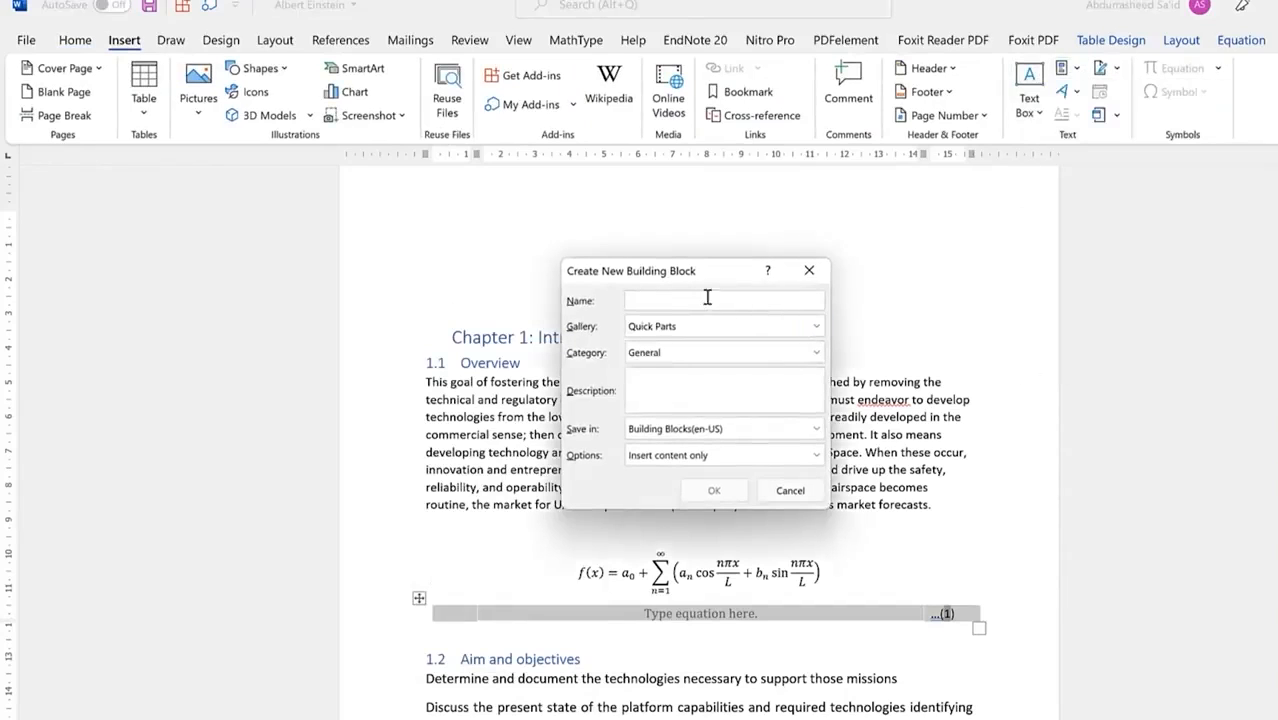
text(Equation)
click(713, 490)
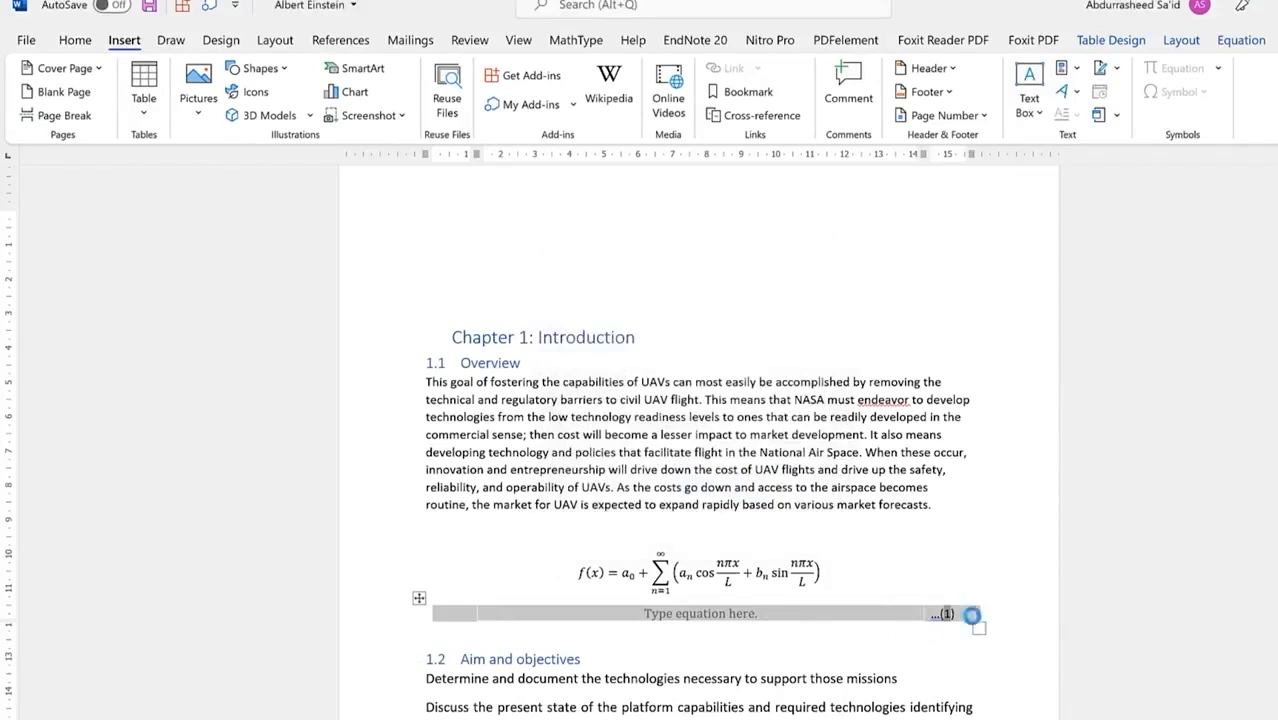
click(1000, 615)
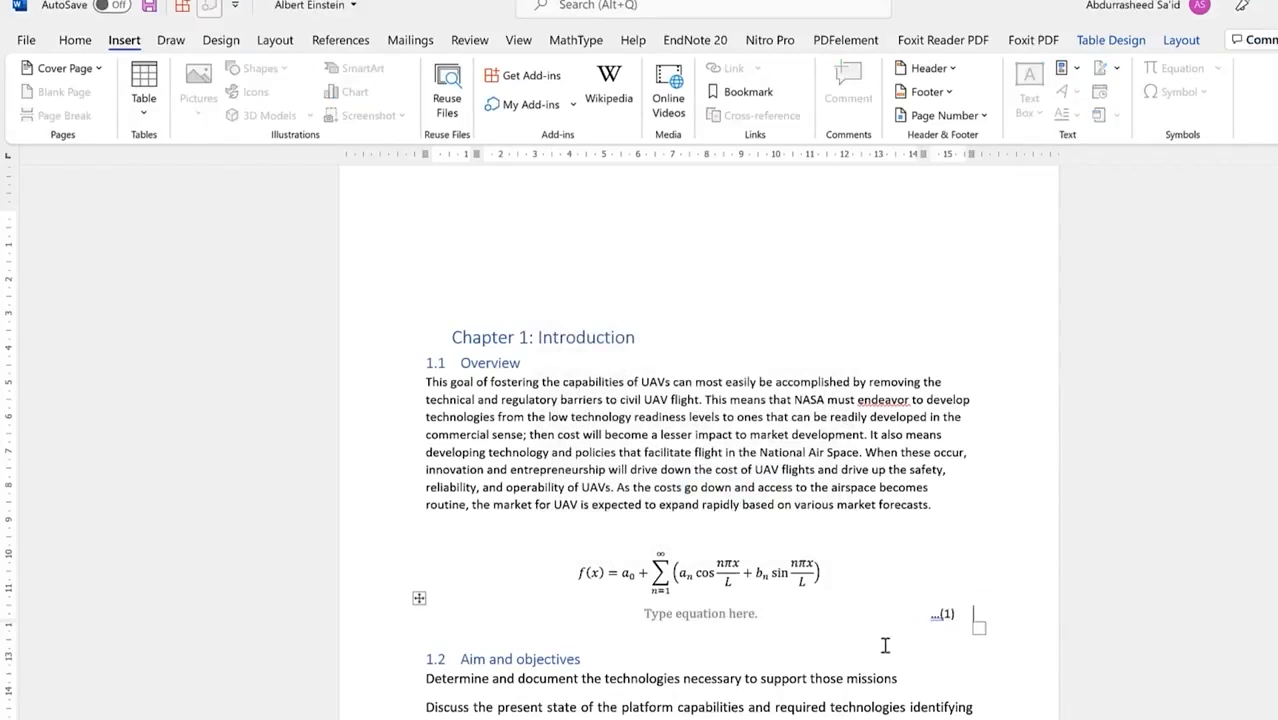
click(814, 650)
click(794, 643)
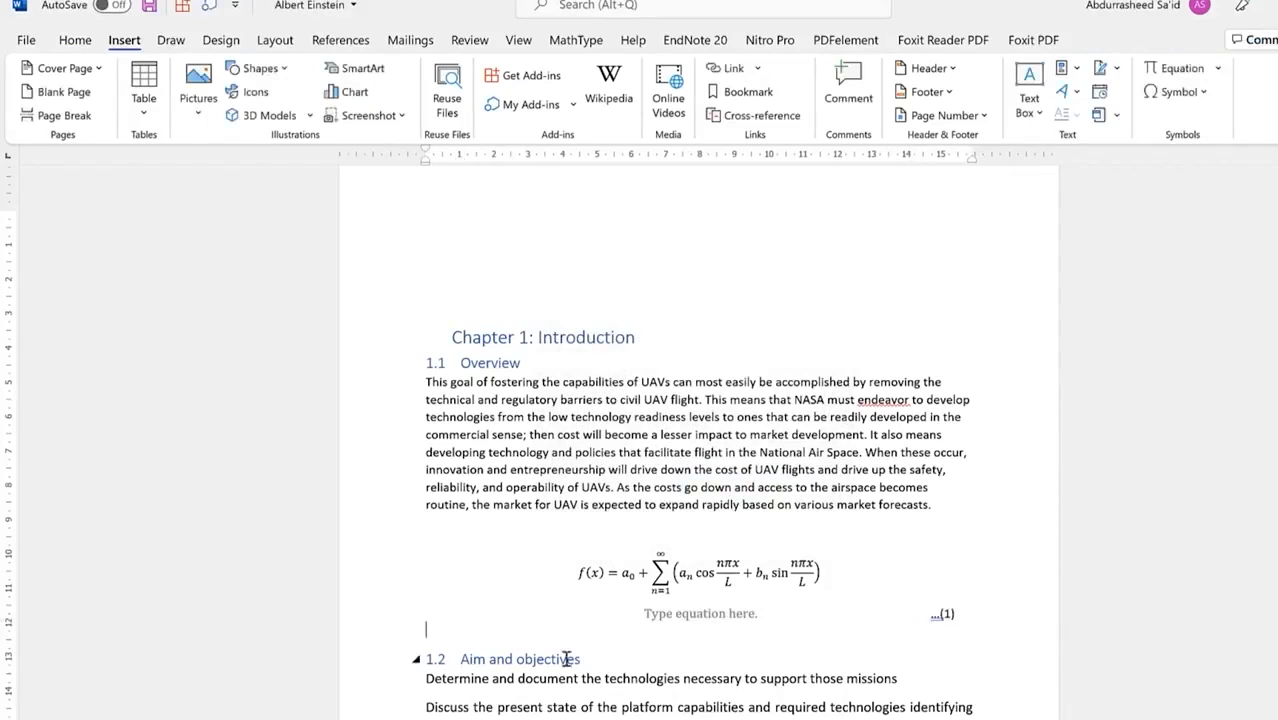
Step: Add a blank line above heading 1.2 and insert the saved equation-table Quick Part as row (2)
key(Return)
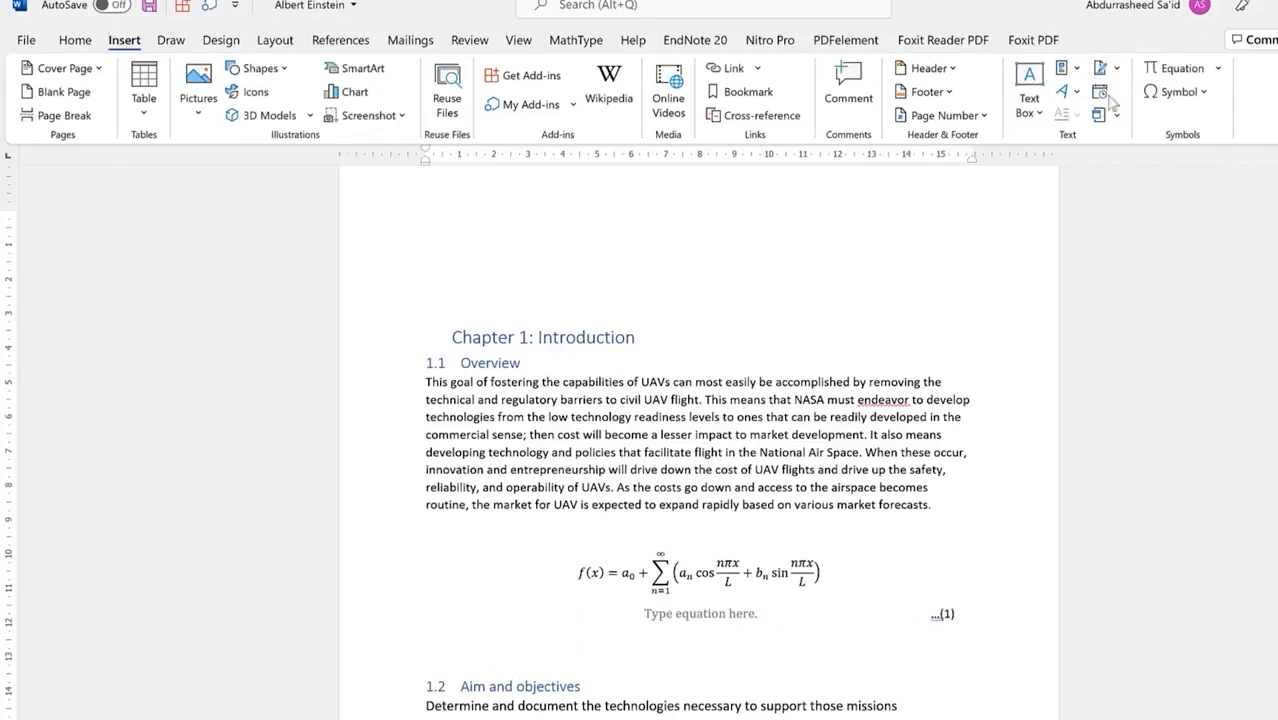
click(1076, 69)
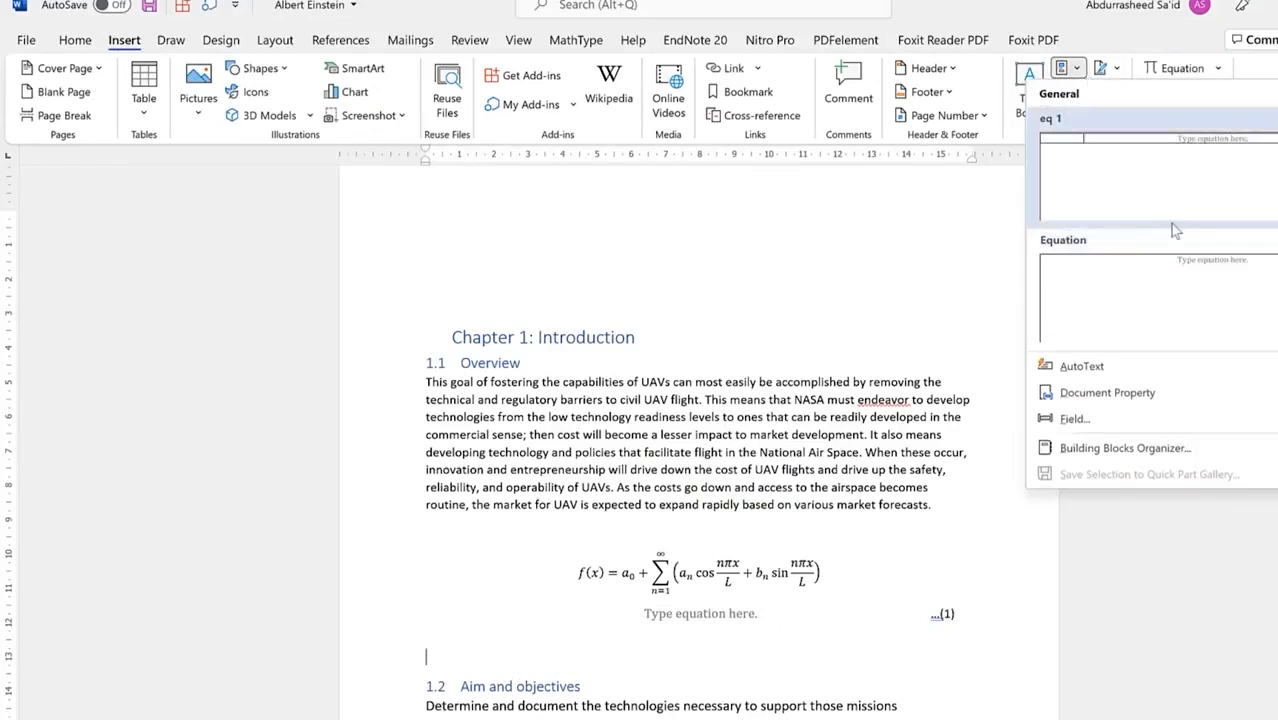
click(1205, 297)
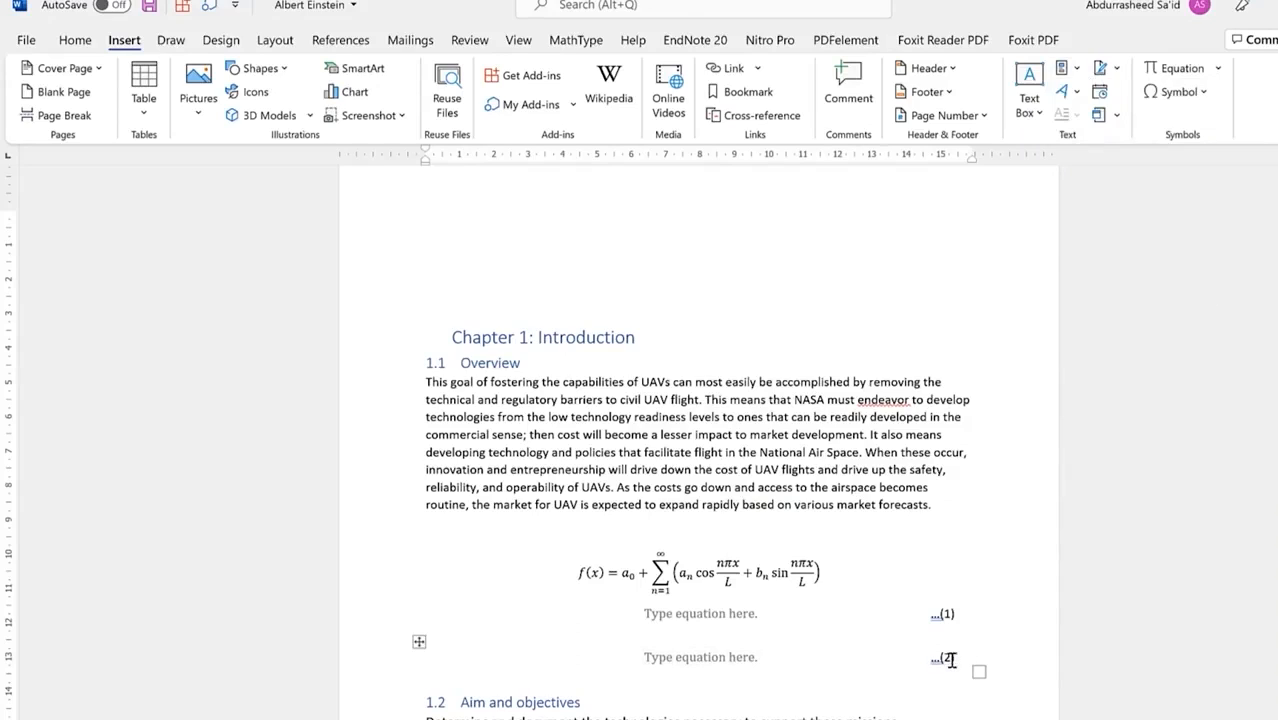
click(820, 571)
Step: Move the Fourier series equation into row (1)'s equation placeholder
drag(820, 571, 515, 576)
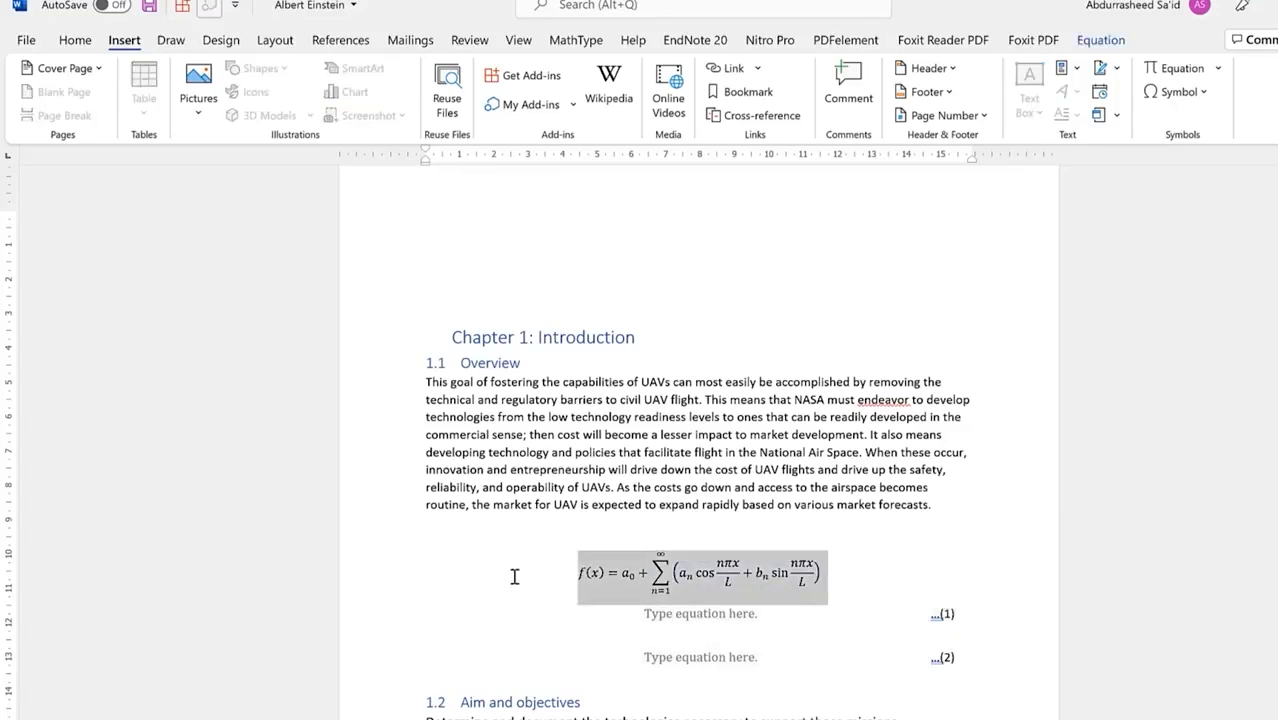
key(Delete)
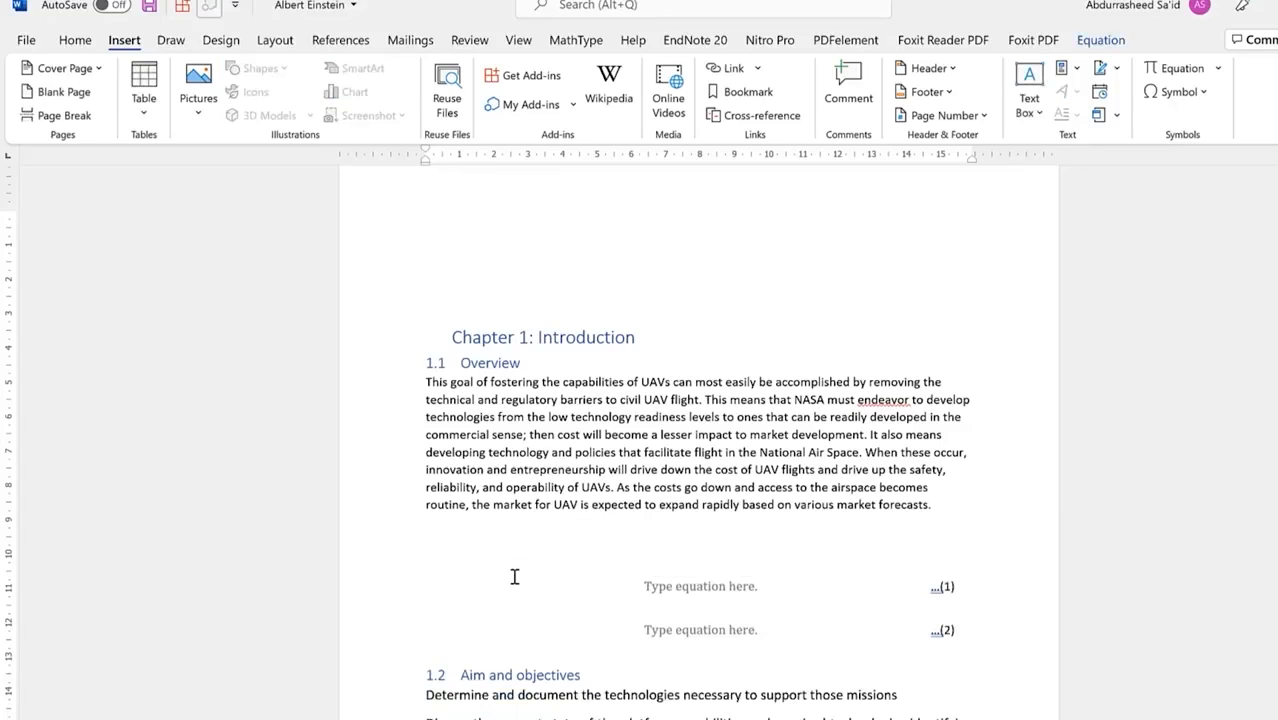
click(732, 589)
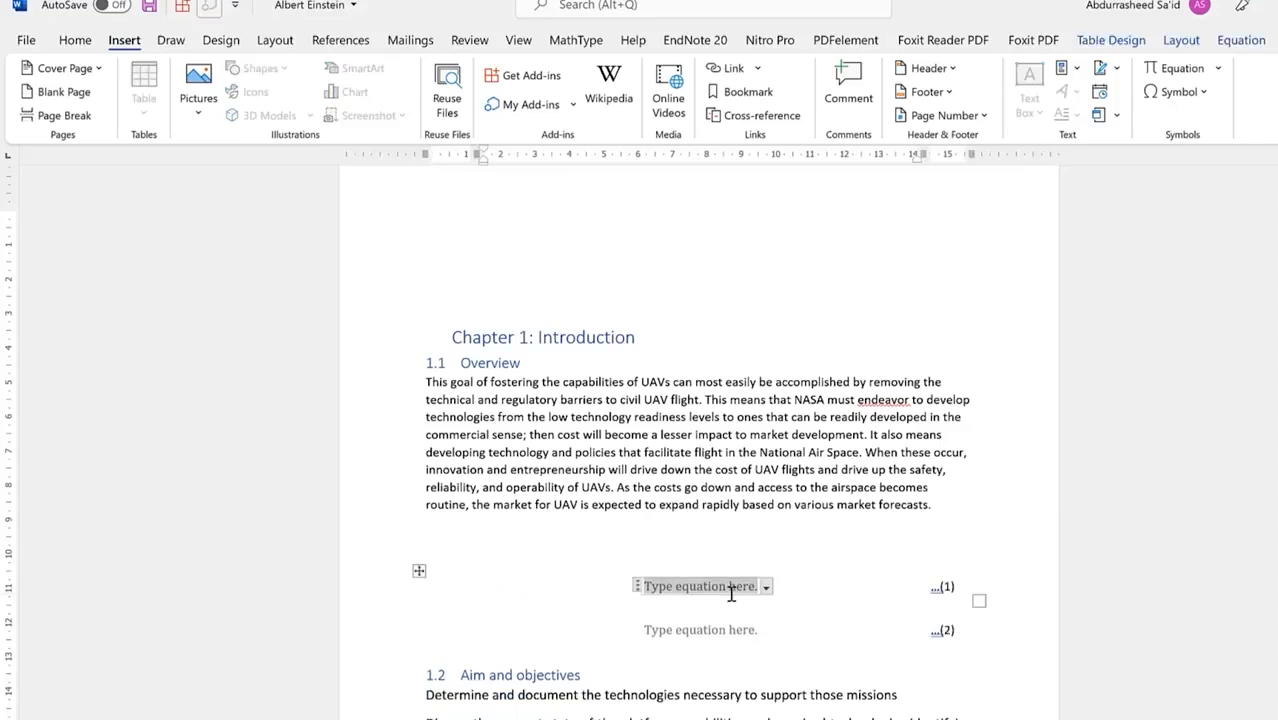
key(ctrl+v)
click(1050, 503)
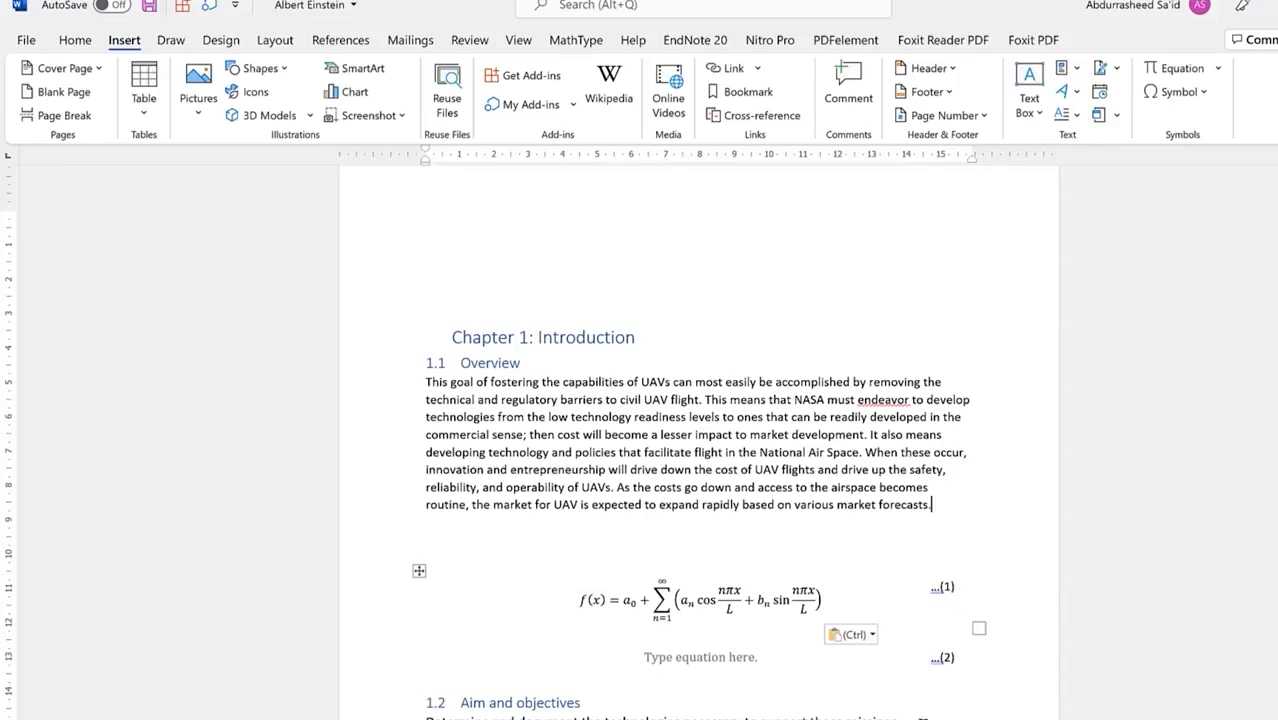
Step: Fill row (2)'s placeholder with the built-in Binomial Theorem equation
click(756, 655)
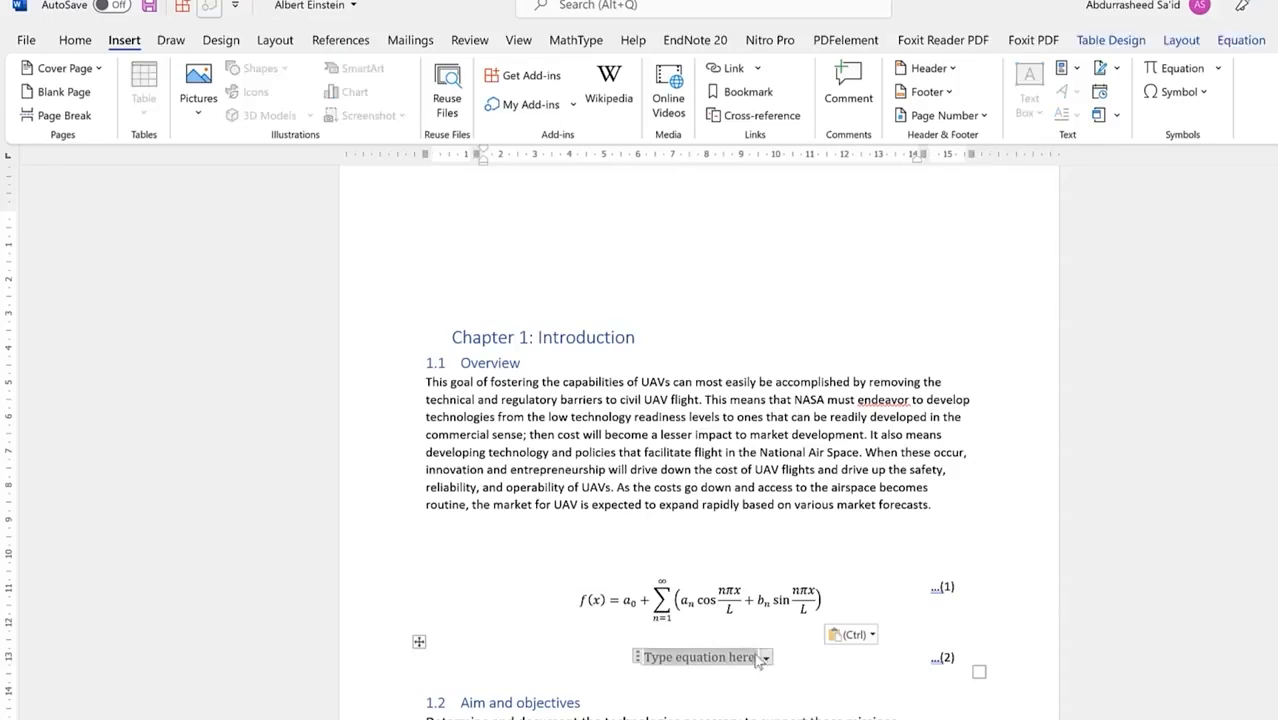
click(1218, 68)
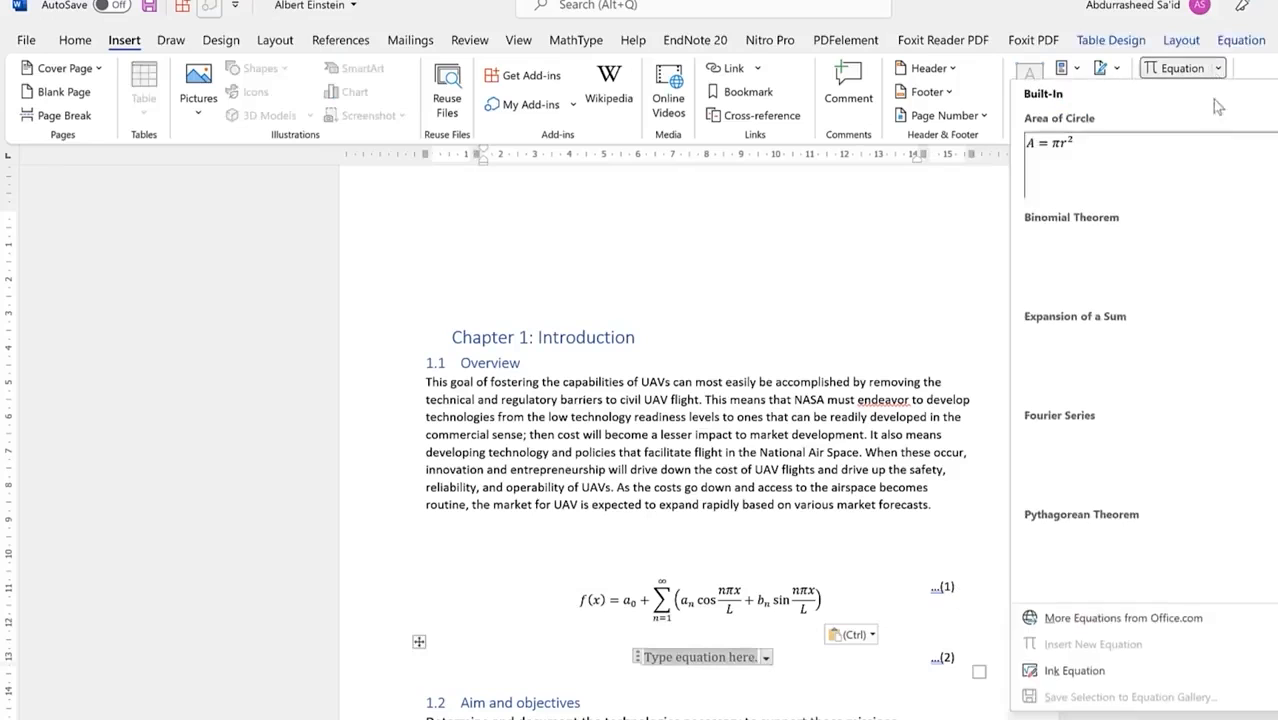
click(1187, 281)
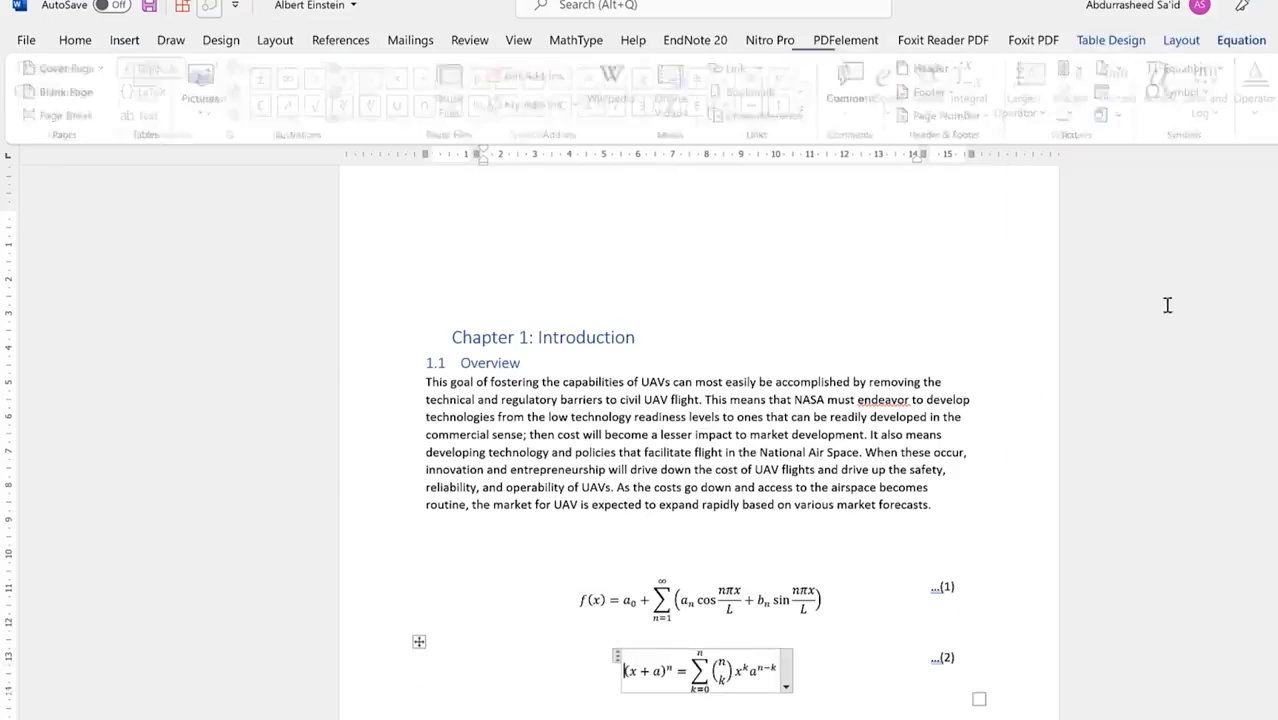
scroll(978, 640, down, 3)
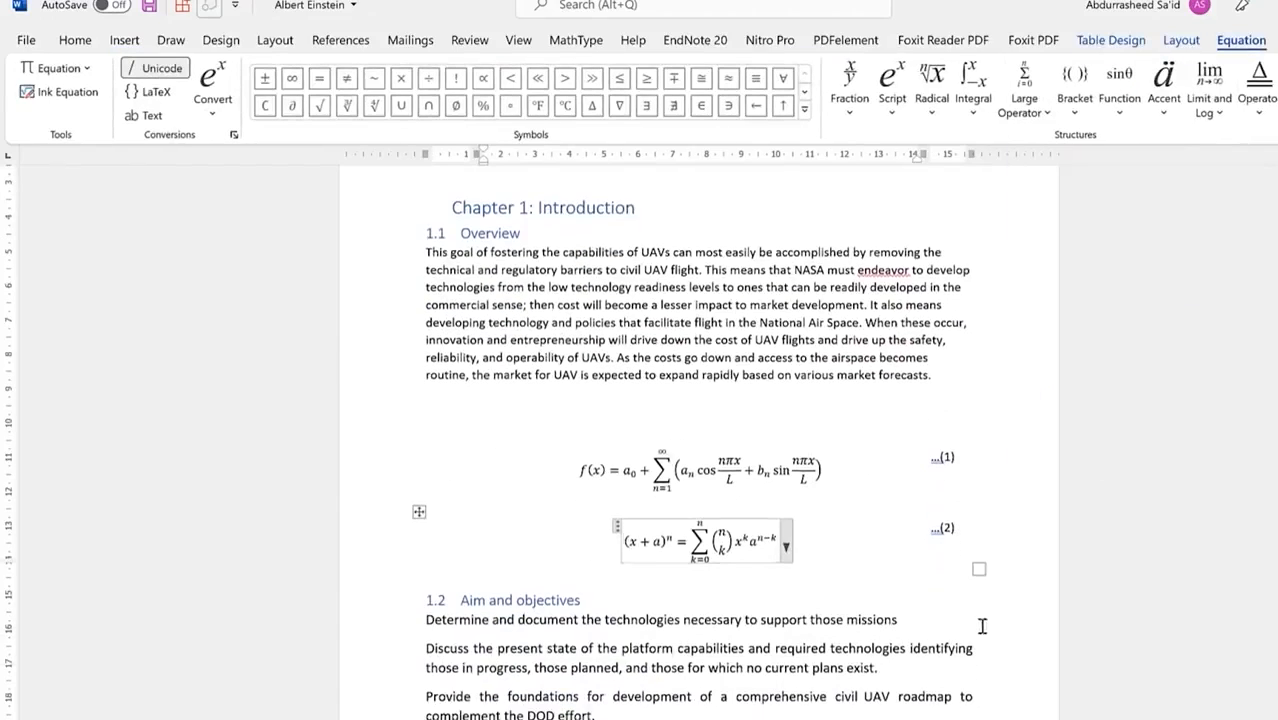
click(928, 597)
Step: Go to section 2.1 and put the caret on the empty line above its binomial equation
scroll(918, 496, up, 9)
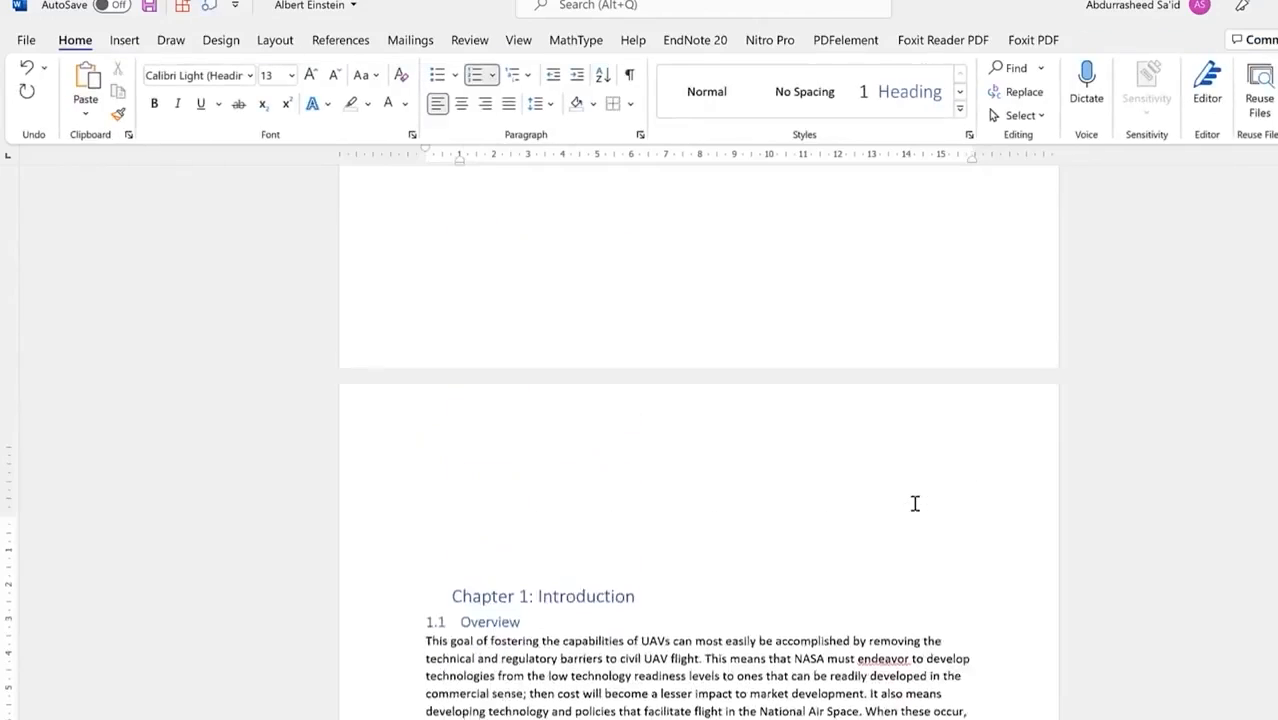
scroll(919, 502, down, 8)
scroll(919, 500, down, 20)
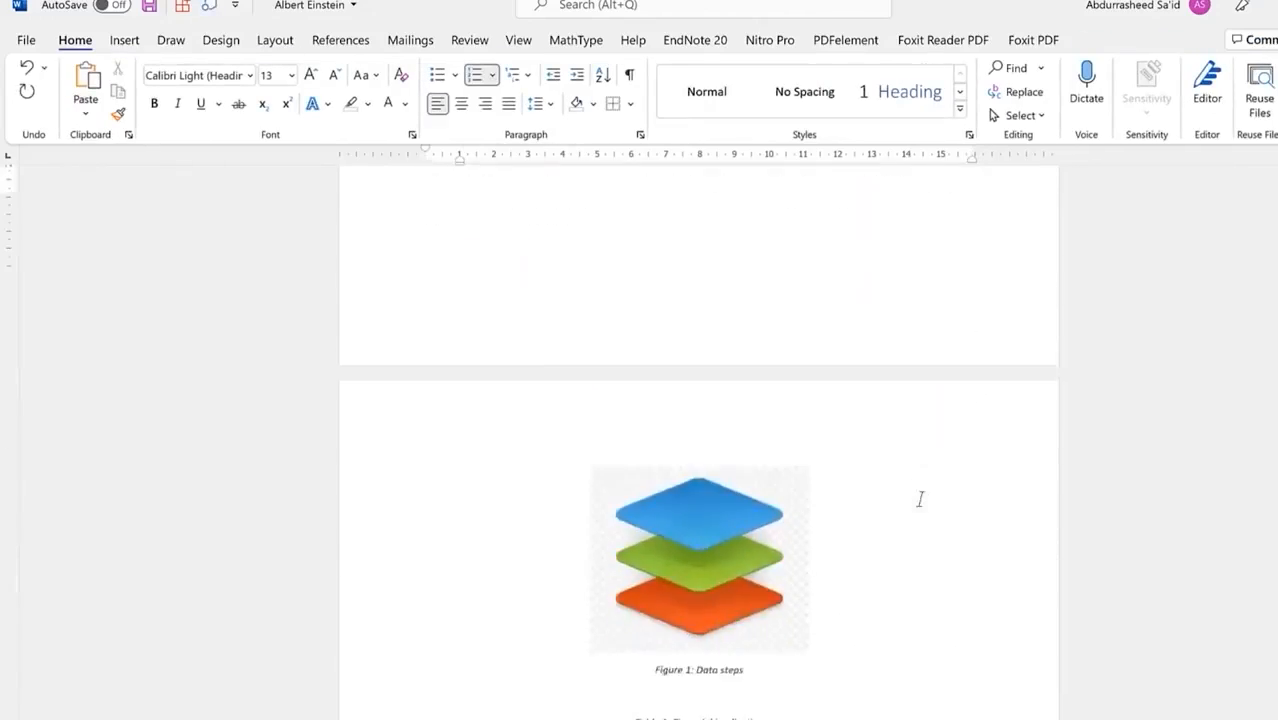
scroll(919, 497, down, 2)
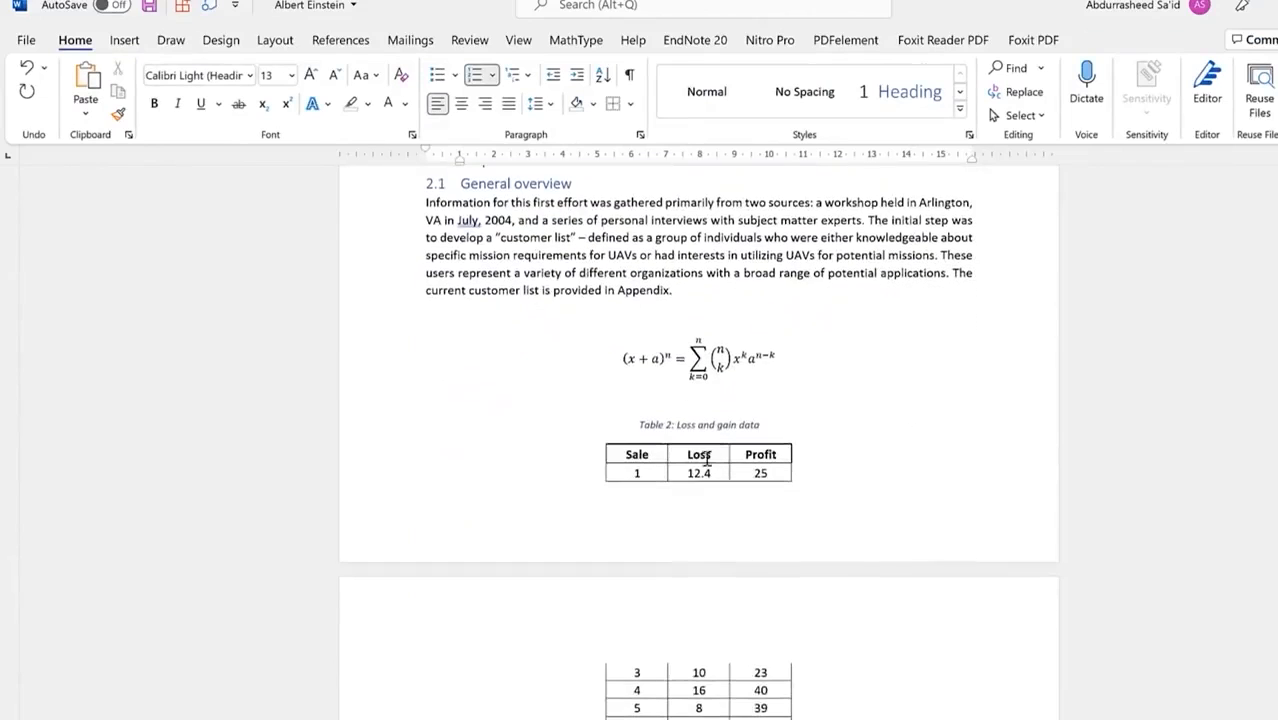
click(688, 345)
click(801, 322)
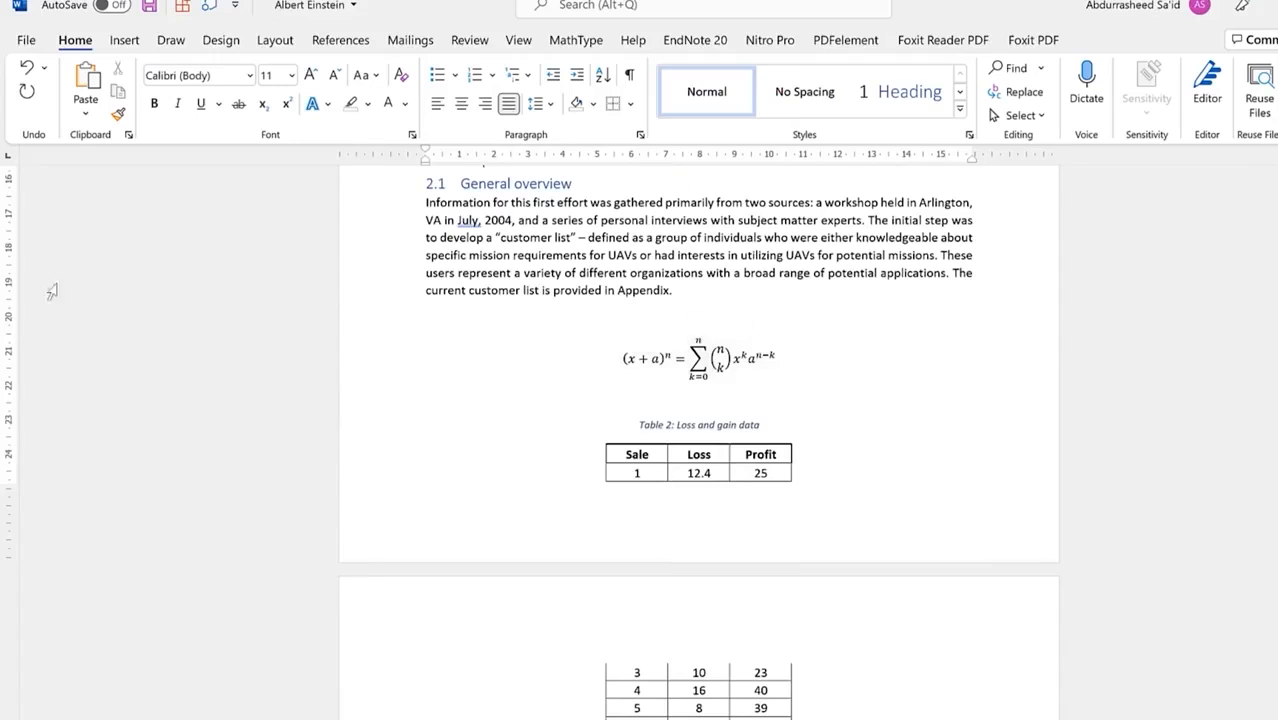
click(130, 40)
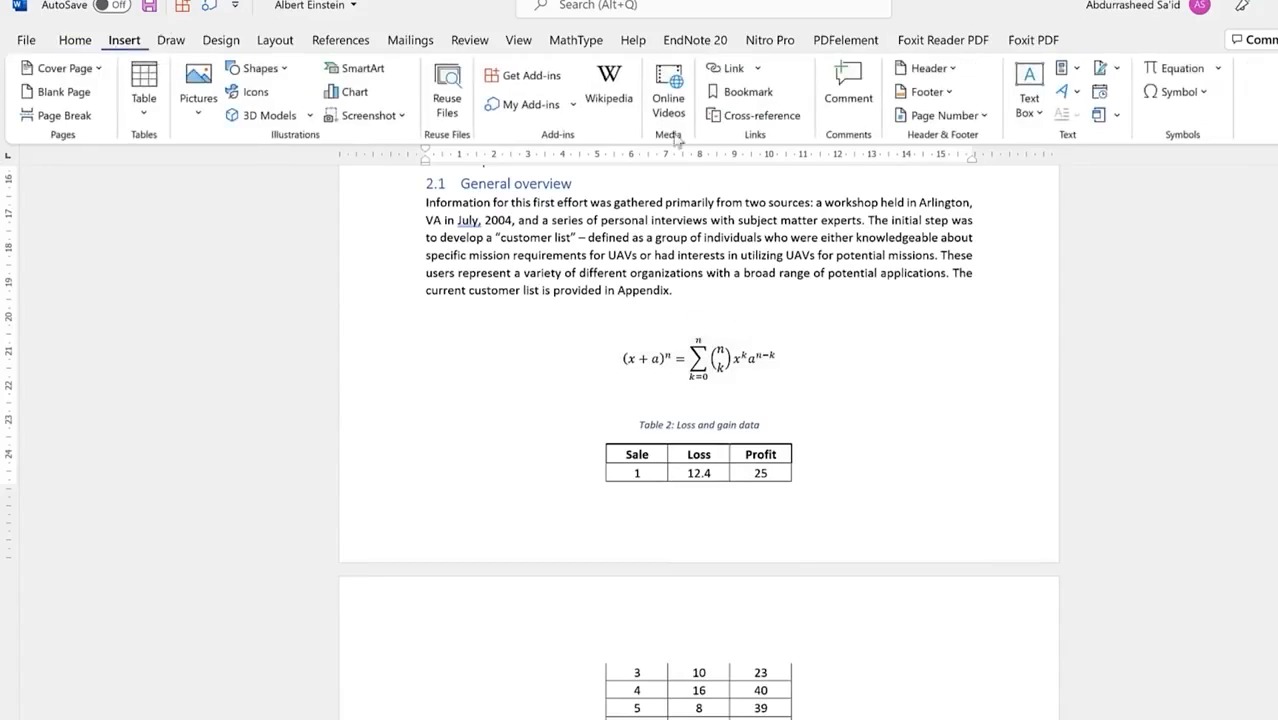
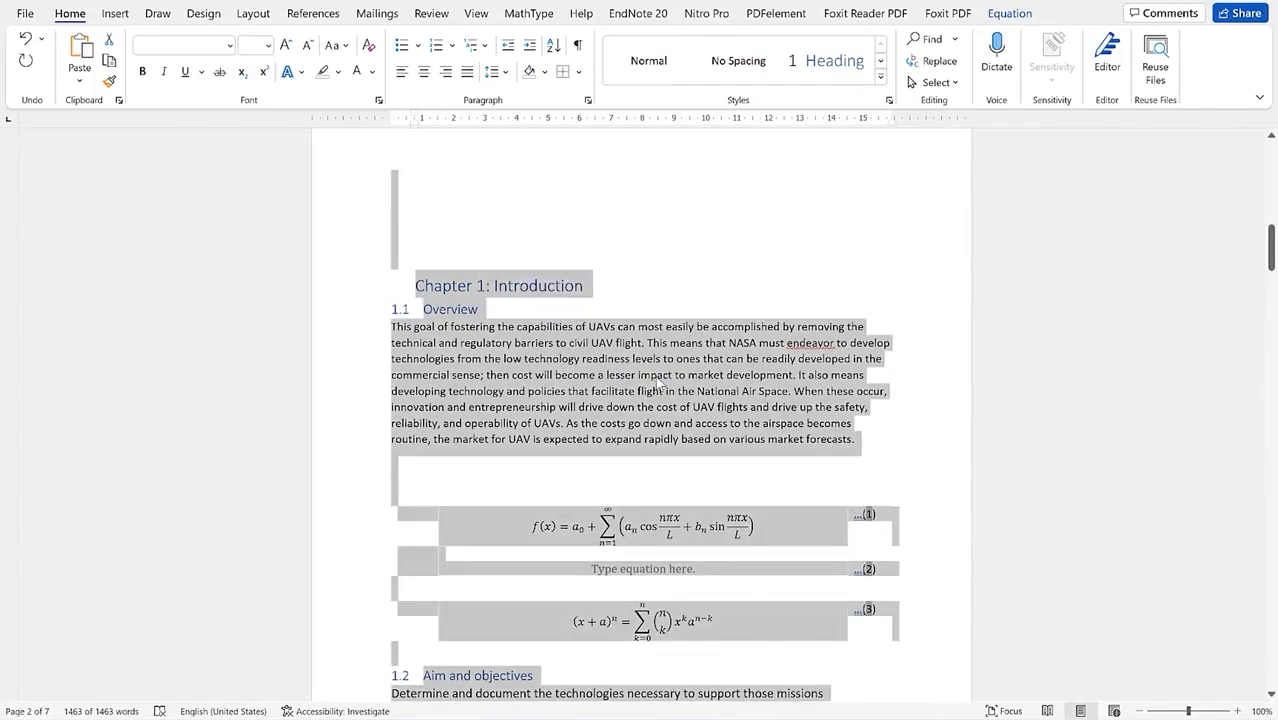
Step: Fill the empty equation (2) placeholder with the built-in Area of Circle equation A = πr²
click(838, 478)
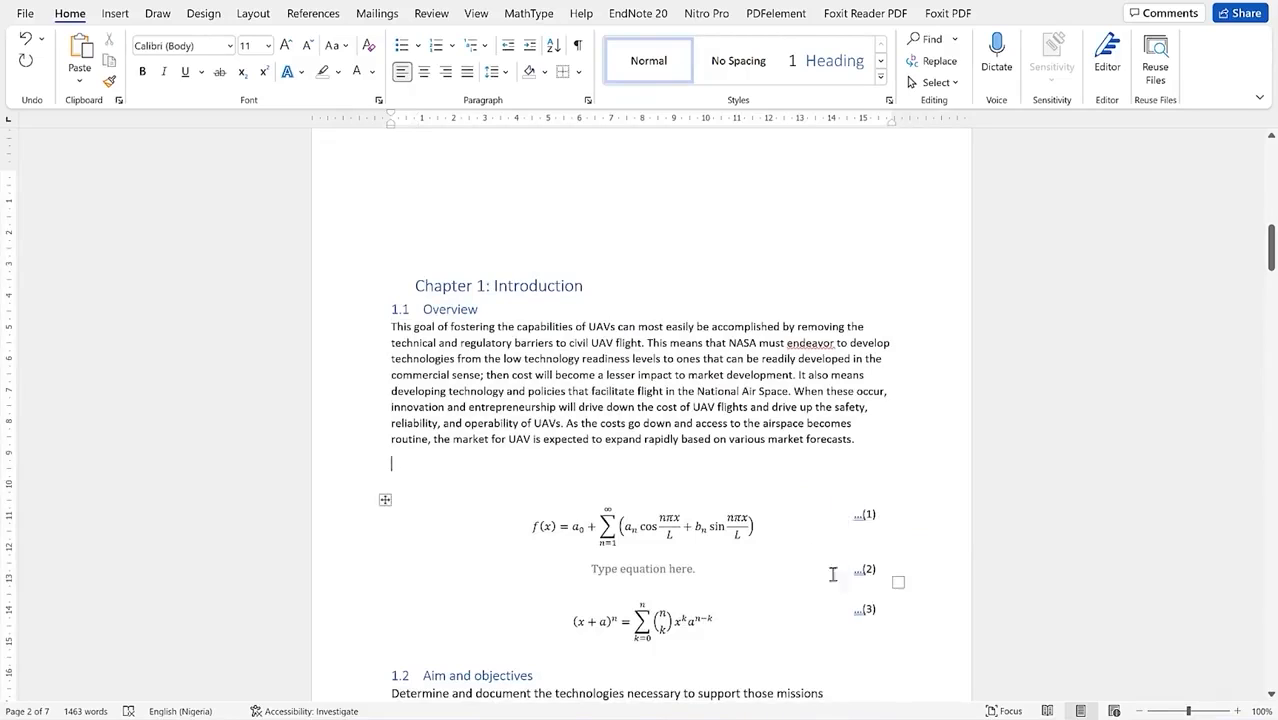
click(683, 570)
click(115, 13)
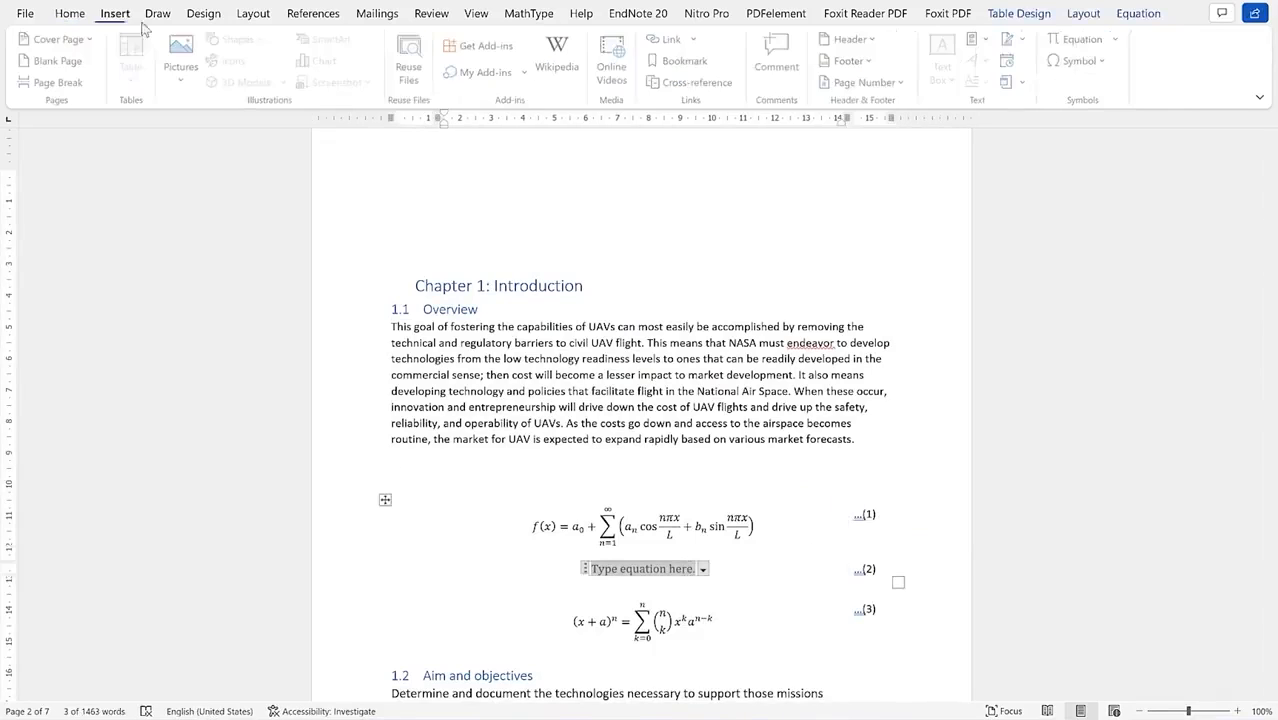
click(1115, 39)
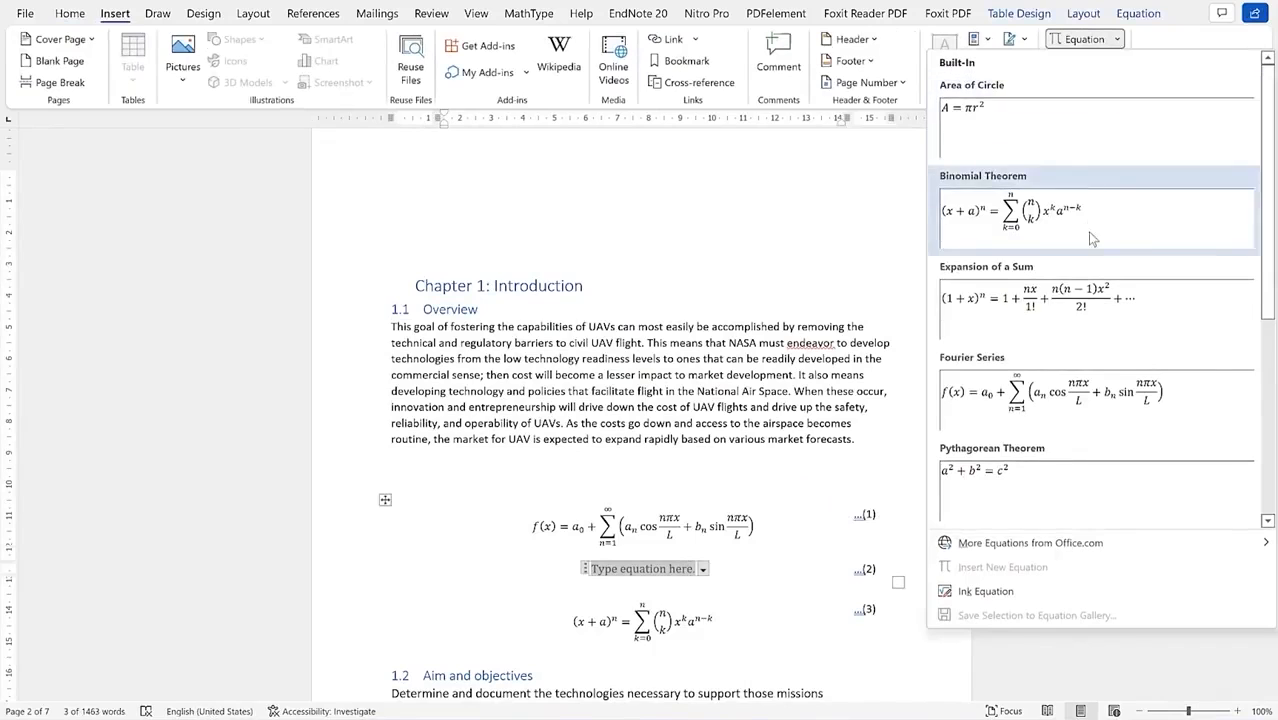
click(1057, 135)
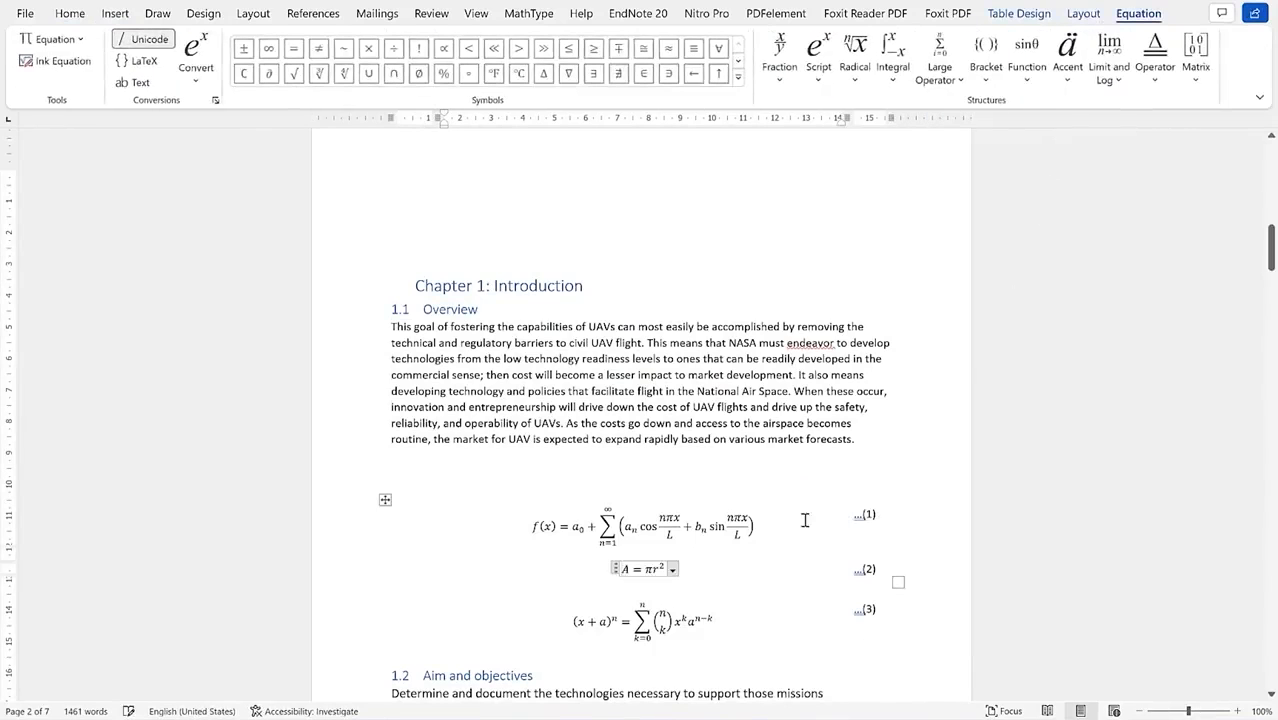
click(866, 446)
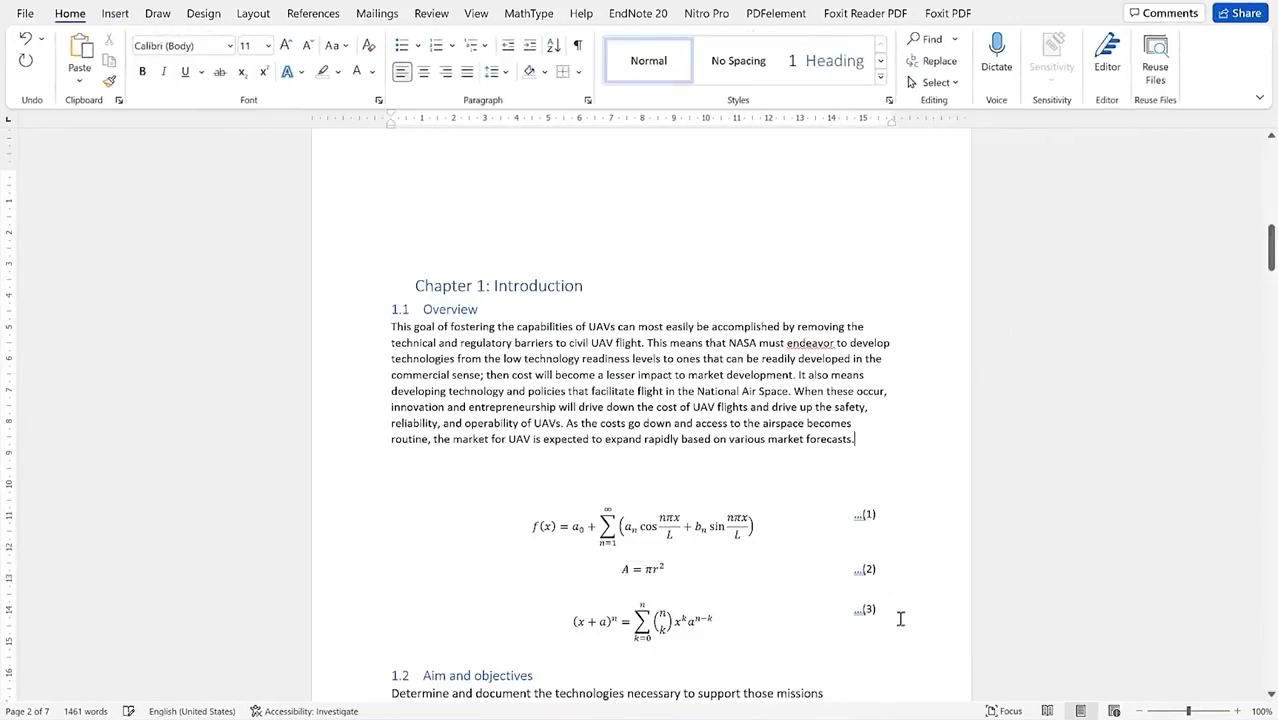
scroll(850, 505, down, 15)
Step: Place the caret beside equation (4) before moving to the unstyled UAV report draft
click(886, 440)
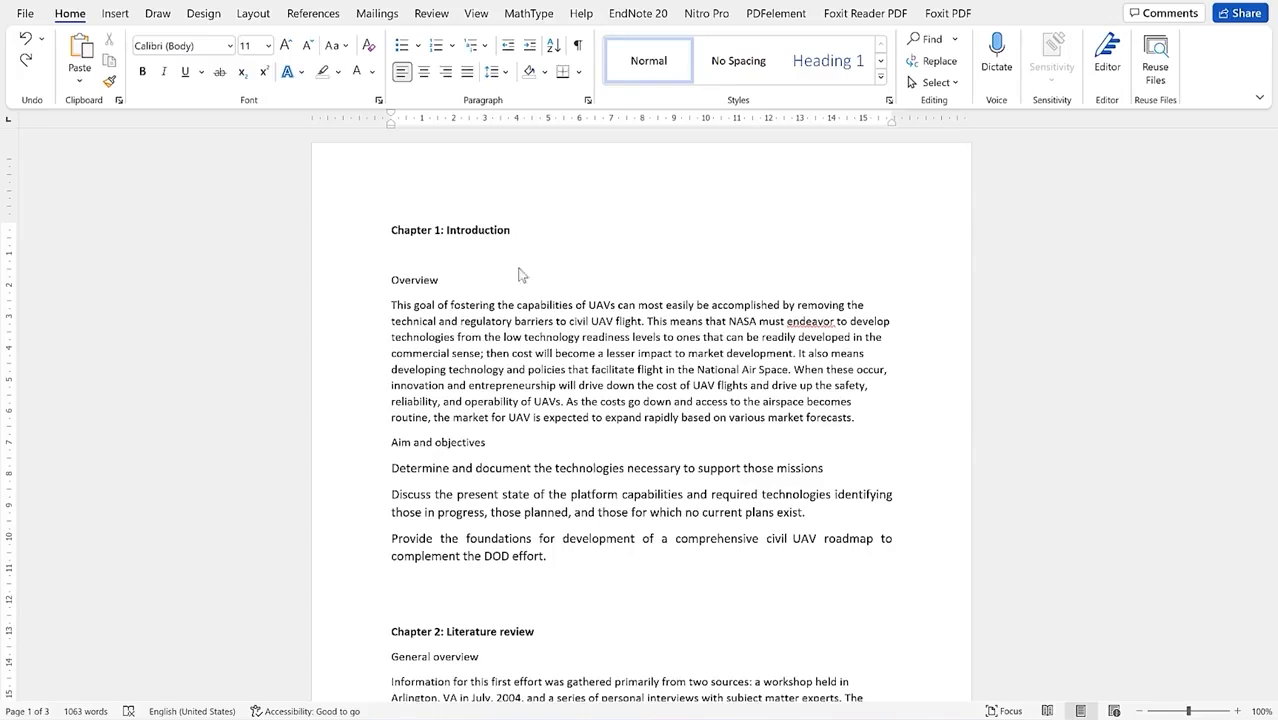
Step: Look through the UAV report's titles from Overview down to Customer satisfaction
click(521, 233)
click(452, 283)
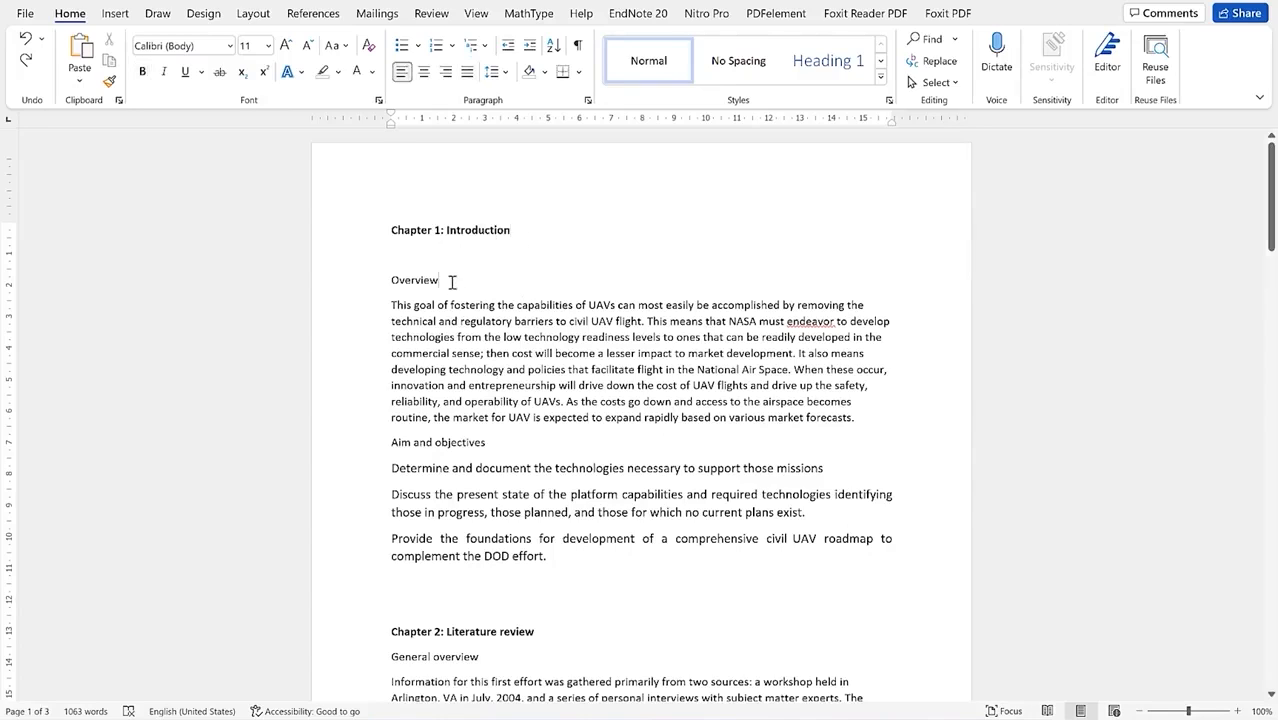
scroll(453, 285, down, 2)
click(494, 324)
scroll(494, 324, down, 3)
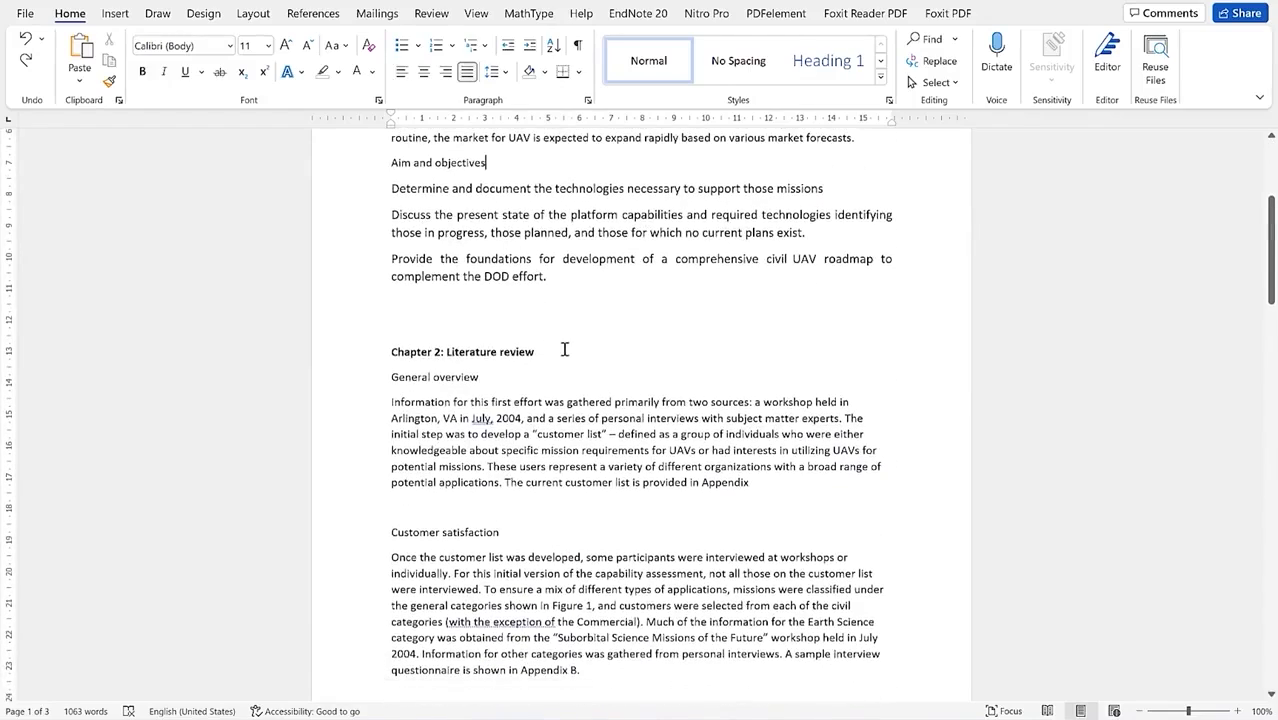
click(563, 347)
scroll(565, 365, down, 1)
scroll(567, 378, down, 2)
click(484, 192)
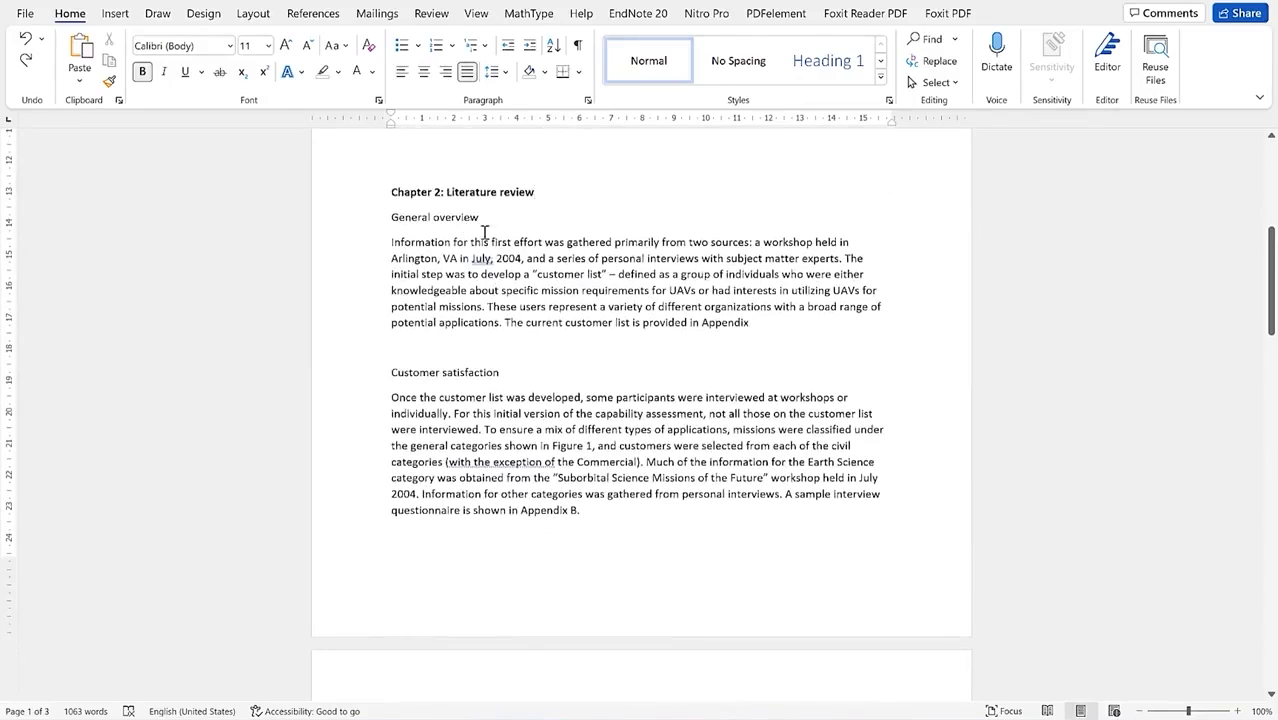
click(472, 372)
scroll(485, 372, down, 5)
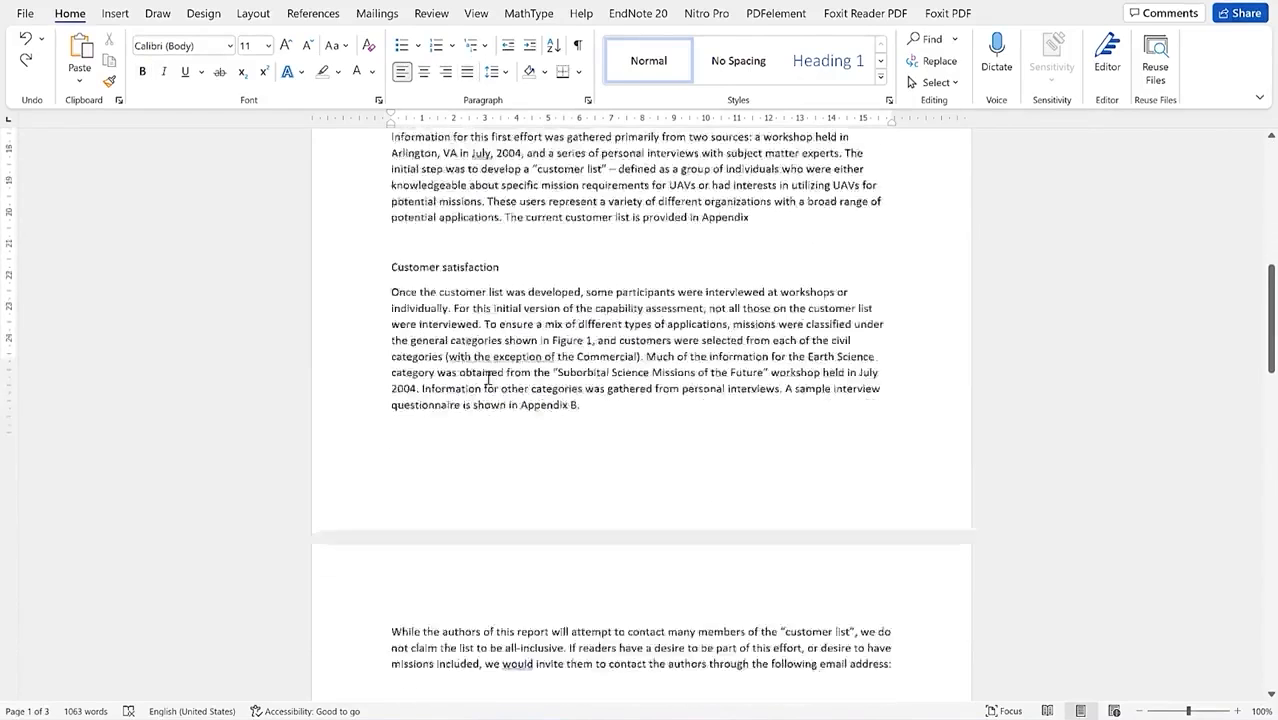
scroll(485, 395, down, 8)
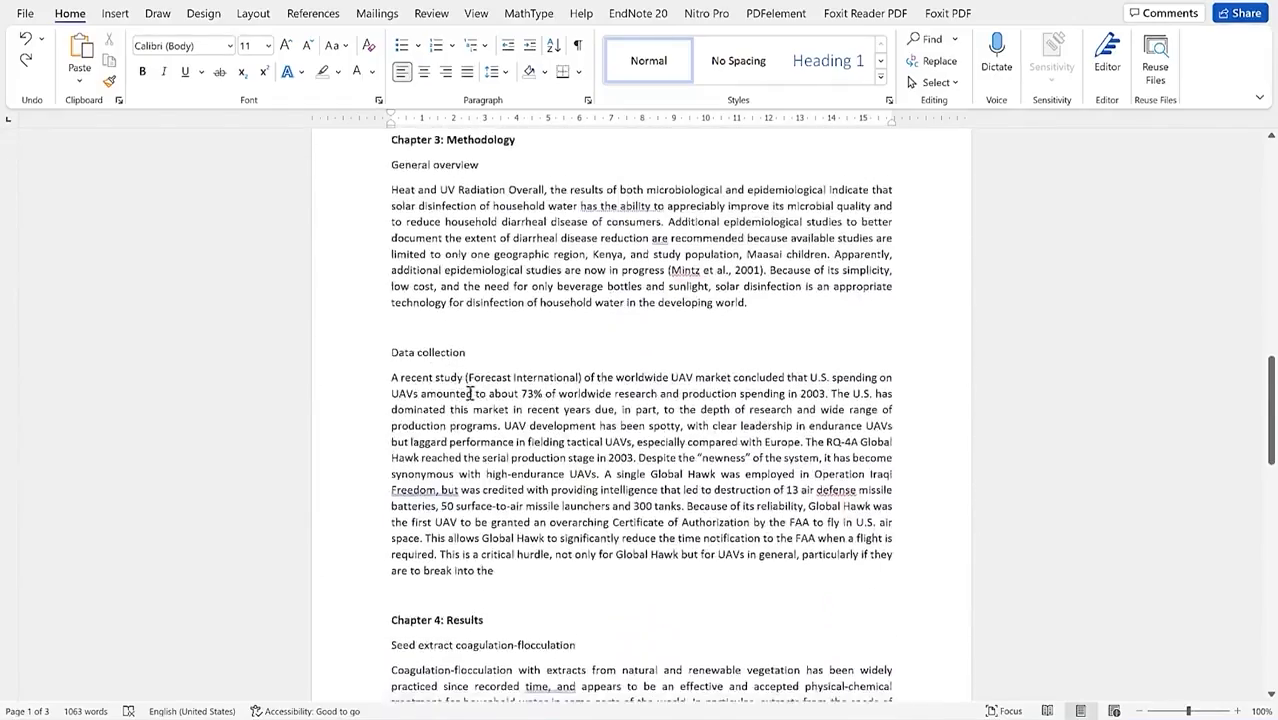
scroll(458, 485, down, 10)
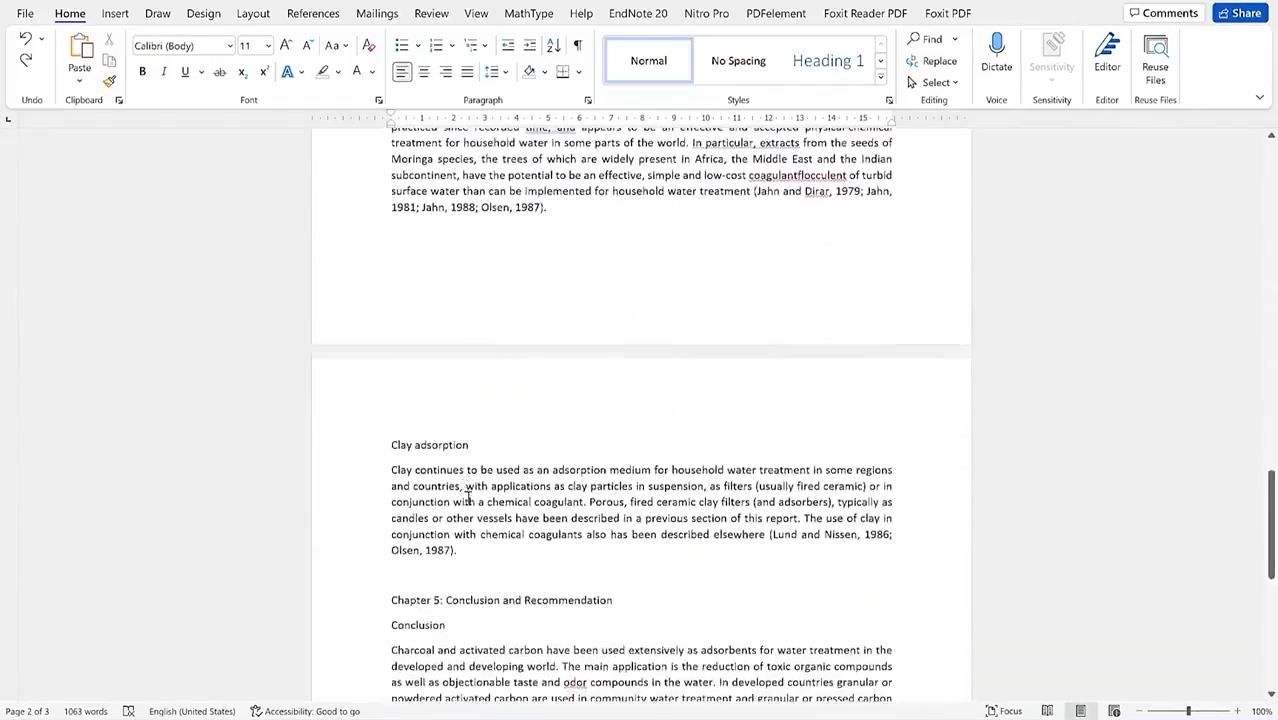
Step: Back at the top, delete the blank line under Chapter 1: Introduction
scroll(596, 368, up, 10)
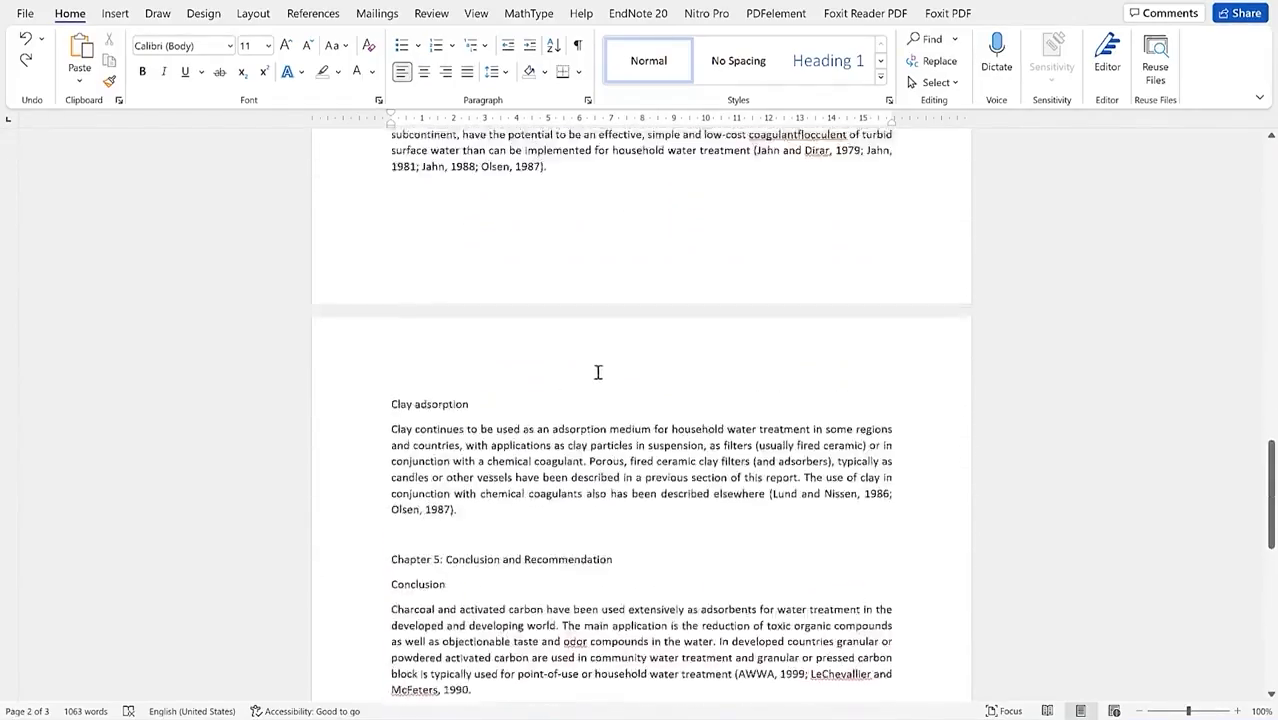
scroll(611, 355, up, 18)
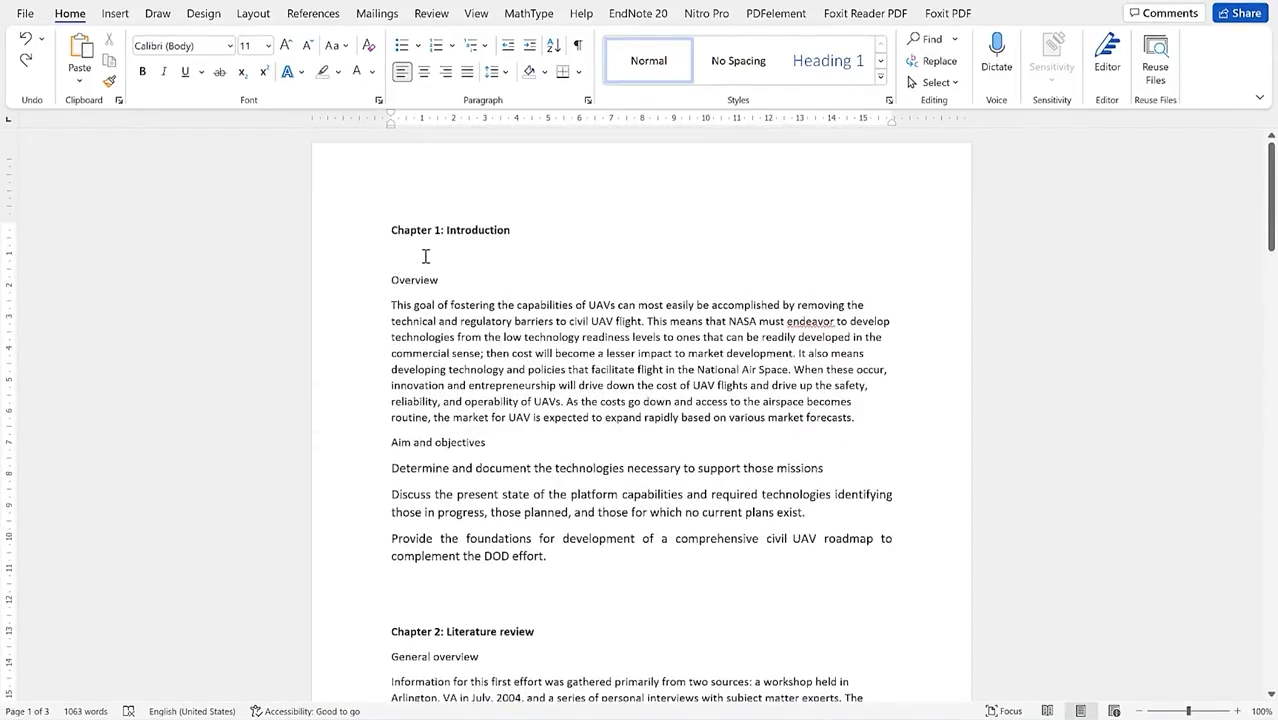
key(BackSpace)
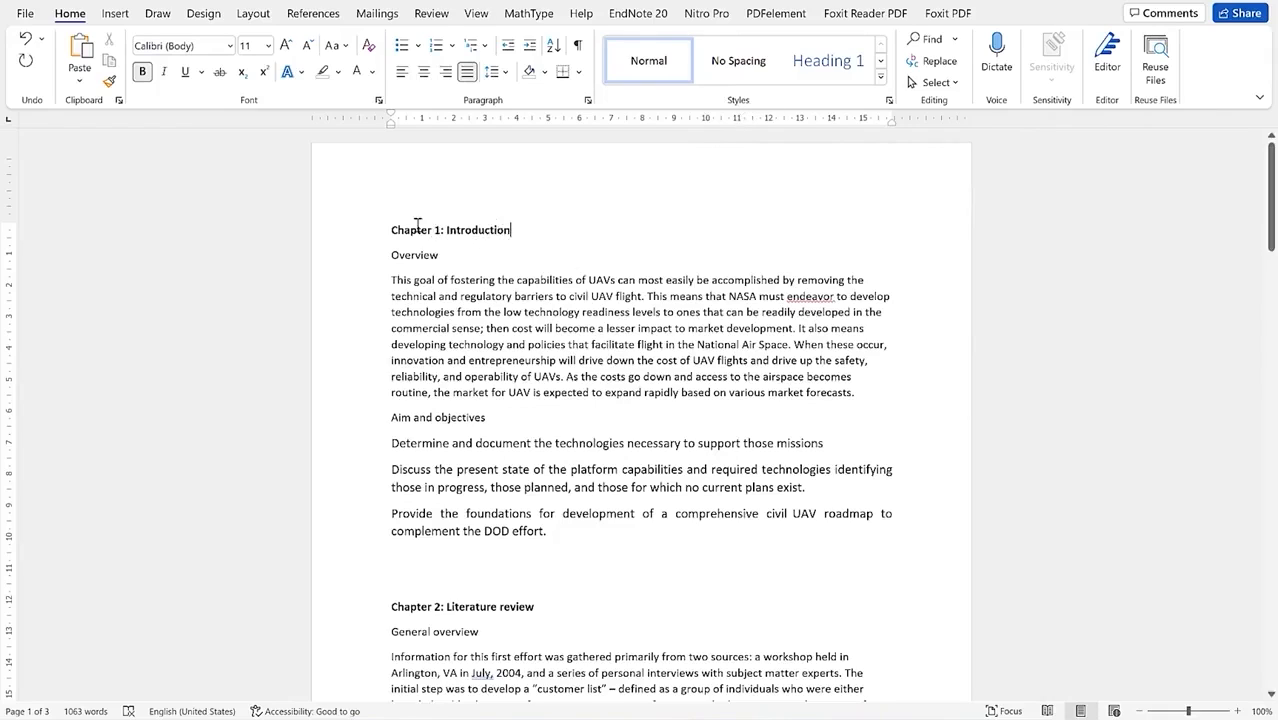
Step: Style Chapter 1: Introduction as Heading 1, and Overview and Aim and objectives as Heading 2
click(487, 231)
click(809, 79)
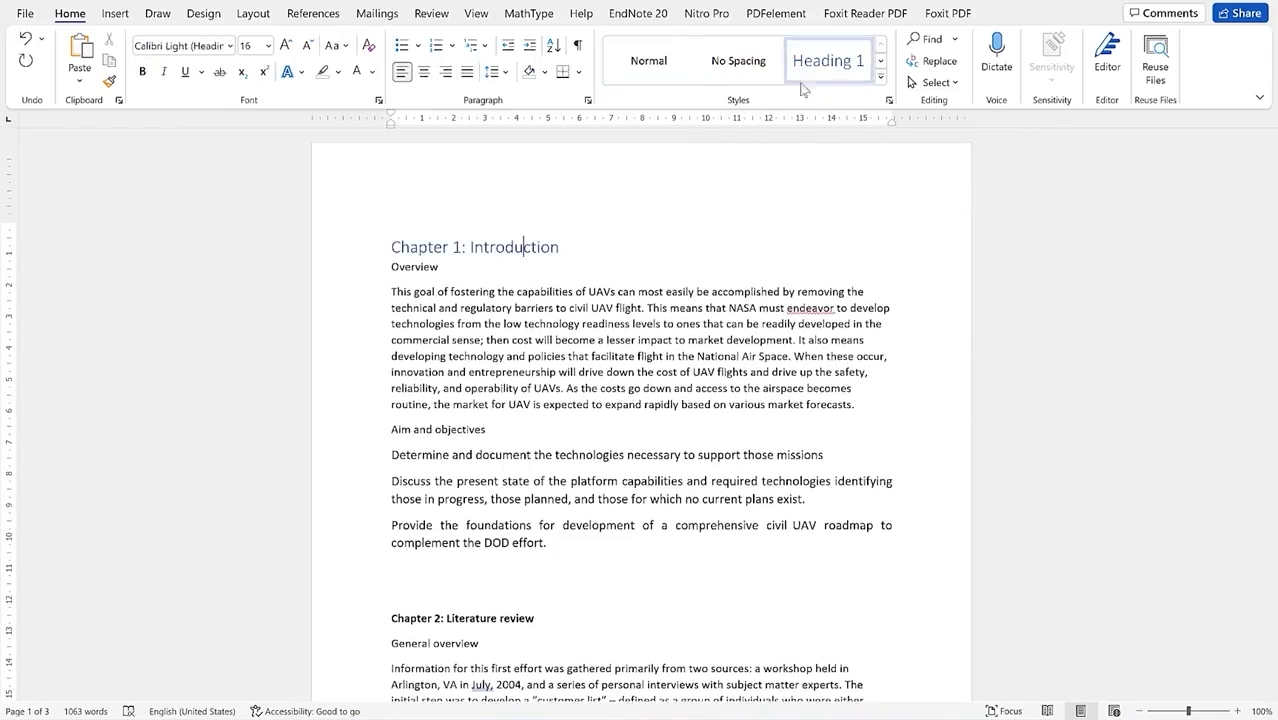
click(421, 266)
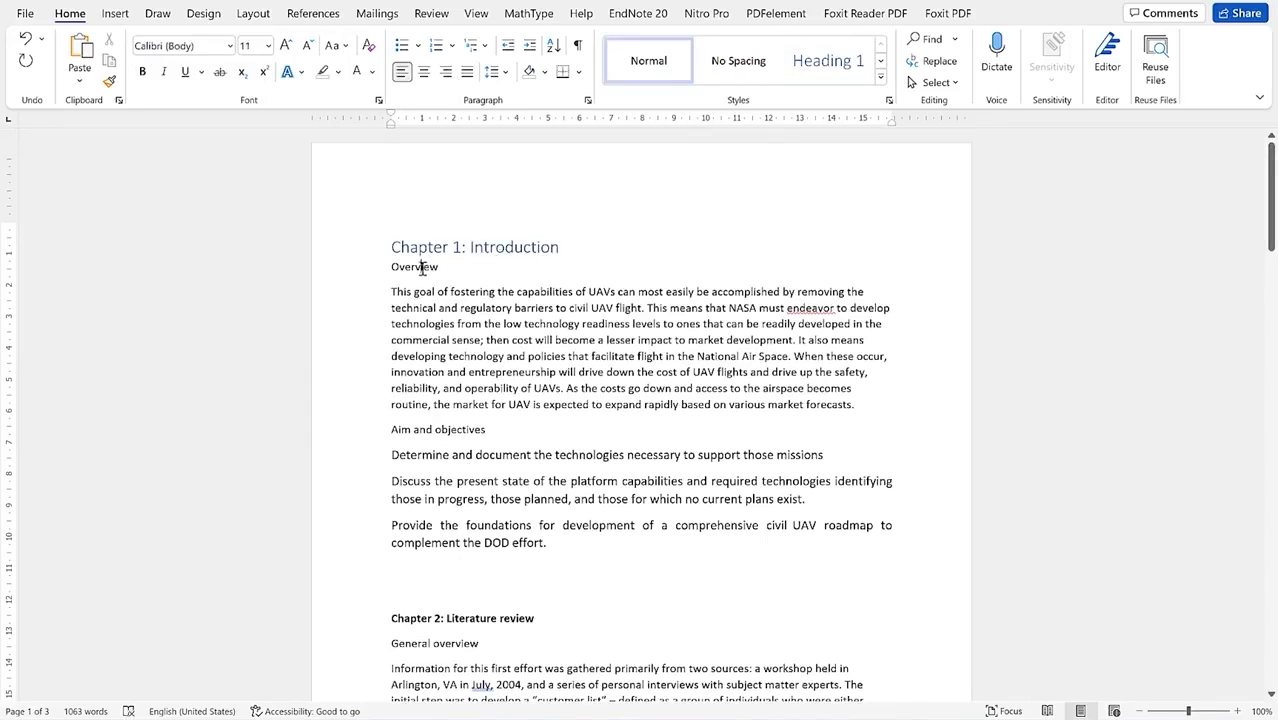
click(880, 76)
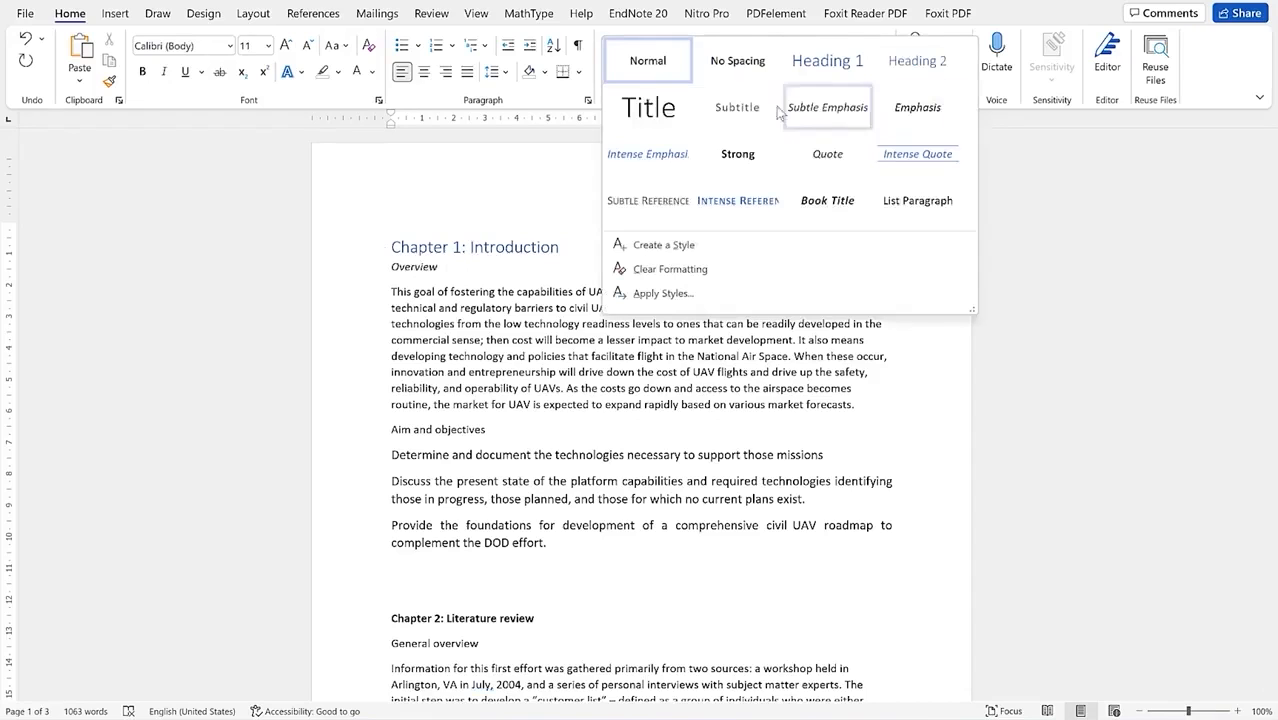
click(917, 60)
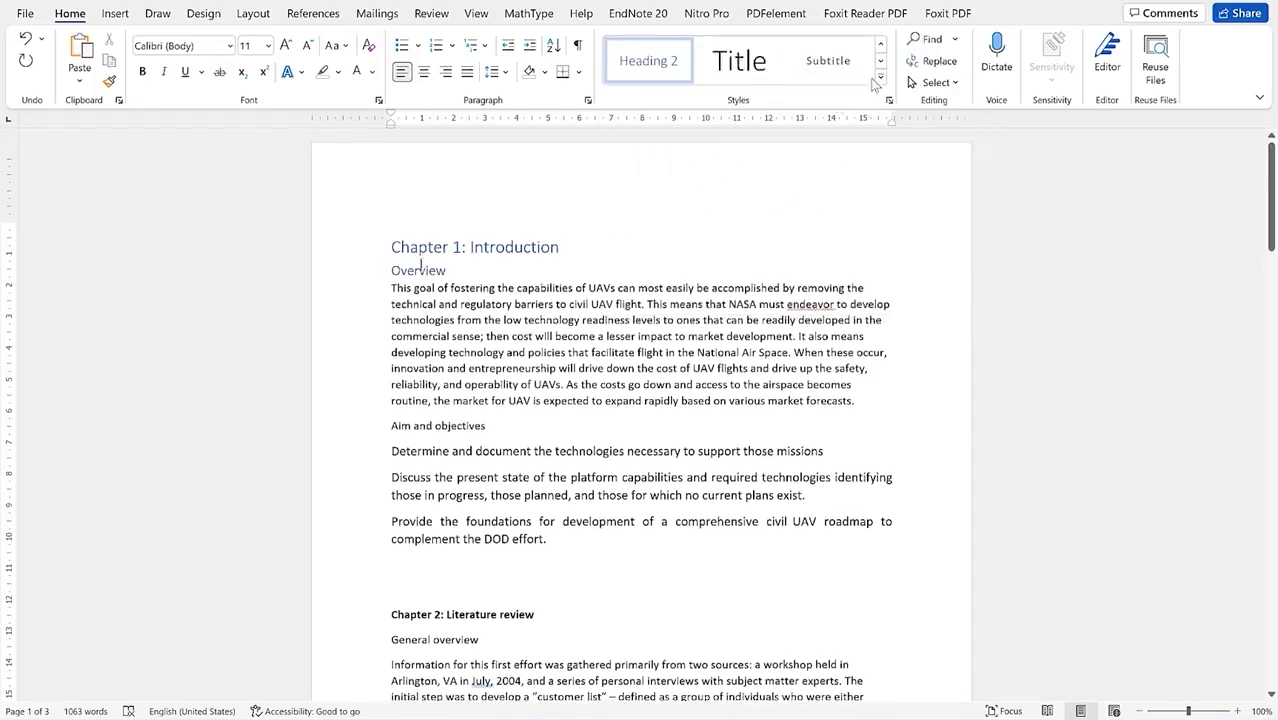
click(463, 429)
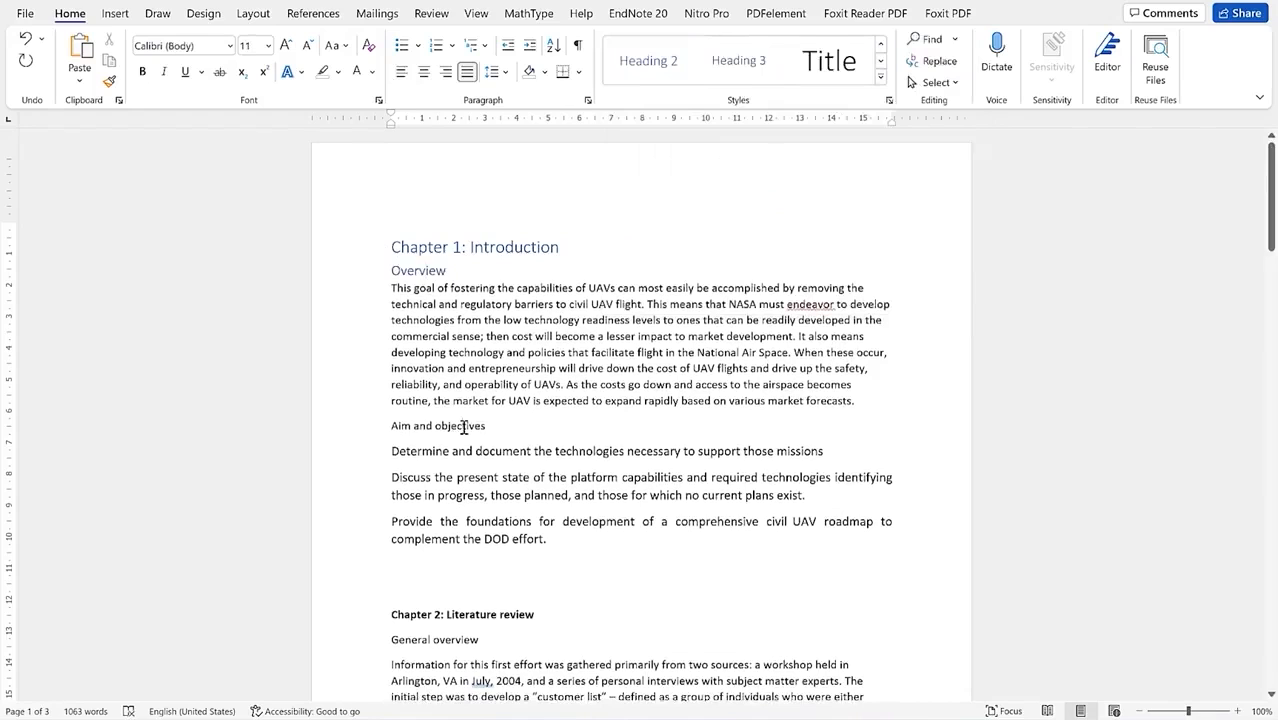
click(880, 76)
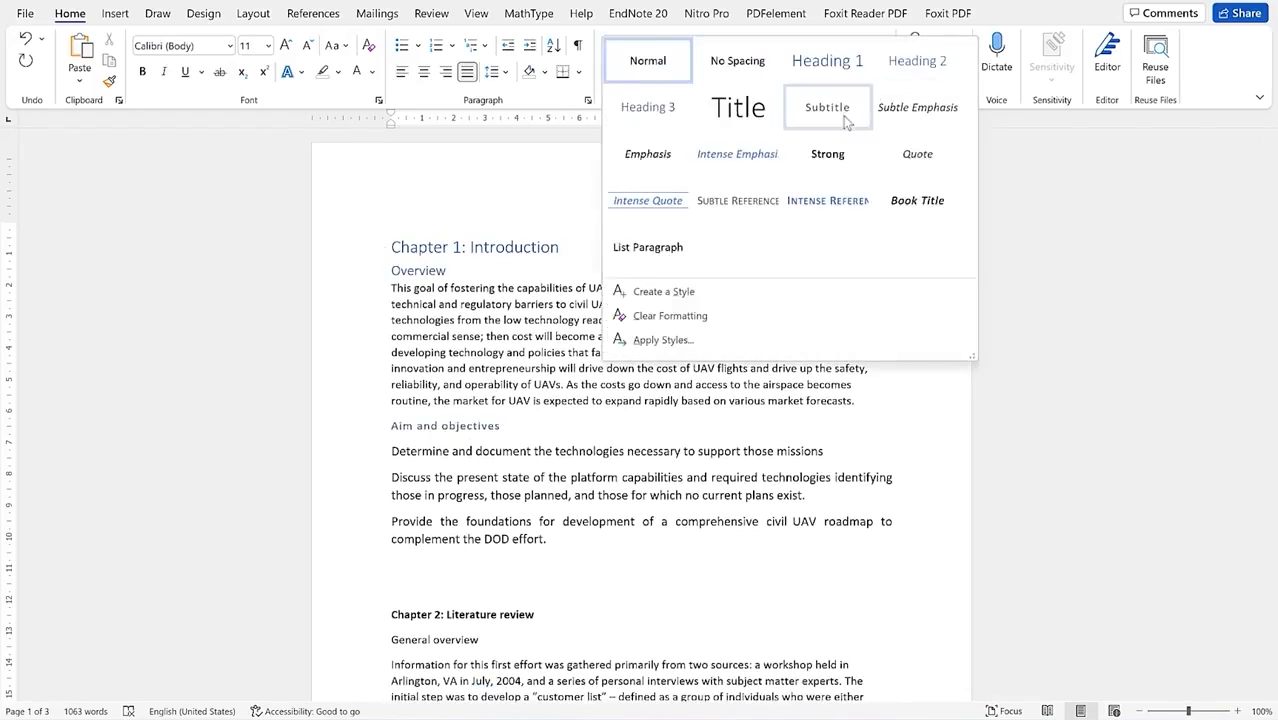
click(918, 60)
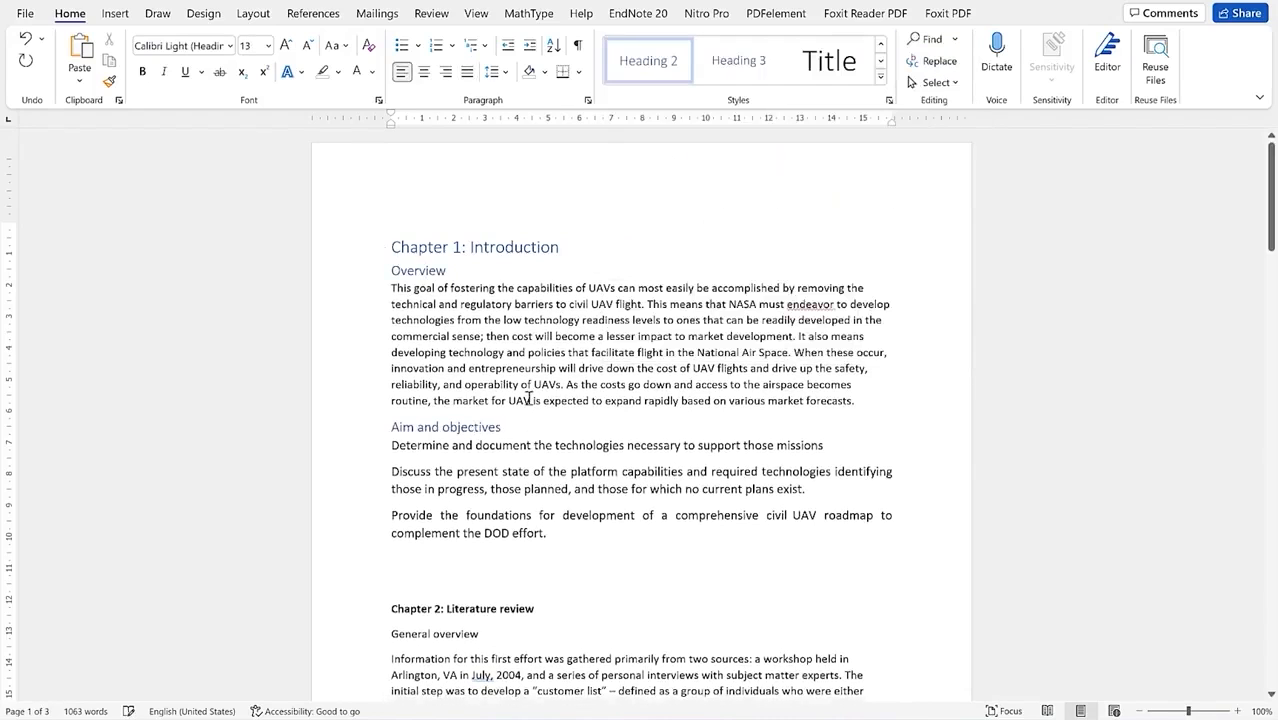
Step: Make Chapter 2: Literature review Heading 1 and General overview Heading 2
scroll(528, 399, down, 5)
click(494, 368)
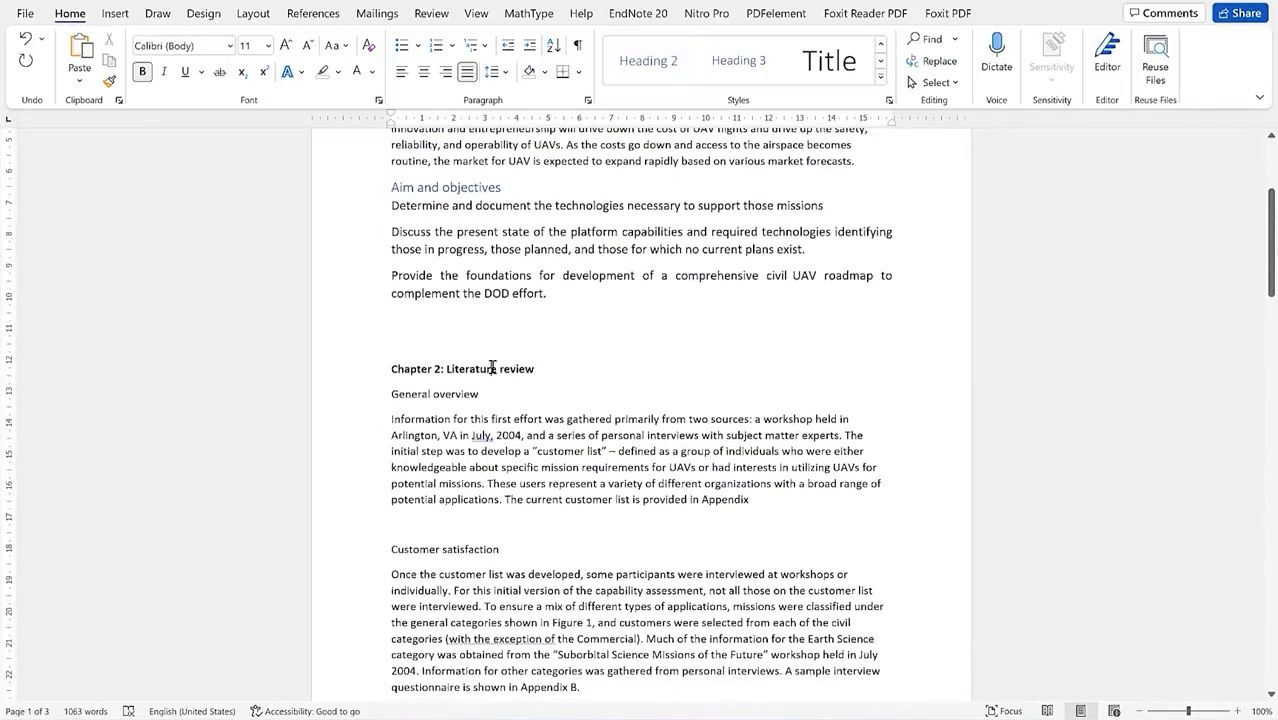
click(880, 76)
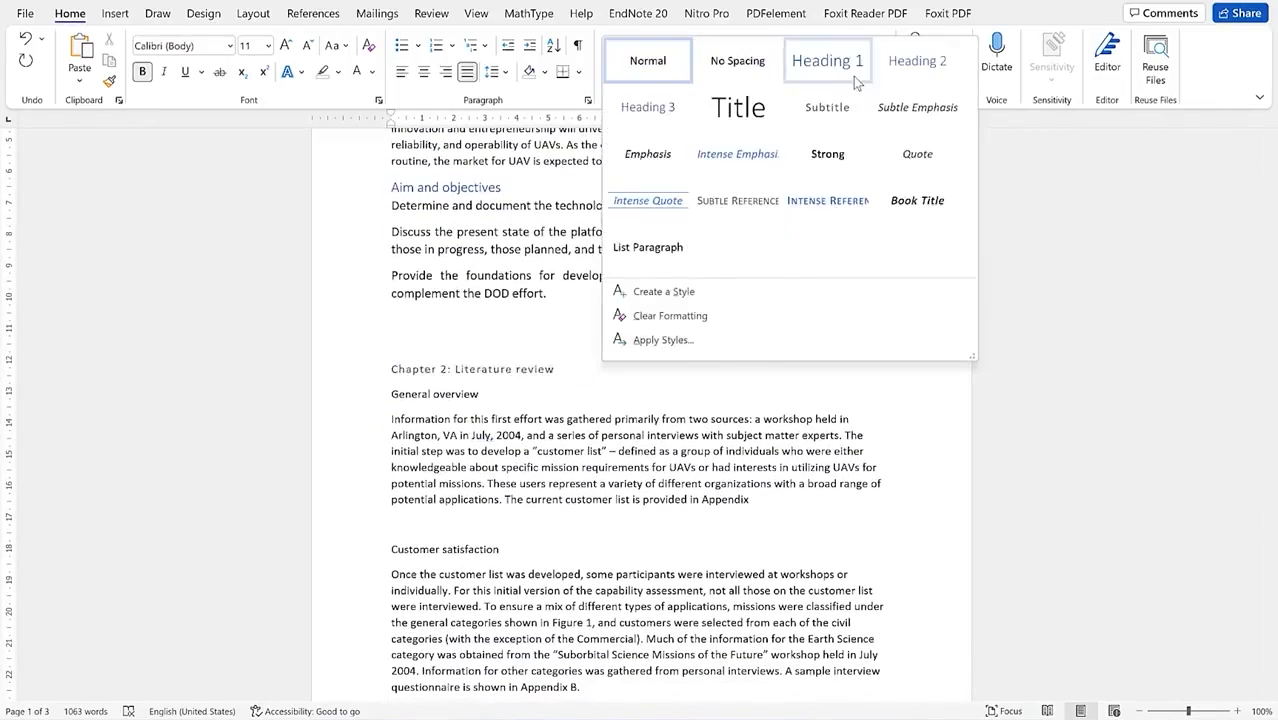
click(852, 82)
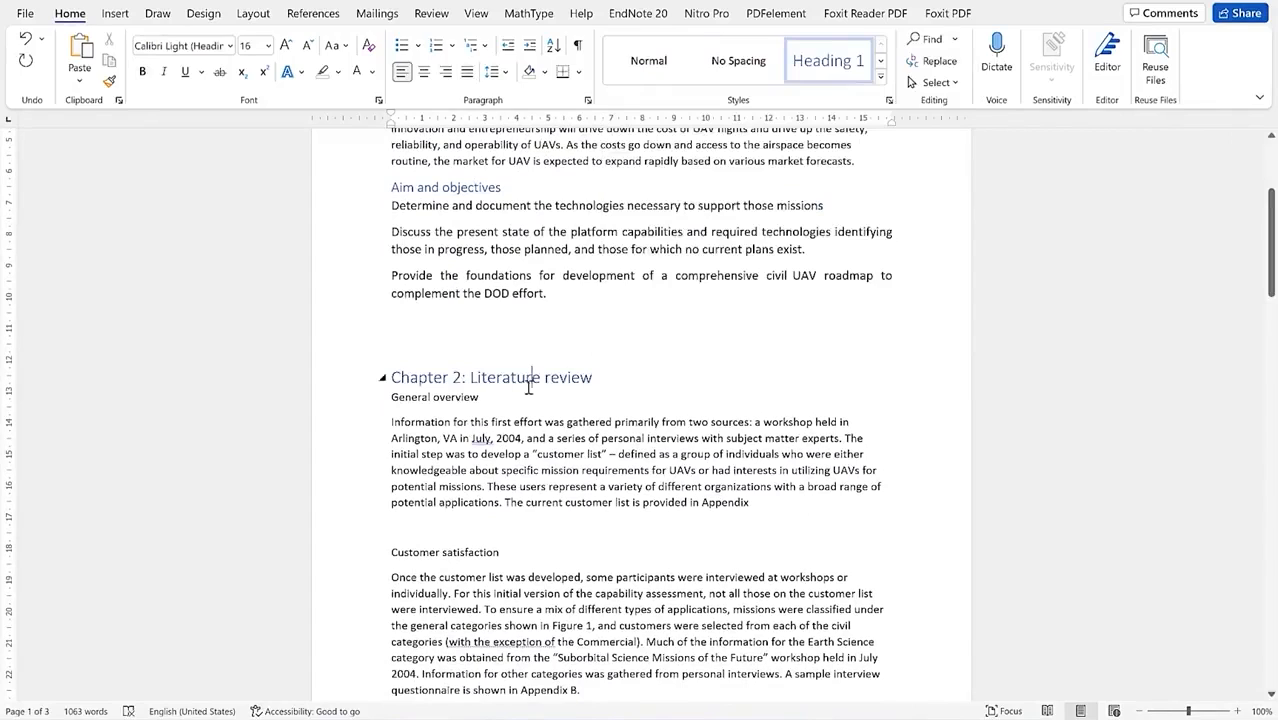
click(437, 398)
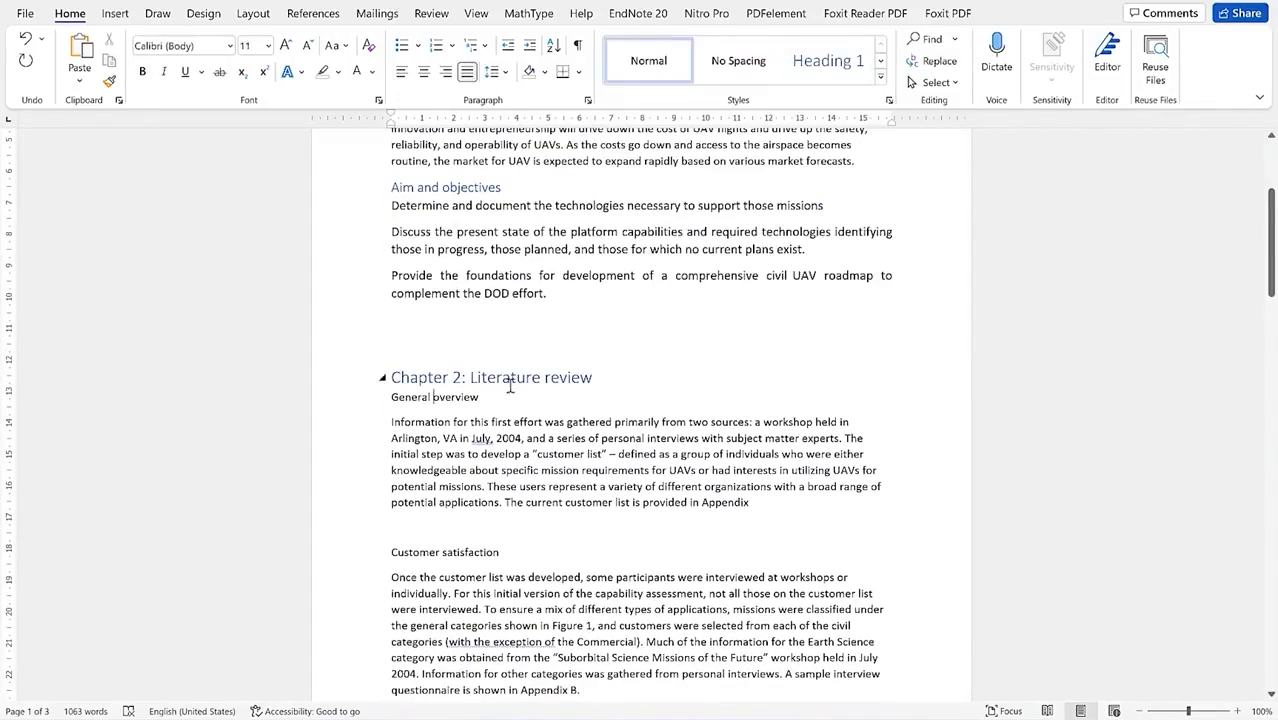
click(880, 76)
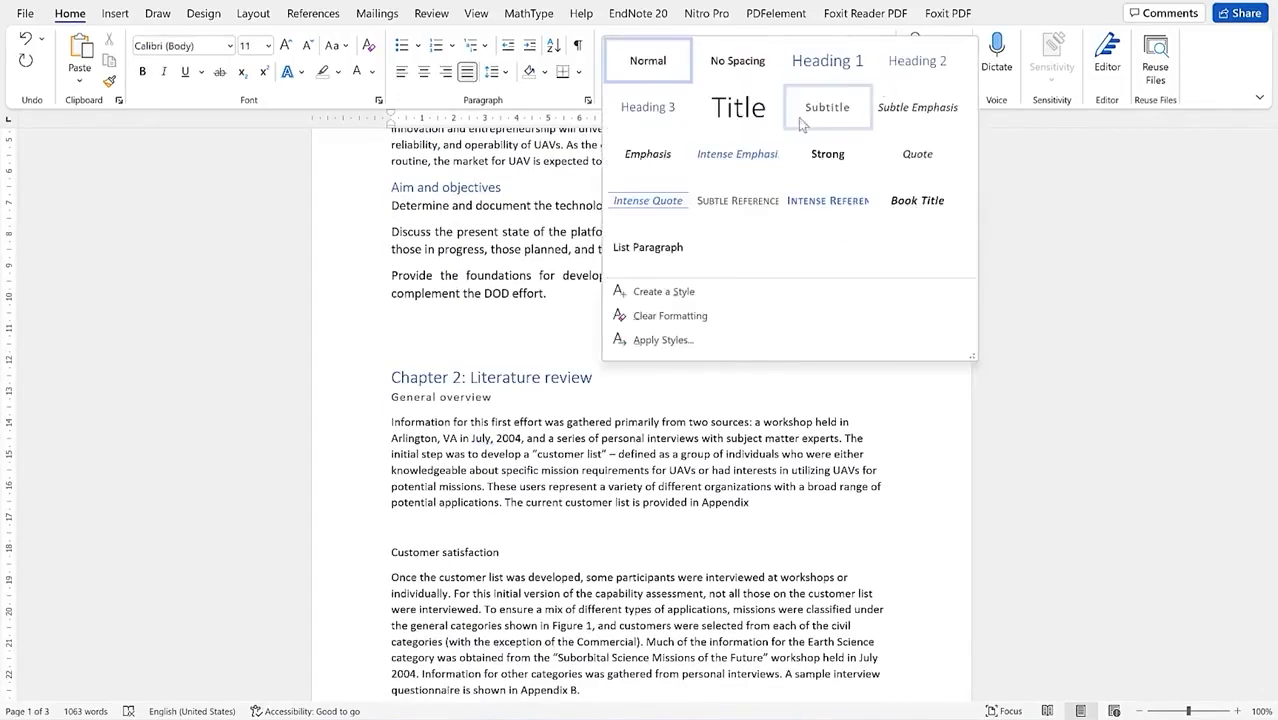
click(930, 62)
scroll(428, 386, down, 3)
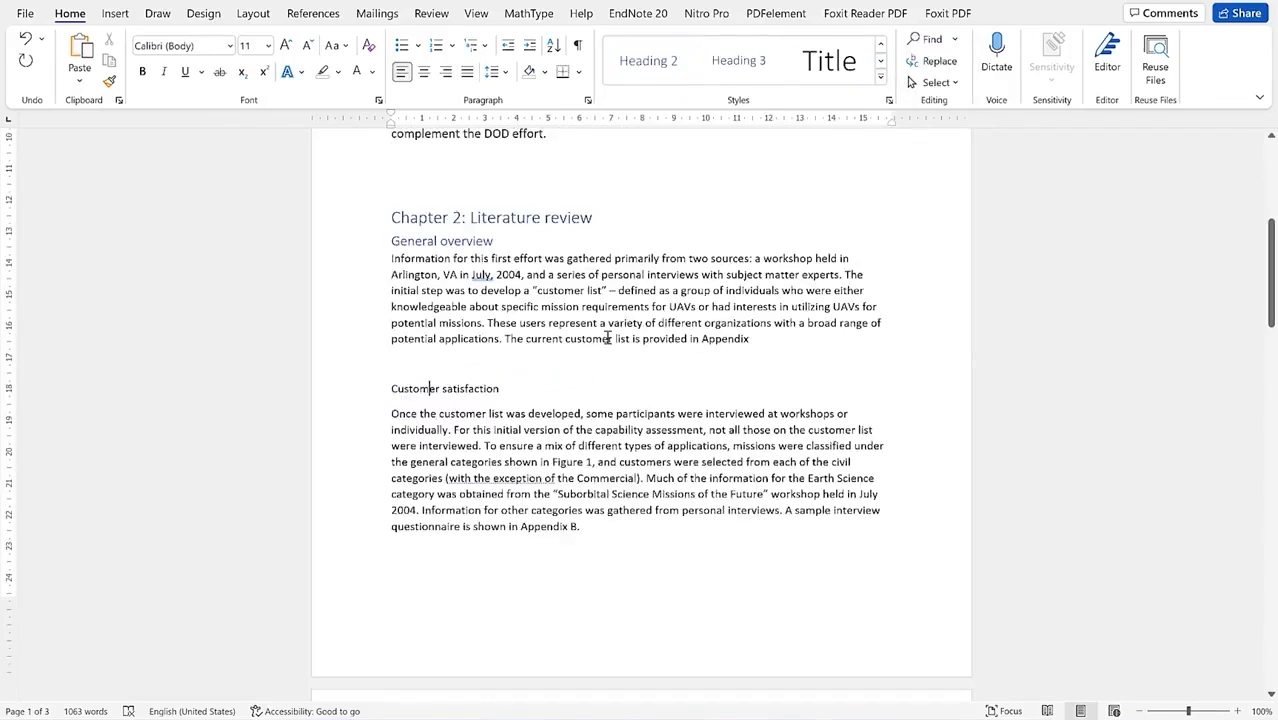
Step: Make Customer satisfaction a Heading 2
click(467, 241)
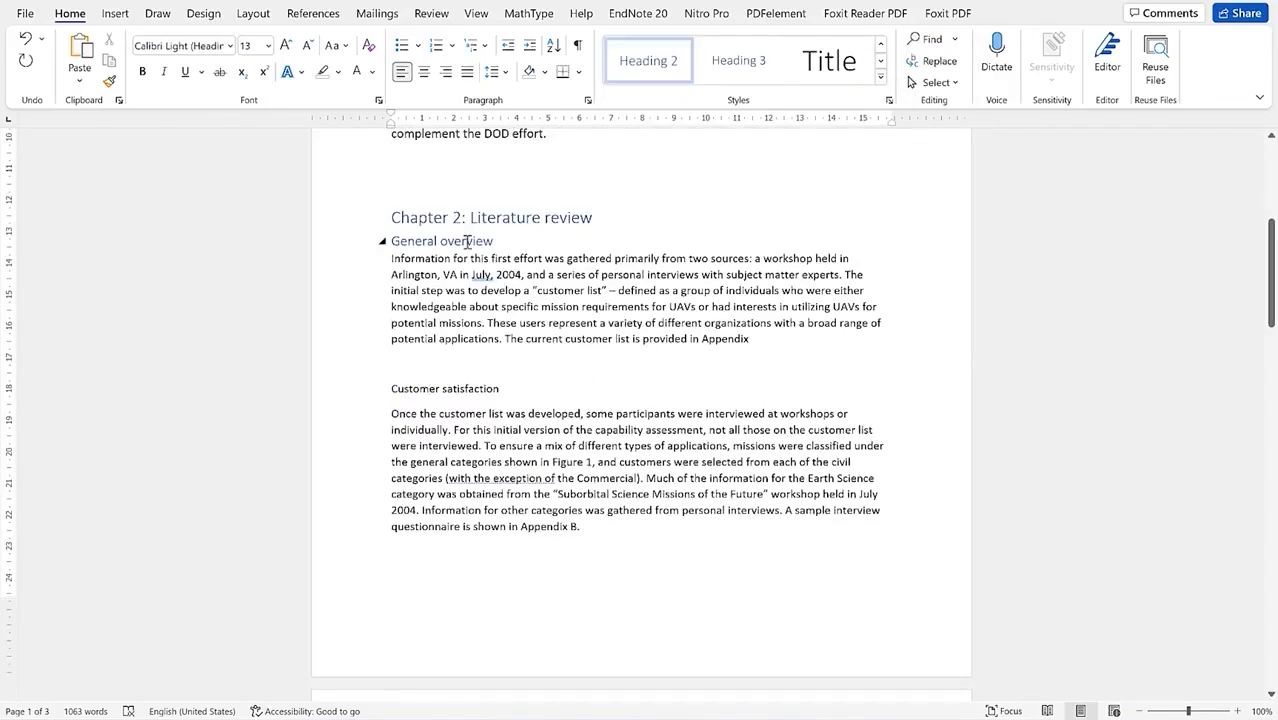
click(429, 389)
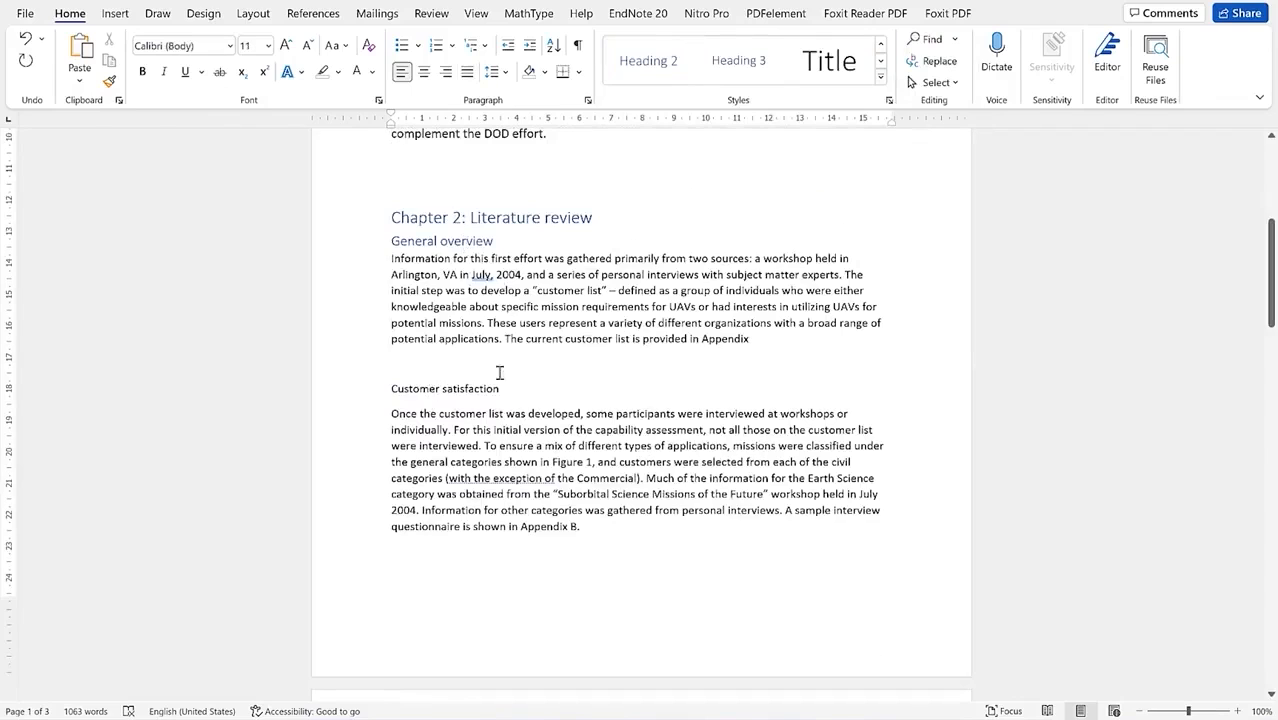
click(880, 78)
click(913, 57)
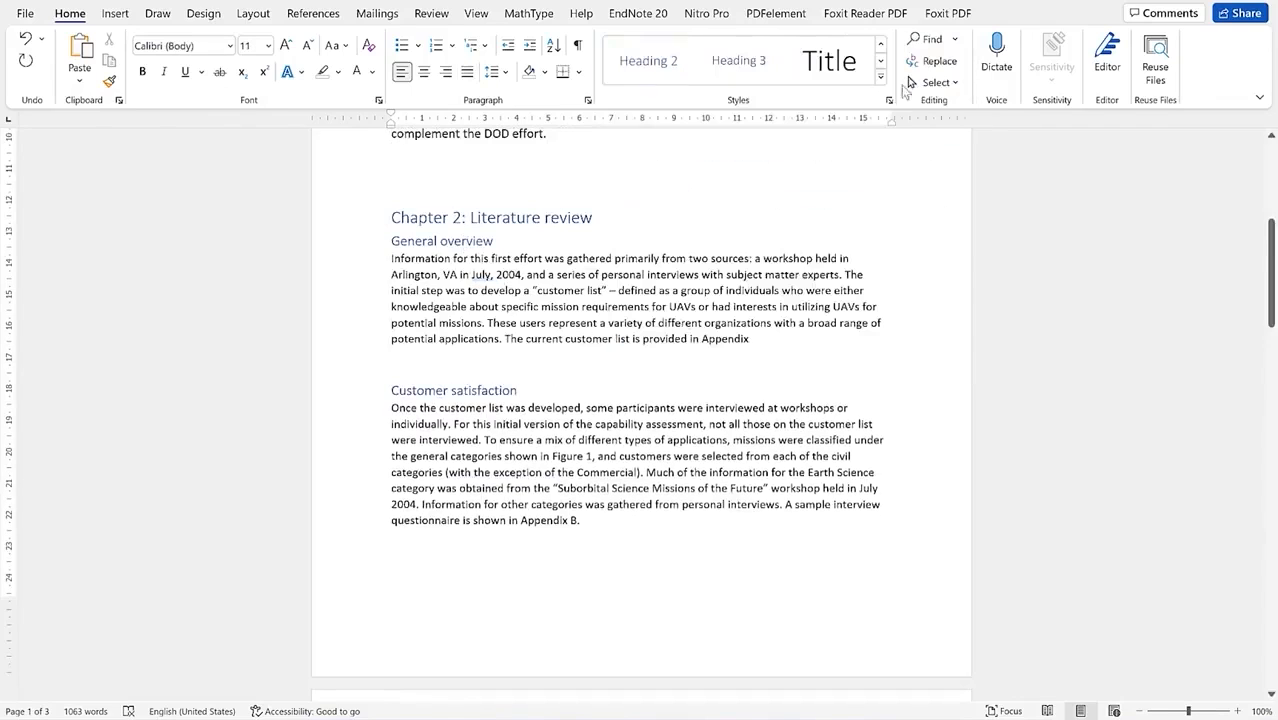
click(508, 456)
scroll(513, 457, down, 10)
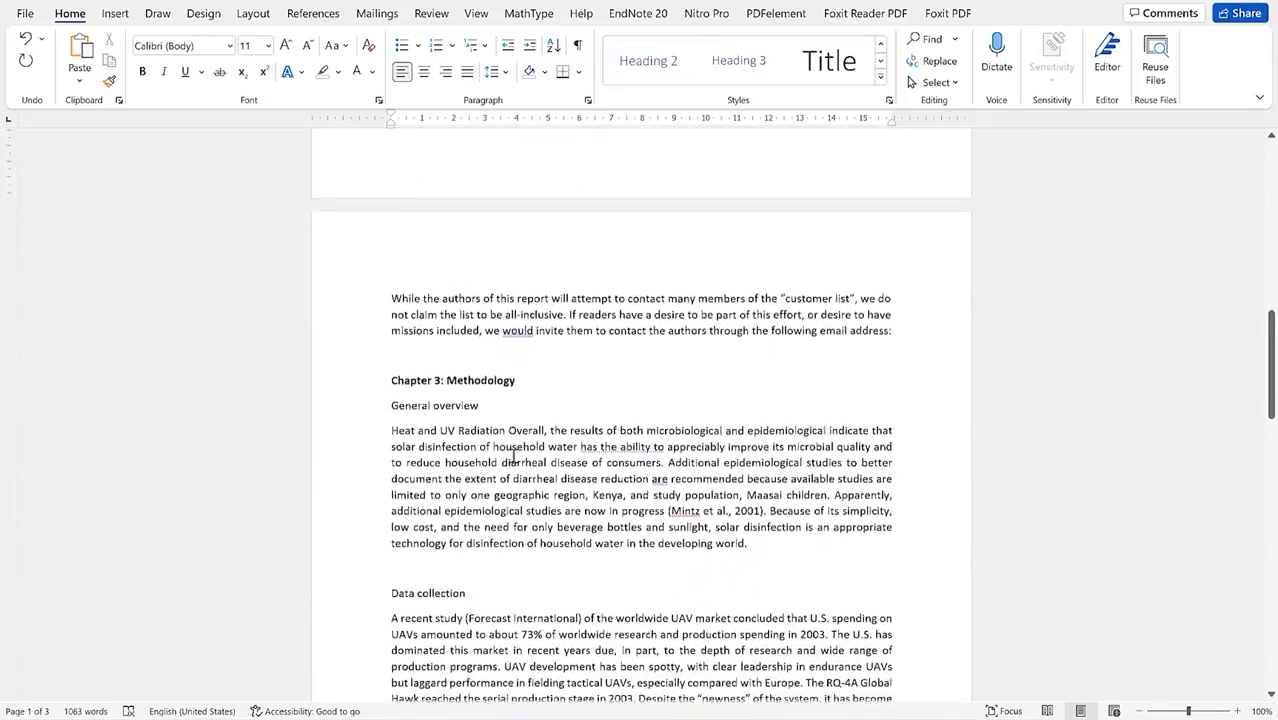
Step: Style Chapter 3: Methodology as Heading 1, and General overview and Data collection as Heading 2
click(466, 305)
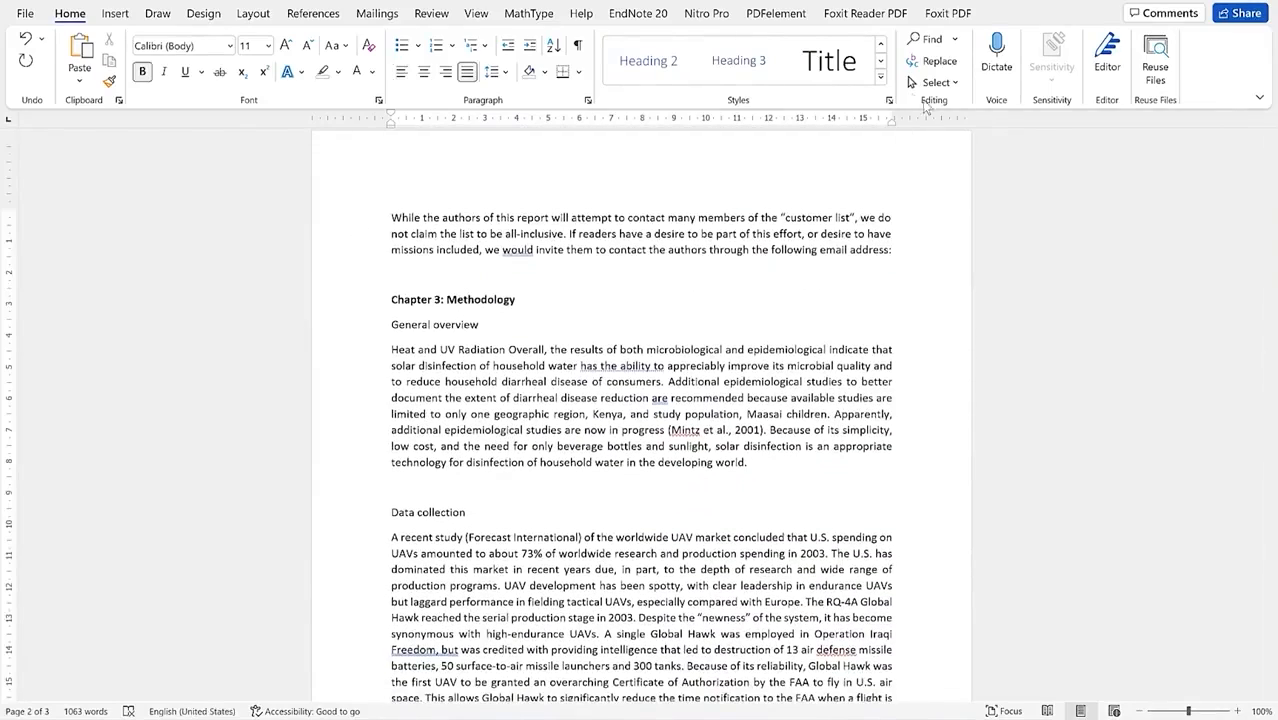
click(882, 79)
click(889, 84)
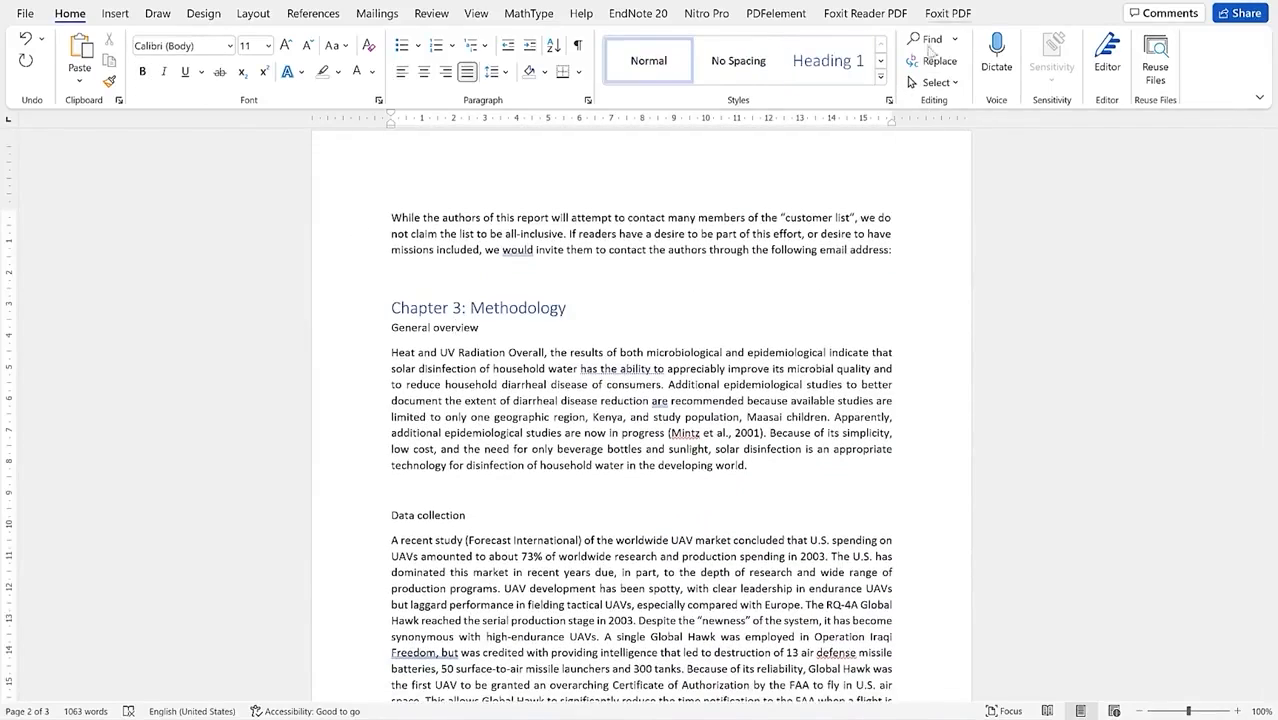
click(881, 78)
click(990, 57)
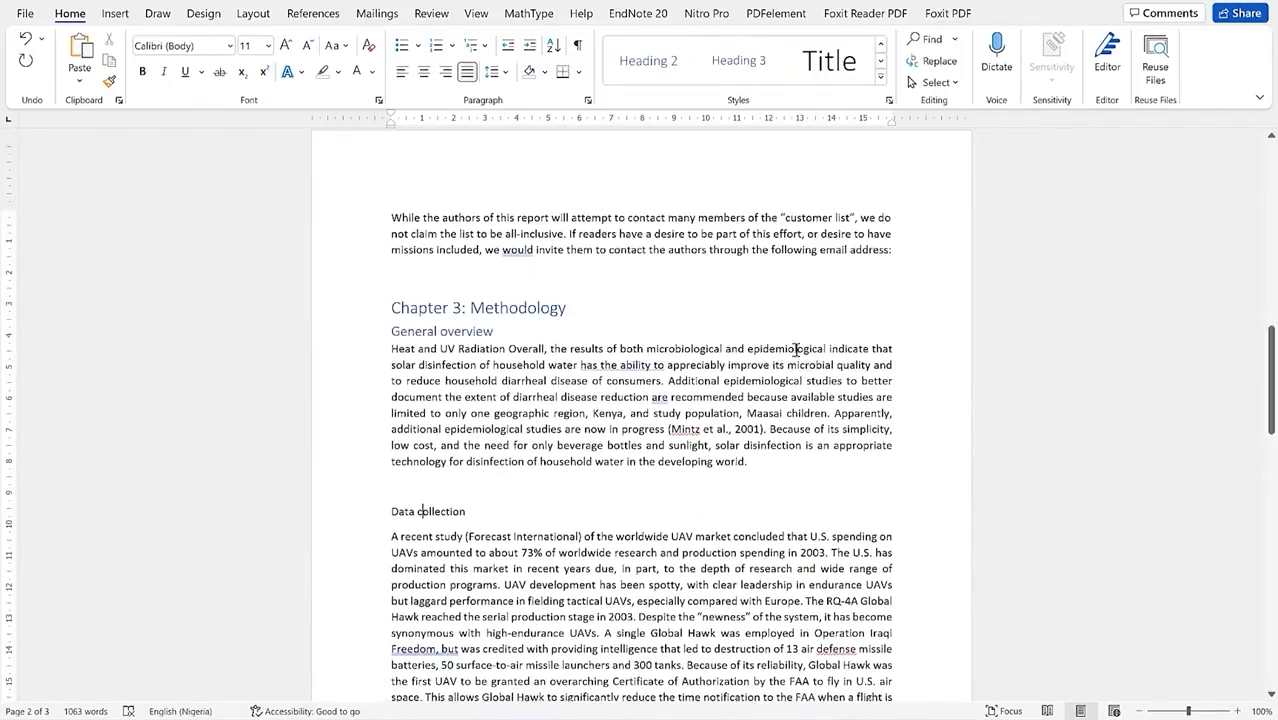
click(880, 80)
click(923, 70)
scroll(455, 540, down, 9)
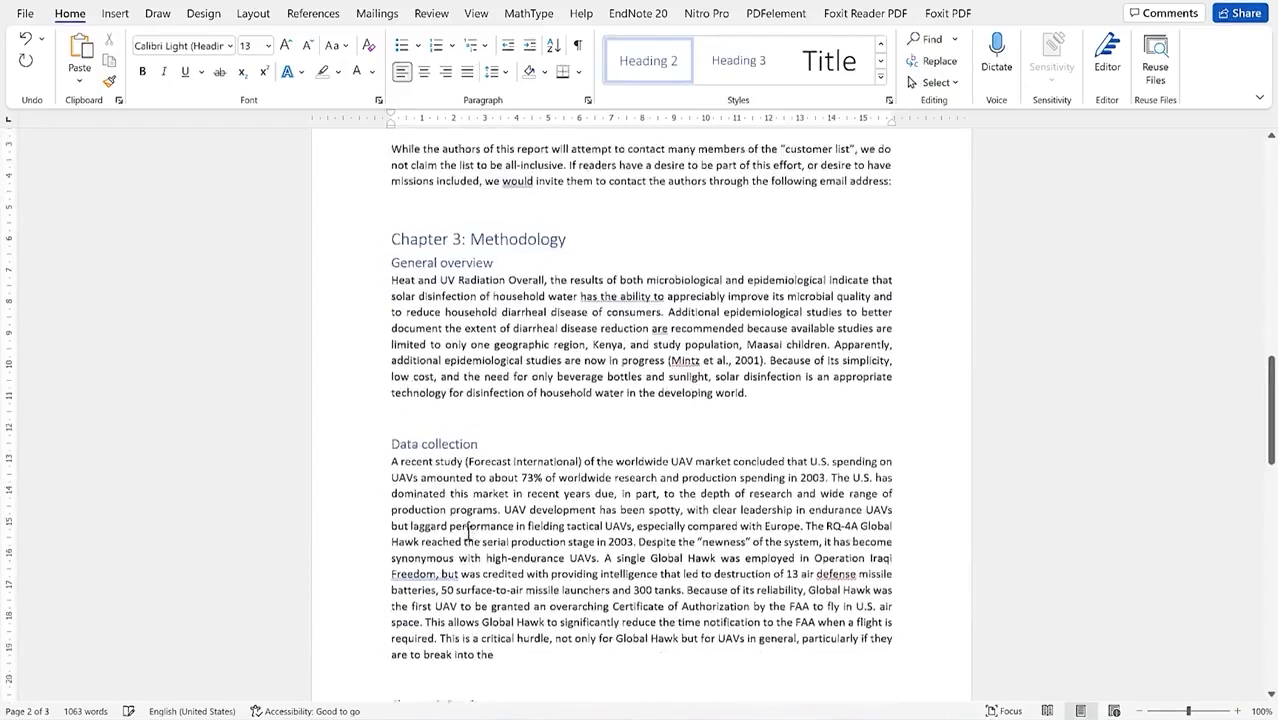
Step: Make Chapter 4: Results a Heading 1 and Seed extract coagulation-flocculation a Heading 2
click(457, 333)
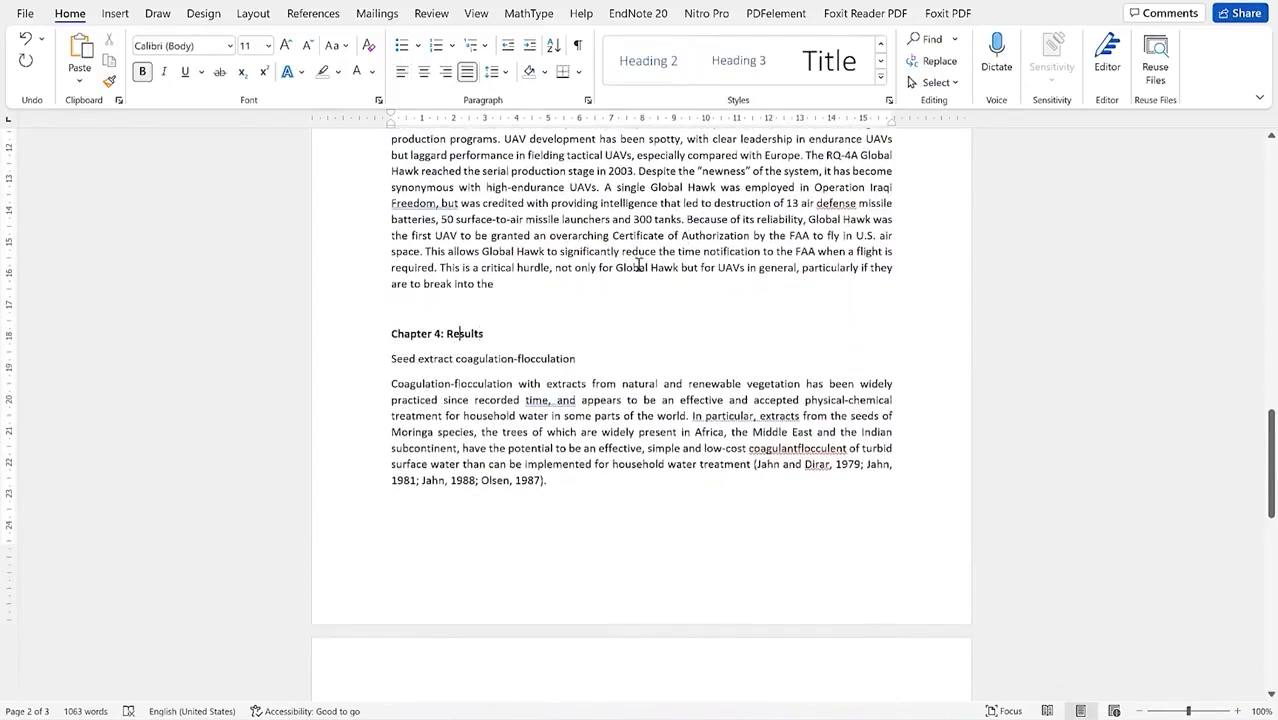
click(872, 80)
key(ctrl+z)
click(537, 361)
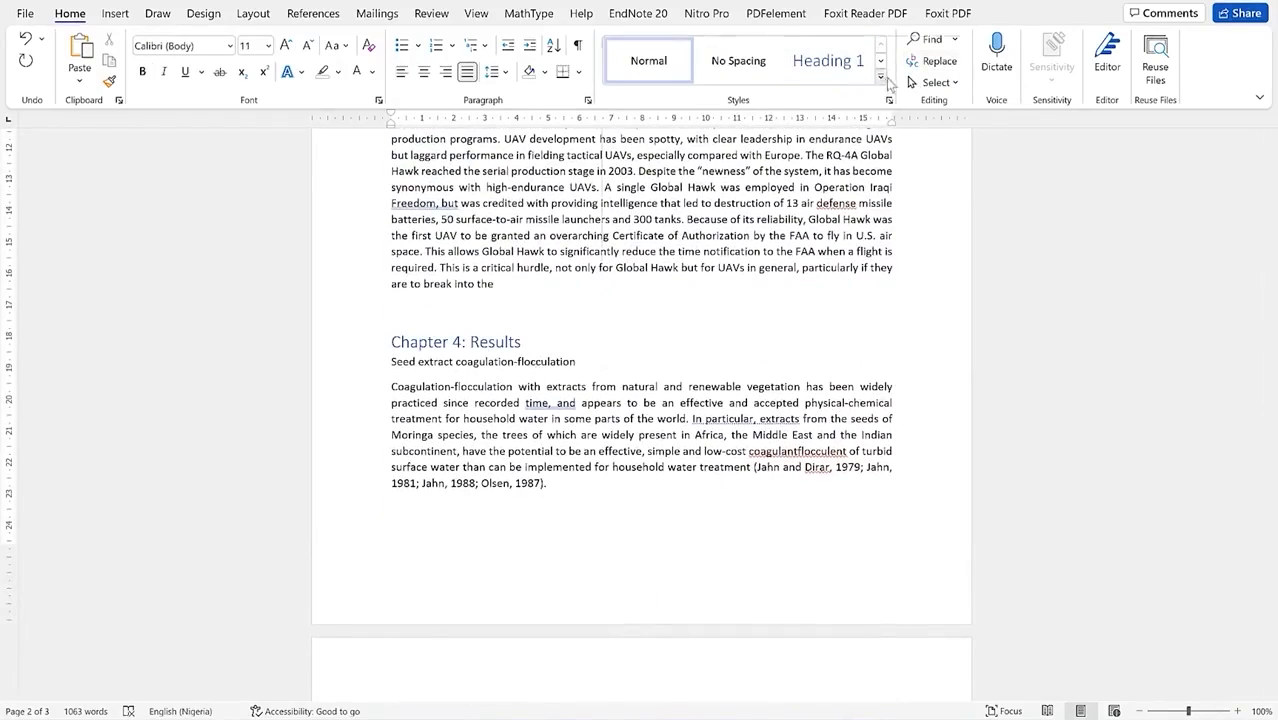
click(881, 77)
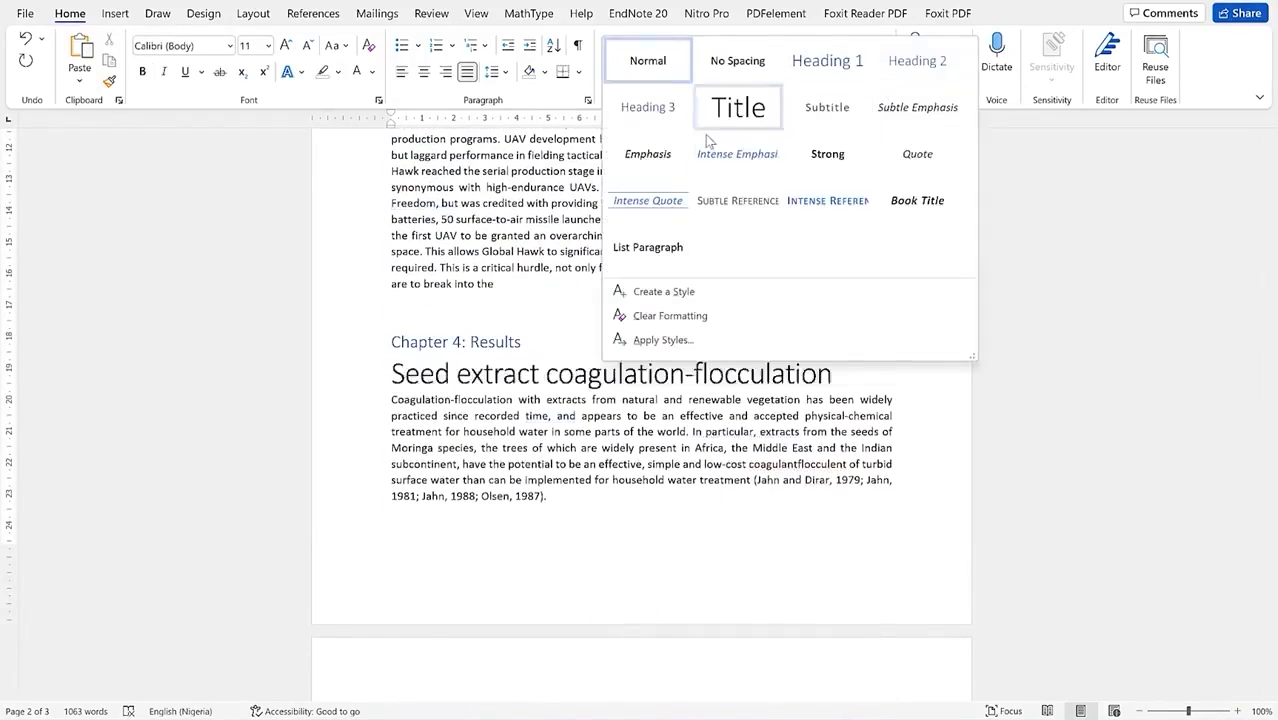
click(917, 60)
click(594, 416)
scroll(502, 490, down, 1)
scroll(502, 490, down, 3)
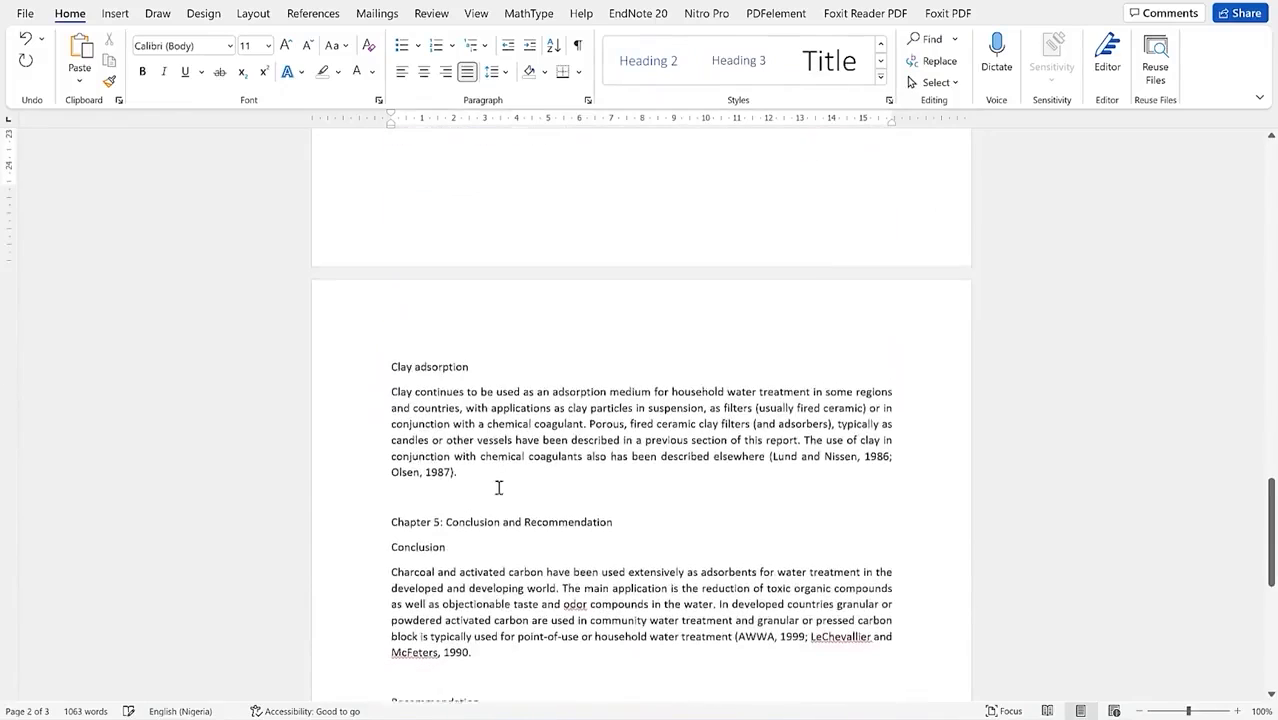
Step: Make Clay adsorption a Heading 3
click(435, 366)
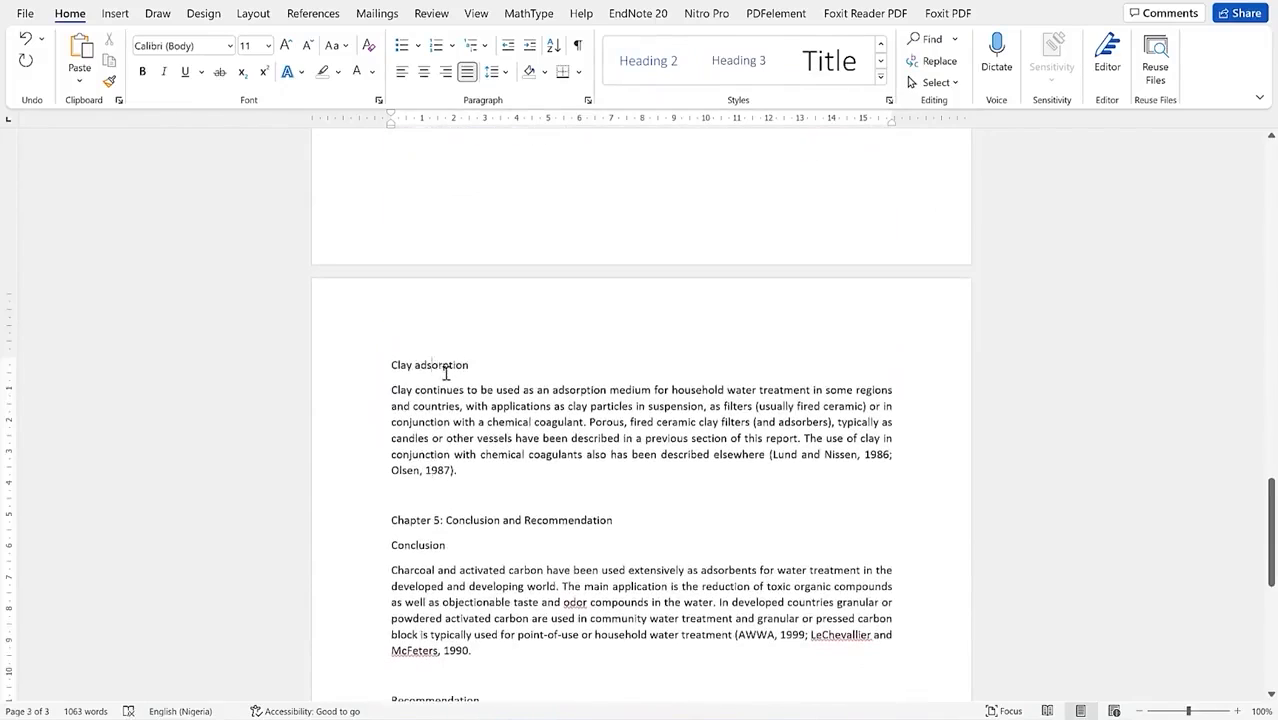
click(881, 76)
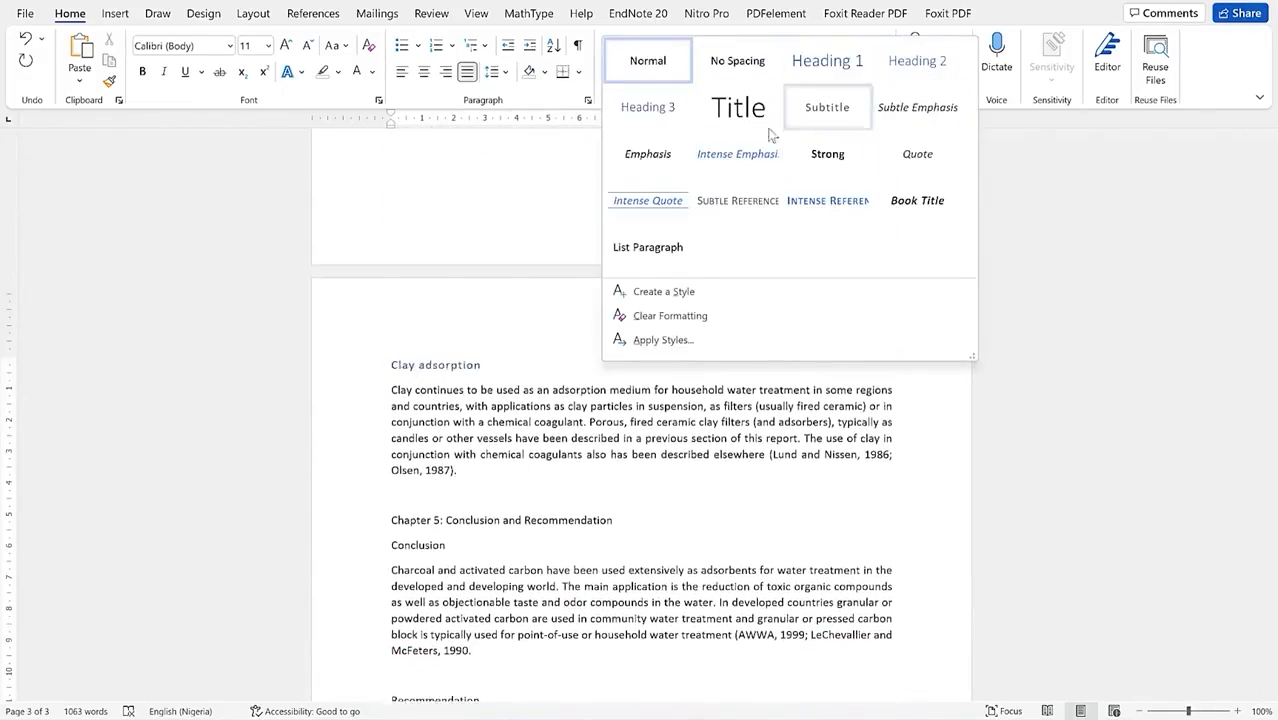
click(648, 107)
scroll(483, 410, down, 2)
Step: Style the Chapter 5 title as Heading 1, and Conclusion and Recommendation as Heading 2
click(755, 271)
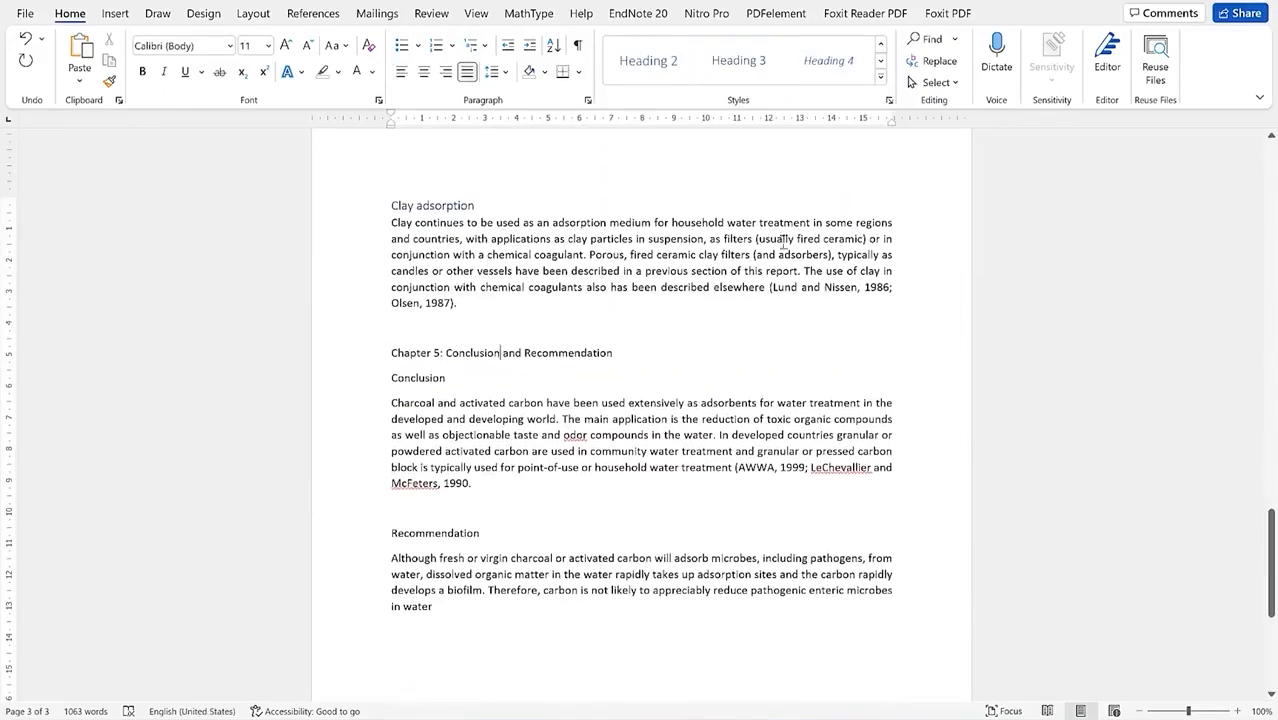
click(880, 77)
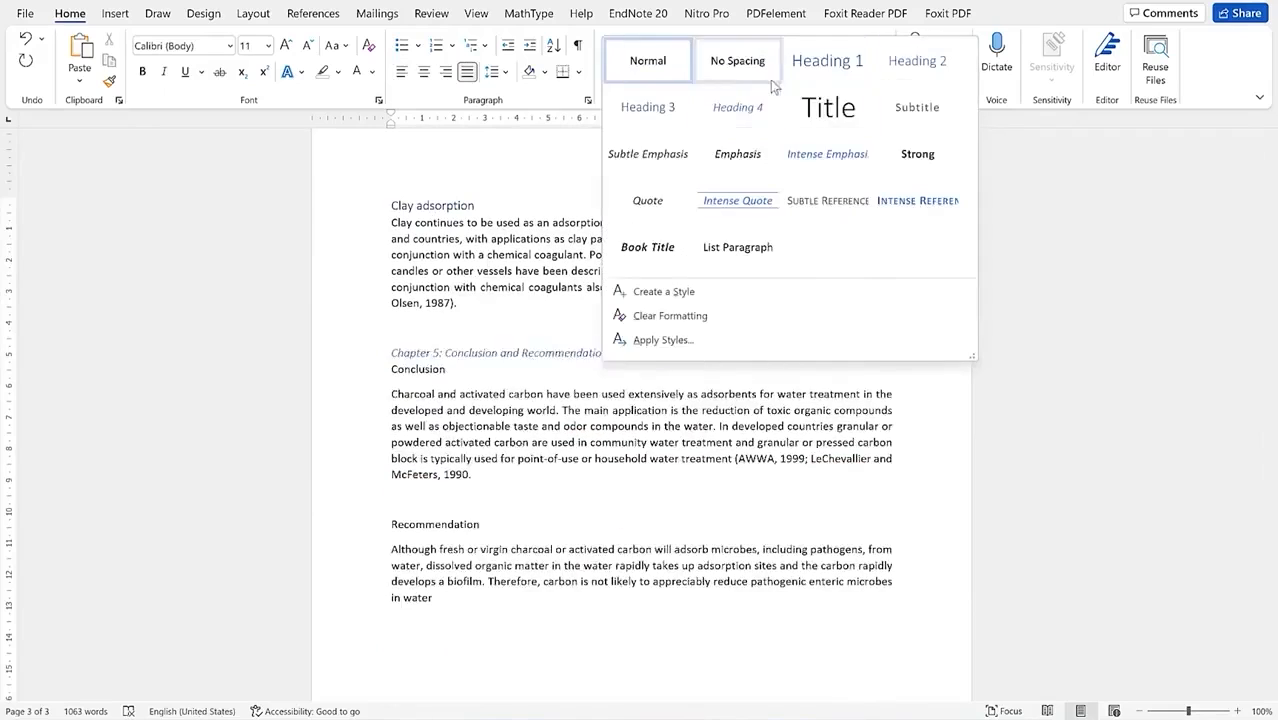
click(827, 58)
click(433, 385)
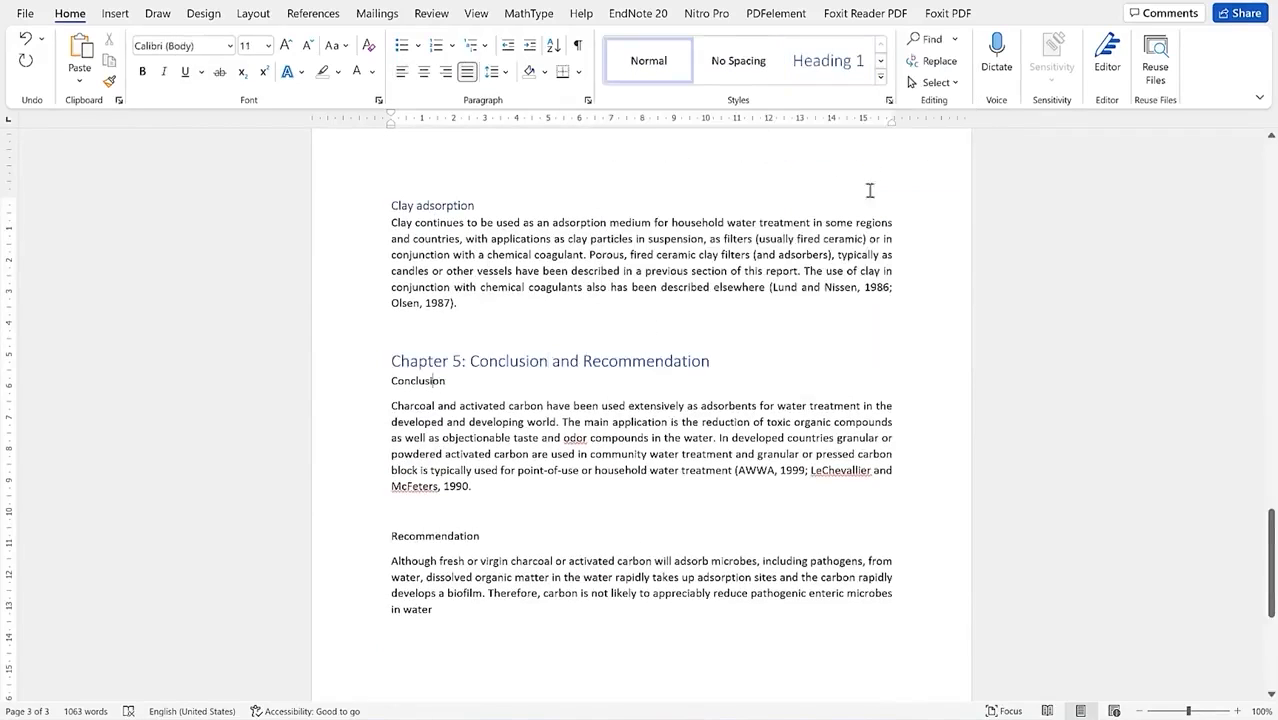
click(880, 80)
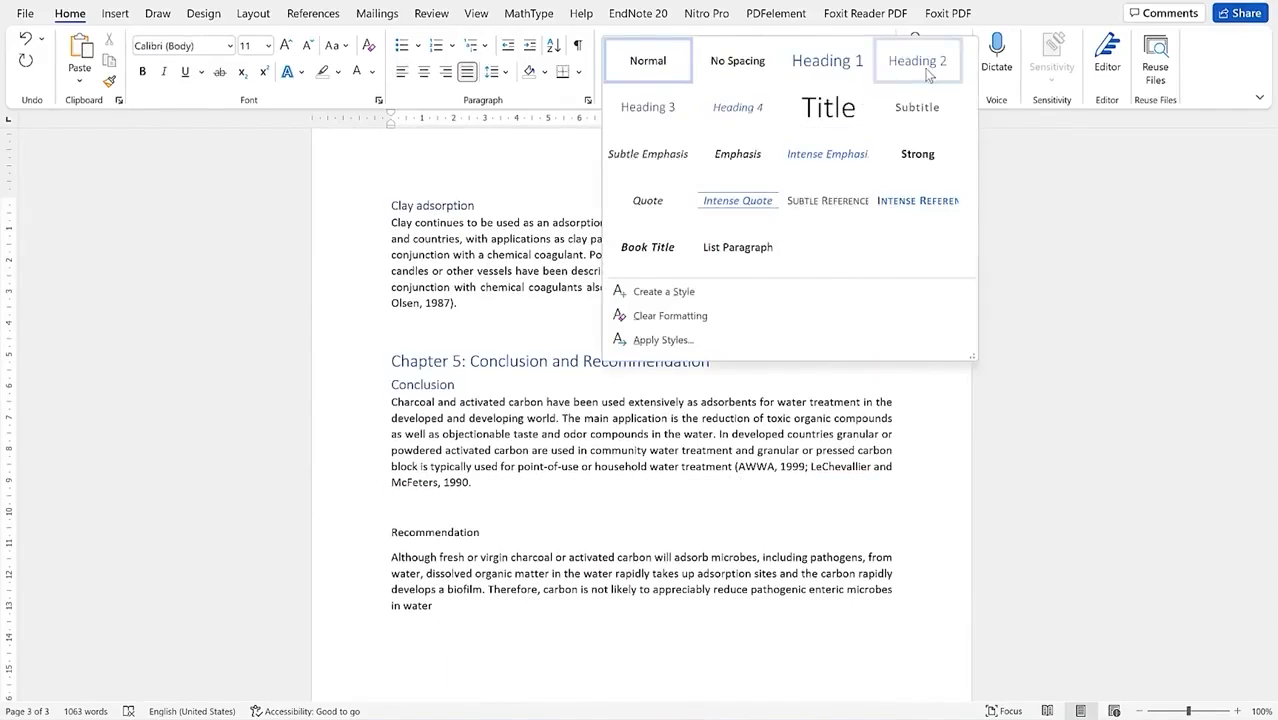
click(917, 62)
click(401, 530)
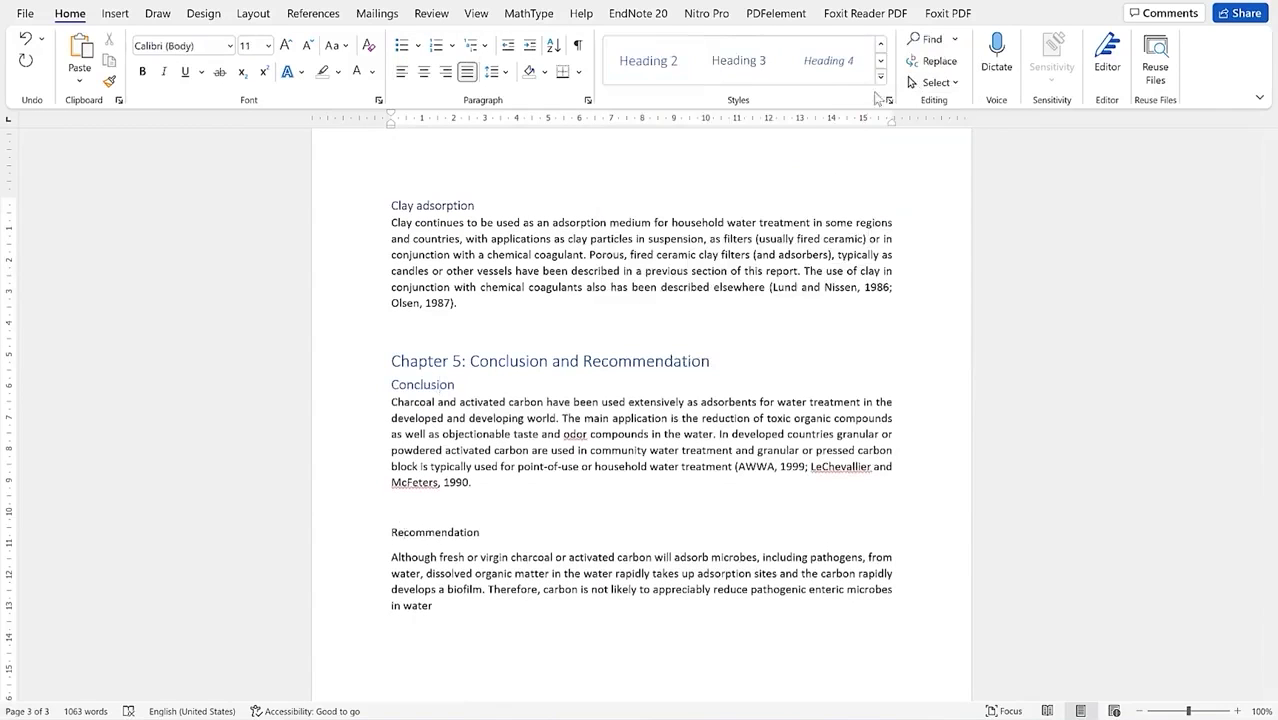
click(881, 80)
click(915, 60)
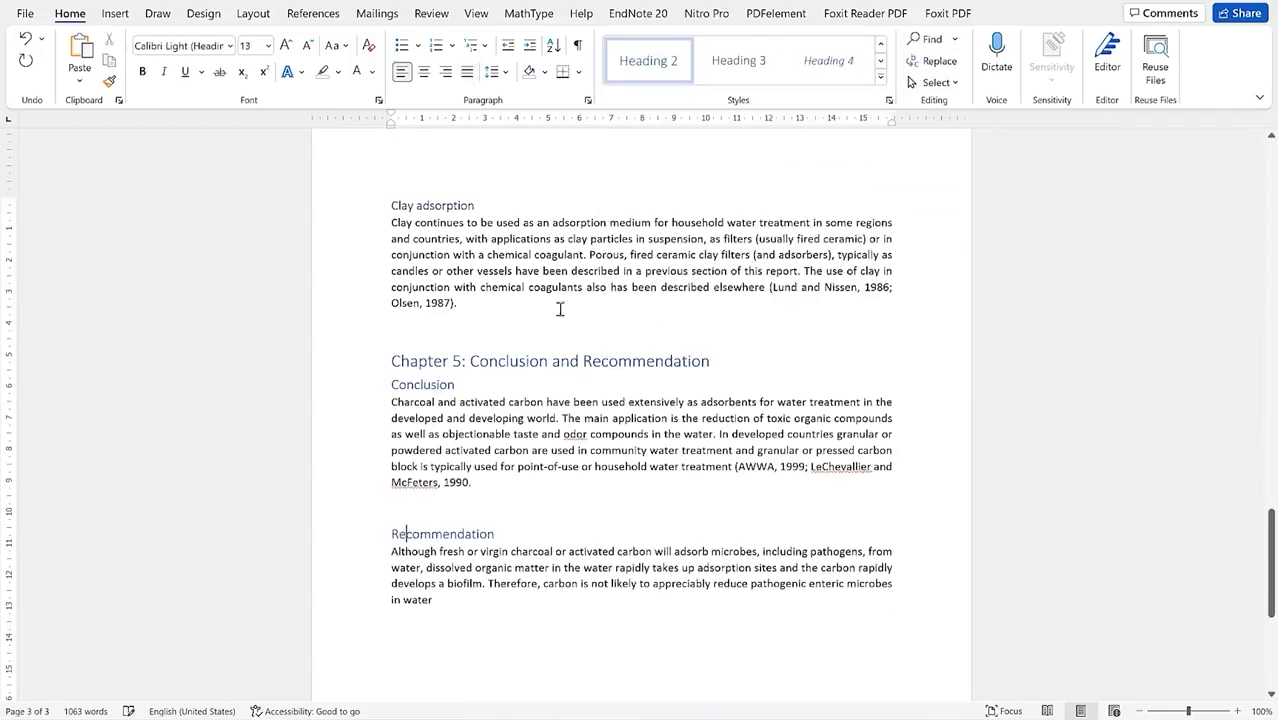
scroll(537, 534, down, 2)
Step: Insert a blank line above Chapter 1: Introduction at the top of the report
scroll(505, 541, up, 15)
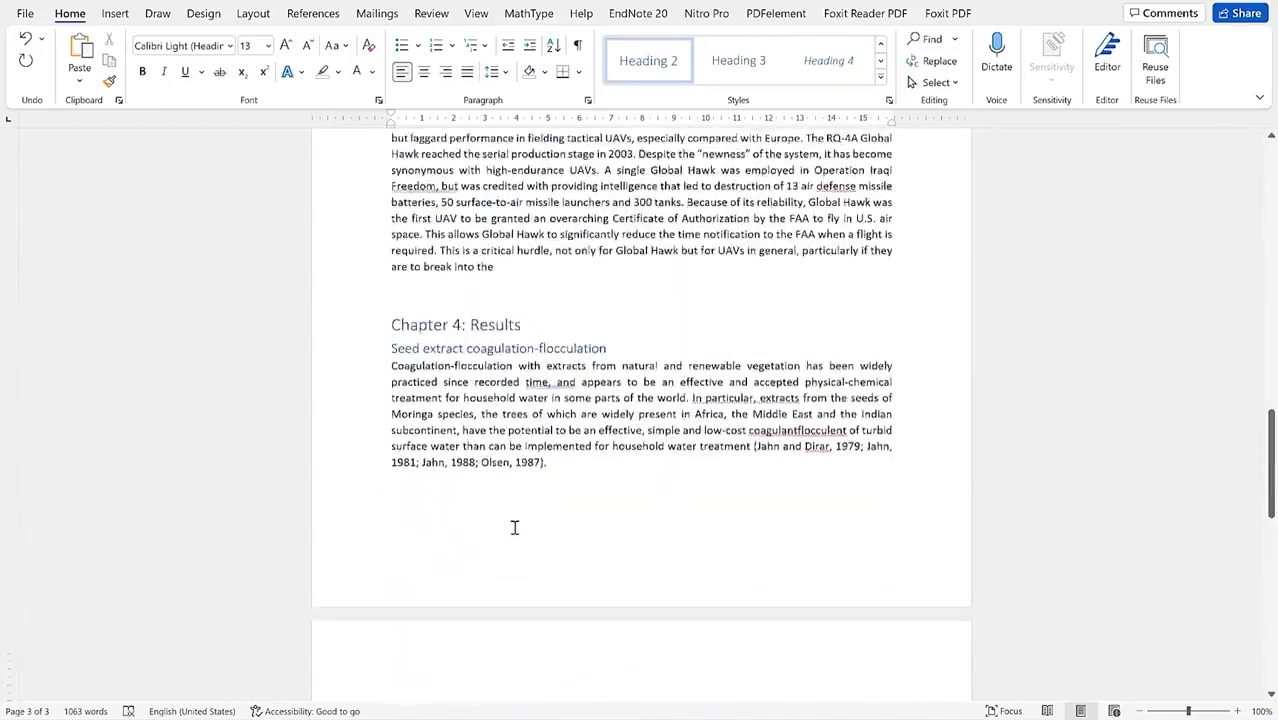
scroll(746, 450, up, 12)
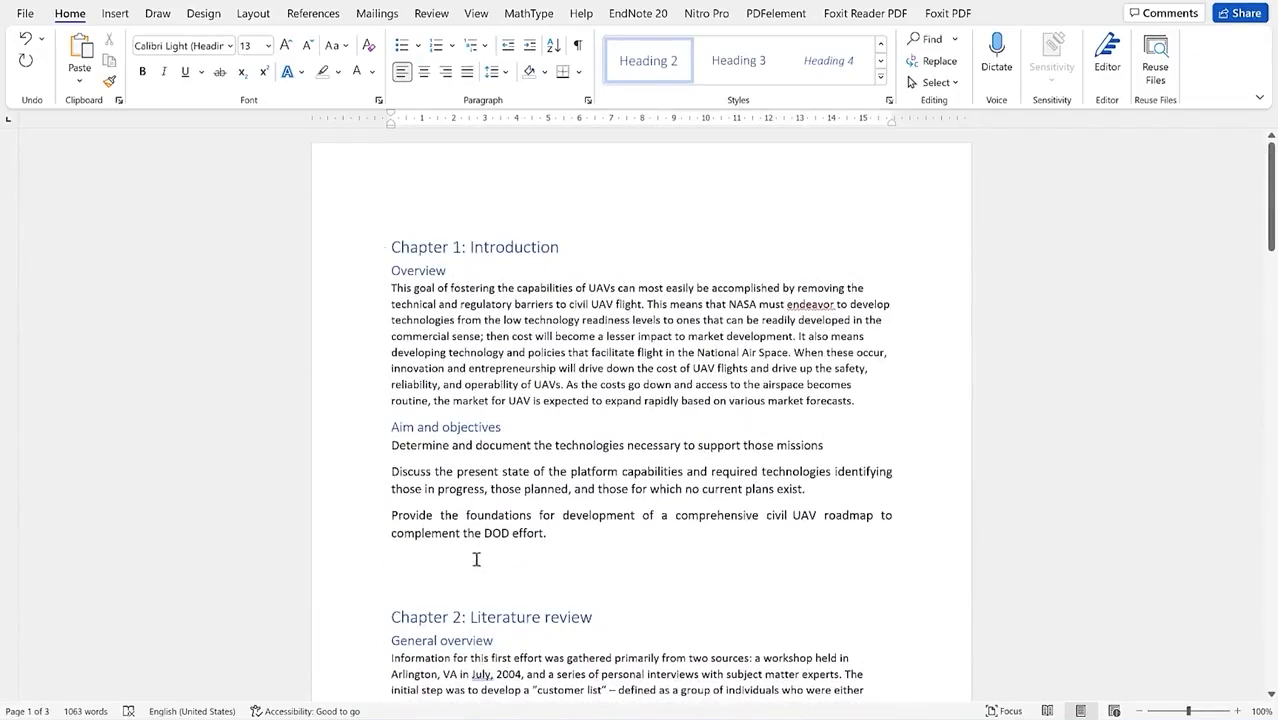
scroll(490, 585, down, 3)
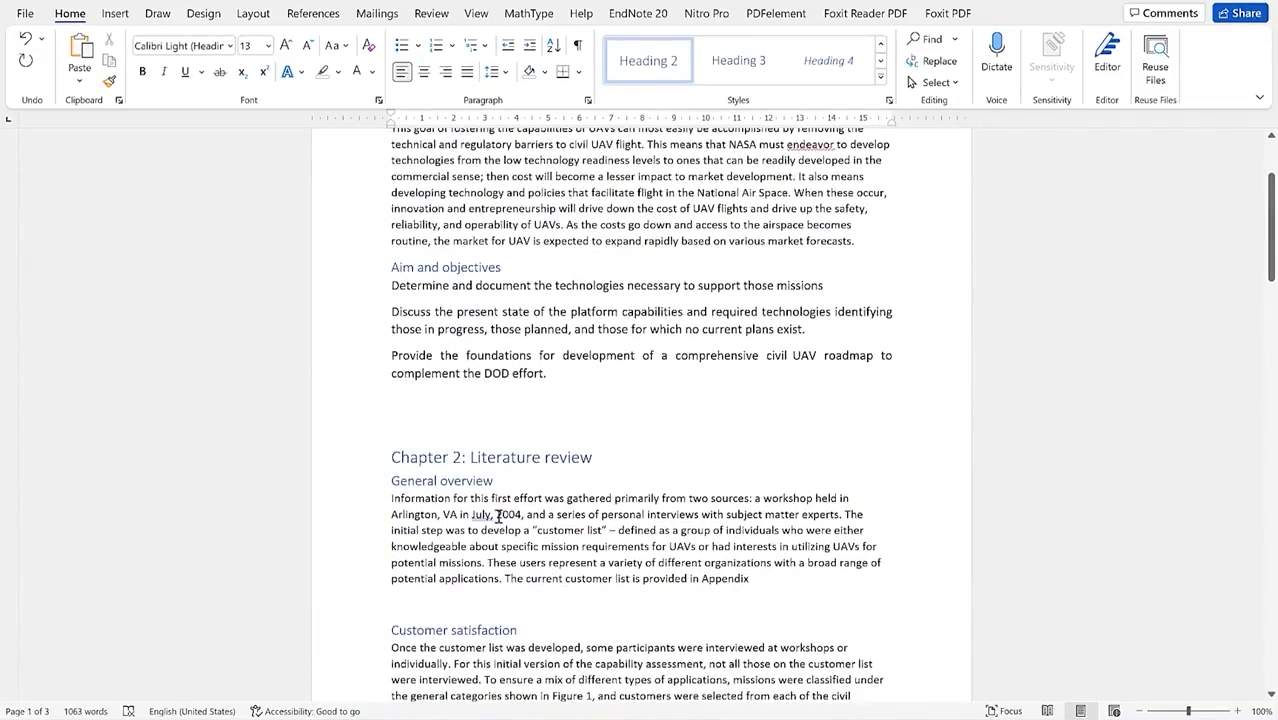
scroll(502, 511, up, 3)
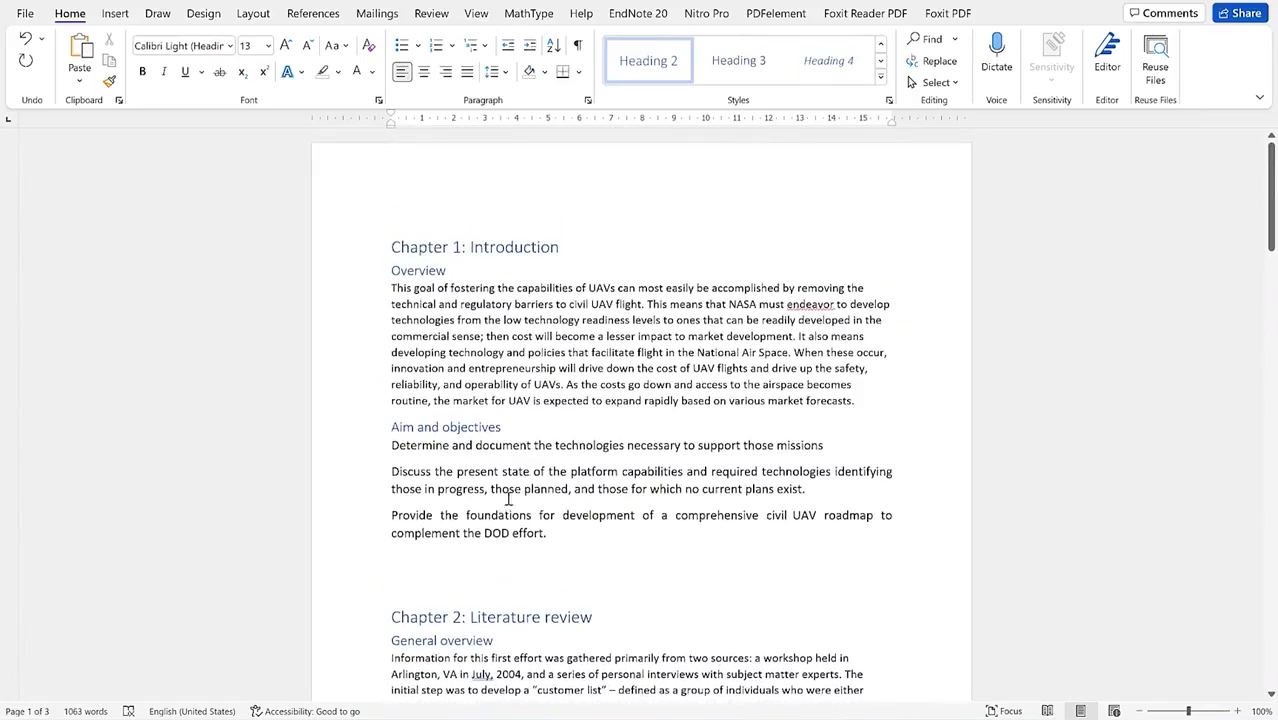
scroll(491, 462, down, 3)
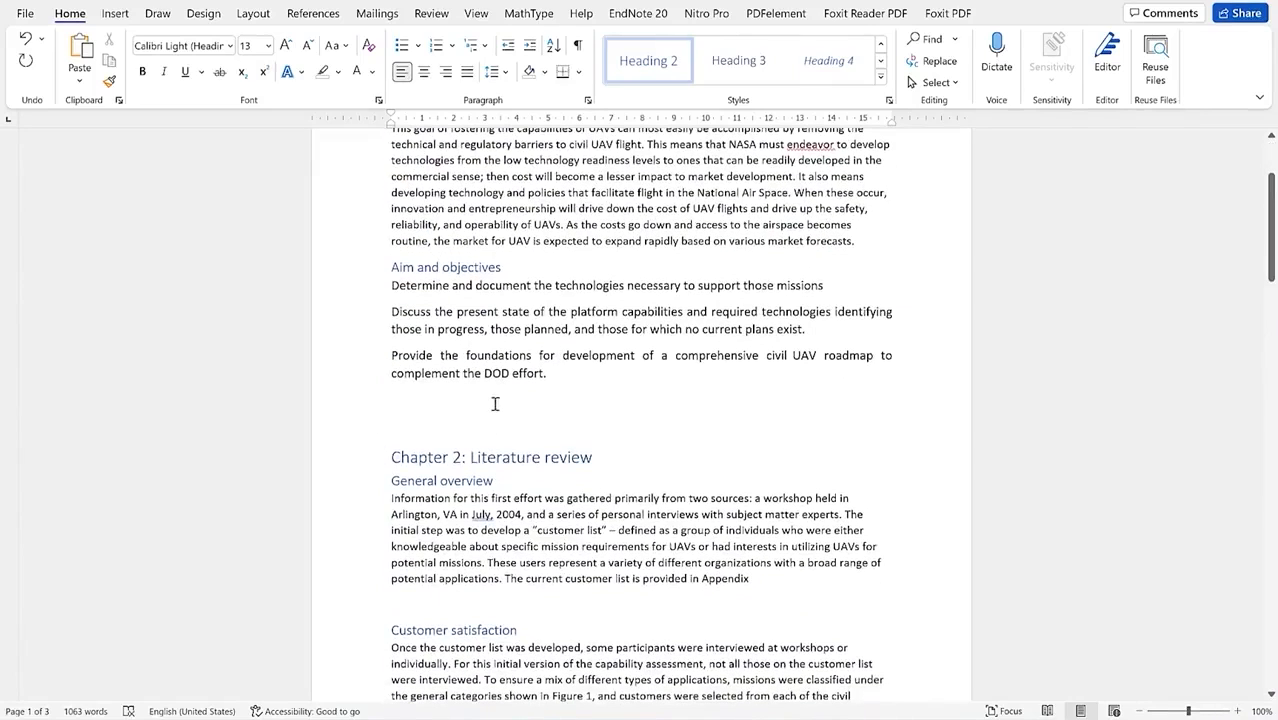
scroll(500, 401, up, 3)
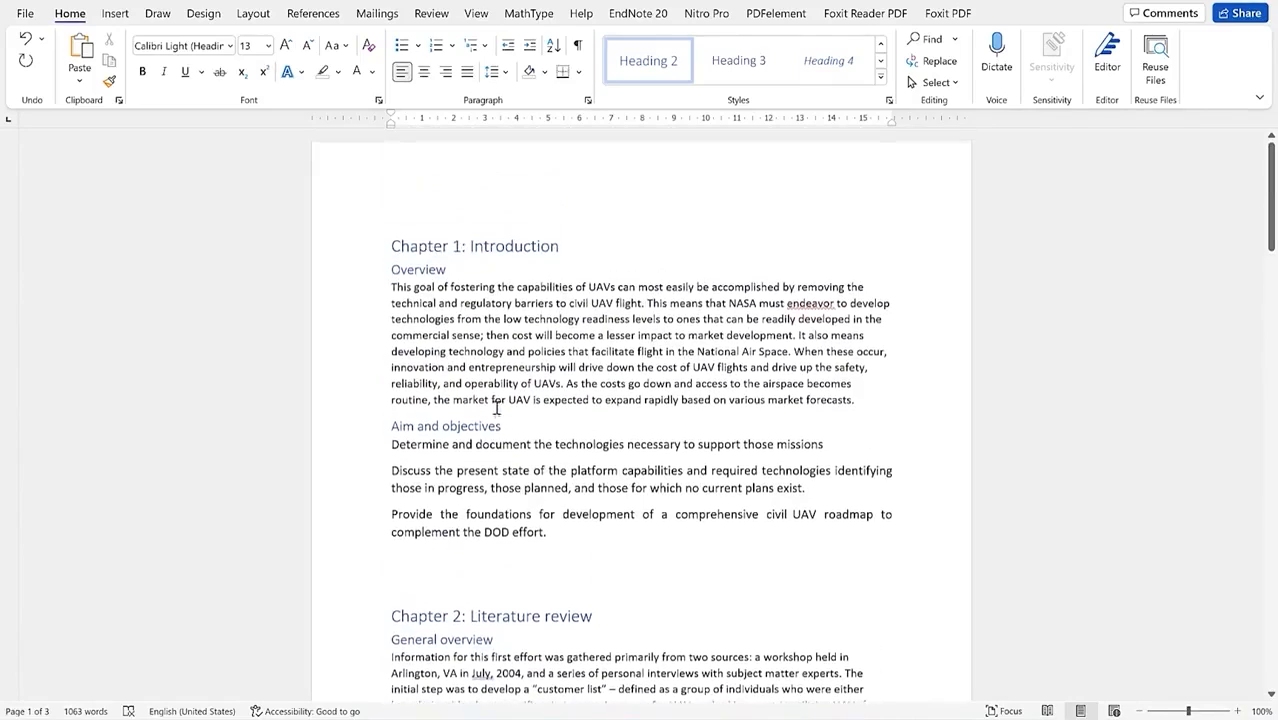
click(395, 246)
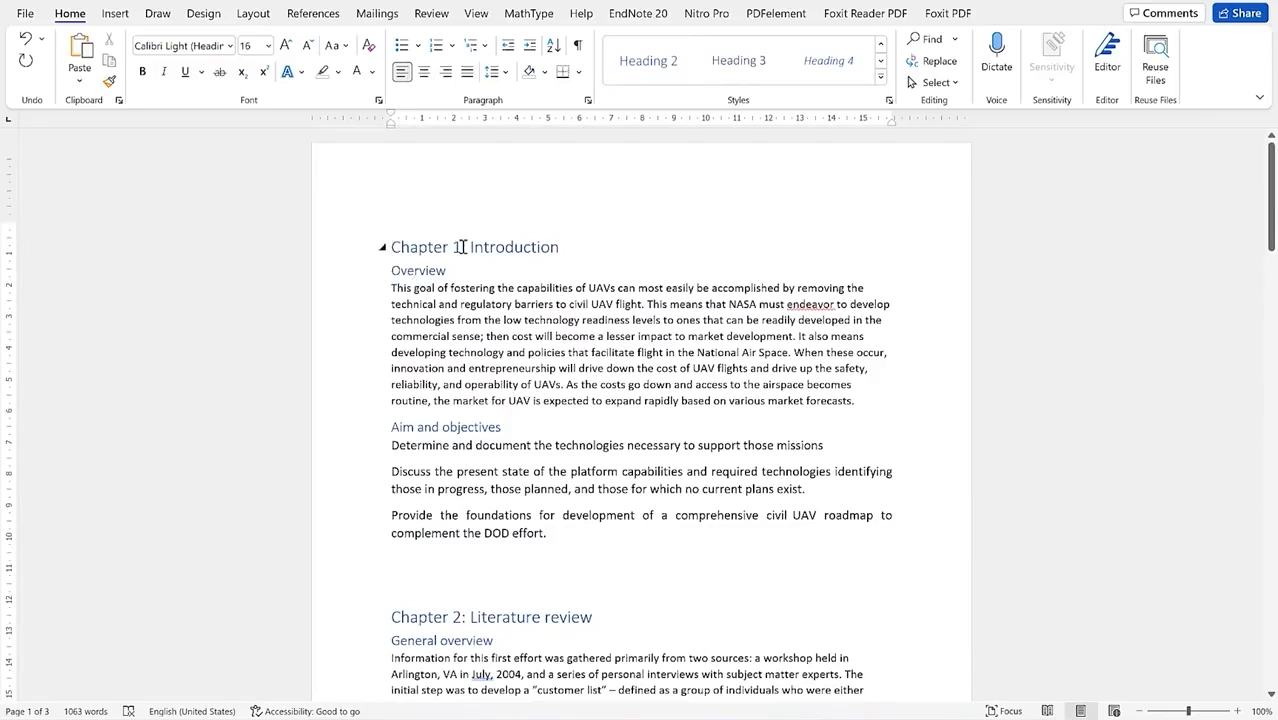
key(Return)
key(Return)
key(Return)
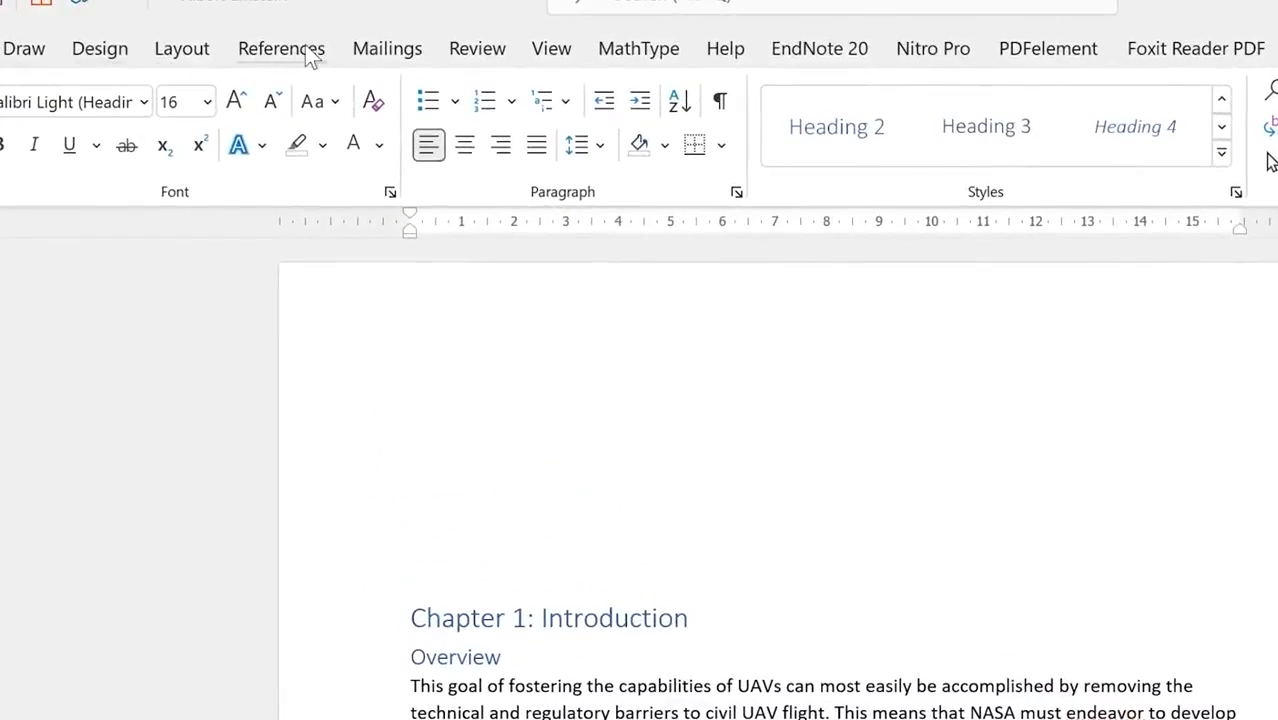
Step: Insert the Automatic Table 2 table of contents at the top of the report
click(305, 47)
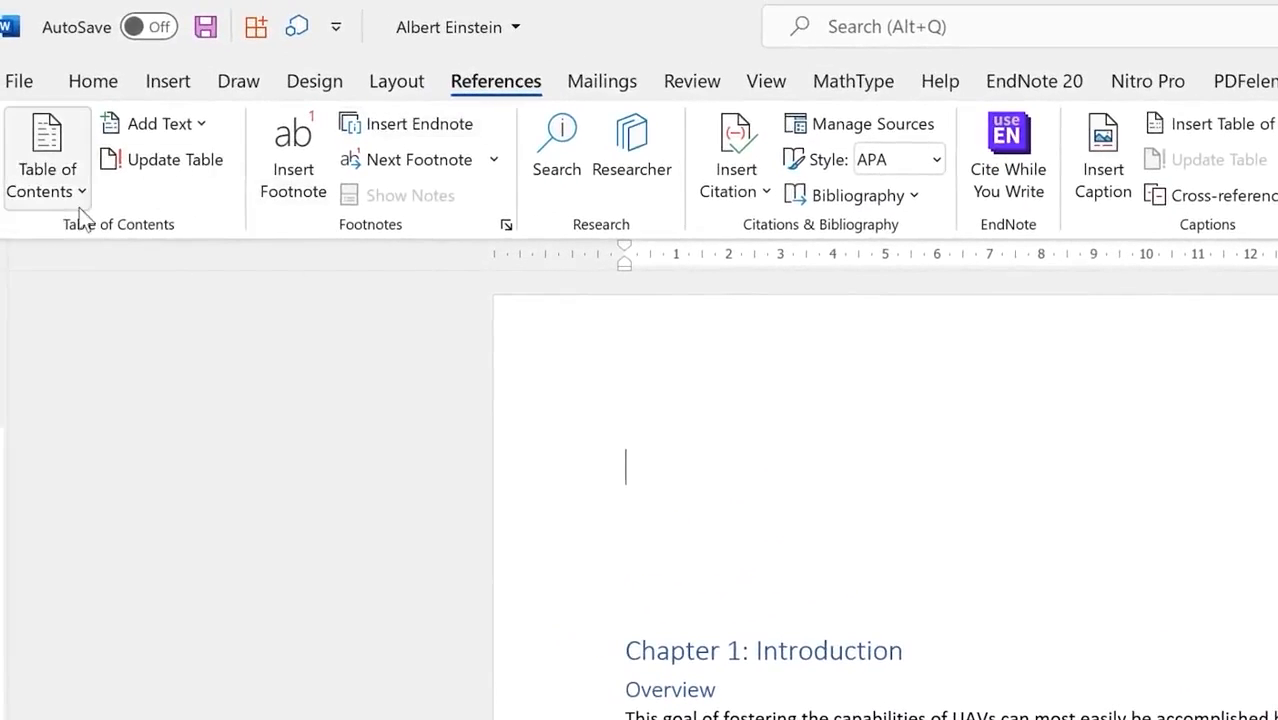
click(86, 197)
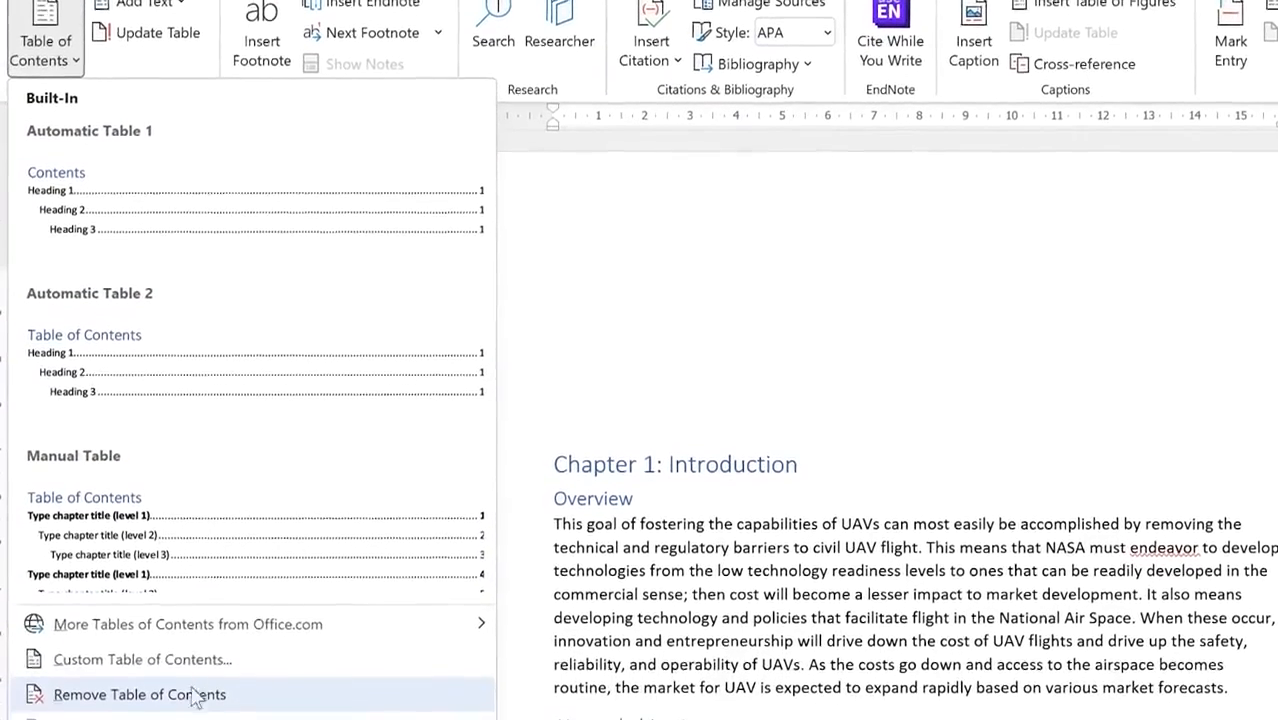
click(138, 350)
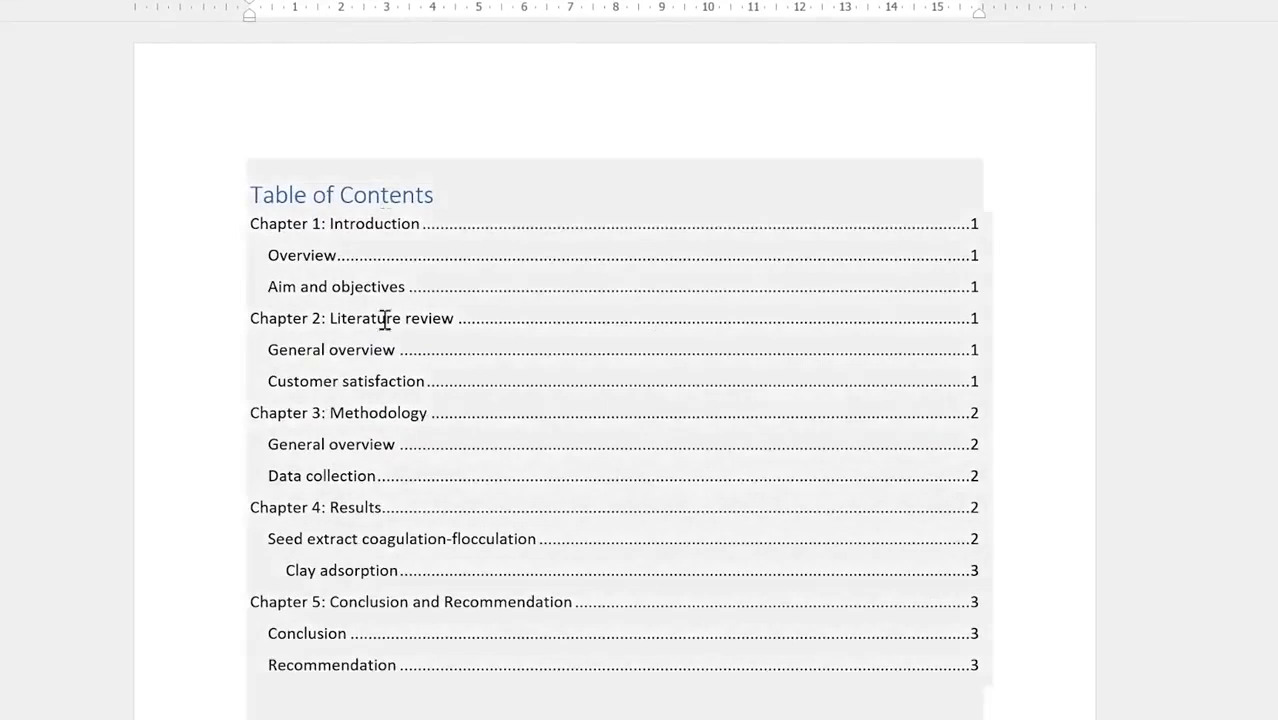
Step: Push Chapter 1: Introduction onto a new page after the table of contents
scroll(519, 470, down, 1)
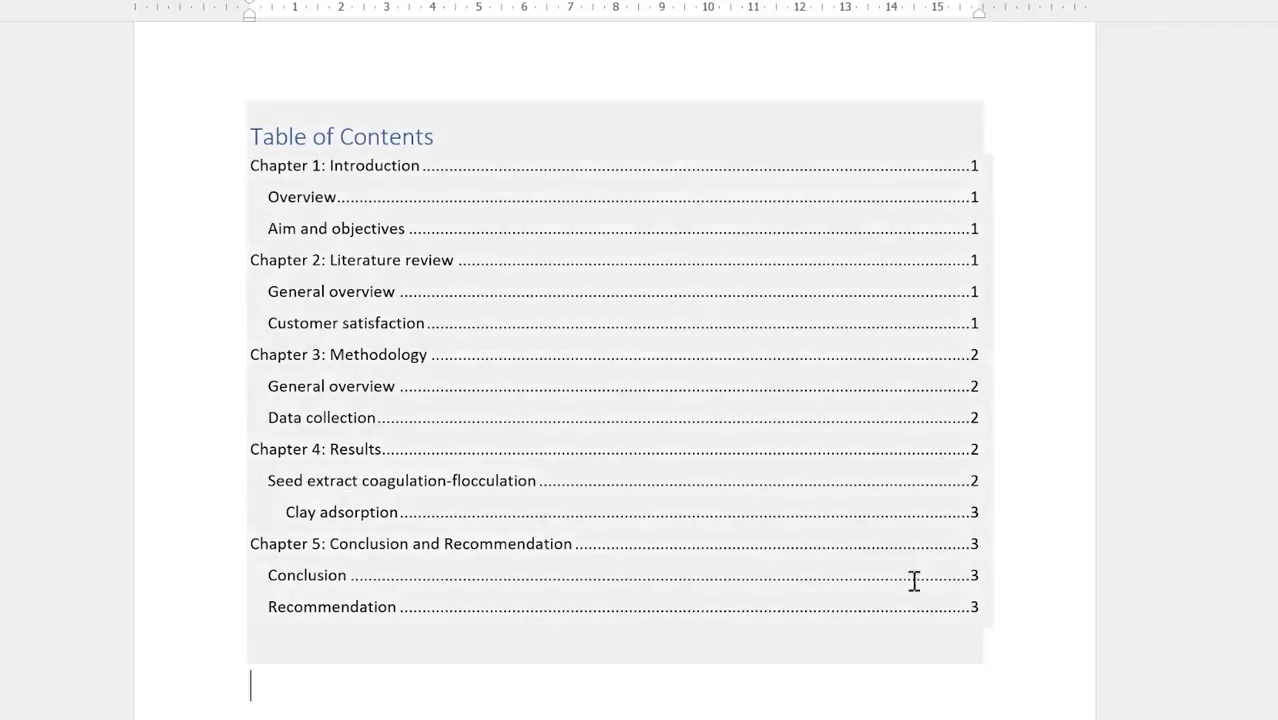
scroll(975, 340, down, 5)
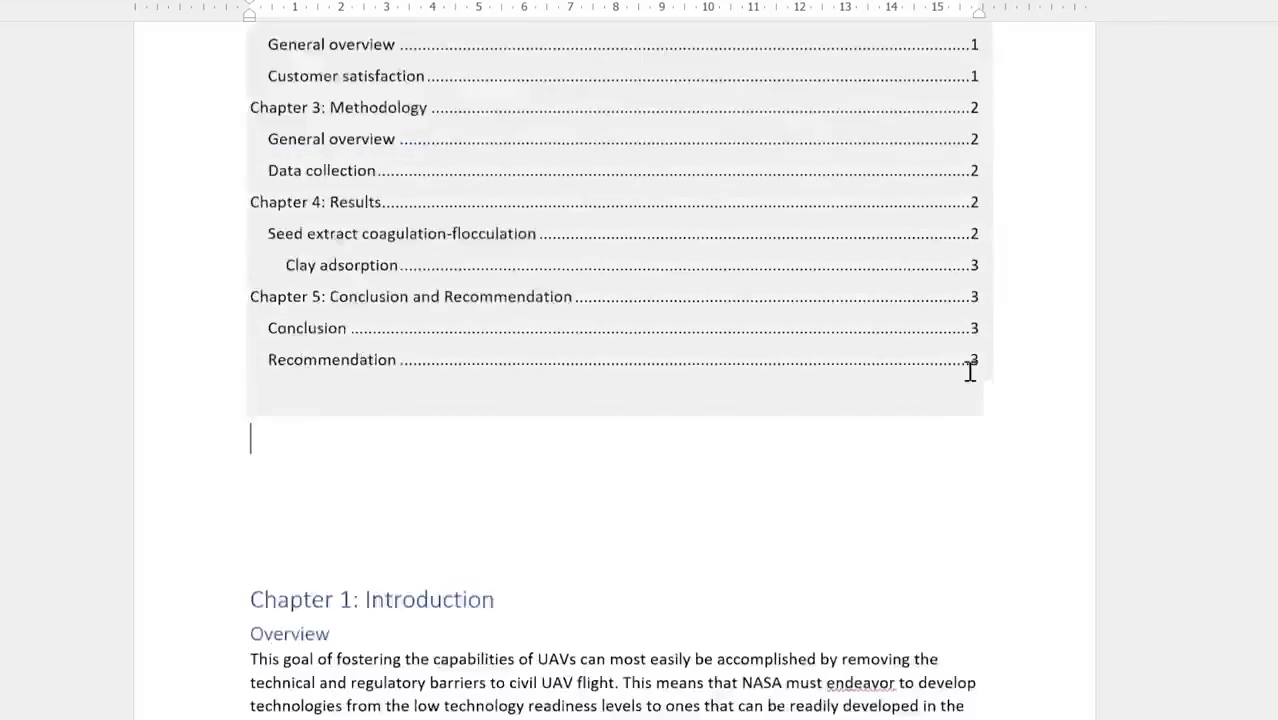
scroll(616, 431, up, 6)
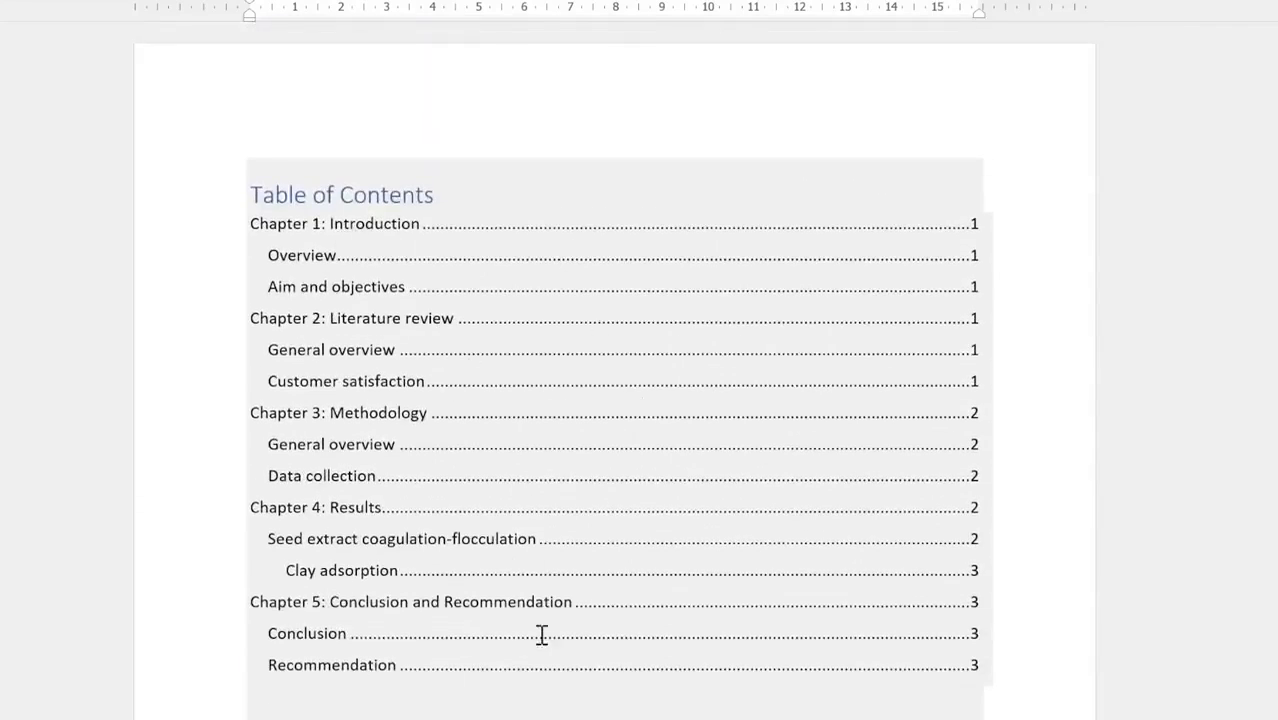
scroll(519, 487, down, 8)
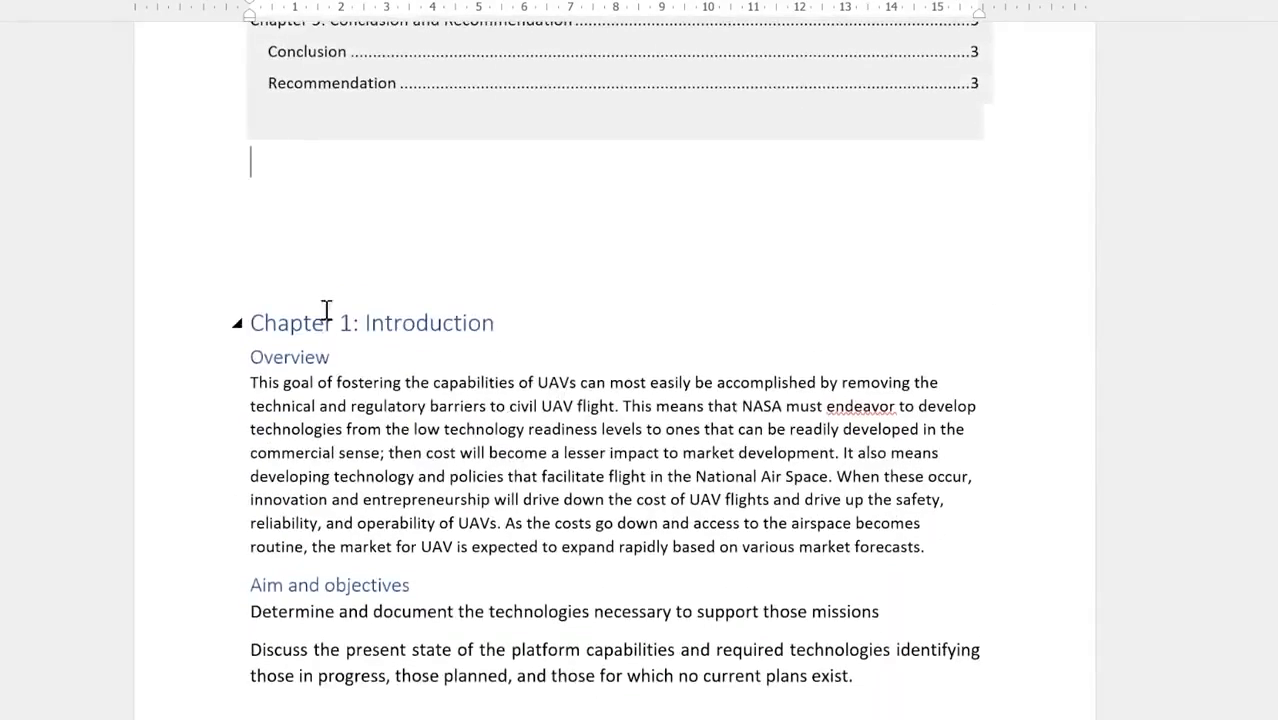
scroll(360, 255, up, 1)
scroll(370, 246, down, 1)
scroll(380, 260, up, 4)
scroll(396, 276, up, 6)
scroll(337, 614, down, 6)
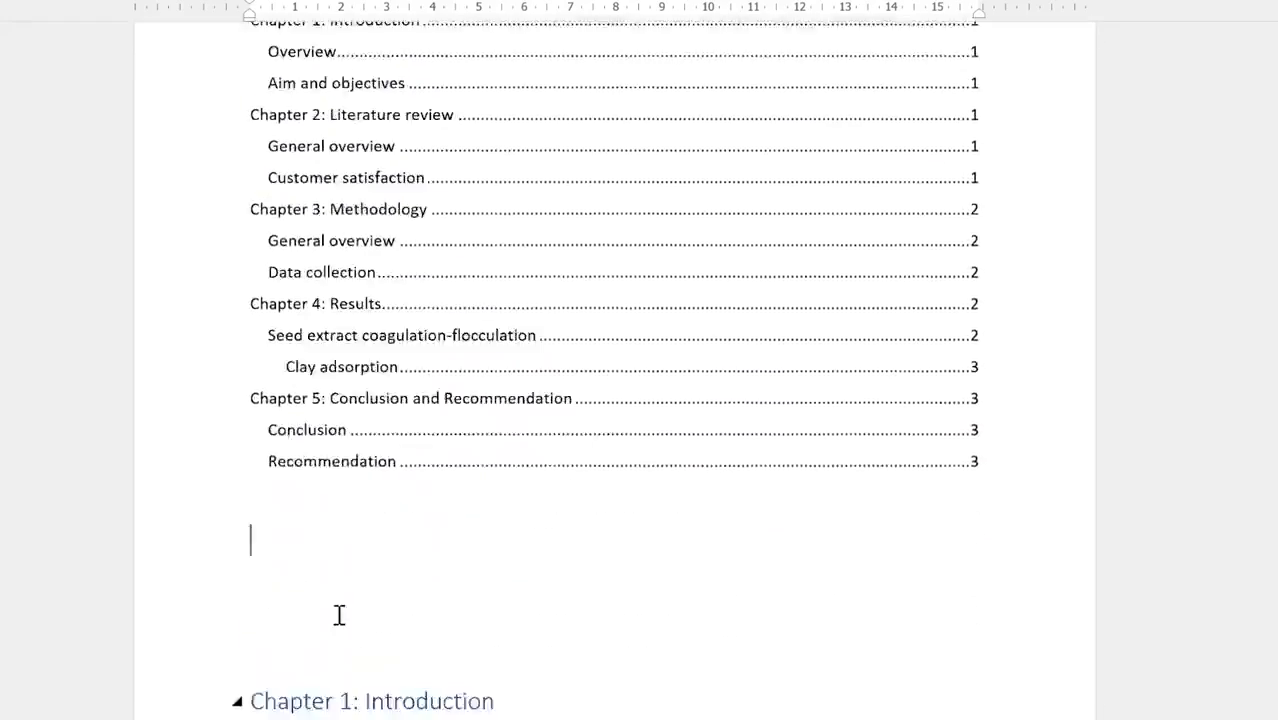
click(296, 431)
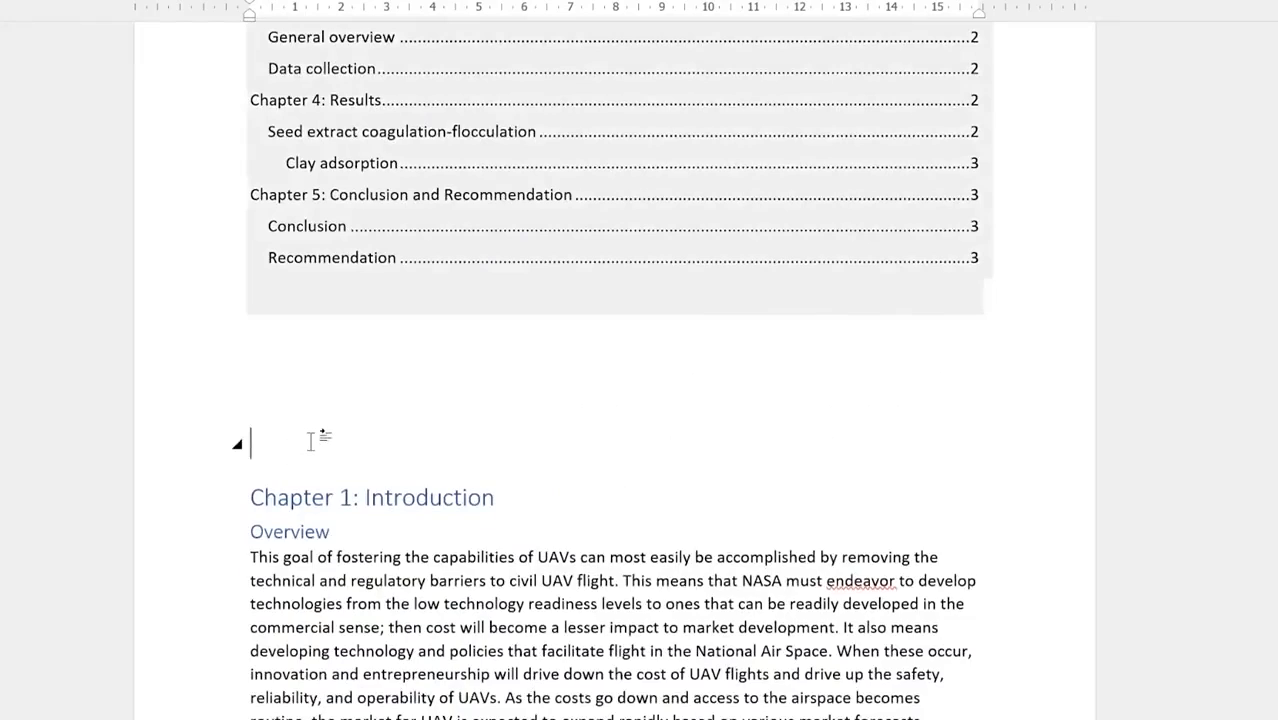
key(Return)
key(Return)
key(Return)
key(Return)
key(Return)
key(Return)
key(Return)
key(Return)
key(Return)
key(Return)
key(Return)
key(Return)
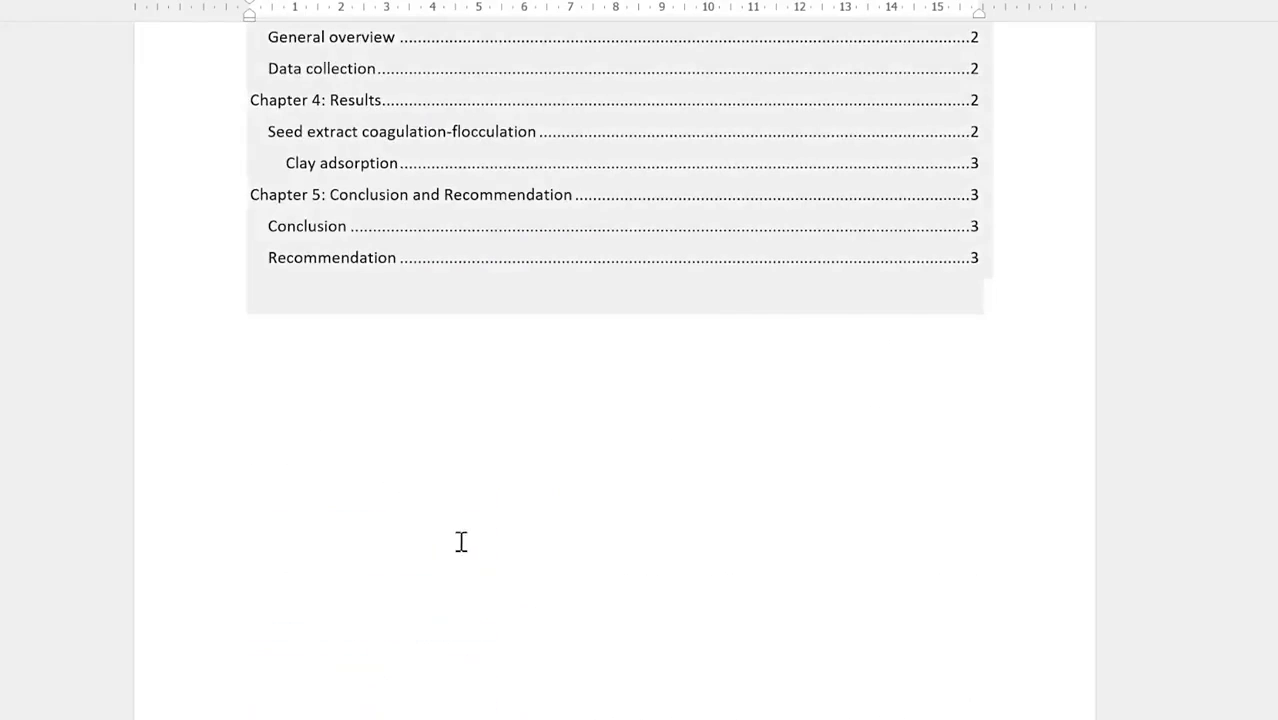
Step: Check the new page layout and select the table of contents field
scroll(461, 541, down, 5)
scroll(508, 480, up, 10)
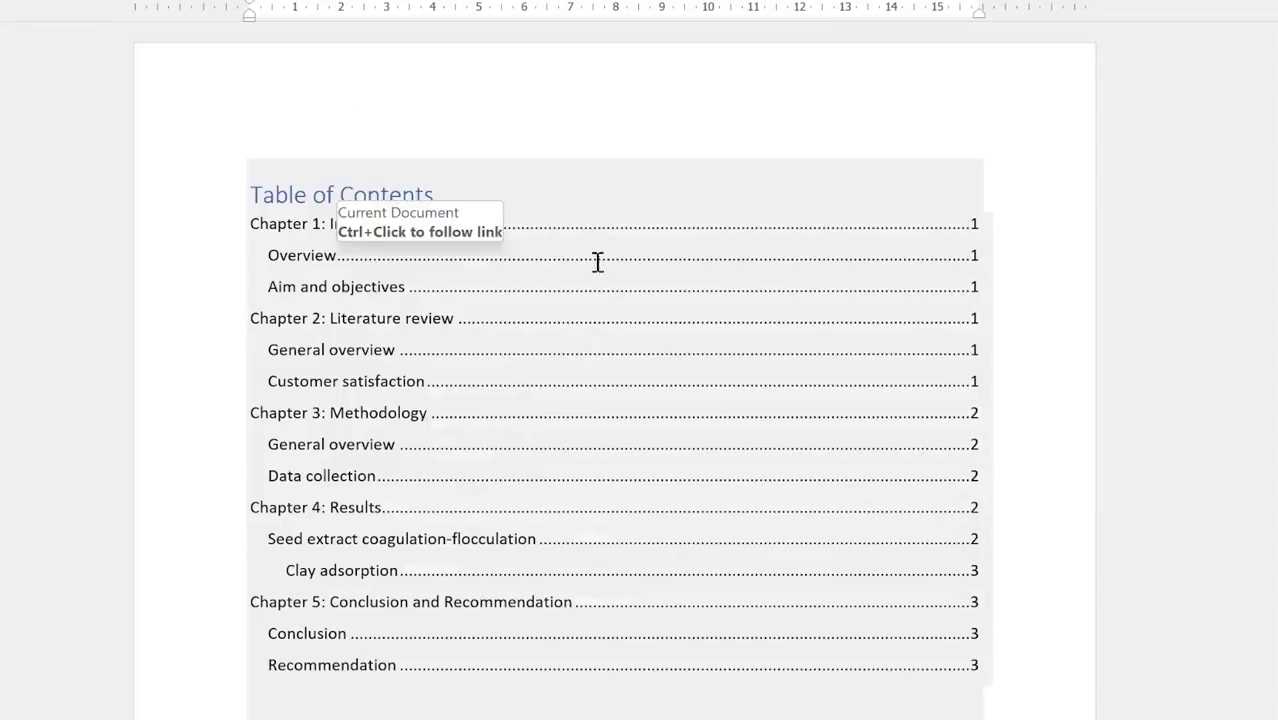
scroll(597, 262, down, 10)
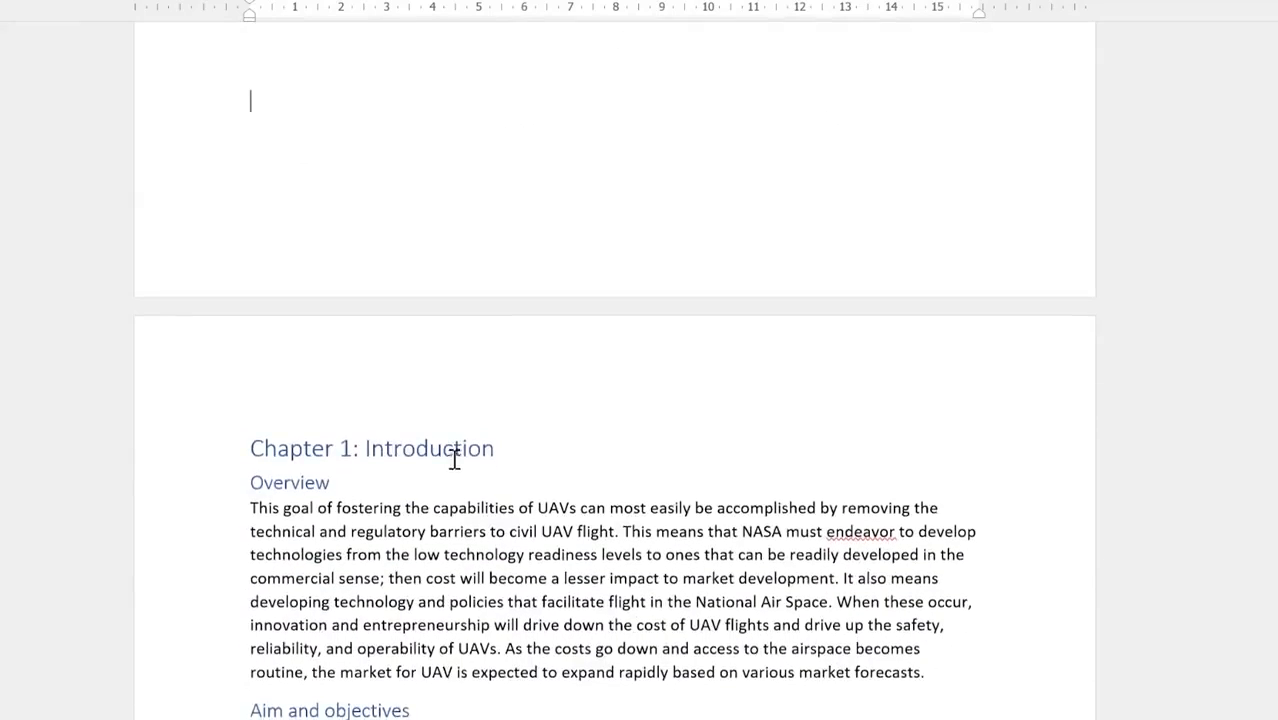
scroll(600, 350, up, 10)
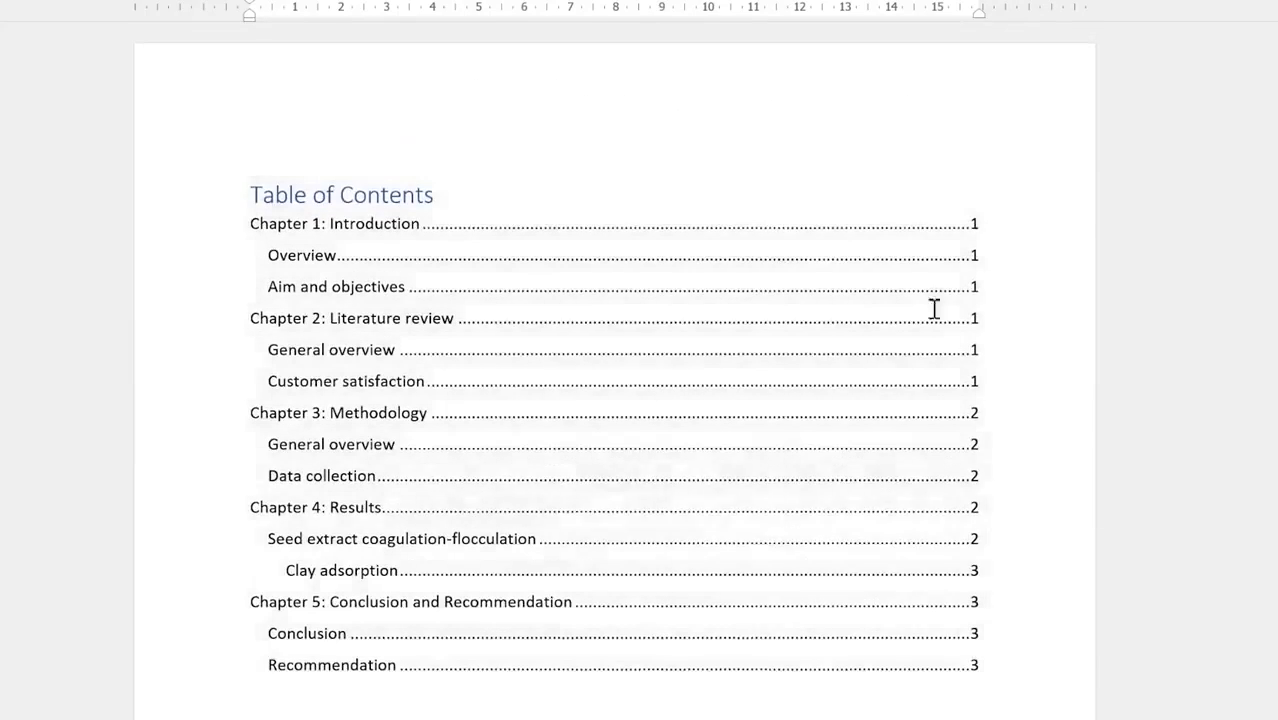
click(974, 262)
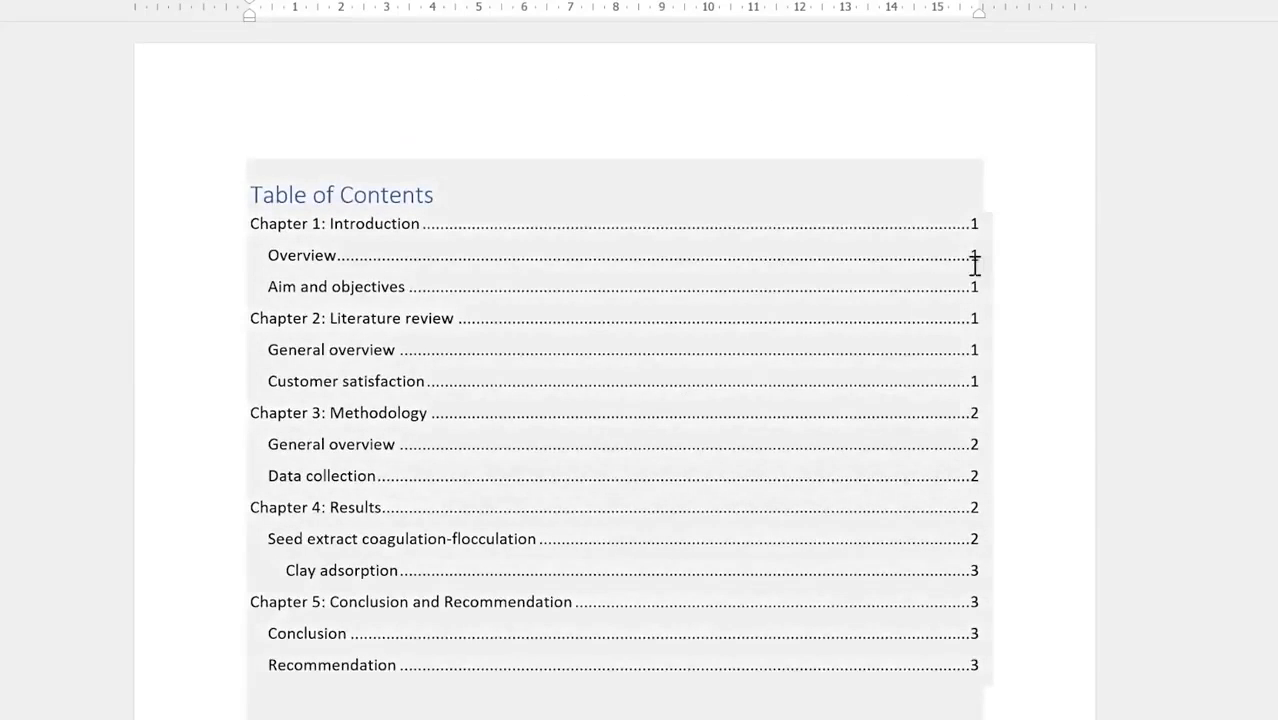
scroll(599, 585, down, 5)
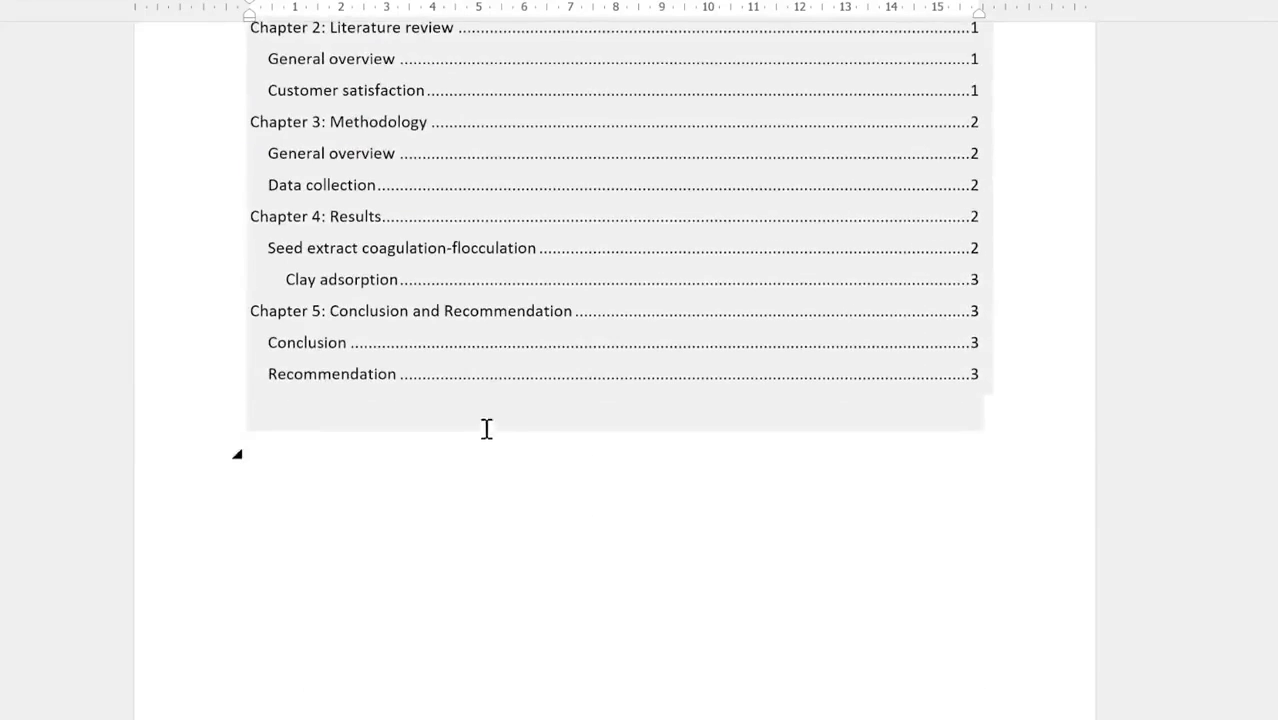
scroll(456, 676, down, 8)
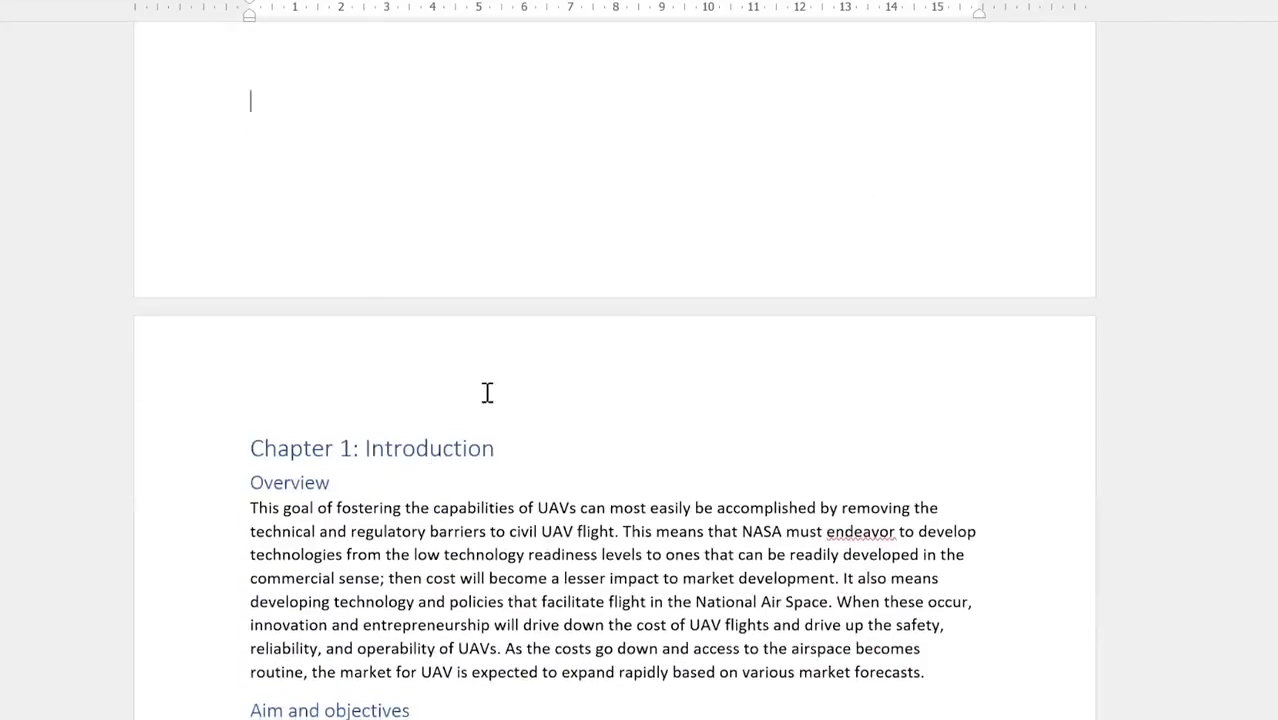
scroll(487, 392, down, 7)
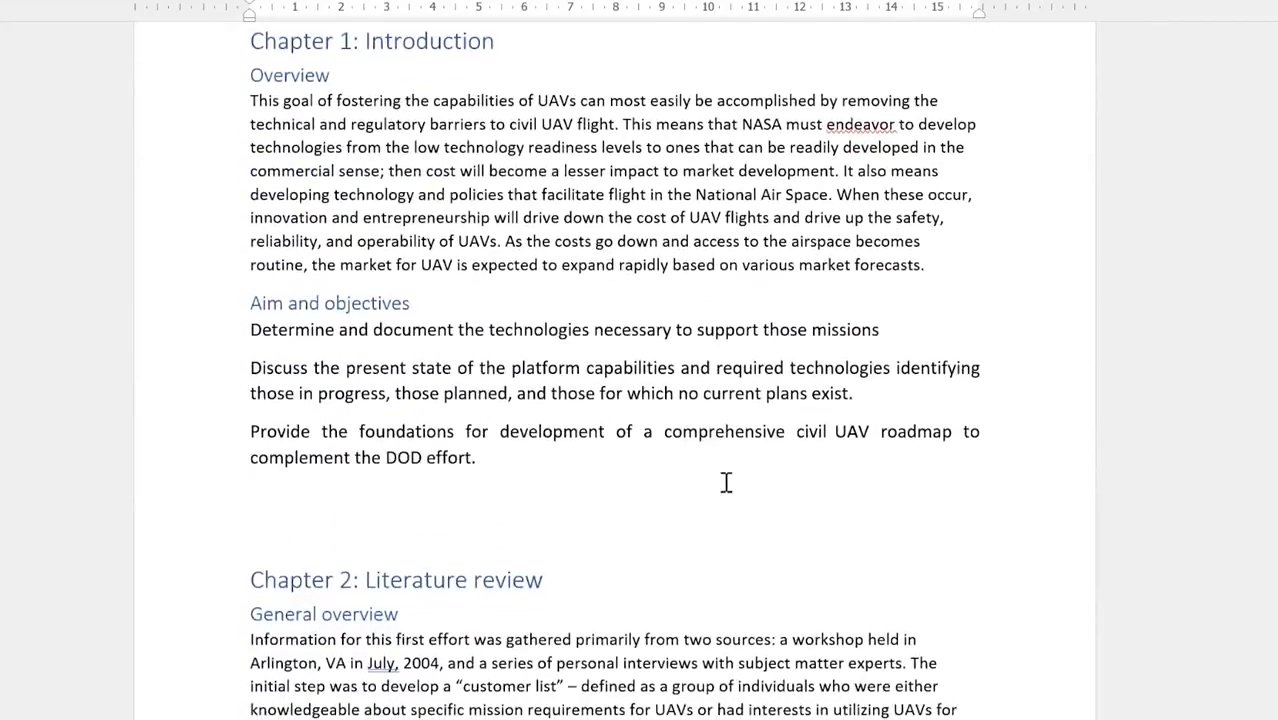
scroll(726, 483, up, 20)
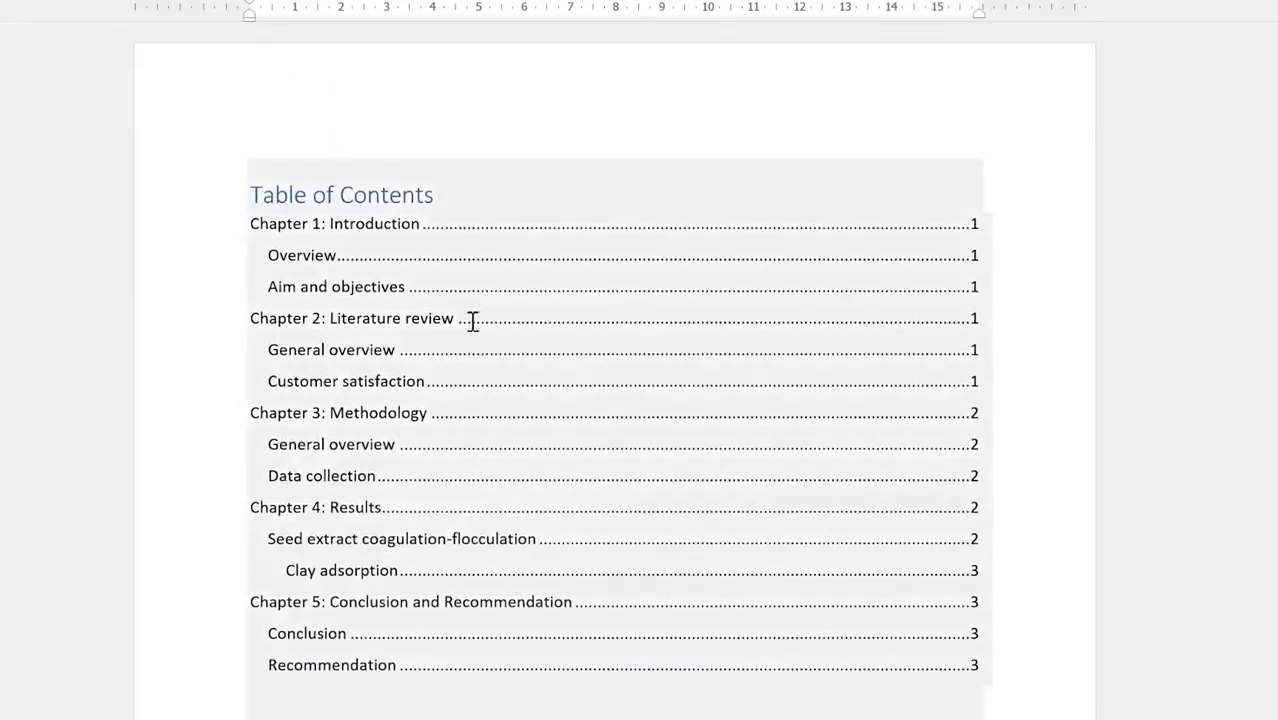
click(467, 318)
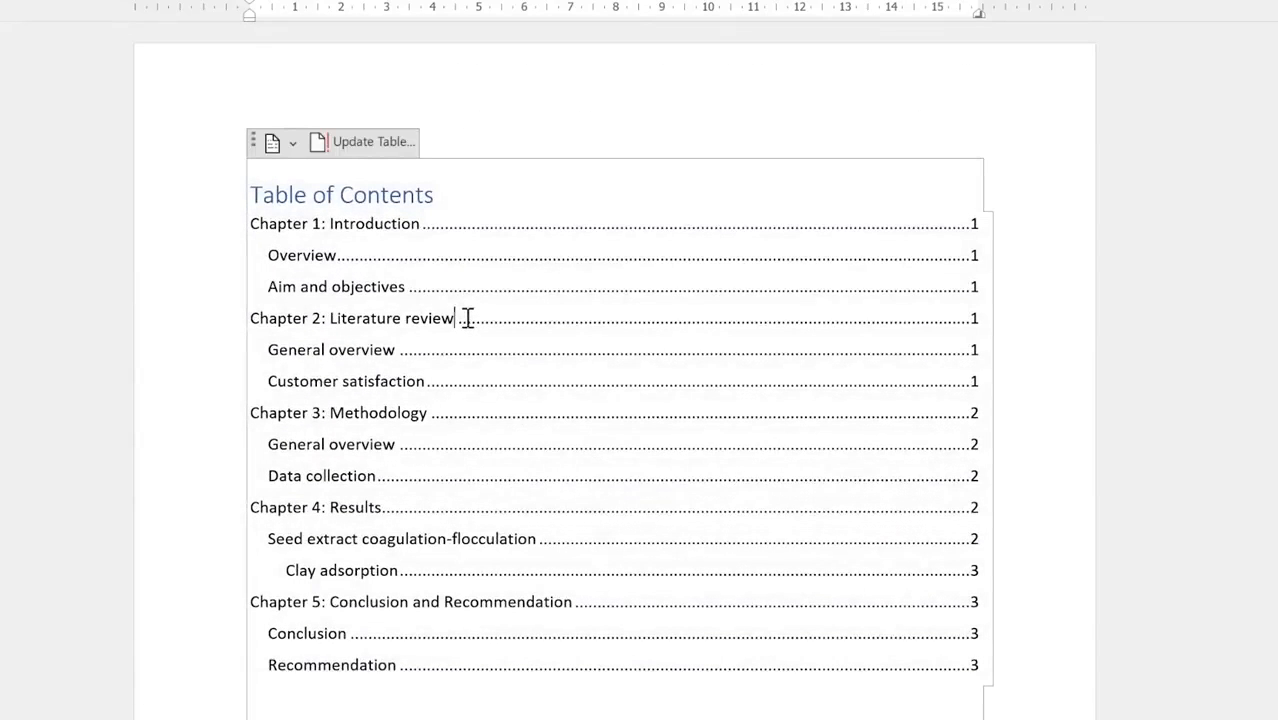
Step: Update only the TOC page numbers, so Chapter 1 lists page 2 and Chapter 5 page 4
click(366, 146)
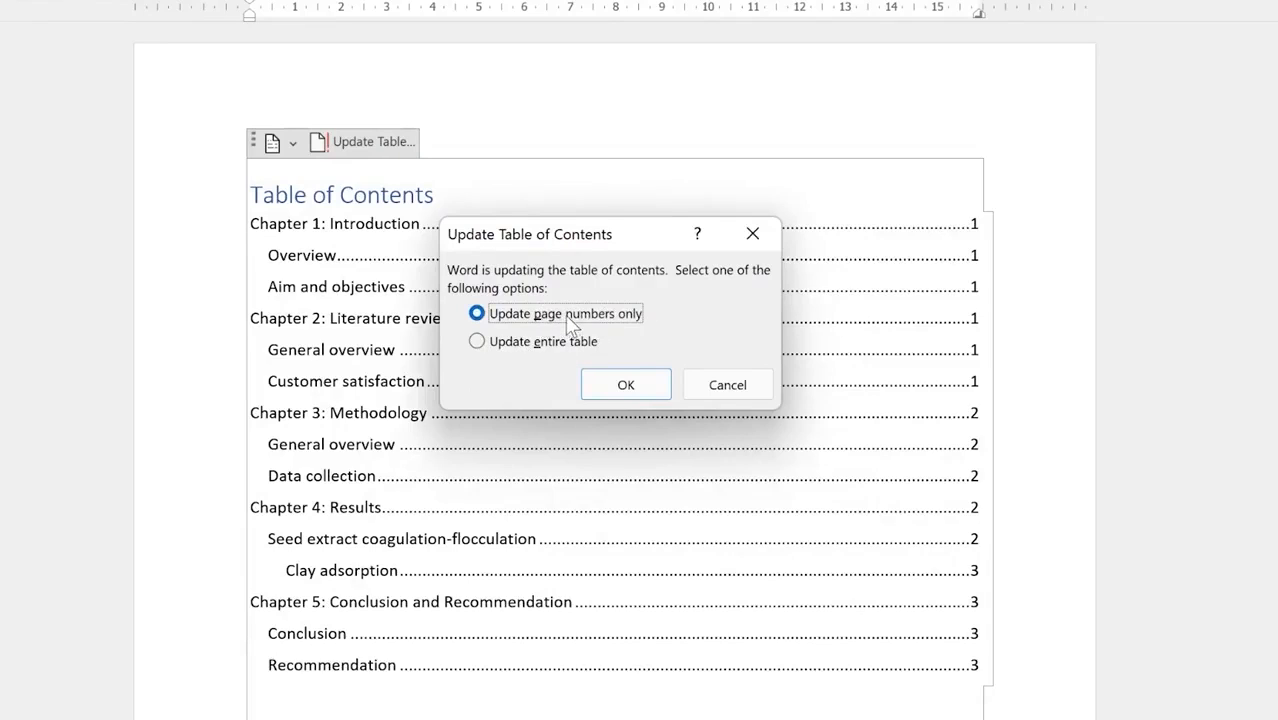
click(622, 385)
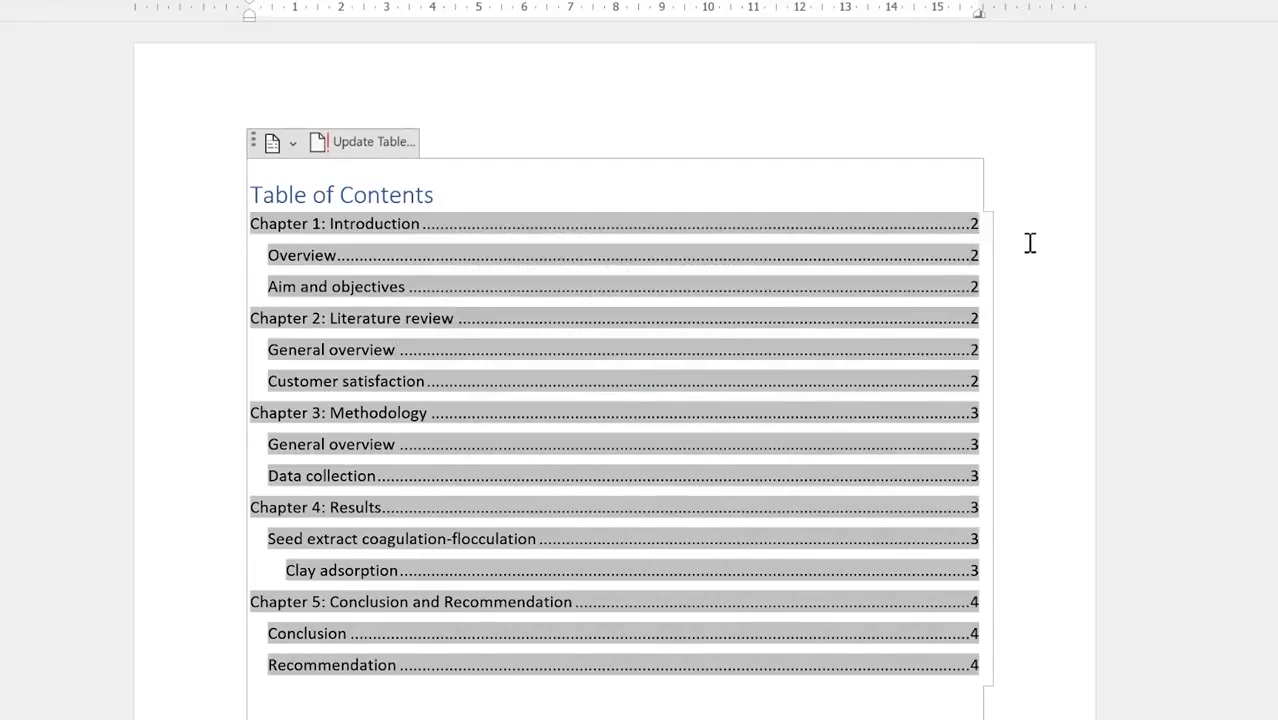
click(847, 706)
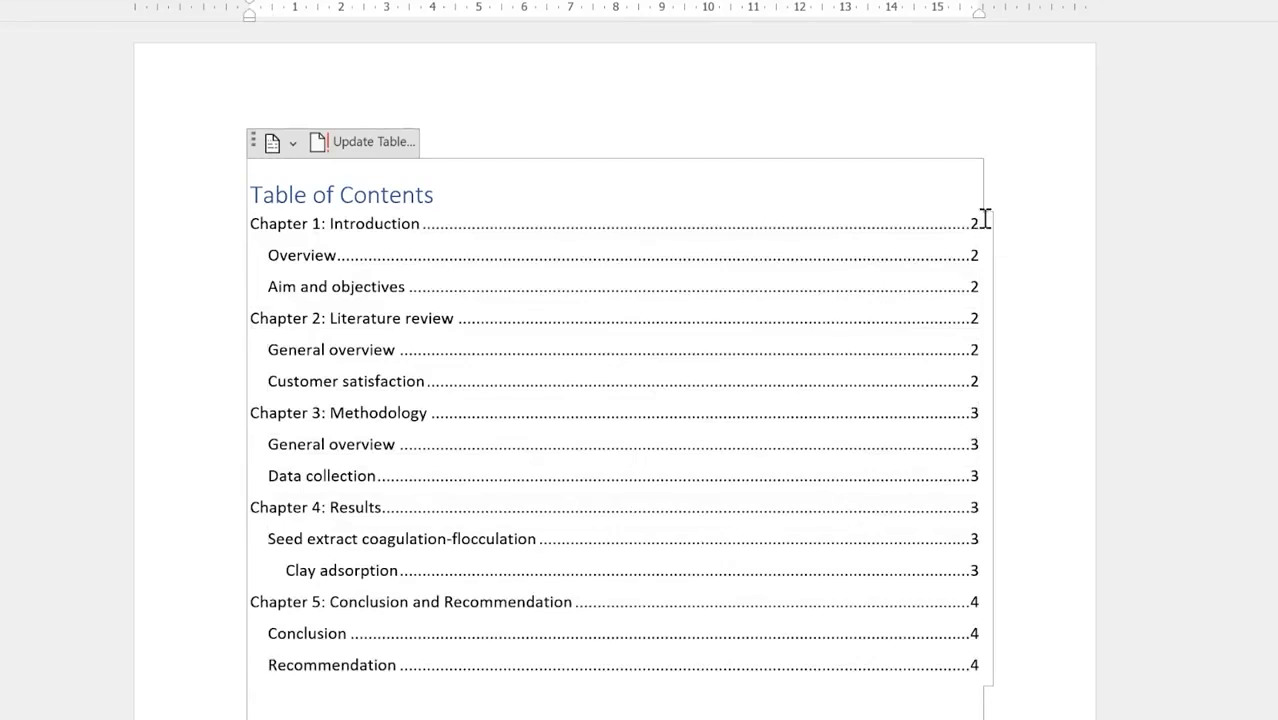
scroll(342, 656, down, 10)
Step: Add a 'References' title at the end and paste the three reference entries below it
scroll(385, 613, down, 8)
scroll(405, 402, down, 20)
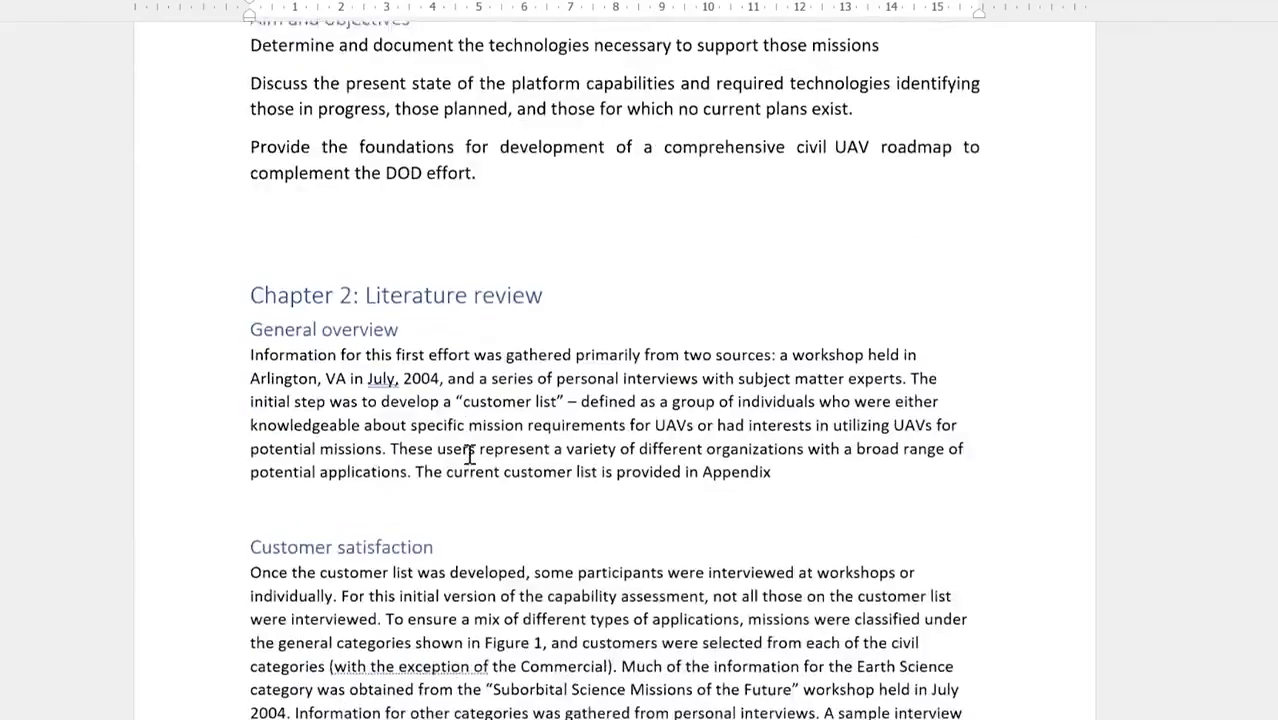
scroll(483, 447, down, 18)
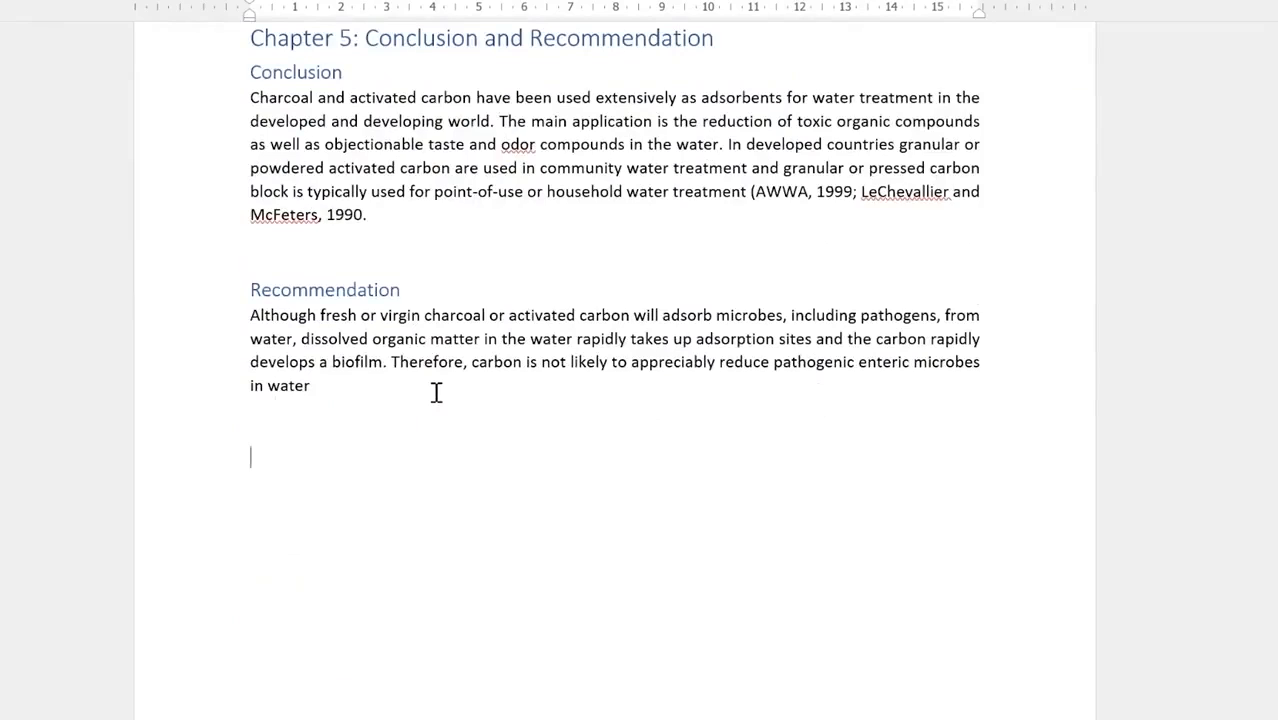
text(rences)
key(Return)
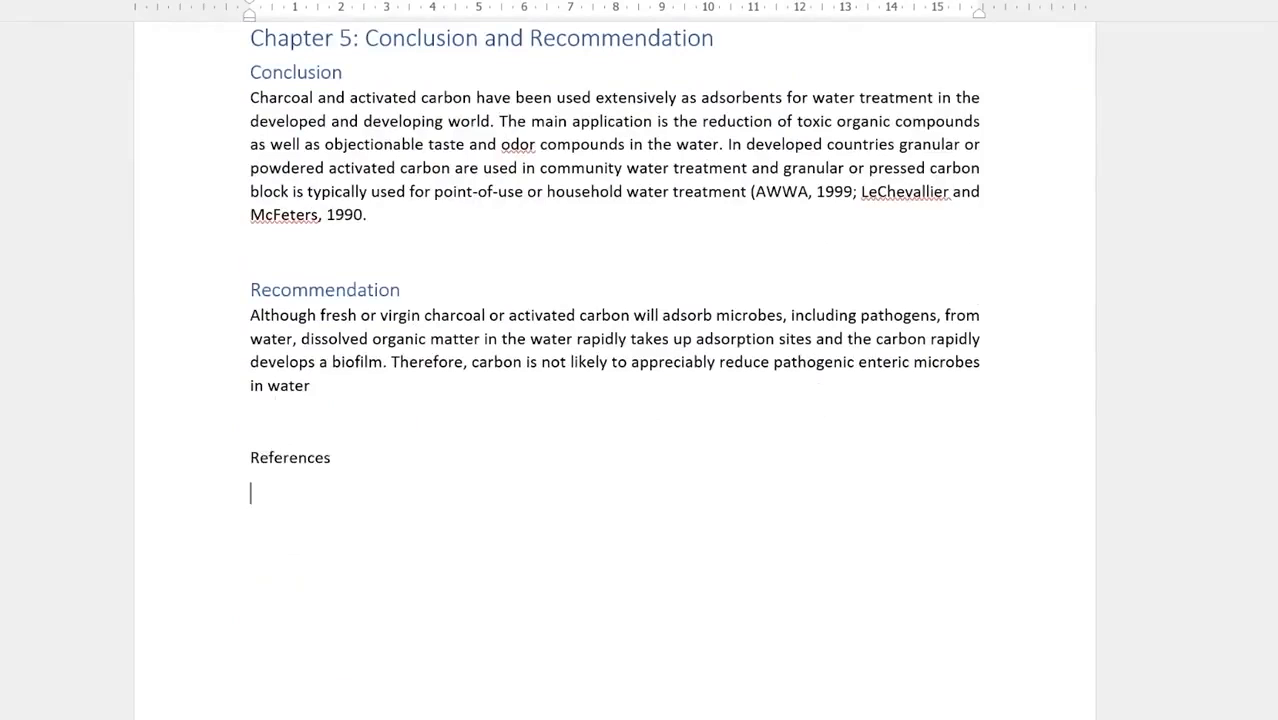
text(Thevos, A. K., R. E. Quick, and V. Yanduli (2000). "Motivational Interviewing enhances the adoption of water disinfection practices in Zambia." Health Promotion International 15(3):207- 214. U.S. EPA (1987). Pesticide Program Guide Standard and Protocol for Microbiological Water Purifiers, Washington, D.C. U.S. EPA, Office of Drinking Water (1992). Manual of Small Public Water Supply Systems. Boca Raton, FL, C.K. Smoley. VanDerslice, J. & J. Briscoe (1993). "All Coliforms Are not Created Equal: A Comparison of the Effects of Water Source and In-house Water Contamination in Infantile Diarrheal Disease." Water Resources Research 29:1983-95)
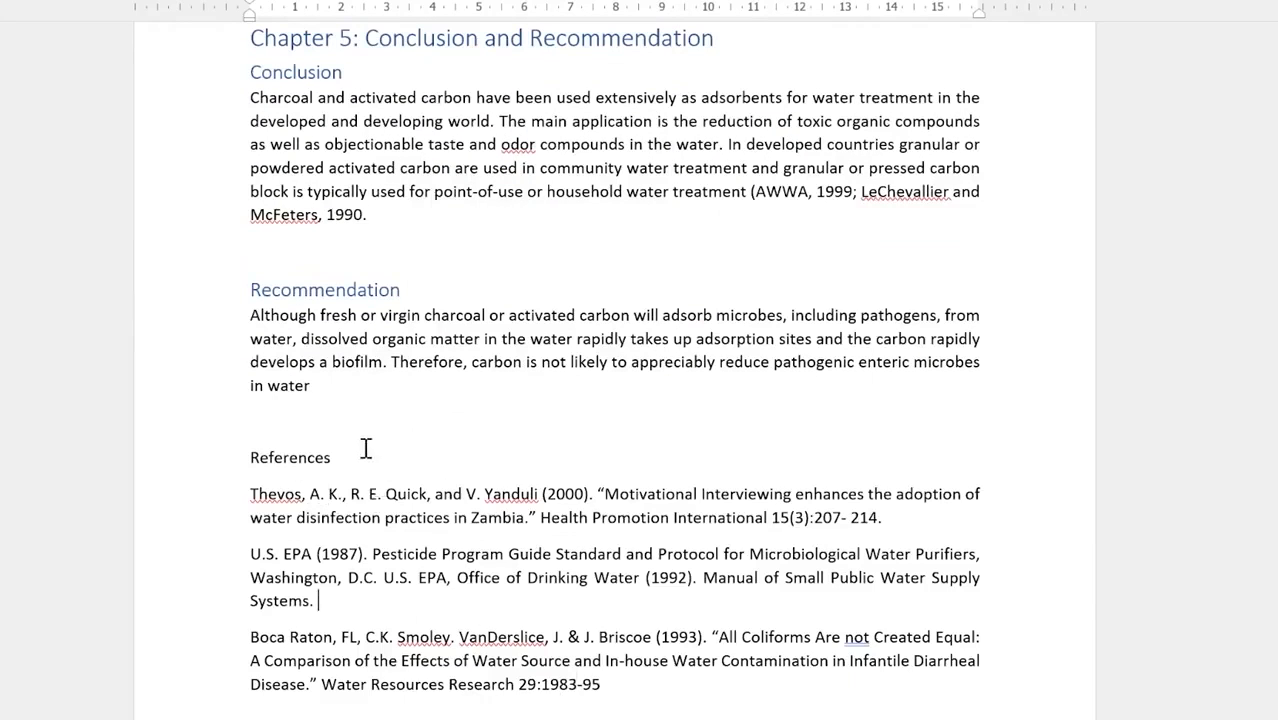
Step: Give the References title the Heading 1 style
drag(366, 449, 243, 444)
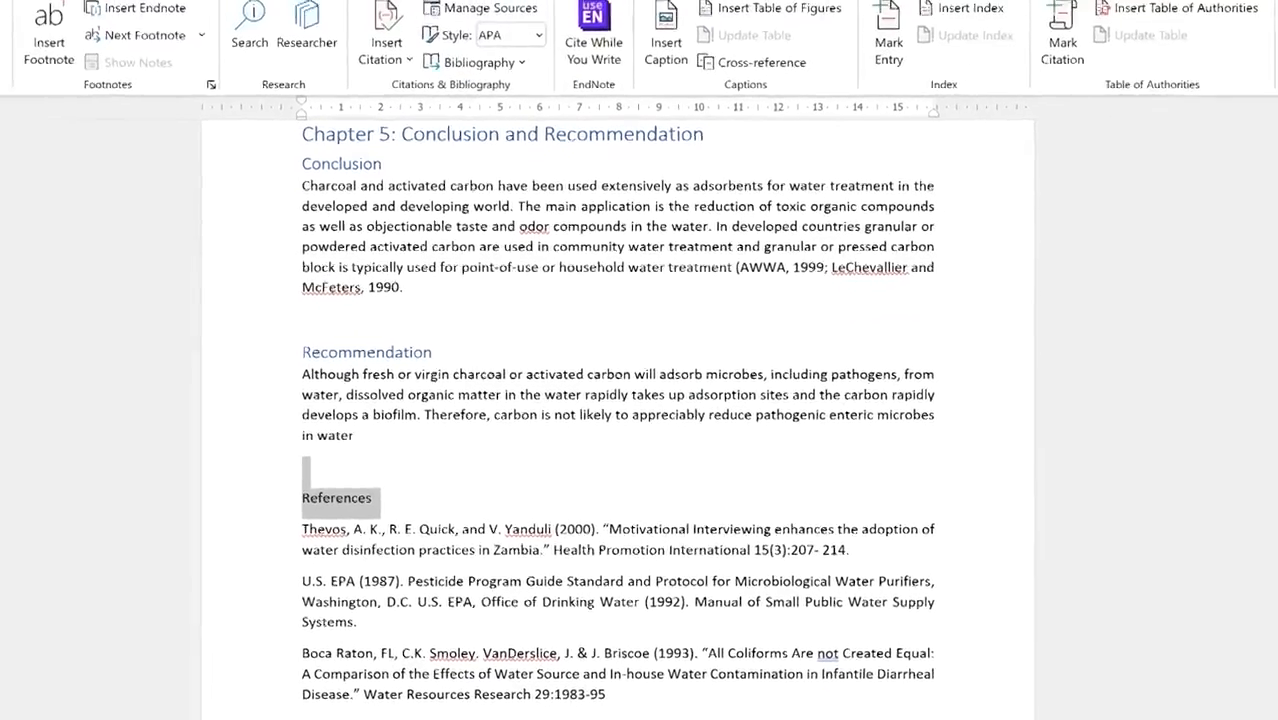
click(3, 3)
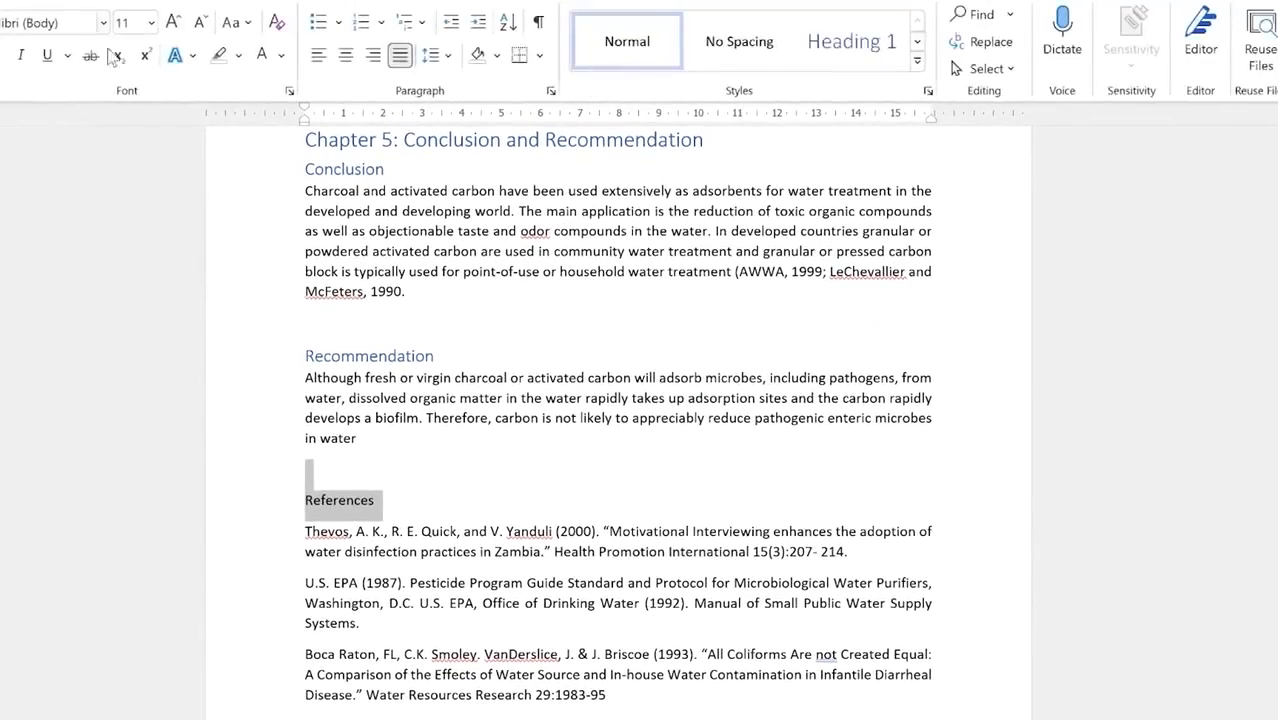
click(863, 55)
click(375, 527)
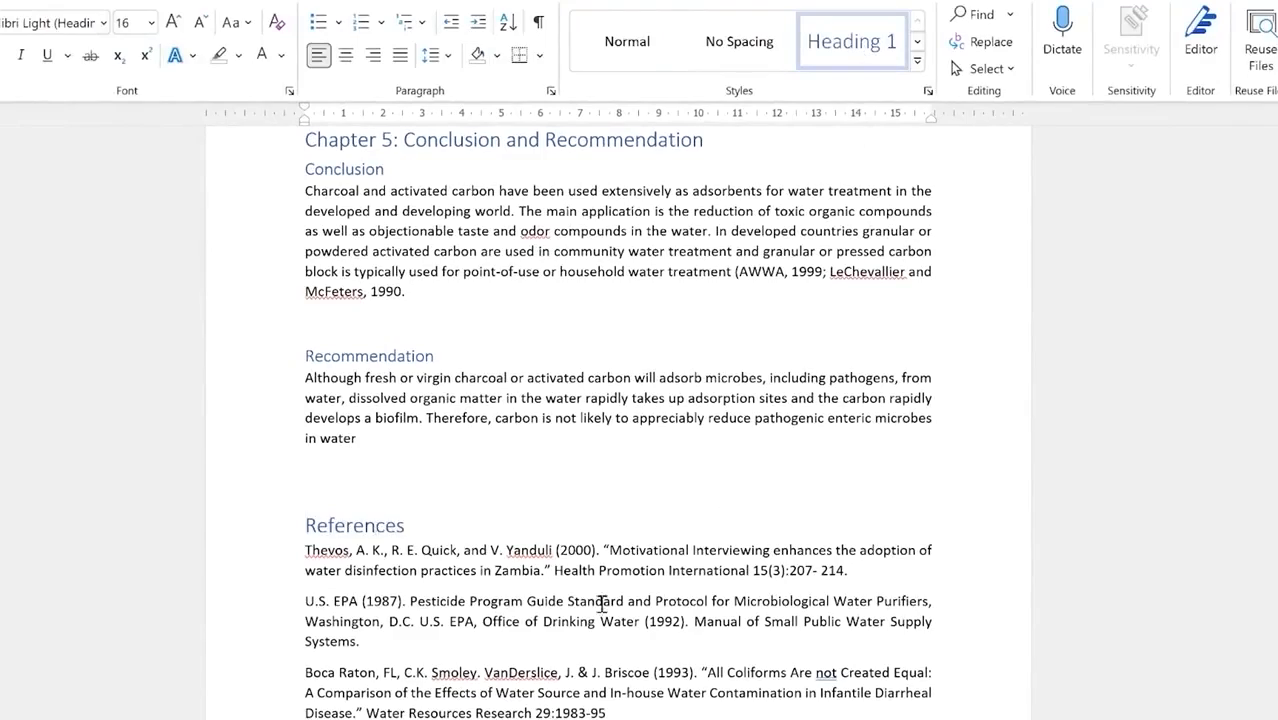
scroll(605, 590, up, 20)
scroll(613, 579, up, 15)
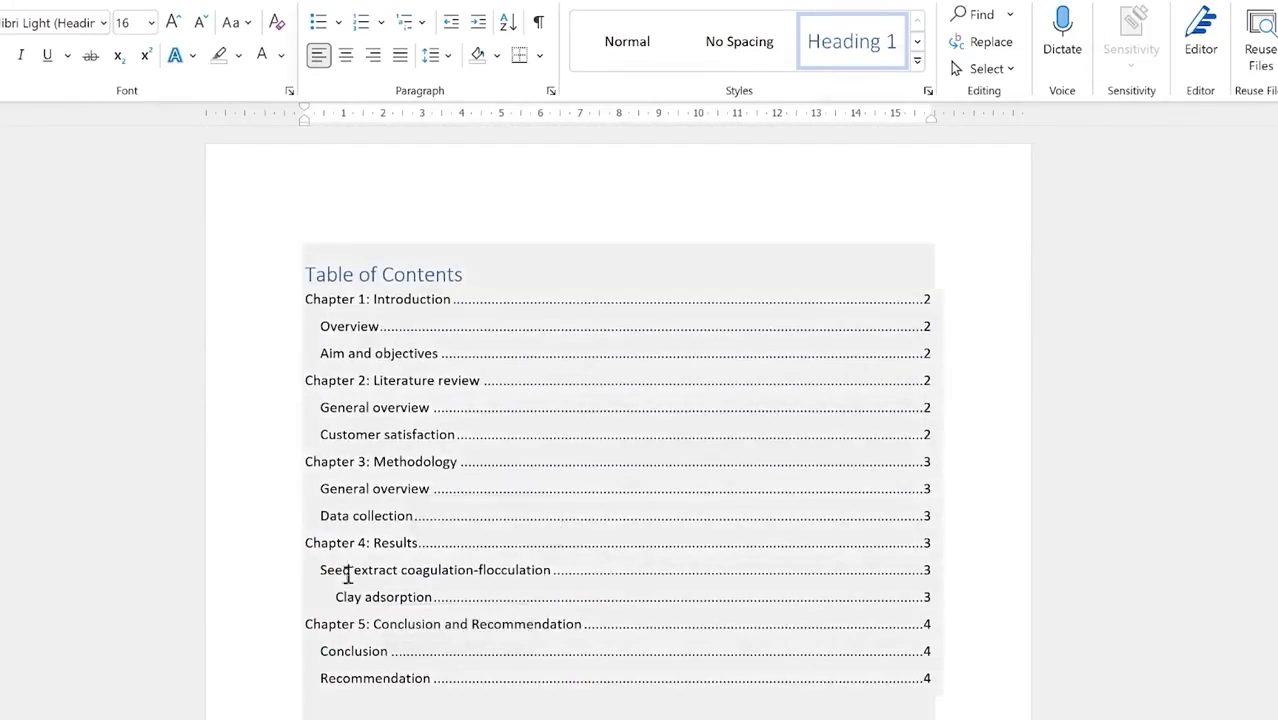
Step: Update the entire table of contents so References is listed on page 4
click(404, 258)
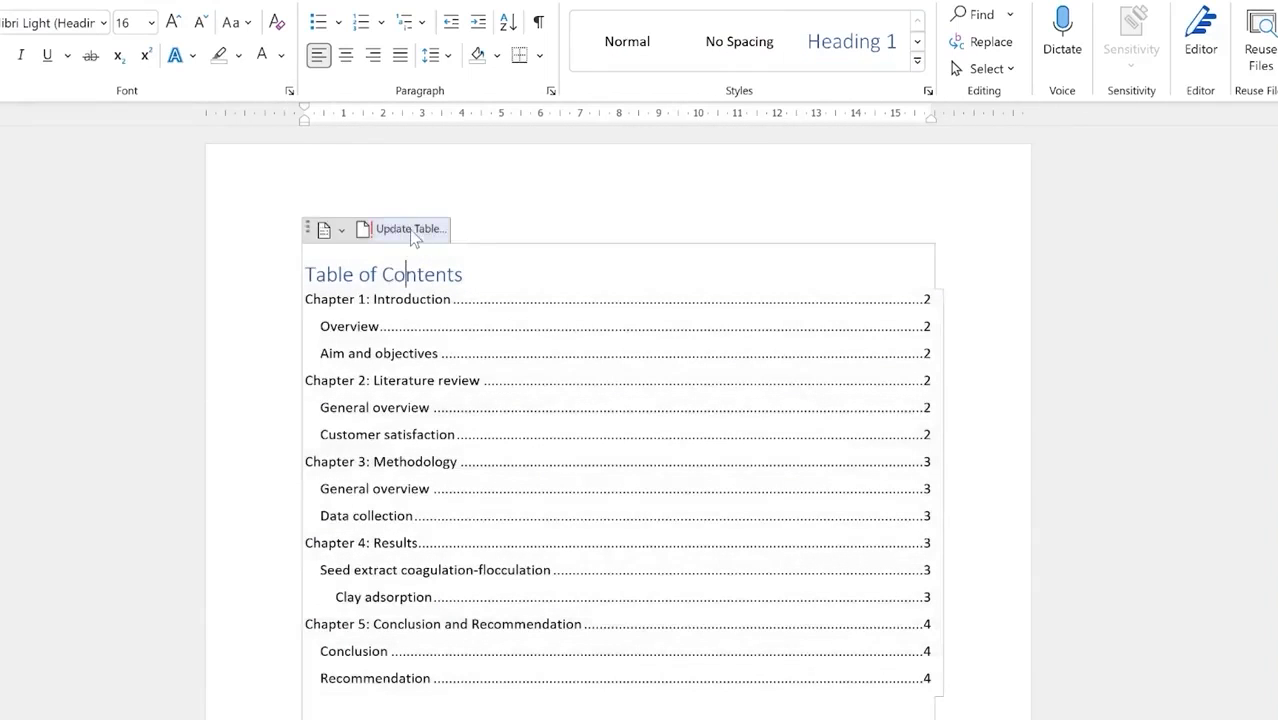
click(415, 233)
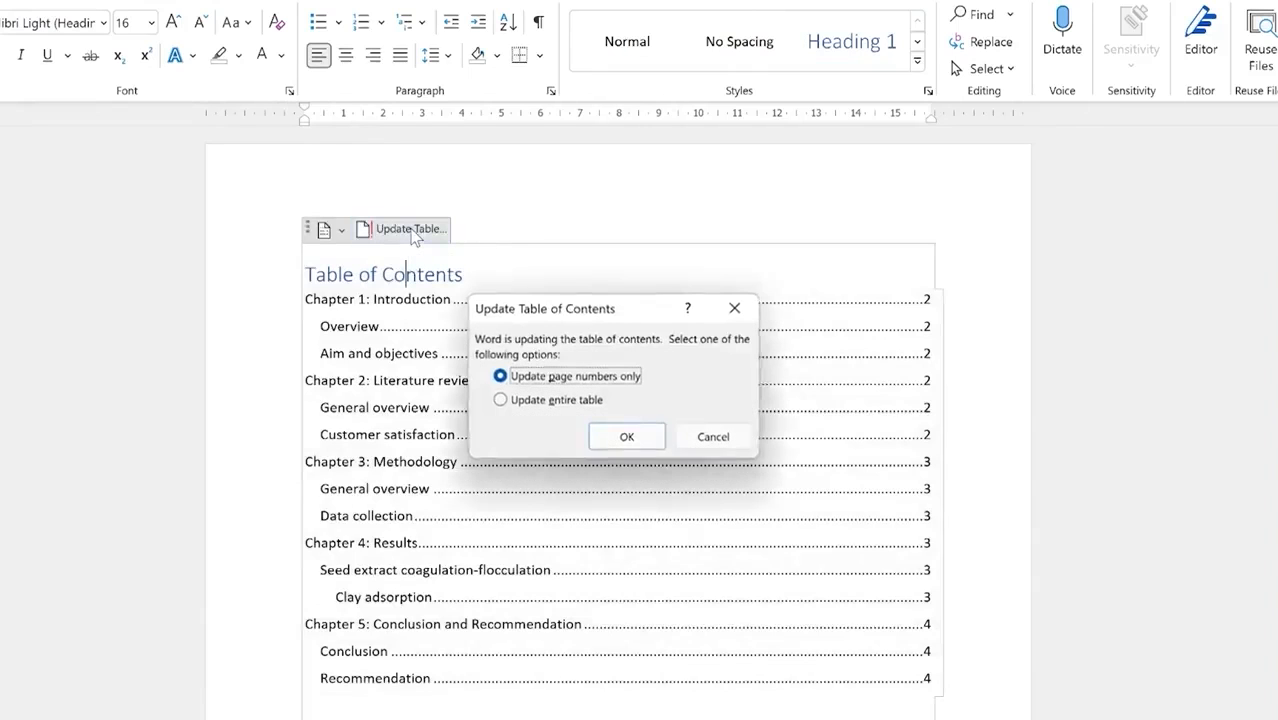
click(505, 400)
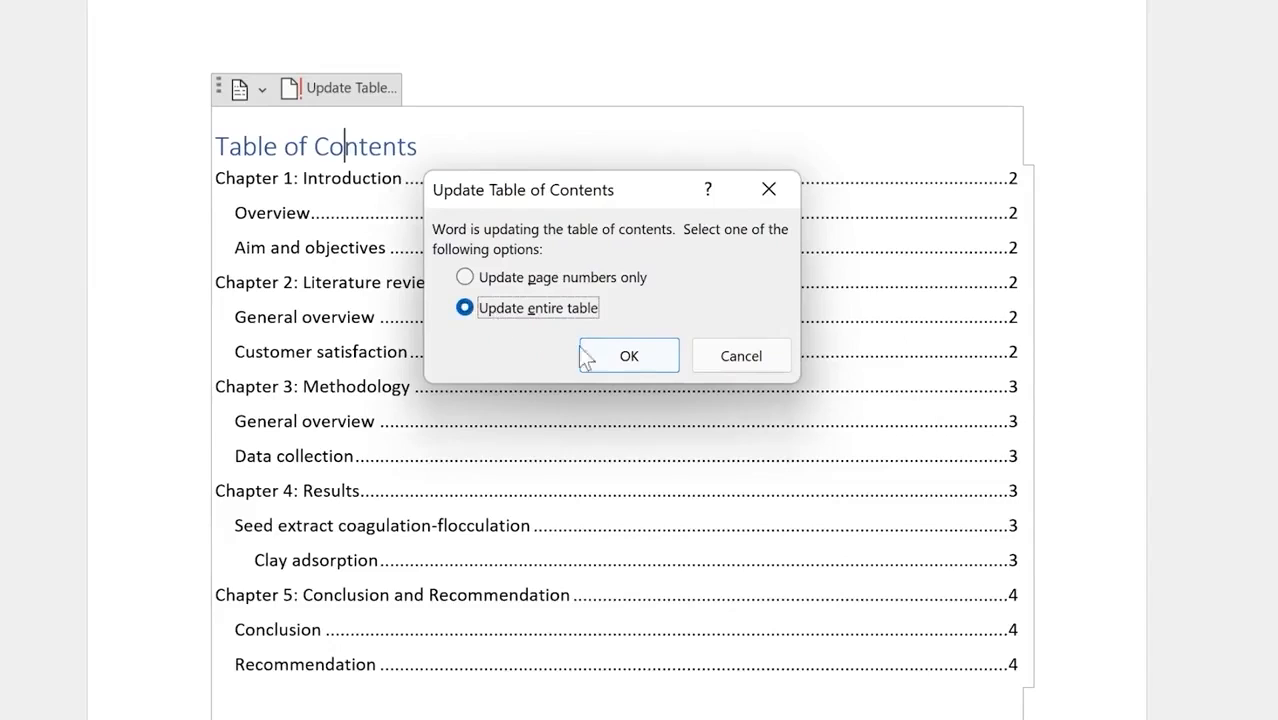
click(629, 360)
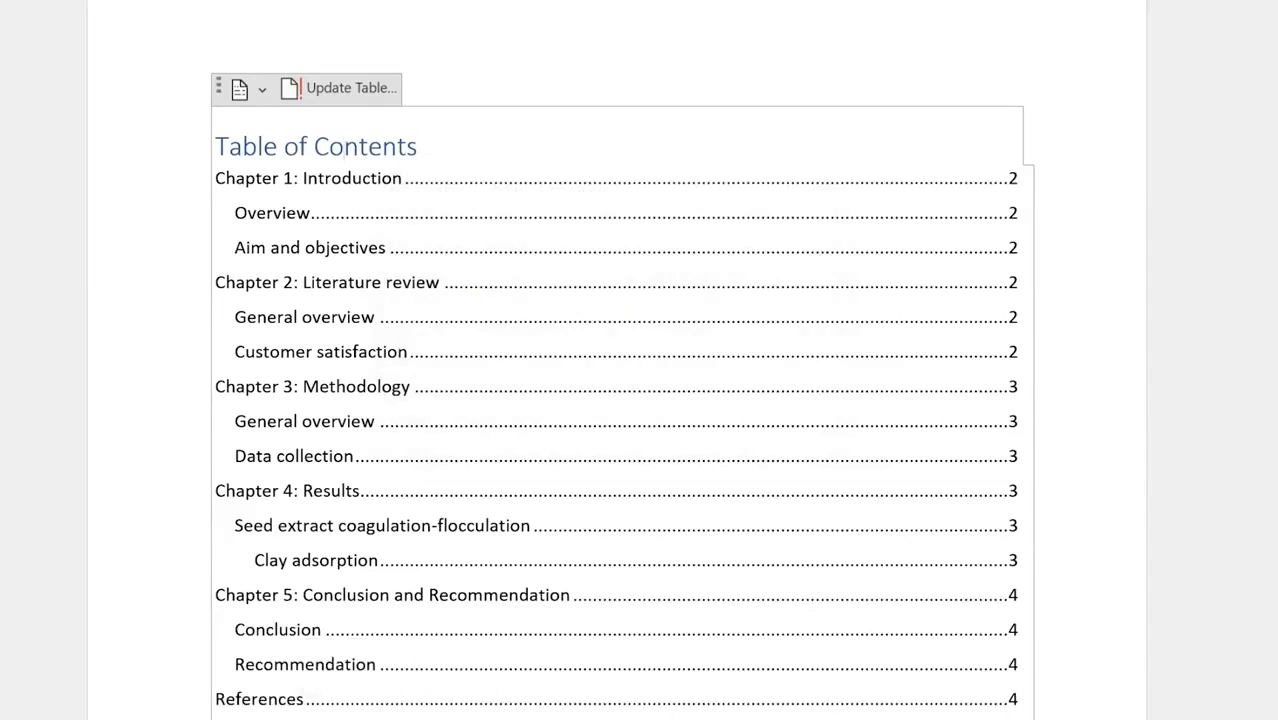
scroll(534, 250, down, 5)
scroll(534, 252, up, 4)
scroll(534, 252, up, 1)
scroll(518, 595, down, 3)
scroll(513, 538, down, 8)
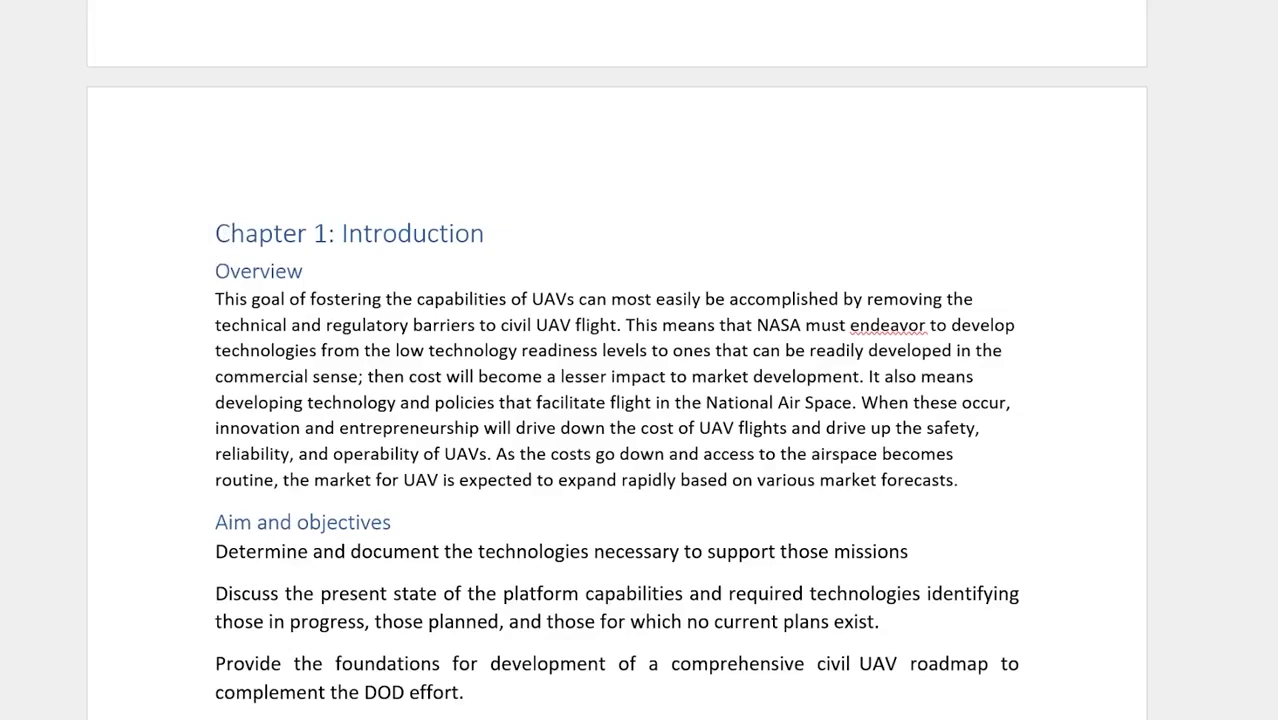
Step: Scroll up to the contents page and place the cursor at the end of the 'Table of Contents' title
scroll(442, 331, up, 1)
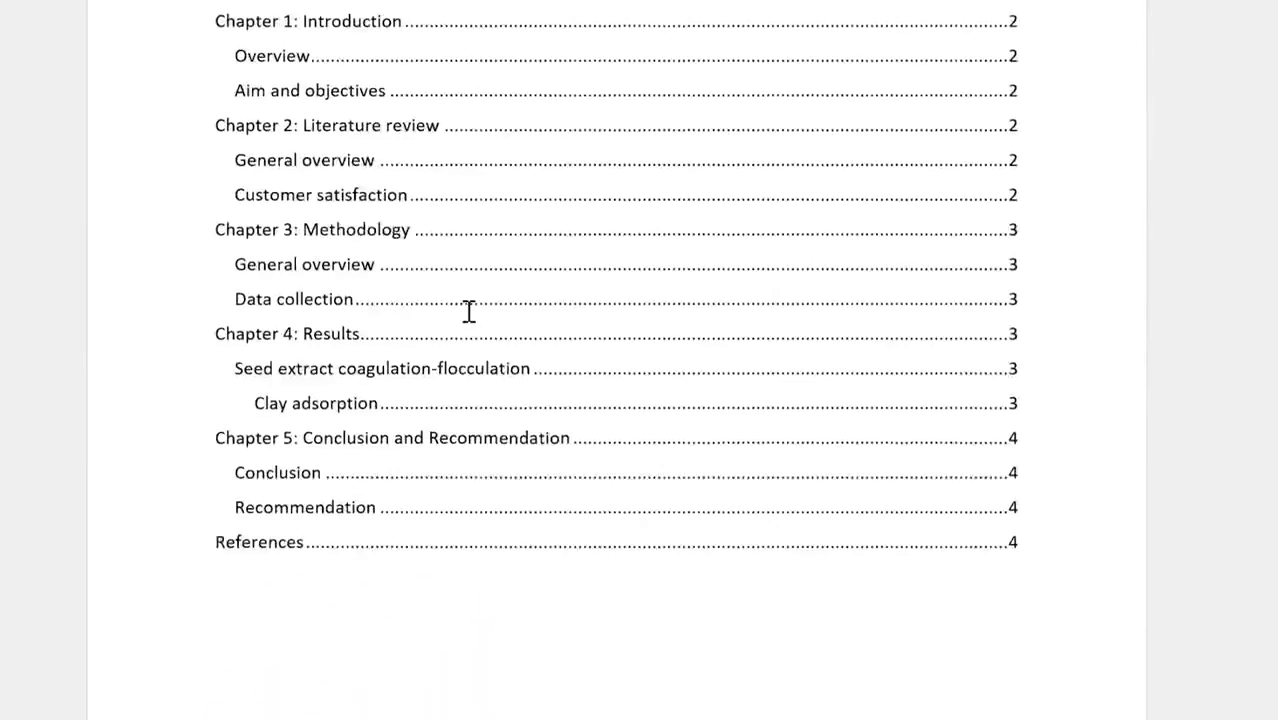
scroll(480, 300, up, 1)
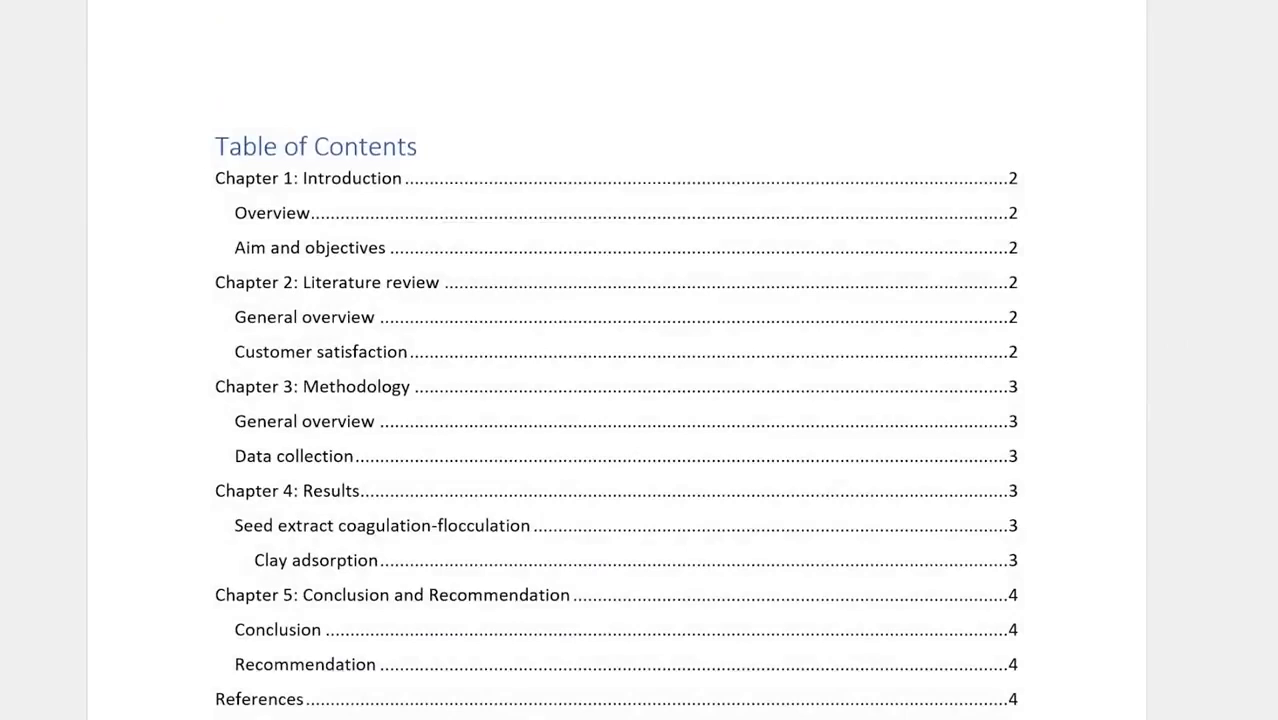
click(377, 200)
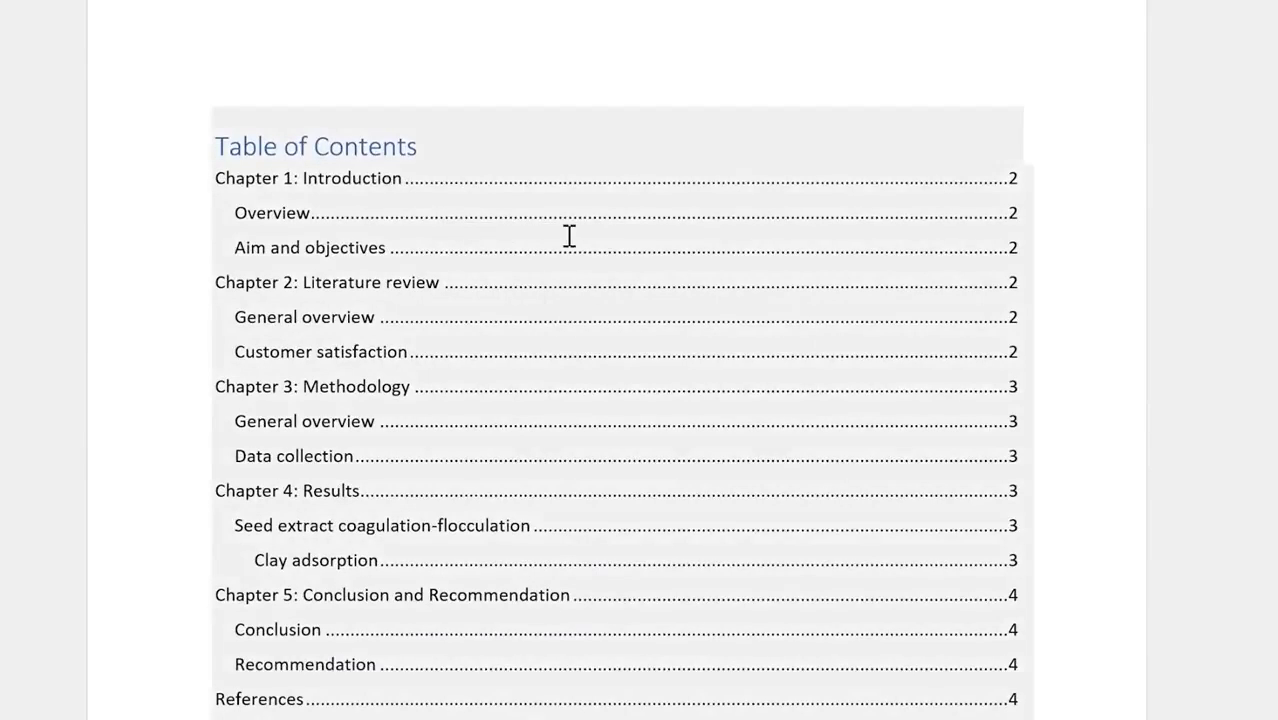
click(420, 148)
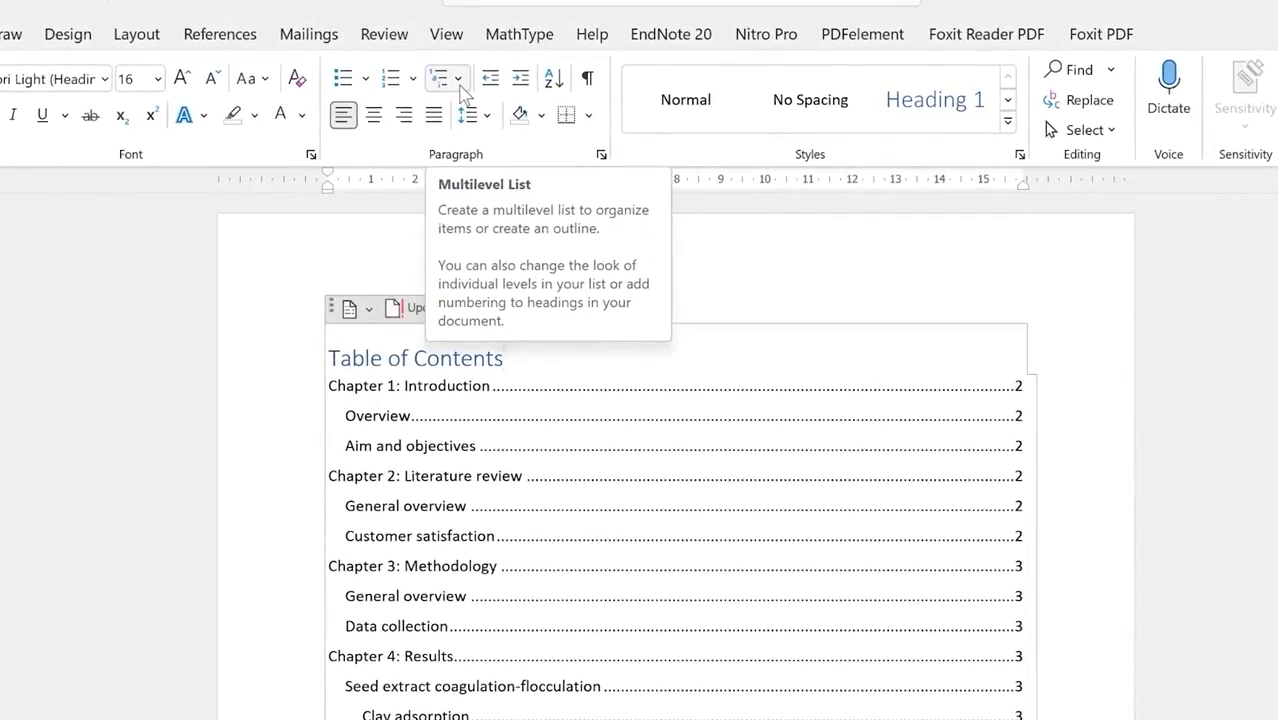
Step: Apply the '1 Heading 1 / 1.1 Heading 2 / 1.1.1 Heading 3' multilevel list style
click(457, 79)
mouse_move(684, 462)
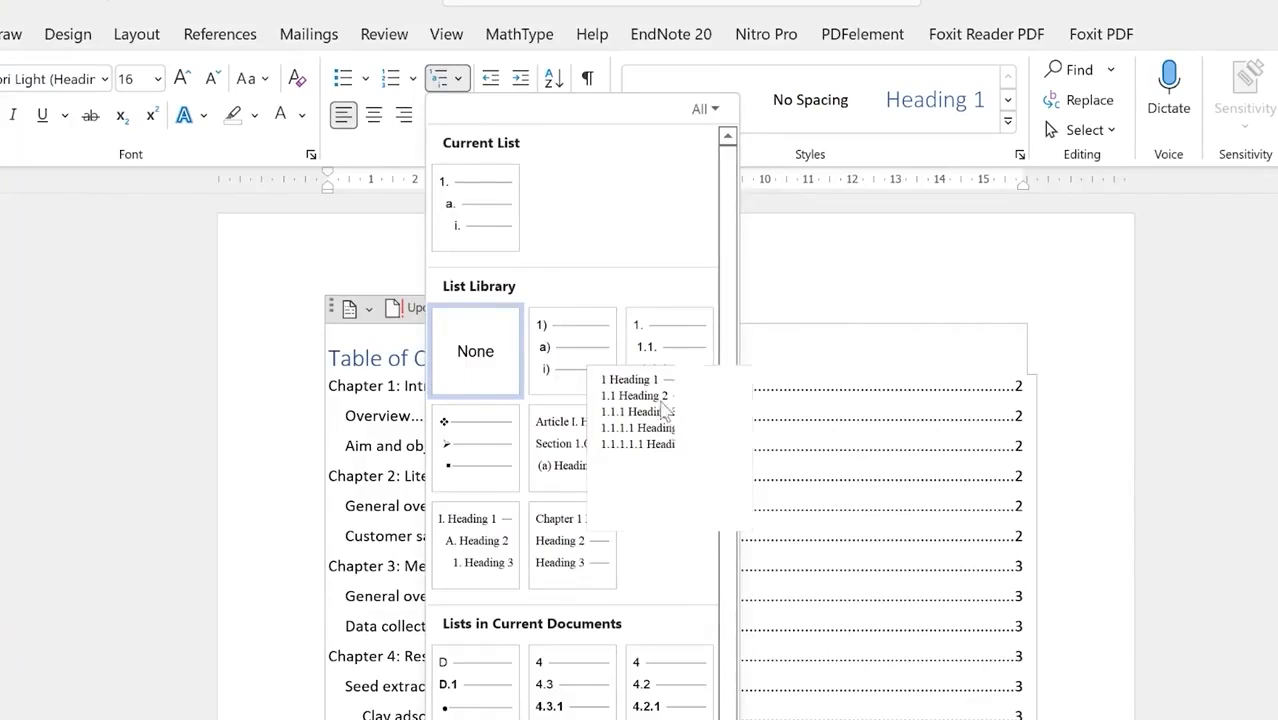
mouse_move(693, 348)
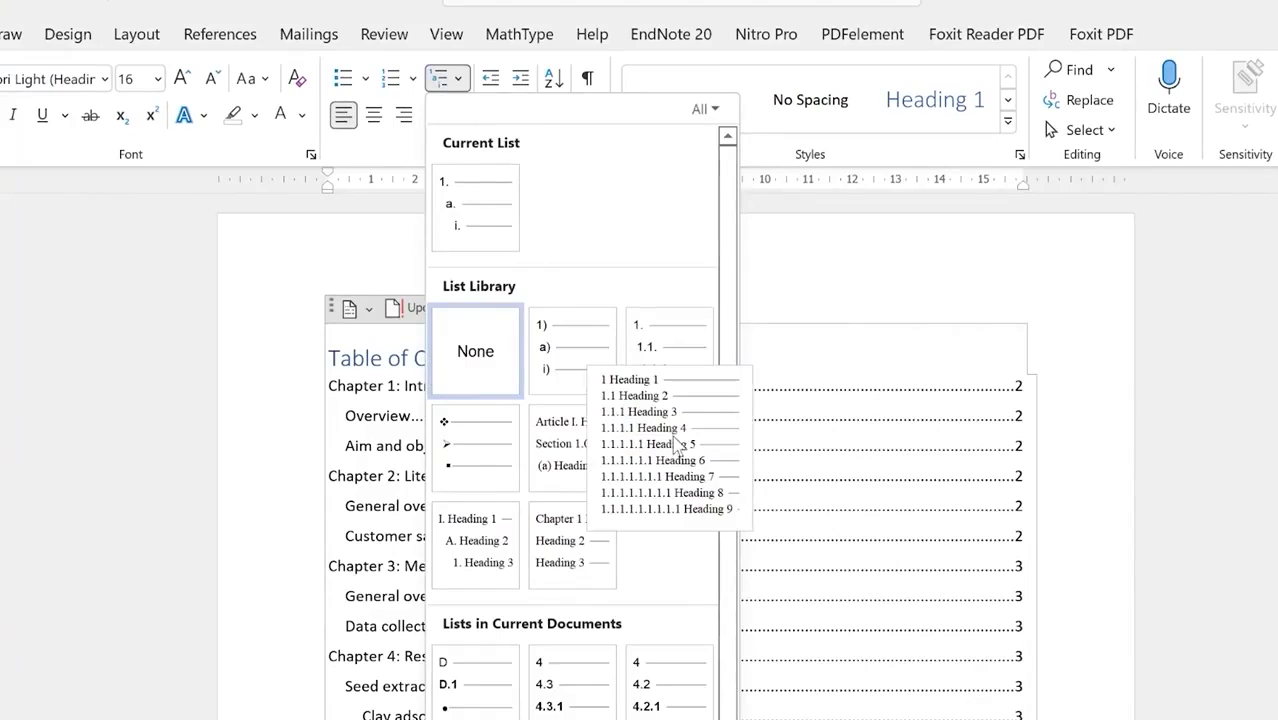
click(673, 440)
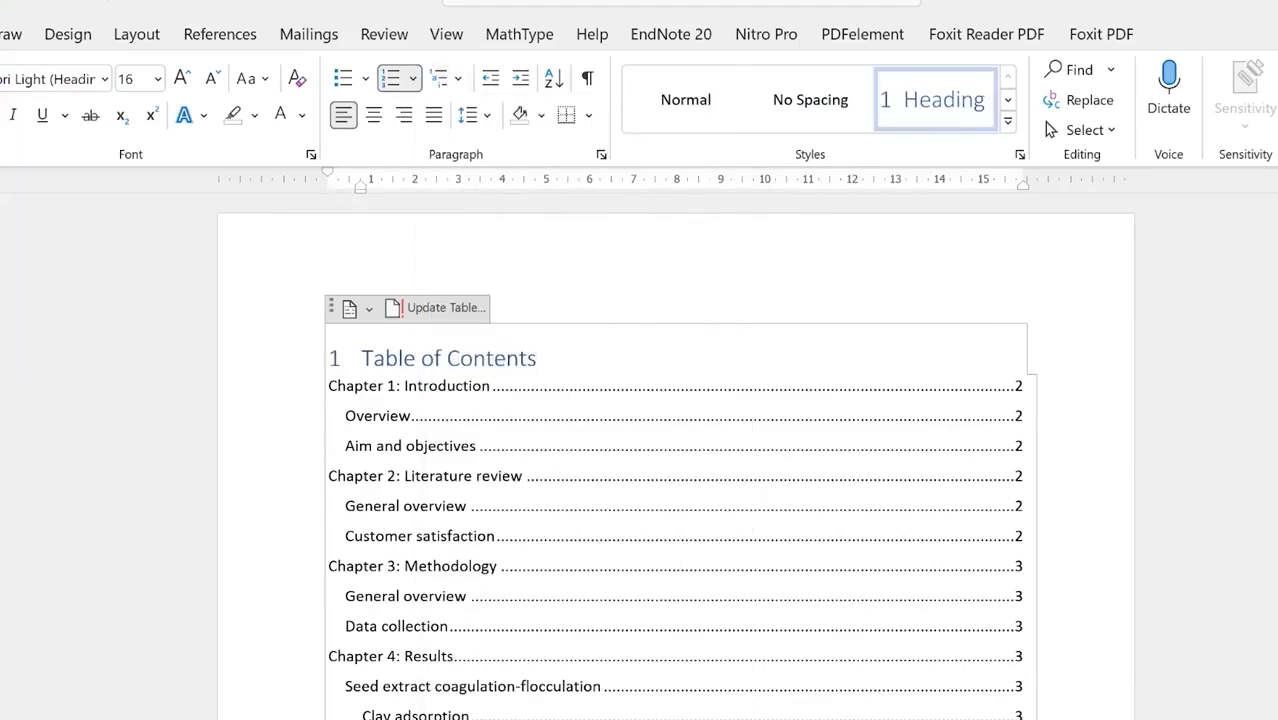
Step: Scroll through the report to check the new heading numbers, ending at the Chapter 2 heading
scroll(493, 553, down, 10)
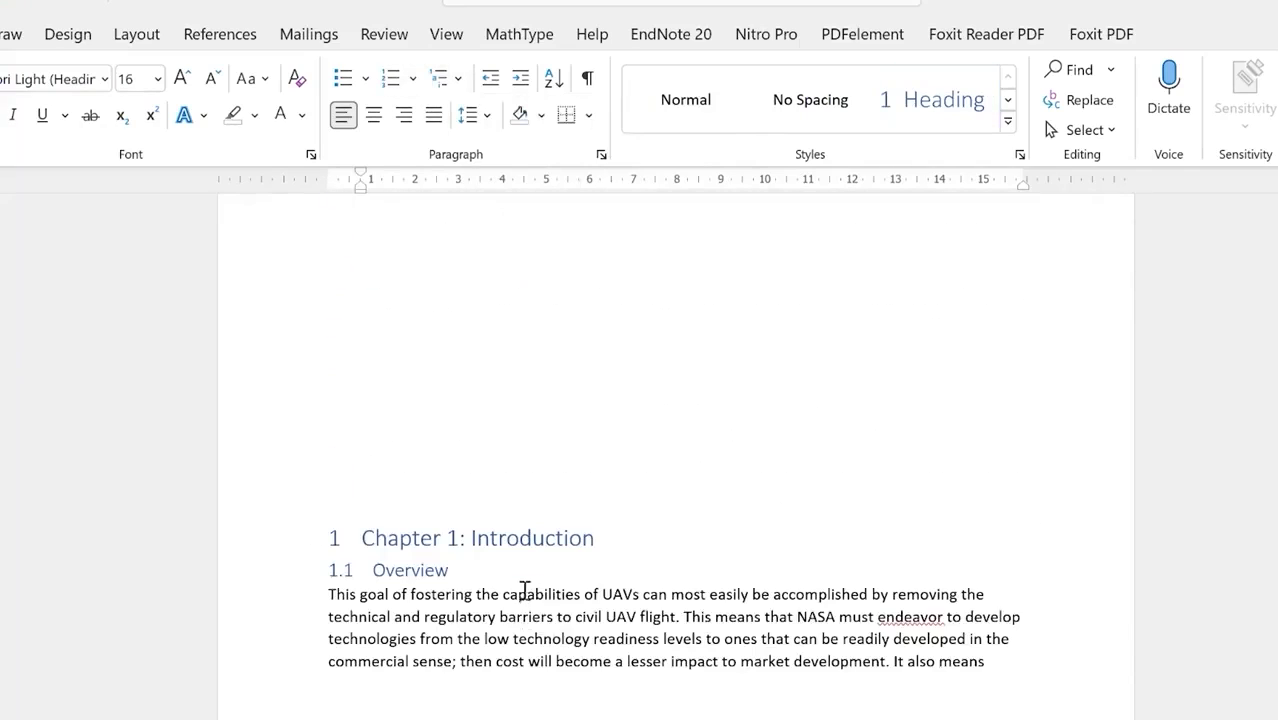
scroll(524, 589, up, 5)
scroll(532, 584, up, 4)
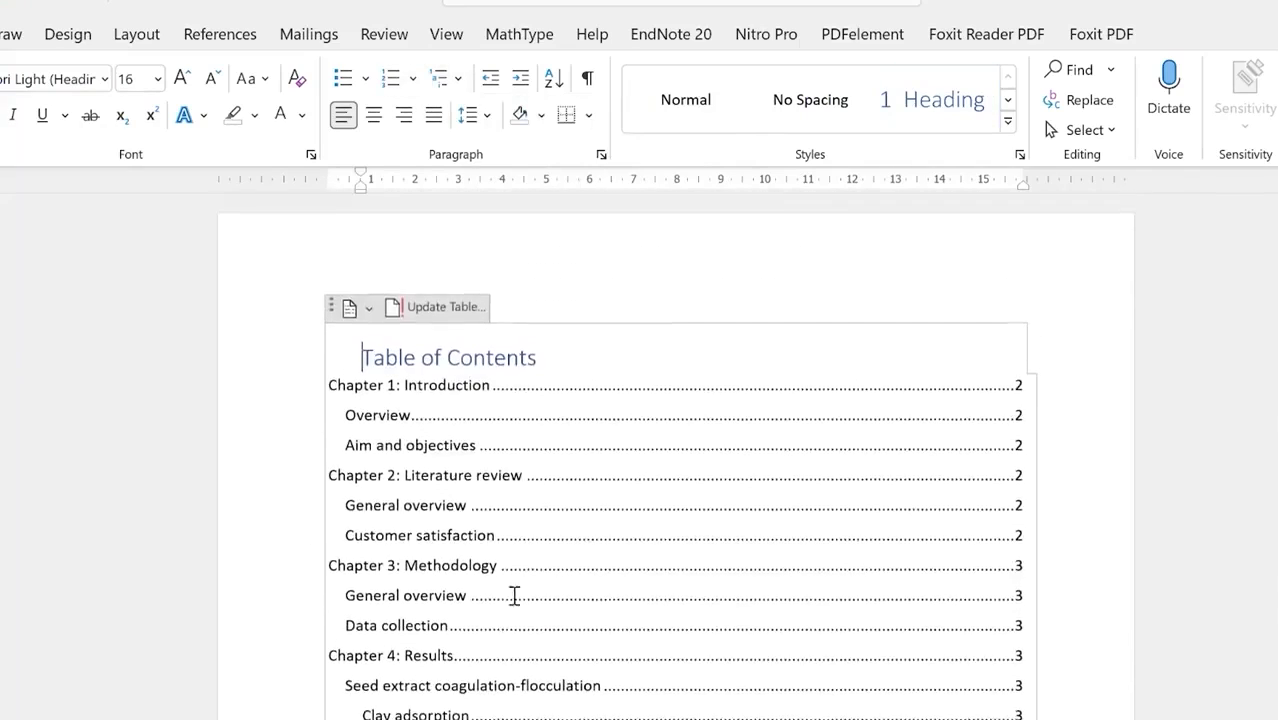
scroll(375, 440, down, 8)
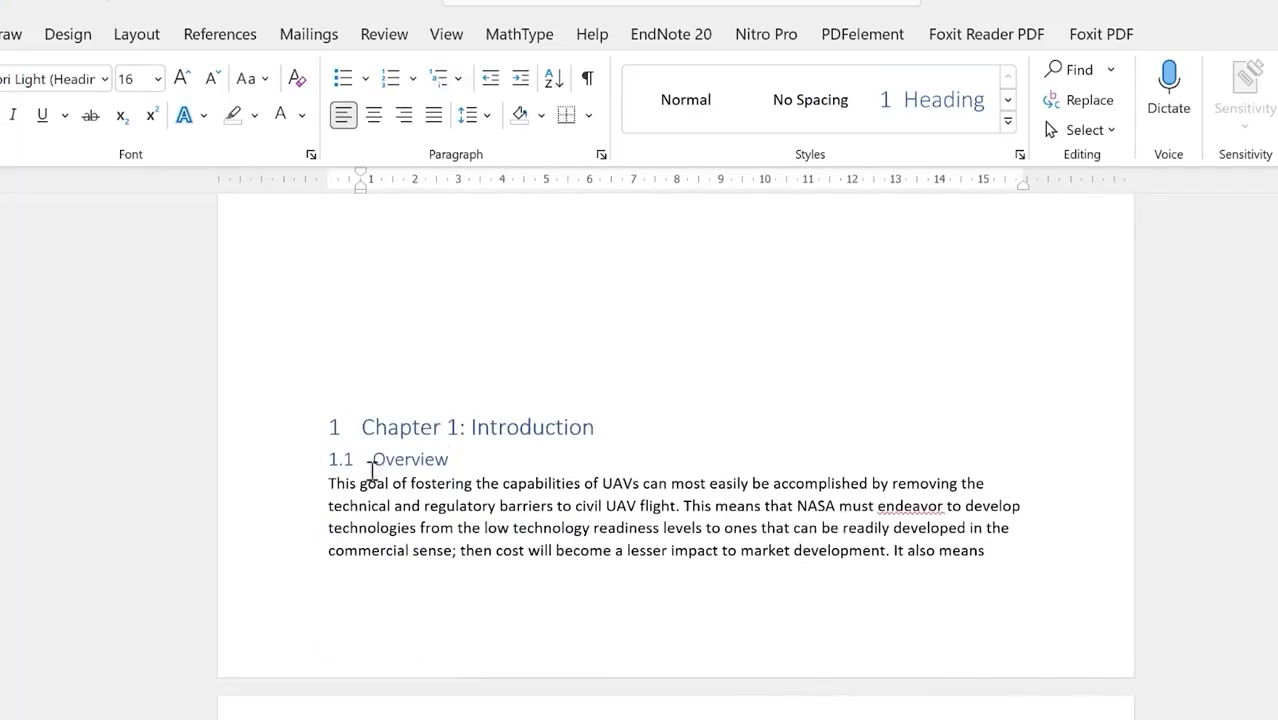
scroll(428, 562, down, 4)
scroll(395, 698, down, 4)
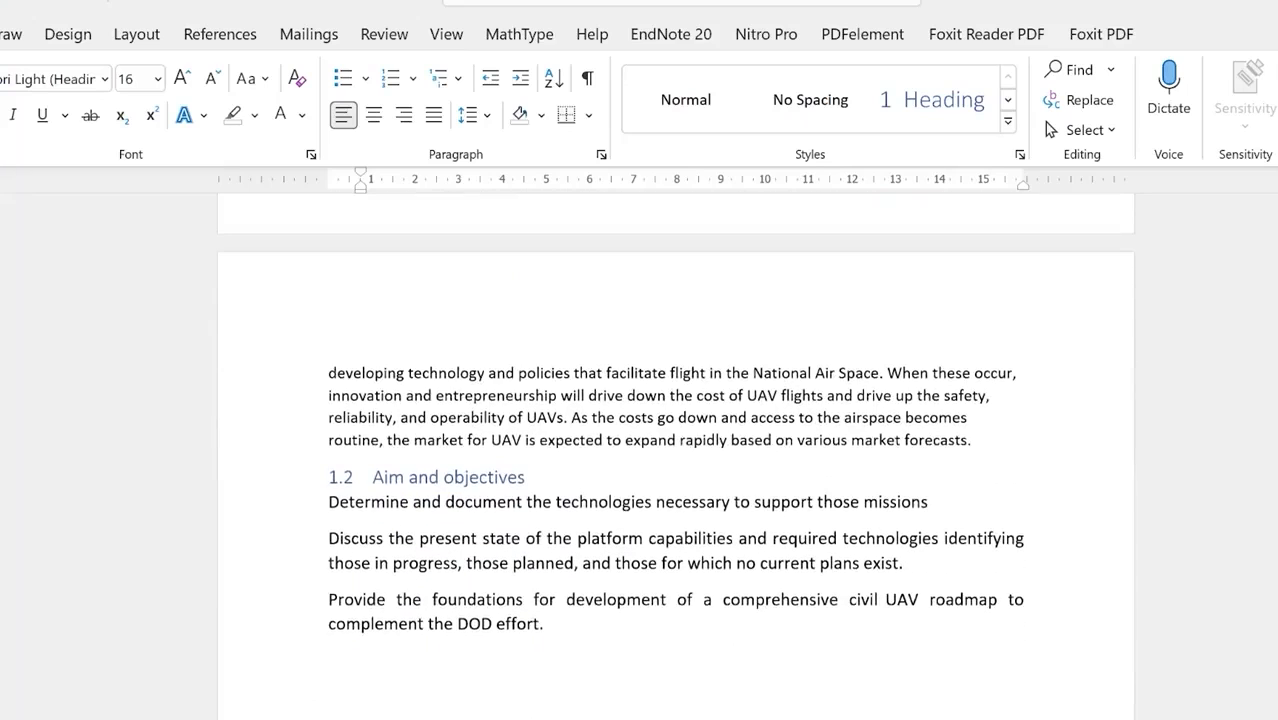
scroll(374, 556, down, 8)
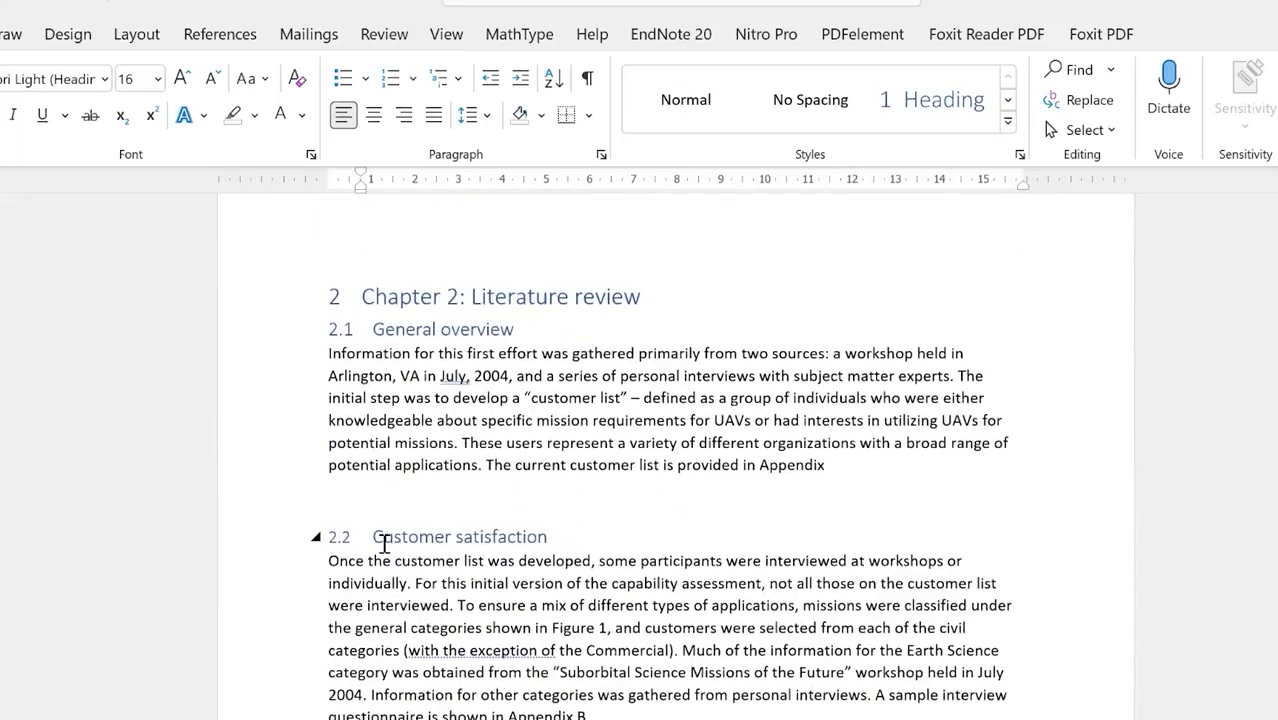
scroll(415, 585, down, 15)
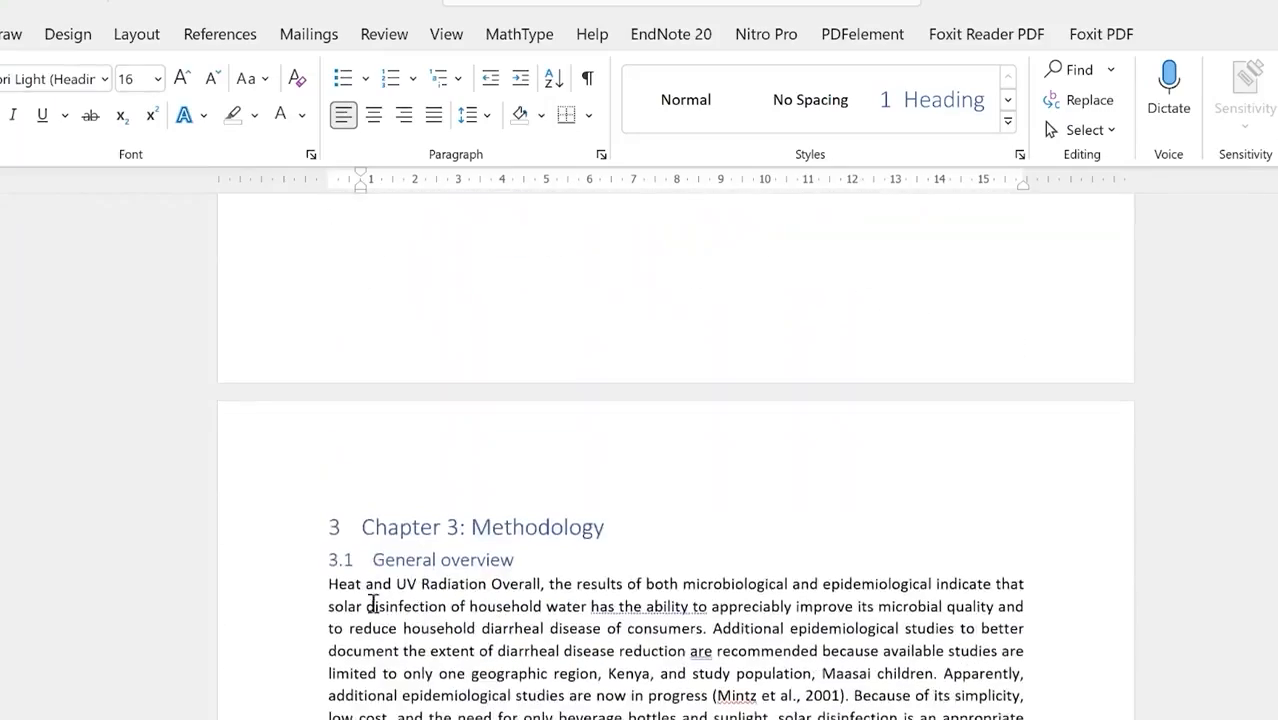
scroll(400, 690, down, 5)
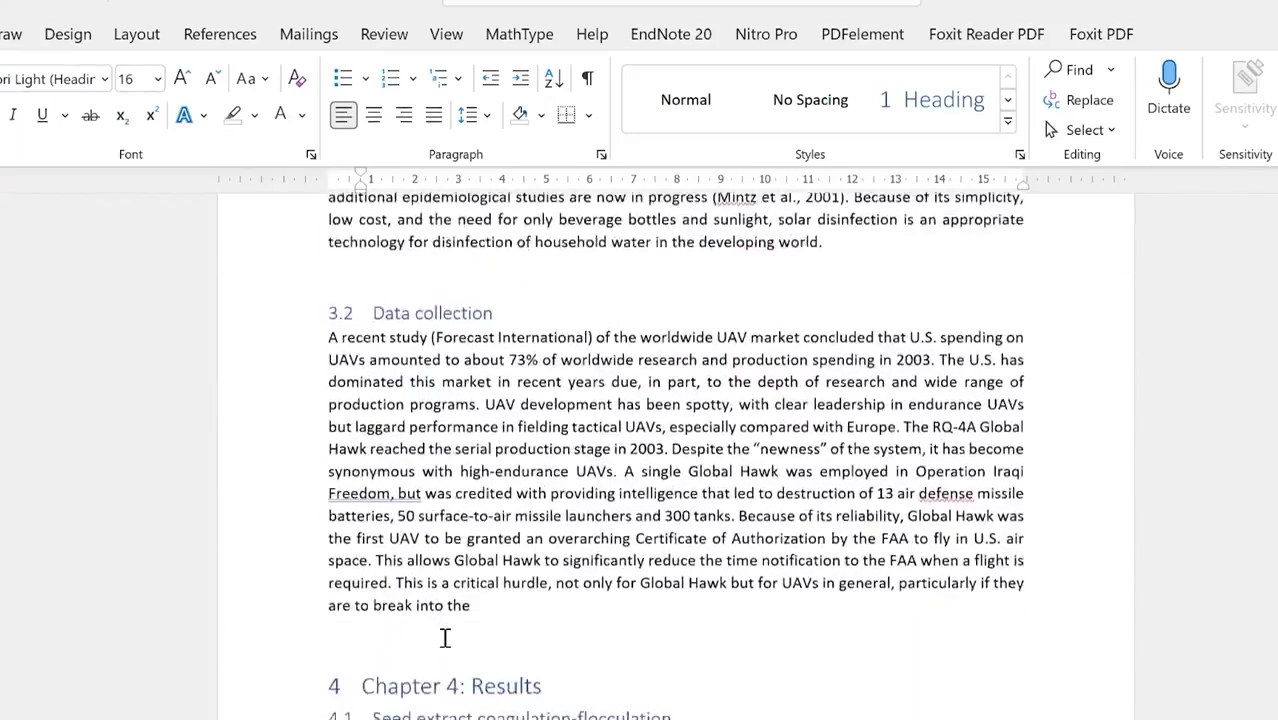
scroll(445, 637, down, 3)
scroll(450, 510, up, 10)
scroll(455, 516, up, 10)
scroll(435, 520, up, 3)
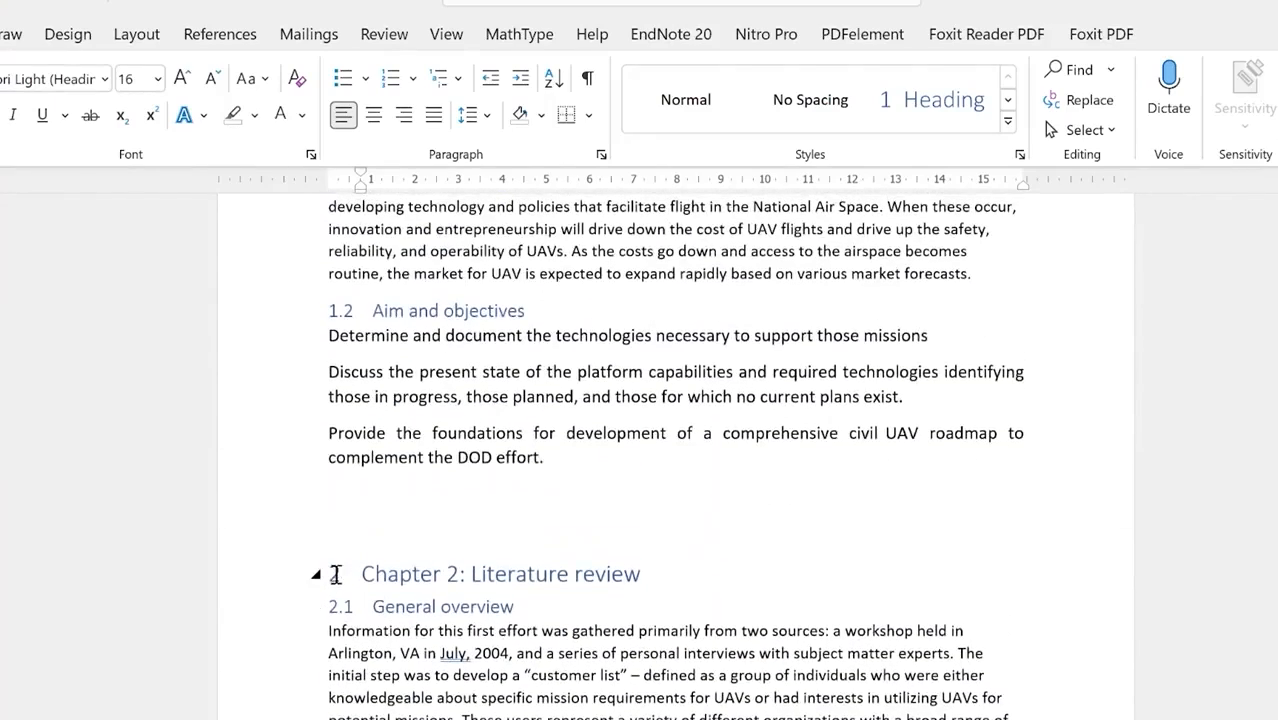
Step: Set the chapter-level heading numbers to White font colour, leaving section numbers like 2.1 visible
click(336, 574)
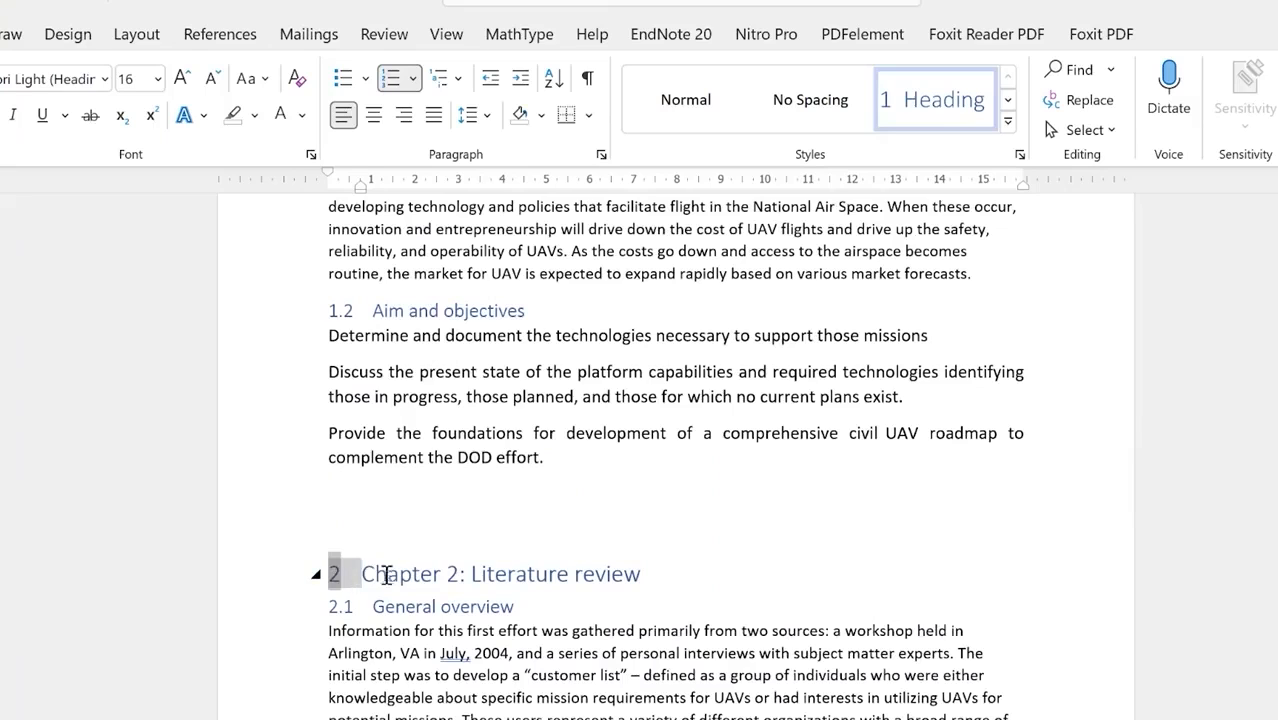
scroll(350, 500, up, 8)
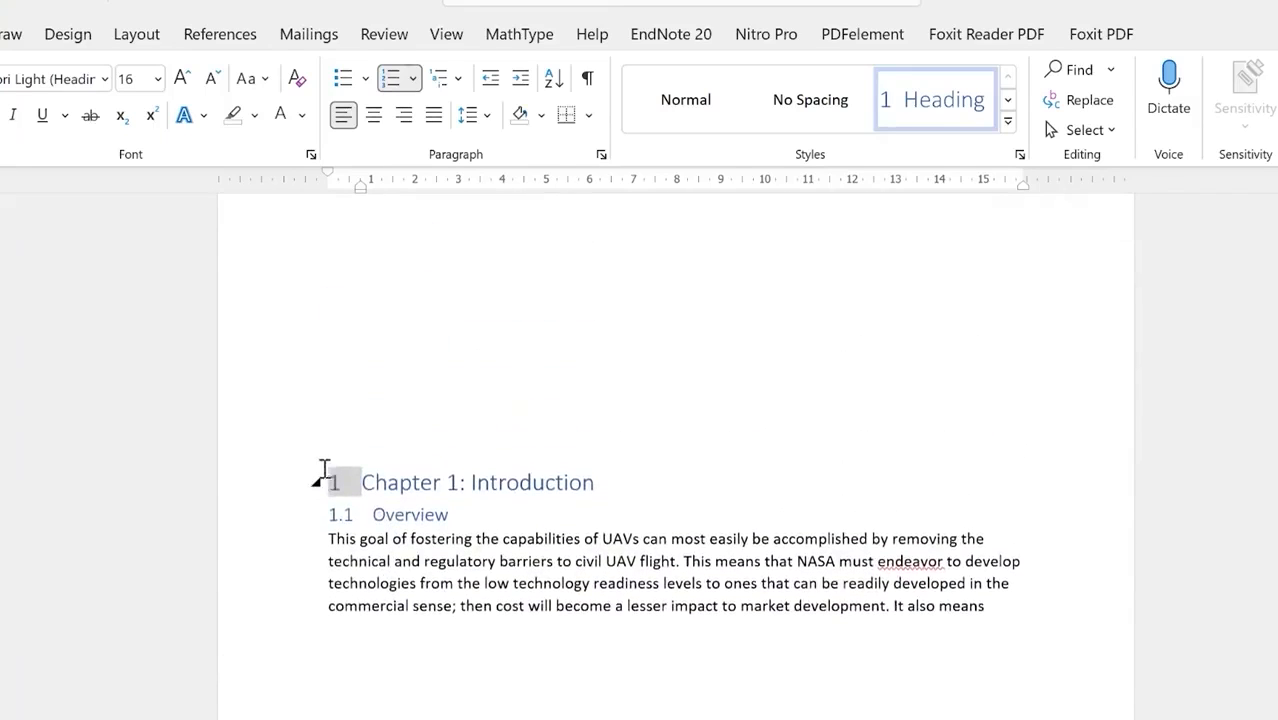
scroll(391, 535, up, 10)
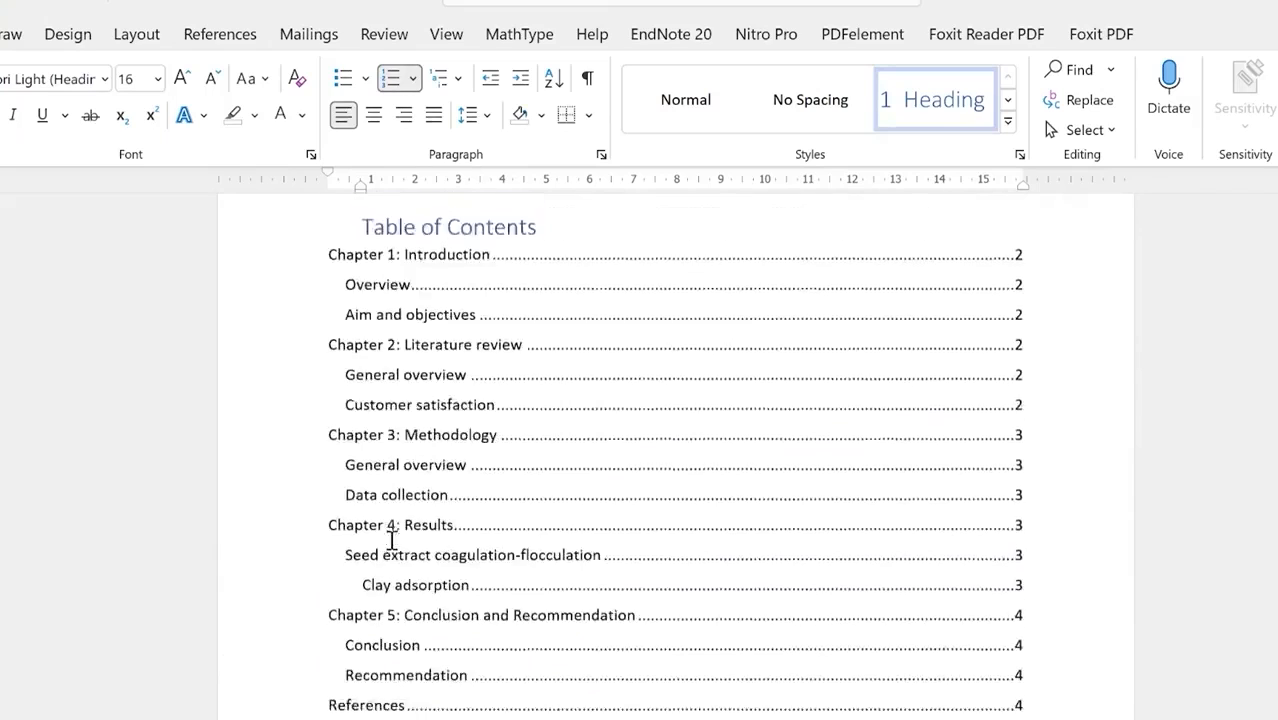
scroll(391, 540, down, 10)
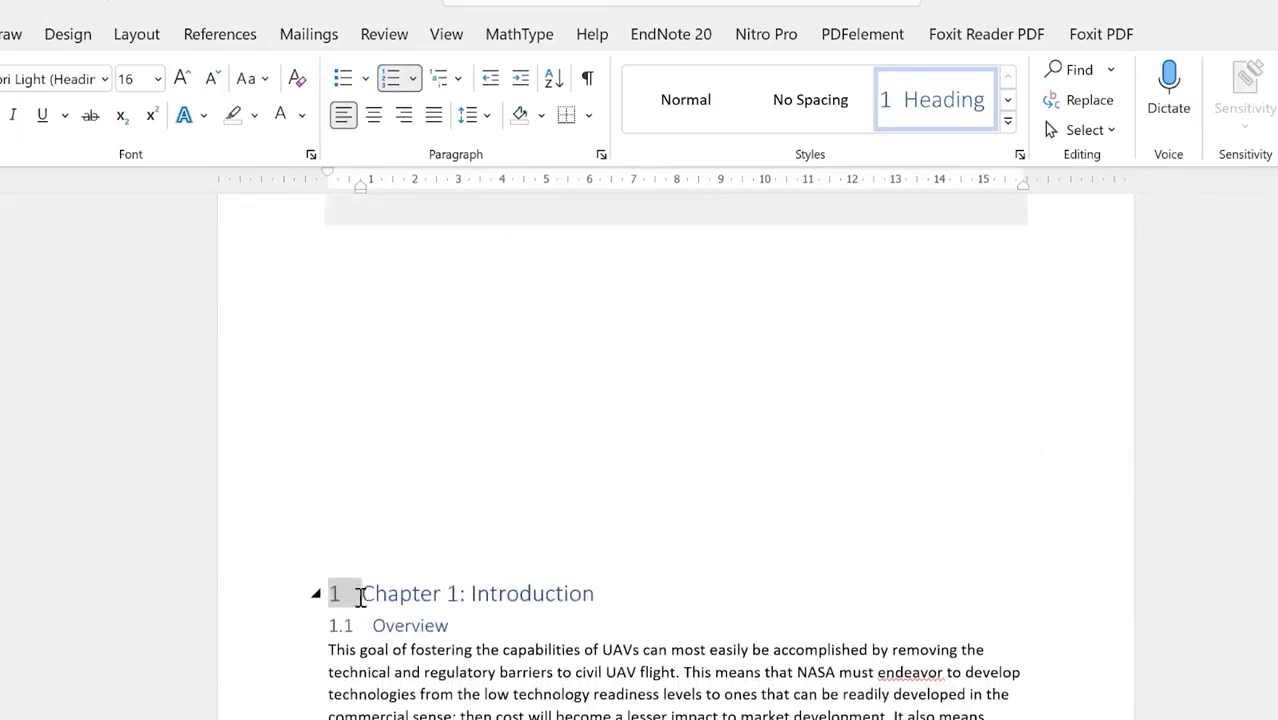
scroll(371, 625, down, 10)
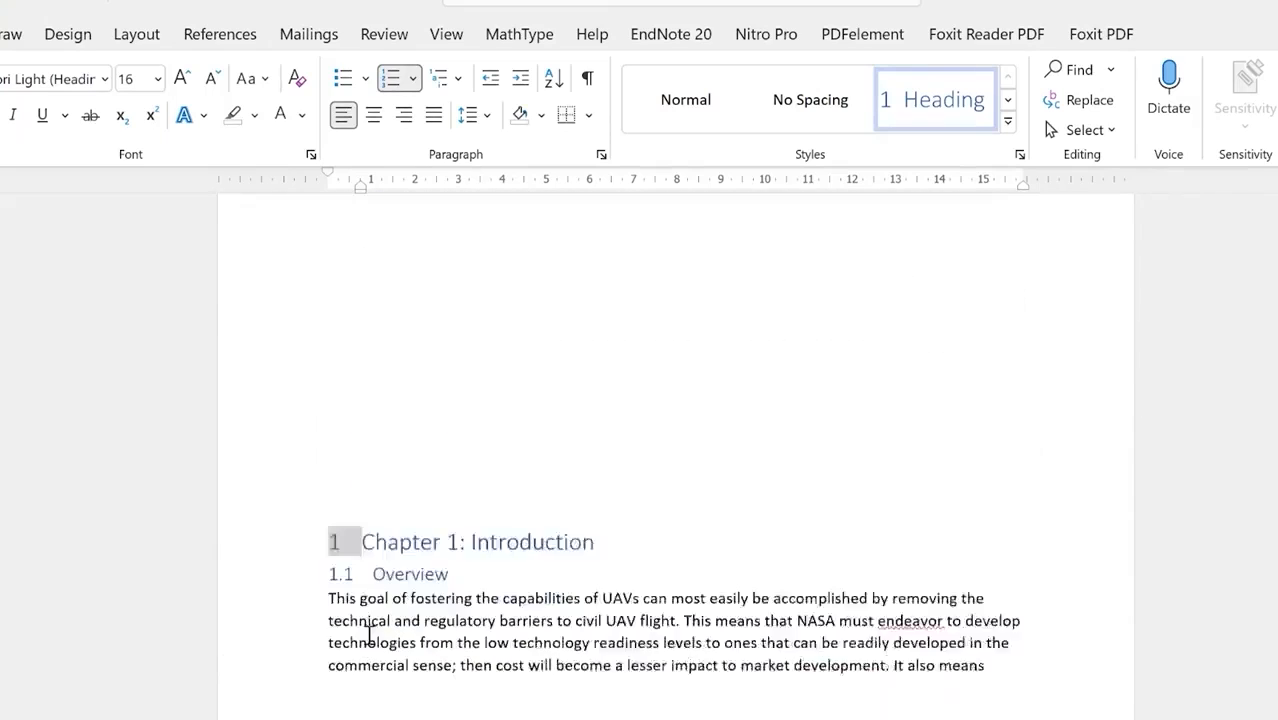
scroll(378, 612, down, 5)
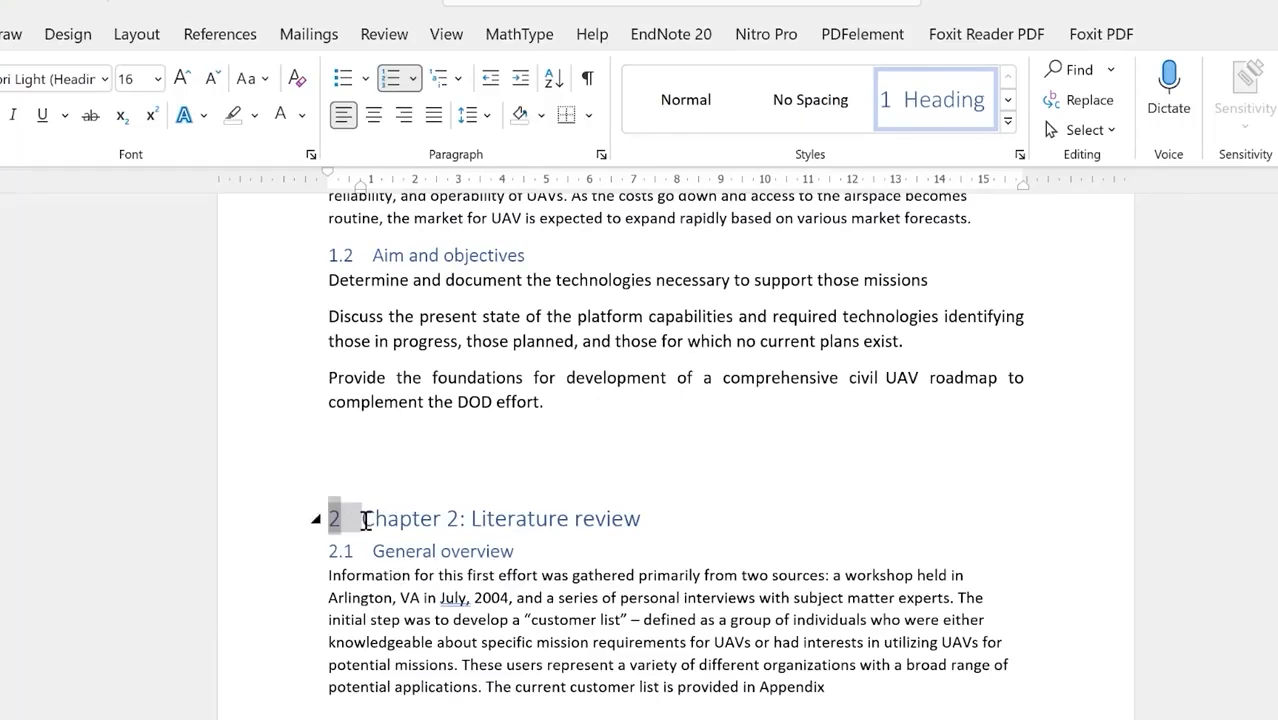
click(301, 115)
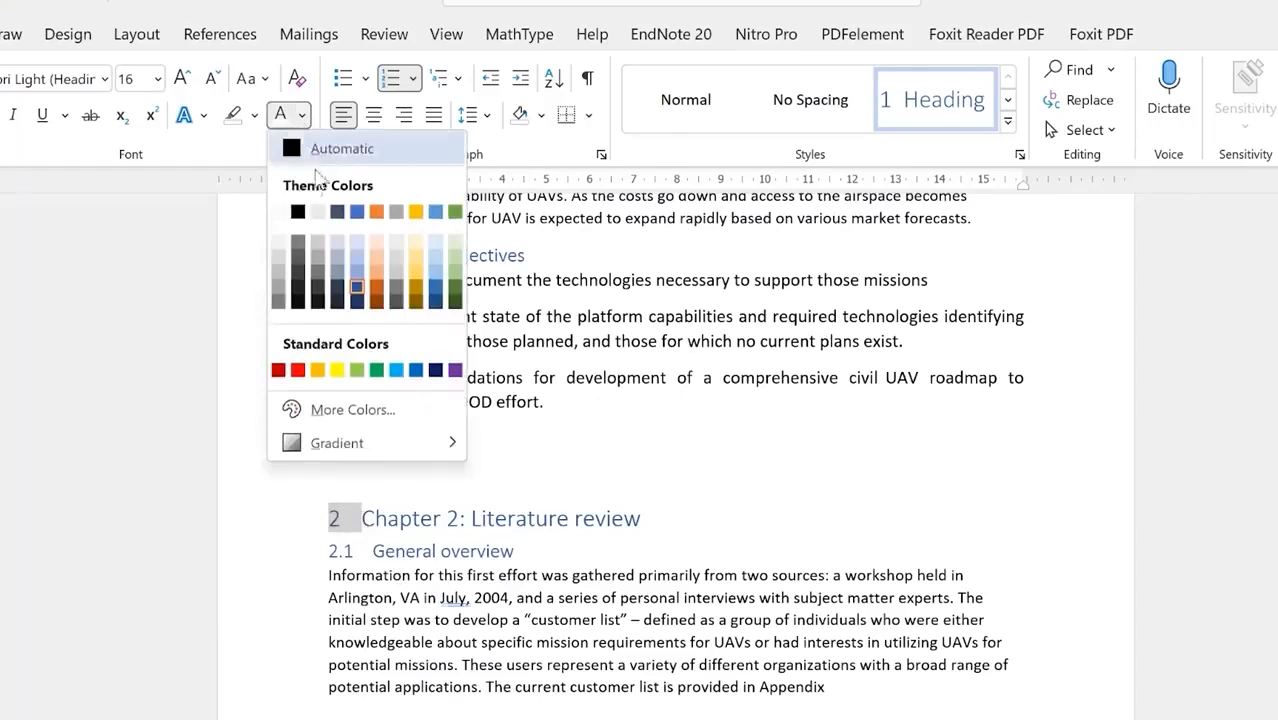
click(279, 212)
click(505, 575)
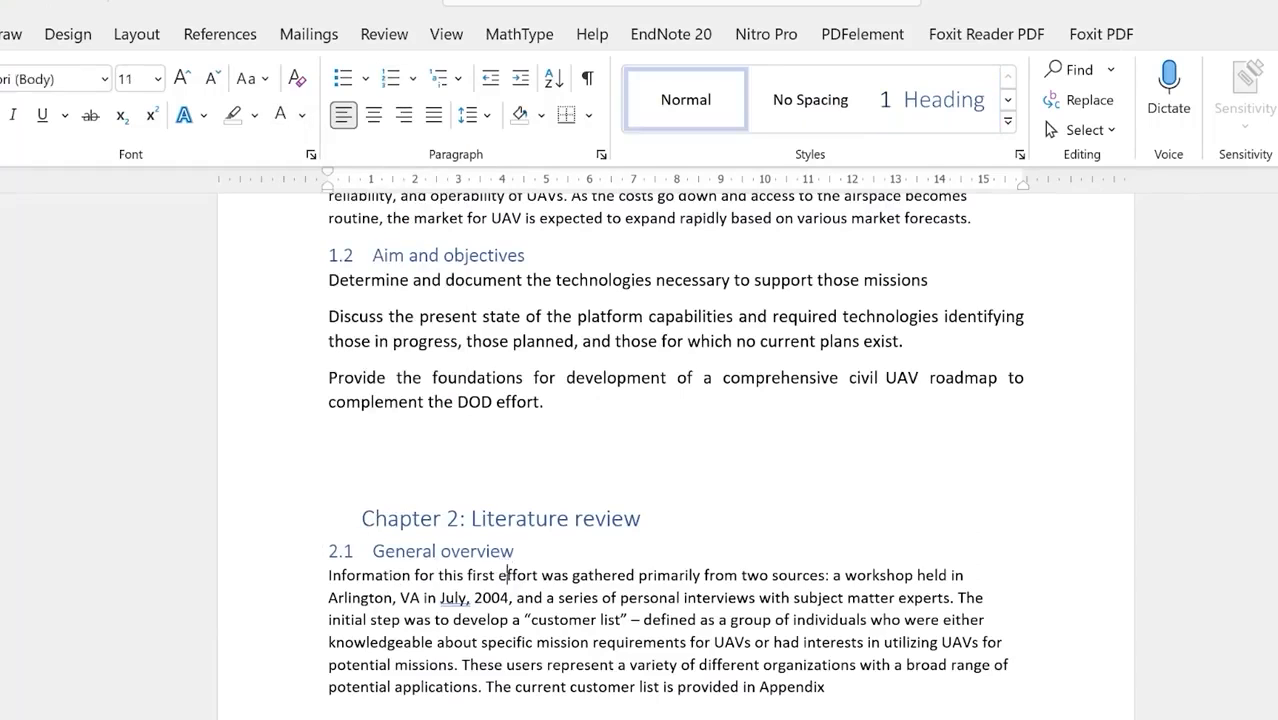
click(364, 515)
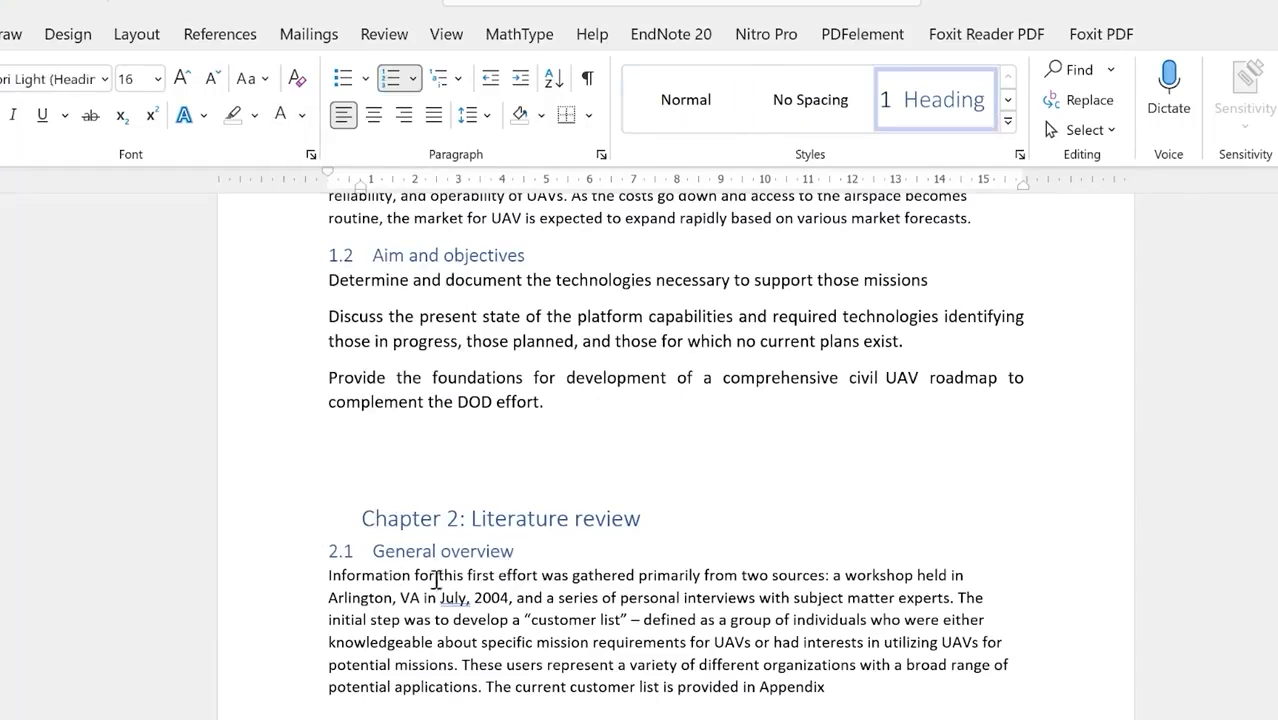
Step: Scroll through Chapters 3–5 to confirm the hidden chapter numbers, then back to the Table of Contents
scroll(441, 675, down, 10)
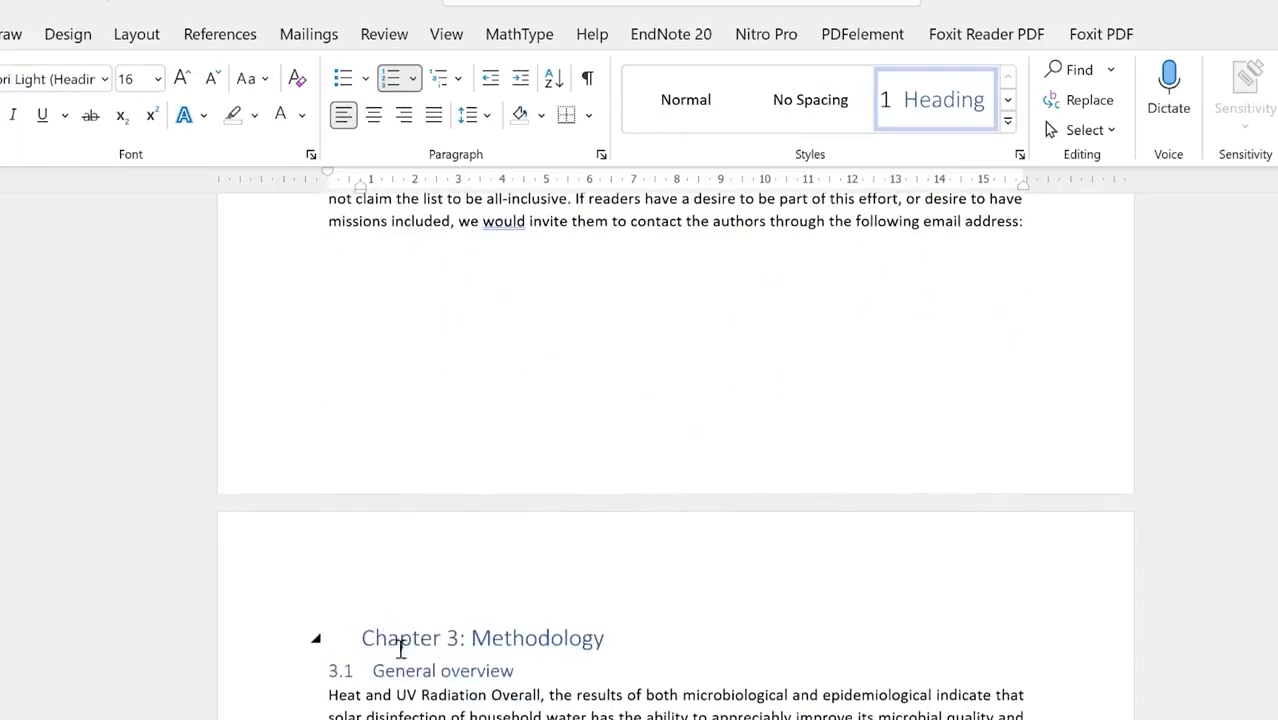
scroll(382, 641, down, 15)
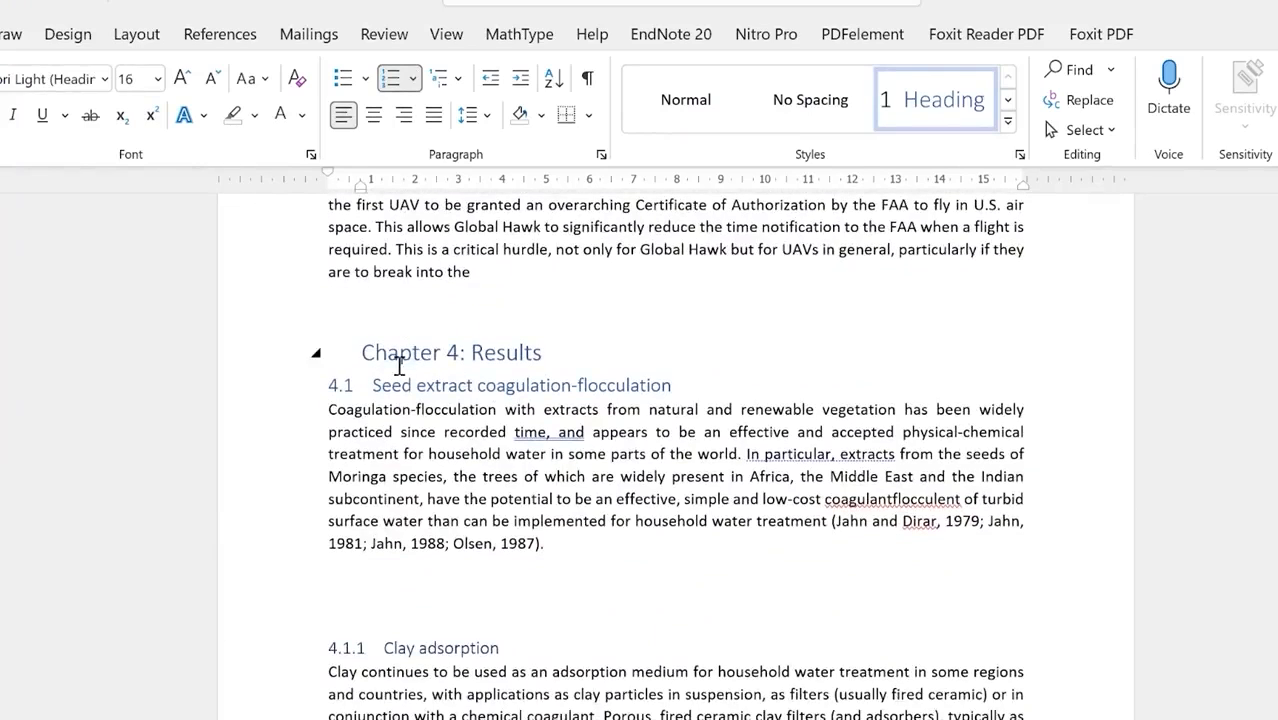
scroll(422, 556, down, 8)
scroll(433, 567, down, 6)
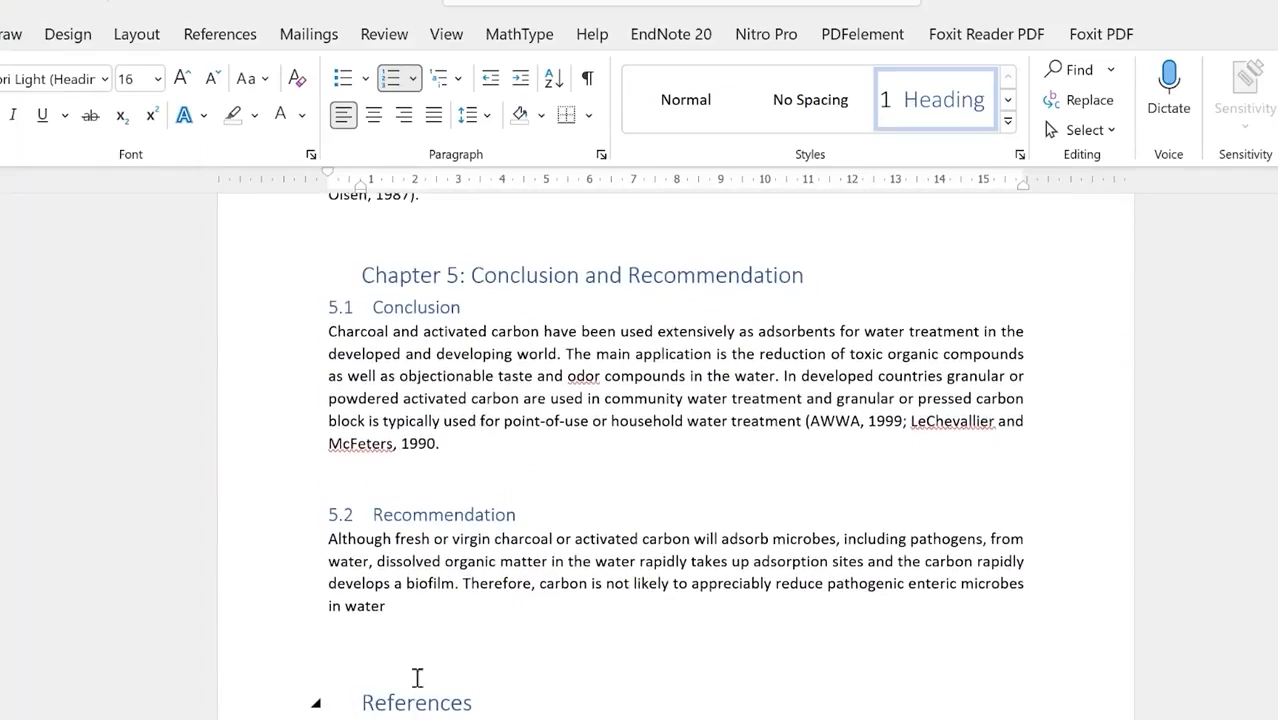
scroll(467, 665, up, 20)
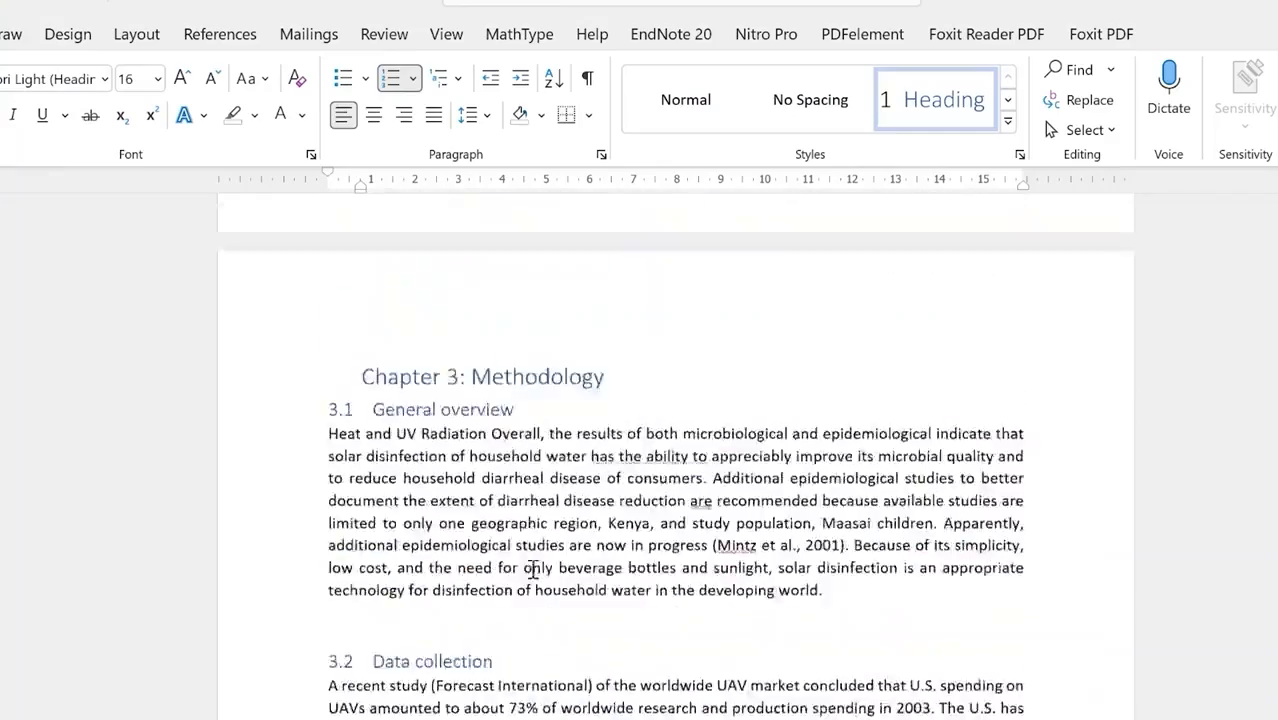
scroll(537, 564, up, 20)
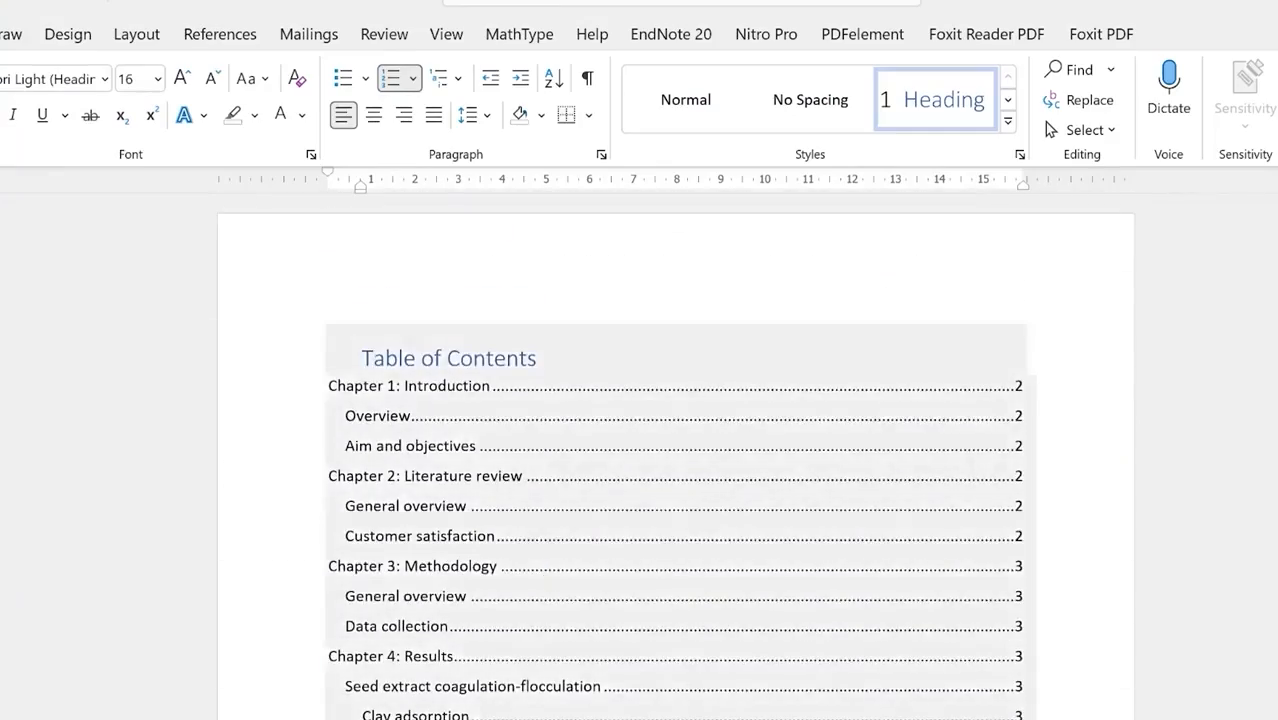
Step: Update the entire table of contents so entries show numbers like 1.1 Overview
click(449, 358)
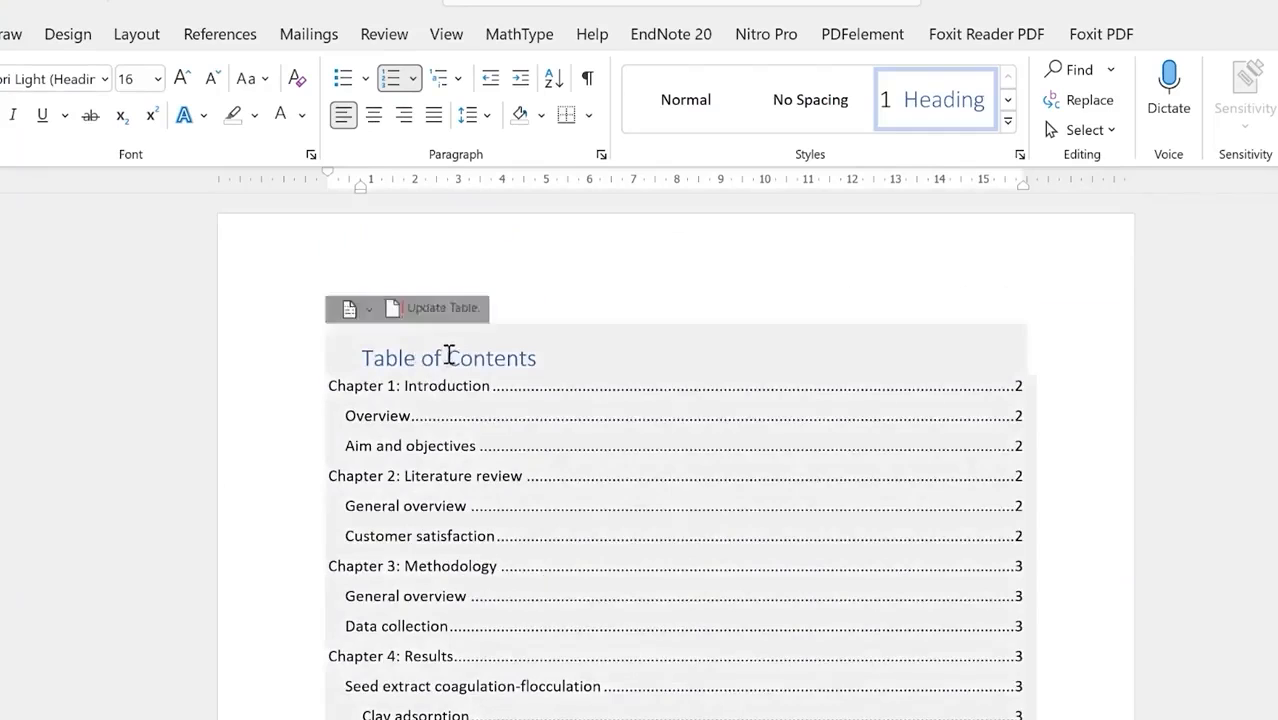
click(455, 308)
click(600, 500)
click(677, 555)
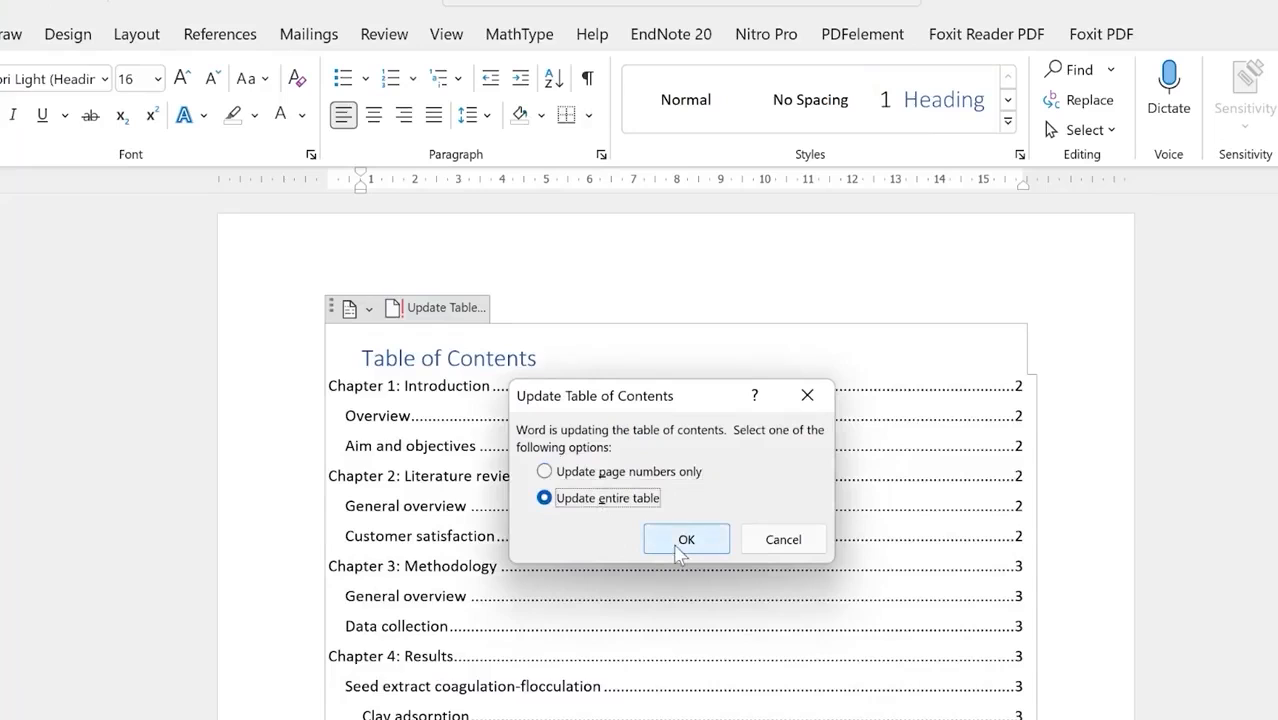
click(683, 545)
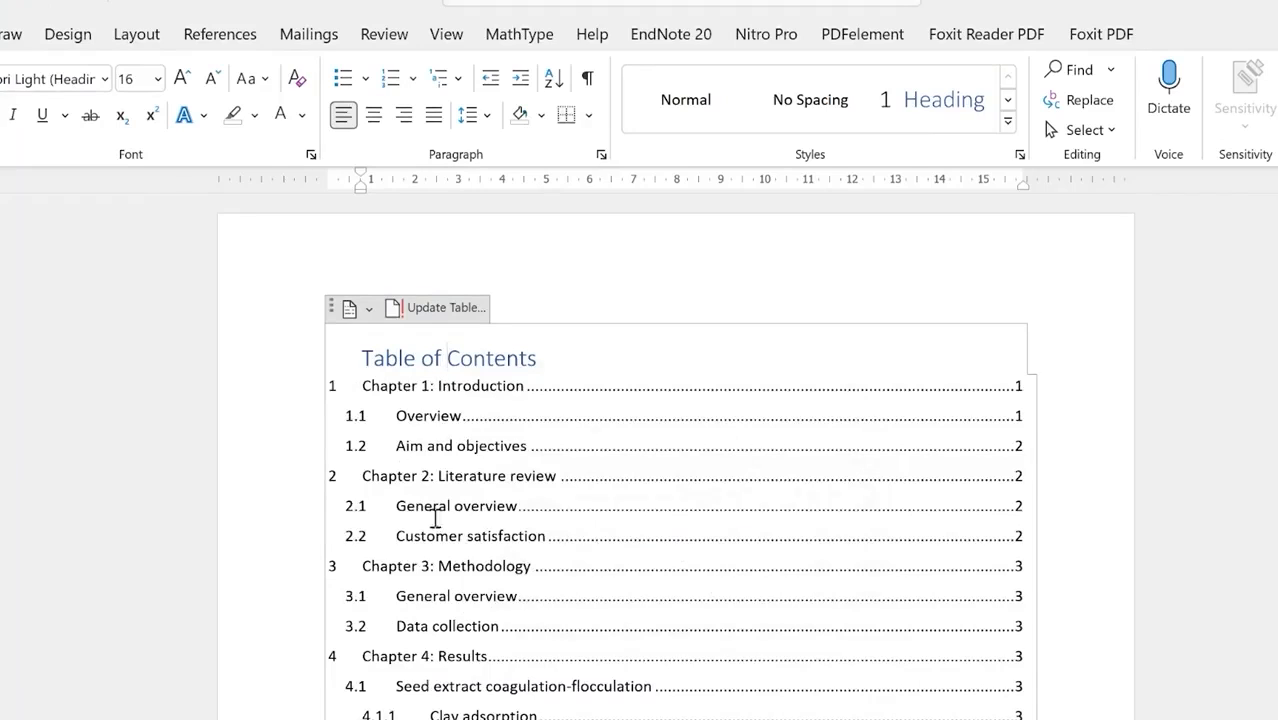
click(255, 503)
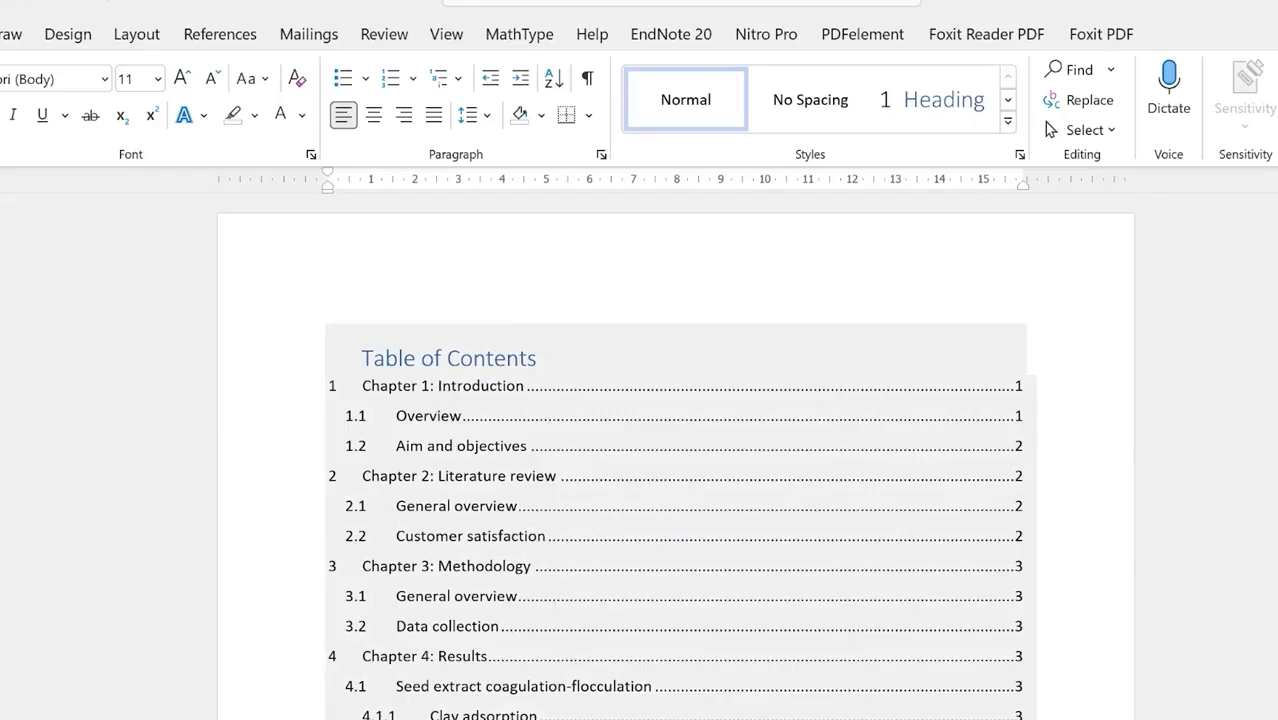
Step: Move from below the contents down to the stacked-layers picture under section 1.2
scroll(494, 699, down, 3)
scroll(494, 699, up, 3)
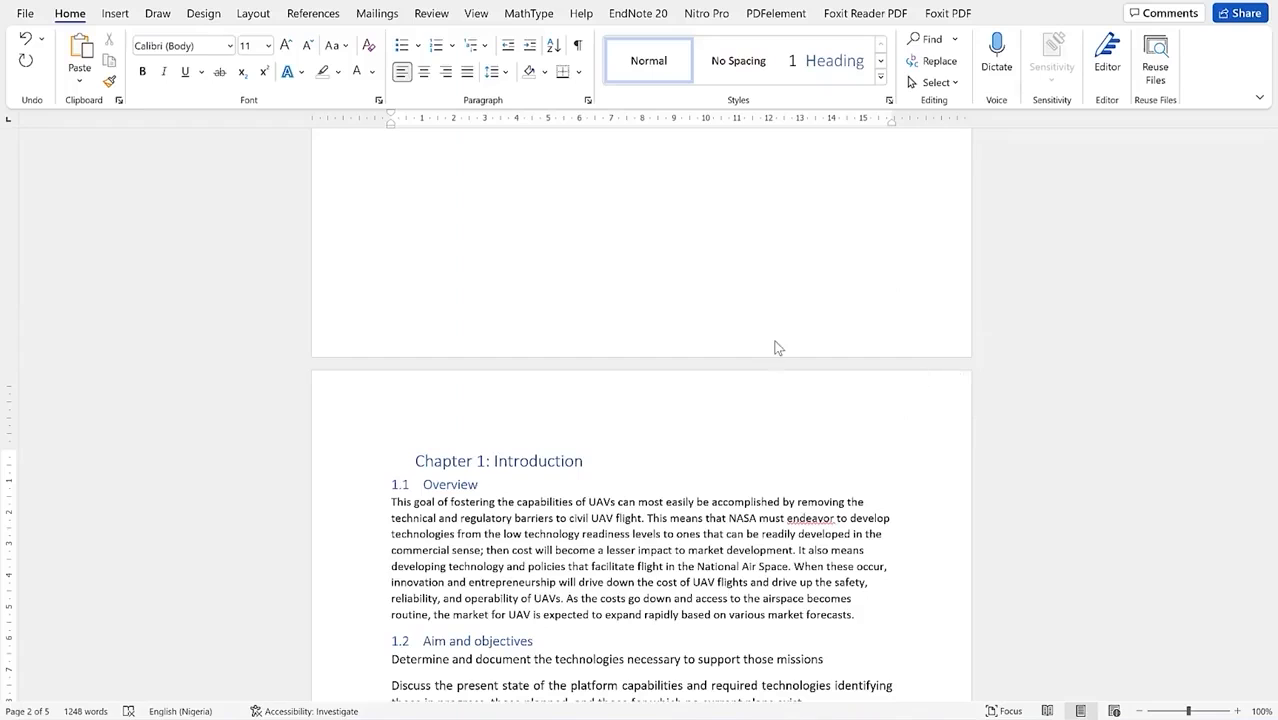
scroll(631, 373, up, 5)
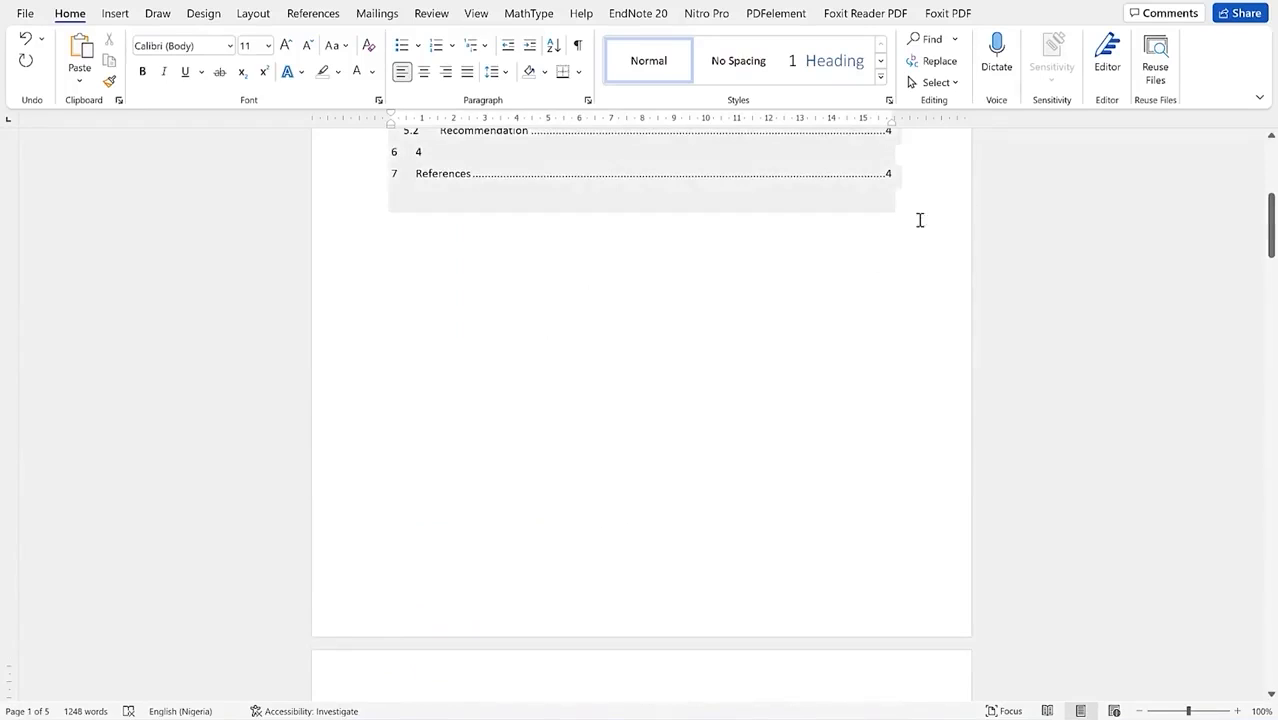
click(736, 261)
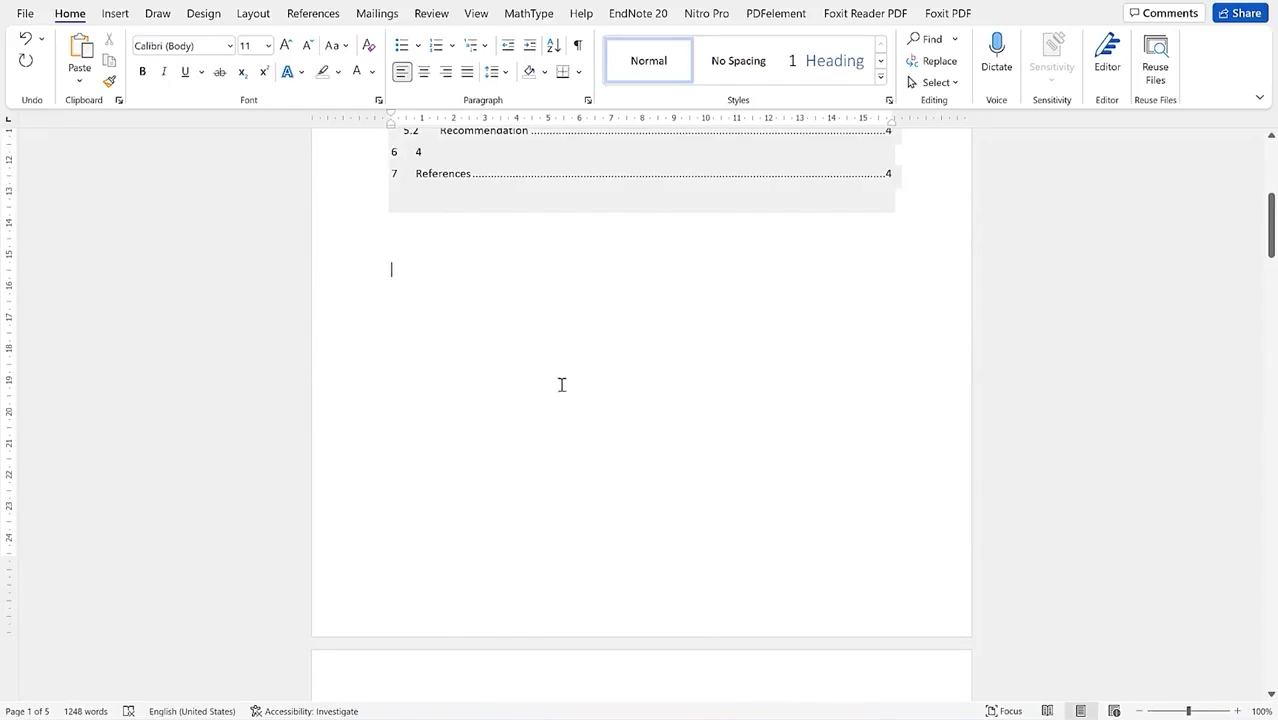
scroll(597, 385, down, 10)
scroll(626, 285, up, 5)
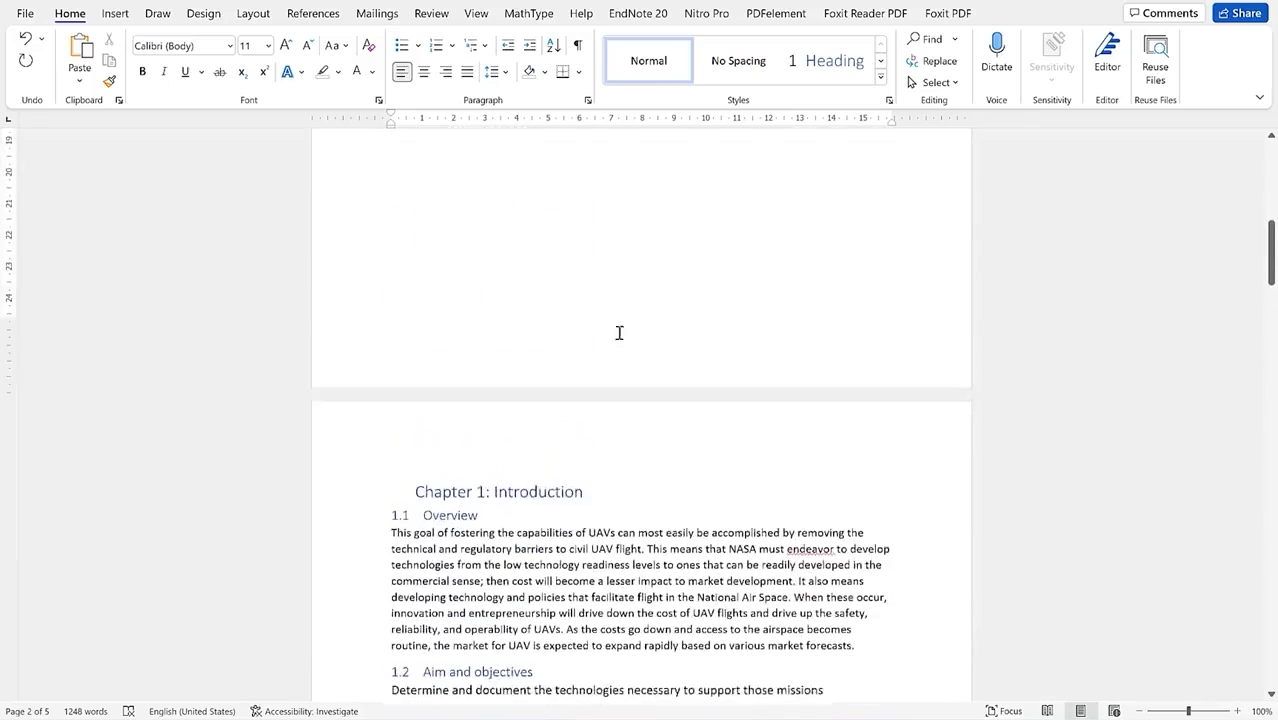
scroll(606, 494, down, 4)
drag(1271, 272, 1273, 306)
Step: Caption the stacked-layers picture 'Figure 1: Data steps' with label Figure, positioned below
click(610, 406)
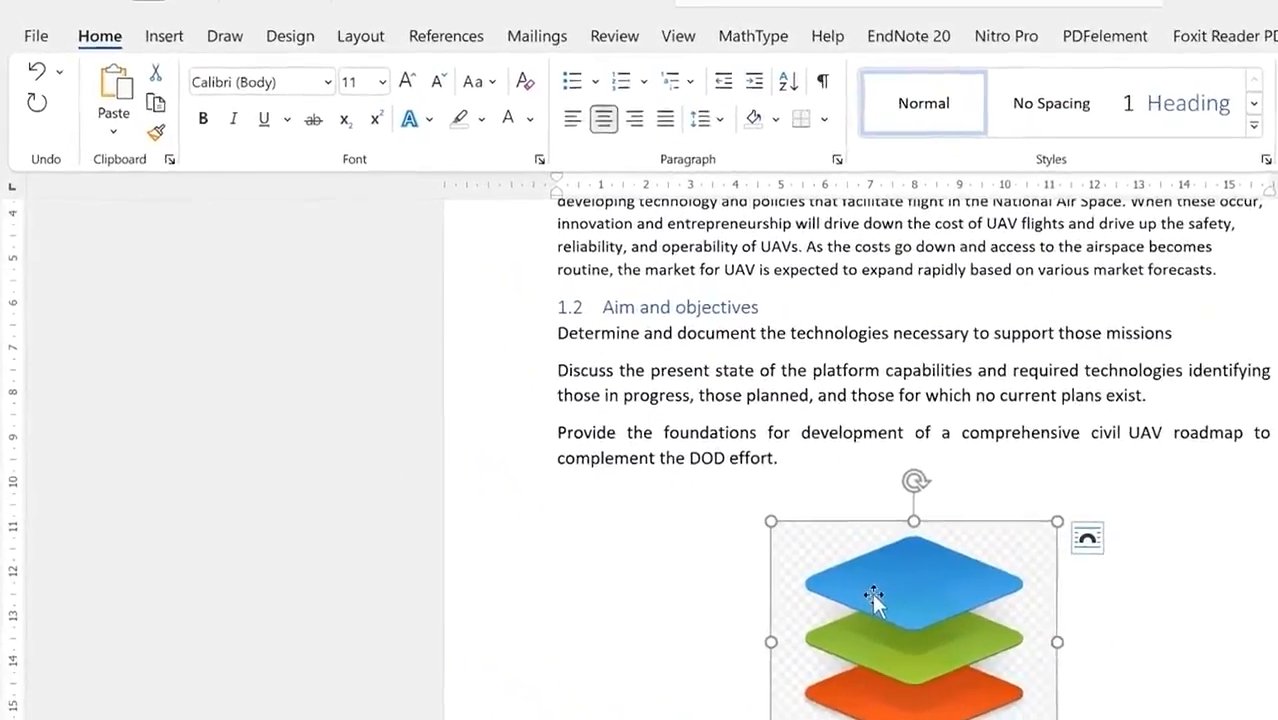
right_click(877, 596)
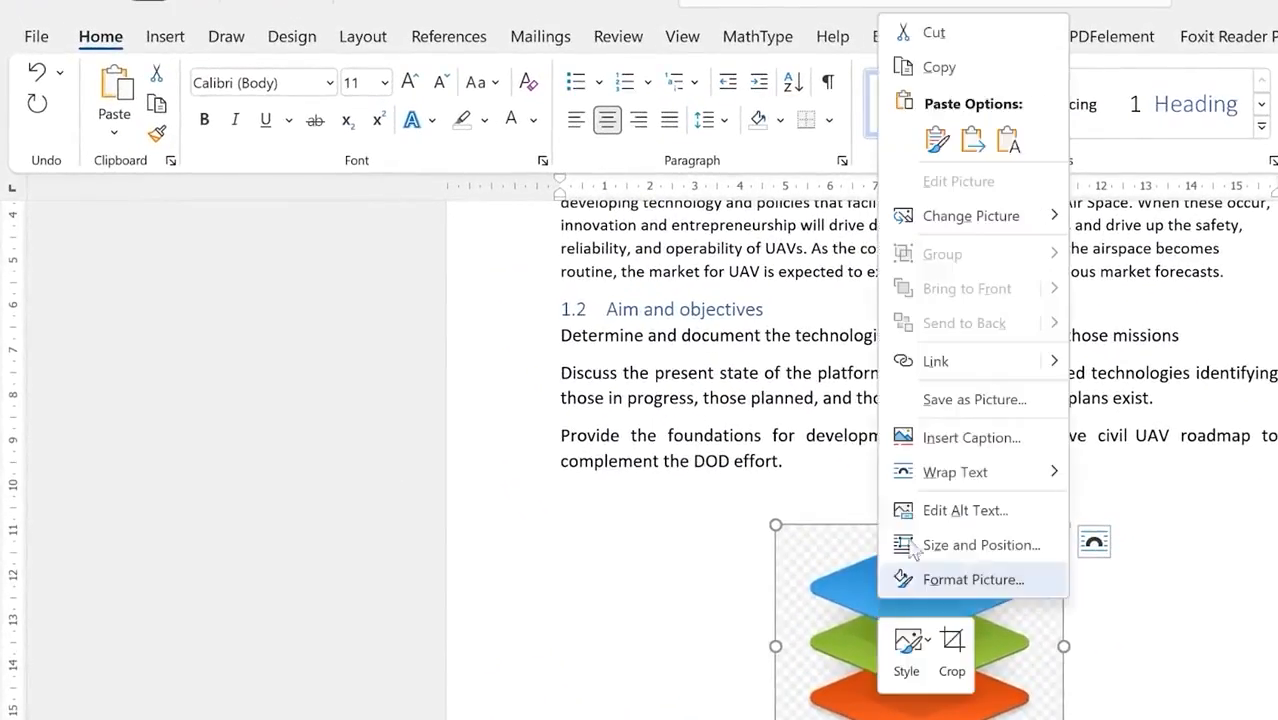
click(968, 435)
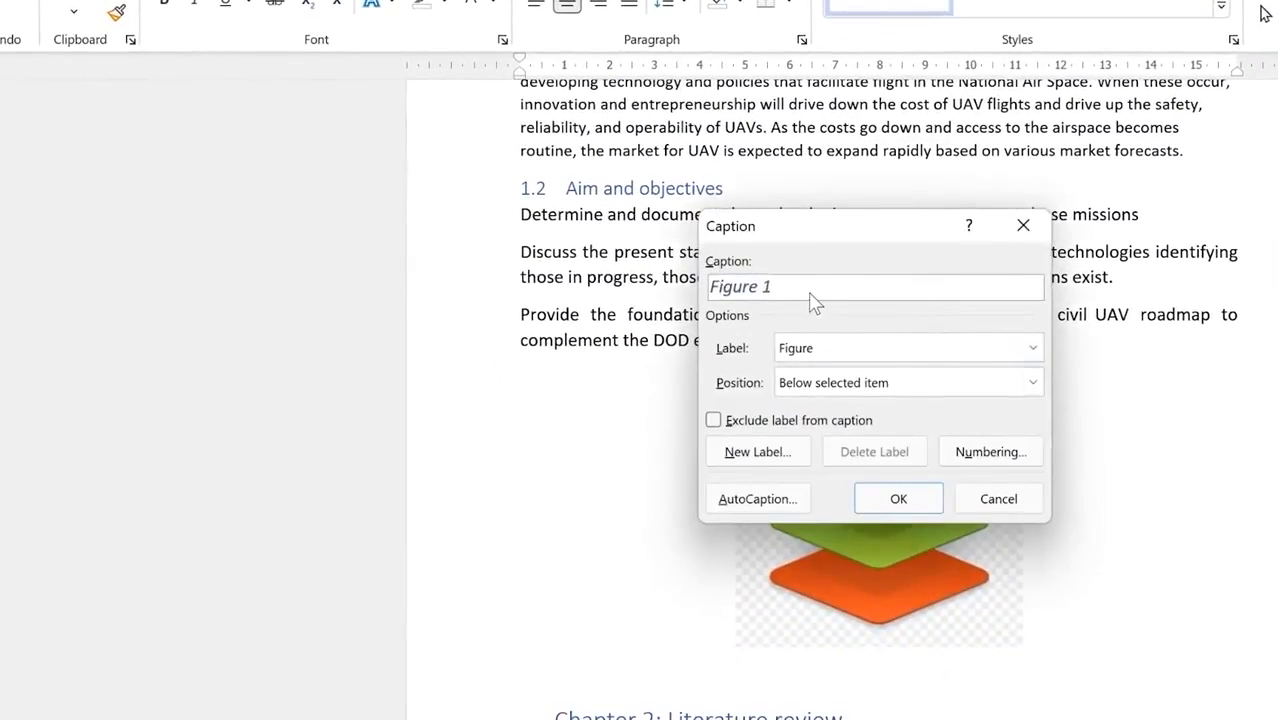
text(: Daa st)
key(BackSpace)
key(BackSpace)
key(BackSpace)
text(steps)
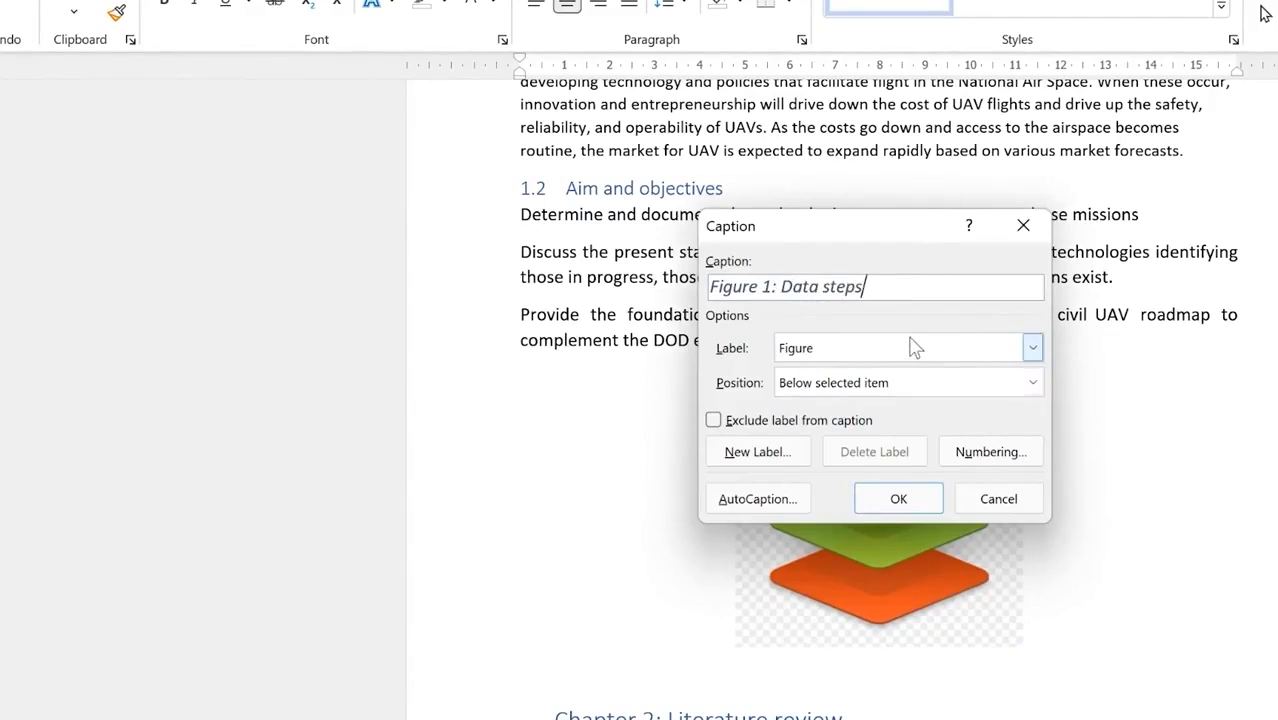
click(1033, 348)
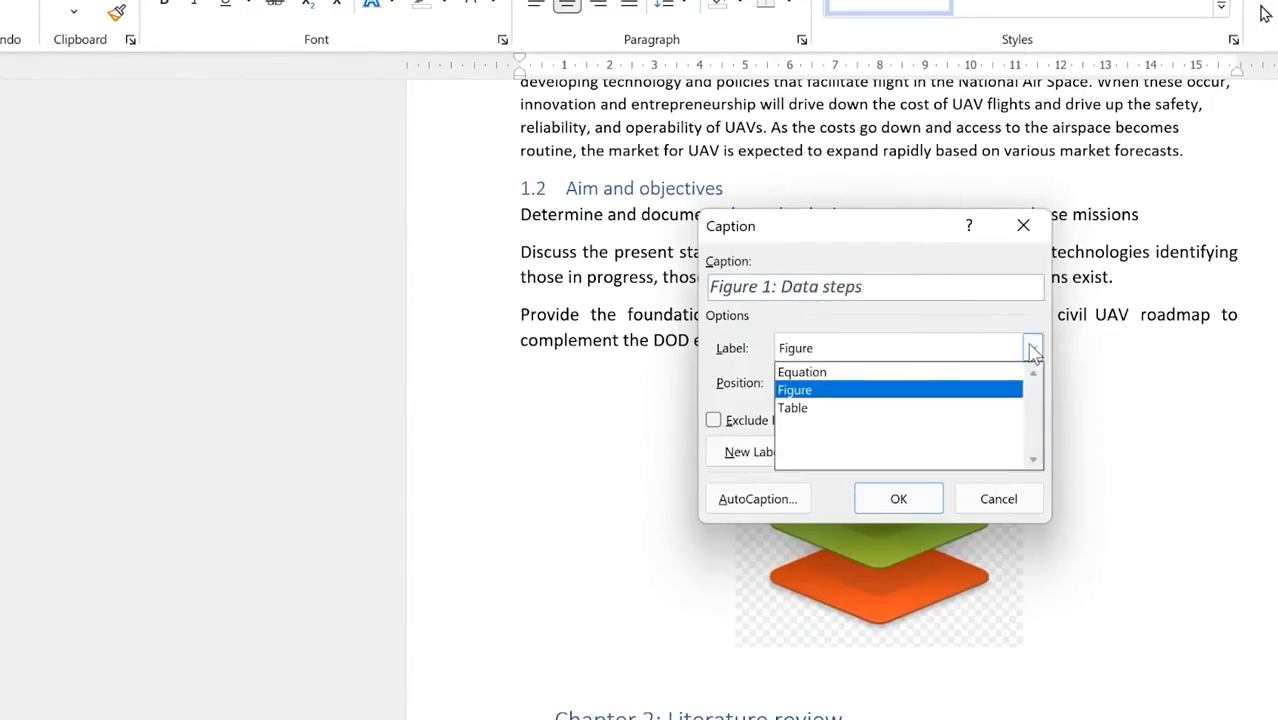
click(1033, 350)
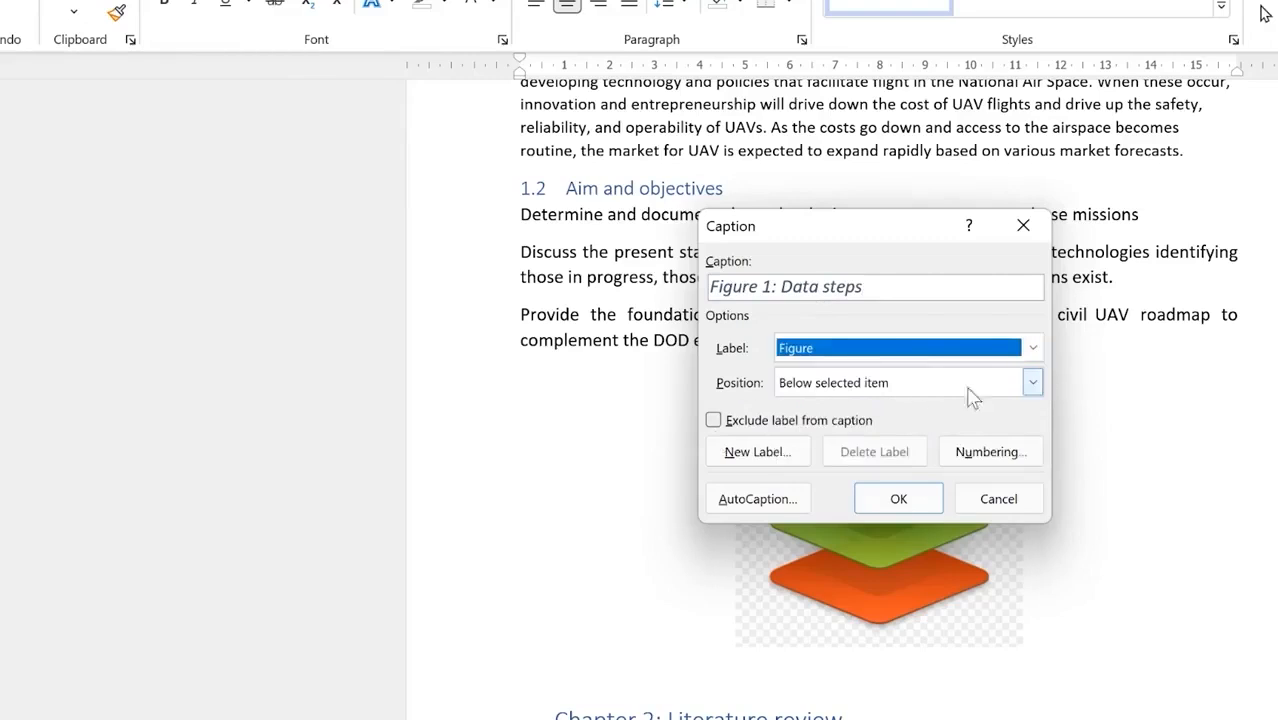
click(1033, 383)
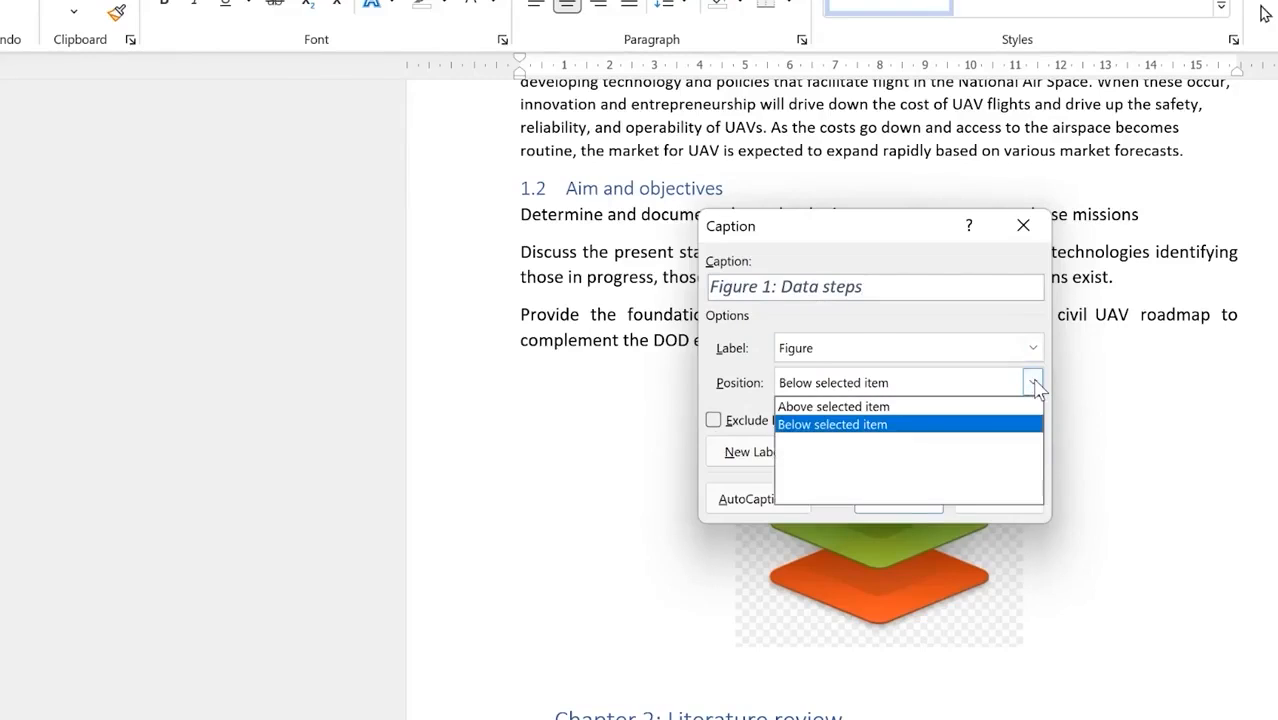
click(1033, 383)
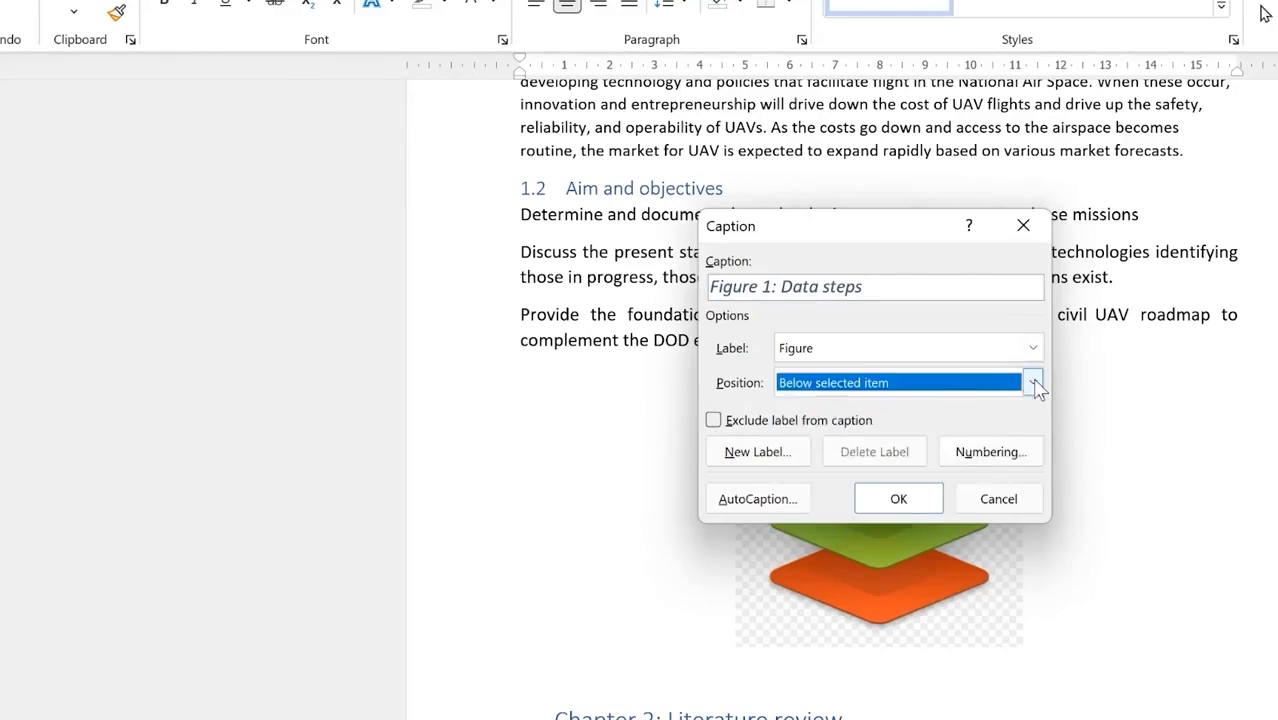
click(954, 384)
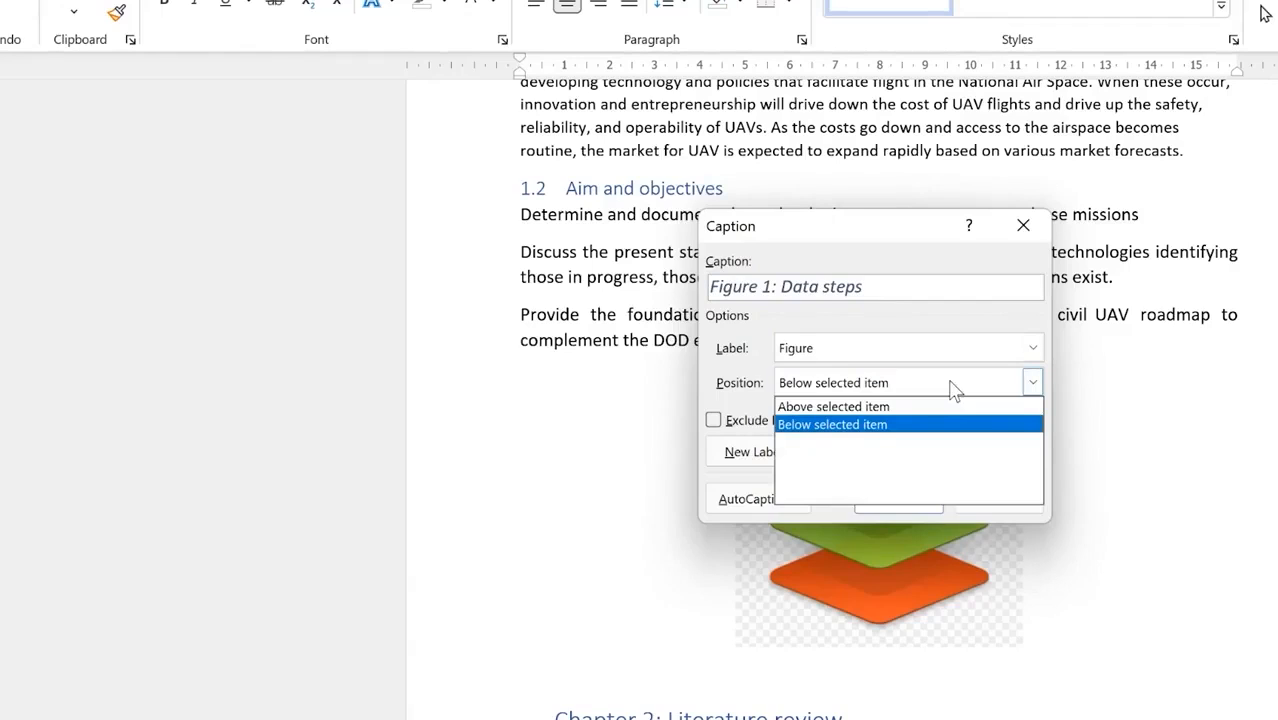
click(884, 424)
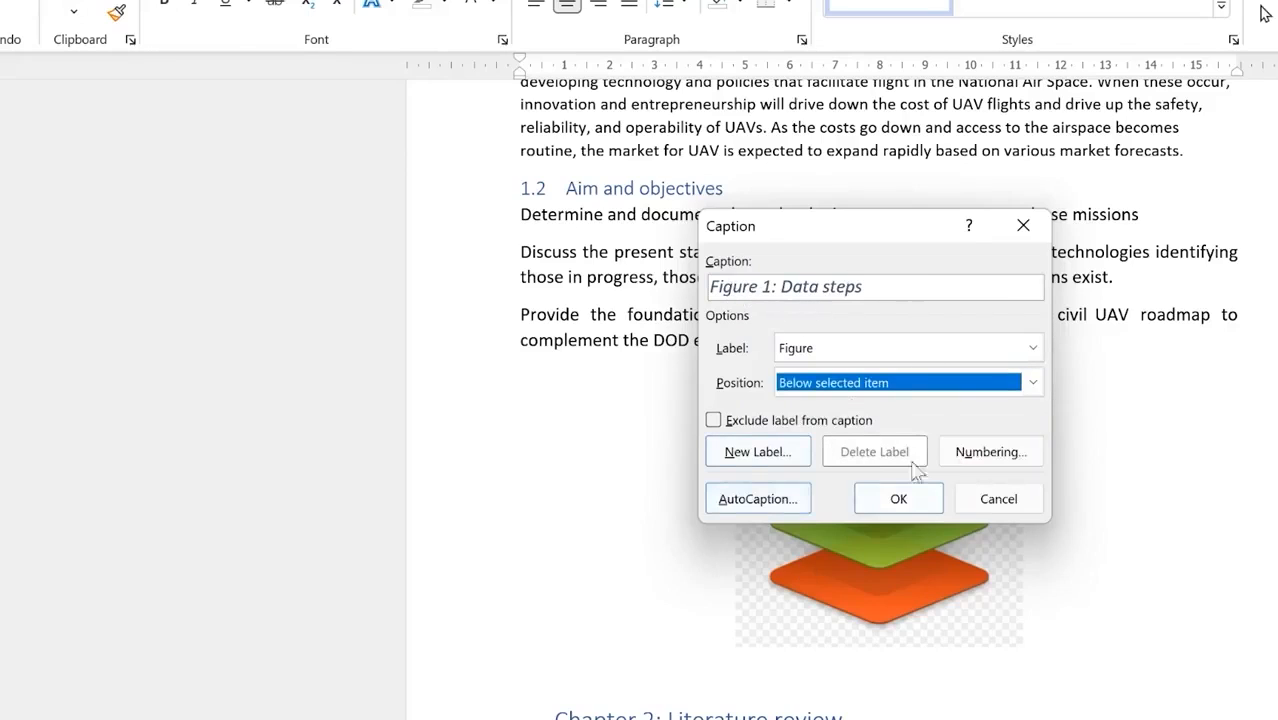
click(899, 499)
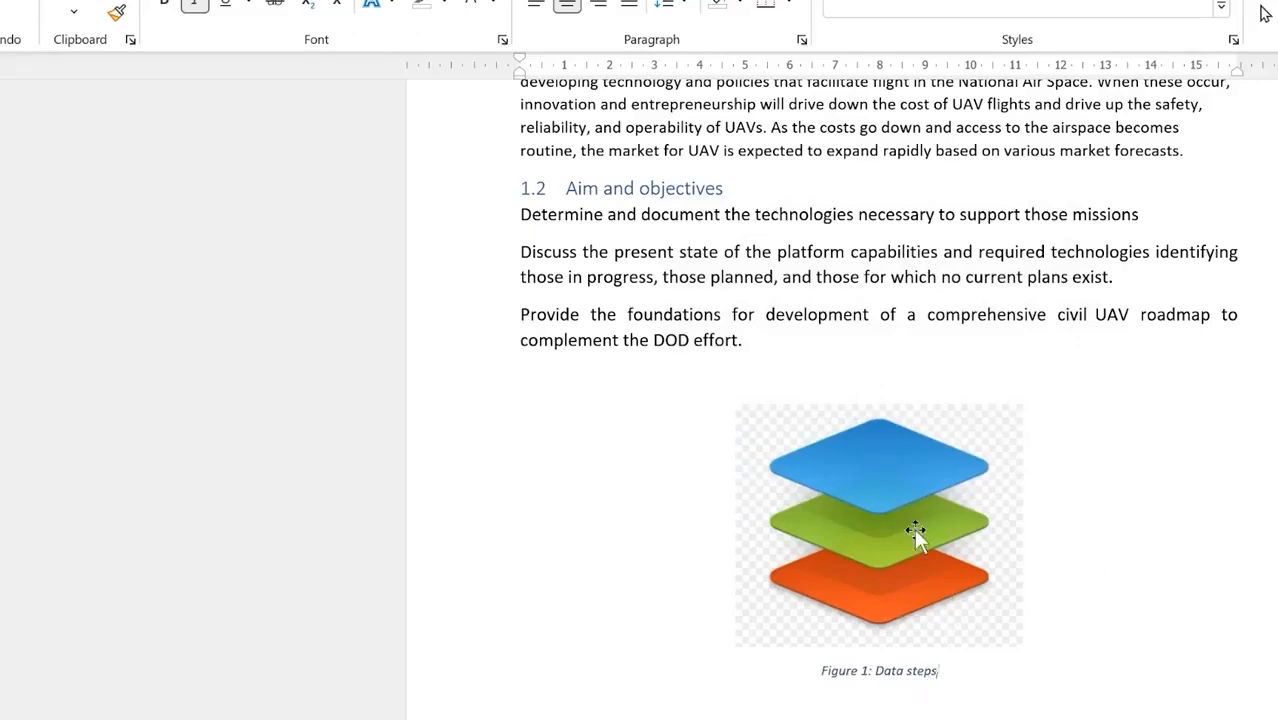
Step: Caption the G Suite picture 'Figure 2: Hierachy of organization' below the image
scroll(817, 583, down, 15)
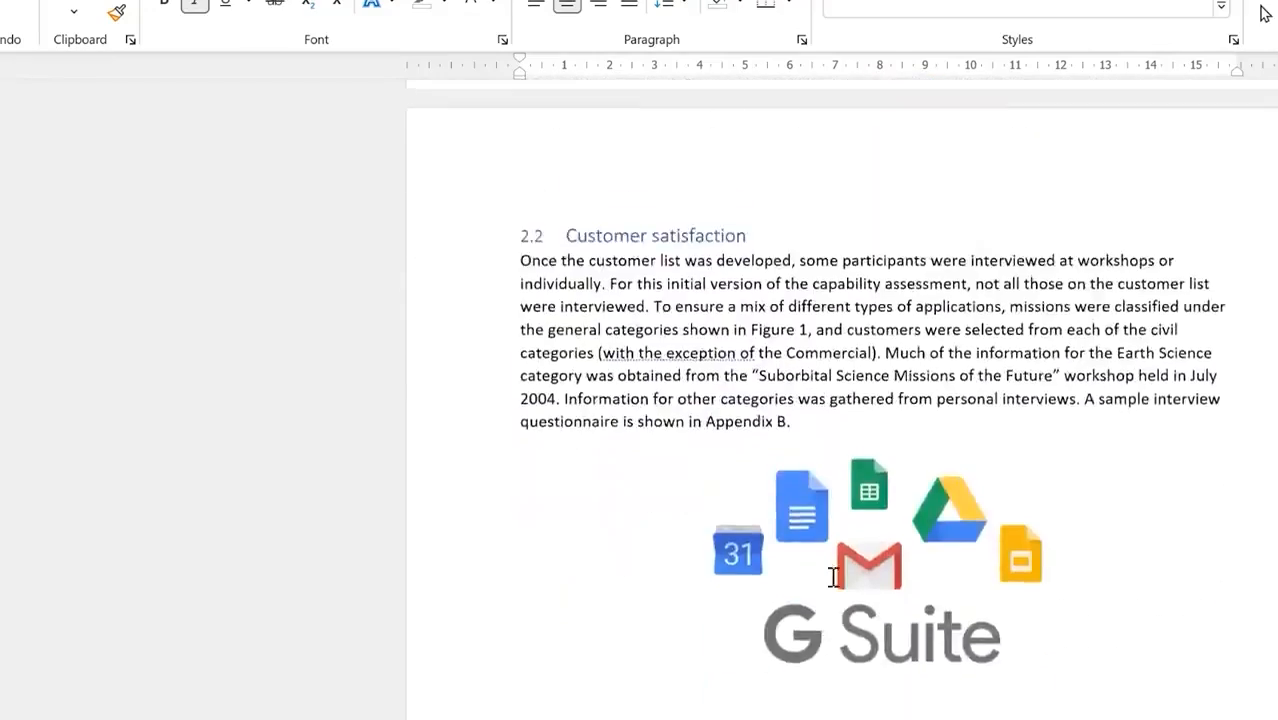
scroll(832, 580, down, 5)
click(848, 500)
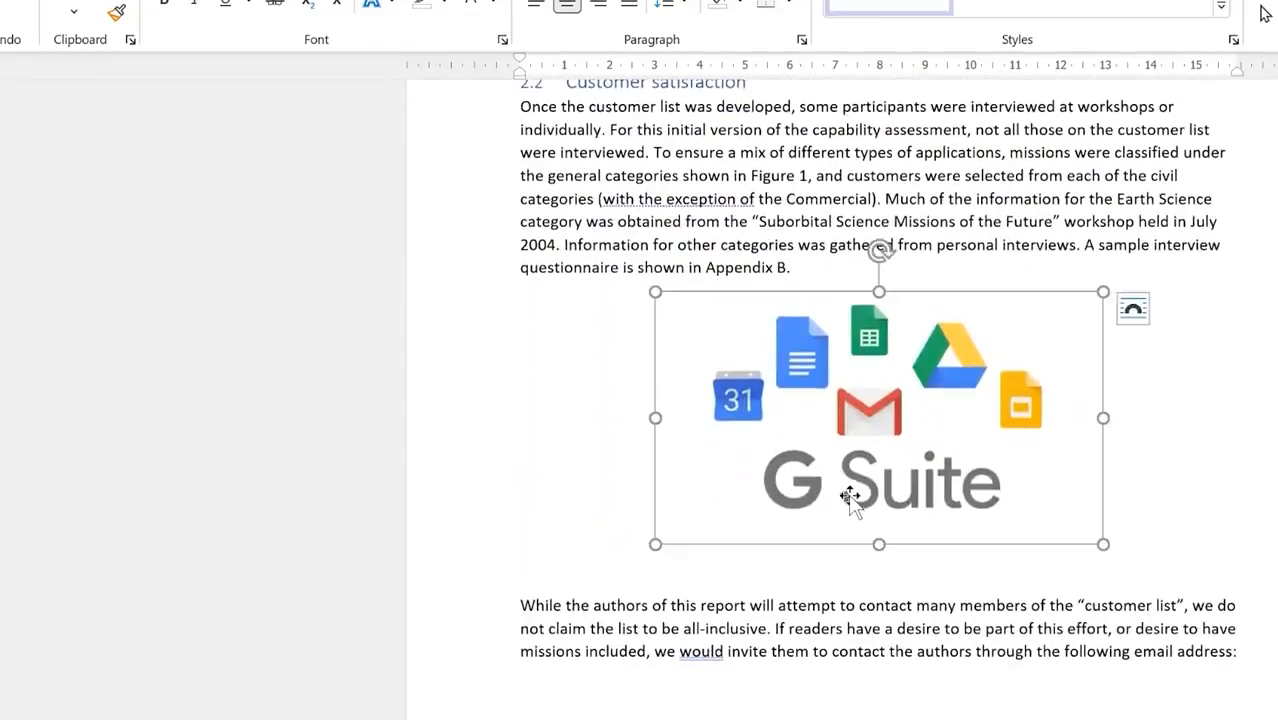
right_click(850, 493)
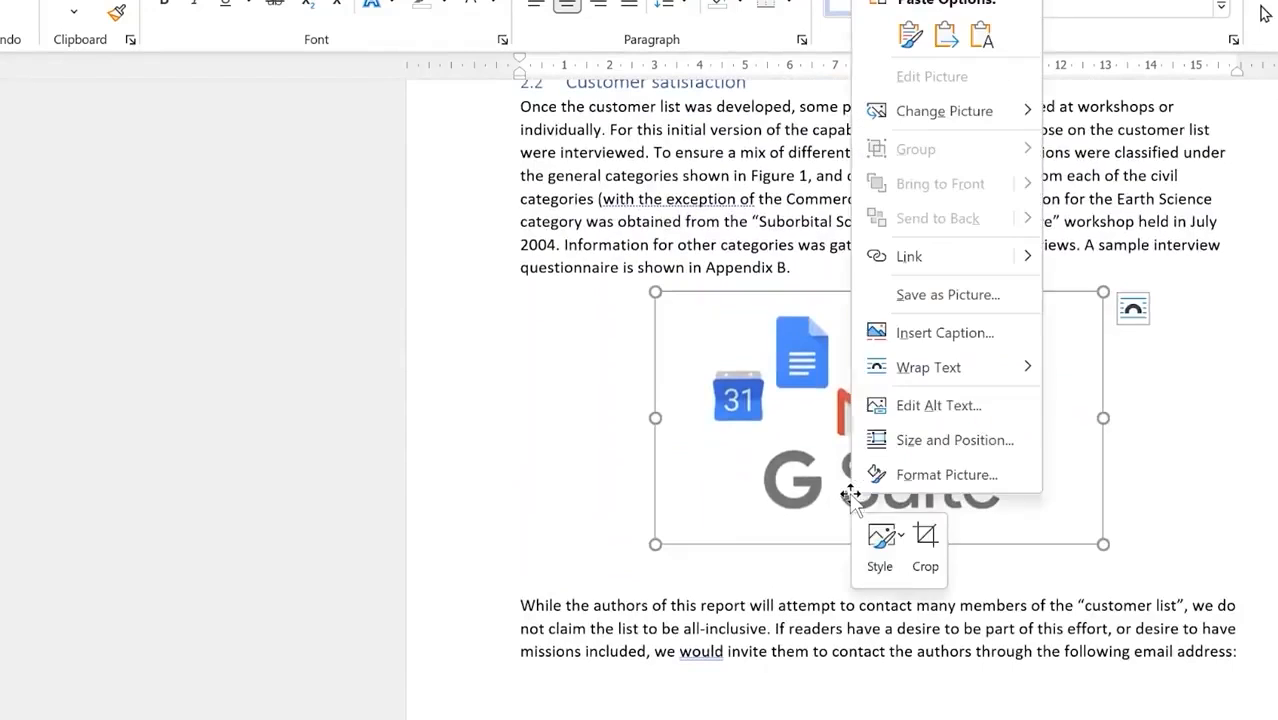
click(950, 334)
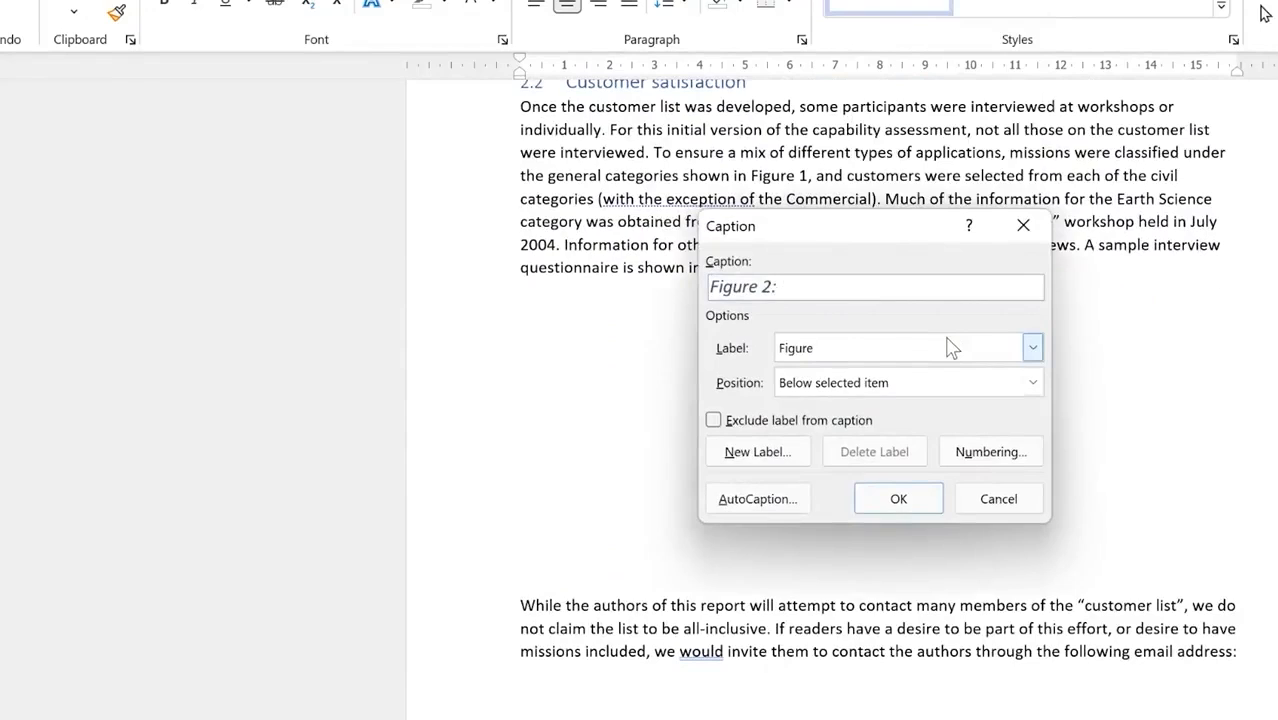
text(: Hierachy of organization)
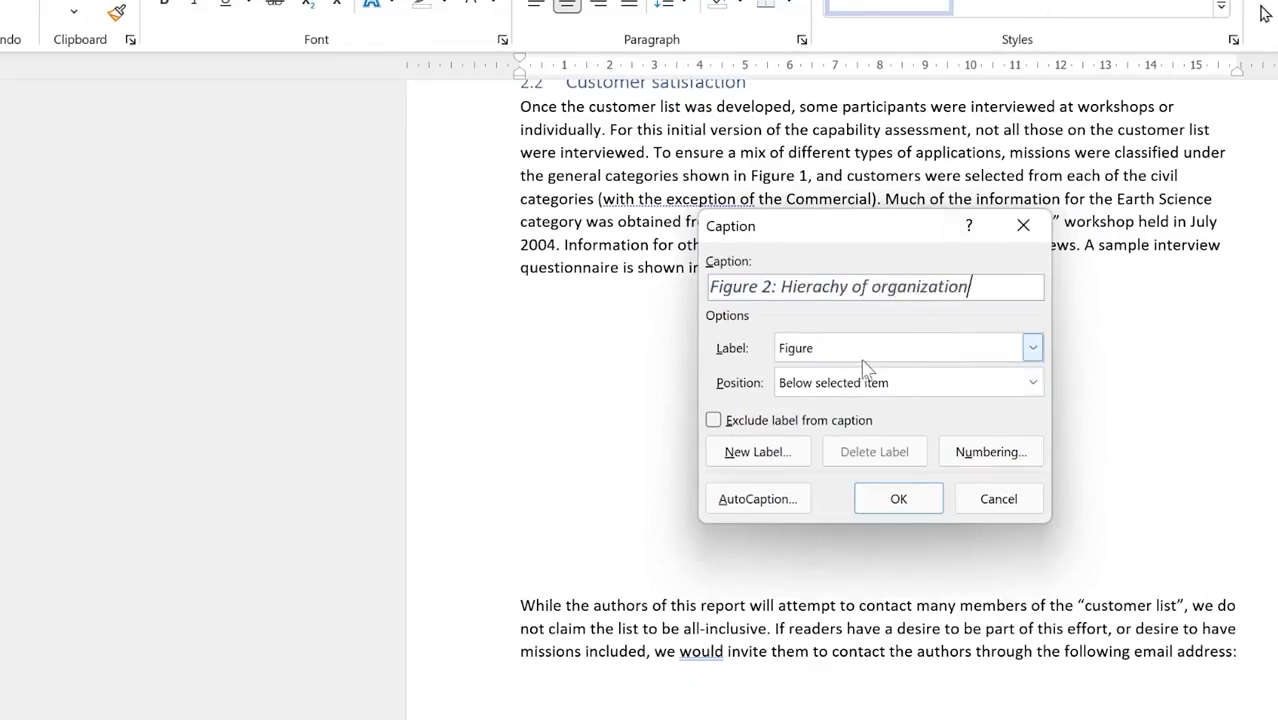
click(901, 499)
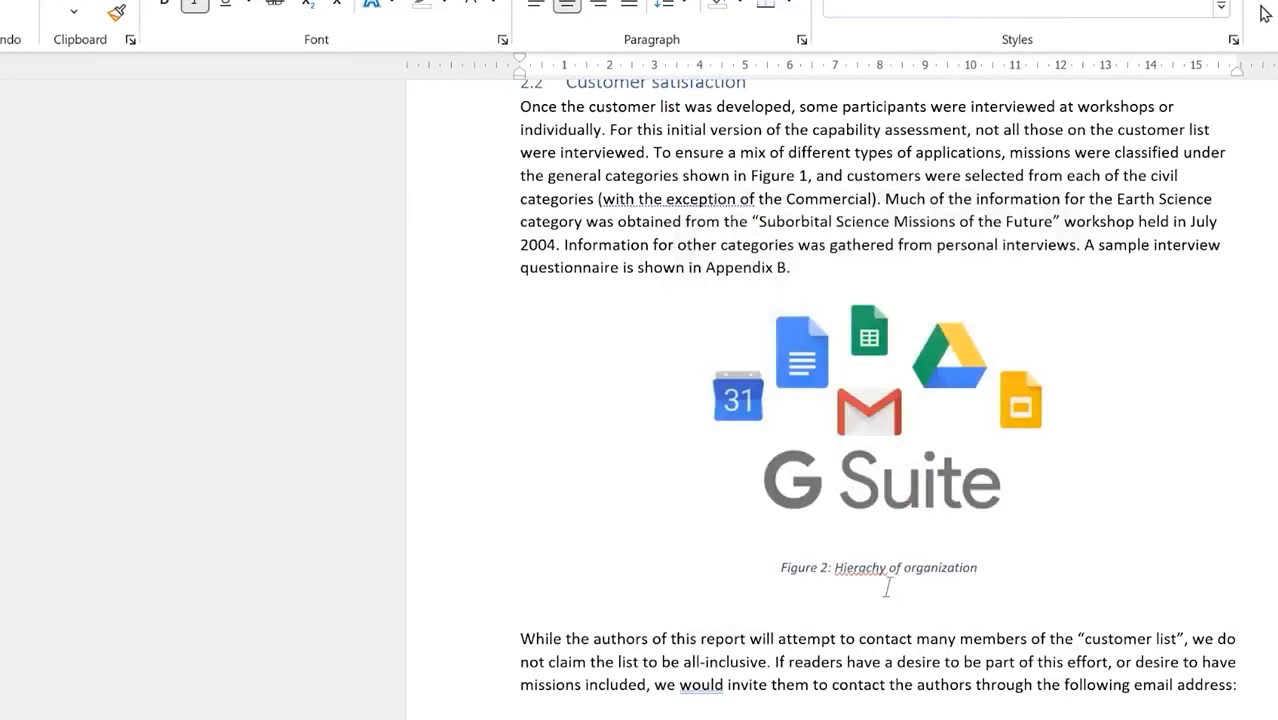
Step: Caption the organisation chart 'Figure 3: Data collection steps', correcting the typo
scroll(828, 580, down, 7)
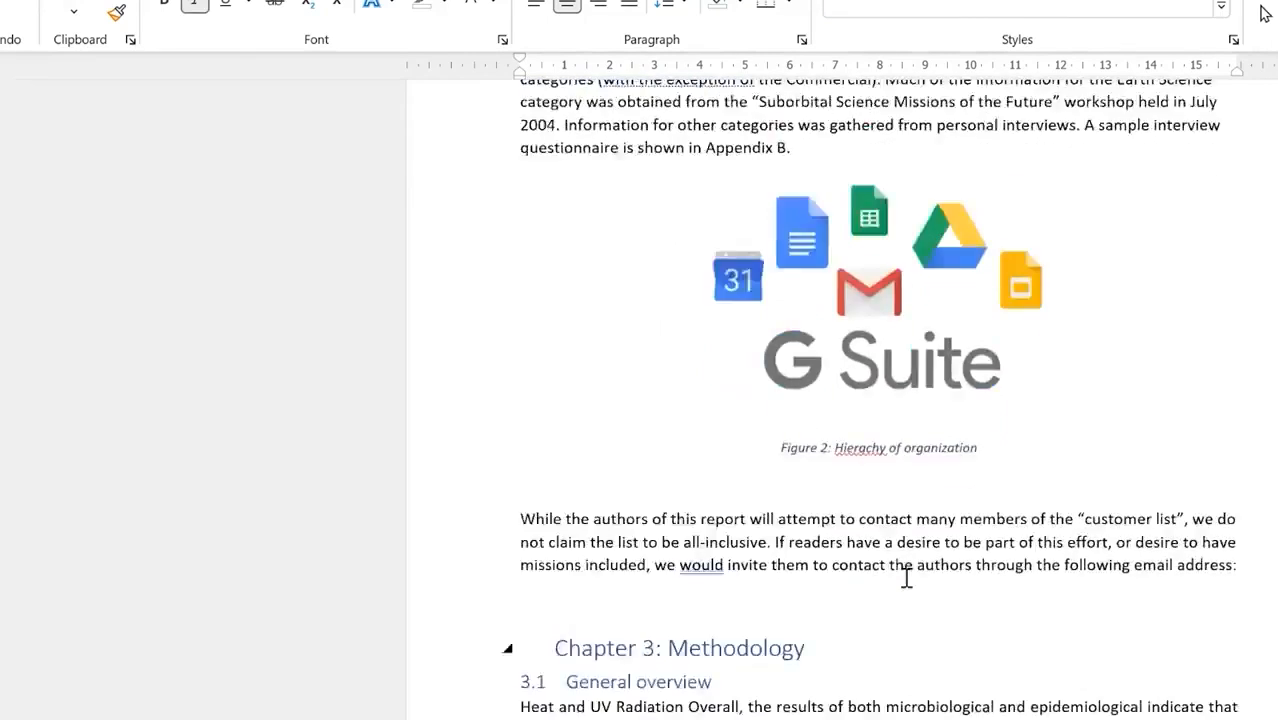
scroll(870, 395, down, 10)
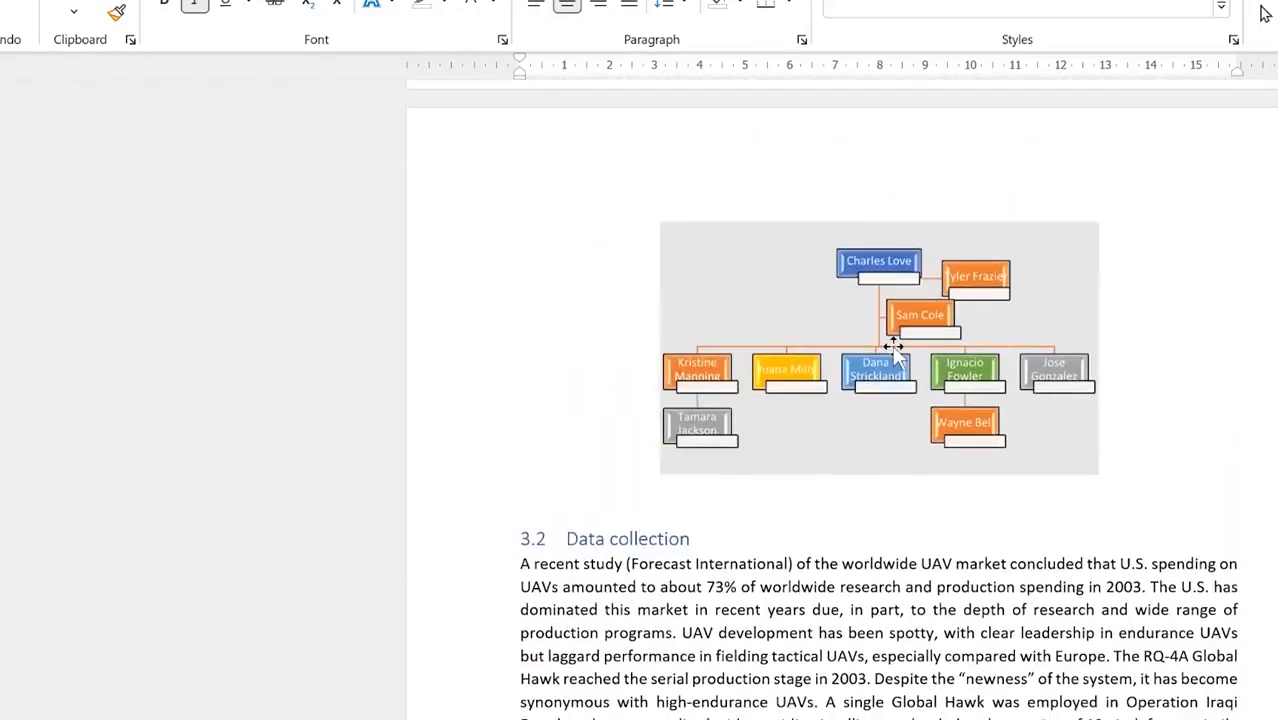
click(892, 344)
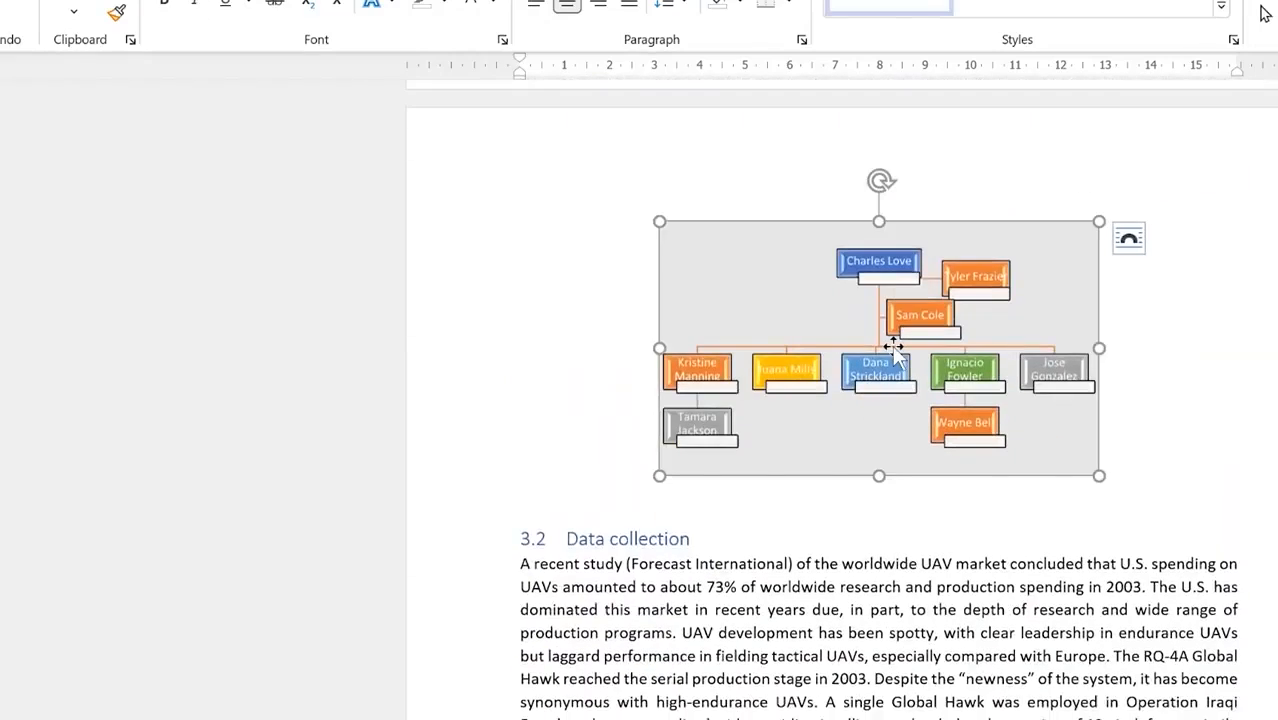
right_click(892, 344)
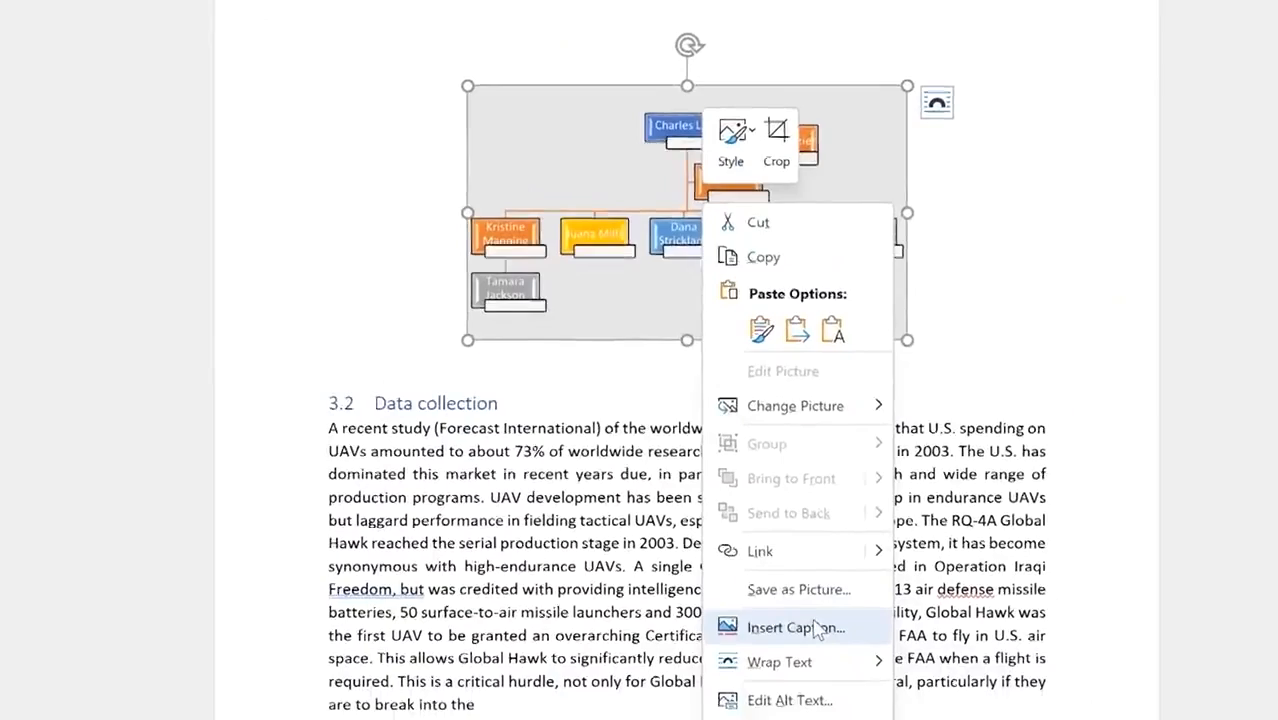
click(736, 622)
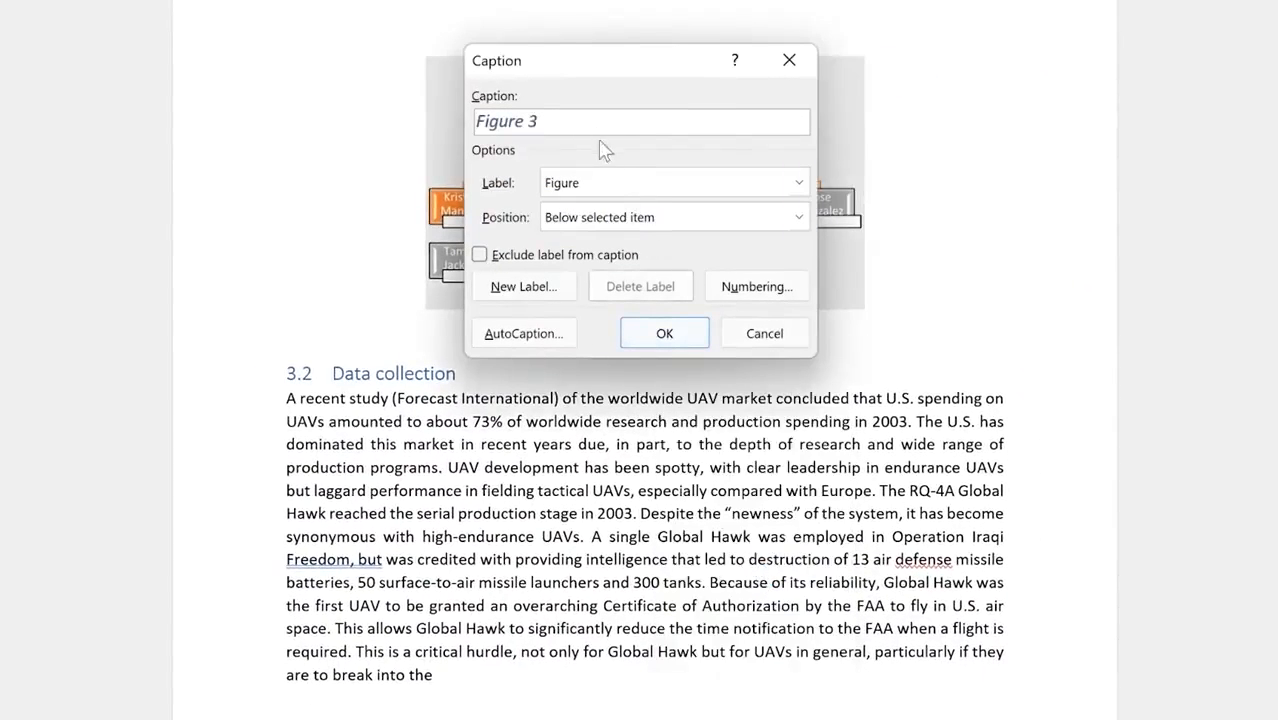
text(: Data collection )
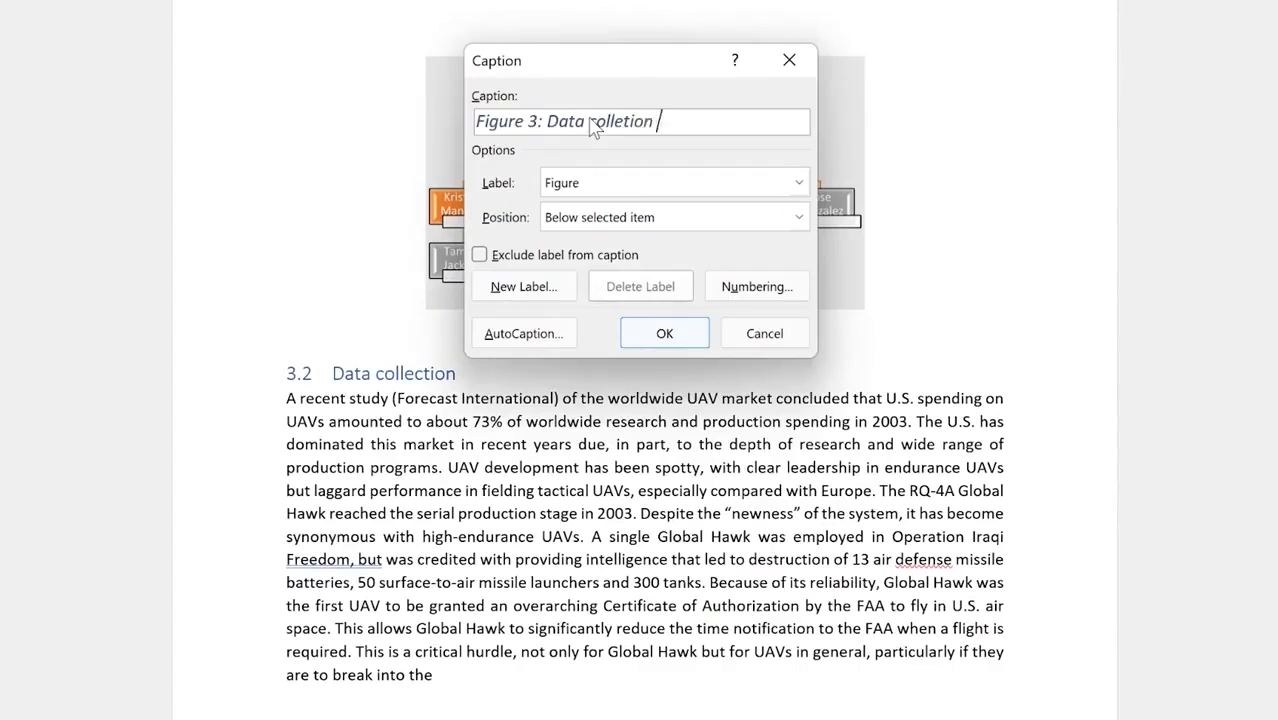
text(s)
key(Left)
key(Left)
key(Left)
key(Left)
key(Left)
key(Left)
key(Left)
key(Left)
key(Left)
key(Left)
text(c)
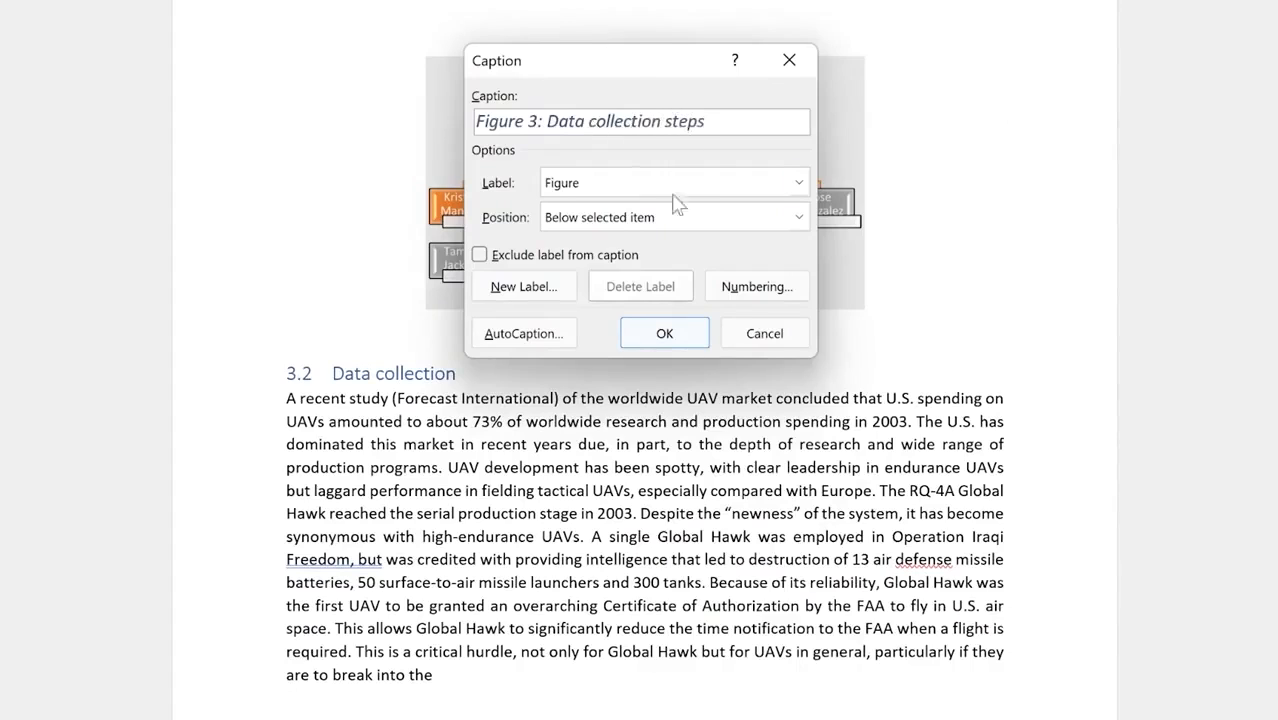
click(665, 333)
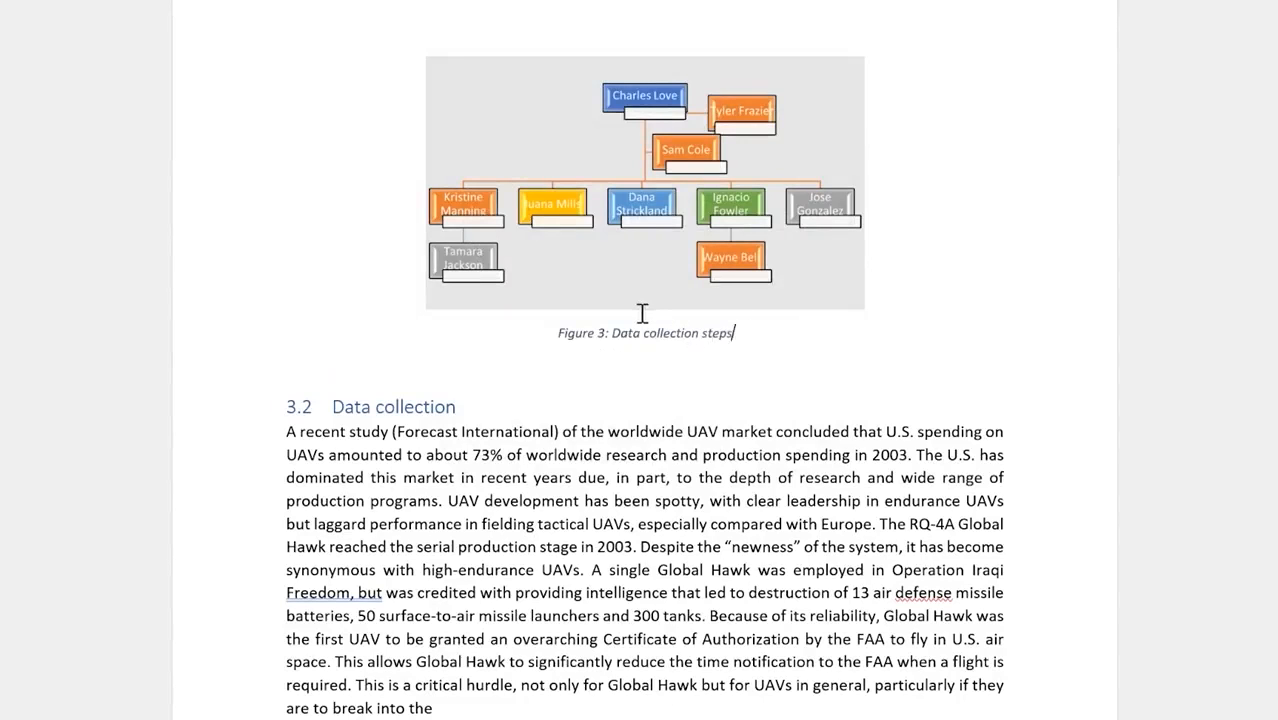
Step: Place the cursor on the blank line below the table of contents, with the References ribbon showing
scroll(643, 313, up, 15)
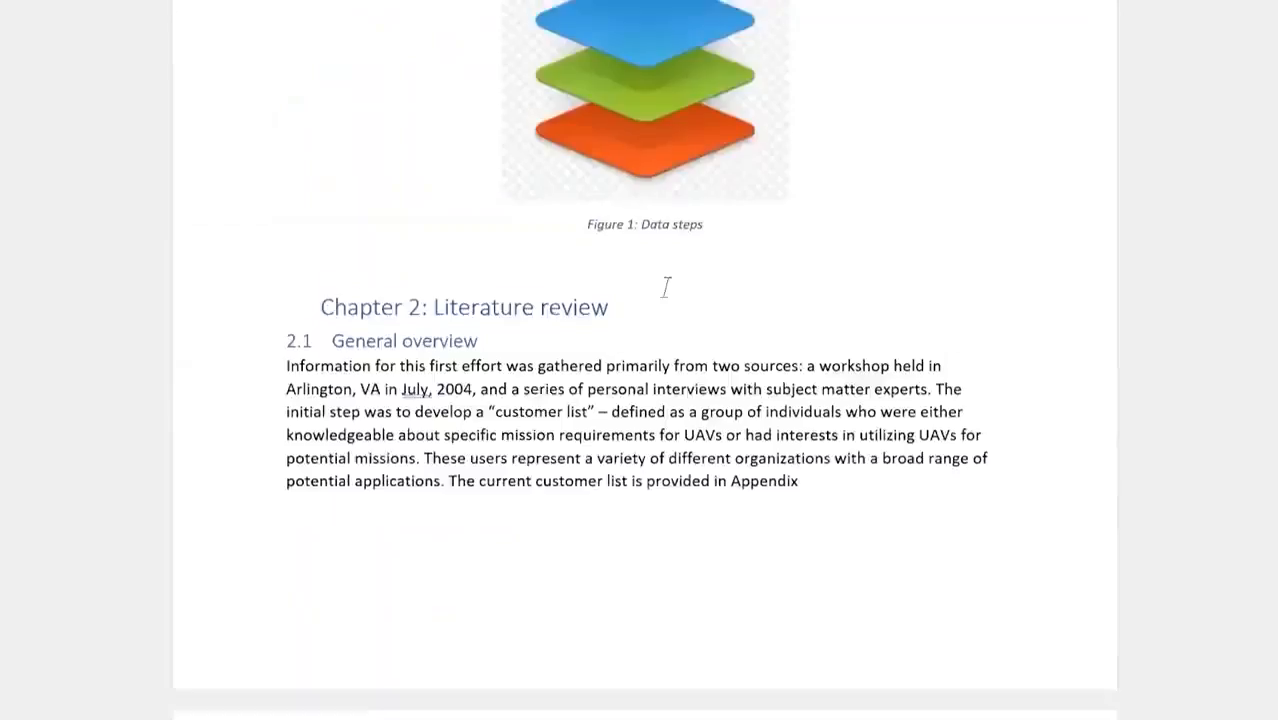
scroll(665, 287, up, 12)
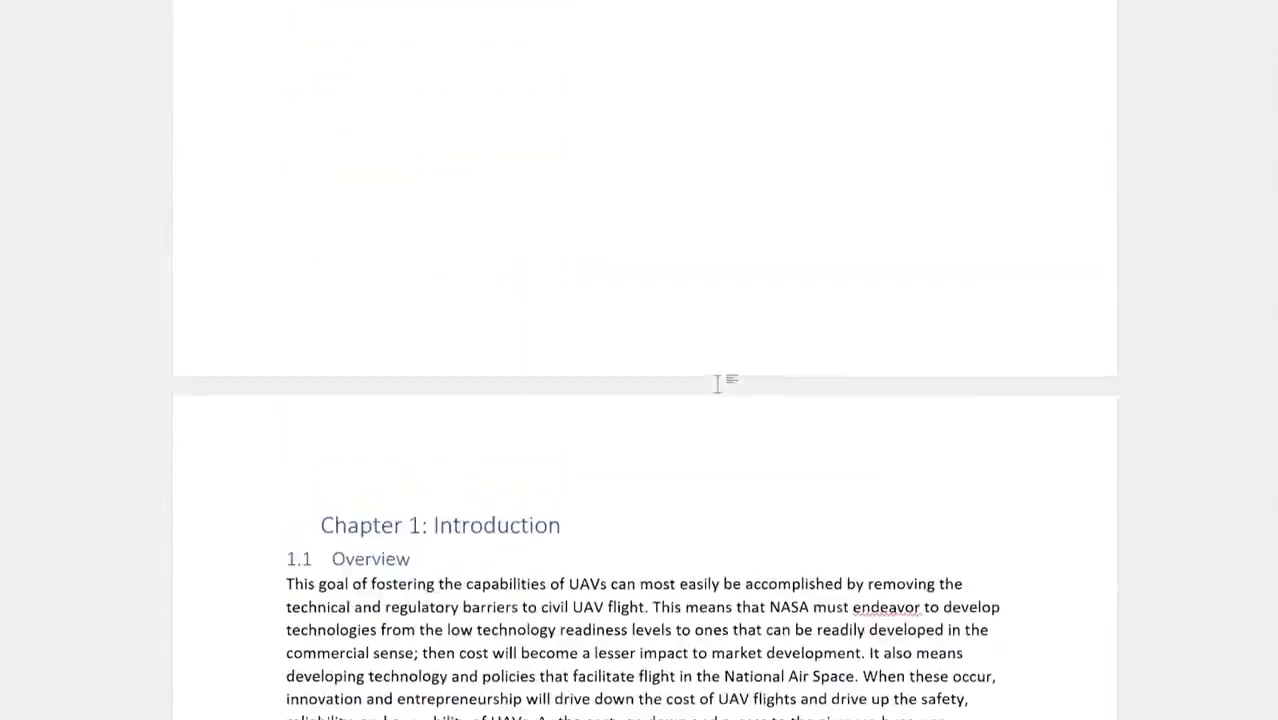
scroll(718, 380, up, 5)
click(530, 375)
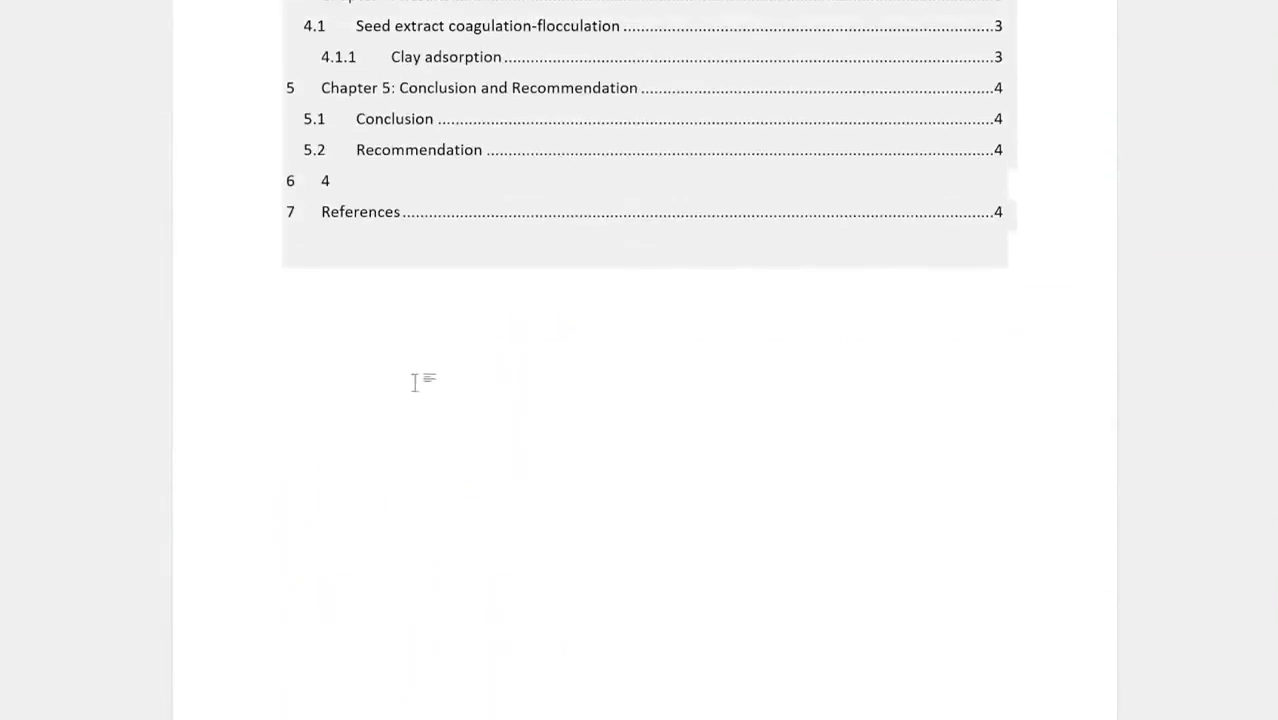
scroll(879, 217, up, 3)
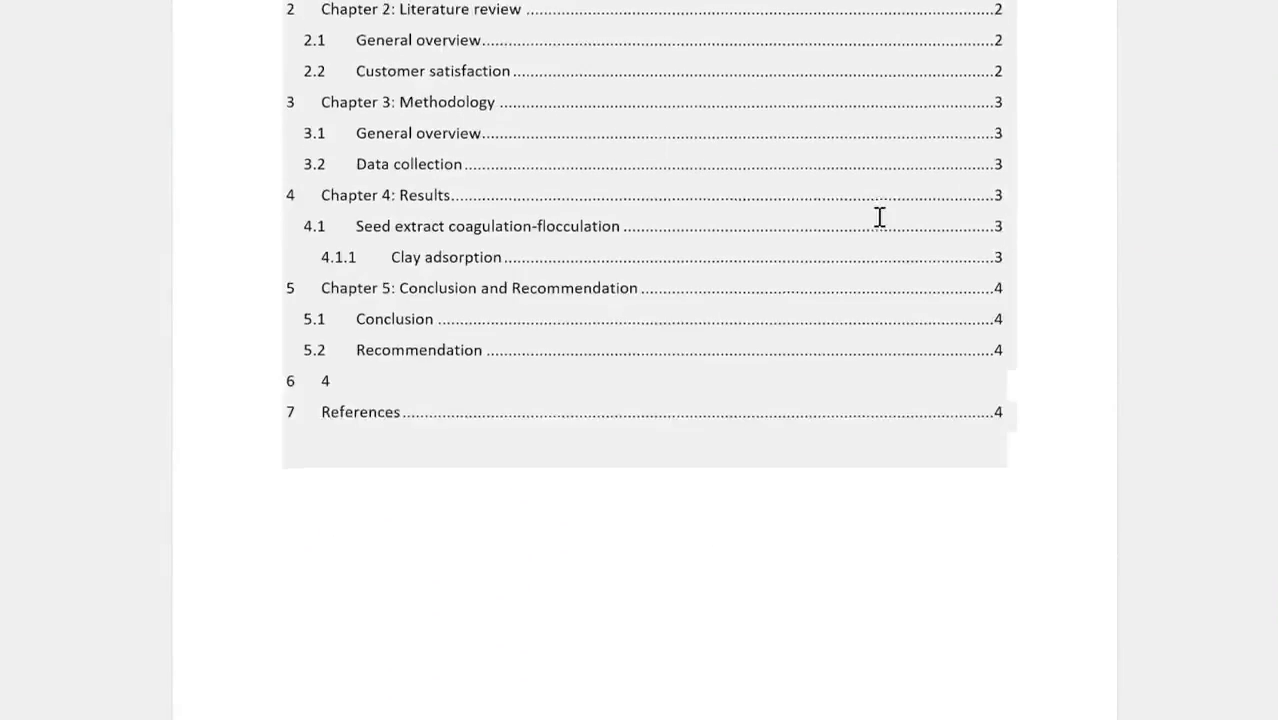
scroll(858, 205, up, 3)
scroll(832, 222, down, 9)
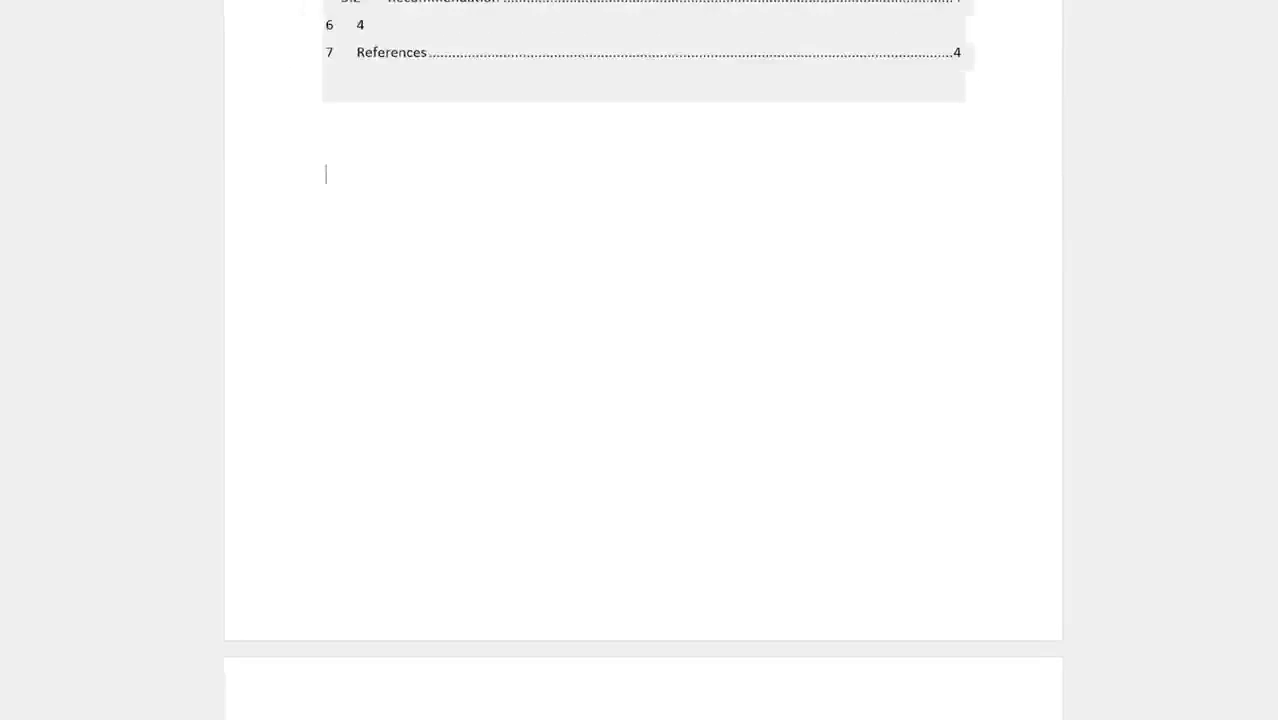
click(316, 12)
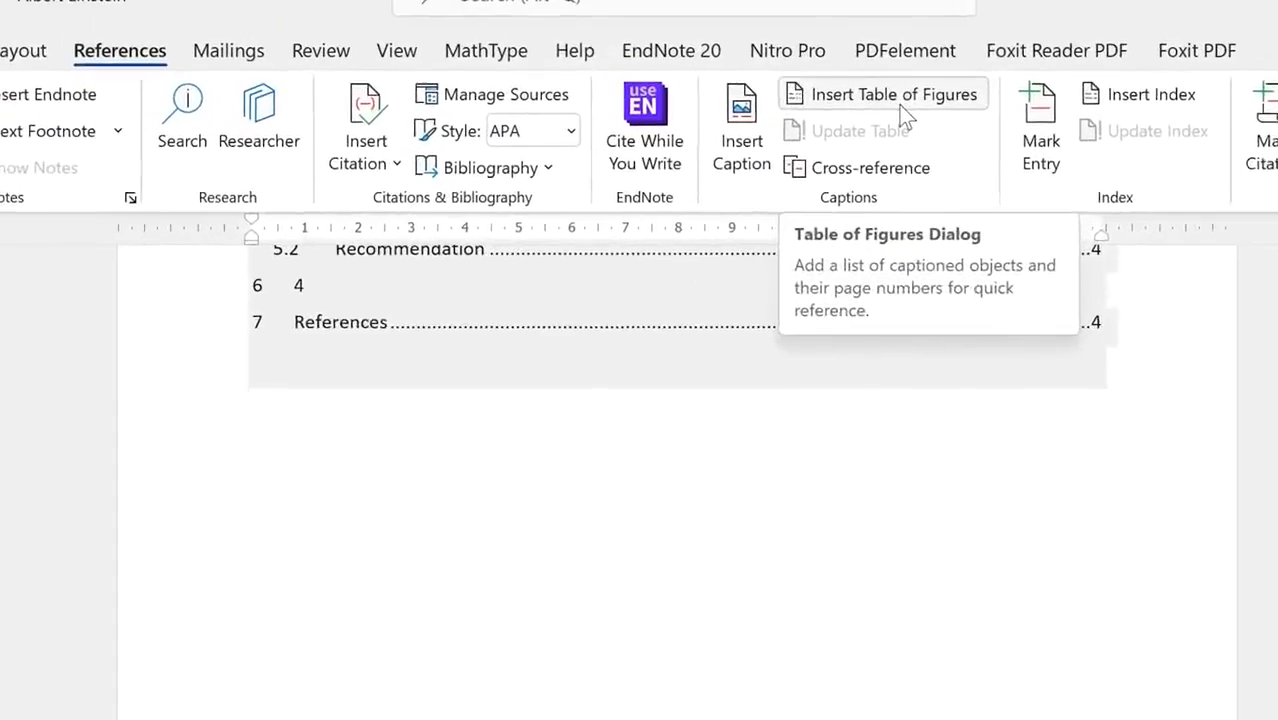
Step: Insert a table of figures with page numbers, dotted tab leaders and the Figure caption label
click(772, 40)
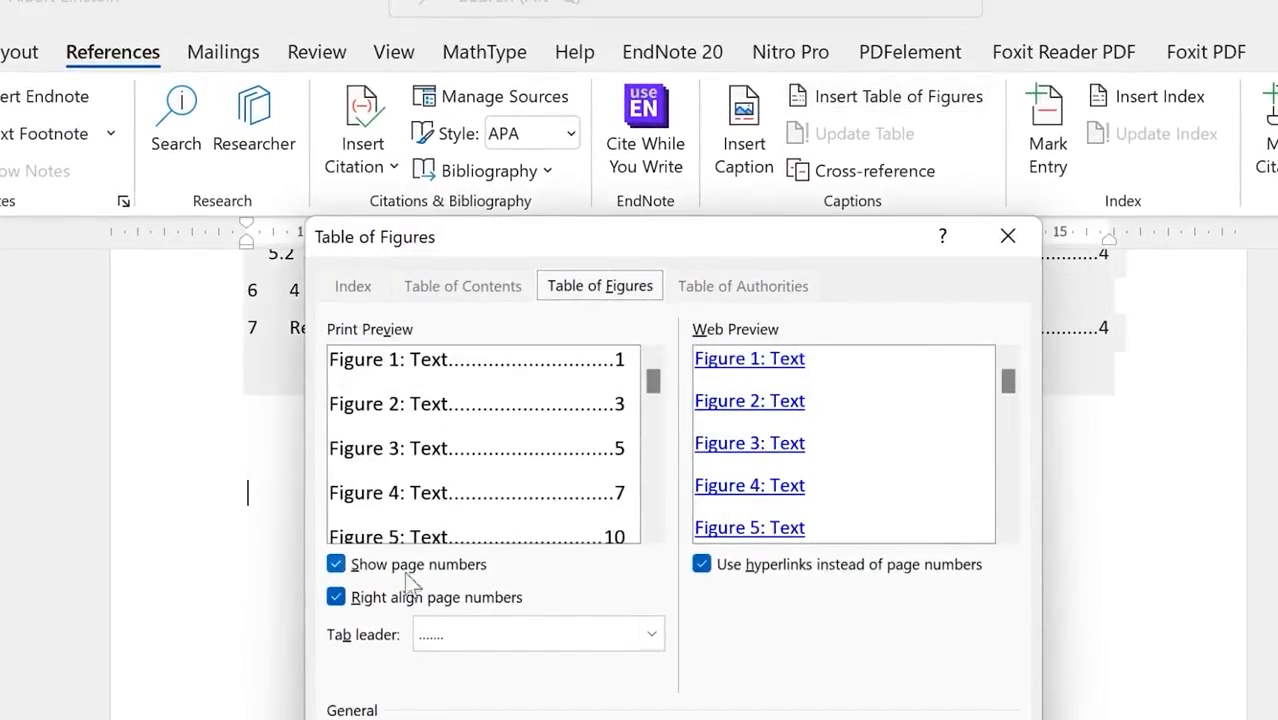
click(337, 565)
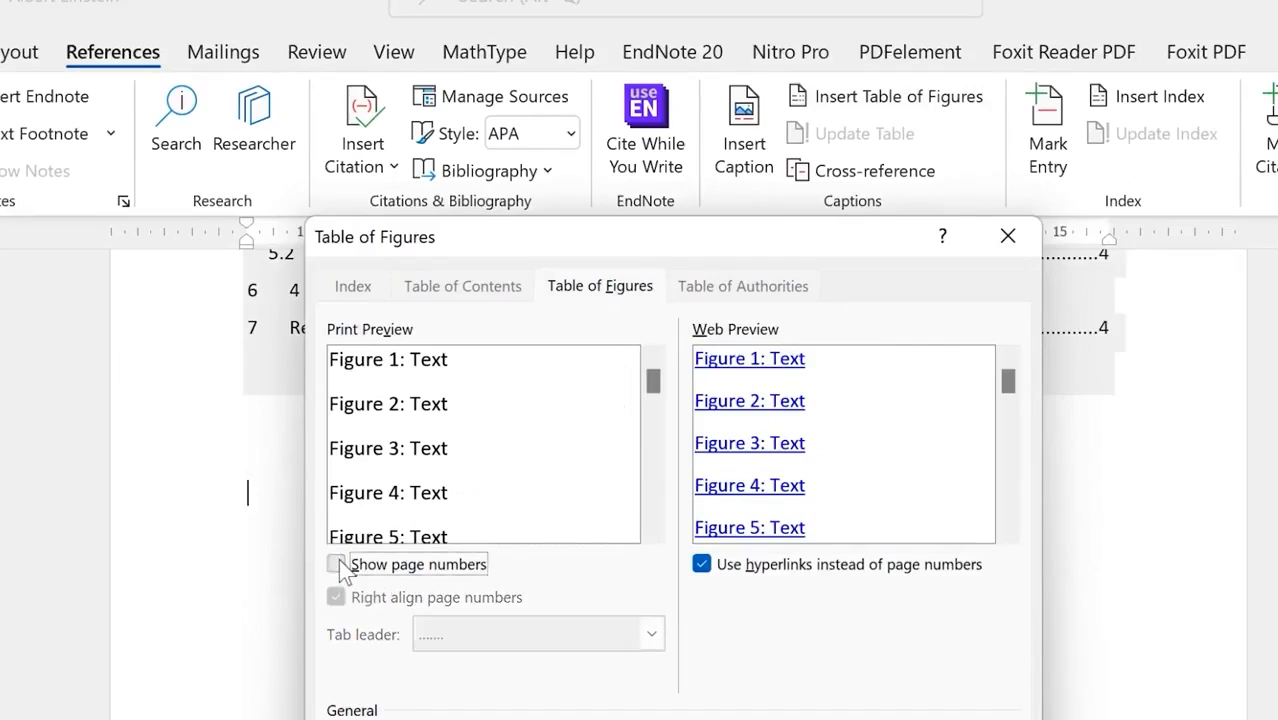
click(337, 565)
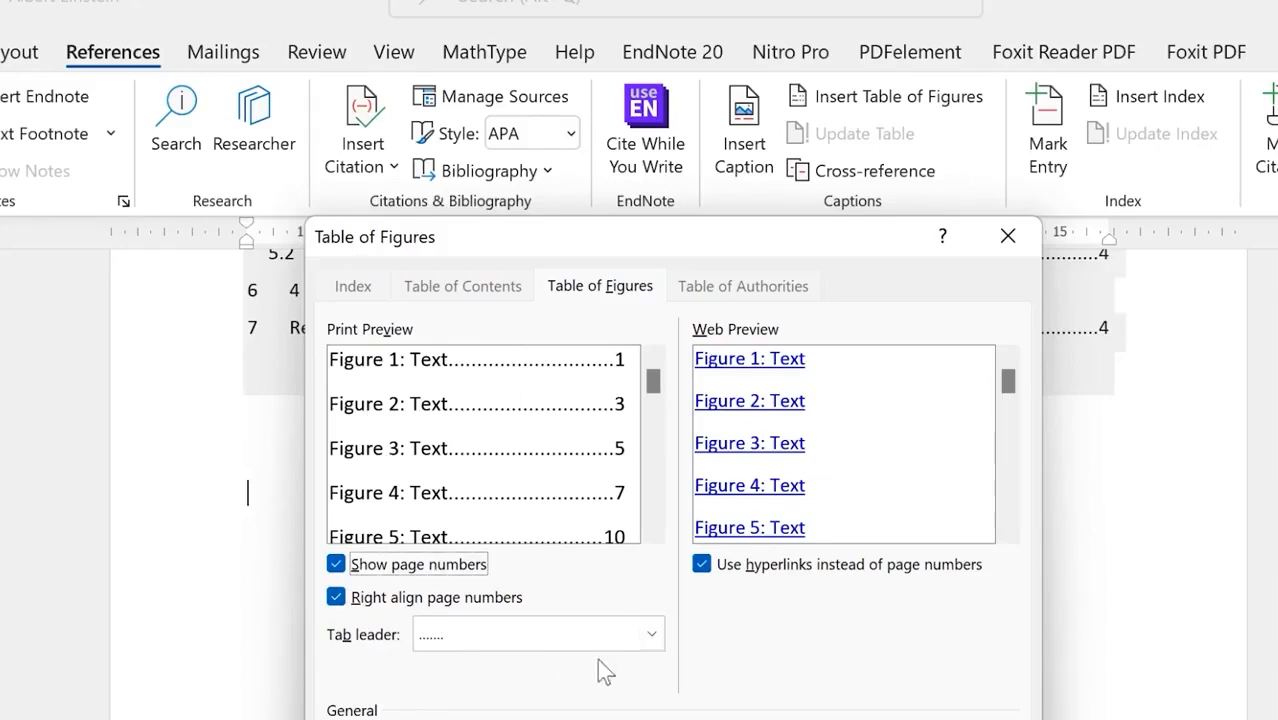
click(655, 636)
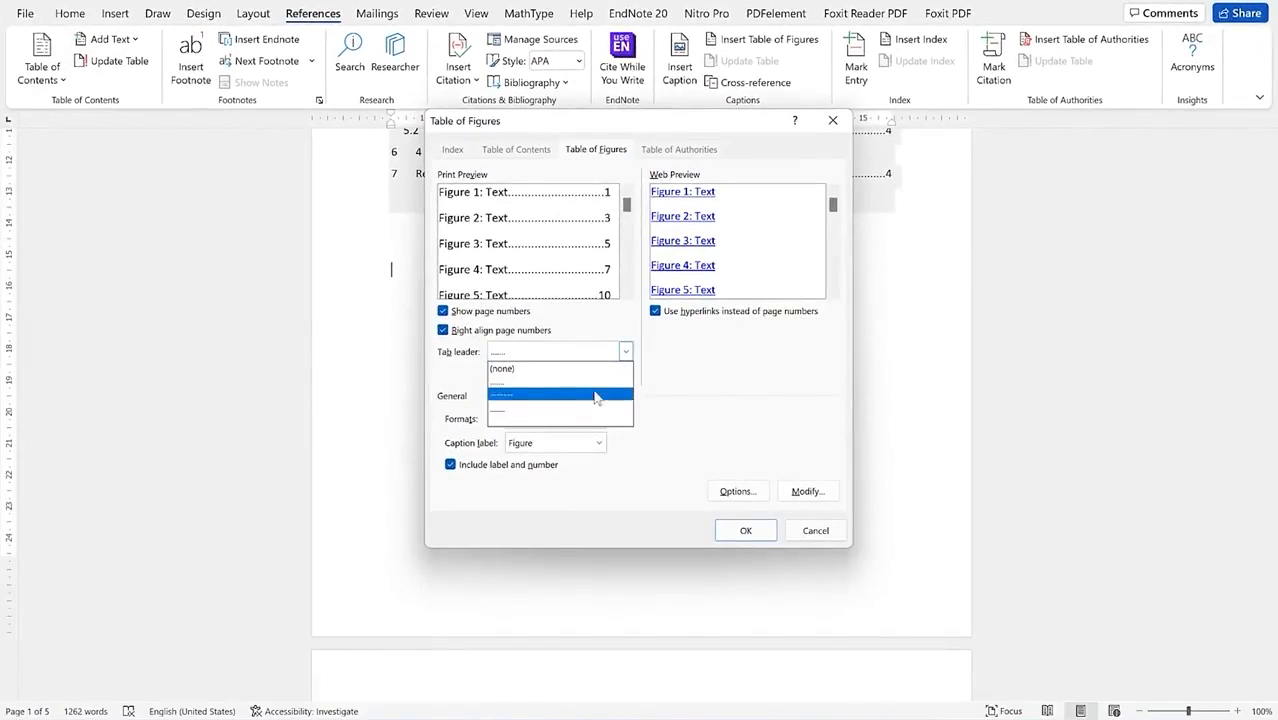
click(716, 380)
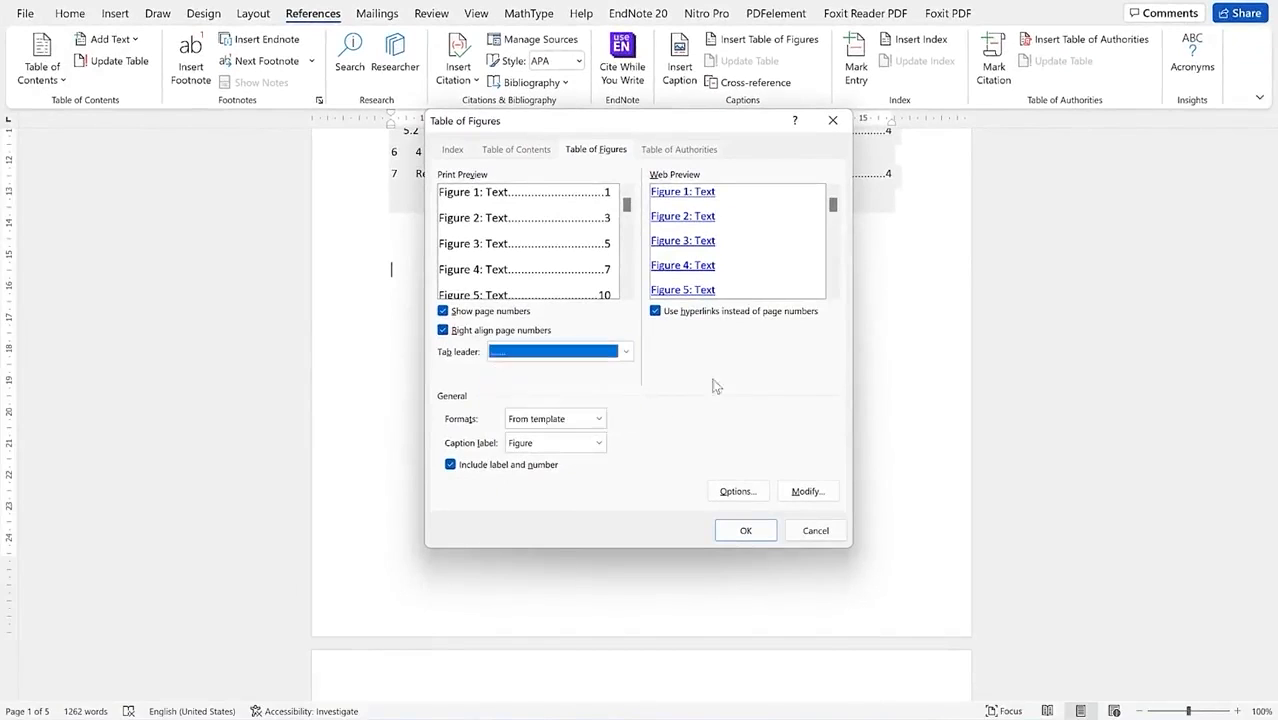
click(599, 443)
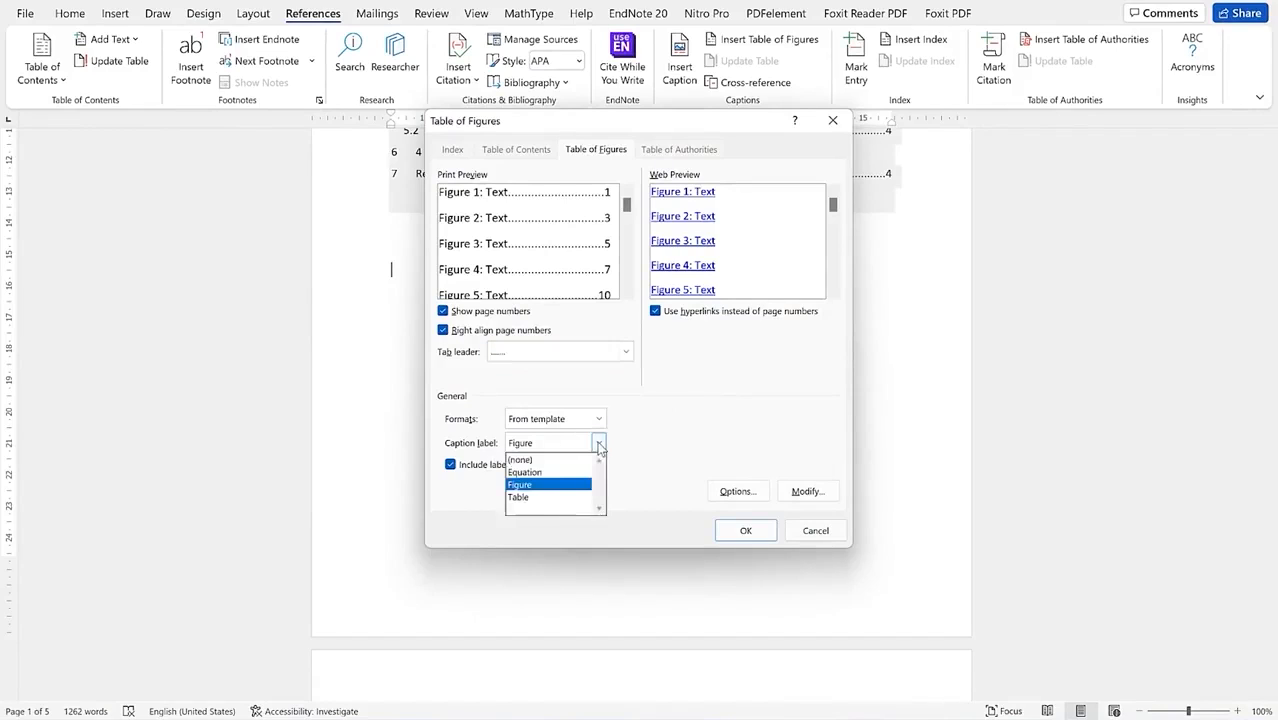
click(599, 445)
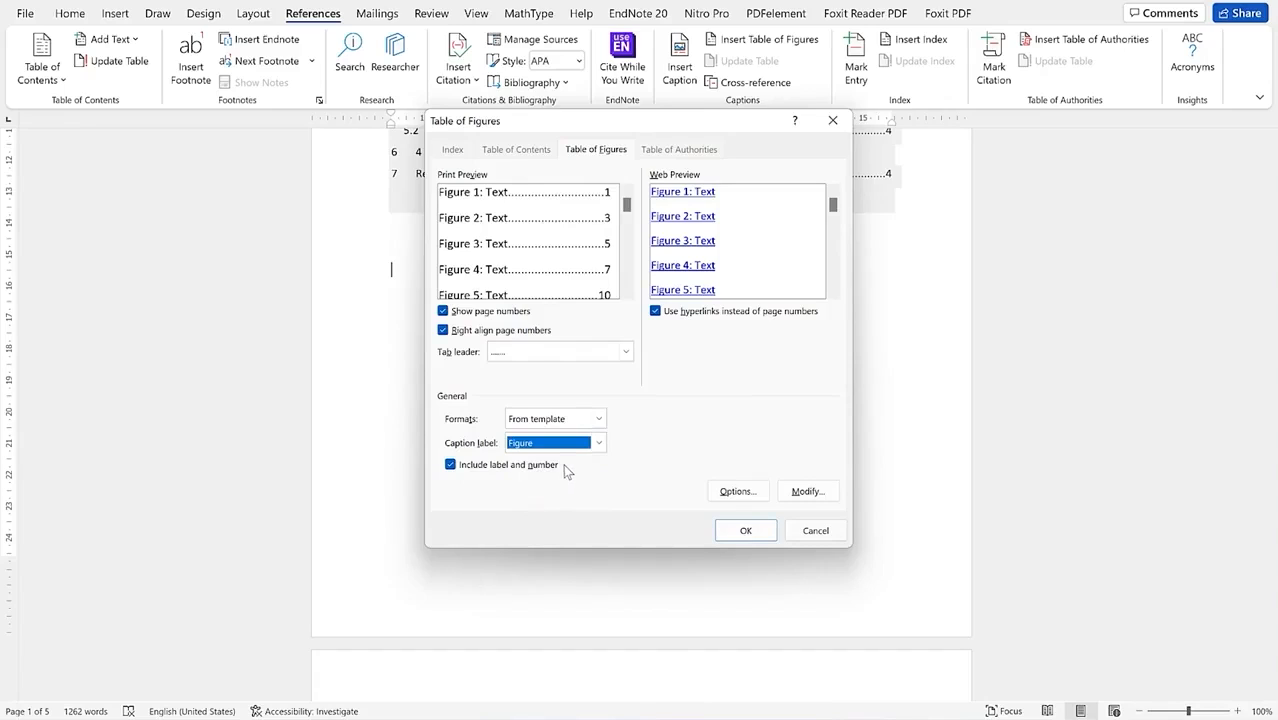
click(743, 531)
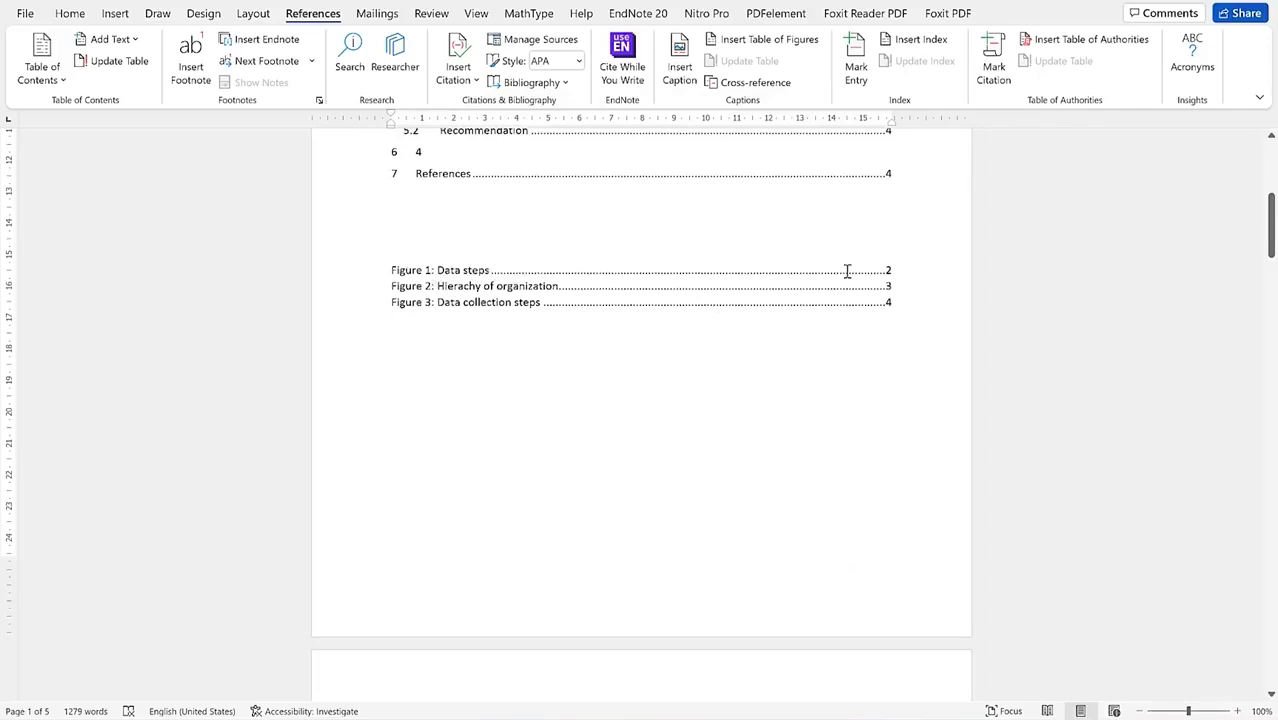
Step: Type a bold 'List of Figures' heading above the Figure 1 entry
click(427, 249)
text(List of Figures)
click(345, 243)
click(356, 213)
click(471, 379)
Step: Click into the figure list and scroll through the document to review it
click(431, 273)
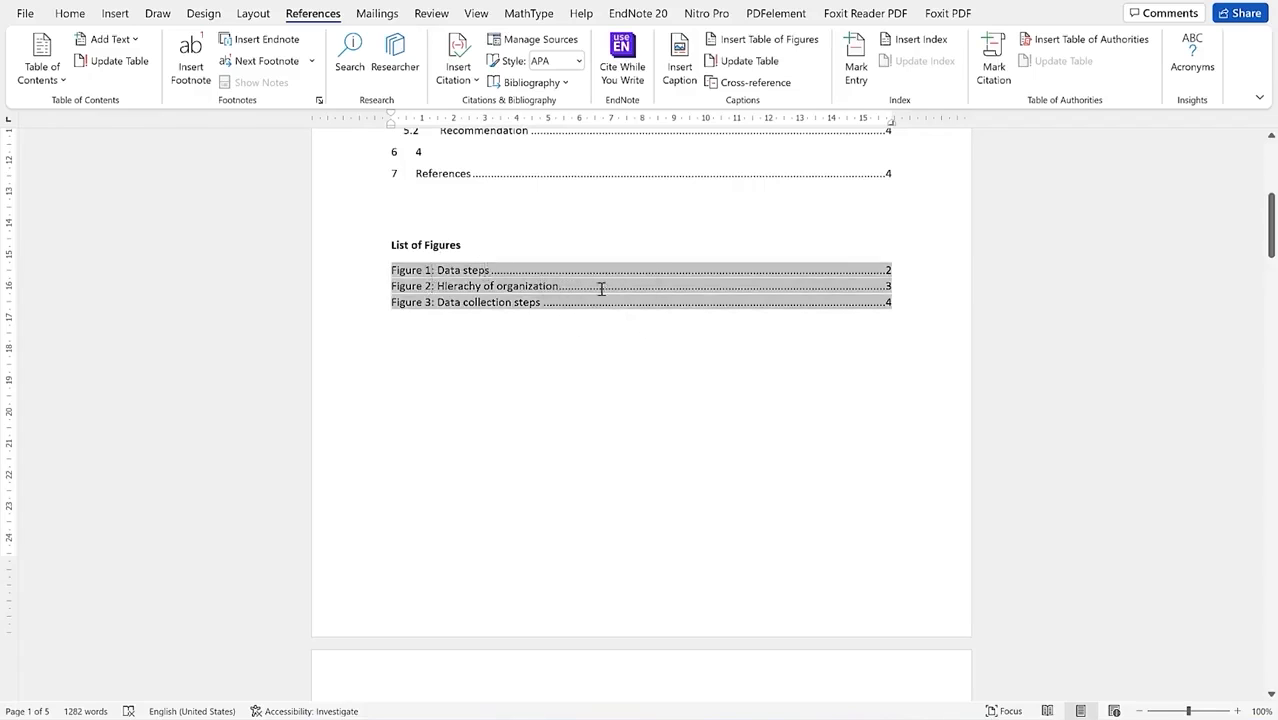
scroll(610, 303, down, 10)
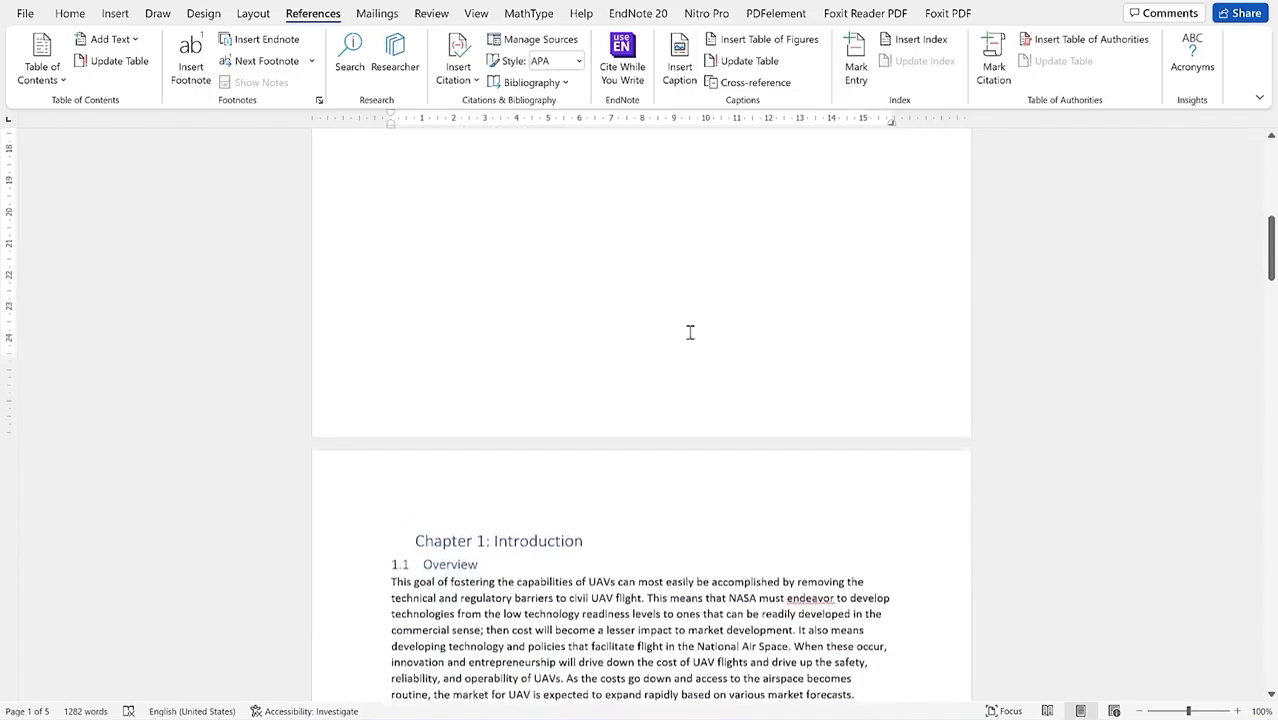
scroll(535, 310, up, 10)
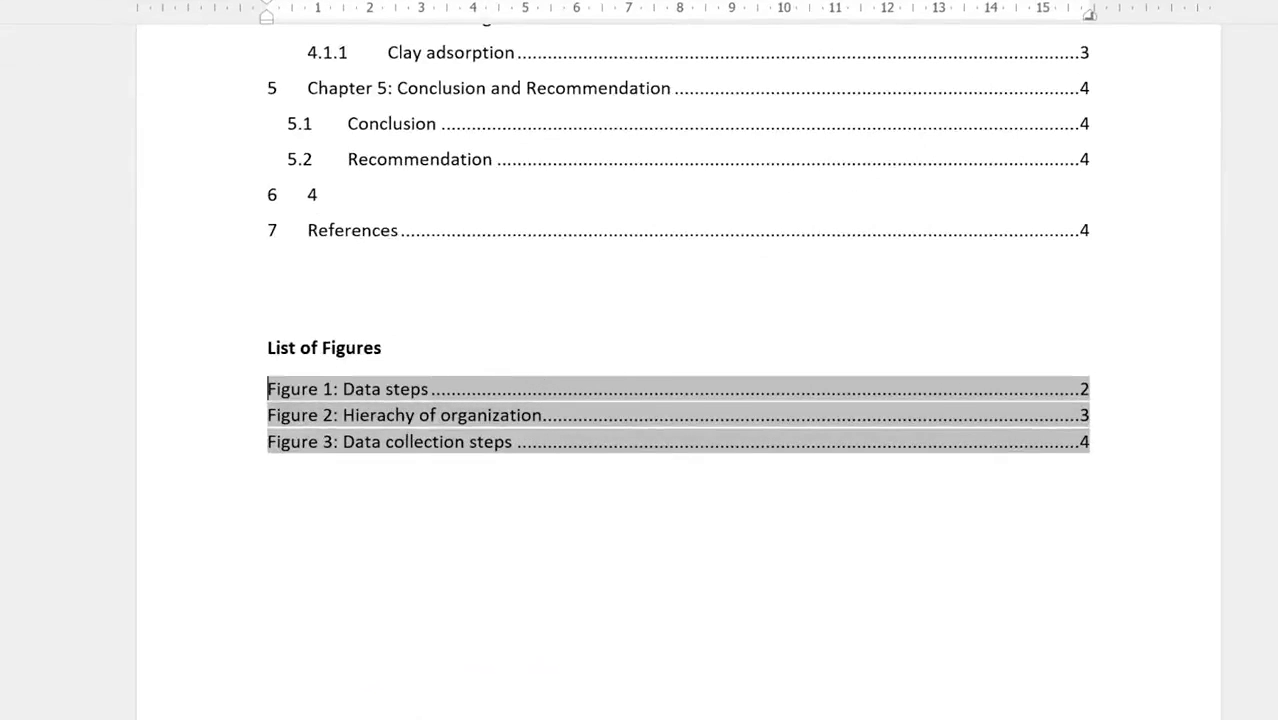
scroll(640, 360, down, 15)
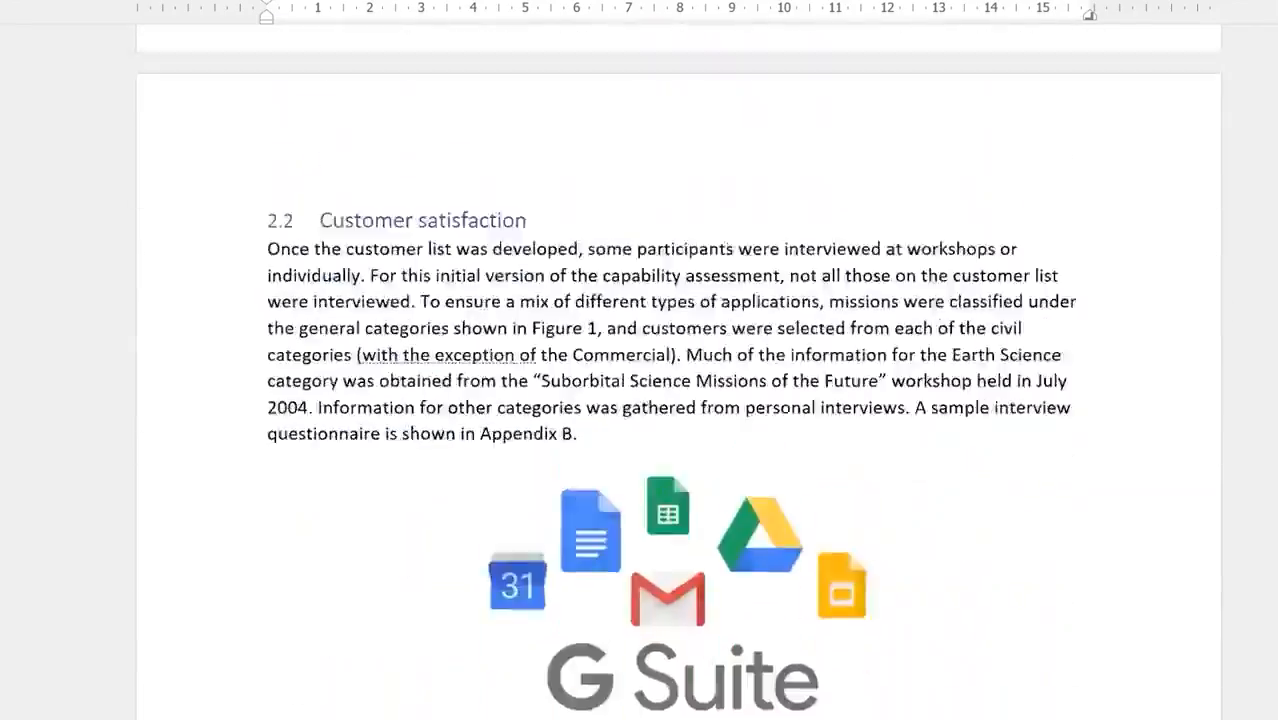
scroll(678, 372, down, 10)
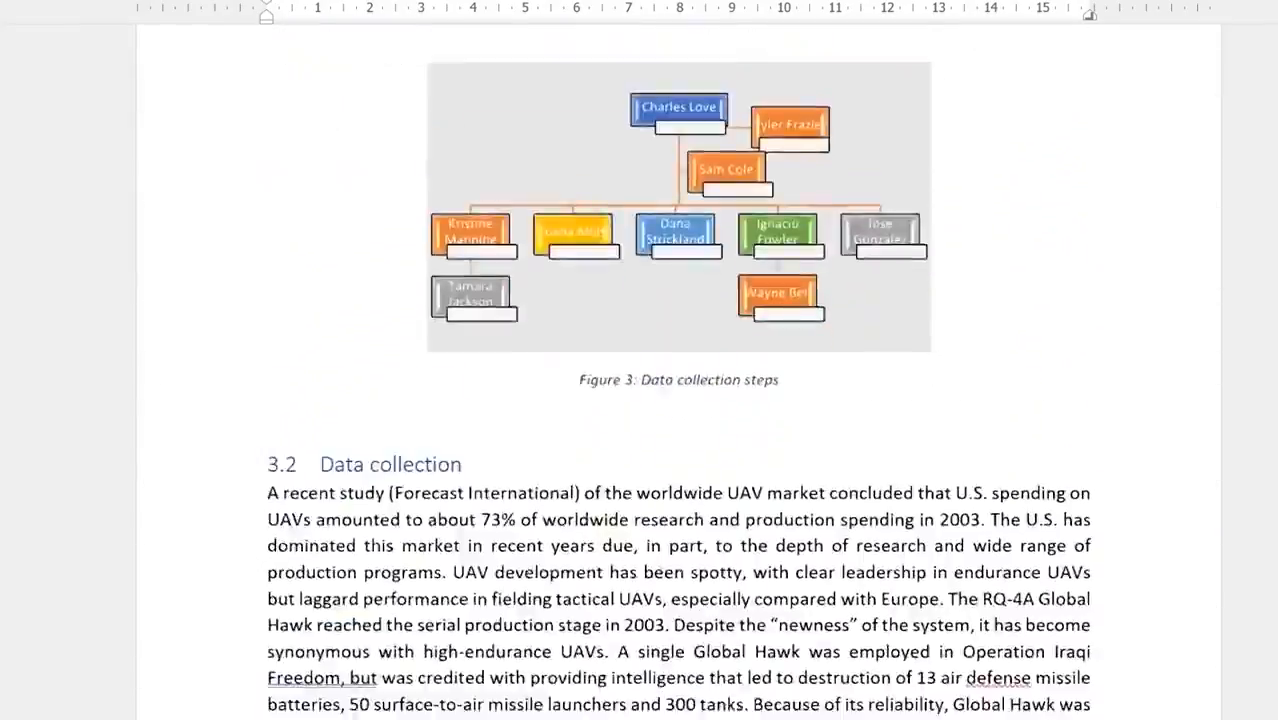
scroll(640, 660, down, 5)
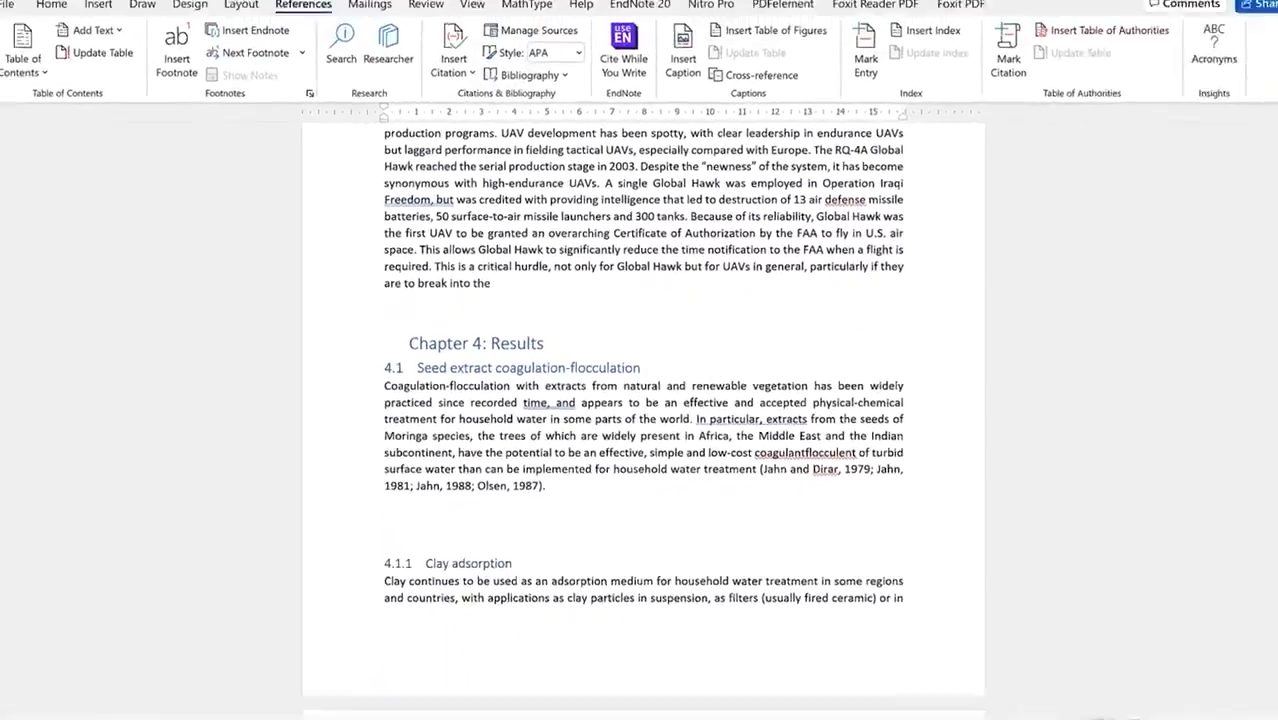
Step: Insert the LibreOffice image from this device and shrink it to about 5.7 × 10.13 cm
click(50, 4)
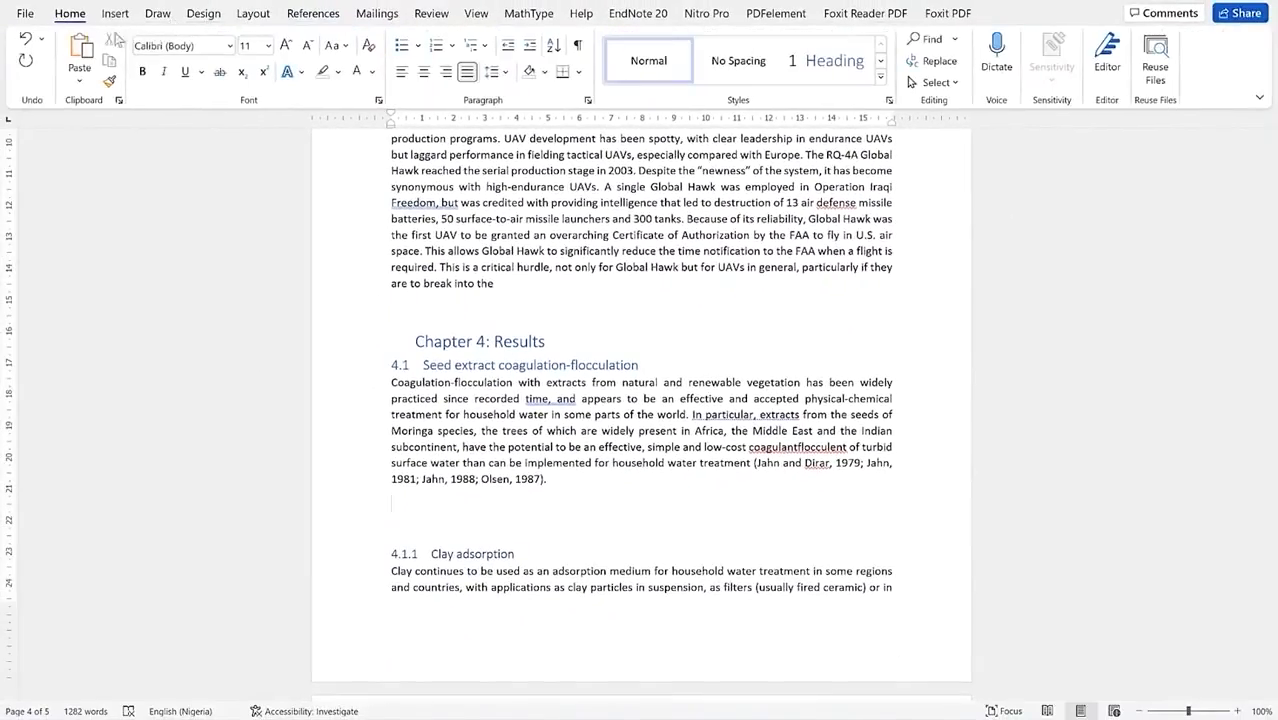
click(115, 14)
click(183, 80)
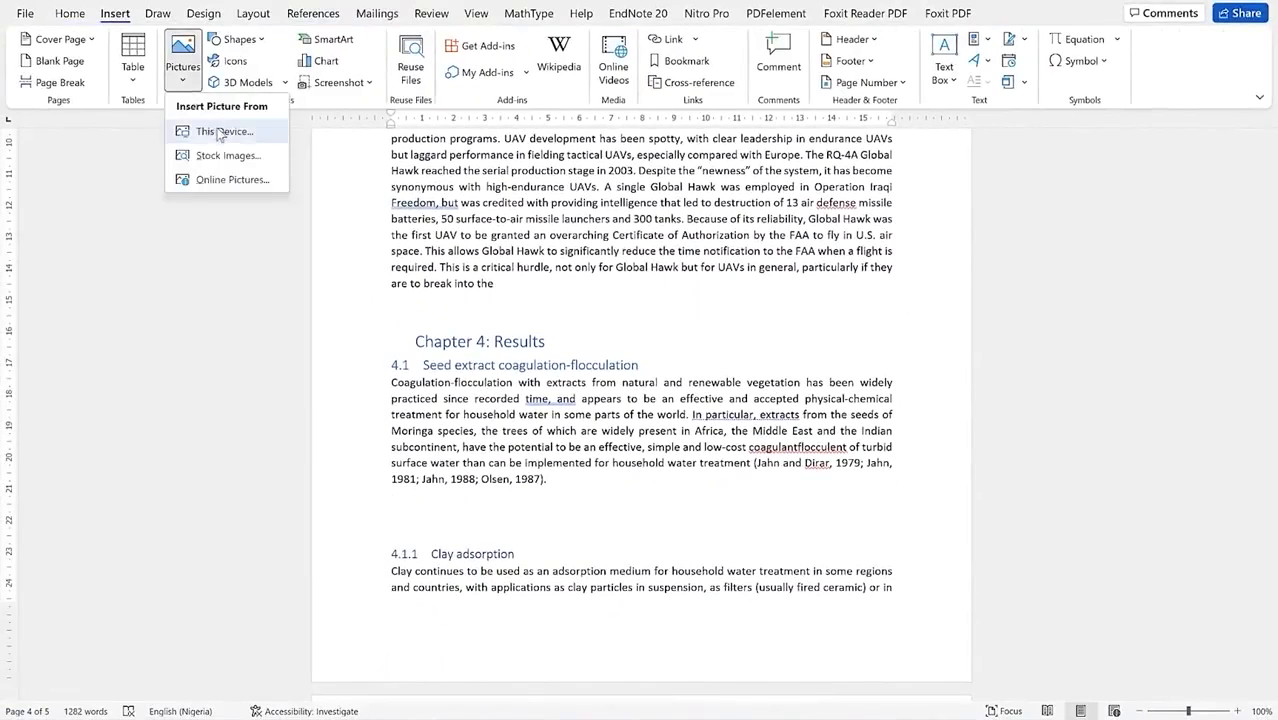
click(220, 131)
click(493, 334)
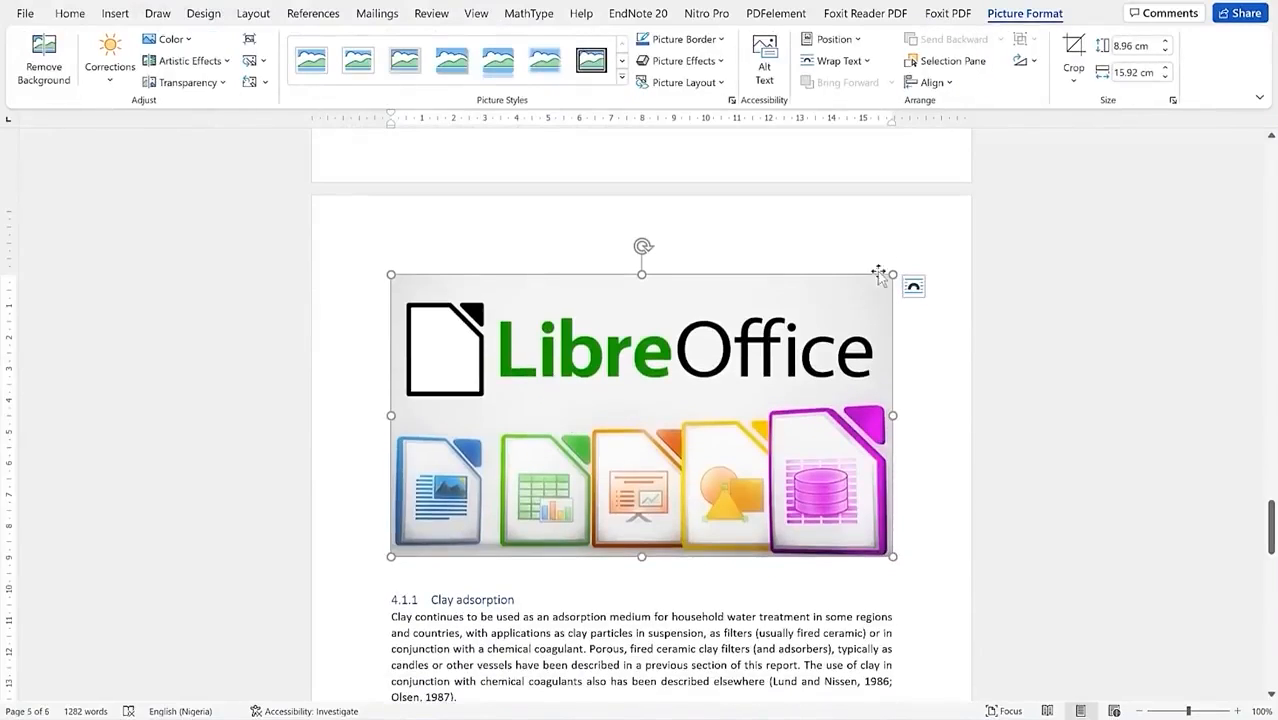
drag(893, 274, 716, 415)
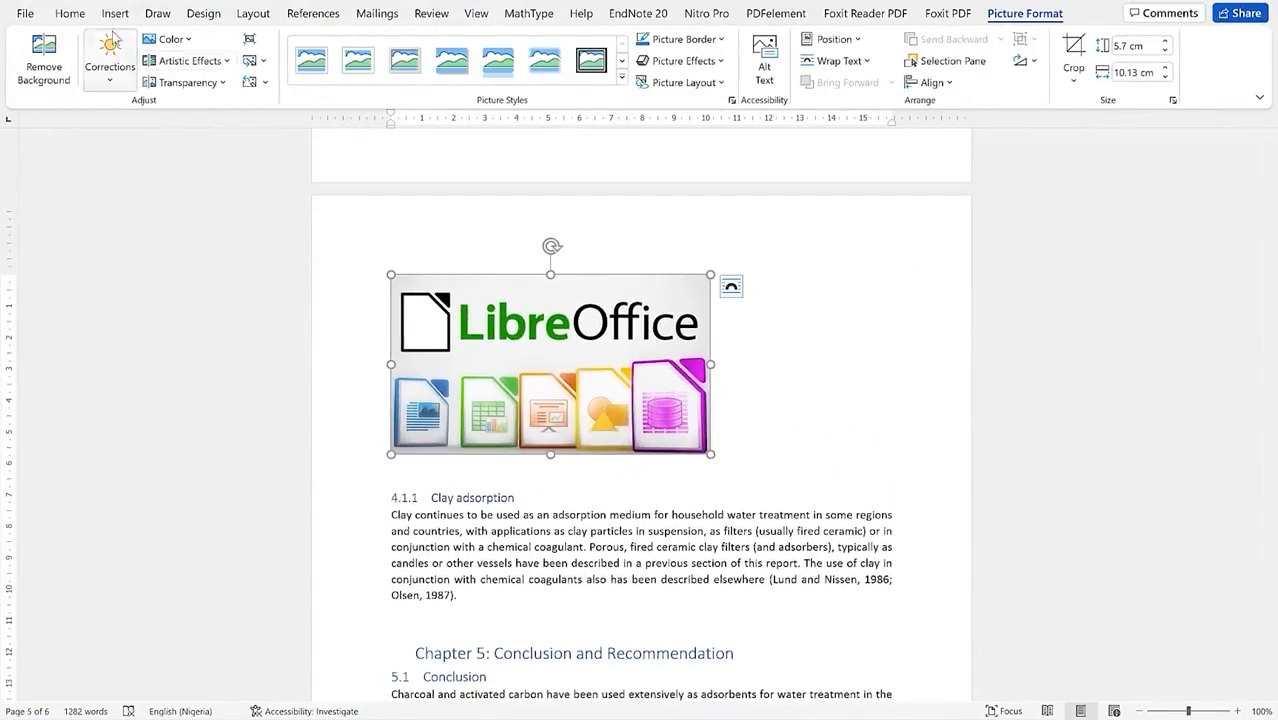
click(69, 13)
Step: Centre the LibreOffice picture and caption it 'Figure 4: Results of Libre' below it
click(423, 71)
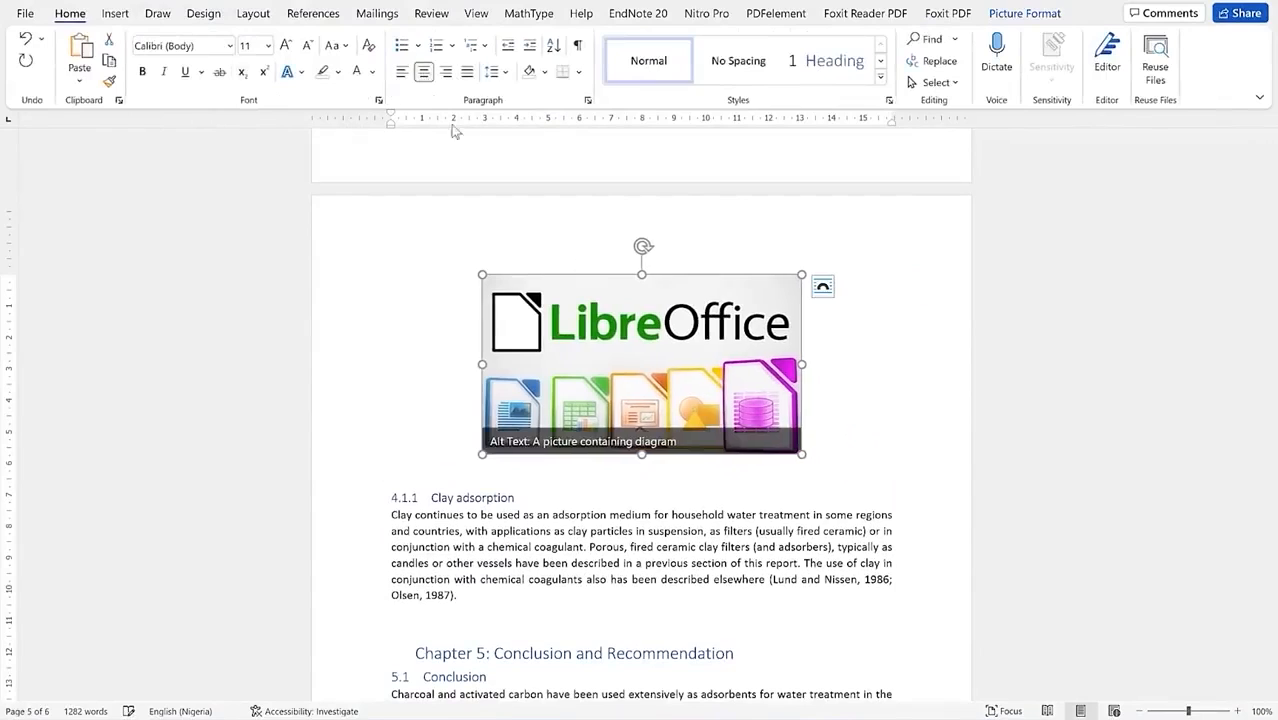
click(706, 476)
click(688, 322)
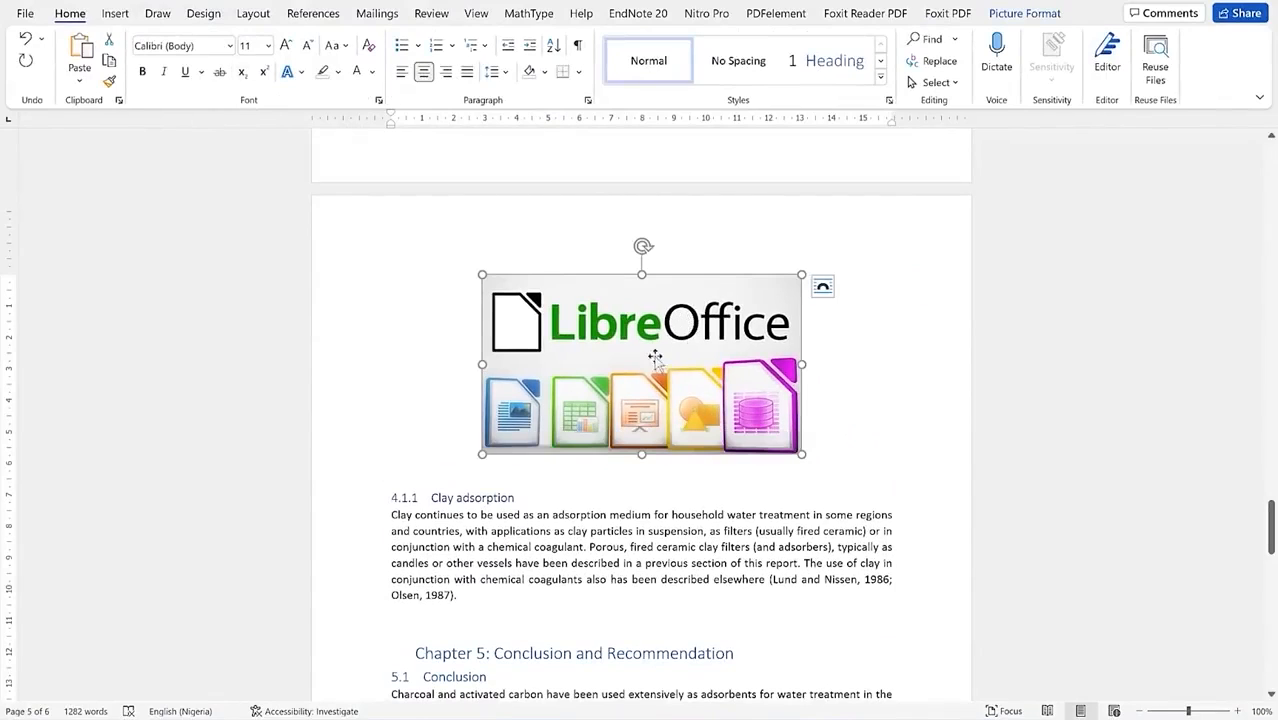
right_click(652, 360)
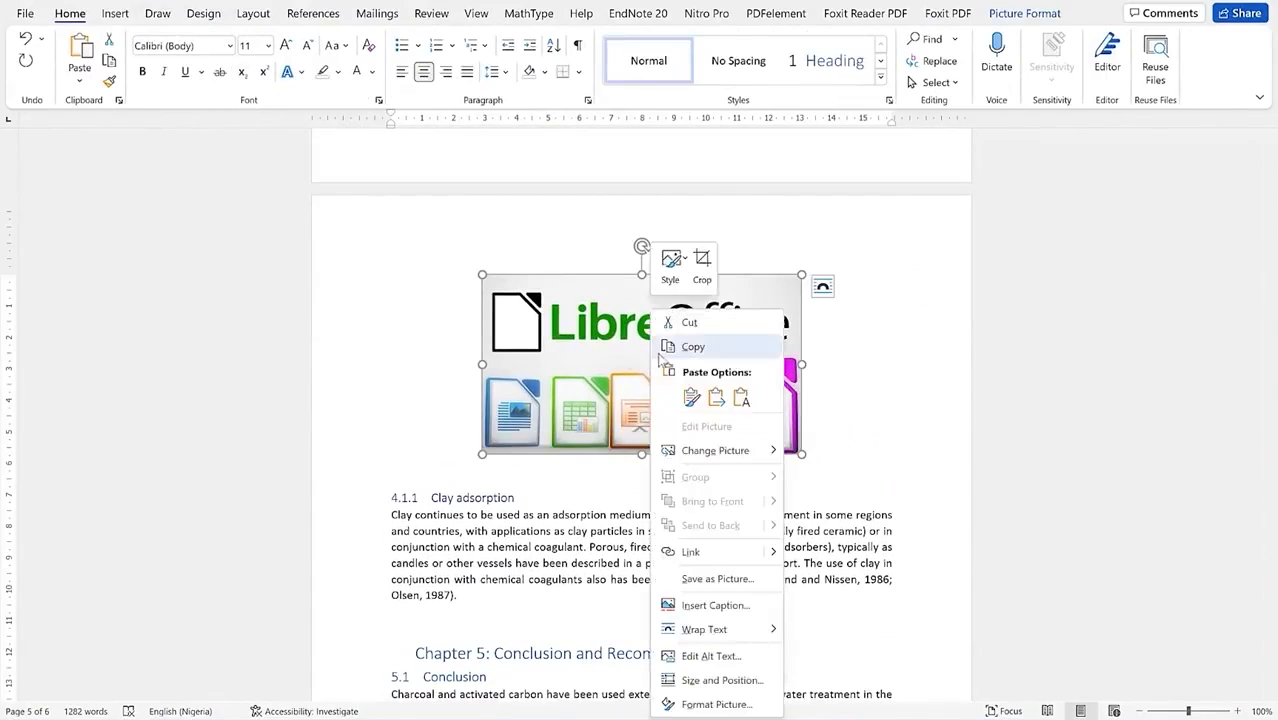
click(715, 606)
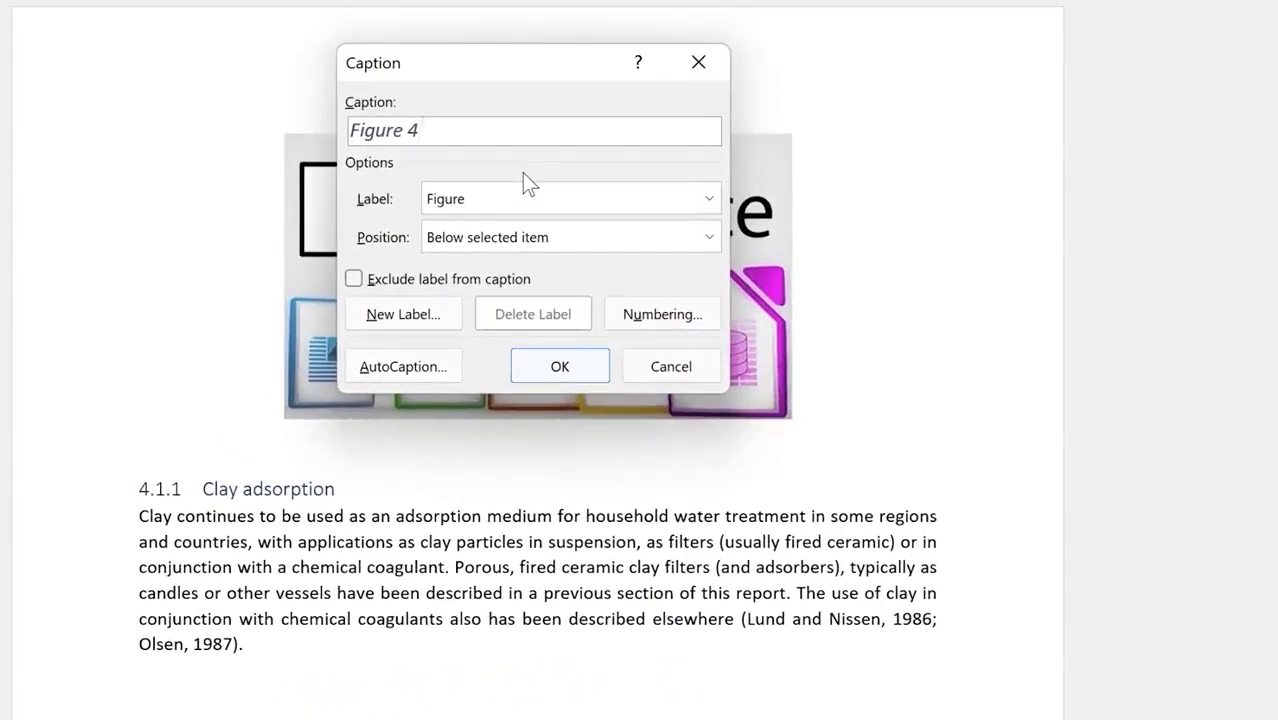
text(: Results of Libre)
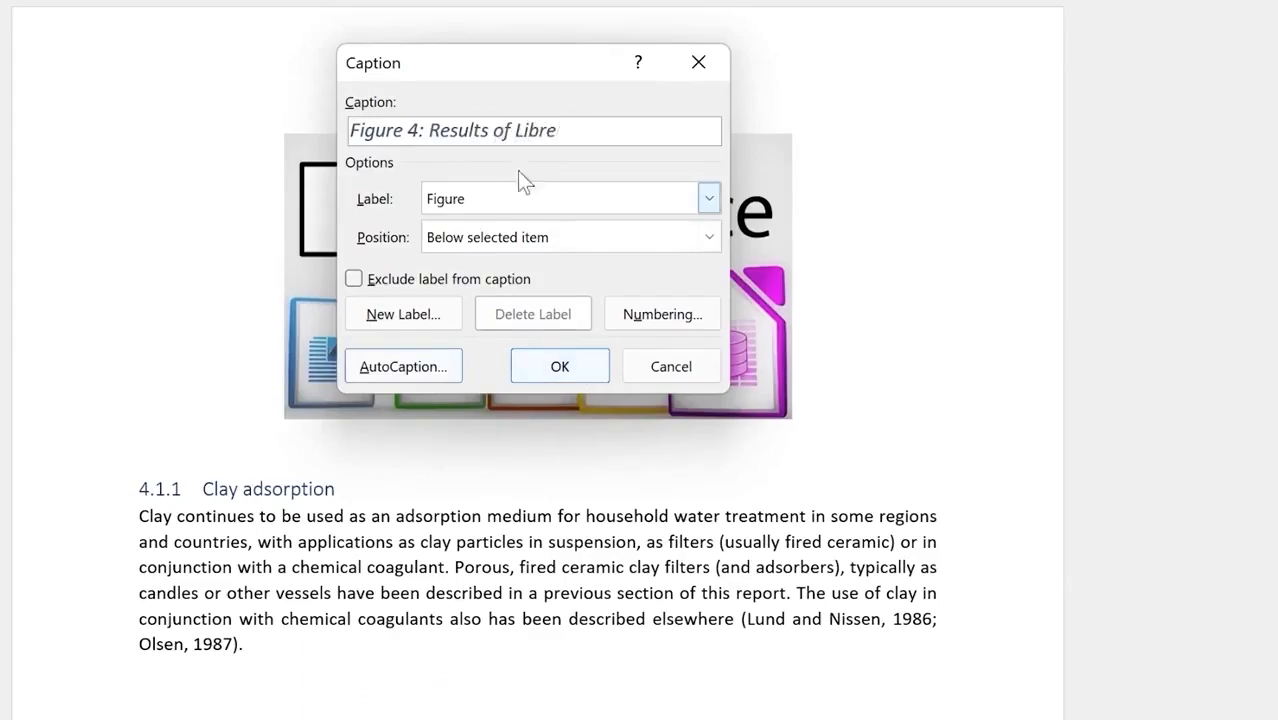
click(559, 370)
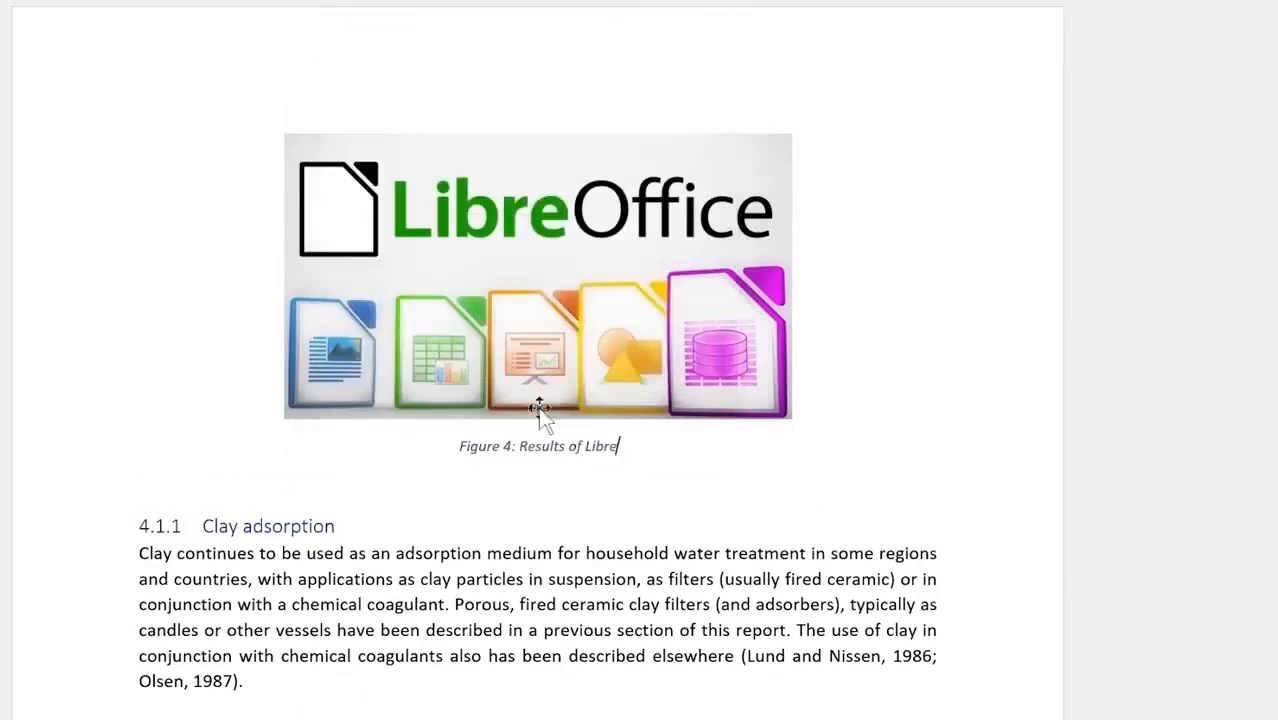
scroll(540, 410, up, 20)
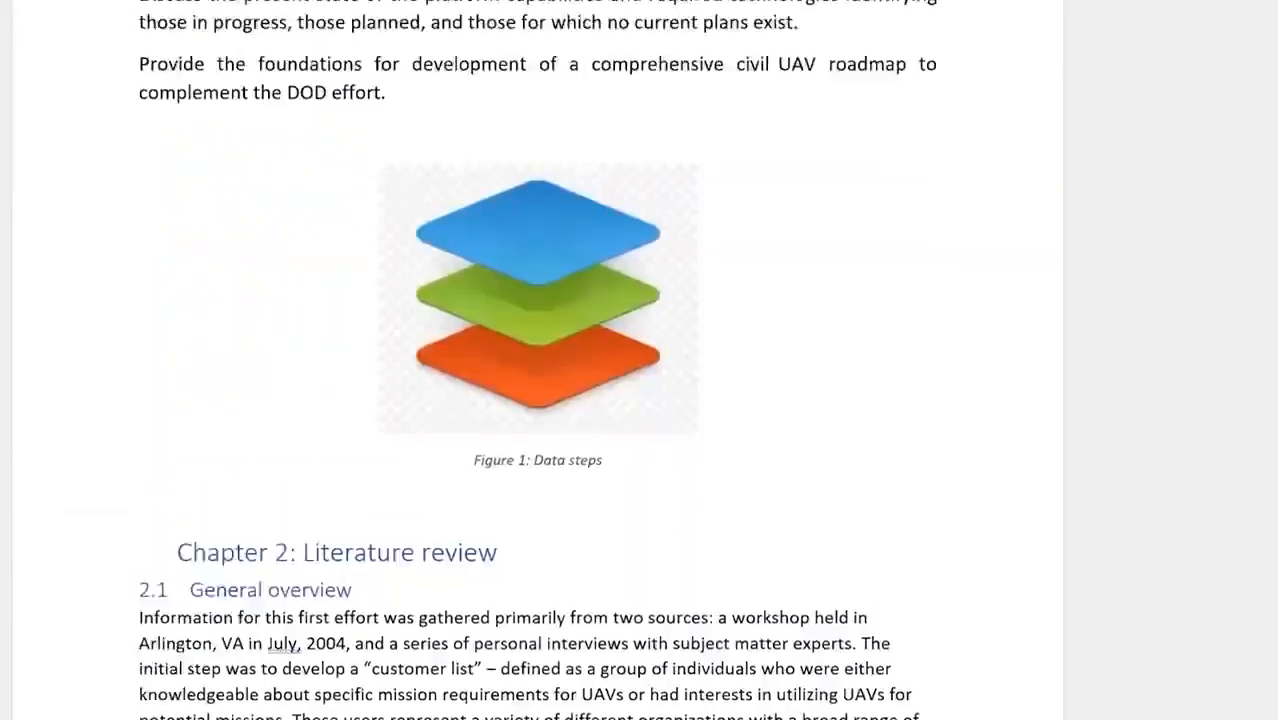
Step: Update the entire List of Figures so it adds Figure 4: Results of Libre on page 5
scroll(540, 410, up, 15)
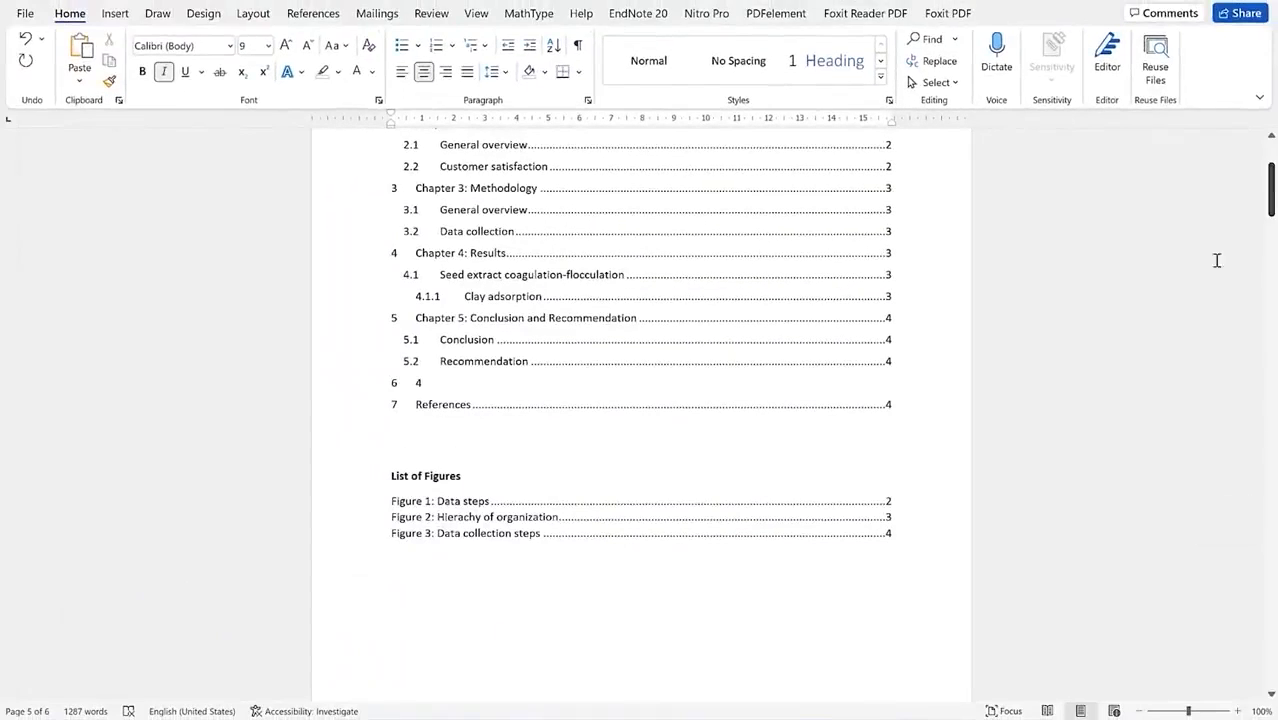
click(357, 517)
click(424, 517)
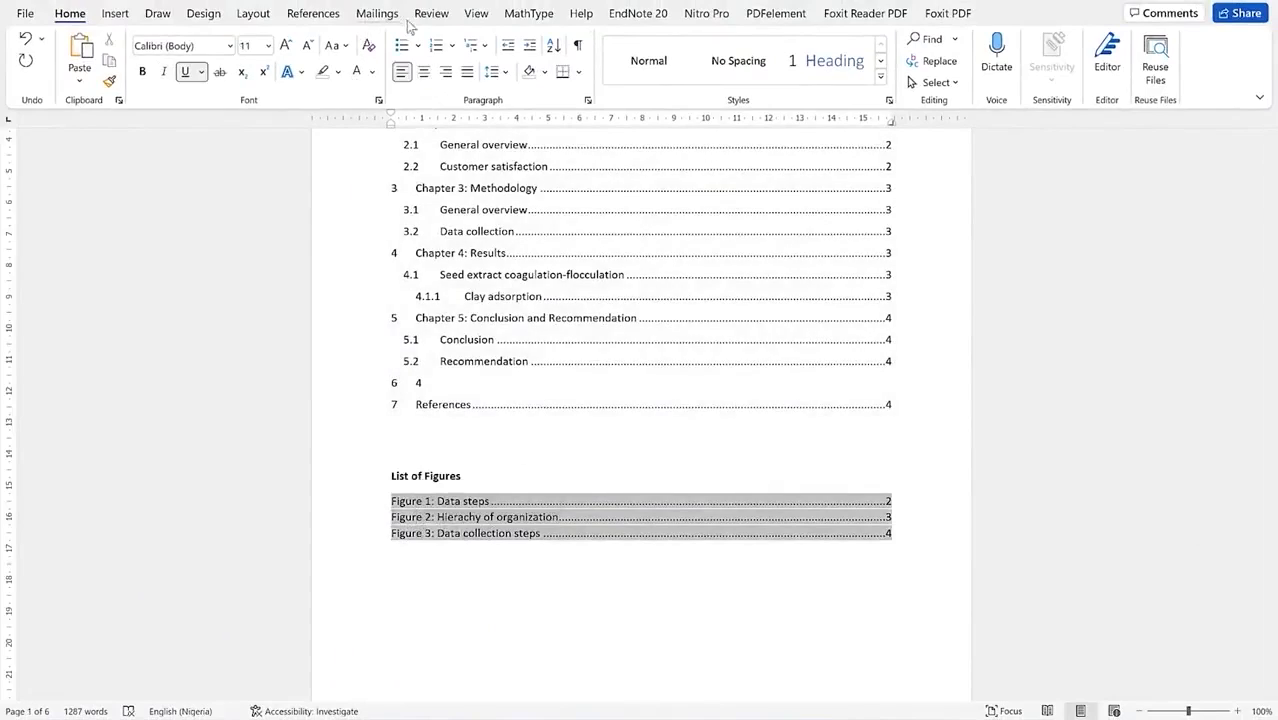
click(316, 14)
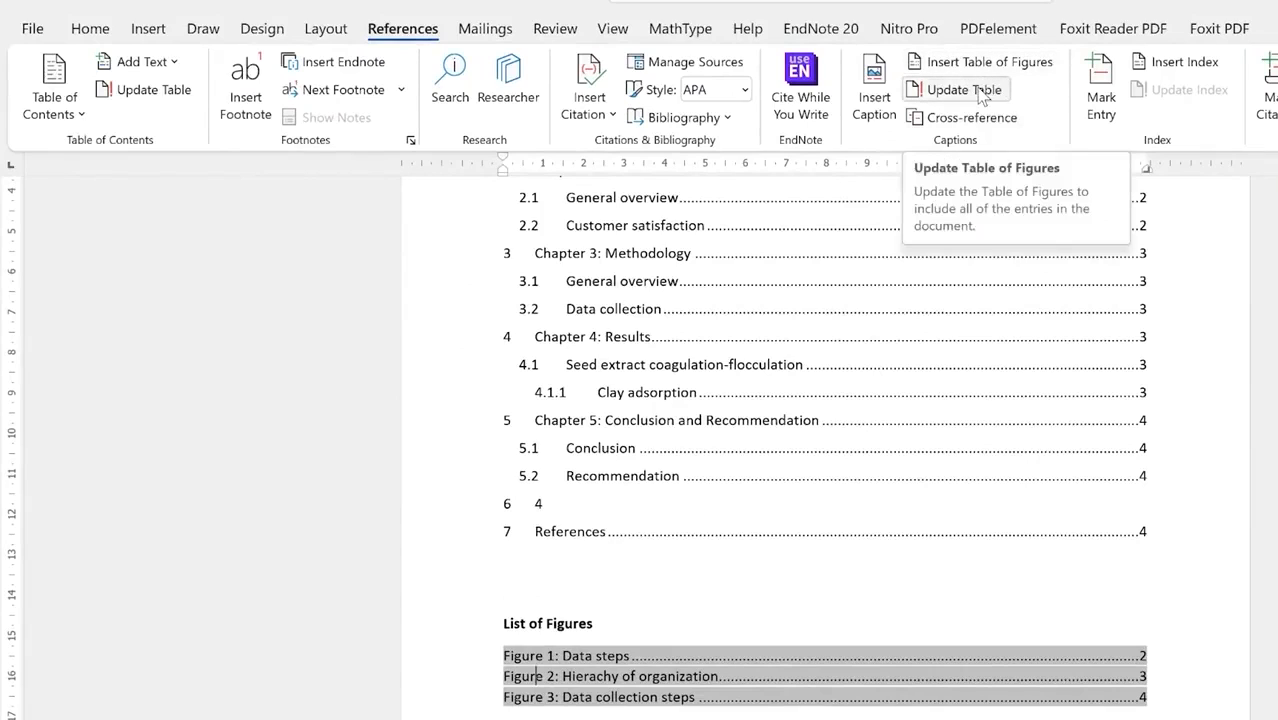
click(980, 94)
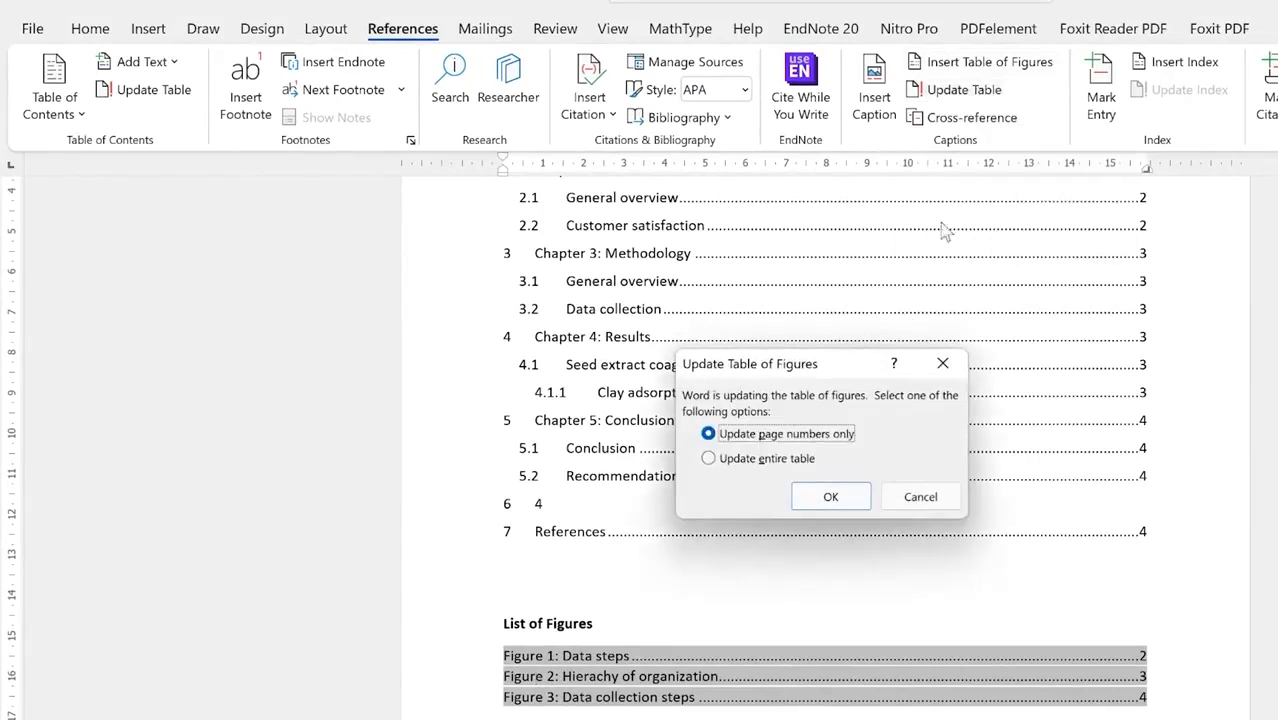
click(768, 460)
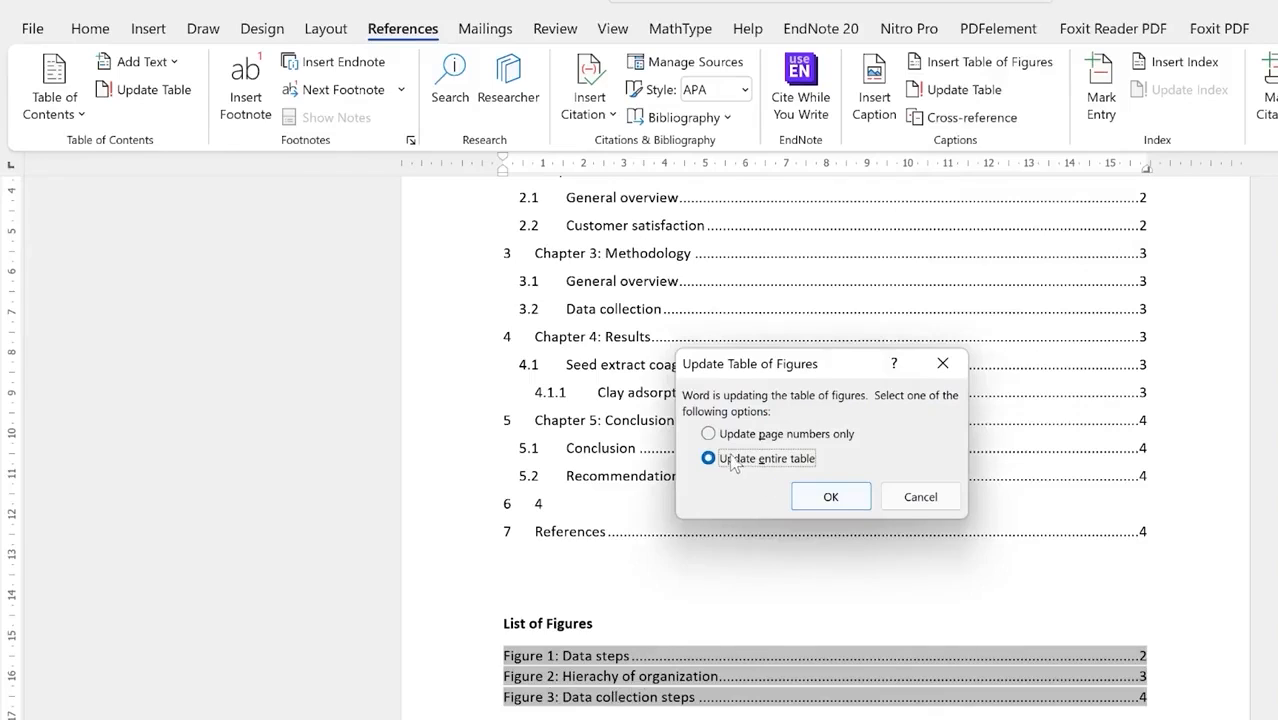
click(828, 497)
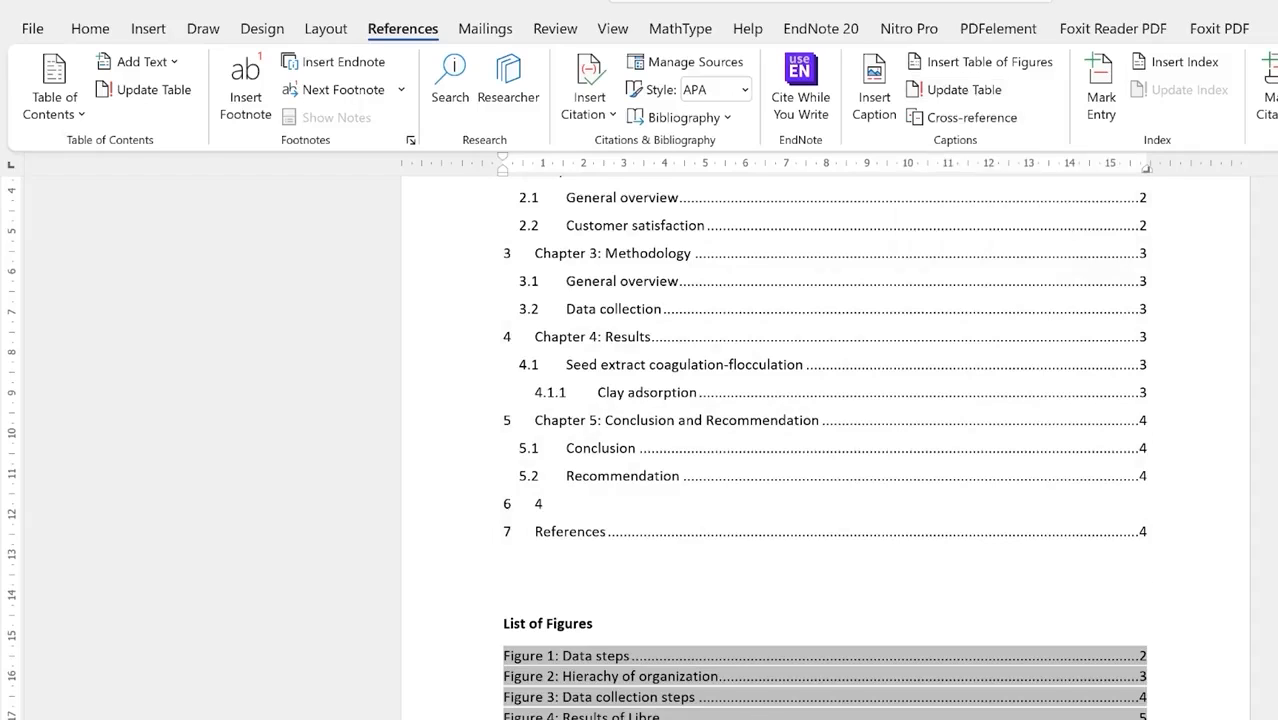
scroll(722, 528, up, 3)
scroll(722, 528, down, 2)
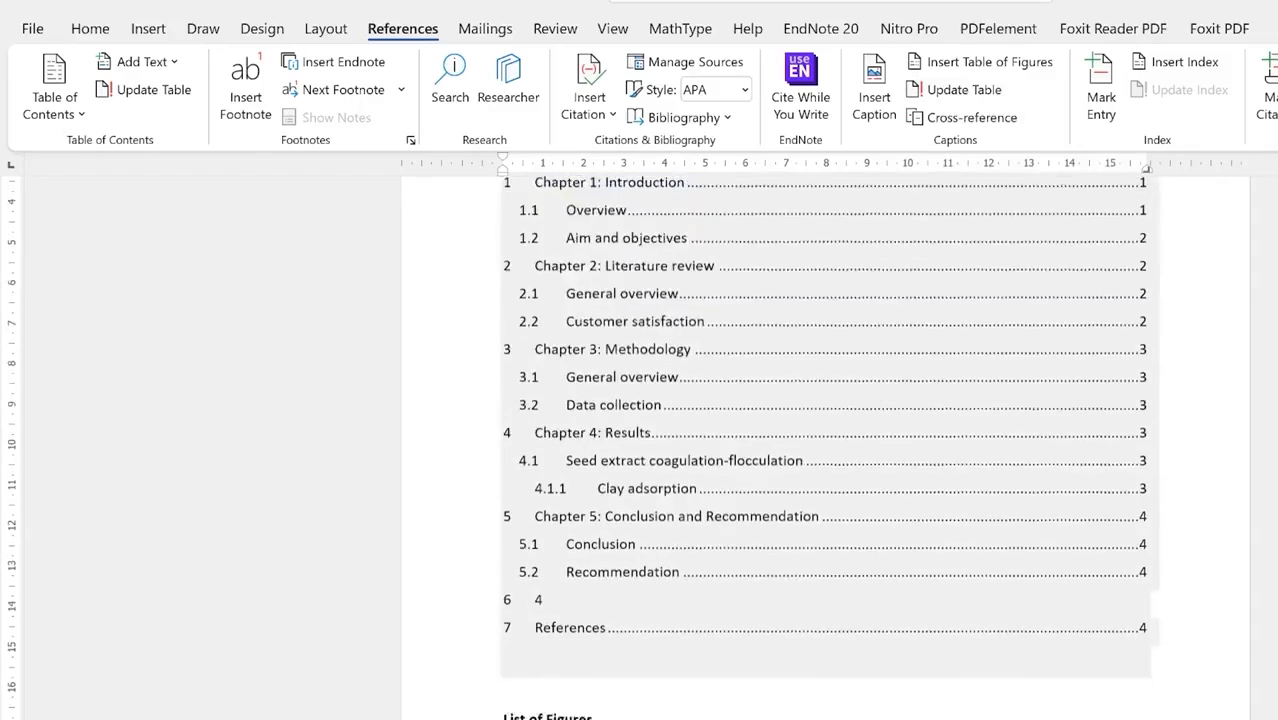
scroll(728, 707, down, 1)
scroll(825, 450, down, 1)
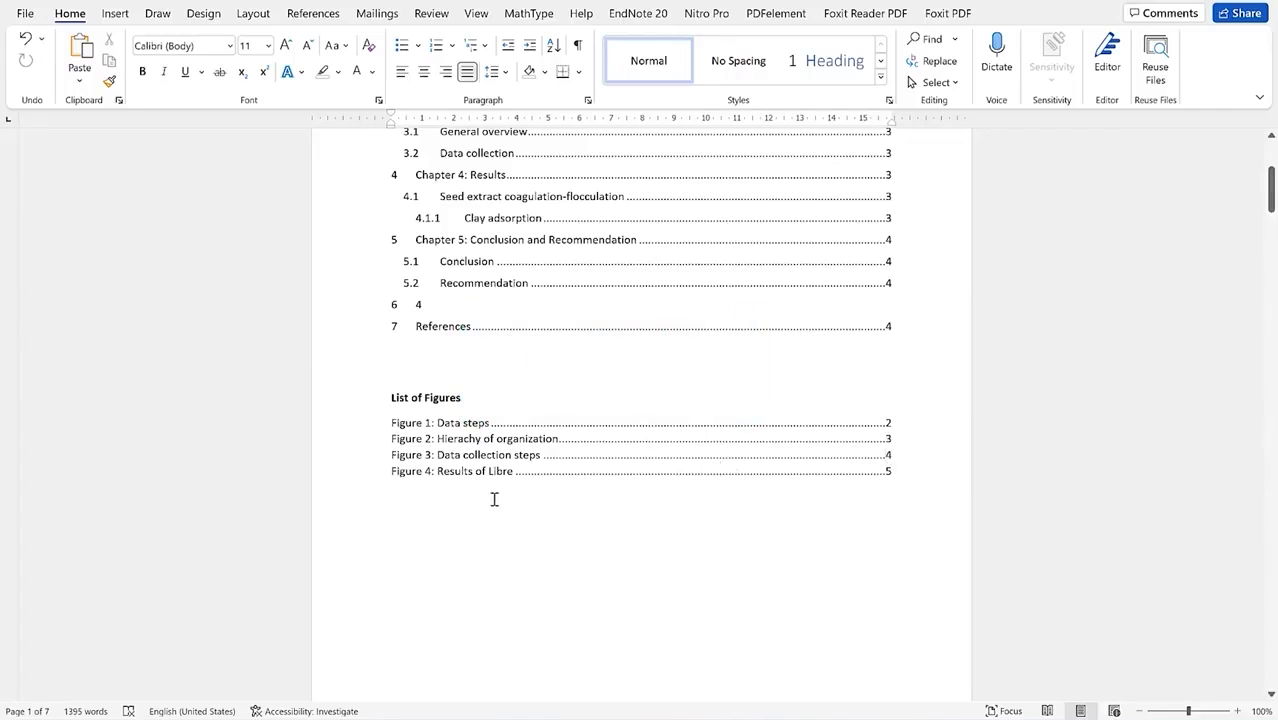
scroll(494, 499, up, 4)
scroll(579, 262, down, 4)
scroll(527, 398, down, 3)
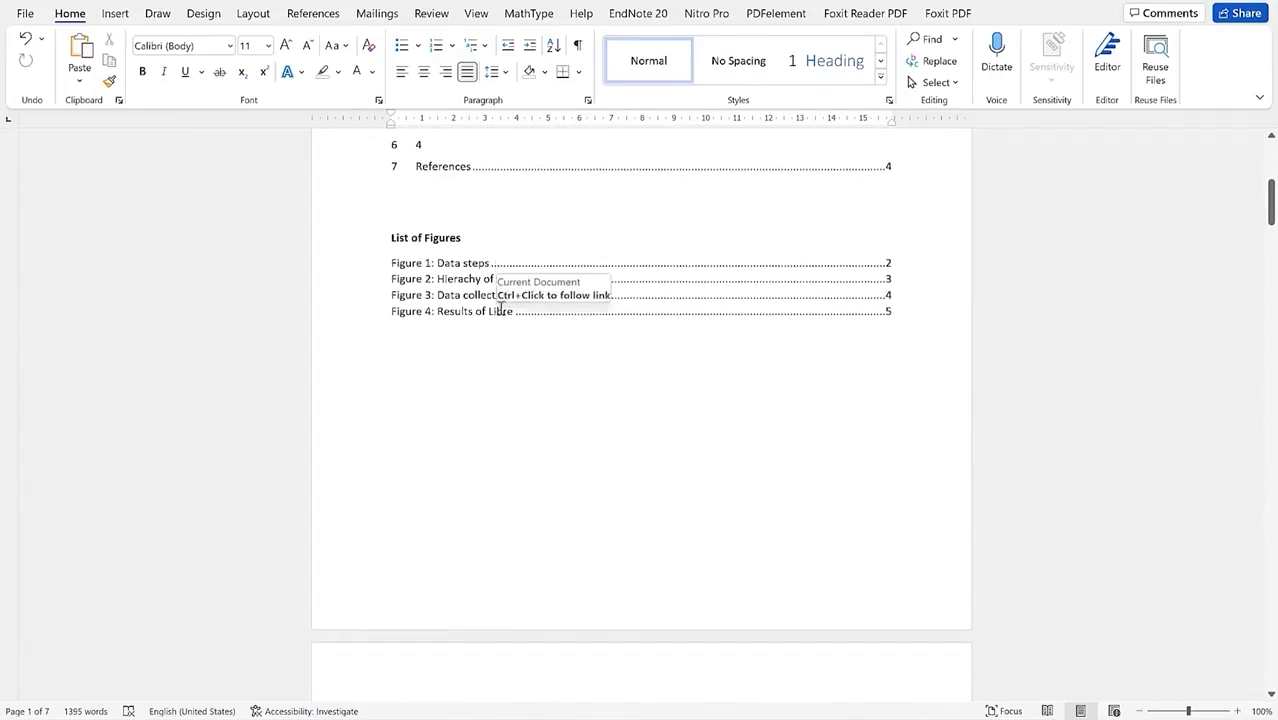
scroll(531, 356, down, 10)
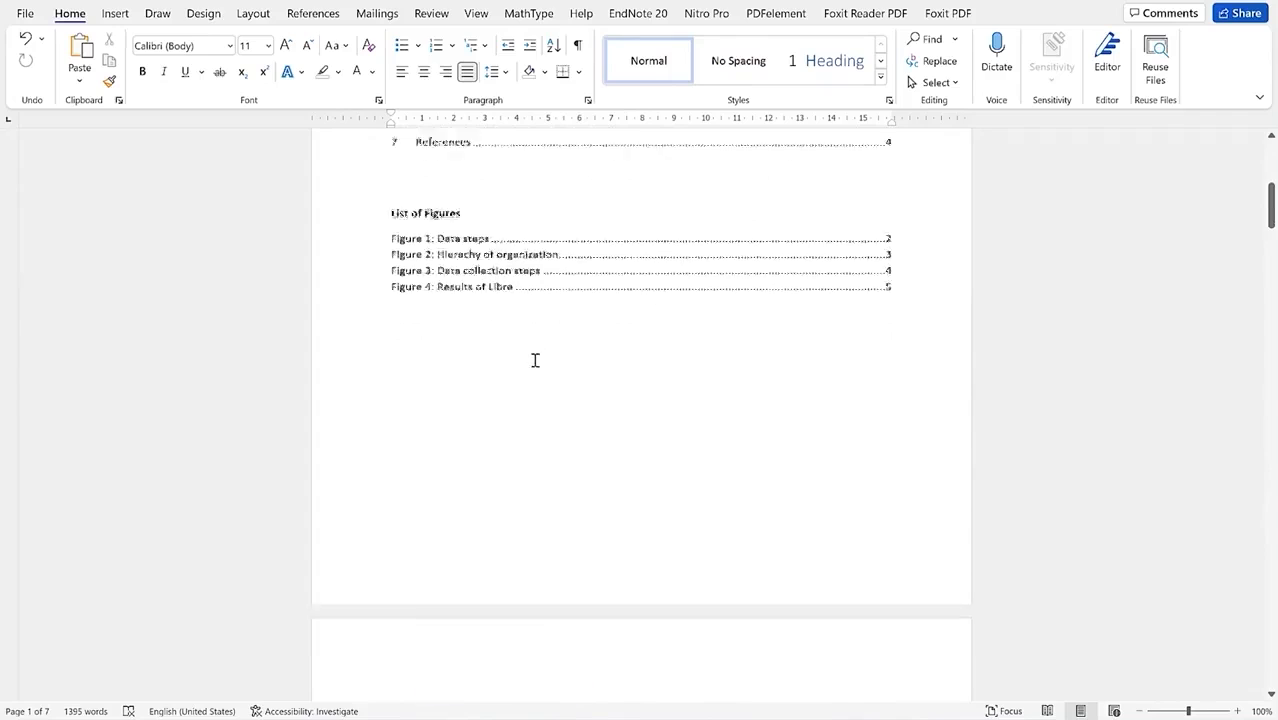
scroll(520, 330, up, 1)
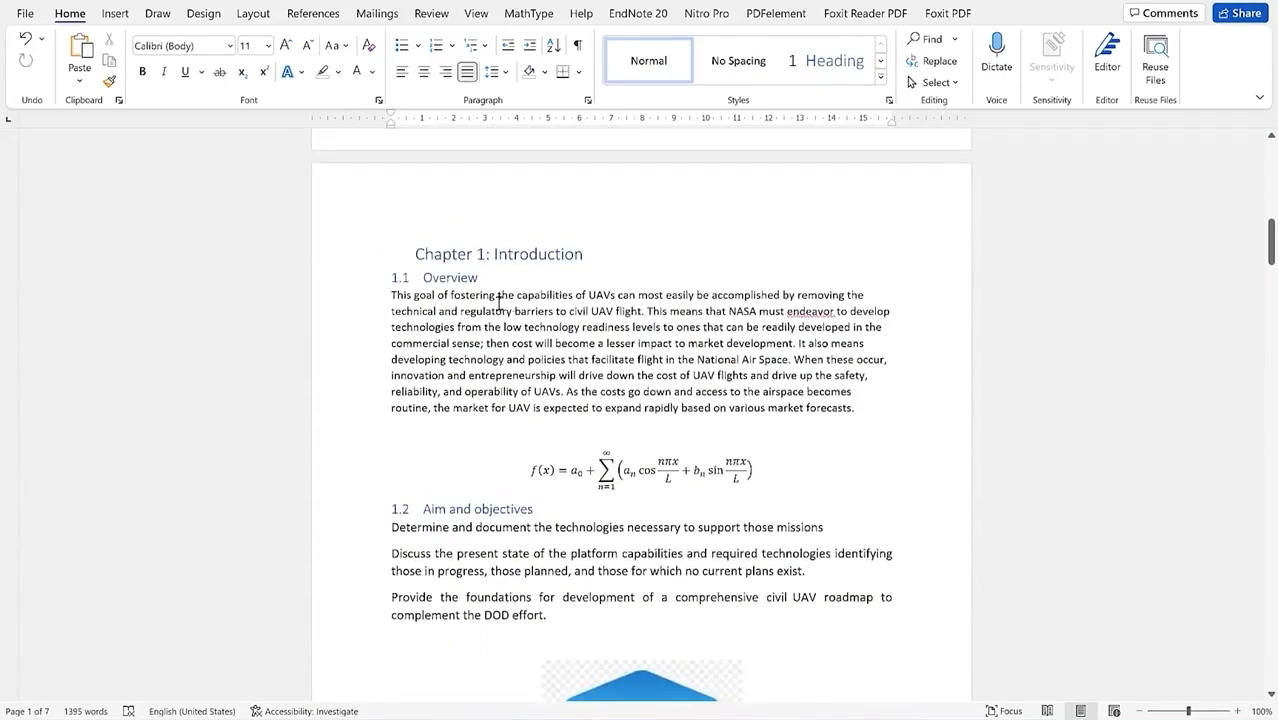
scroll(493, 288, down, 4)
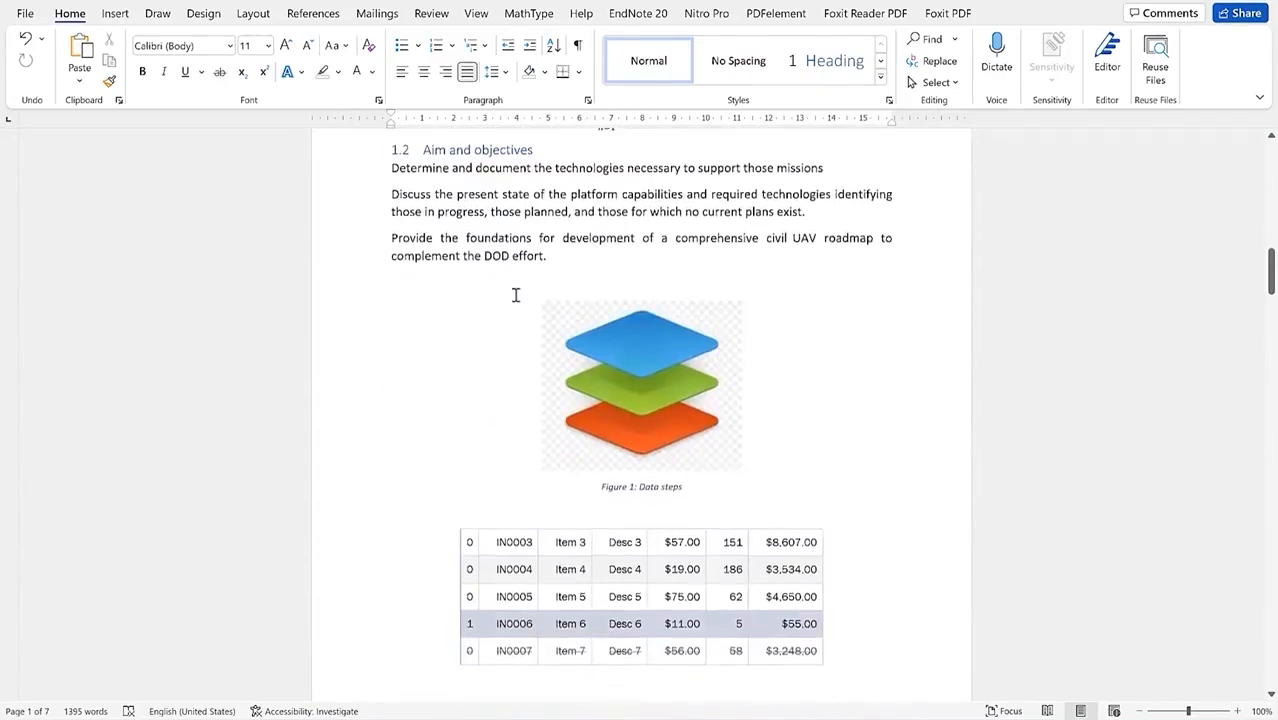
scroll(516, 294, down, 4)
scroll(523, 315, down, 20)
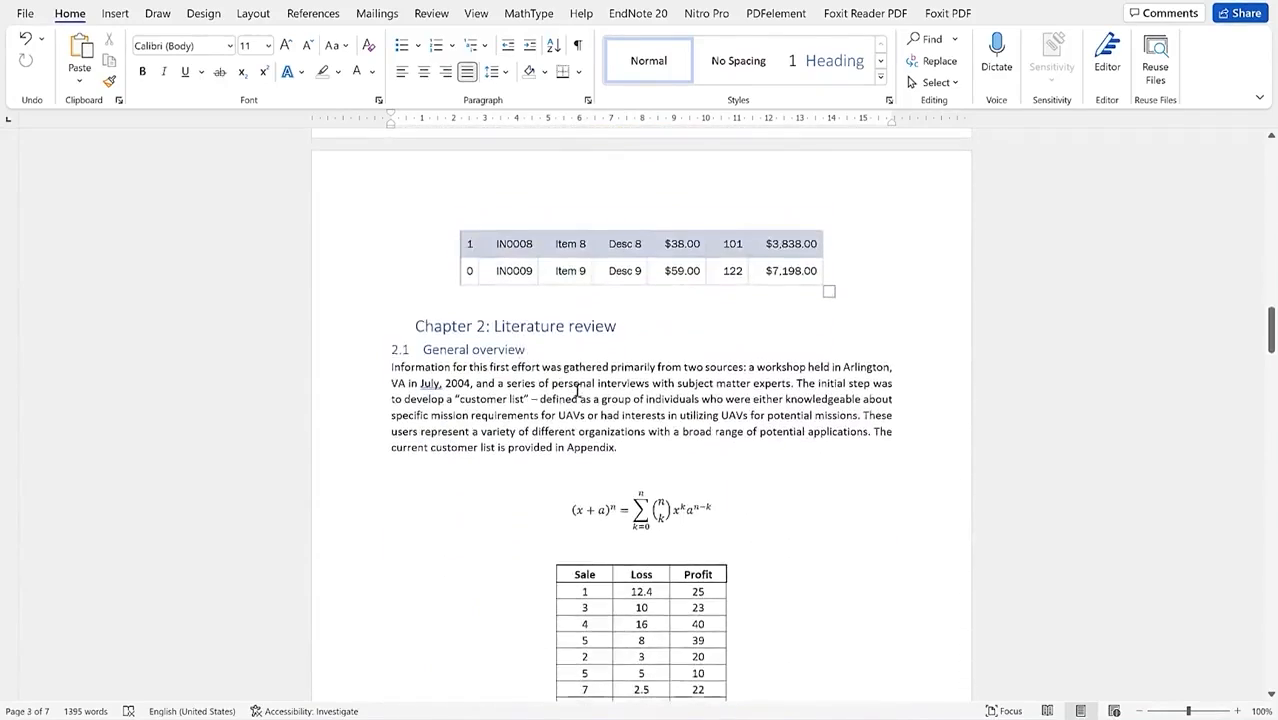
scroll(574, 395, down, 3)
scroll(847, 385, up, 1)
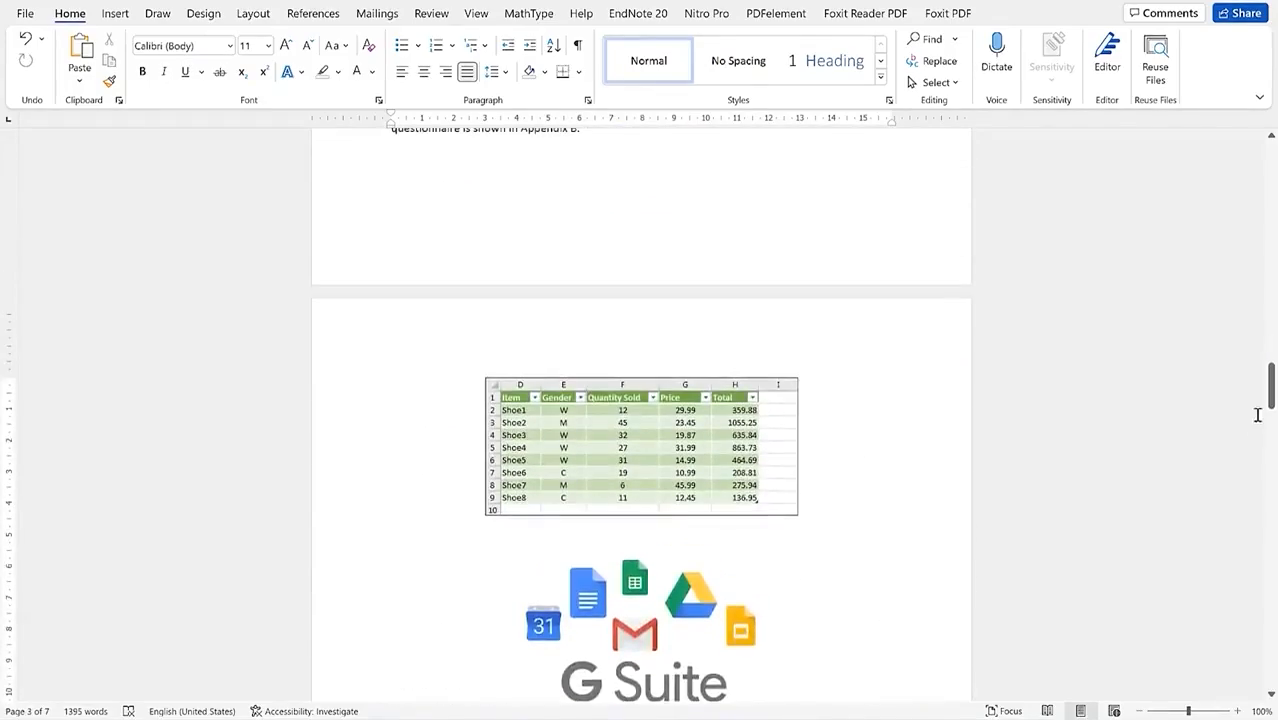
mouse_move(1272, 402)
mouse_down()
mouse_move(1274, 293)
mouse_move(1274, 447)
mouse_move(1274, 392)
mouse_up()
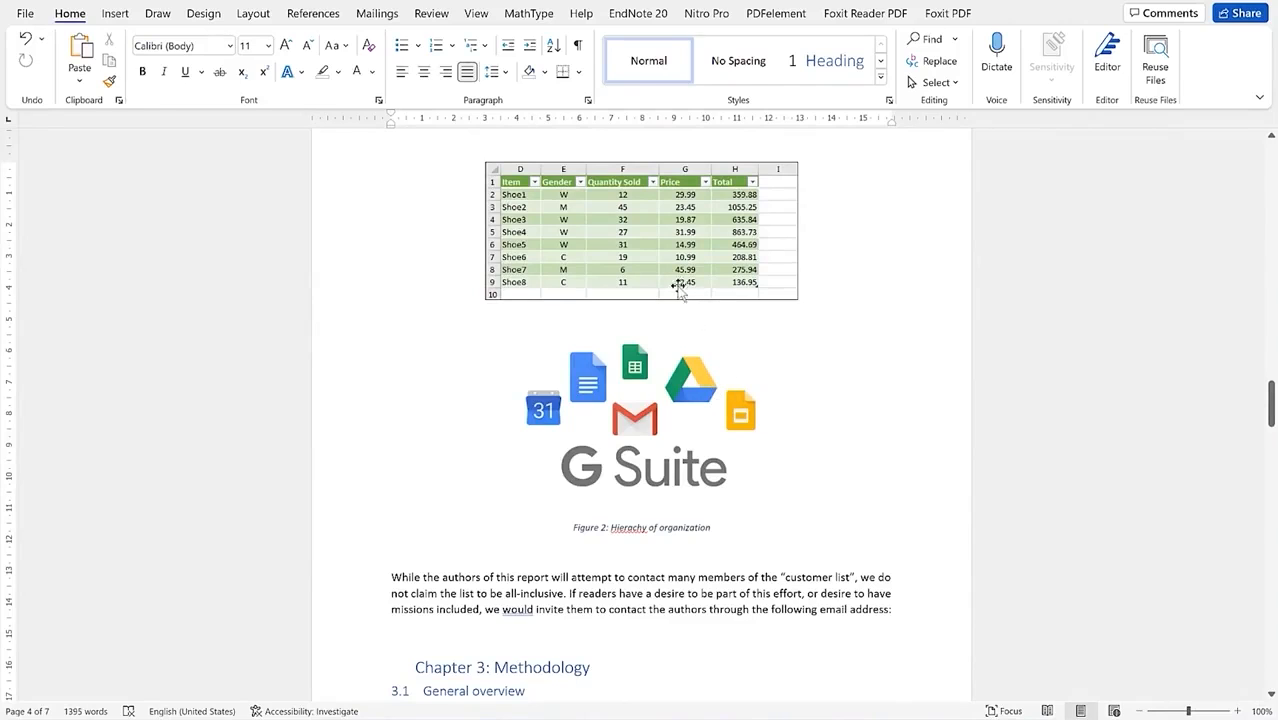
scroll(740, 346, up, 1)
drag(1270, 405, 1270, 305)
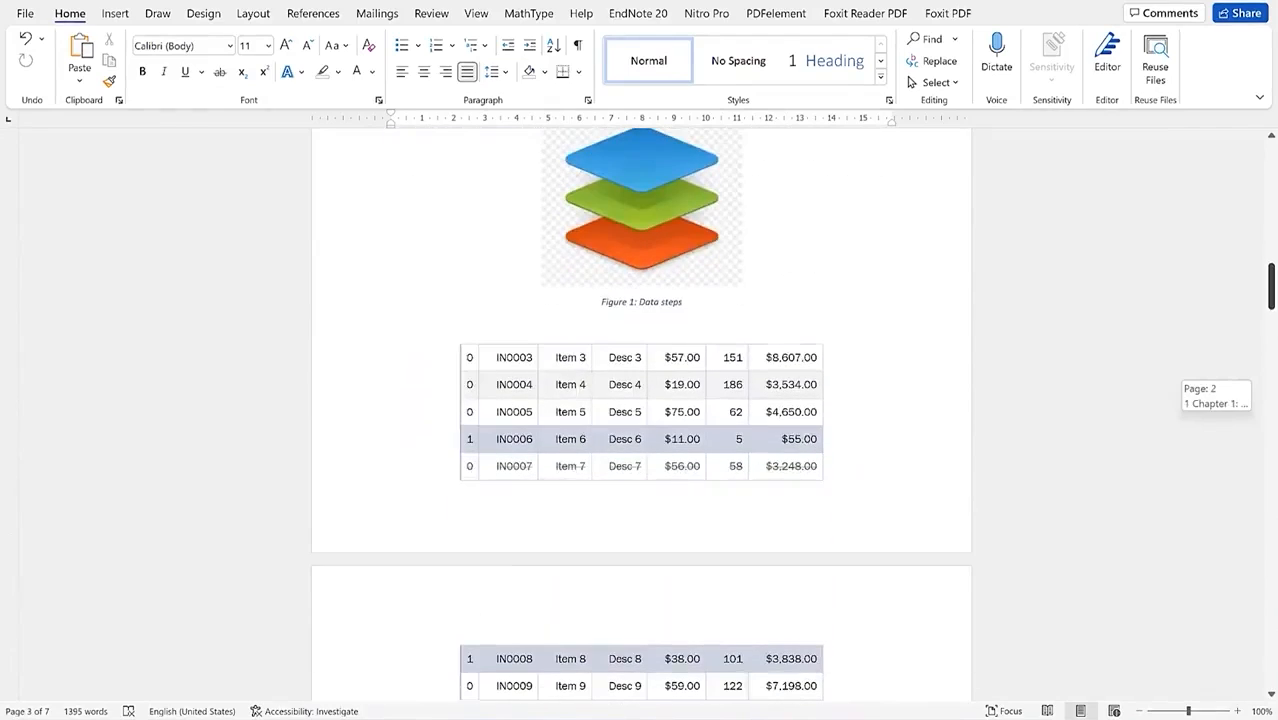
Step: Select the IN0003–IN0009 invoice table and start a caption labelled Table
click(487, 371)
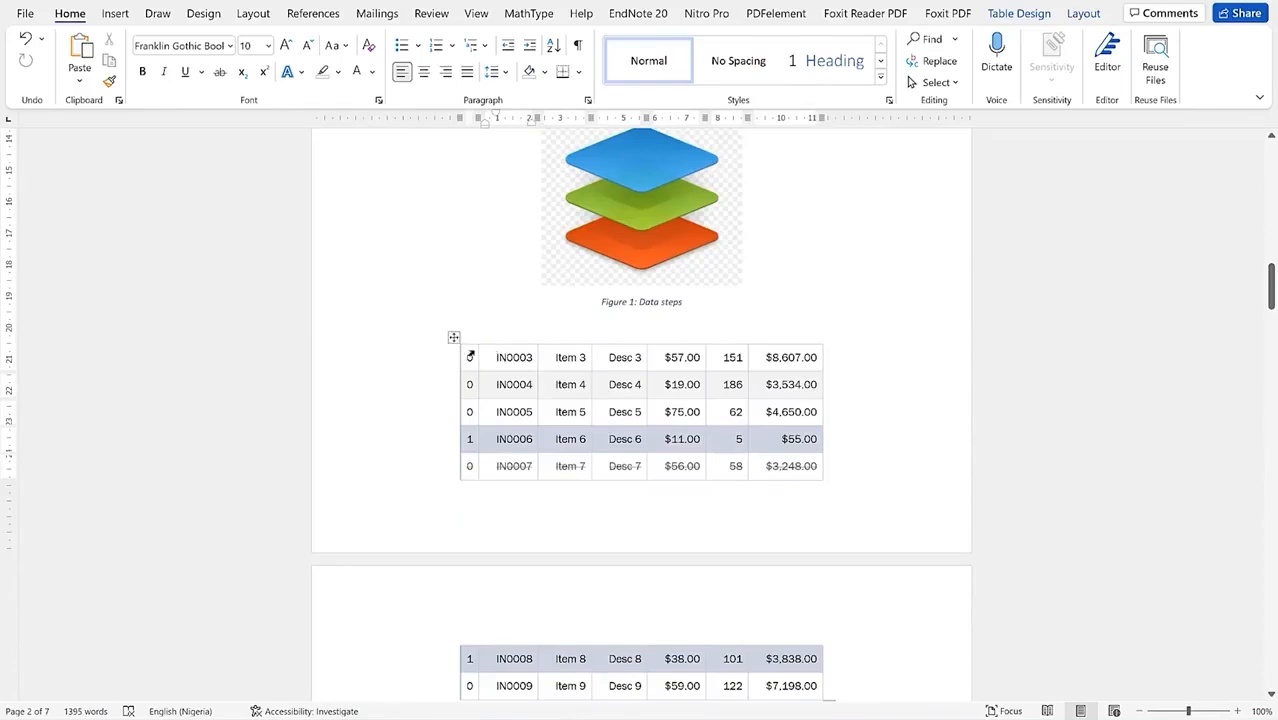
click(454, 339)
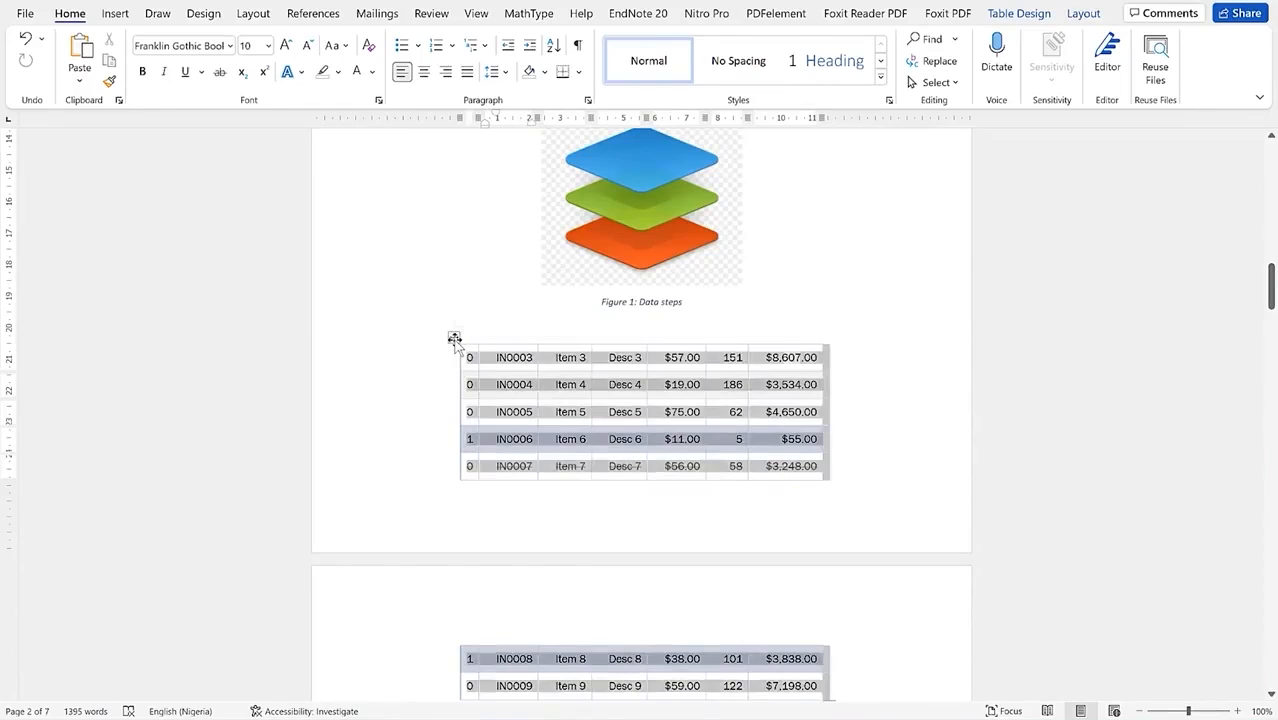
right_click(454, 338)
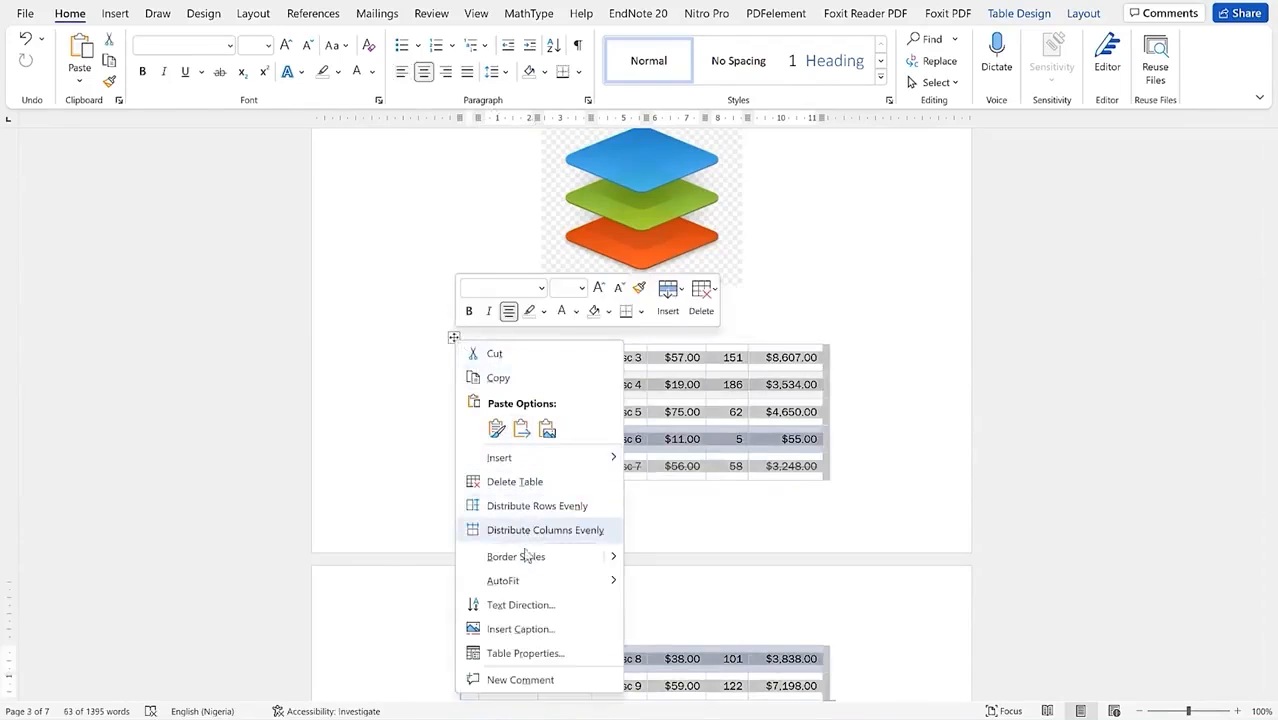
click(521, 629)
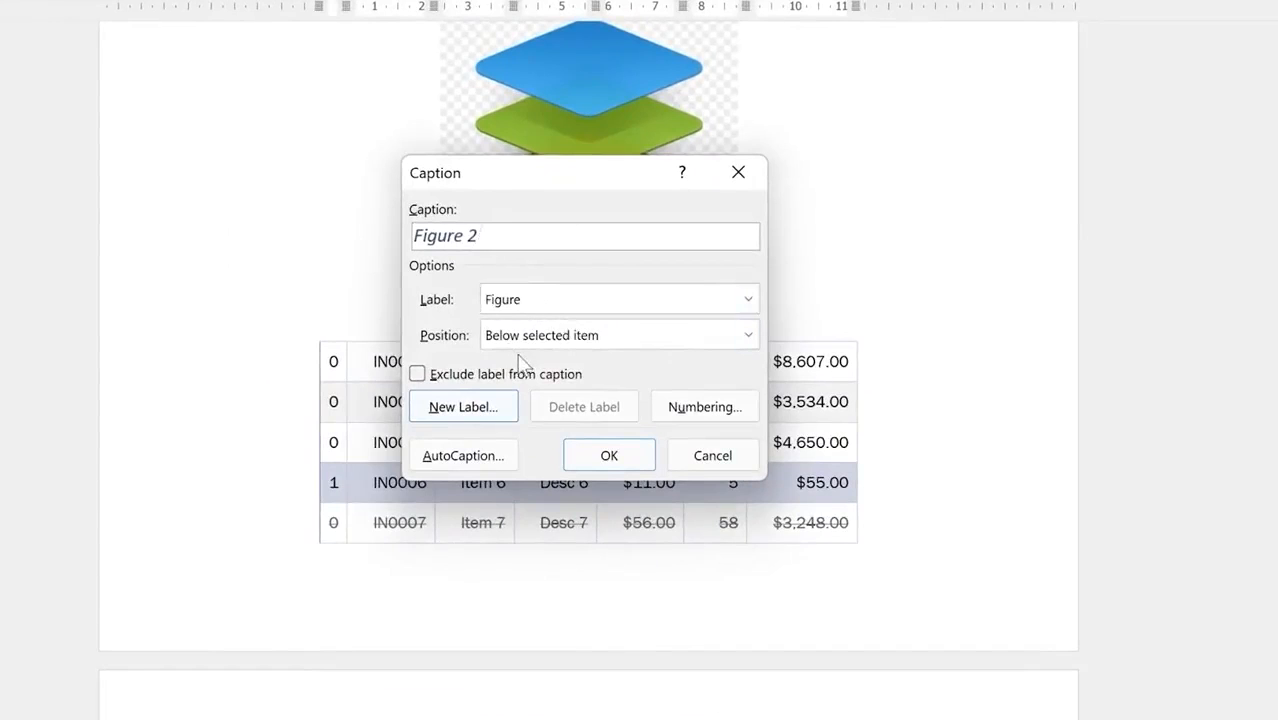
click(747, 299)
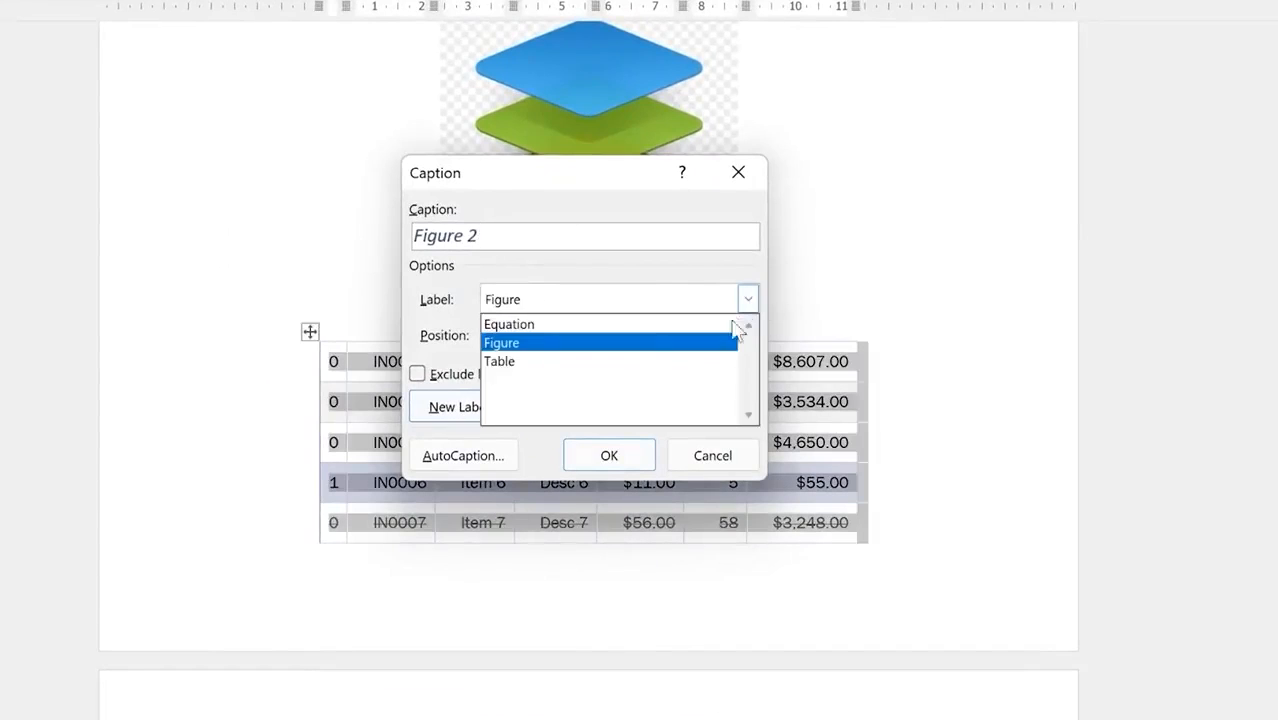
click(679, 364)
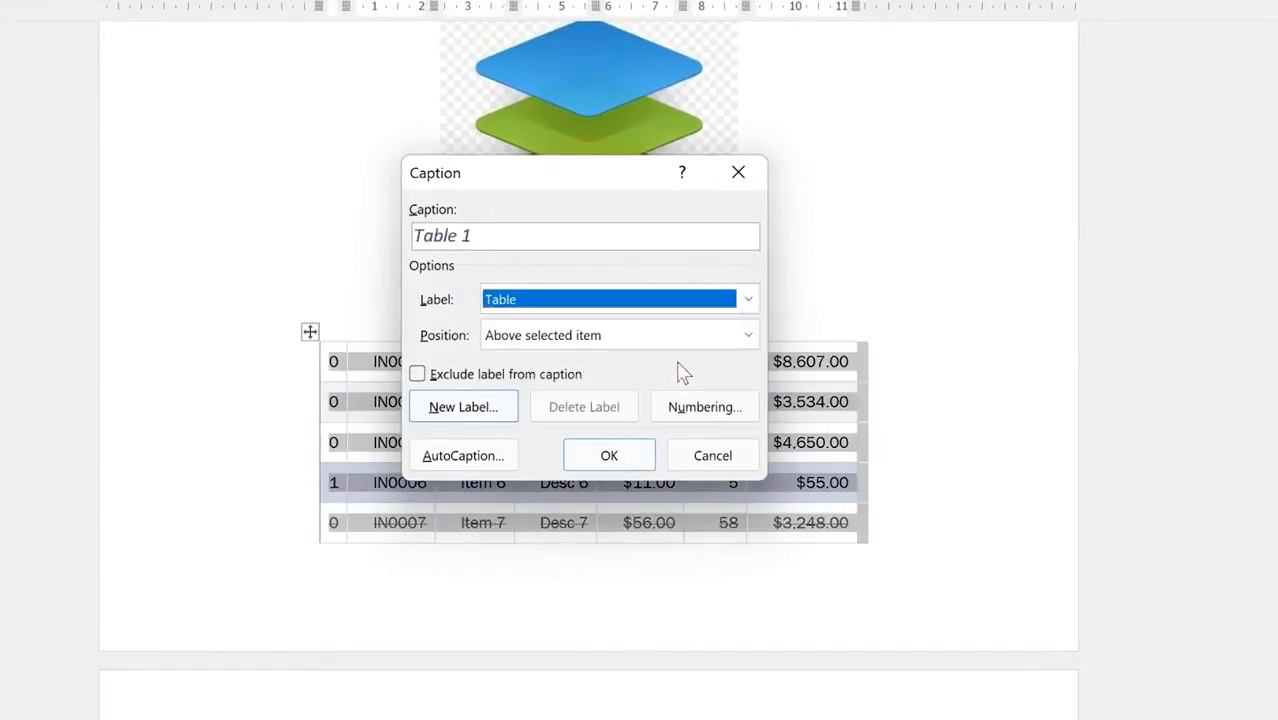
Step: Caption it 'Table 1: Financial implication' above the table and centre the caption
click(485, 240)
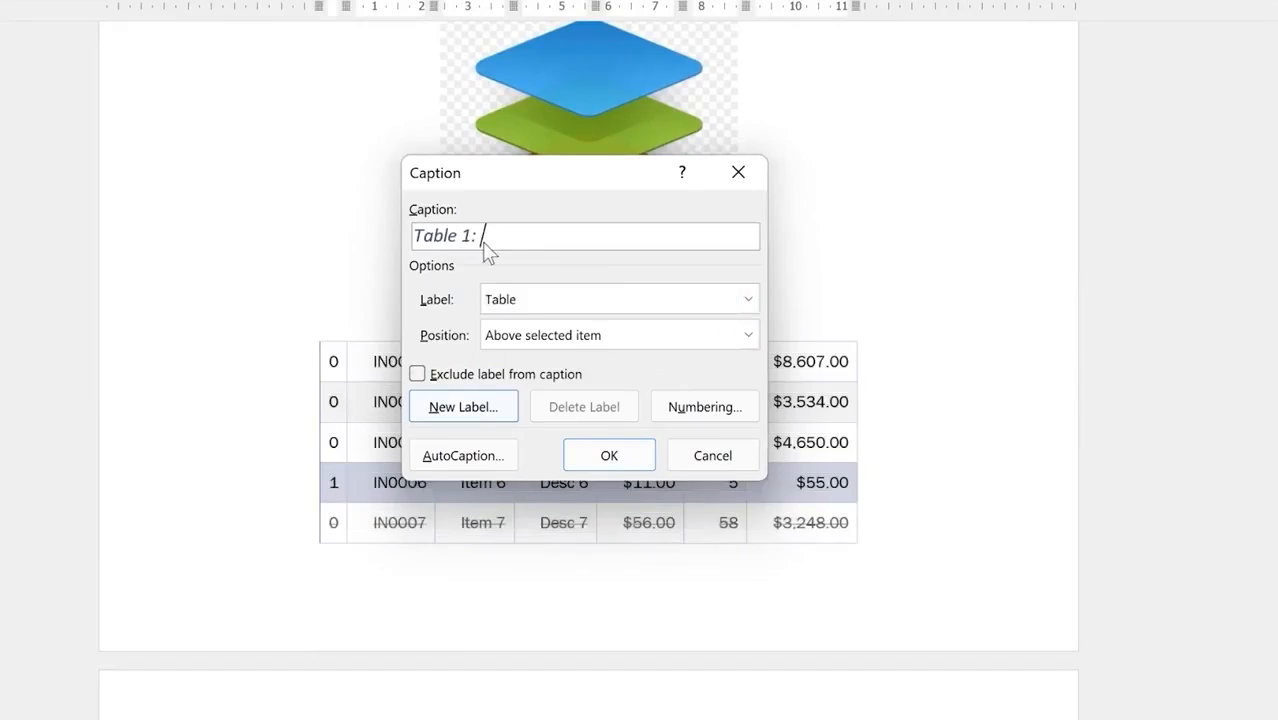
text(: Financial implication)
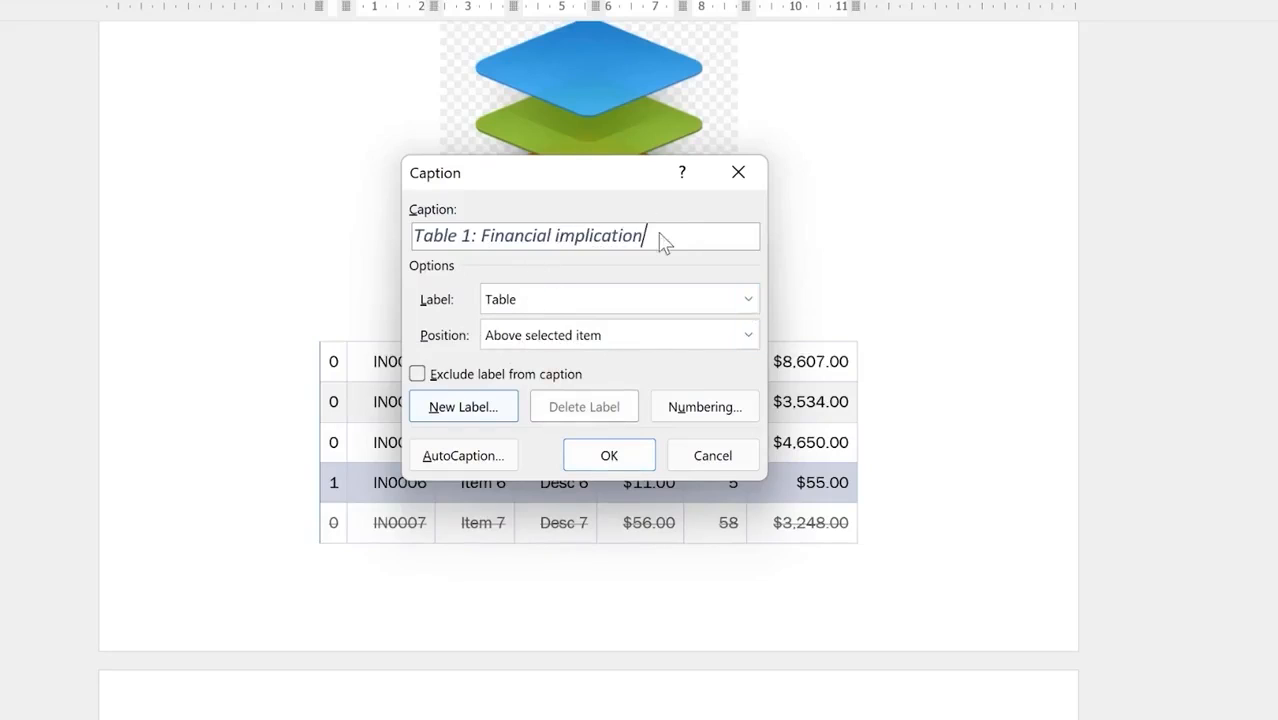
click(748, 338)
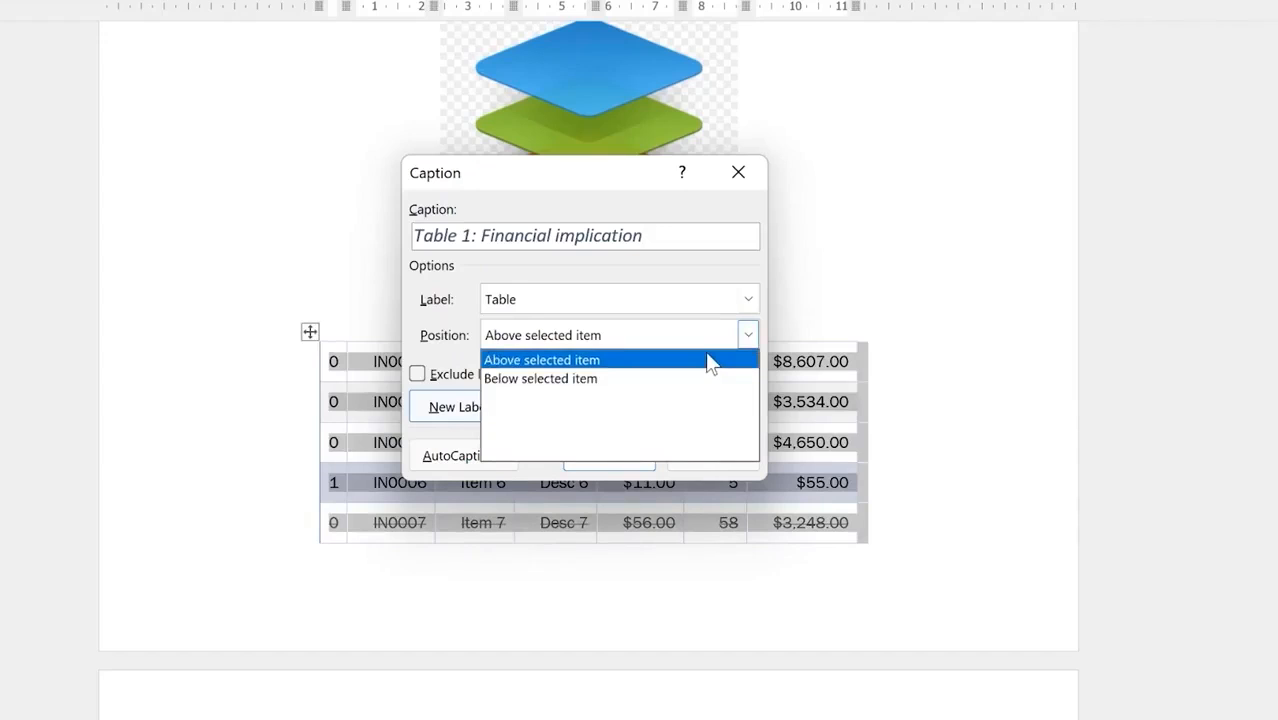
click(712, 360)
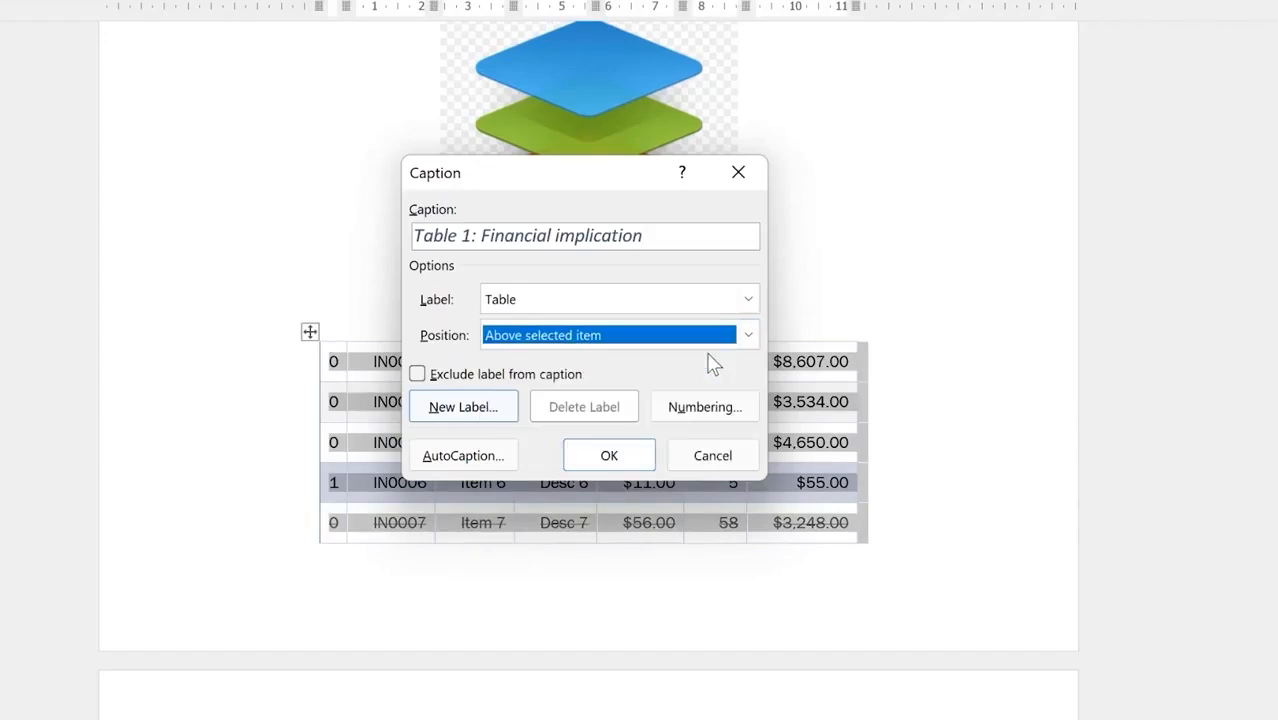
click(609, 455)
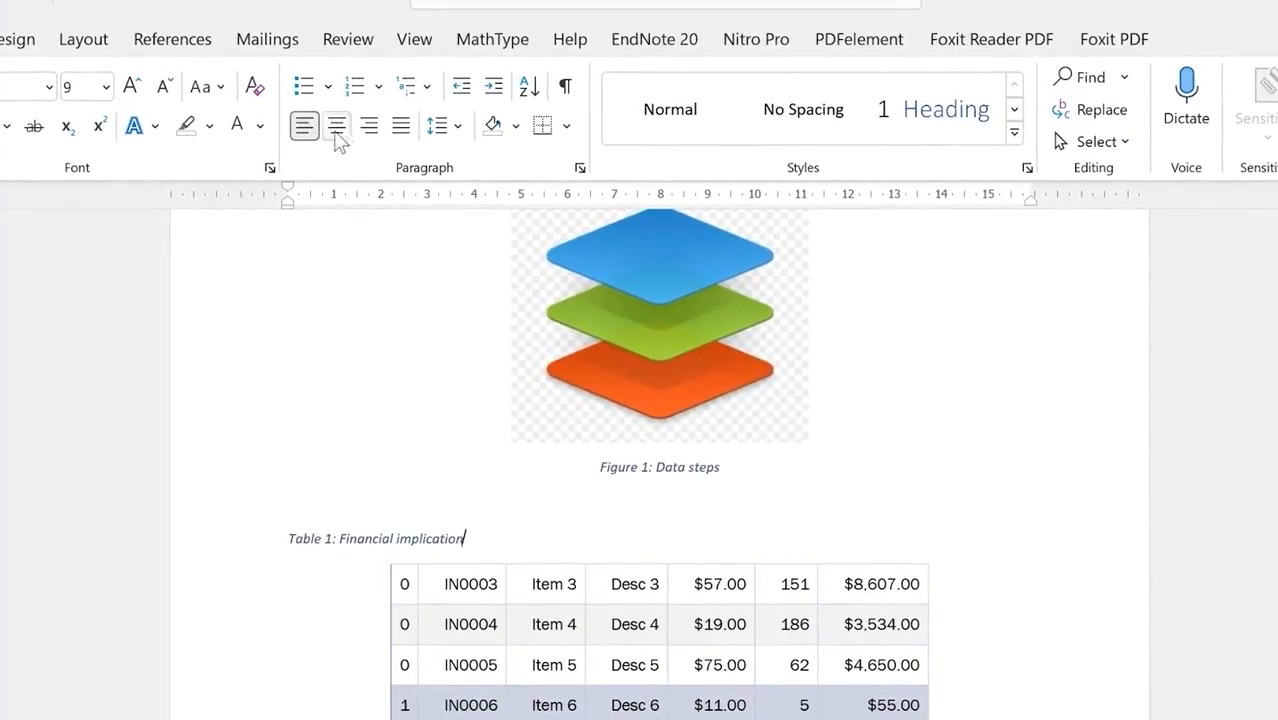
click(336, 125)
mouse_move(668, 567)
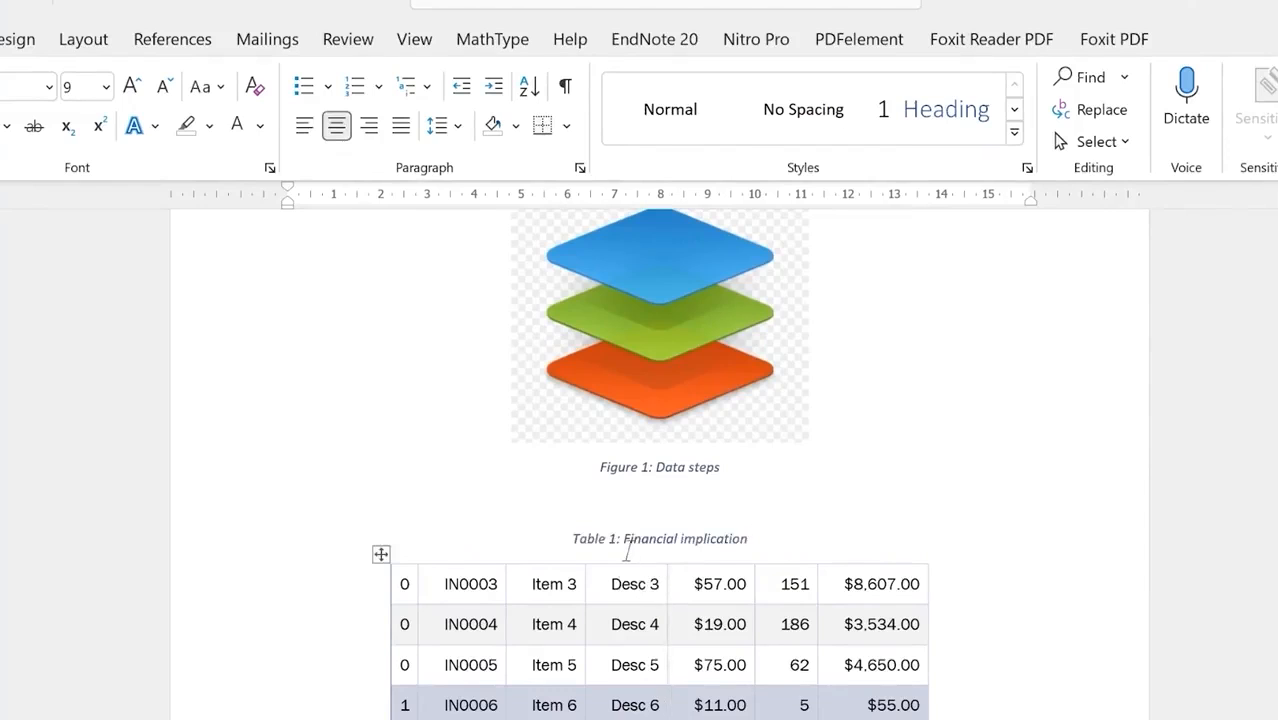
scroll(627, 553, down, 10)
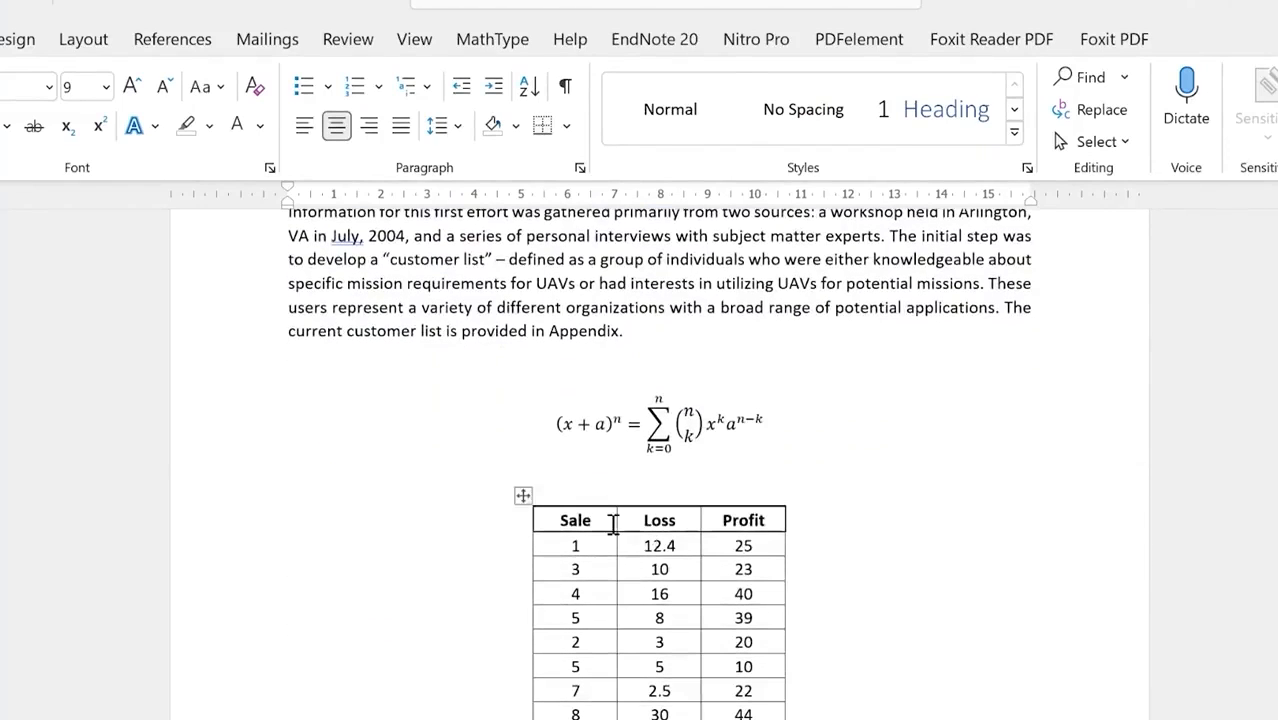
Step: Add the caption 'Table 2: Loss and gain data' above the Sale, Loss and Profit table, centred
click(531, 524)
click(520, 492)
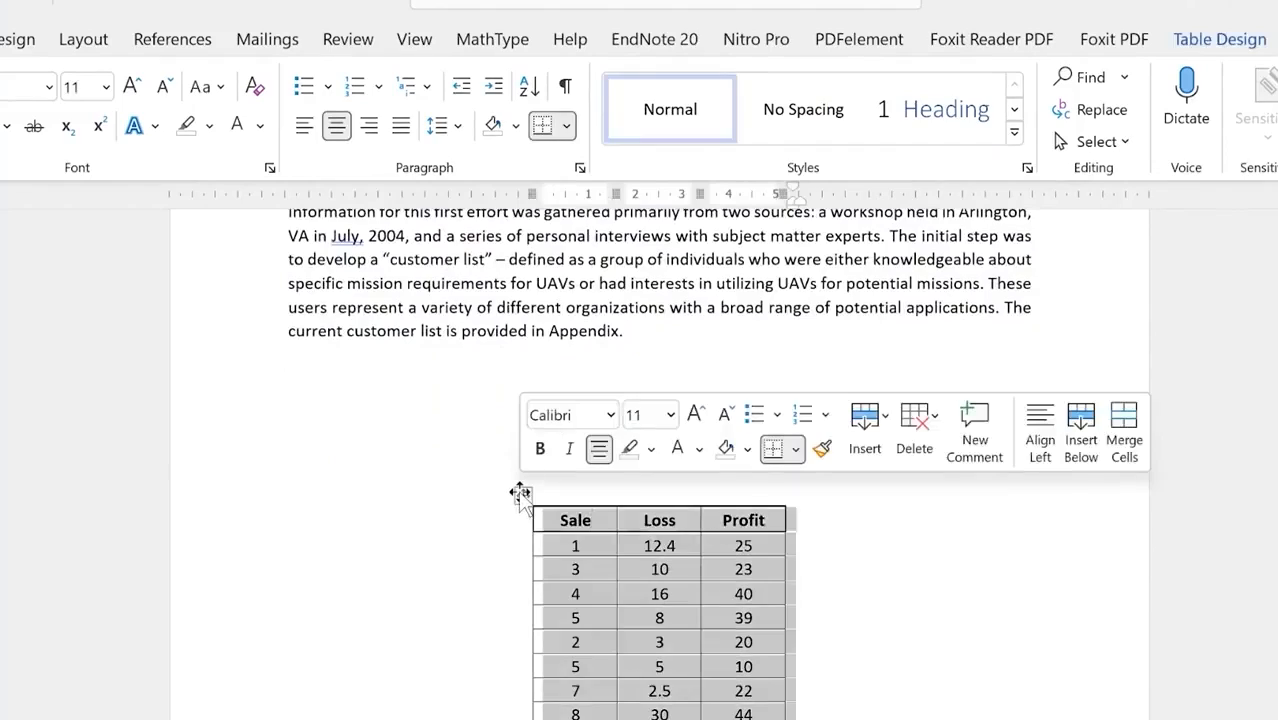
right_click(520, 492)
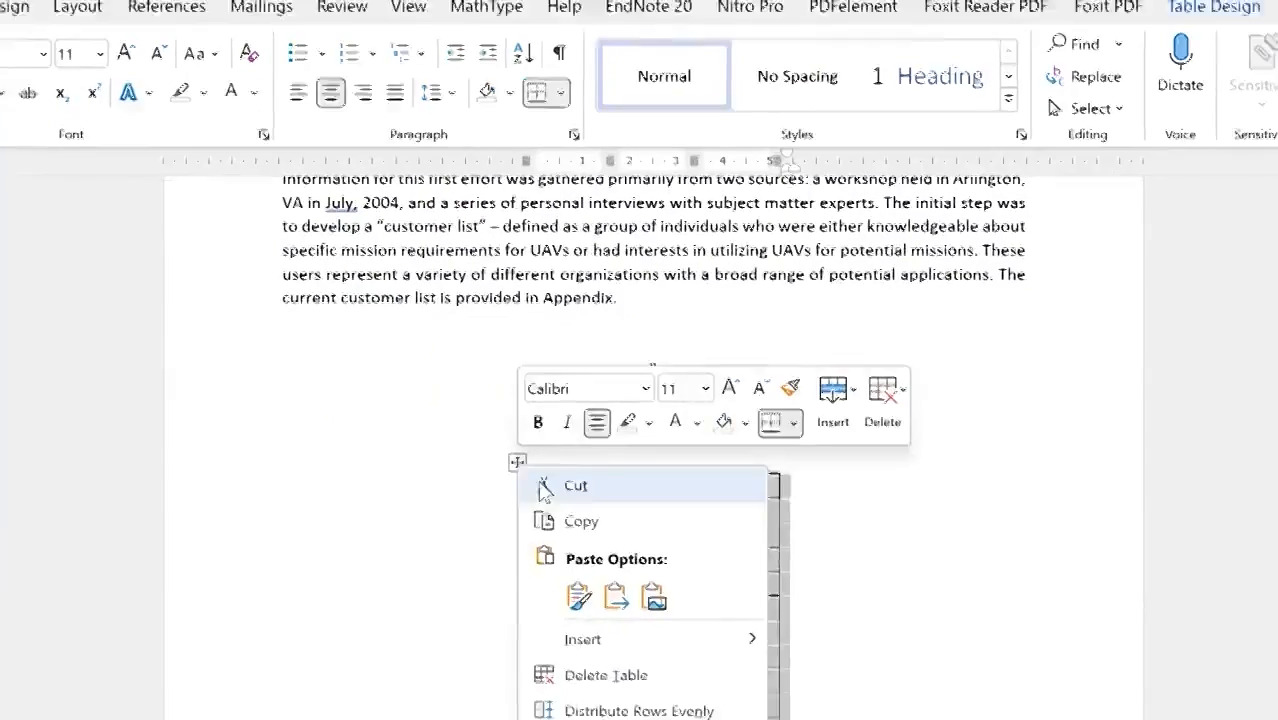
click(569, 616)
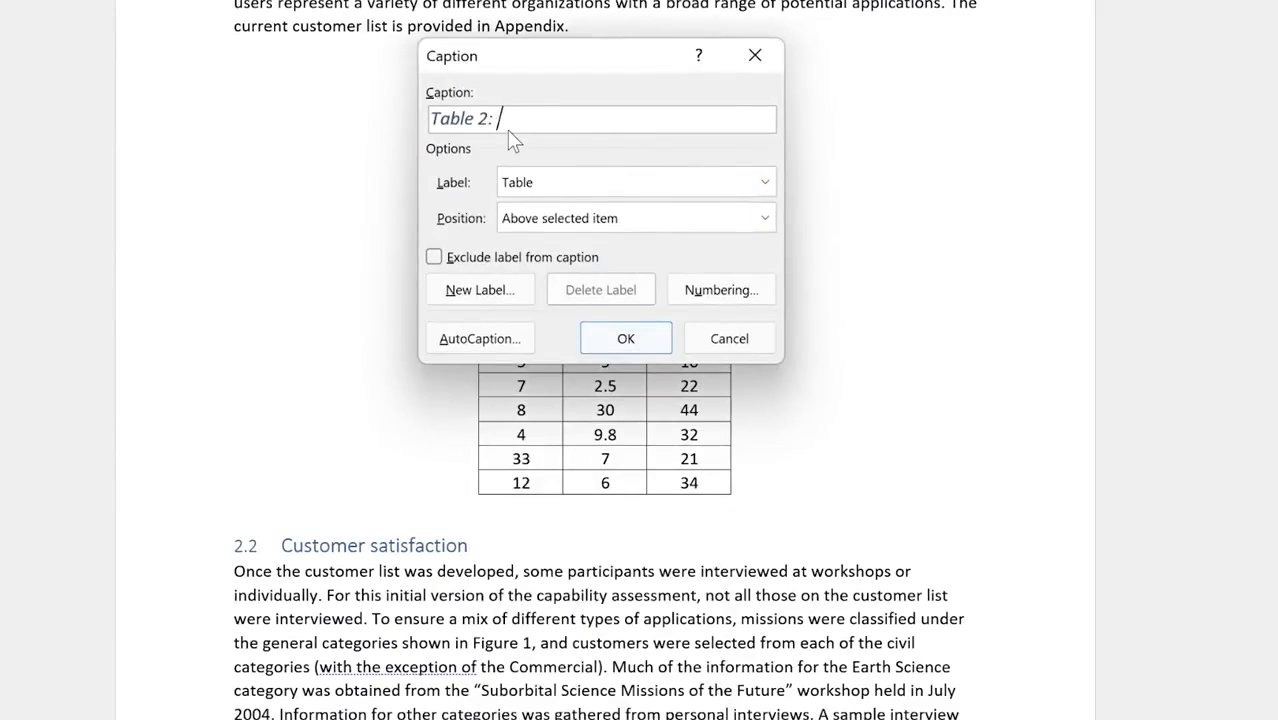
text(: Loss and gain data)
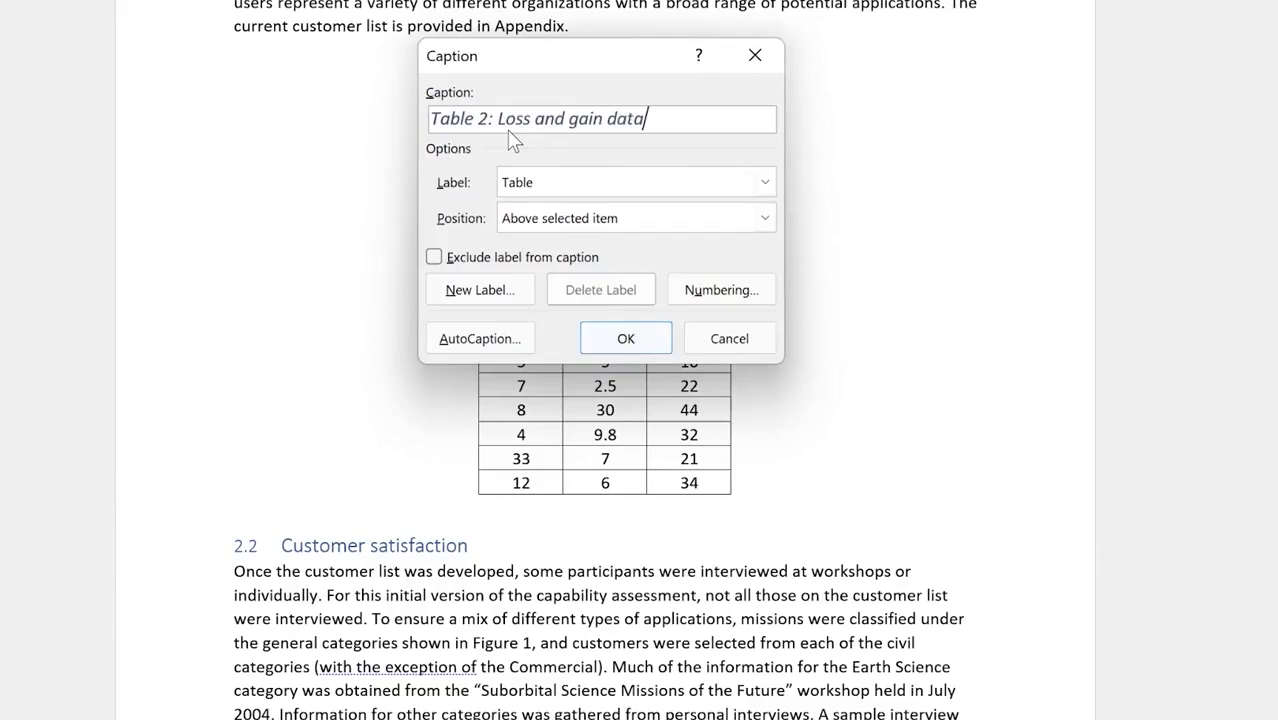
click(648, 345)
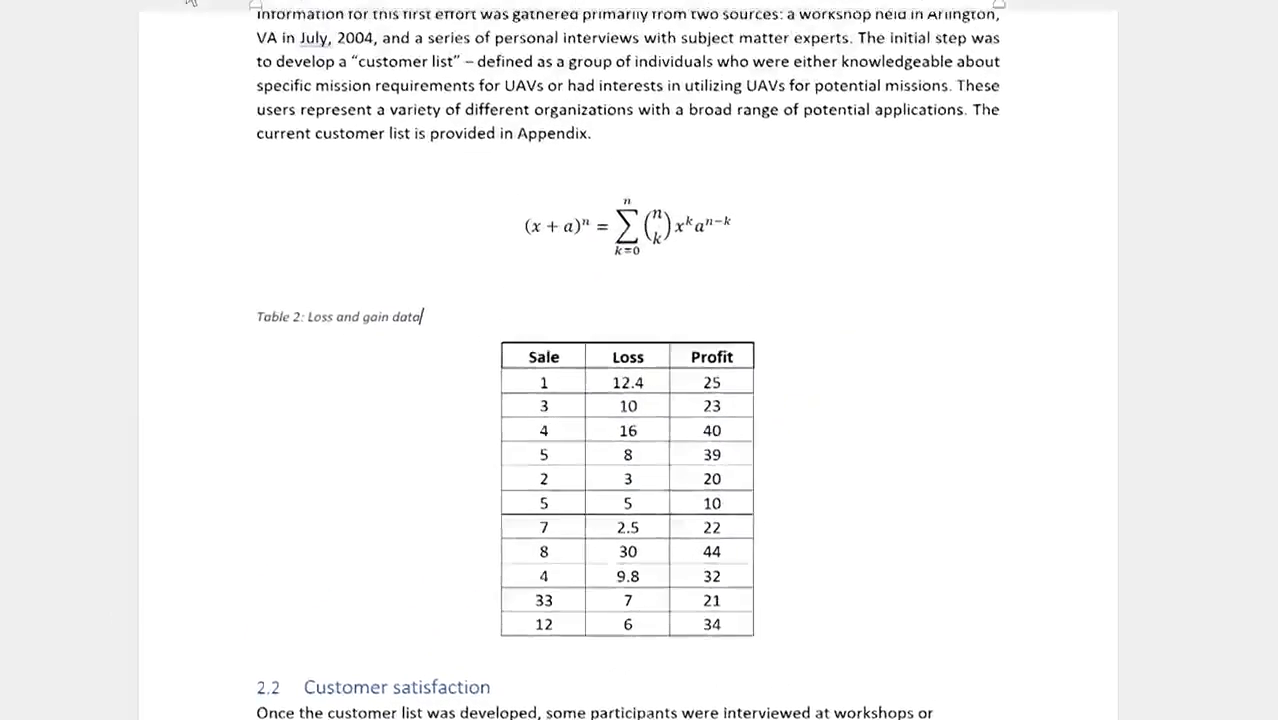
click(353, 155)
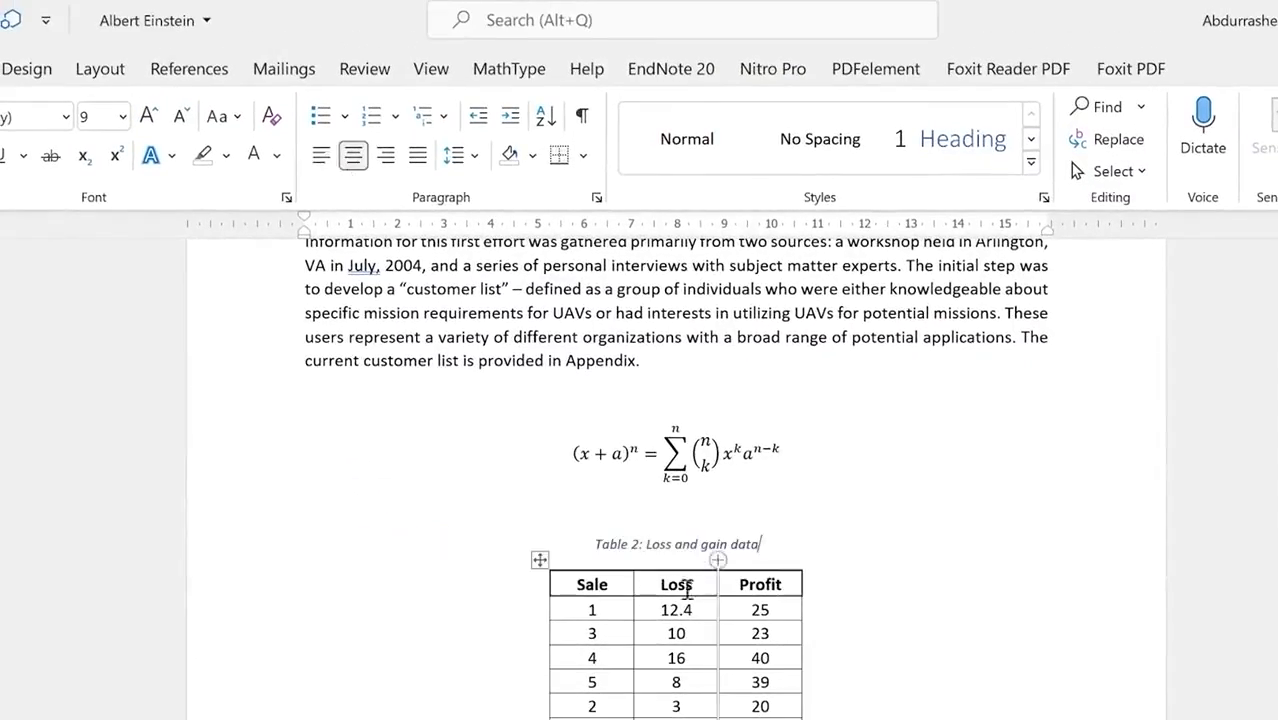
Step: Select the embedded shoe sales spreadsheet and set up its caption as 'Table 3: Future data'
scroll(690, 610, down, 10)
scroll(625, 552, down, 2)
click(627, 556)
right_click(553, 415)
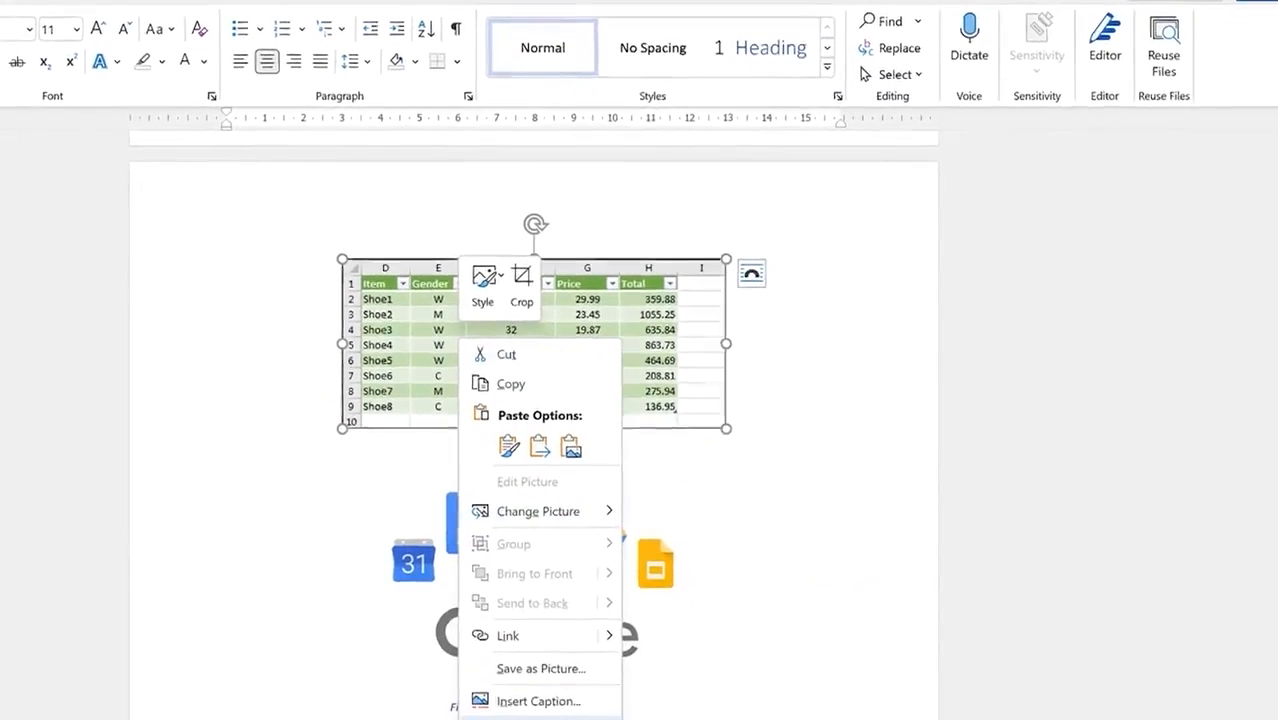
click(503, 703)
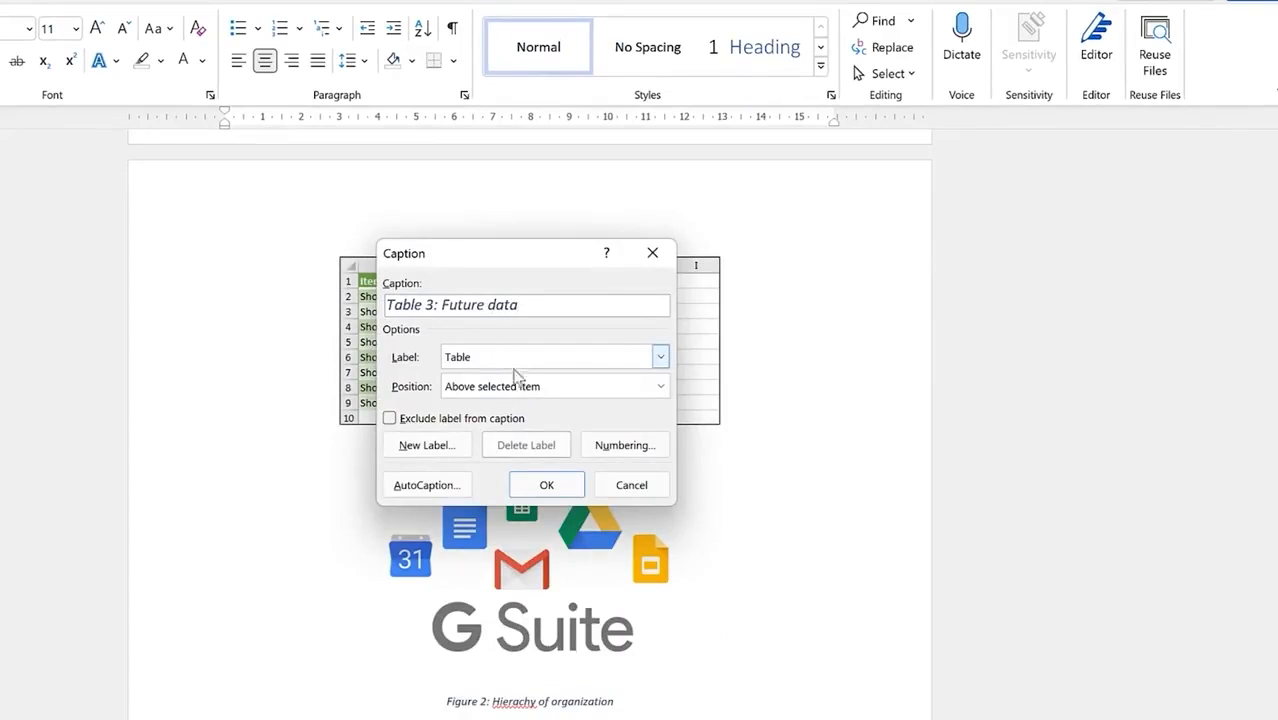
Step: Confirm the Table 3: Future data caption and place the cursor below the List of Figures
click(547, 486)
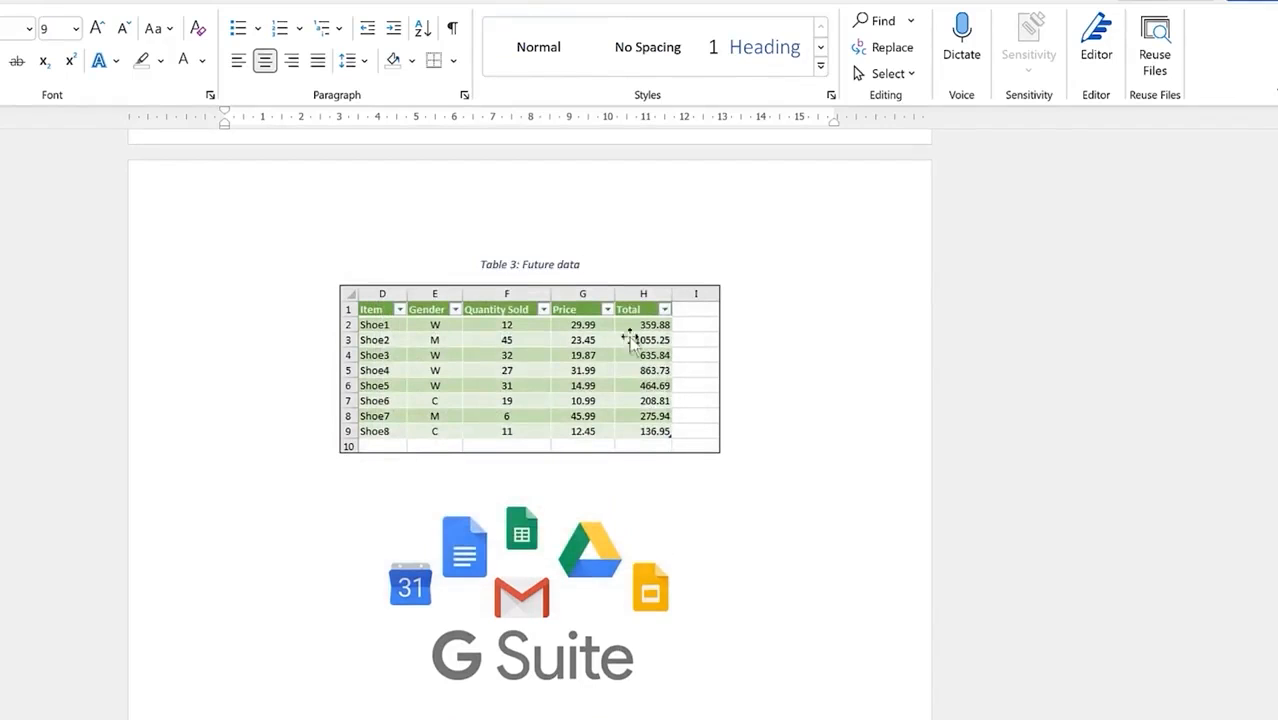
scroll(664, 314, up, 3)
scroll(624, 443, up, 4)
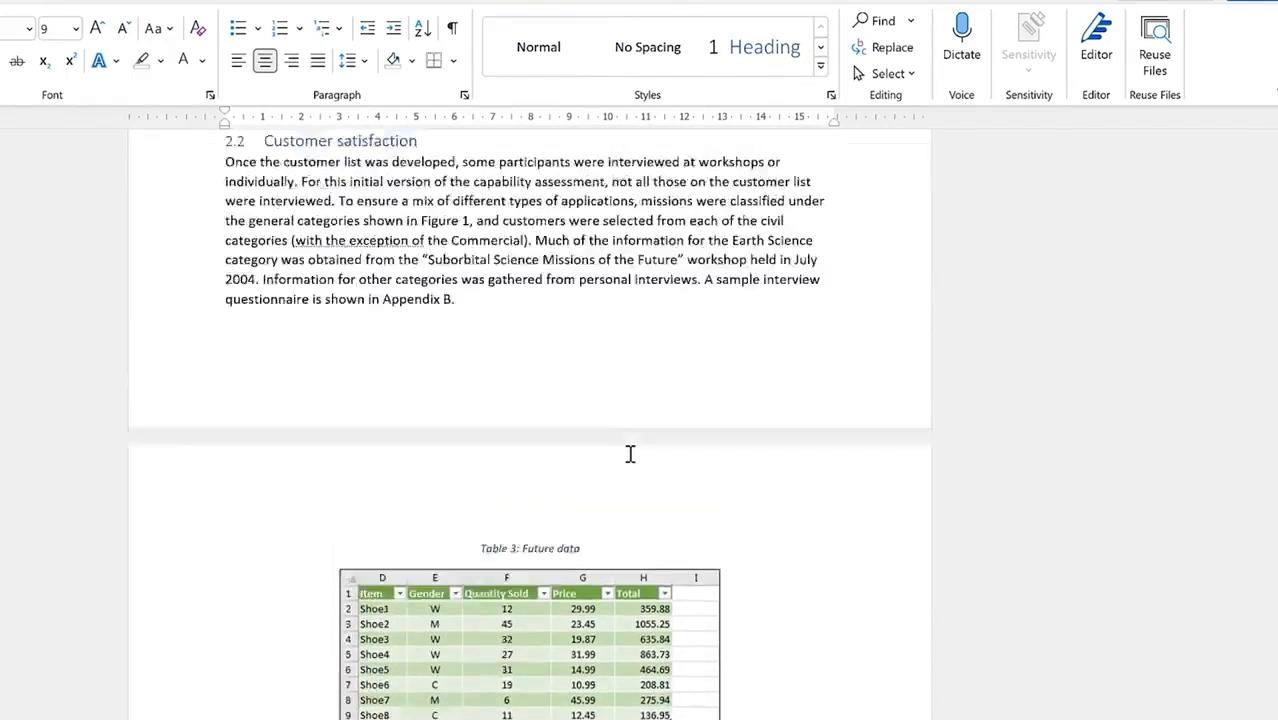
scroll(567, 704, up, 13)
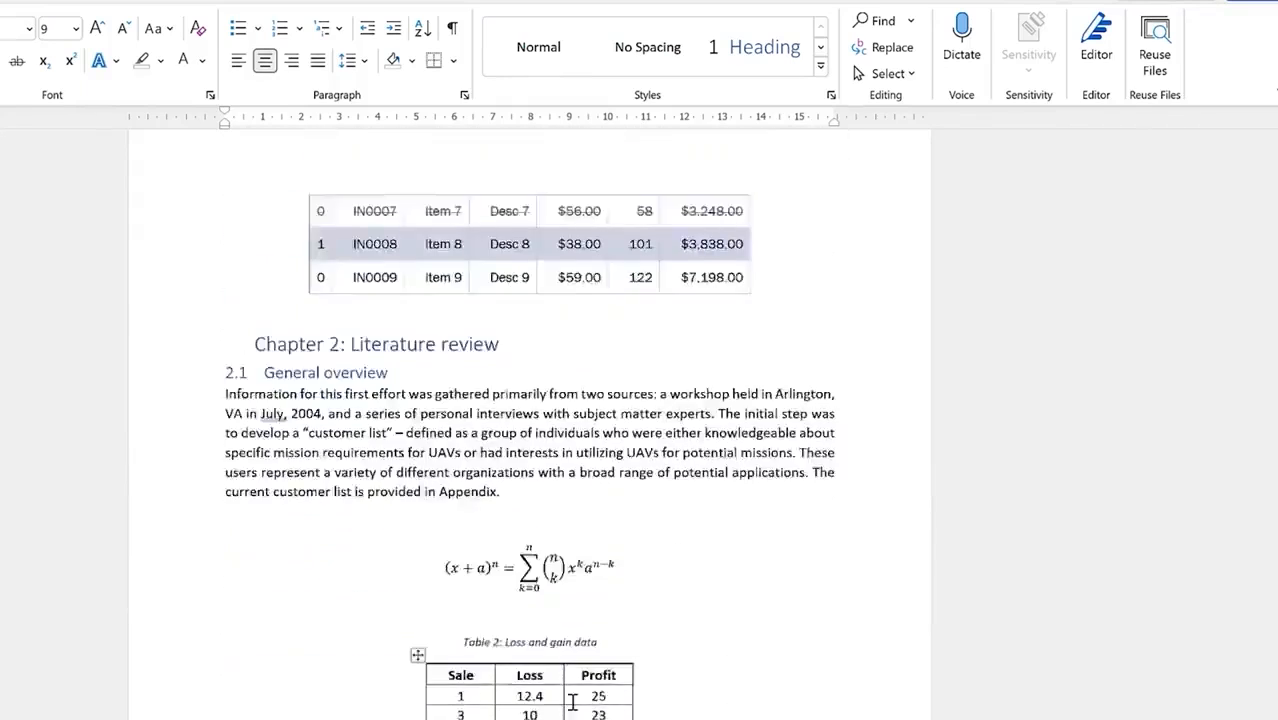
scroll(575, 703, up, 13)
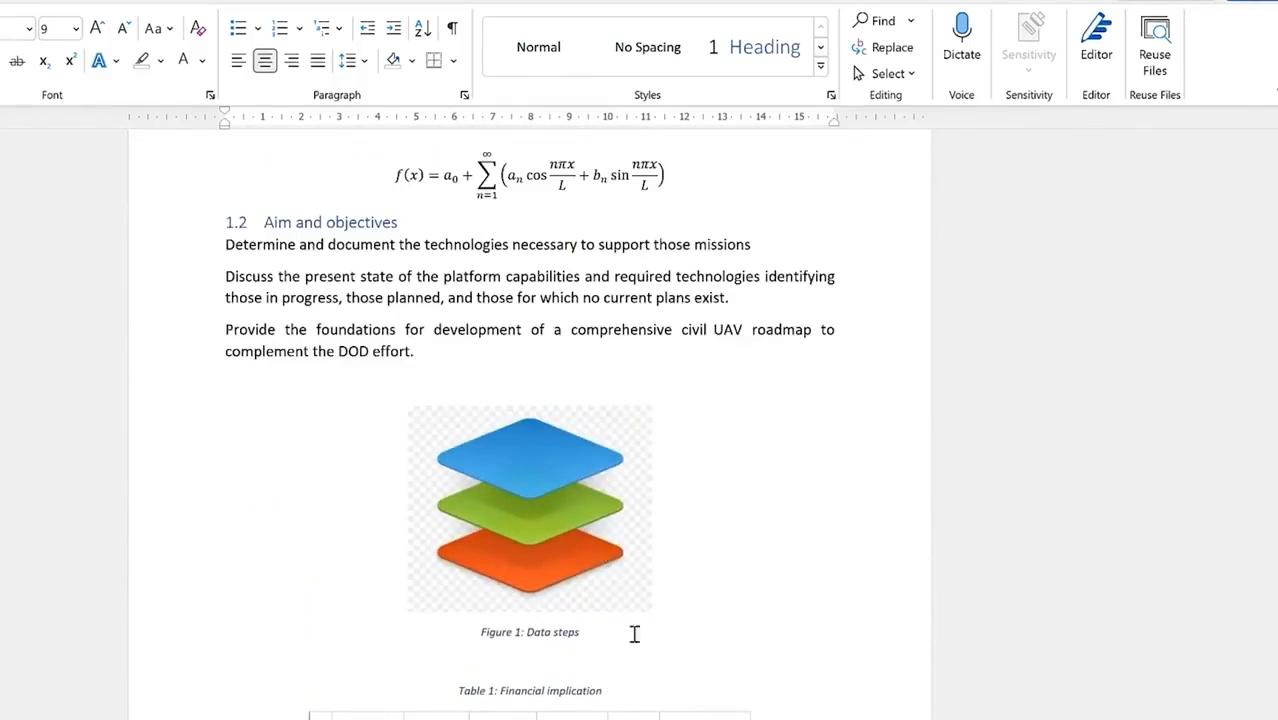
scroll(650, 679, up, 13)
scroll(680, 624, up, 11)
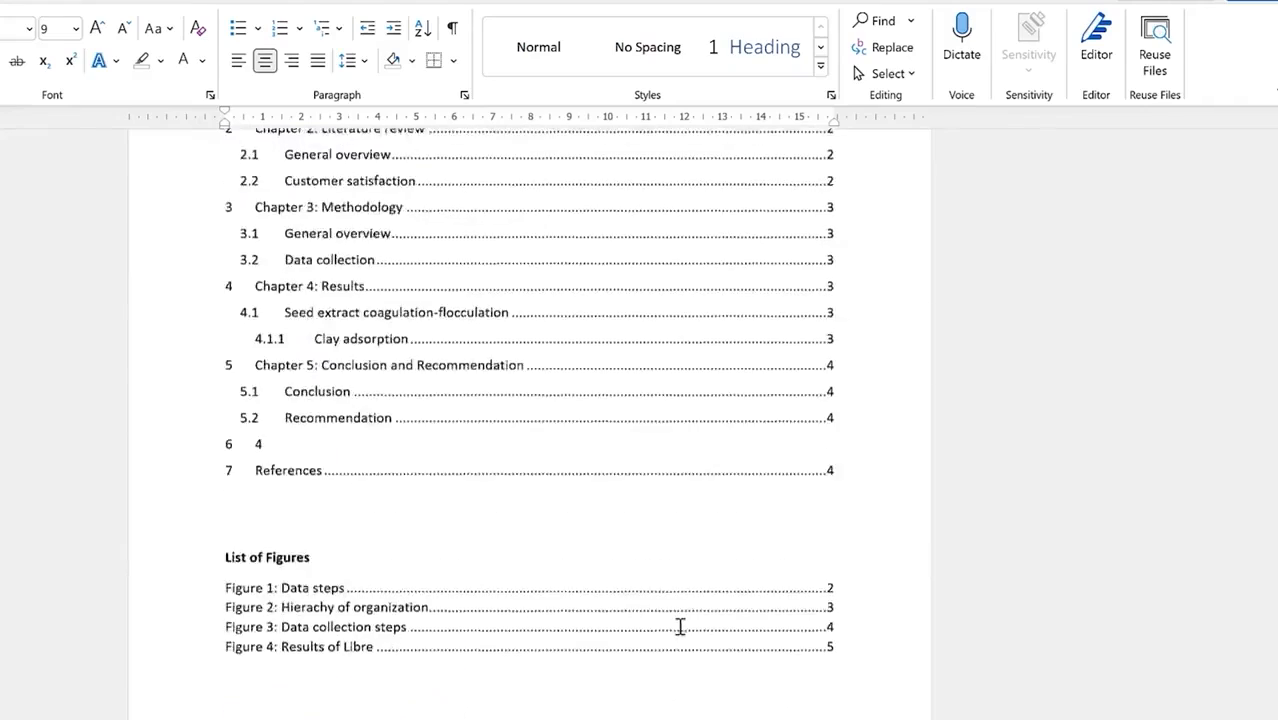
scroll(640, 600, down, 6)
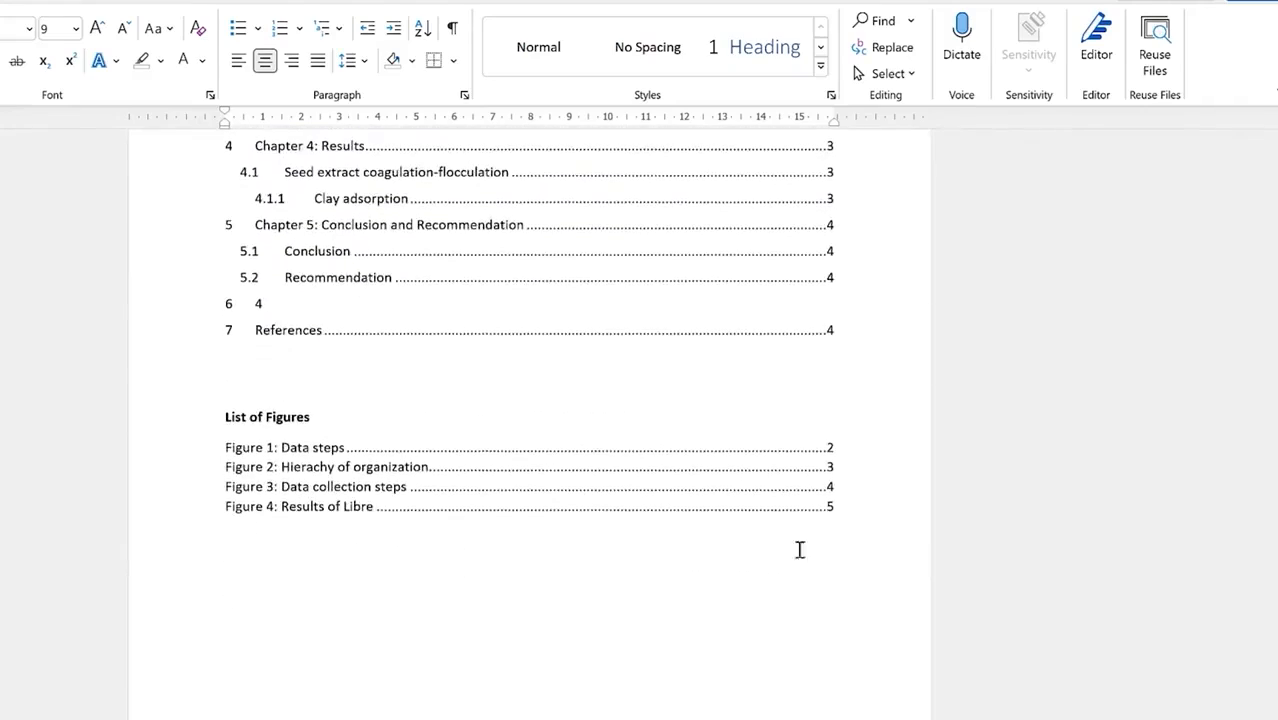
click(350, 565)
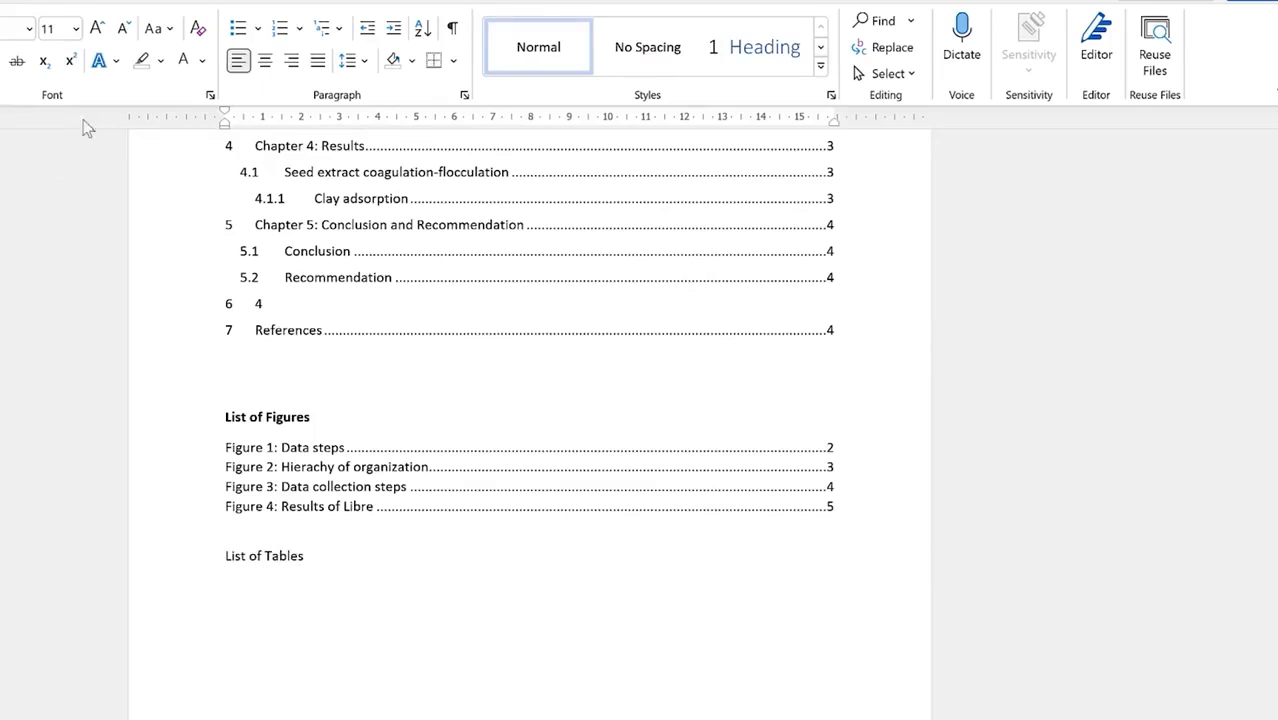
Step: Insert a table of figures with the Table caption label under the List of Tables heading, then select that heading
click(125, 2)
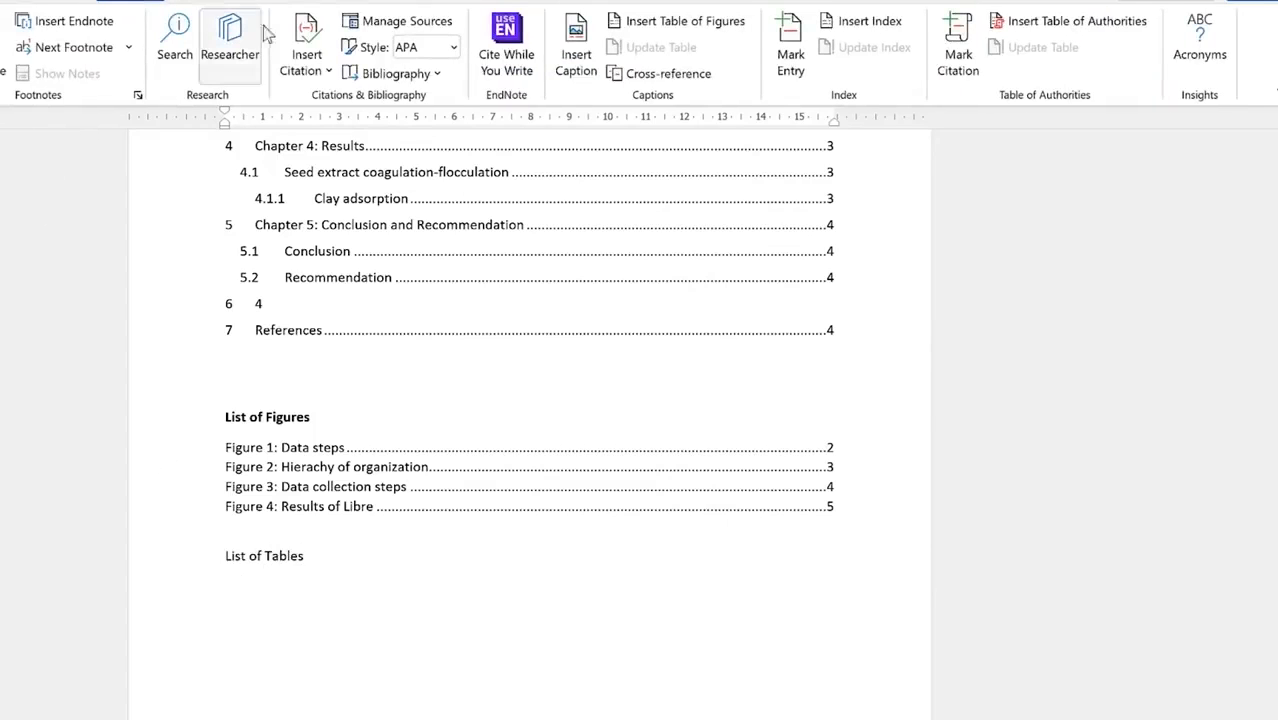
click(668, 24)
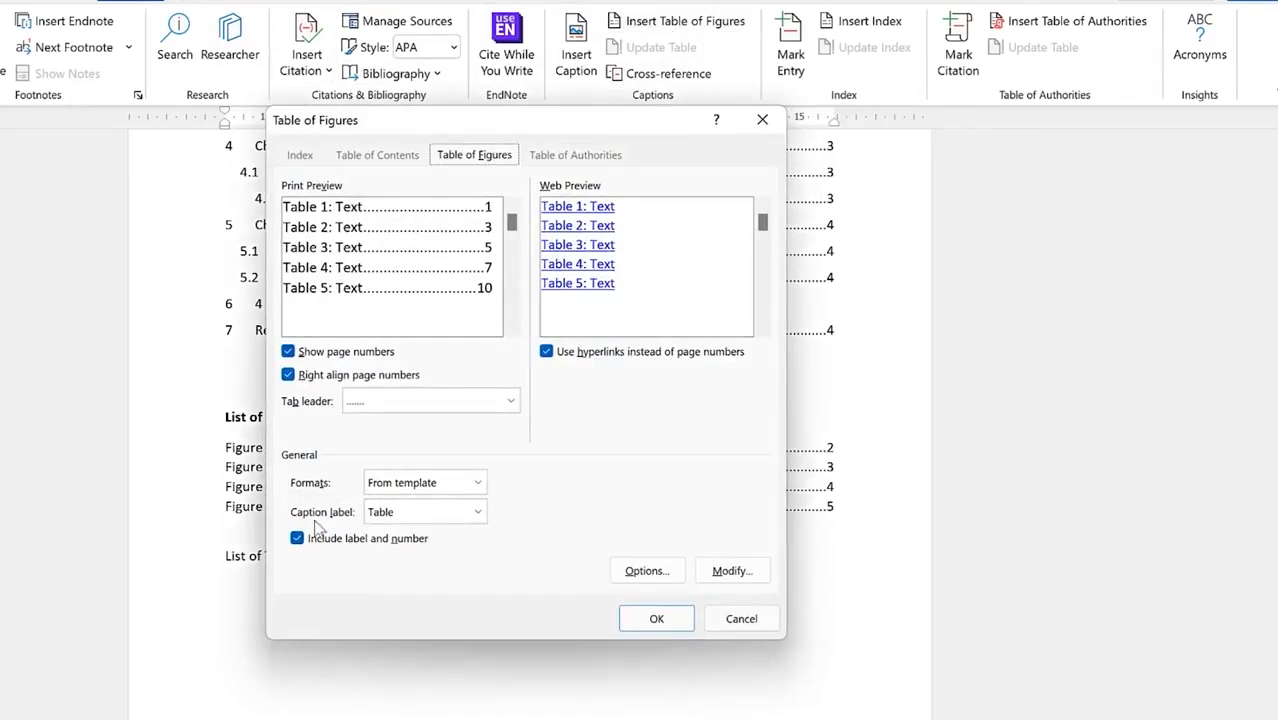
click(477, 514)
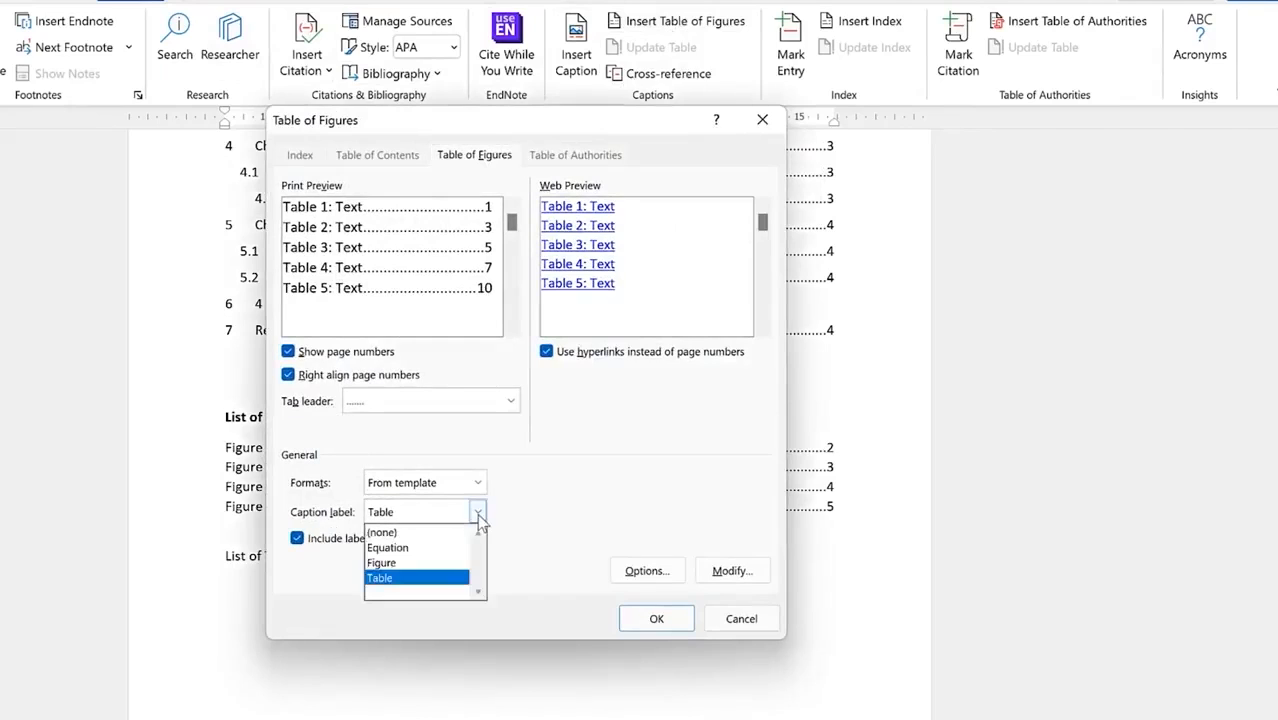
click(510, 513)
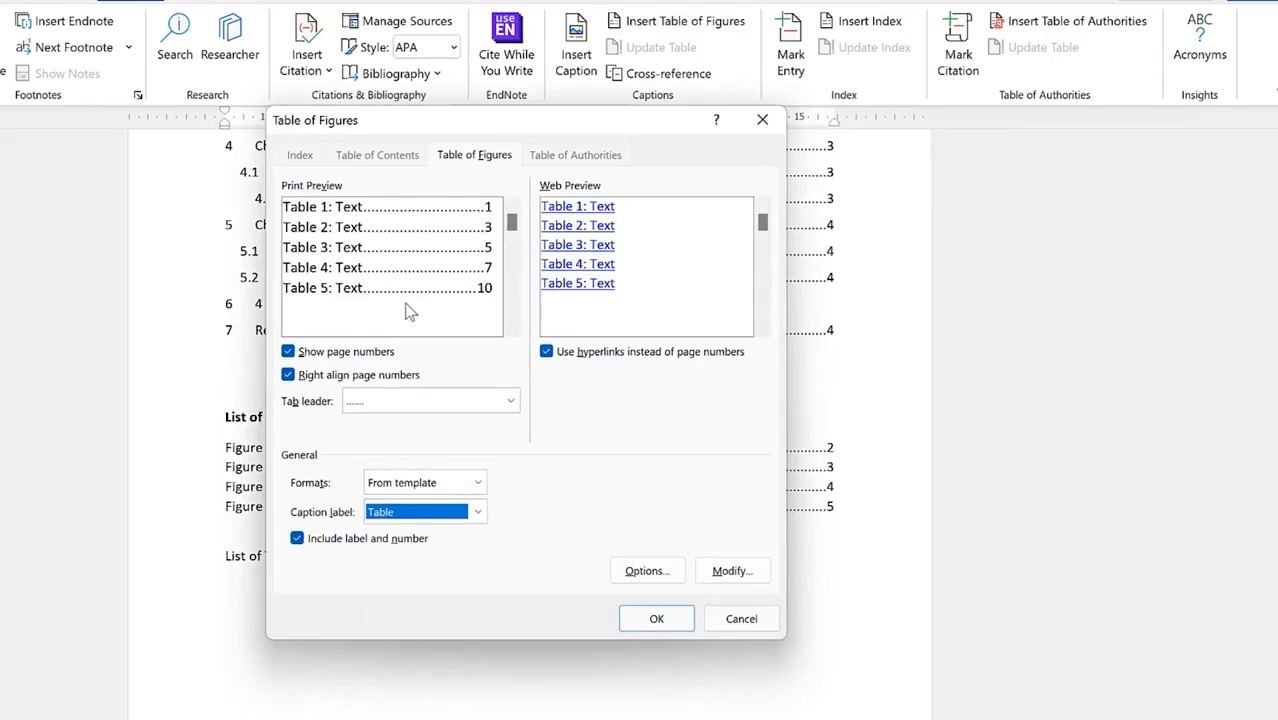
click(656, 620)
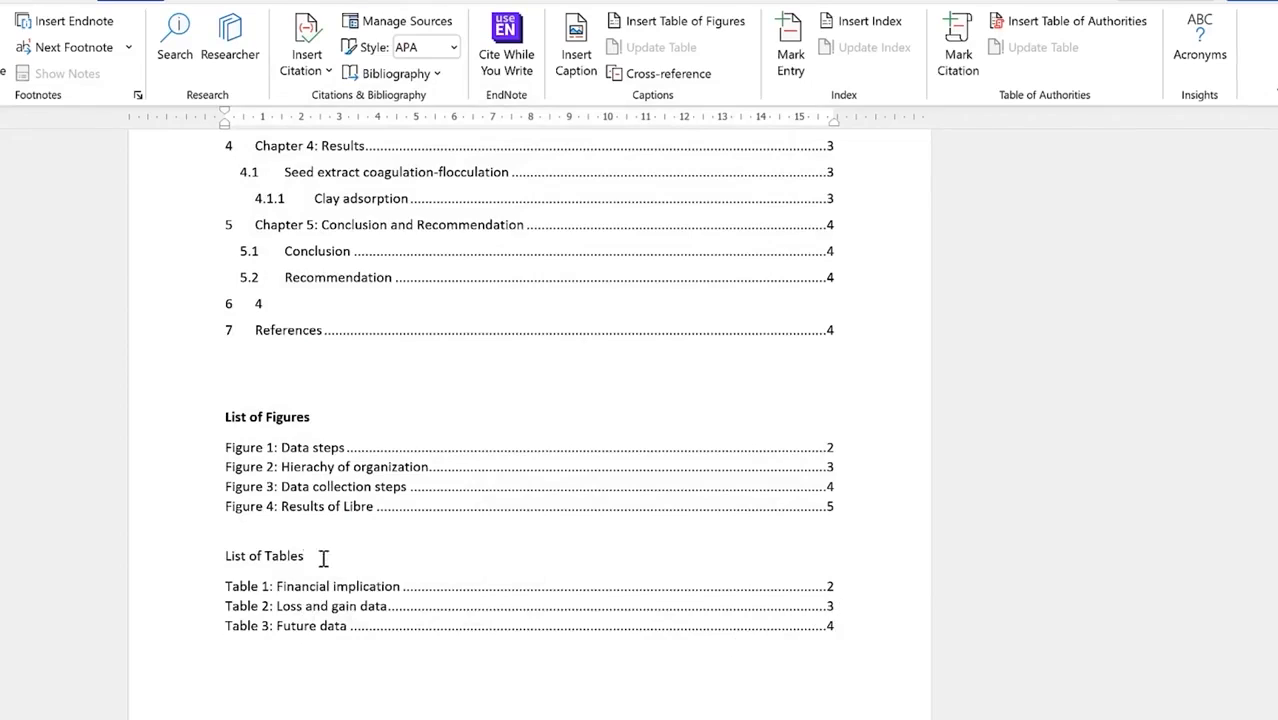
drag(323, 558, 208, 554)
Step: Make the List of Tables heading bold
click(224, 522)
click(278, 586)
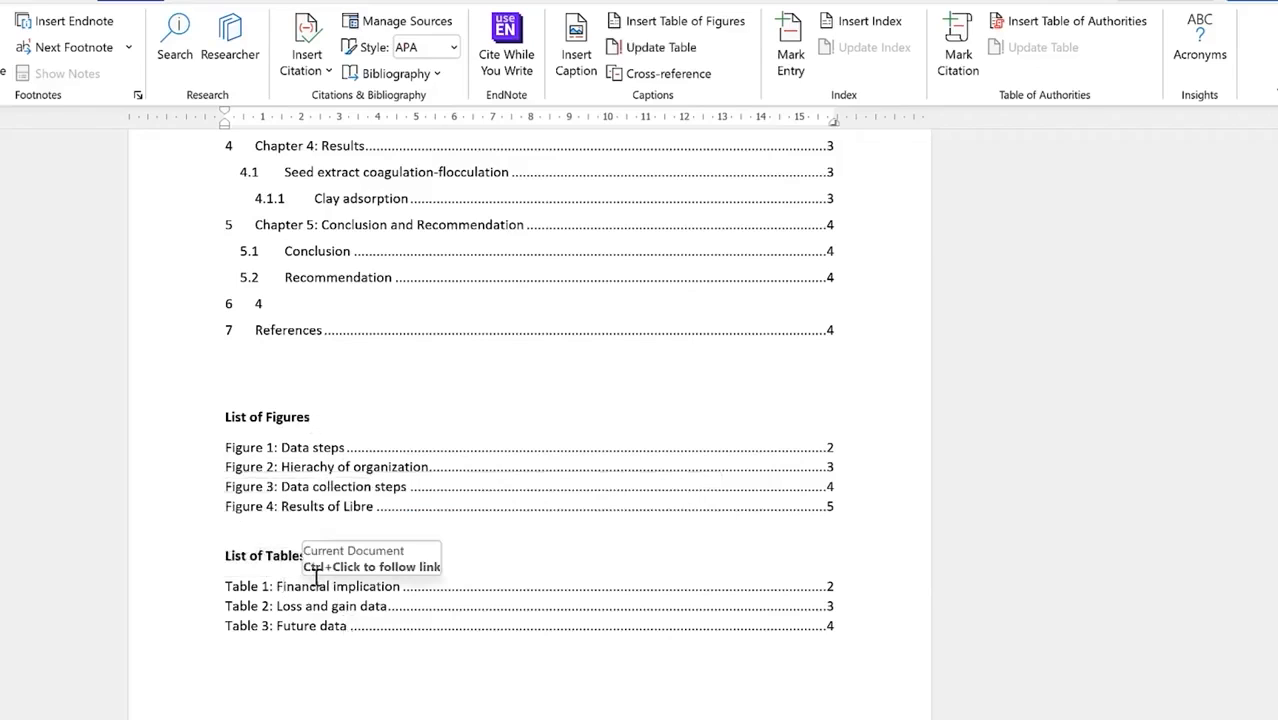
click(318, 626)
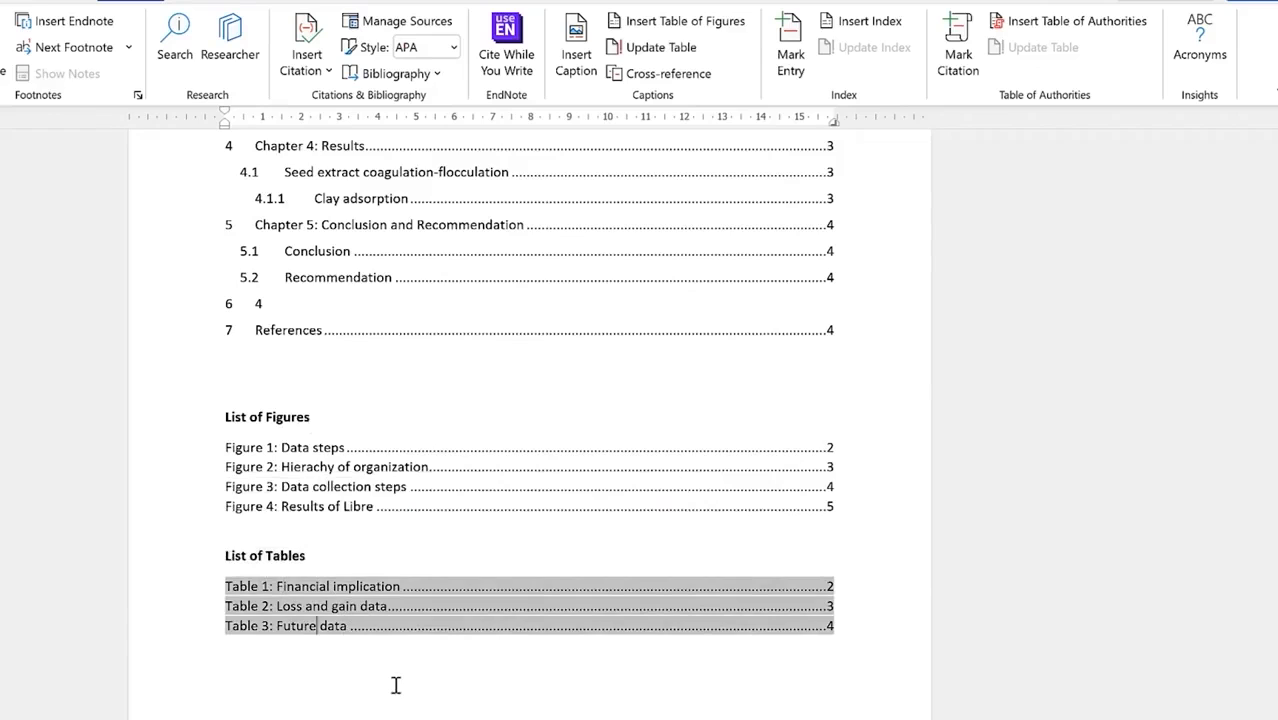
Step: Add a new empty line after the word 'civil', just above 'categories' in section 2.2
scroll(400, 680, down, 3)
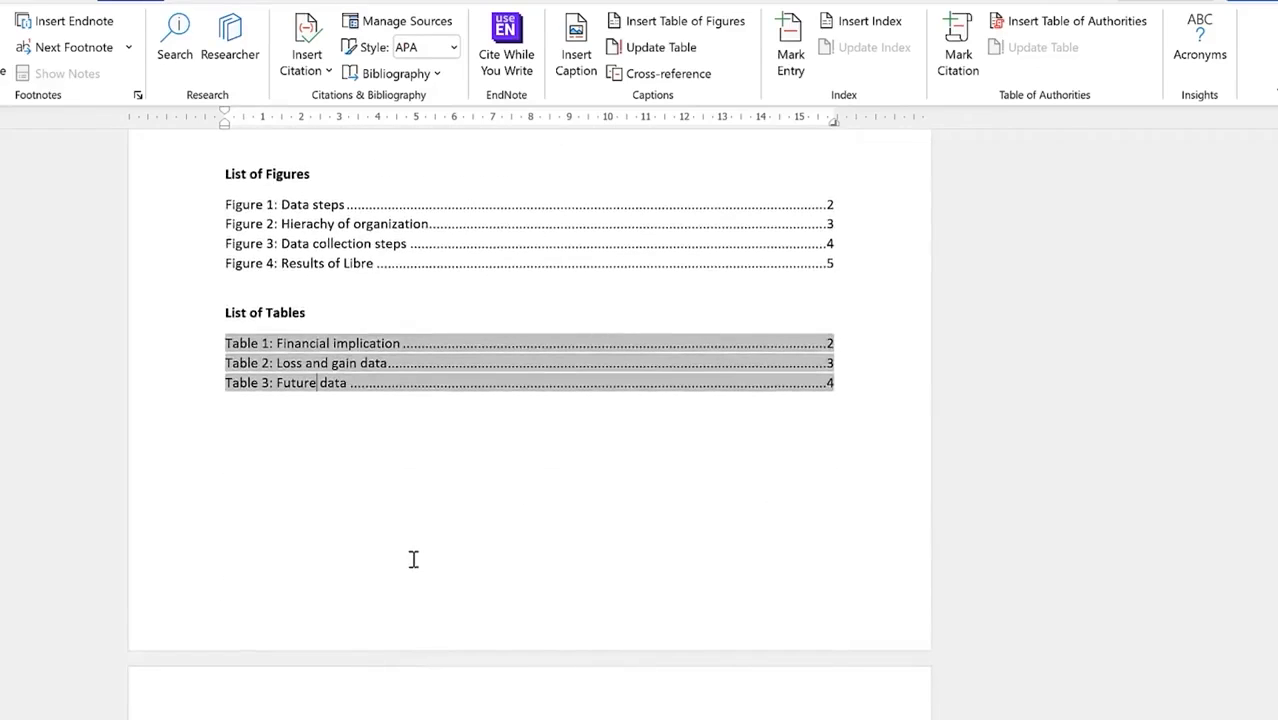
scroll(430, 580, down, 20)
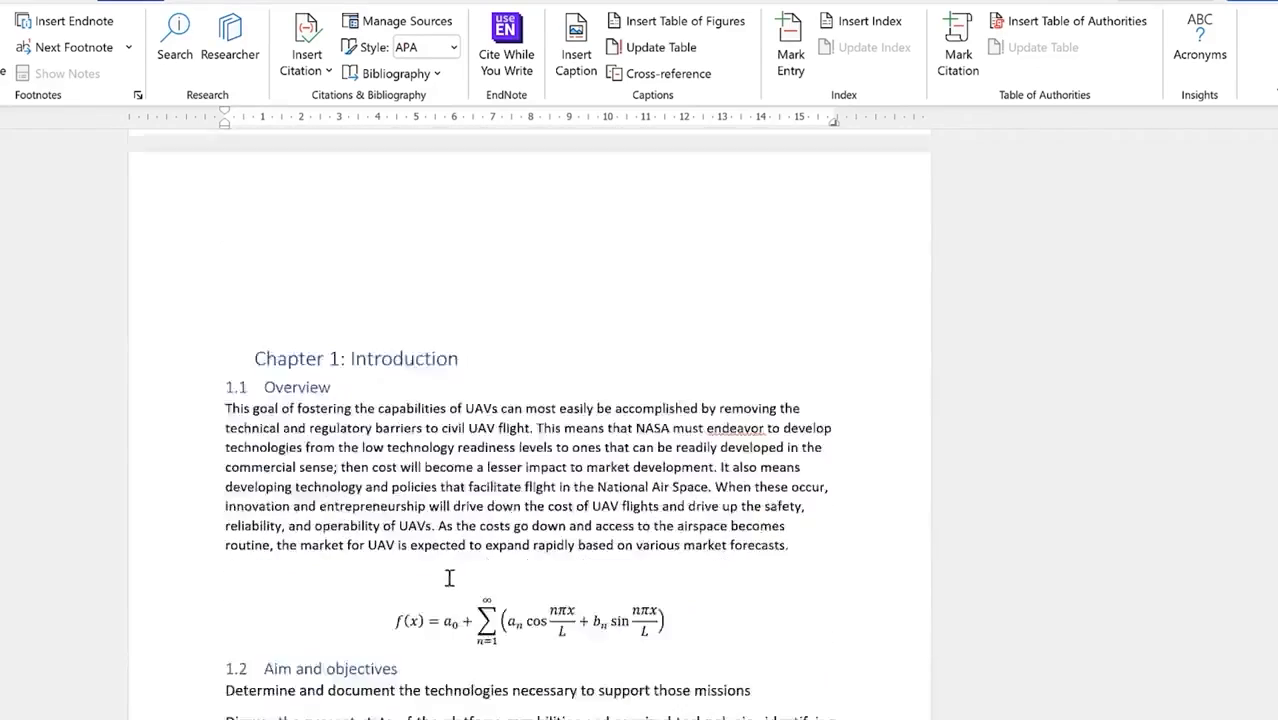
scroll(456, 578, down, 15)
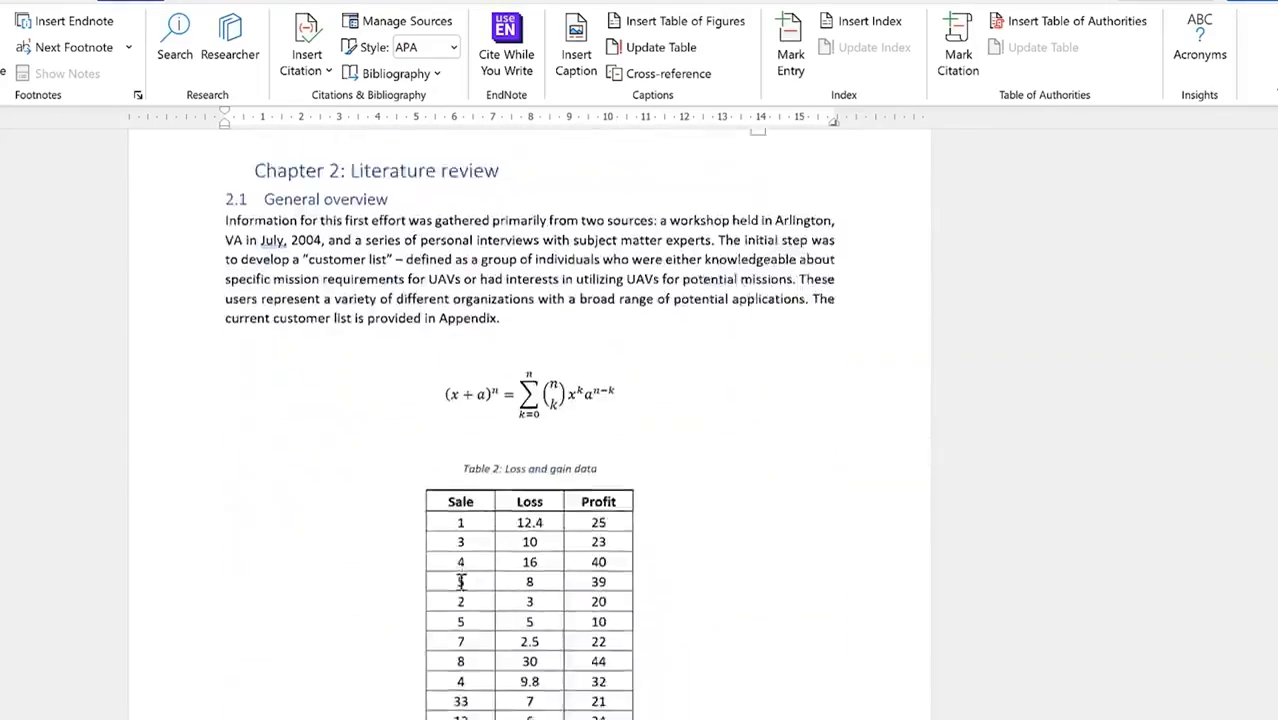
scroll(462, 580, up, 6)
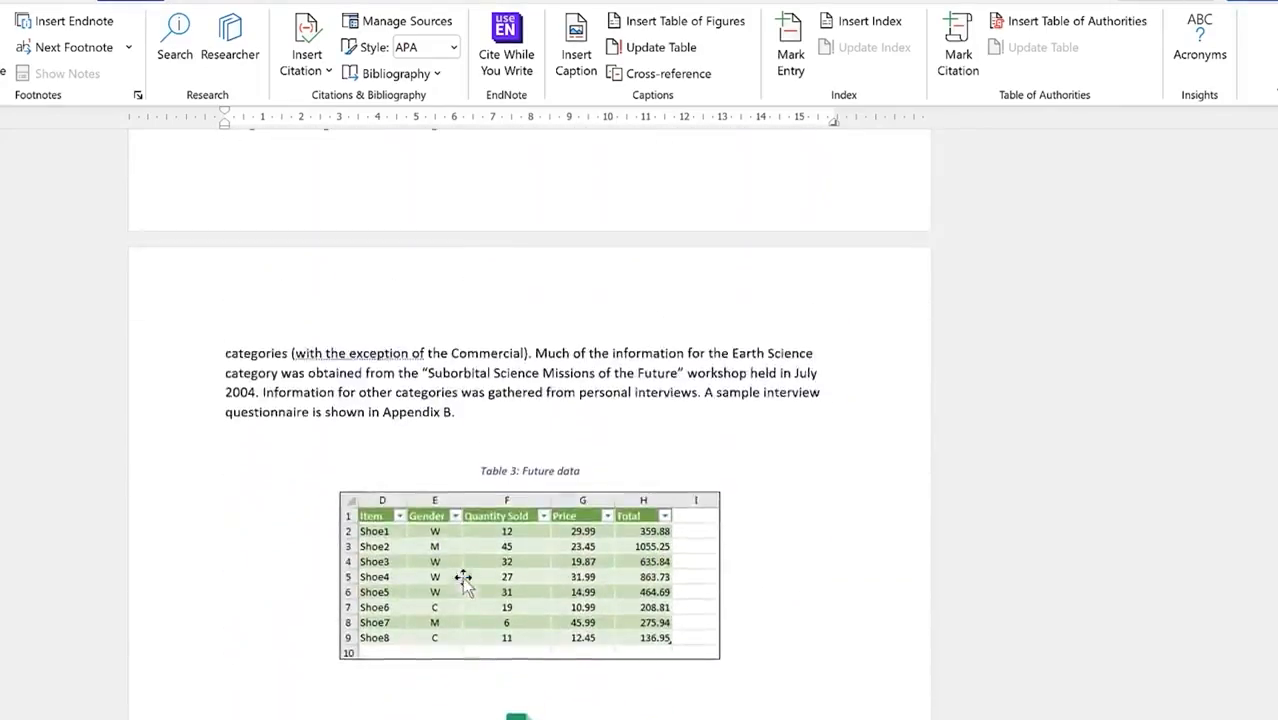
click(787, 368)
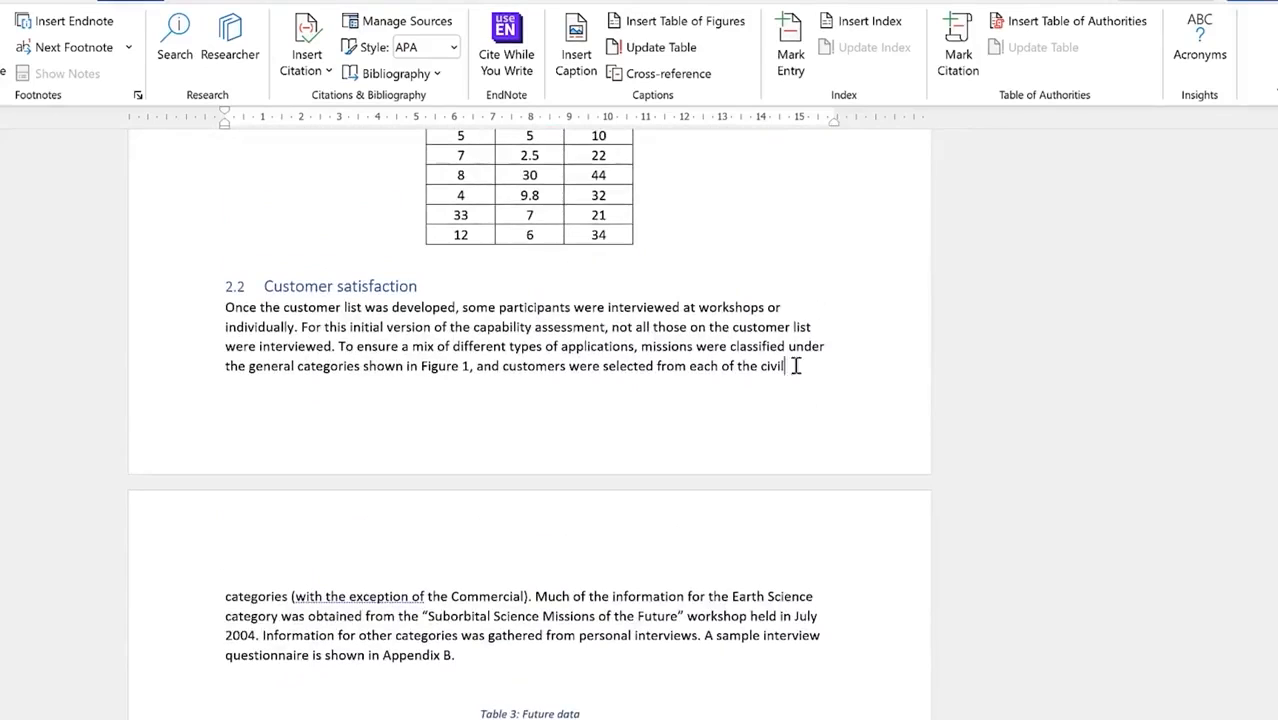
key(Return)
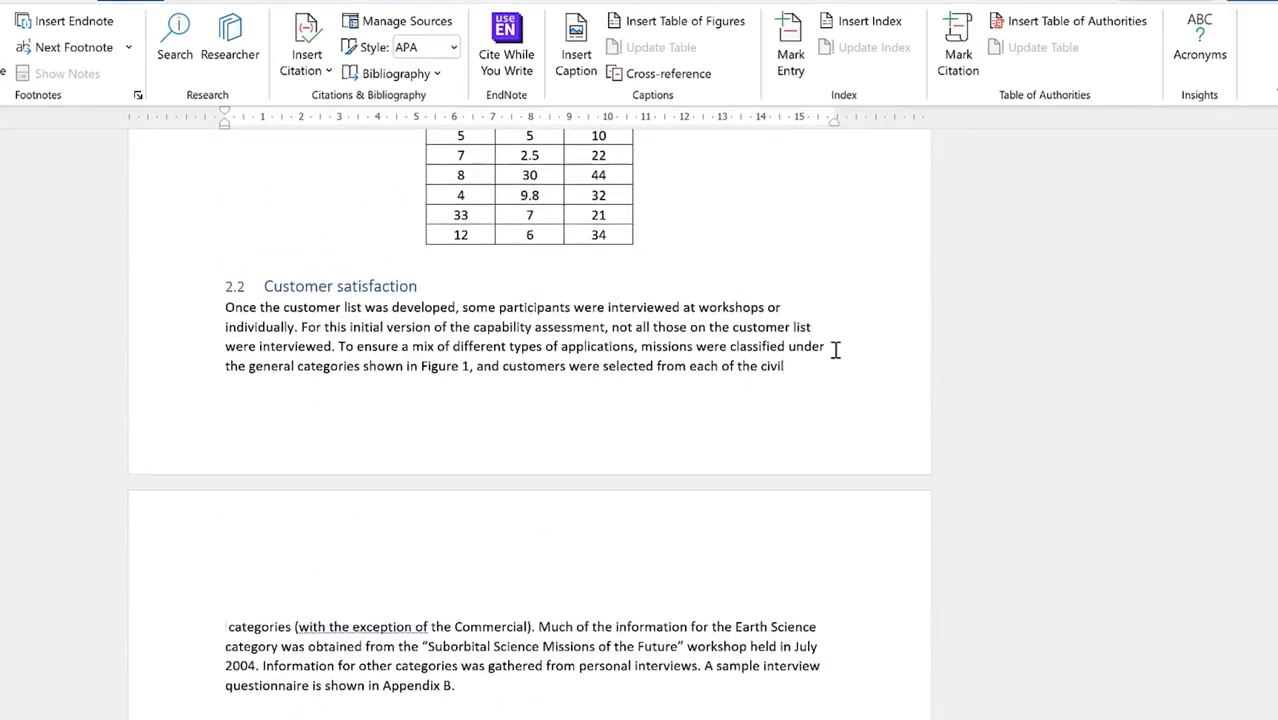
click(244, 592)
Step: Insert a three-column, four-row table on the new line
key(alt+n)
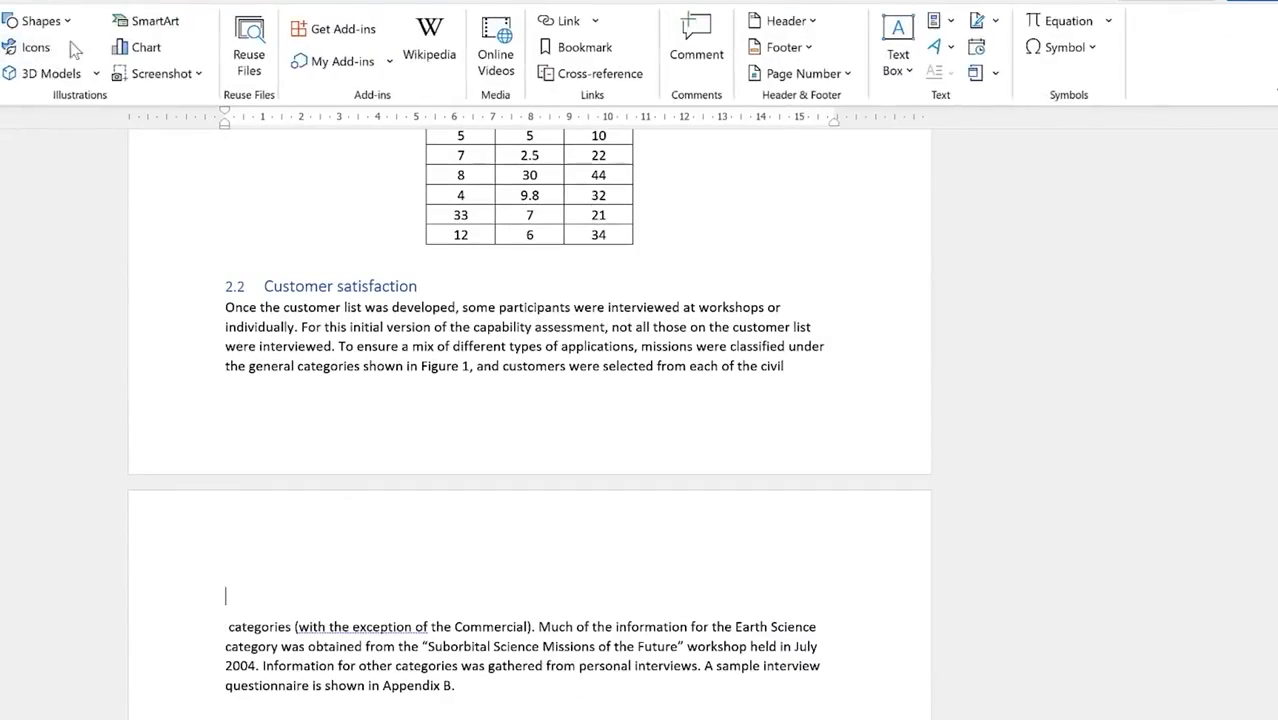
key(t)
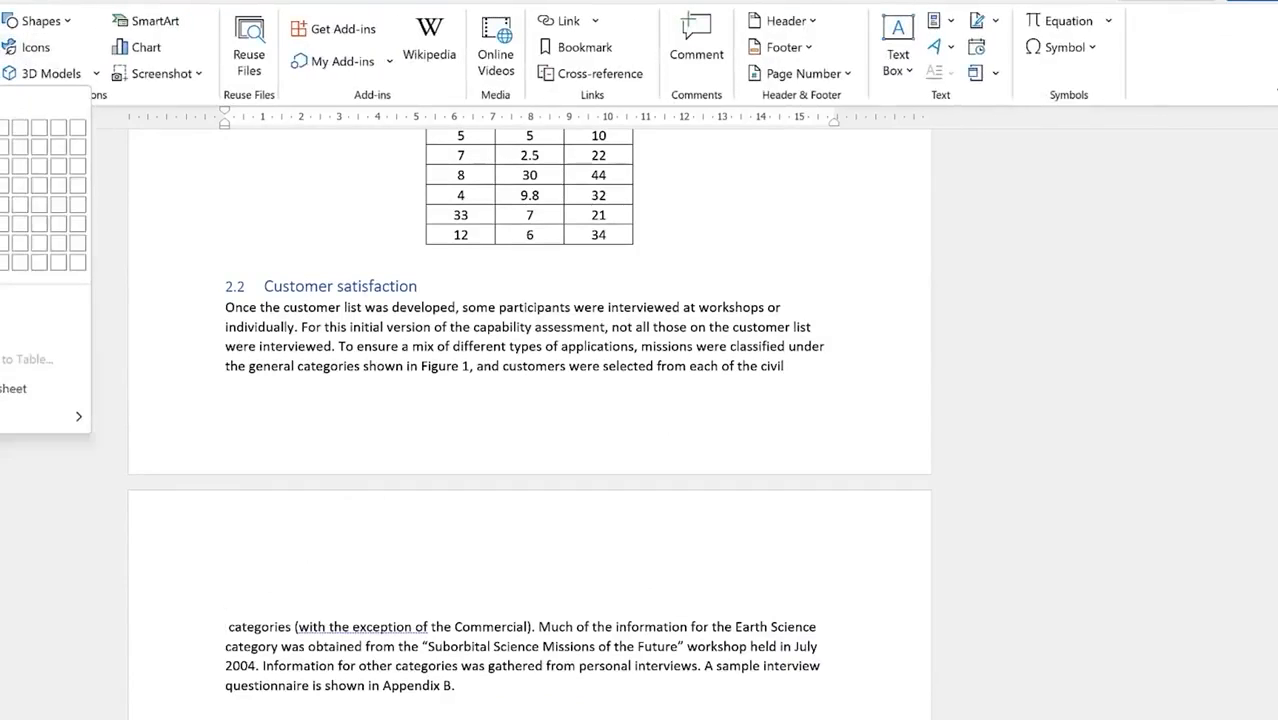
key(Down)
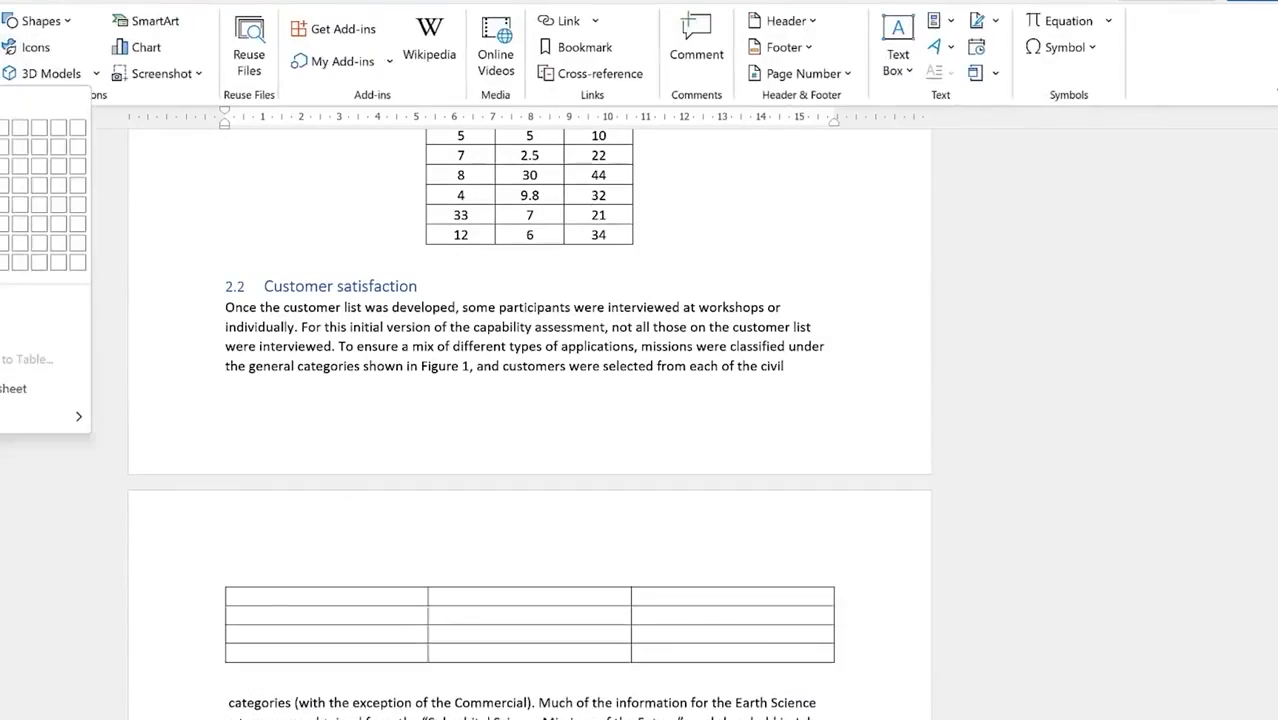
key(Return)
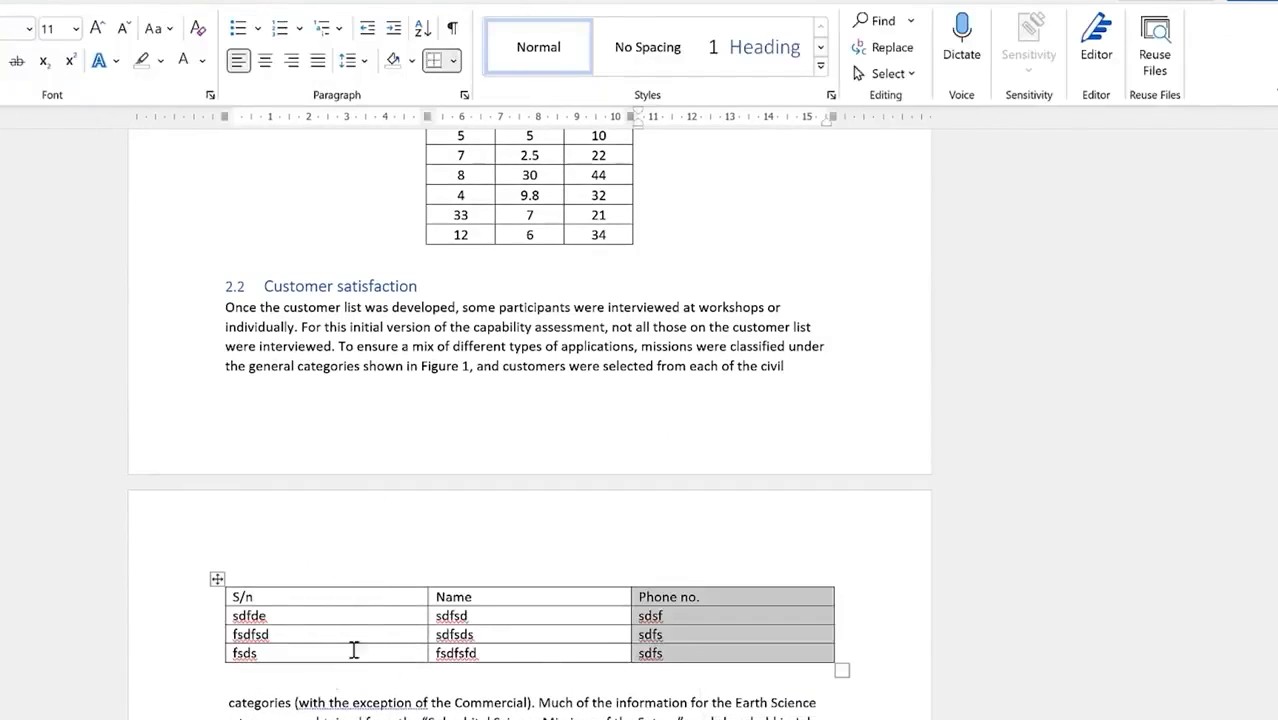
Step: Caption the new table 'Table 3: Raw data of schools'
click(216, 580)
right_click(214, 581)
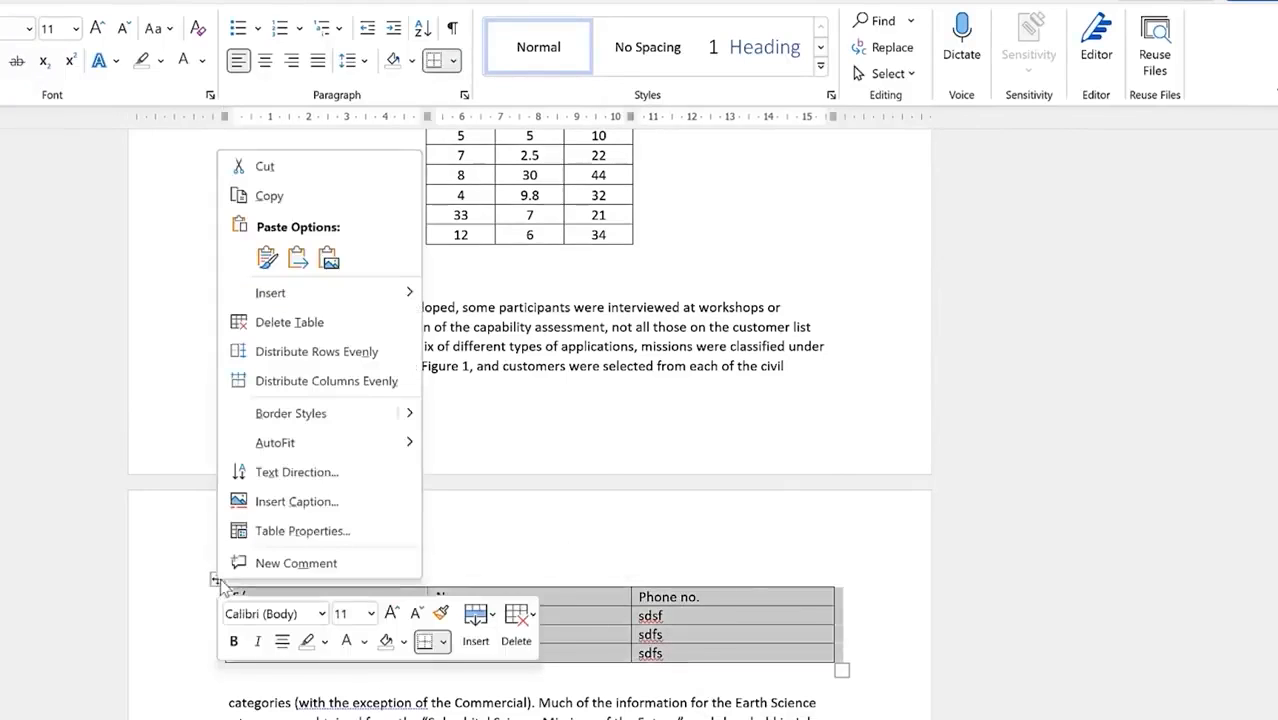
click(358, 500)
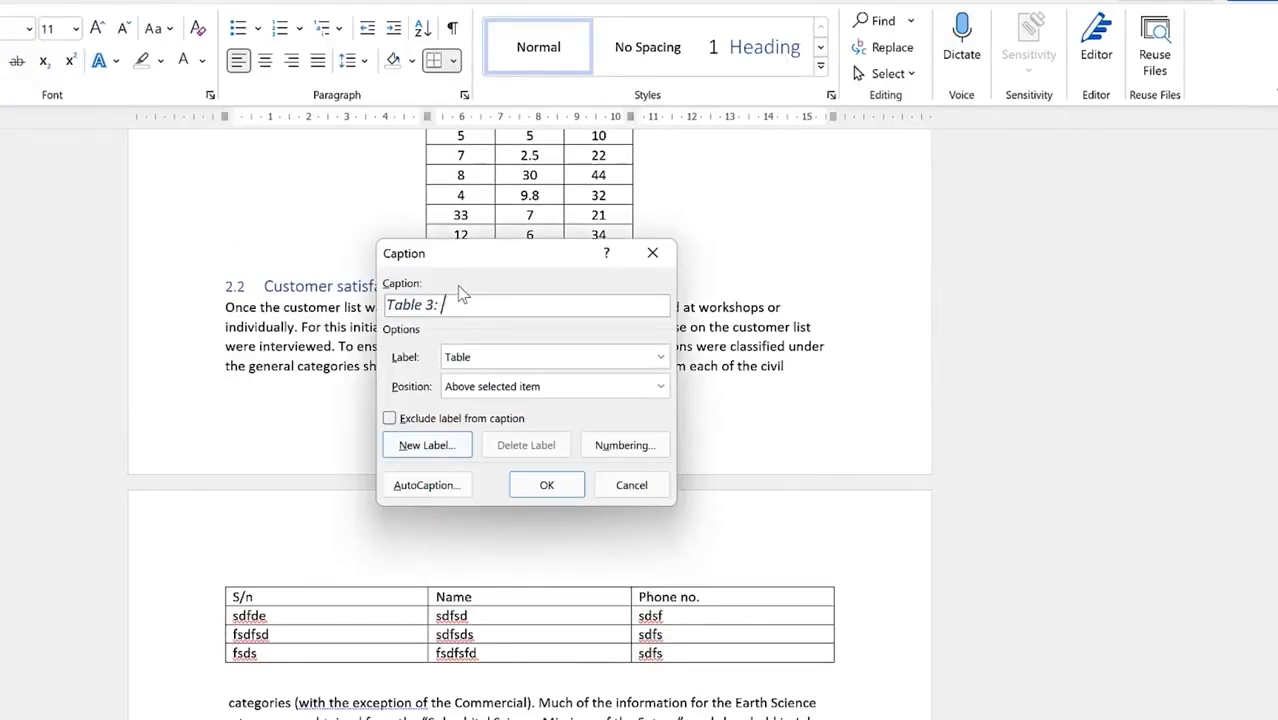
text(: Raw data of schools)
click(568, 485)
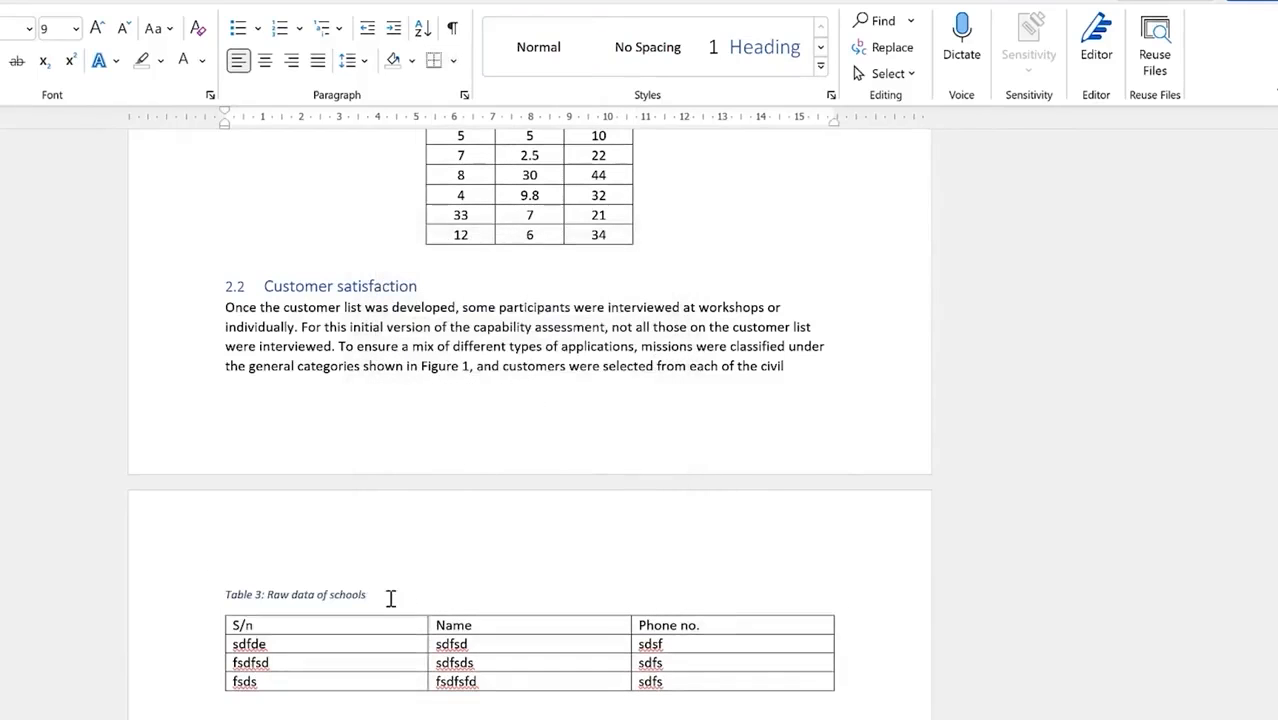
Step: Return to the contents page and place the cursor in the three-entry List of Tables
scroll(522, 408, down, 3)
scroll(521, 410, down, 3)
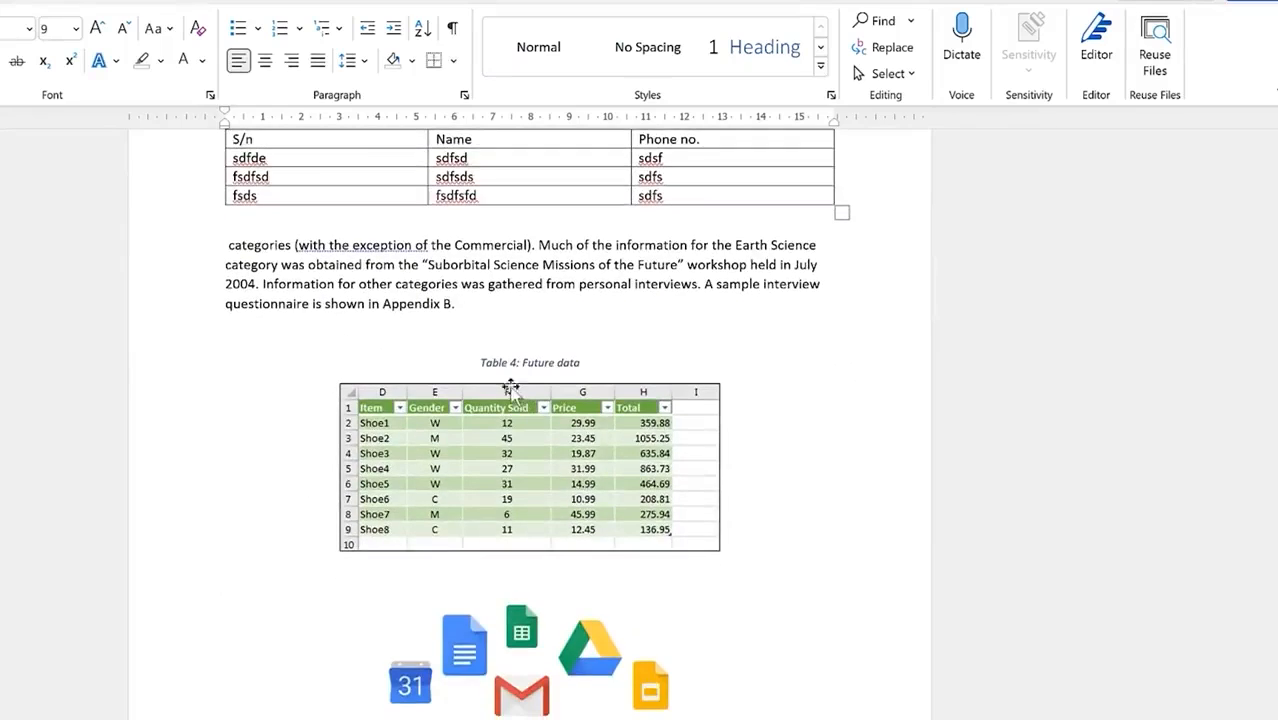
scroll(516, 300, up, 2)
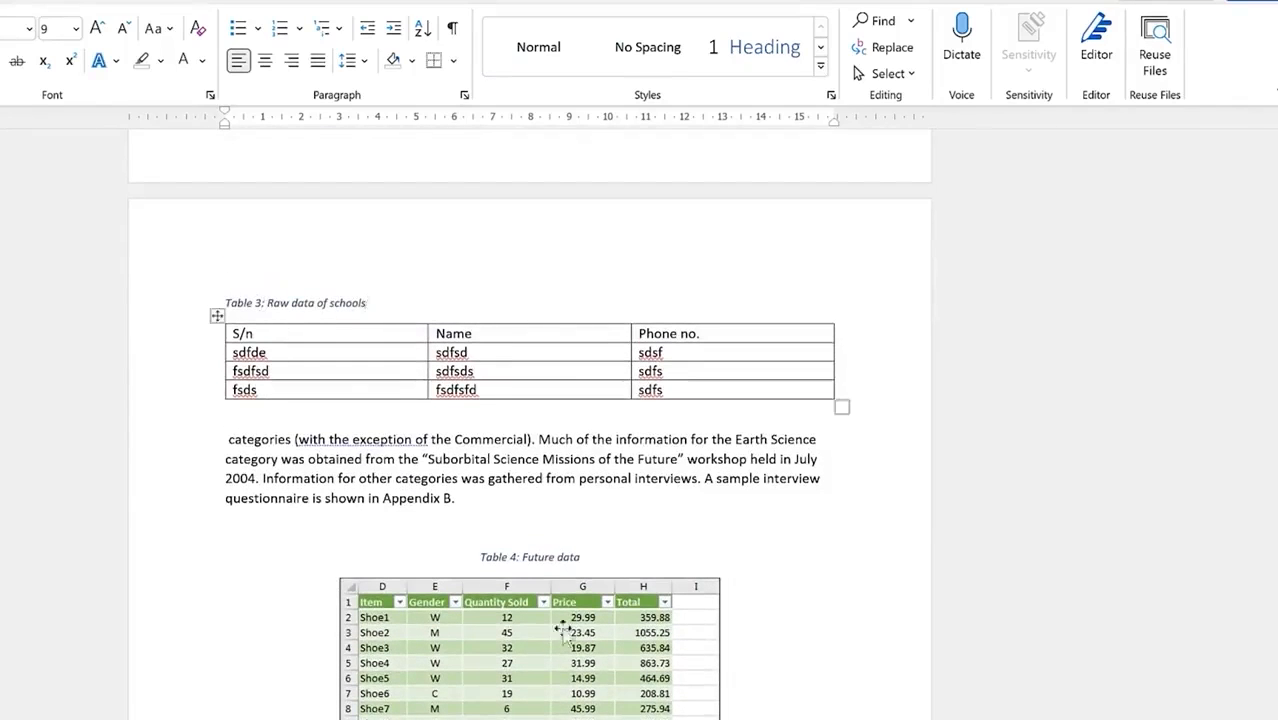
scroll(531, 503, down, 1)
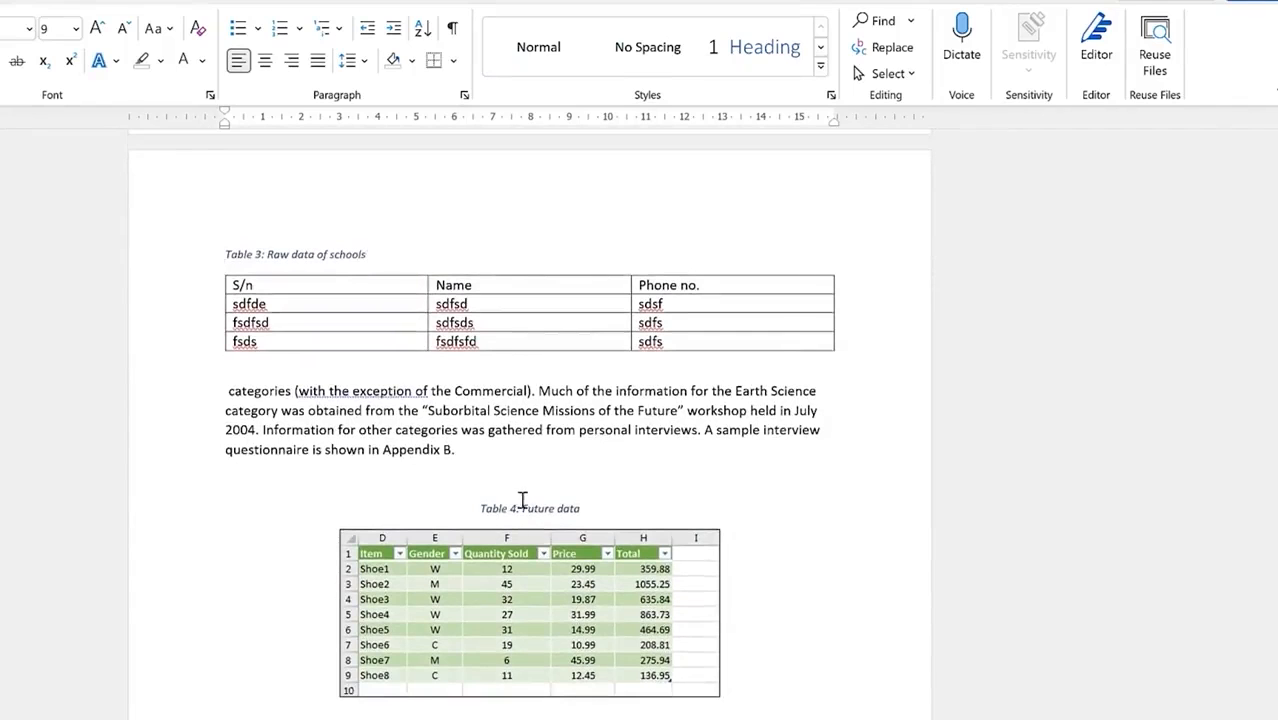
scroll(478, 345, up, 2)
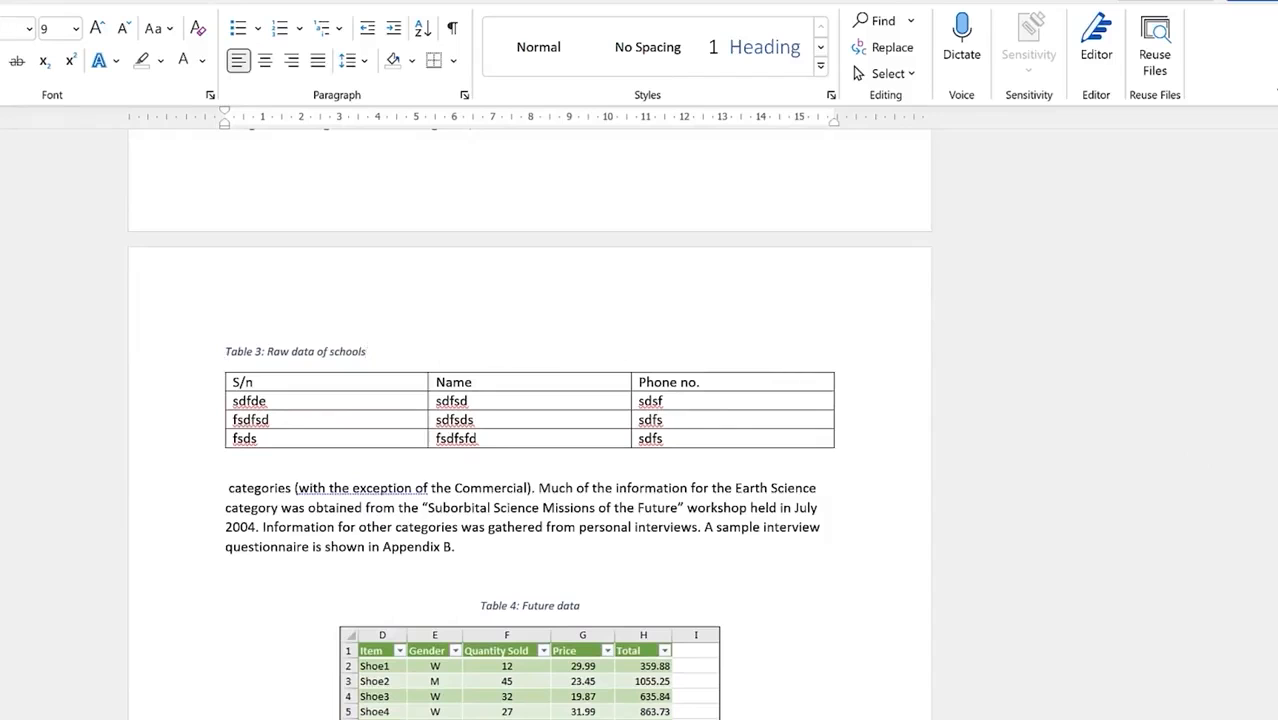
scroll(1255, 260, up, 15)
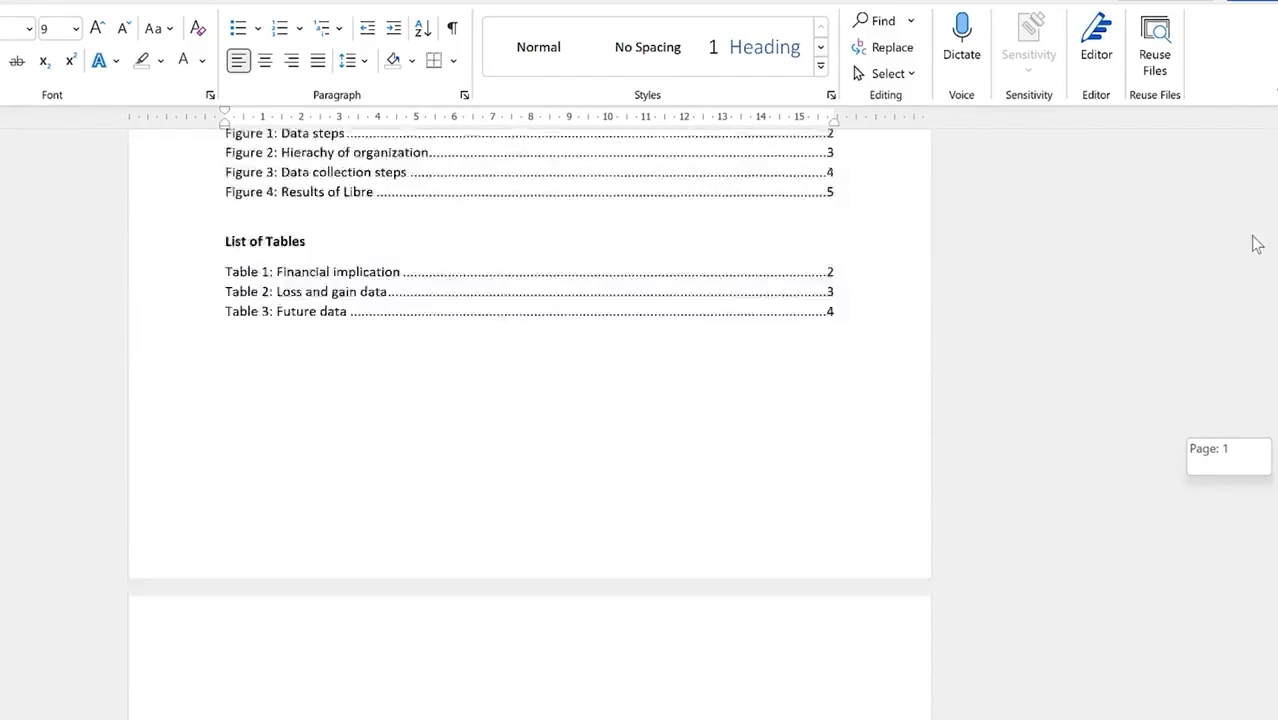
scroll(1255, 240, up, 3)
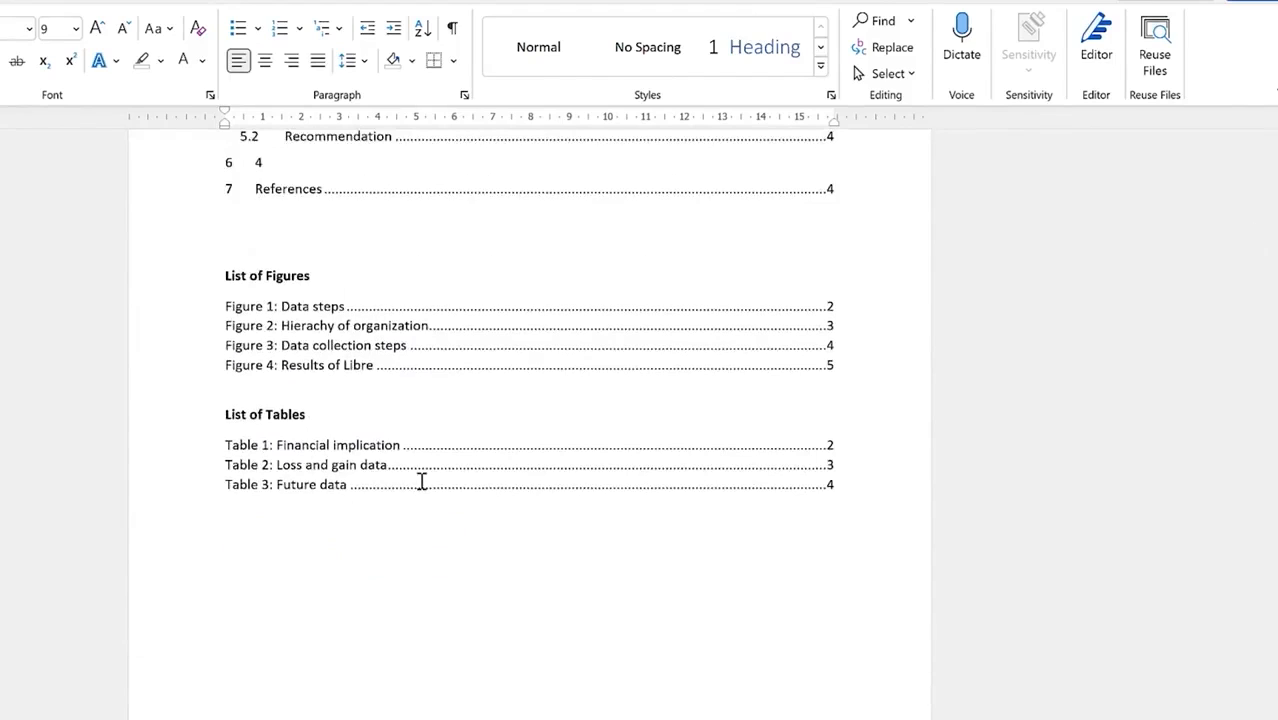
click(301, 424)
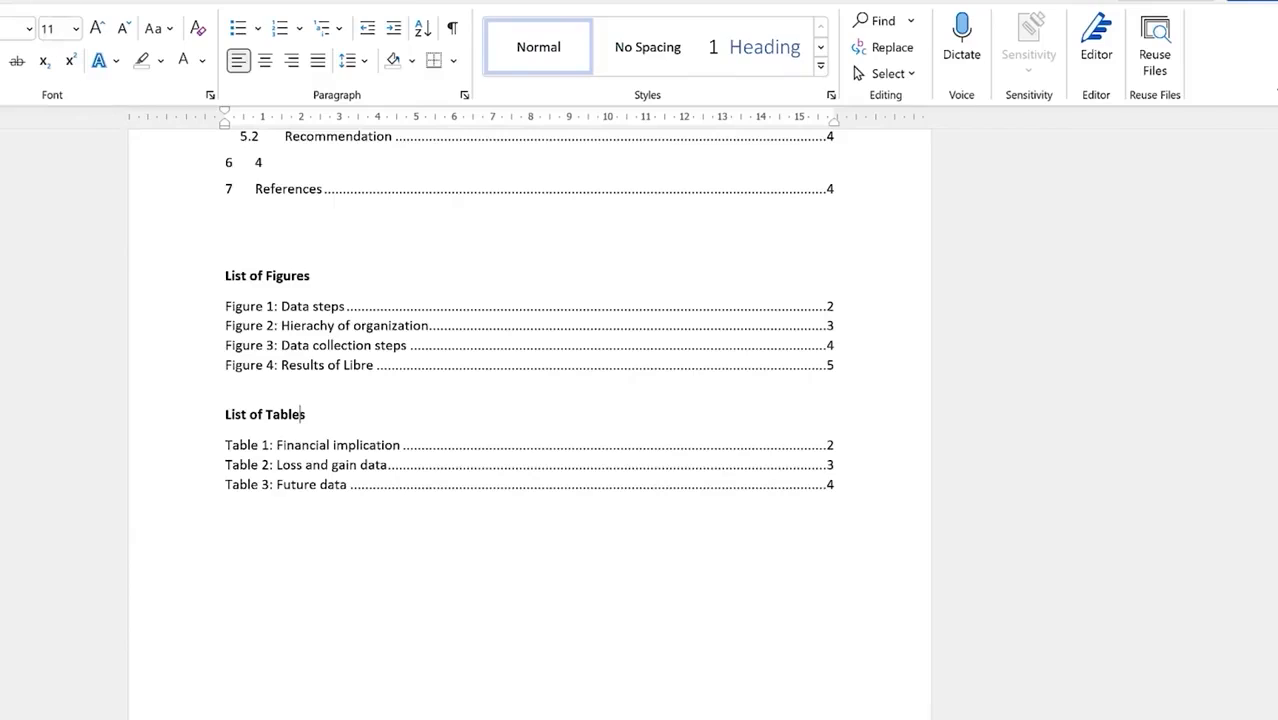
click(134, 1)
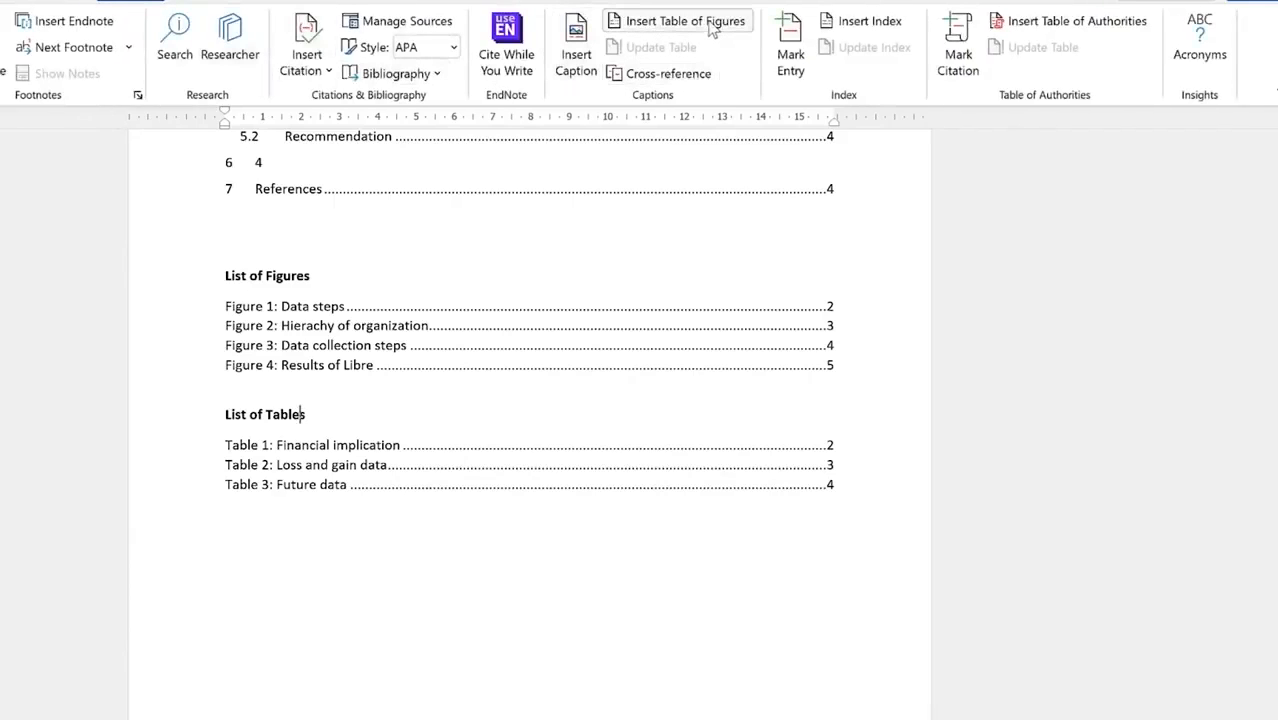
Step: Update the entire List of Tables so it includes all four captioned tables
click(313, 482)
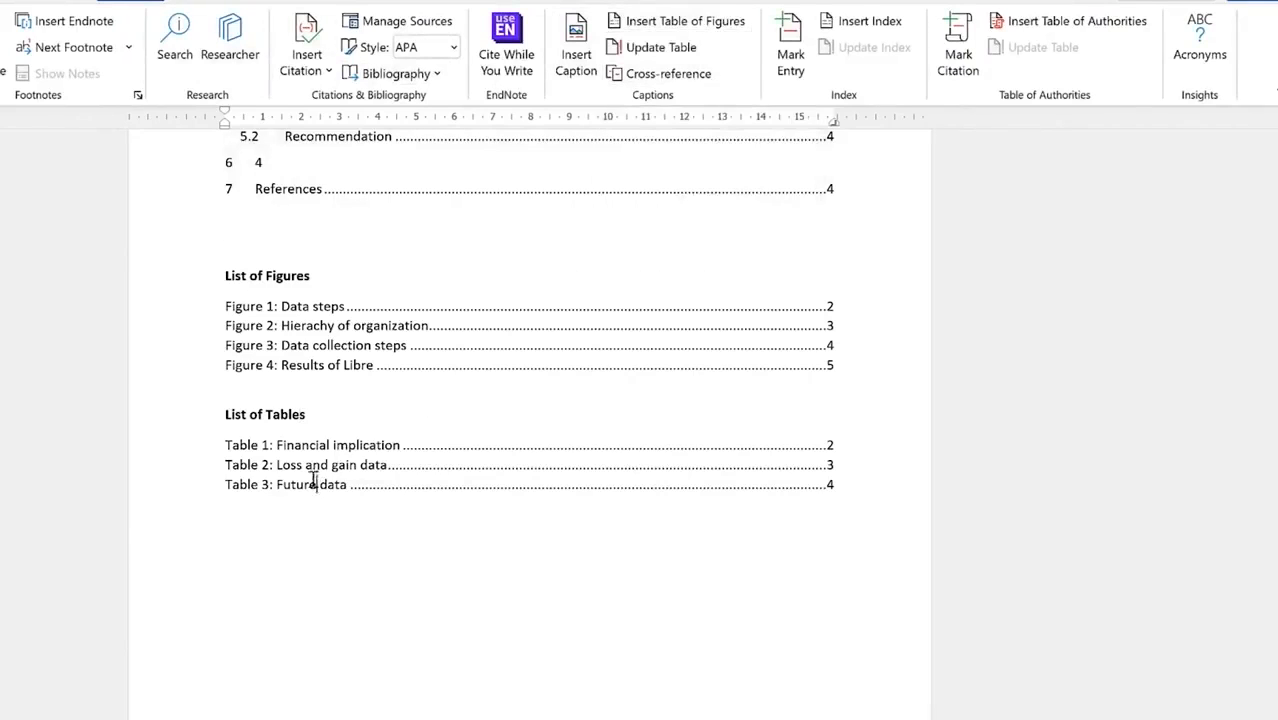
drag(313, 482, 301, 467)
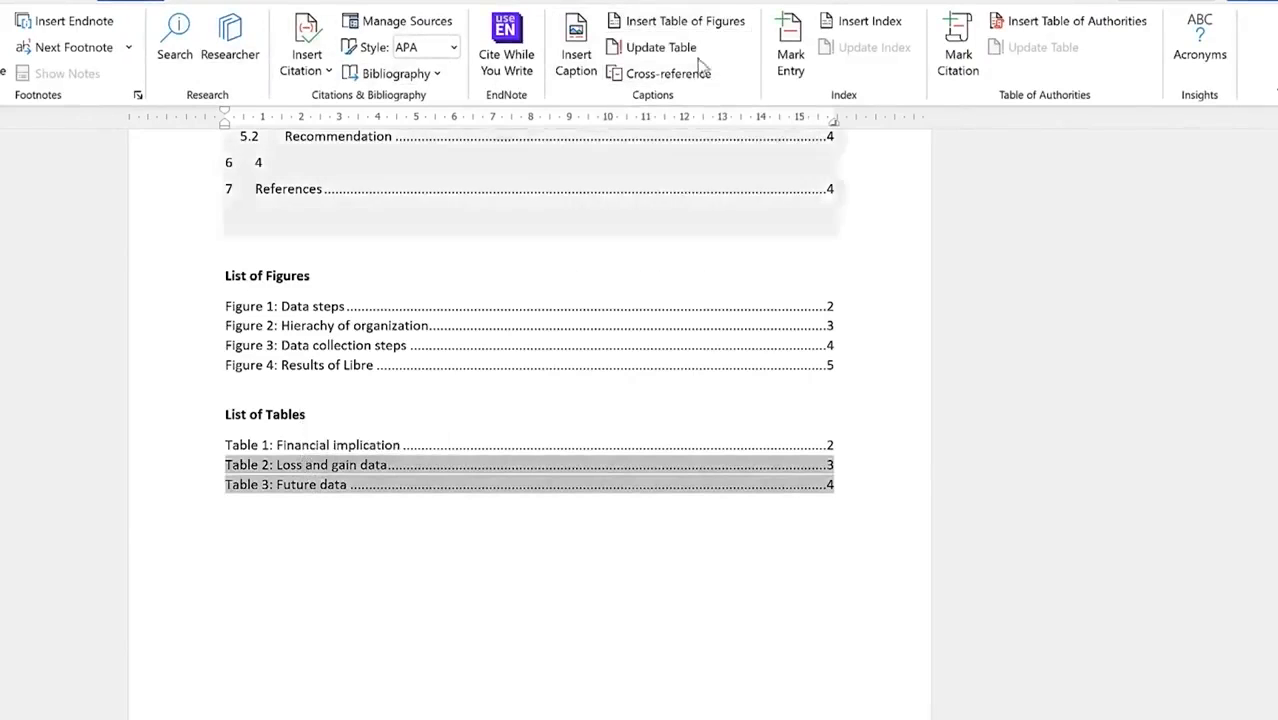
click(660, 47)
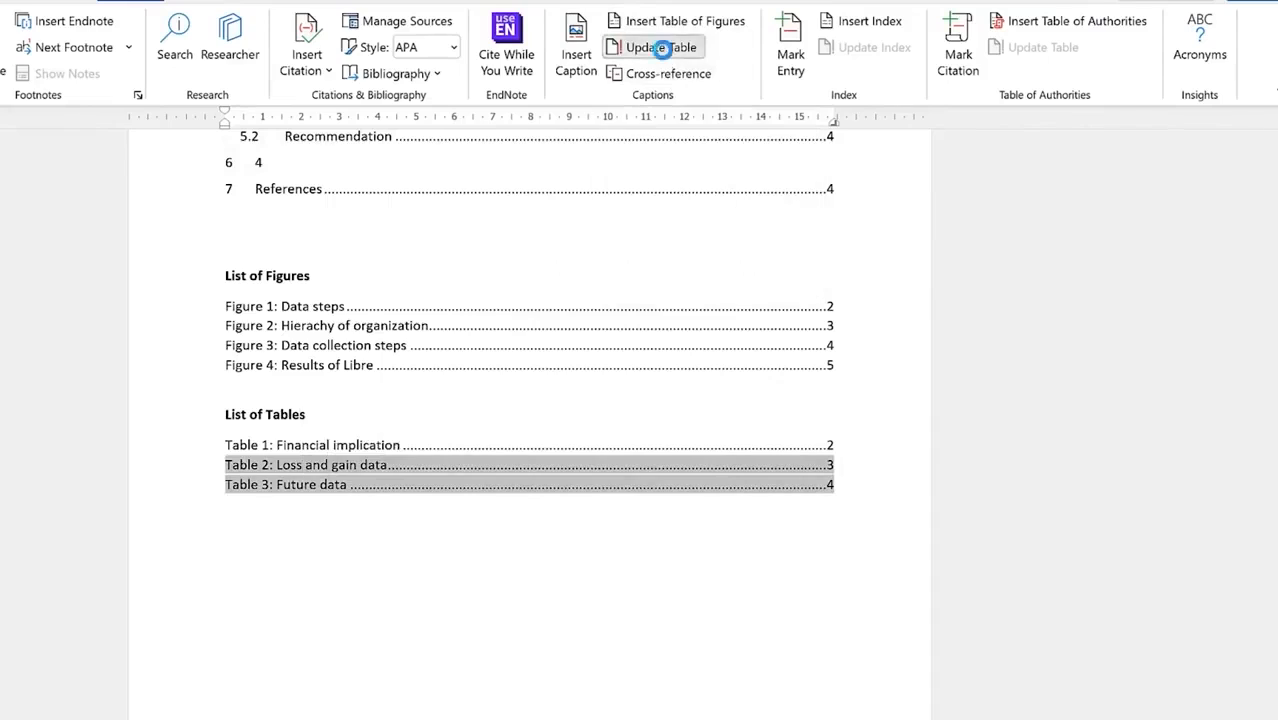
click(443, 402)
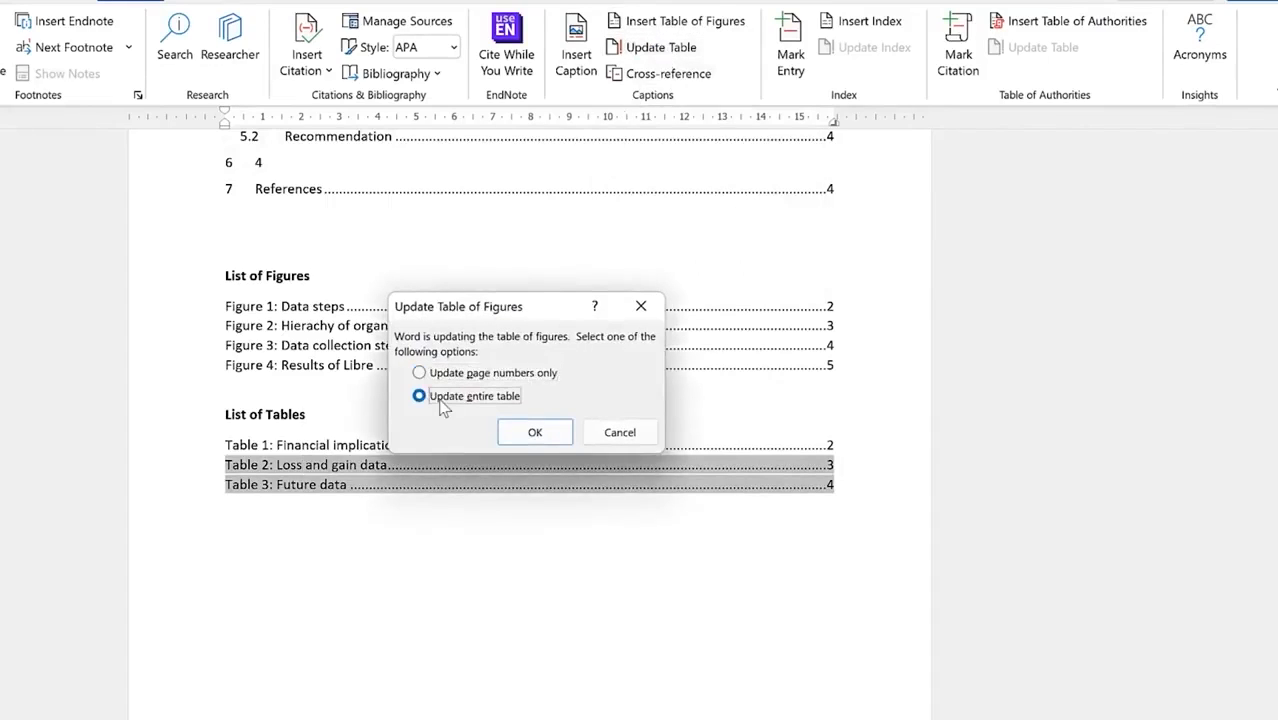
click(537, 432)
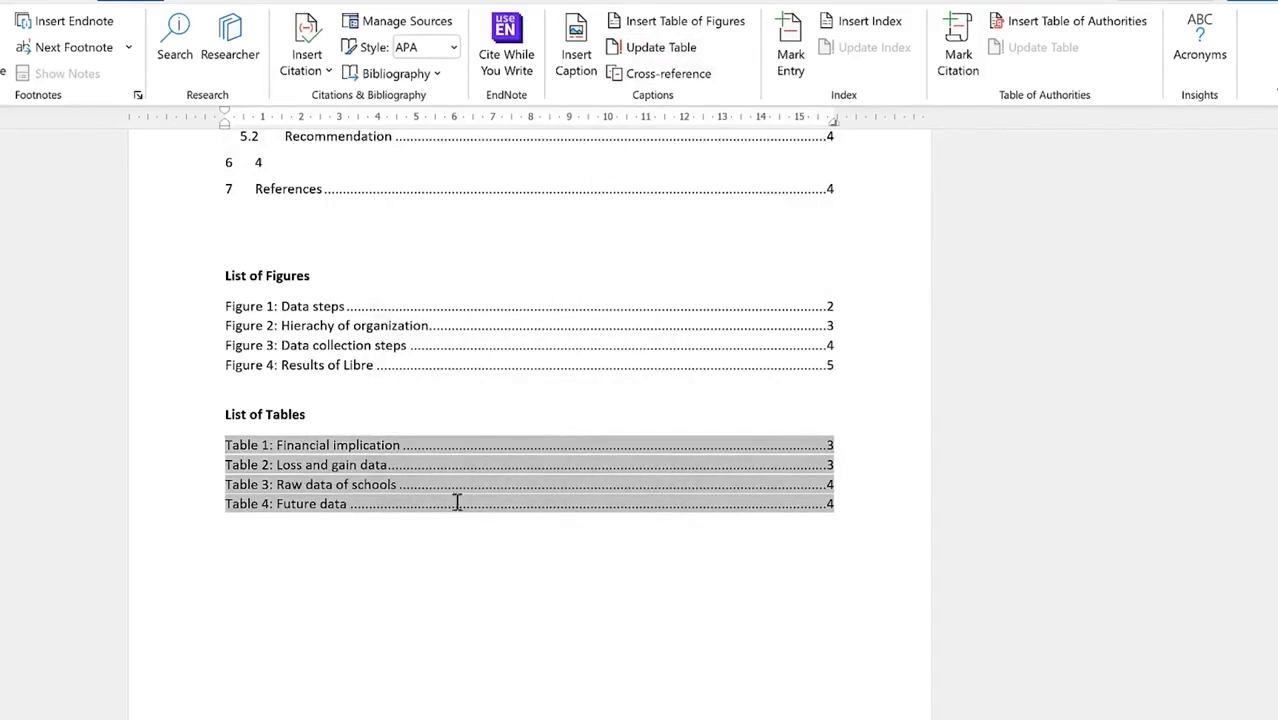
click(338, 517)
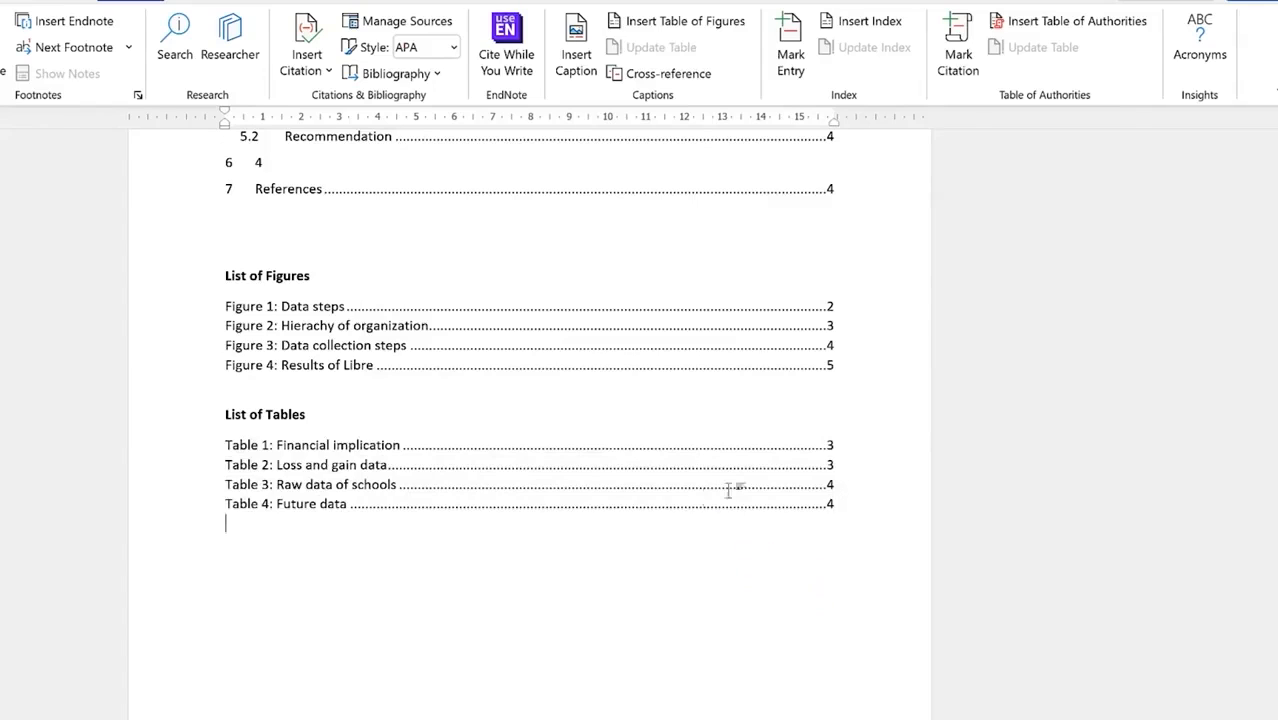
Step: Check the refreshed list shows Table 3: Raw data of schools and Table 4: Future data on page 4
scroll(690, 488, down, 1)
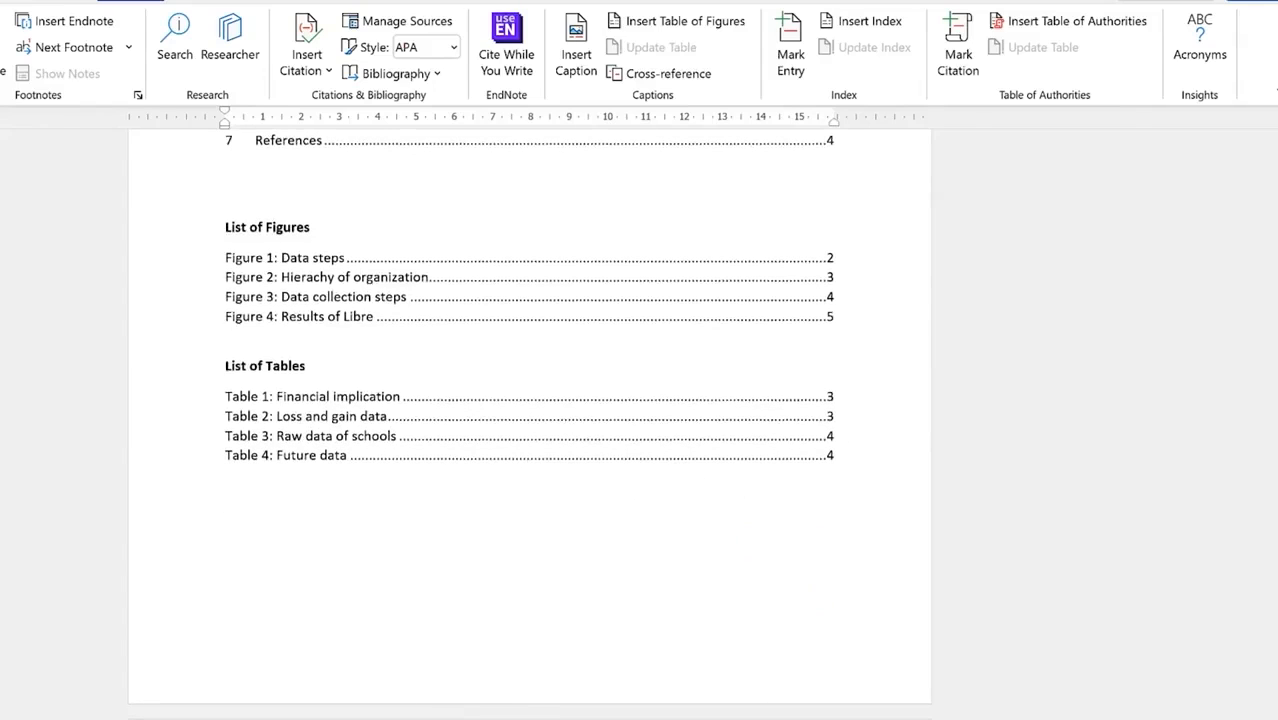
scroll(530, 420, down, 20)
scroll(530, 420, down, 15)
scroll(530, 420, up, 20)
scroll(530, 420, up, 8)
click(522, 400)
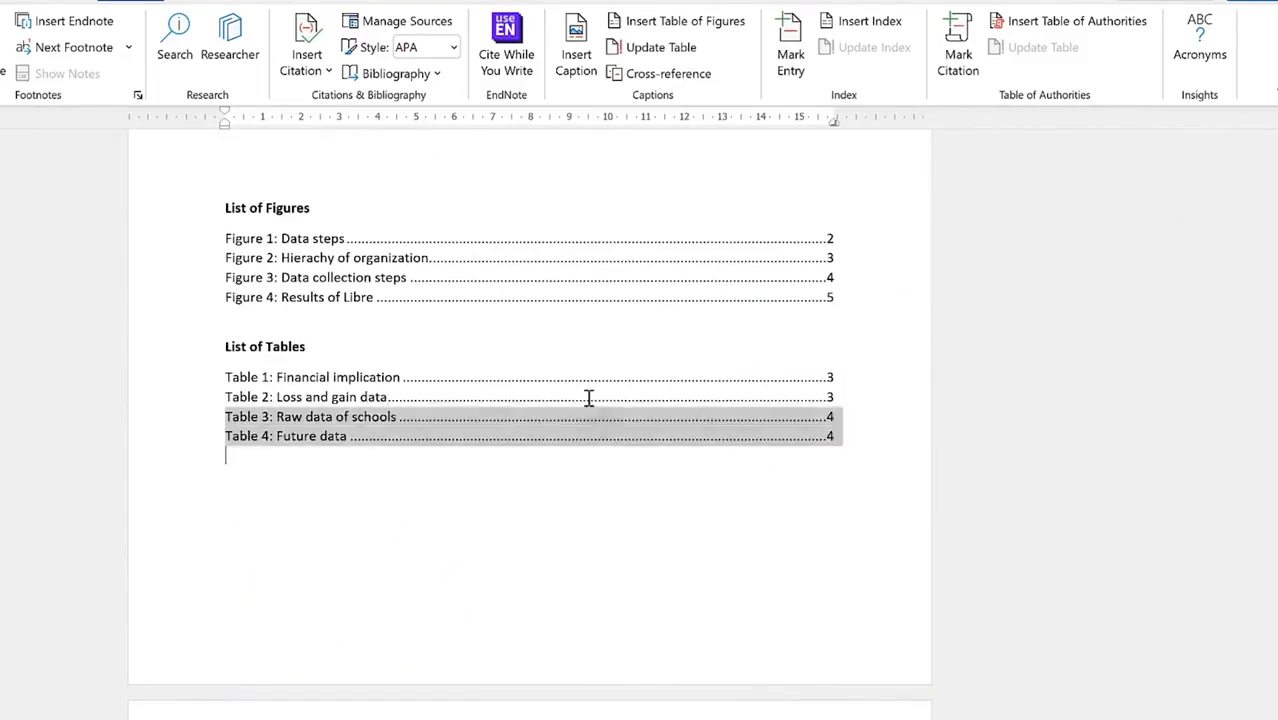
click(581, 449)
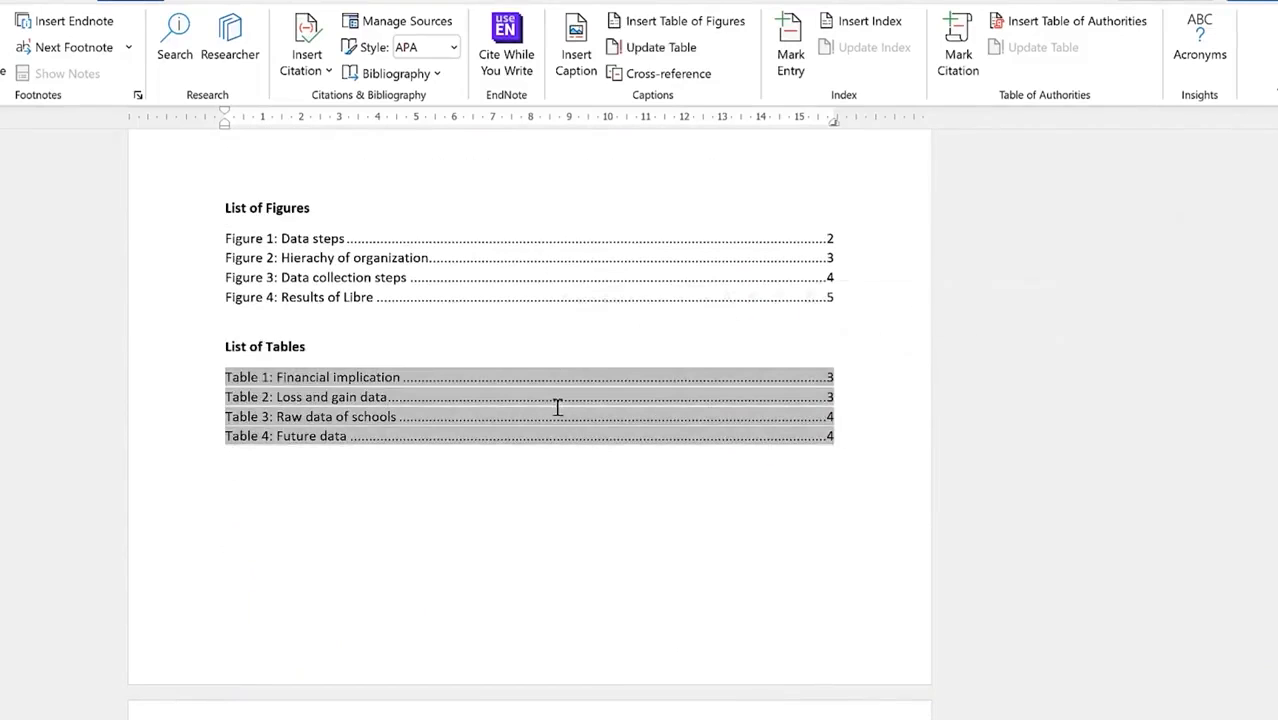
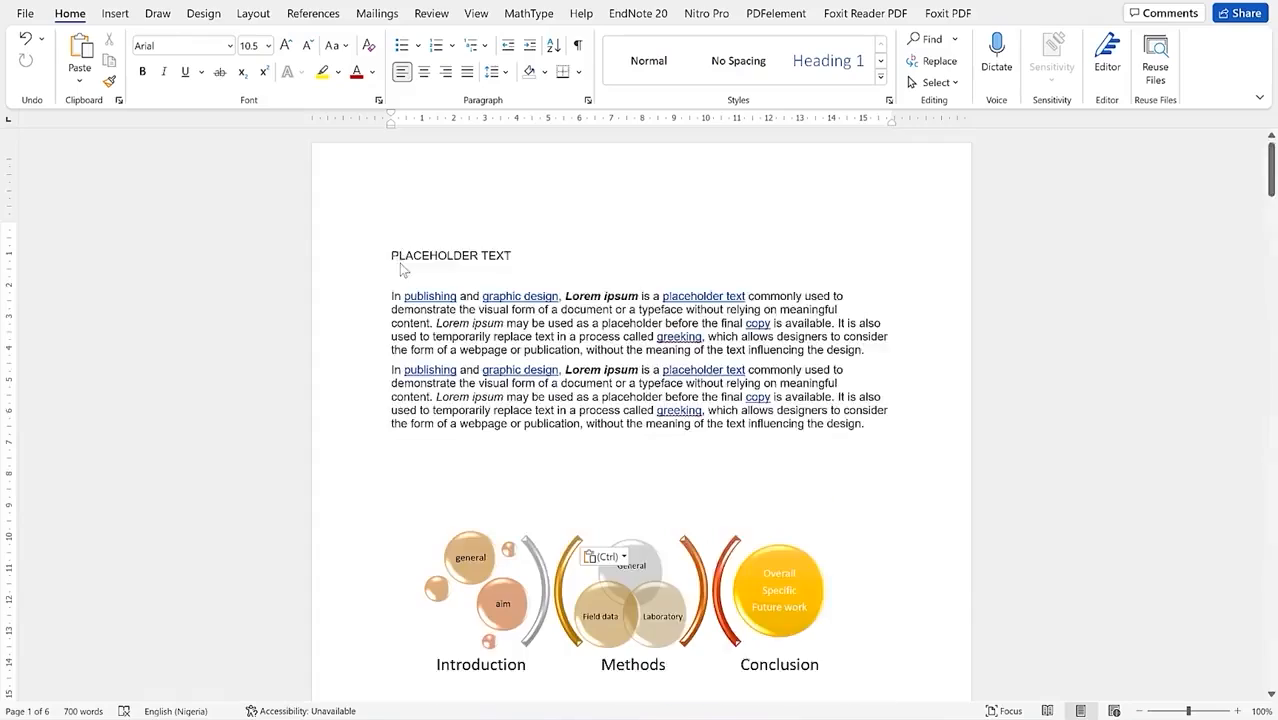
Step: Select the PLACEHOLDER TEXT heading and paragraphs below it and set them in two columns
scroll(402, 268, down, 4)
click(420, 234)
scroll(420, 234, up, 3)
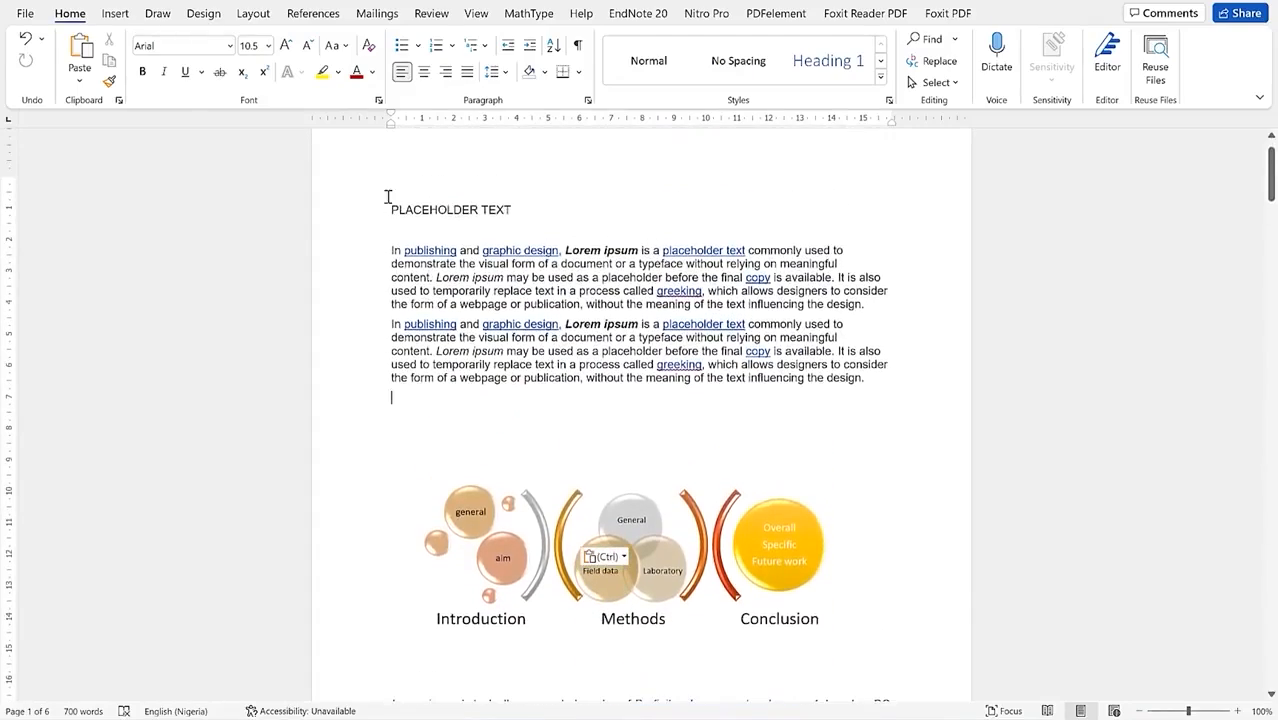
drag(389, 205, 638, 526)
drag(666, 678, 709, 684)
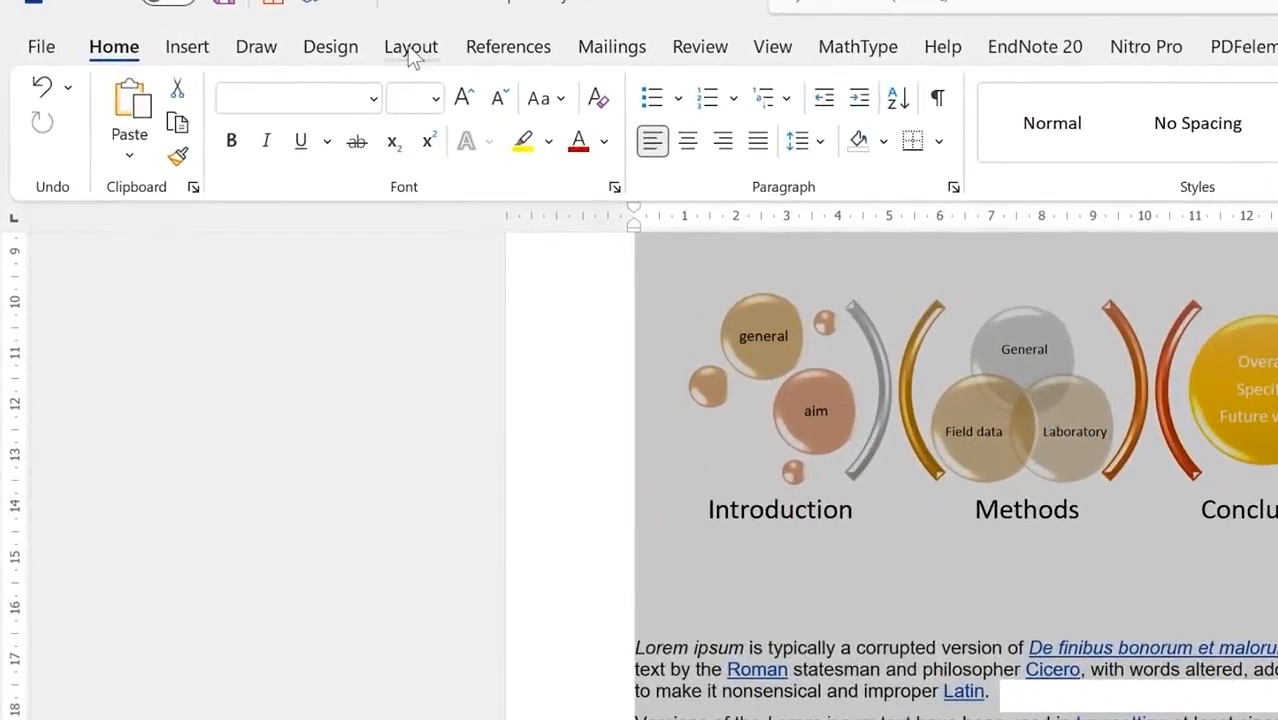
click(409, 55)
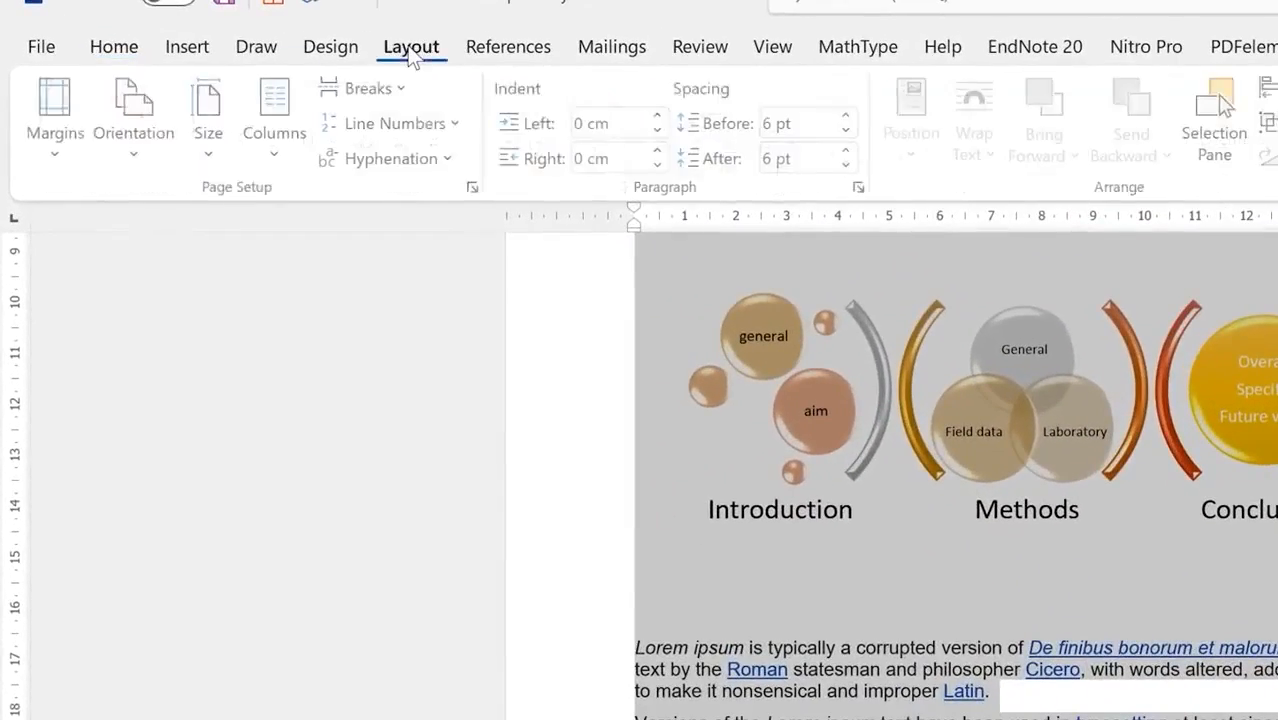
click(273, 160)
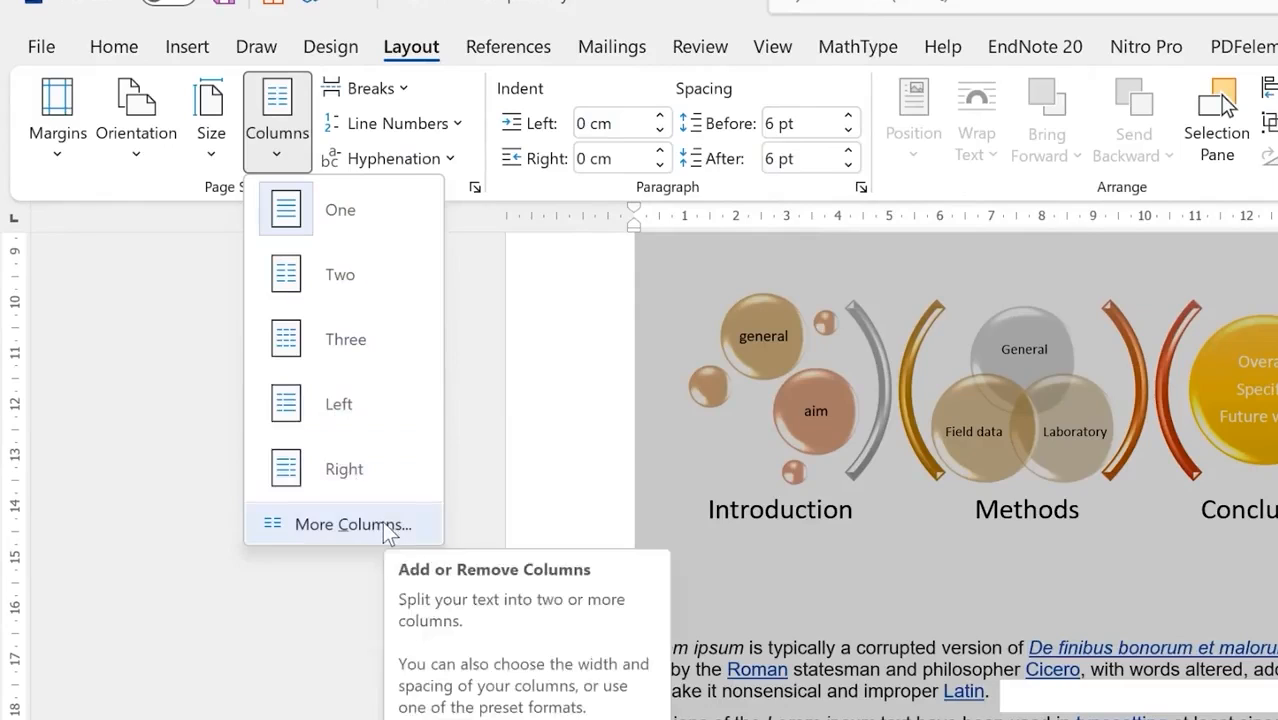
click(391, 267)
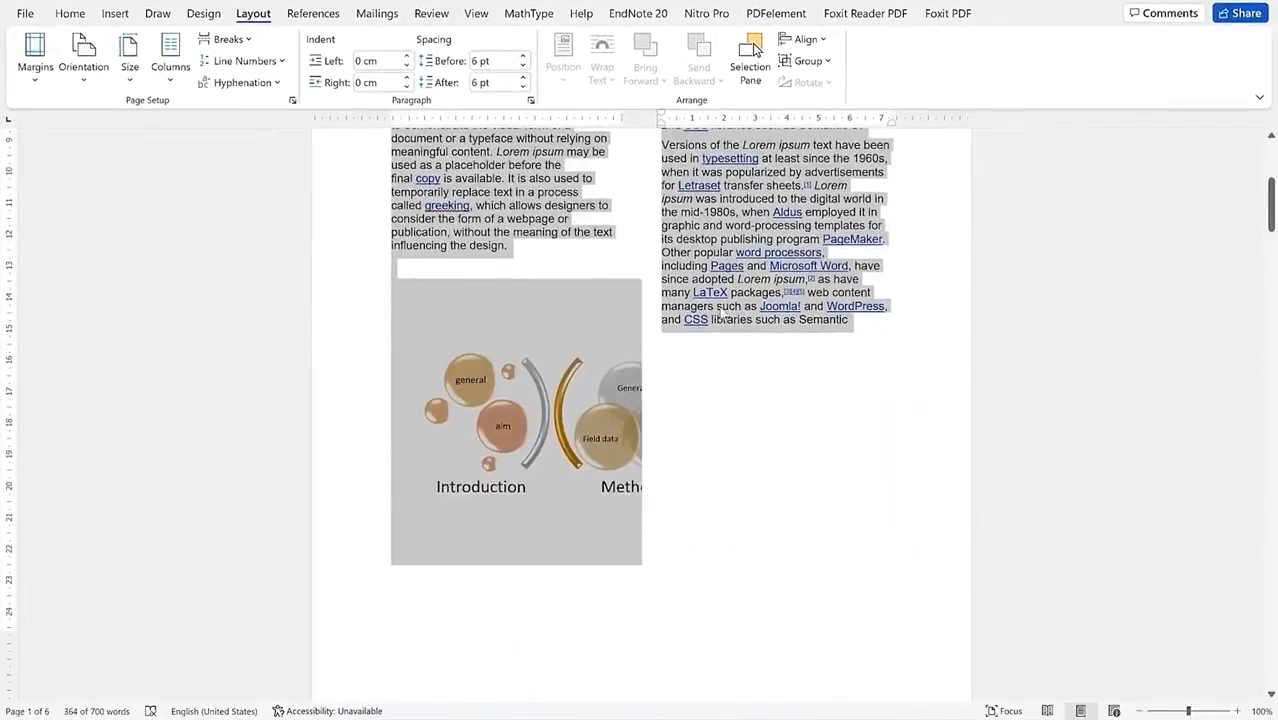
Step: Set the Introduction–Methods–Conclusion SmartArt diagram's wrapping to In Front of Text
scroll(846, 374, up, 5)
click(691, 312)
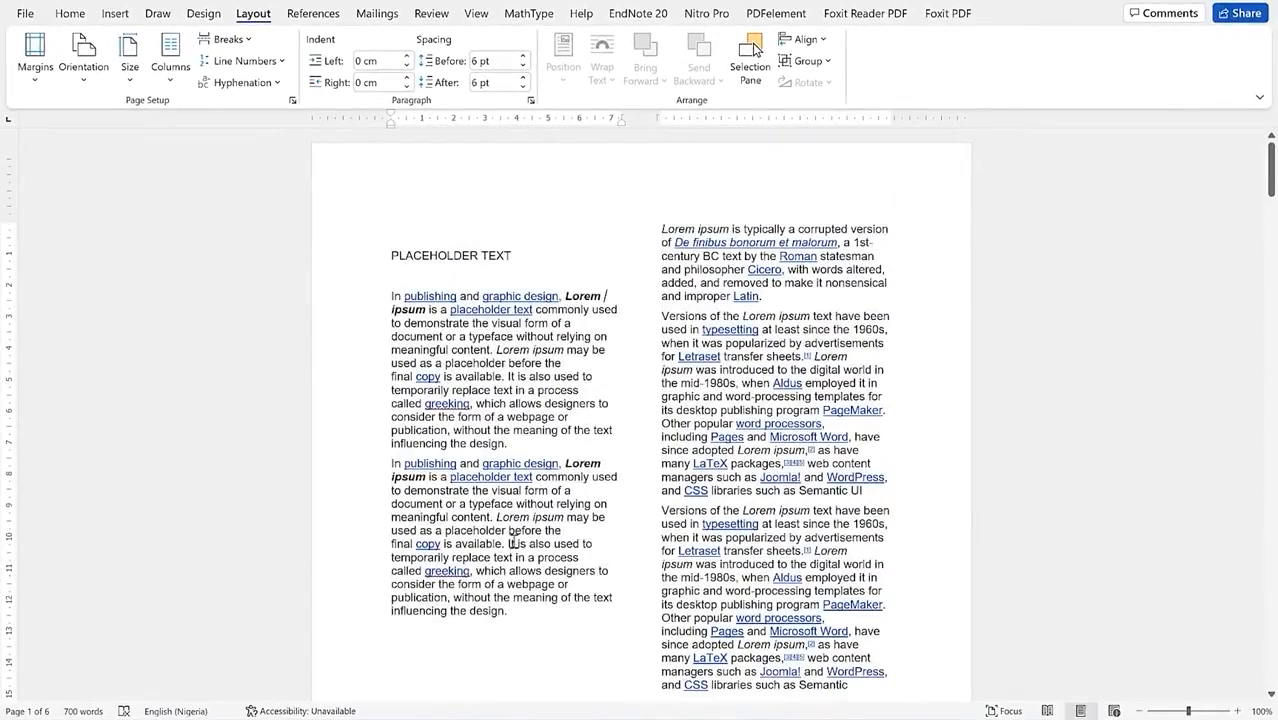
scroll(719, 370, down, 6)
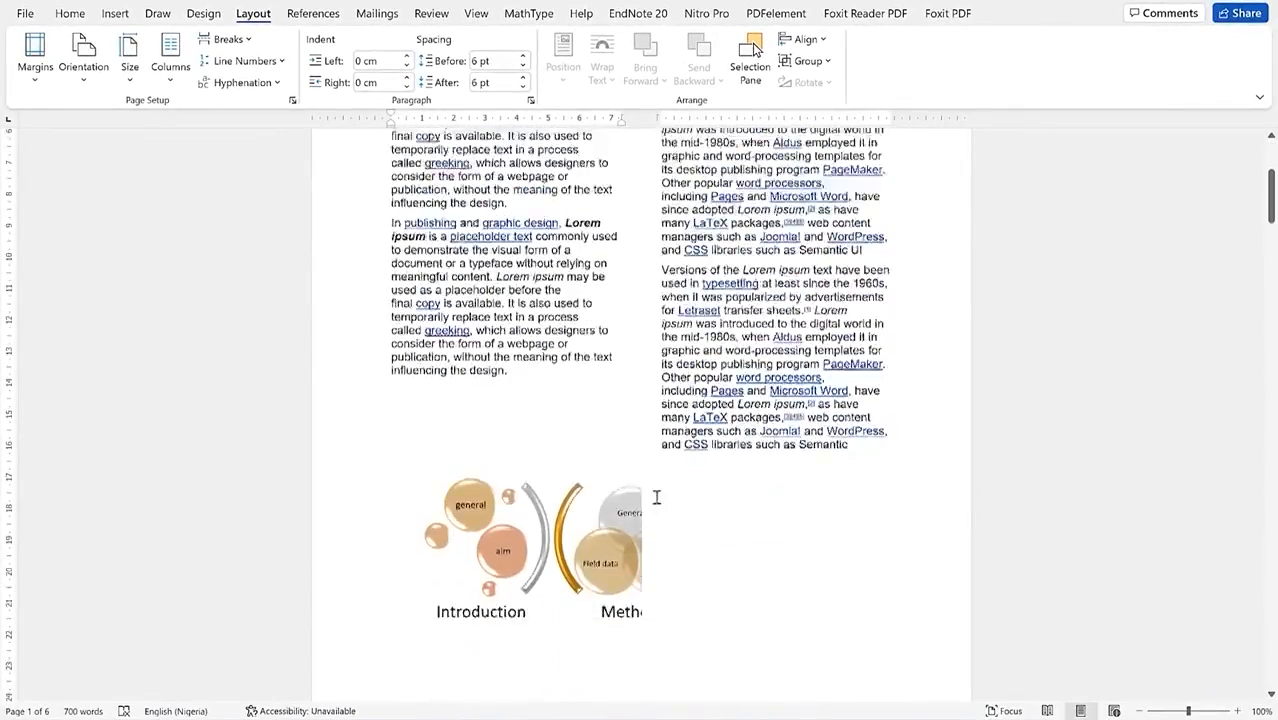
click(576, 441)
click(891, 336)
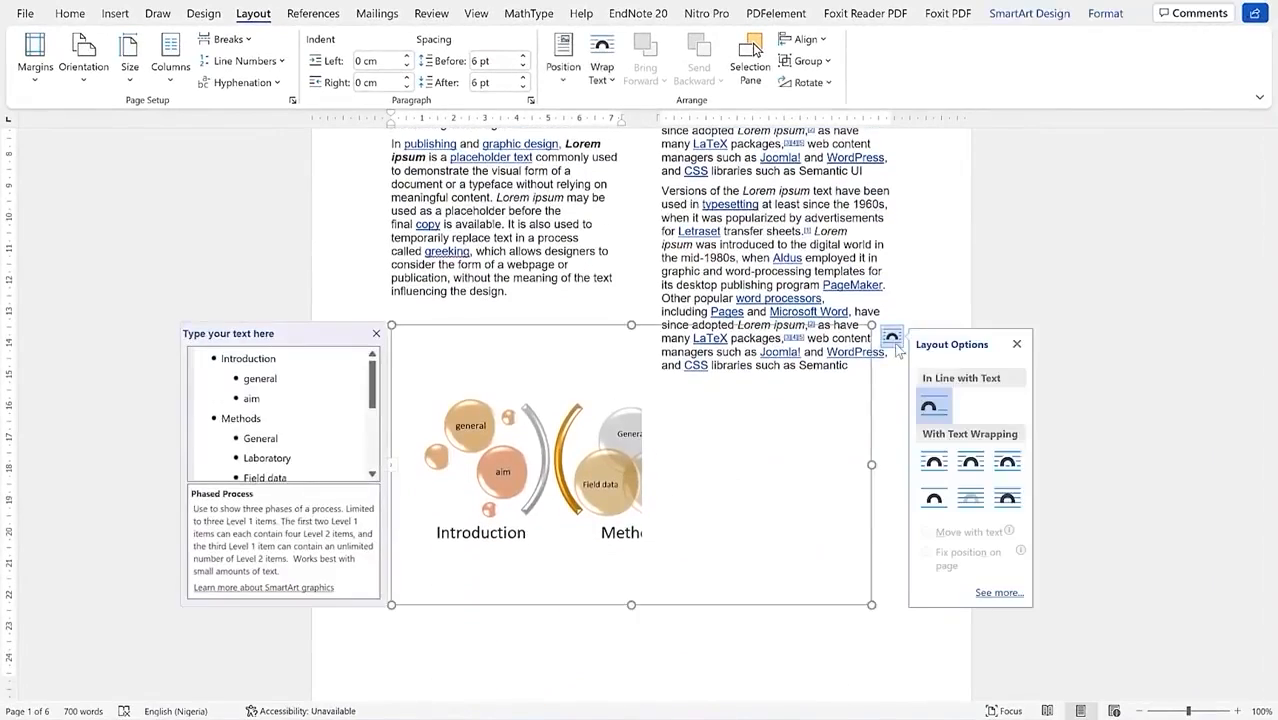
click(1007, 498)
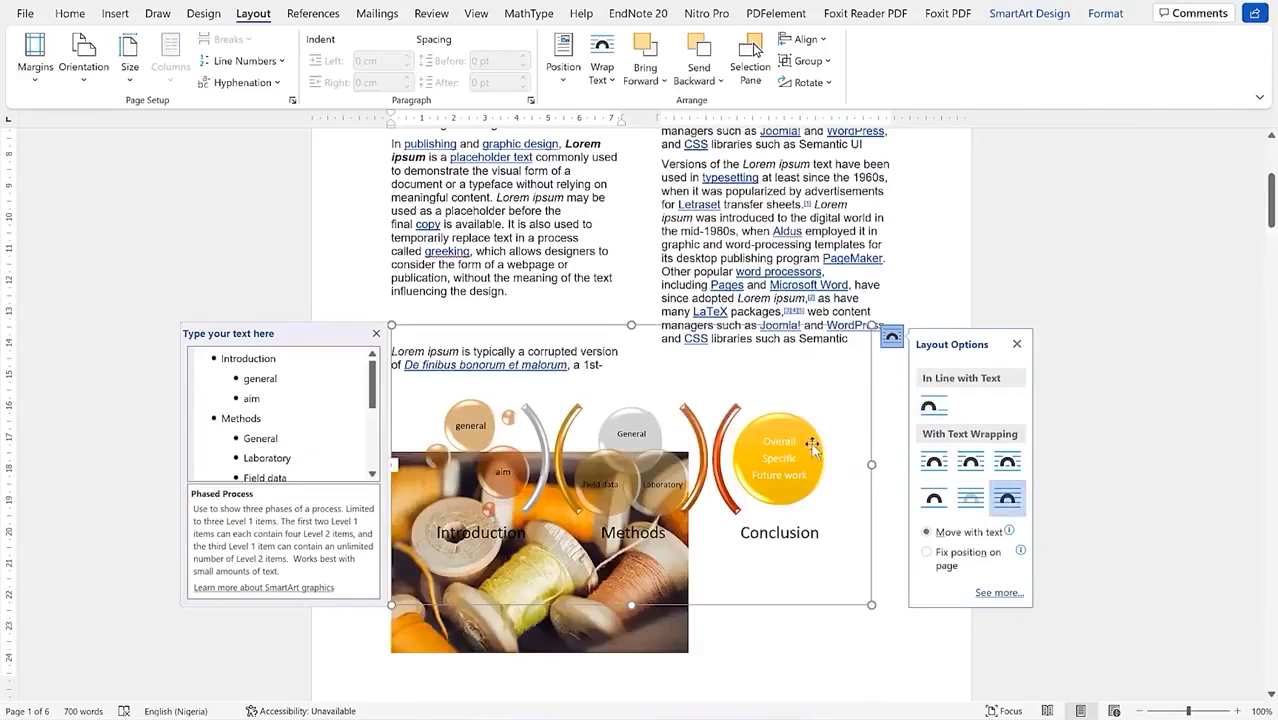
Step: Select the thread-spool photo, add a line beside the diagram, then select both columns and the diagram
click(598, 640)
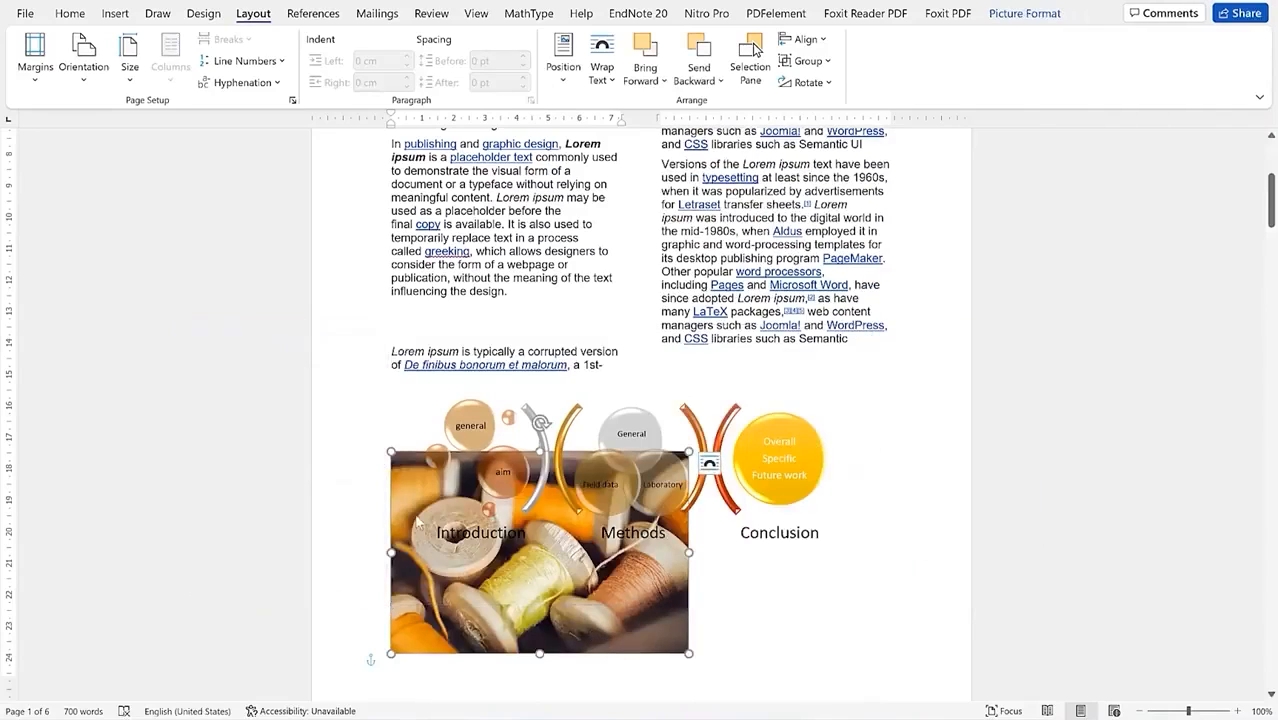
click(385, 453)
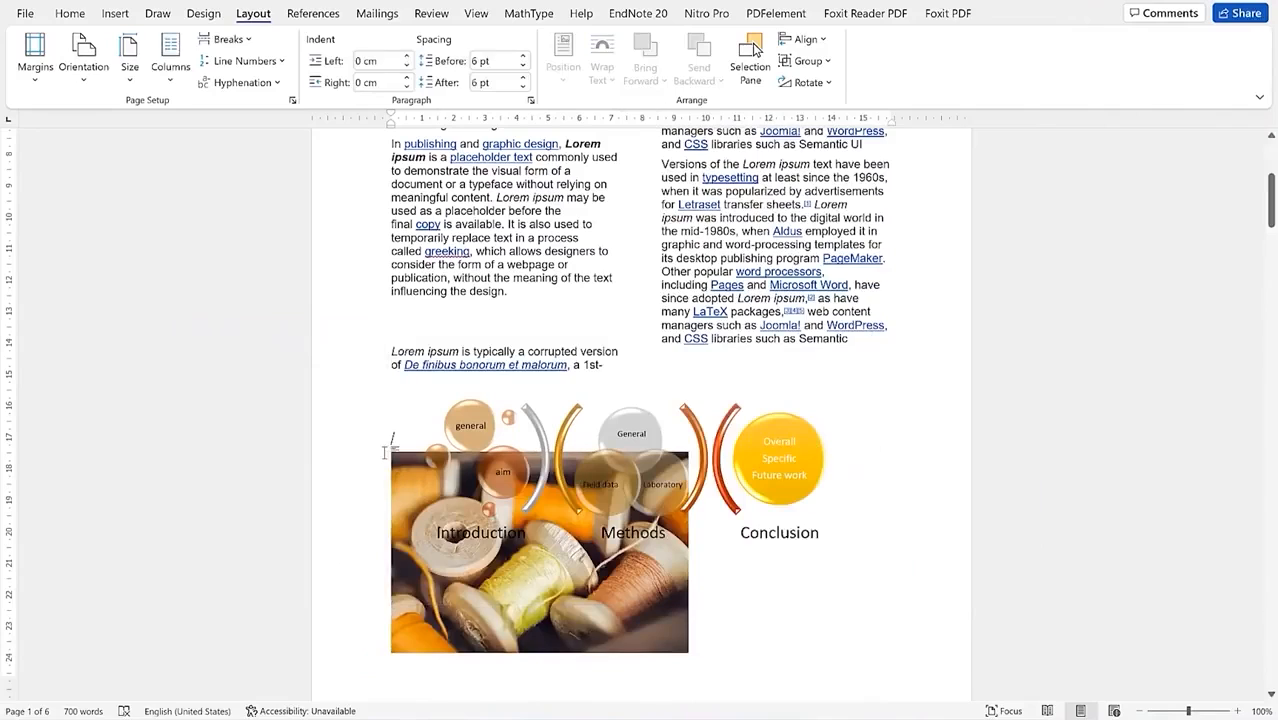
key(Return)
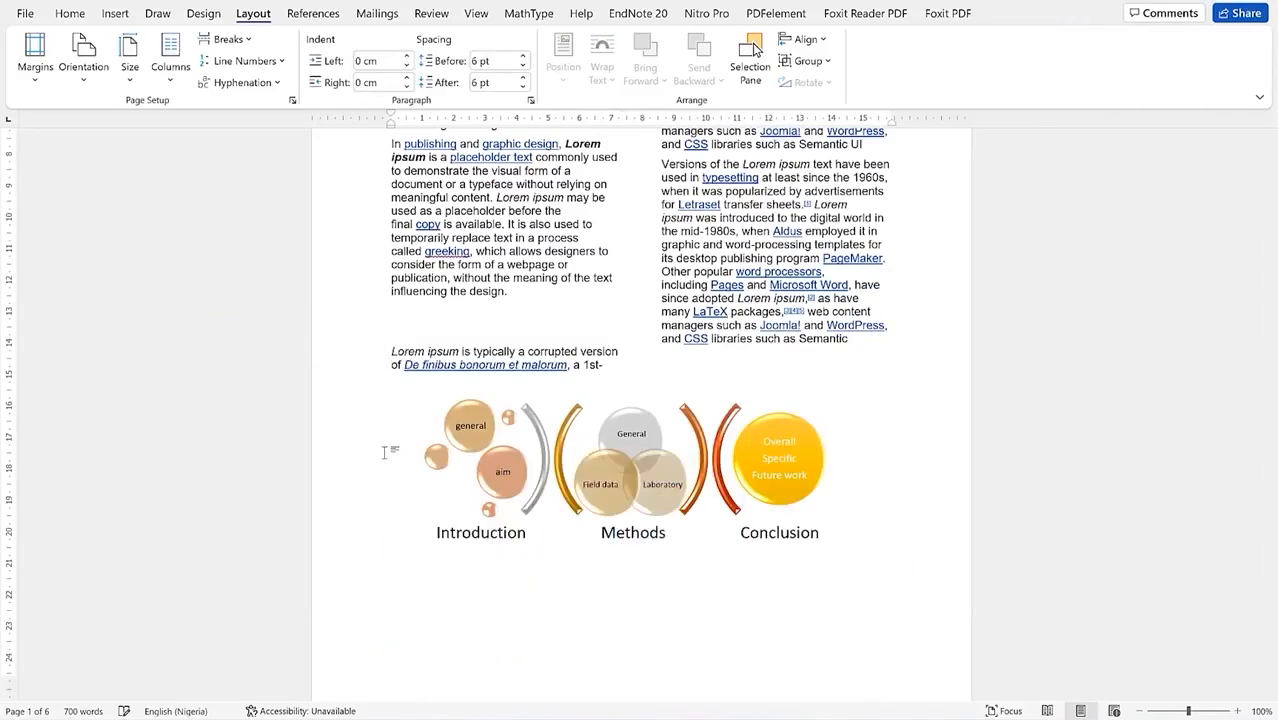
scroll(507, 435, up, 3)
scroll(518, 455, down, 3)
scroll(519, 458, up, 6)
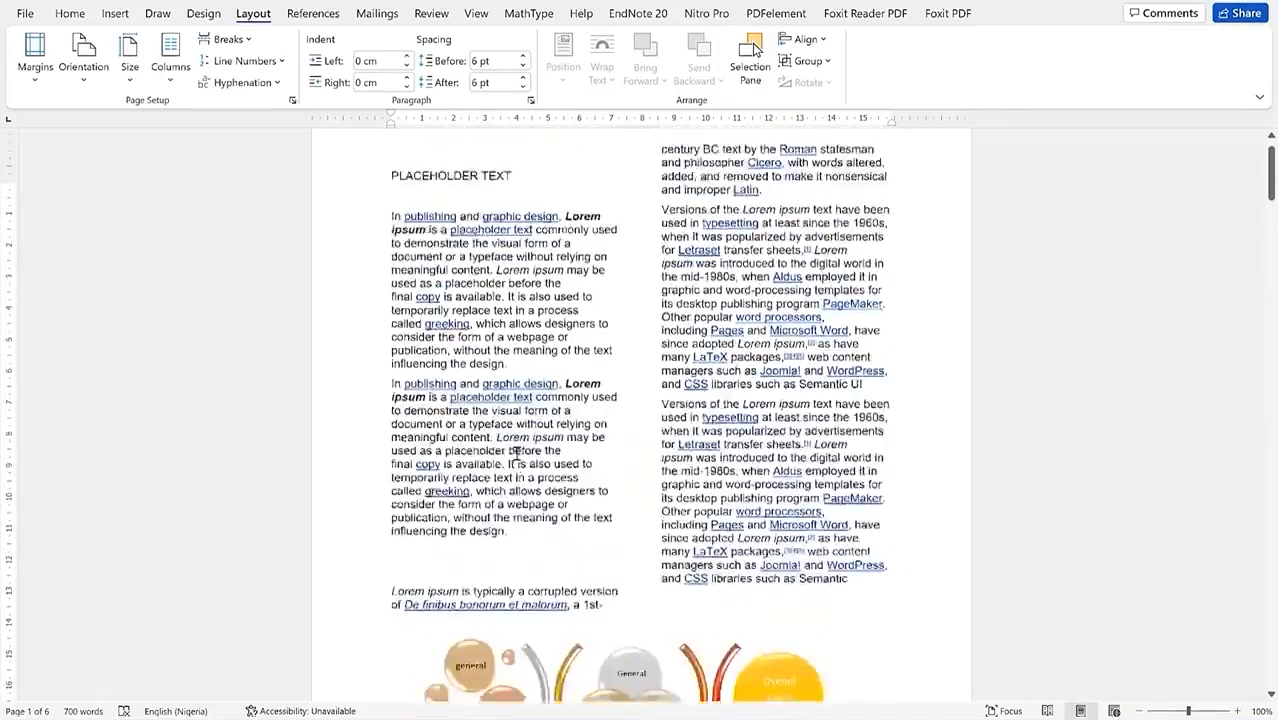
scroll(503, 322, down, 5)
scroll(650, 385, up, 3)
scroll(590, 397, down, 3)
scroll(590, 397, up, 4)
scroll(428, 284, down, 2)
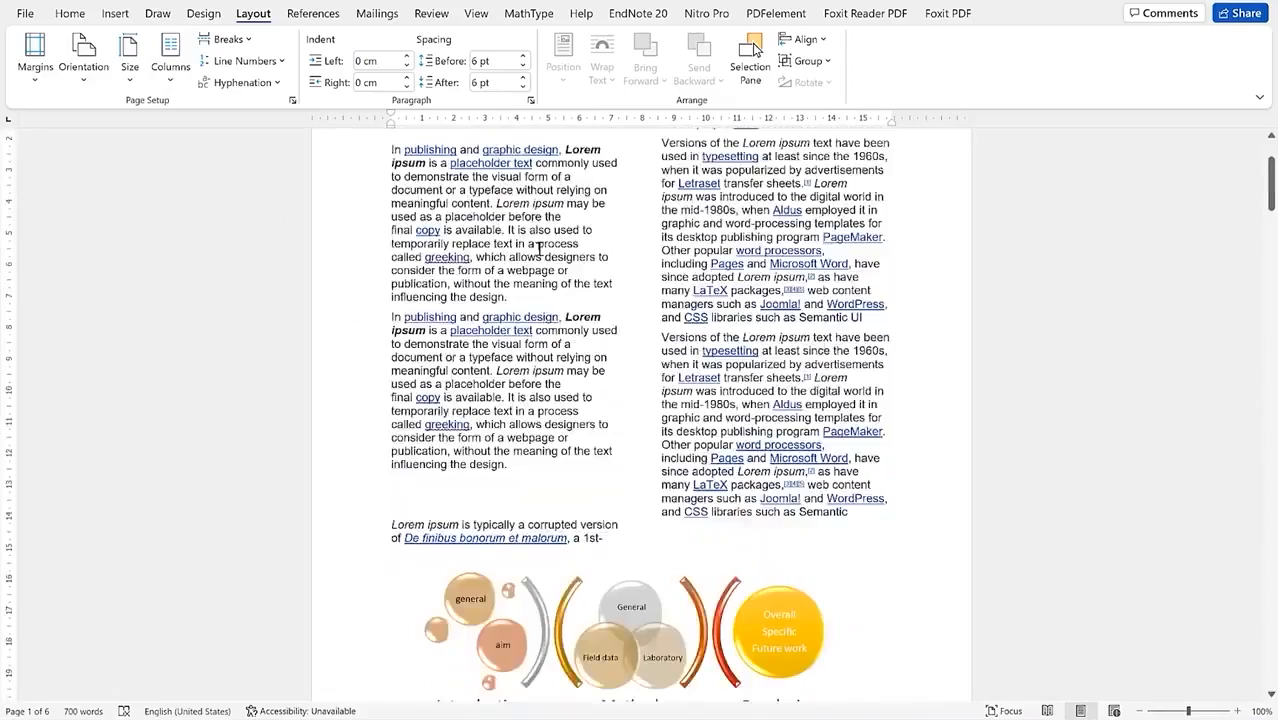
scroll(428, 284, up, 3)
drag(386, 254, 885, 548)
Step: Reflow the selected text into three columns
click(172, 66)
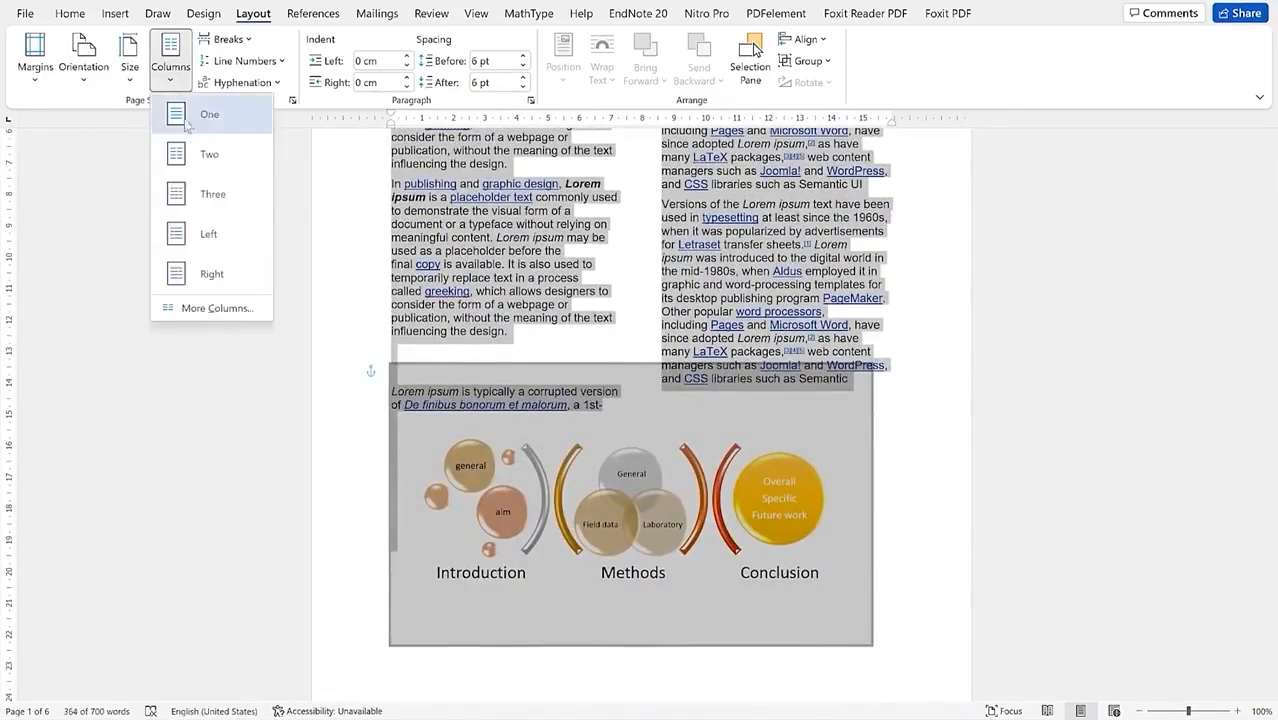
click(212, 195)
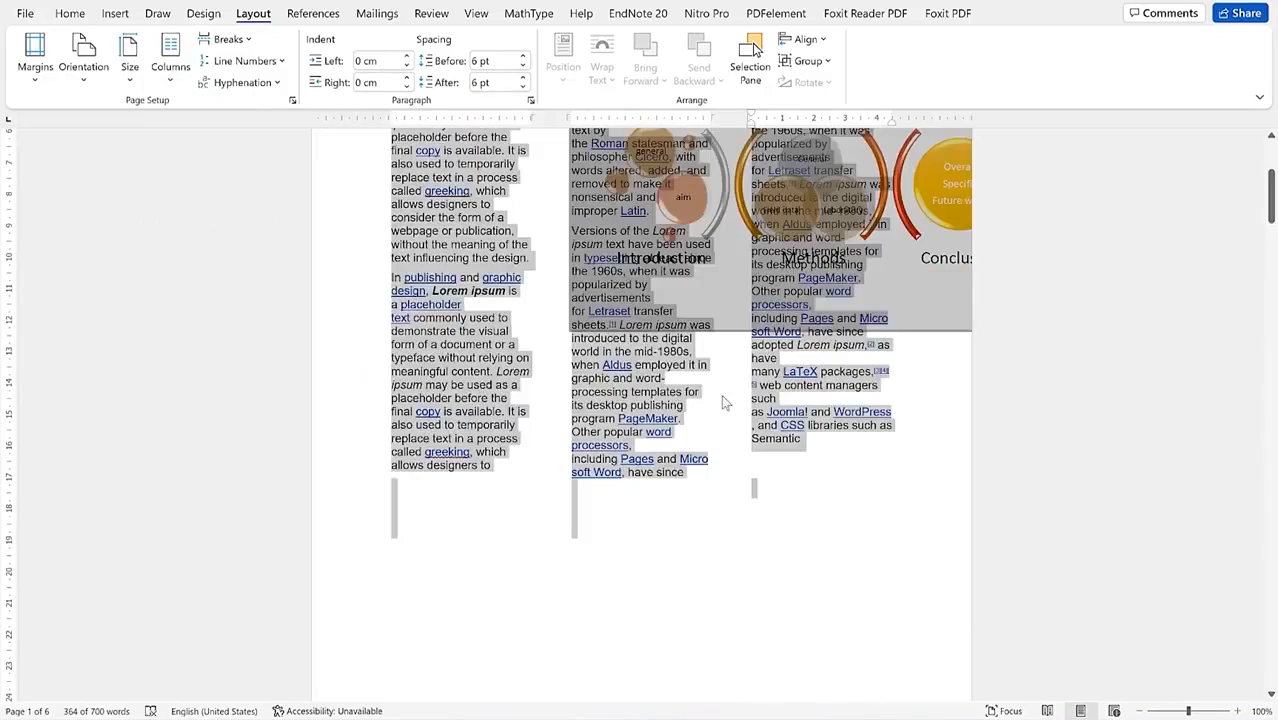
click(722, 397)
scroll(769, 258, up, 3)
Step: Move the process diagram below the three text columns and enlarge it from its top-right corner
click(773, 360)
drag(772, 360, 729, 516)
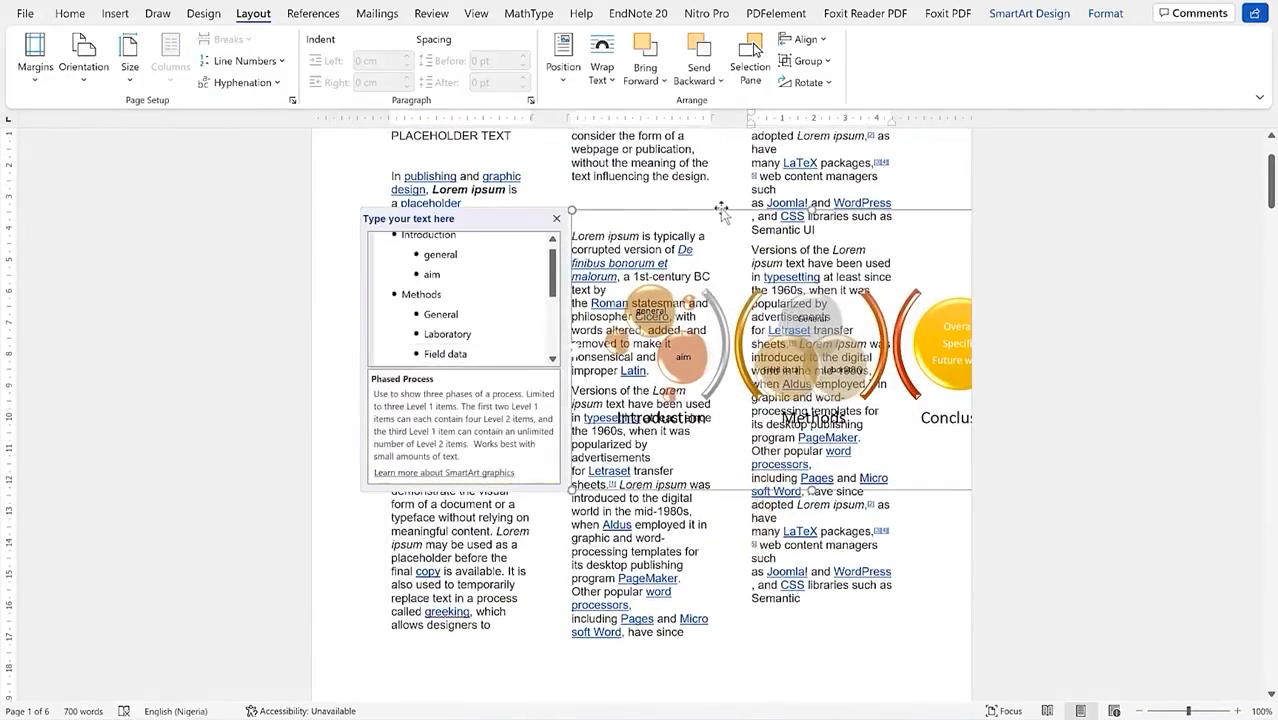
drag(720, 207, 545, 595)
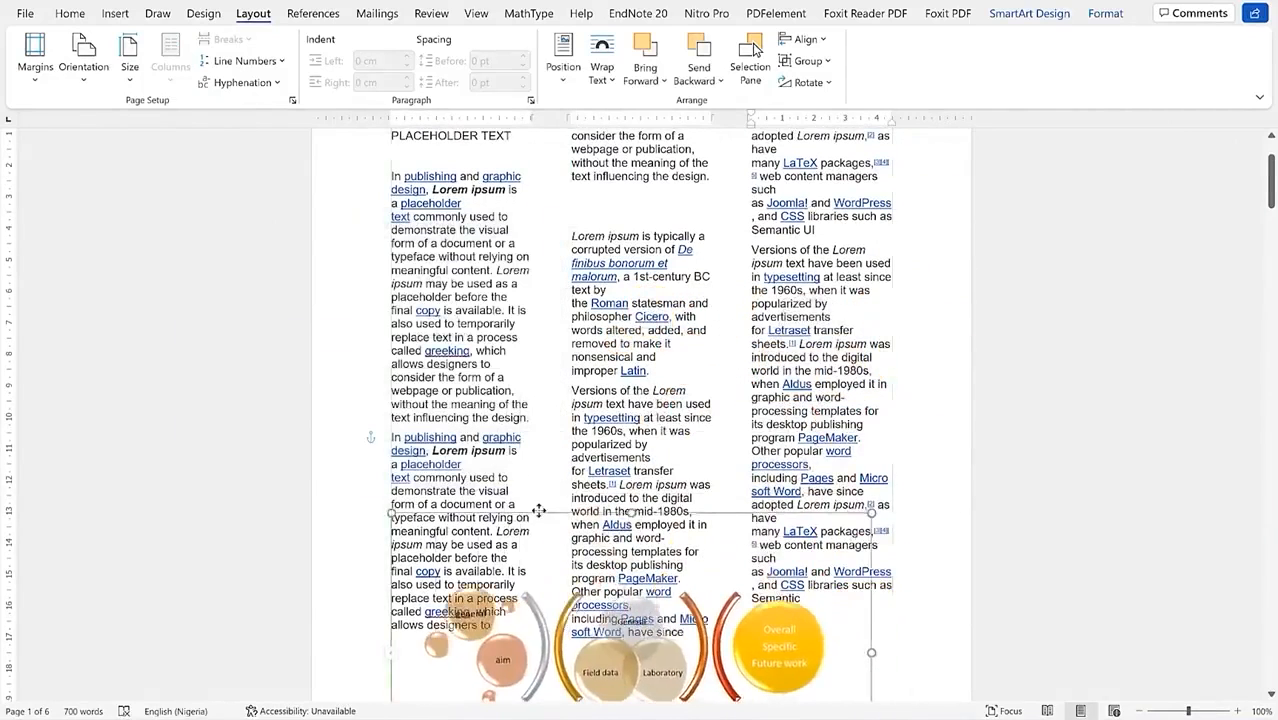
scroll(640, 400, down, 10)
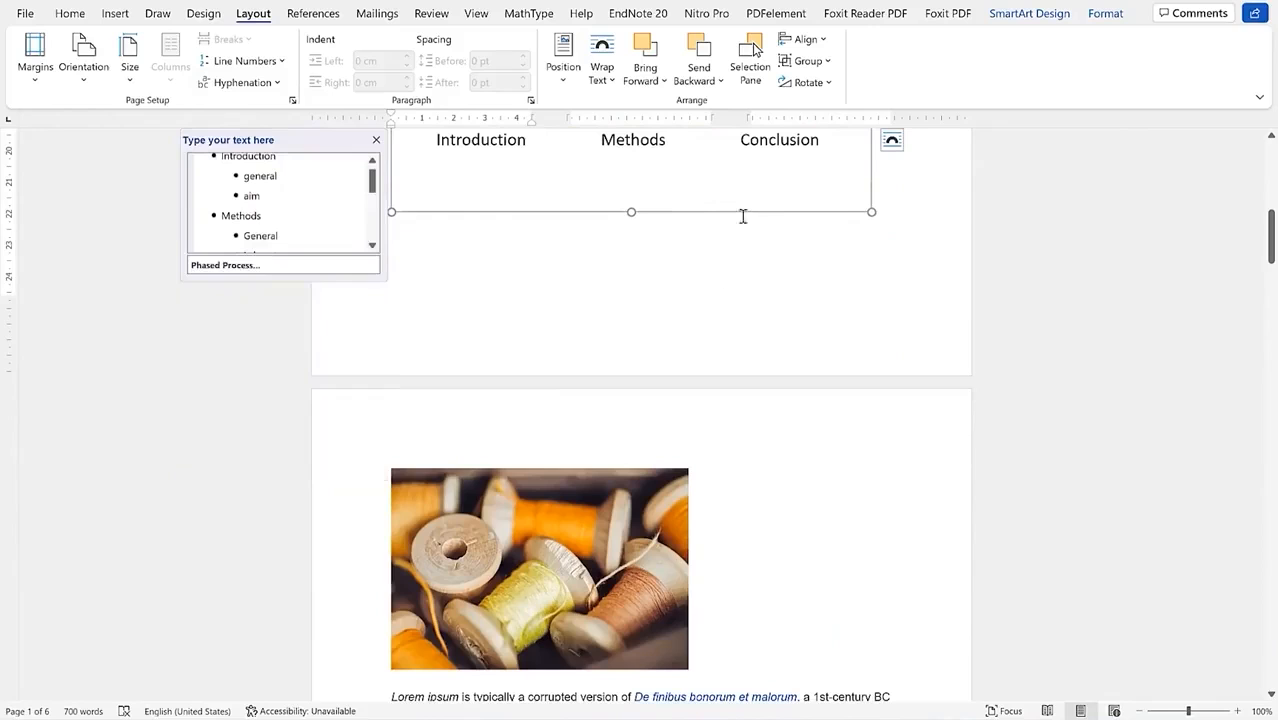
drag(742, 213, 787, 302)
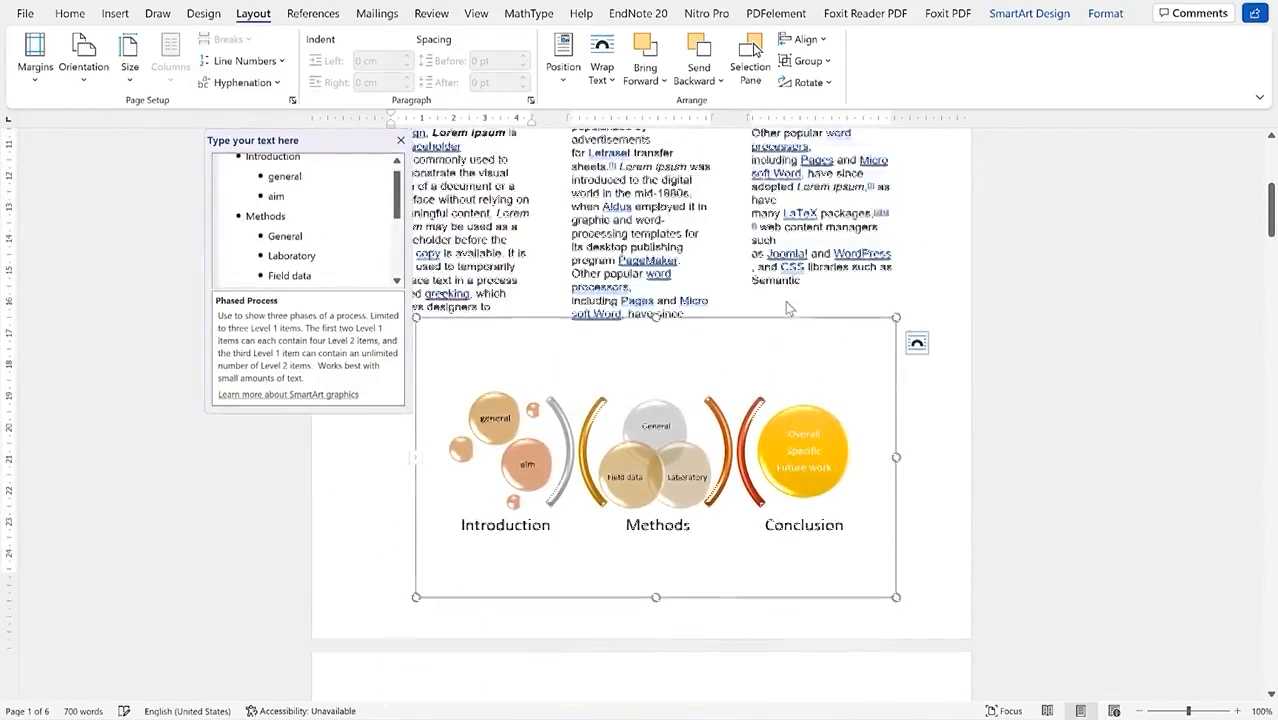
mouse_move(895, 332)
mouse_down()
mouse_move(771, 403)
mouse_move(884, 340)
mouse_up()
scroll(857, 301, up, 4)
scroll(783, 290, down, 13)
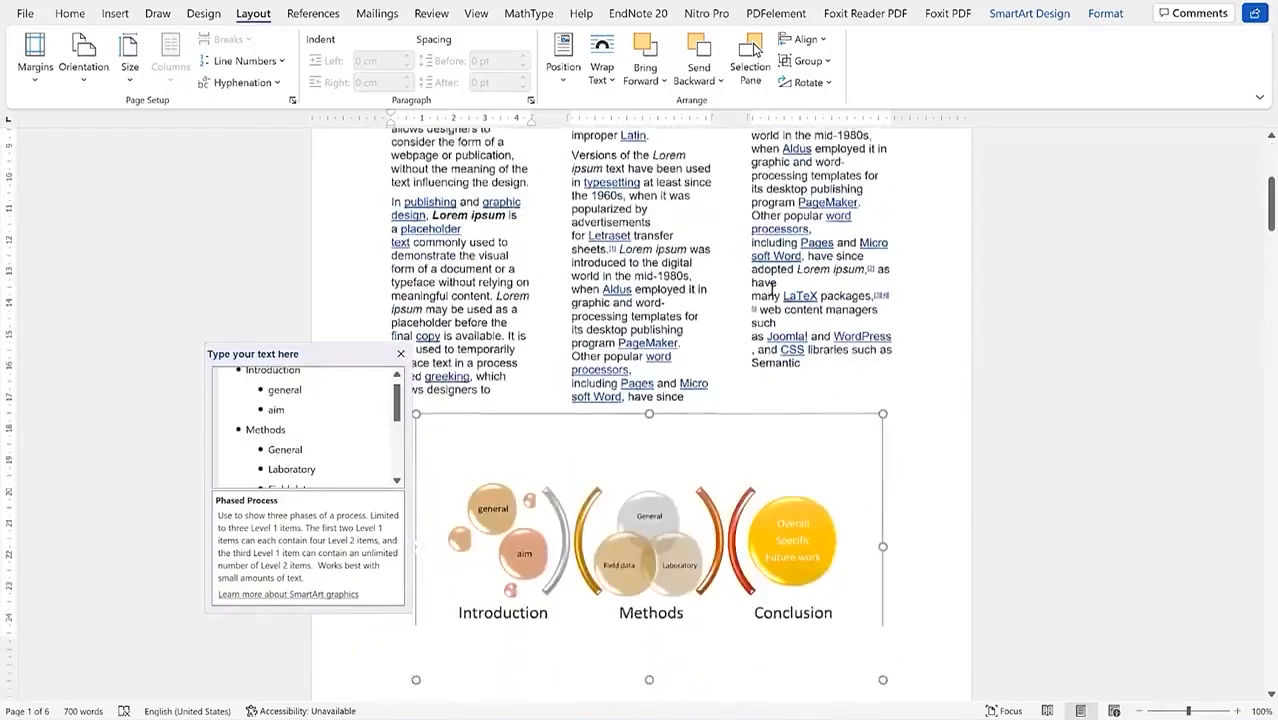
scroll(773, 295, up, 10)
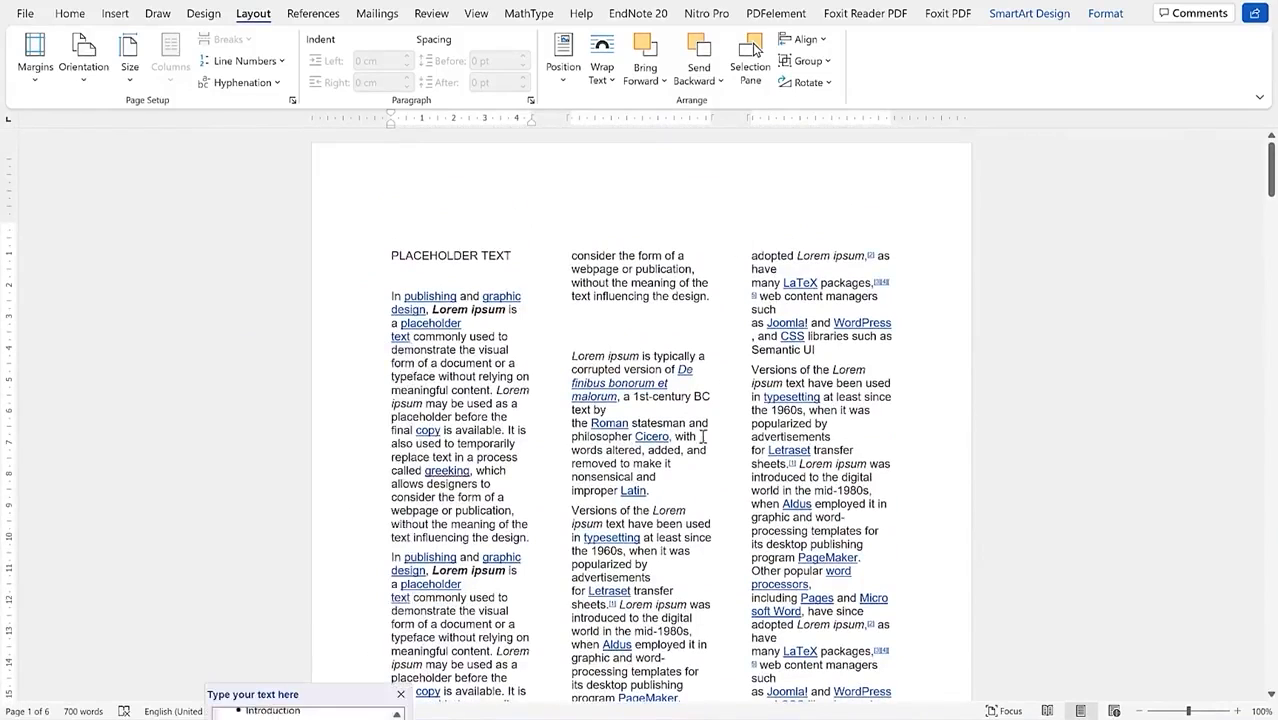
scroll(703, 437, down, 5)
scroll(703, 437, up, 5)
click(495, 318)
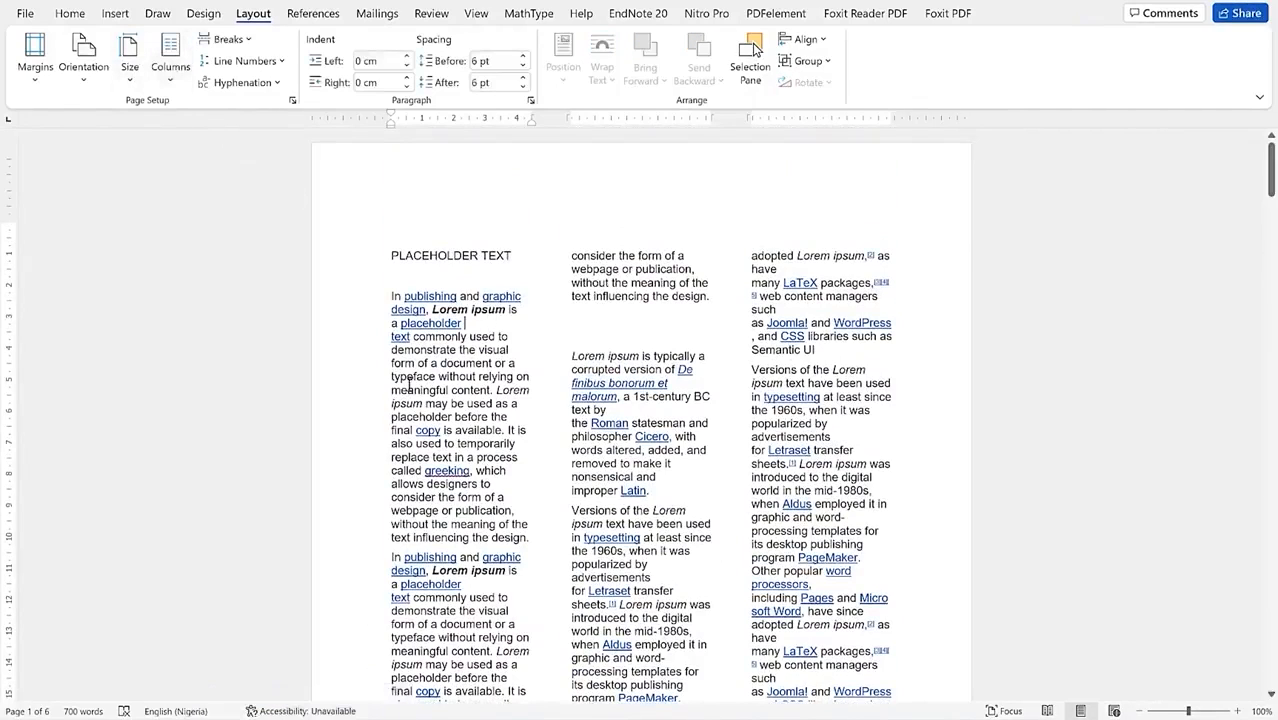
Step: Apply the Three preset with Line between to the selected text through More Columns
drag(392, 256, 897, 608)
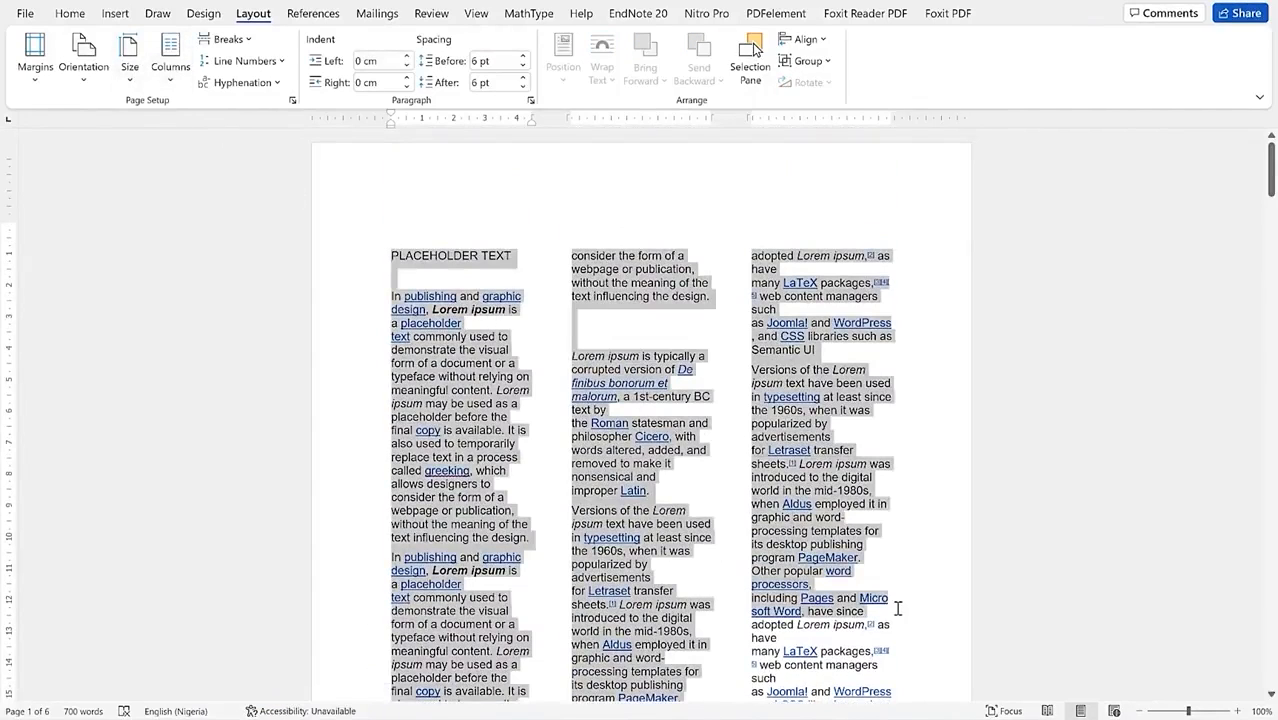
click(174, 88)
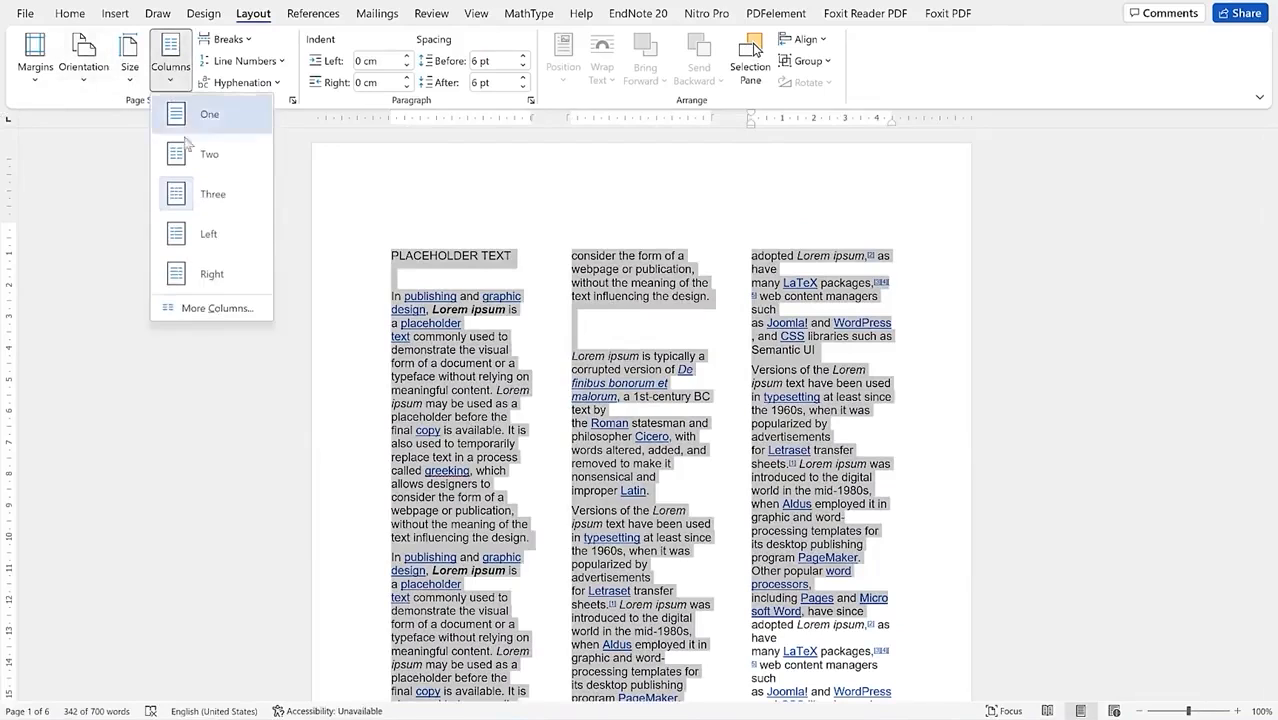
click(232, 312)
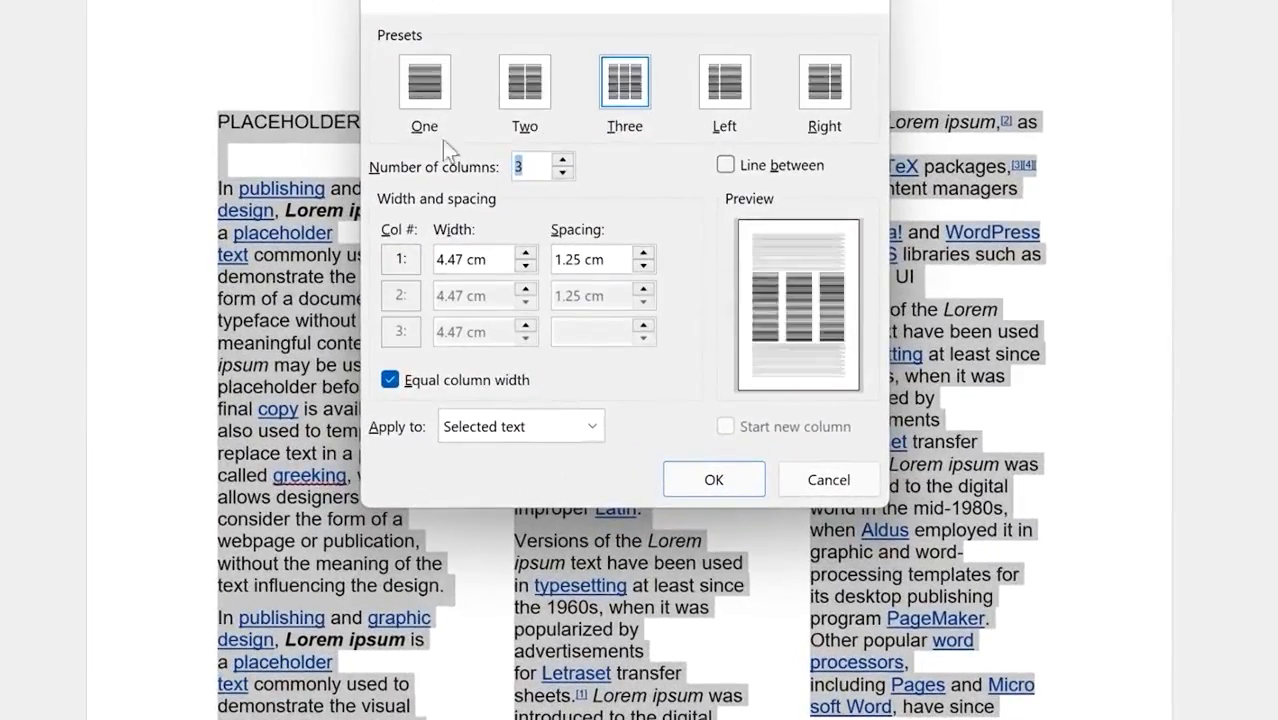
click(564, 161)
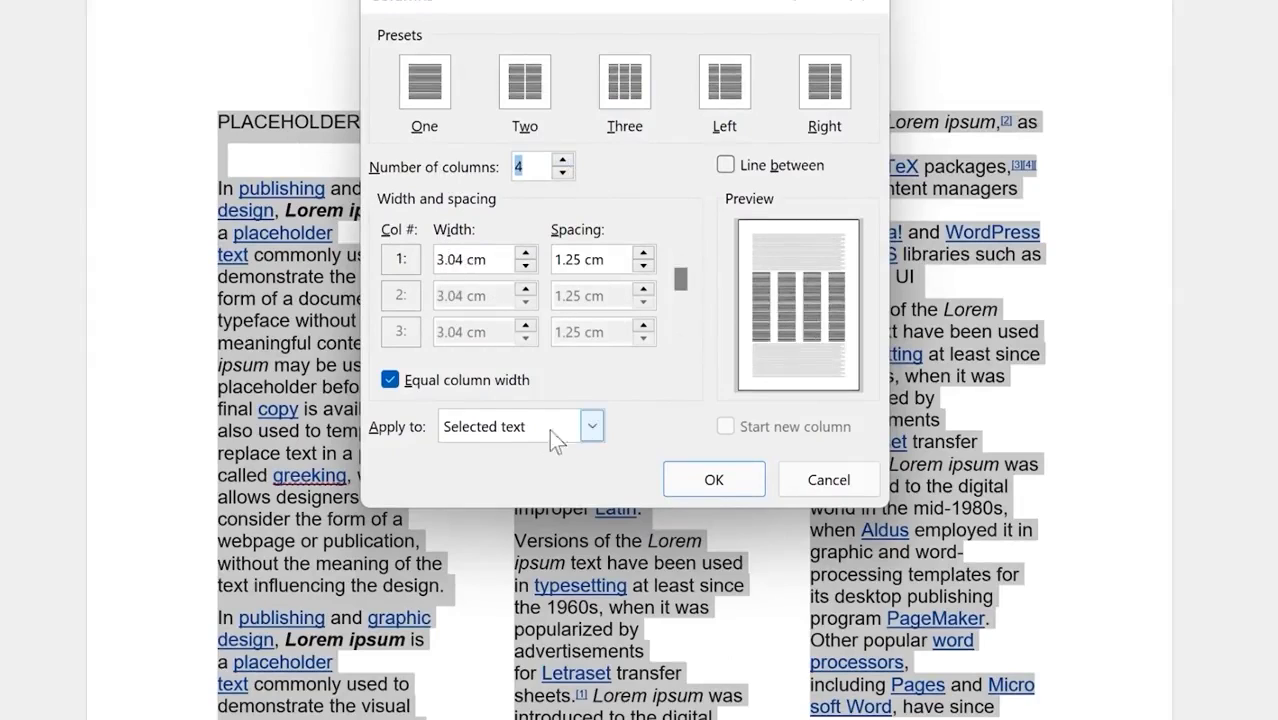
click(592, 426)
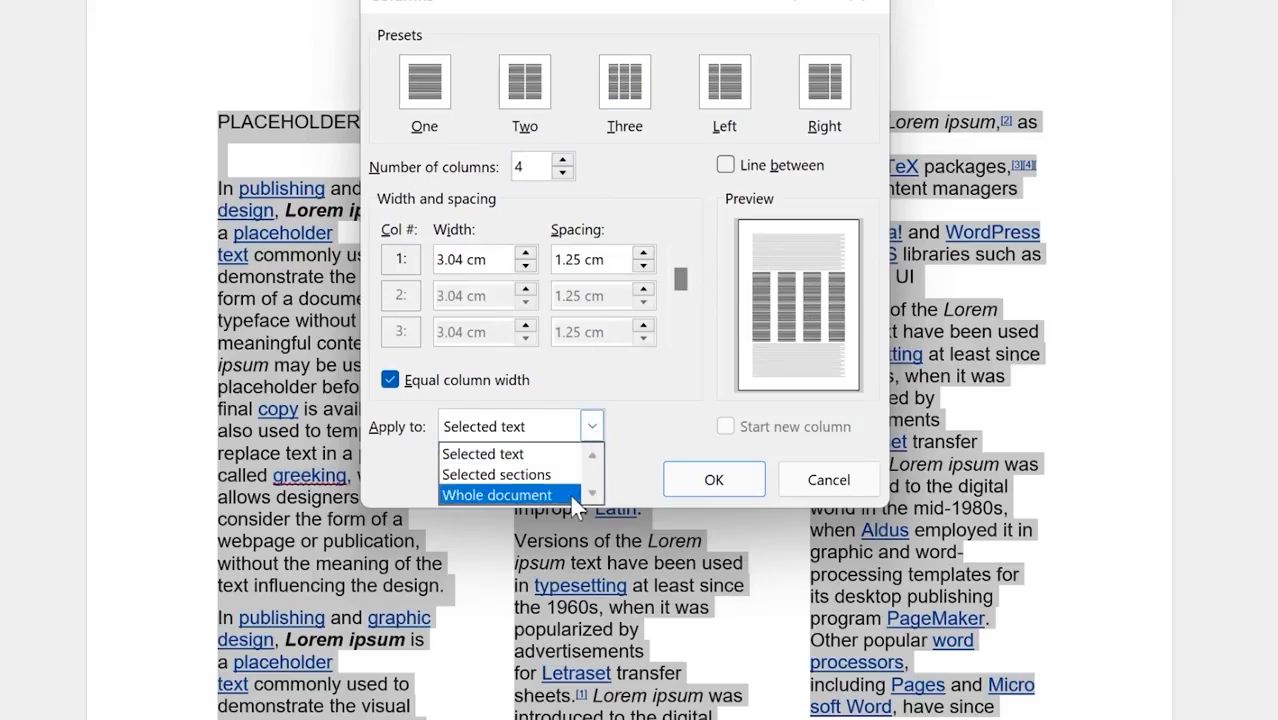
click(664, 405)
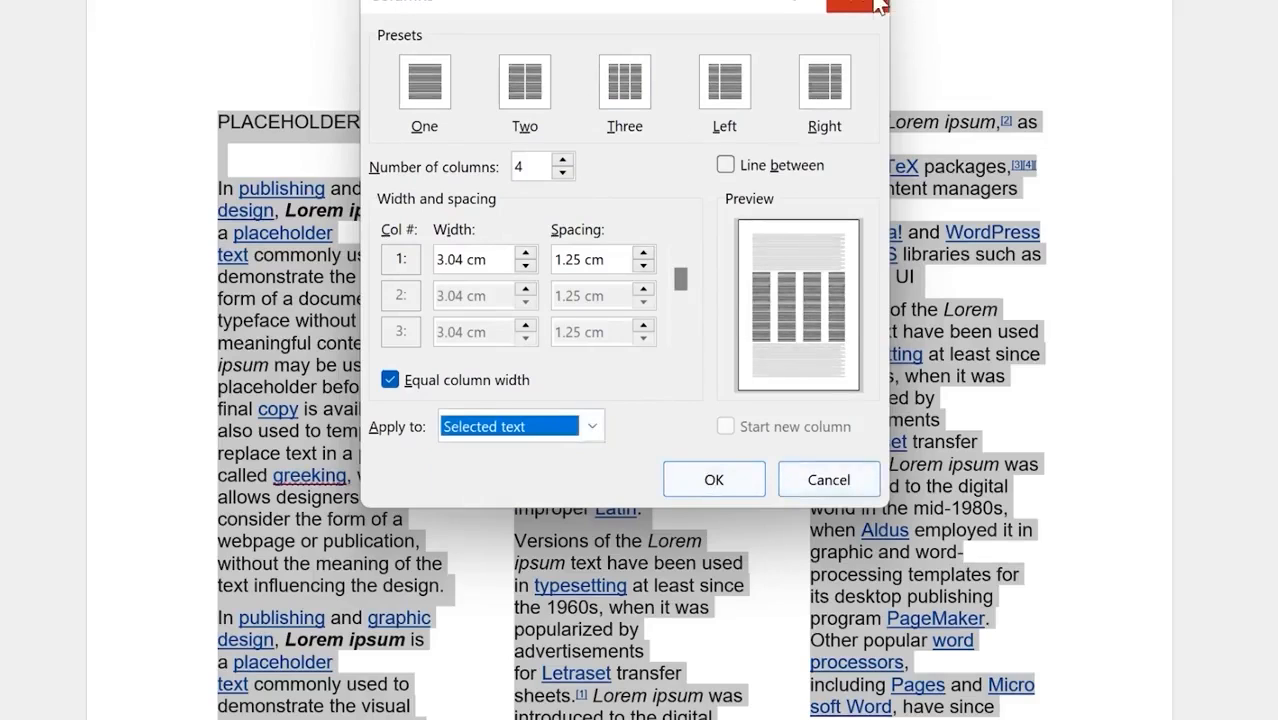
click(736, 170)
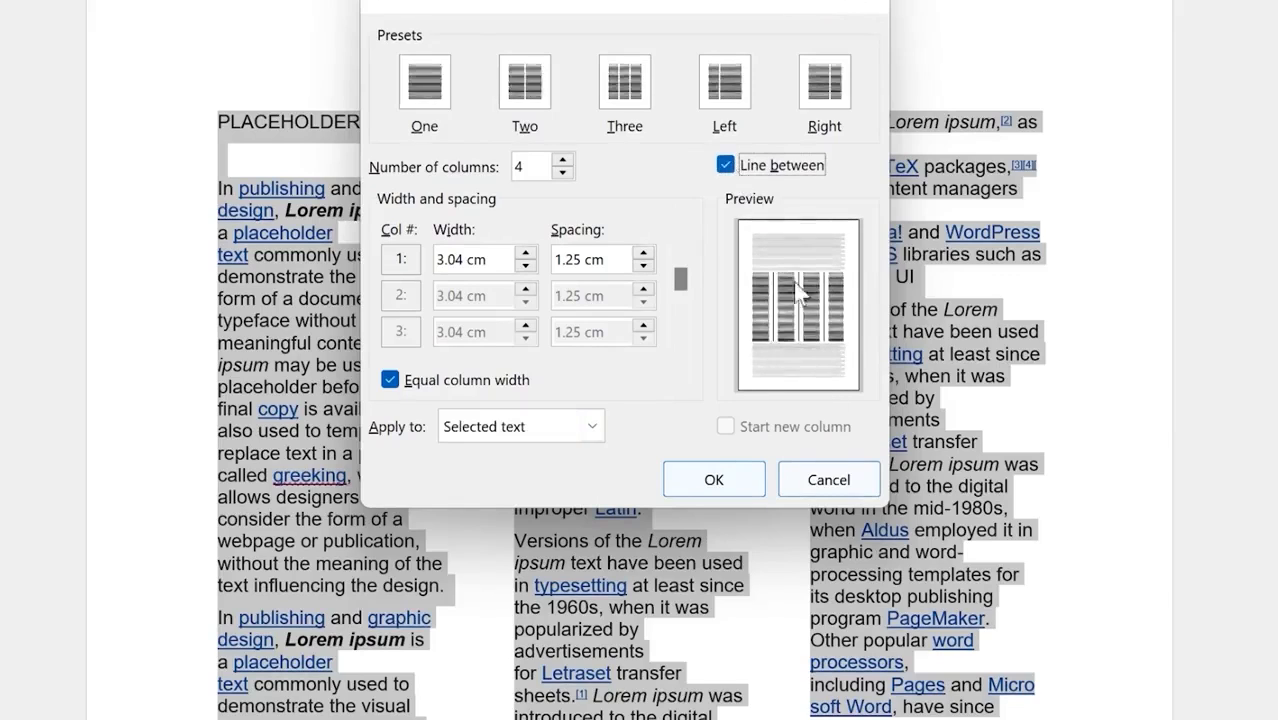
click(730, 162)
click(730, 162)
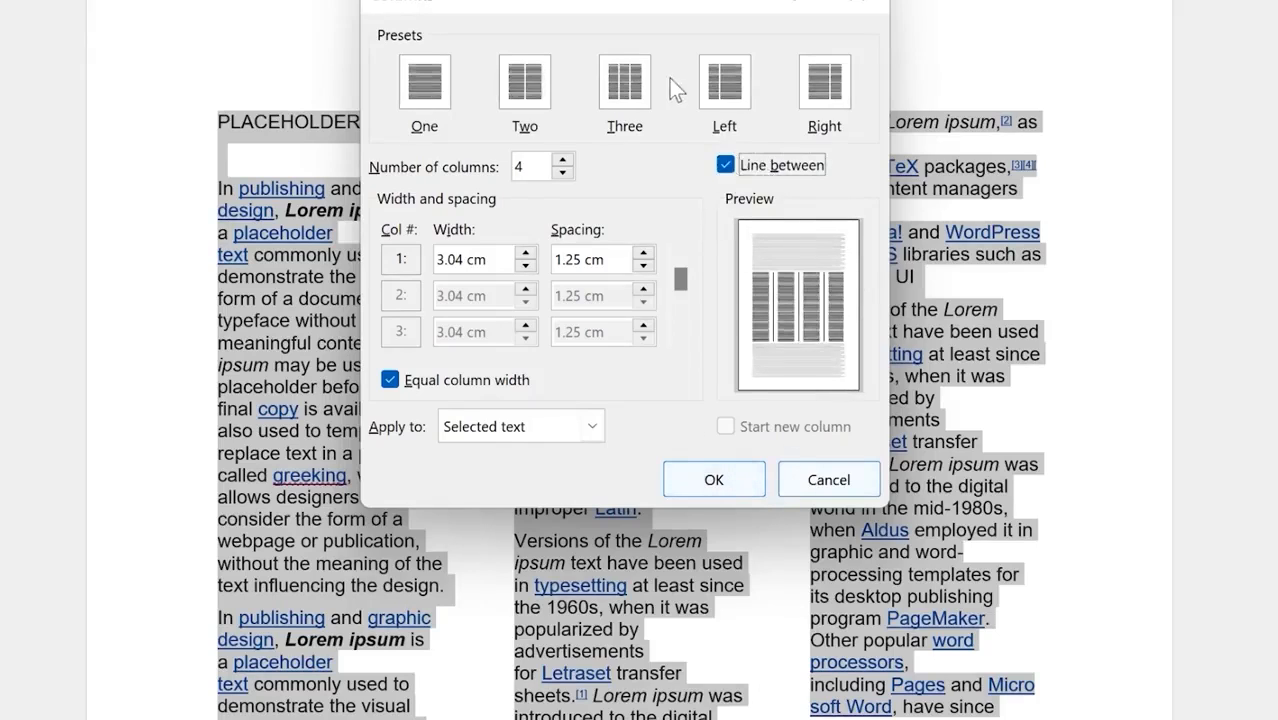
click(639, 98)
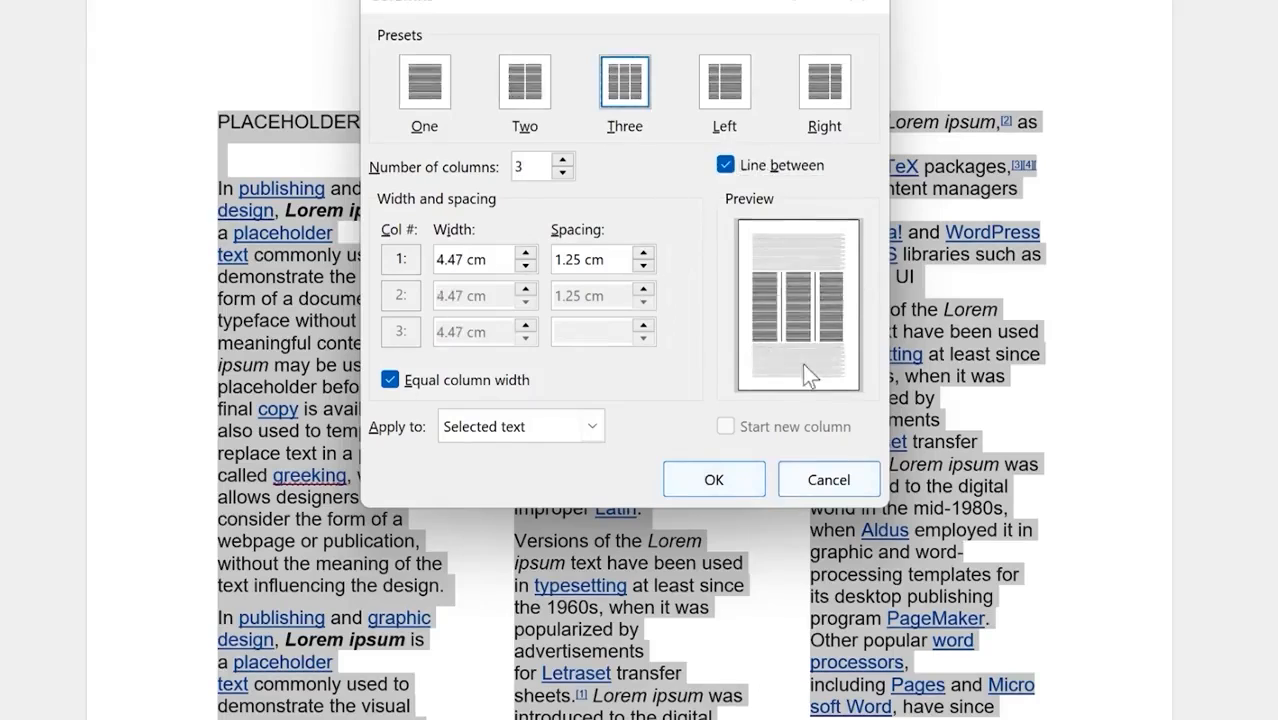
click(746, 477)
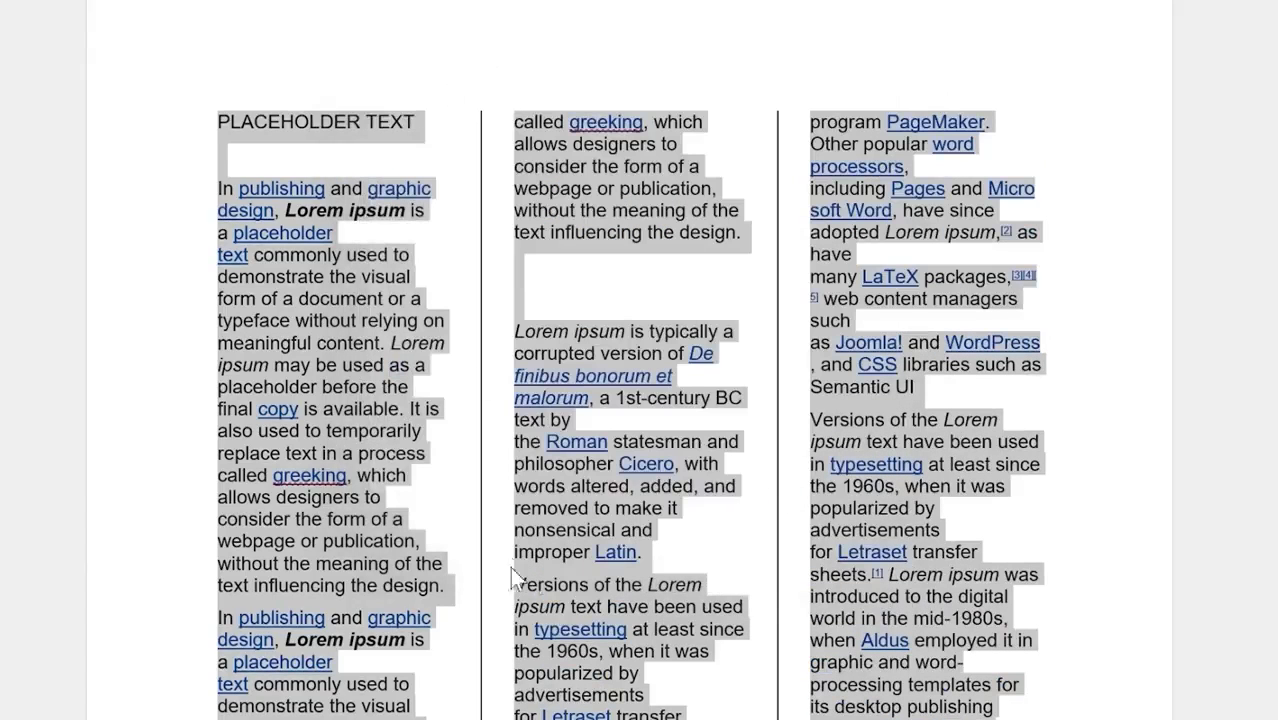
scroll(685, 455, down, 3)
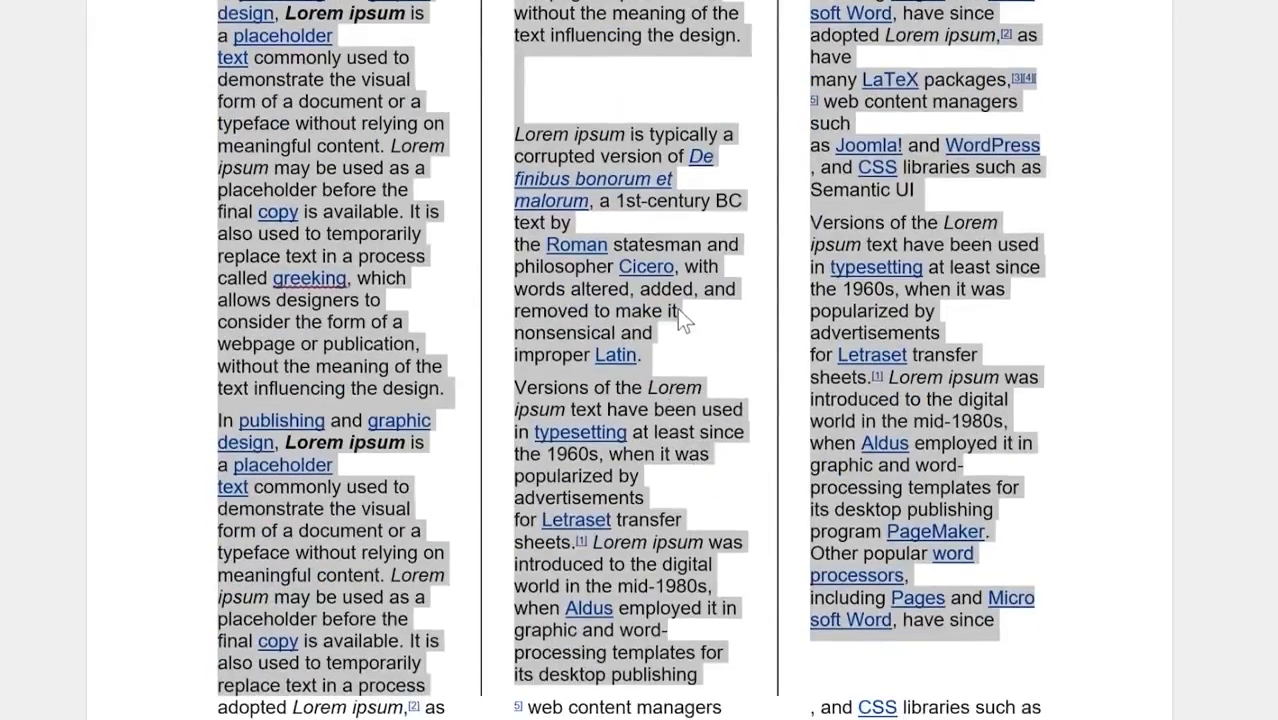
click(650, 290)
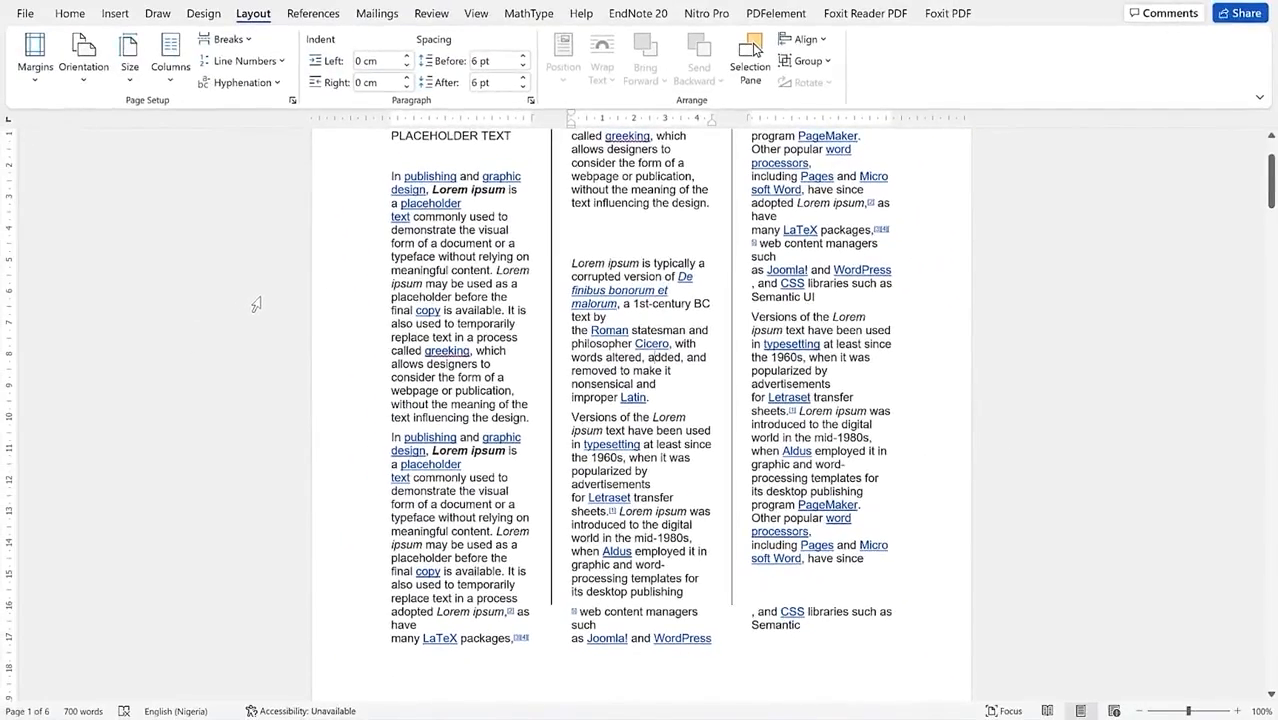
Step: Scroll up through the Annual Report to review its pages
scroll(348, 350, up, 2)
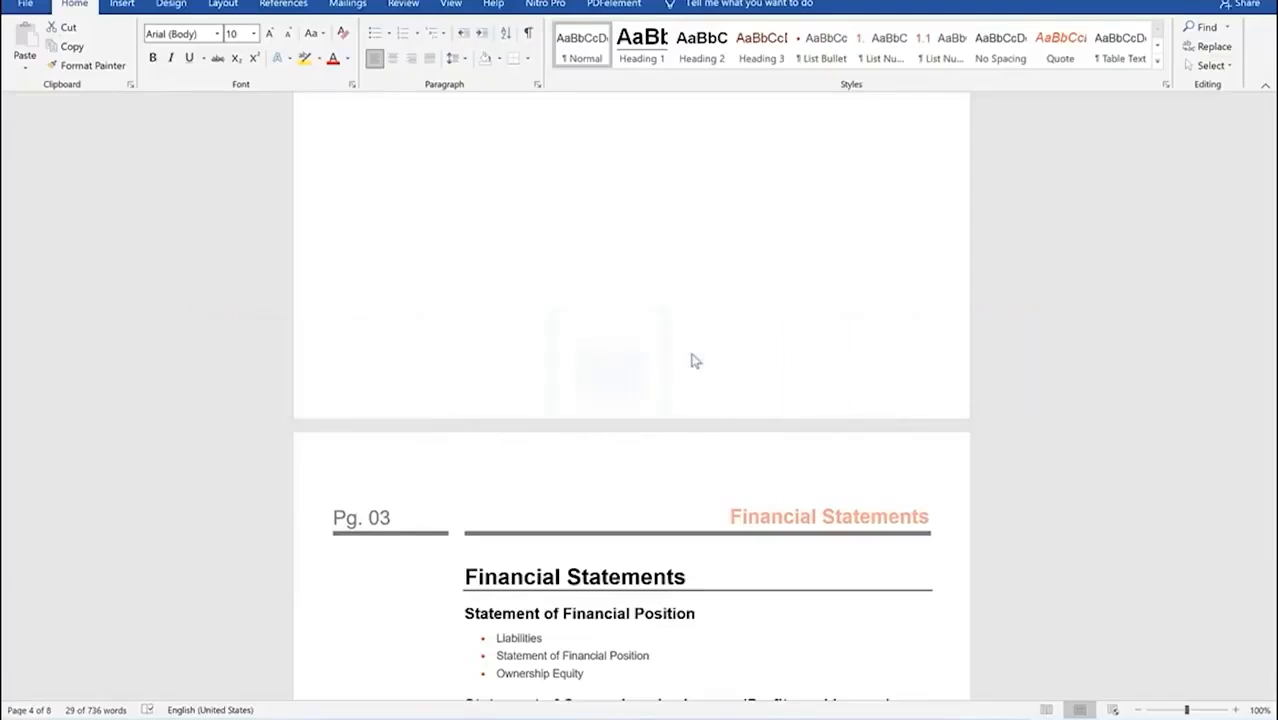
scroll(748, 312, up, 4)
scroll(751, 314, up, 16)
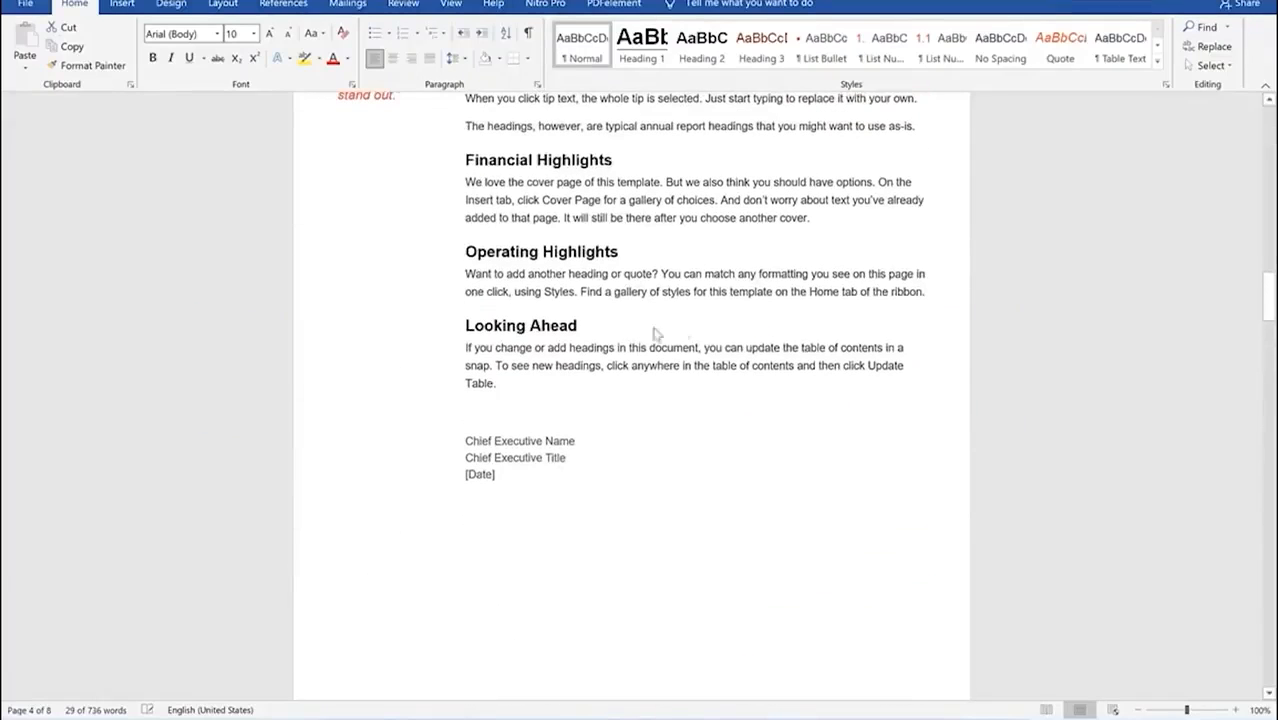
scroll(648, 291, up, 4)
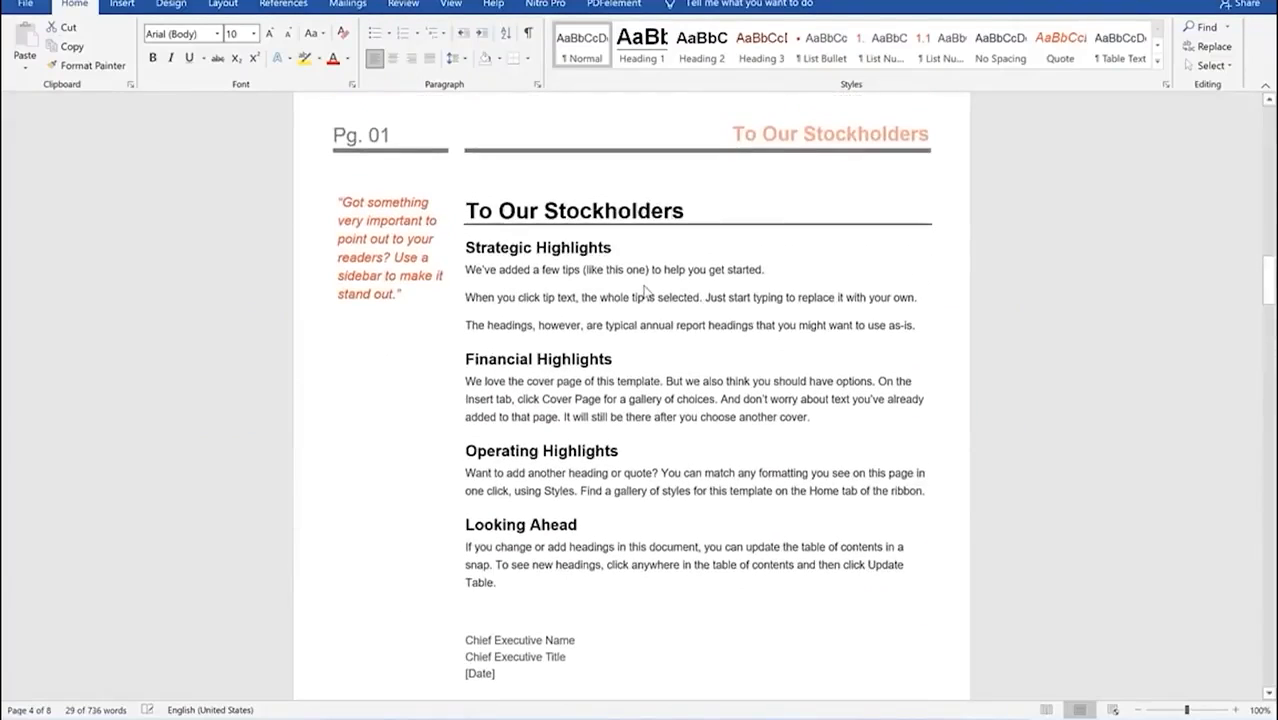
scroll(807, 265, up, 10)
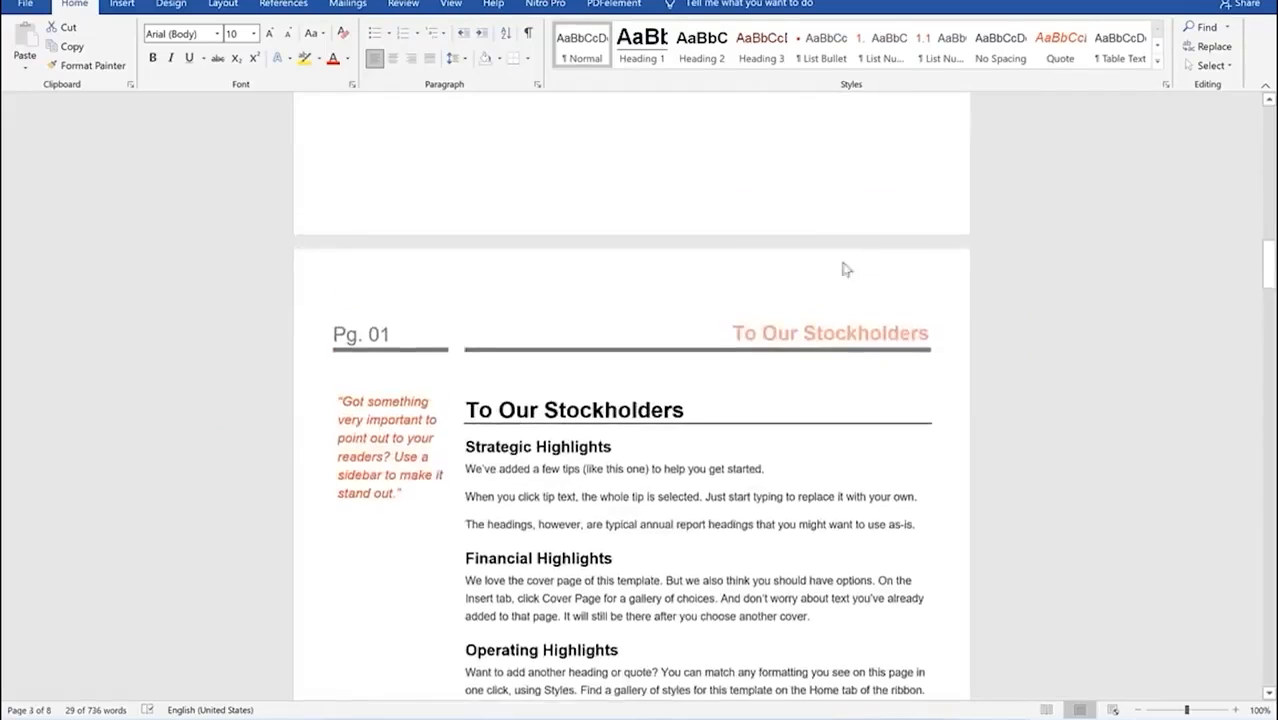
scroll(867, 268, up, 13)
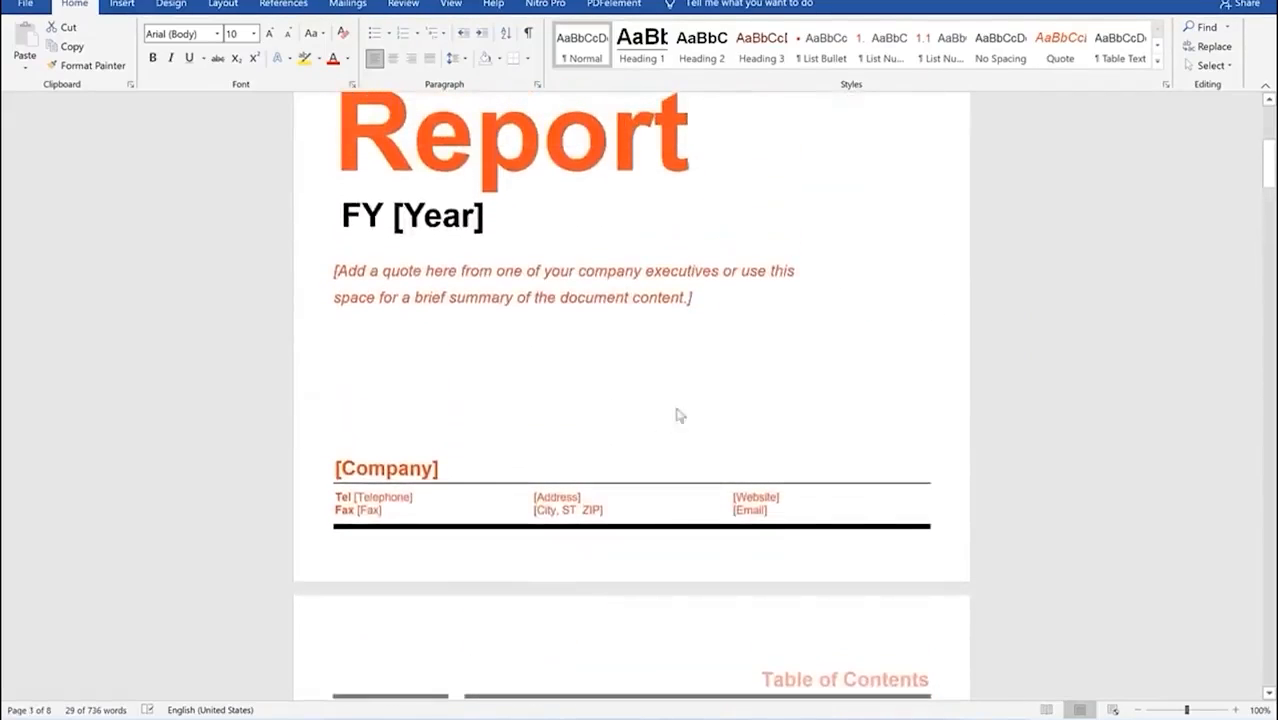
scroll(685, 405, up, 3)
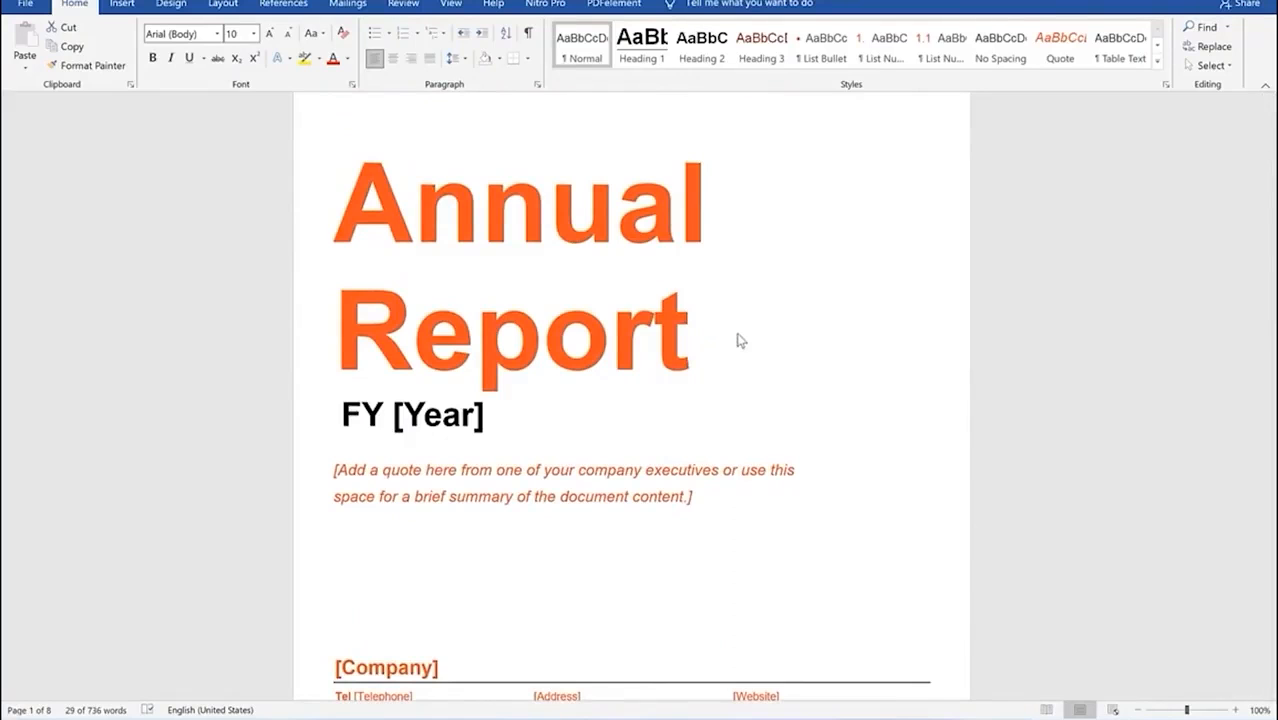
scroll(741, 341, down, 10)
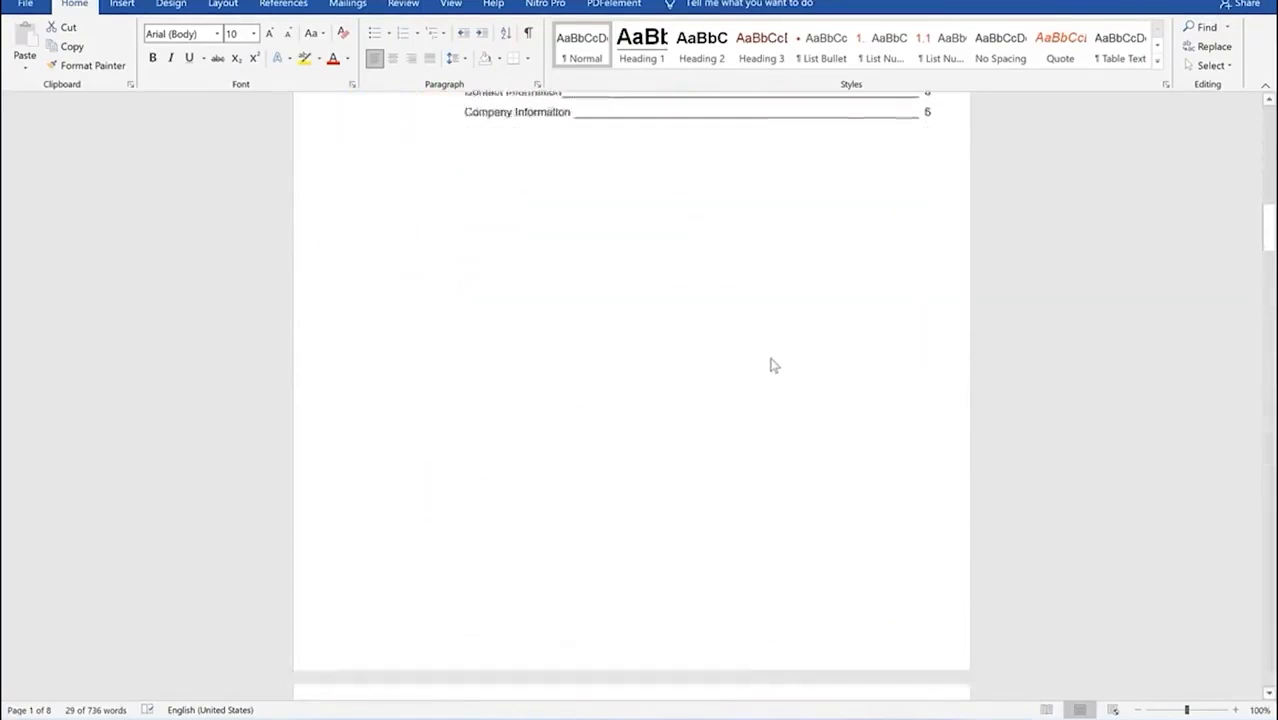
scroll(771, 365, down, 3)
scroll(771, 365, up, 1)
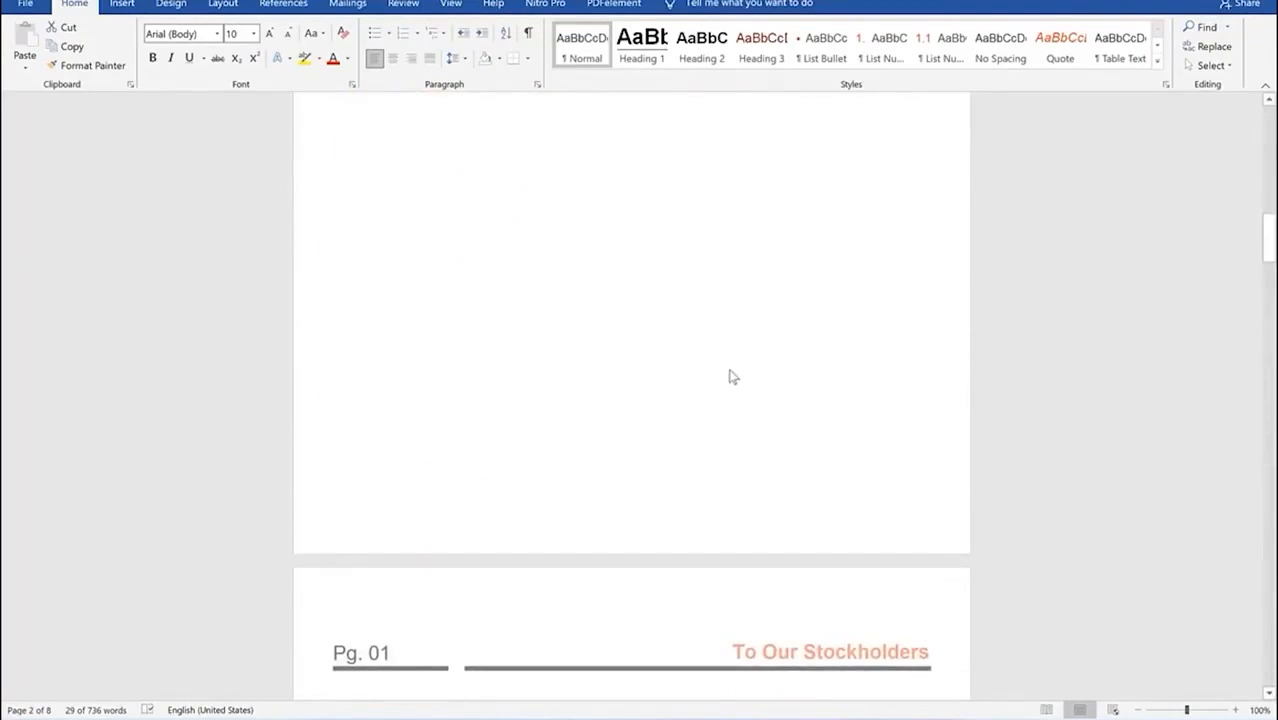
scroll(685, 331, up, 8)
scroll(687, 331, up, 10)
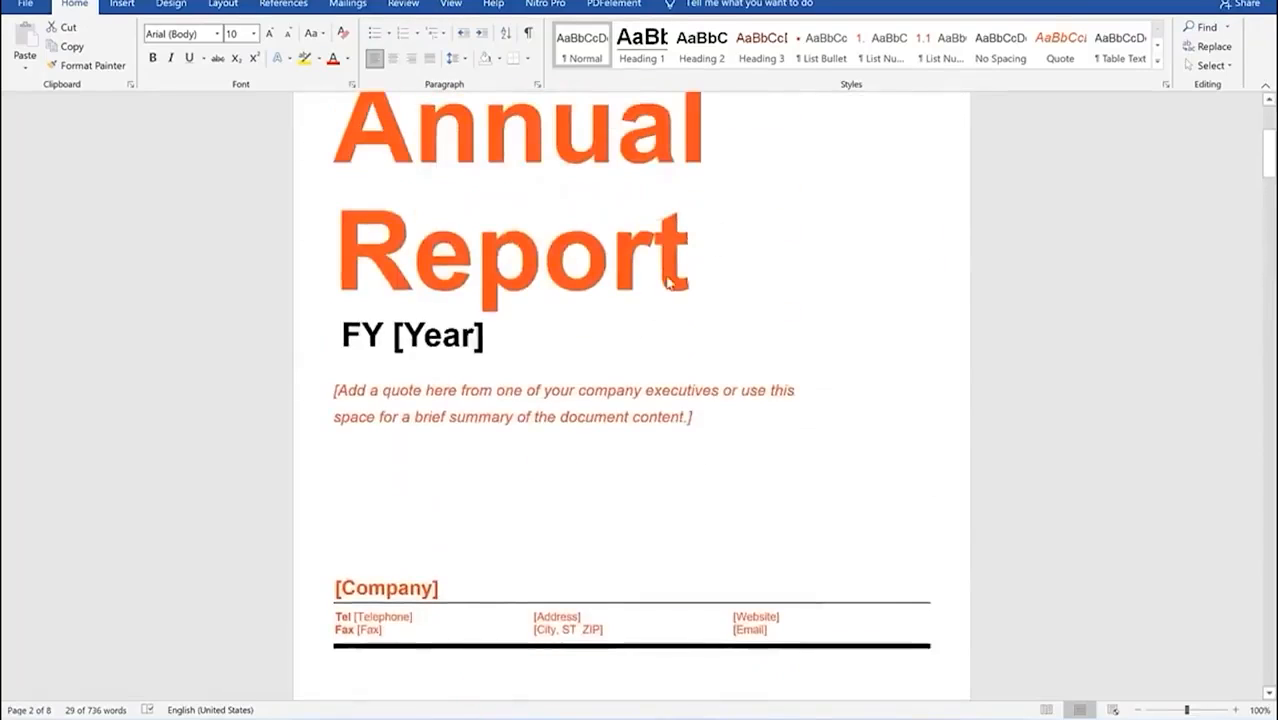
Step: Jump to the document start and open the Page Number menu on the Insert tab
key(ctrl+Home)
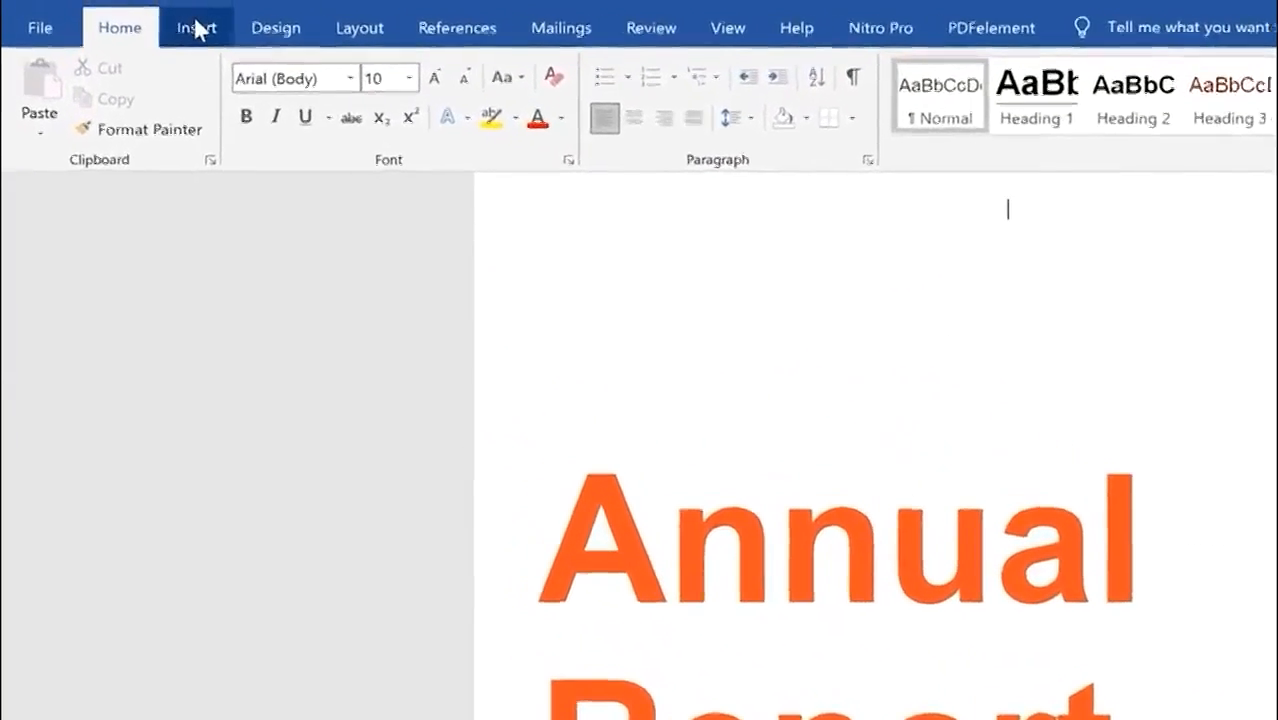
click(125, 4)
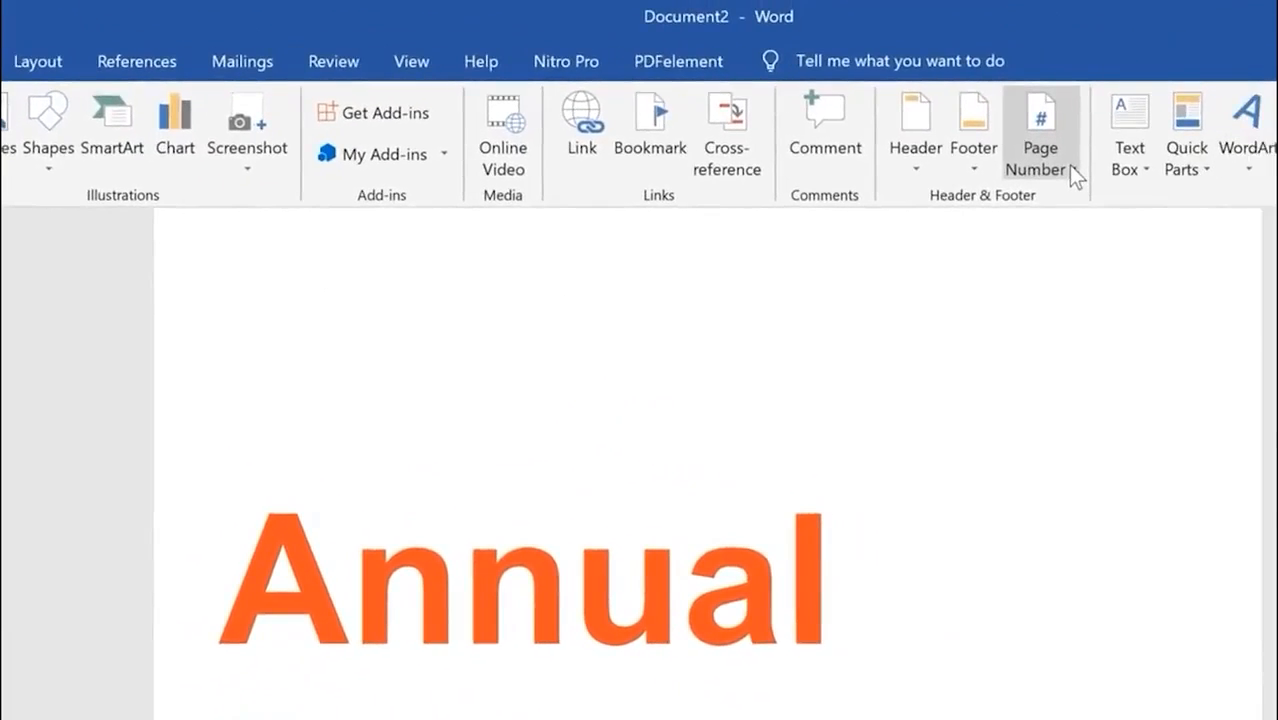
click(1070, 168)
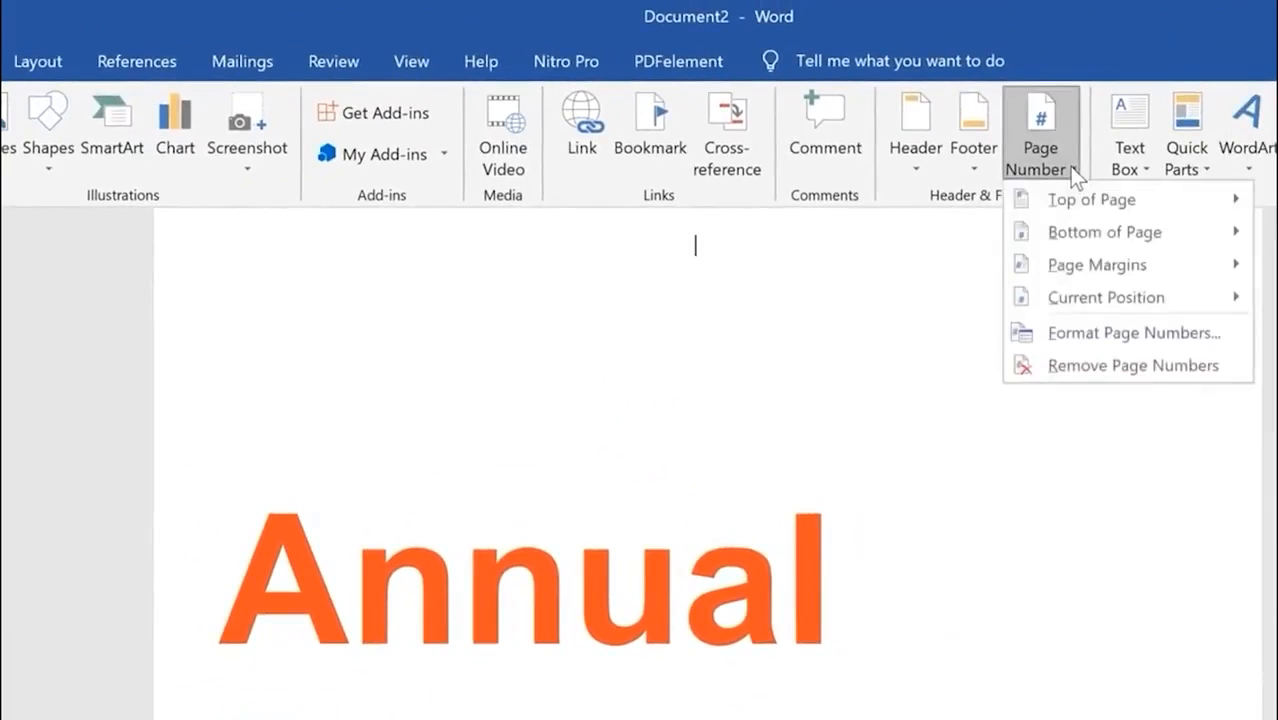
click(1094, 198)
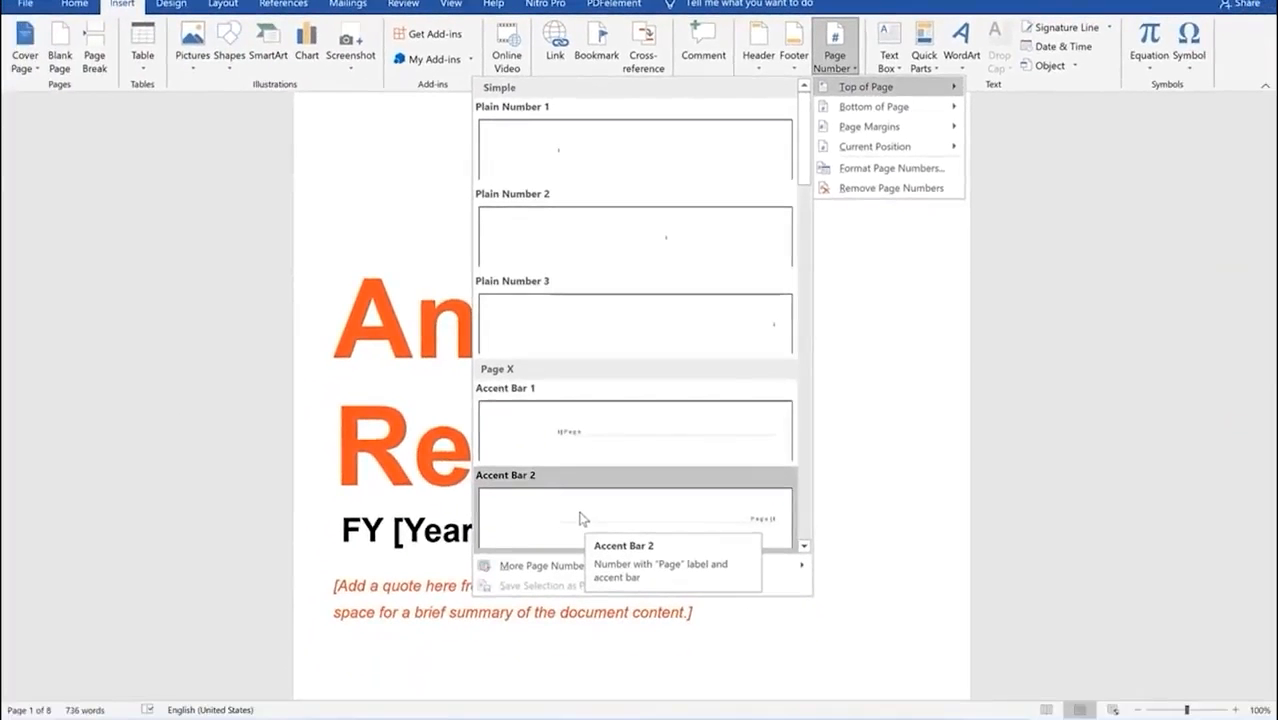
scroll(570, 450, down, 5)
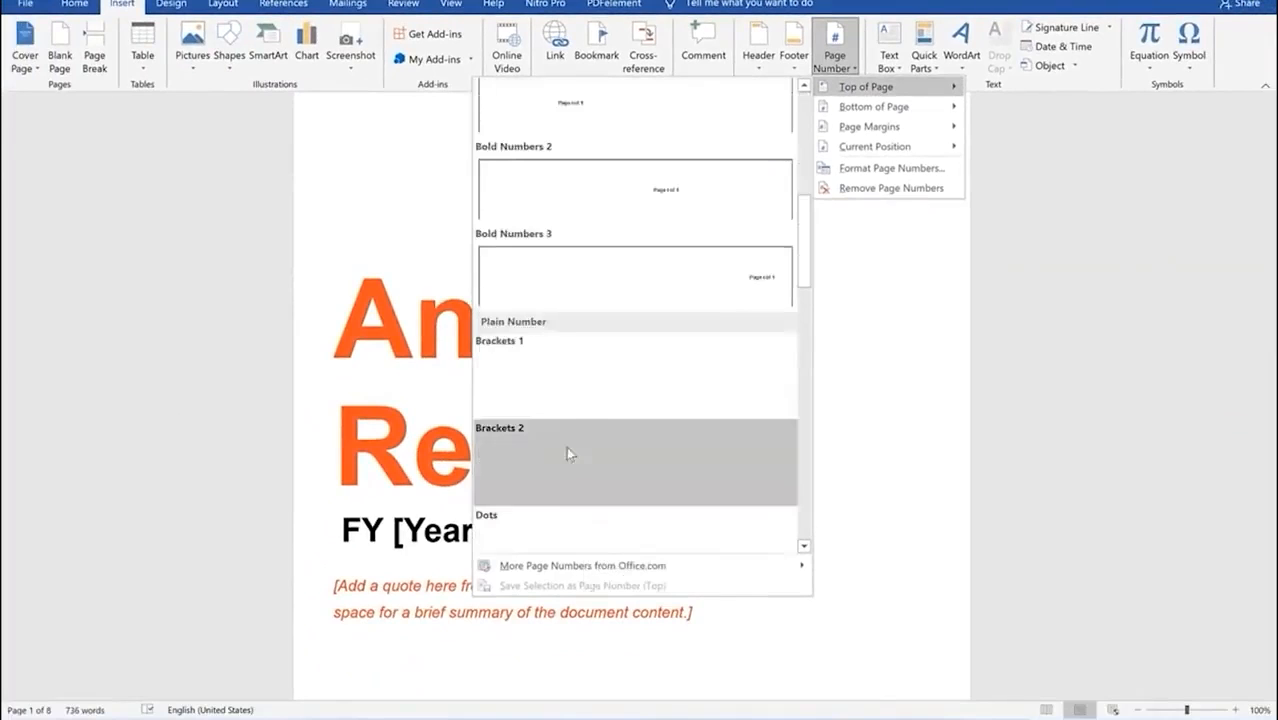
scroll(608, 425, down, 5)
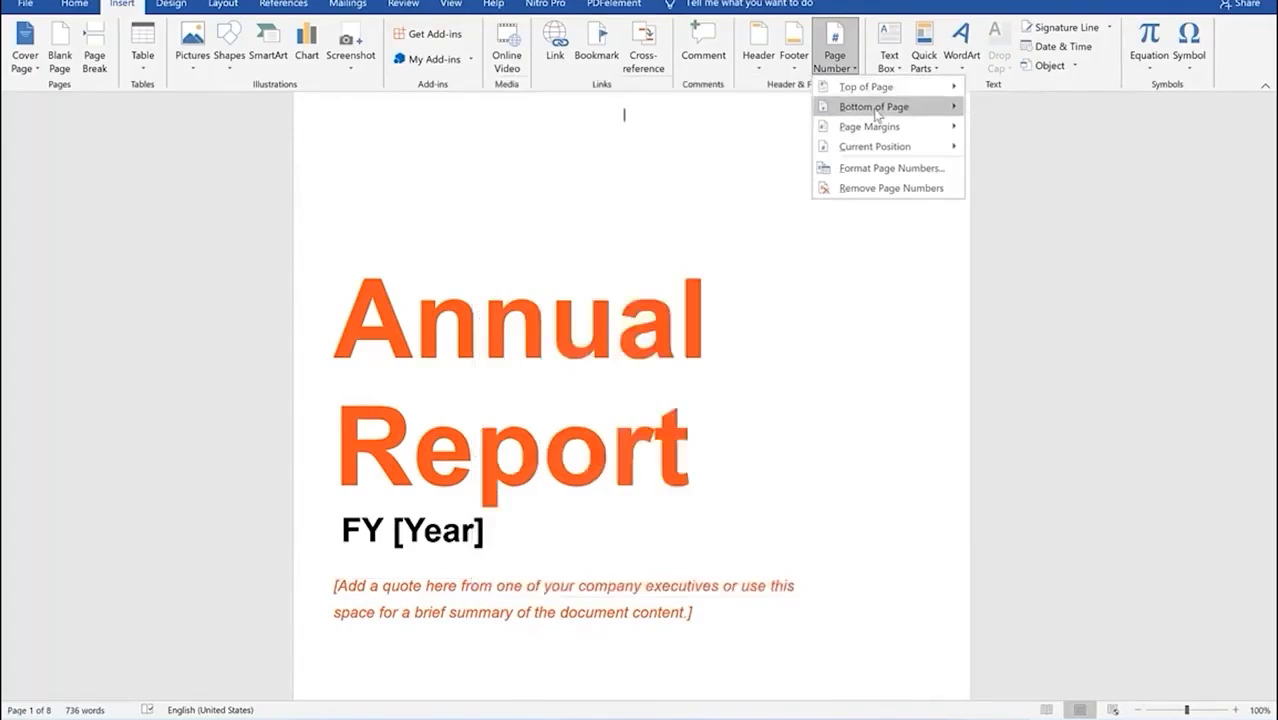
Step: Preview the Bottom of Page, Page Margins and Current Position page-number options, ending on Bottom of Page
mouse_move(862, 108)
scroll(742, 391, down, 5)
scroll(740, 394, down, 3)
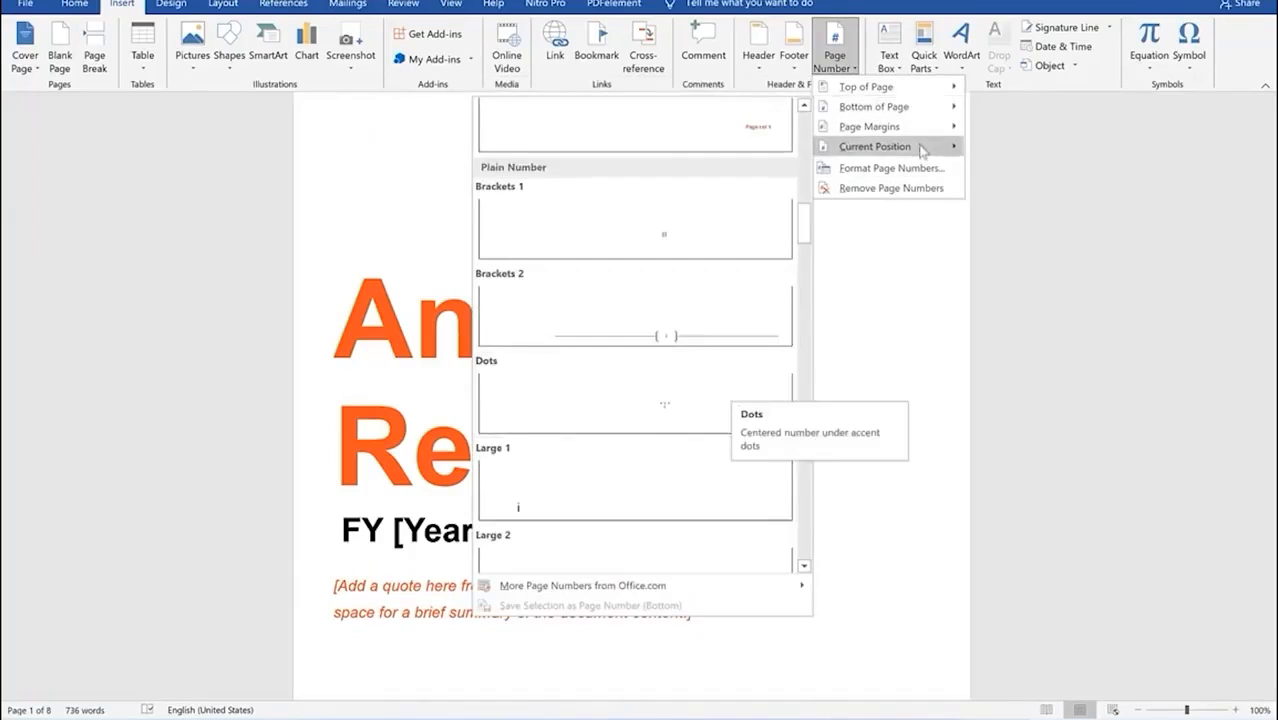
mouse_move(916, 127)
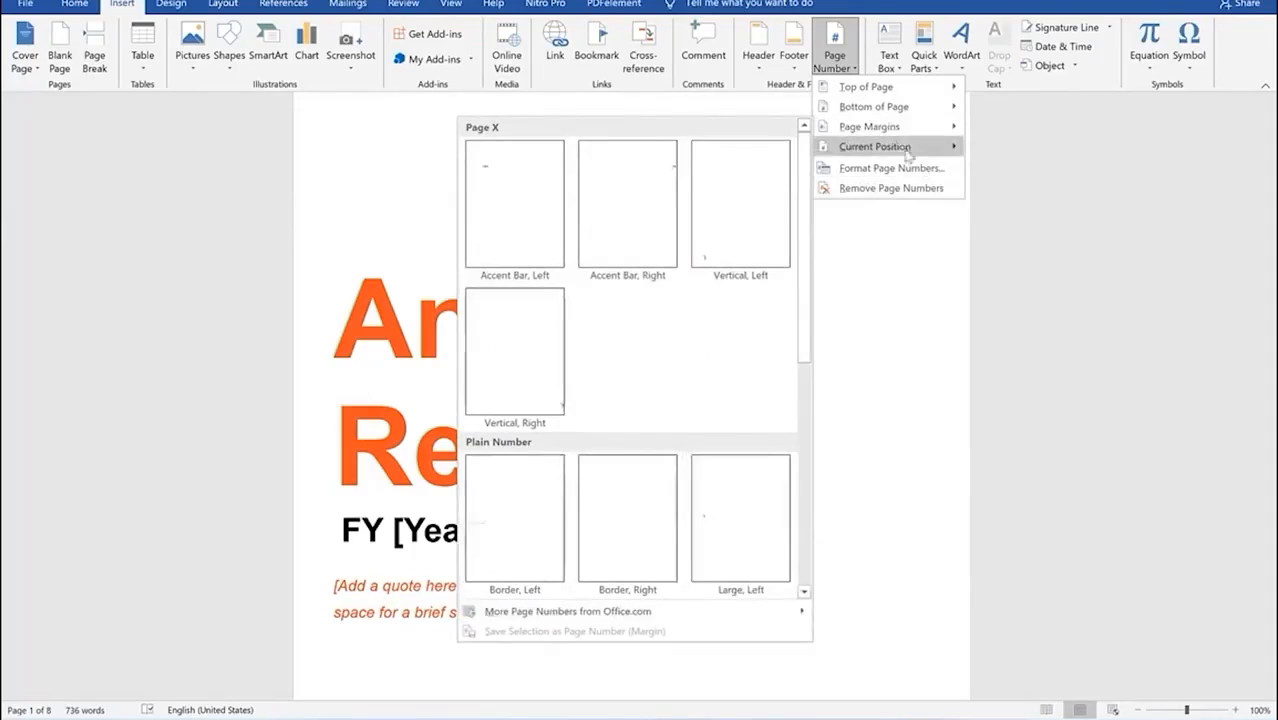
mouse_move(904, 150)
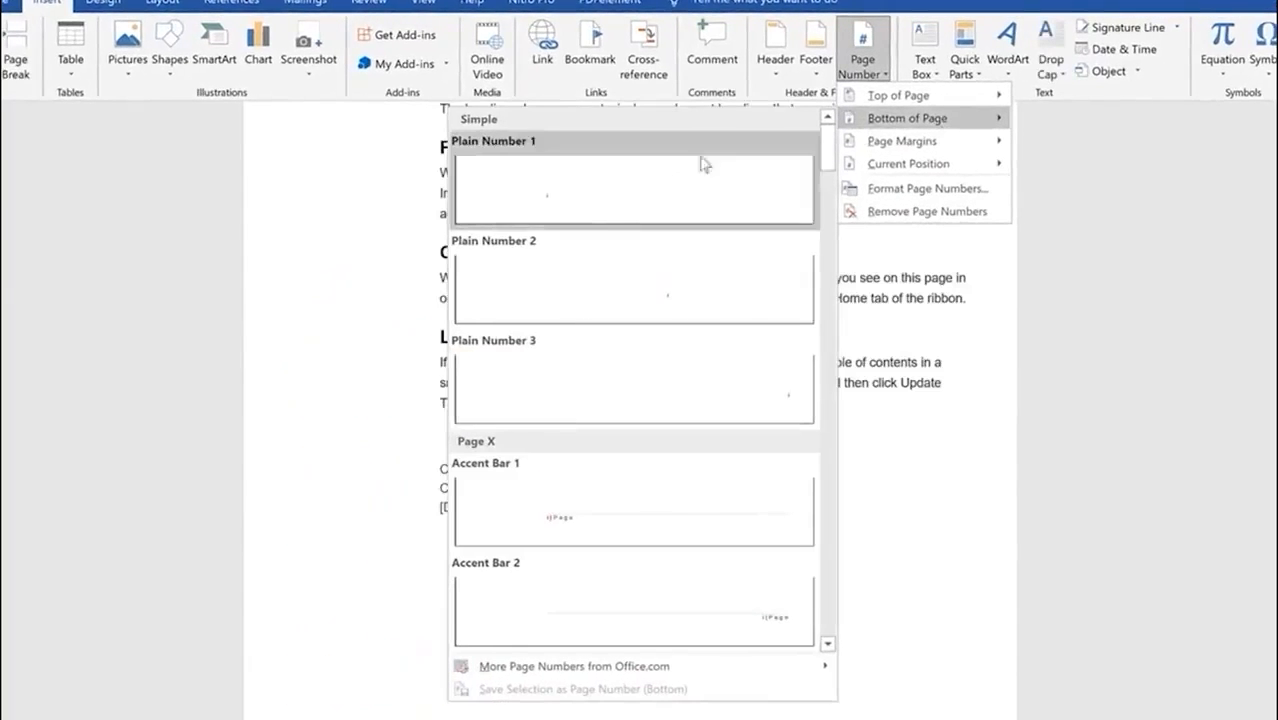
Step: Add Plain Number 2 to every footer, close the footer and check the numbered pages
click(685, 298)
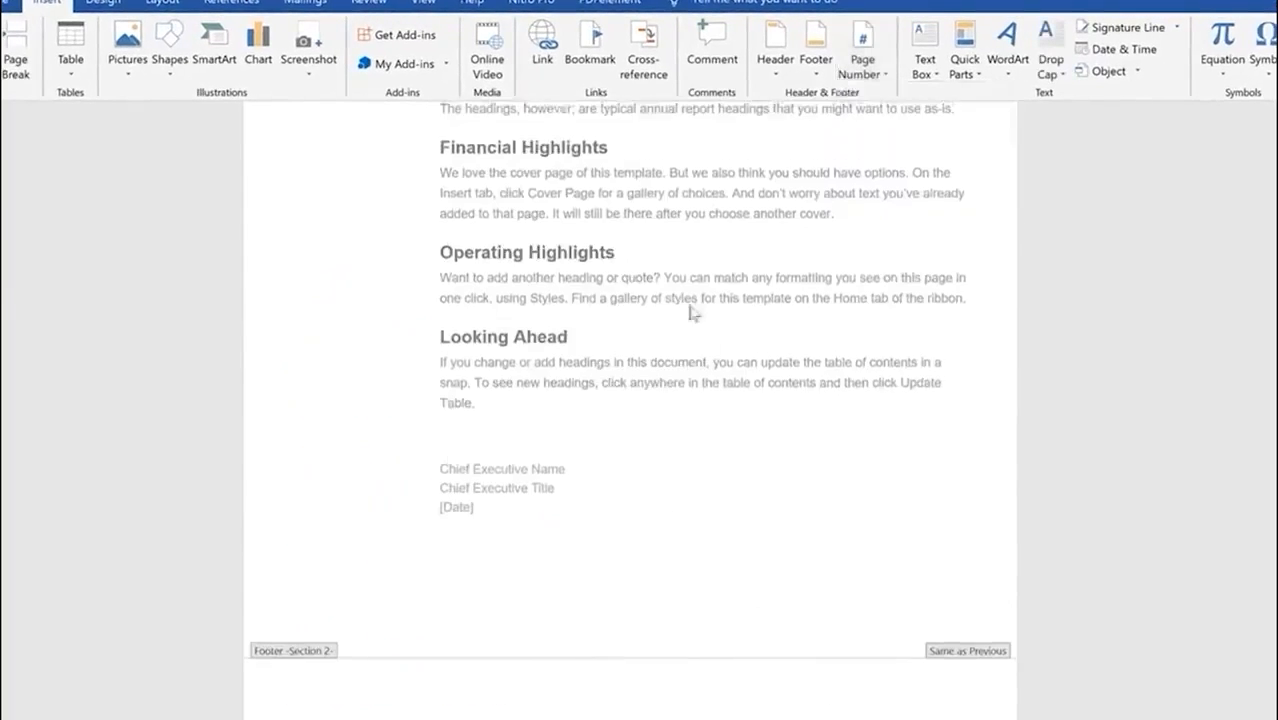
double_click(707, 411)
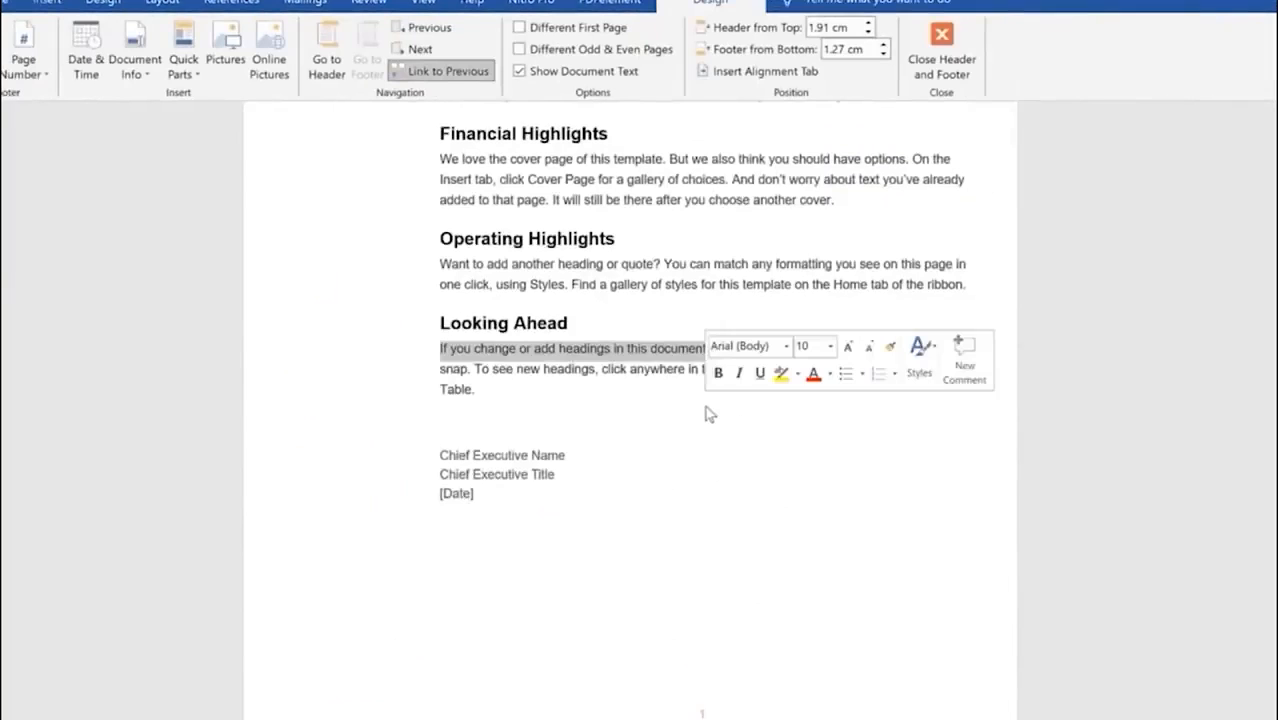
scroll(692, 437, down, 2)
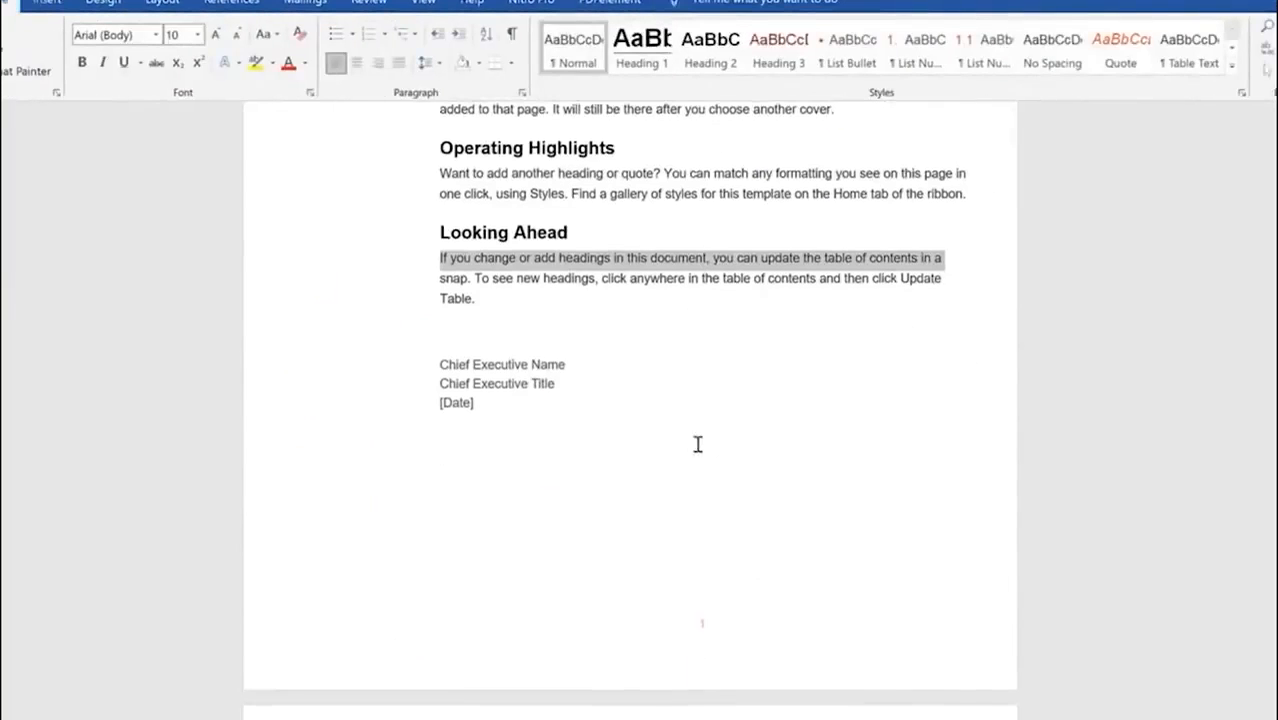
scroll(710, 632, down, 2)
scroll(715, 632, down, 20)
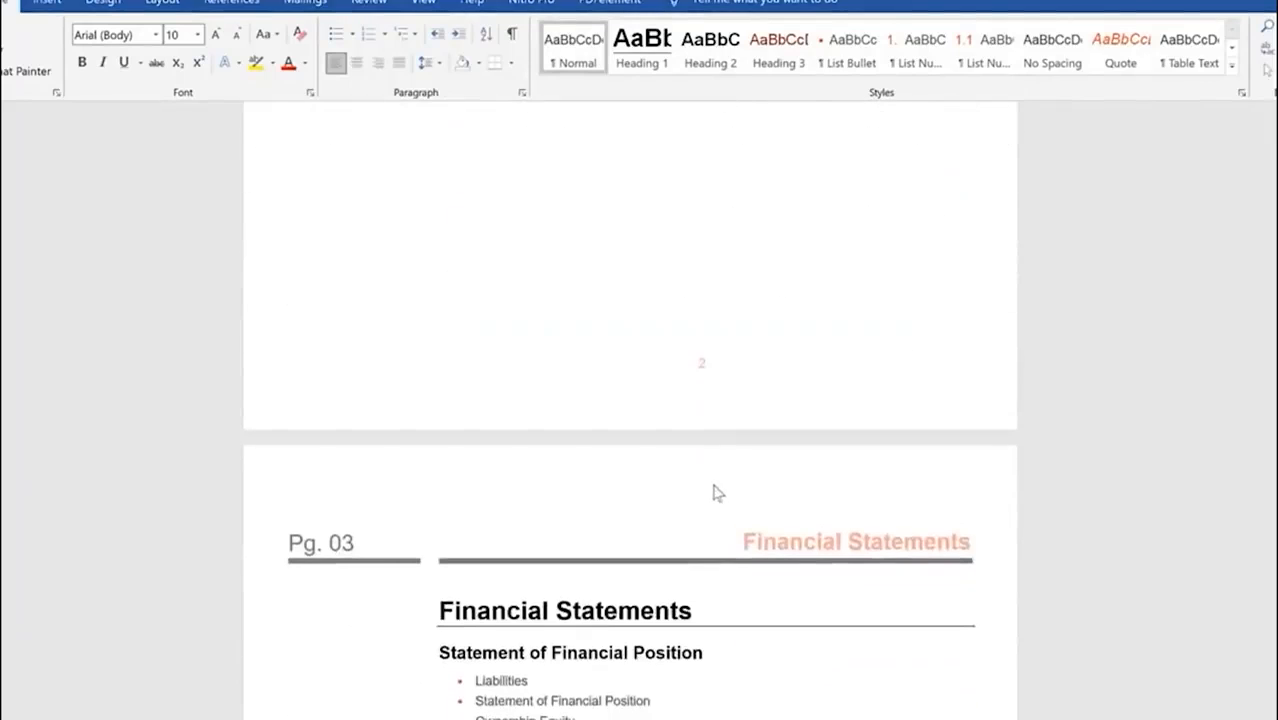
scroll(705, 491, down, 12)
scroll(695, 528, down, 6)
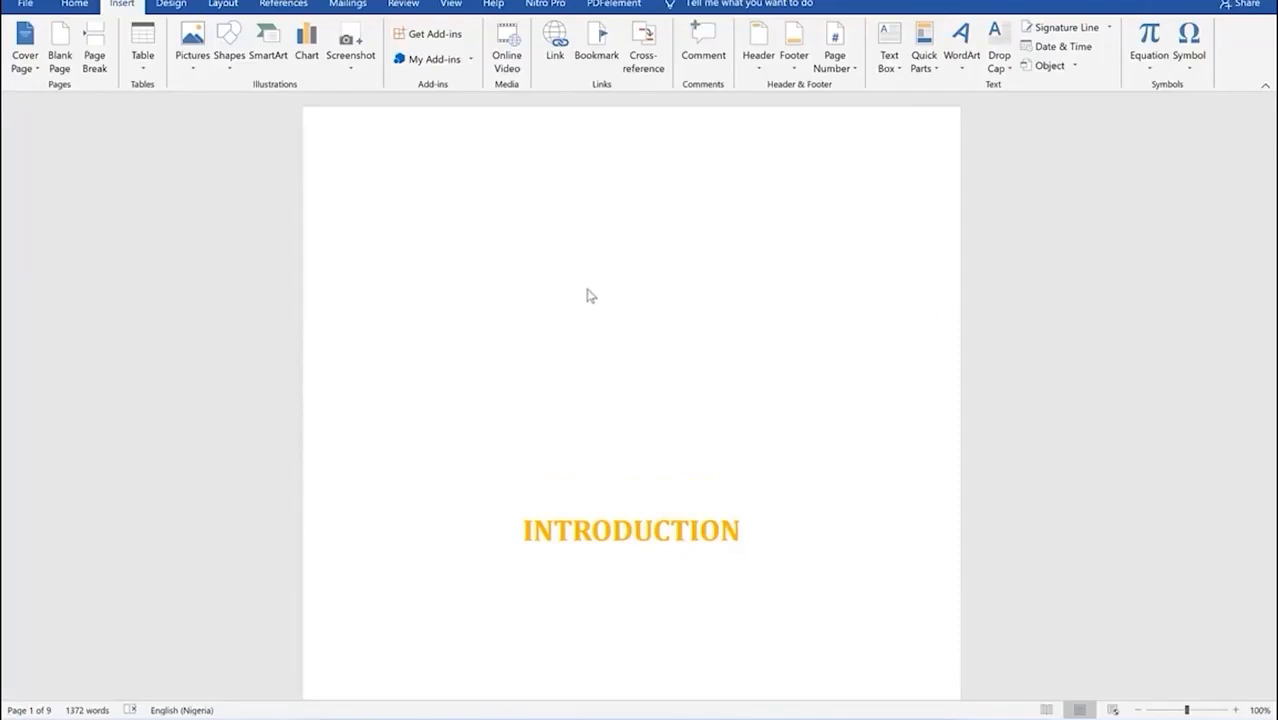
Step: Scroll through the INTRODUCTION document and open the Page Number menu
scroll(590, 295, down, 3)
scroll(590, 296, down, 3)
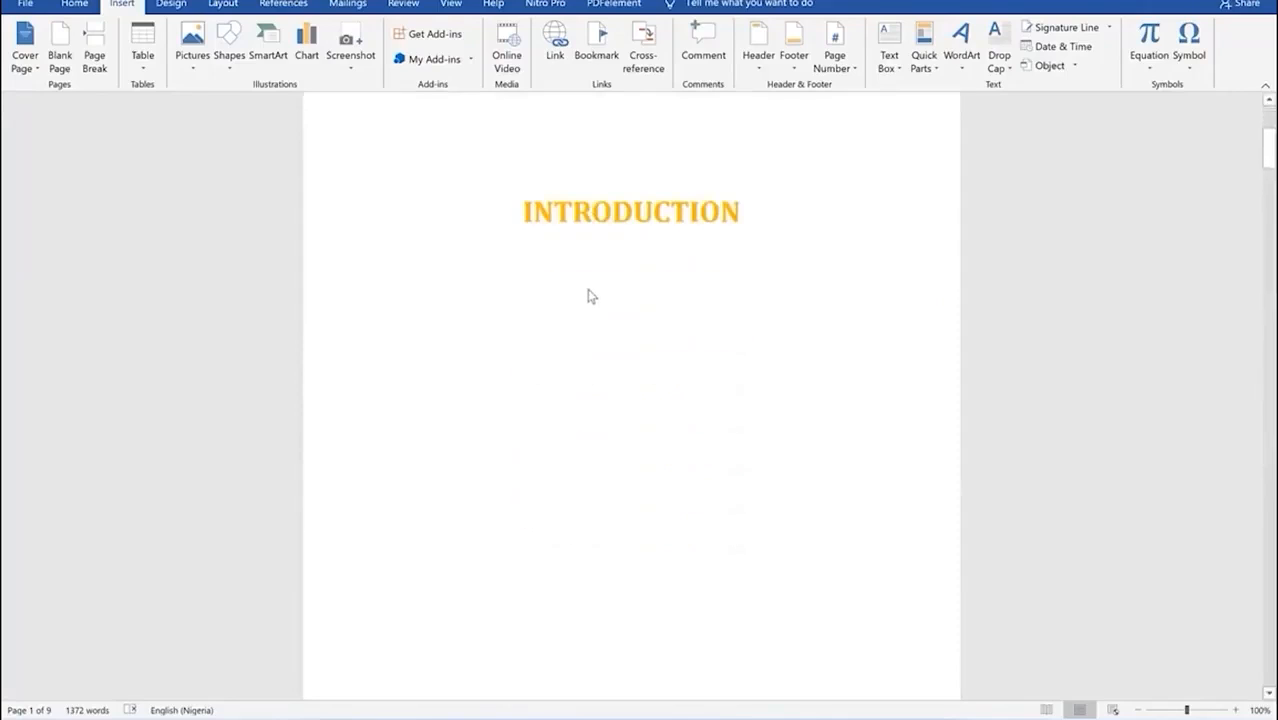
scroll(588, 288, down, 4)
scroll(592, 281, up, 5)
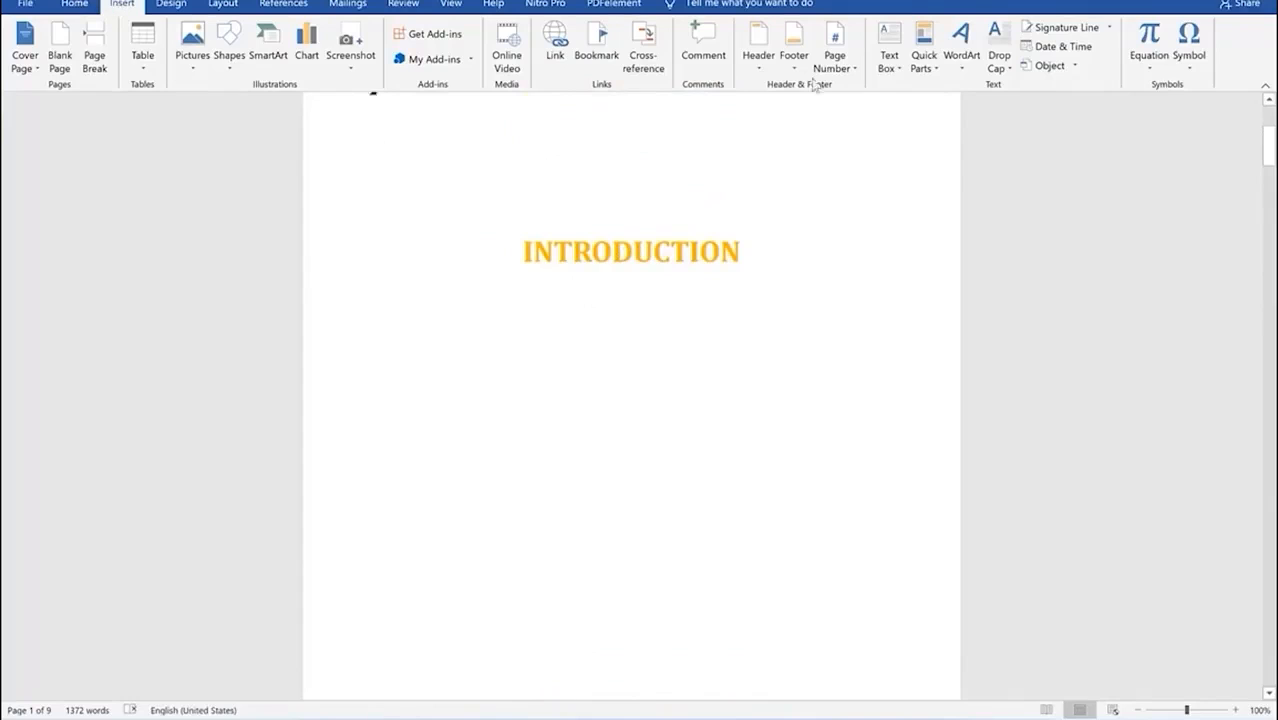
click(835, 60)
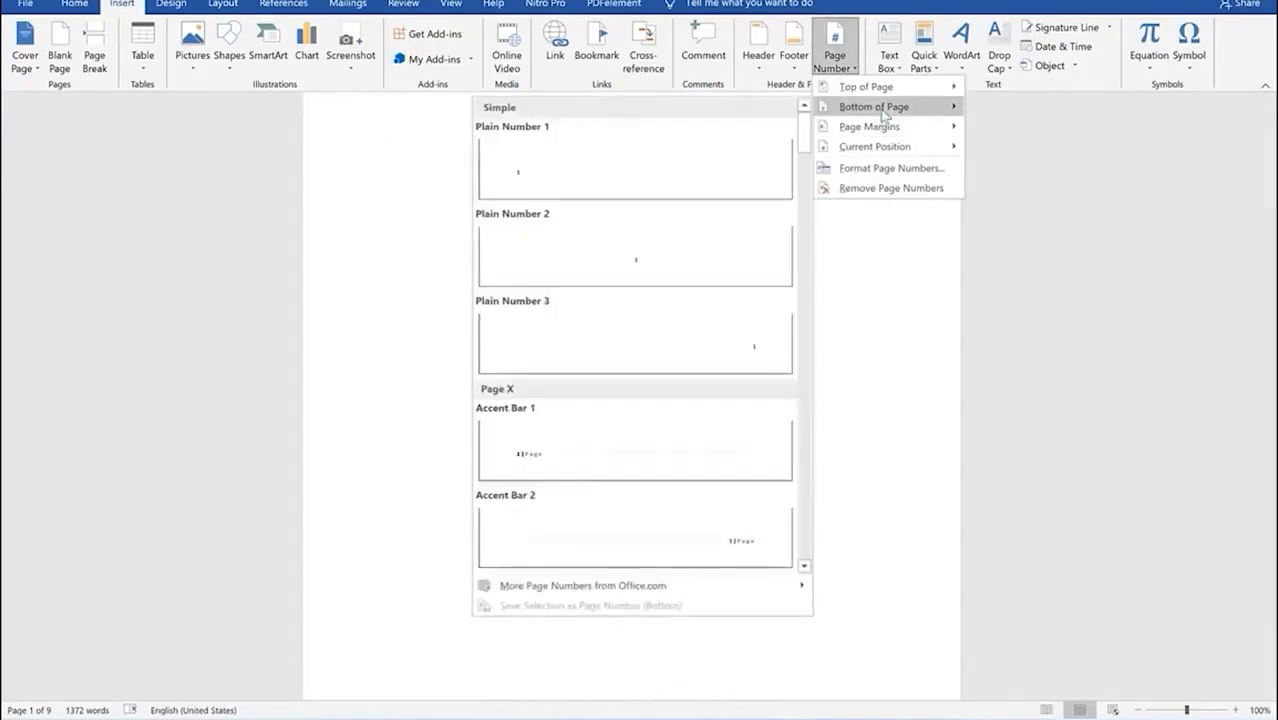
Step: Insert Plain Number 2 centred at the bottom of every page and review the footers
click(637, 254)
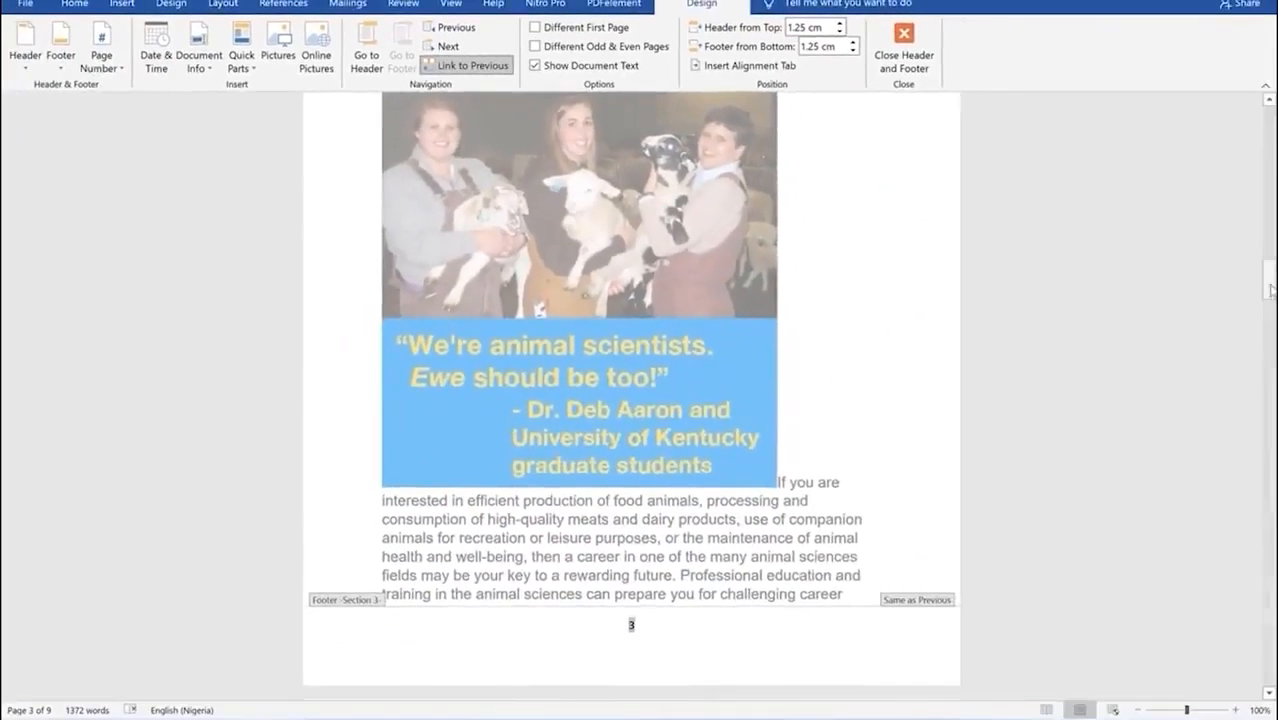
scroll(630, 400, up, 2)
scroll(630, 400, up, 15)
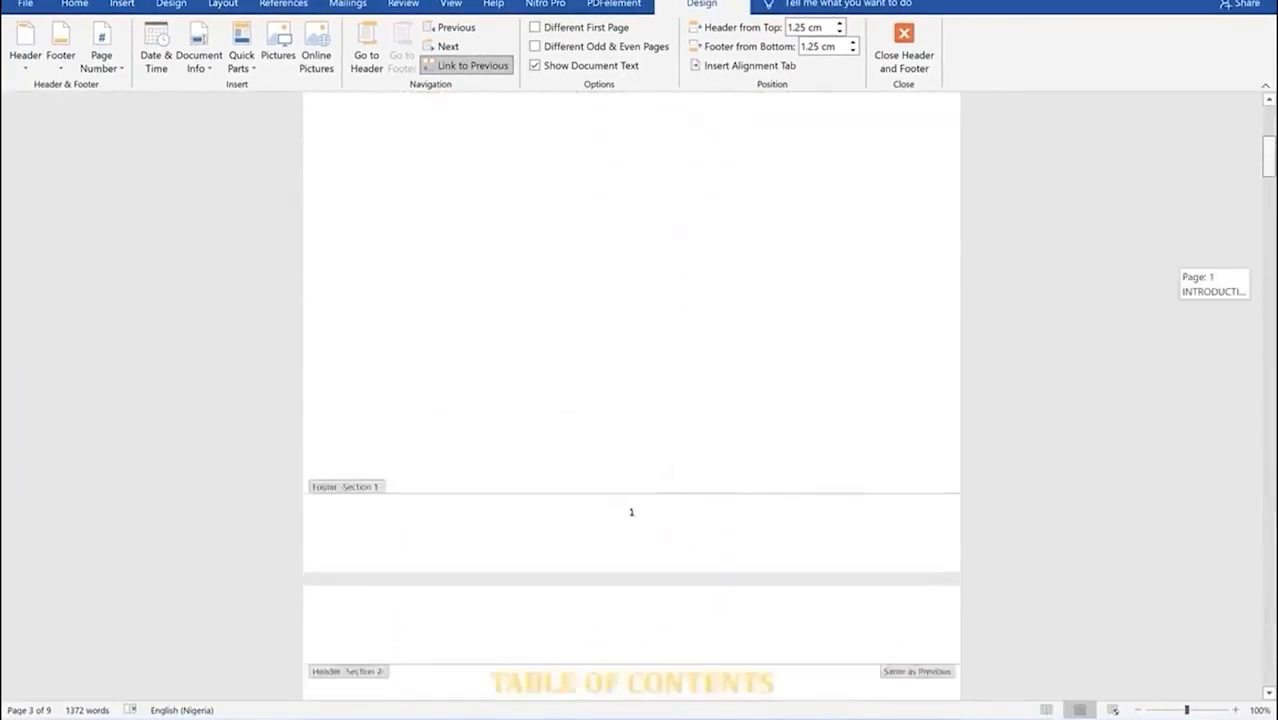
scroll(630, 400, up, 3)
scroll(630, 400, down, 5)
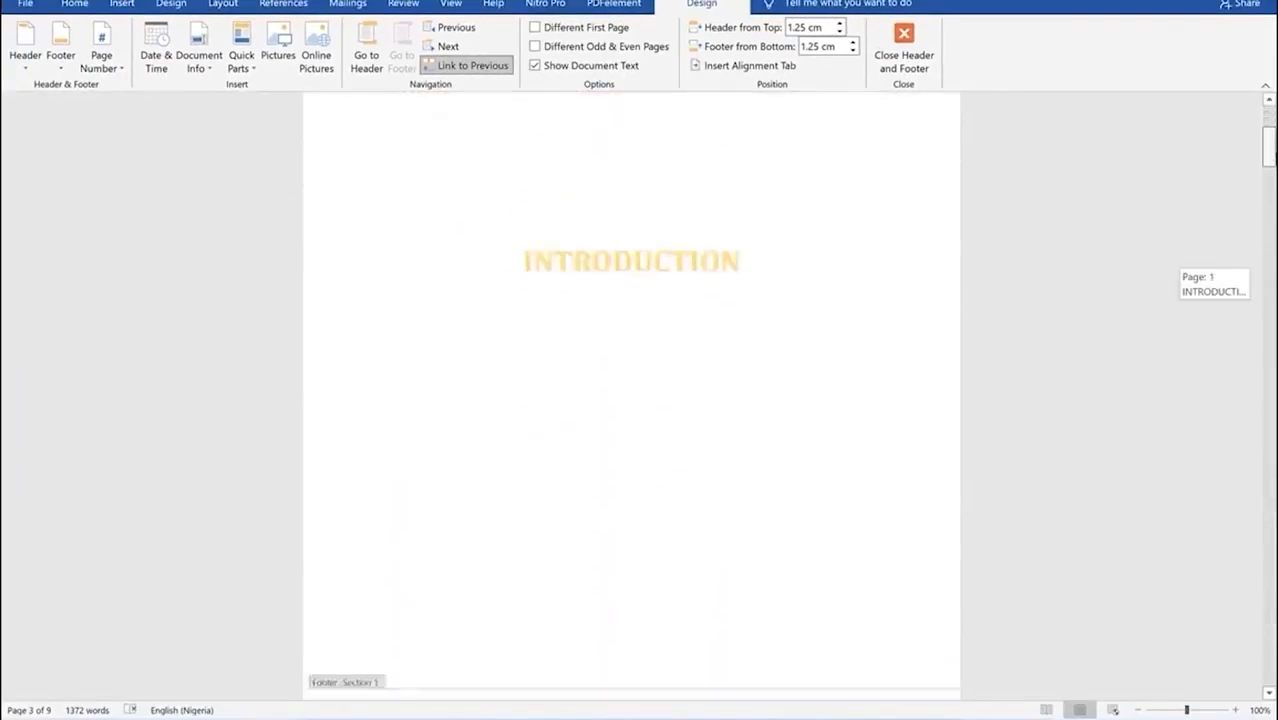
scroll(630, 400, down, 10)
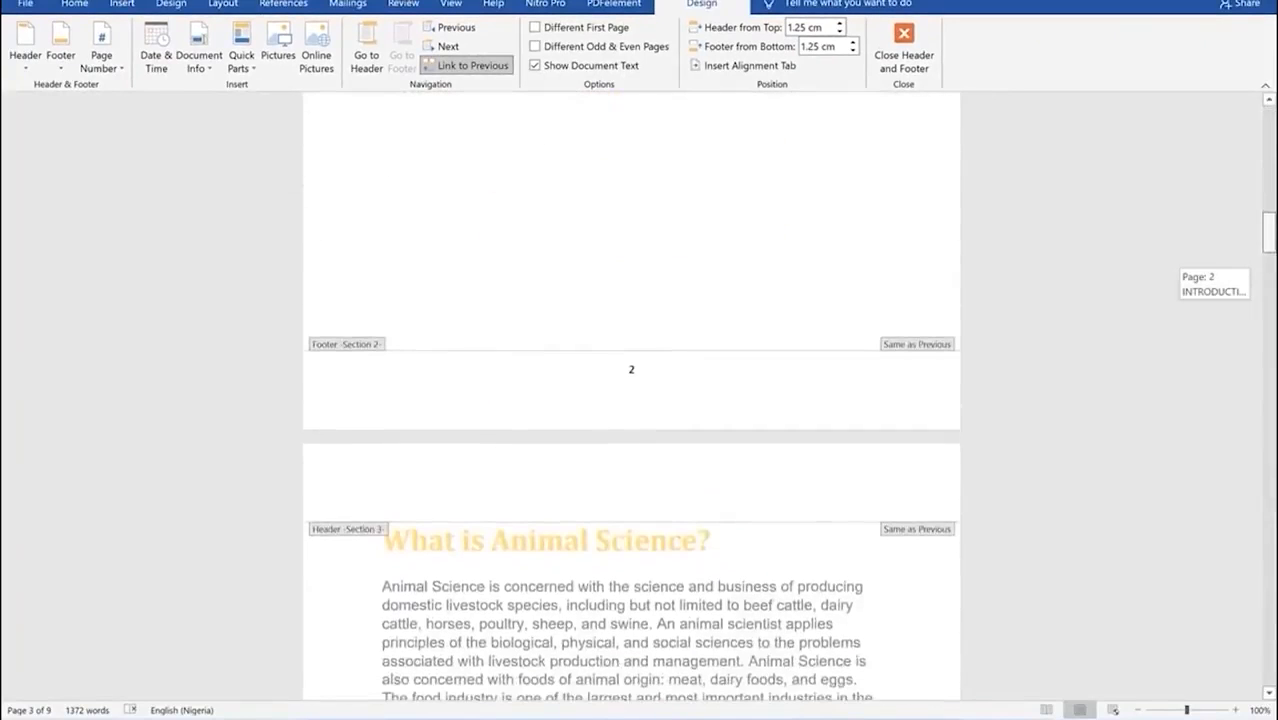
scroll(630, 400, down, 10)
scroll(630, 400, up, 20)
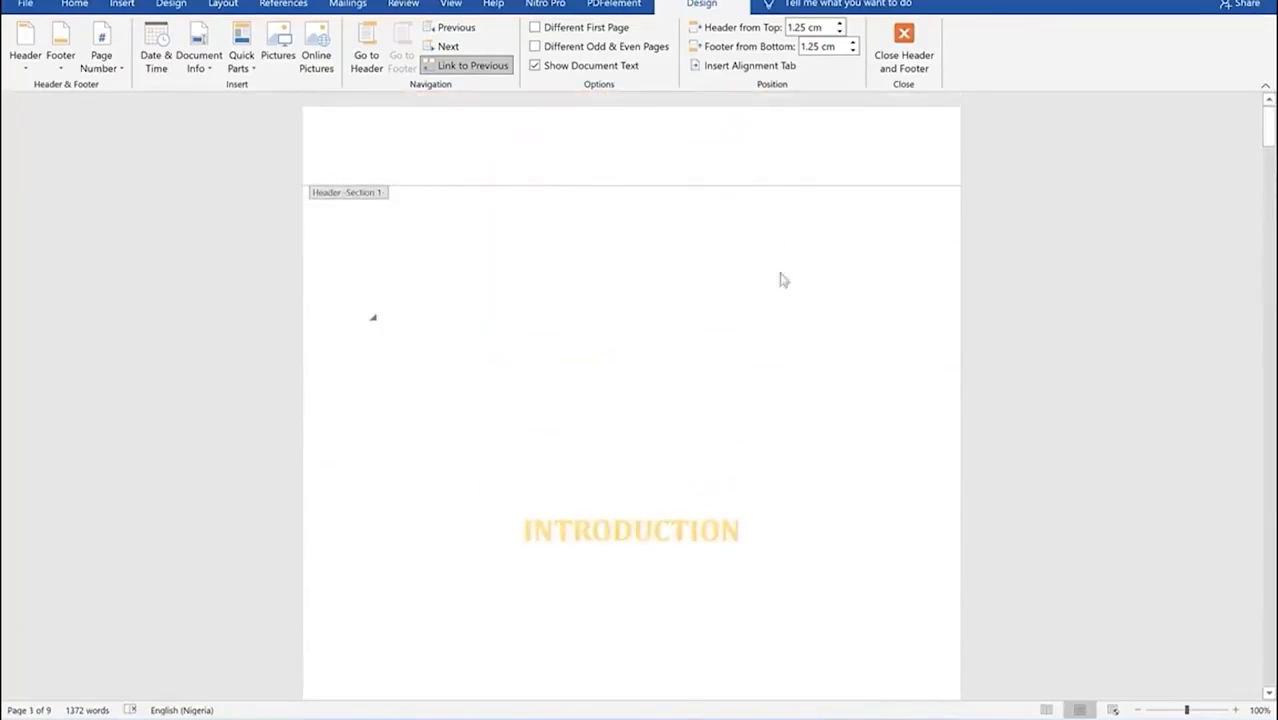
Step: Close Header and Footer and place the cursor before the 'What is Animal Science?' heading
click(903, 50)
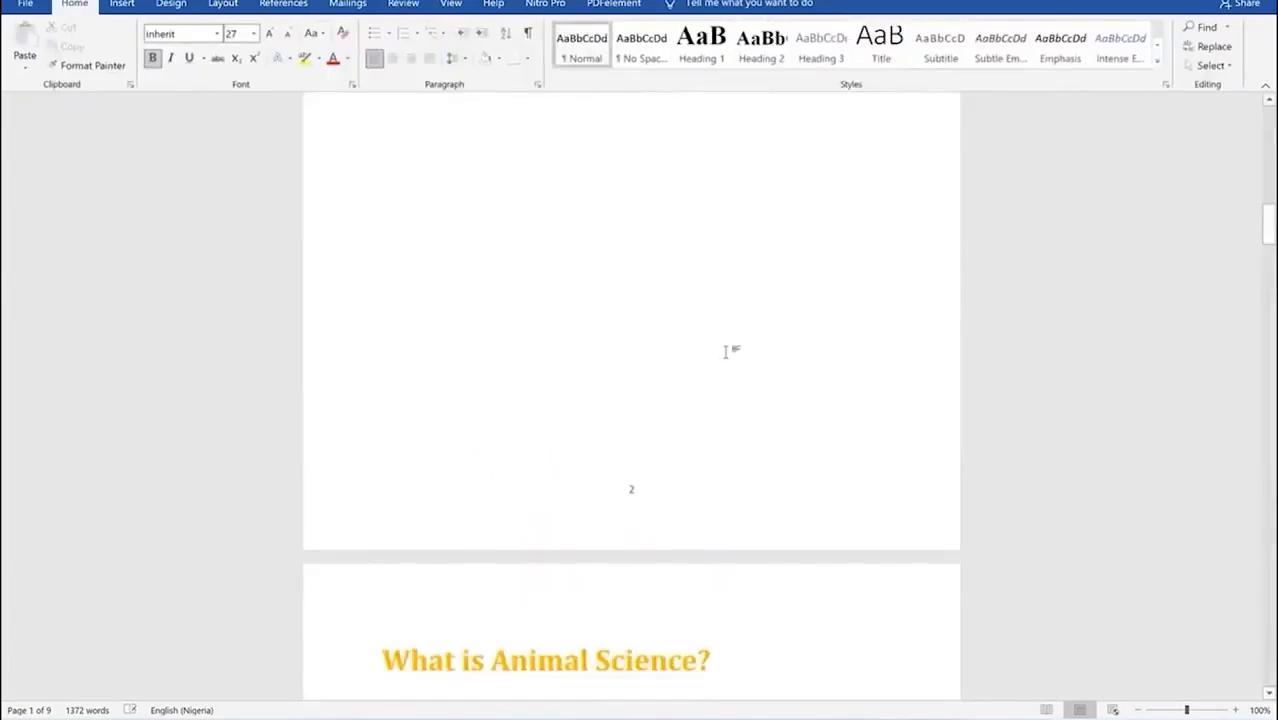
scroll(720, 347, up, 15)
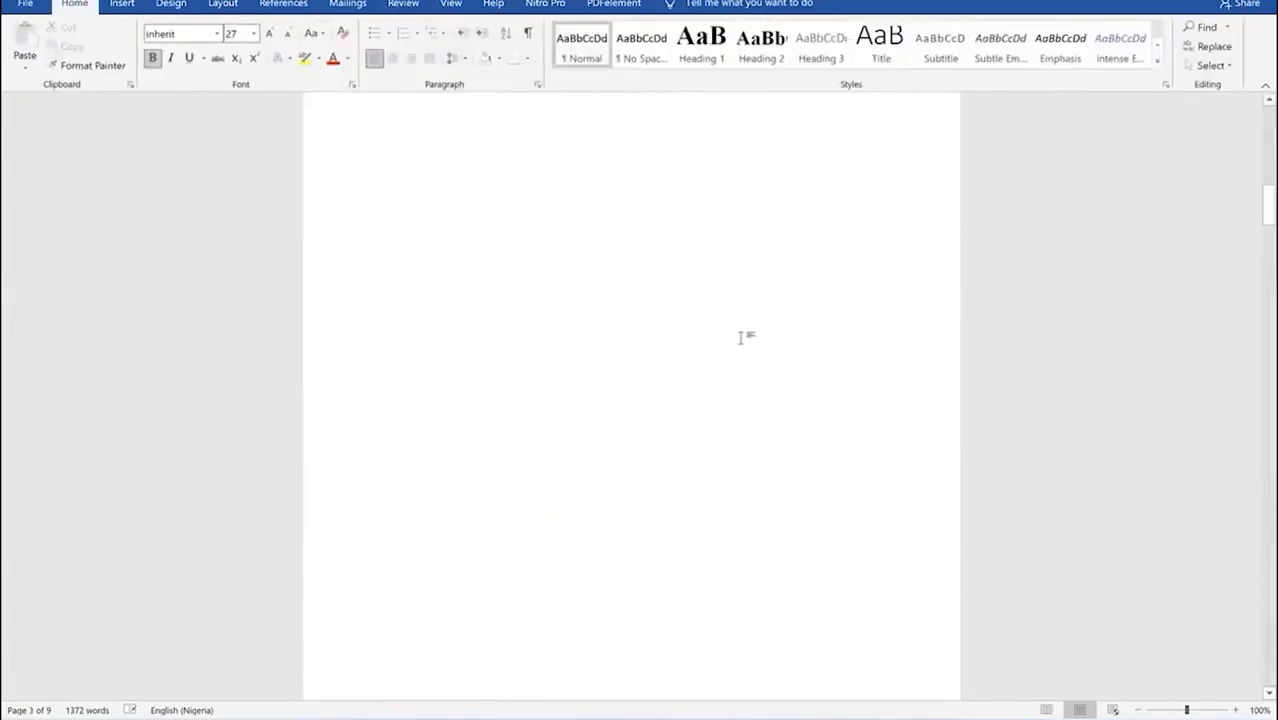
scroll(720, 312, up, 10)
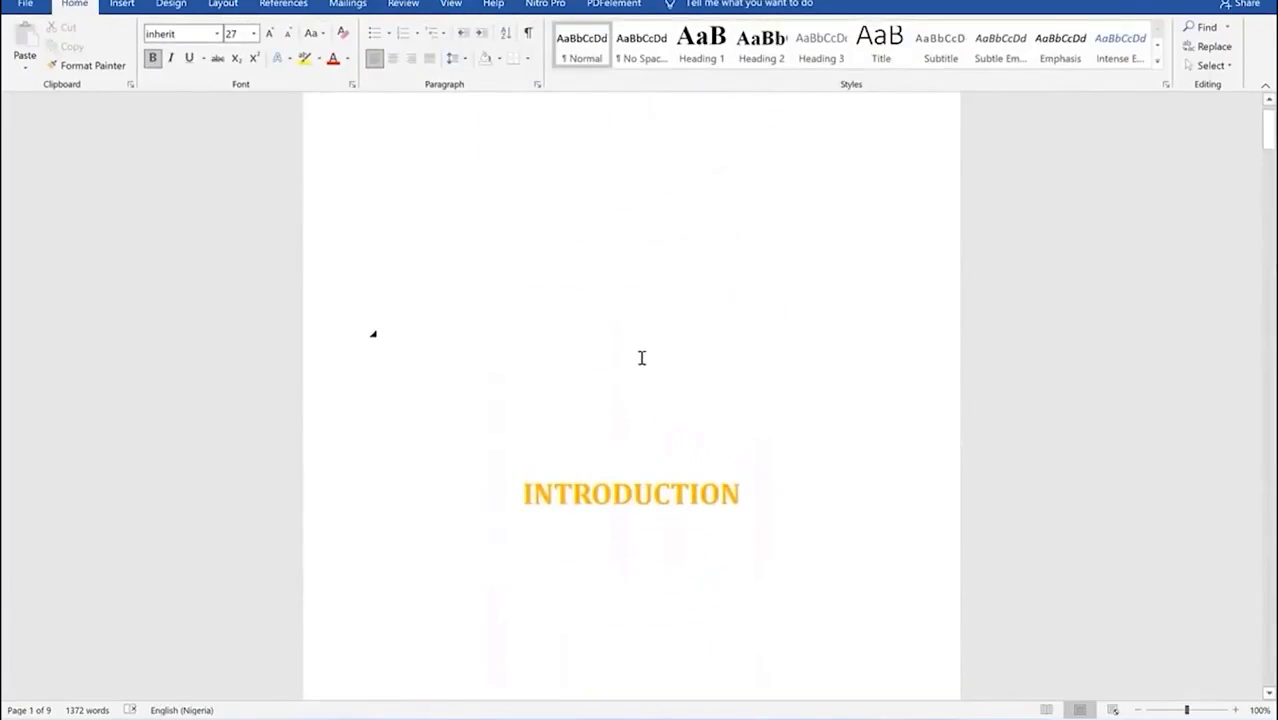
scroll(646, 356, down, 10)
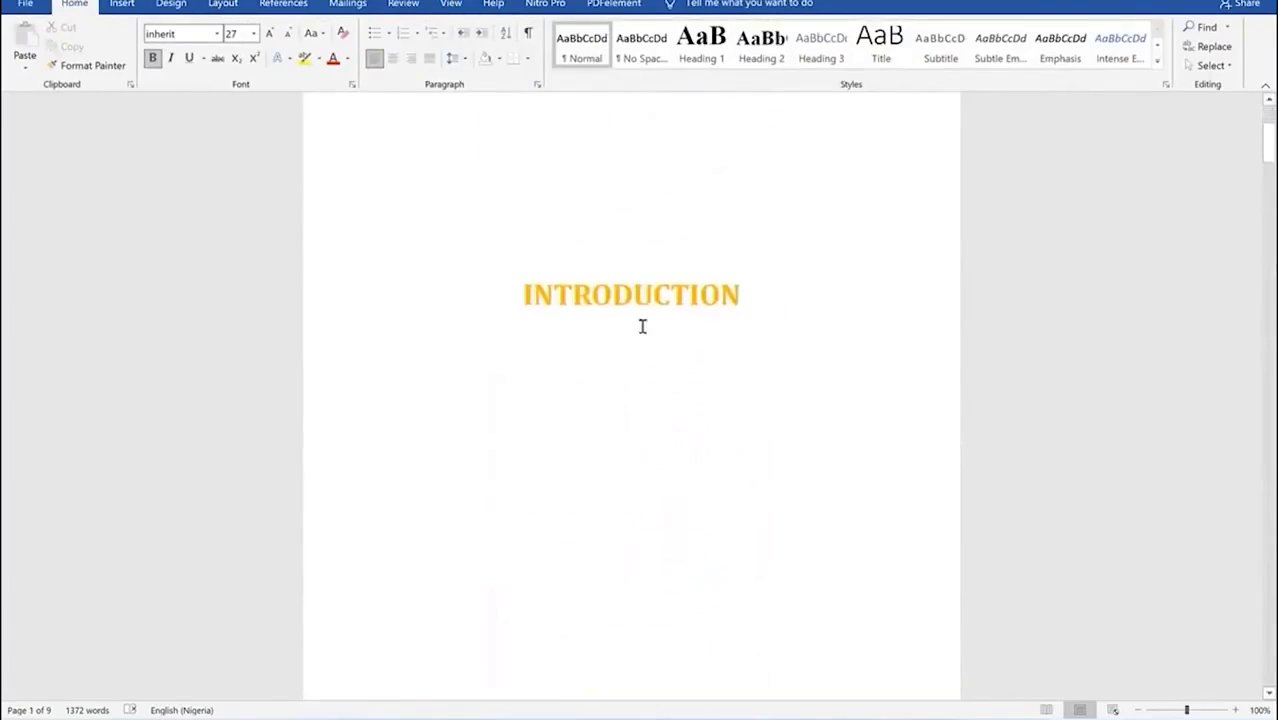
scroll(648, 344, down, 4)
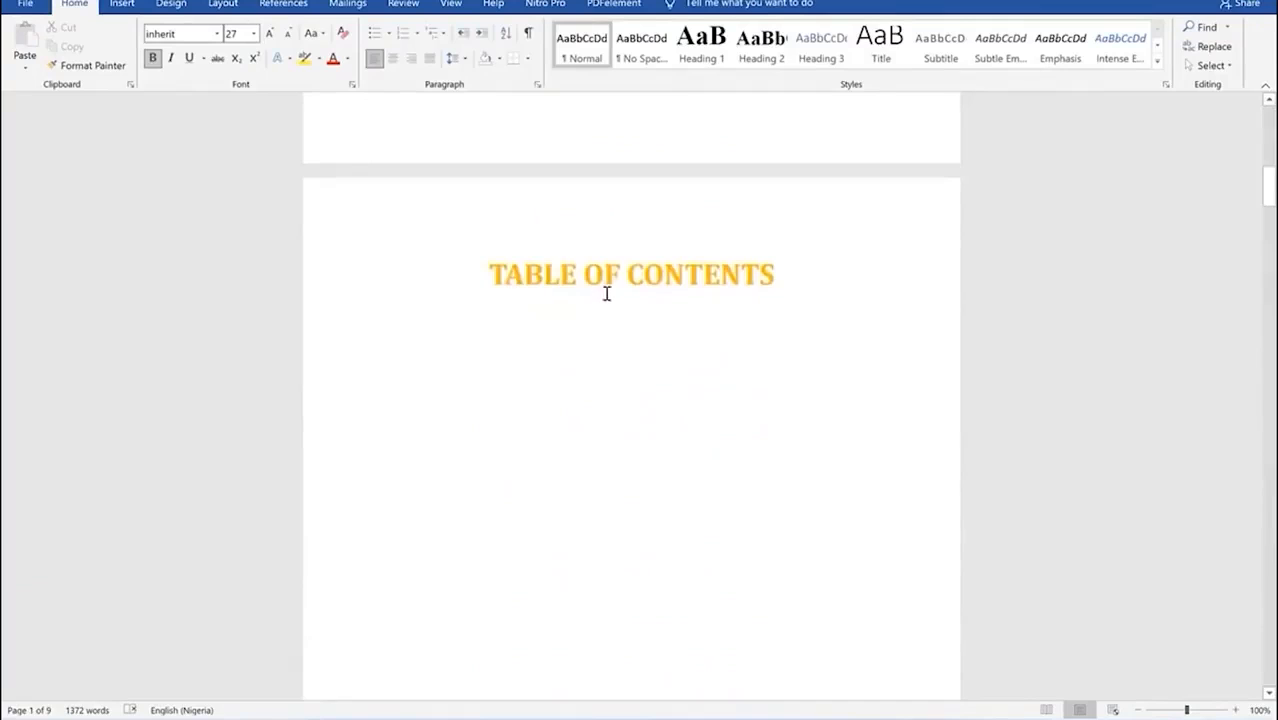
scroll(600, 334, down, 5)
scroll(610, 325, down, 6)
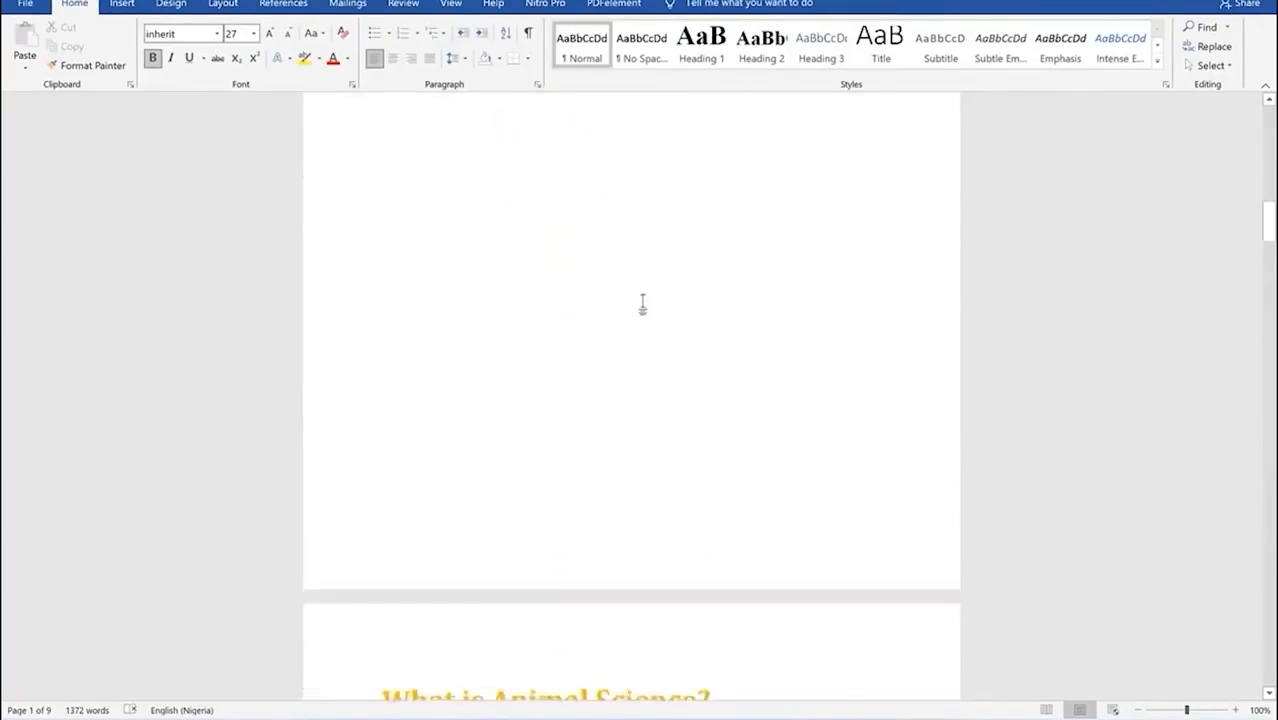
scroll(620, 316, down, 3)
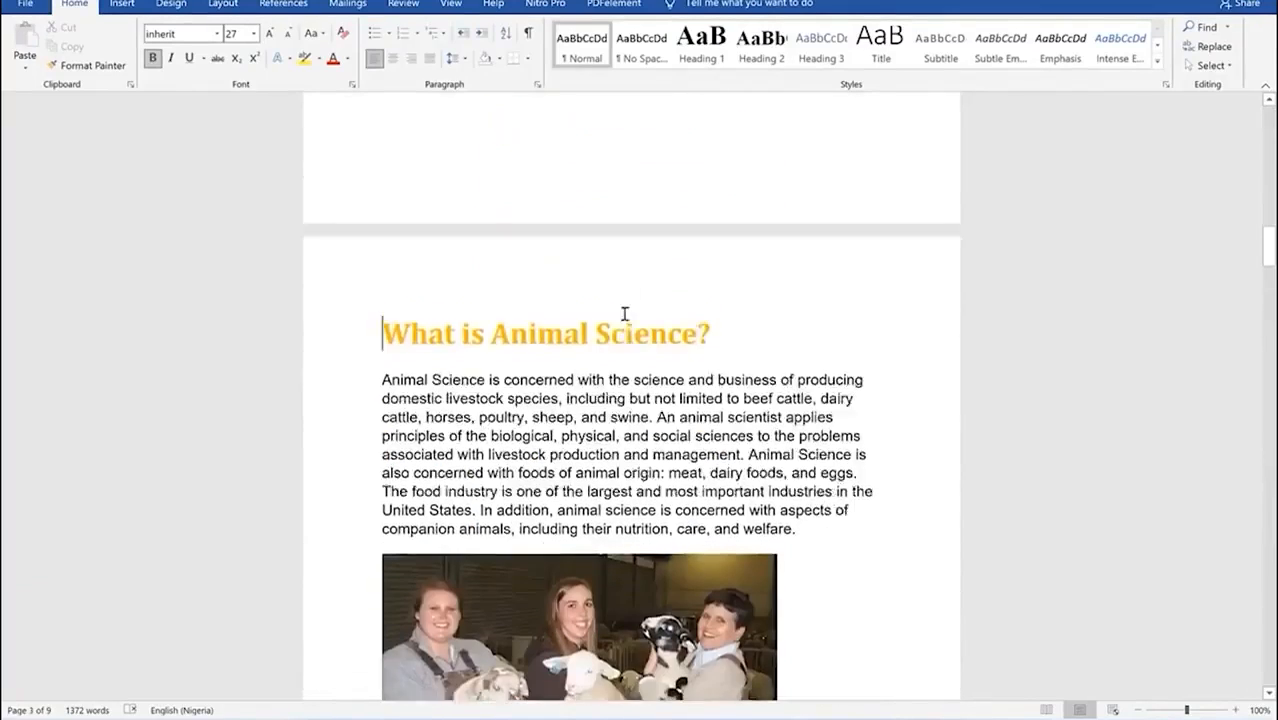
scroll(567, 354, down, 3)
scroll(558, 374, down, 3)
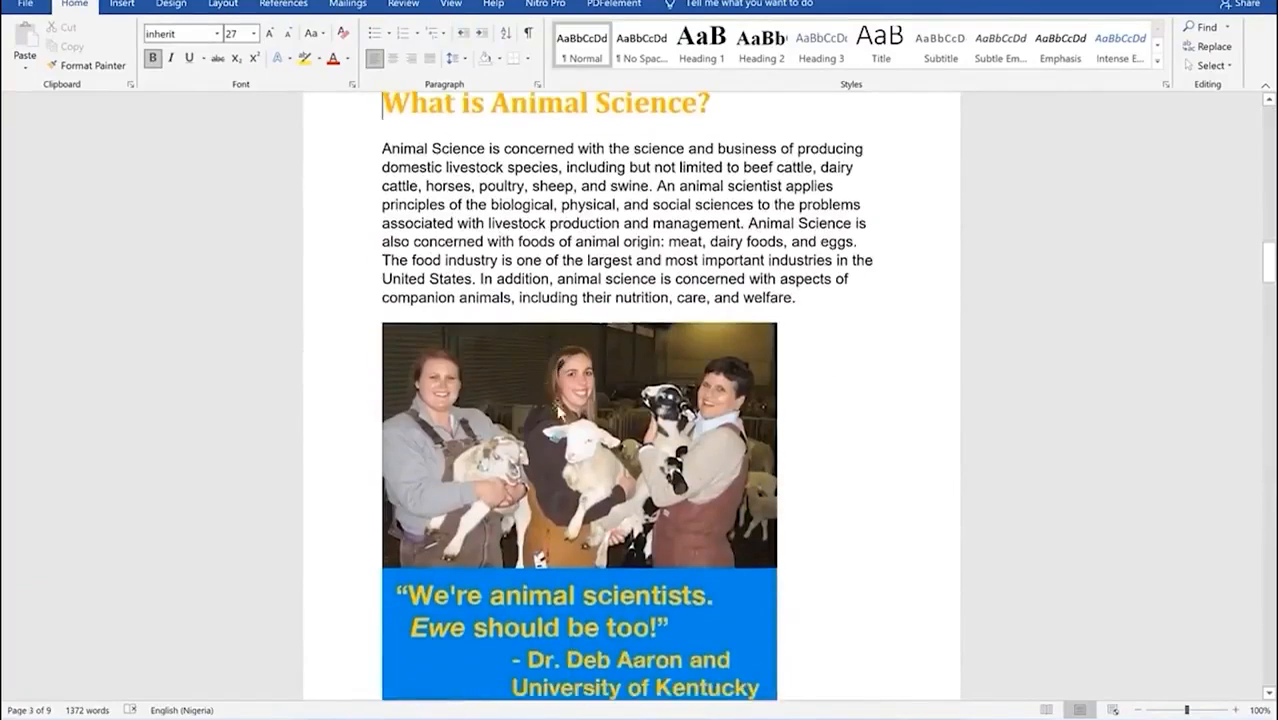
scroll(460, 368, up, 6)
click(390, 376)
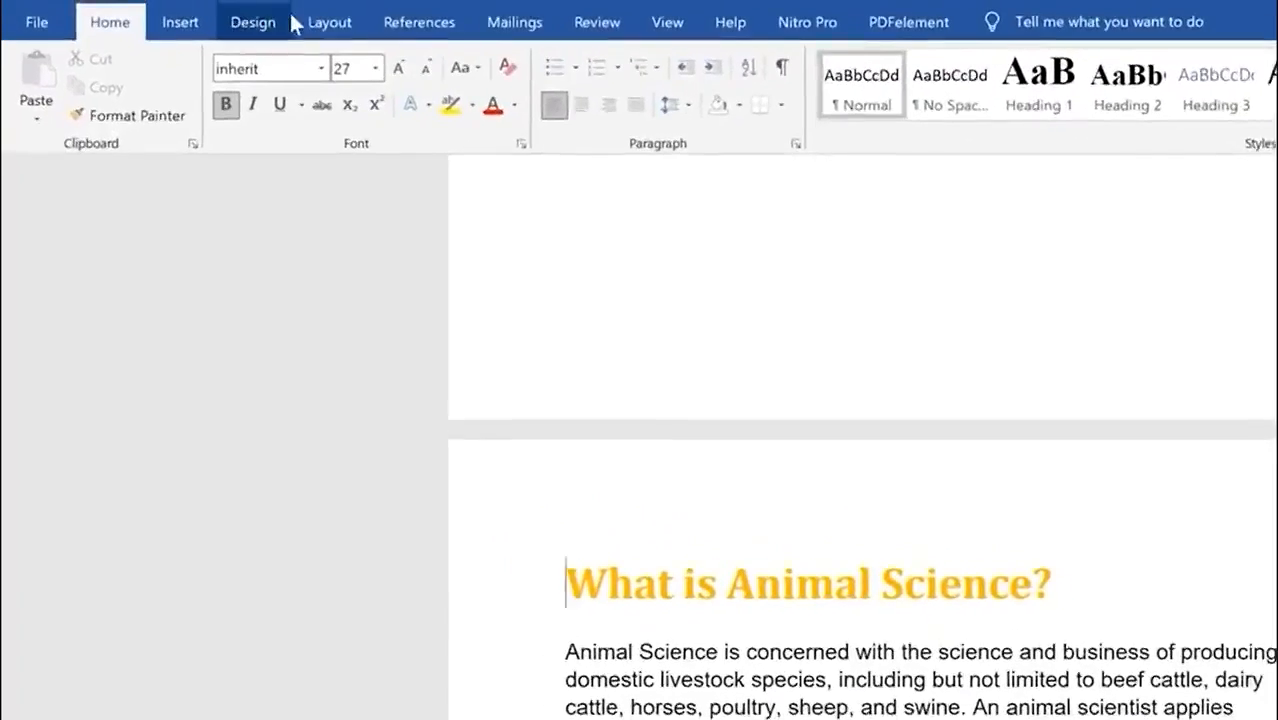
Step: Insert a Next Page section break so 'What is Animal Science?' starts on page 4
click(219, 7)
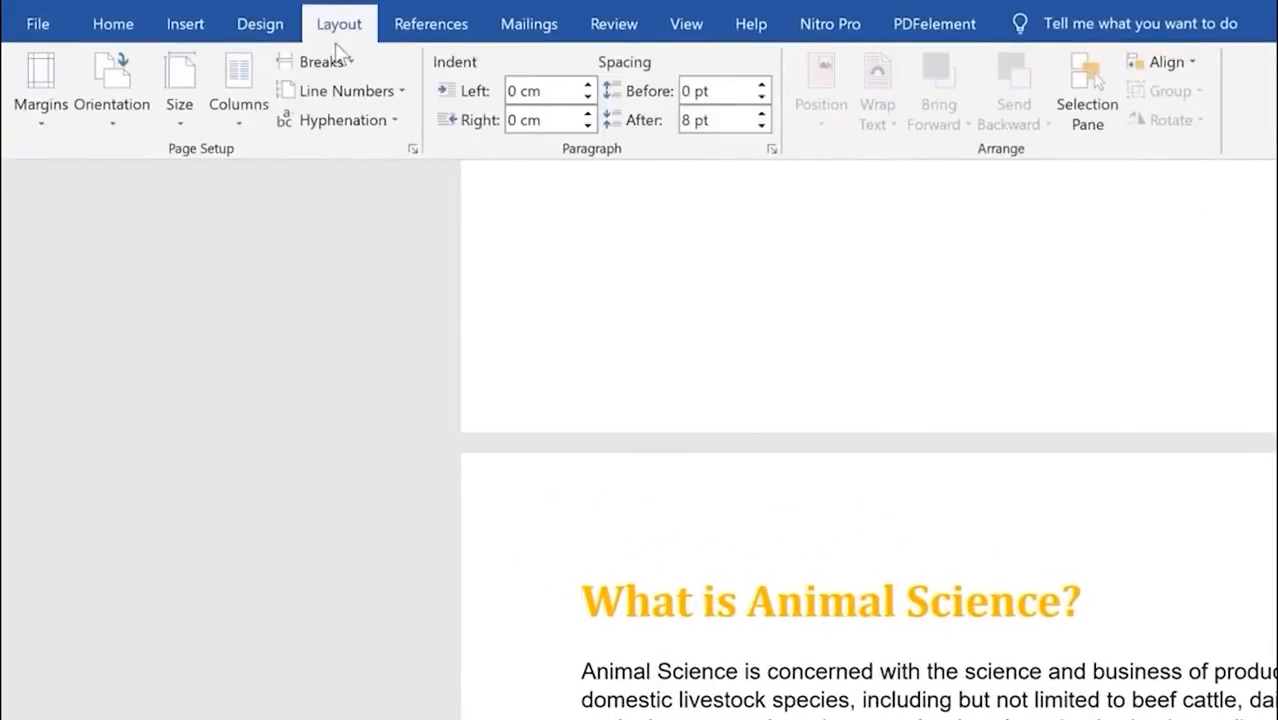
click(350, 63)
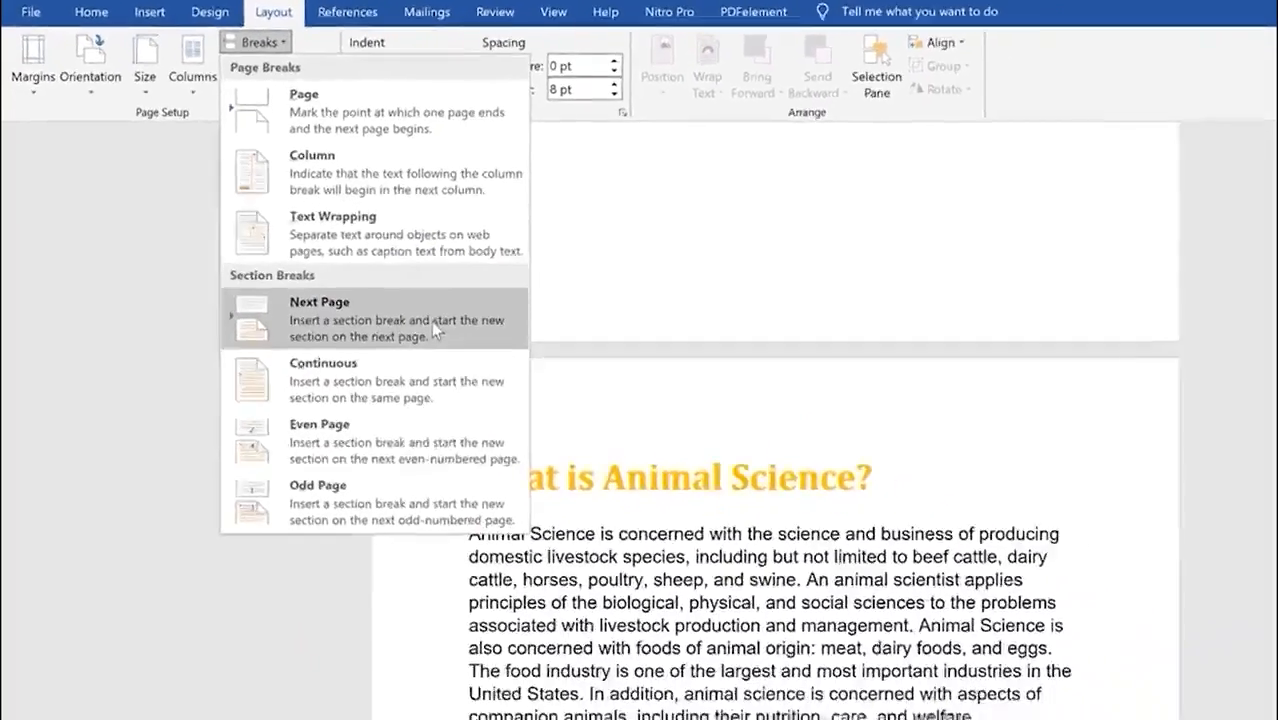
click(431, 321)
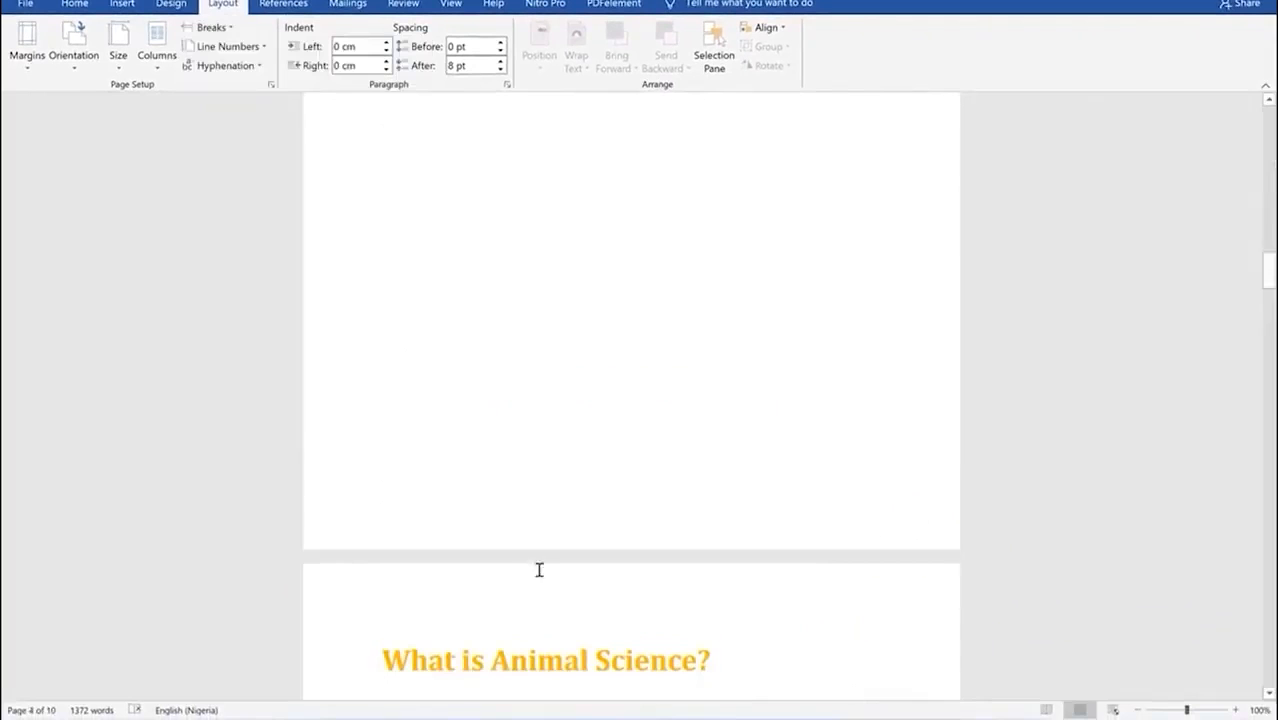
scroll(539, 570, down, 5)
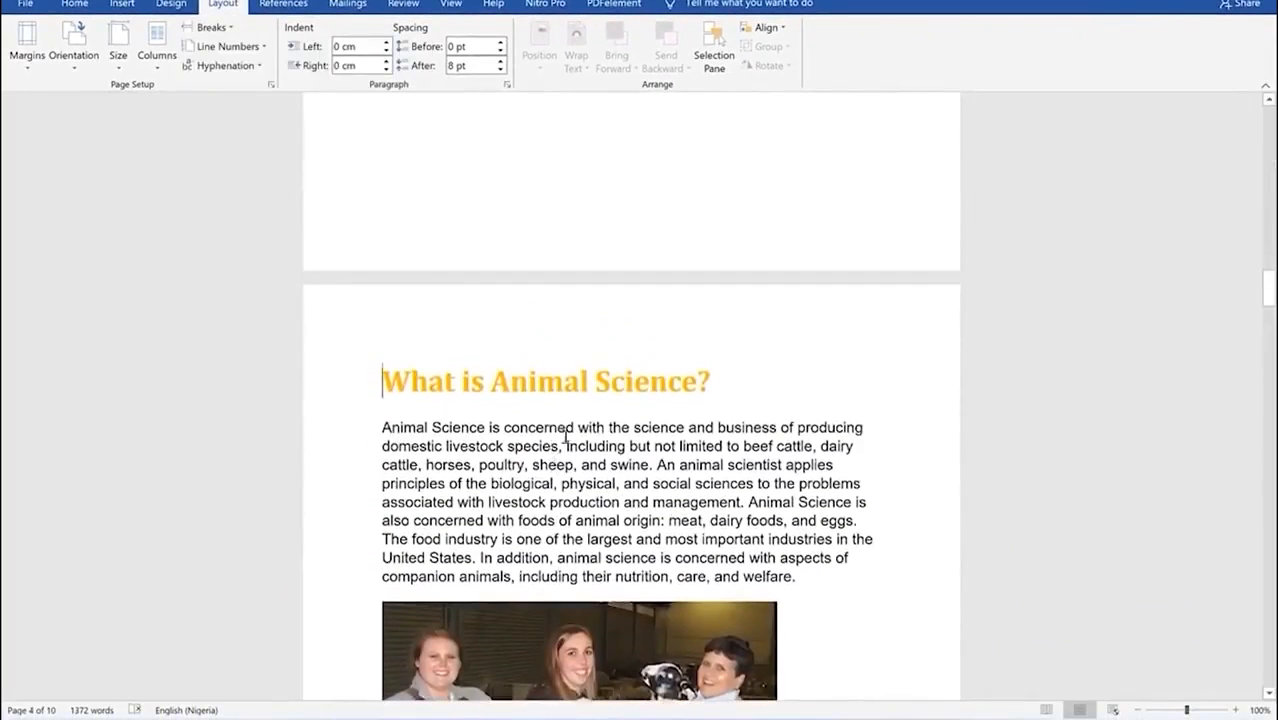
scroll(559, 441, up, 20)
scroll(688, 267, up, 15)
scroll(688, 175, down, 15)
scroll(664, 248, down, 15)
scroll(600, 430, down, 1)
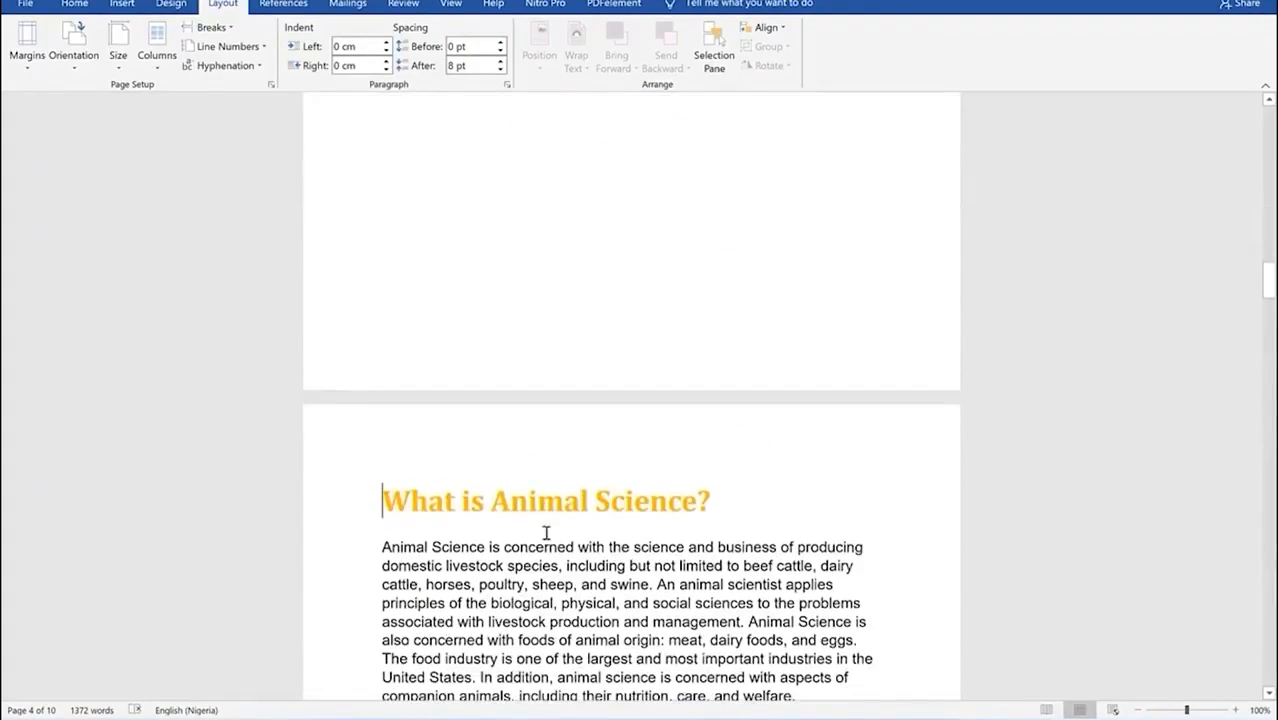
Step: Insert a centred bottom-of-page number into the Section 4 footer
click(119, 6)
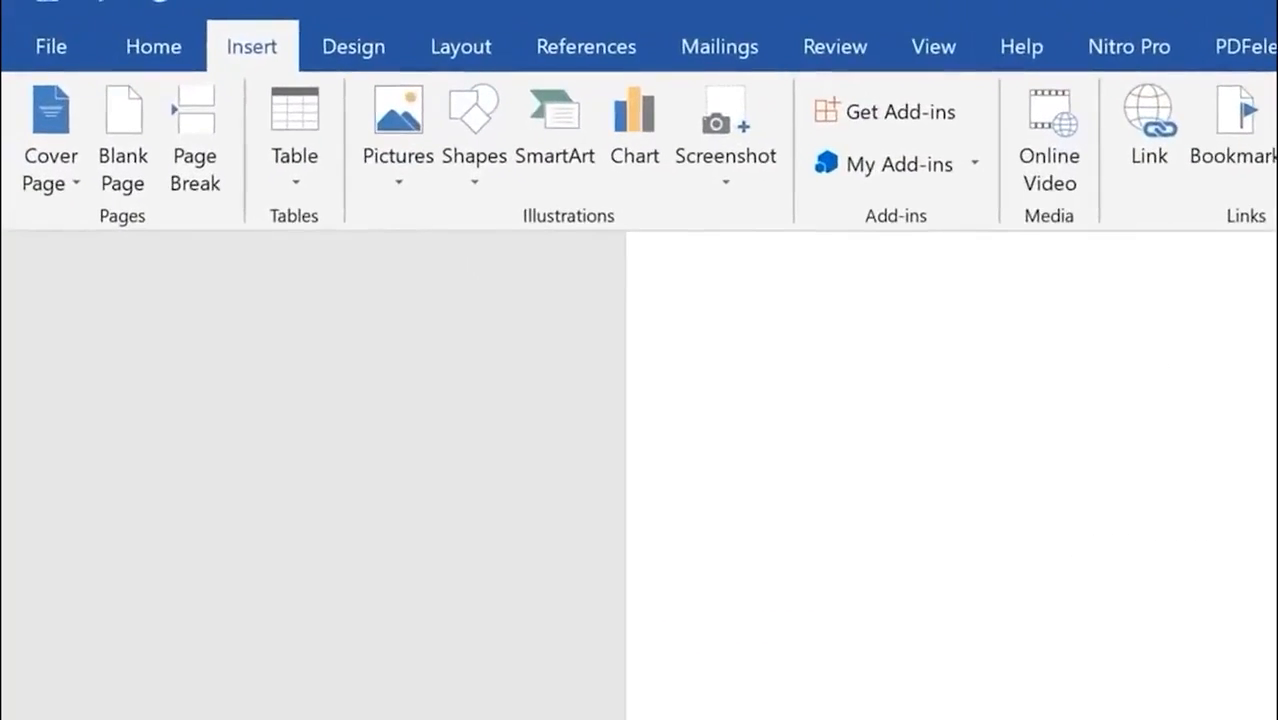
click(920, 150)
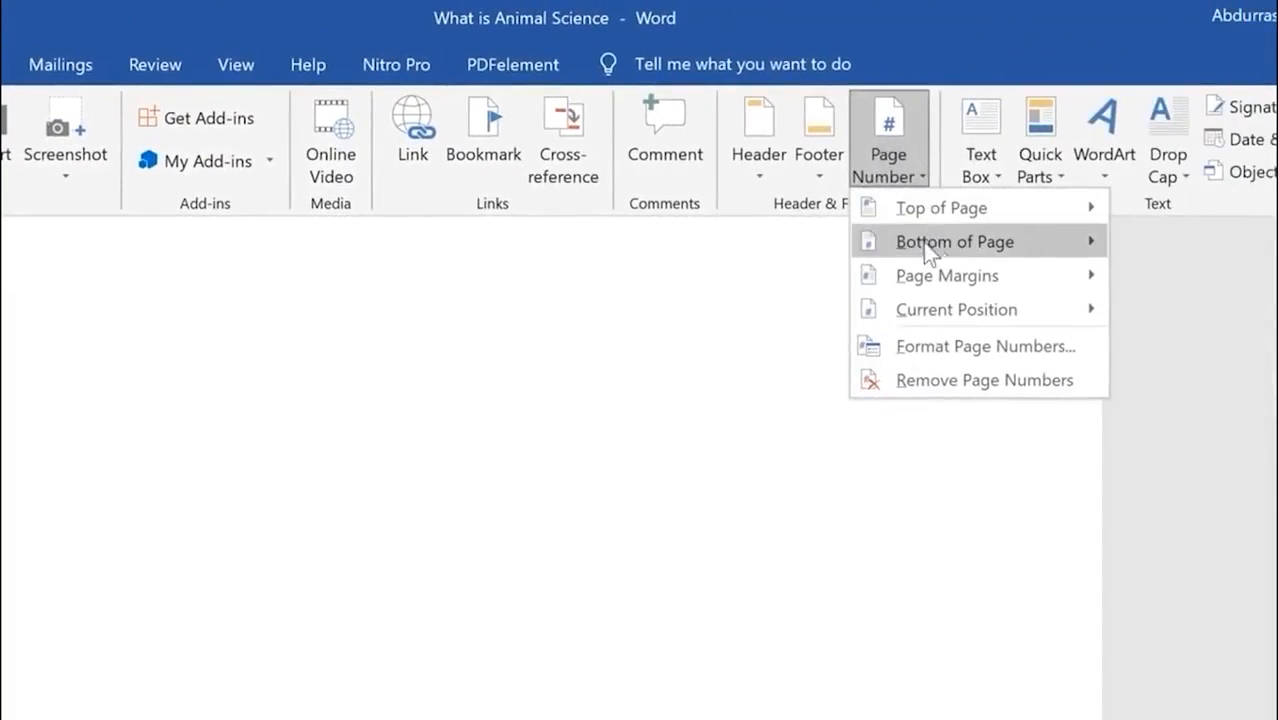
mouse_move(934, 245)
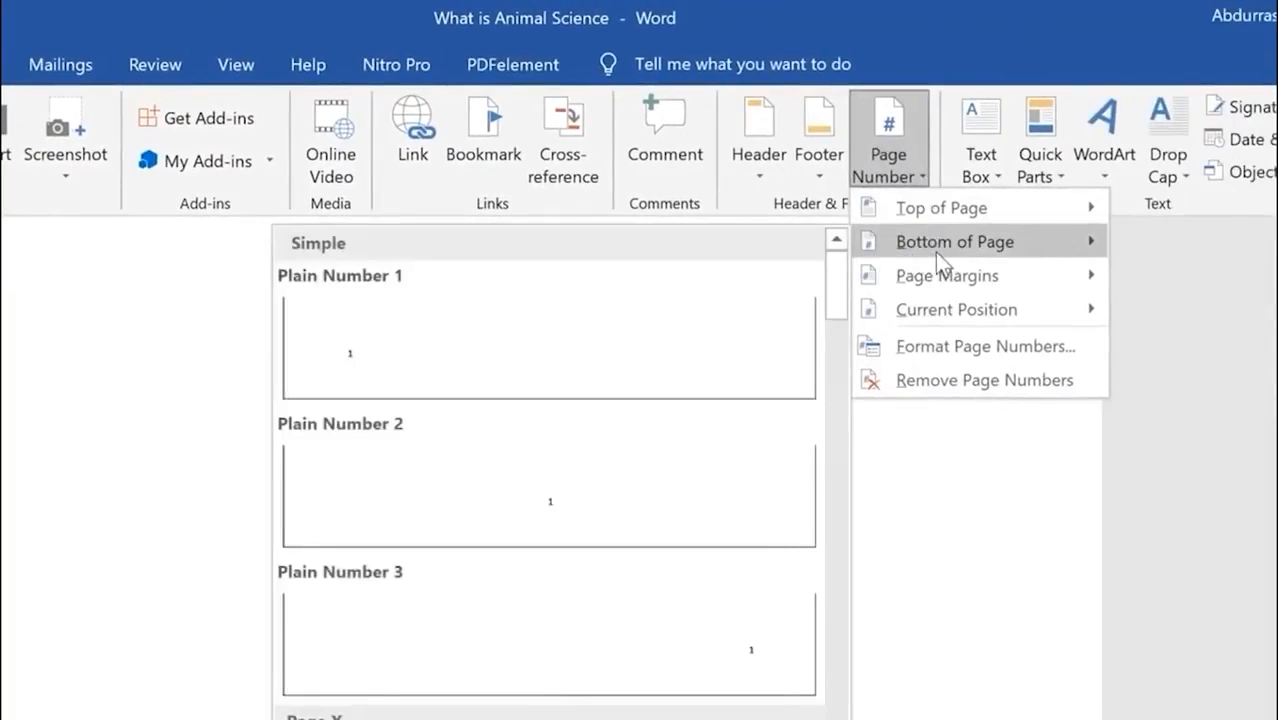
click(590, 505)
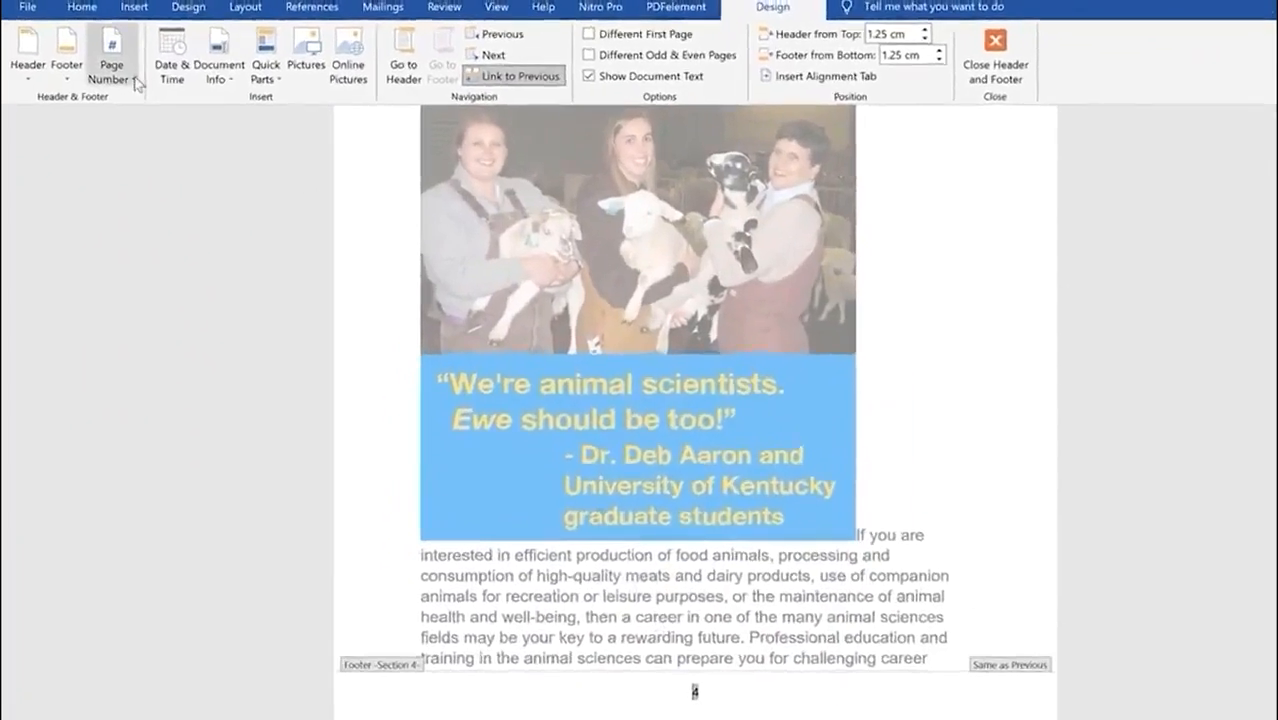
click(122, 72)
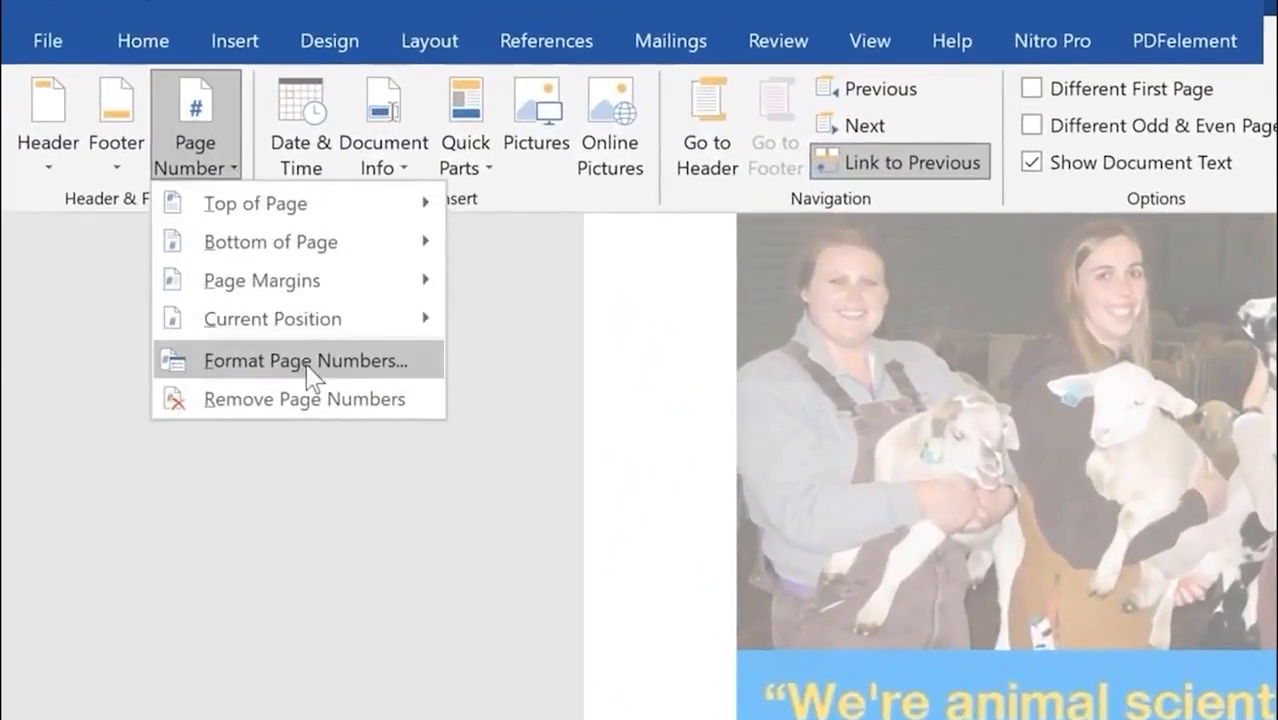
Step: Format the Section 4 page numbers as 1, 2, 3 and restart them at 1
click(310, 366)
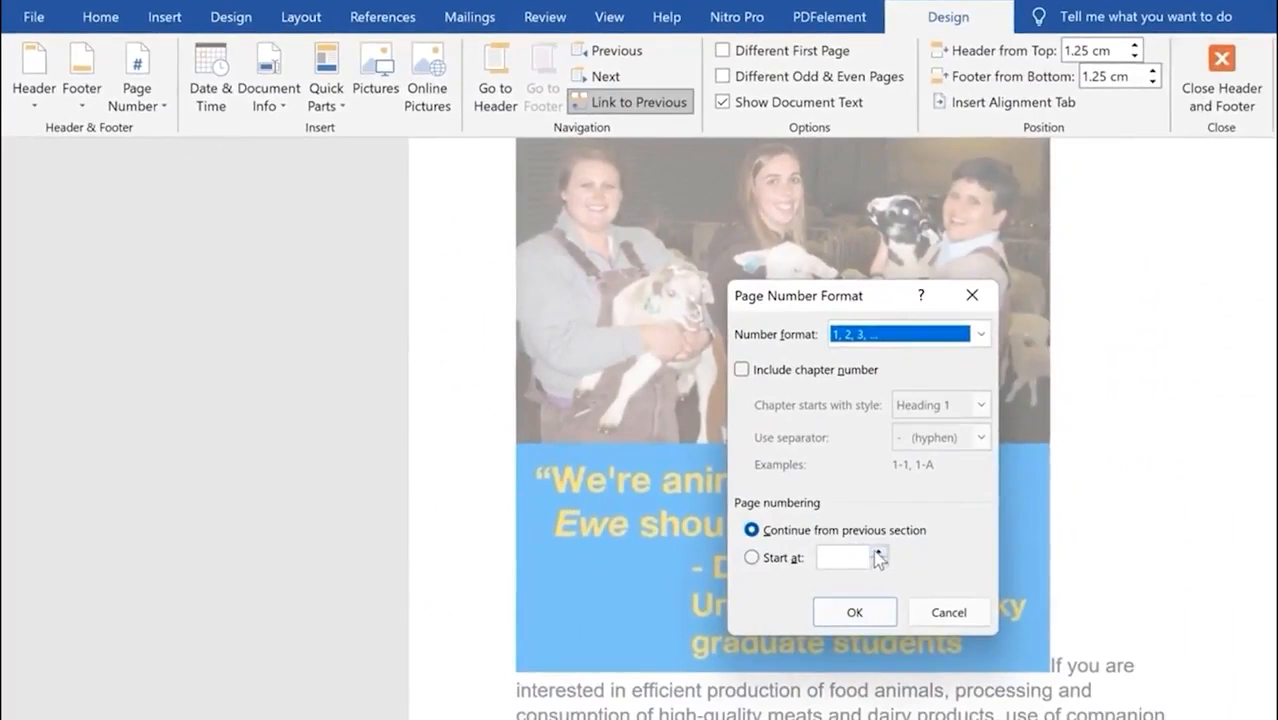
click(878, 555)
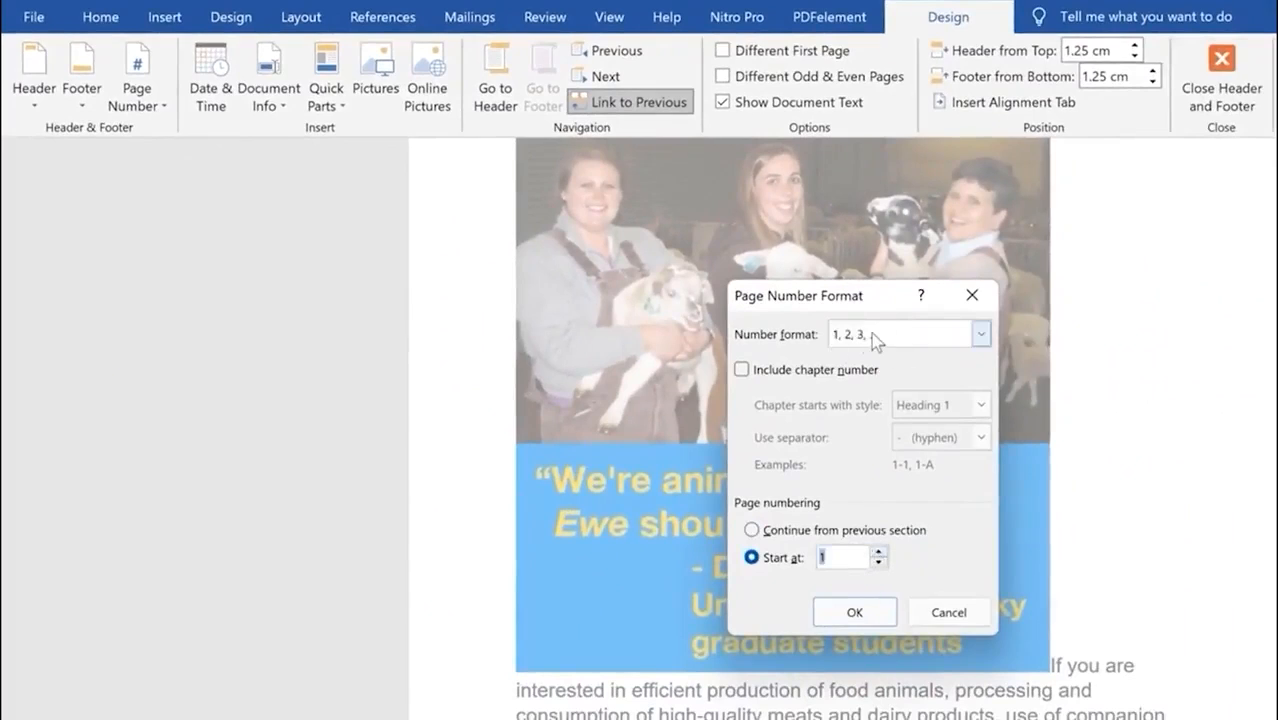
click(979, 336)
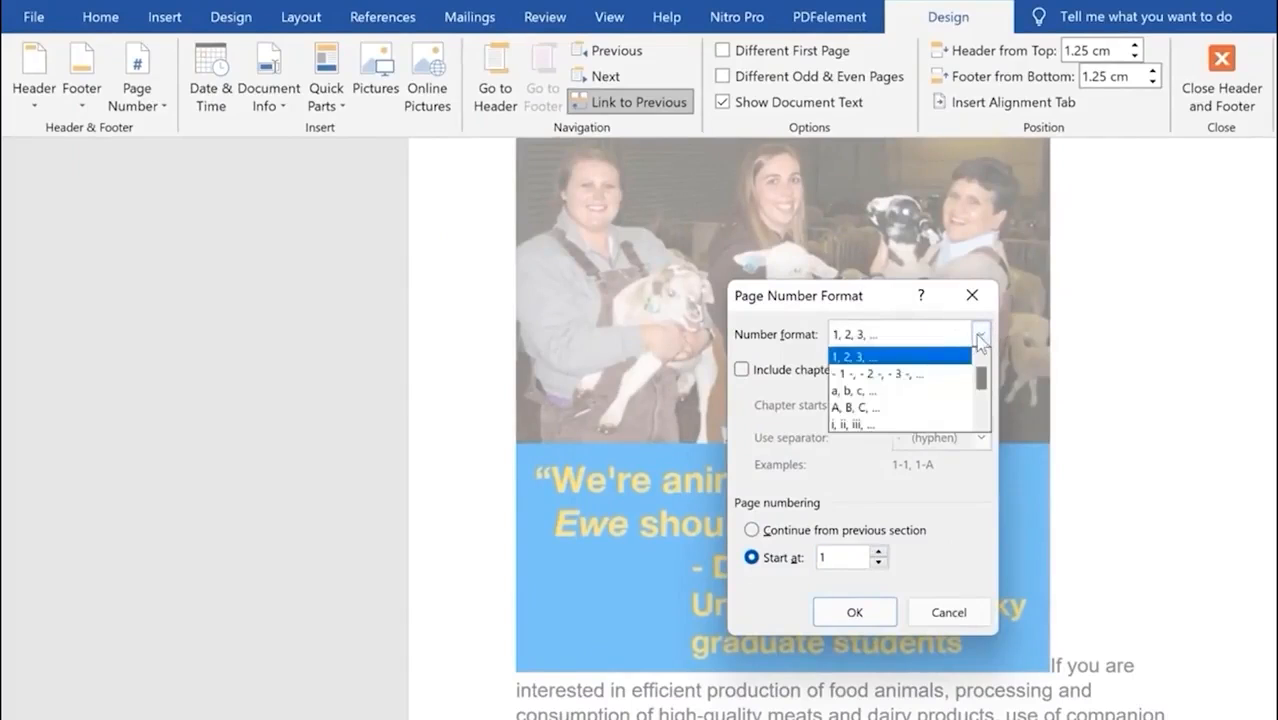
mouse_move(982, 382)
mouse_down()
mouse_move(983, 418)
mouse_move(982, 362)
mouse_up()
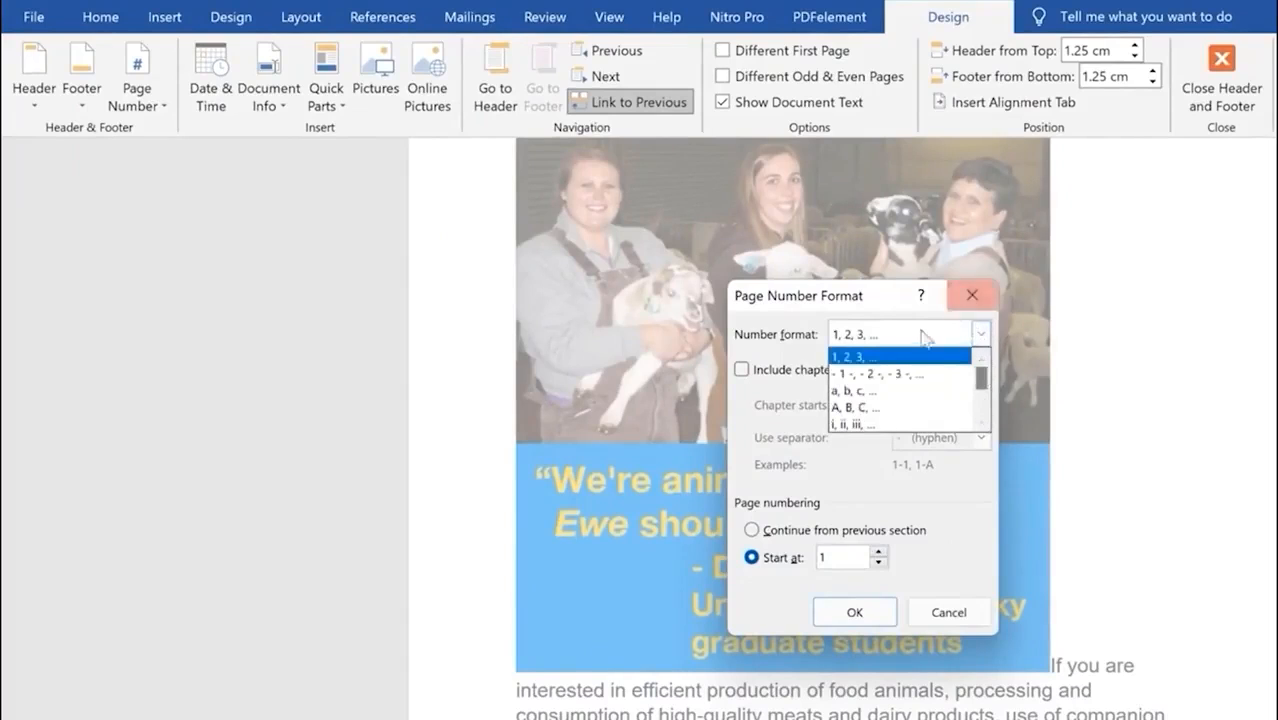
click(801, 346)
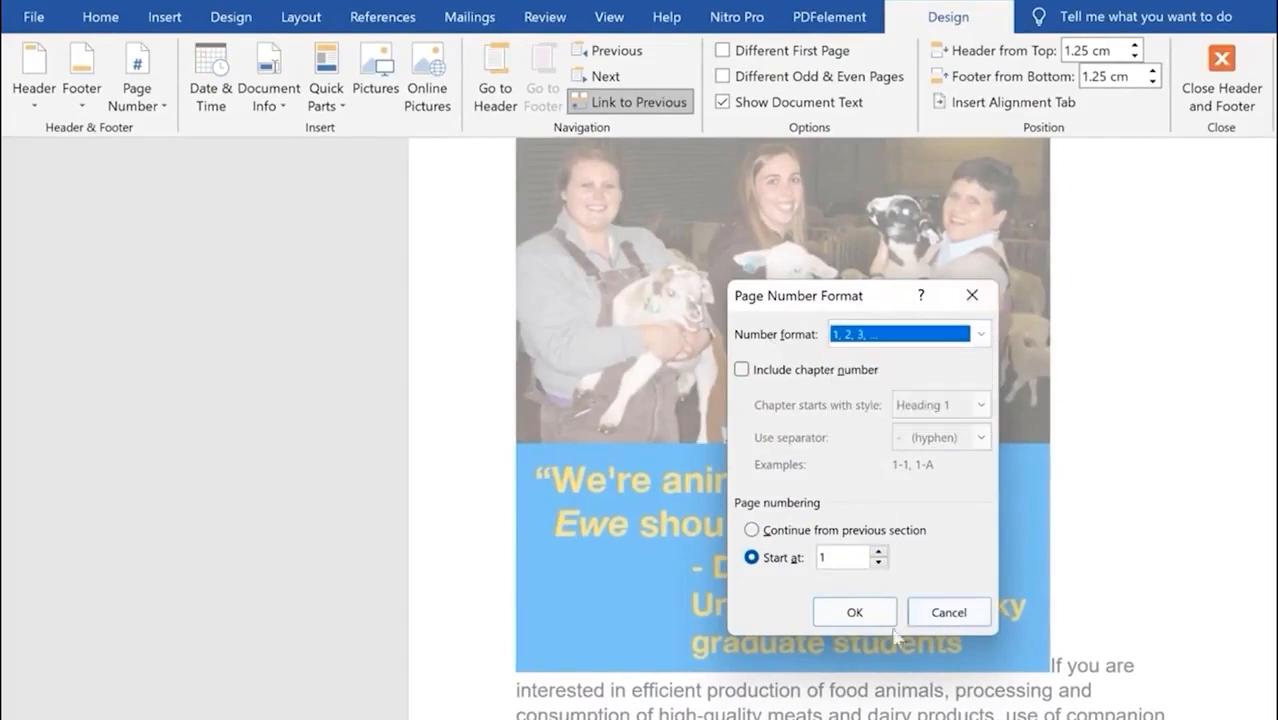
click(848, 608)
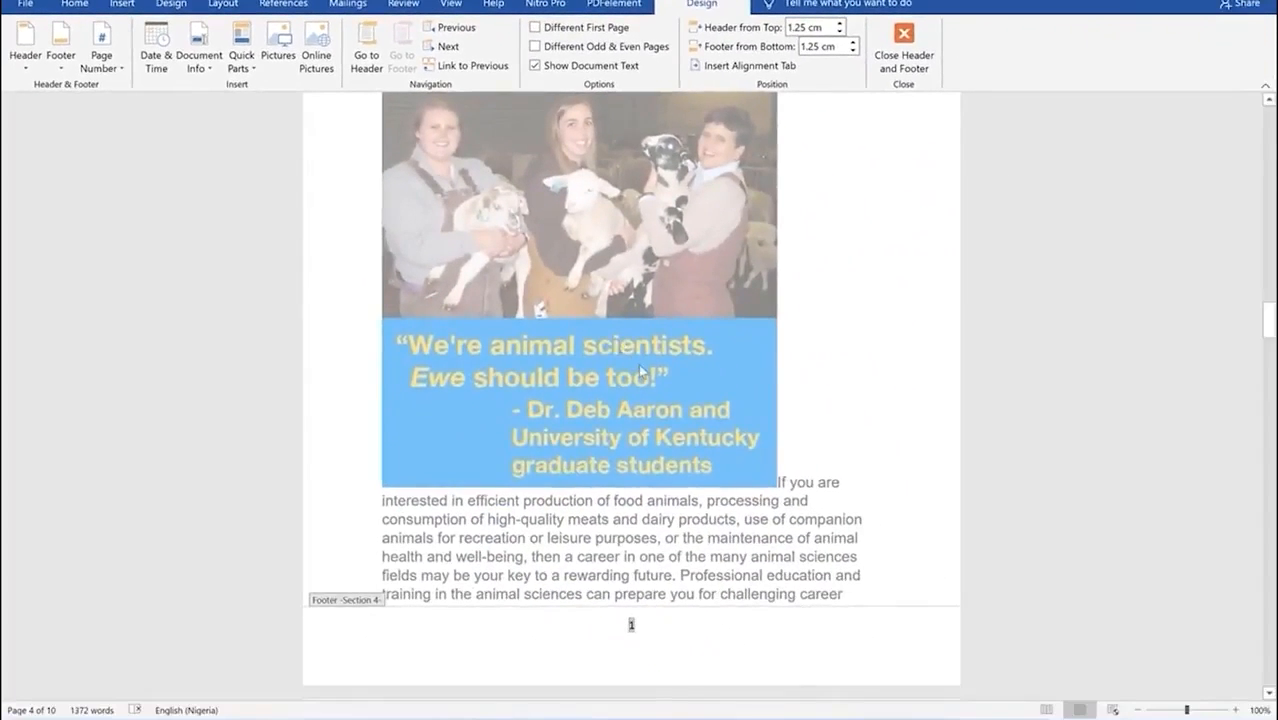
scroll(640, 372, up, 1)
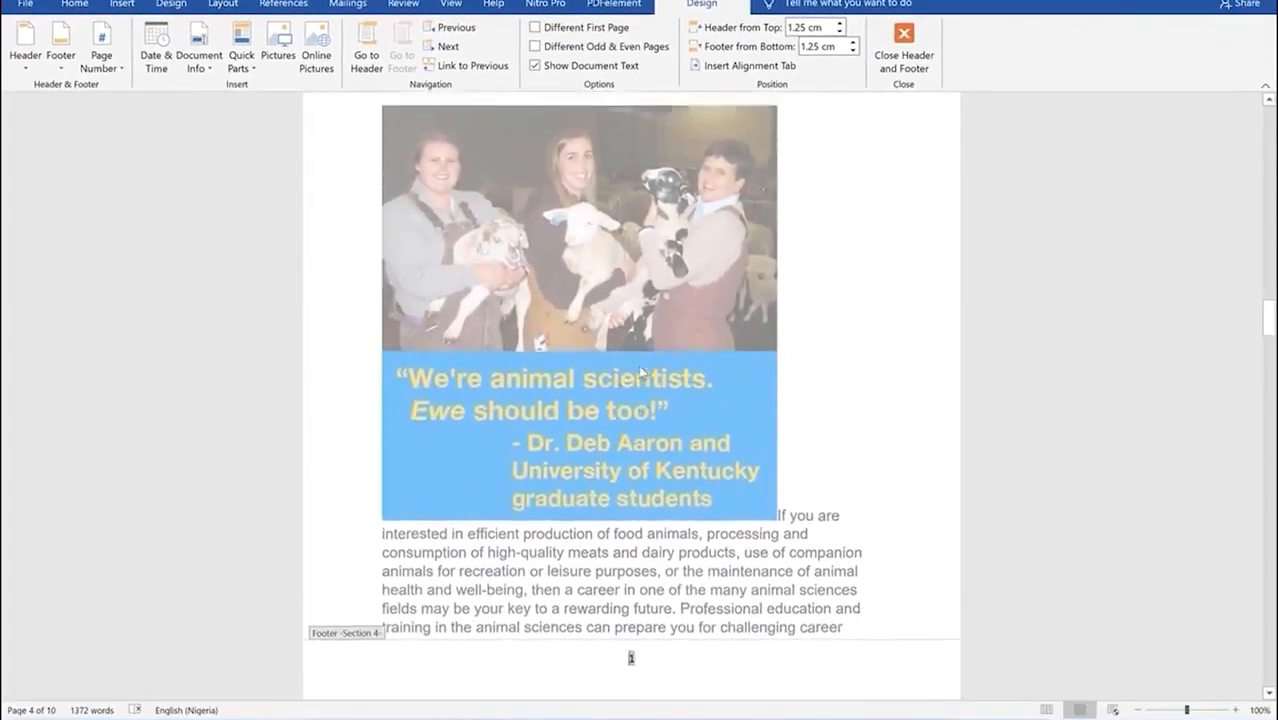
scroll(640, 372, up, 8)
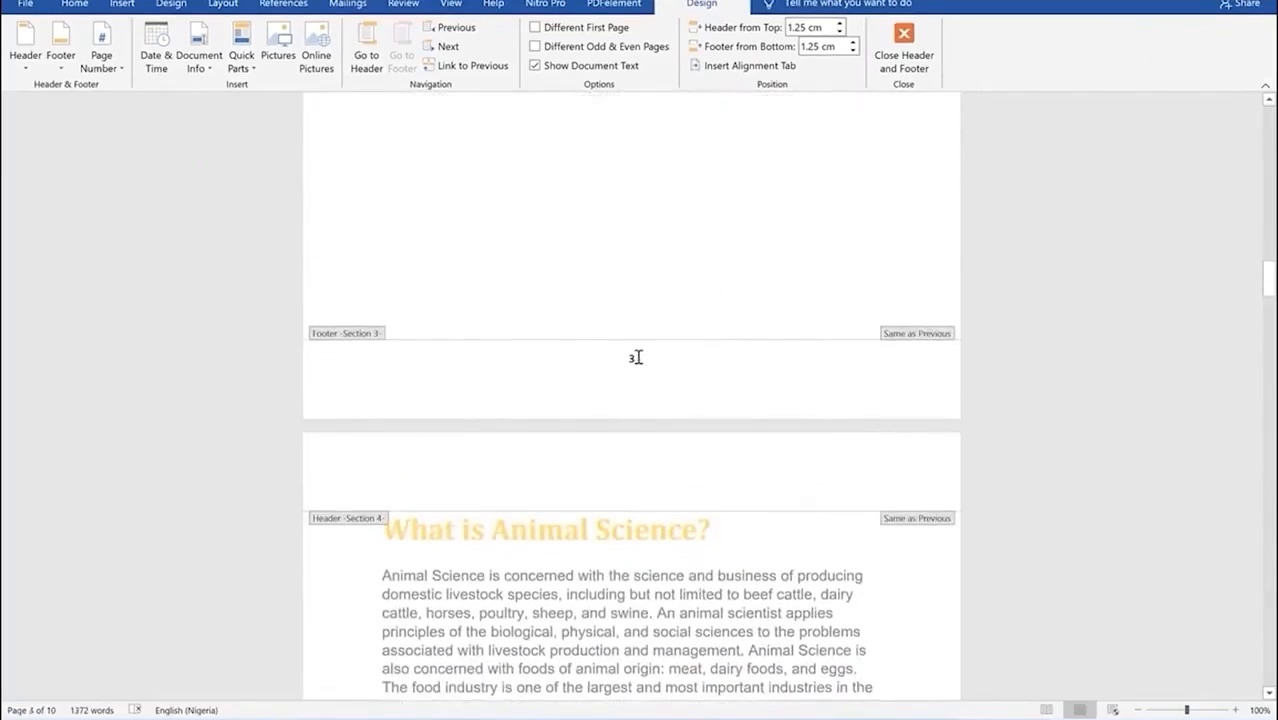
click(636, 357)
Step: Delete the page number 3 from the Section 3 footer and return to the body text
double_click(648, 365)
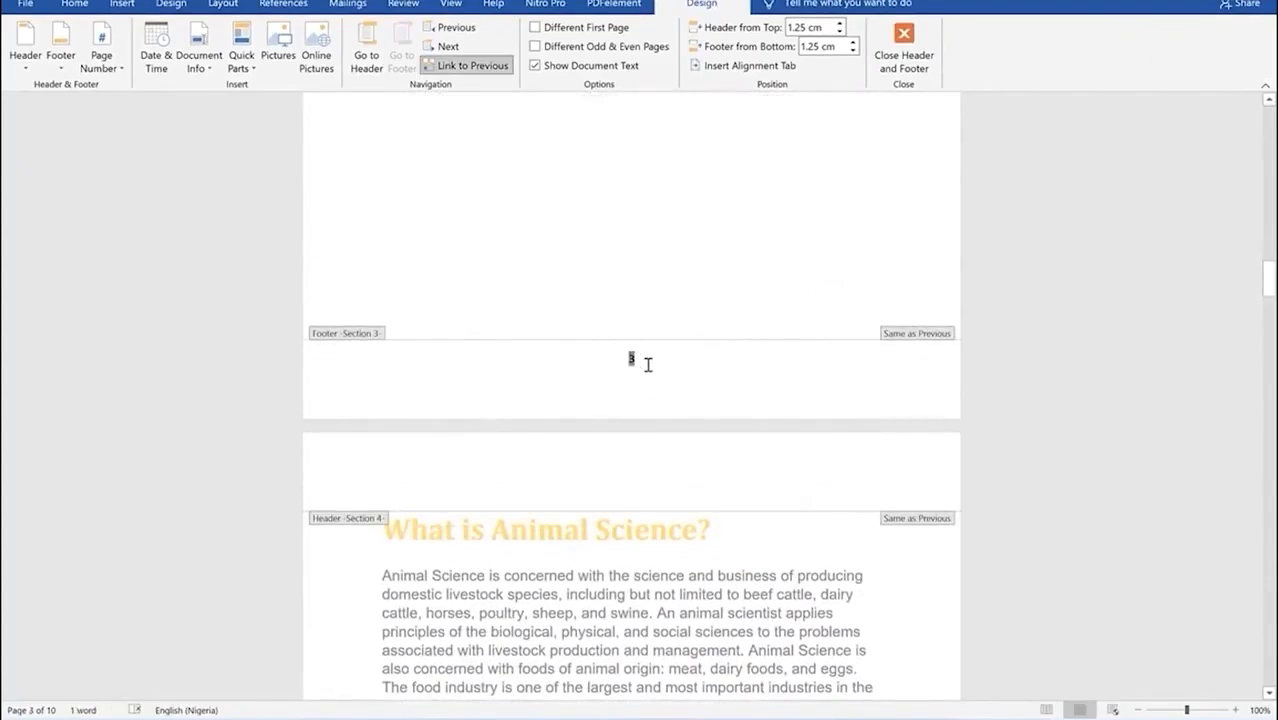
key(BackSpace)
scroll(660, 360, up, 10)
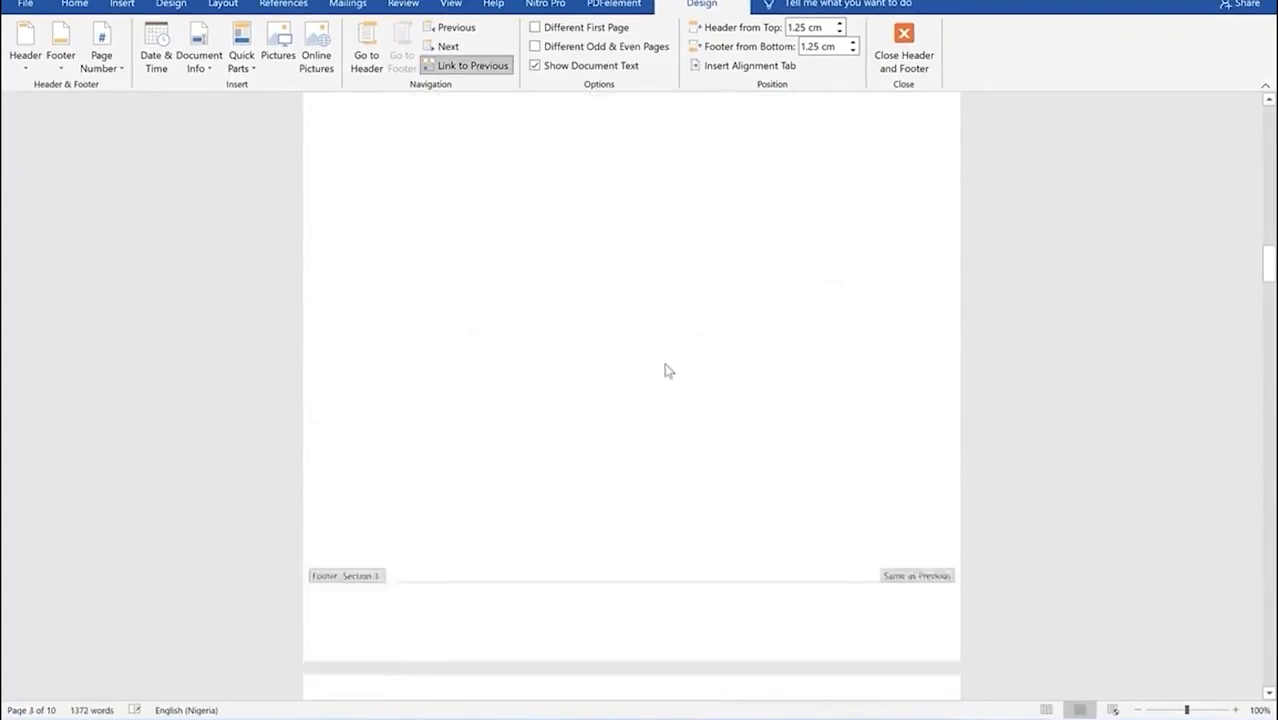
scroll(668, 359, up, 15)
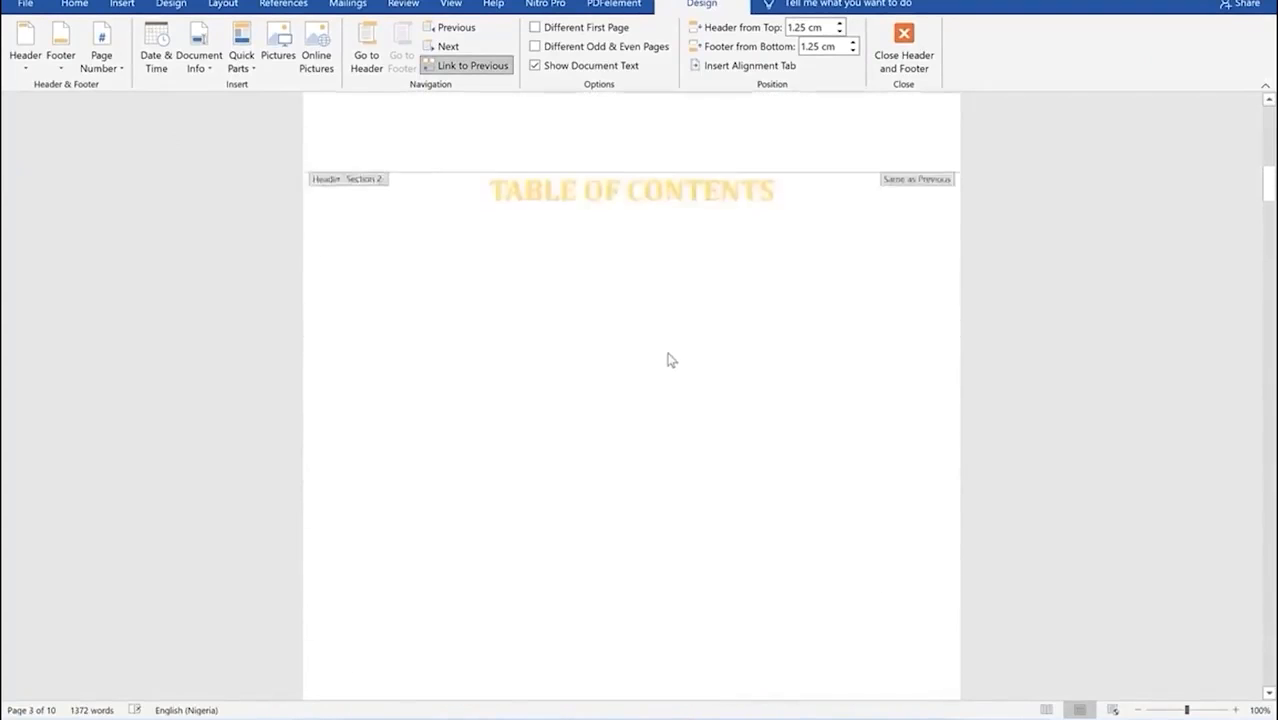
scroll(667, 356, up, 5)
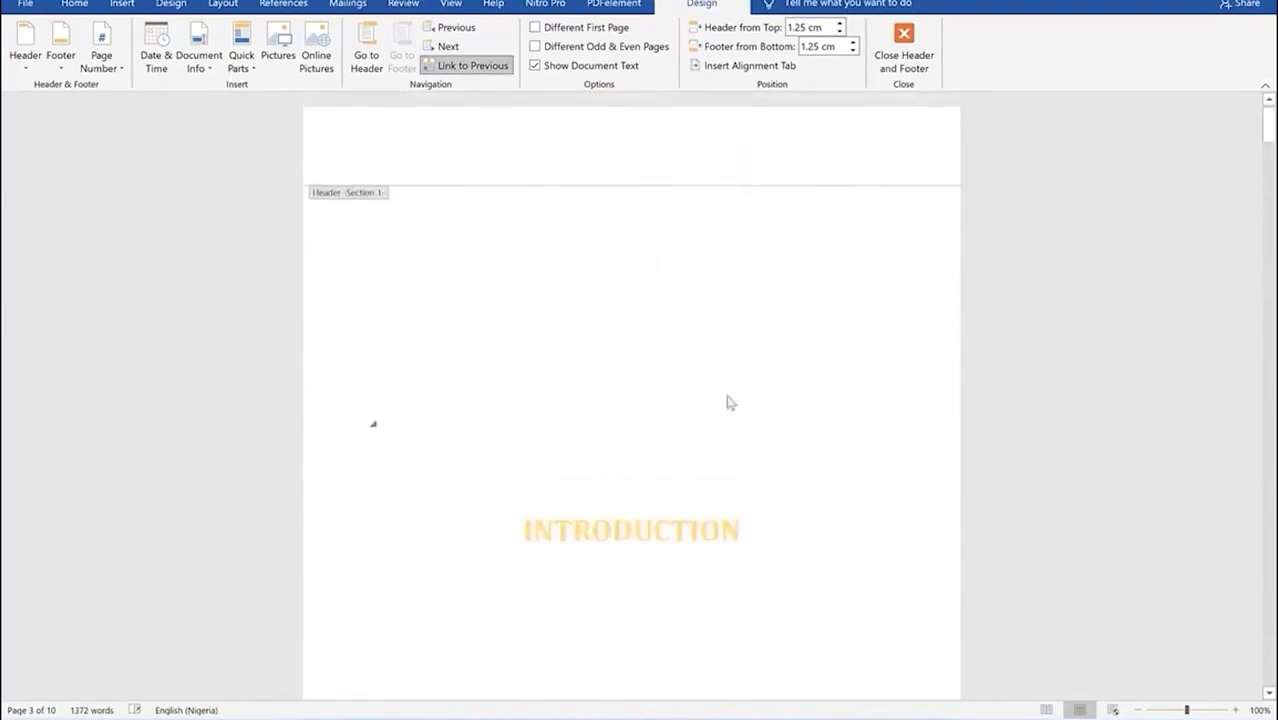
scroll(727, 399, down, 5)
double_click(707, 373)
key(Left)
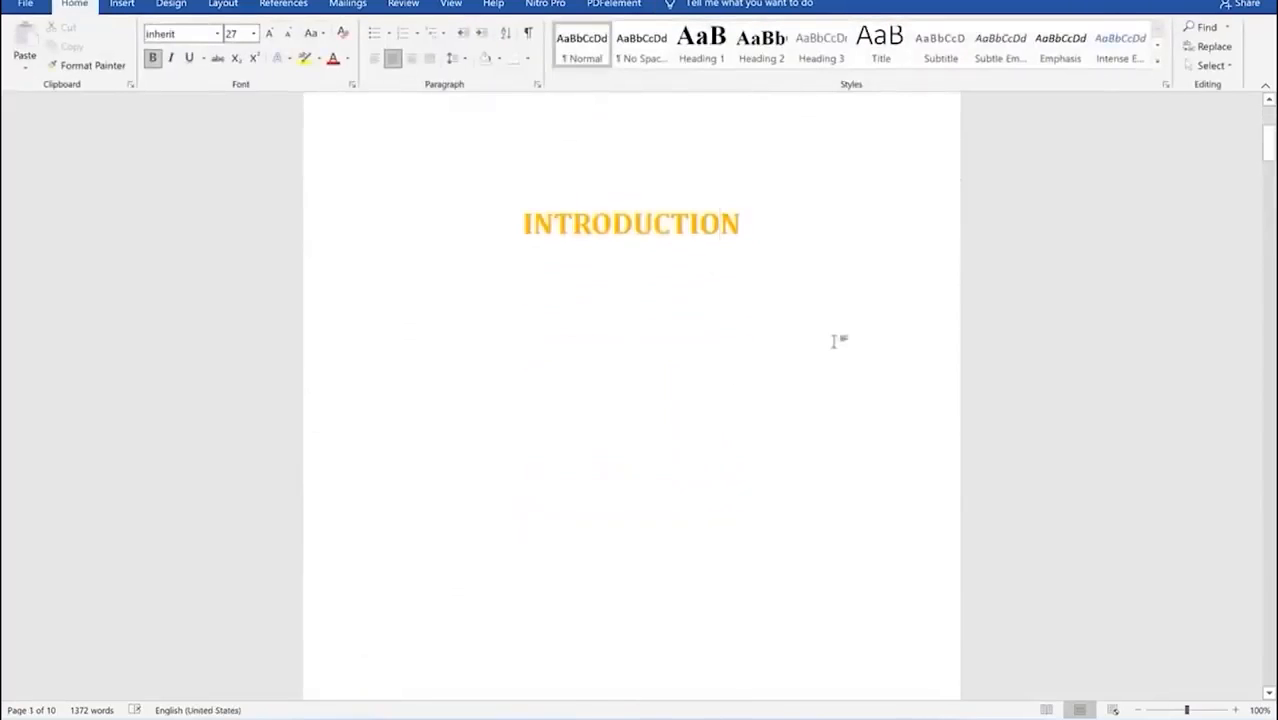
Step: Zoom out to review the renumbered pages three across, then open the File home screen
click(1140, 710)
click(1140, 710)
click(1140, 710)
click(1140, 710)
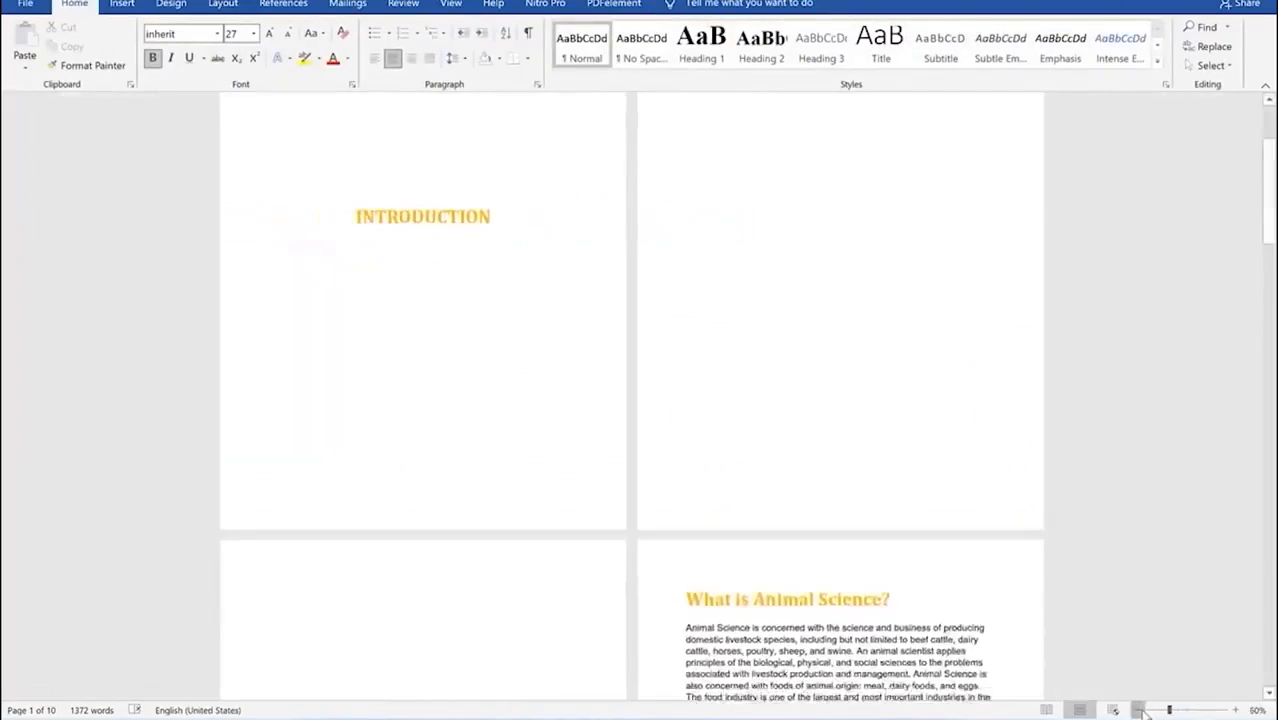
click(1140, 710)
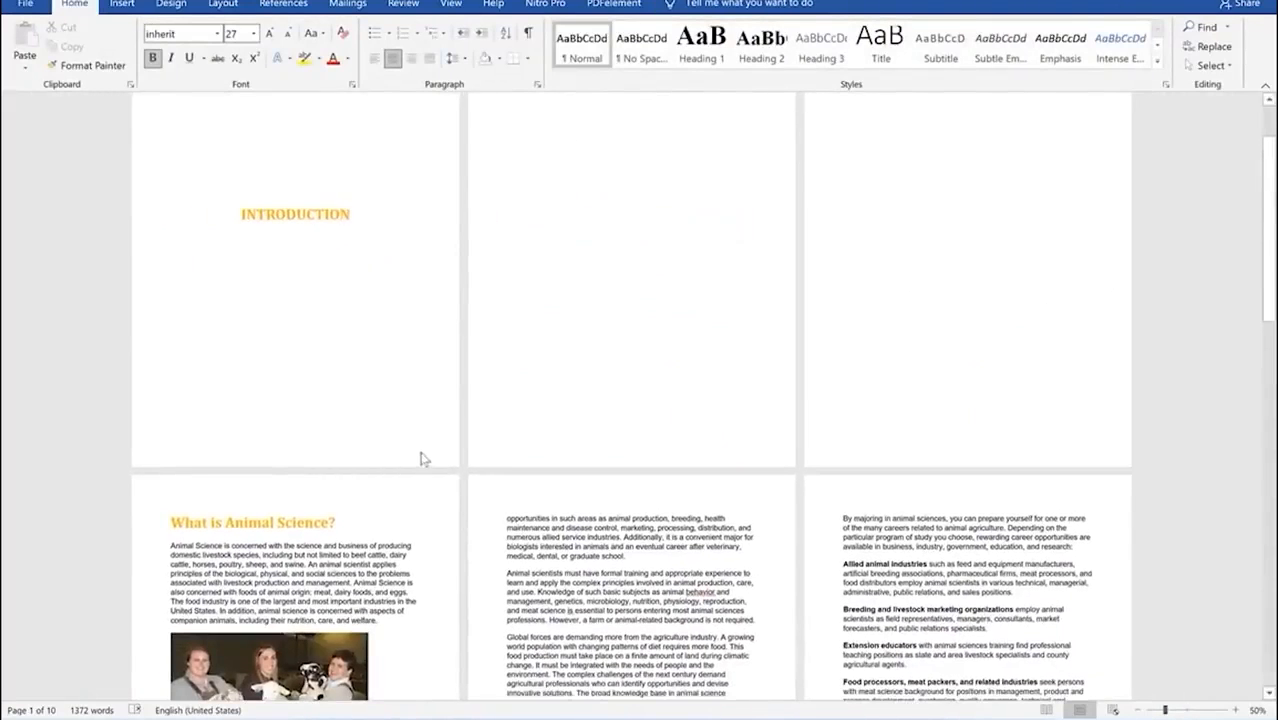
scroll(422, 456, down, 1)
scroll(607, 322, up, 3)
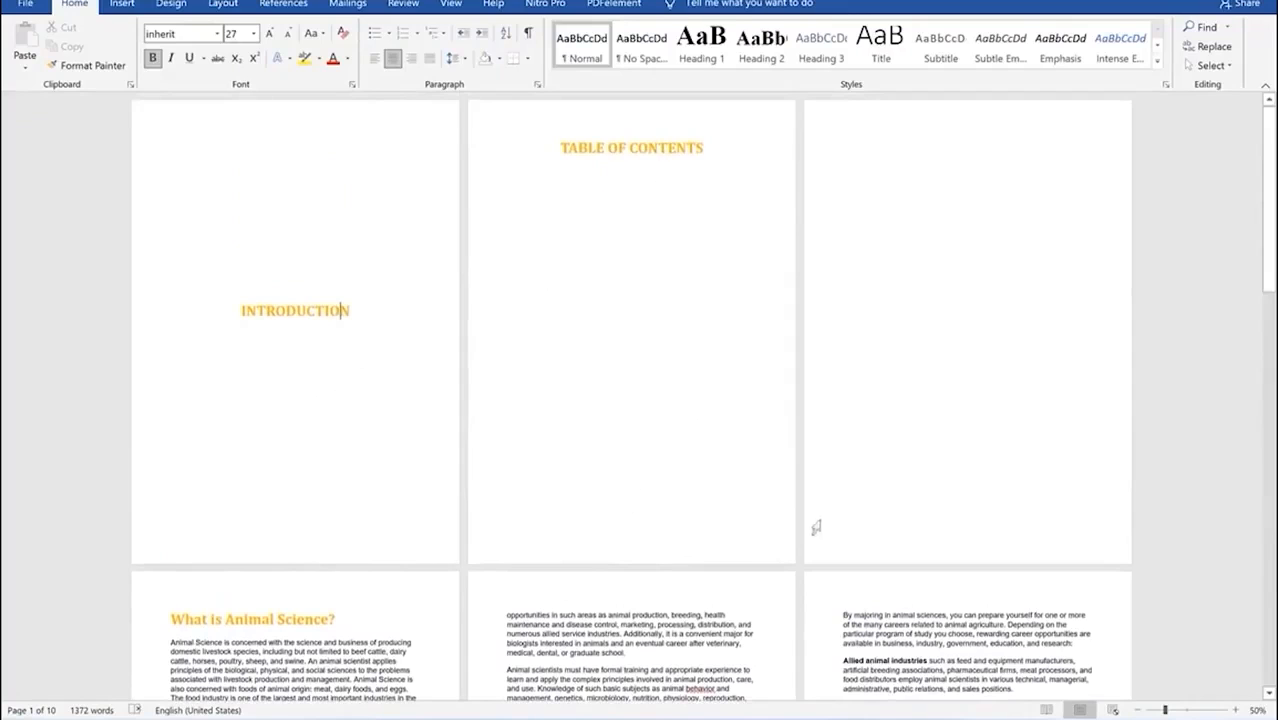
scroll(928, 496, down, 10)
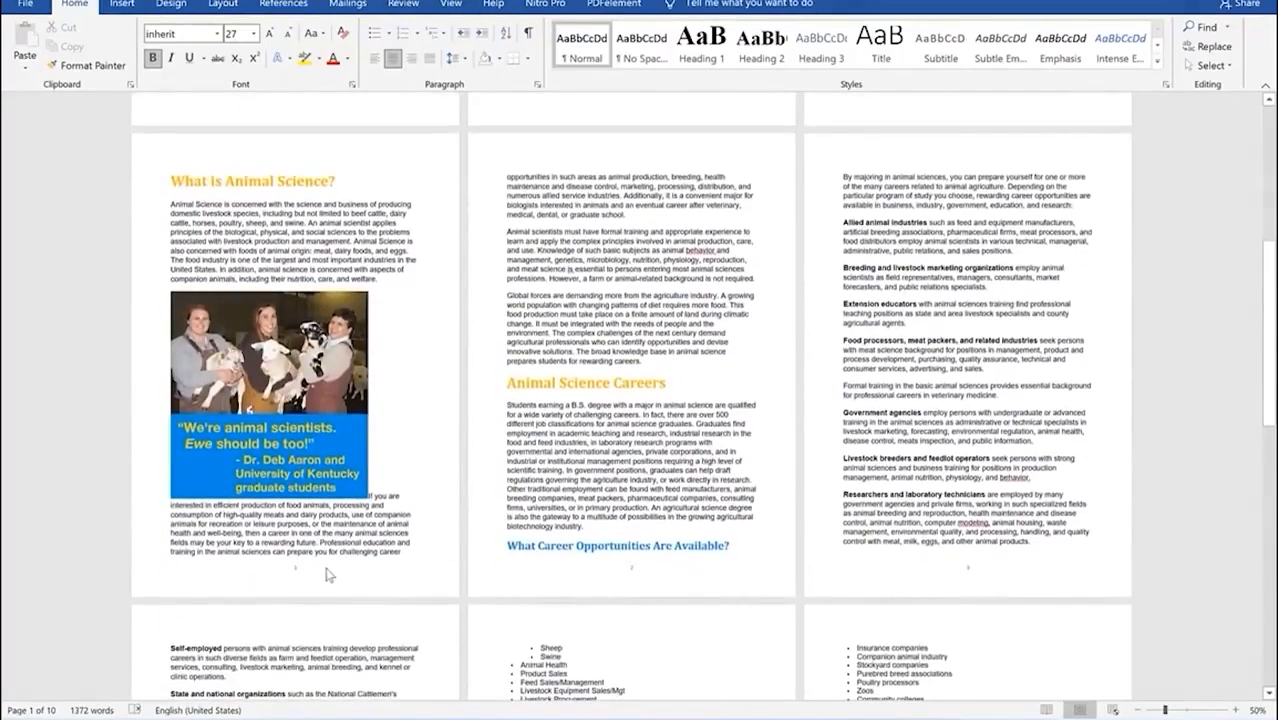
scroll(318, 564, down, 1)
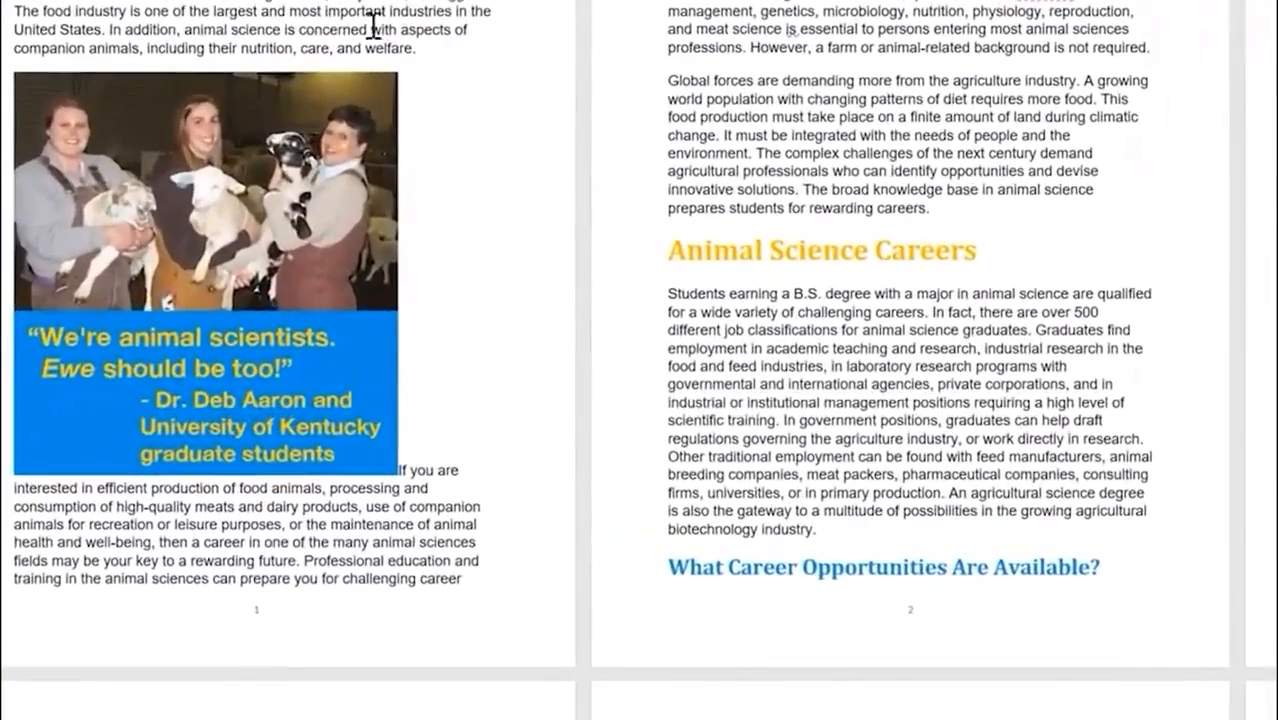
scroll(200, 540, down, 1)
scroll(207, 562, down, 5)
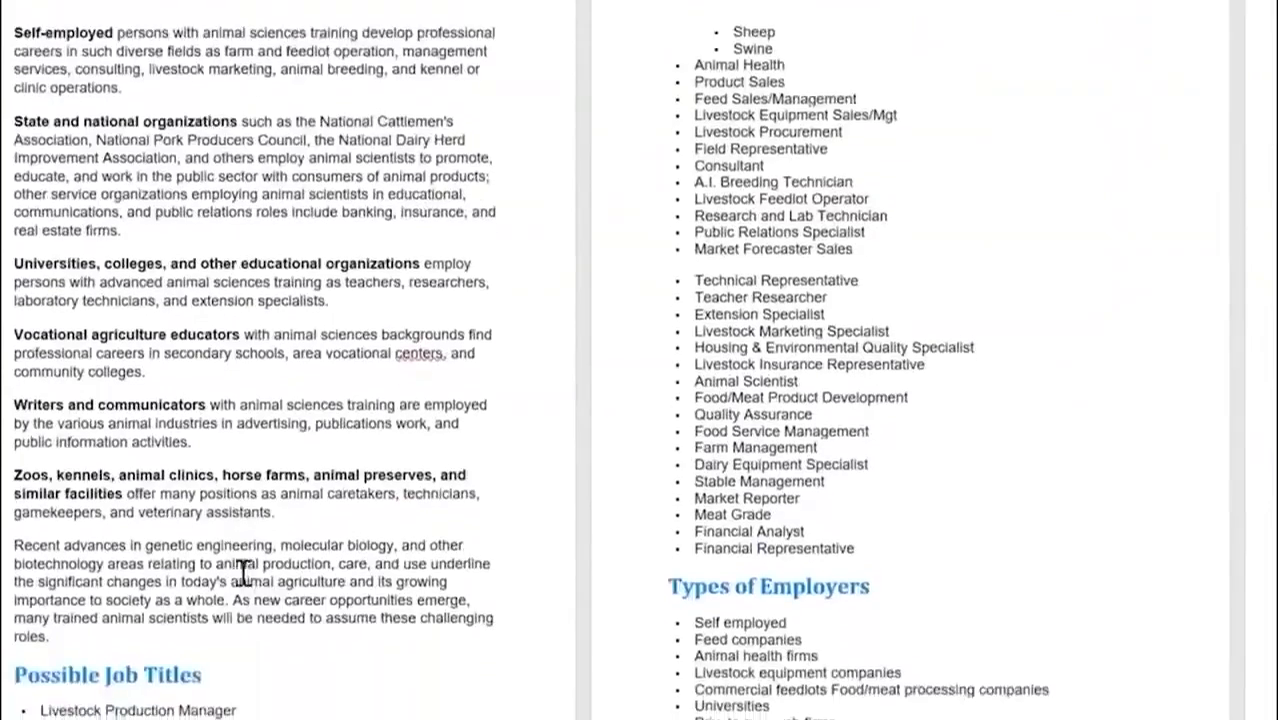
scroll(847, 165, up, 8)
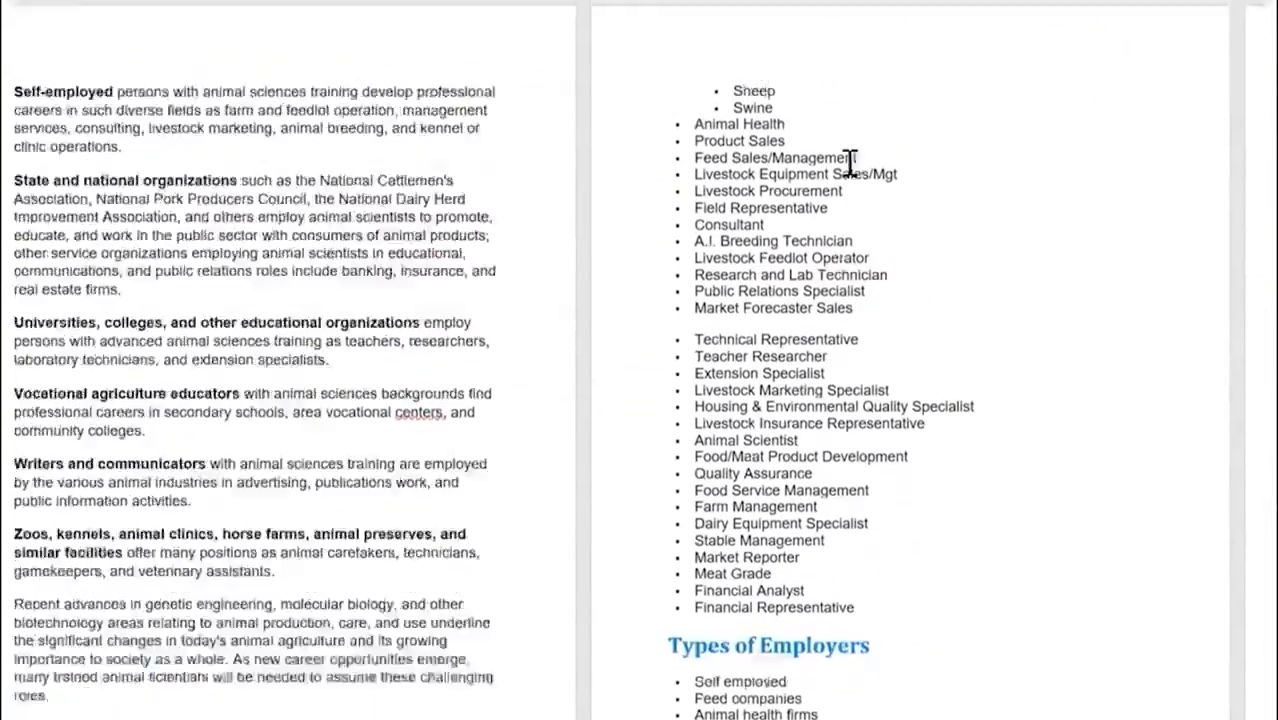
scroll(600, 260, up, 5)
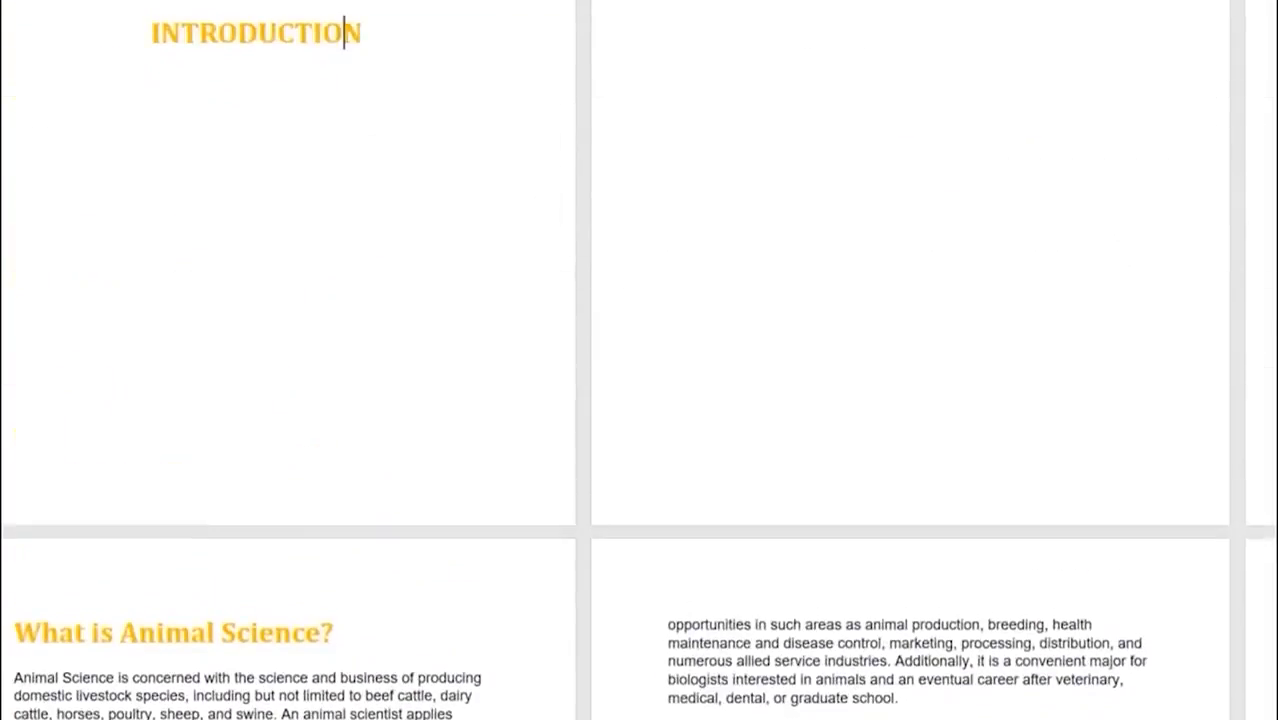
click(24, 11)
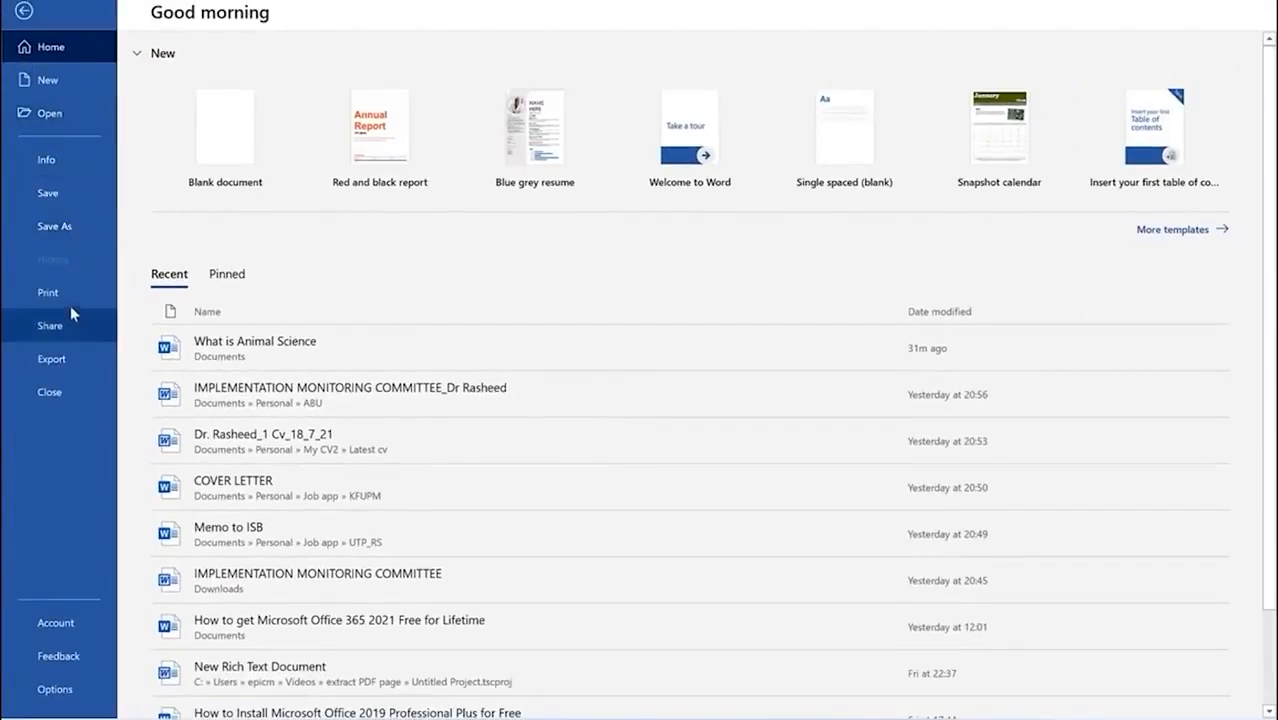
Step: Preview the report's pages in the Print backstage
click(48, 292)
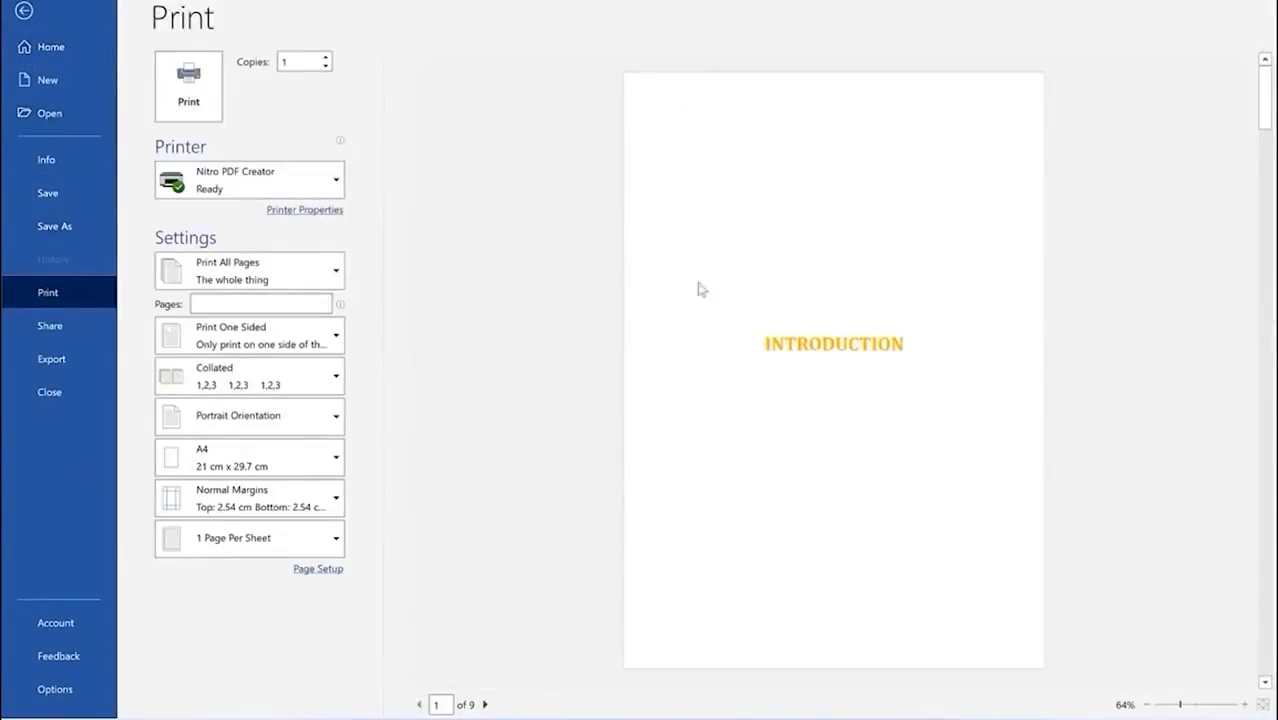
scroll(777, 323, down, 3)
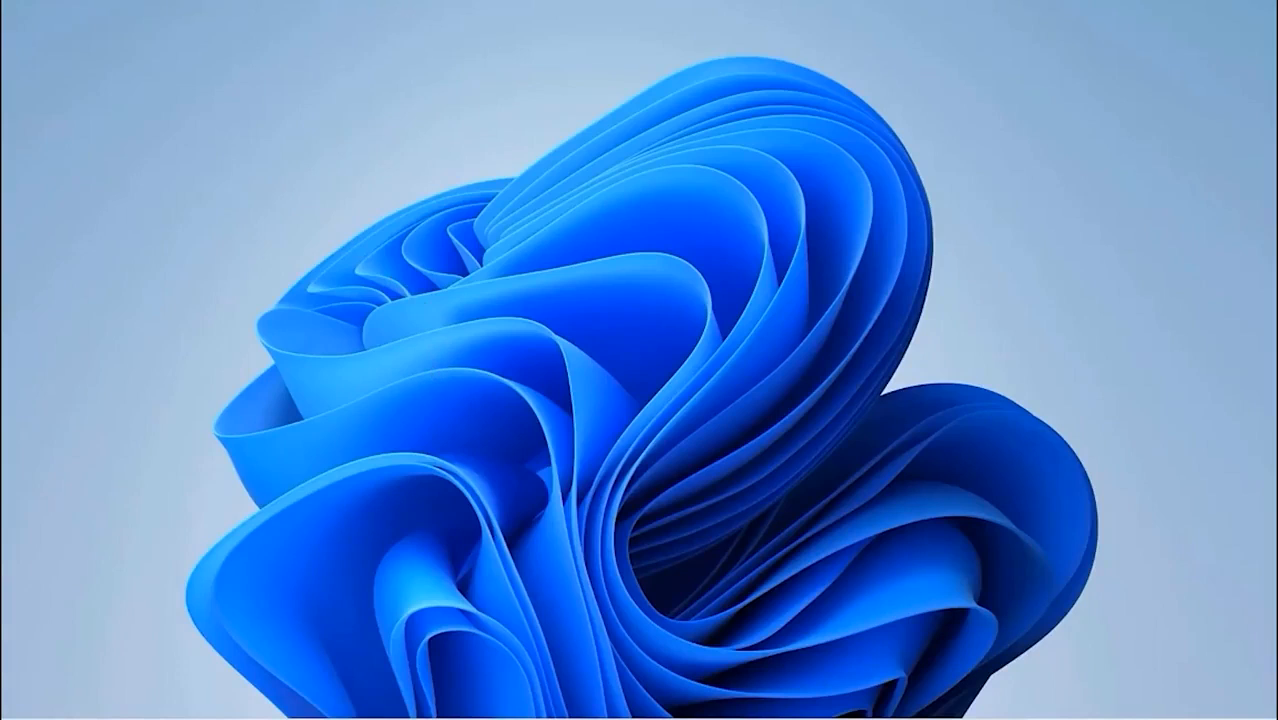
Step: Launch Word from a Start menu search for 'word'
click(508, 712)
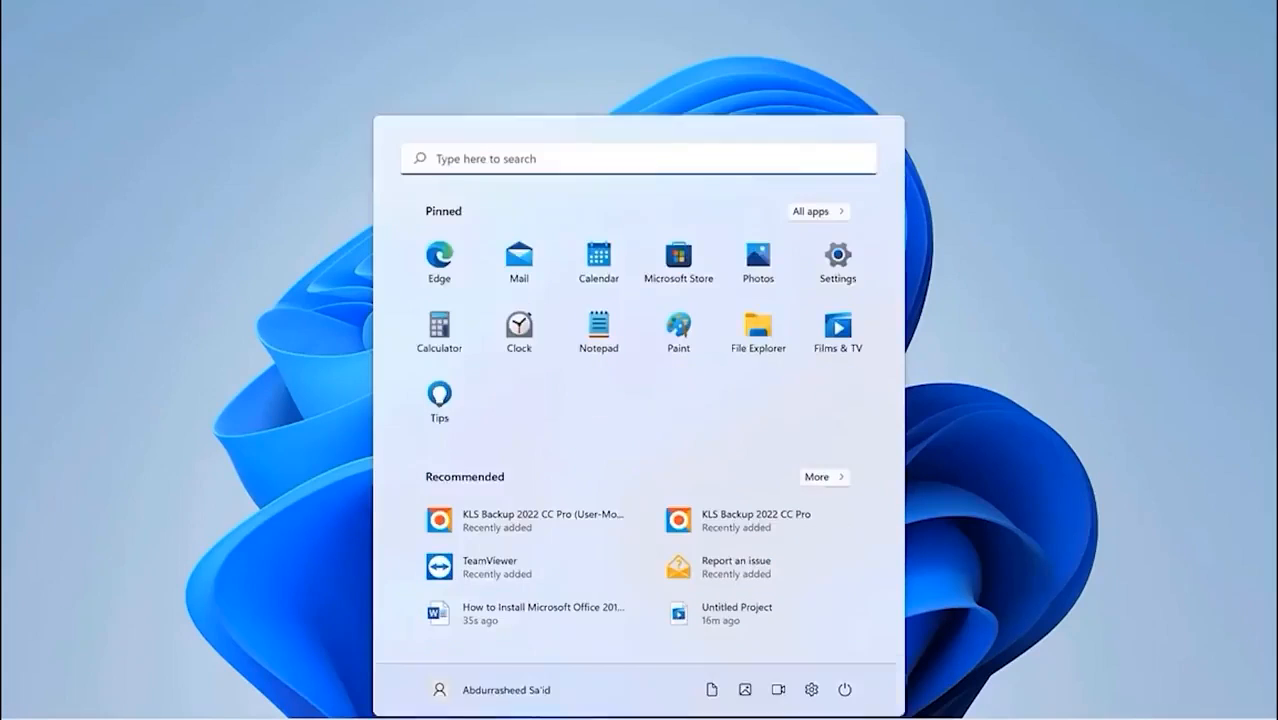
text(word)
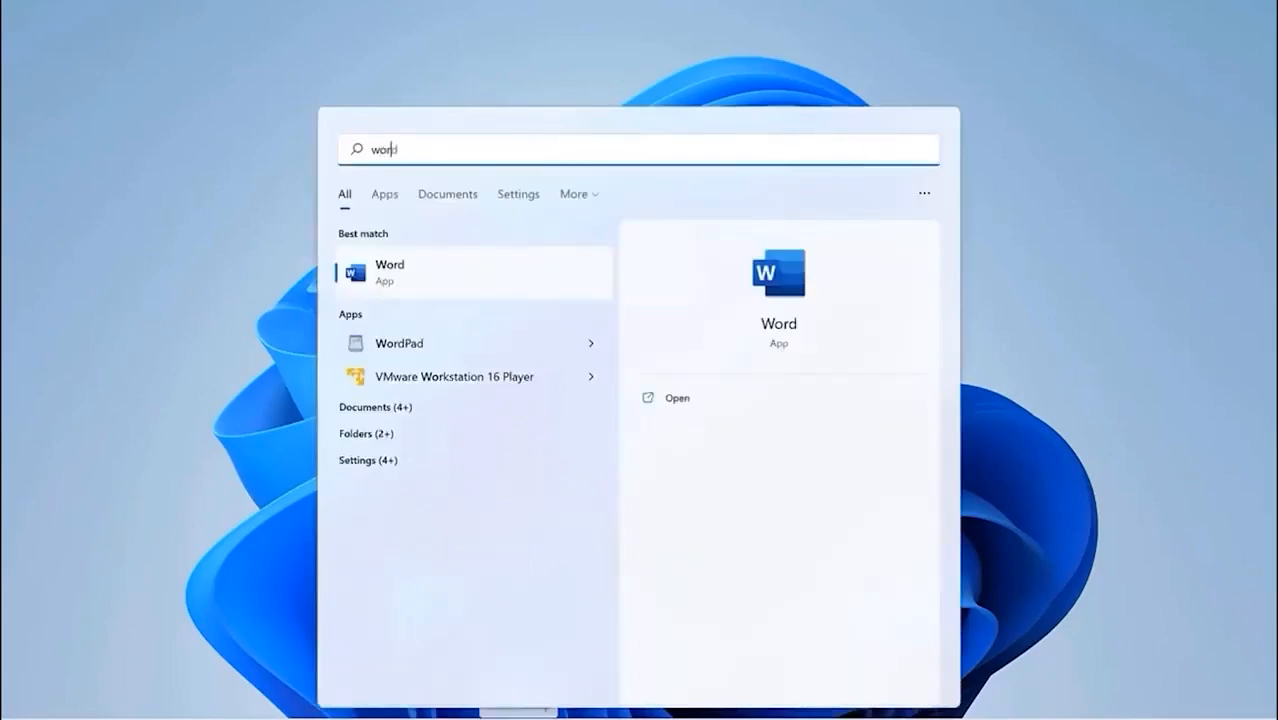
click(468, 288)
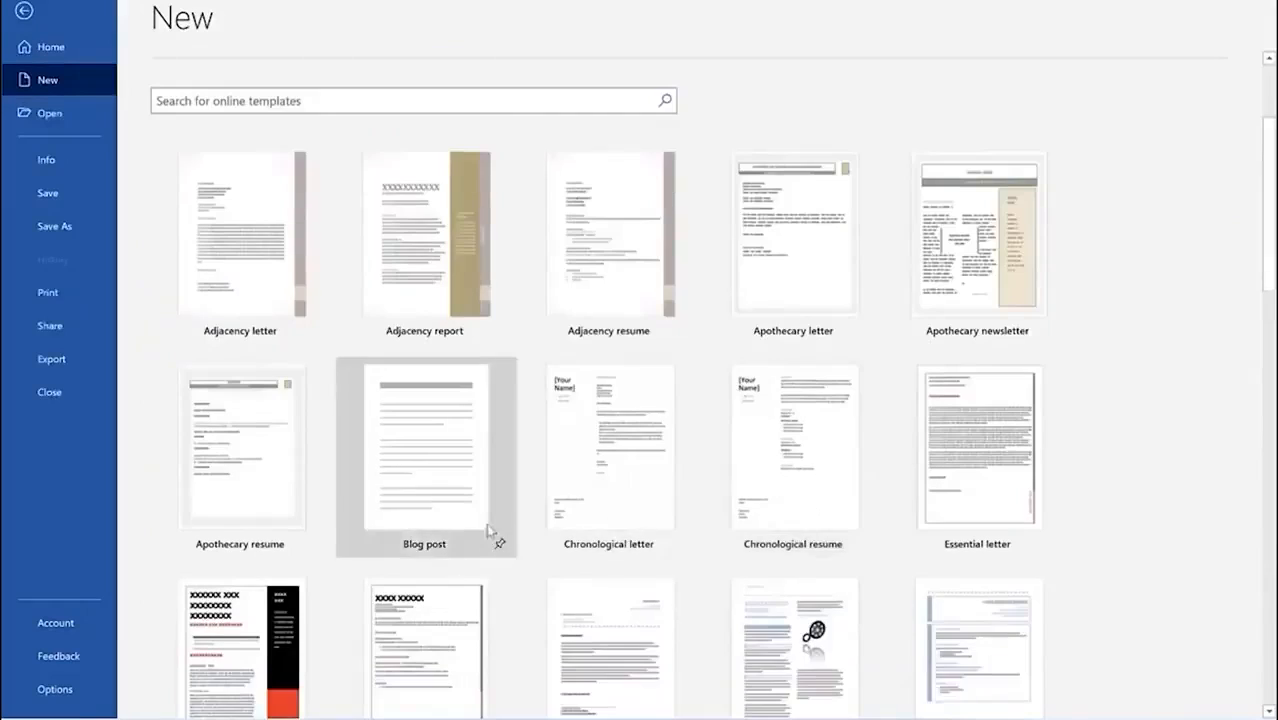
Step: Scroll through the new annual report document, then bring up the Design tab
scroll(530, 465, down, 3)
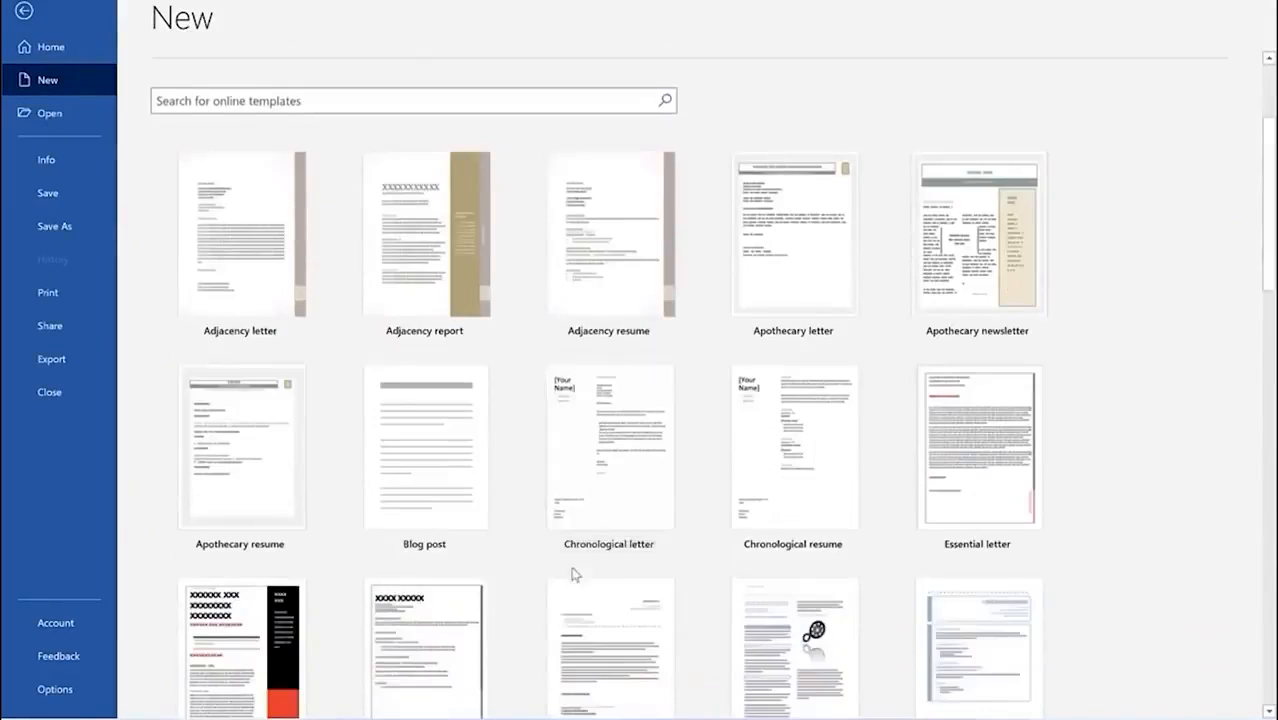
scroll(673, 600, up, 3)
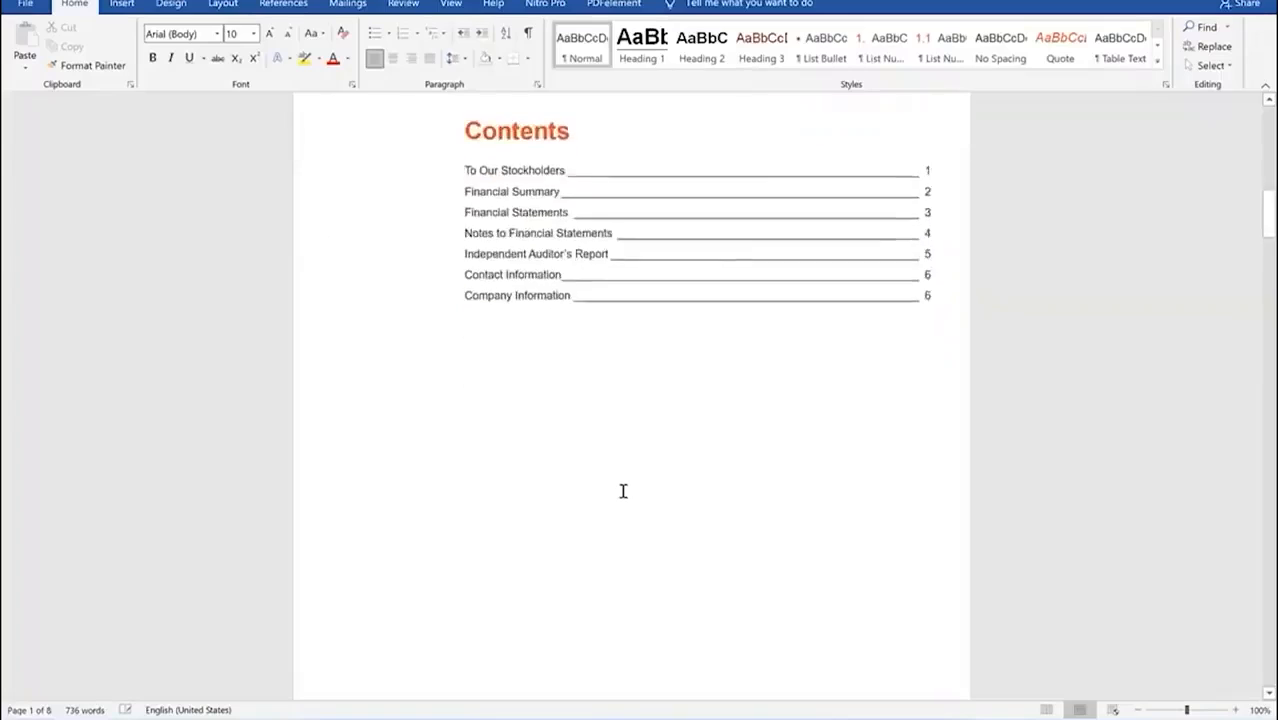
scroll(623, 490, down, 5)
scroll(623, 490, down, 15)
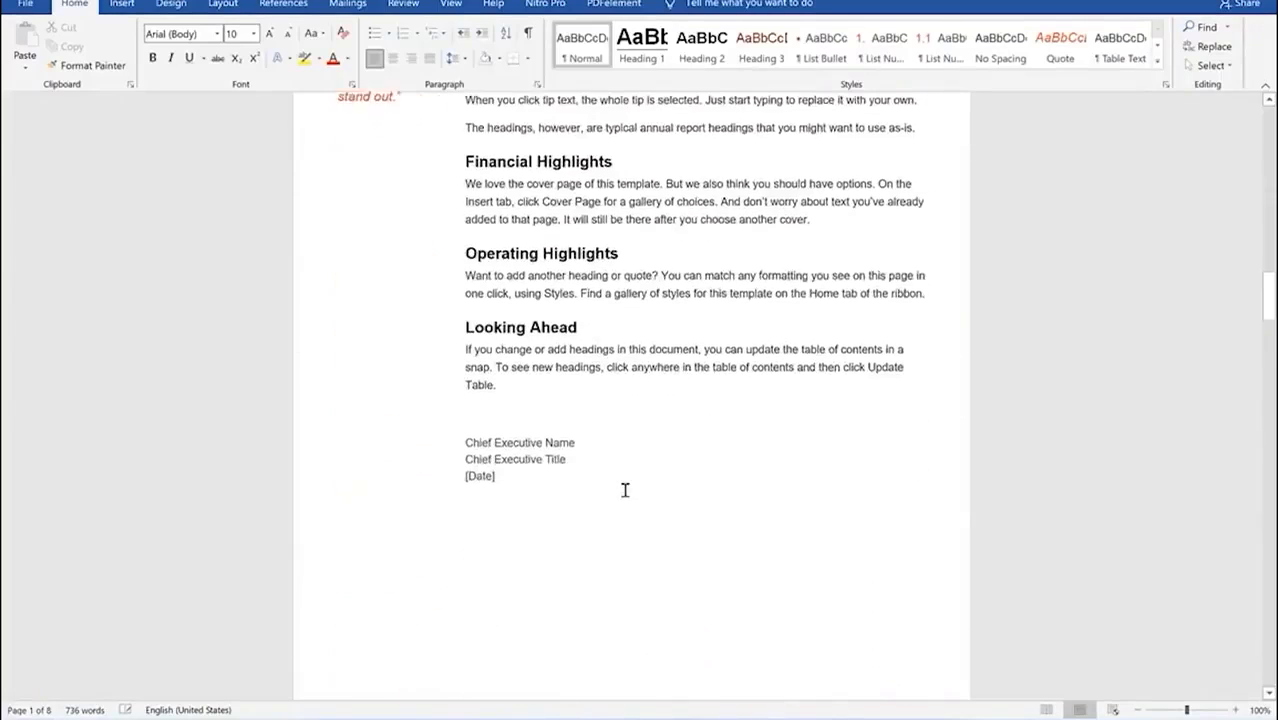
scroll(625, 490, down, 12)
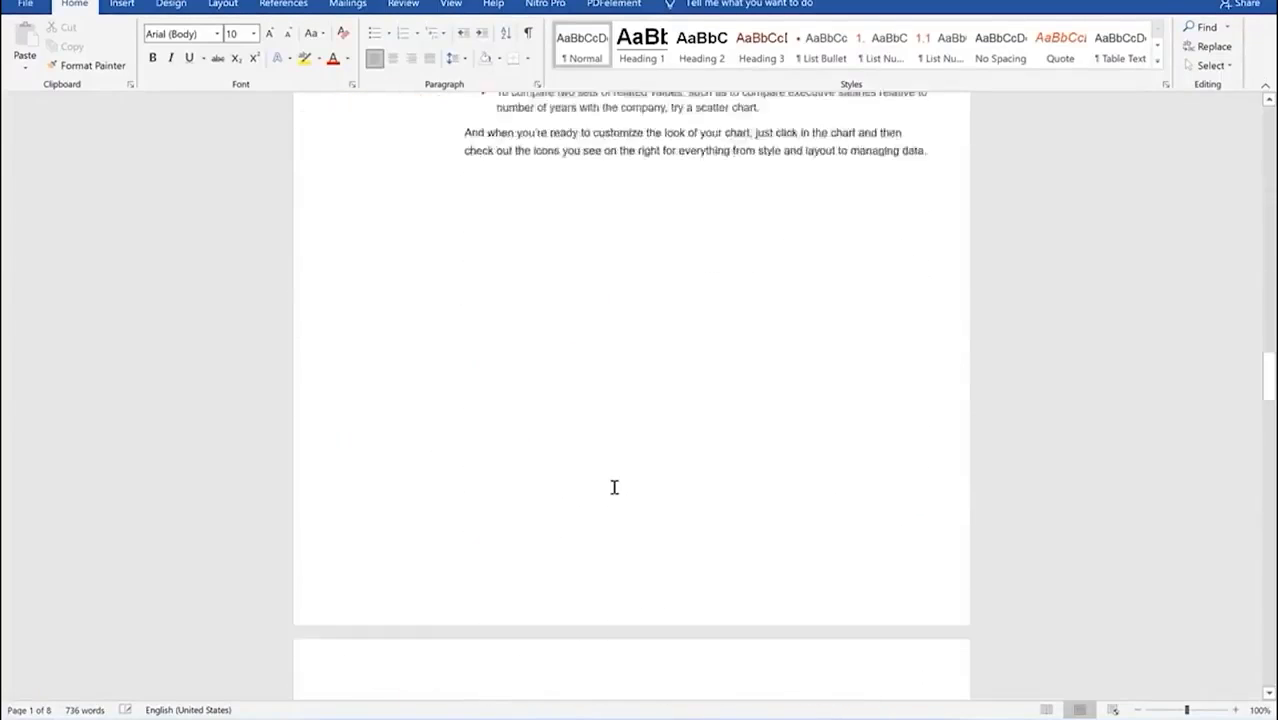
scroll(610, 495, down, 5)
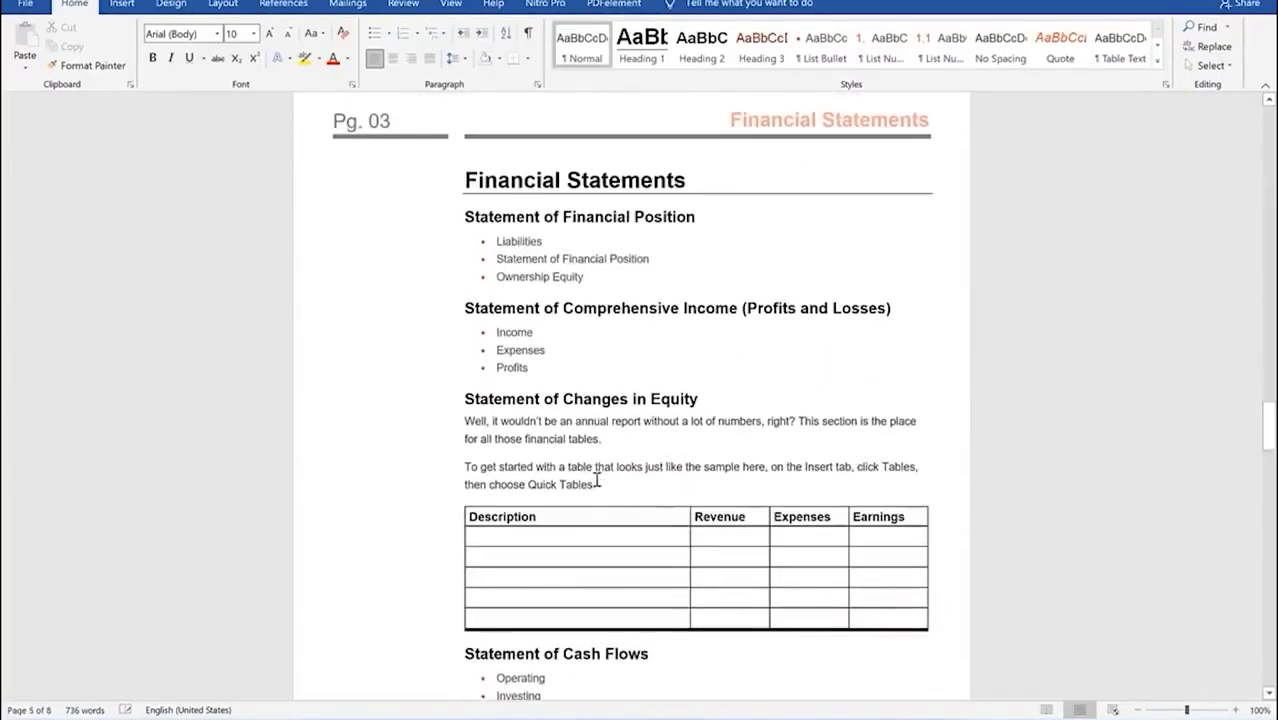
scroll(615, 450, up, 20)
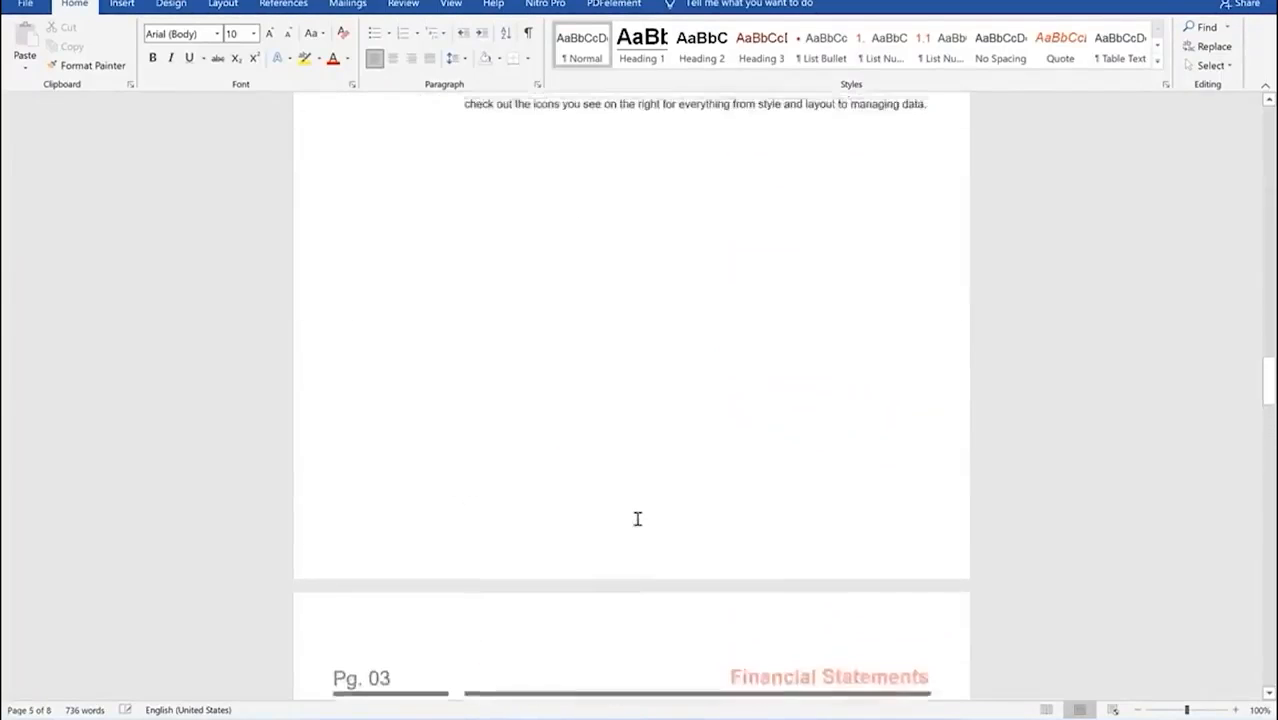
scroll(640, 459, up, 5)
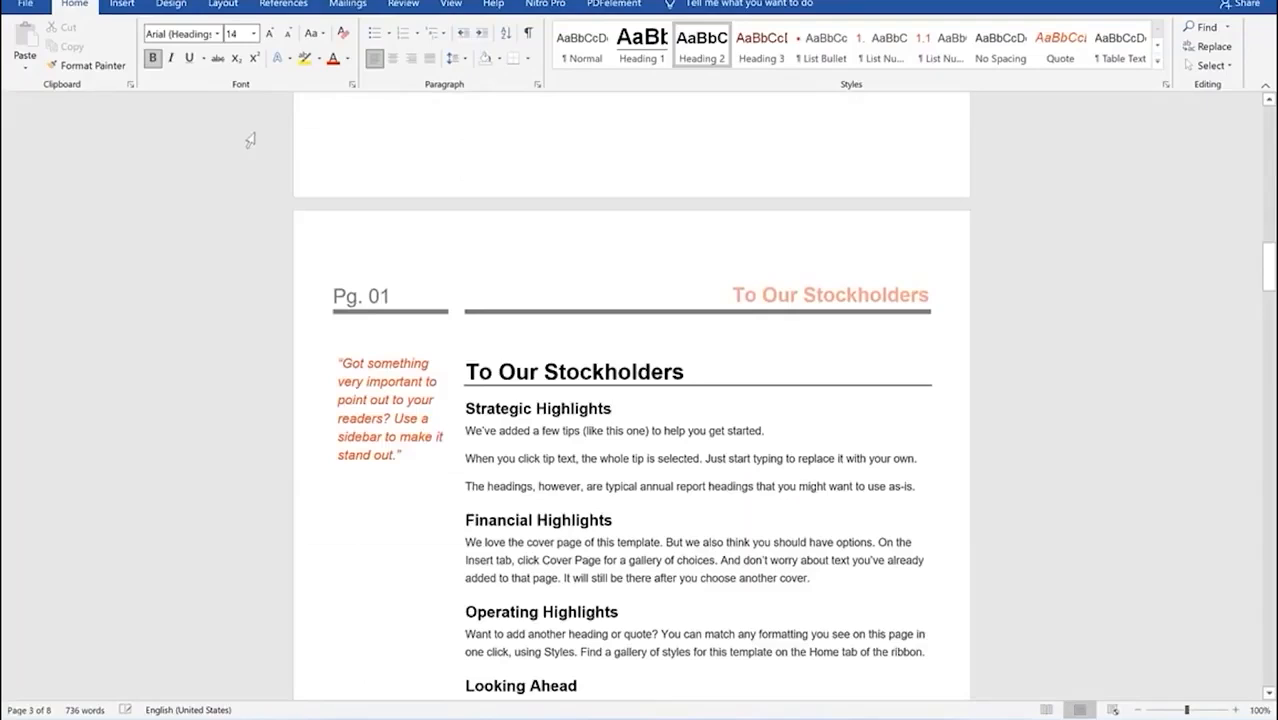
click(171, 4)
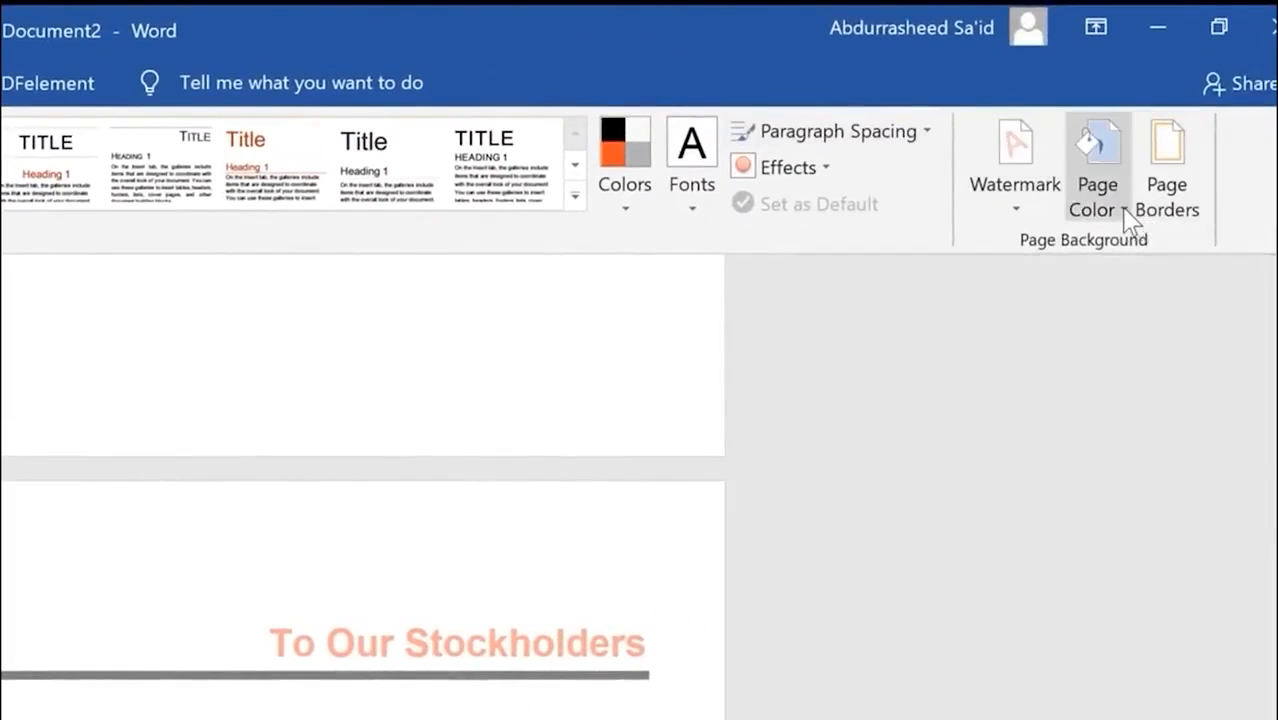
Step: Apply a Yellow page colour to all report pages, then open More Colors
click(1125, 212)
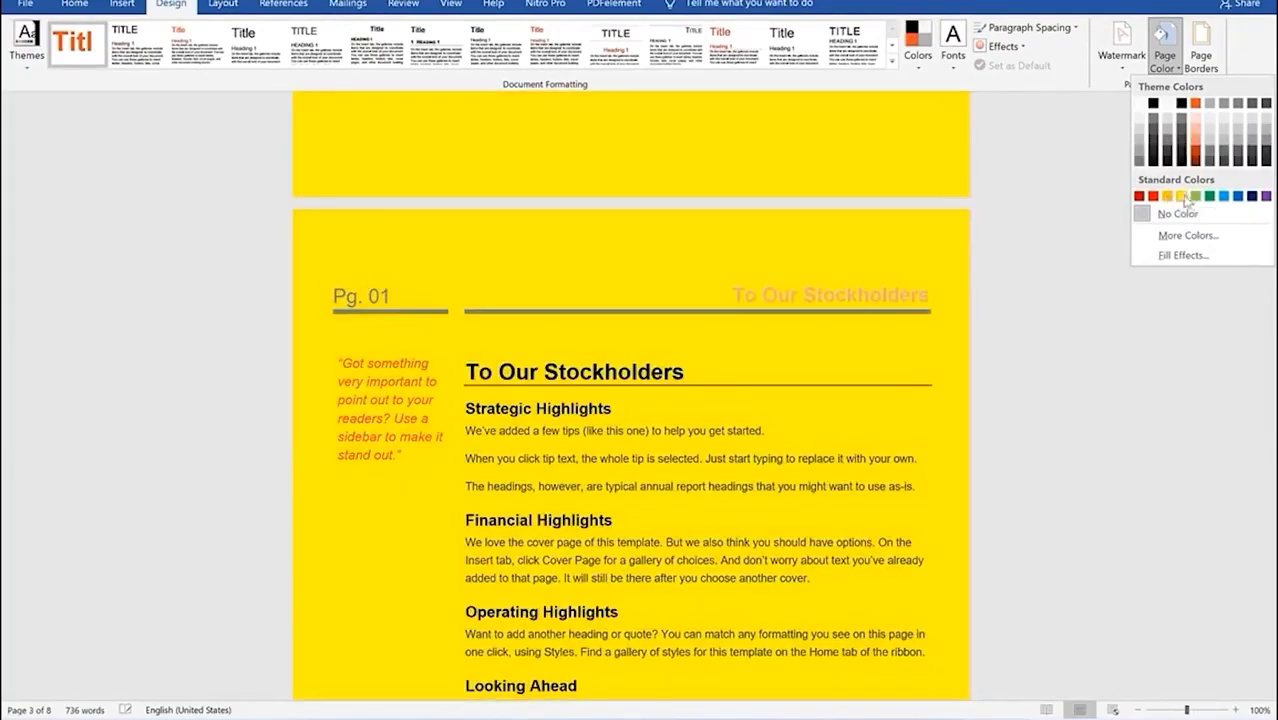
click(1184, 199)
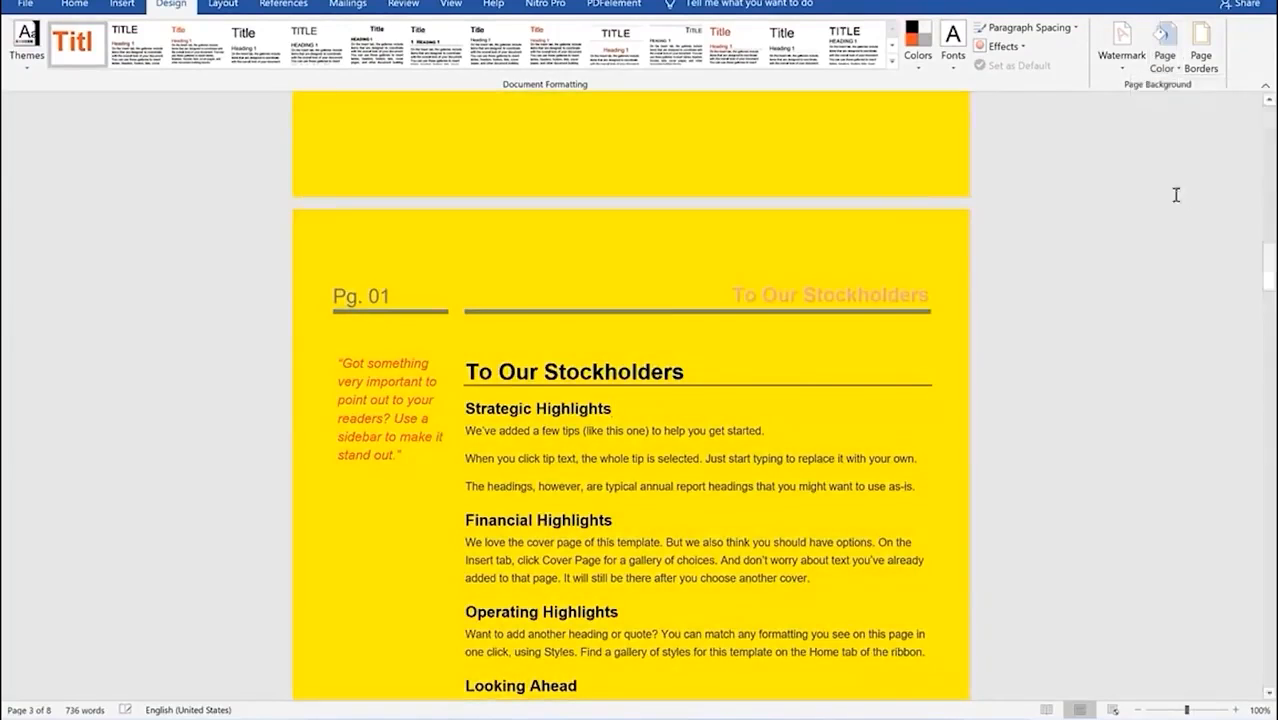
scroll(670, 302, up, 10)
scroll(694, 293, up, 20)
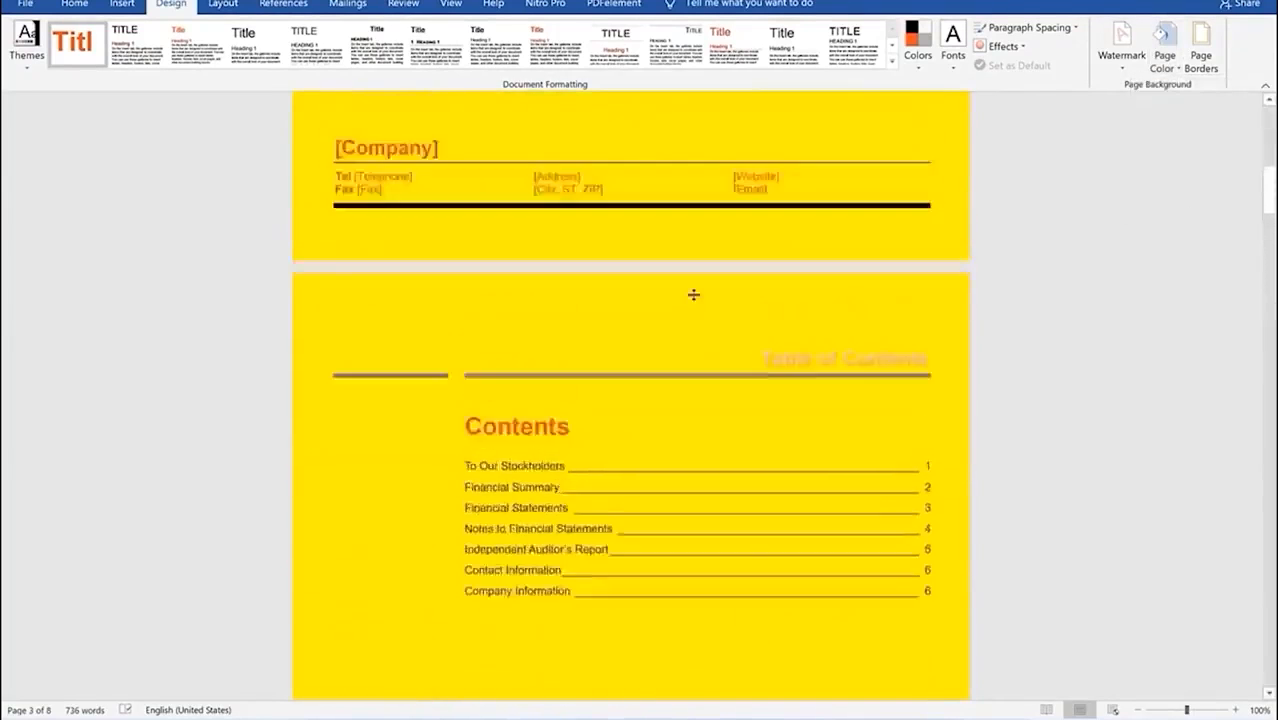
scroll(694, 293, down, 20)
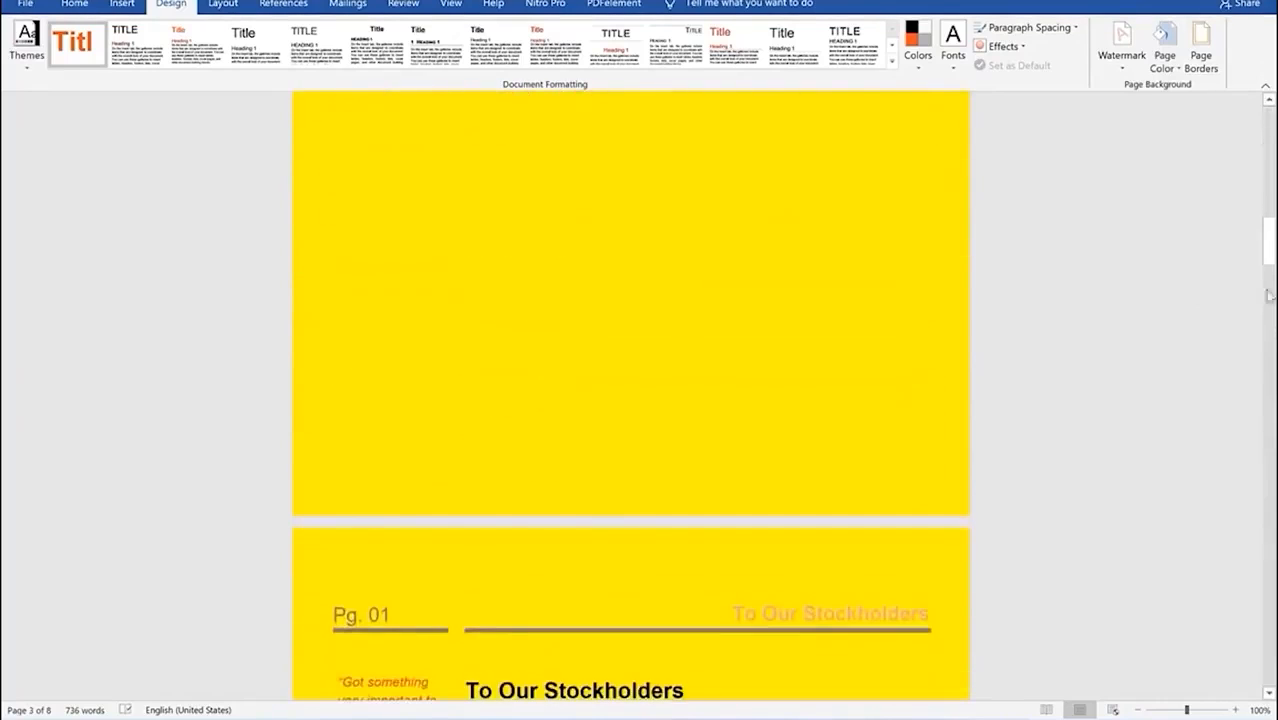
drag(1268, 245, 1270, 443)
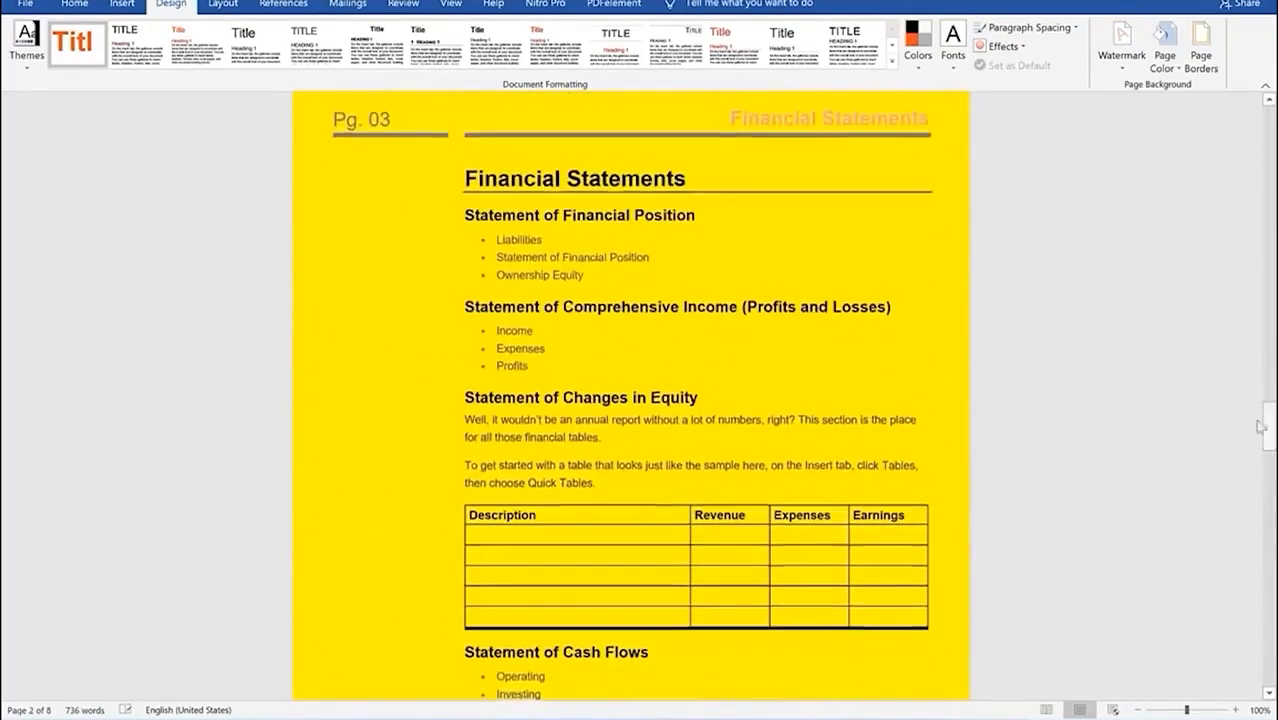
click(1175, 70)
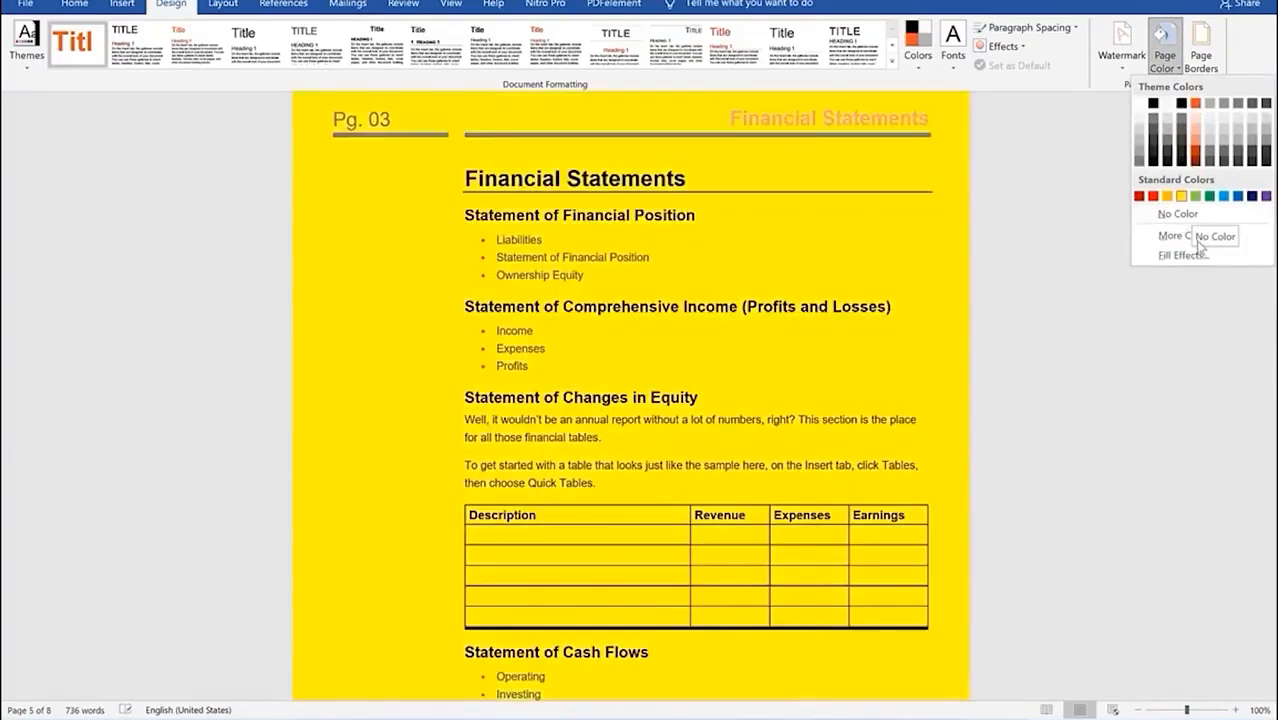
click(1186, 236)
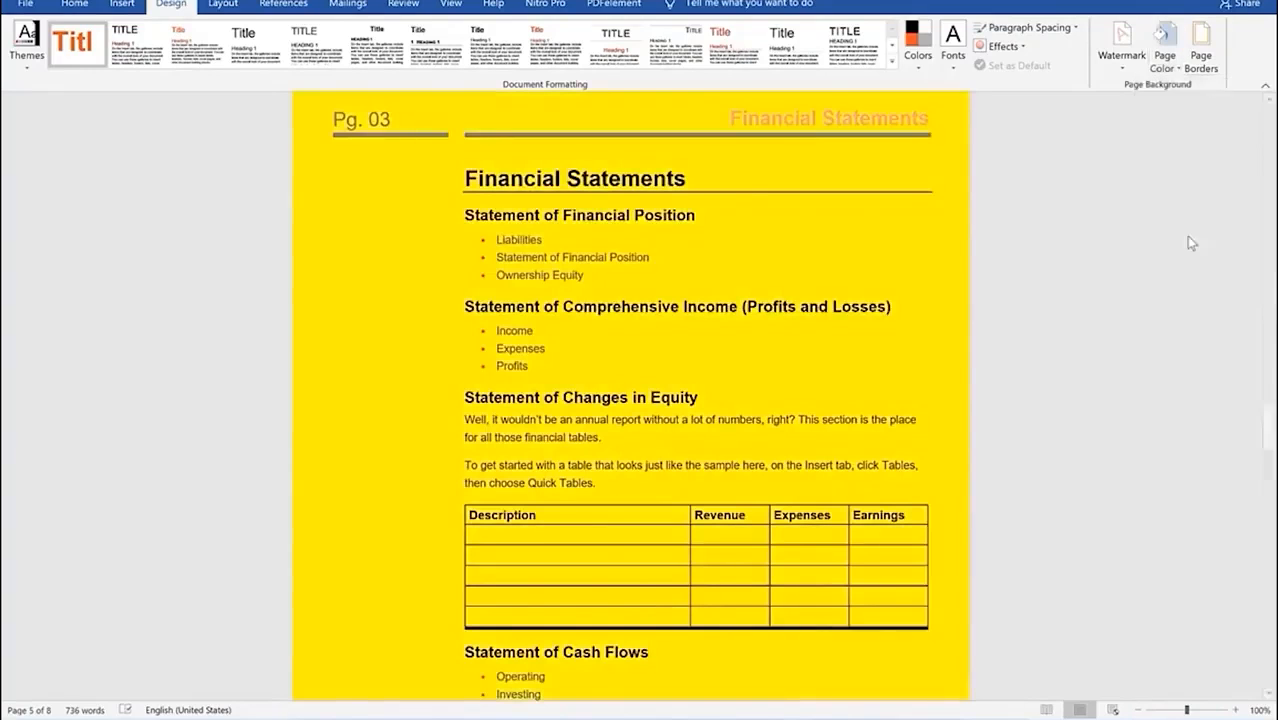
Step: Confirm the page colour as hex FFFF00 (RGB 255, 255, 0) in the Colors dialog
drag(604, 210, 177, 162)
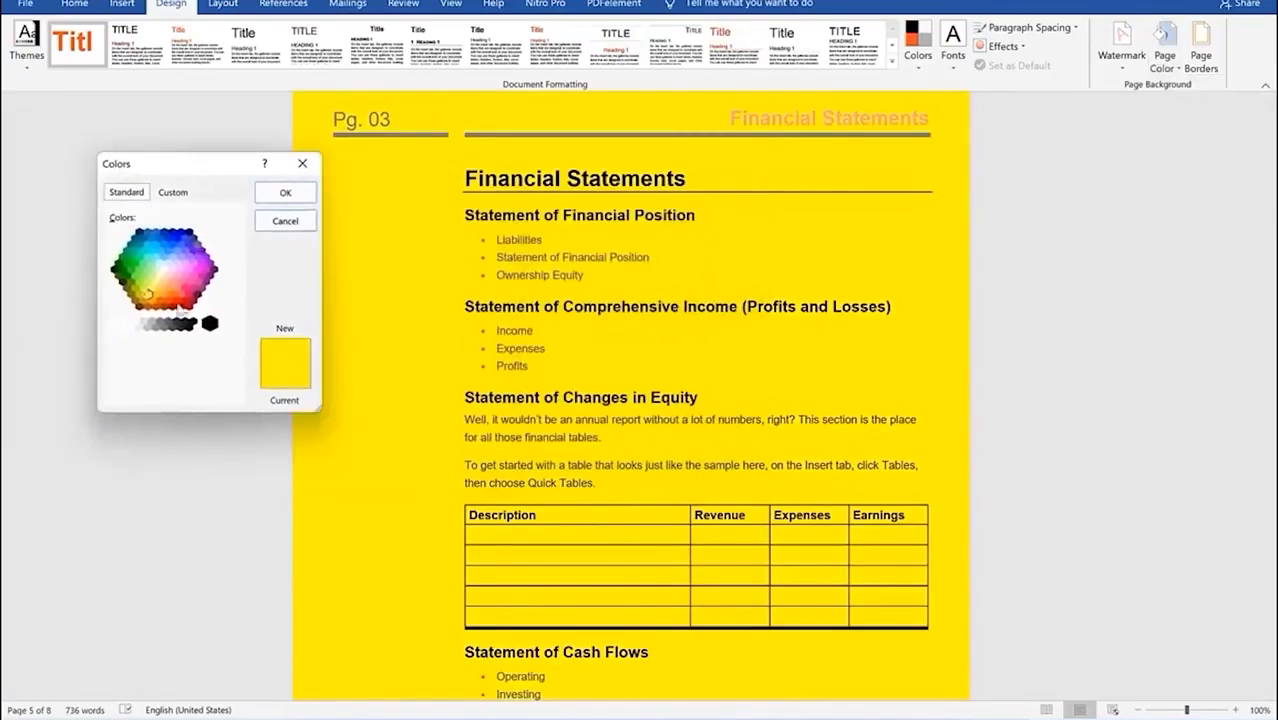
click(172, 193)
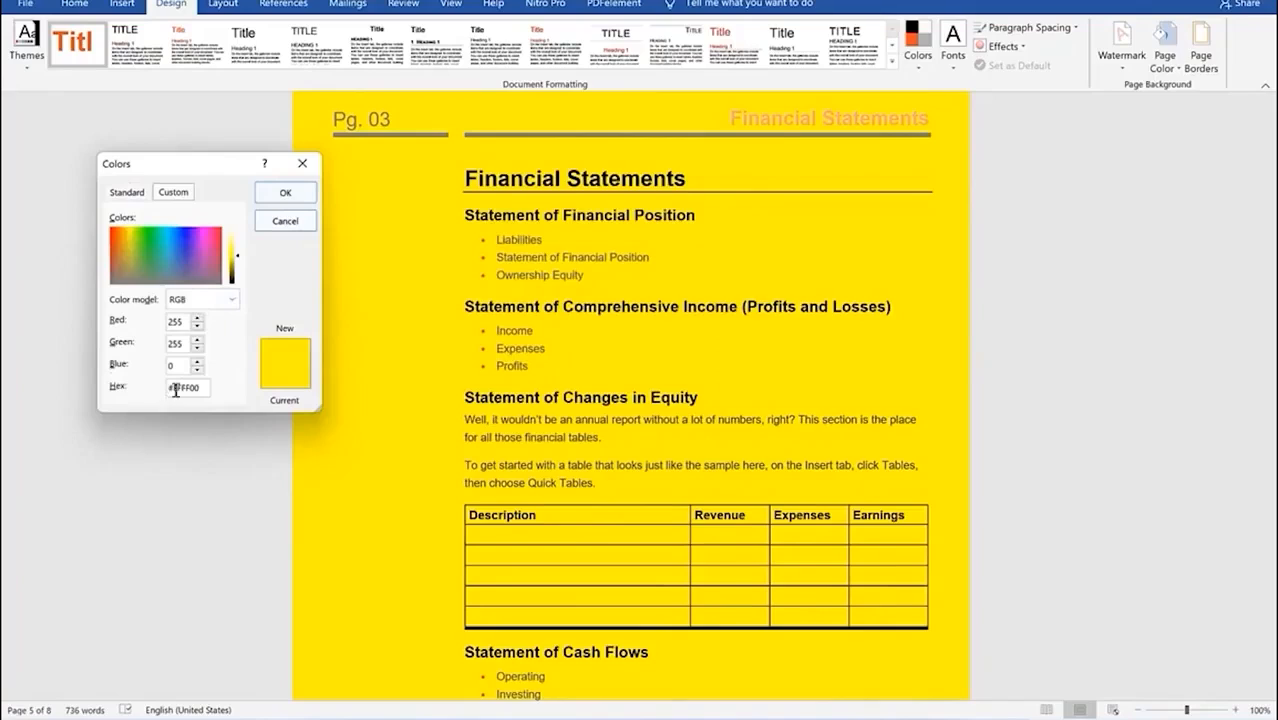
drag(203, 391, 118, 364)
click(283, 194)
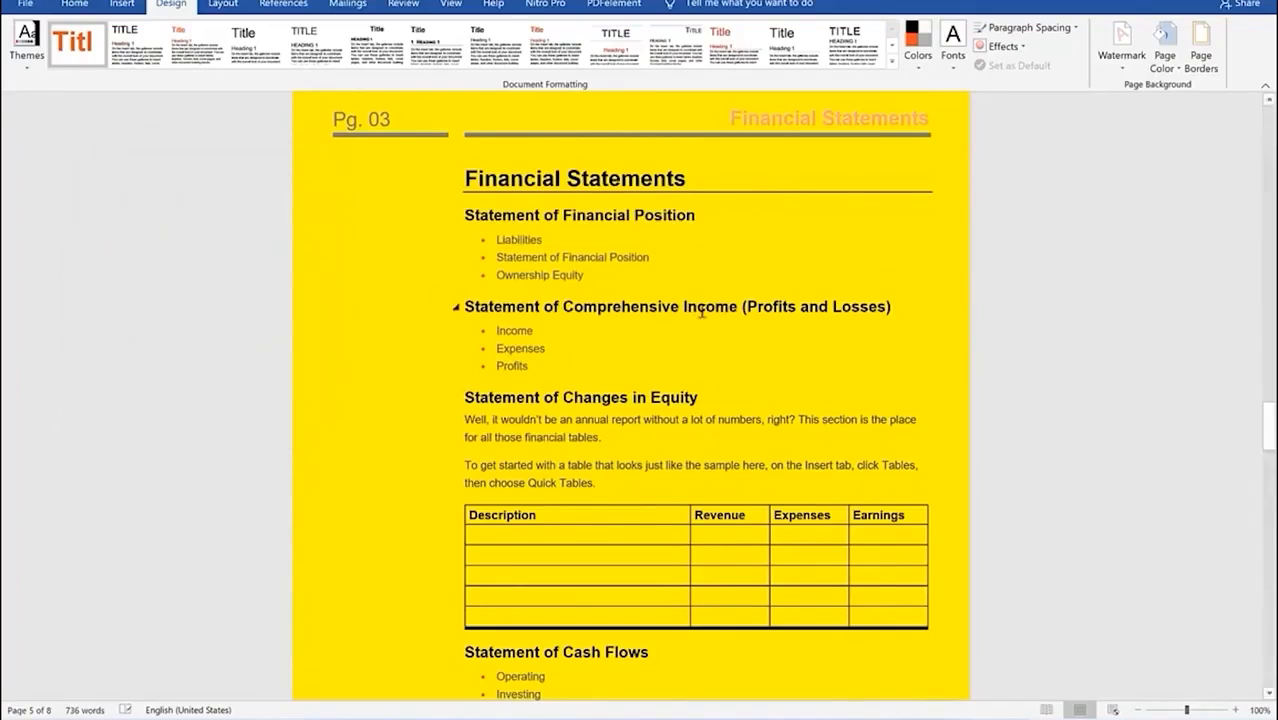
click(1164, 55)
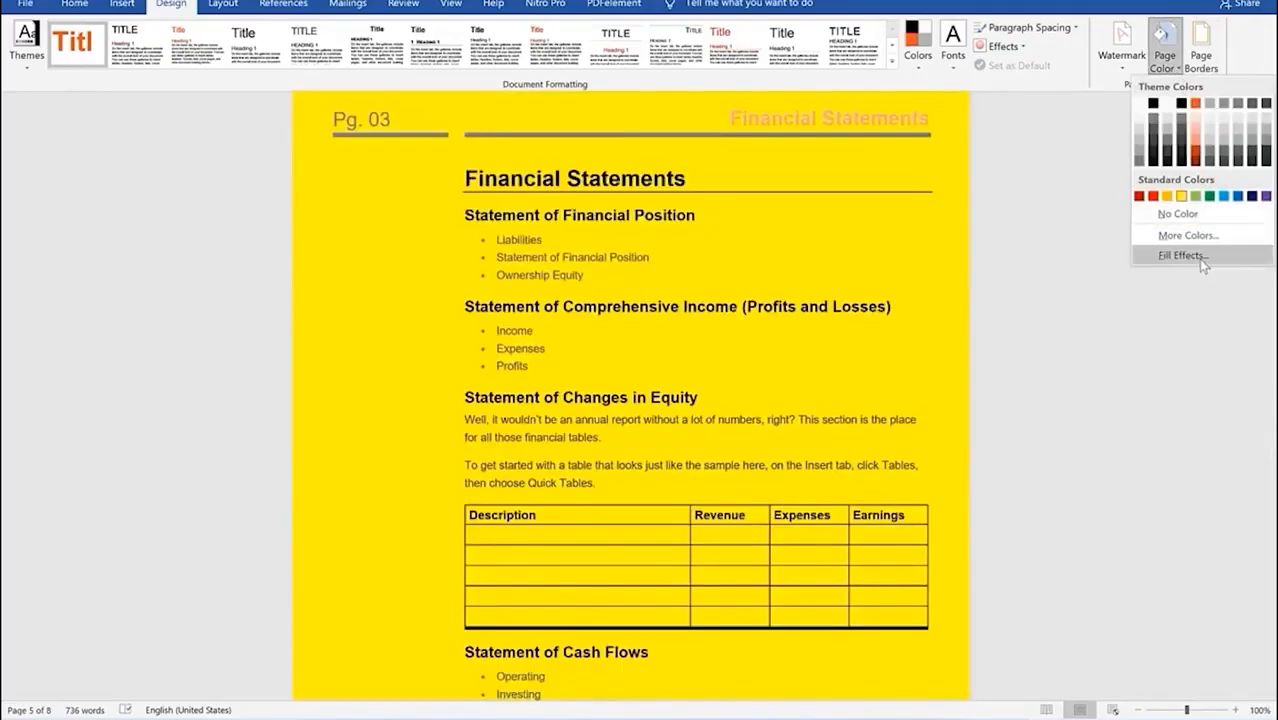
Step: Fill the page background with a two-colour yellow-to-grey gradient
click(1200, 257)
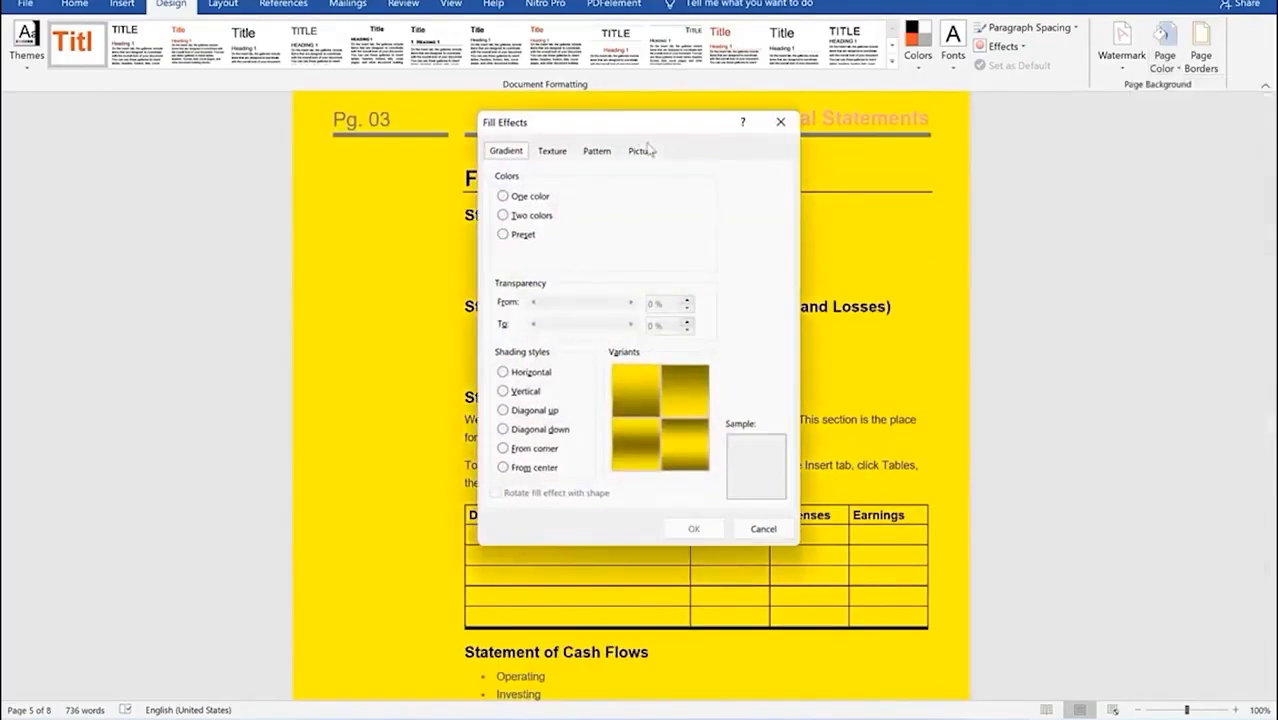
drag(287, 113, 167, 107)
click(106, 179)
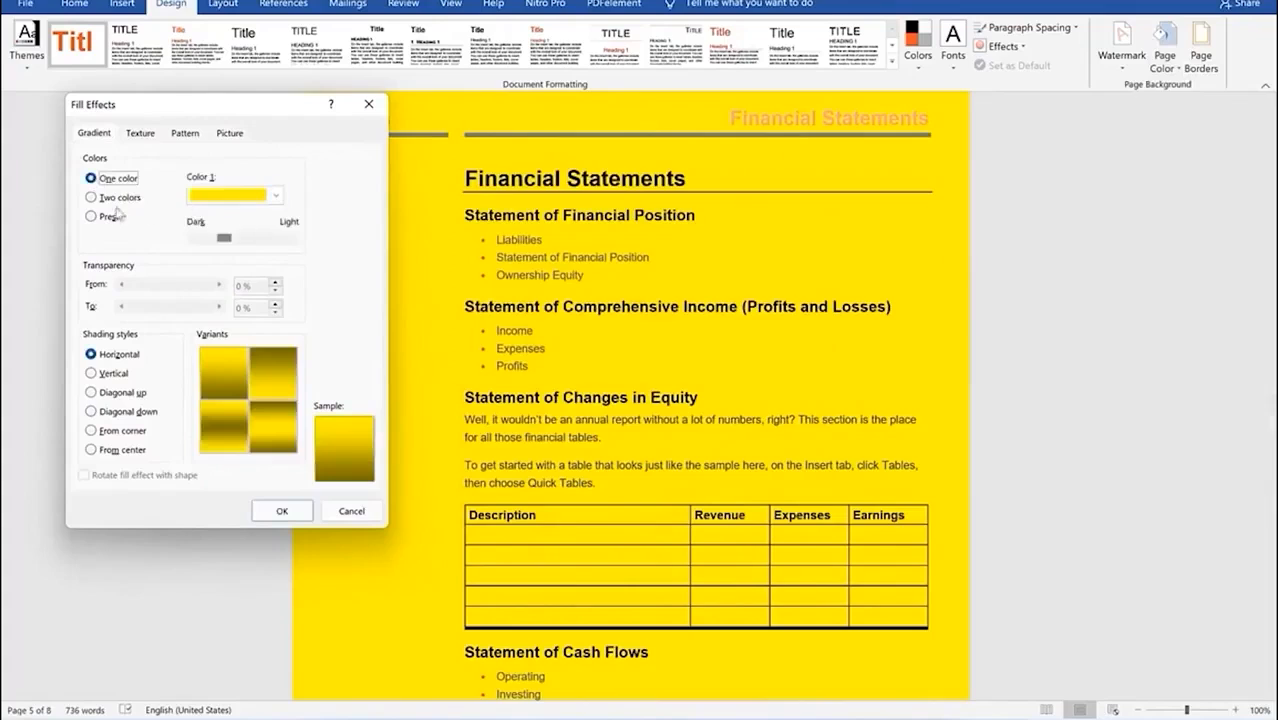
click(90, 198)
click(276, 237)
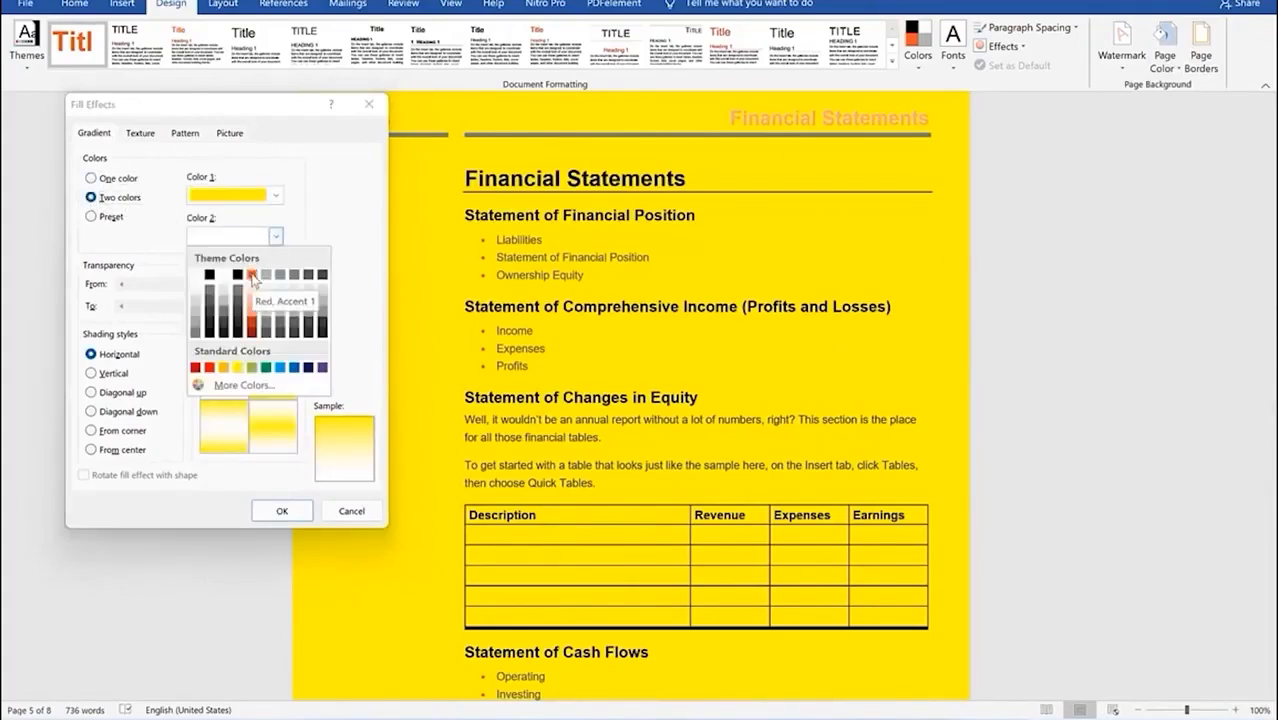
click(267, 289)
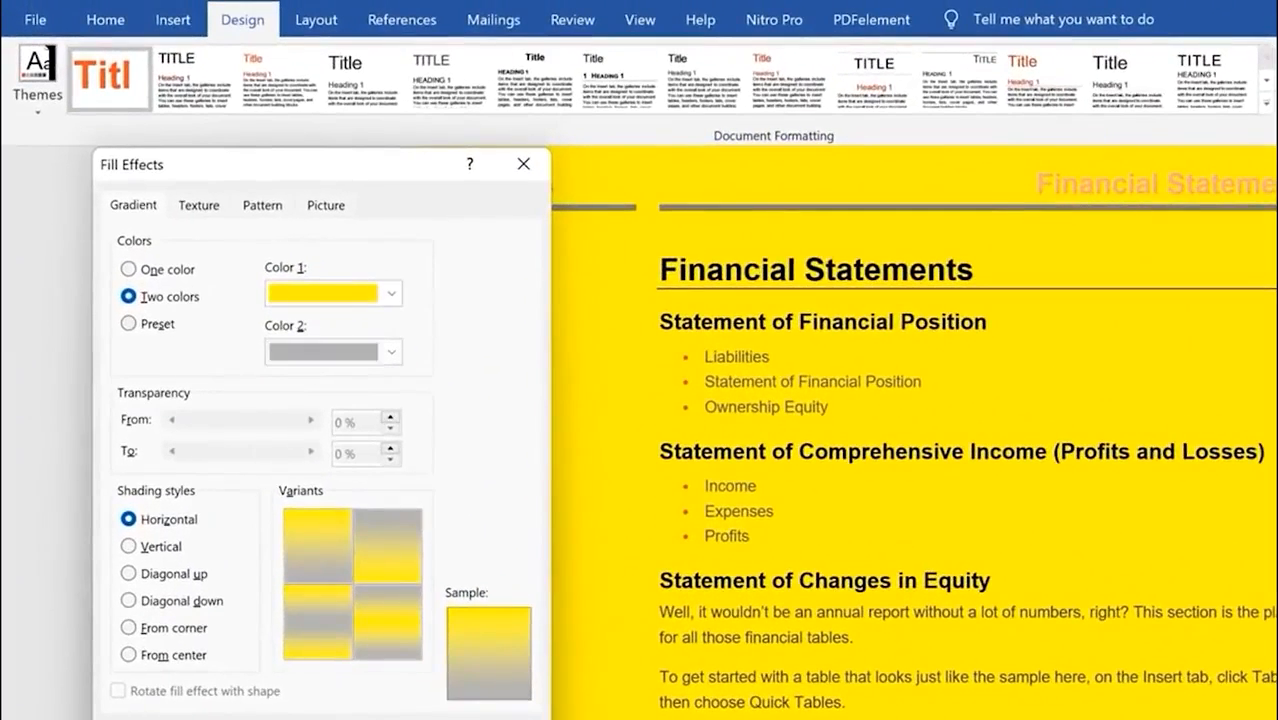
key(Return)
scroll(1030, 500, down, 15)
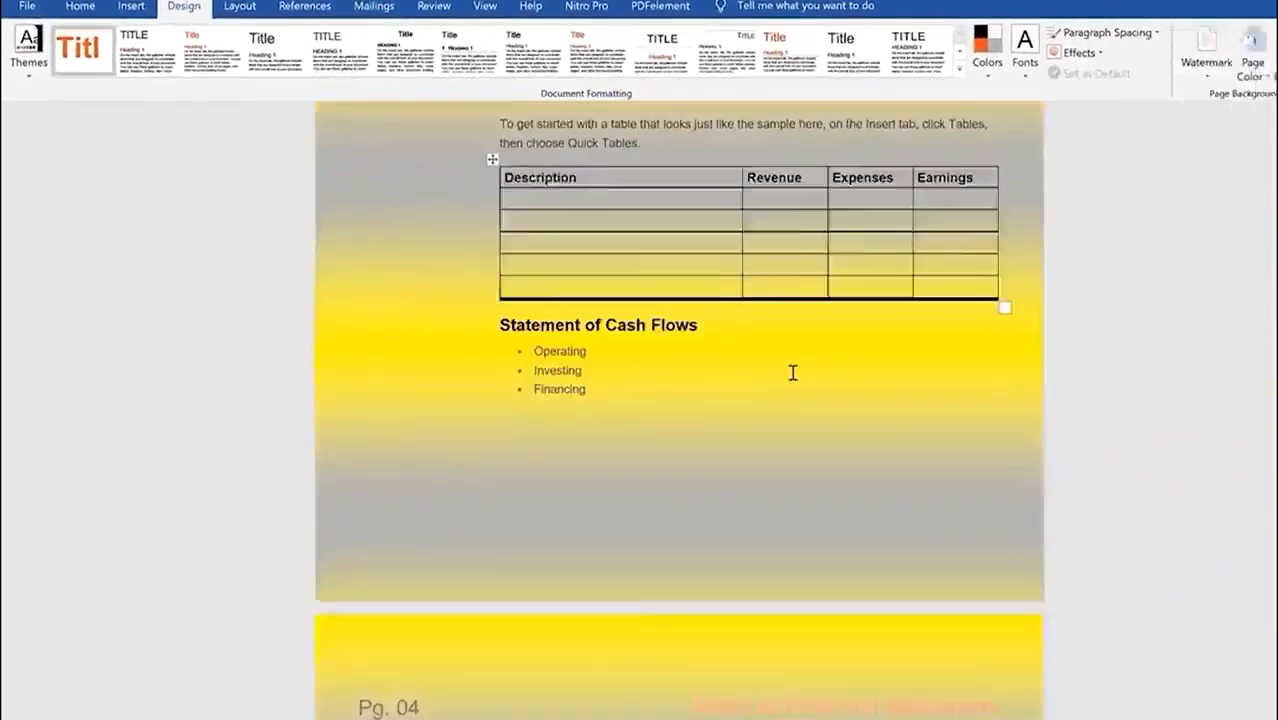
scroll(736, 343, down, 20)
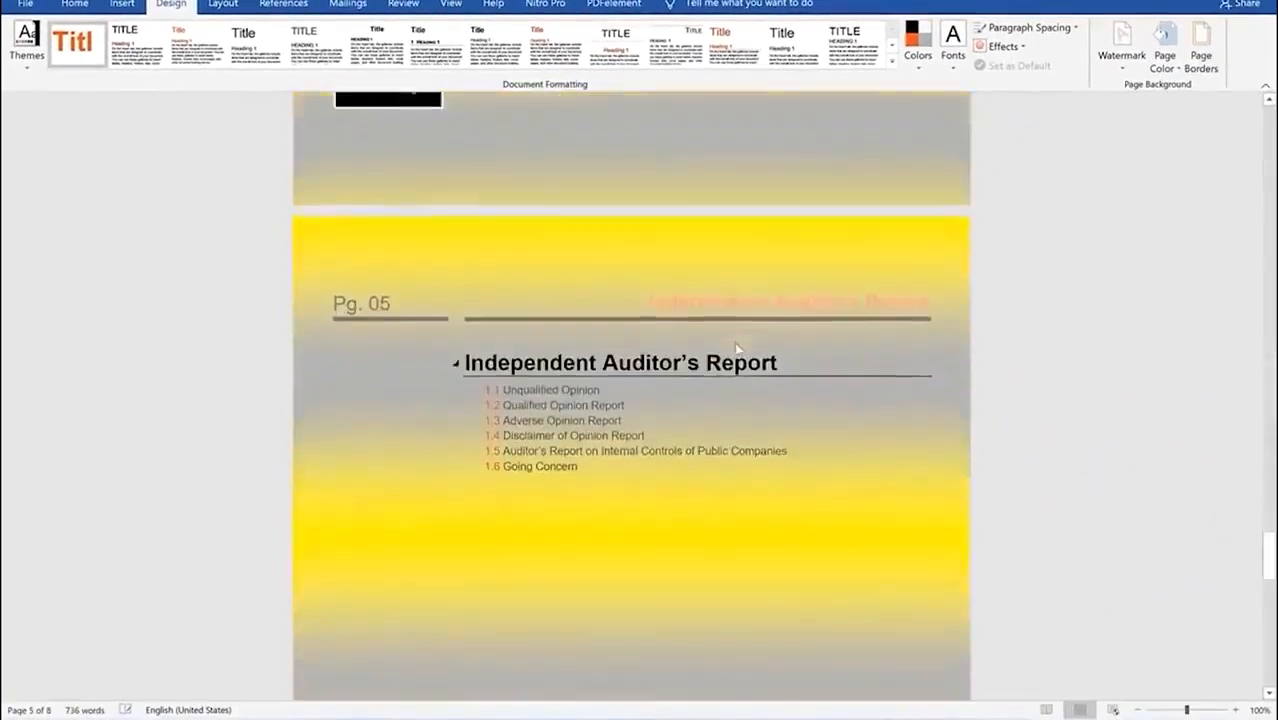
scroll(736, 343, up, 7)
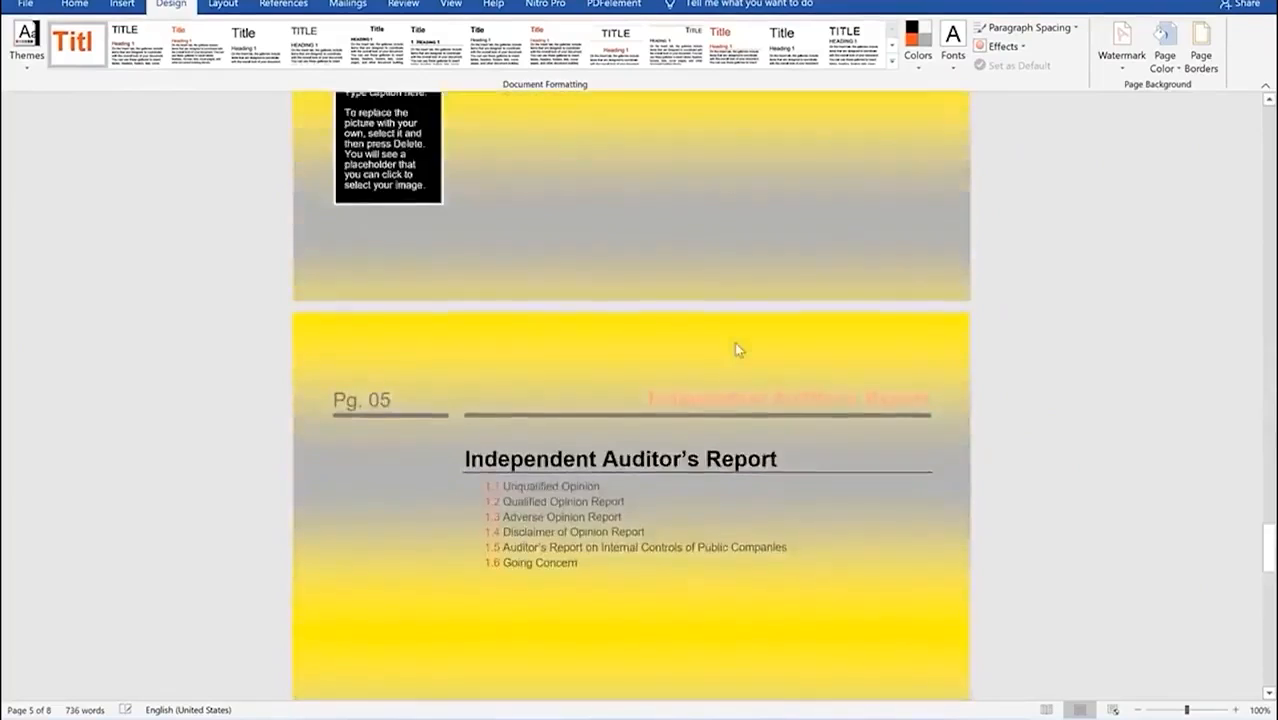
scroll(738, 340, down, 8)
scroll(741, 337, down, 5)
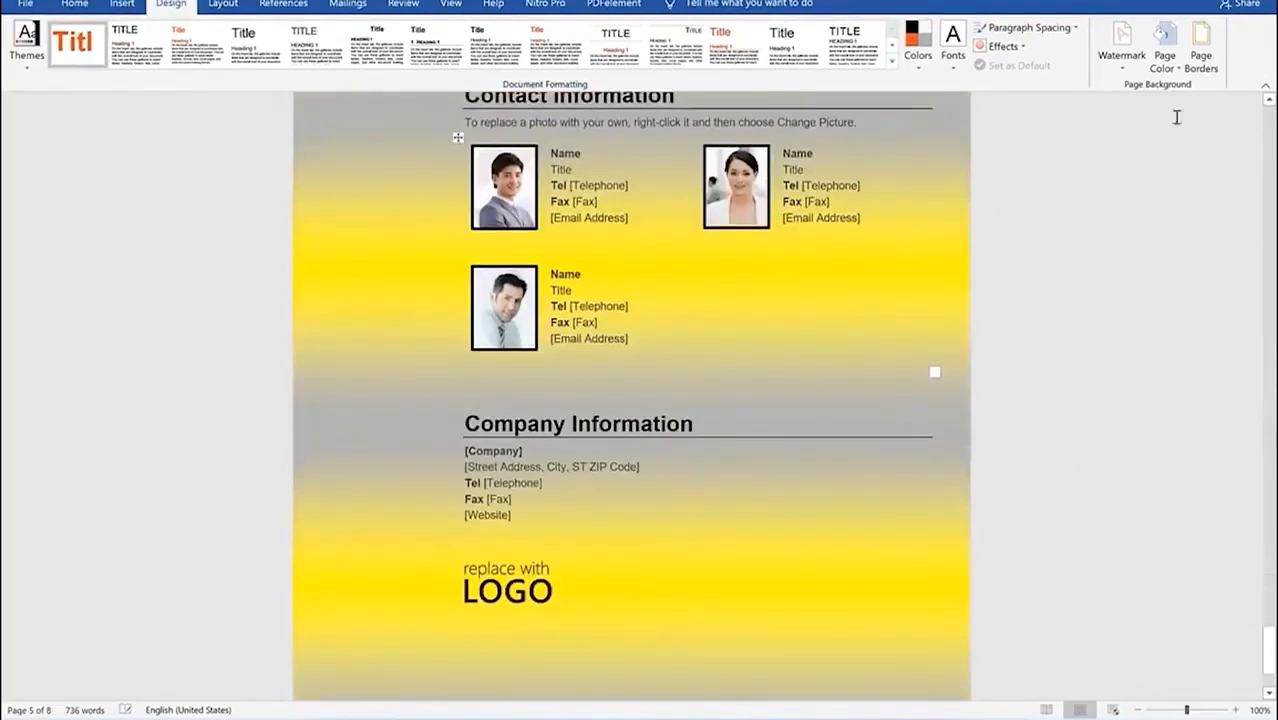
Step: Reopen Fill Effects and select the Early Sunset preset gradient
click(1164, 60)
click(1181, 256)
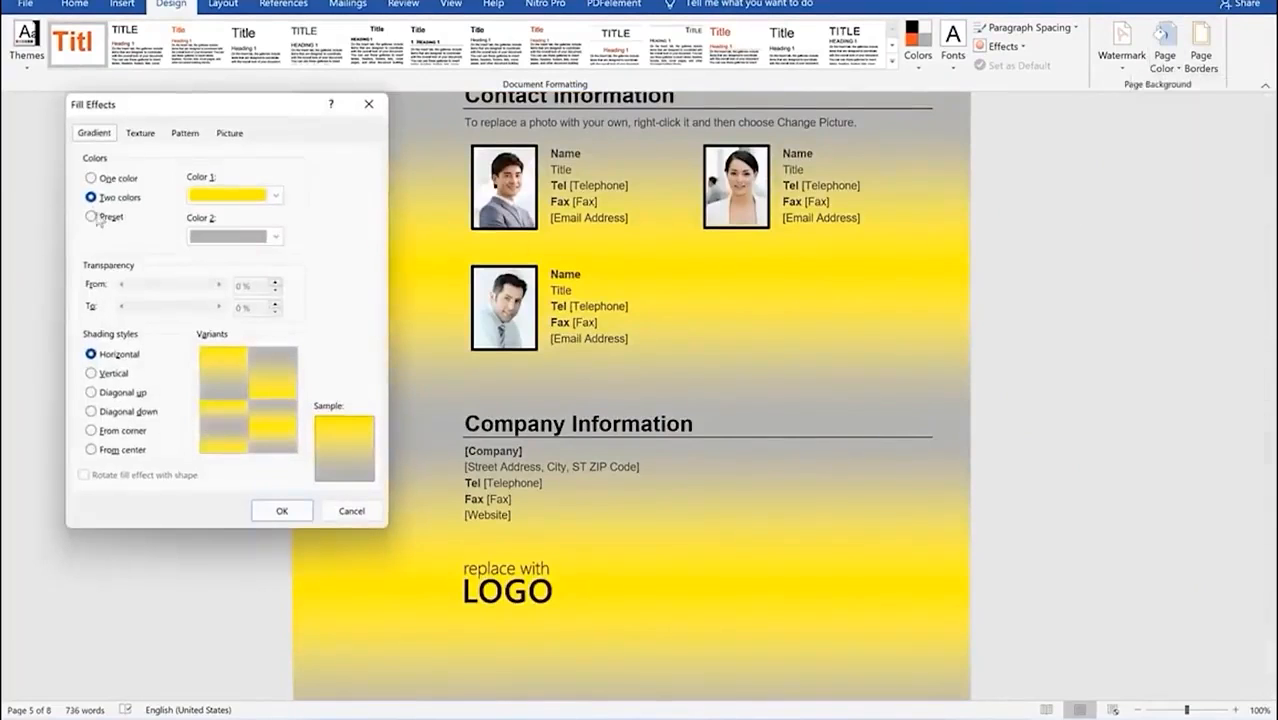
click(92, 217)
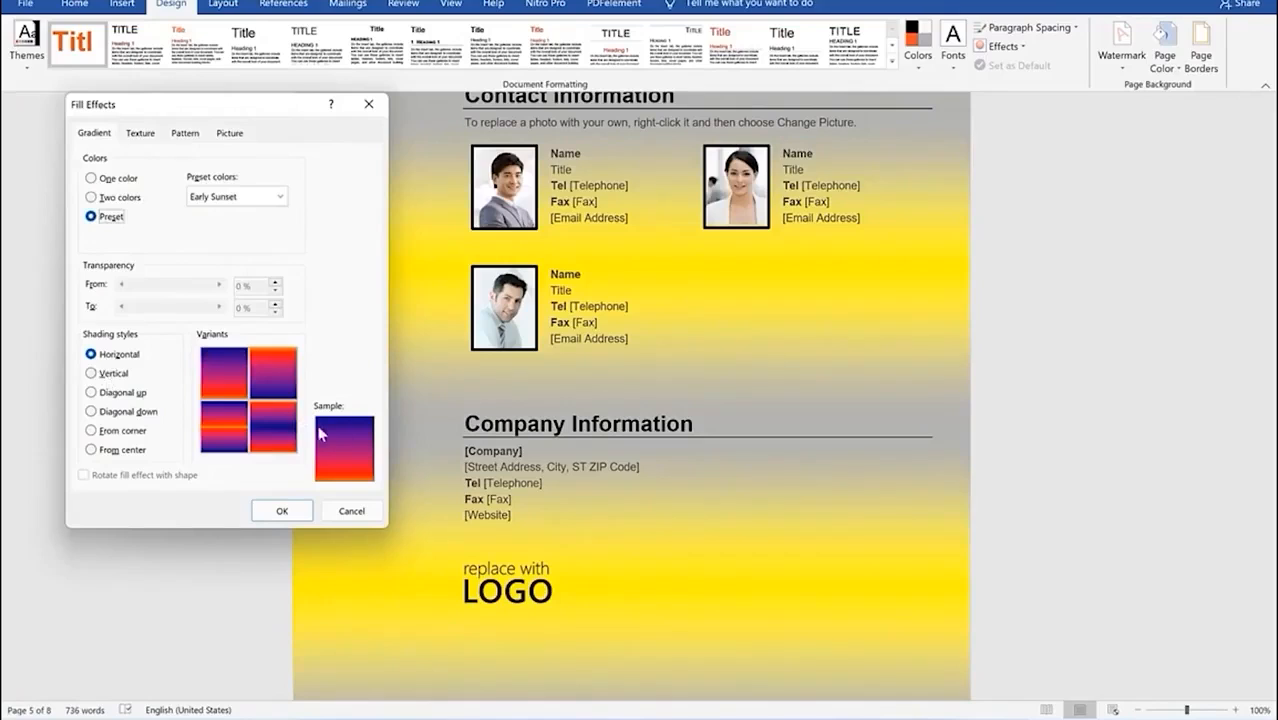
Step: Apply the Early Sunset gradient with From corner shading to the pages
click(104, 374)
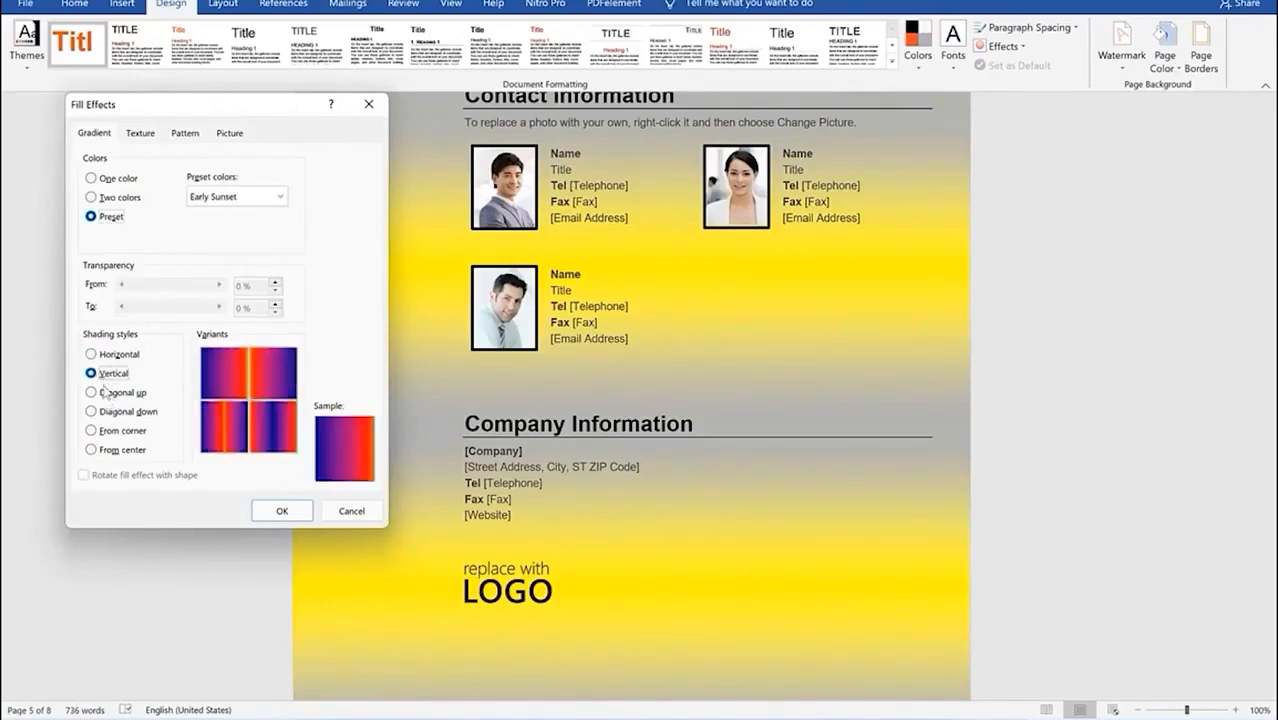
click(104, 393)
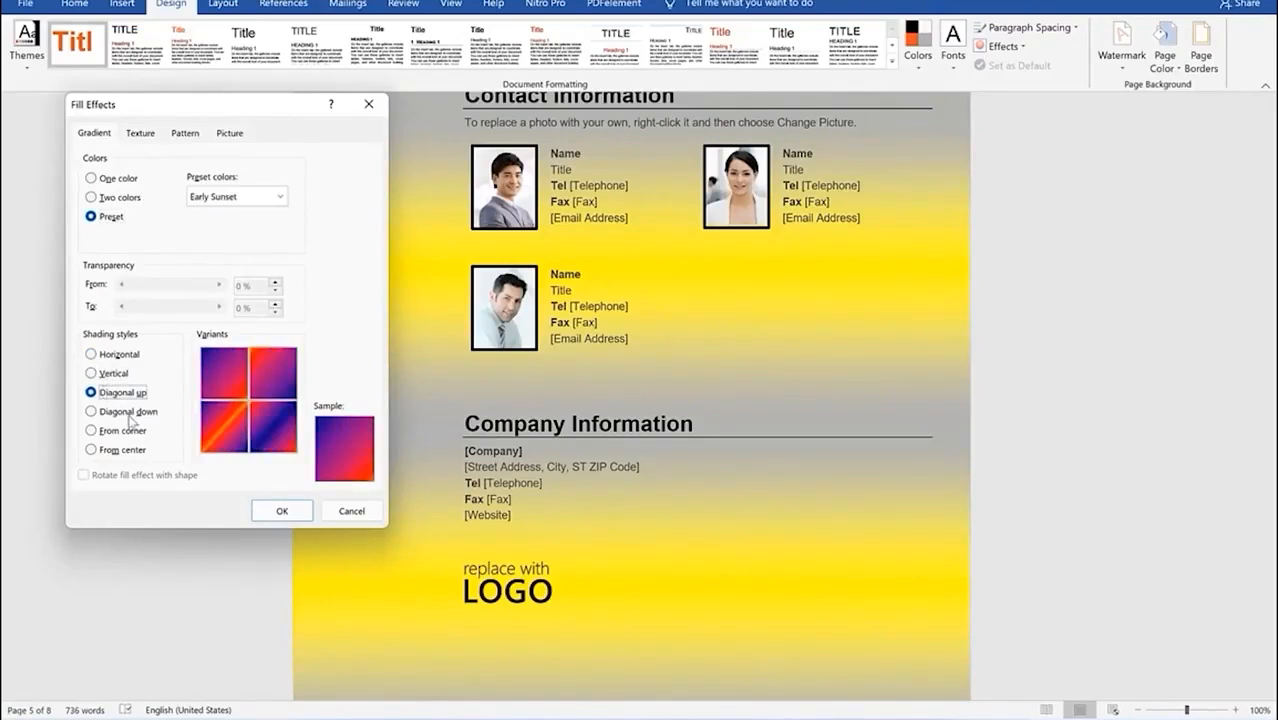
click(129, 418)
click(124, 431)
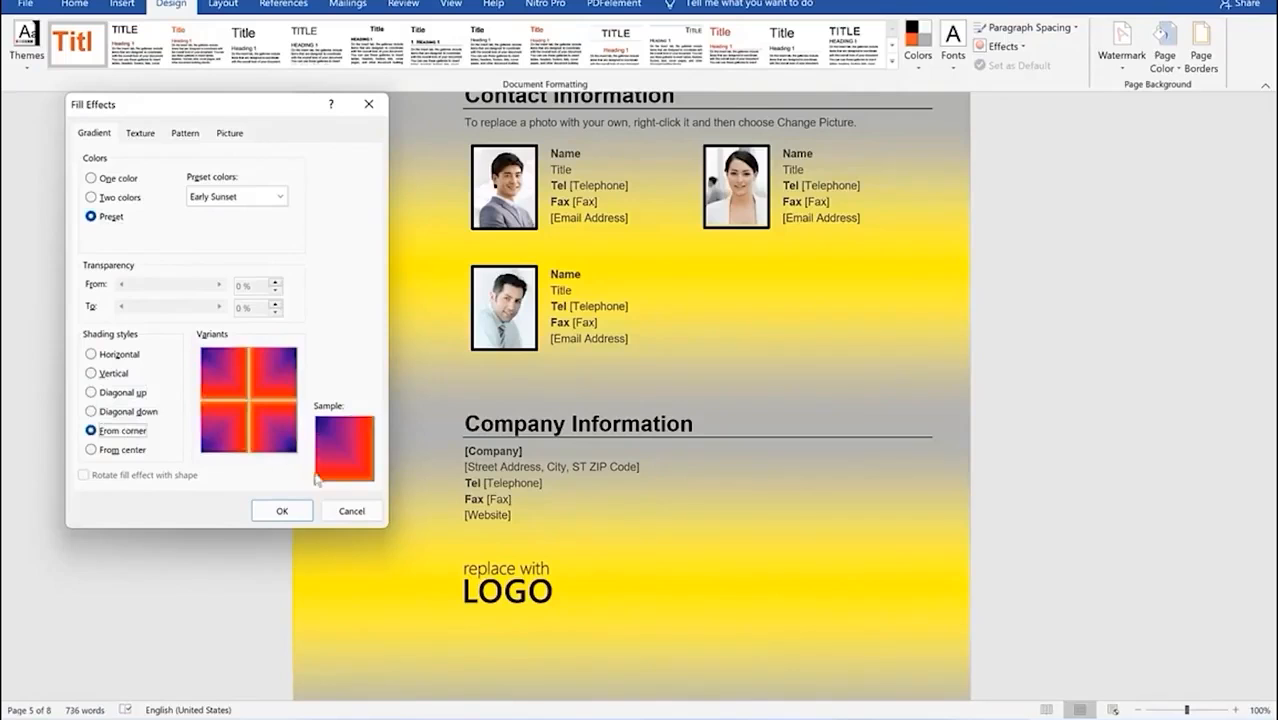
click(299, 510)
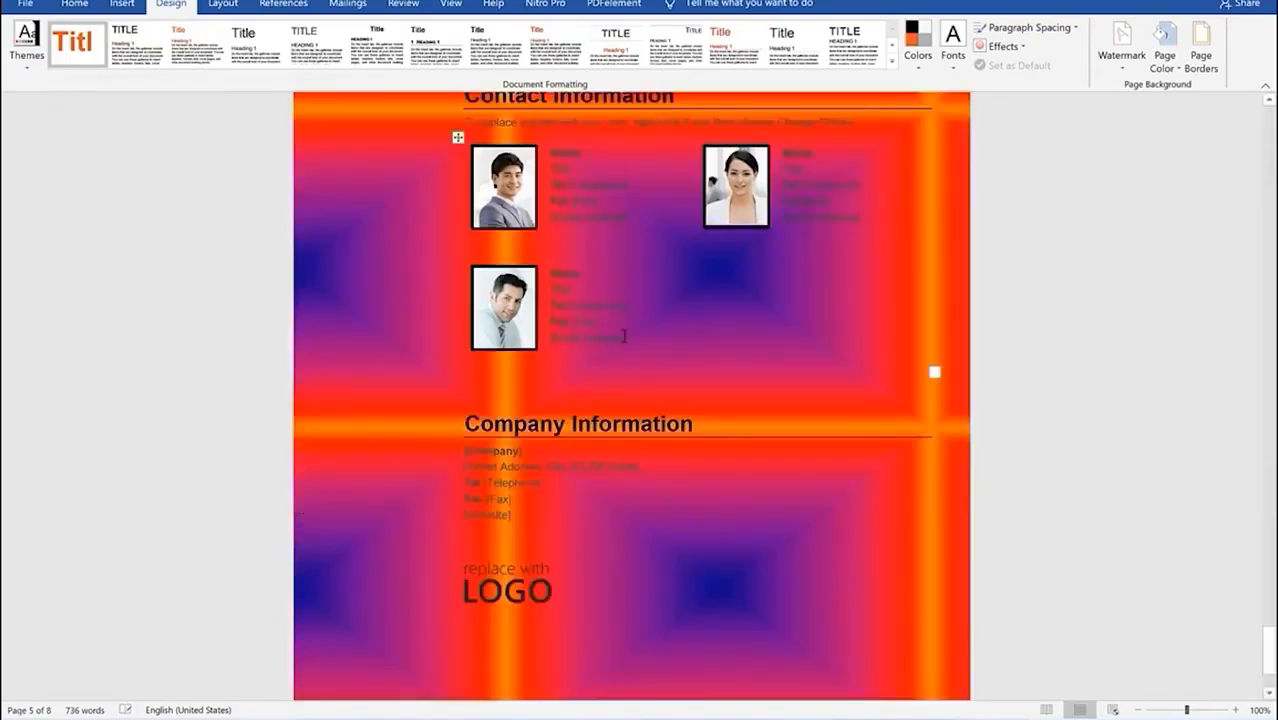
Step: Look over the Design > Page Color choices, then switch to the 'What is Animal Science?' document
scroll(639, 325, up, 10)
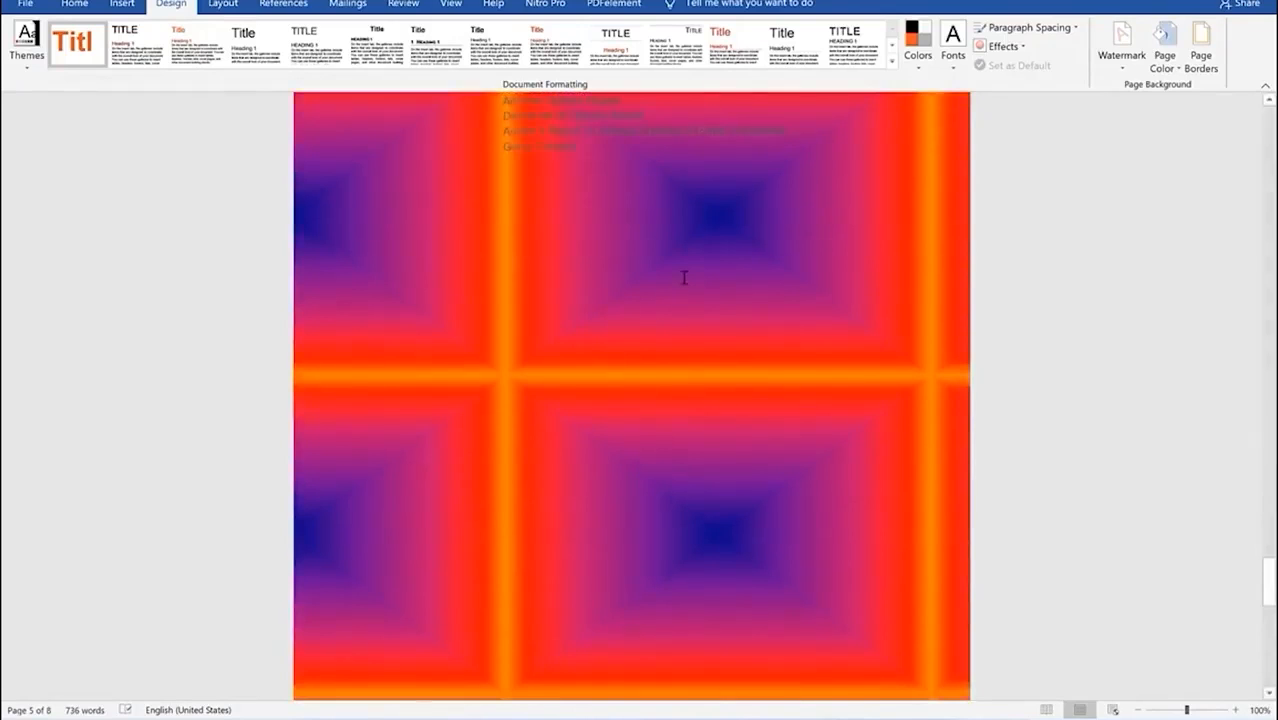
scroll(684, 277, up, 15)
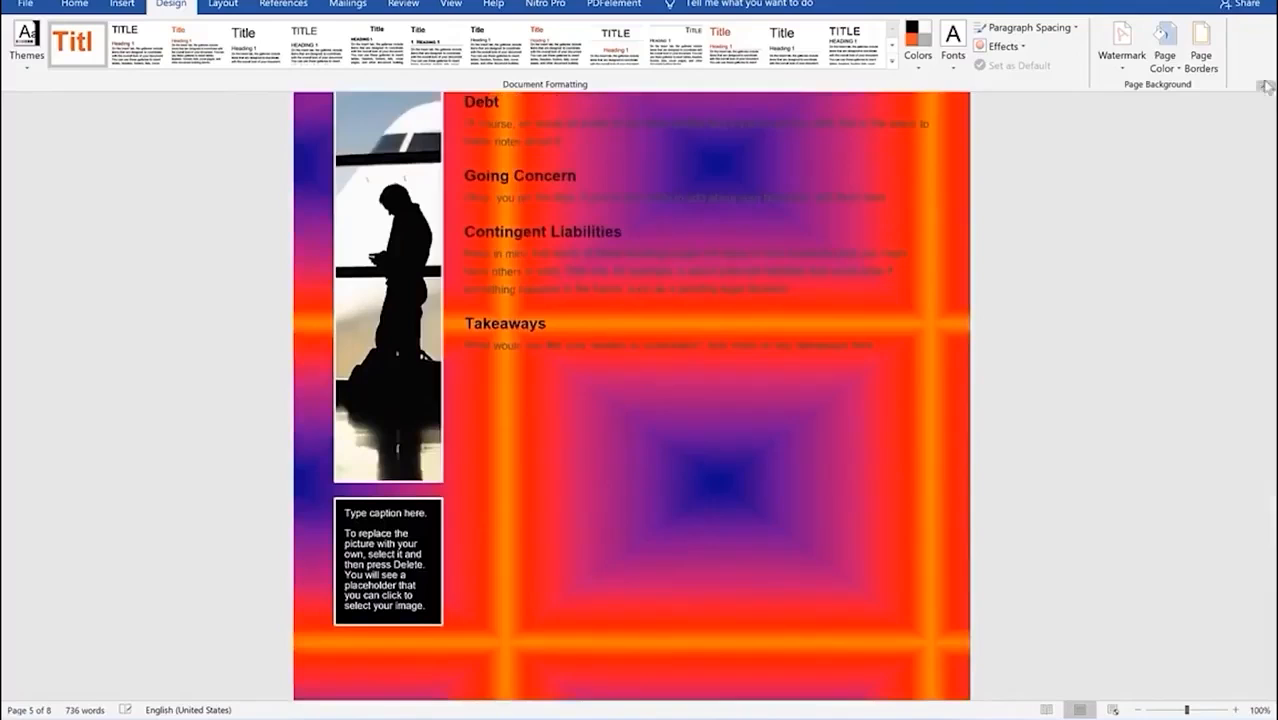
click(1177, 72)
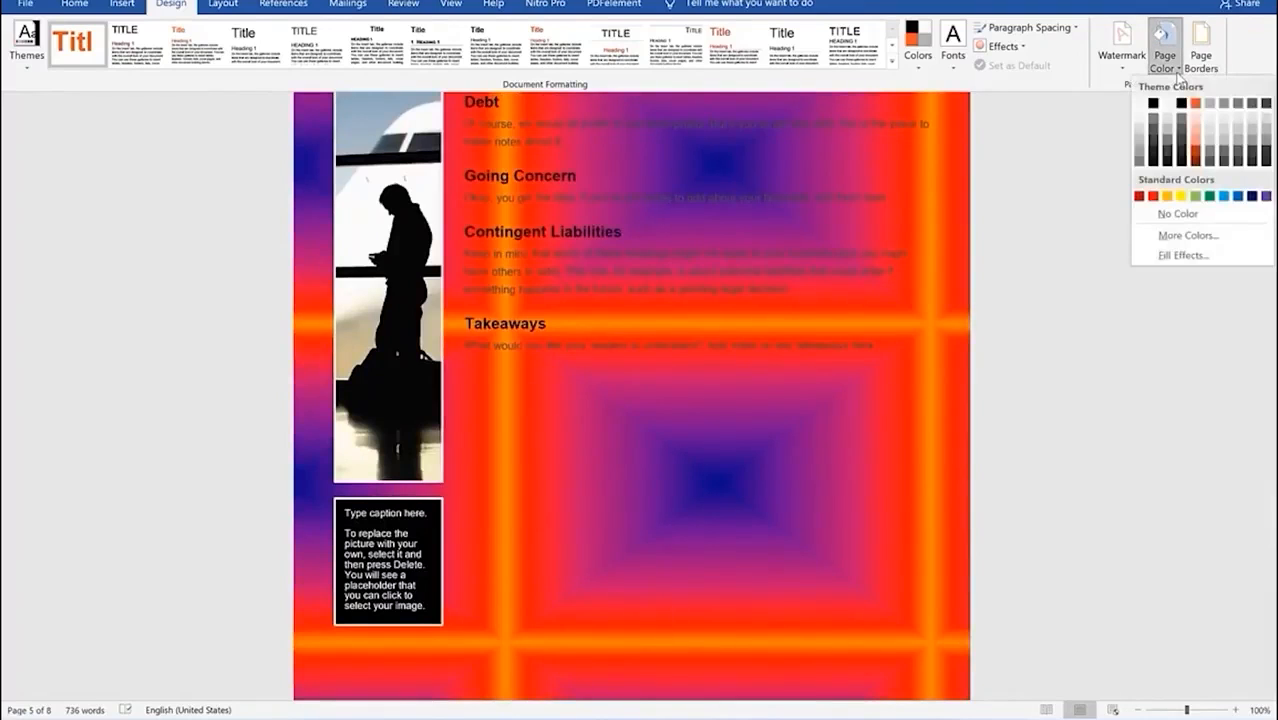
click(1178, 72)
click(1178, 72)
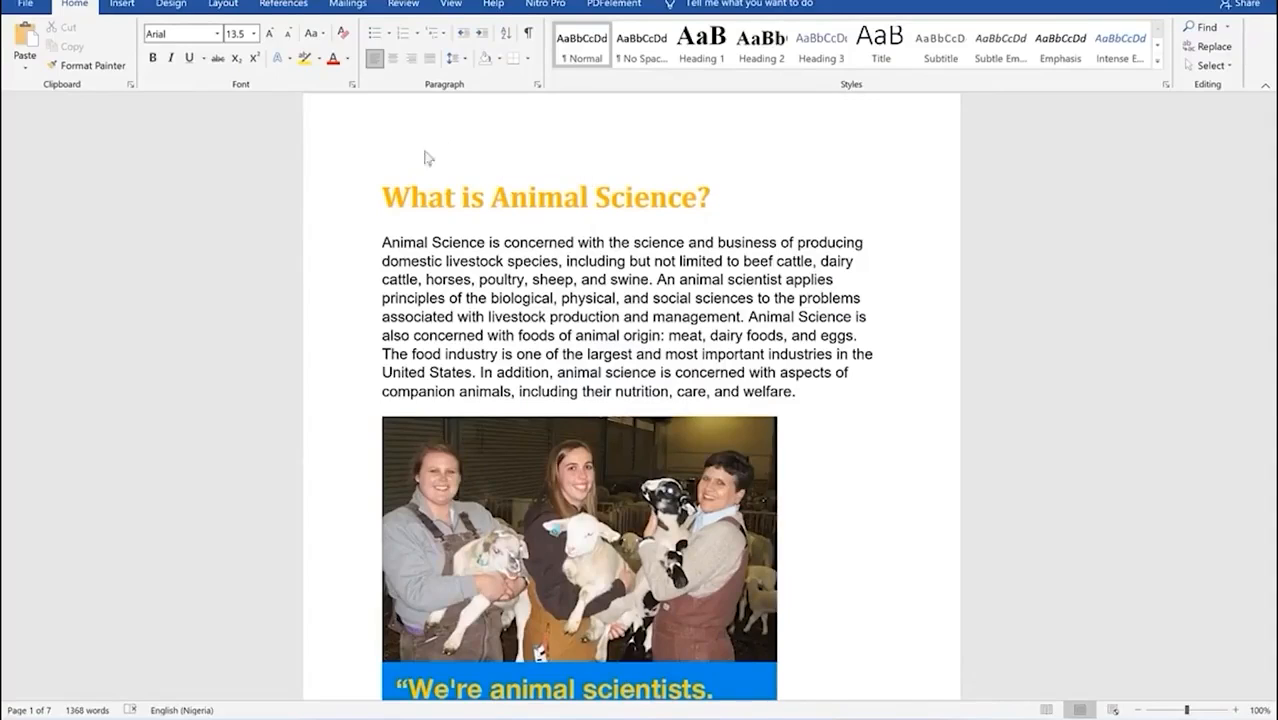
Step: Bring up the Design page background options for the Animal Science document
click(172, 5)
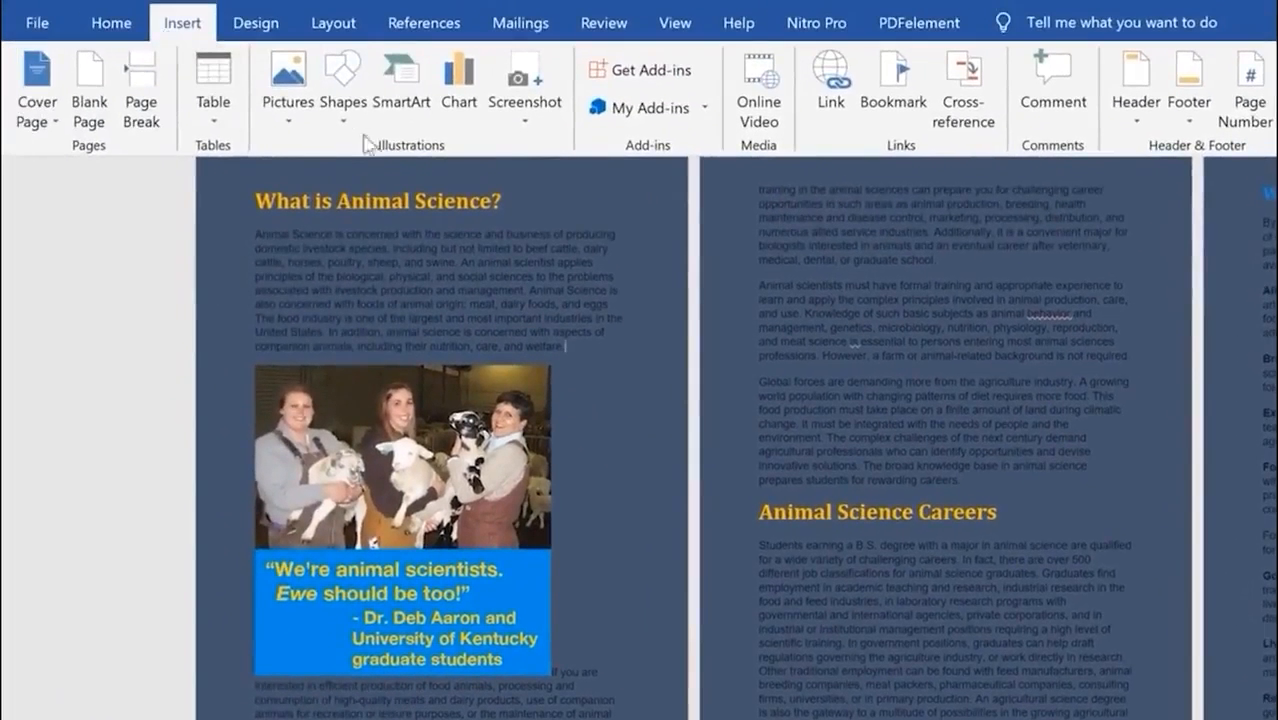
Step: Draw a rectangle over the whole first page and widen it to the page width
click(343, 128)
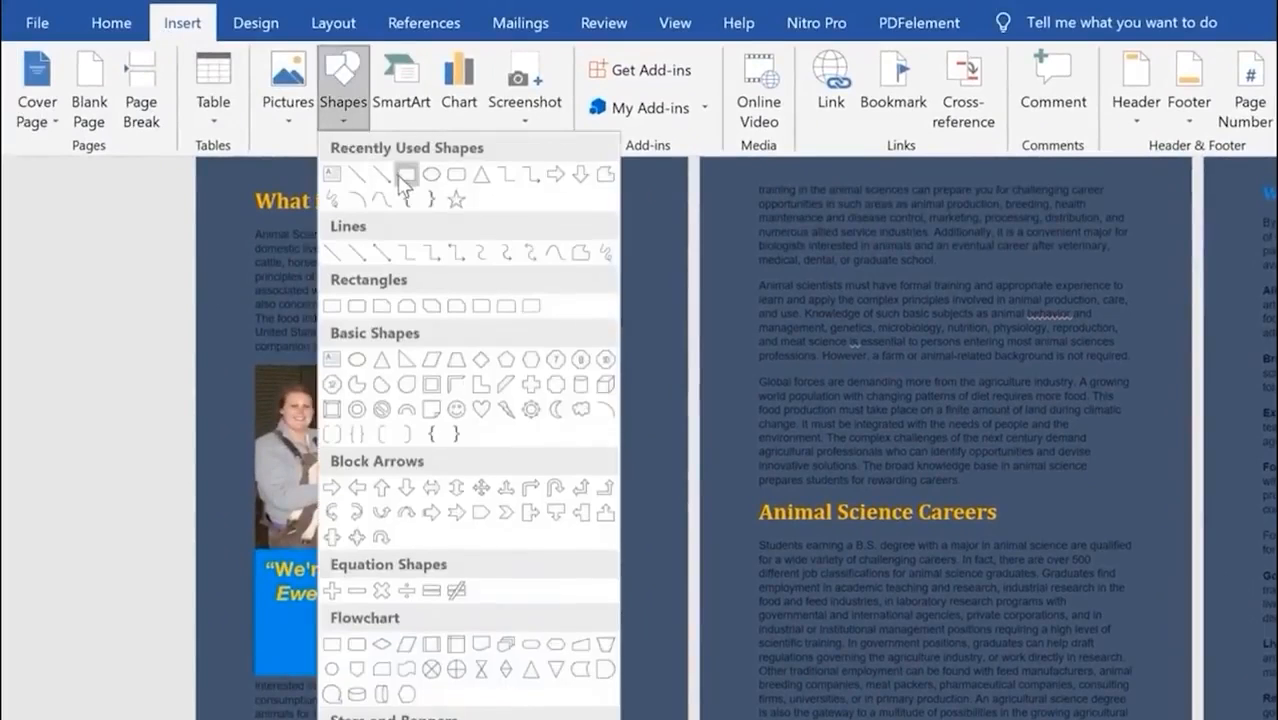
click(404, 176)
drag(207, 168, 680, 719)
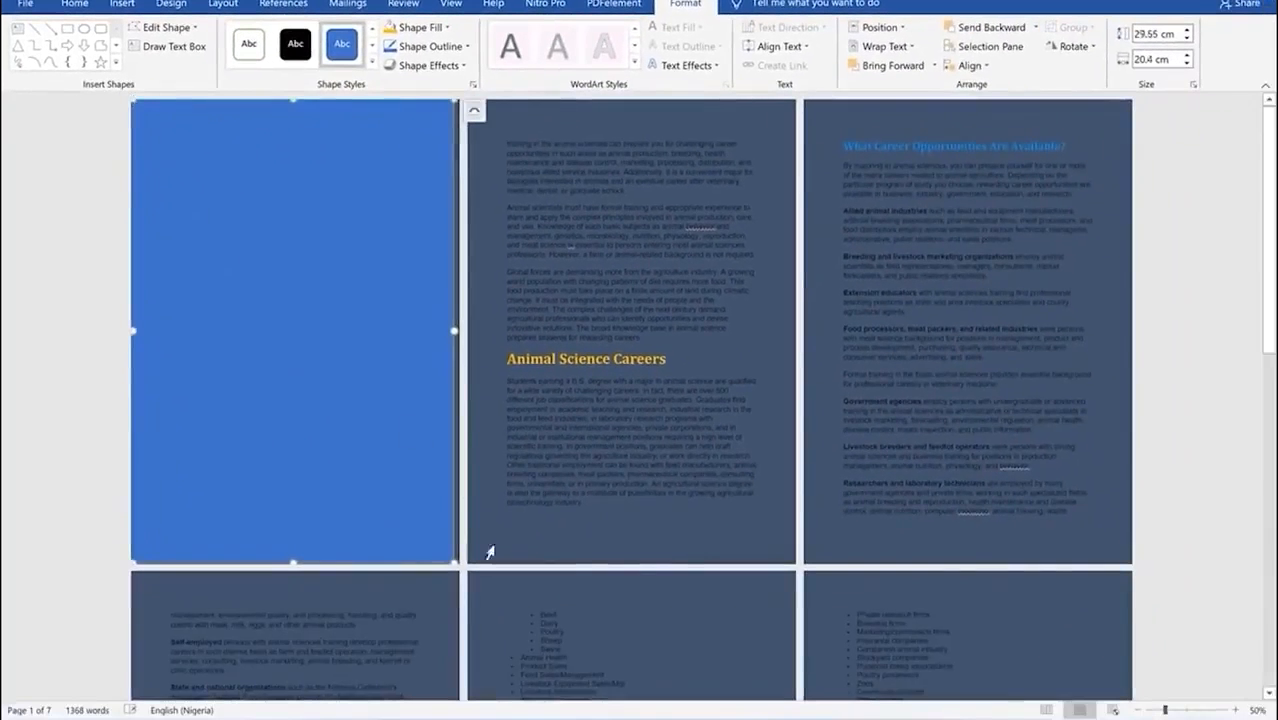
drag(449, 558, 460, 563)
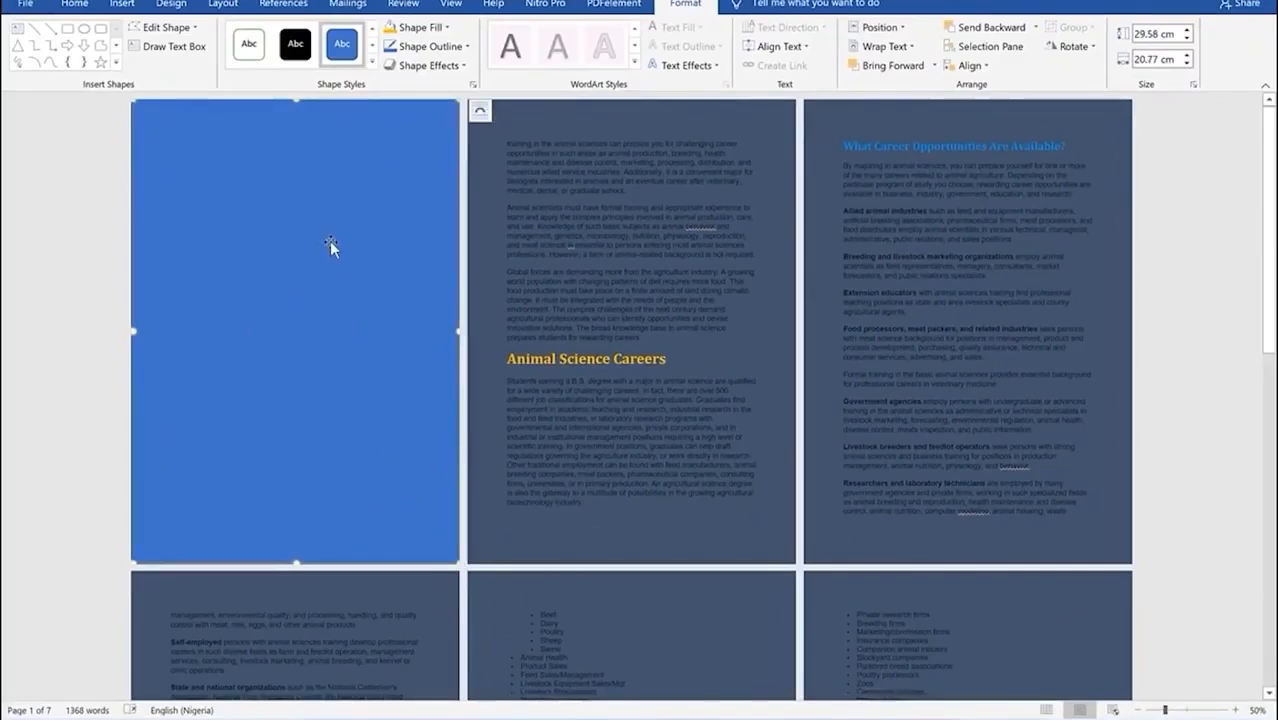
Step: Place copies of the blue rectangle over pages 2 and 3
drag(320, 297, 648, 287)
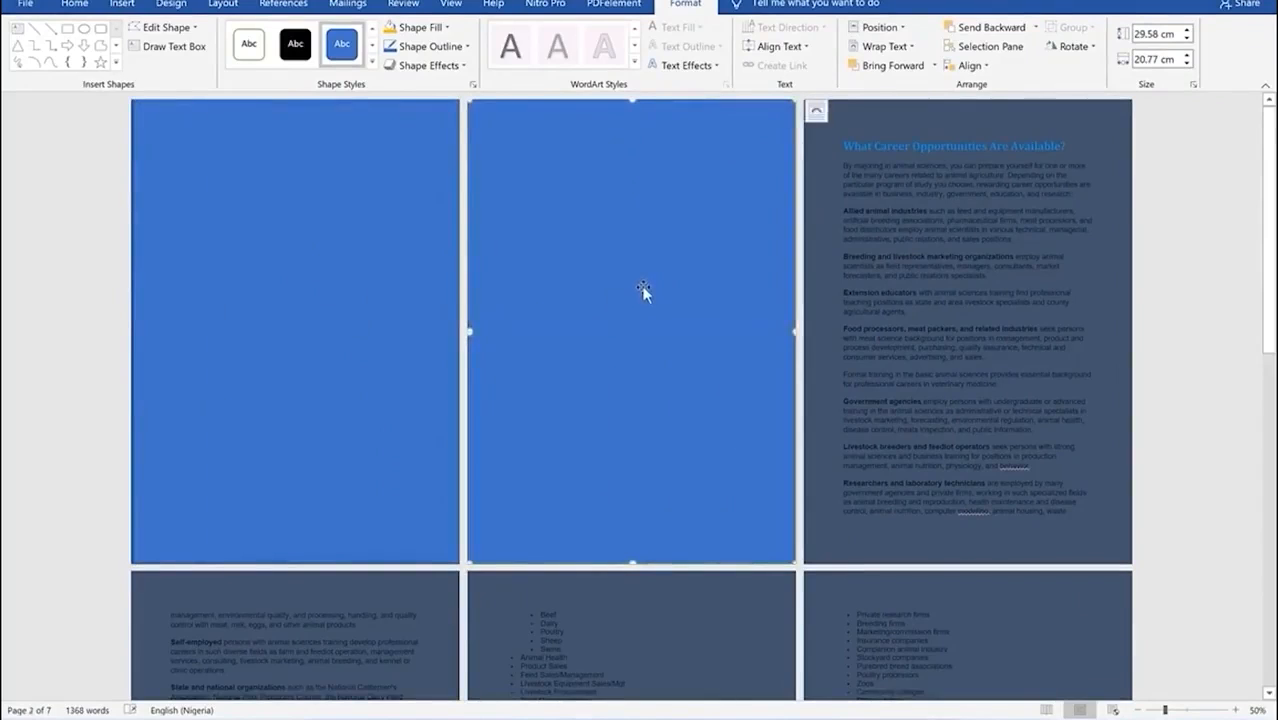
key(ctrl+v)
drag(622, 354, 944, 345)
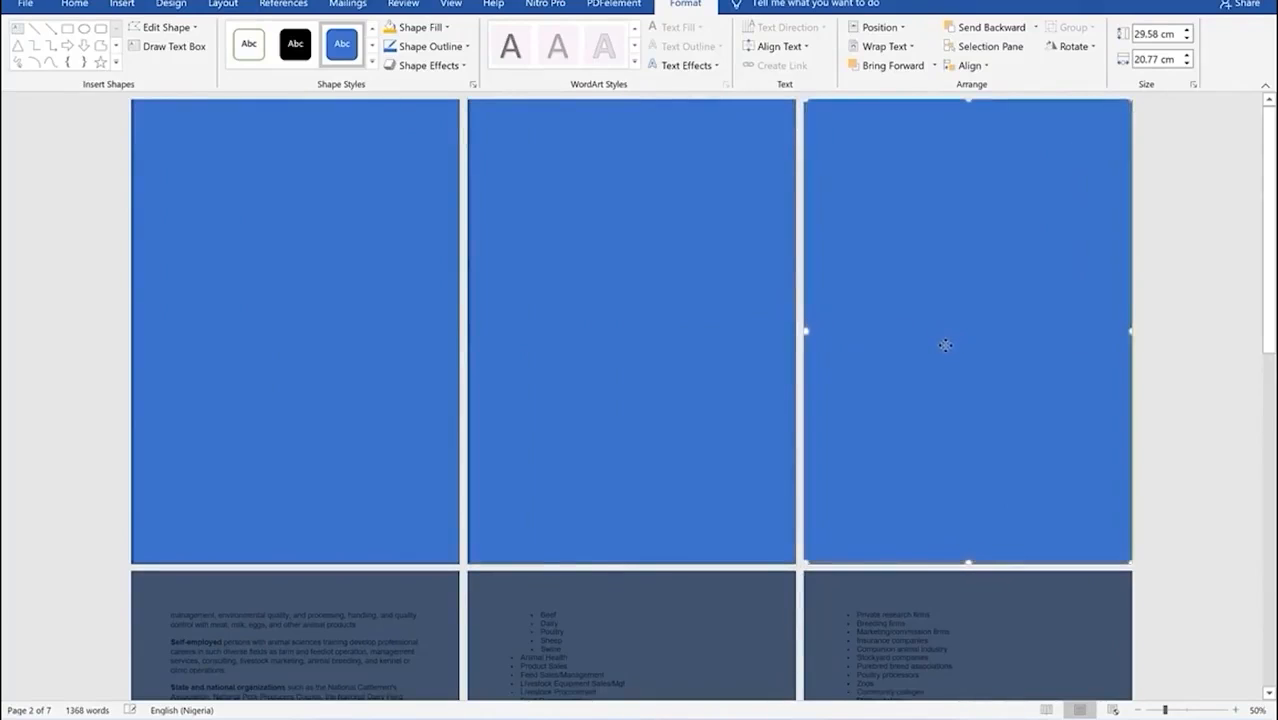
click(653, 304)
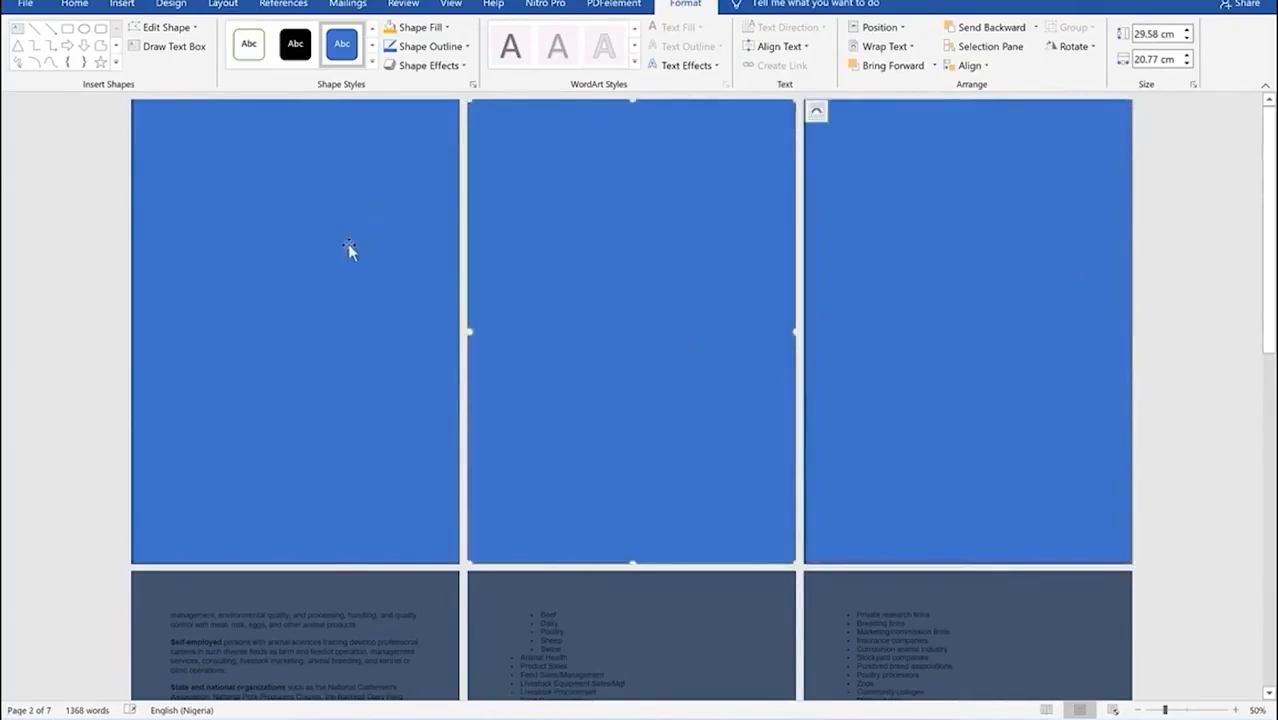
click(316, 286)
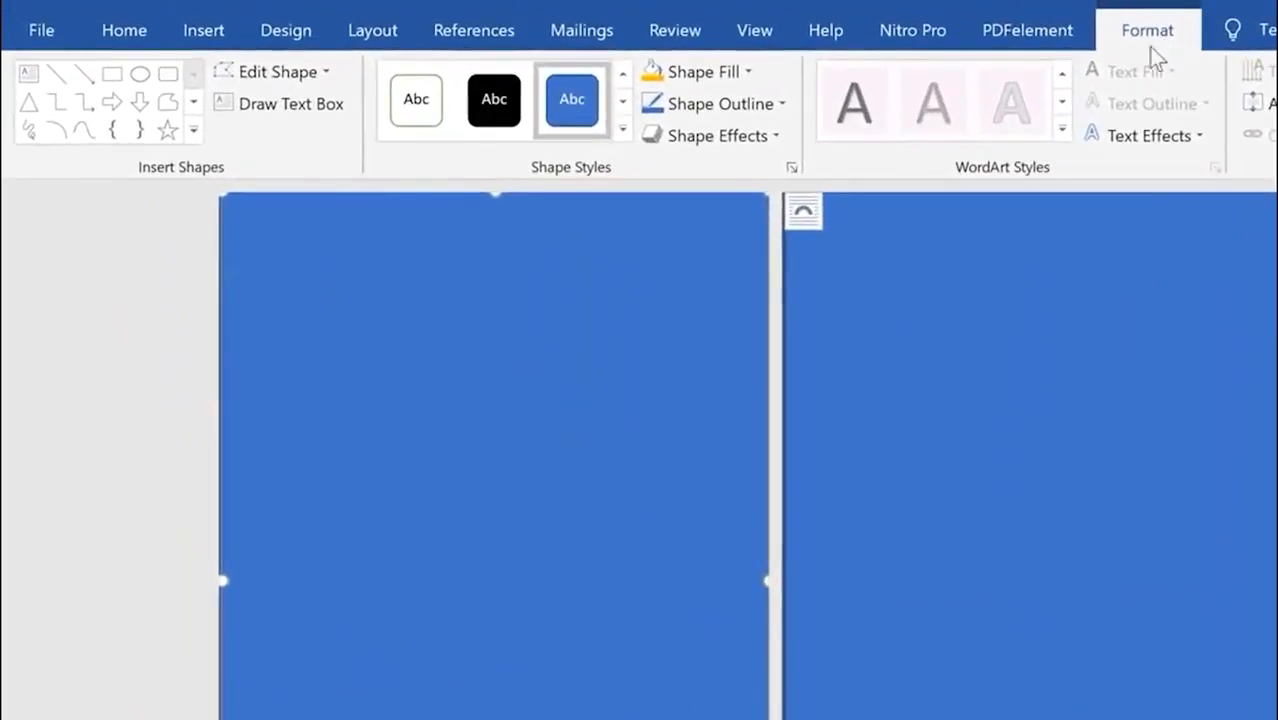
Step: Fill the first-page rectangle light gold, widen it to the page edge, and set it Behind Text
click(744, 68)
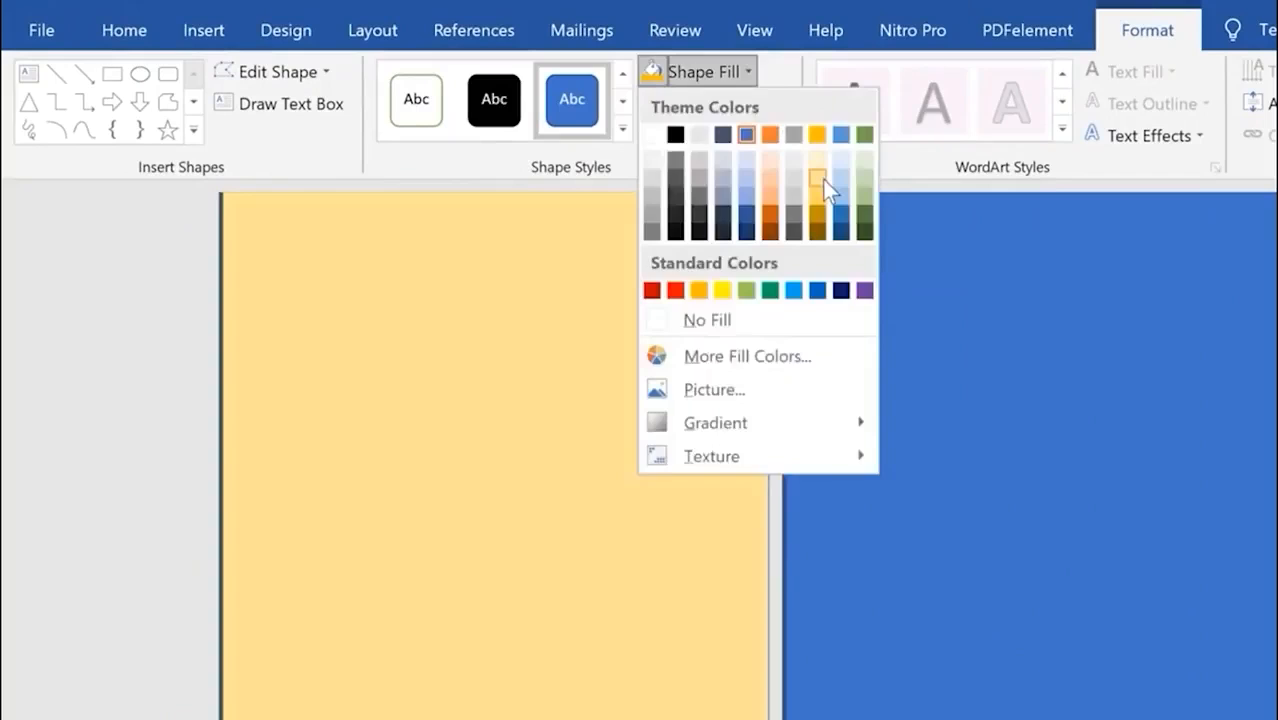
click(822, 179)
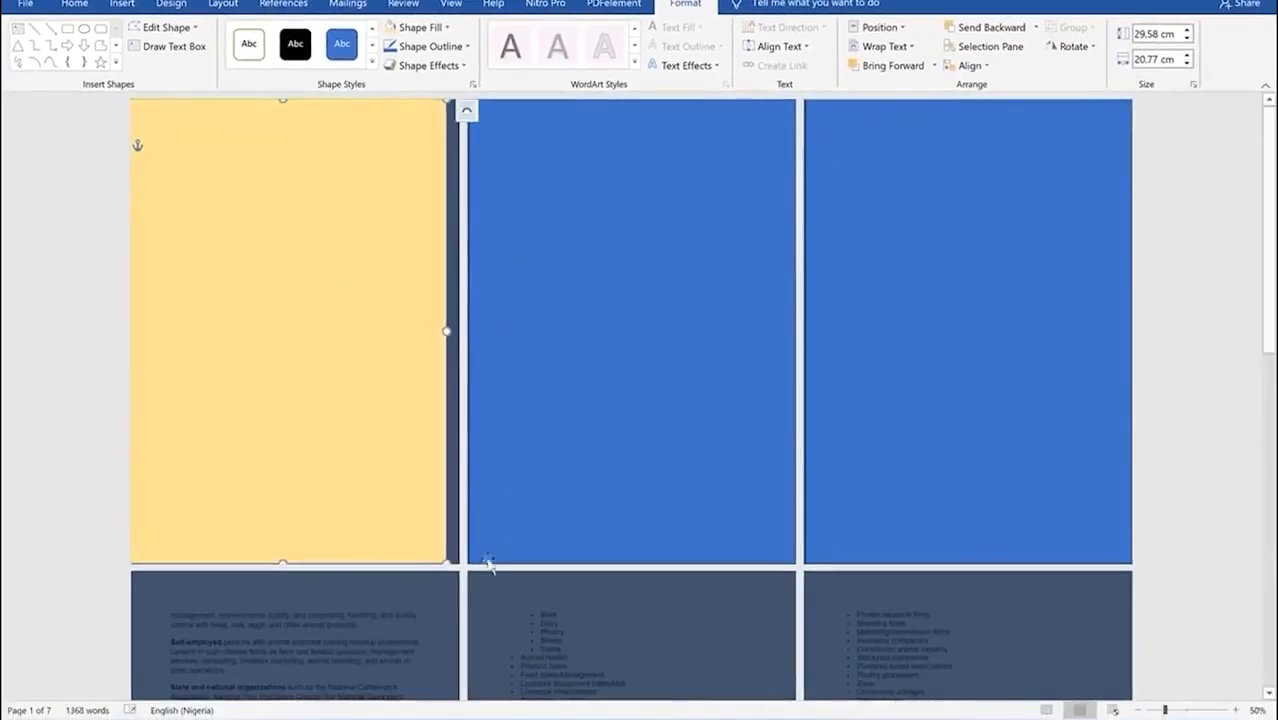
drag(440, 557, 459, 566)
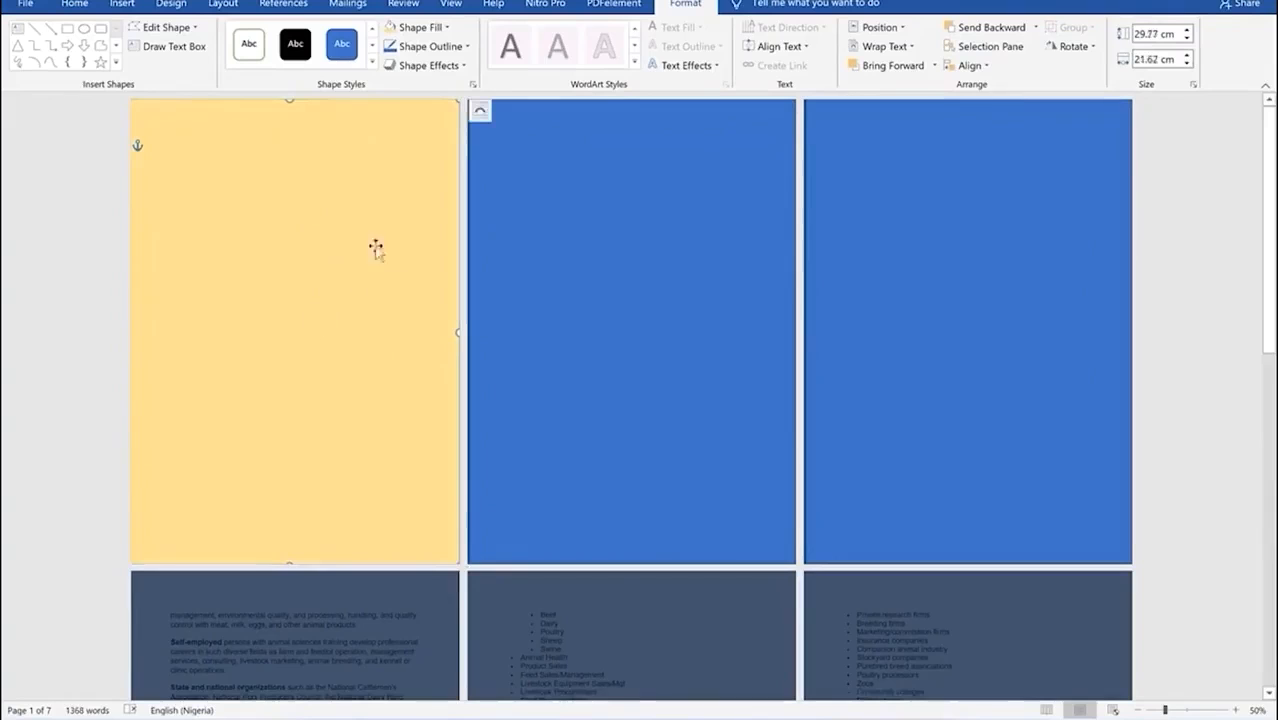
right_click(297, 213)
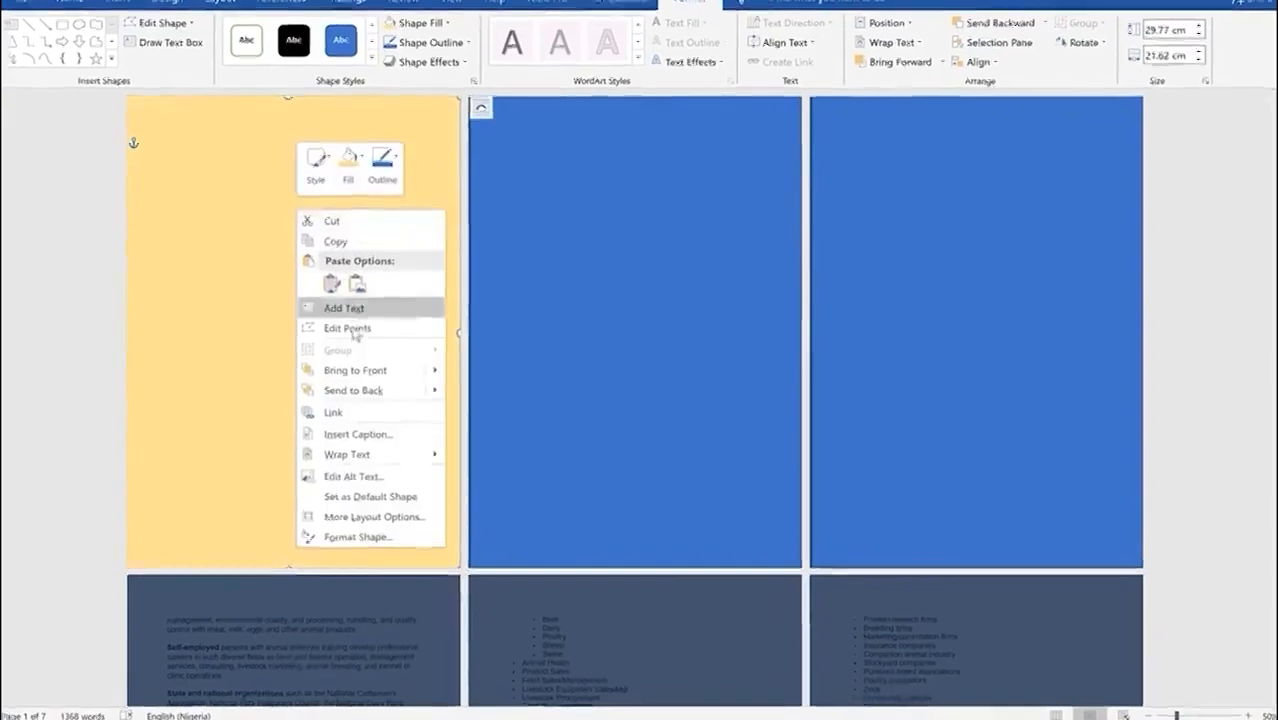
mouse_move(365, 500)
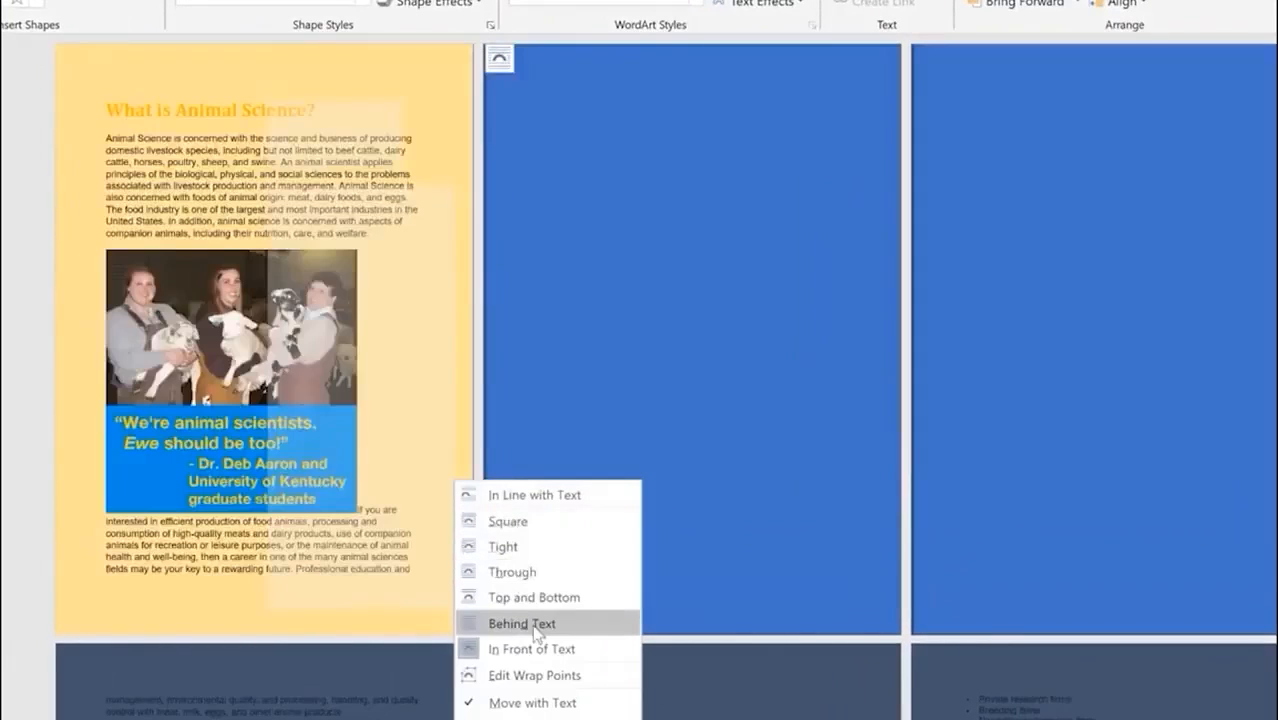
click(520, 623)
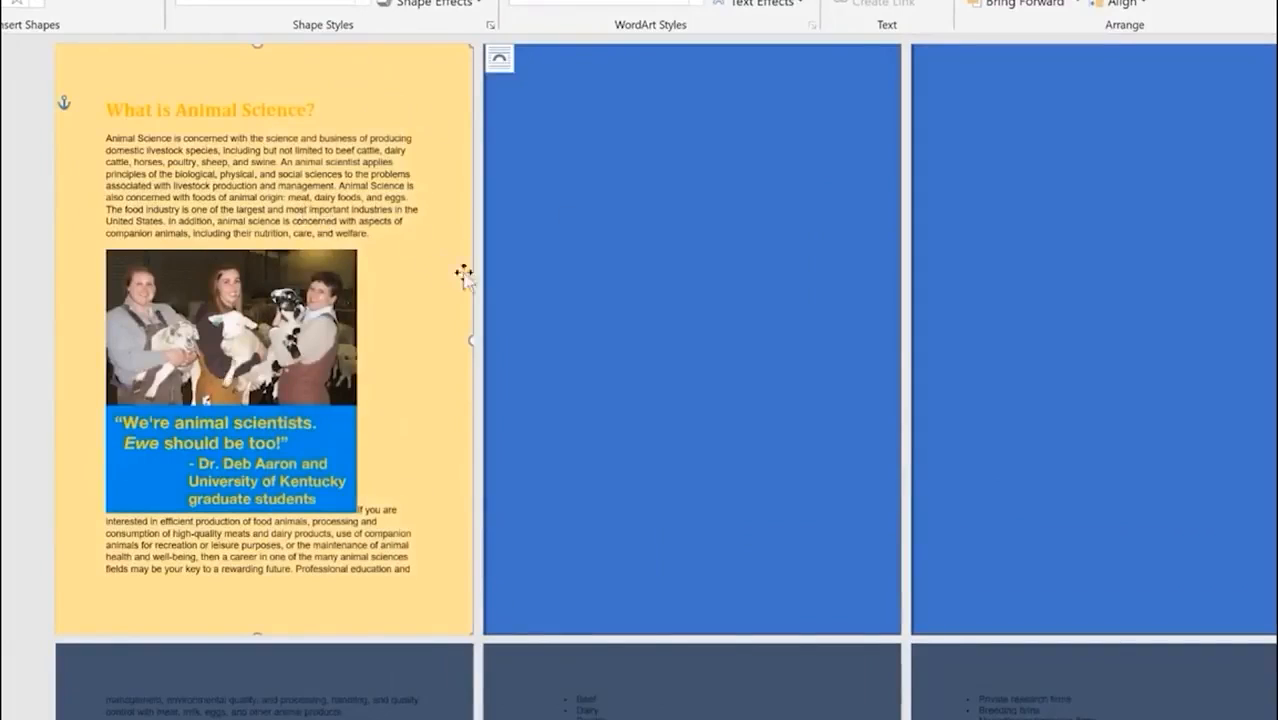
Step: Select the middle blue rectangle on page 2
right_click(620, 195)
click(509, 91)
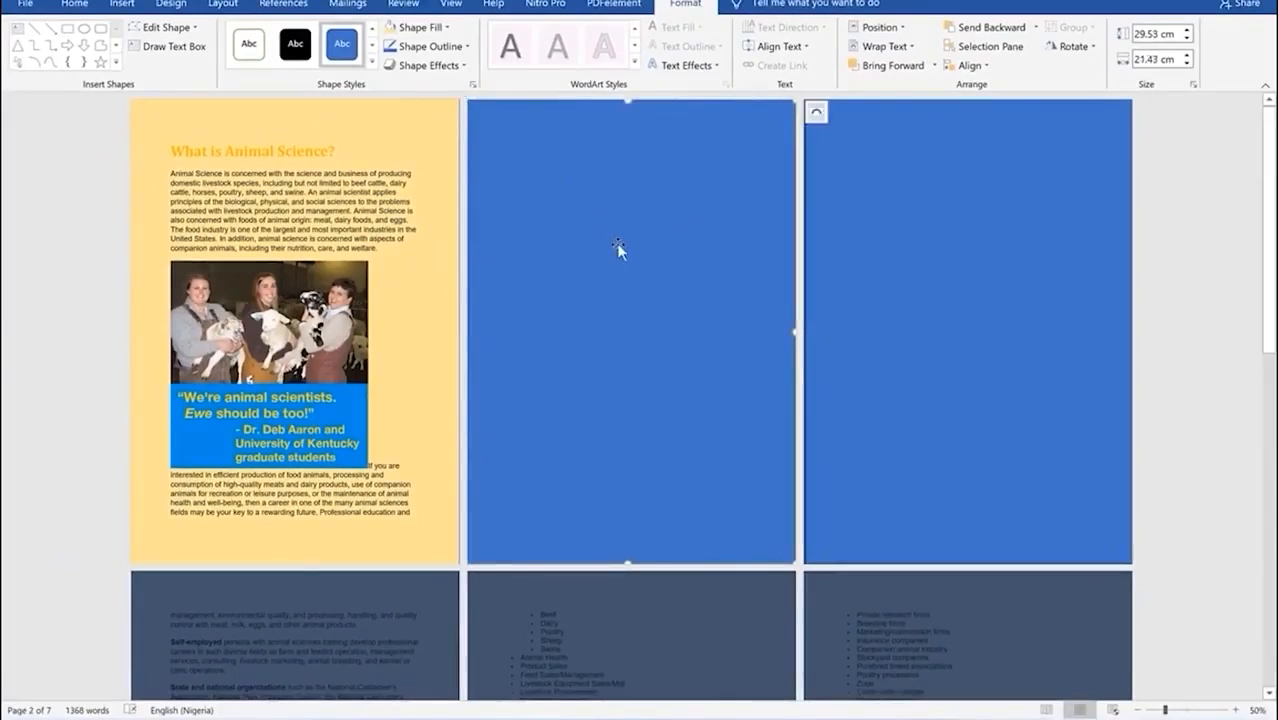
right_click(616, 243)
click(576, 221)
Step: Fill the middle panel light blue and place it behind the text
click(449, 31)
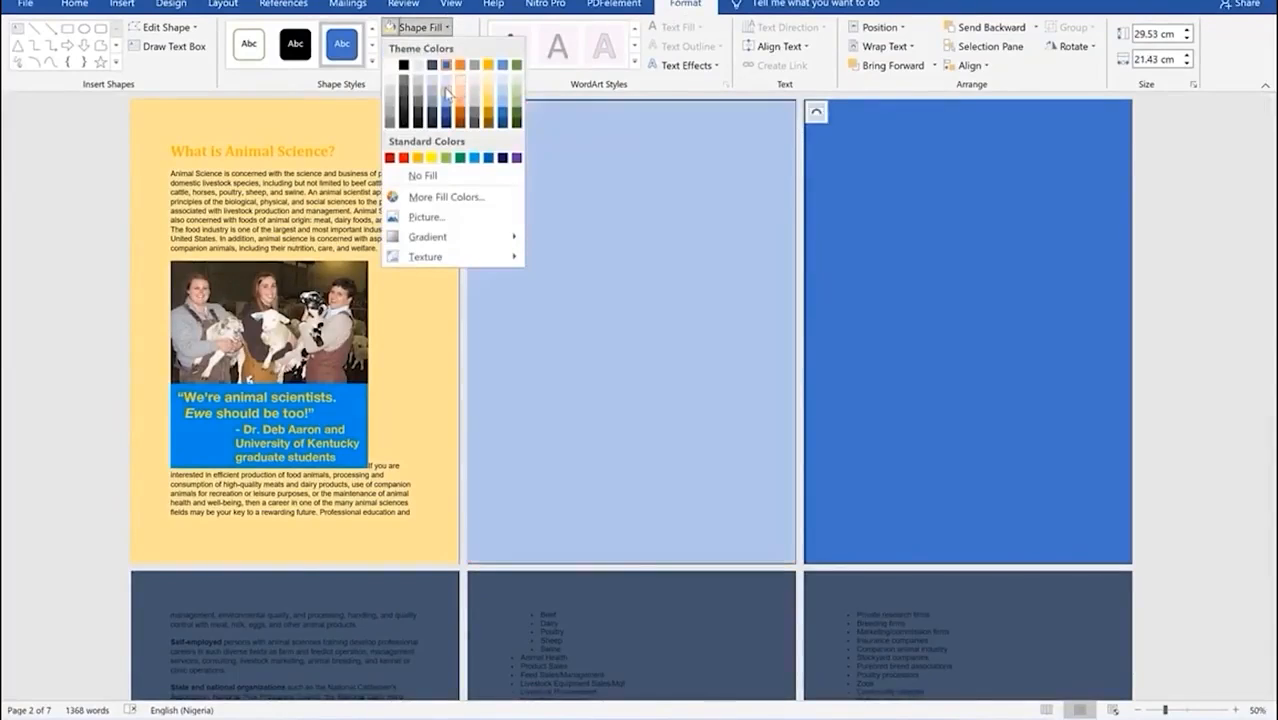
click(446, 94)
right_click(595, 205)
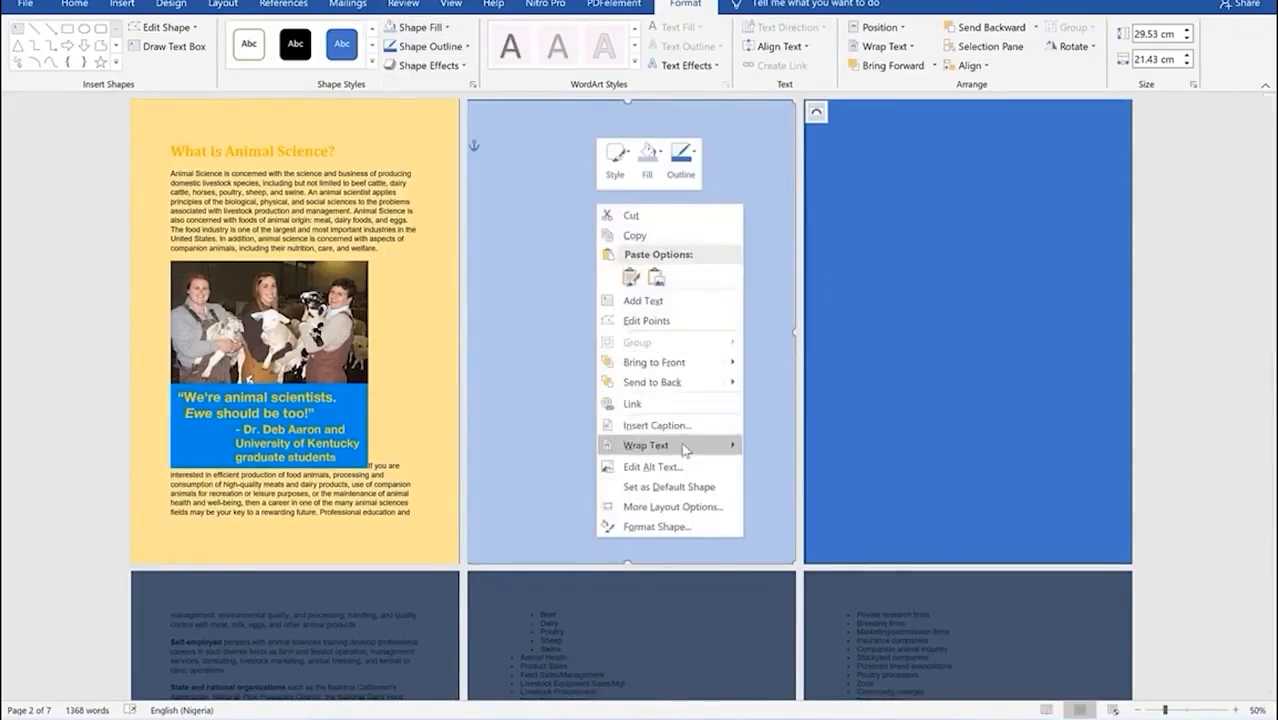
mouse_move(685, 445)
click(796, 547)
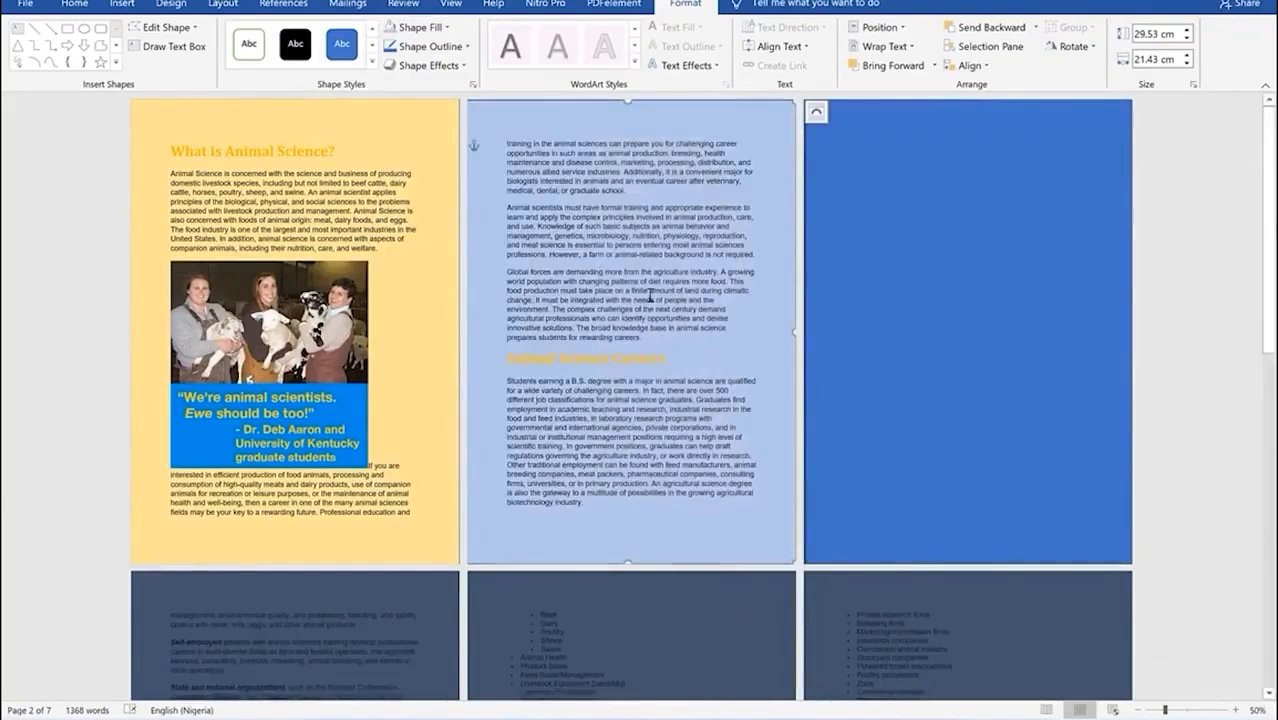
Step: Fill the right panel light green and place it behind the text
right_click(884, 256)
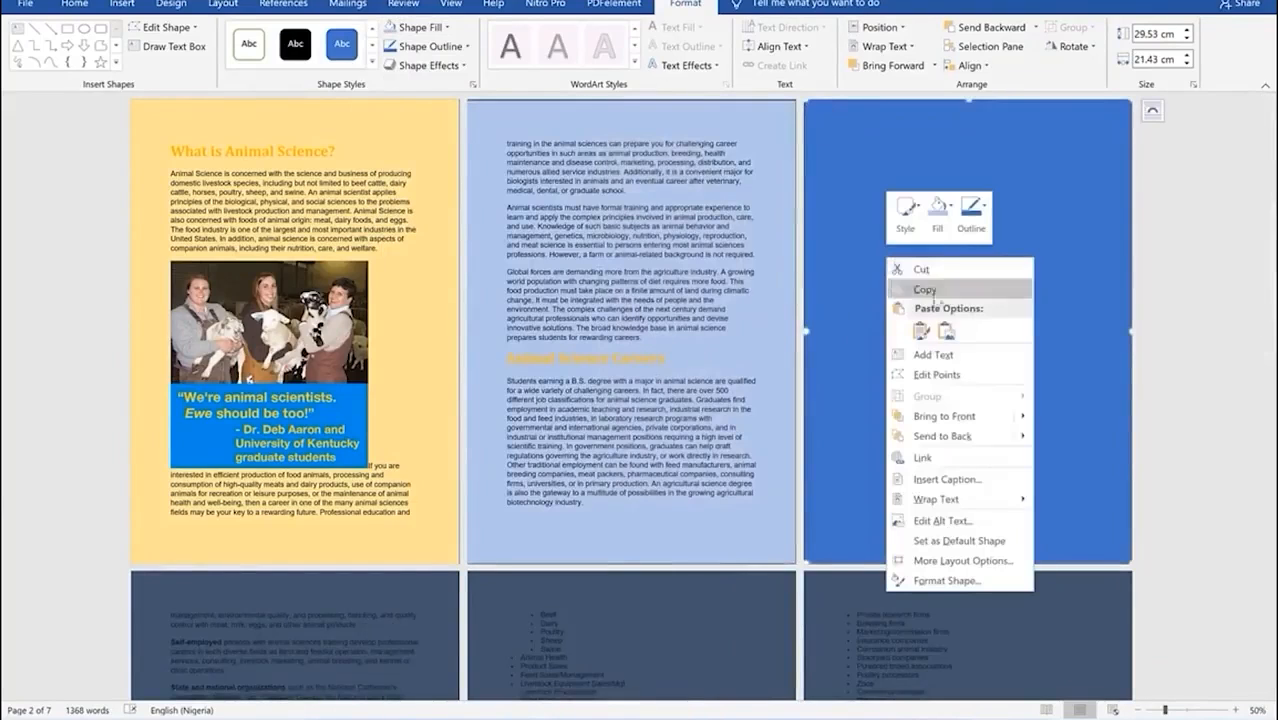
click(848, 182)
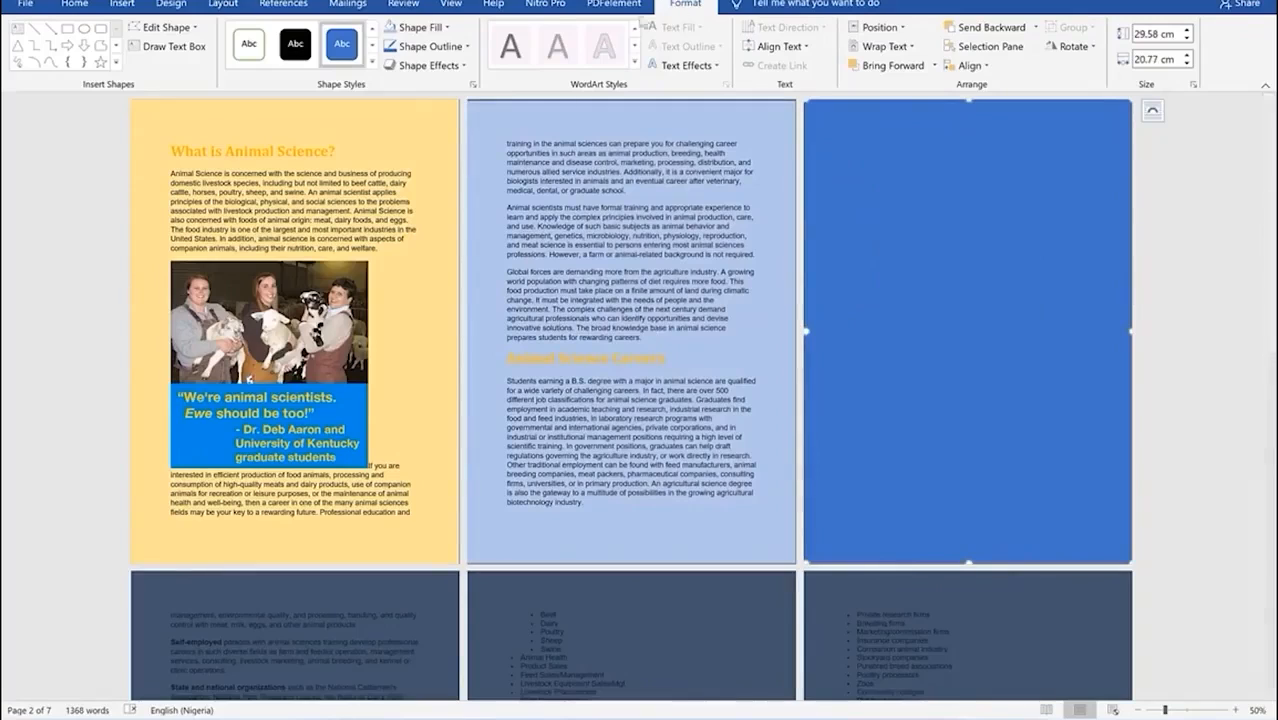
click(446, 28)
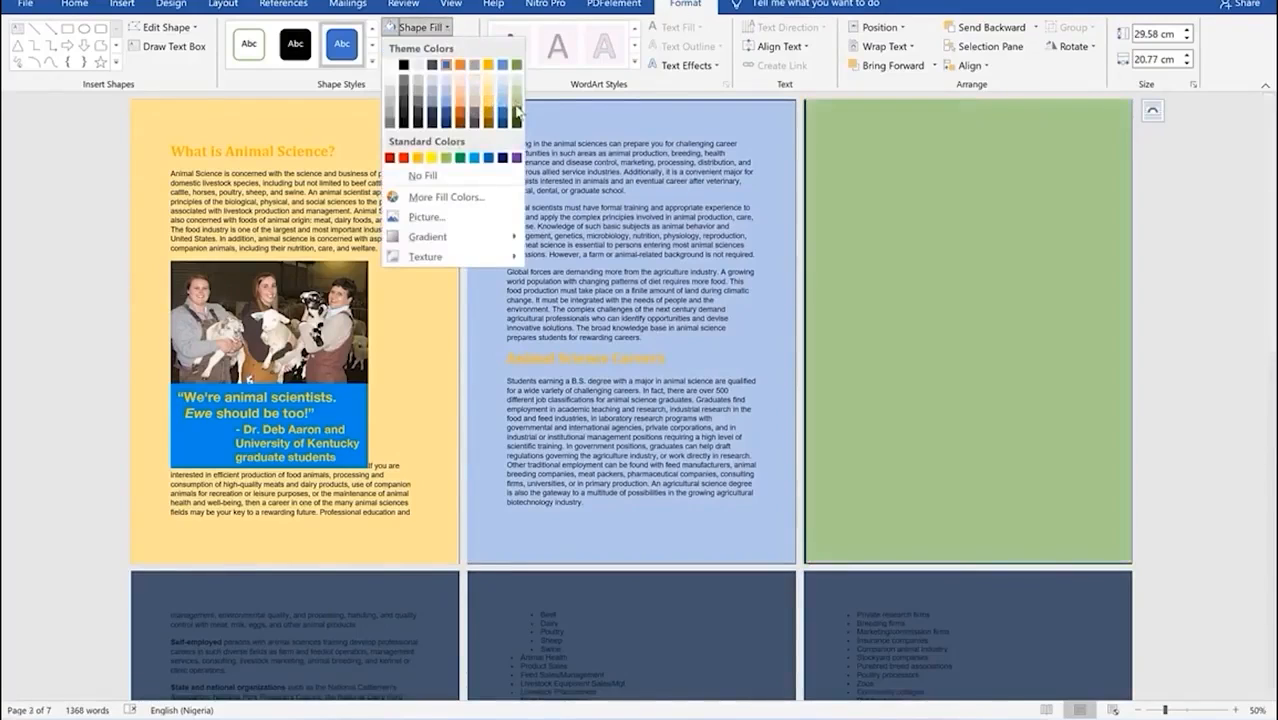
click(516, 102)
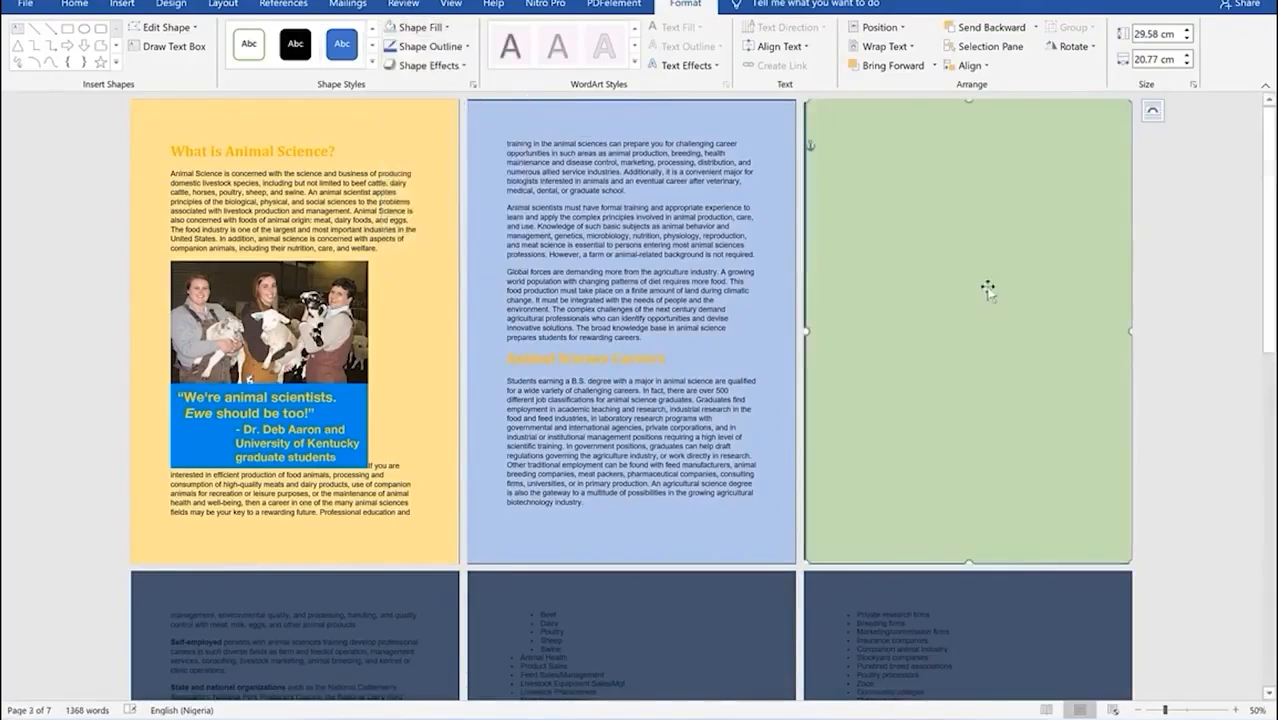
right_click(936, 240)
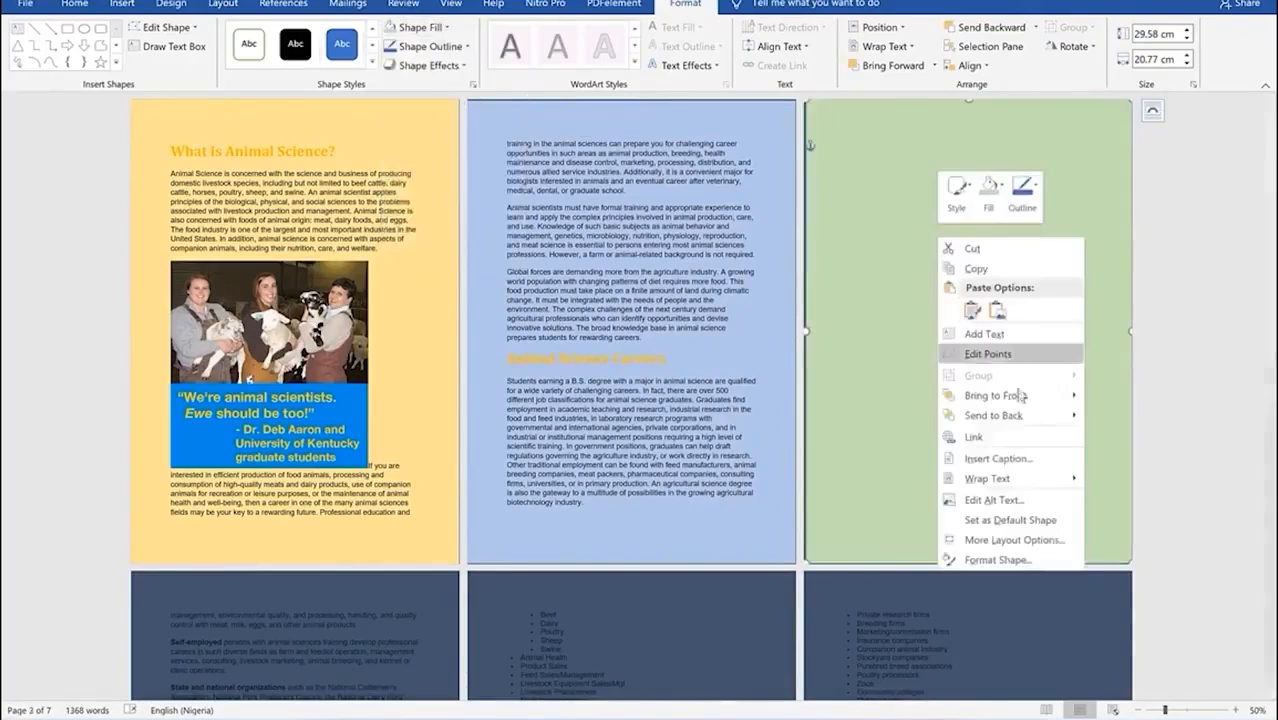
mouse_move(1063, 483)
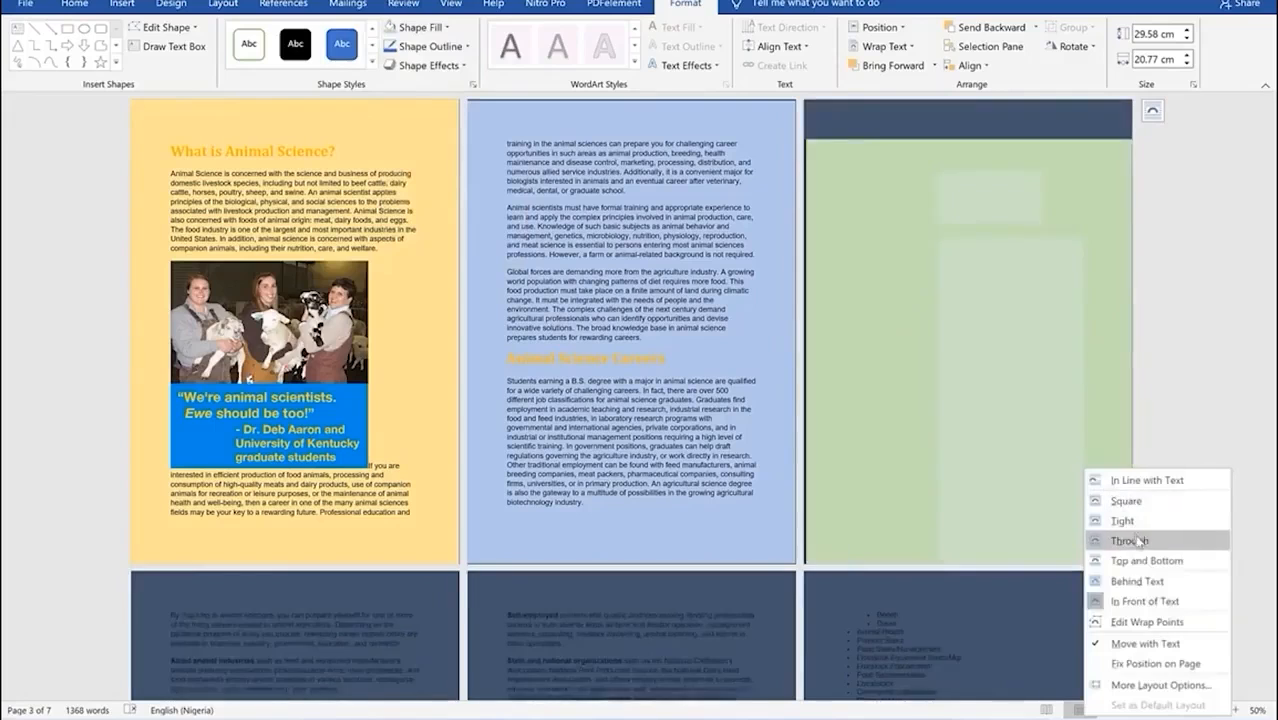
click(1156, 585)
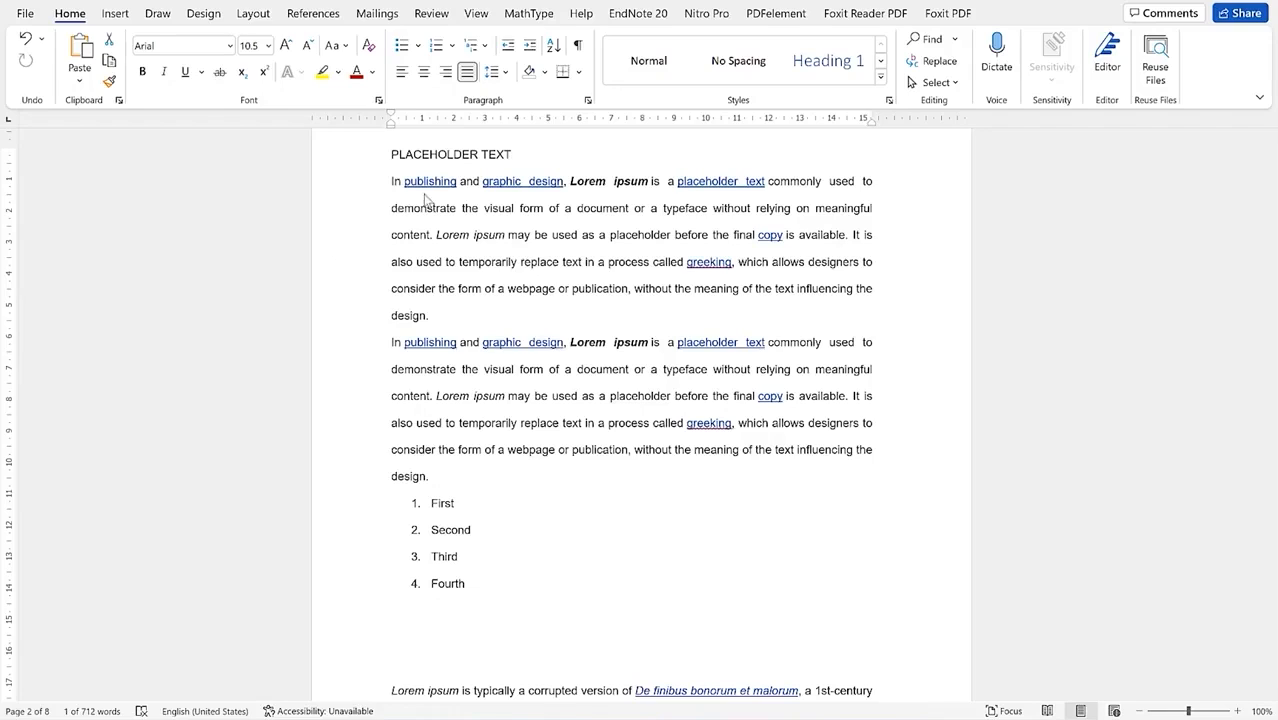
Step: Add the comment 'Bold this part' to 'a document or a typeface' in paragraph one
click(432, 13)
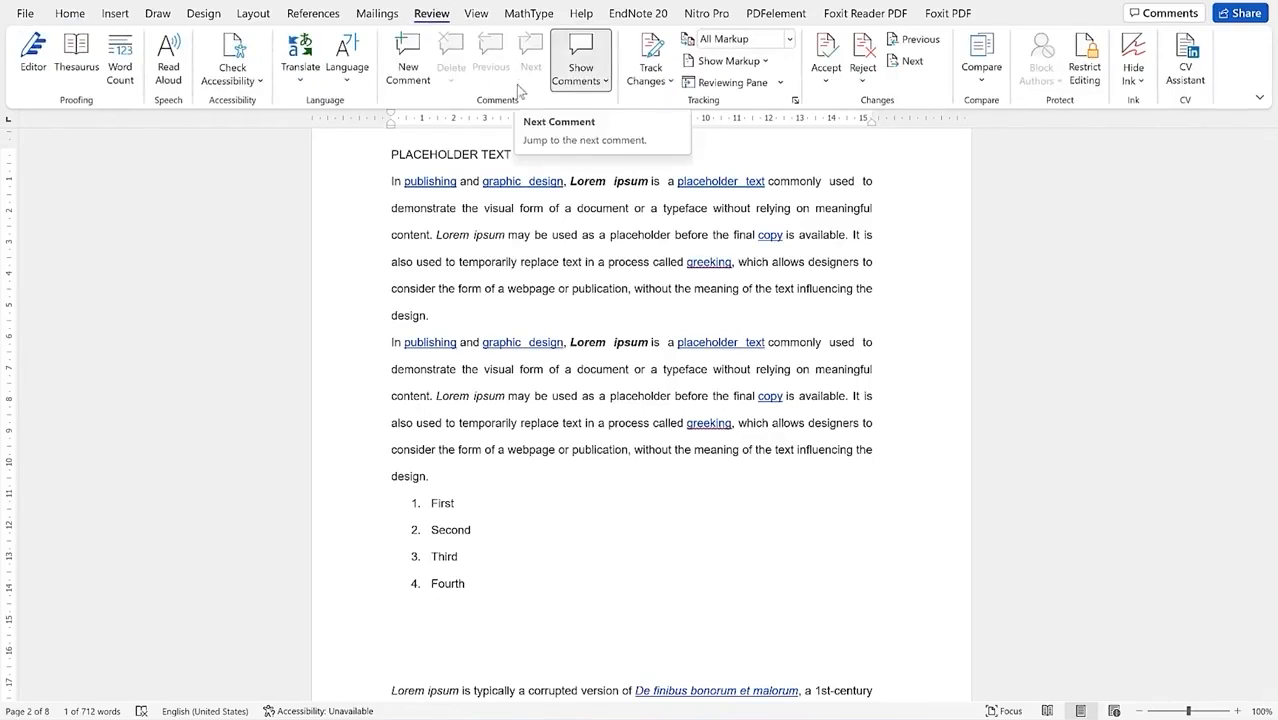
drag(566, 208, 866, 220)
click(408, 72)
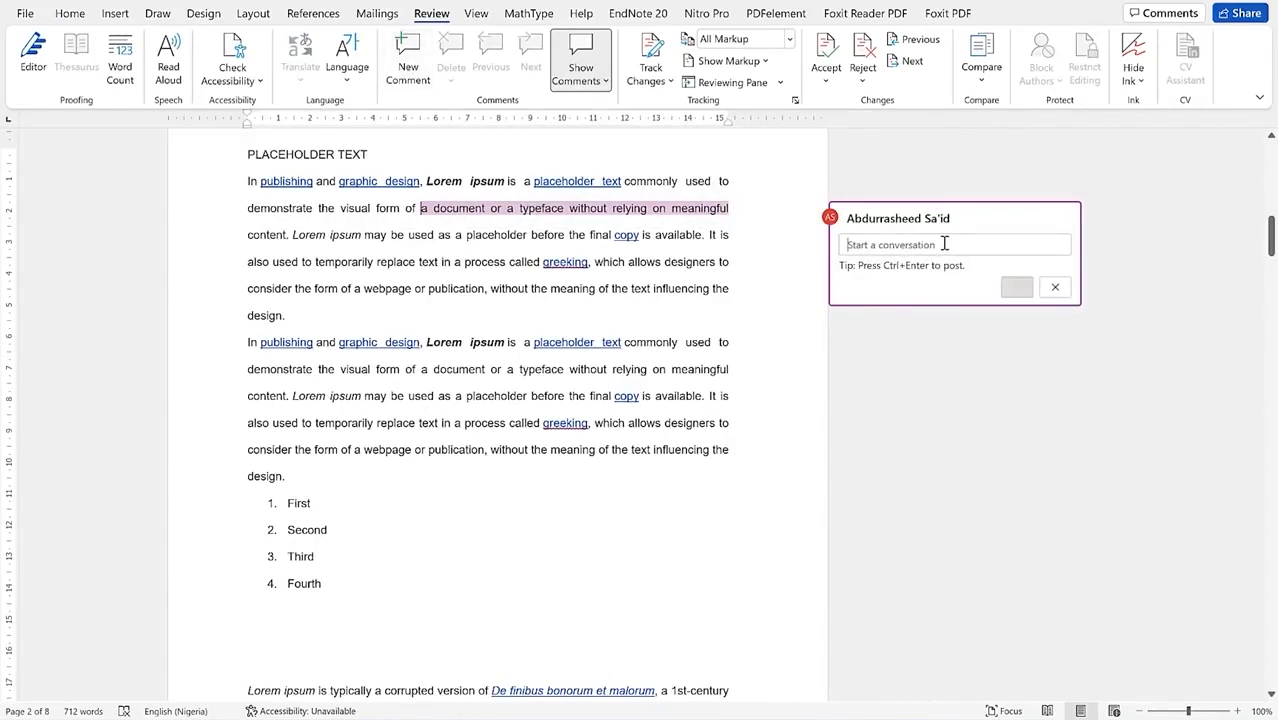
text(Bold thi)
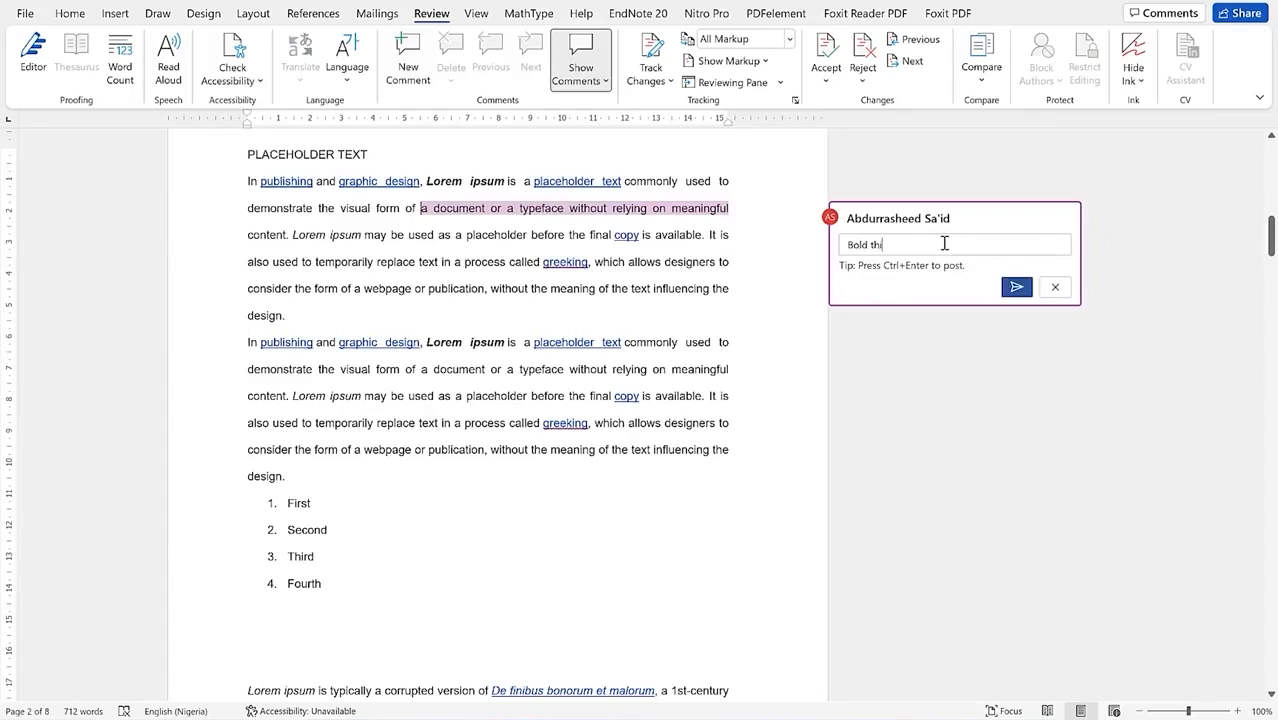
text(s part)
key(ctrl+Return)
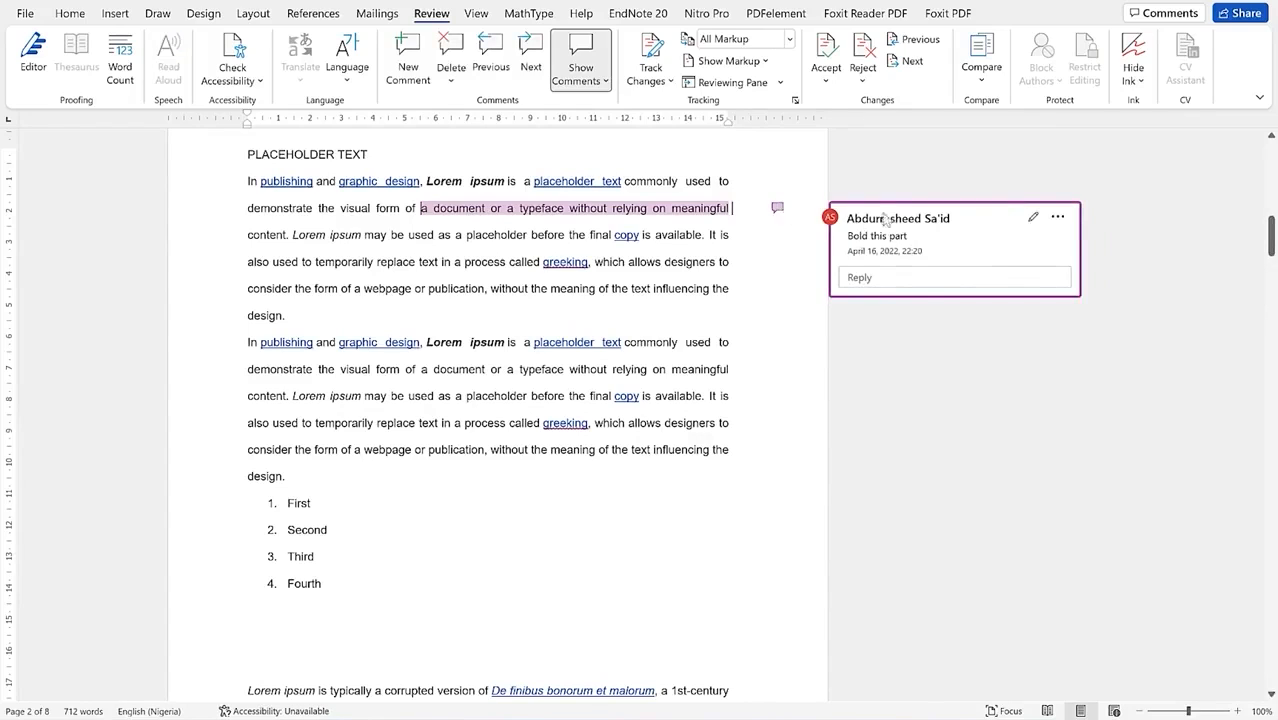
Step: Edit the comment to read 'Bold this part and italice', then start a reply to it
click(1035, 219)
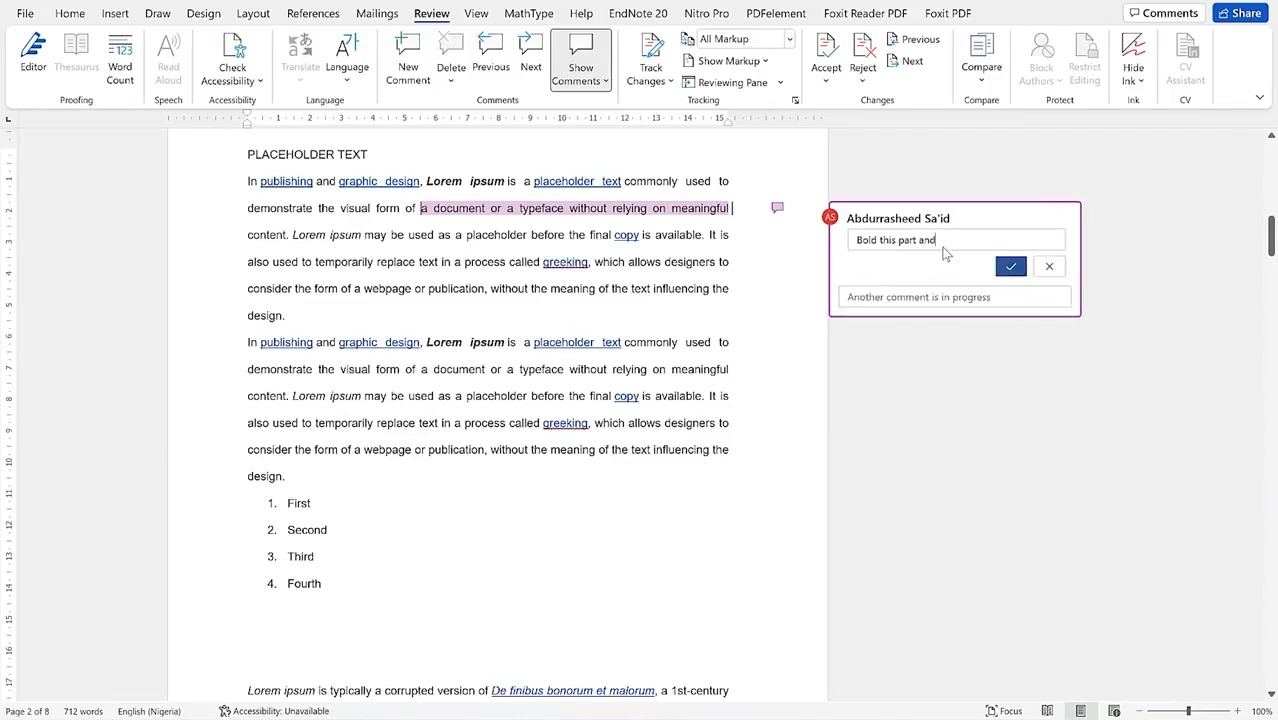
text(and italice)
click(1010, 266)
click(1057, 217)
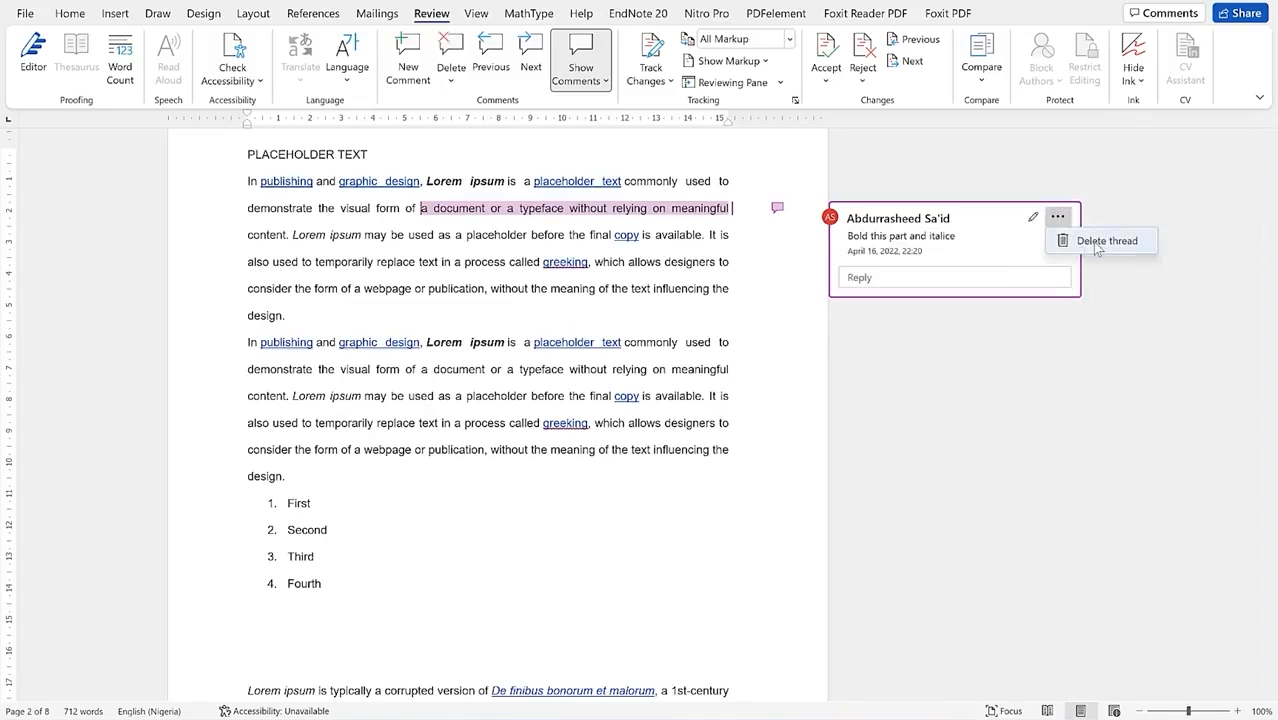
click(993, 421)
click(697, 309)
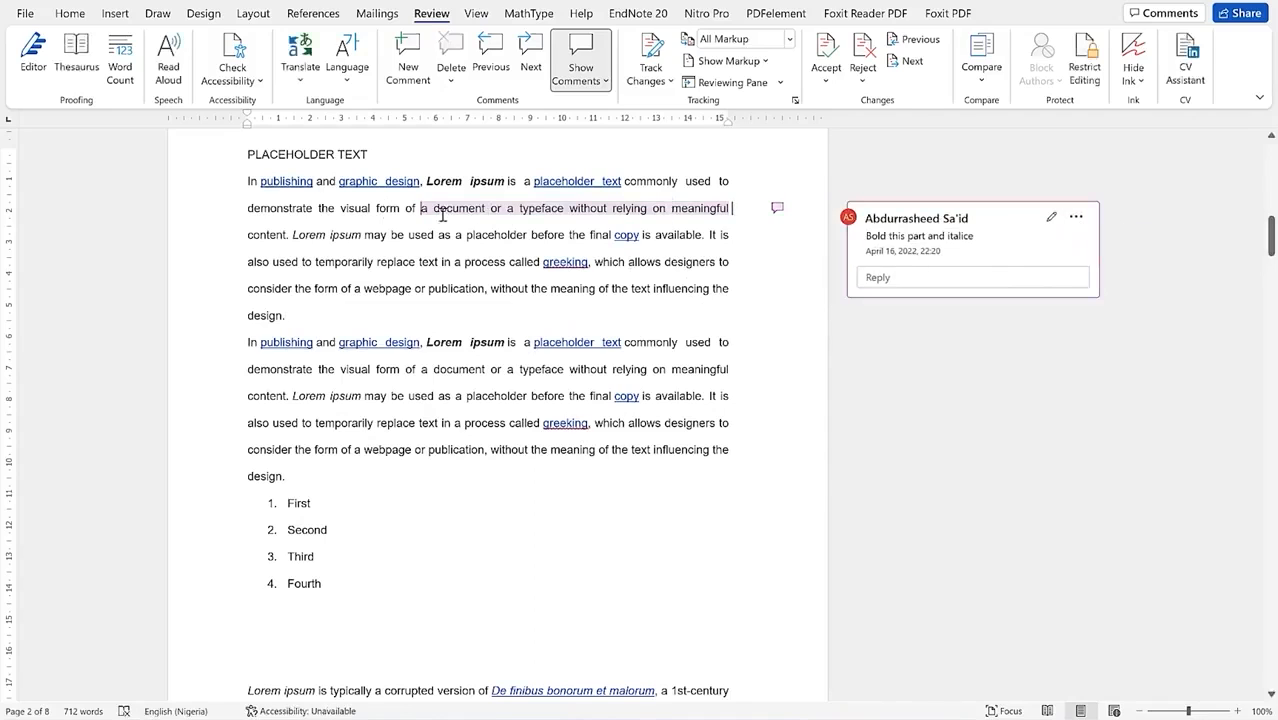
click(778, 212)
click(897, 280)
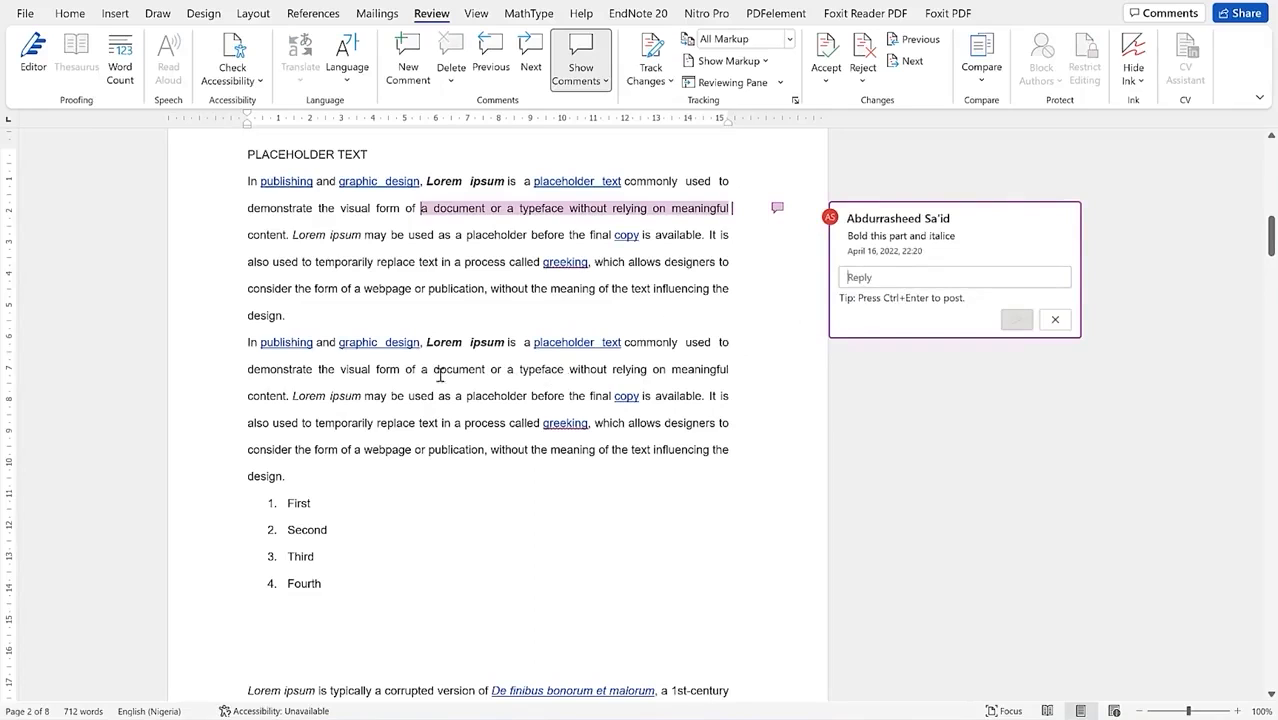
Step: Draft a comment reading 'remove' on 'a document or a typeface without relying' in paragraph two
drag(435, 372, 632, 389)
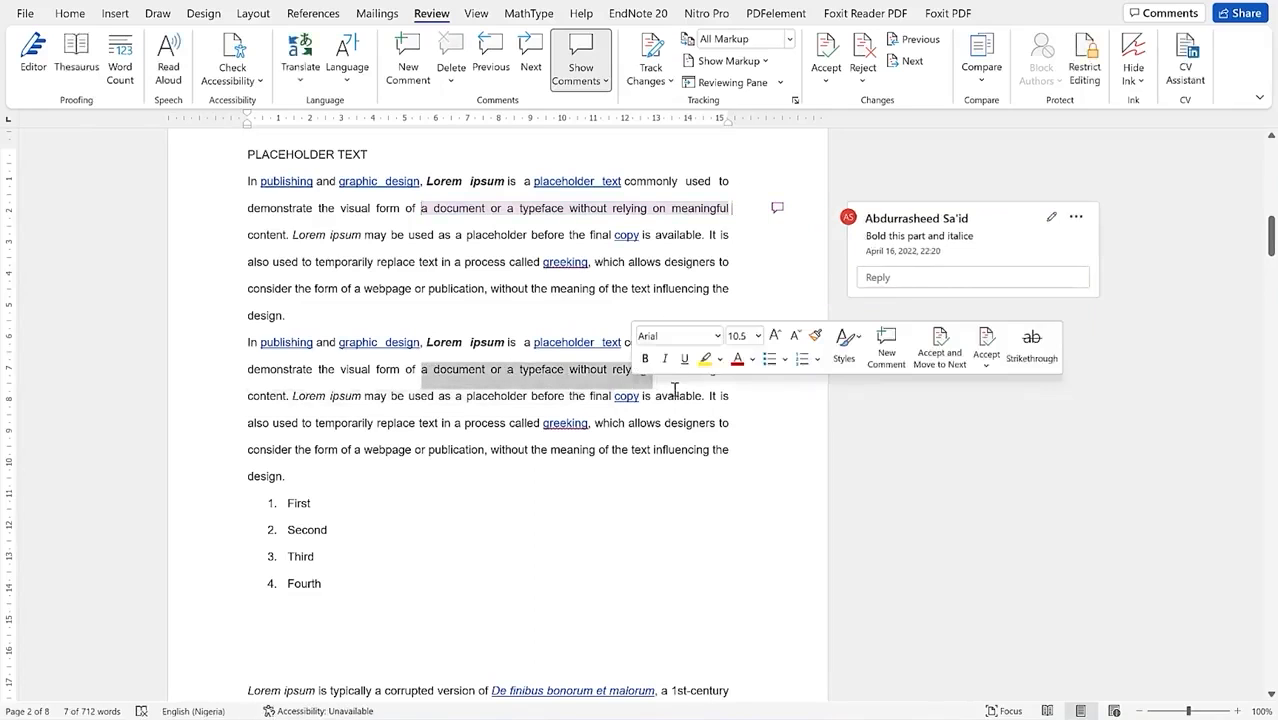
click(407, 55)
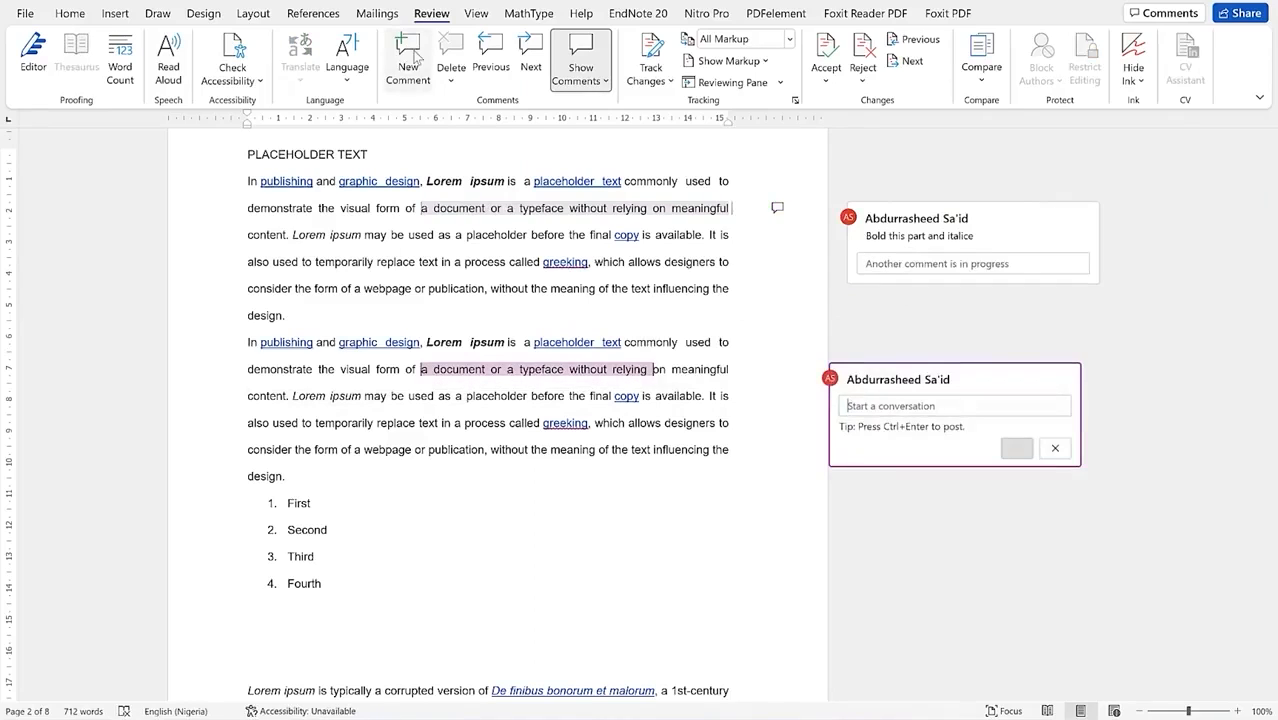
text(remove)
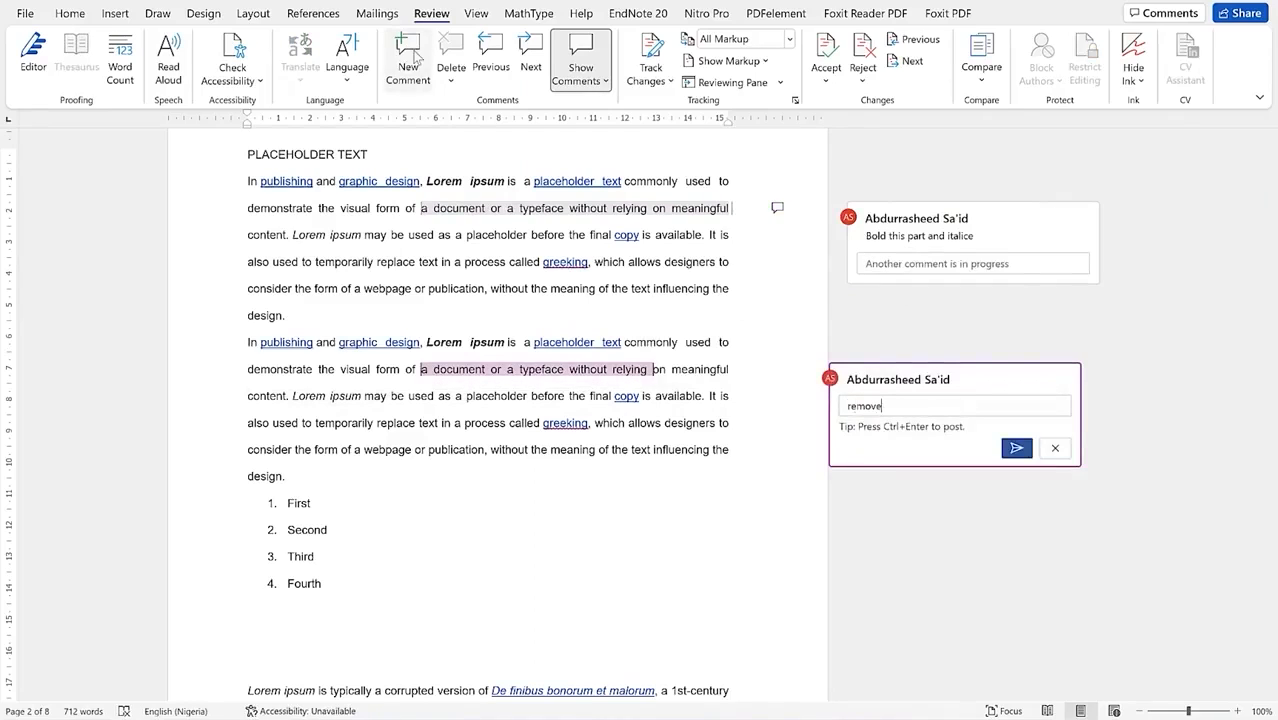
click(528, 278)
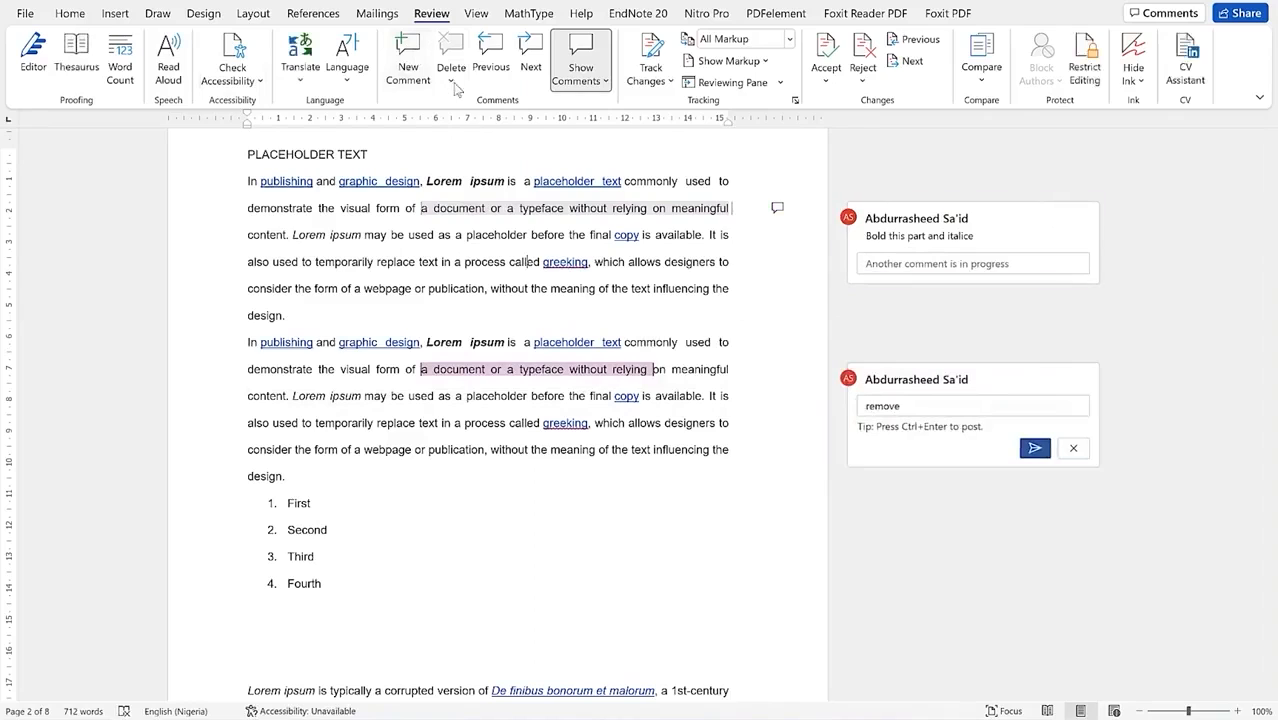
Step: Step through the comments with Previous and Next and check the comment display options
click(451, 80)
click(451, 80)
click(503, 60)
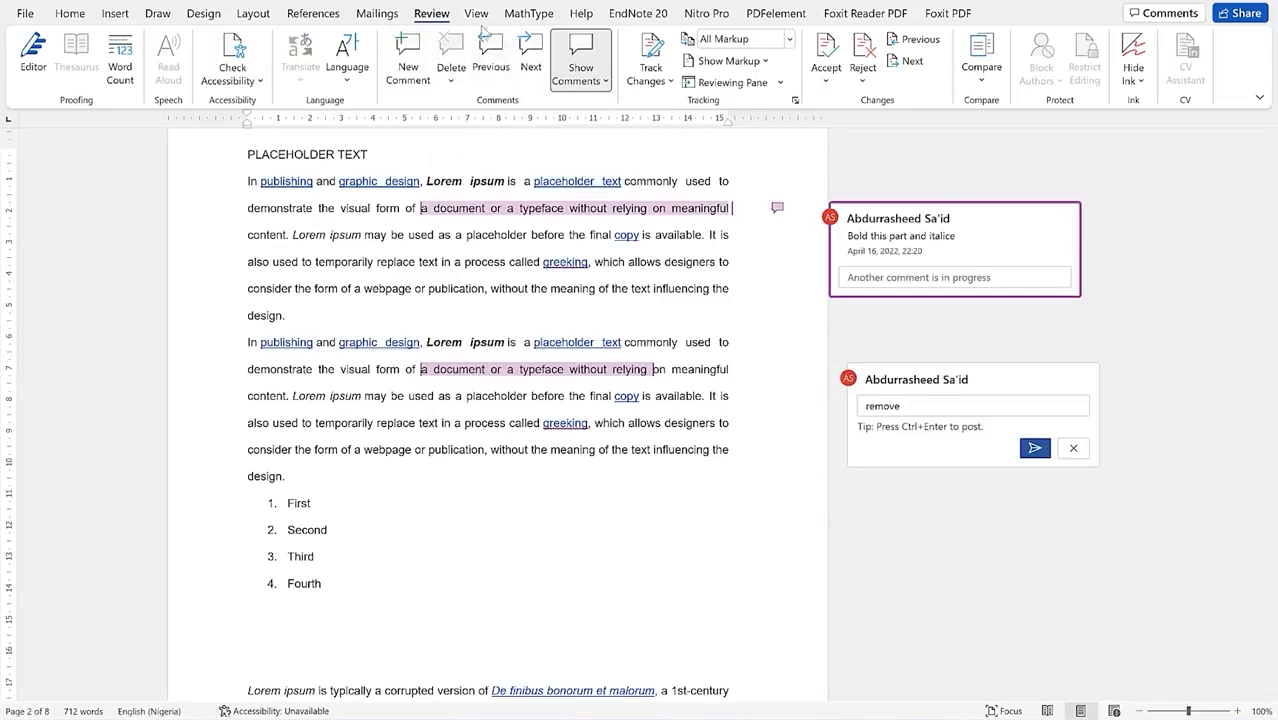
click(530, 60)
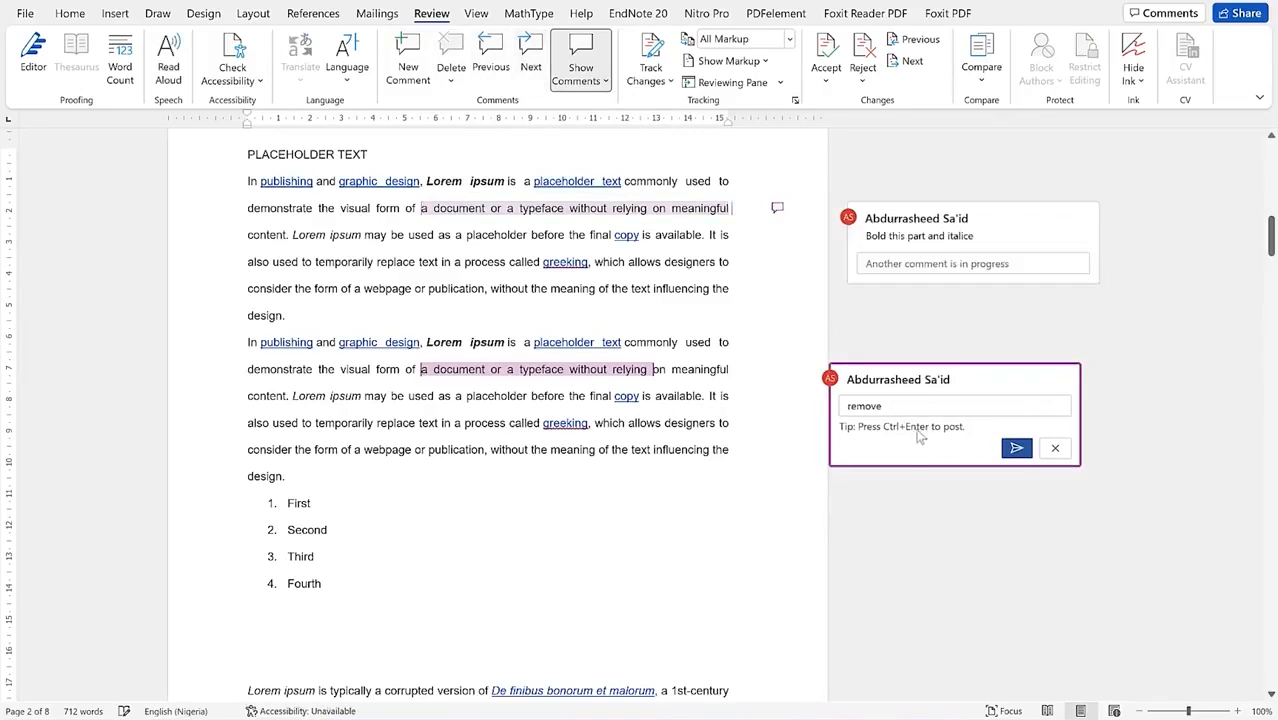
click(606, 82)
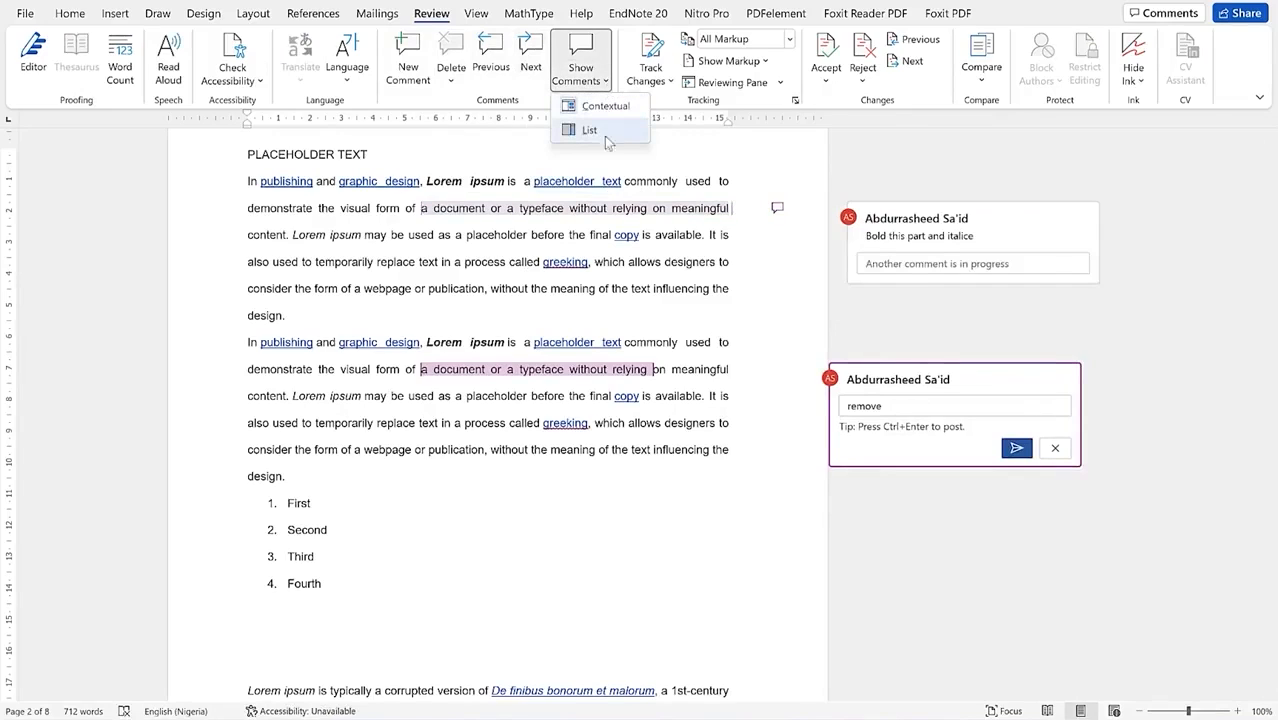
click(641, 268)
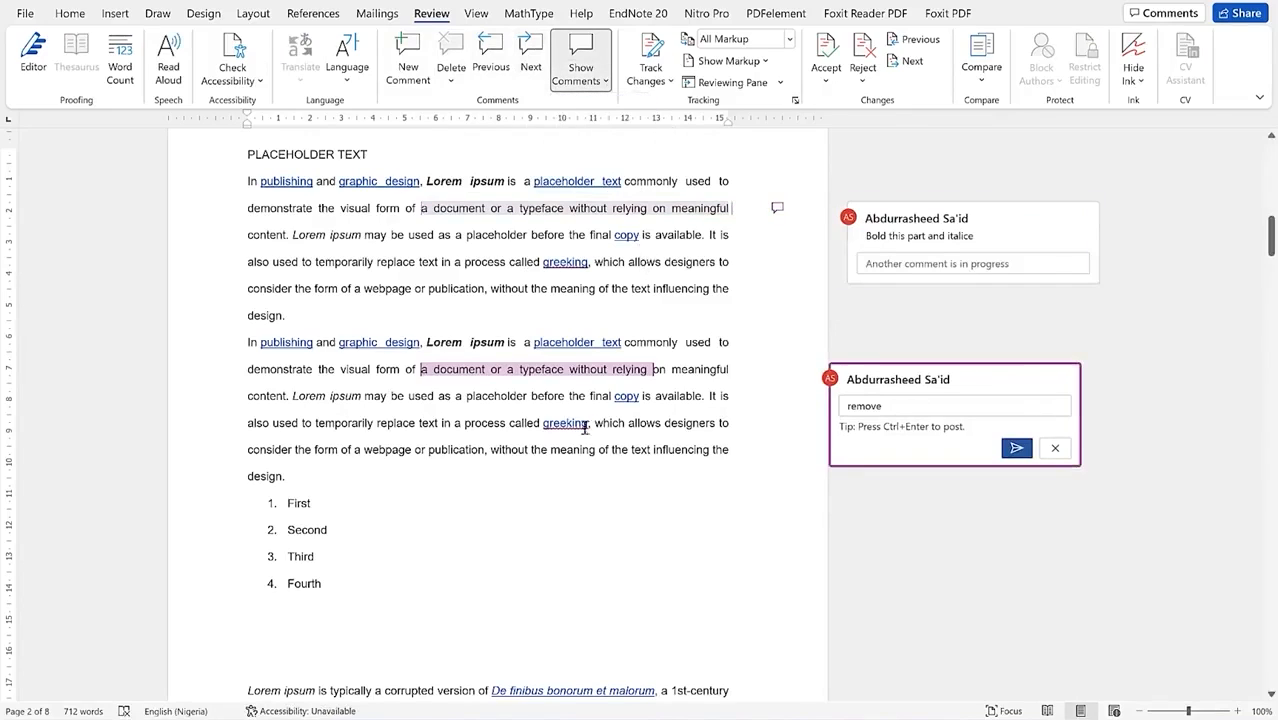
click(490, 446)
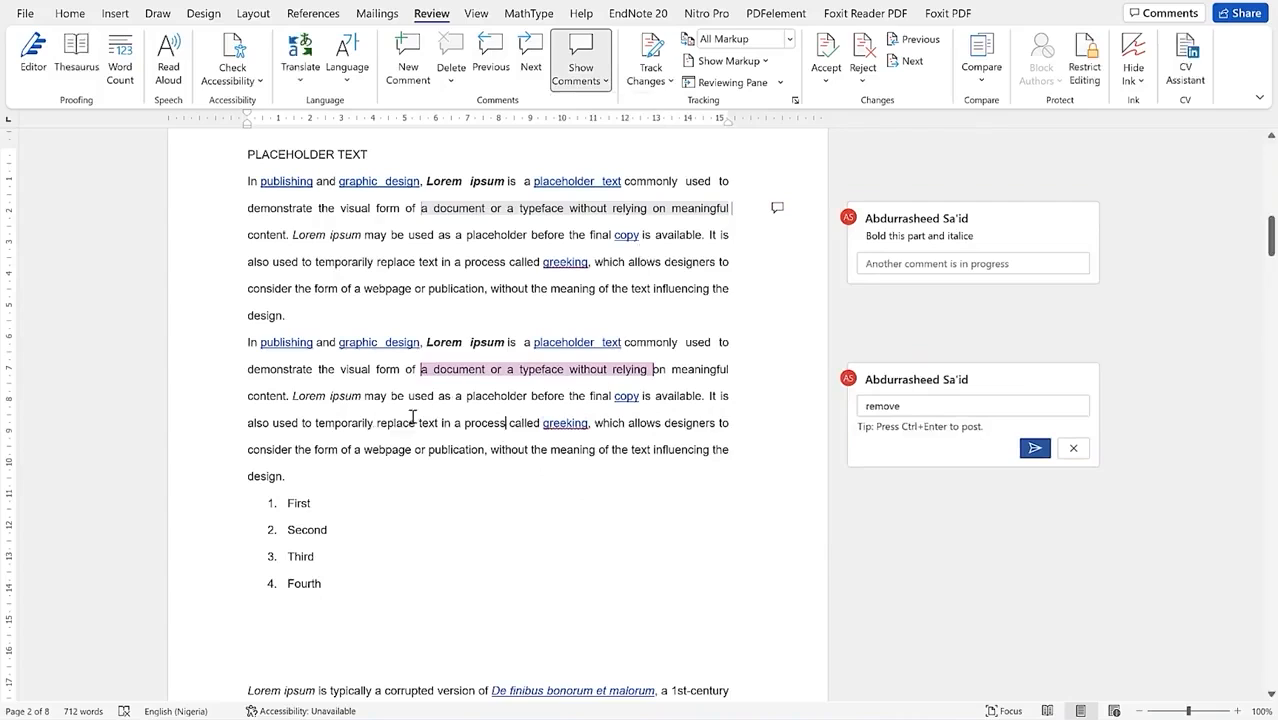
click(507, 422)
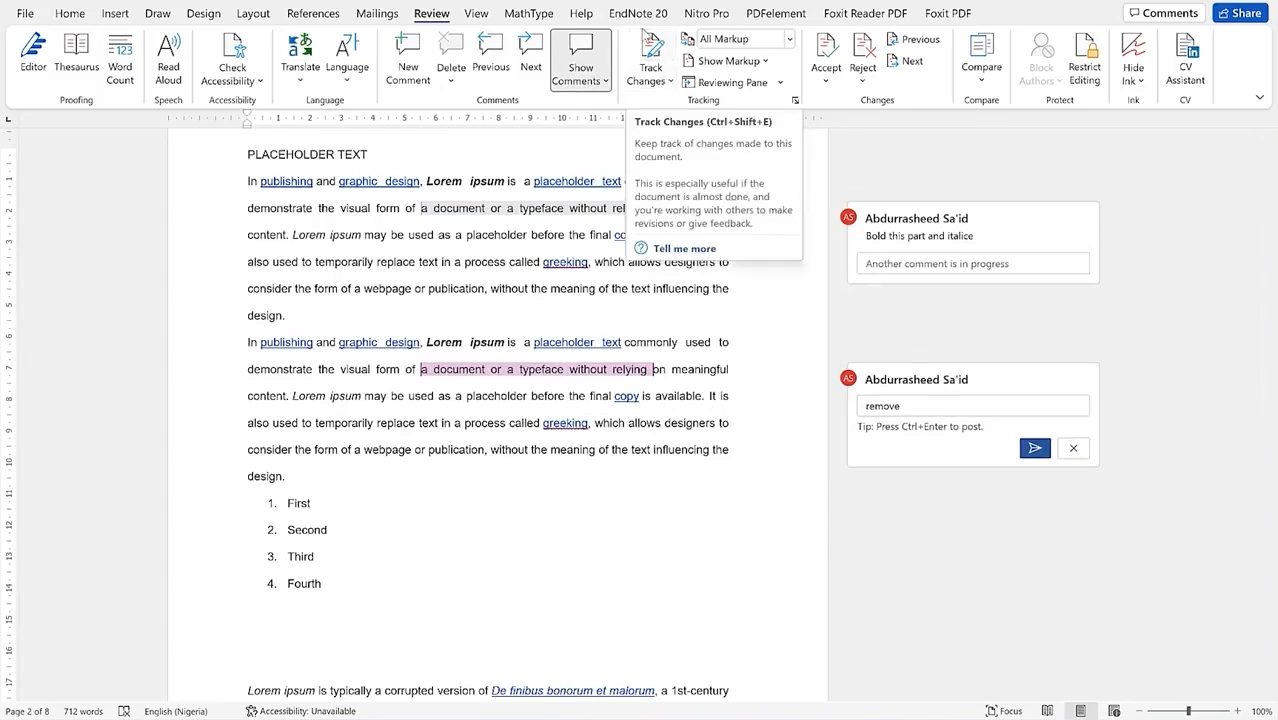
Step: Turn on Track Changes and delete the phrase about a webpage's form
click(650, 50)
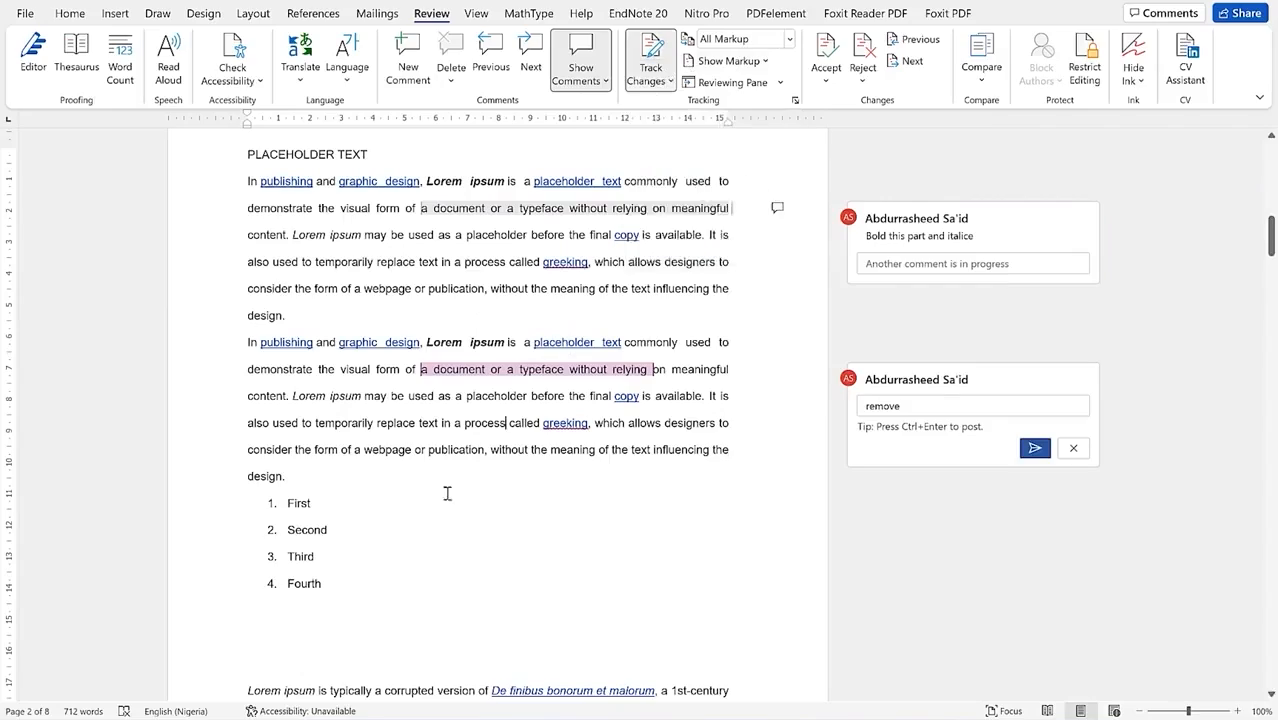
scroll(445, 490, down, 3)
drag(337, 294, 641, 294)
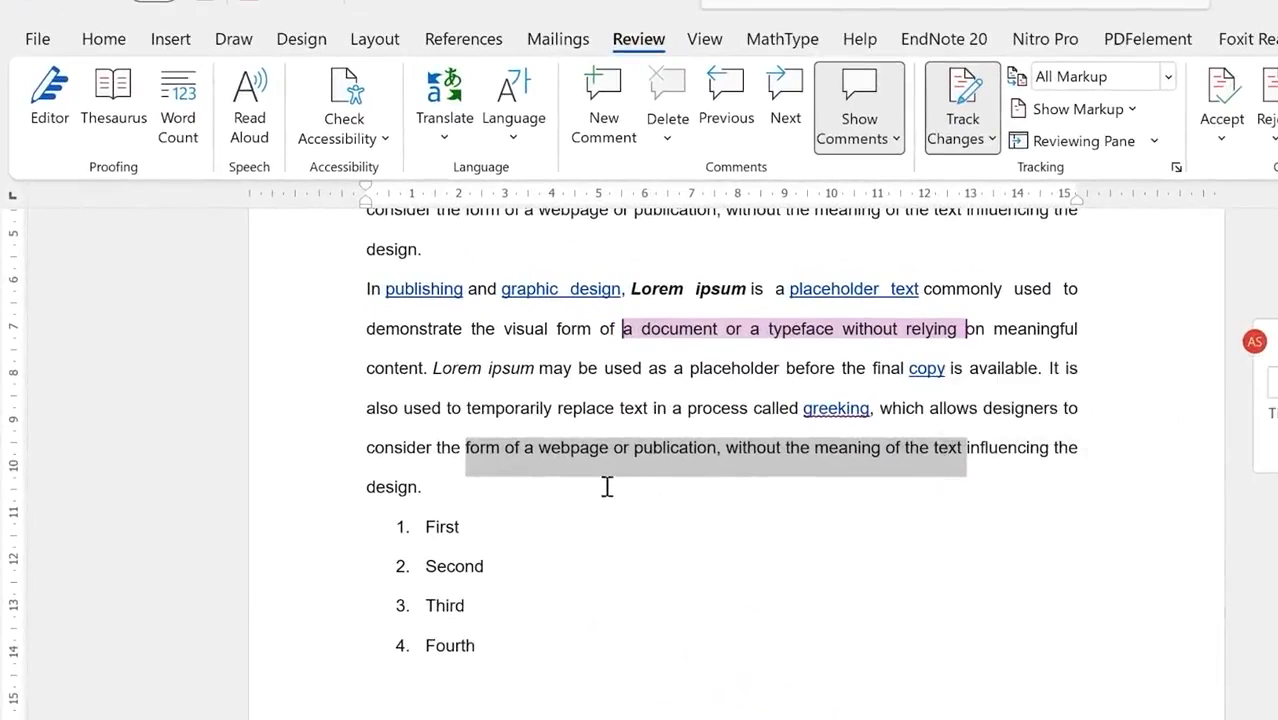
key(Delete)
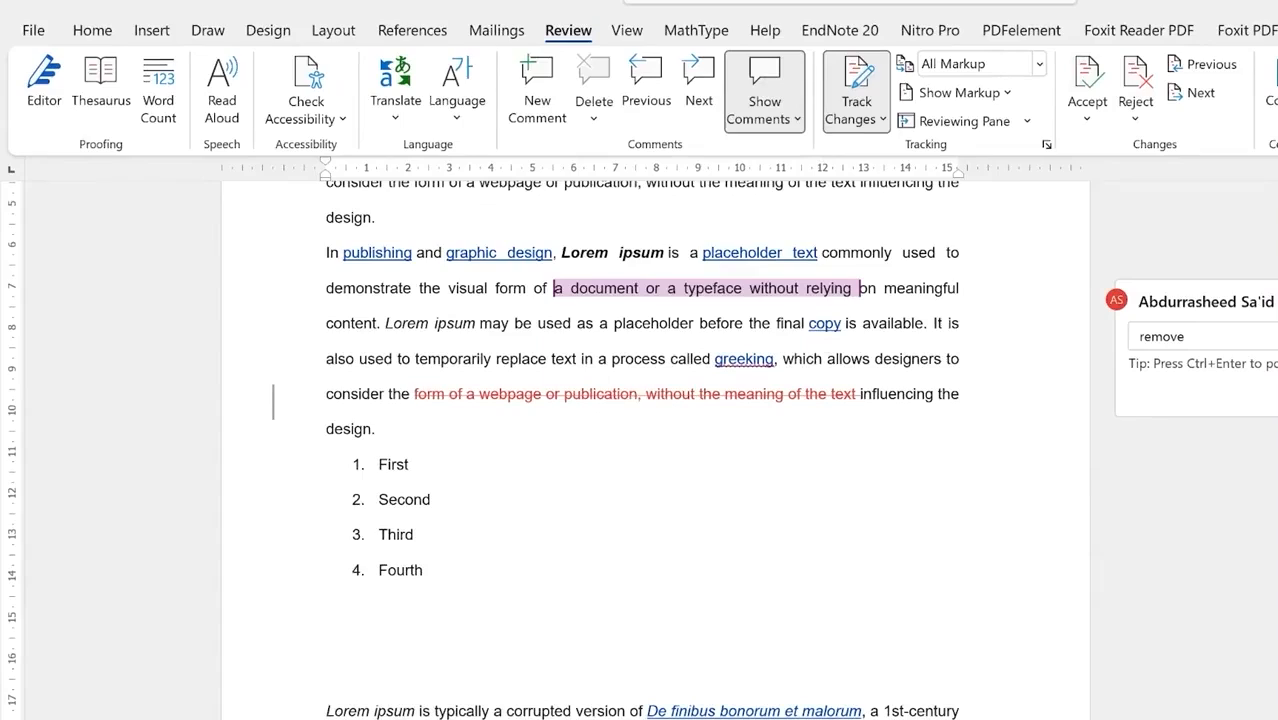
Step: Delete the Lorem ipsum origin passage and add 'You can research more items from here' after 'transfer sheets.'
drag(343, 705, 627, 650)
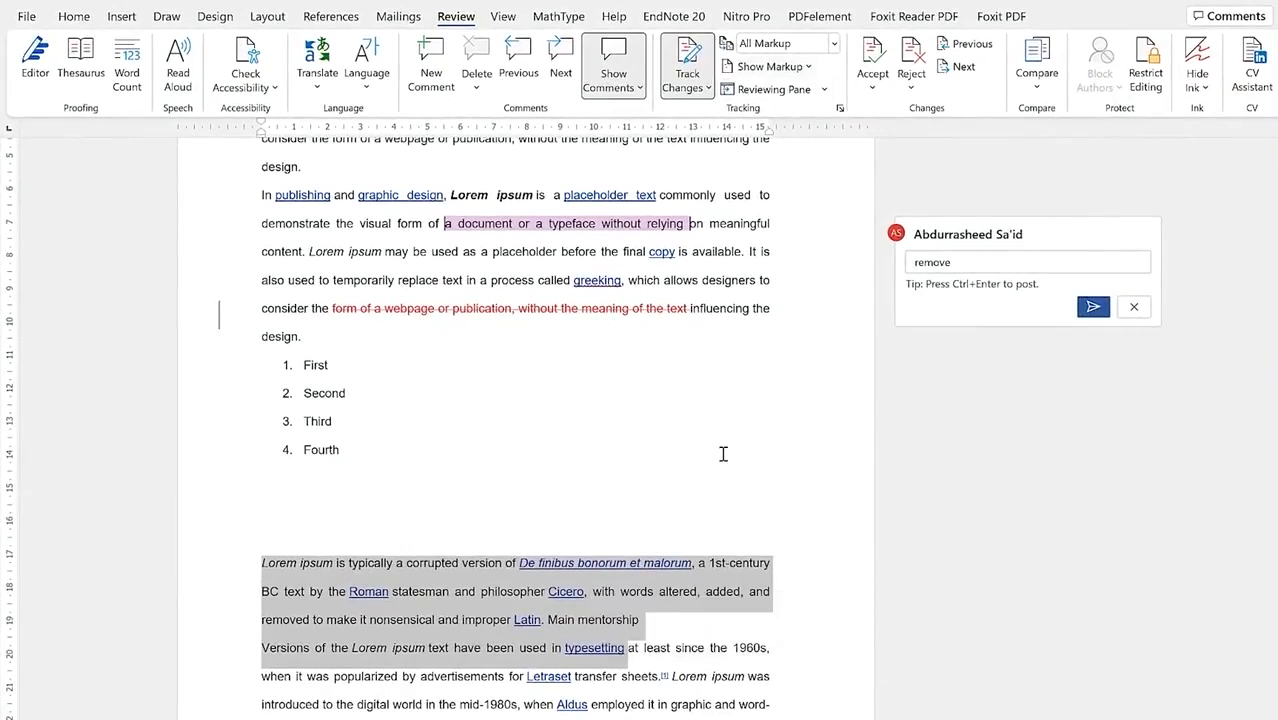
key(Delete)
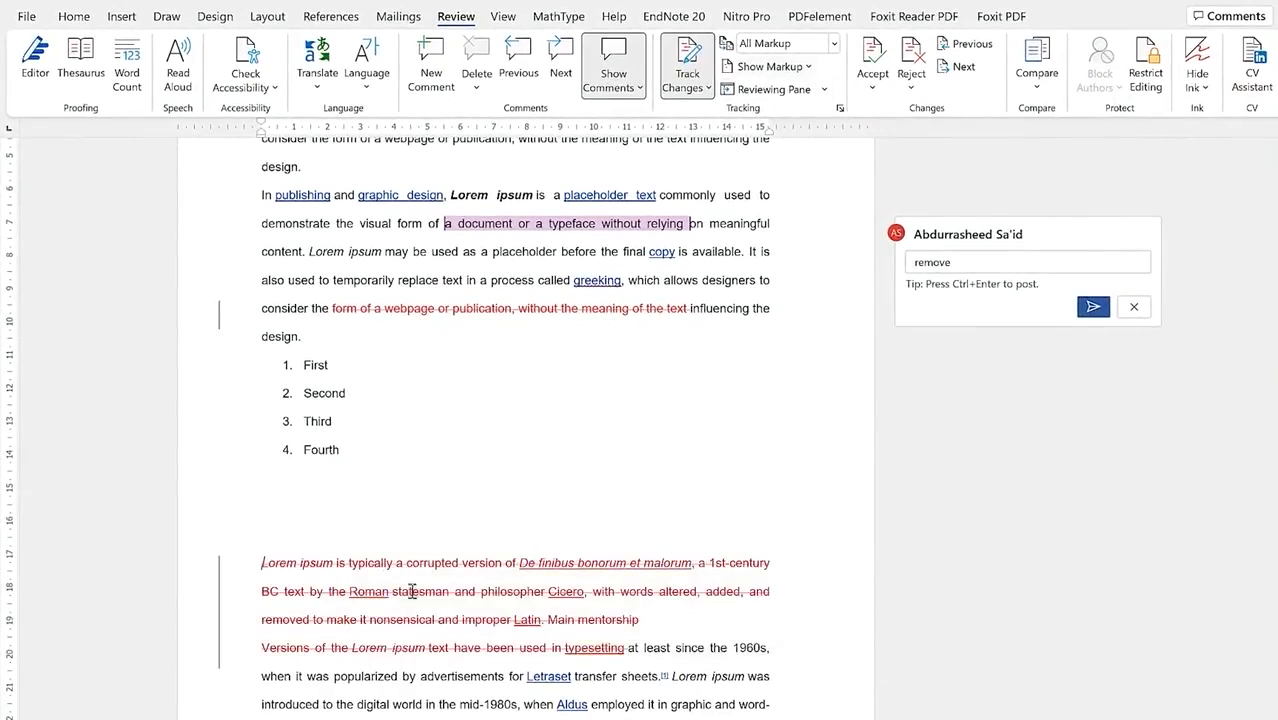
click(674, 674)
text(You can research more items from here)
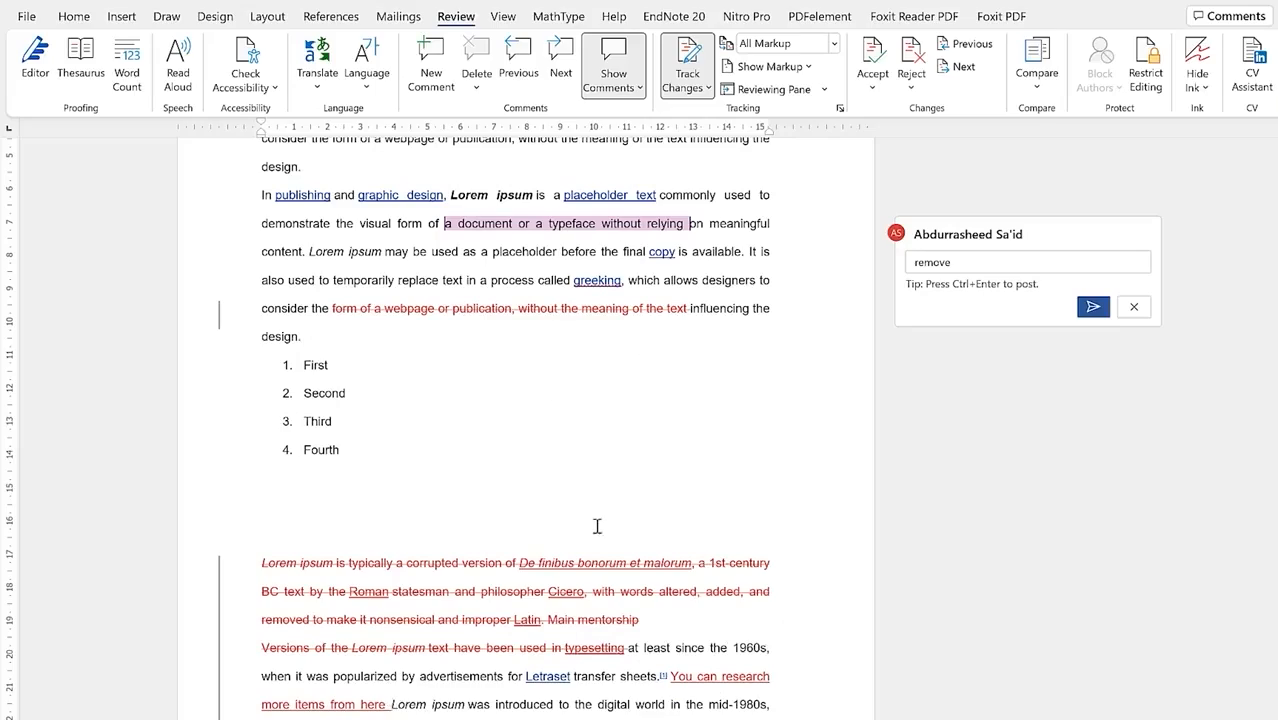
Step: Reject the tracked deletions, restoring the Lorem ipsum paragraph as normal text
scroll(597, 526, down, 5)
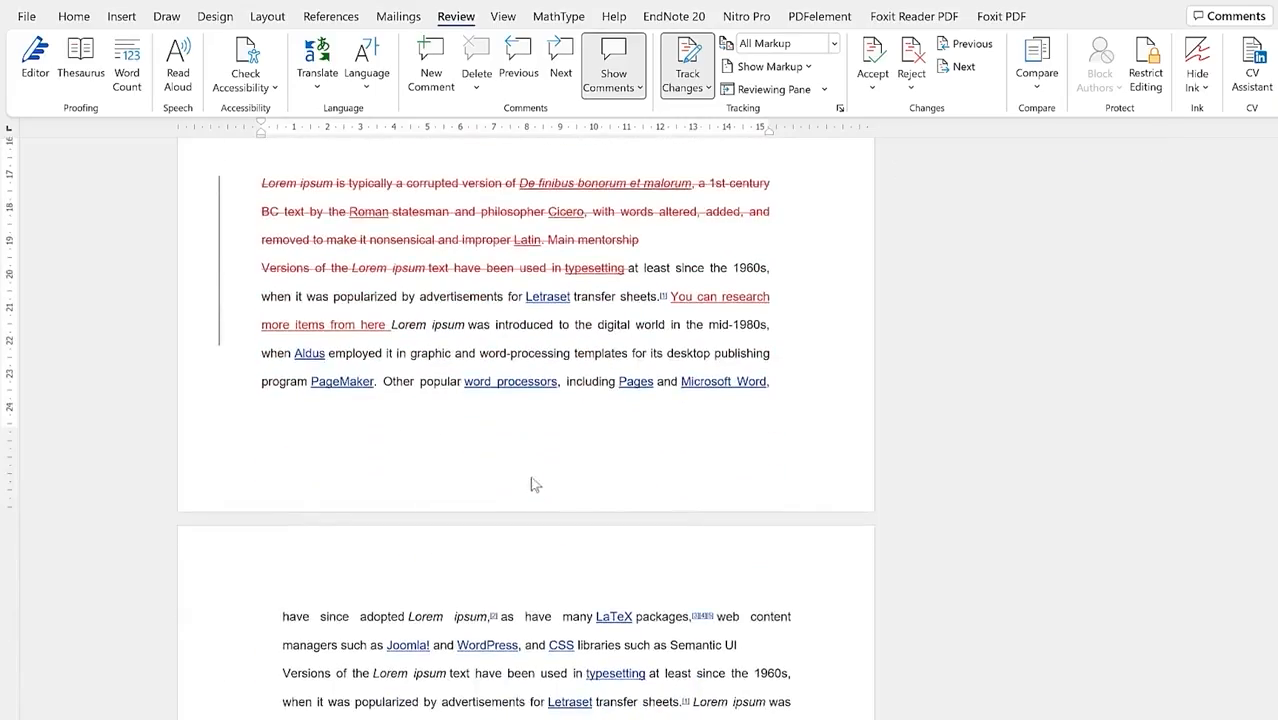
scroll(599, 451, down, 2)
scroll(688, 234, up, 5)
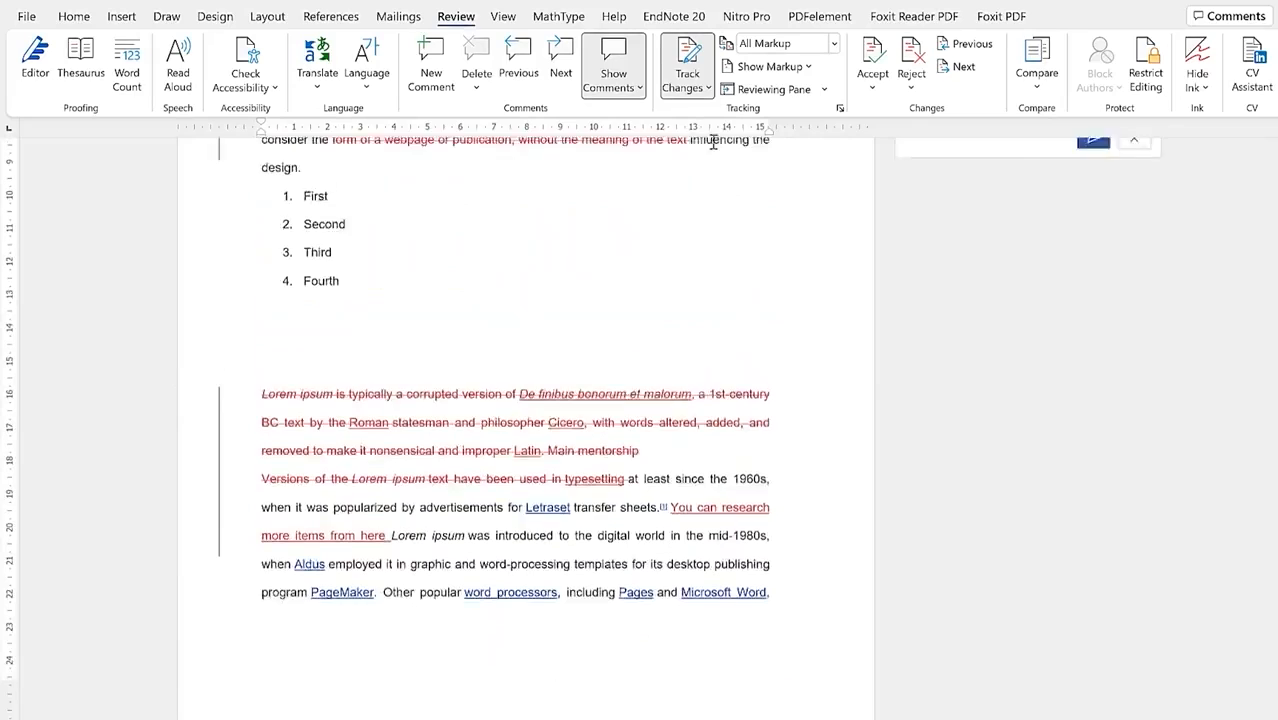
scroll(688, 234, up, 3)
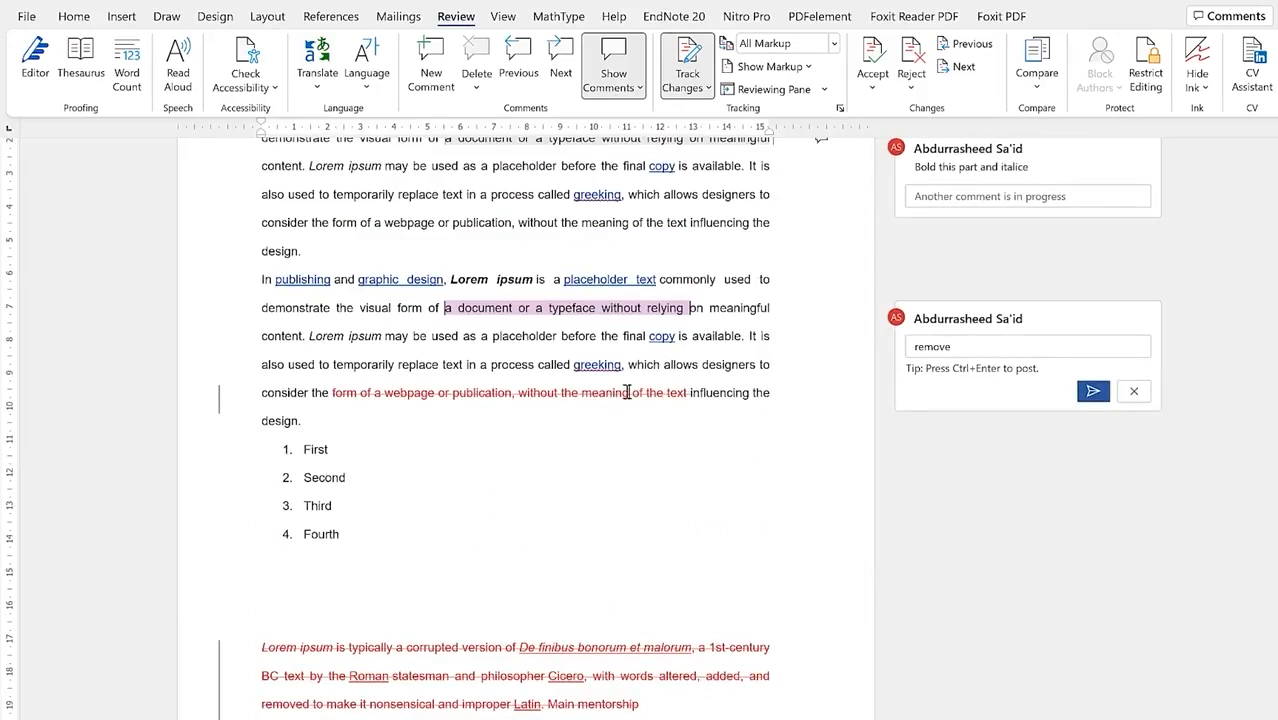
click(872, 64)
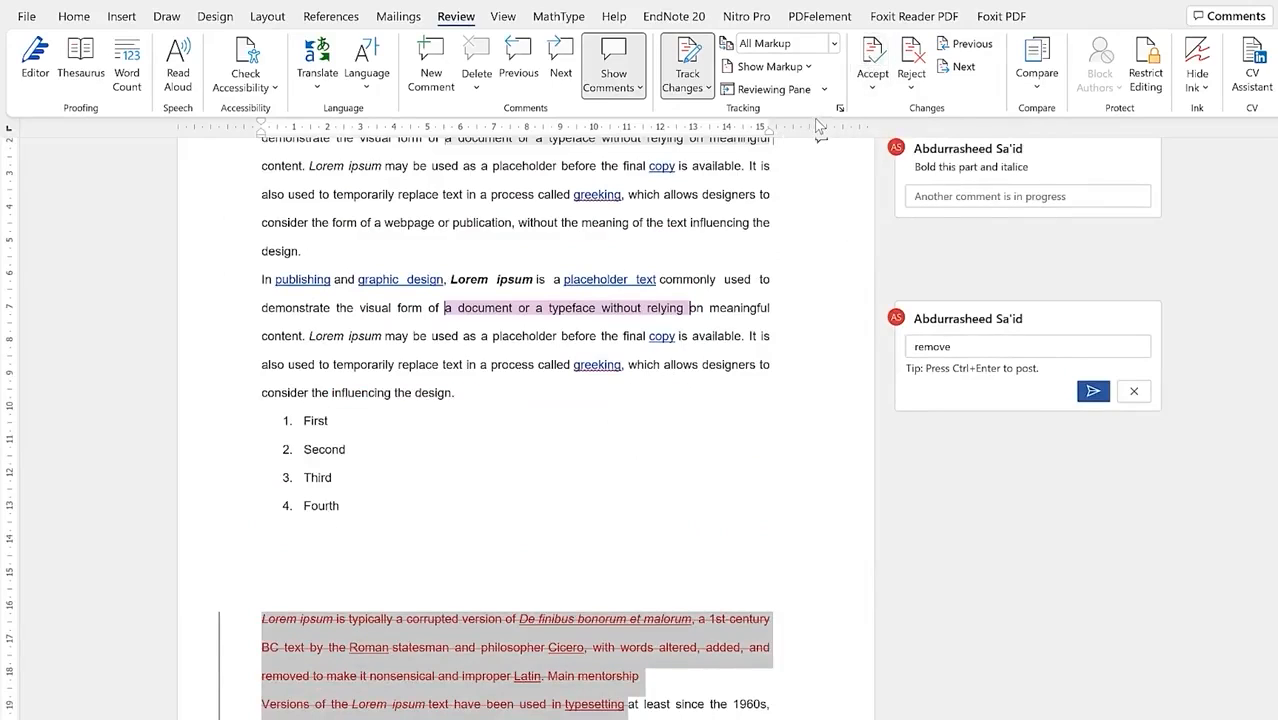
key(ctrl+z)
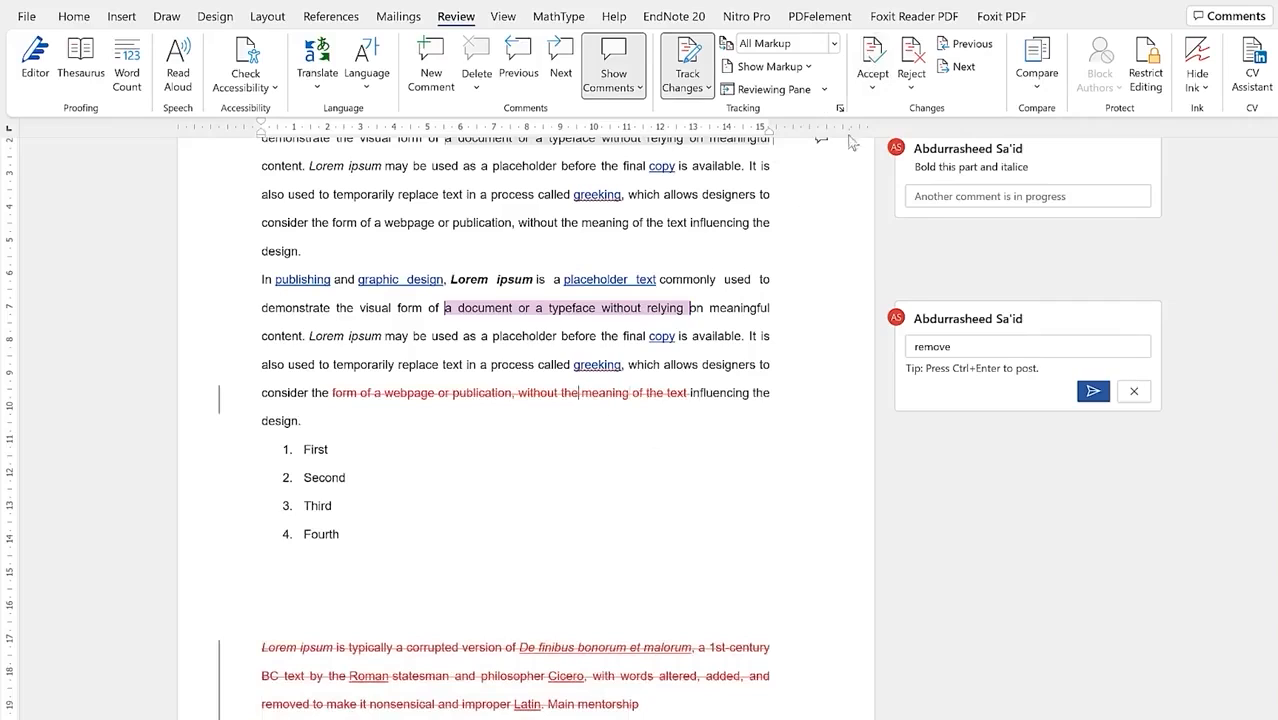
click(911, 64)
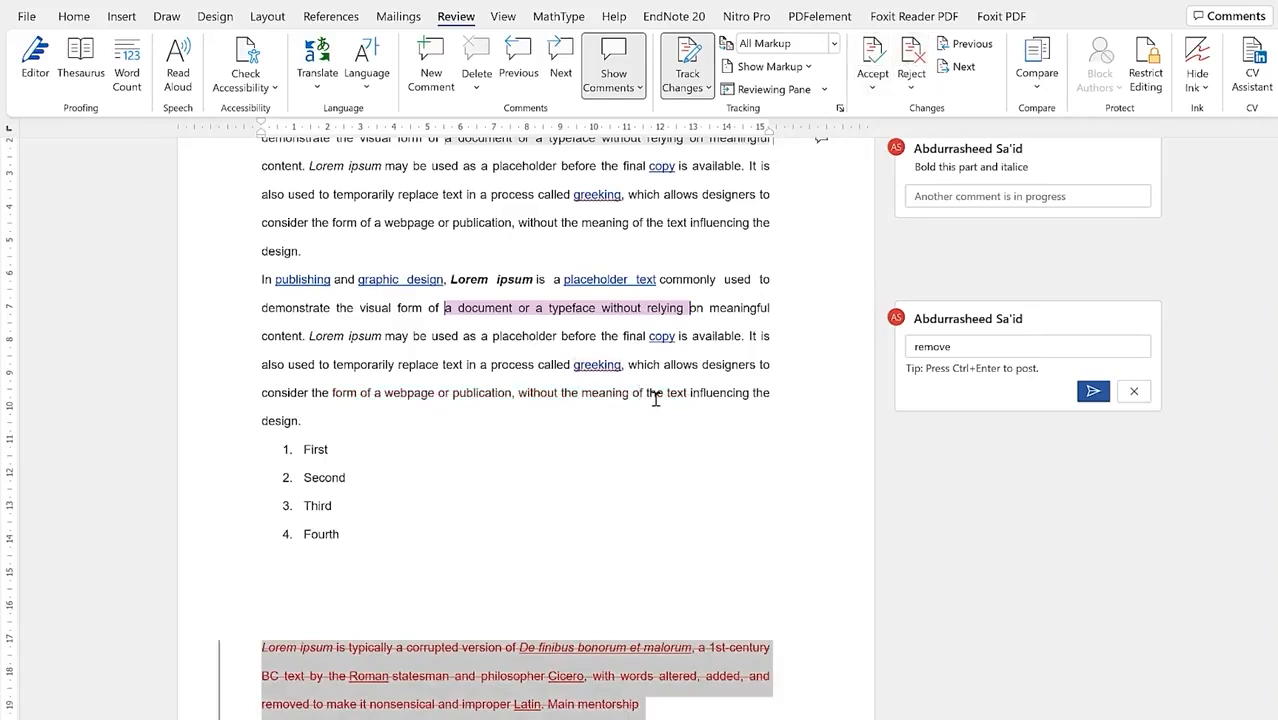
click(476, 650)
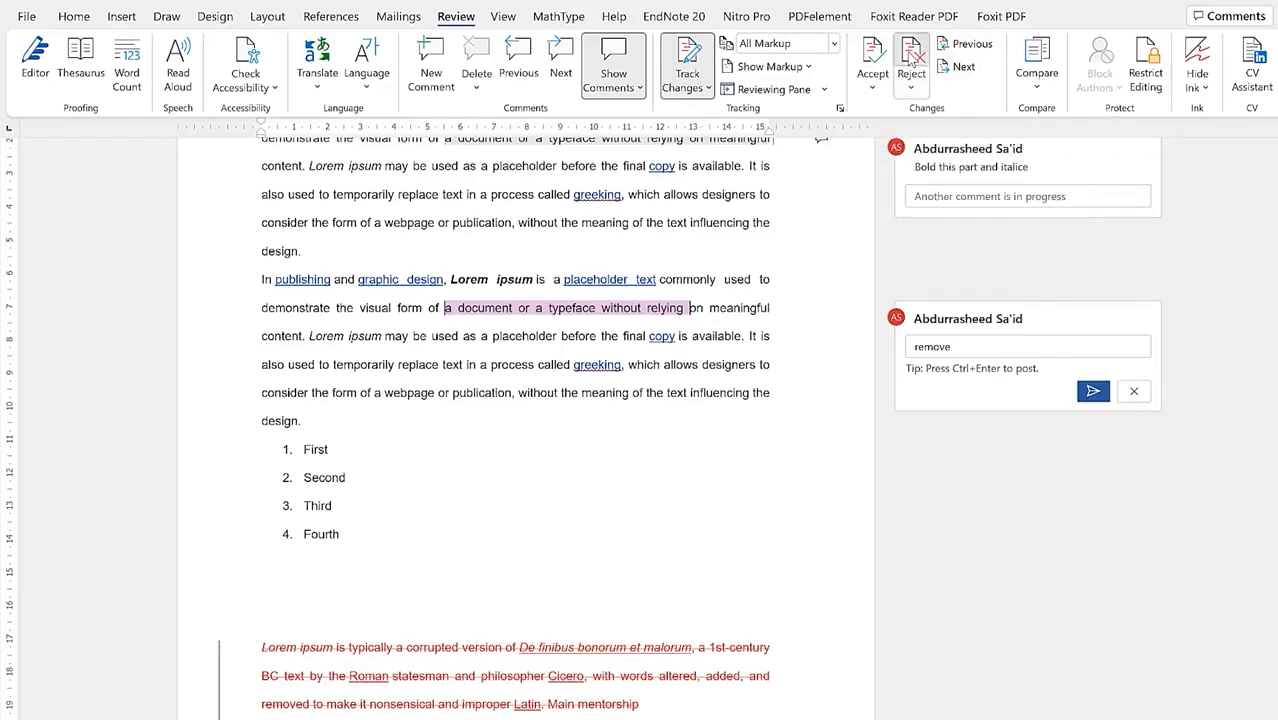
click(911, 61)
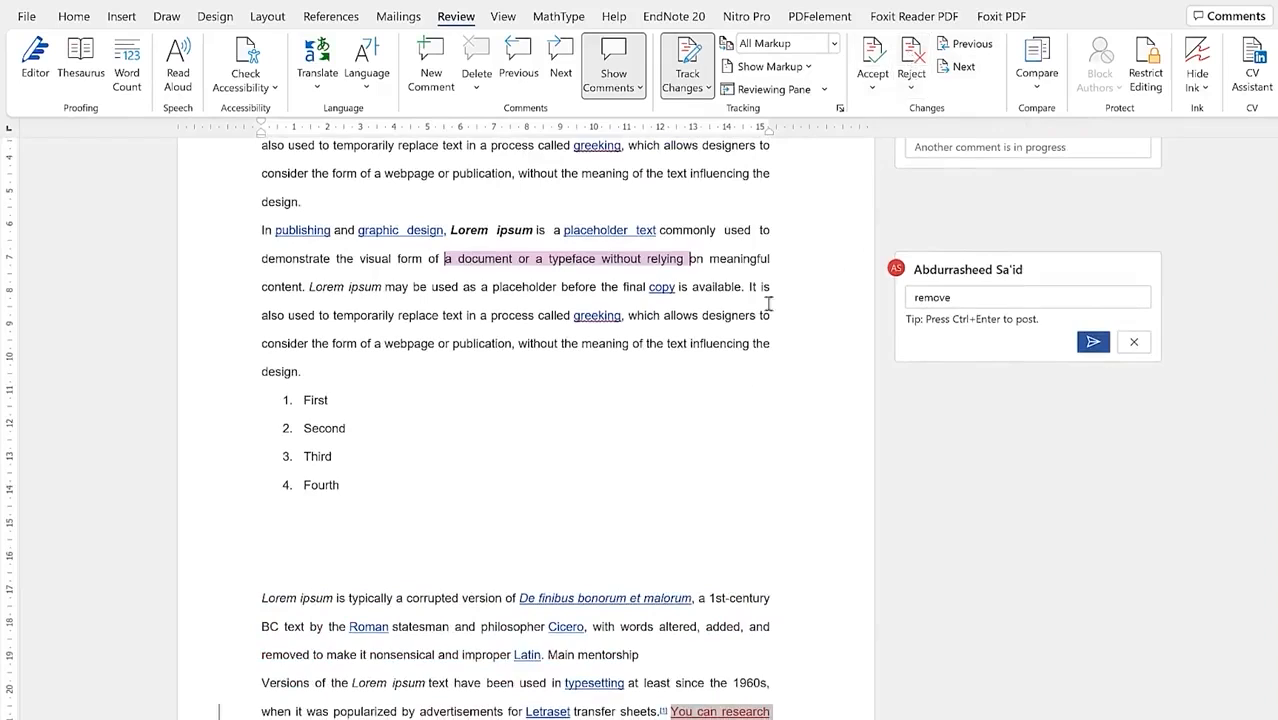
Step: Accept the inserted 'You can research more items from here' sentence, leaving no tracked changes
scroll(689, 609, down, 3)
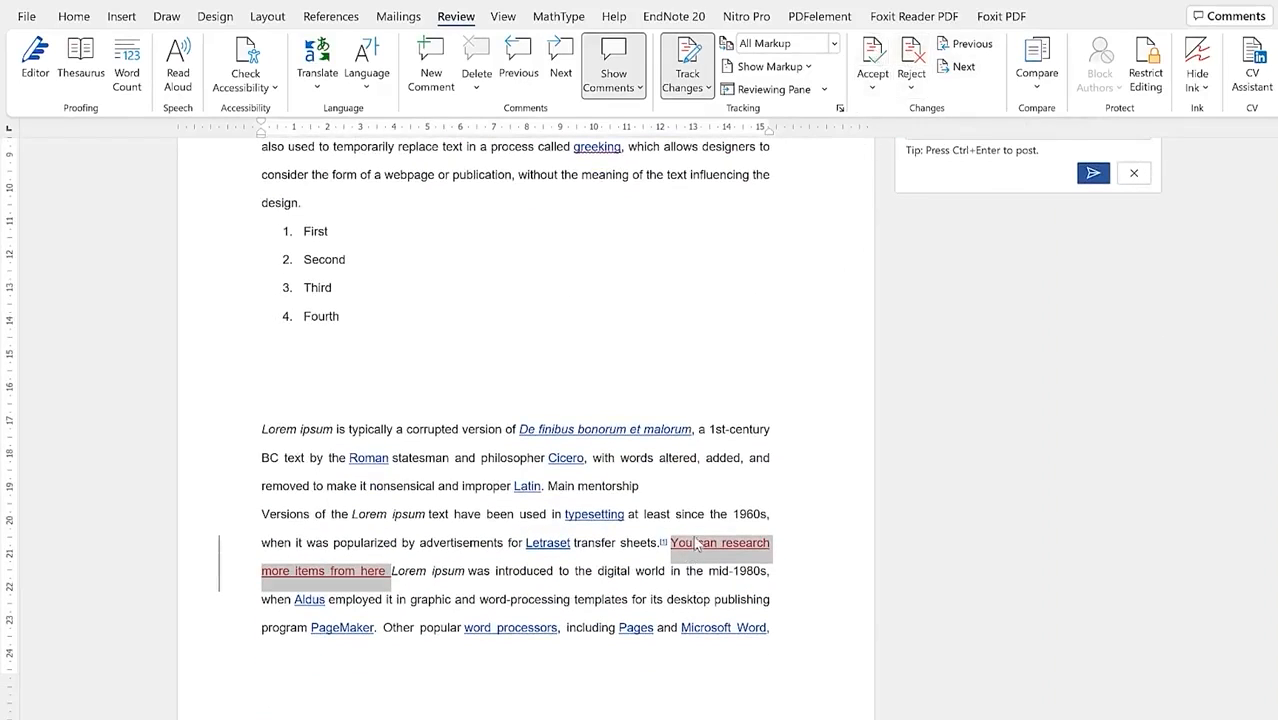
mouse_move(702, 548)
click(874, 55)
click(662, 426)
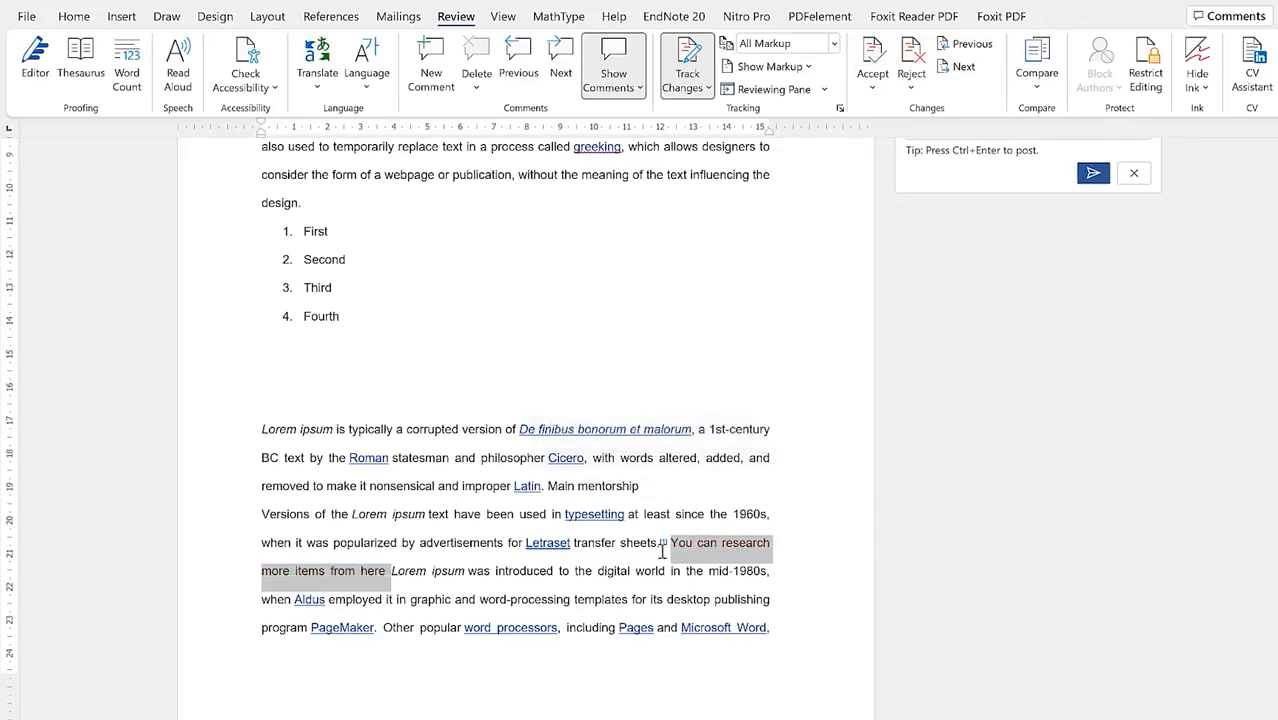
click(668, 543)
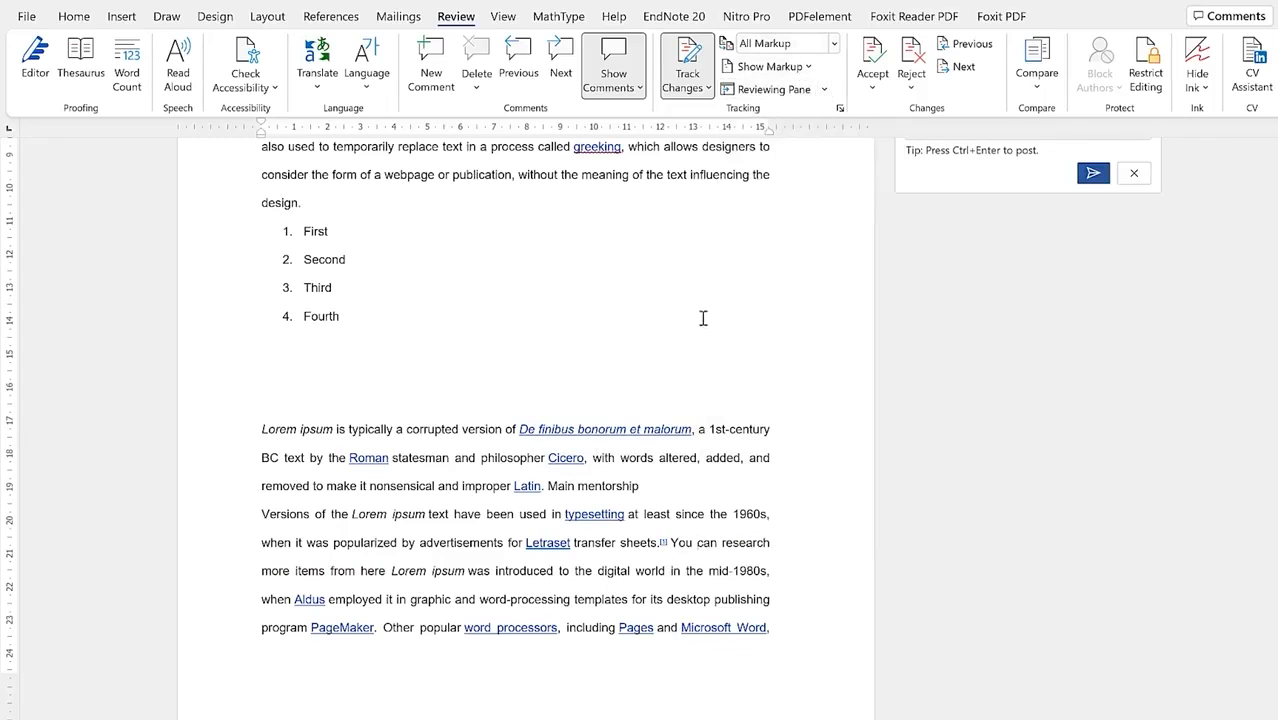
Step: Return to the top of the PLACEHOLDER TEXT section and switch the ribbon to Home
scroll(707, 320, up, 2)
scroll(707, 320, up, 2)
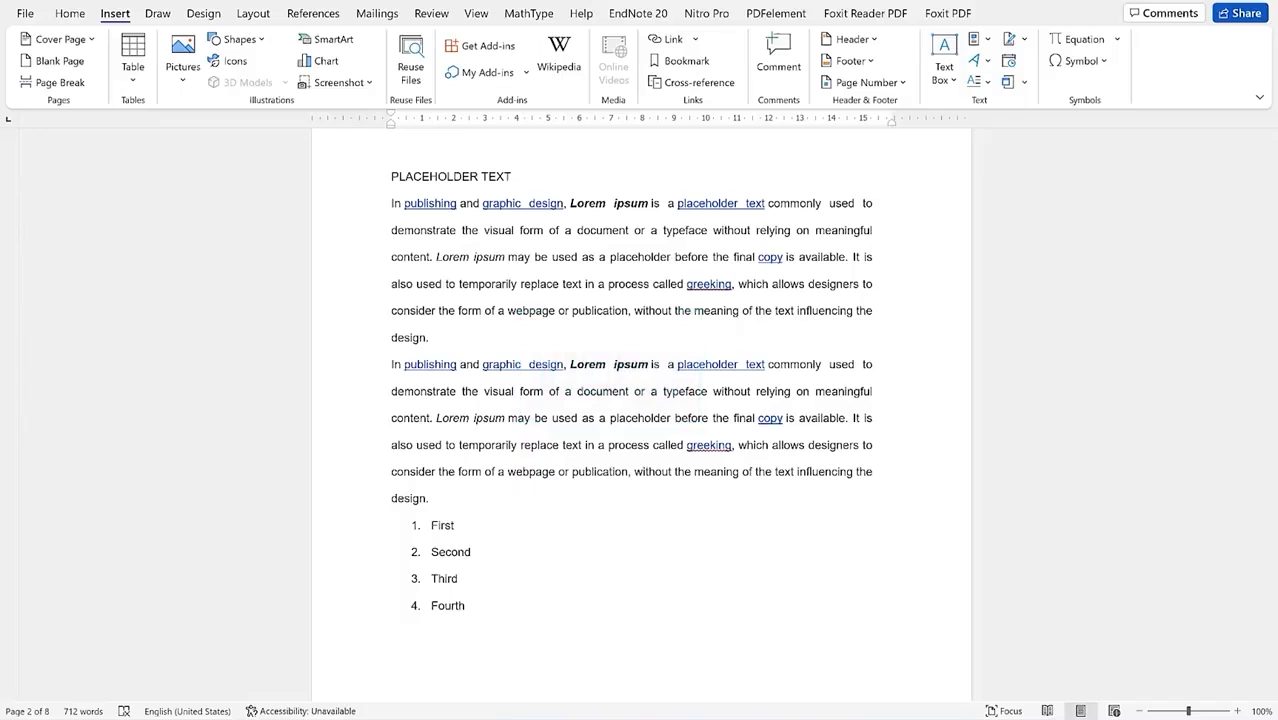
click(205, 425)
click(310, 171)
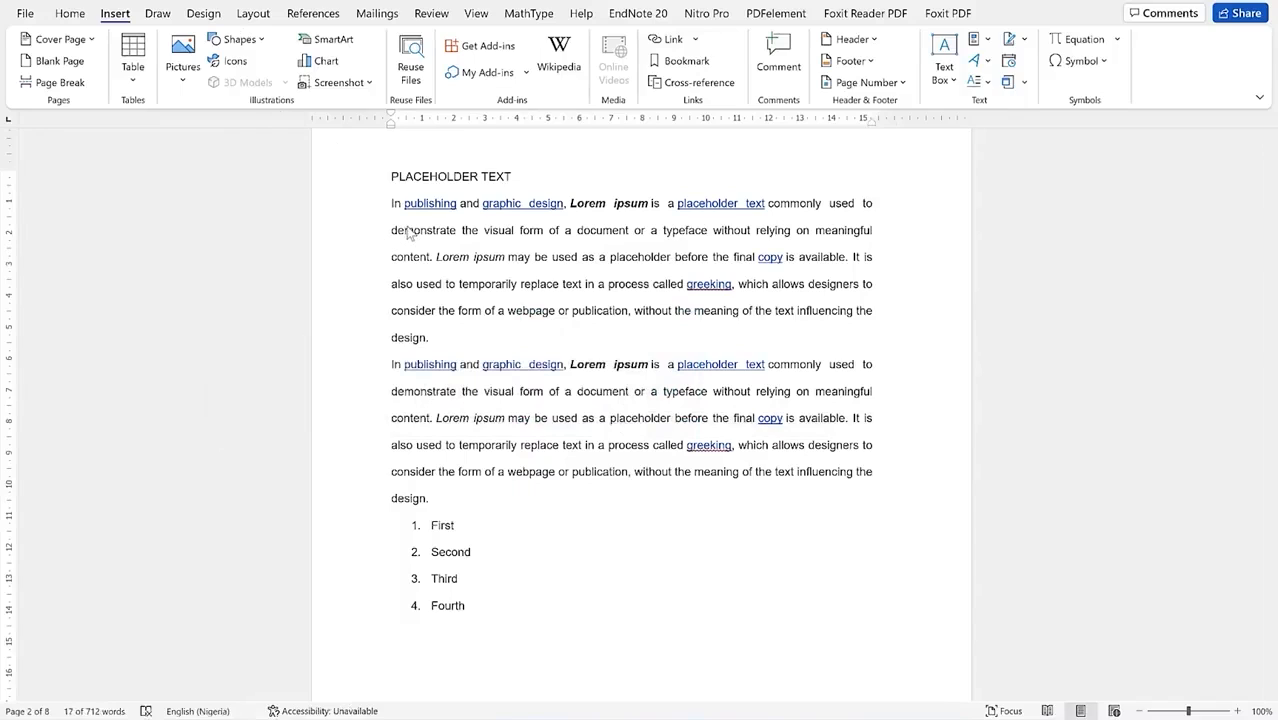
click(70, 15)
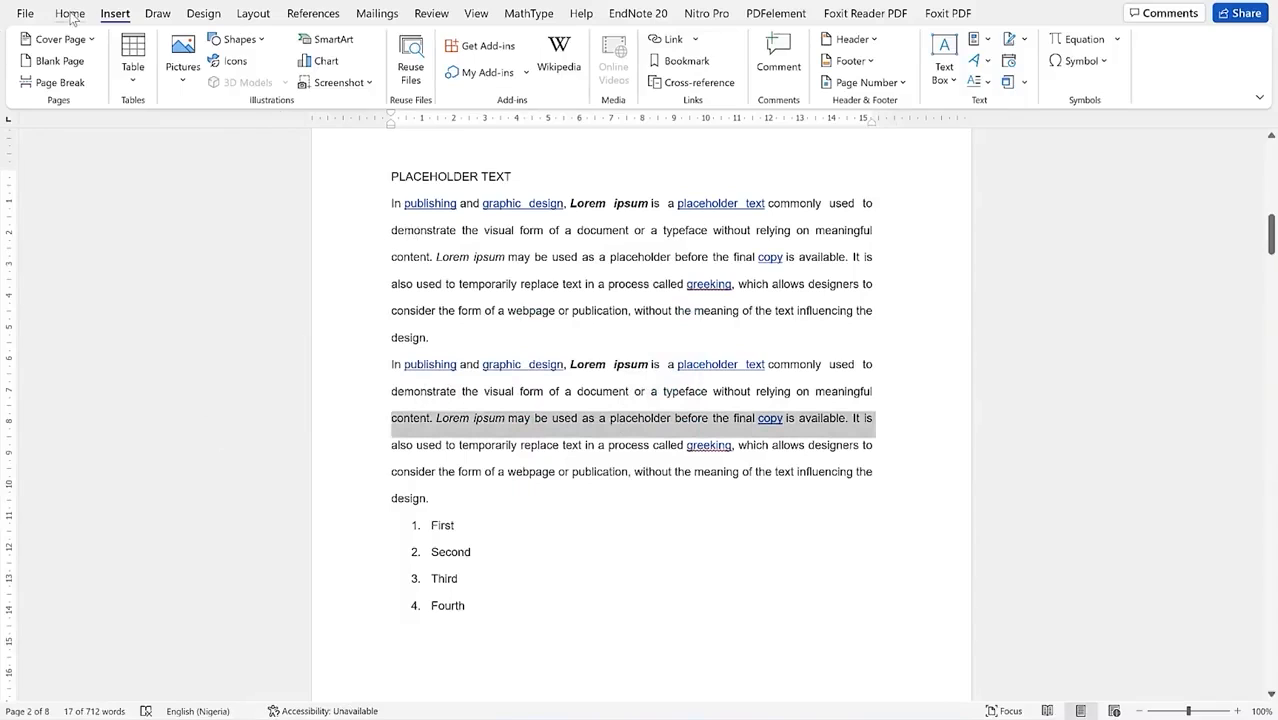
click(72, 14)
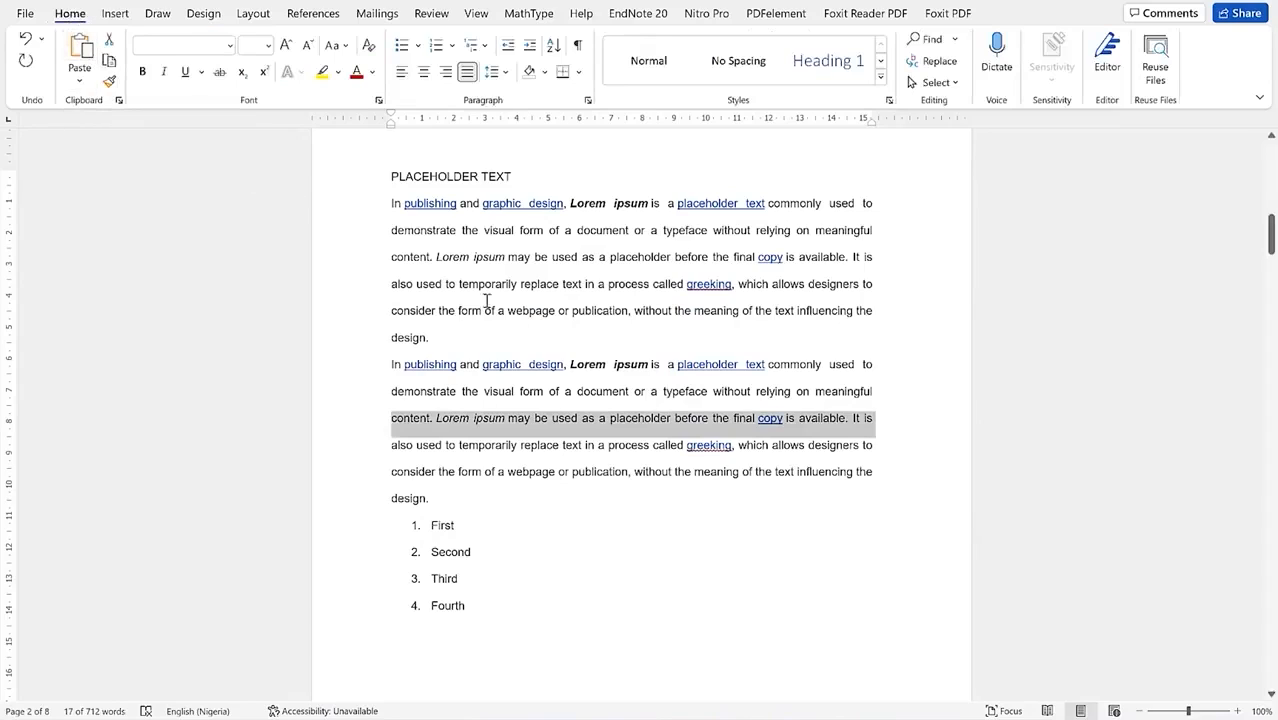
click(579, 276)
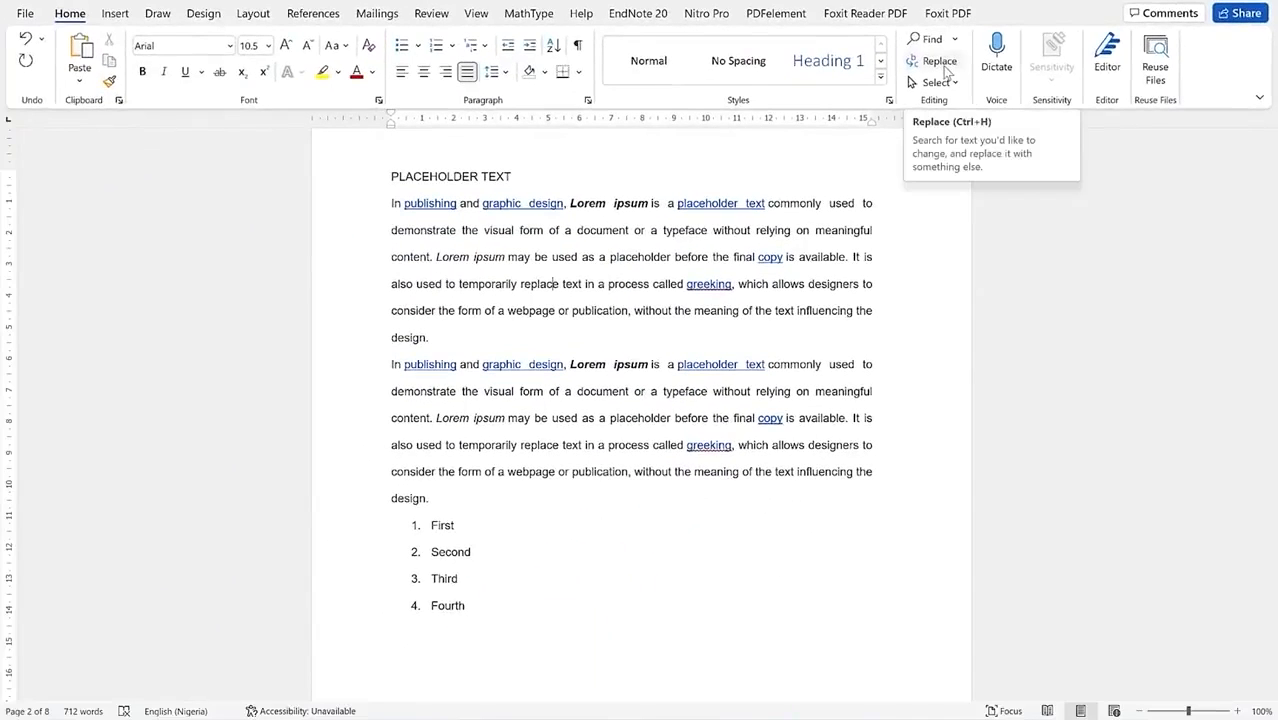
Step: Search the document for 'epi' in the Navigation pane and cycle through the three Epic matches
click(955, 40)
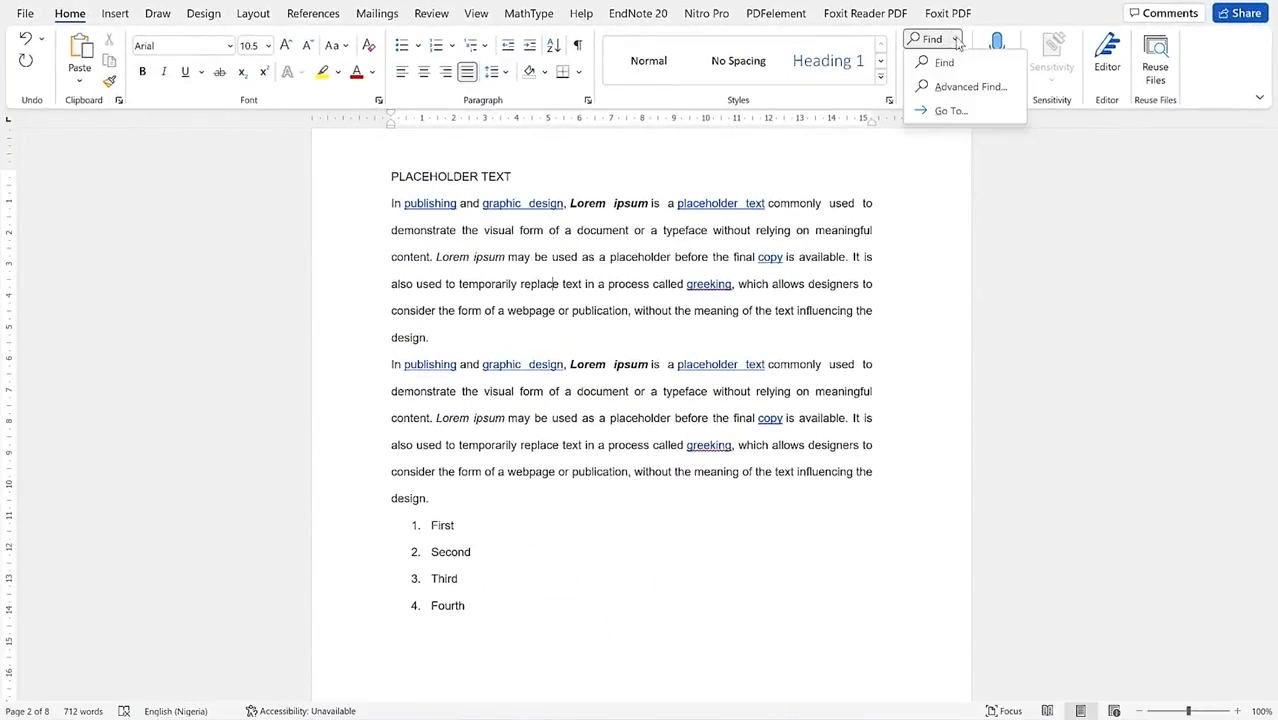
click(958, 63)
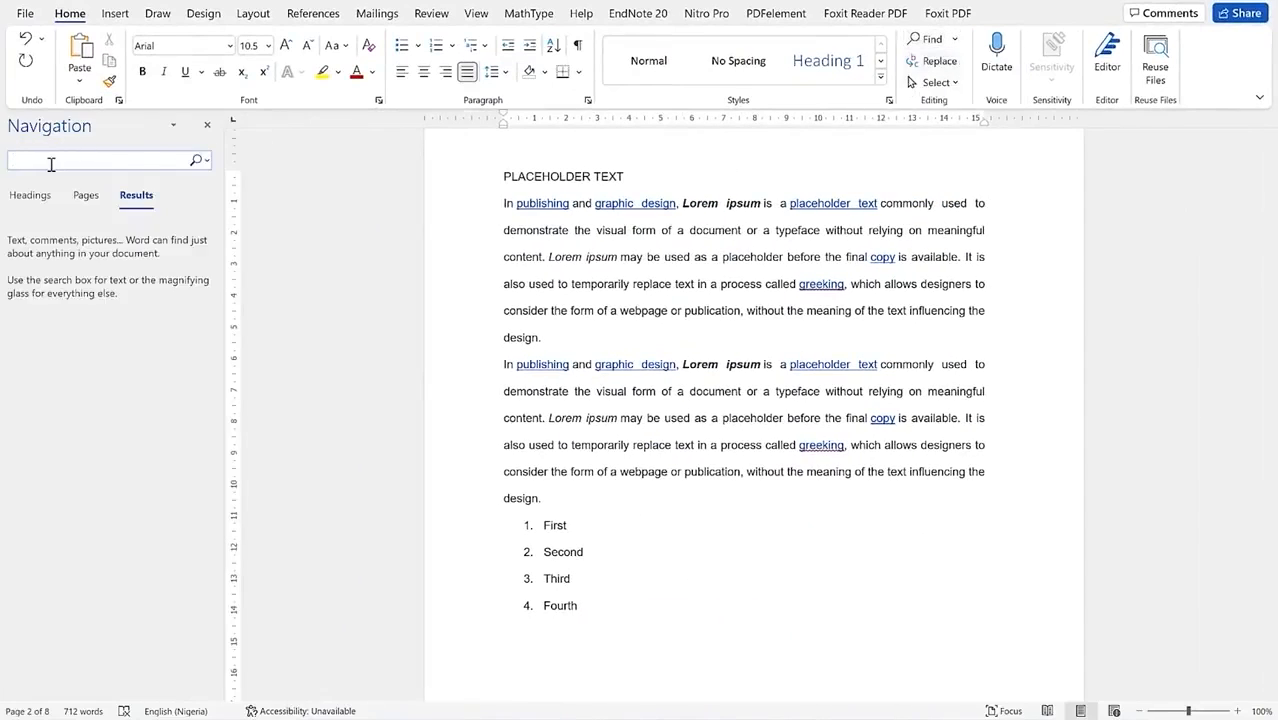
text(epic)
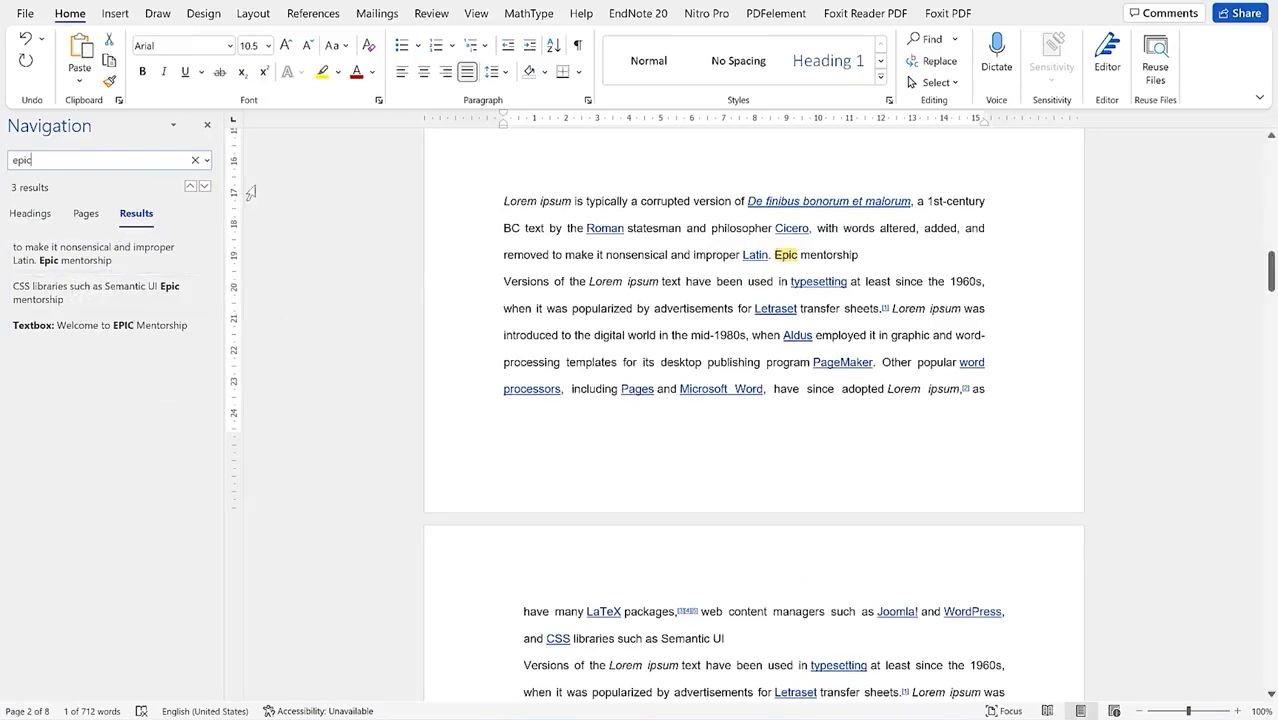
click(203, 188)
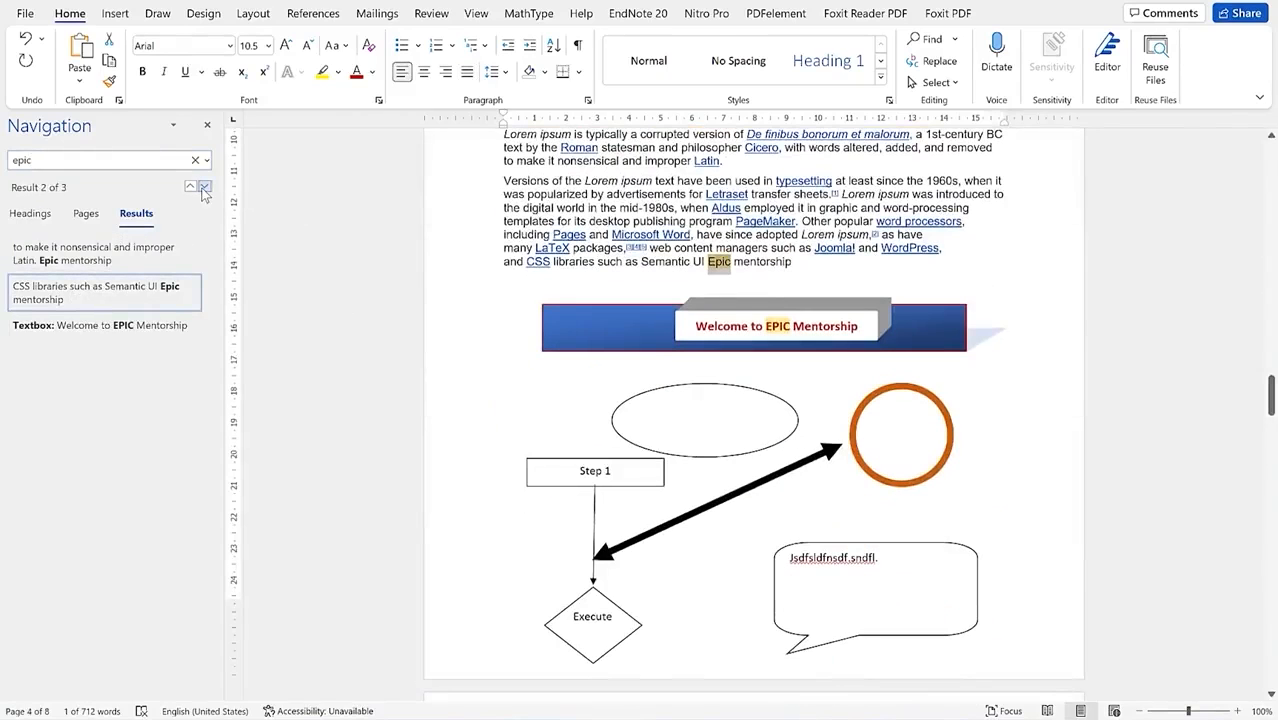
click(203, 188)
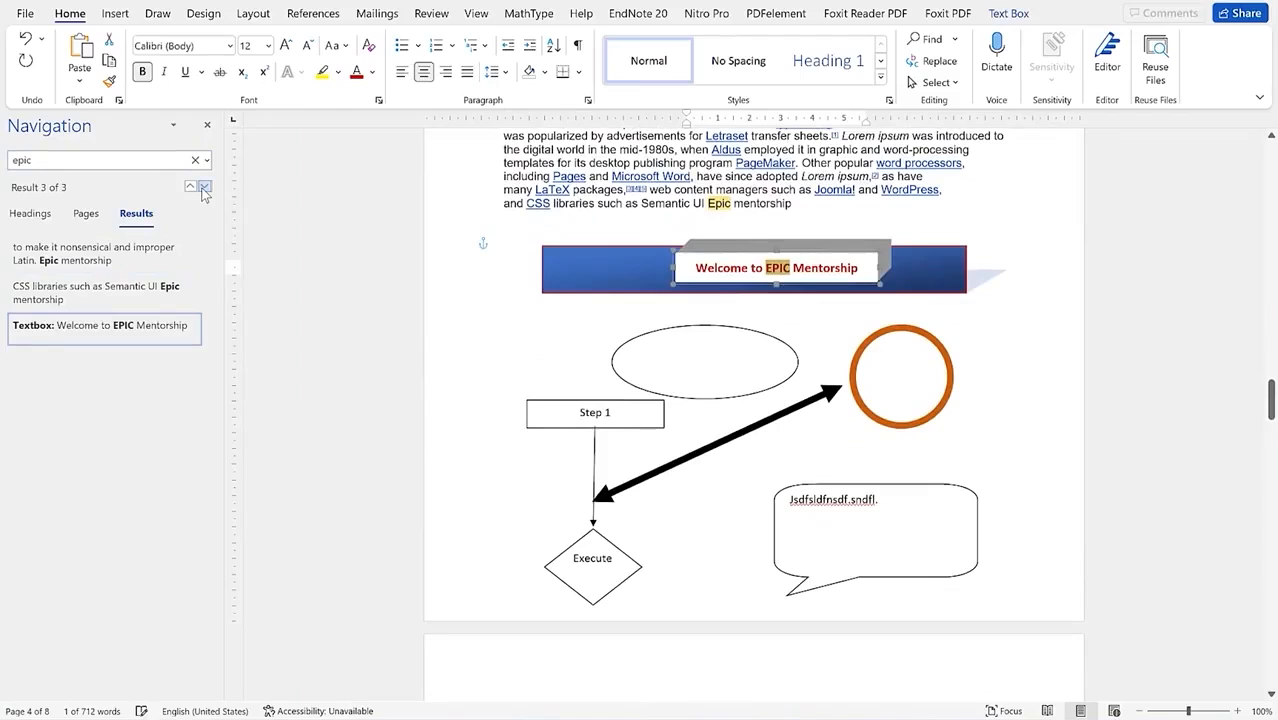
click(203, 188)
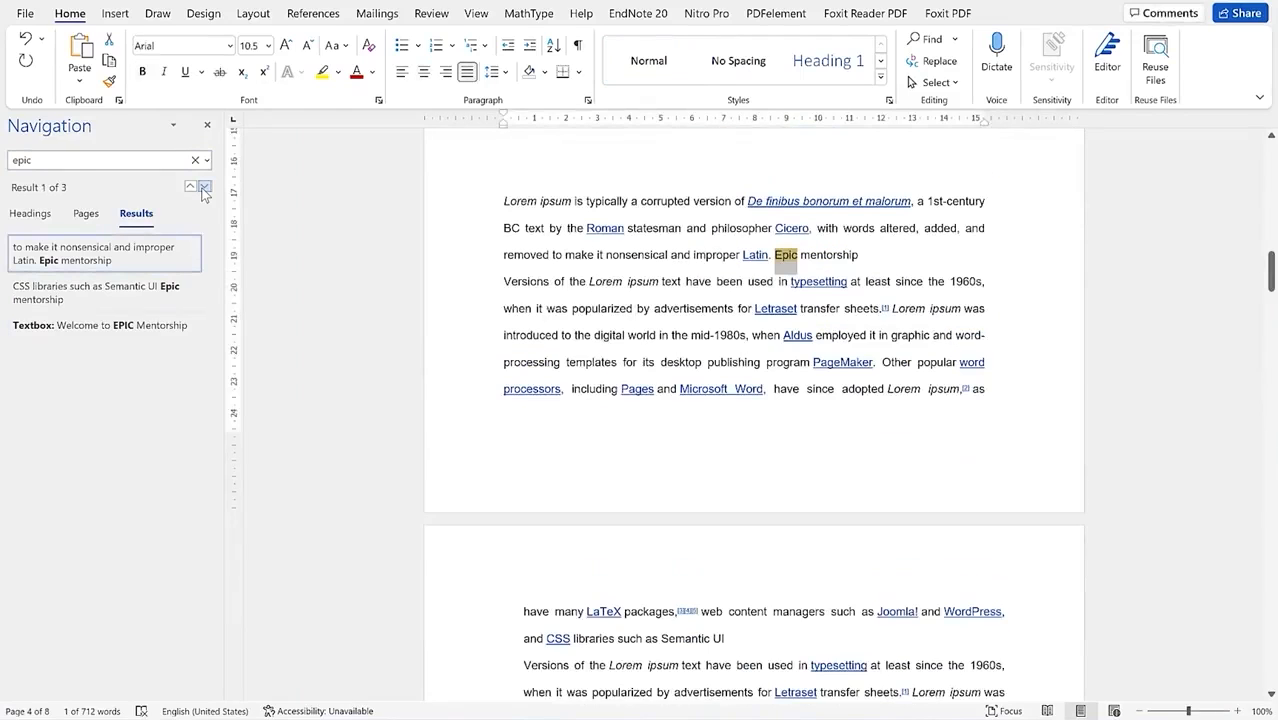
click(203, 188)
click(203, 188)
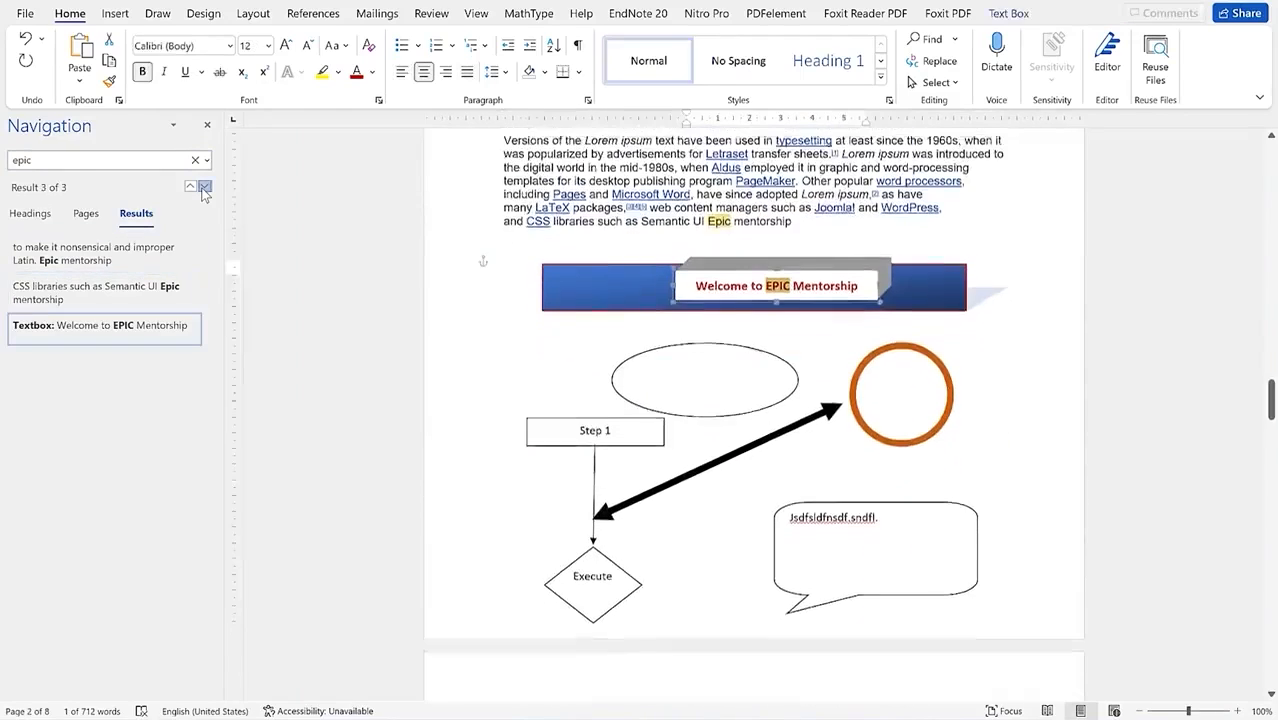
click(203, 188)
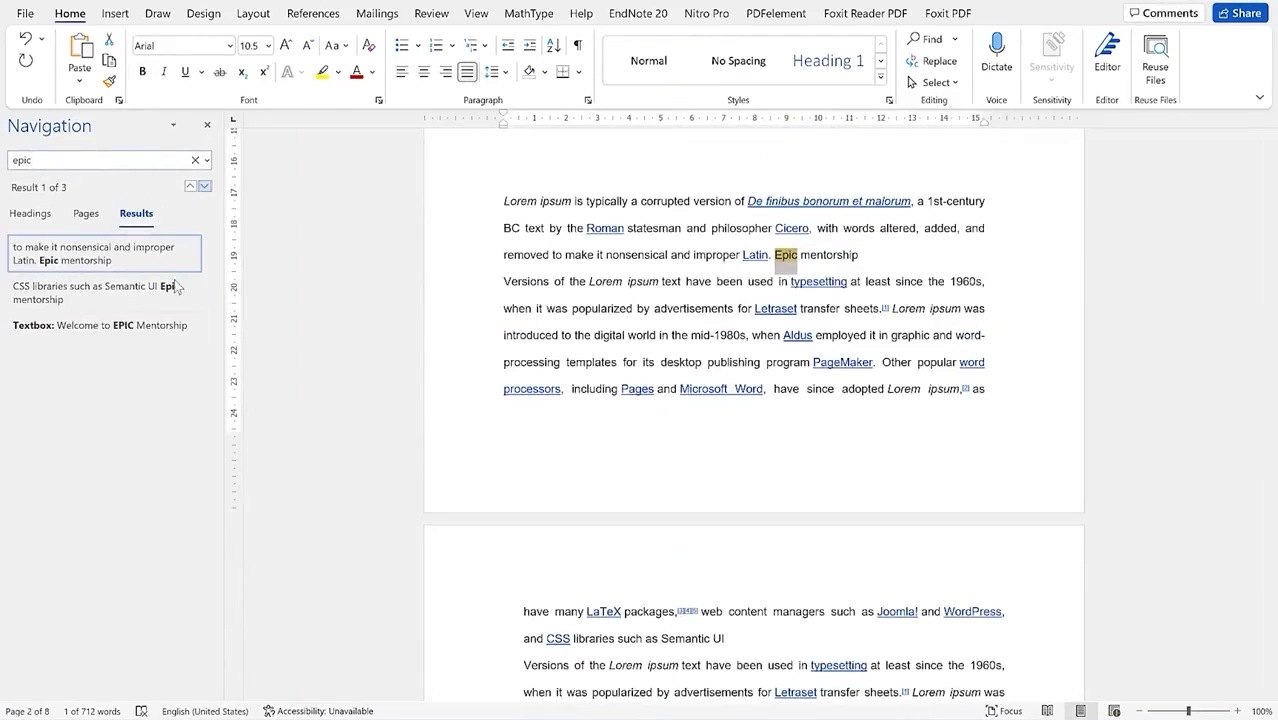
Step: Search again for 'epic' and bring up Find and Replace with Epic as the search term
click(82, 157)
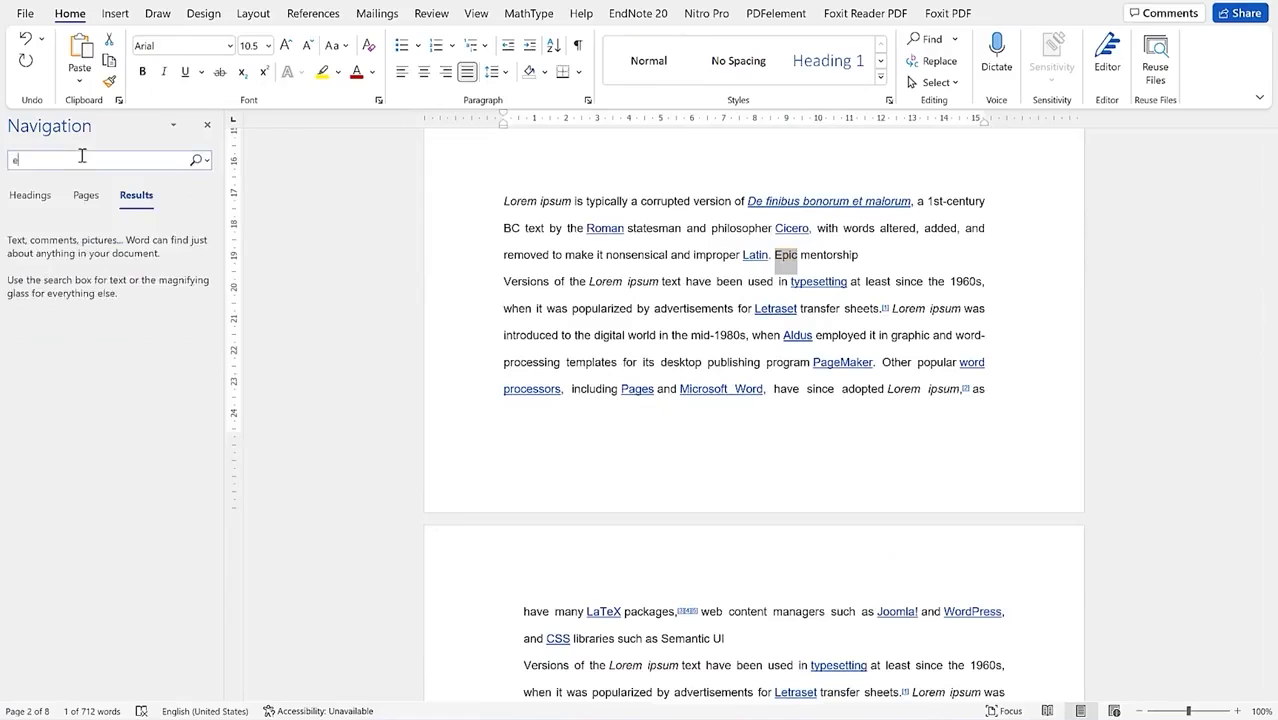
text(epic)
key(Return)
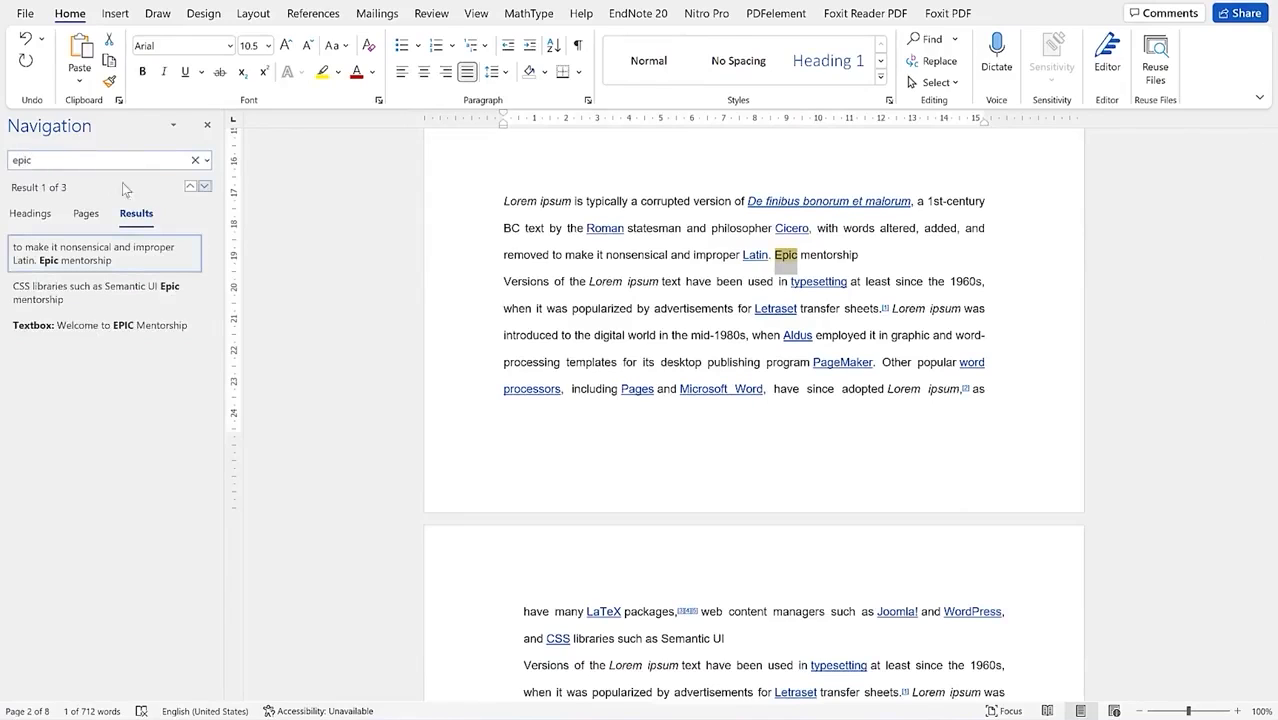
click(207, 160)
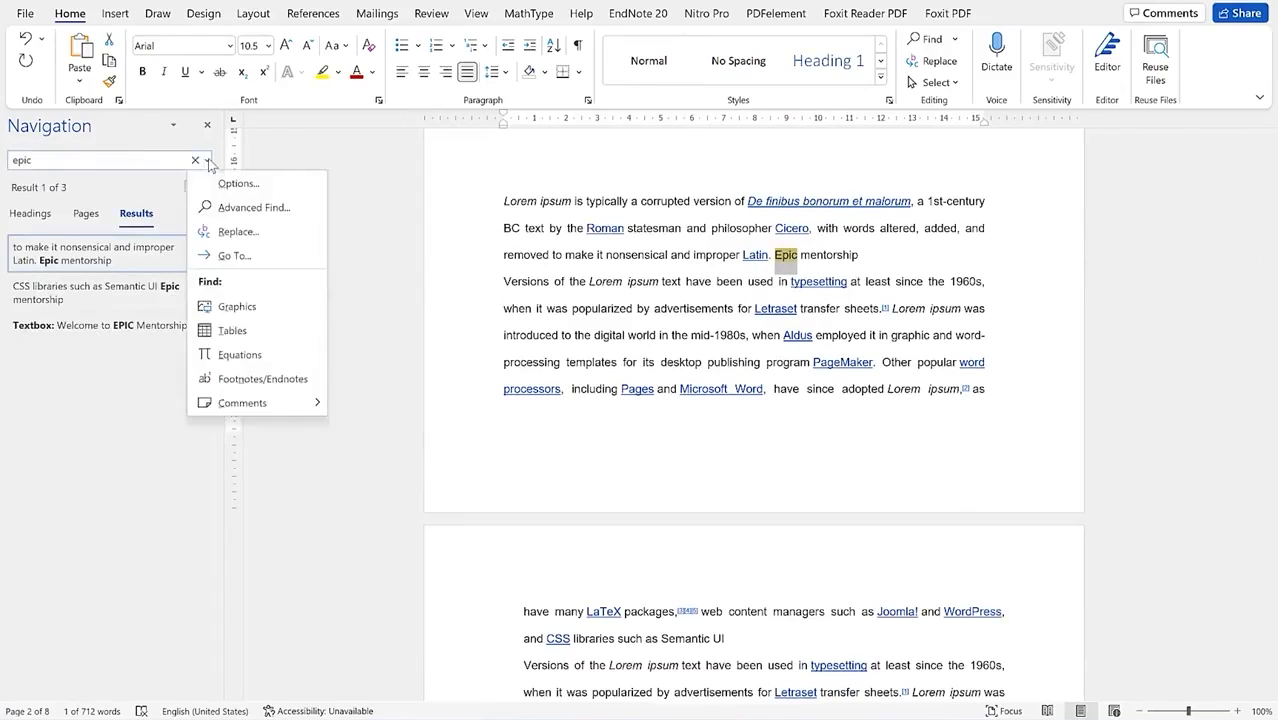
click(240, 232)
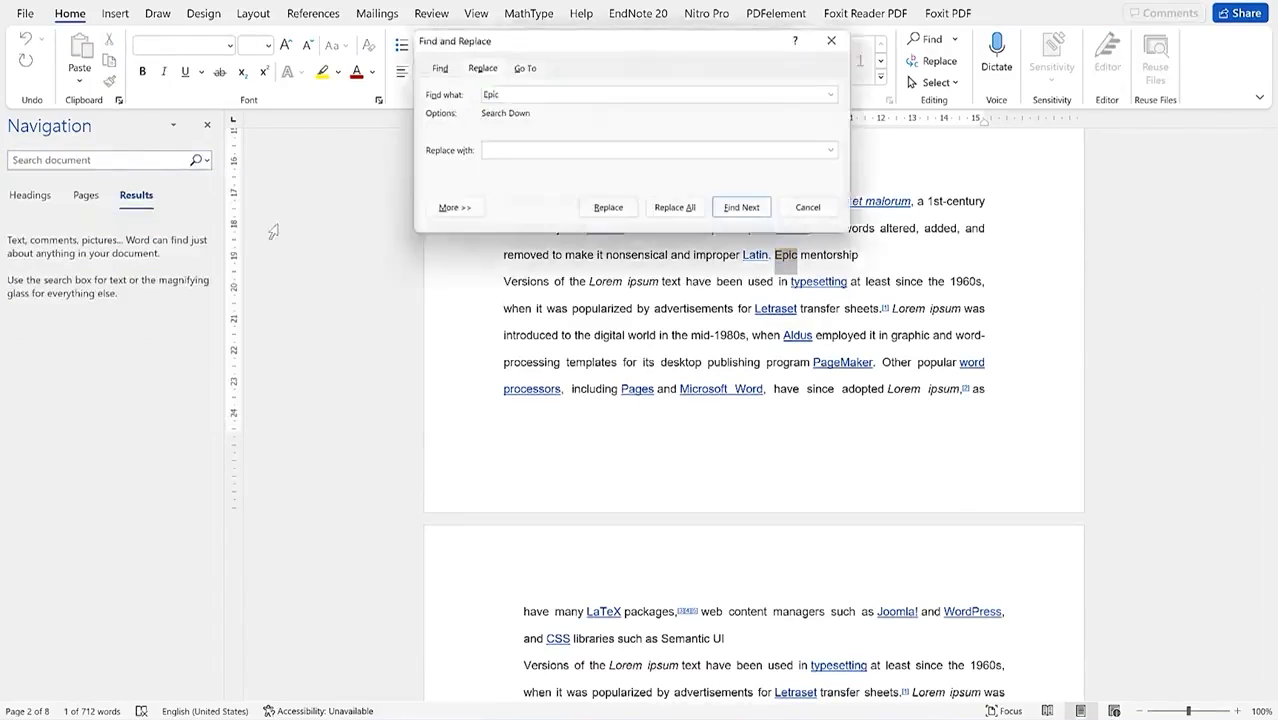
Step: Enter Main as the replacement for Epic and replace the first match, advancing to the Semantic UI one
drag(549, 37, 191, 353)
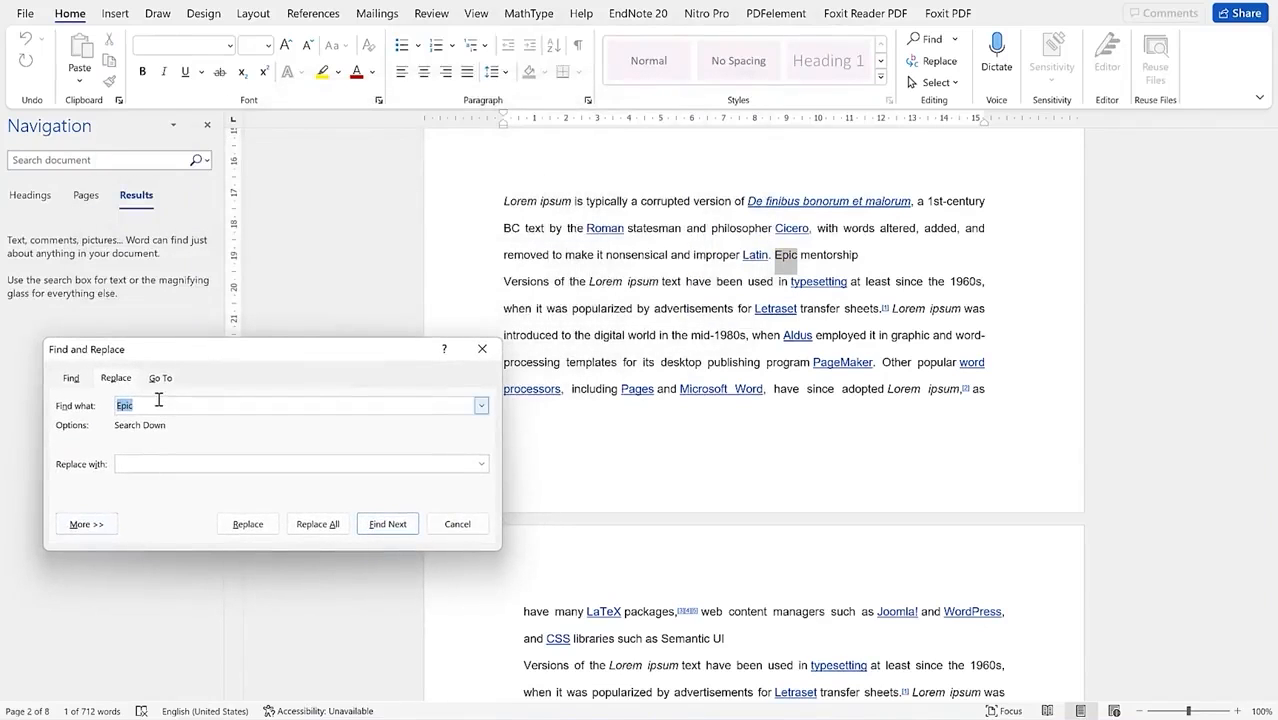
click(163, 466)
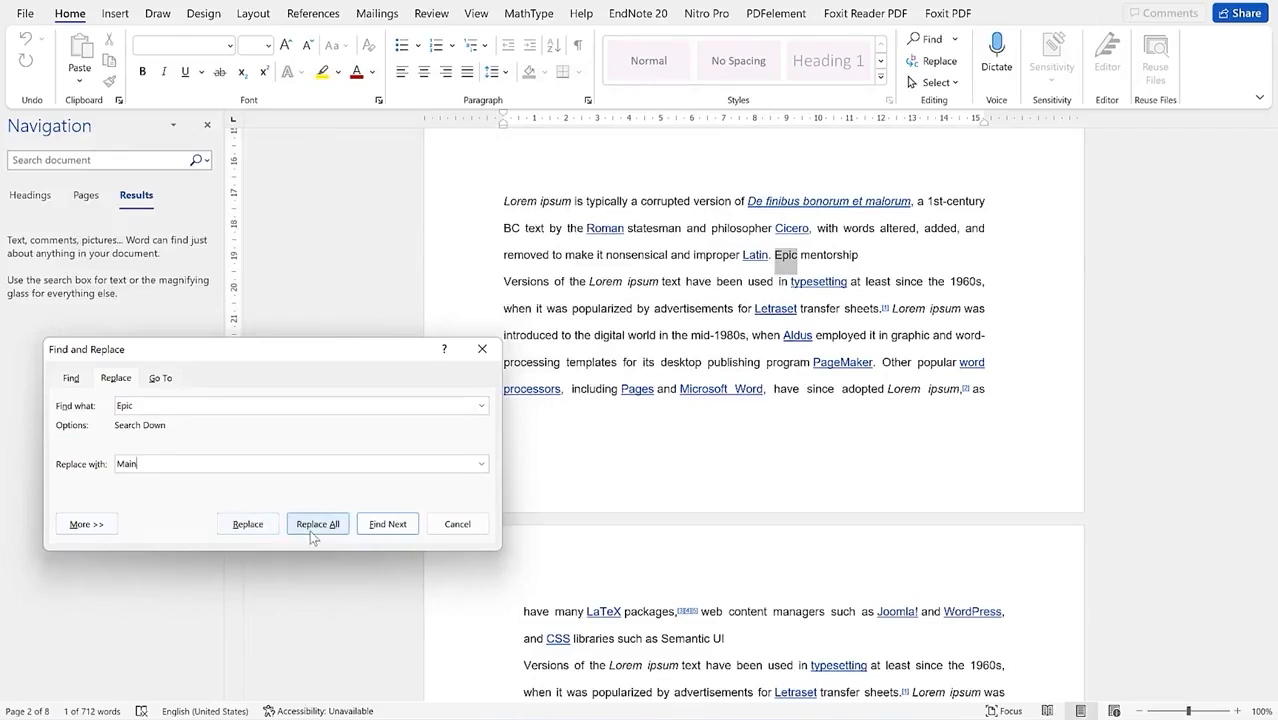
click(262, 527)
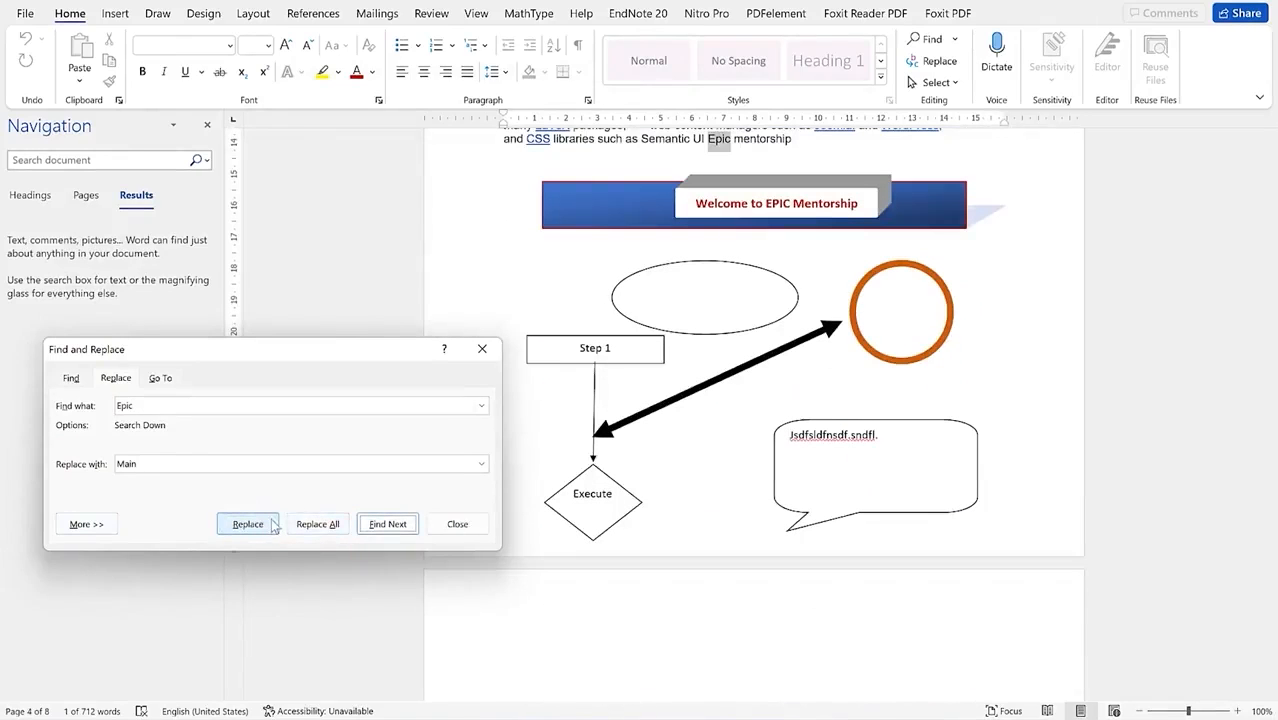
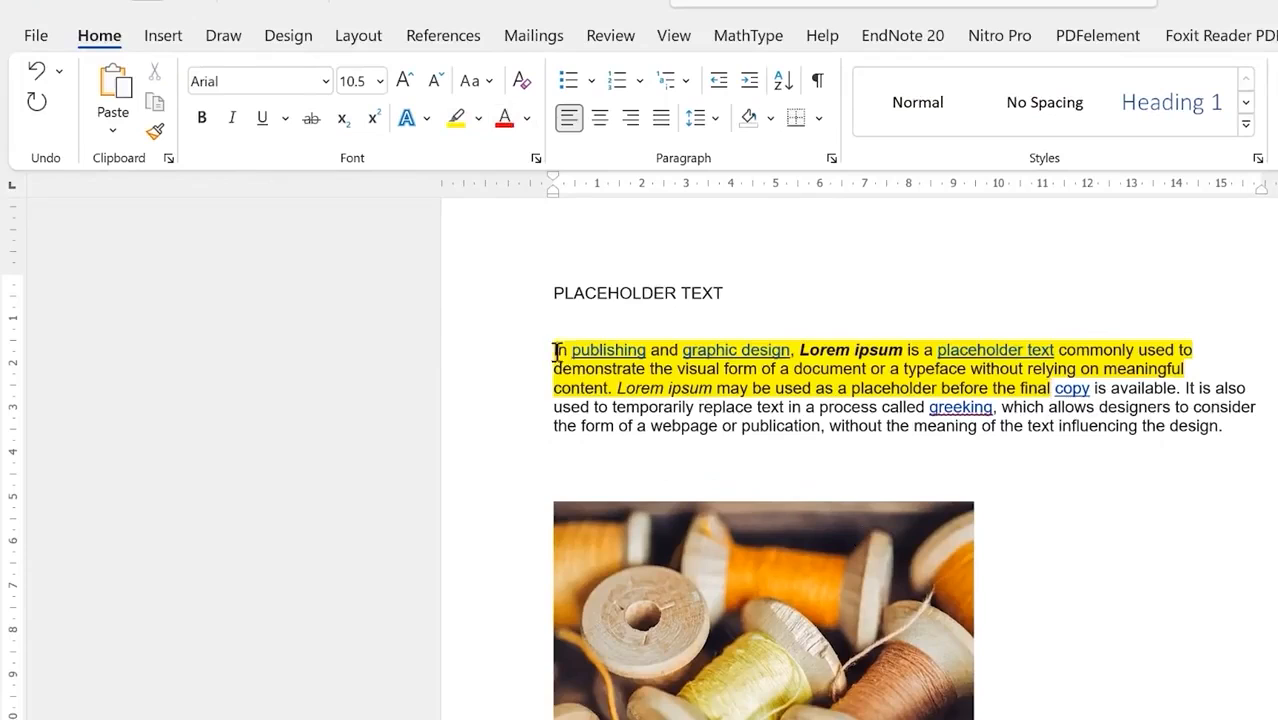
Step: Make the highlighted opening of the first paragraph bold, underlined and italic
shift+click(551, 349)
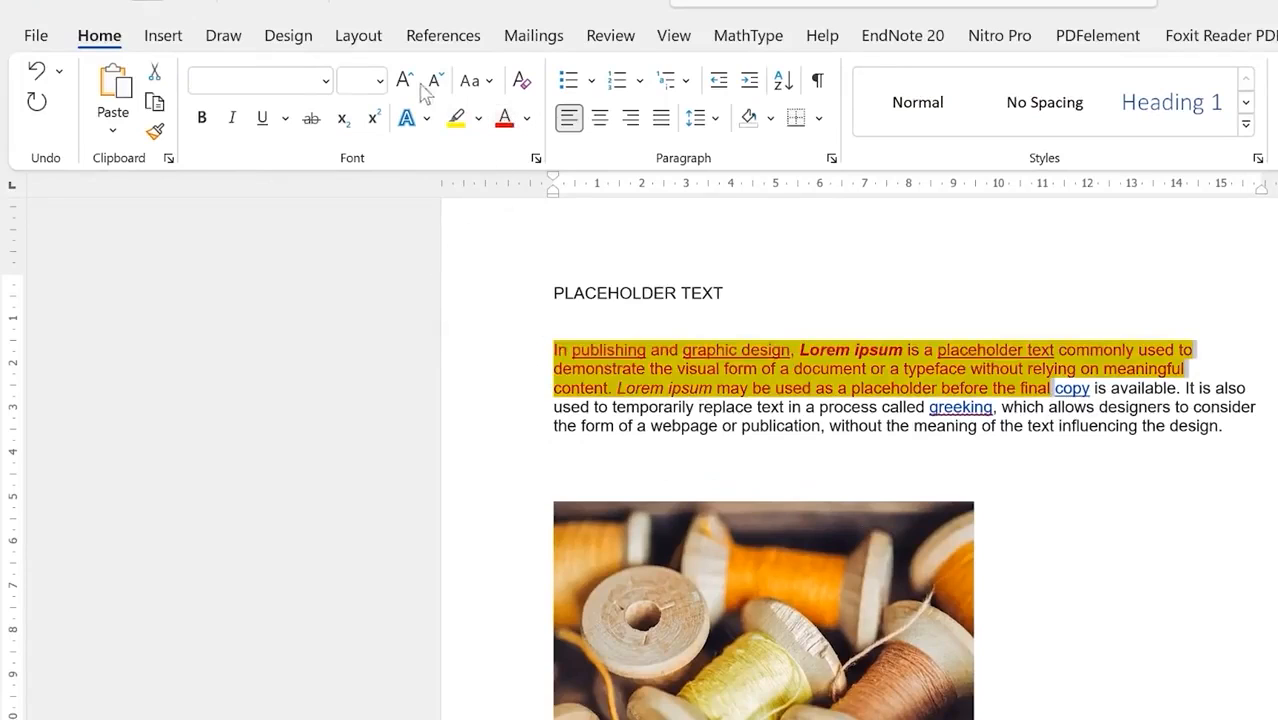
click(201, 117)
click(261, 119)
click(233, 118)
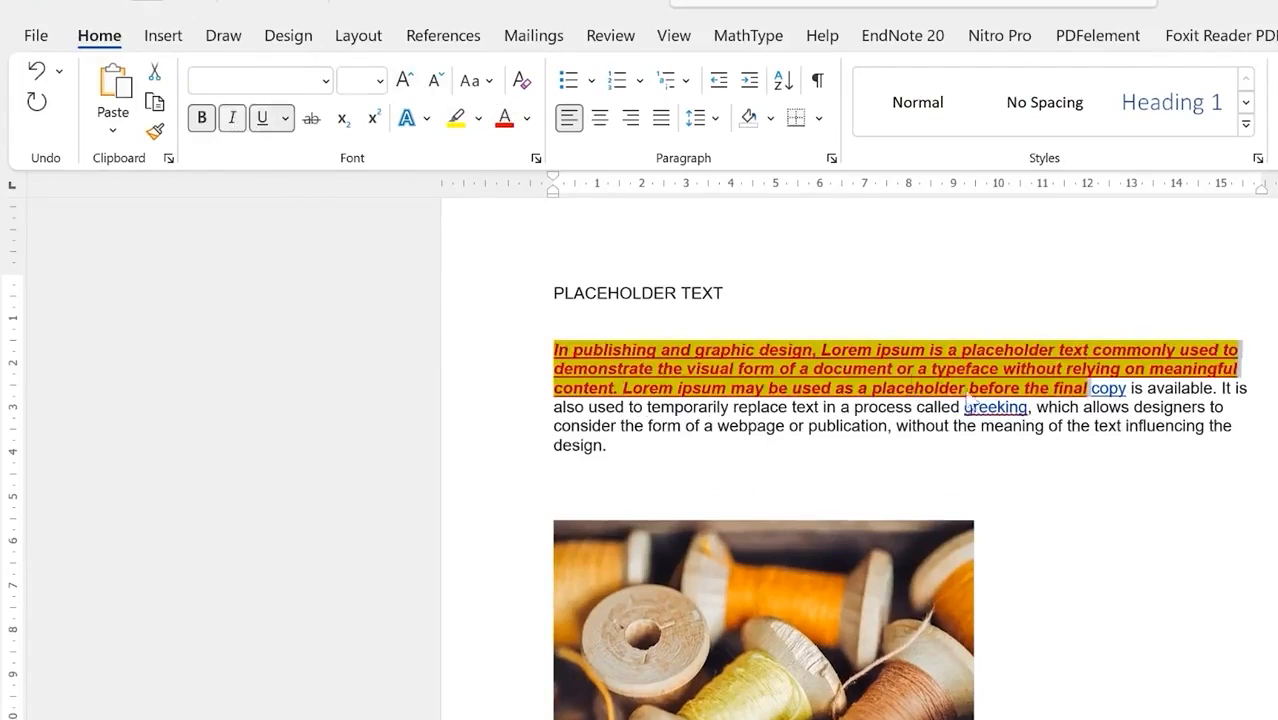
click(711, 424)
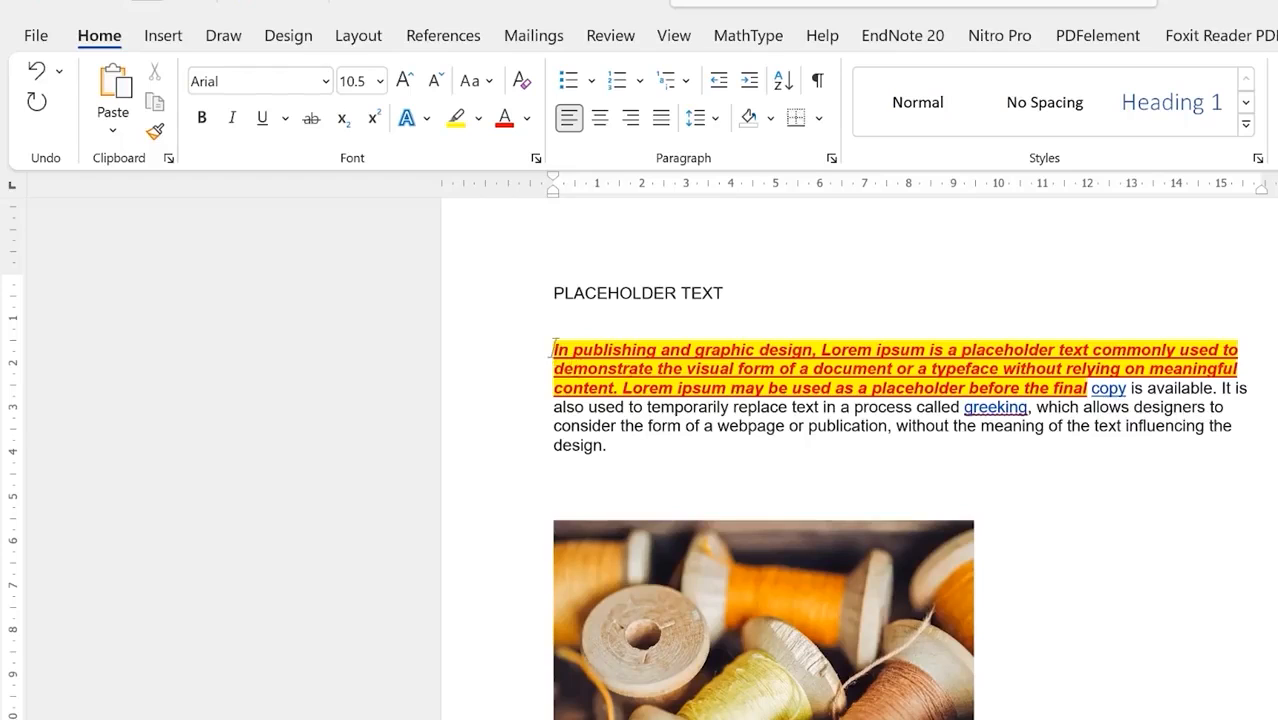
drag(553, 349, 810, 350)
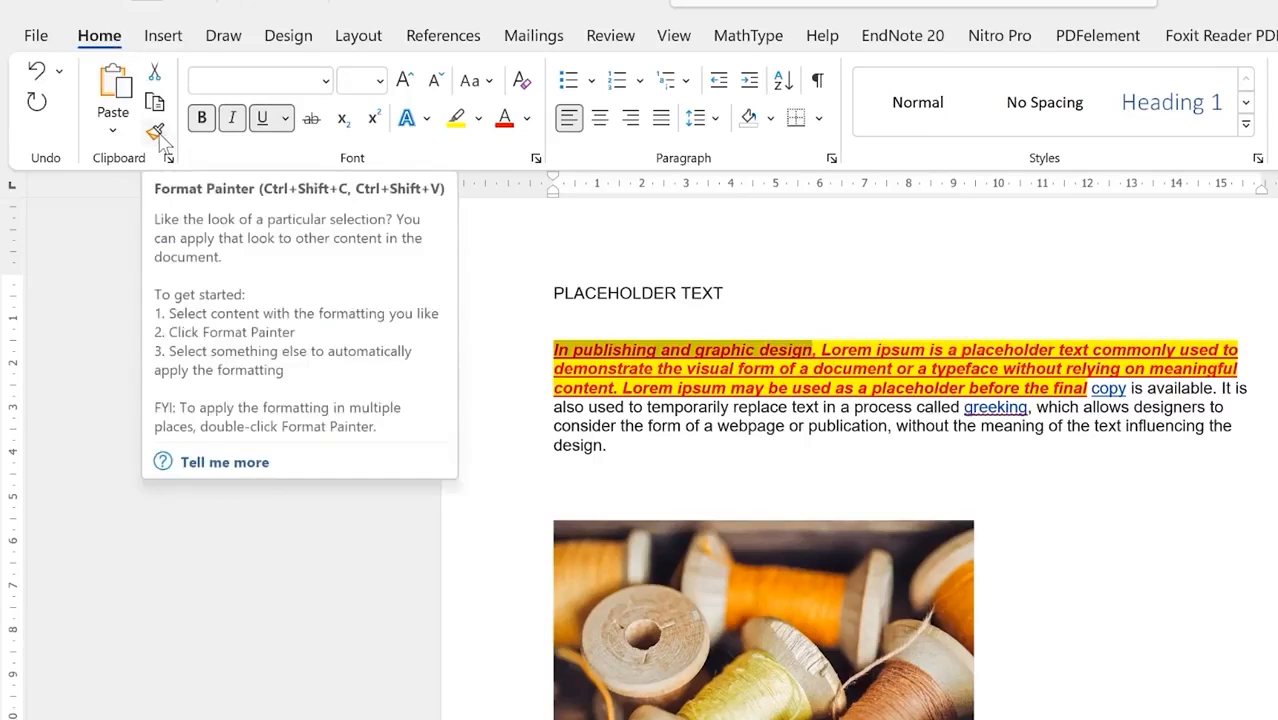
Step: Format-paint the copied style onto the passage from 'replace text' to 'influencing the design.'
click(156, 133)
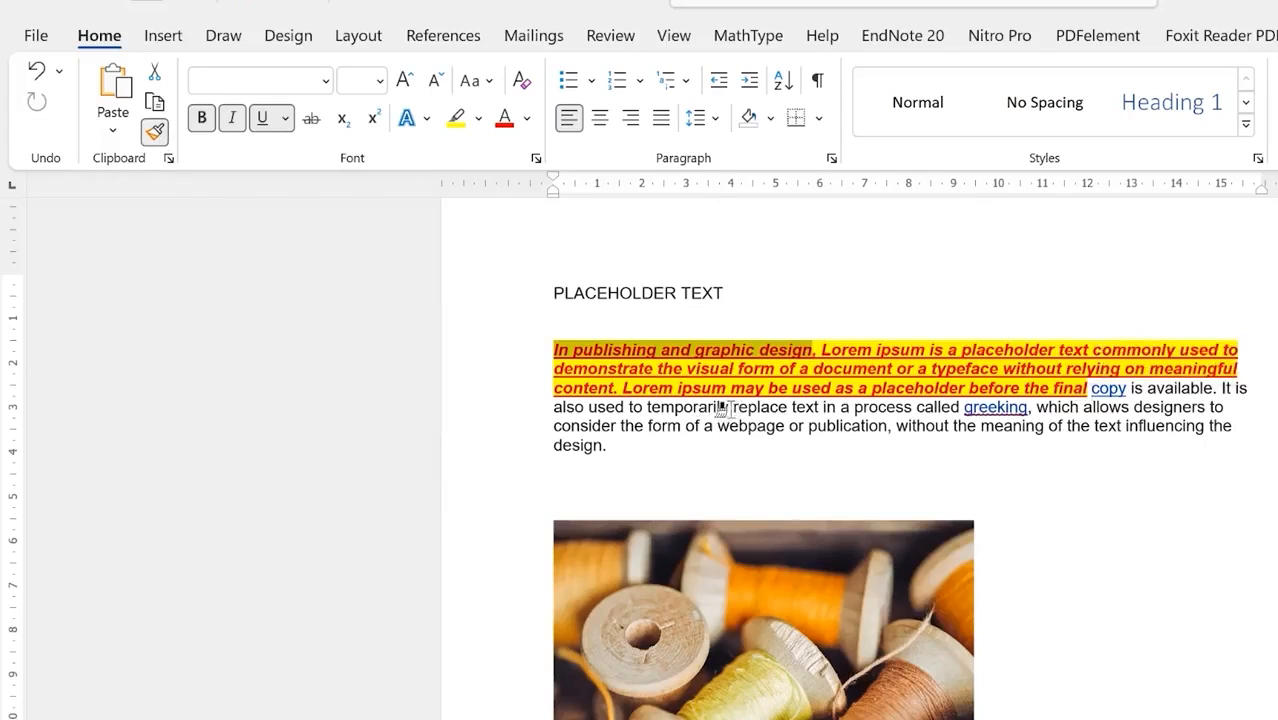
drag(729, 407, 750, 447)
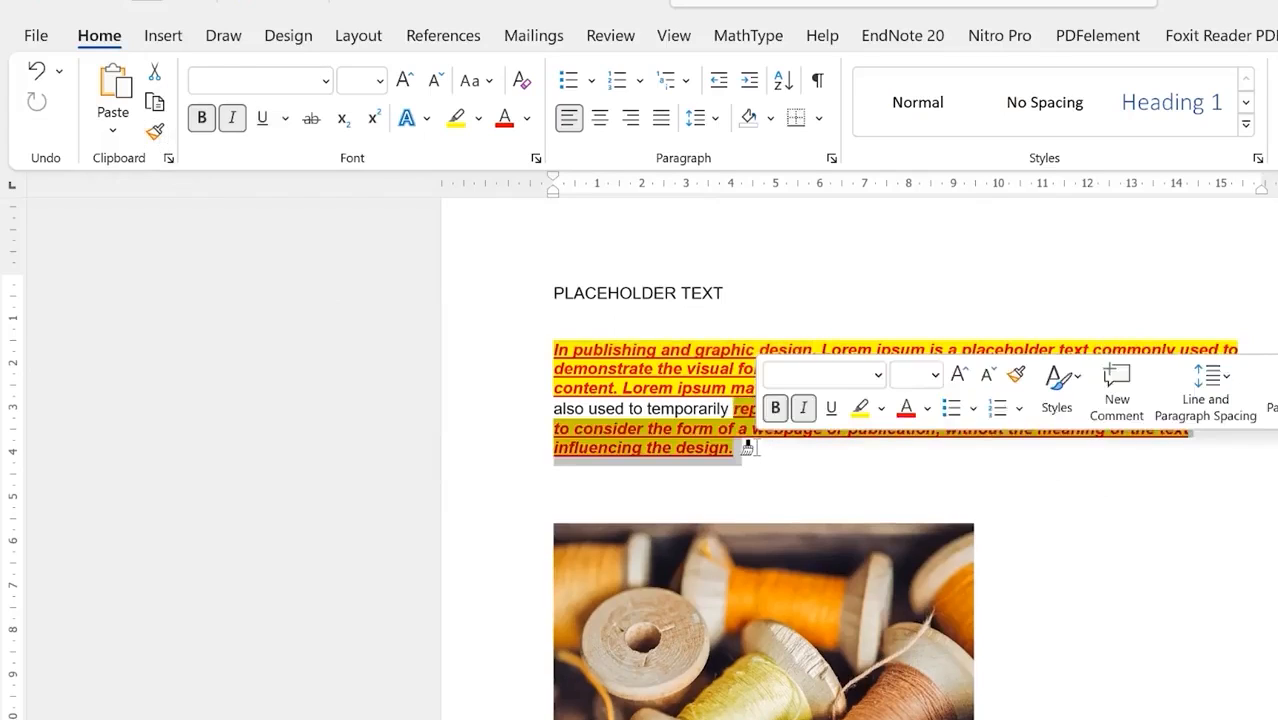
click(858, 480)
text(/)
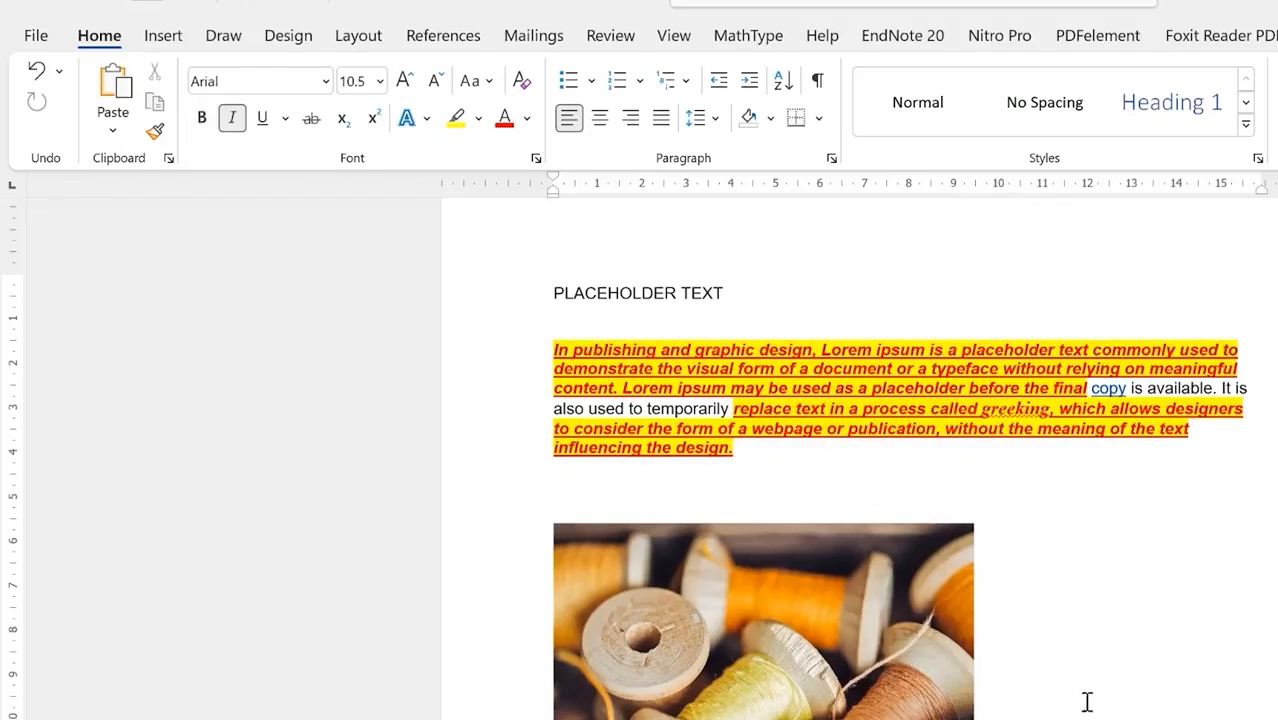
scroll(1087, 699, down, 3)
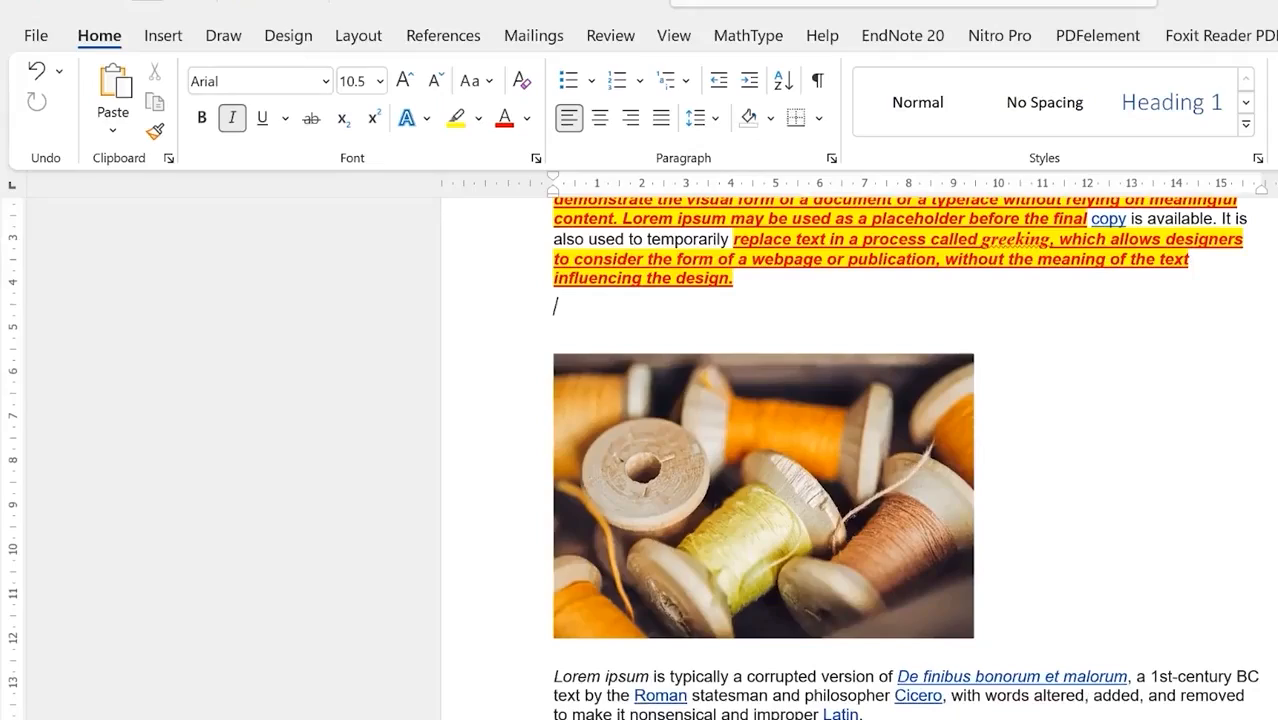
Step: Give the 'Versions of the Lorem ipsum' passage the black-fill shadow effect and grow its font
drag(493, 653, 790, 688)
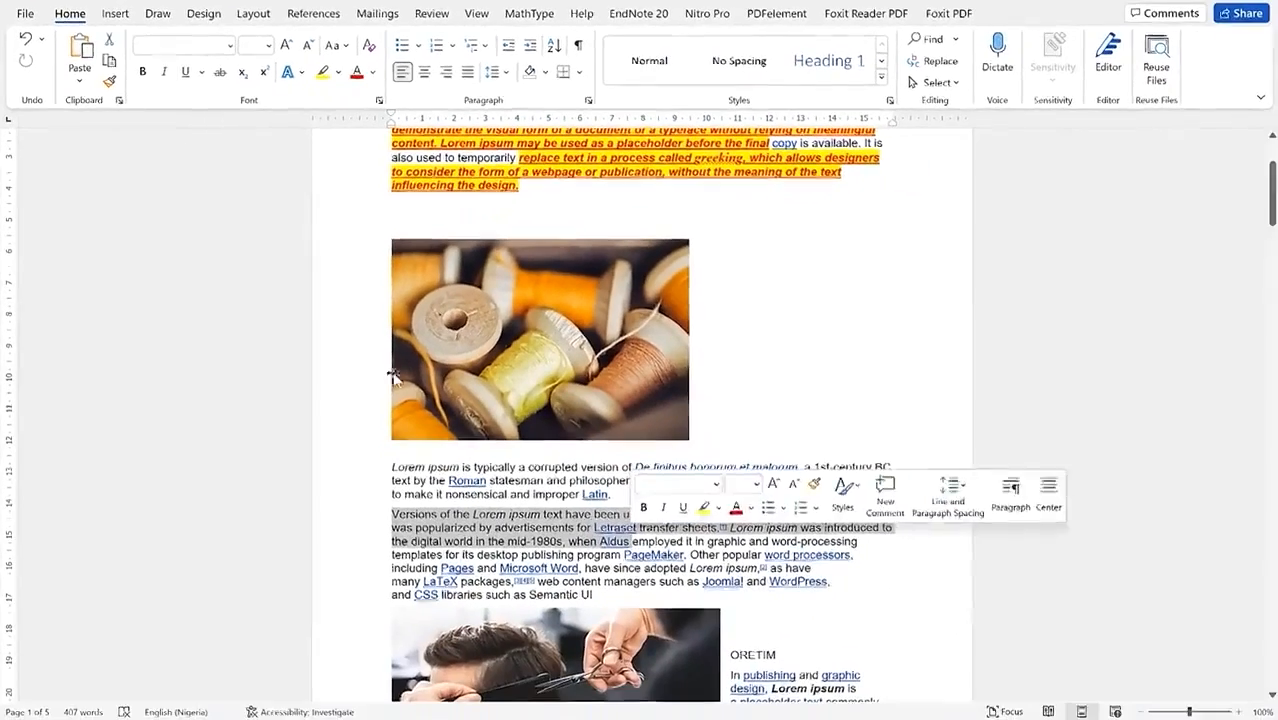
click(298, 72)
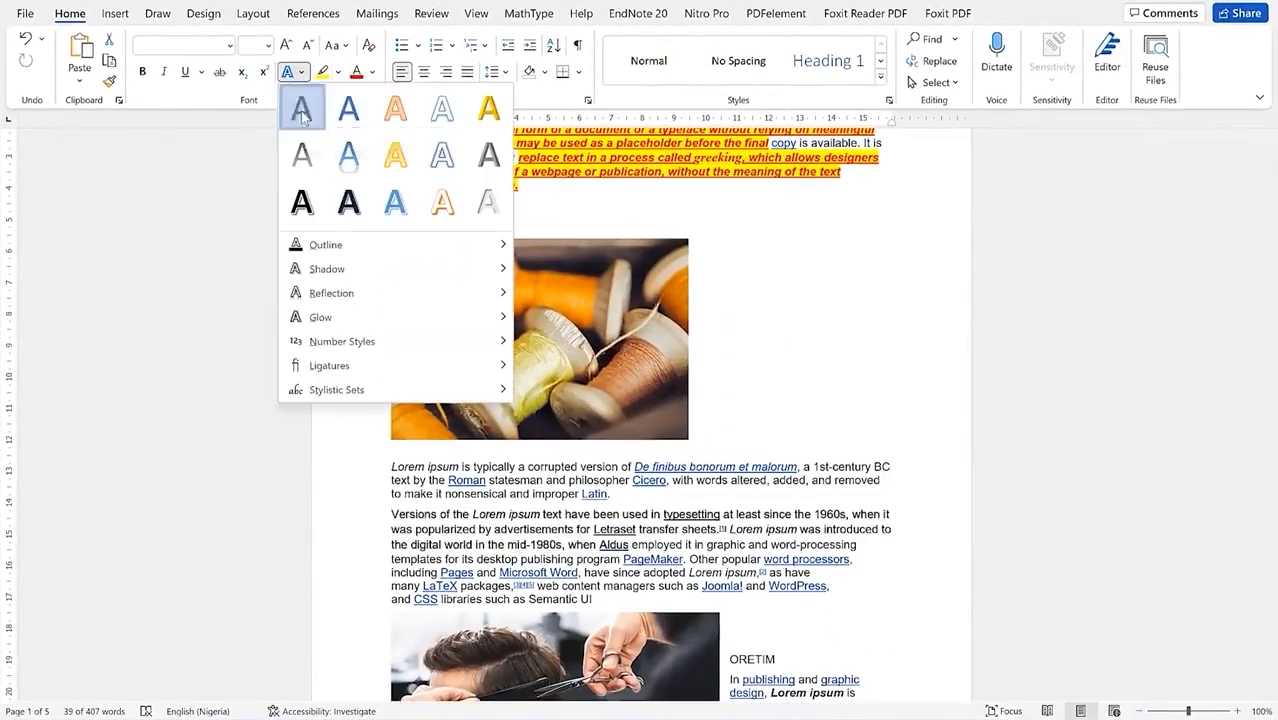
click(301, 111)
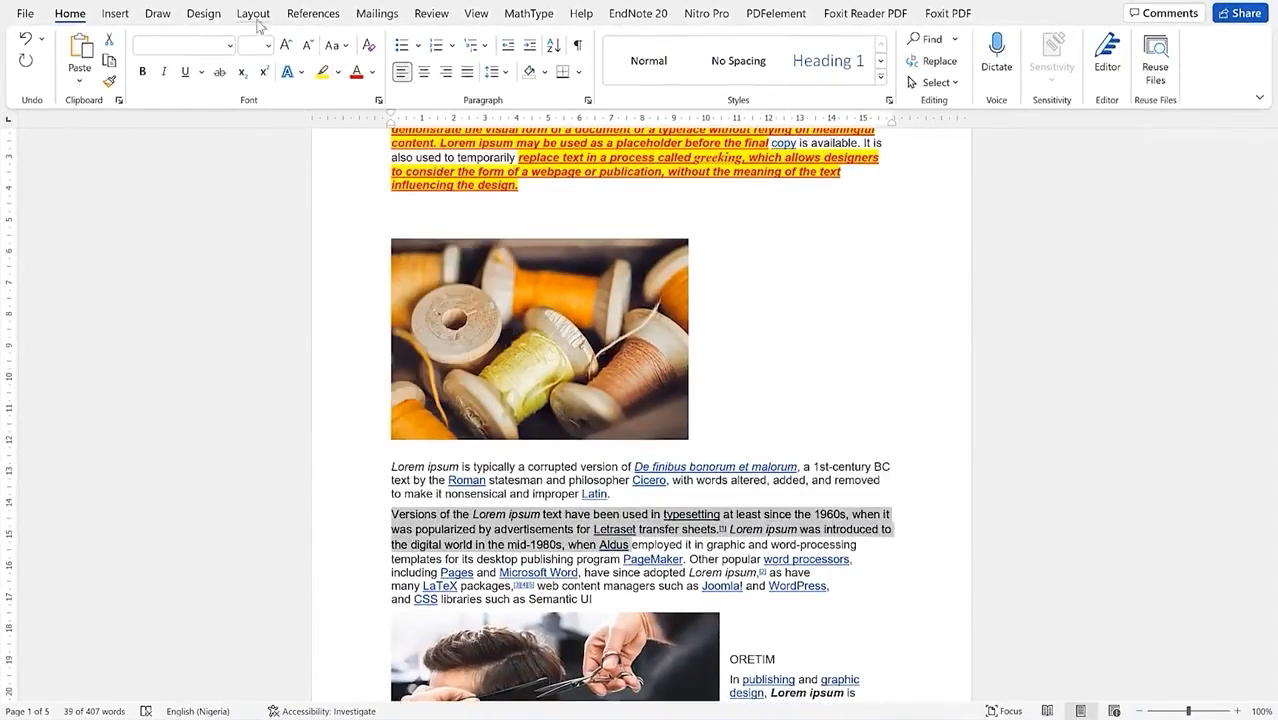
click(285, 47)
click(285, 47)
click(285, 47)
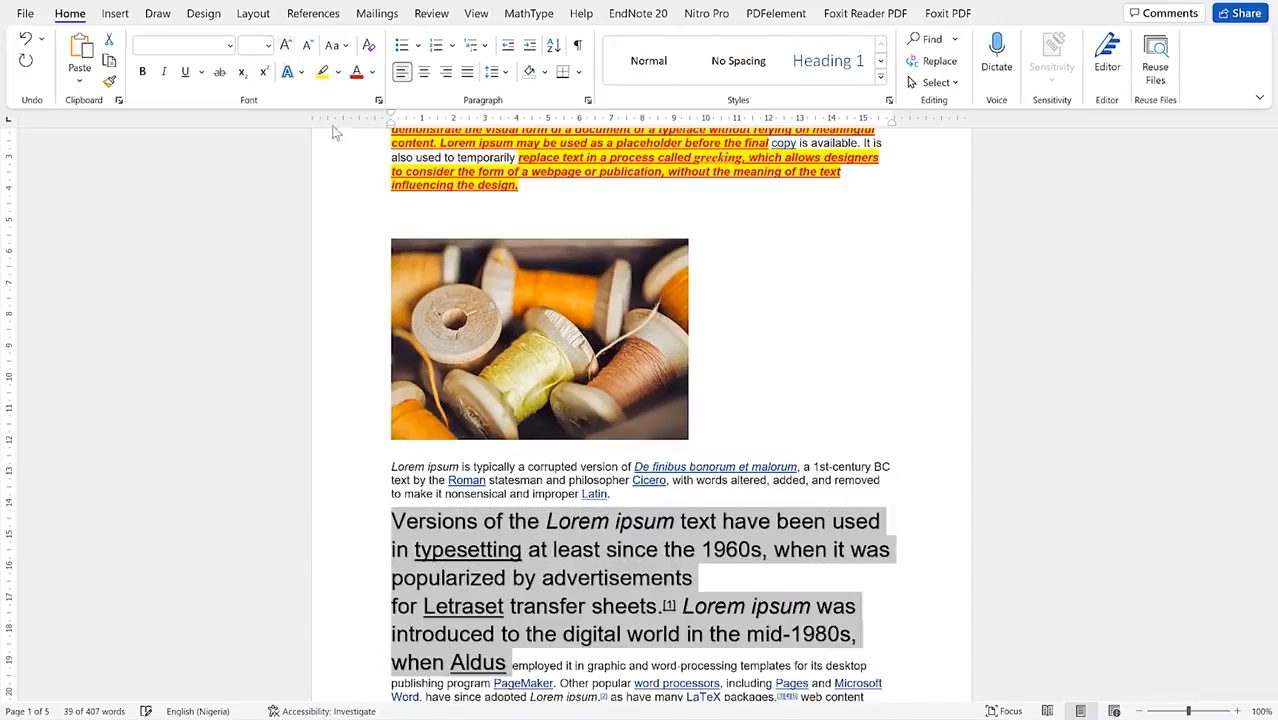
Step: Underline the enlarged passage and pick up its formatting with Format Painter
scroll(505, 387, down, 2)
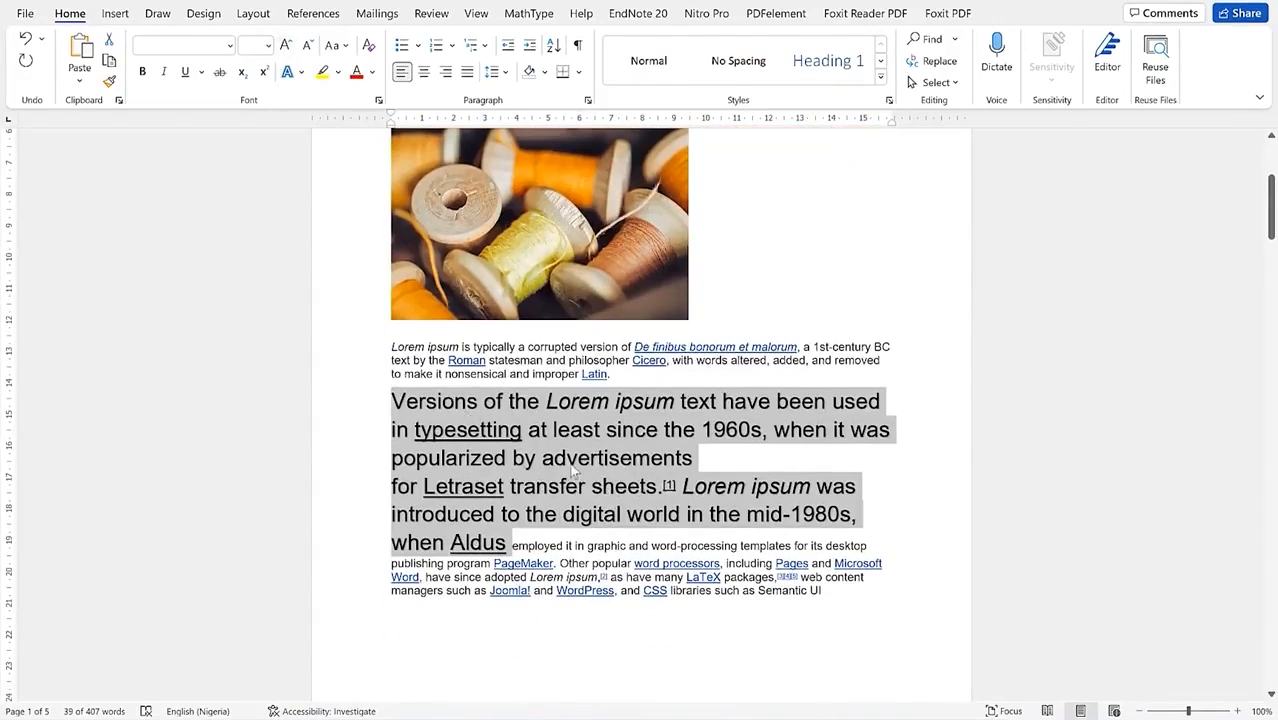
click(186, 74)
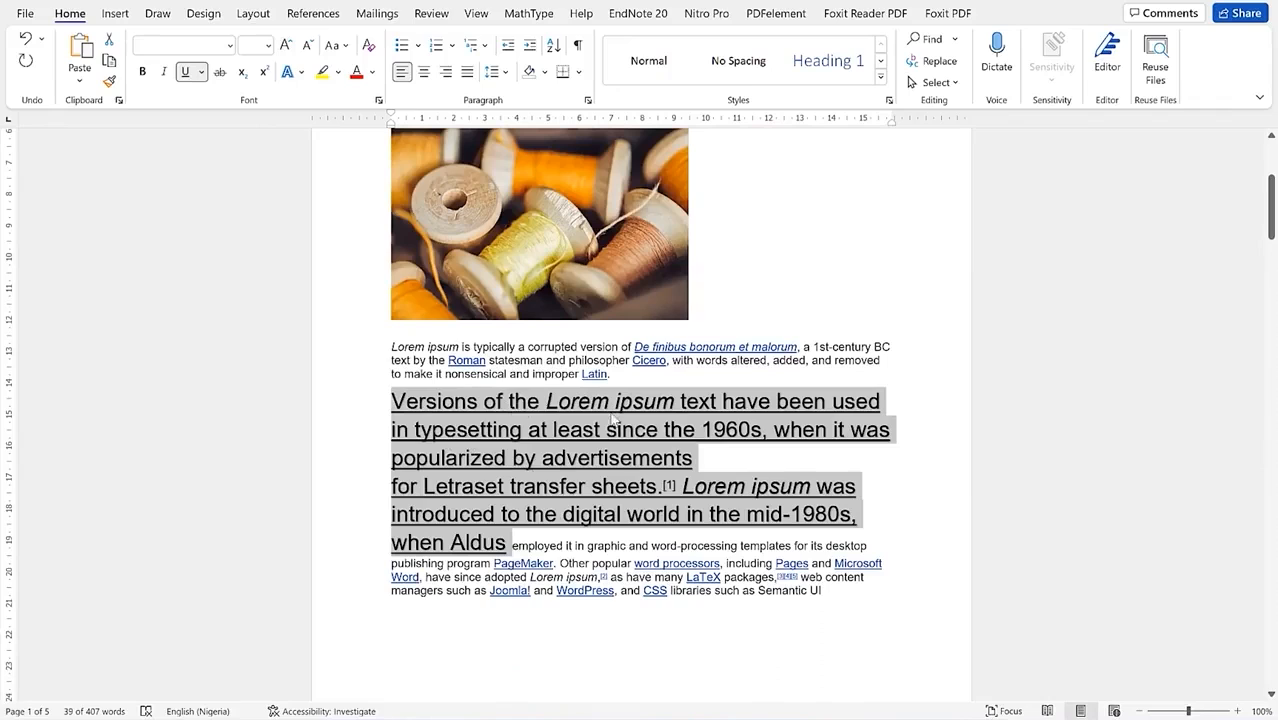
click(614, 480)
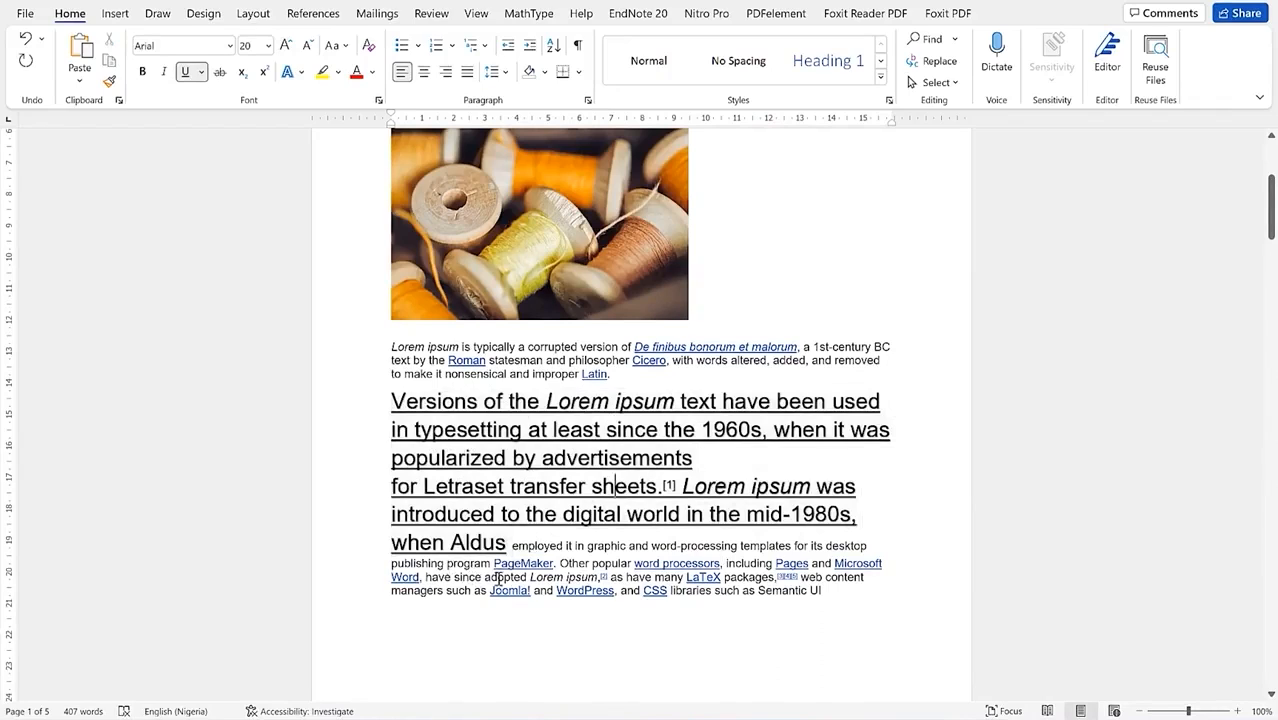
drag(392, 401, 540, 428)
click(109, 81)
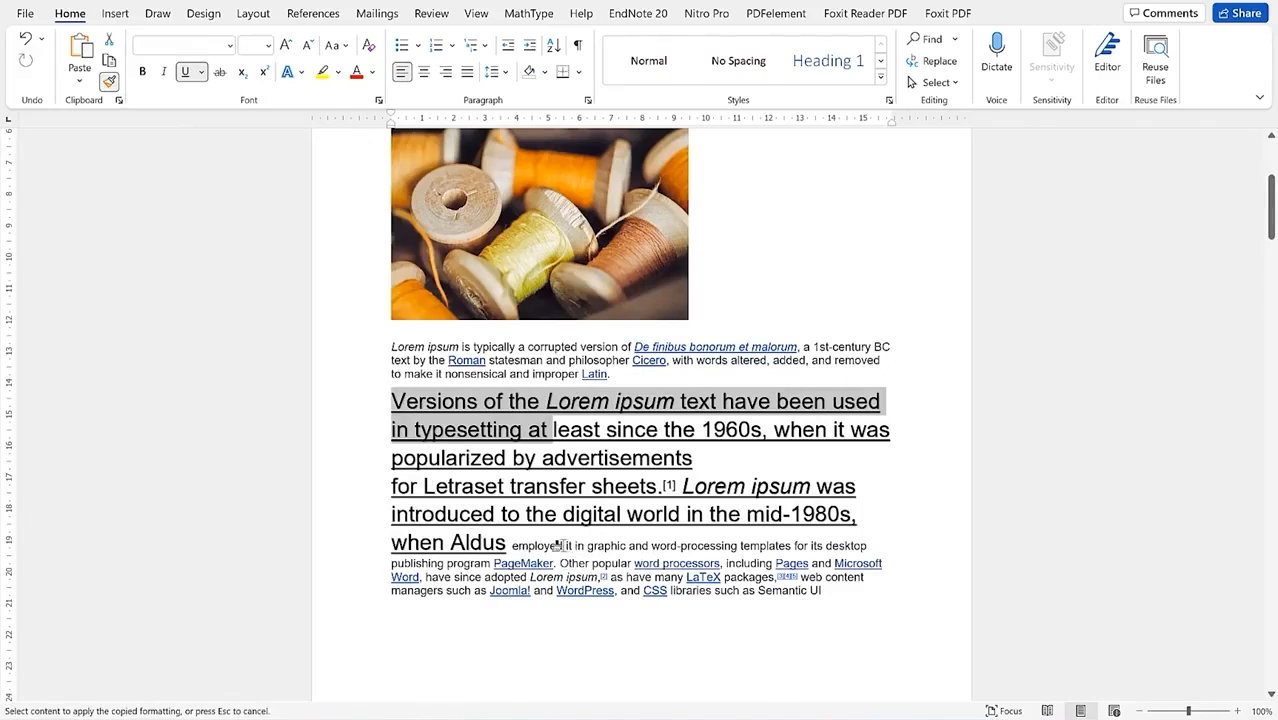
Step: Paint the large Arial 20 formatting onto the small text following 'when Aldus'
mouse_move(567, 546)
mouse_down()
mouse_move(748, 562)
mouse_move(795, 546)
mouse_move(779, 545)
mouse_up()
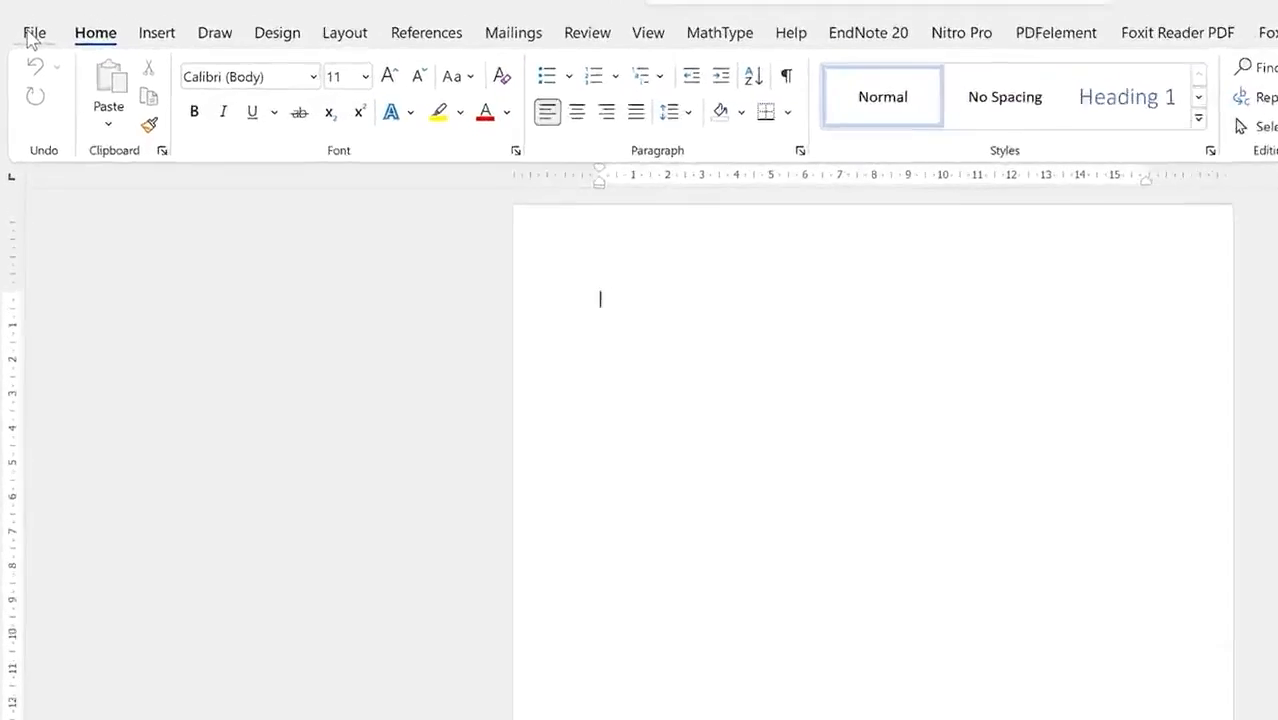
Step: Browse the File > New template gallery and place the cursor in the online template search box
click(34, 32)
click(67, 122)
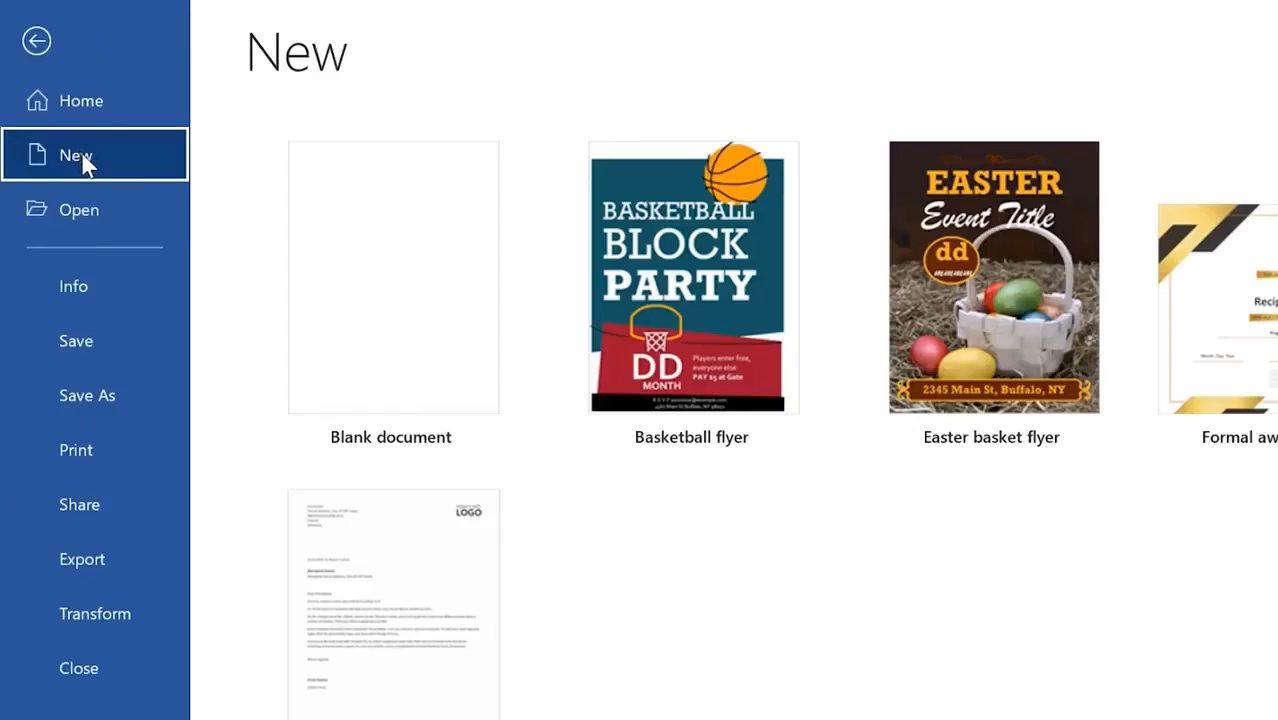
scroll(303, 592, down, 3)
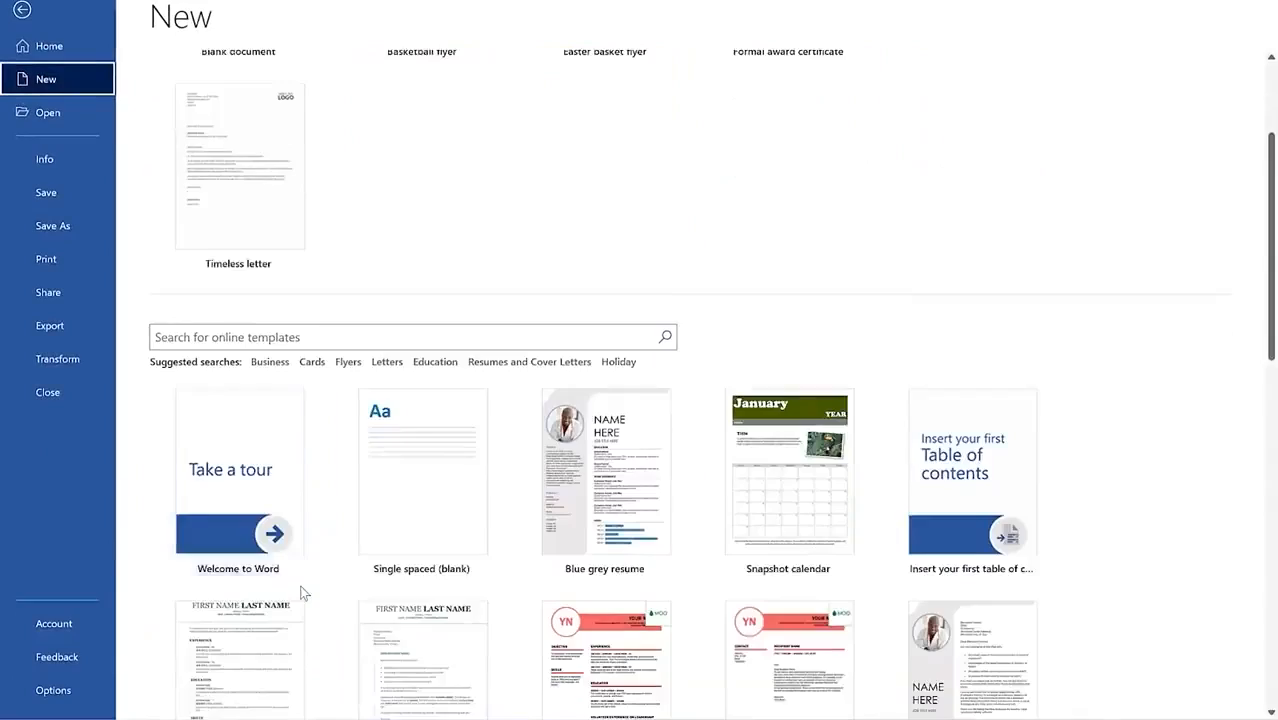
scroll(290, 410, down, 4)
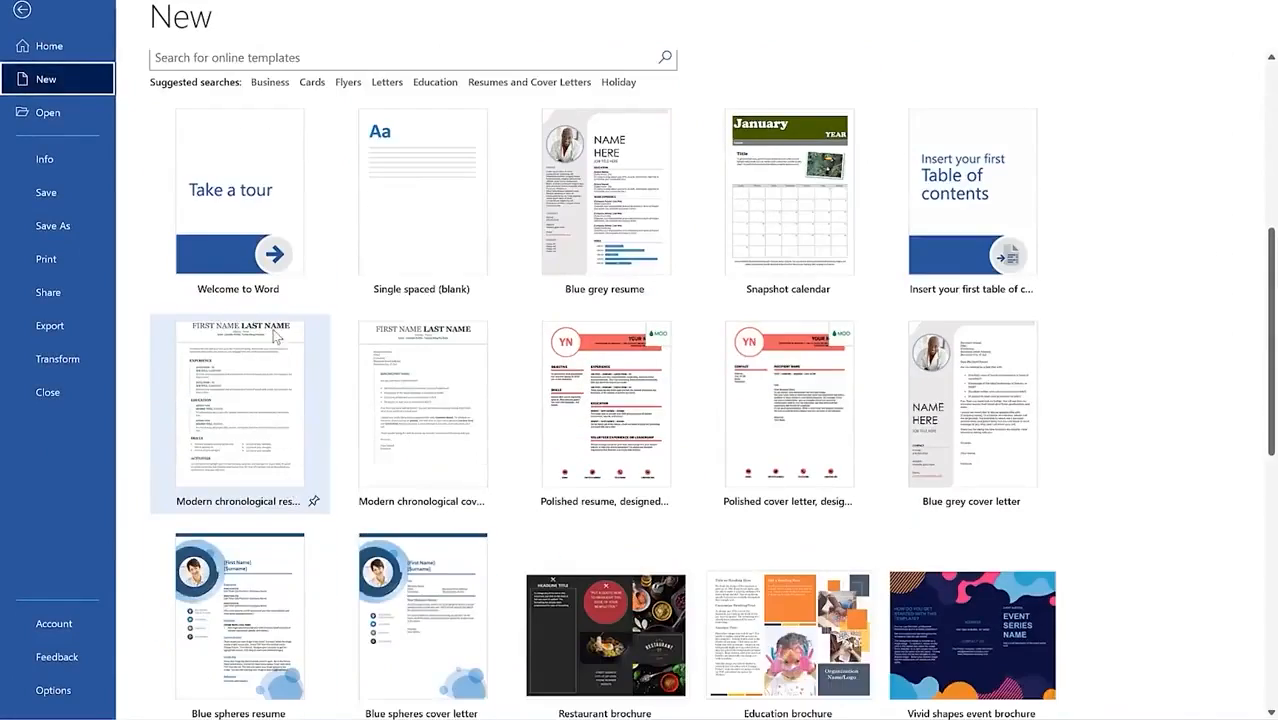
scroll(290, 365, down, 5)
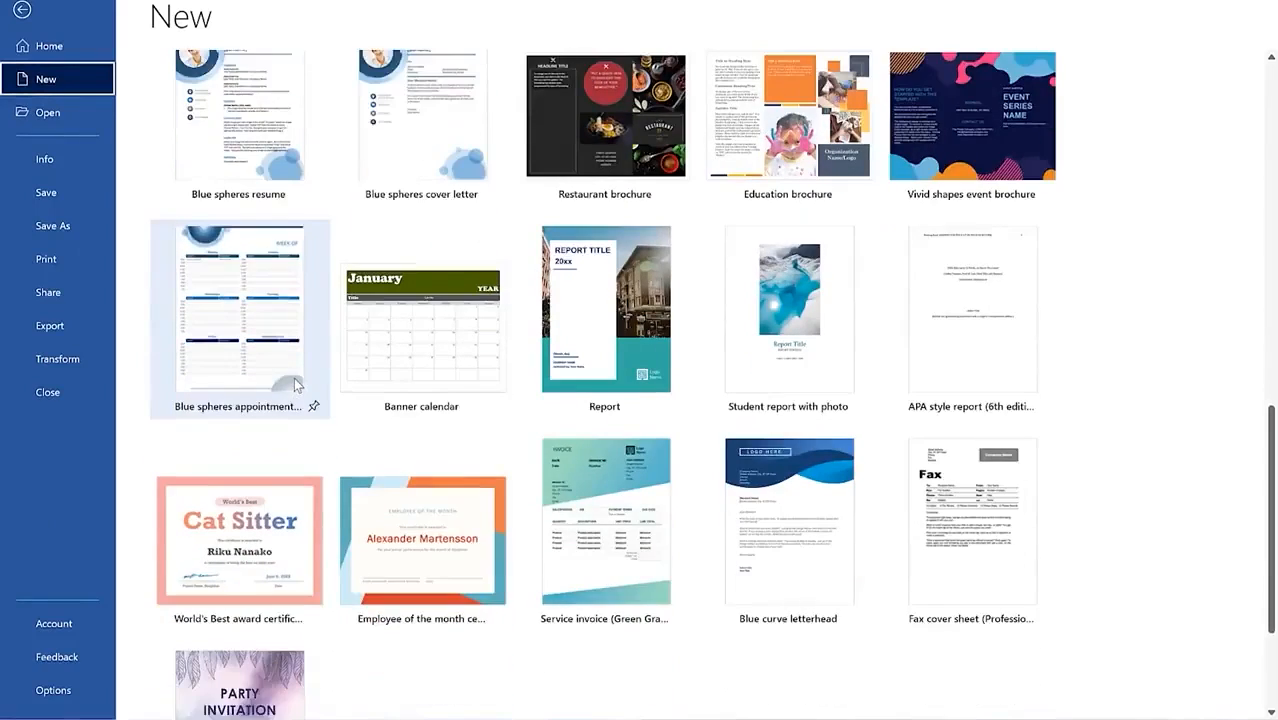
scroll(295, 380, up, 3)
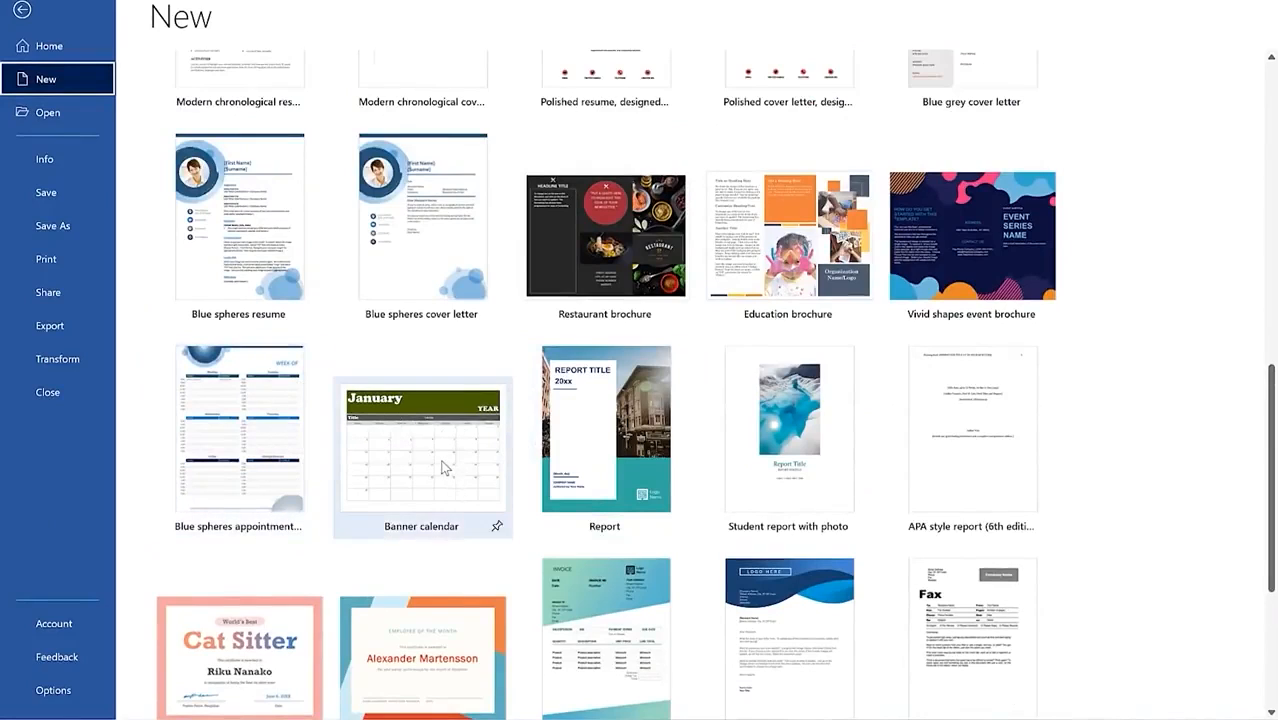
scroll(444, 467, up, 3)
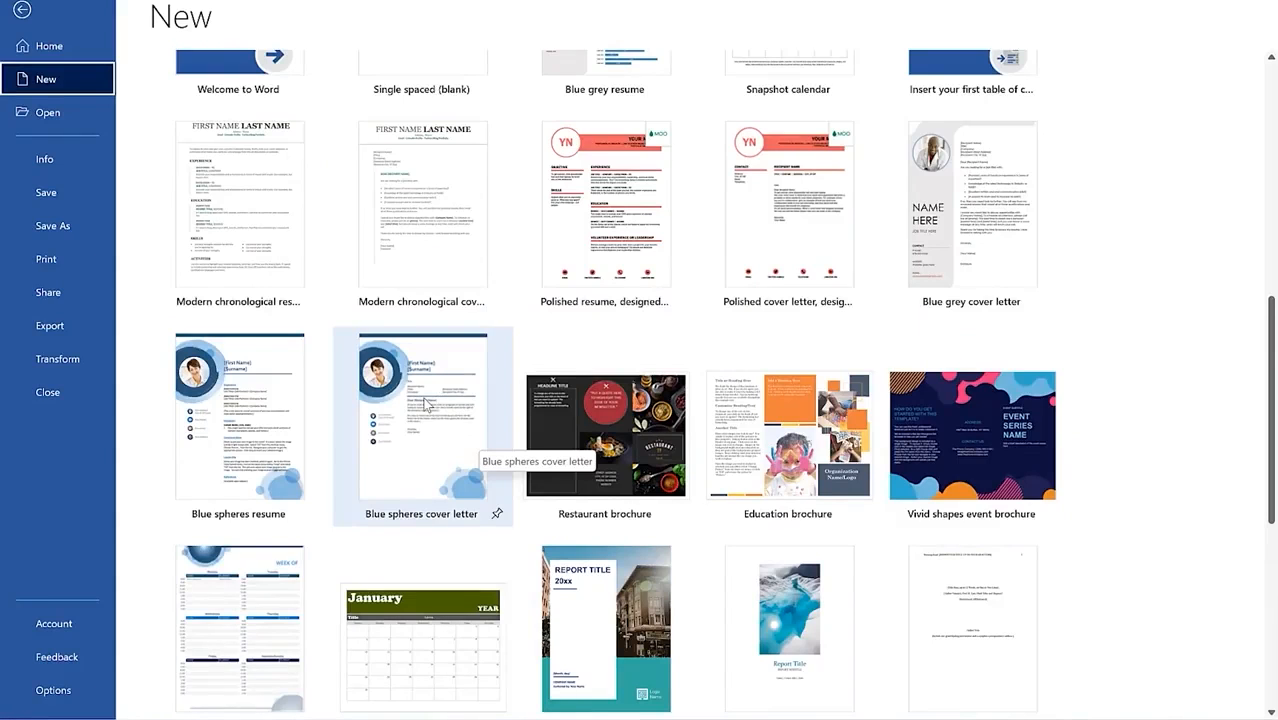
scroll(425, 405, up, 1)
scroll(416, 445, down, 2)
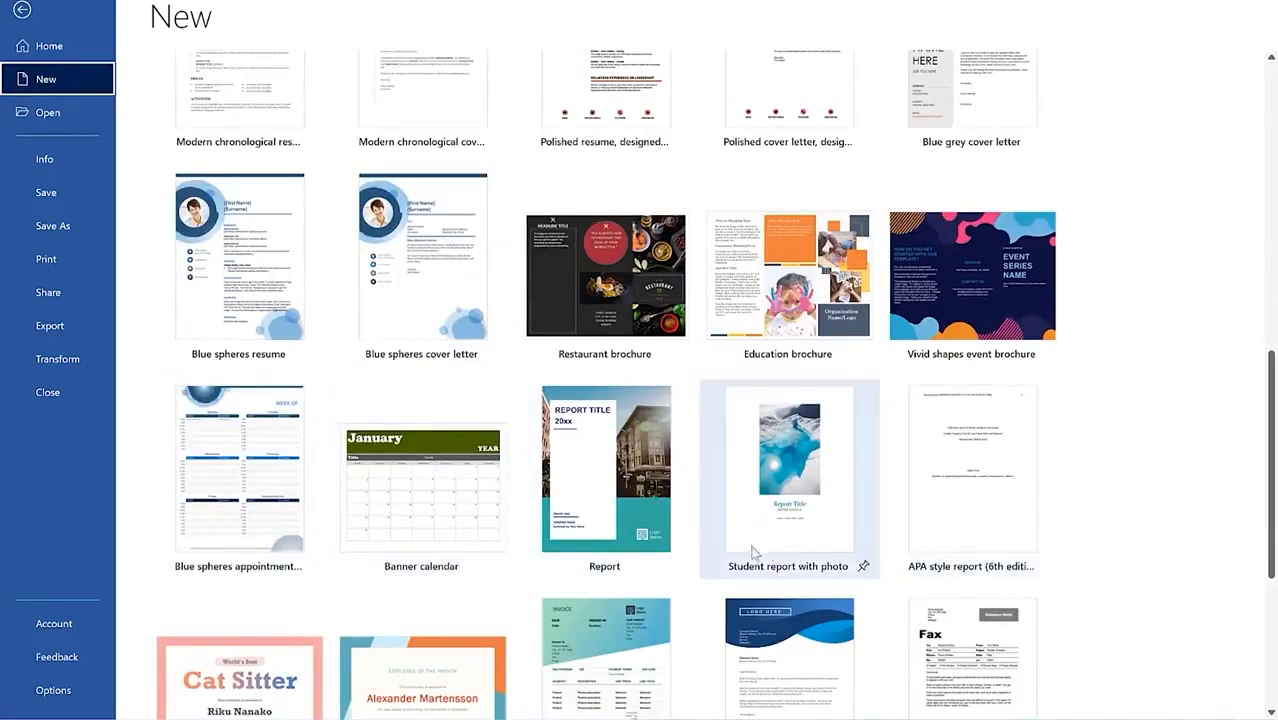
scroll(766, 544, down, 1)
scroll(555, 600, down, 2)
scroll(555, 470, up, 7)
scroll(500, 450, up, 4)
click(360, 340)
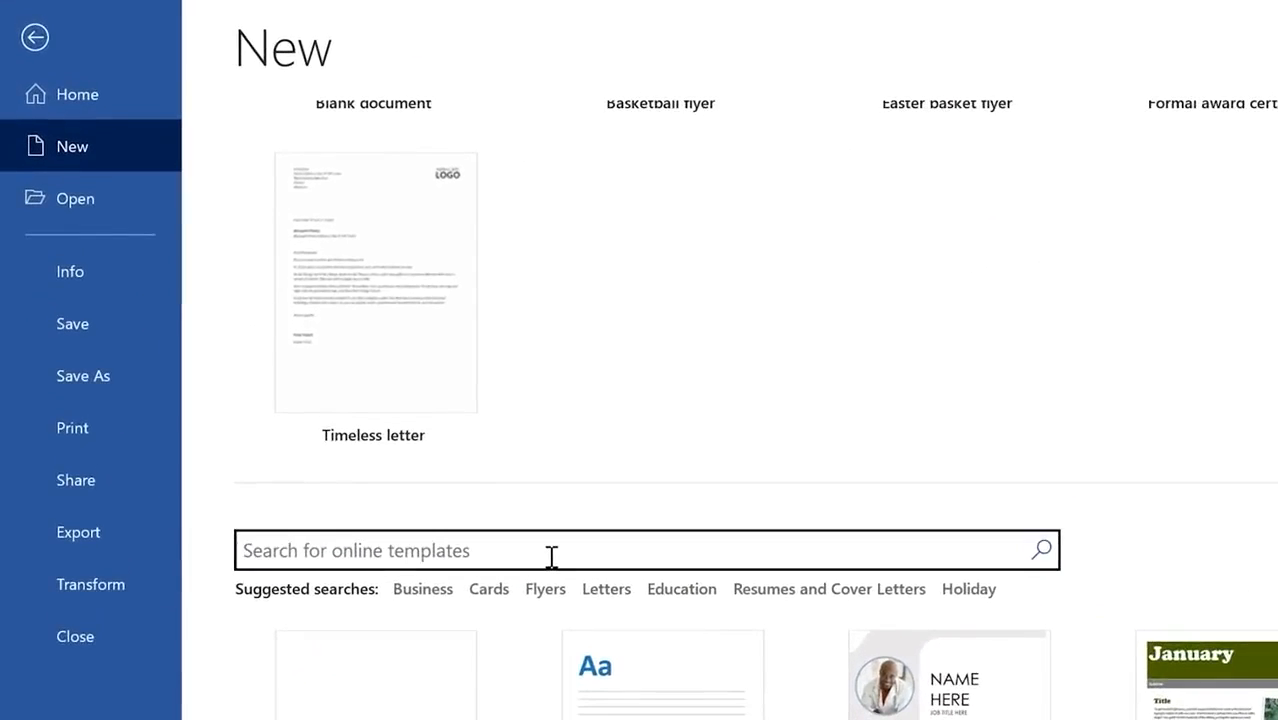
text(calend)
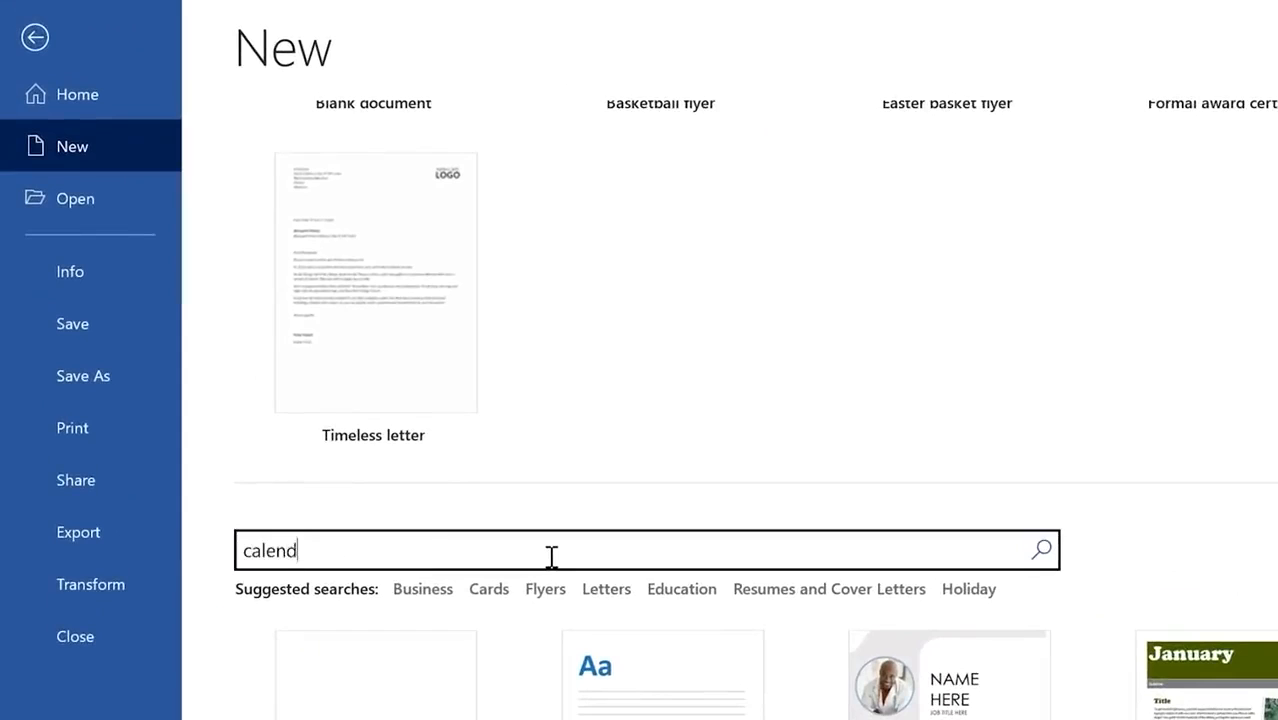
text(ar)
key(Return)
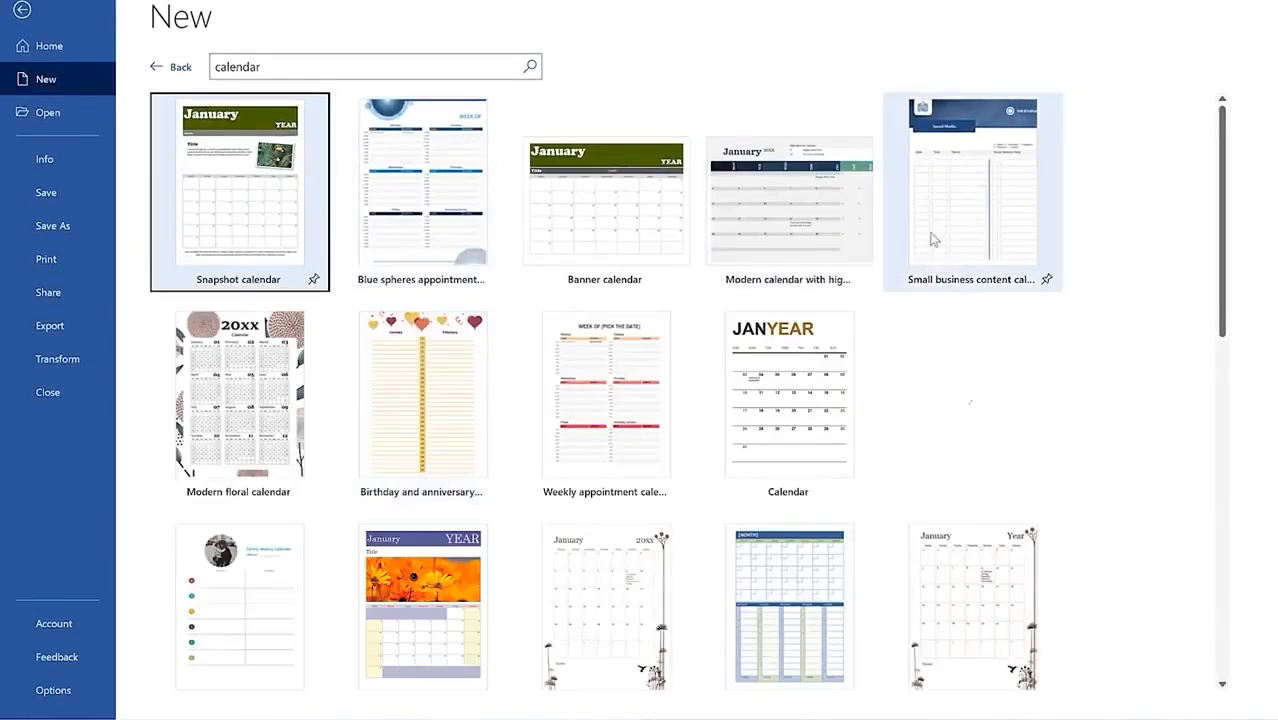
scroll(695, 620, down, 5)
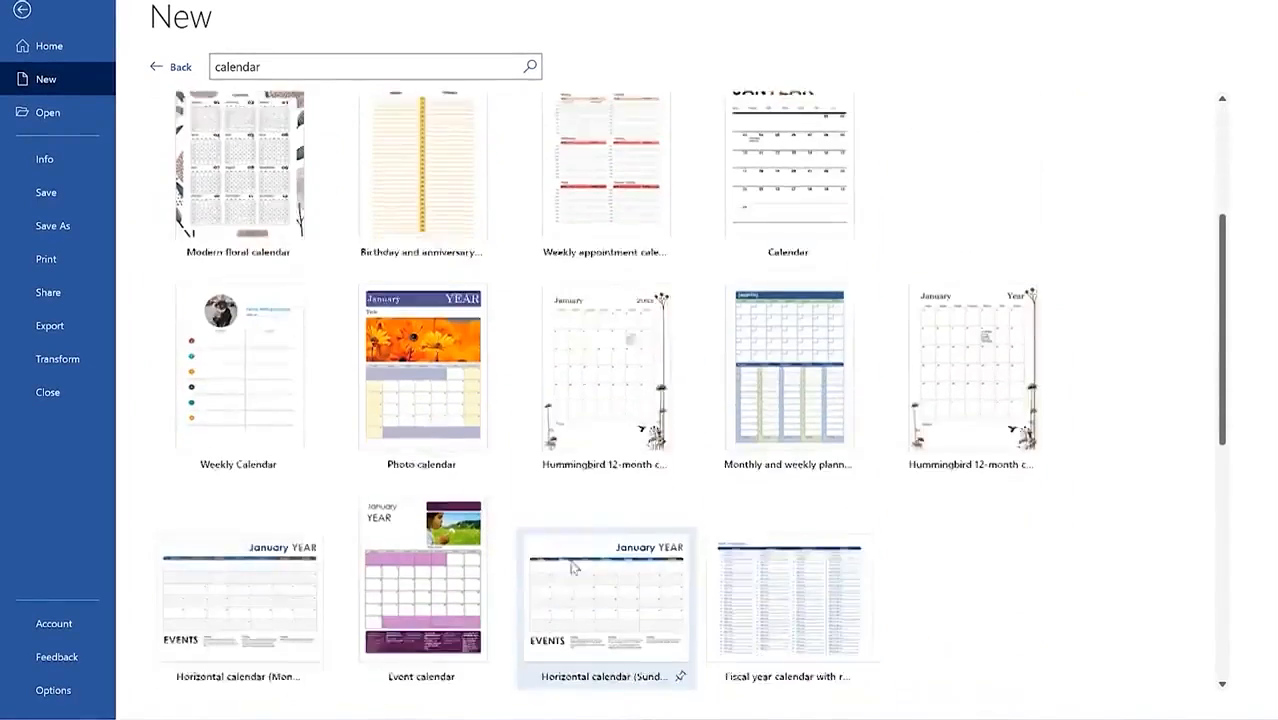
scroll(335, 485, down, 5)
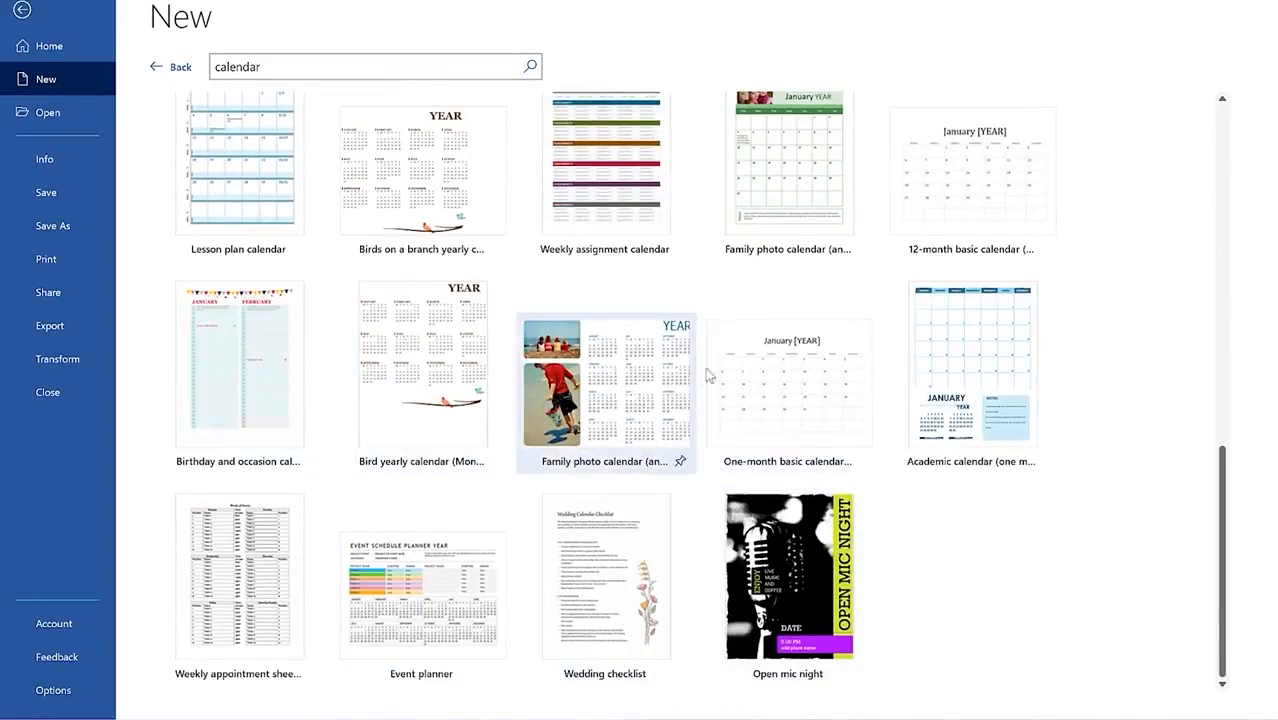
scroll(714, 204, up, 1)
scroll(714, 204, up, 5)
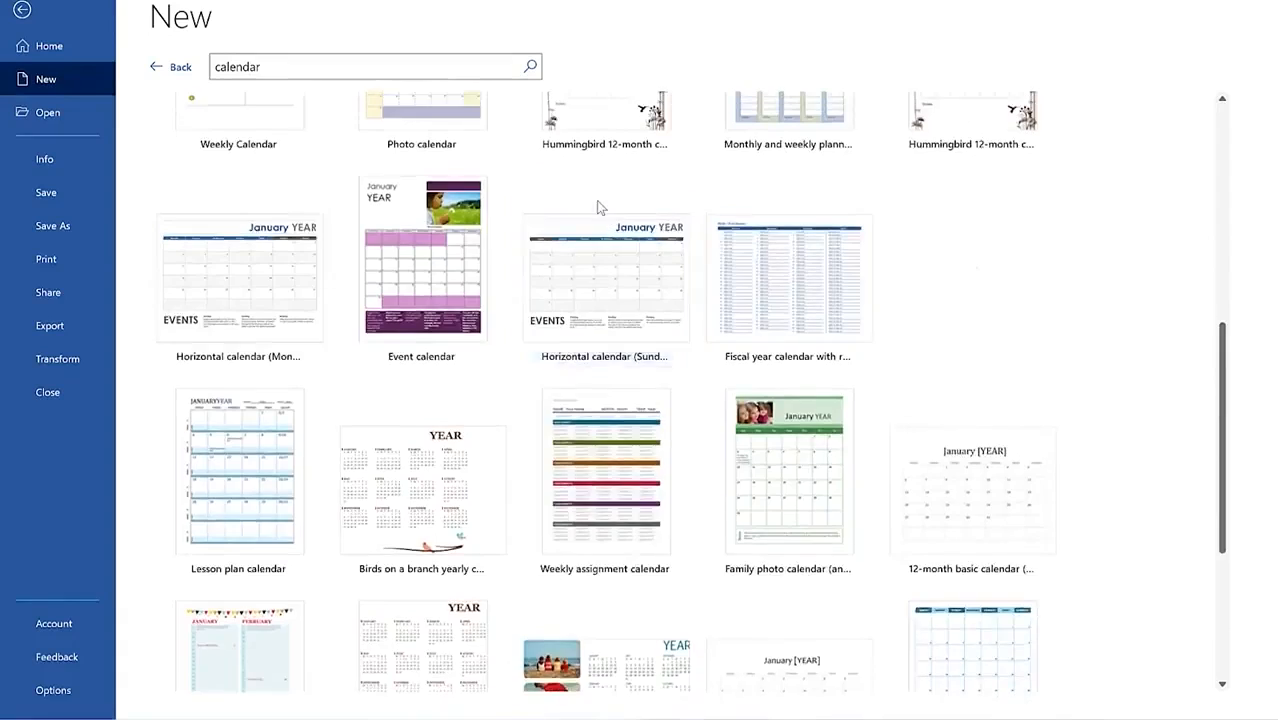
scroll(829, 218, up, 2)
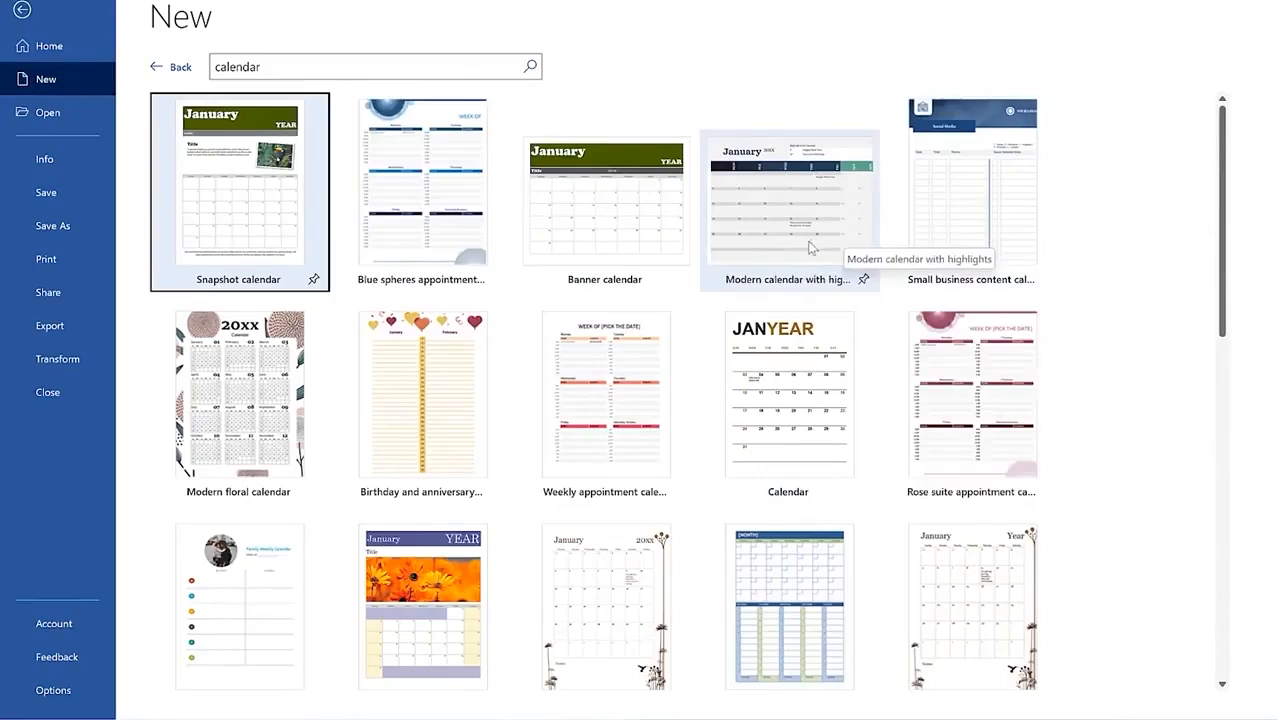
scroll(700, 270, down, 10)
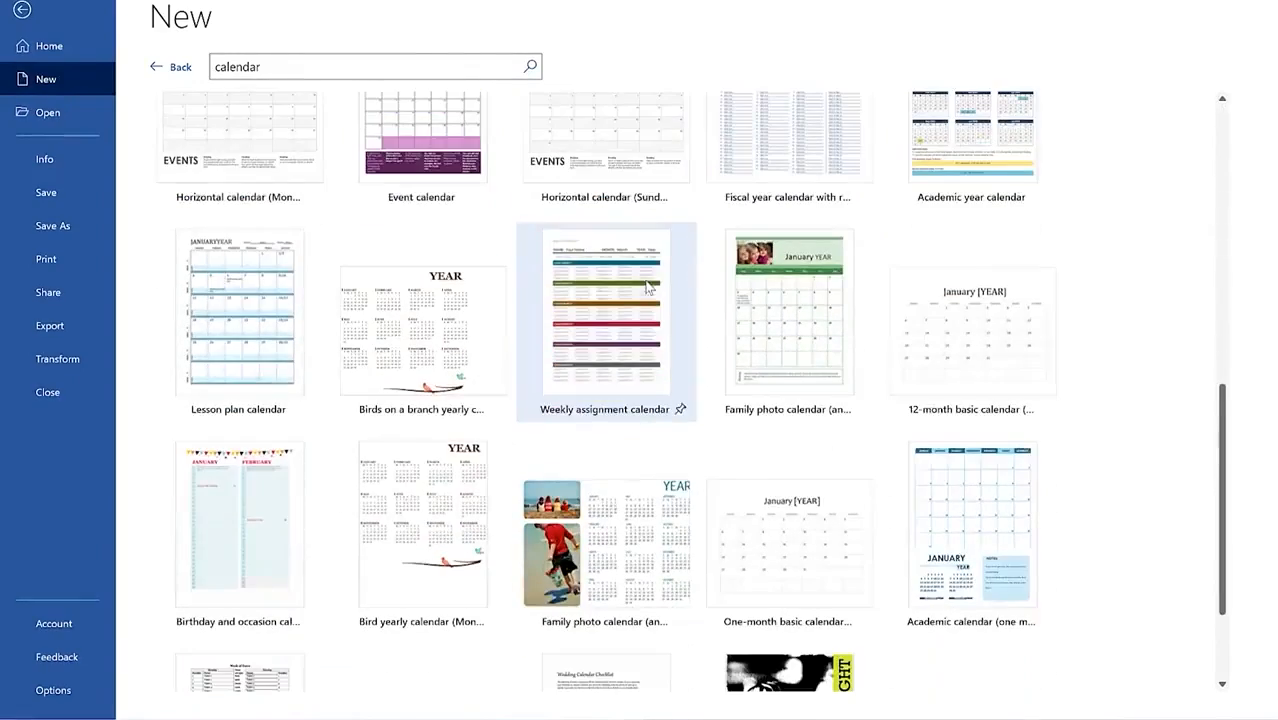
scroll(444, 425, down, 3)
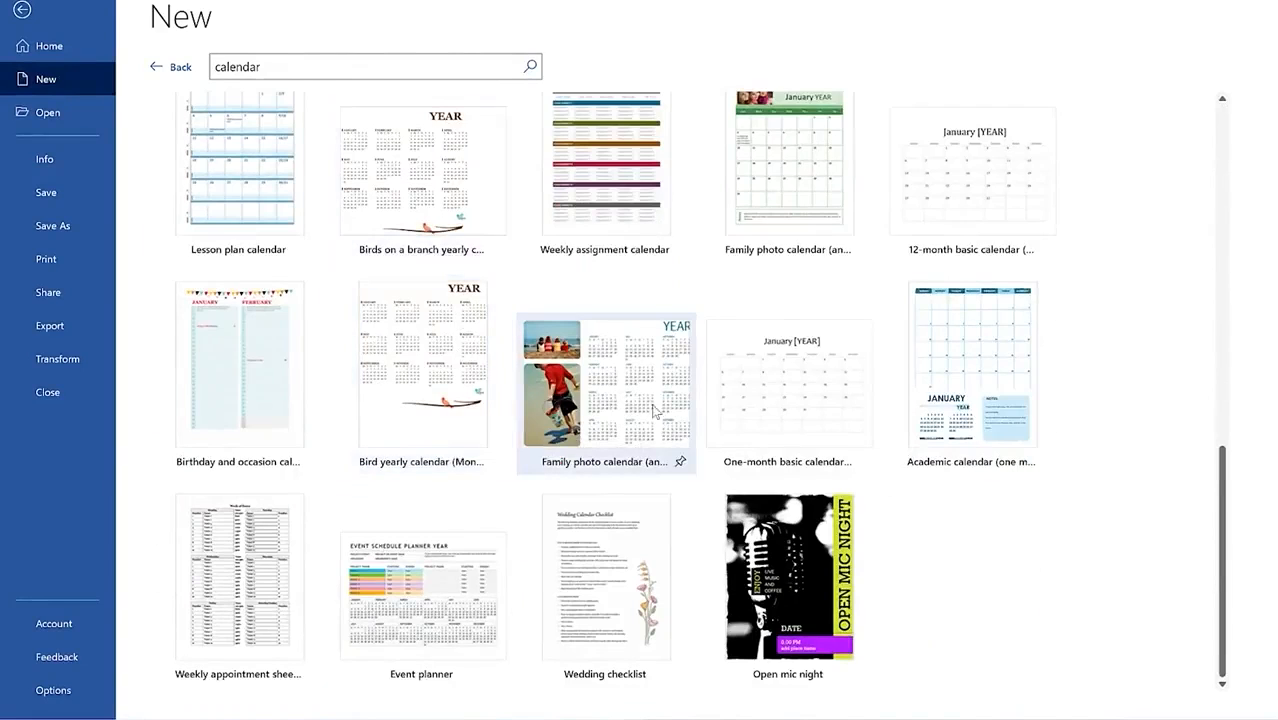
click(434, 204)
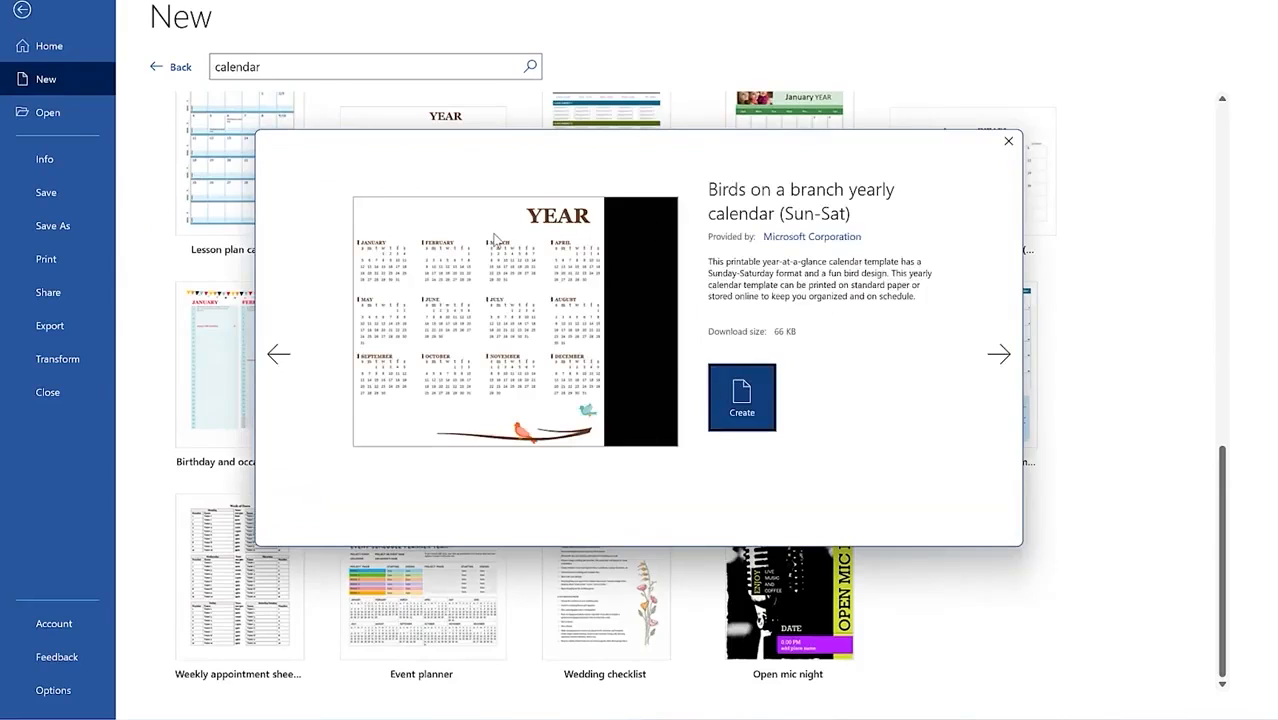
Step: Preview the Weekly assignment and Family photo calendars, then create the Birds on a branch calendar
click(999, 353)
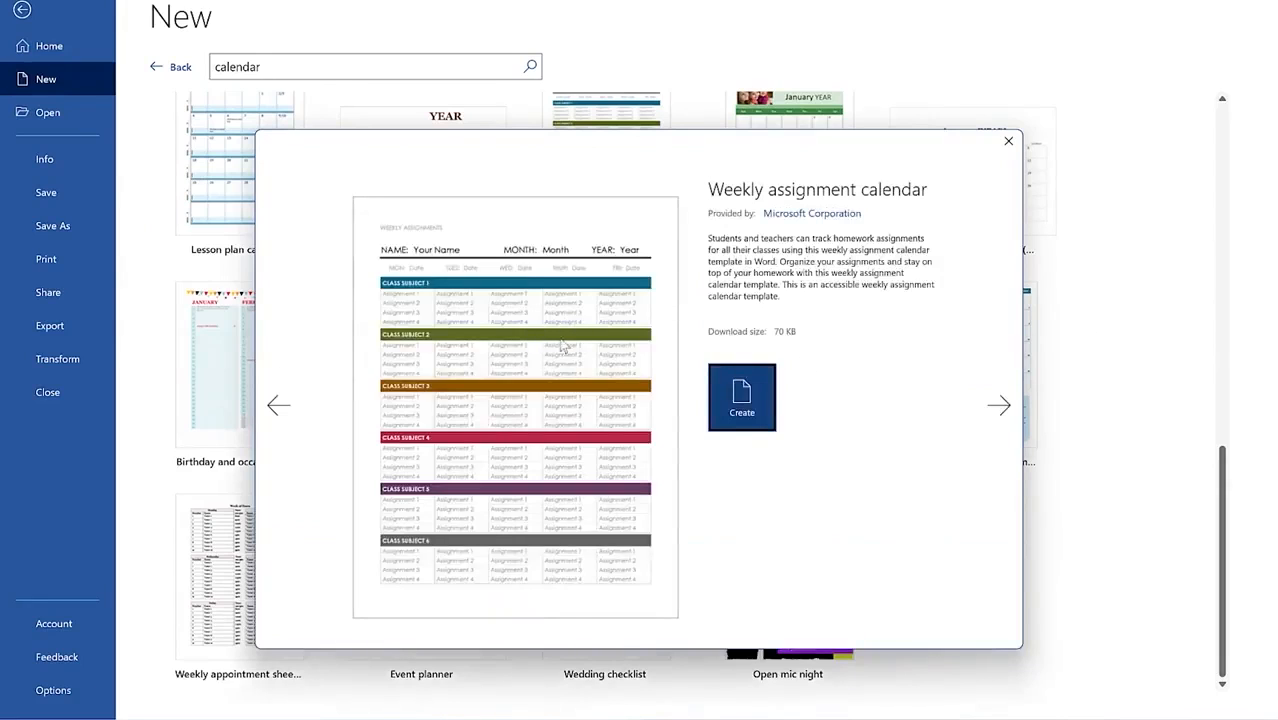
click(999, 405)
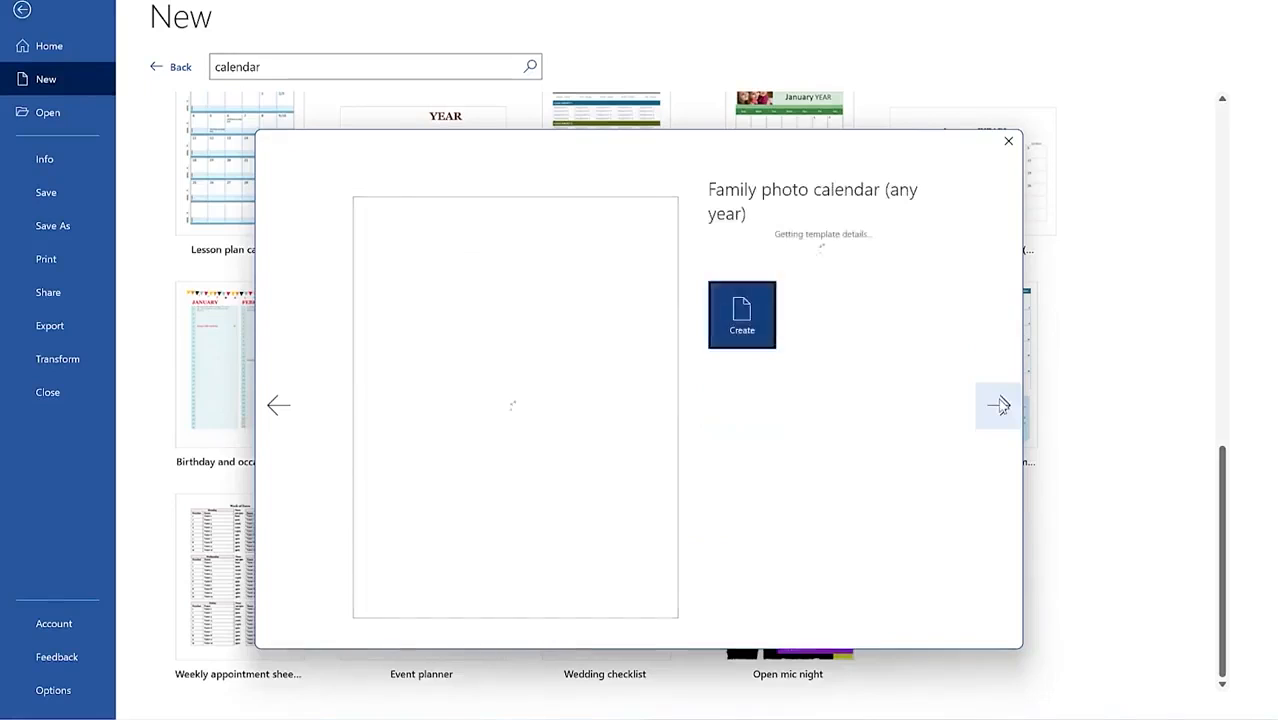
click(291, 405)
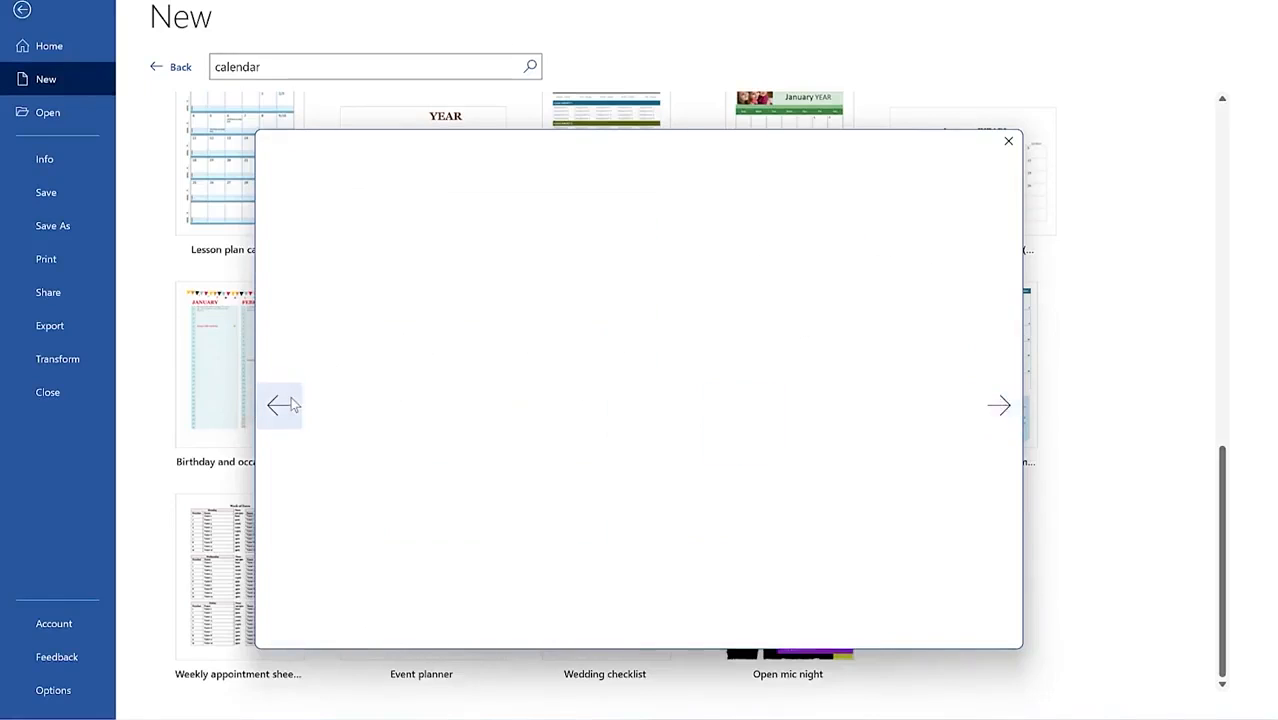
click(291, 405)
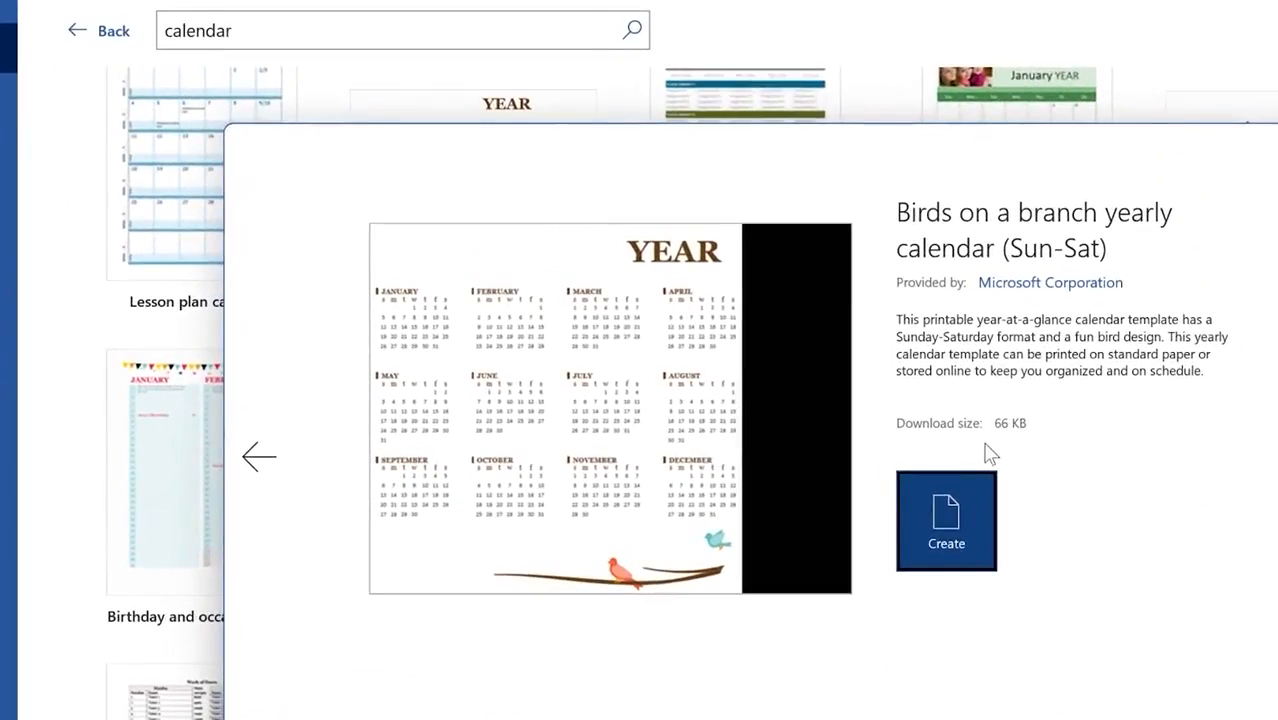
click(925, 515)
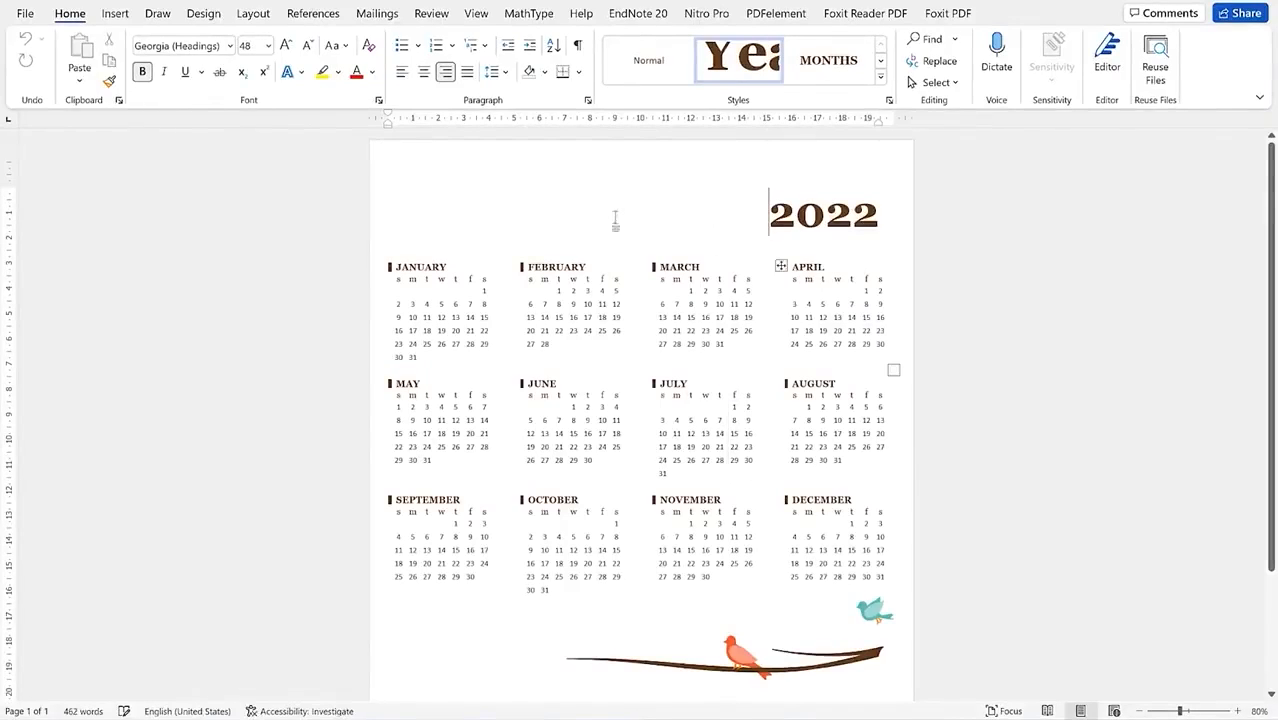
Step: Look over the new 2022 calendar and select, then deselect, the bird-on-branch picture
scroll(645, 295, down, 3)
scroll(643, 305, up, 3)
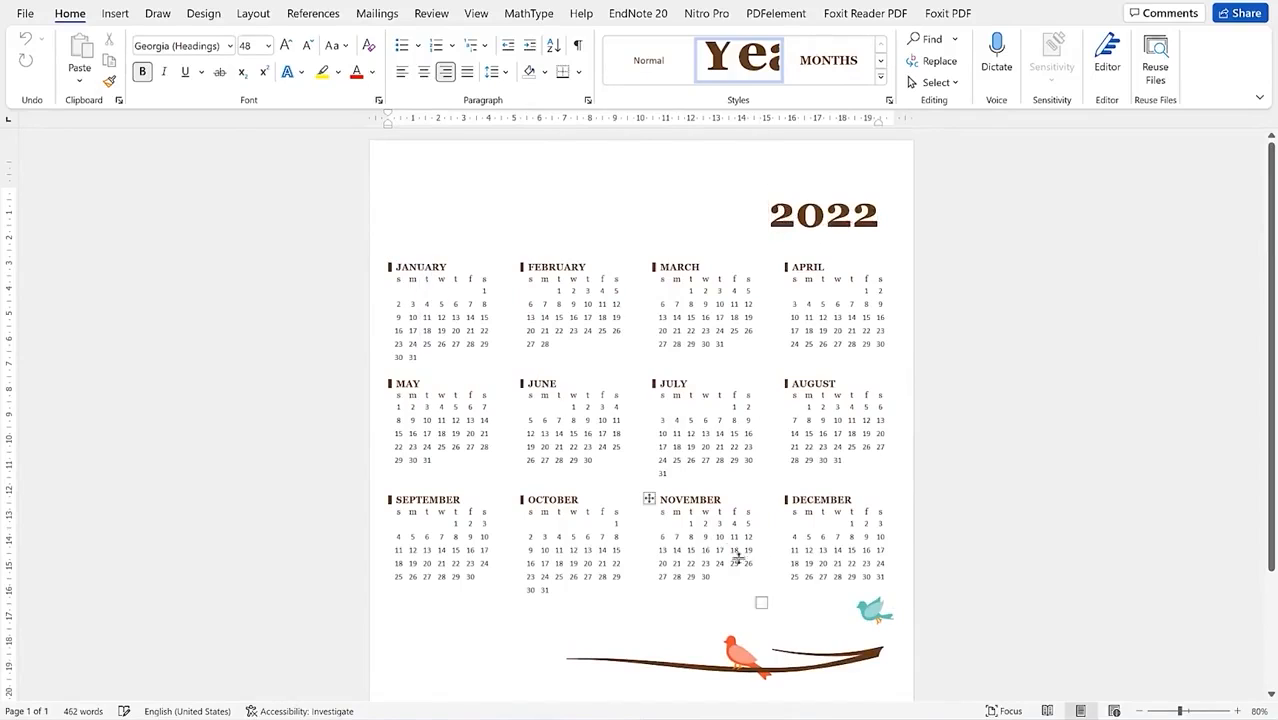
scroll(739, 588, down, 3)
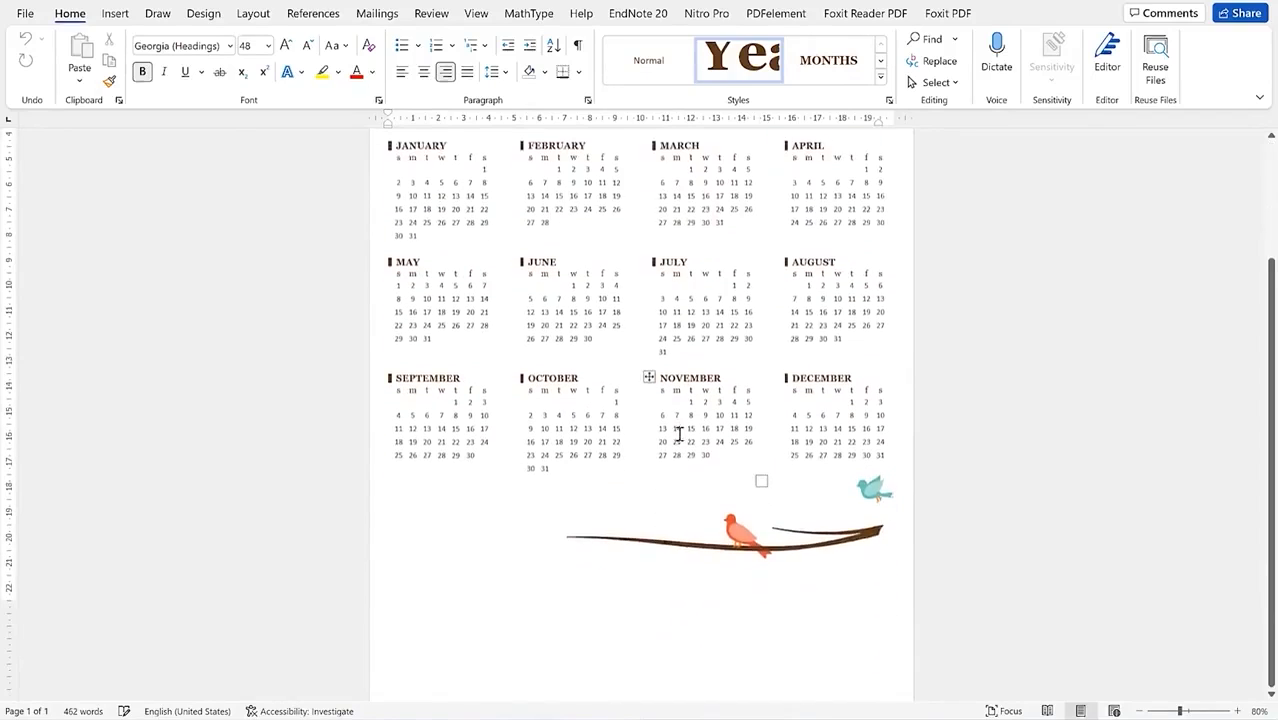
scroll(673, 376, up, 3)
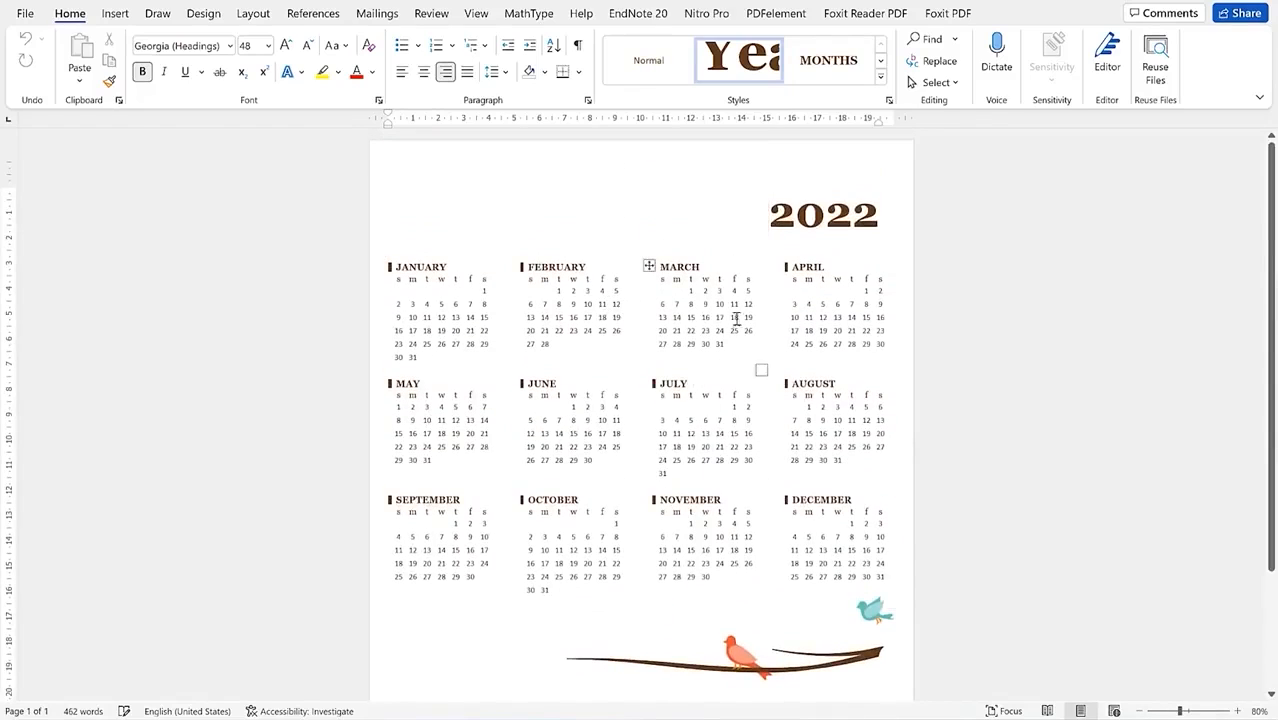
click(781, 668)
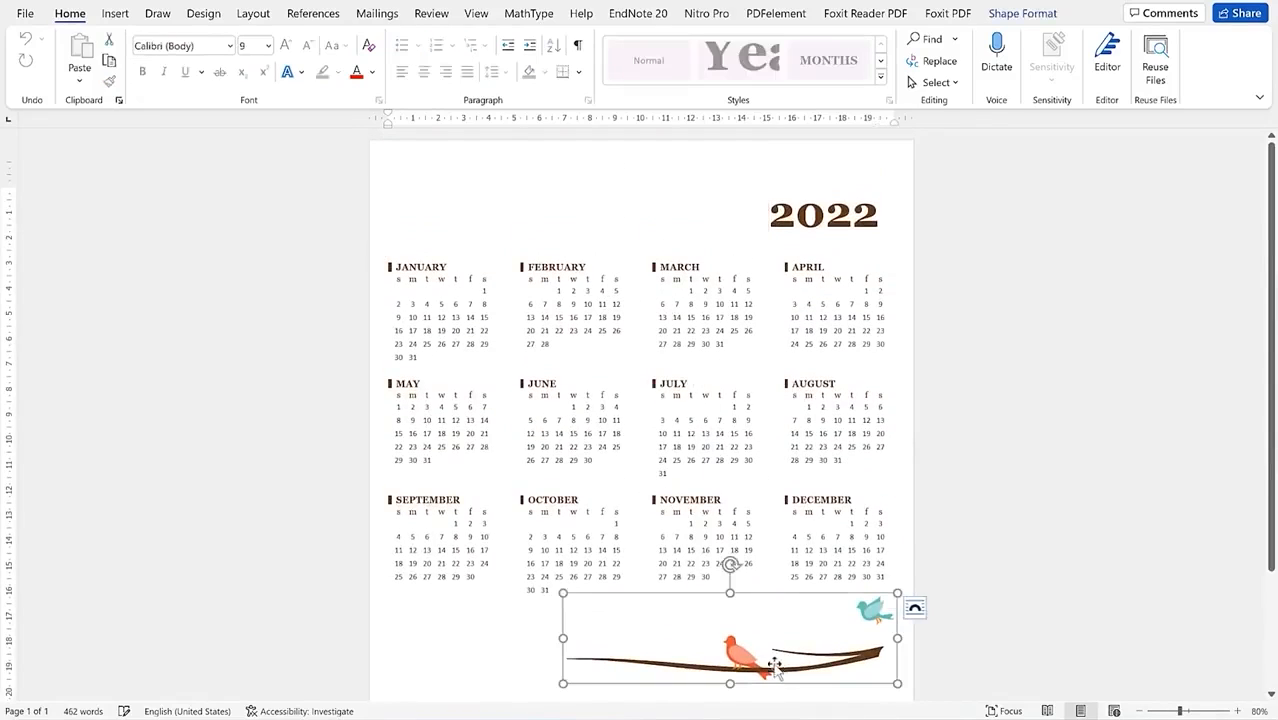
click(492, 632)
Step: Bring up the Text Box gallery on the Insert tab
scroll(580, 540, down, 3)
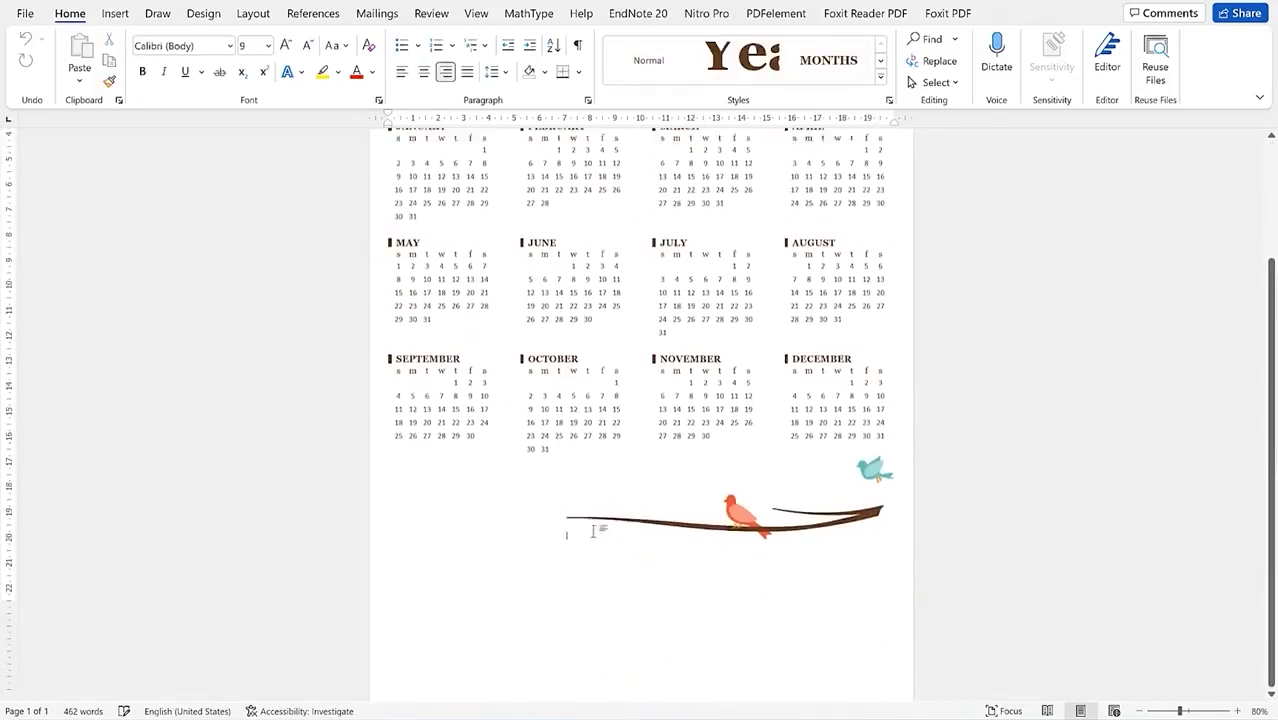
scroll(614, 455, up, 3)
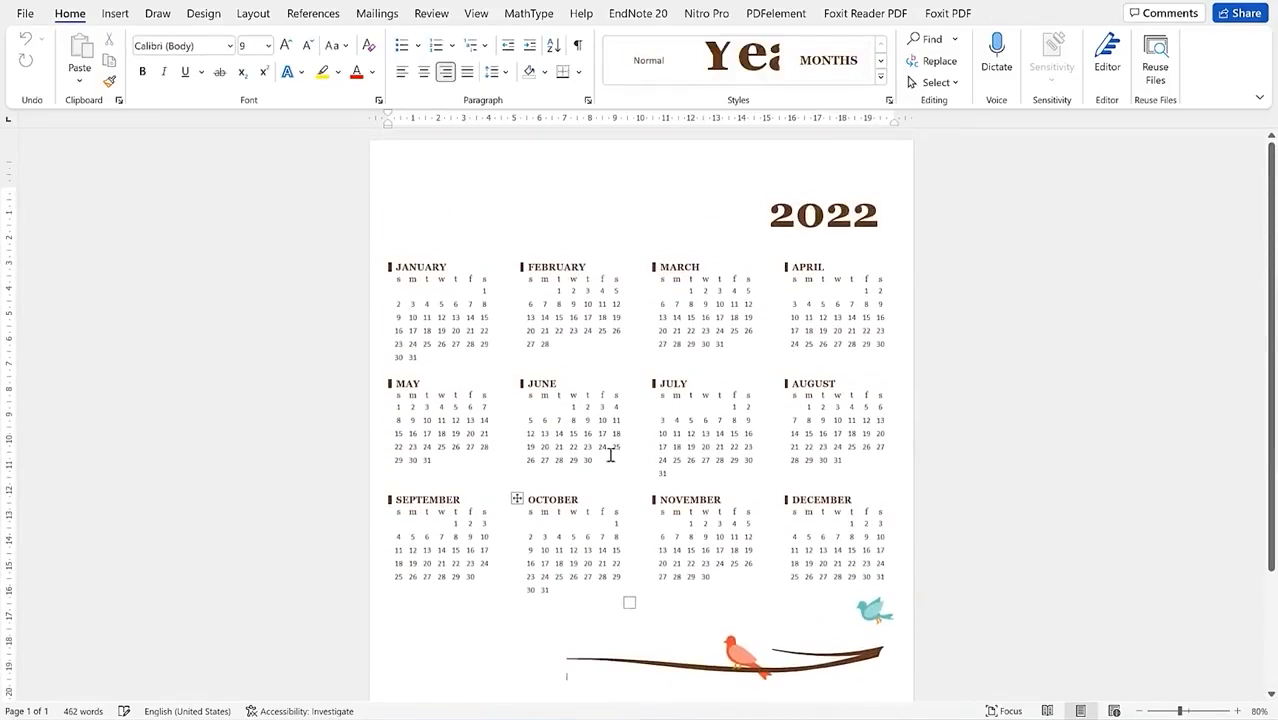
scroll(596, 556, down, 3)
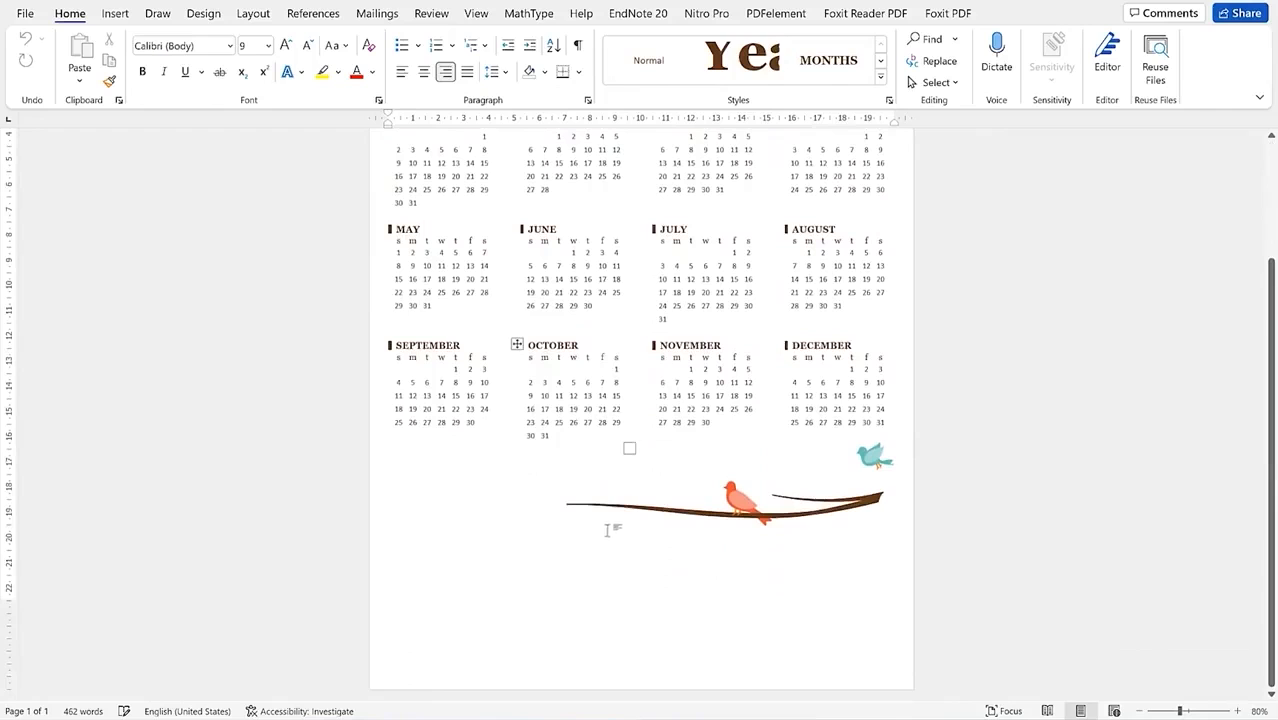
scroll(580, 466, up, 3)
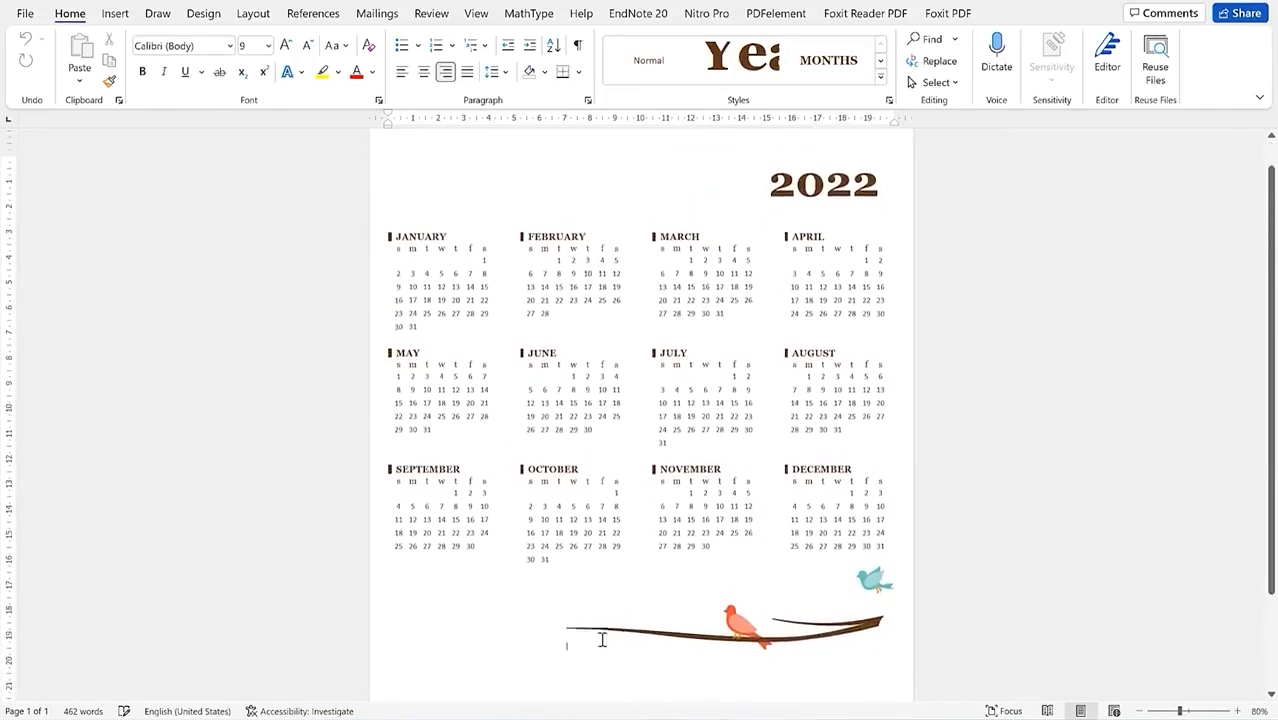
scroll(660, 640, up, 1)
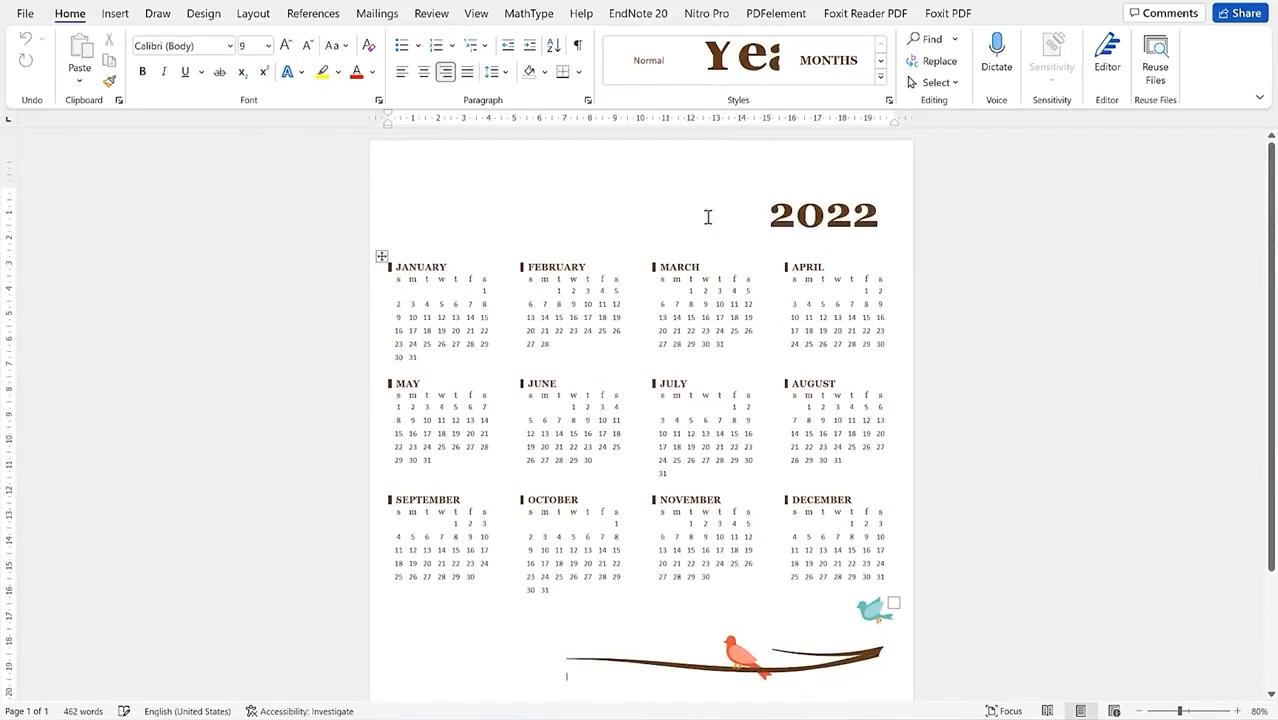
click(113, 14)
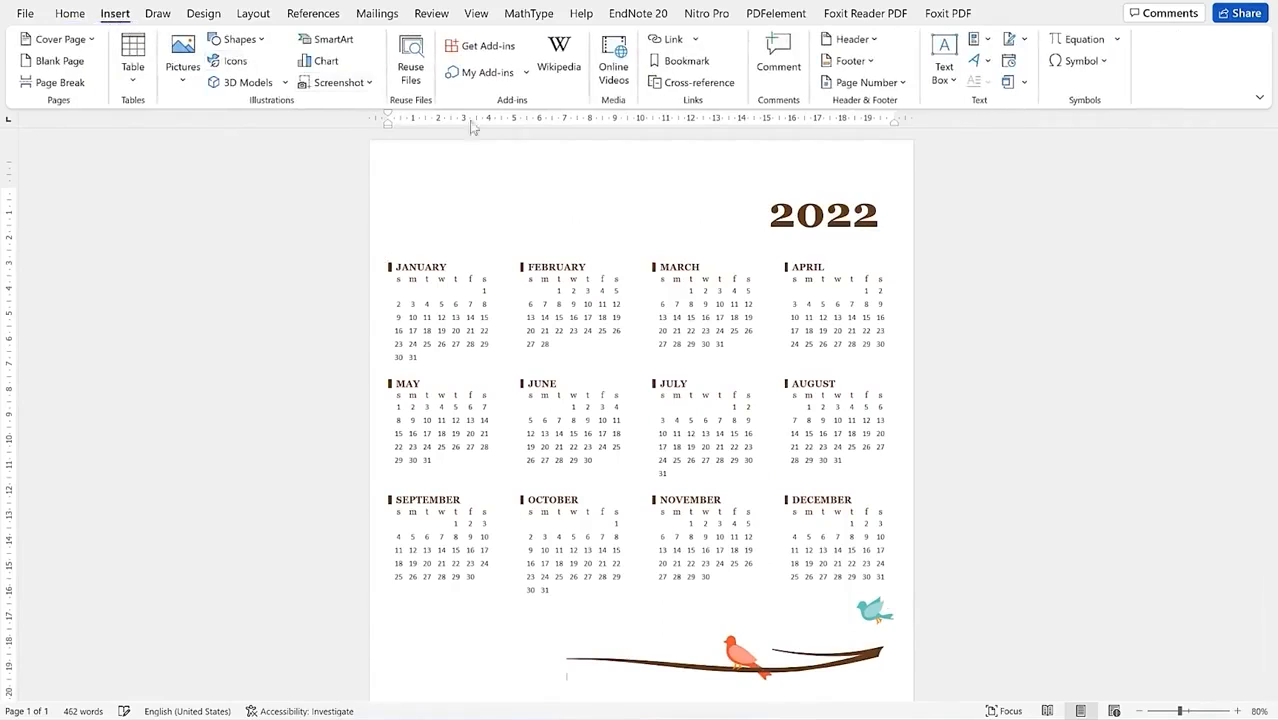
click(944, 62)
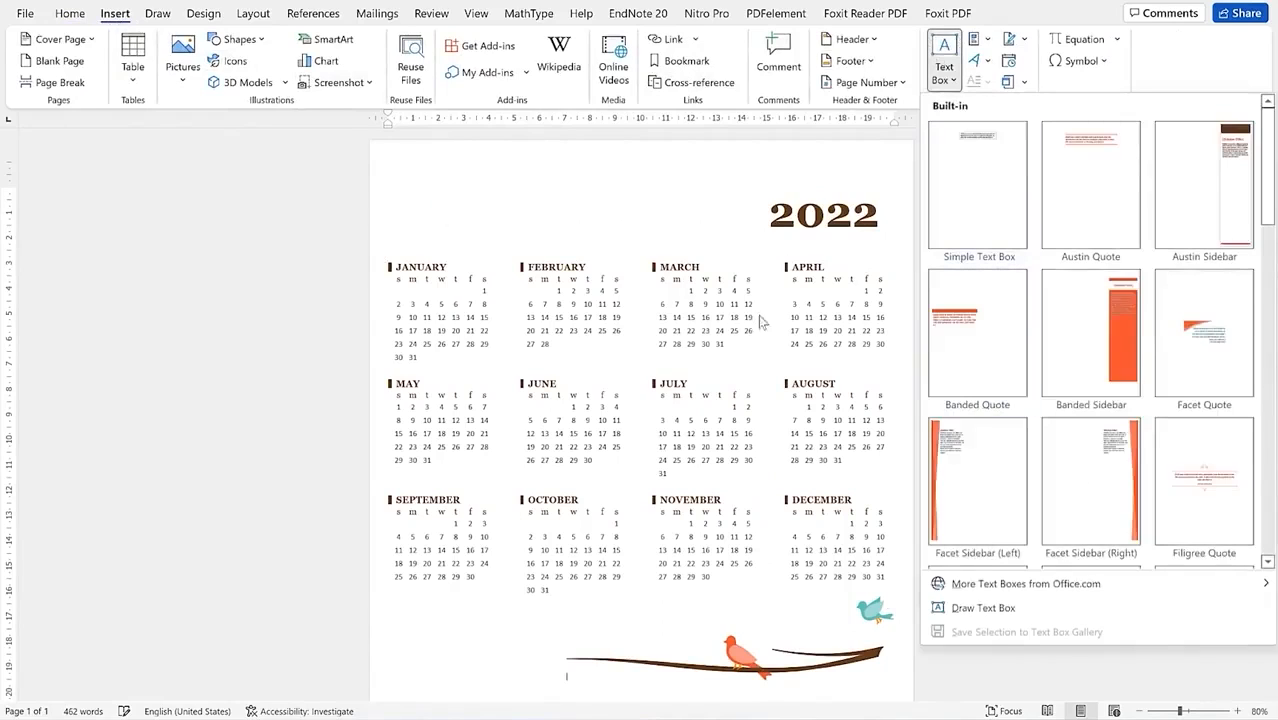
Step: Draw a text box at the top left of the page and type the EPIC Mentorship title
click(975, 607)
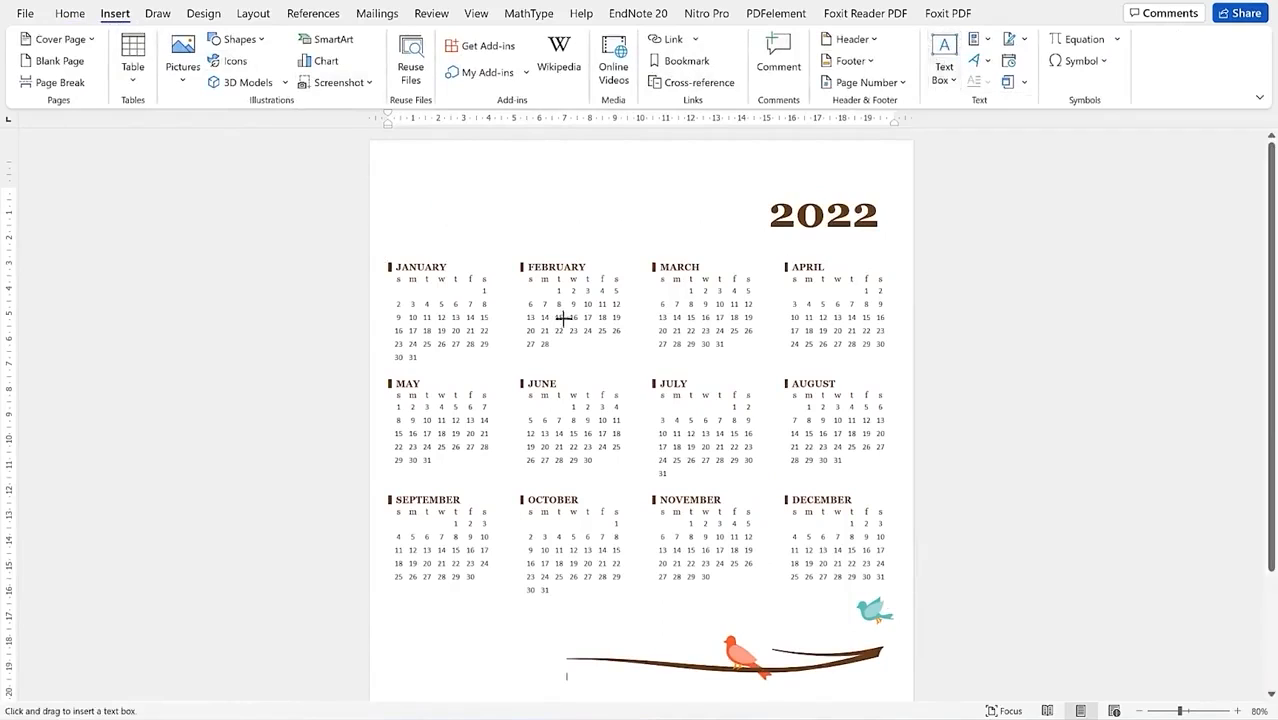
drag(439, 192, 735, 243)
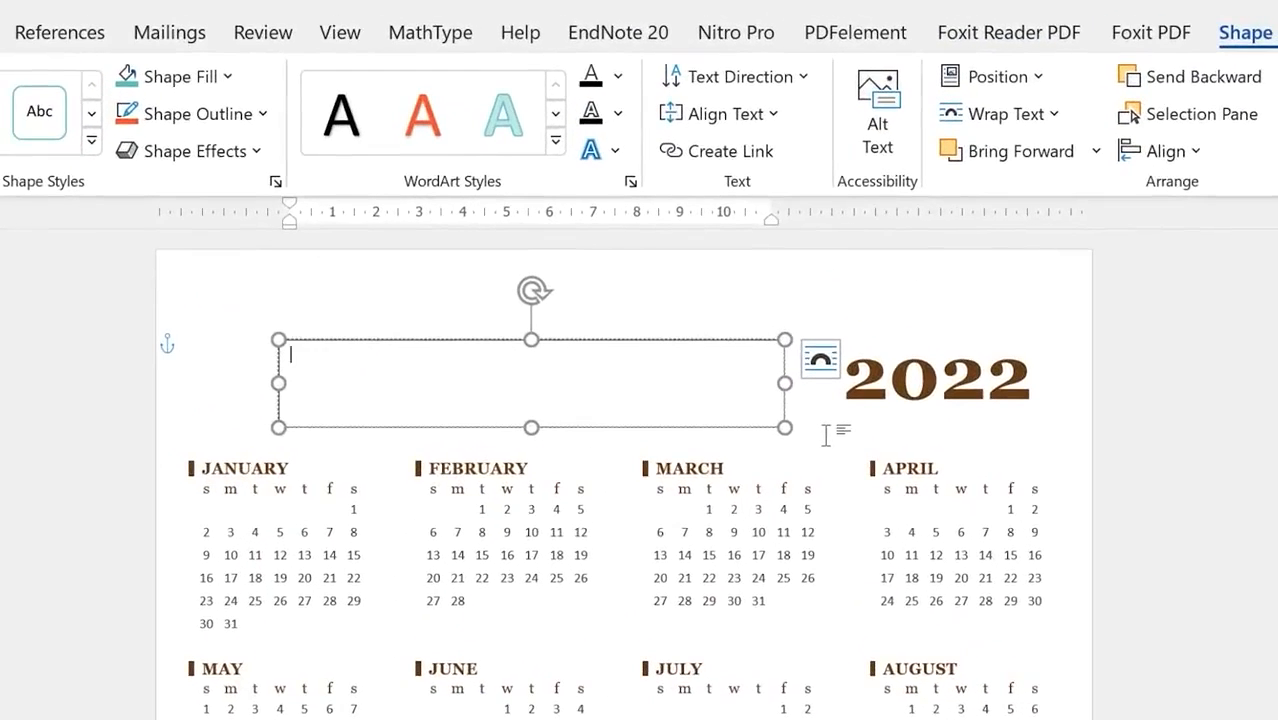
text(EPIC MEn)
key(ctrl+a)
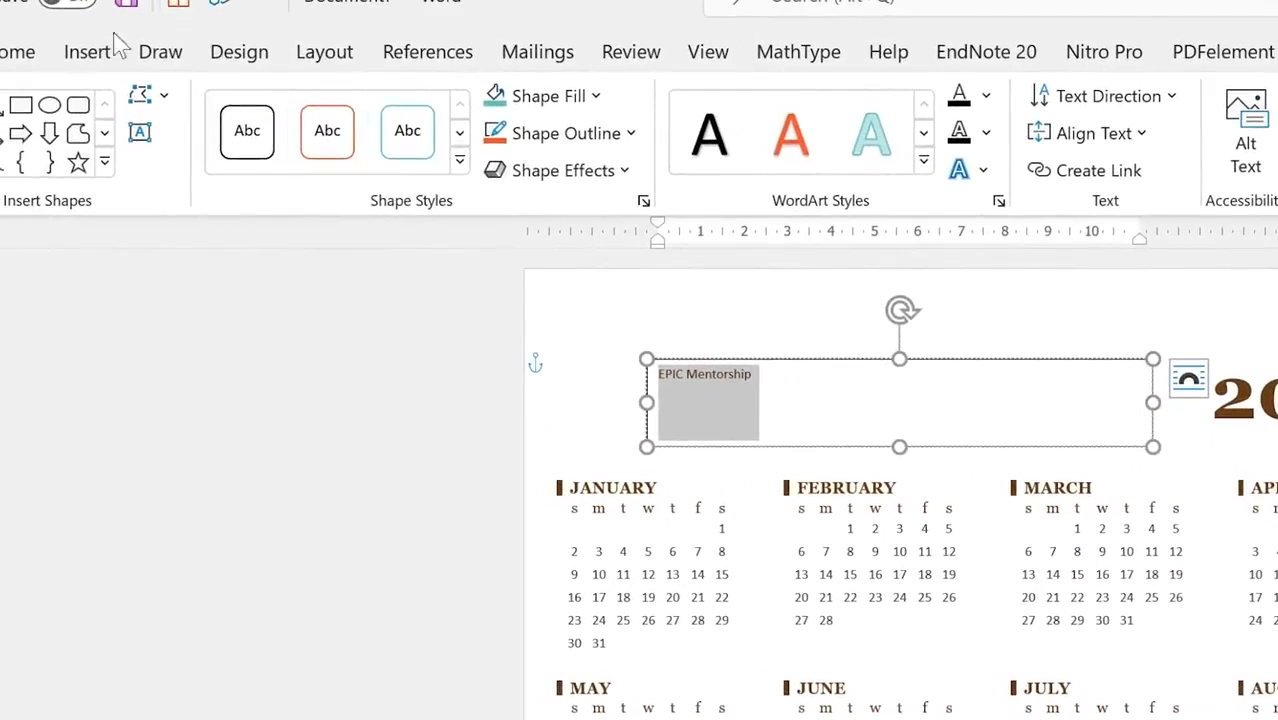
Step: Enlarge the title font six steps and widen the text box so the title fits
click(18, 51)
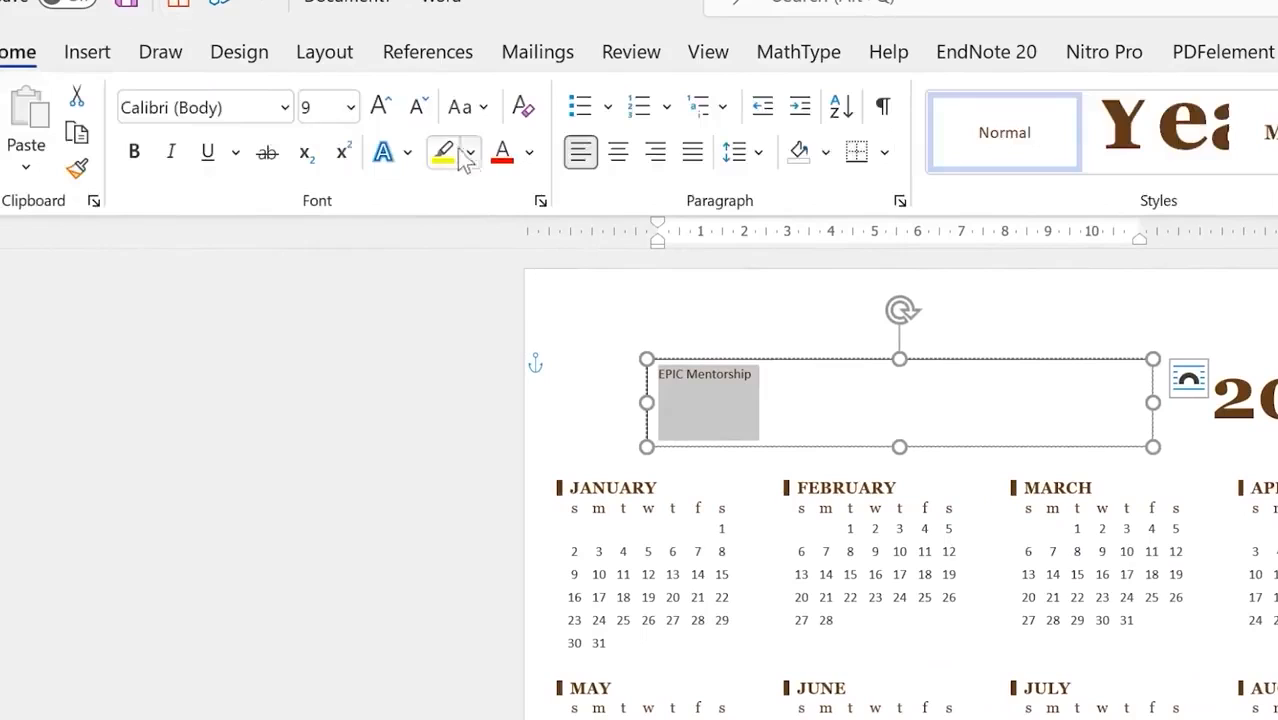
click(380, 106)
click(380, 106)
click(380, 106)
click(380, 106)
click(380, 106)
click(380, 106)
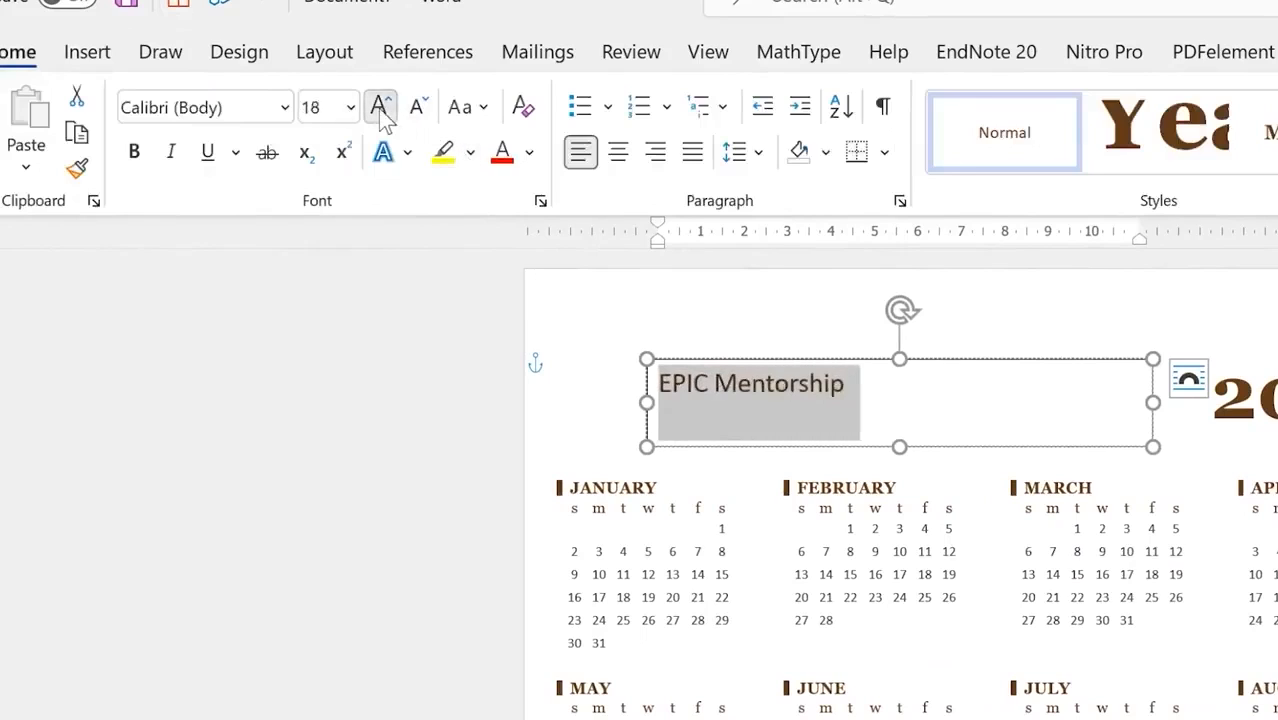
click(380, 106)
click(380, 106)
click(380, 106)
click(380, 106)
click(380, 106)
click(380, 106)
click(380, 106)
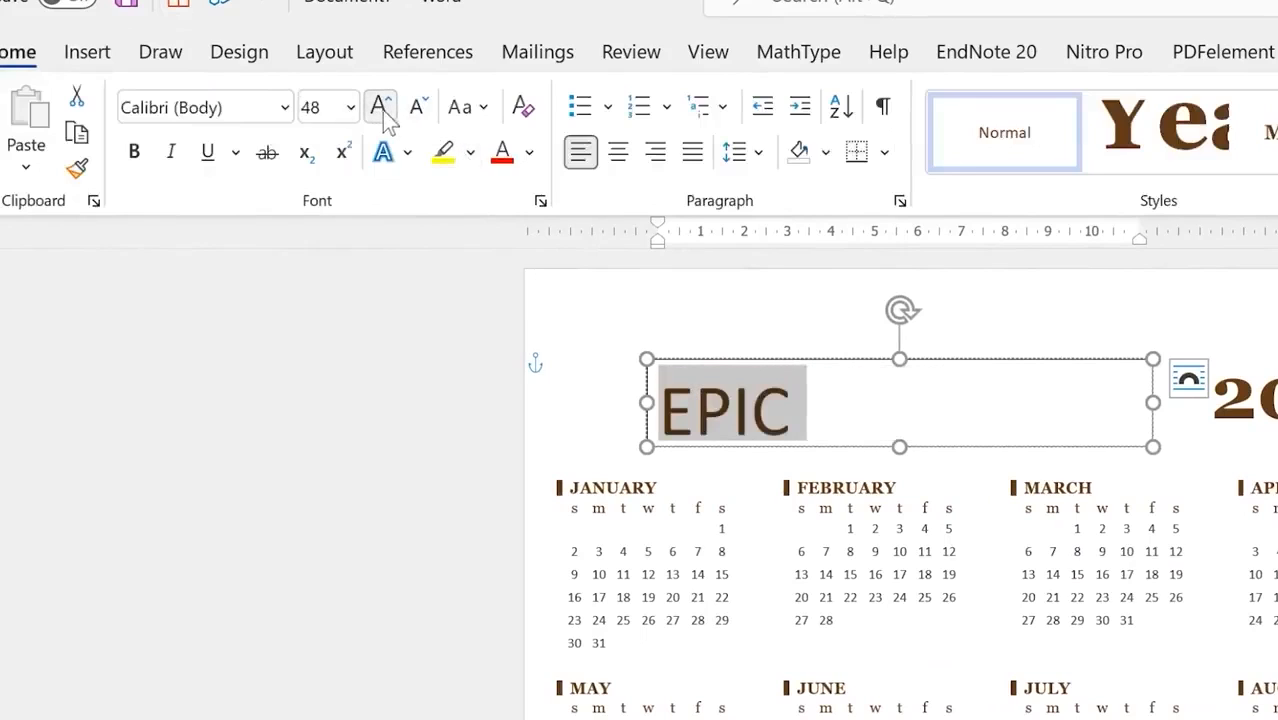
drag(1153, 447, 1208, 463)
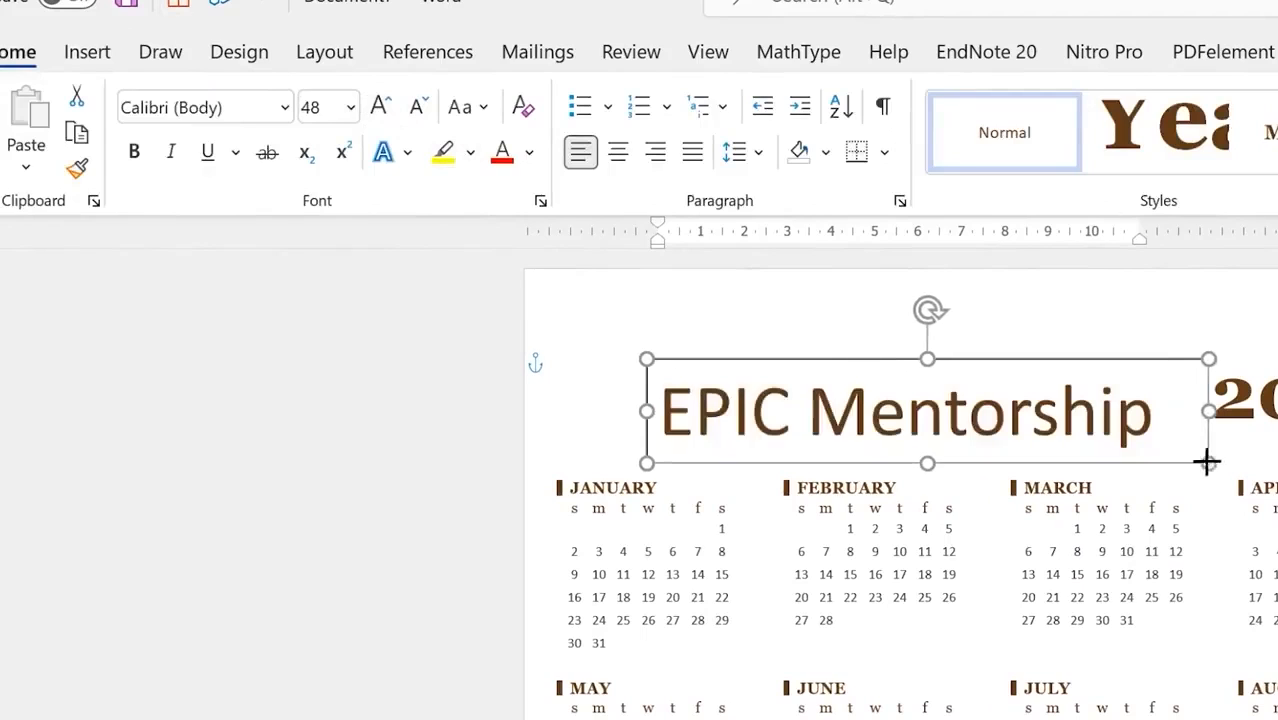
drag(1067, 356, 1064, 328)
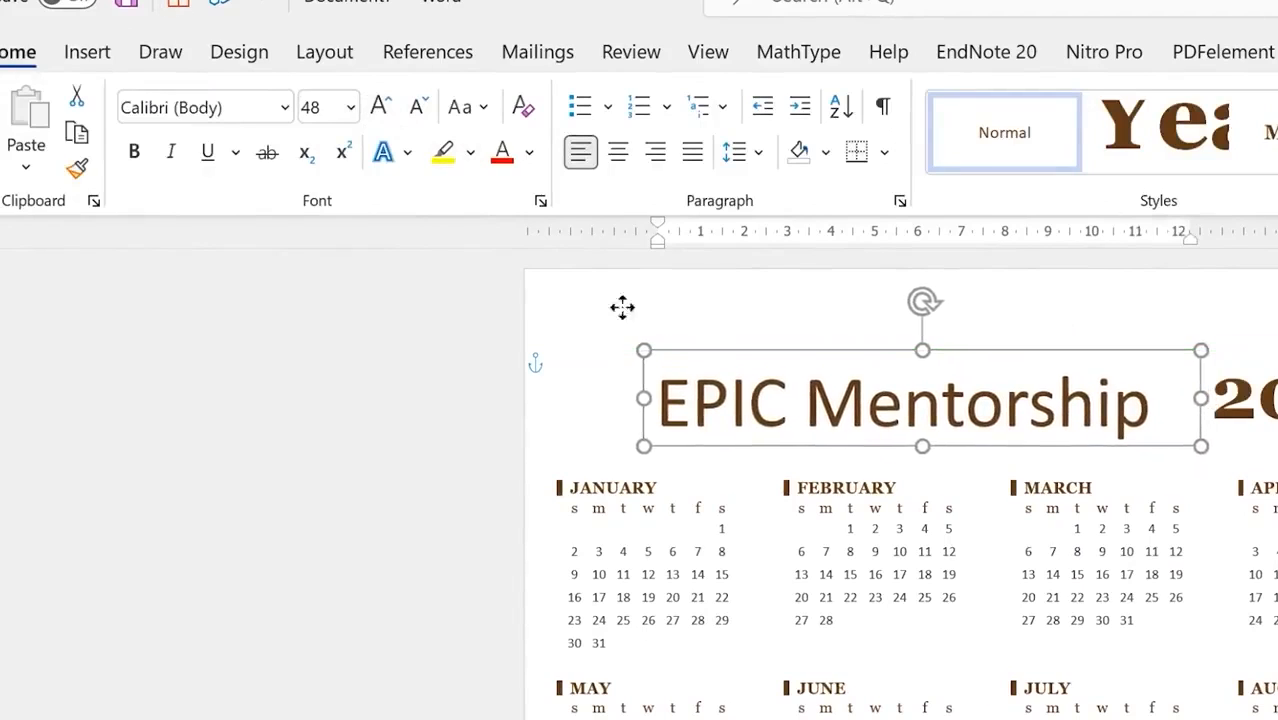
Step: Make the EPIC Mentorship title bold and blue, nudging its box up and left
click(133, 151)
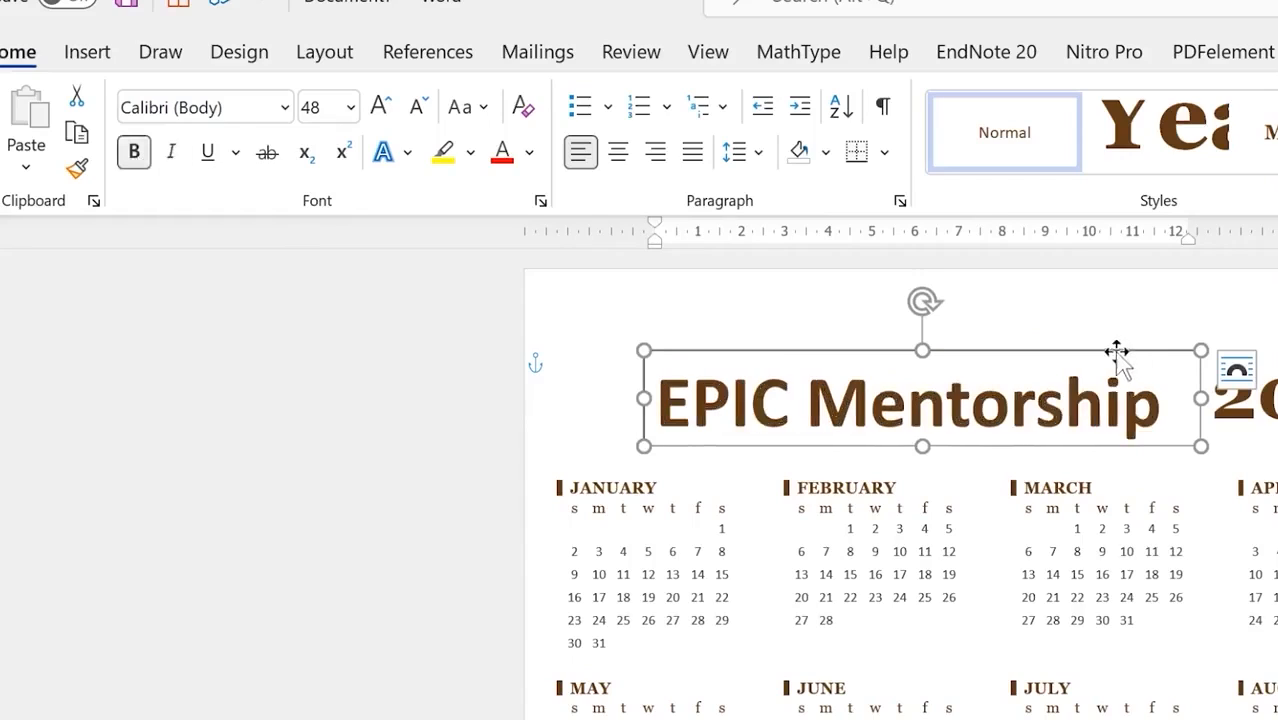
mouse_move(1116, 352)
mouse_down()
mouse_move(1090, 319)
mouse_move(1097, 338)
mouse_up()
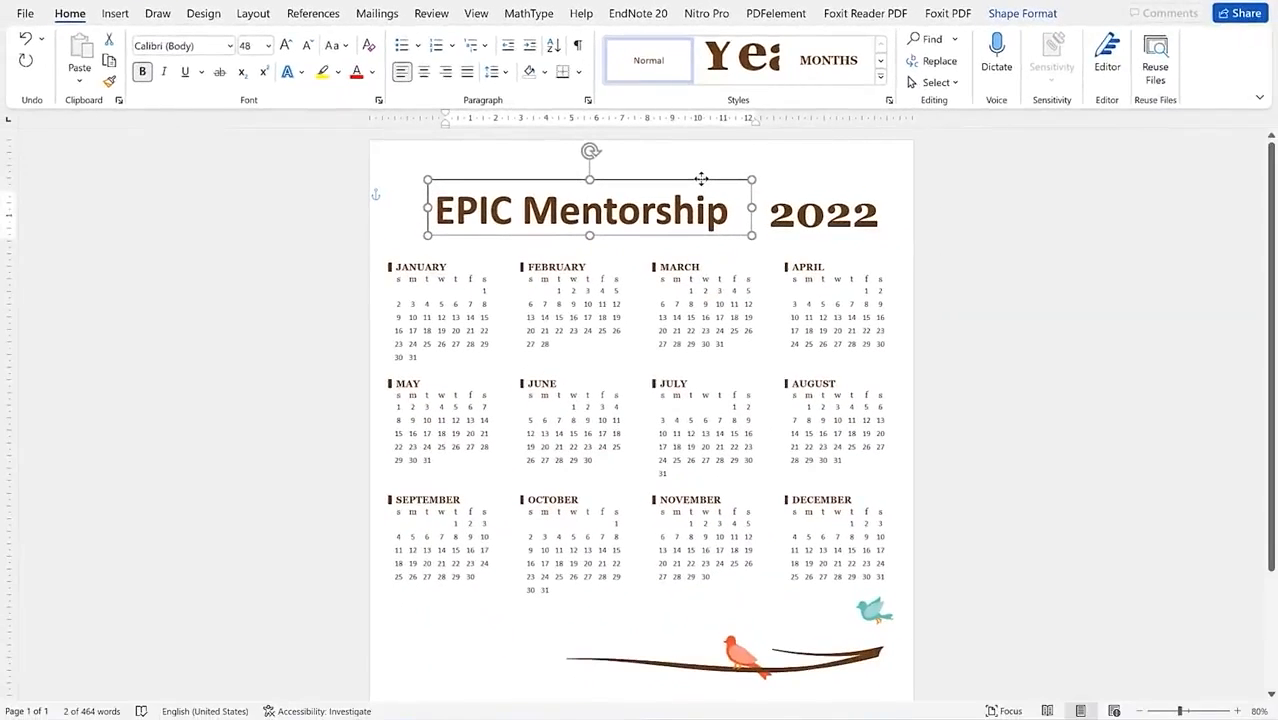
click(372, 74)
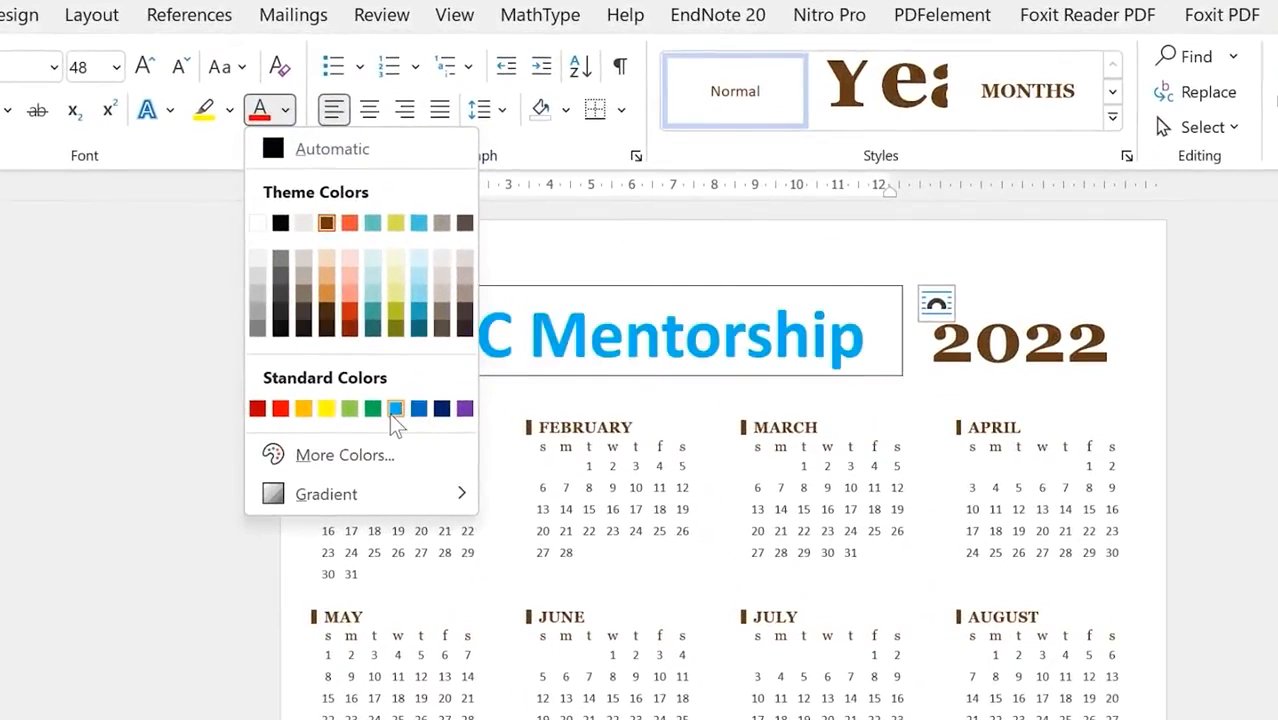
click(397, 410)
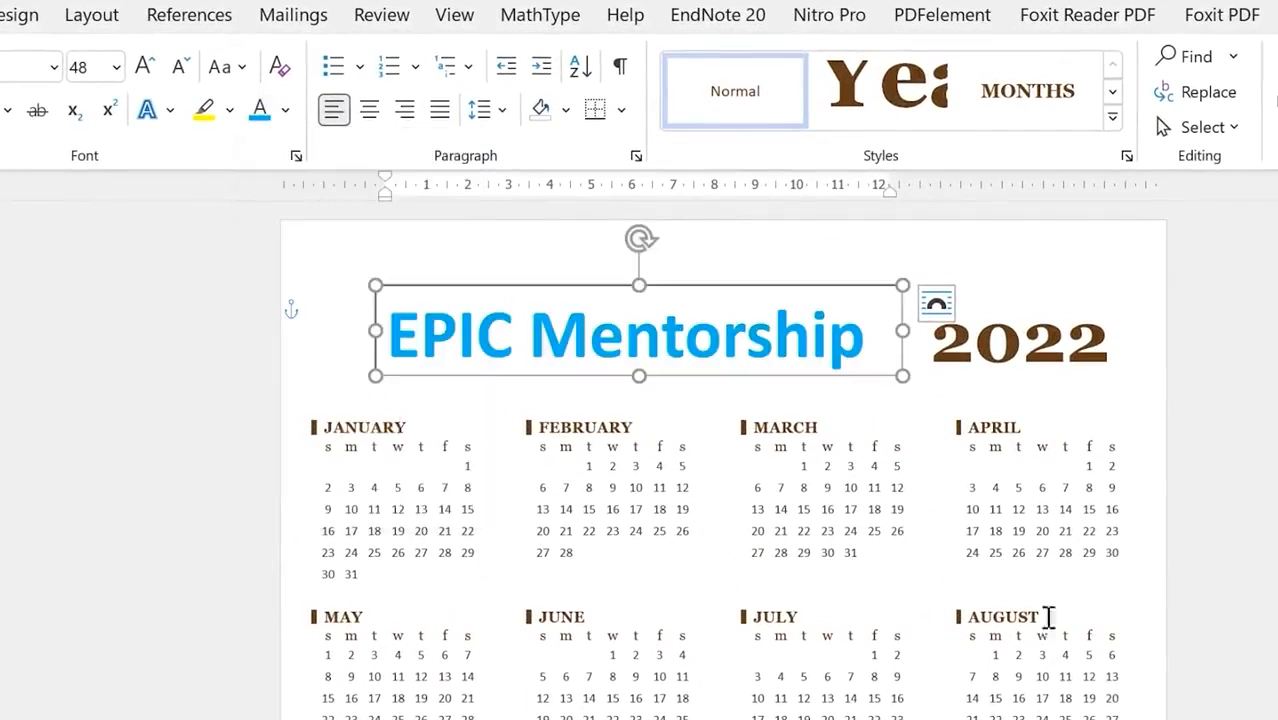
click(1224, 526)
click(988, 320)
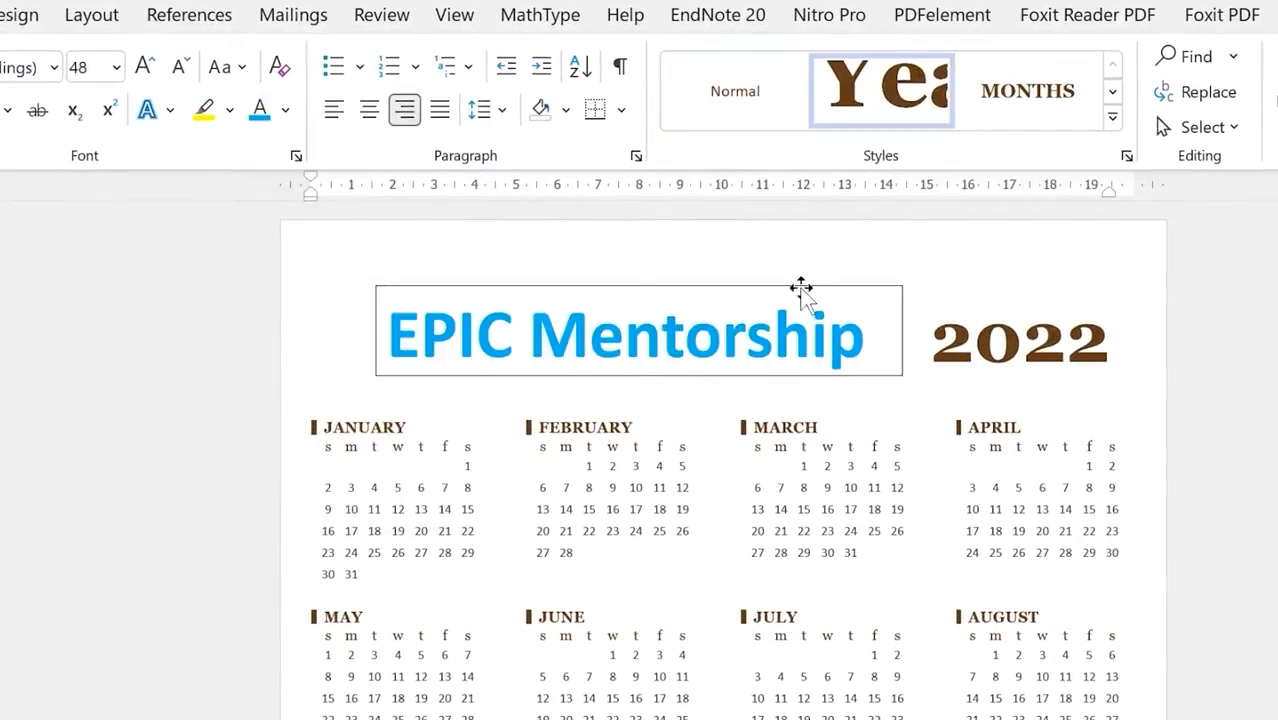
click(802, 287)
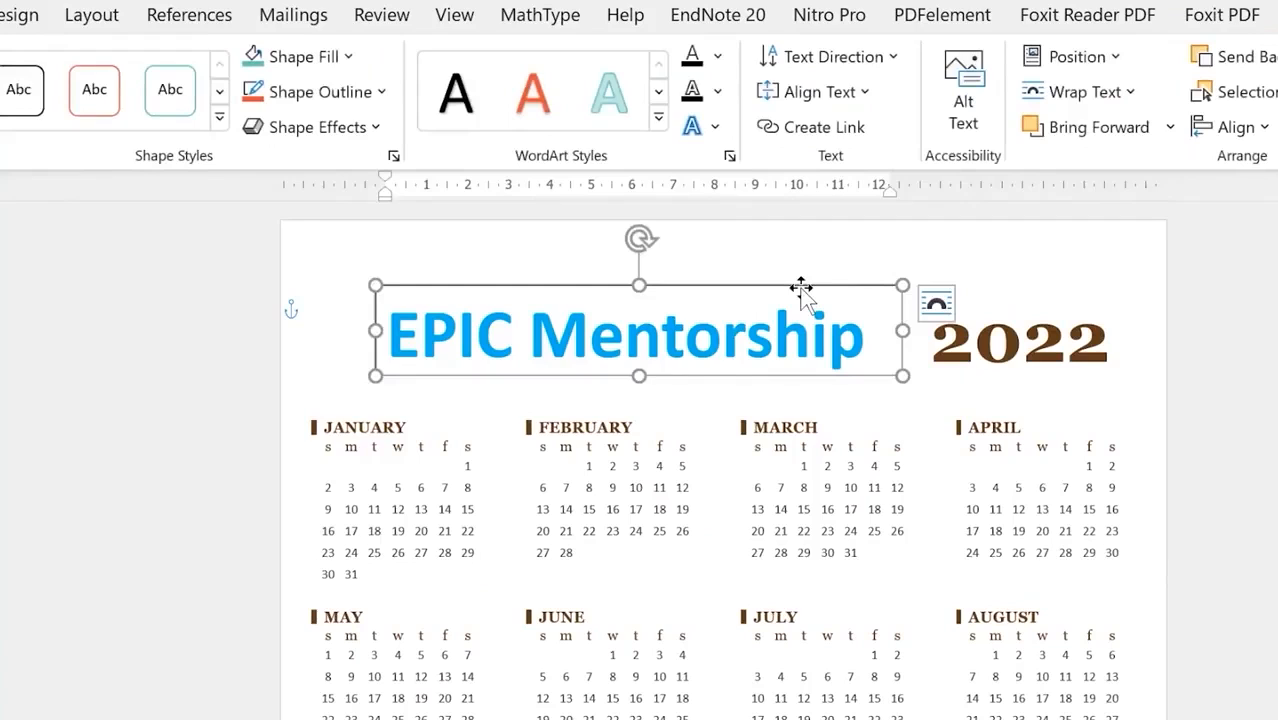
Step: Remove the outline from the title text box
click(380, 93)
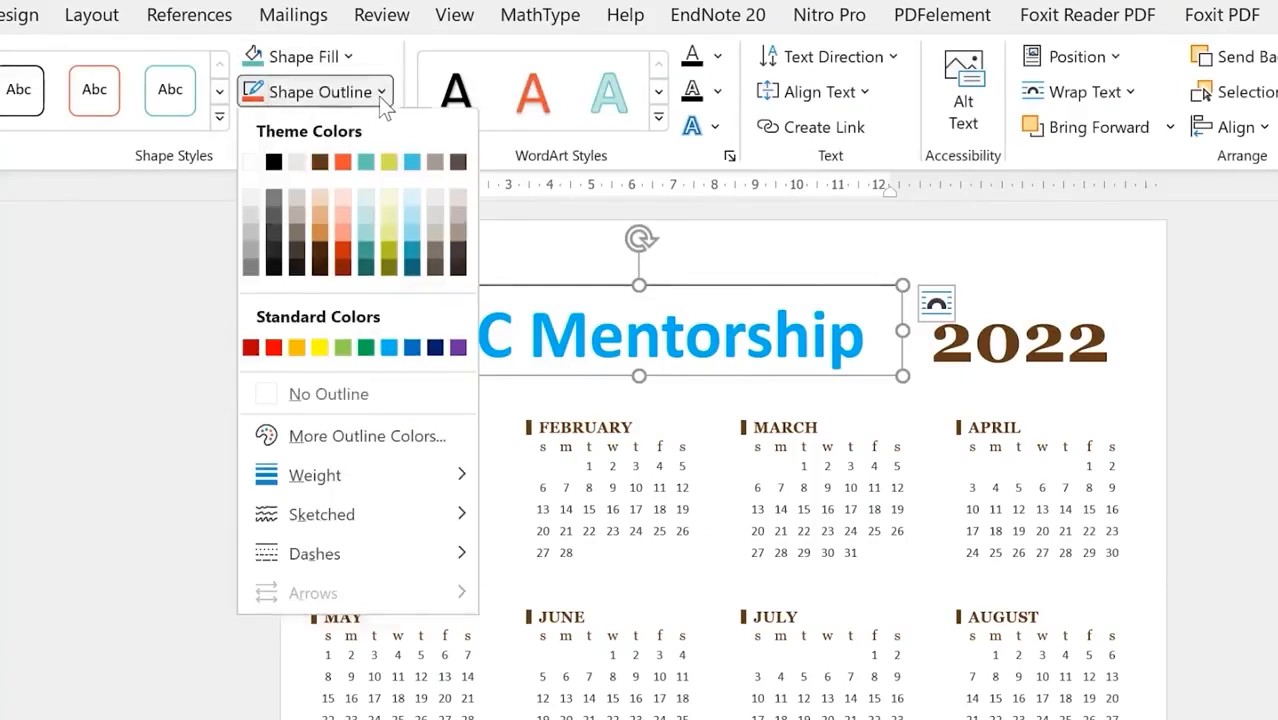
click(398, 396)
click(970, 446)
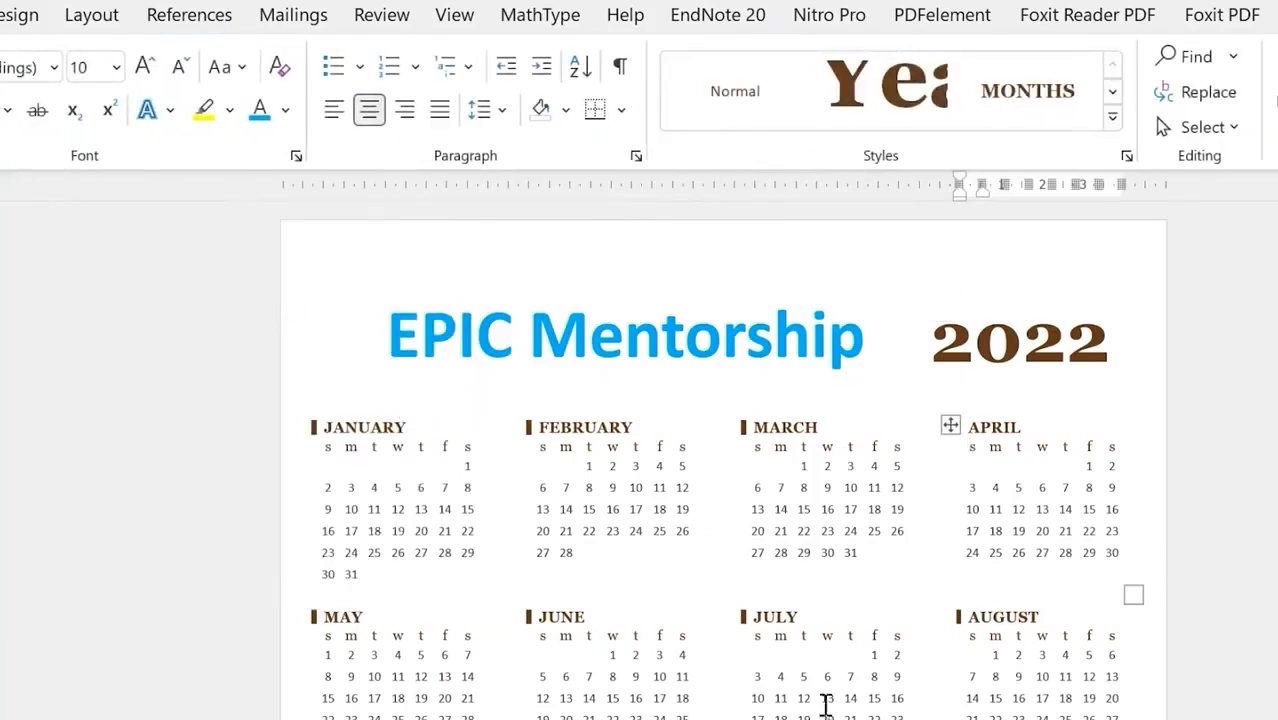
scroll(826, 704, down, 3)
scroll(826, 704, up, 3)
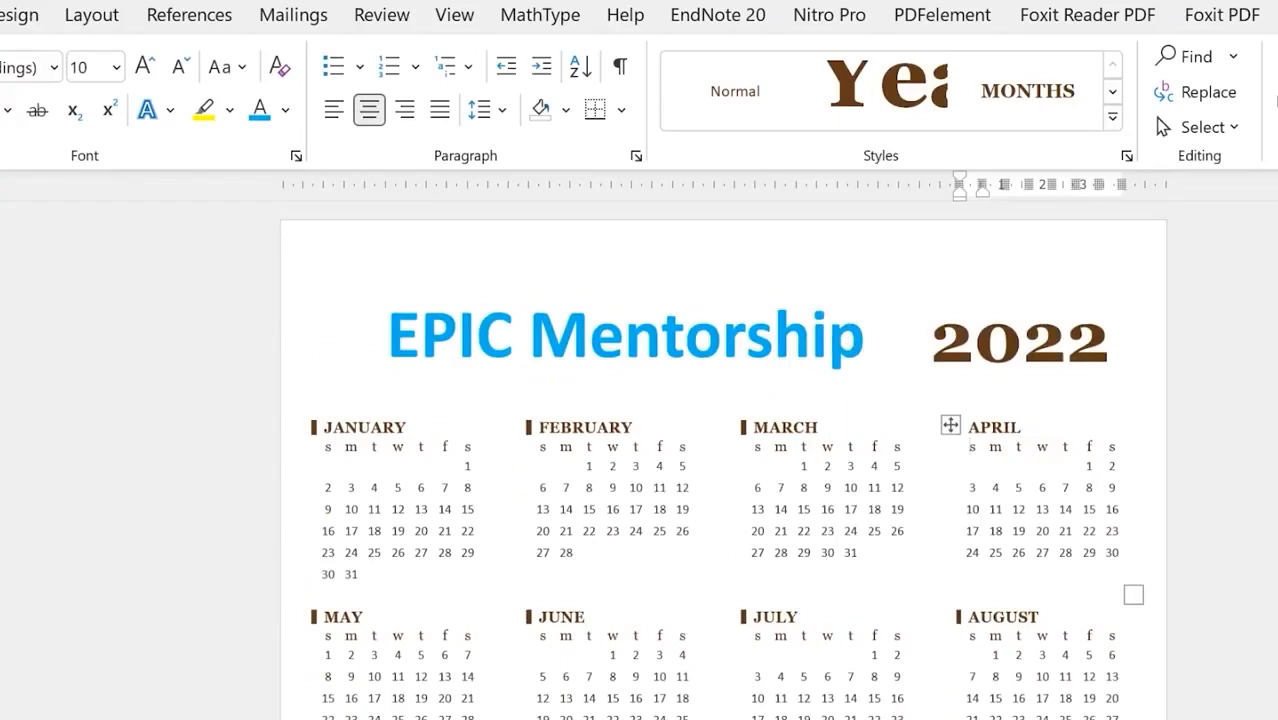
click(112, 11)
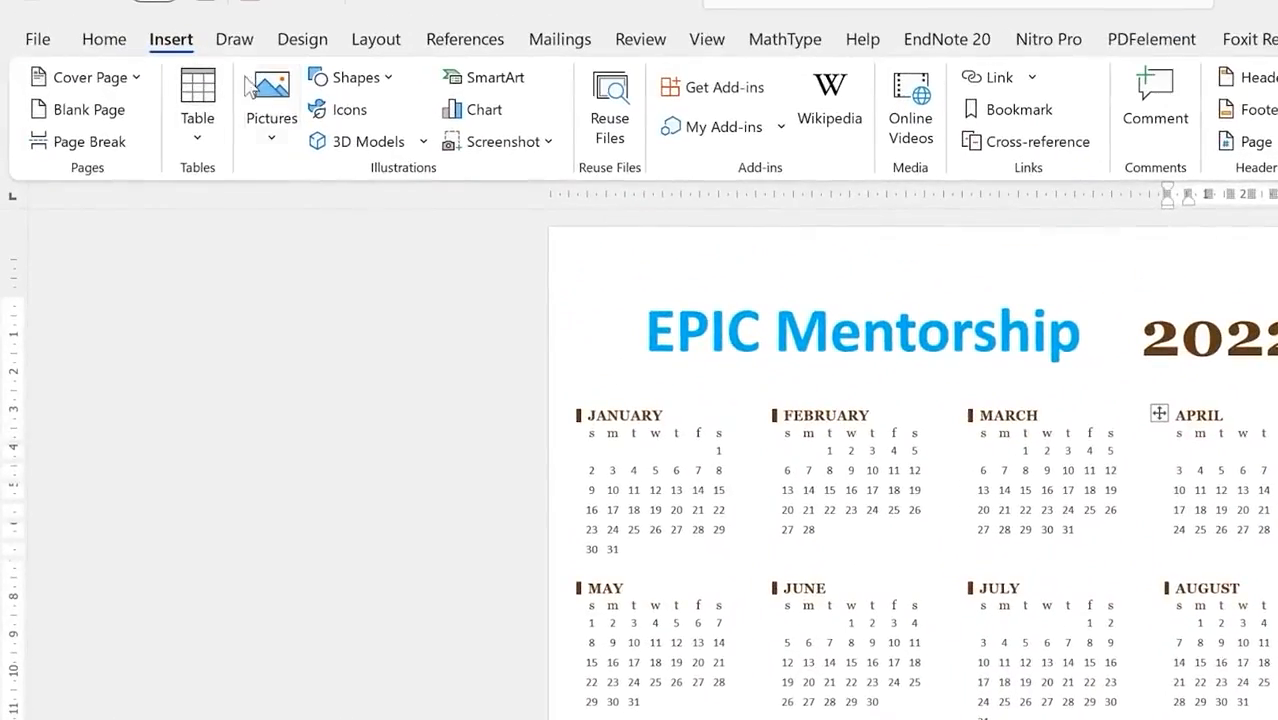
Step: Insert the flying falcon photo from the stock image library
click(243, 120)
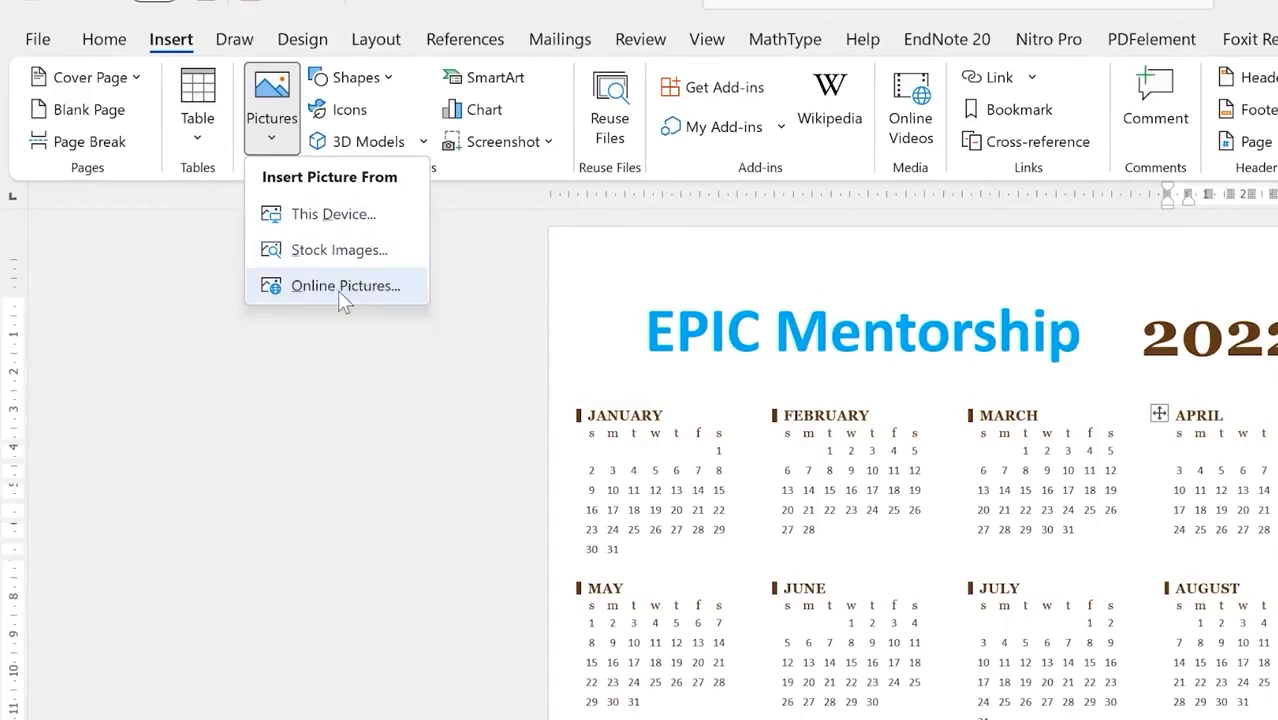
click(342, 255)
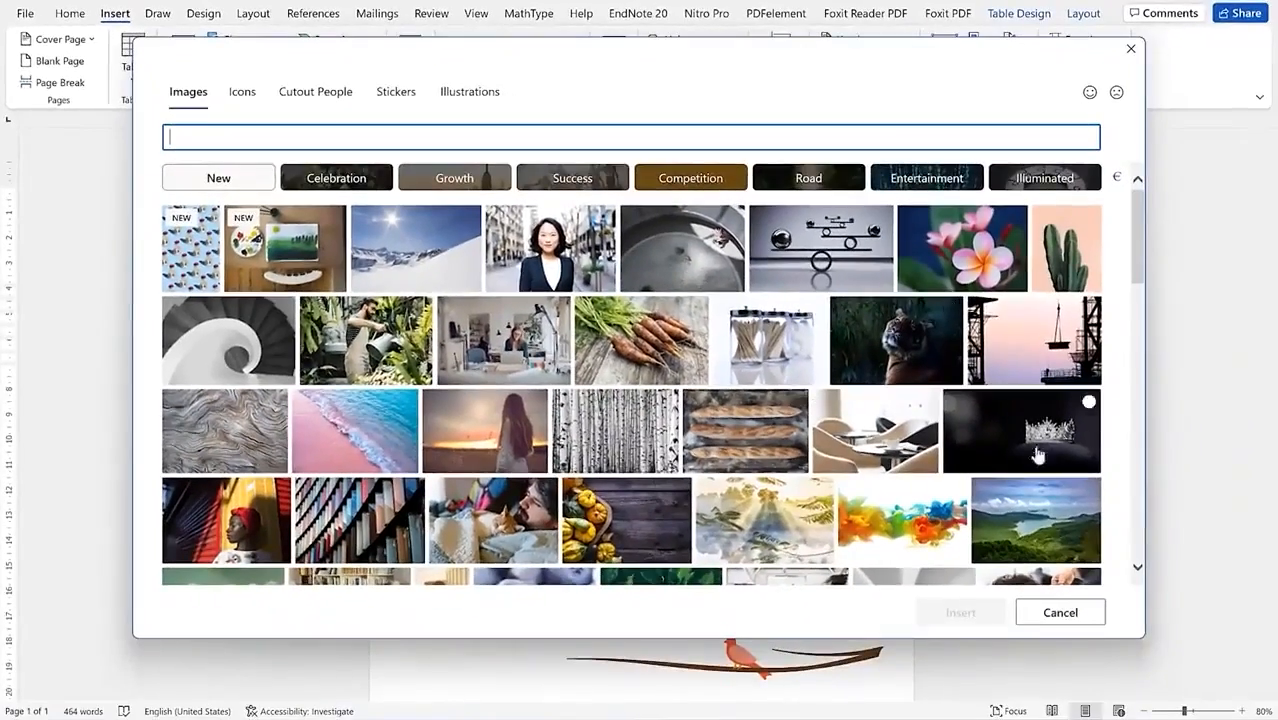
scroll(1038, 455, down, 3)
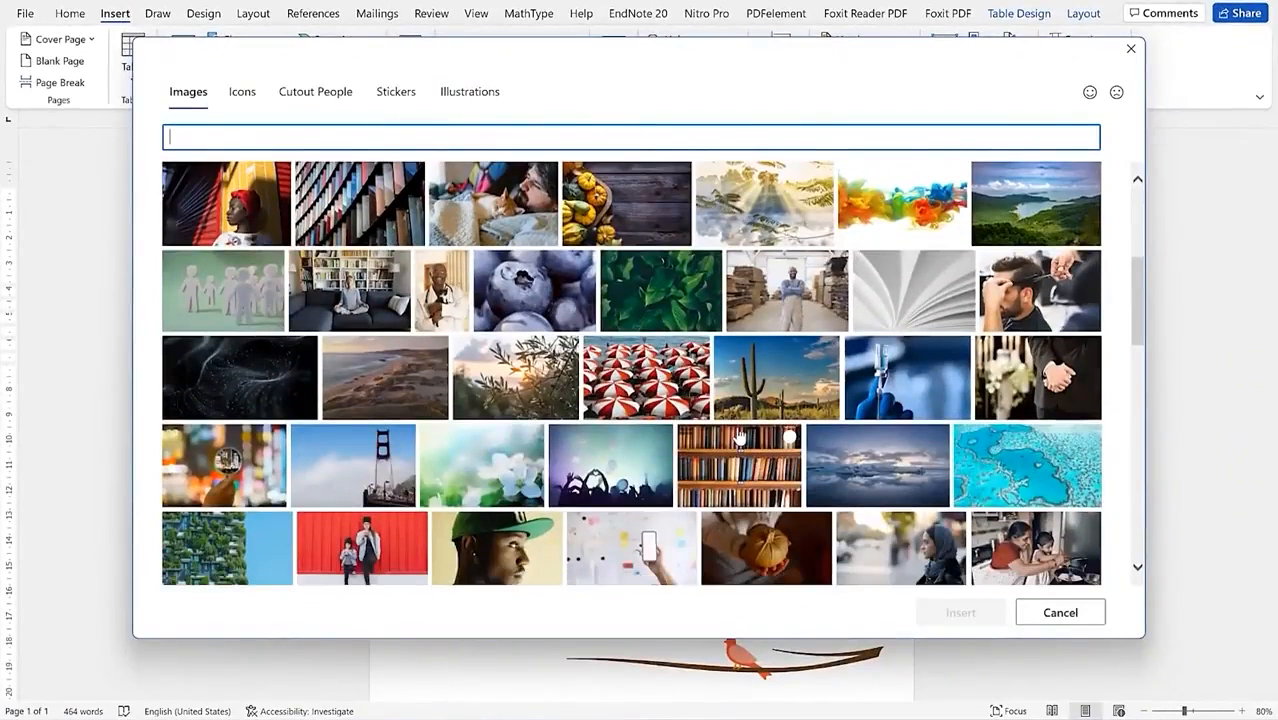
scroll(818, 516, down, 3)
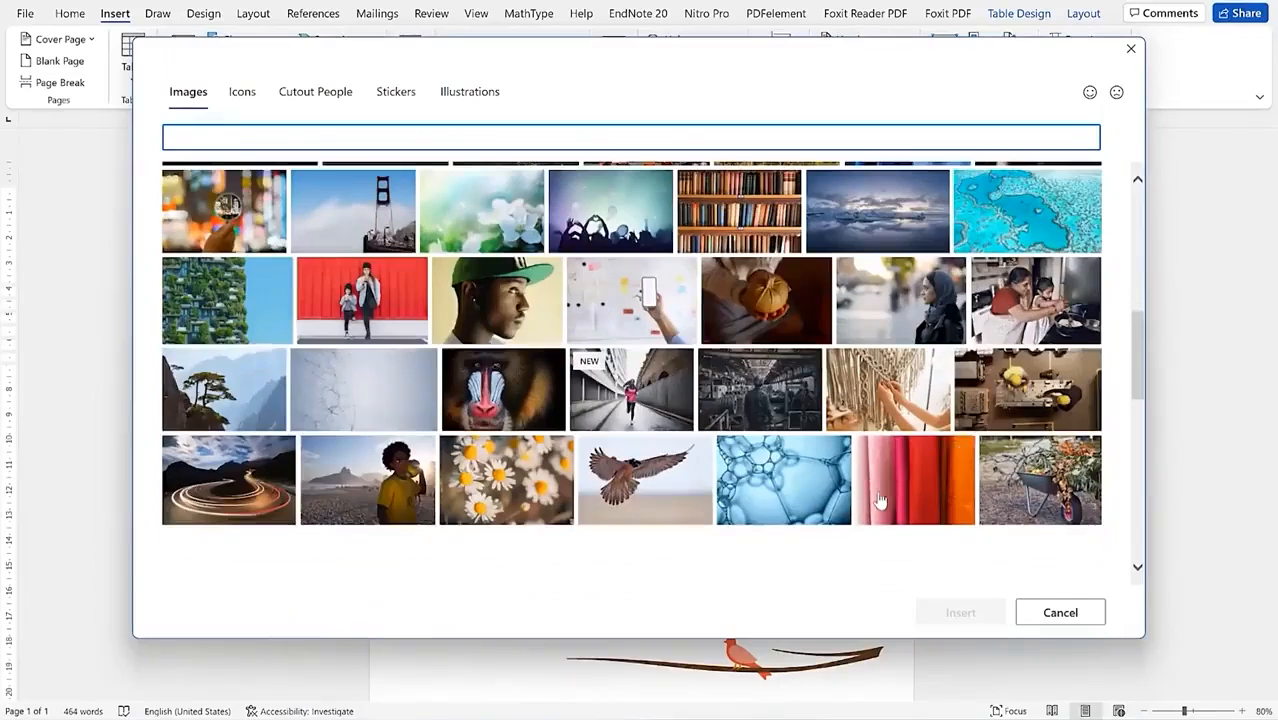
scroll(615, 455, down, 1)
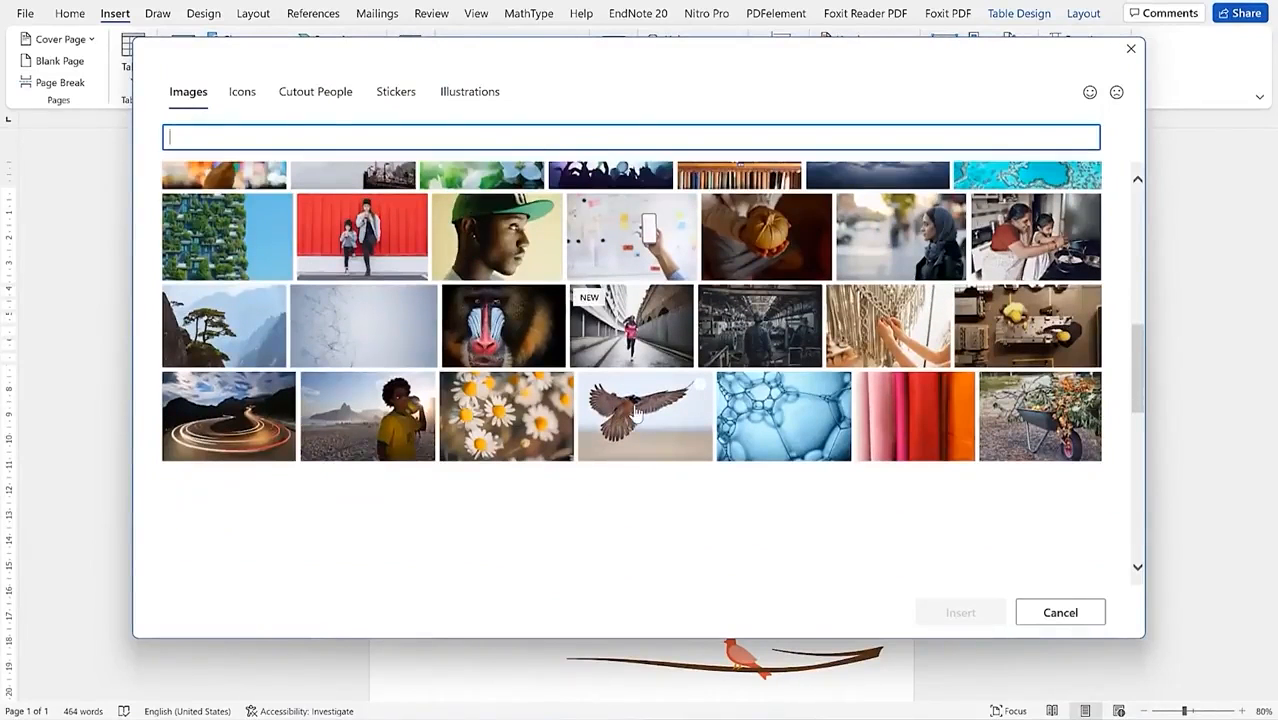
click(636, 412)
click(958, 613)
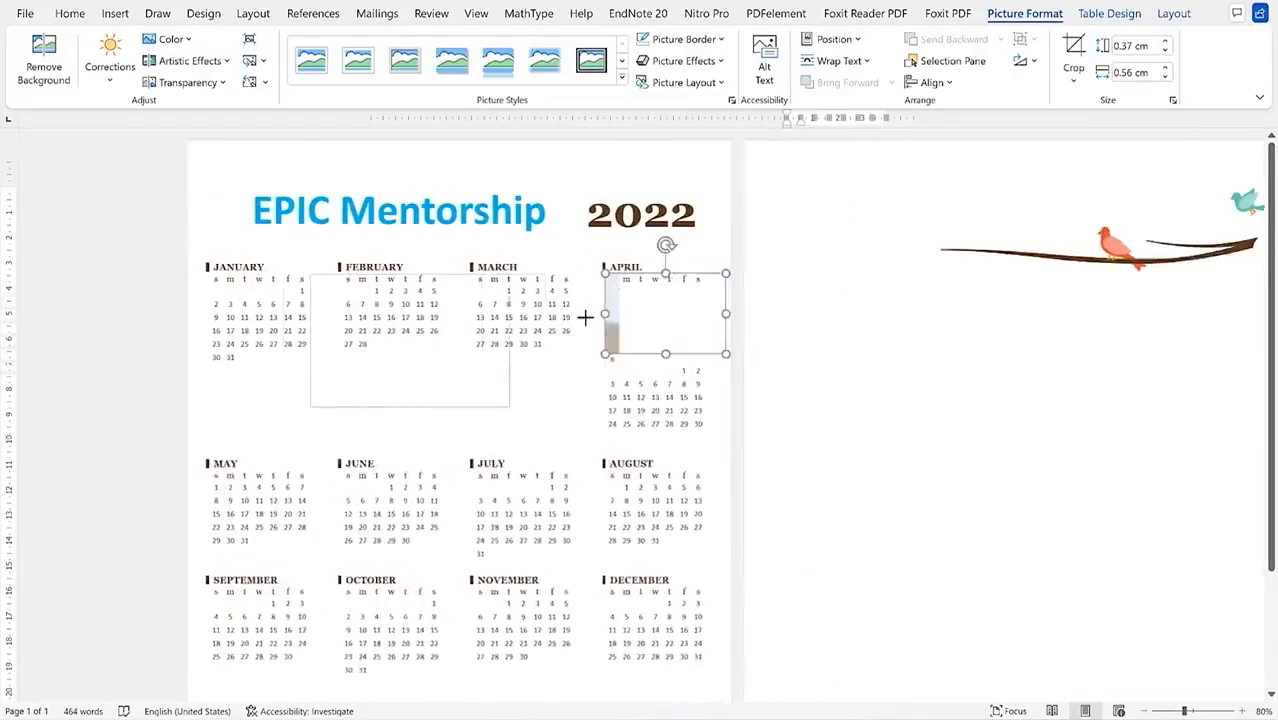
Step: Set the falcon photo in front of text and resize it to 4.42 × 6.63 cm
drag(587, 333, 545, 337)
mouse_move(508, 340)
mouse_down()
mouse_move(496, 337)
mouse_move(524, 342)
mouse_move(507, 356)
mouse_up()
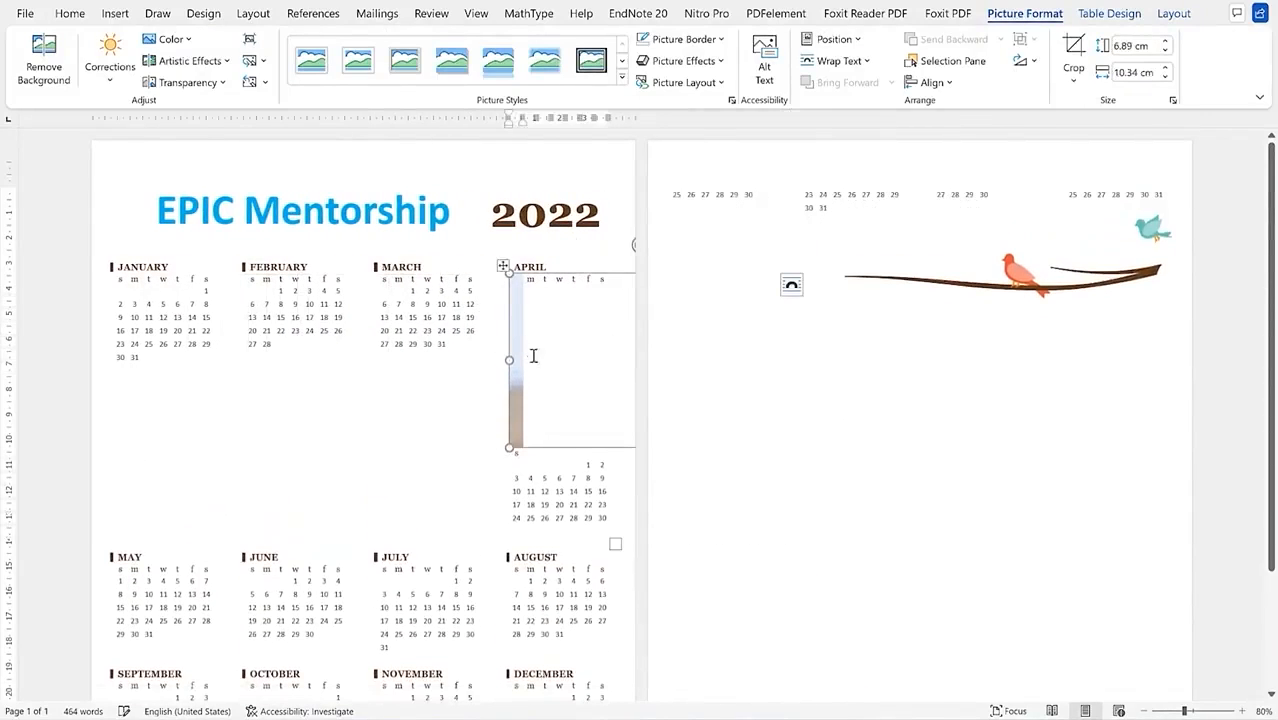
click(791, 285)
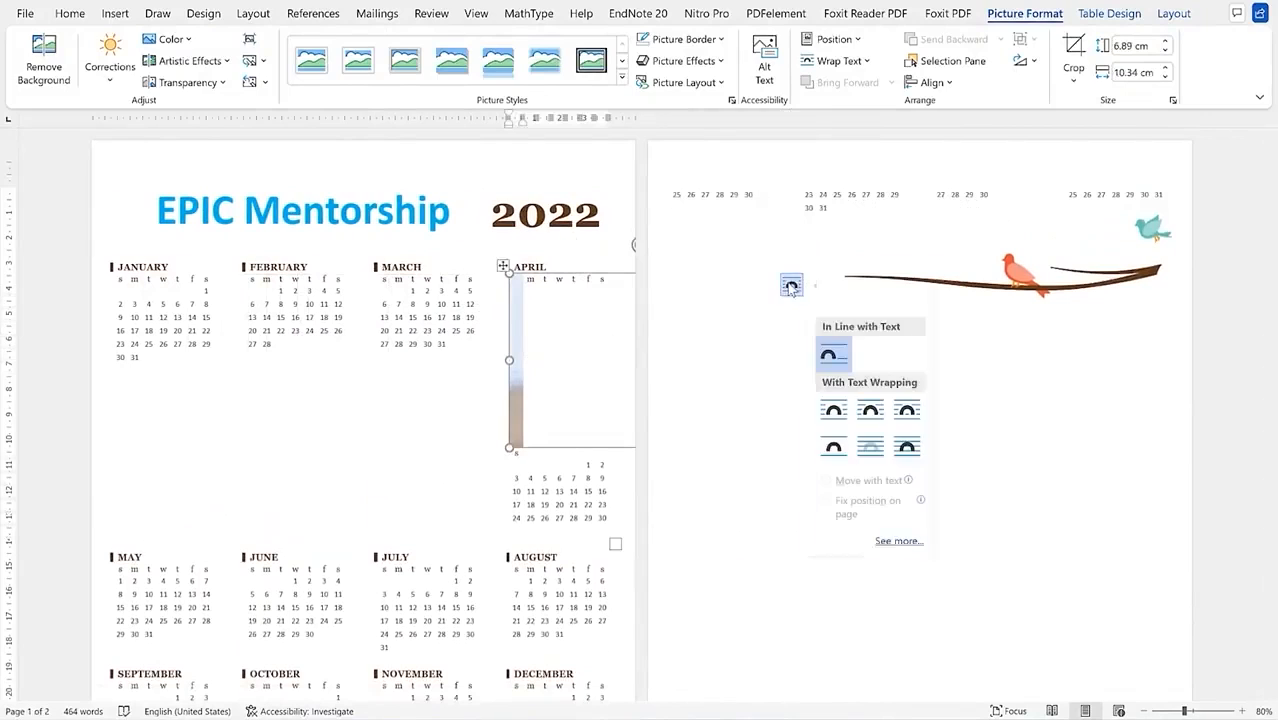
click(907, 450)
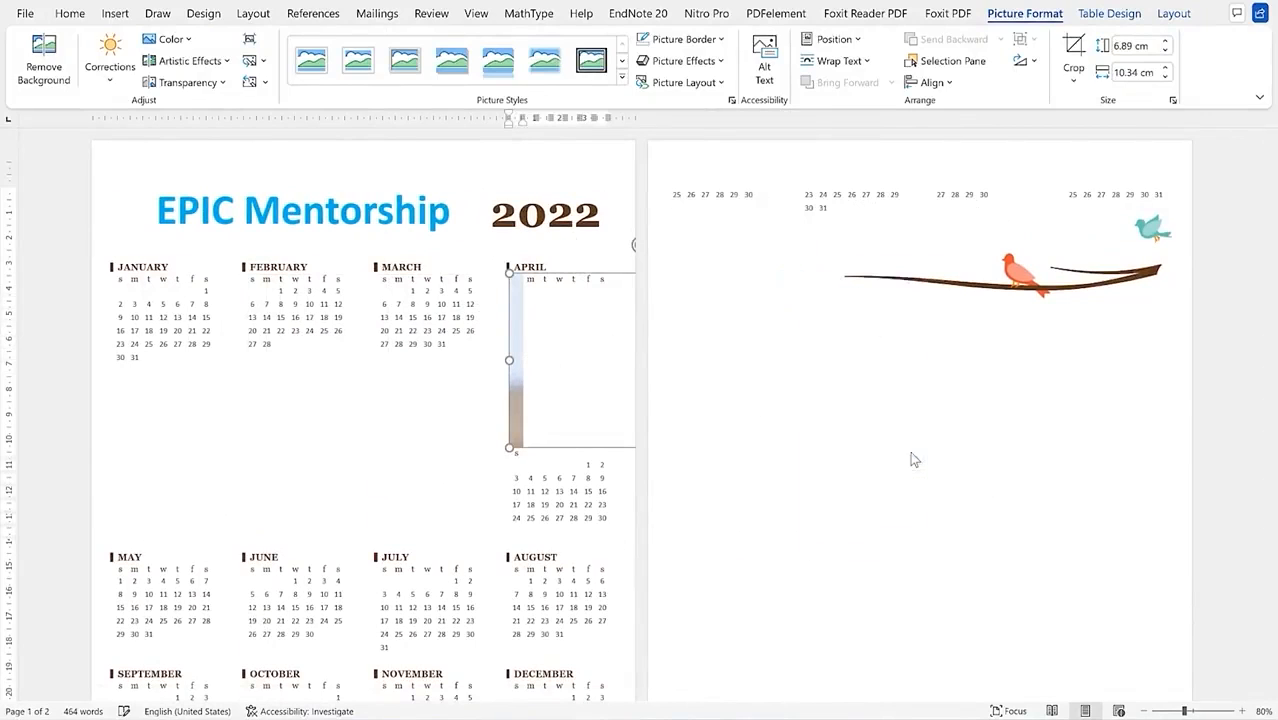
drag(848, 347, 453, 580)
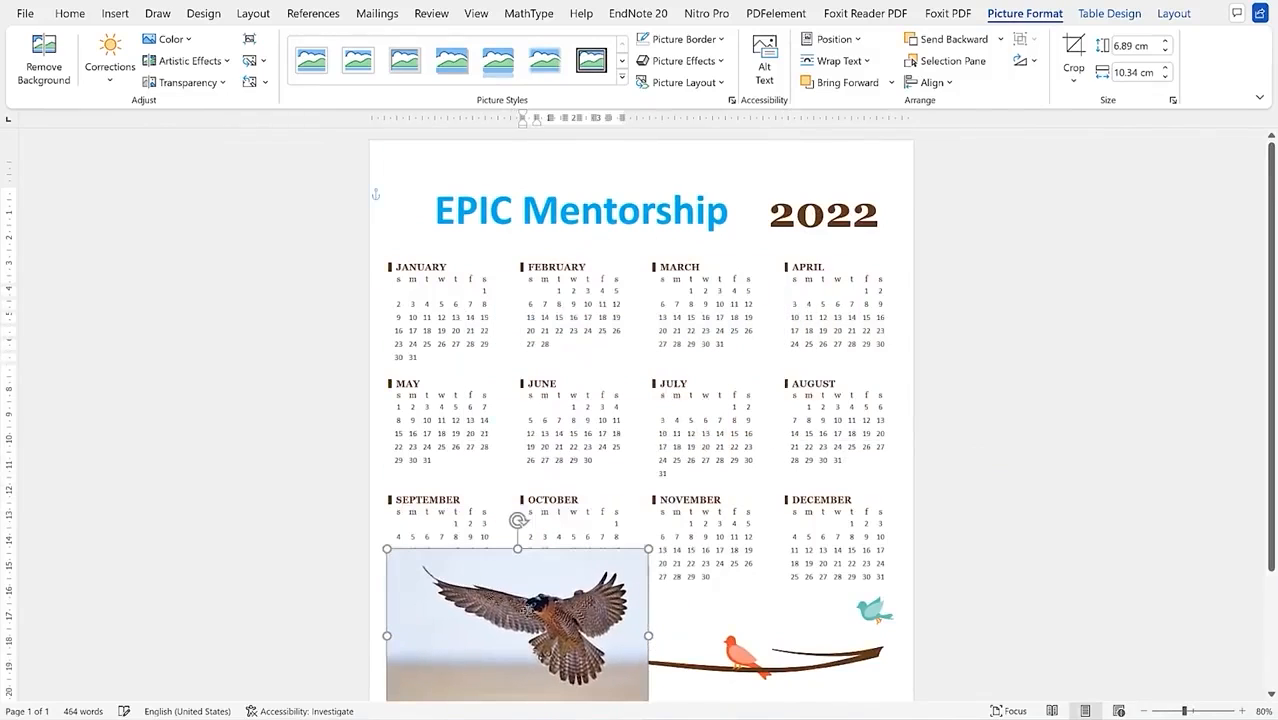
drag(648, 548, 554, 610)
Step: Shrink the falcon further and place it at the bottom left beside the branch picture
click(627, 615)
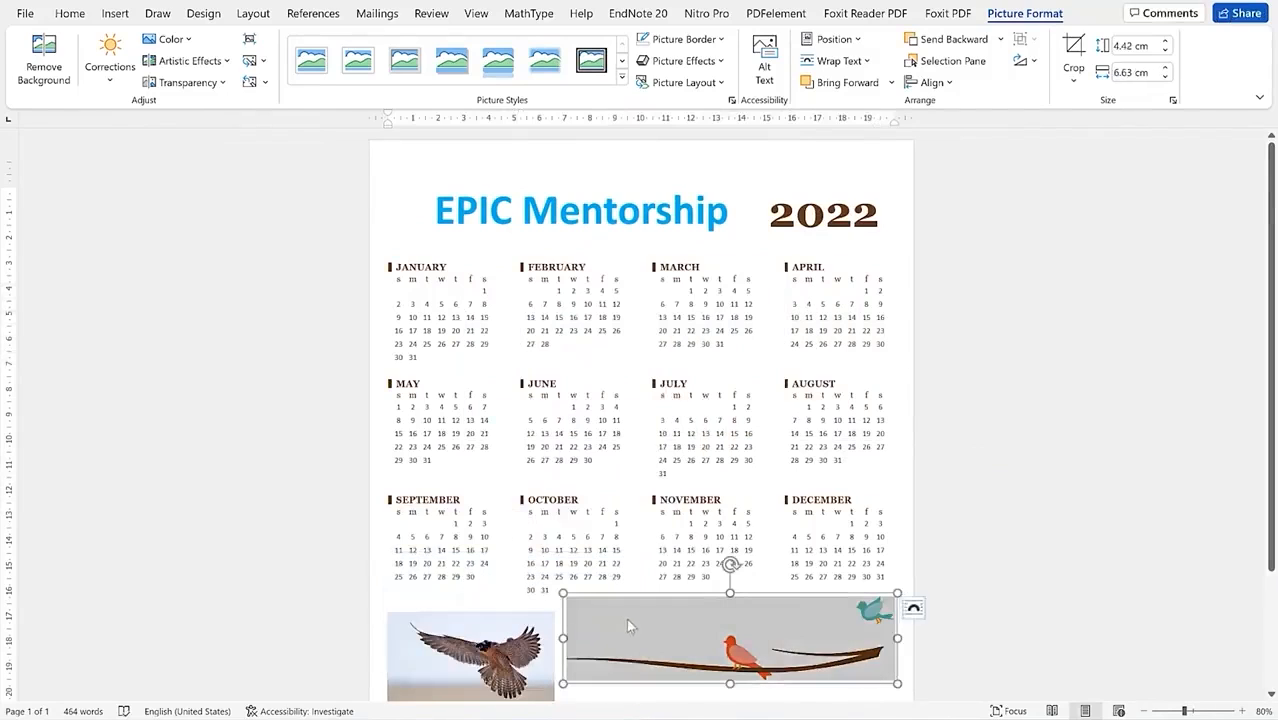
scroll(626, 618, down, 2)
click(502, 525)
drag(552, 487, 476, 470)
scroll(637, 615, up, 1)
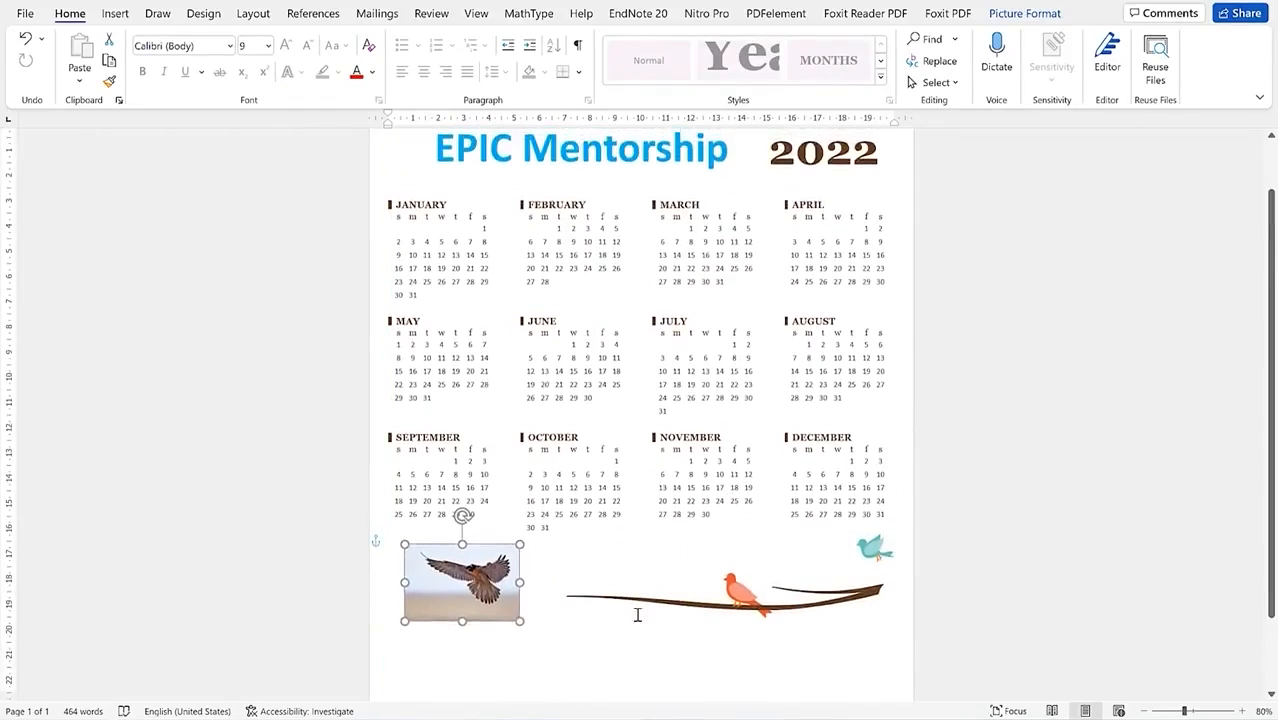
scroll(637, 615, up, 1)
click(515, 471)
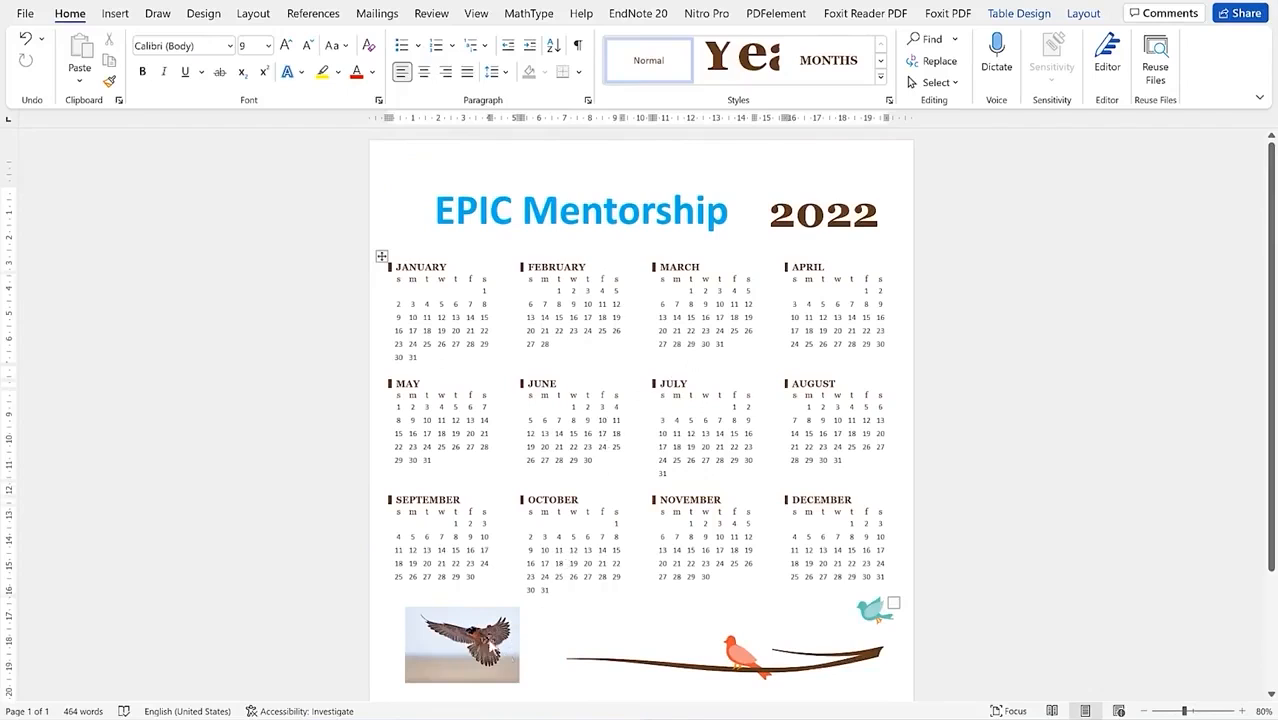
Step: Apply the Soft Edge Oval picture style to the falcon photo
click(440, 642)
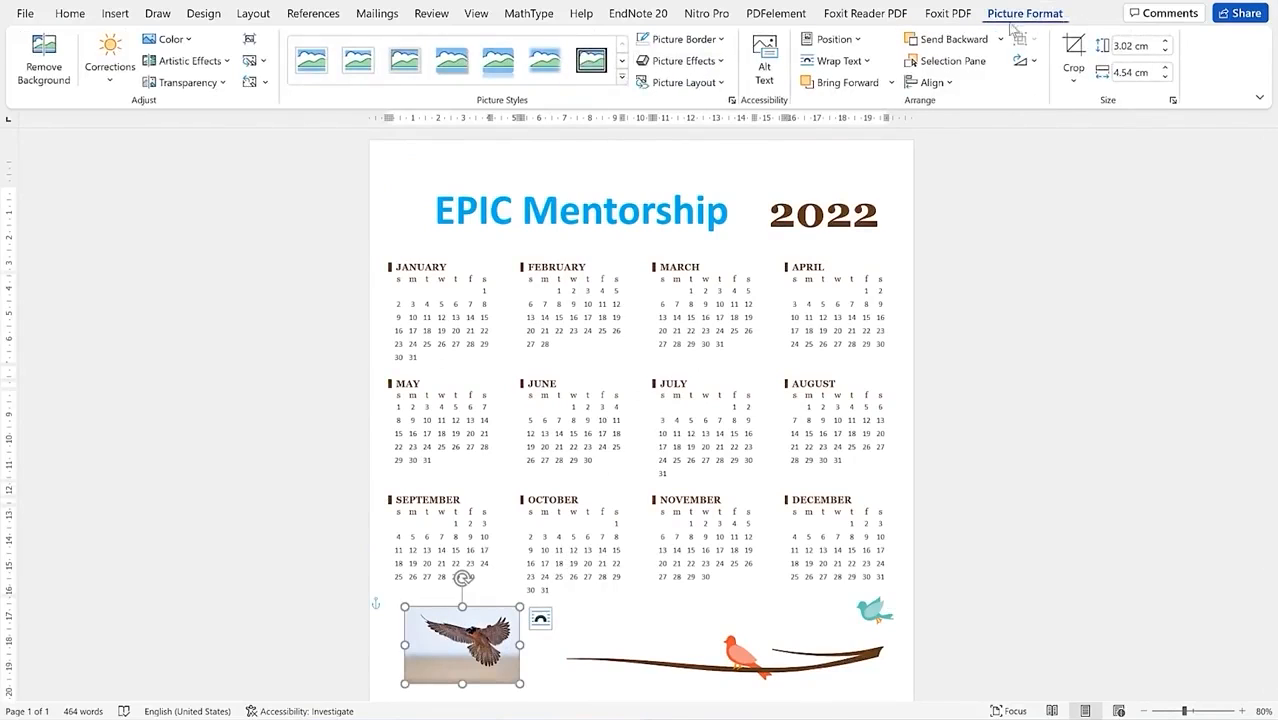
click(623, 78)
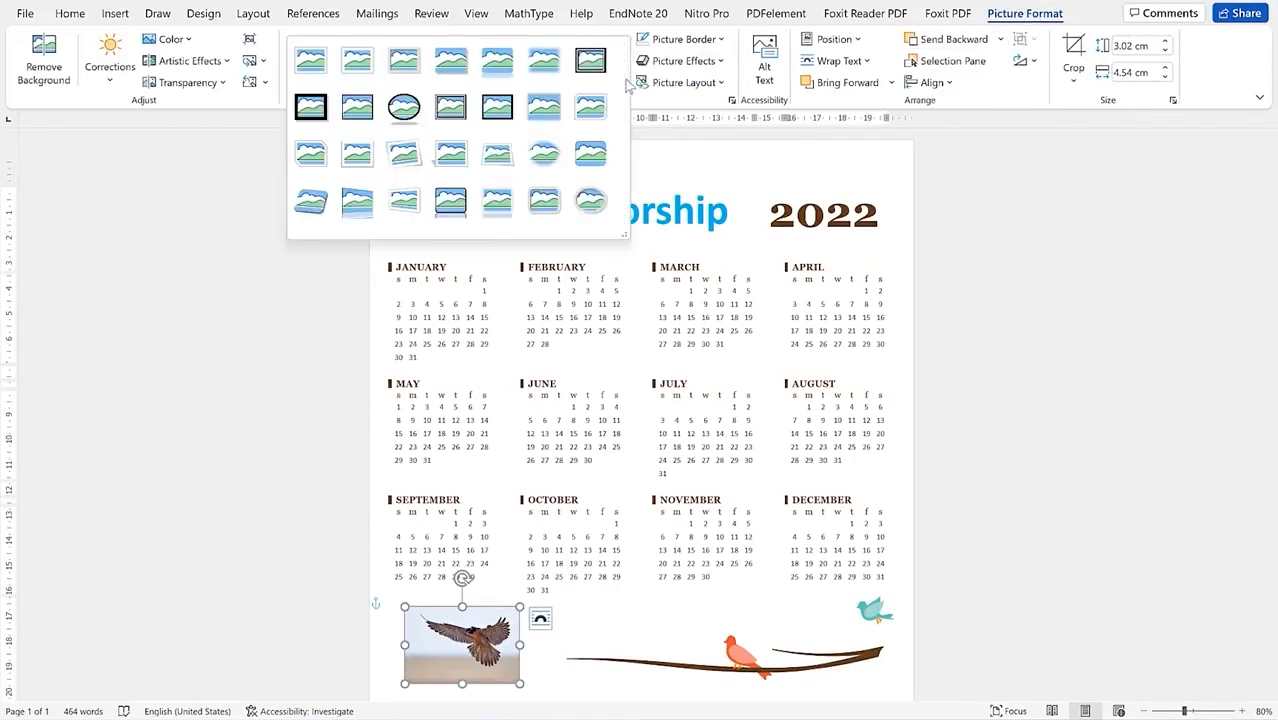
click(544, 153)
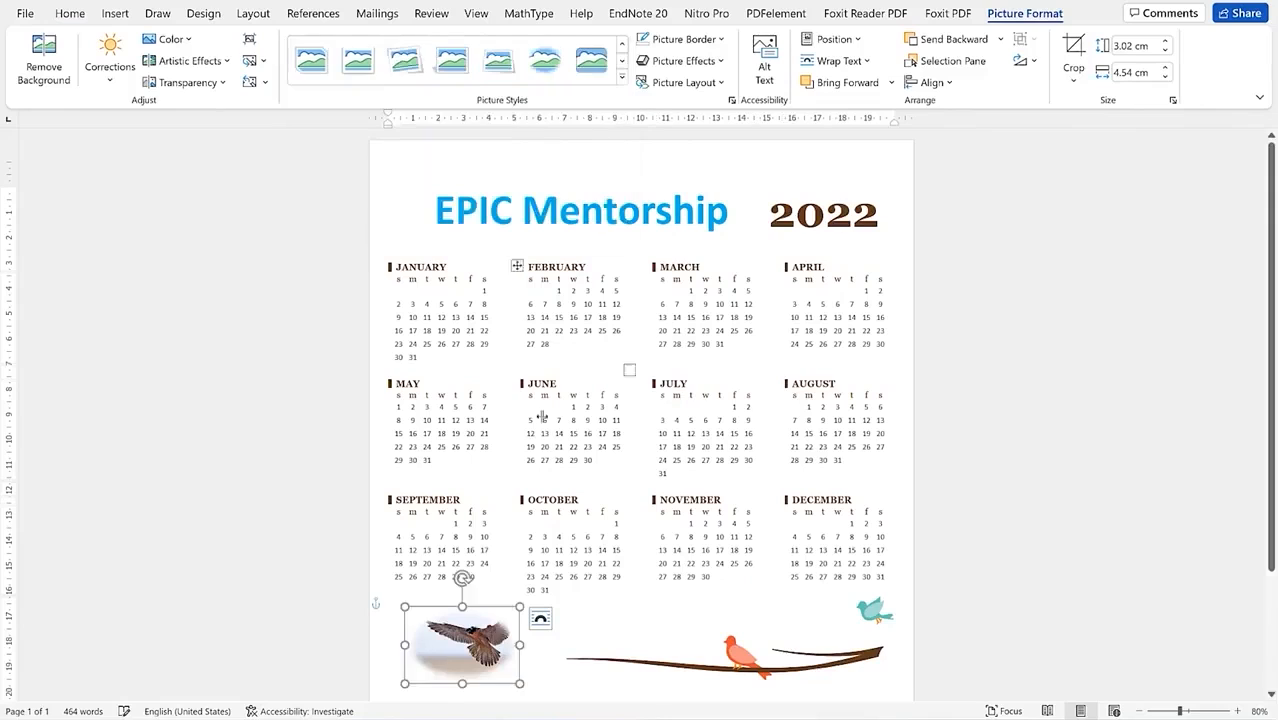
click(674, 563)
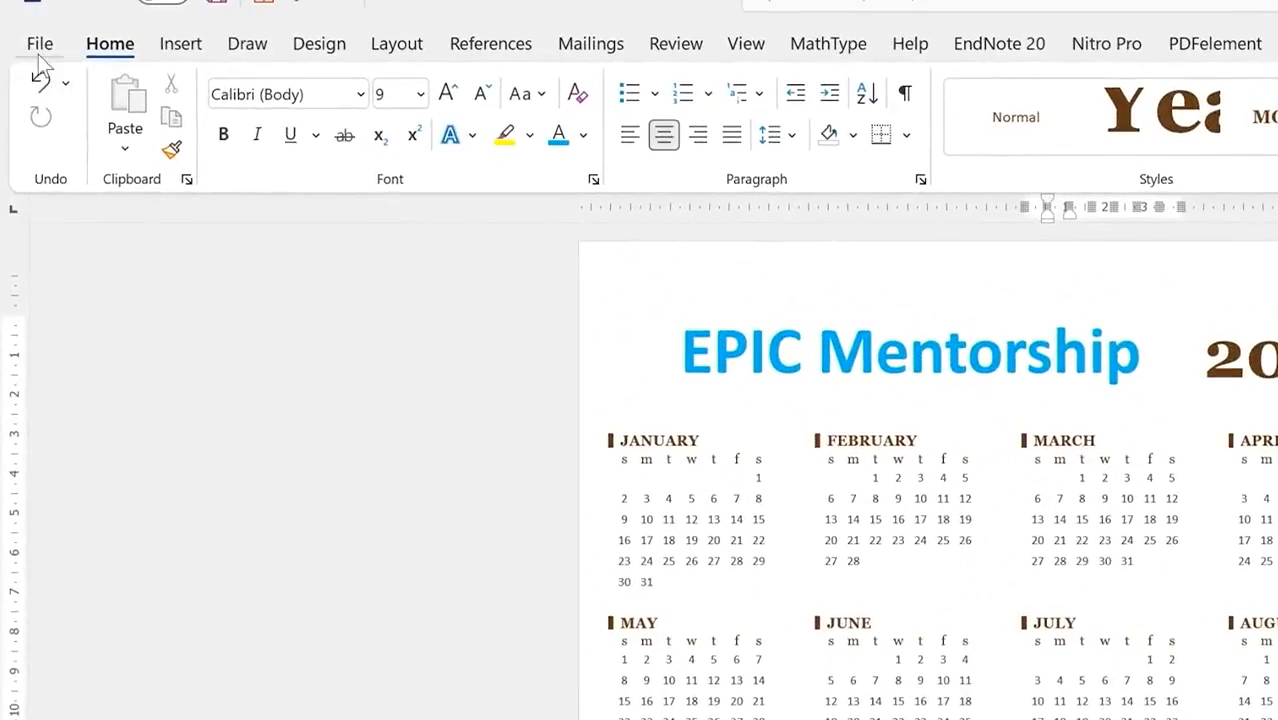
click(25, 13)
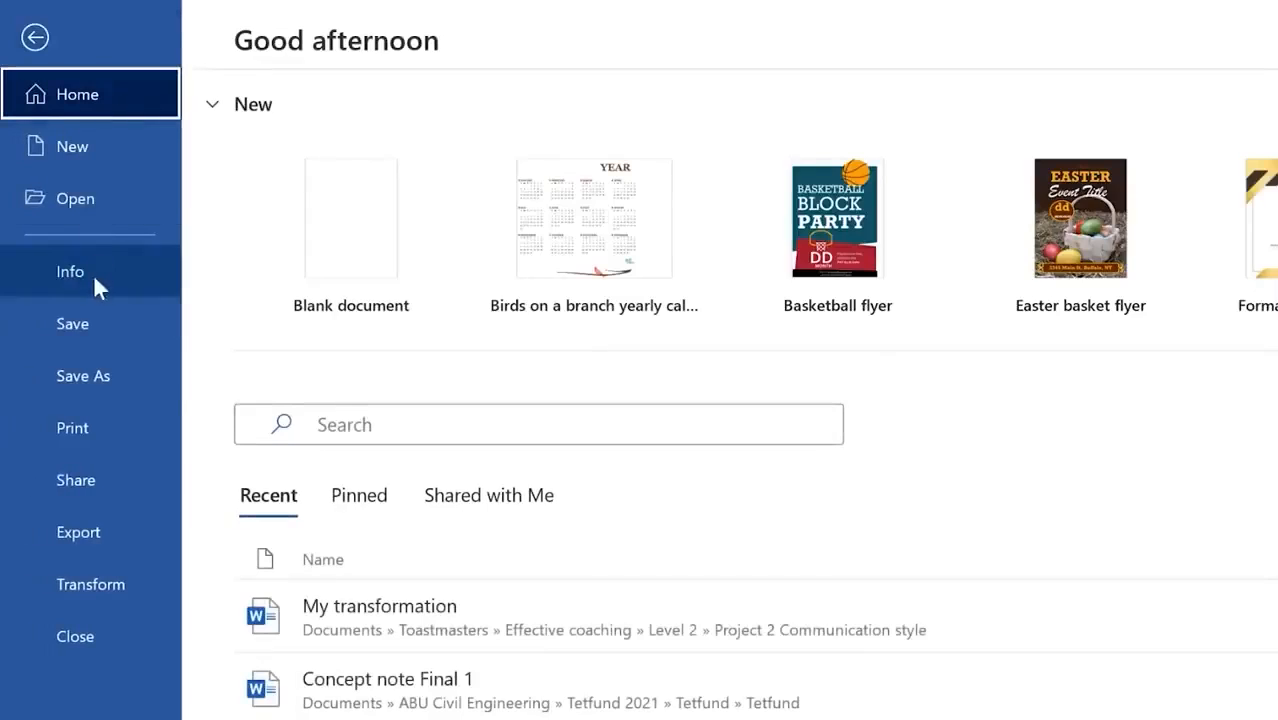
Step: Save the calendar as a PDF named 'Epic mentorship calender 2022' on the Desktop
click(92, 328)
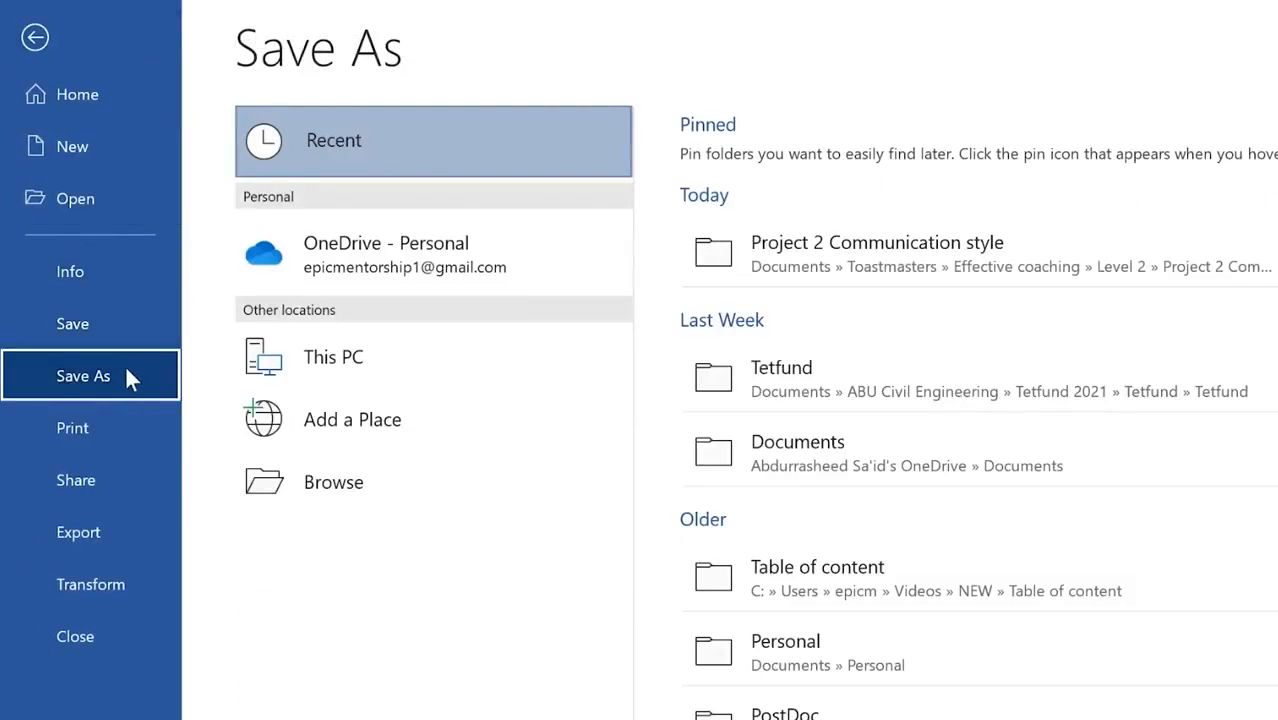
click(506, 482)
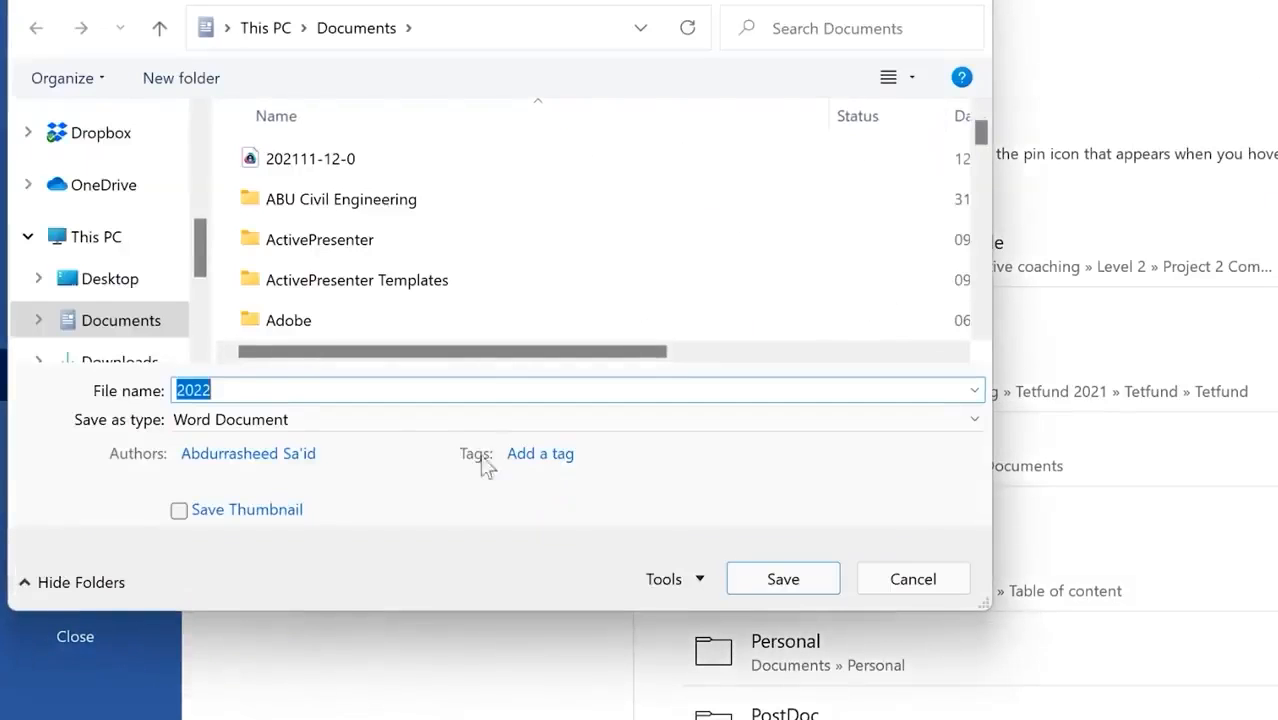
click(391, 418)
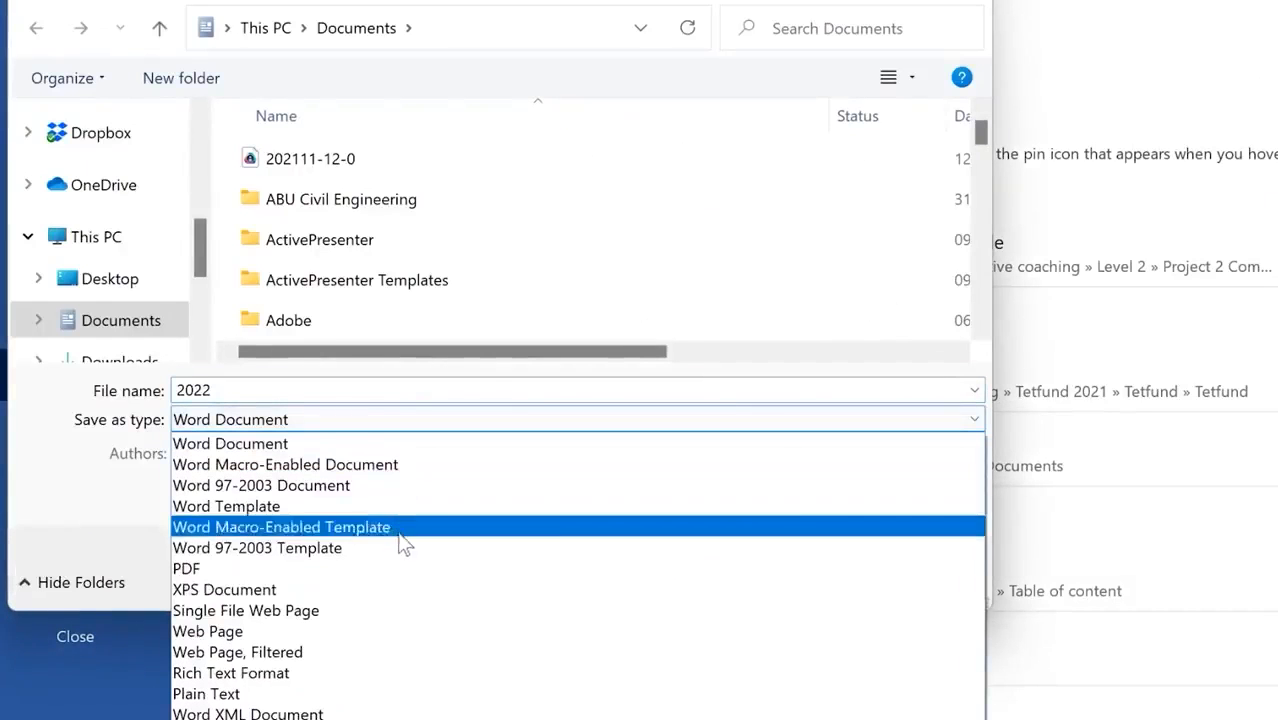
click(409, 570)
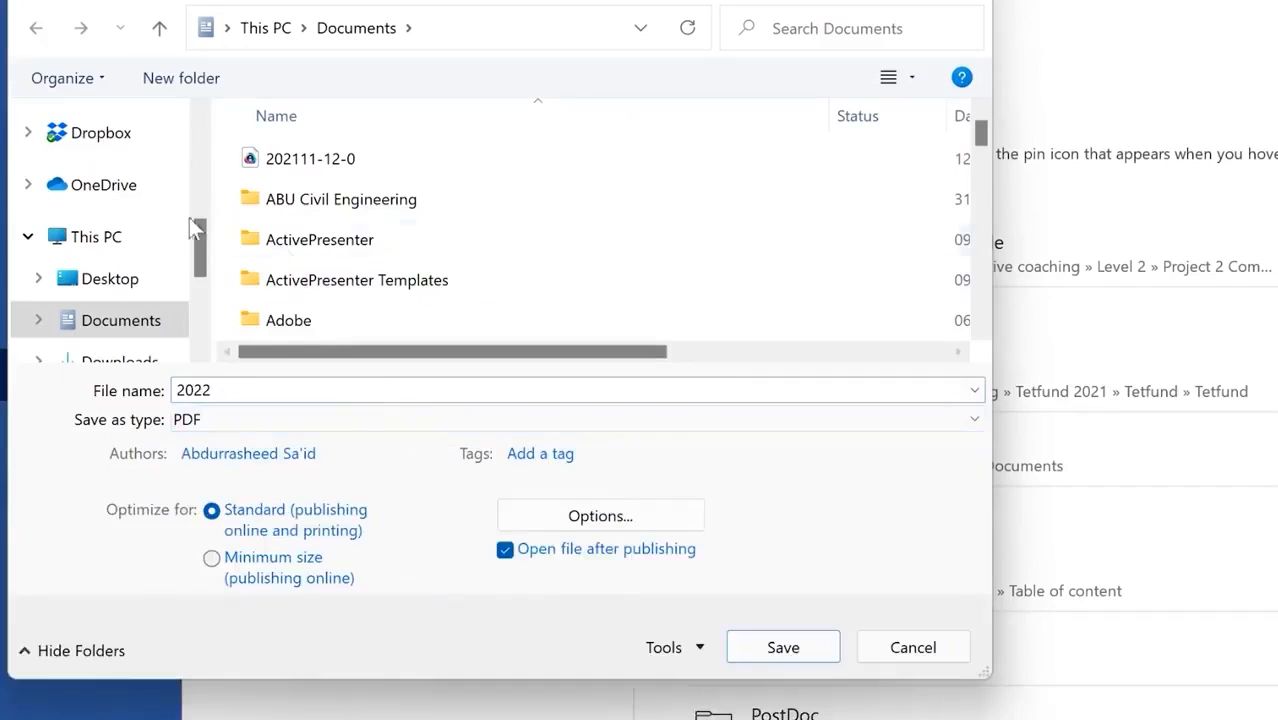
click(125, 285)
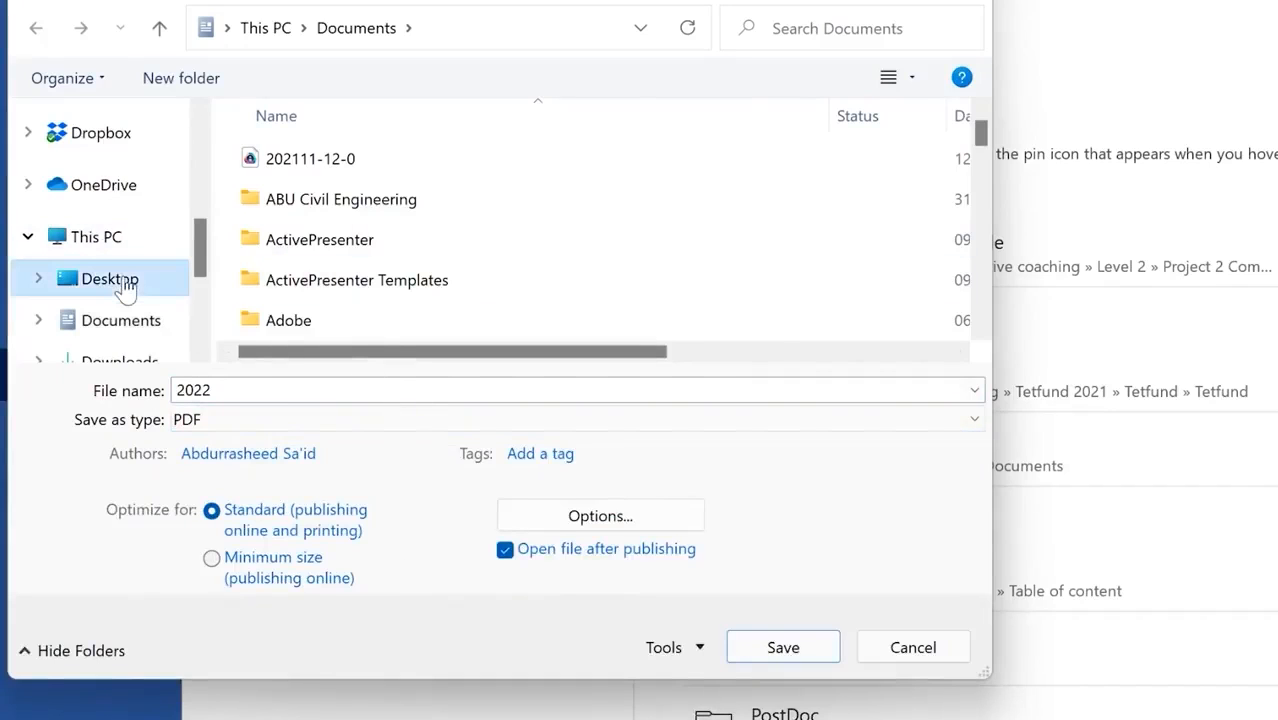
click(341, 389)
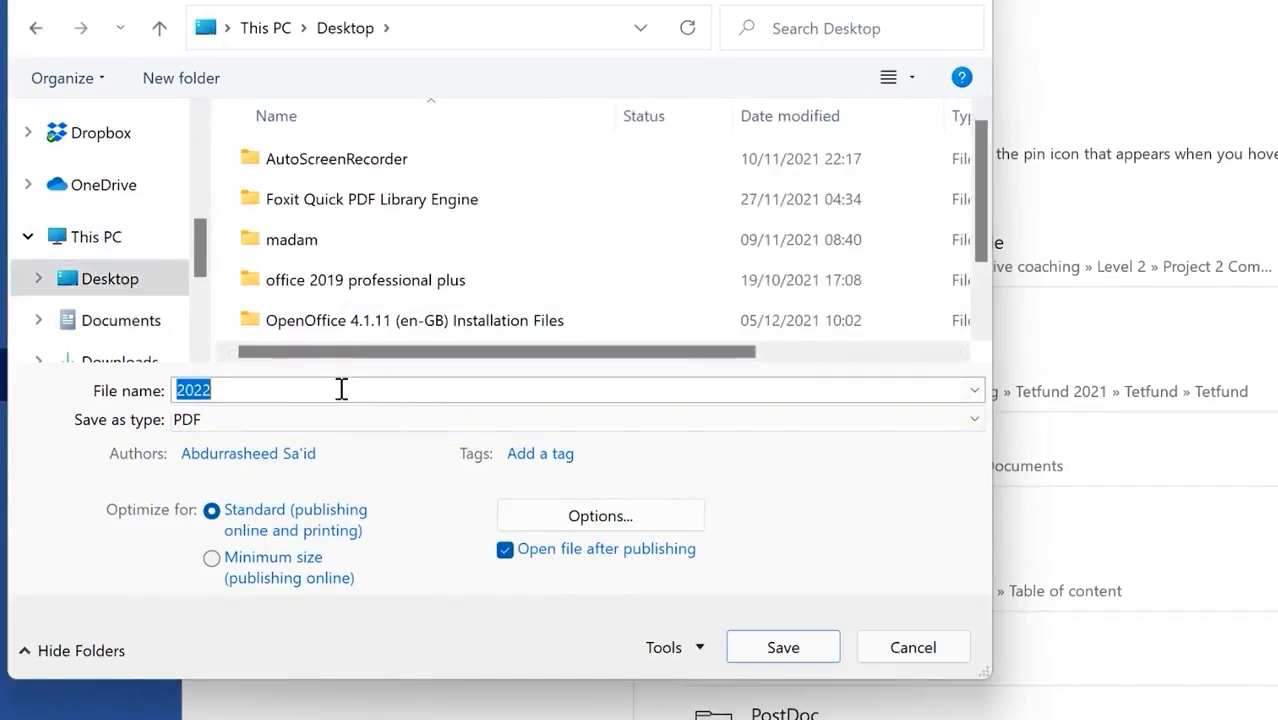
text(Epic mentorship calender 2022)
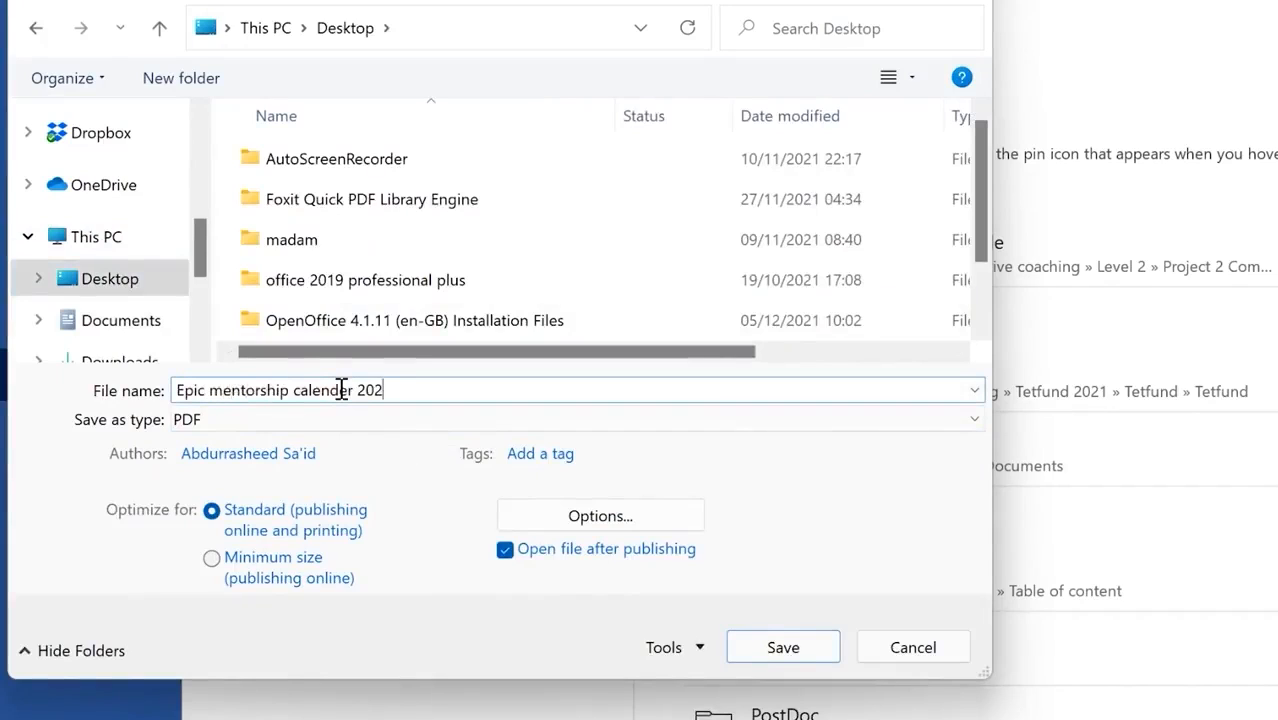
click(779, 645)
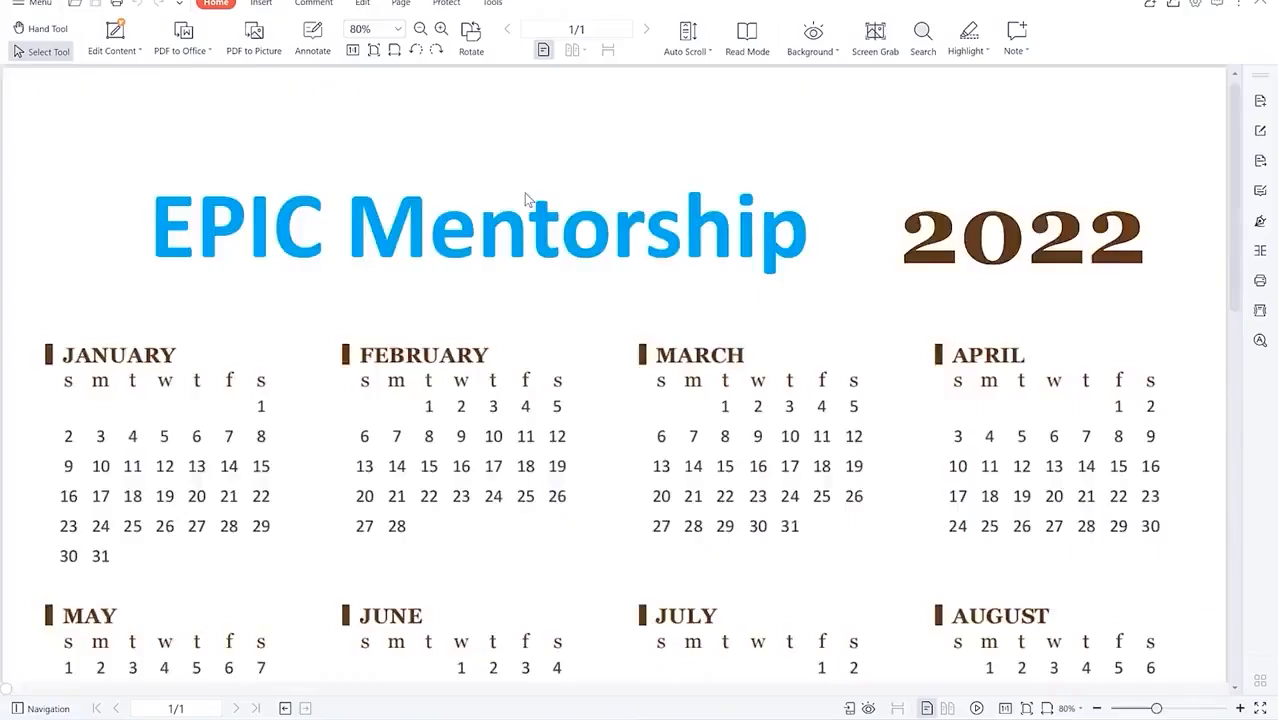
Step: Scroll through the exported calendar PDF in WPS Office and zoom out to the whole page
scroll(572, 296, down, 2)
scroll(534, 286, up, 2)
scroll(700, 450, down, 5)
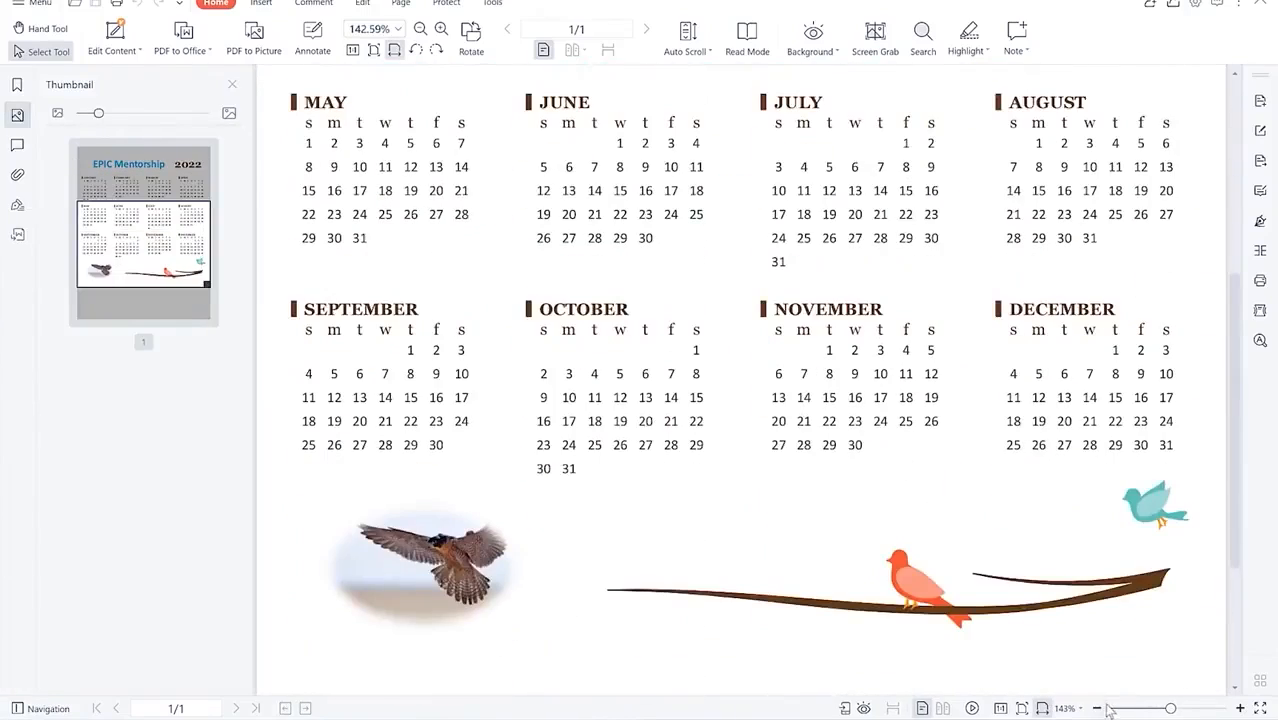
scroll(1017, 626, down, 3)
scroll(775, 298, up, 5)
scroll(776, 297, down, 2)
scroll(770, 291, up, 2)
scroll(770, 291, down, 3)
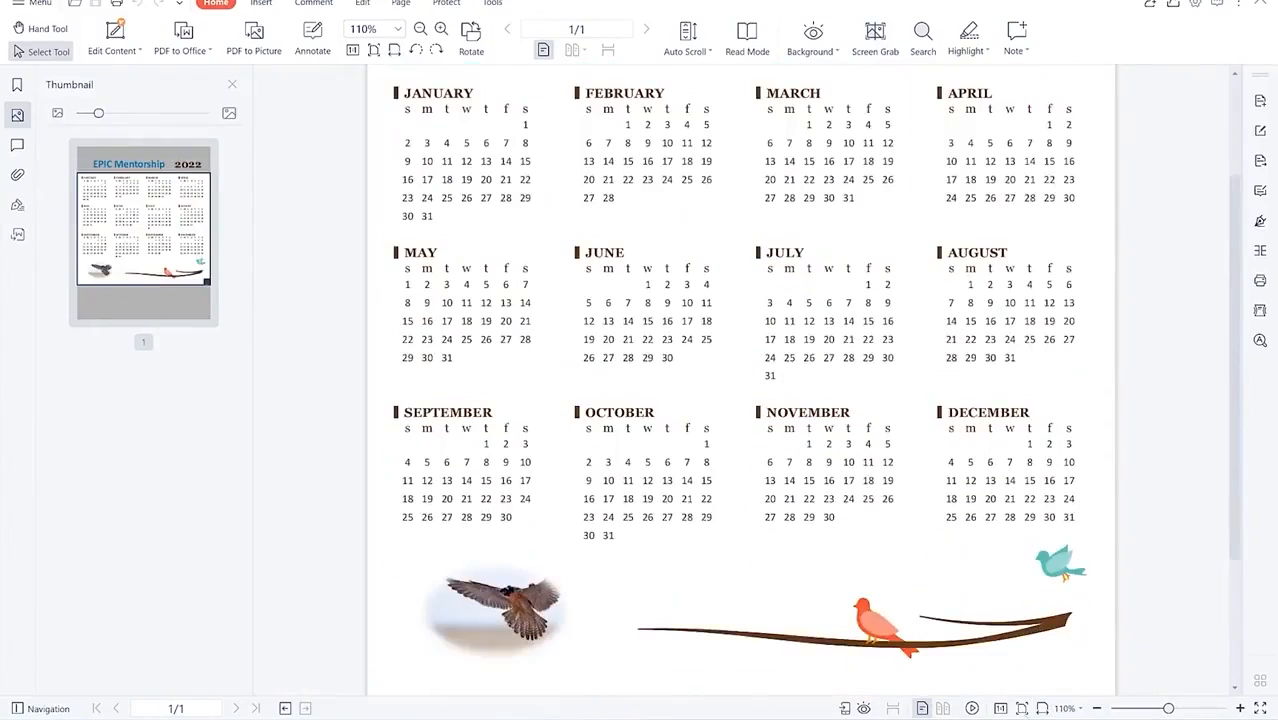
click(1097, 708)
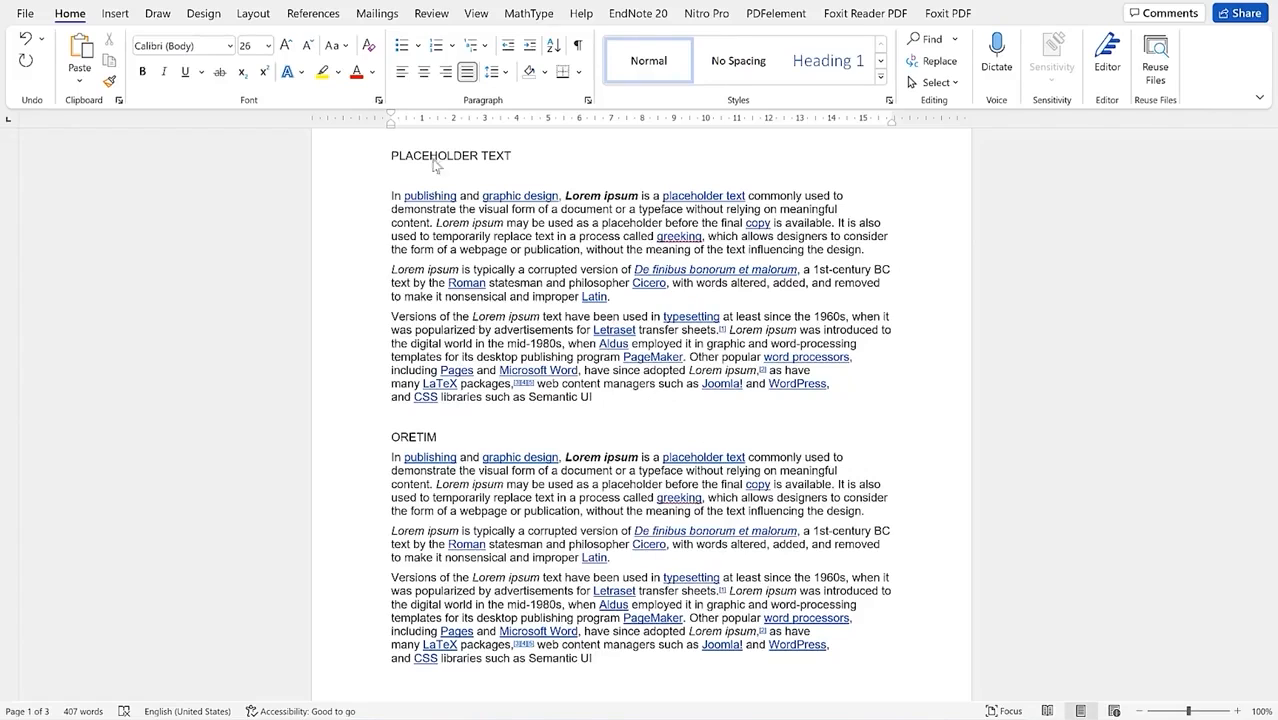
Step: Insert three stock photos: a mother and baby, a barber haircut and thread spools
click(114, 16)
click(184, 85)
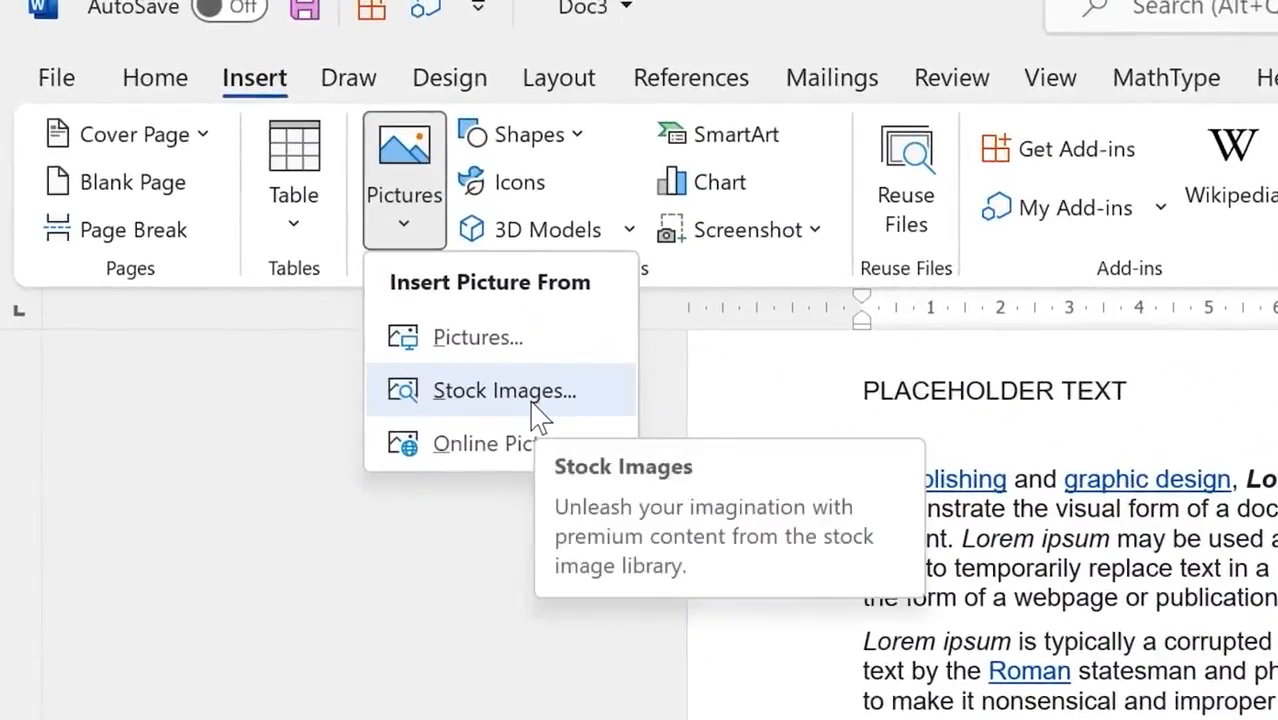
click(536, 418)
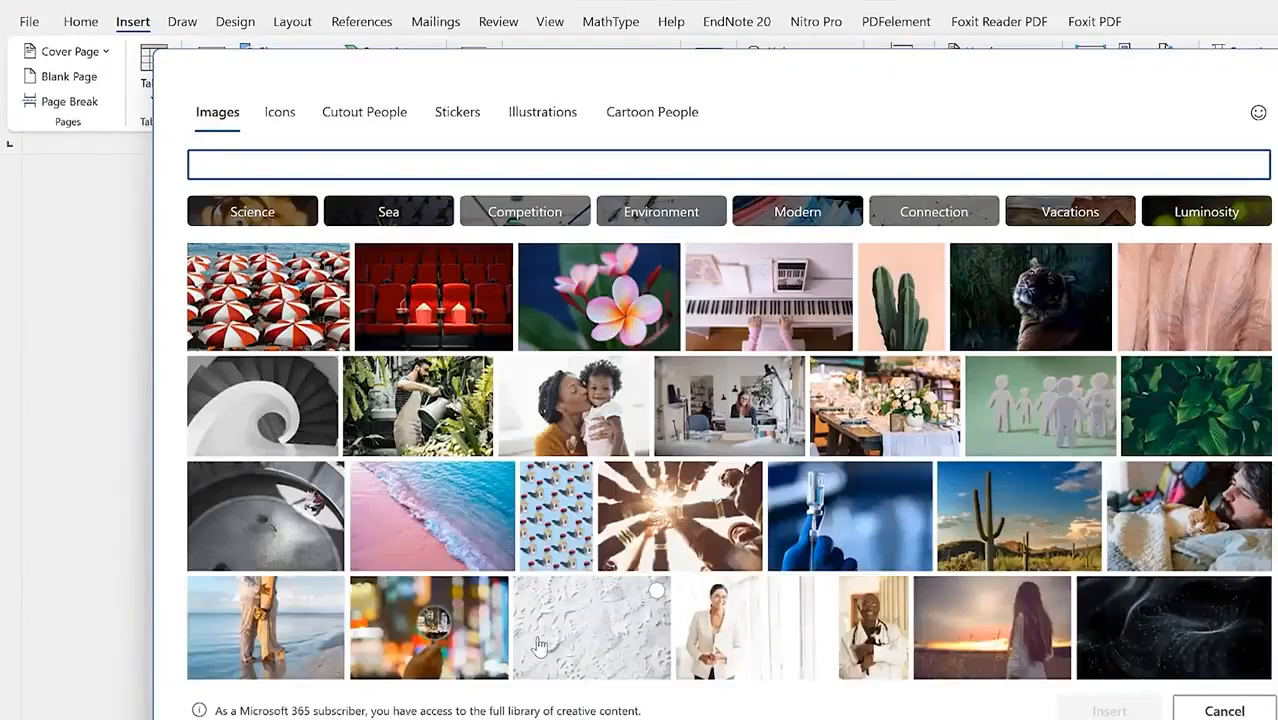
click(606, 404)
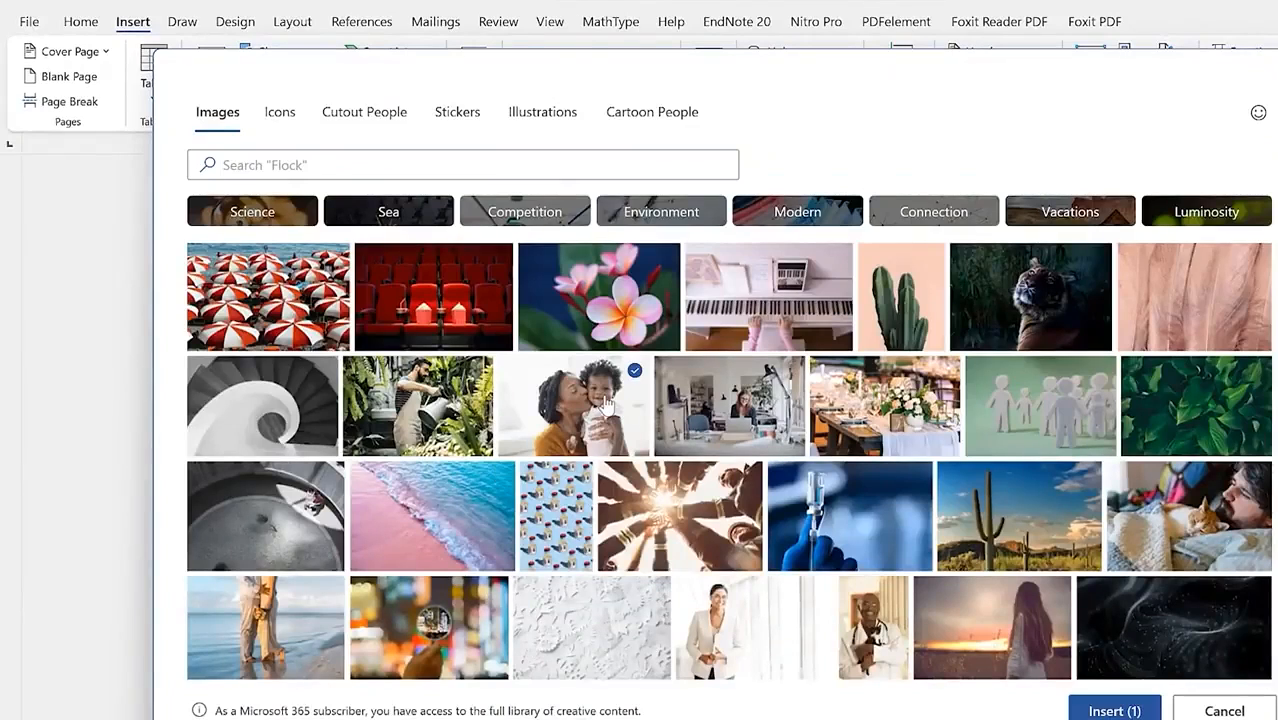
scroll(952, 540, down, 3)
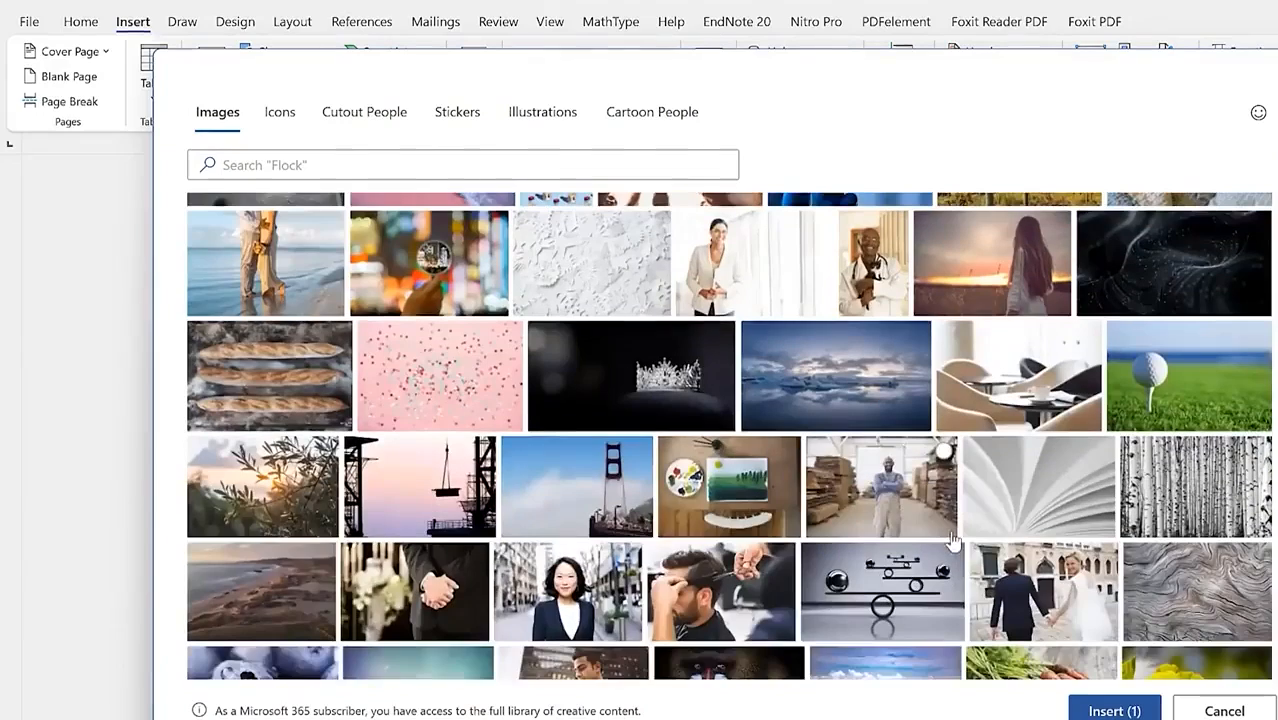
click(715, 600)
scroll(670, 590, down, 3)
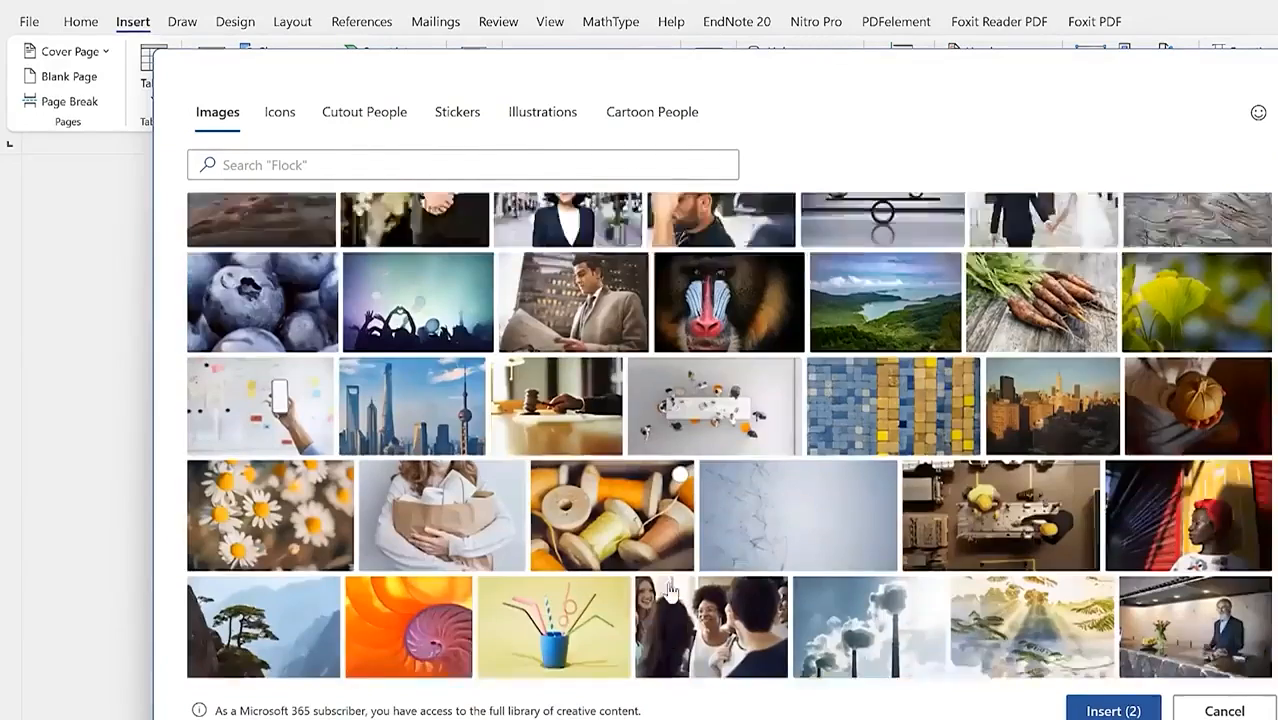
click(624, 500)
click(1113, 710)
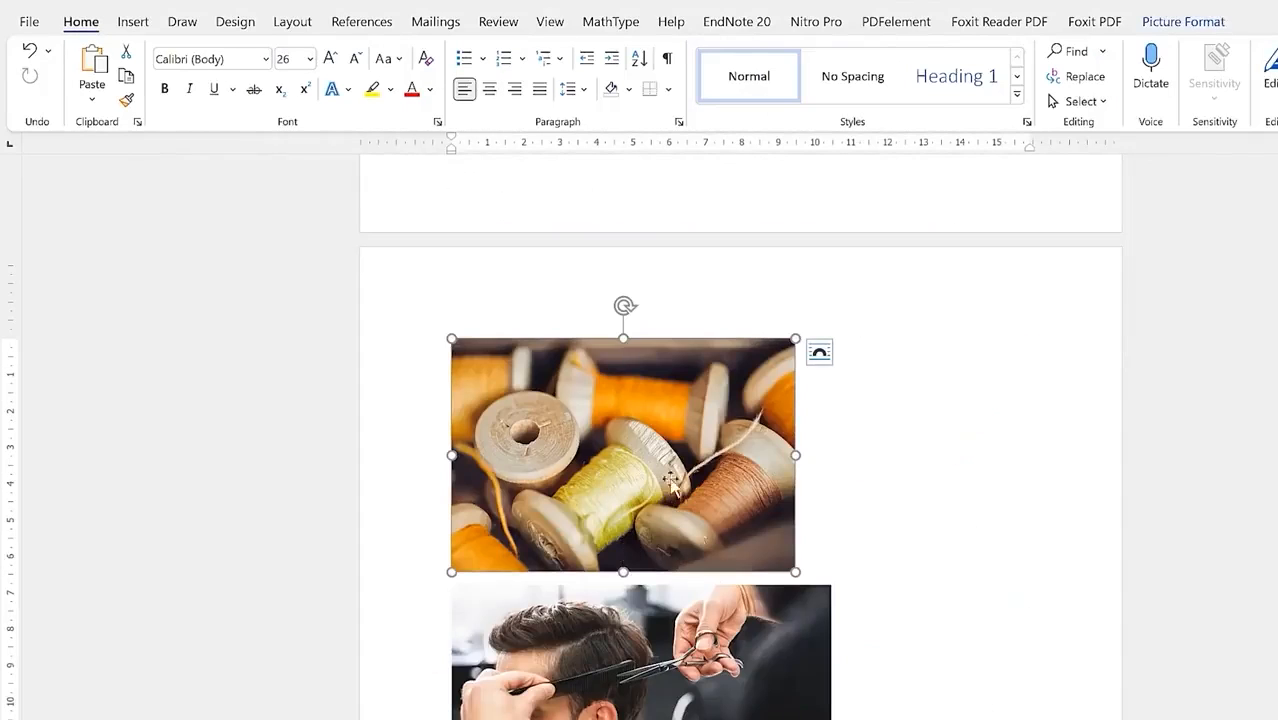
Step: Delete the small extra haircut photo
scroll(675, 487, down, 3)
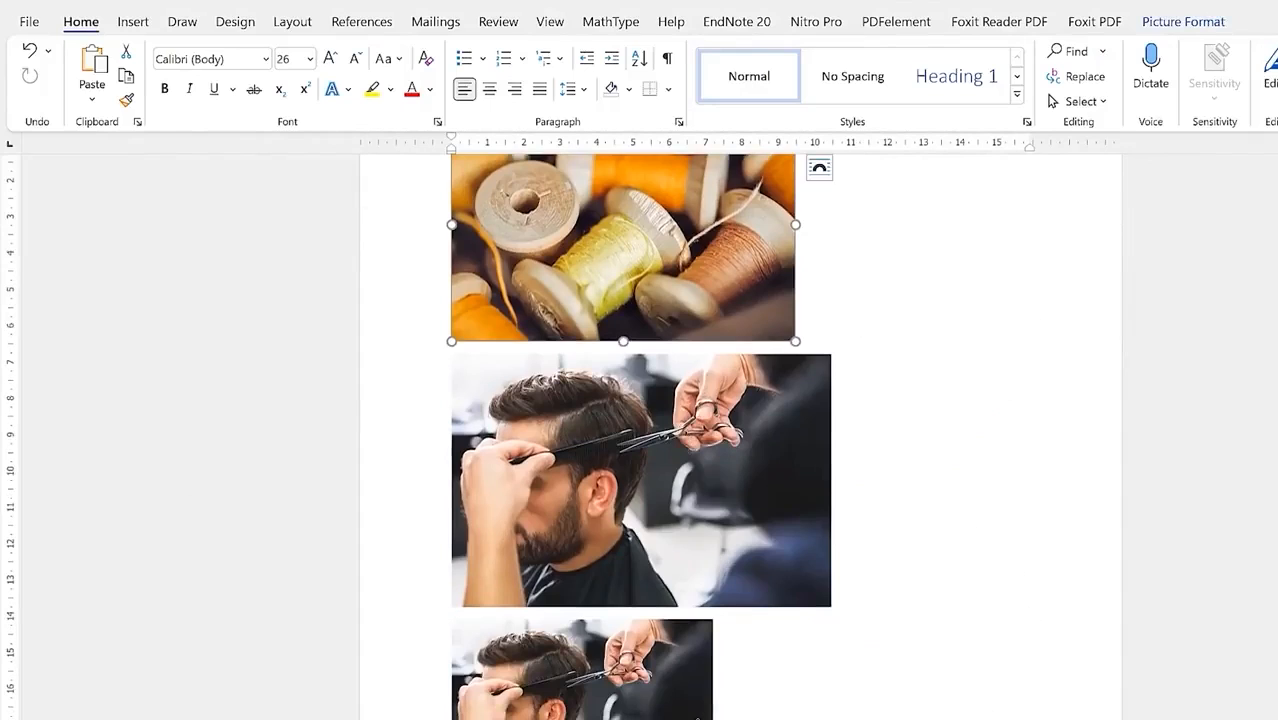
click(686, 698)
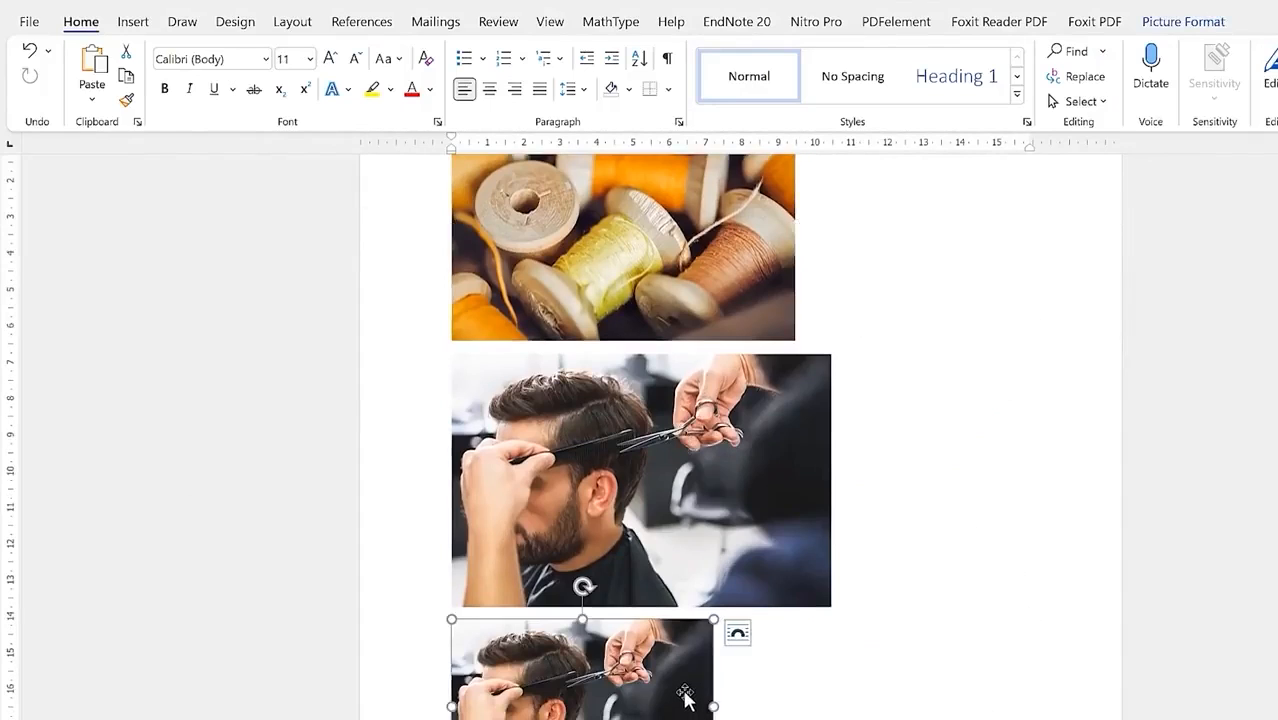
key(Delete)
Step: Paste the mother-and-baby photo from clipboard history and shrink it to about two-thirds size
key(super+v)
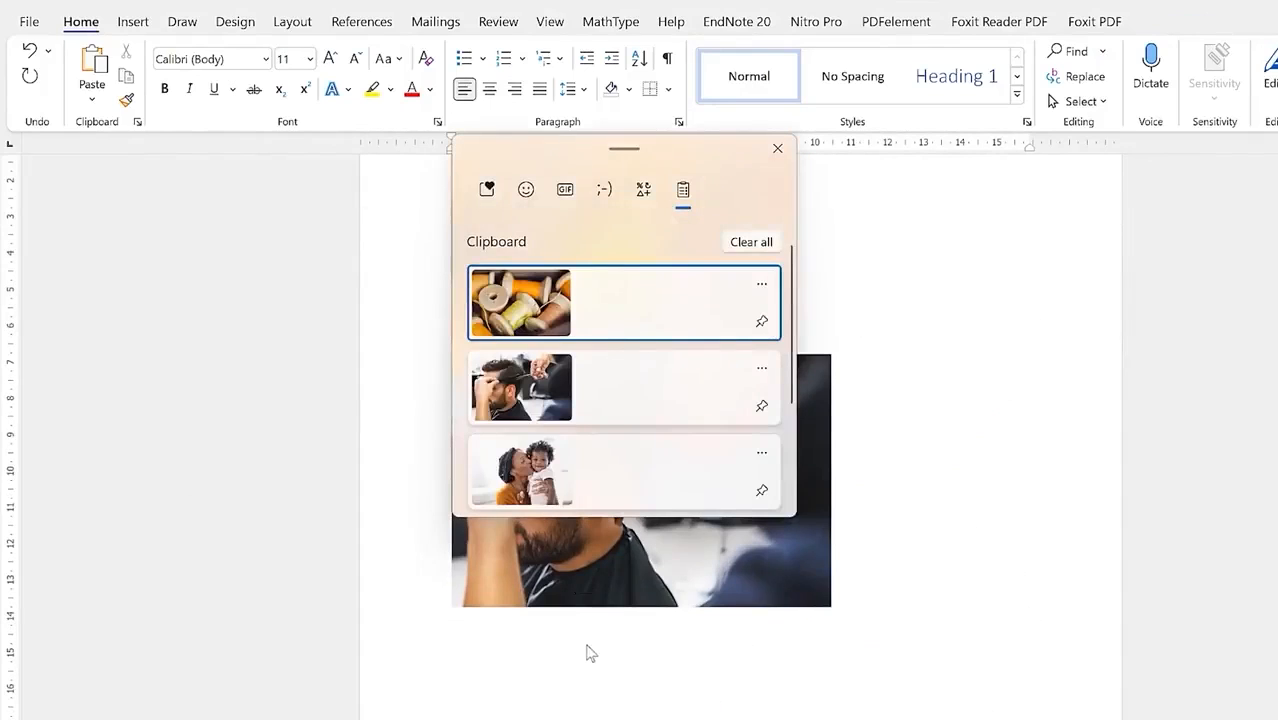
key(Down)
key(Down)
key(Return)
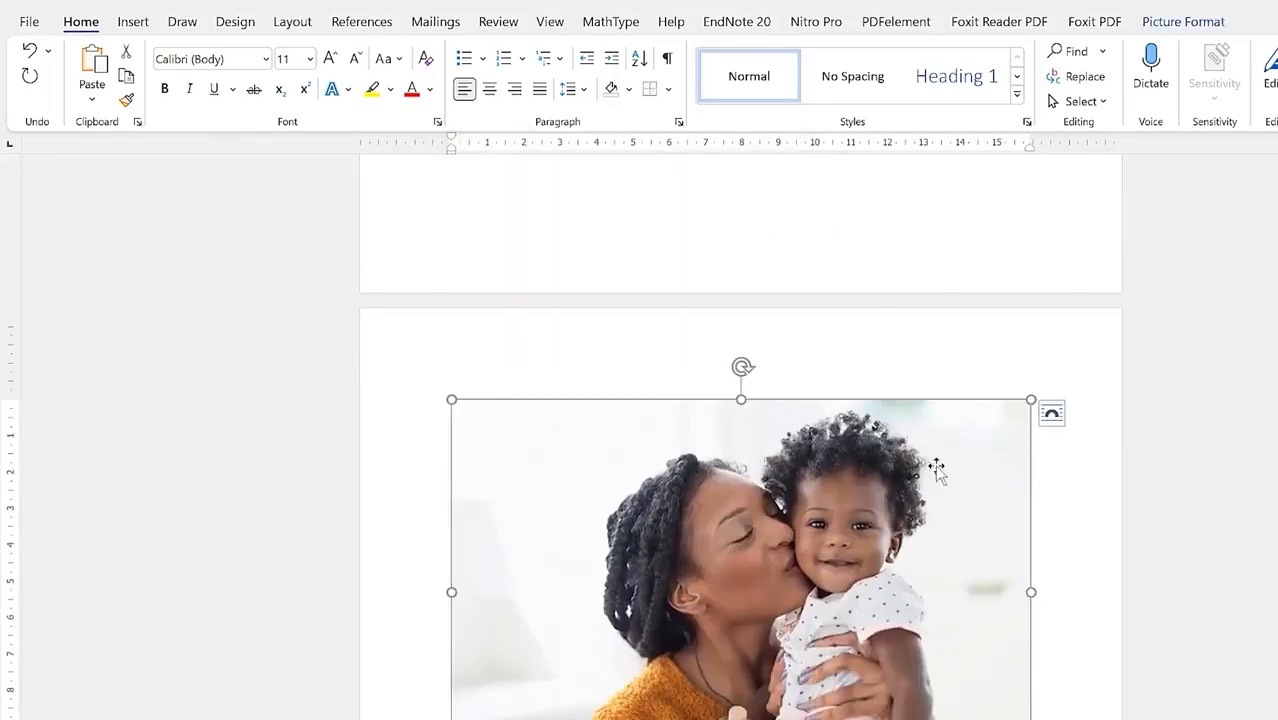
drag(1031, 399, 823, 543)
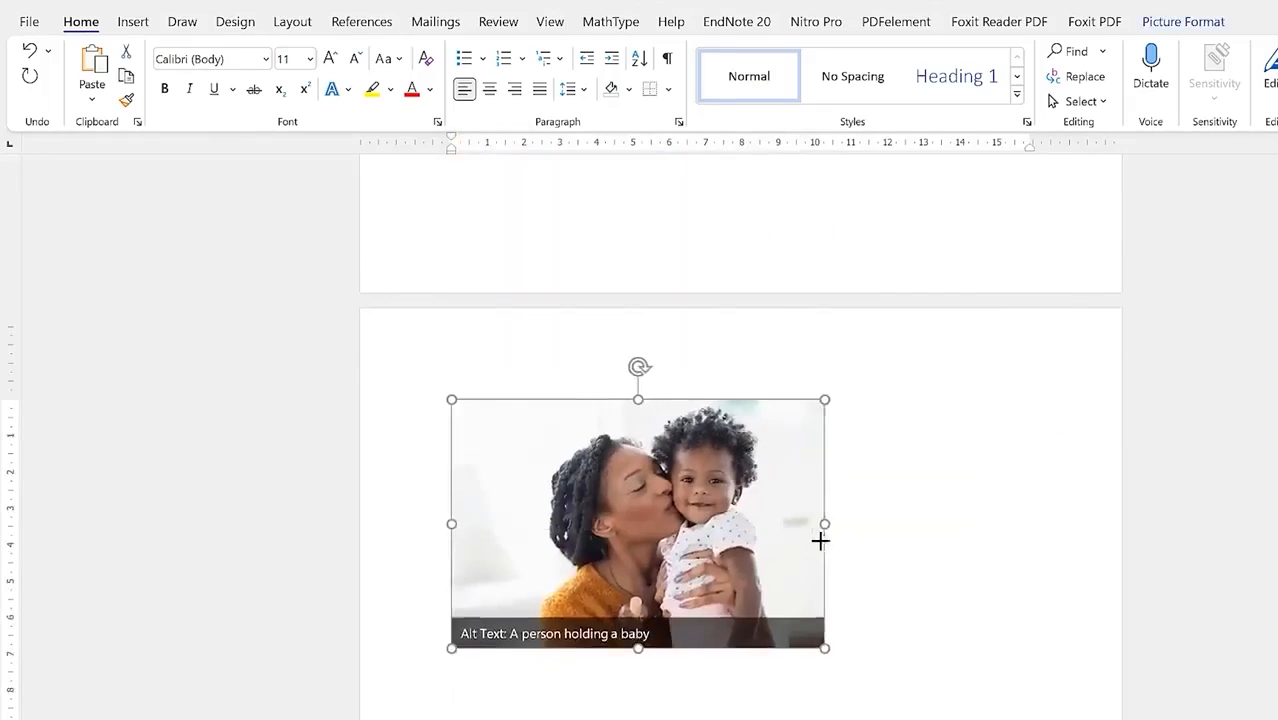
Step: Leave header editing and put the insertion point back in the placeholder text
scroll(890, 527, up, 8)
double_click(919, 499)
scroll(921, 507, down, 2)
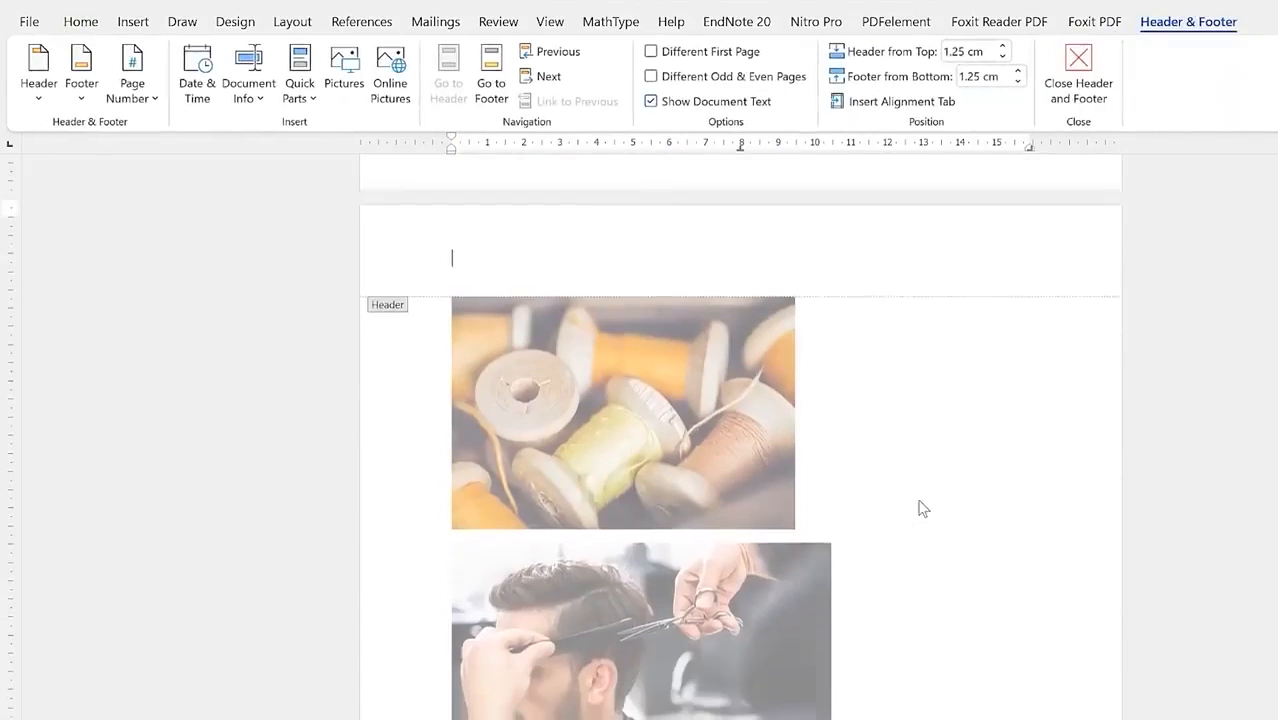
double_click(907, 494)
scroll(790, 480, down, 3)
scroll(662, 365, up, 5)
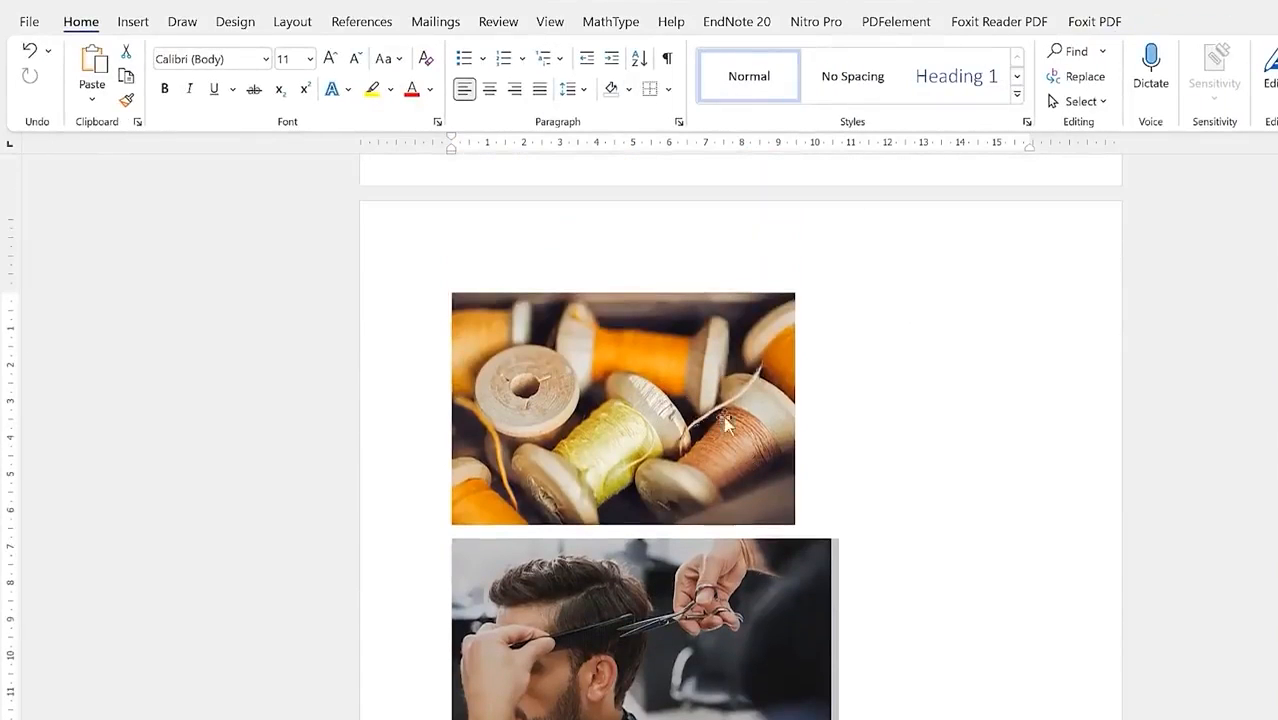
scroll(733, 420, up, 10)
scroll(757, 418, down, 3)
scroll(736, 530, up, 3)
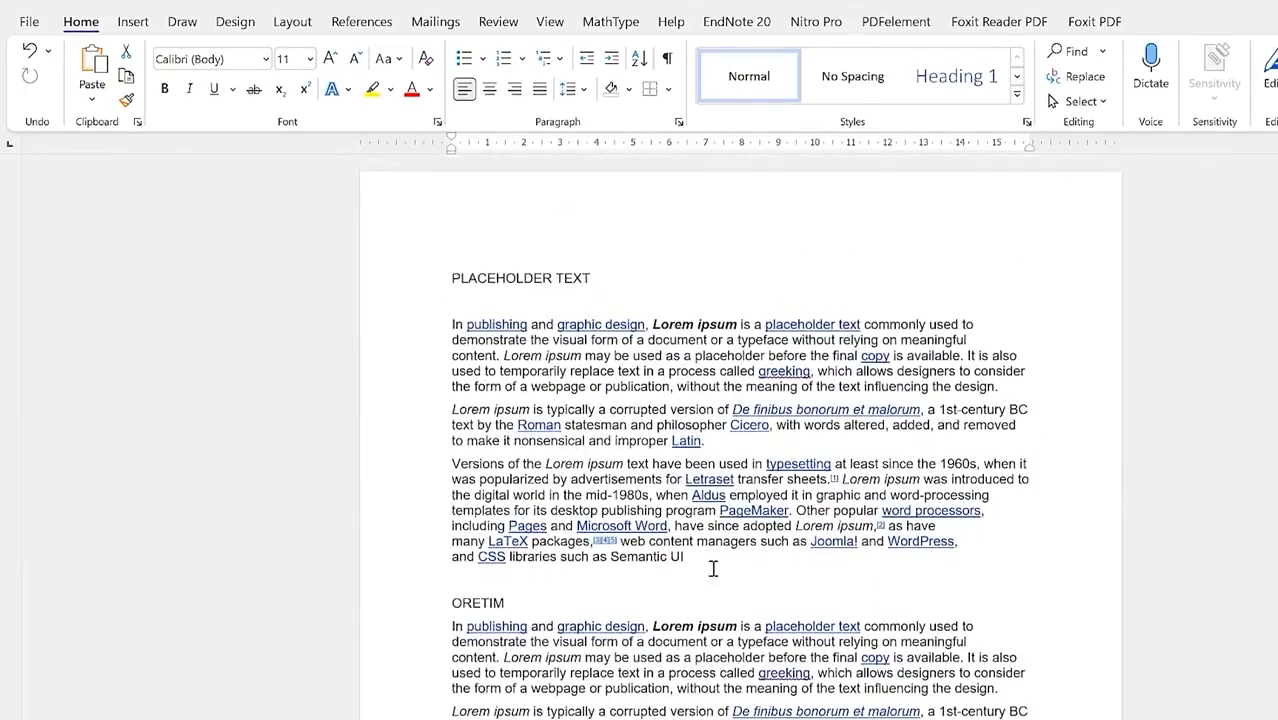
click(714, 563)
Step: Cut the thread spools photo and start a new paragraph after 'Semantic UI'
scroll(740, 500, down, 12)
scroll(754, 472, down, 5)
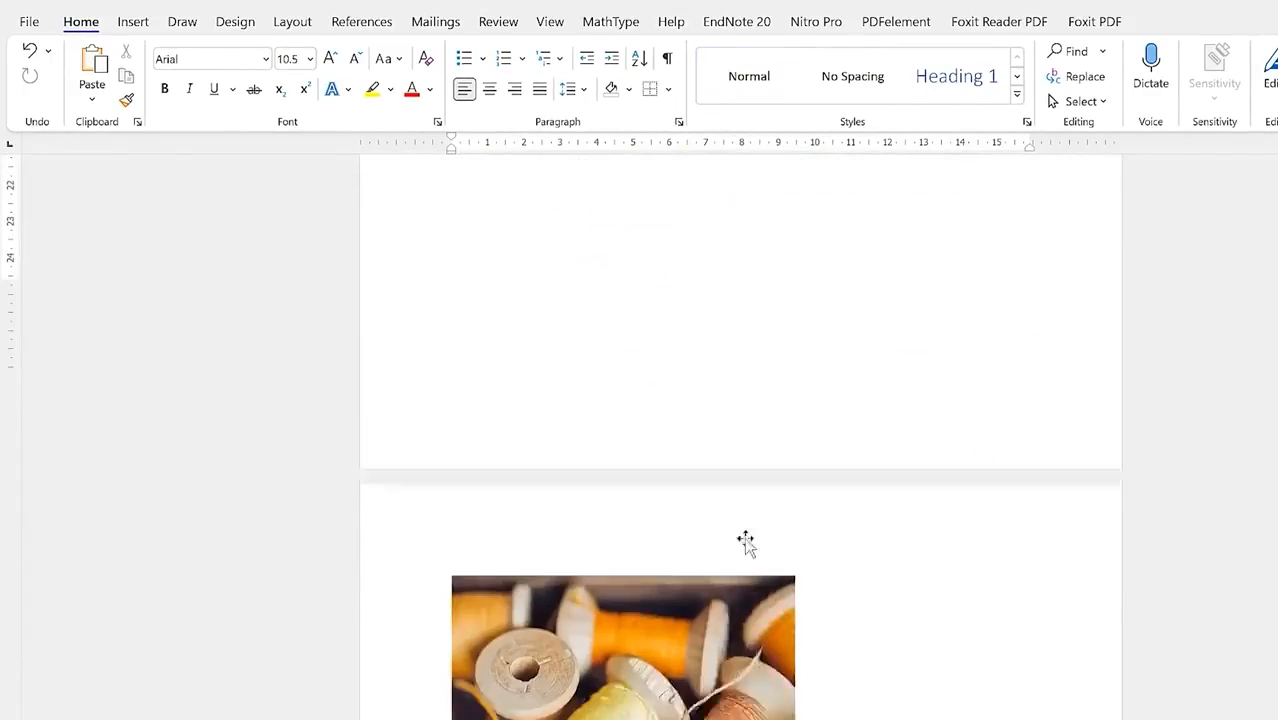
click(686, 592)
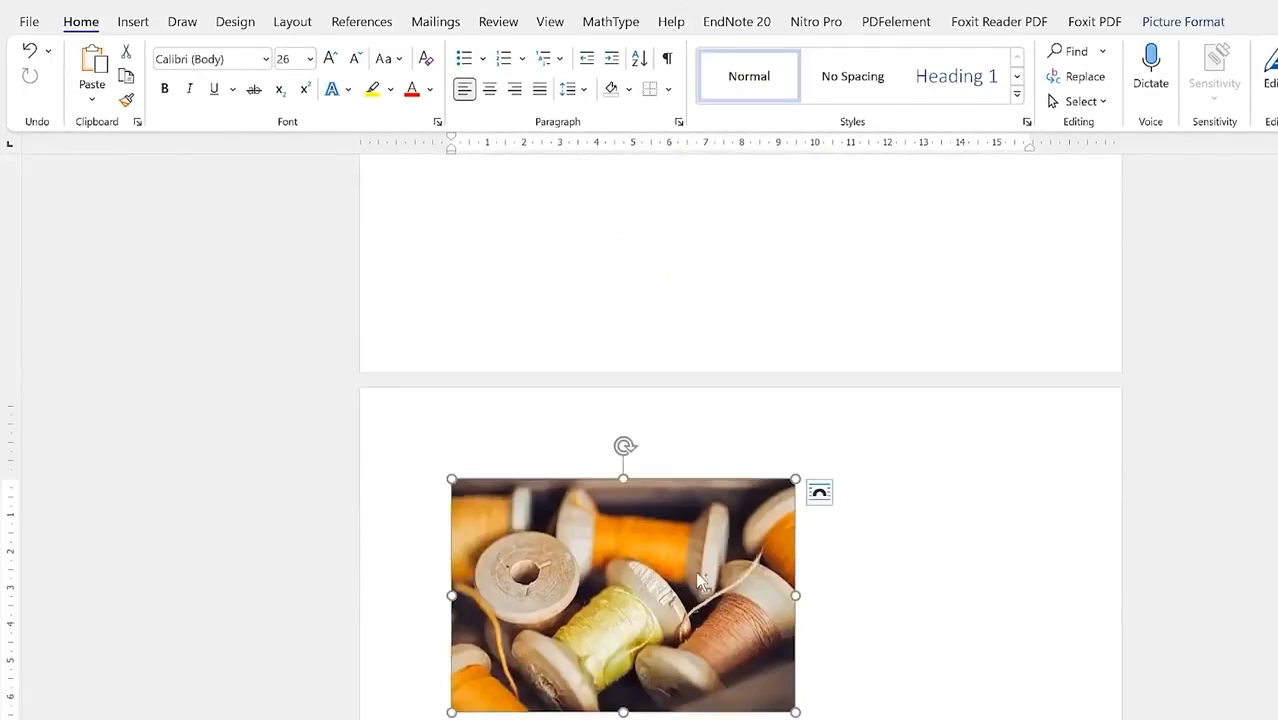
key(Delete)
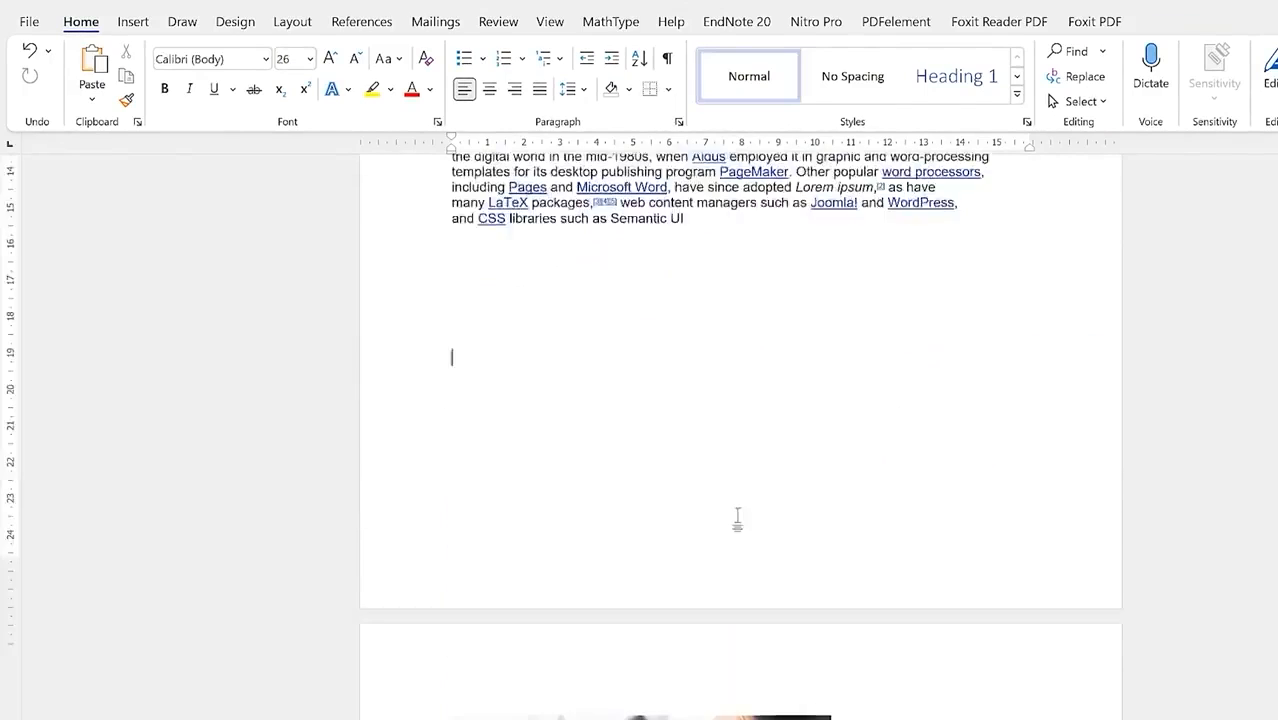
scroll(760, 490, down, 2)
scroll(760, 500, up, 4)
click(697, 542)
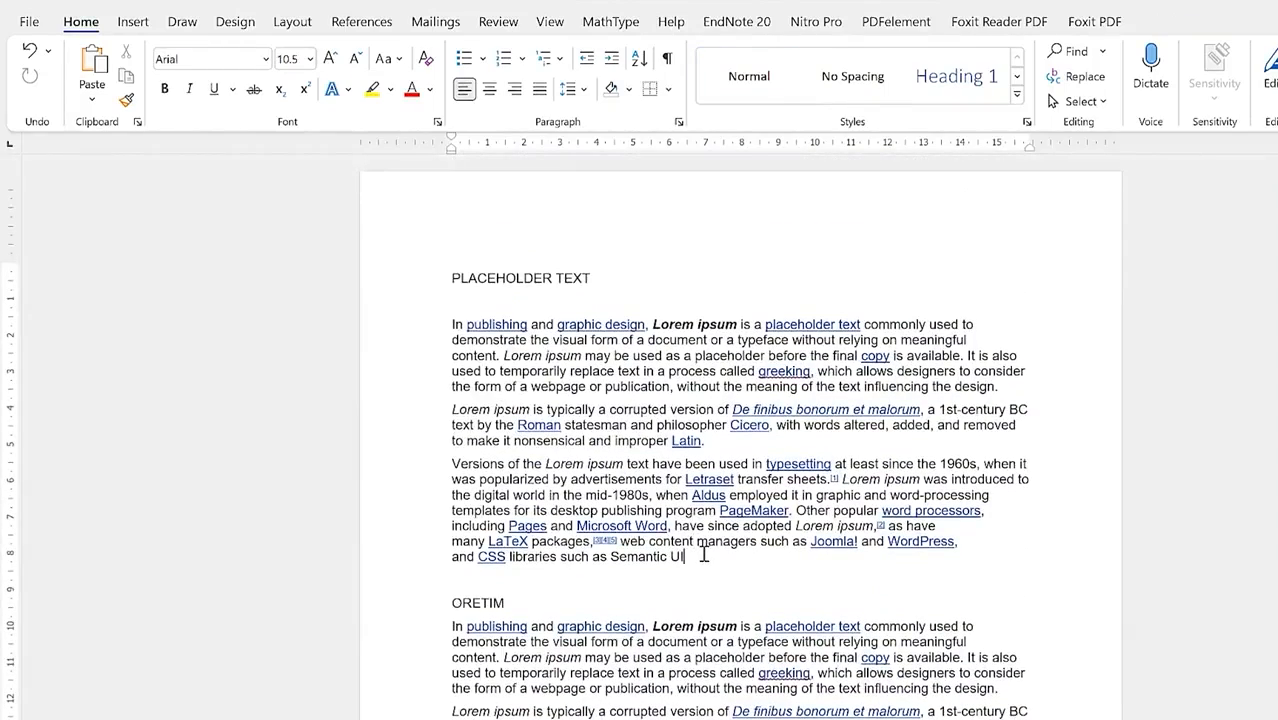
key(Return)
Step: Paste the spools photo after the 'Semantic UI' paragraph and show its Layout Options
key(ctrl+v)
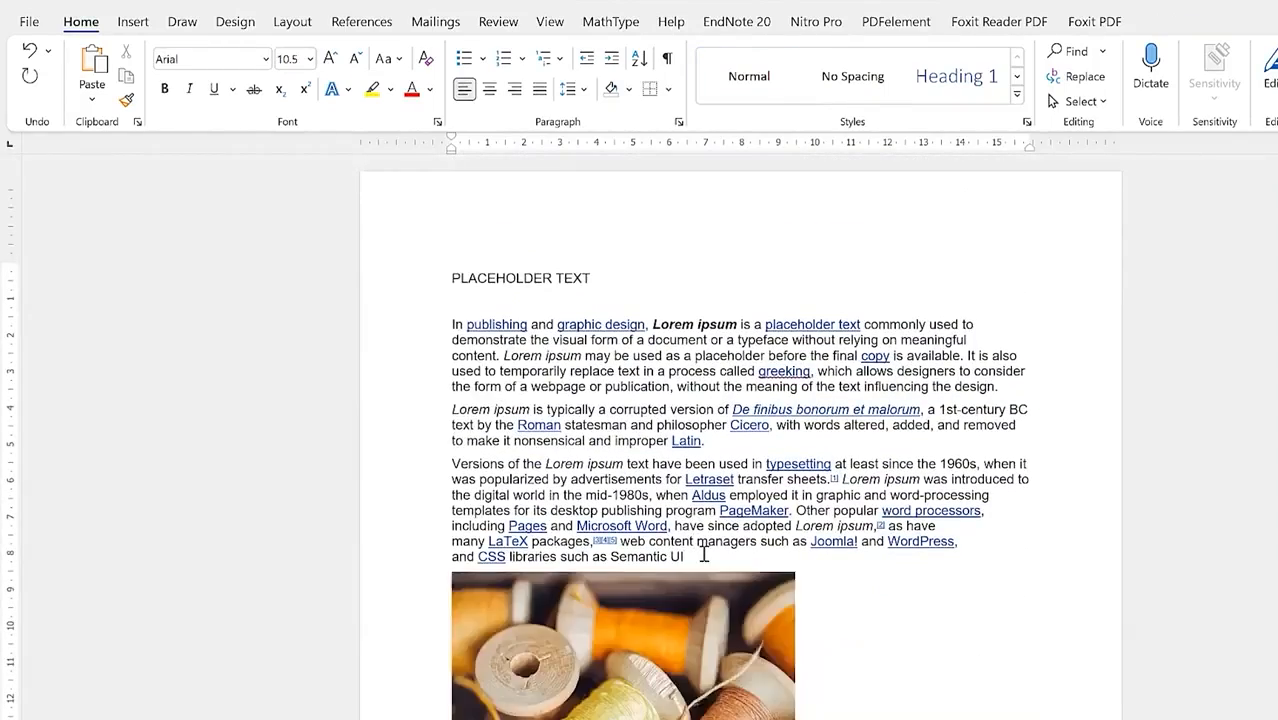
scroll(704, 556, down, 5)
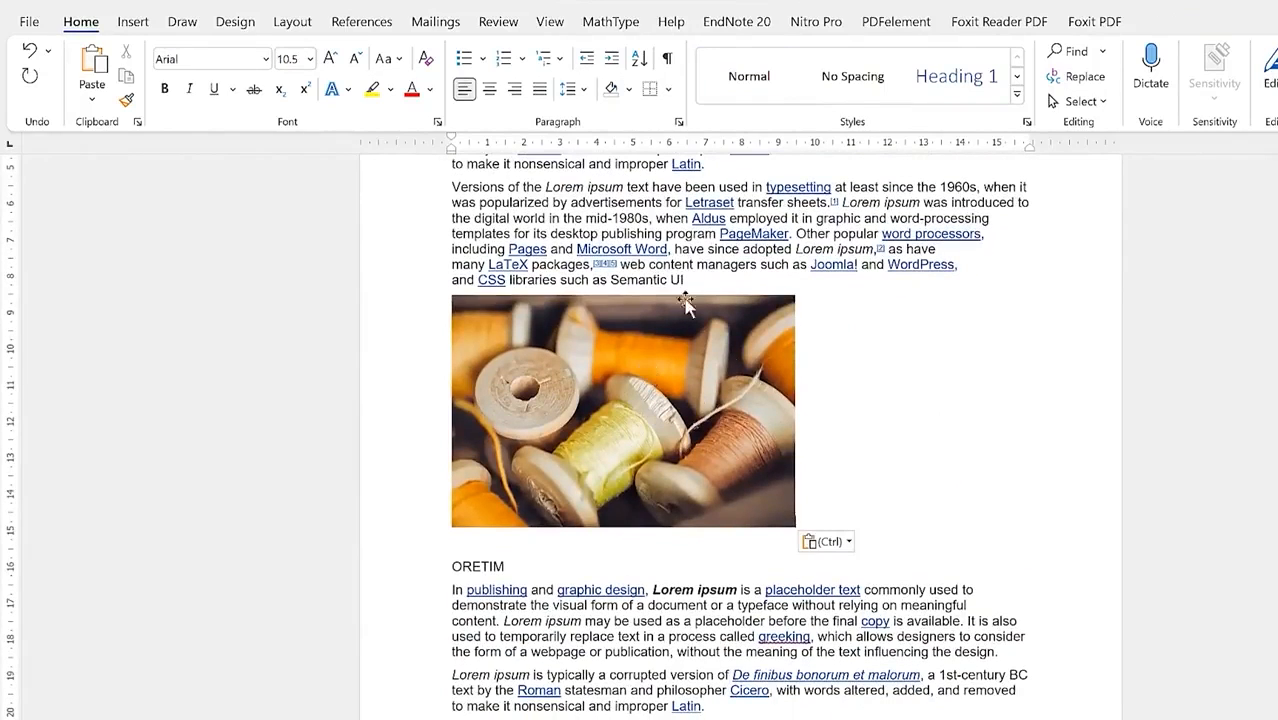
click(702, 398)
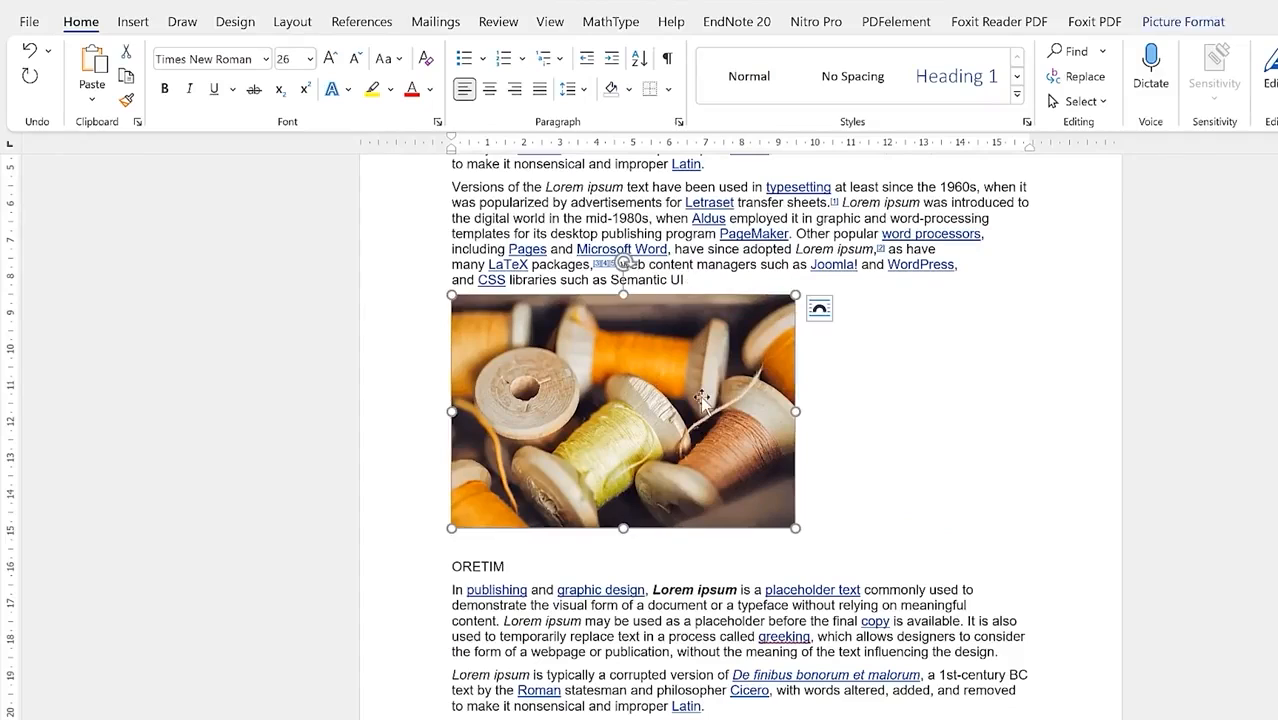
click(820, 312)
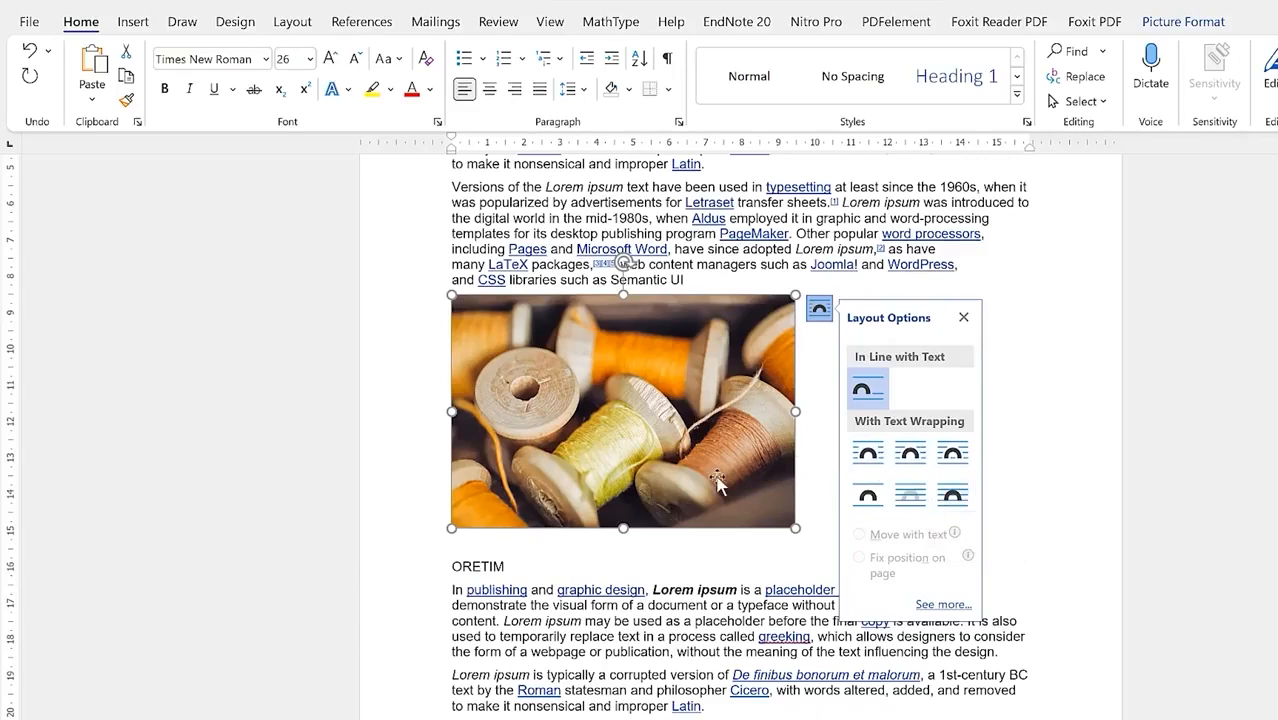
Step: Try Square, Tight, Through and Top and Bottom wrapping on the spool photo
click(868, 455)
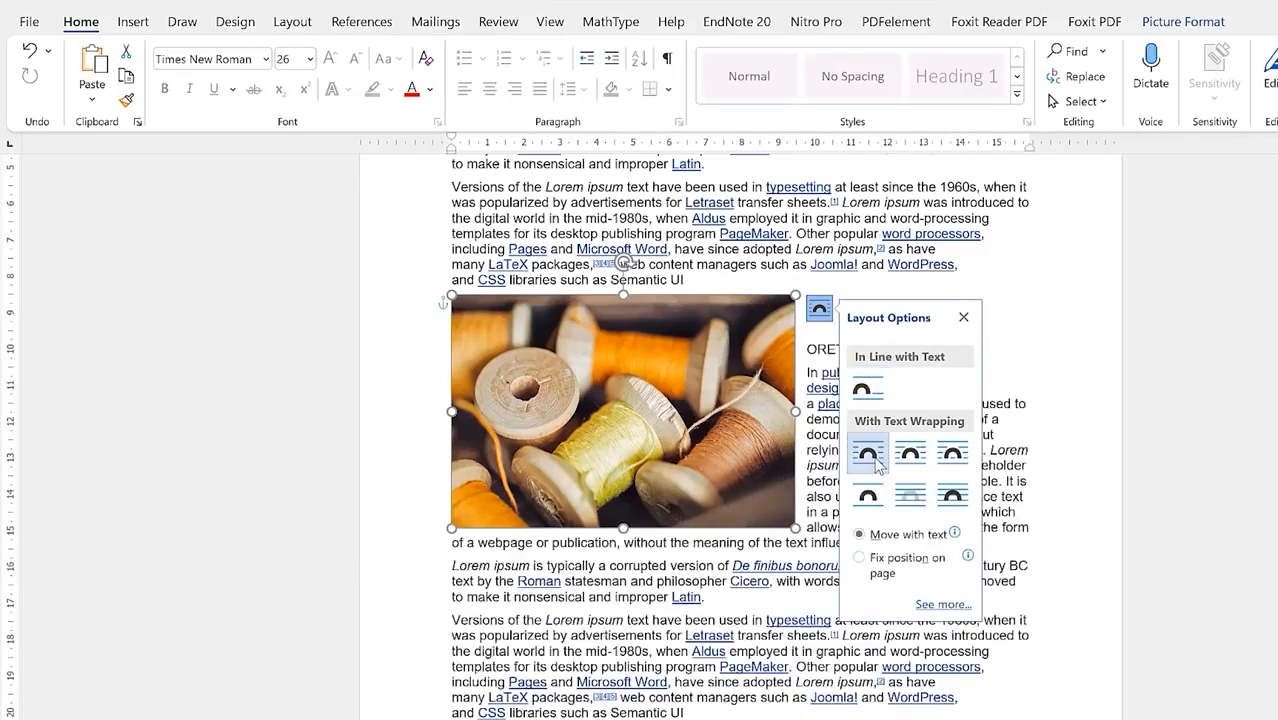
click(1056, 338)
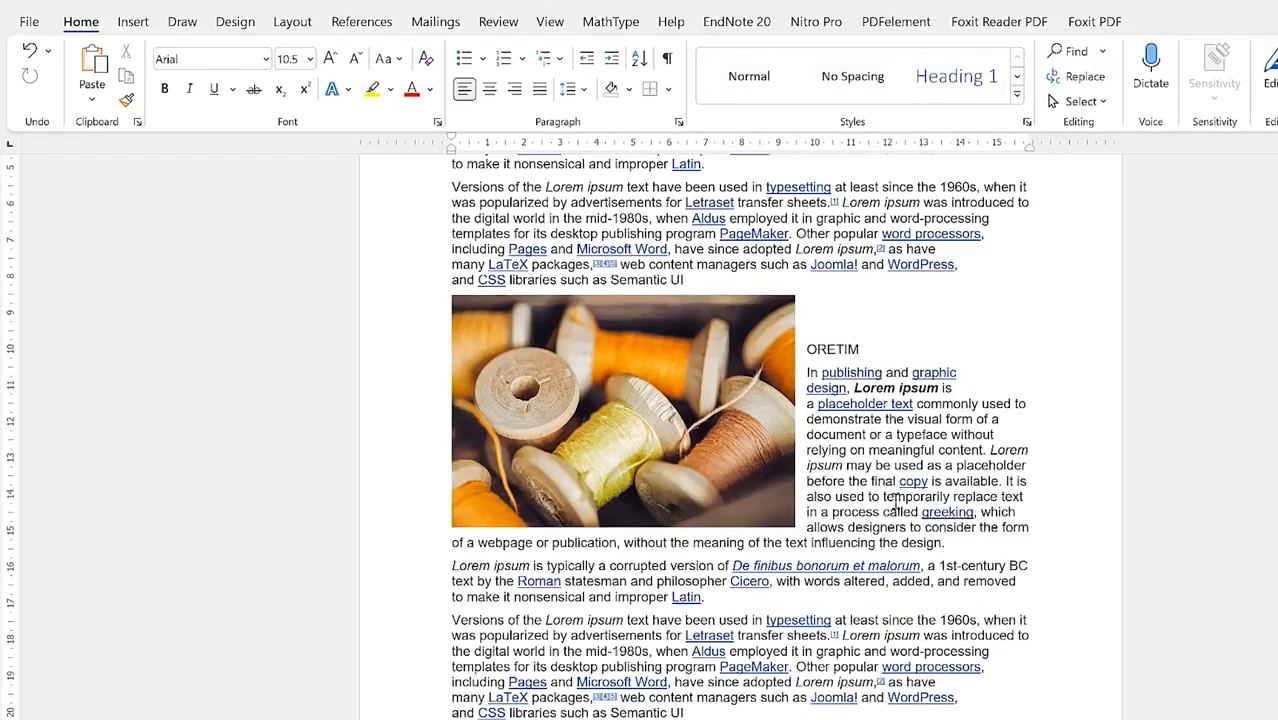
click(805, 324)
click(737, 411)
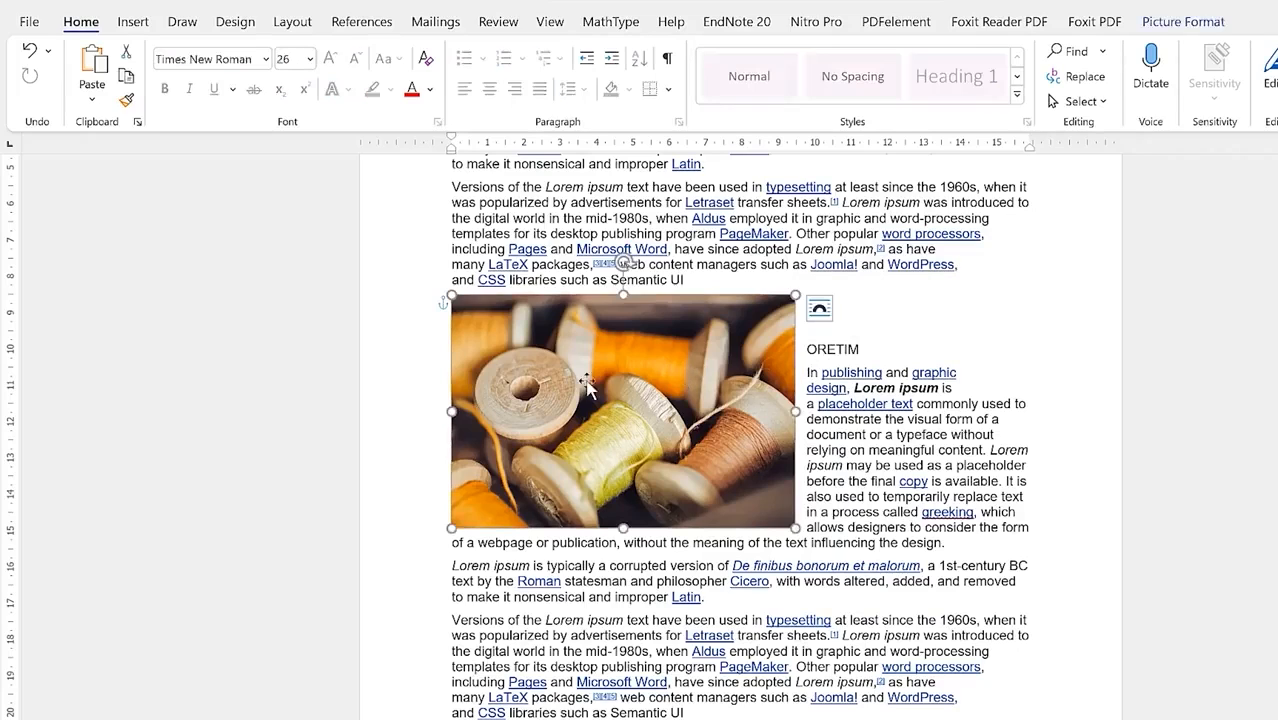
click(820, 308)
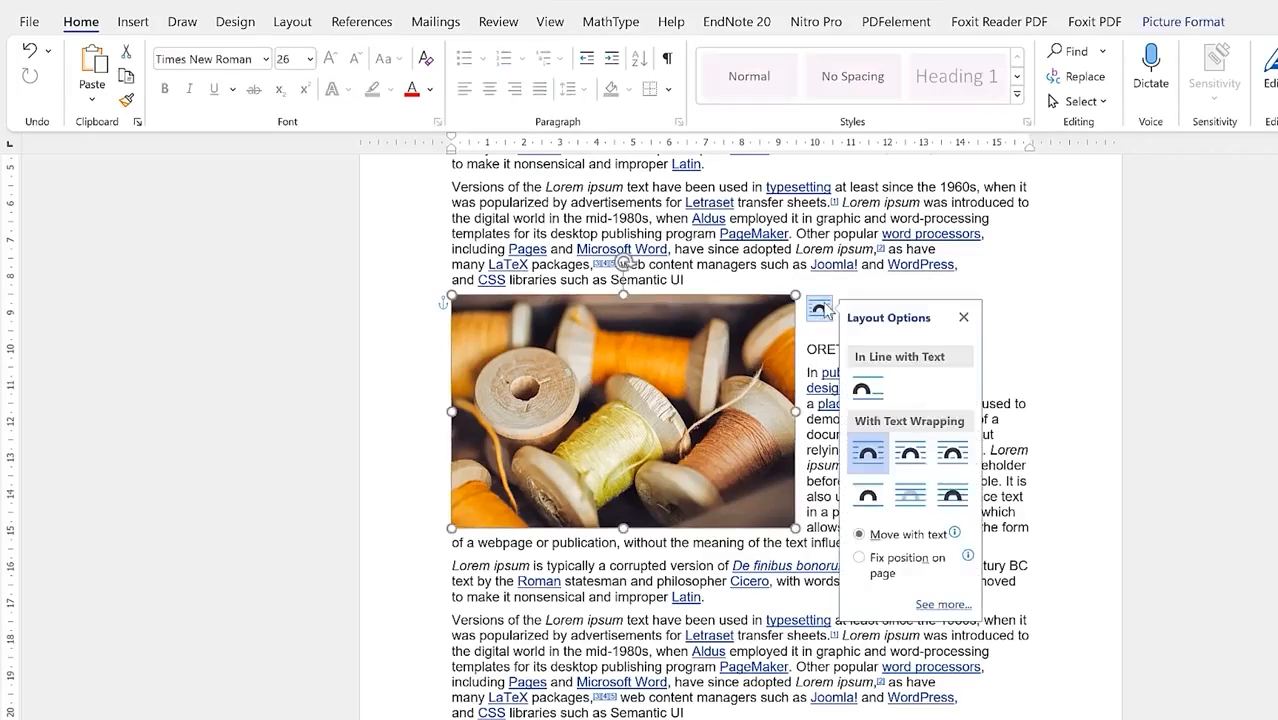
click(923, 462)
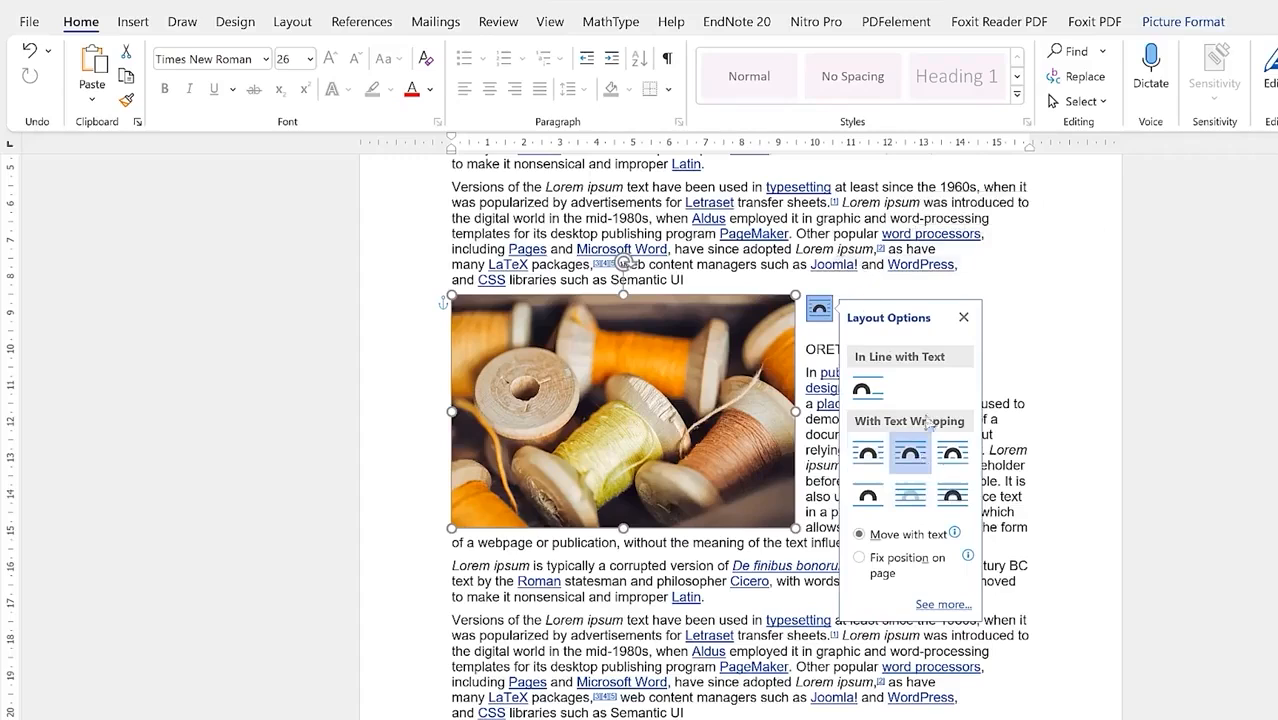
click(953, 458)
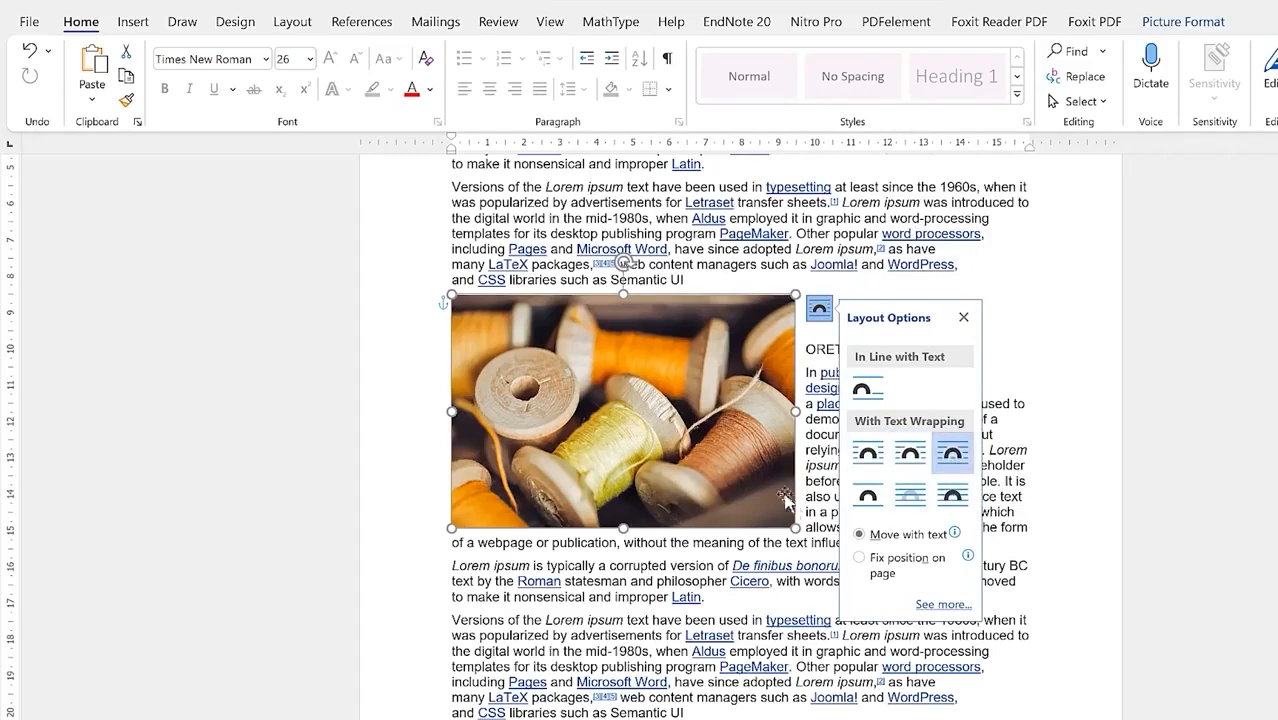
click(866, 498)
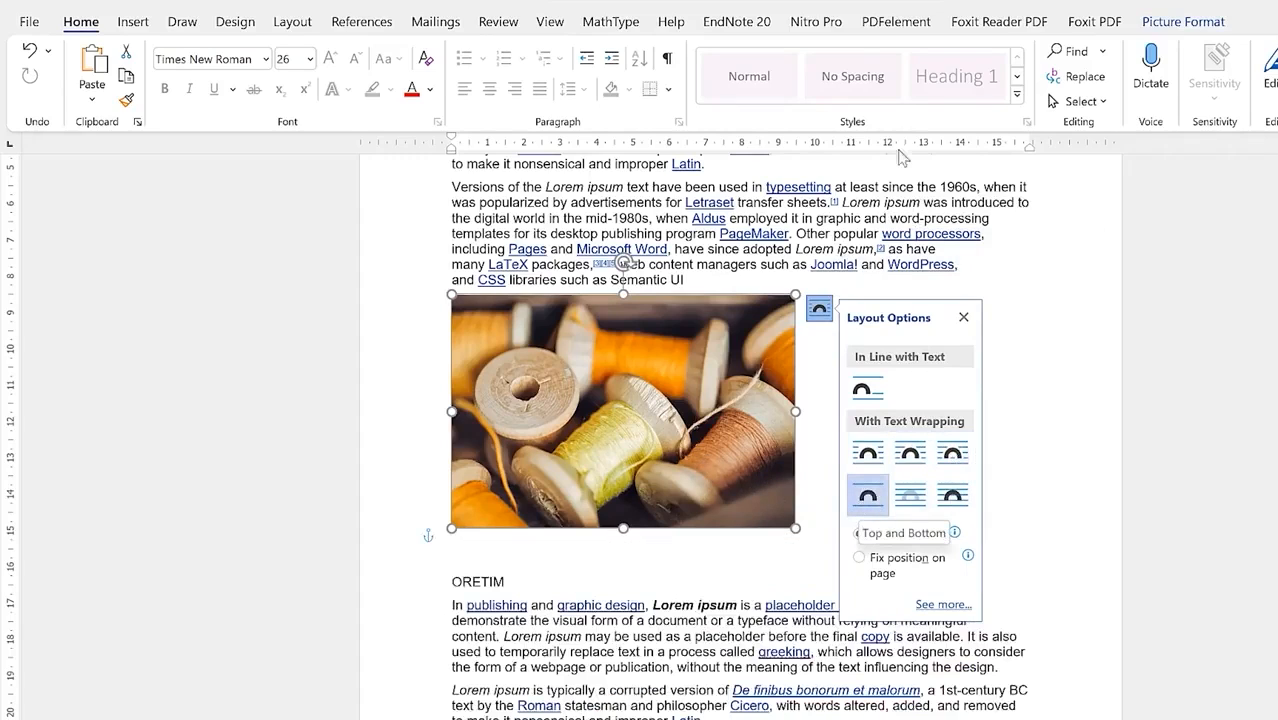
click(818, 405)
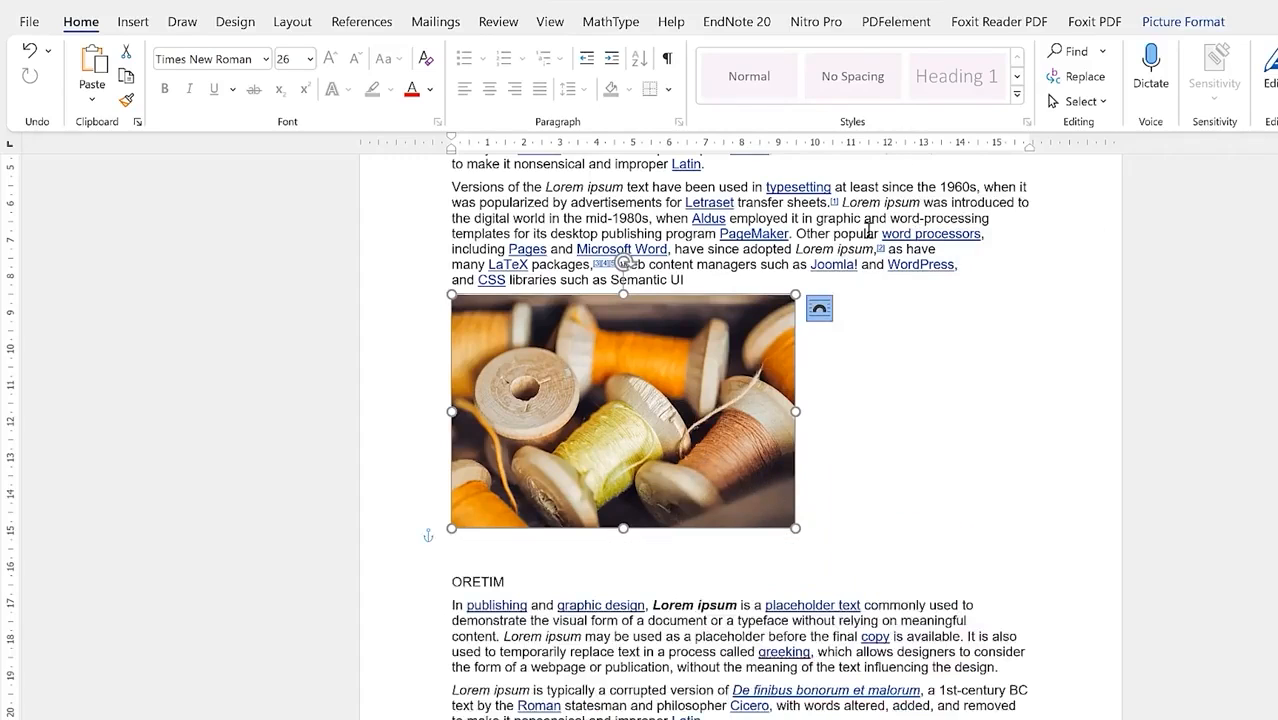
Step: Try Behind Text, then set In Front of Text and drag the photo over the ORETIM paragraphs
click(676, 382)
click(818, 308)
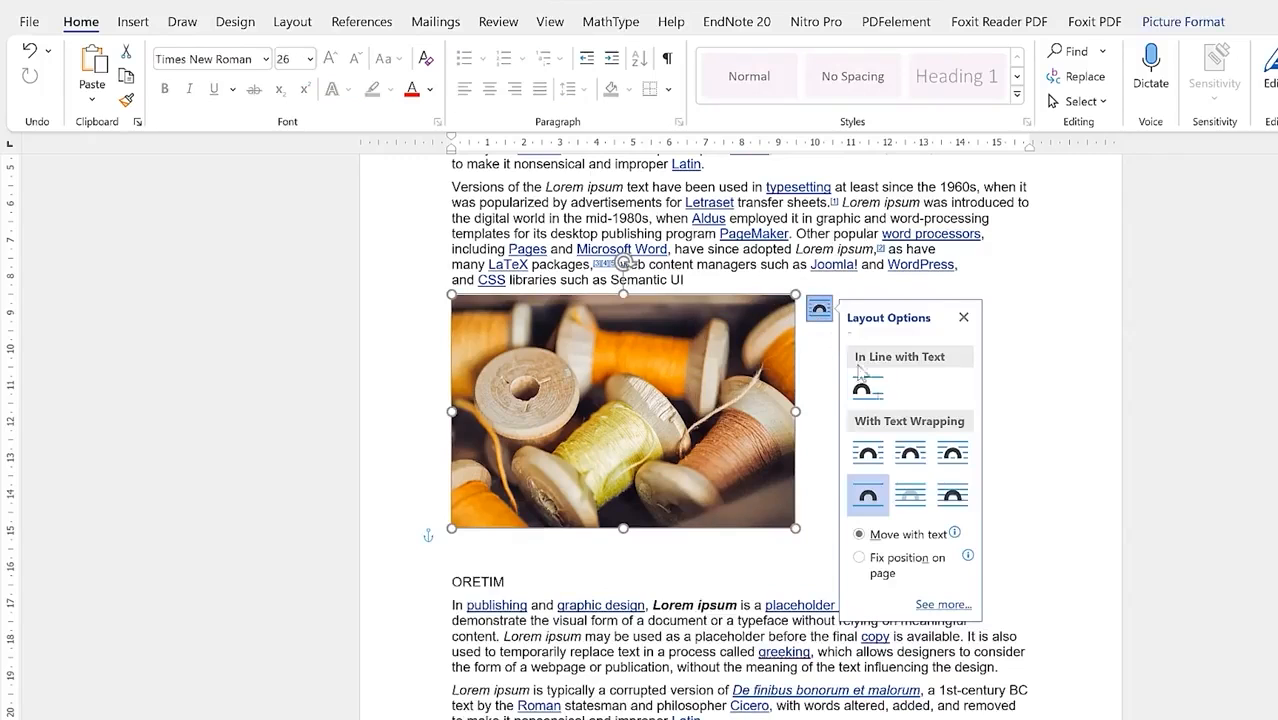
click(910, 495)
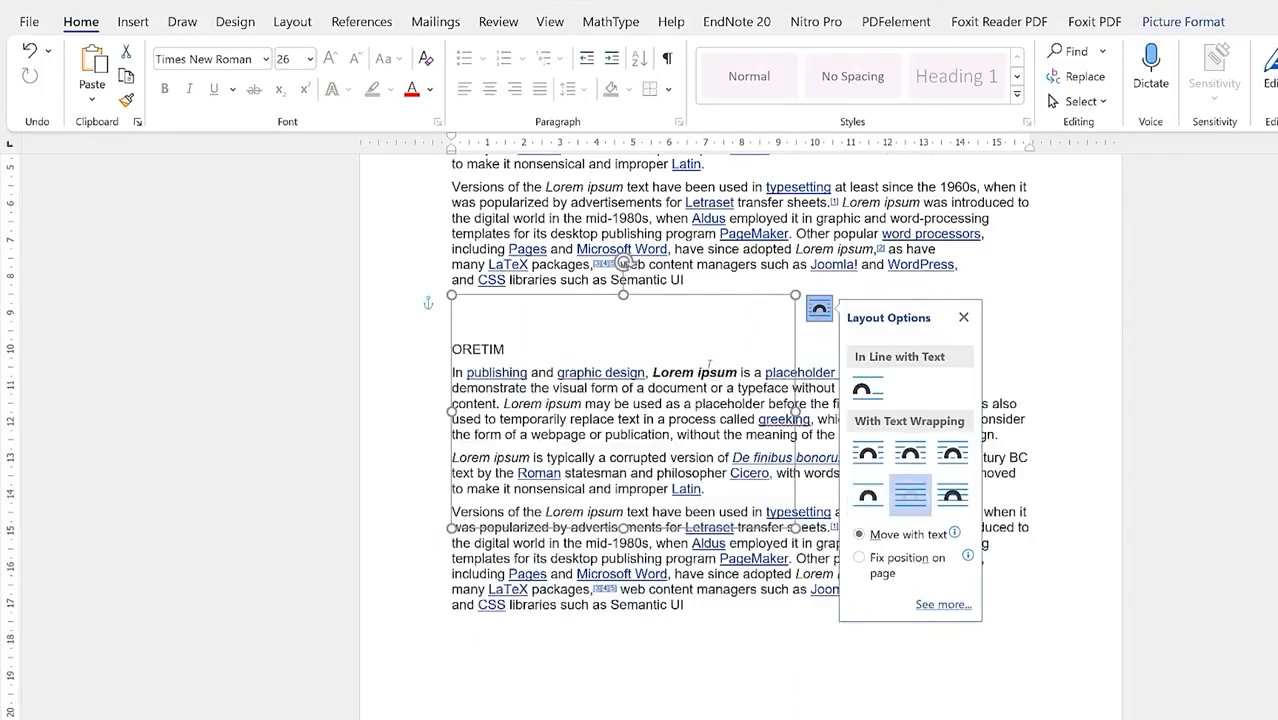
click(954, 497)
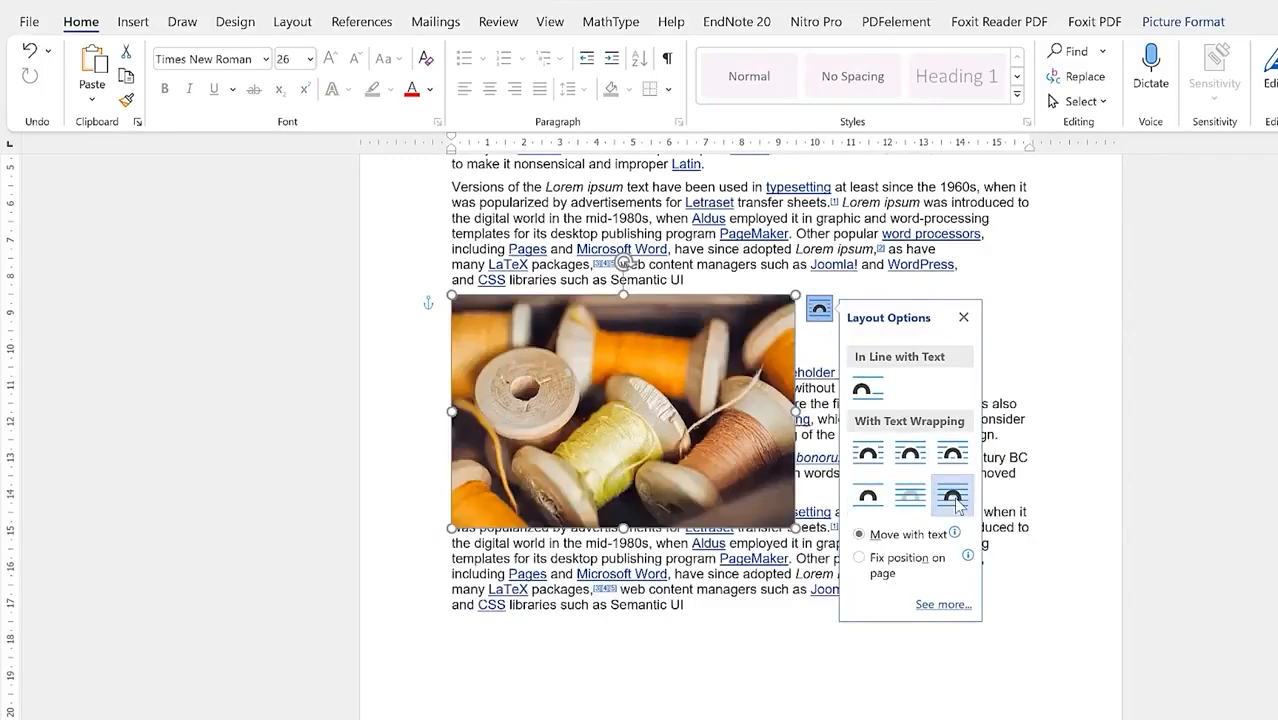
drag(657, 386, 833, 412)
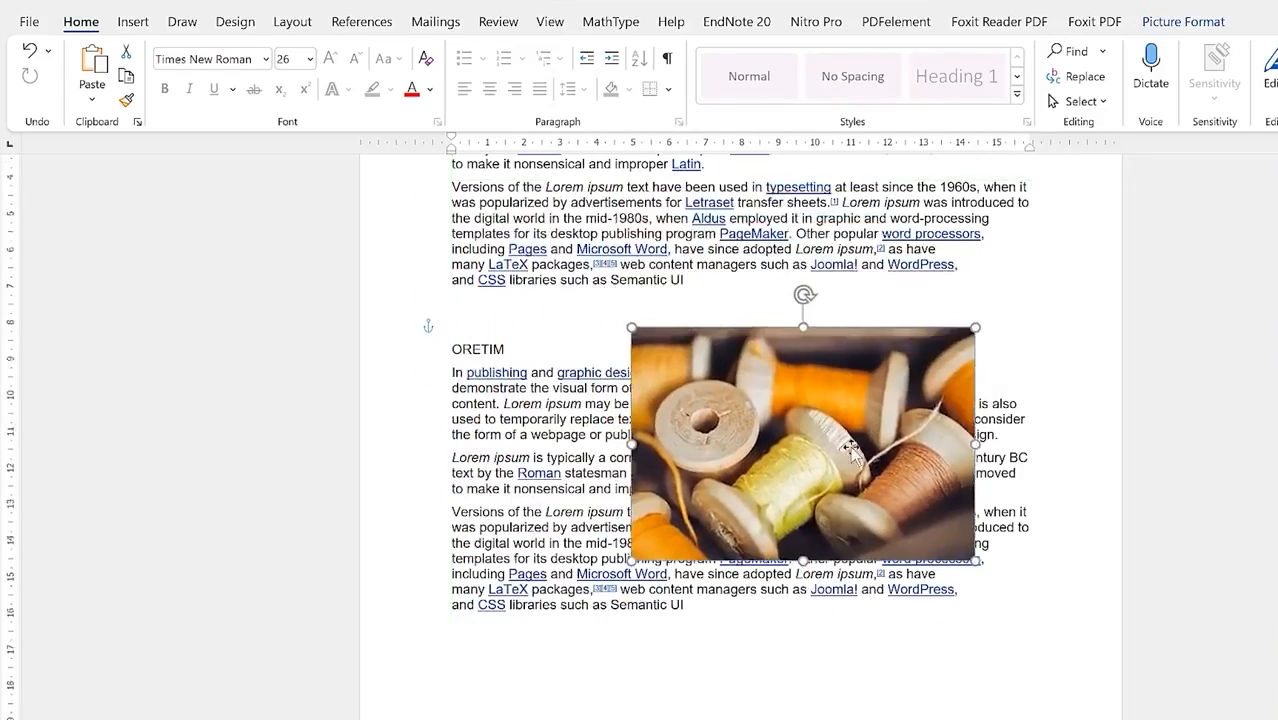
scroll(840, 460, up, 3)
Step: Set the spool photo to In Line with Text and move it onto the empty line above
drag(898, 560, 700, 418)
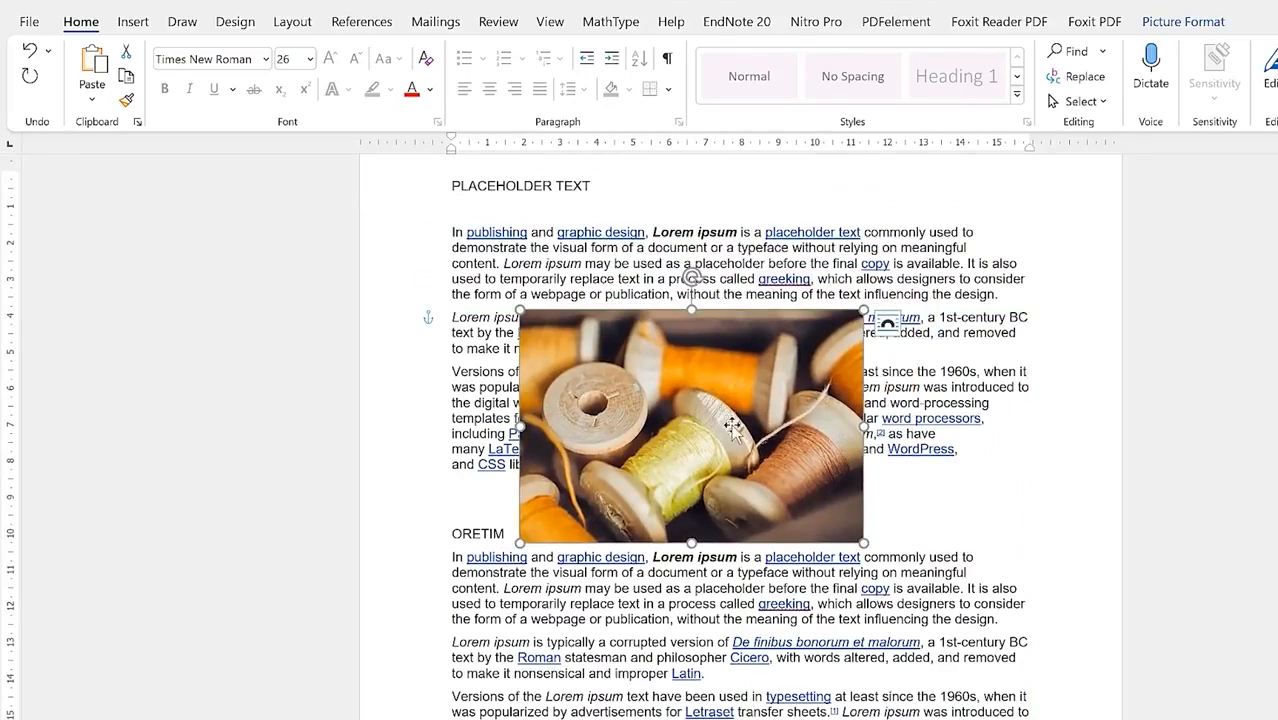
click(887, 322)
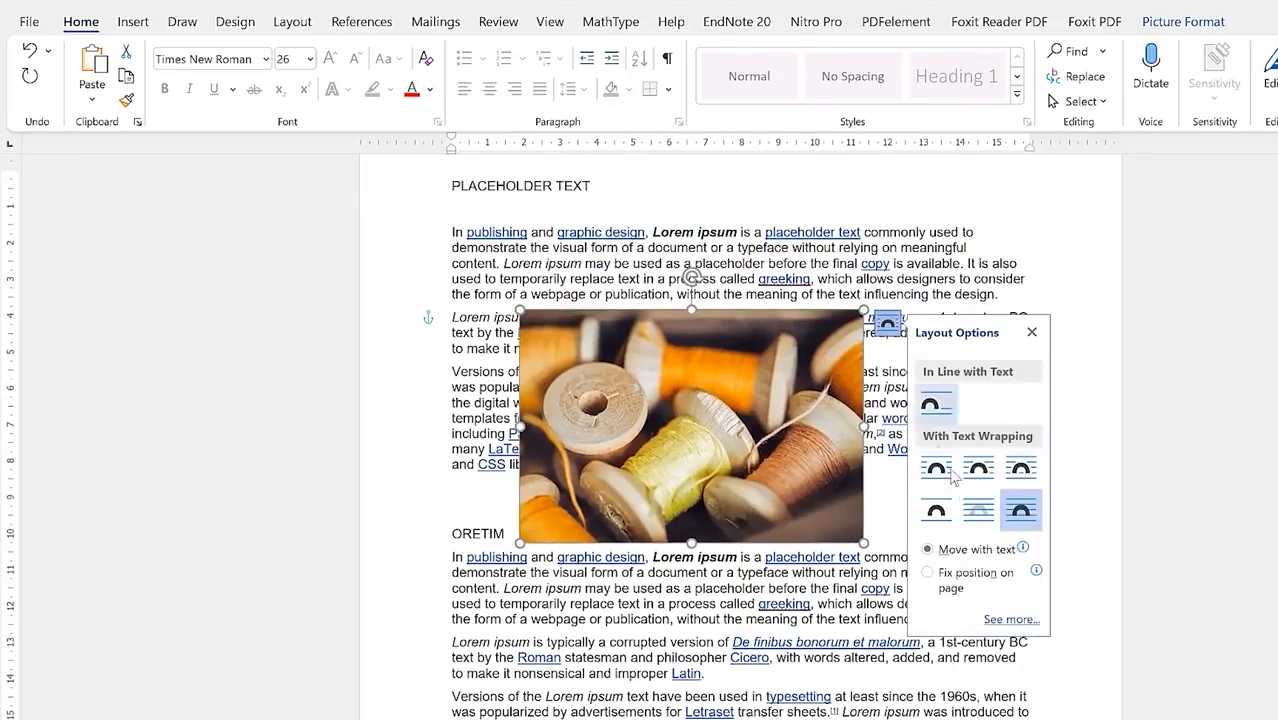
click(936, 403)
mouse_move(593, 383)
mouse_down()
mouse_move(571, 423)
mouse_move(576, 378)
mouse_up()
Step: Apply Top and Bottom wrapping so the photo sits between the first two paragraphs
double_click(626, 500)
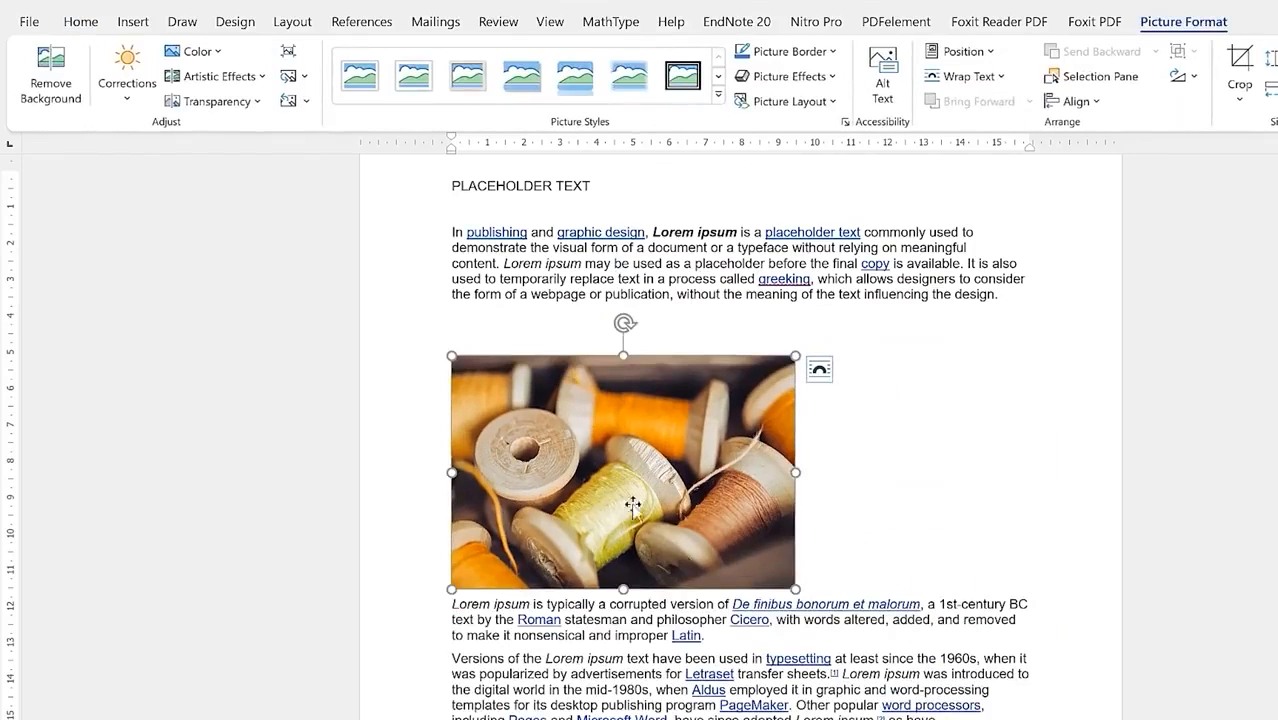
click(531, 603)
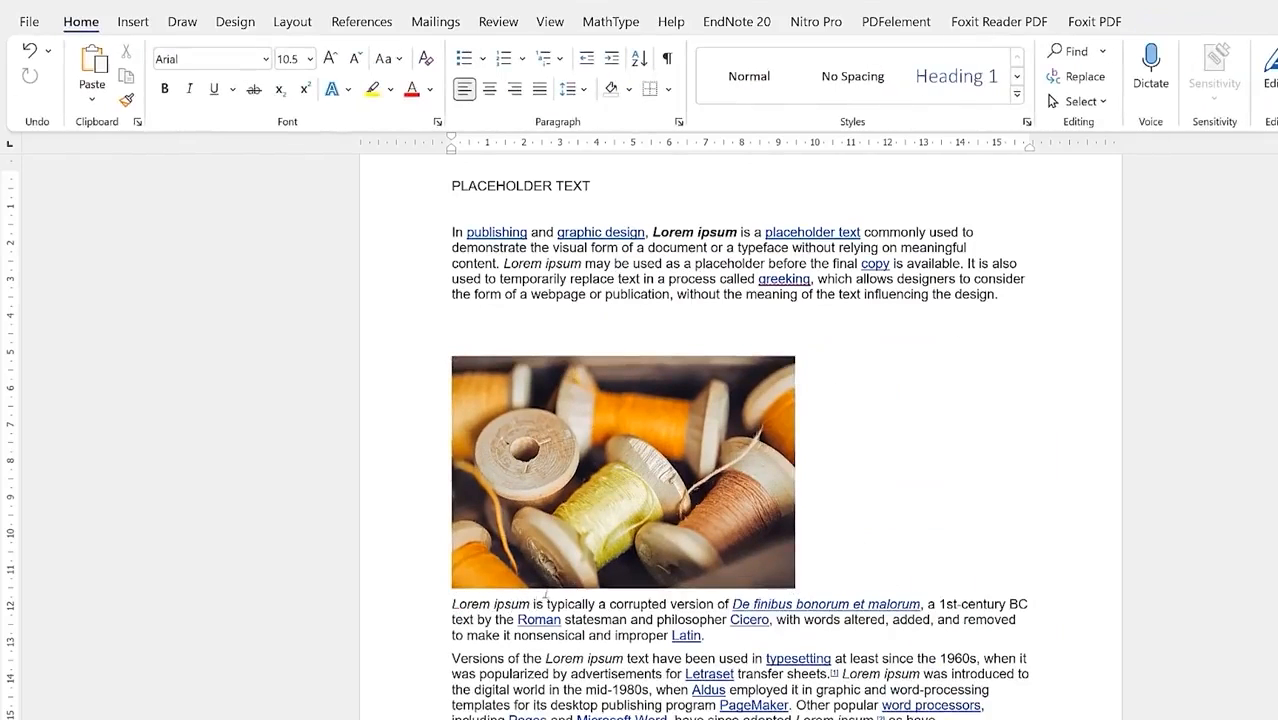
click(533, 598)
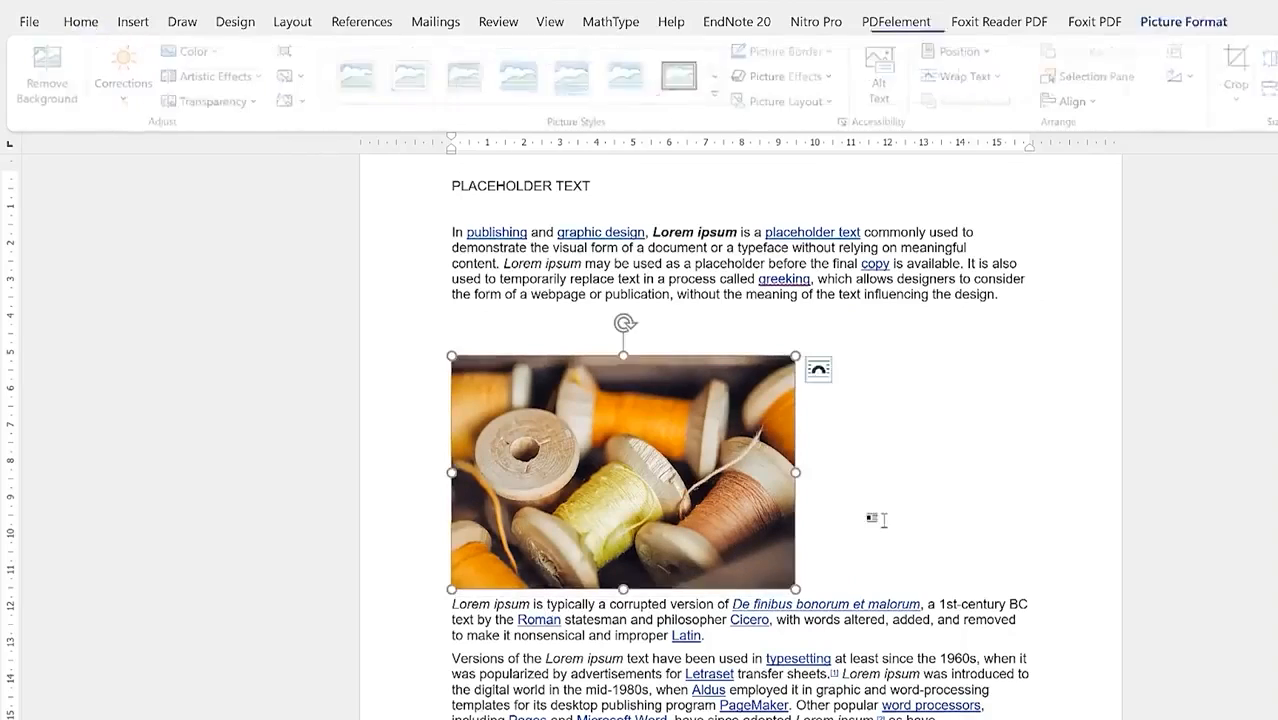
click(860, 537)
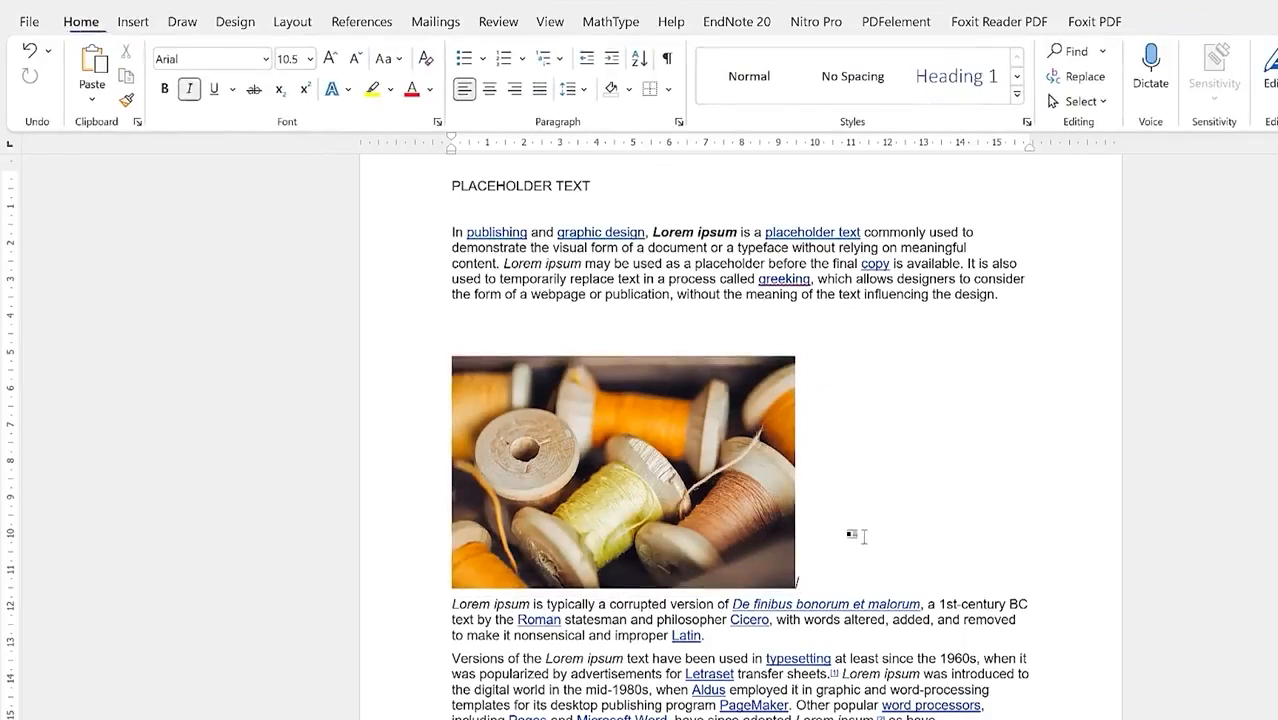
click(650, 500)
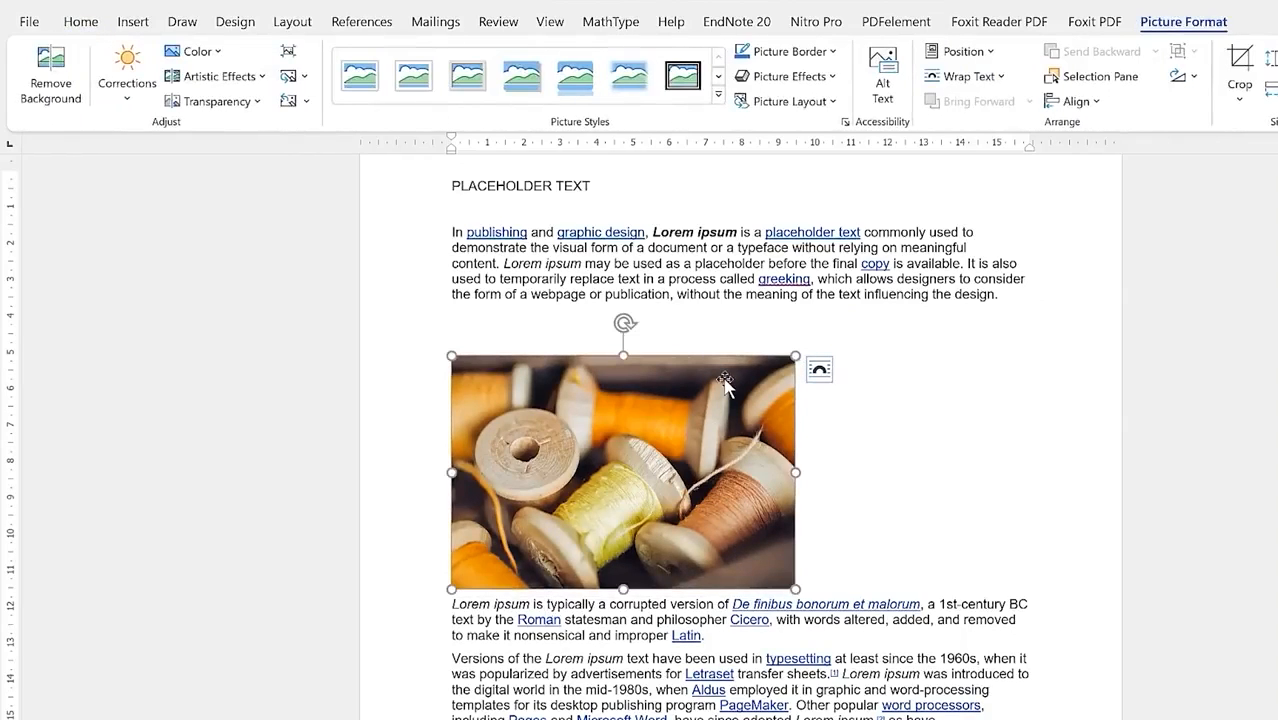
click(819, 370)
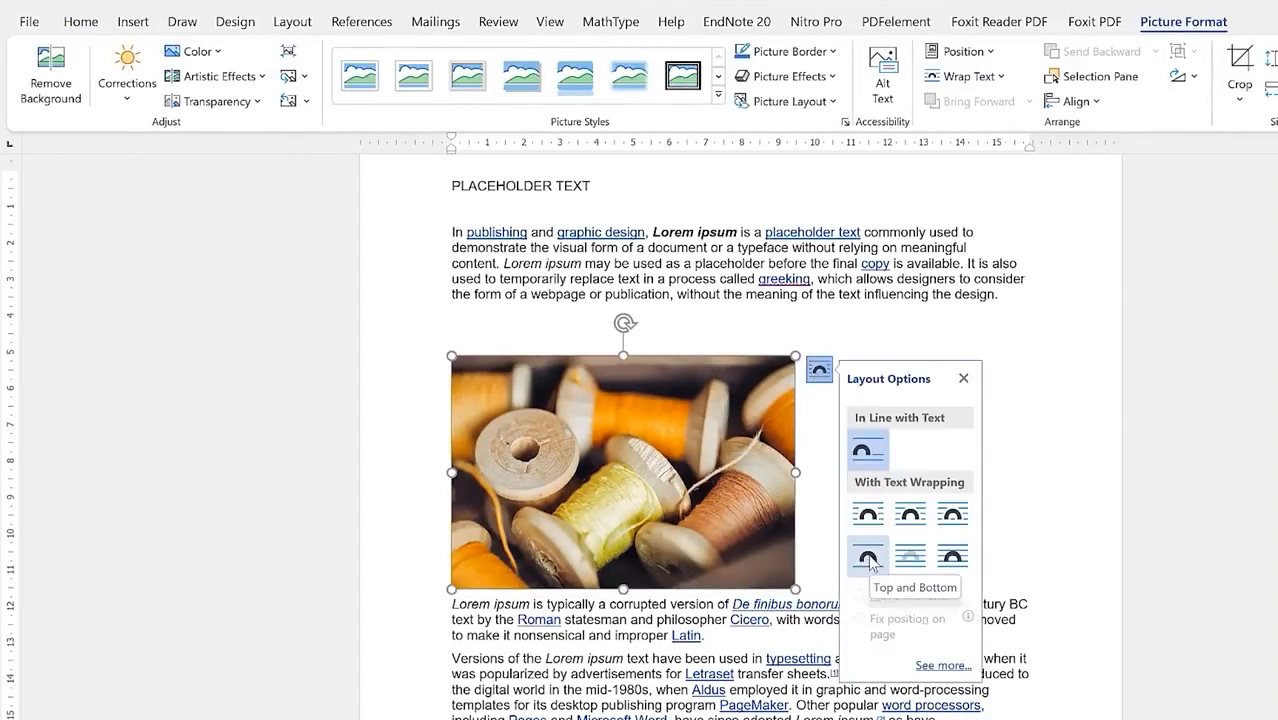
click(868, 558)
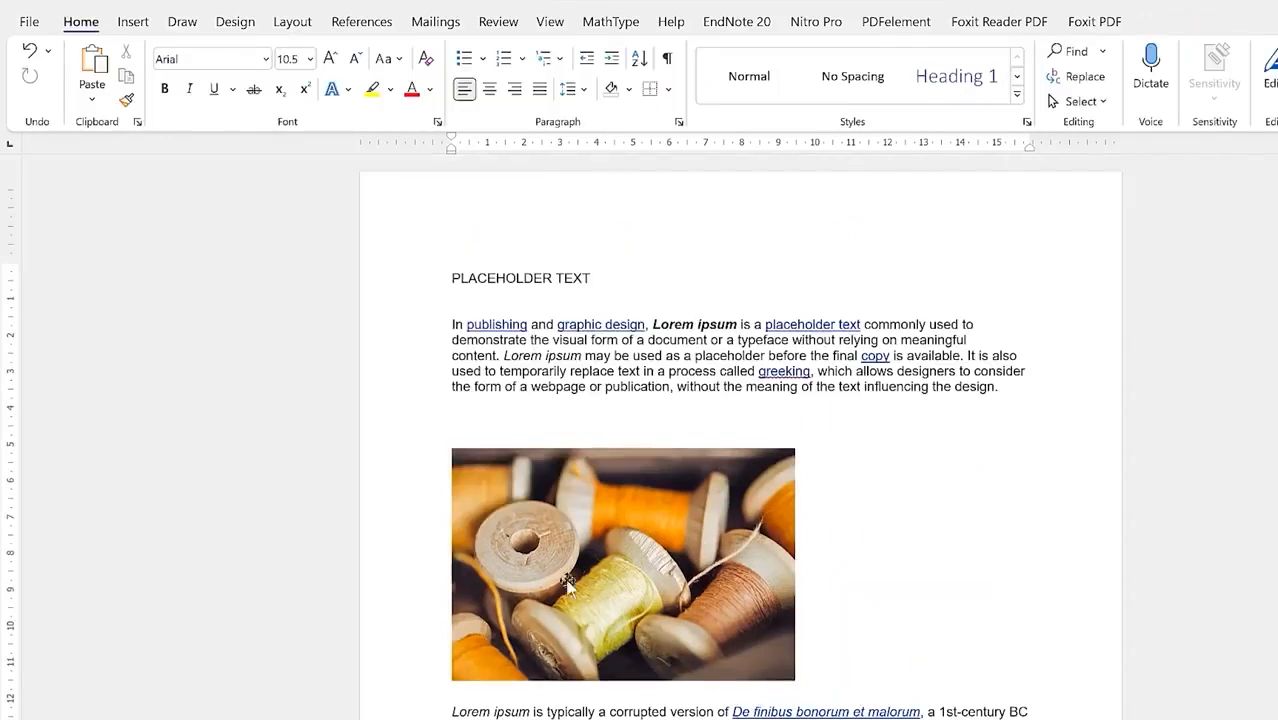
Step: Delete the barber photo
scroll(640, 560, down, 6)
scroll(649, 551, down, 13)
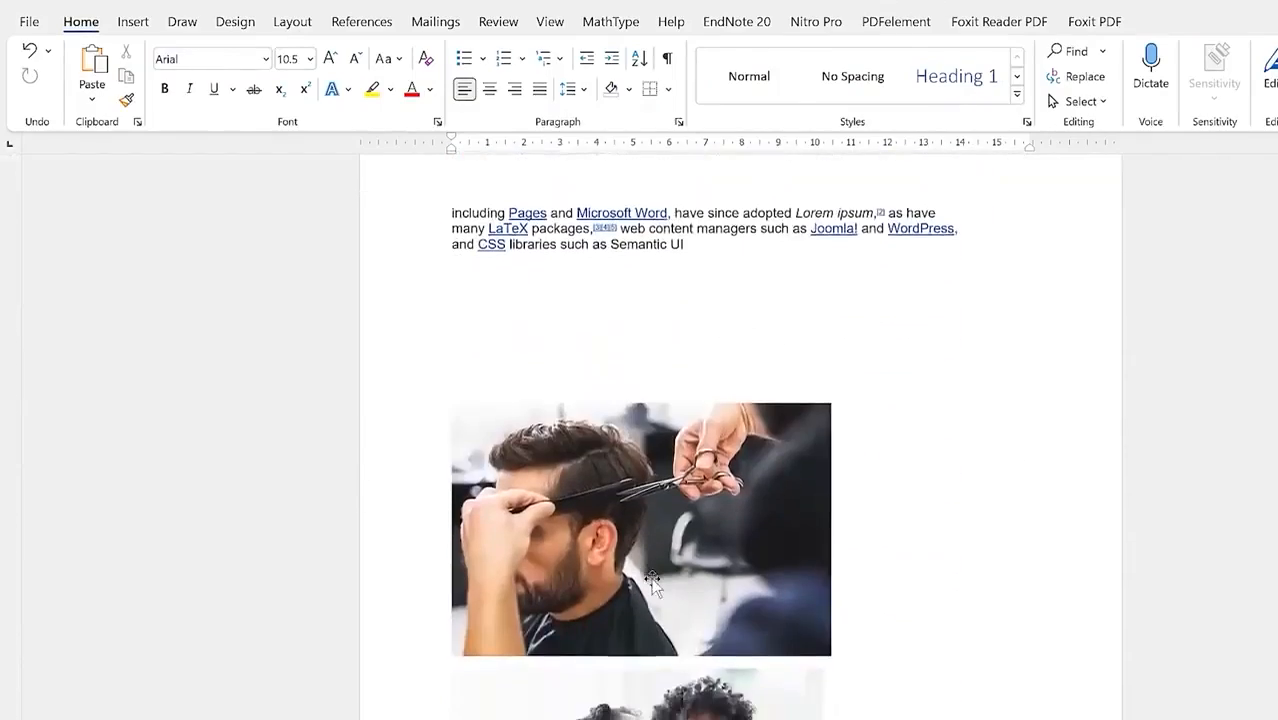
click(652, 585)
key(Delete)
scroll(702, 422, up, 1)
Step: Restore the barber photo above ORETIM with Tight text wrapping
key(Delete)
scroll(750, 514, up, 3)
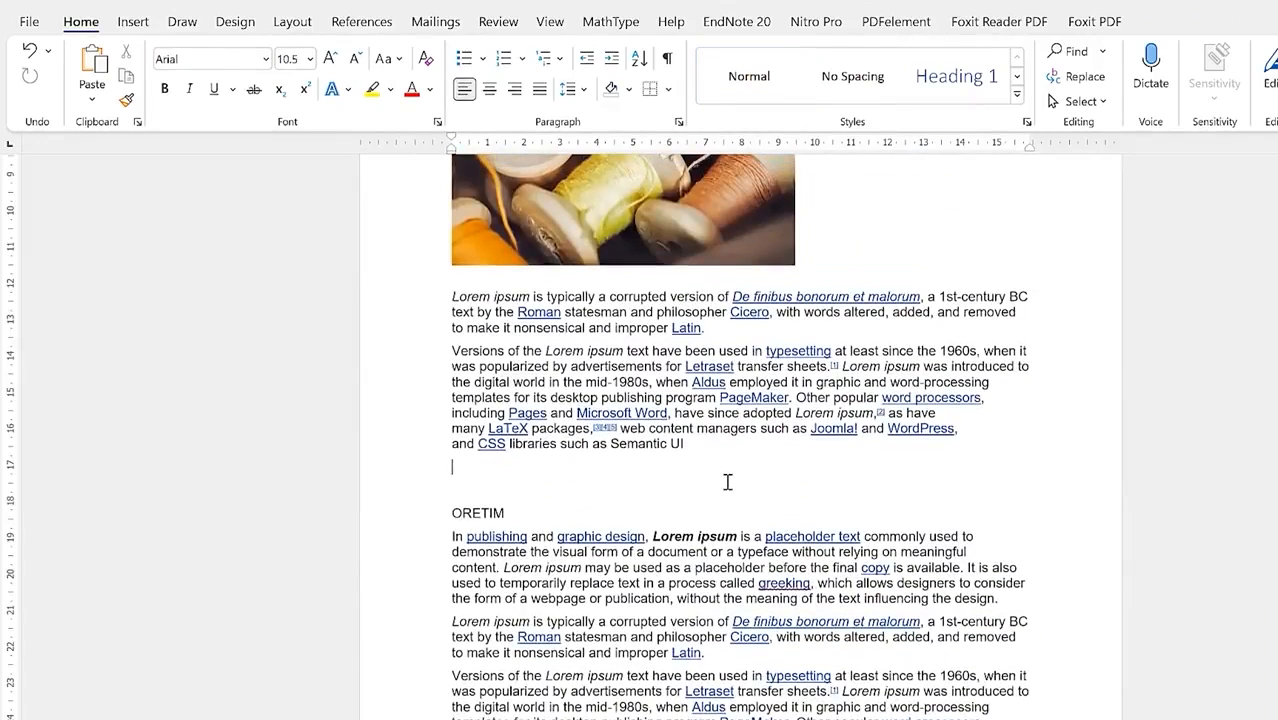
key(ctrl+v)
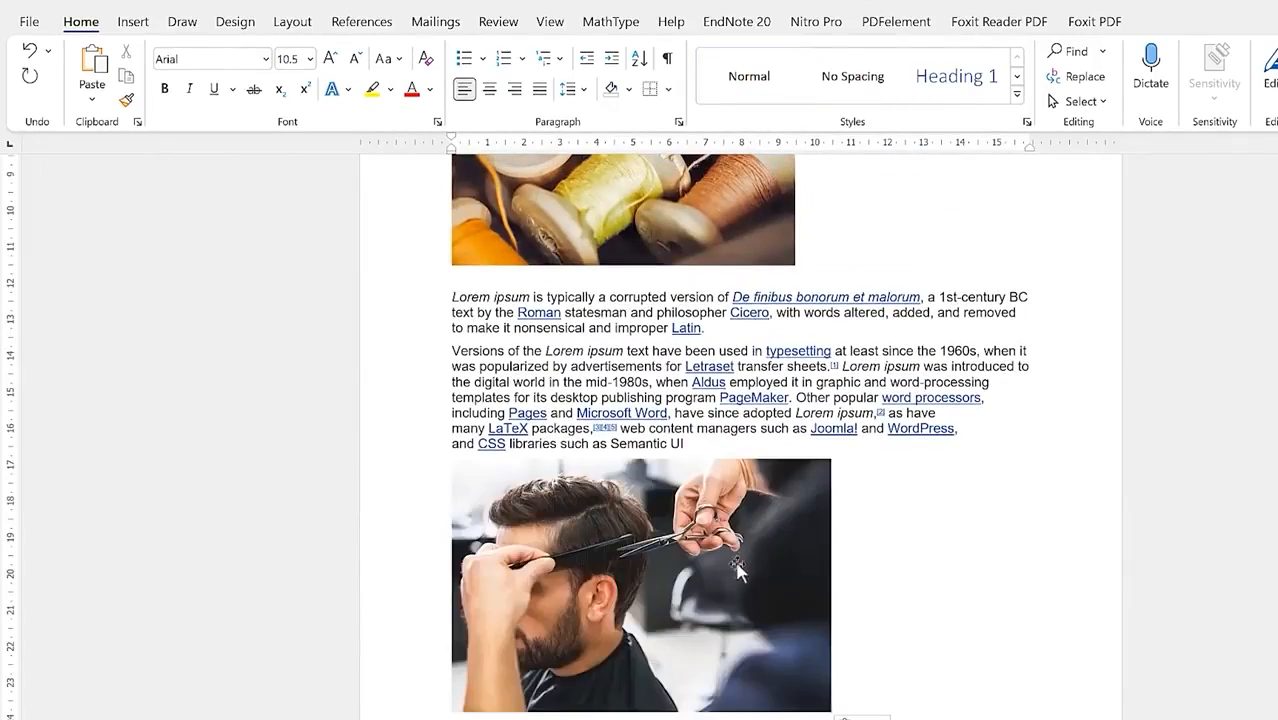
click(705, 585)
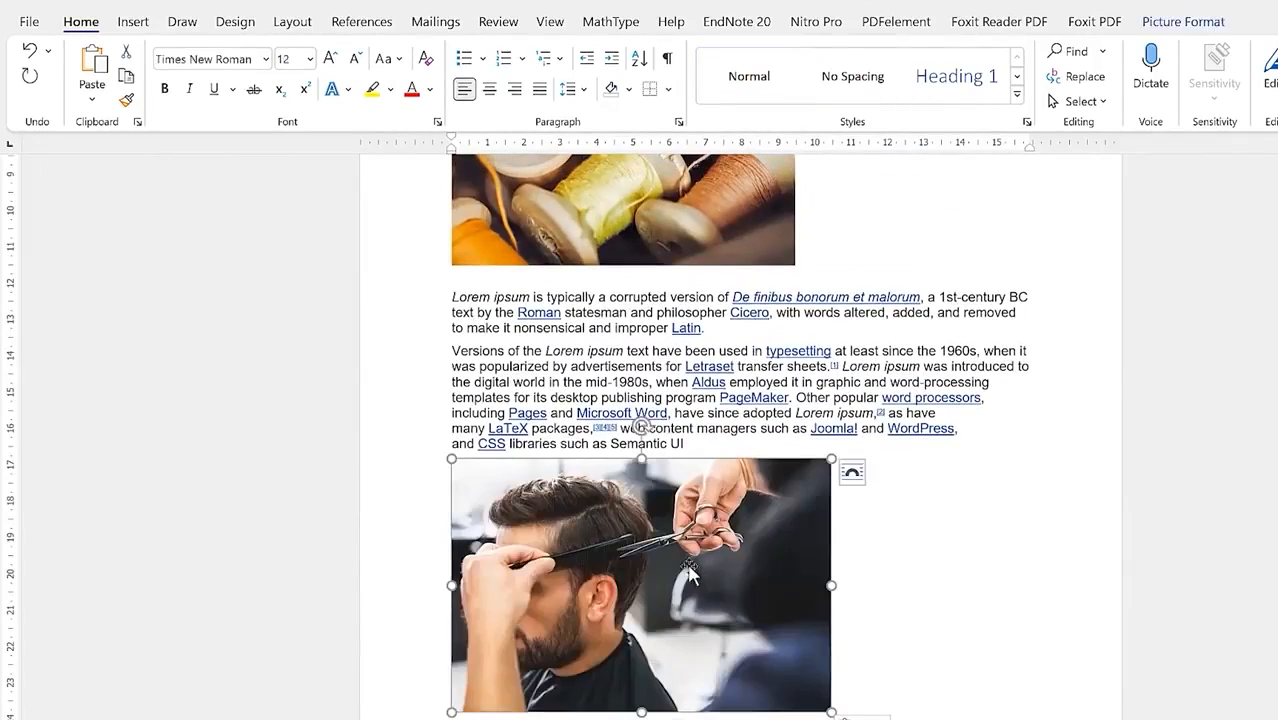
click(856, 470)
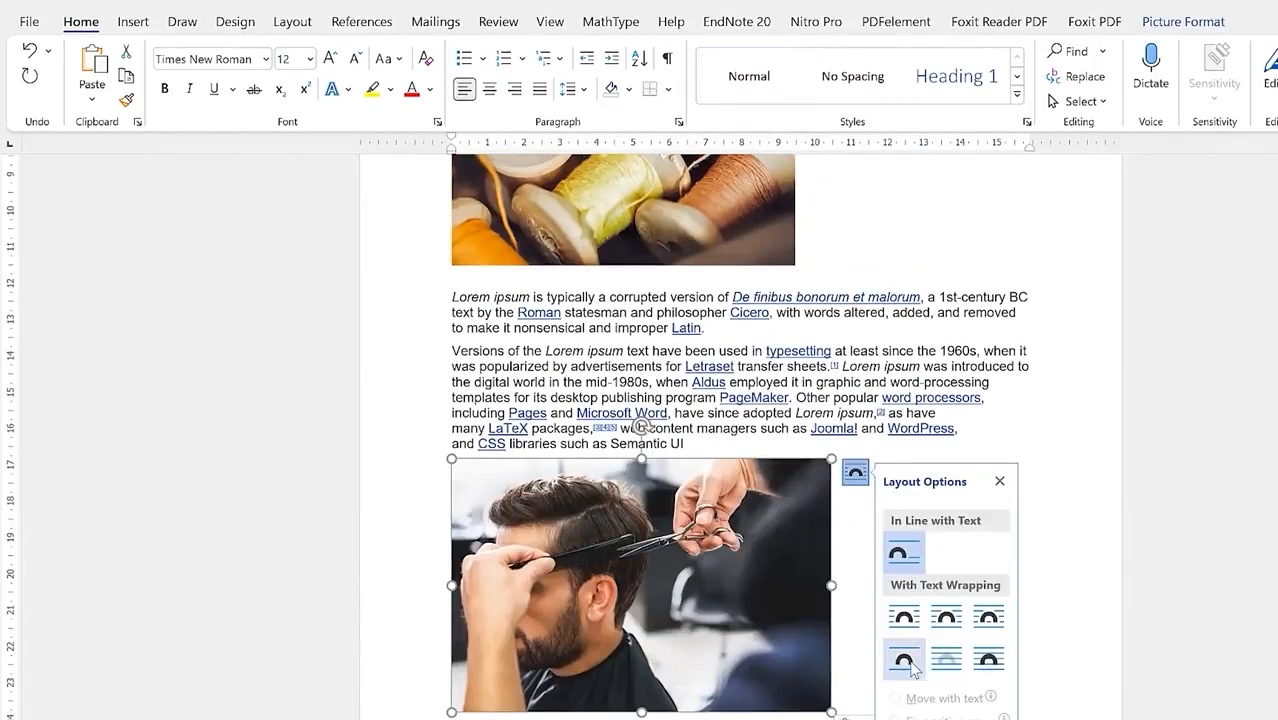
click(950, 622)
click(930, 422)
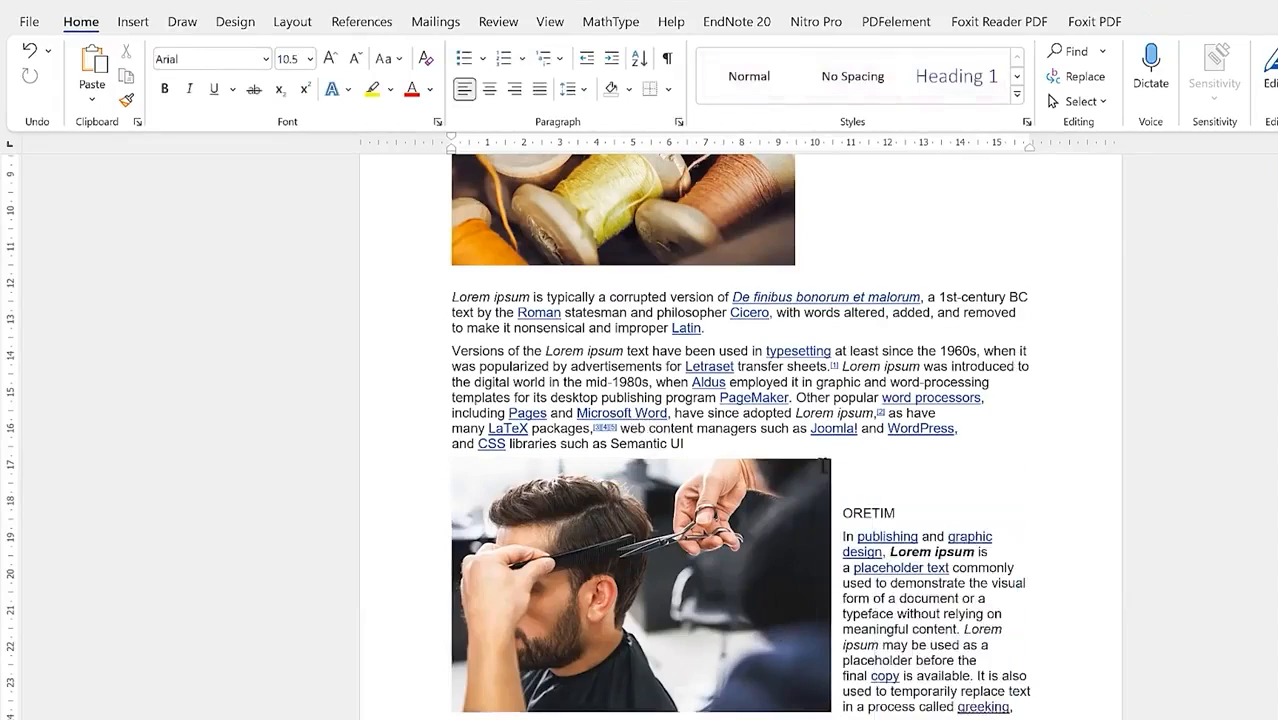
Step: Add a blank line before 'Versions of the' and move the mother-and-child photo under 'improper Latin.'
scroll(736, 668, down, 8)
click(742, 625)
key(Return)
key(Return)
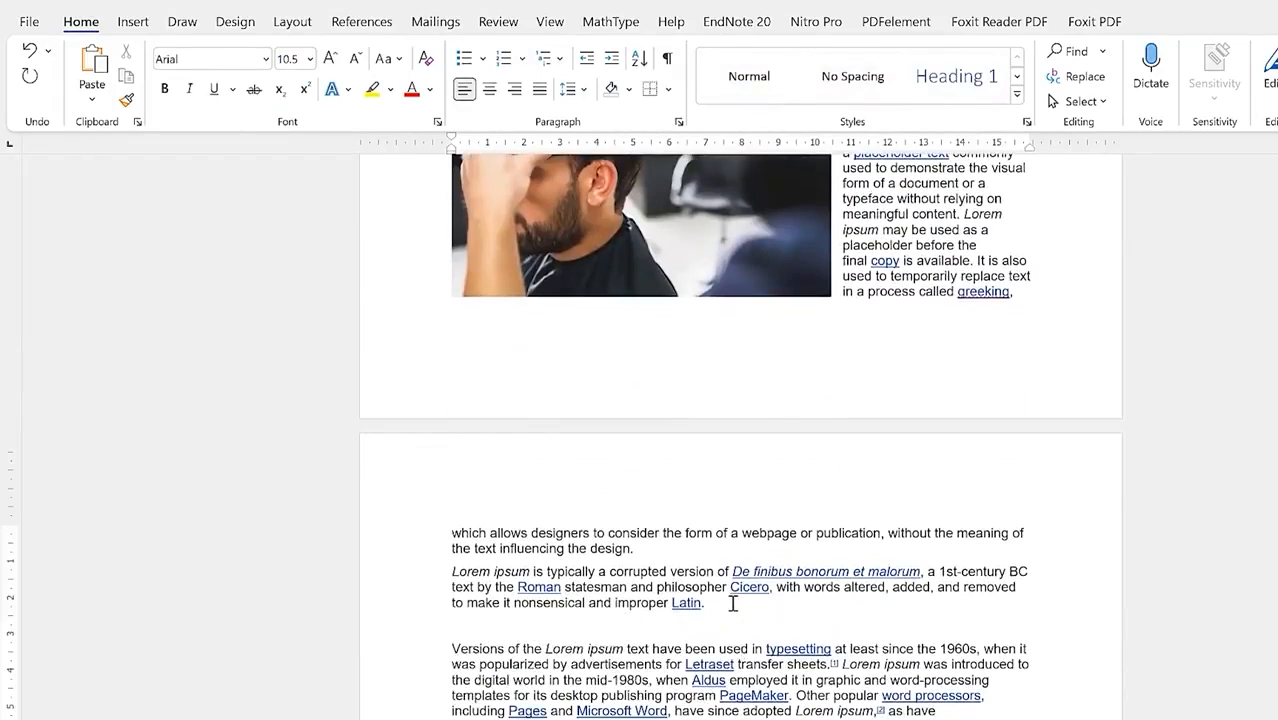
scroll(668, 671, down, 8)
click(650, 678)
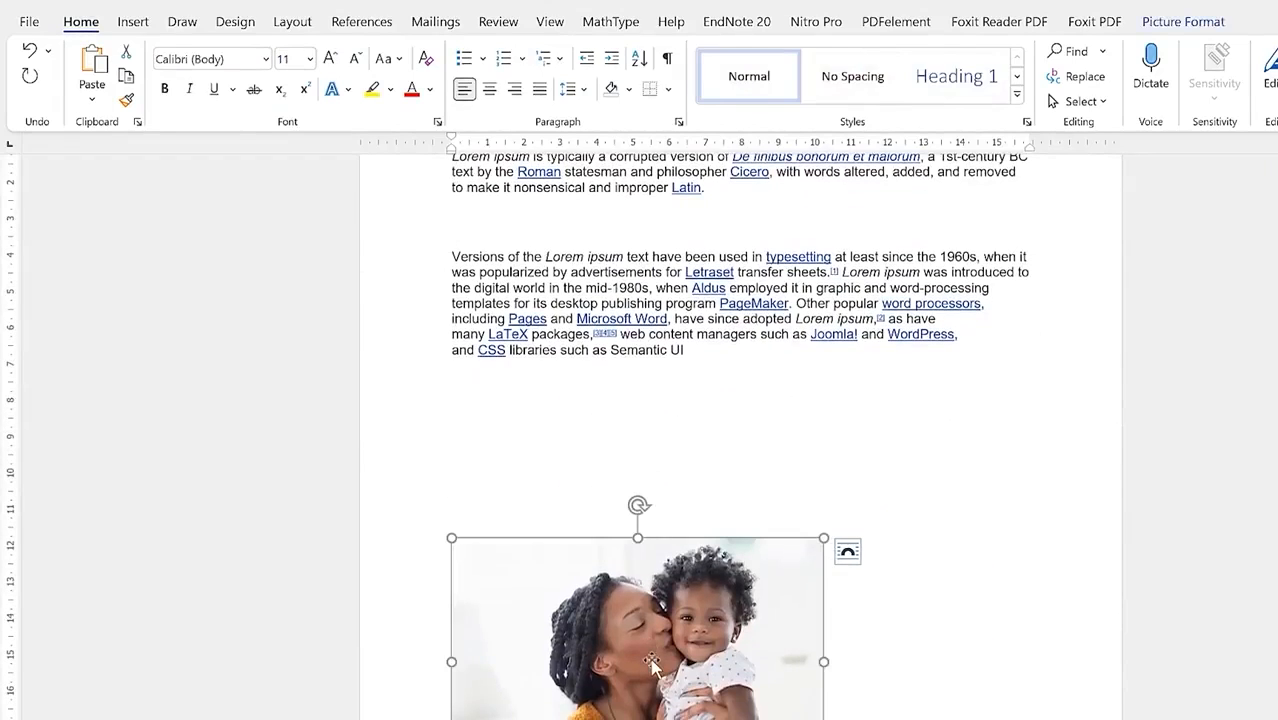
key(Delete)
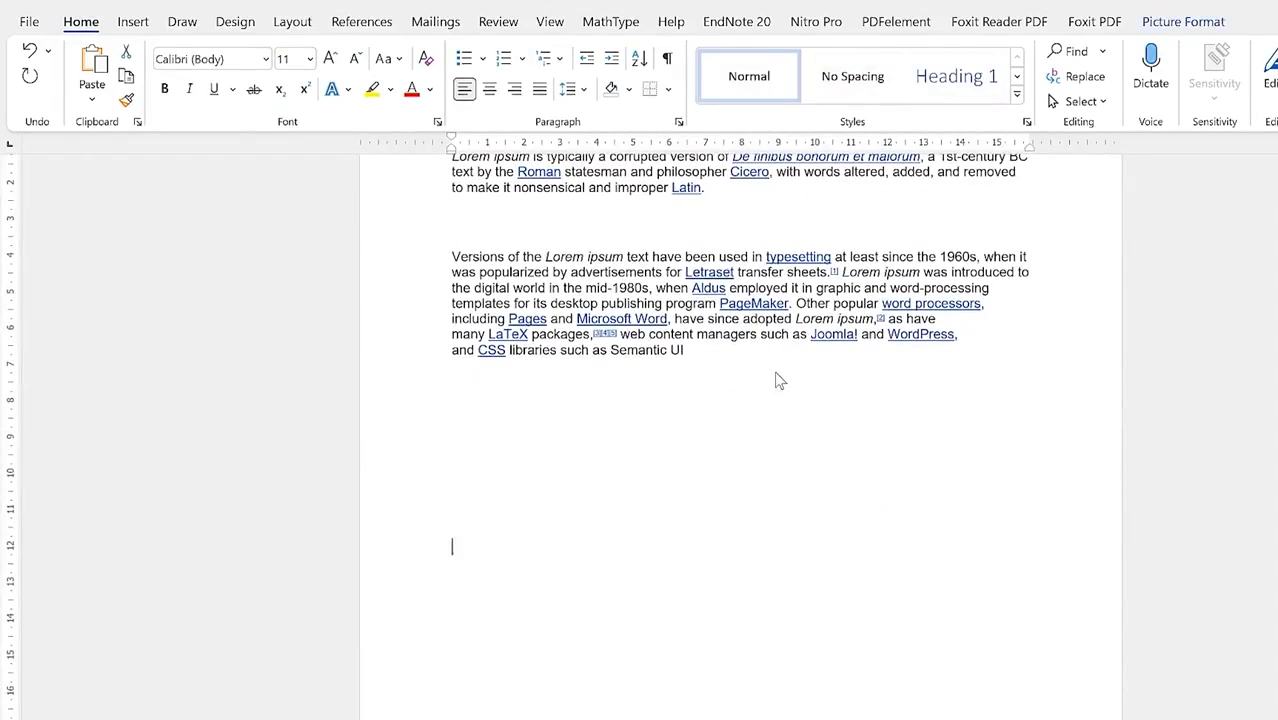
scroll(785, 265, up, 4)
click(742, 389)
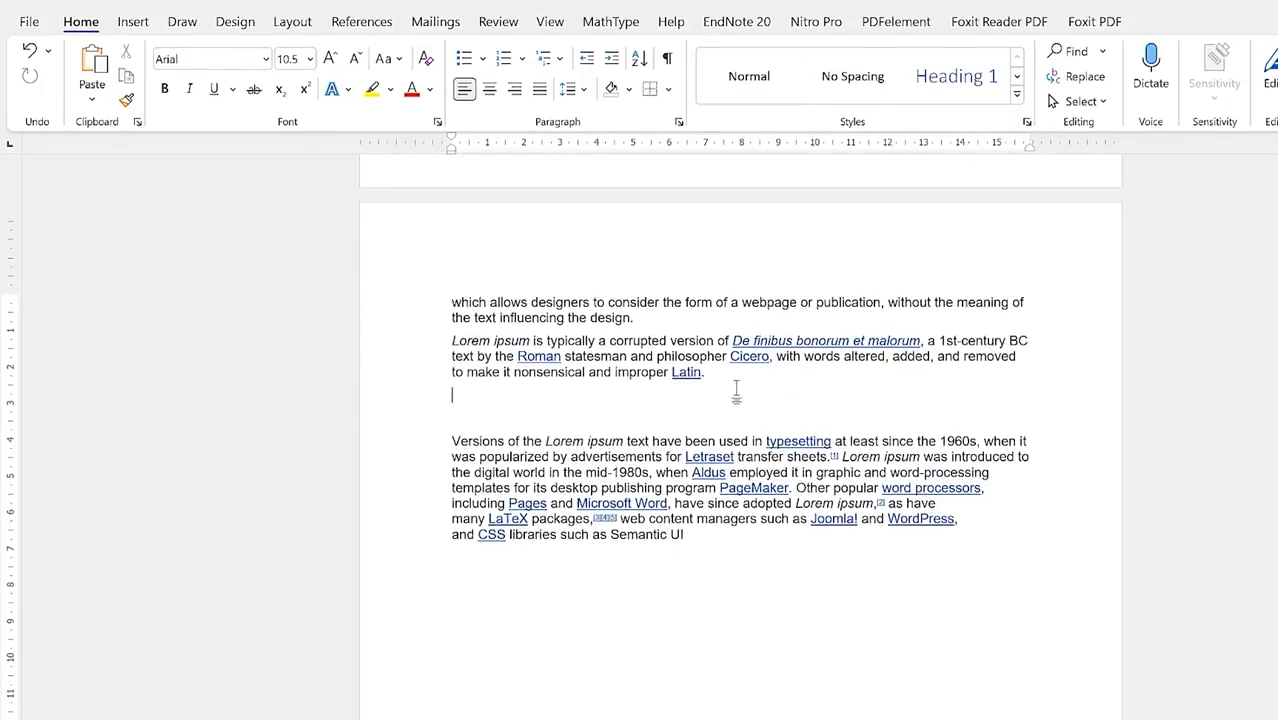
key(ctrl+v)
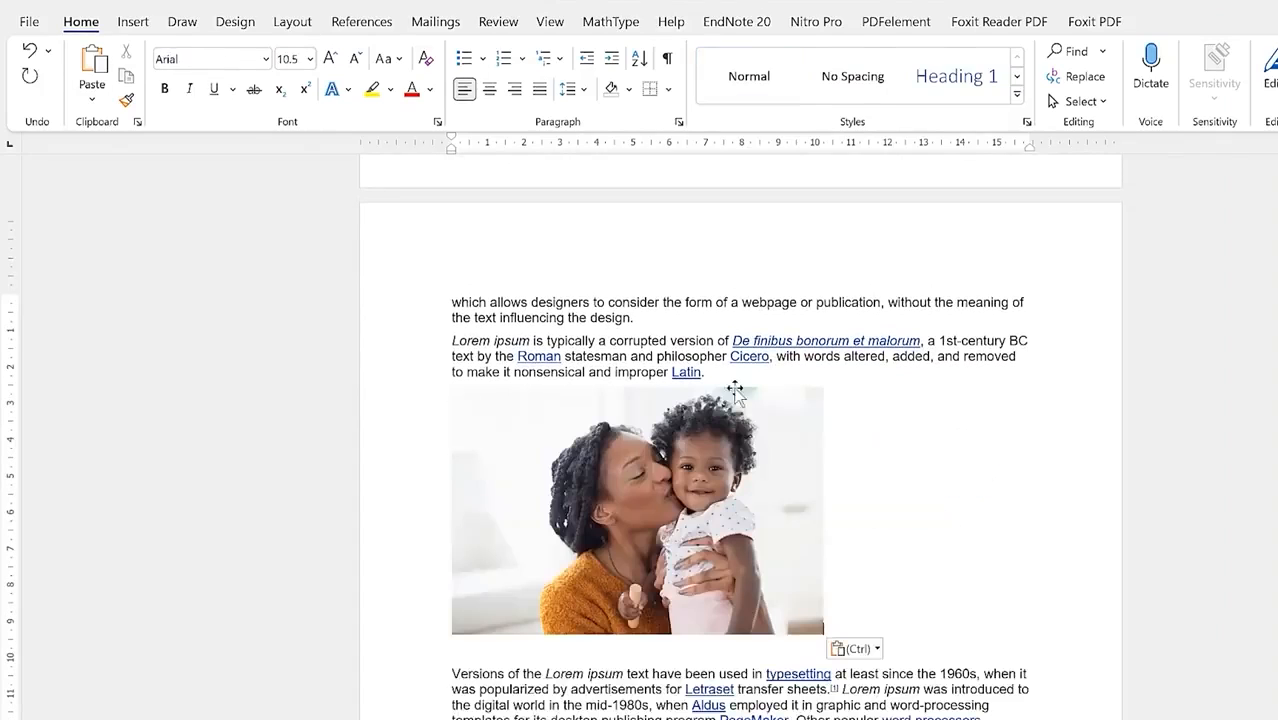
click(597, 538)
Step: Browse Picture Format's Wrap Text, Position, Picture Effects and Picture Styles without applying any
click(1180, 23)
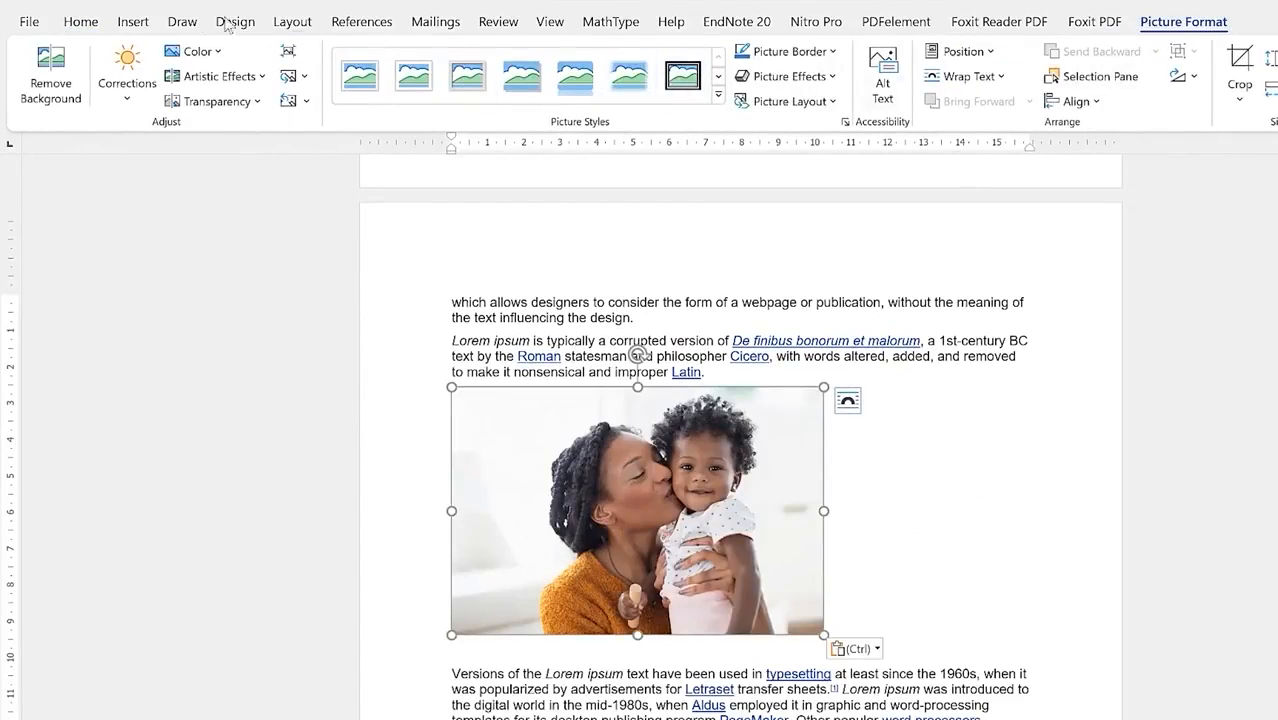
click(1003, 77)
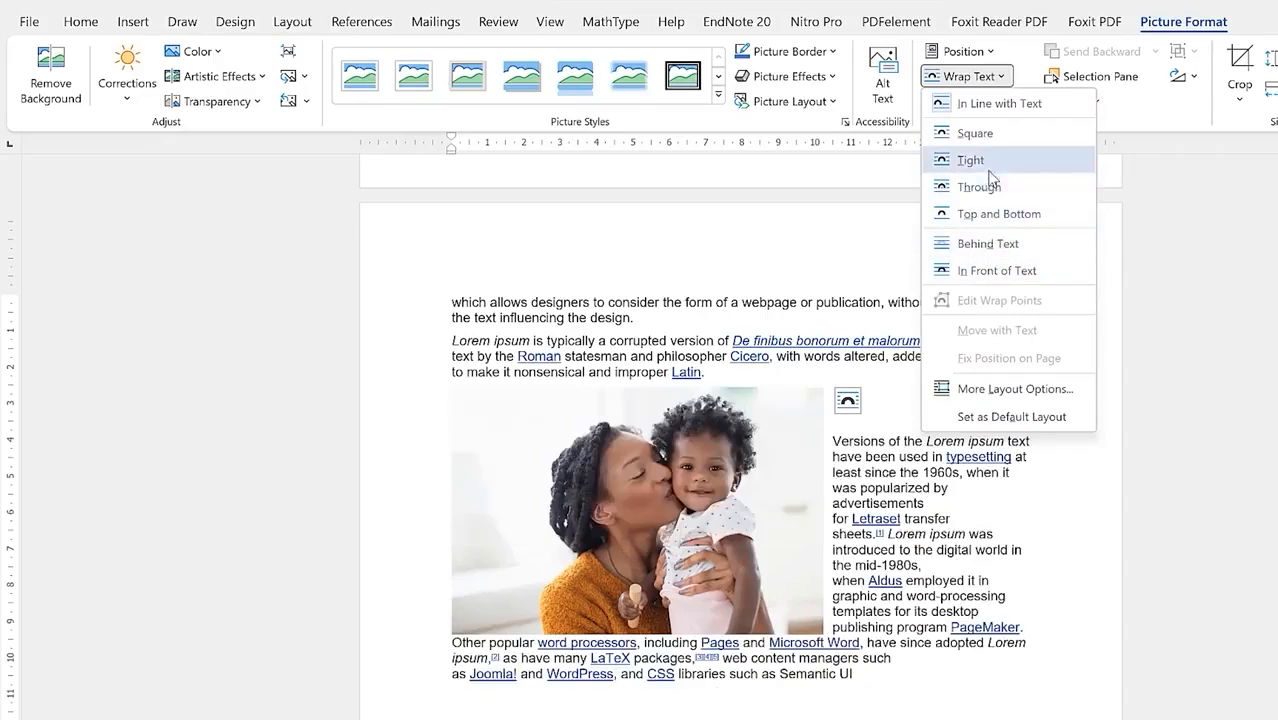
click(993, 53)
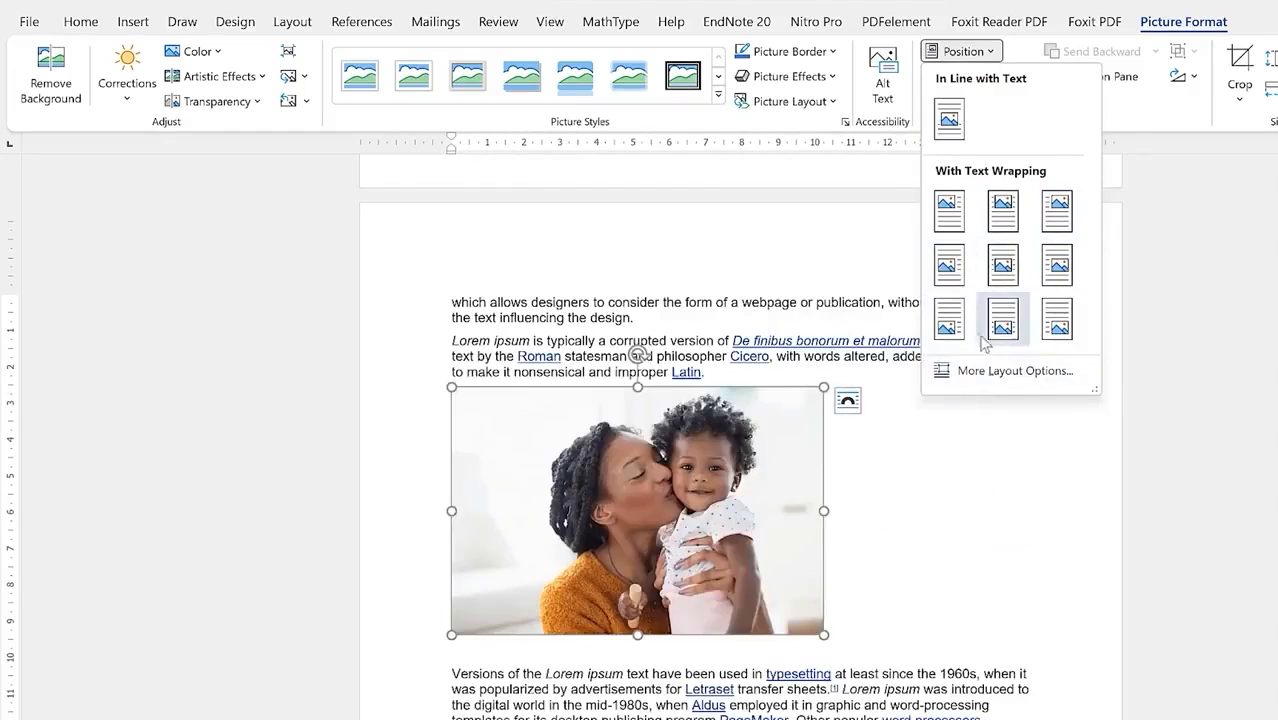
click(898, 68)
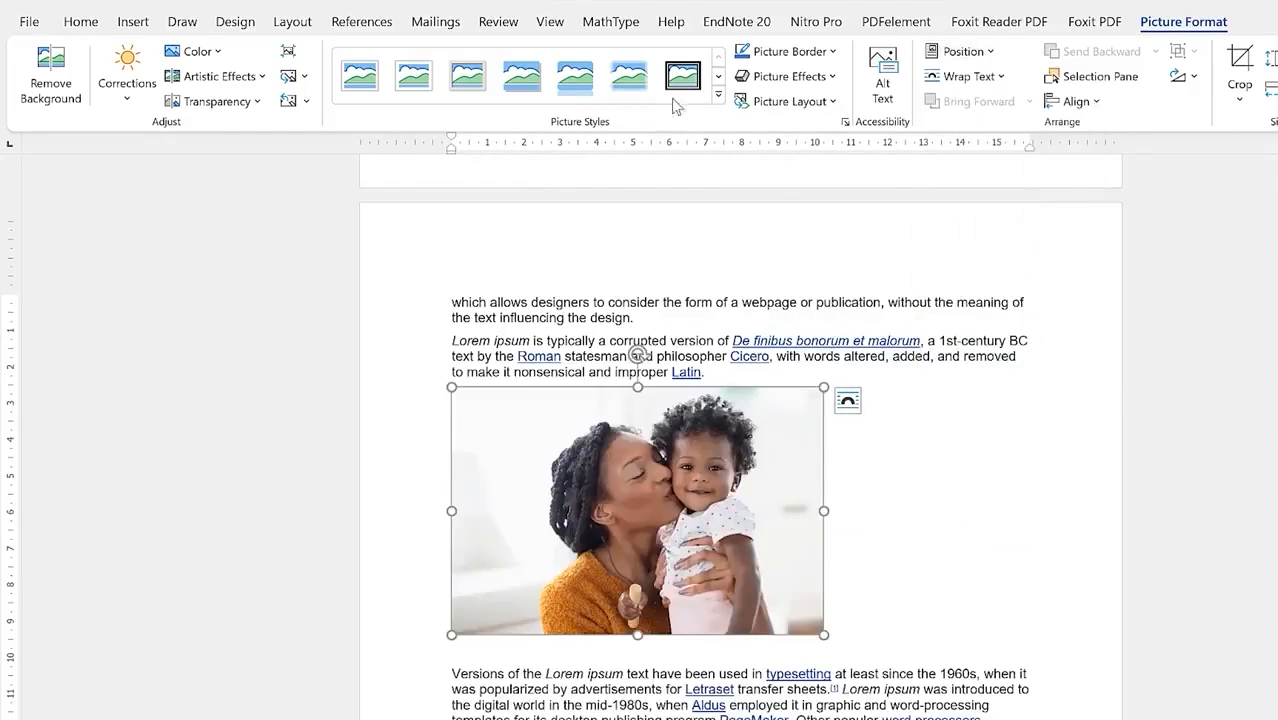
click(833, 78)
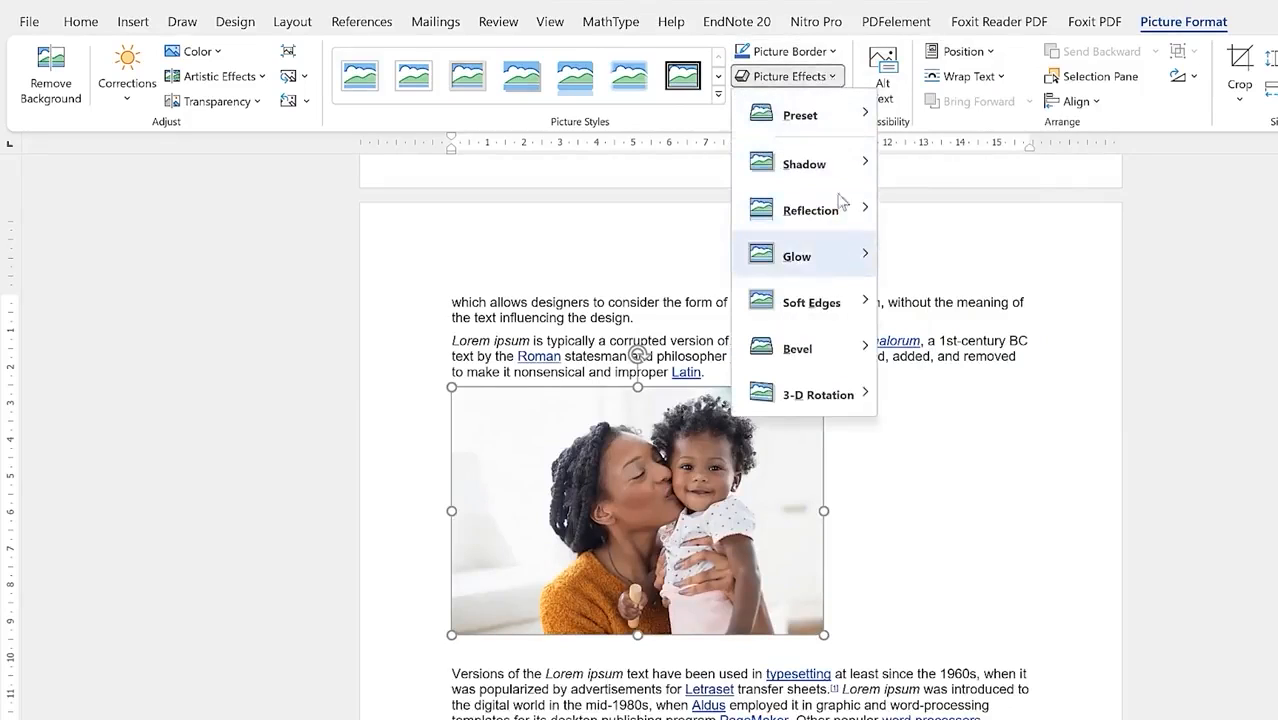
click(718, 97)
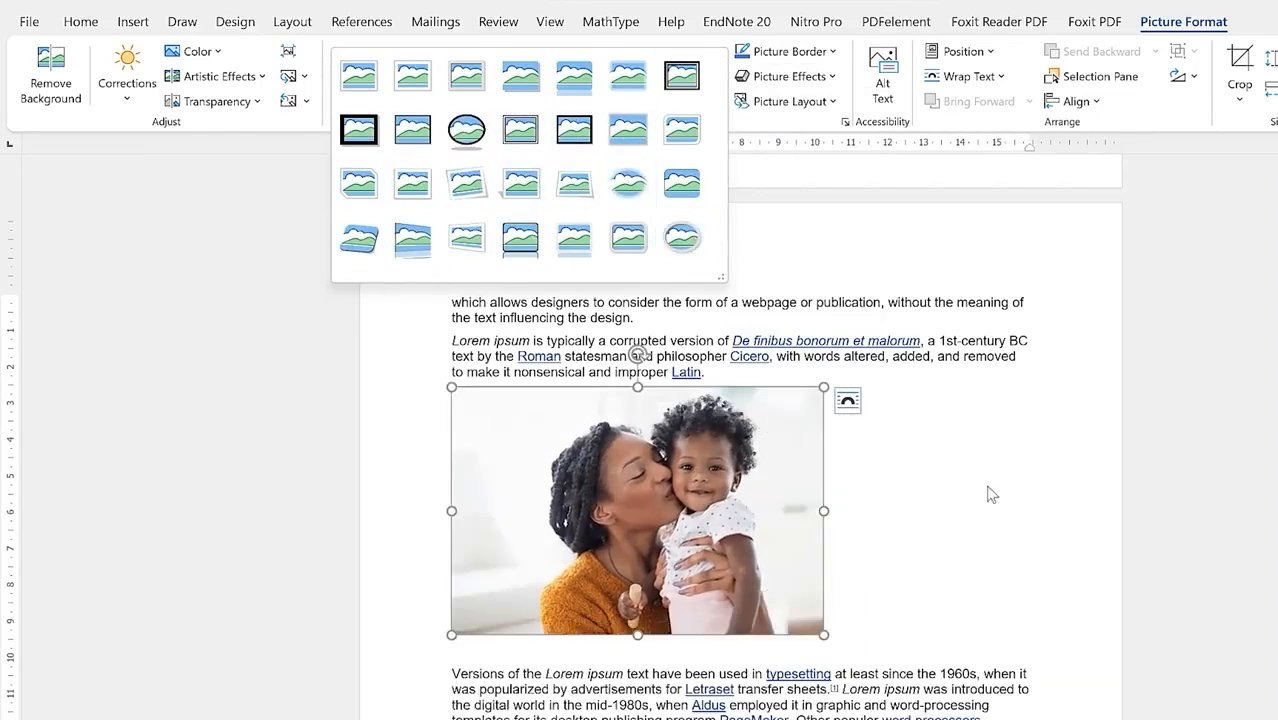
key(Escape)
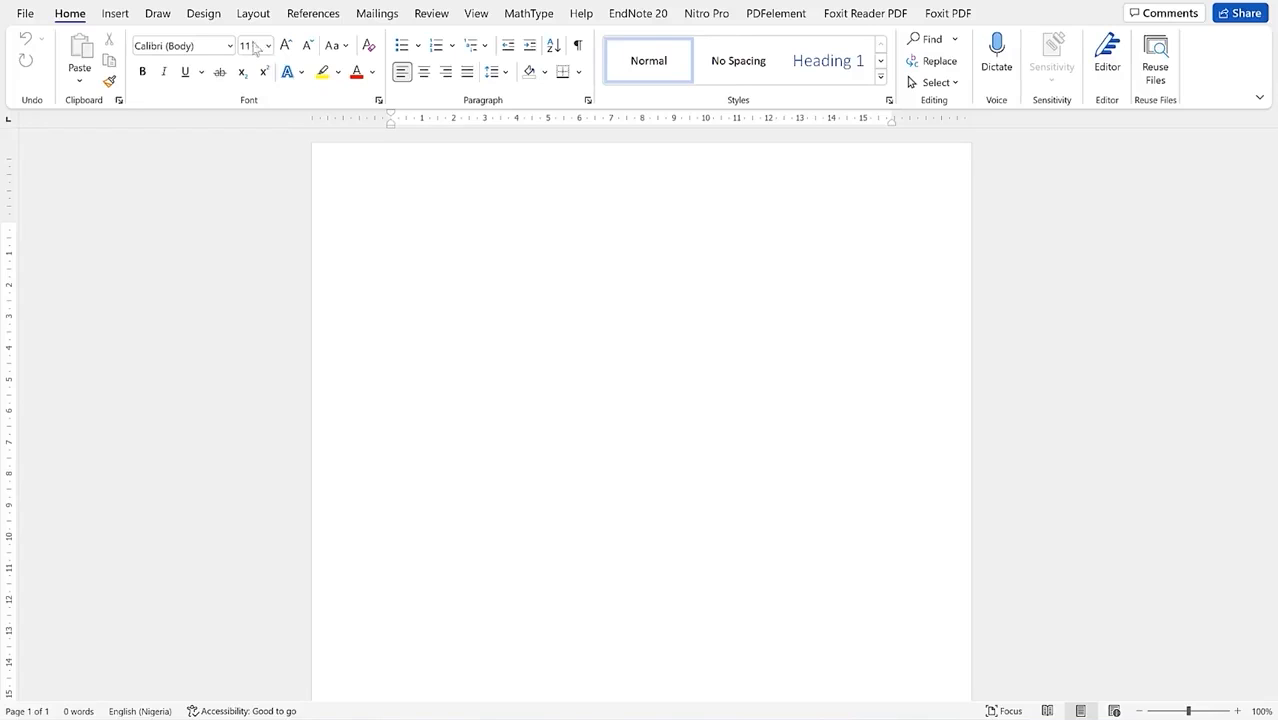
Step: Search Word's online templates for 'certificate'
click(26, 17)
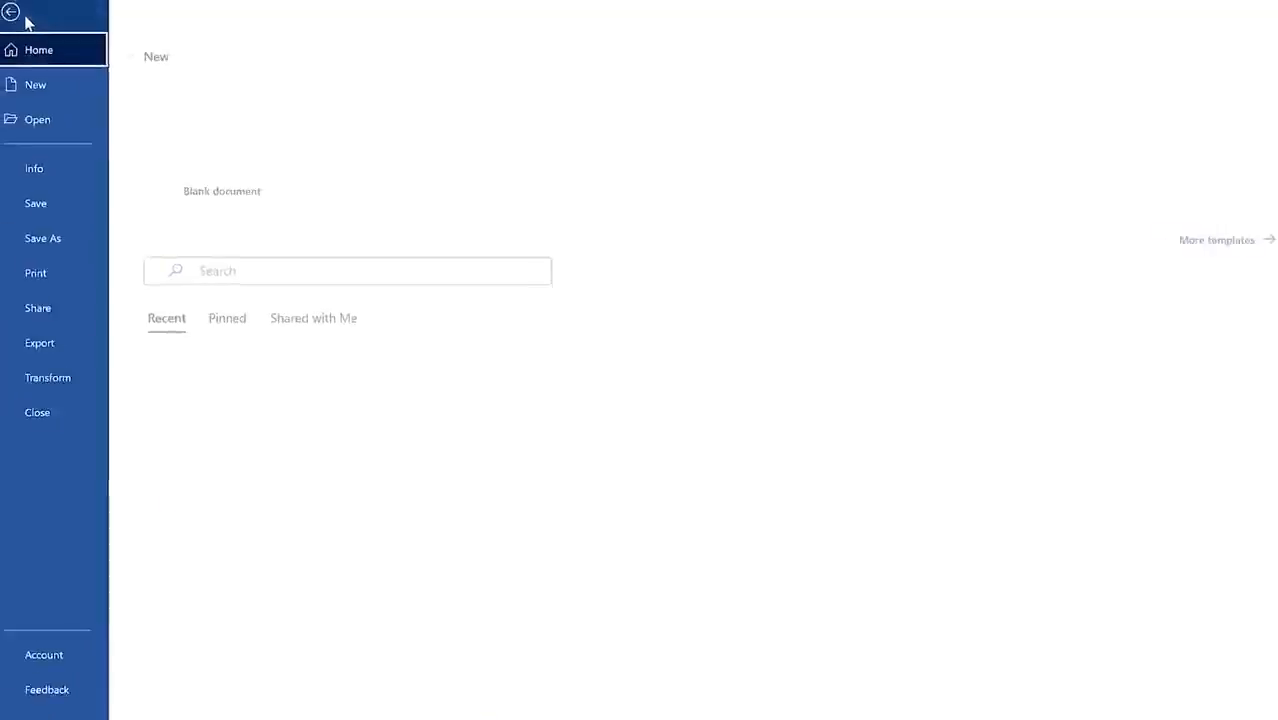
click(98, 172)
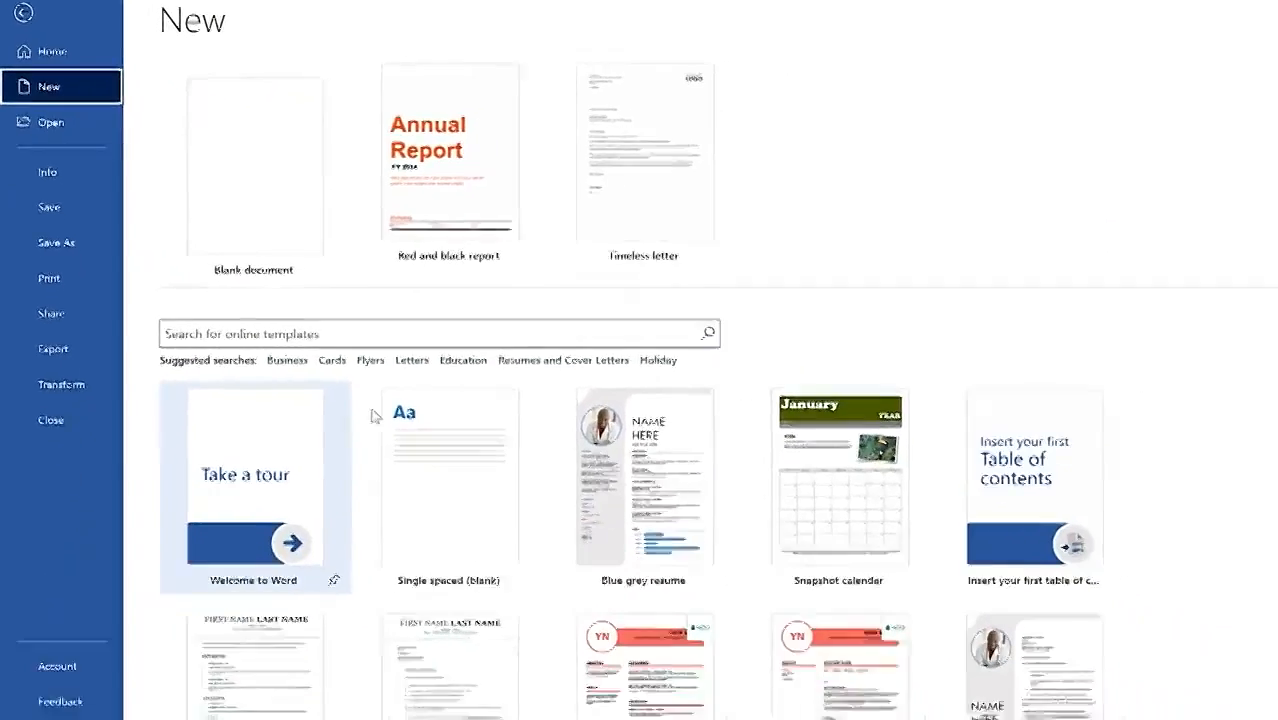
scroll(322, 479, down, 3)
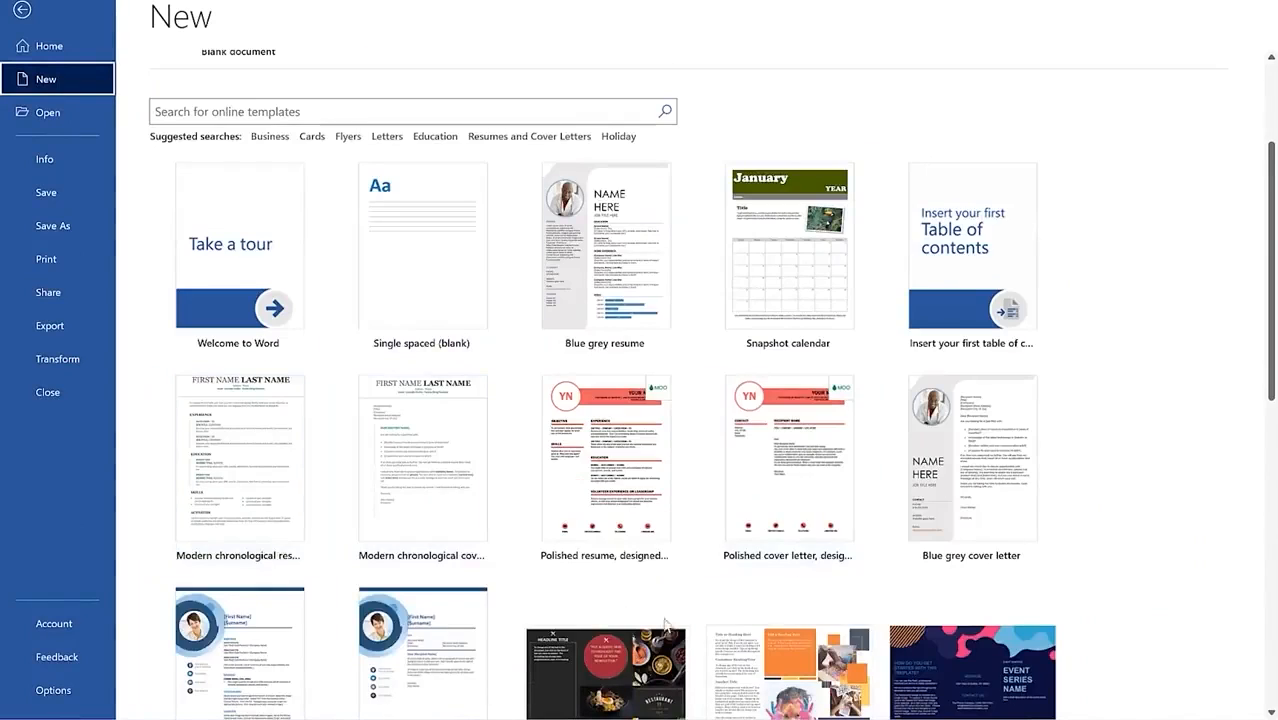
scroll(600, 560, up, 3)
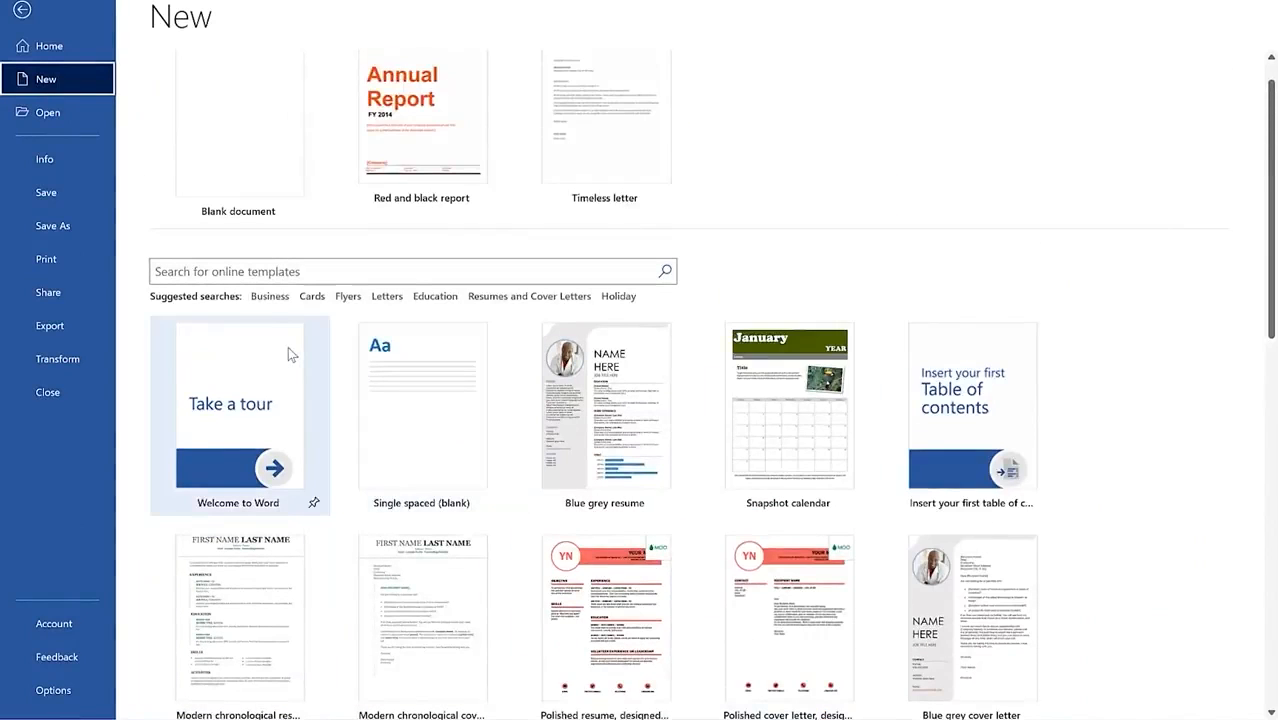
click(314, 268)
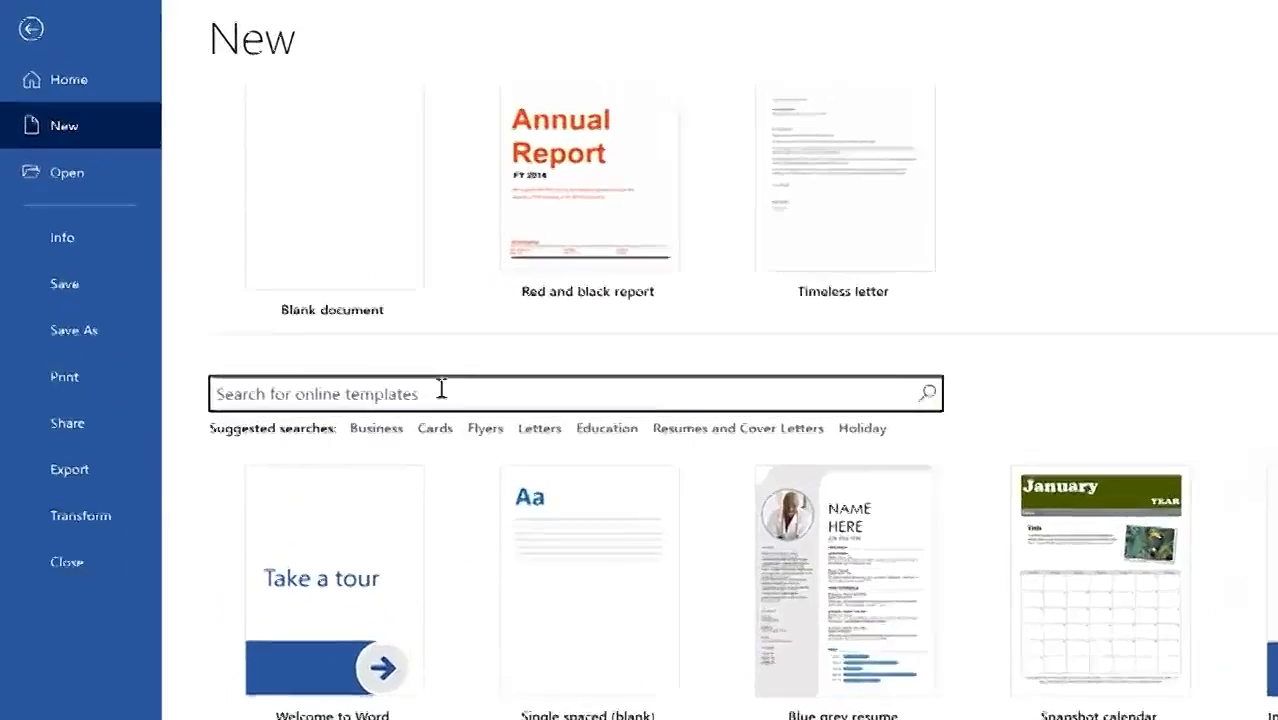
text(certificate)
key(Return)
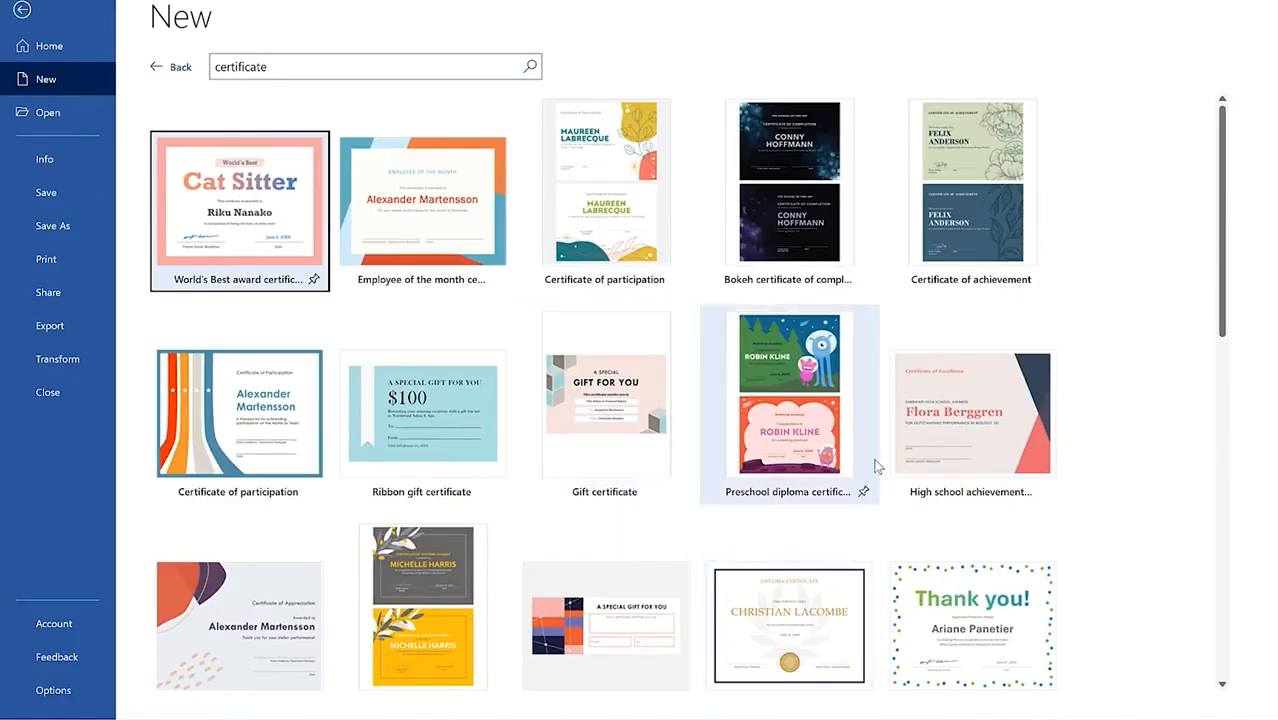
Step: Browse the certificate results and preview the Formal award certificate template
scroll(782, 458, down, 4)
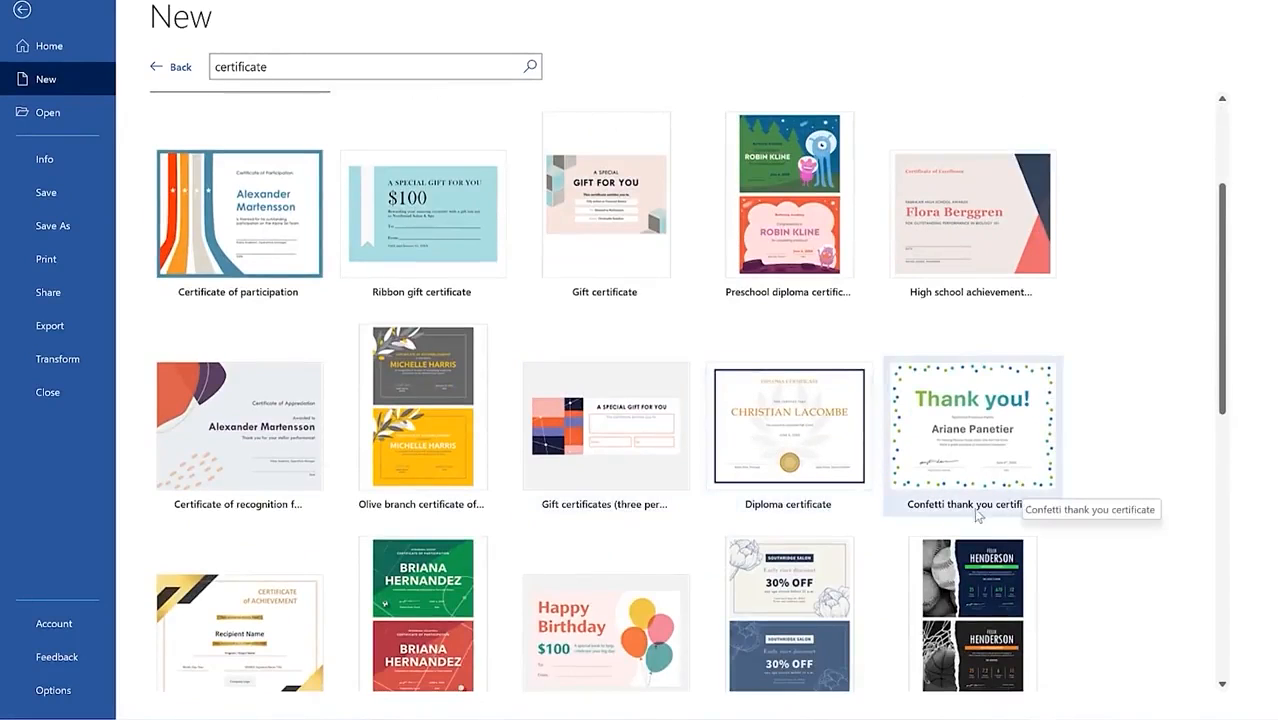
scroll(450, 530, down, 1)
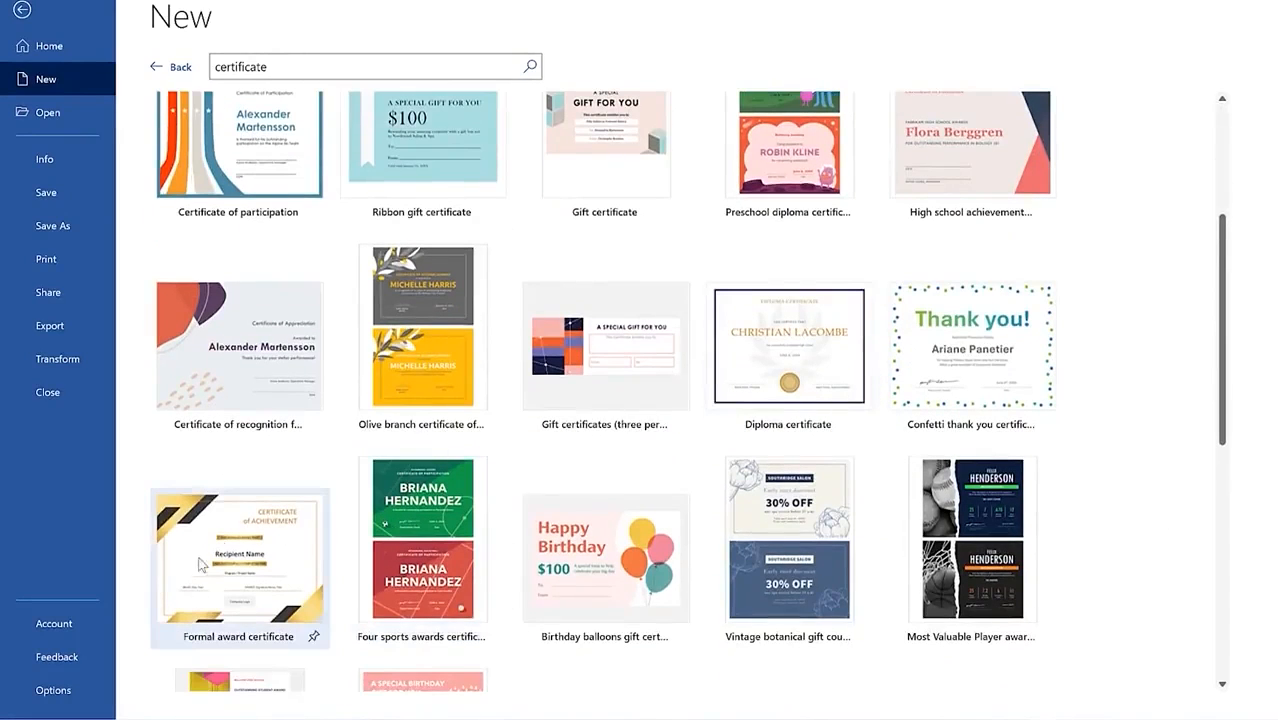
scroll(760, 482, down, 1)
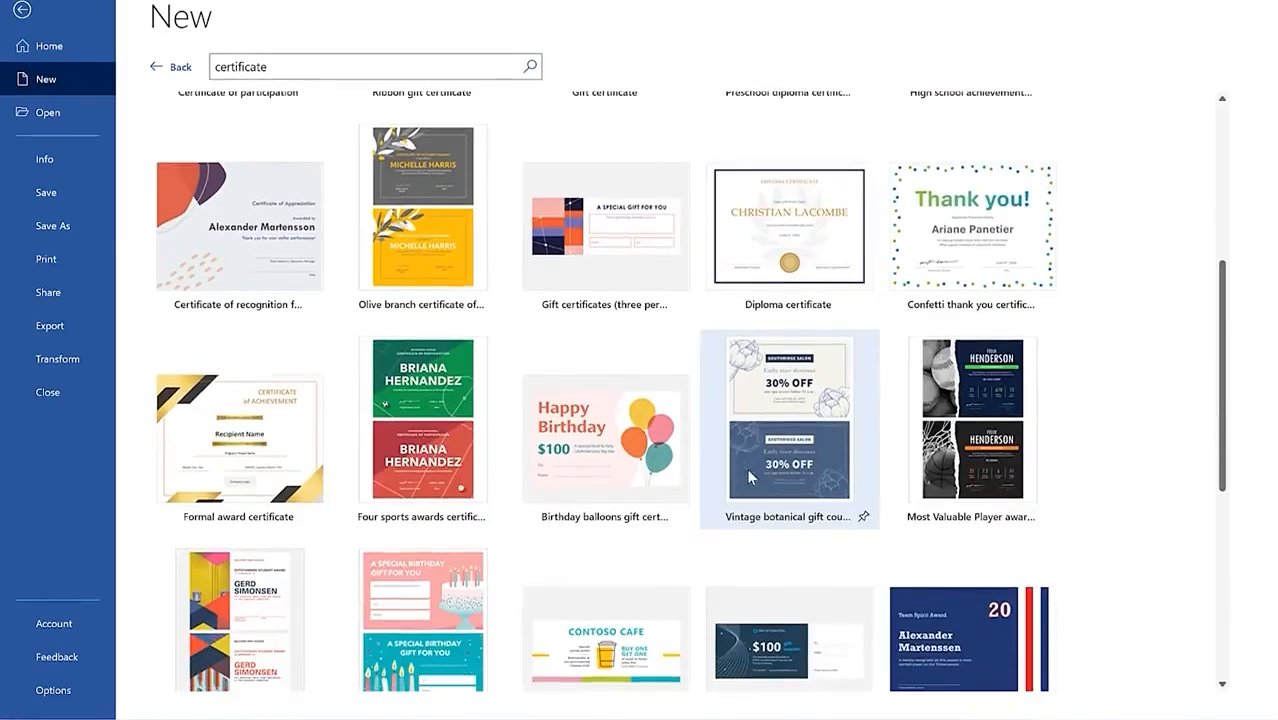
scroll(748, 478, down, 1)
scroll(520, 540, down, 1)
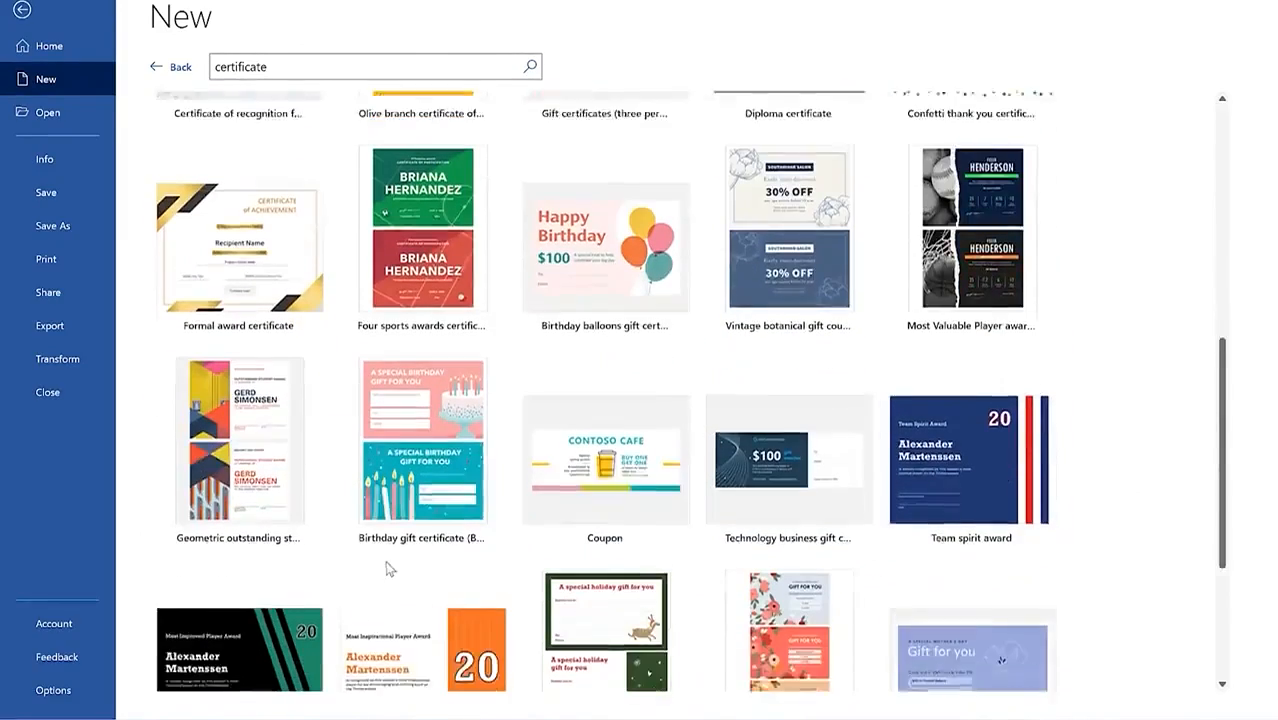
scroll(378, 495, up, 1)
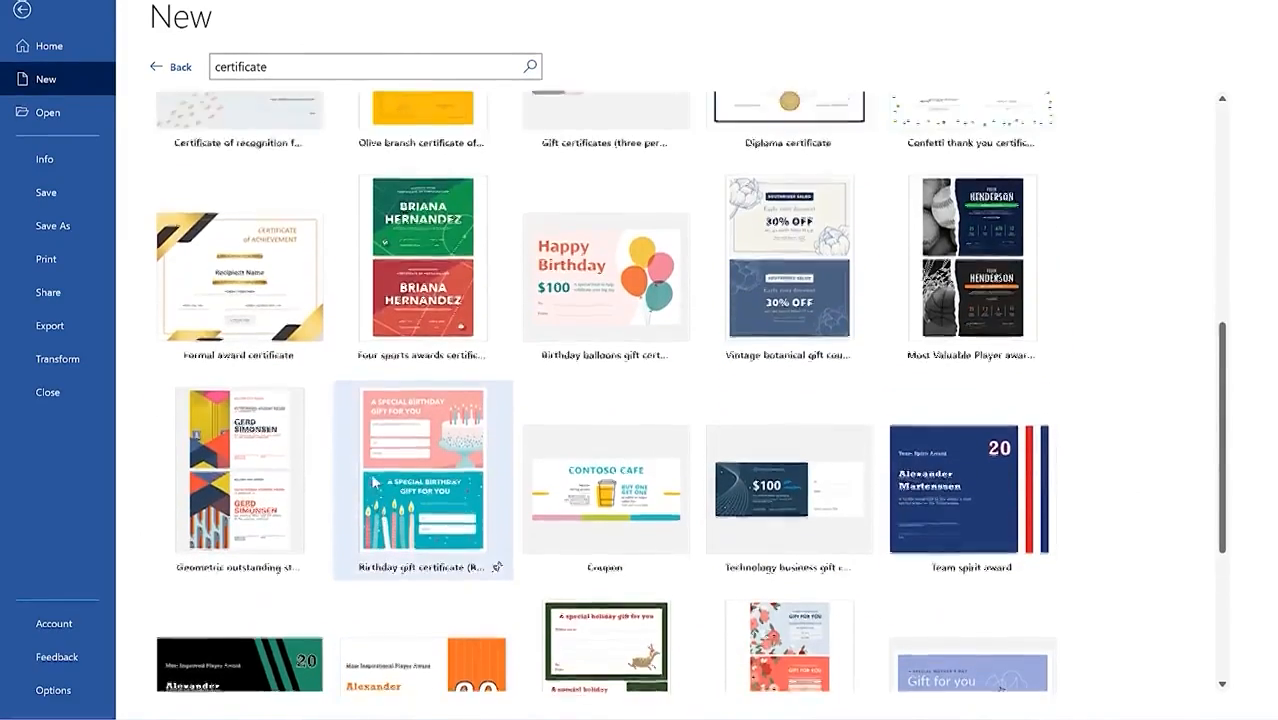
scroll(375, 483, up, 1)
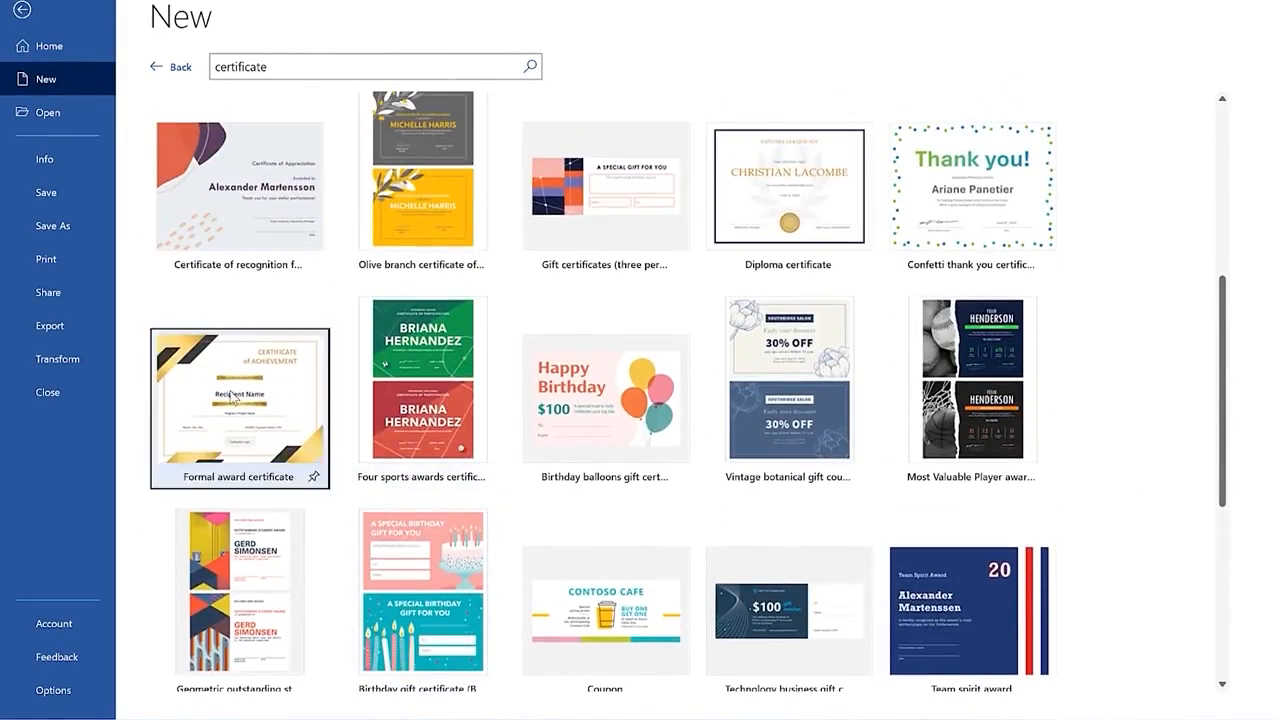
click(232, 397)
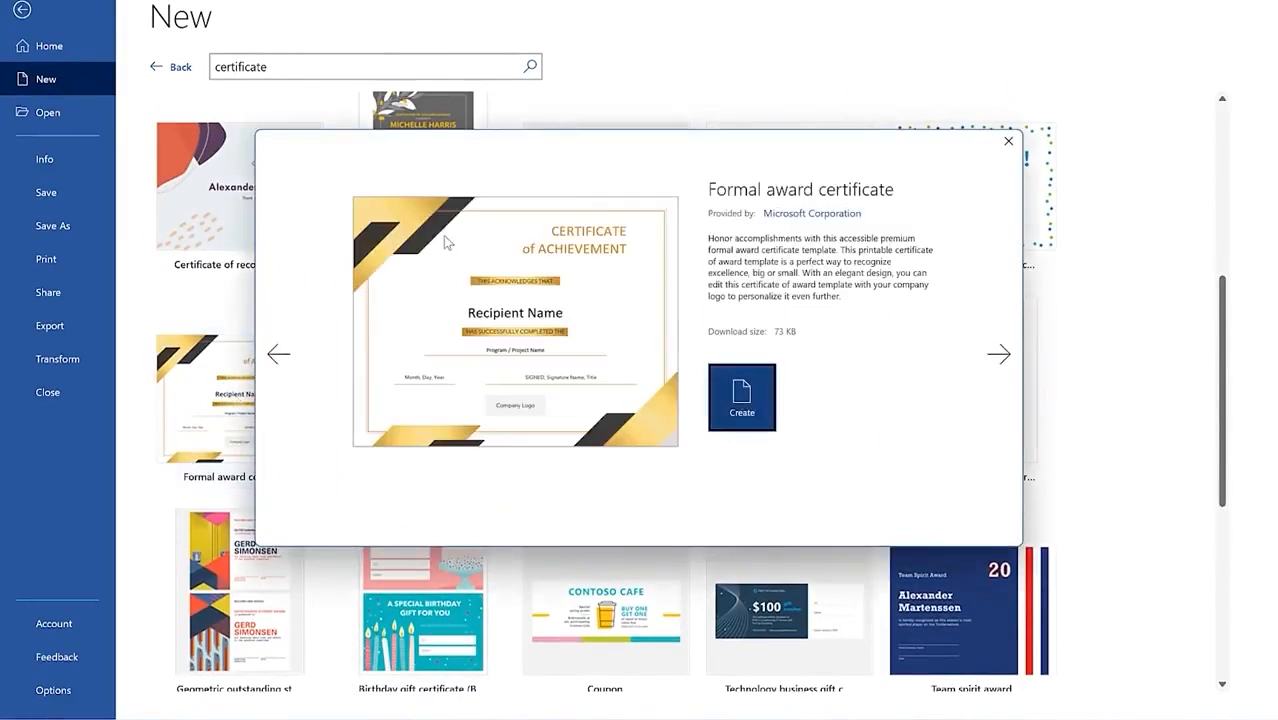
click(752, 395)
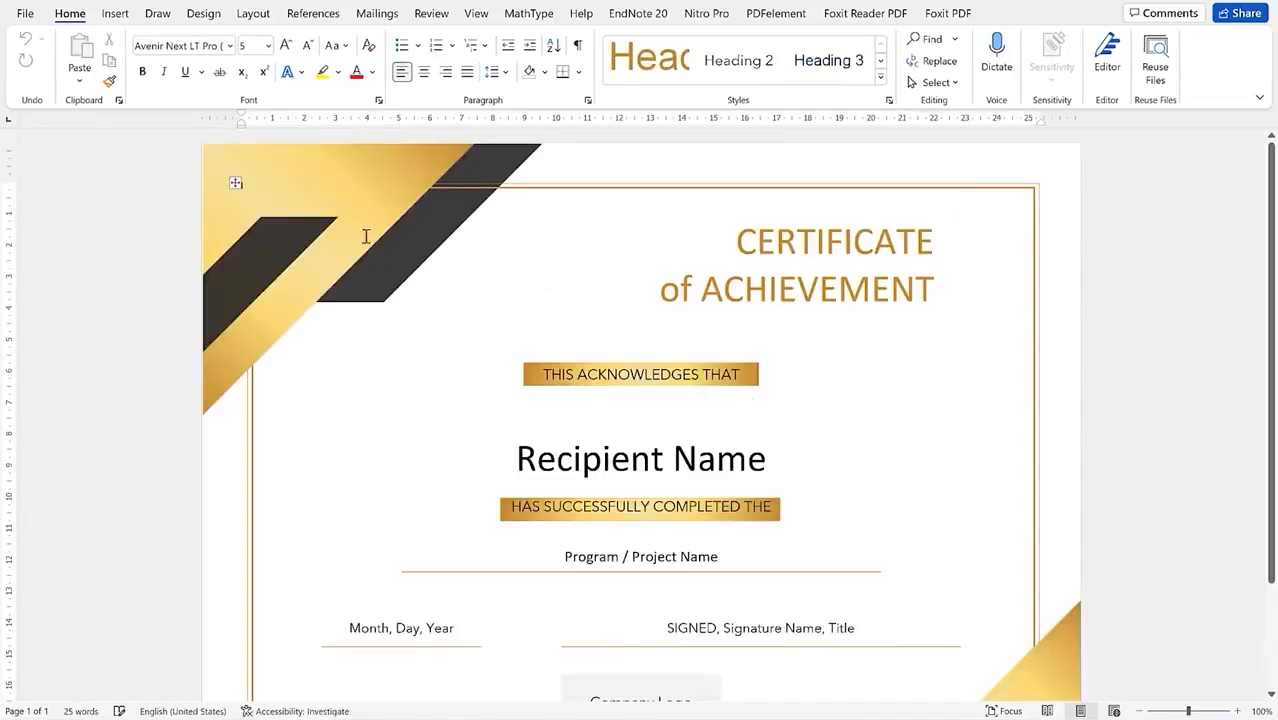
click(313, 190)
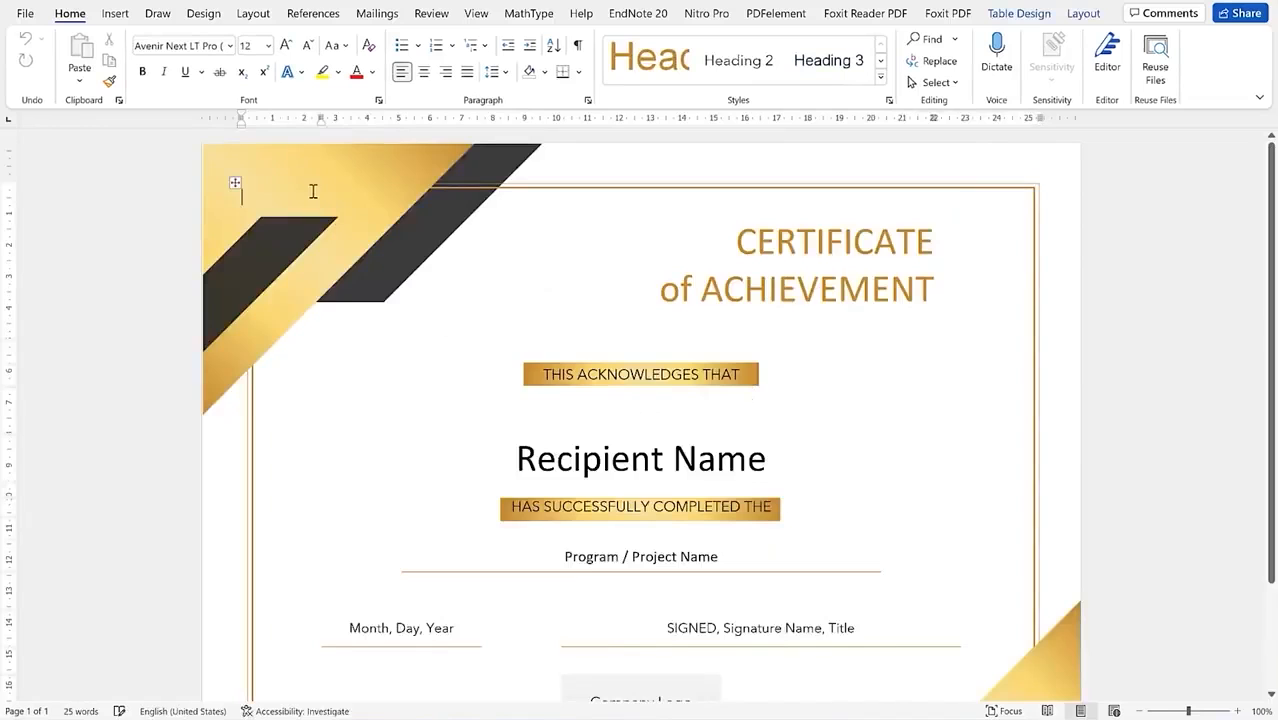
triple_click(423, 250)
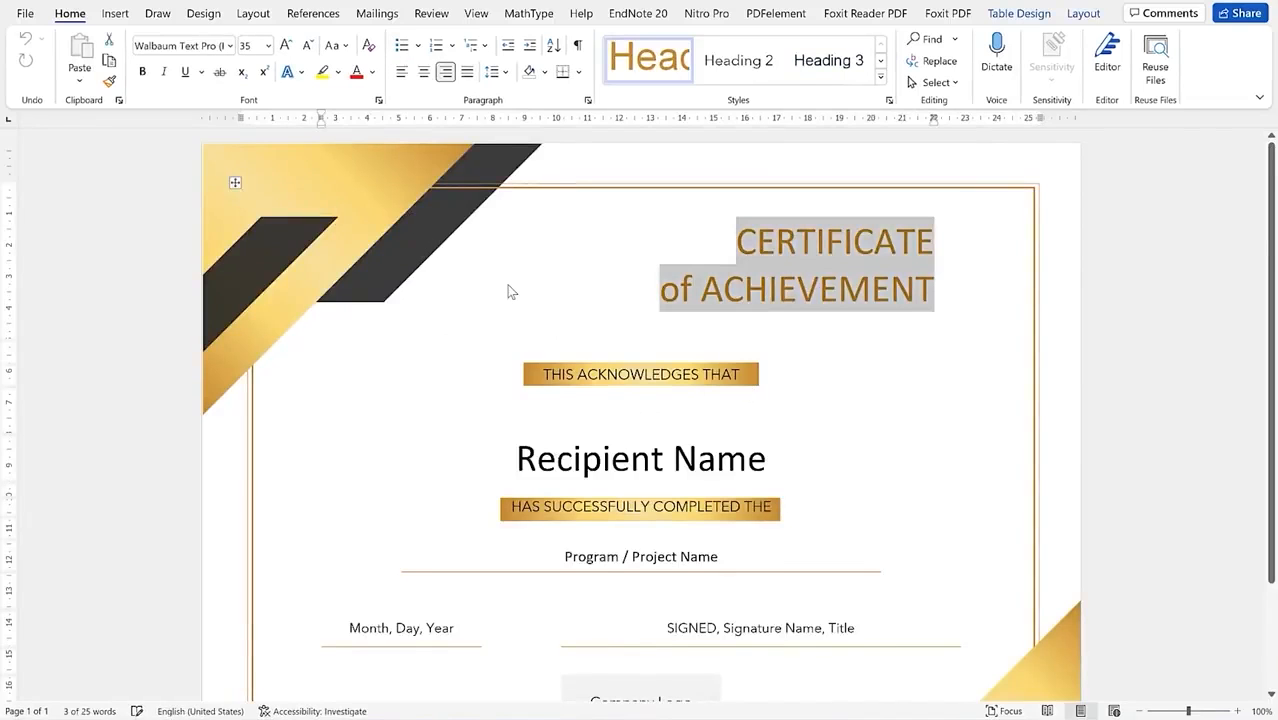
scroll(714, 435, down, 2)
scroll(714, 435, down, 1)
click(1034, 599)
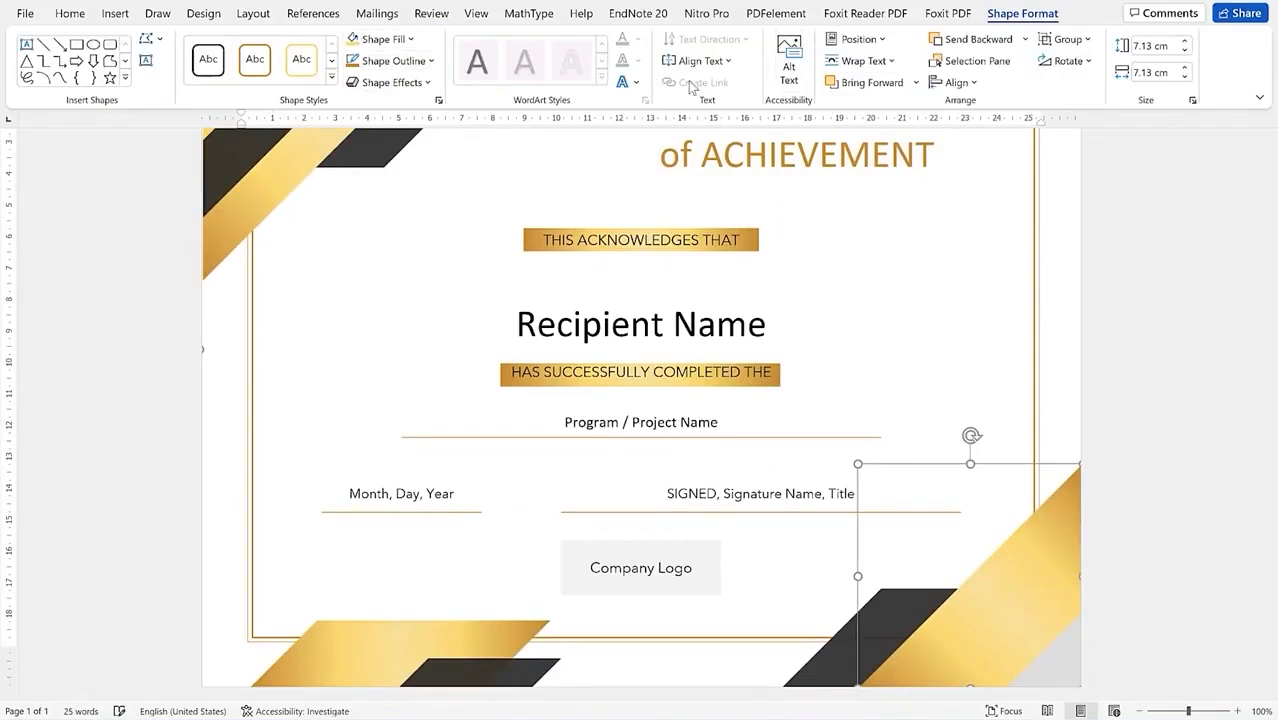
click(409, 39)
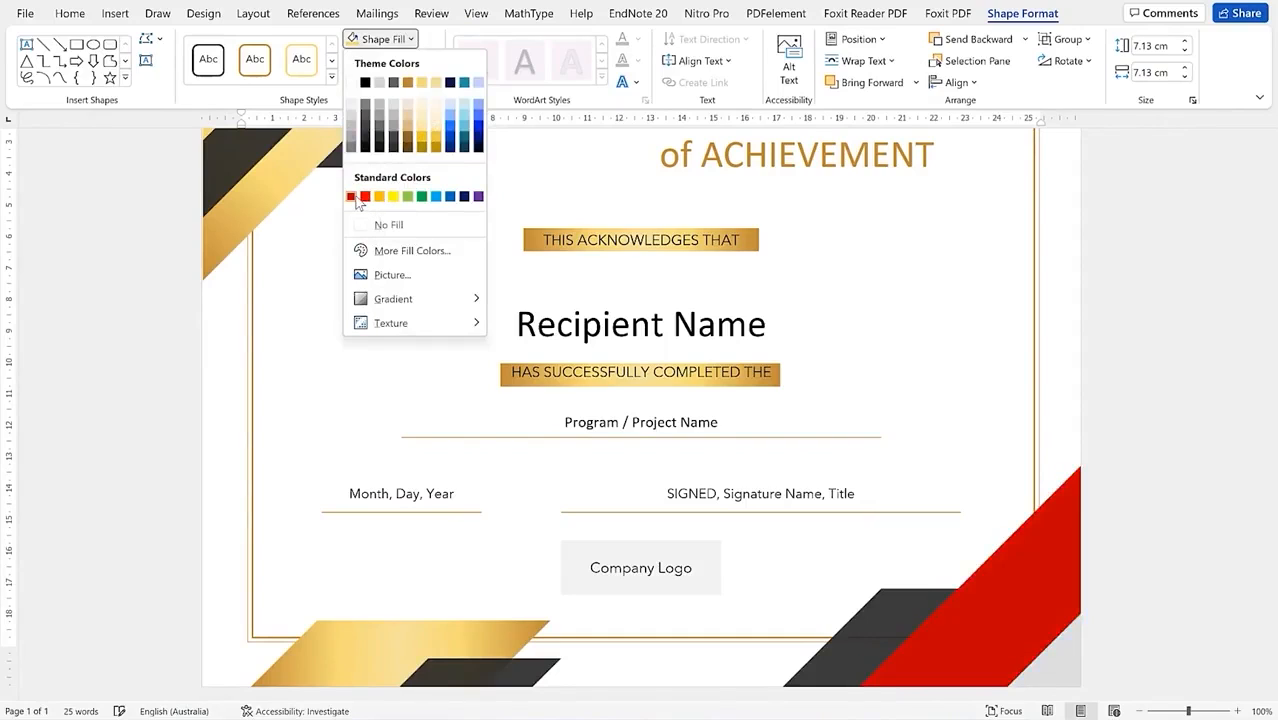
click(1058, 319)
click(824, 280)
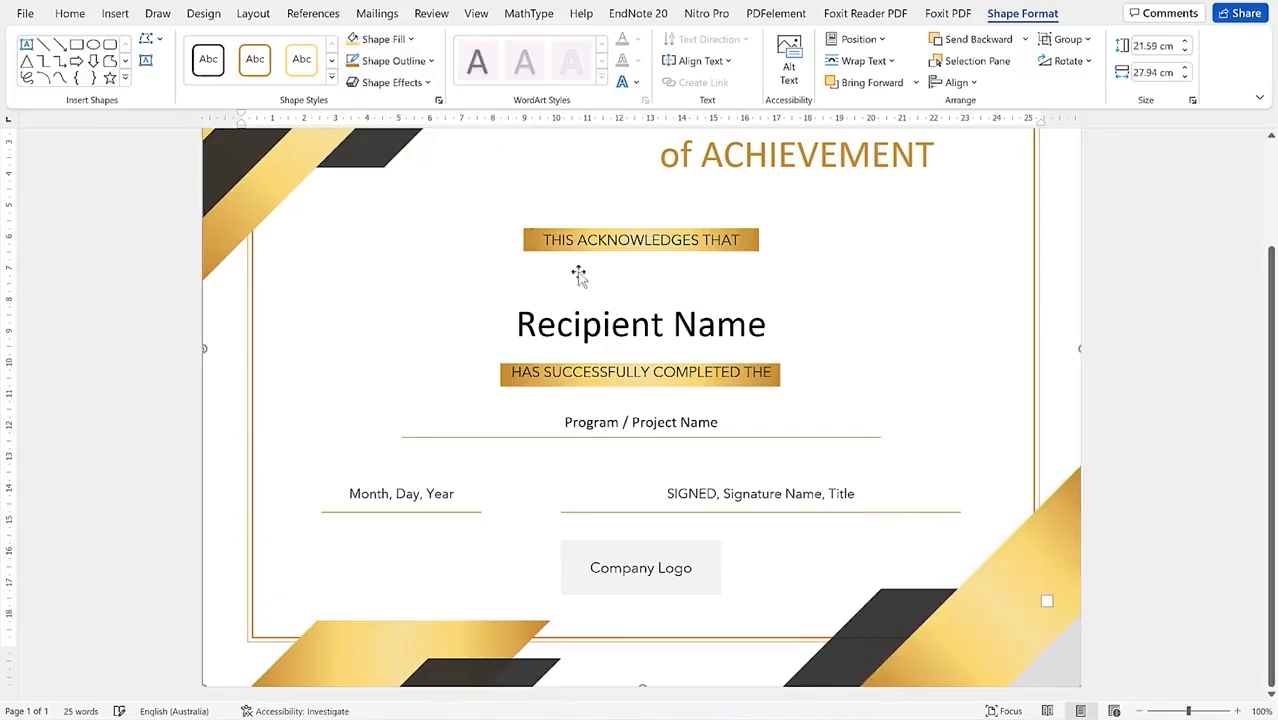
scroll(465, 257, up, 3)
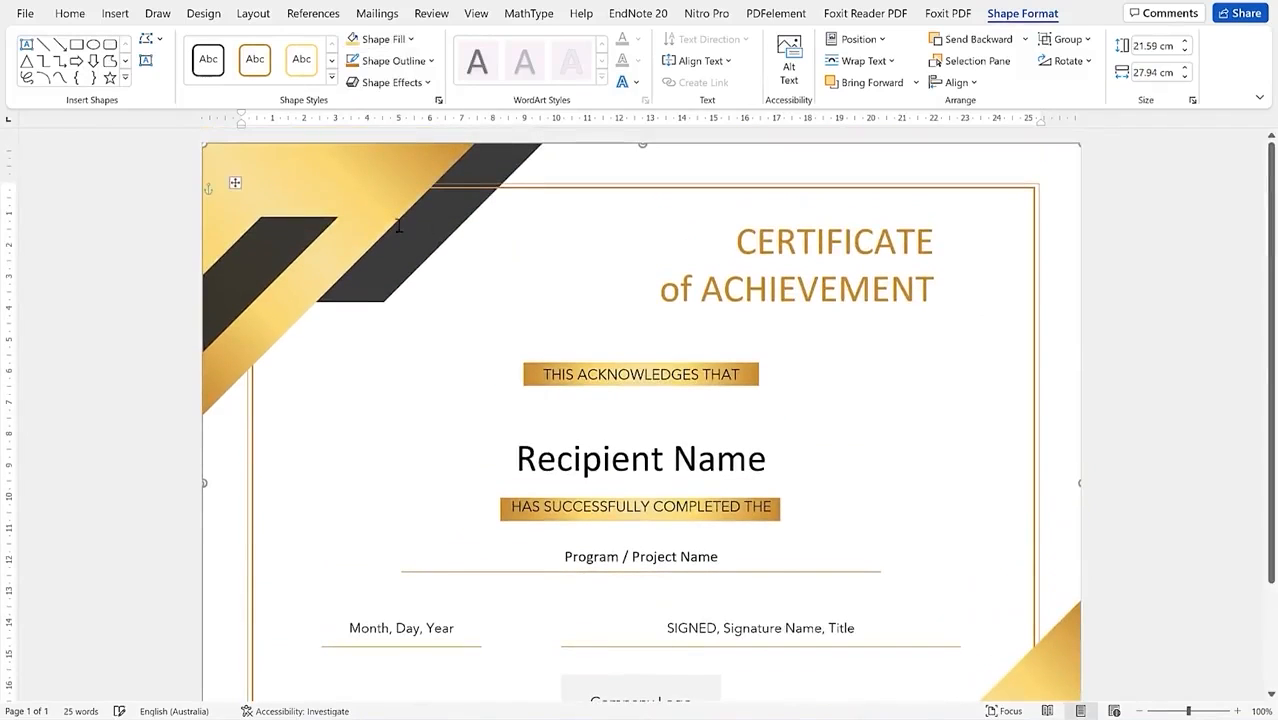
scroll(380, 290, down, 3)
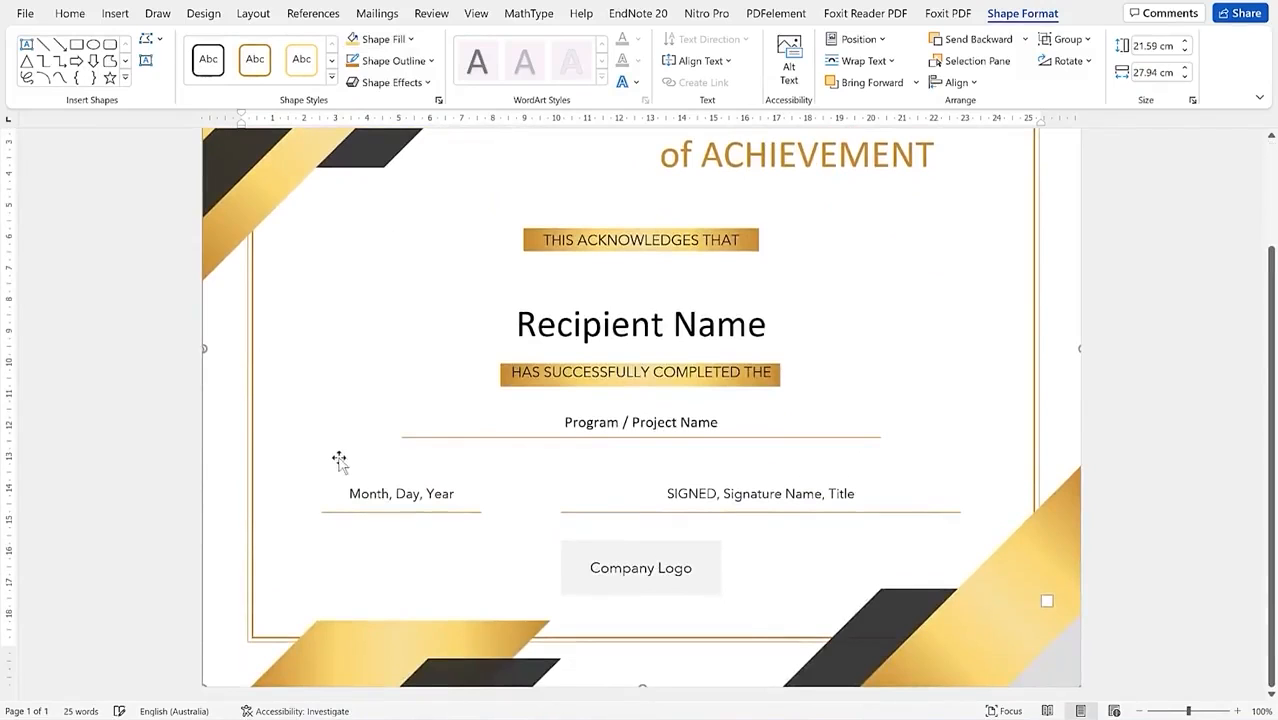
click(636, 567)
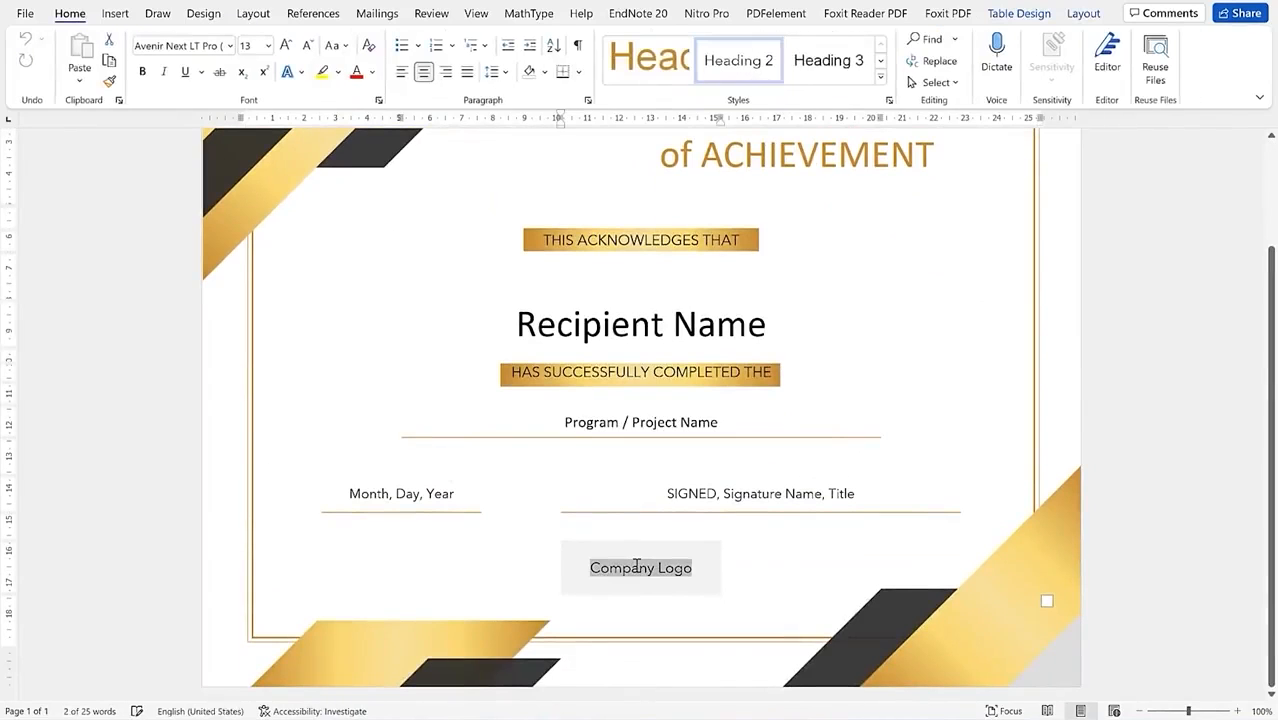
scroll(641, 388, up, 3)
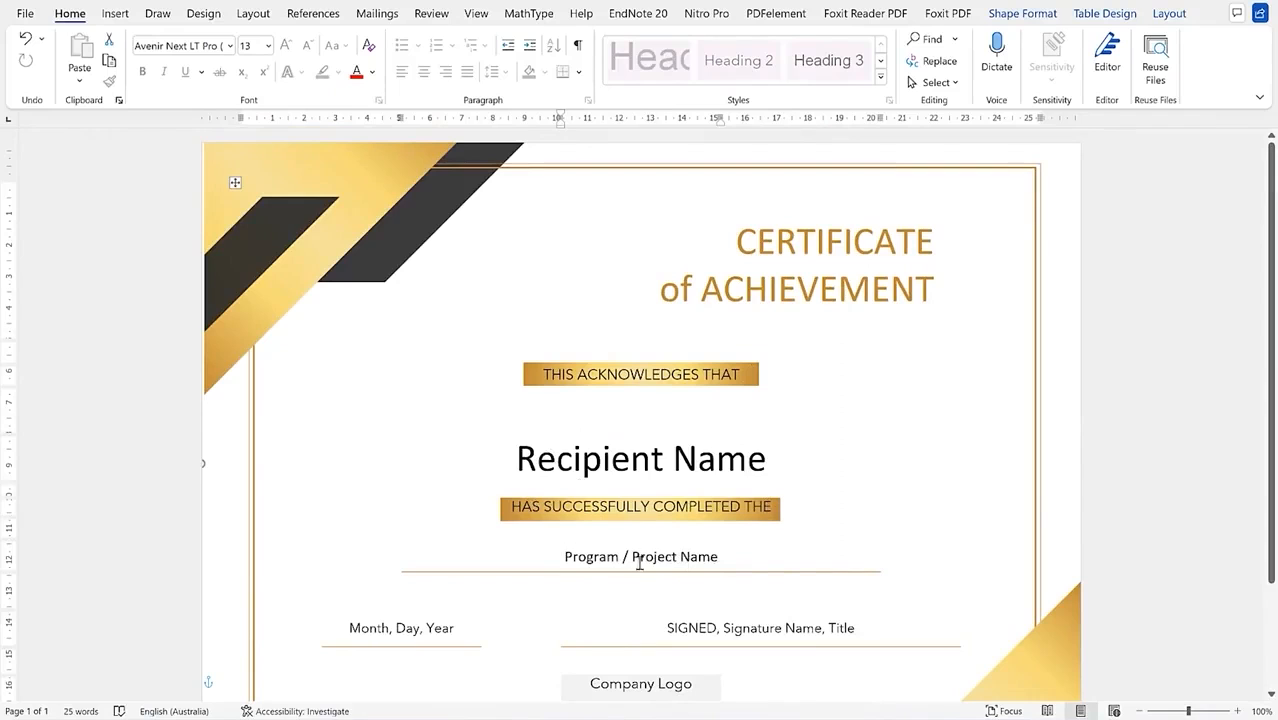
scroll(546, 485, down, 3)
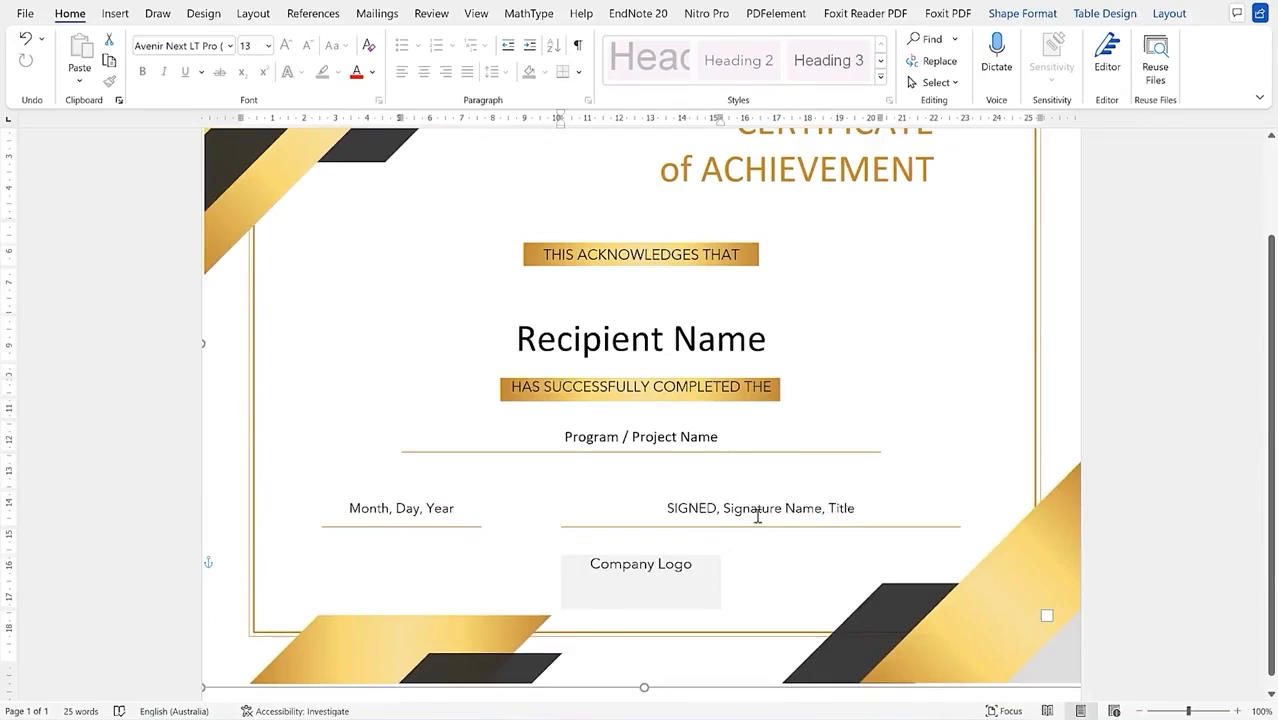
scroll(685, 435, up, 3)
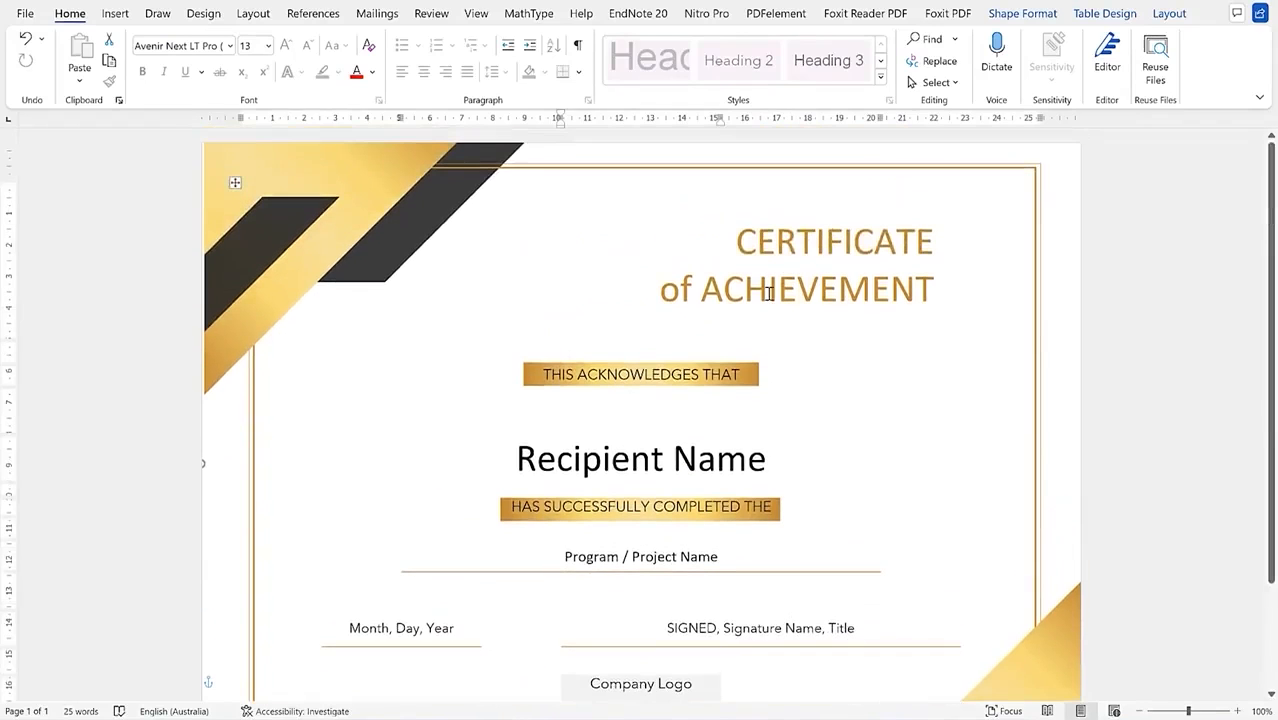
Step: Change the heading to 'Certificate of Acknowledgment', with Acknowledgment on its own line
triple_click(918, 290)
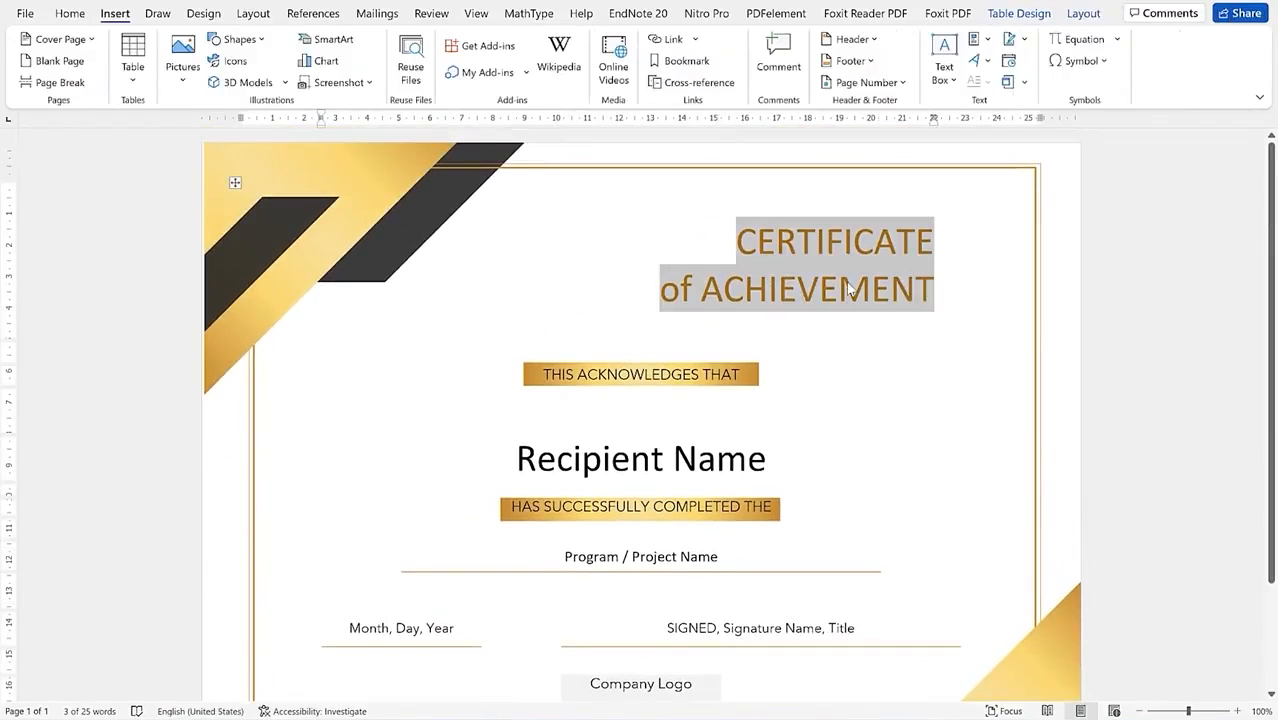
text(Certific)
text(ate o)
key(BackSpace)
text(e of)
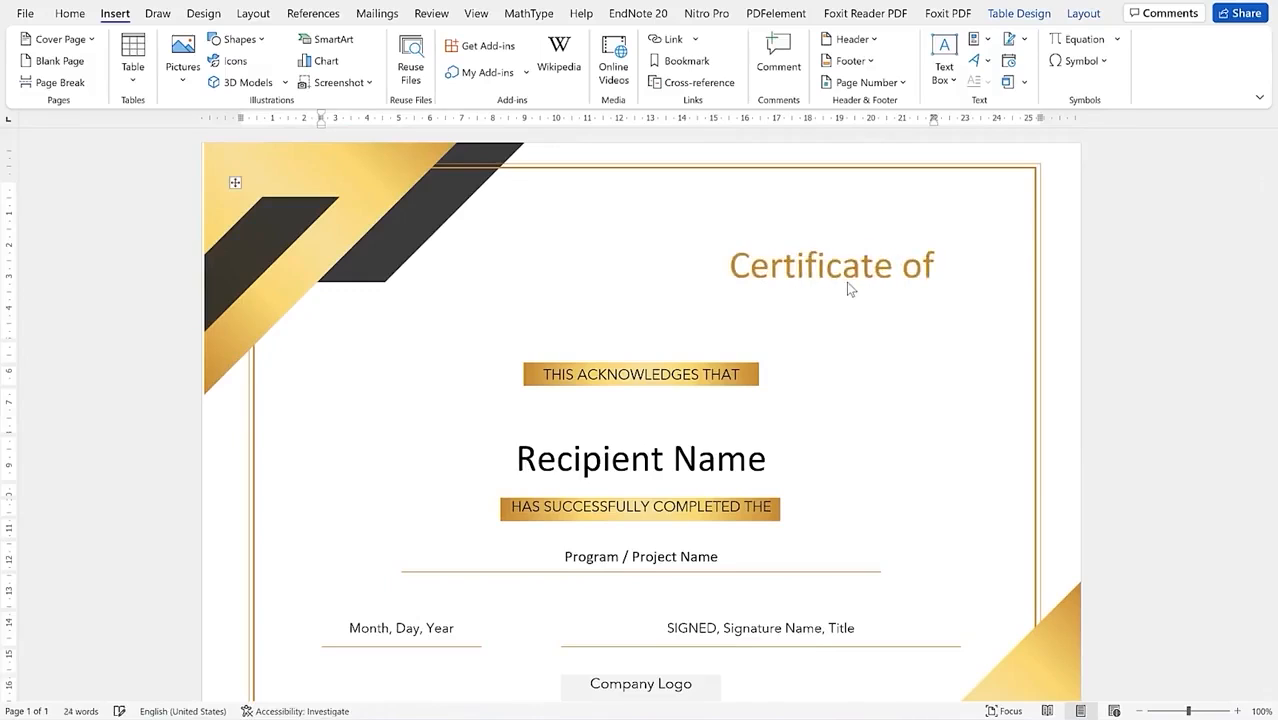
text( Acknowledgment)
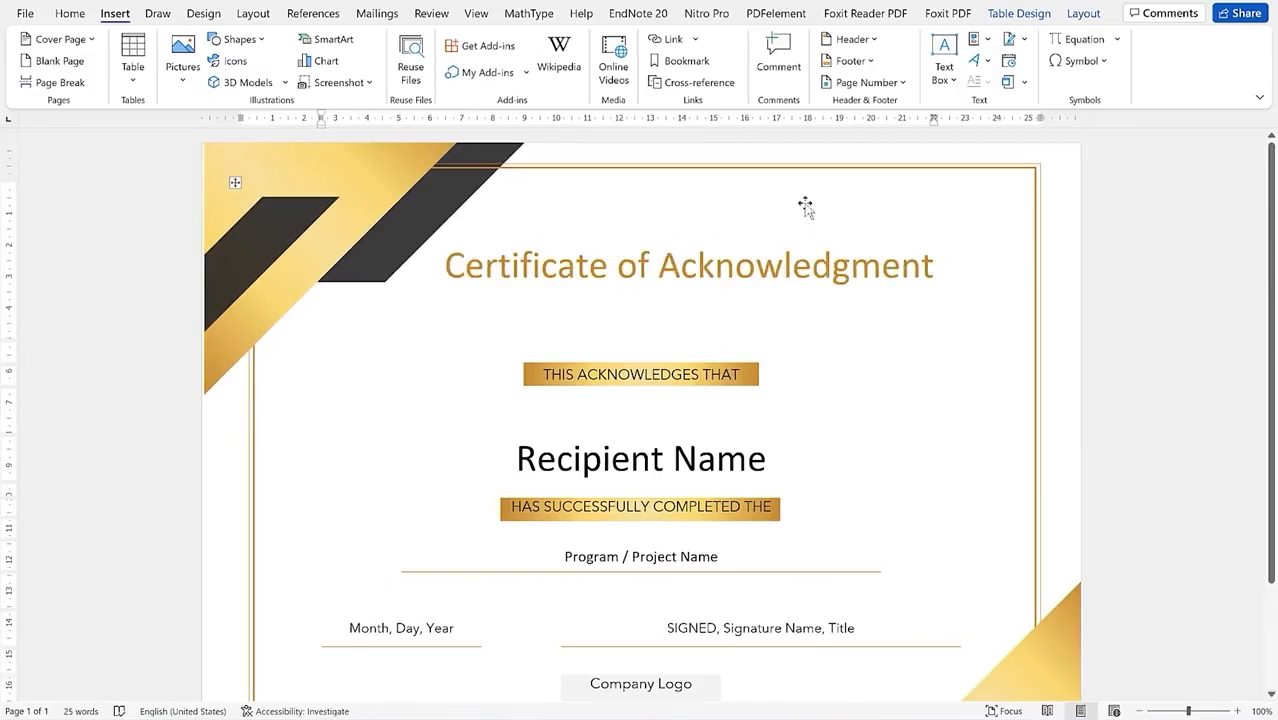
click(666, 262)
key(Return)
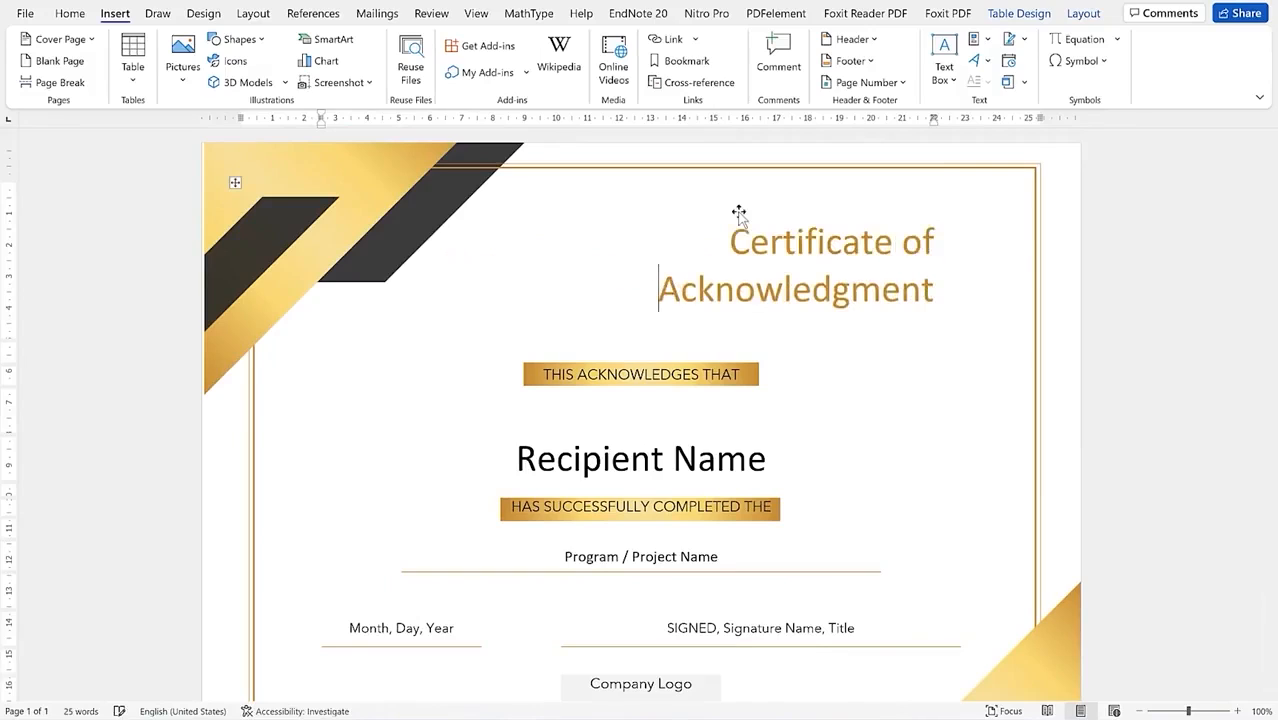
click(928, 389)
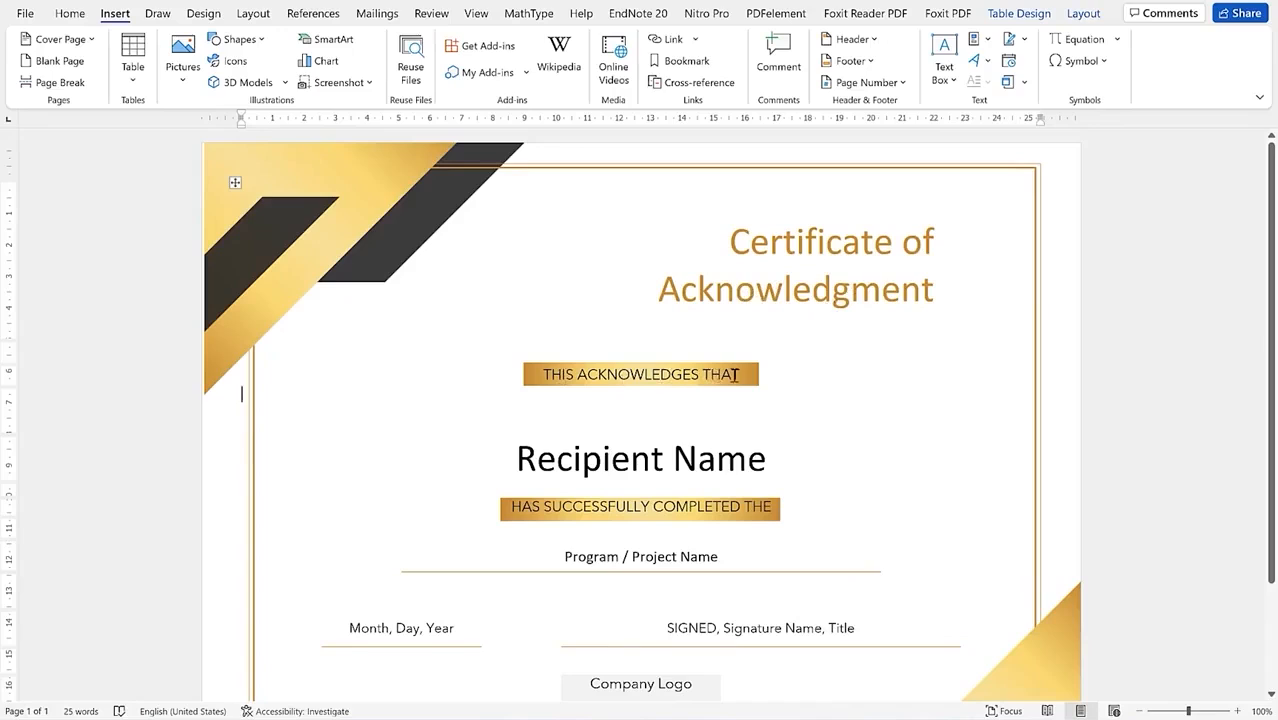
Step: Enter the recipient's name, program 'Pathways in Presentation mastery' and date '31st December 2021'
triple_click(575, 462)
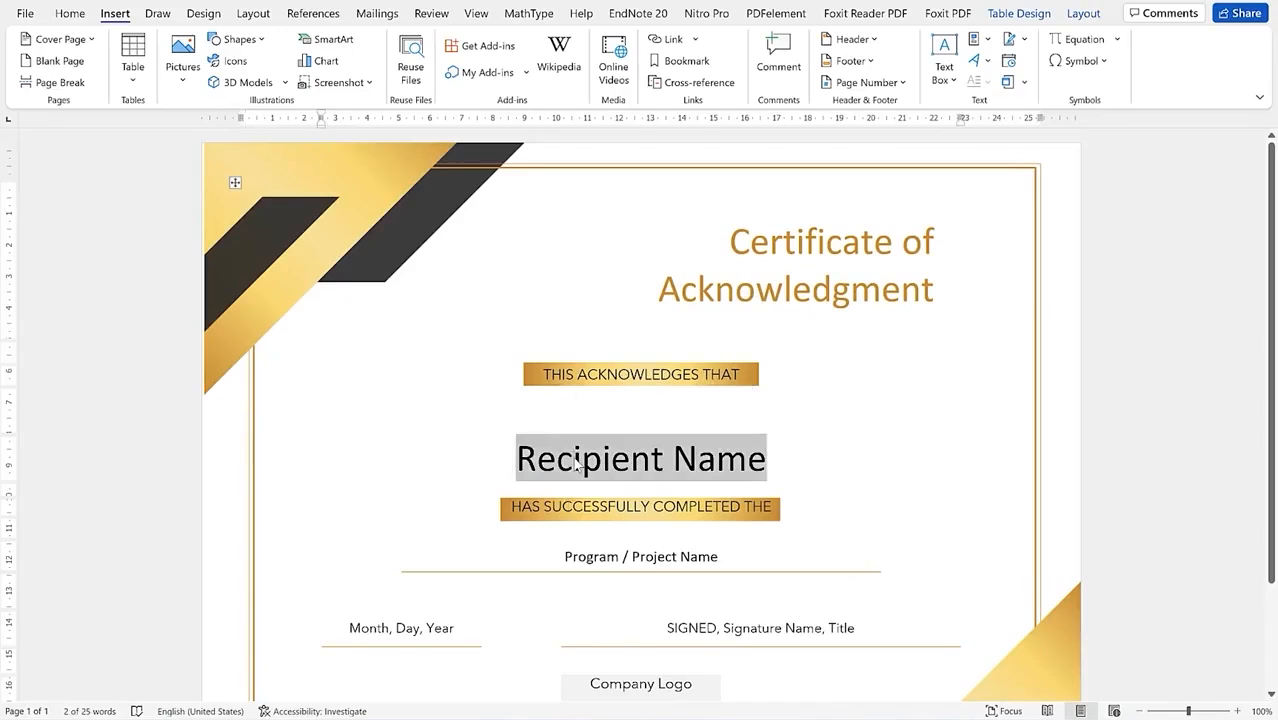
text(Dr. Rasheed)
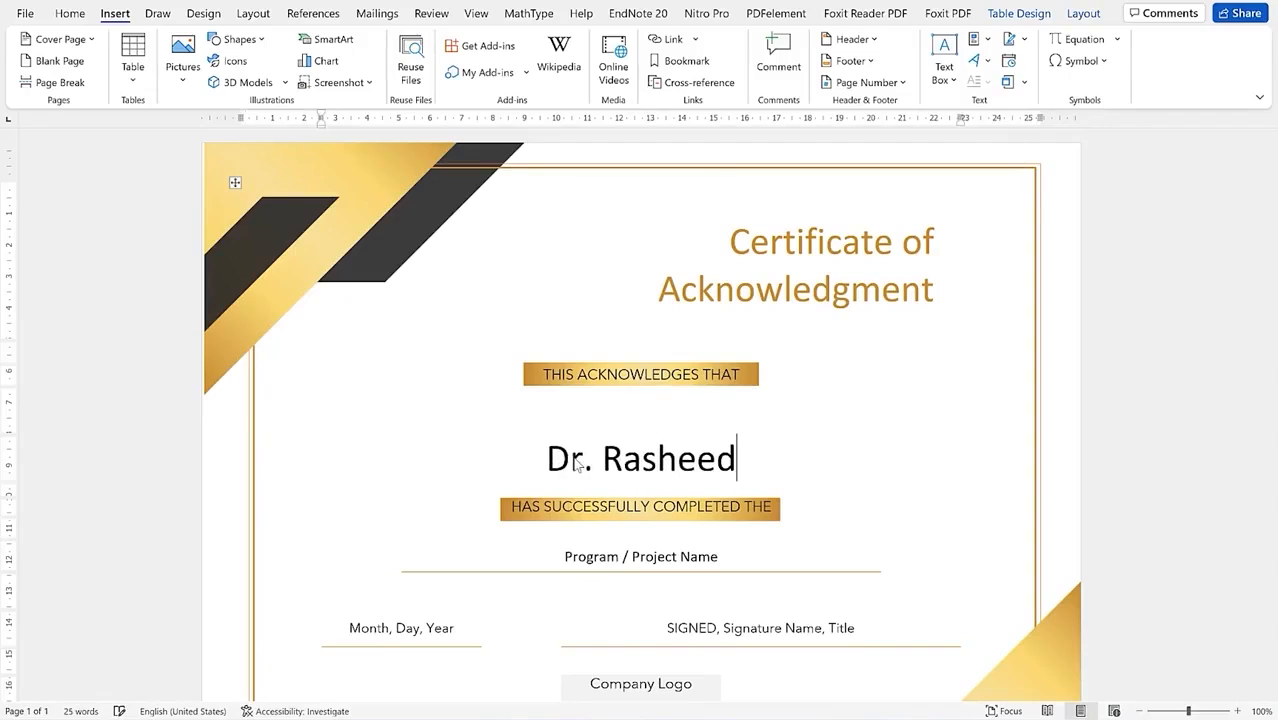
triple_click(613, 561)
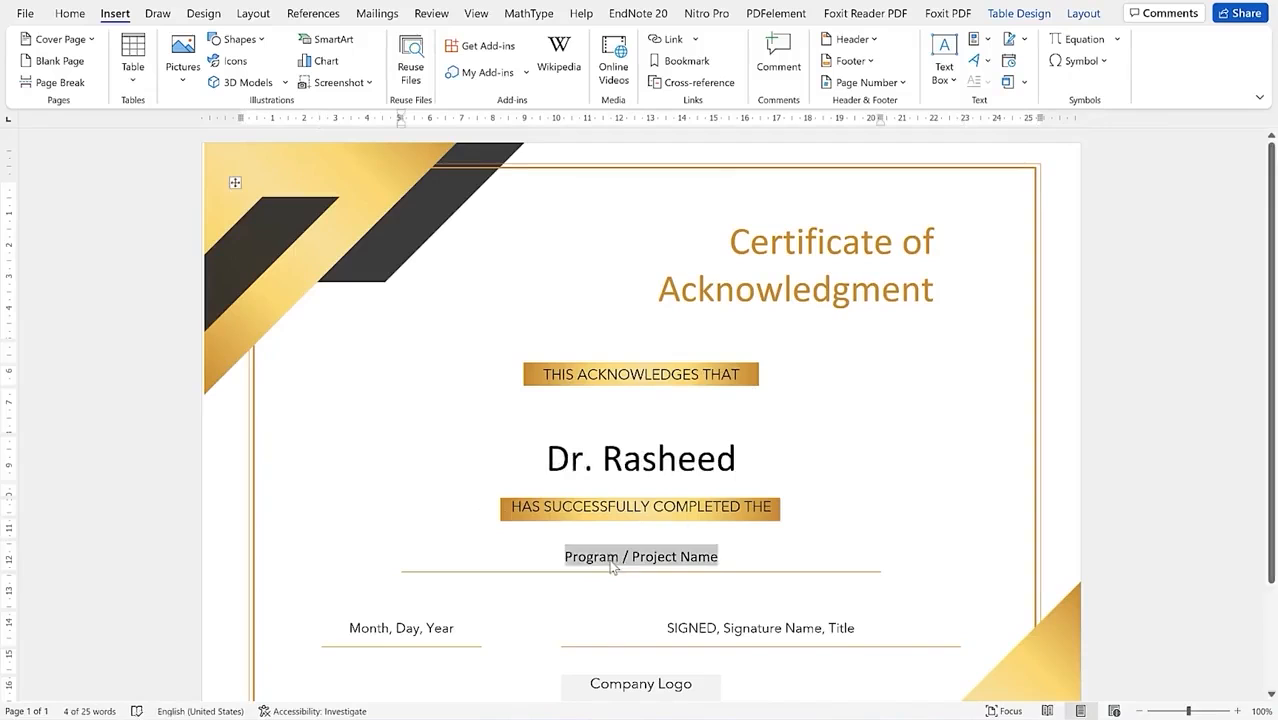
text(Pathways i)
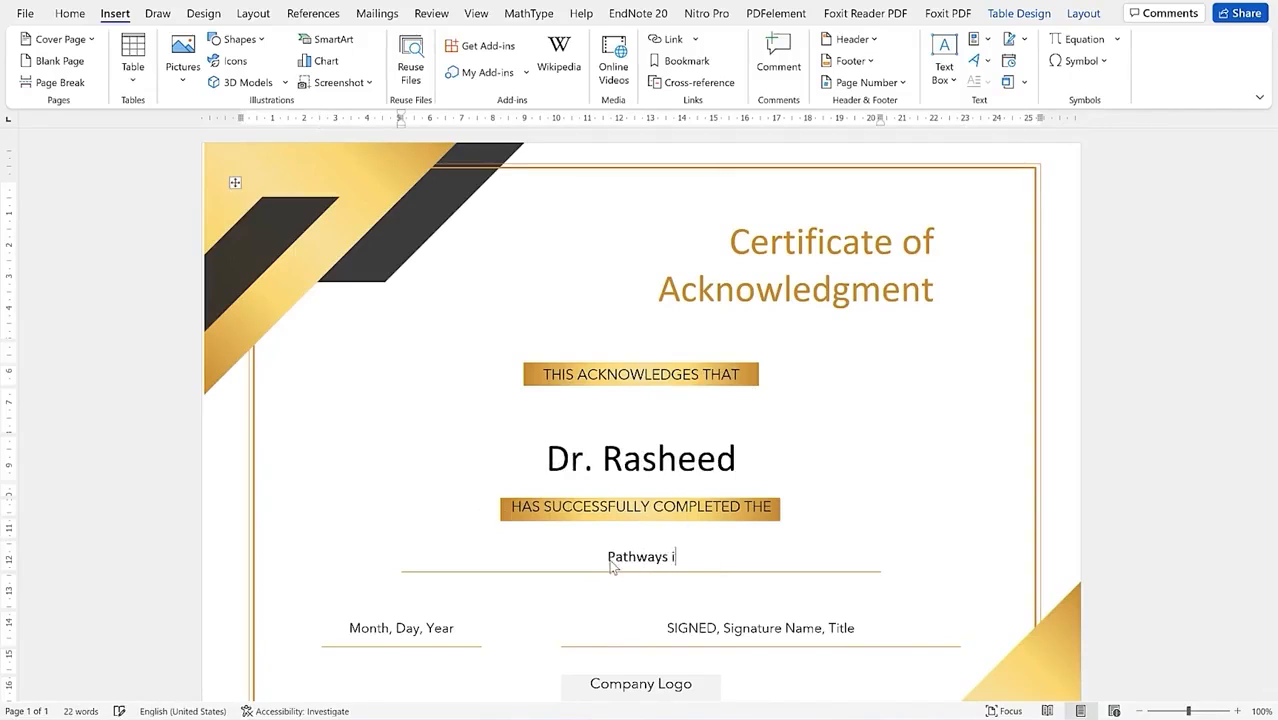
text(n Presentation mastery)
scroll(427, 545, down, 2)
click(427, 545)
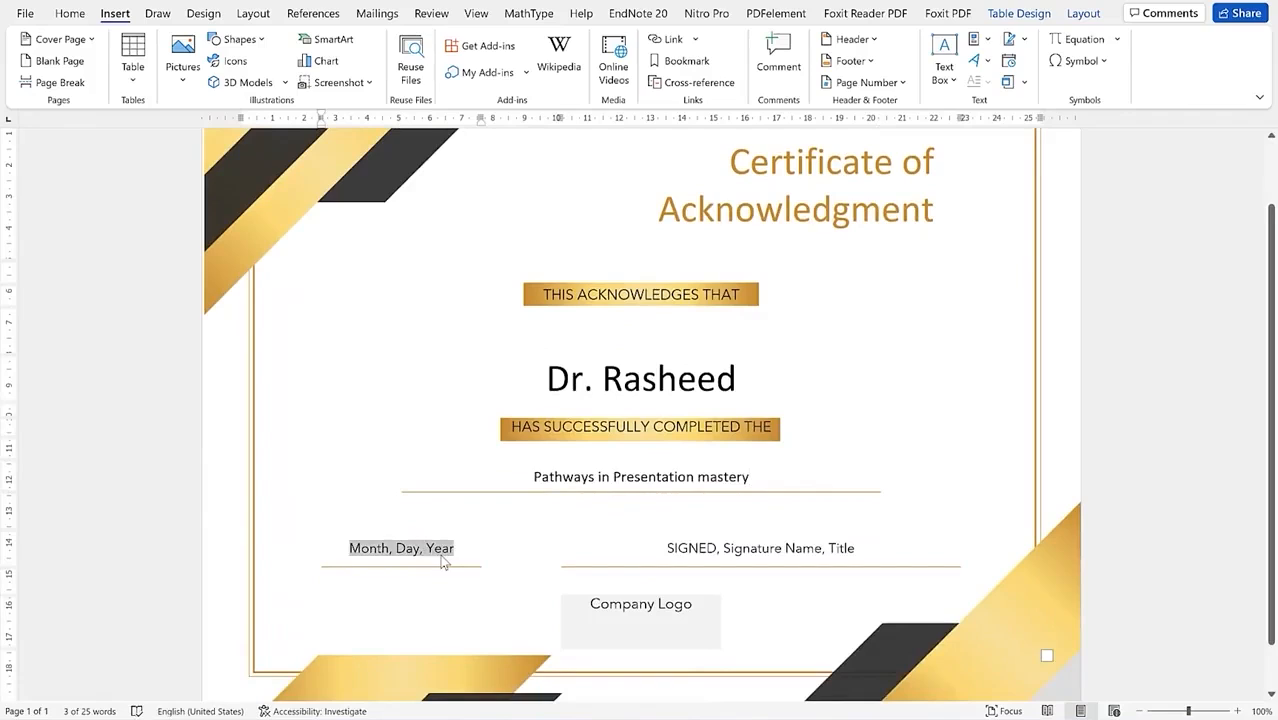
text(31st)
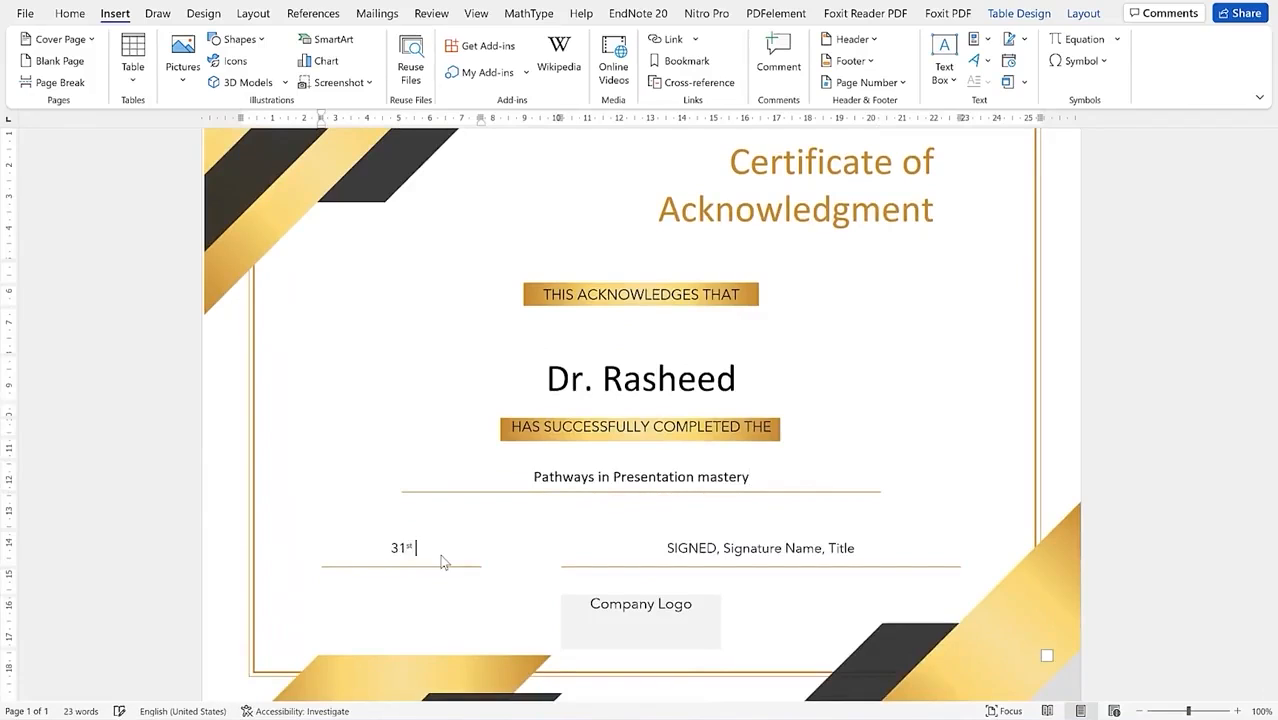
text( December 2021)
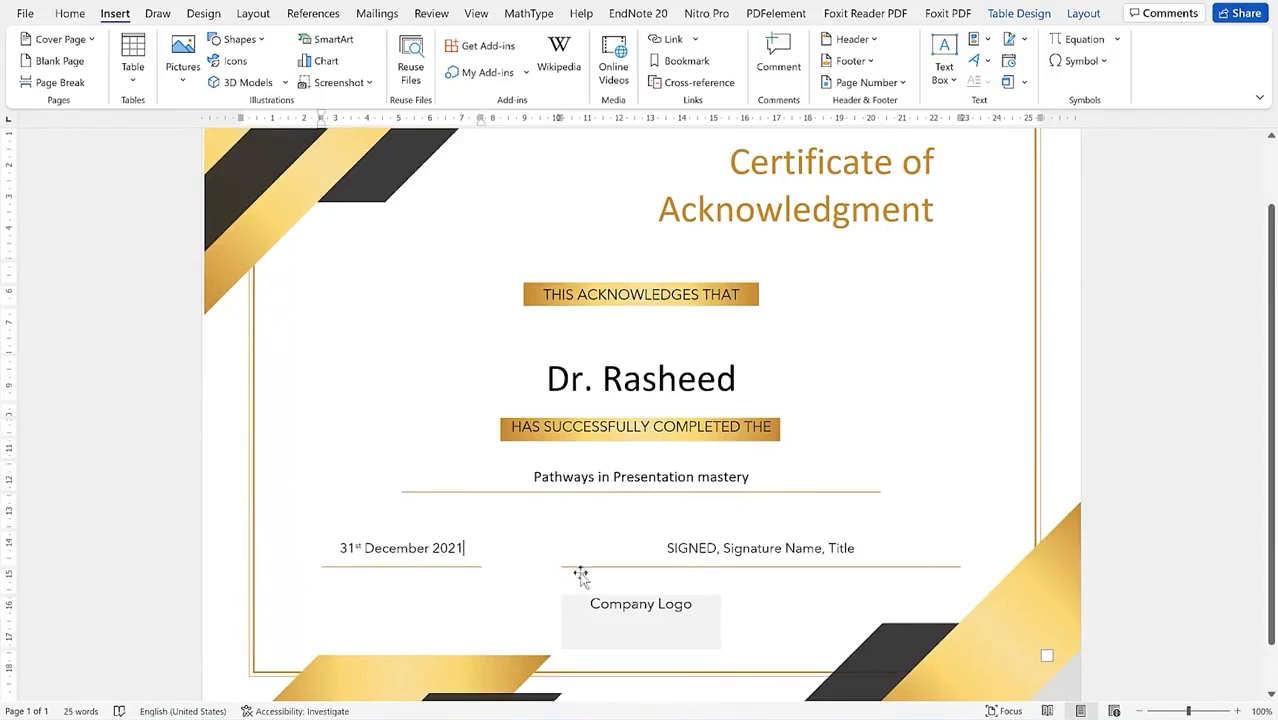
Step: Delete the signature name and title placeholder, leaving an empty signature line
click(685, 556)
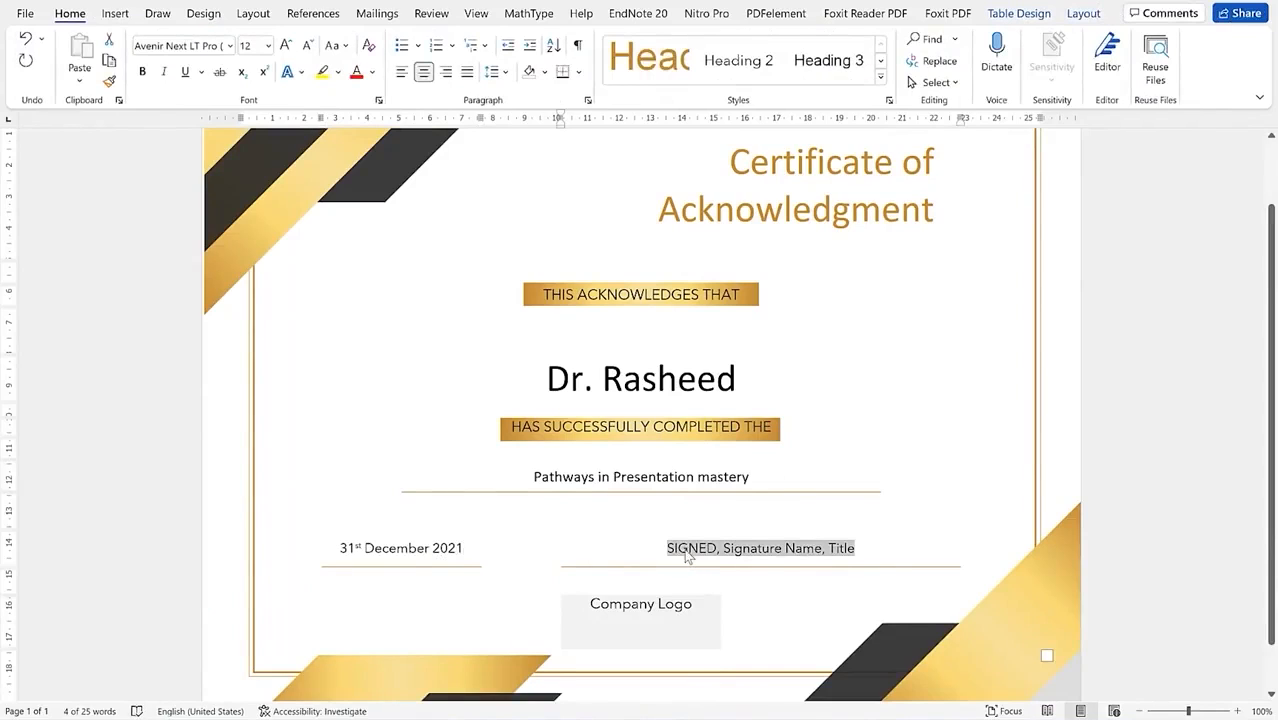
key(alt+j)
key(i)
click(100, 14)
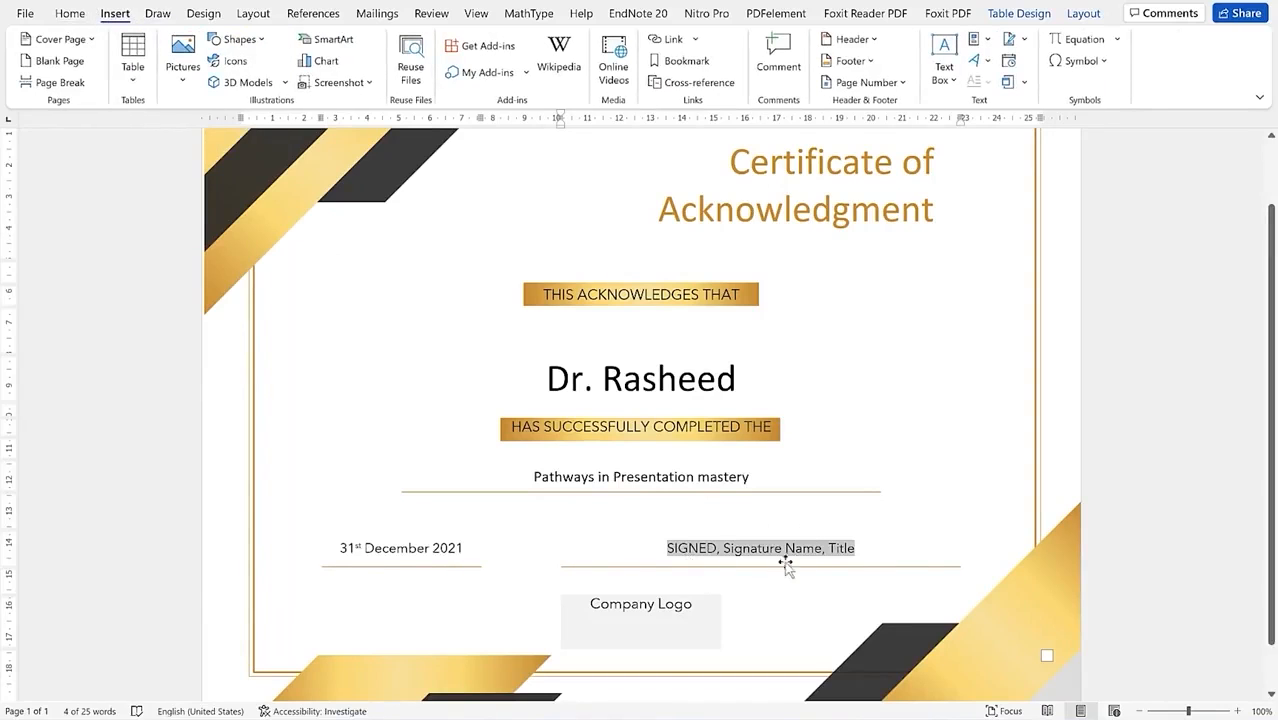
key(Delete)
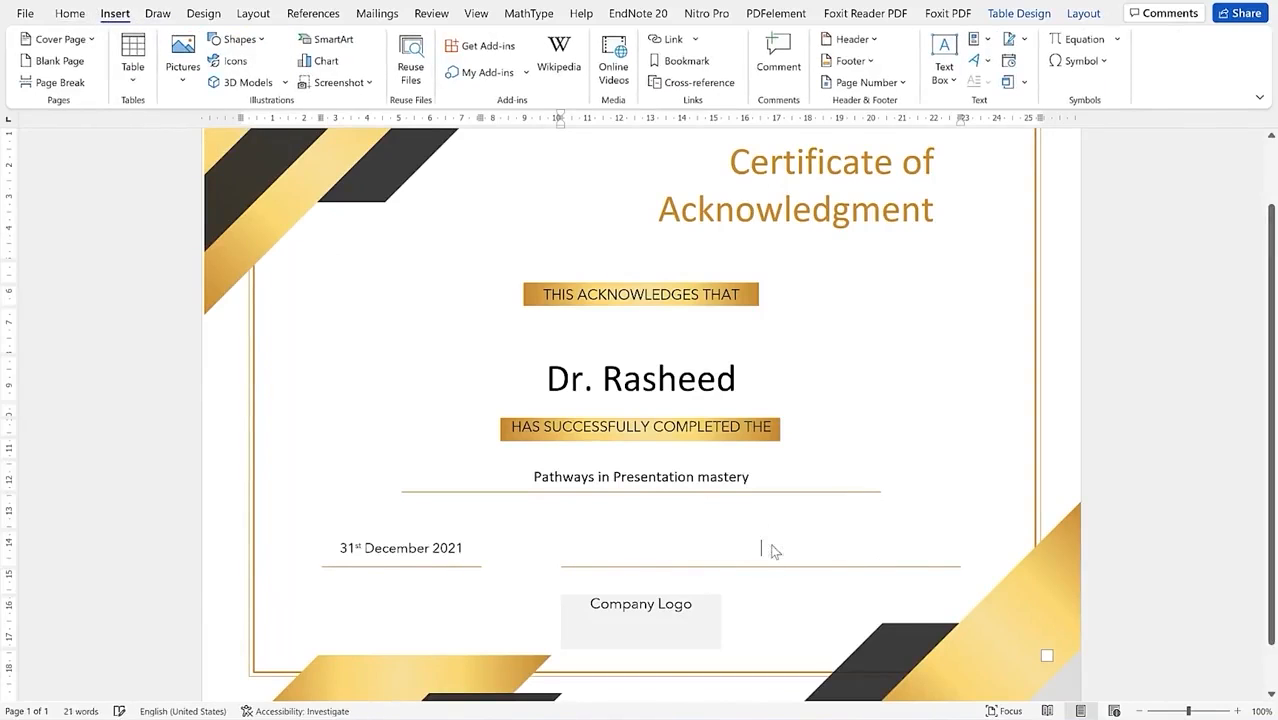
click(757, 552)
click(716, 576)
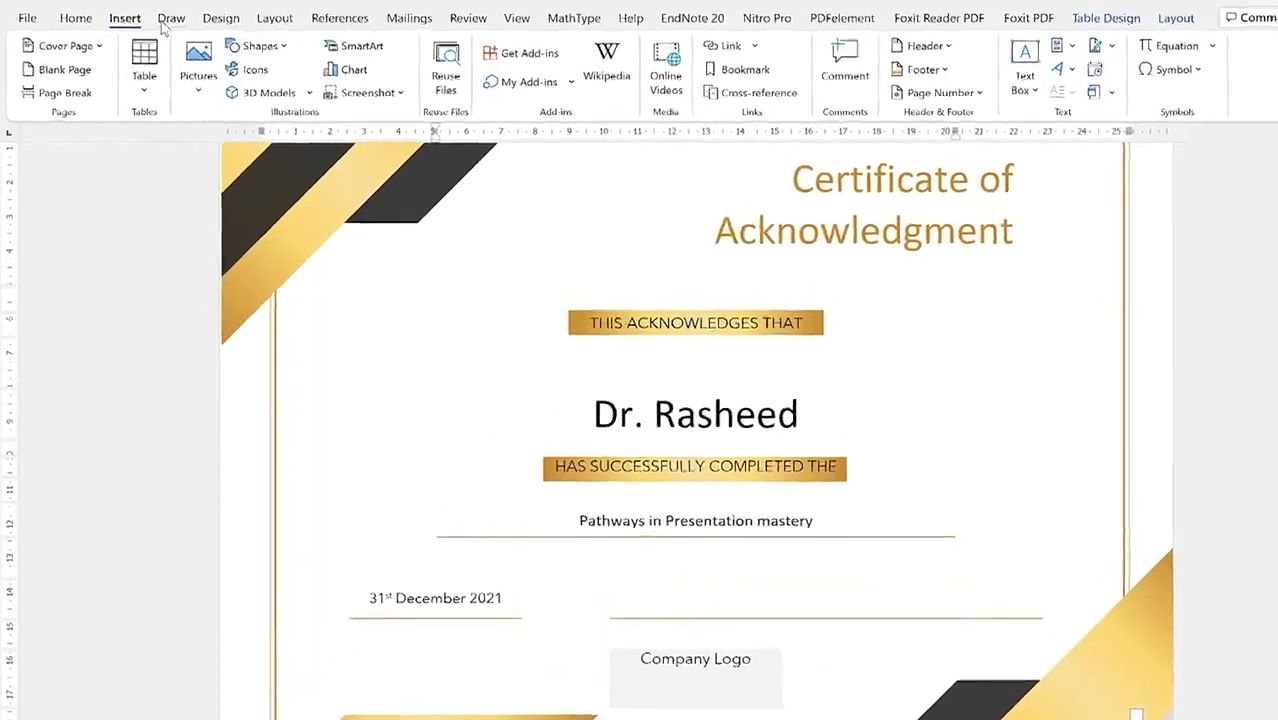
click(157, 14)
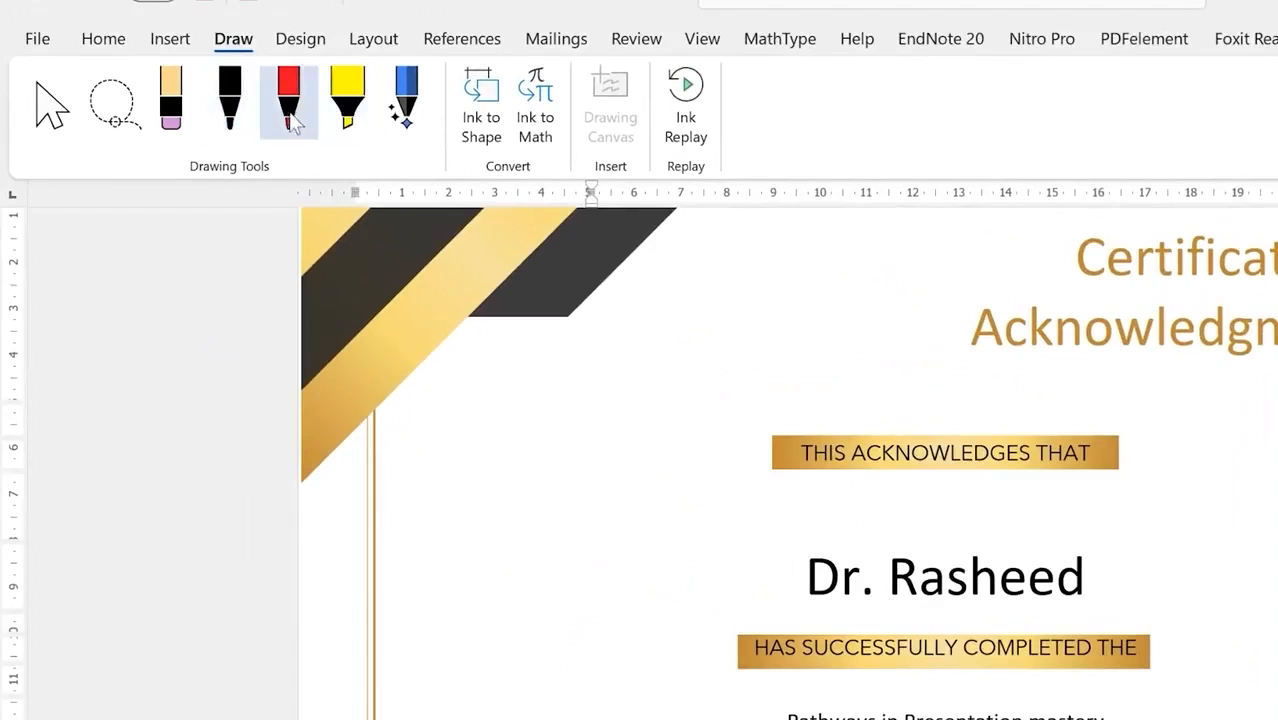
Step: Draw a handwritten signature in black ink above the signature line
click(229, 98)
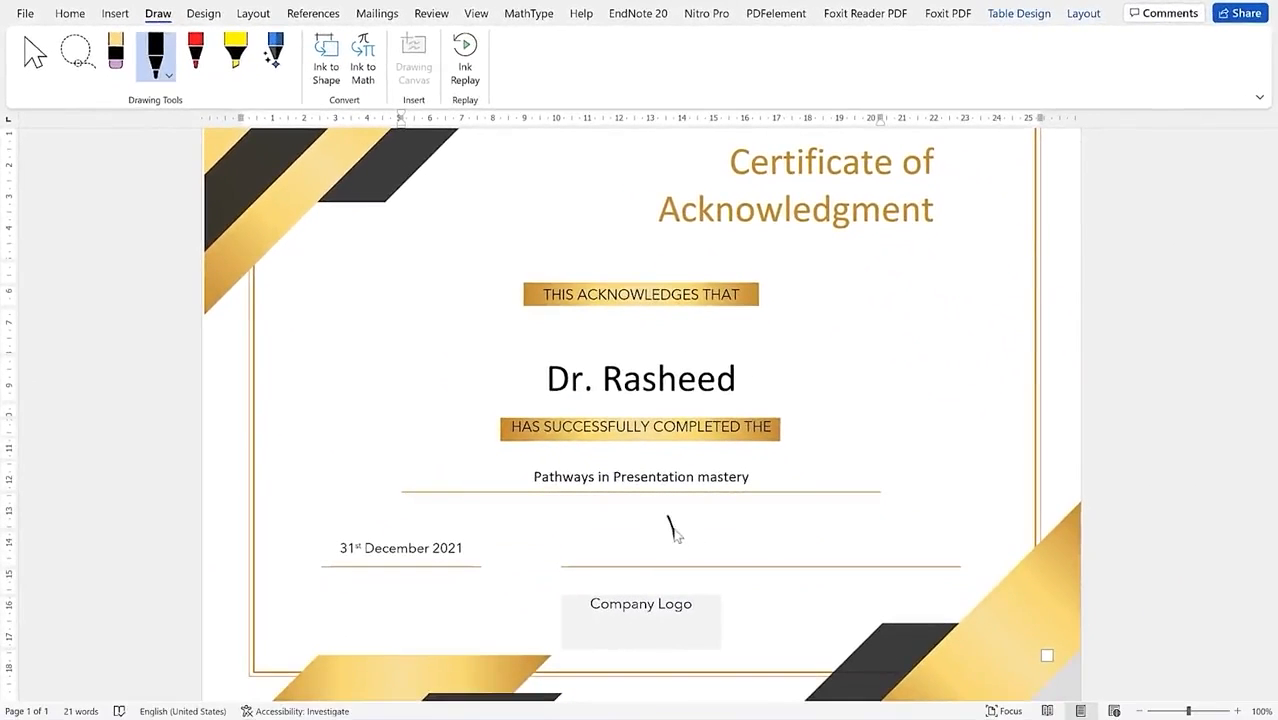
mouse_move(672, 530)
mouse_down()
mouse_move(712, 552)
mouse_move(810, 558)
mouse_up()
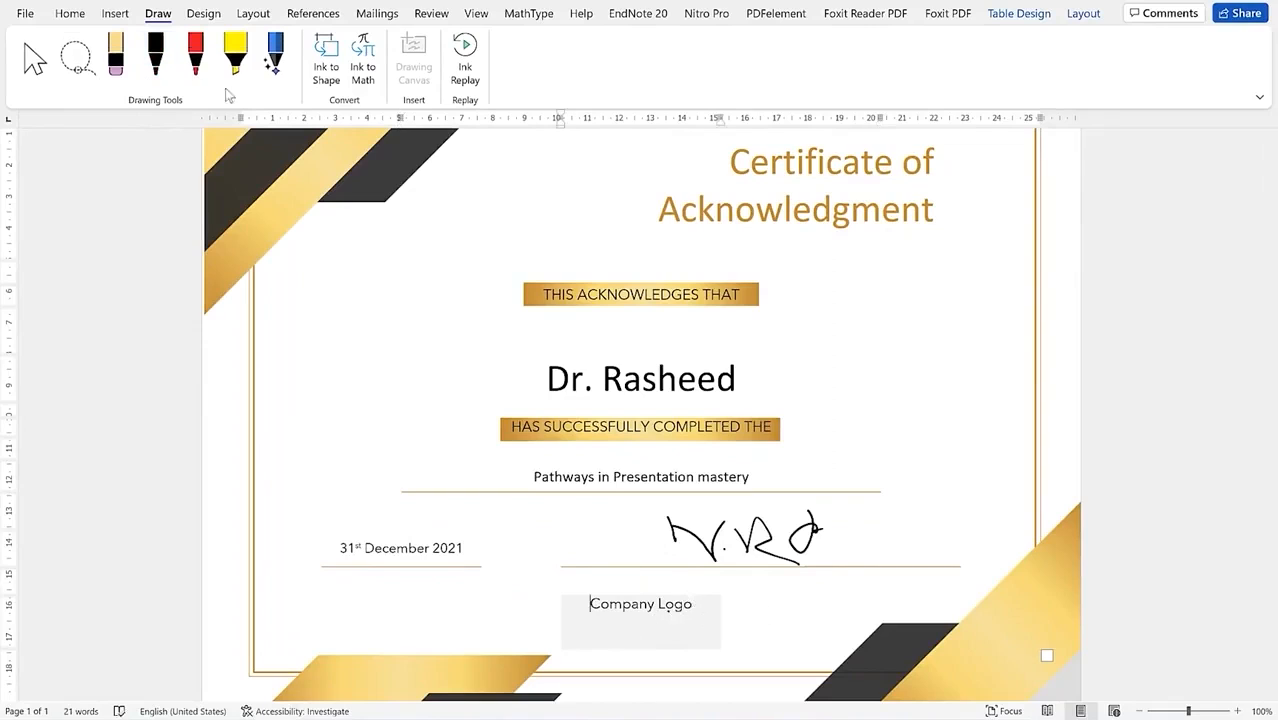
click(35, 58)
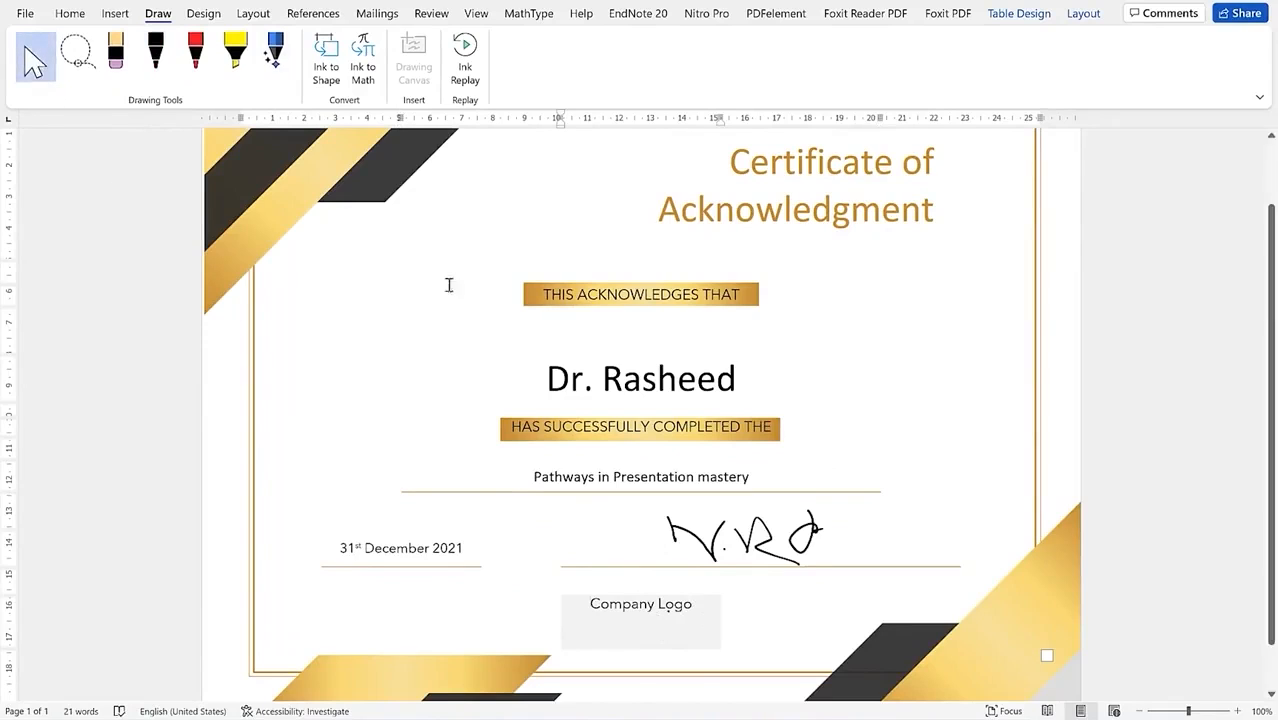
Step: Delete the Company Logo placeholder text, leaving the logo box empty
click(687, 631)
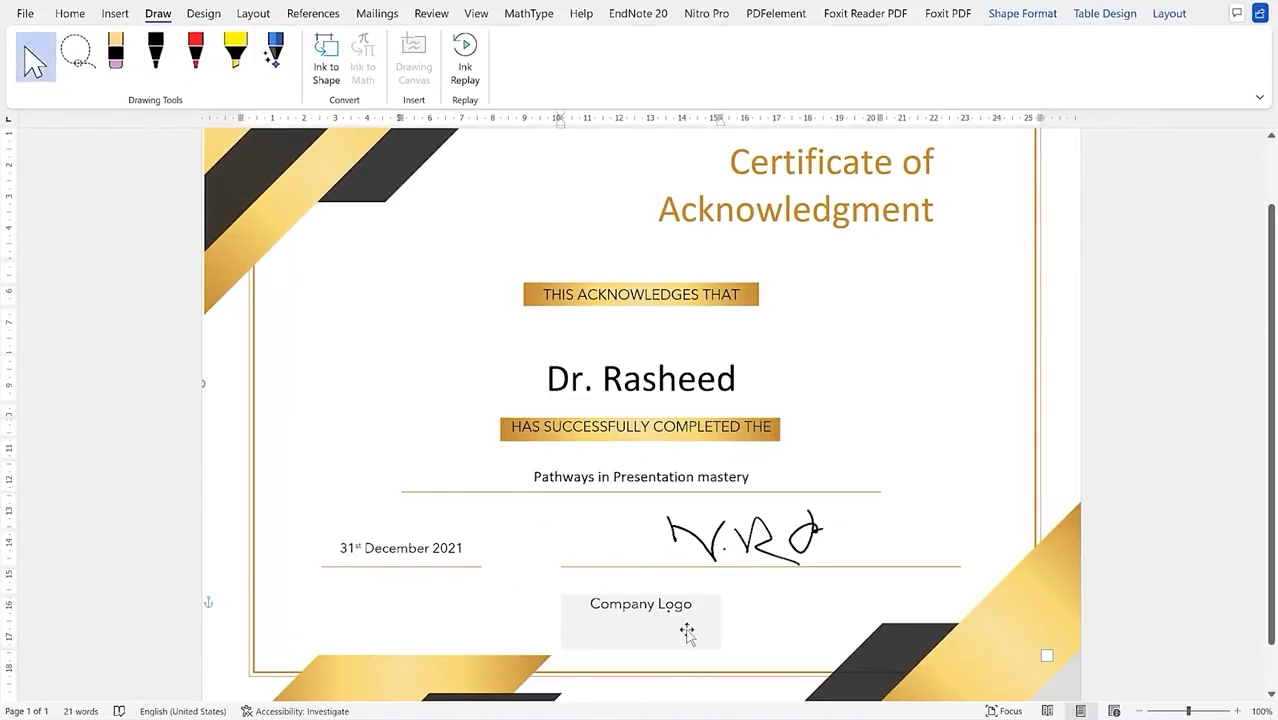
triple_click(666, 615)
key(Delete)
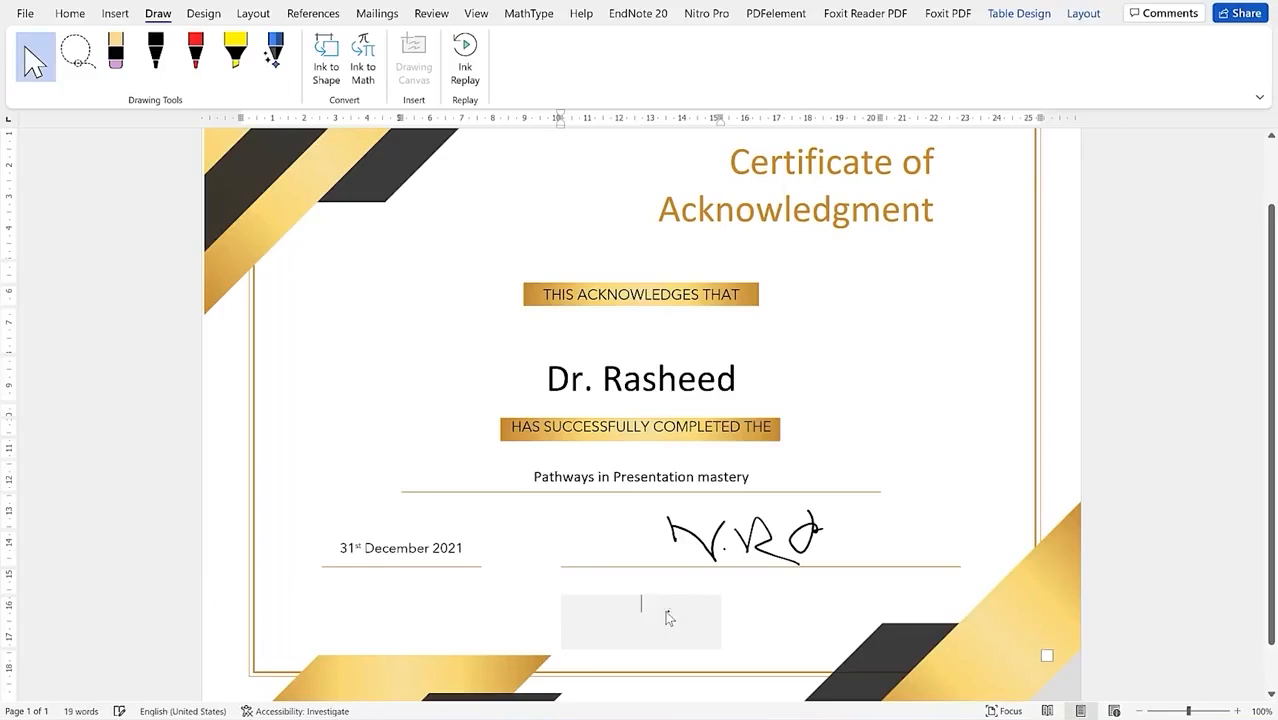
click(718, 620)
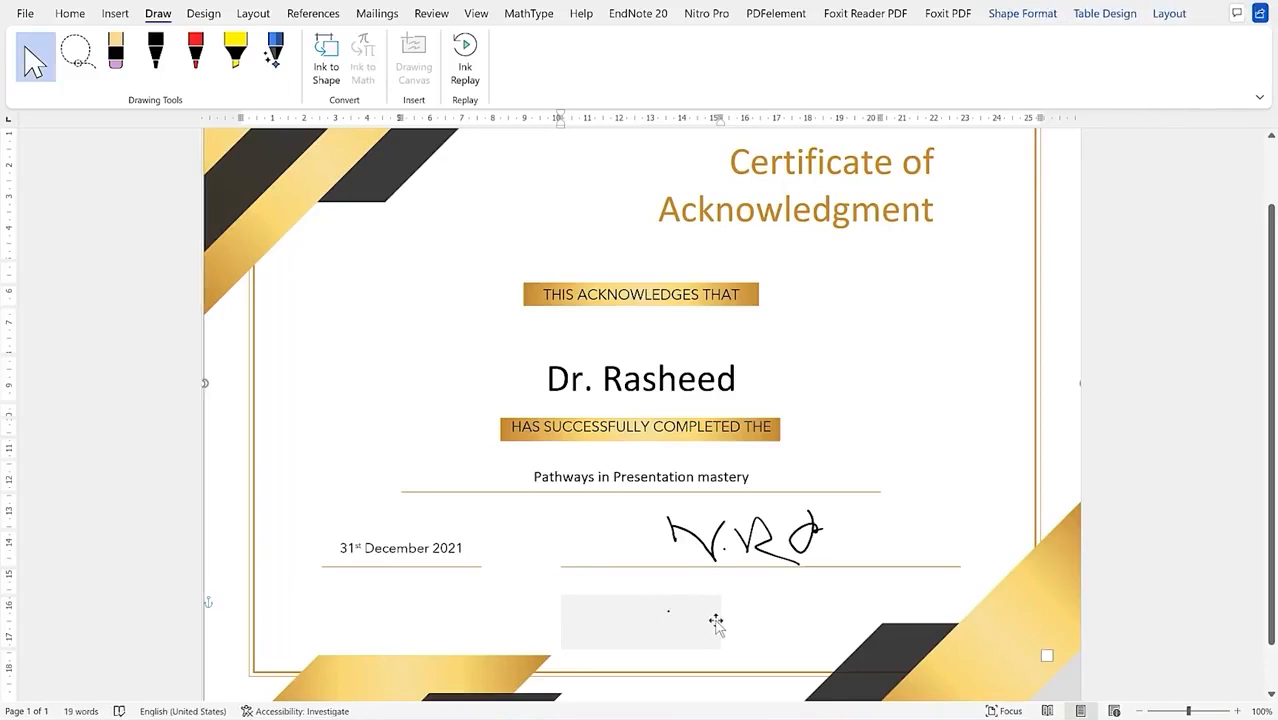
click(836, 411)
Step: Scroll through the certificate and zoom out to fit the whole page
scroll(836, 411, down, 1)
scroll(836, 411, up, 3)
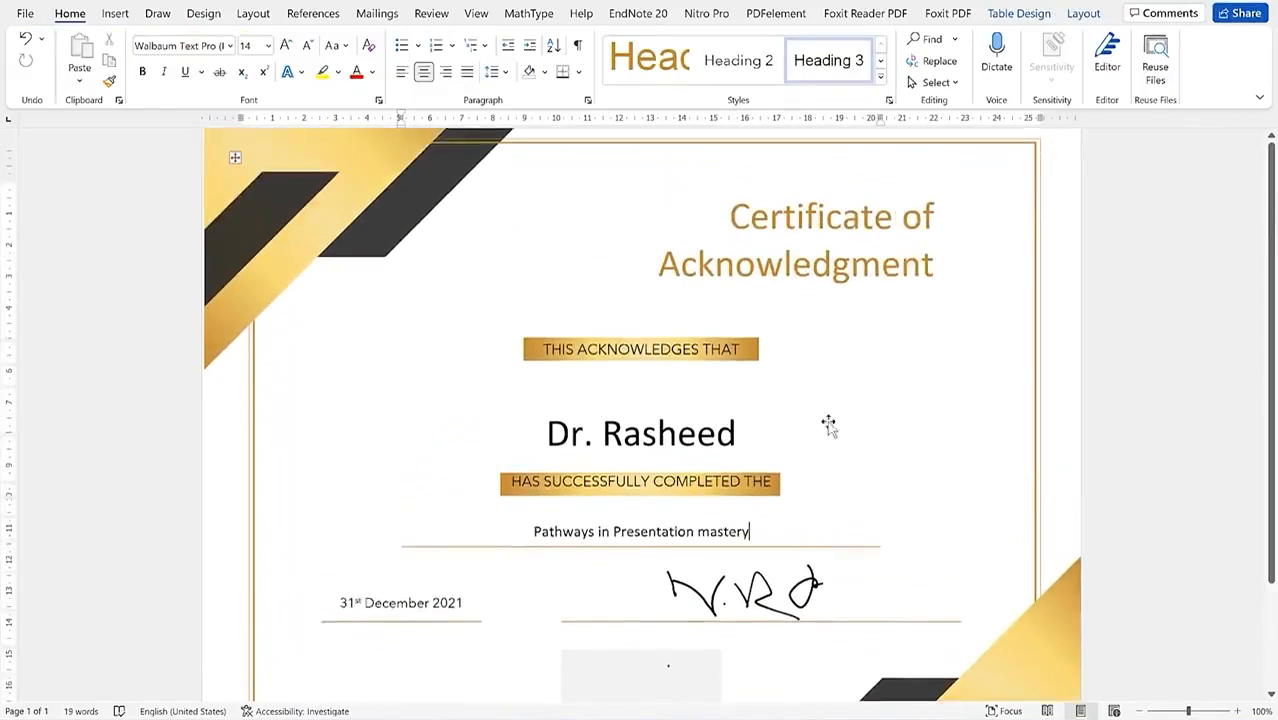
click(770, 575)
scroll(770, 575, down, 3)
scroll(482, 342, up, 3)
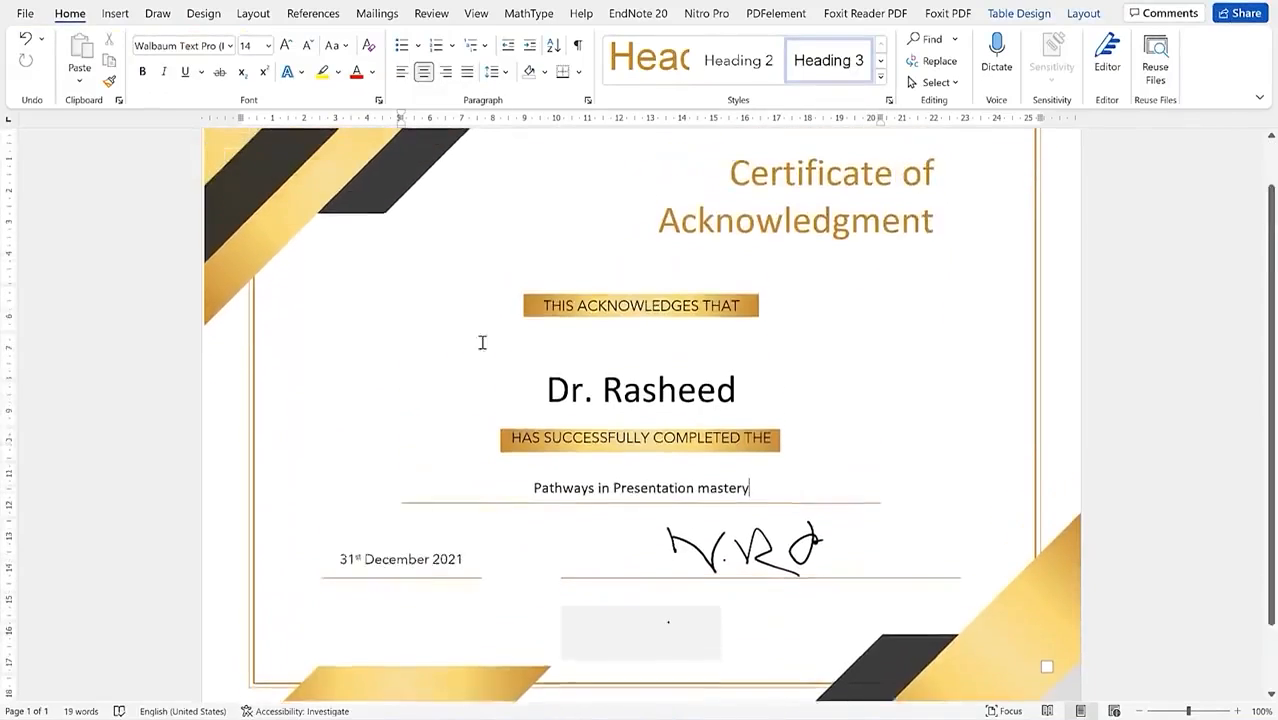
scroll(718, 510, up, 1)
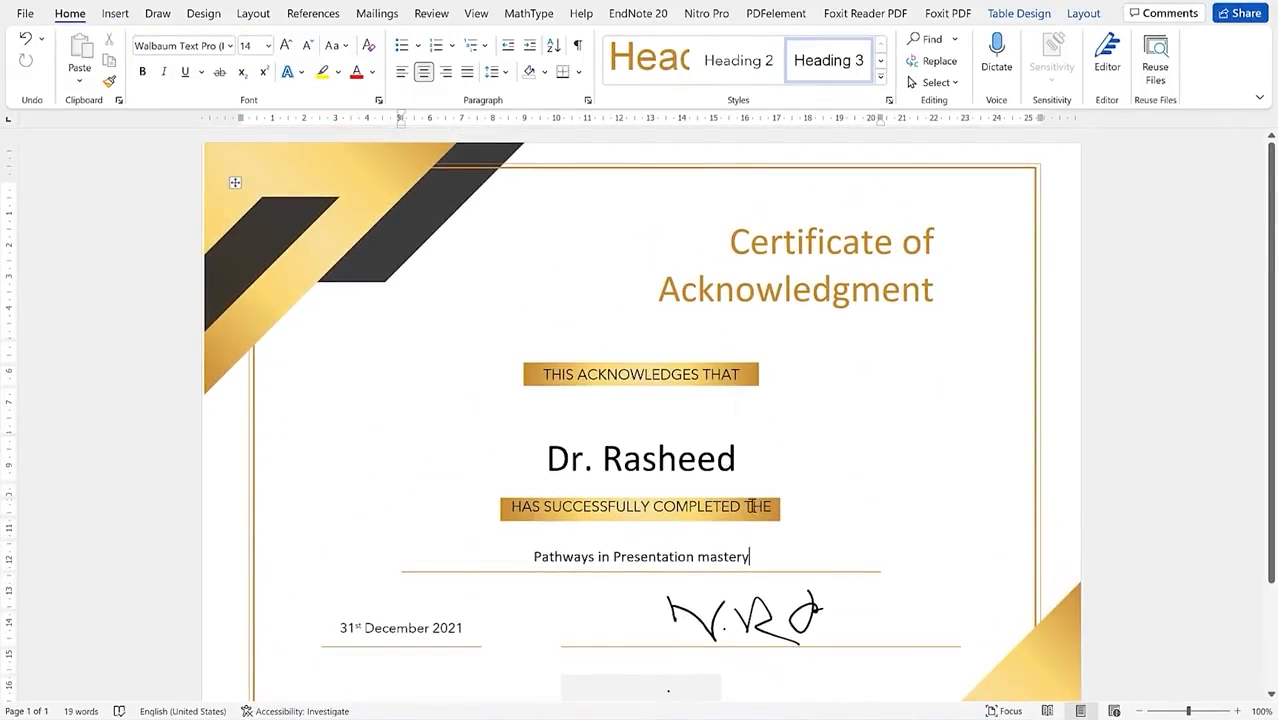
scroll(750, 506, down, 2)
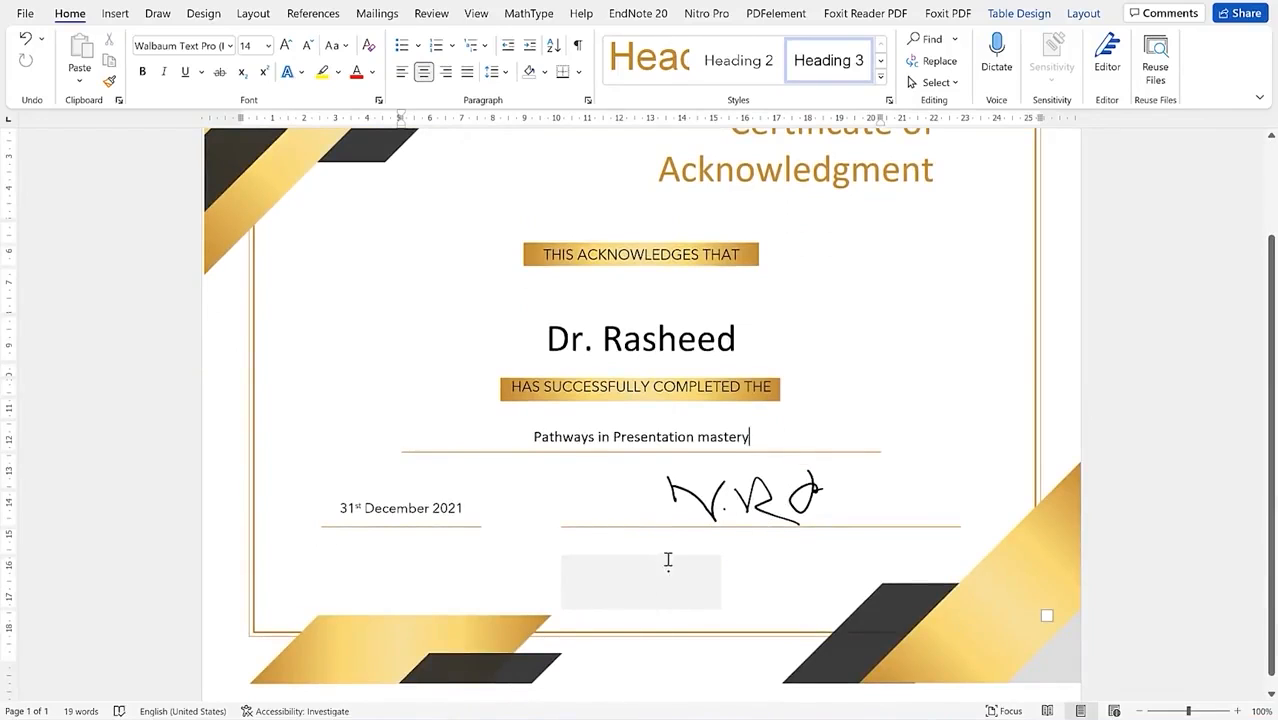
scroll(428, 343, up, 3)
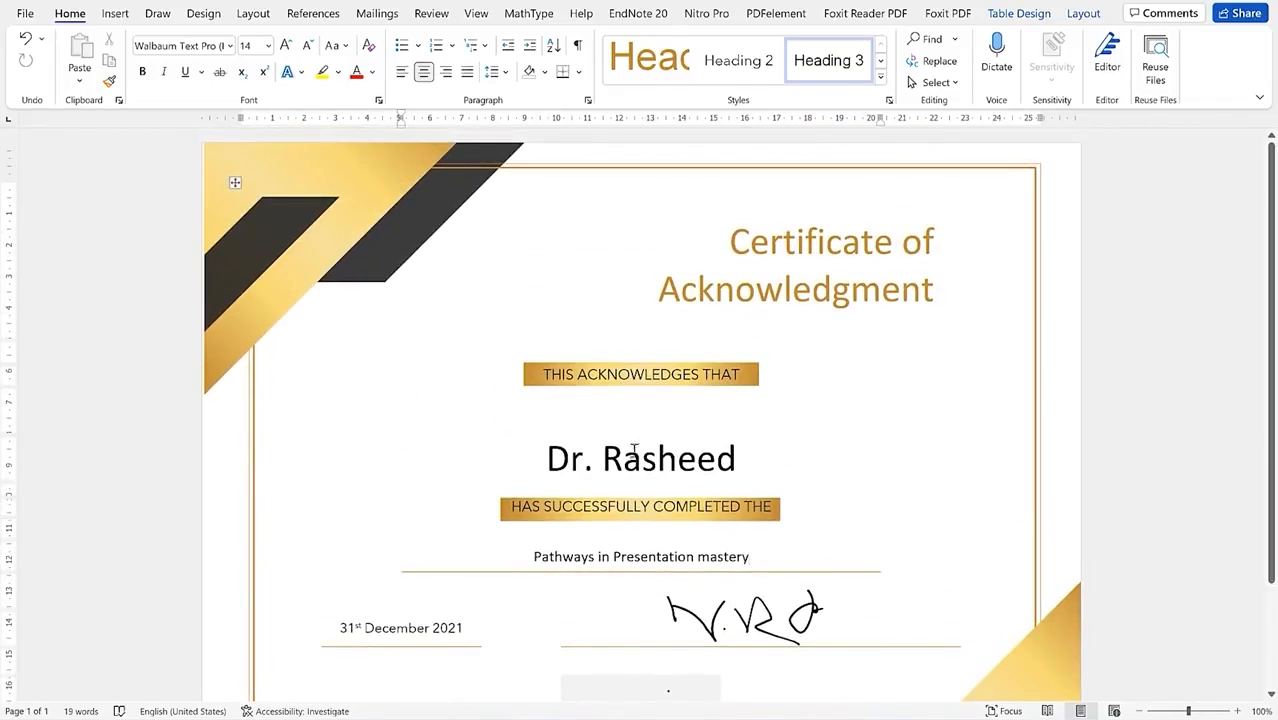
scroll(638, 440, down, 3)
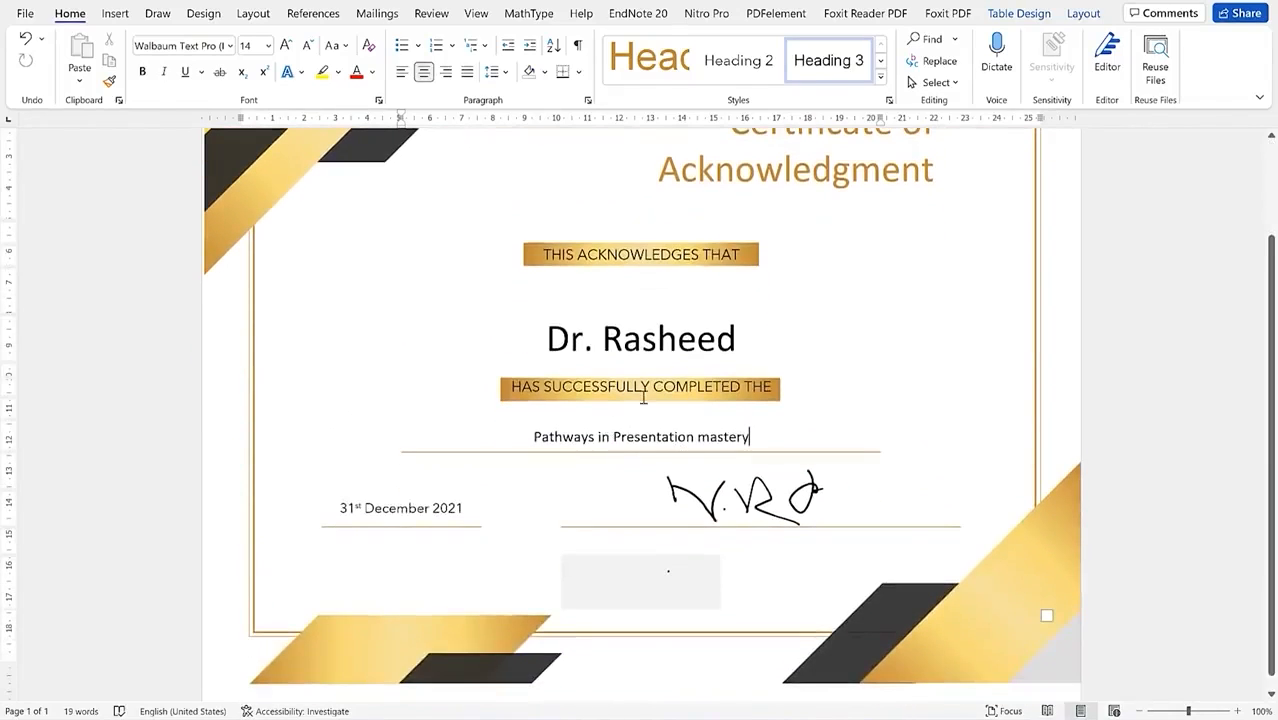
click(1133, 710)
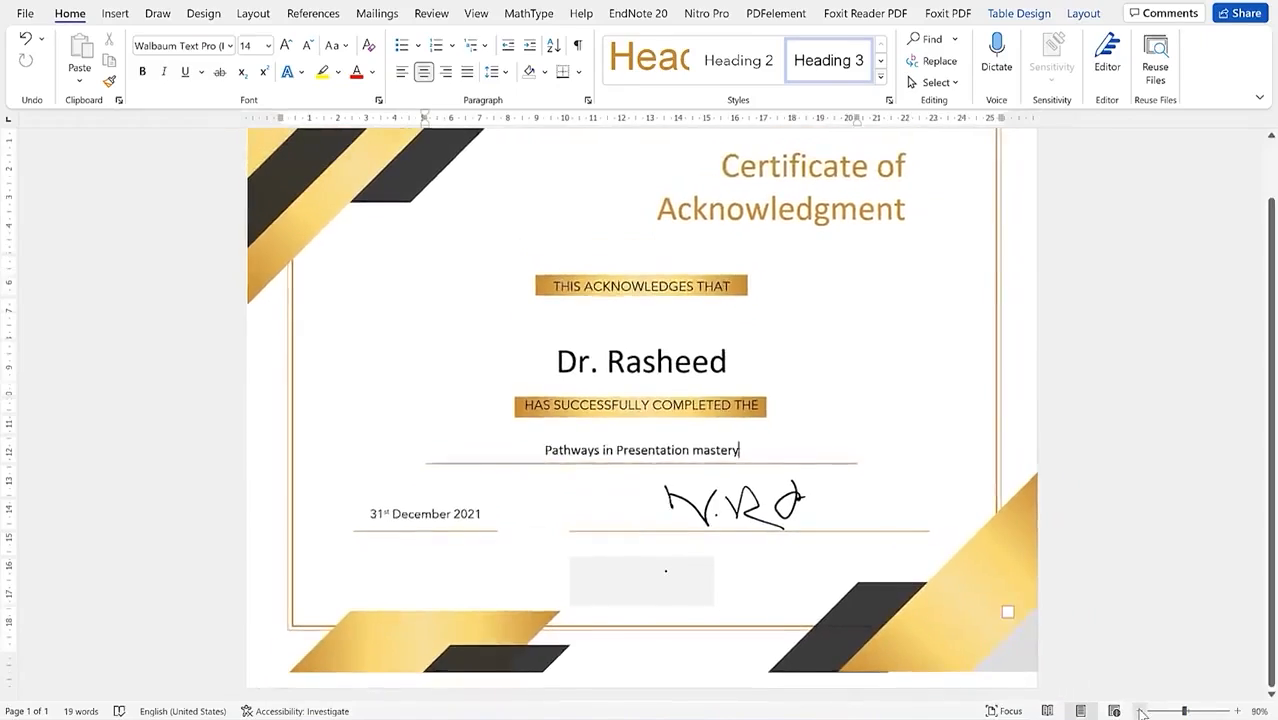
click(1133, 710)
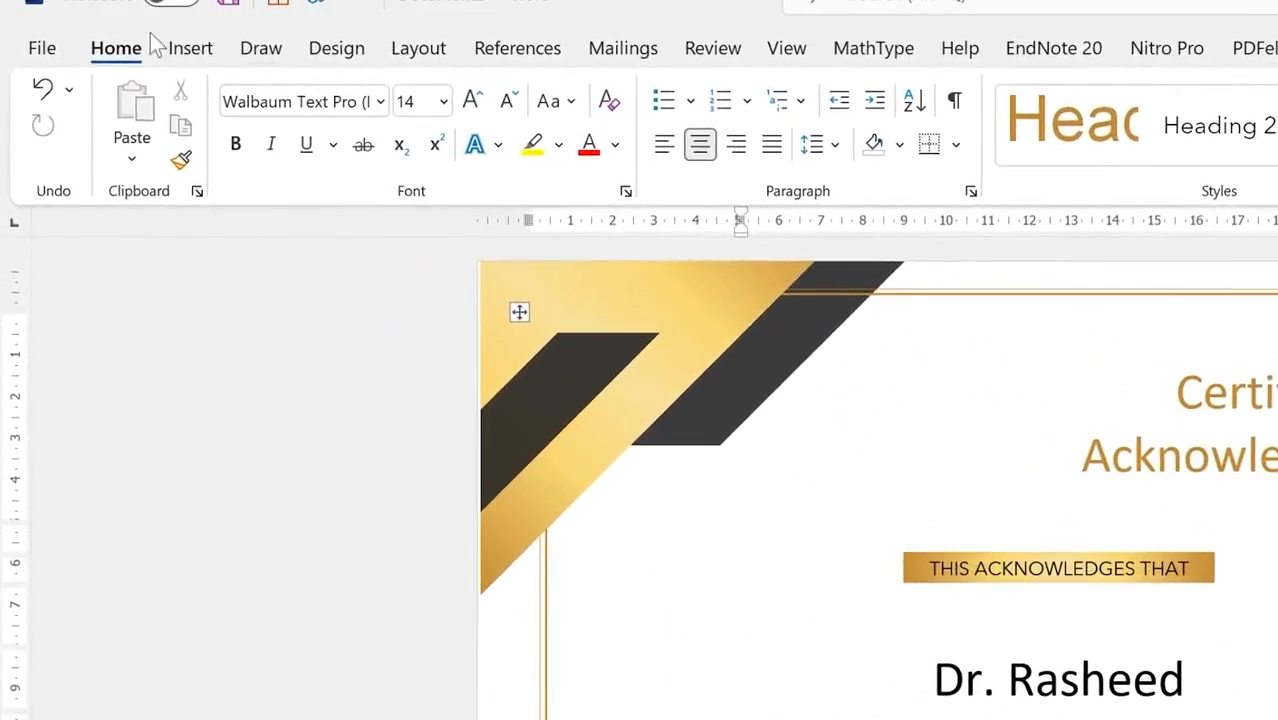
Step: Insert the gold seal picture from the Videos folder on this device
click(180, 50)
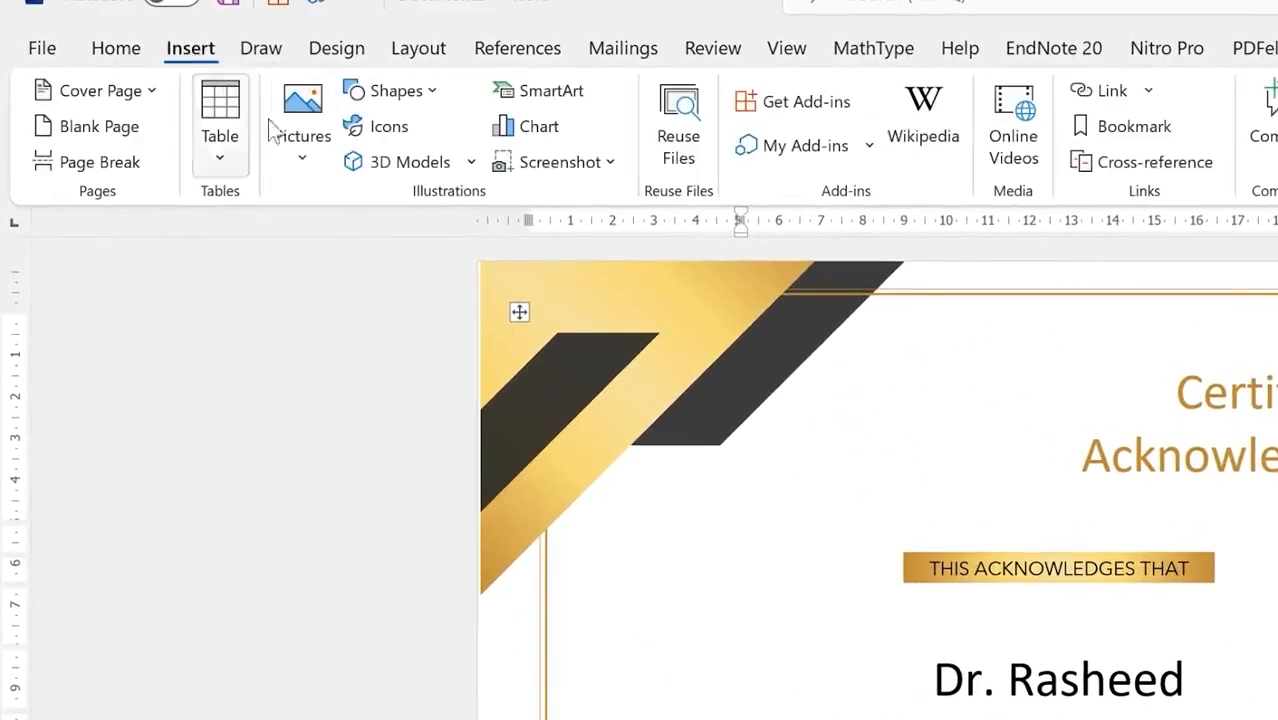
click(304, 168)
click(352, 244)
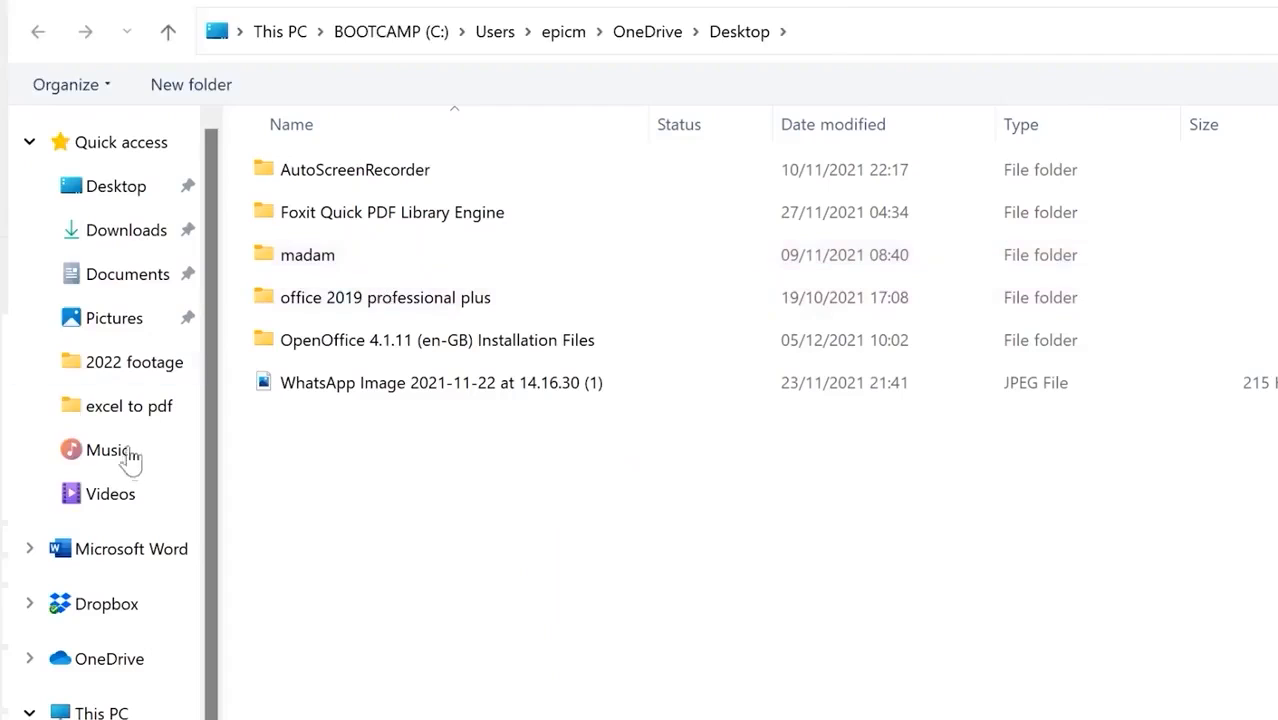
click(146, 492)
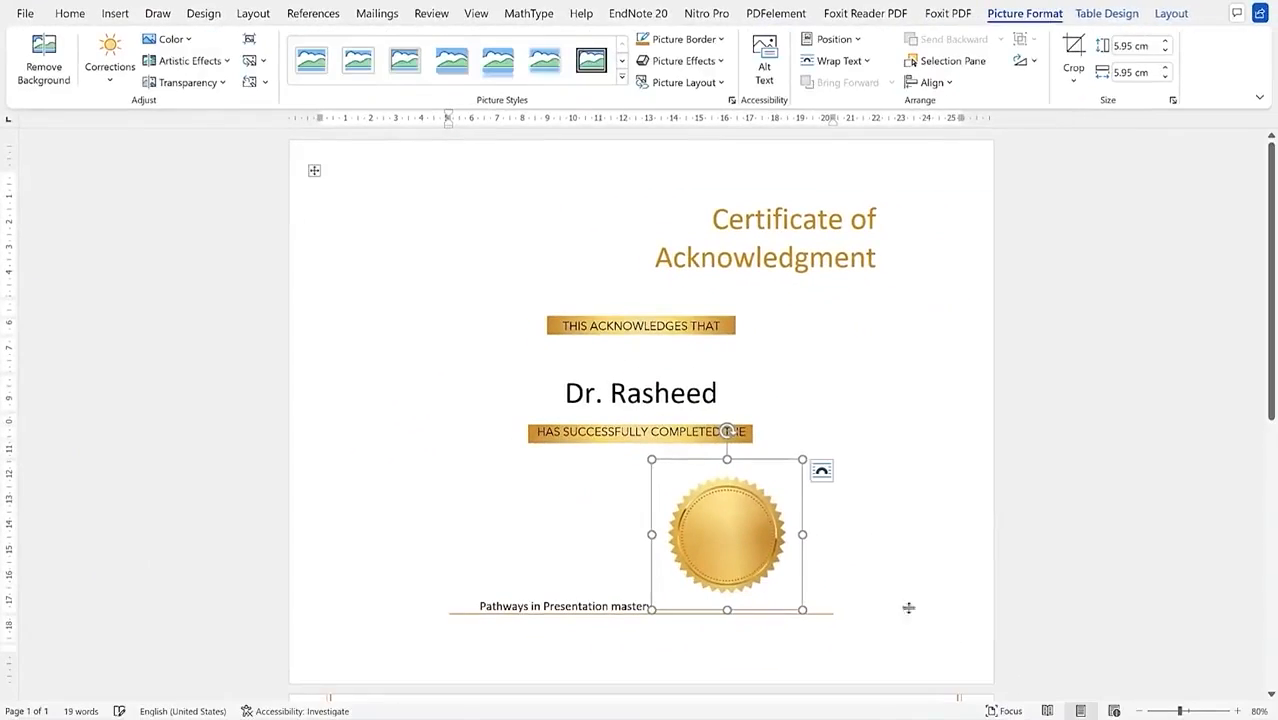
Step: Set the seal to In Front of Text, place it left of the name, resize to 4.2 cm
drag(735, 560, 482, 431)
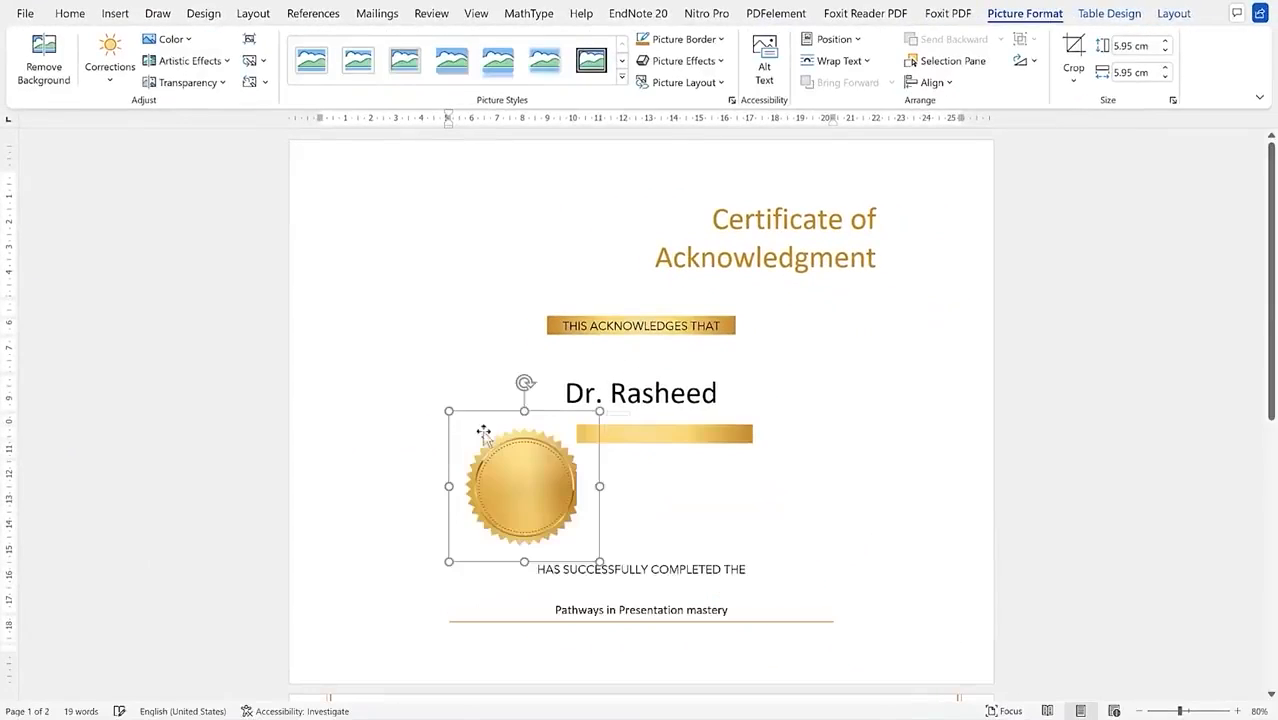
click(620, 424)
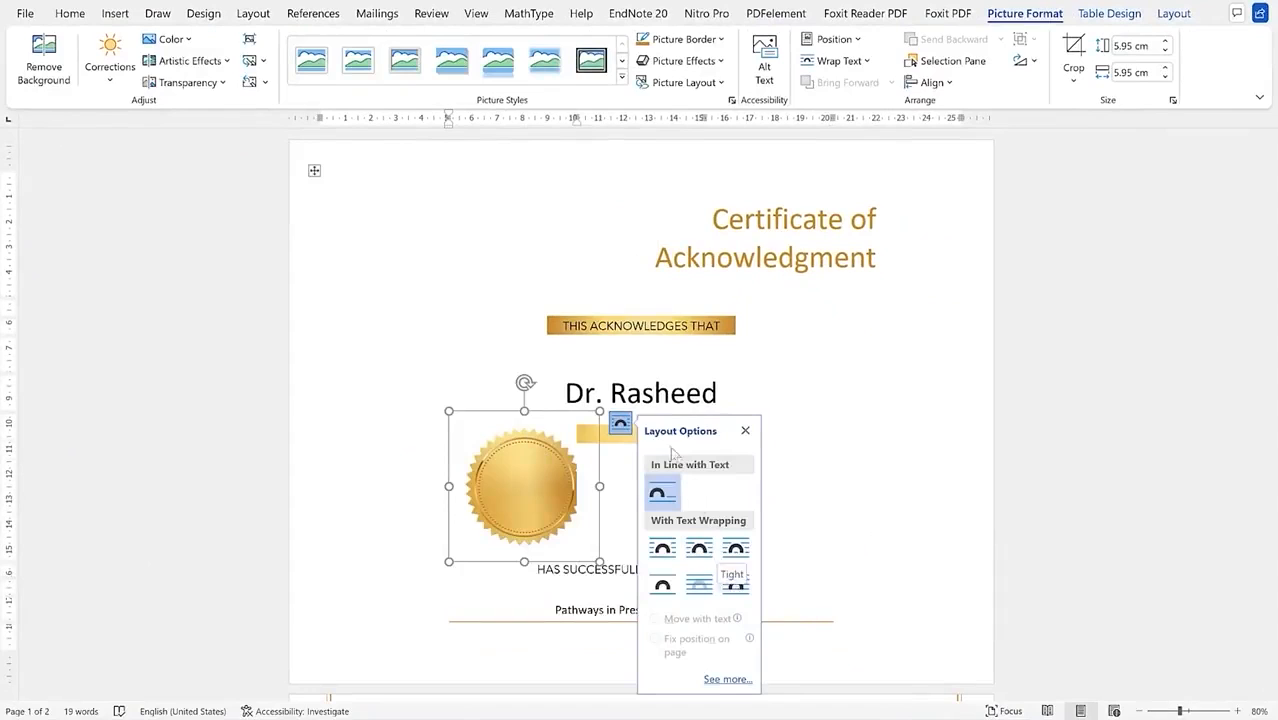
click(738, 588)
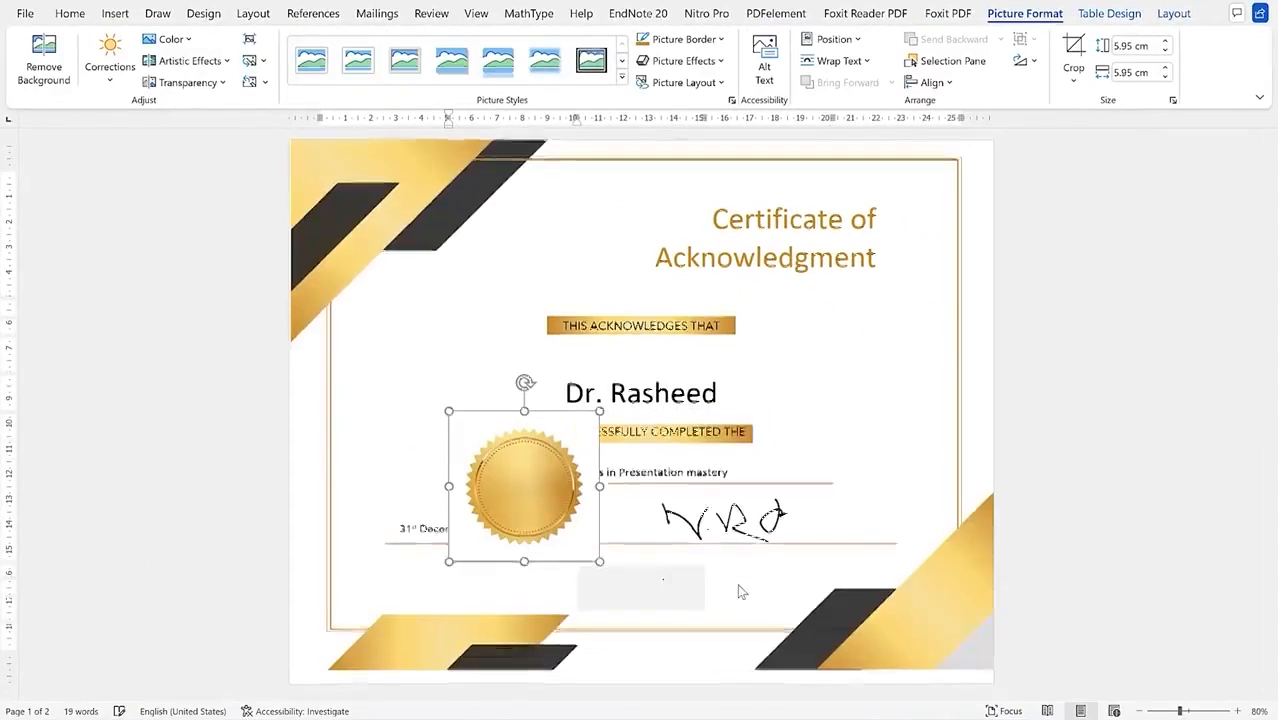
drag(515, 493, 443, 380)
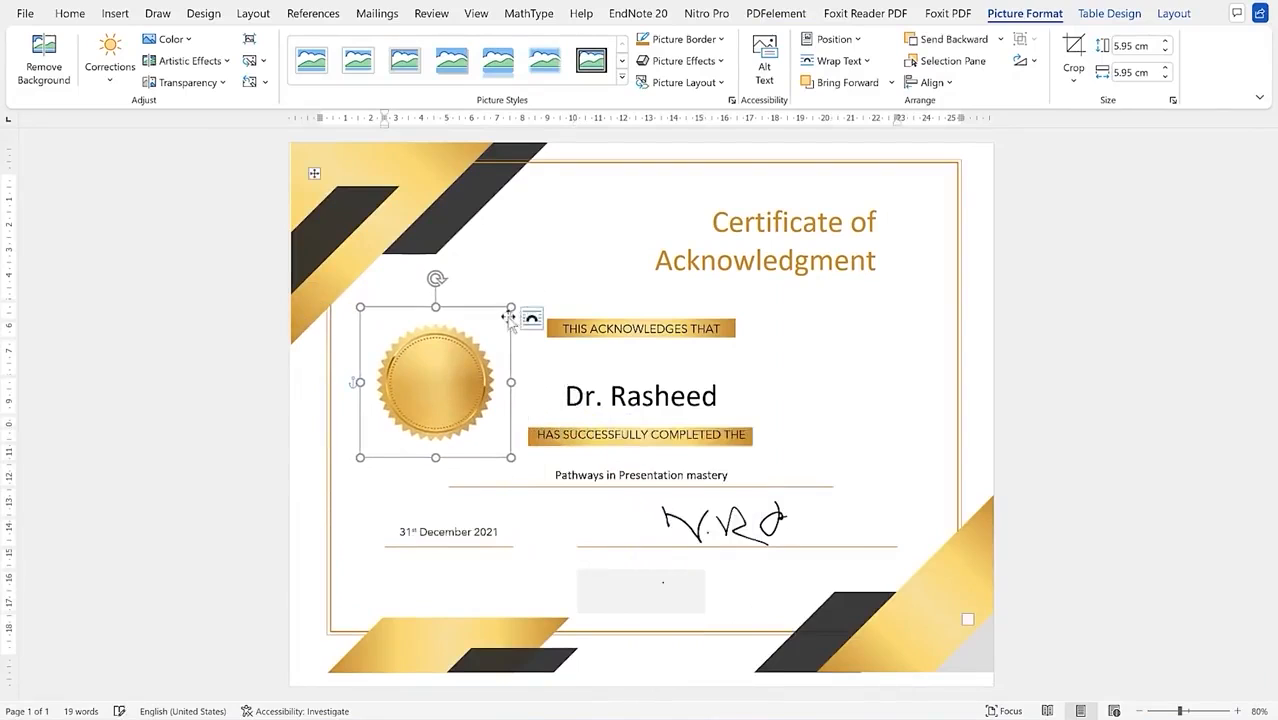
drag(509, 316, 428, 366)
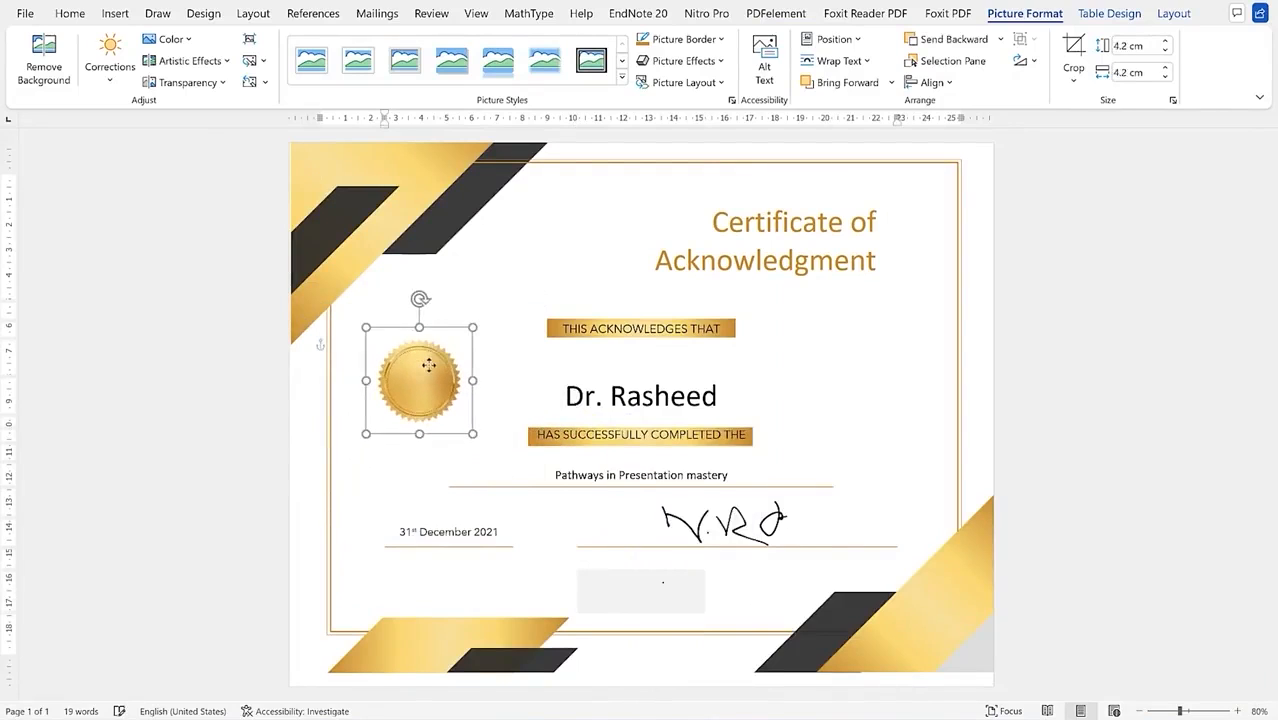
click(842, 372)
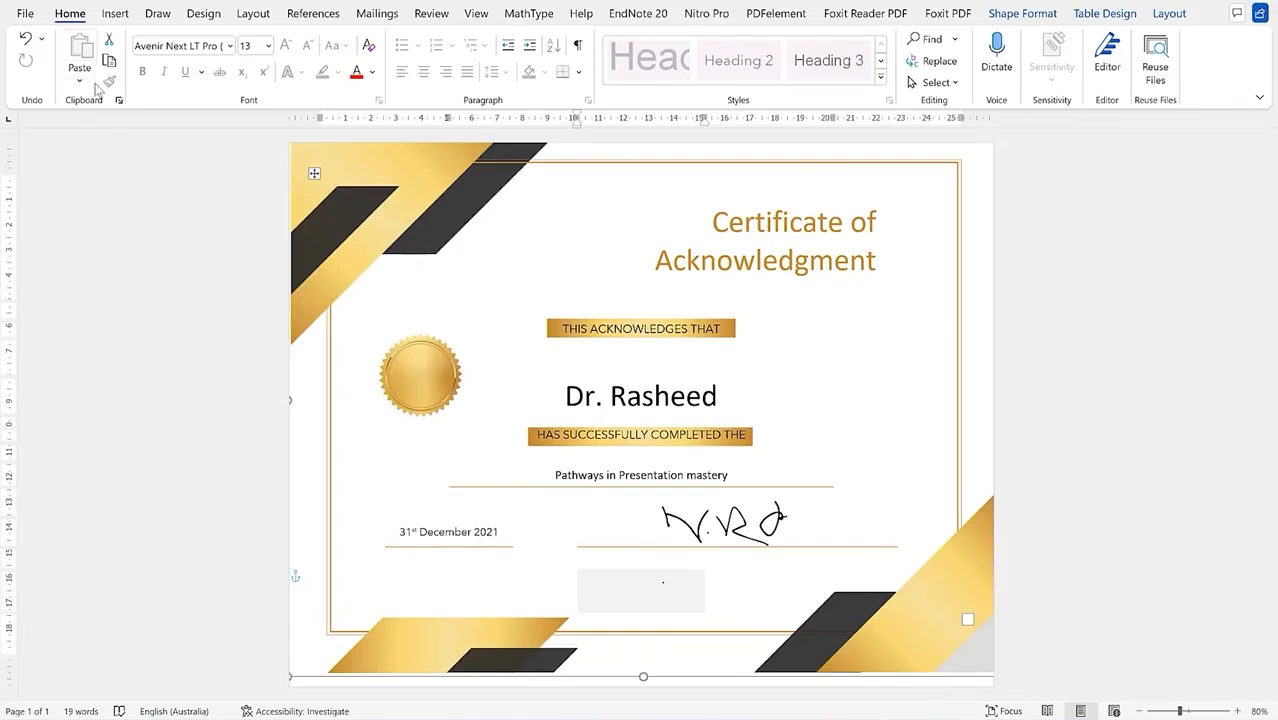
click(24, 13)
Step: Publish the certificate as a PDF named after the recipient in the Certificate in Word folder
click(81, 325)
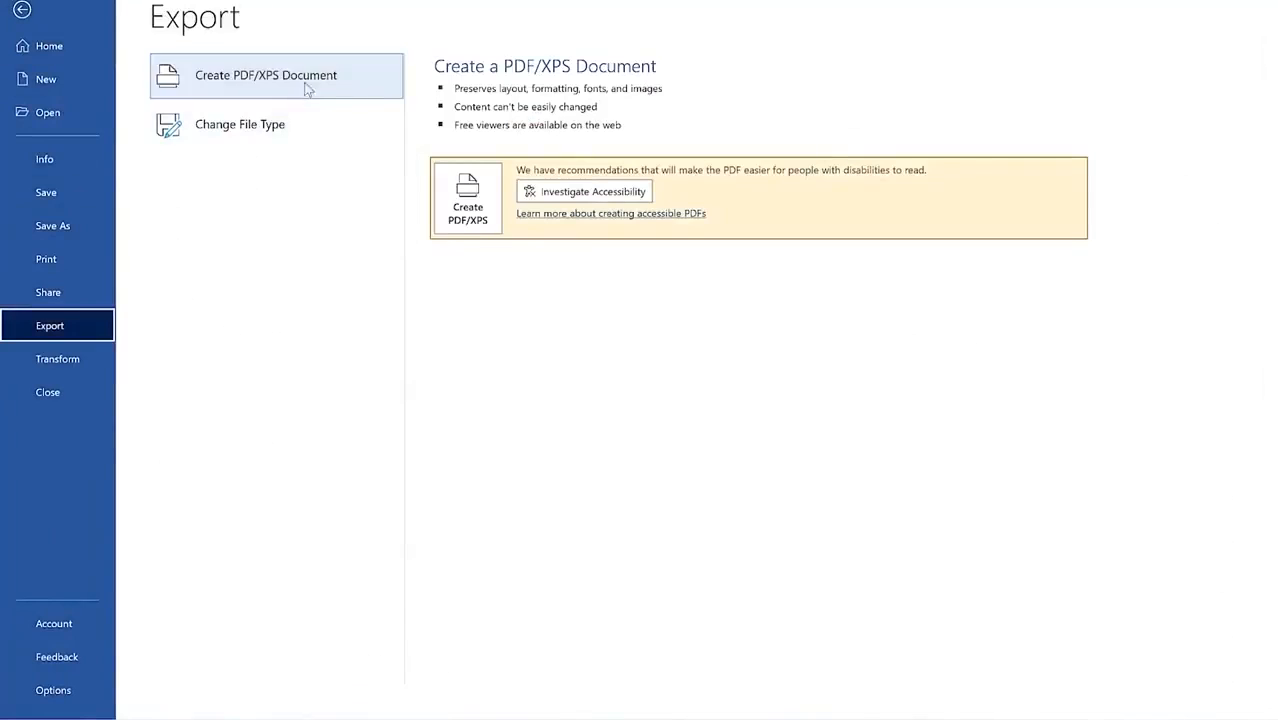
click(308, 88)
click(499, 204)
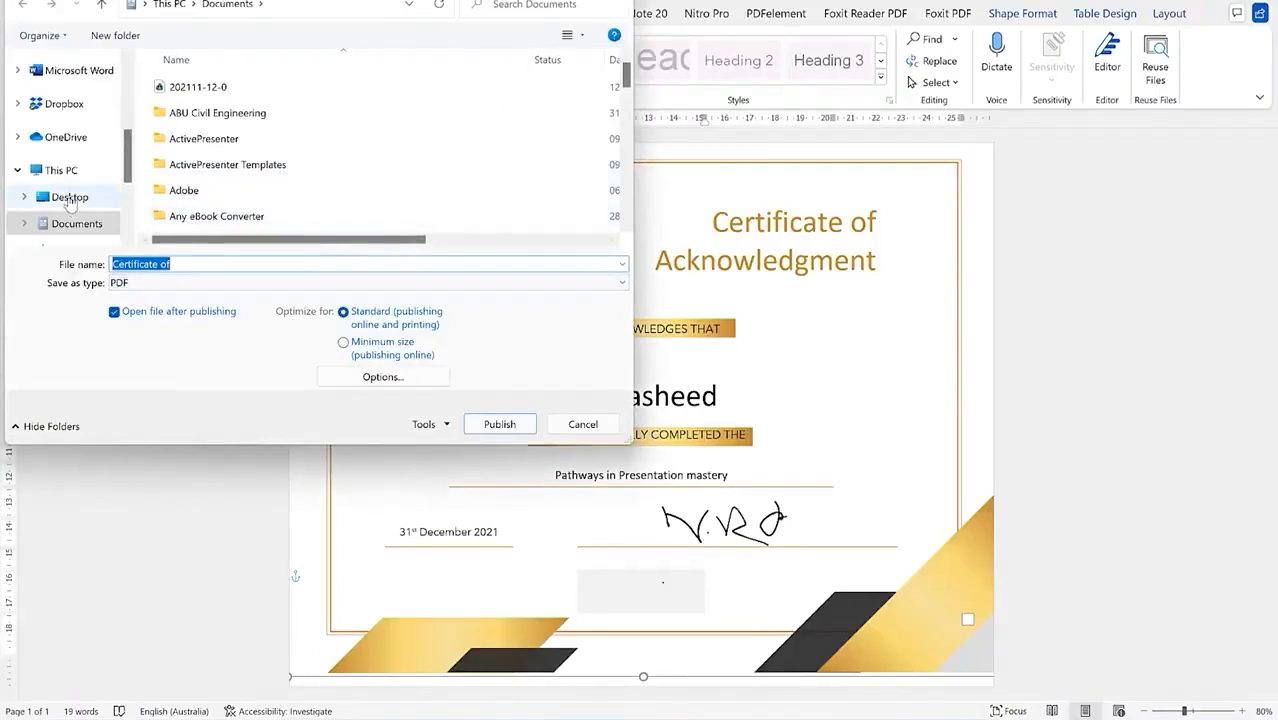
scroll(70, 200, up, 3)
click(74, 147)
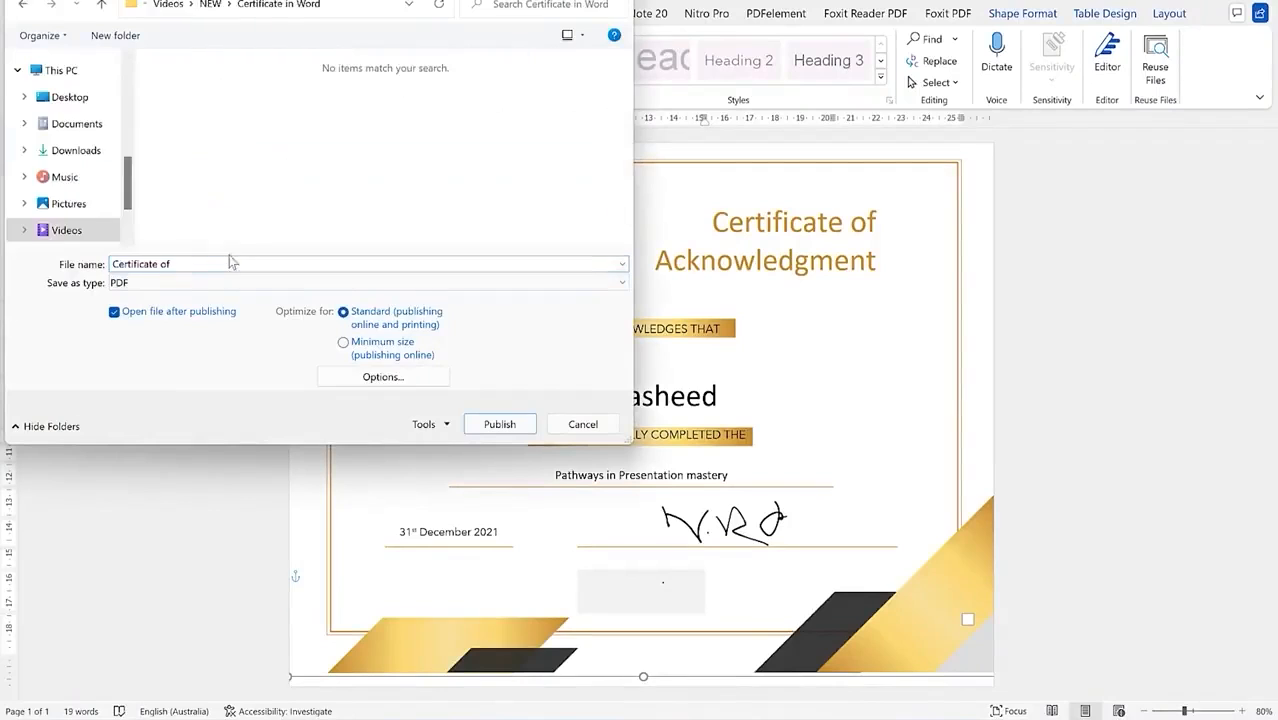
click(207, 263)
text(Dr. Rasheed)
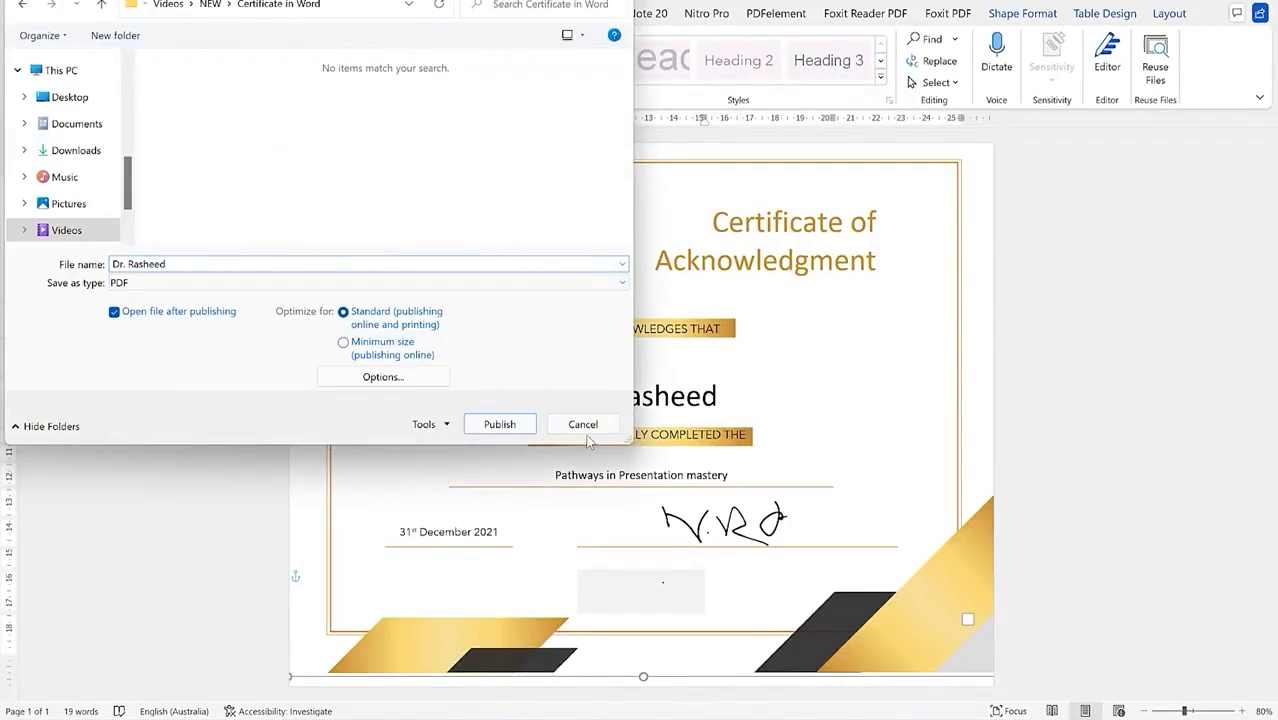
click(515, 424)
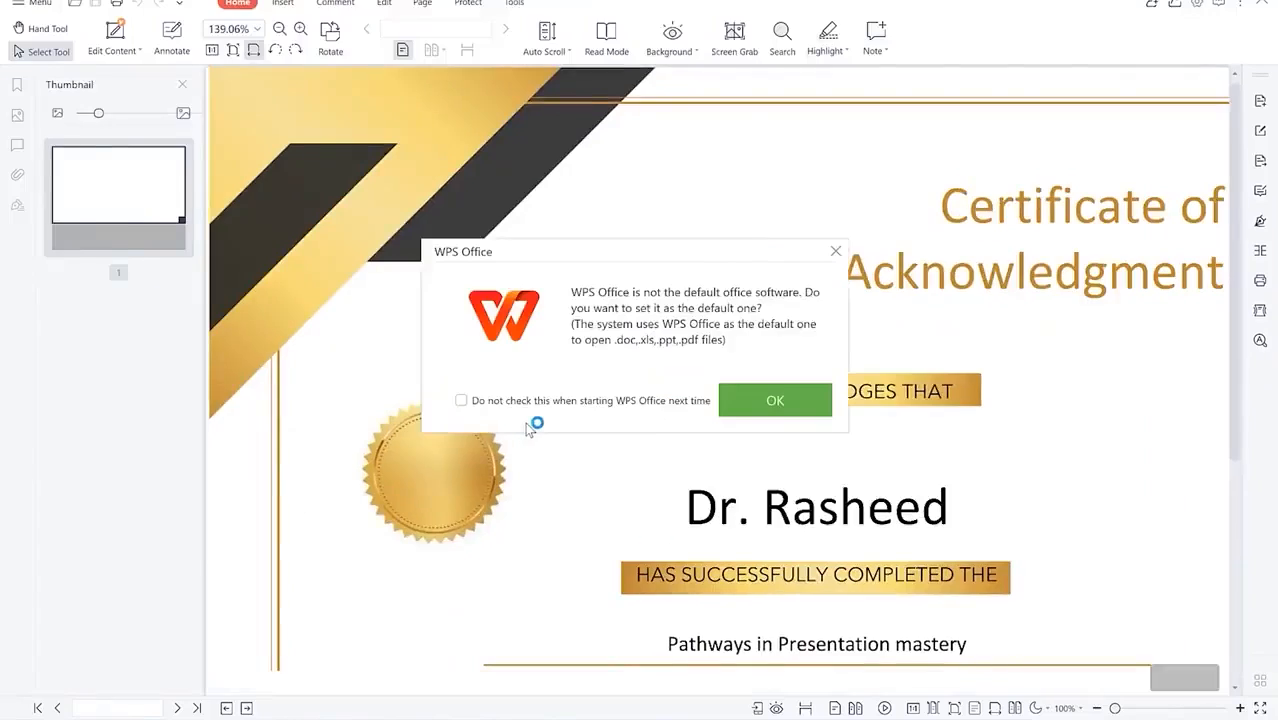
Step: Dismiss the WPS default-software prompt and zoom the PDF out to 80% to show the whole certificate
click(783, 399)
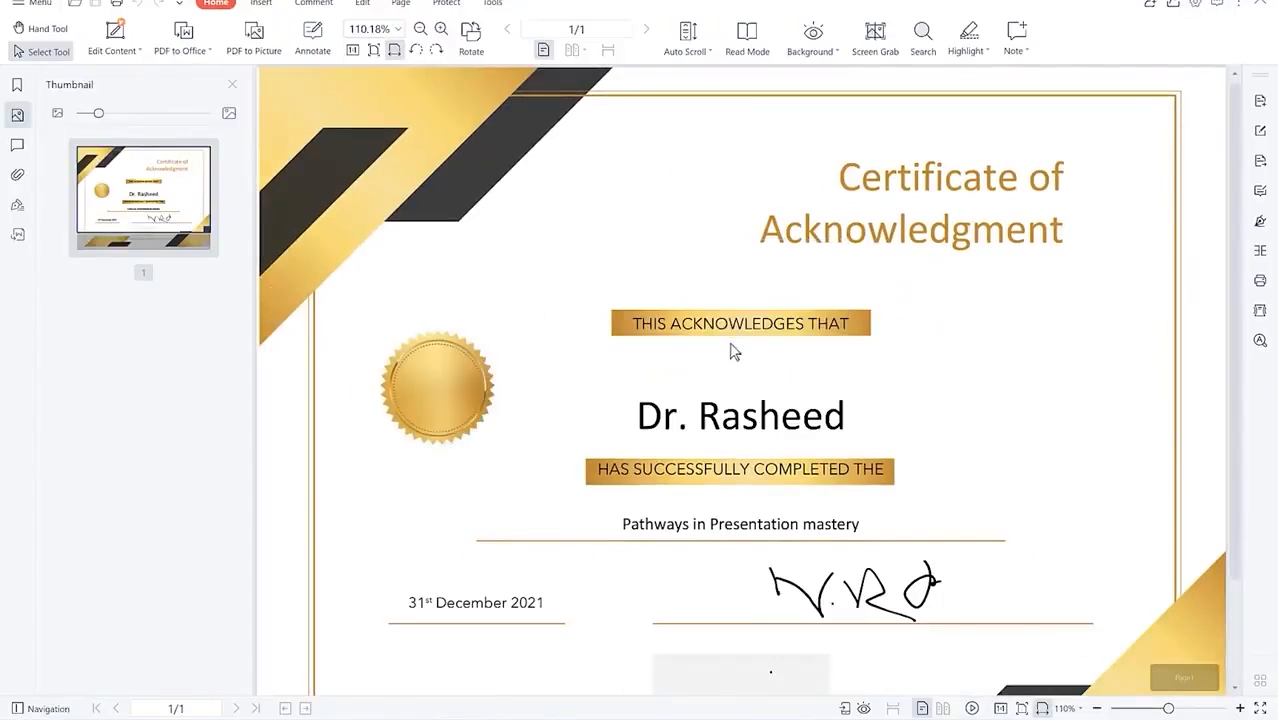
scroll(917, 468, down, 3)
scroll(917, 468, up, 3)
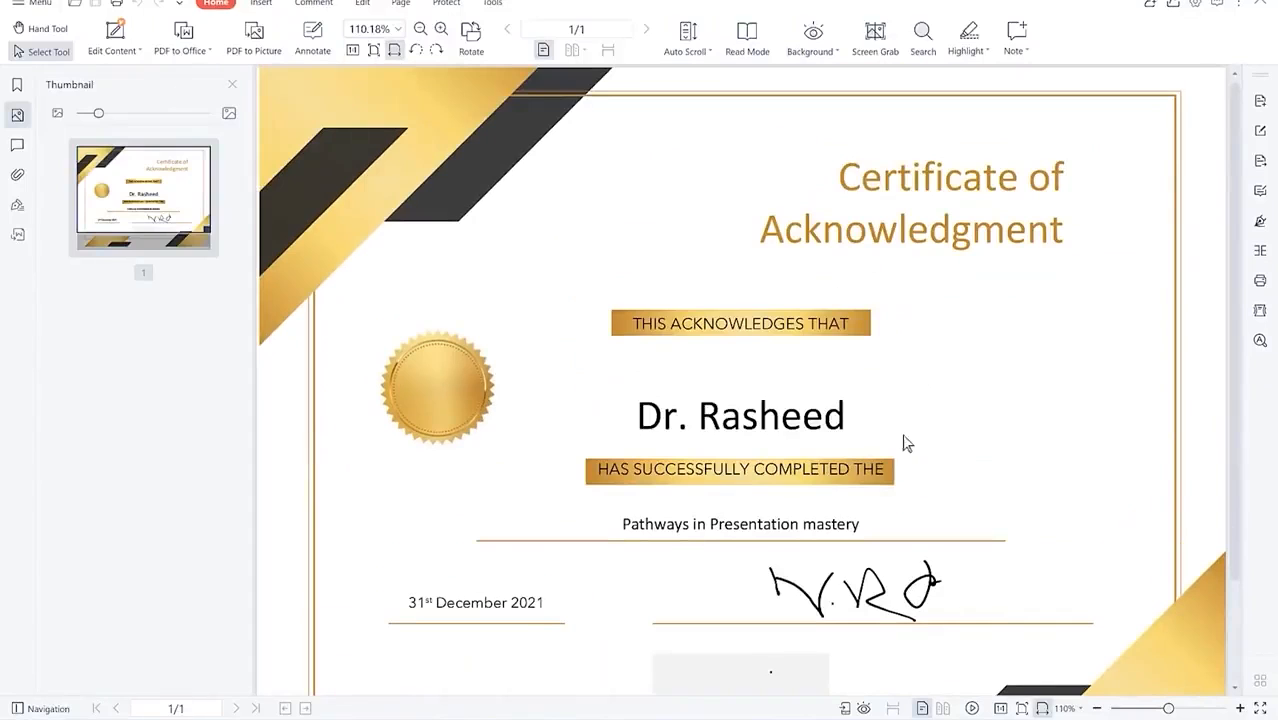
click(1097, 708)
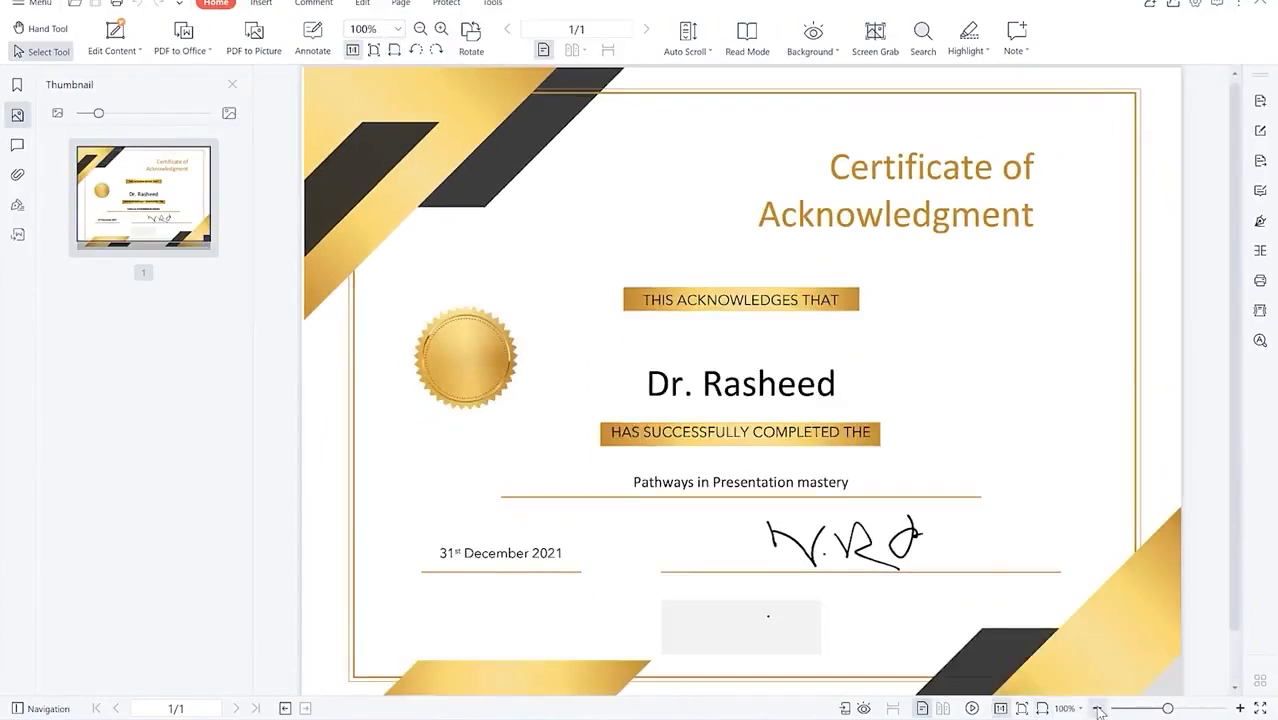
click(1097, 708)
click(1097, 708)
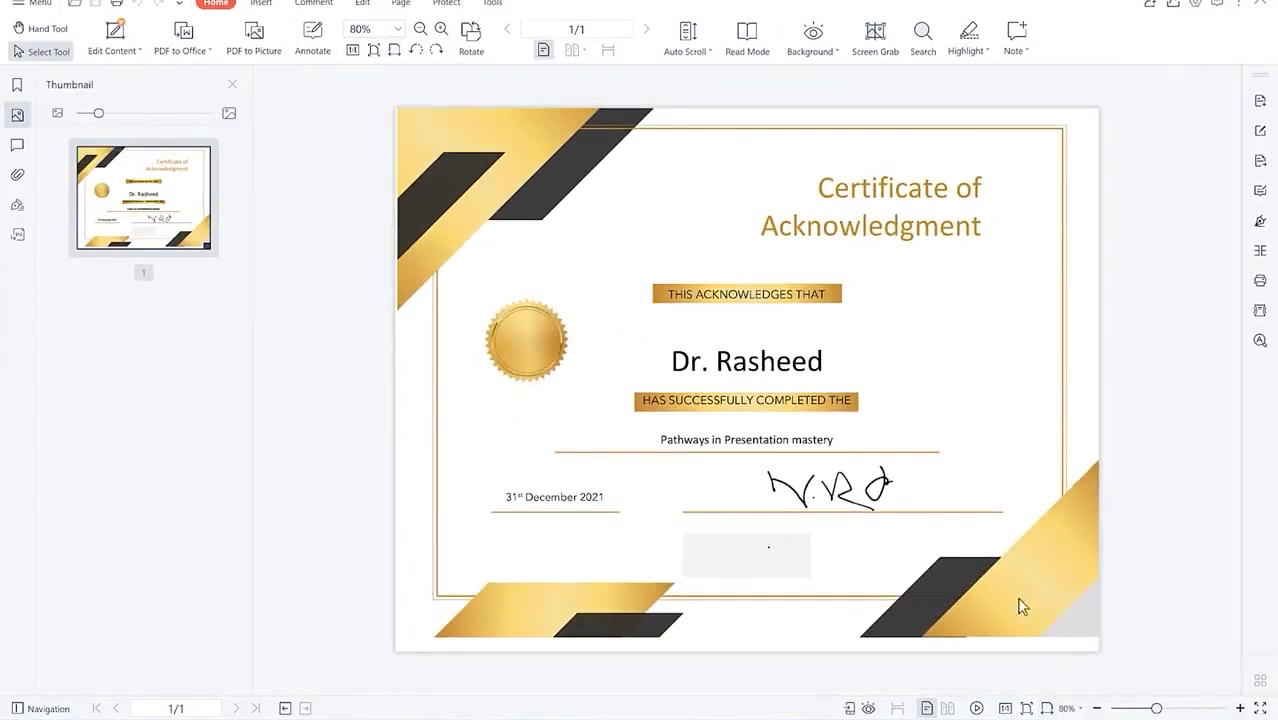
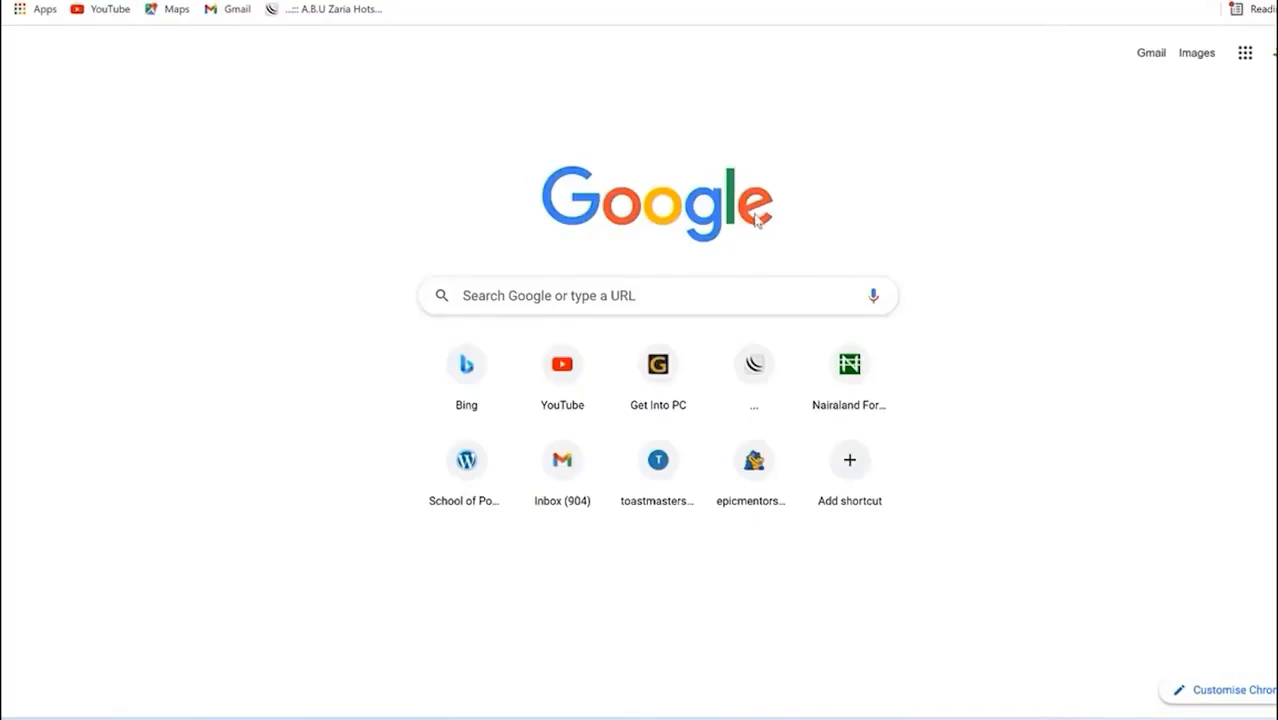
Step: Launch Microsoft Word from Start search and create a new blank document
key(super)
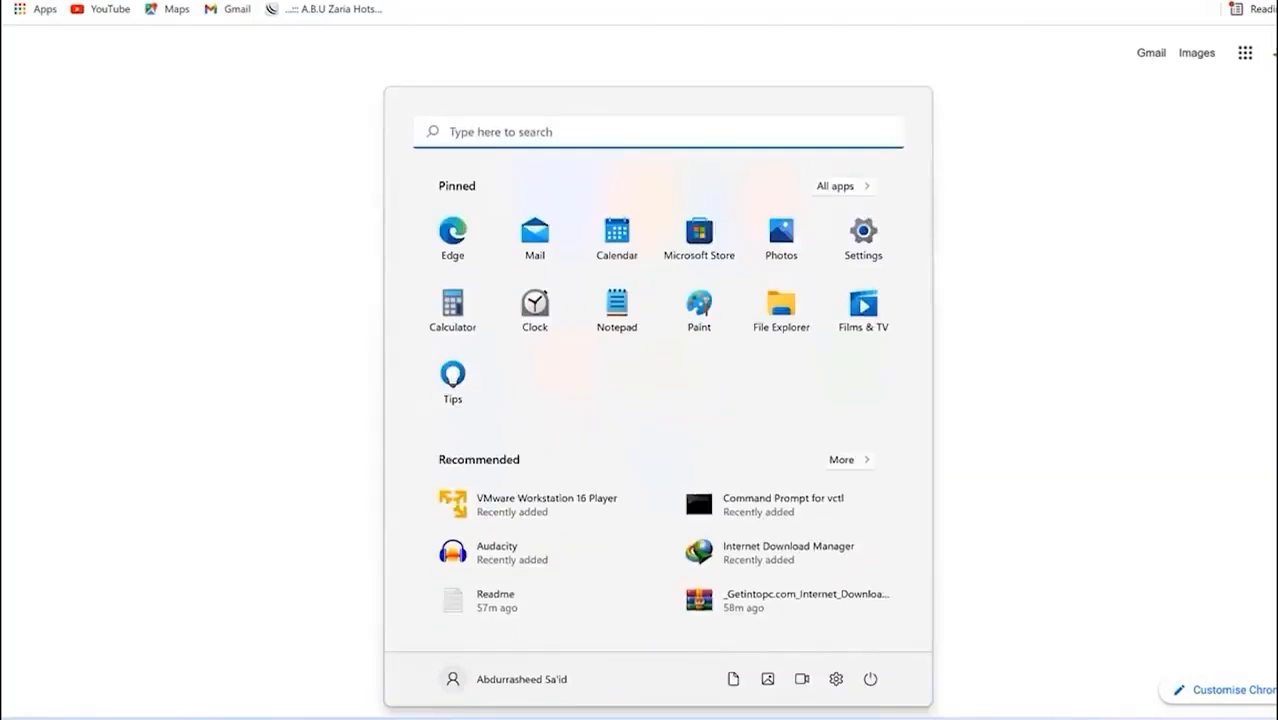
text(word)
click(500, 277)
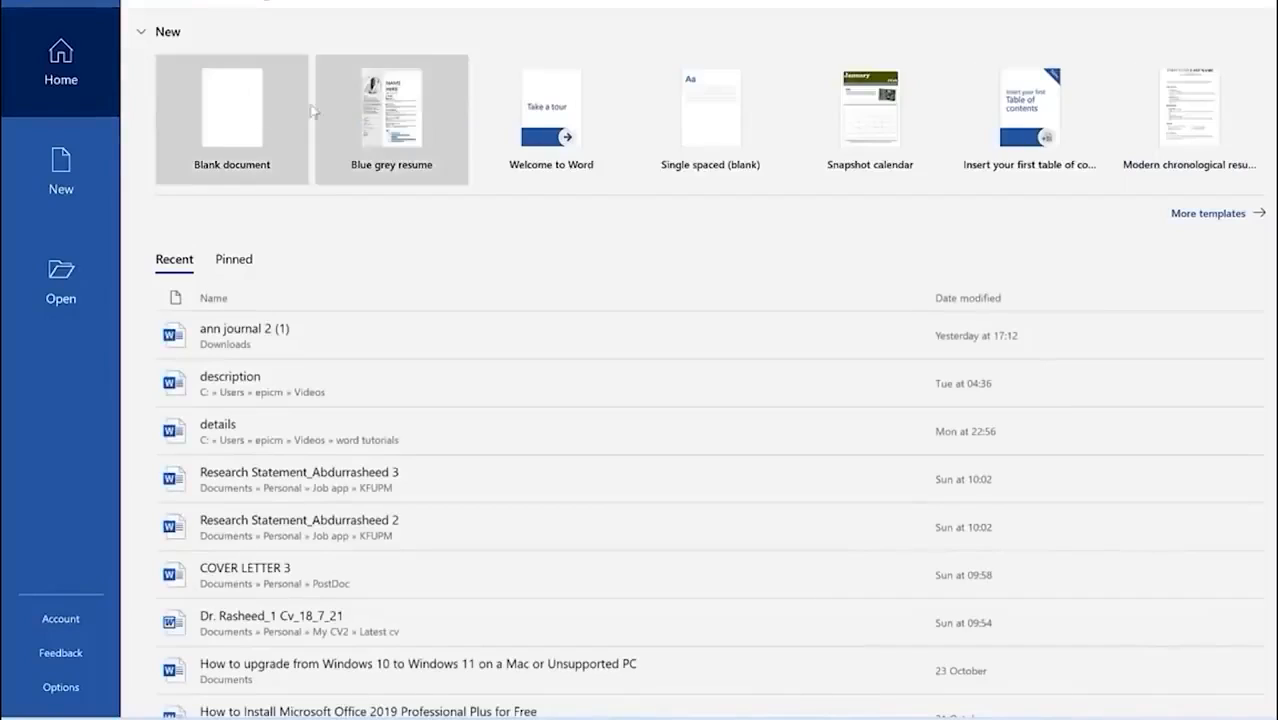
click(248, 134)
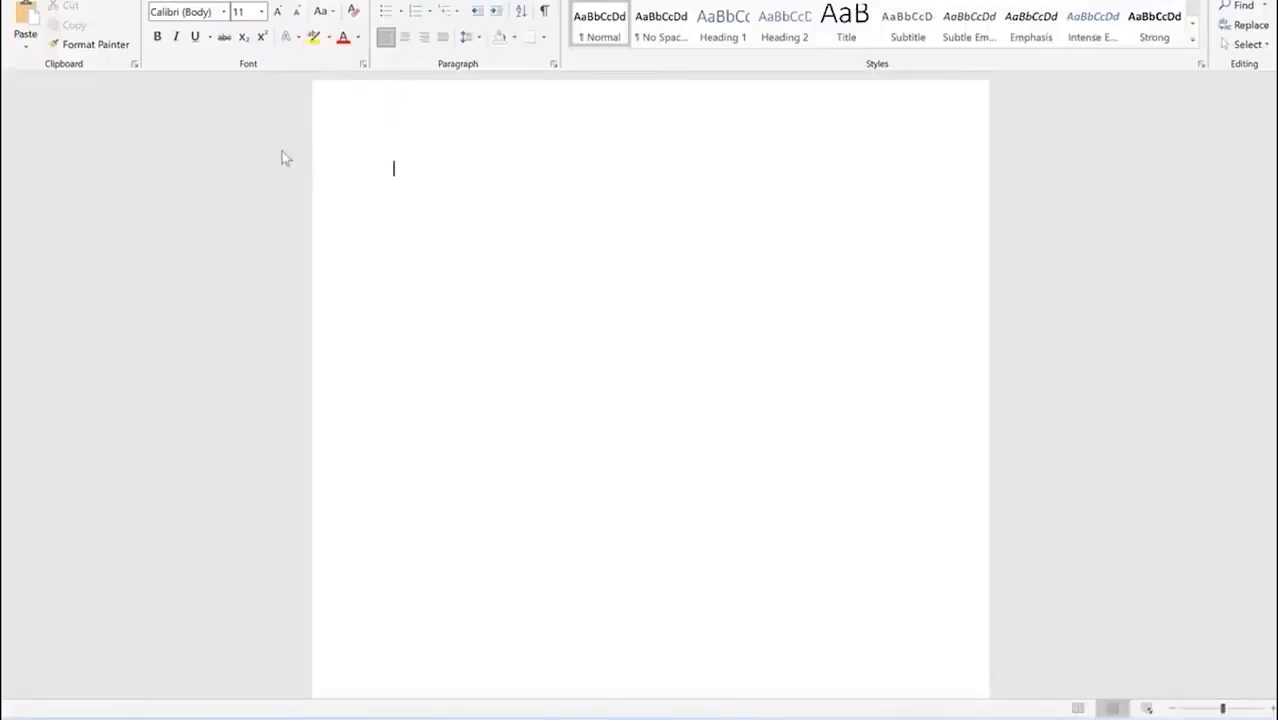
Step: Browse the Font dropdown's list of installed fonts, then close it without changing the font
click(208, 12)
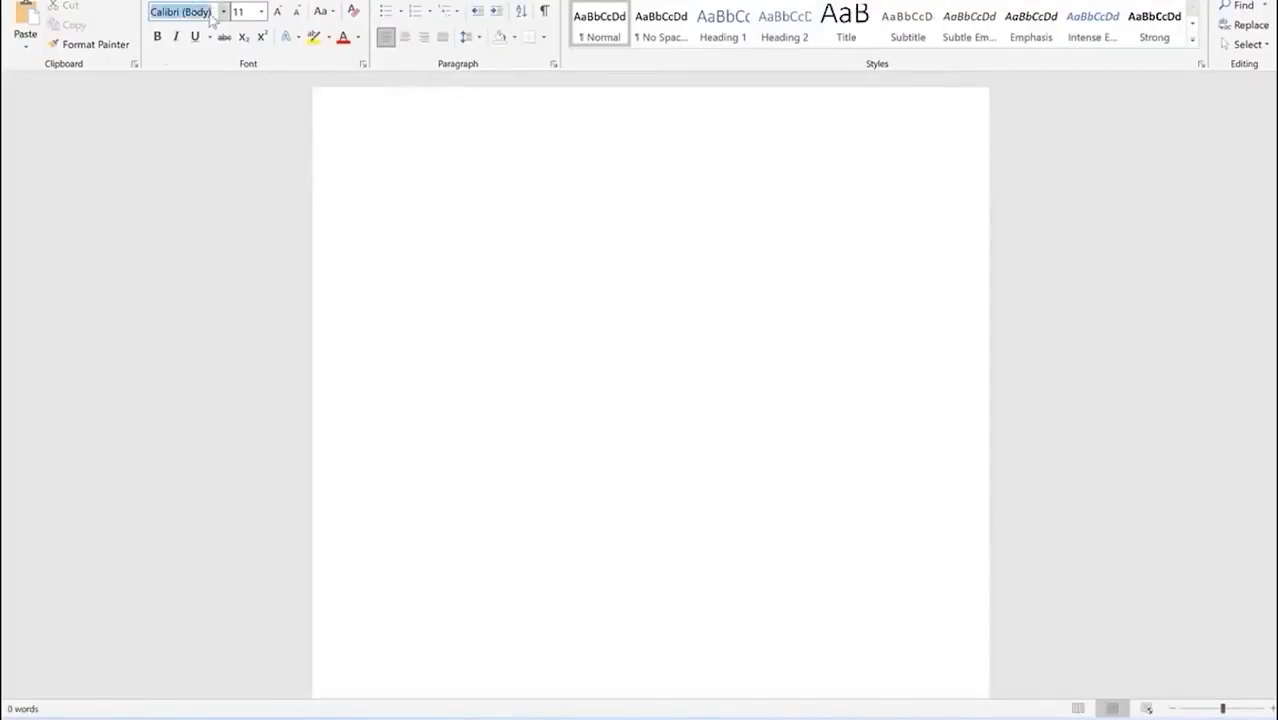
click(223, 12)
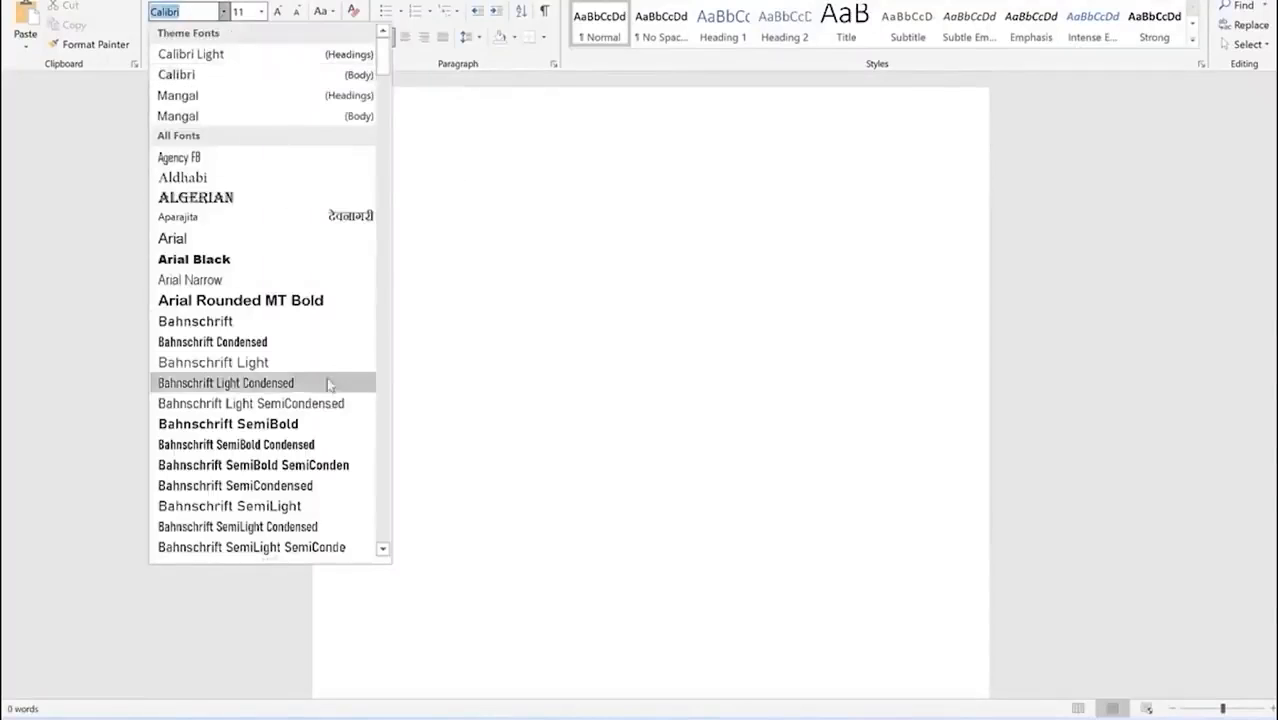
drag(385, 55, 383, 288)
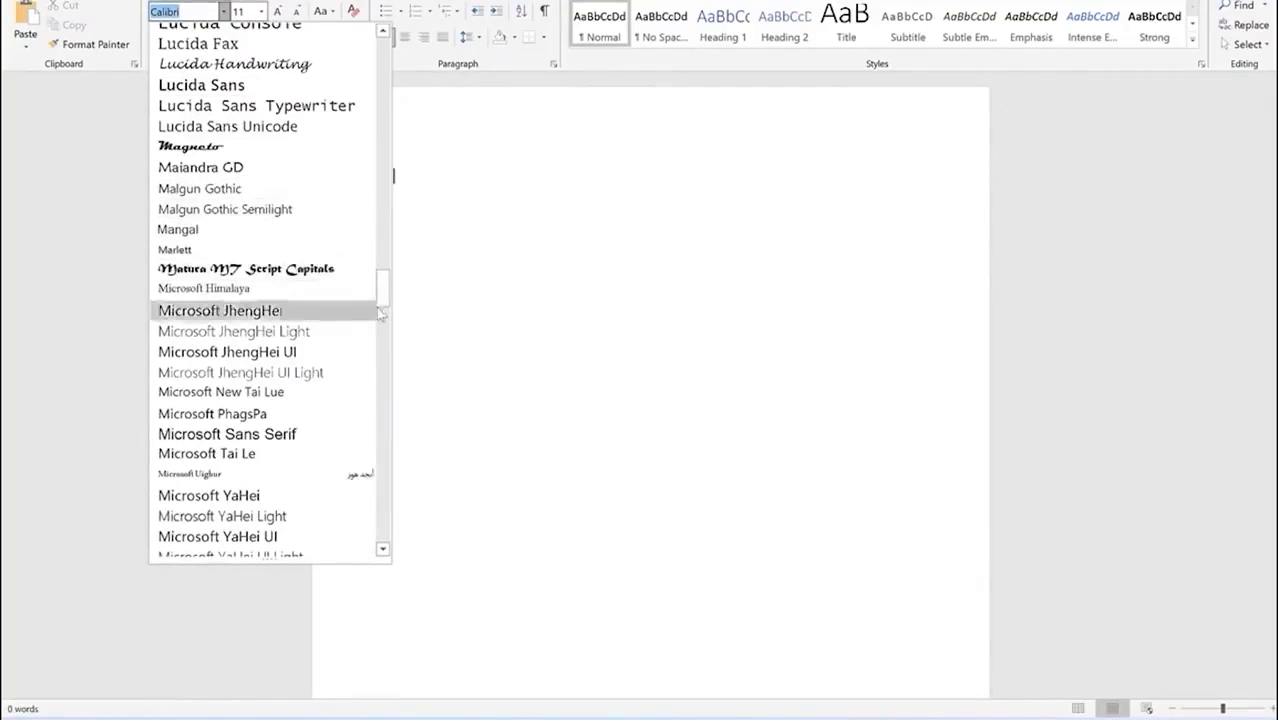
click(490, 240)
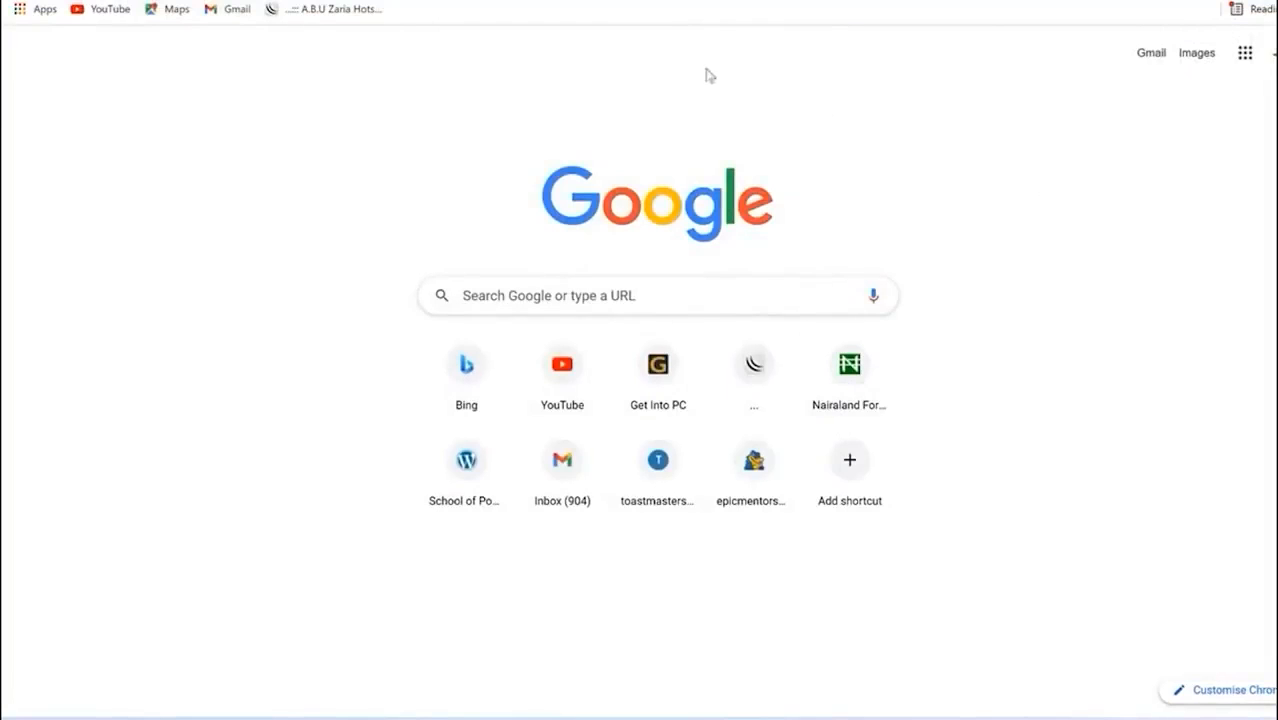
Step: Load fontspace.com in Chrome and scroll through the handpicked free fonts list
text(sf)
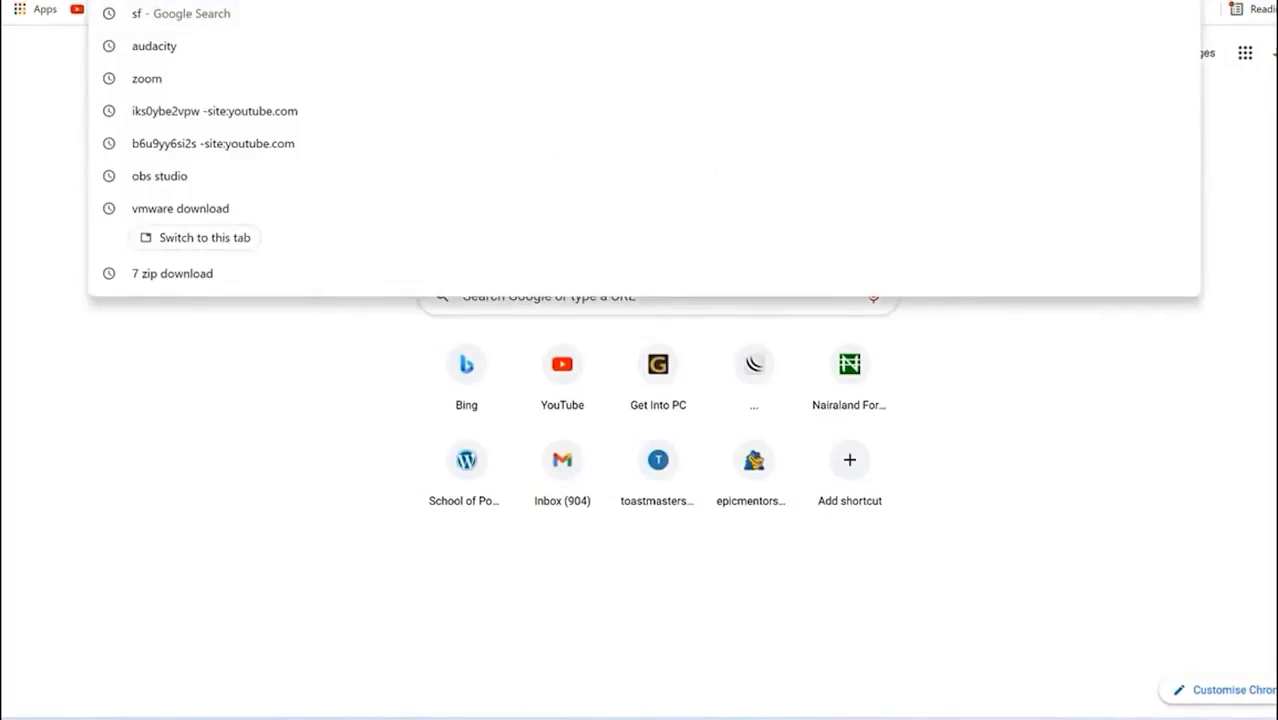
key(BackSpace)
key(BackSpace)
text(fotnspace)
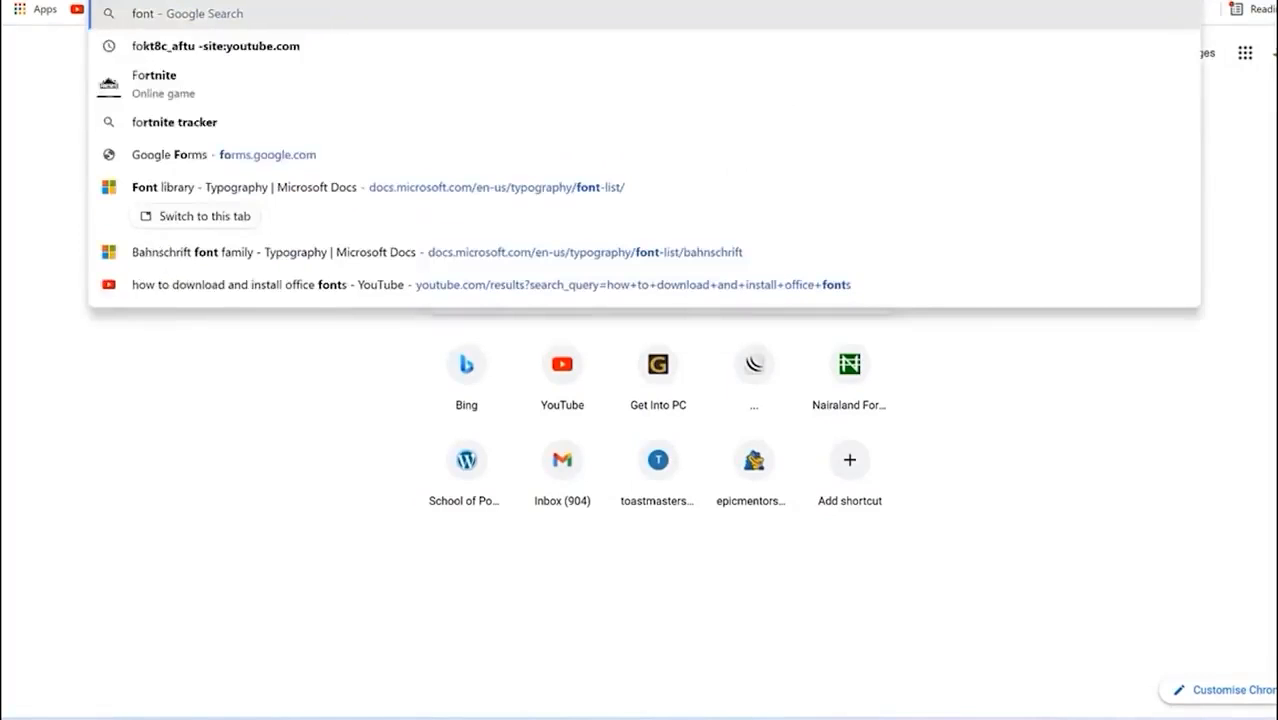
text(.com)
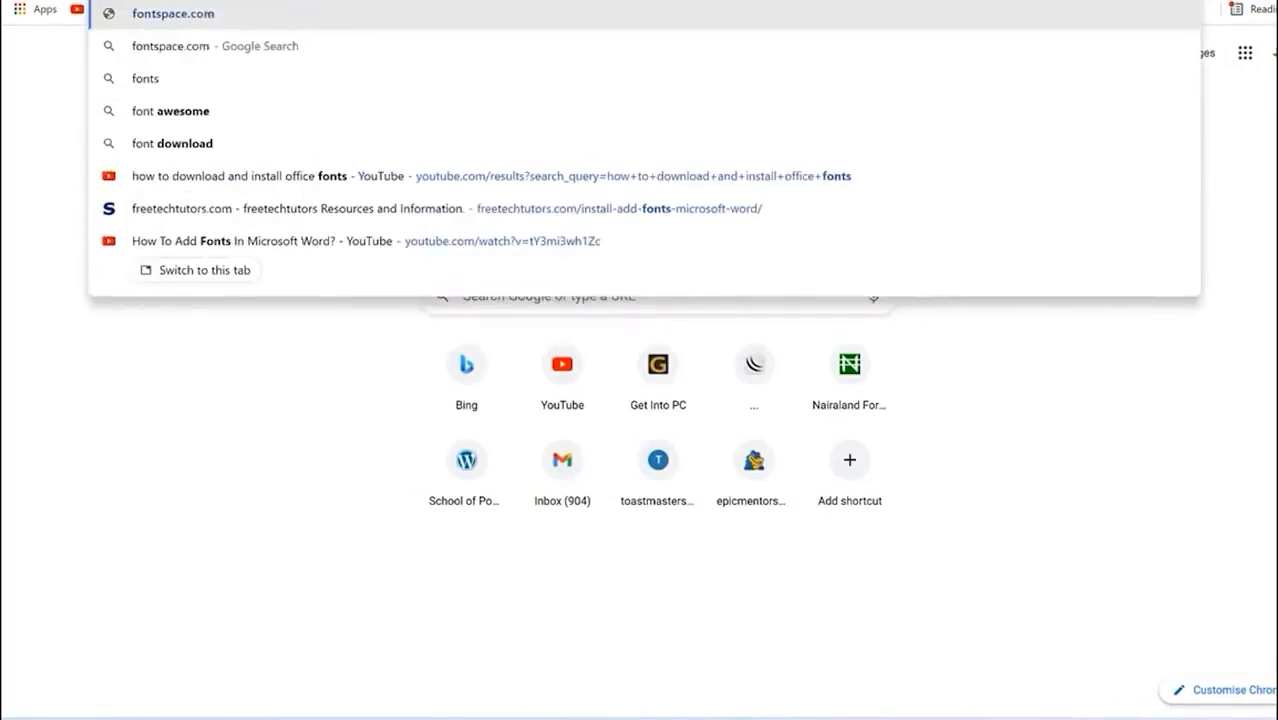
key(Return)
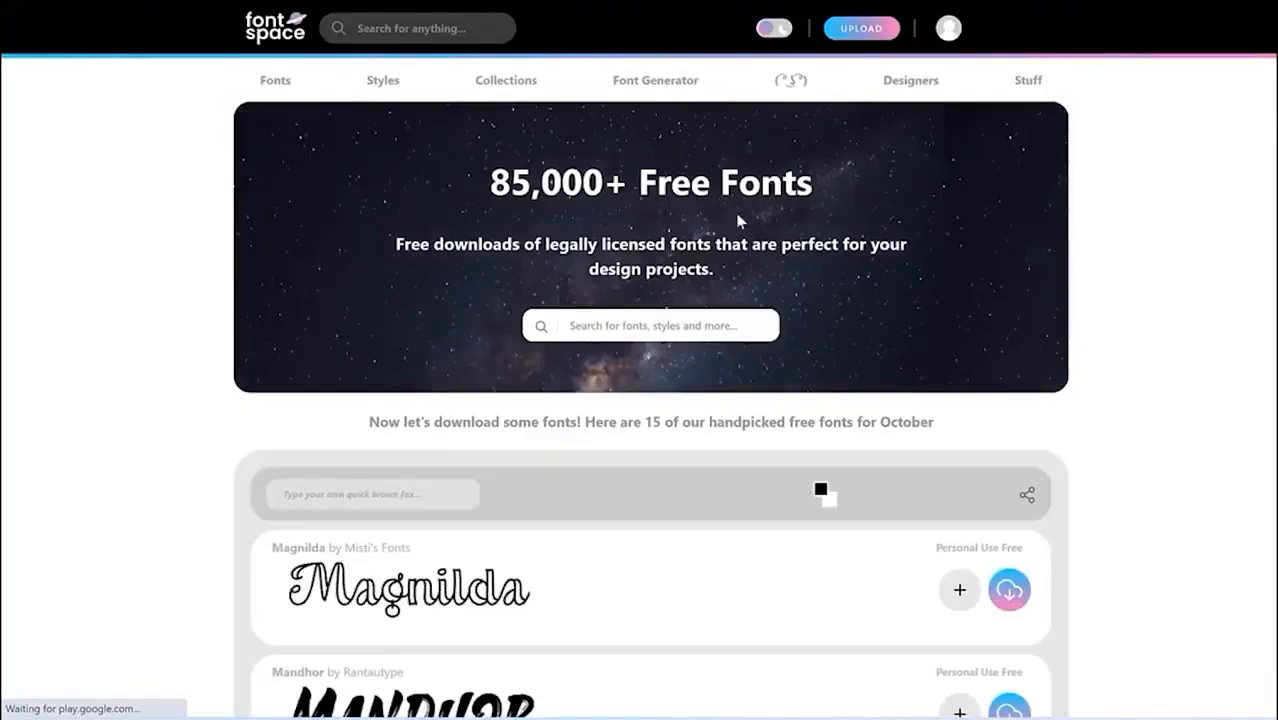
scroll(640, 360, down, 7)
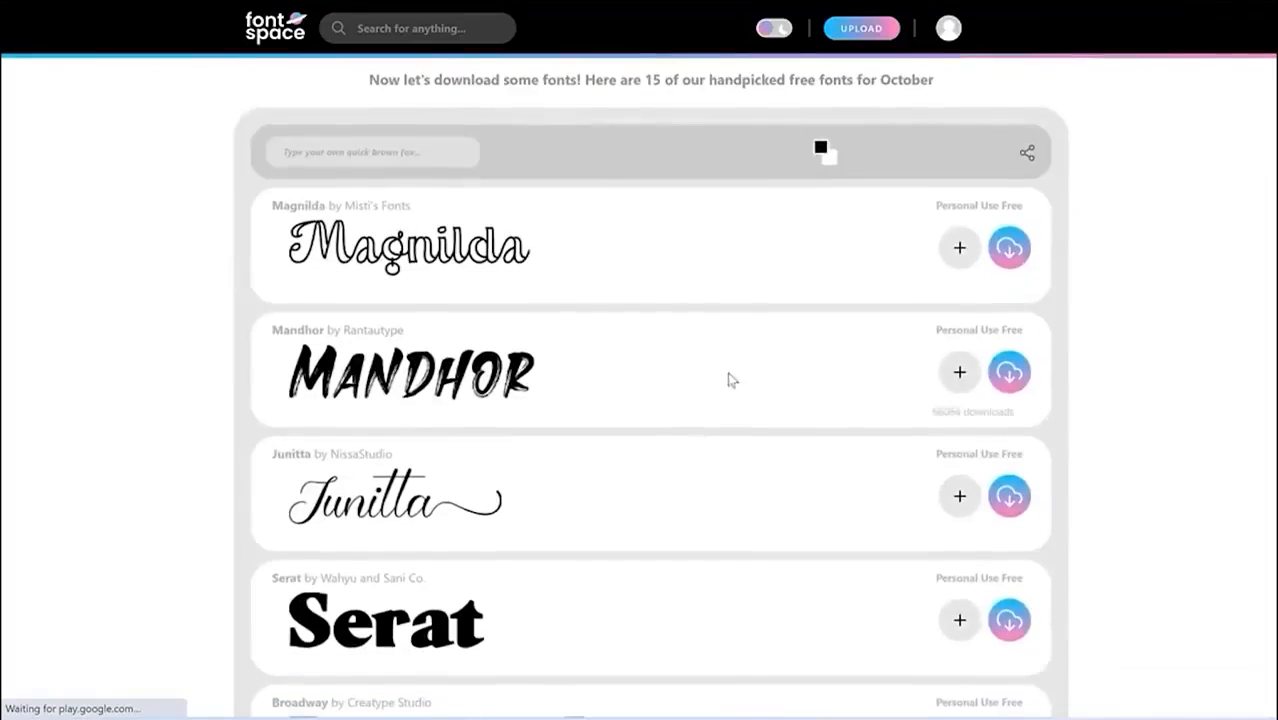
scroll(641, 354, down, 5)
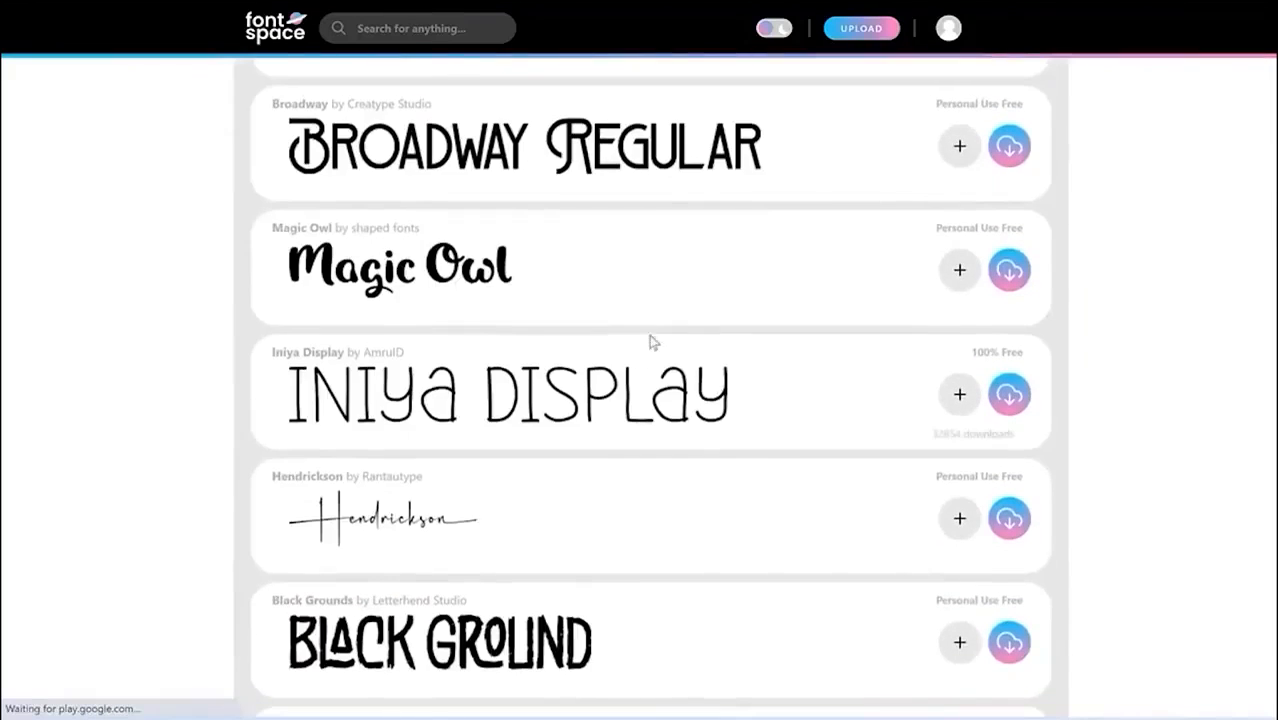
scroll(683, 323, down, 6)
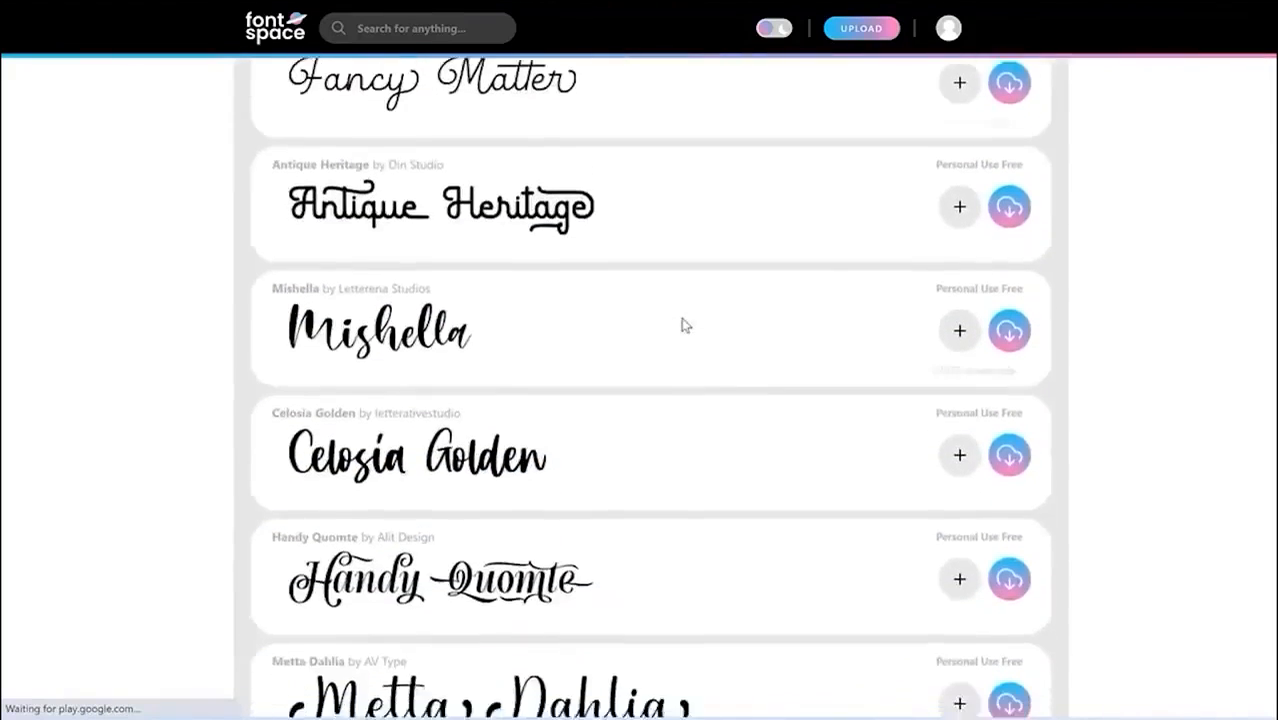
scroll(695, 340, up, 2)
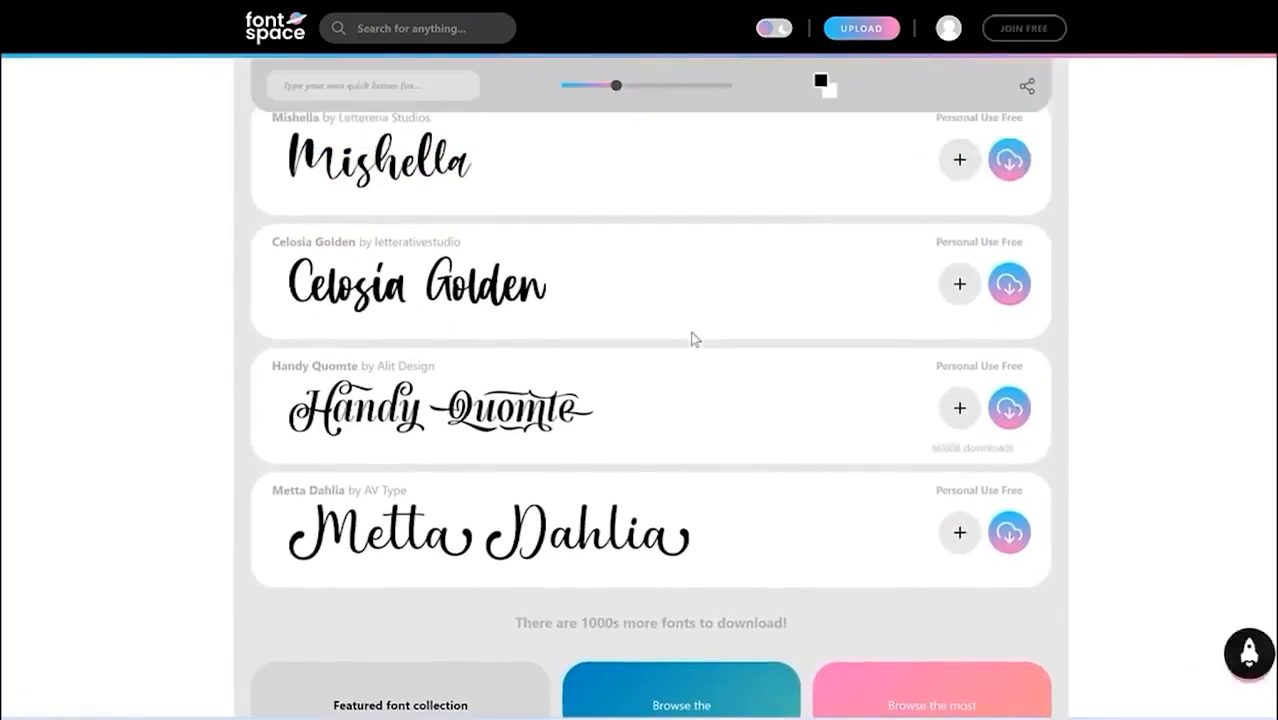
scroll(695, 340, up, 1)
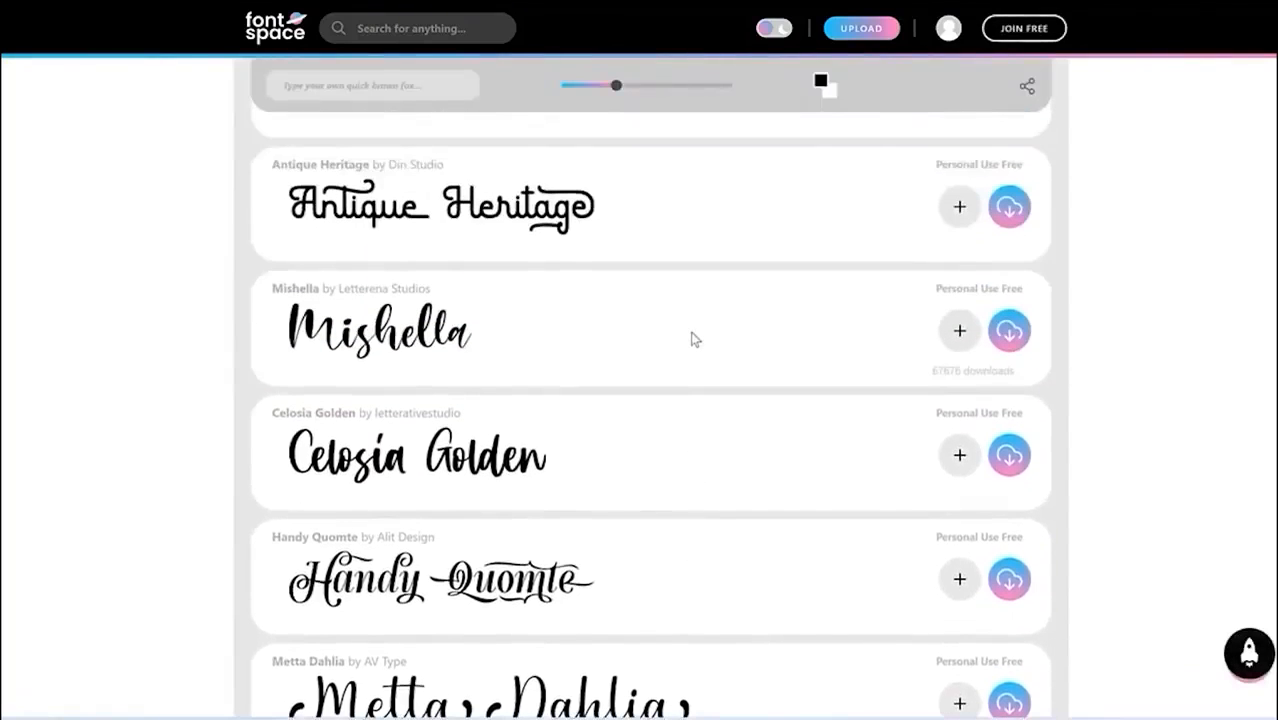
Step: Open the Handy Quomte font's detail page on FontSpace and look it over
click(540, 586)
scroll(836, 530, down, 8)
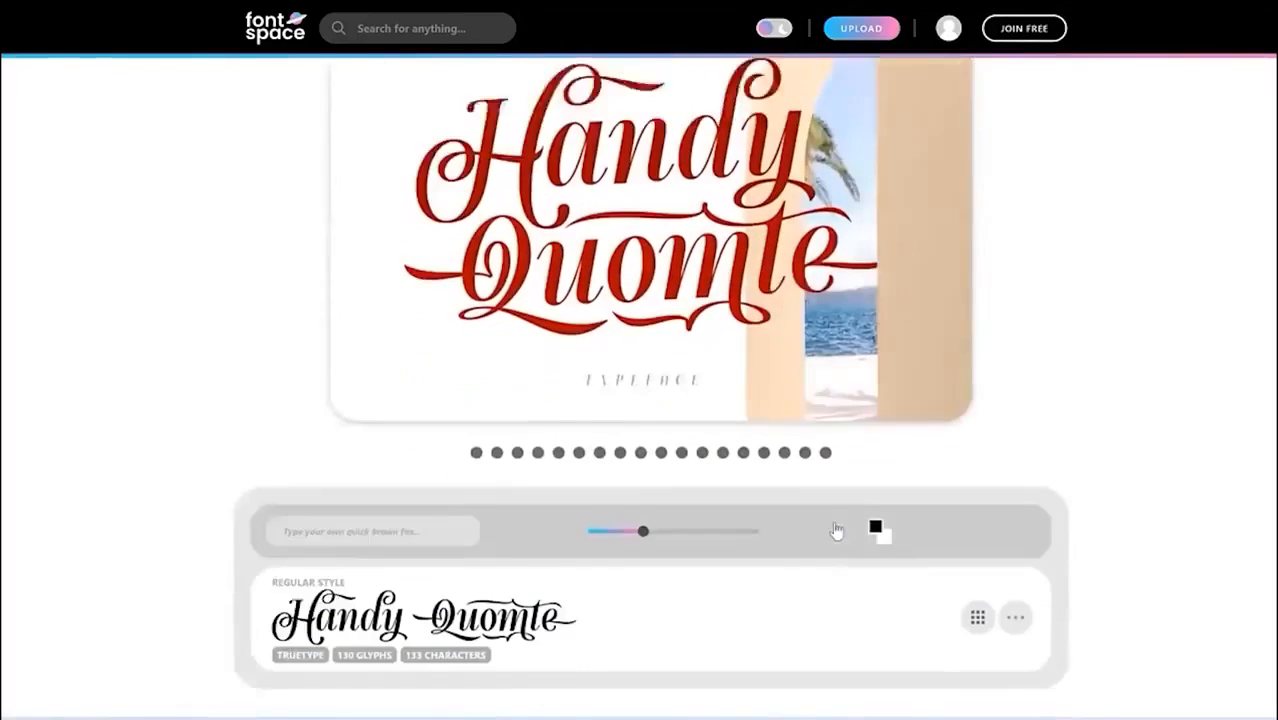
scroll(795, 265, up, 4)
scroll(820, 248, up, 3)
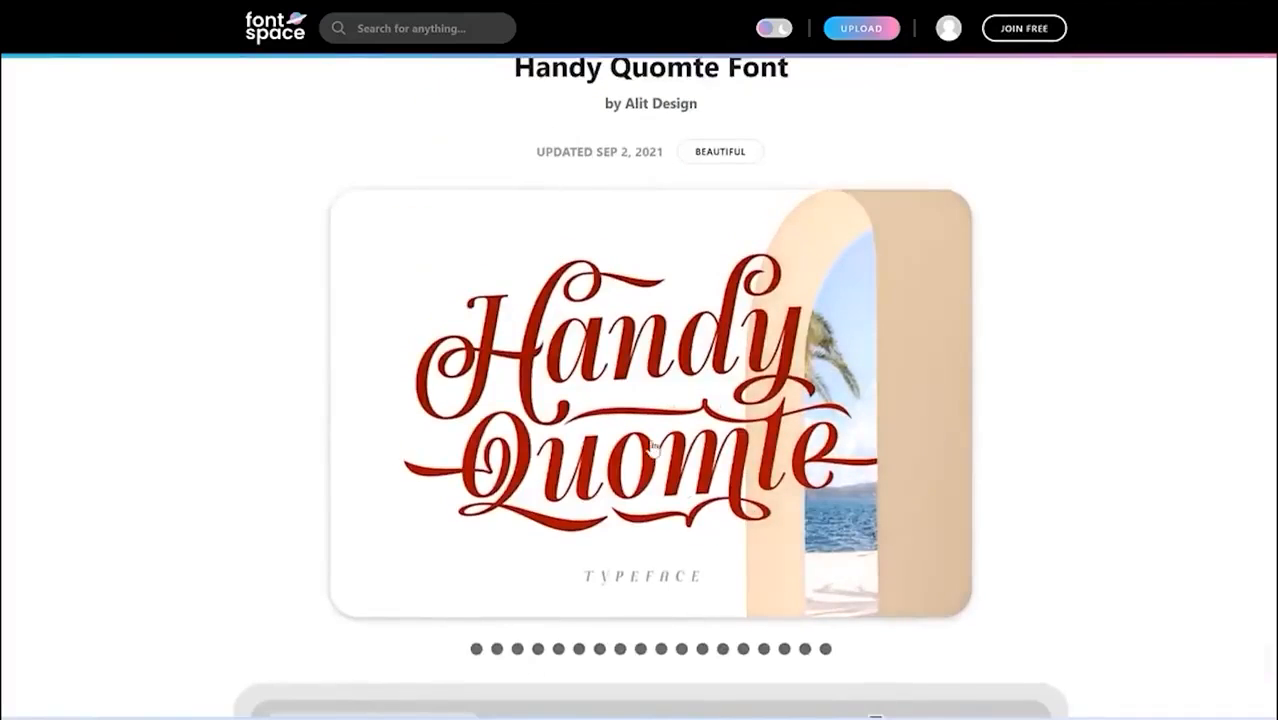
scroll(656, 448, down, 5)
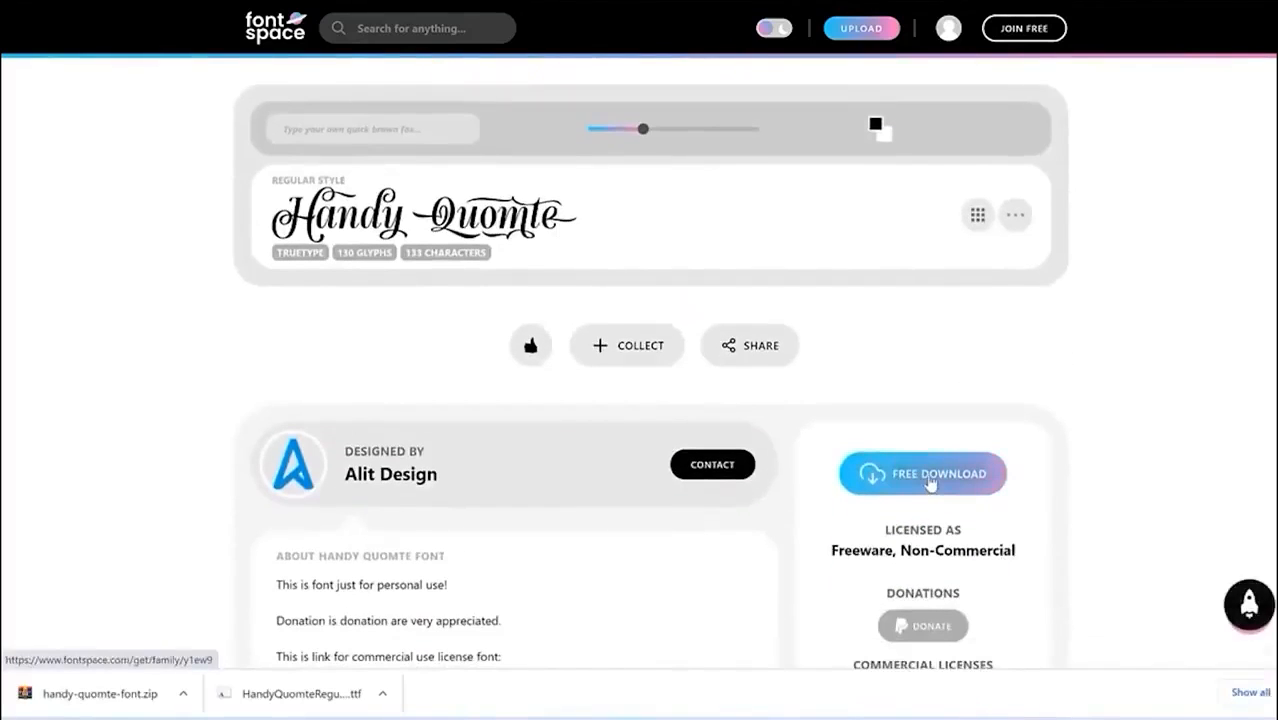
Step: Download Handy Quomte for free and show the downloaded zip in its folder
click(930, 478)
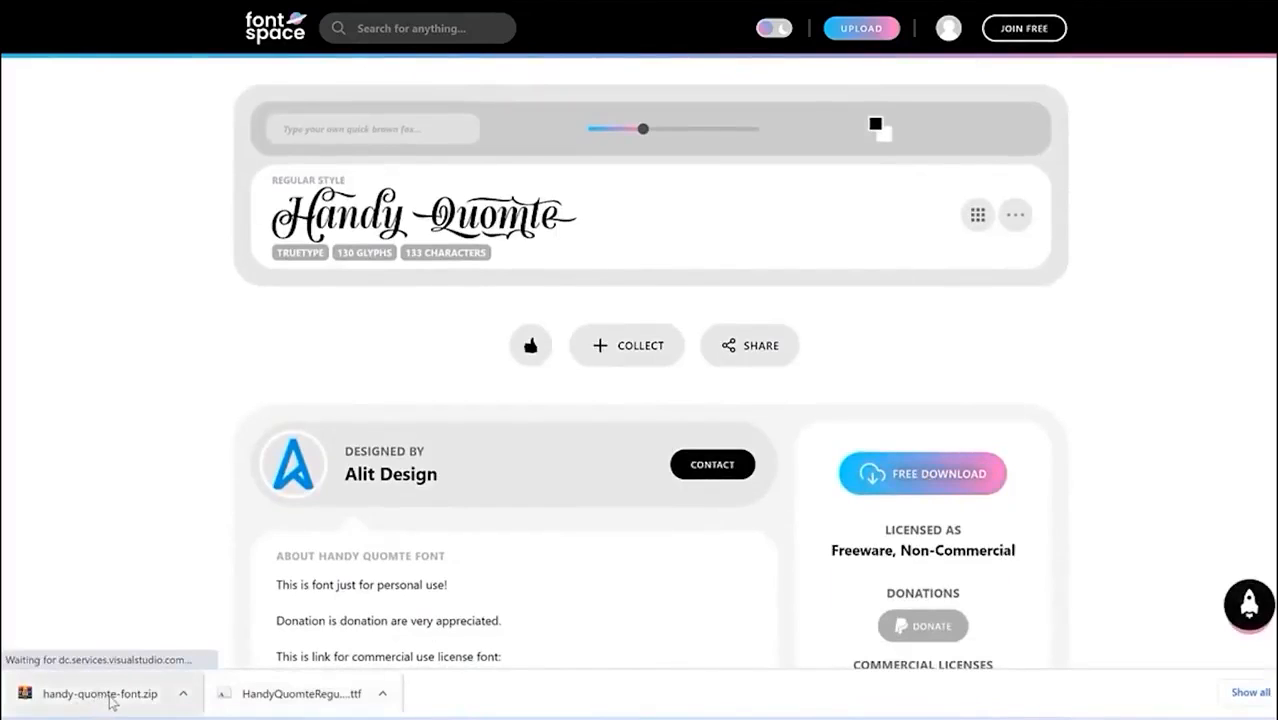
click(183, 698)
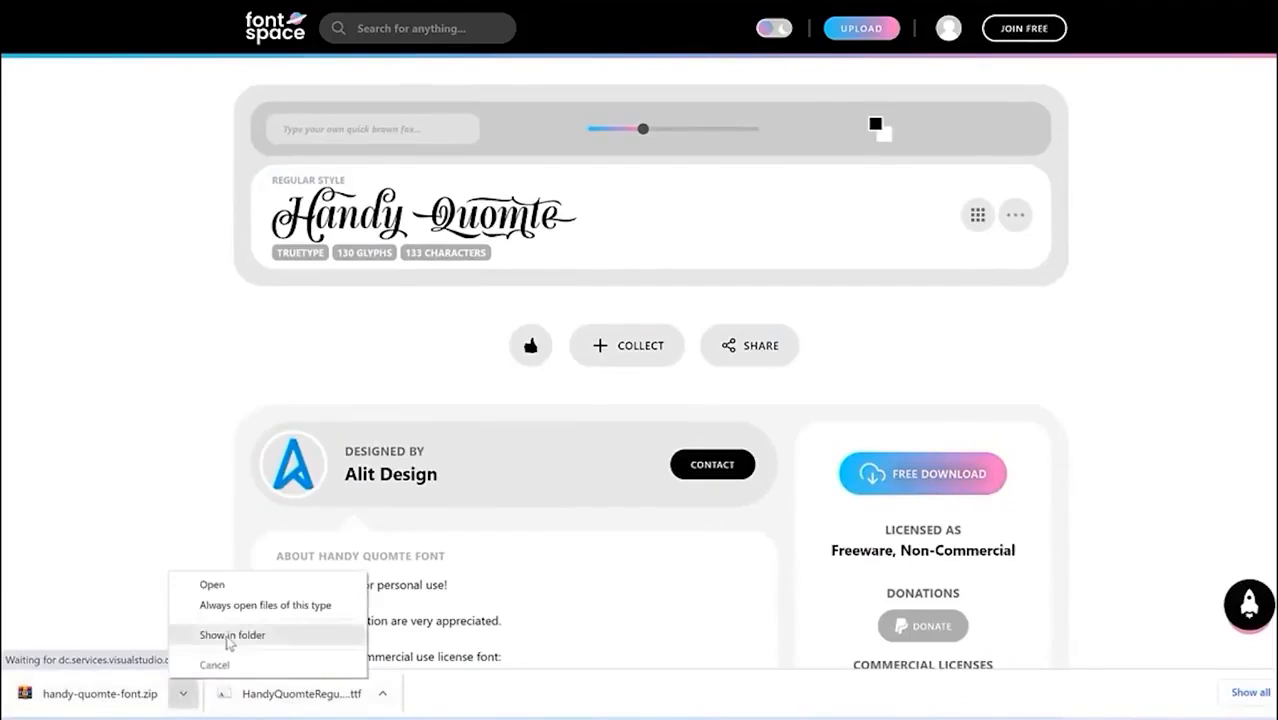
click(231, 632)
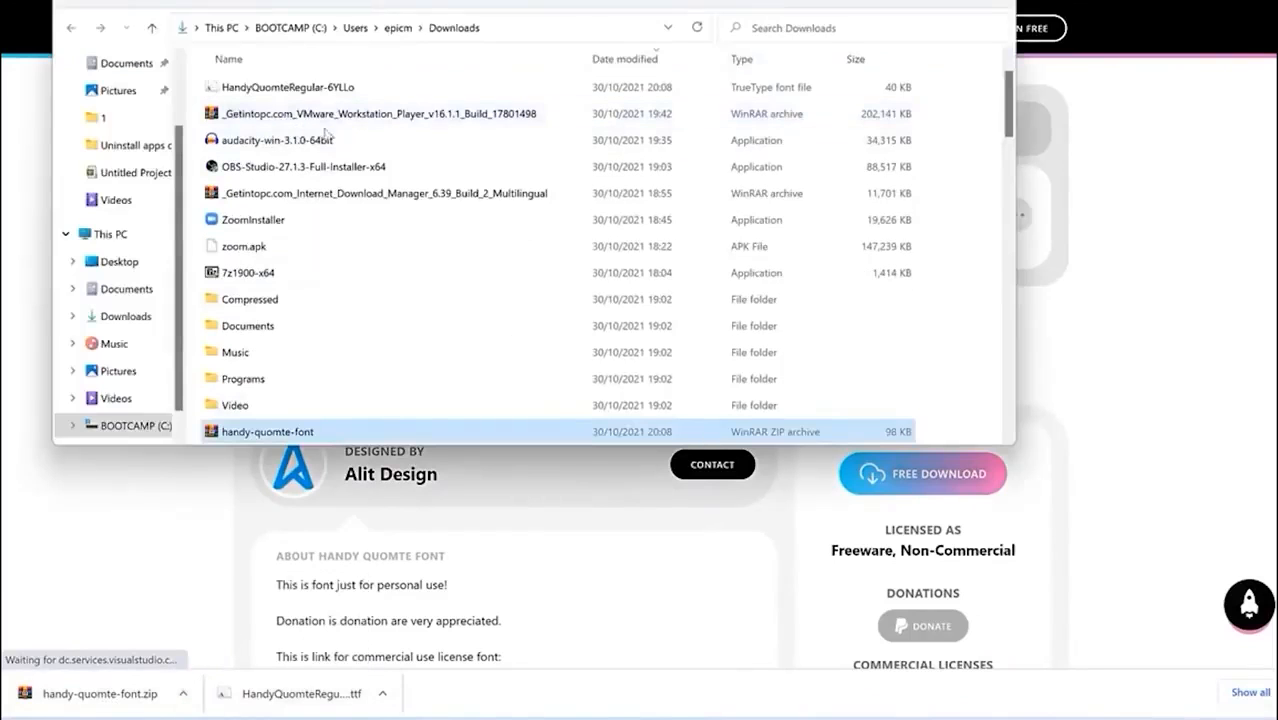
Step: Extract handy-quomte-font.zip with WinRAR into a new Videos\Fonts on Word folder and open it
right_click(332, 441)
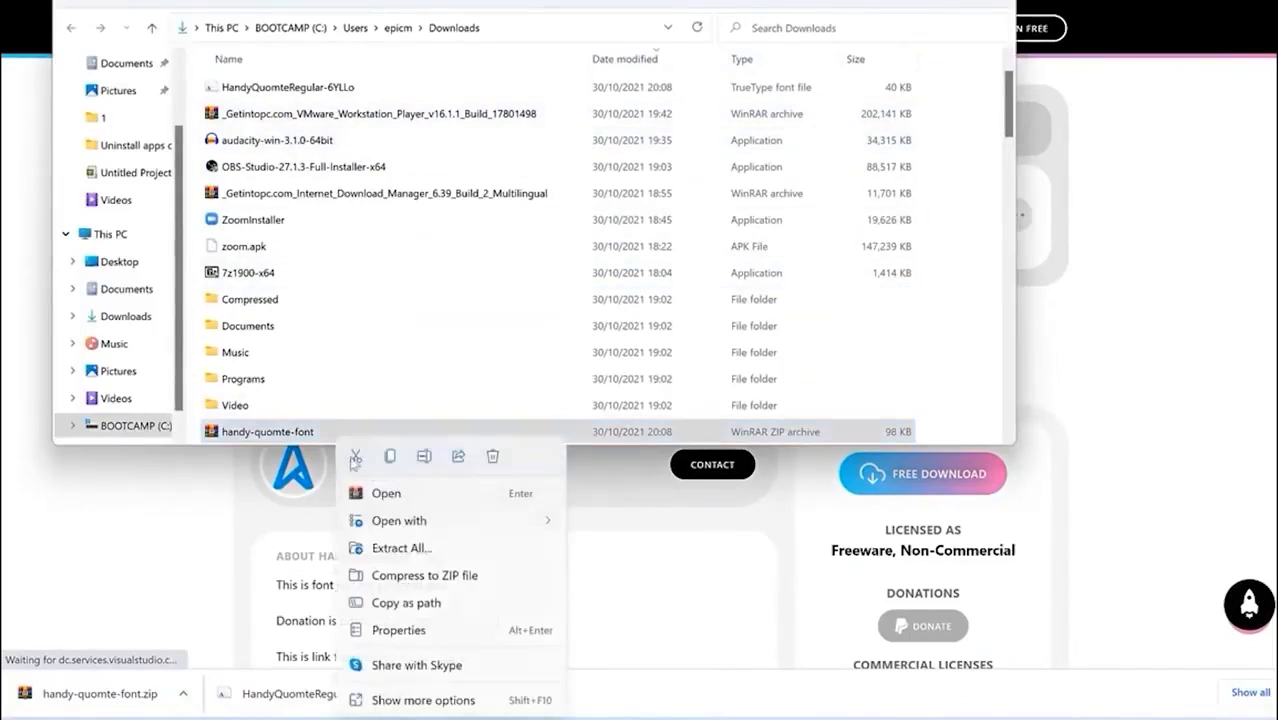
click(386, 494)
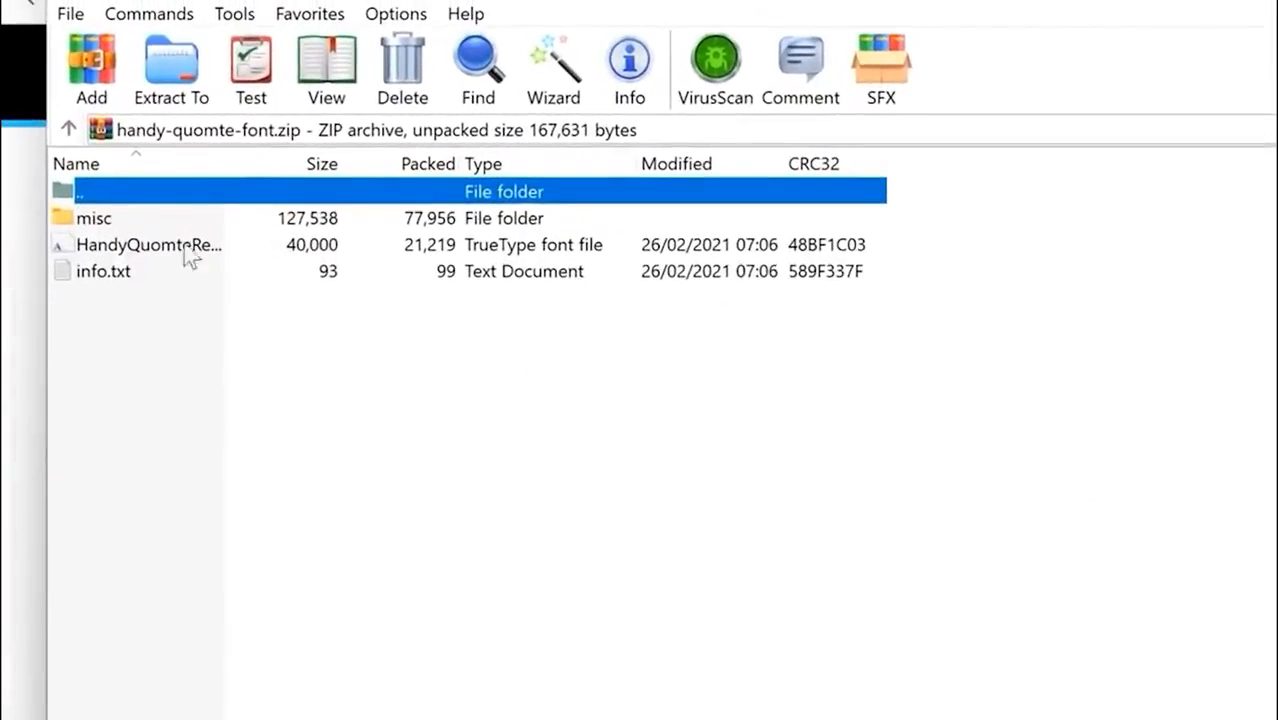
click(174, 88)
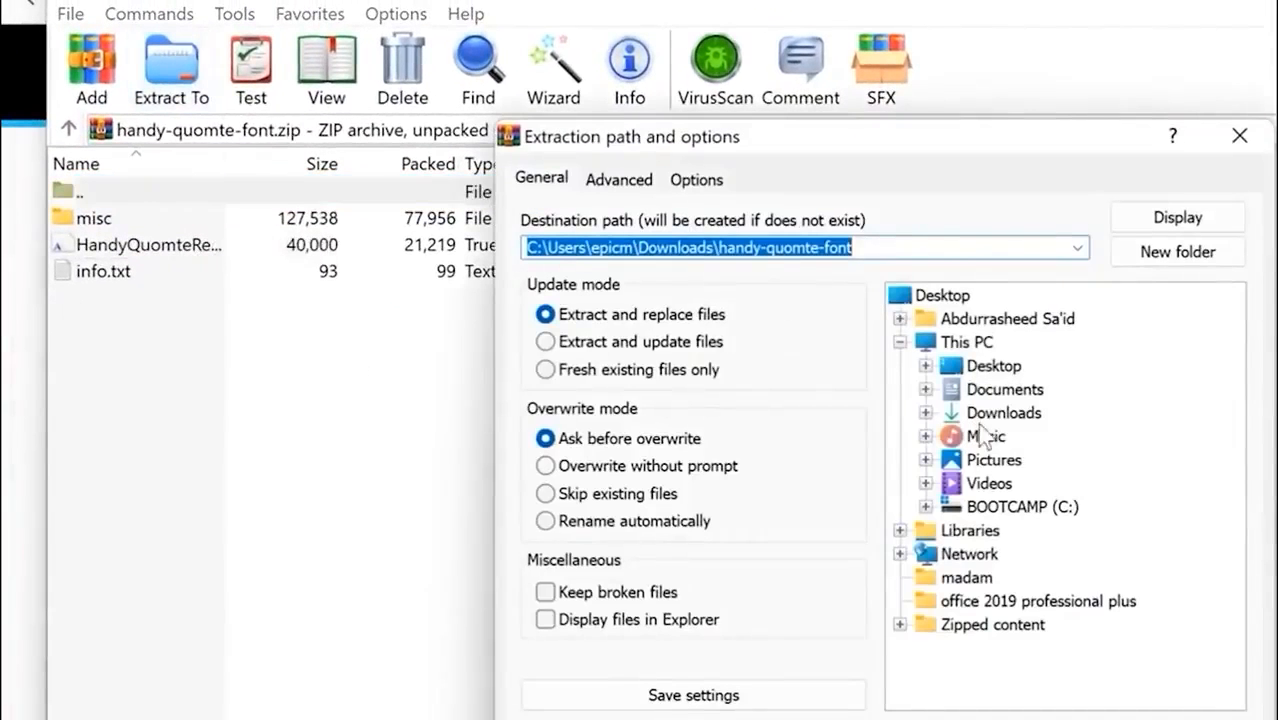
click(922, 486)
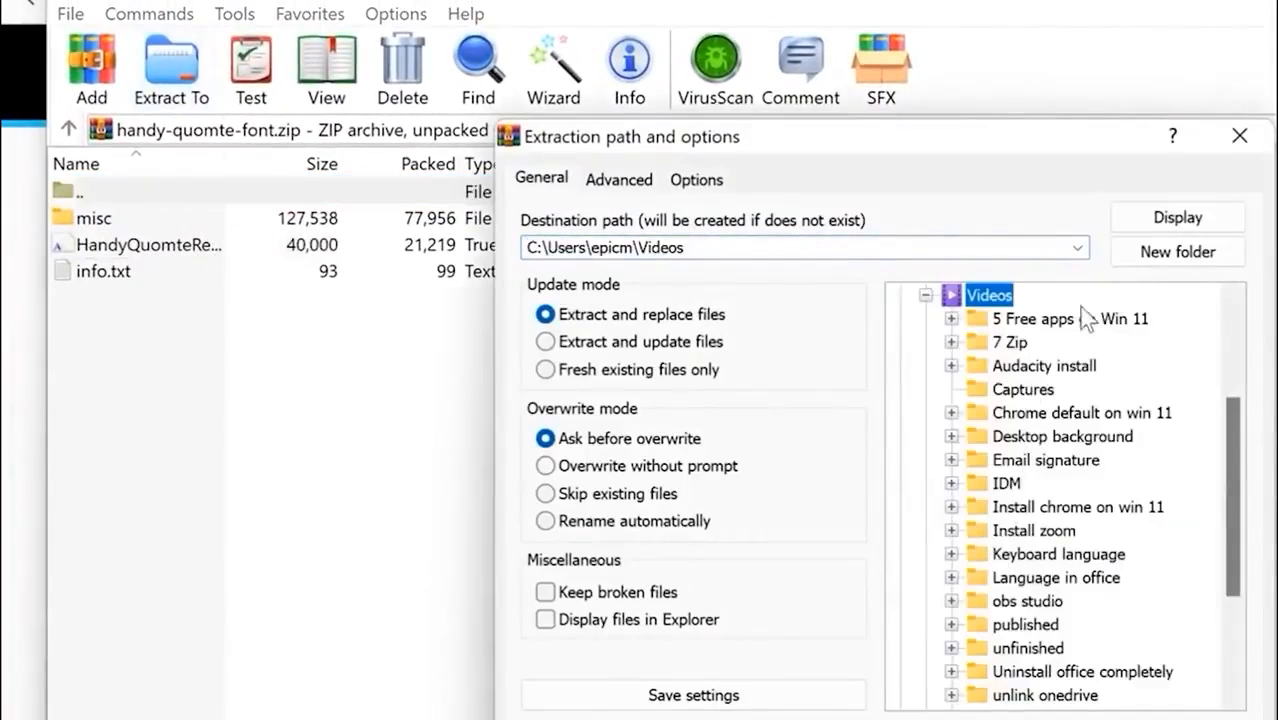
click(1152, 254)
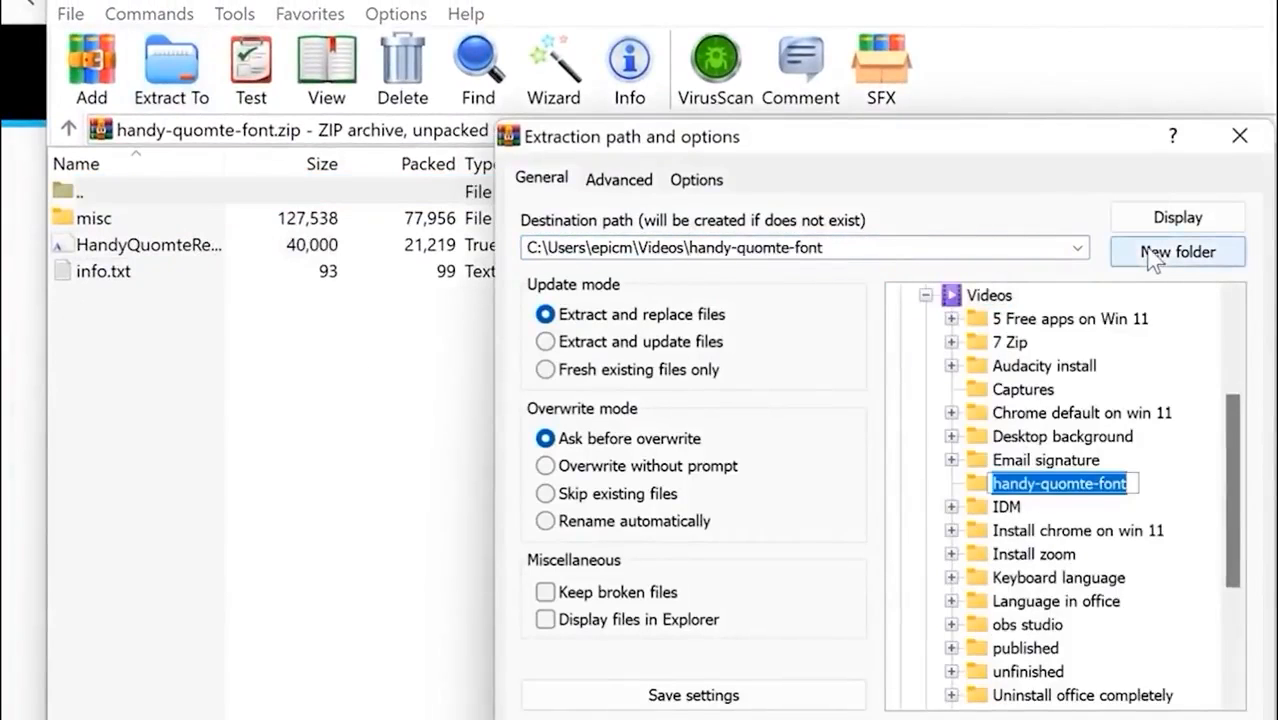
text(Fonts on )
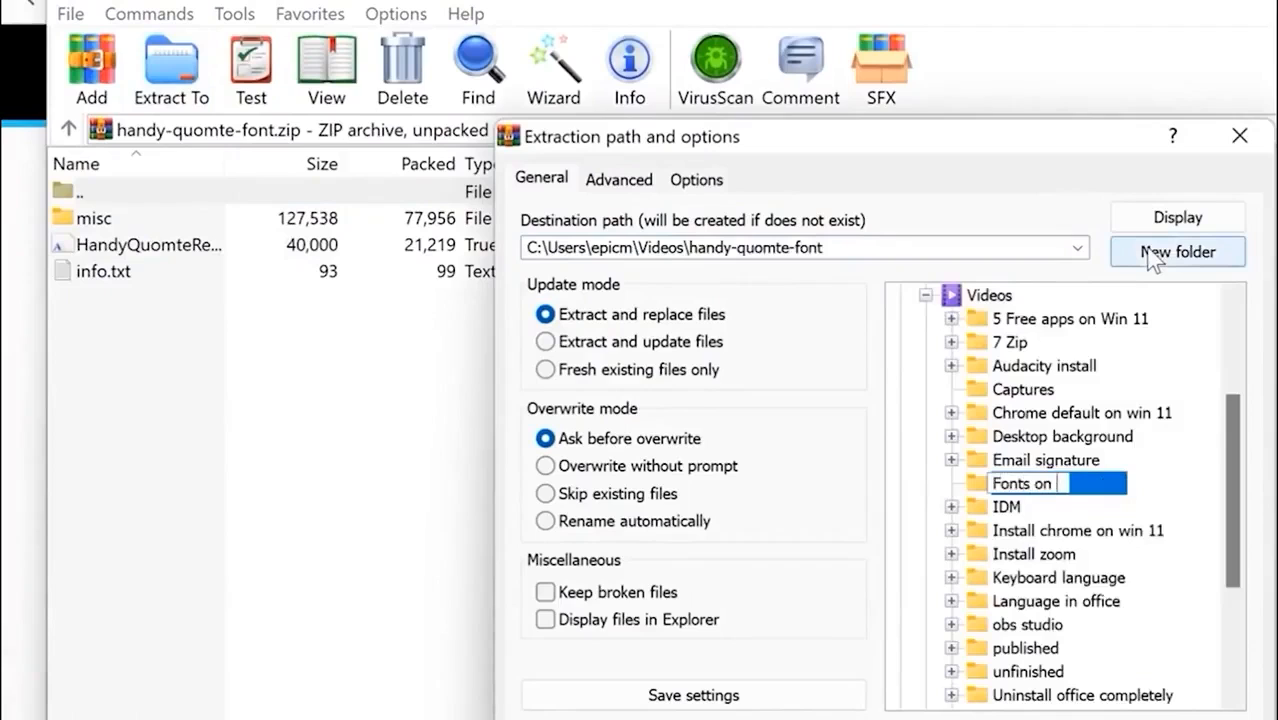
text(Word)
key(Return)
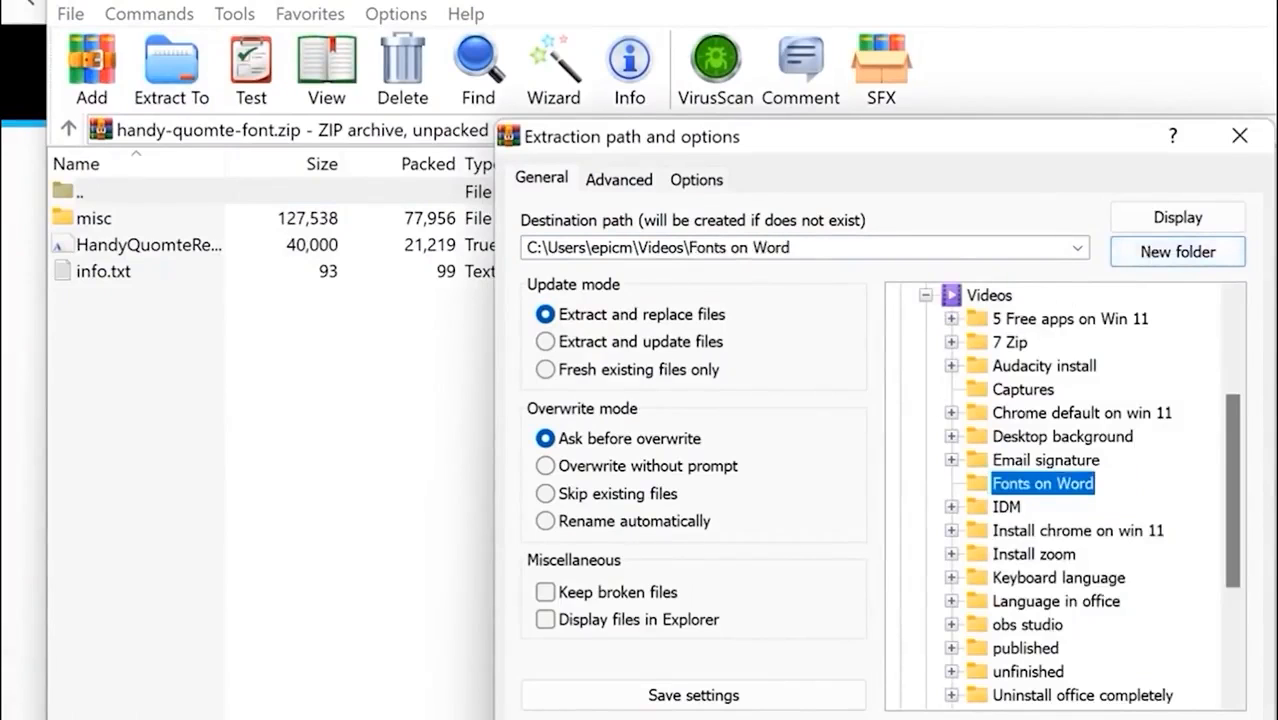
key(Return)
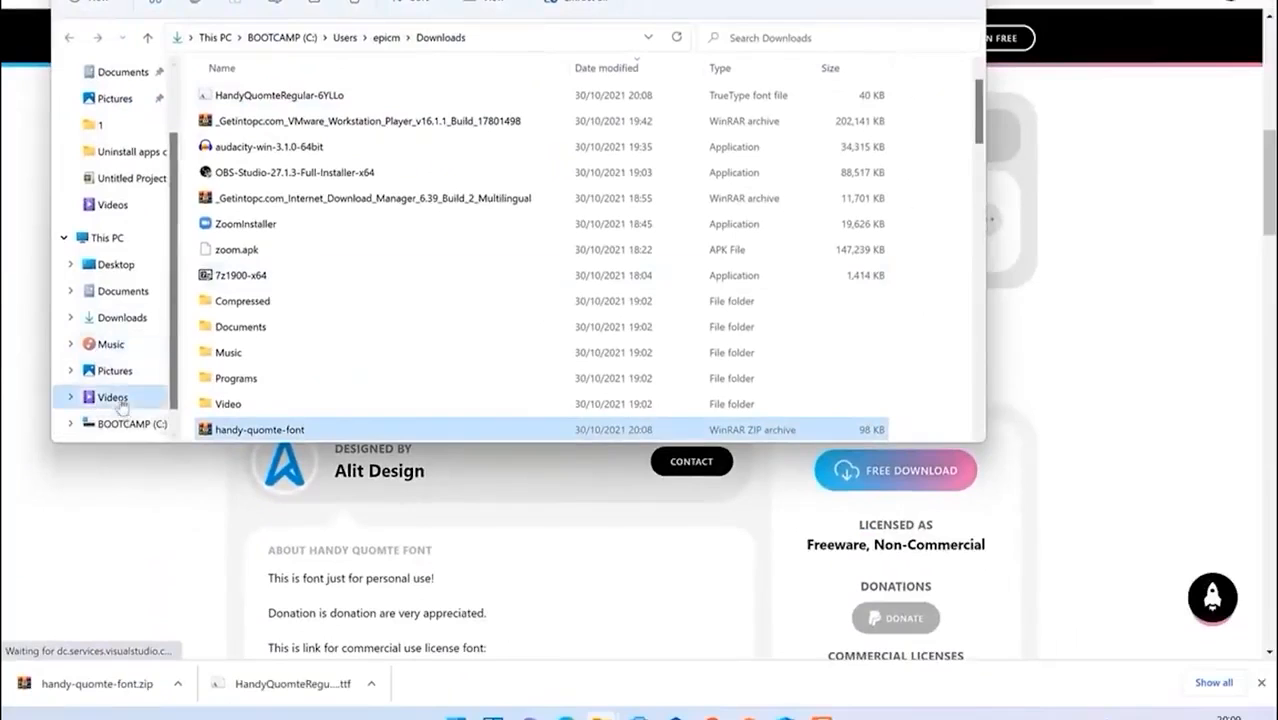
click(116, 398)
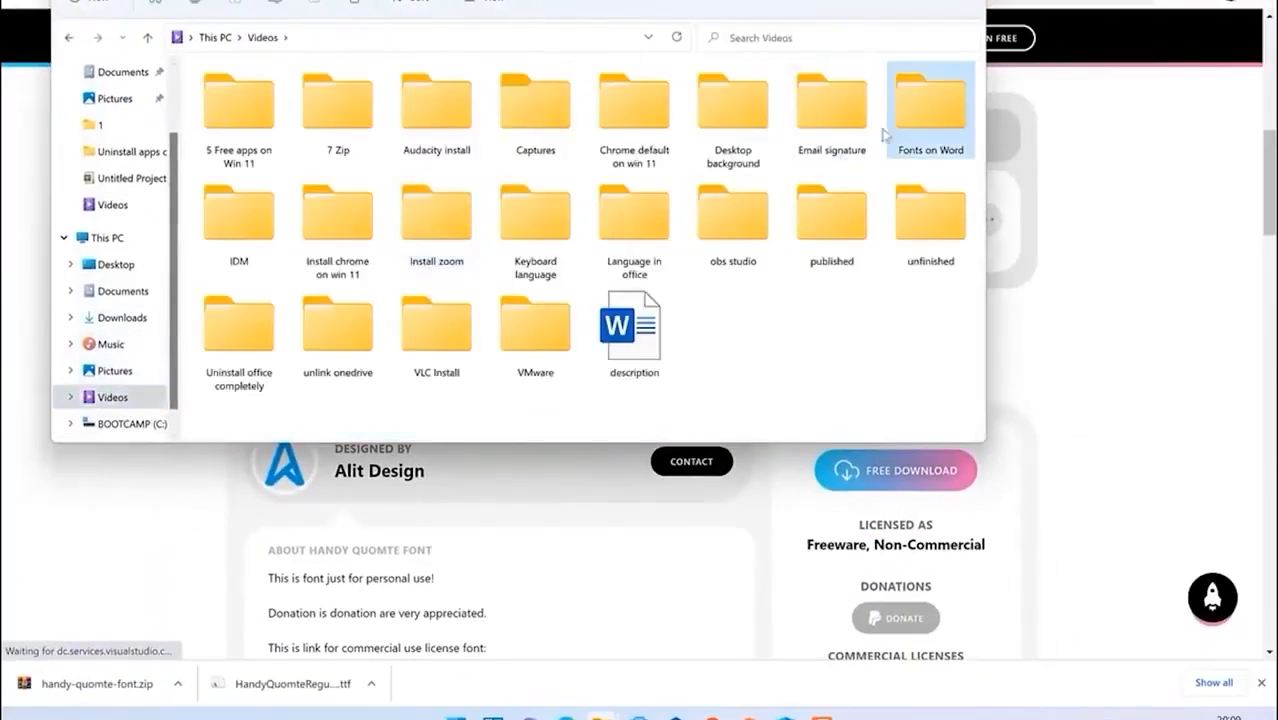
double_click(938, 124)
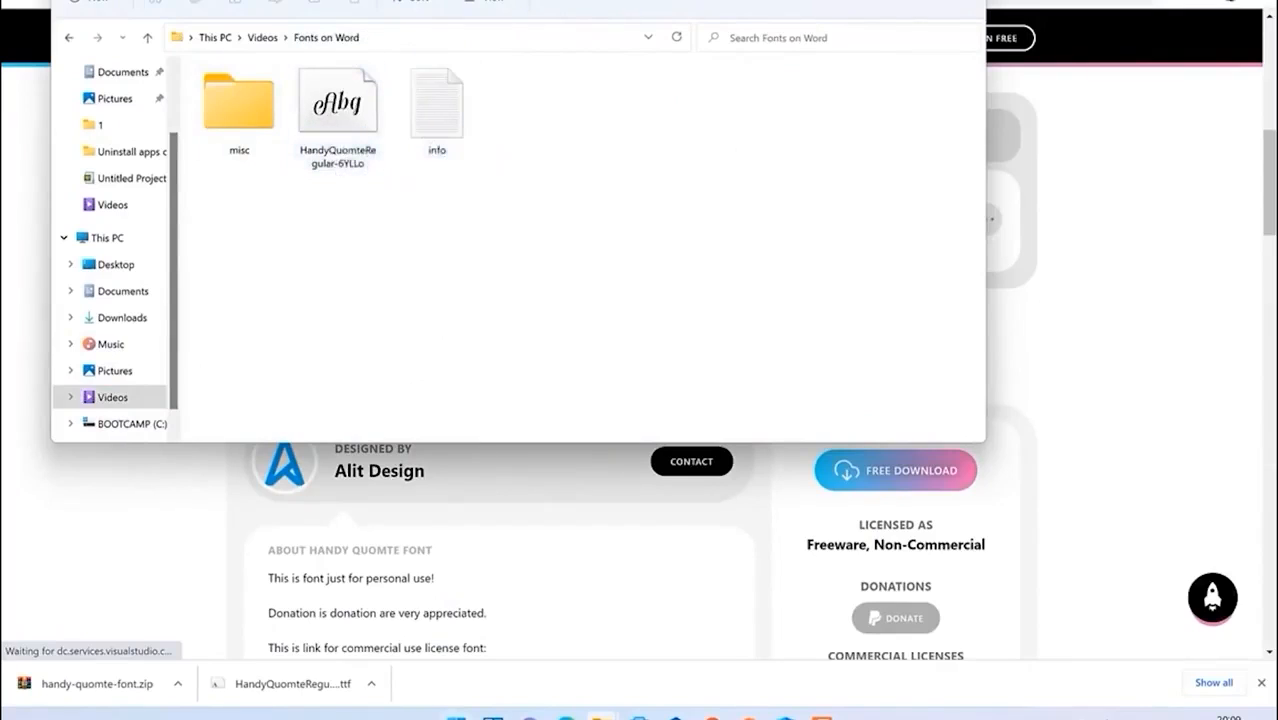
Step: Open Control Panel and set View by to Large icons
key(super)
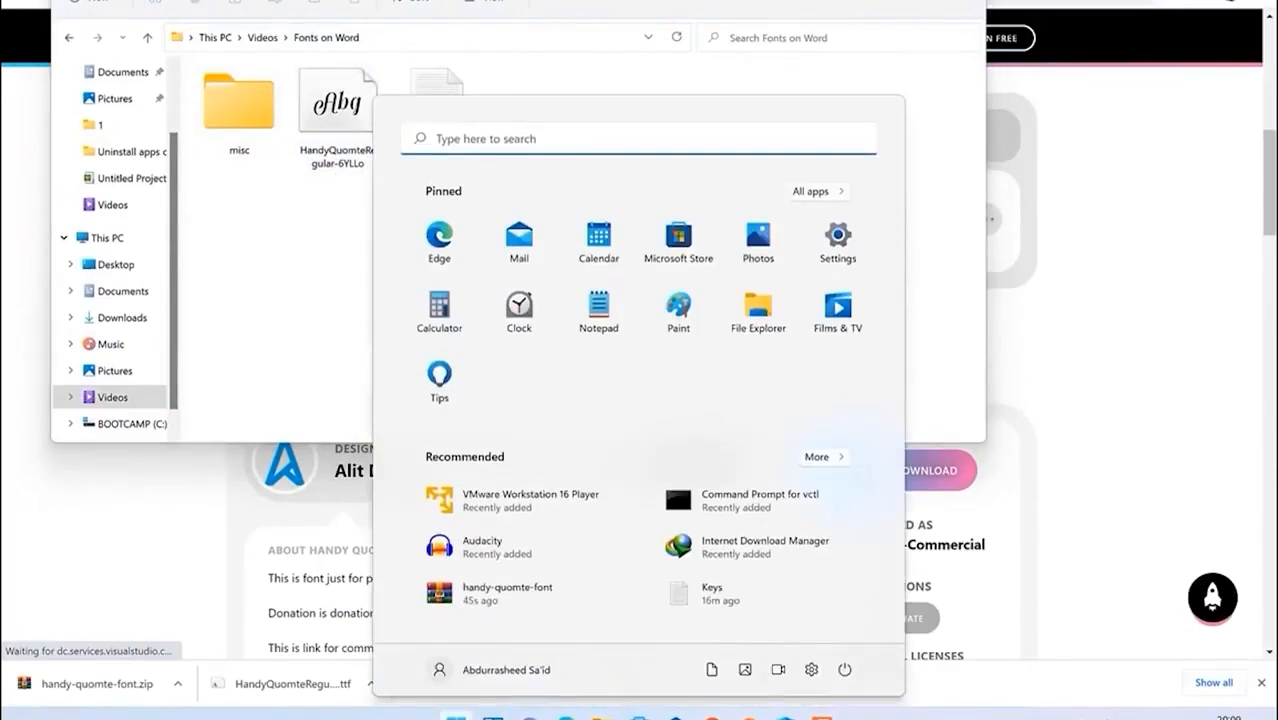
text(cont)
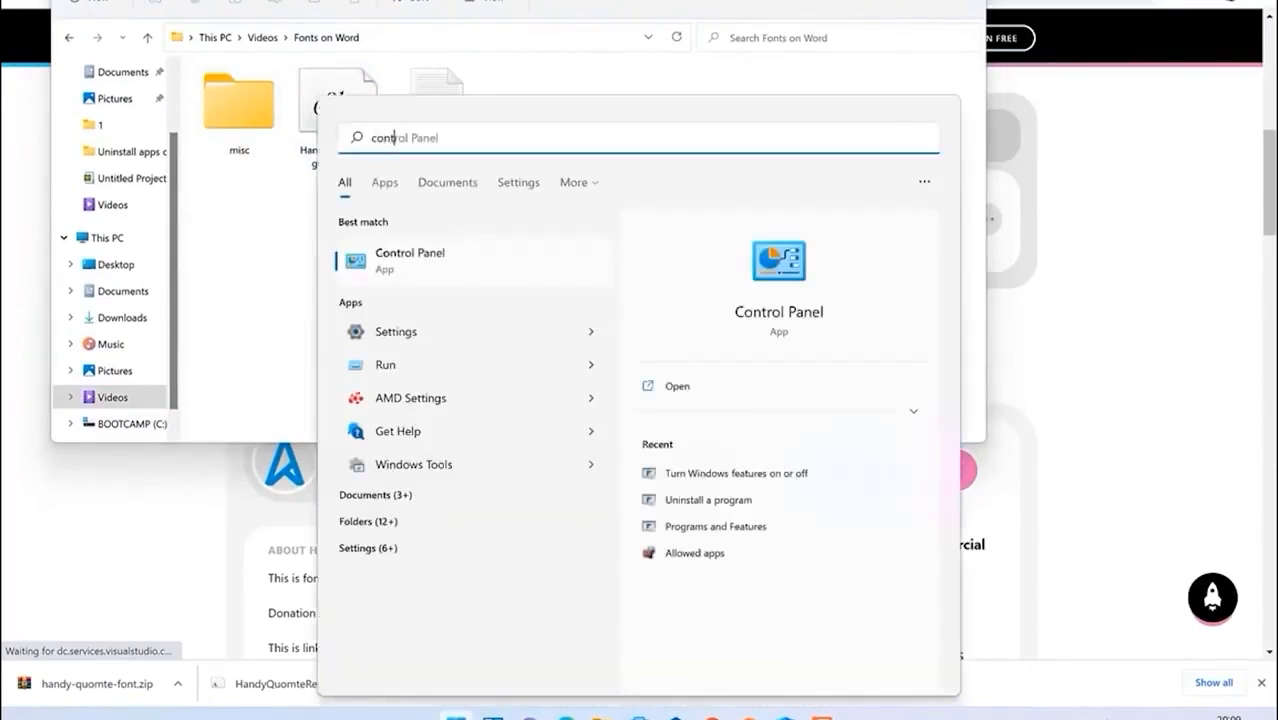
click(437, 248)
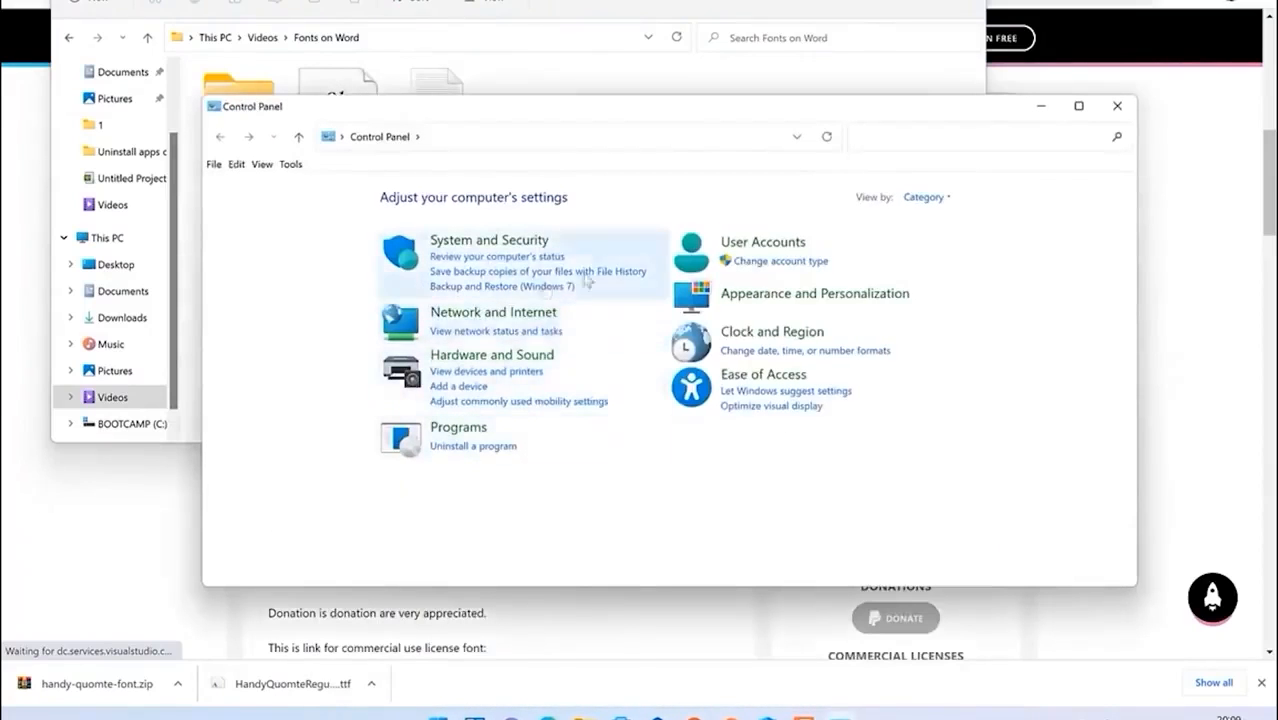
click(940, 198)
click(944, 242)
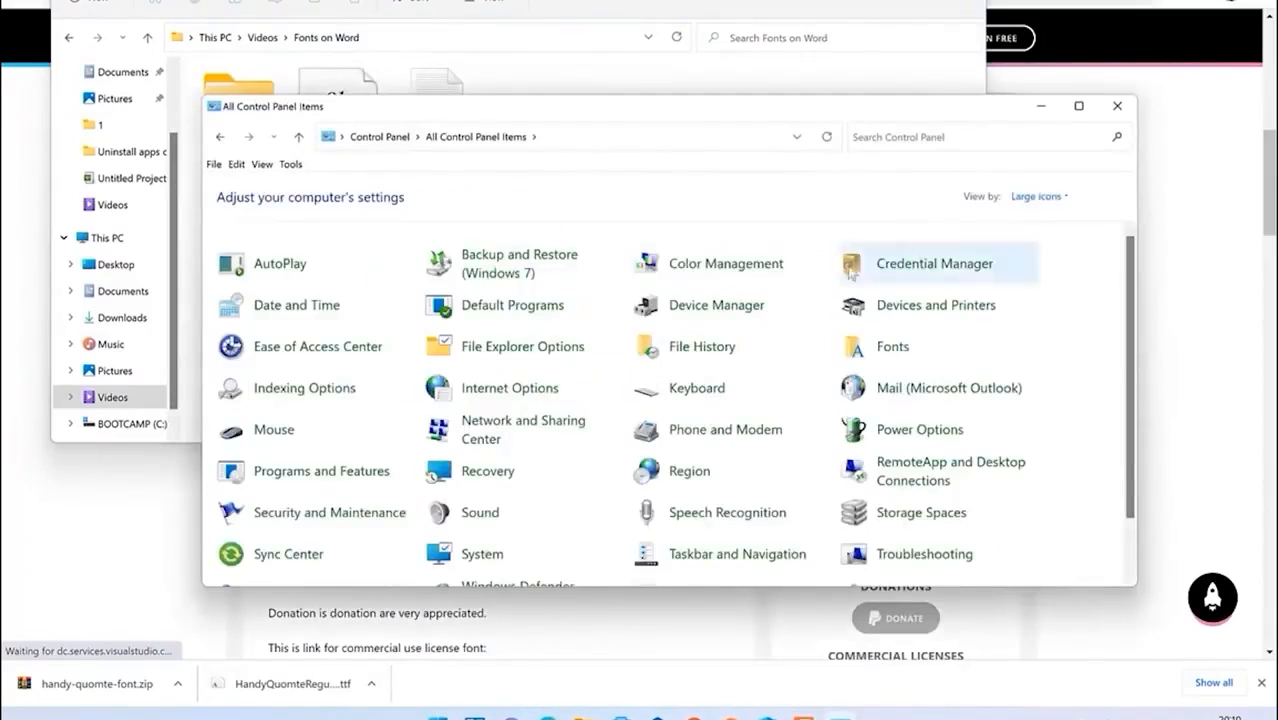
scroll(640, 400, down, 1)
scroll(630, 390, up, 1)
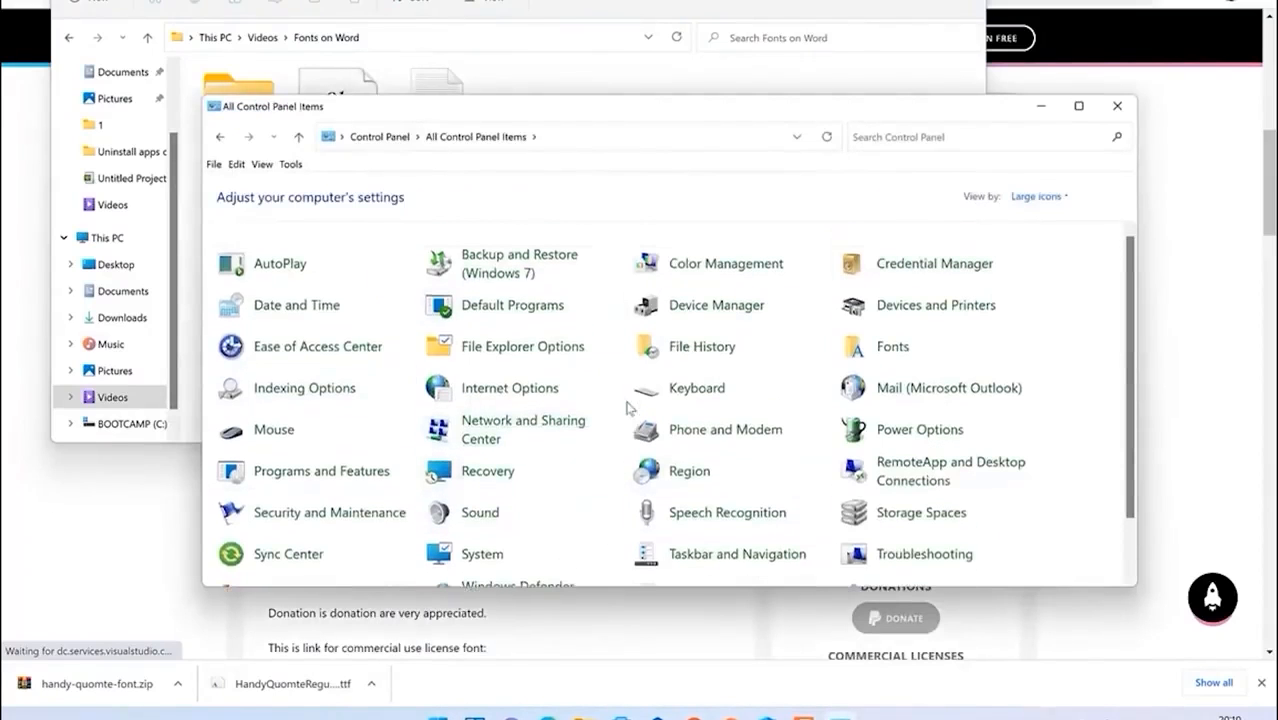
click(1060, 200)
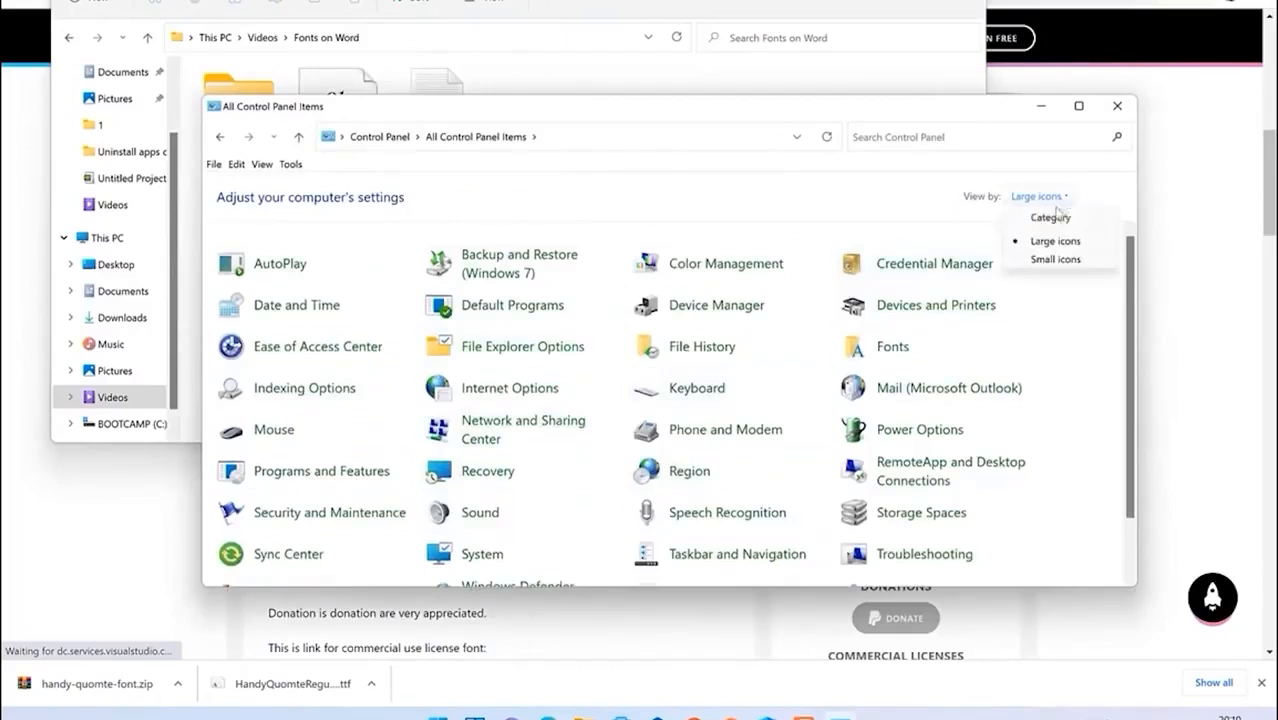
click(1064, 220)
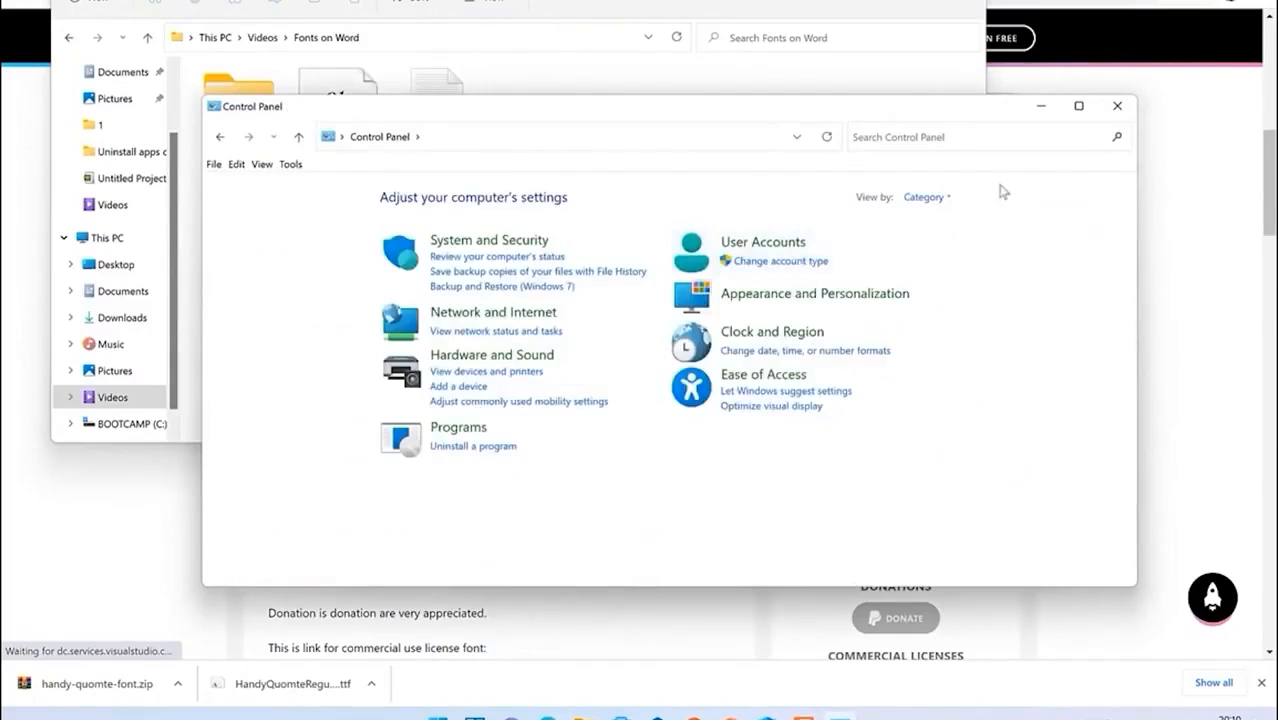
click(958, 243)
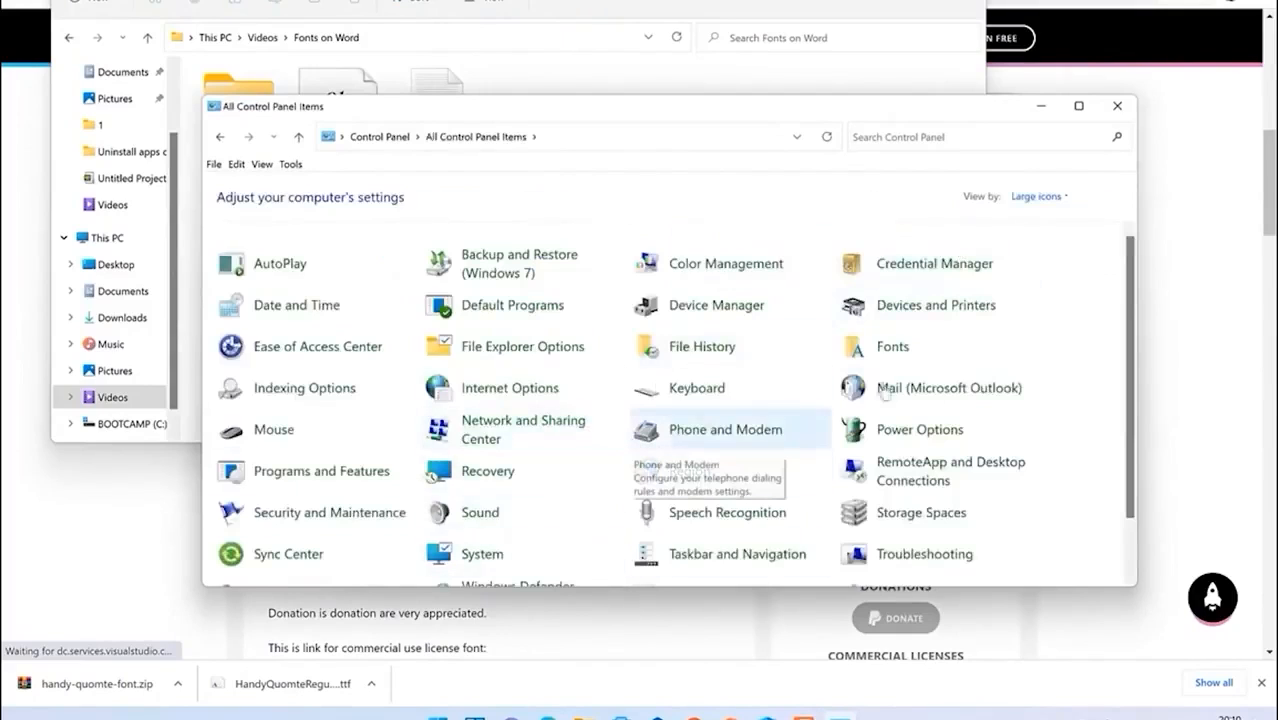
Step: Install the HandyQuomte font by dragging its .ttf file into the Fonts folder
click(888, 356)
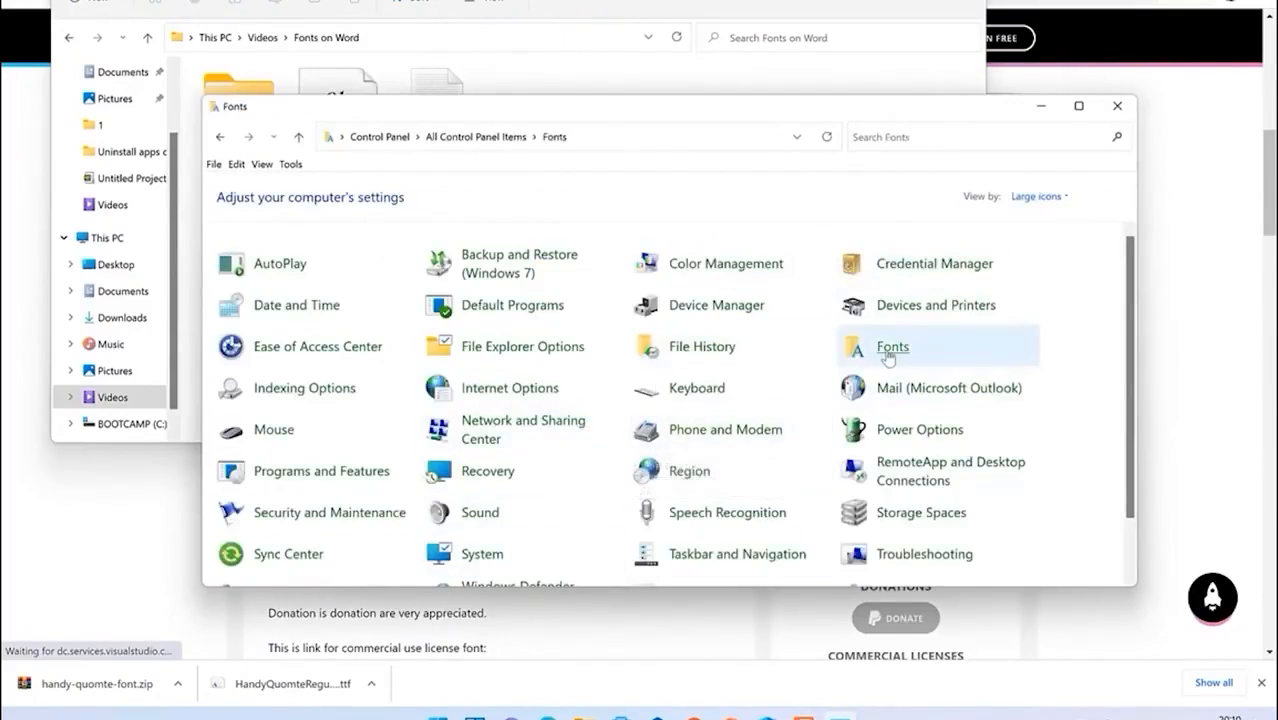
scroll(727, 365, down, 5)
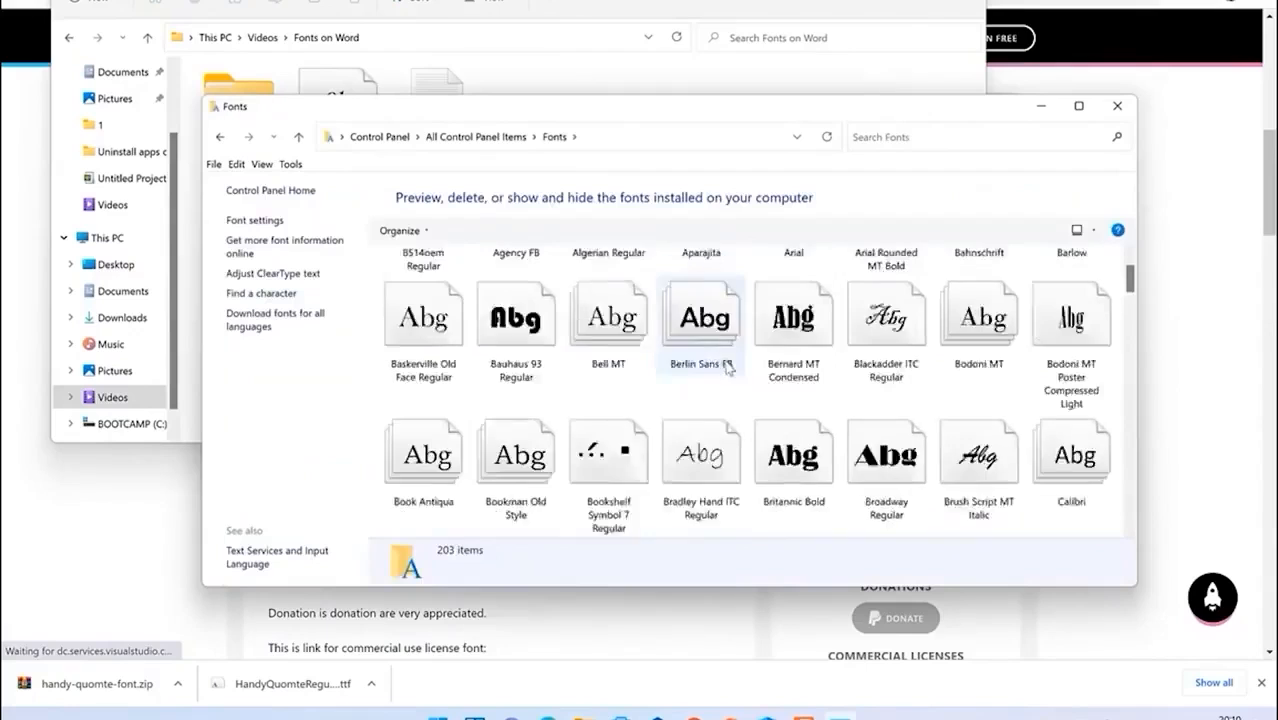
scroll(727, 368, down, 15)
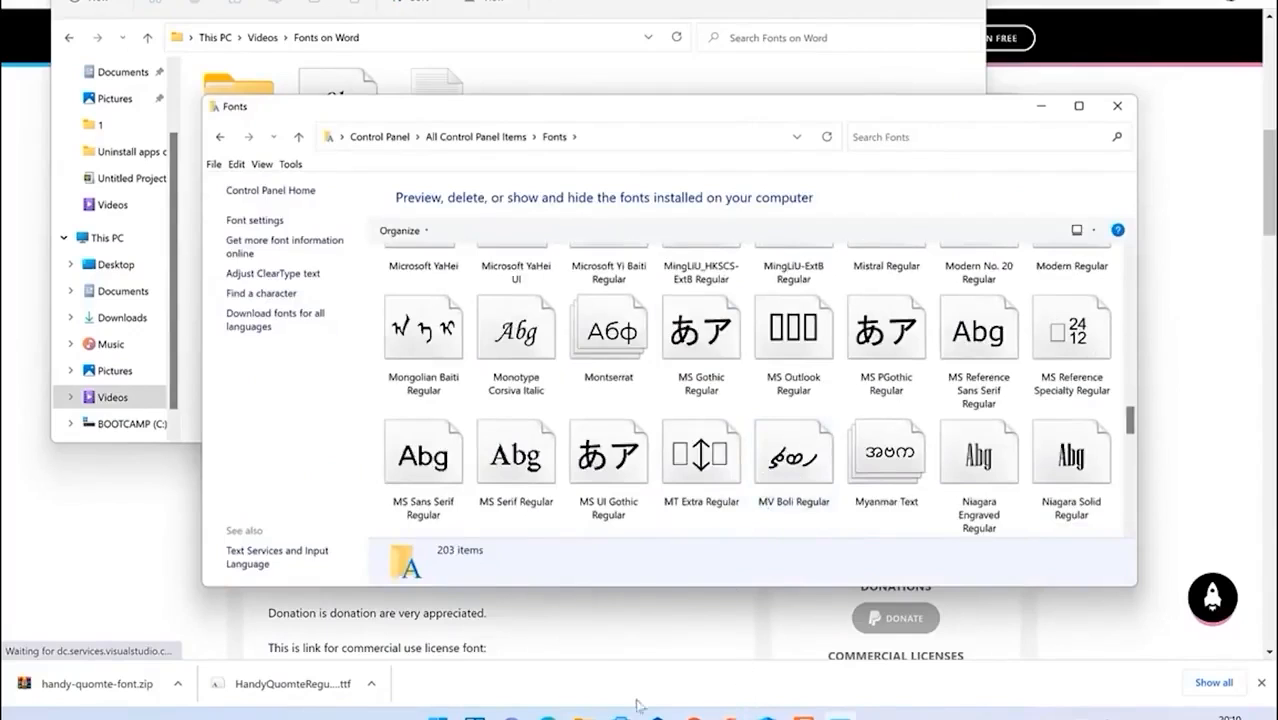
click(584, 717)
click(651, 684)
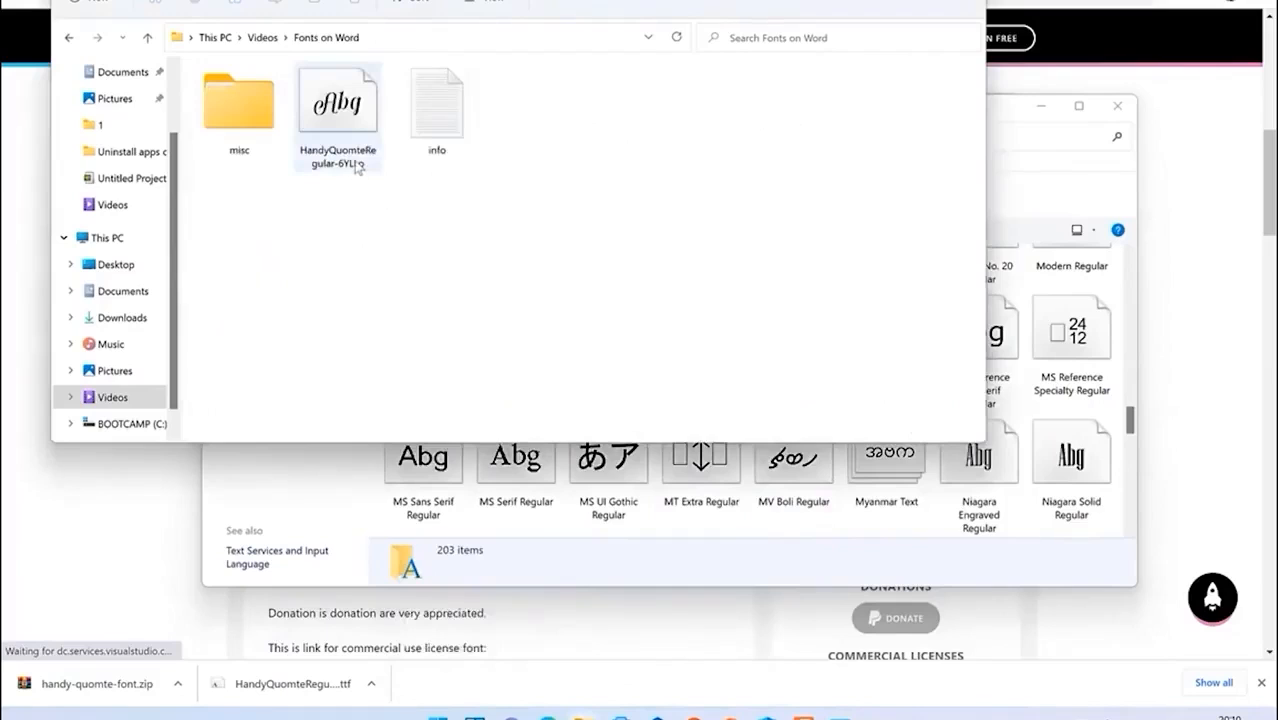
drag(330, 113, 1019, 380)
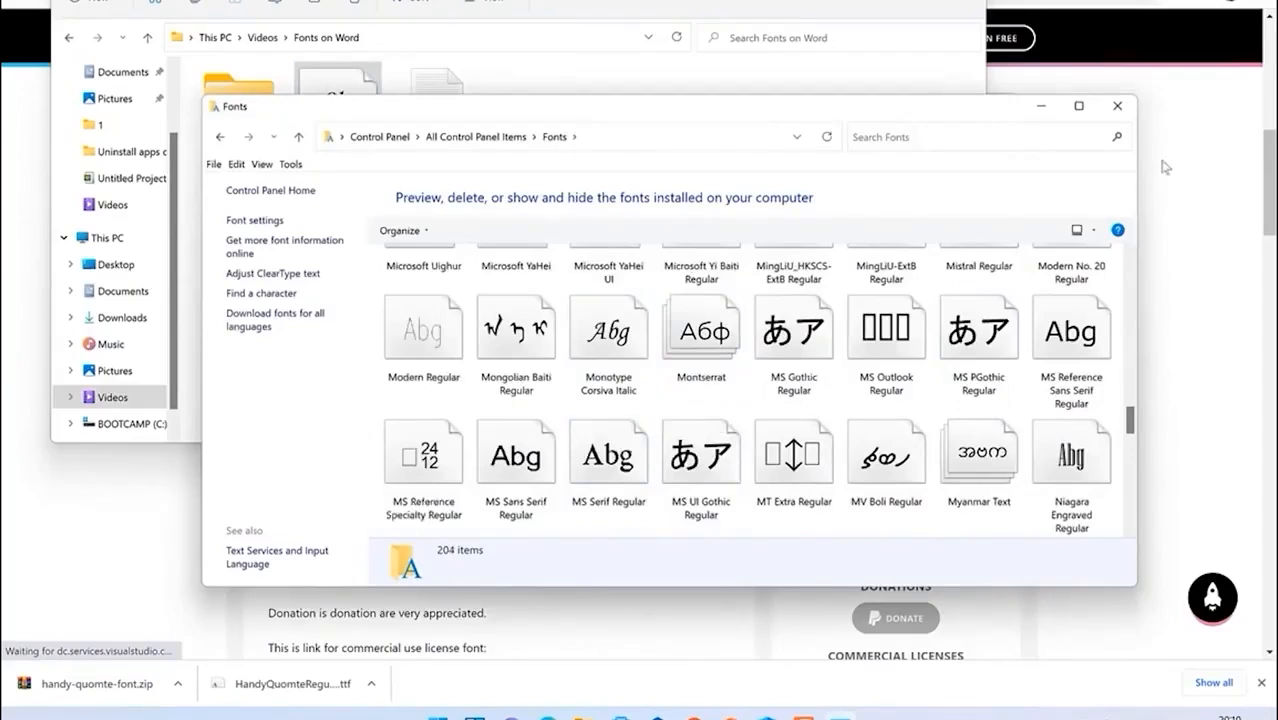
Step: Check the Fonts folder now holds 204 items, then close Fonts and Fonts on Word
scroll(975, 360, up, 6)
scroll(975, 360, down, 2)
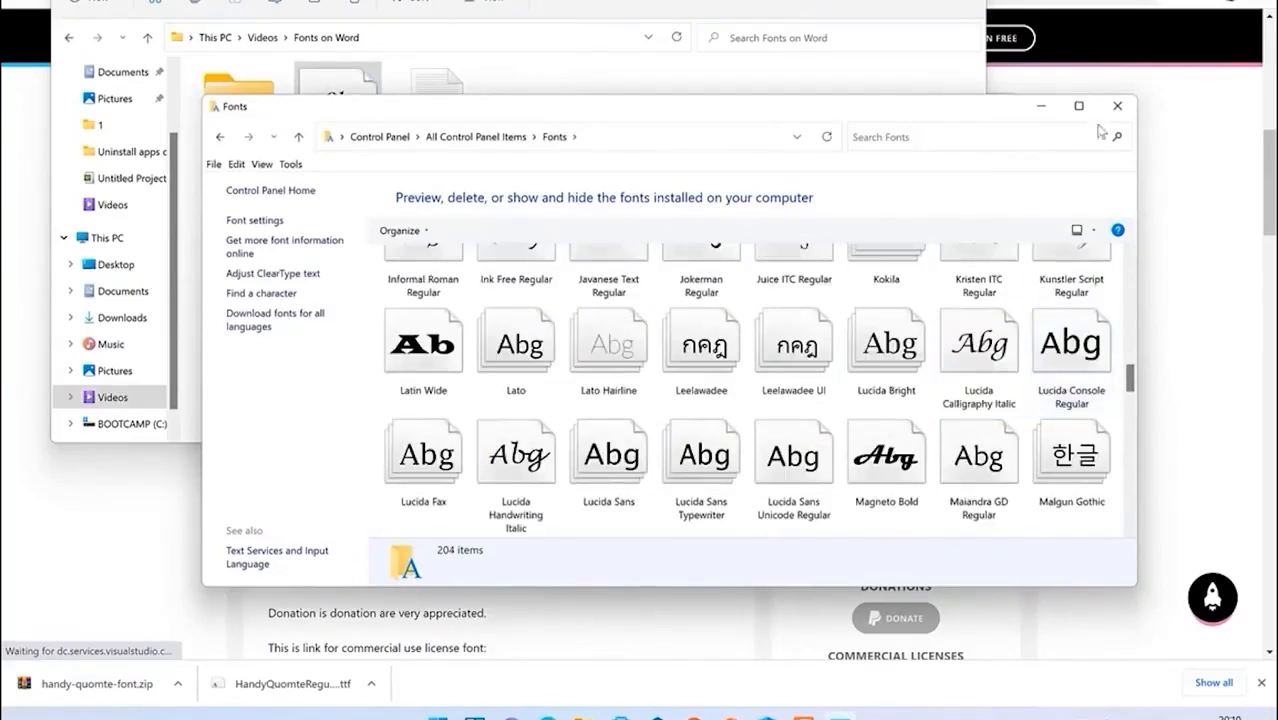
click(1117, 105)
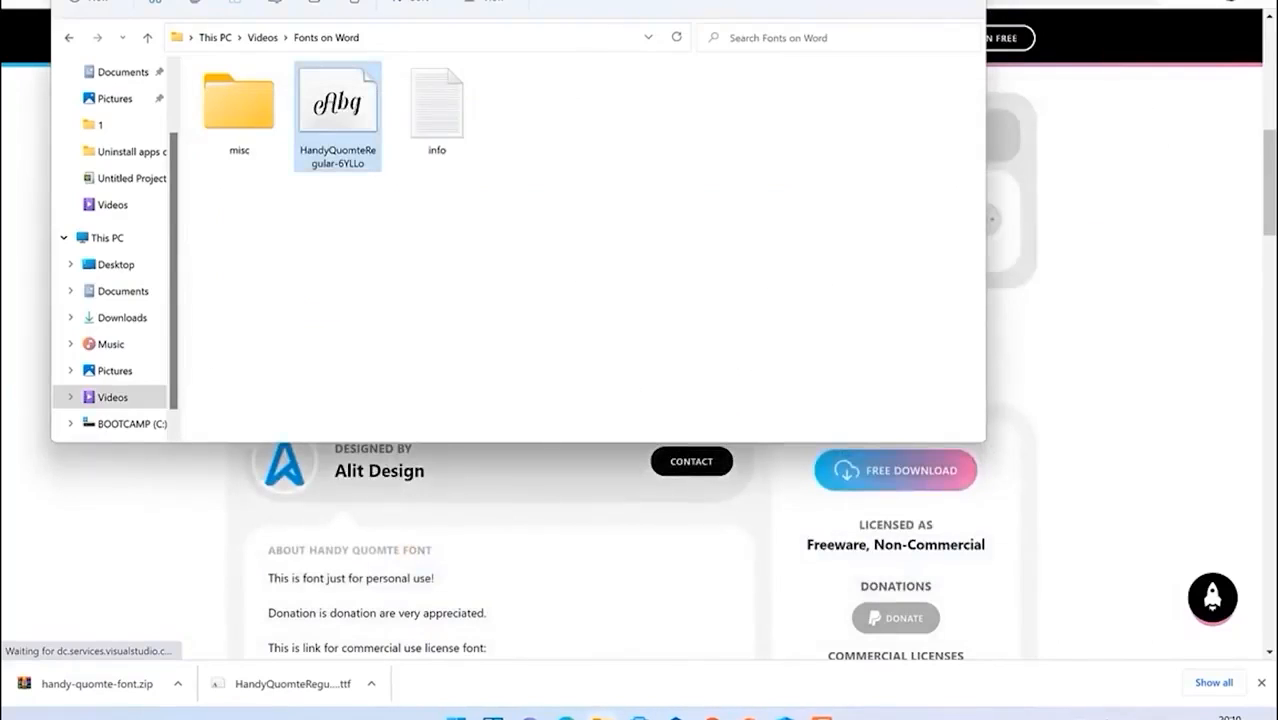
click(965, 1)
mouse_move(821, 718)
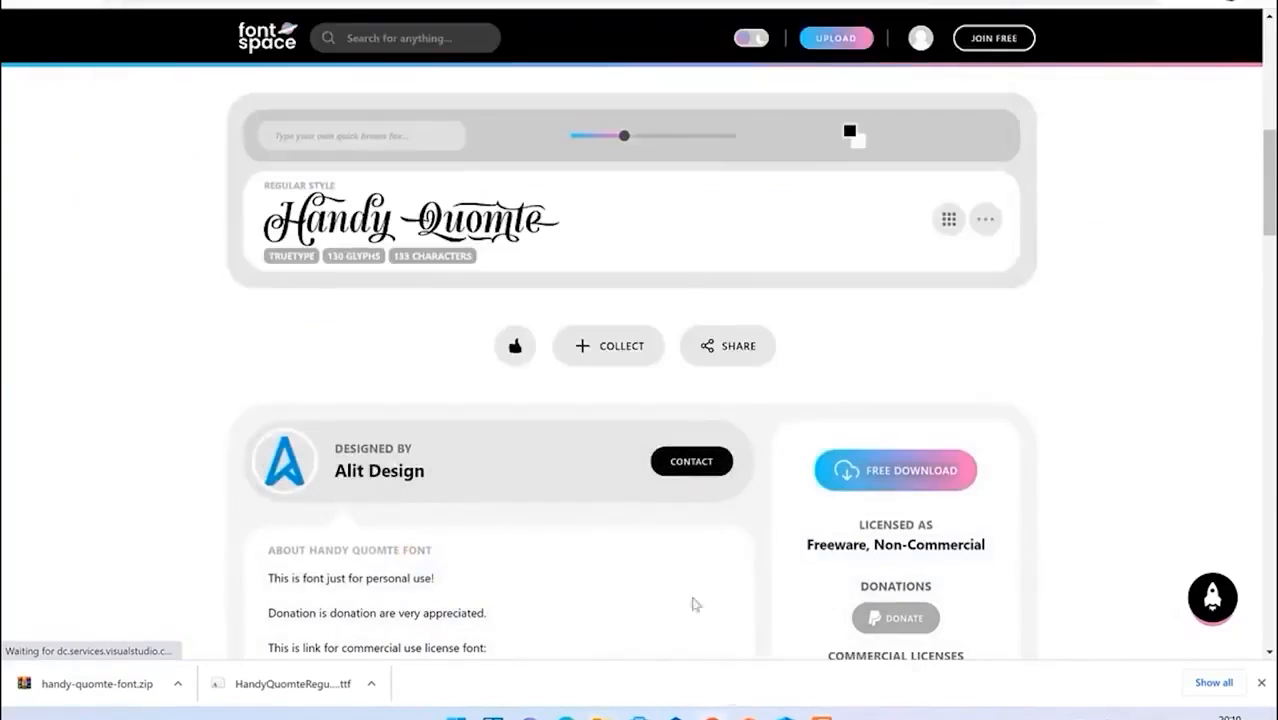
Step: Launch Microsoft Word again and create a new blank document
click(455, 716)
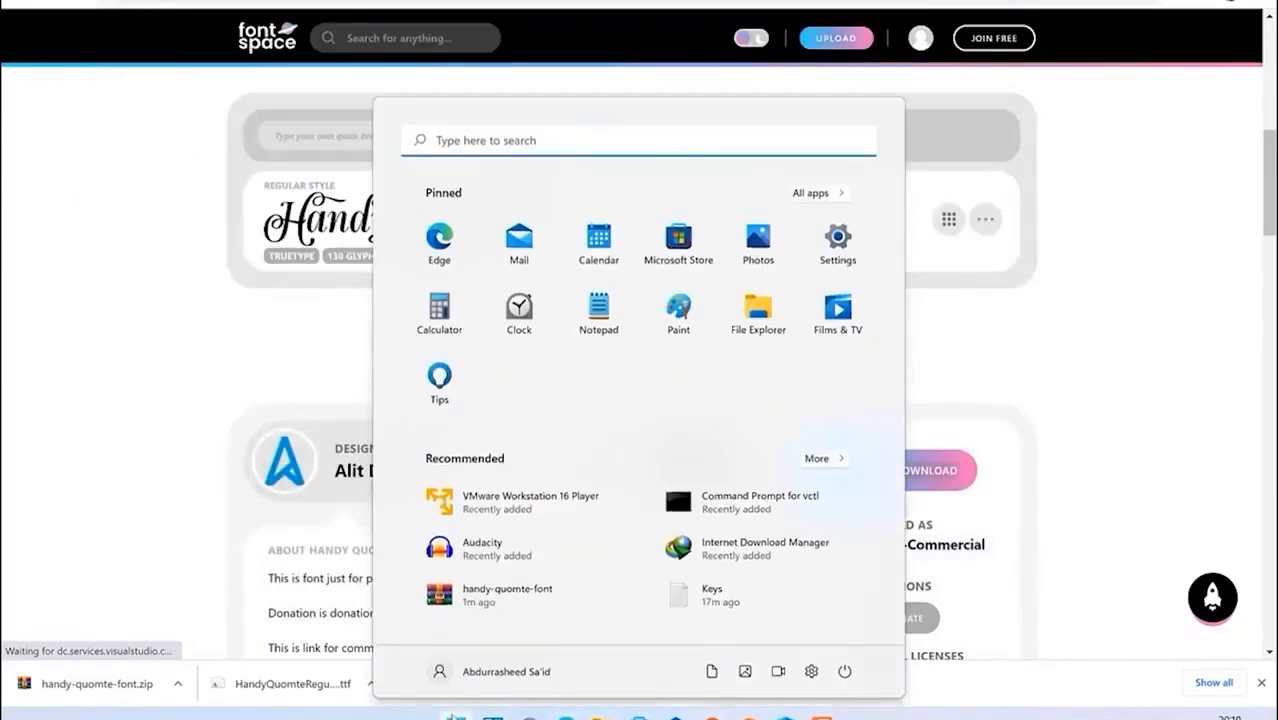
text(word)
click(562, 255)
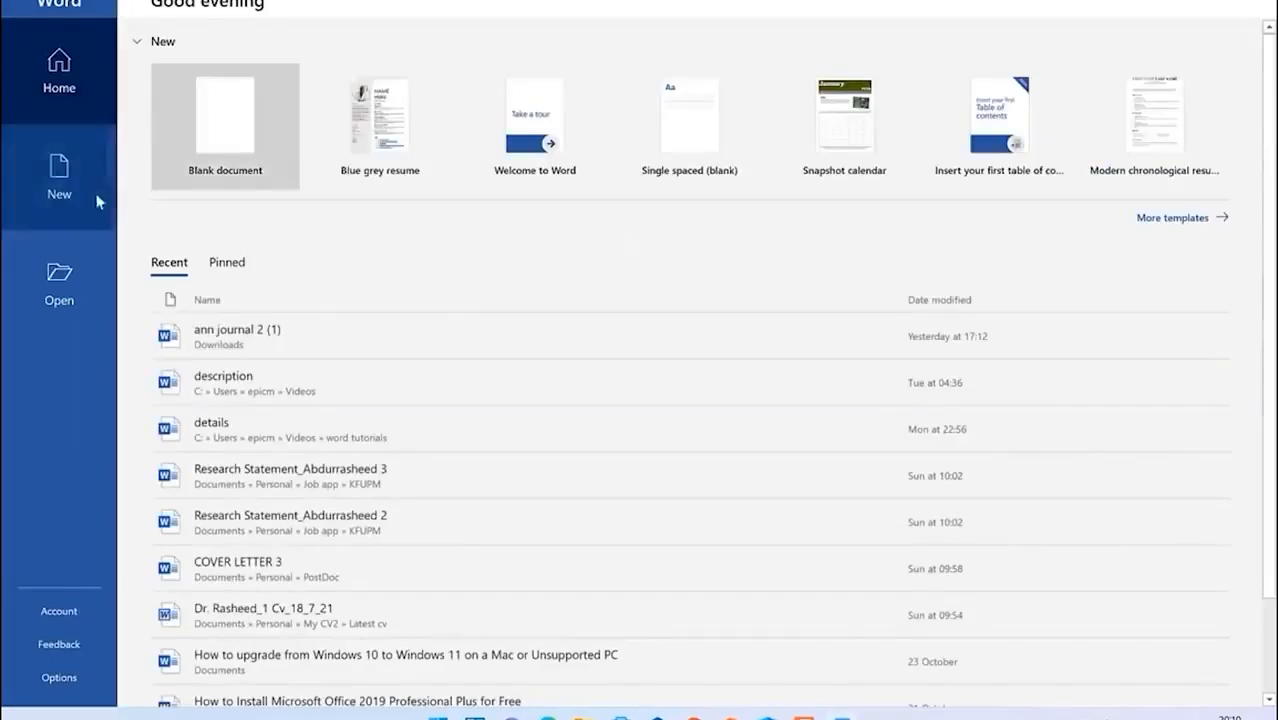
click(166, 137)
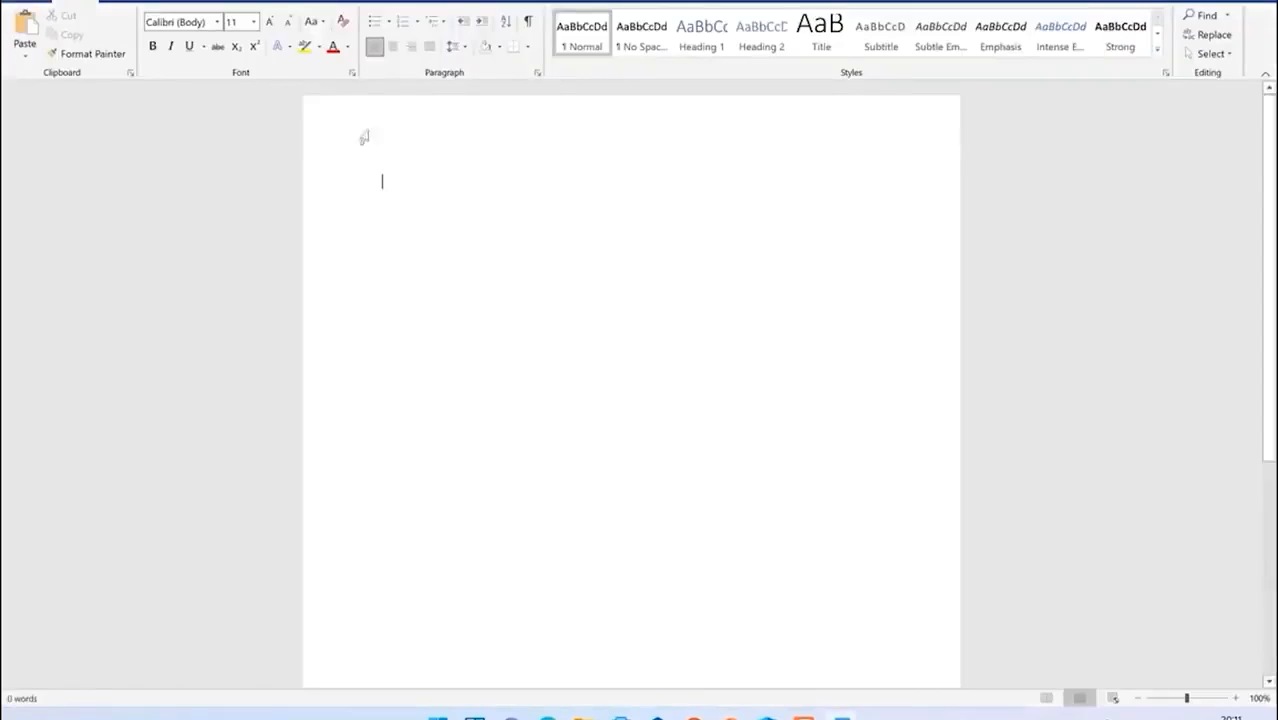
Step: Scroll through the Font dropdown's list of installed fonts
click(300, 46)
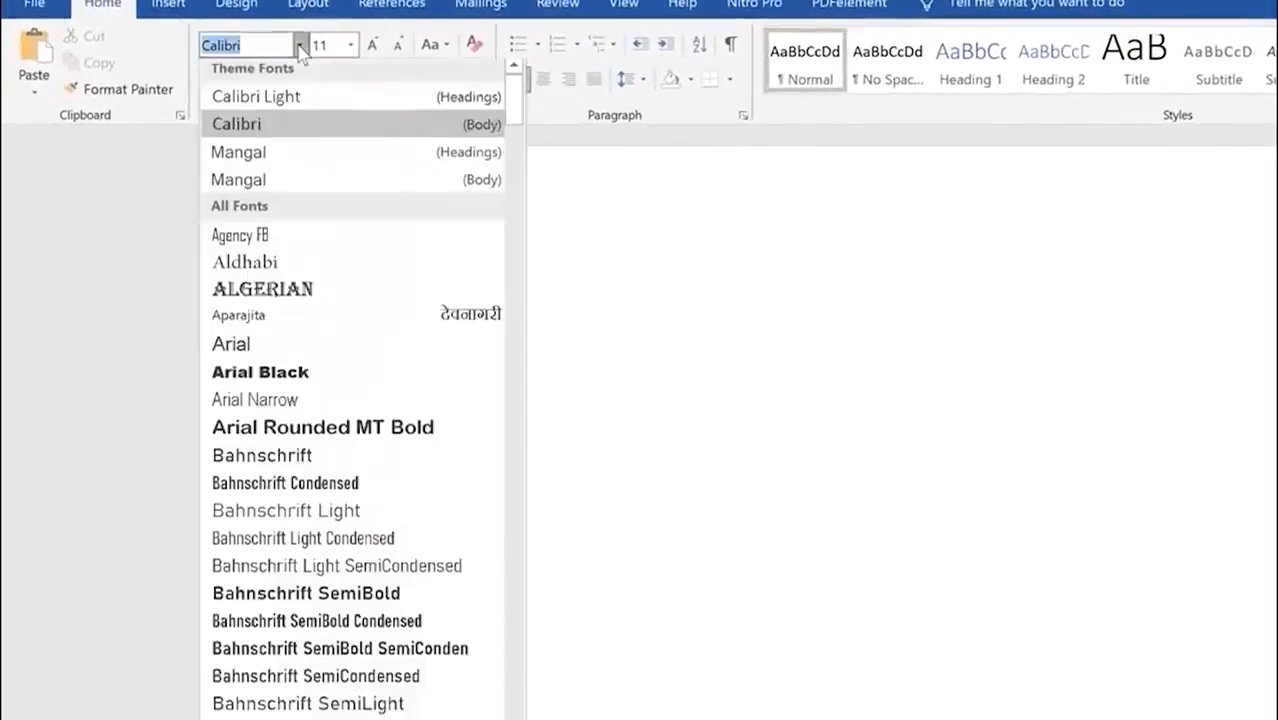
scroll(255, 622, down, 5)
scroll(255, 620, down, 20)
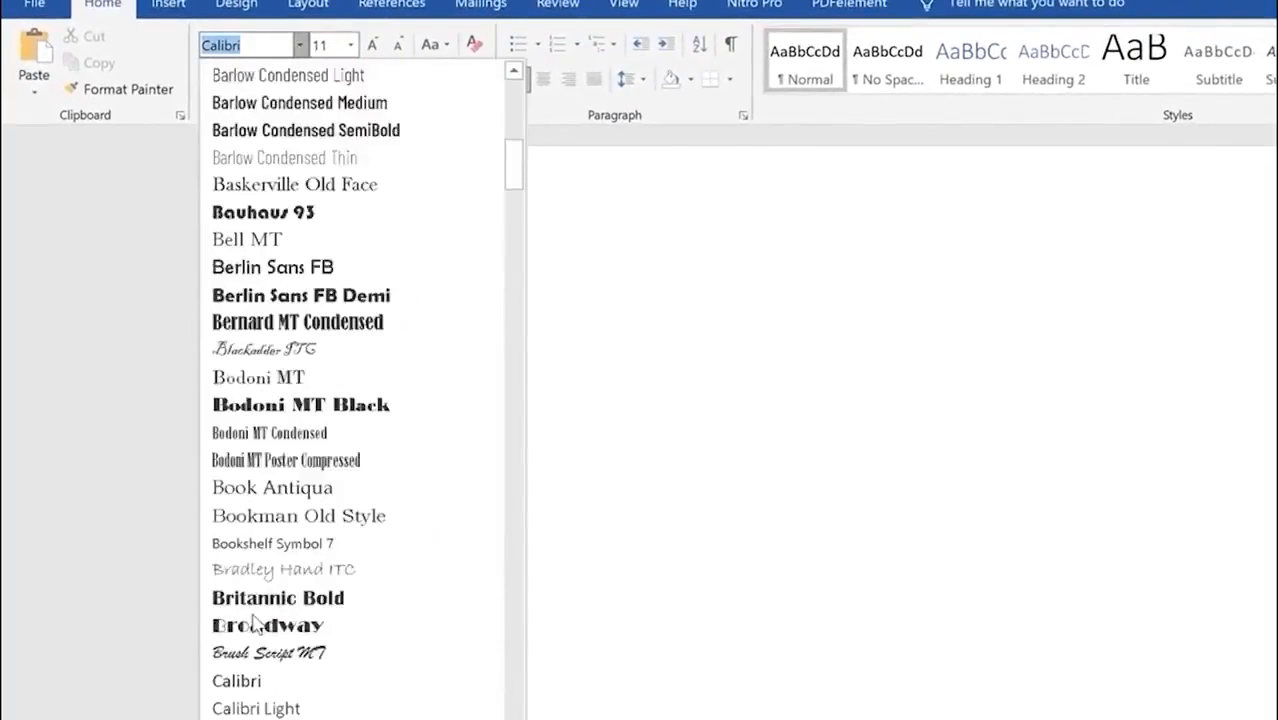
scroll(280, 590, down, 10)
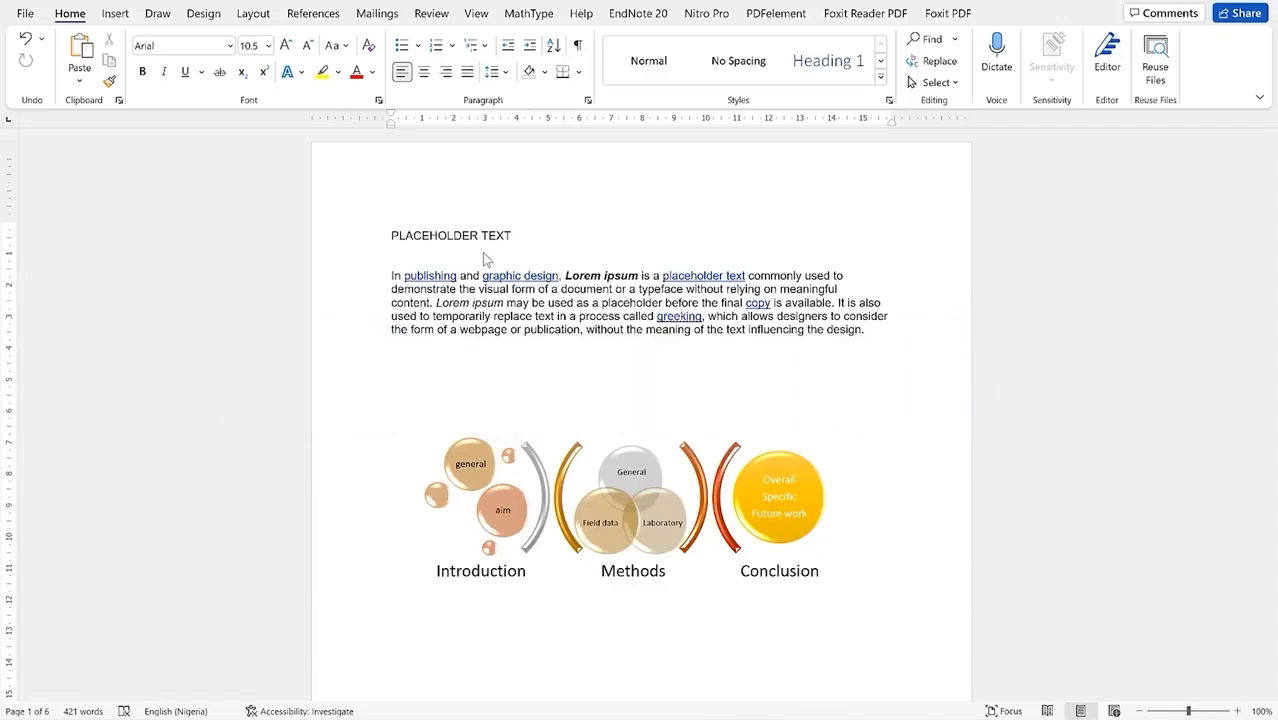
scroll(483, 258, down, 15)
Step: Scroll through the placeholder document, then open the Watermark gallery on the Design tab
scroll(504, 296, down, 10)
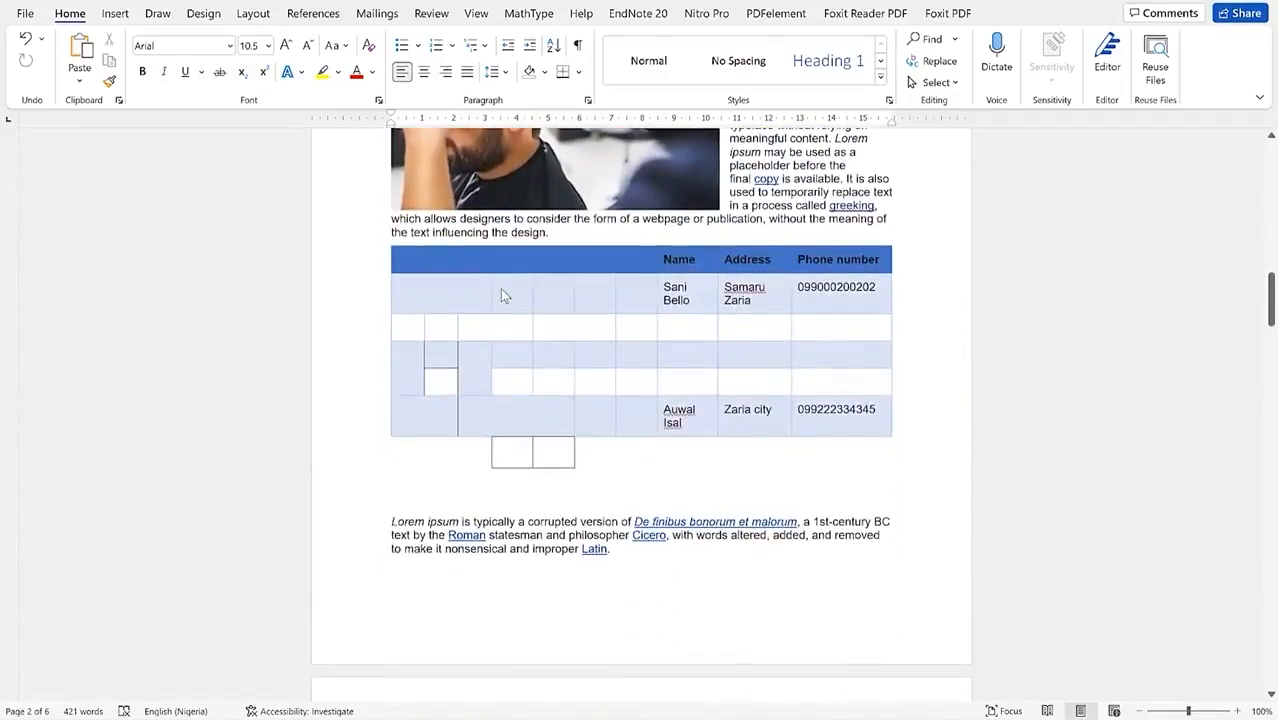
scroll(500, 288, up, 12)
scroll(495, 292, up, 10)
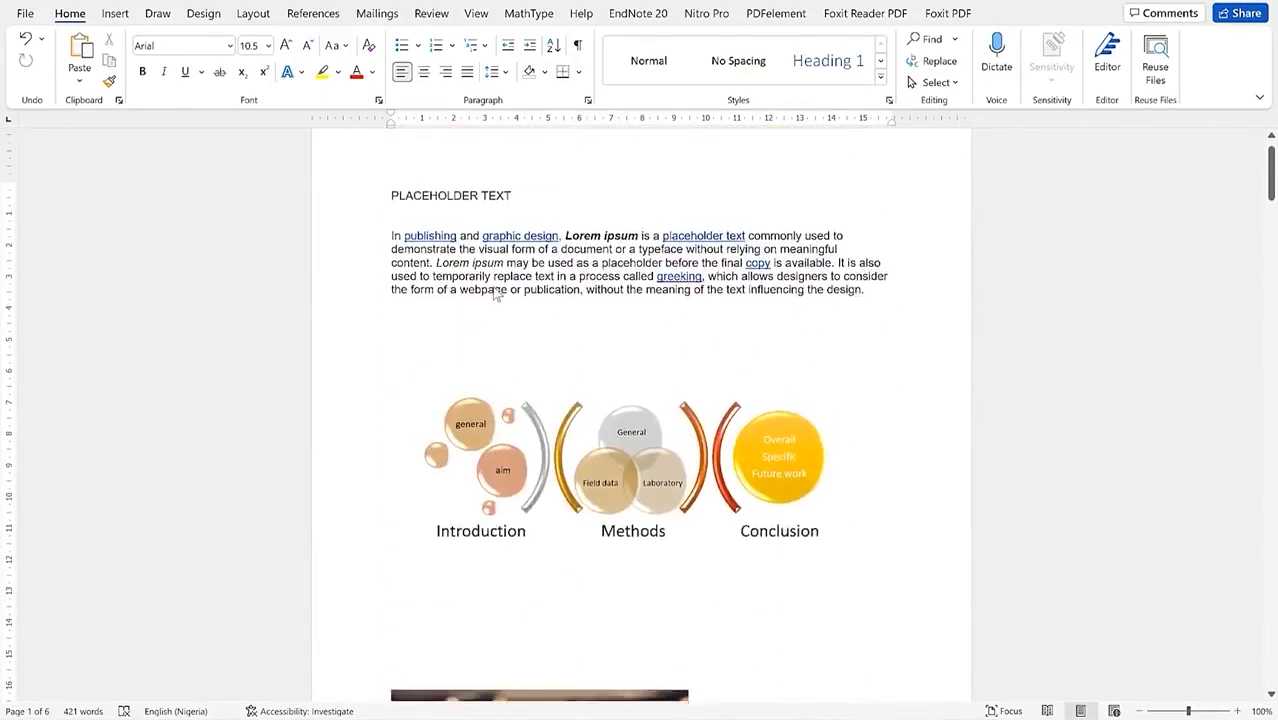
scroll(496, 294, up, 1)
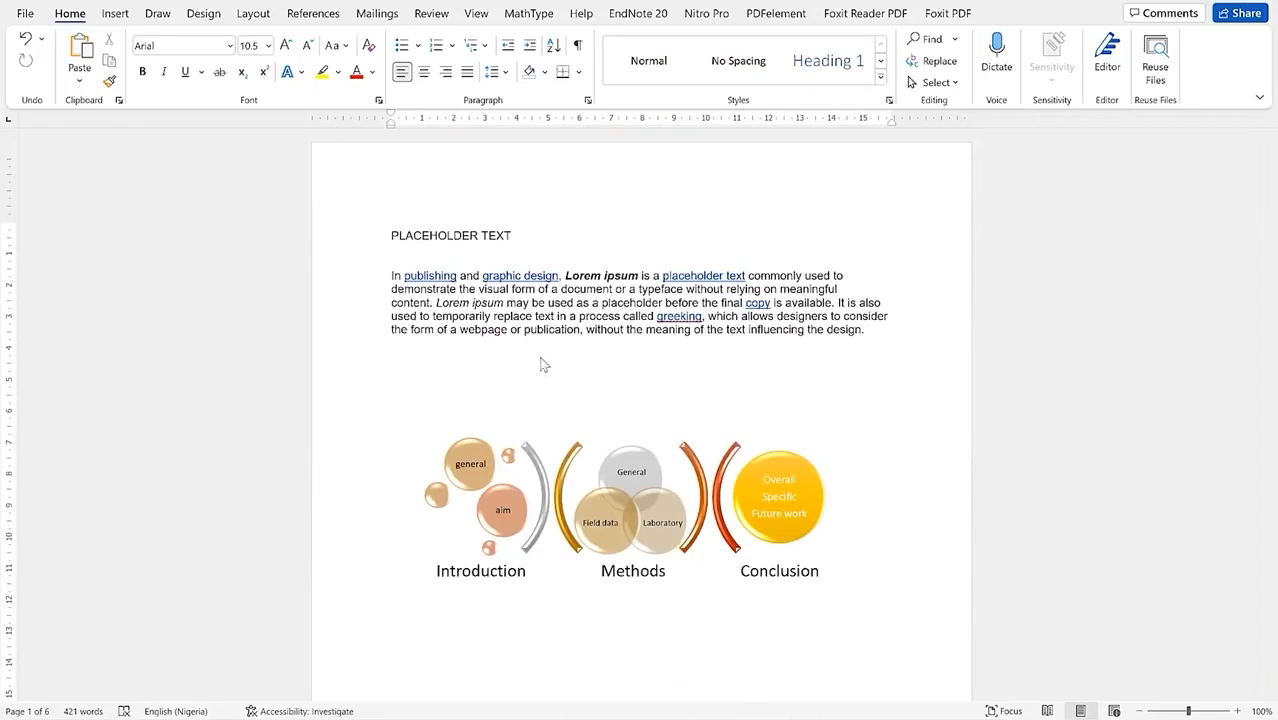
click(206, 15)
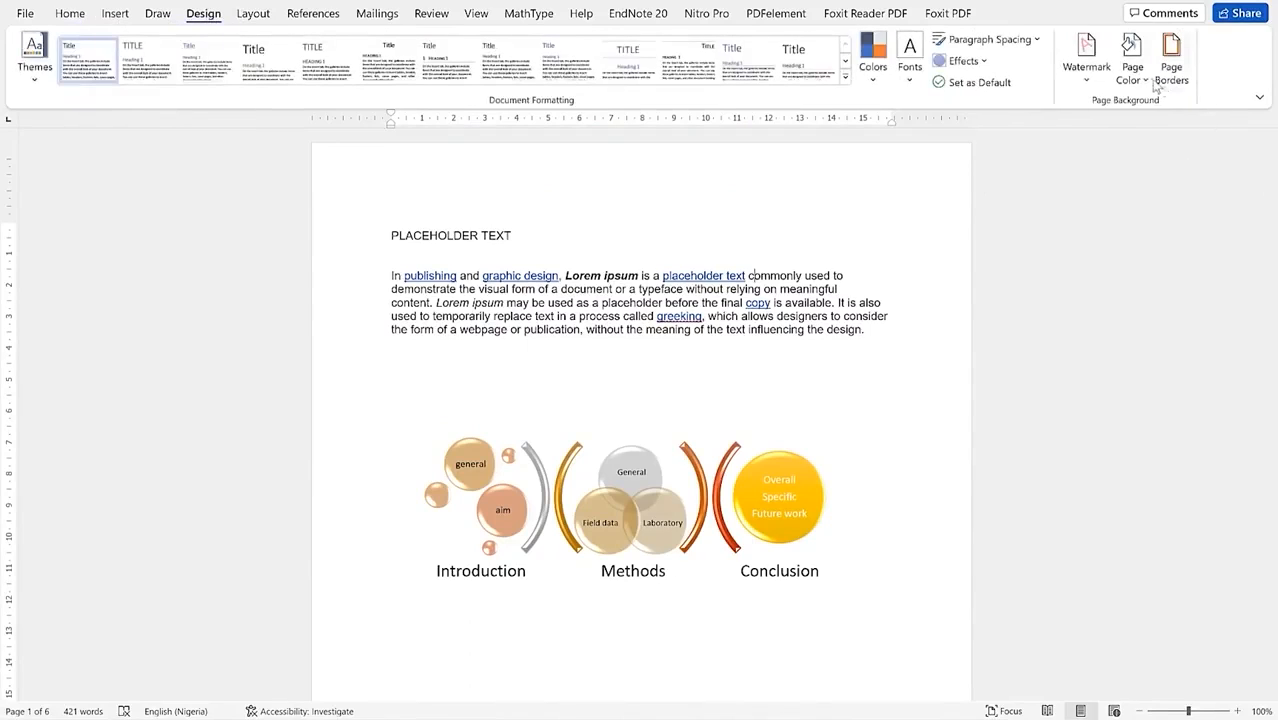
click(1086, 80)
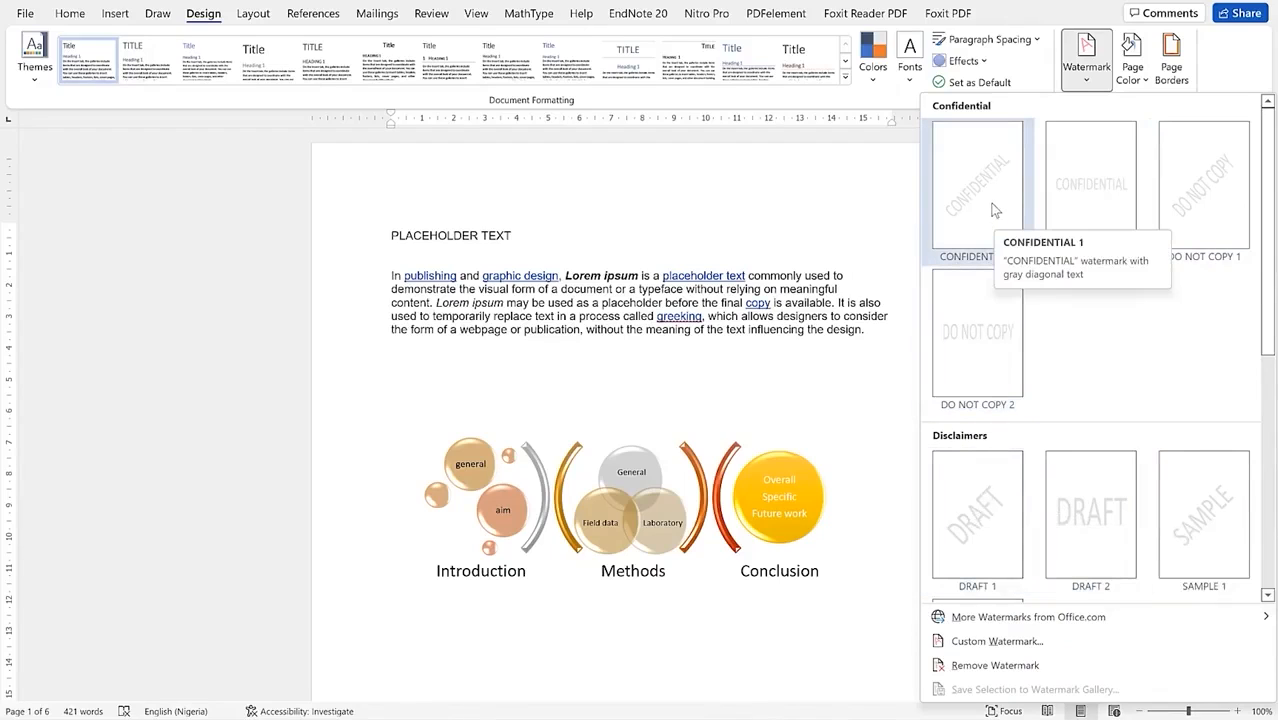
Step: Apply the DRAFT 2 watermark to the placeholder document
key(Escape)
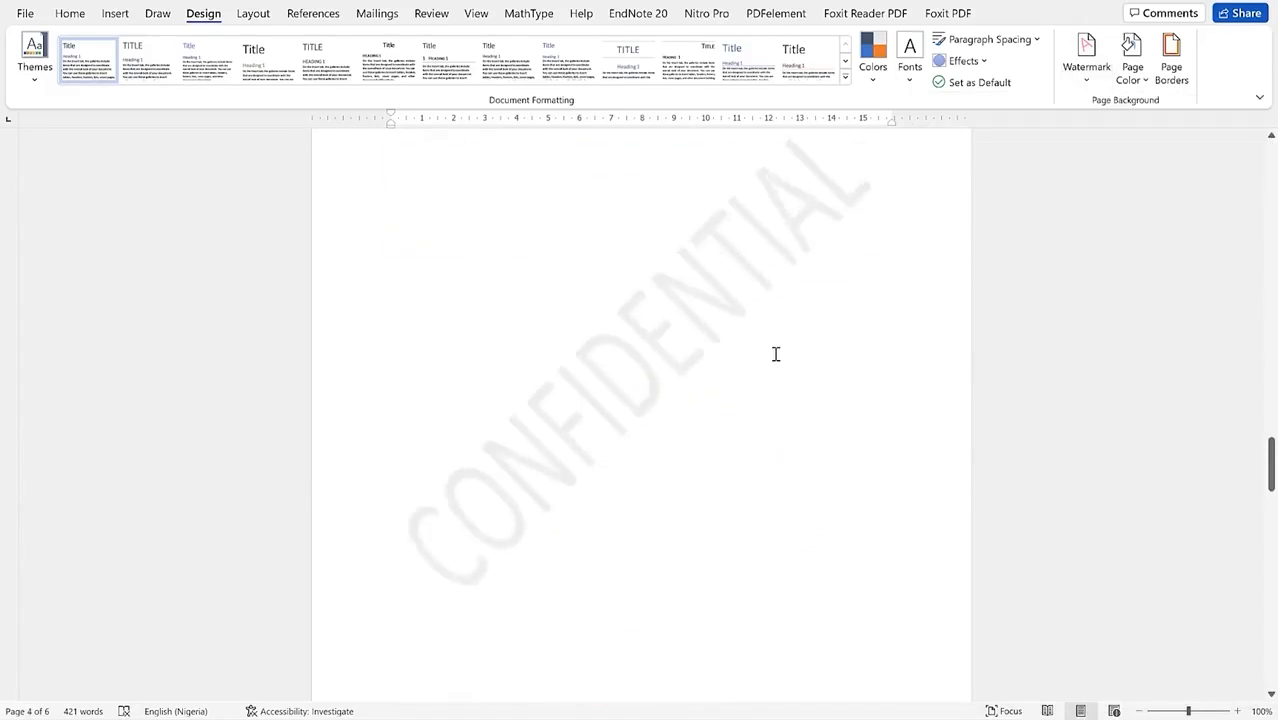
scroll(775, 354, down, 2)
scroll(775, 354, up, 3)
scroll(775, 354, up, 3)
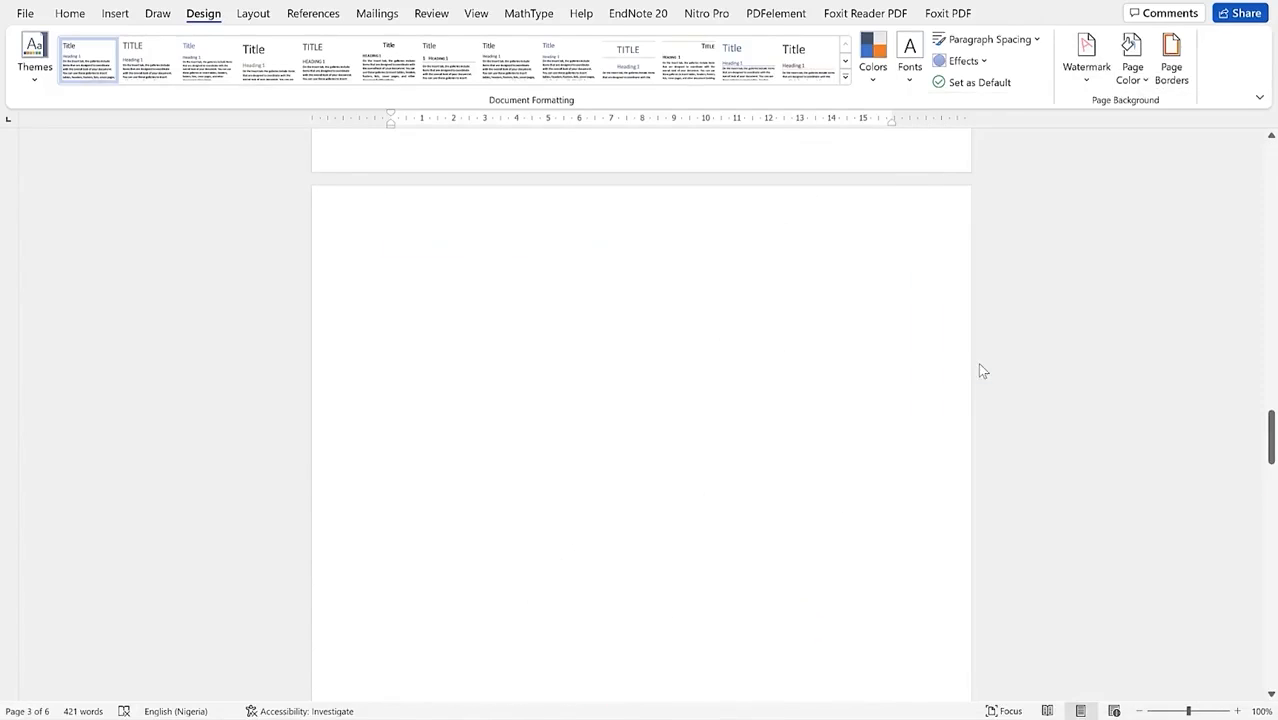
scroll(774, 509, down, 2)
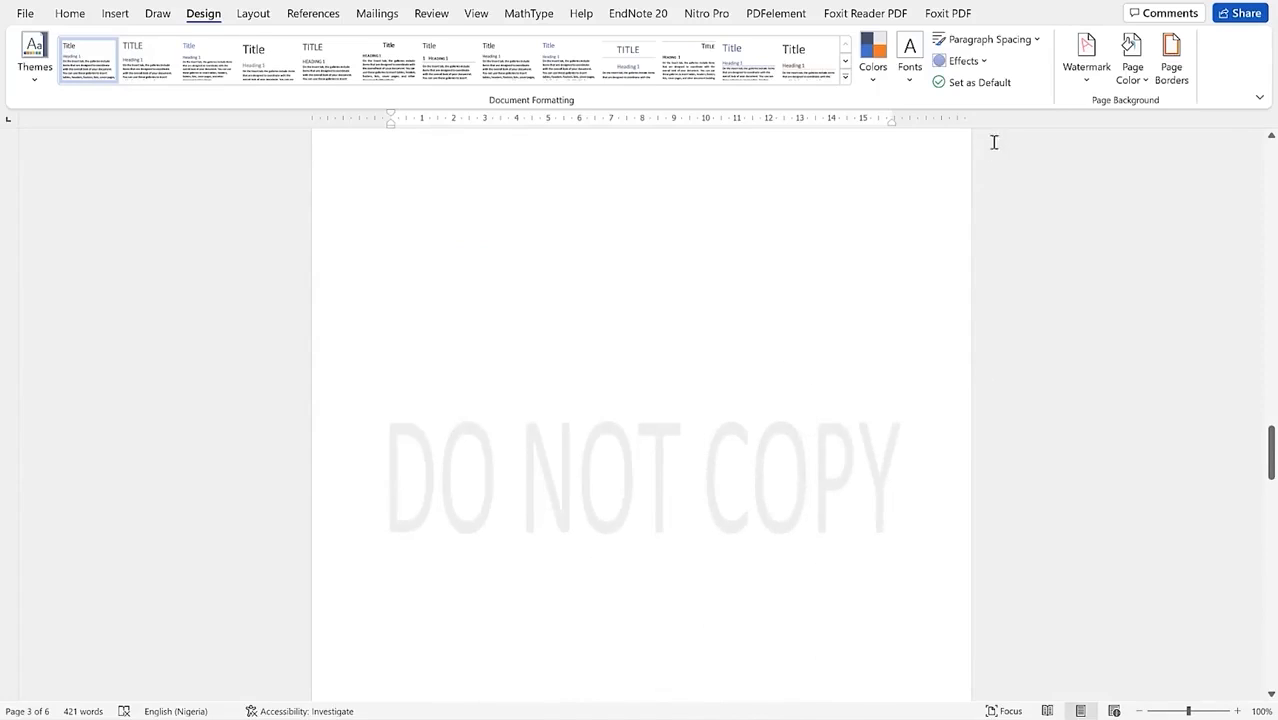
click(1085, 85)
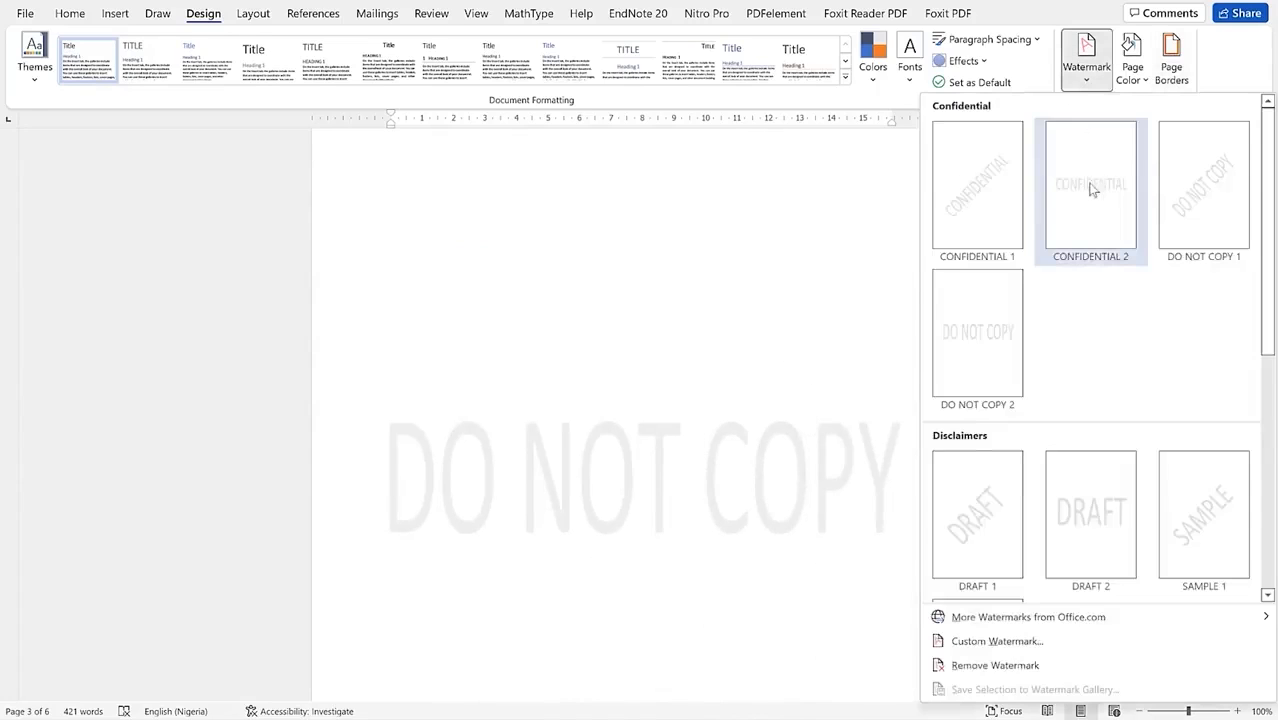
click(1093, 531)
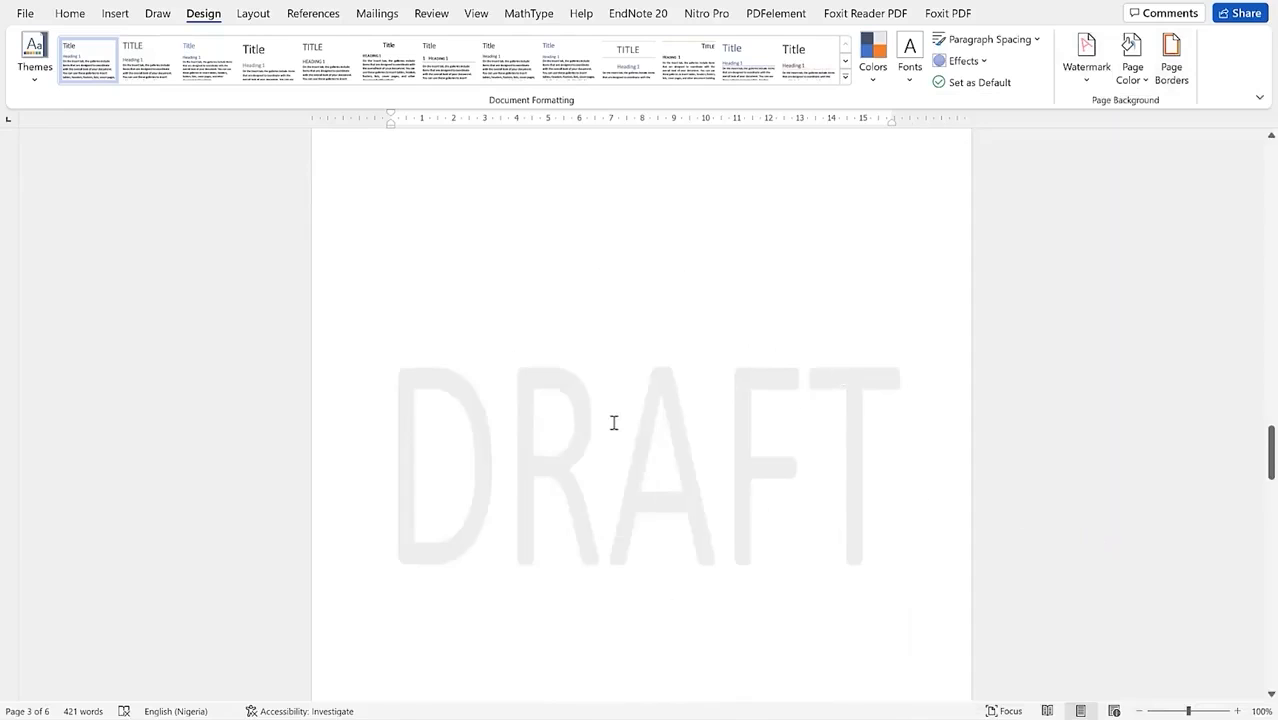
Step: Look for more watermarks from Office.com in the Watermark list
click(1085, 83)
mouse_move(1035, 622)
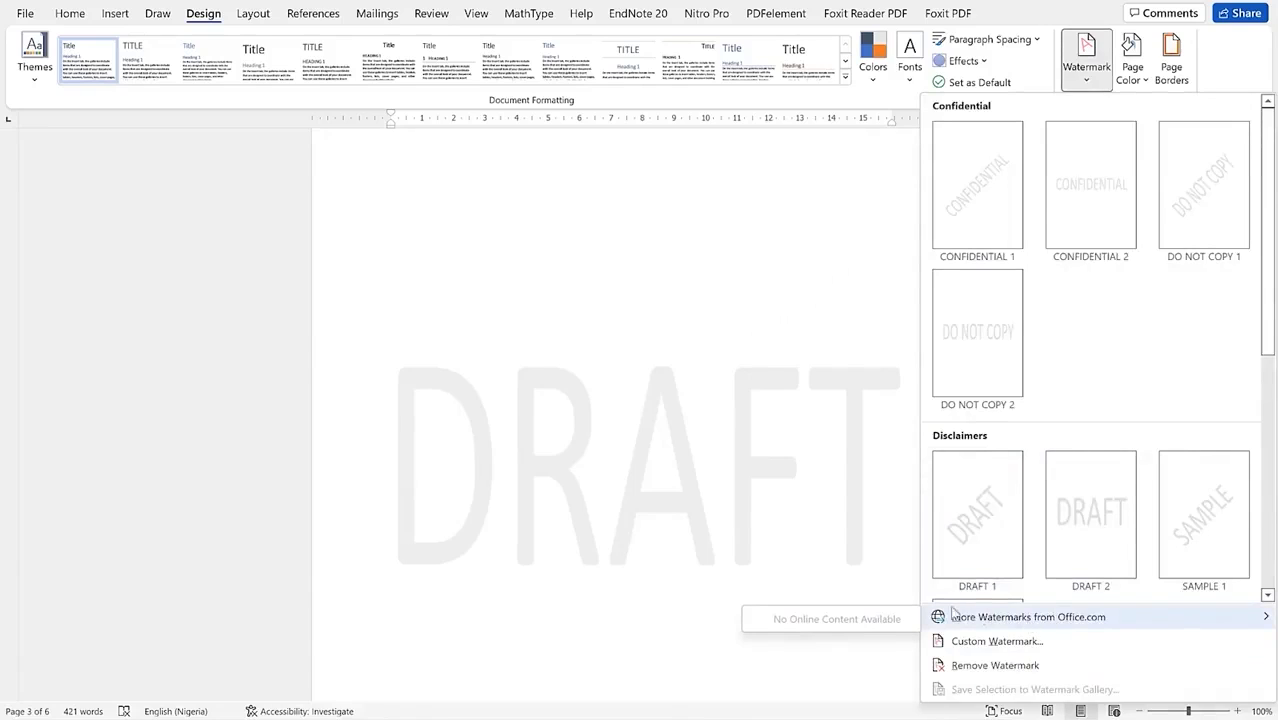
click(1000, 618)
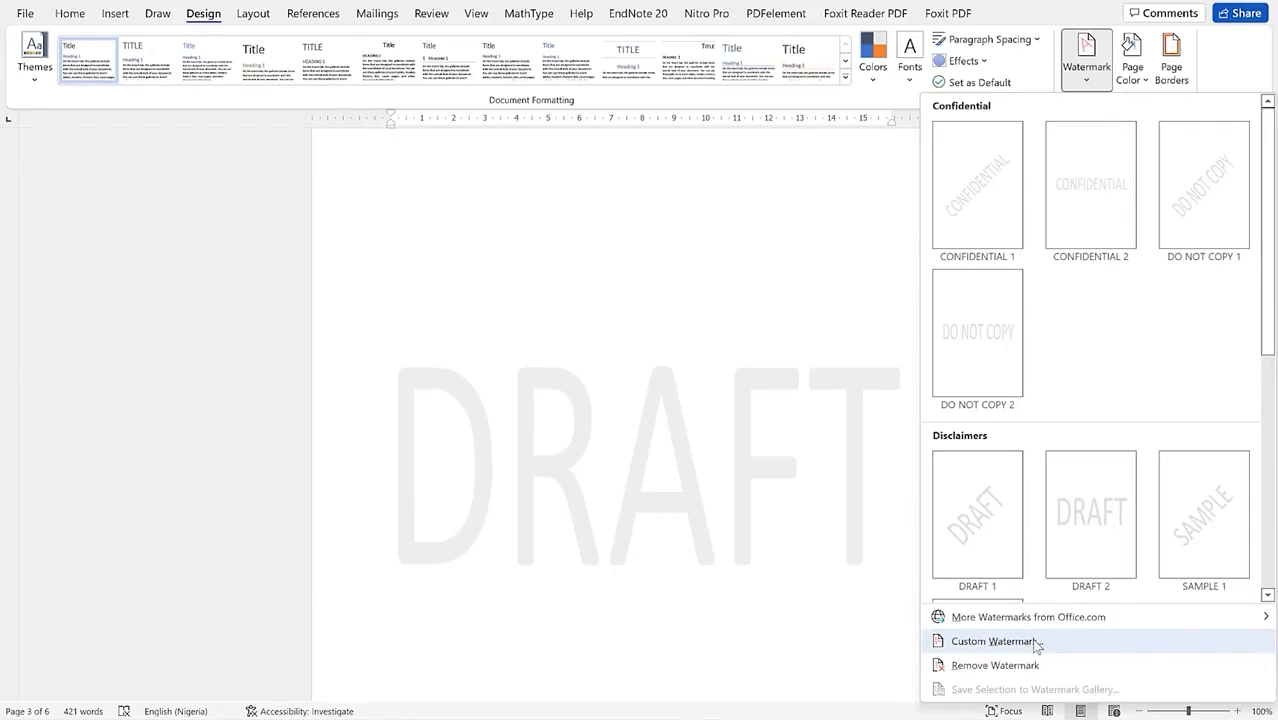
Step: In Custom Watermark, choose Picture watermark and select greenshot-logo from the Pictures folder
click(1036, 645)
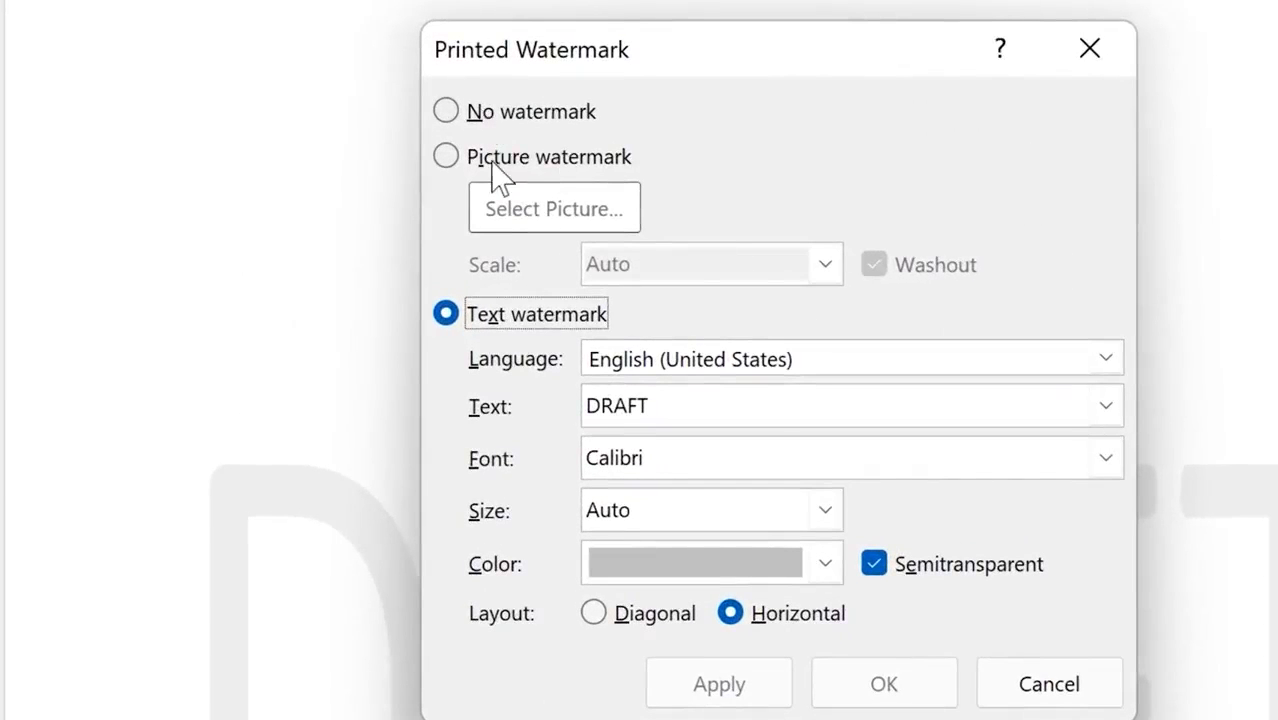
click(497, 170)
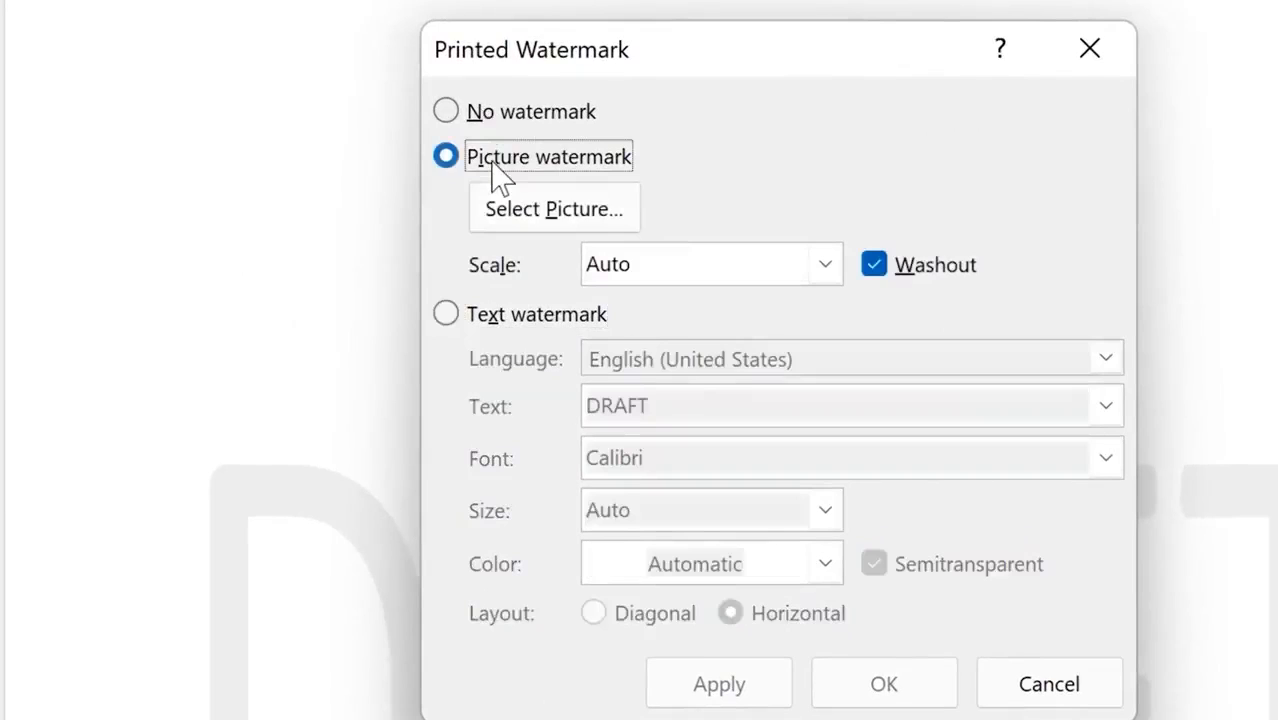
click(618, 226)
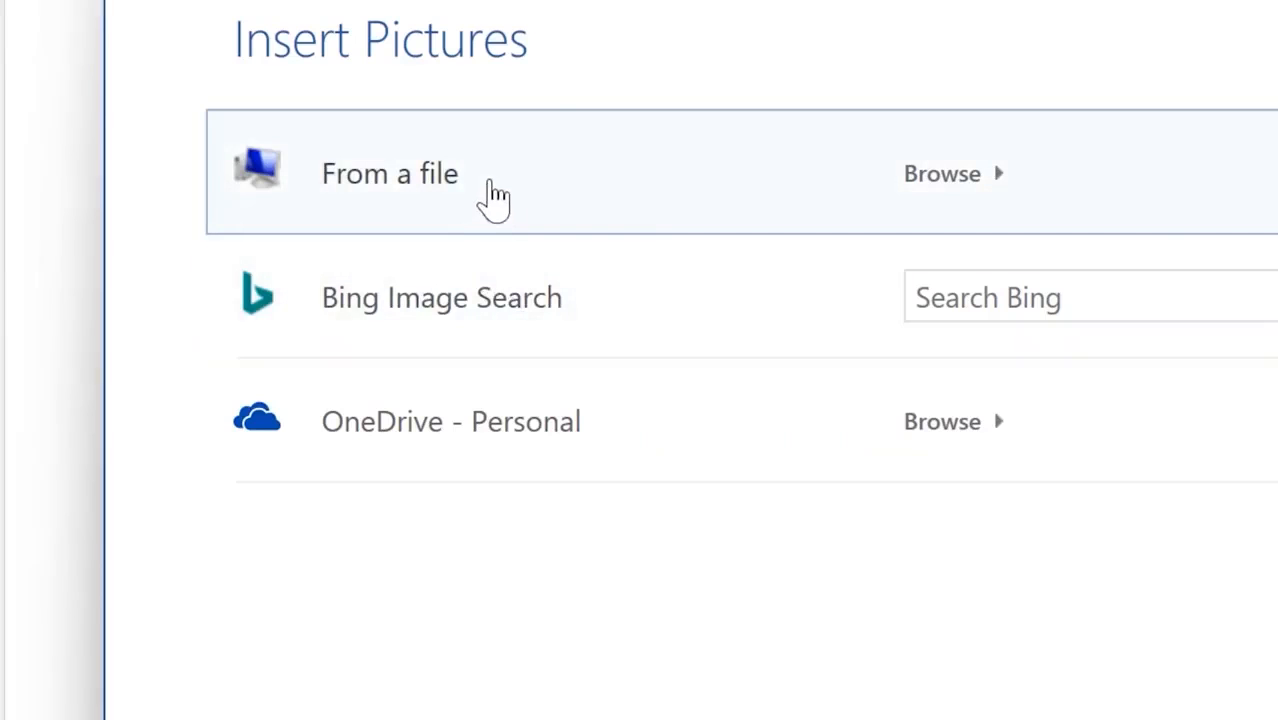
key(Escape)
click(495, 205)
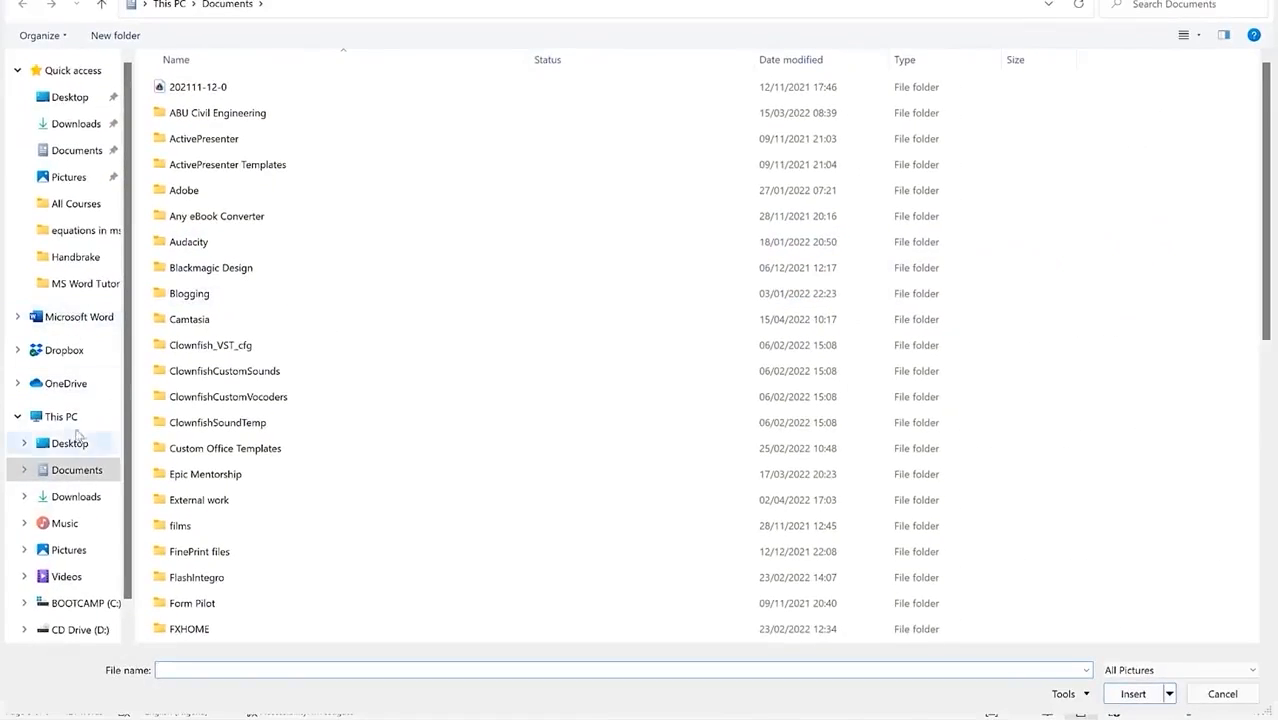
click(70, 552)
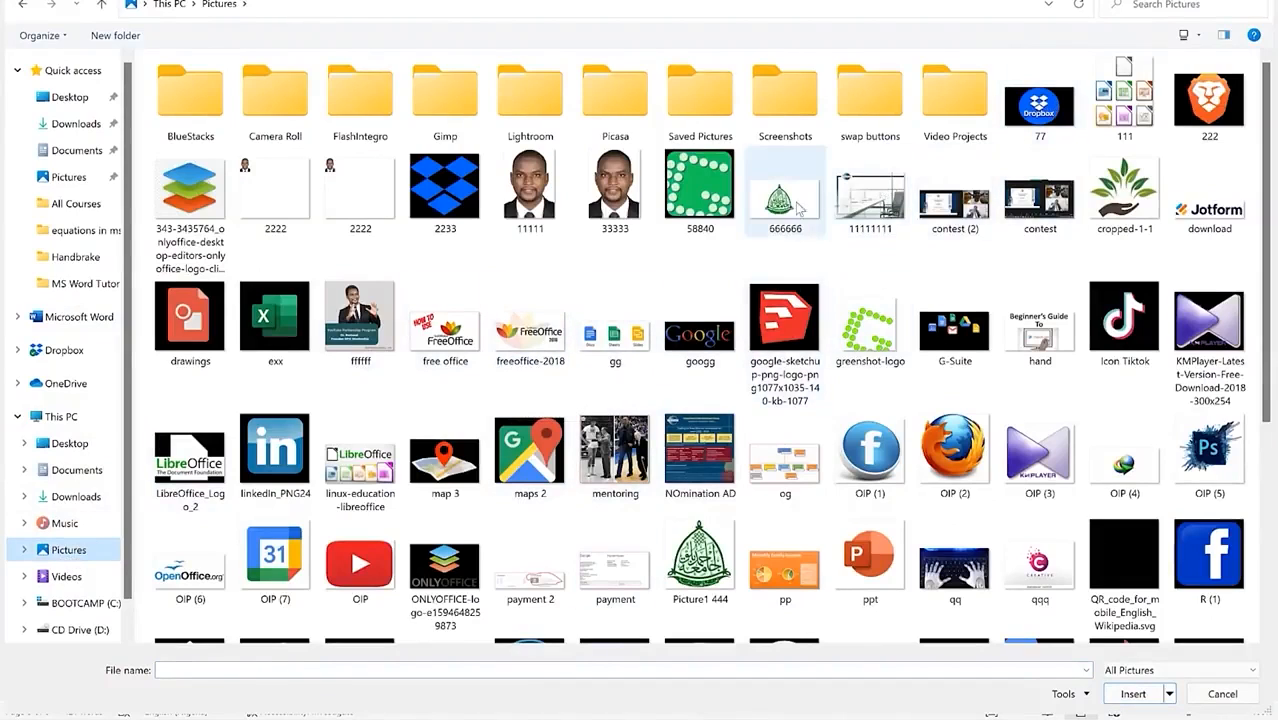
click(868, 340)
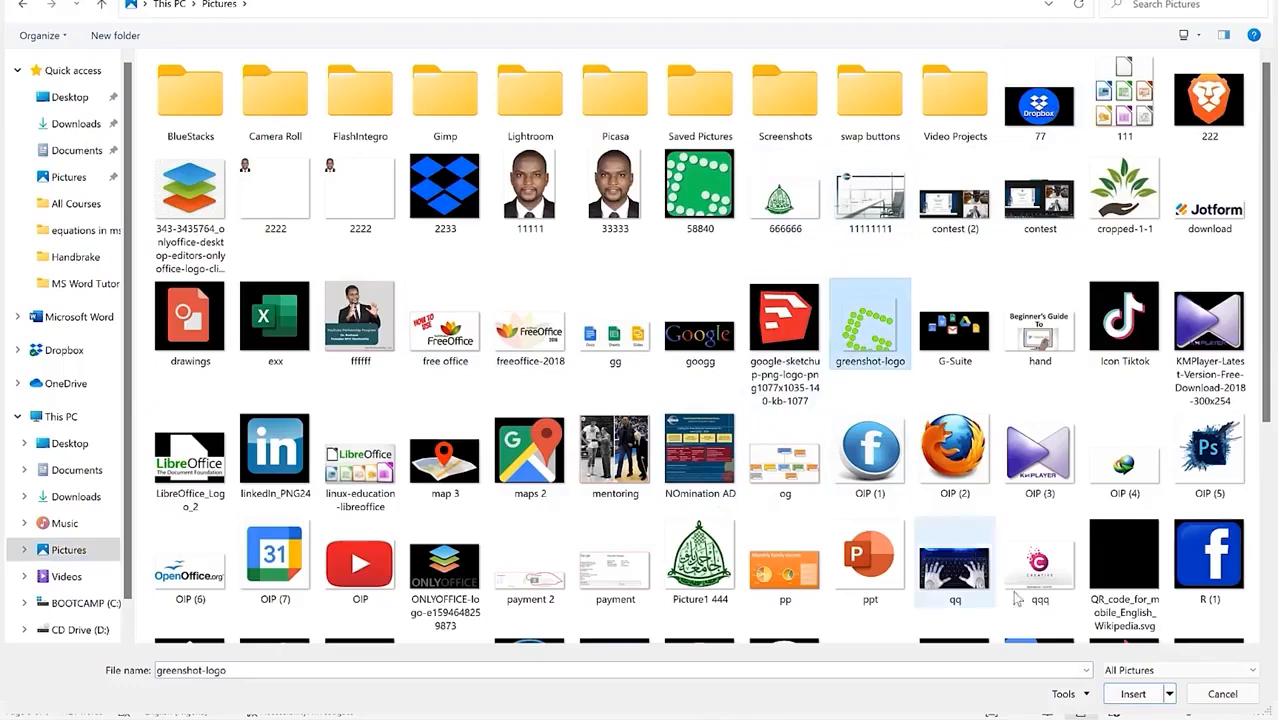
click(1132, 694)
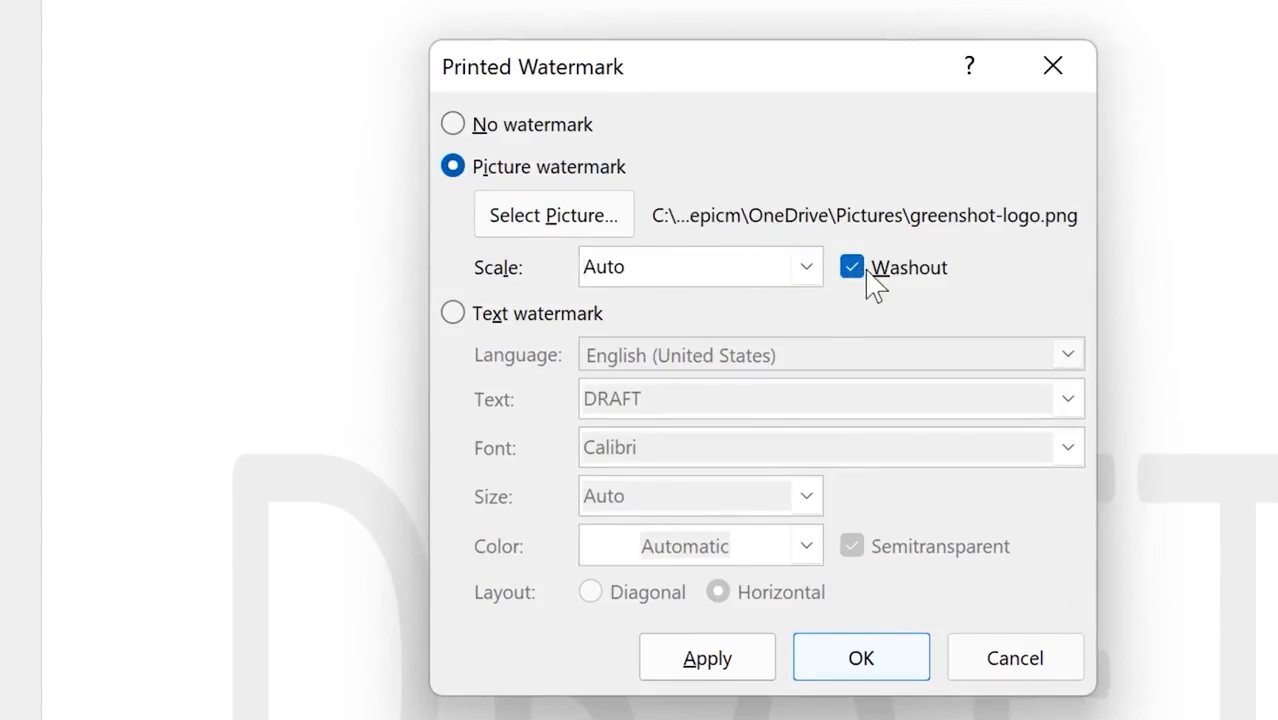
Step: Keep the picture scale at Auto with washout, then apply and confirm the watermark
click(812, 269)
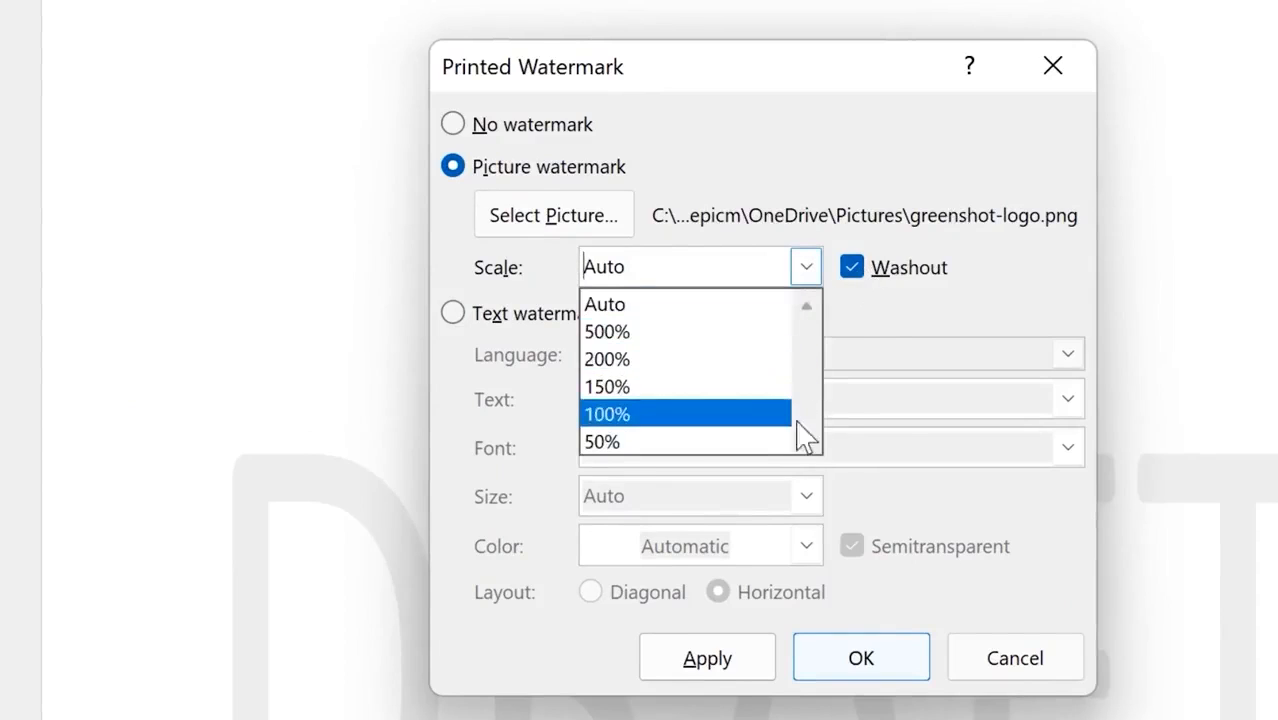
click(900, 183)
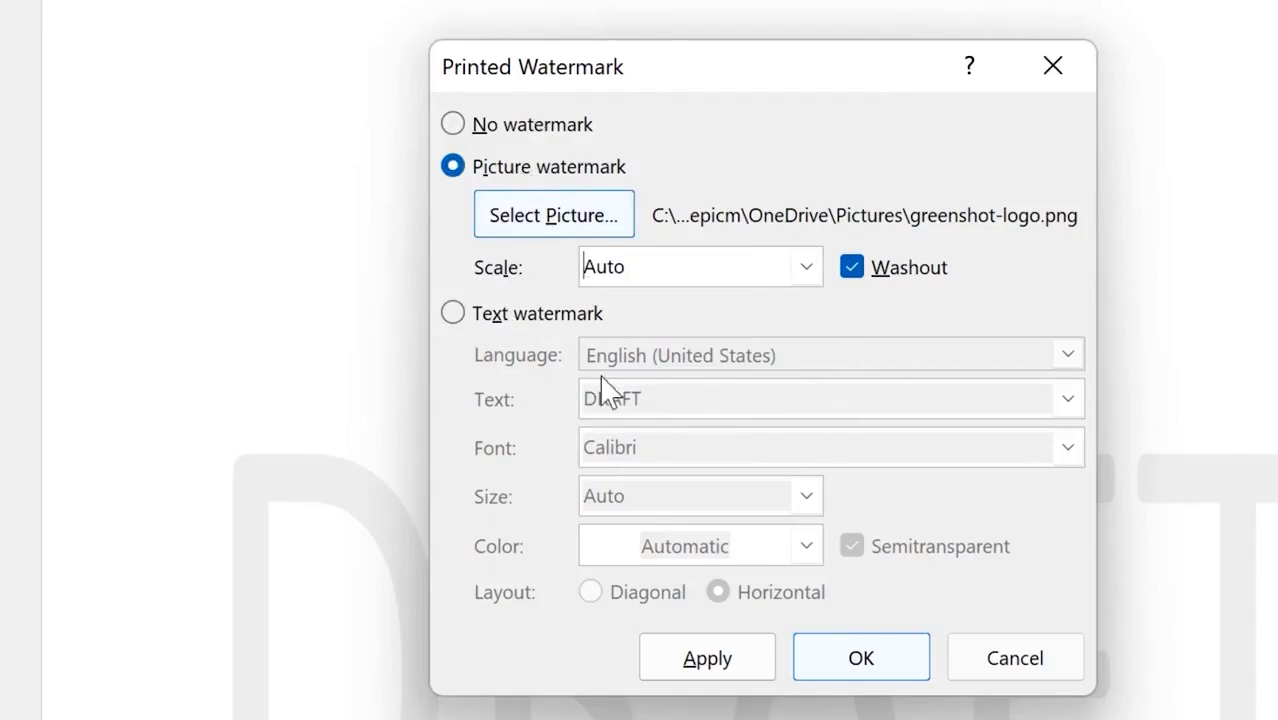
click(742, 628)
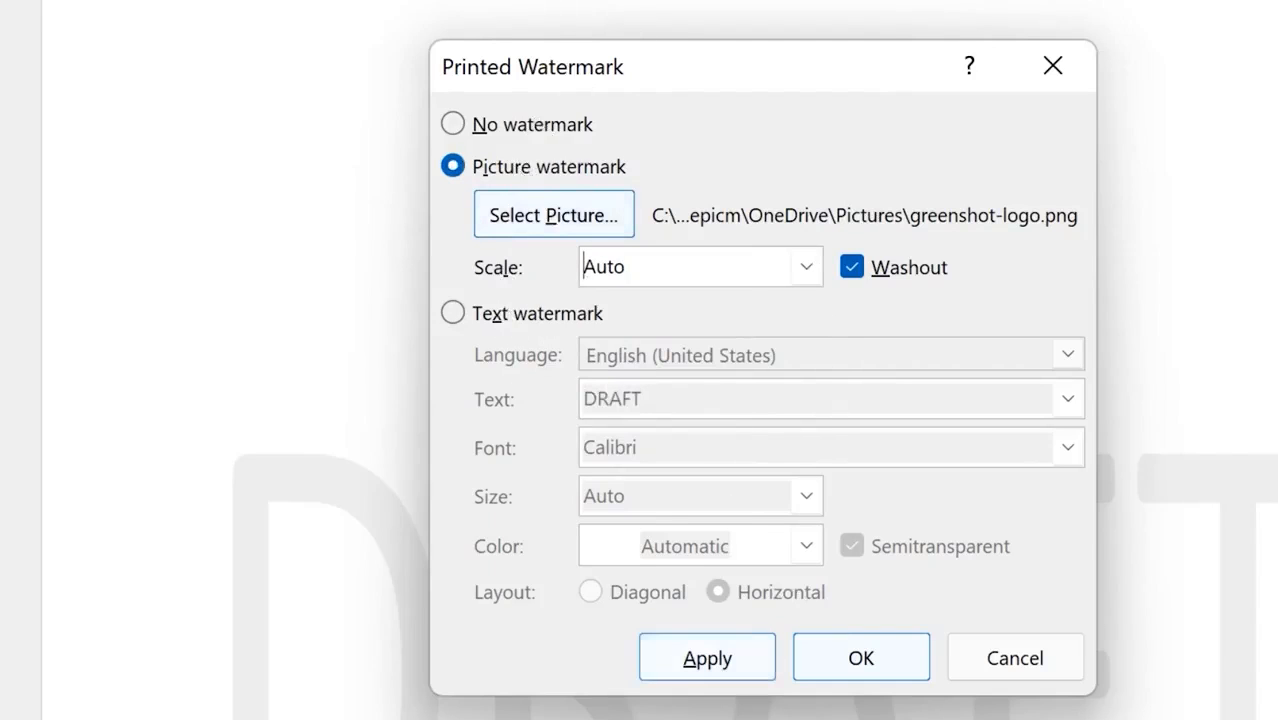
click(861, 657)
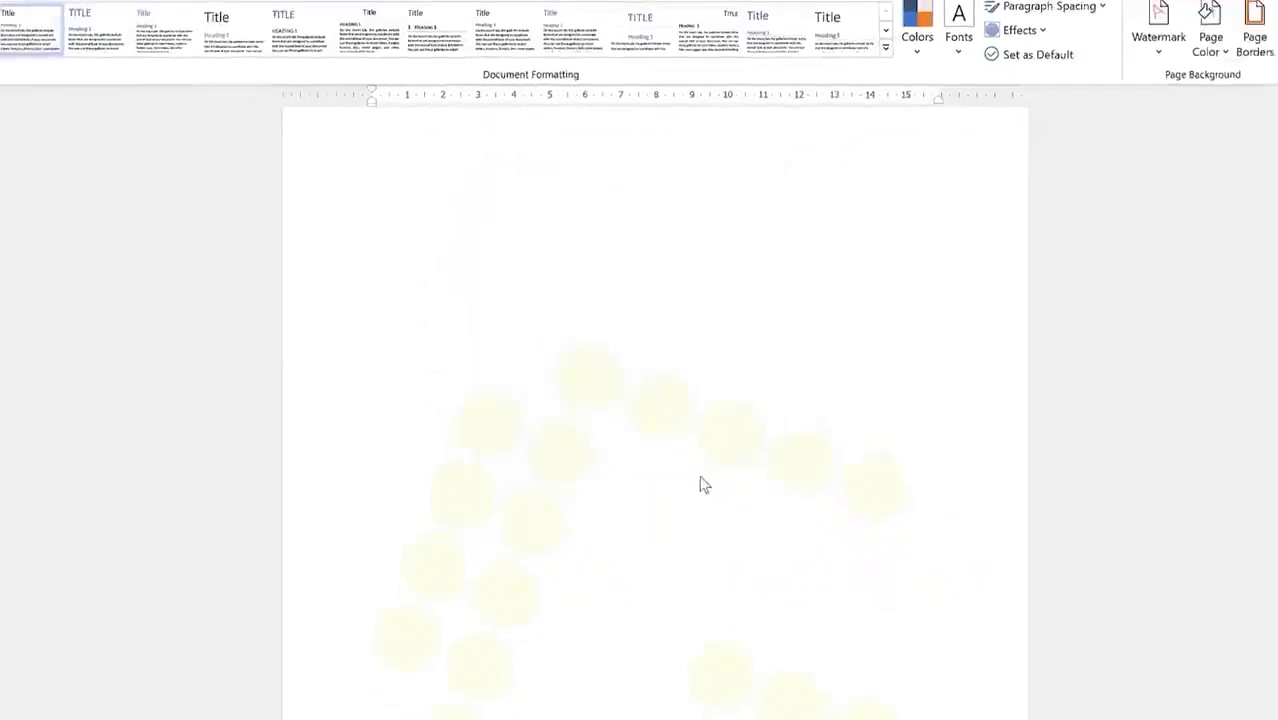
Step: Switch Custom Watermark to a text watermark reading 'Strictly confidential'
scroll(697, 293, down, 3)
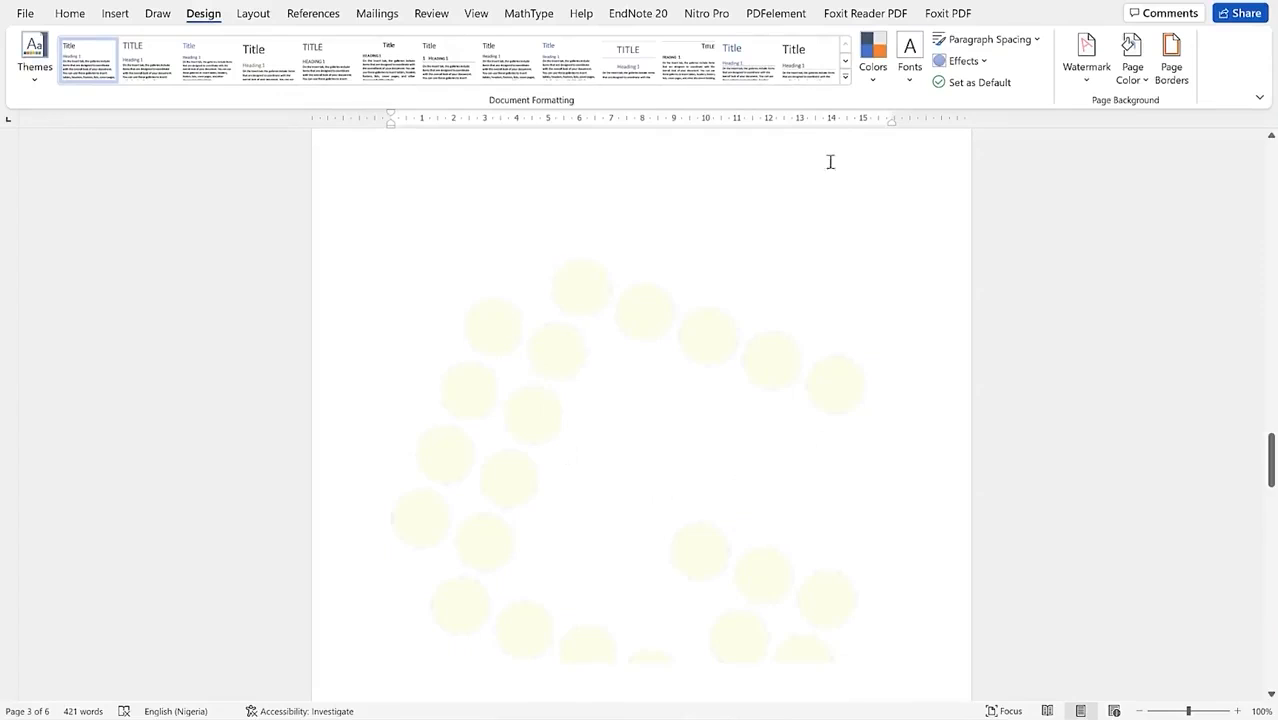
click(1095, 75)
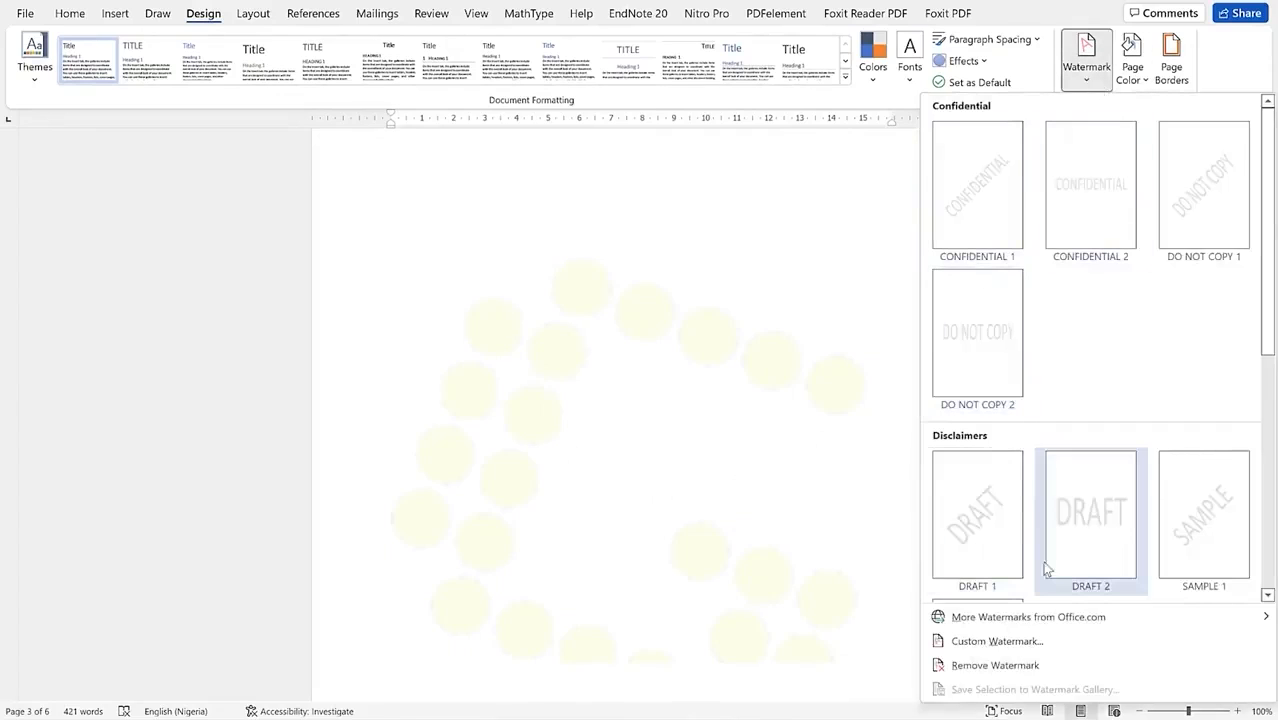
click(1061, 645)
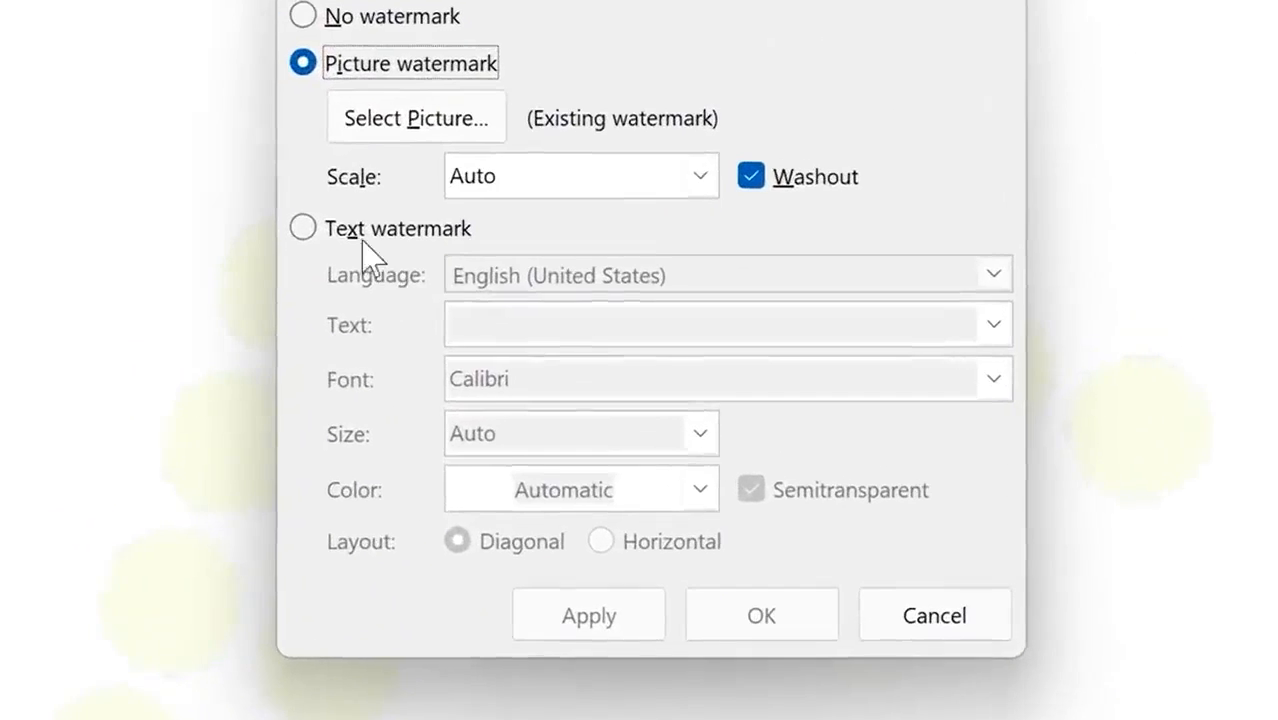
click(450, 277)
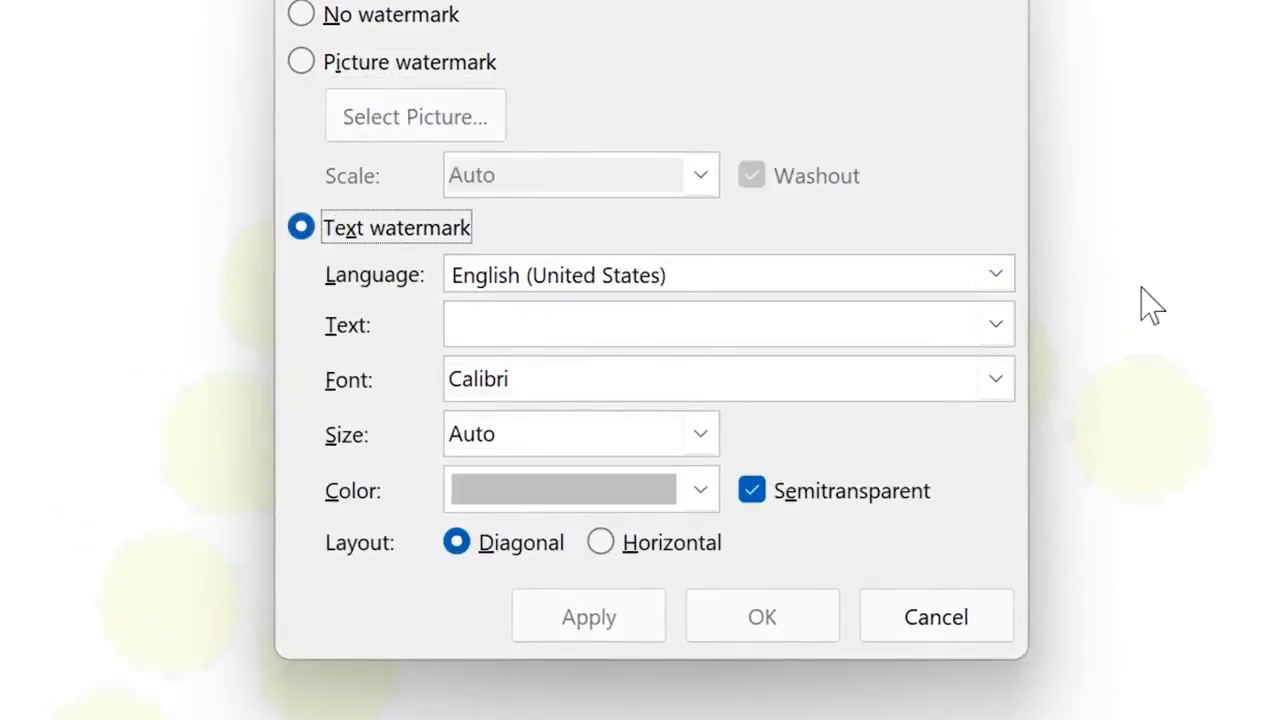
click(986, 266)
click(984, 270)
click(906, 325)
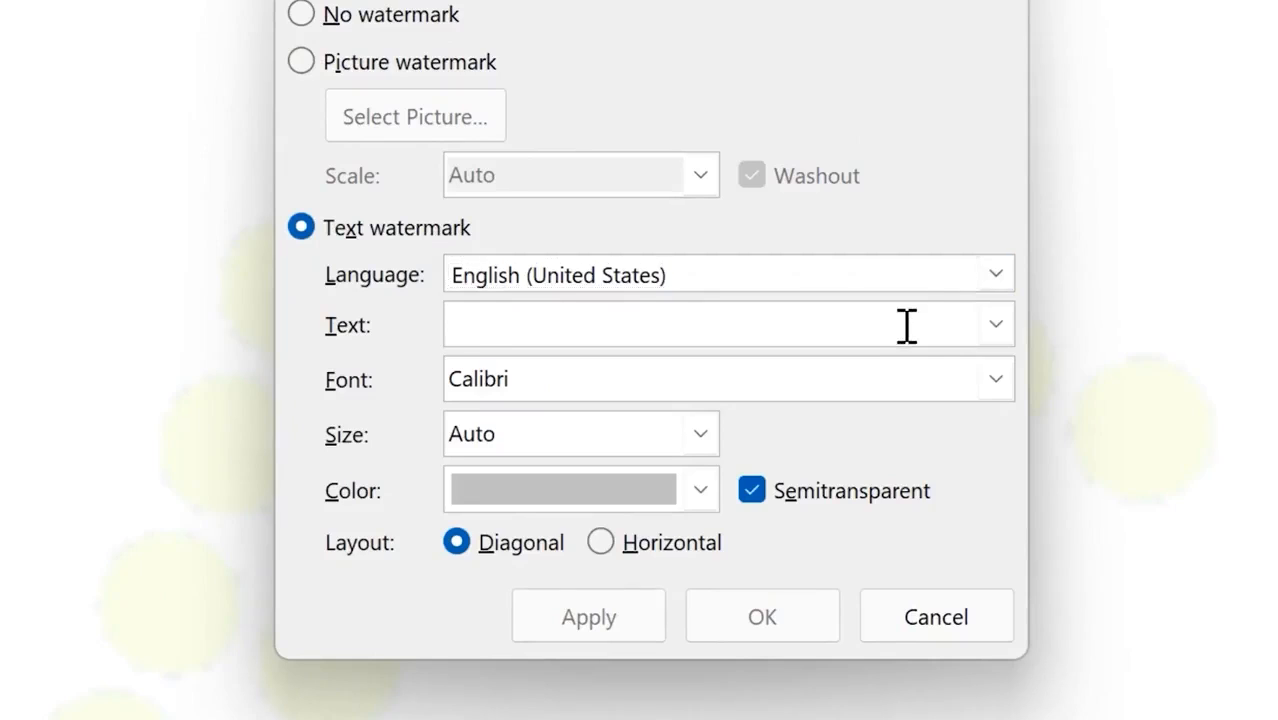
text(Strictly co)
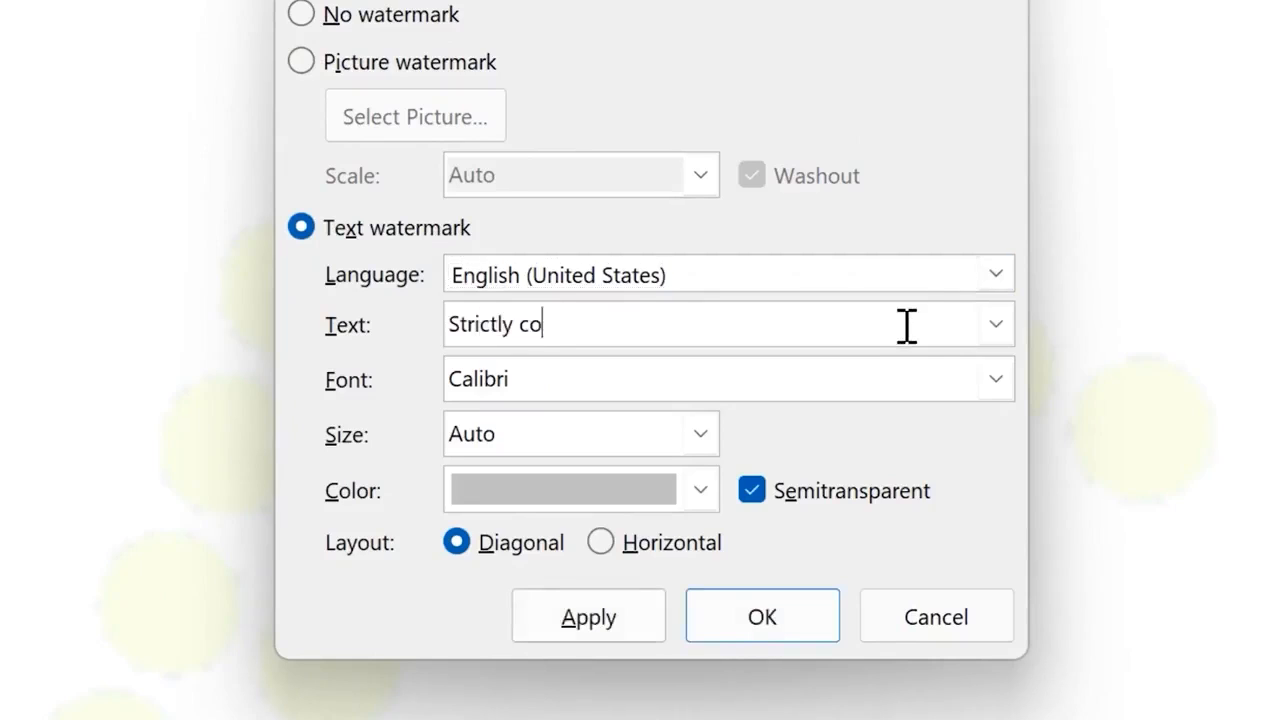
text(nfidential)
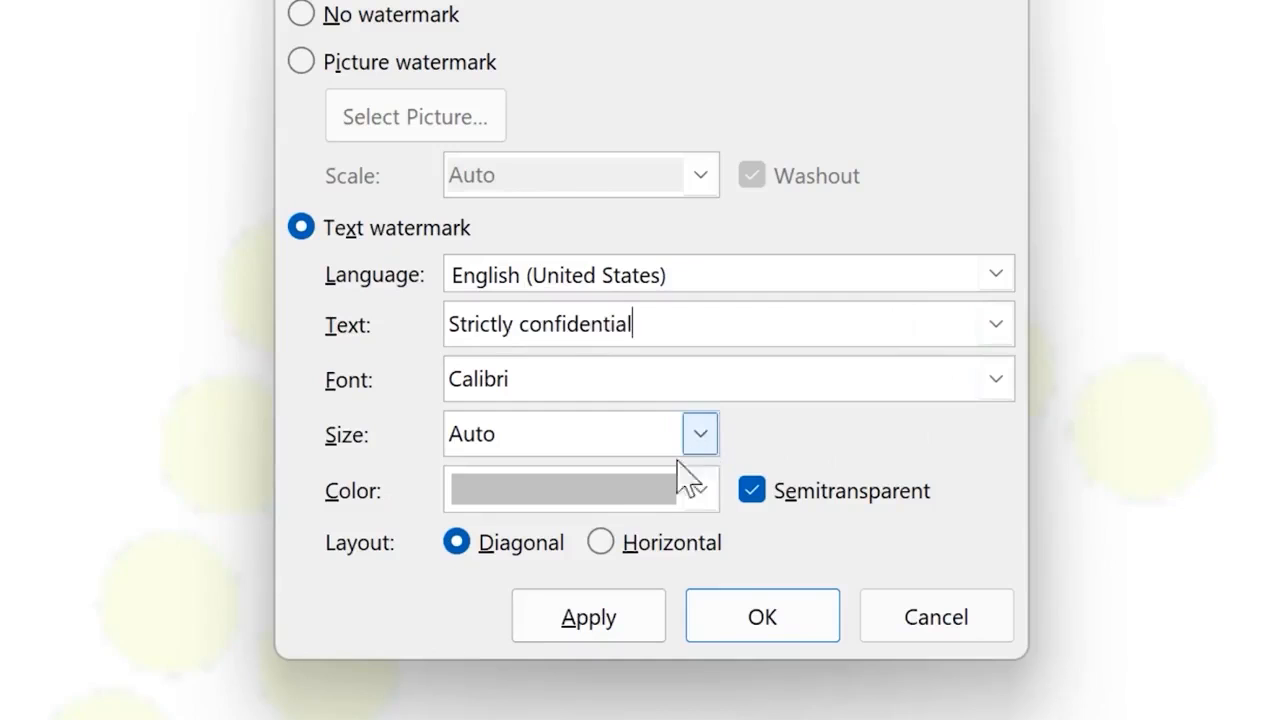
Step: Make the watermark text red and apply it to the page
click(700, 492)
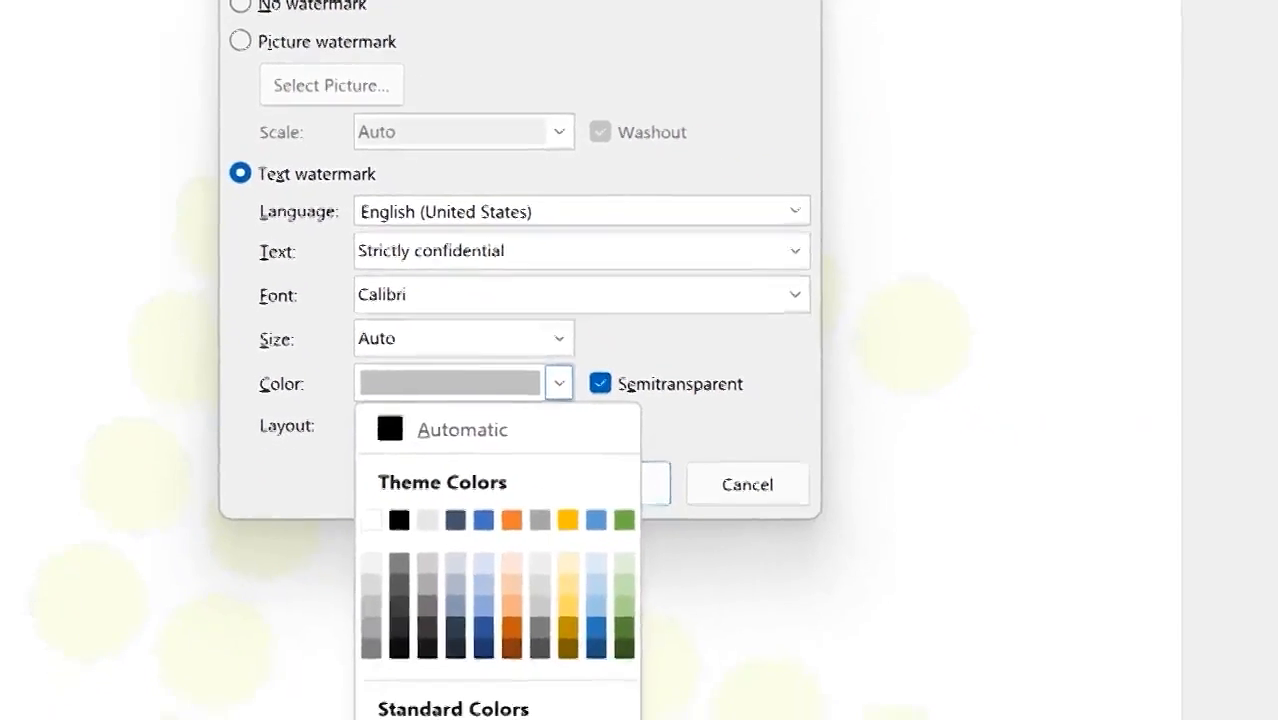
click(362, 714)
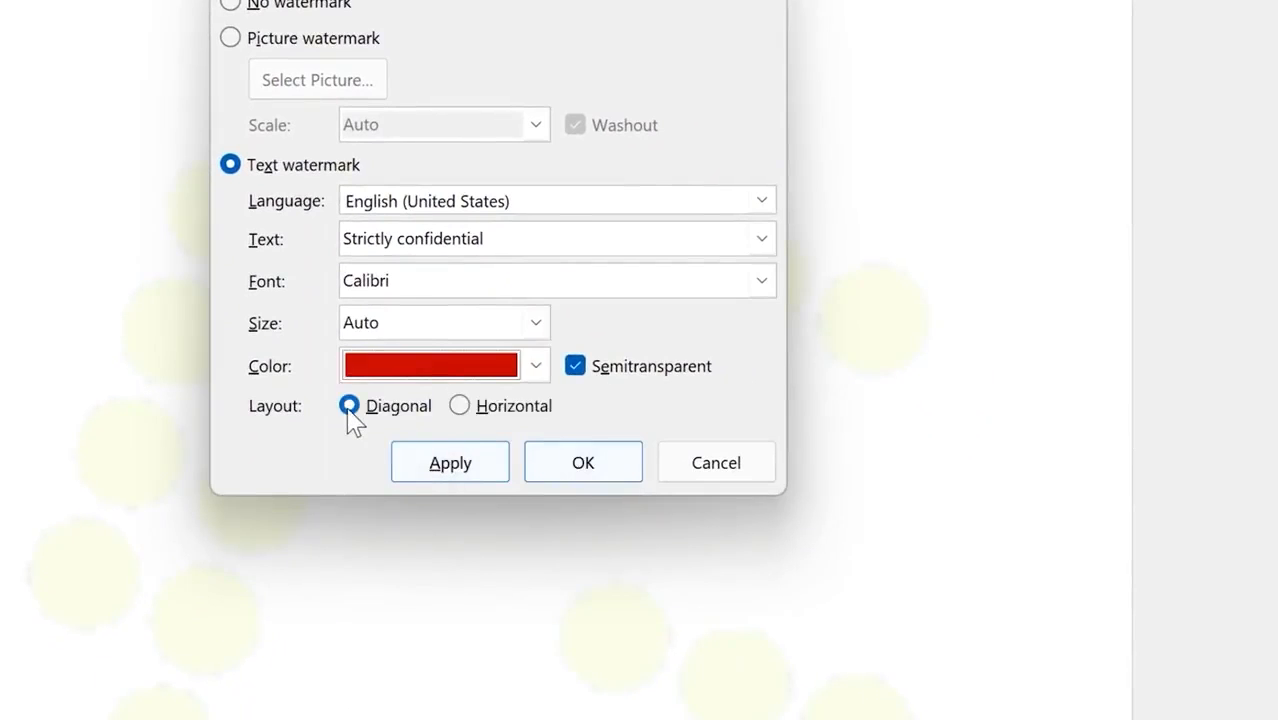
click(483, 468)
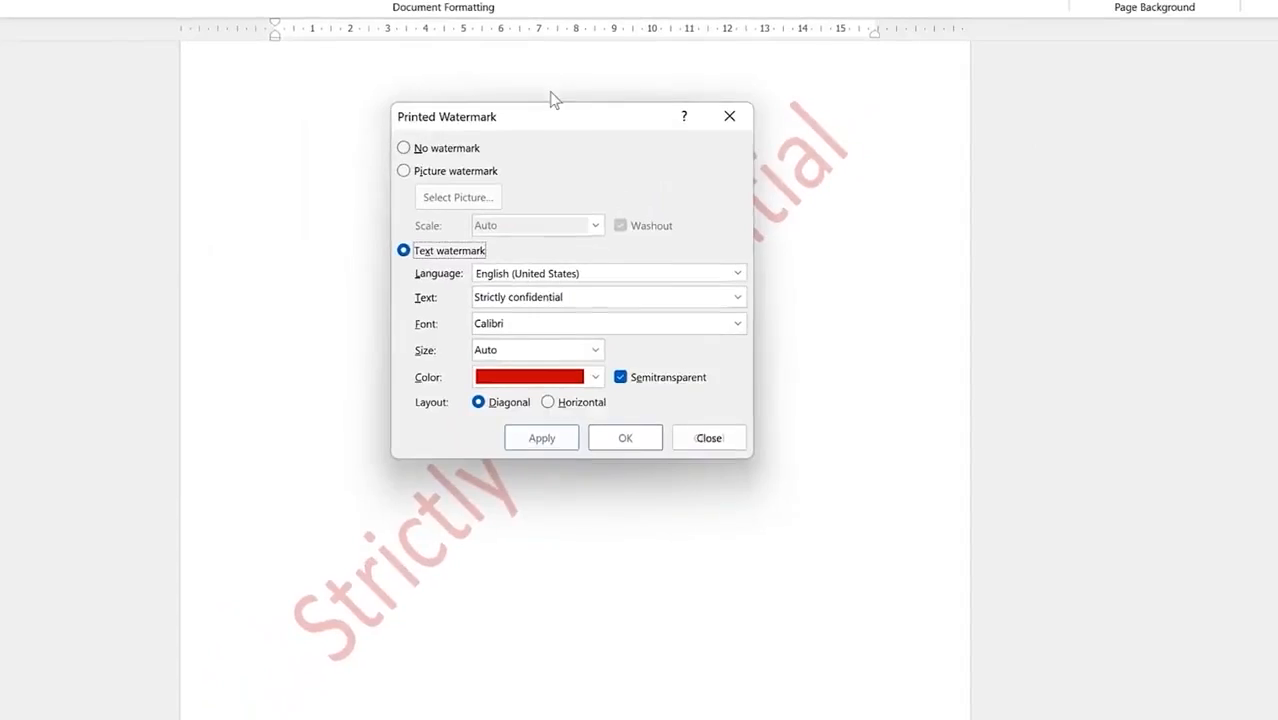
drag(596, 157, 768, 212)
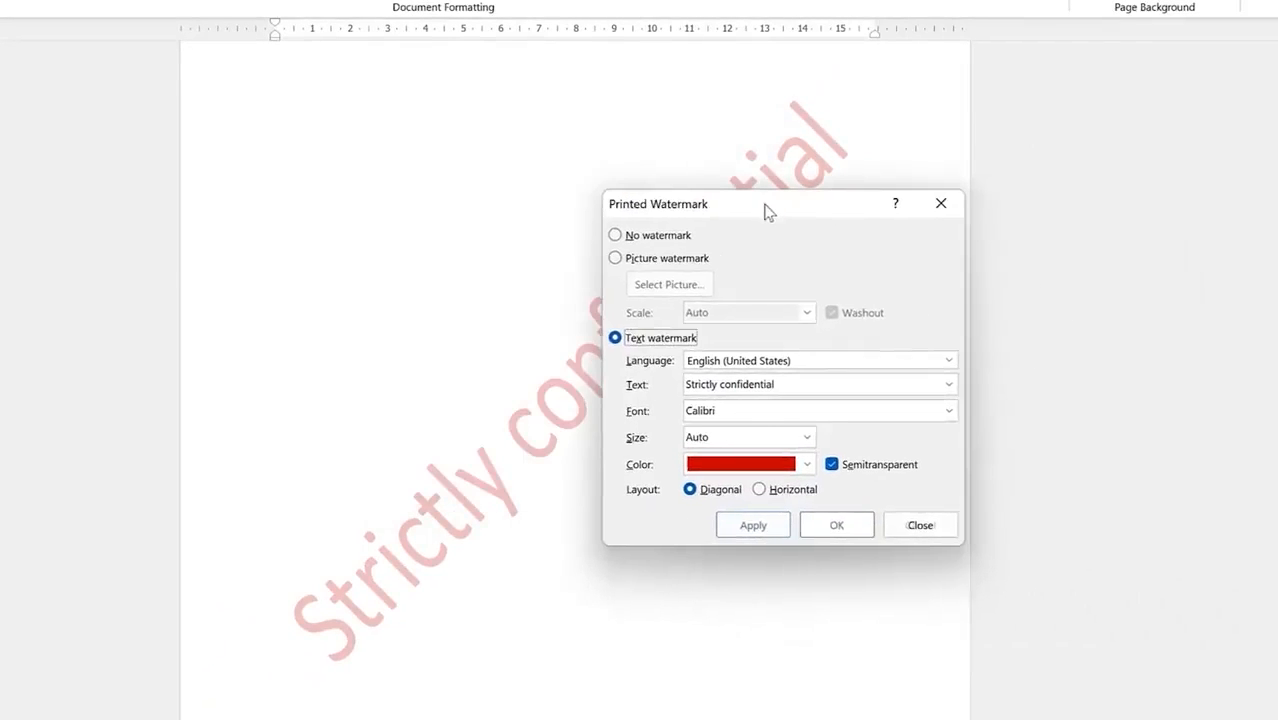
Step: Keep the watermark semitransparent, set its layout to Horizontal, apply, and close the dialog
click(834, 468)
click(761, 525)
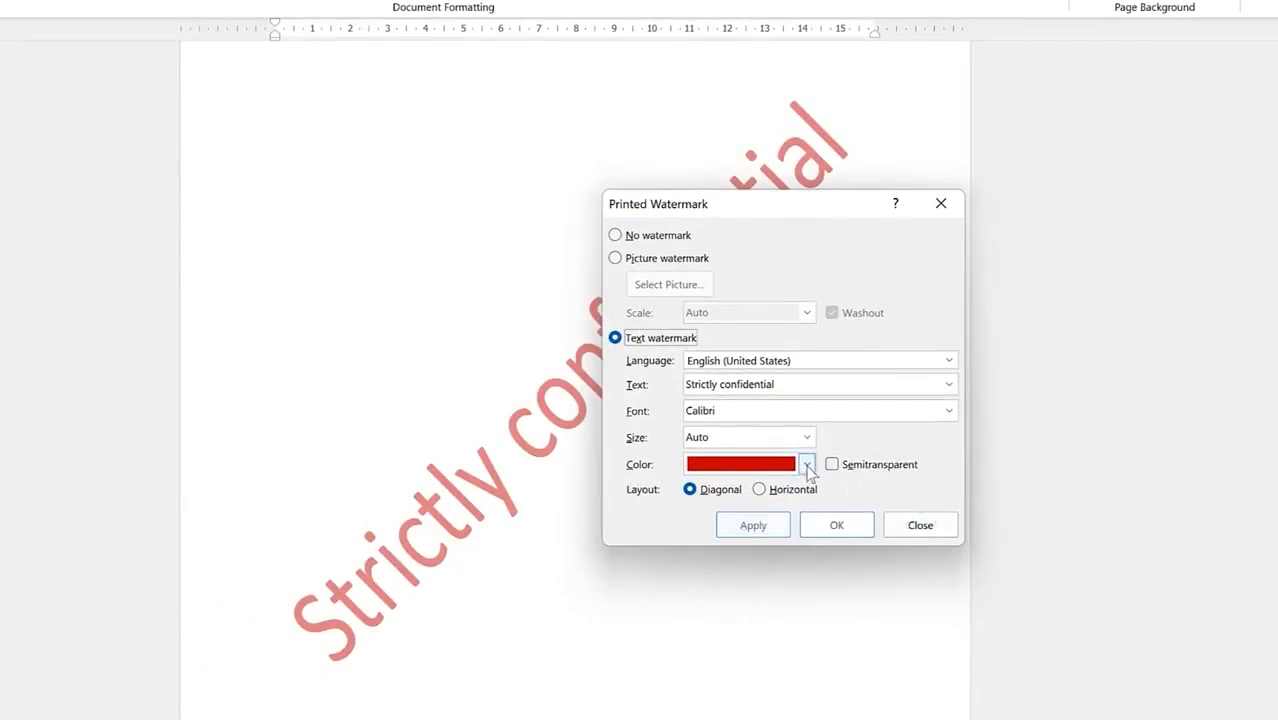
click(833, 466)
click(755, 525)
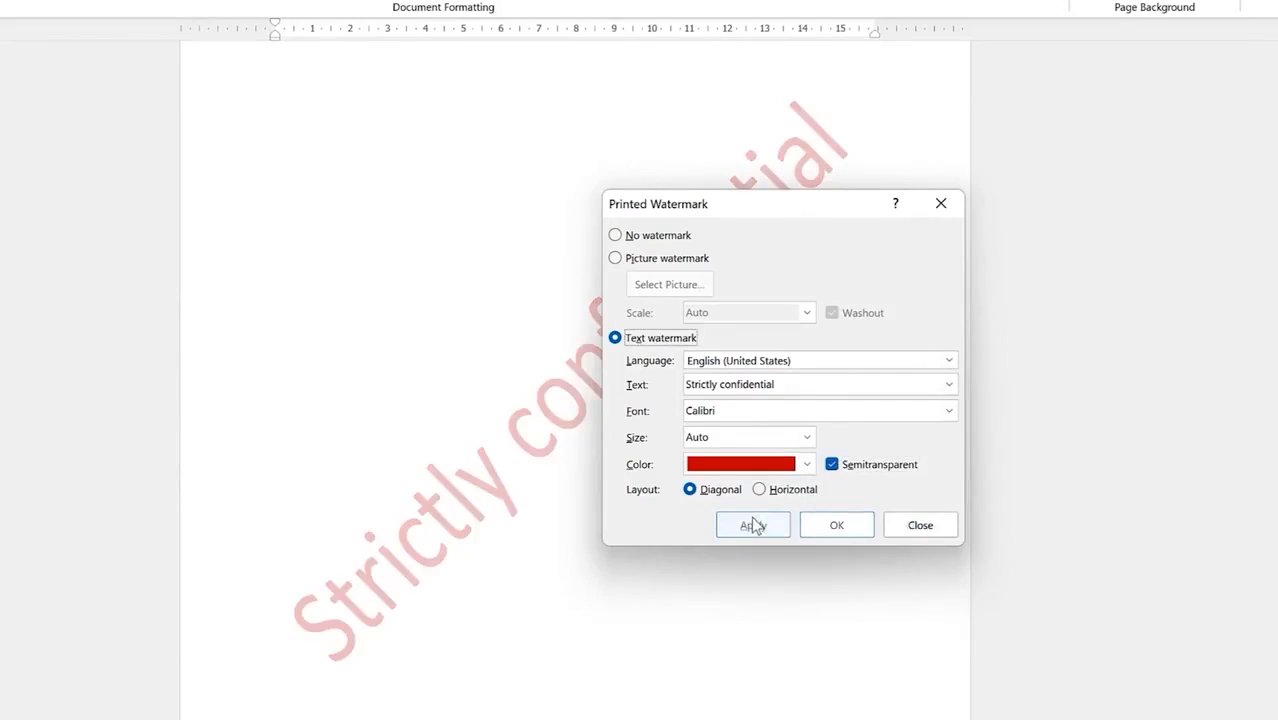
click(760, 490)
click(764, 528)
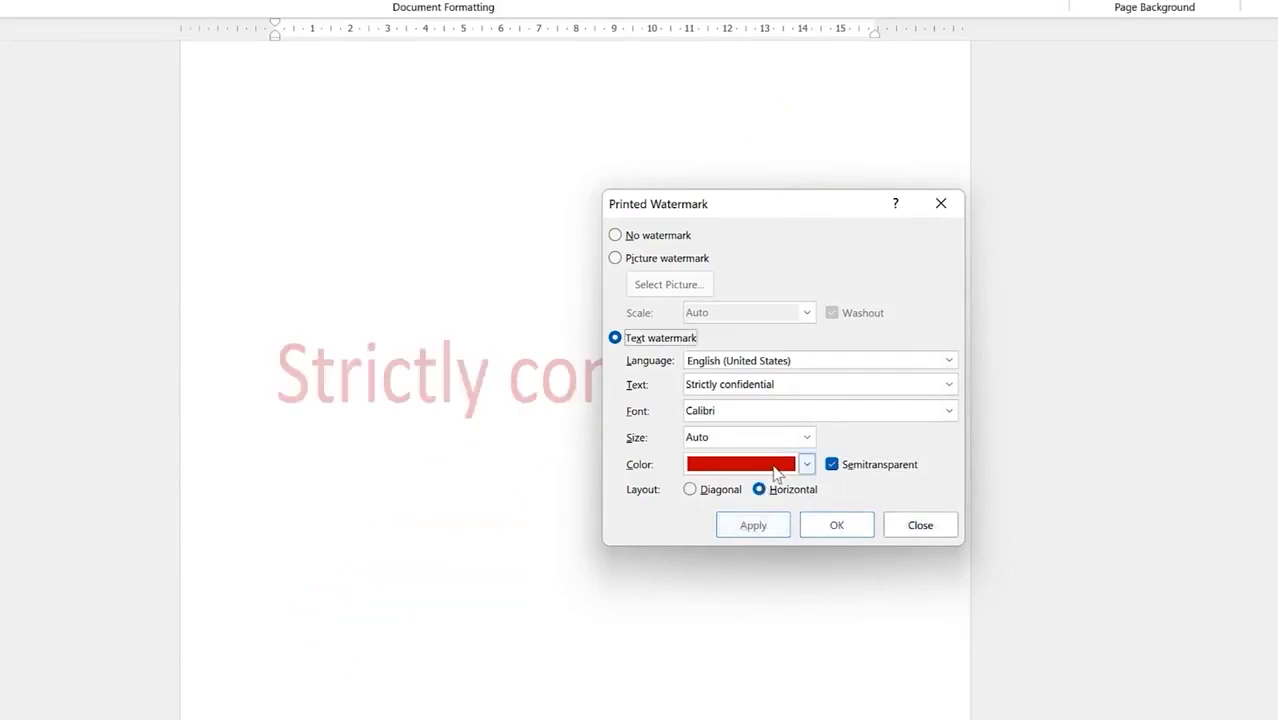
click(940, 205)
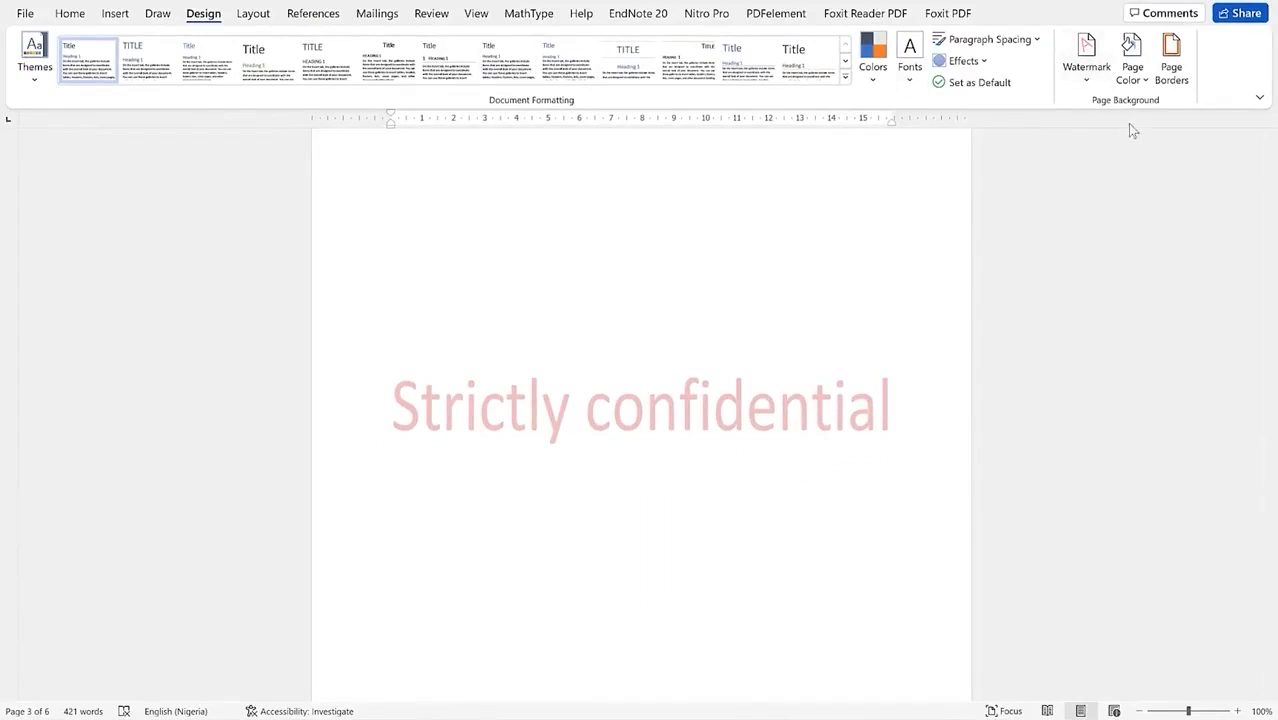
Step: Remove the Strictly confidential watermark from the page
click(1086, 68)
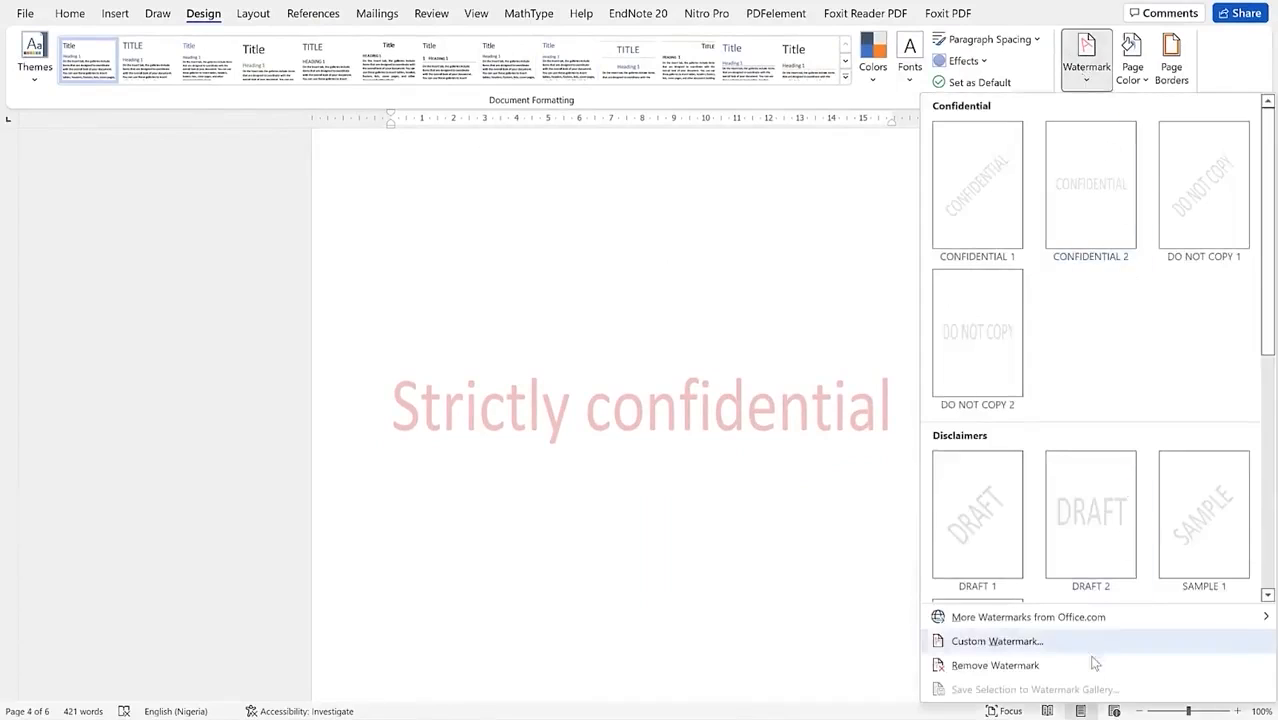
key(ctrl+z)
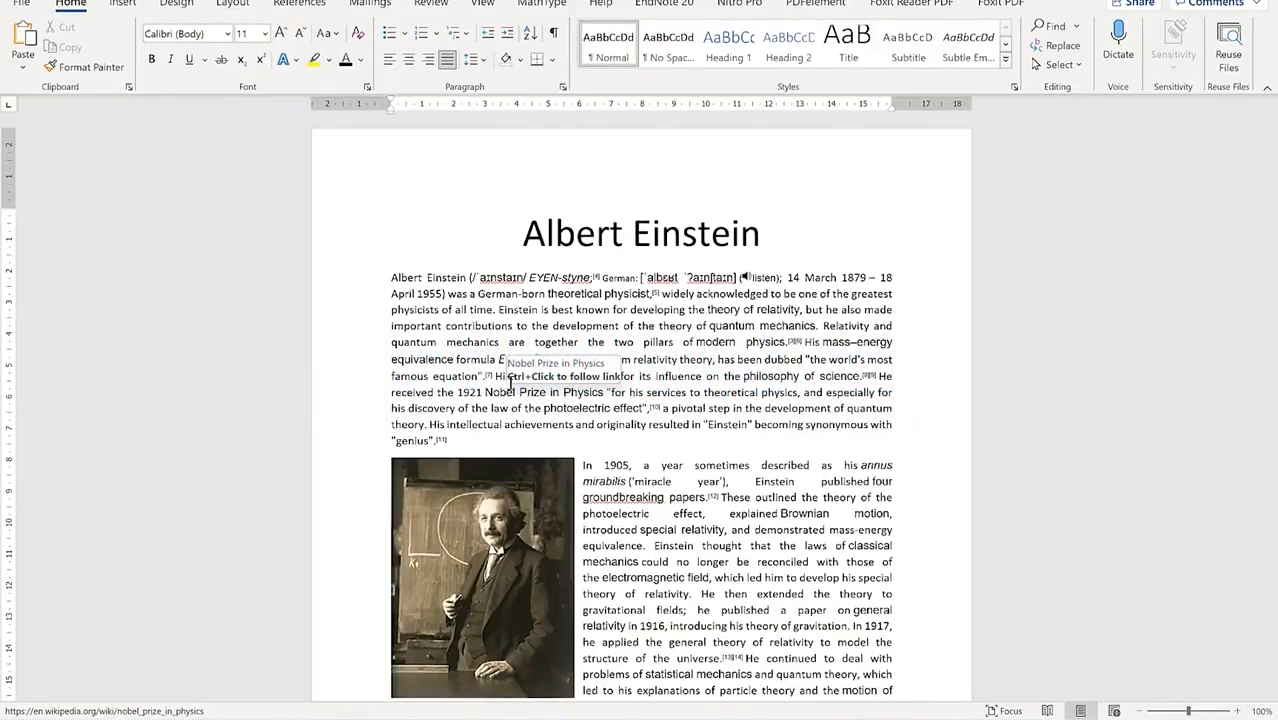
scroll(546, 219, down, 2)
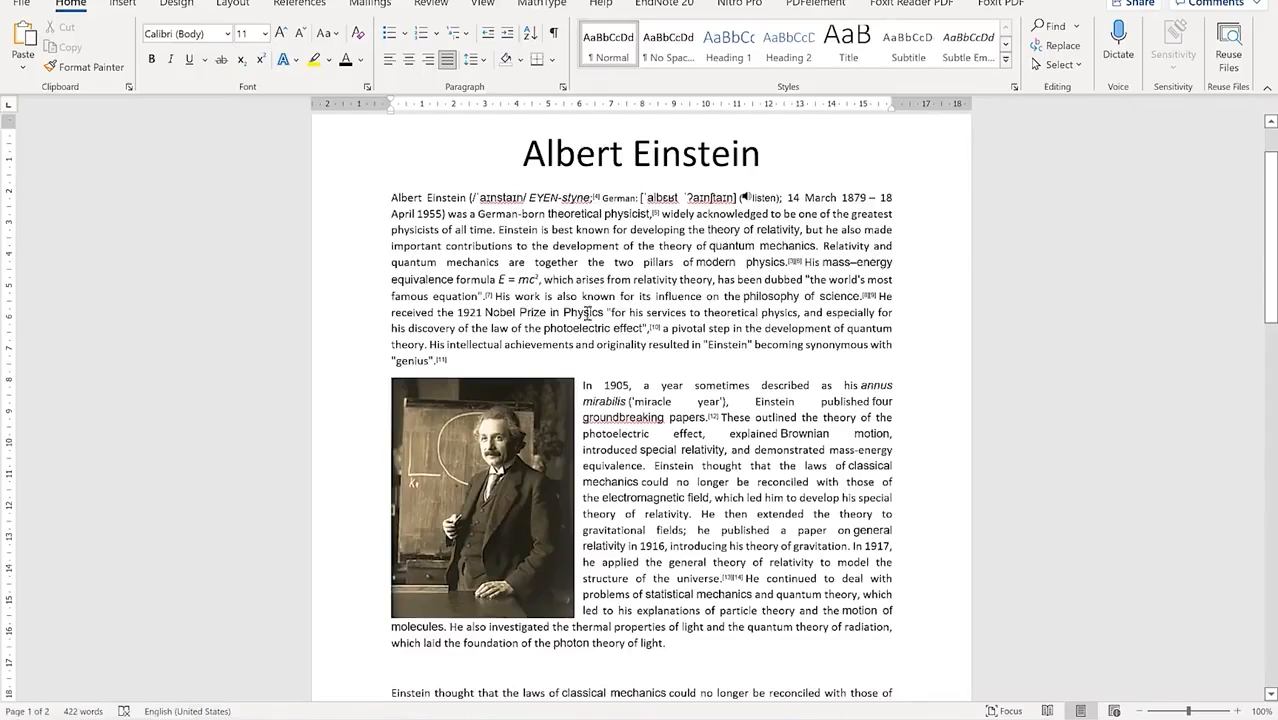
click(485, 440)
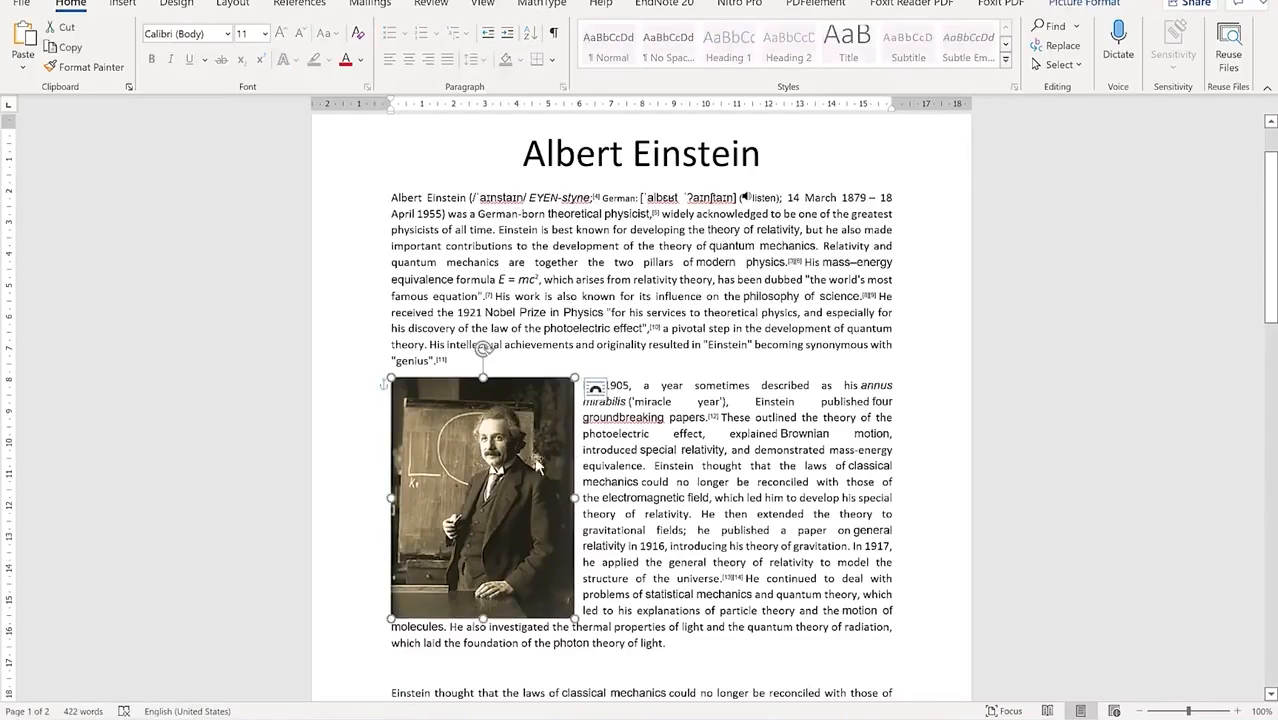
scroll(707, 478, down, 4)
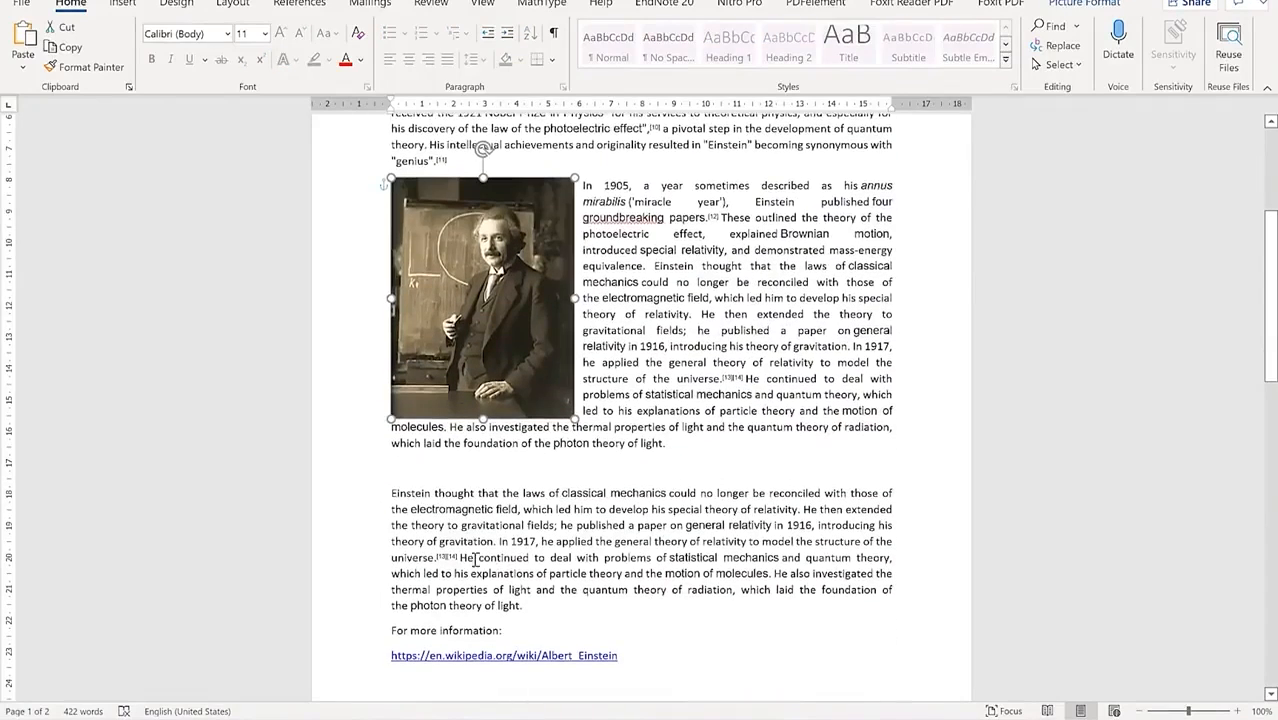
scroll(500, 578, down, 3)
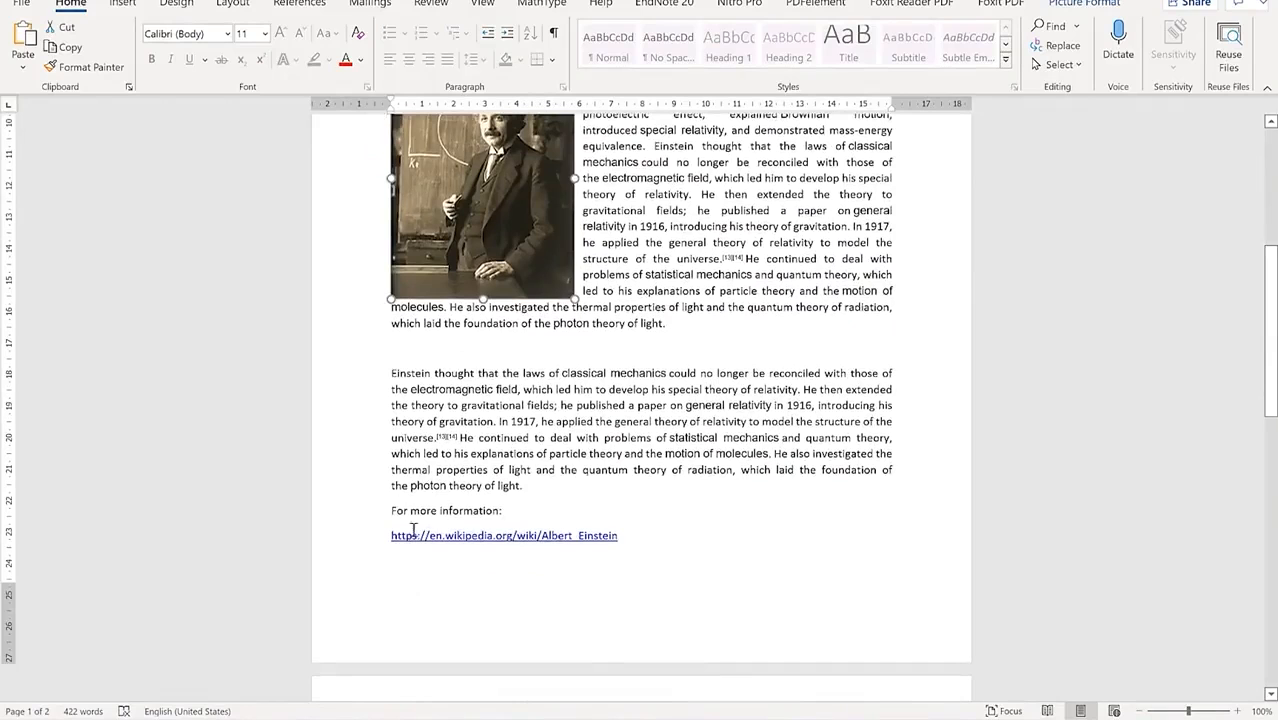
click(617, 537)
scroll(547, 477, up, 4)
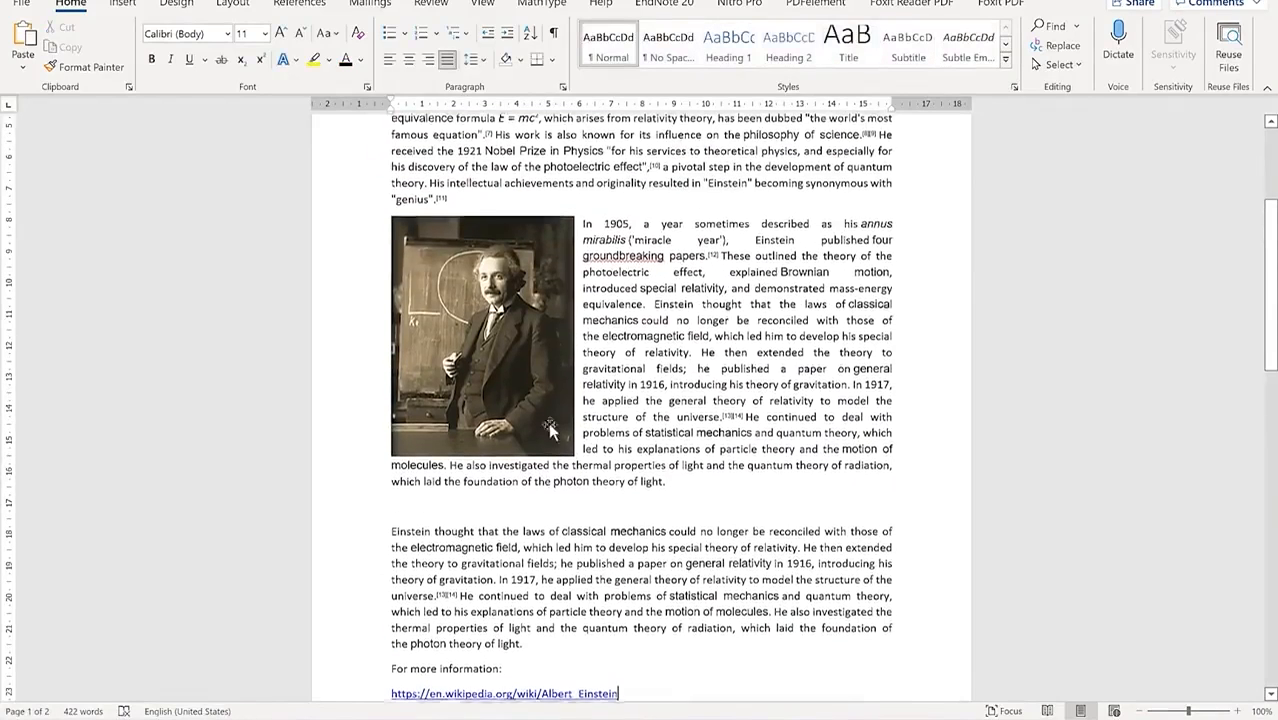
scroll(547, 602, up, 4)
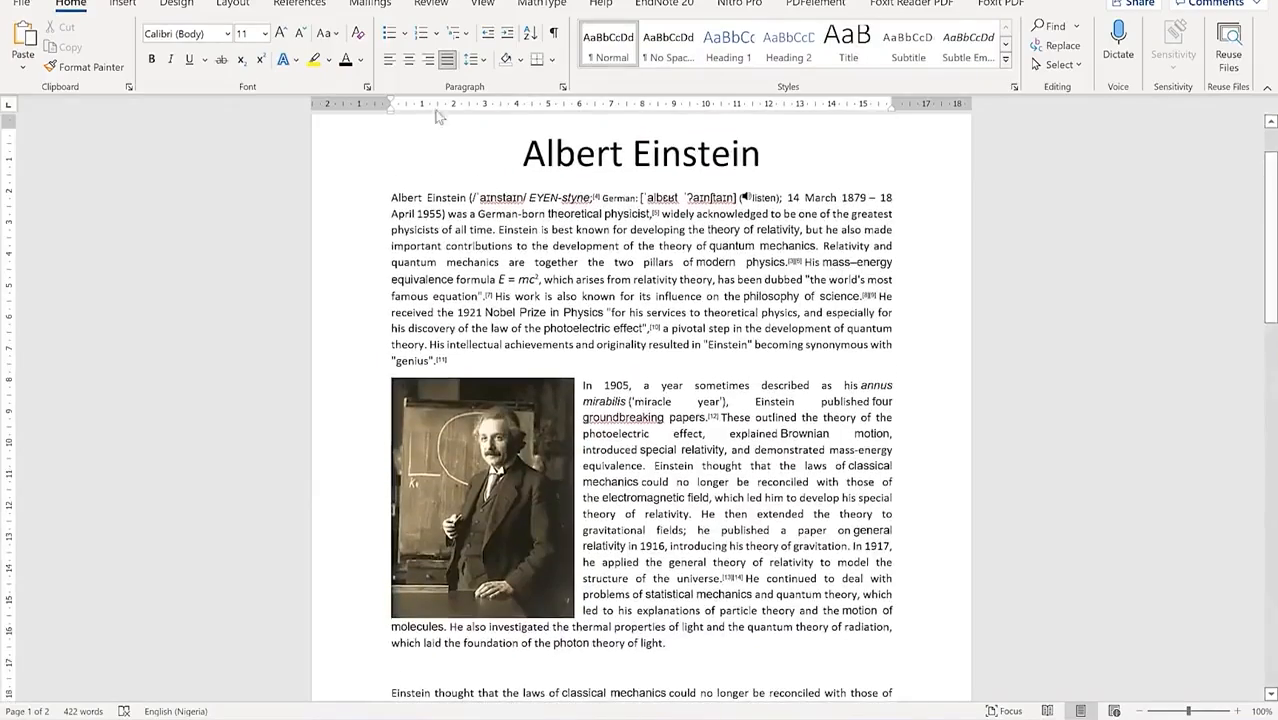
scroll(441, 296, up, 2)
scroll(591, 594, down, 8)
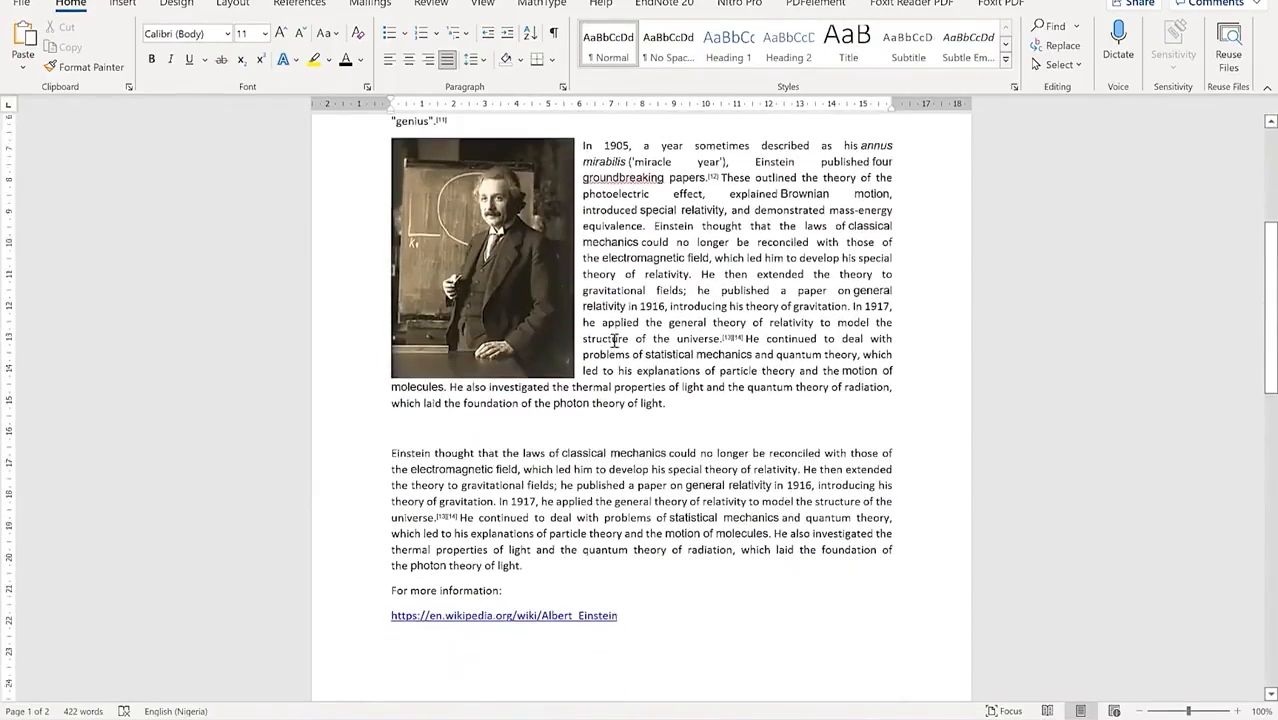
scroll(614, 340, up, 4)
scroll(614, 340, up, 4)
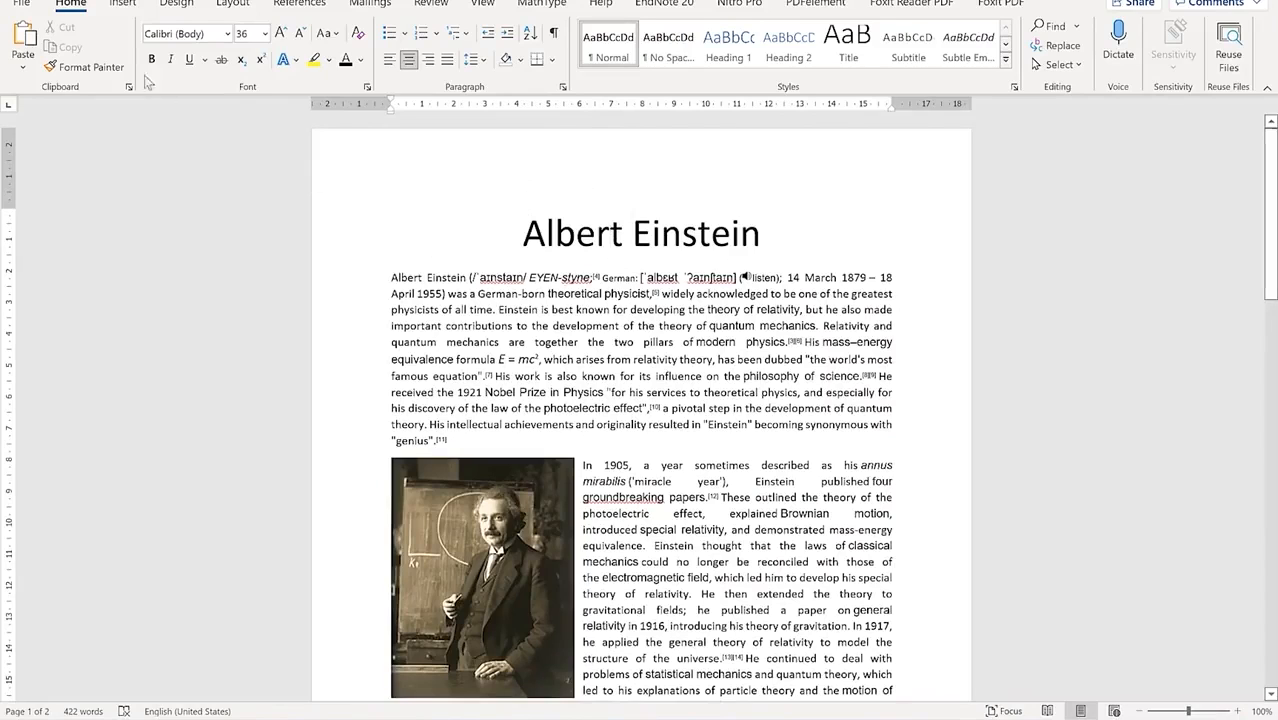
Step: Transform the Einstein document into a Bokeh-style Sway web page, confirming with the current account
click(21, 5)
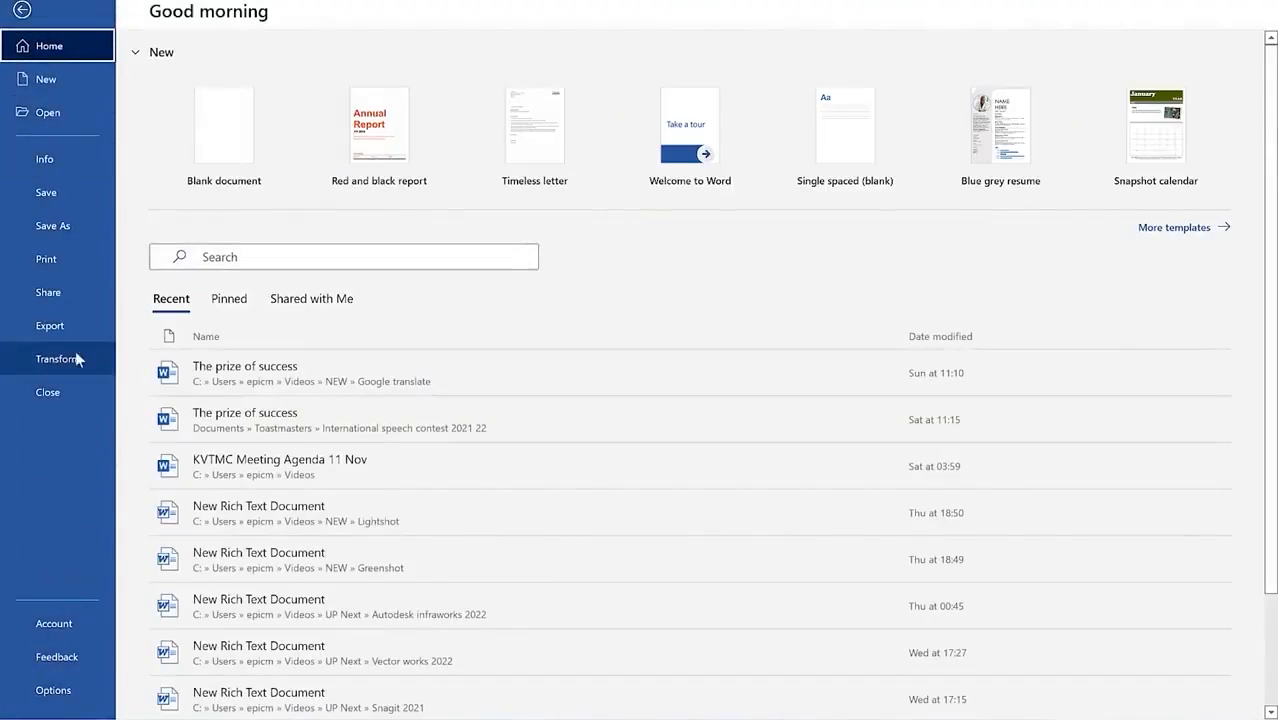
click(41, 359)
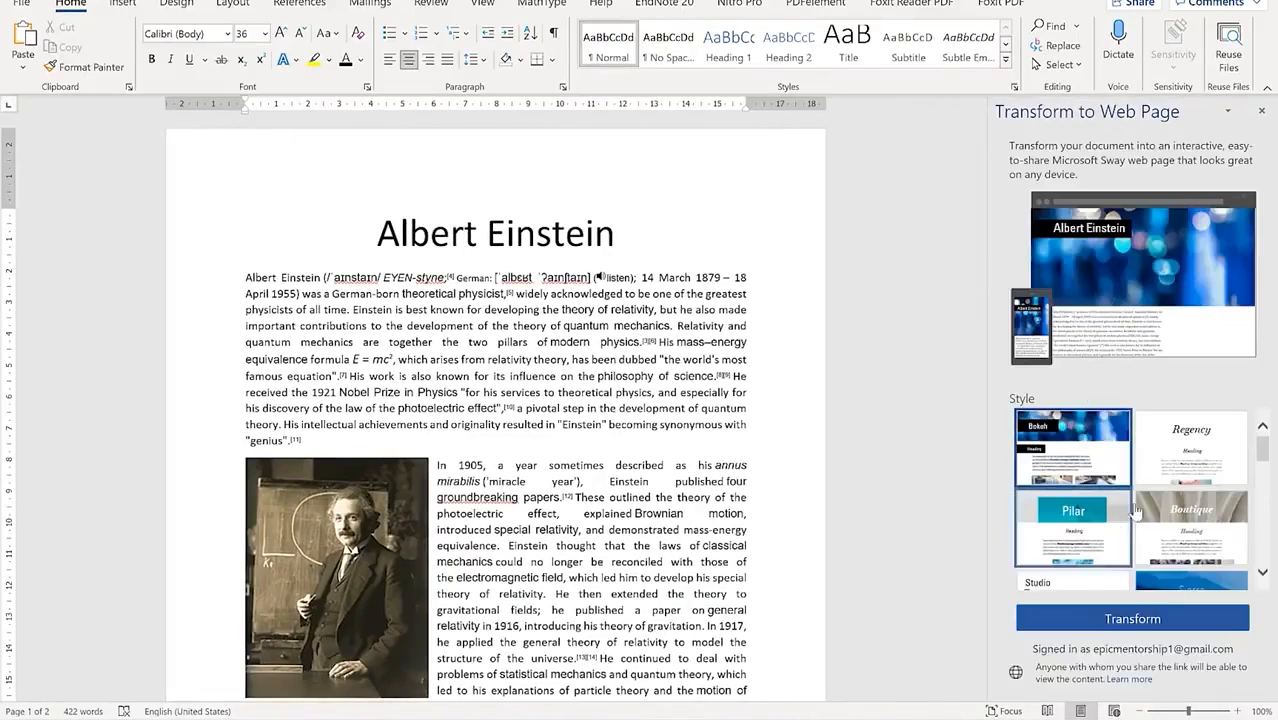
scroll(1126, 578, down, 2)
scroll(1153, 524, up, 2)
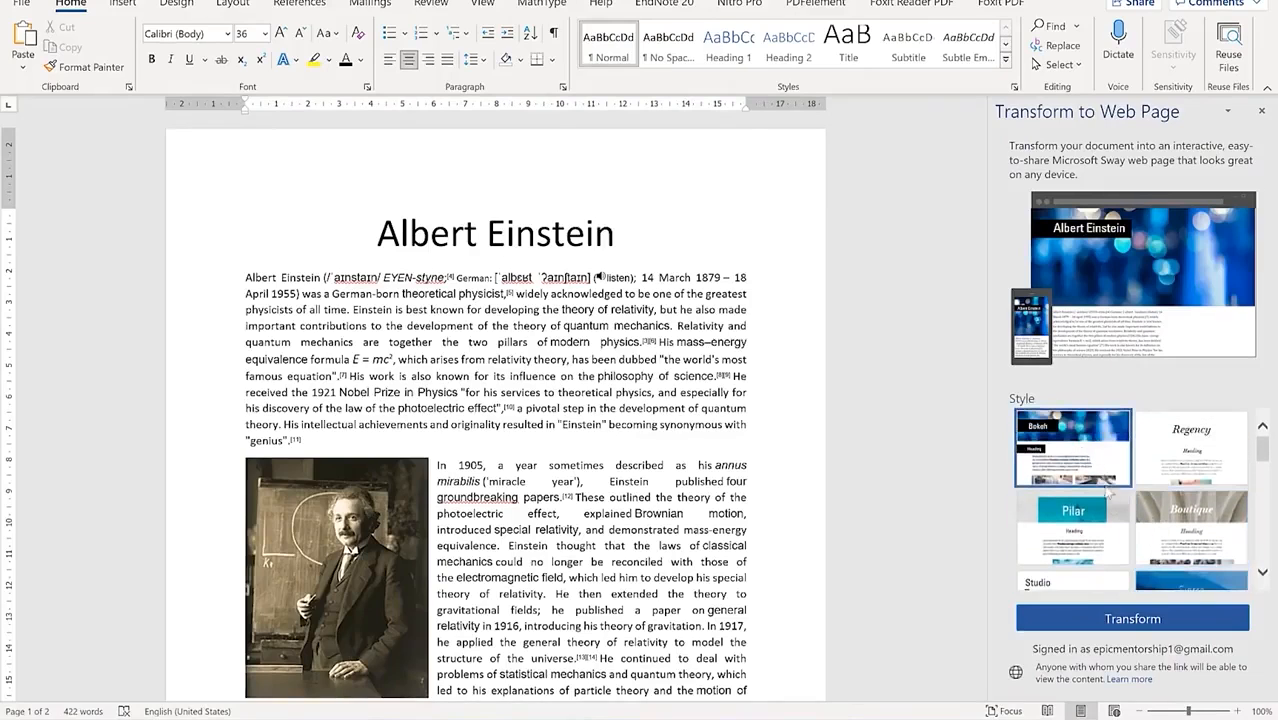
scroll(1165, 550, down, 2)
scroll(1168, 550, down, 3)
scroll(1152, 524, down, 5)
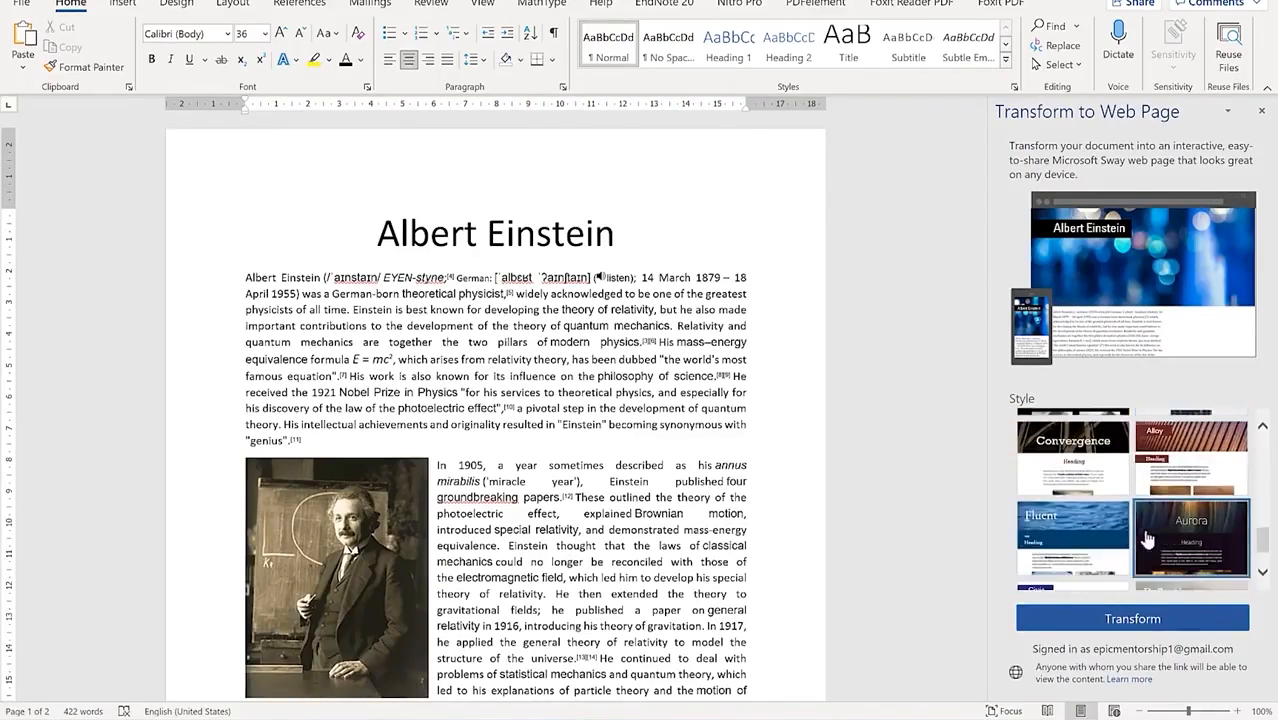
scroll(1113, 516, up, 5)
scroll(1113, 516, up, 4)
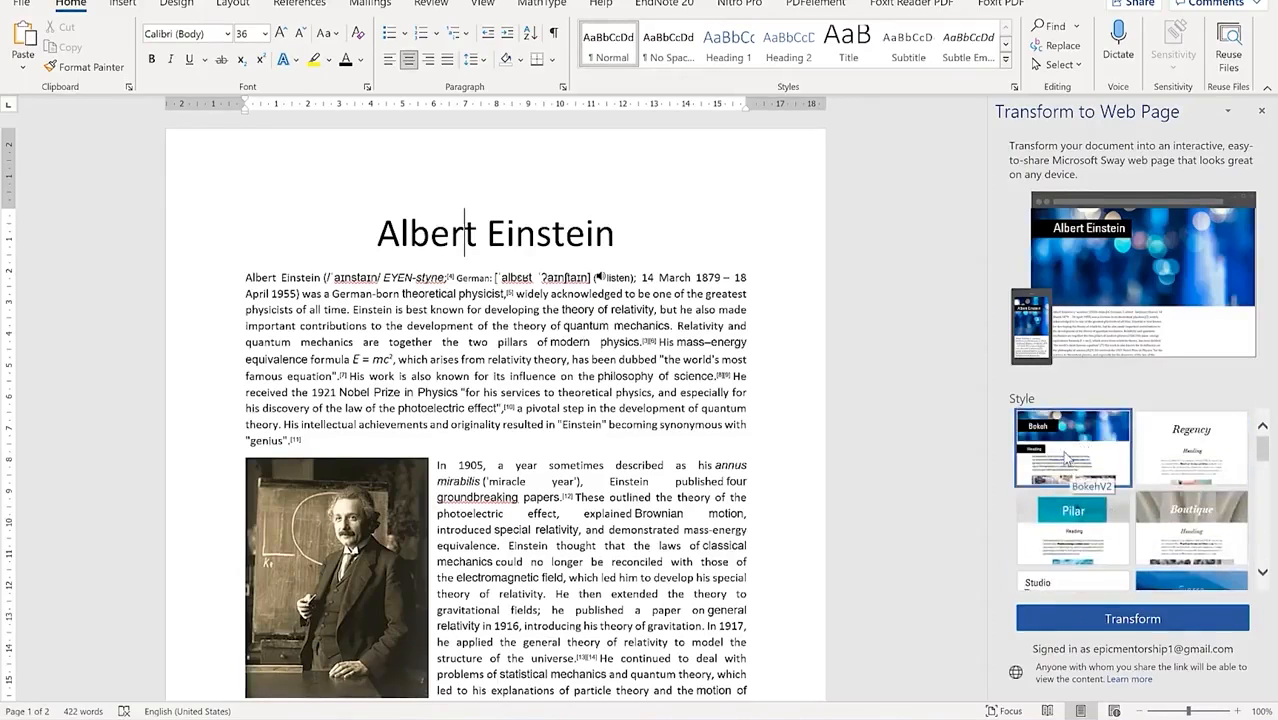
click(1157, 620)
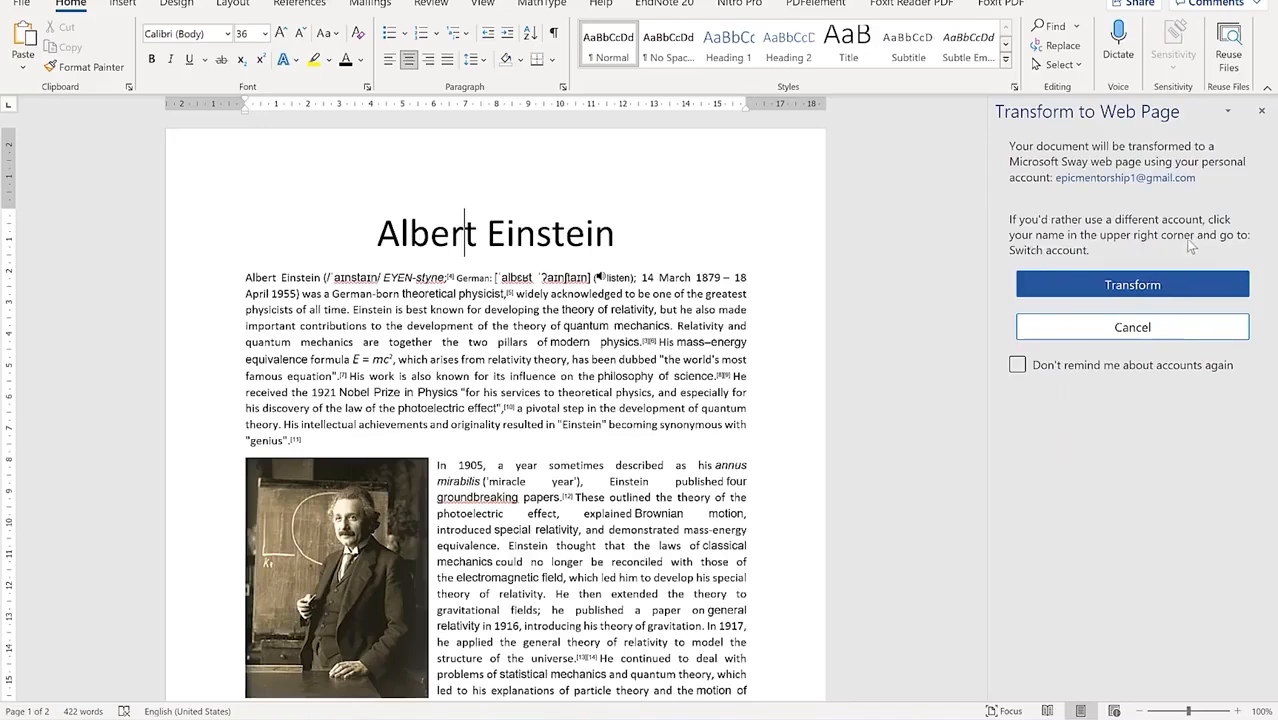
click(1145, 285)
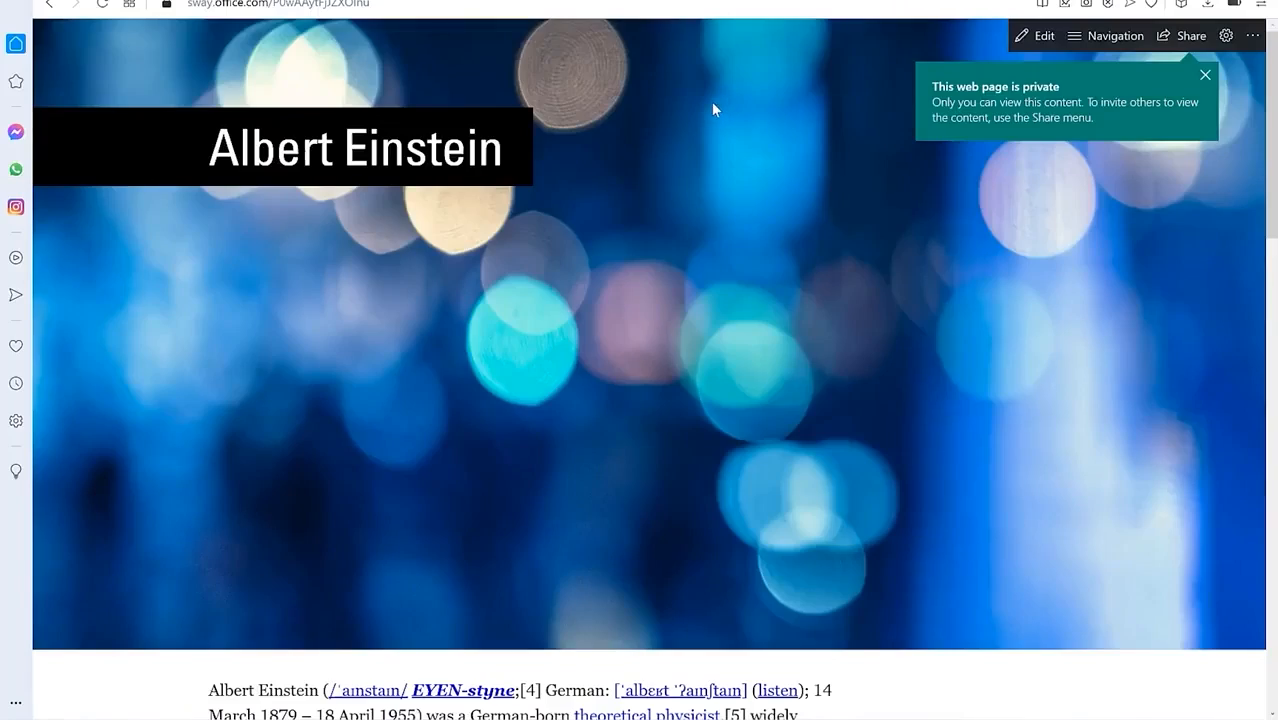
Step: Scroll through the generated Albert Einstein Sway article and return to its top
scroll(700, 110, down, 2)
scroll(697, 121, down, 10)
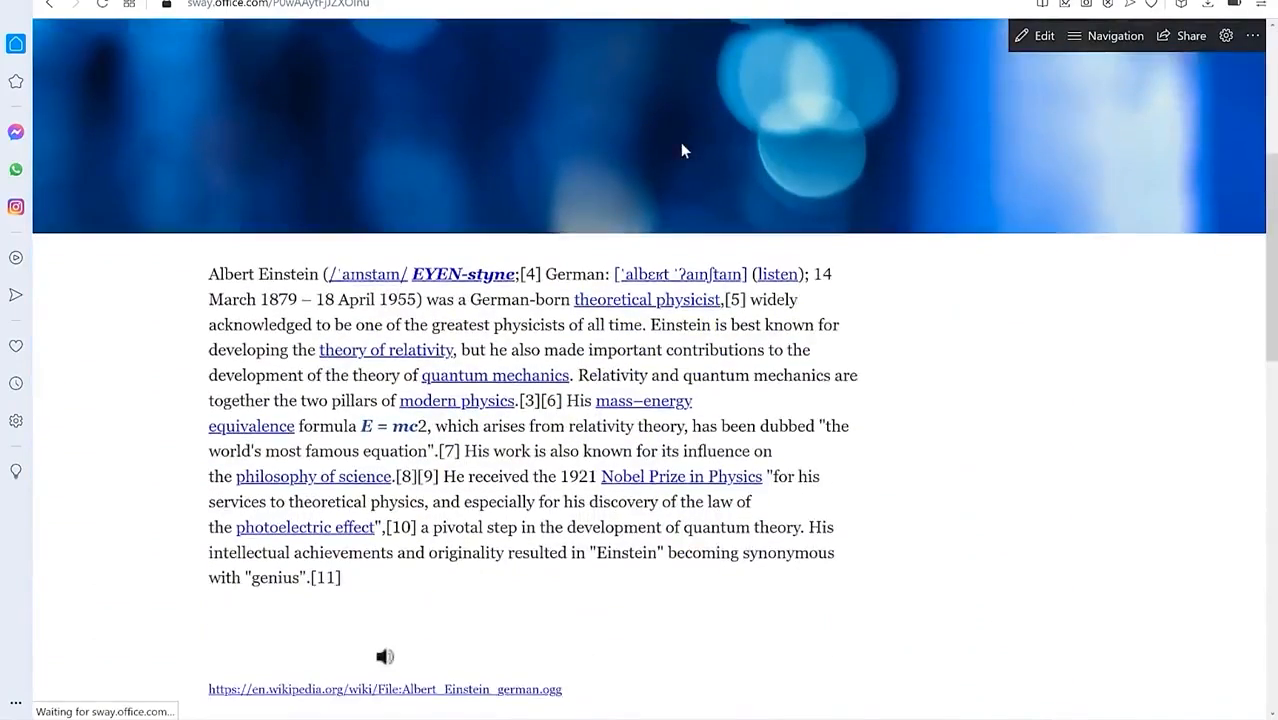
scroll(476, 226, down, 3)
scroll(475, 223, up, 4)
scroll(475, 223, down, 2)
scroll(475, 223, down, 6)
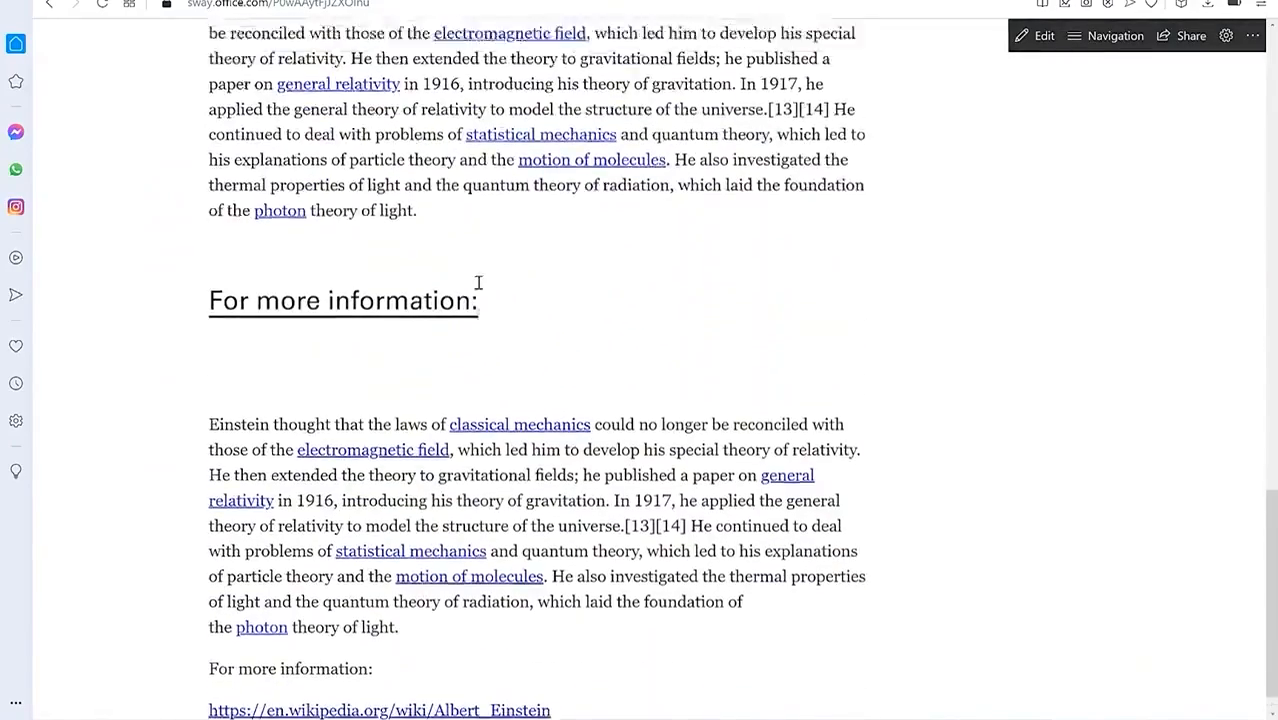
scroll(479, 280, up, 17)
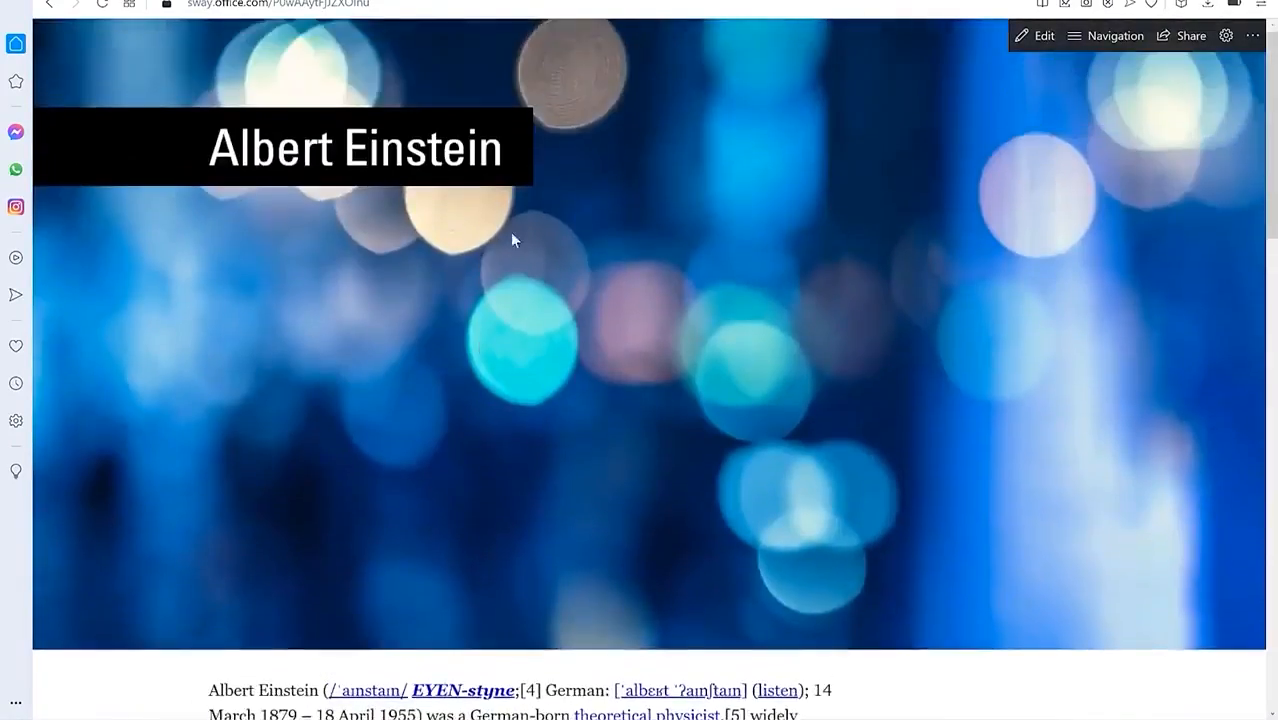
scroll(513, 242, down, 10)
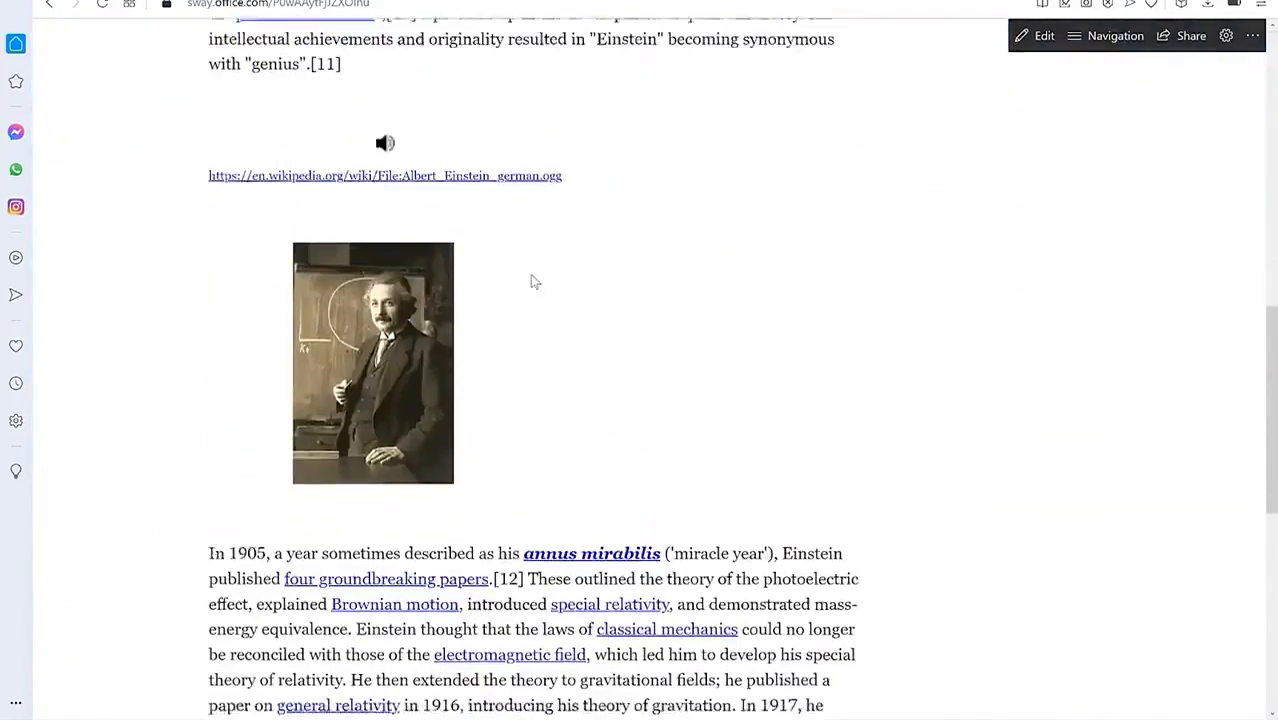
scroll(531, 280, up, 10)
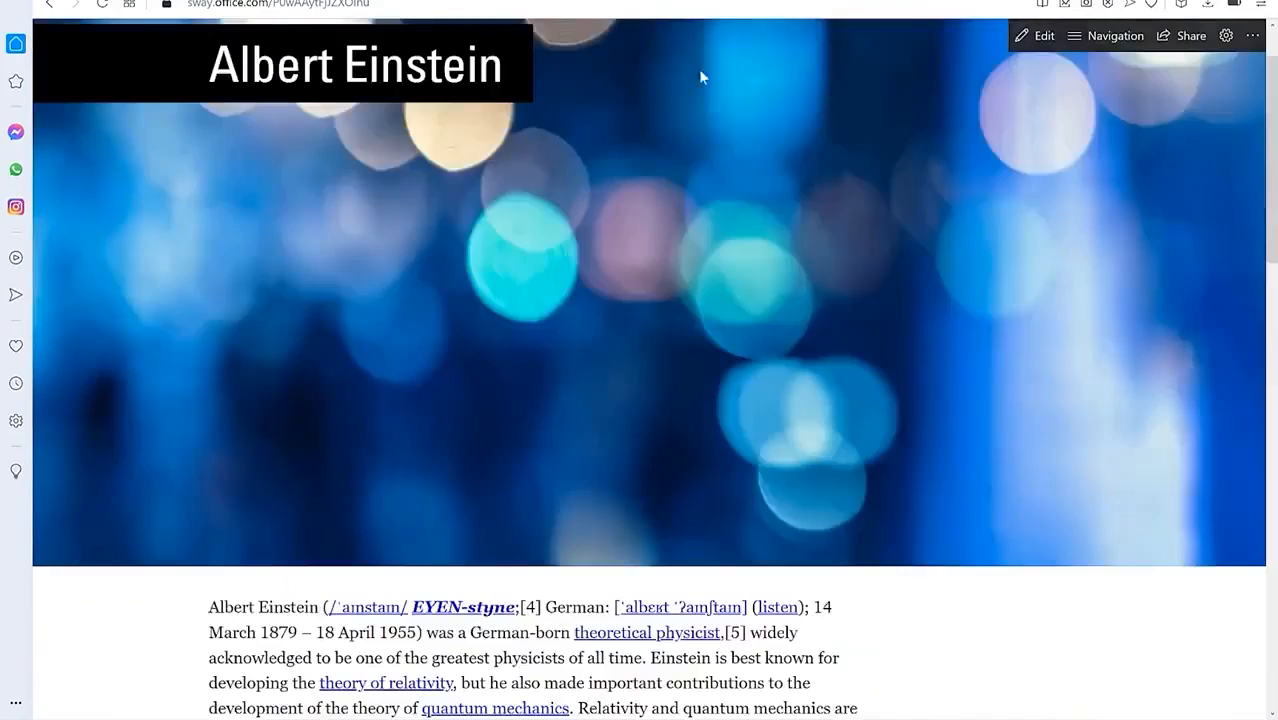
Step: Switch to editing and set the clasped-hands Albert Einstein photo as the title card background
click(1040, 40)
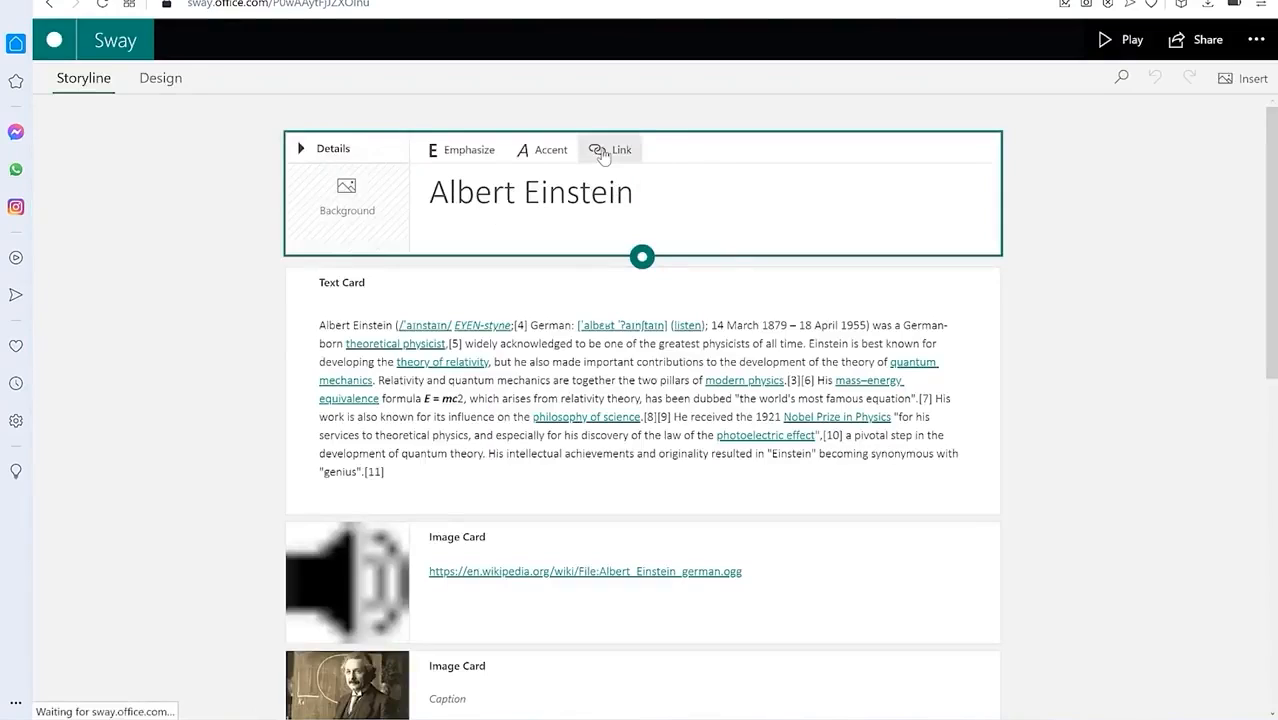
click(335, 207)
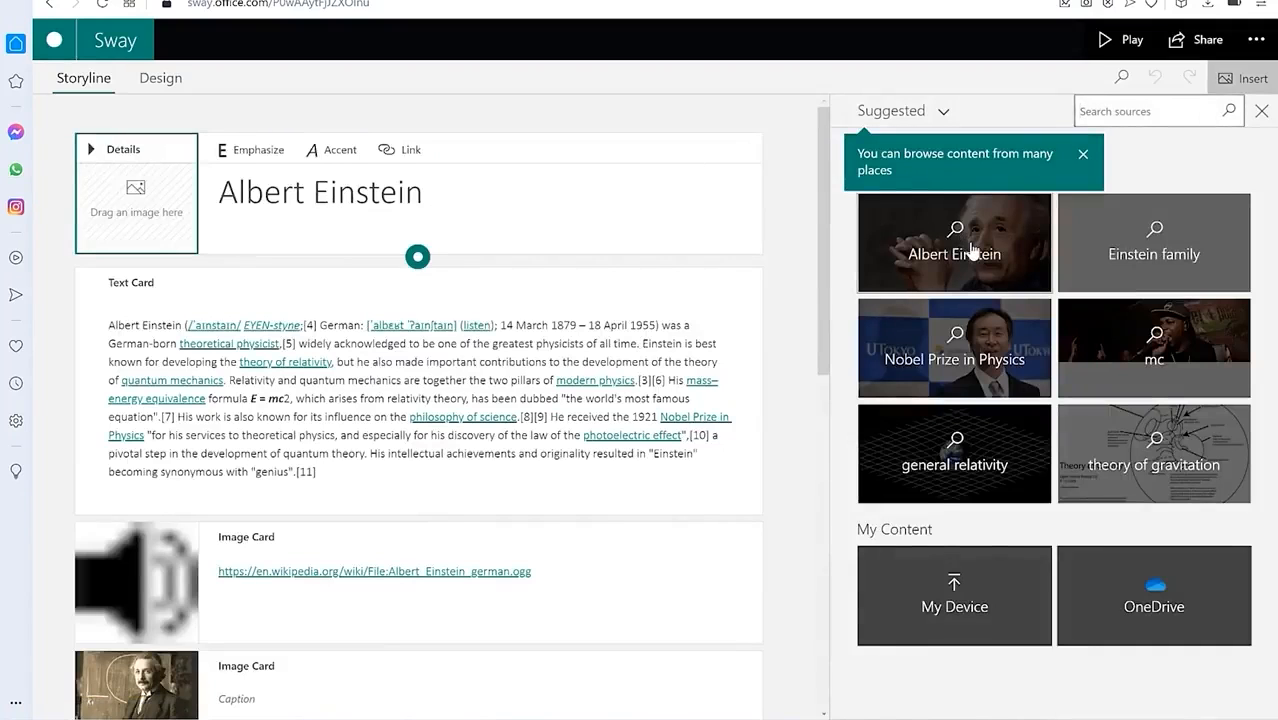
click(972, 248)
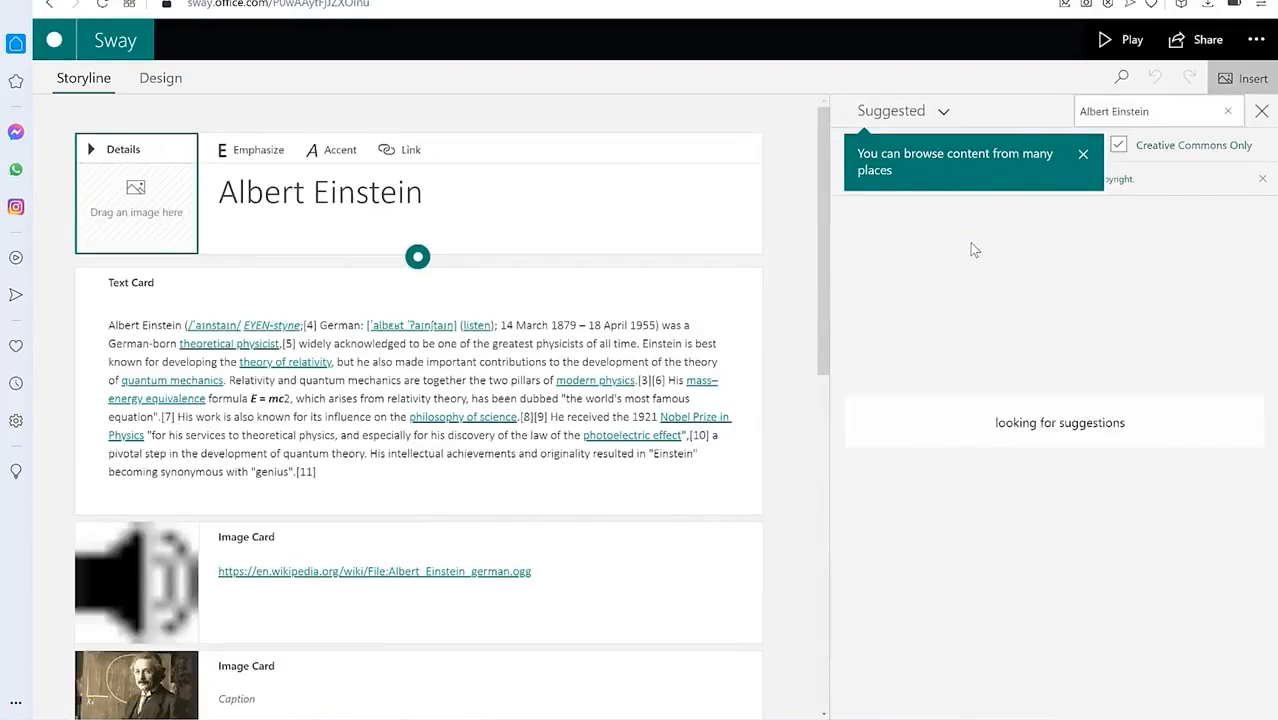
click(1002, 195)
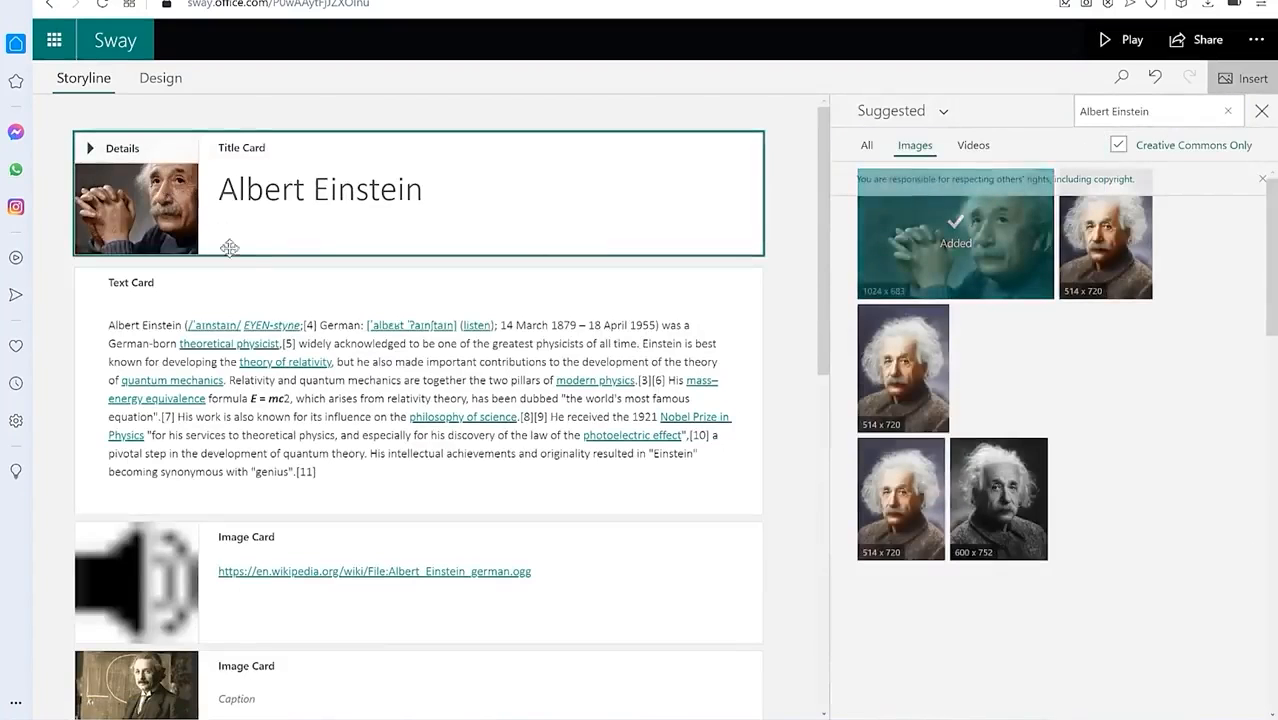
scroll(245, 430, down, 3)
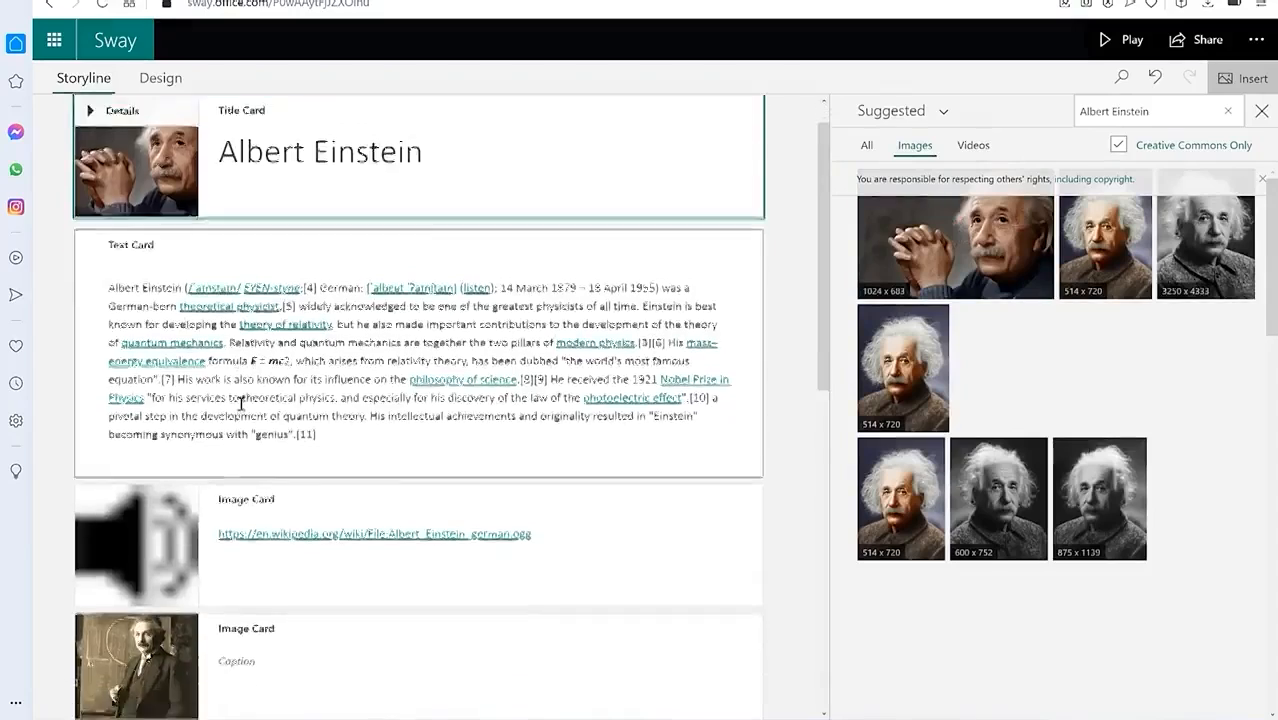
scroll(262, 268, up, 2)
Step: Open the first text card, then reselect the Albert Einstein title card
click(256, 232)
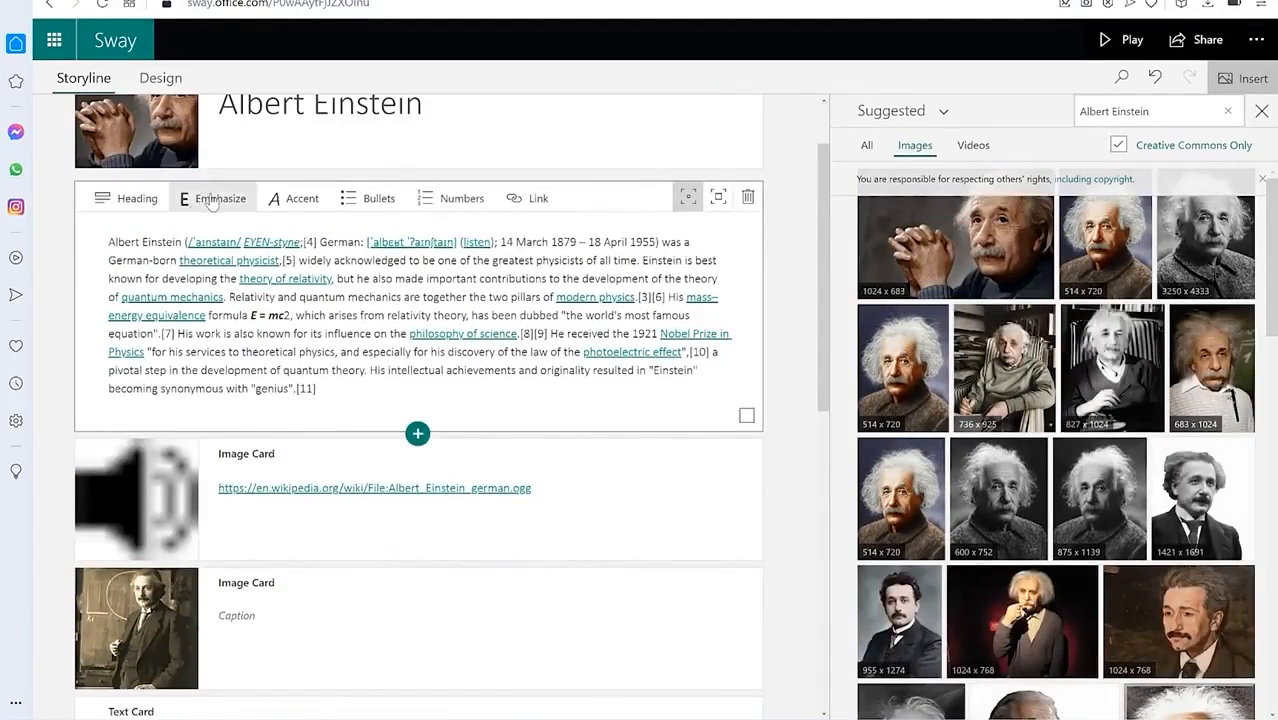
scroll(220, 203, up, 1)
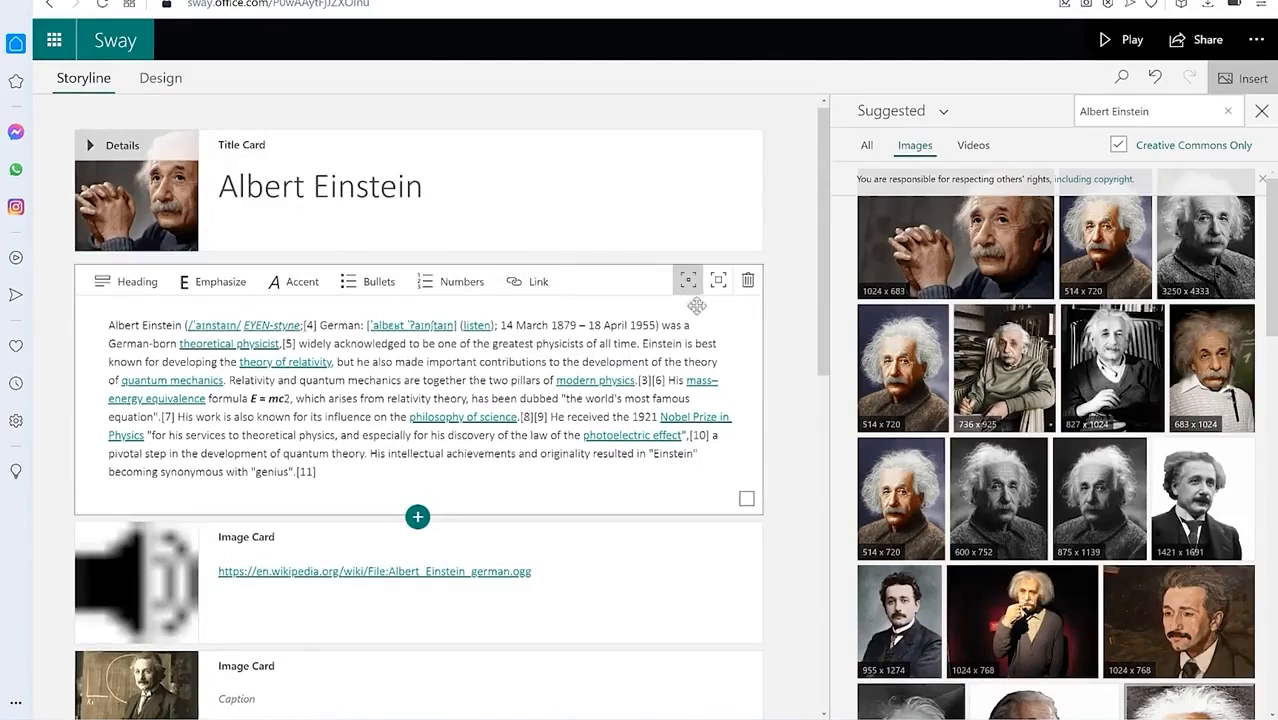
click(128, 180)
Step: Set focus points on Einstein's clasped hands, head and face in the title background photo
click(258, 158)
click(724, 150)
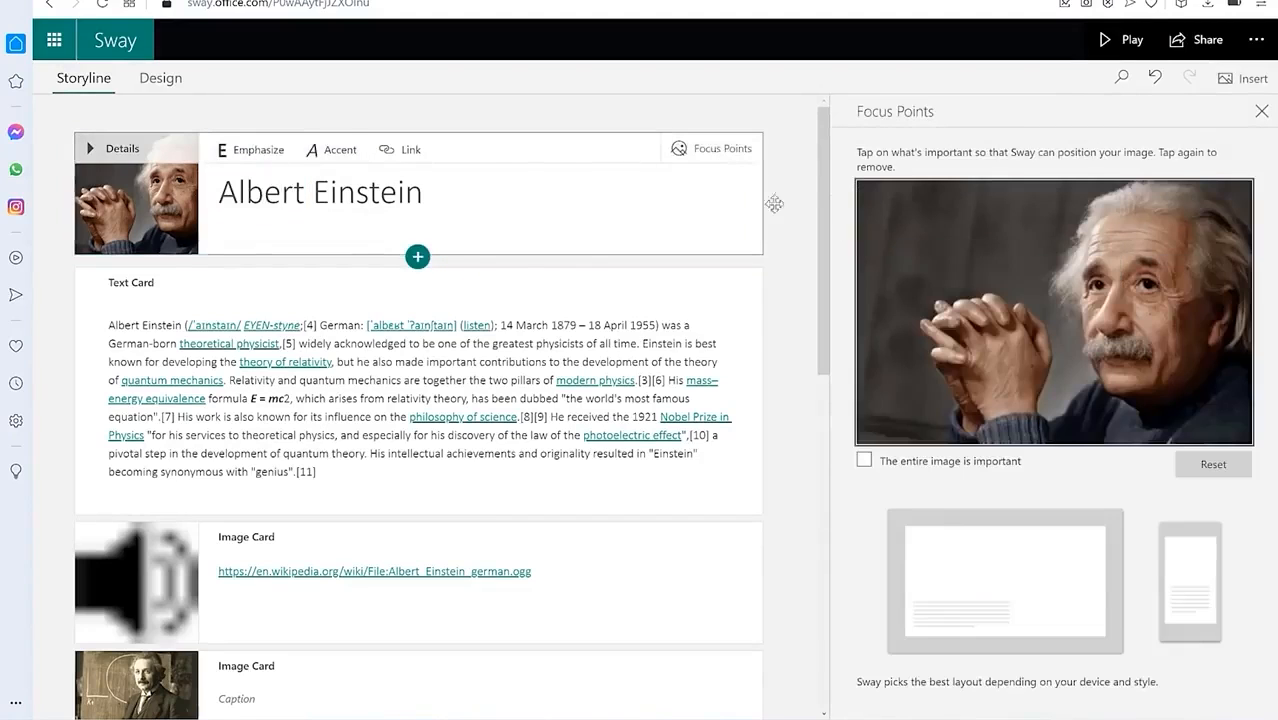
click(1012, 285)
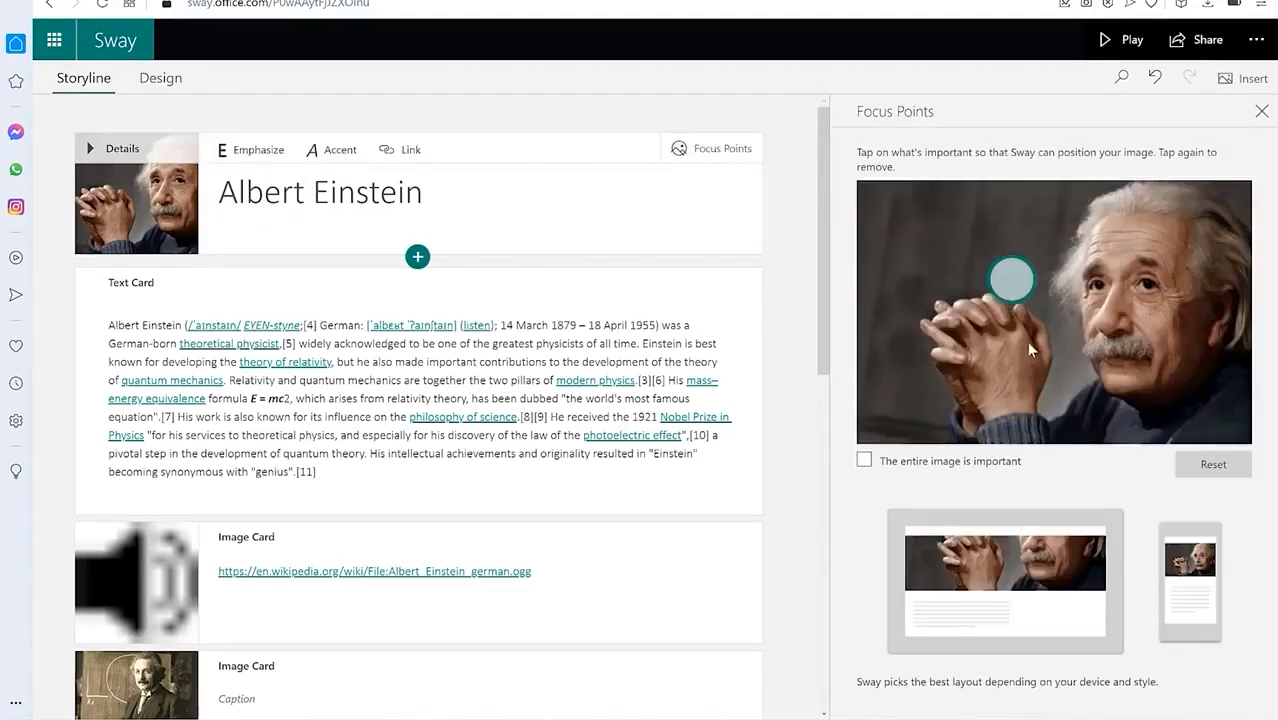
click(1148, 260)
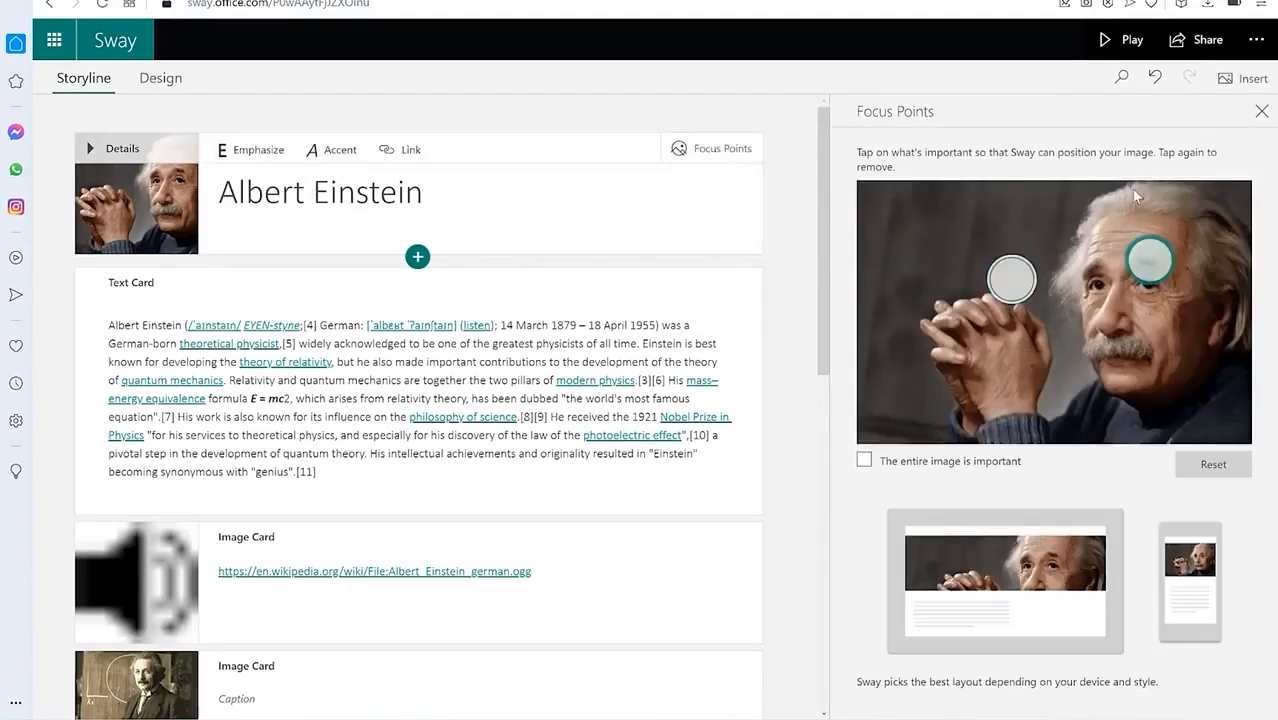
click(1132, 205)
click(1174, 357)
click(1114, 330)
click(1081, 376)
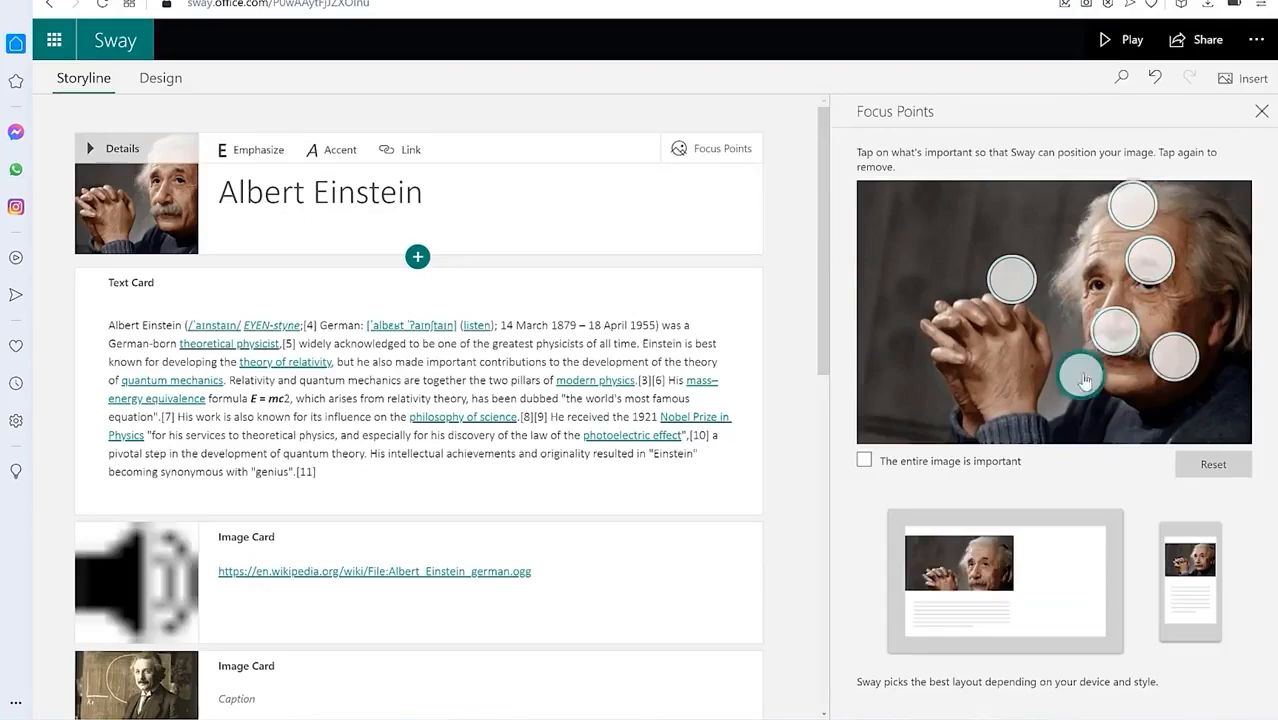
click(1083, 265)
drag(1005, 285, 1209, 265)
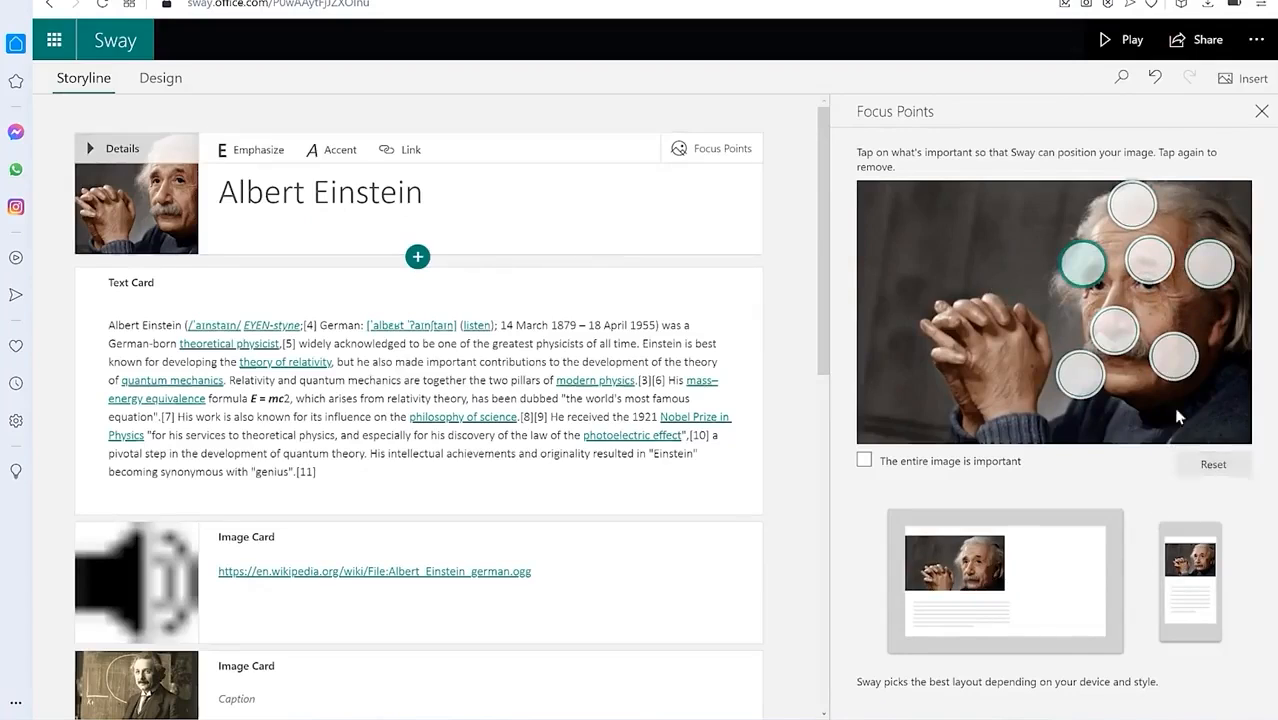
click(1243, 78)
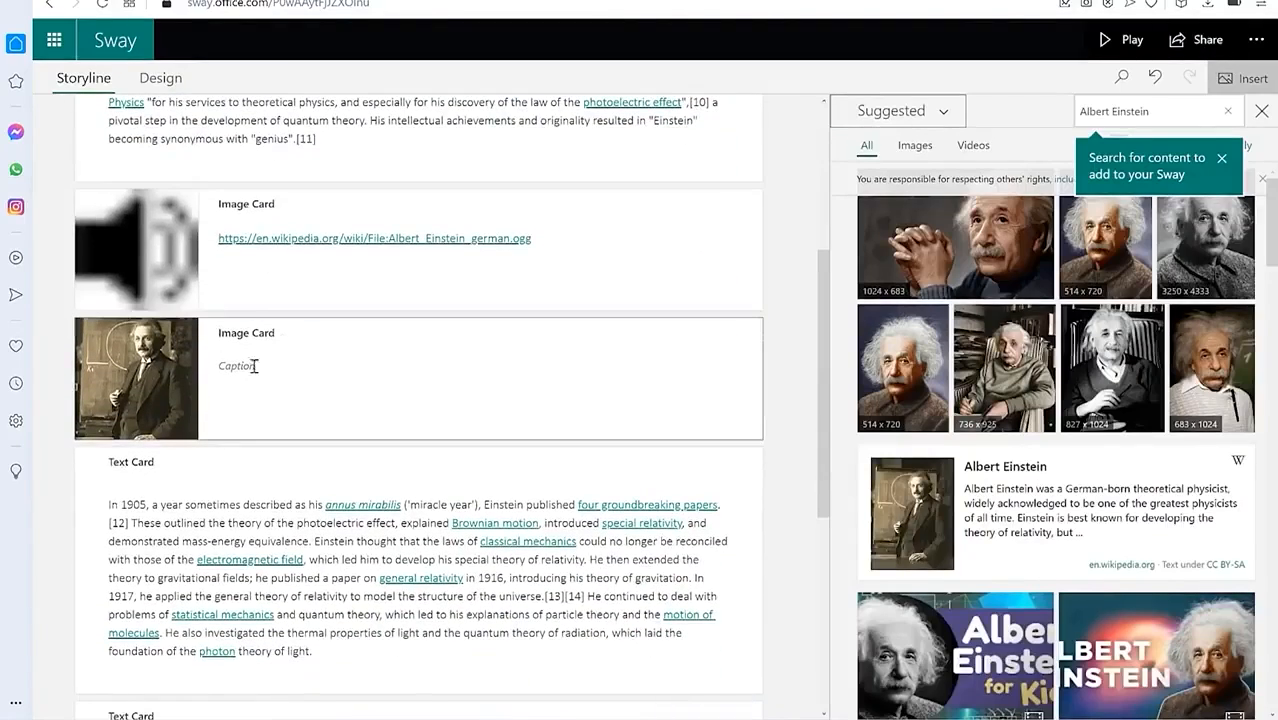
Step: Give the Einstein portrait image card the caption 'The physicist'
scroll(231, 385, down, 2)
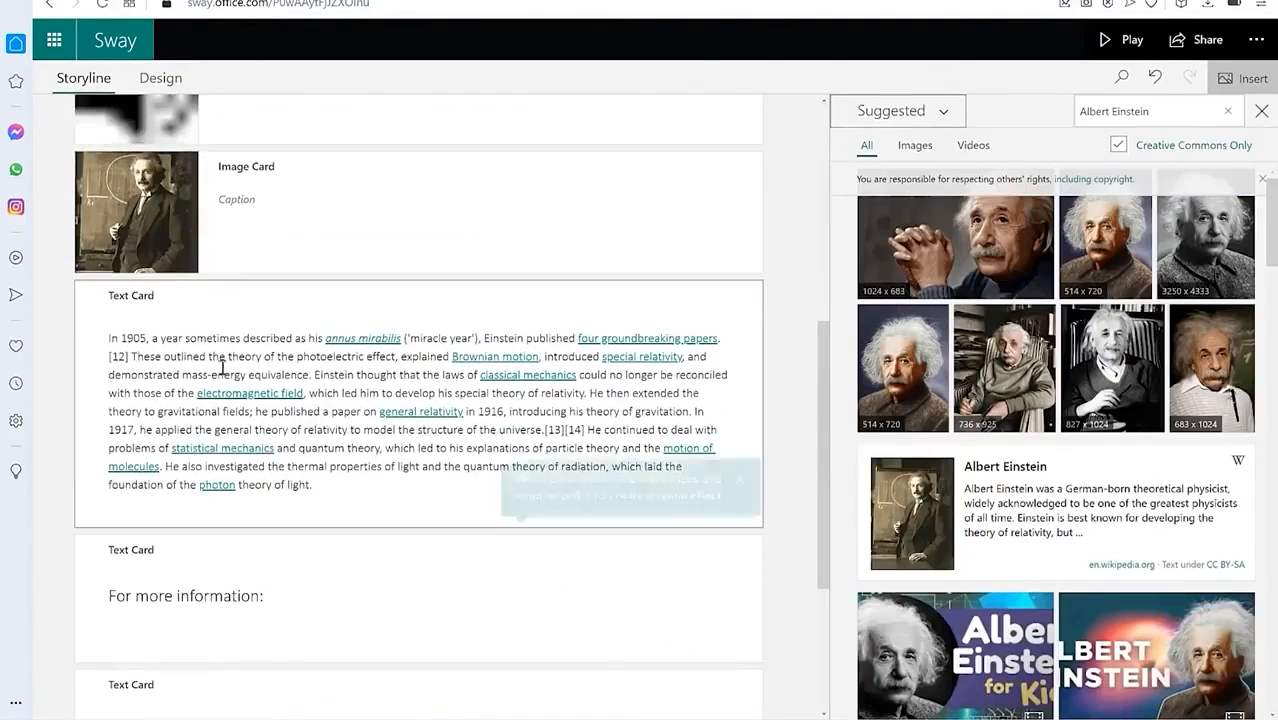
click(156, 235)
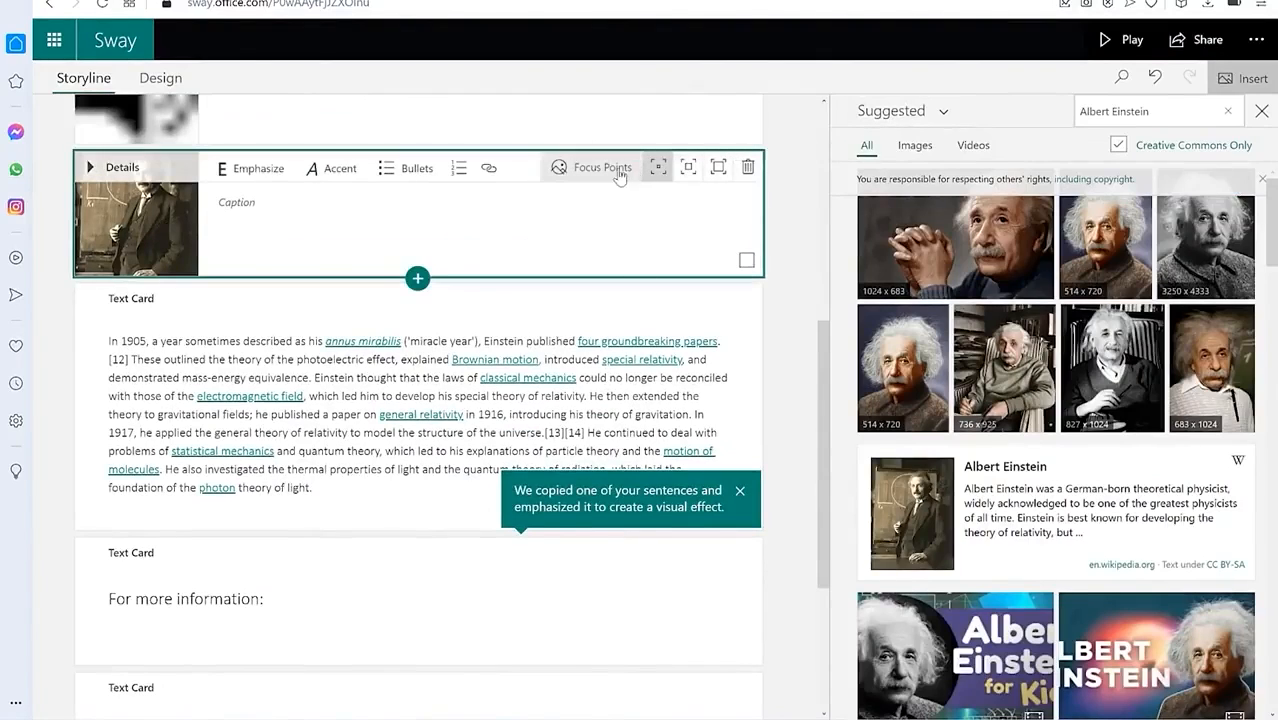
click(260, 208)
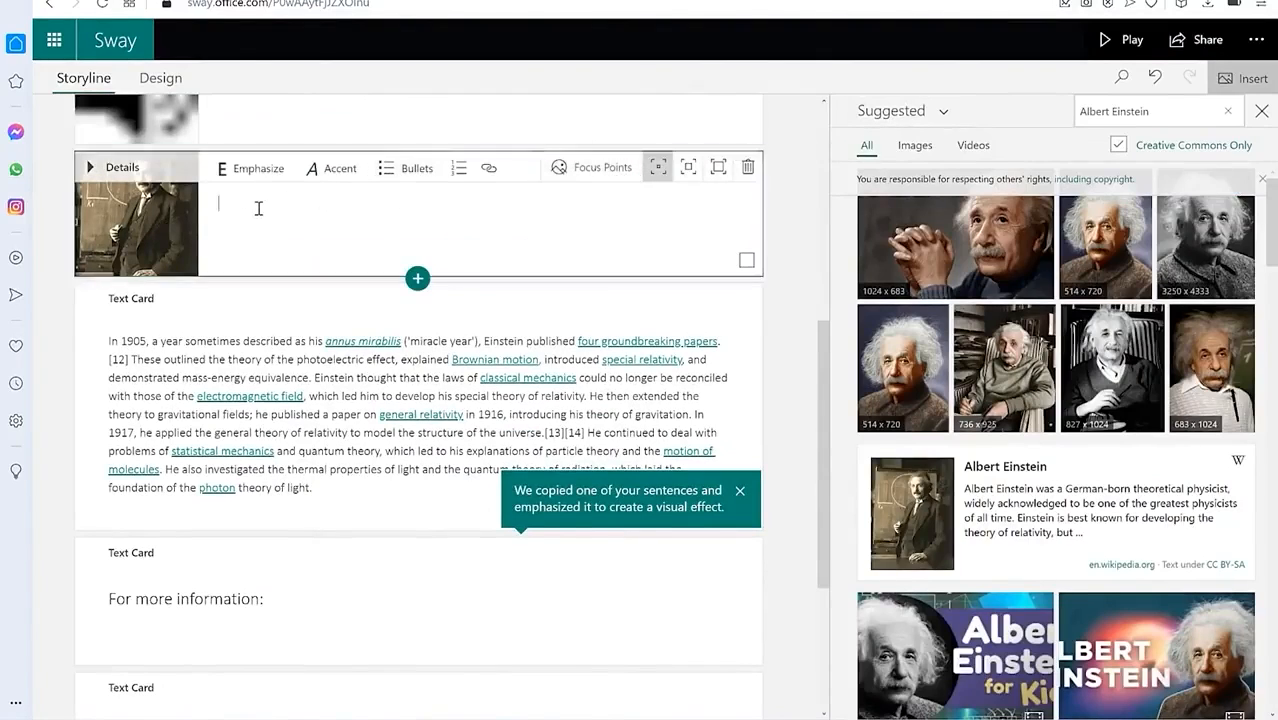
text(The physicist)
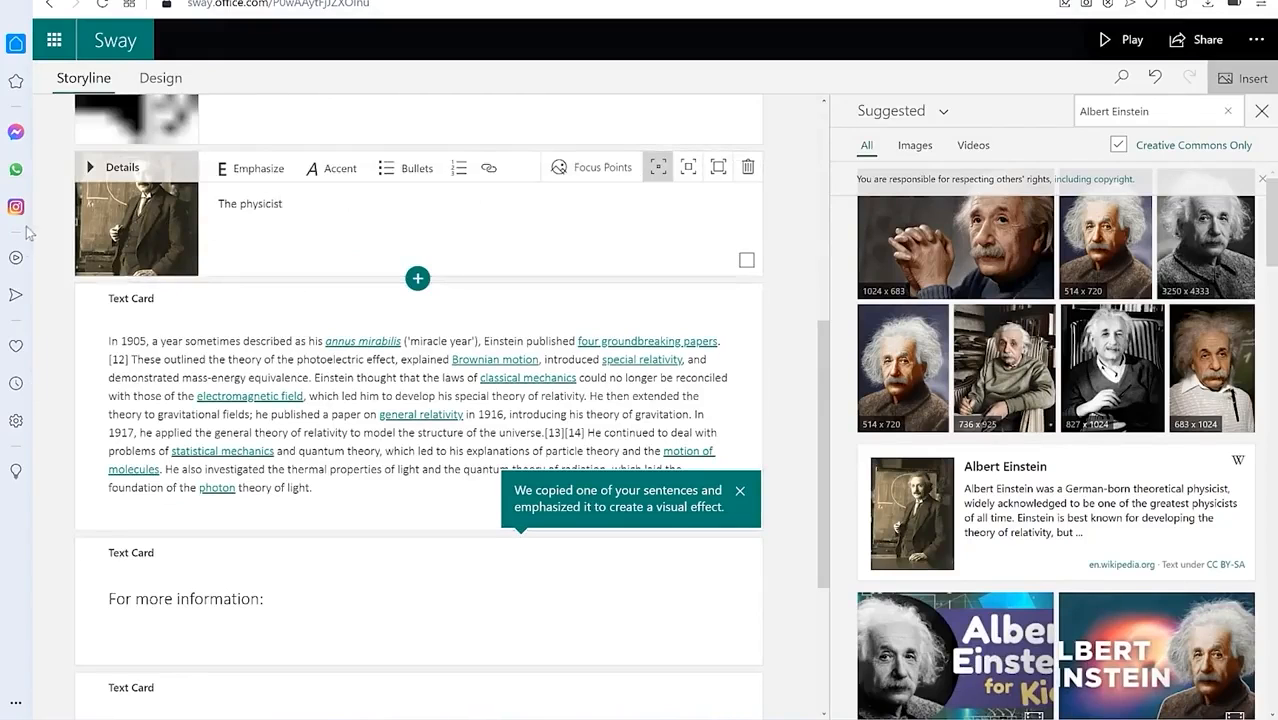
scroll(215, 314, down, 1)
click(220, 308)
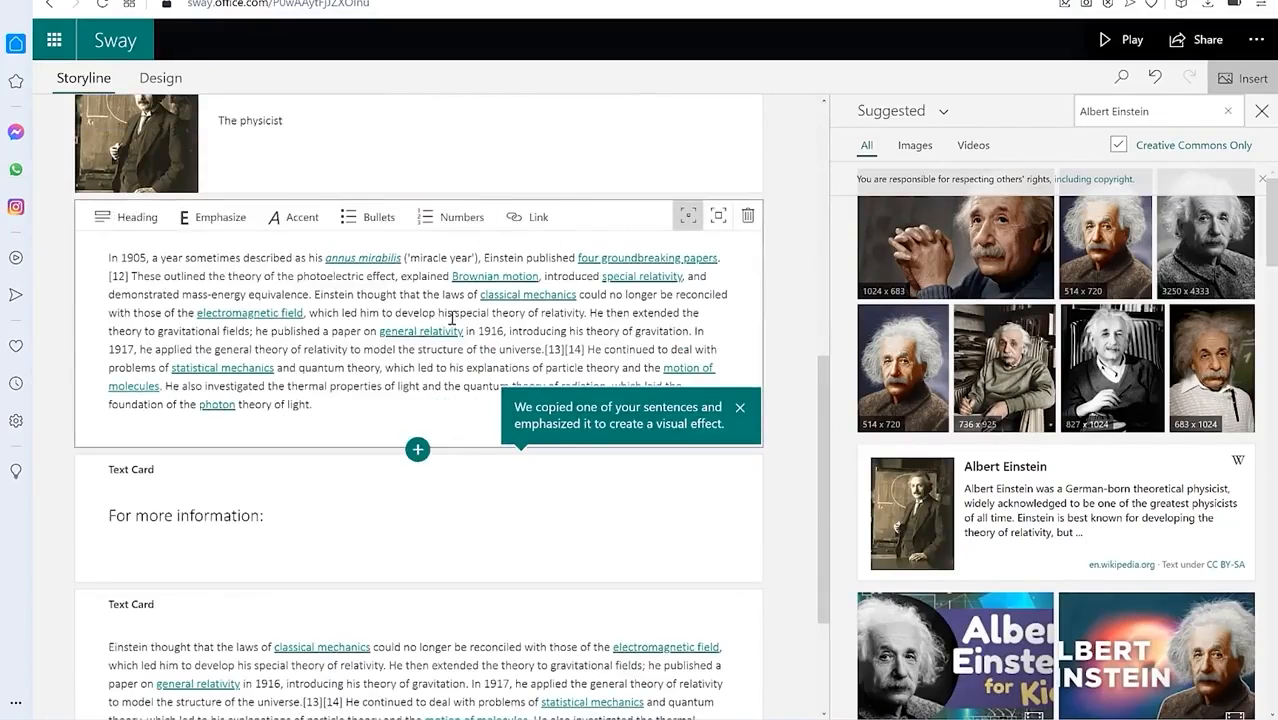
click(417, 451)
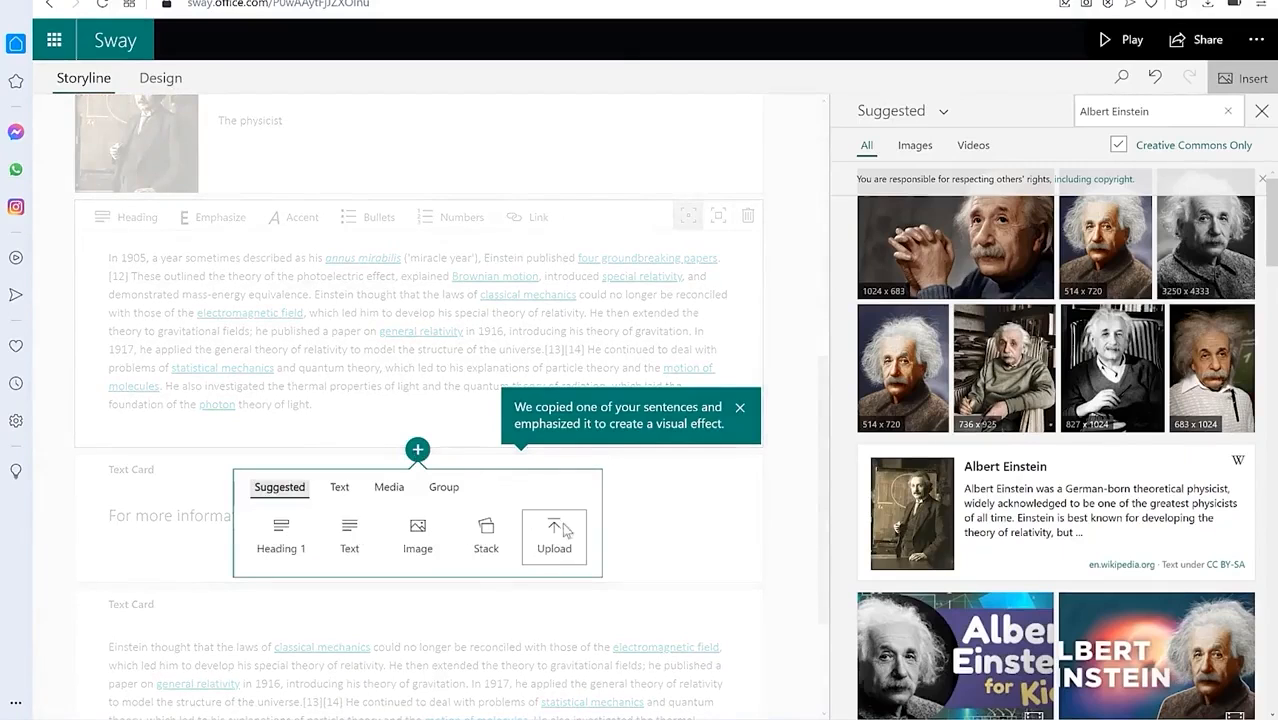
click(341, 490)
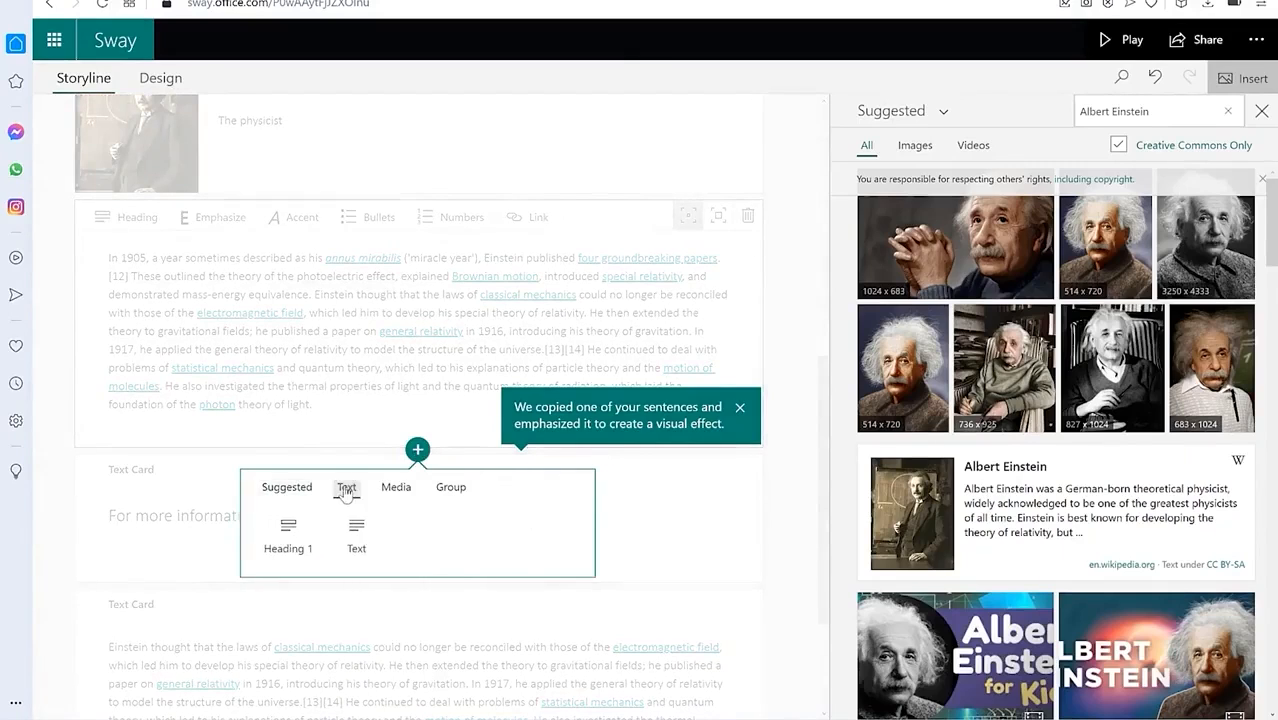
click(393, 487)
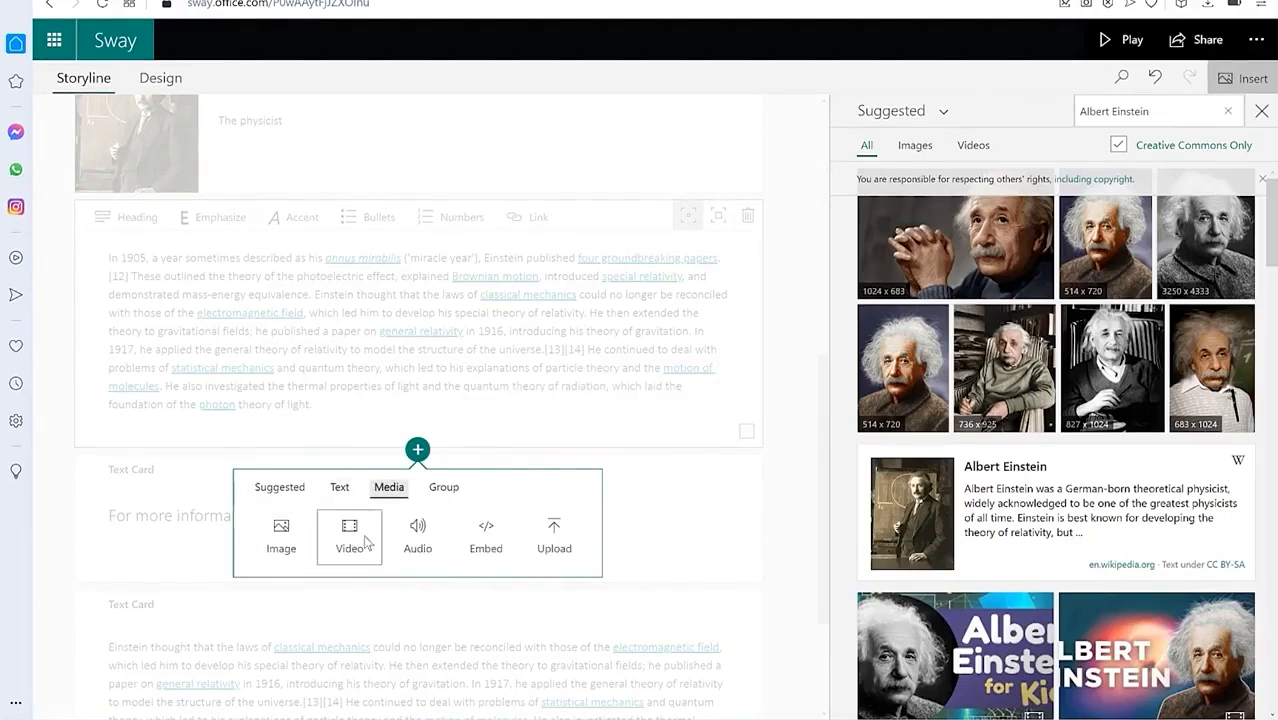
click(443, 489)
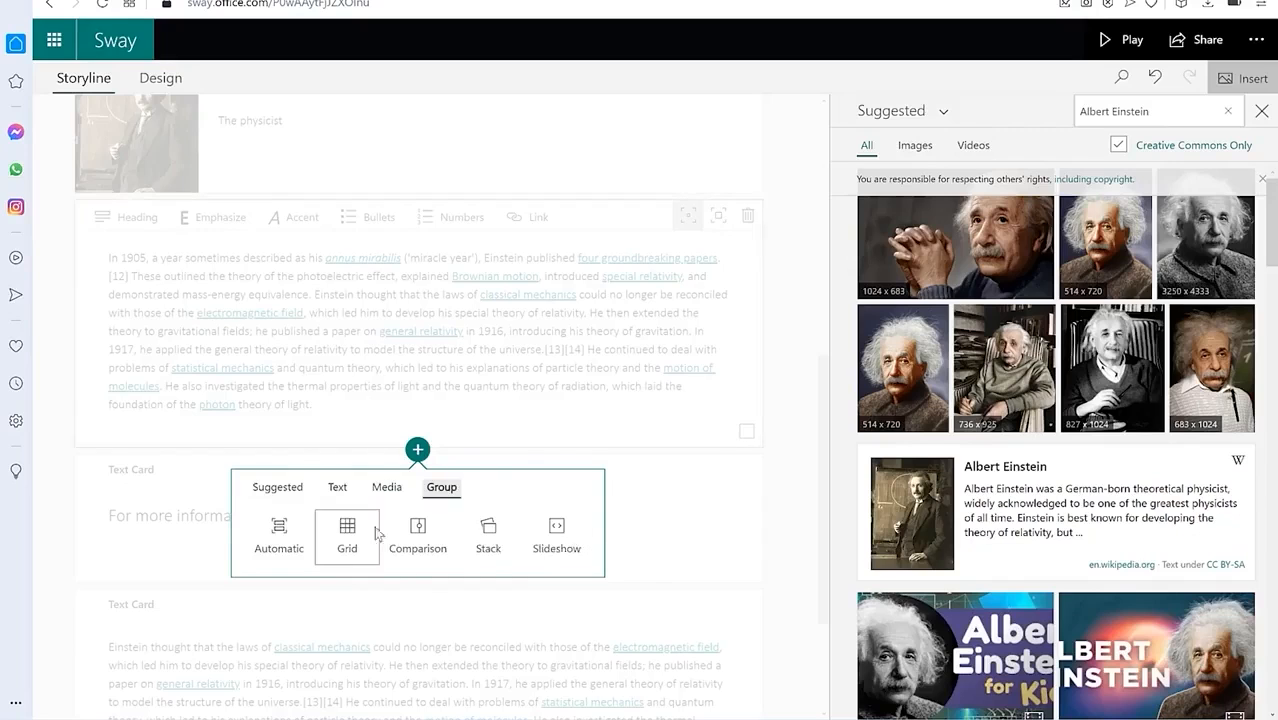
click(652, 450)
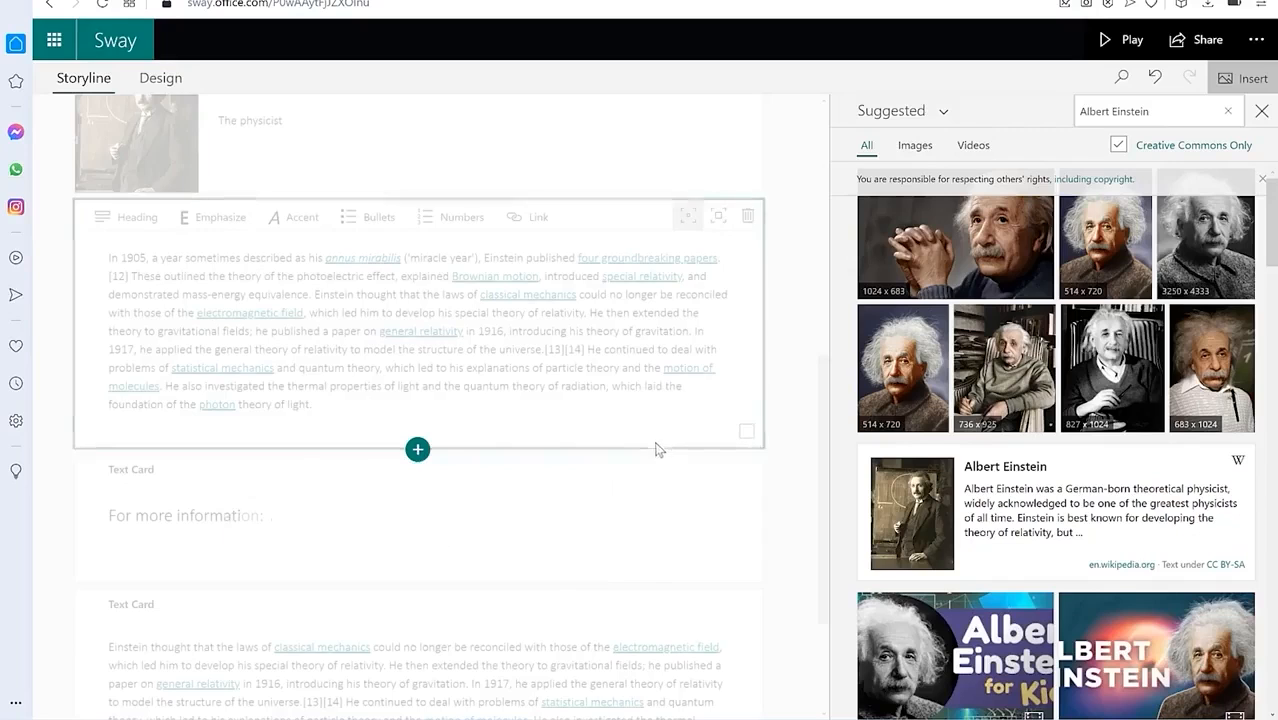
Step: Select the final Einstein thought card, then play the Sway from its title photo
scroll(247, 547, down, 2)
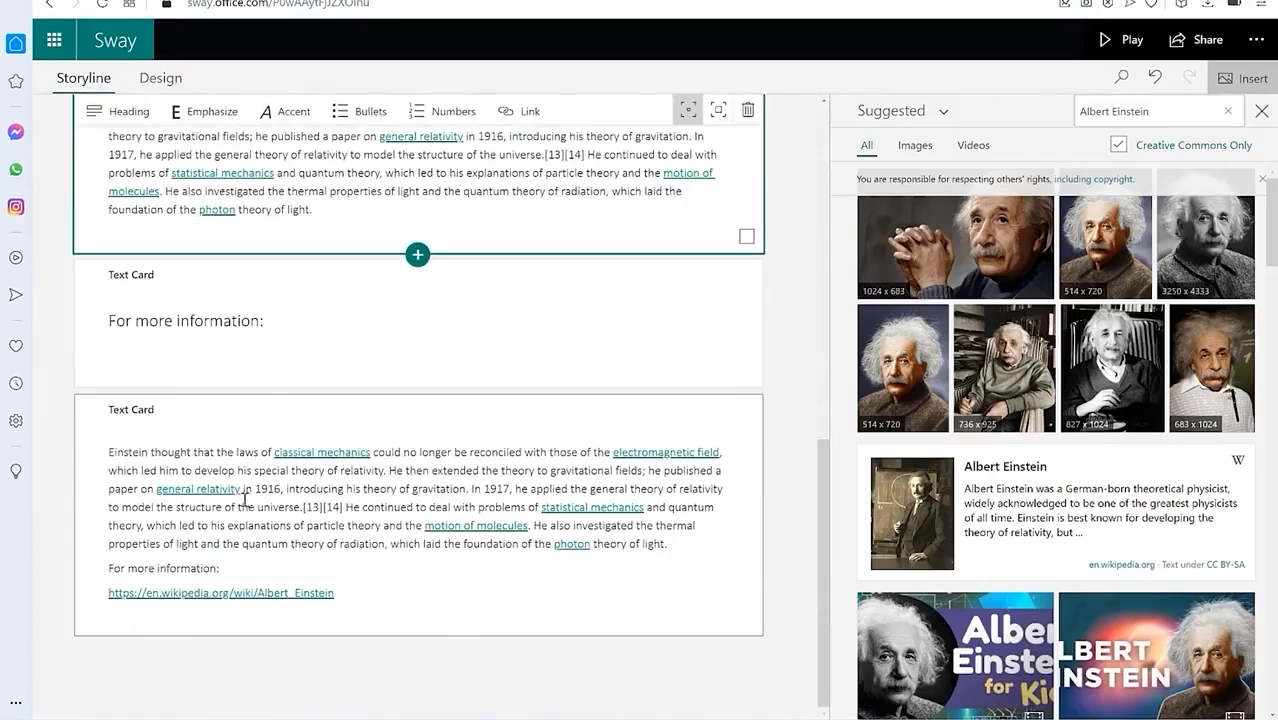
click(198, 437)
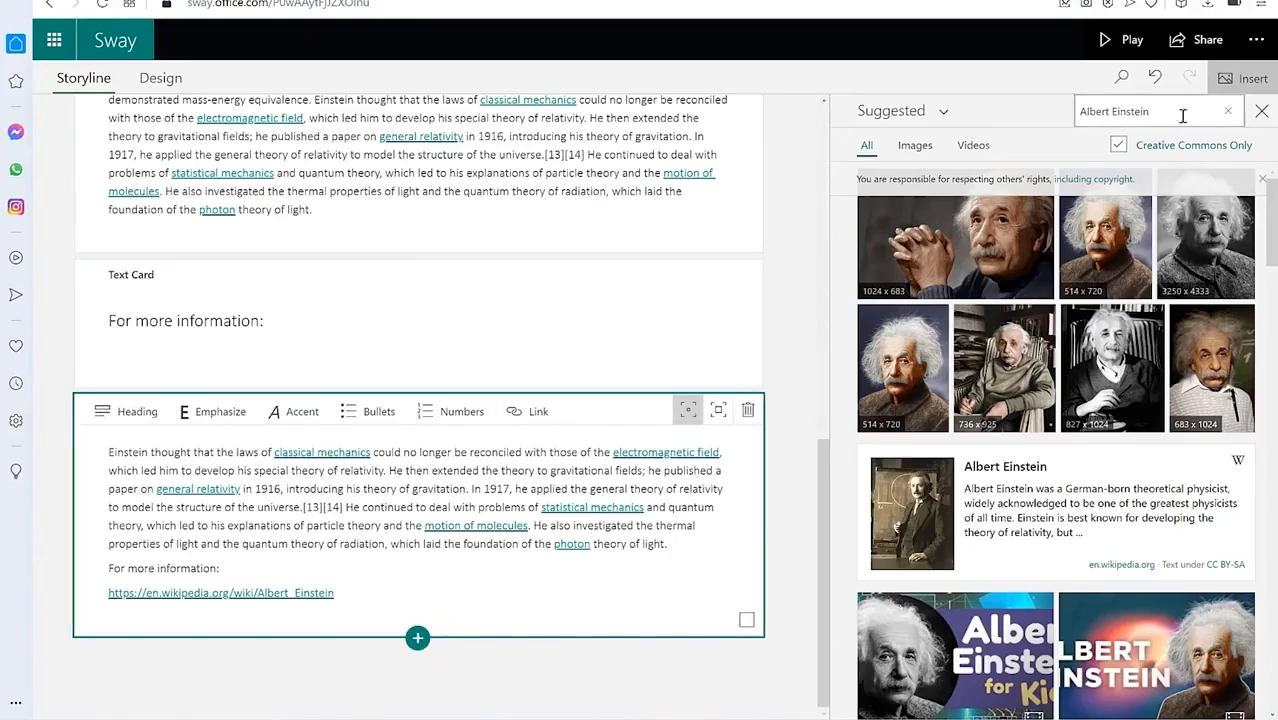
scroll(360, 300, up, 6)
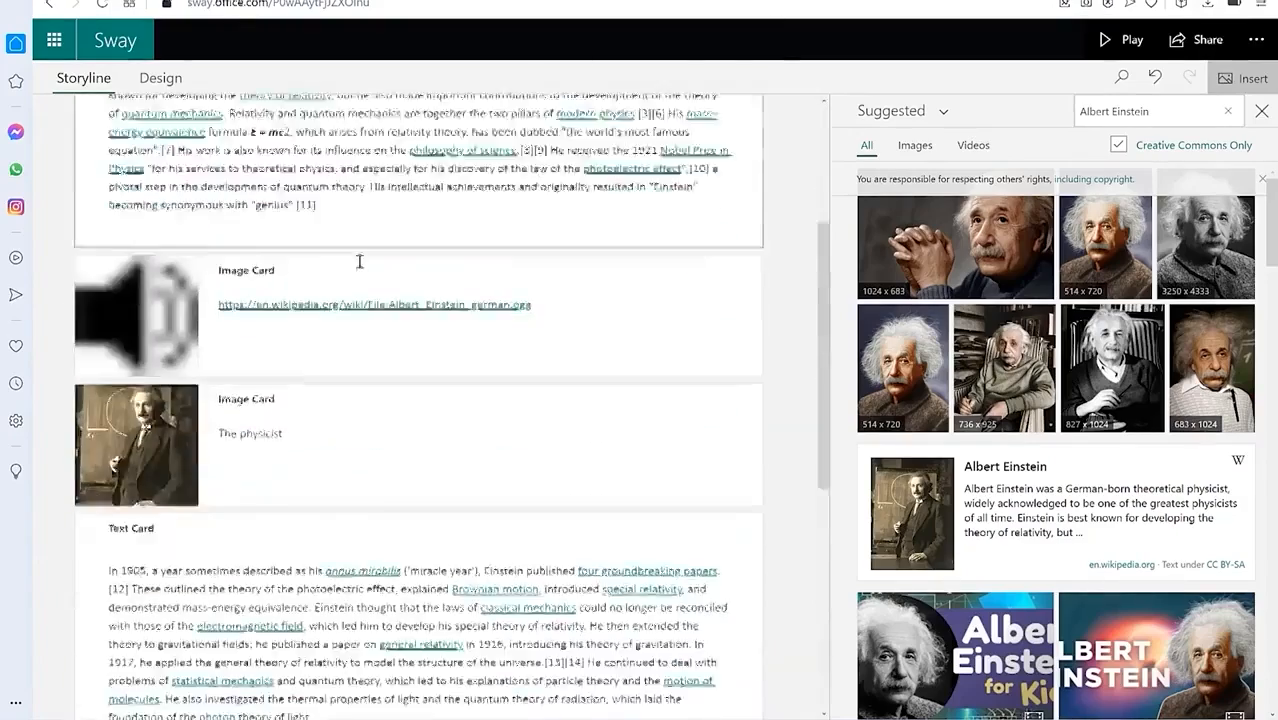
scroll(355, 265, down, 6)
scroll(700, 355, up, 10)
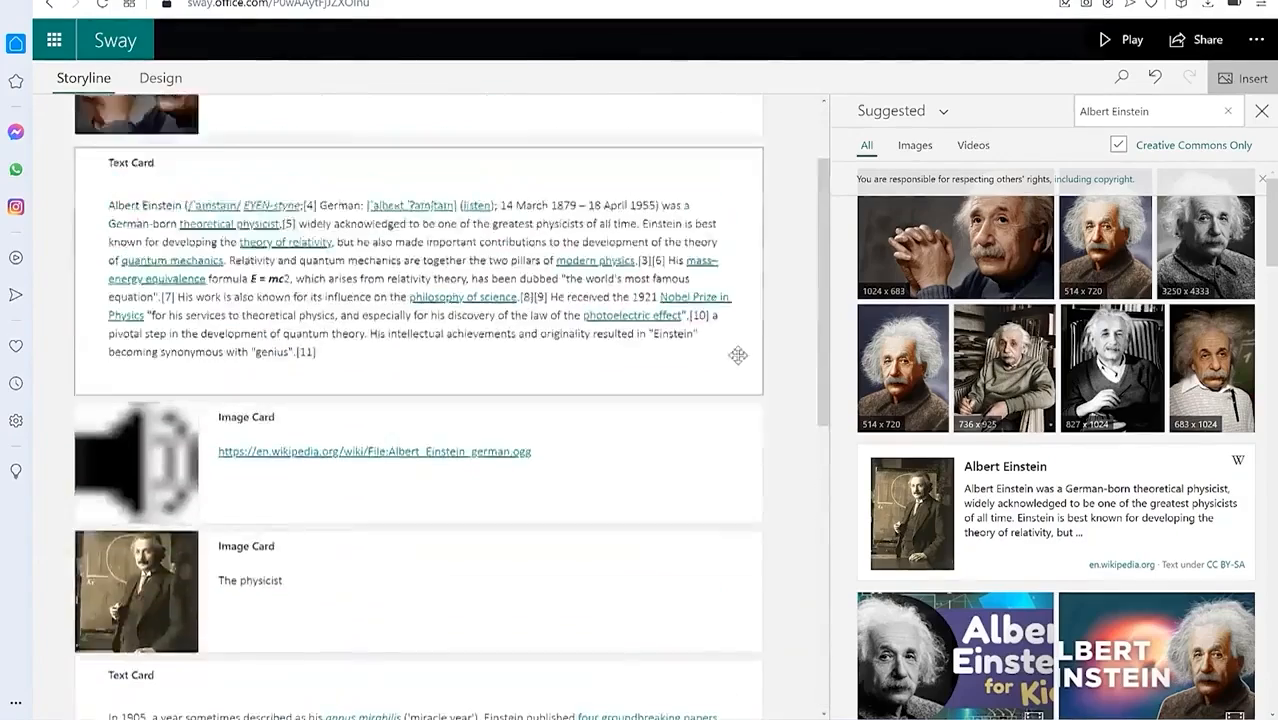
click(1115, 40)
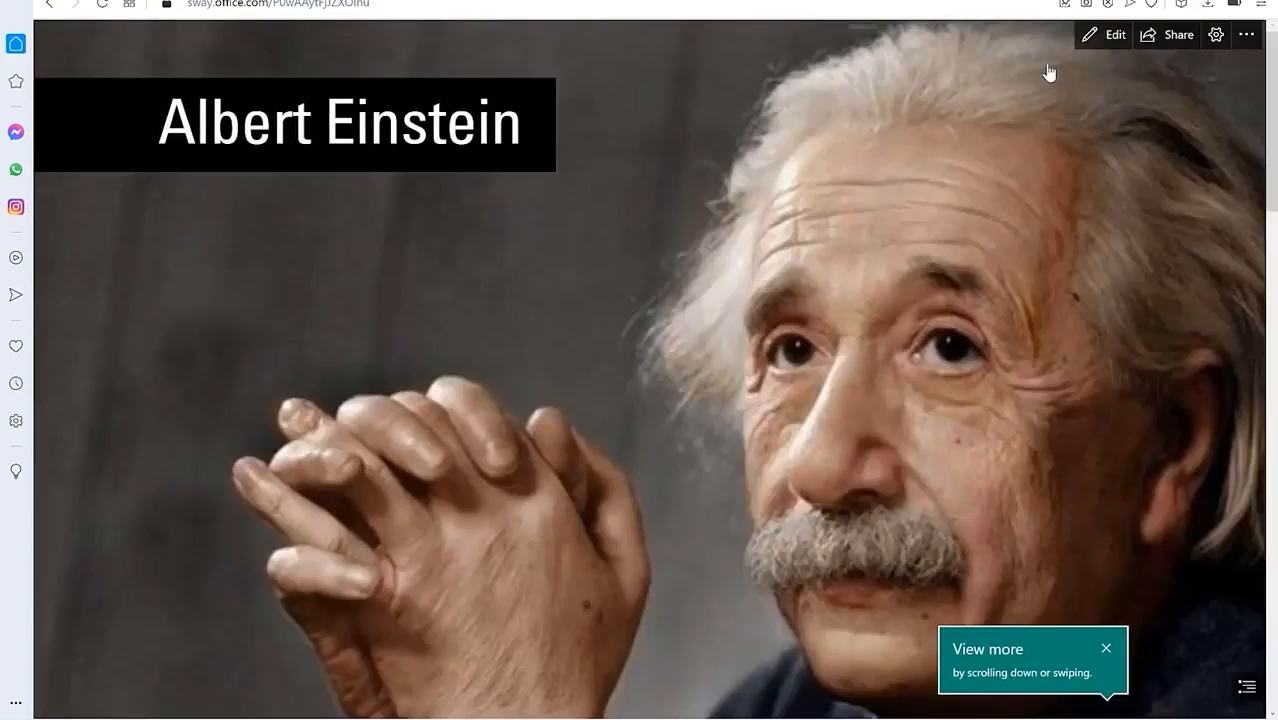
Step: Scroll through the playing Sway to review it down to the closing Wikipedia link
scroll(886, 292, down, 10)
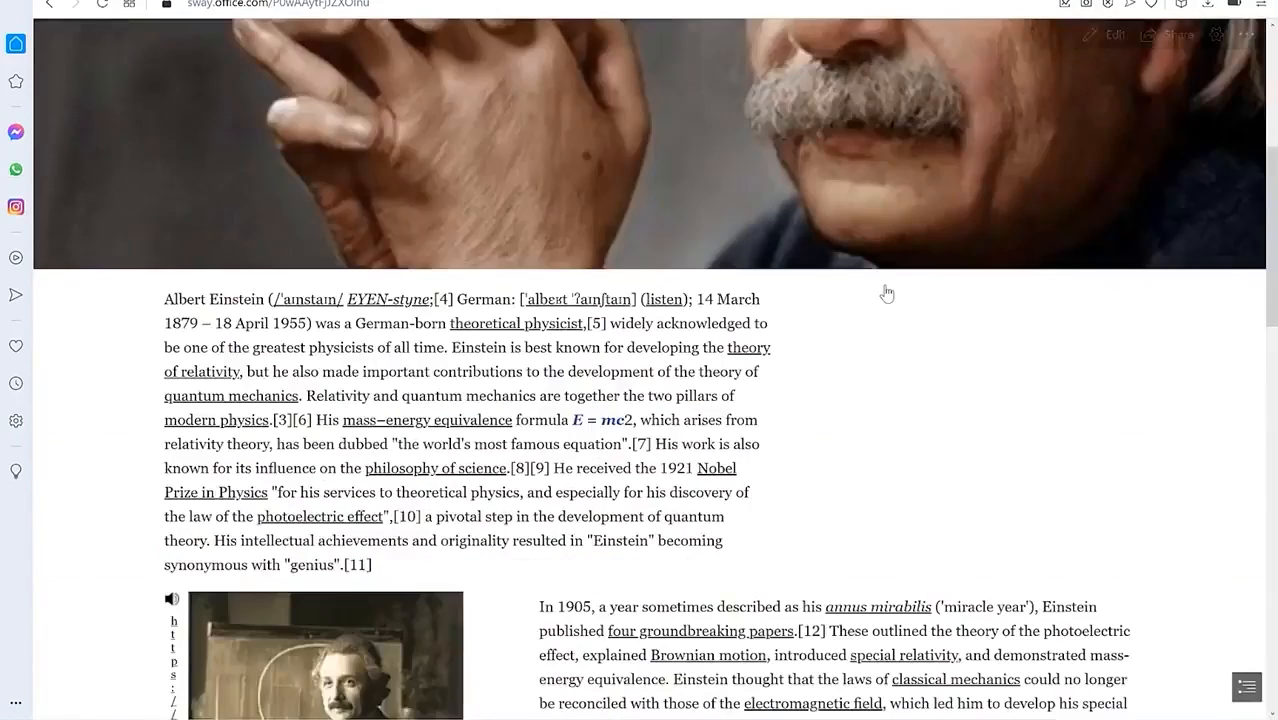
scroll(886, 292, up, 10)
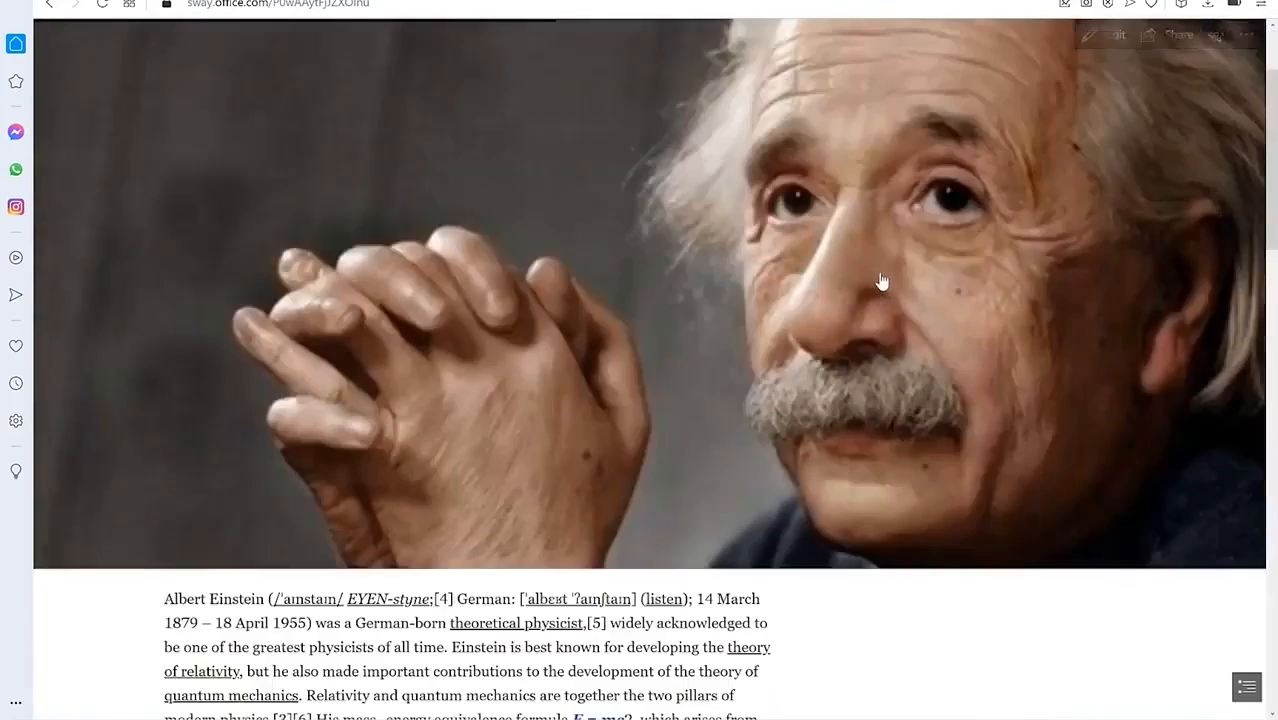
scroll(880, 288, down, 10)
scroll(638, 301, down, 10)
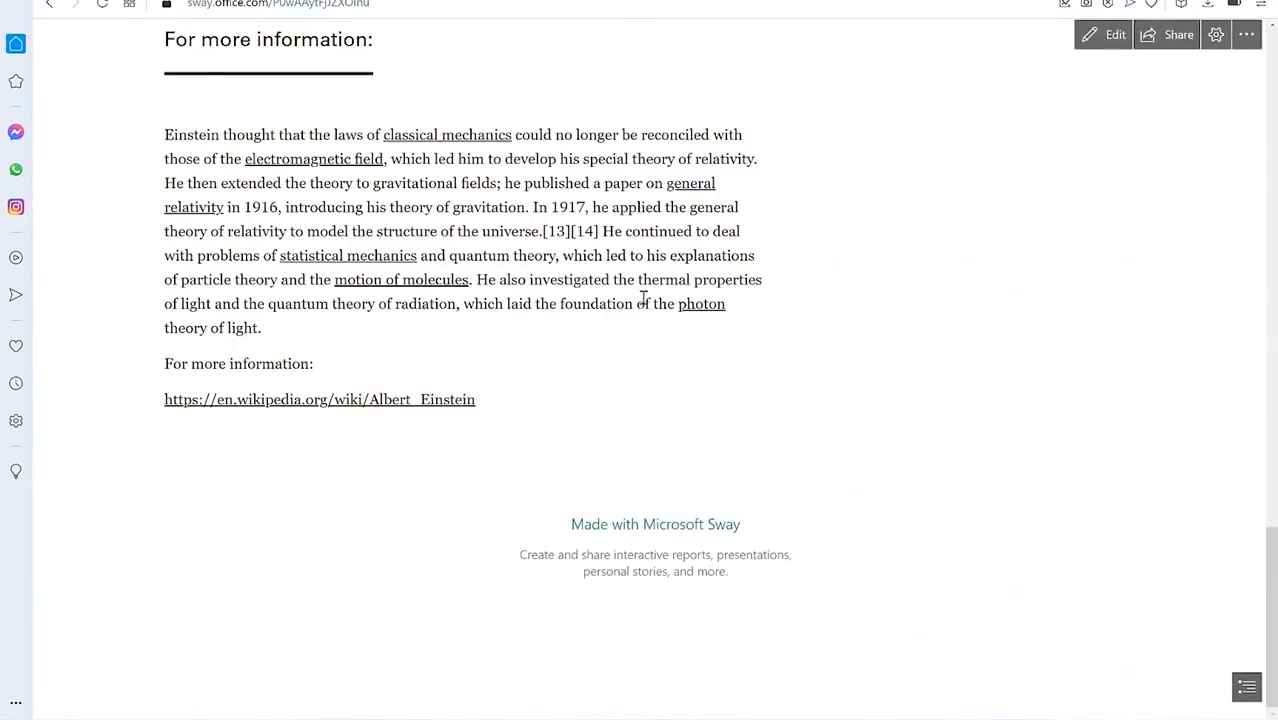
scroll(643, 300, up, 3)
scroll(643, 300, down, 3)
scroll(643, 300, up, 8)
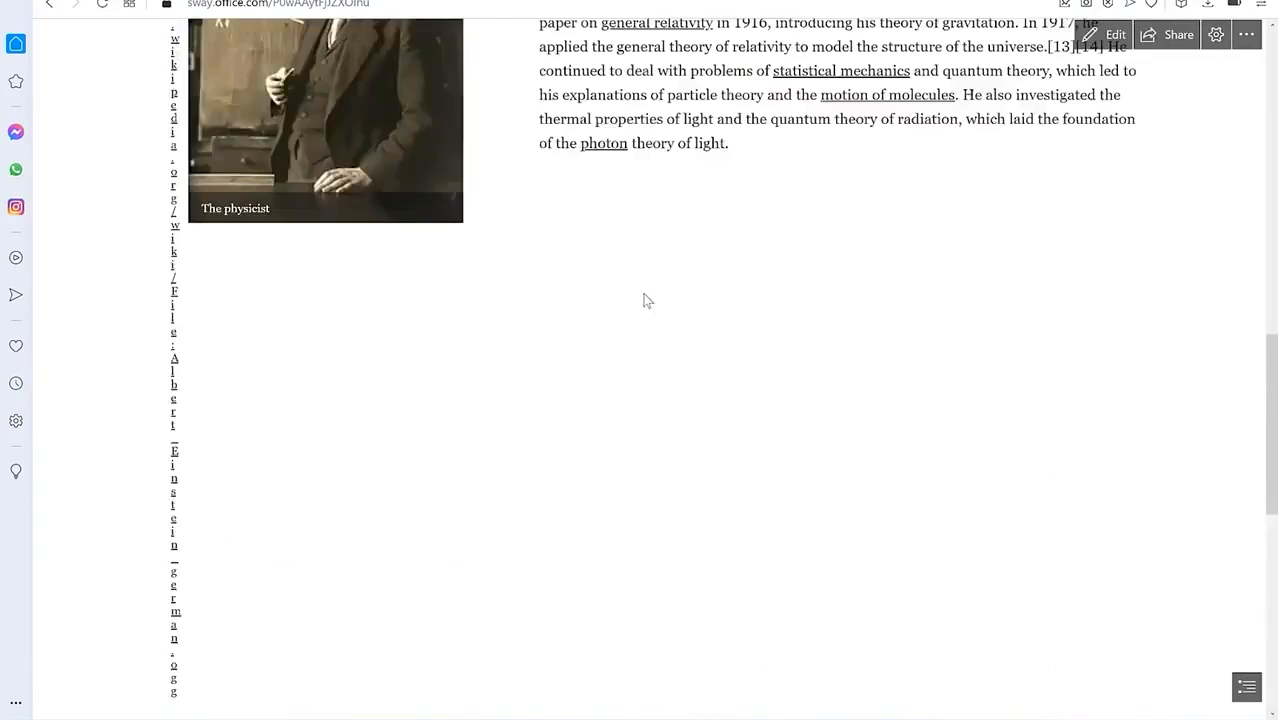
scroll(646, 300, up, 6)
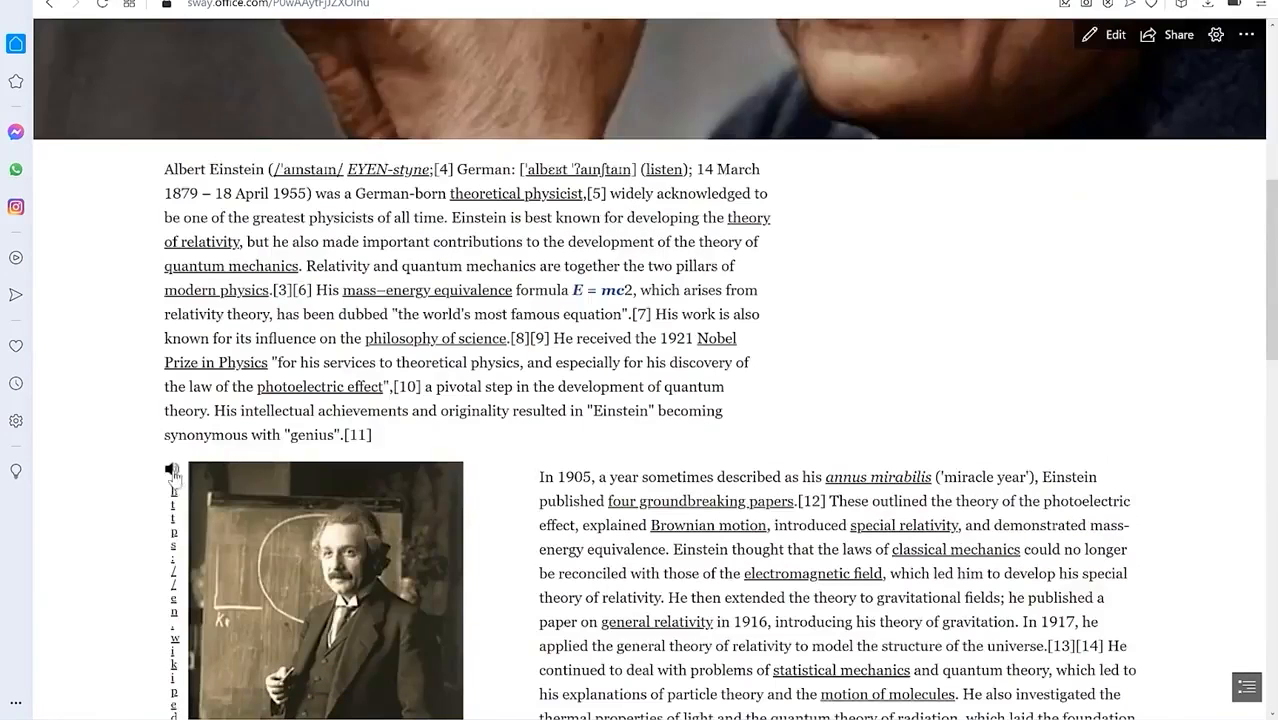
Step: Back in editing, delete the audio card with the Wikipedia sound-file link
click(1115, 37)
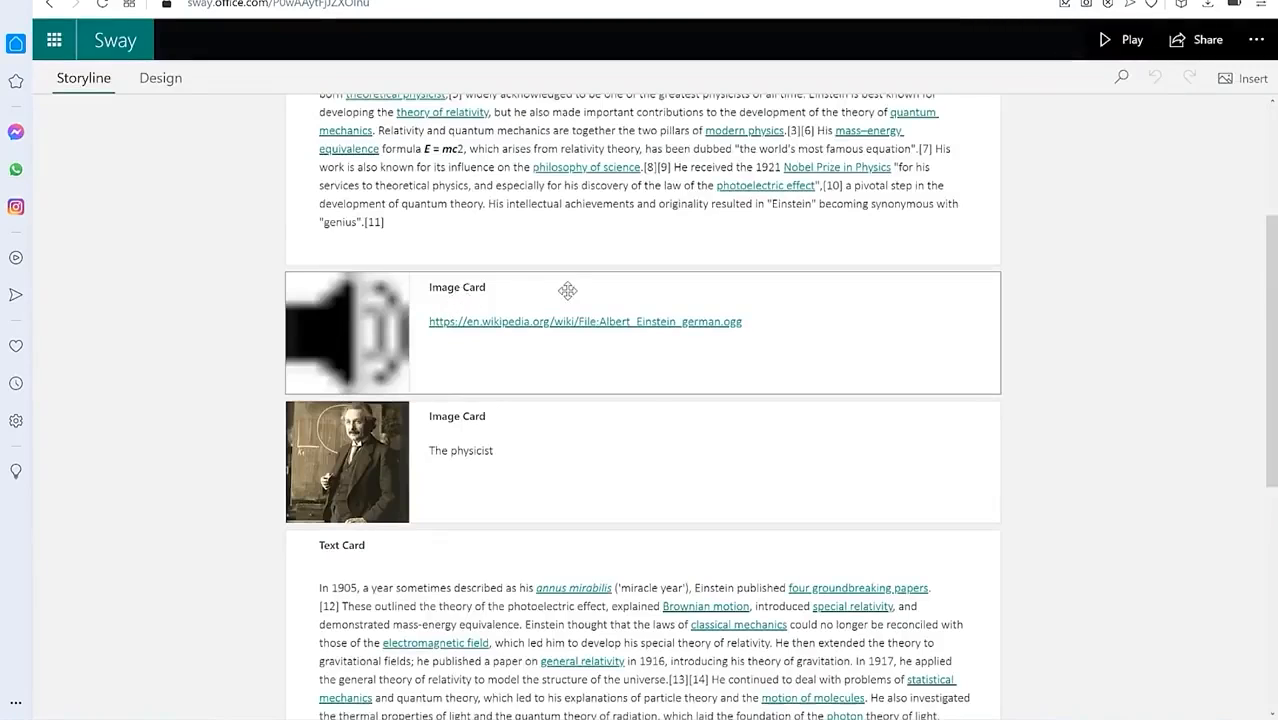
click(565, 290)
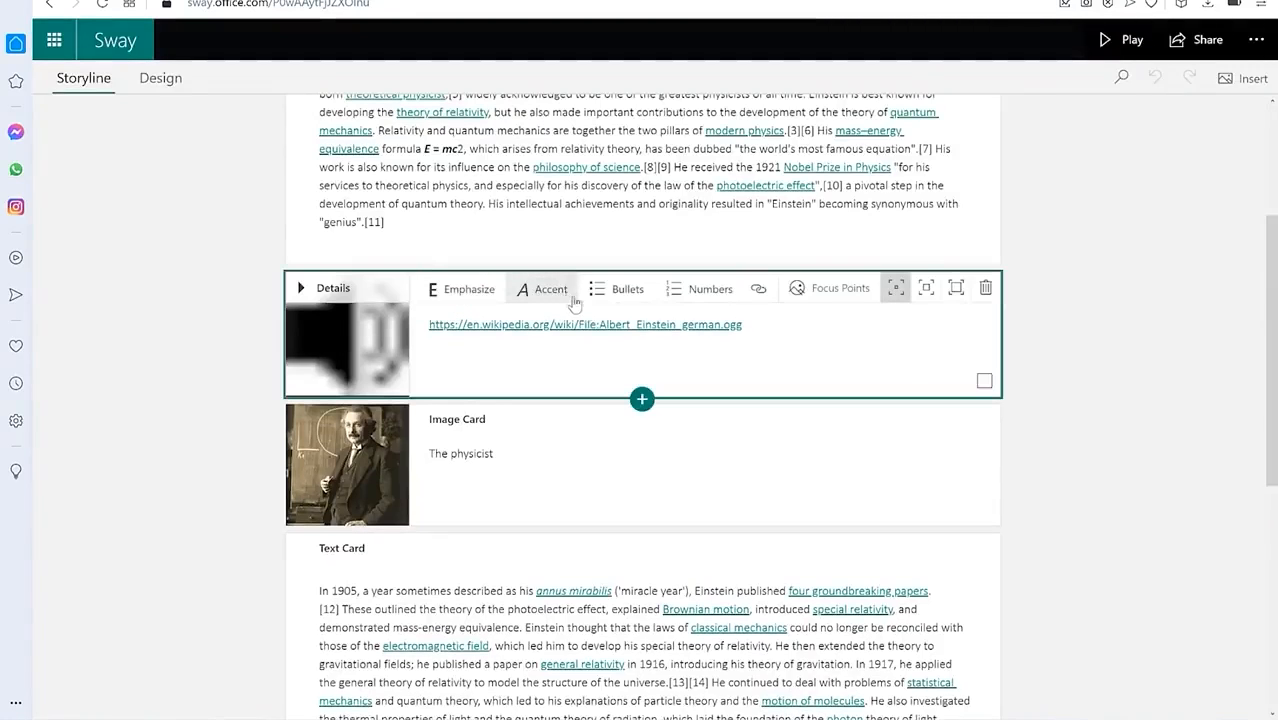
click(985, 288)
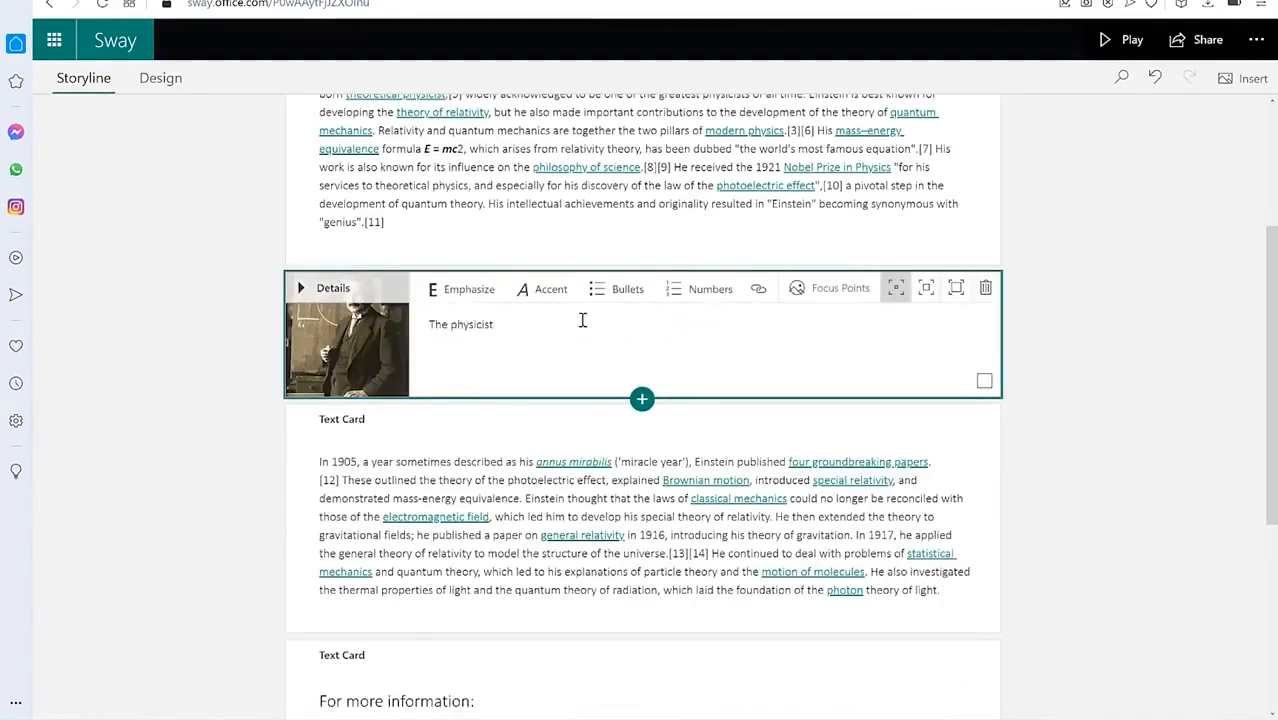
Step: Play the Sway again and scroll through it back to the title photo
click(1123, 40)
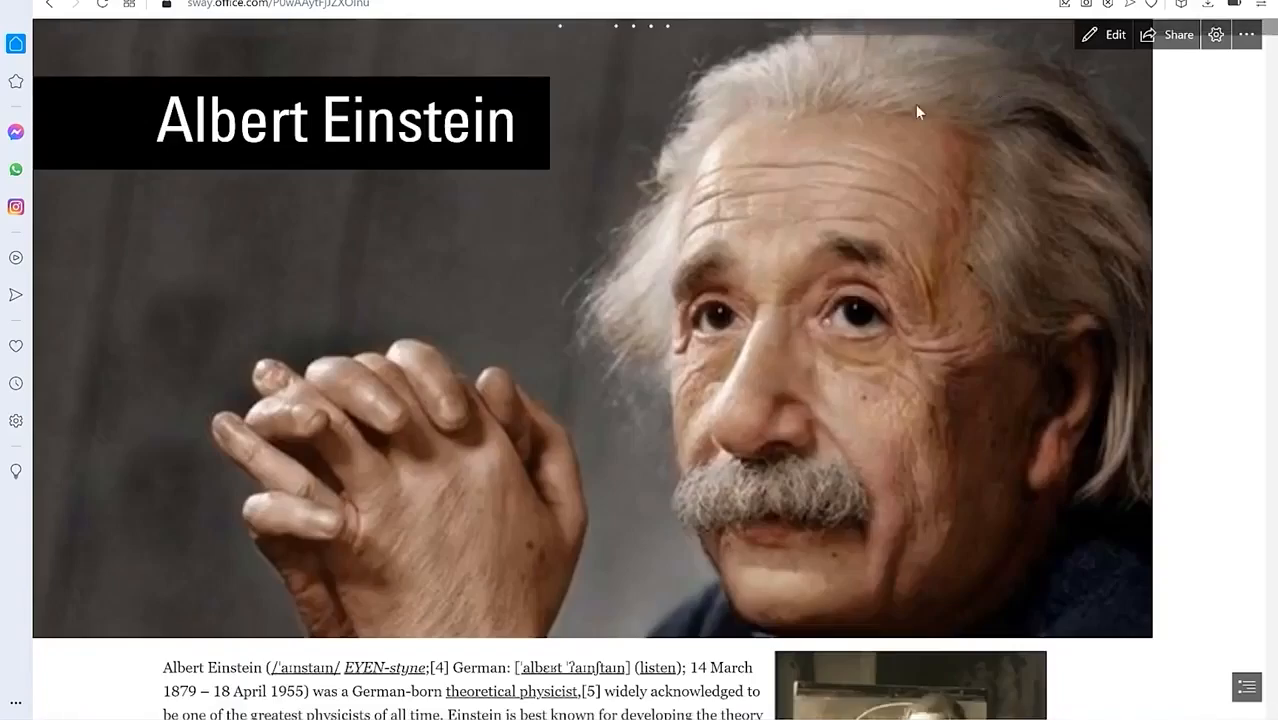
scroll(856, 176, down, 6)
scroll(906, 201, up, 3)
scroll(906, 201, up, 3)
scroll(899, 208, up, 2)
scroll(899, 208, down, 2)
scroll(898, 209, down, 10)
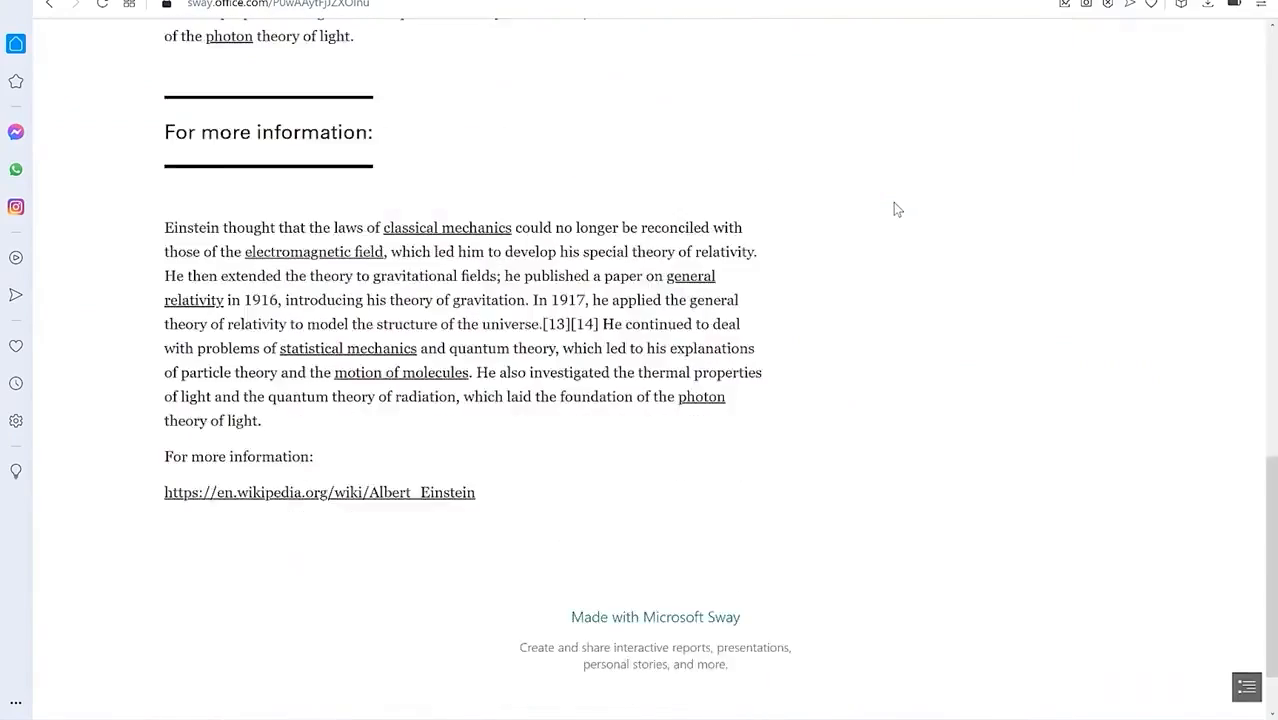
scroll(694, 263, up, 2)
scroll(694, 263, down, 4)
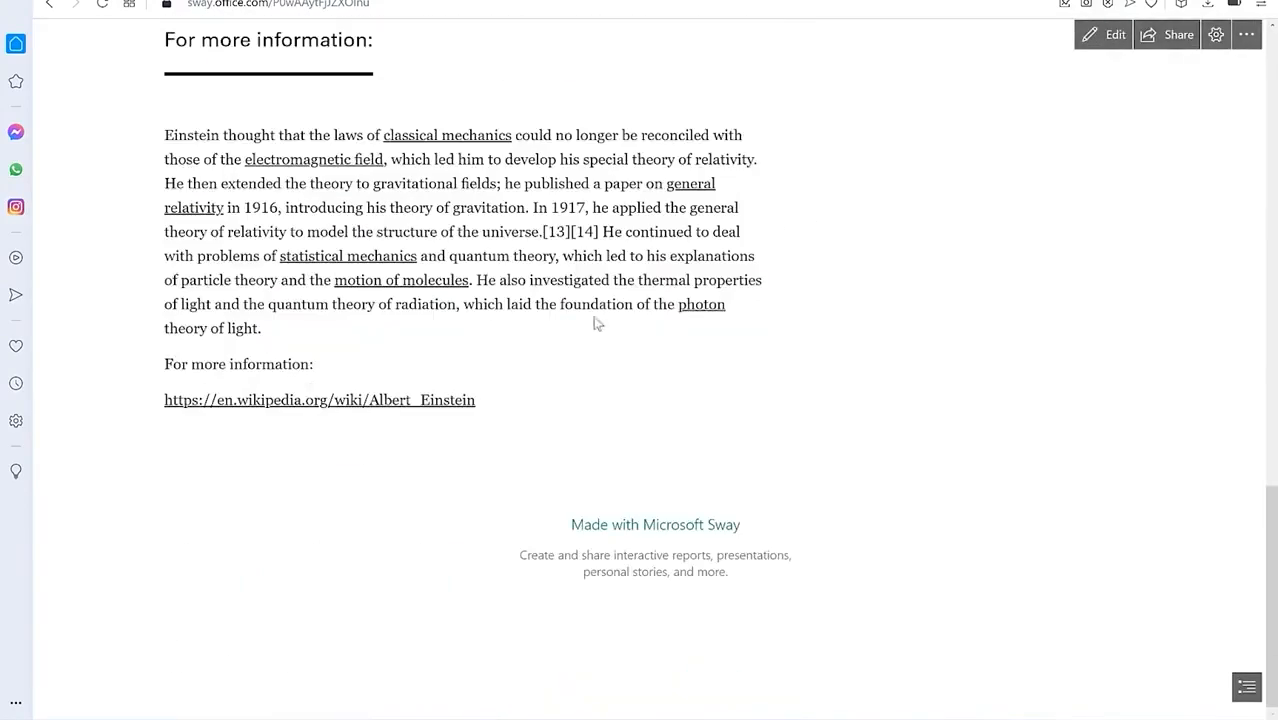
scroll(626, 284, up, 2)
scroll(631, 284, up, 15)
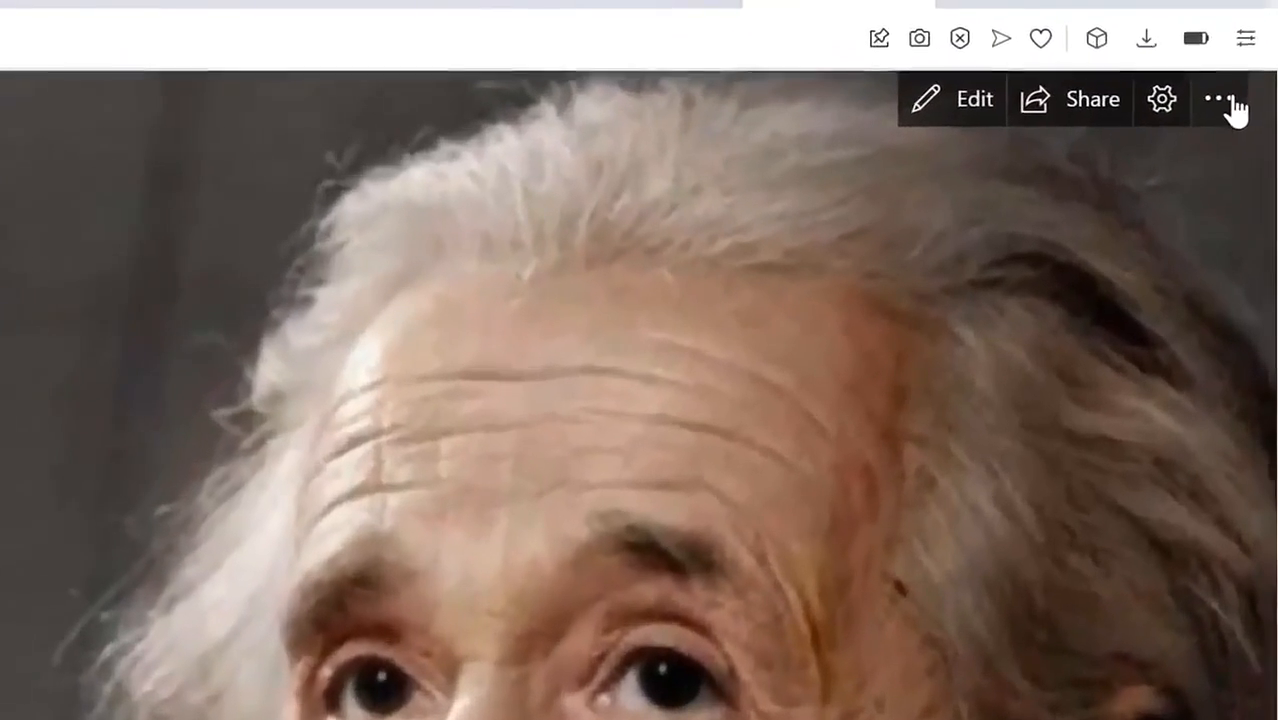
Step: Open the Sway's Share settings from the top-right options menu
click(1246, 34)
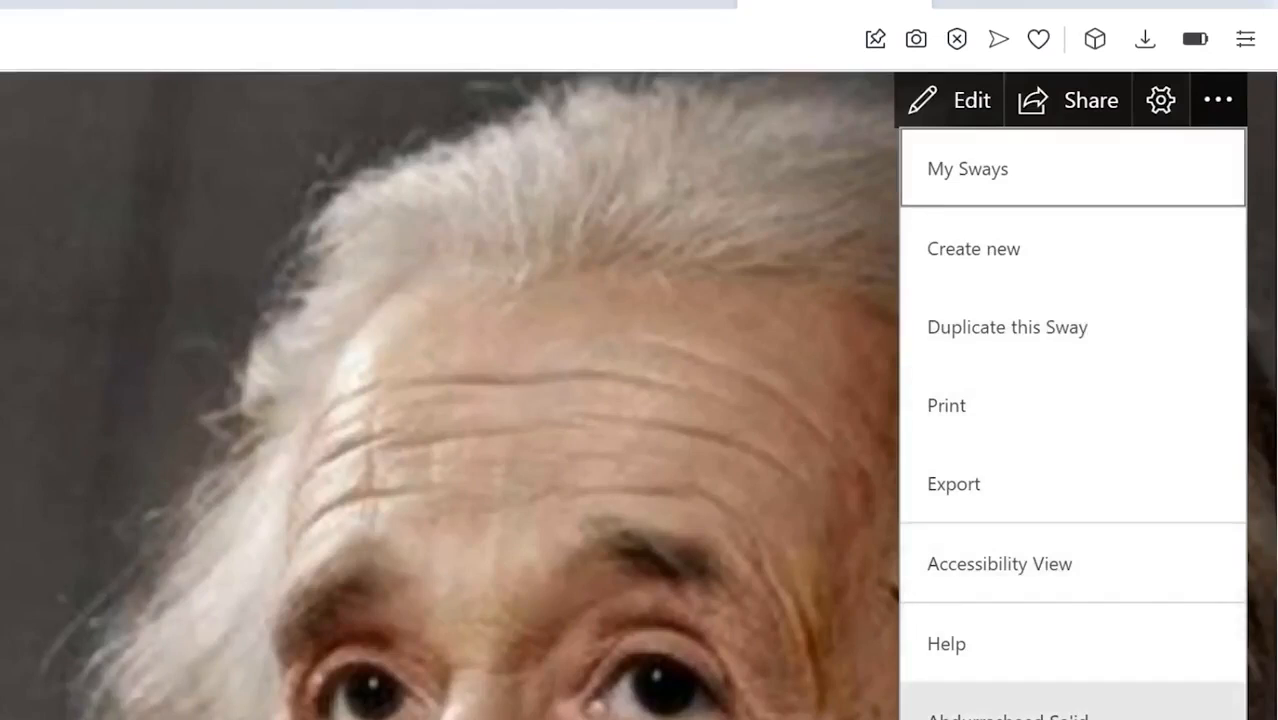
click(1078, 110)
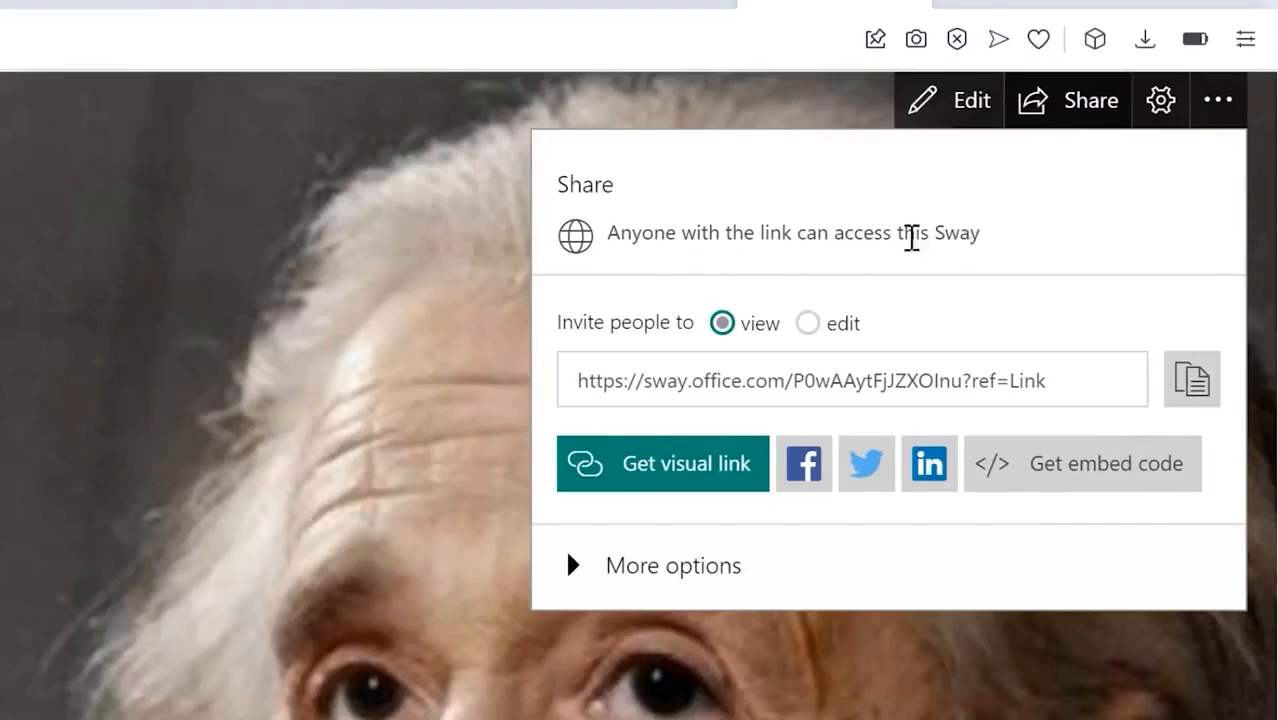
Step: Set the share link to invite people to edit and copy the link
click(825, 322)
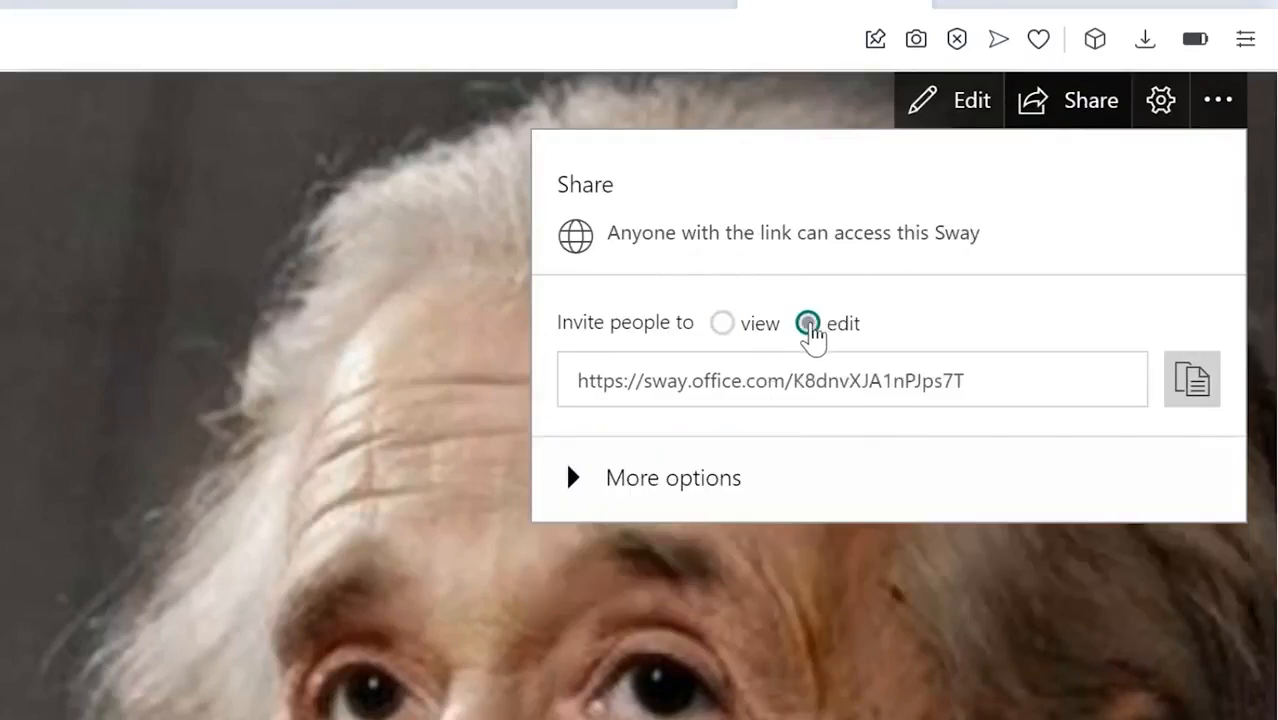
click(724, 325)
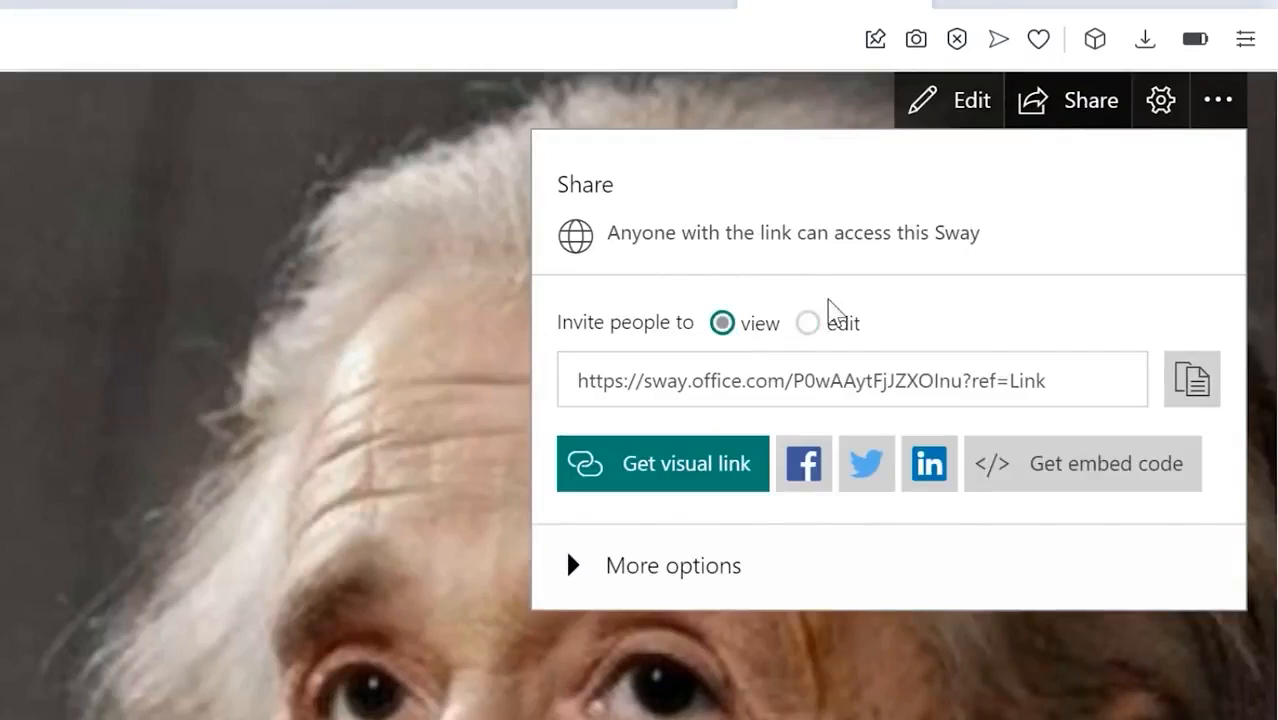
click(808, 324)
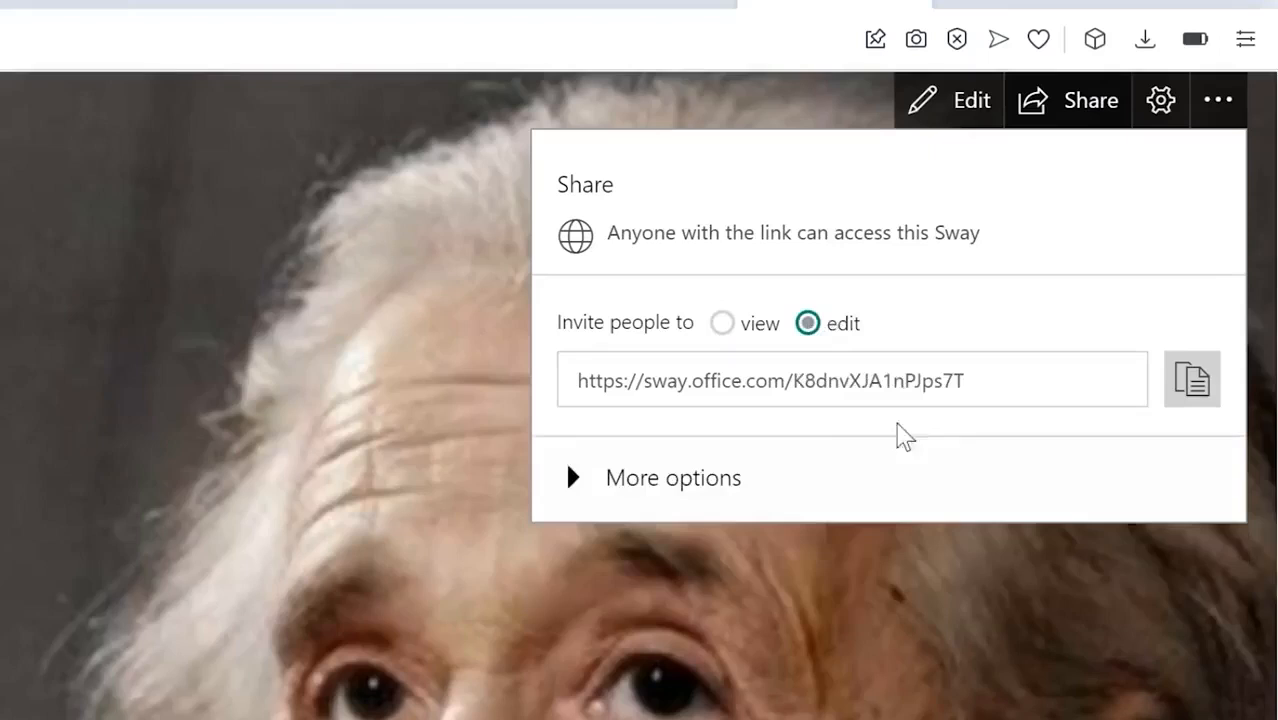
click(578, 480)
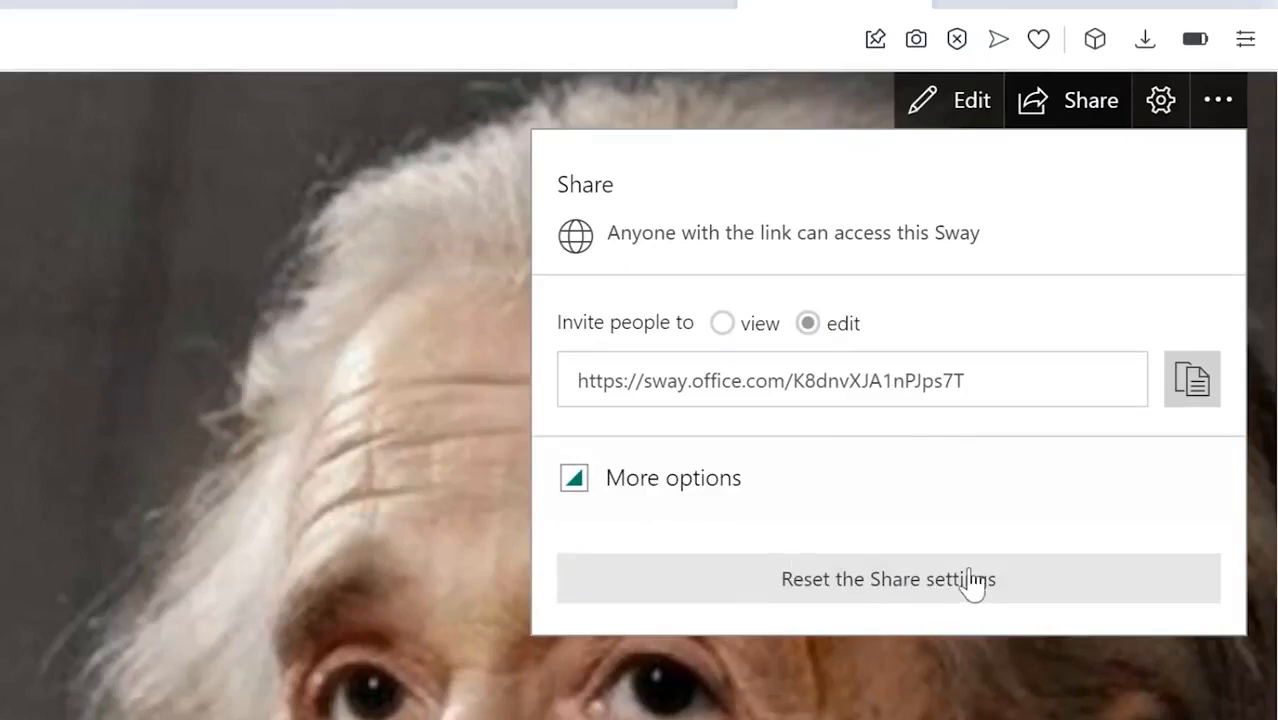
click(1196, 396)
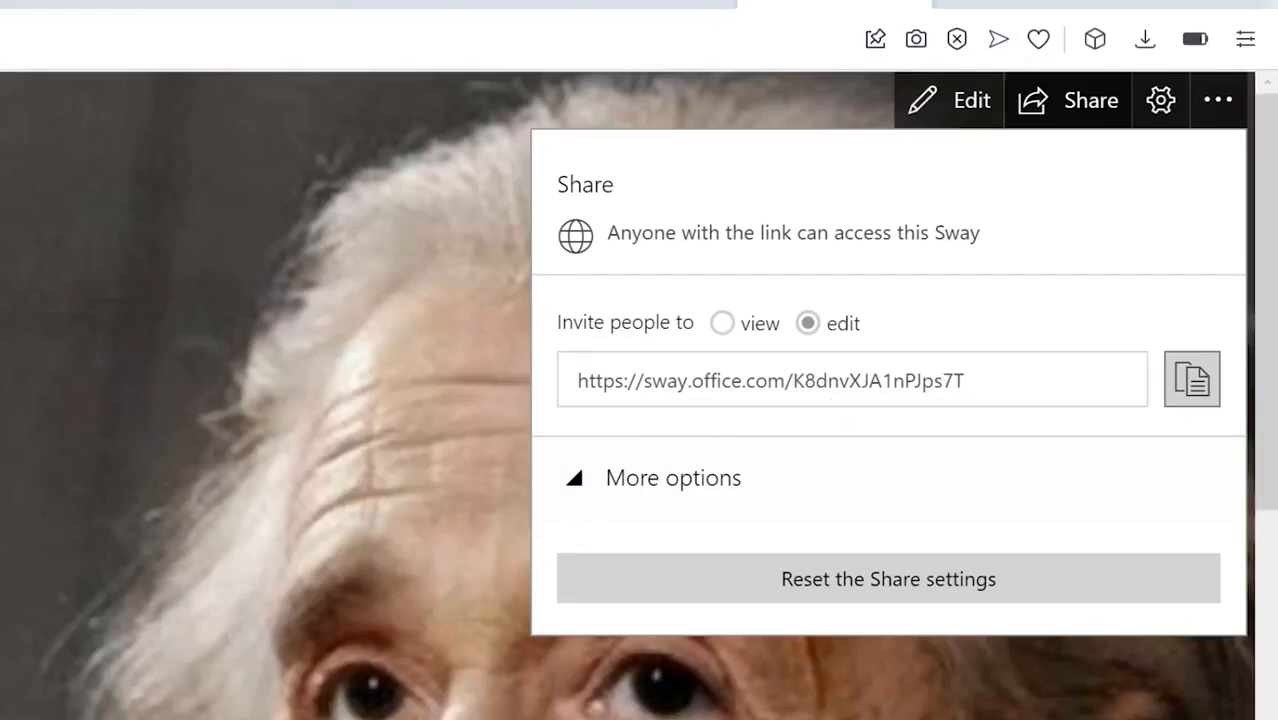
click(1192, 380)
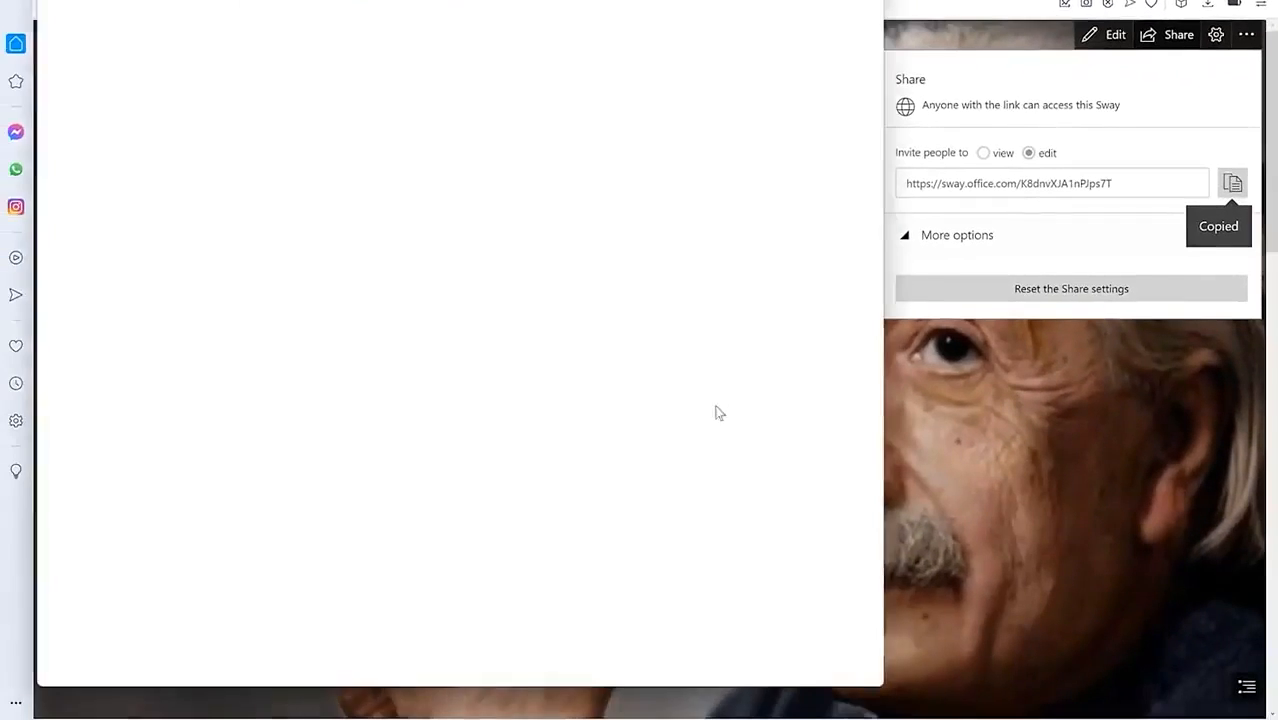
Step: Load the copied Albert Einstein Sway link in a maximized Edge window and dismiss the restore notice
click(824, 0)
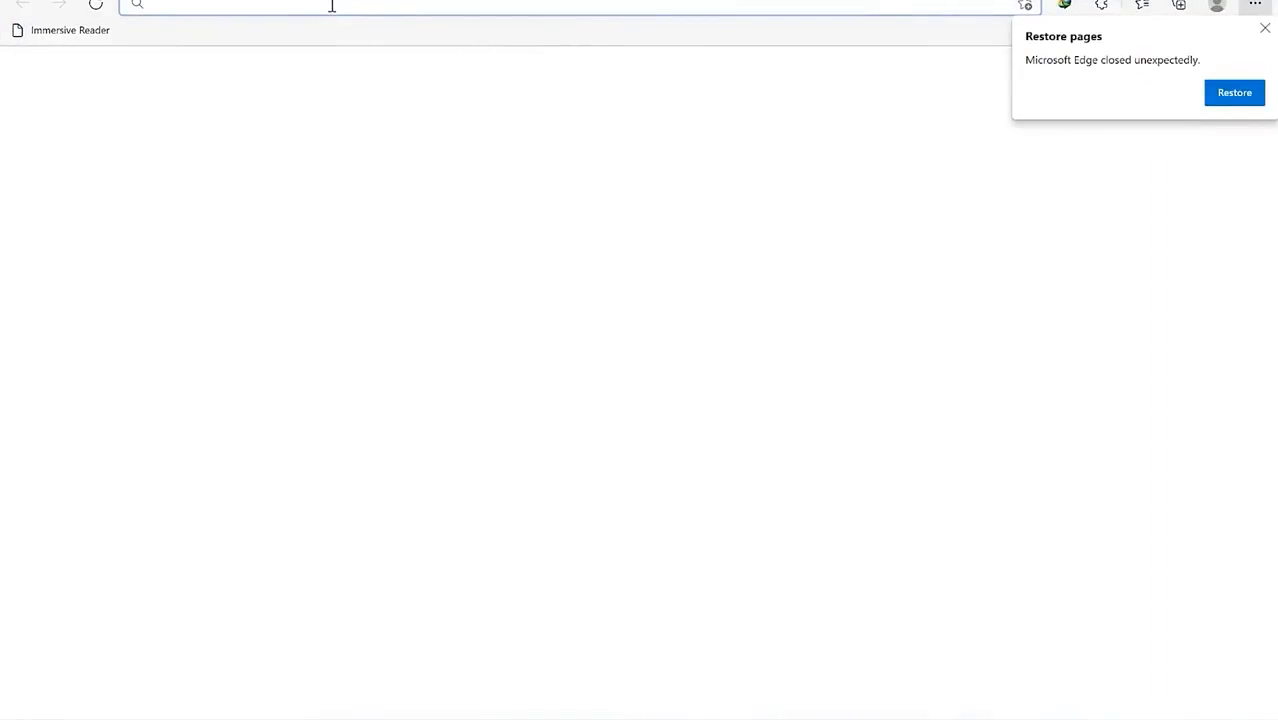
key(ctrl+v)
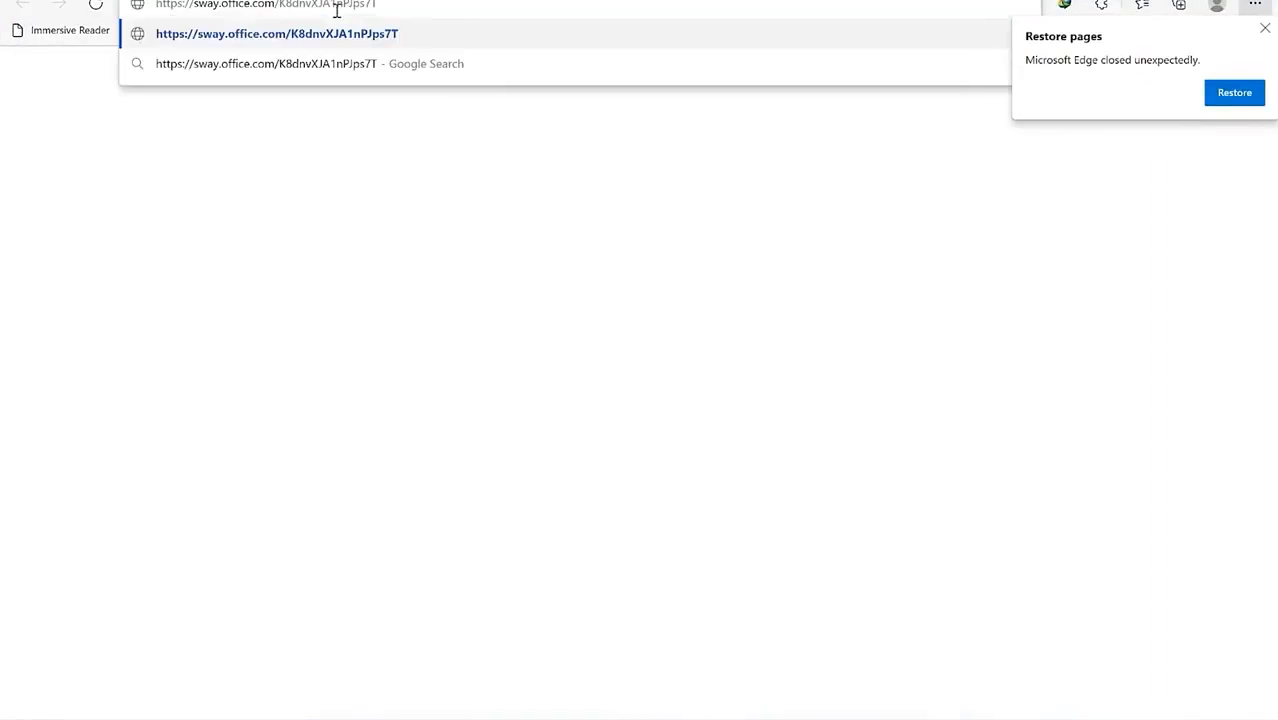
key(Return)
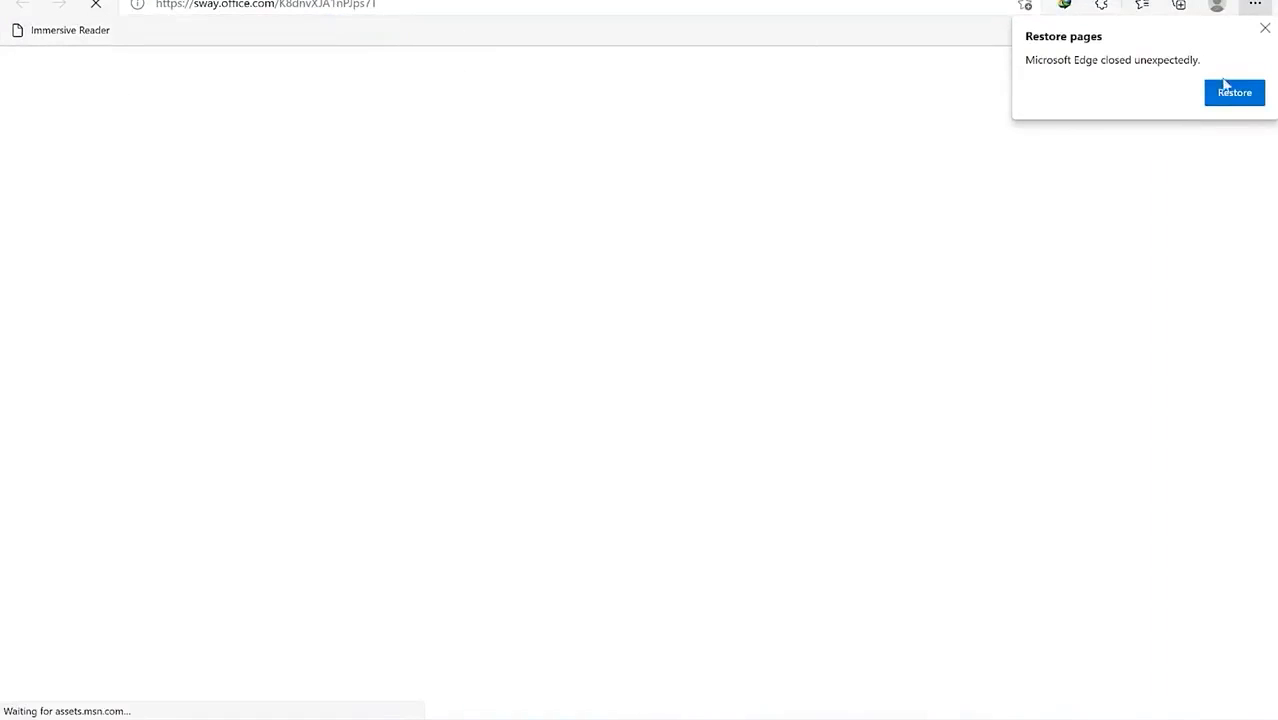
click(1263, 31)
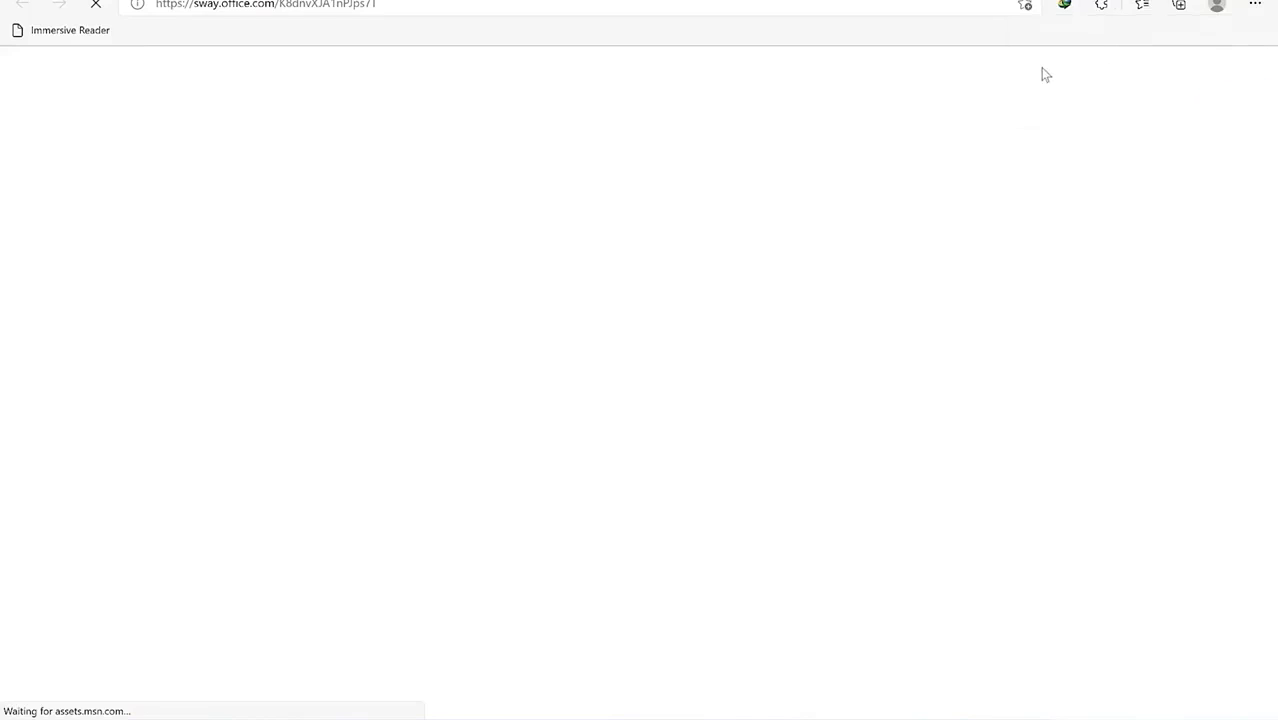
scroll(1090, 230, down, 6)
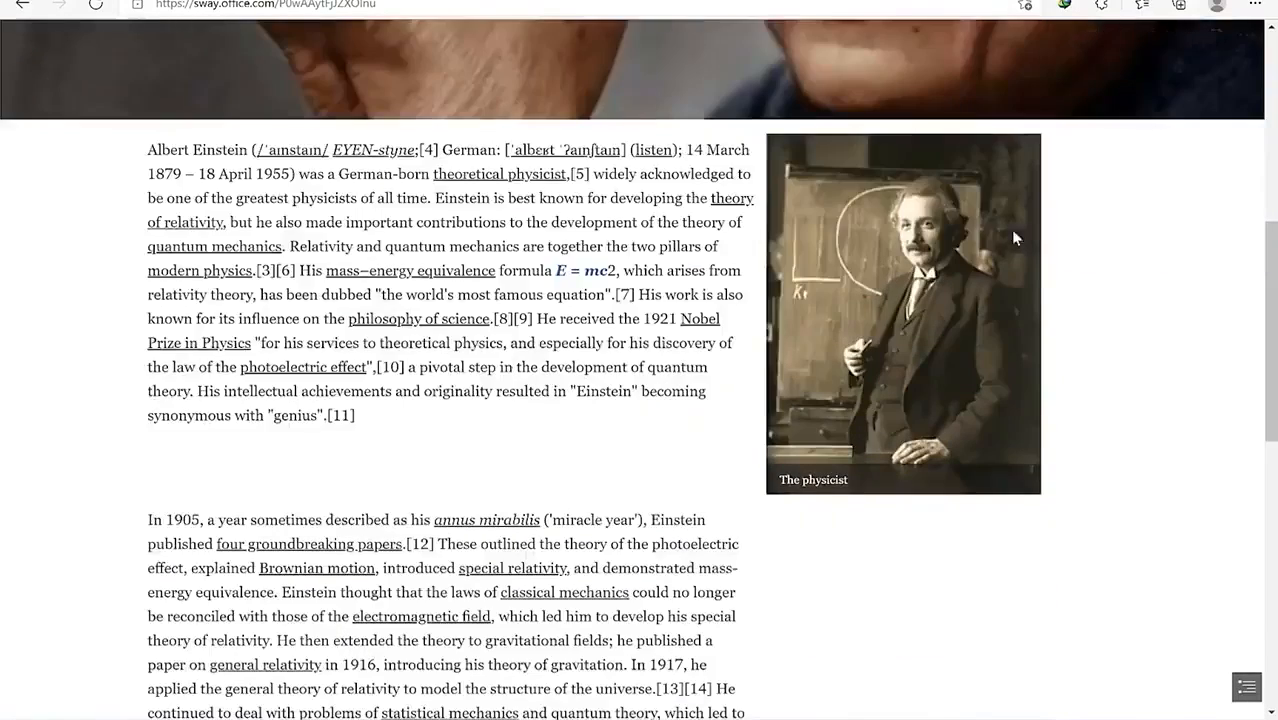
scroll(950, 250, down, 15)
scroll(853, 272, up, 15)
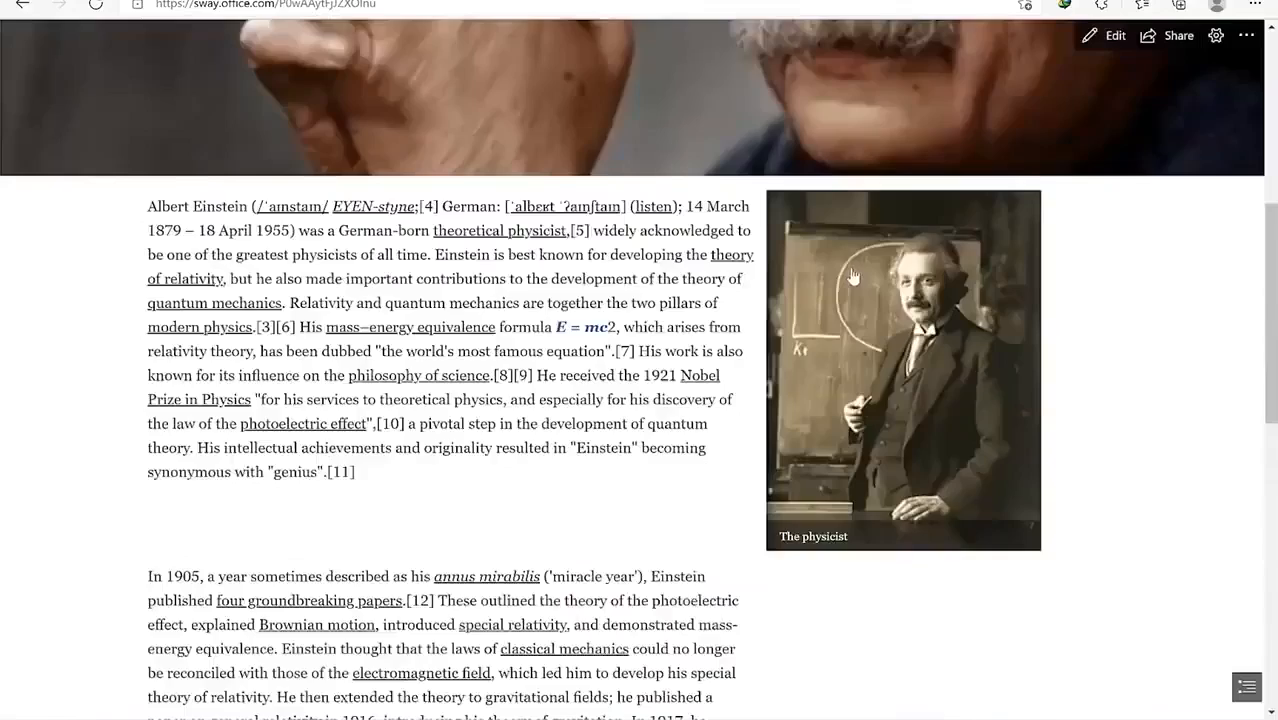
scroll(853, 276, up, 5)
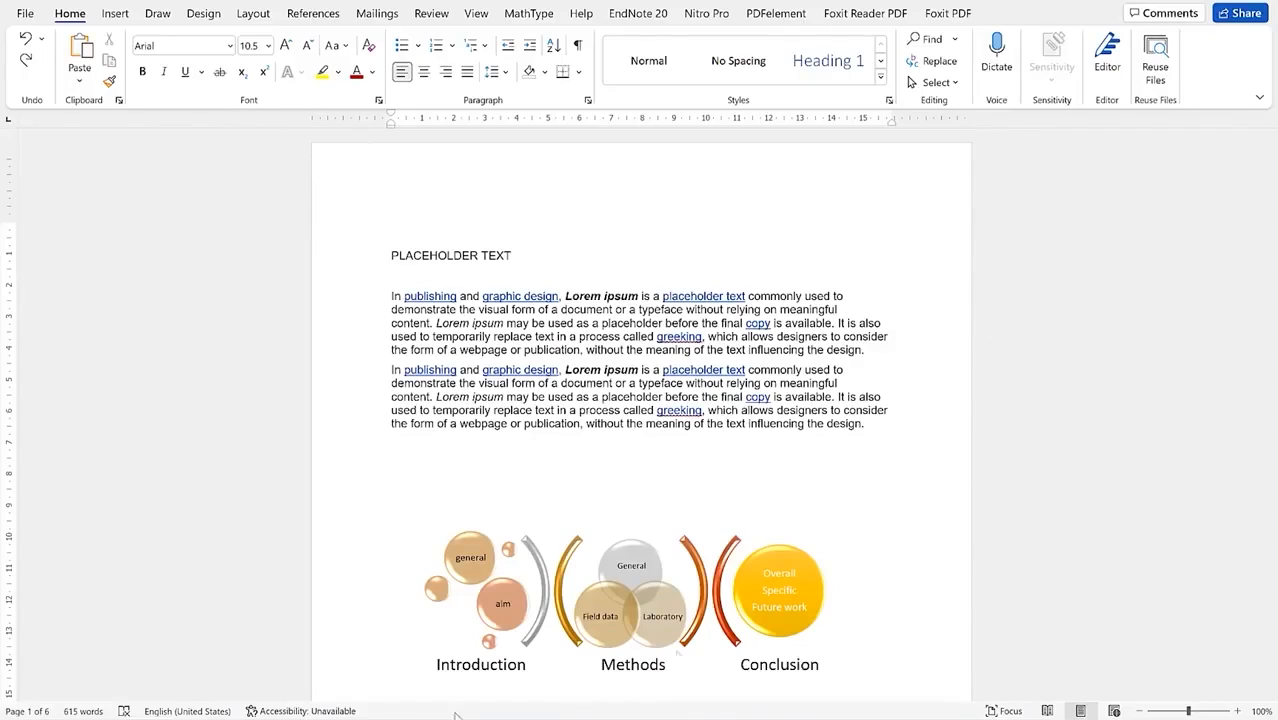
Step: Preview Box, Shadow, 3-D and Custom paragraph borders, settling on a plain Box border
scroll(528, 396, down, 9)
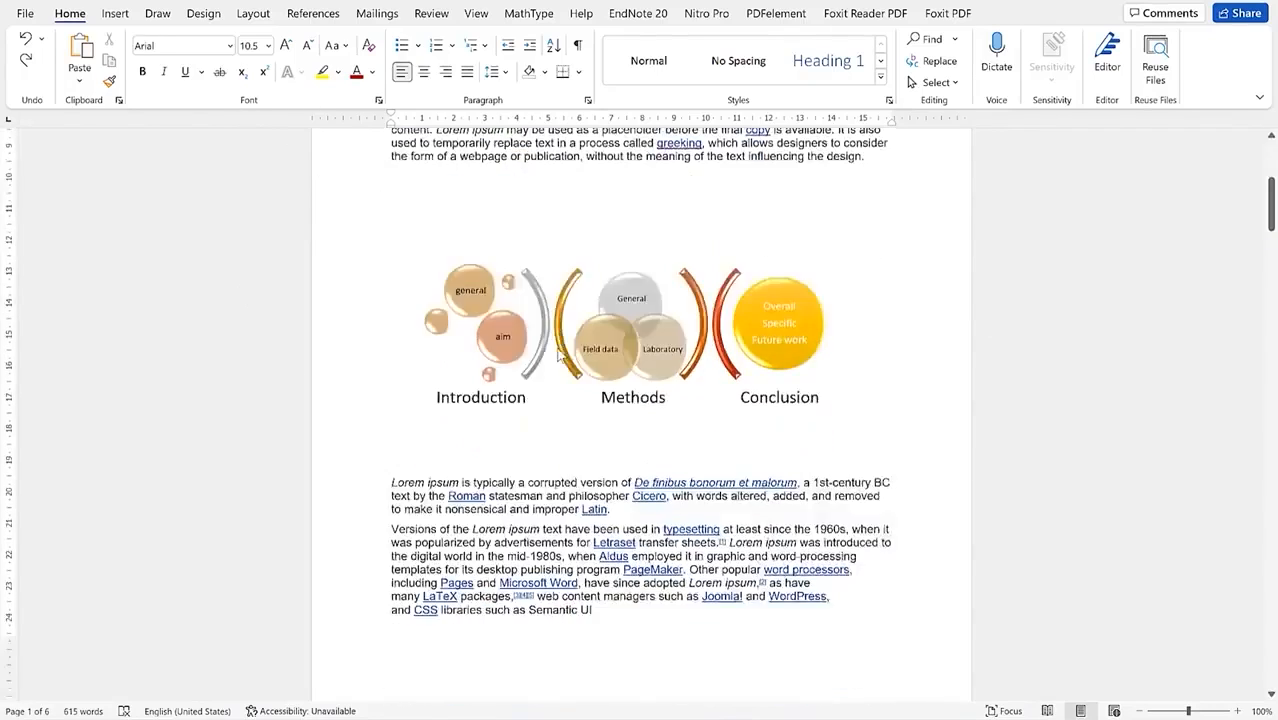
scroll(565, 357, up, 9)
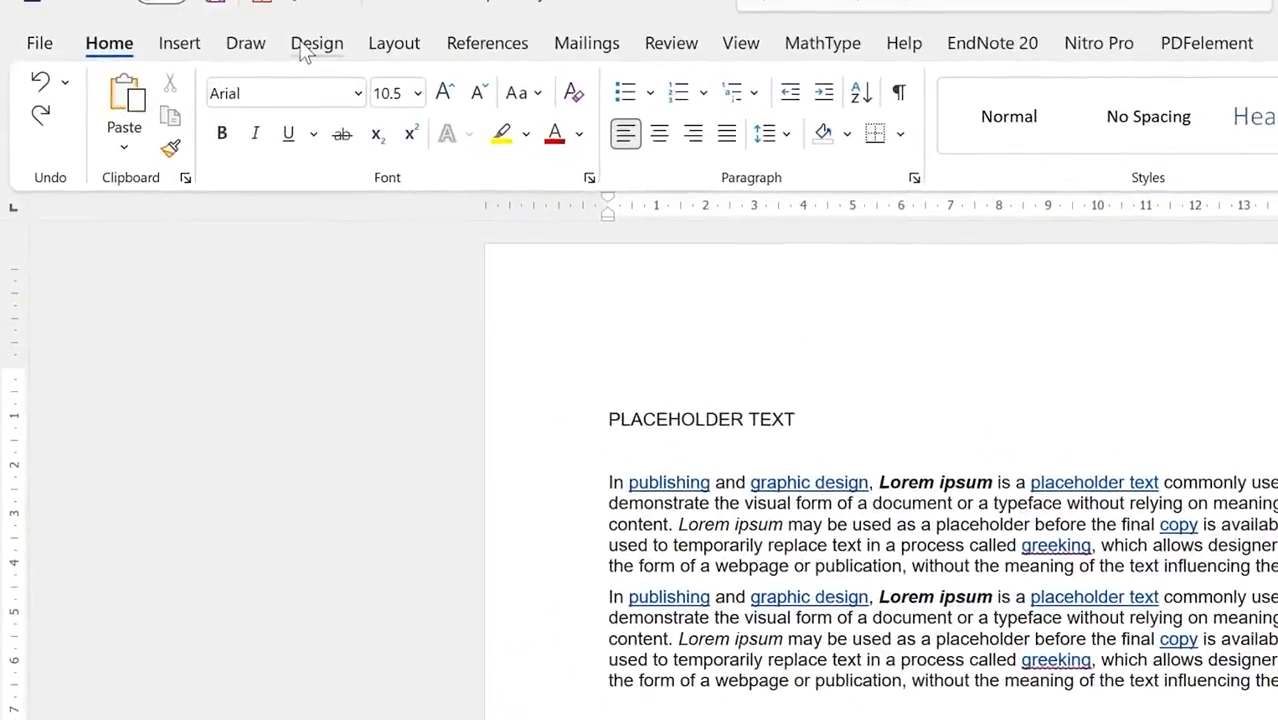
click(312, 48)
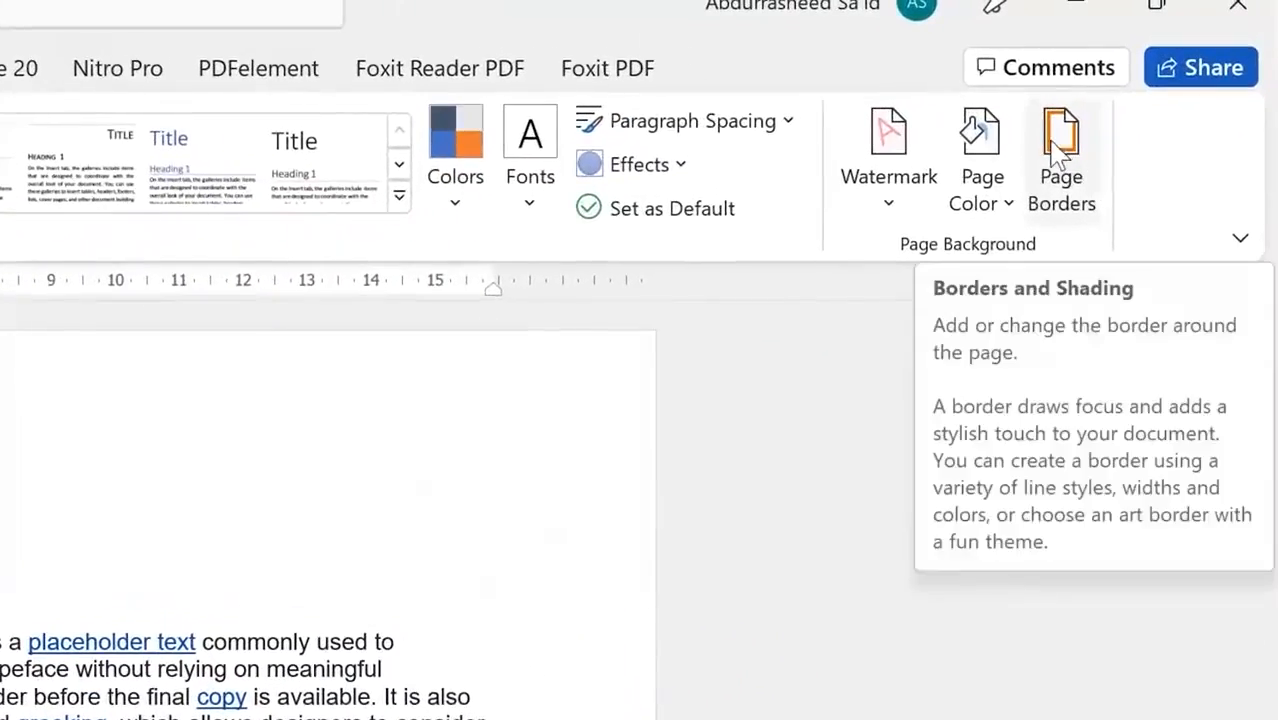
click(1062, 175)
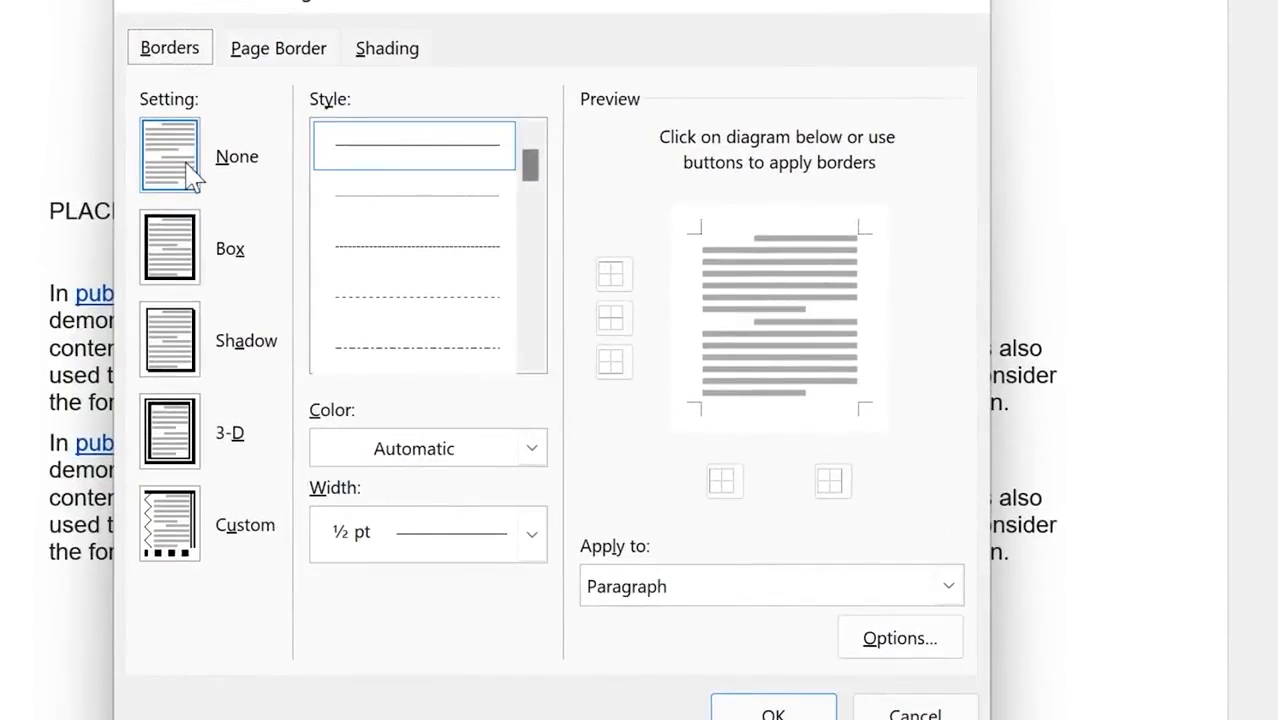
click(192, 258)
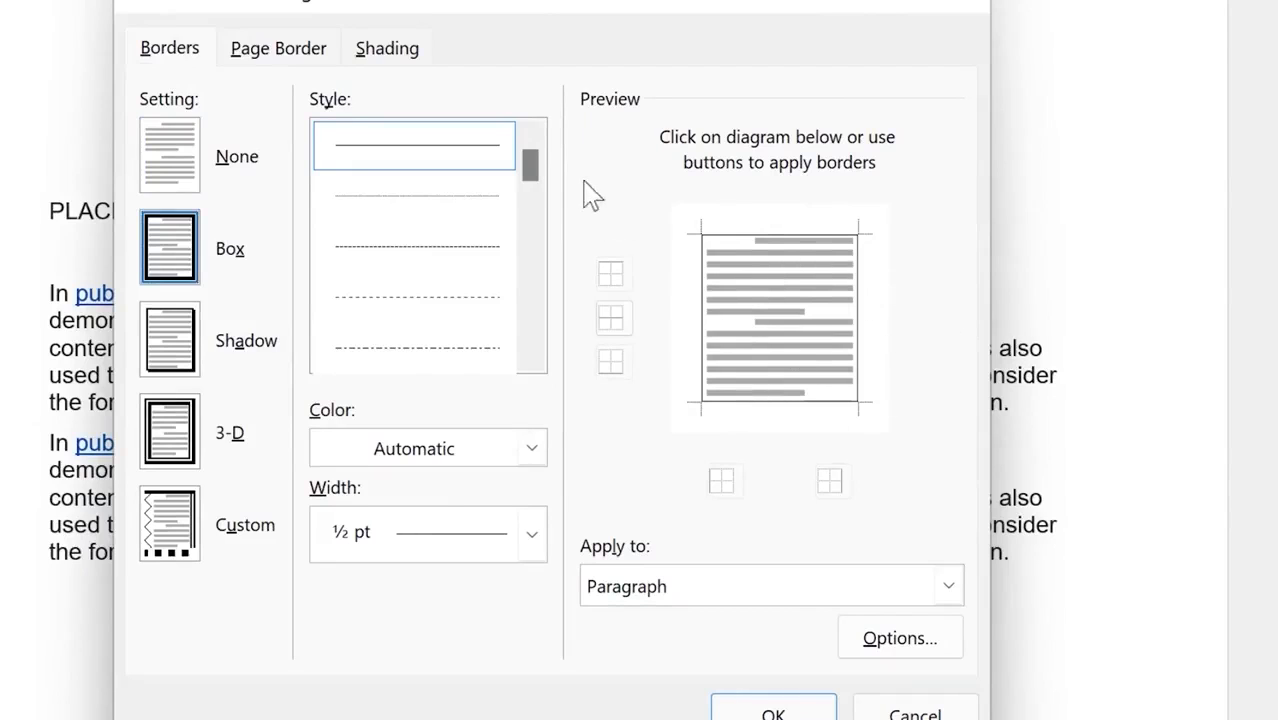
click(176, 370)
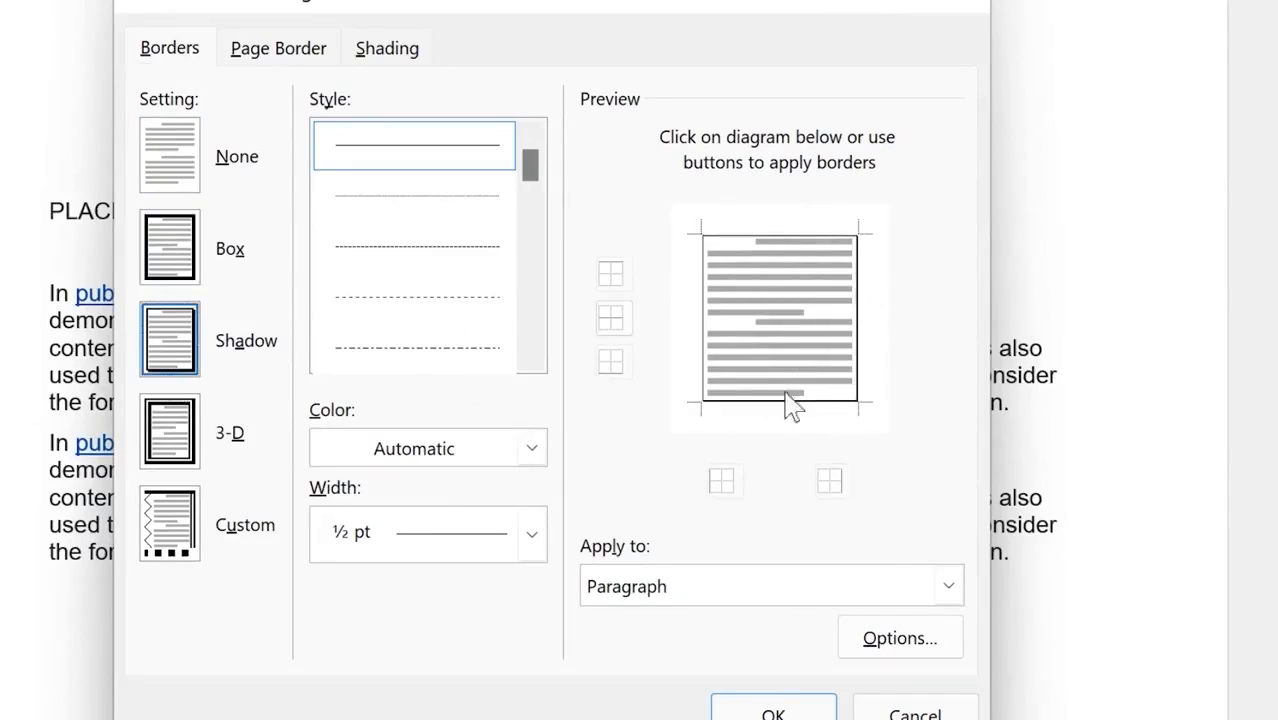
click(190, 455)
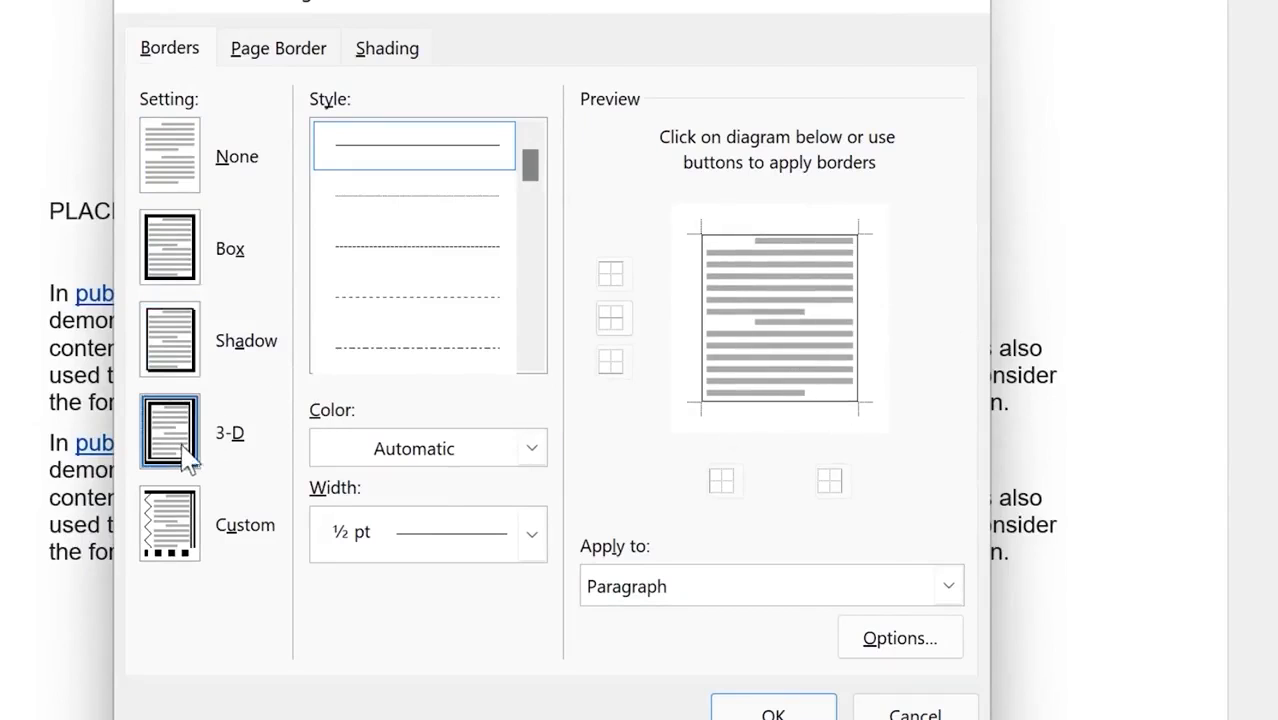
click(185, 562)
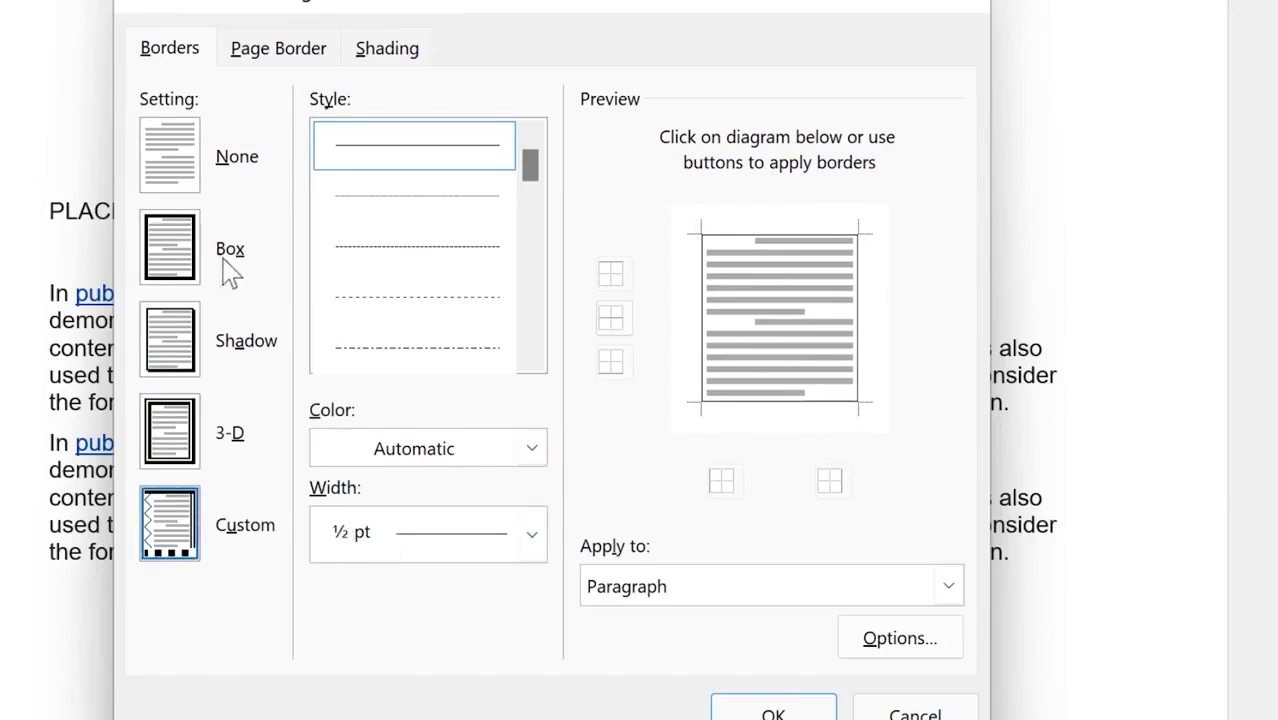
click(177, 251)
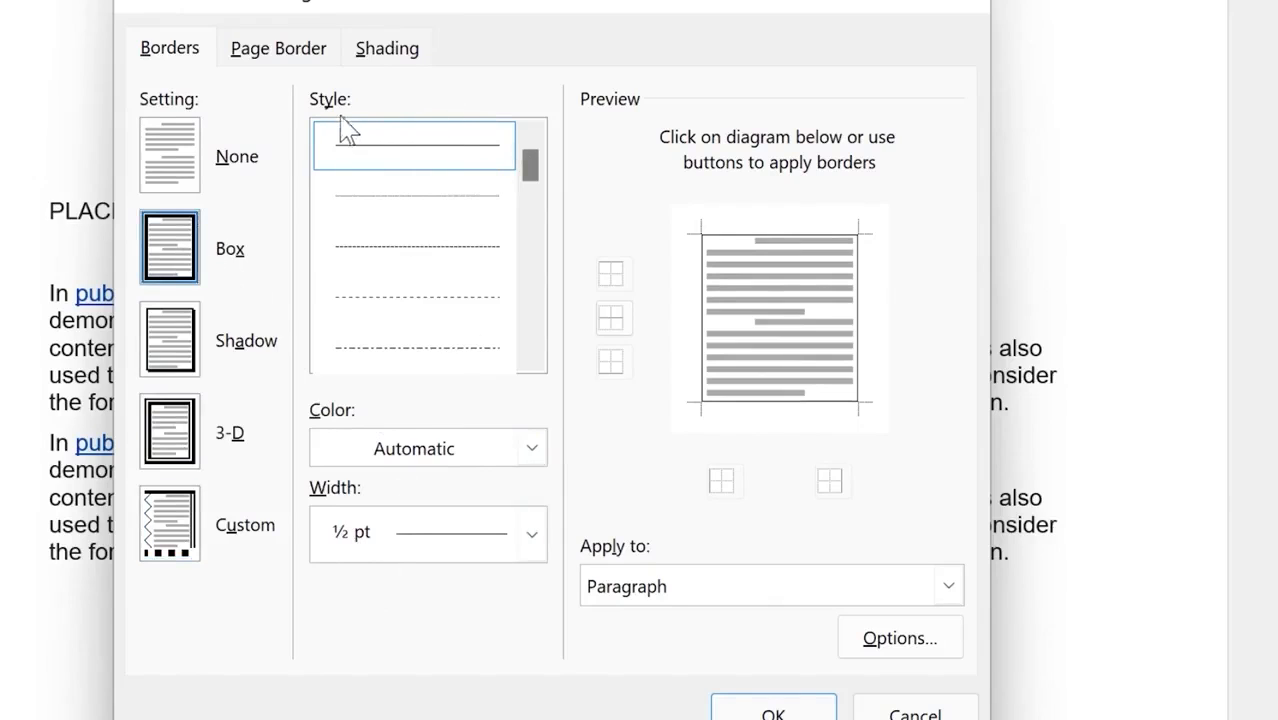
Step: Style the paragraph box border as a blue double line, 1 pt wide
mouse_move(535, 162)
mouse_down()
mouse_move(530, 290)
mouse_move(528, 251)
mouse_up()
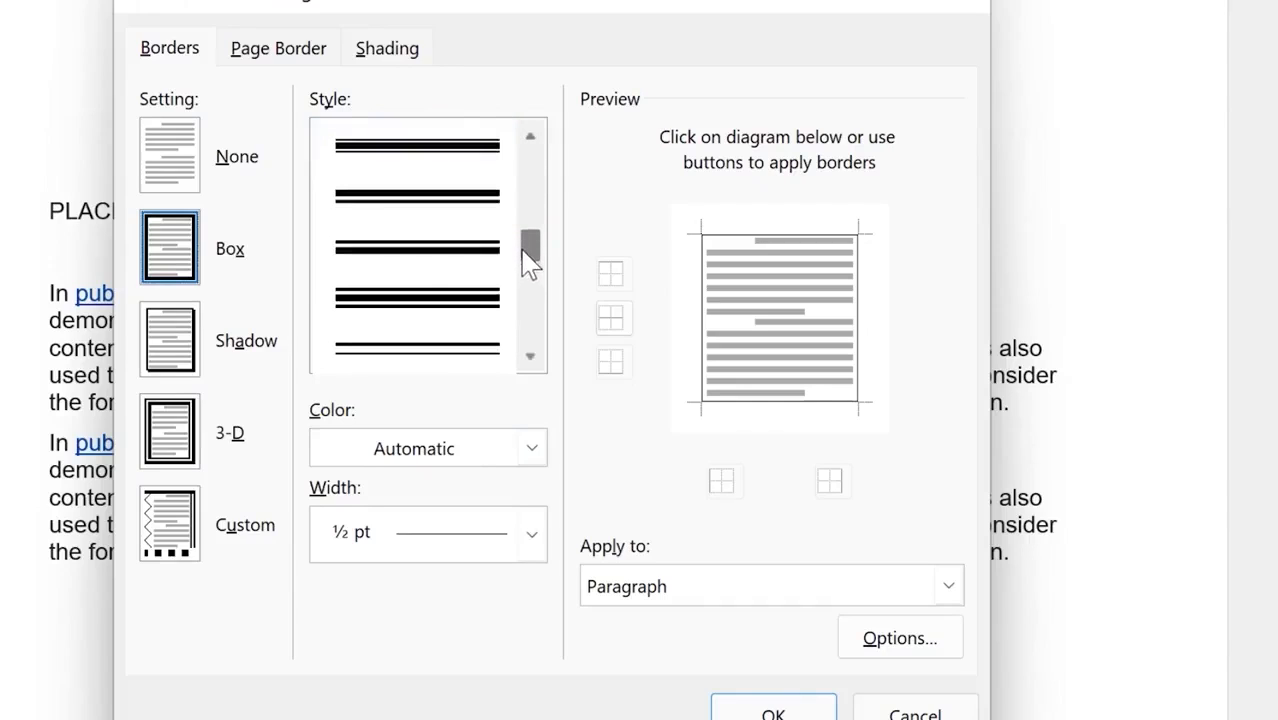
click(460, 266)
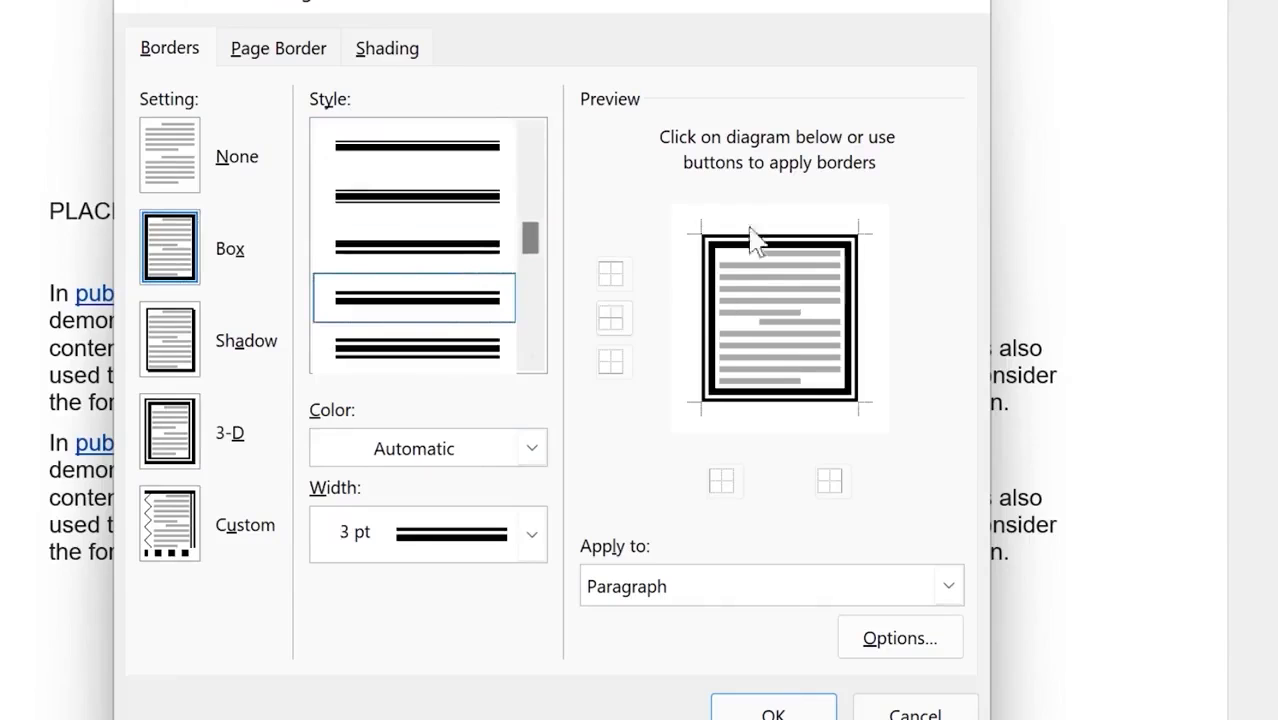
click(532, 448)
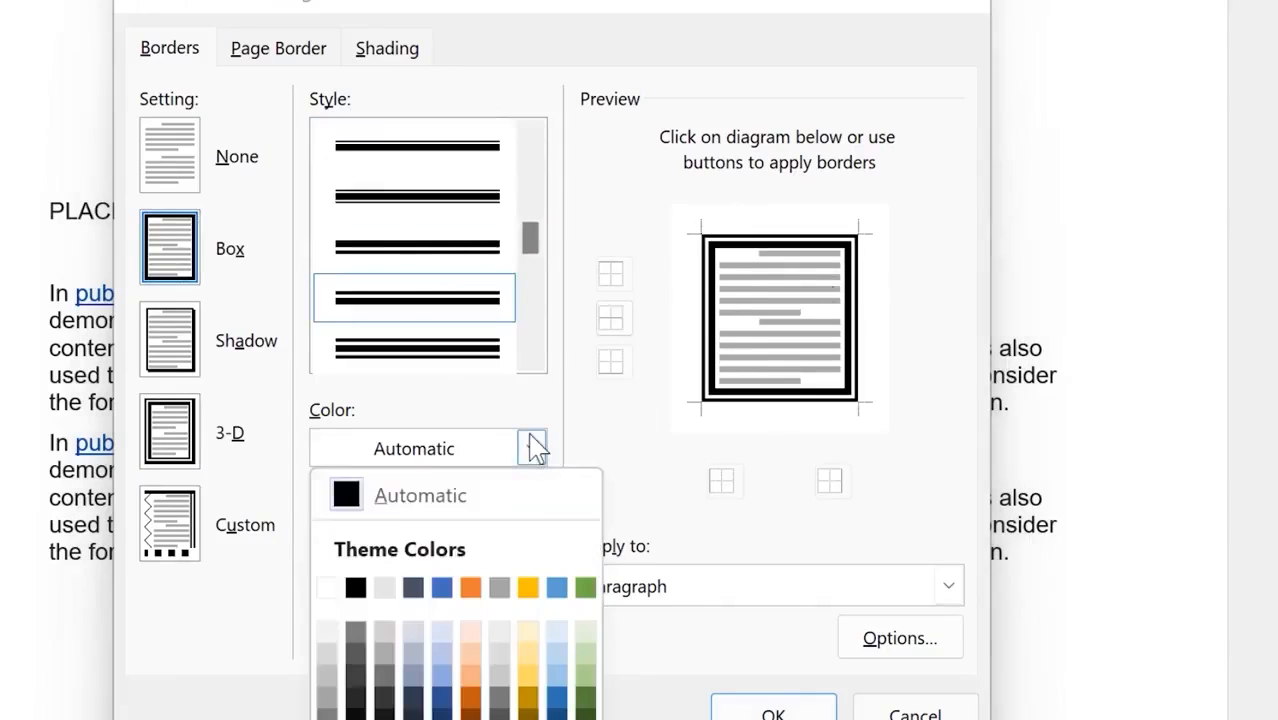
click(441, 587)
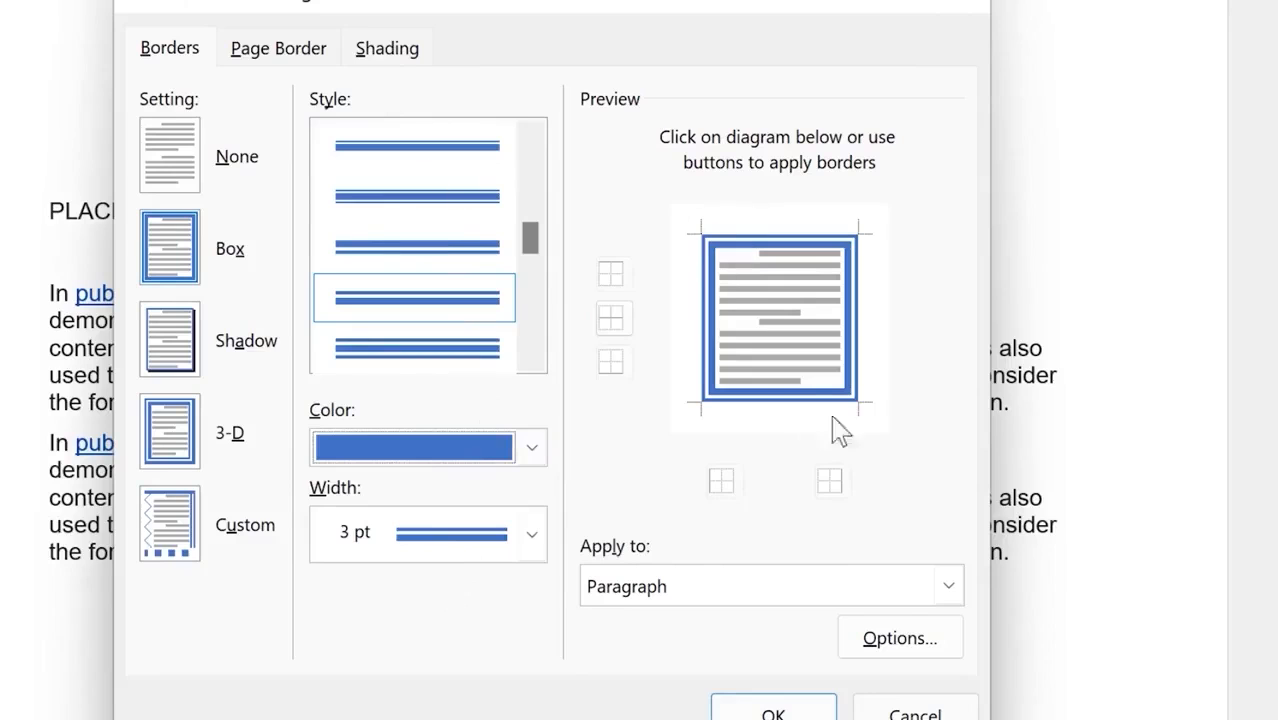
click(533, 528)
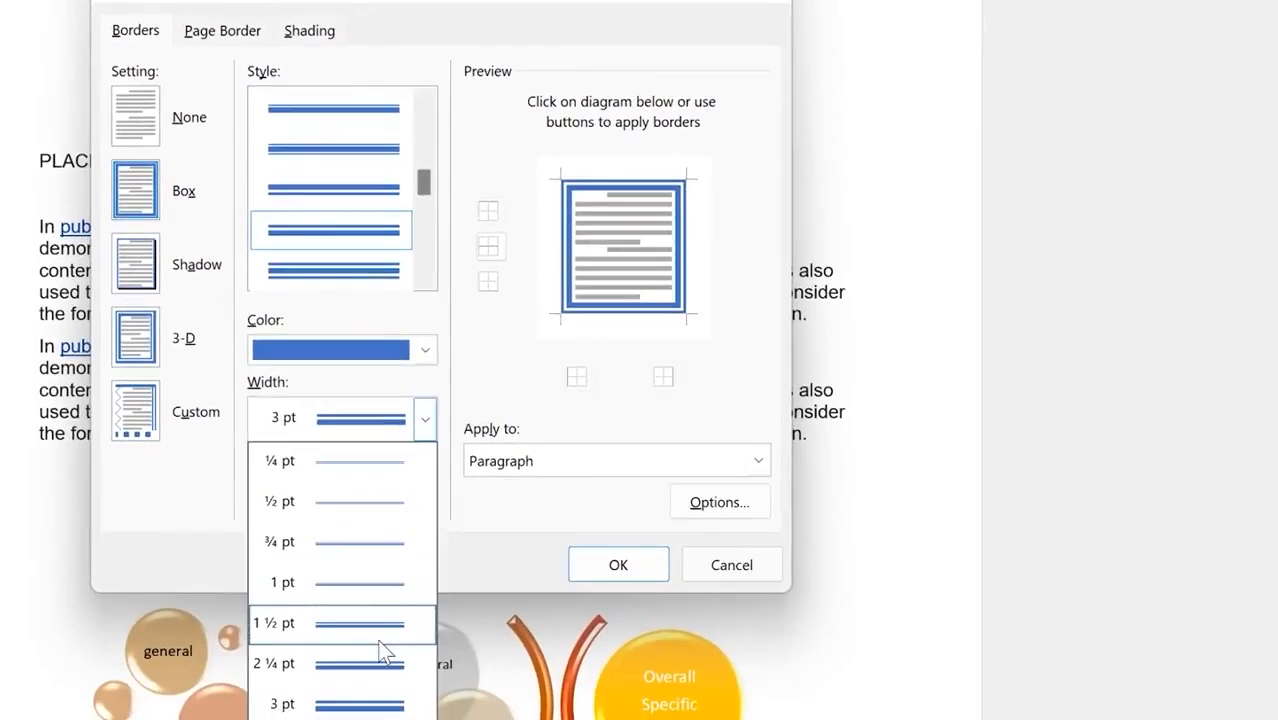
click(358, 580)
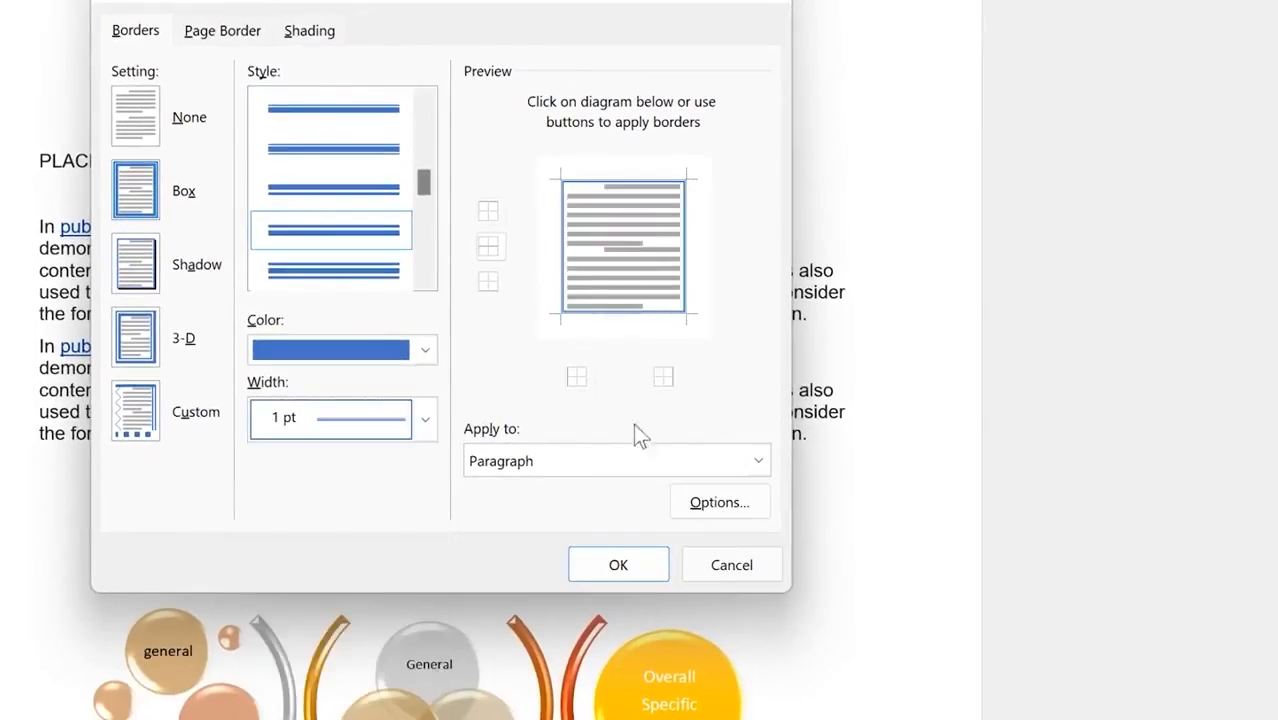
click(492, 458)
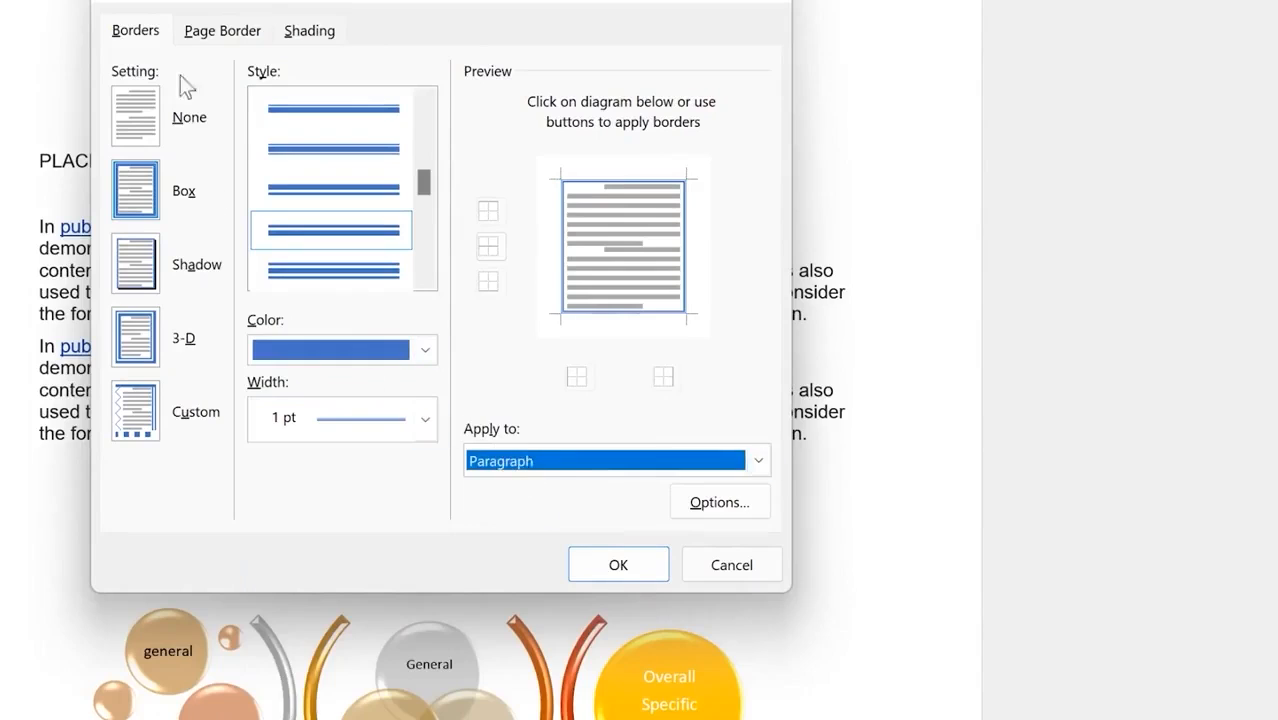
Step: Give the whole page a Box border and apply both borders to the document
click(236, 38)
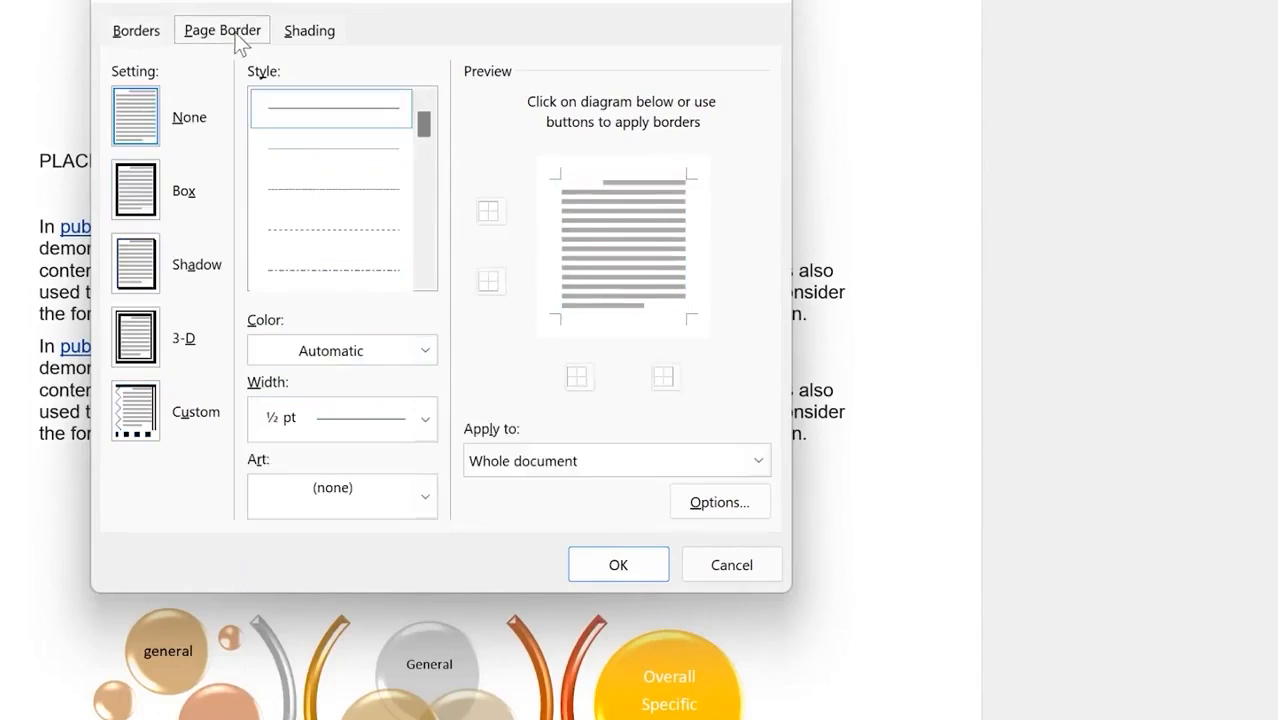
click(150, 206)
click(136, 30)
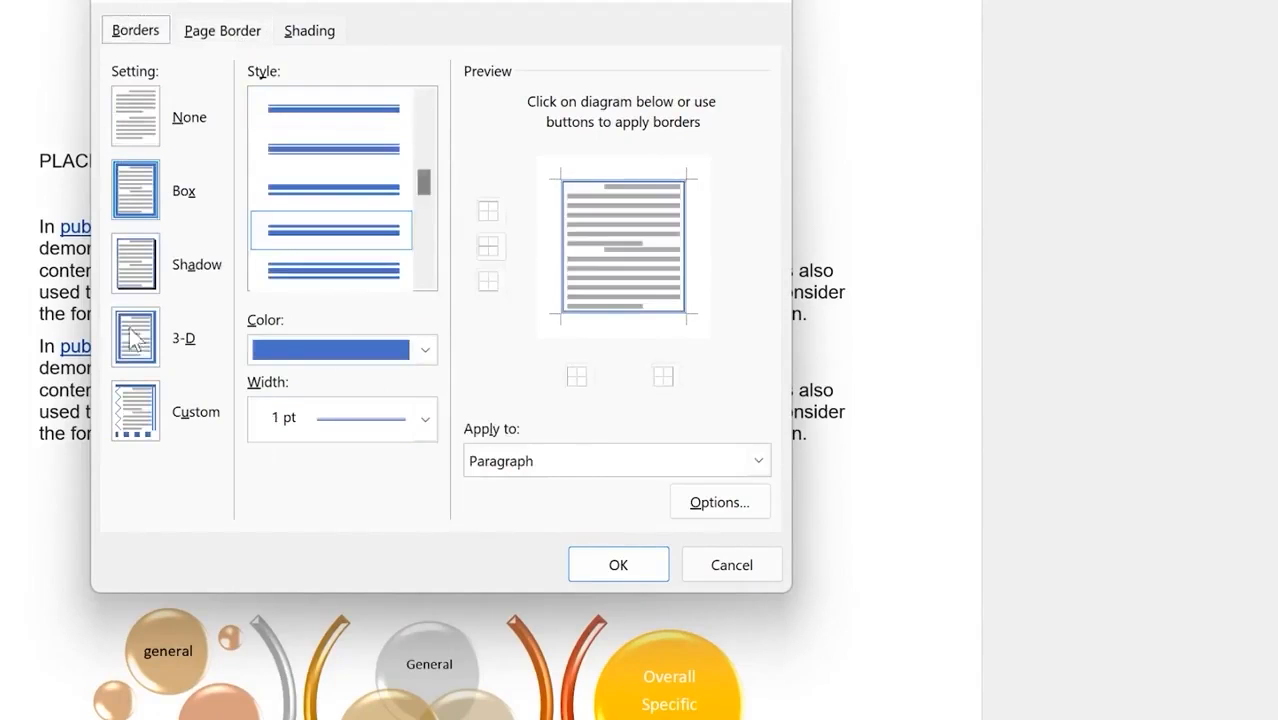
click(618, 565)
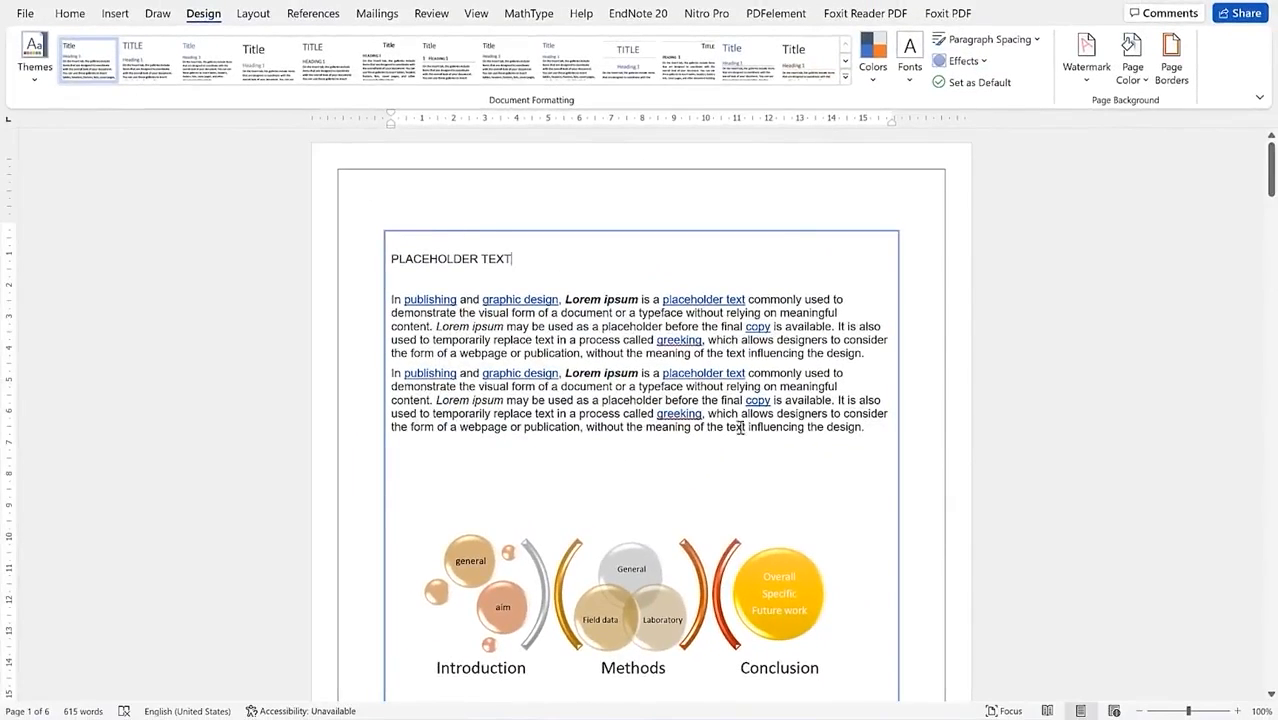
click(1164, 68)
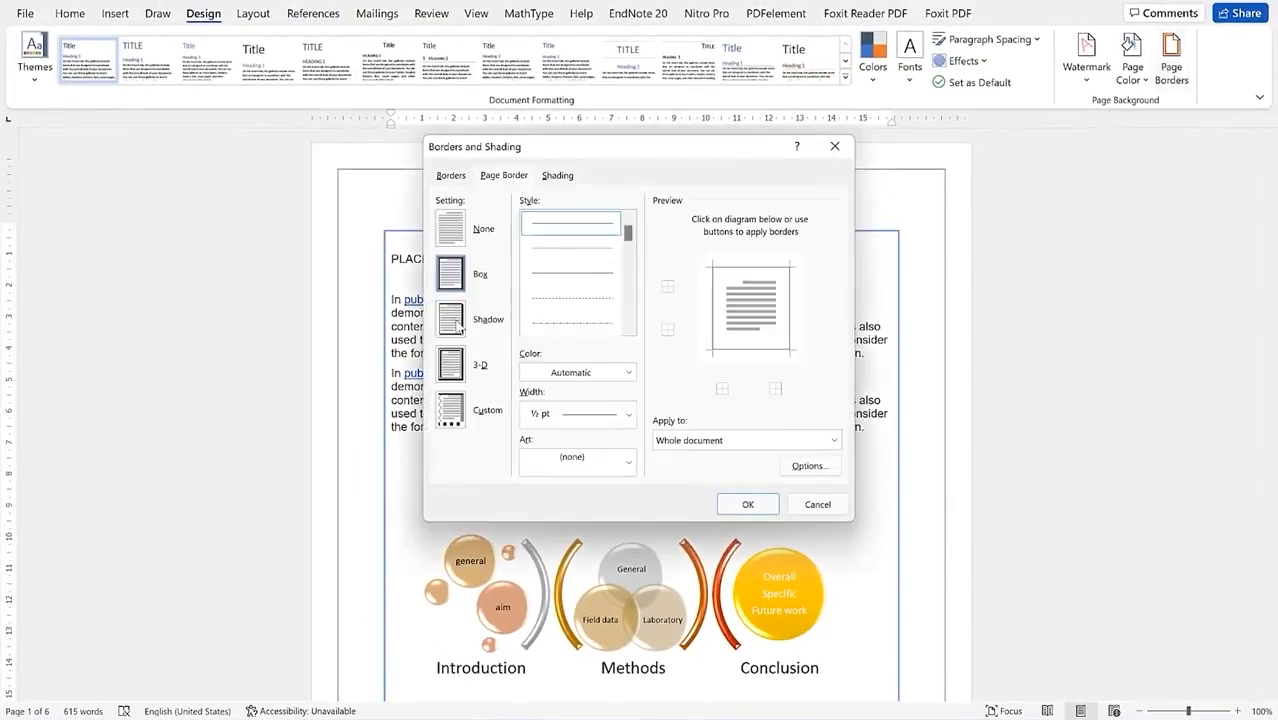
Step: Frame every page with a thick 3 pt double-line 3-D page border
click(758, 506)
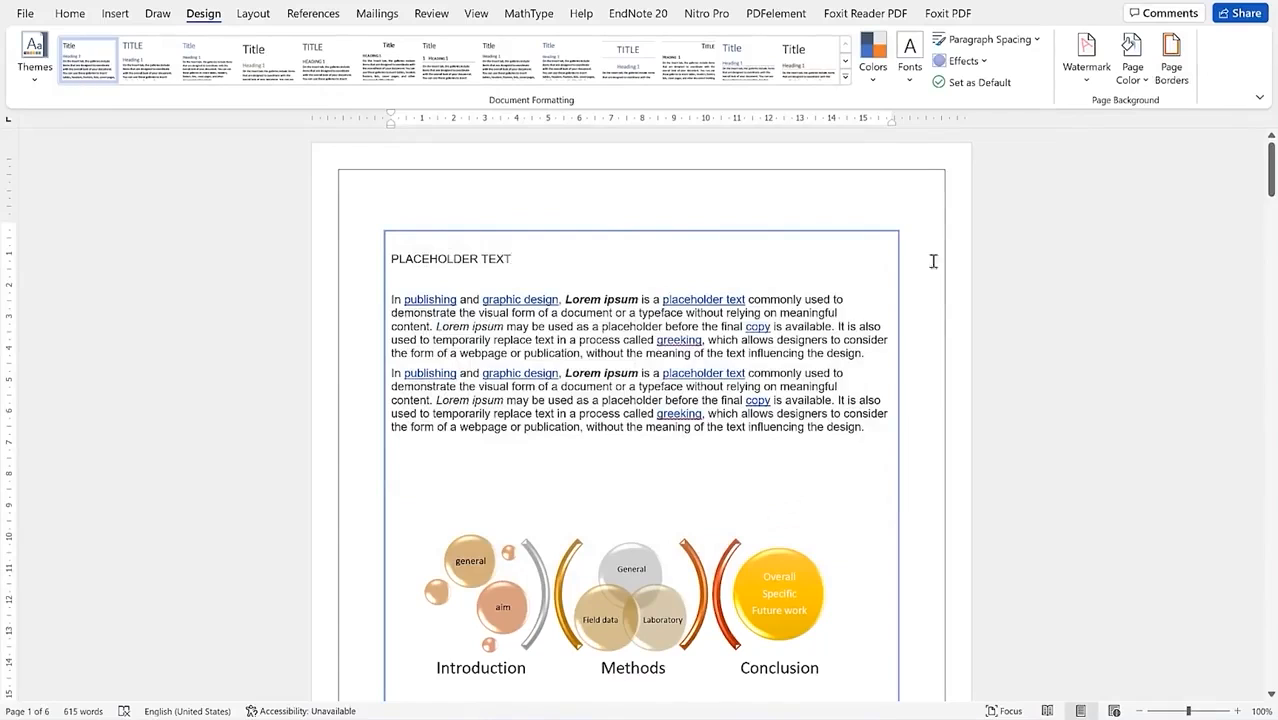
click(1168, 62)
click(451, 368)
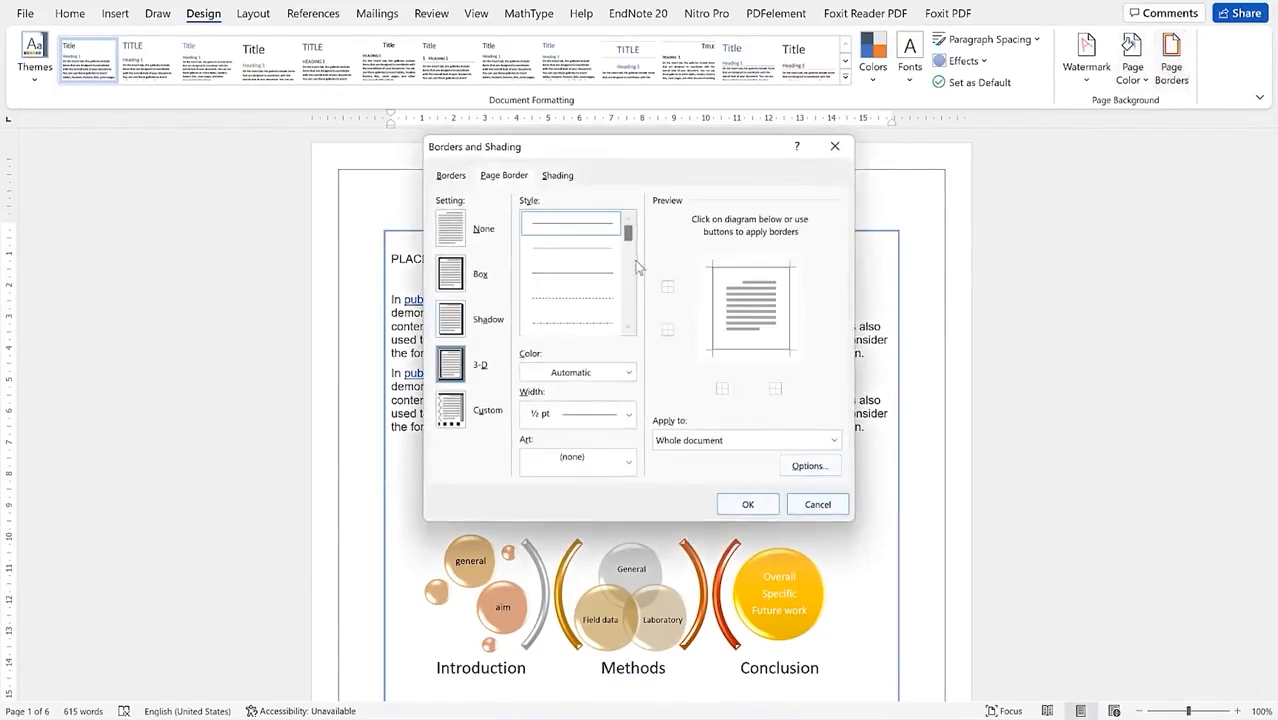
drag(628, 240, 636, 277)
click(598, 297)
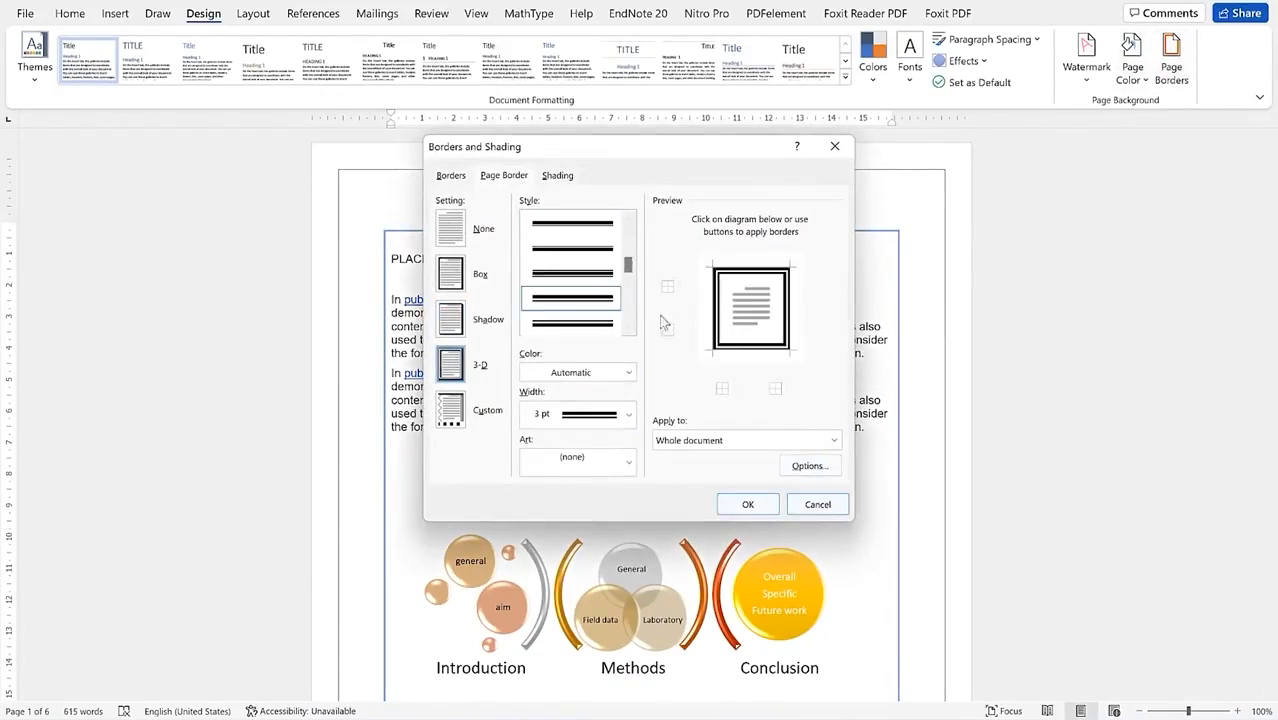
click(745, 505)
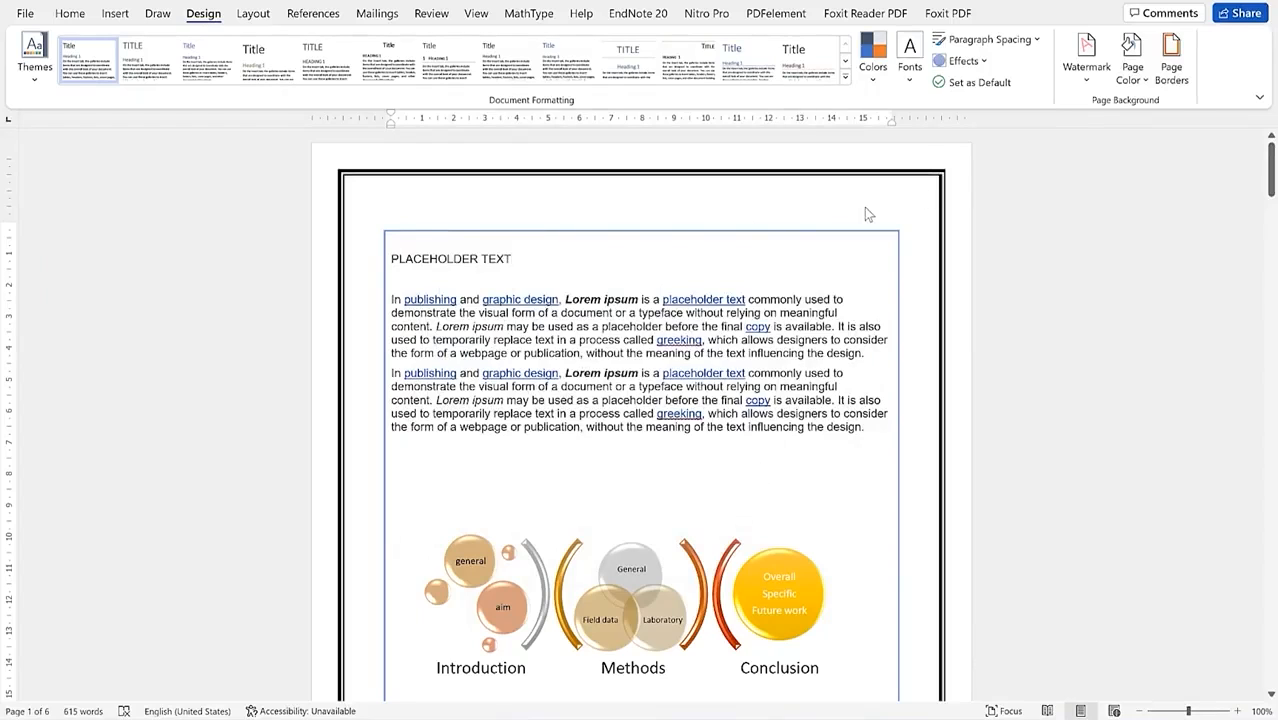
scroll(885, 315, down, 8)
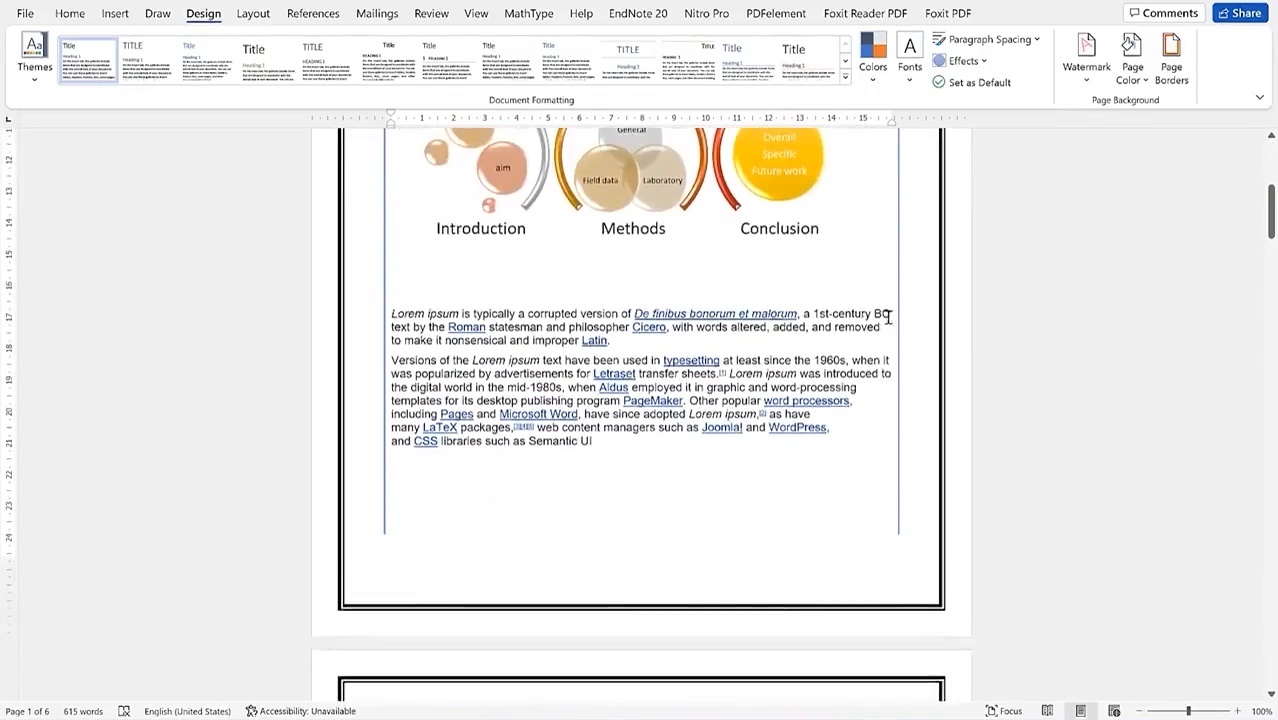
scroll(887, 317, up, 8)
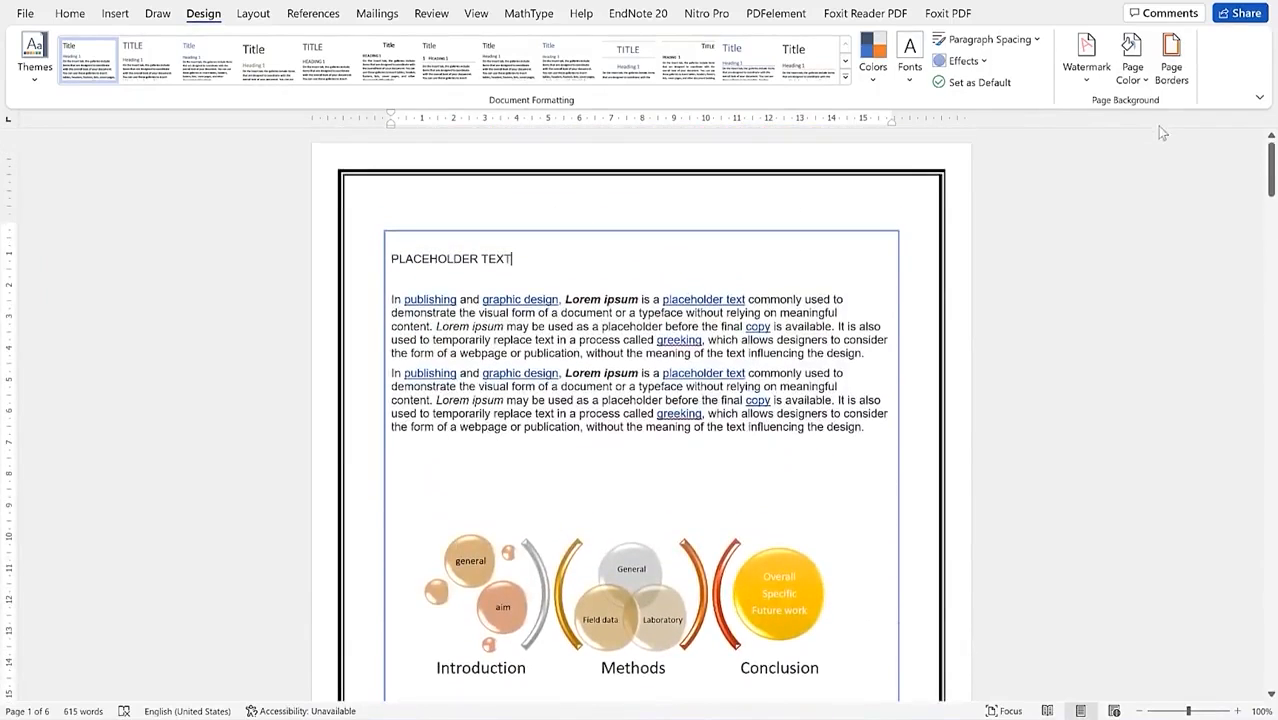
click(1170, 70)
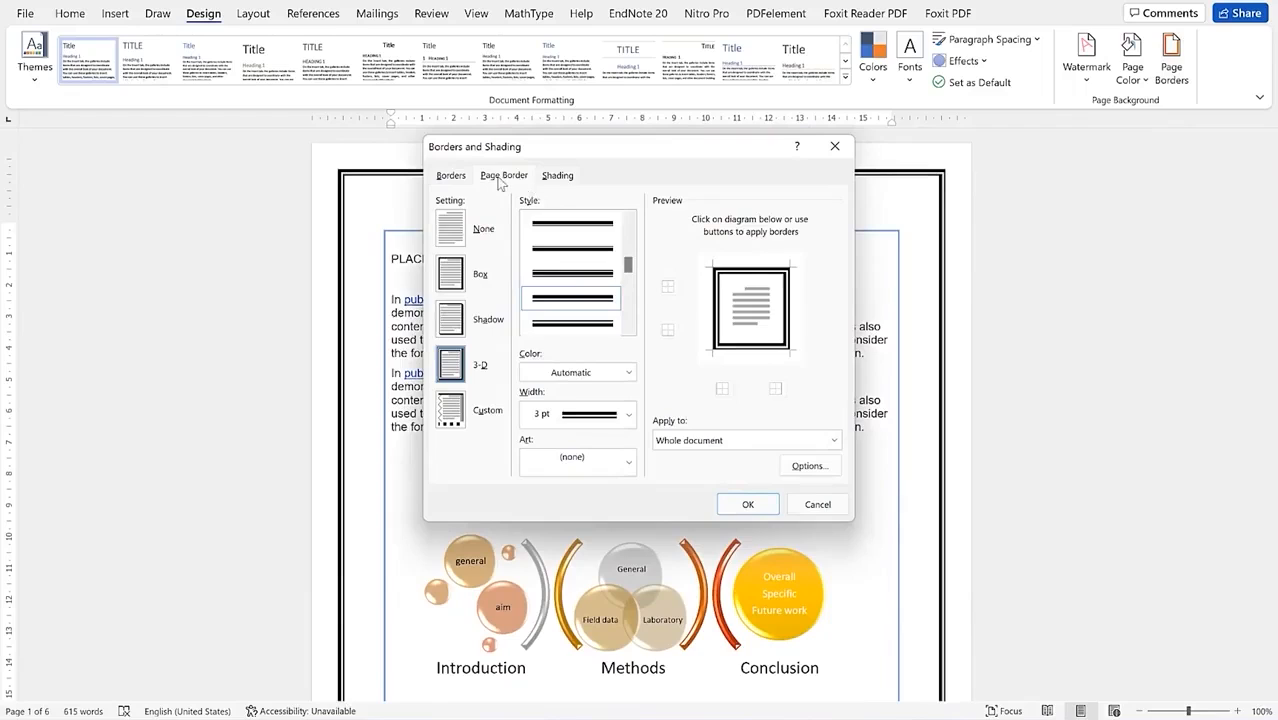
Step: Fill the placeholder paragraph with dark orange shading, keeping the pattern style Clear
click(572, 175)
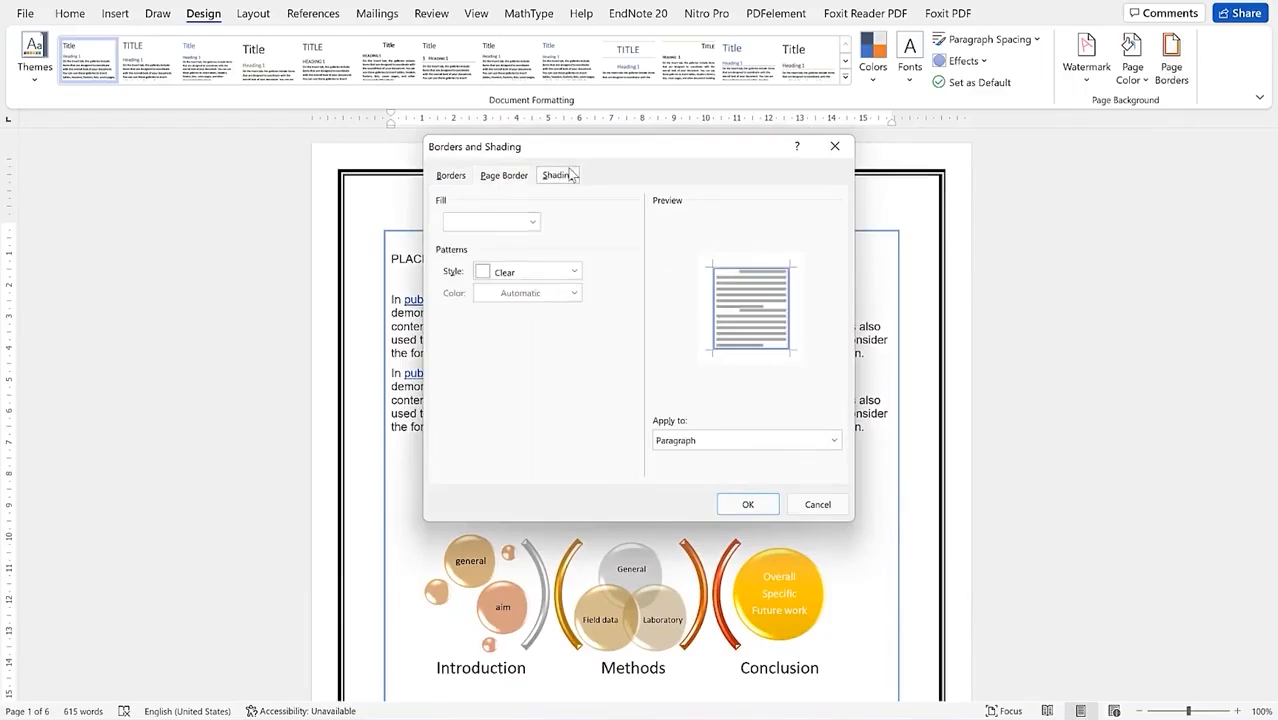
click(530, 222)
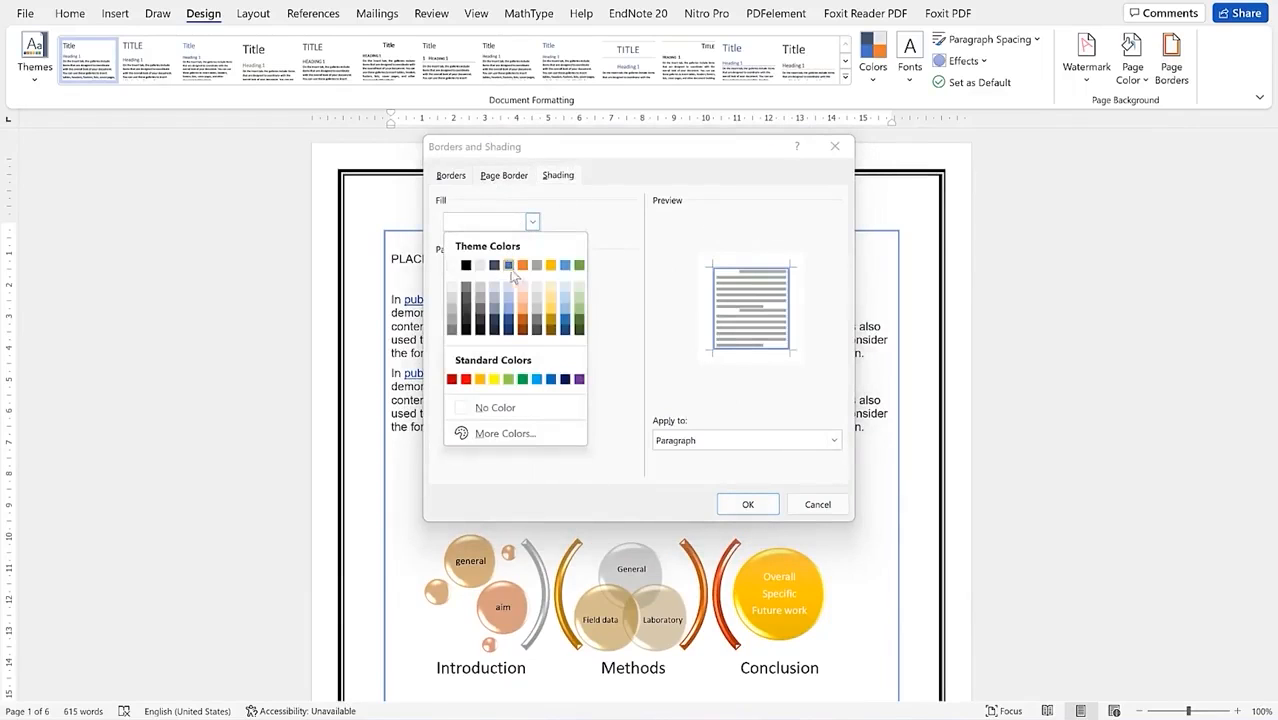
click(523, 321)
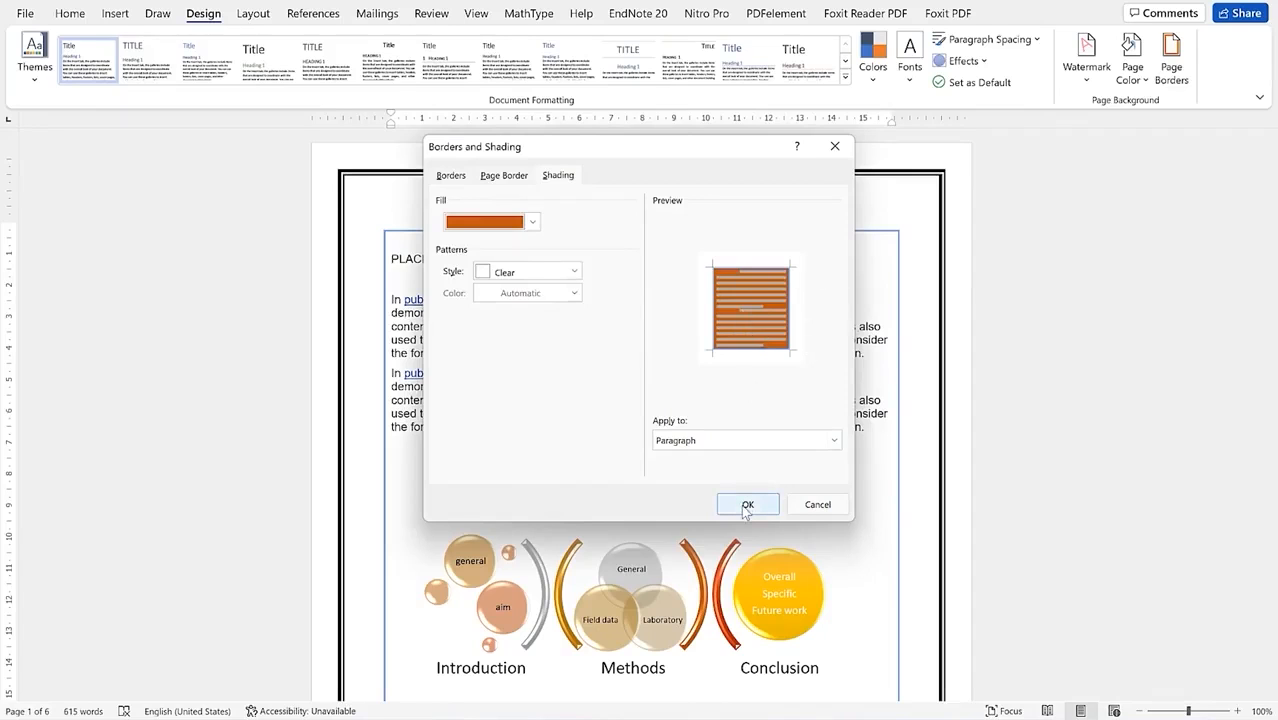
click(558, 268)
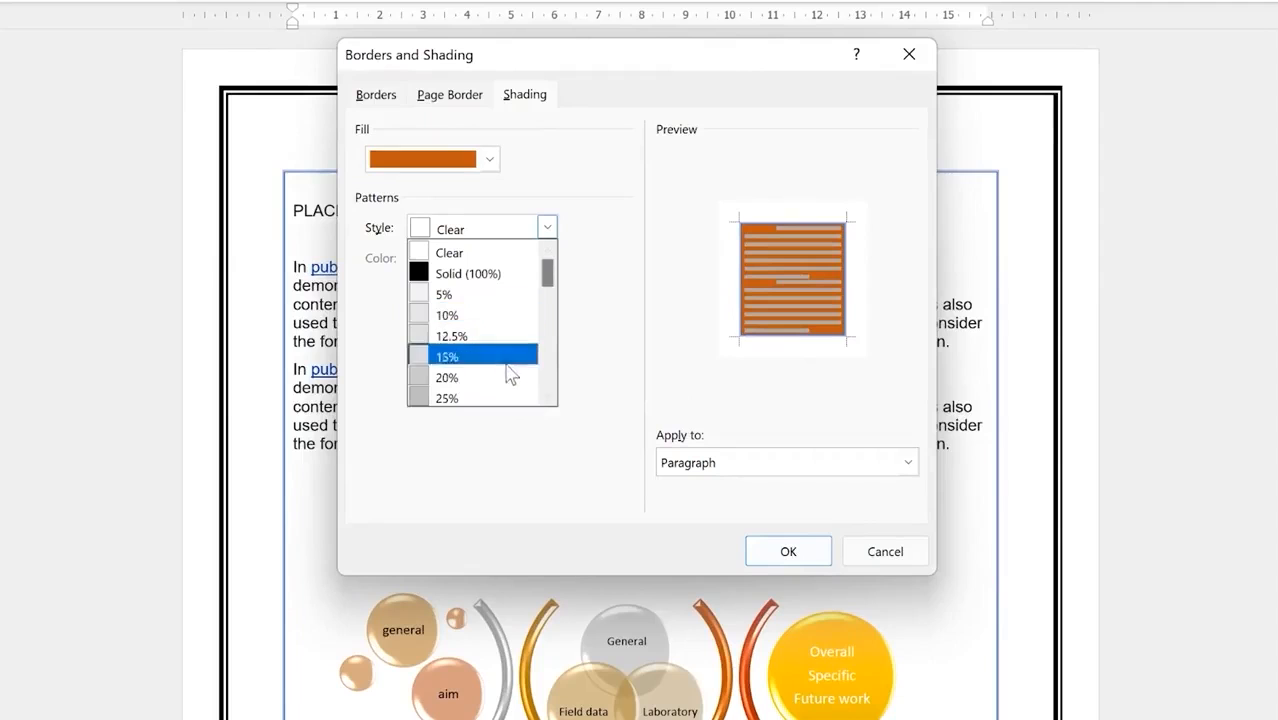
click(528, 465)
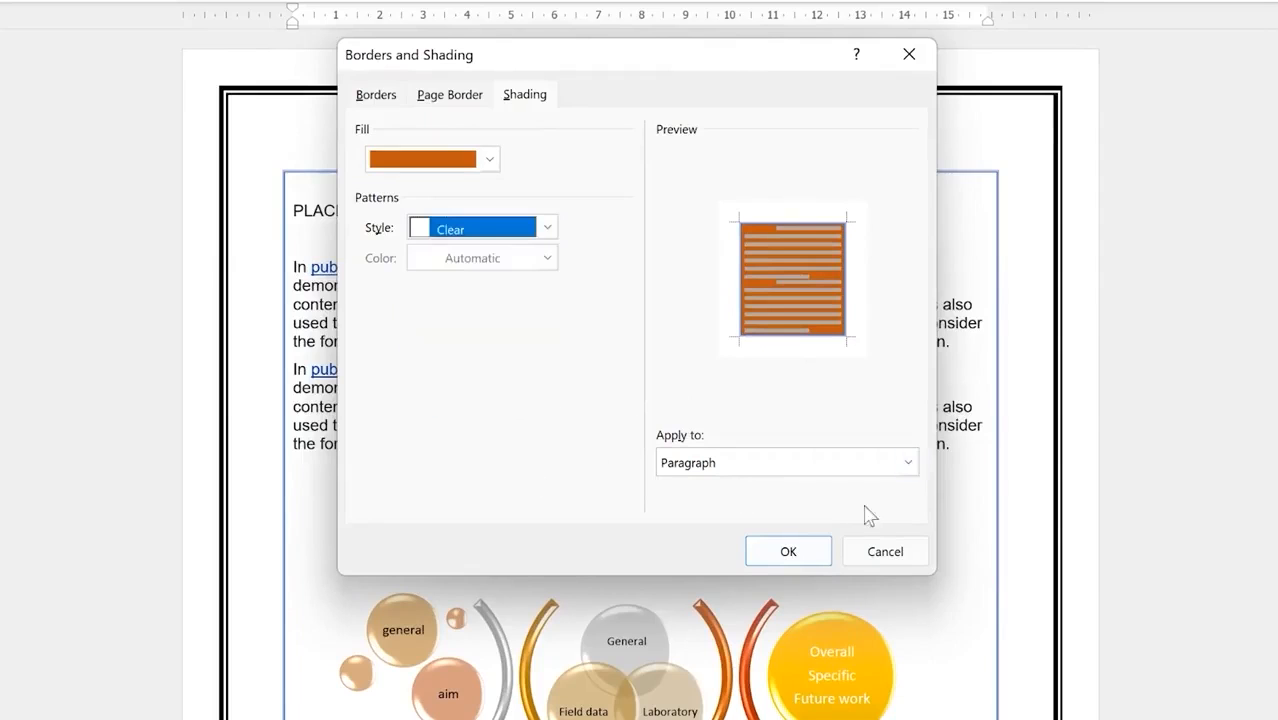
click(786, 551)
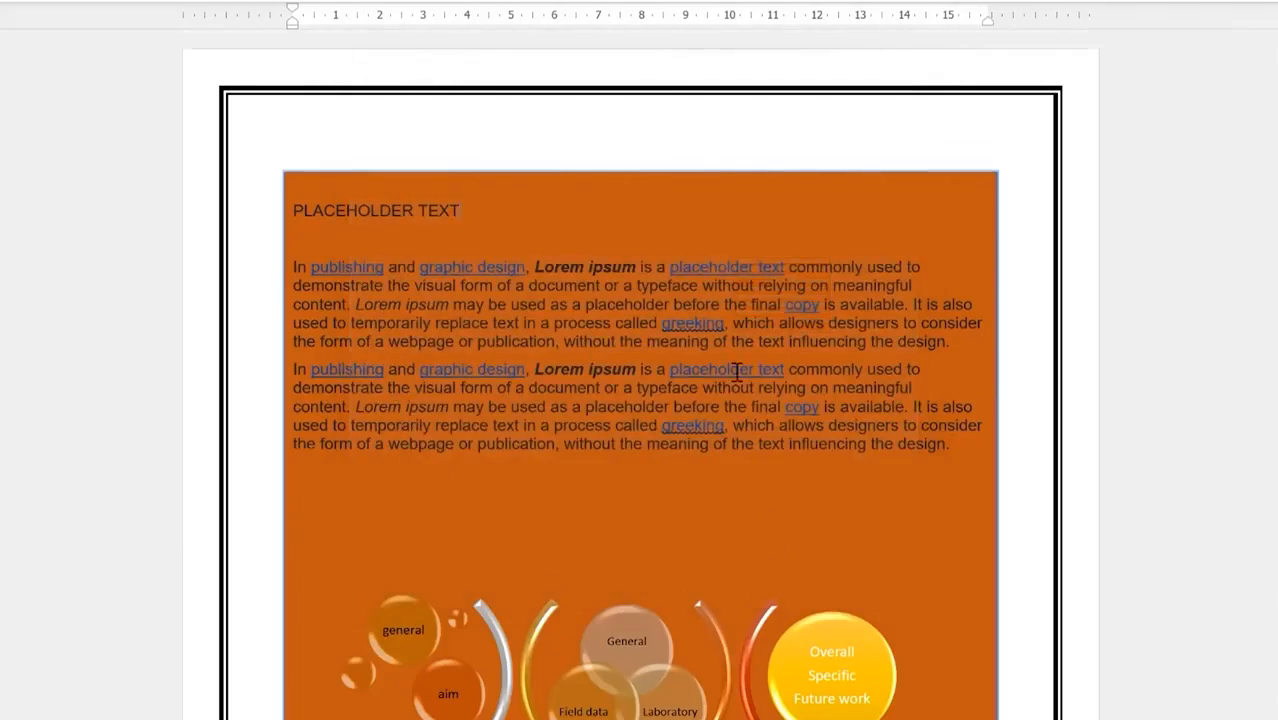
scroll(736, 375, down, 4)
Step: Change the paragraph shading fill from orange back to white, removing the shading
scroll(736, 375, up, 2)
scroll(738, 378, down, 10)
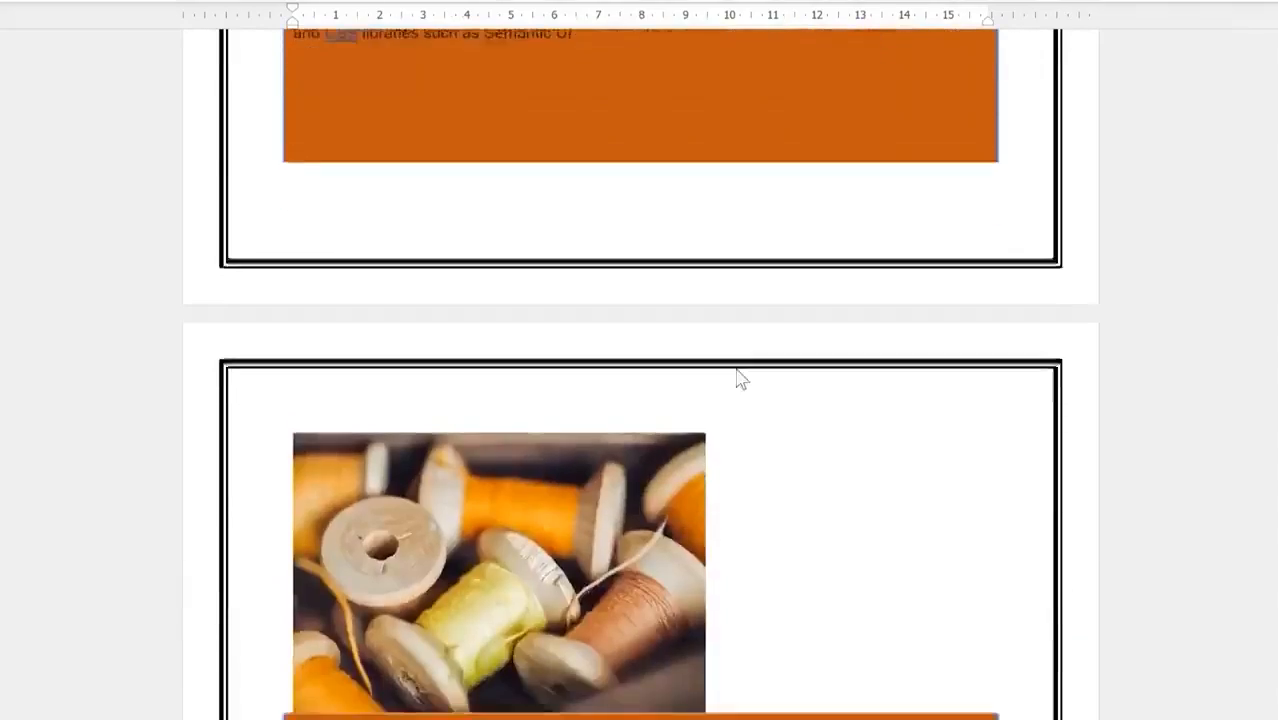
scroll(741, 367, down, 8)
scroll(741, 360, up, 12)
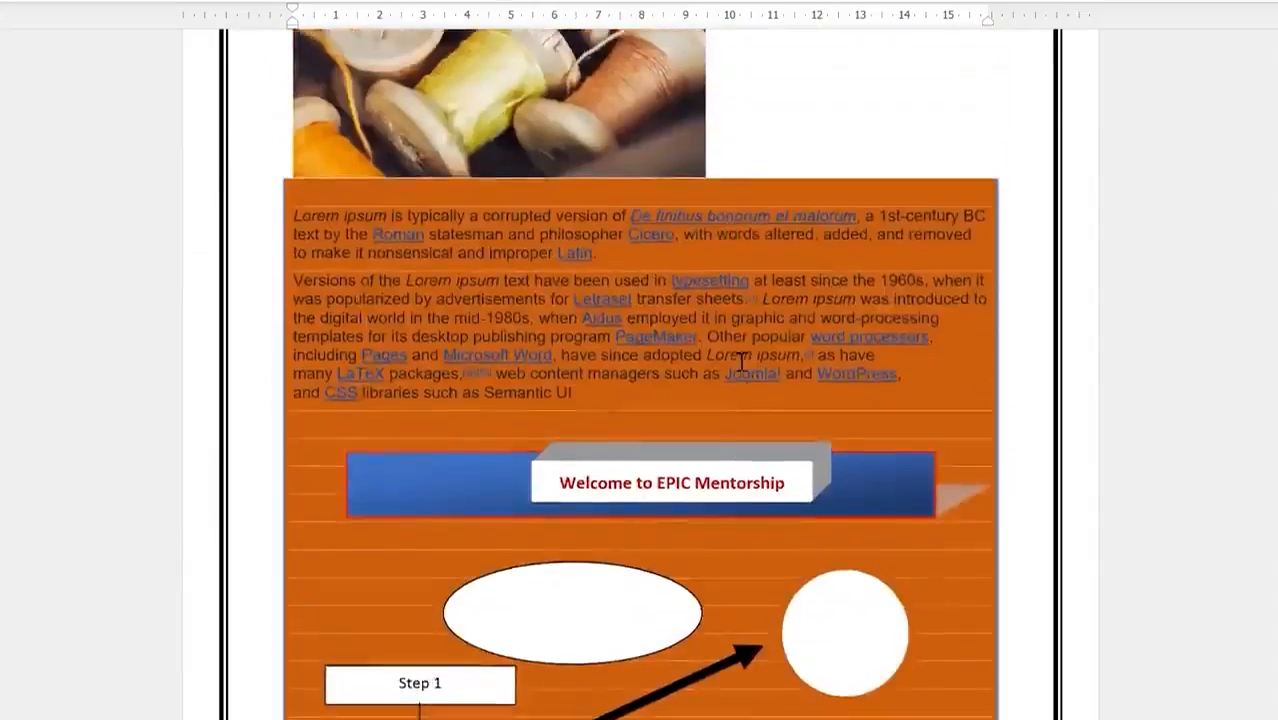
scroll(741, 359, up, 10)
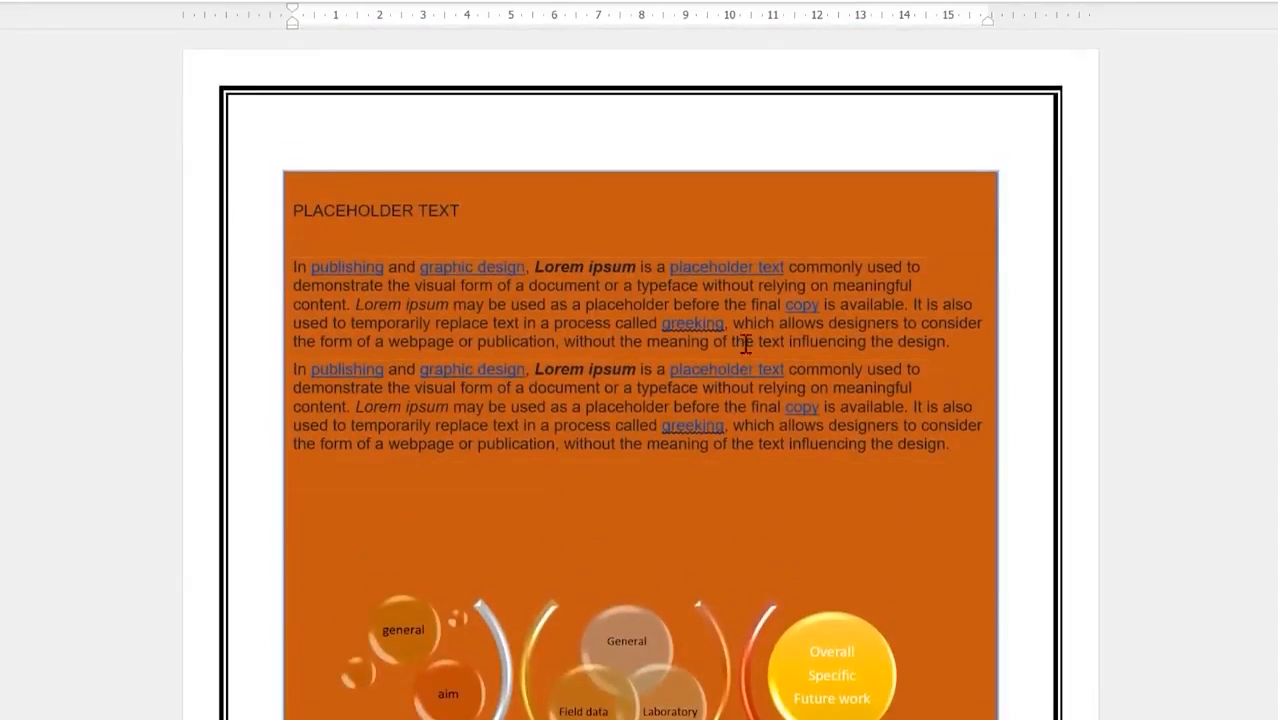
click(900, 2)
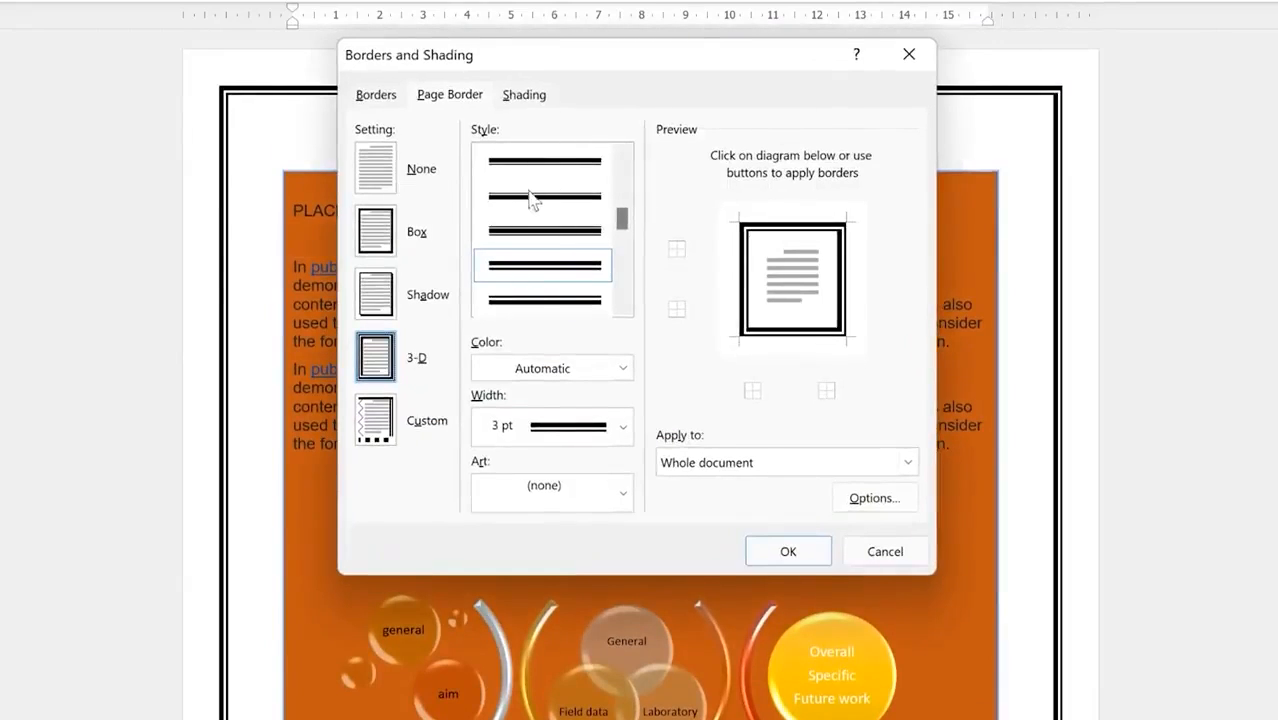
click(524, 94)
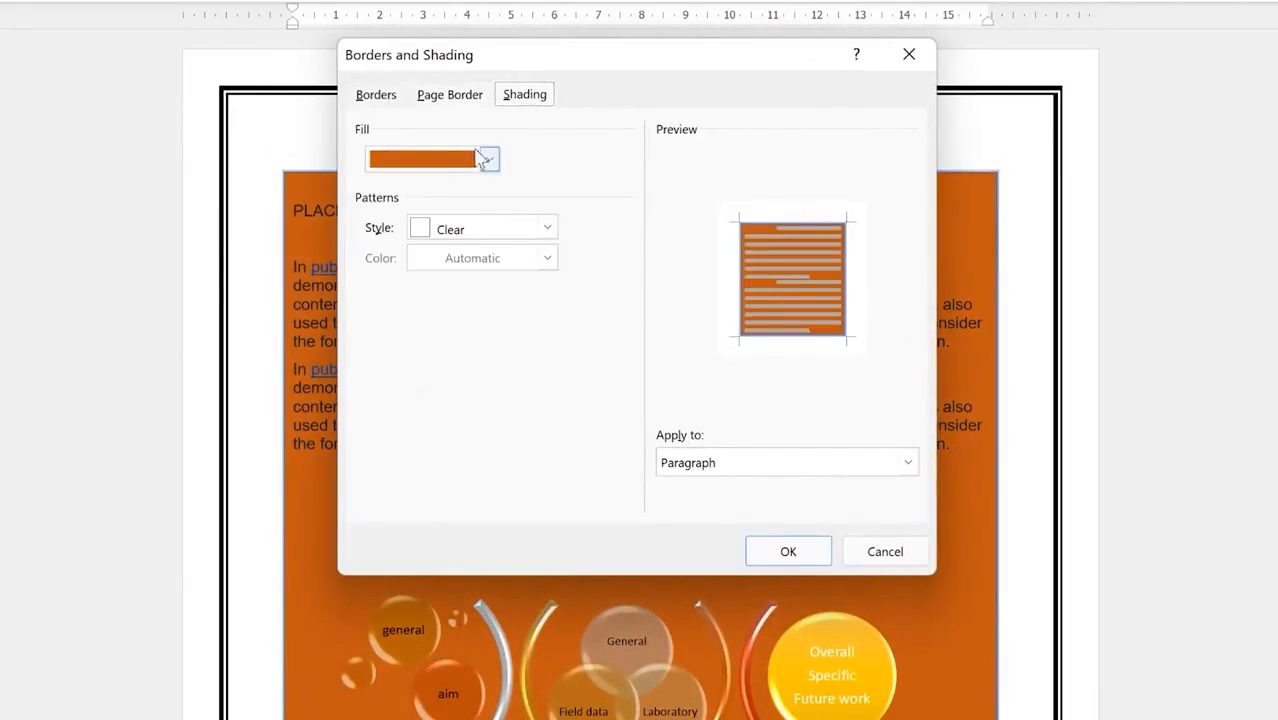
click(458, 106)
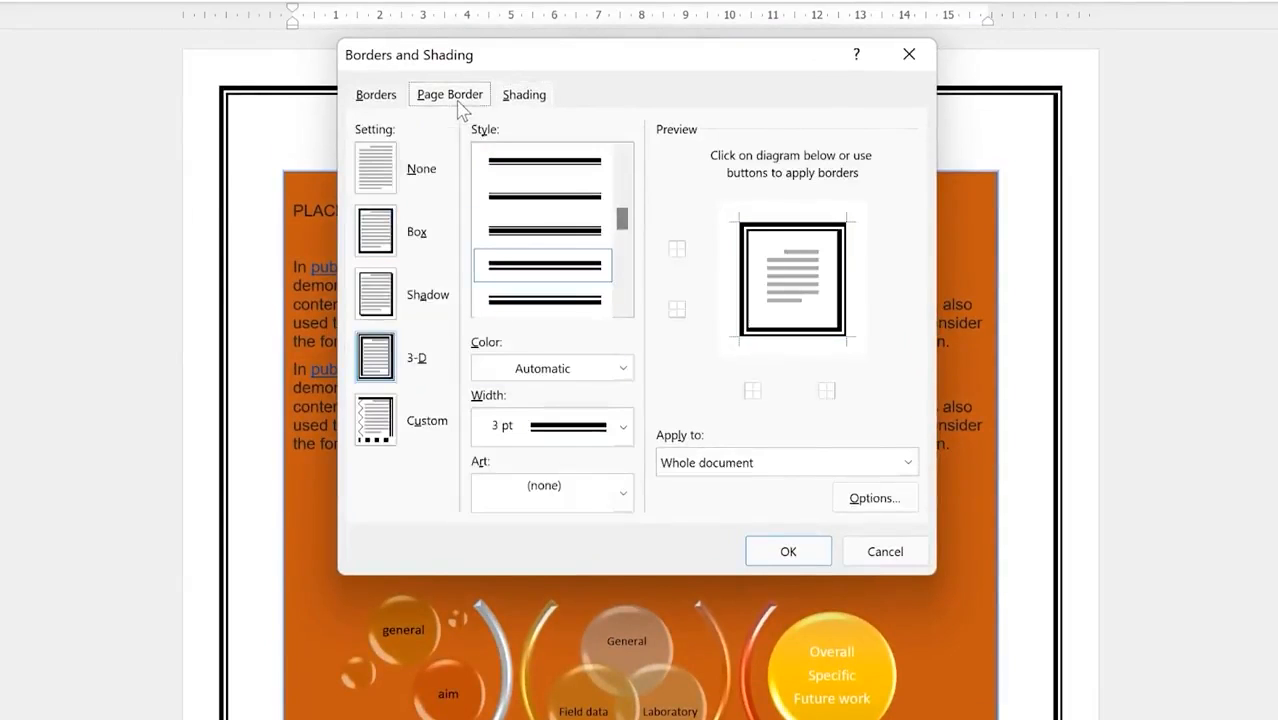
click(524, 94)
click(463, 160)
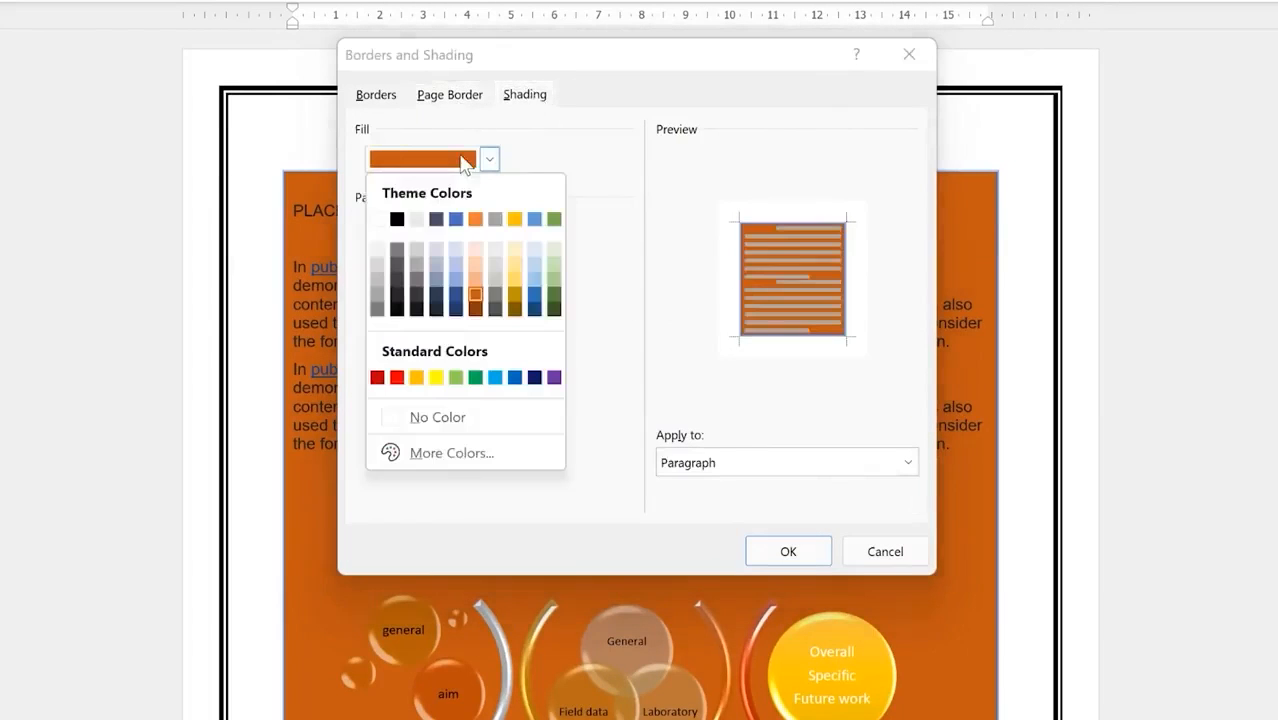
click(377, 219)
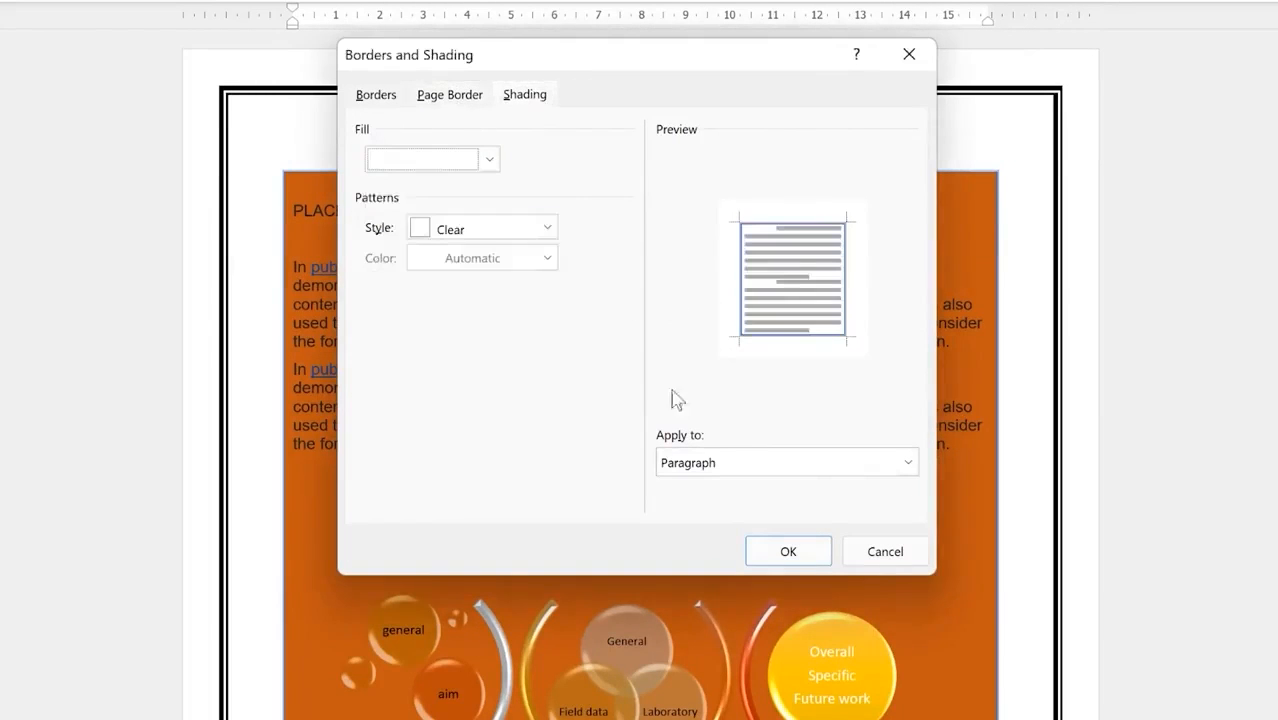
click(804, 553)
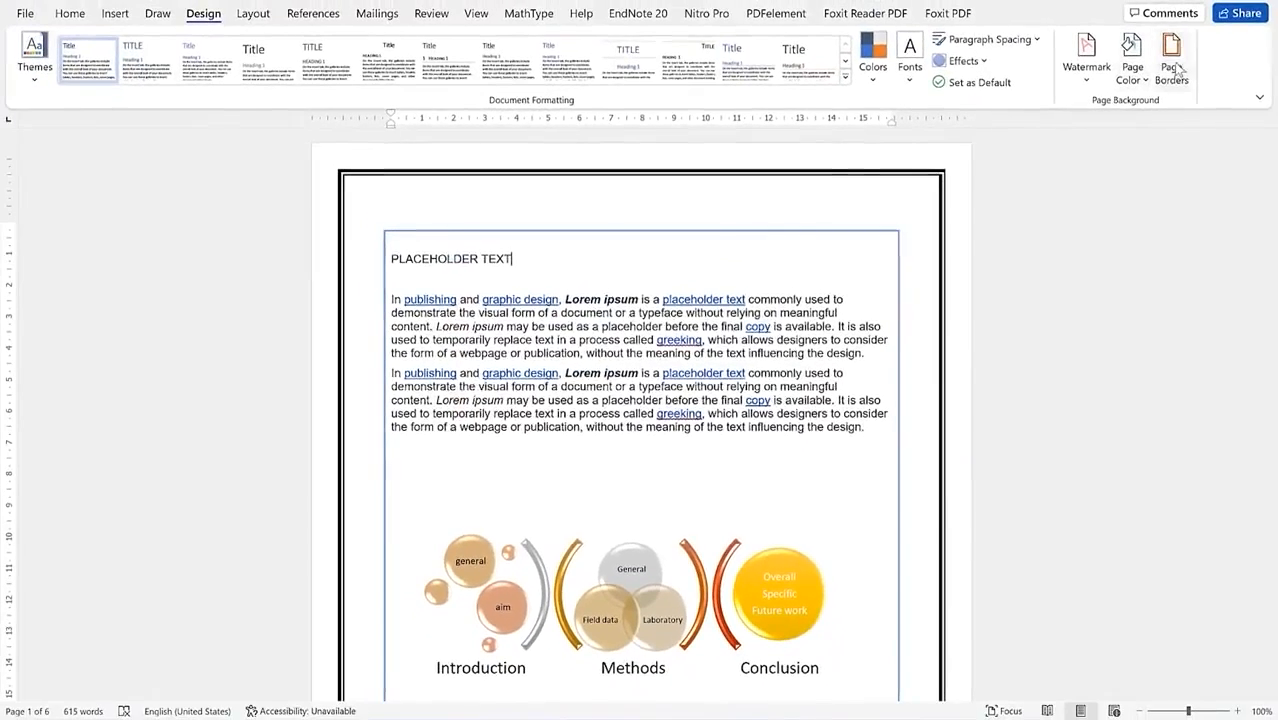
click(1171, 66)
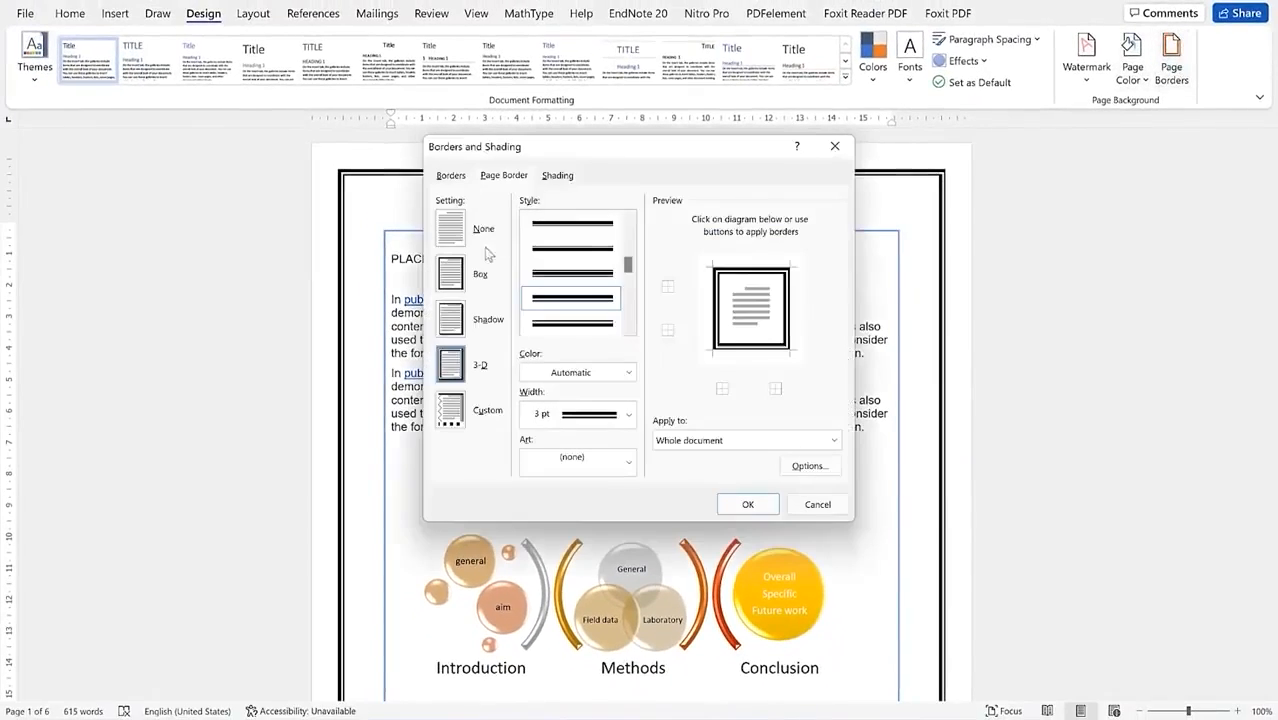
Step: Apply a Shadow page border, then set the page border to None
click(452, 319)
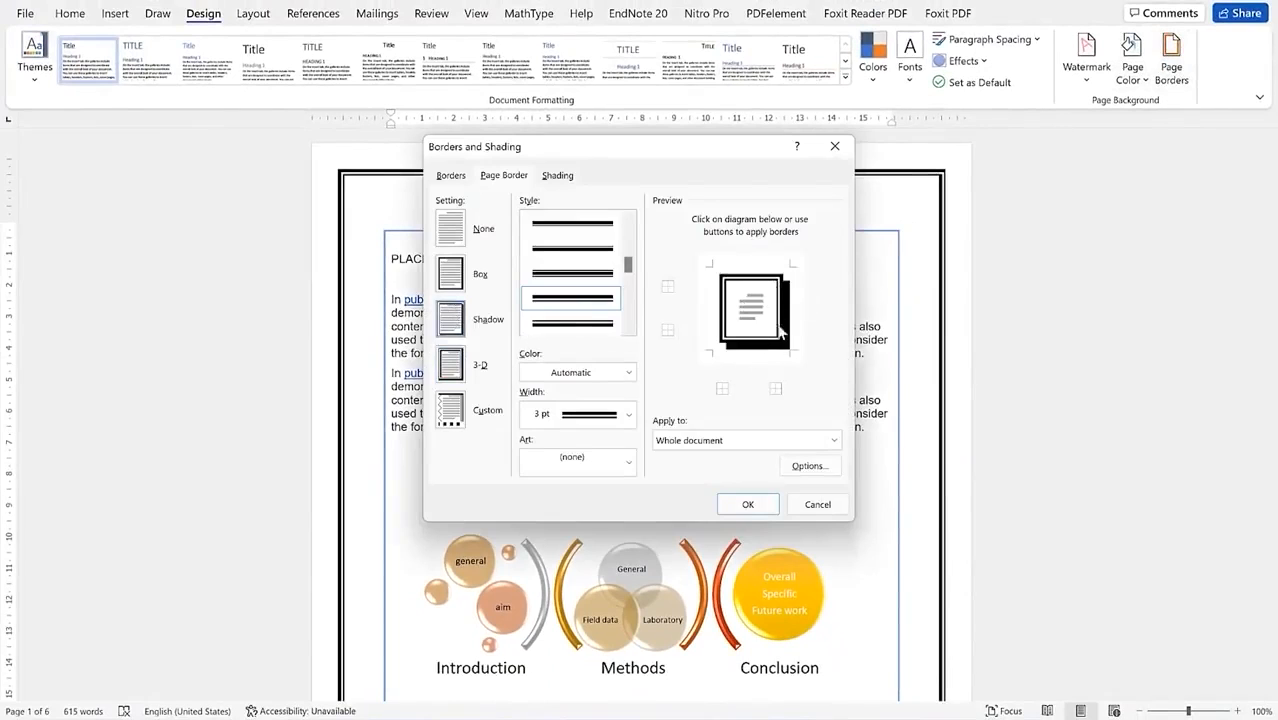
click(748, 502)
scroll(906, 435, down, 10)
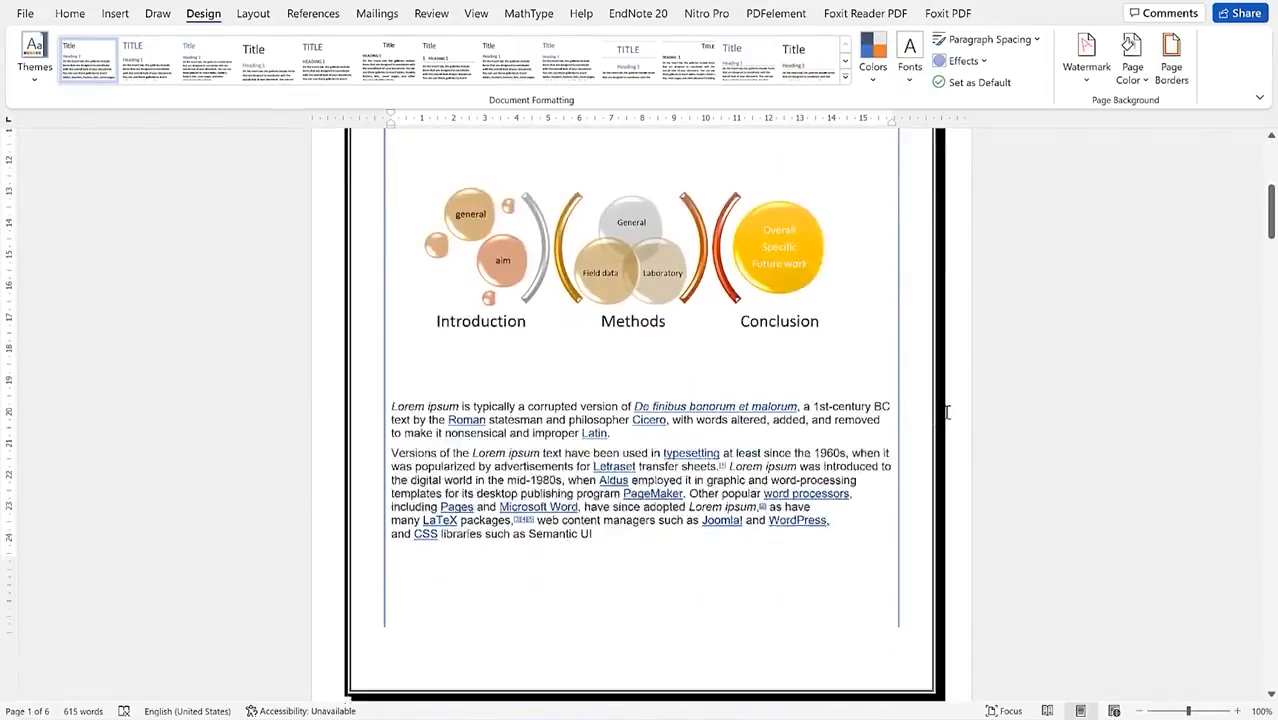
scroll(906, 498, up, 10)
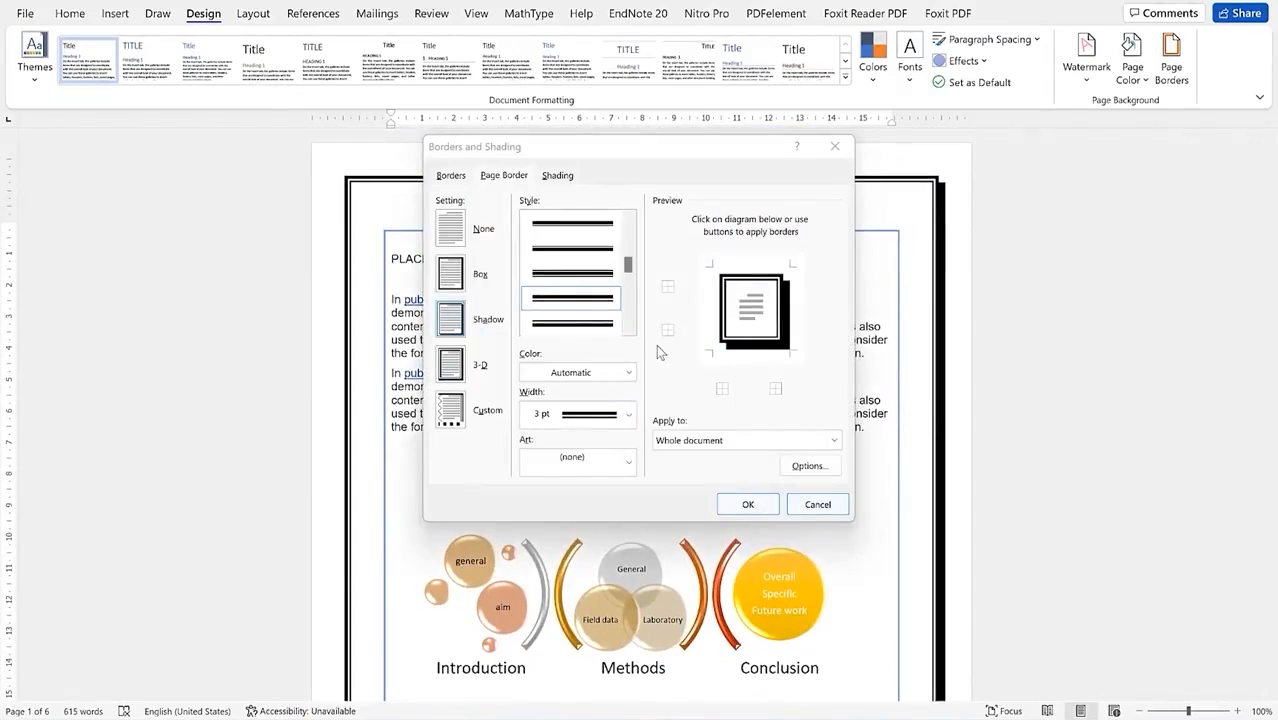
click(448, 238)
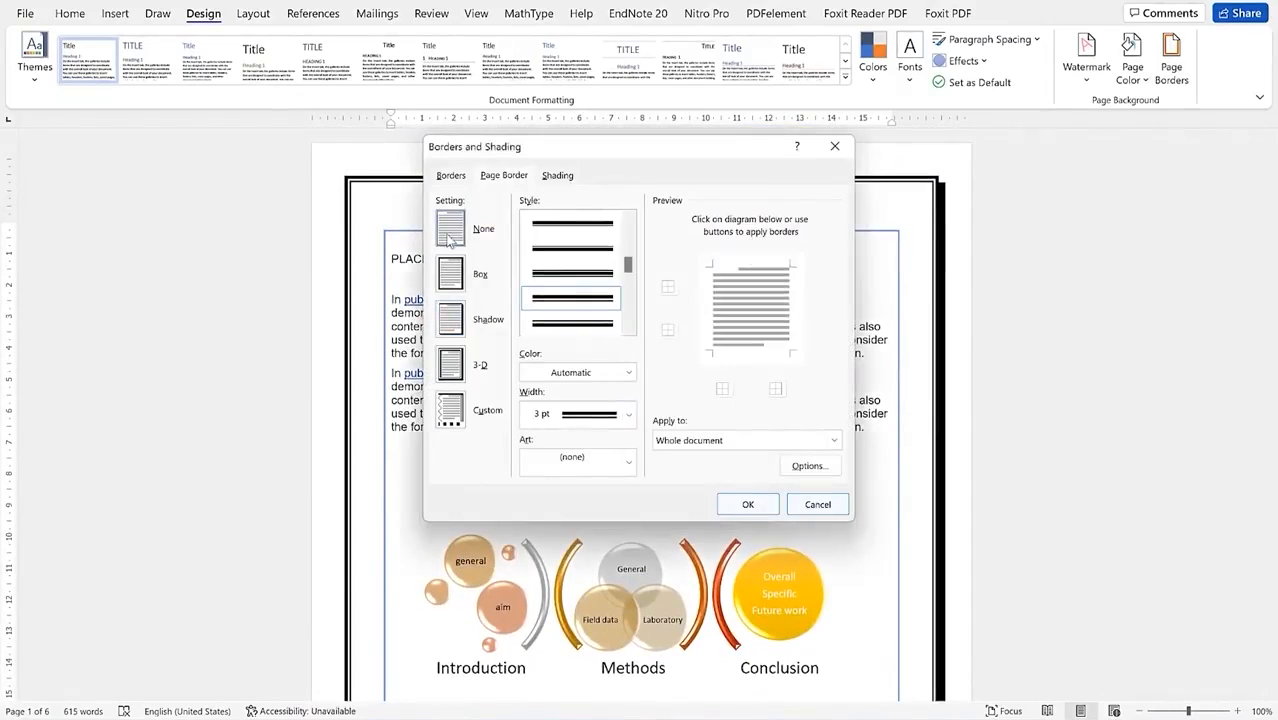
click(745, 503)
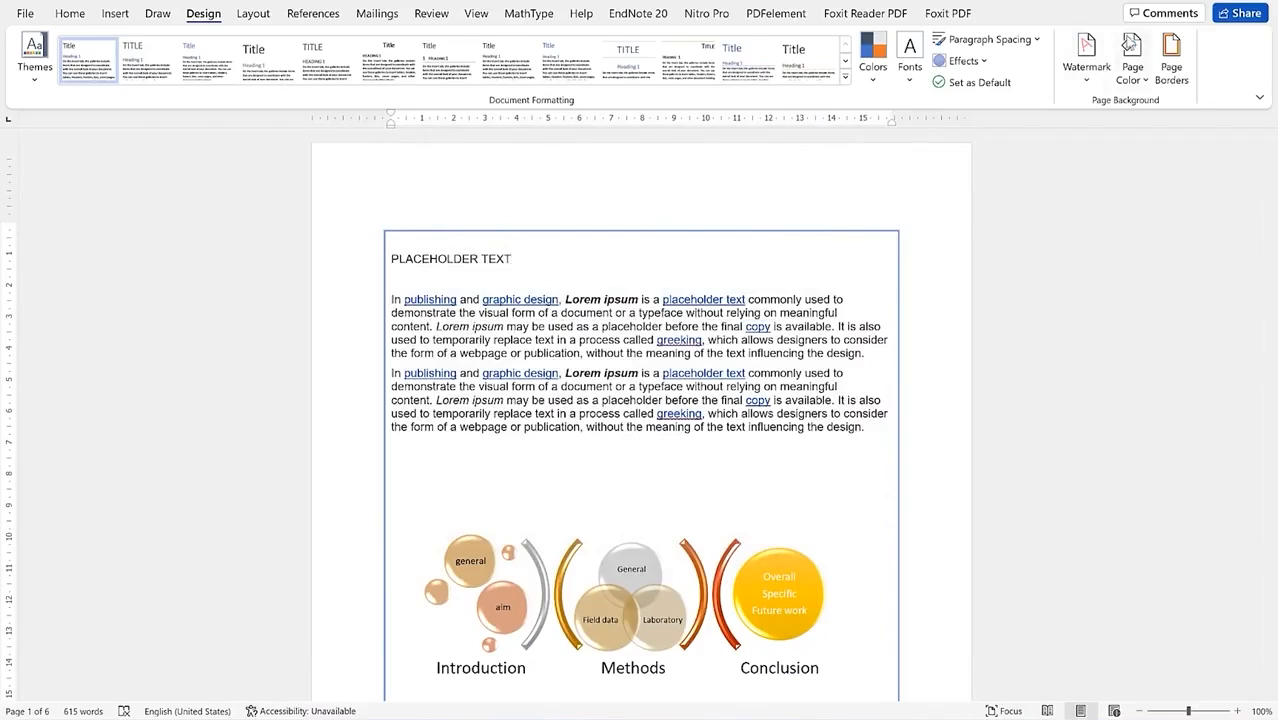
click(1171, 60)
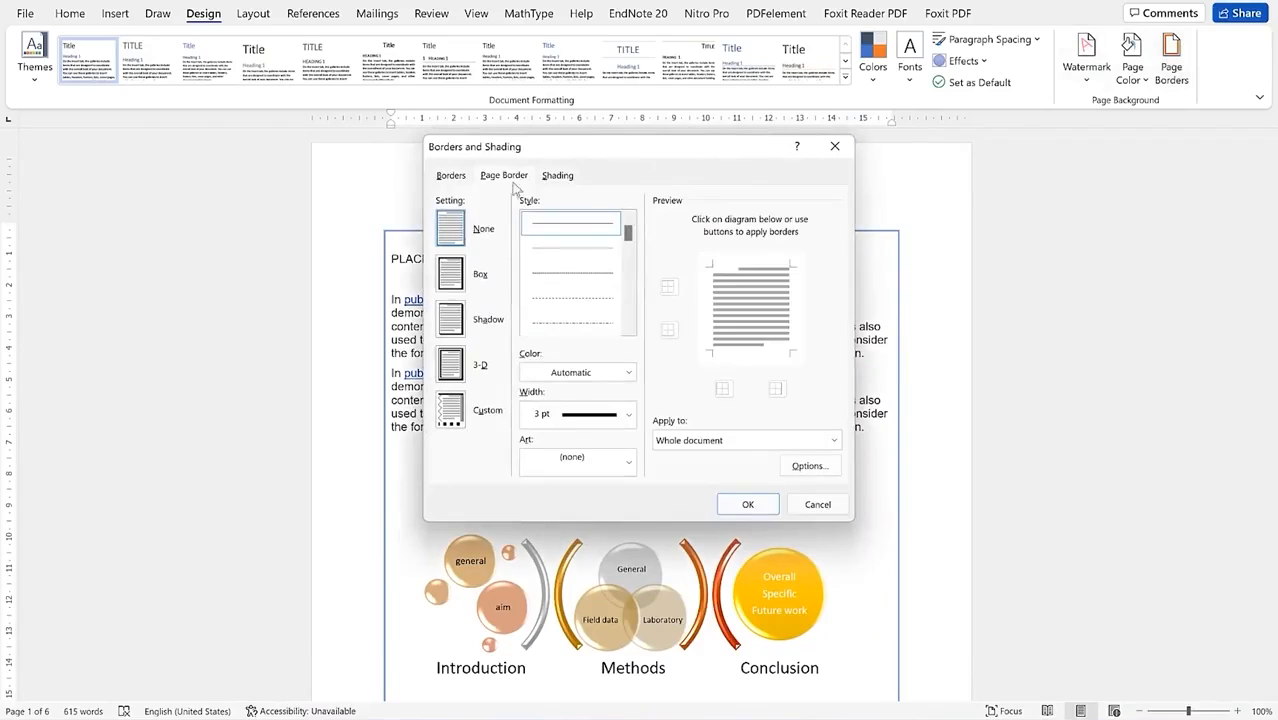
Step: Set the paragraph border to None, removing the blue box around the text
click(450, 176)
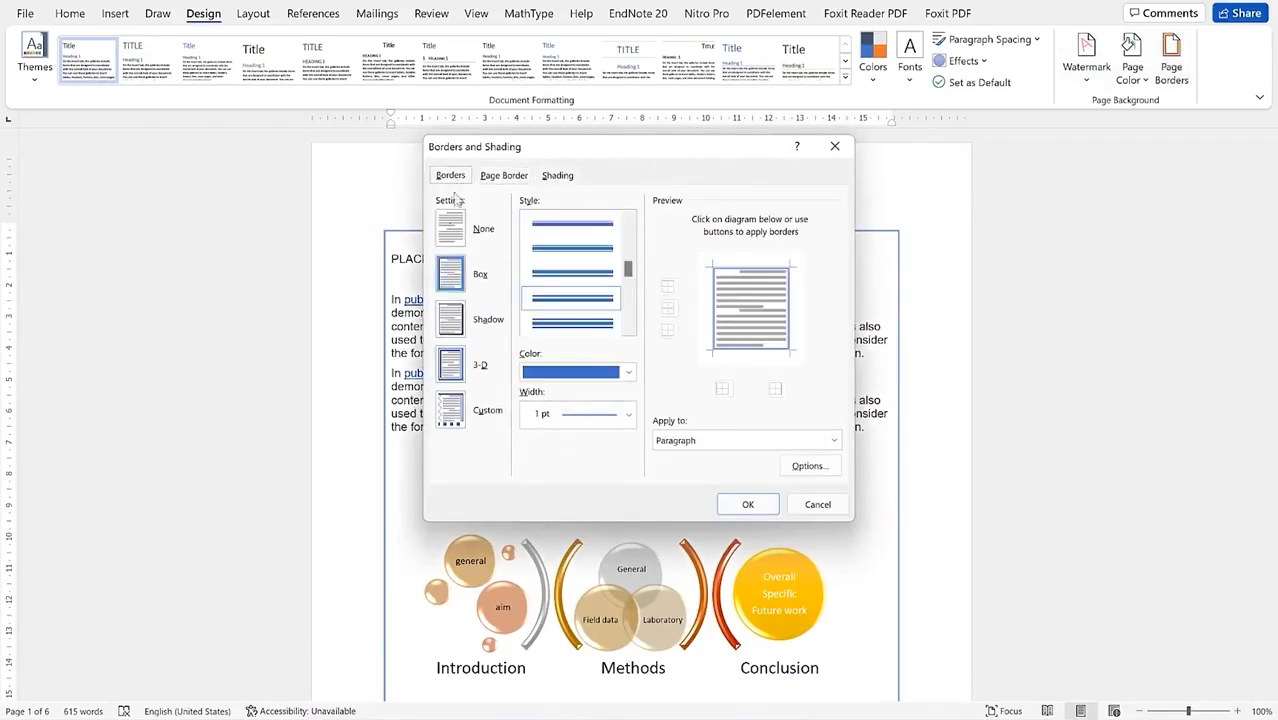
click(447, 238)
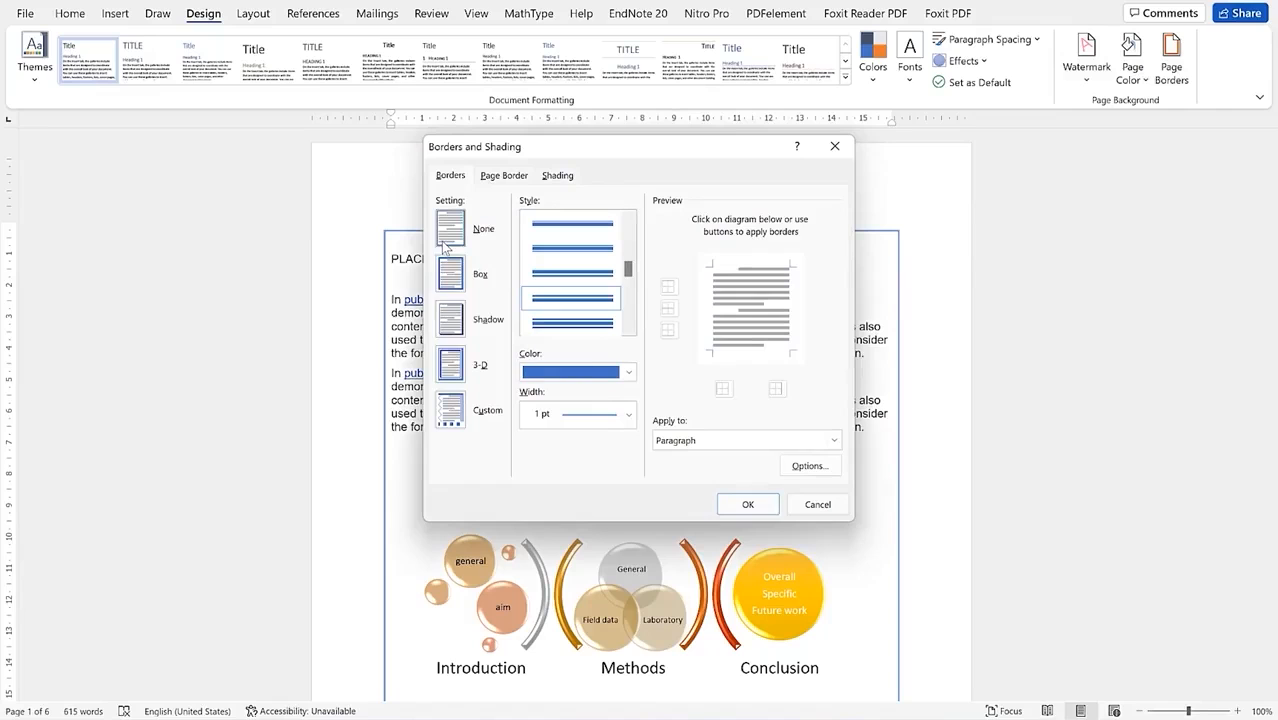
click(746, 503)
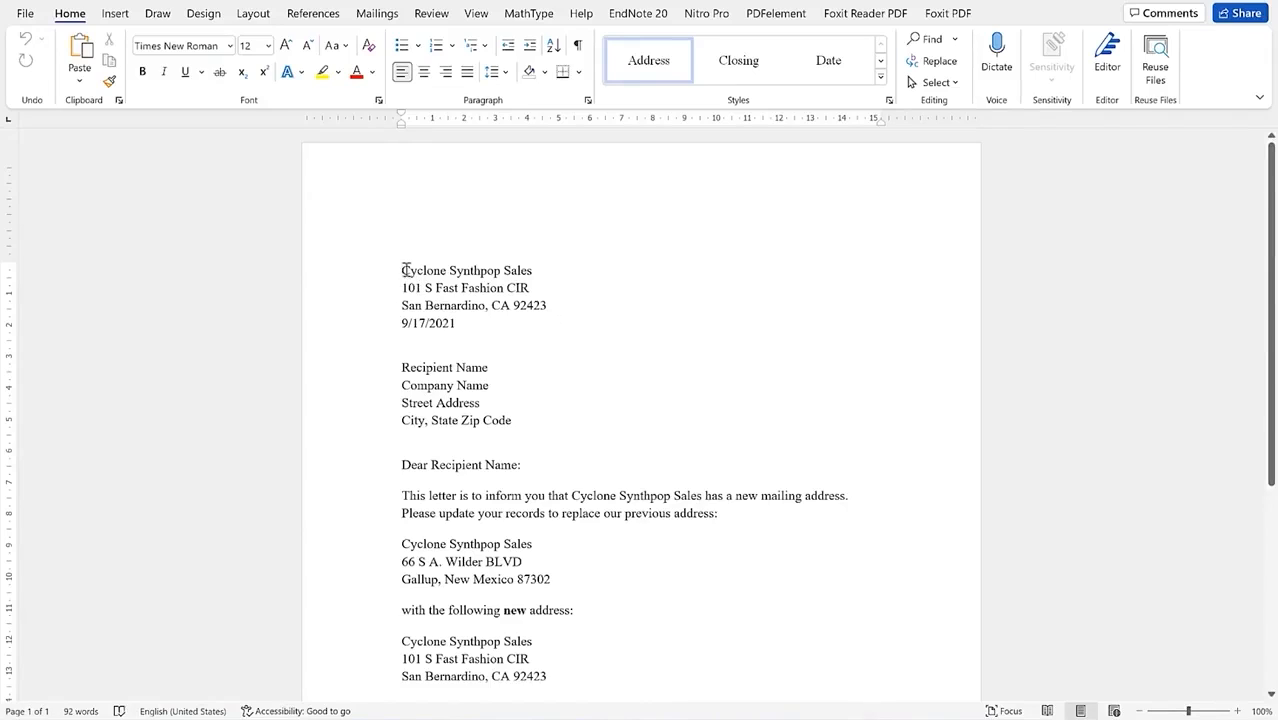
Step: Select the sender address, date, Company Name and Recipient Name placeholder lines
drag(430, 279, 485, 328)
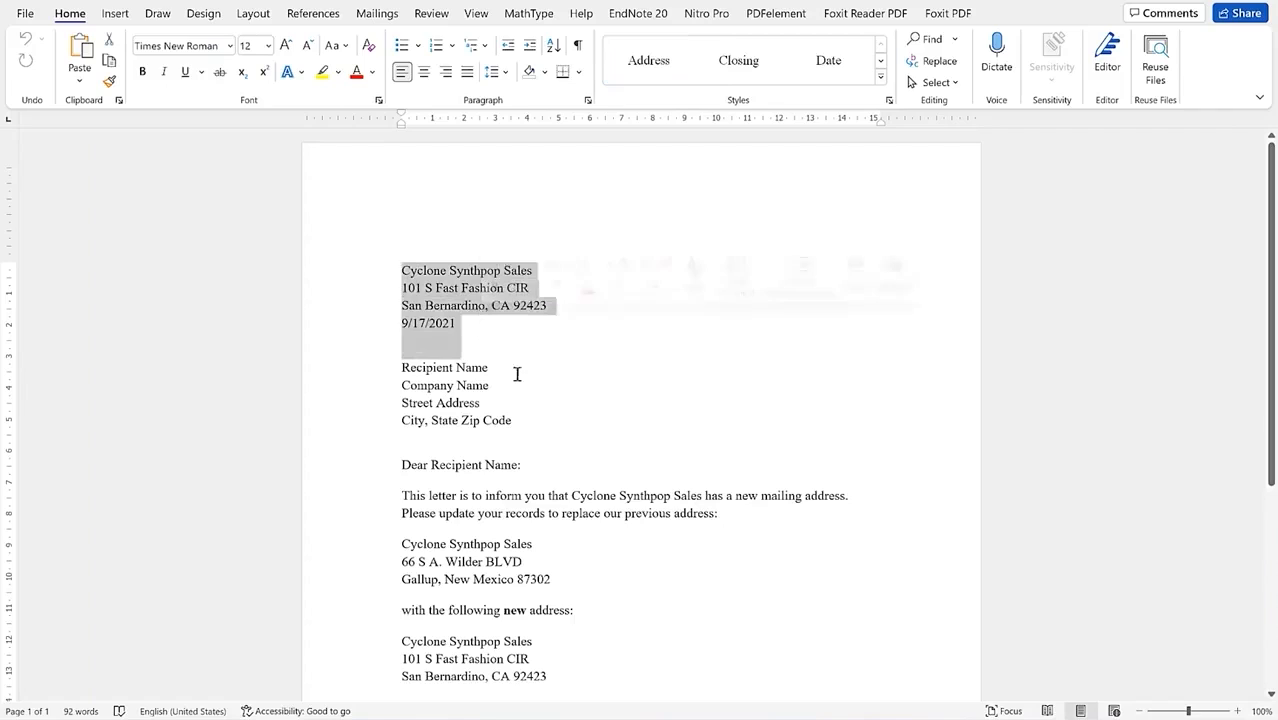
triple_click(489, 392)
click(399, 368)
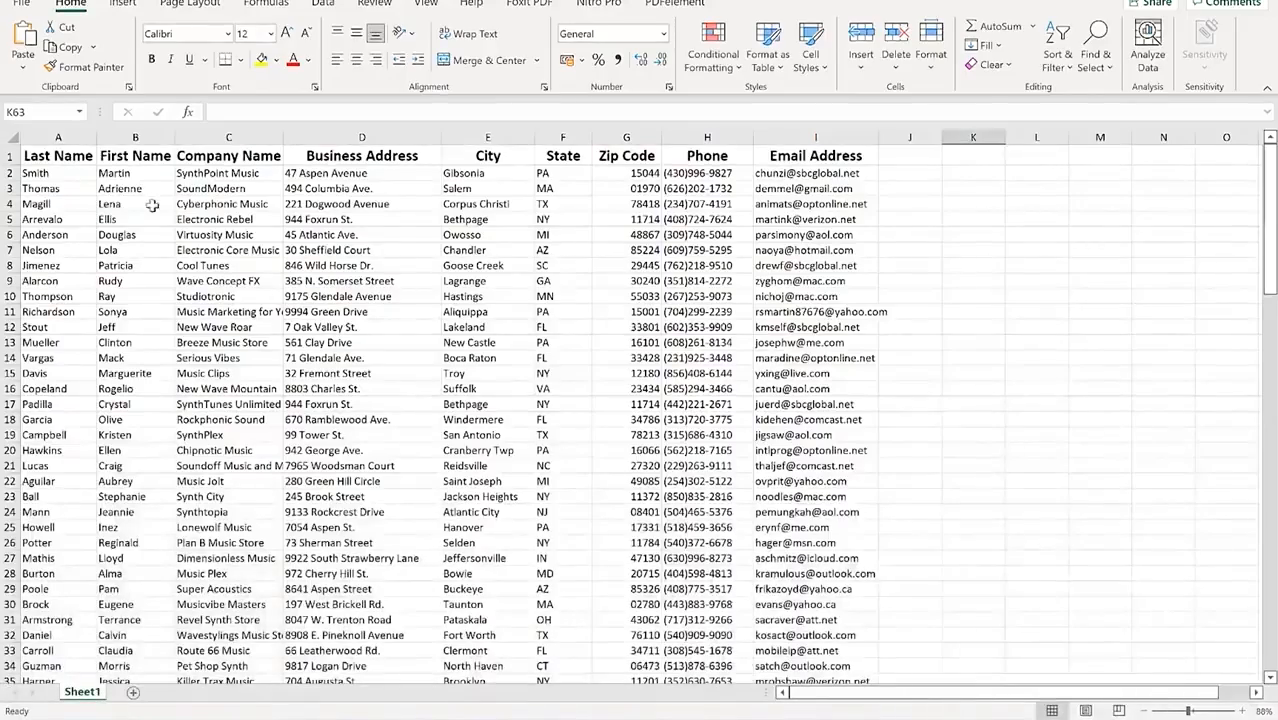
Step: Review the first contact's name, company, address, city, zip, phone and e-mail, then return to Word
scroll(196, 317, down, 1)
scroll(188, 291, up, 1)
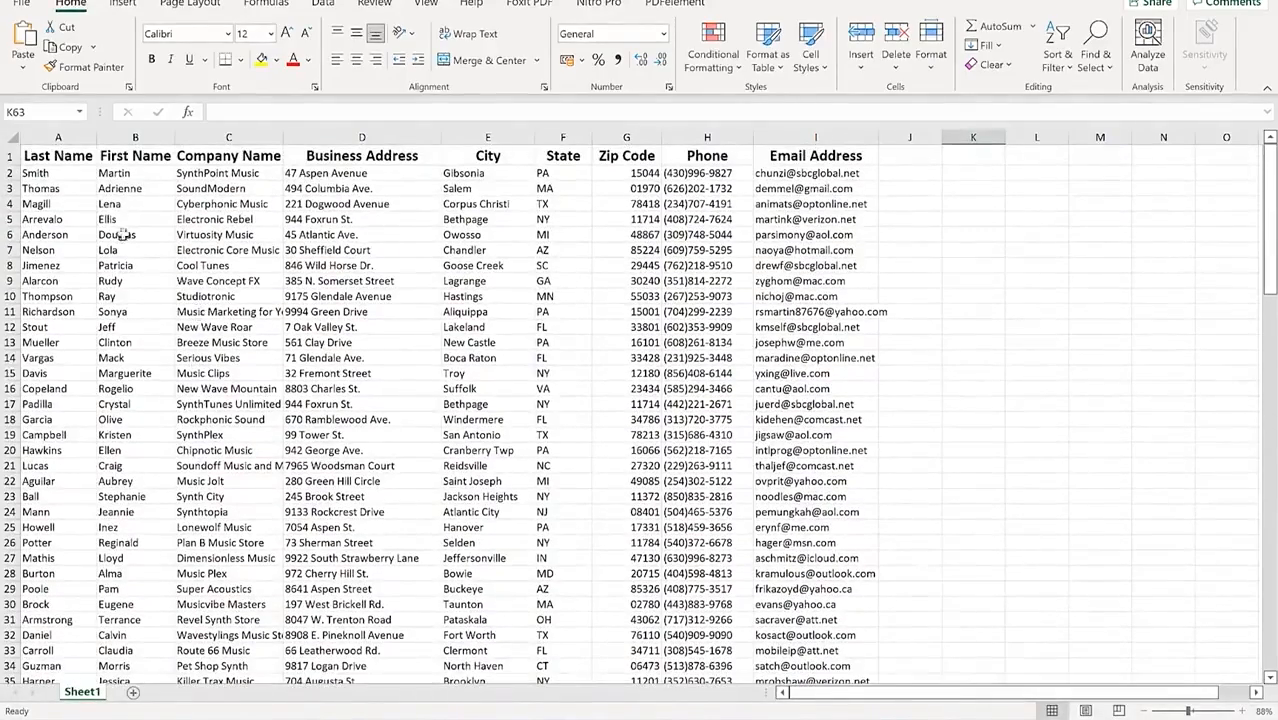
click(35, 173)
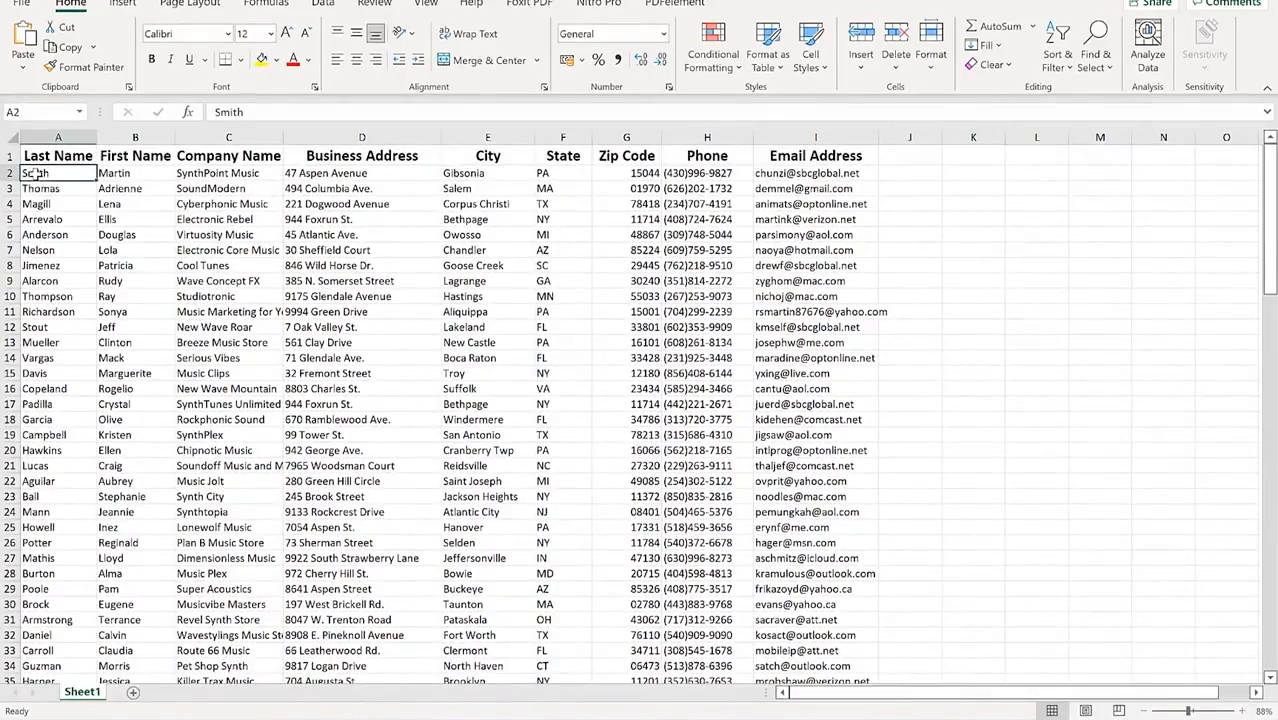
click(231, 173)
click(355, 174)
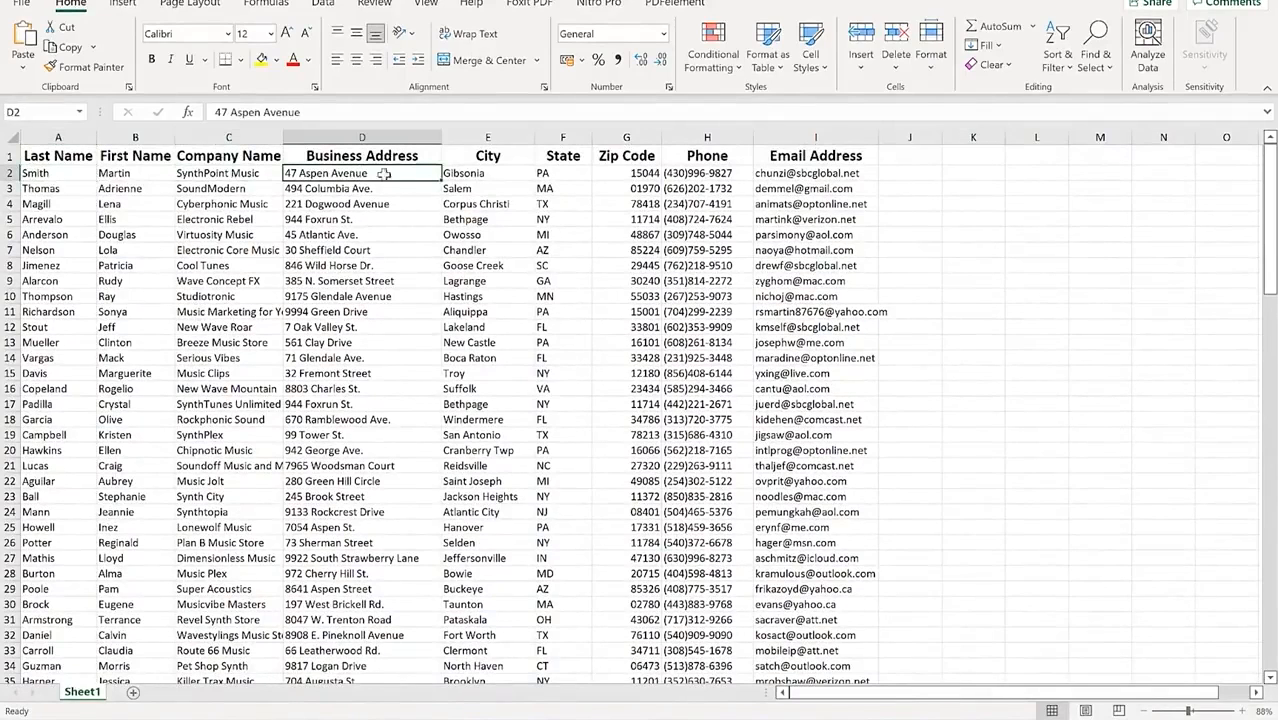
click(490, 174)
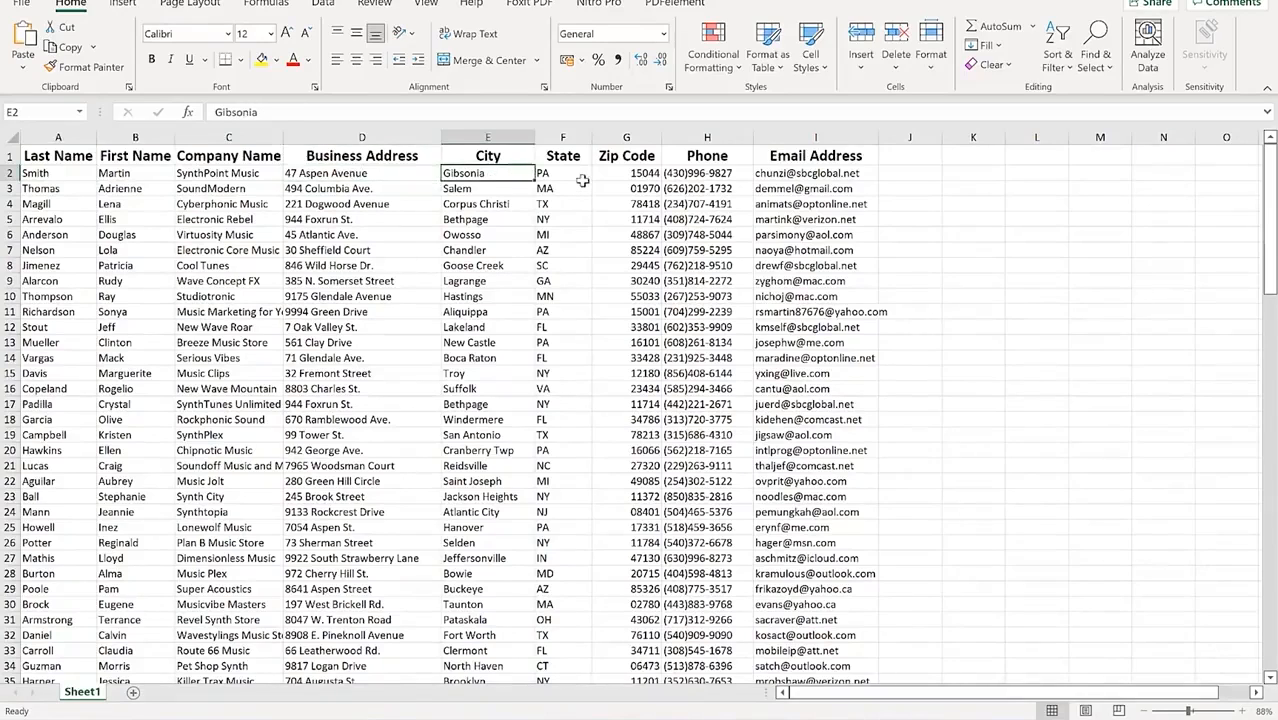
click(632, 173)
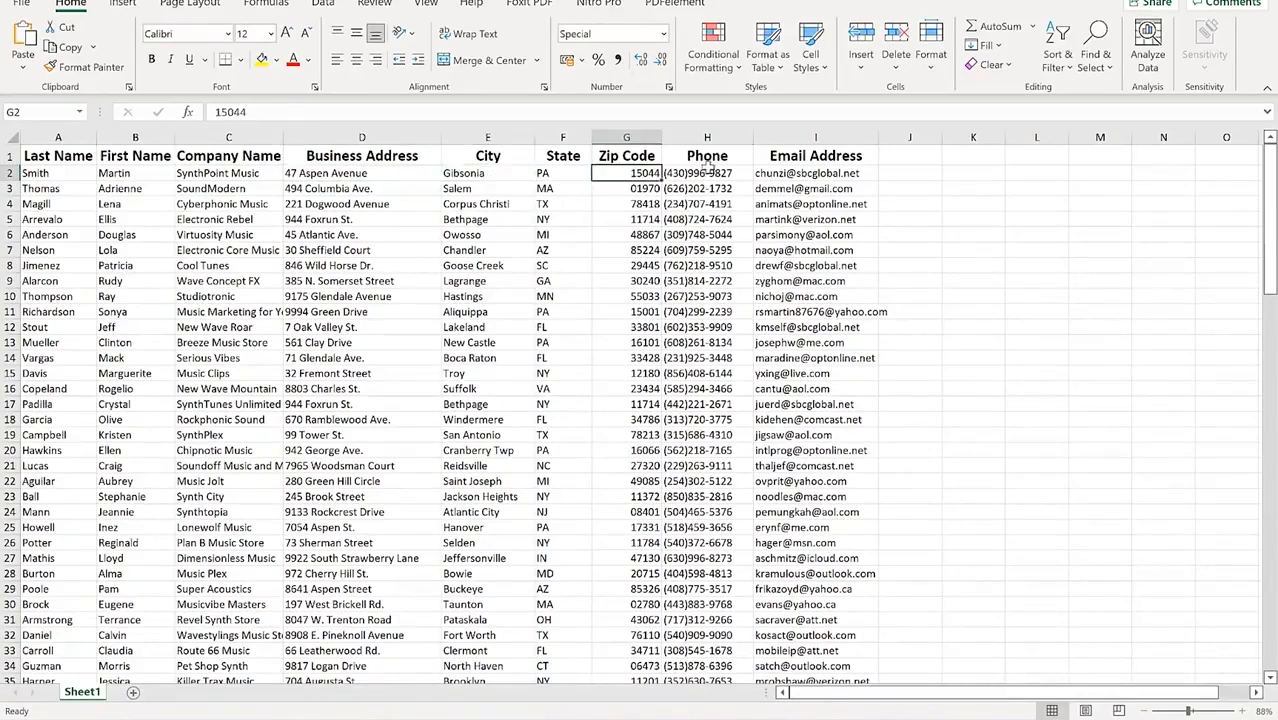
click(708, 173)
click(787, 172)
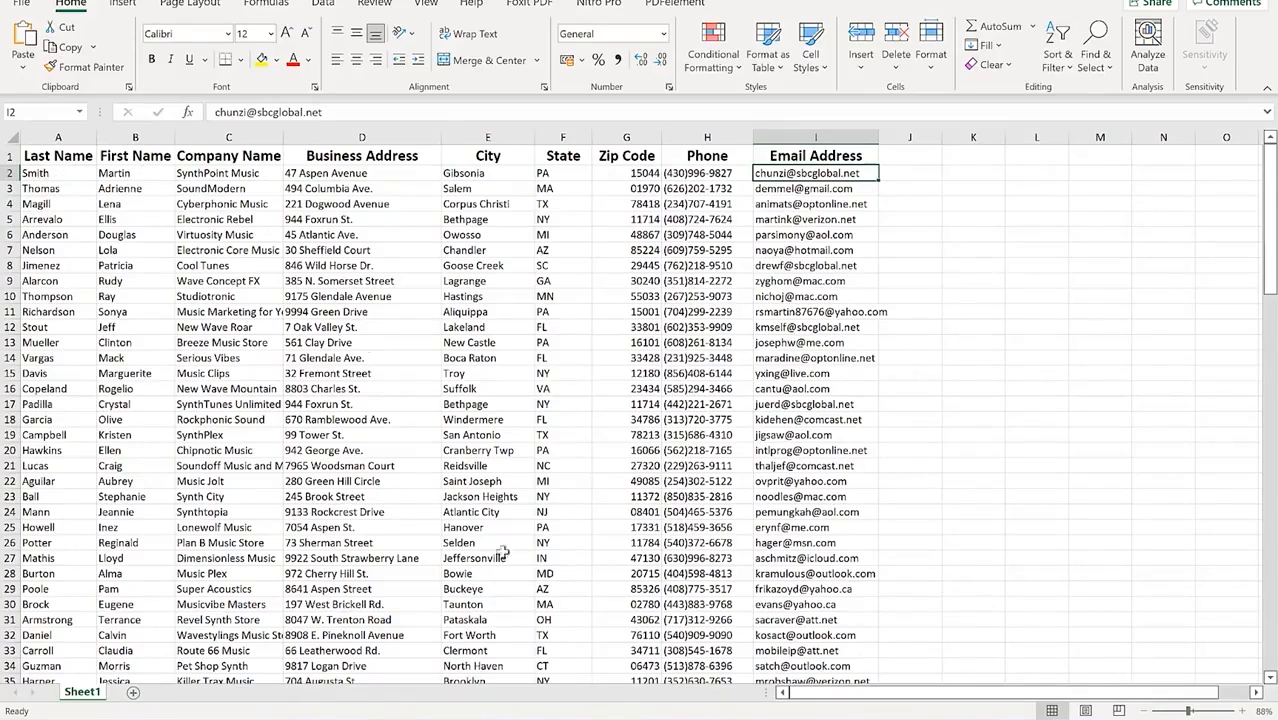
mouse_move(877, 716)
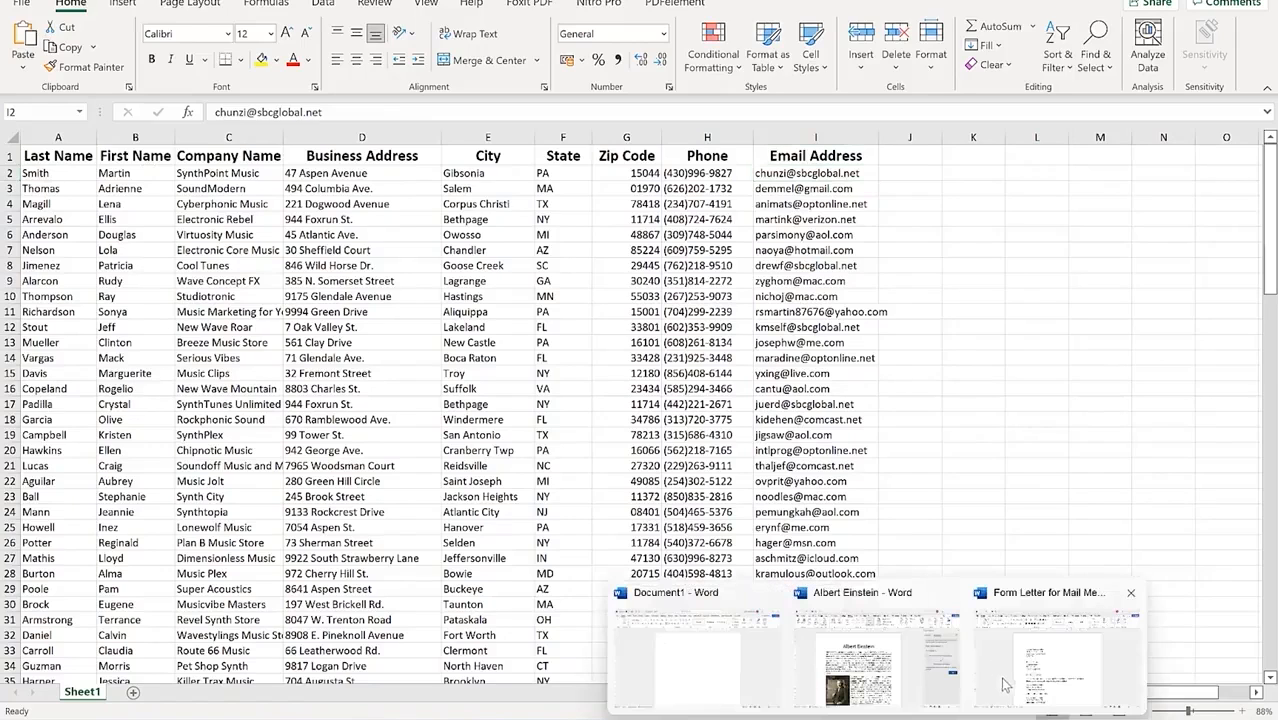
click(1005, 685)
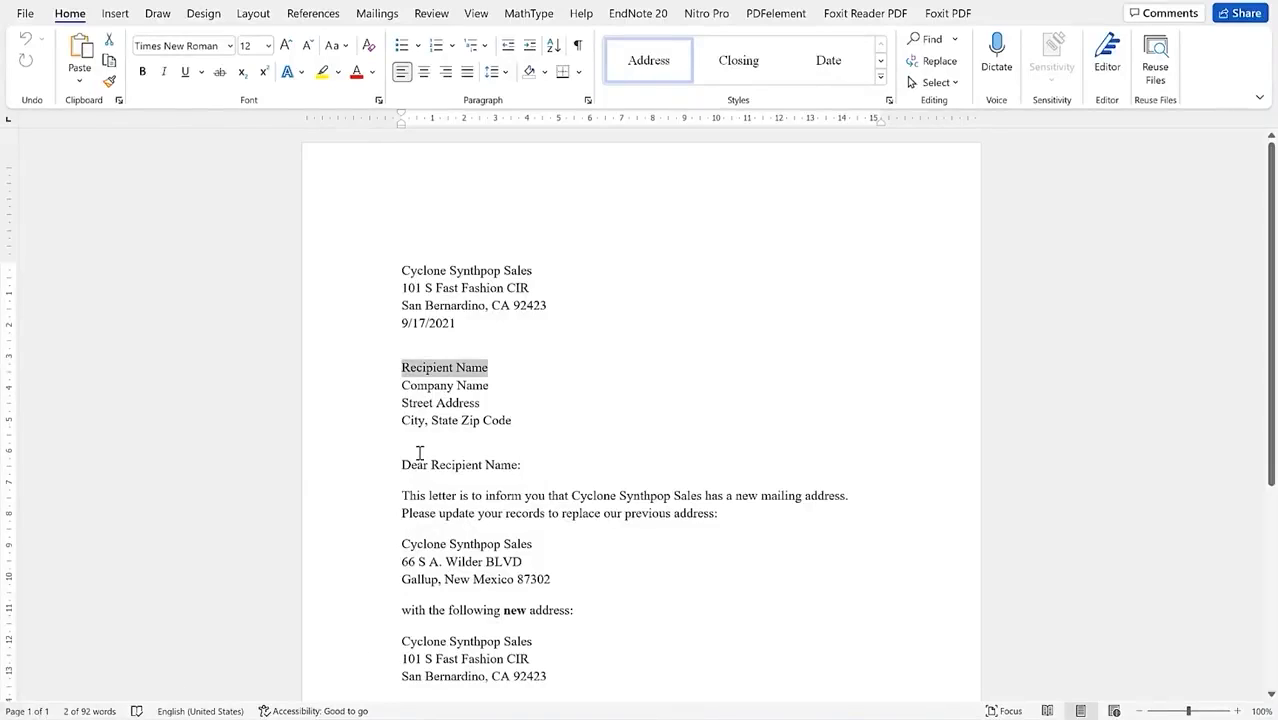
Step: Point out the Street Address, Recipient Name and Company Name placeholders, then show Mailings
click(520, 405)
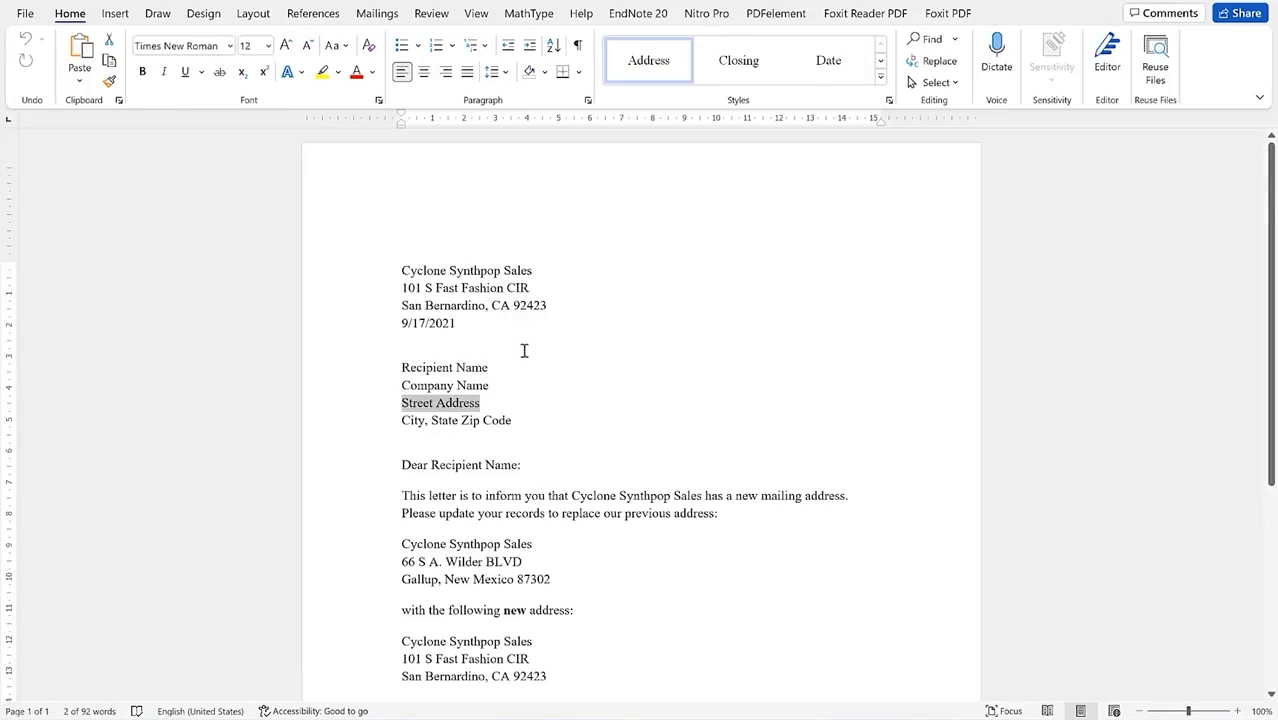
click(508, 368)
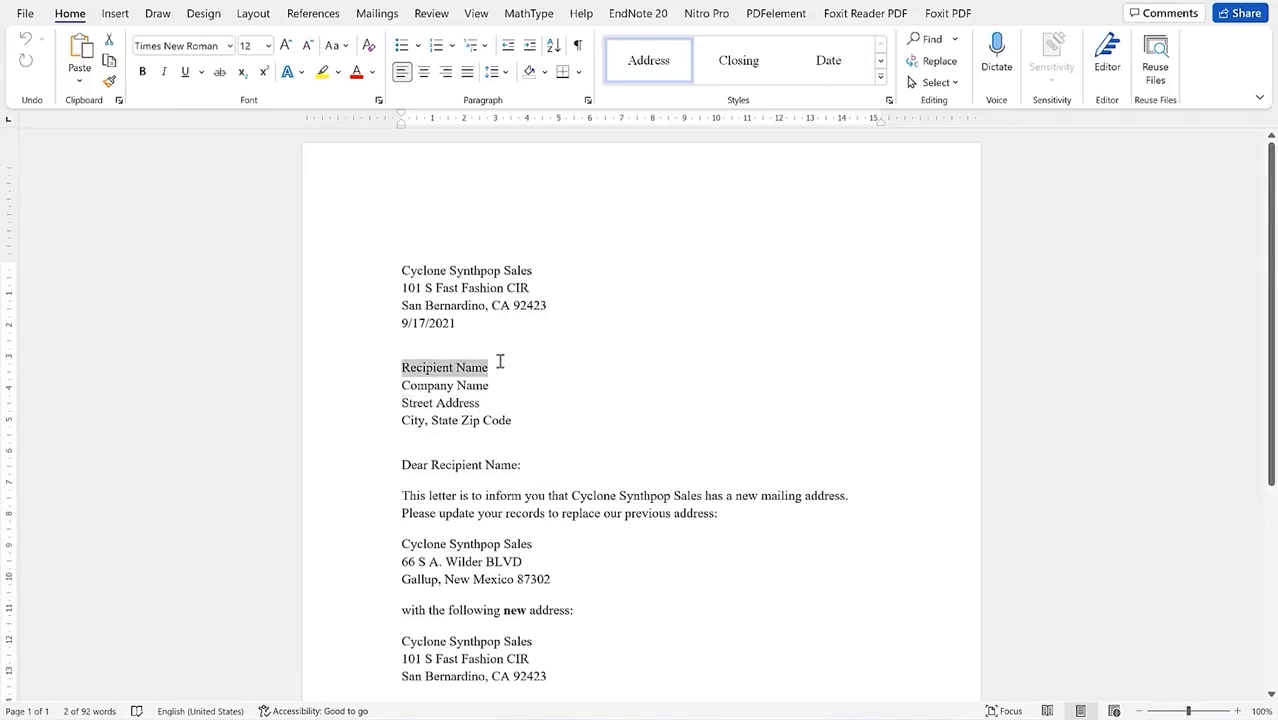
click(506, 389)
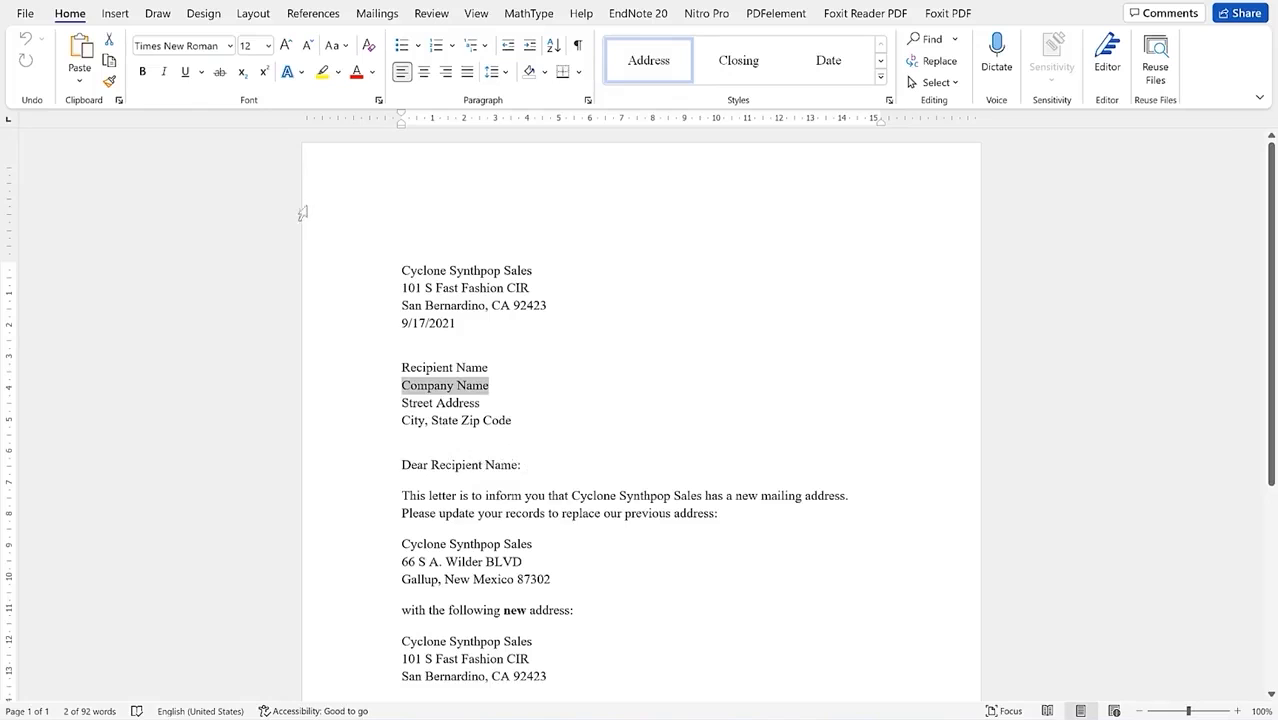
click(385, 15)
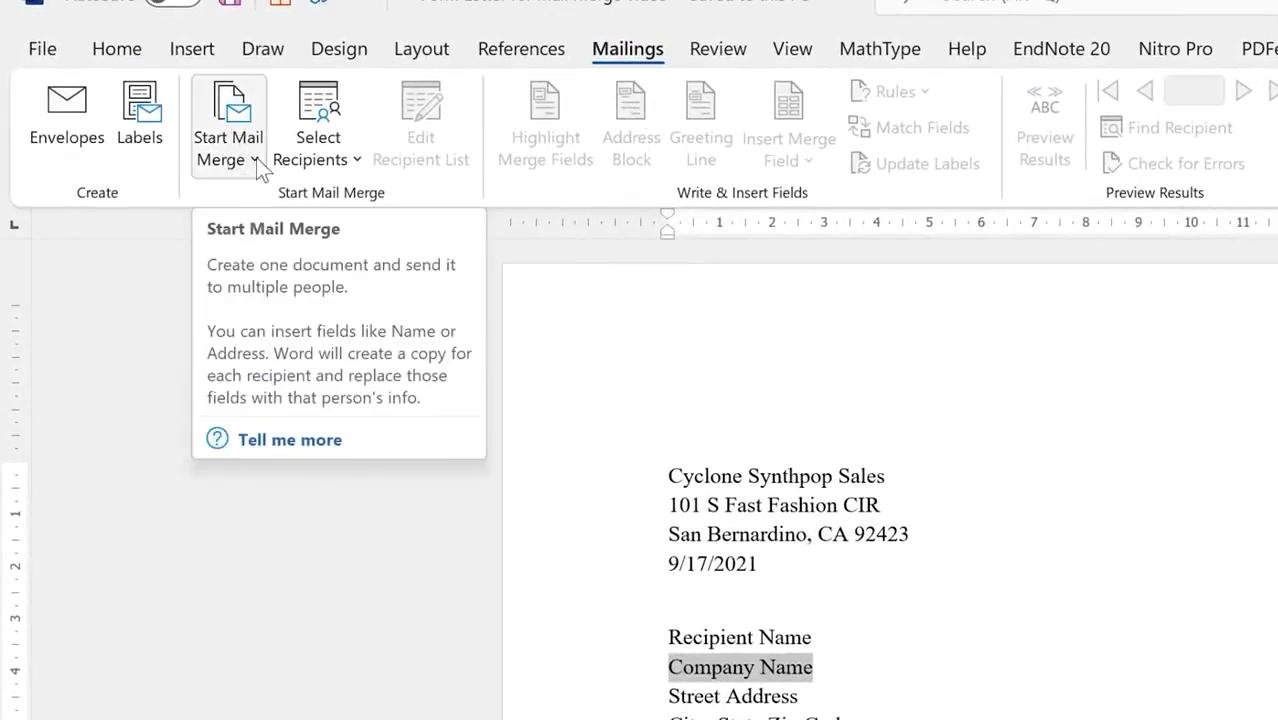
Step: Make the form letter a Letters mail merge and begin a new recipient list from scratch
click(256, 160)
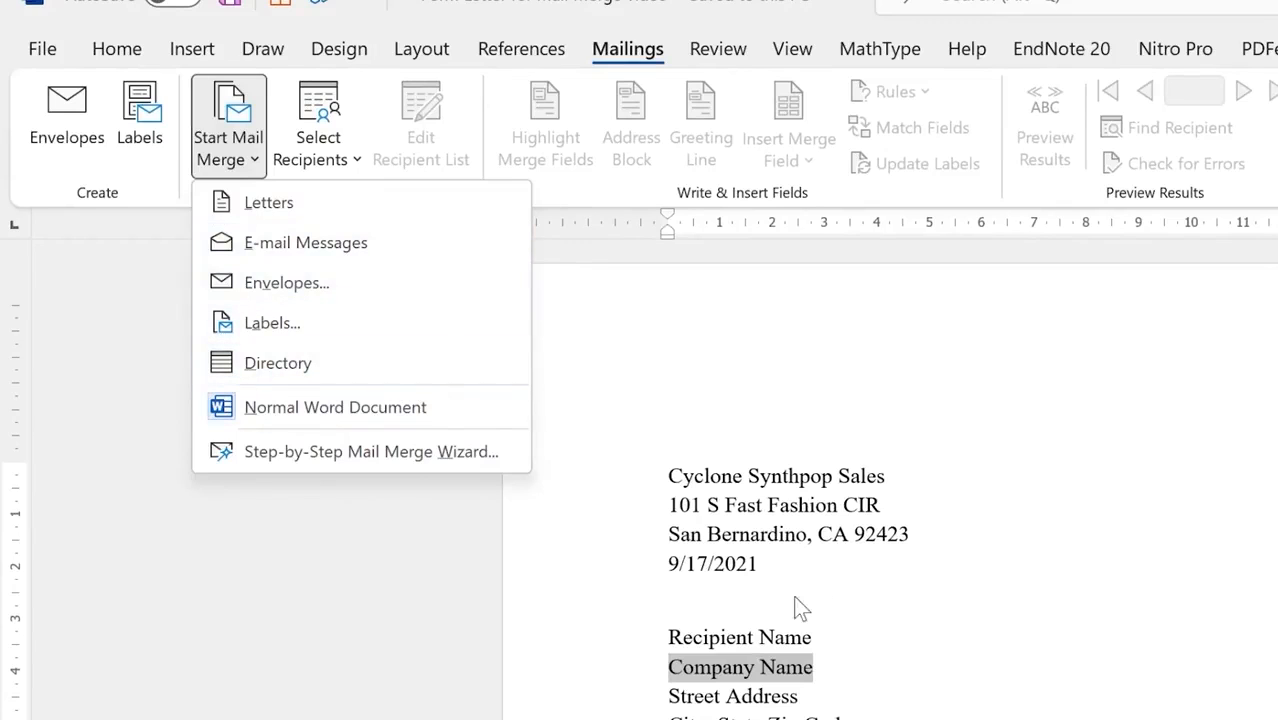
click(302, 204)
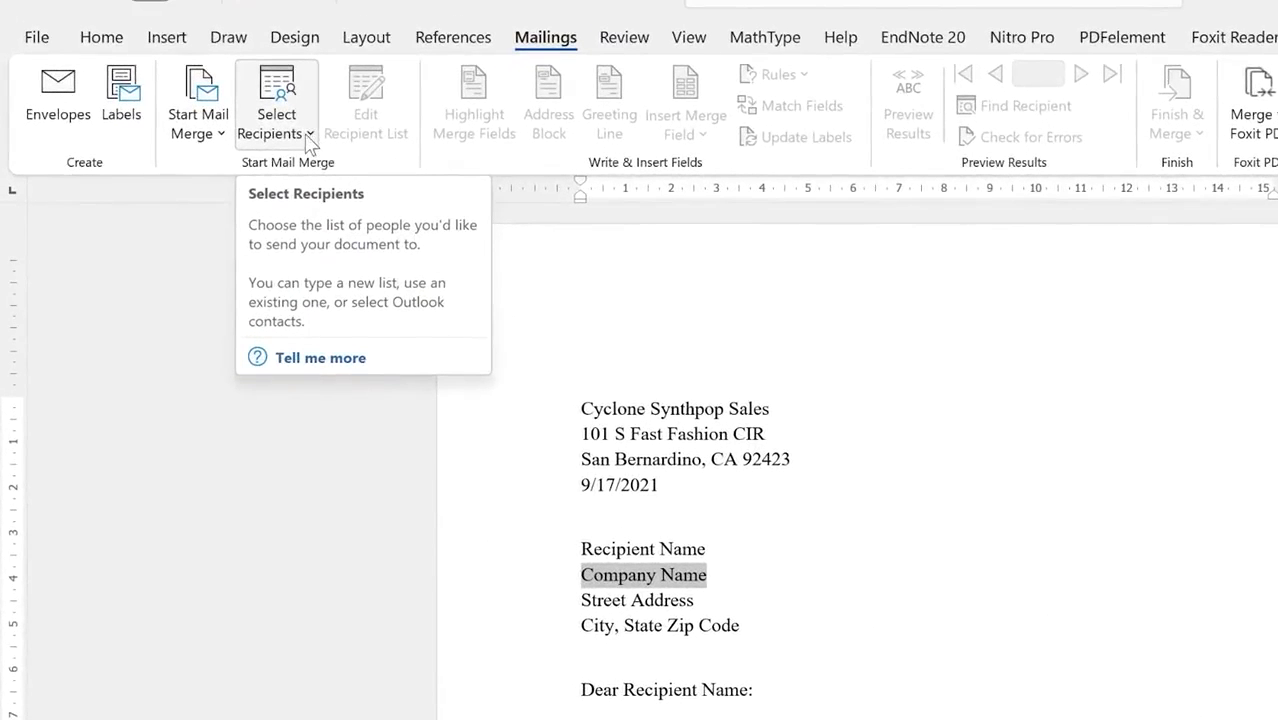
click(310, 144)
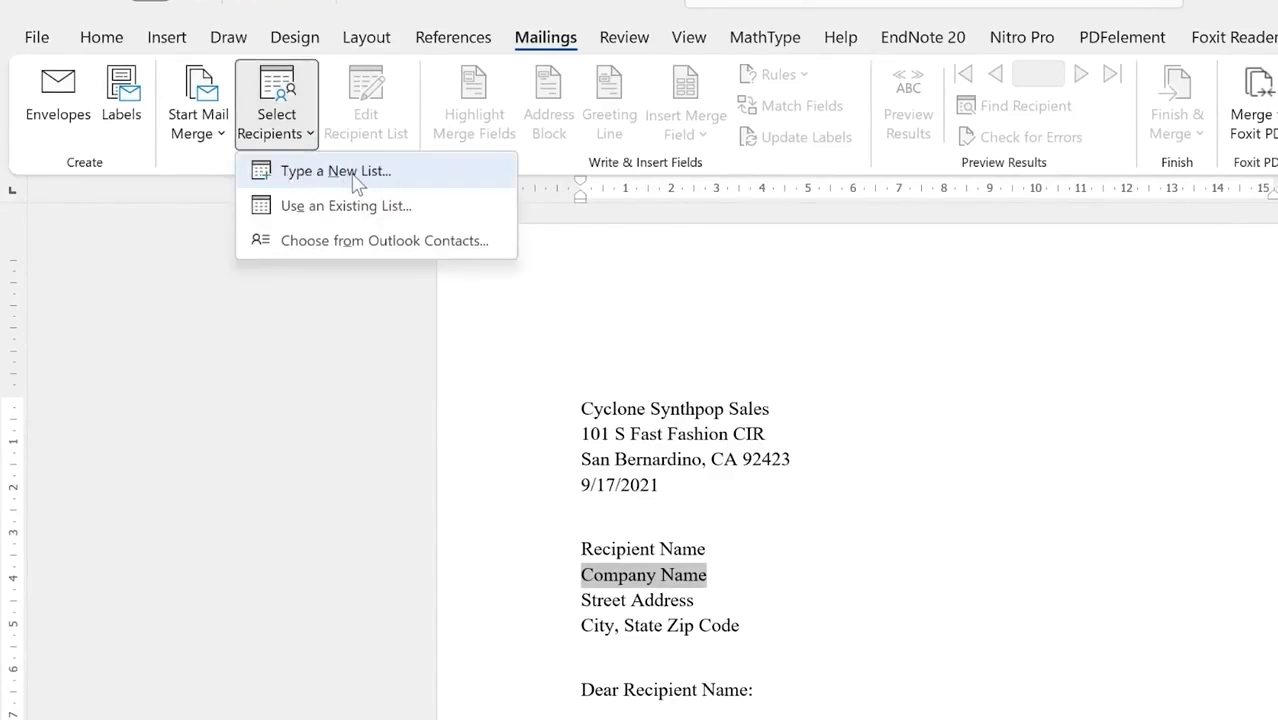
click(357, 180)
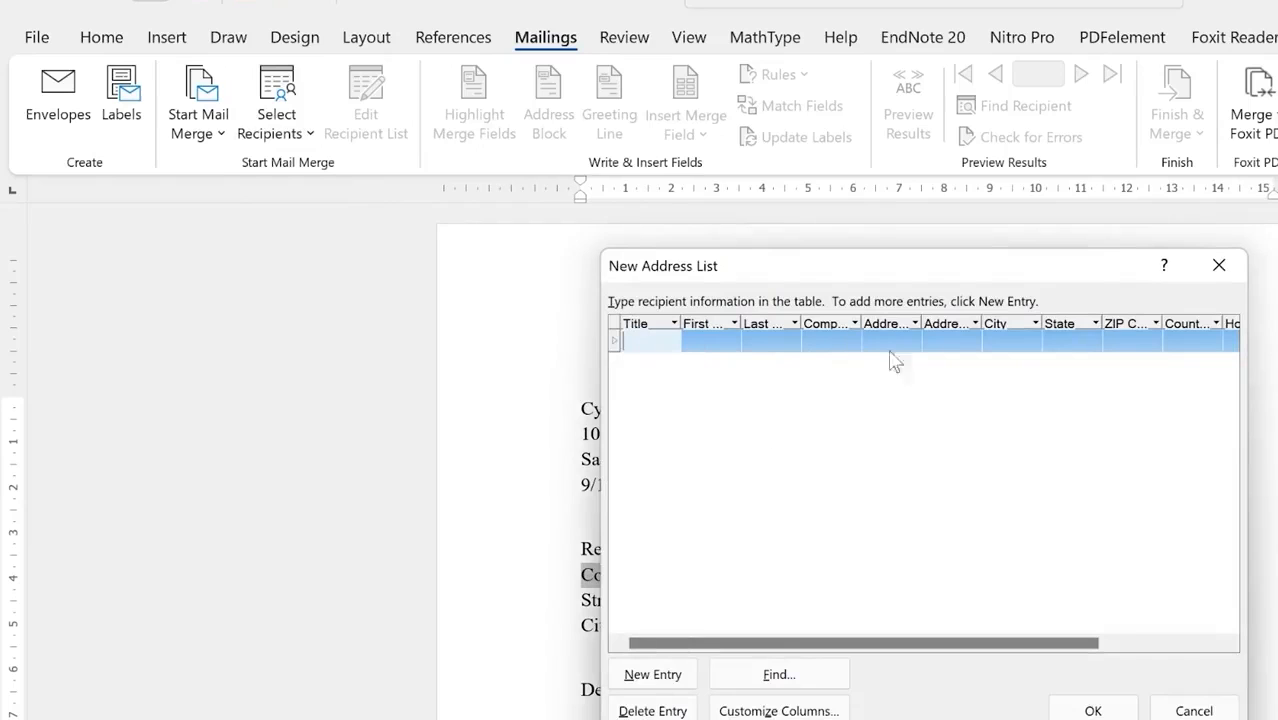
Step: Widen the New Address List to view its fields, then close it empty and return to the letter
drag(1247, 719, 1277, 719)
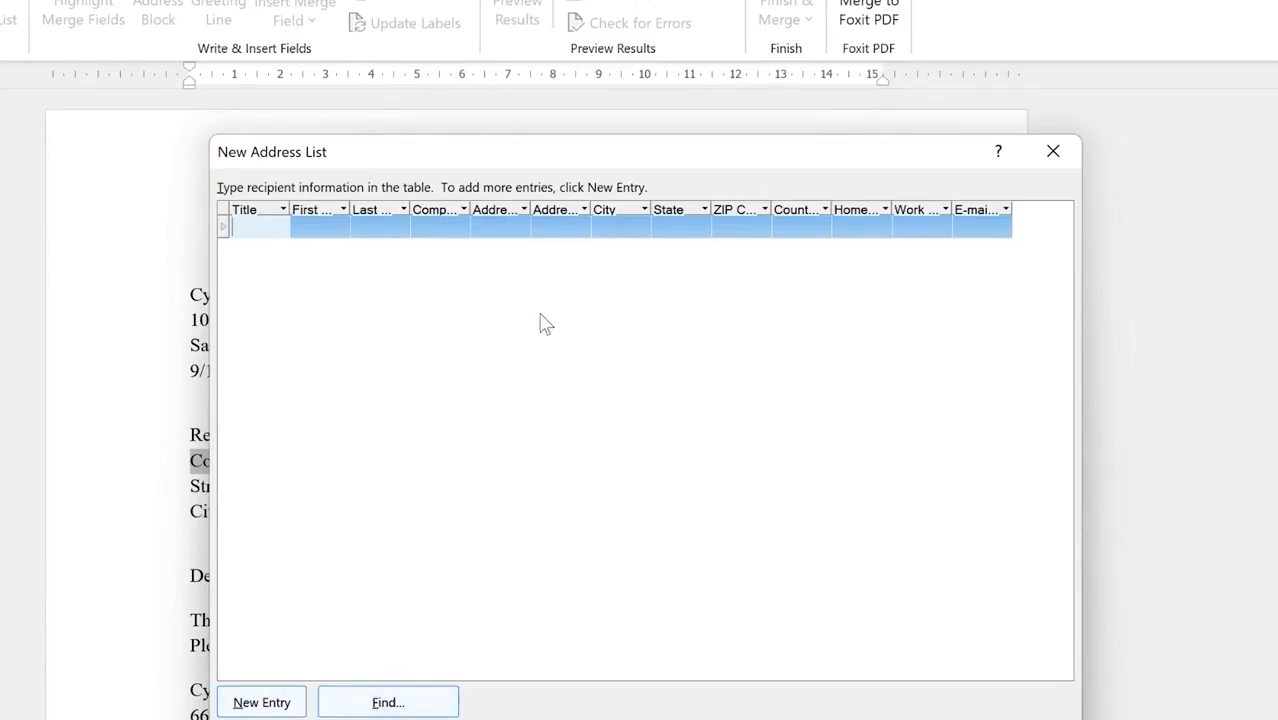
click(1054, 152)
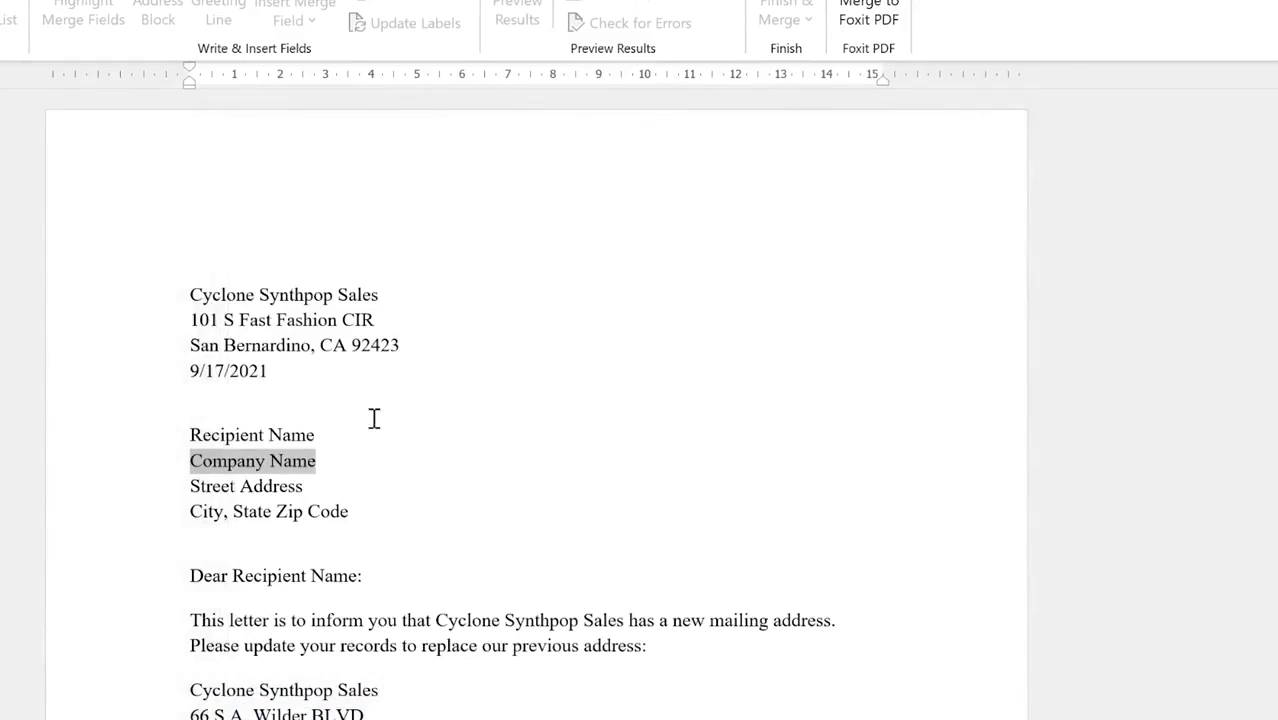
click(328, 388)
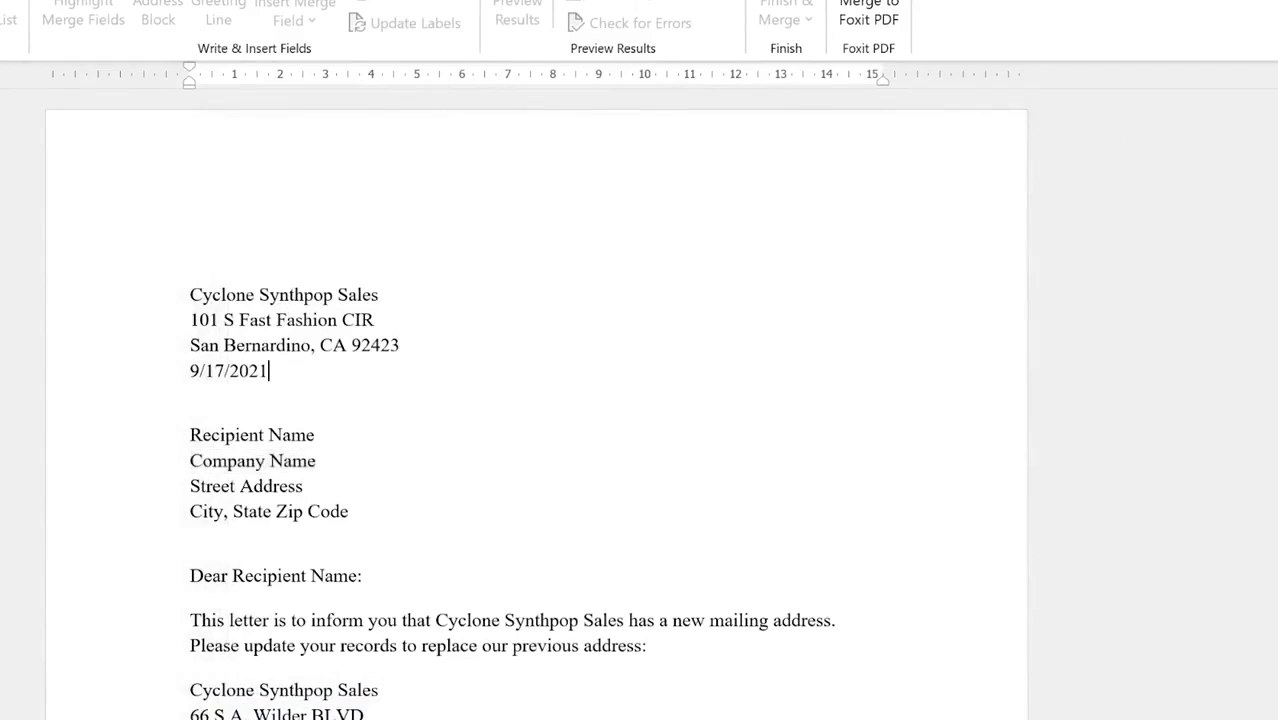
Step: Use the existing 'Contacts List for Mail Merge video' workbook from Videos > Mail merge > Mail Merge Documents as recipients
click(0, 18)
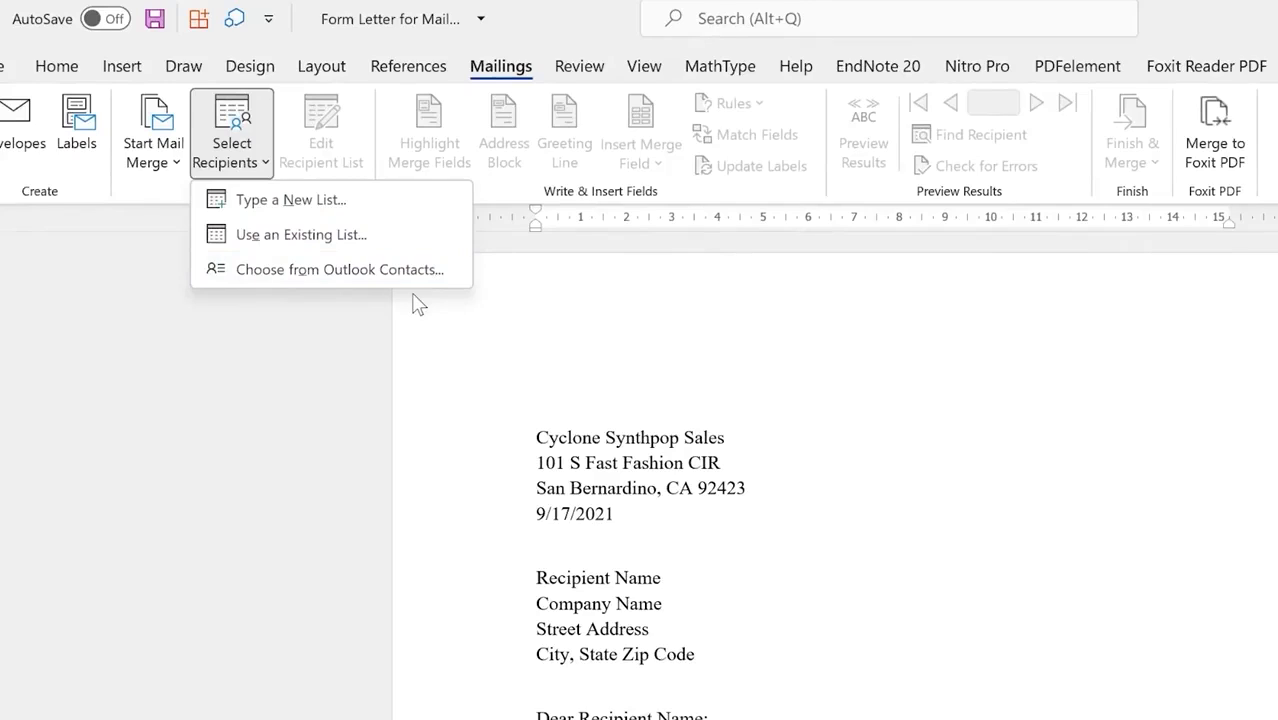
click(295, 238)
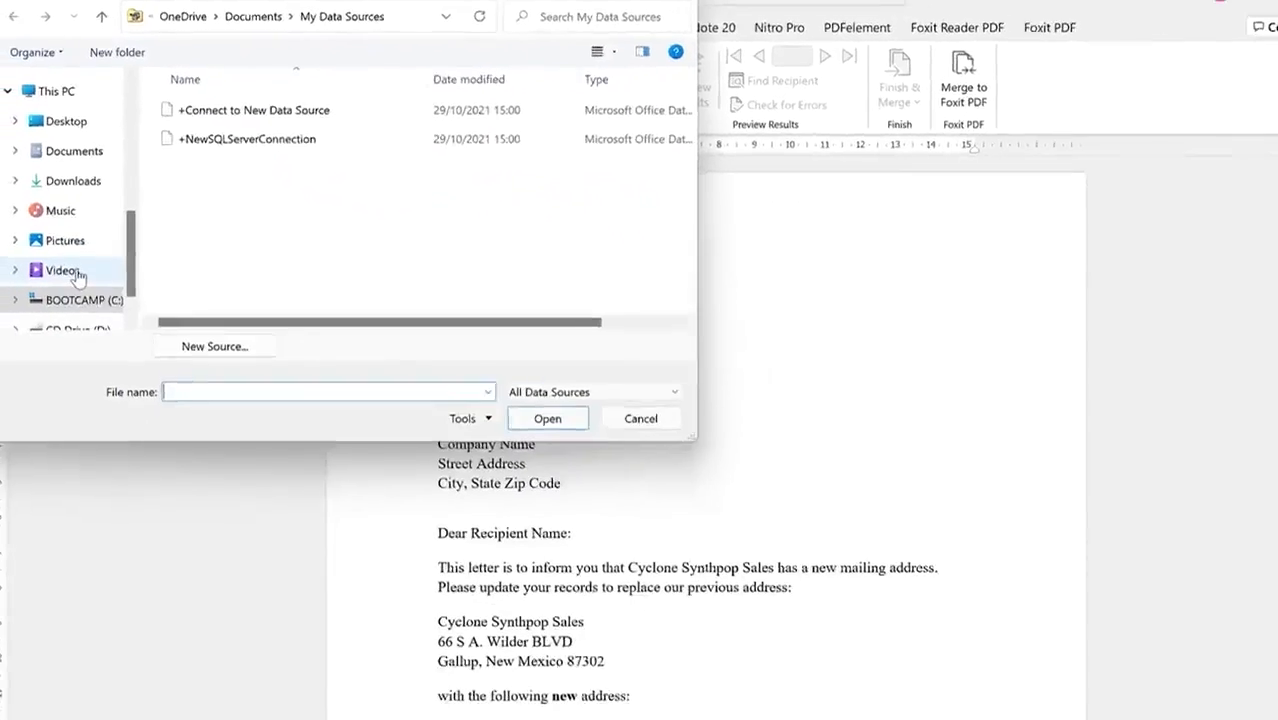
scroll(97, 350, up, 3)
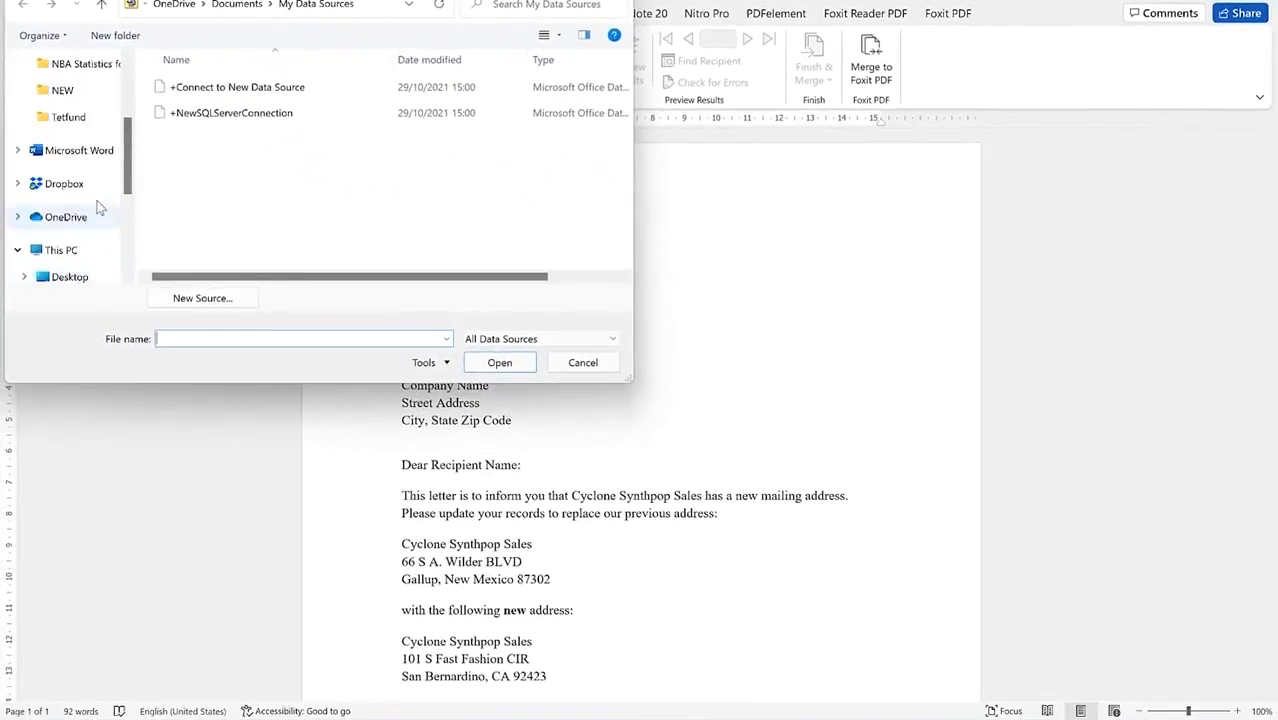
click(62, 90)
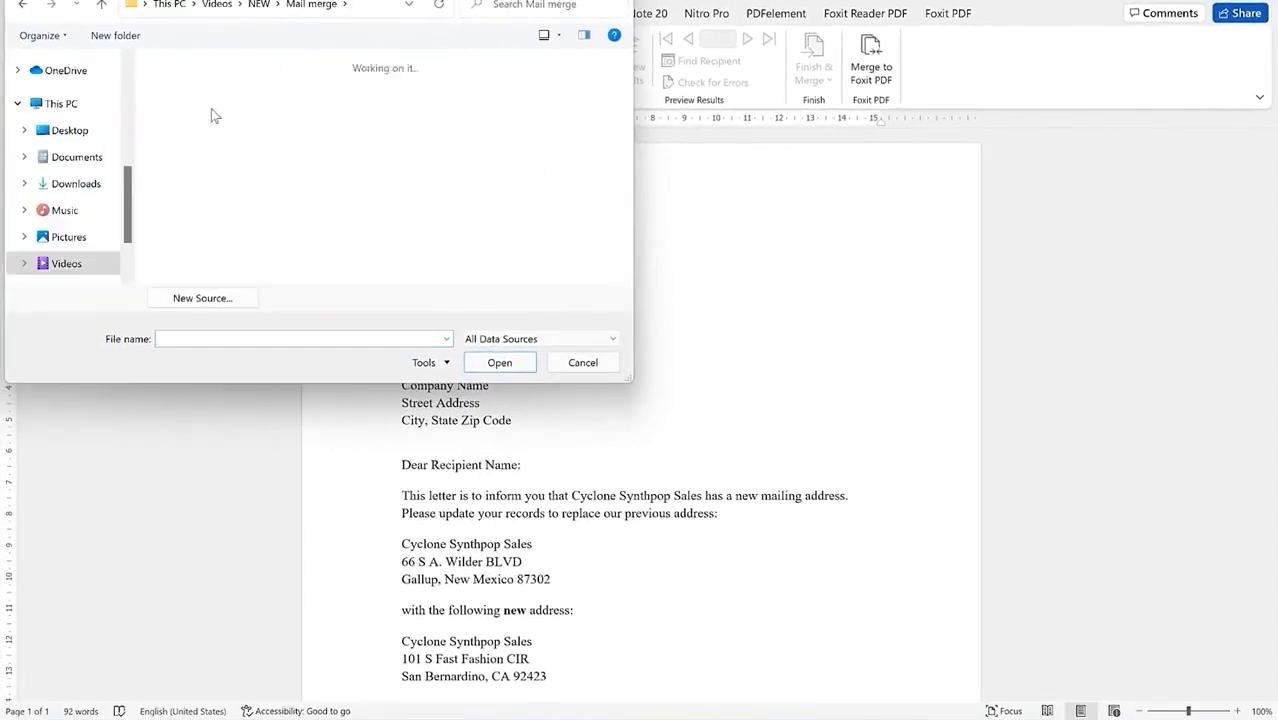
double_click(211, 108)
double_click(290, 112)
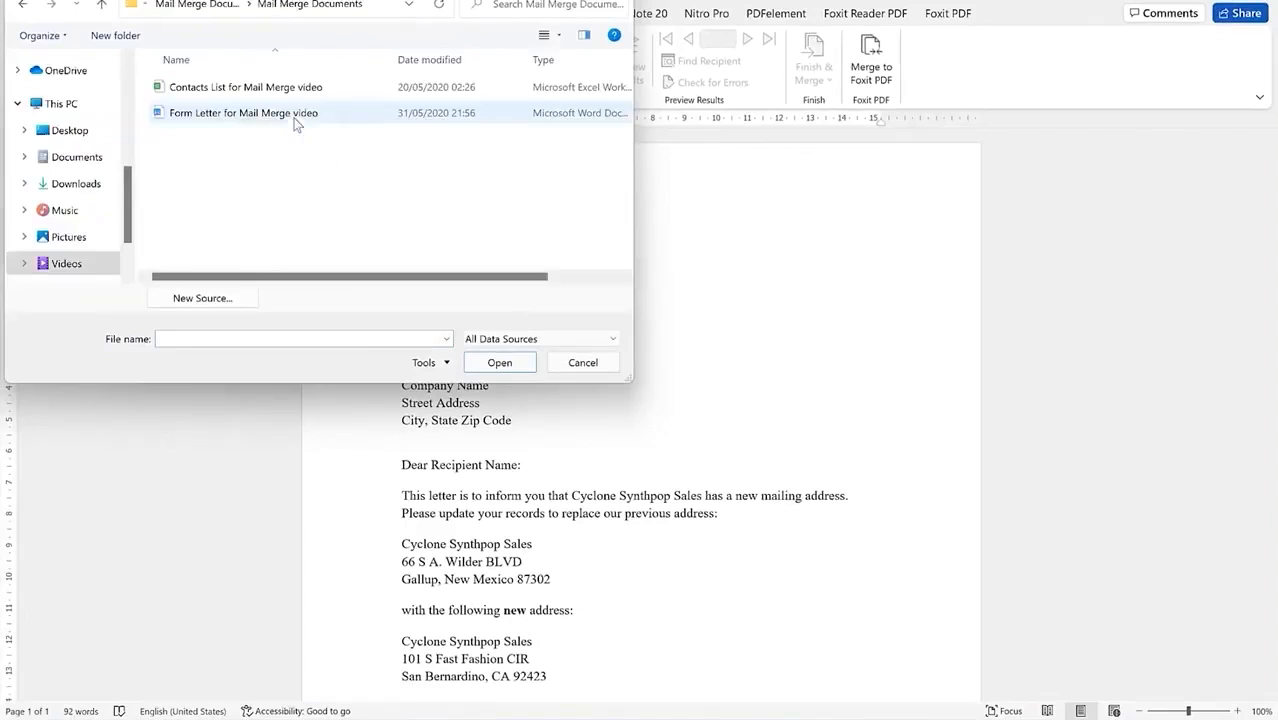
click(221, 92)
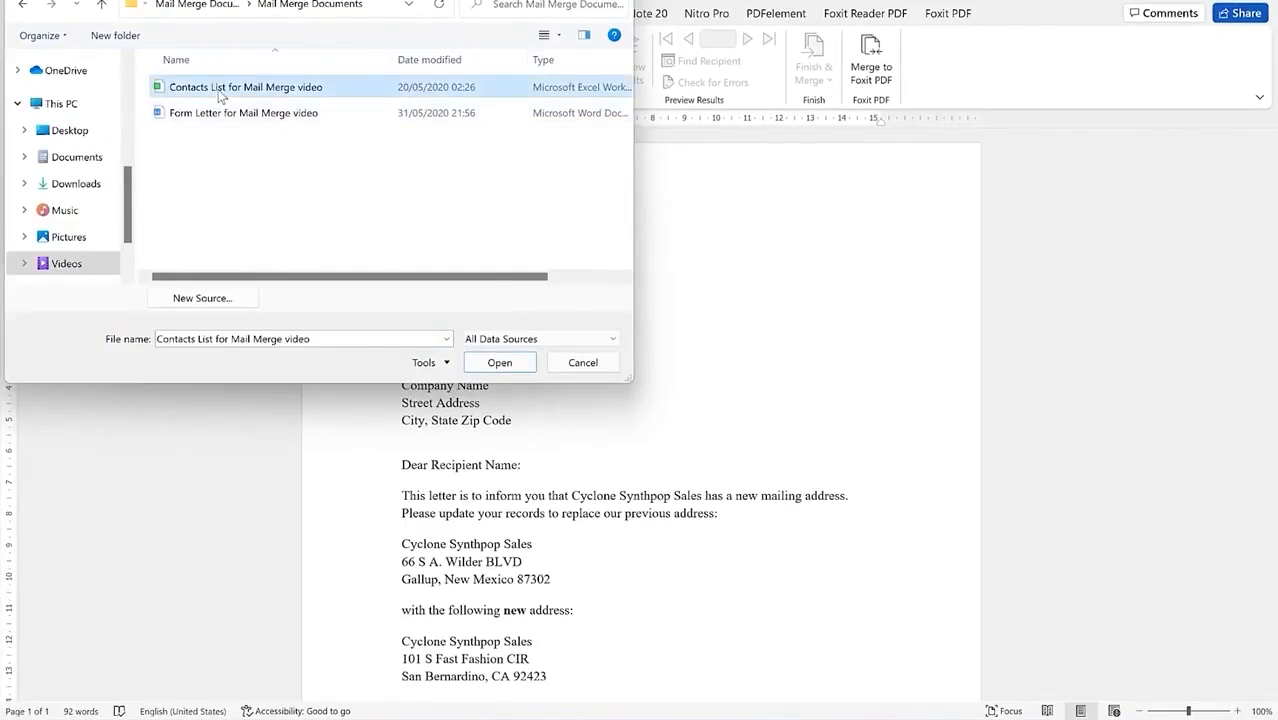
click(500, 366)
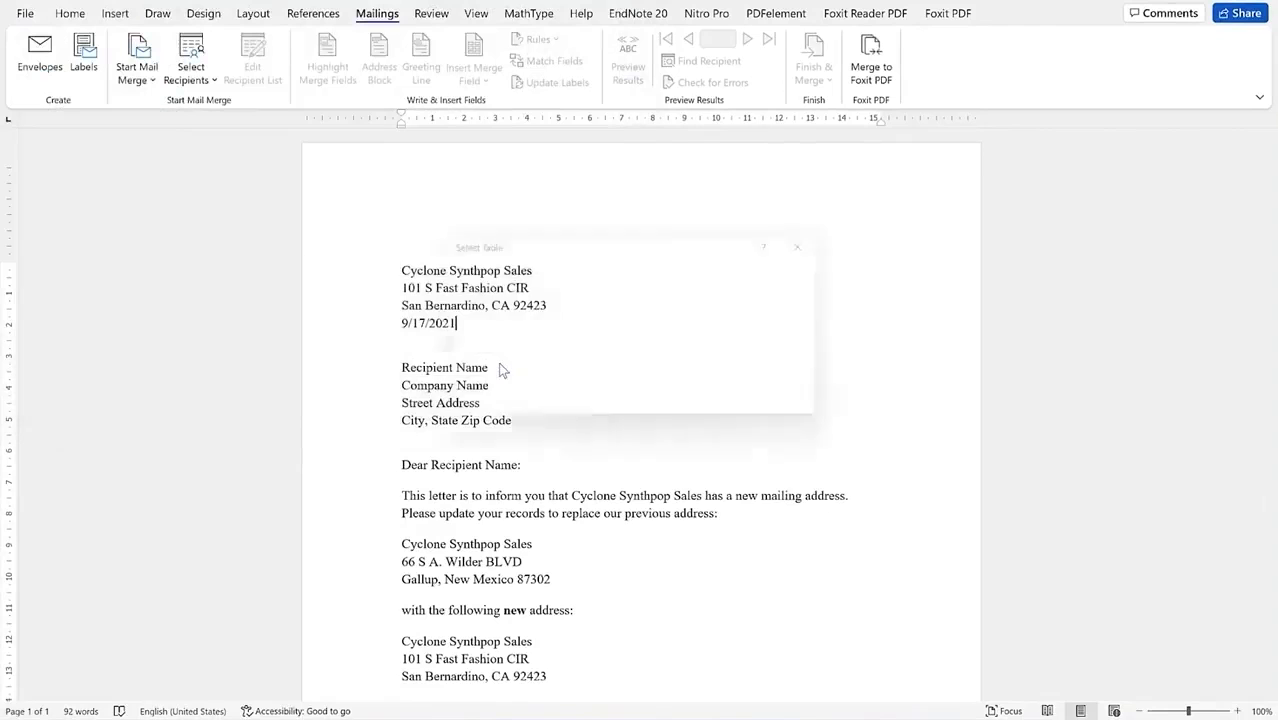
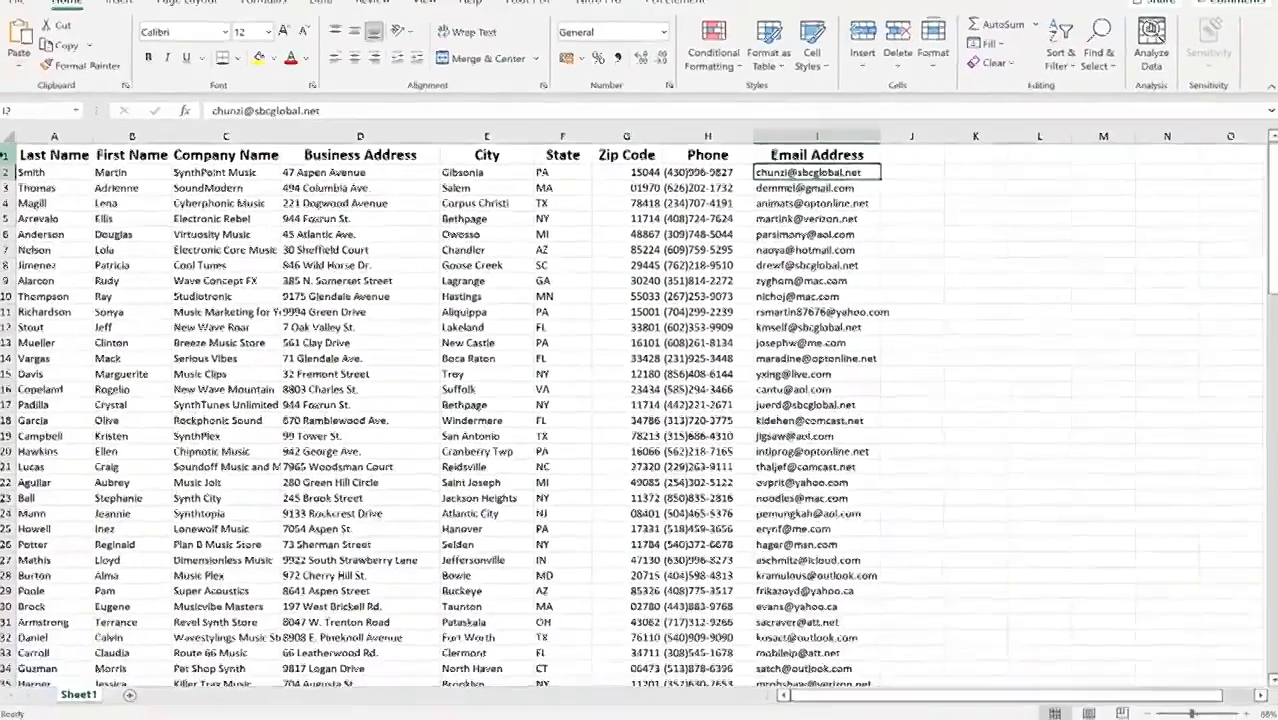
Step: Use Sheet1$ of the contact workbook as the recipient table, with the first row as column headers
click(8, 155)
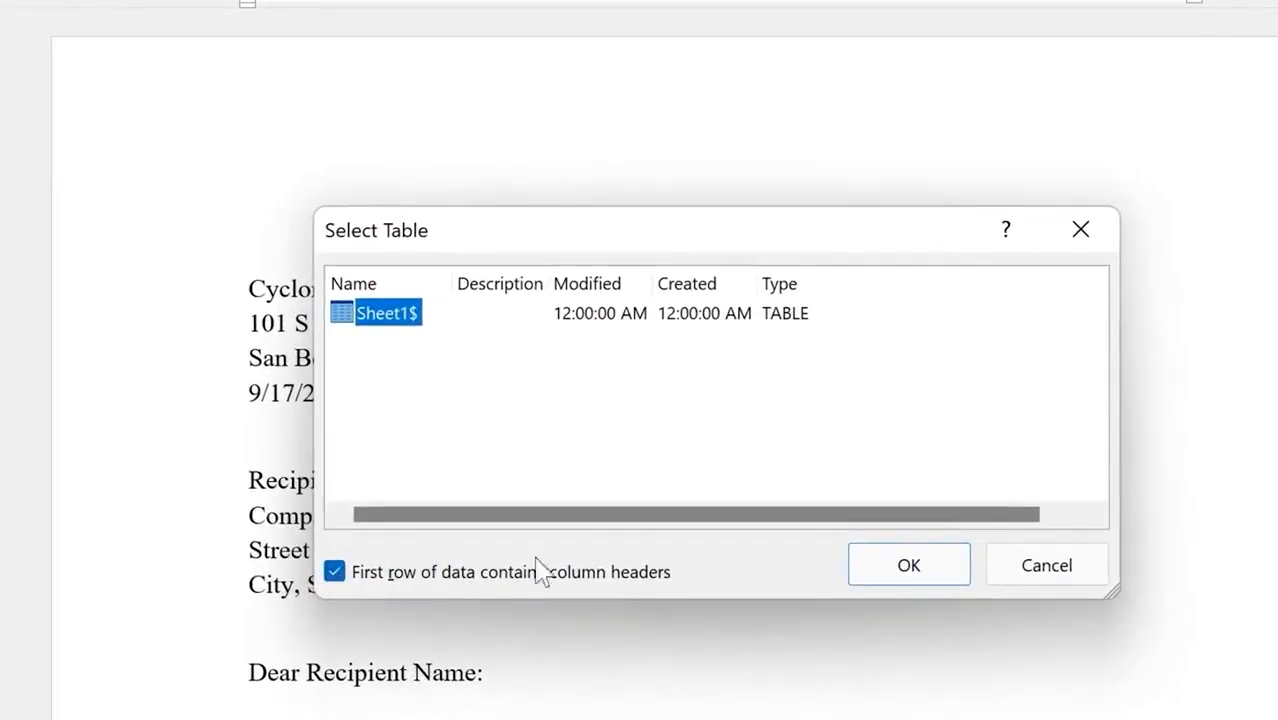
click(909, 566)
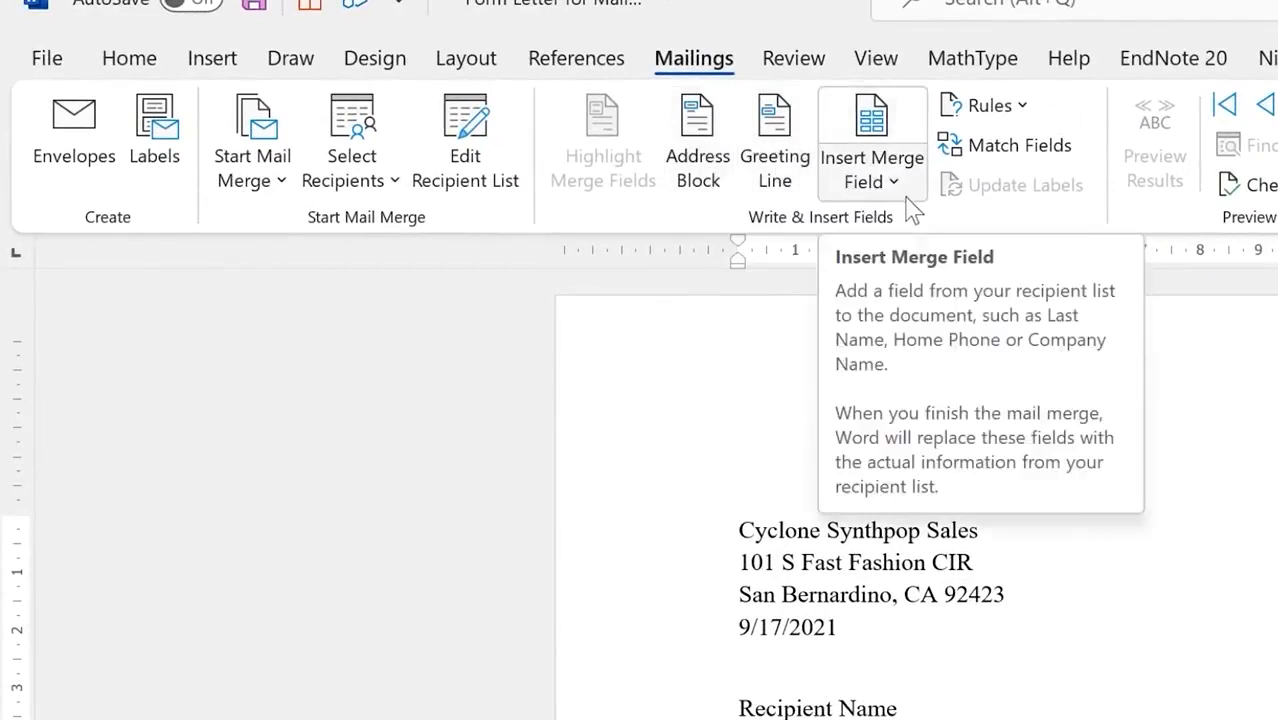
click(697, 143)
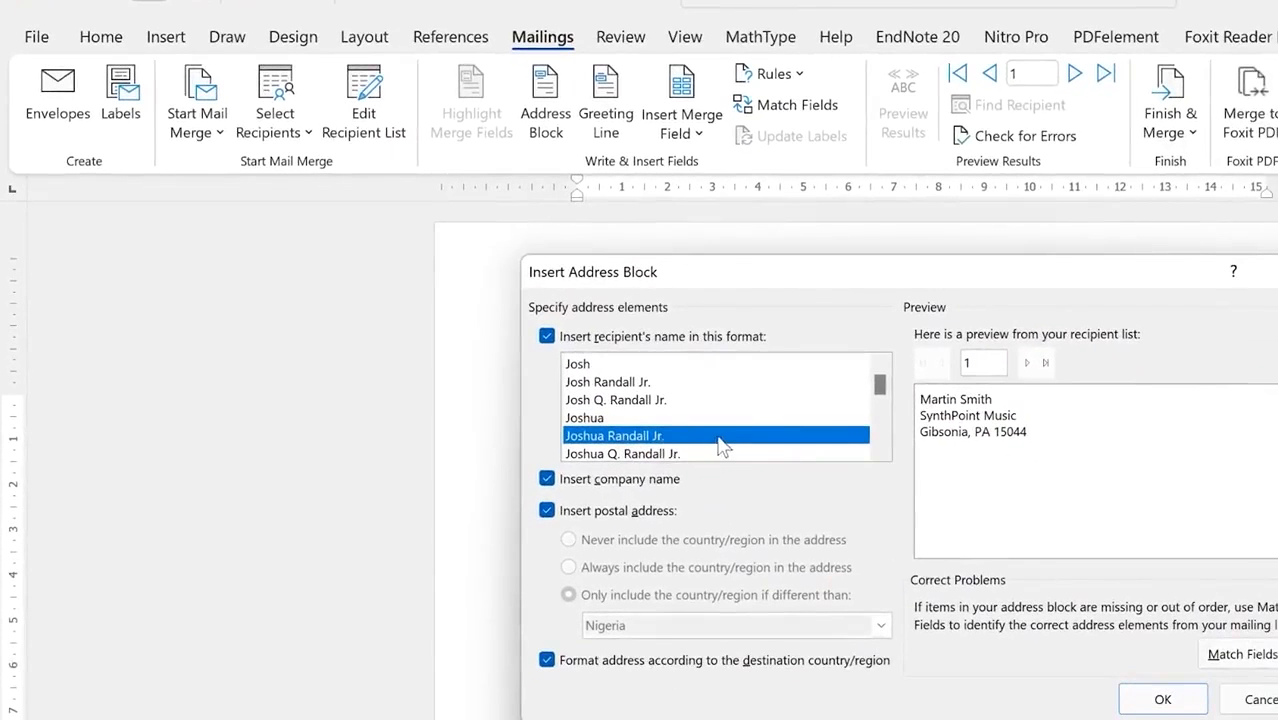
click(648, 418)
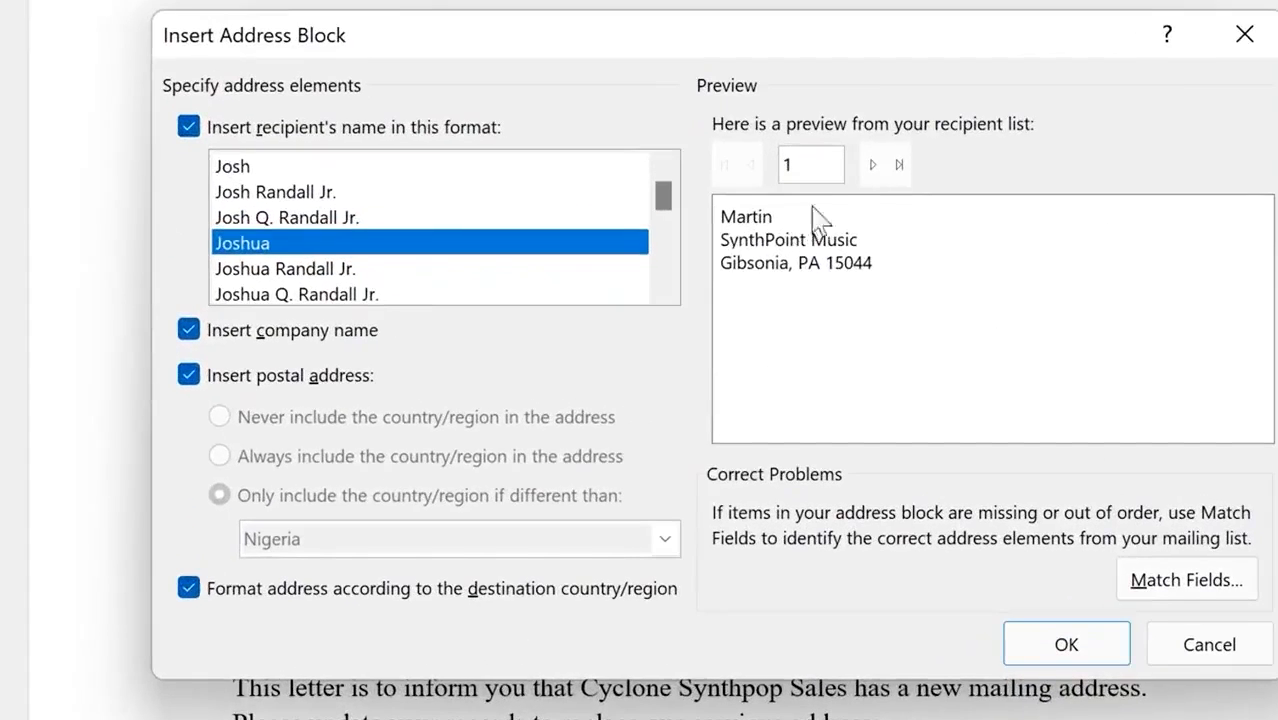
click(872, 168)
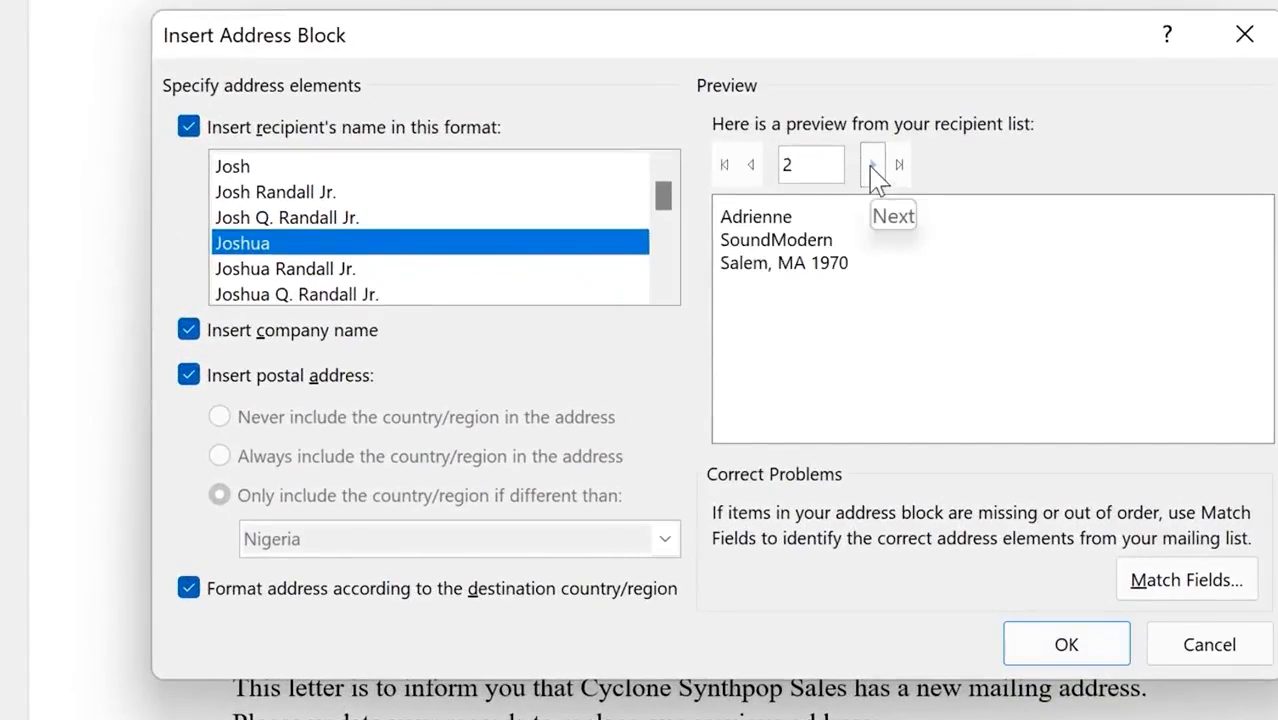
click(874, 168)
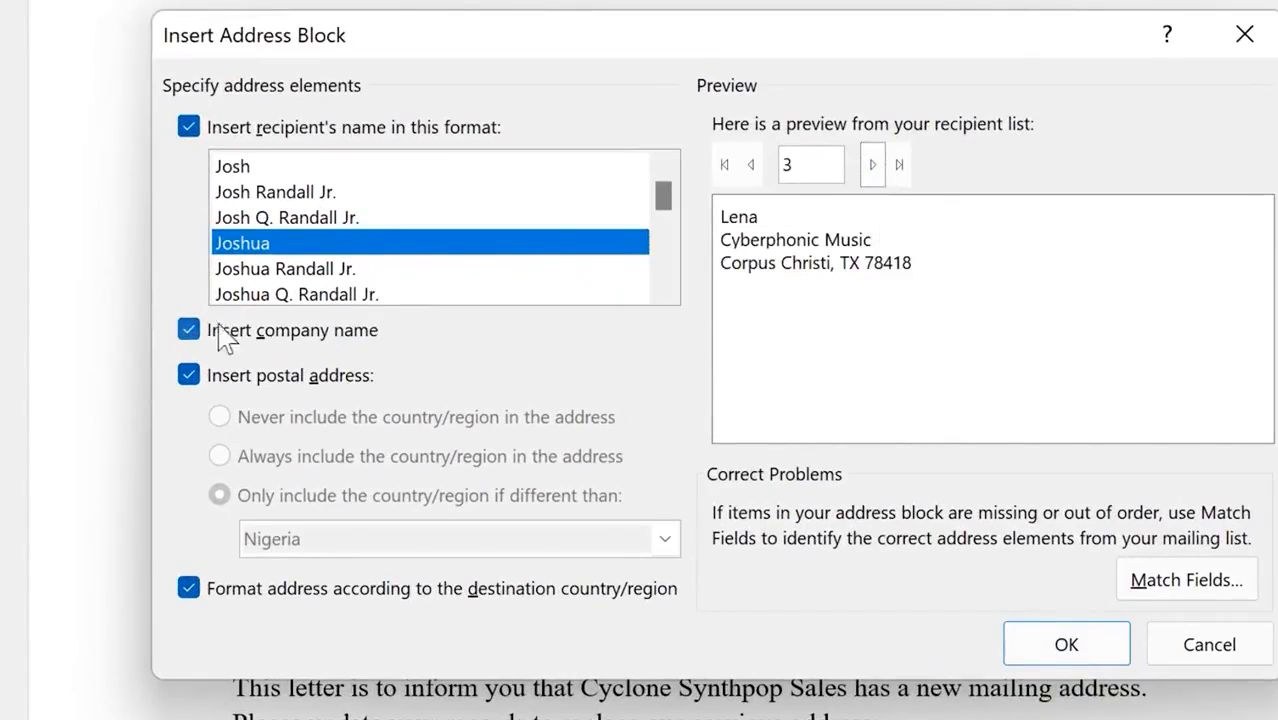
click(188, 332)
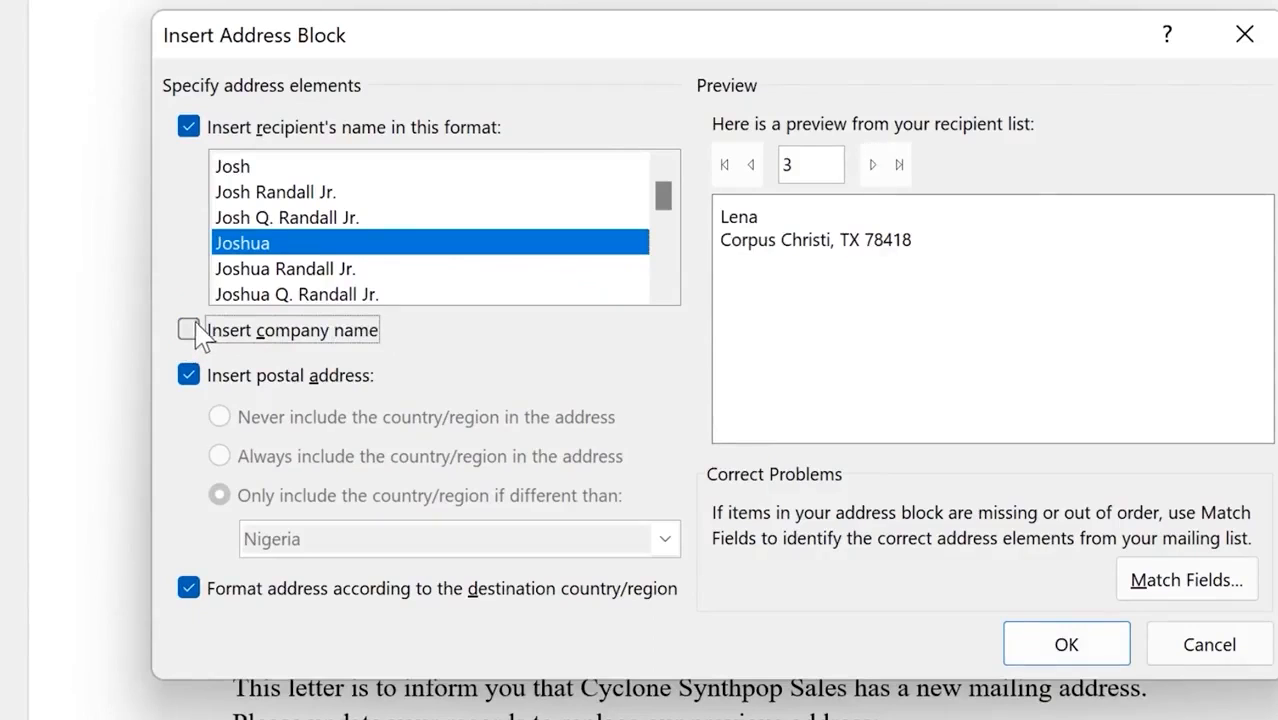
click(190, 332)
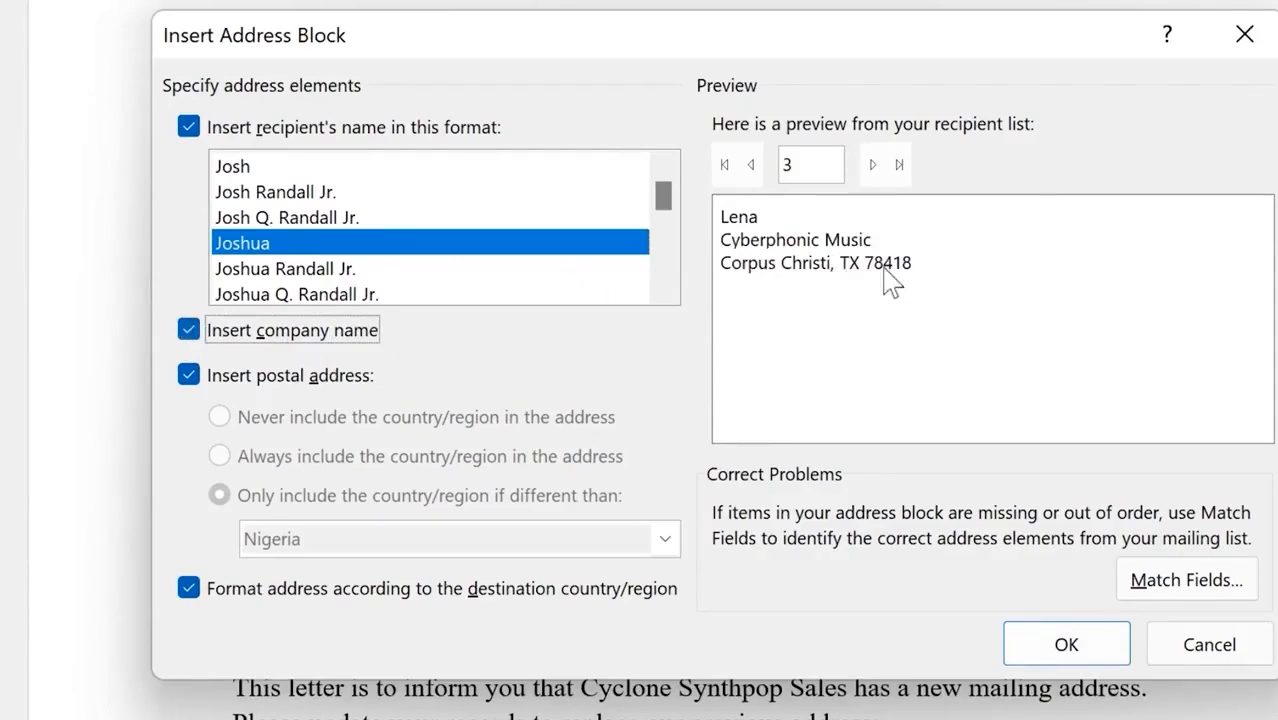
click(186, 378)
click(190, 382)
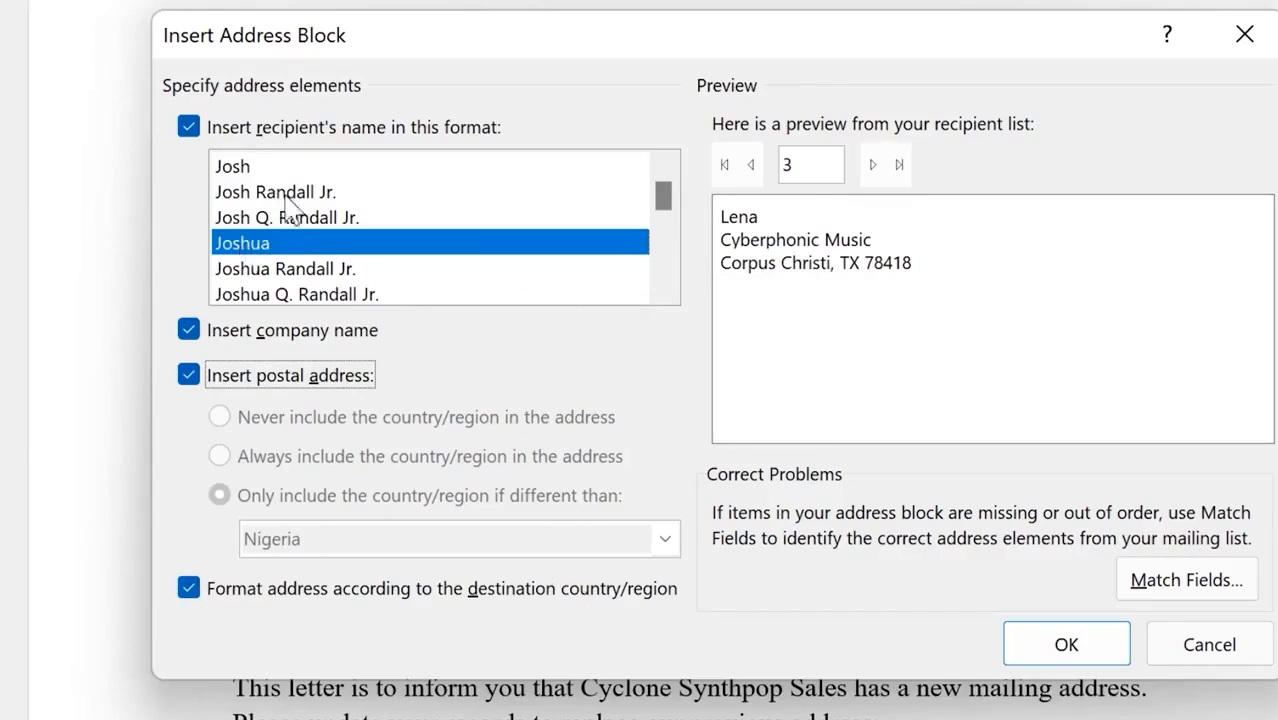
scroll(326, 298, down, 2)
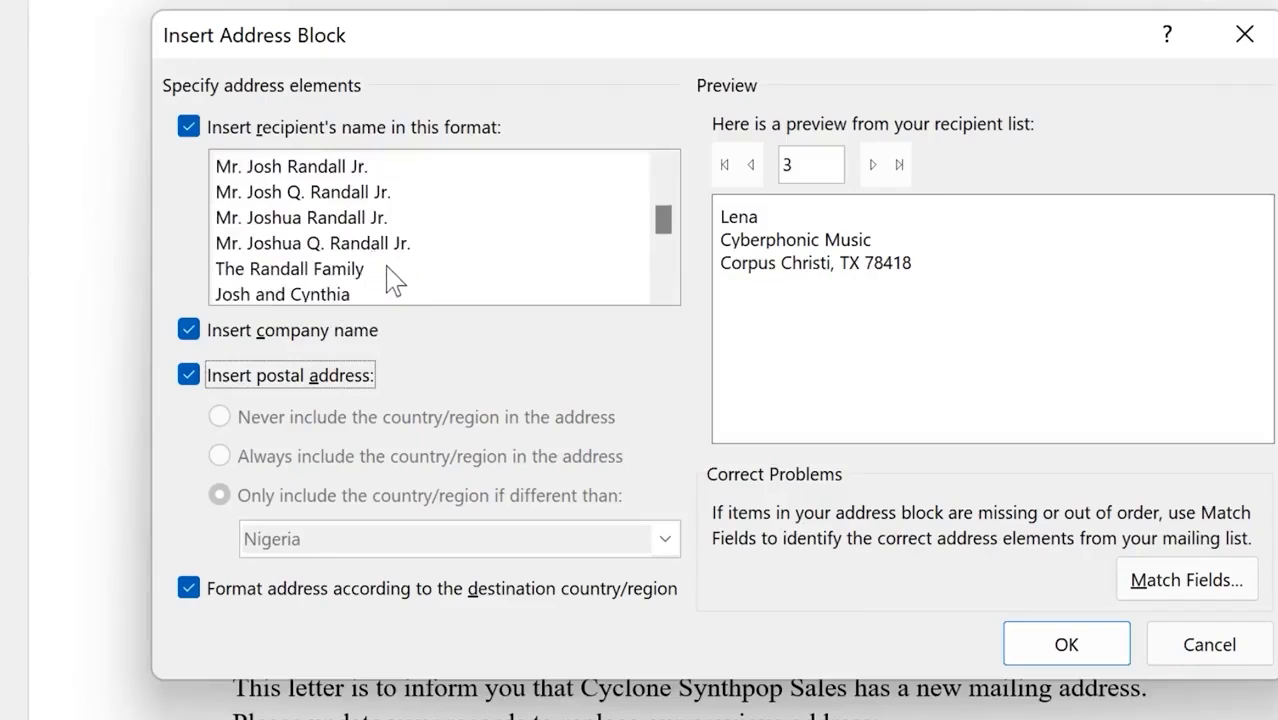
scroll(390, 280, up, 2)
scroll(390, 282, down, 1)
scroll(393, 280, down, 4)
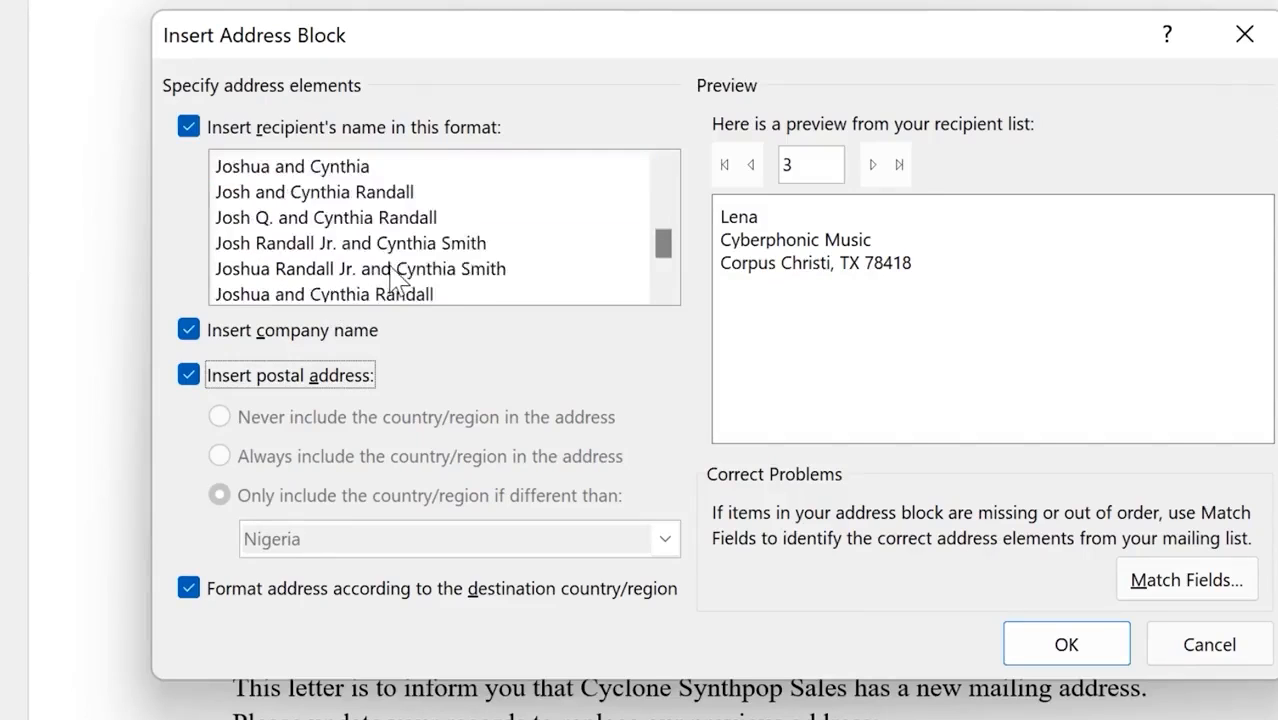
scroll(402, 270, up, 6)
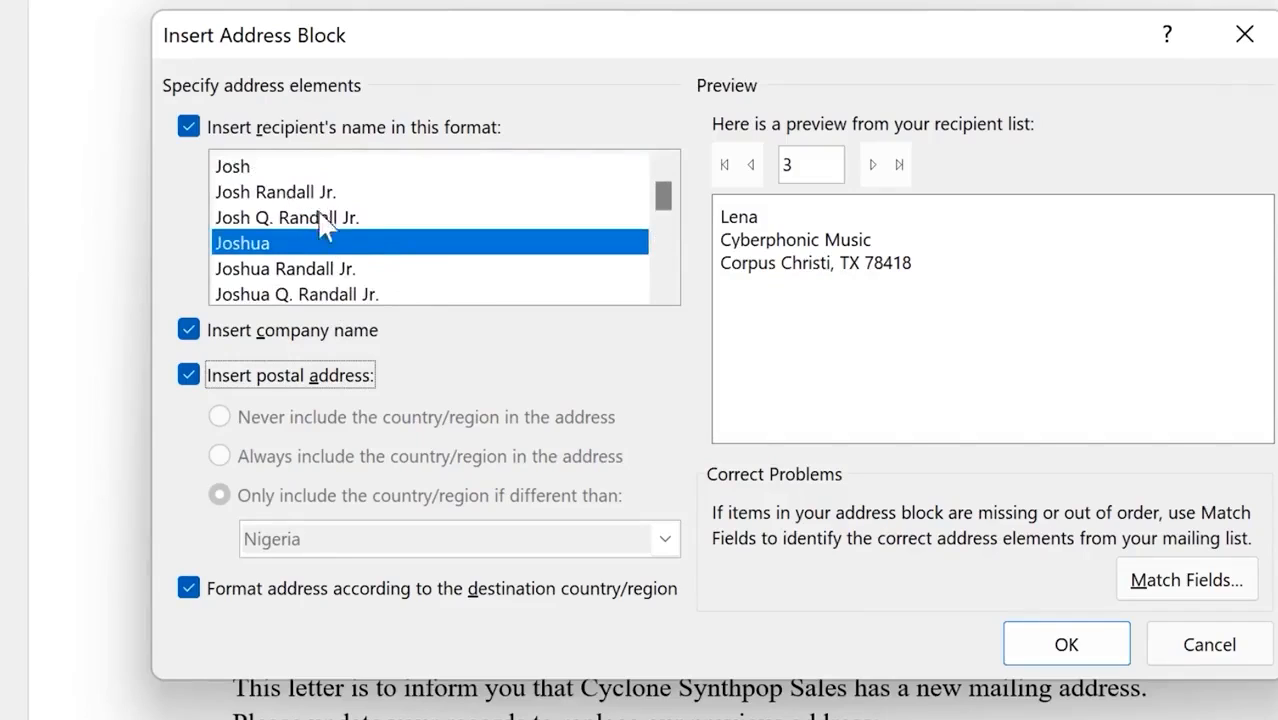
click(336, 268)
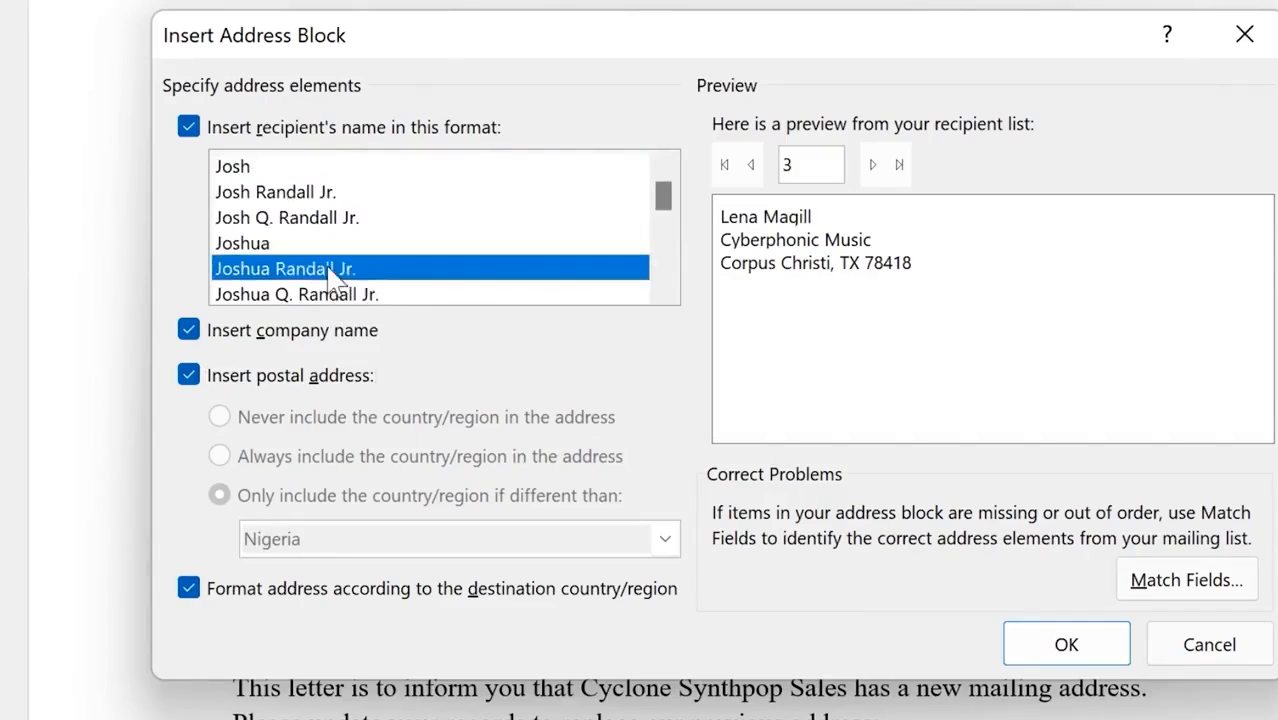
click(872, 165)
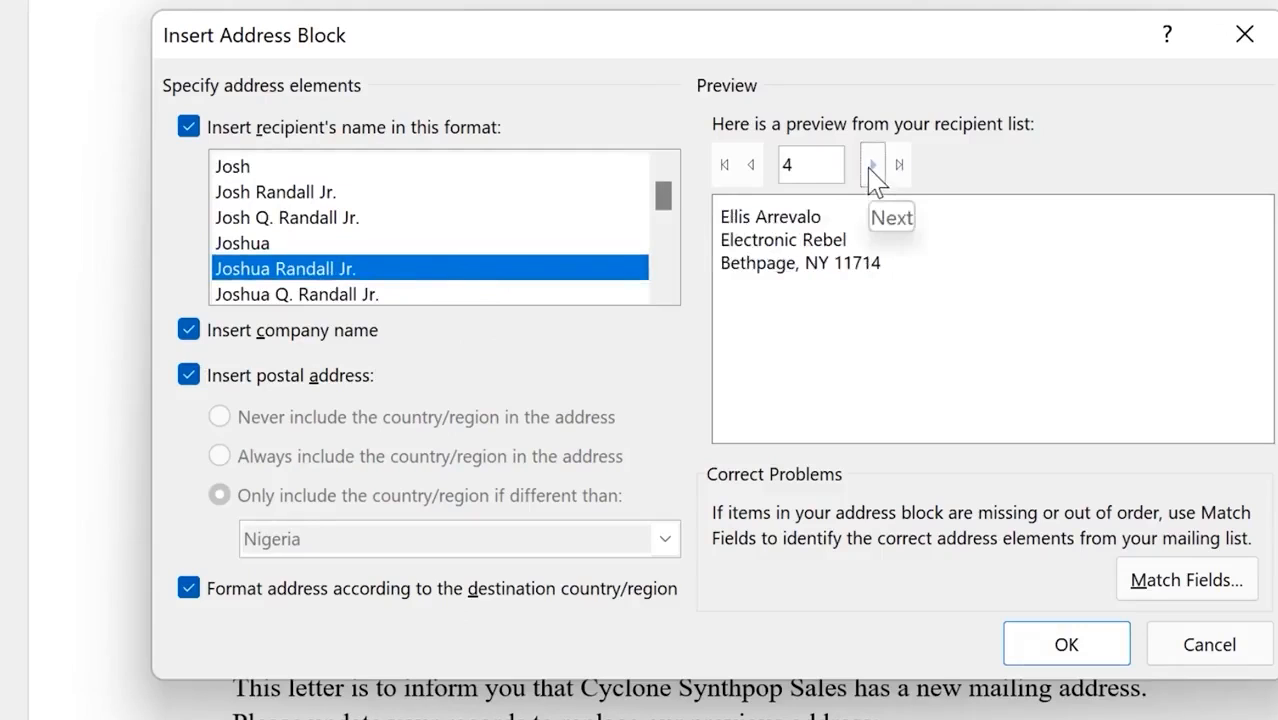
click(872, 165)
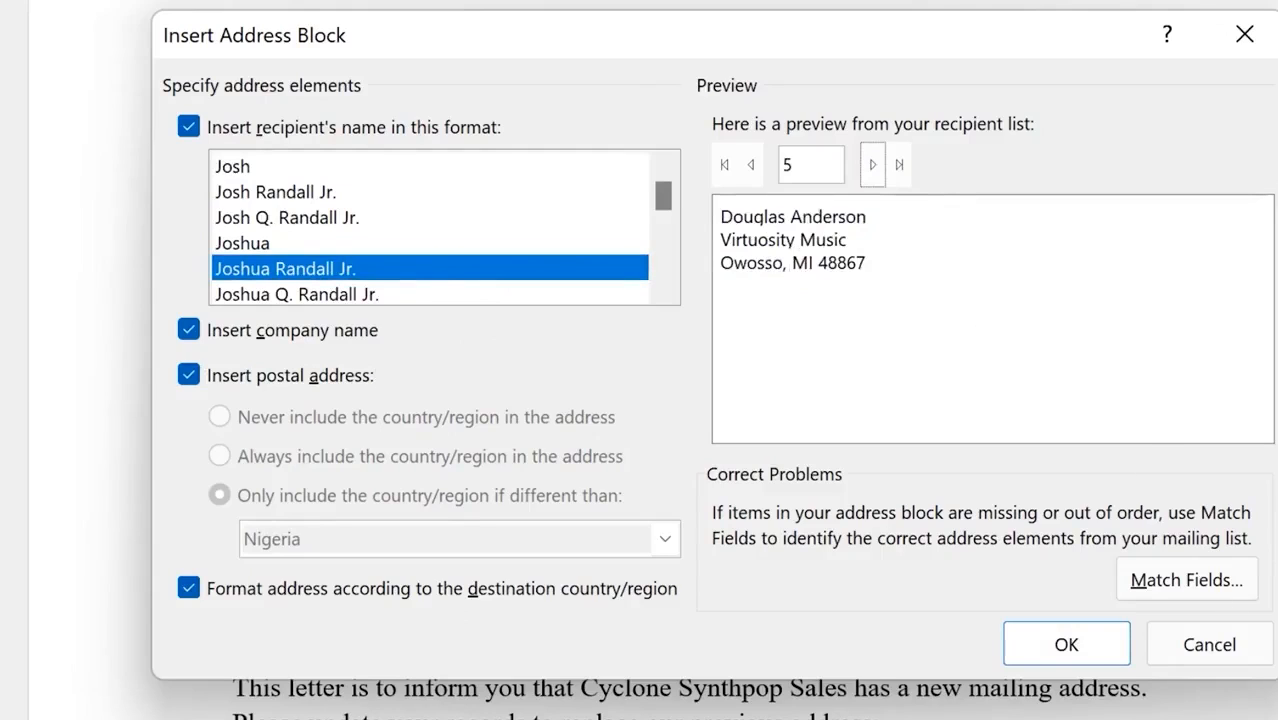
click(1067, 645)
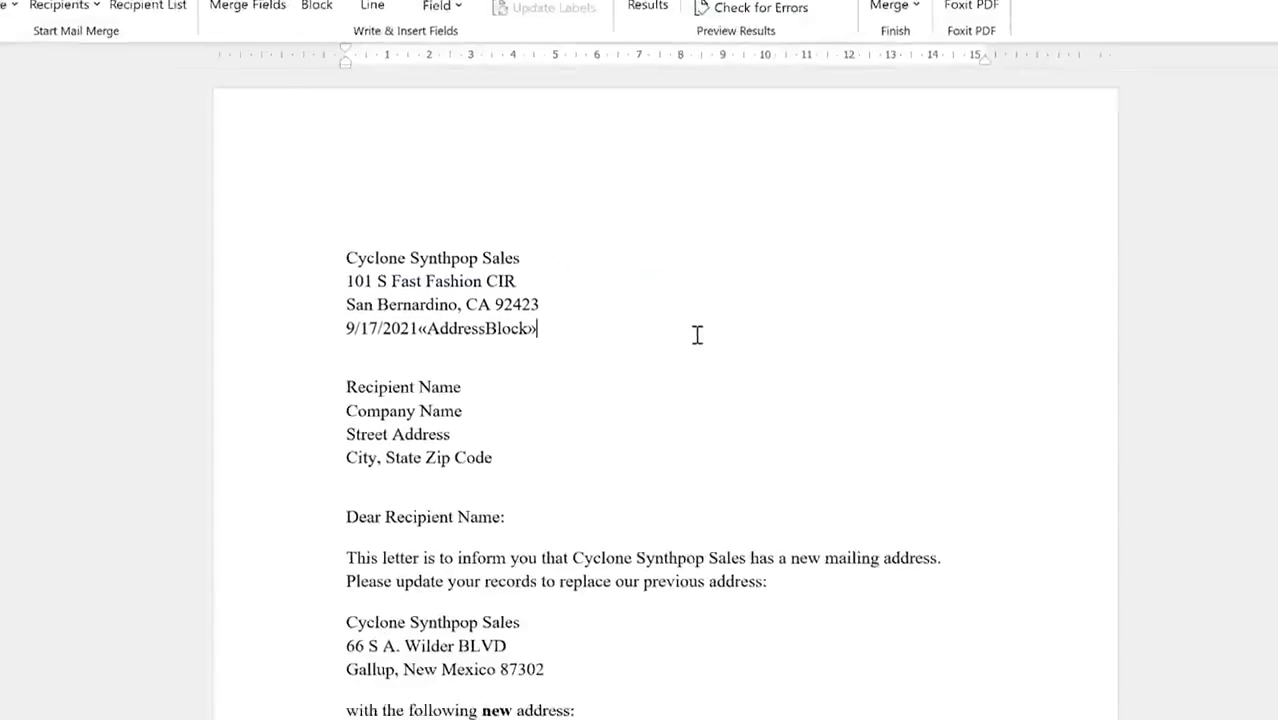
key(ctrl+z)
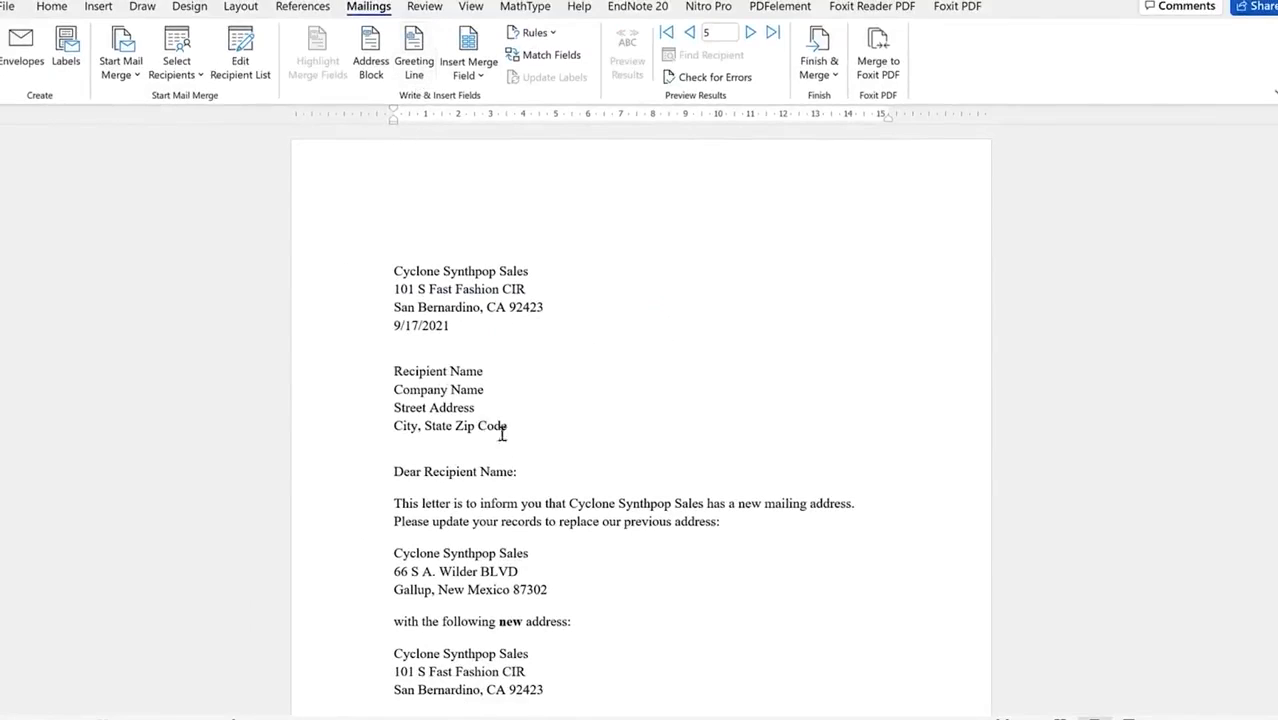
Step: Start a Greeting Line that greets recipients by first name followed by a comma
drag(412, 469, 481, 489)
click(396, 473)
drag(440, 446, 528, 474)
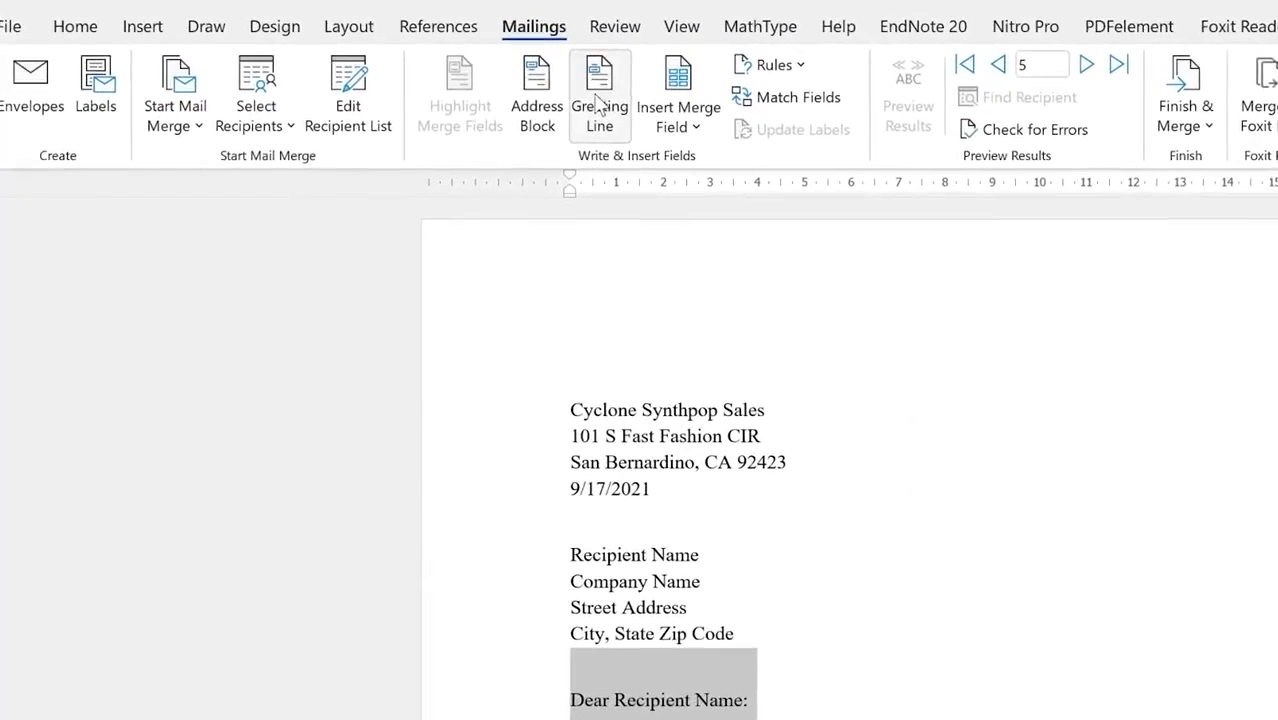
click(414, 62)
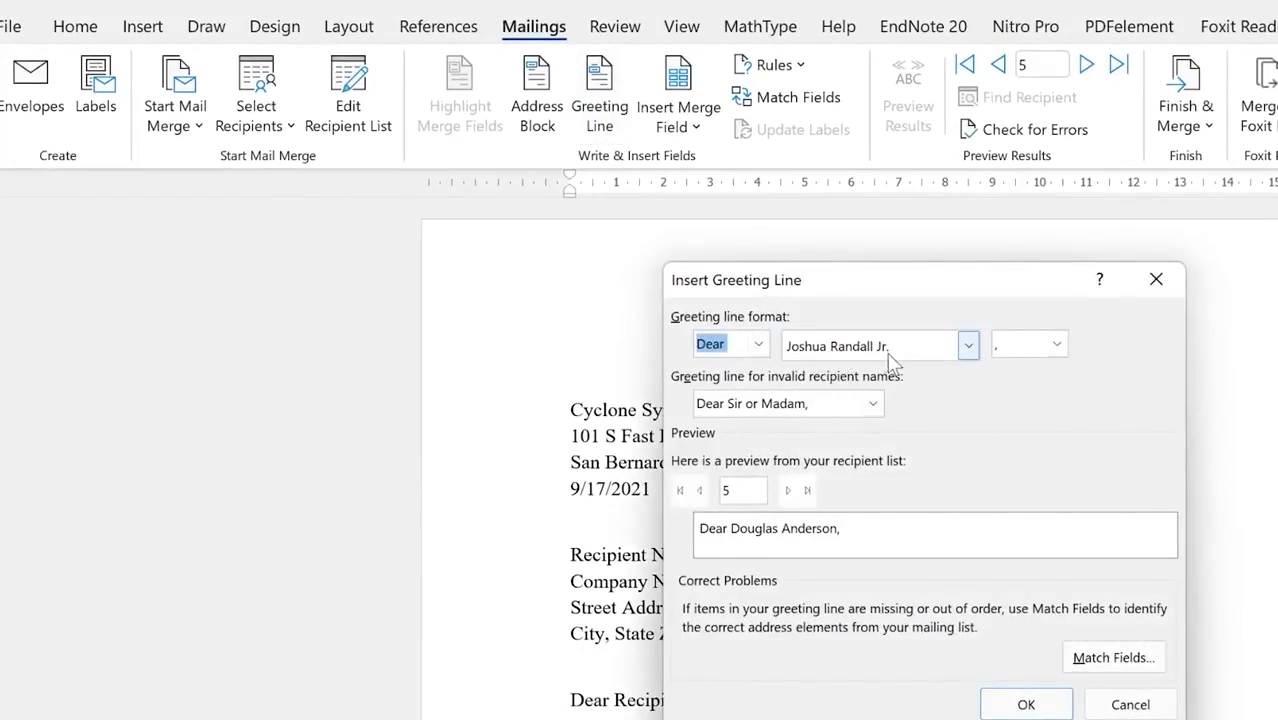
click(967, 346)
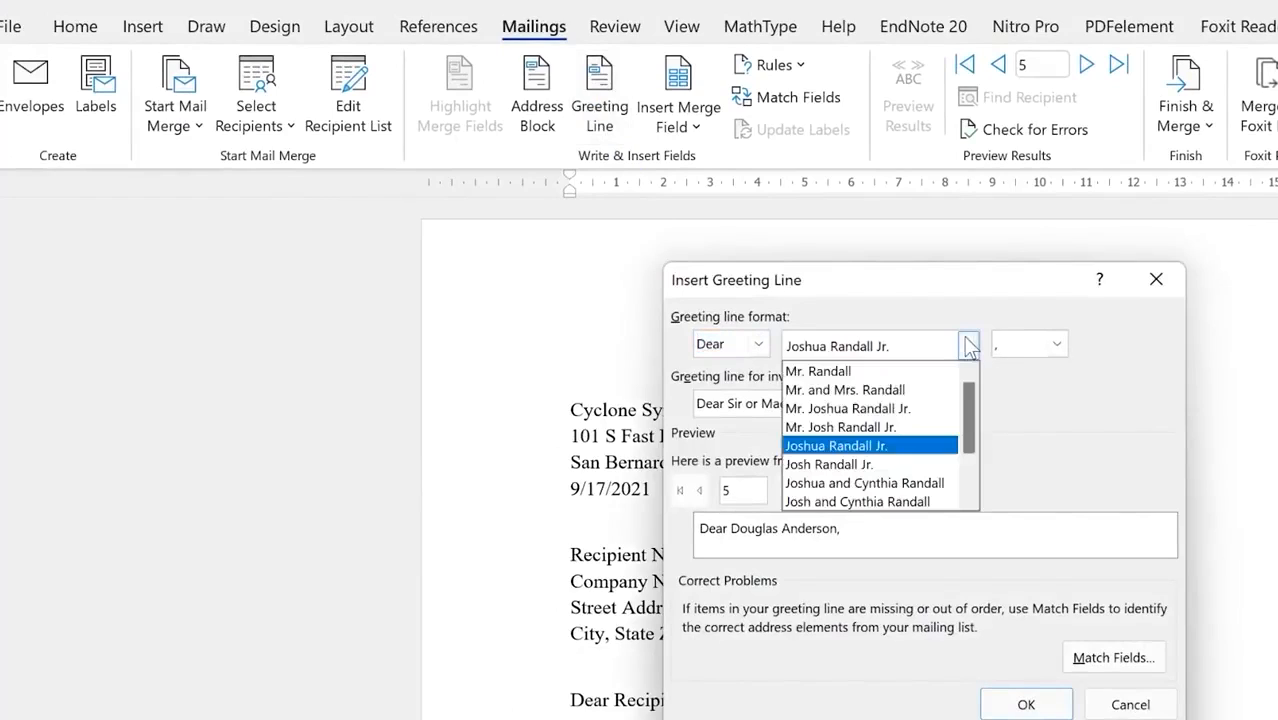
scroll(882, 450, down, 1)
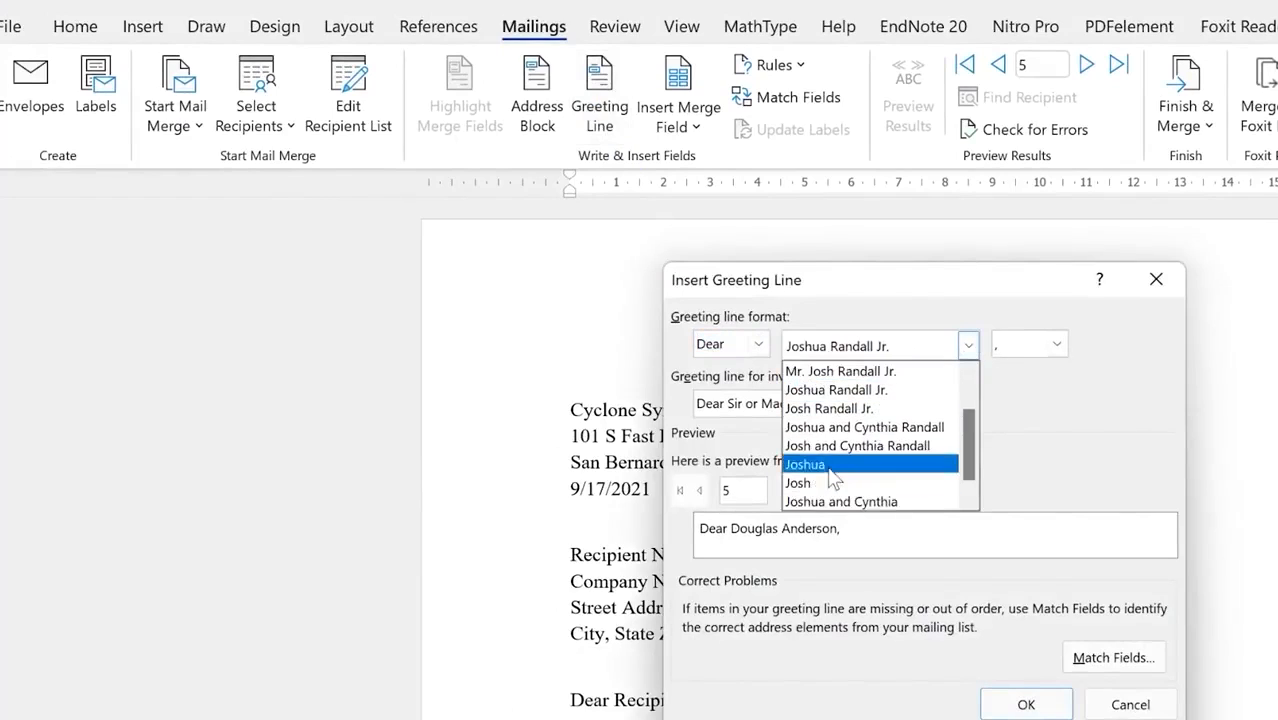
click(829, 466)
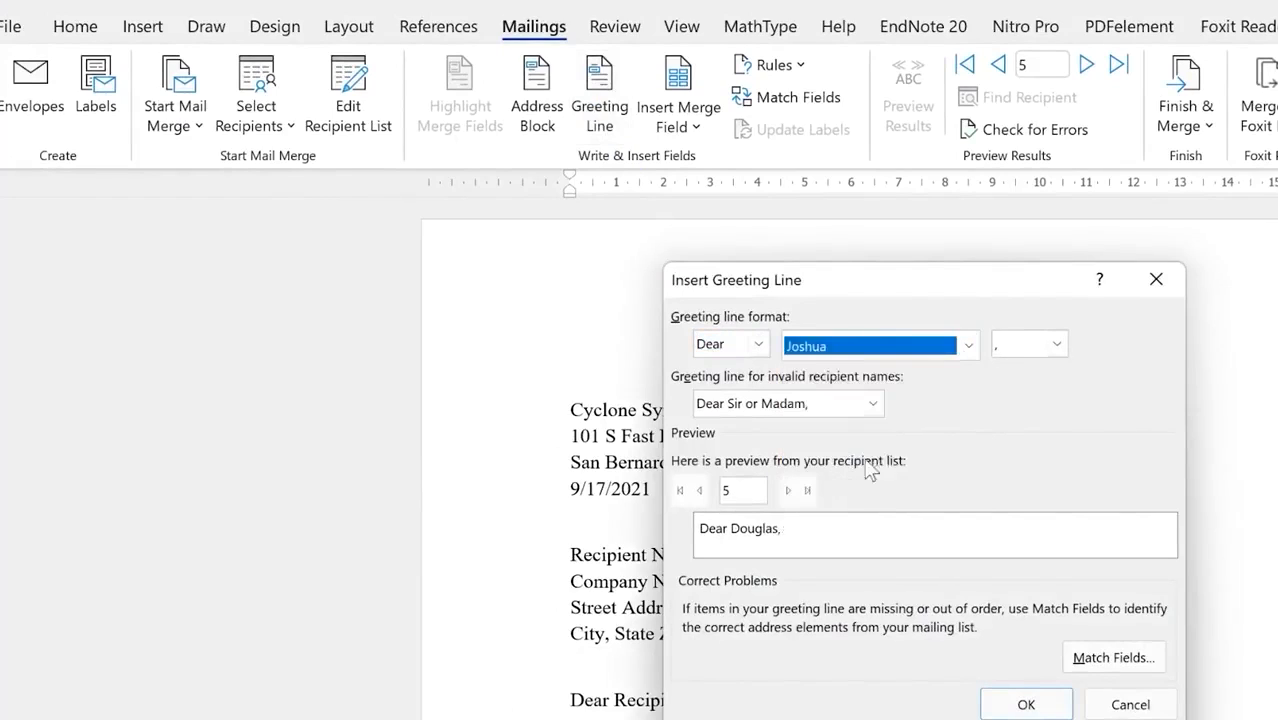
click(1057, 345)
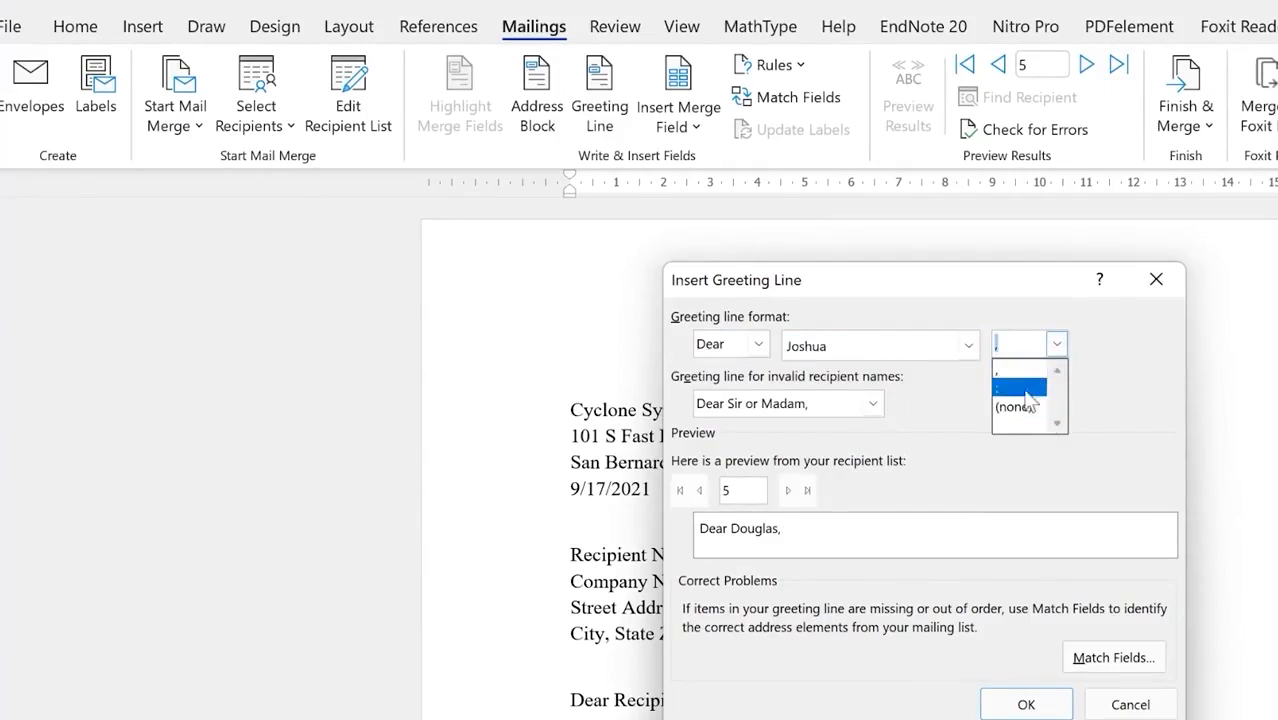
click(1025, 372)
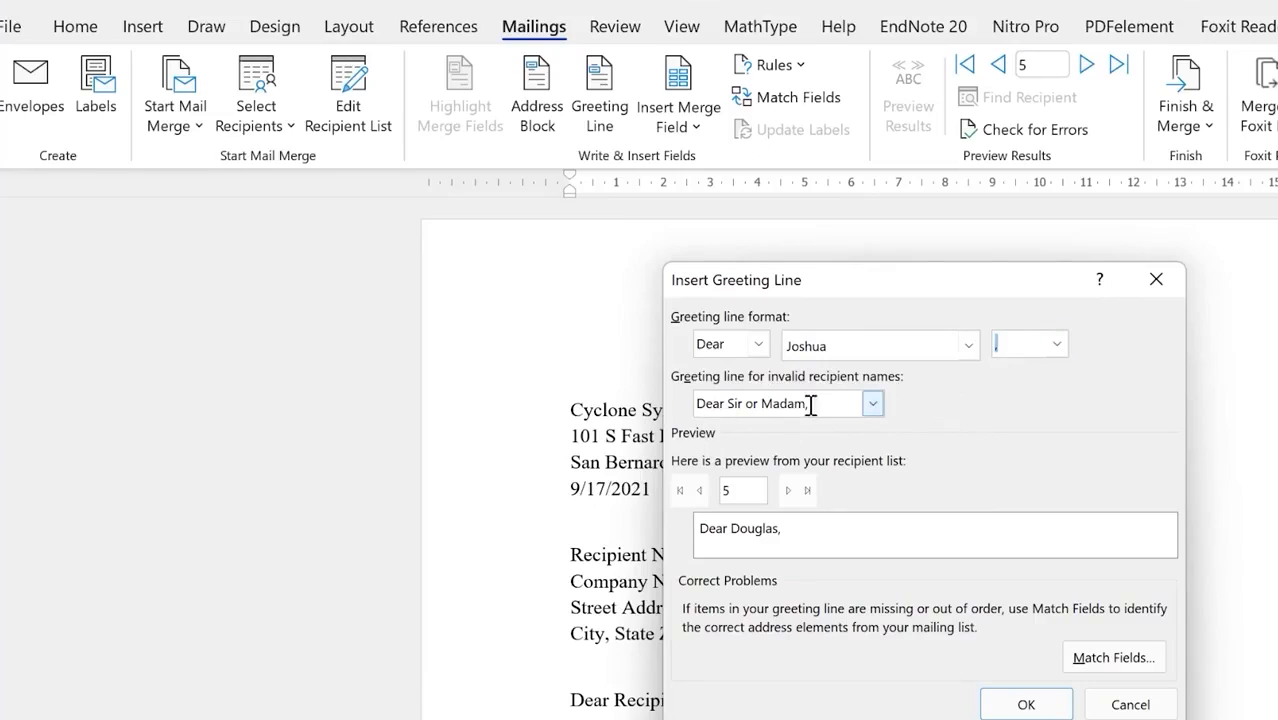
Step: Use 'Dear Sir or Madam,' for invalid names, preview recipients 7 and 8, and insert the greeting
click(874, 403)
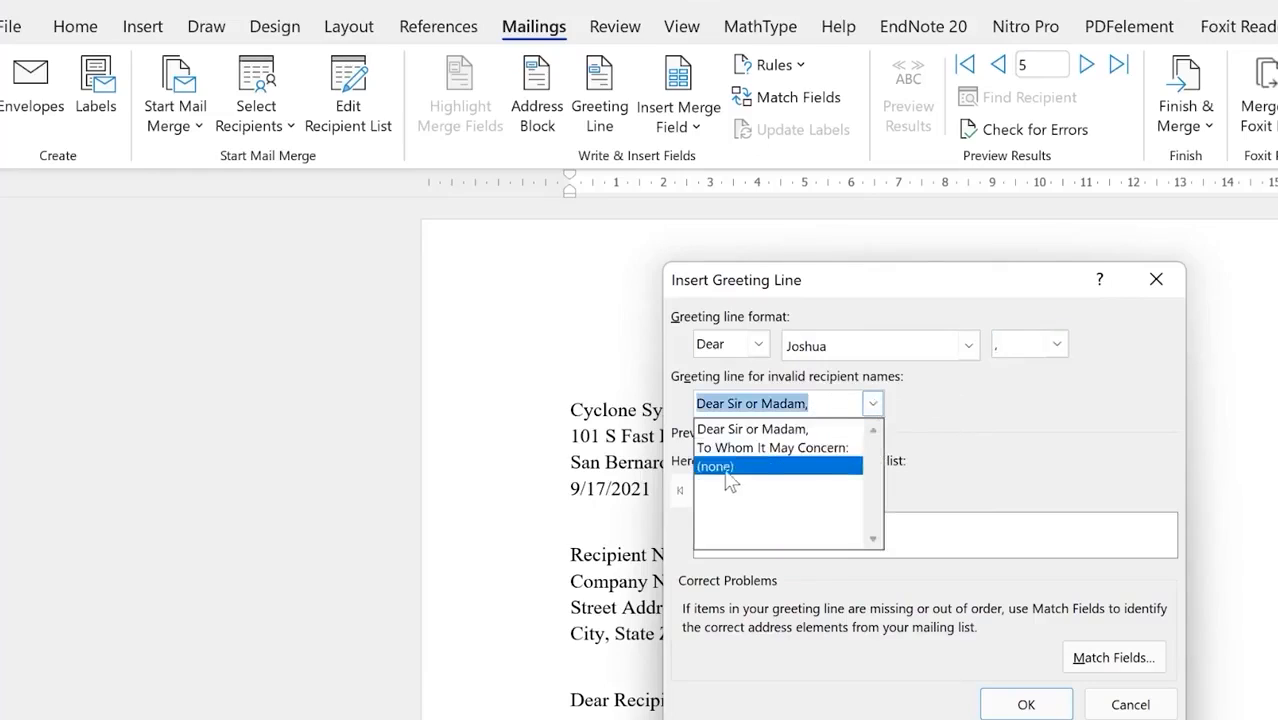
click(846, 431)
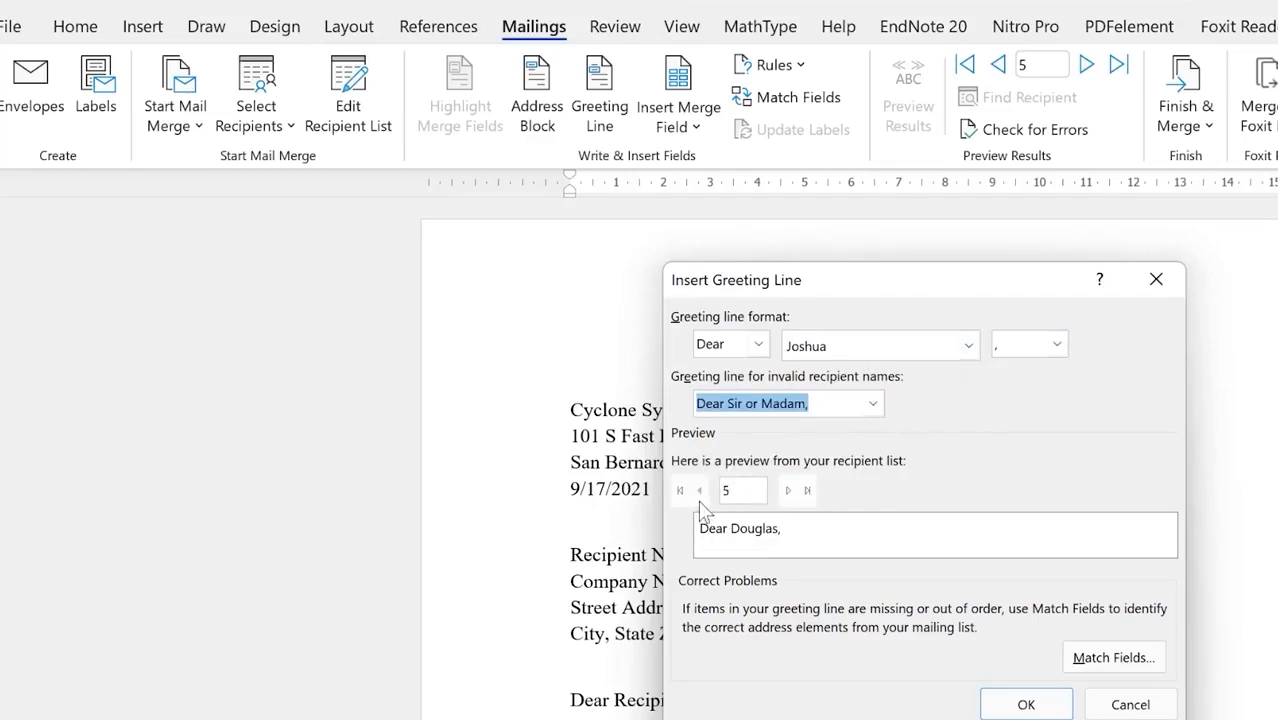
click(790, 491)
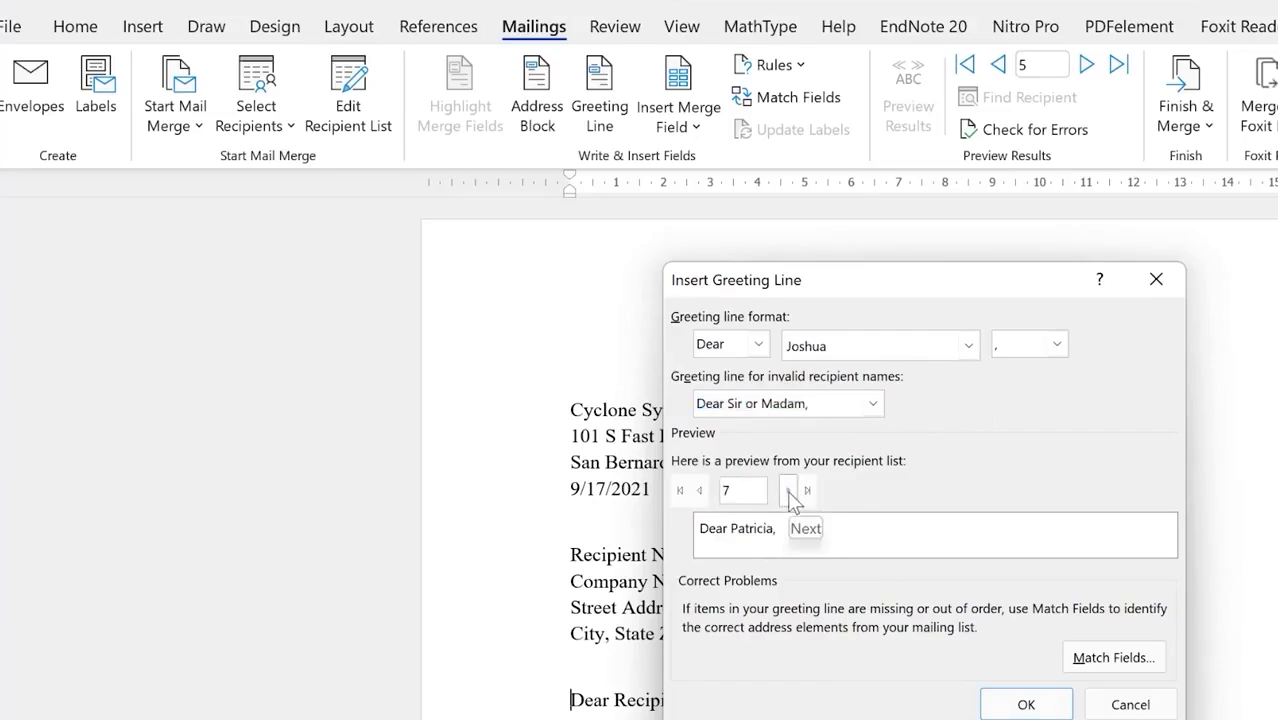
click(790, 491)
click(1021, 690)
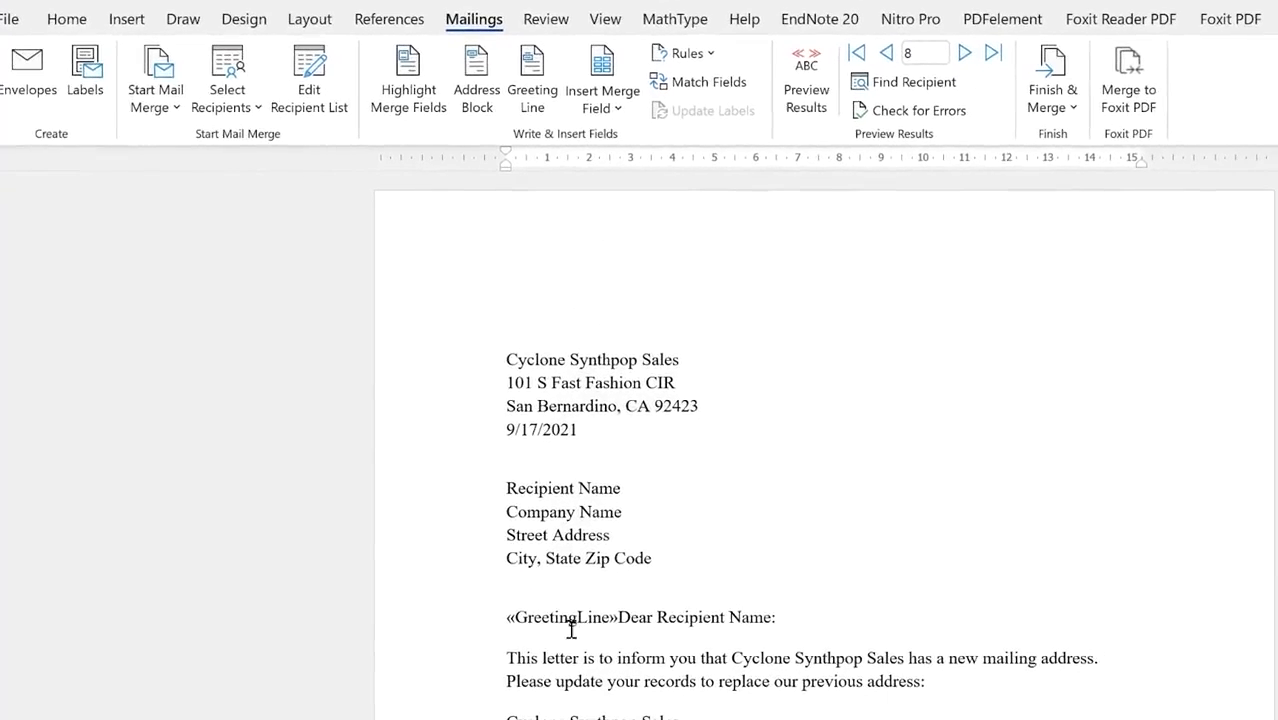
Step: Delete the old 'Dear Recipient Name:' text and select the Recipient Name placeholder line
drag(785, 616, 618, 618)
key(Delete)
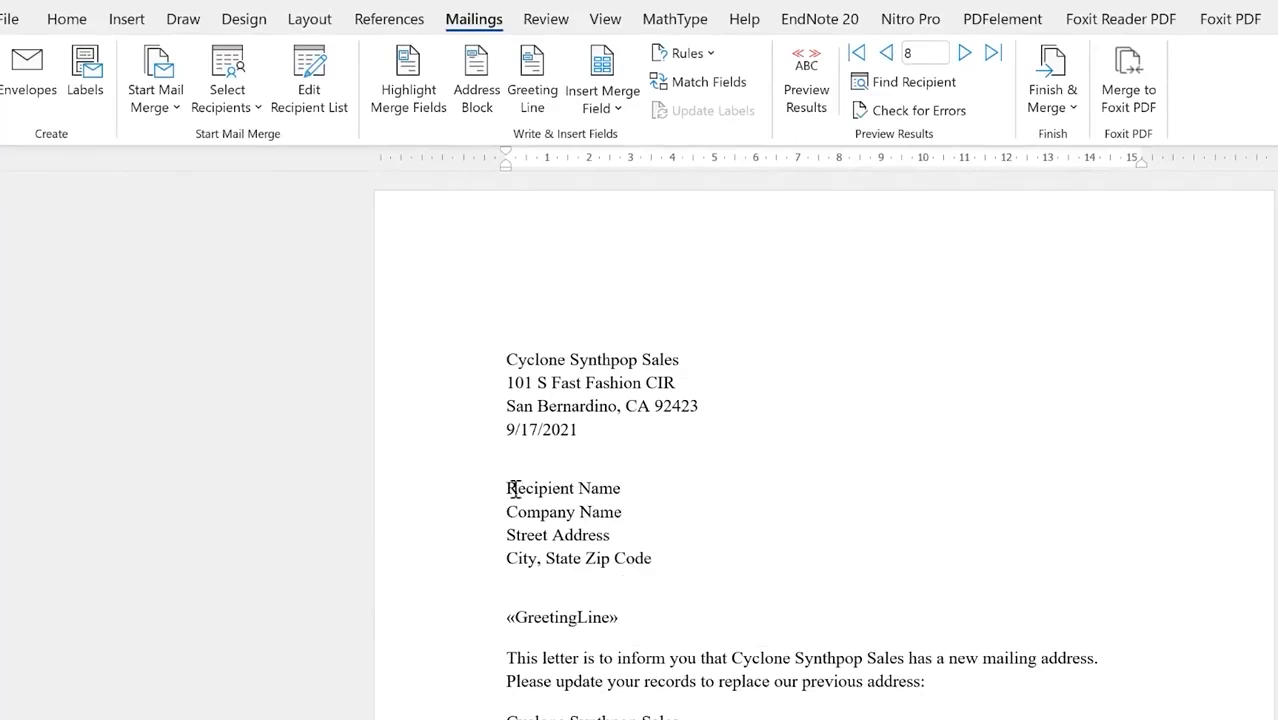
triple_click(588, 476)
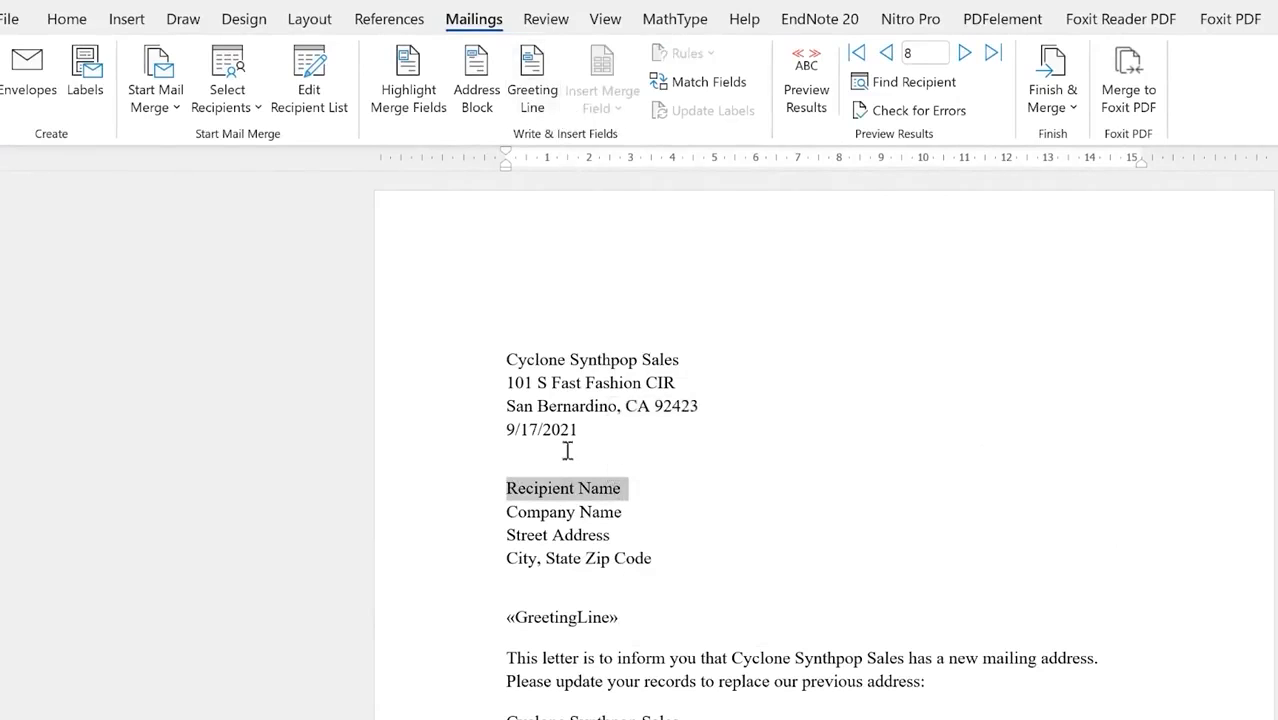
Step: Replace Recipient Name with the «First_Name» «Last_Name» merge fields
key(shift+Left)
drag(530, 492, 530, 493)
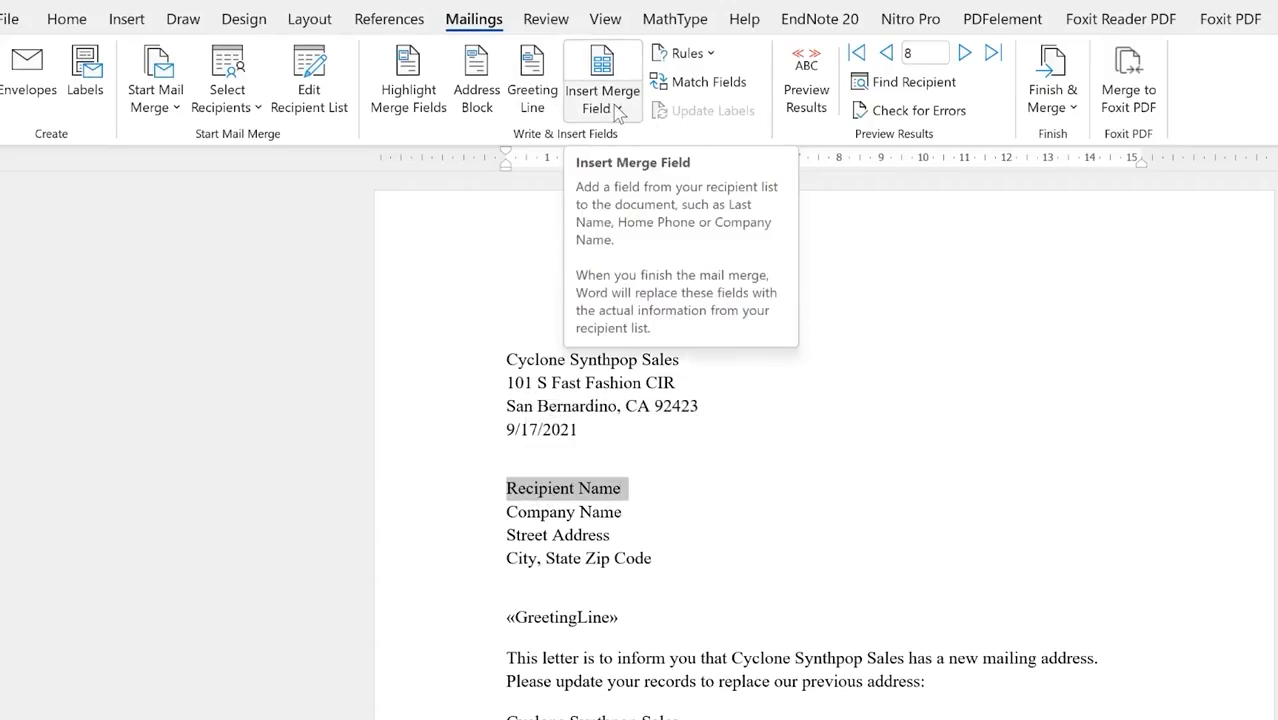
click(617, 109)
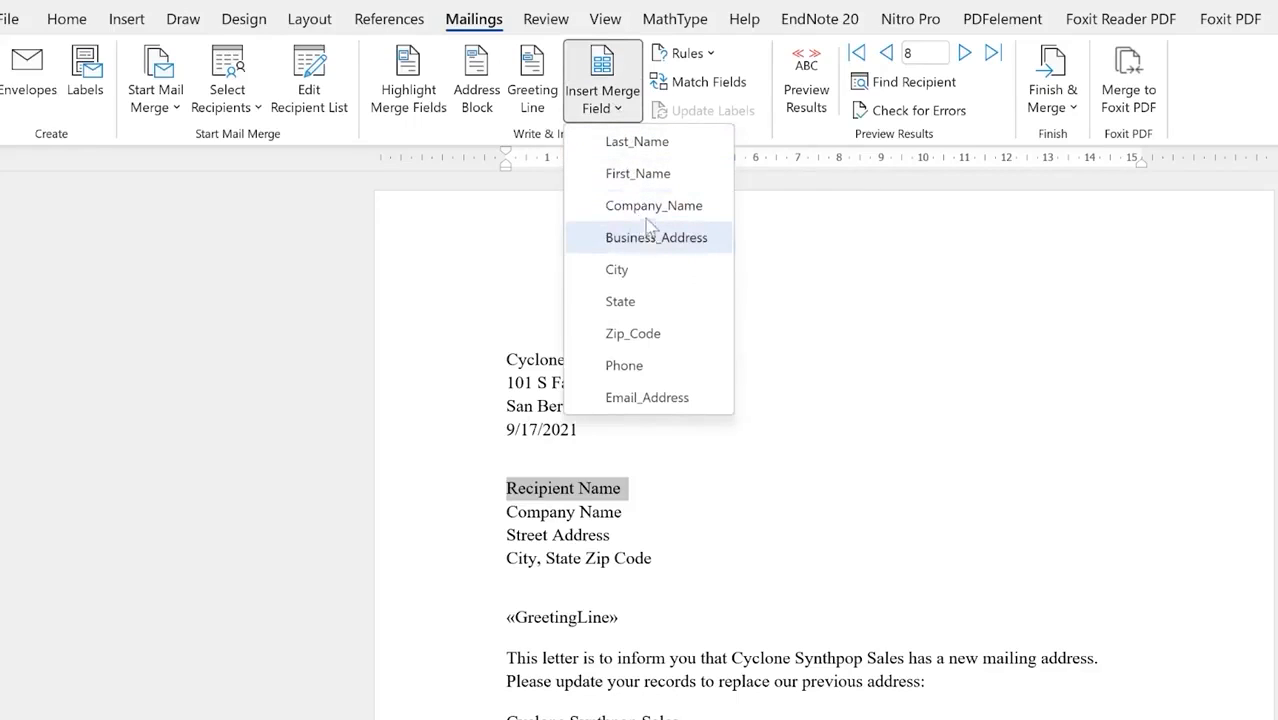
click(655, 175)
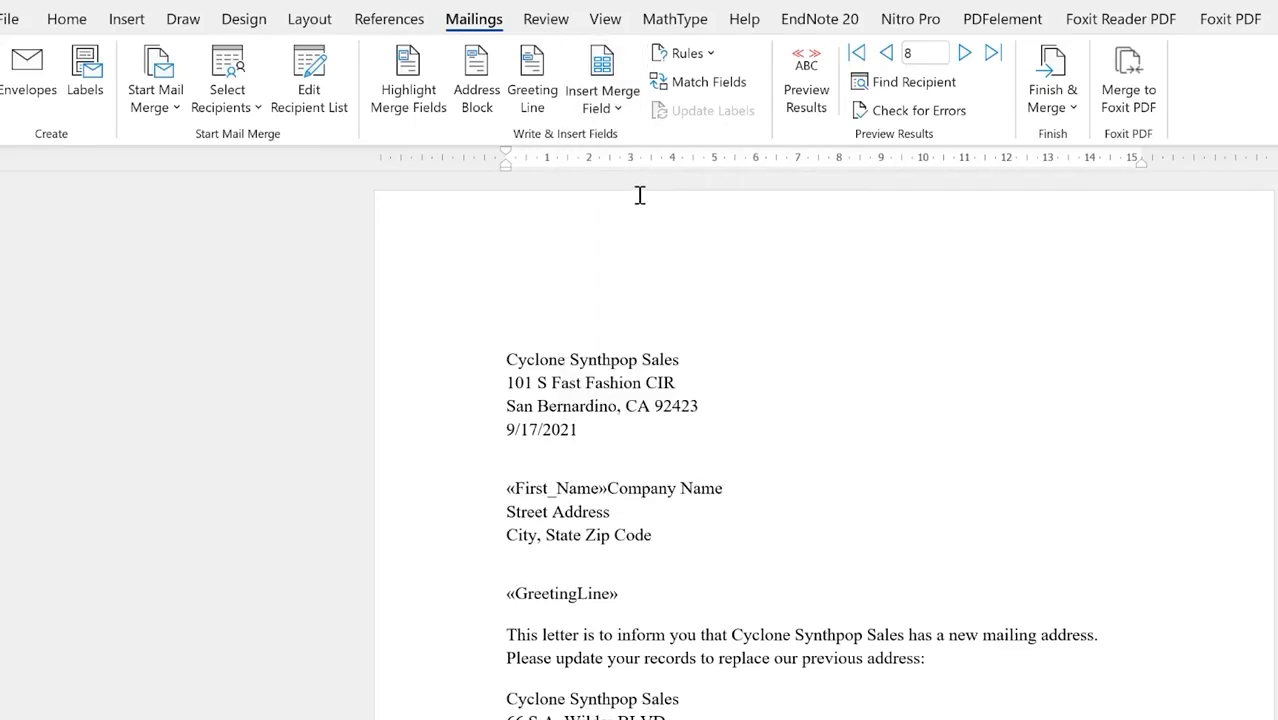
key(Return)
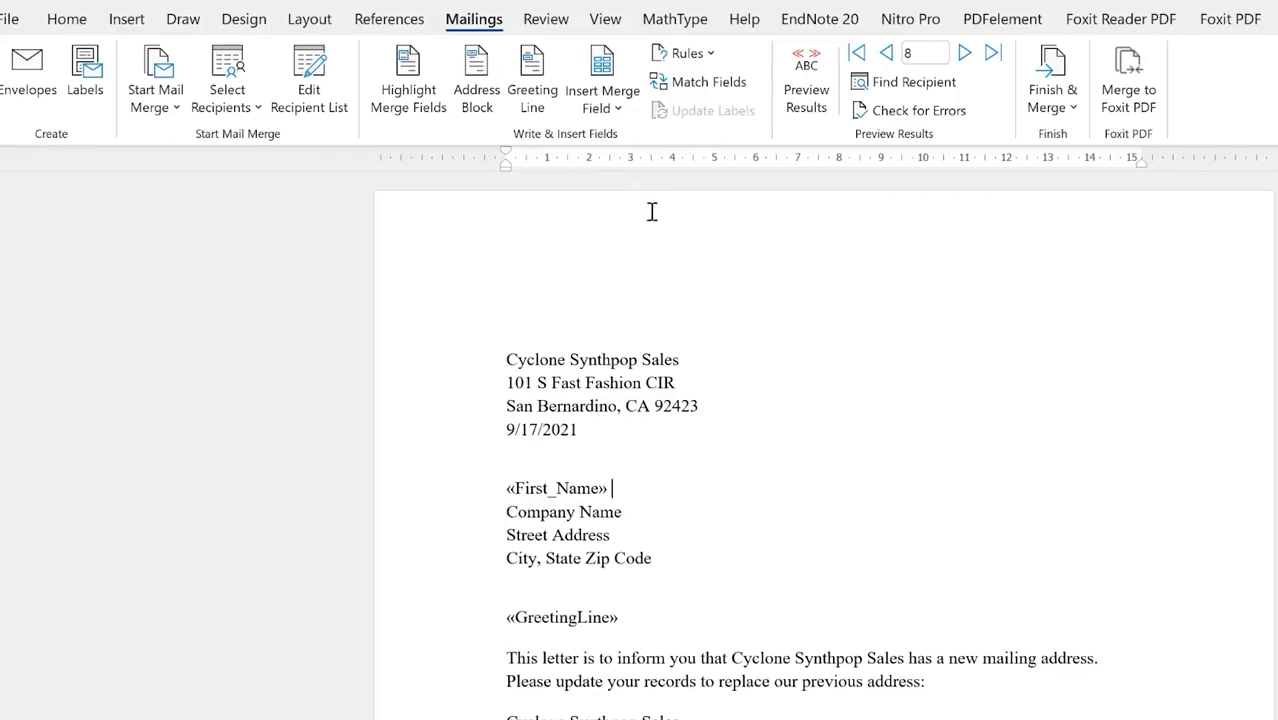
click(602, 106)
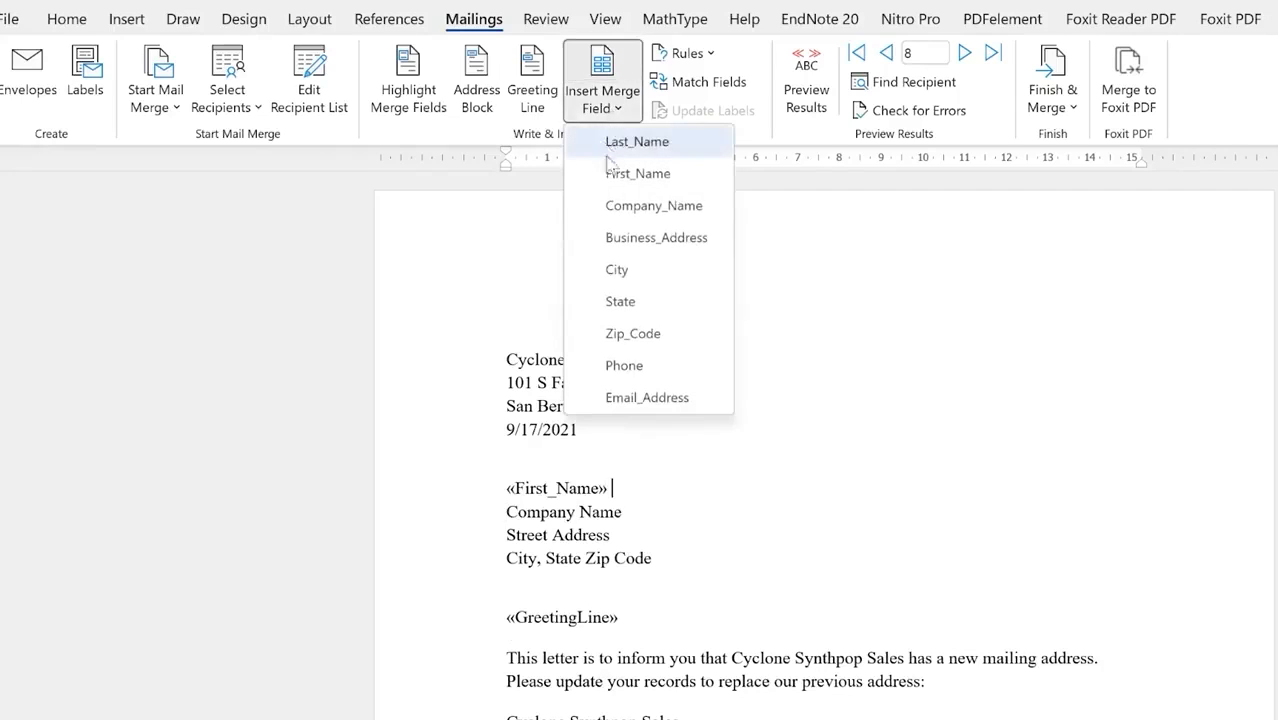
click(634, 146)
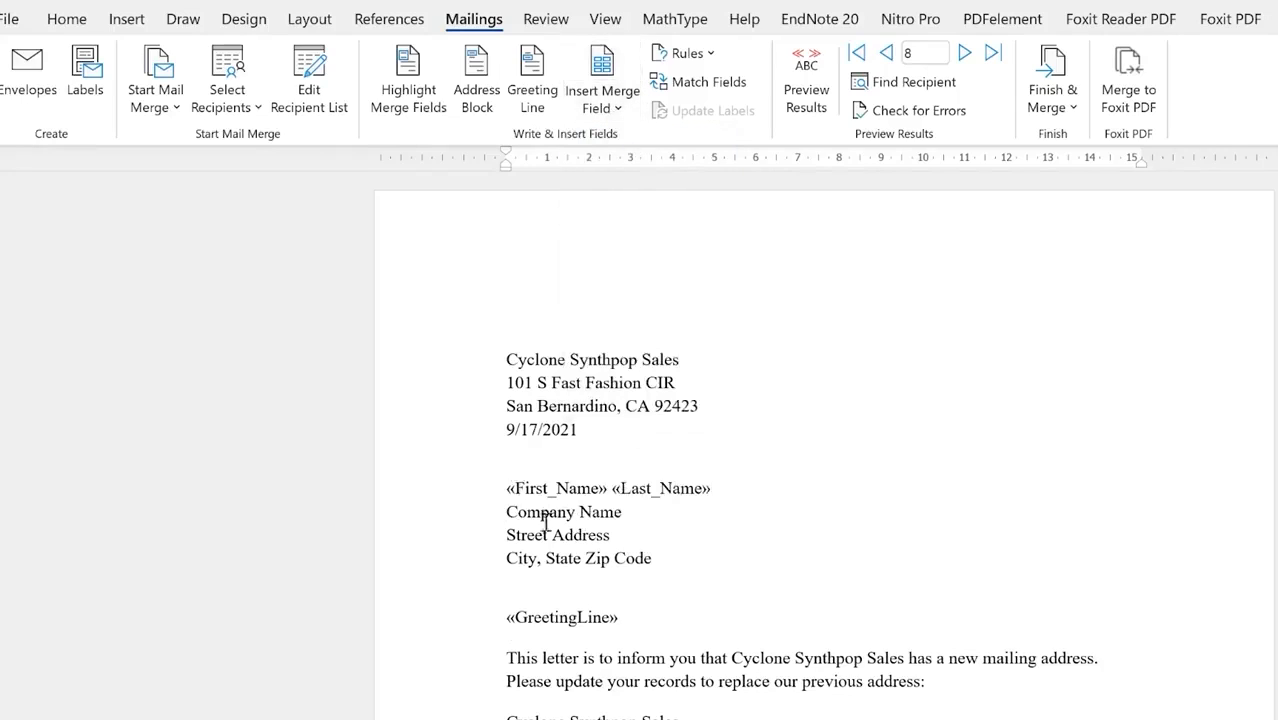
Step: Replace Company Name and Street Address with the Company_Name and Business_Address fields
click(505, 513)
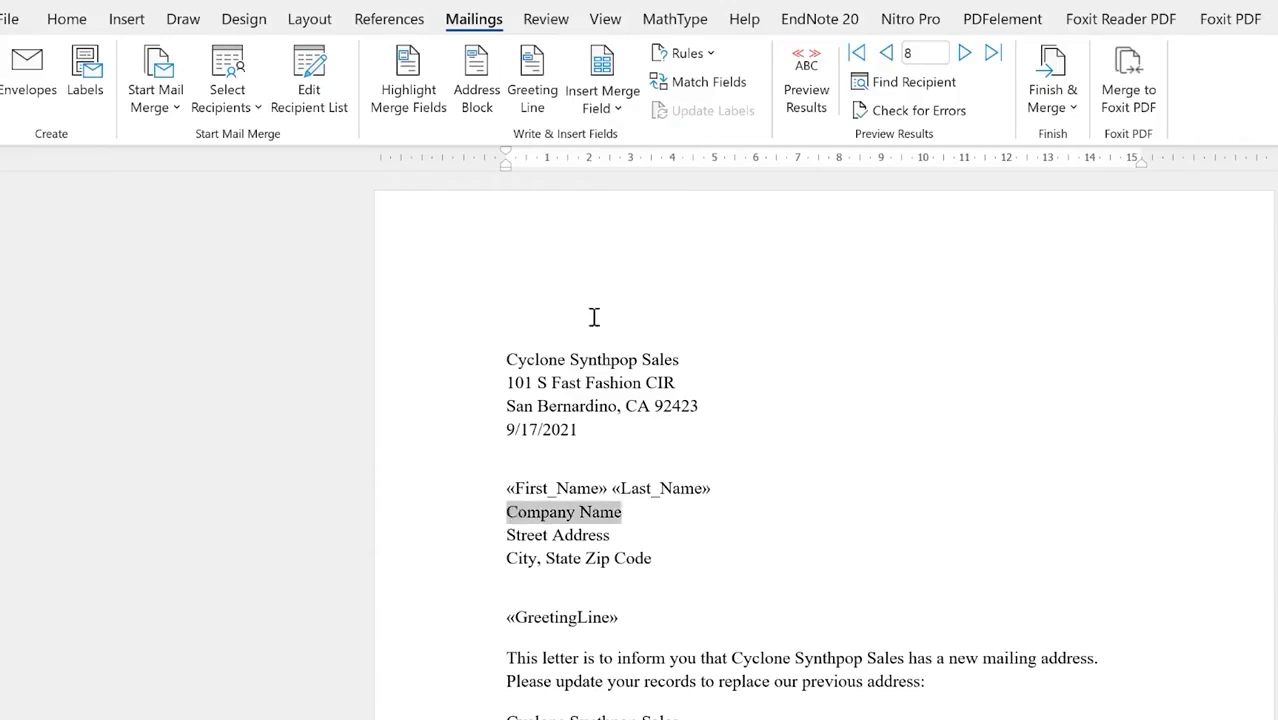
click(621, 116)
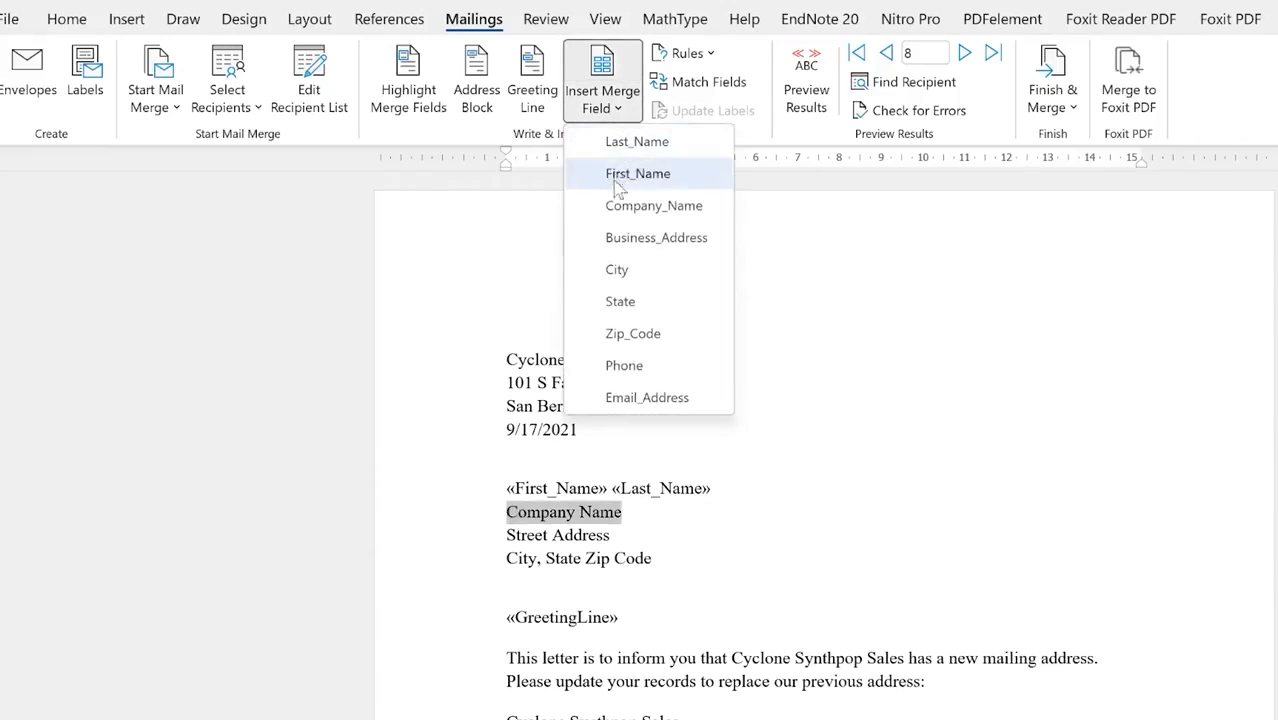
click(616, 207)
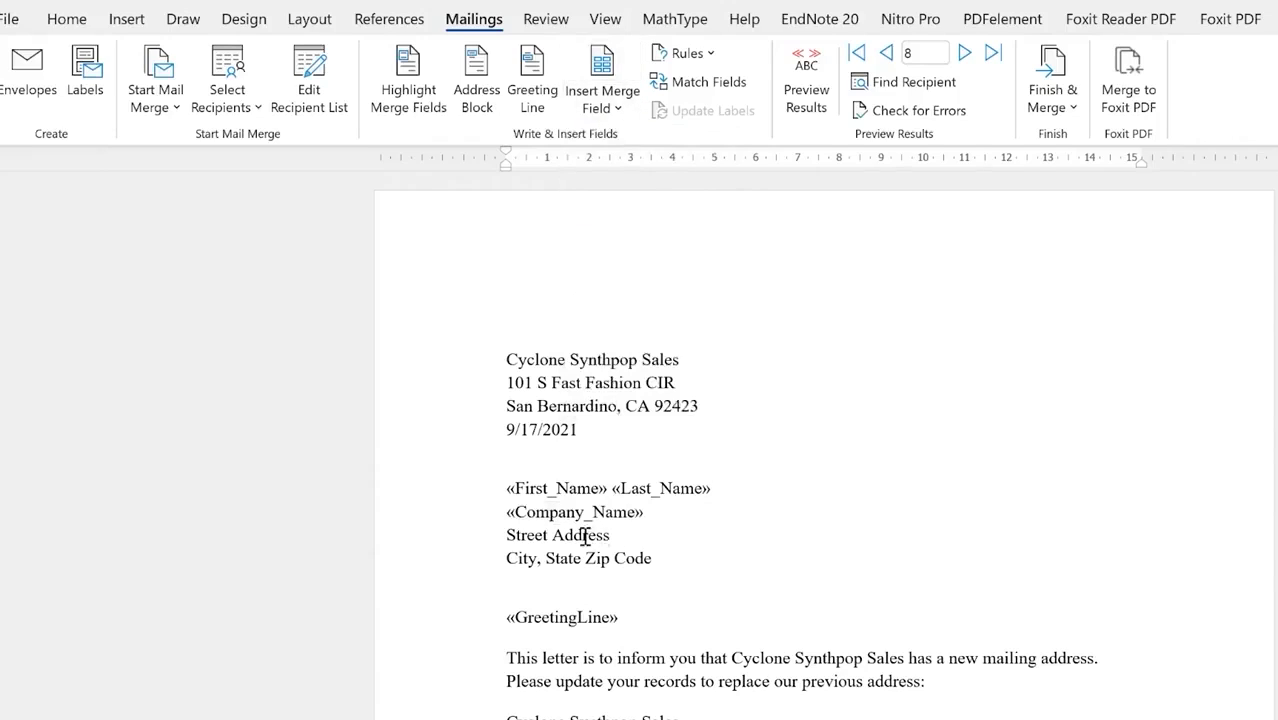
triple_click(585, 537)
click(619, 110)
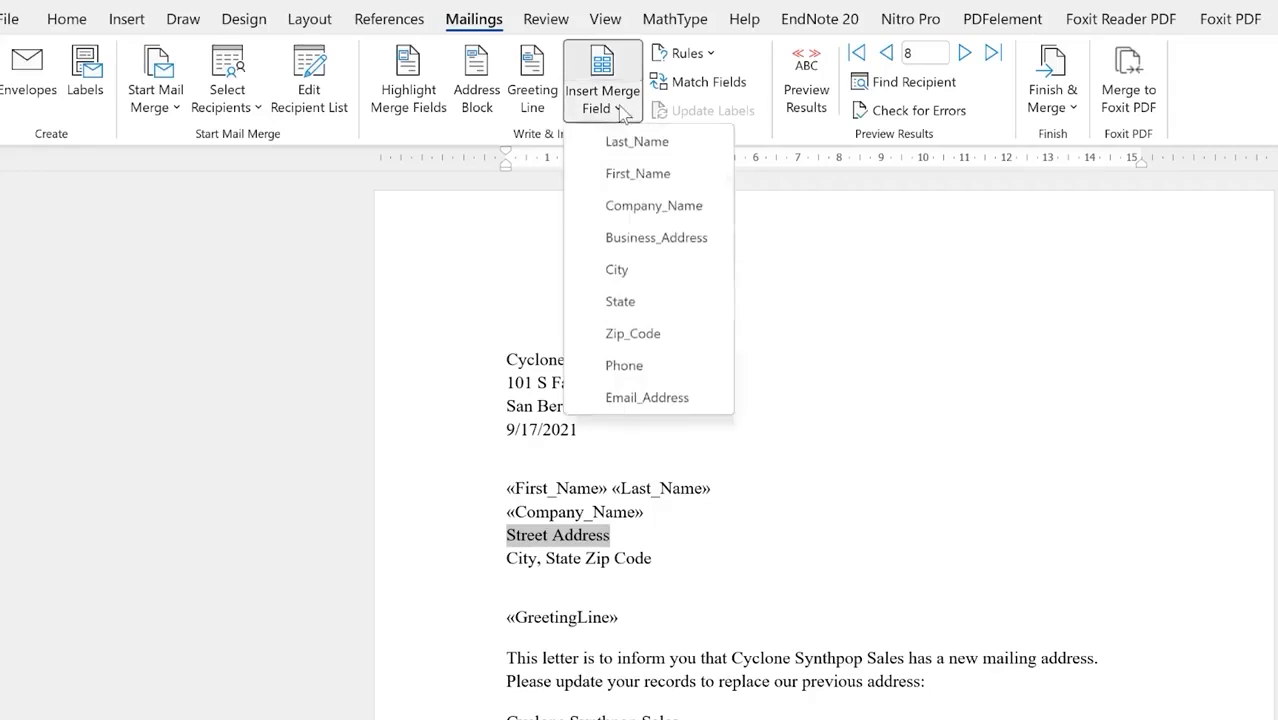
click(677, 248)
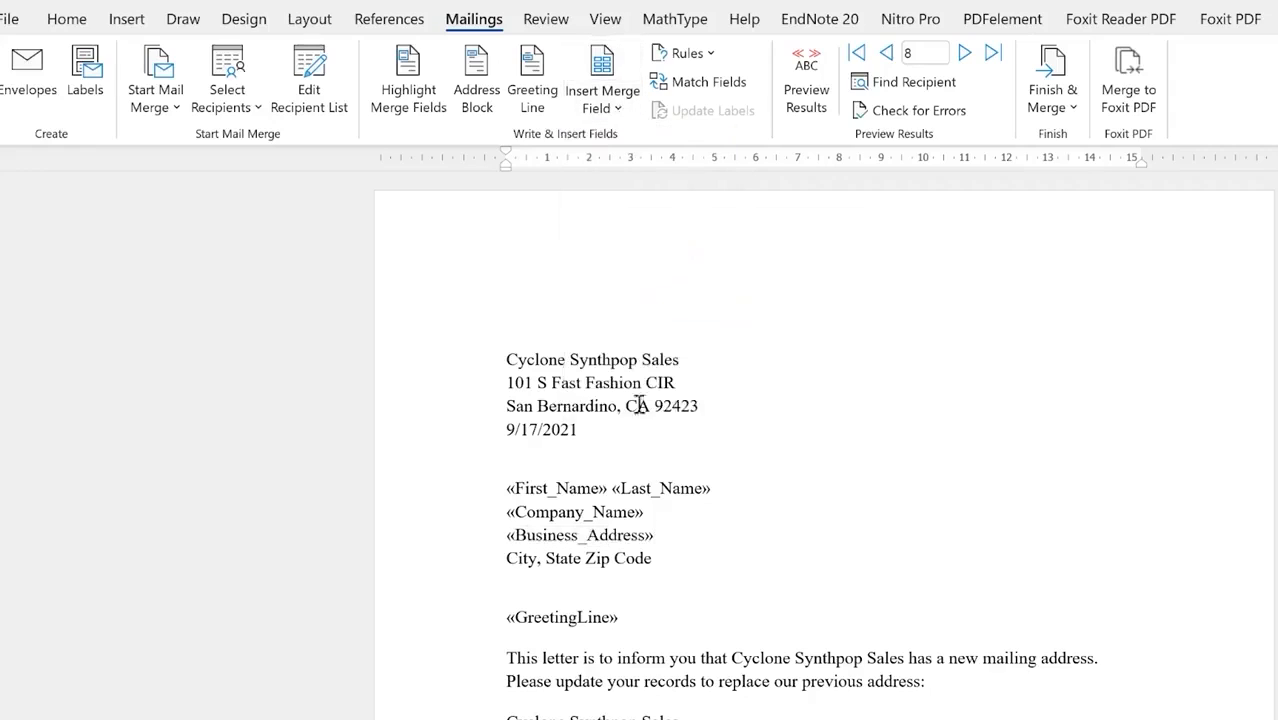
Step: Replace City and State Zip Code with the City and Zip_Code fields, then preview the results
drag(509, 561, 540, 561)
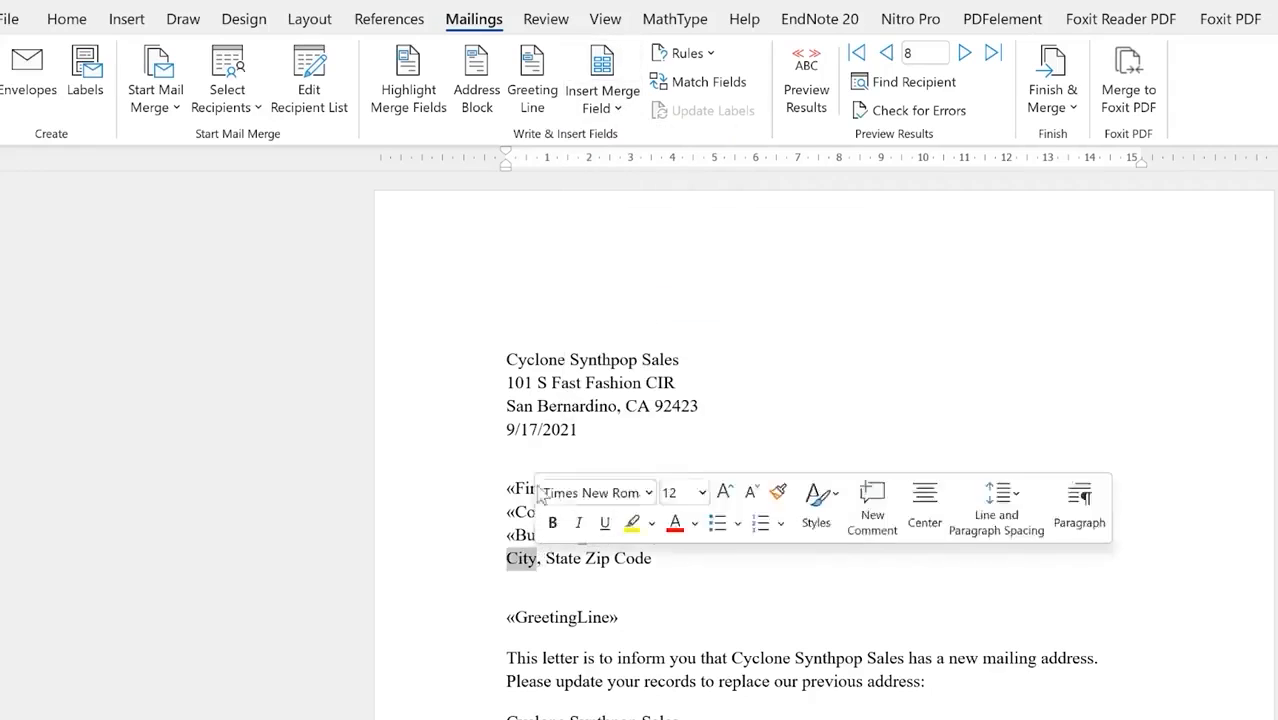
click(628, 108)
click(648, 269)
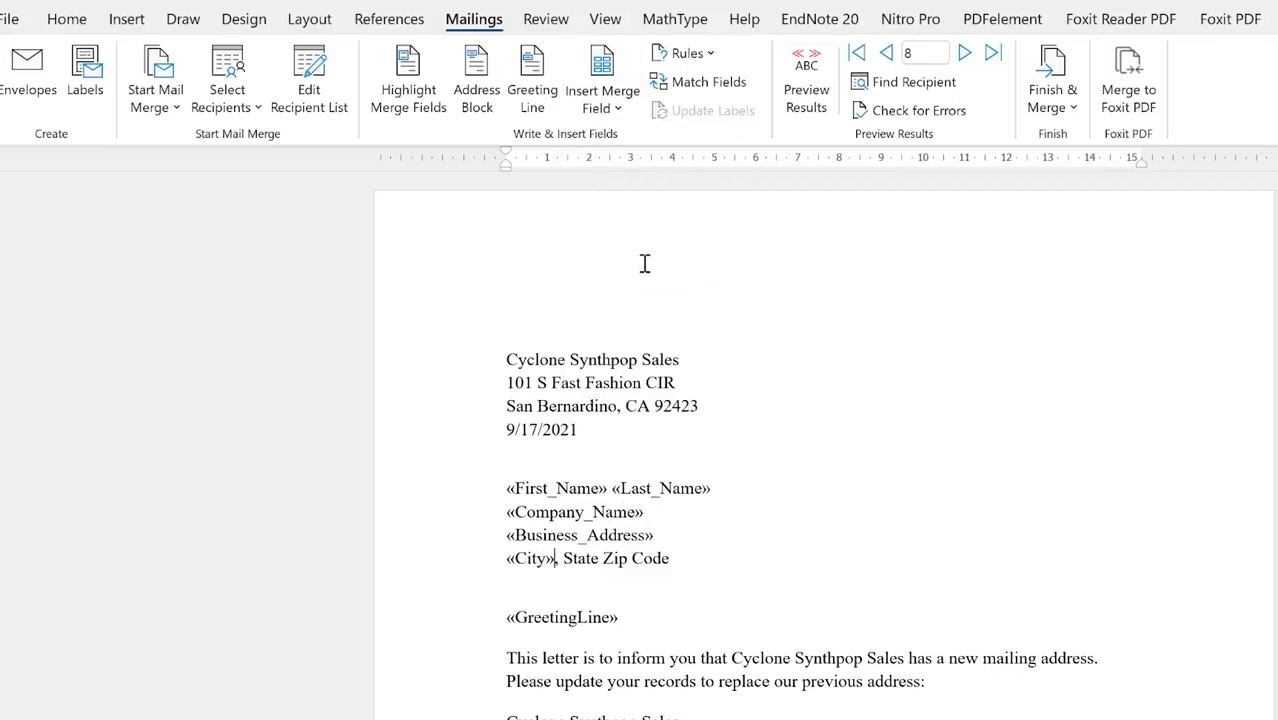
drag(566, 558, 669, 557)
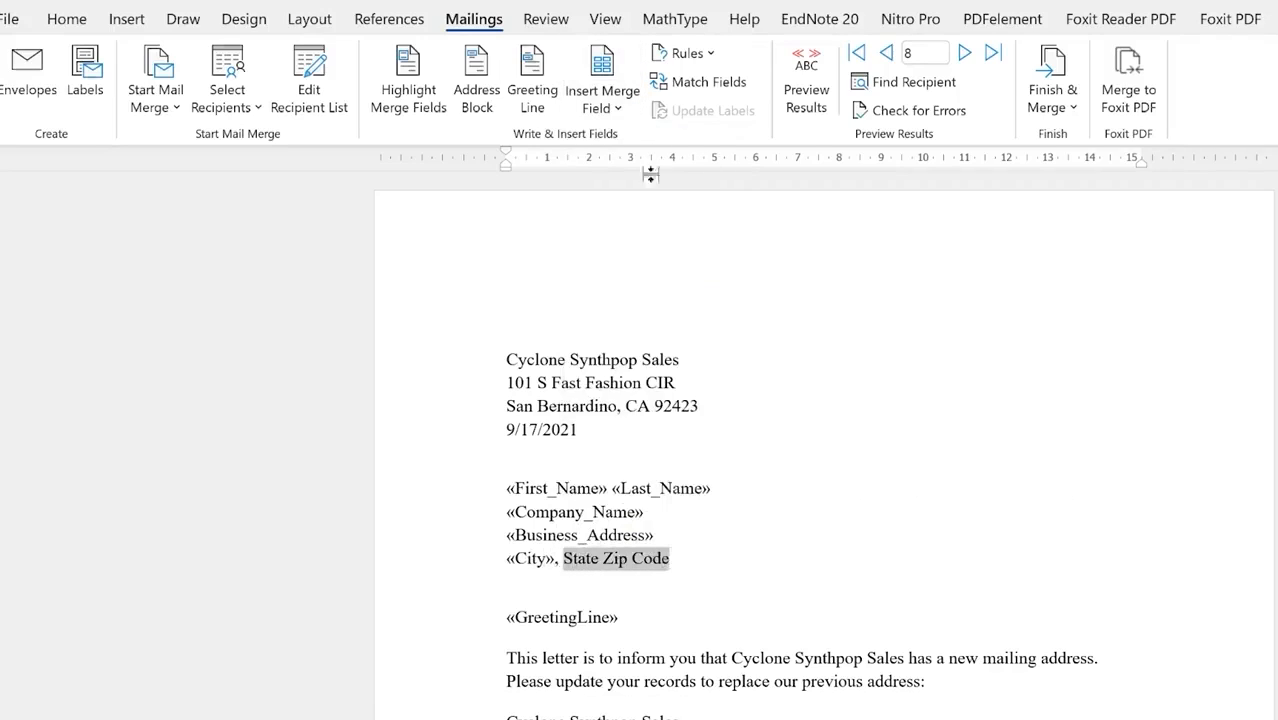
click(630, 110)
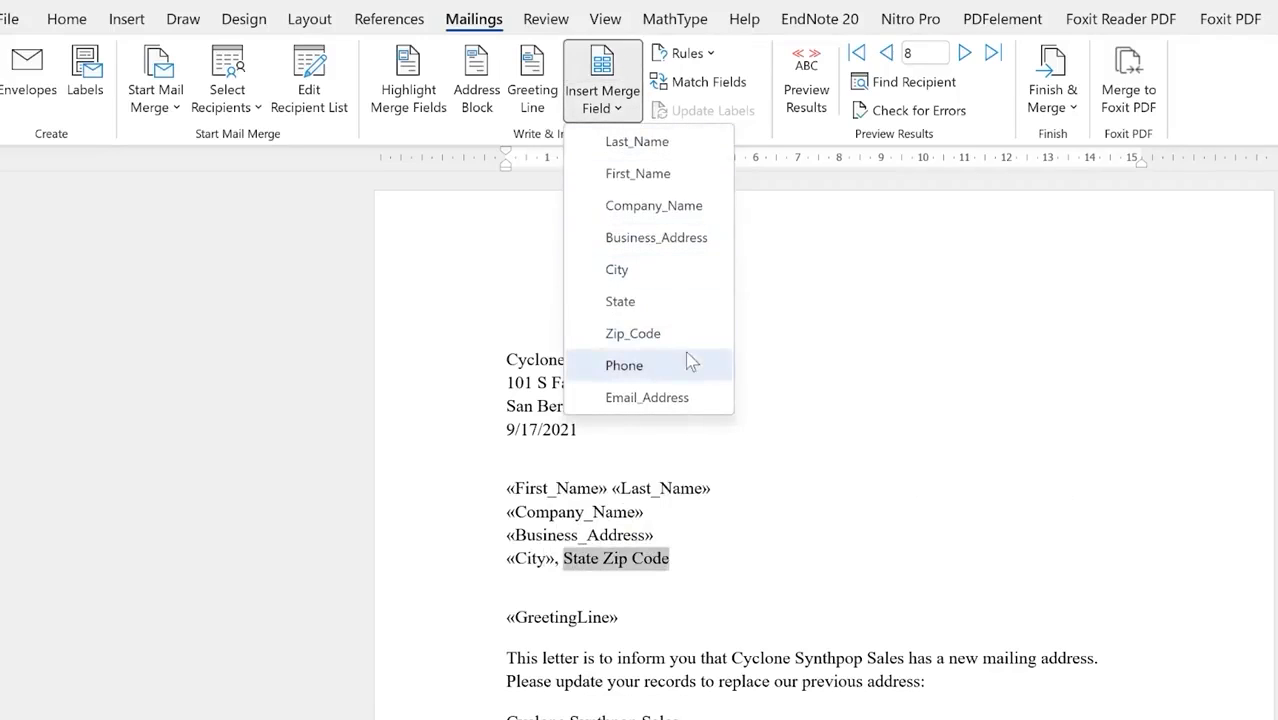
click(665, 333)
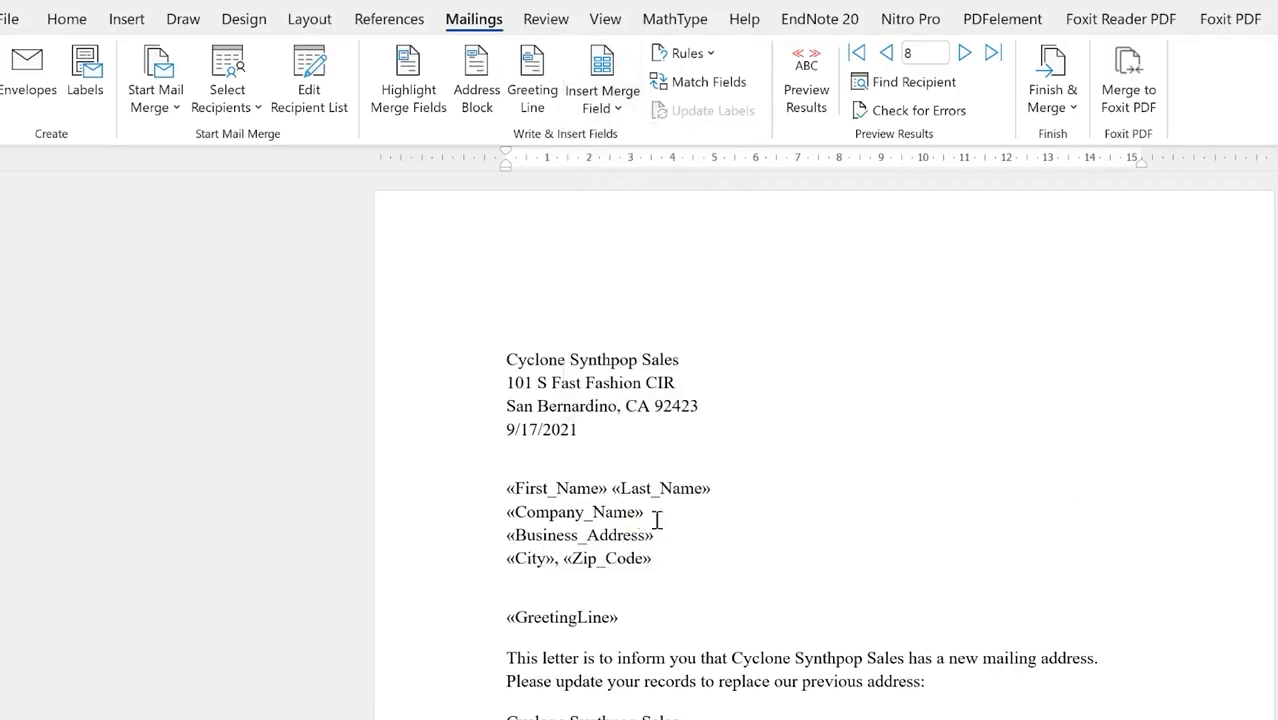
scroll(683, 465, down, 3)
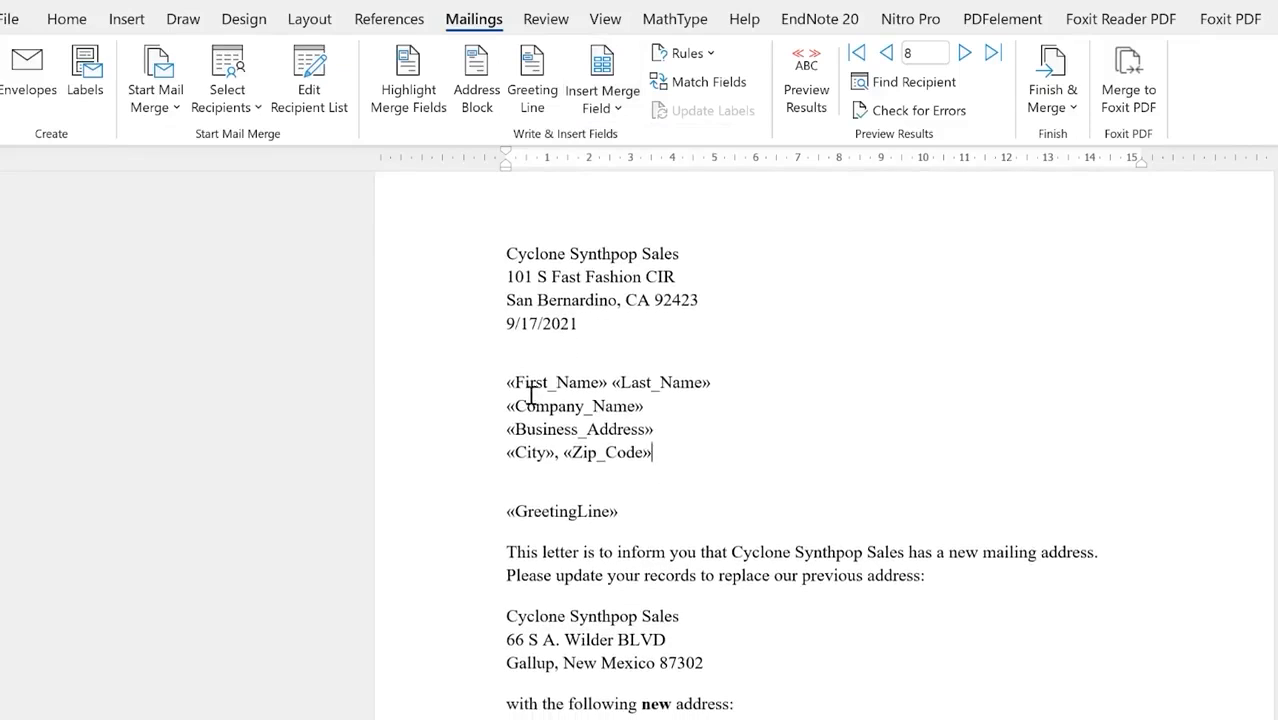
scroll(693, 462, up, 3)
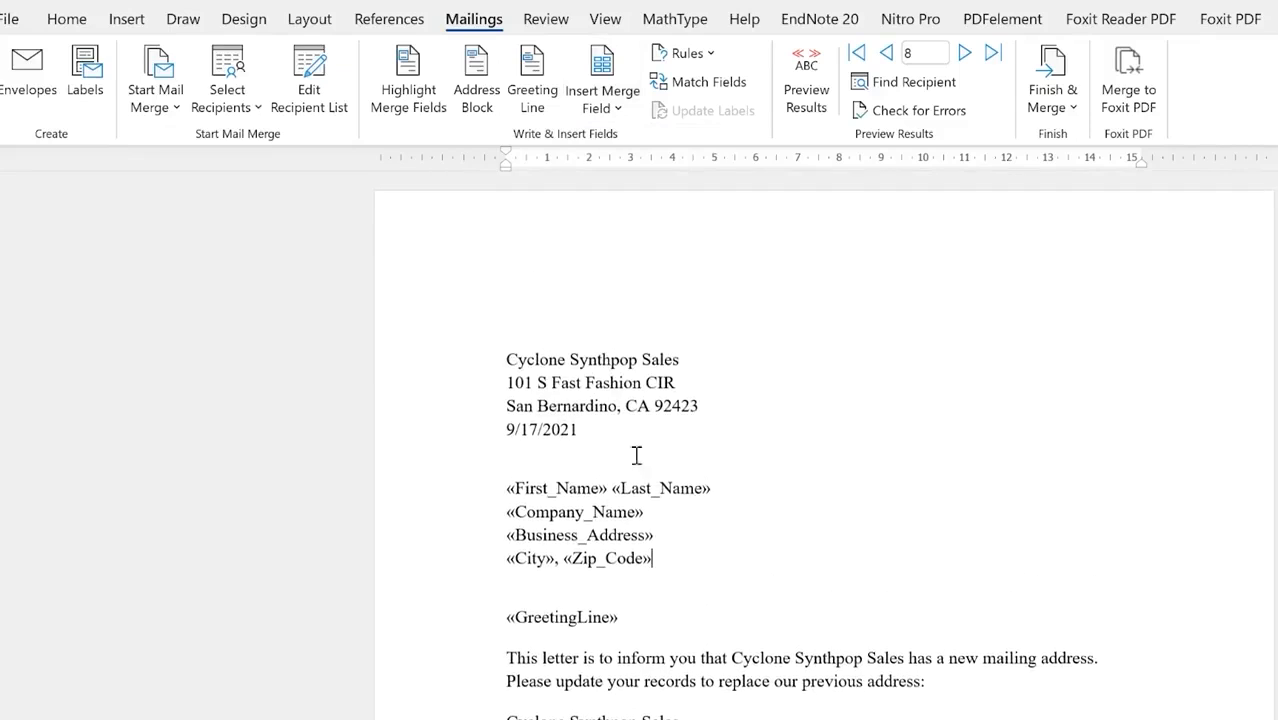
scroll(630, 508, down, 6)
scroll(635, 492, up, 6)
click(806, 86)
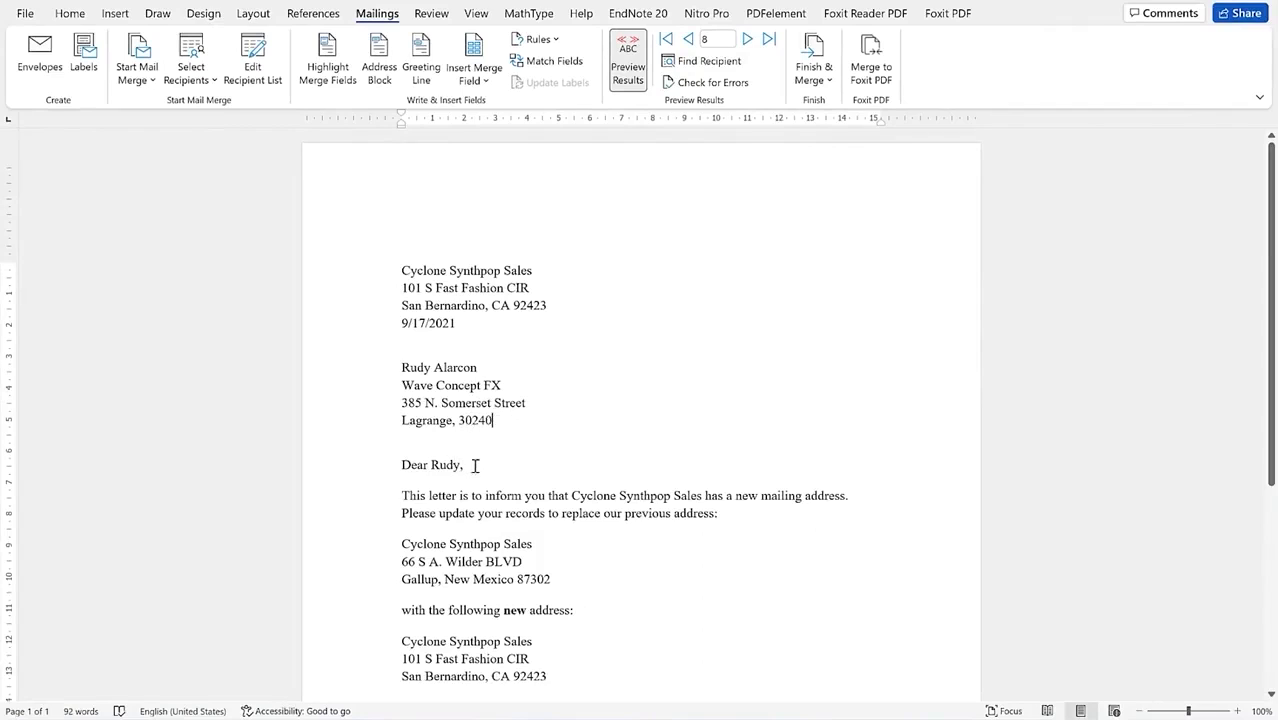
click(688, 40)
click(688, 40)
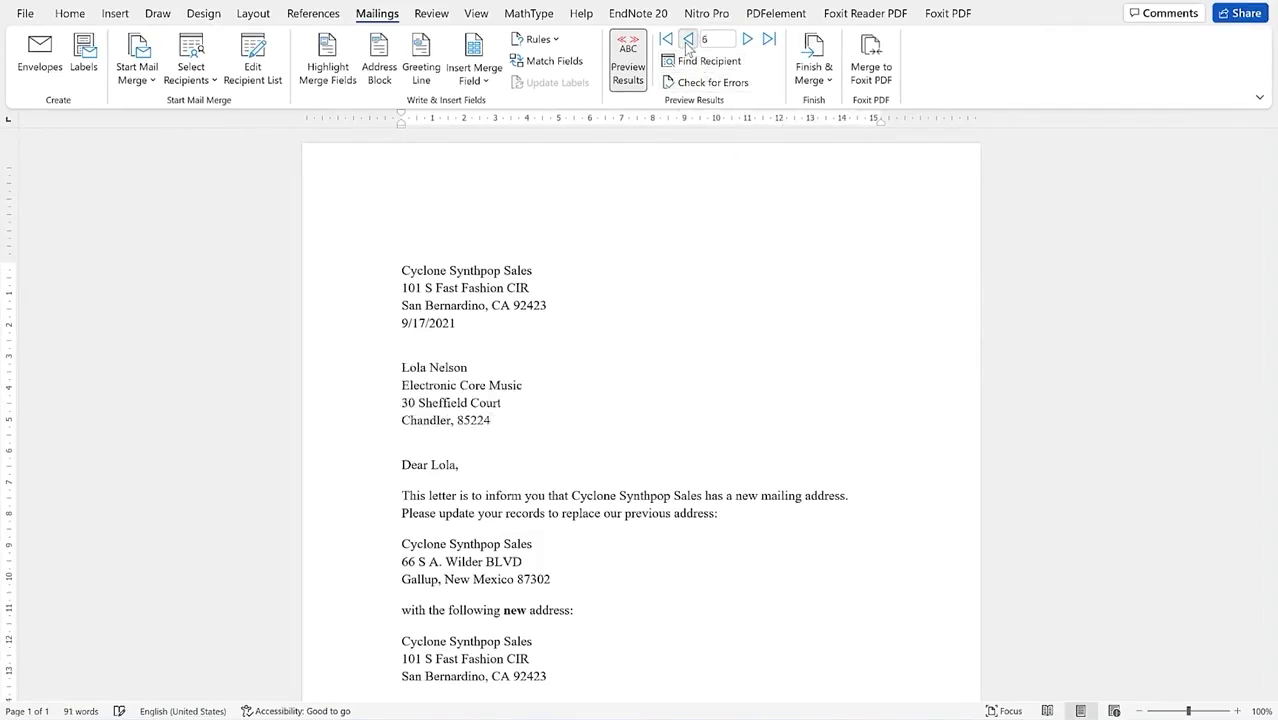
click(688, 40)
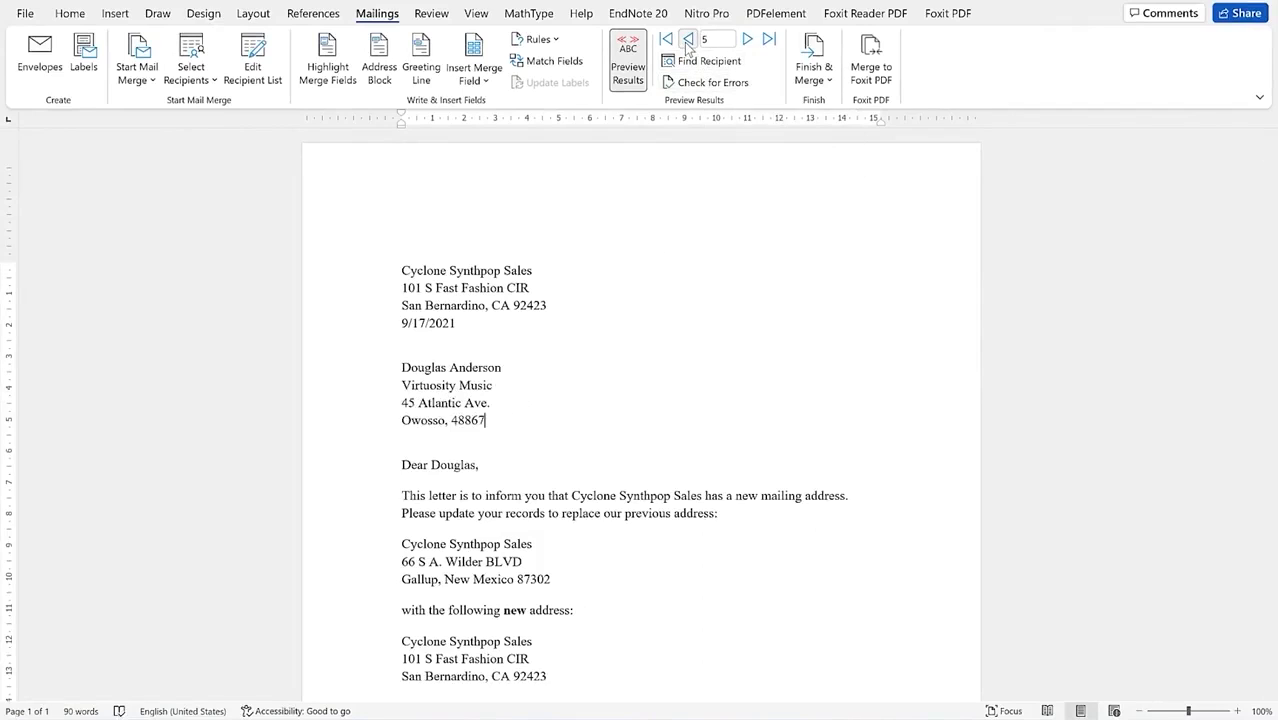
click(688, 40)
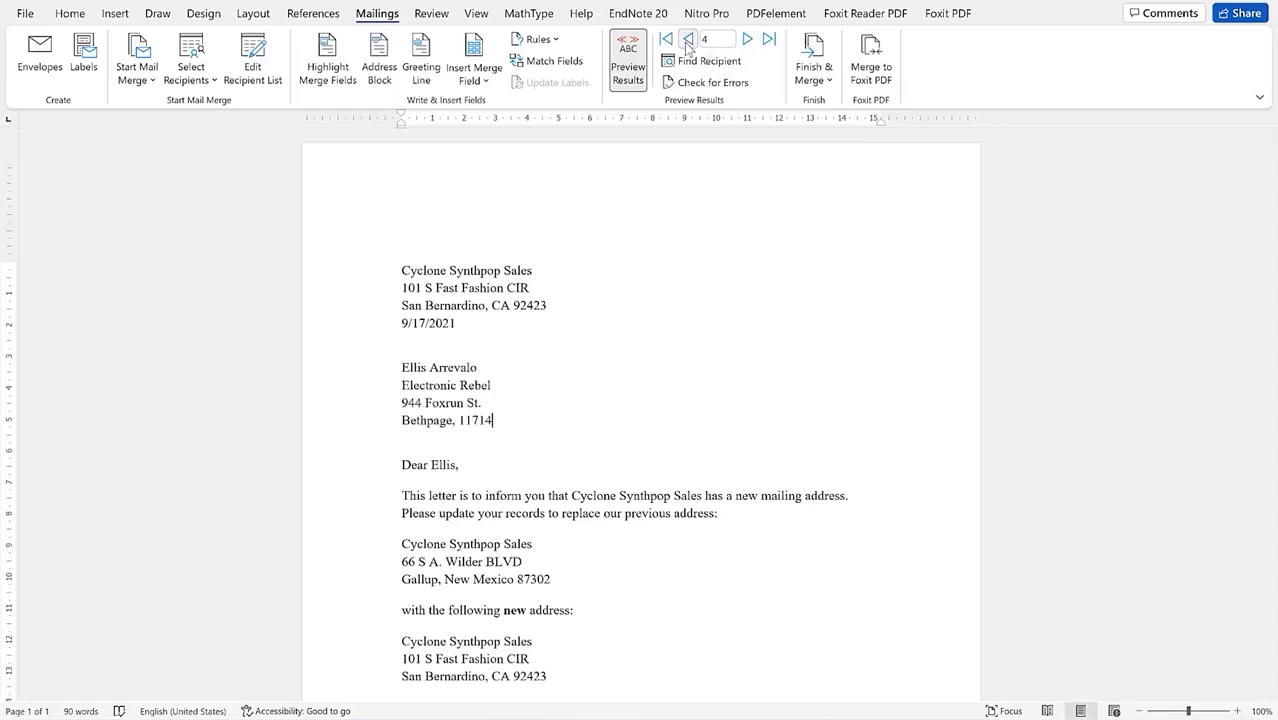
click(688, 40)
click(688, 40)
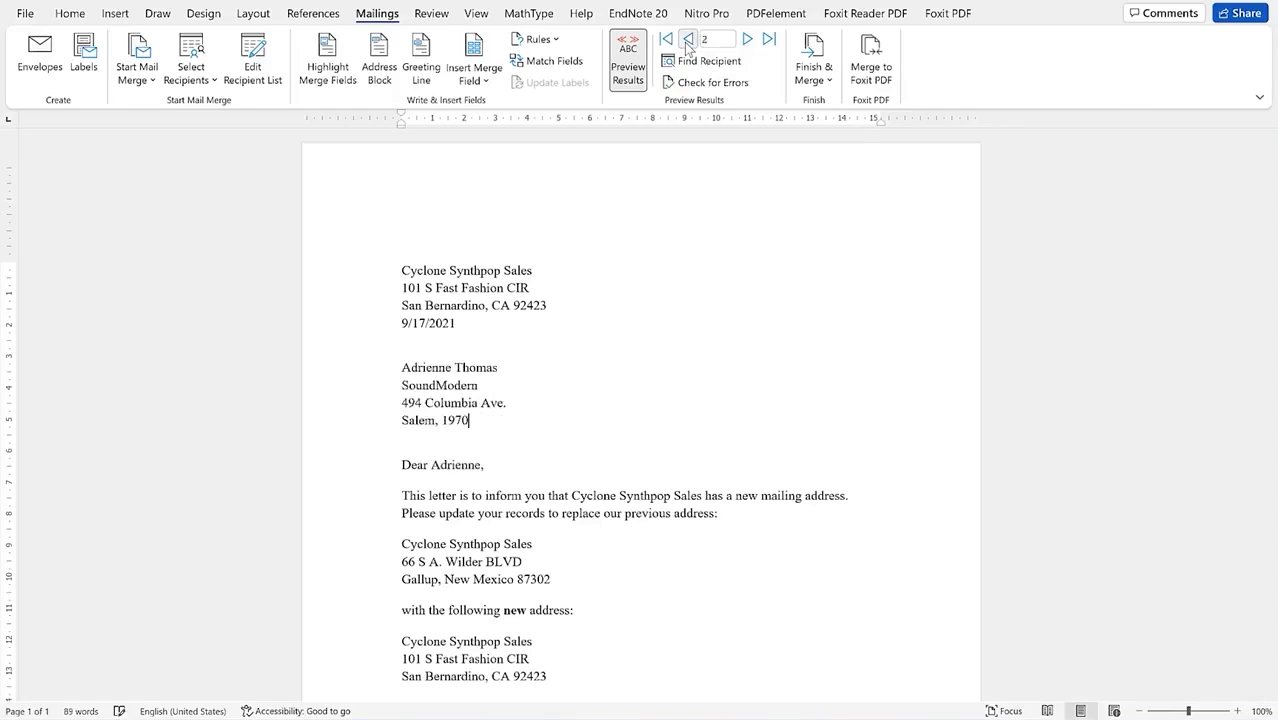
click(688, 40)
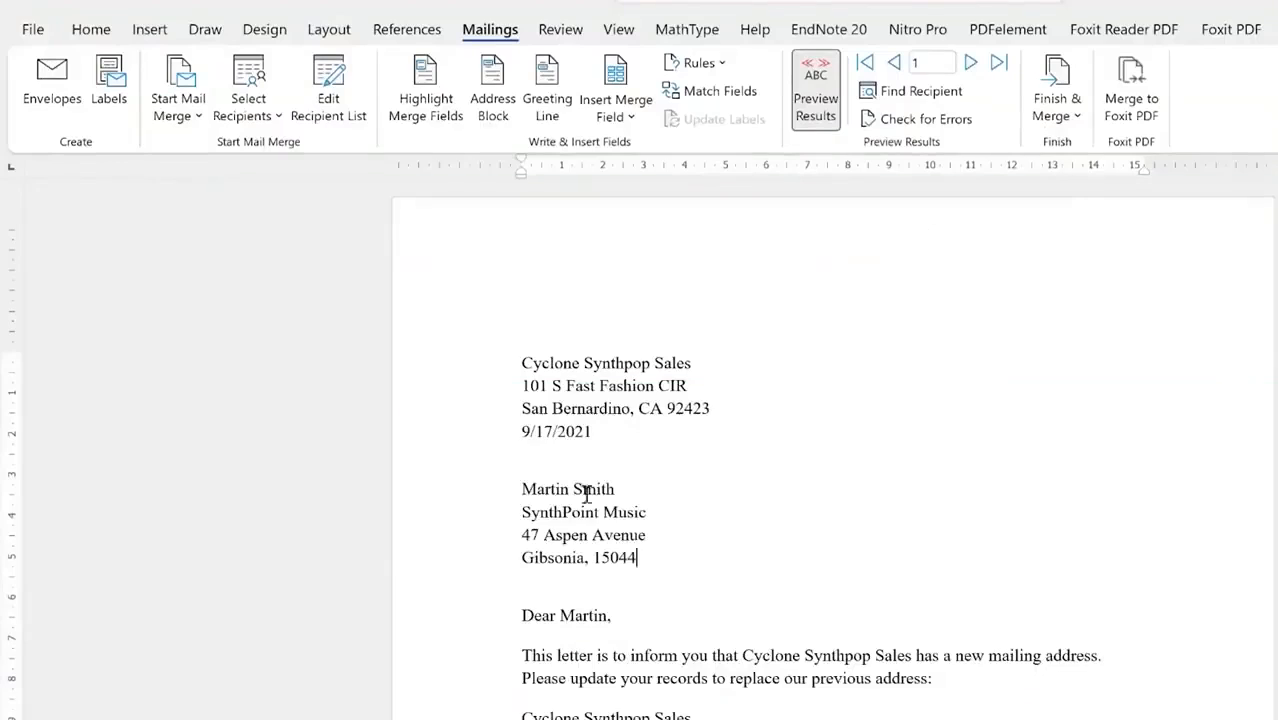
scroll(697, 515, down, 3)
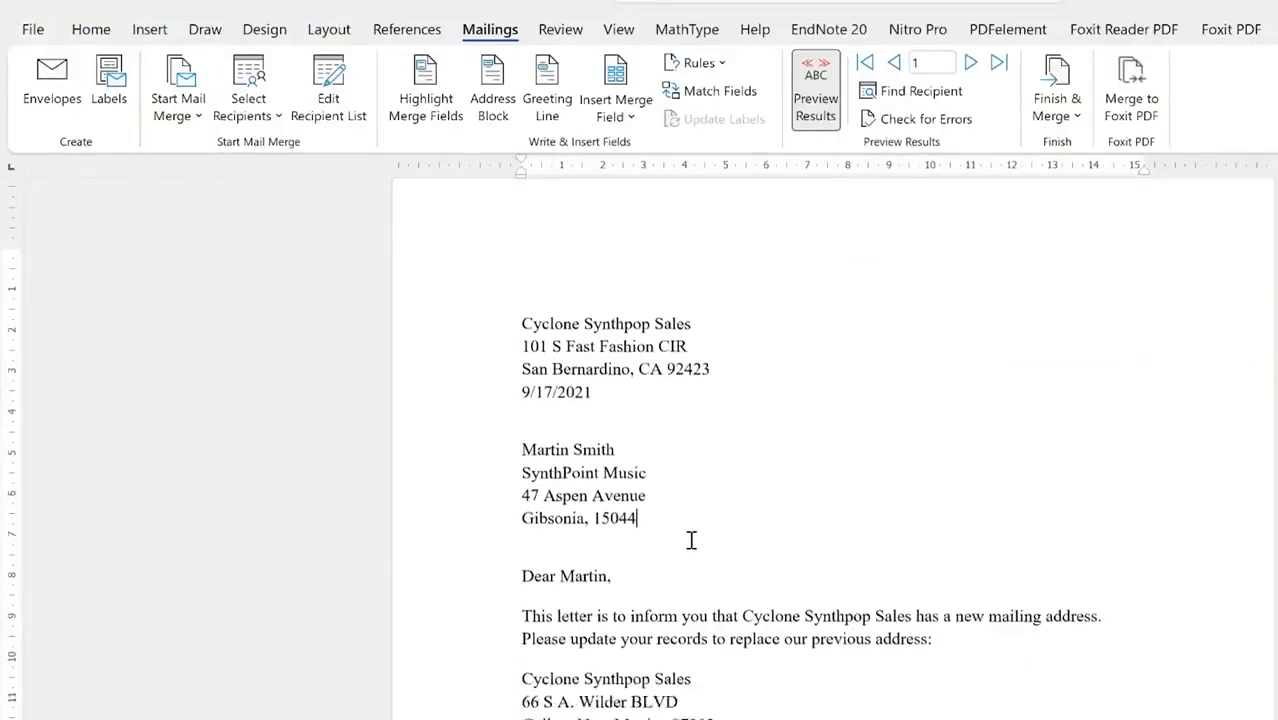
scroll(690, 540, up, 3)
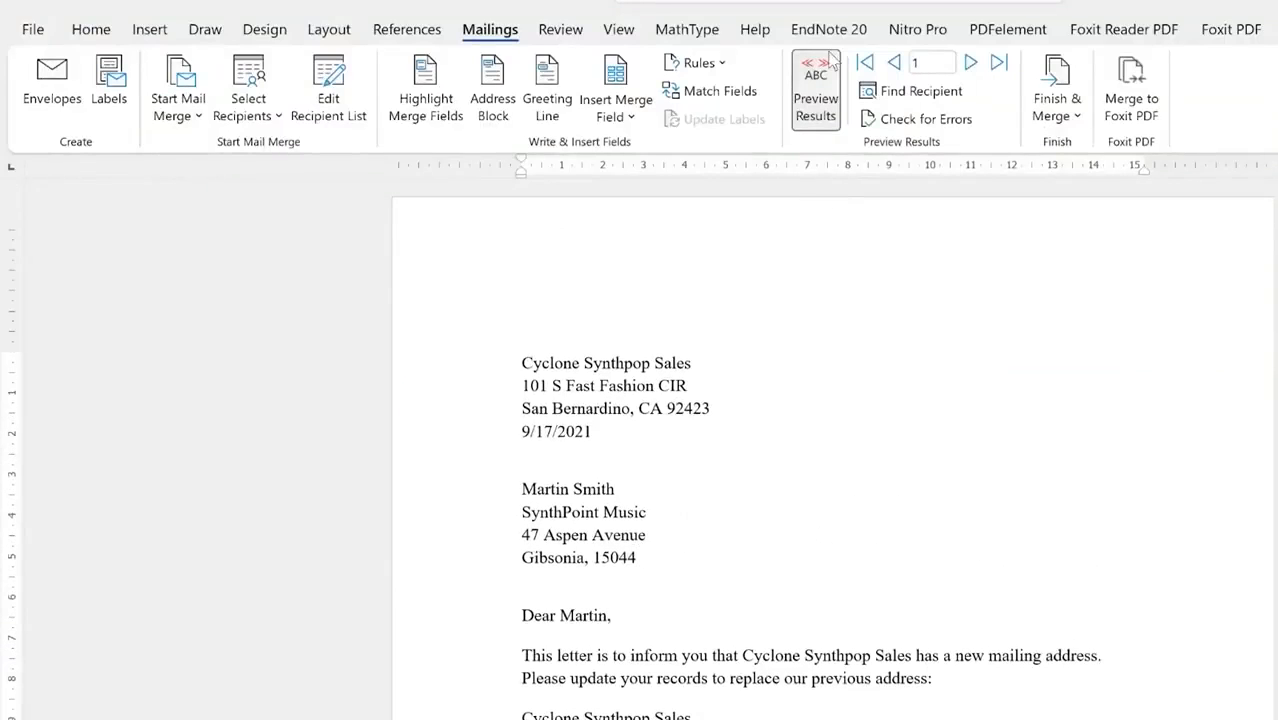
click(828, 107)
click(828, 107)
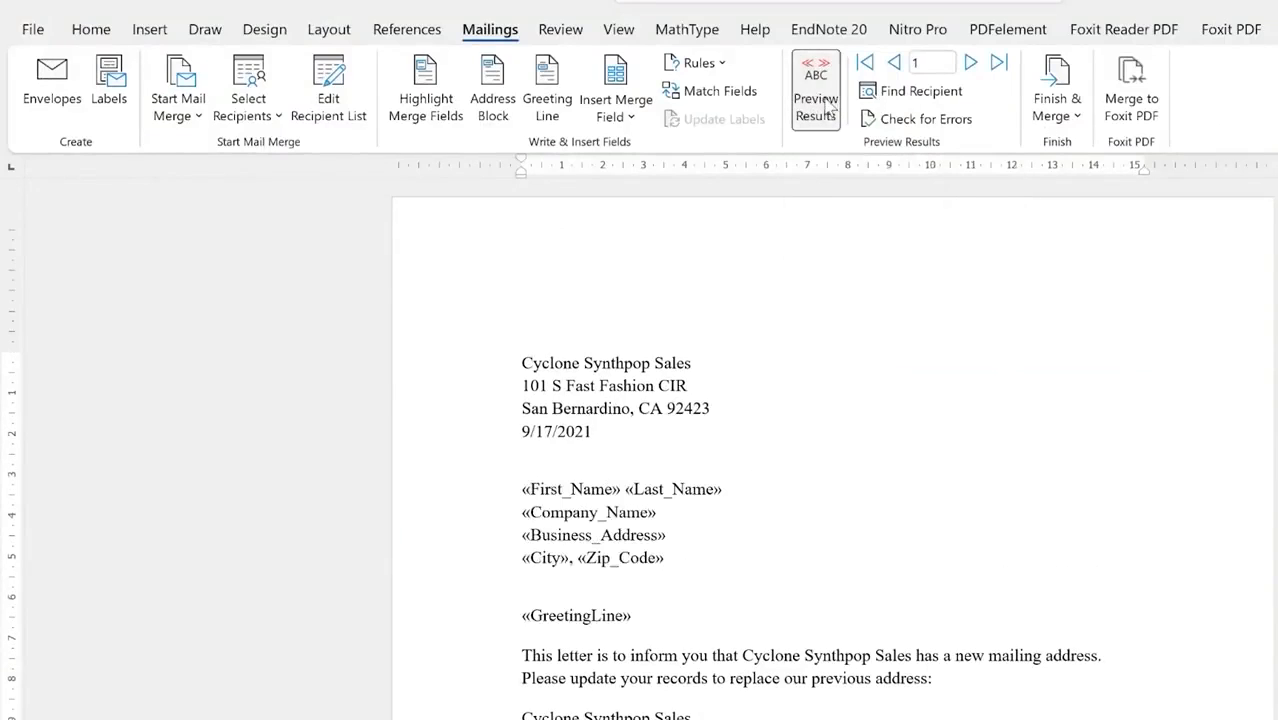
click(828, 107)
click(828, 107)
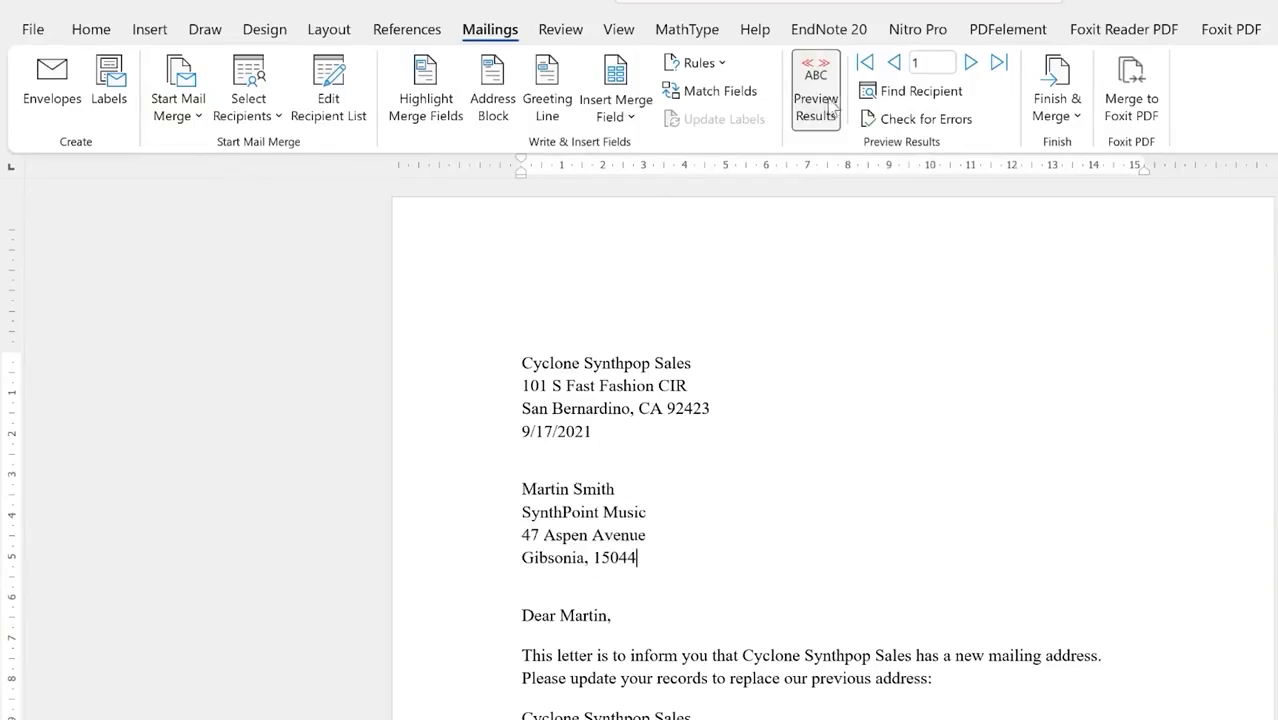
click(970, 63)
click(970, 63)
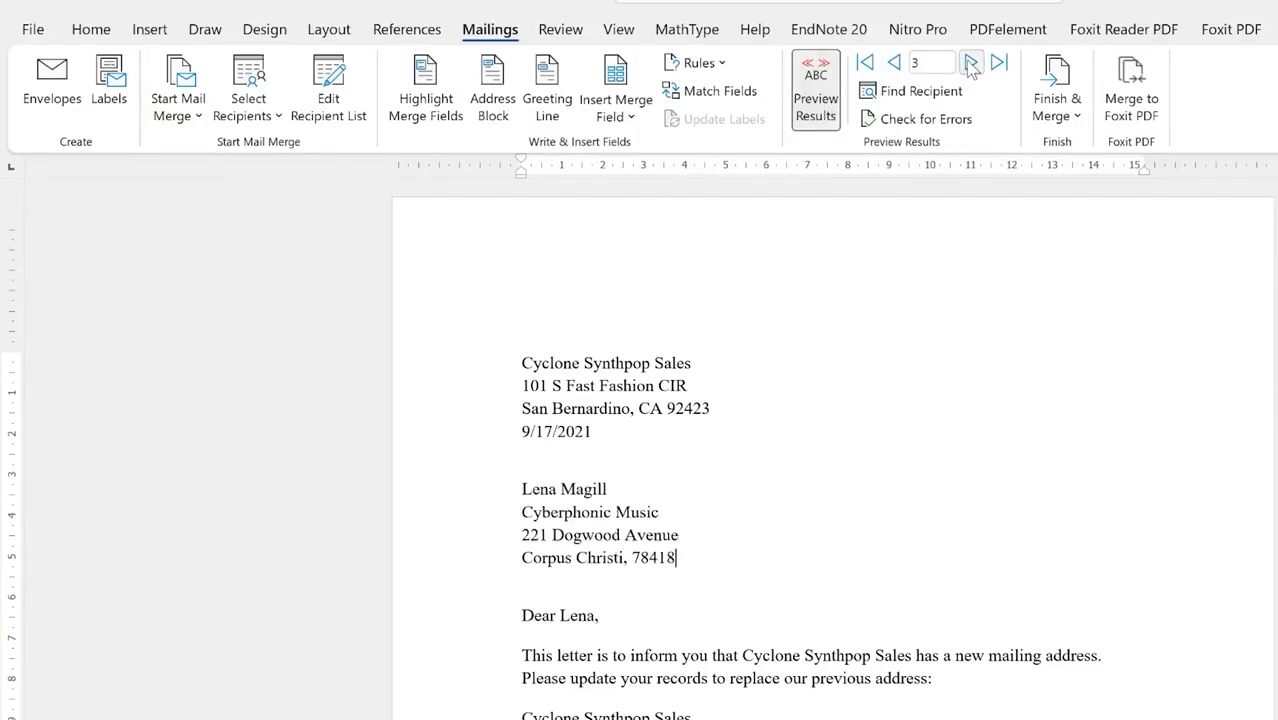
click(970, 63)
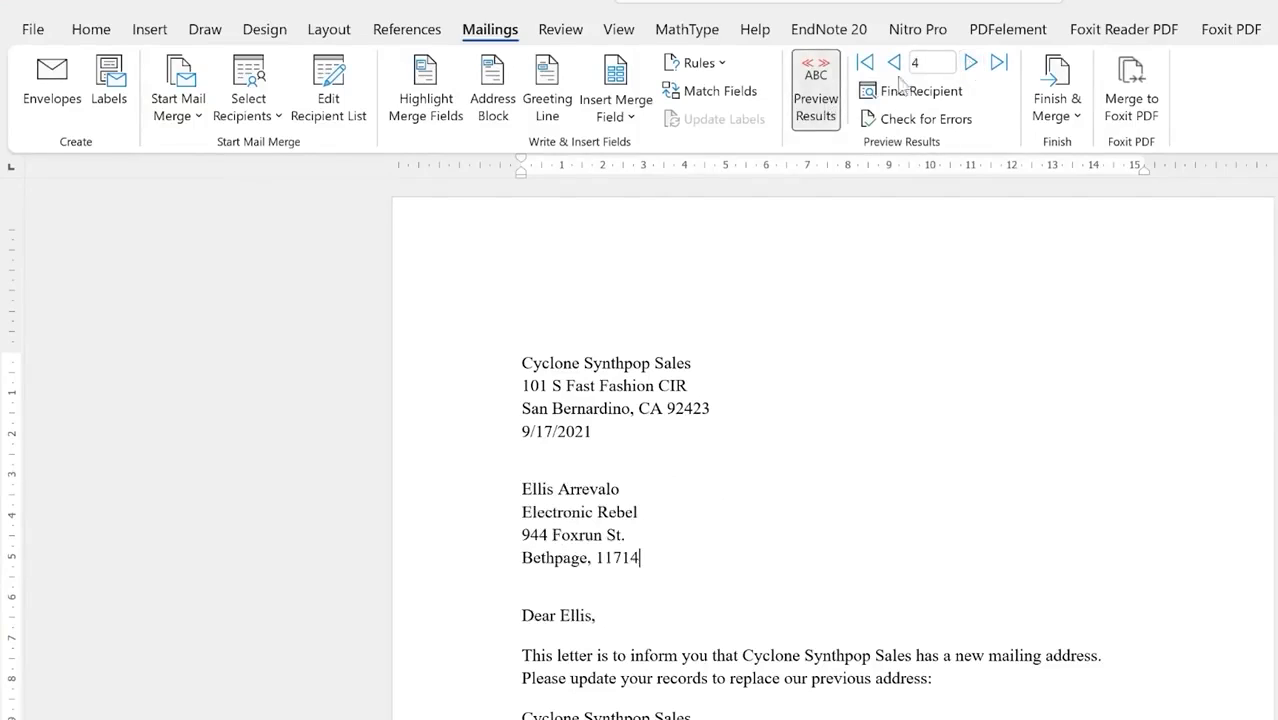
click(816, 107)
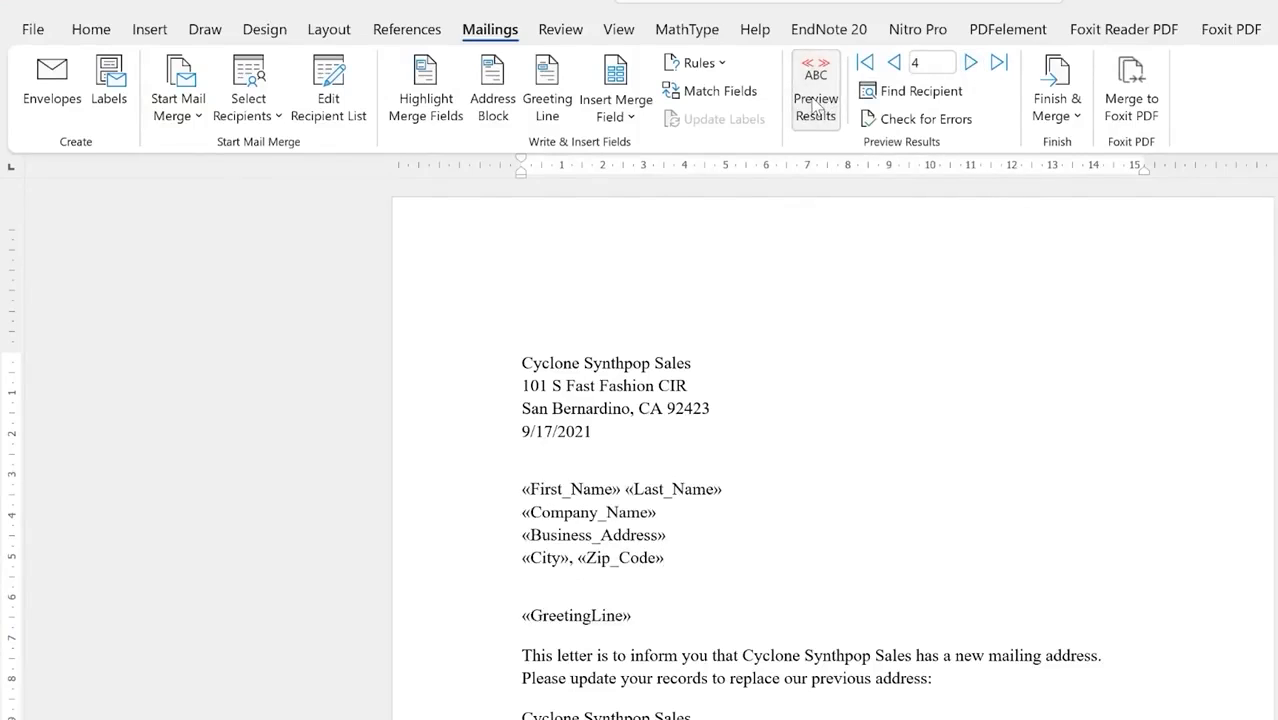
scroll(725, 564, down, 8)
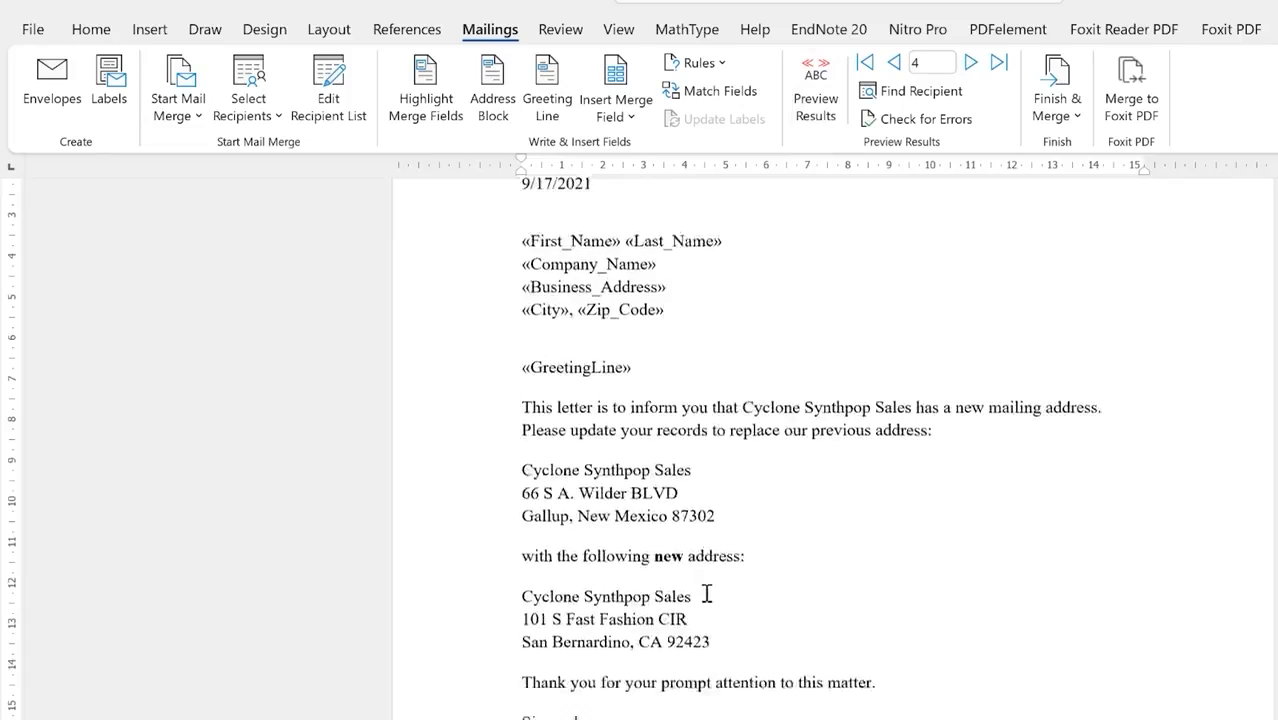
scroll(725, 564, up, 7)
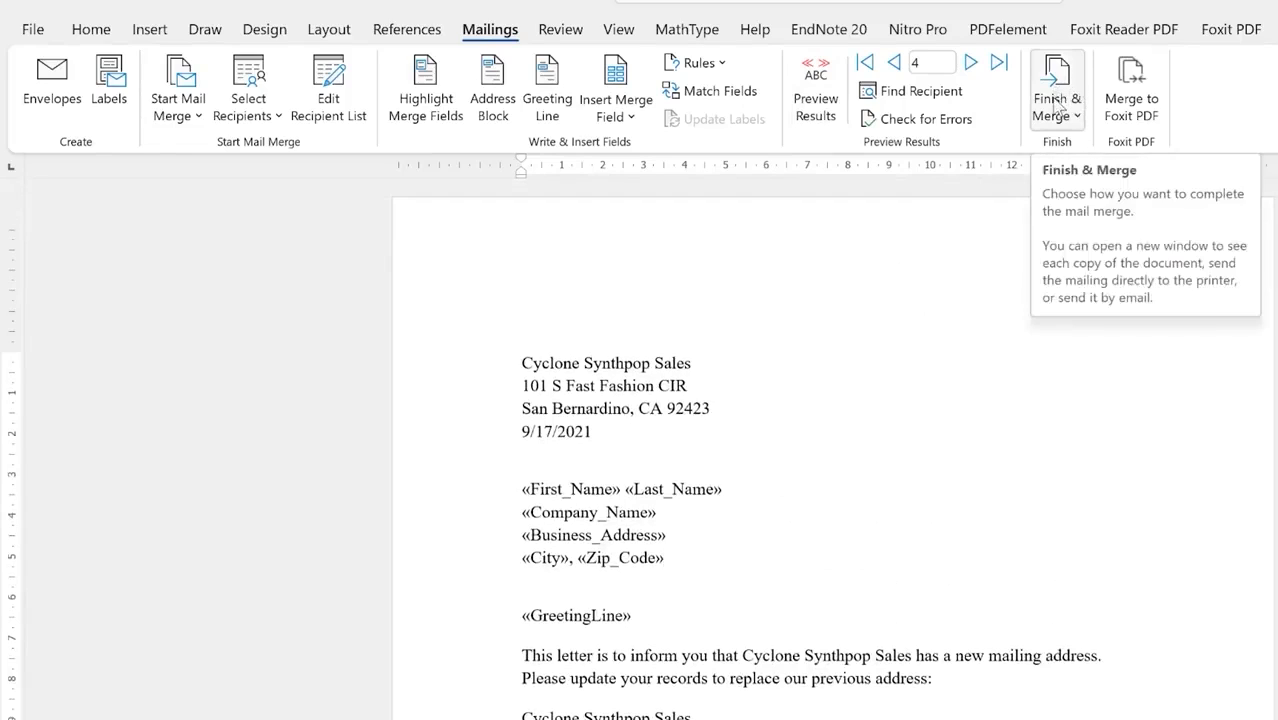
Step: From Finish & Merge, choose to print the merged letters
click(1080, 120)
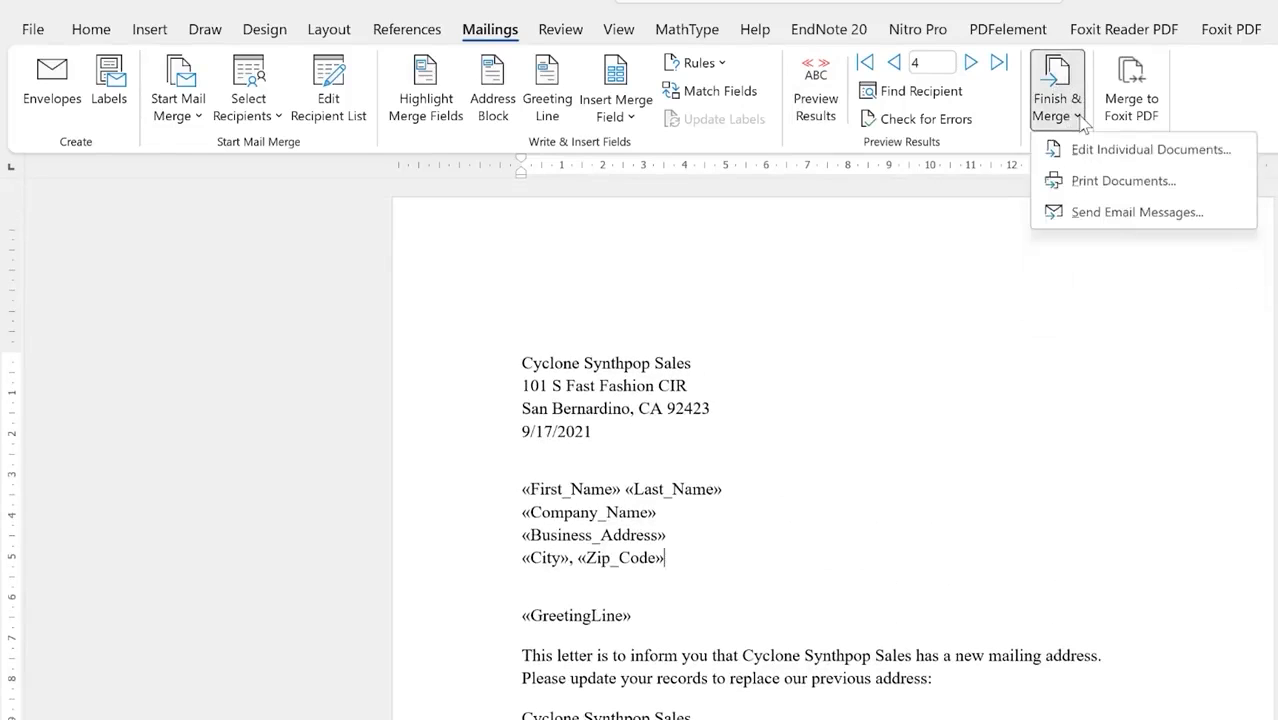
click(1080, 120)
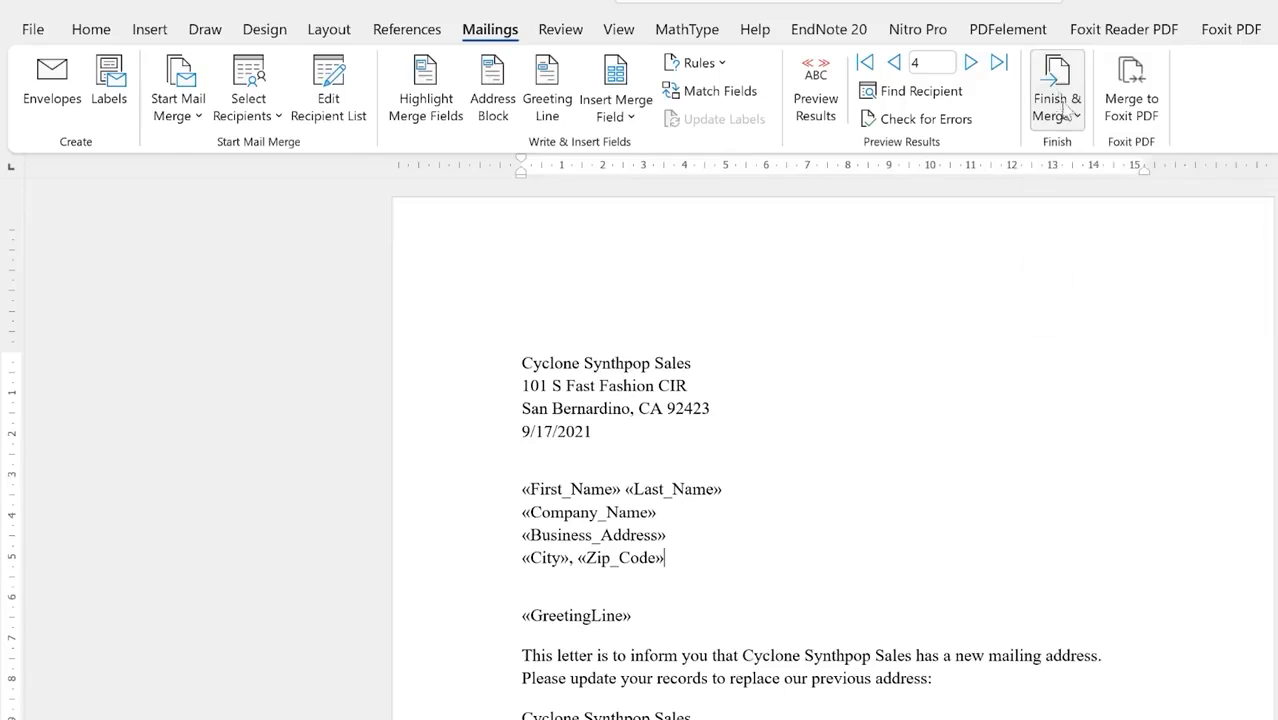
click(1079, 114)
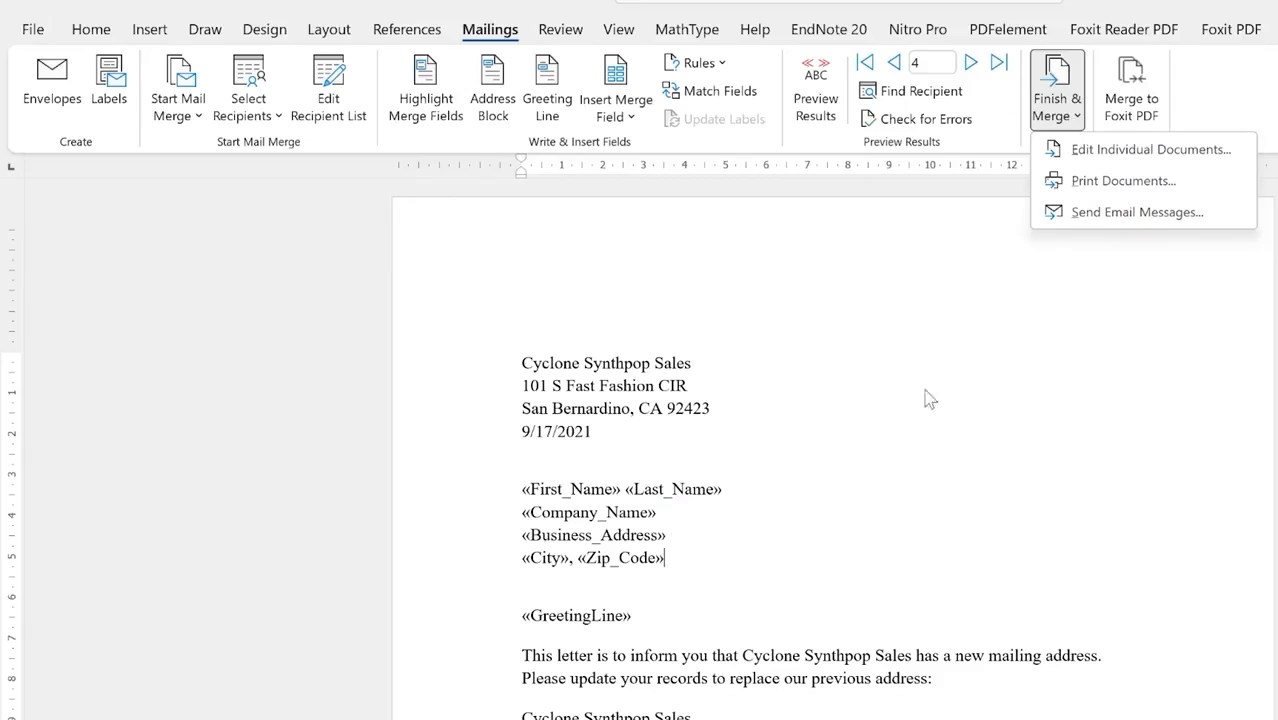
click(1122, 181)
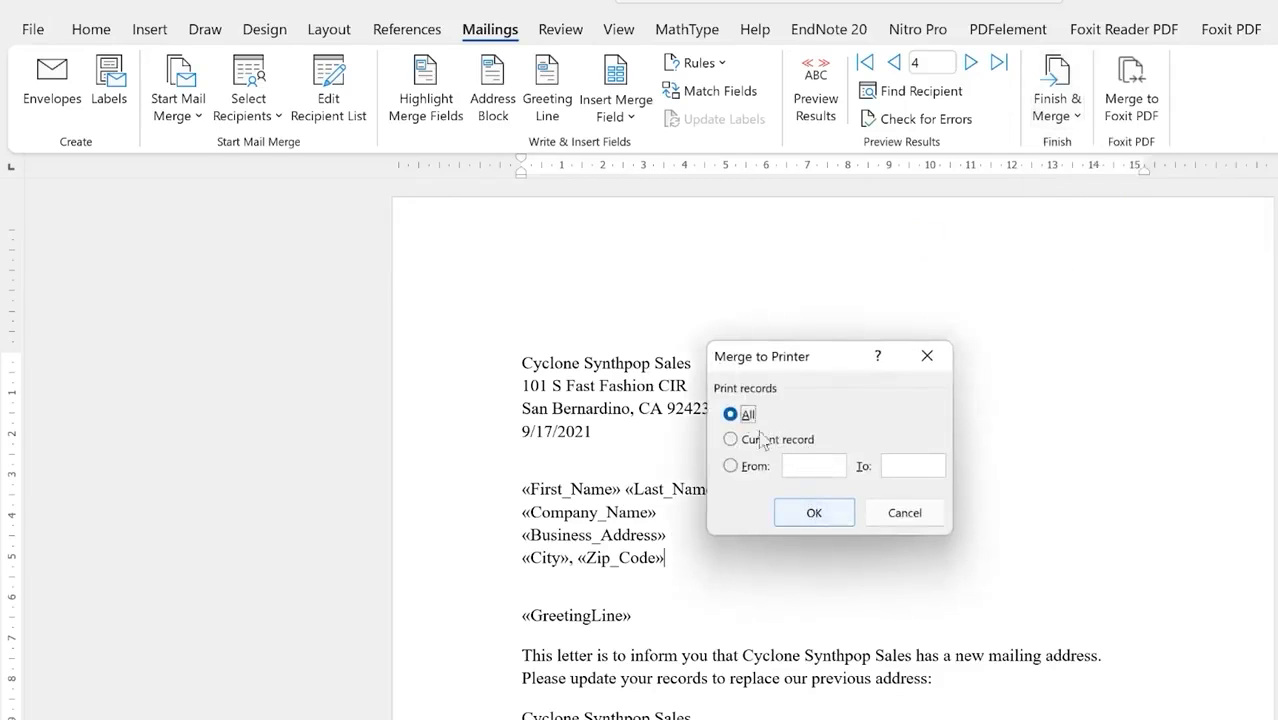
Step: Merge all records to print using the Foxit Reader PDF Printer
click(813, 512)
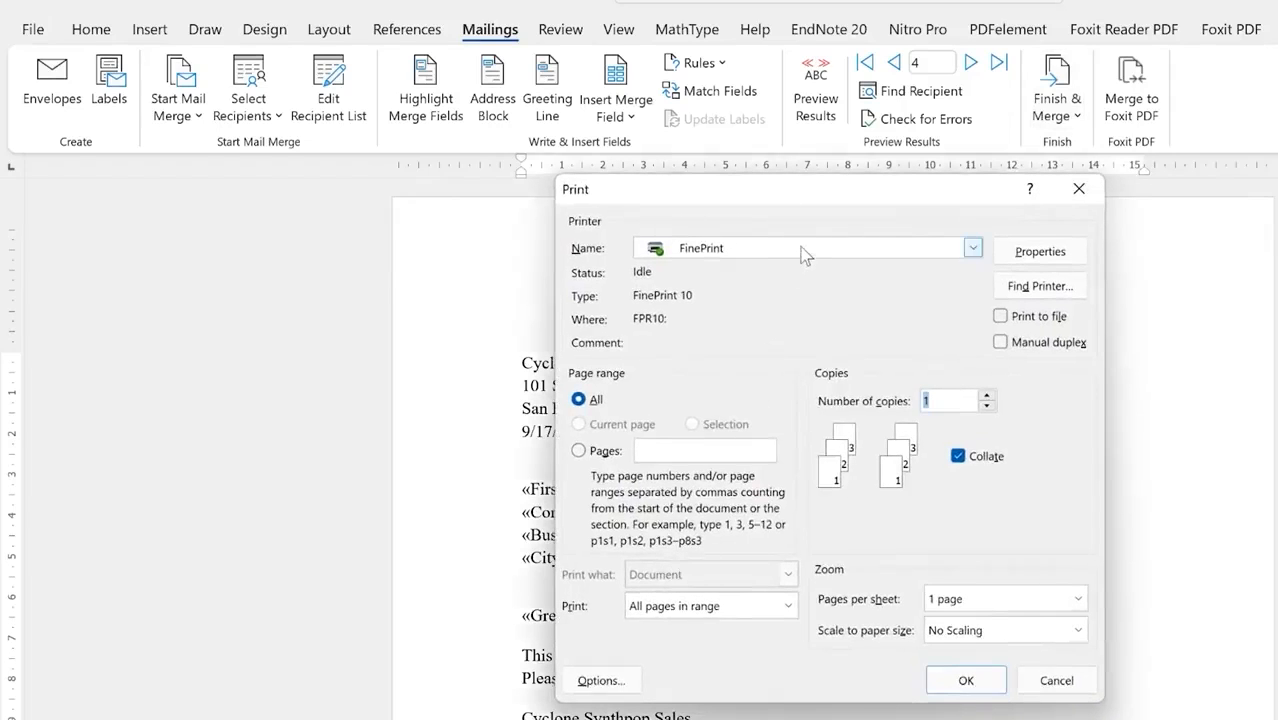
click(803, 252)
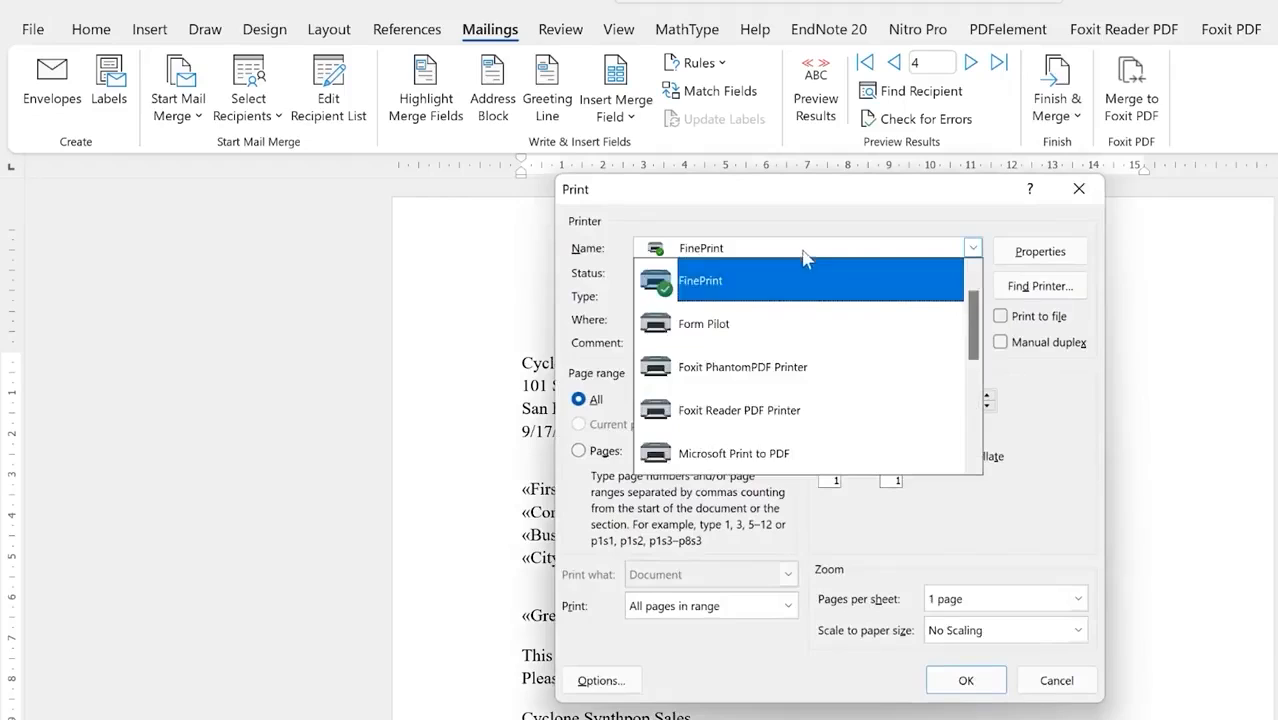
scroll(785, 380, down, 1)
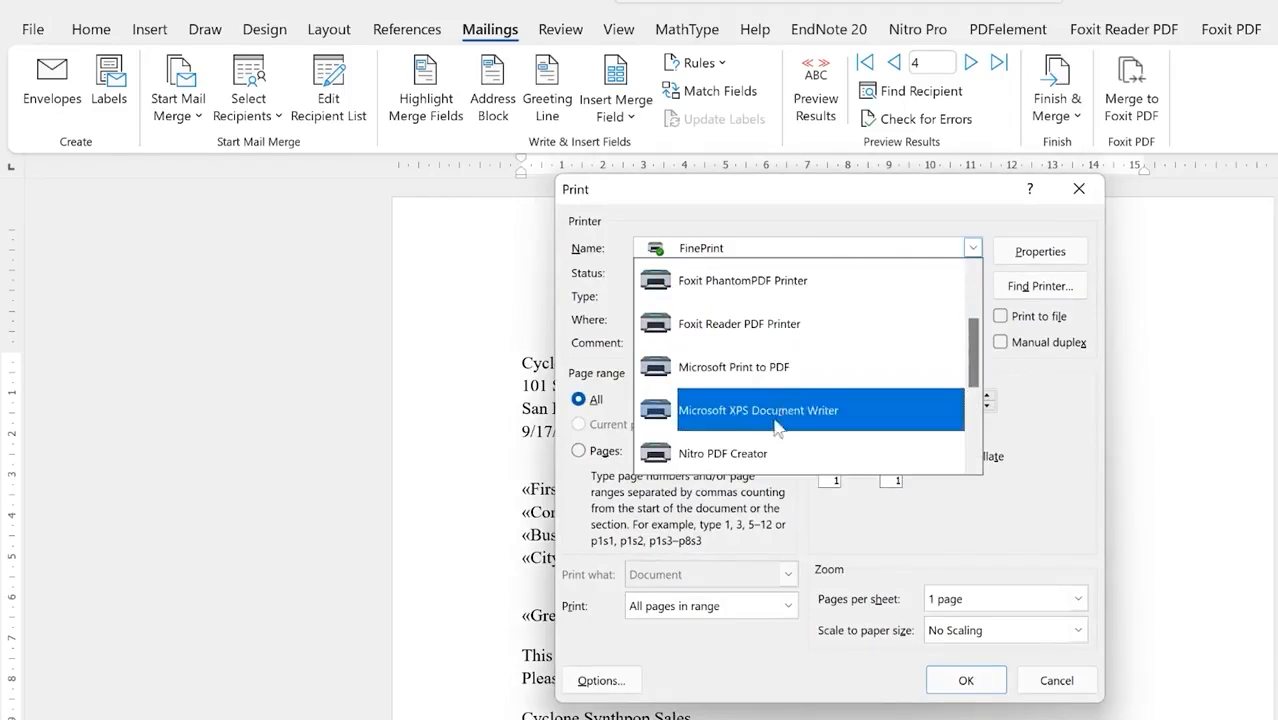
click(769, 324)
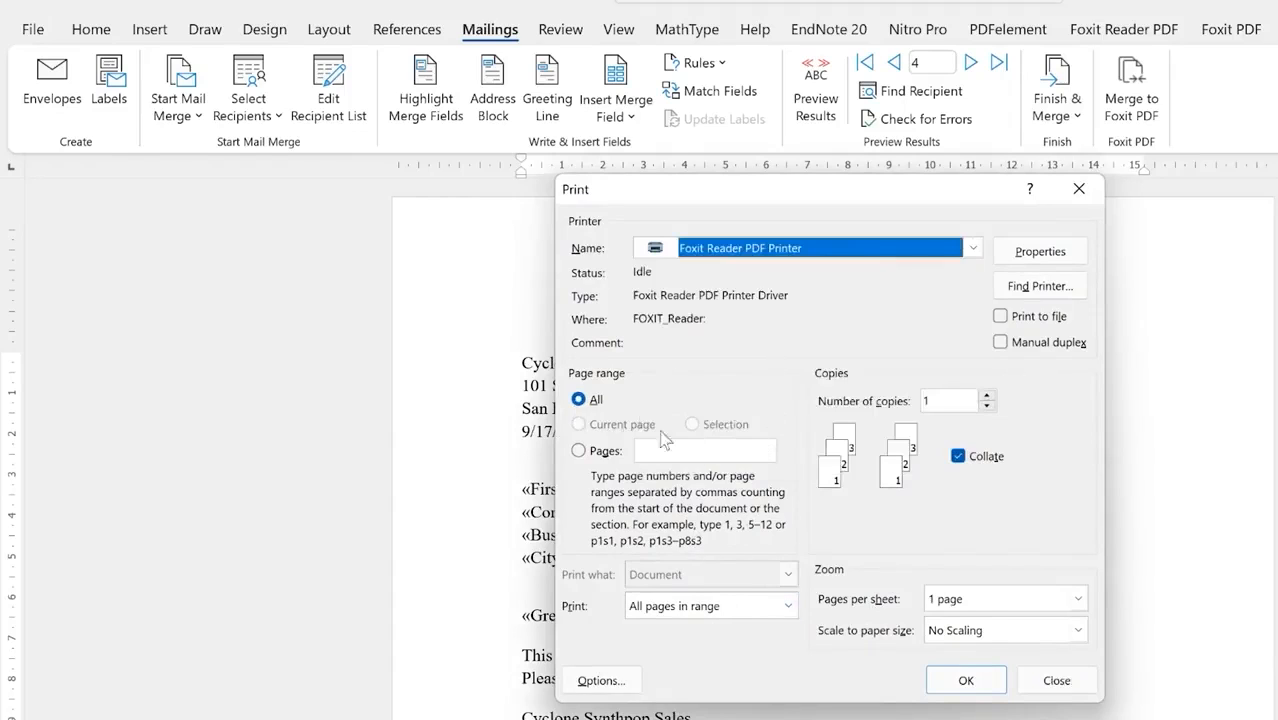
click(960, 682)
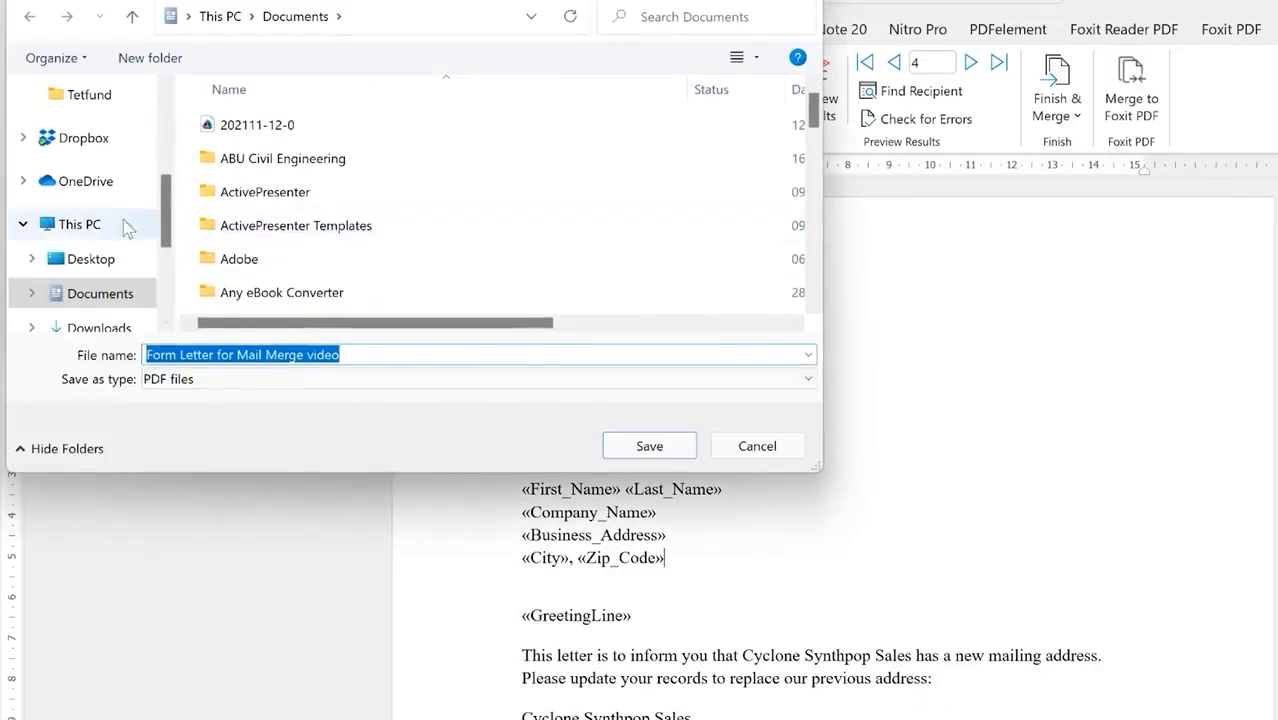
Step: Save the PDF as 'Form Letter for Mail Merge video' in the Mail merge folder
scroll(115, 211, up, 1)
click(114, 129)
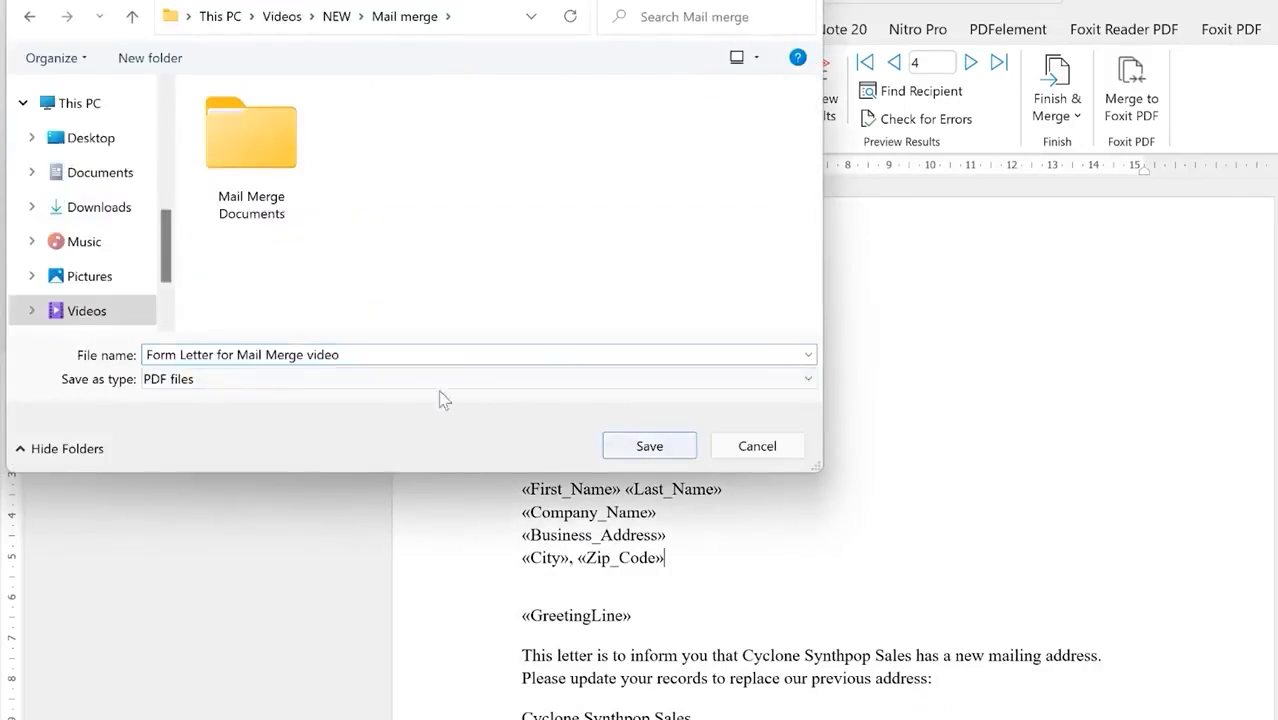
click(650, 446)
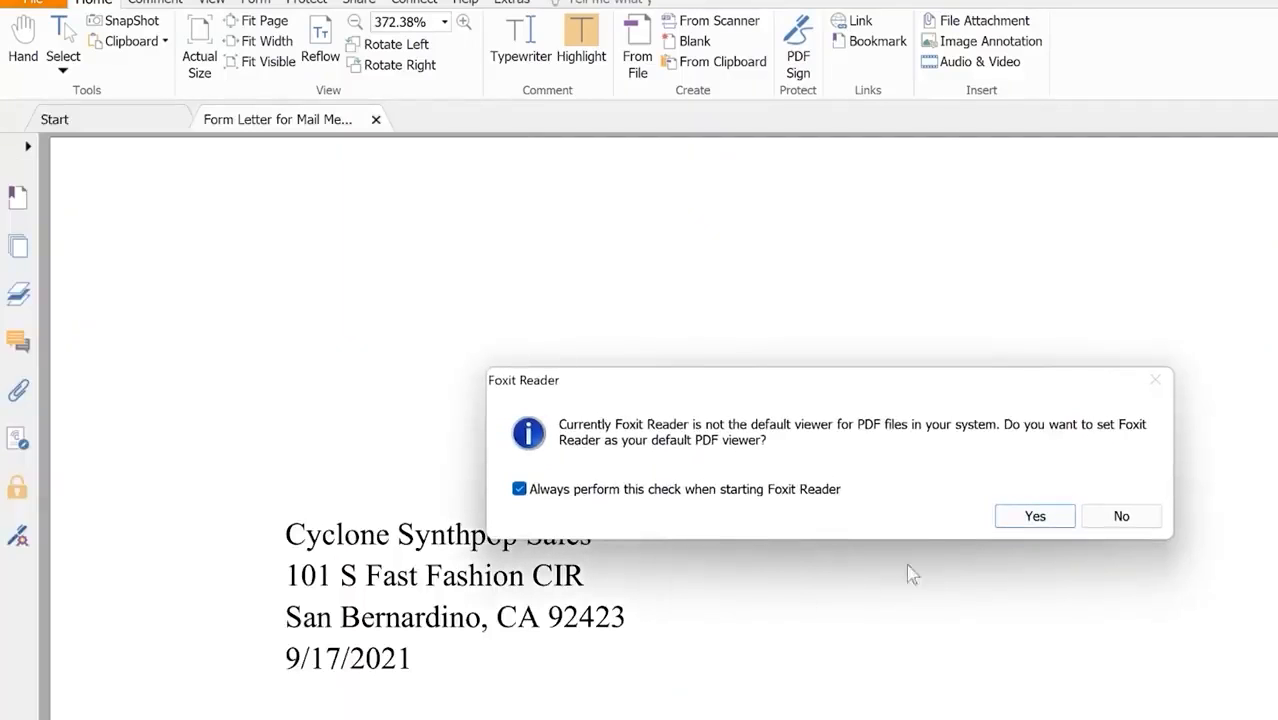
Step: Decline making Foxit the default PDF viewer and scroll through the first three merged letters
click(1121, 516)
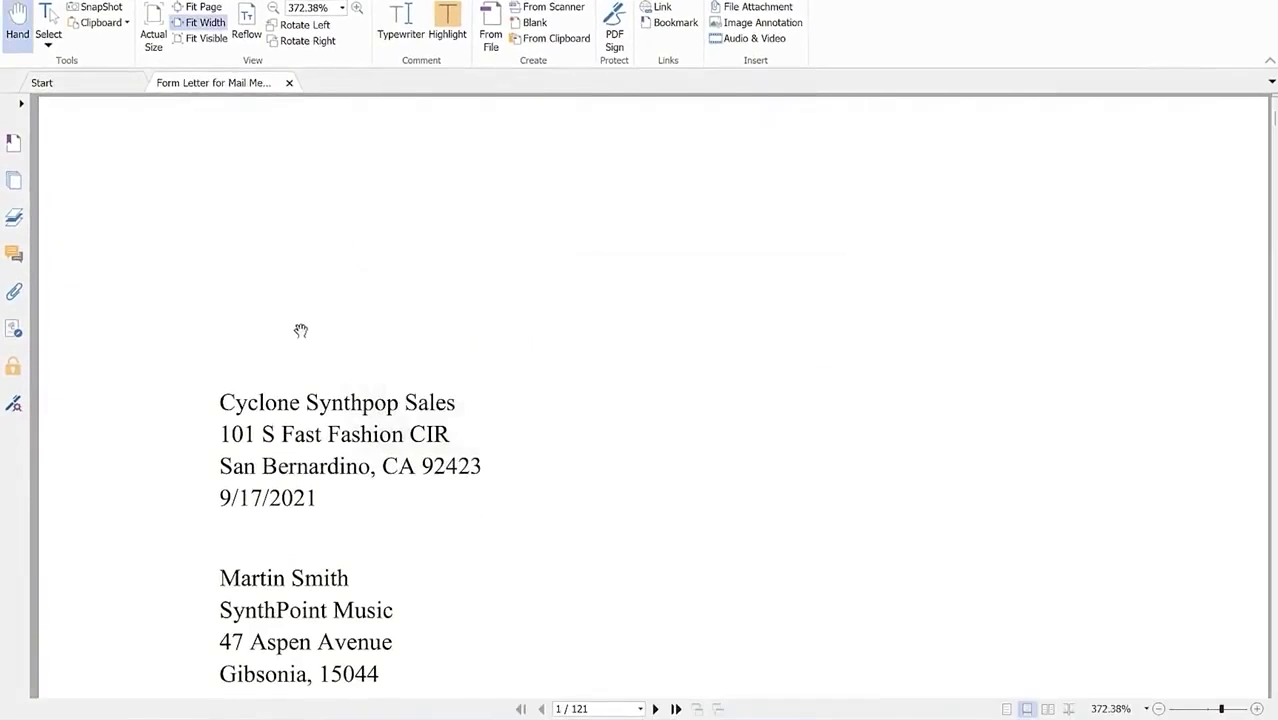
scroll(380, 410, down, 3)
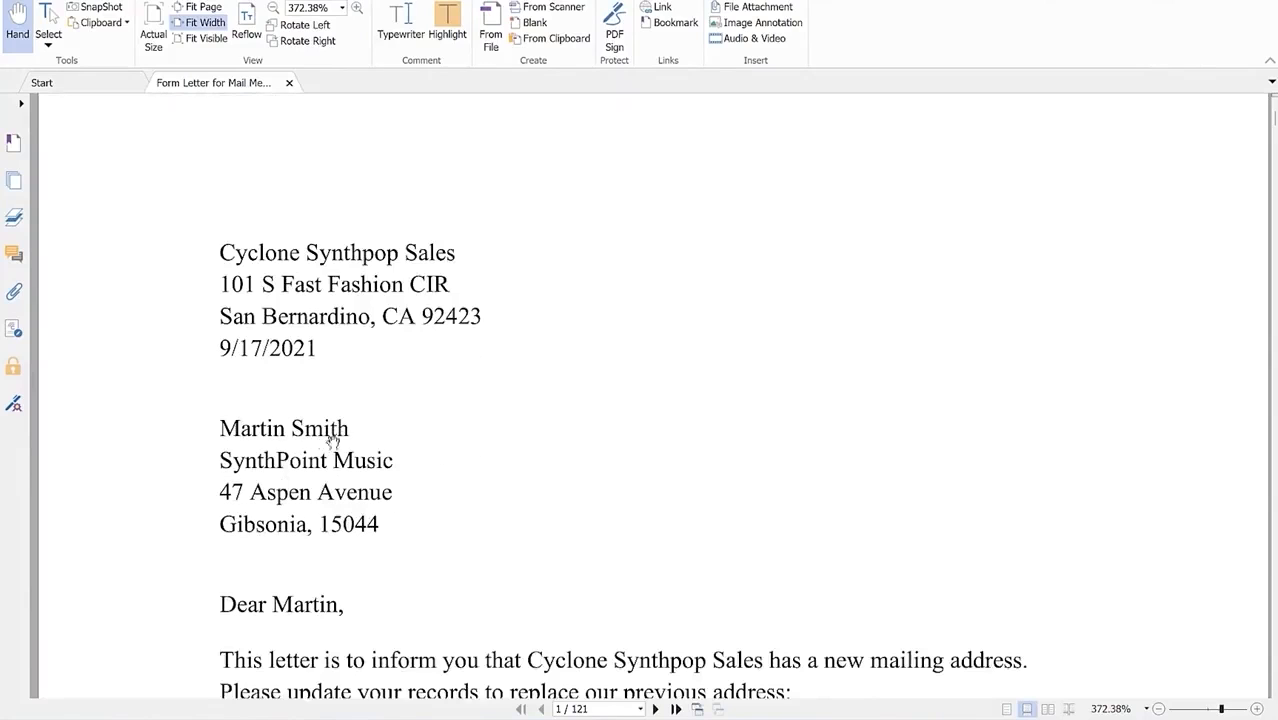
scroll(345, 430, down, 5)
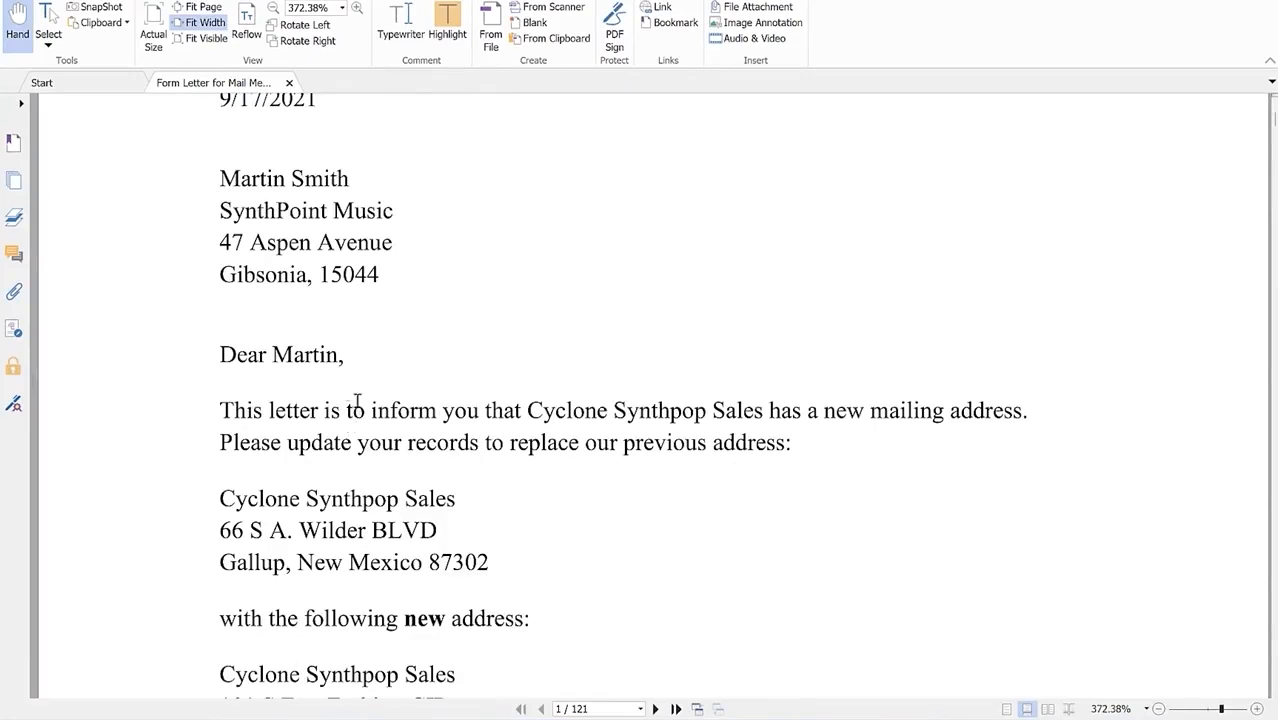
scroll(352, 412, down, 11)
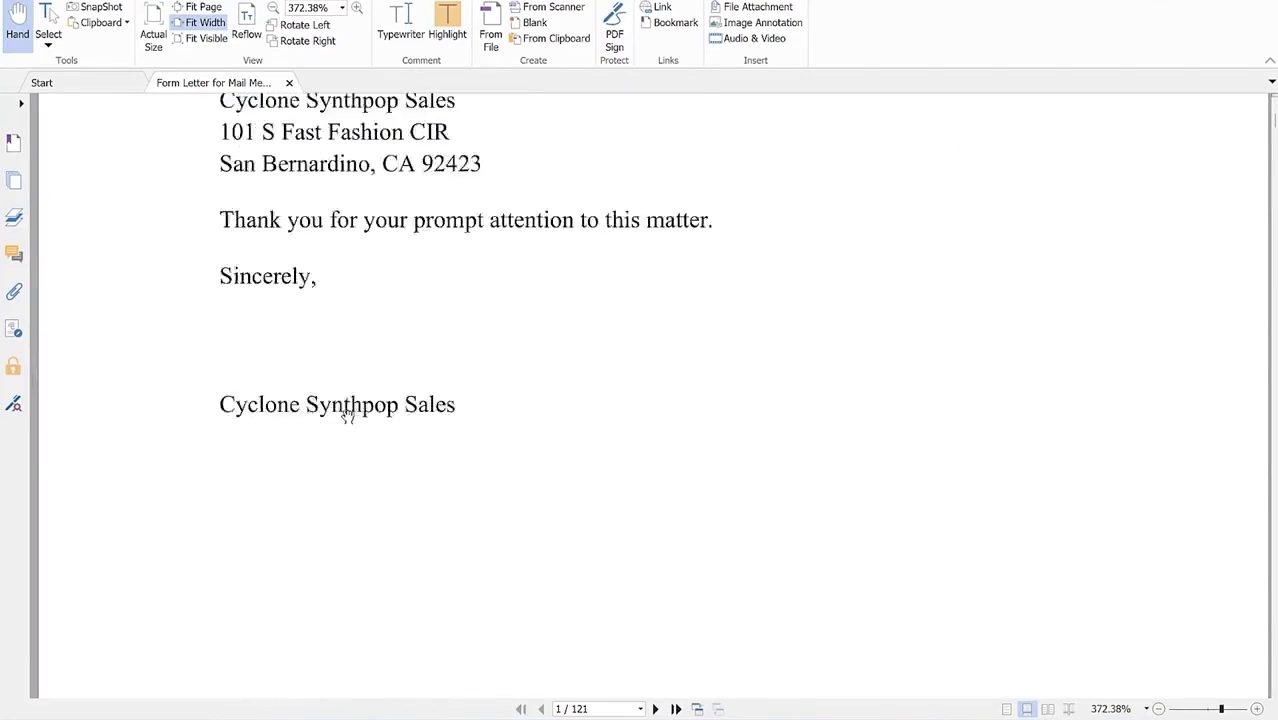
scroll(347, 414, down, 15)
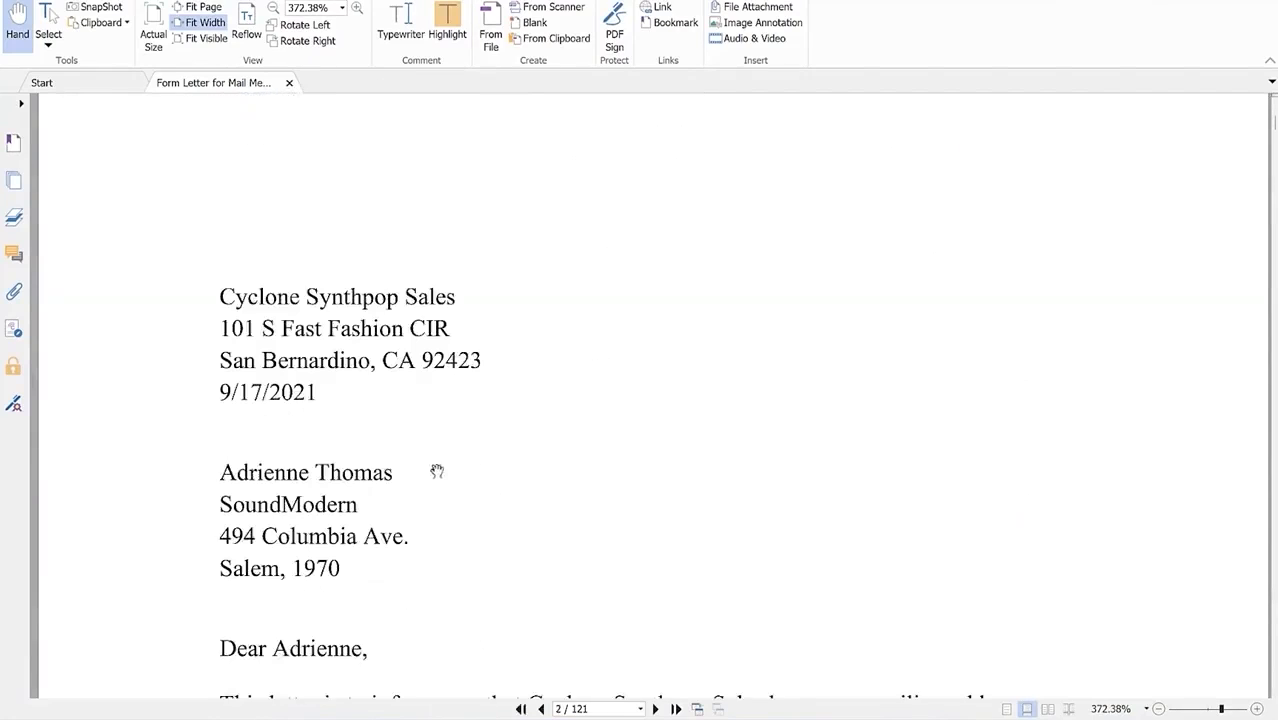
scroll(441, 467, down, 4)
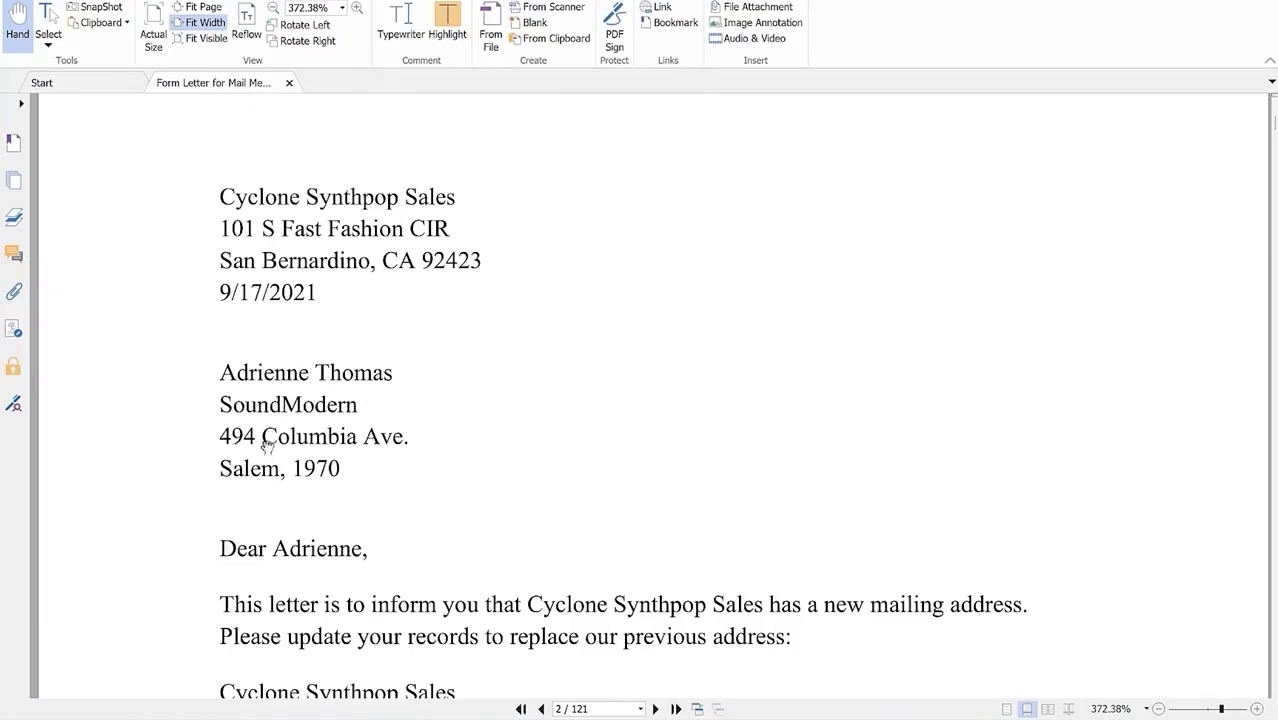
scroll(285, 420, down, 1)
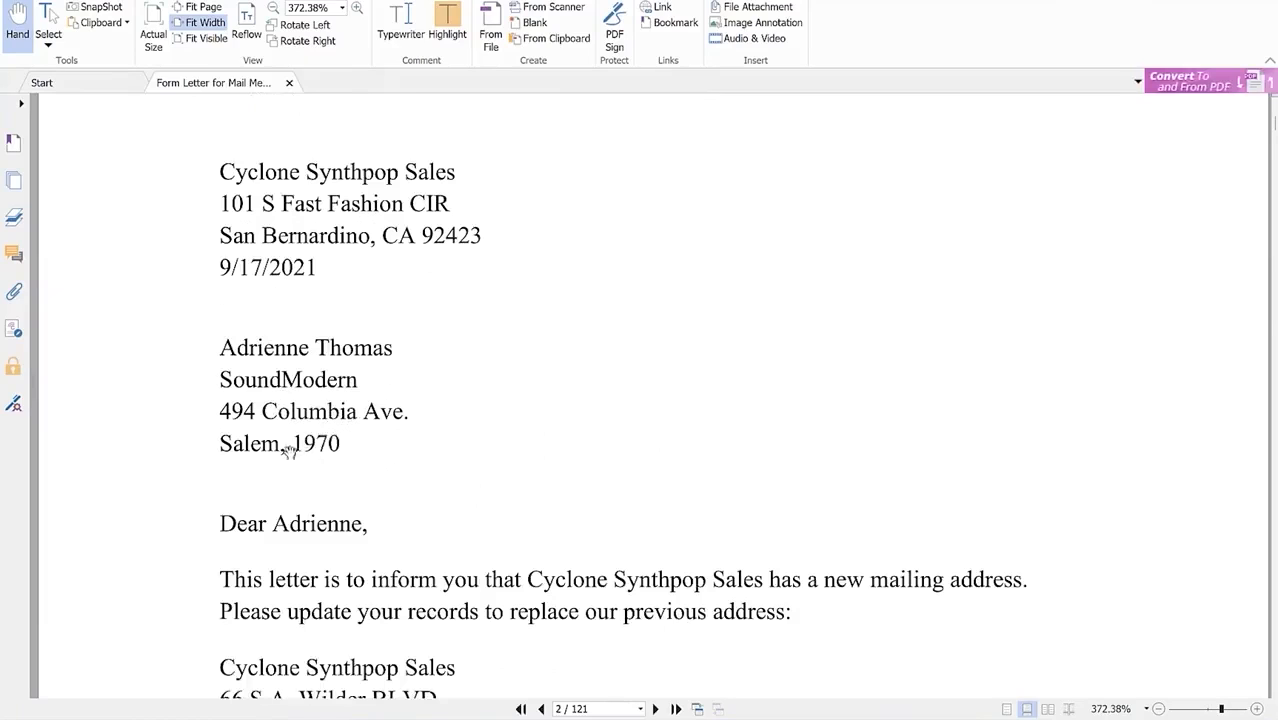
scroll(316, 472, down, 2)
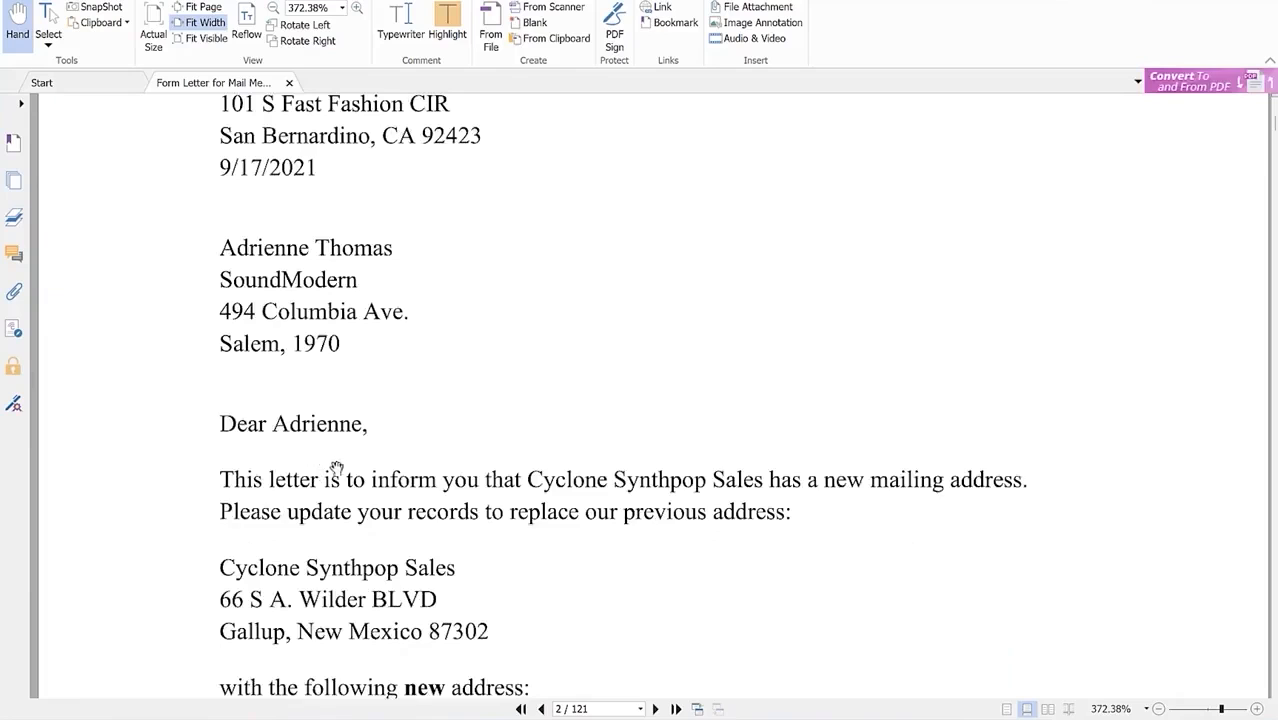
scroll(378, 470, down, 20)
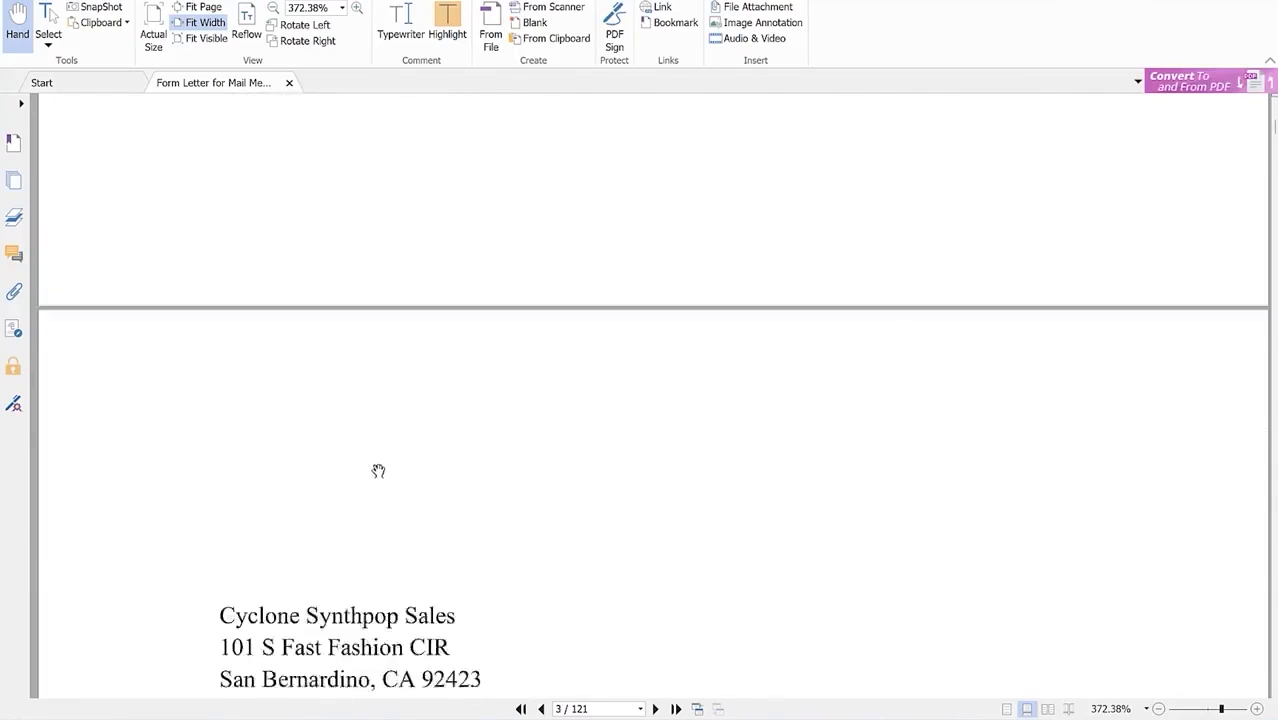
scroll(378, 470, down, 5)
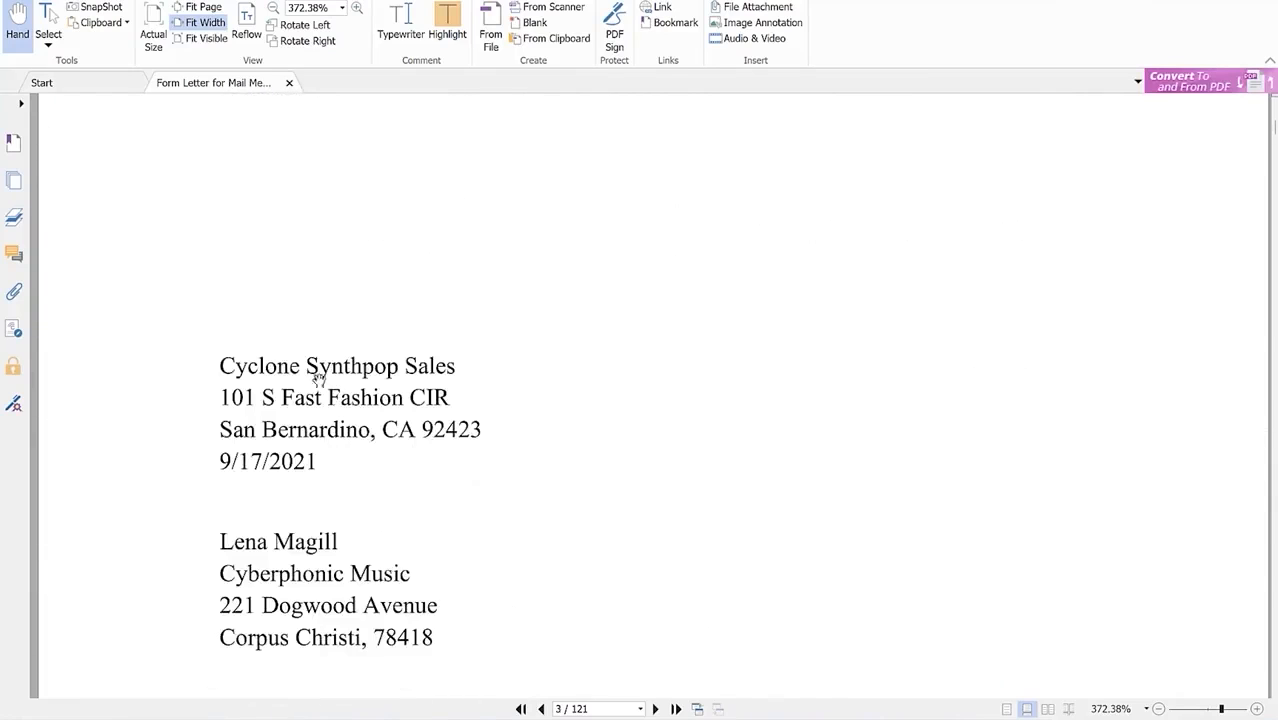
scroll(294, 484, down, 2)
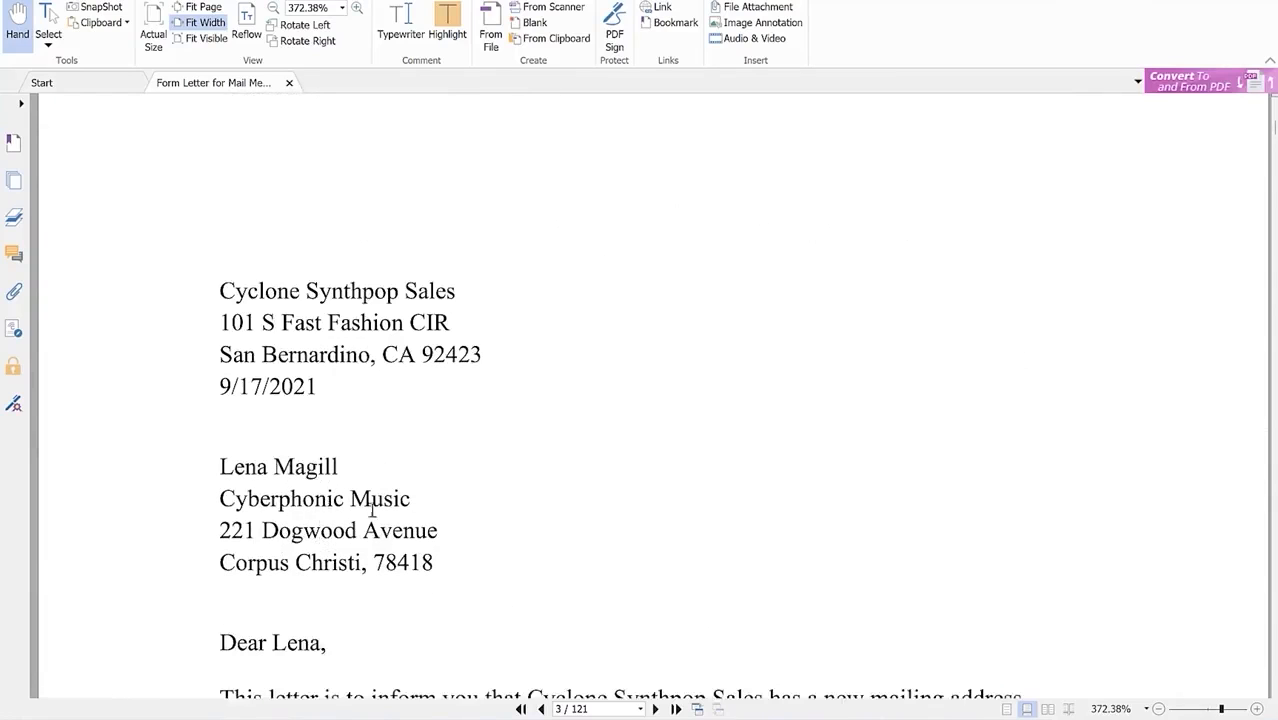
scroll(323, 585, down, 2)
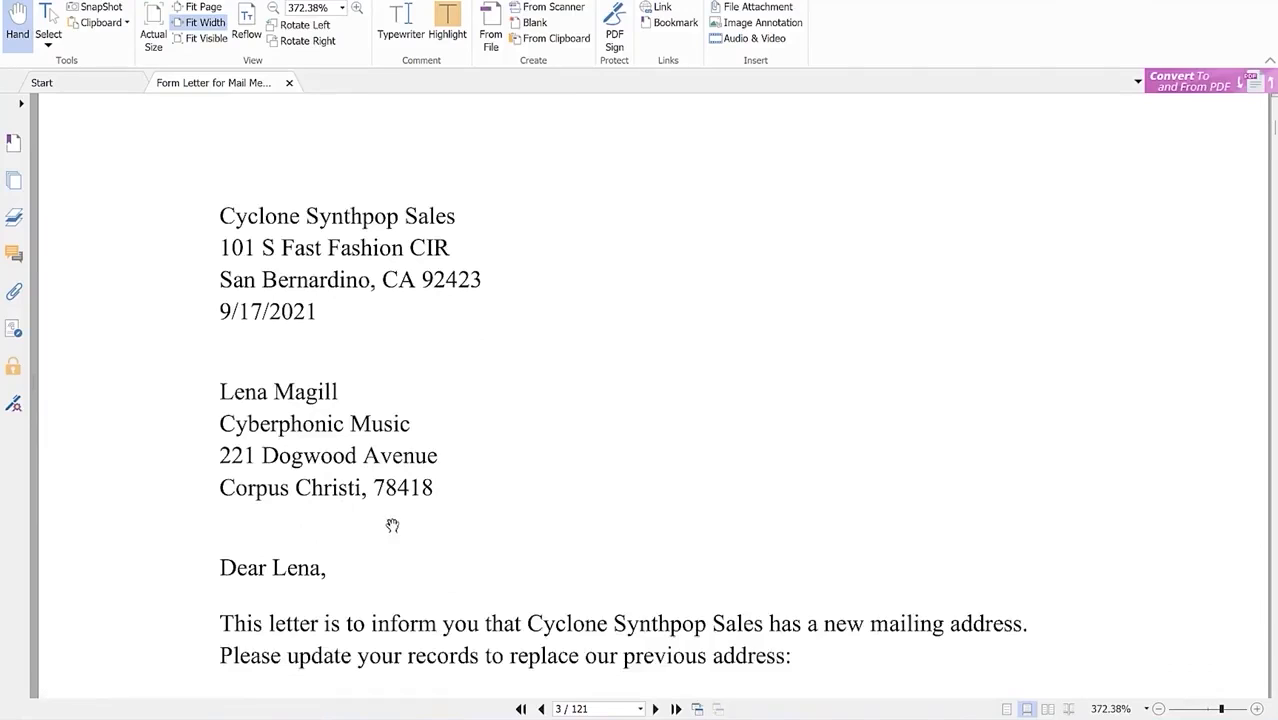
scroll(394, 522, down, 2)
scroll(365, 474, down, 3)
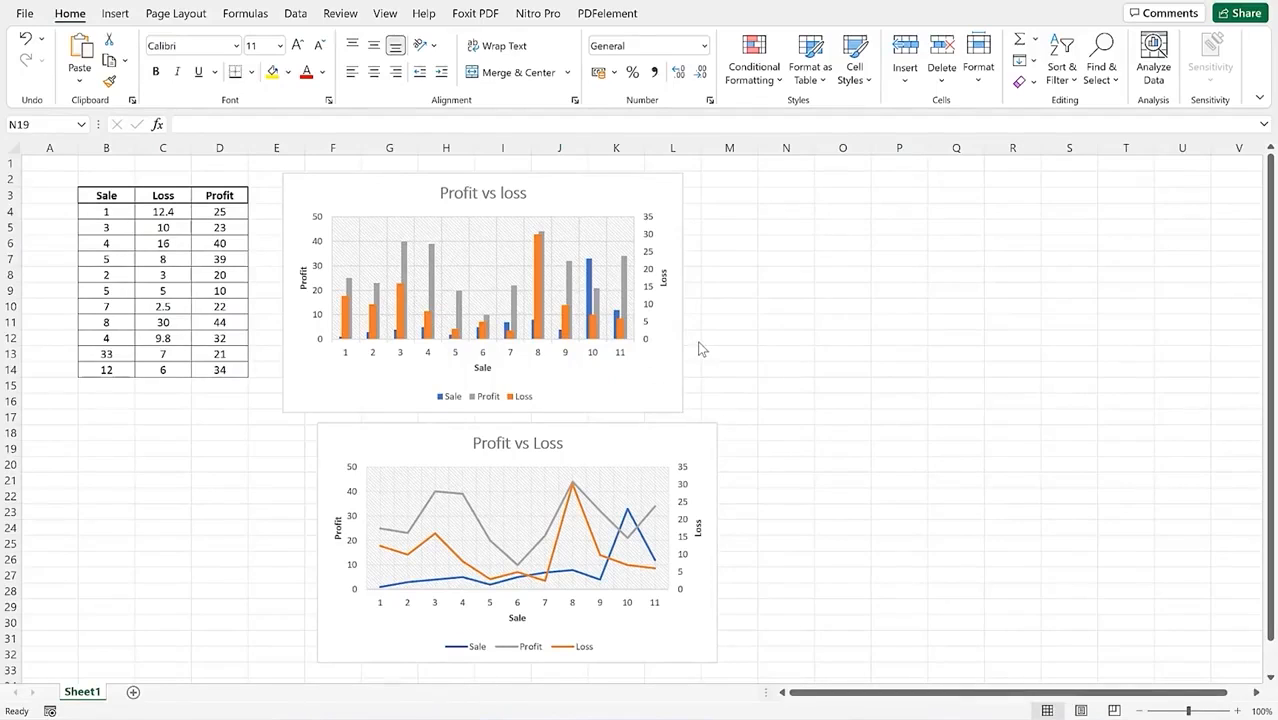
Step: Add a Sum label in C15 and a =SUM(D4:D14) total in D15
click(105, 385)
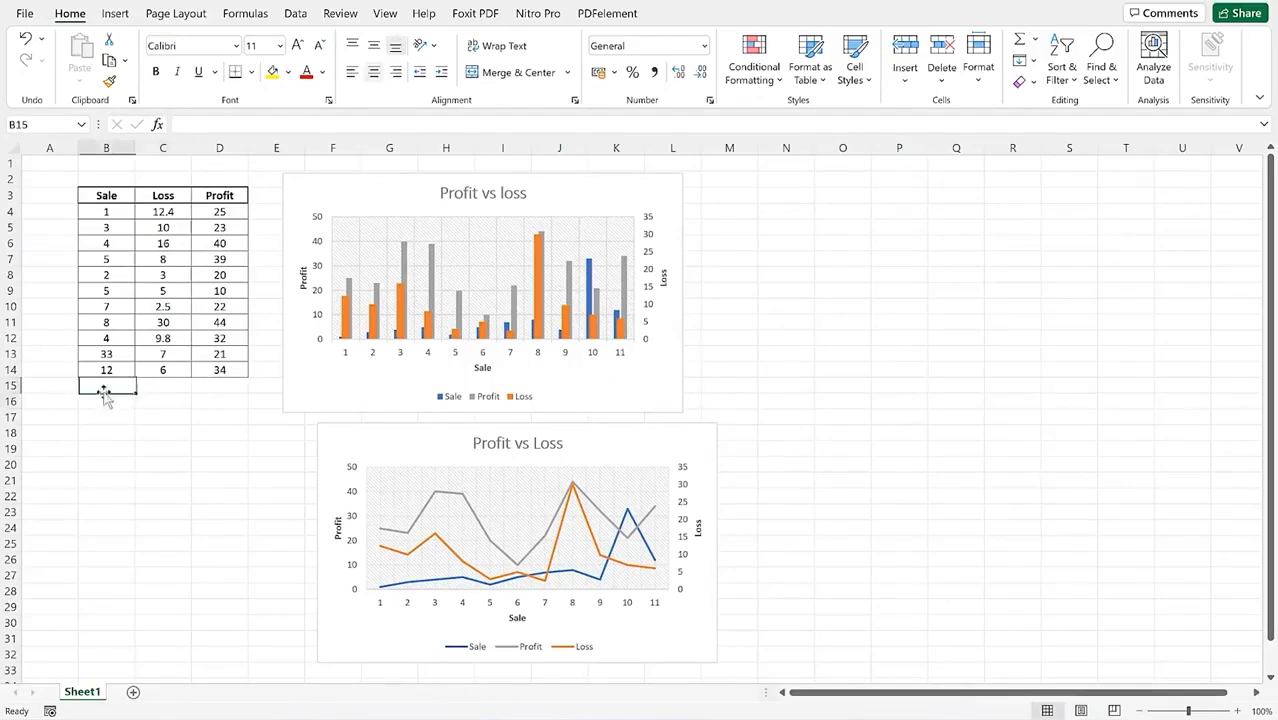
click(65, 385)
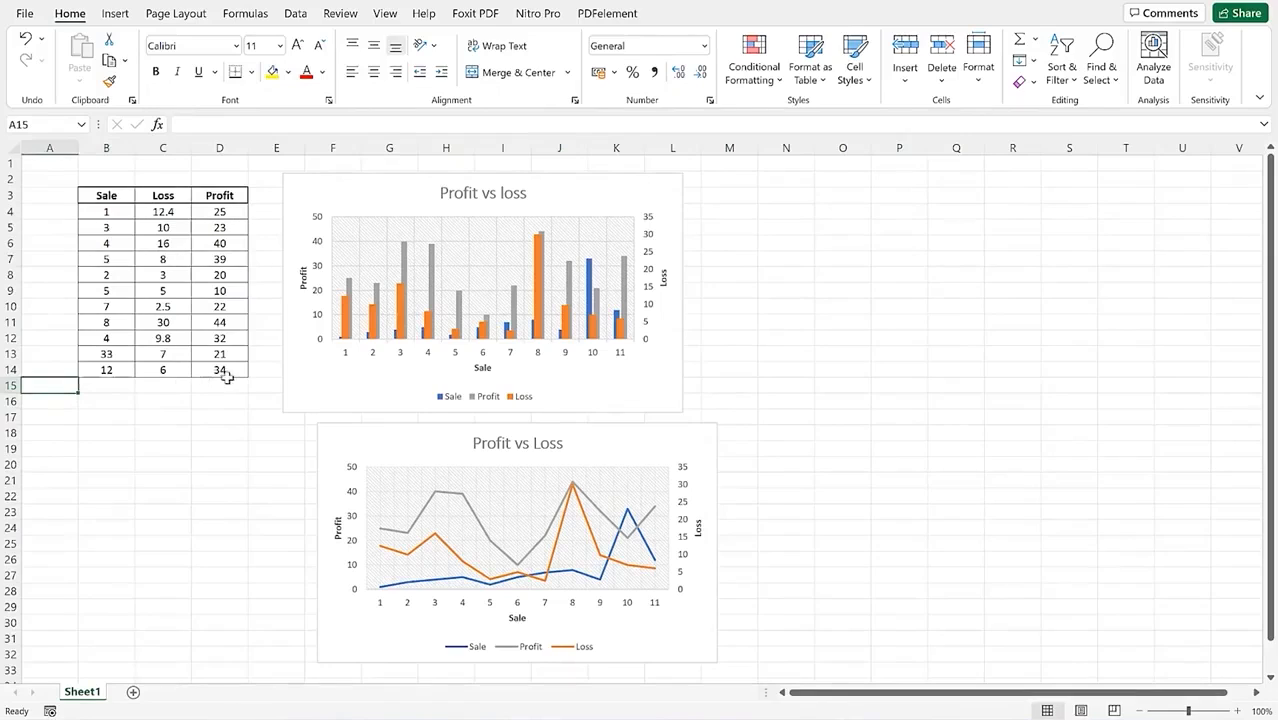
click(152, 388)
text(Sum)
key(Tab)
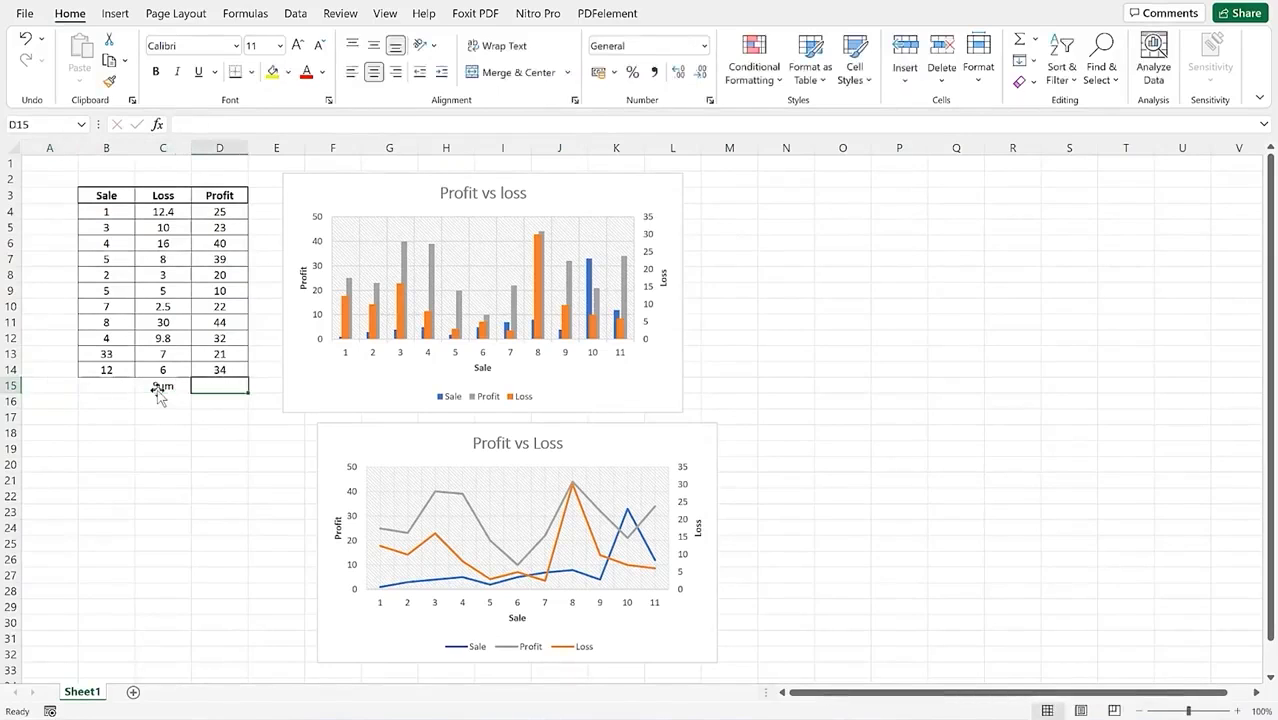
text(=)
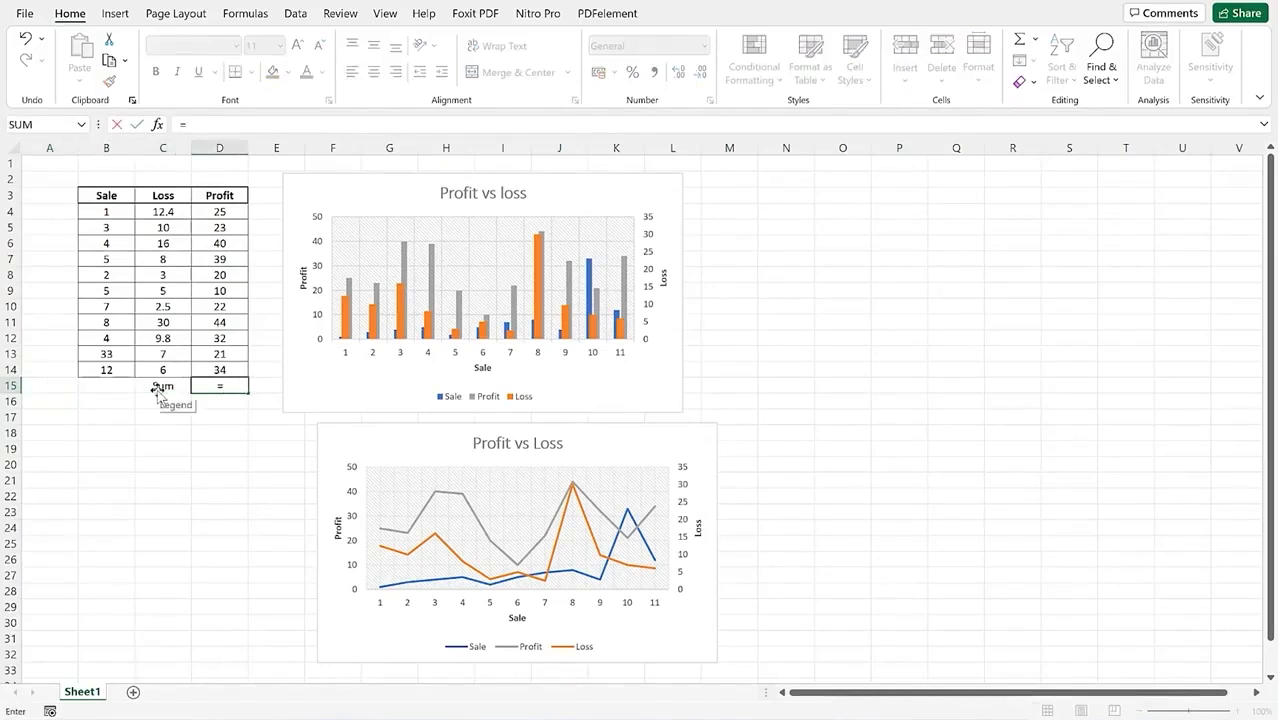
text(su)
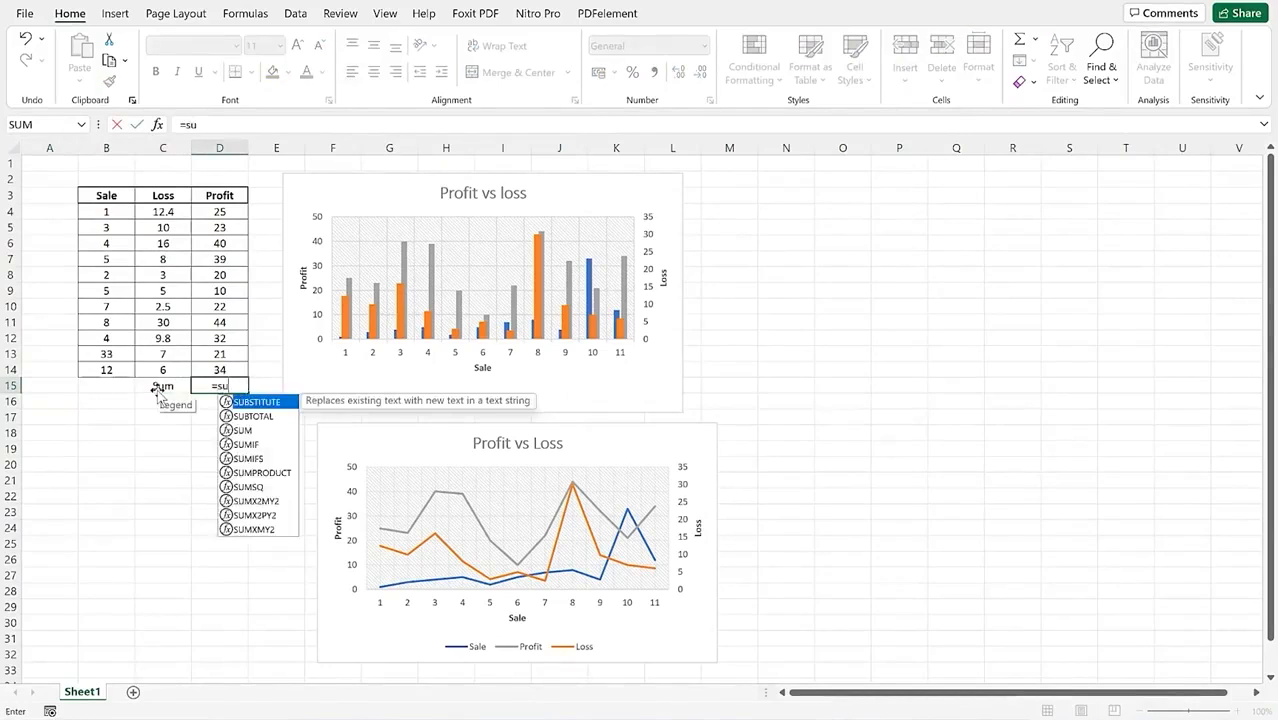
text(m()
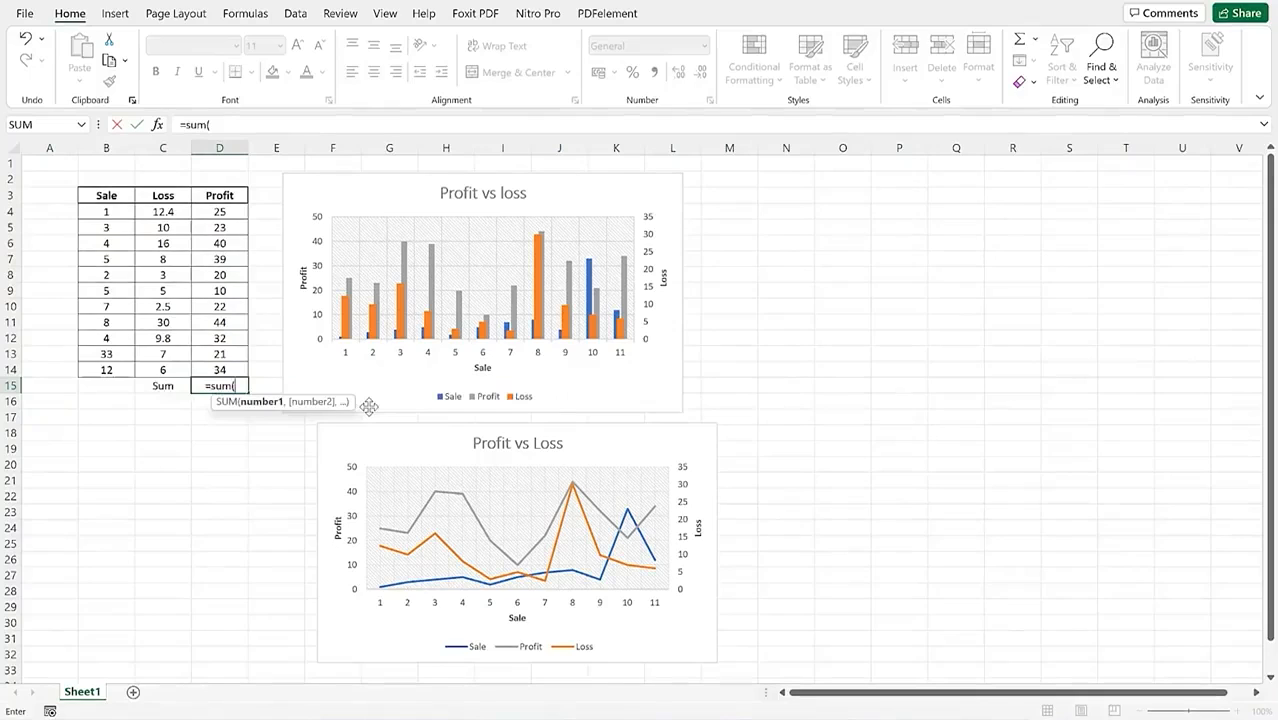
drag(231, 213, 244, 367)
text())
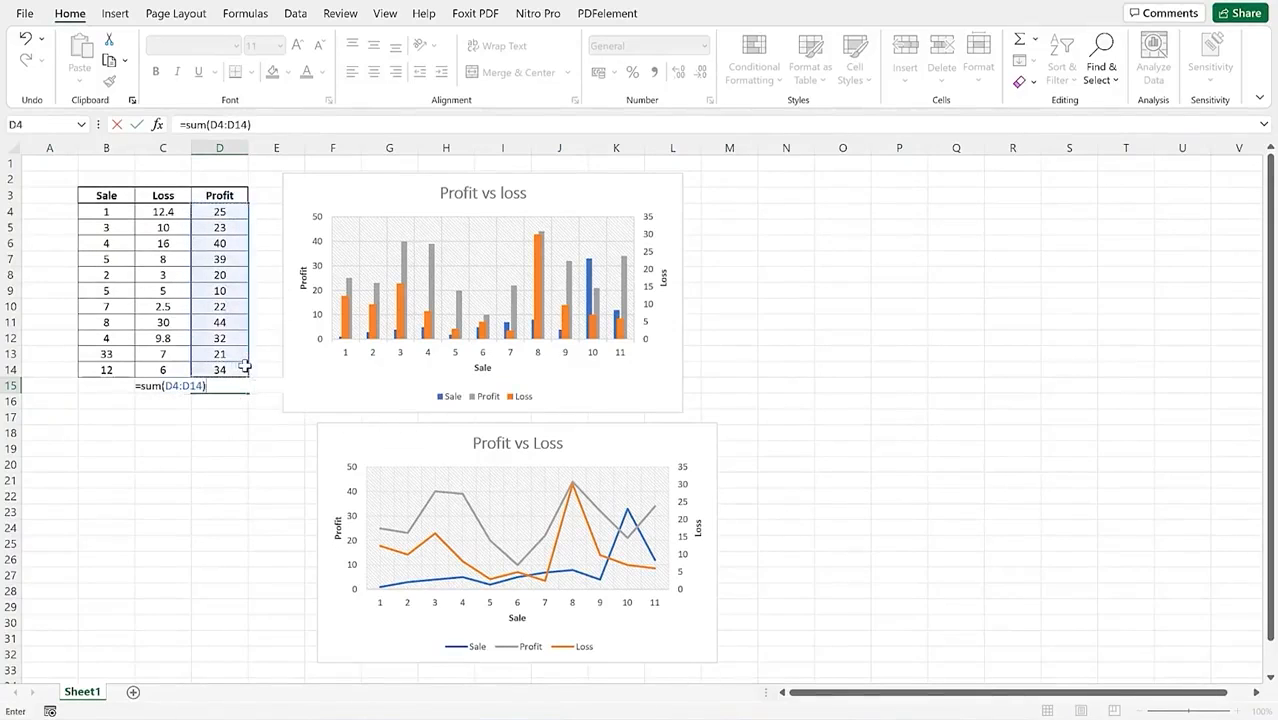
key(Return)
Step: Make the 310 total in D15 bold
click(173, 385)
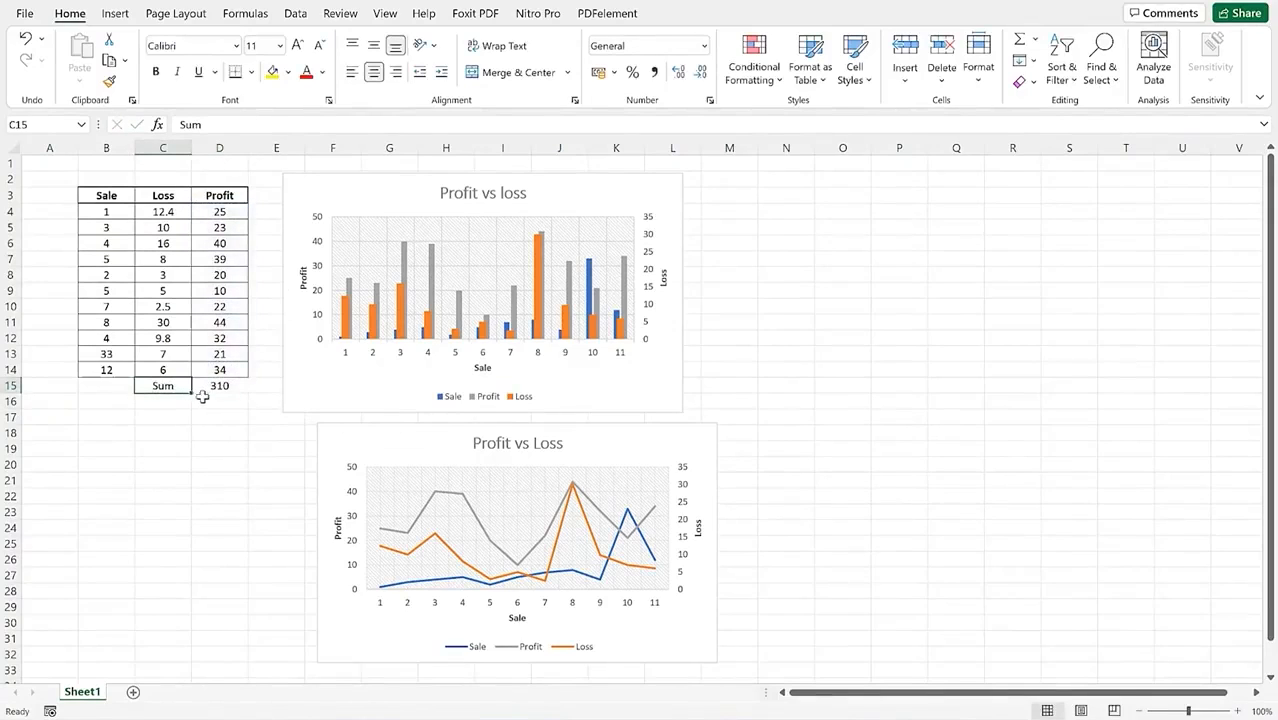
click(176, 430)
click(207, 391)
key(ctrl+b)
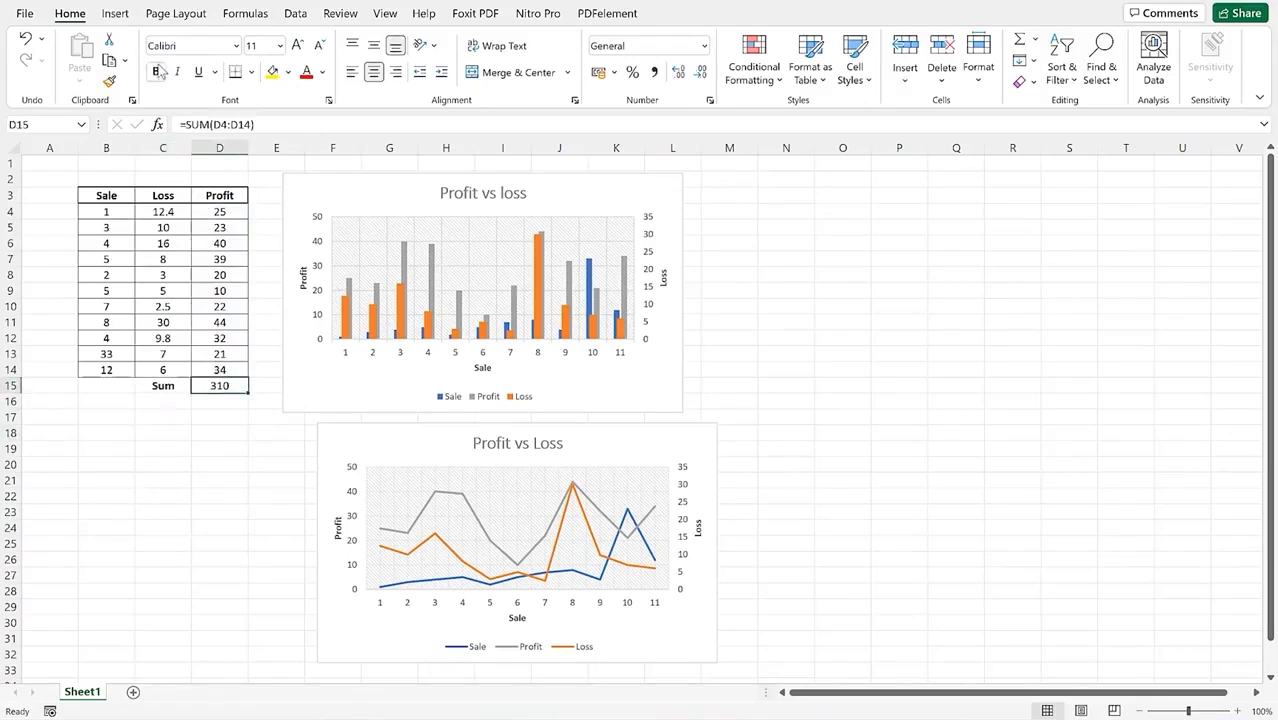
click(164, 463)
Step: Copy the Sale/Loss/Profit table range B3:D15 including the Sum row
drag(106, 369, 246, 389)
click(176, 432)
drag(150, 385, 222, 386)
click(200, 461)
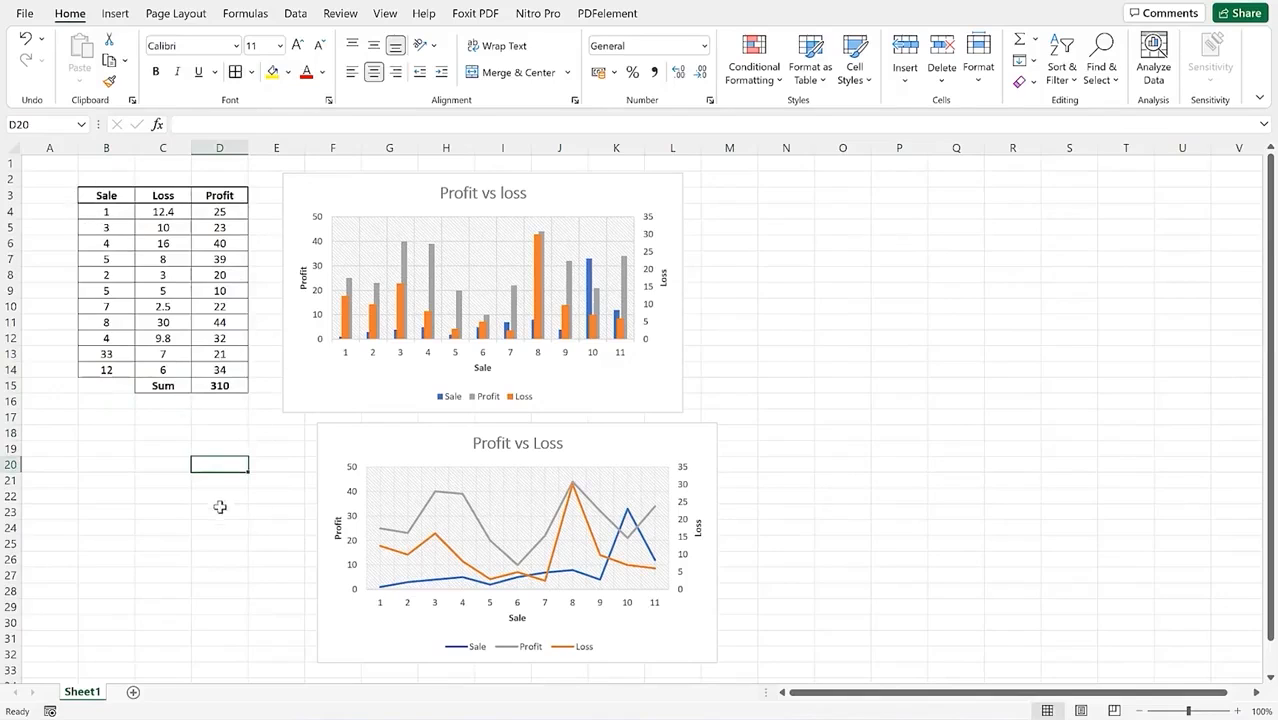
drag(91, 196, 222, 386)
key(ctrl+c)
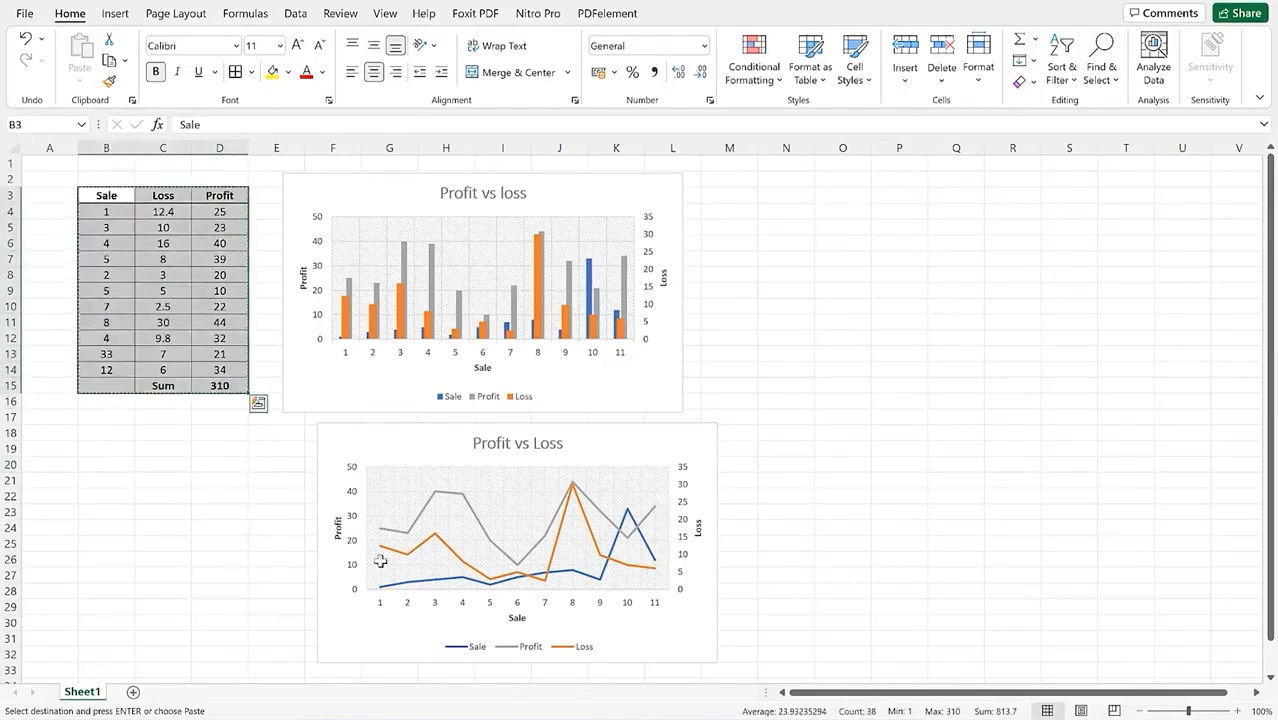
click(1185, 1)
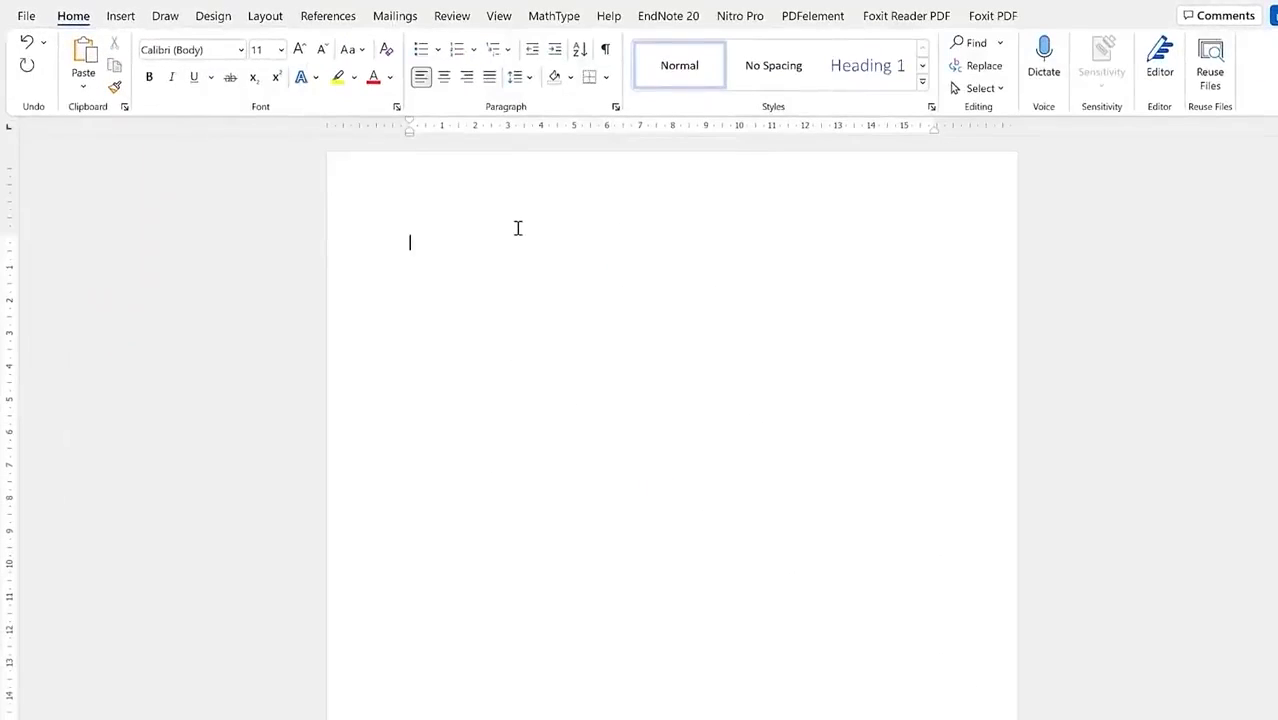
Step: Paste the table into Word and change Profit values 25 to 4 and 39 to 5
key(ctrl+v)
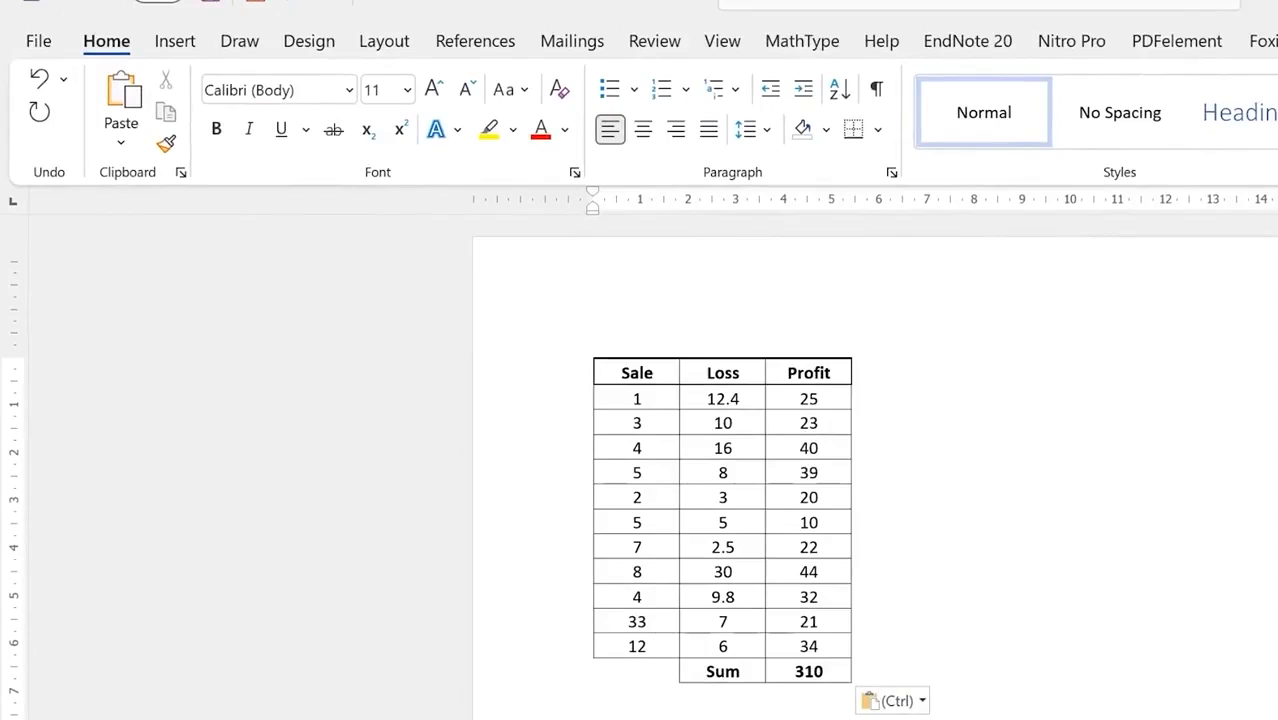
double_click(822, 398)
text(4)
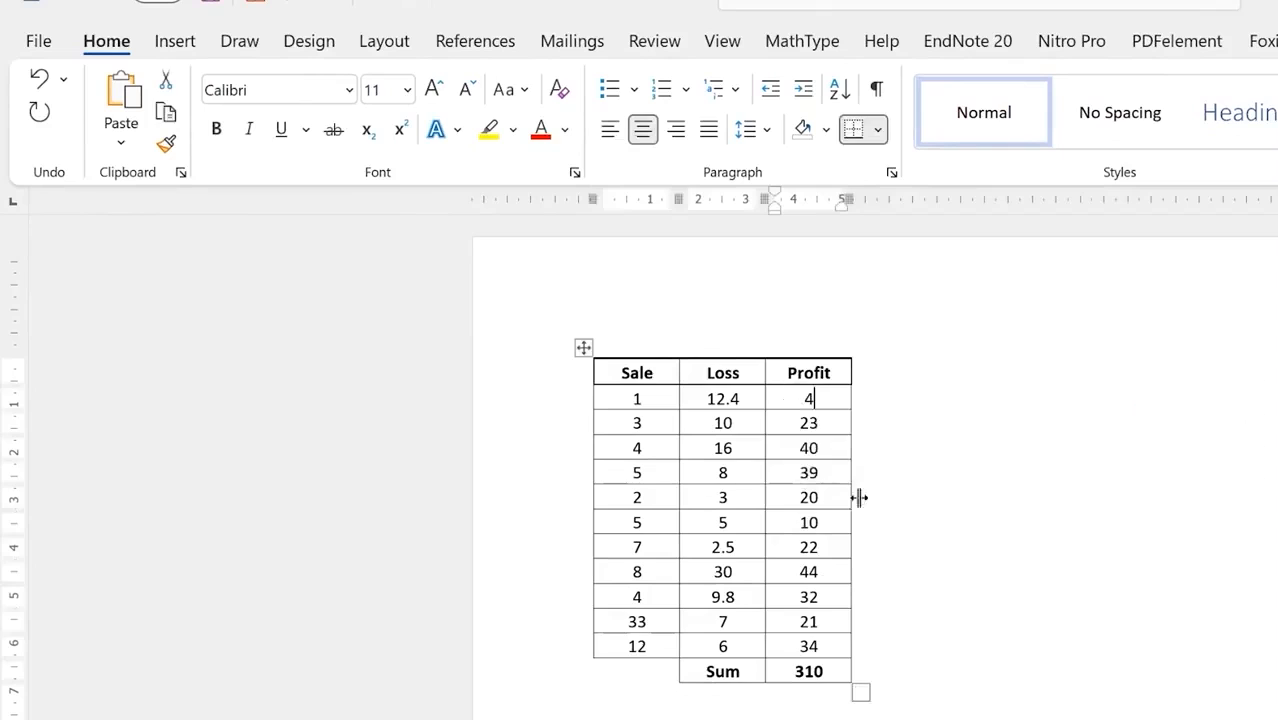
click(1075, 565)
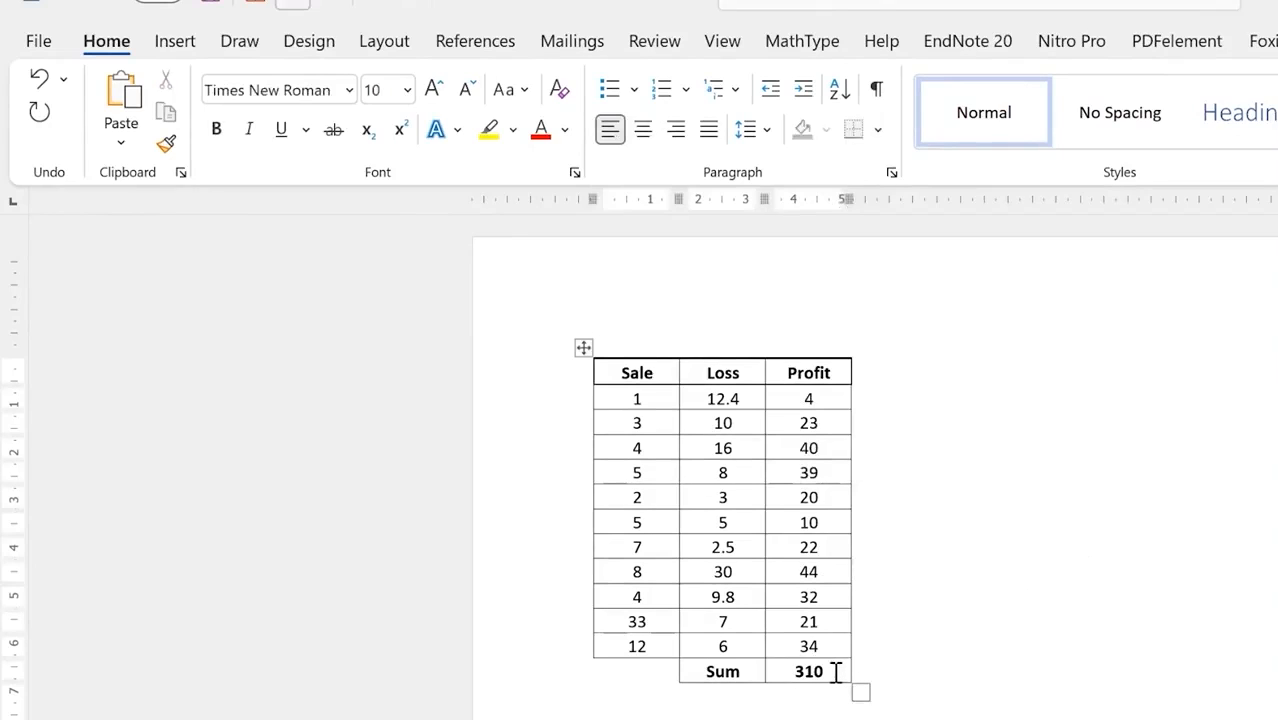
drag(823, 474, 803, 474)
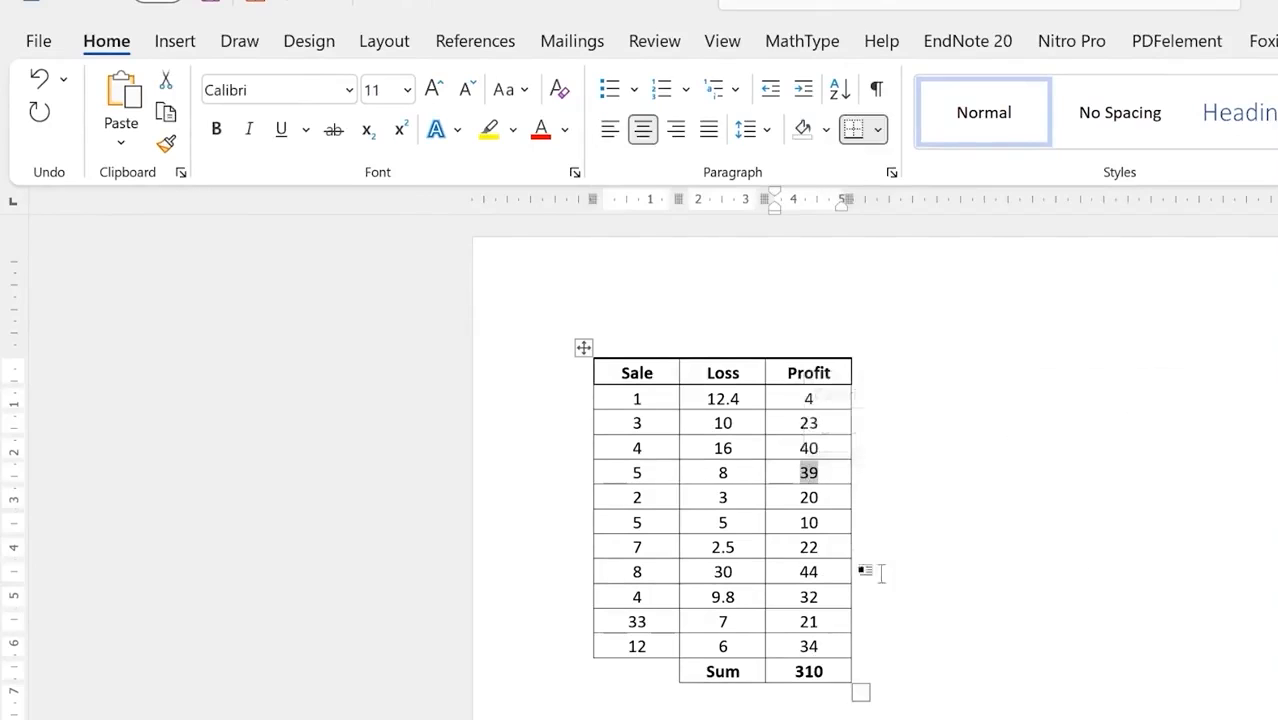
text(5)
click(1055, 636)
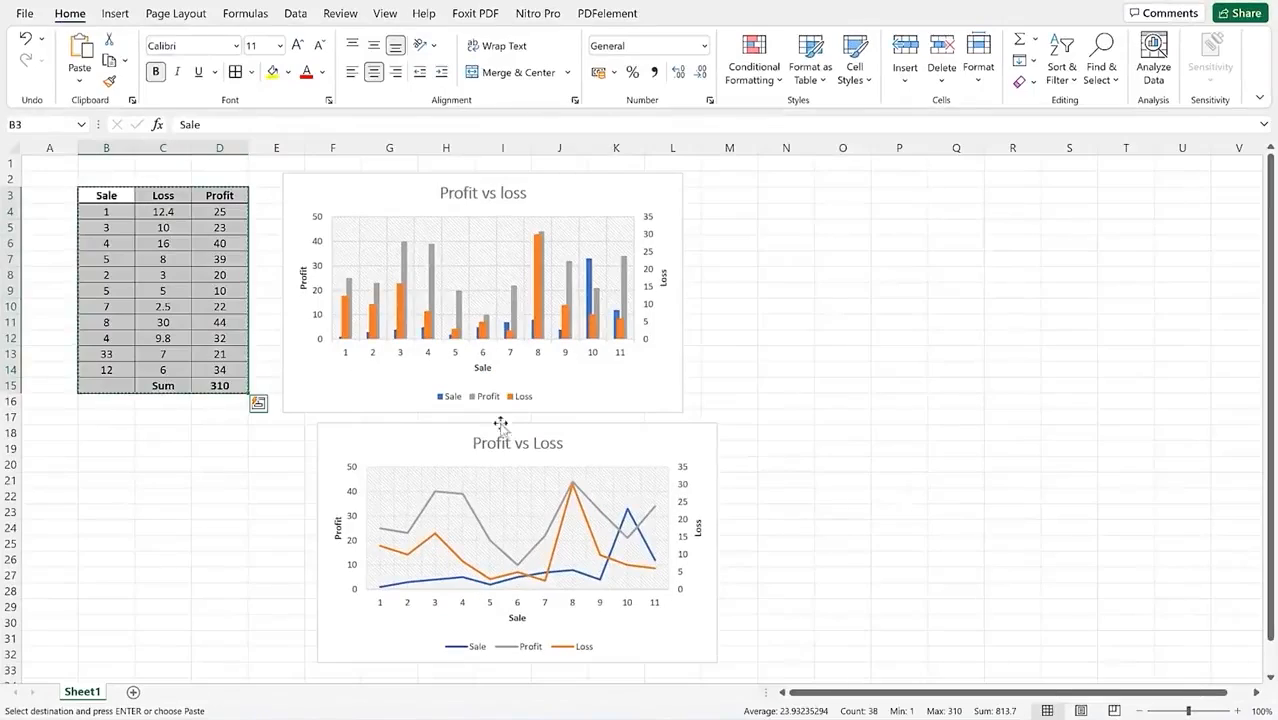
Step: Format B3:D15 as an Excel table with headers, dismissing the Analyze Data tip
click(236, 462)
drag(104, 204, 208, 389)
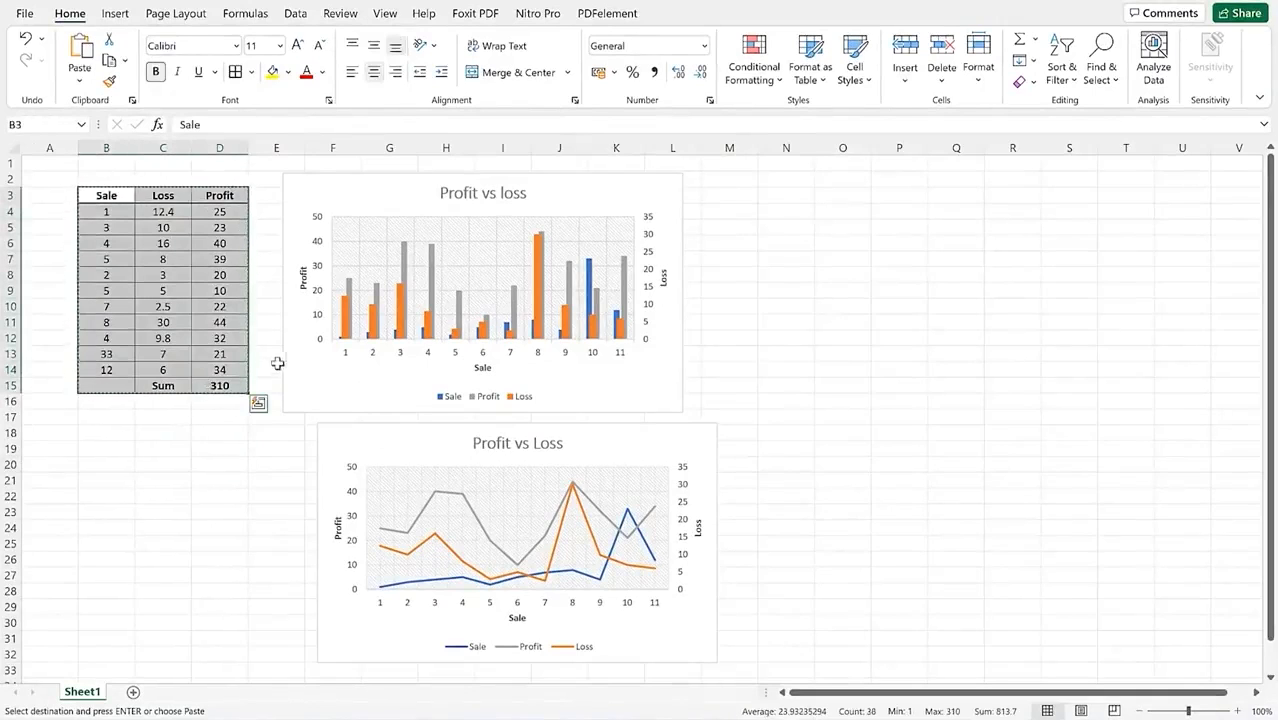
click(115, 13)
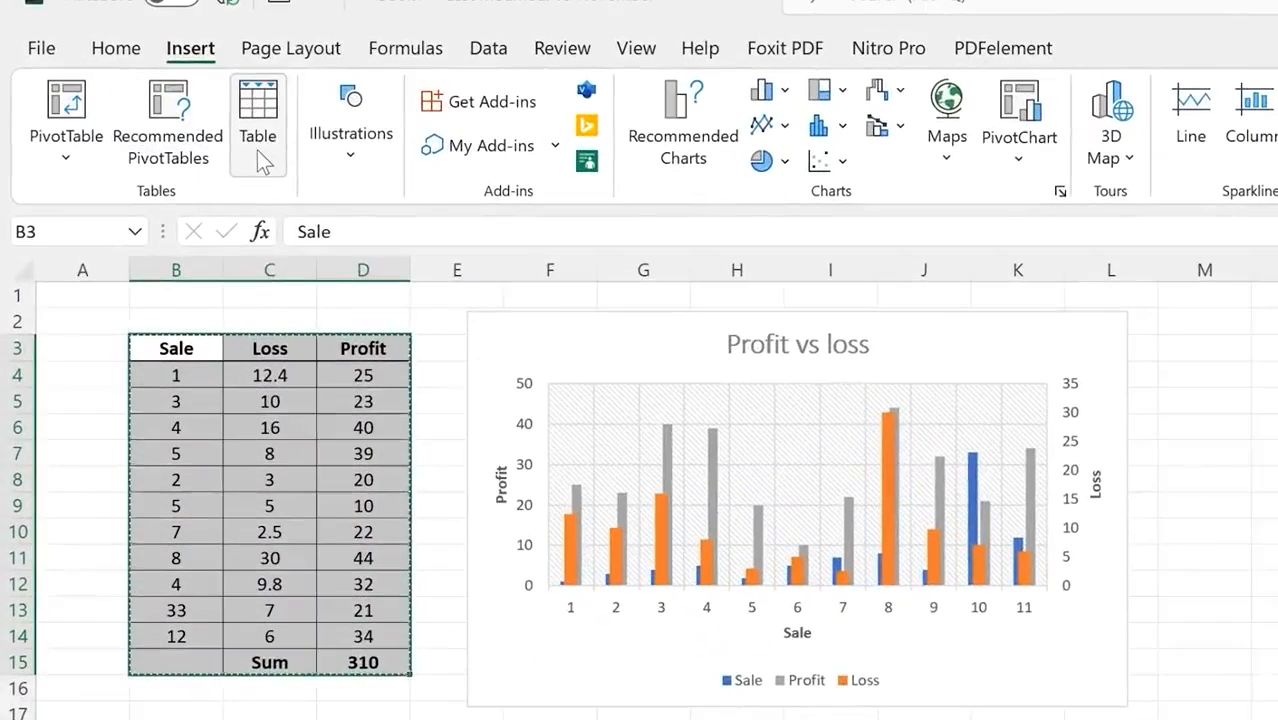
click(212, 120)
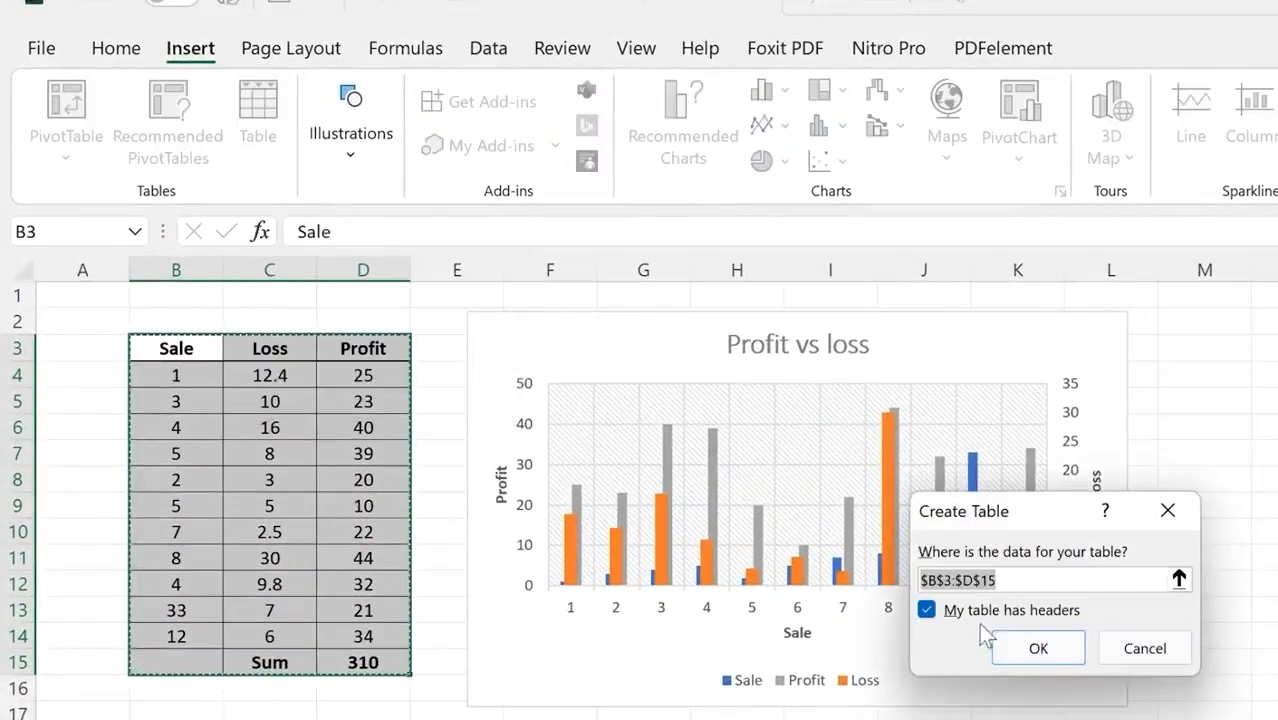
click(1026, 649)
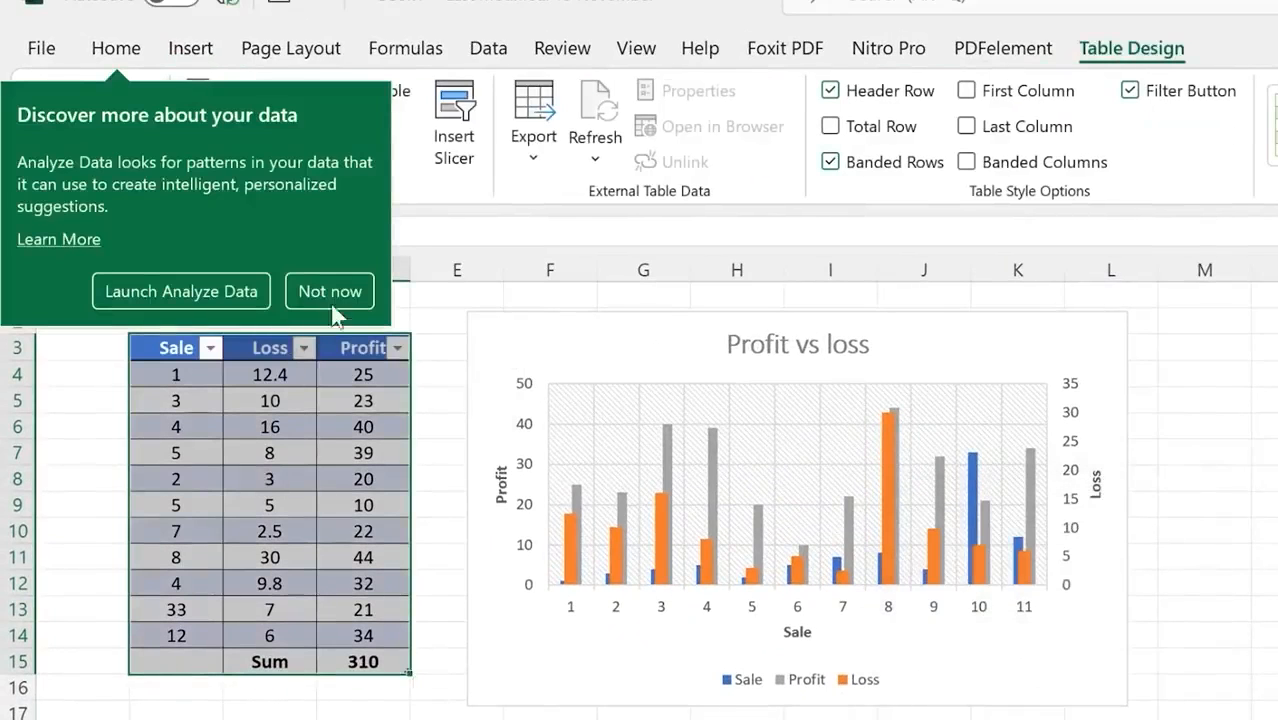
click(330, 295)
click(270, 719)
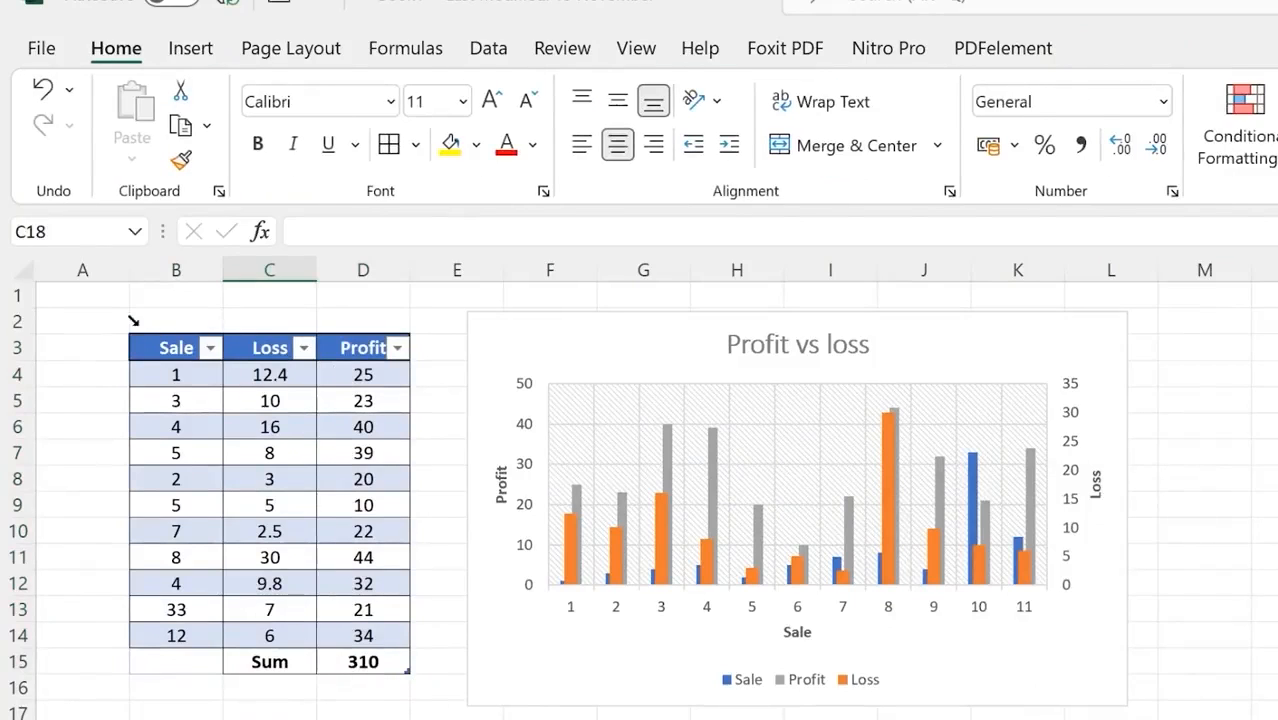
Step: Select the entire new table and copy it
click(133, 332)
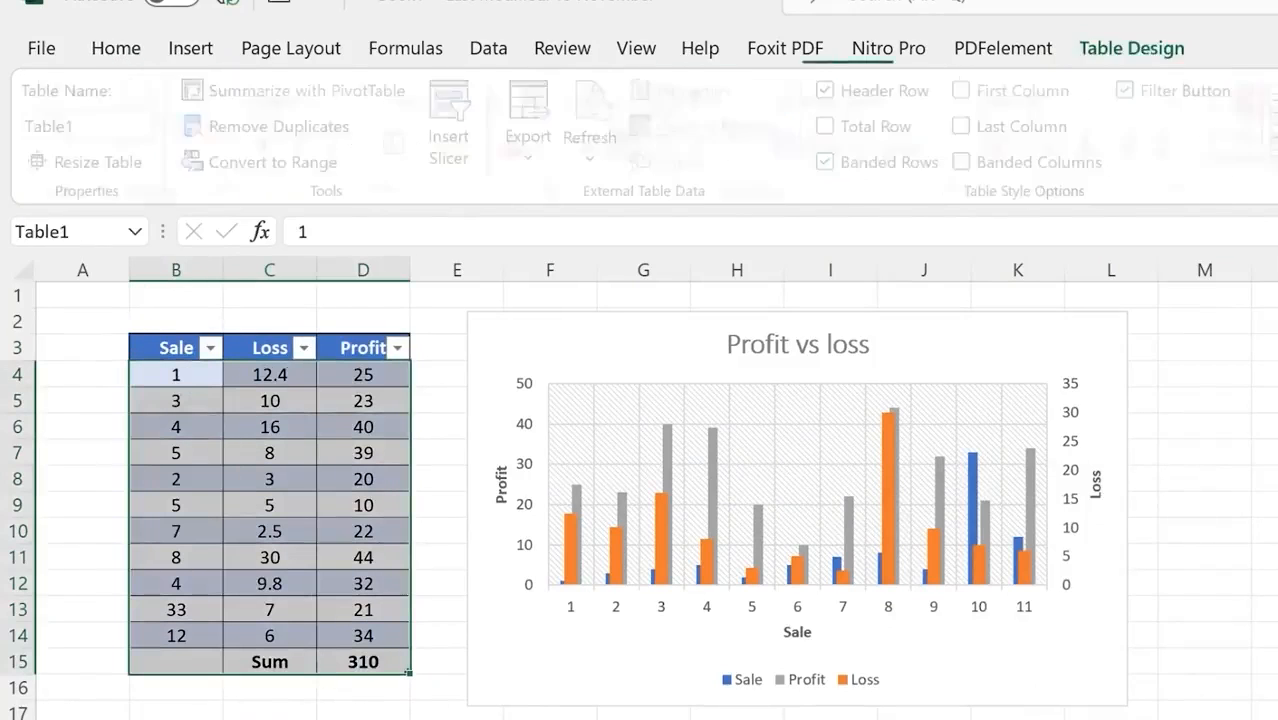
click(345, 719)
click(135, 336)
click(137, 338)
key(ctrl+c)
drag(160, 350, 360, 658)
key(ctrl+v)
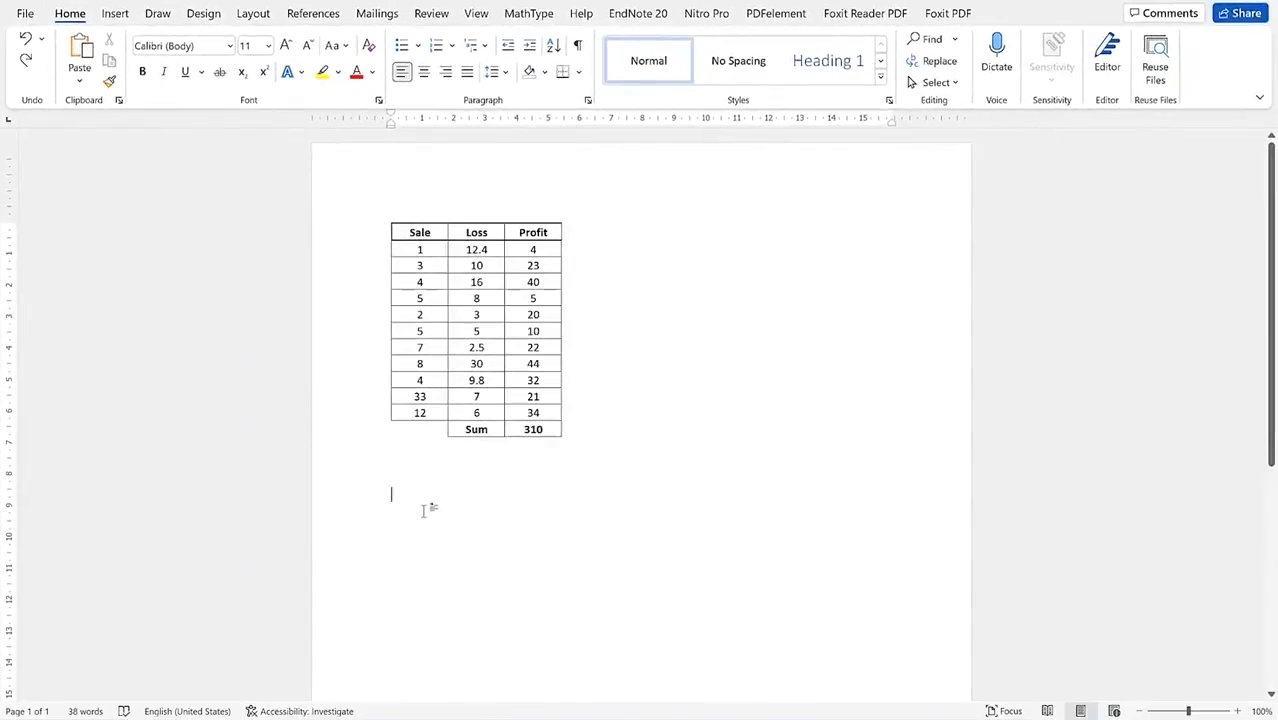
Step: Paste the blue table, change its Profit value 40 to 5, then delete both tables
key(ctrl+v)
click(674, 521)
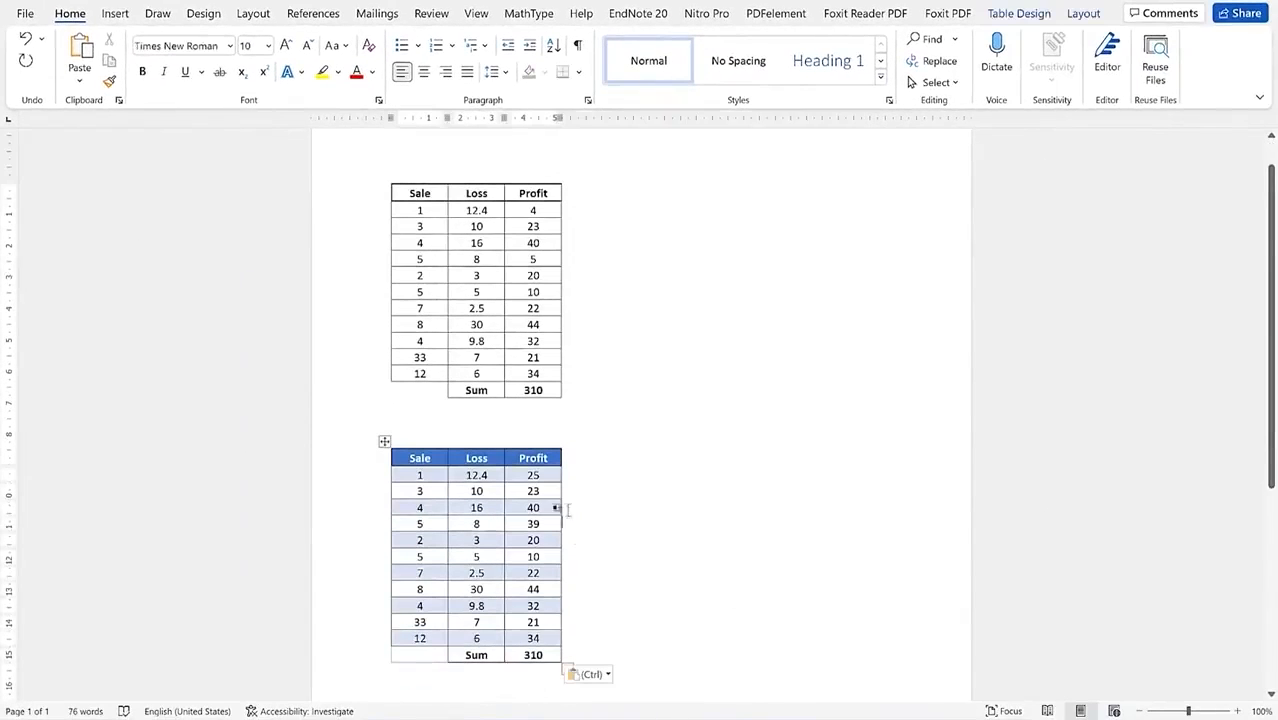
drag(548, 508, 526, 508)
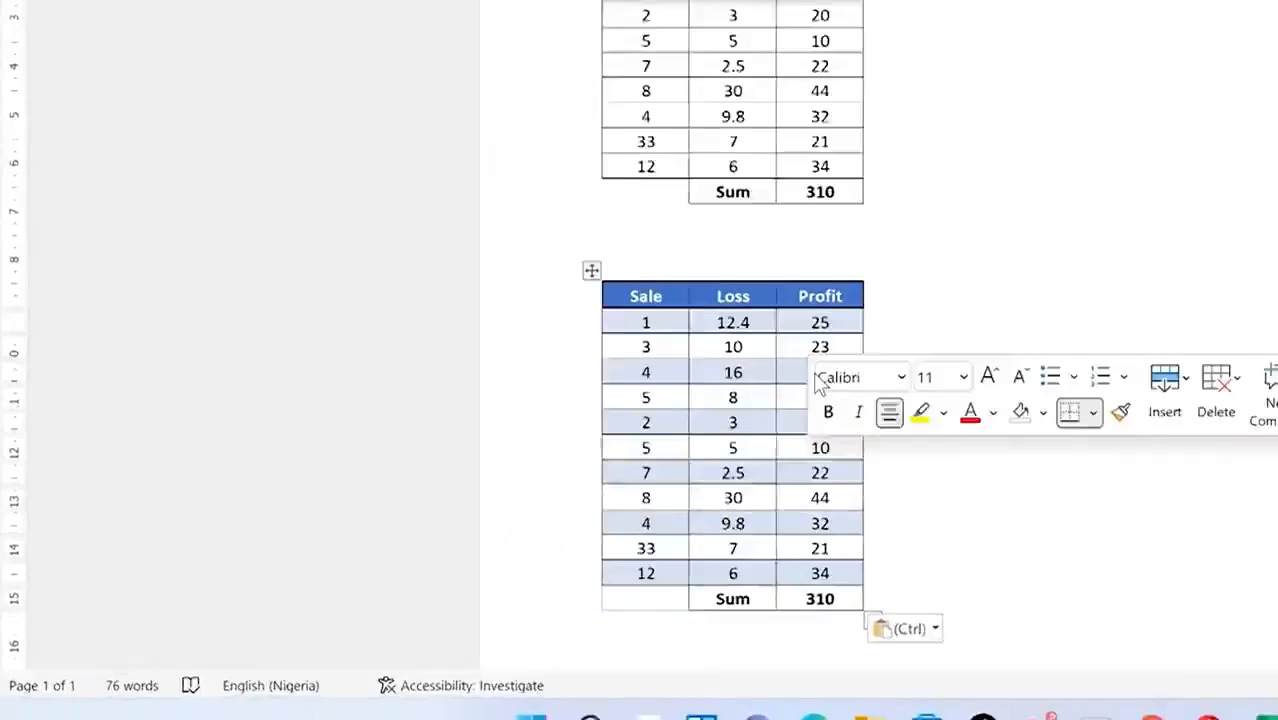
text(5)
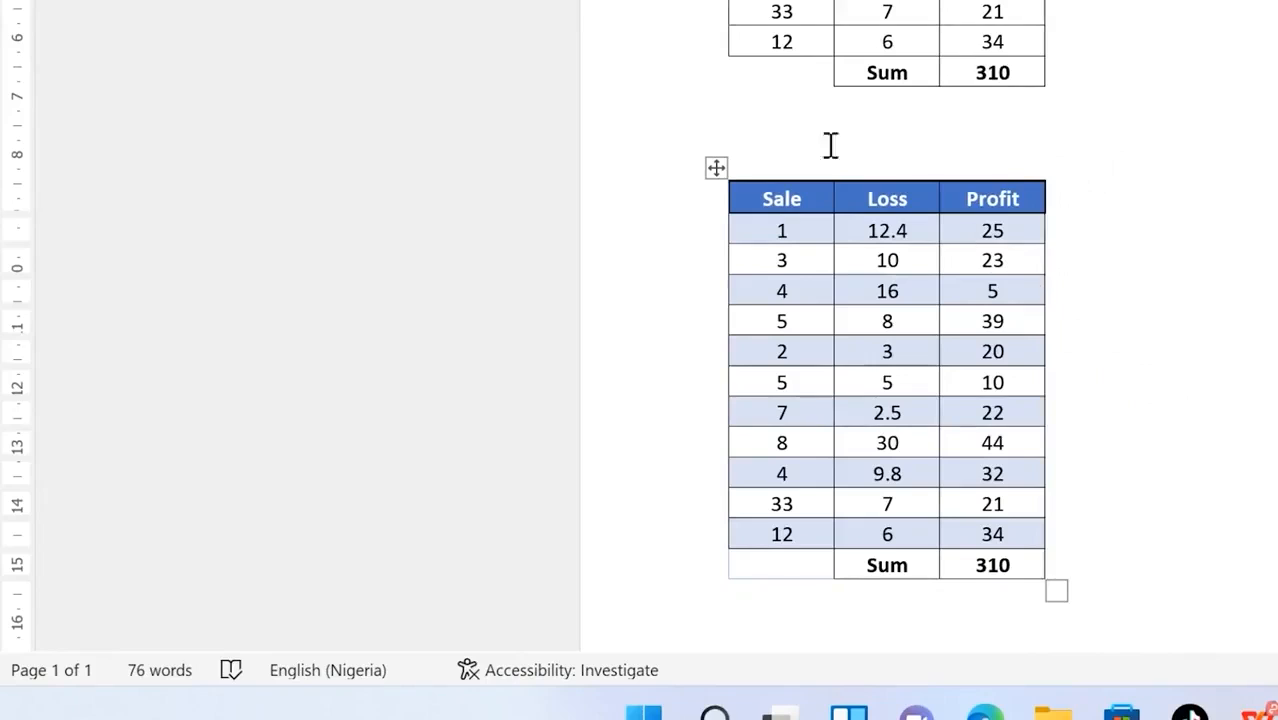
drag(1178, 560, 800, 2)
key(Delete)
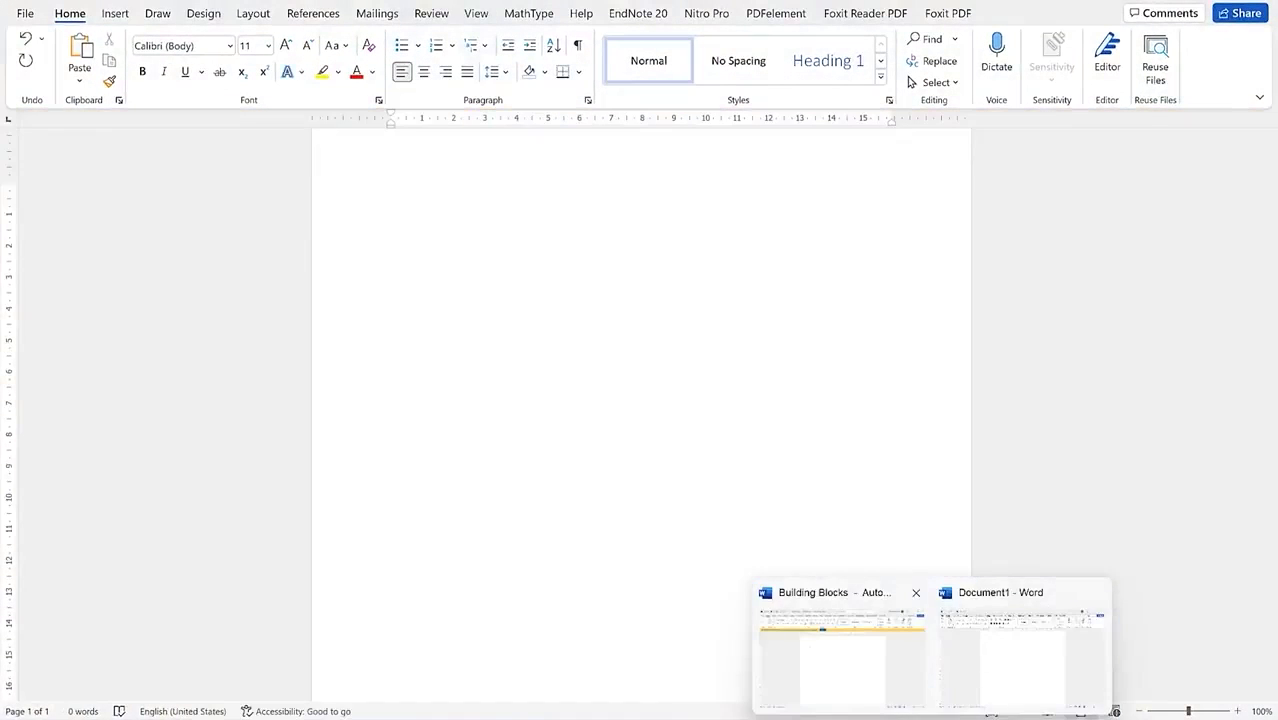
Step: Cancel the old copy, copy the Sale, Loss and Profit table B3:D15 in Excel, and switch to Word
mouse_move(822, 718)
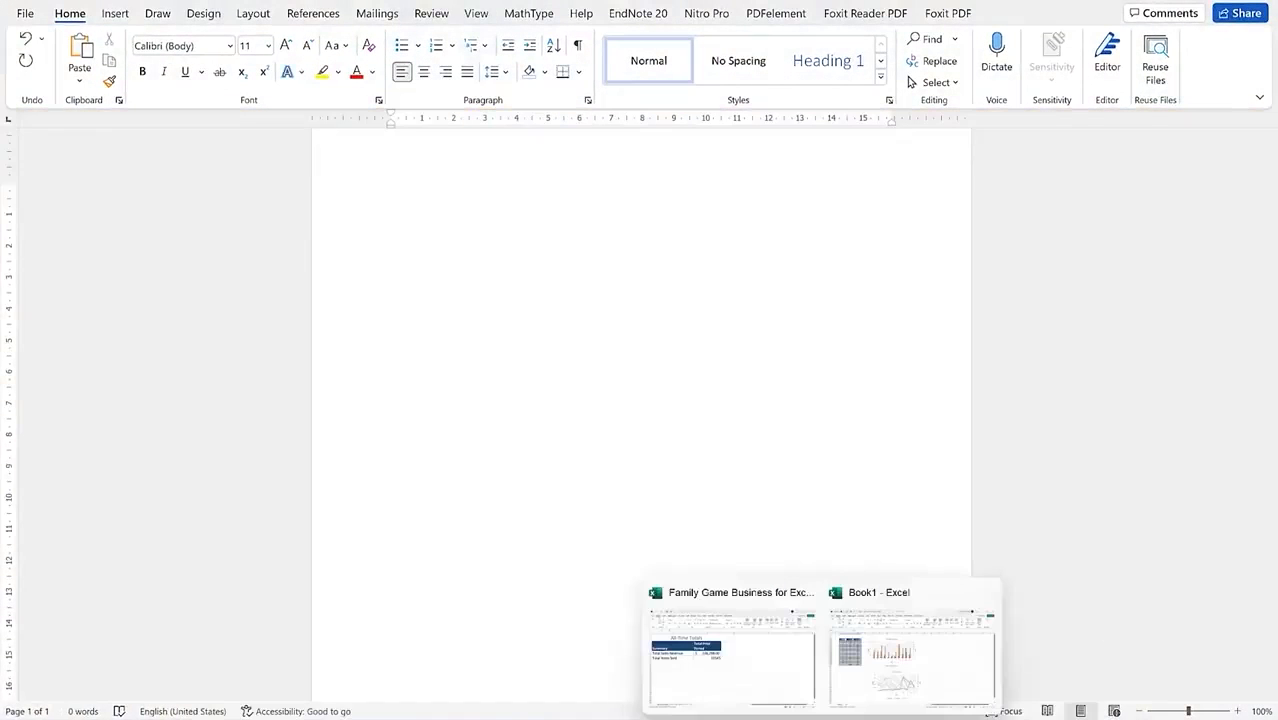
click(884, 680)
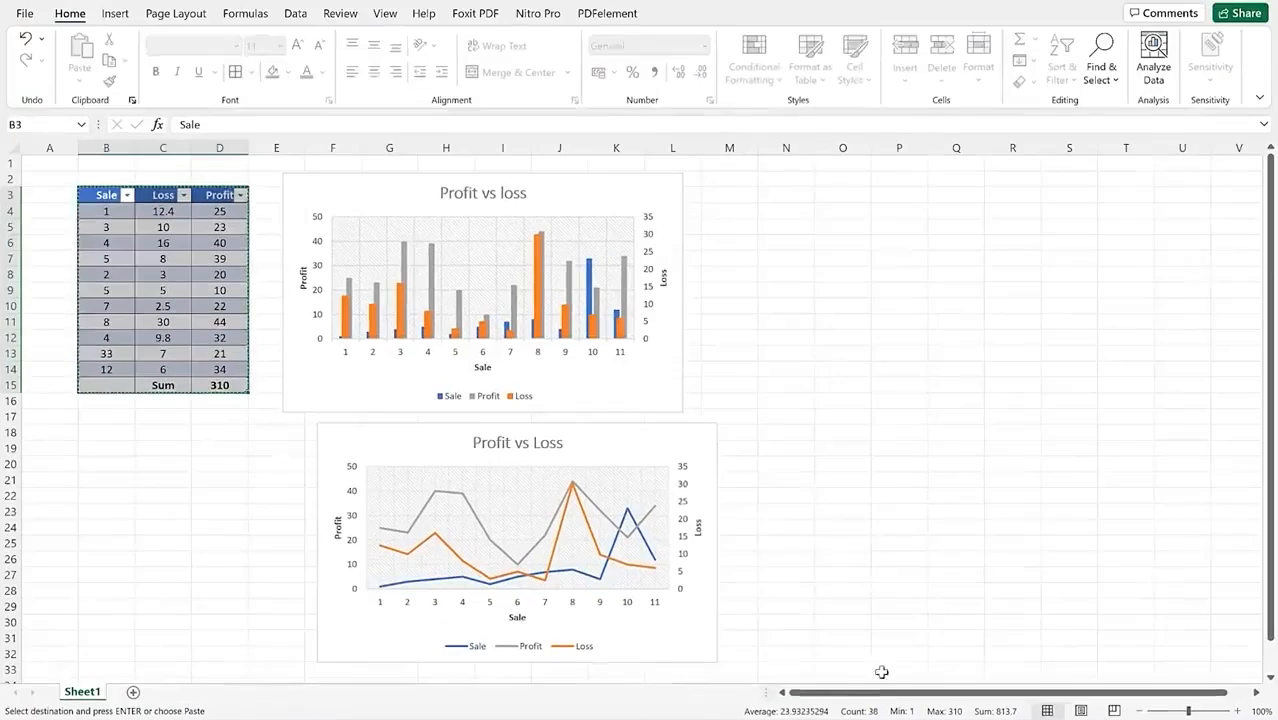
click(817, 431)
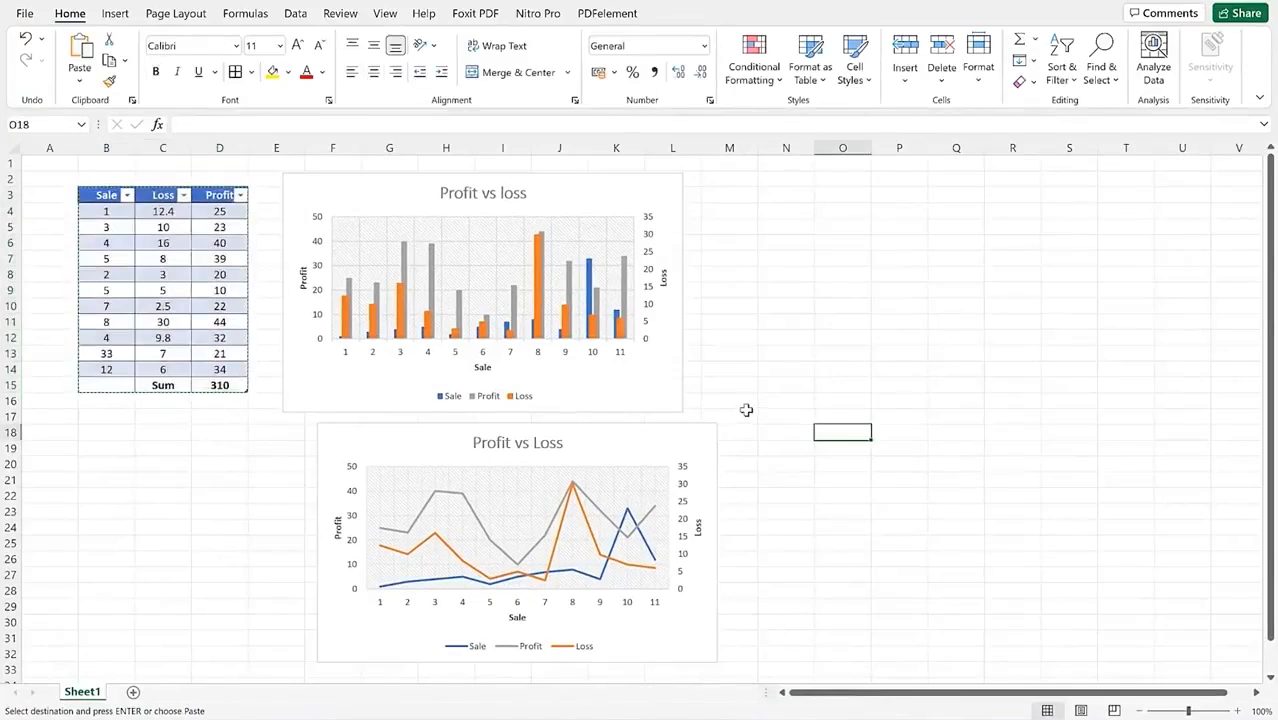
key(Escape)
click(165, 463)
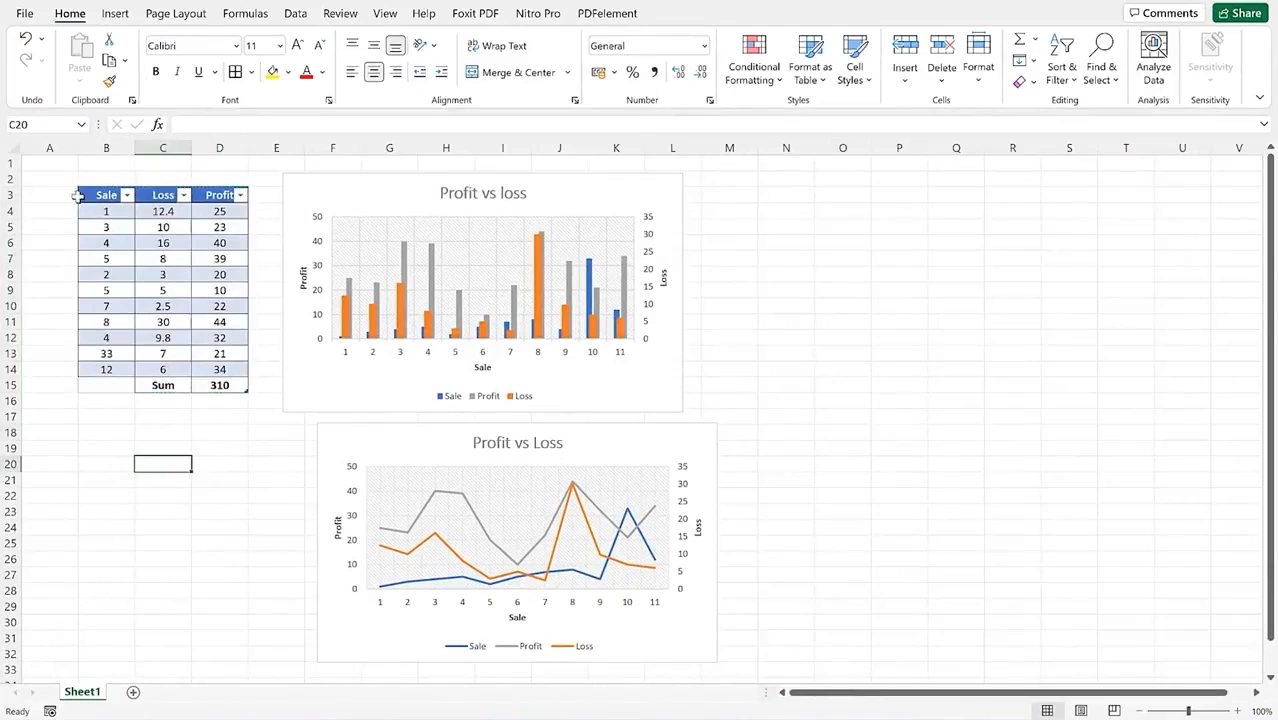
drag(86, 194, 232, 386)
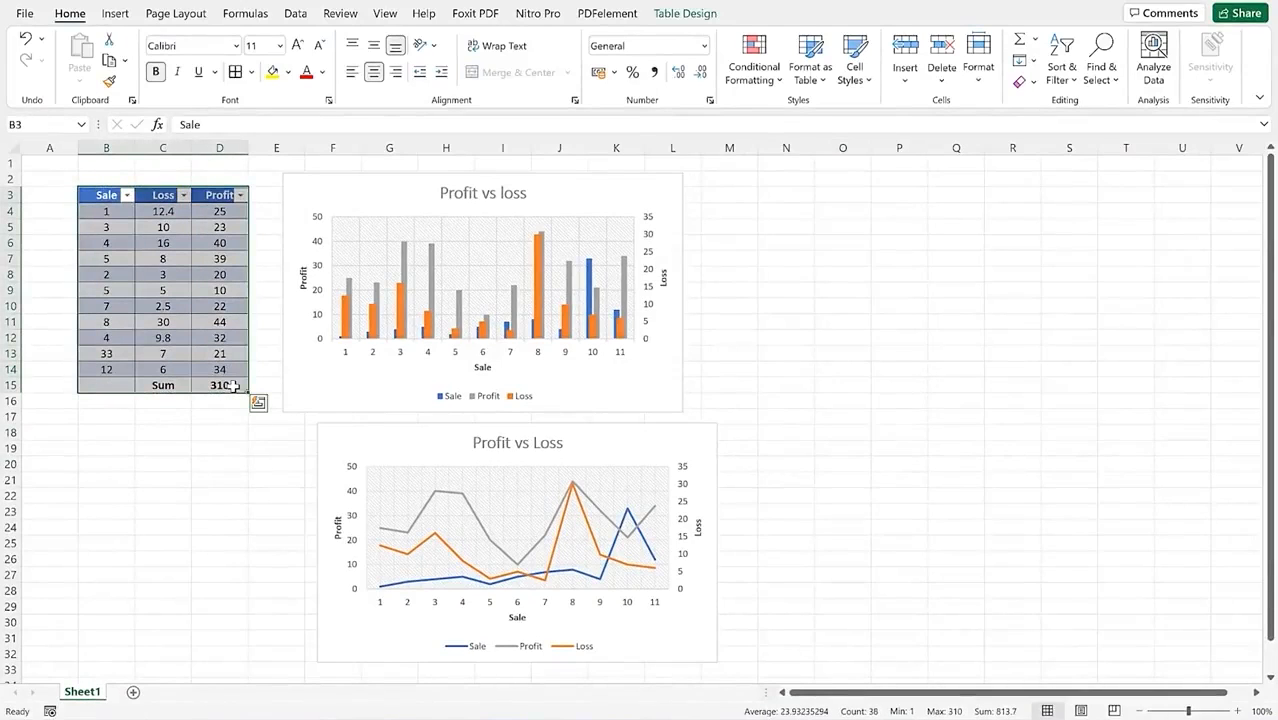
key(ctrl+c)
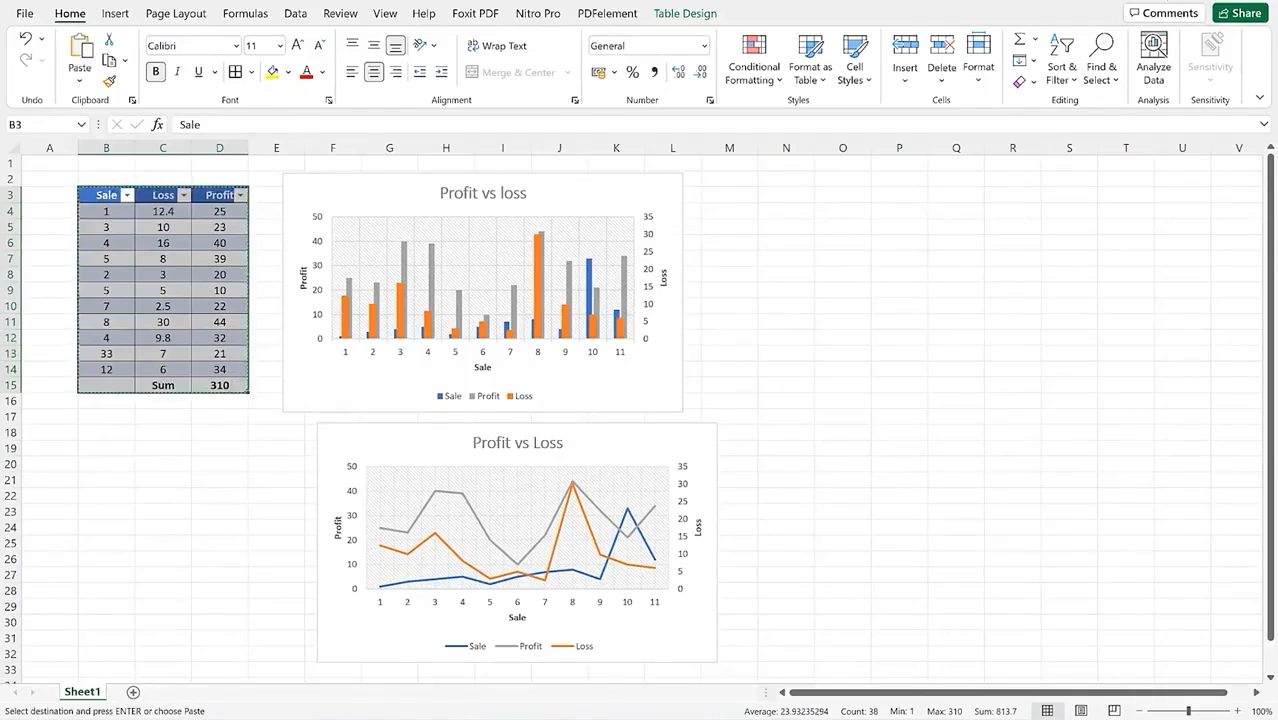
key(alt+Tab)
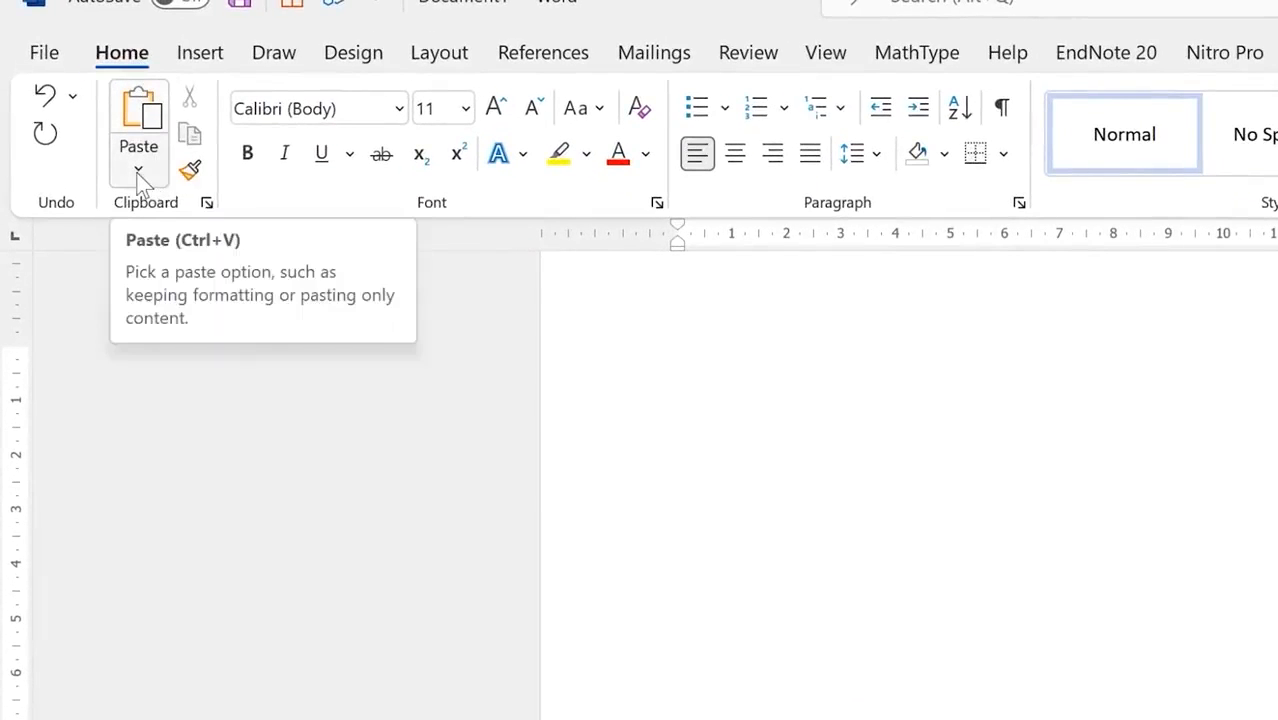
Step: Paste the table into Word with Paste Special as a Microsoft Excel Worksheet Object
click(139, 172)
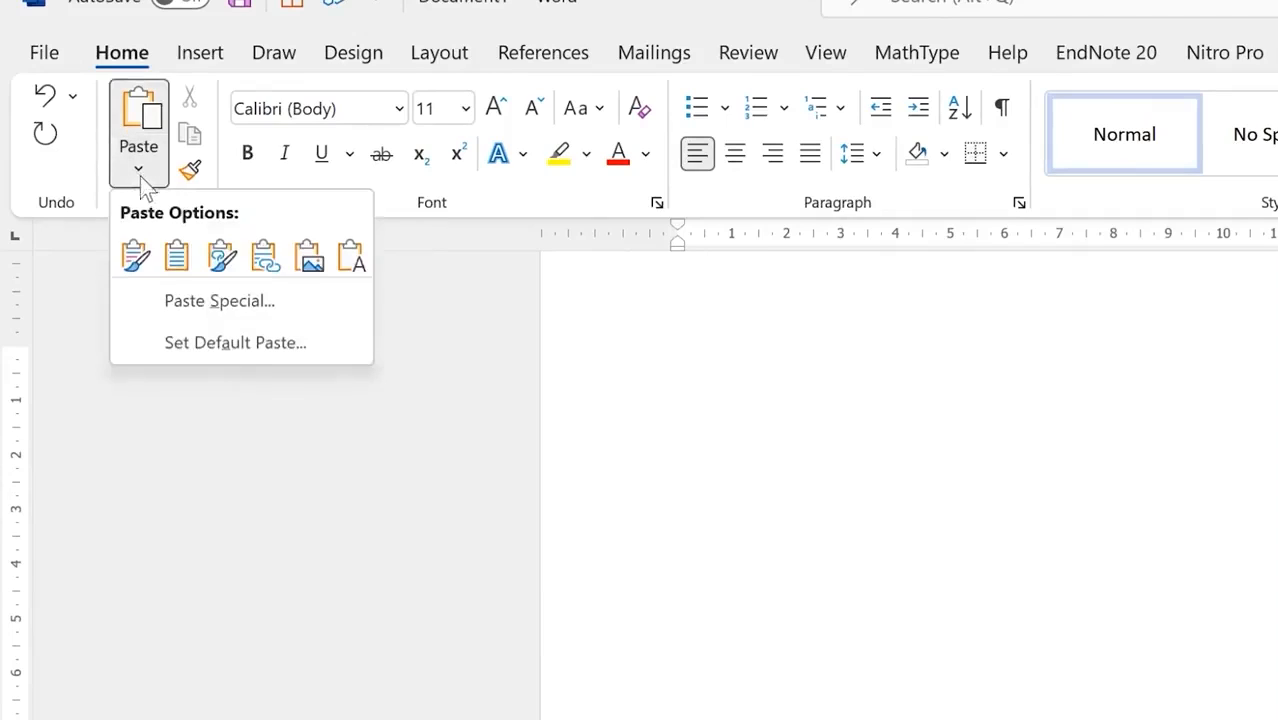
click(229, 313)
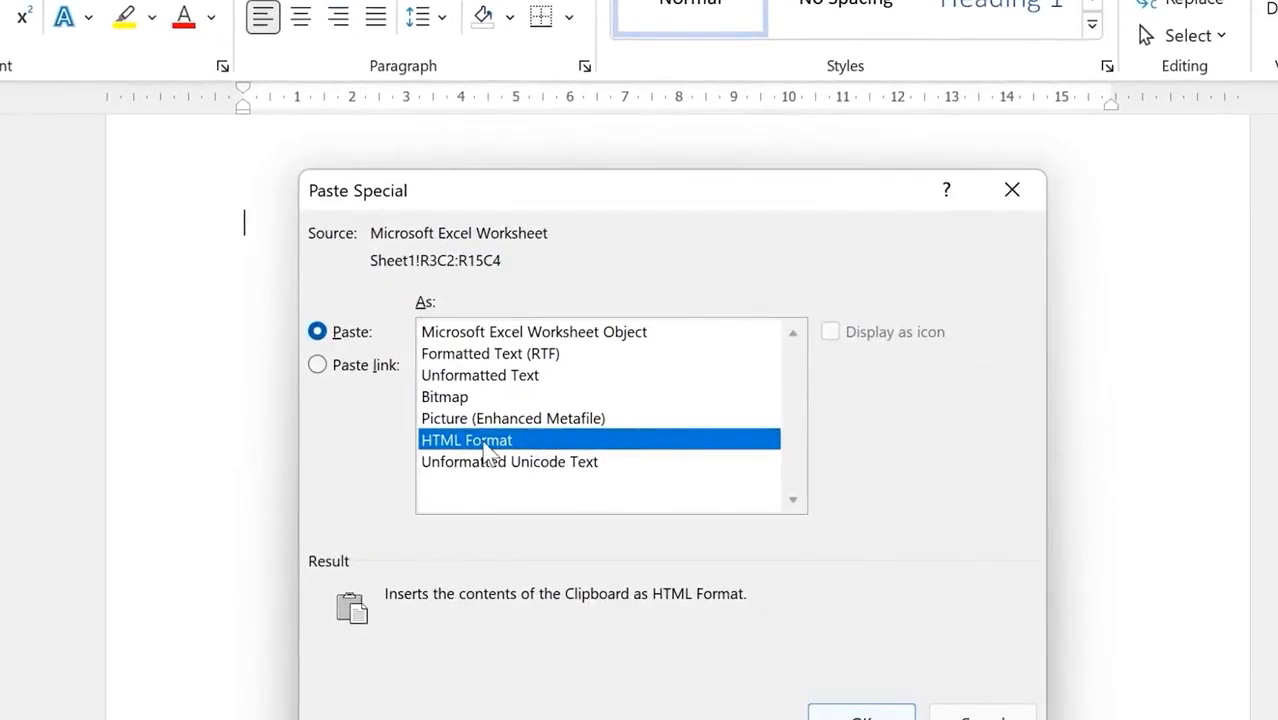
click(590, 336)
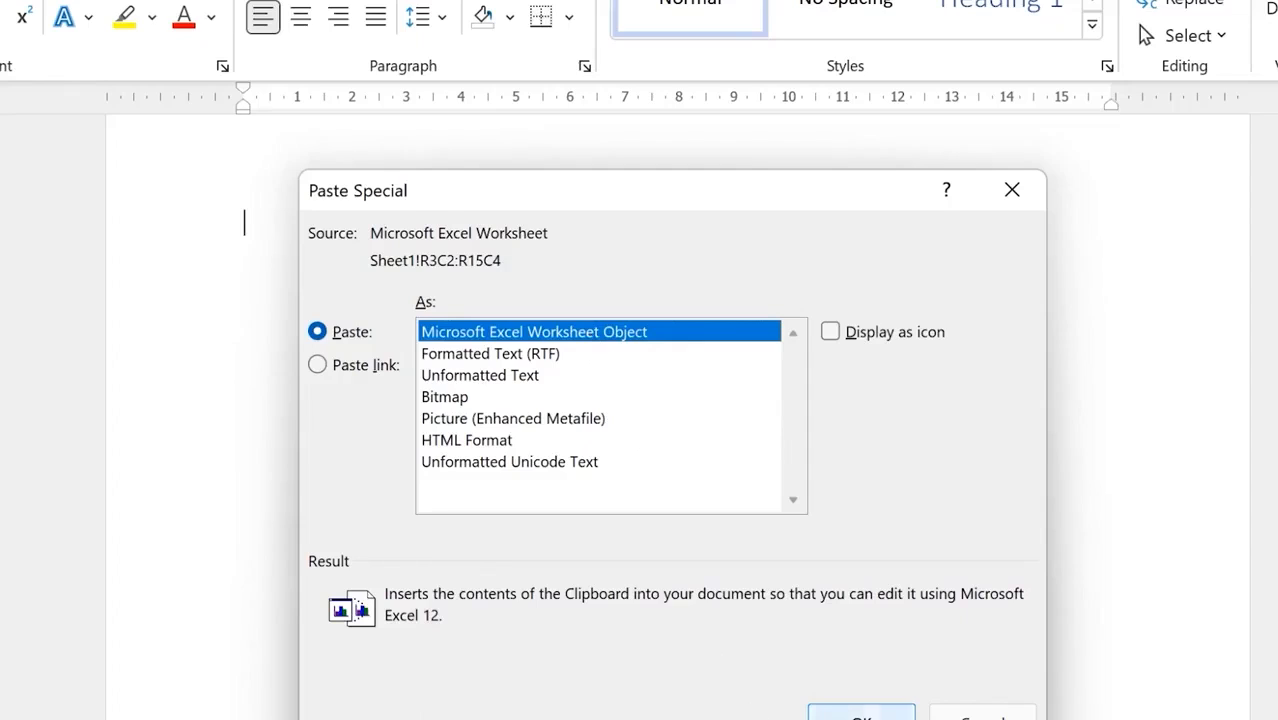
click(861, 714)
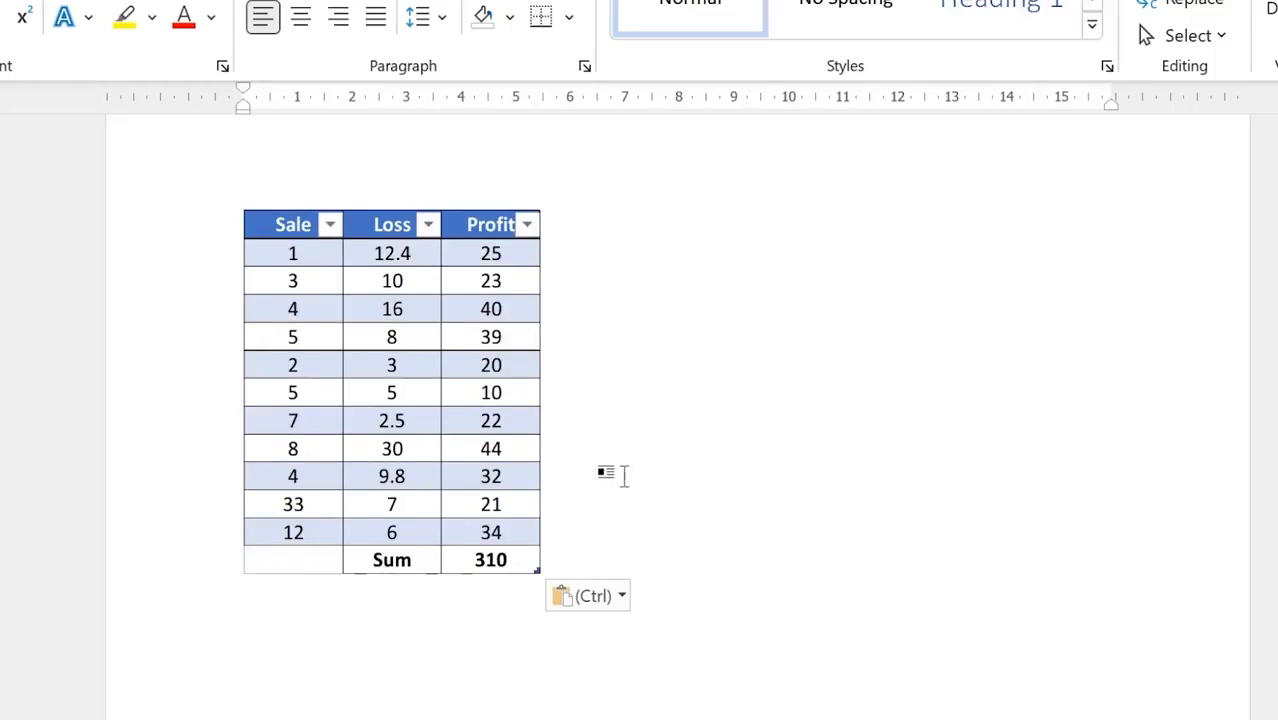
Step: In the embedded table, change the Profit value 40 to 5 so the Sum becomes 275
click(505, 313)
double_click(503, 313)
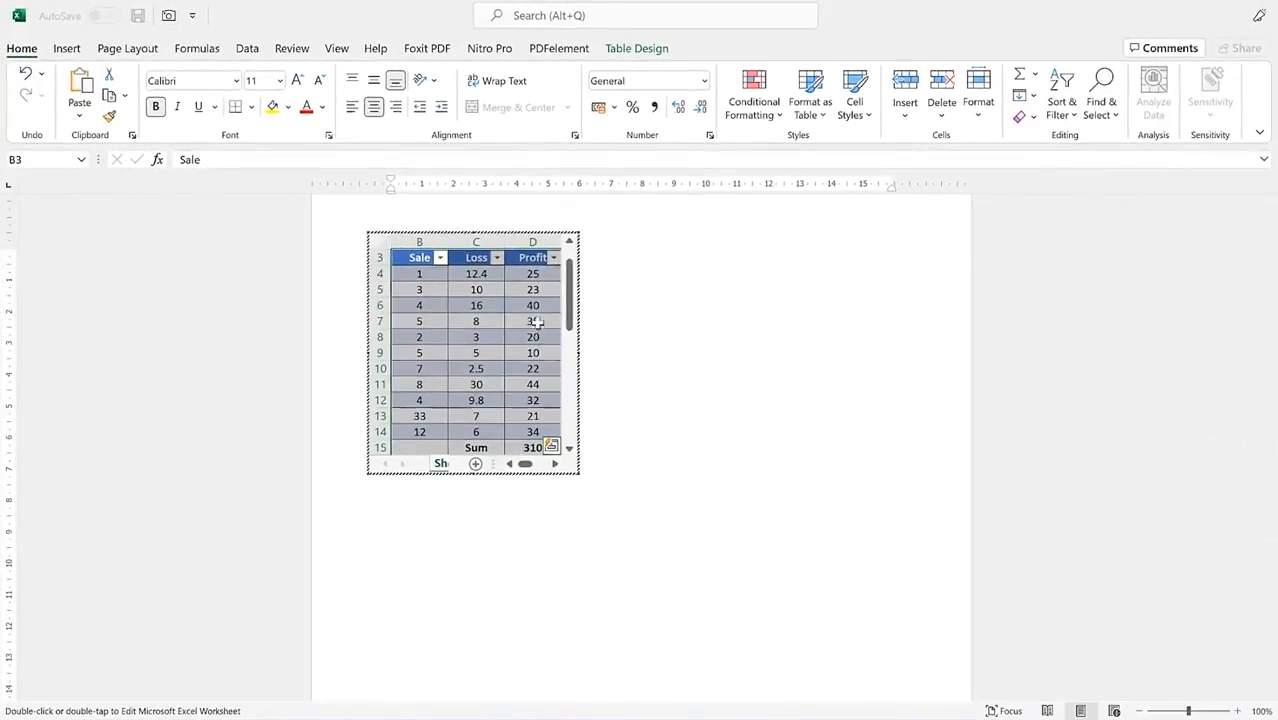
click(500, 447)
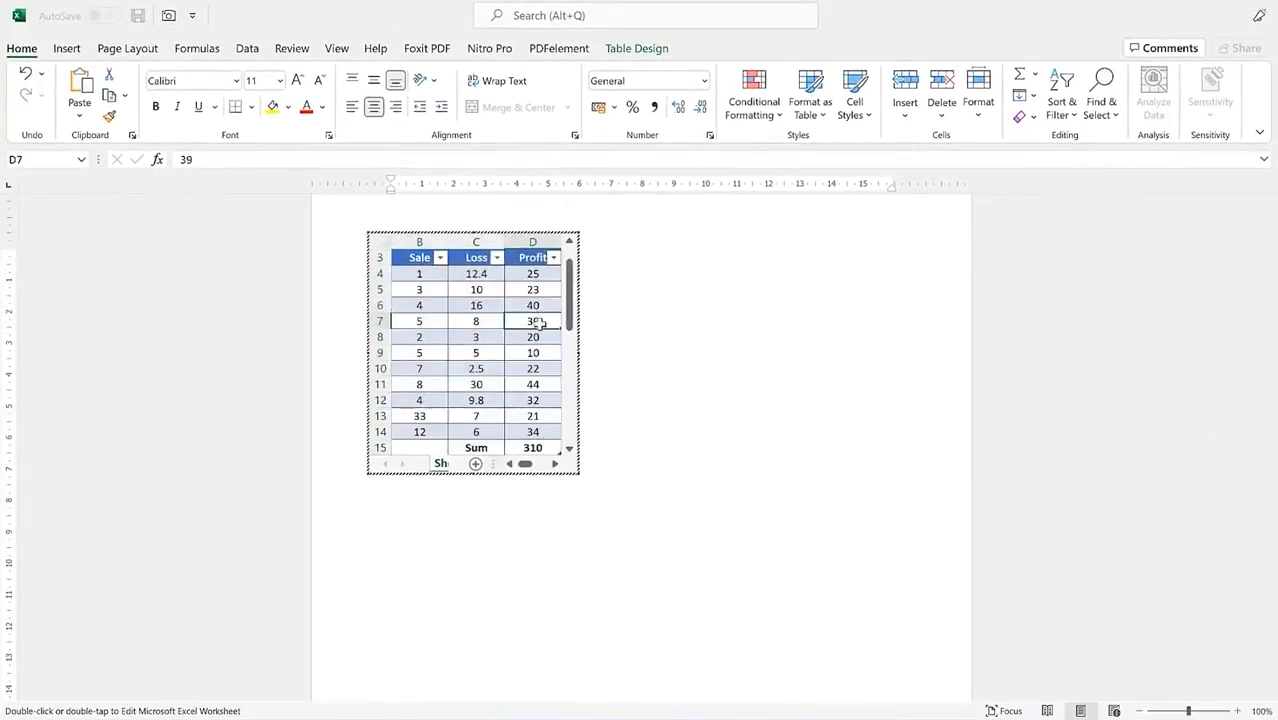
click(540, 306)
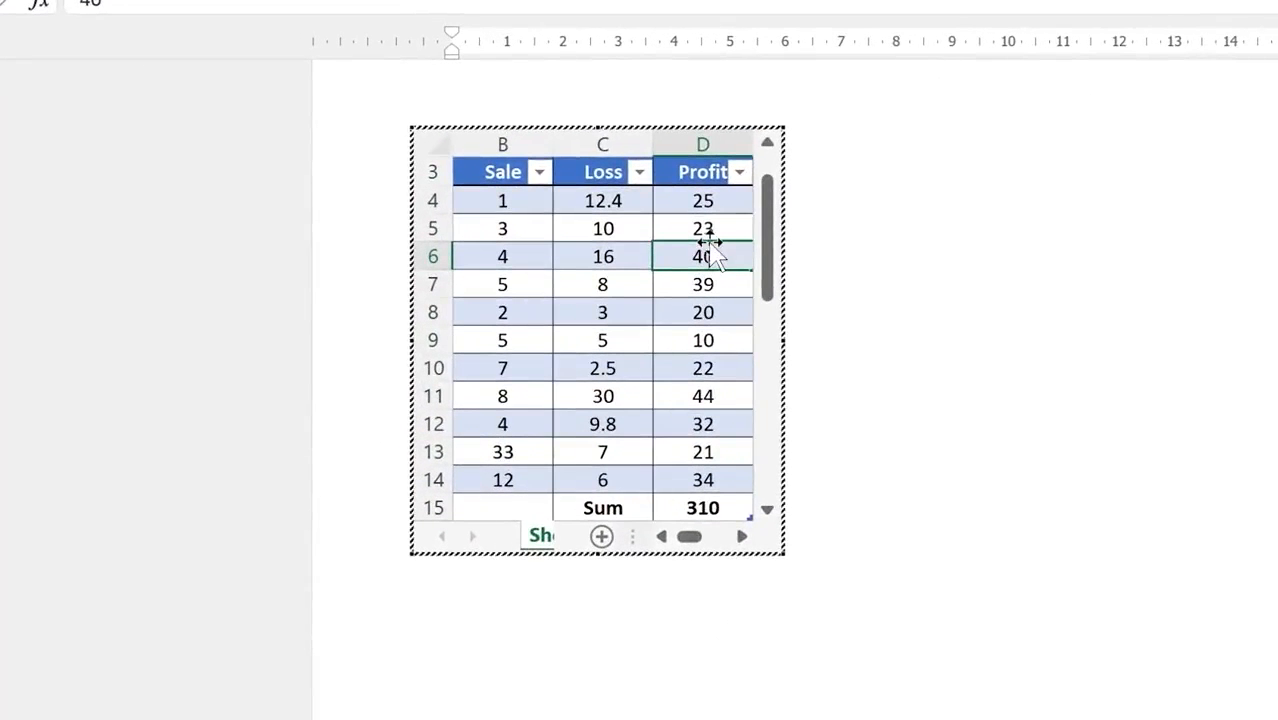
key(Return)
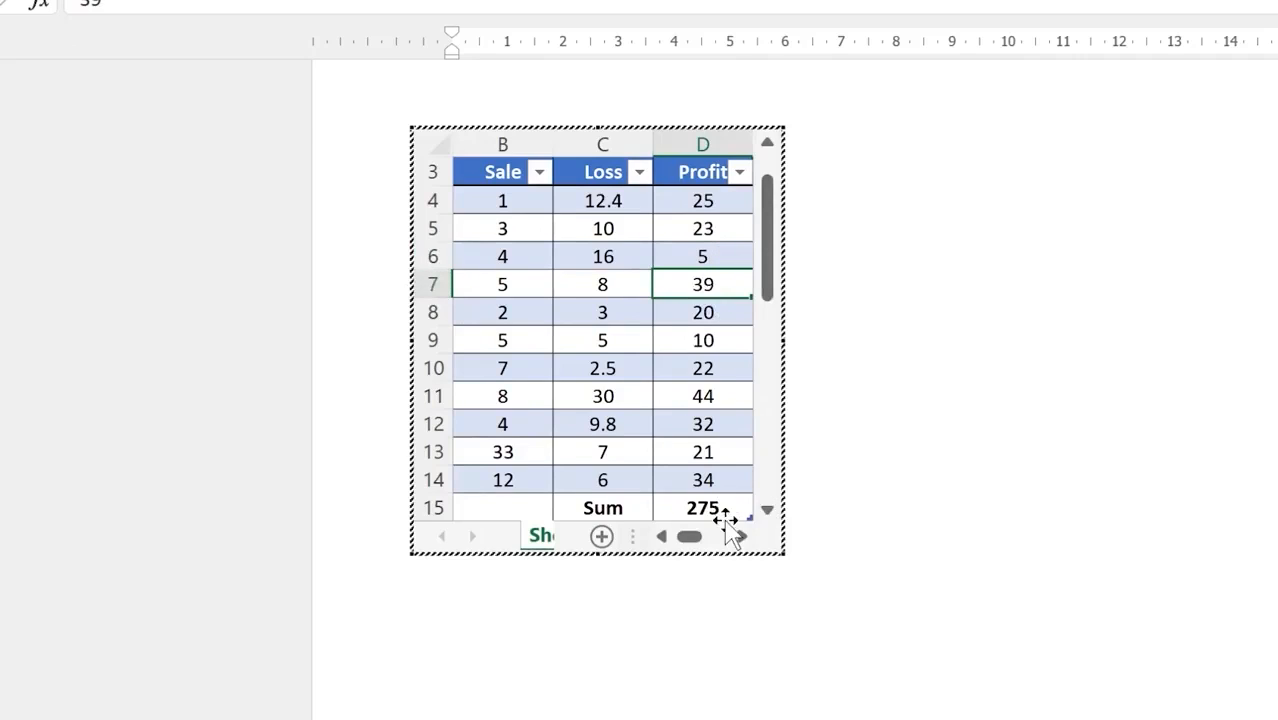
click(868, 405)
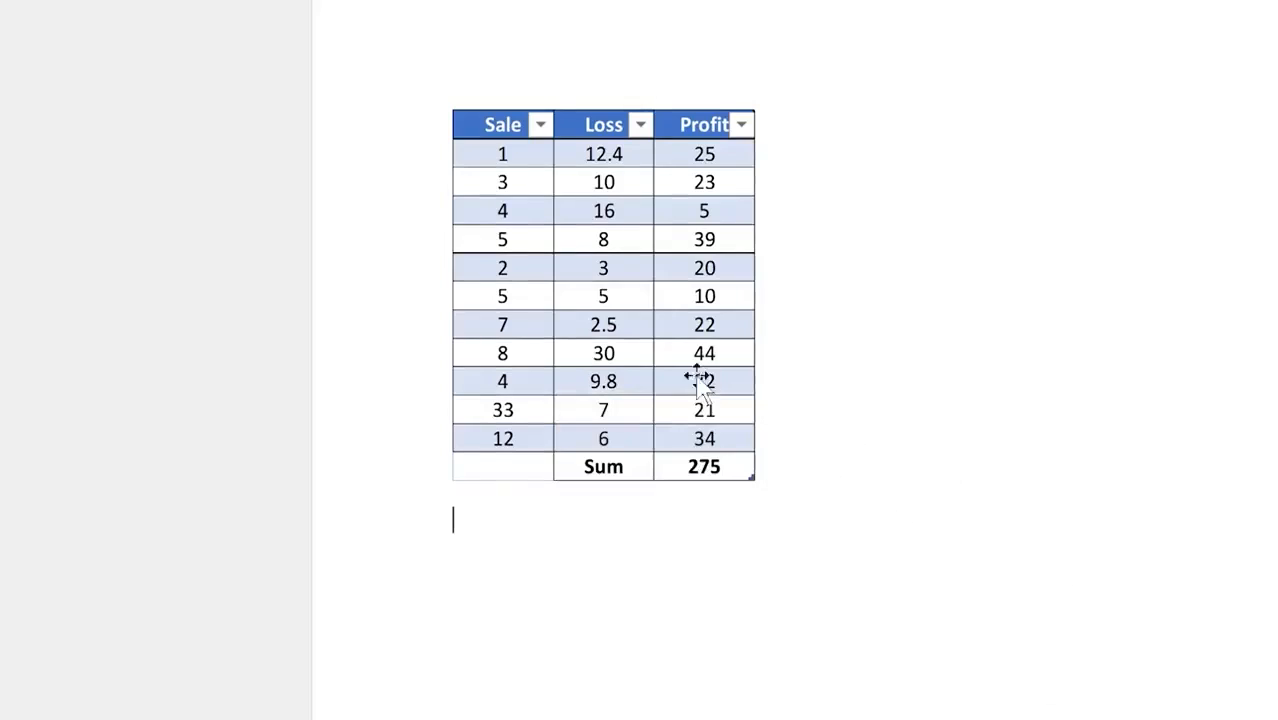
Step: Paste the copied Profit vs loss chart just after the table in Word
click(667, 182)
key(Right)
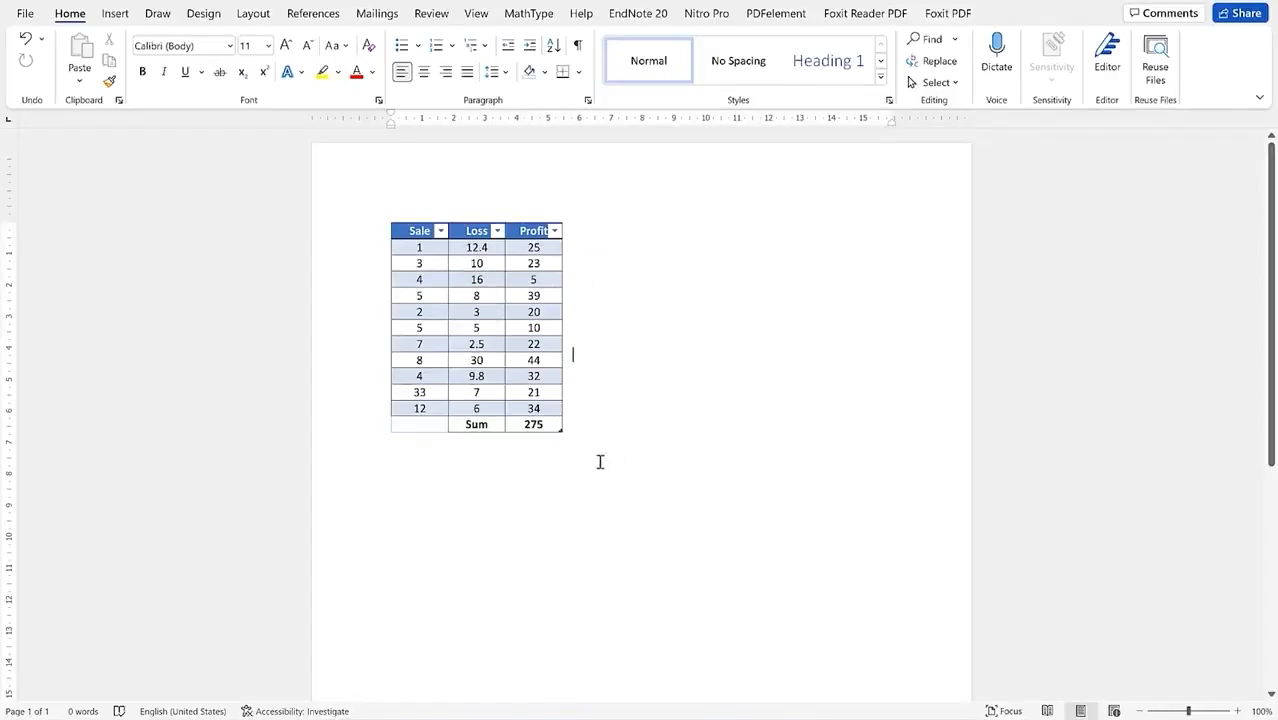
key(ctrl+v)
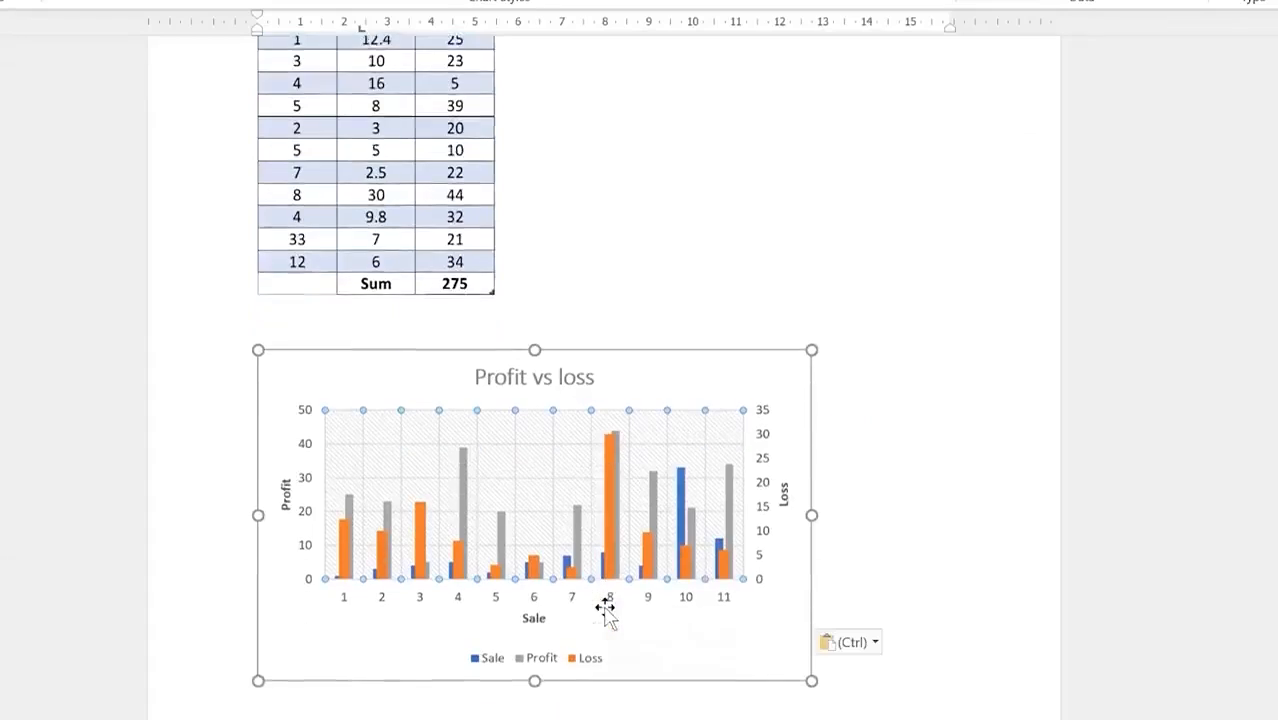
Step: Remove the first pasted chart, leaving the area below the table empty
scroll(607, 612, down, 1)
scroll(605, 605, up, 4)
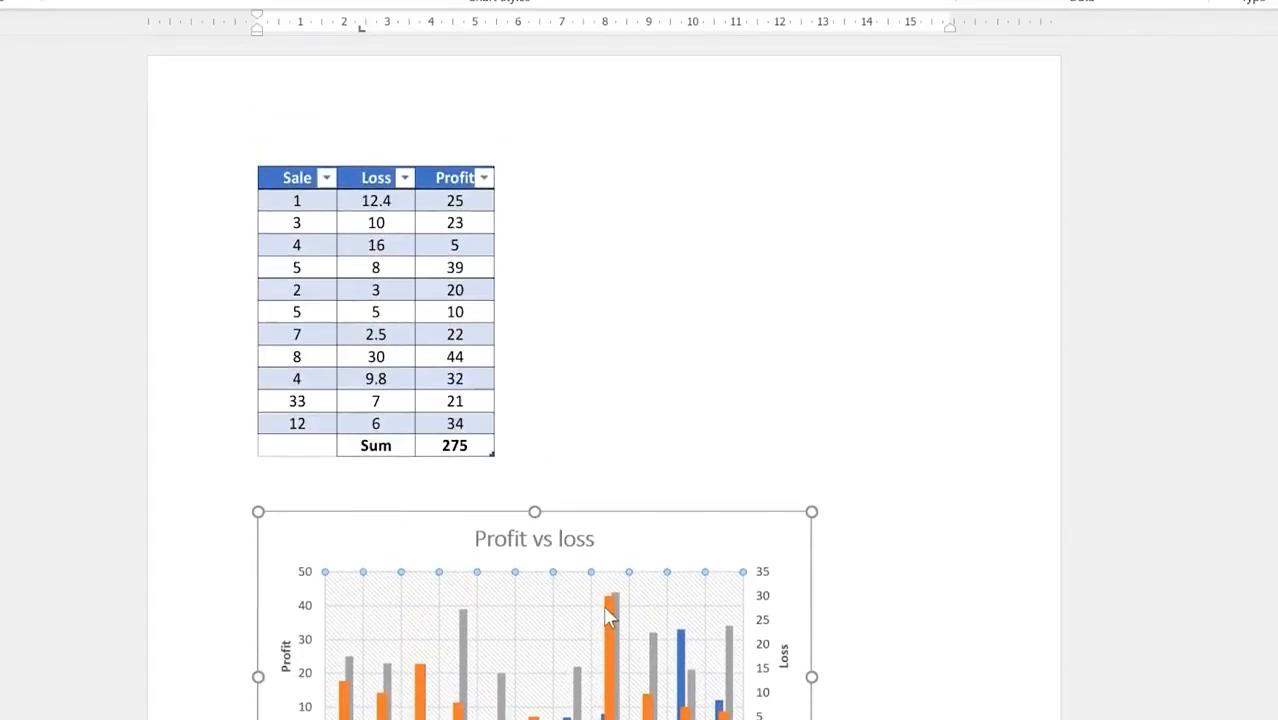
click(533, 459)
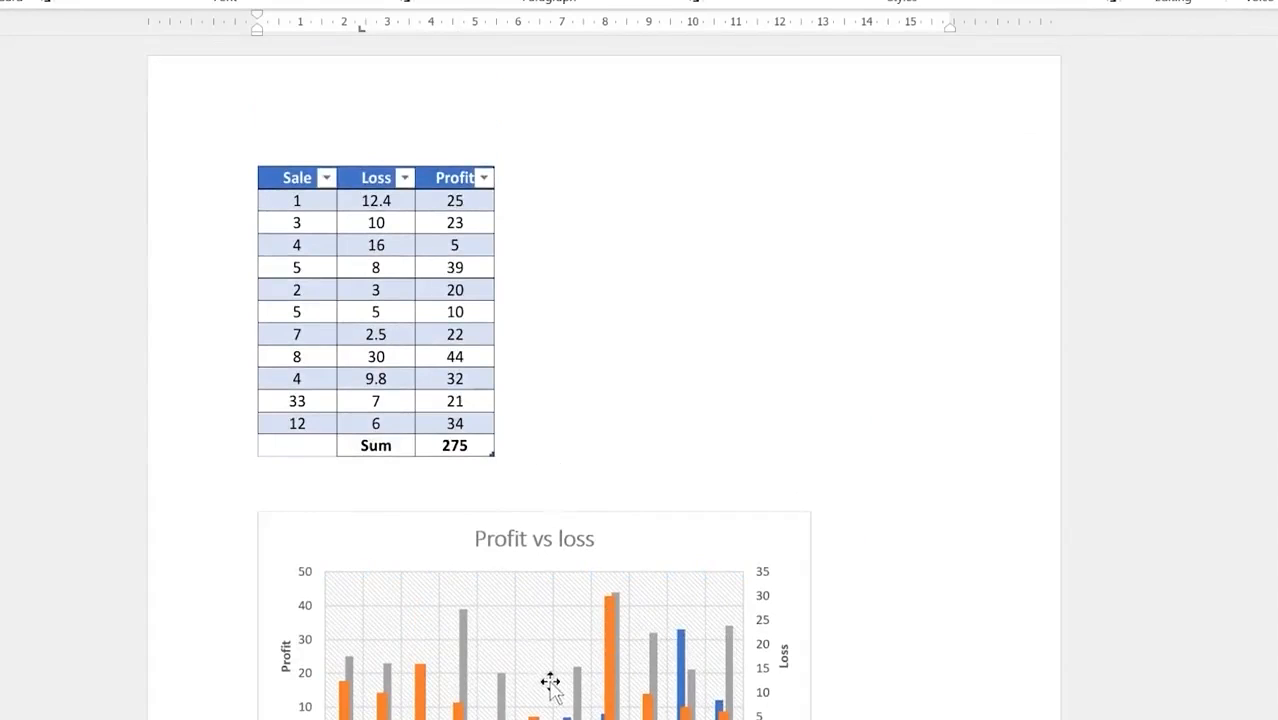
scroll(551, 682, down, 2)
scroll(580, 560, up, 1)
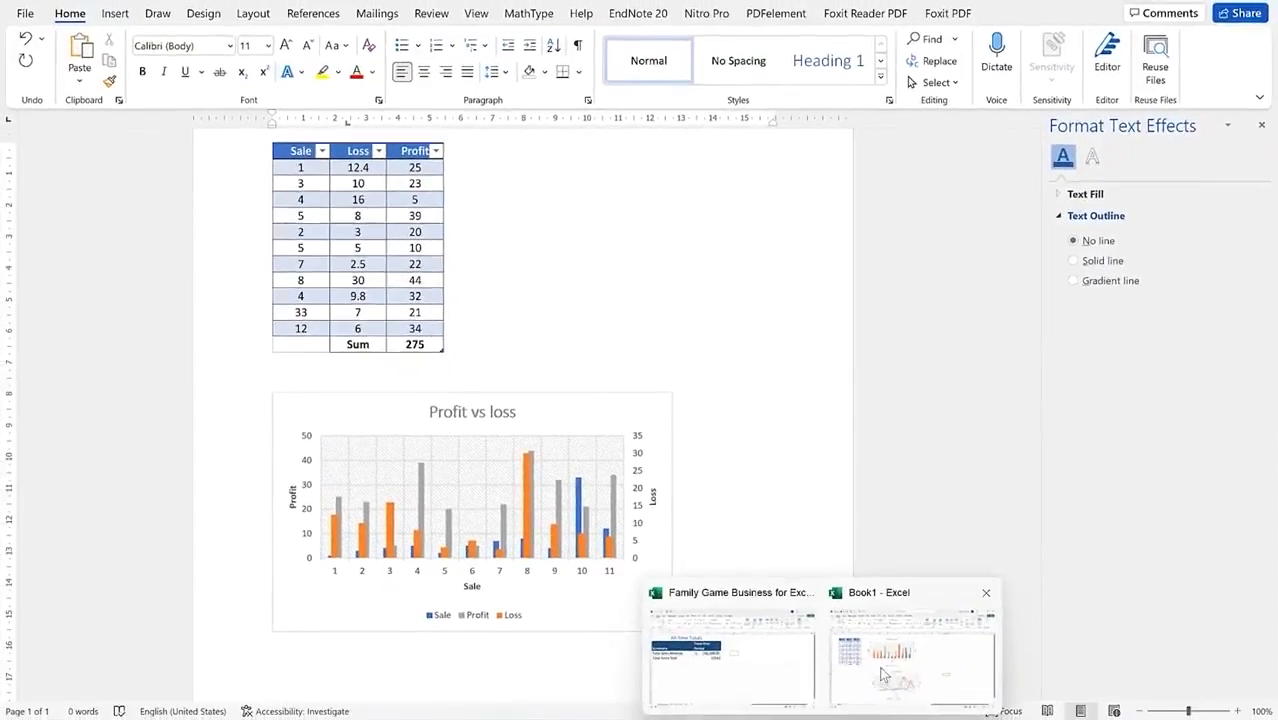
Step: Copy the Profit vs loss column chart from Excel and return to Word
click(883, 676)
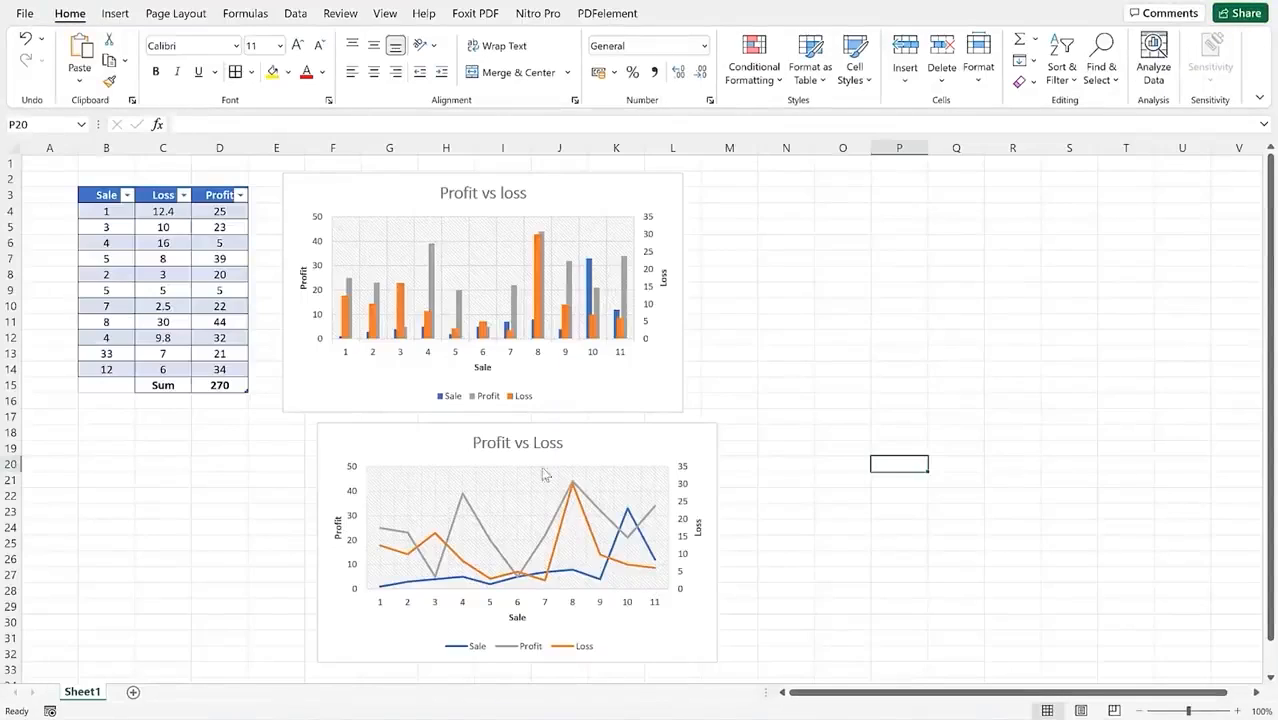
click(651, 374)
right_click(651, 374)
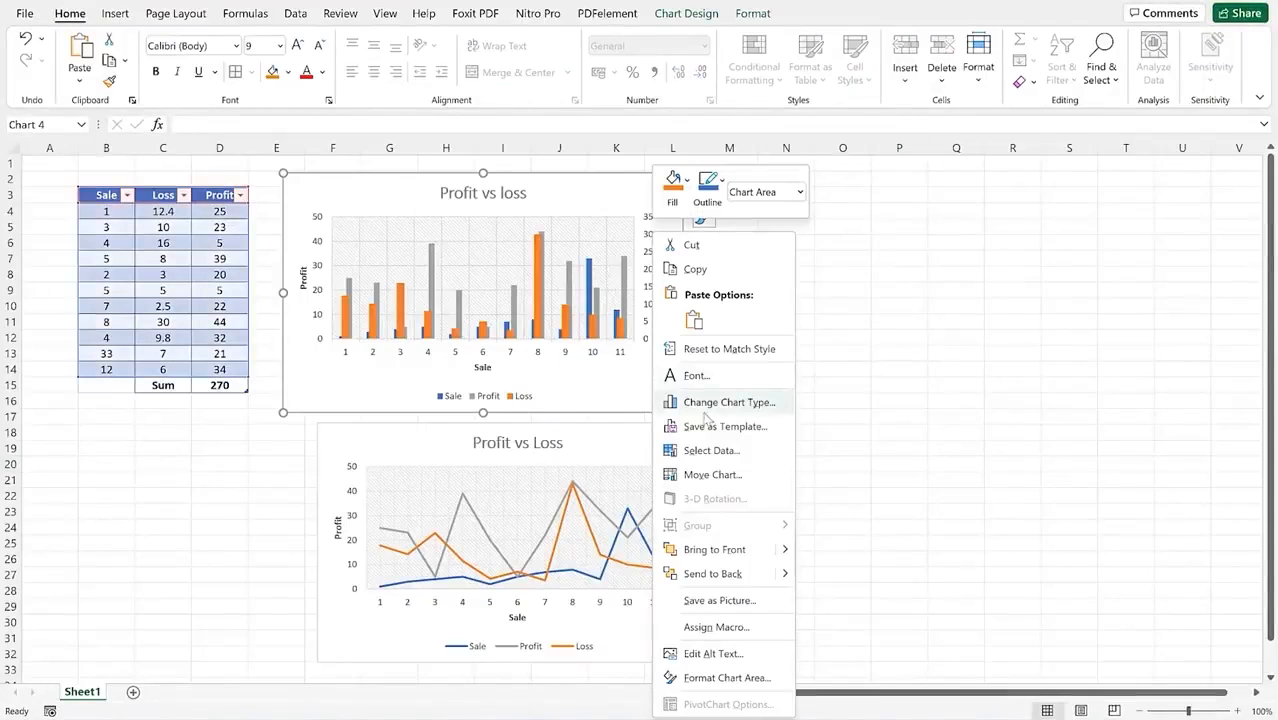
click(702, 277)
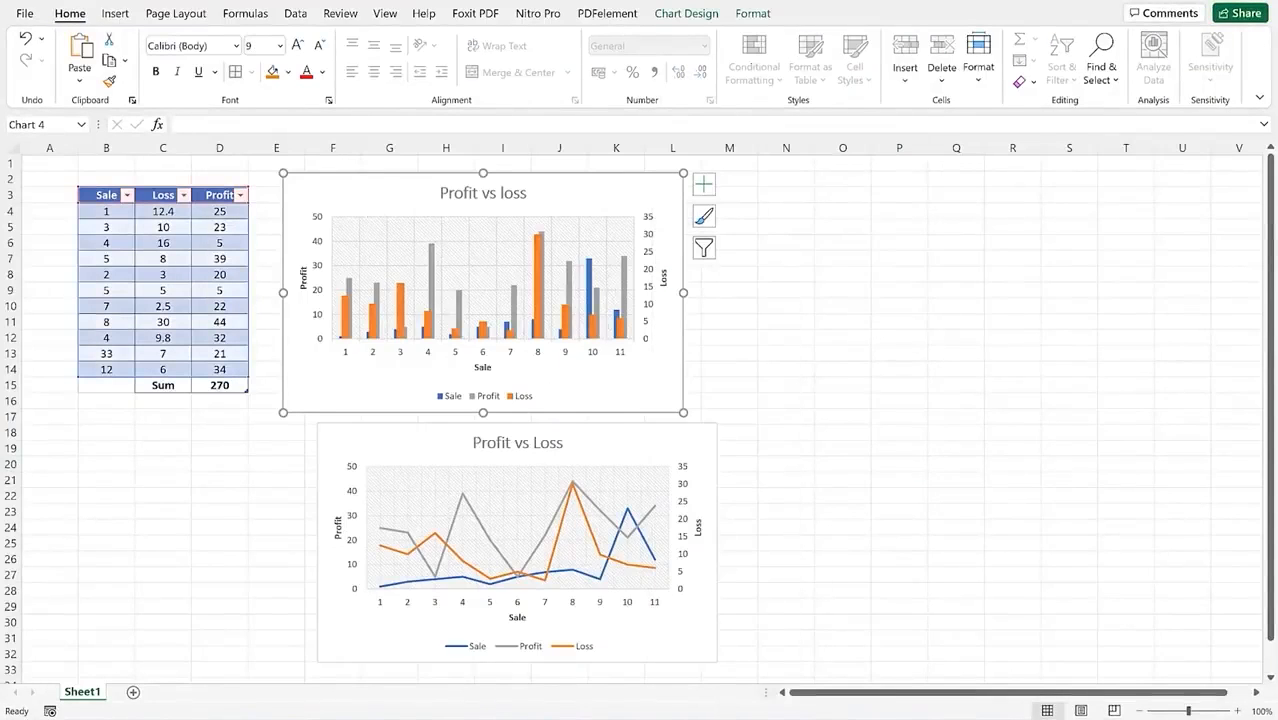
key(alt+Tab)
click(76, 80)
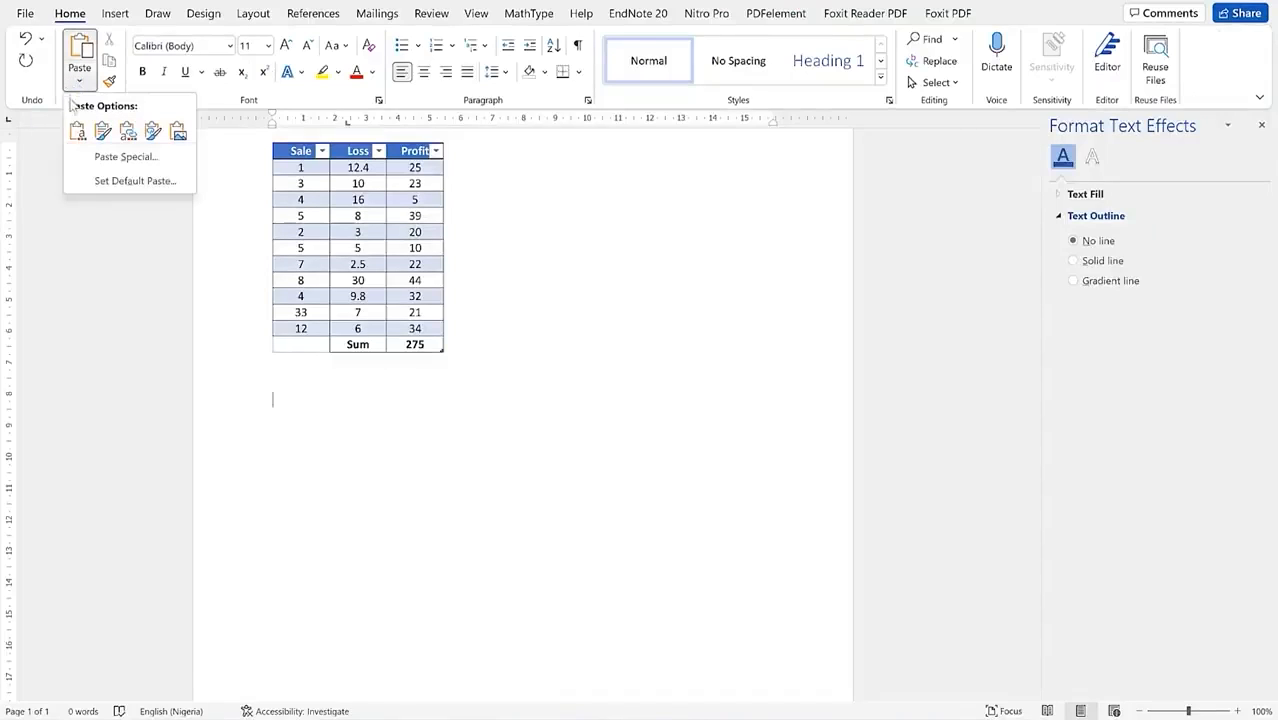
Step: Paste the chart with Paste Special as an editable Excel chart object
click(114, 159)
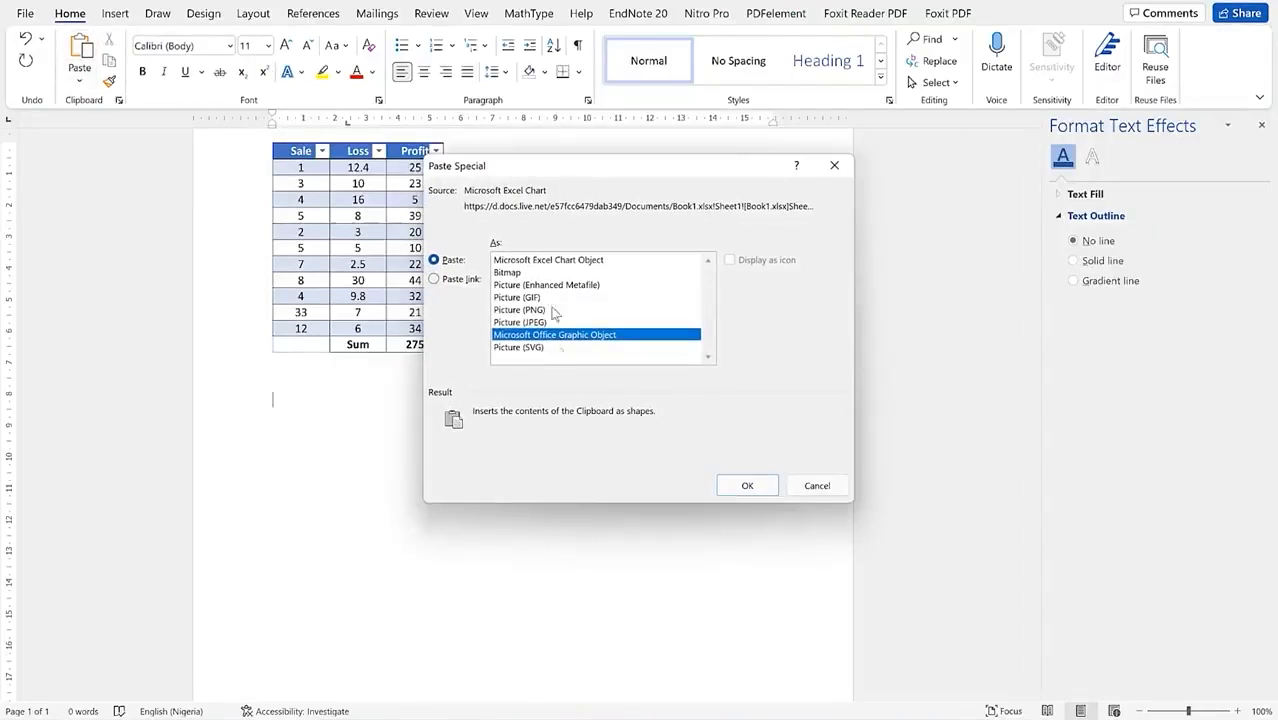
click(541, 261)
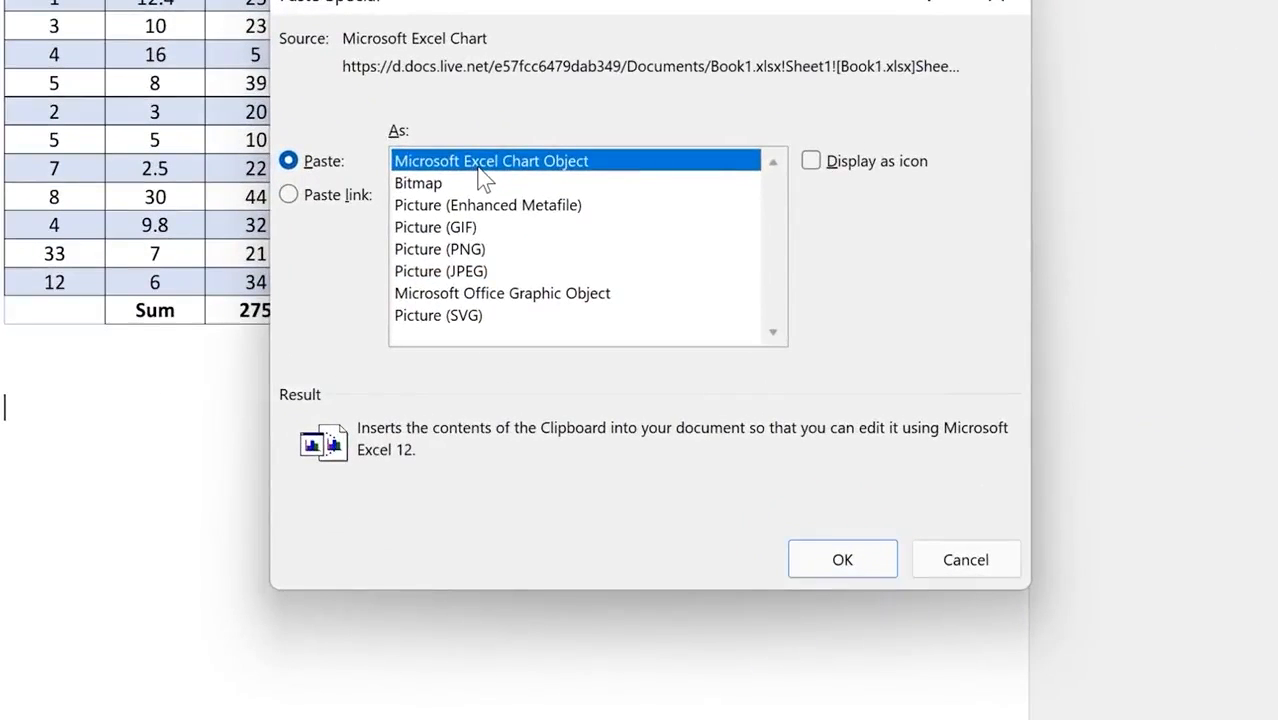
click(852, 568)
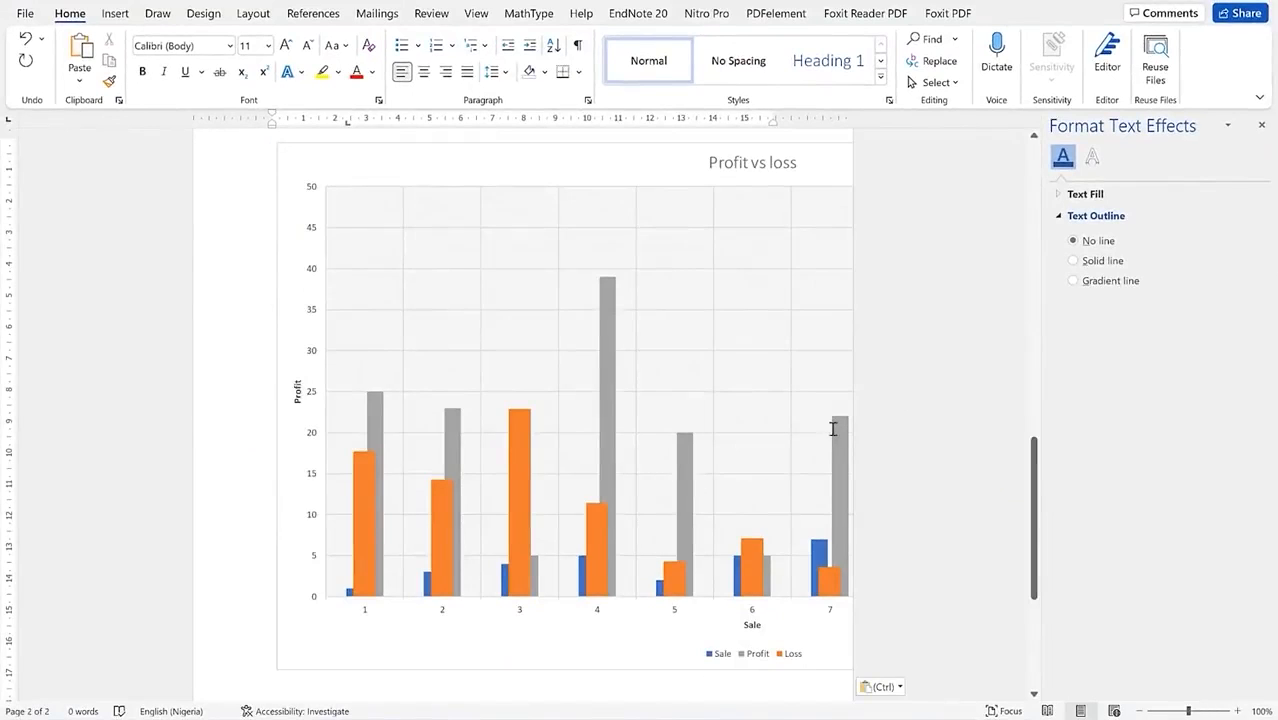
click(1261, 125)
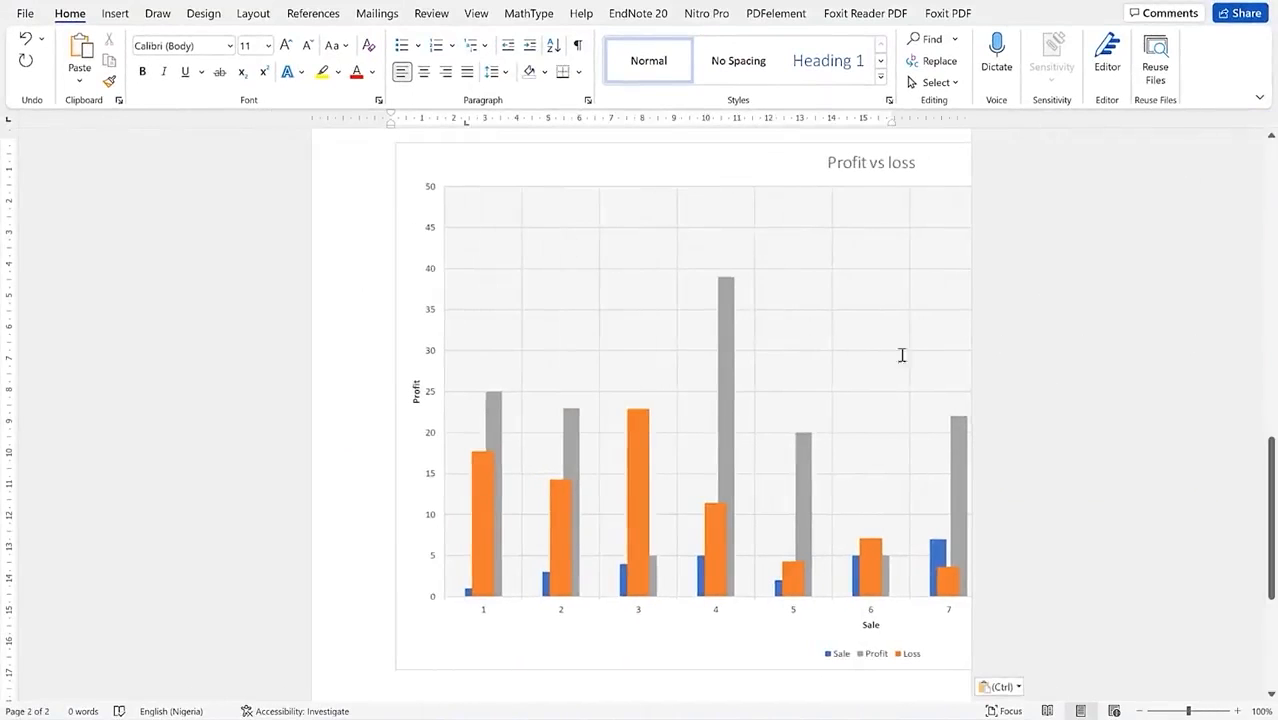
Step: Move the pasted Profit vs loss chart to sit just below the table, then select it
scroll(647, 379, up, 2)
click(642, 357)
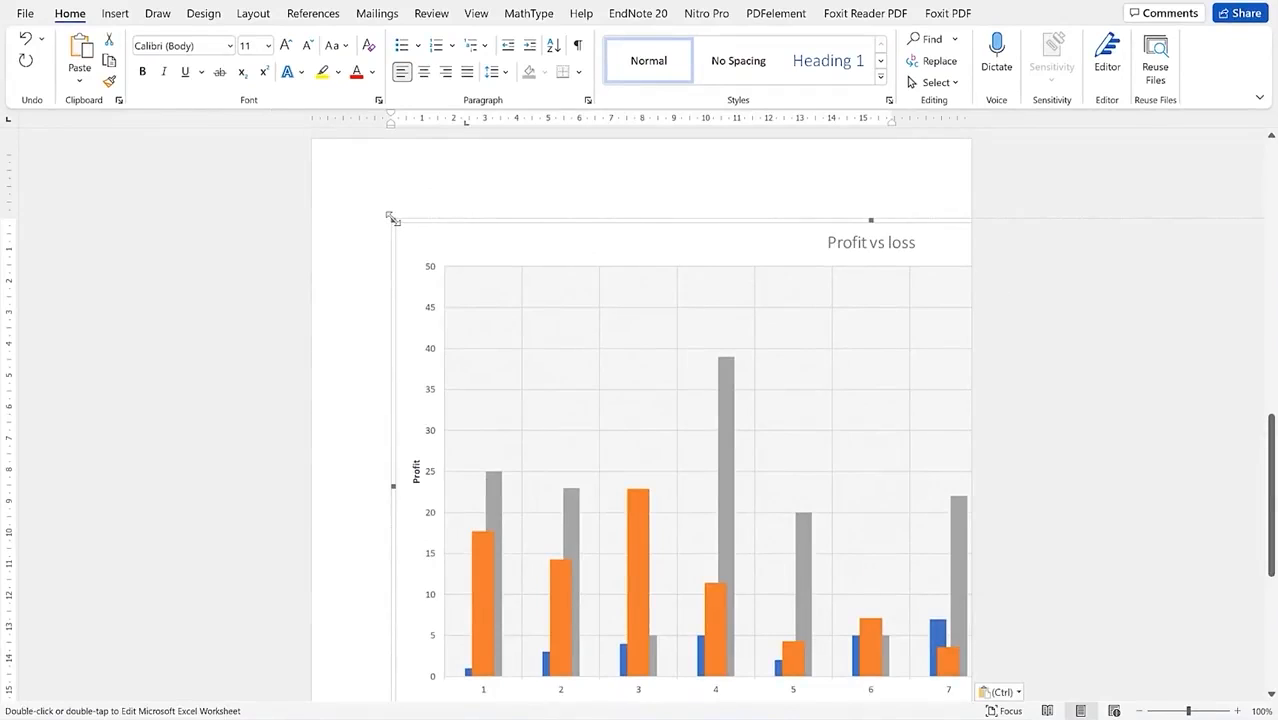
drag(424, 251, 690, 462)
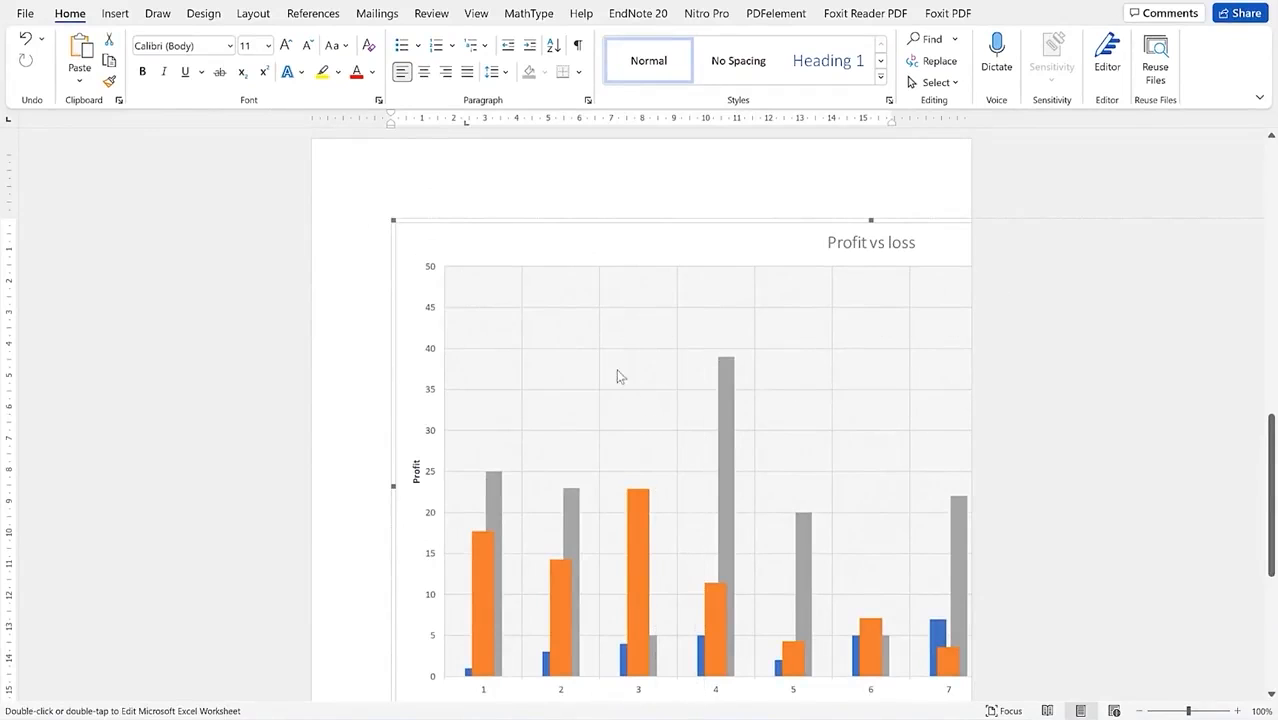
scroll(665, 470, up, 6)
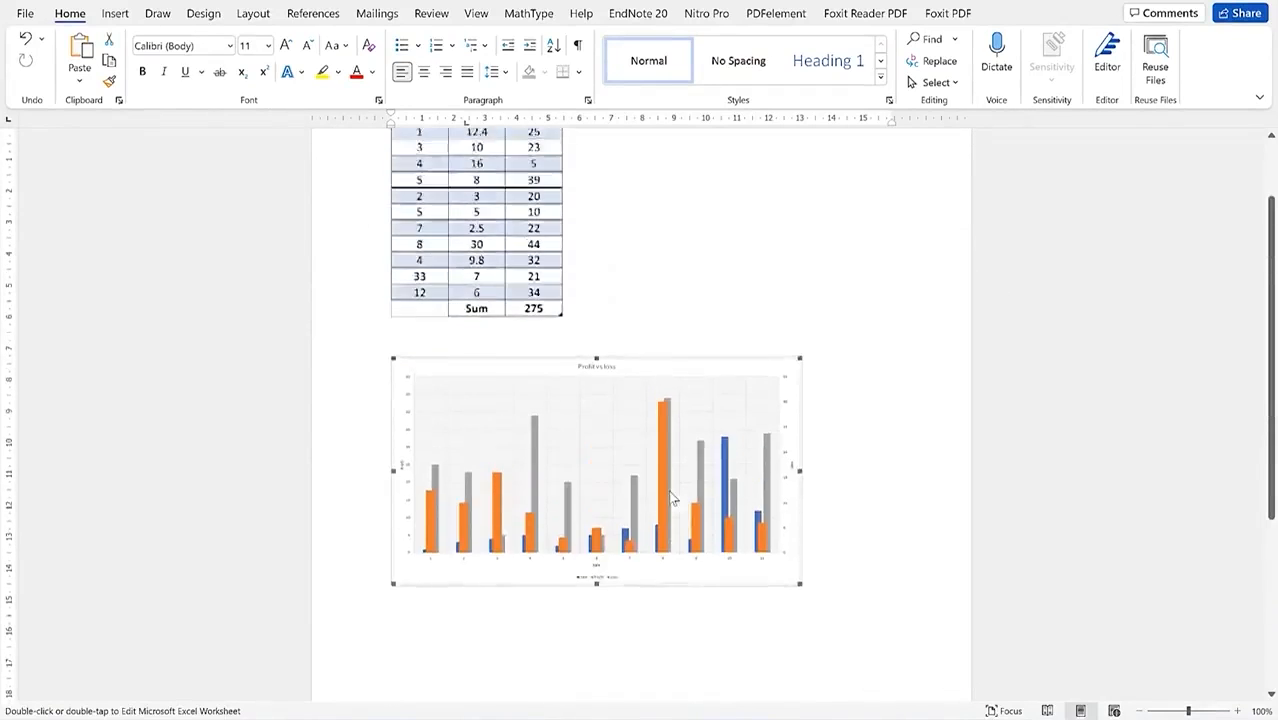
scroll(812, 473, down, 2)
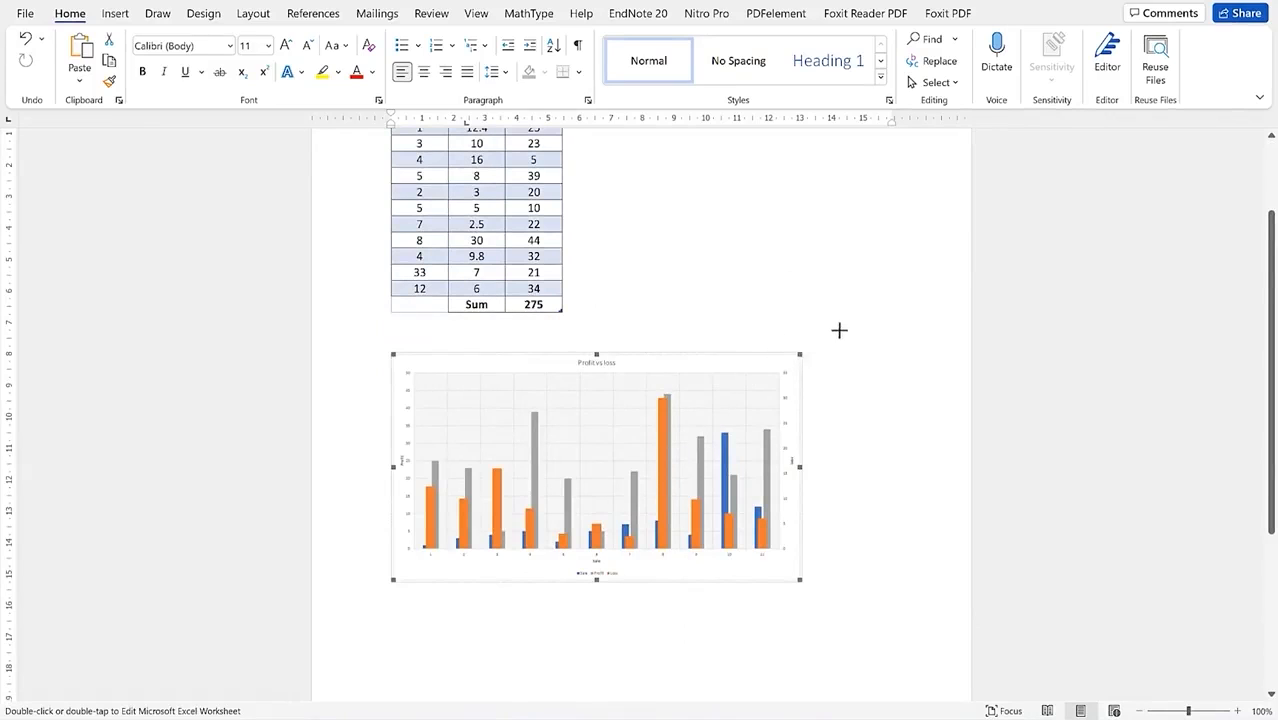
click(727, 307)
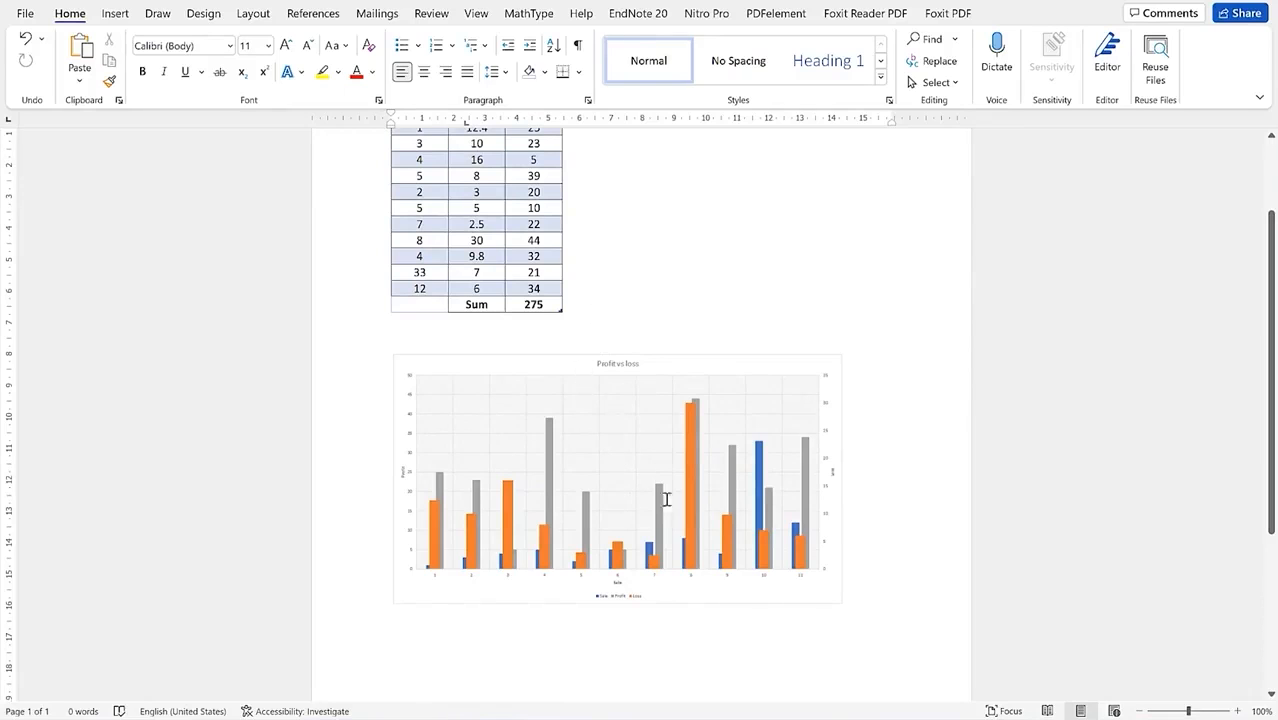
click(618, 380)
Step: Give the embedded Profit vs loss bar chart a dark style with a dark background
double_click(617, 380)
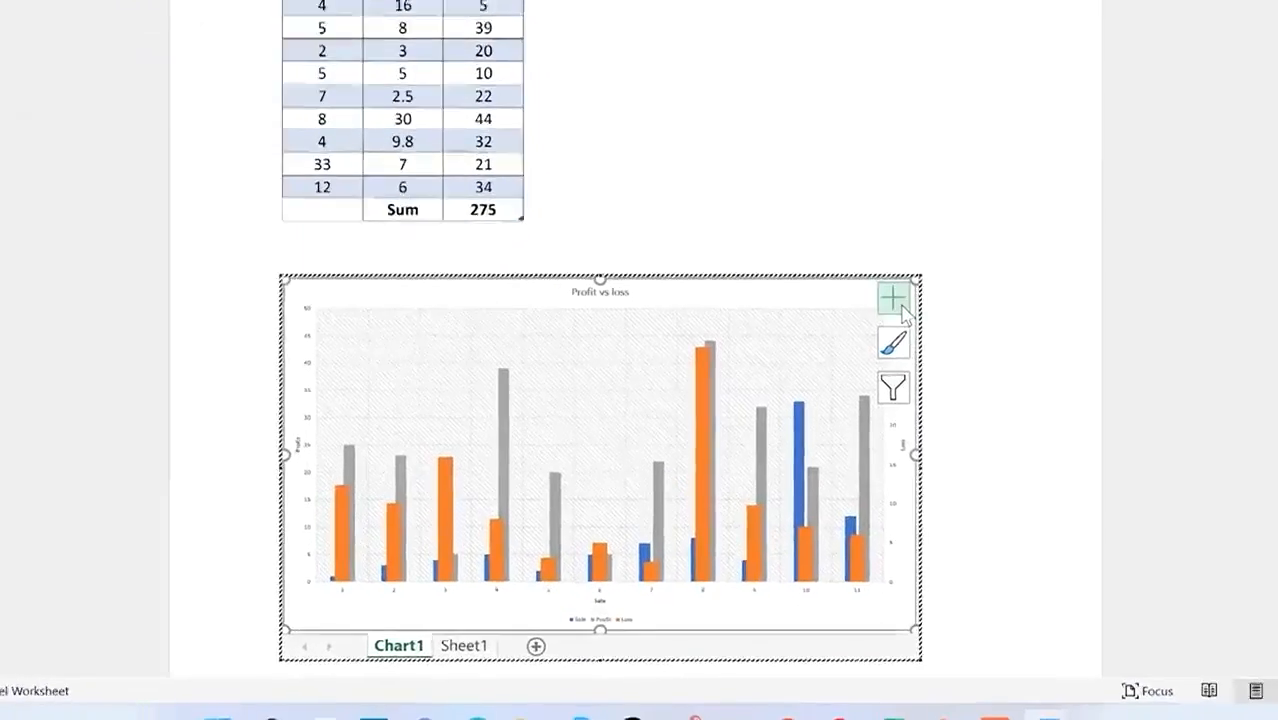
click(823, 432)
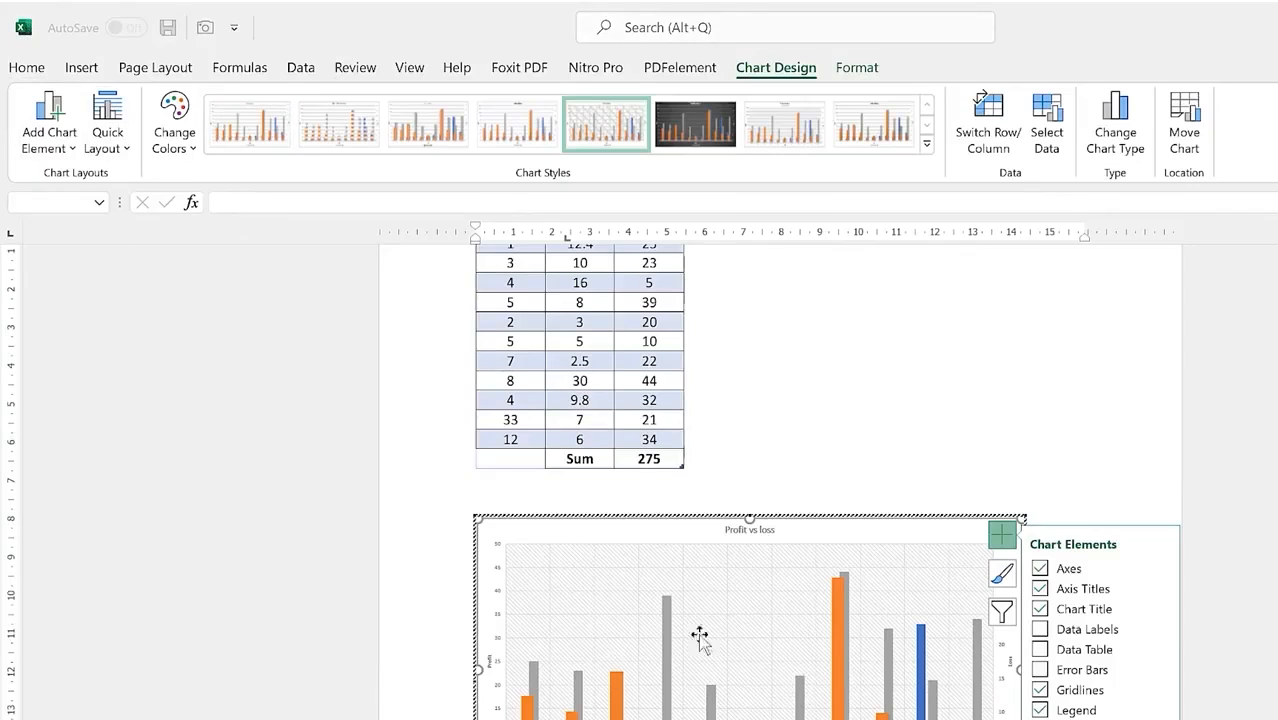
click(700, 135)
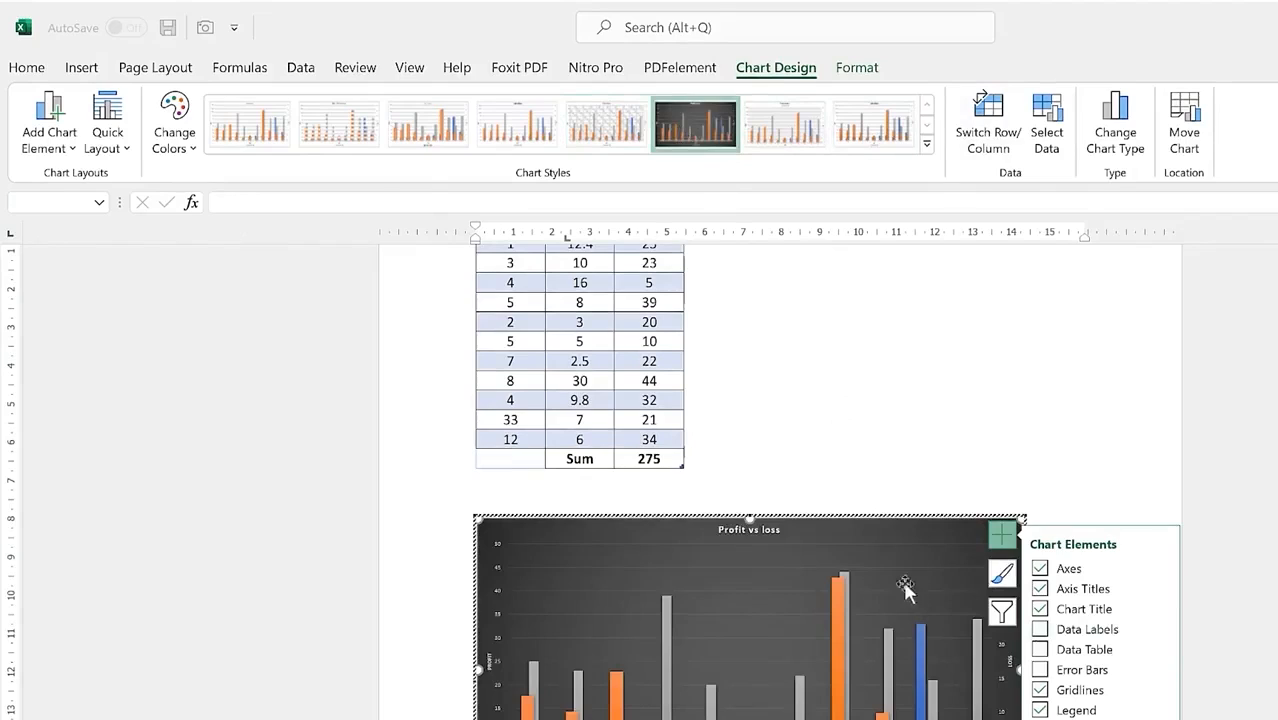
click(616, 698)
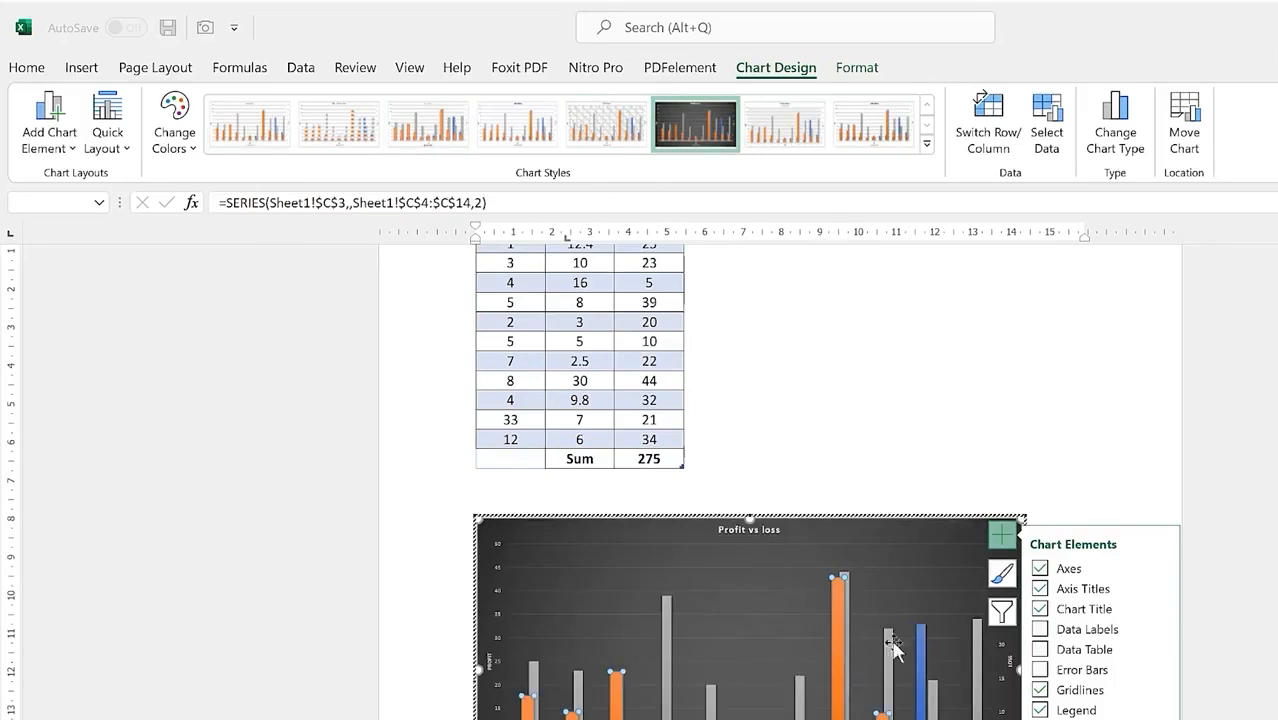
click(880, 406)
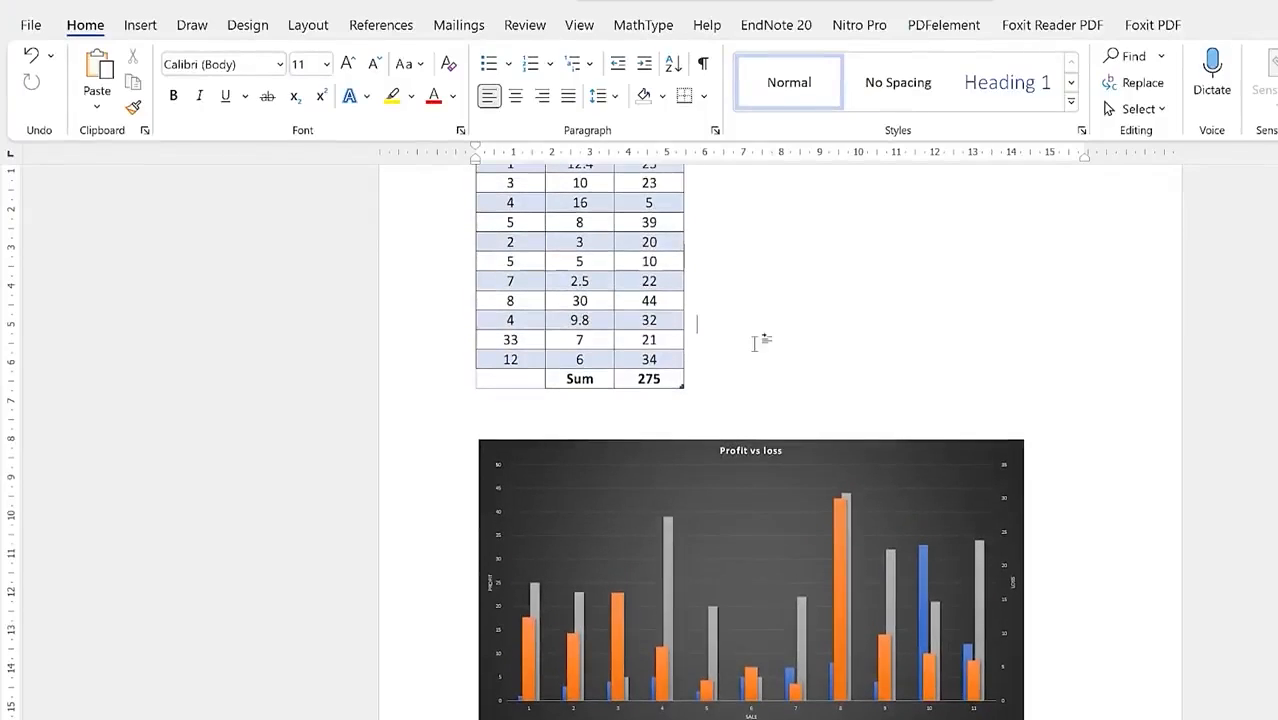
Step: Check the embedded table in Word, then switch back to the Excel workbook
scroll(790, 428, up, 3)
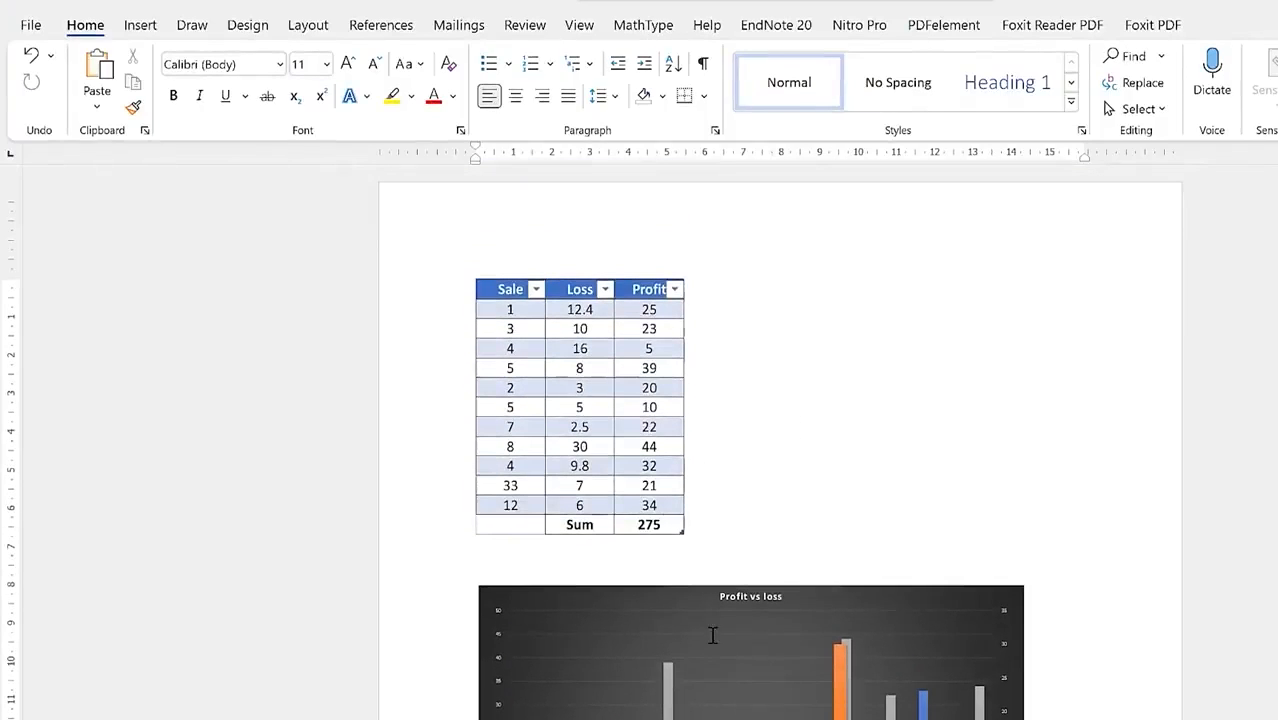
click(650, 418)
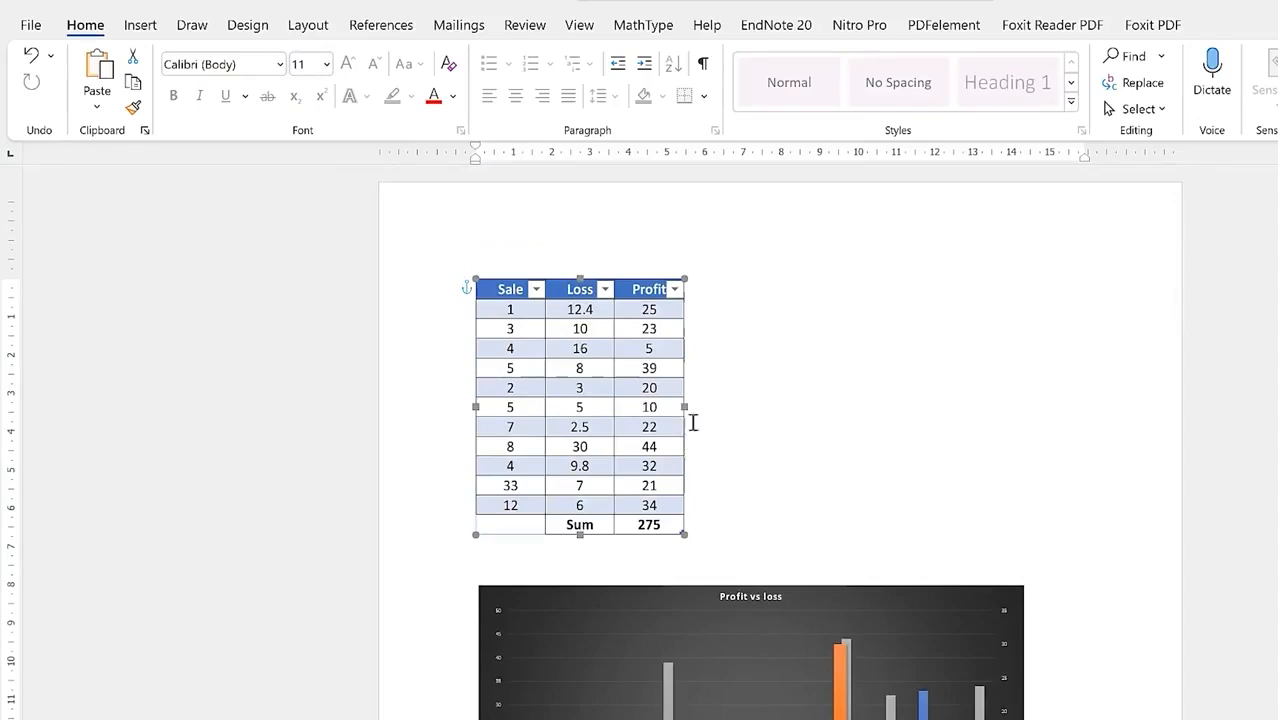
click(725, 488)
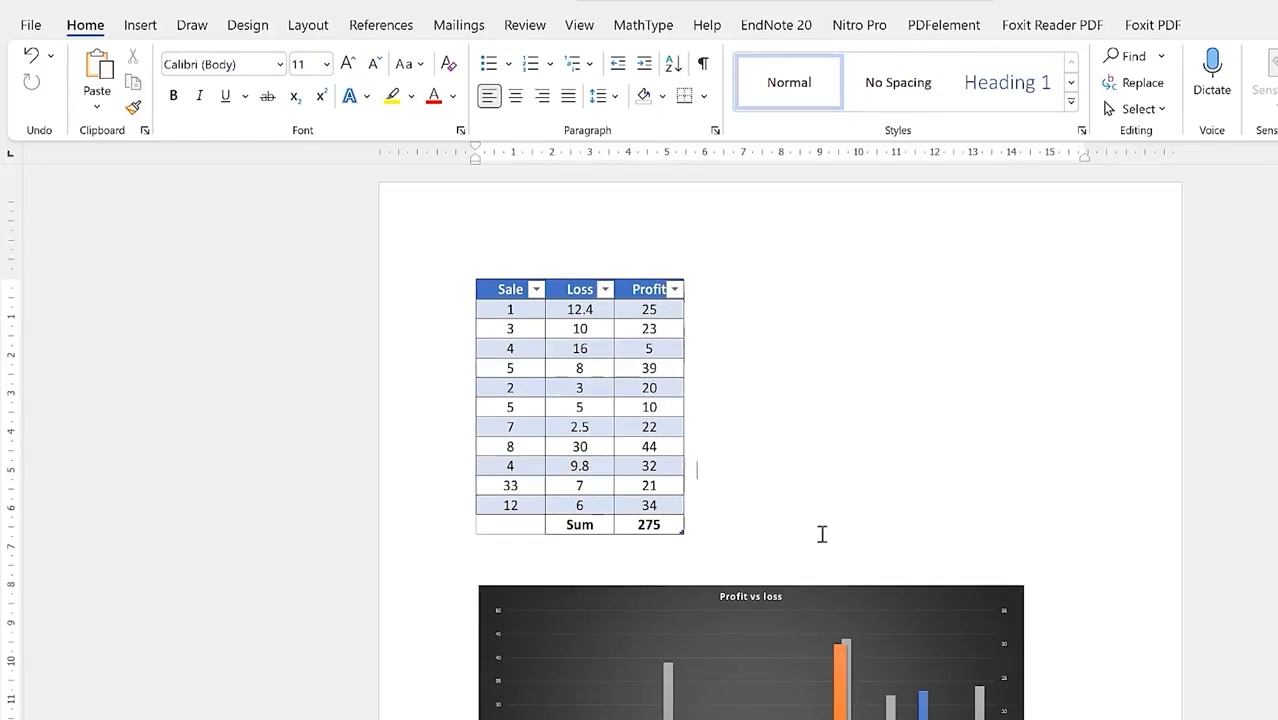
scroll(821, 534, down, 5)
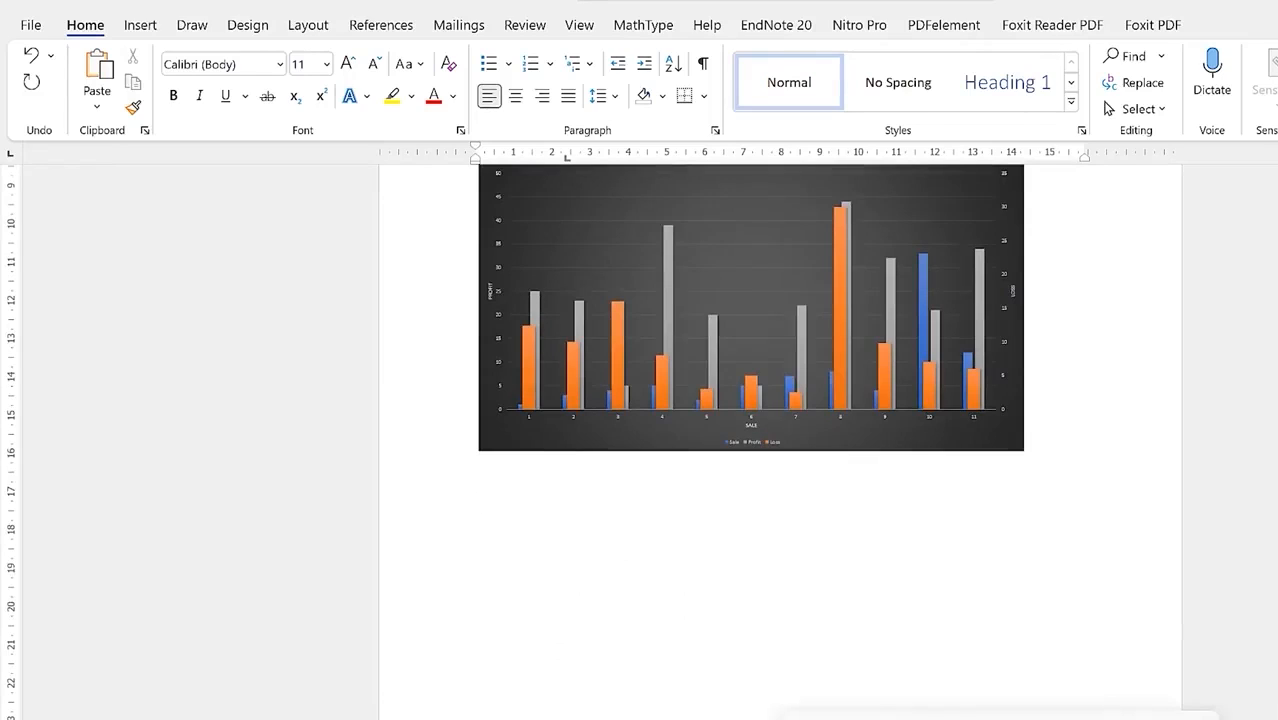
click(997, 719)
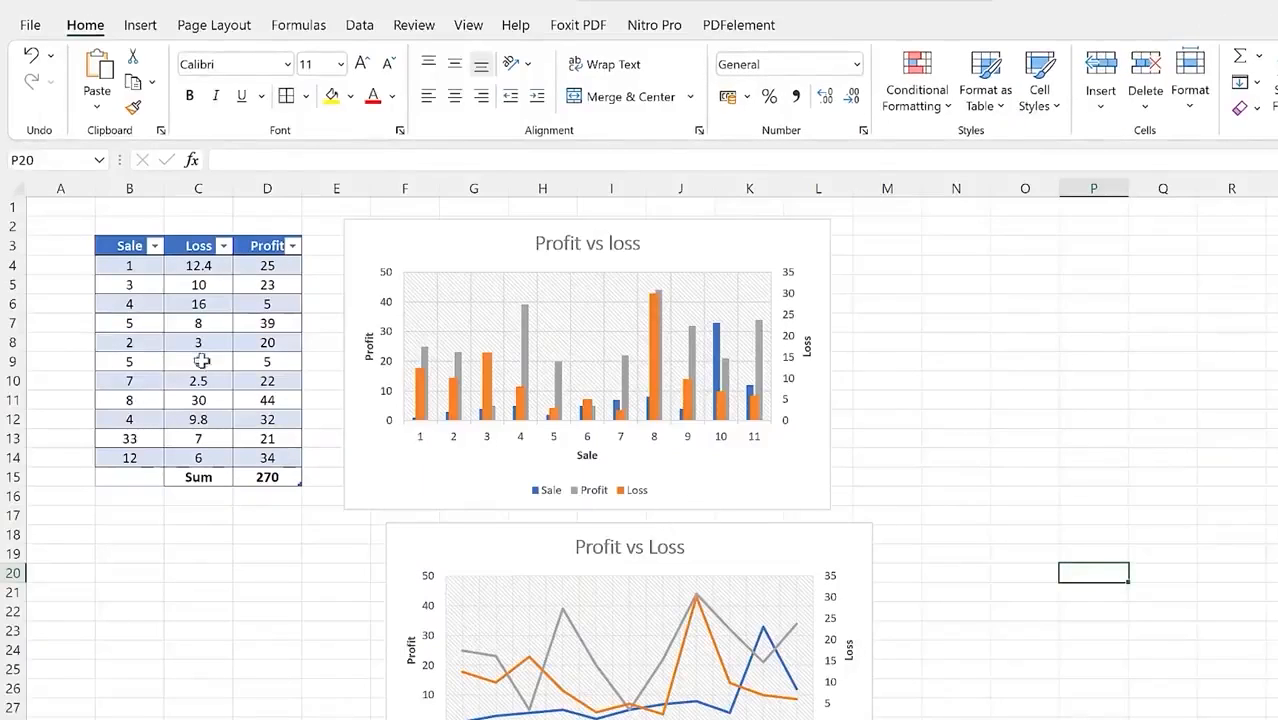
Step: Copy the Sale, Loss, Profit table B3:D15 as a picture and go back to Word
drag(110, 245, 250, 472)
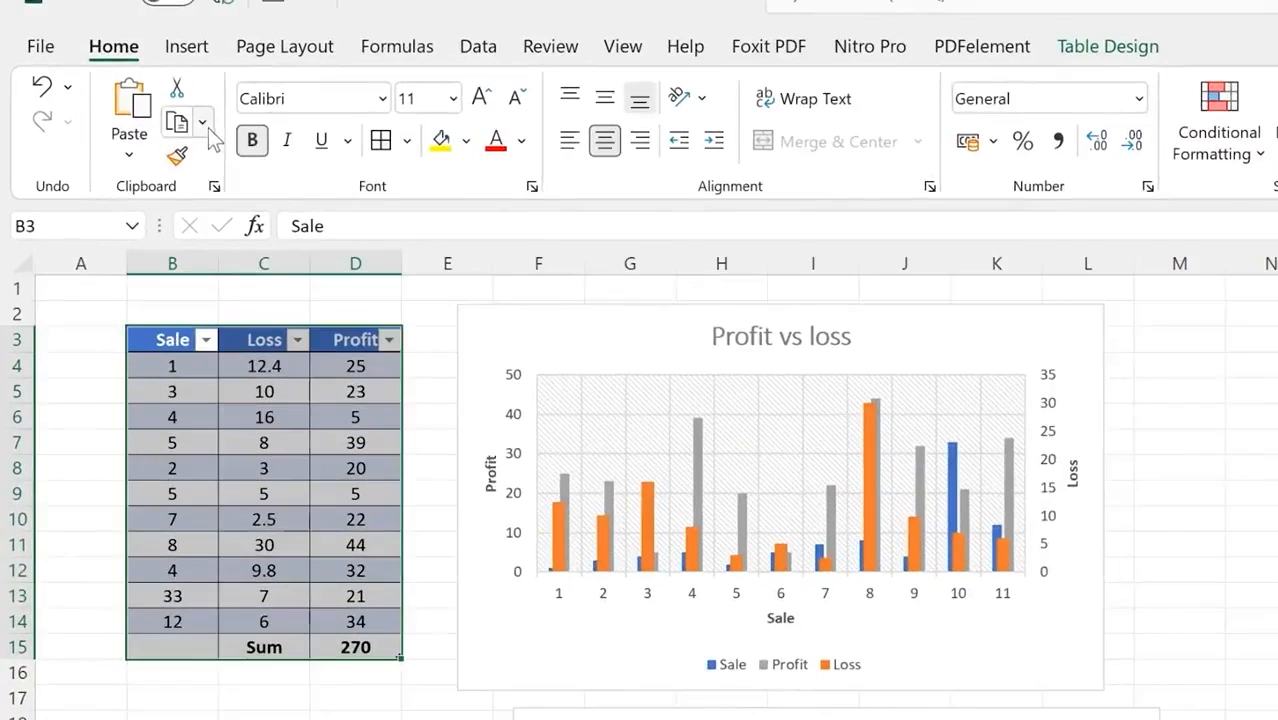
click(204, 126)
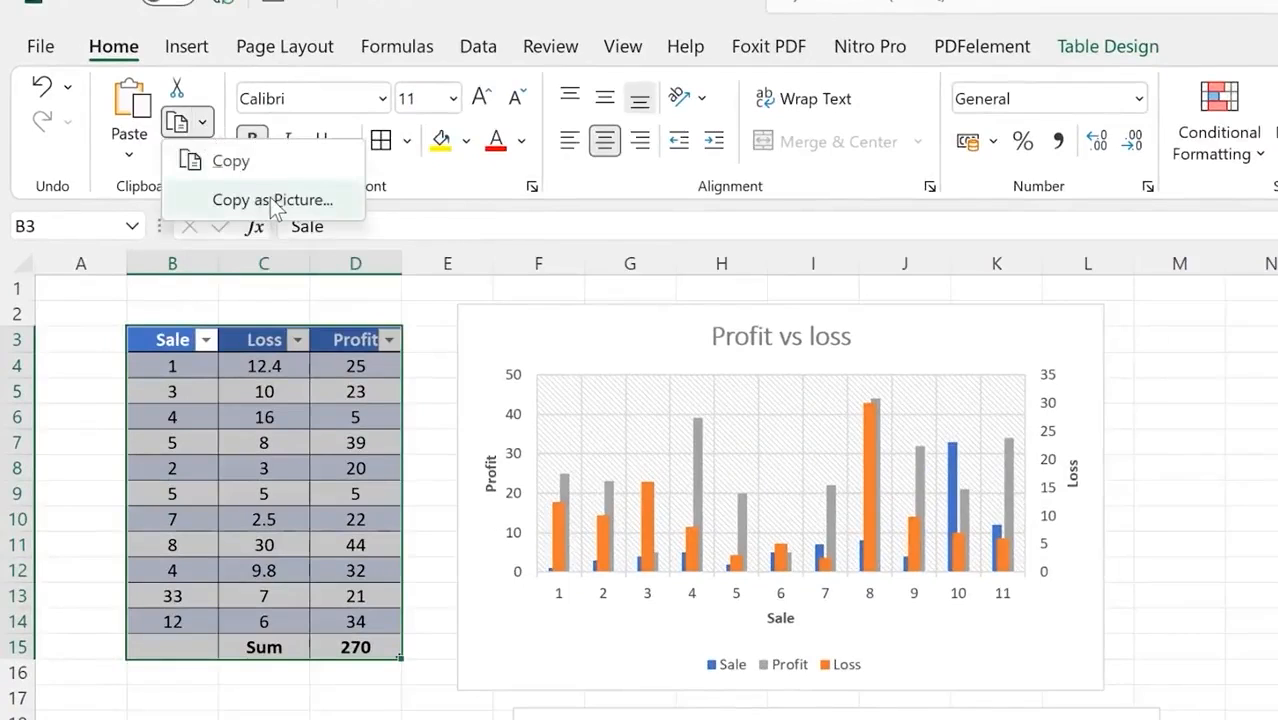
click(272, 200)
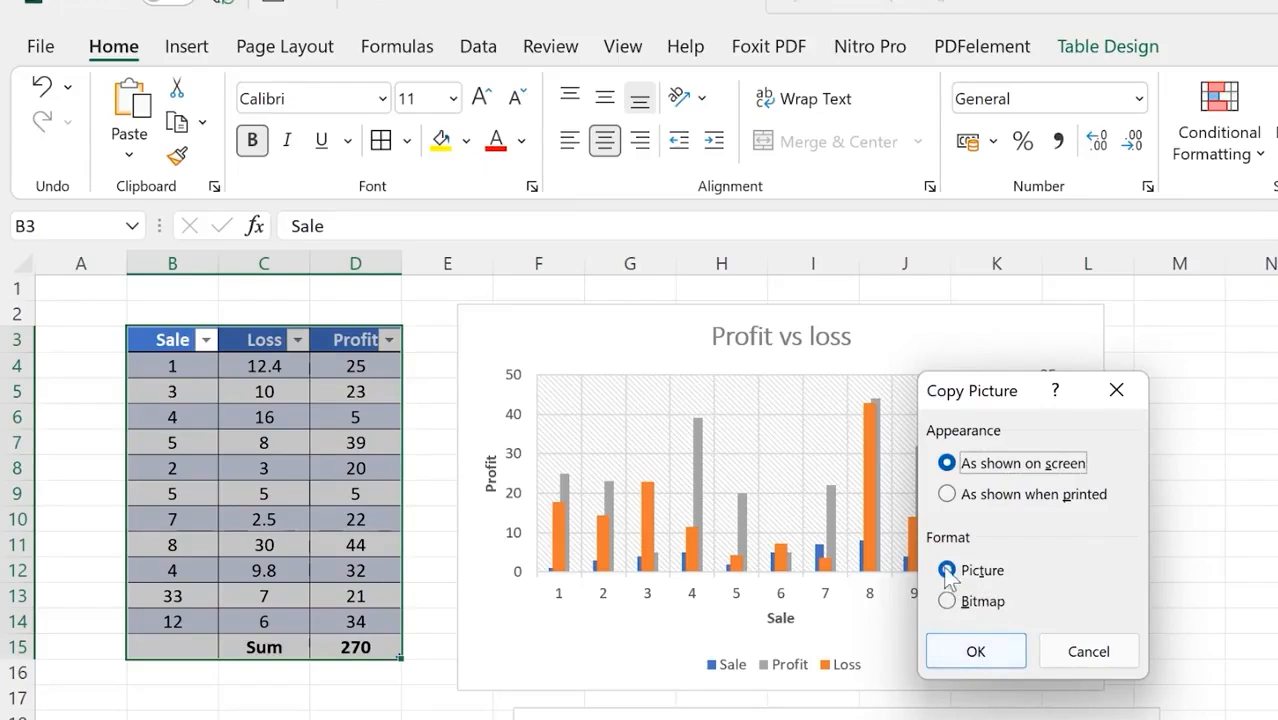
click(966, 652)
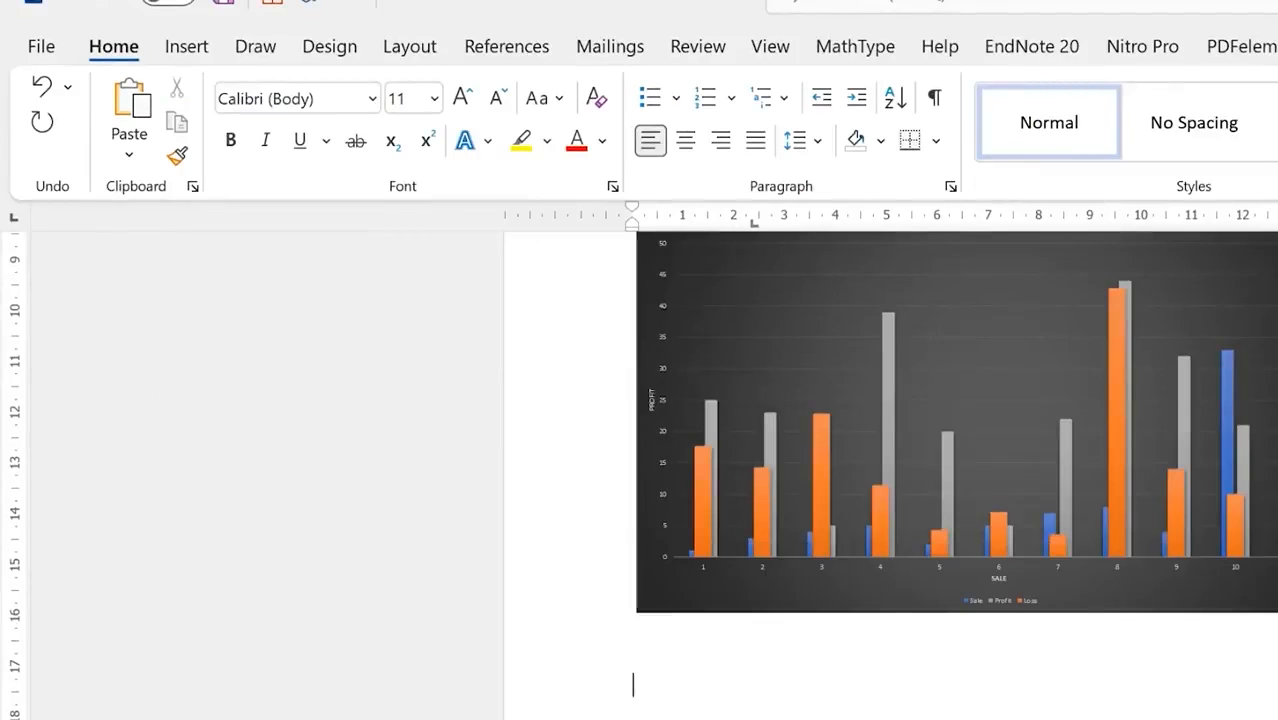
right_click(893, 291)
Step: Paste the table as a picture below the dark chart, then return to Excel
click(958, 434)
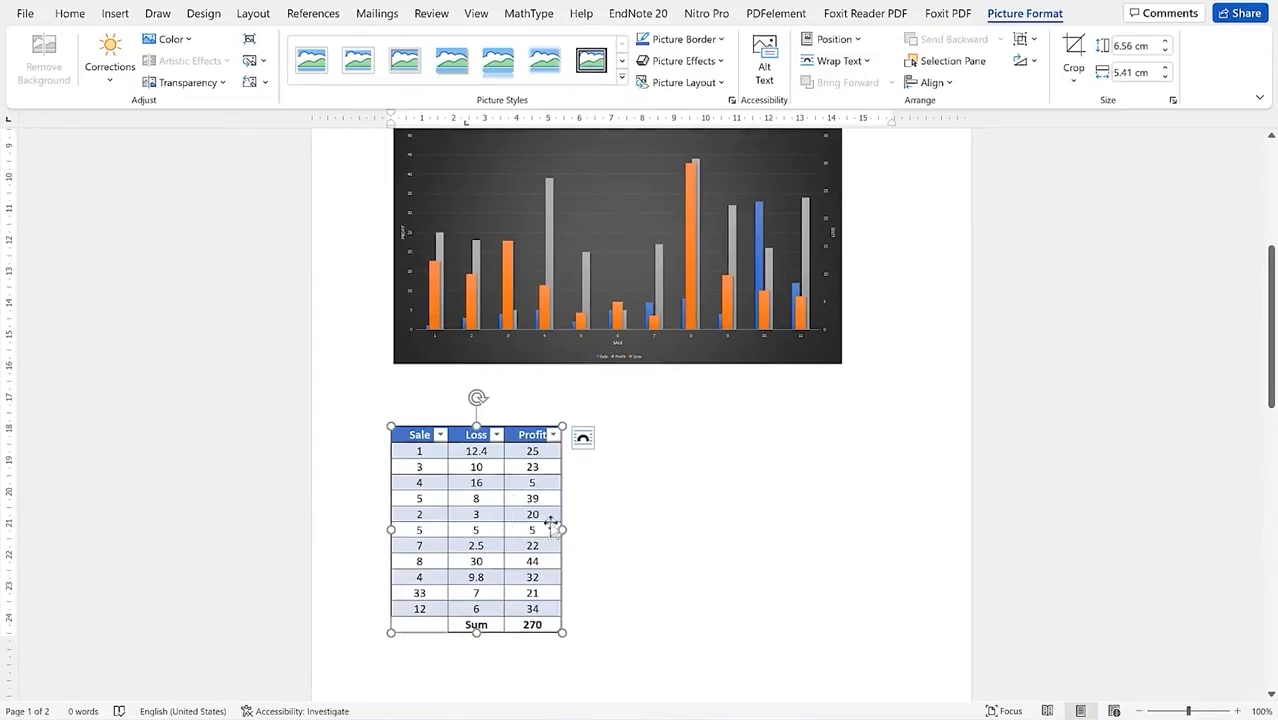
click(614, 485)
click(498, 533)
click(498, 533)
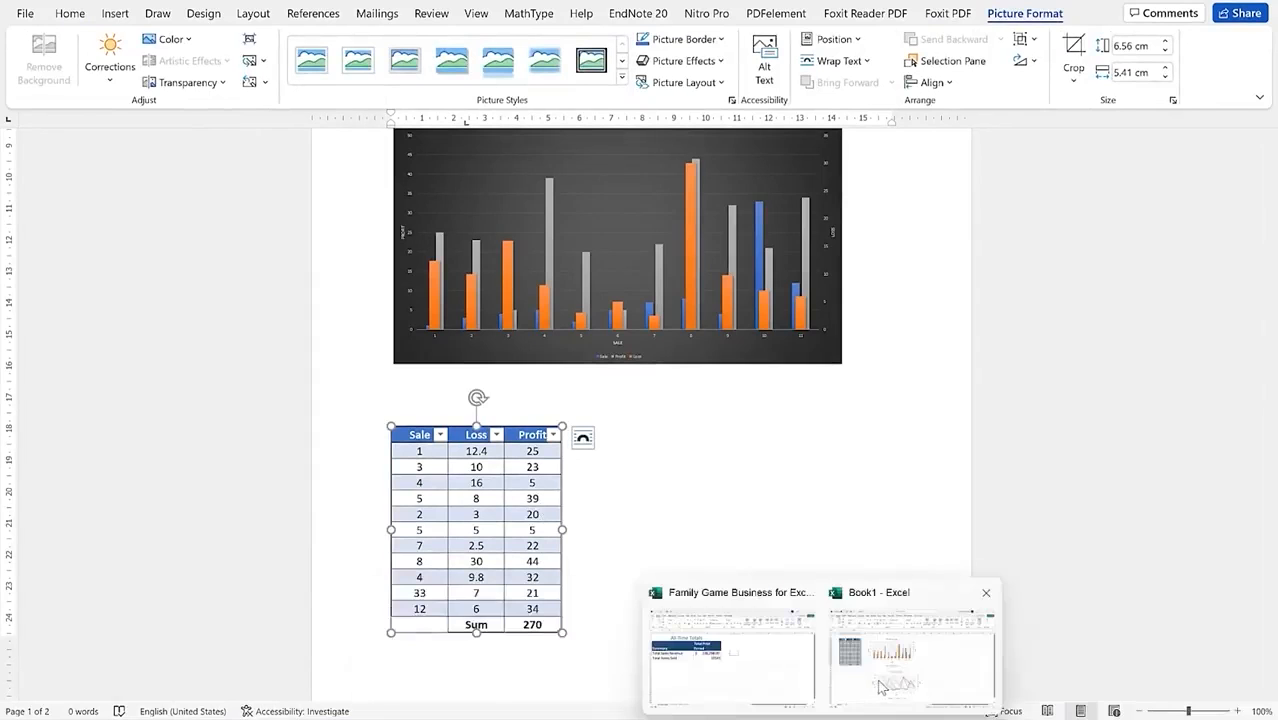
click(913, 651)
Step: In Excel, copy the Profit vs Loss line chart as a picture
click(659, 451)
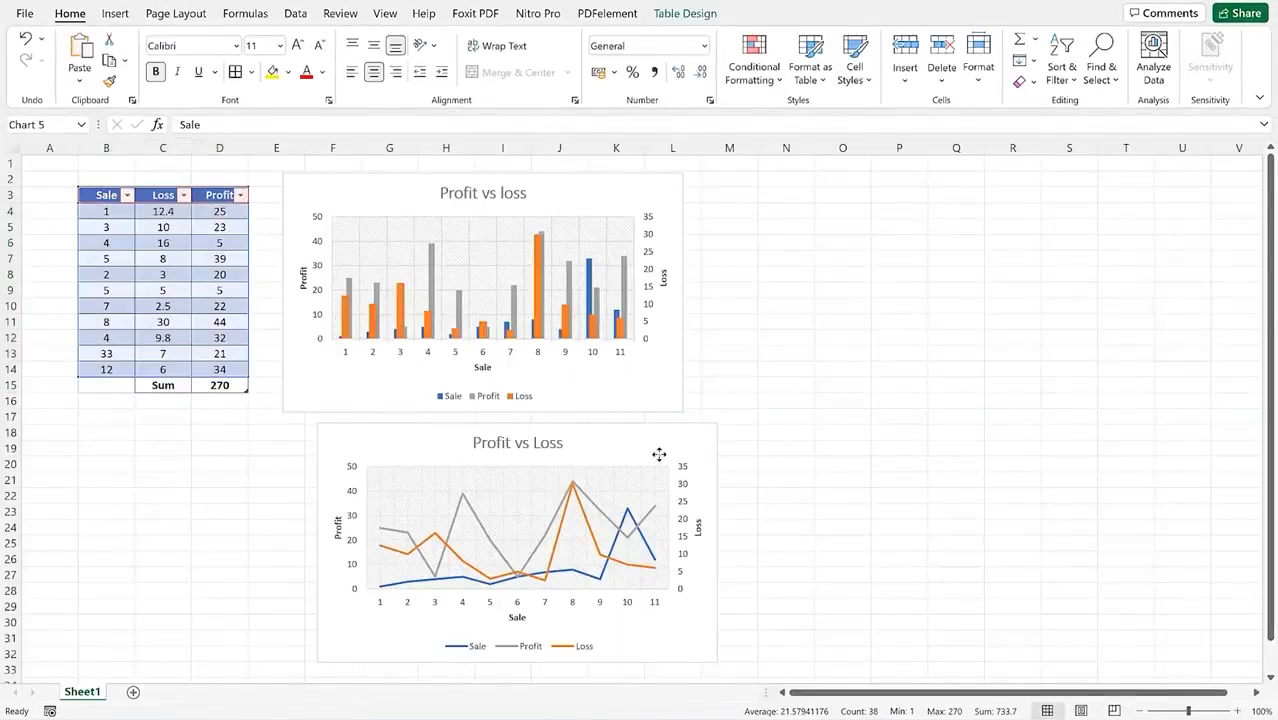
click(124, 60)
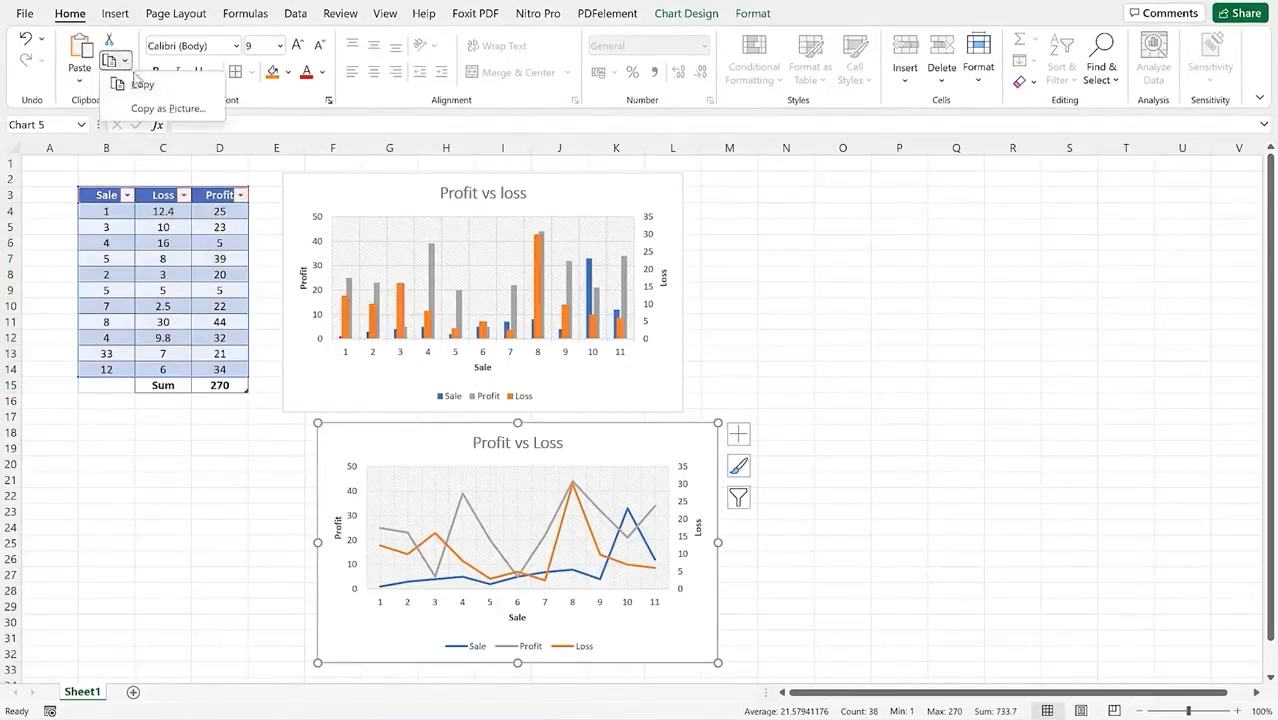
click(163, 109)
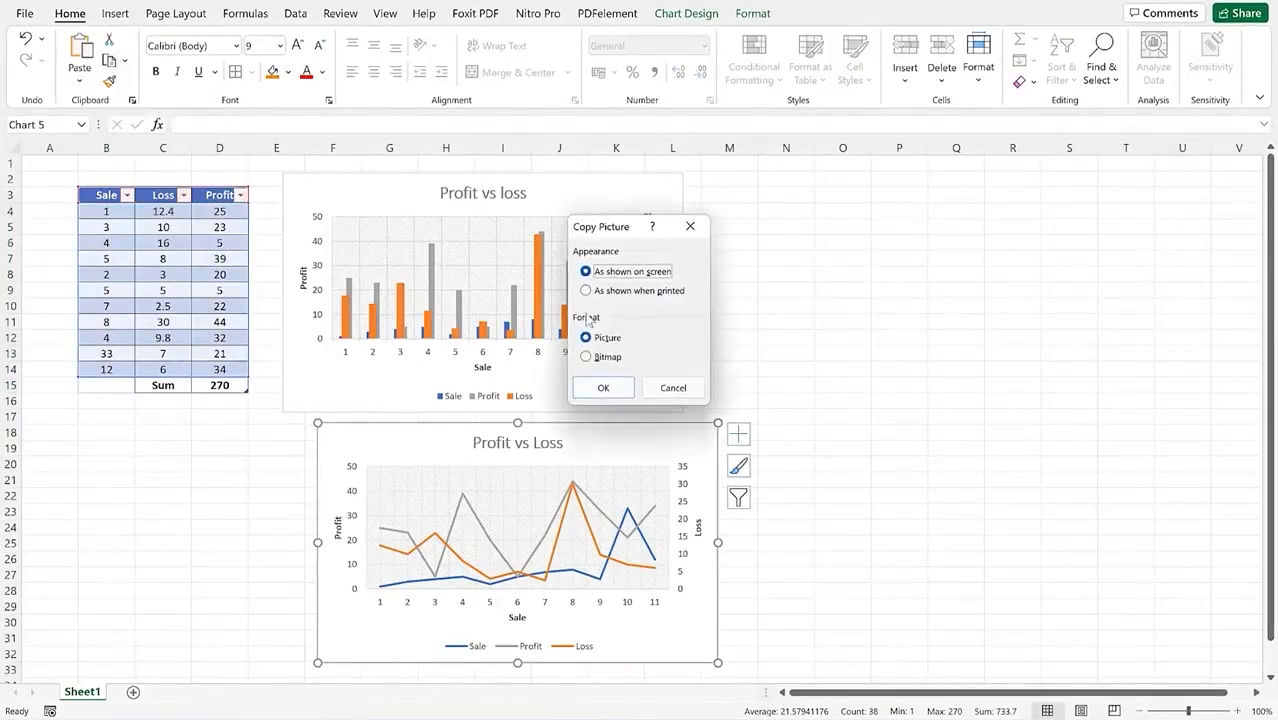
click(603, 388)
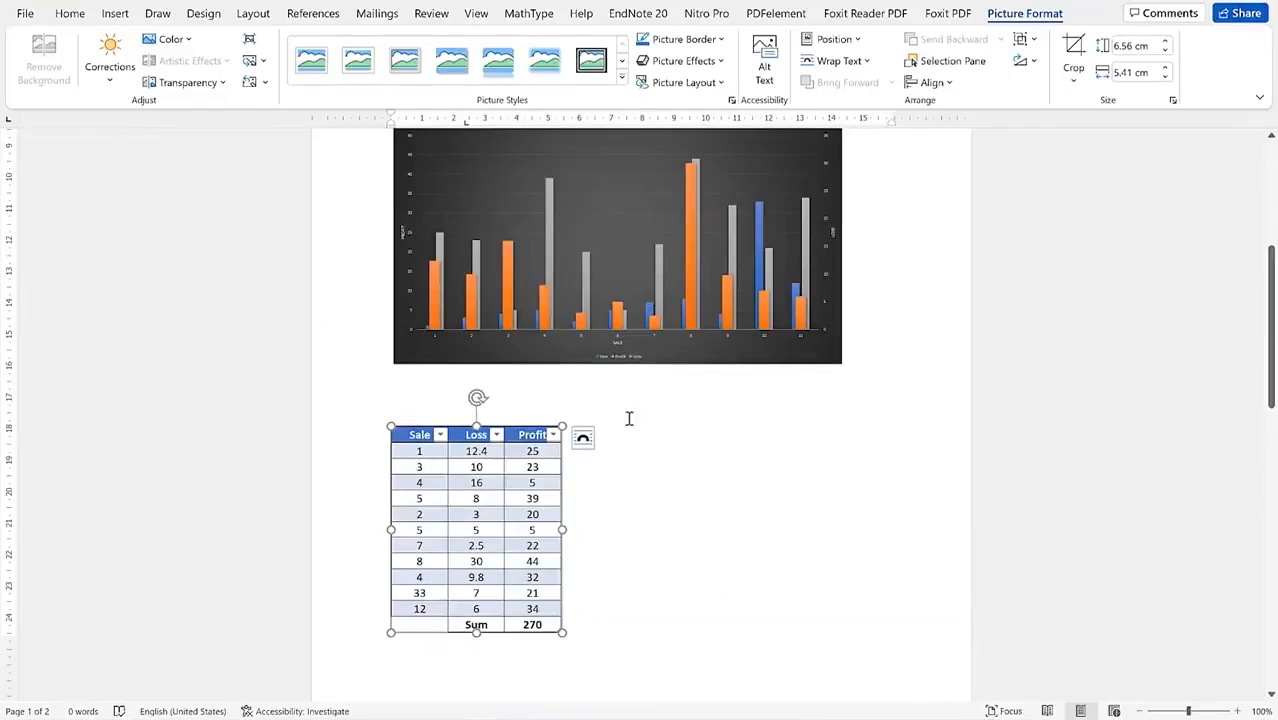
Step: In Word, start a new page after the table and paste the line chart picture on page 2
click(630, 628)
key(ctrl+Return)
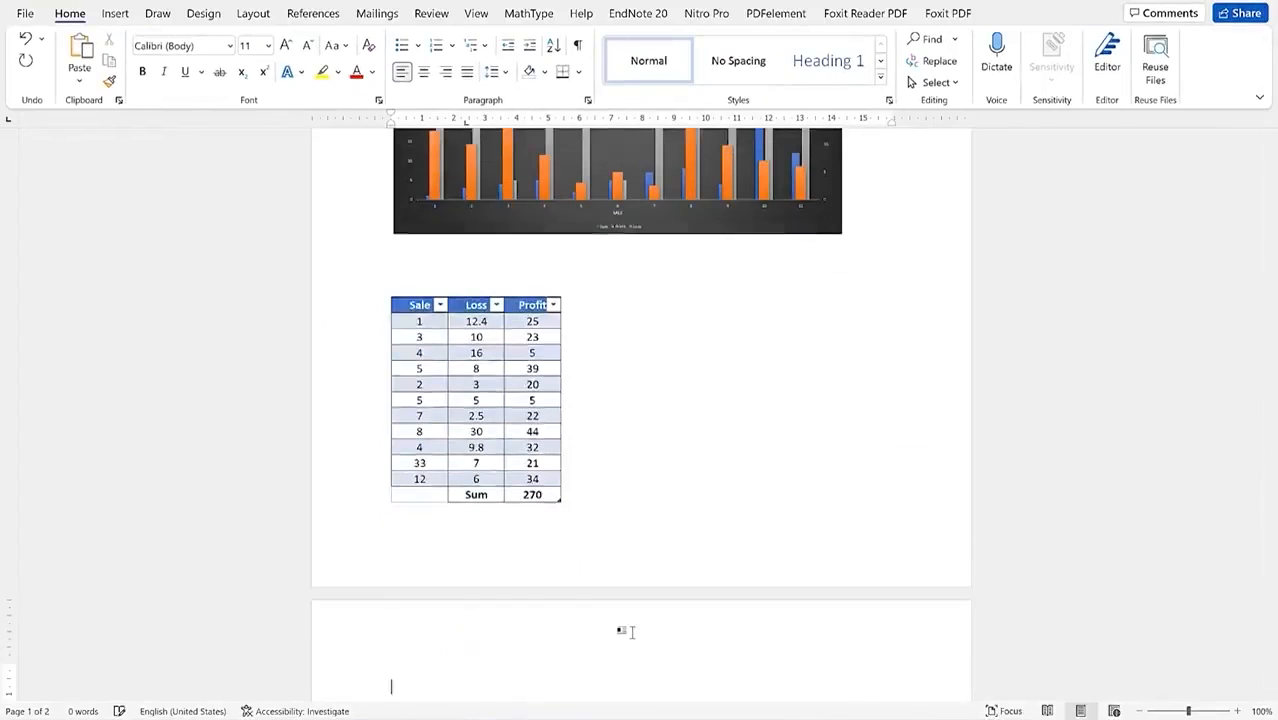
scroll(530, 600, down, 3)
right_click(433, 605)
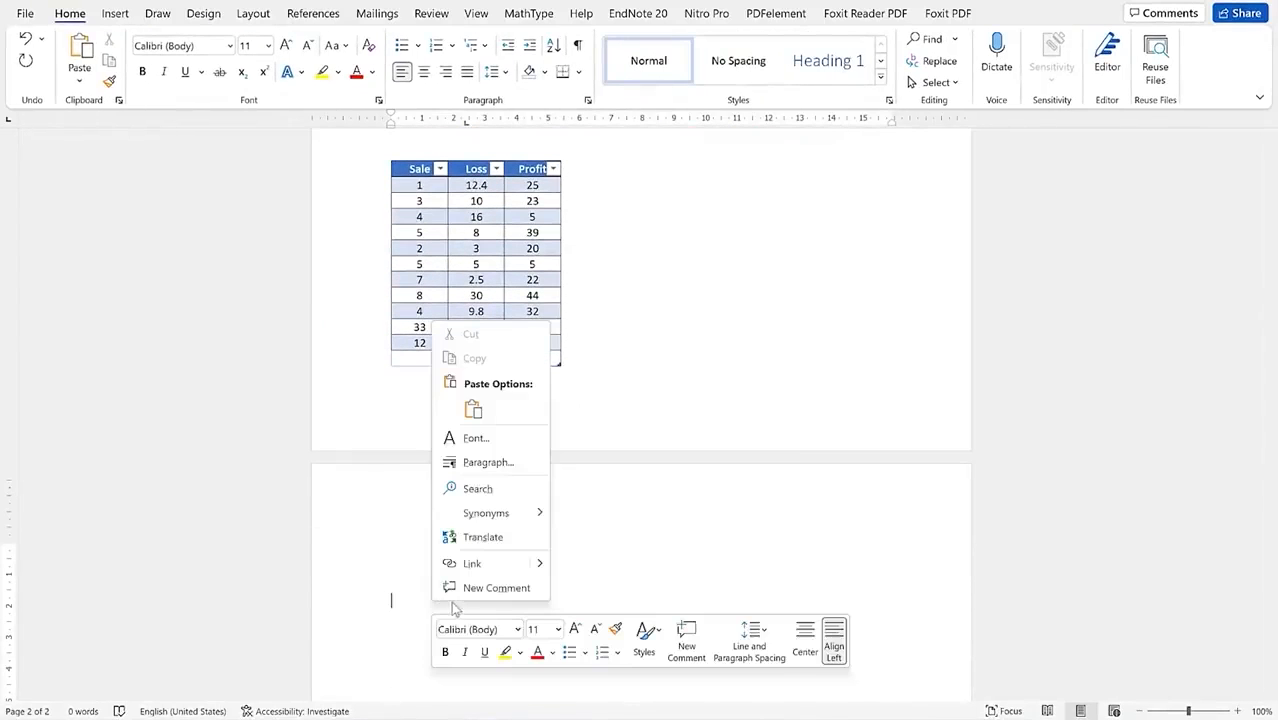
click(477, 414)
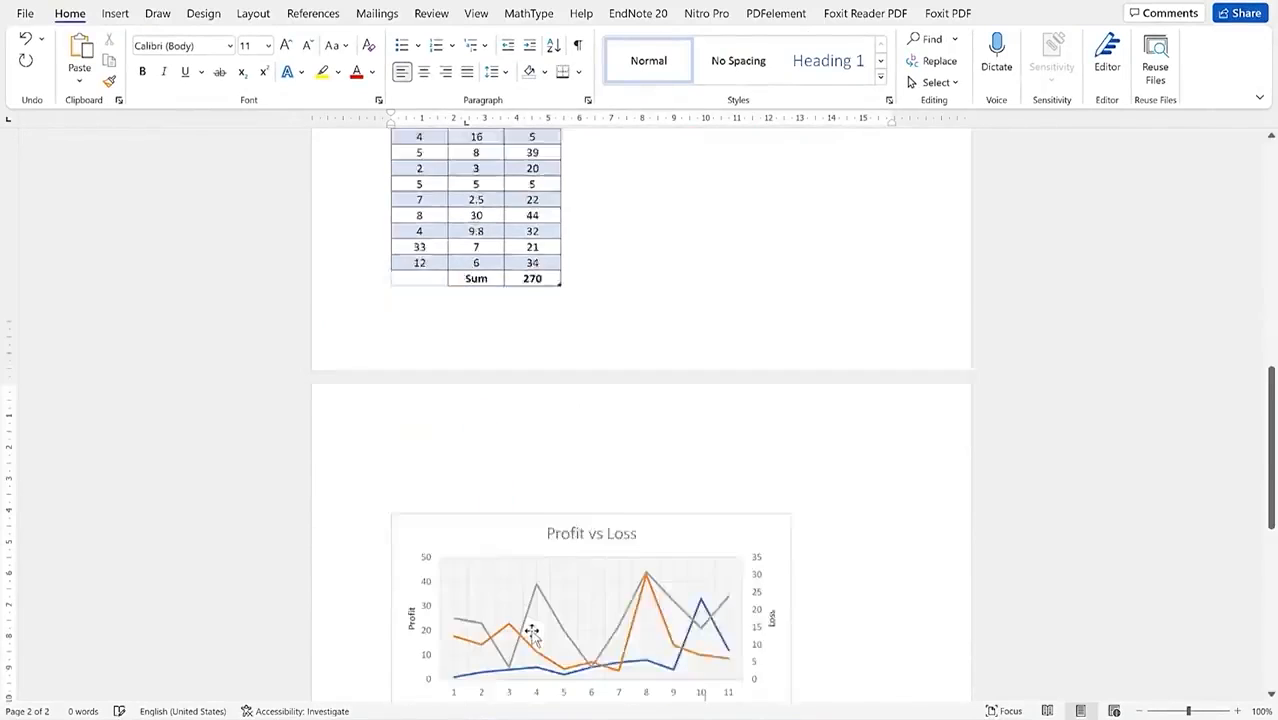
click(717, 481)
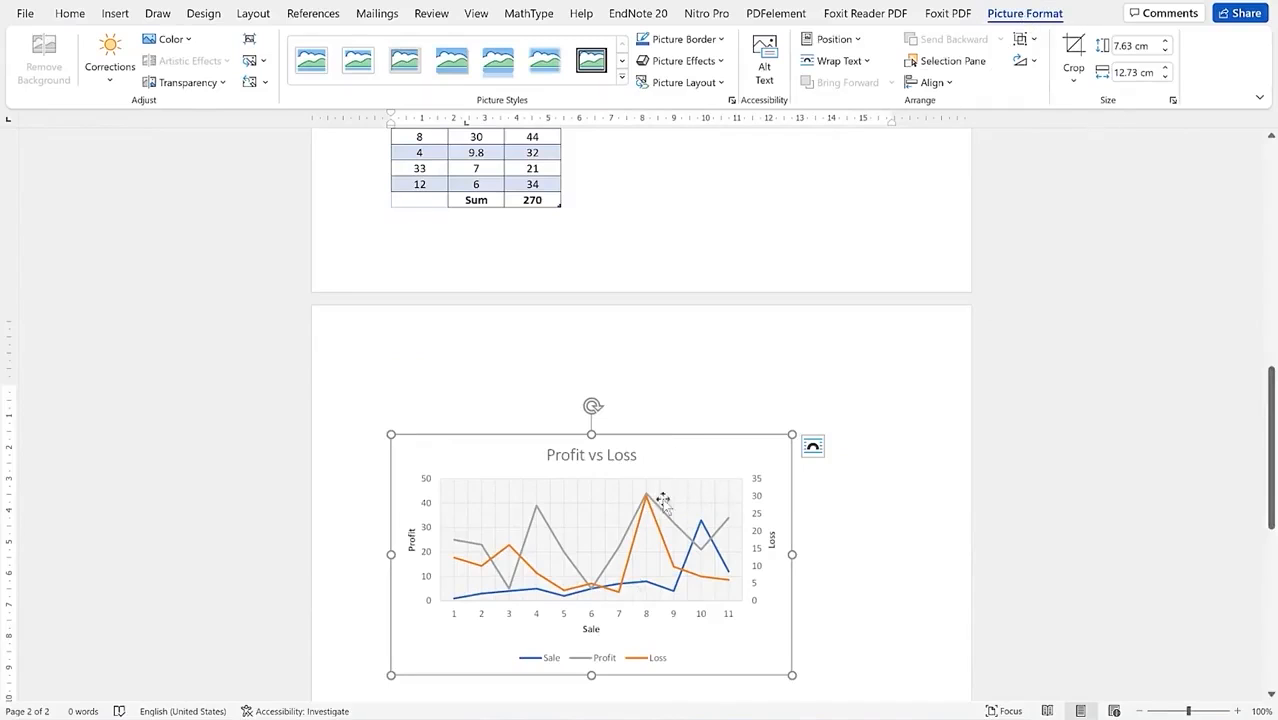
scroll(662, 471, up, 5)
Step: Scroll back up through the chart document in Word
scroll(662, 463, up, 8)
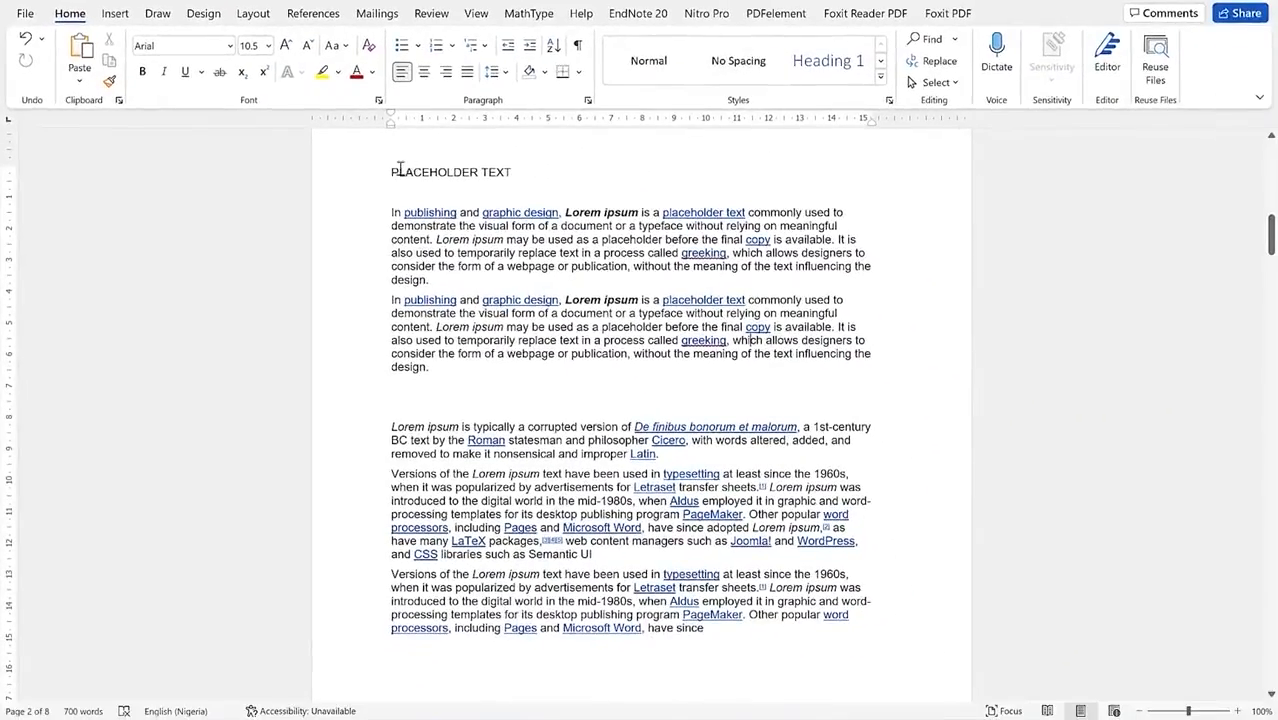
Step: Justify the PLACEHOLDER TEXT heading and Lorem ipsum paragraphs, then preview line-spacing values
drag(399, 170, 770, 638)
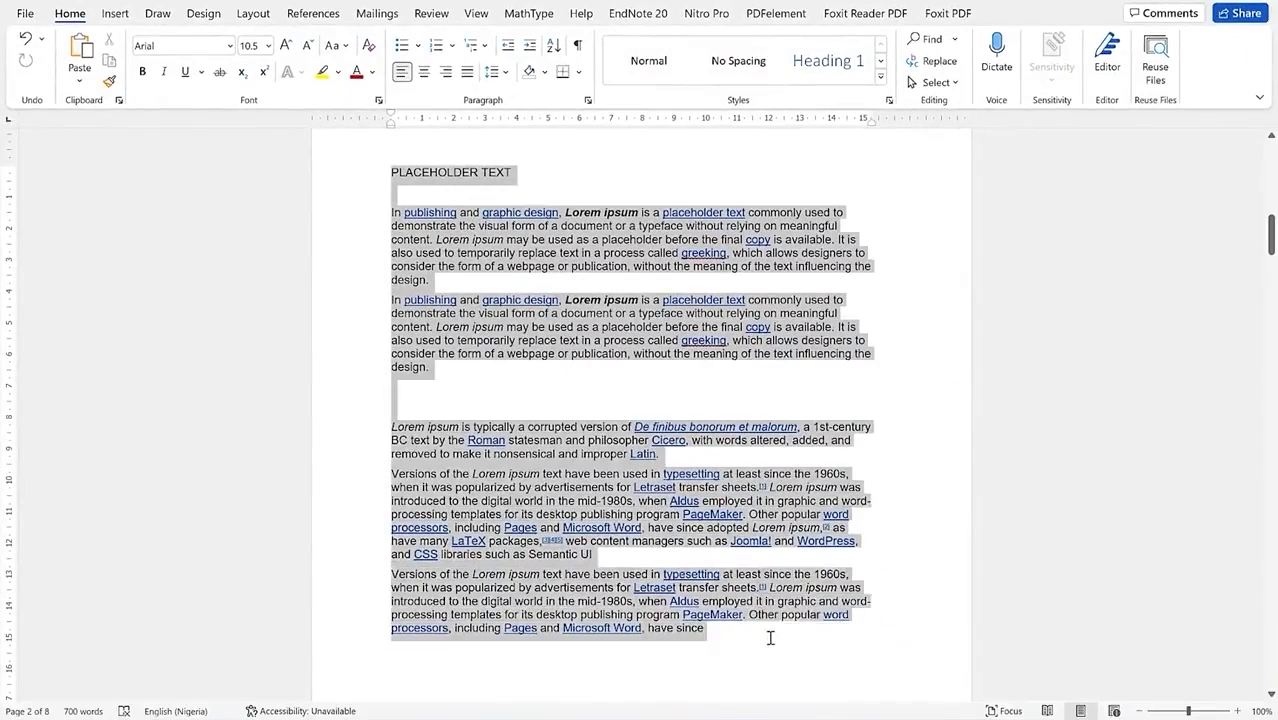
click(424, 74)
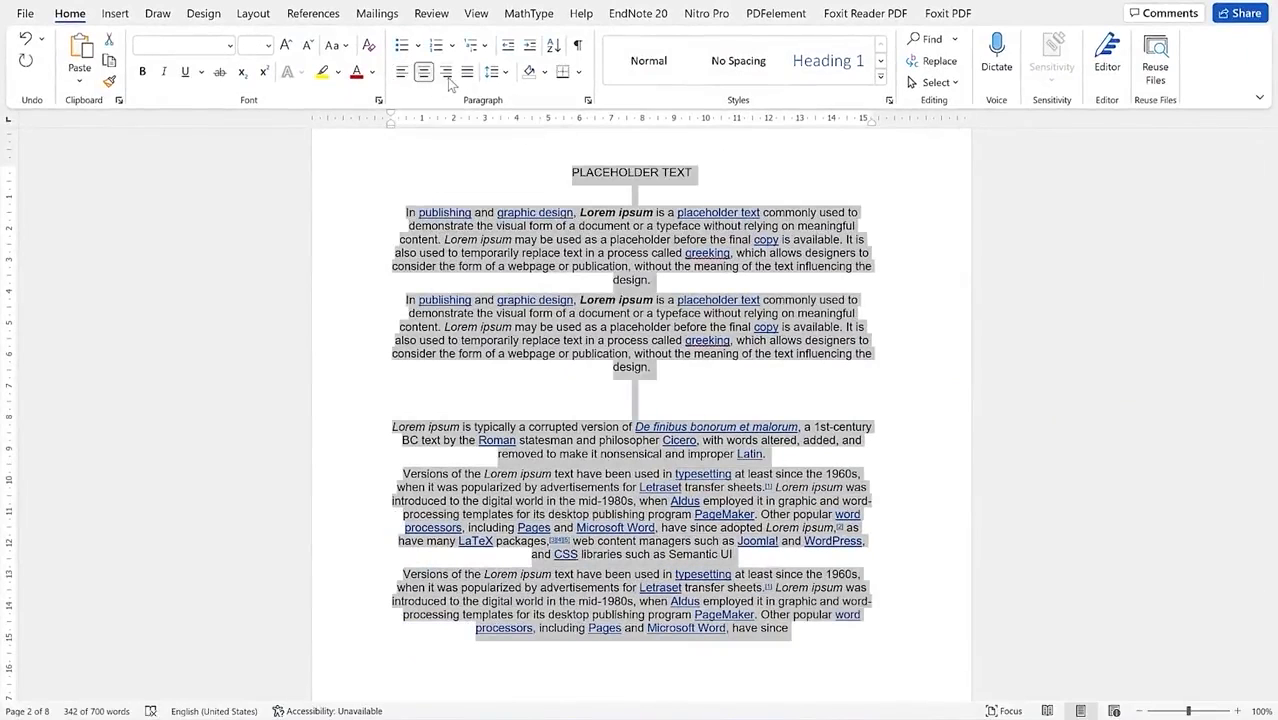
click(446, 74)
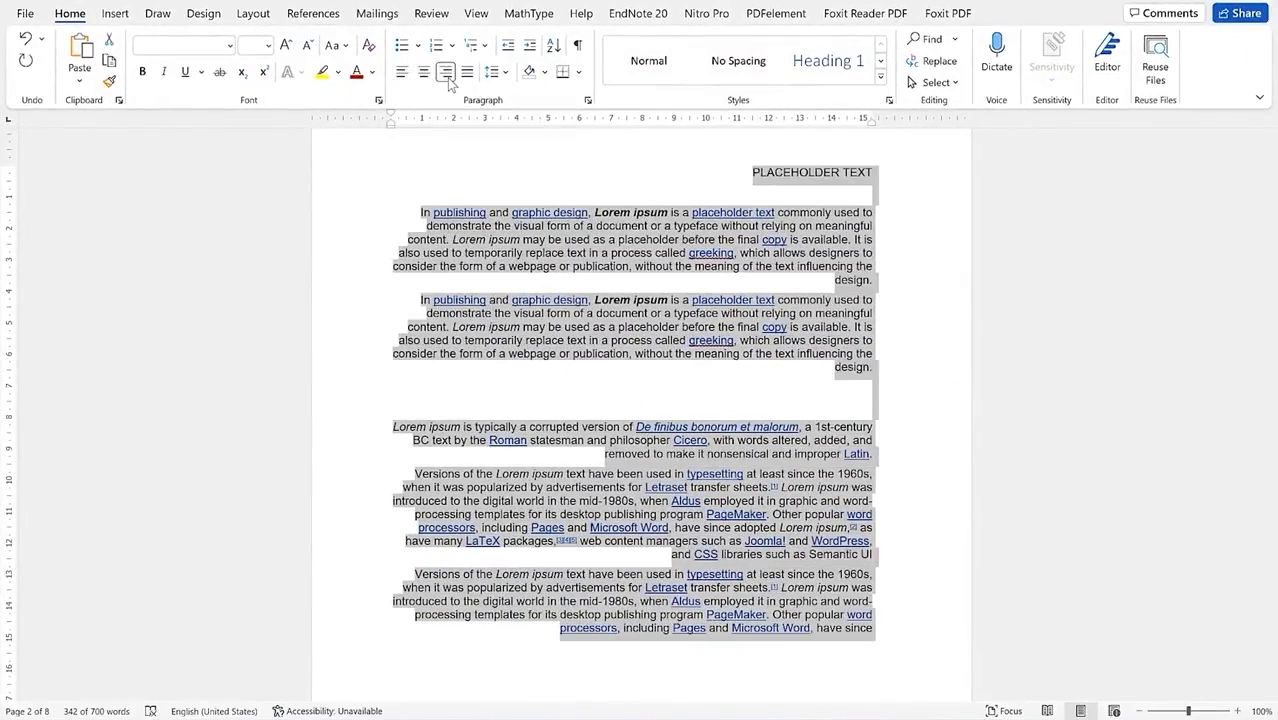
click(468, 76)
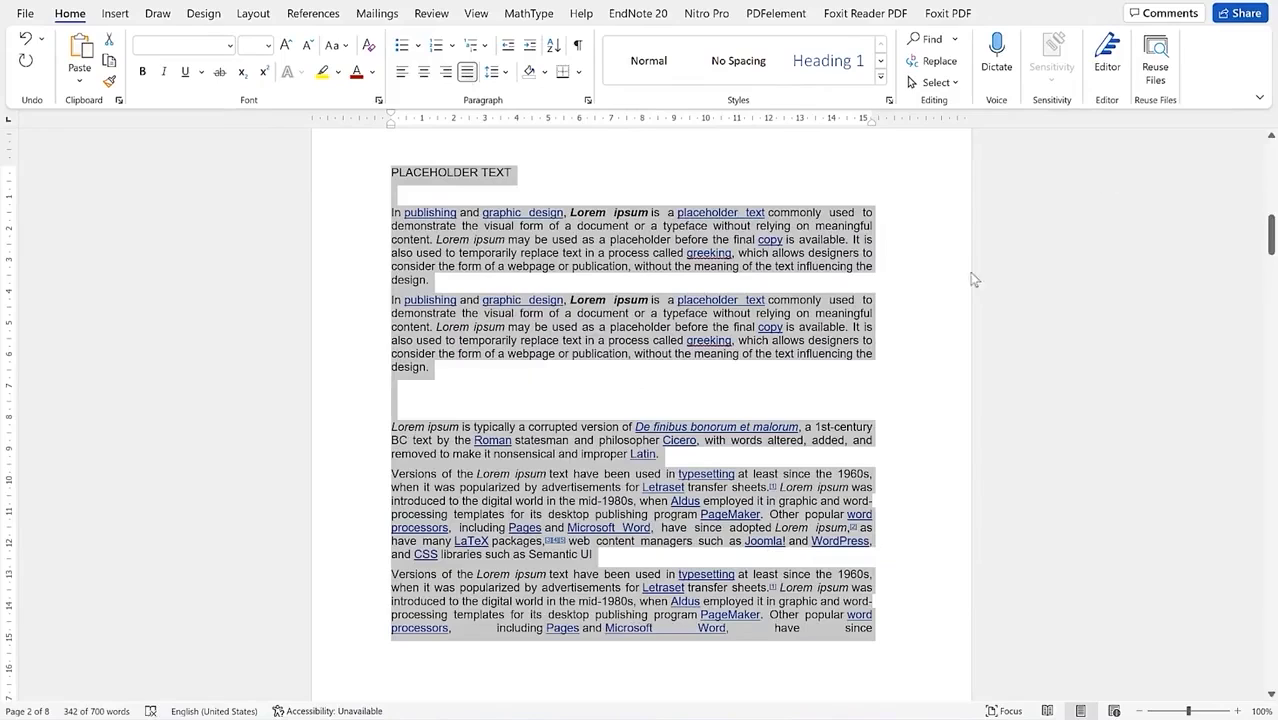
click(504, 74)
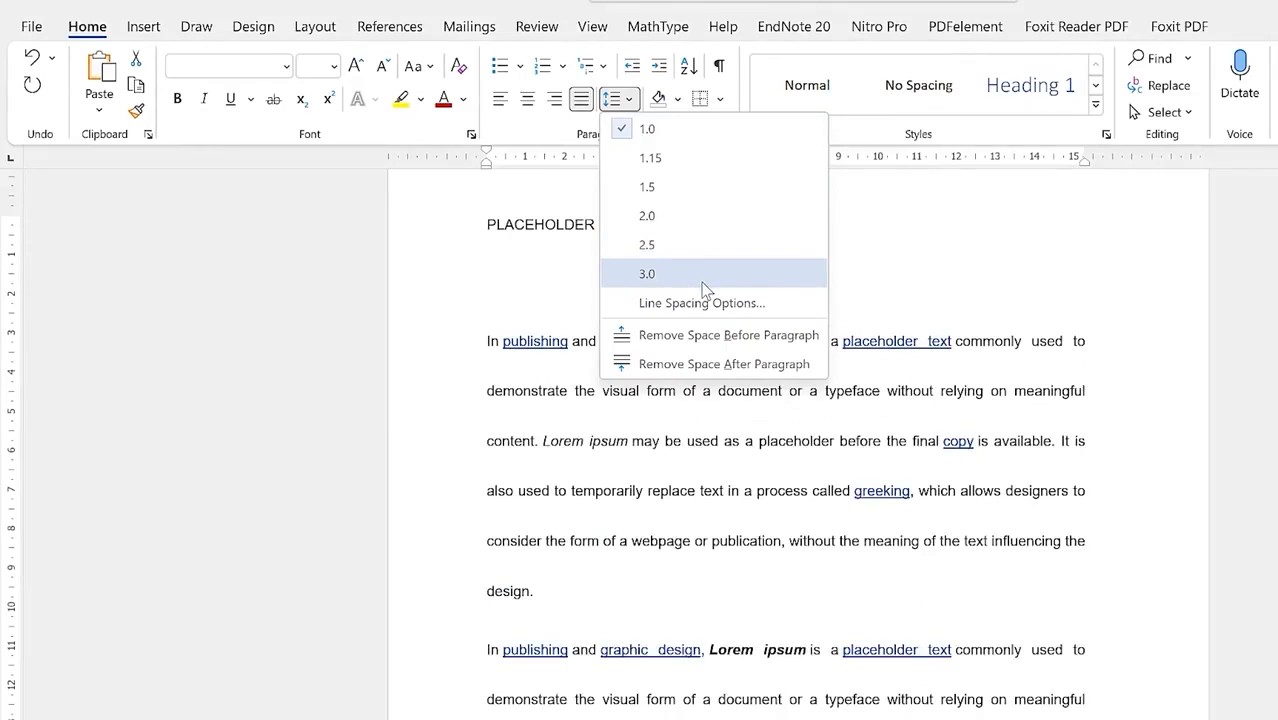
Step: Remove the space before and after paragraphs across the whole document
click(725, 338)
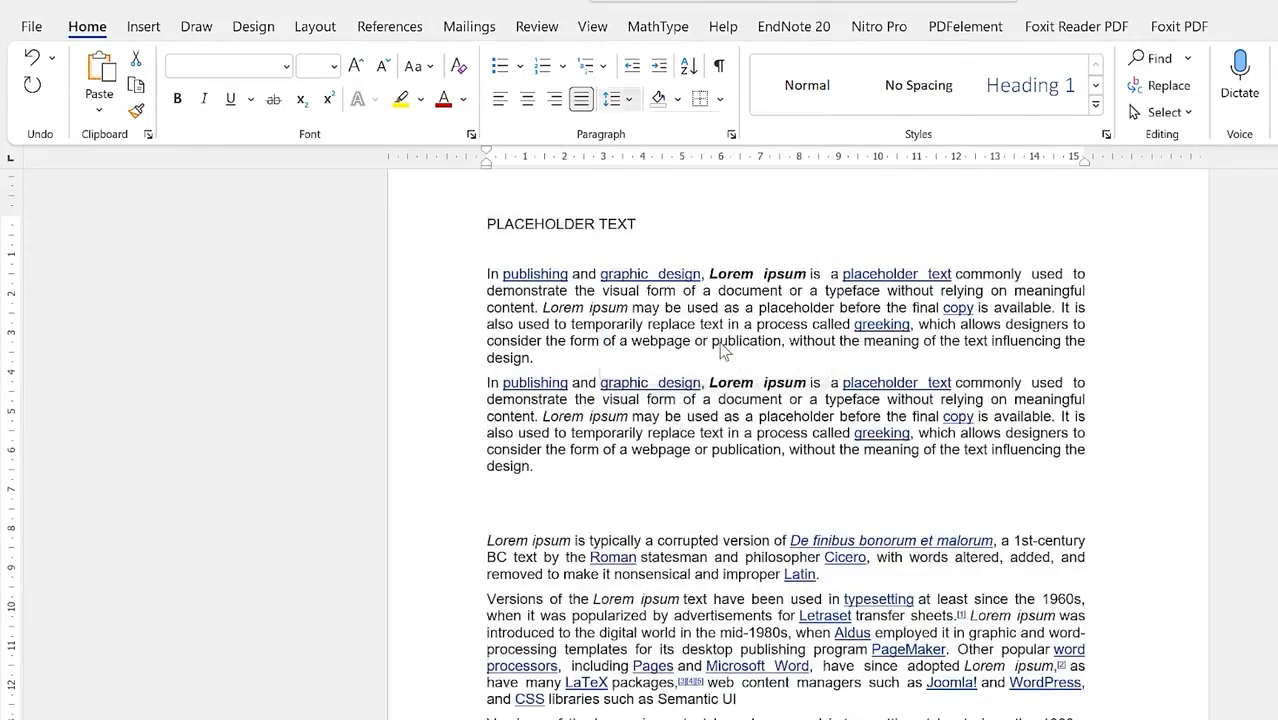
key(ctrl+a)
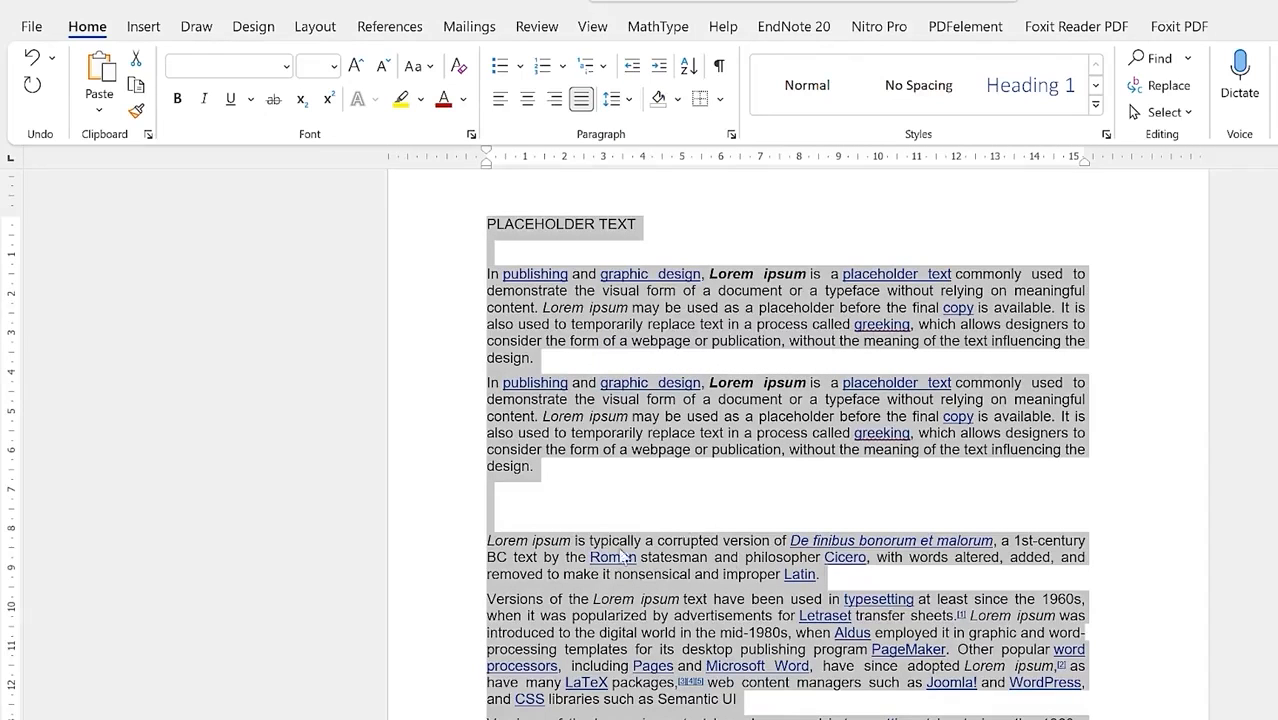
click(616, 99)
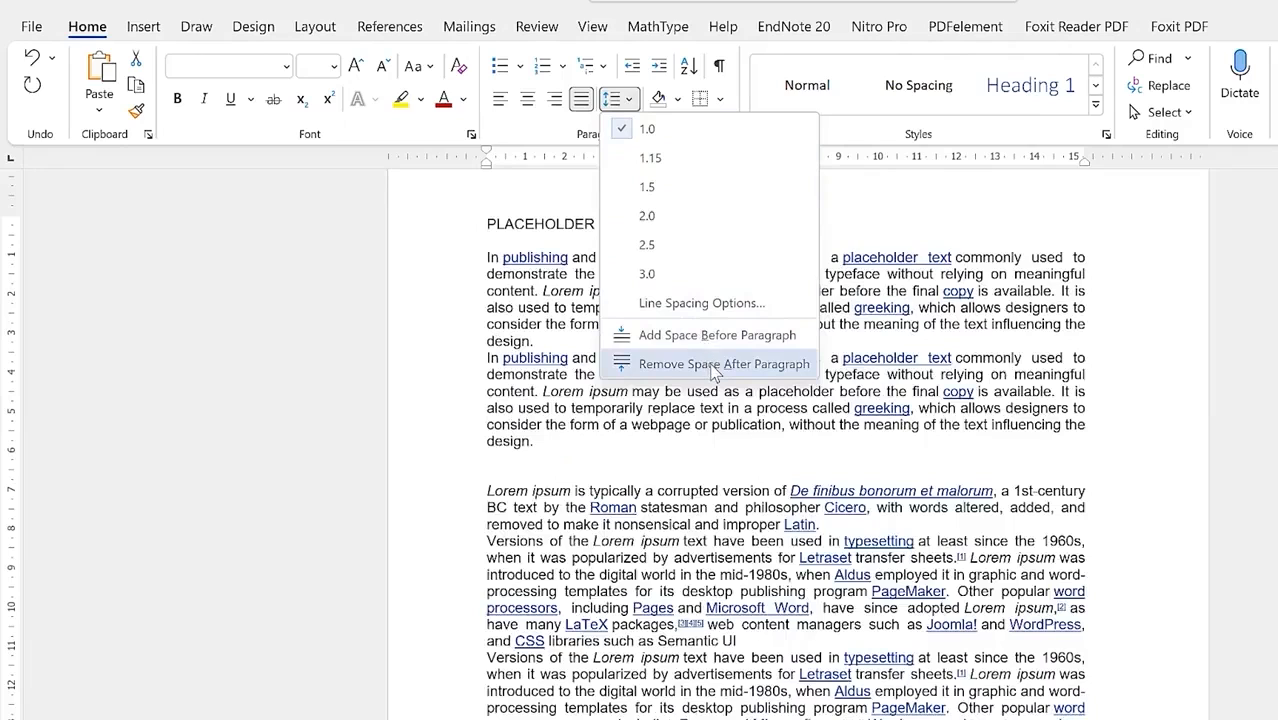
click(710, 363)
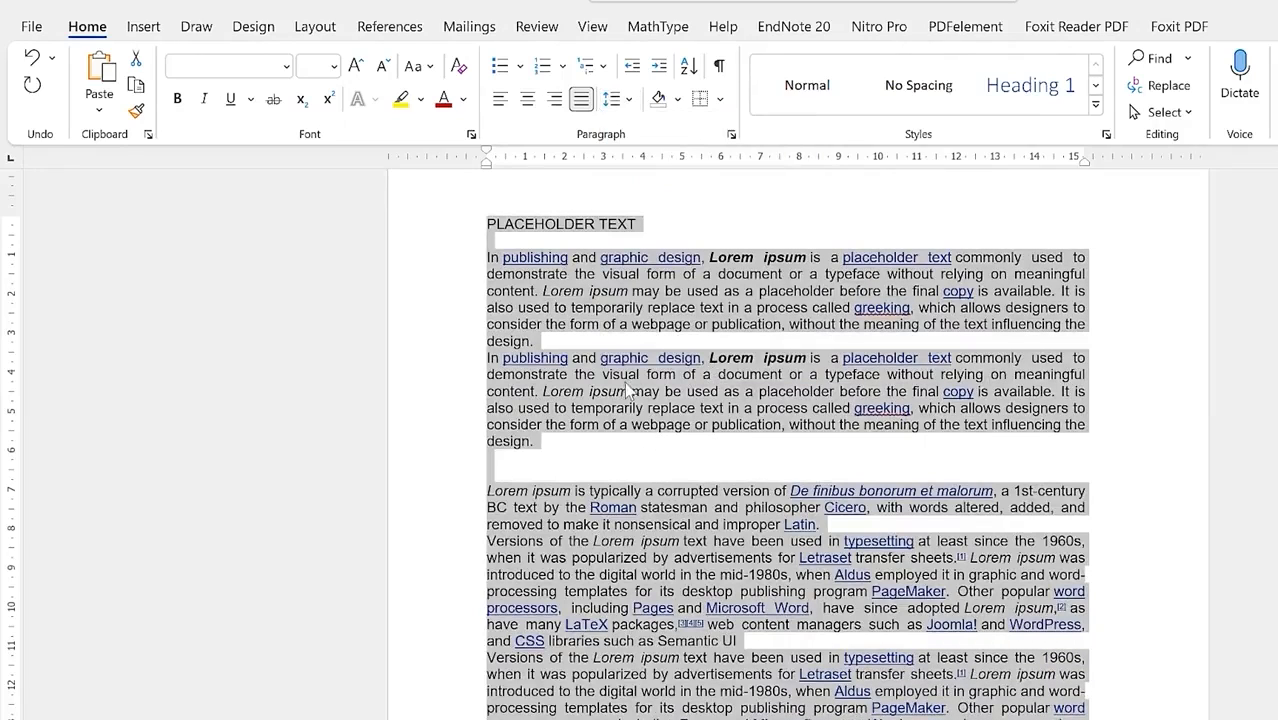
click(627, 99)
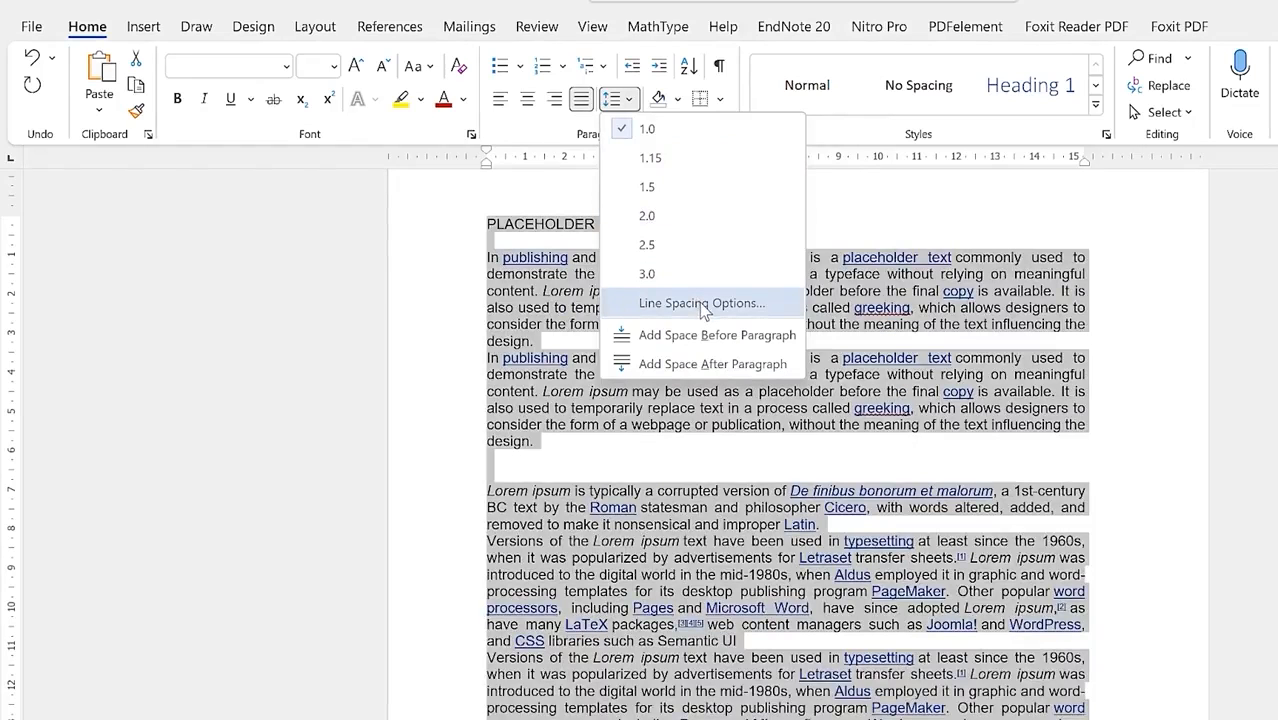
Step: In the Paragraph dialog, keep Justified alignment, Body Text outline level and no special indentation
click(702, 304)
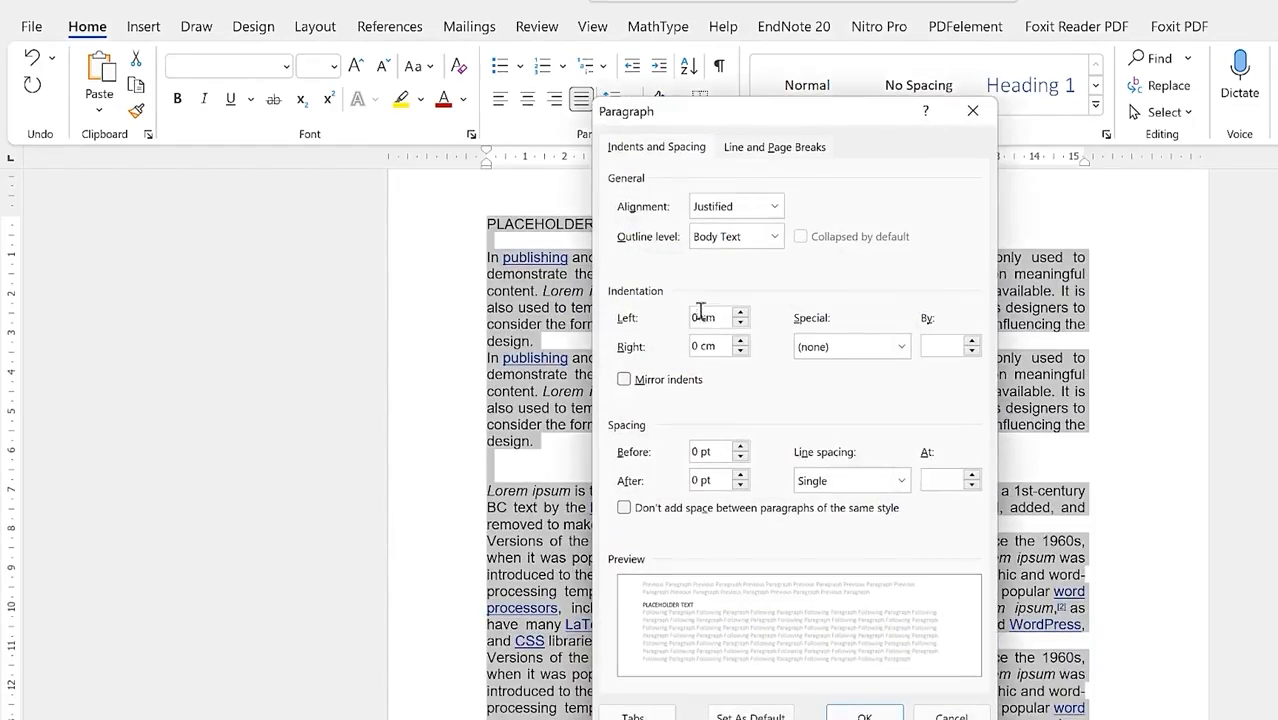
click(773, 207)
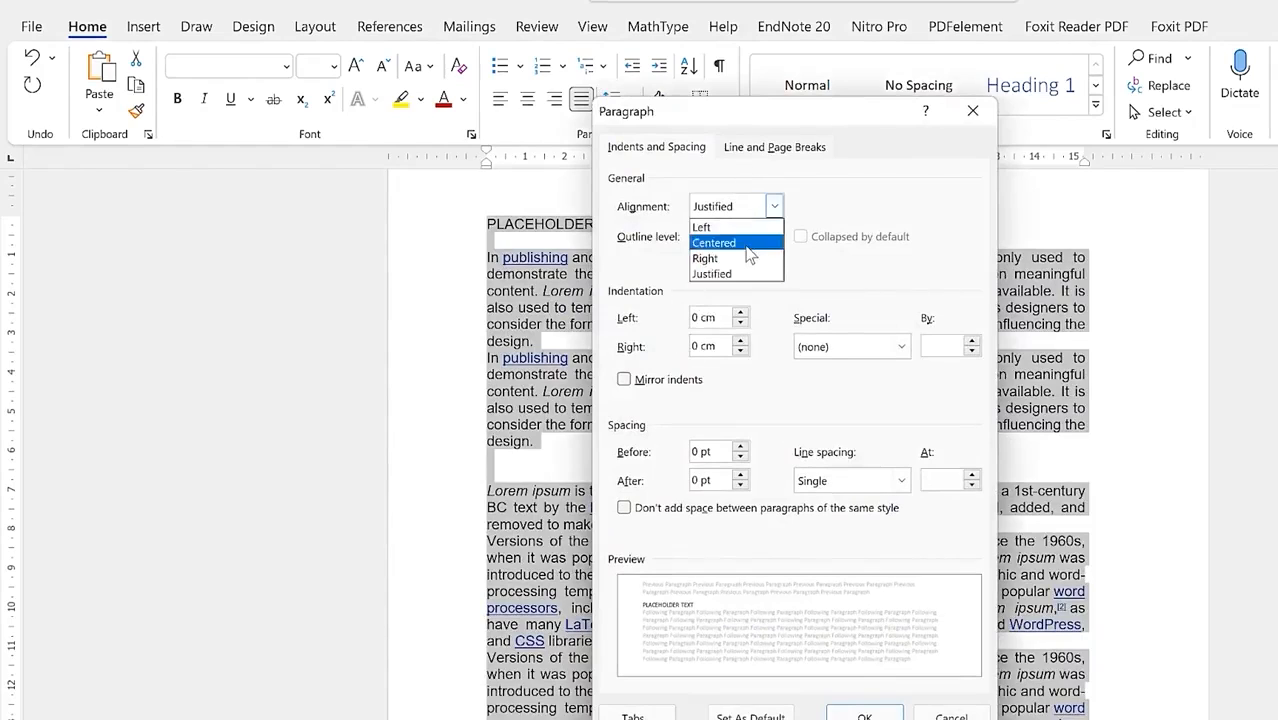
click(873, 171)
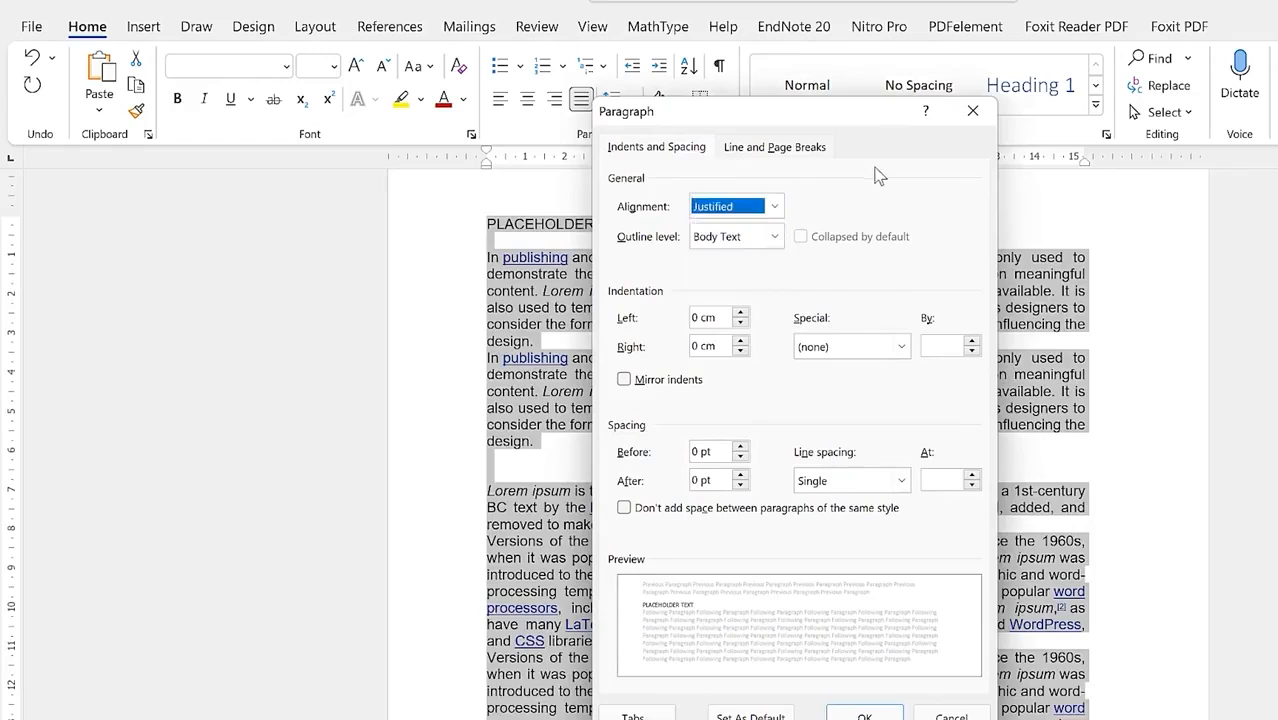
click(775, 237)
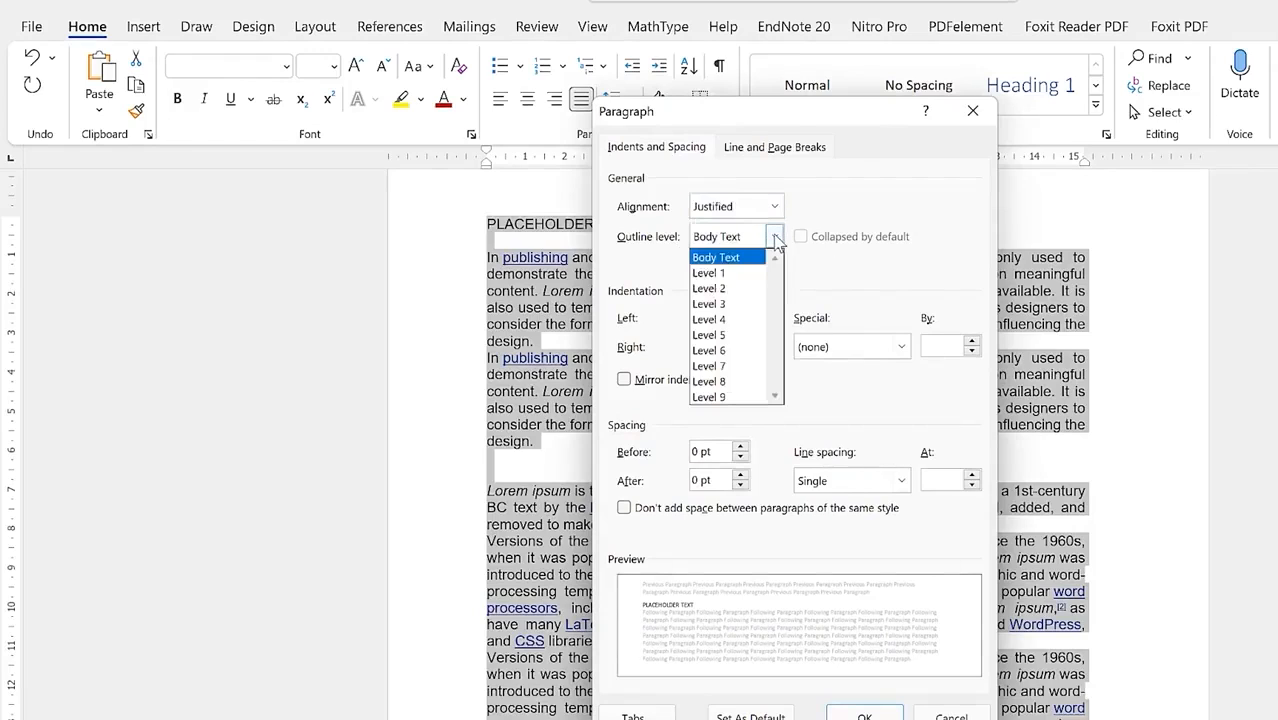
click(835, 252)
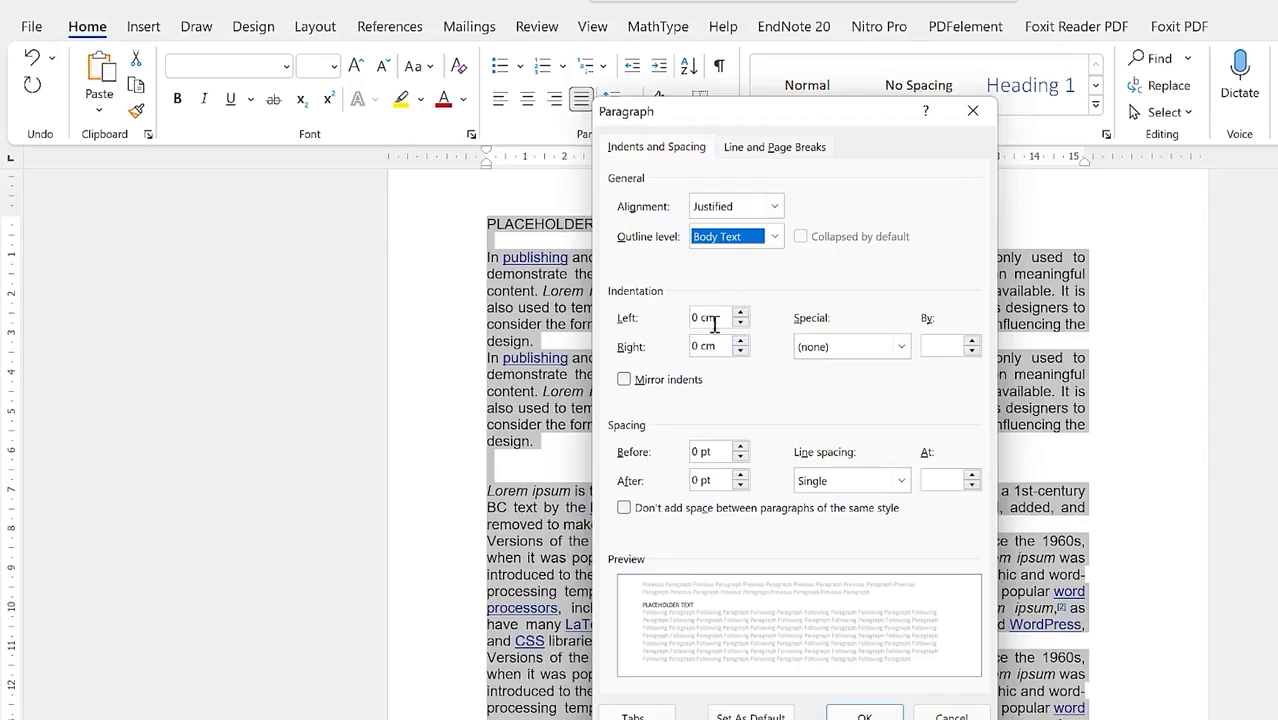
click(876, 350)
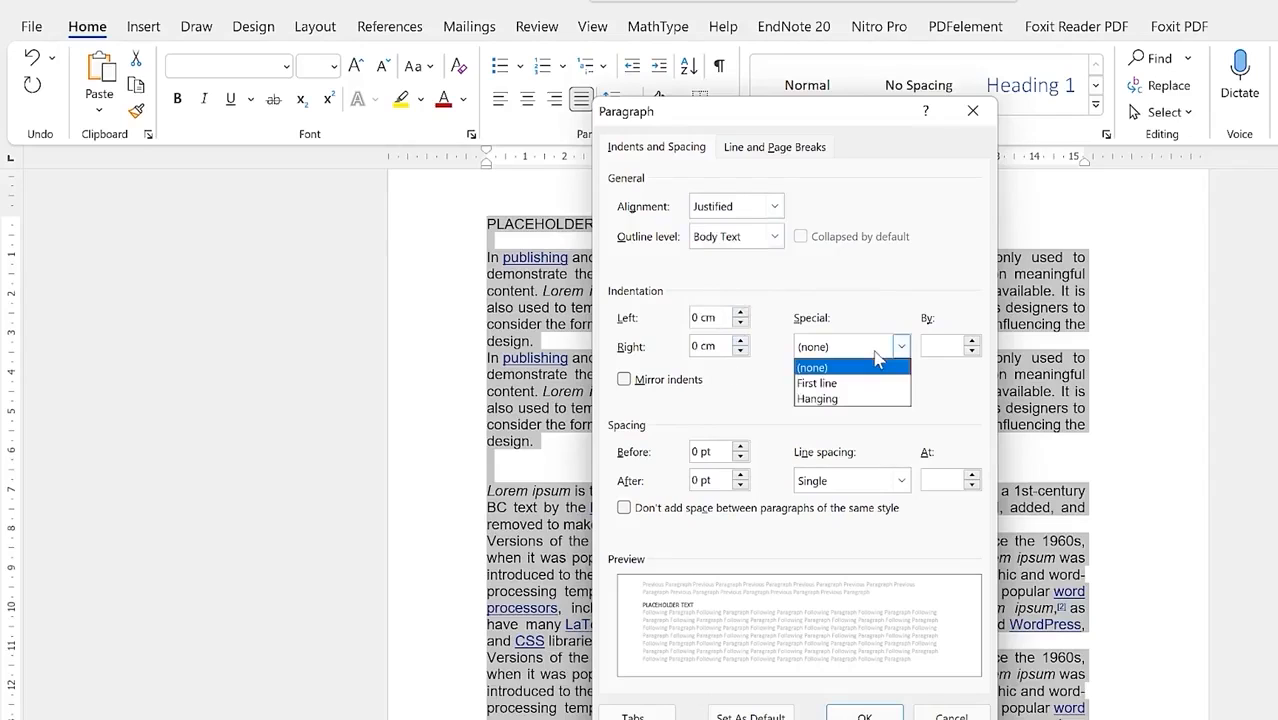
click(864, 340)
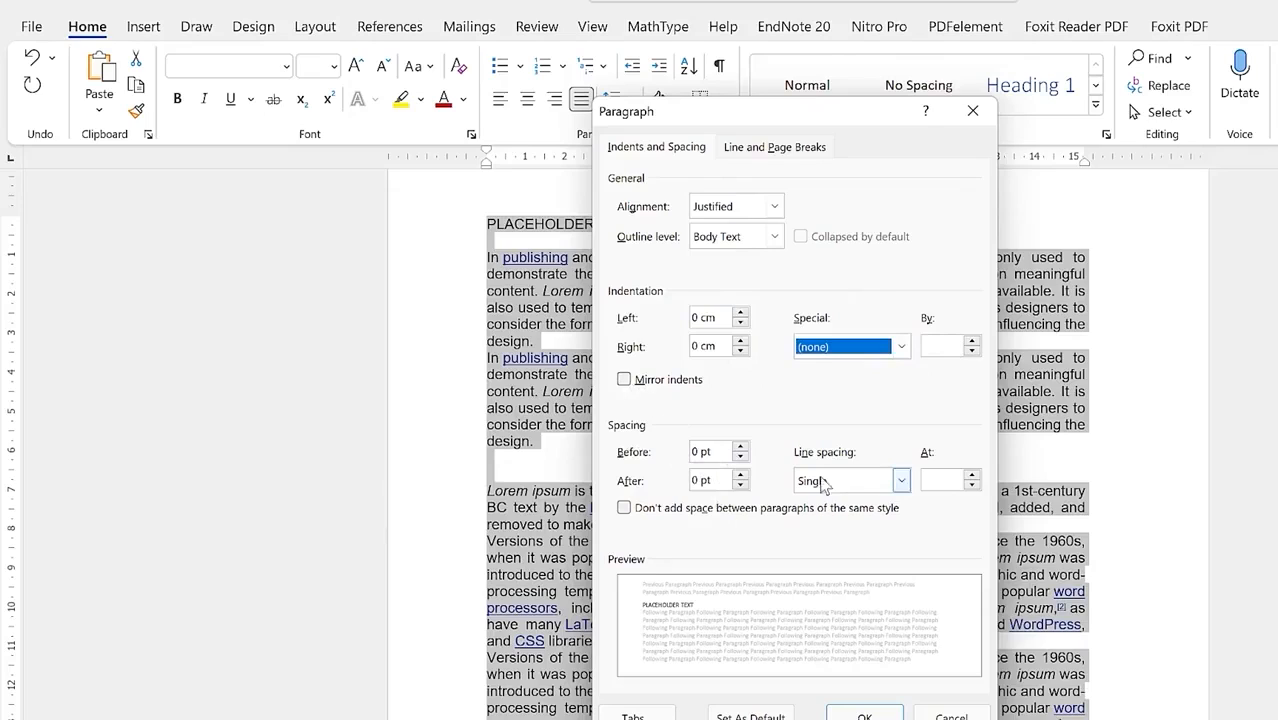
Step: Set the paragraph spacing Before and After both to 0 pt
click(740, 476)
click(740, 476)
click(740, 476)
click(740, 476)
click(740, 476)
click(740, 476)
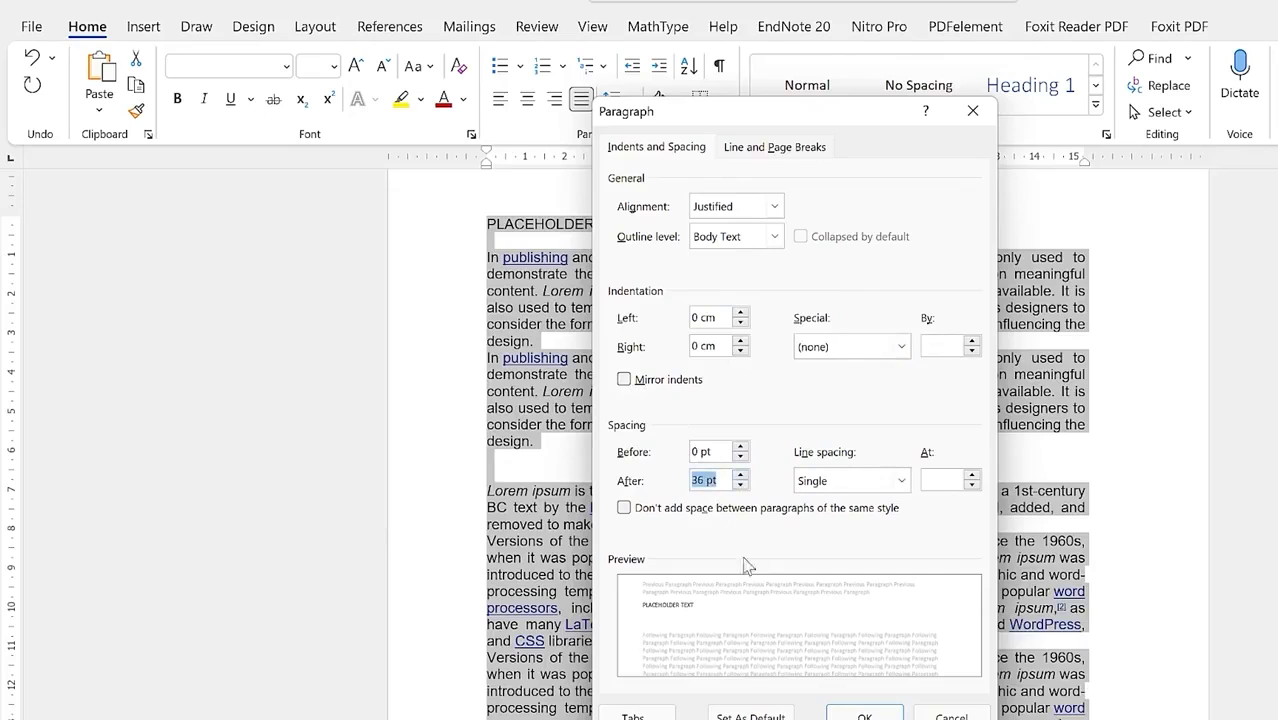
click(740, 485)
click(740, 485)
click(740, 485)
click(740, 485)
click(740, 485)
click(740, 485)
click(740, 485)
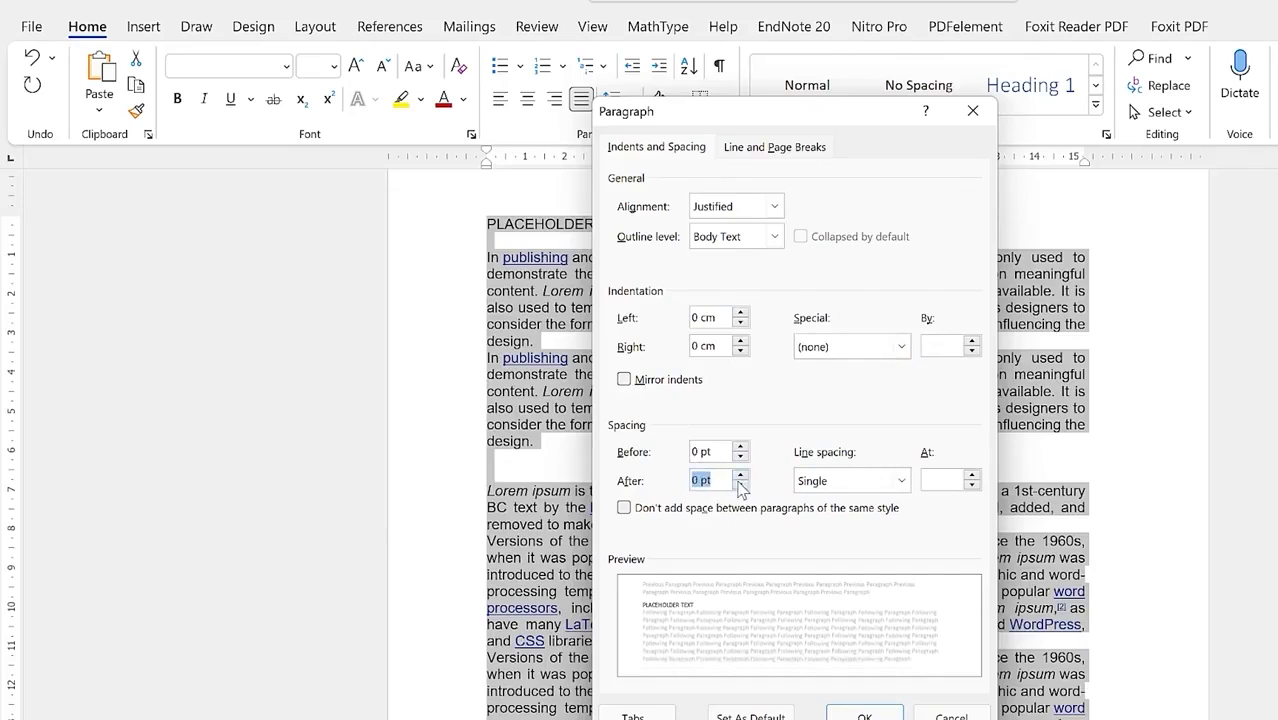
click(740, 447)
click(740, 447)
click(740, 447)
click(740, 447)
click(741, 447)
click(741, 447)
click(741, 447)
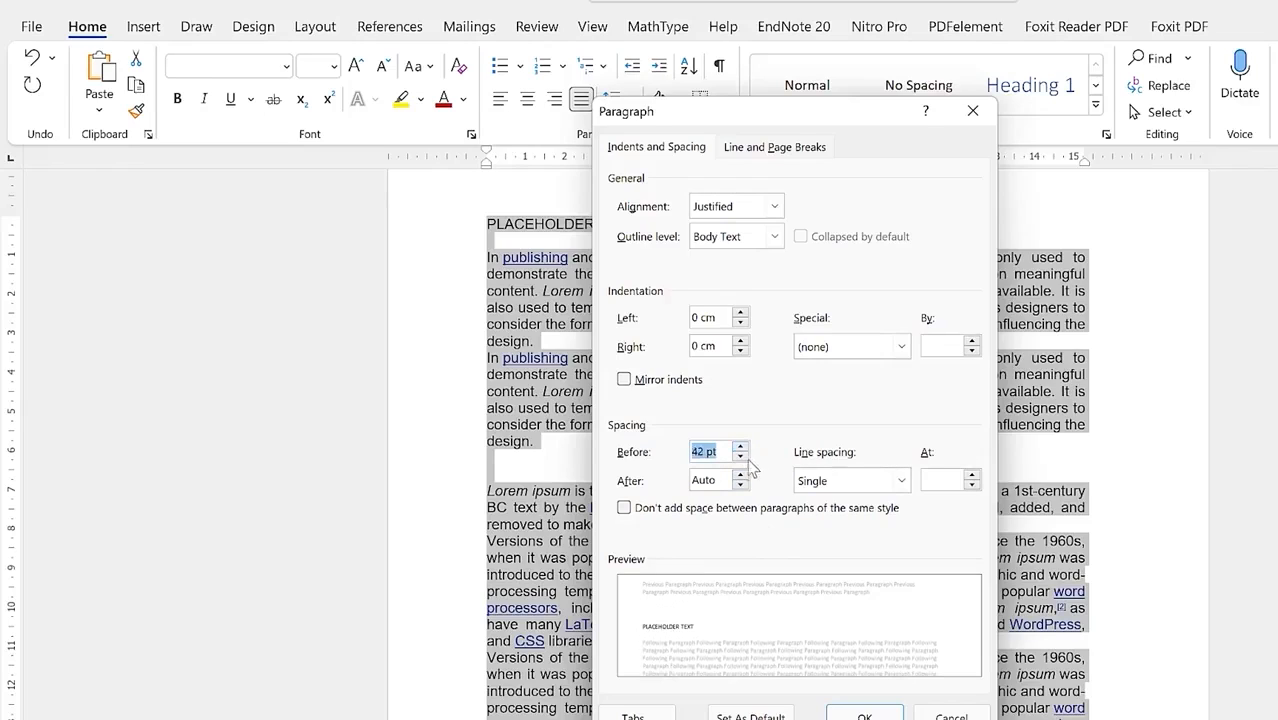
click(741, 458)
click(741, 458)
click(741, 458)
click(741, 458)
click(741, 458)
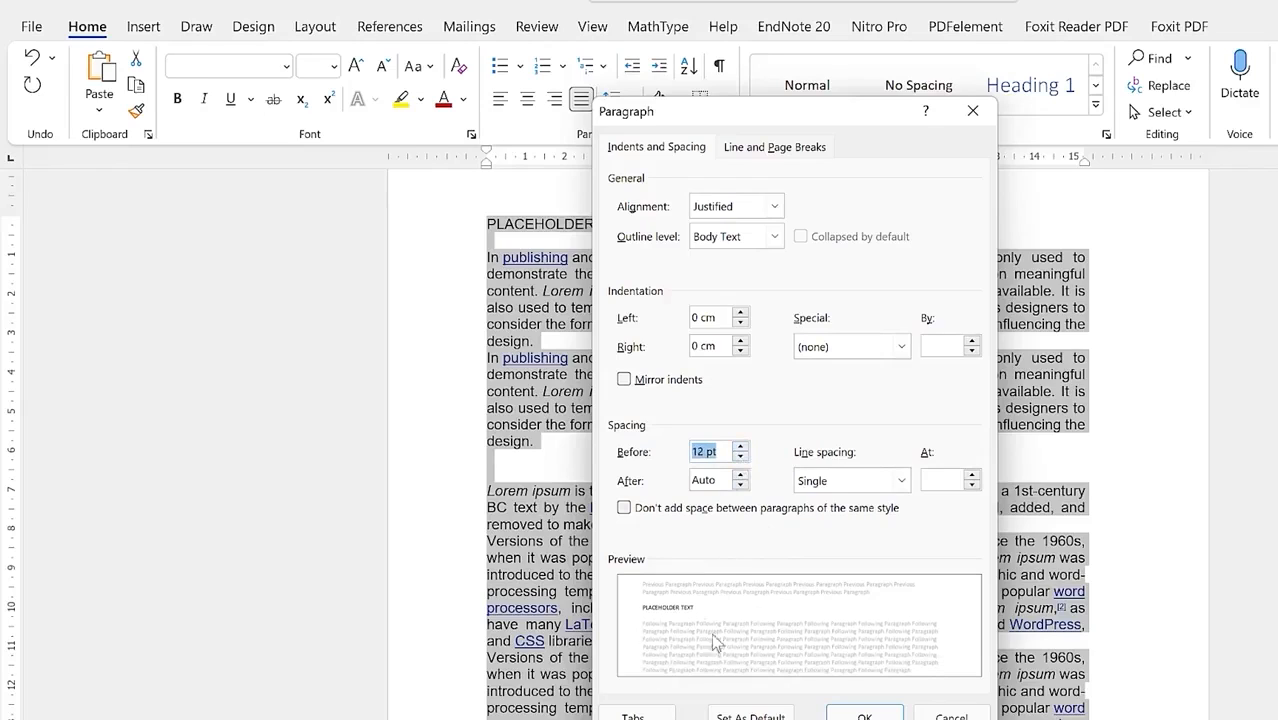
double_click(741, 457)
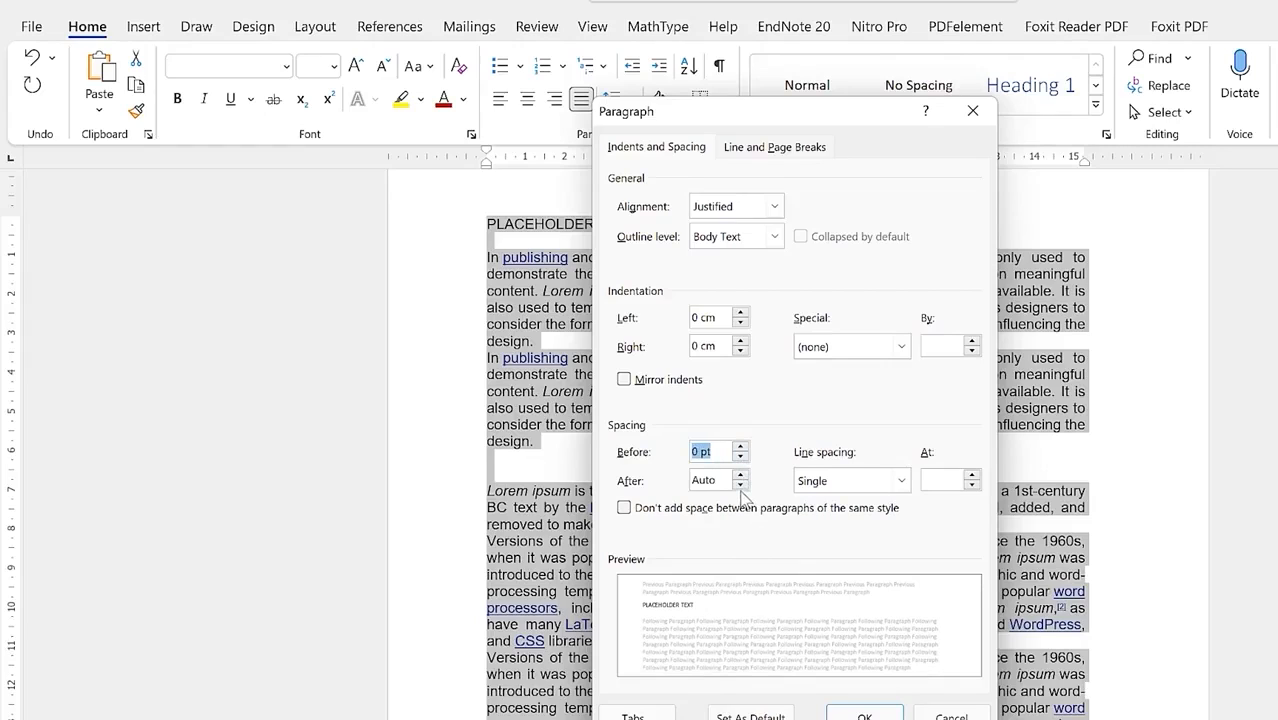
click(741, 487)
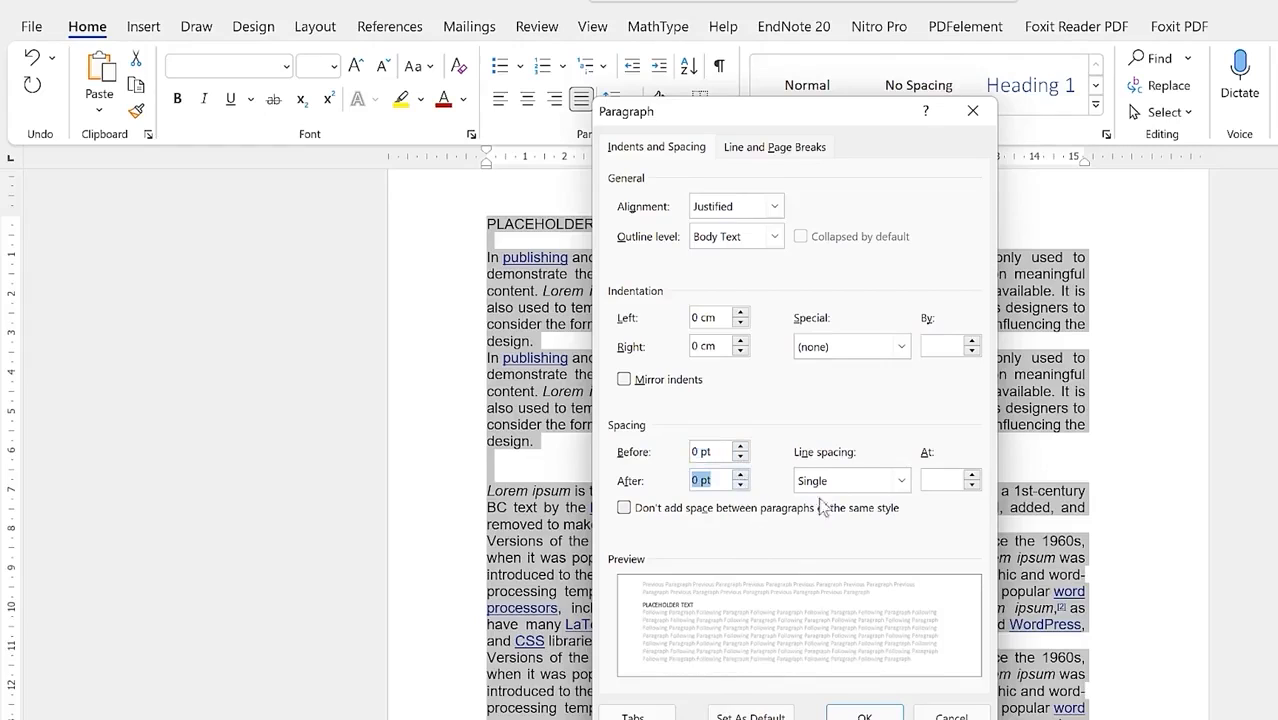
Step: Keep Single line spacing, apply the paragraph settings and clear the selection
click(852, 484)
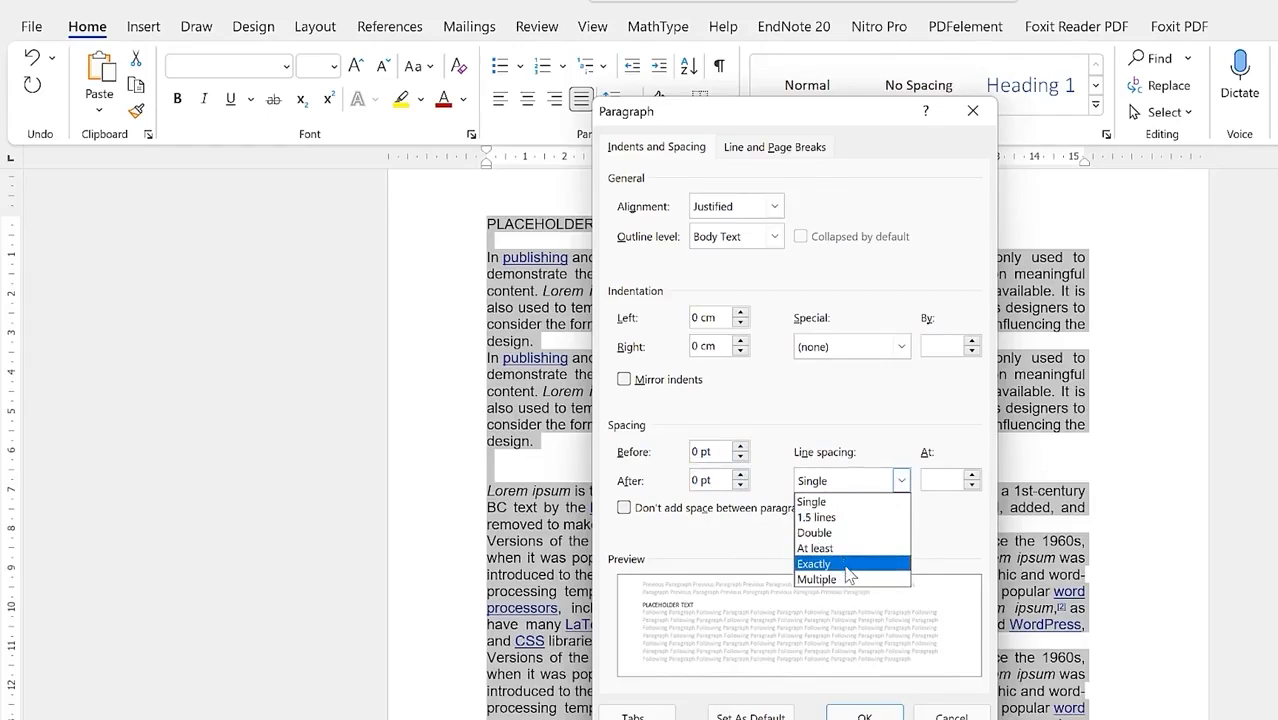
click(942, 484)
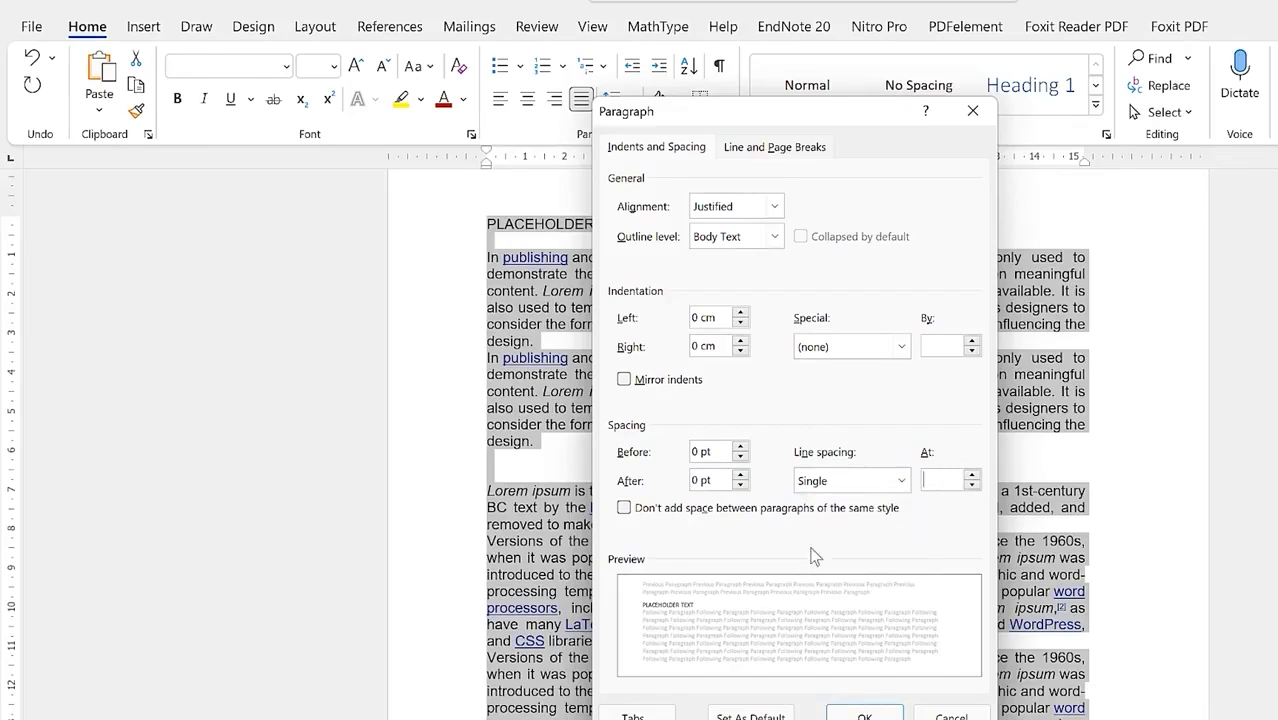
click(775, 147)
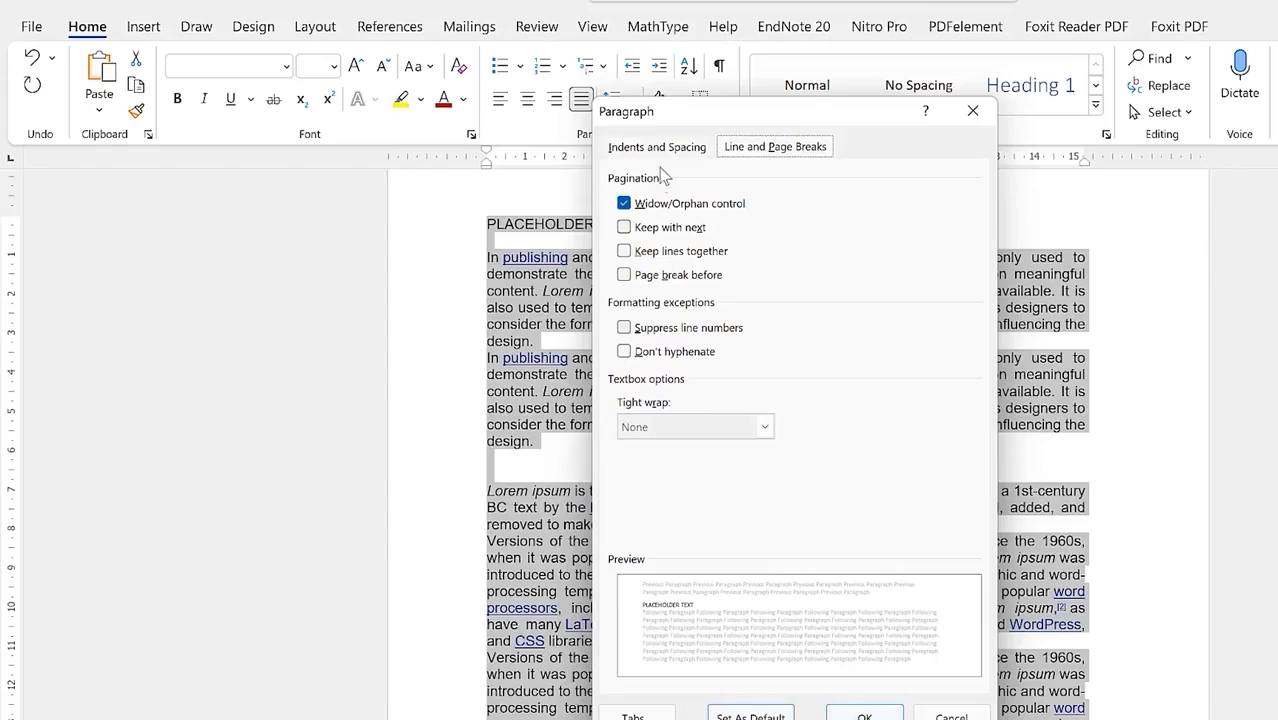
click(880, 713)
click(787, 512)
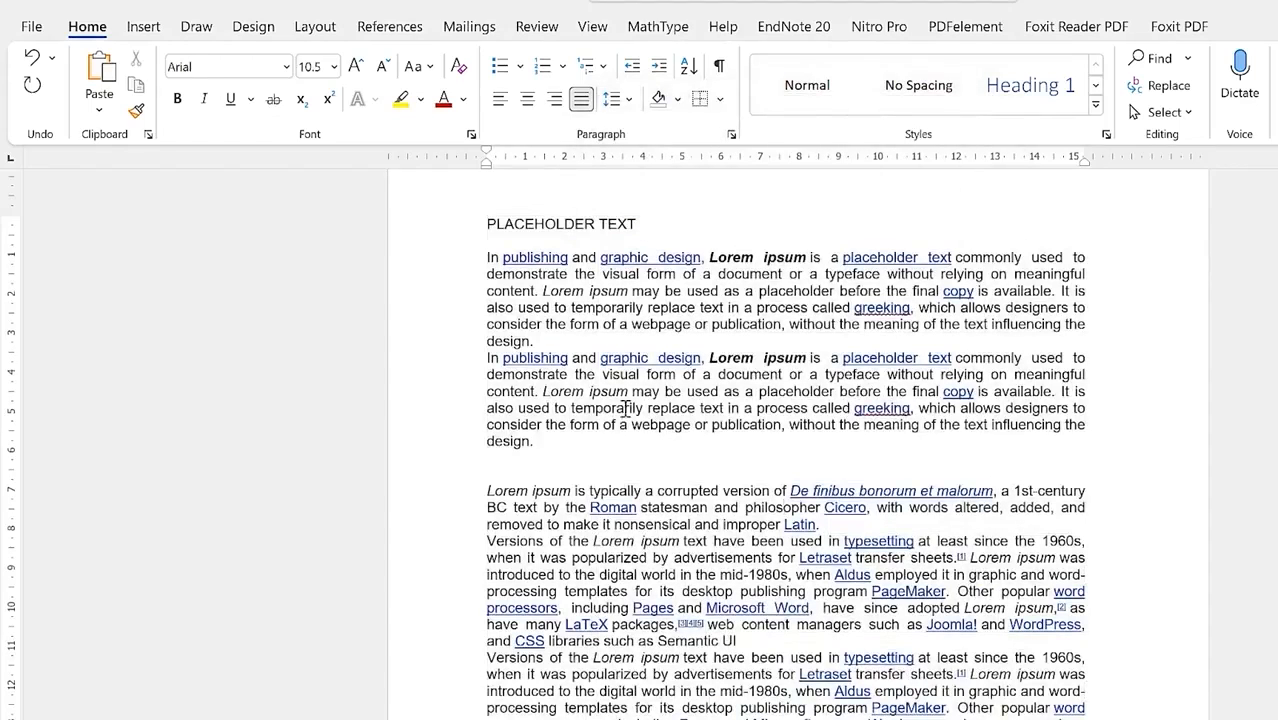
Step: Double-space the Lorem ipsum paragraphs with 2.0 line spacing
drag(480, 250, 880, 710)
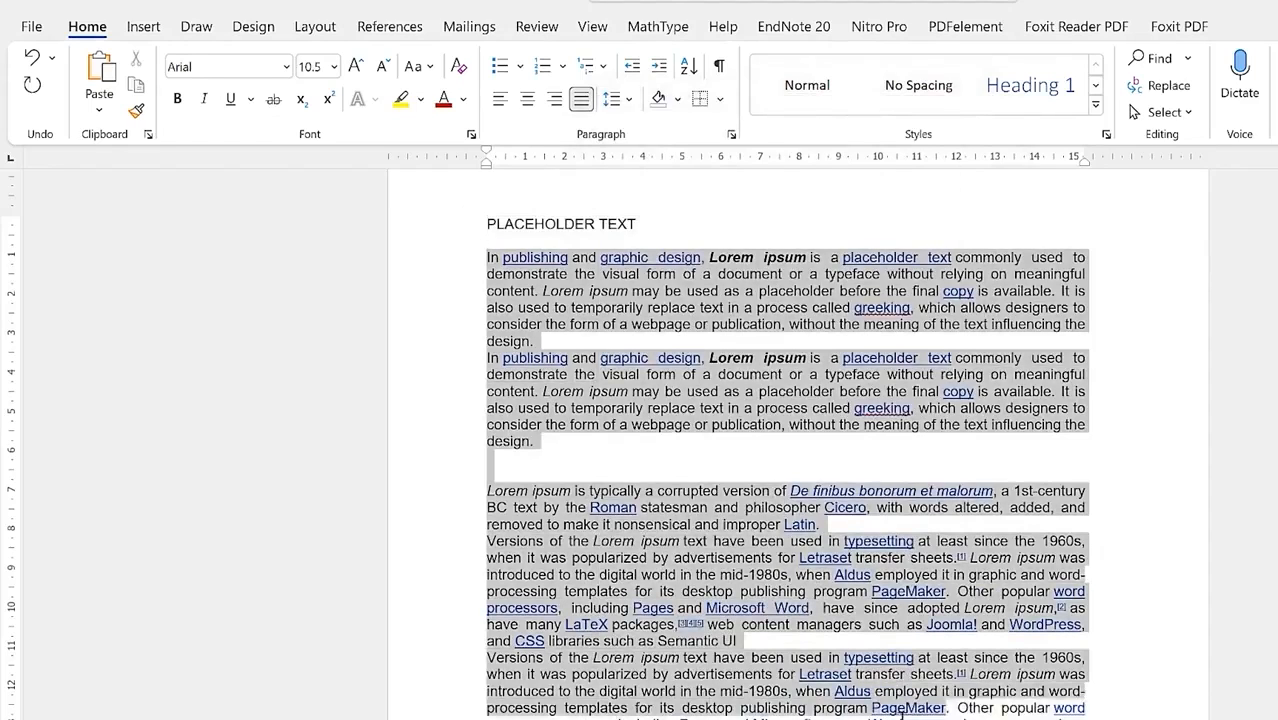
click(630, 102)
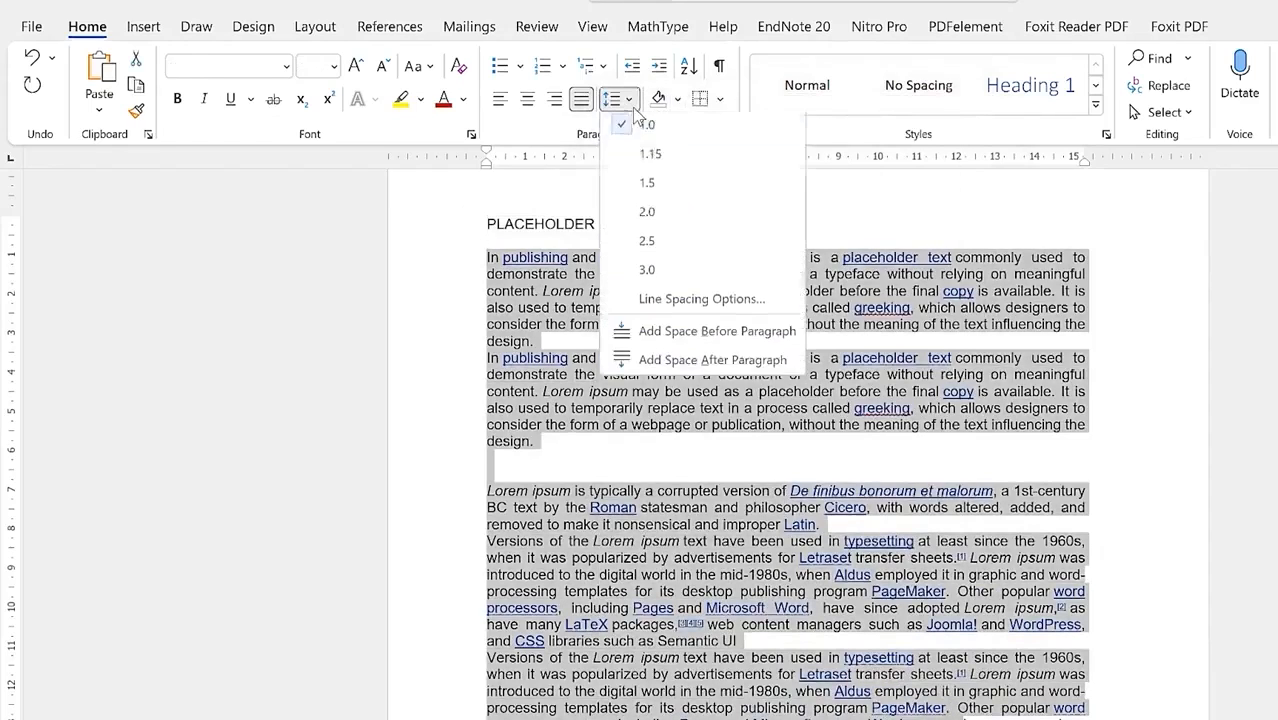
click(655, 209)
click(807, 560)
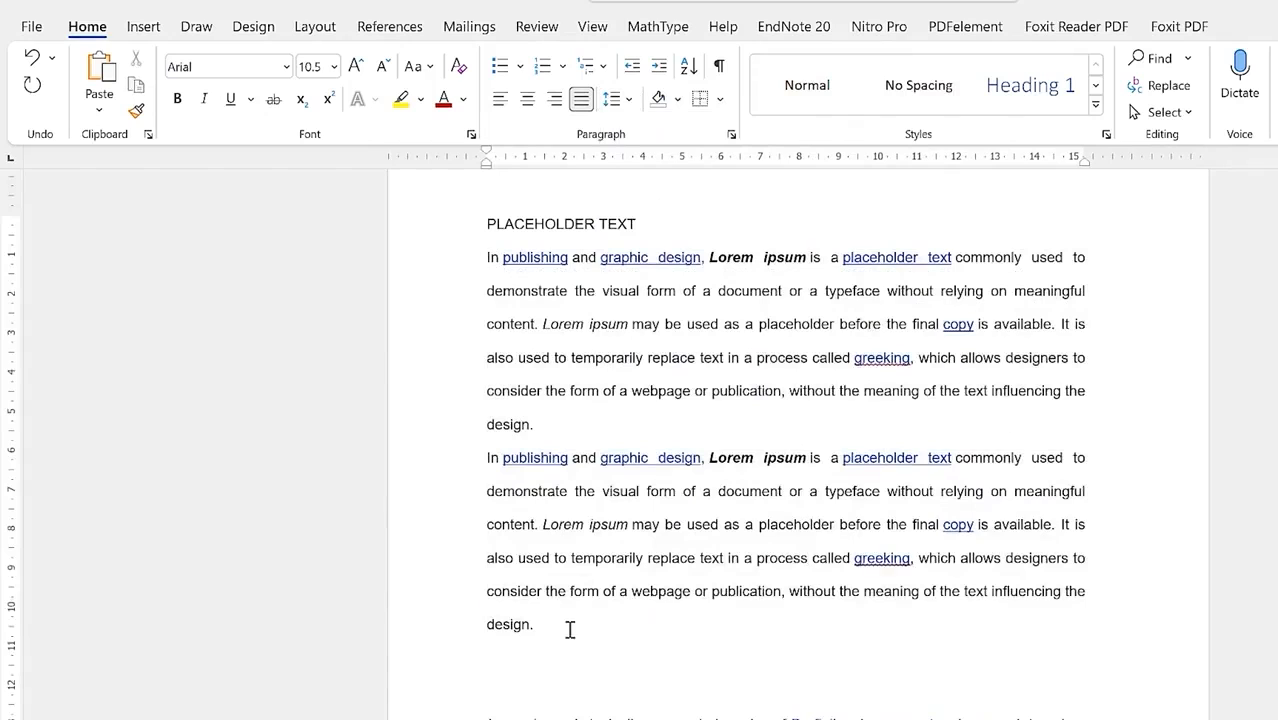
Step: Paste the First, Second, Third and Fourth lines after the last paragraph
click(478, 262)
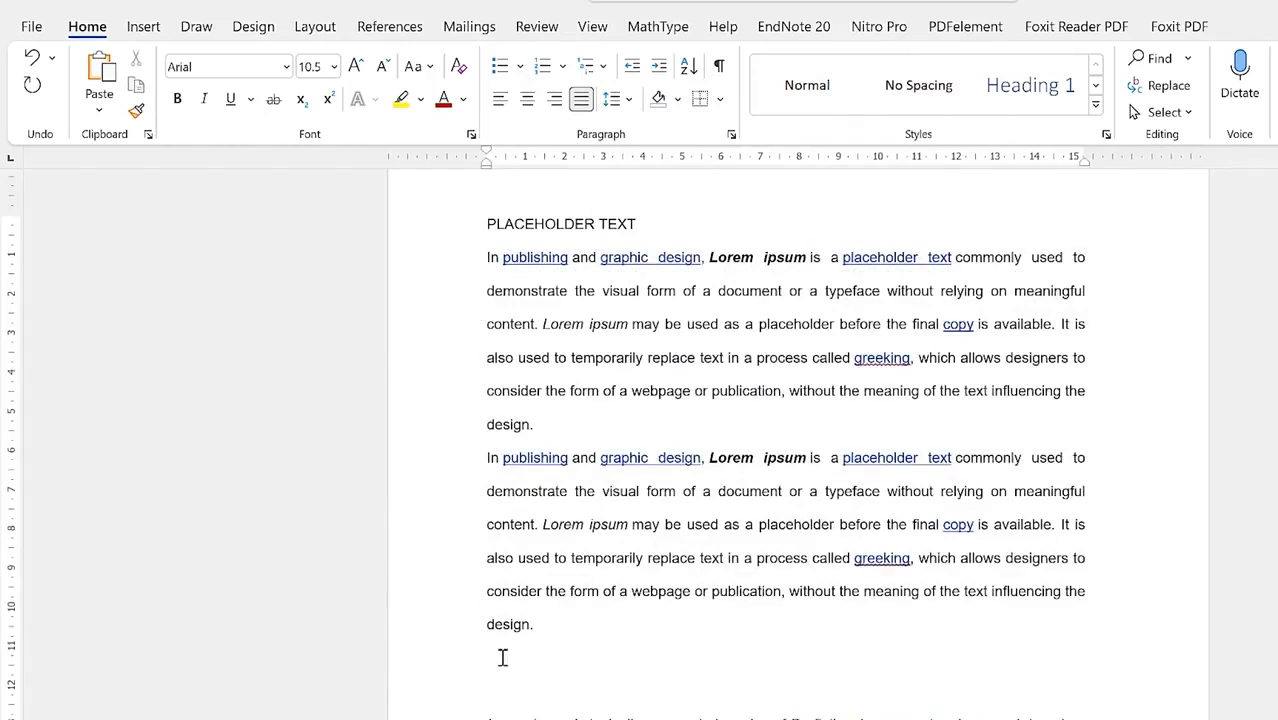
click(585, 617)
text(First Second Third Fourth)
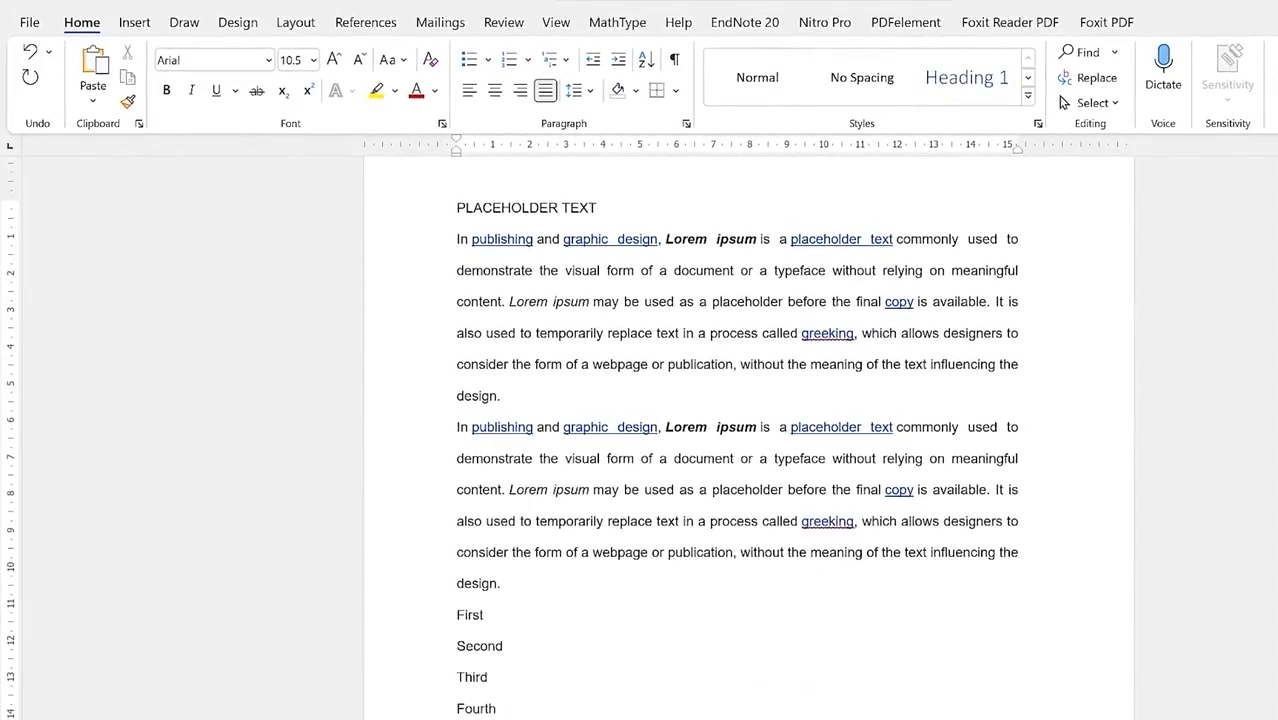
Step: Try a new bullet using letter V from STXihei for First–Fourth, then cancel without applying
drag(491, 714, 458, 618)
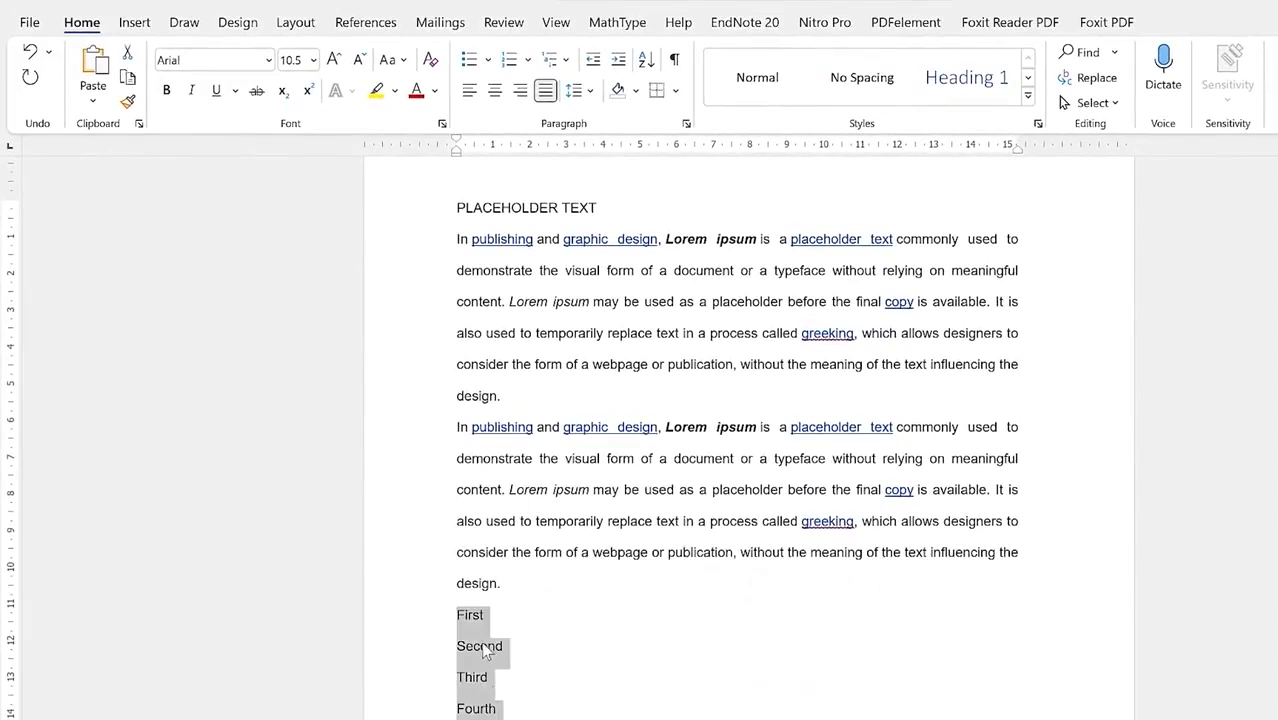
click(490, 60)
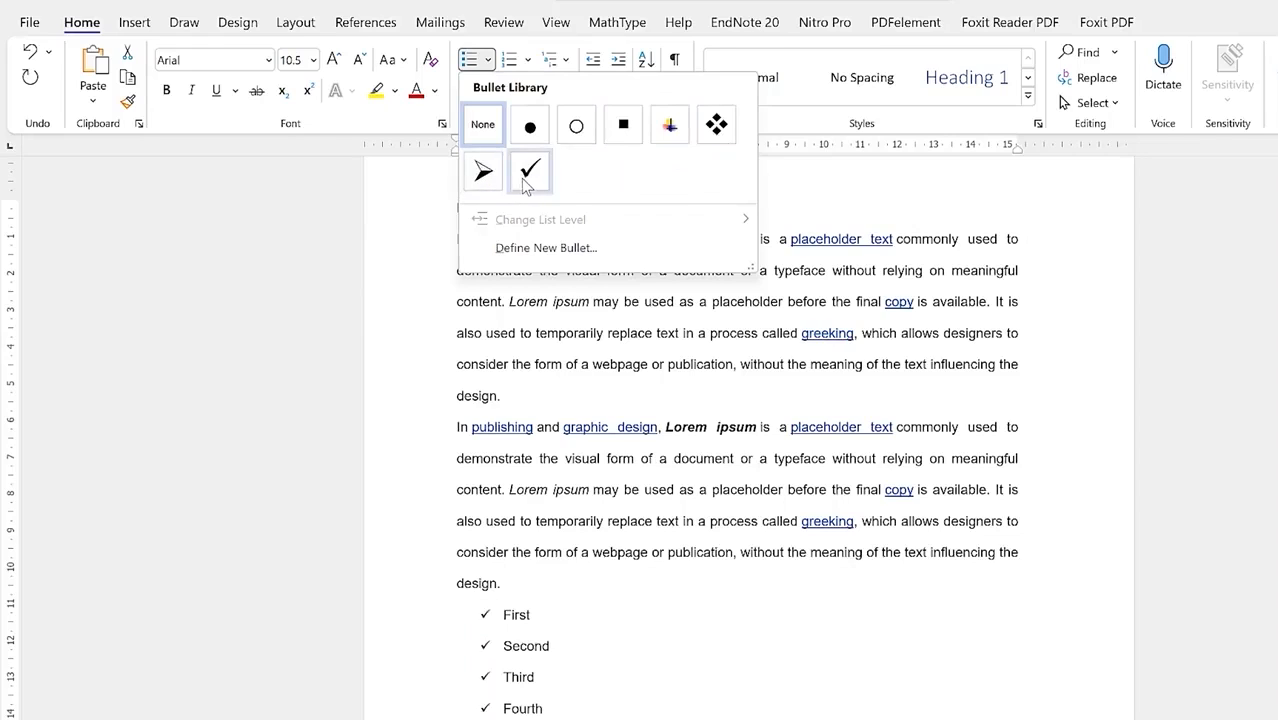
click(547, 249)
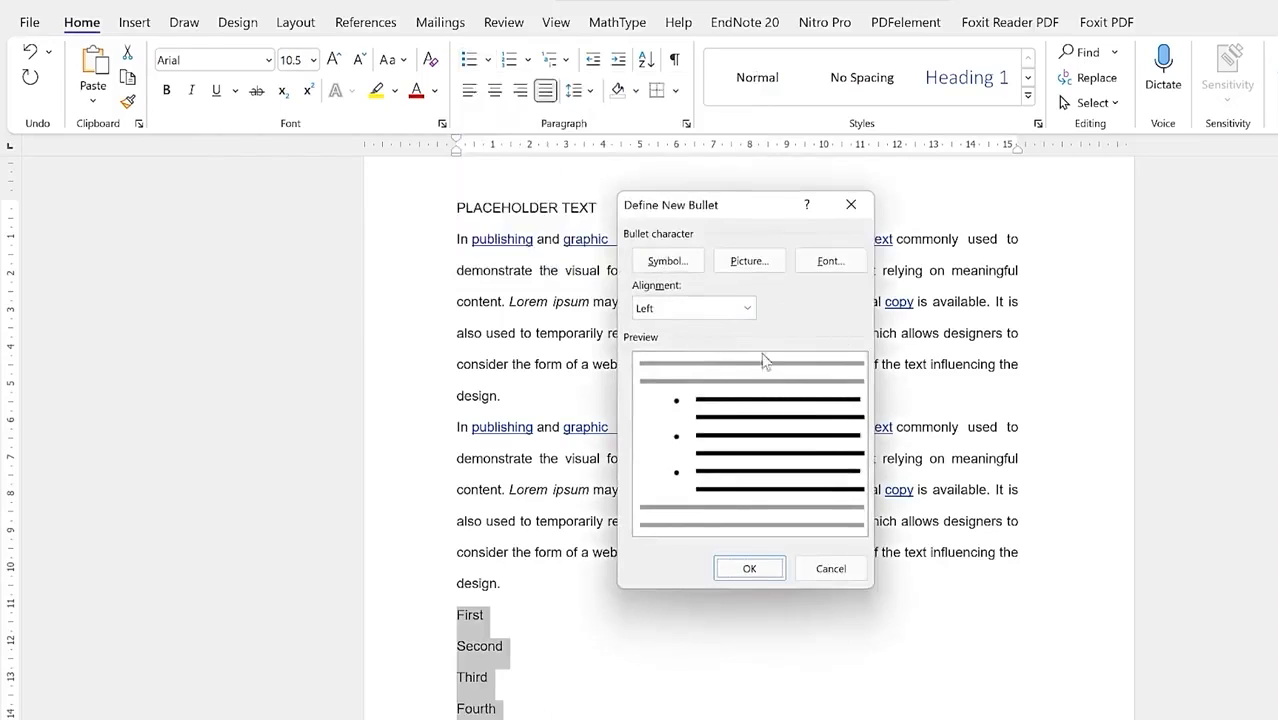
click(684, 264)
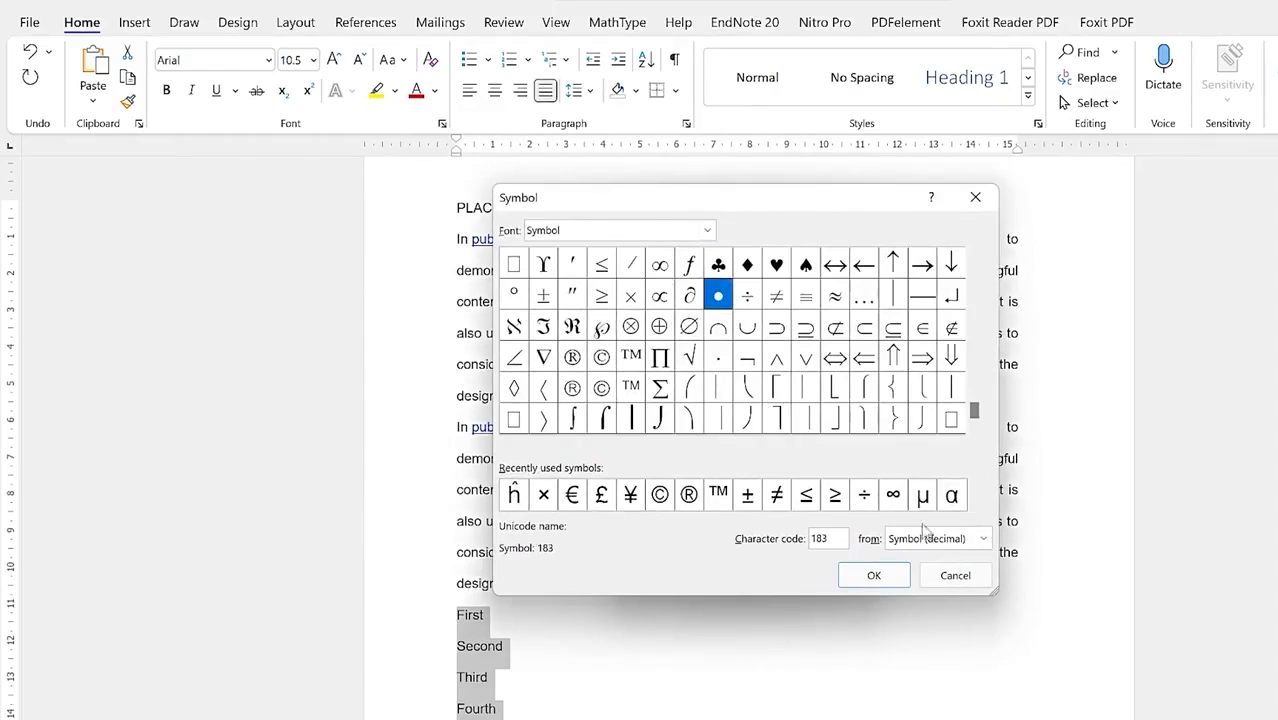
click(707, 230)
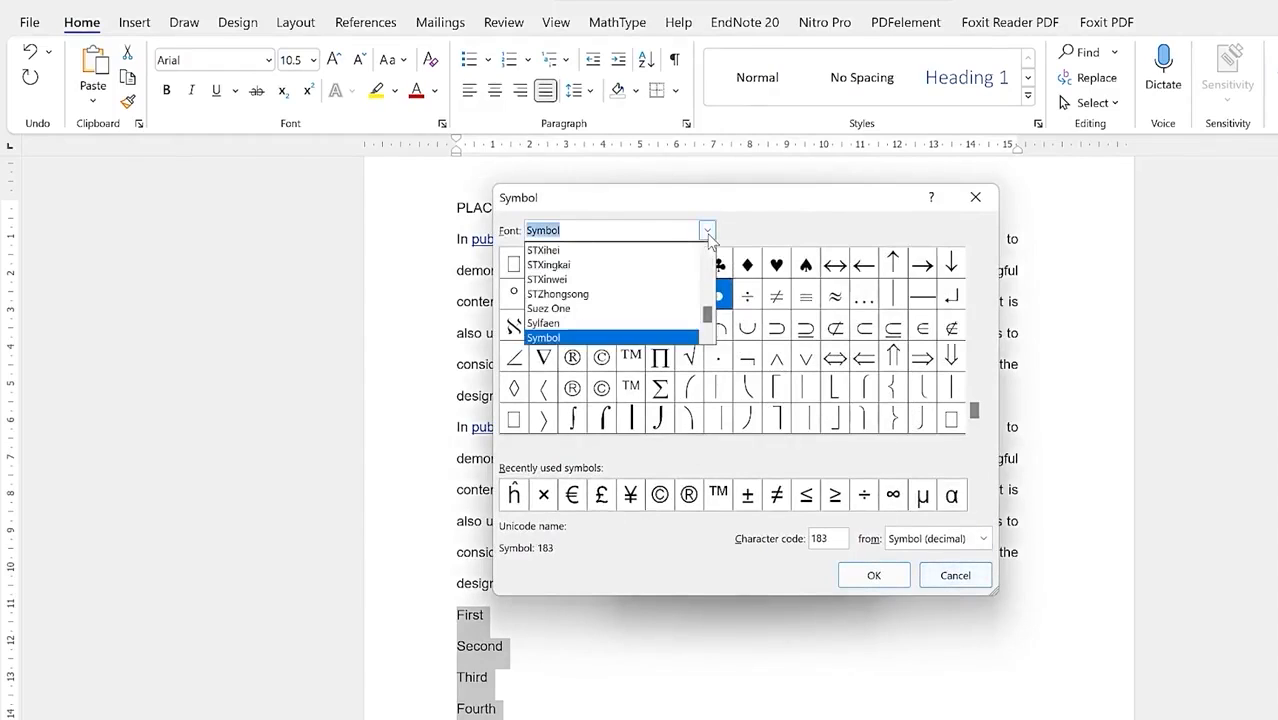
click(600, 250)
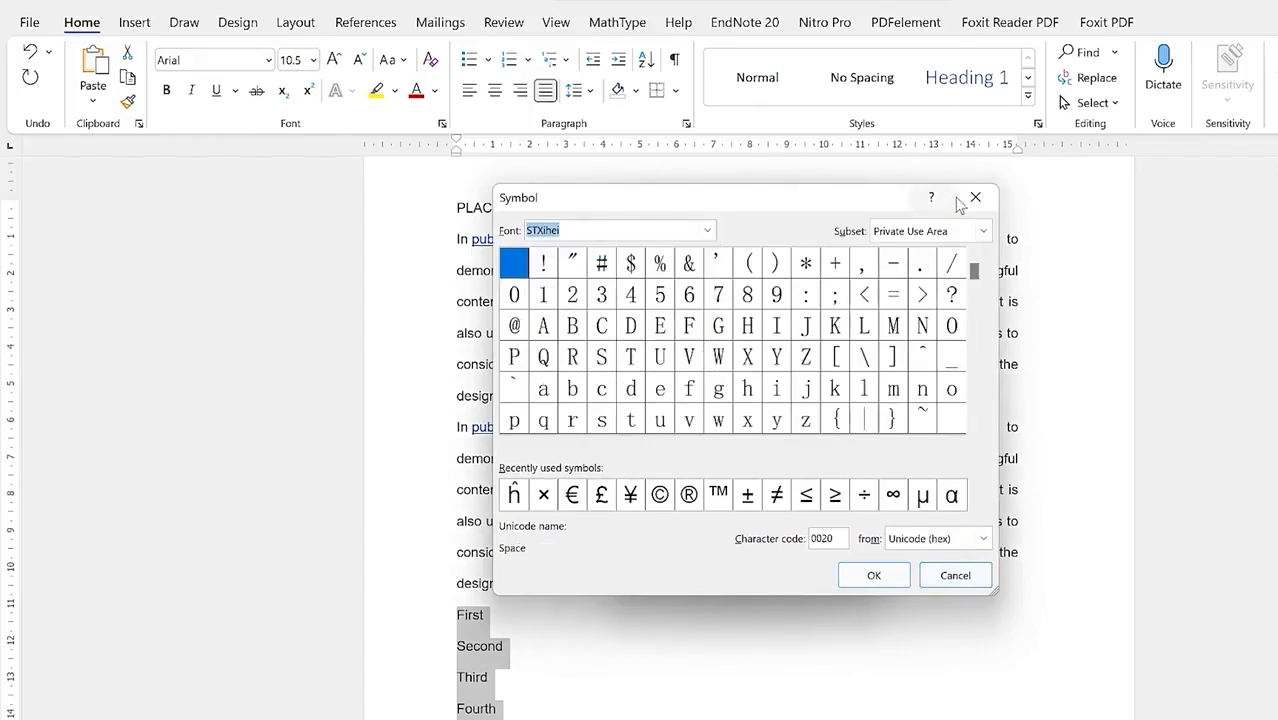
click(688, 358)
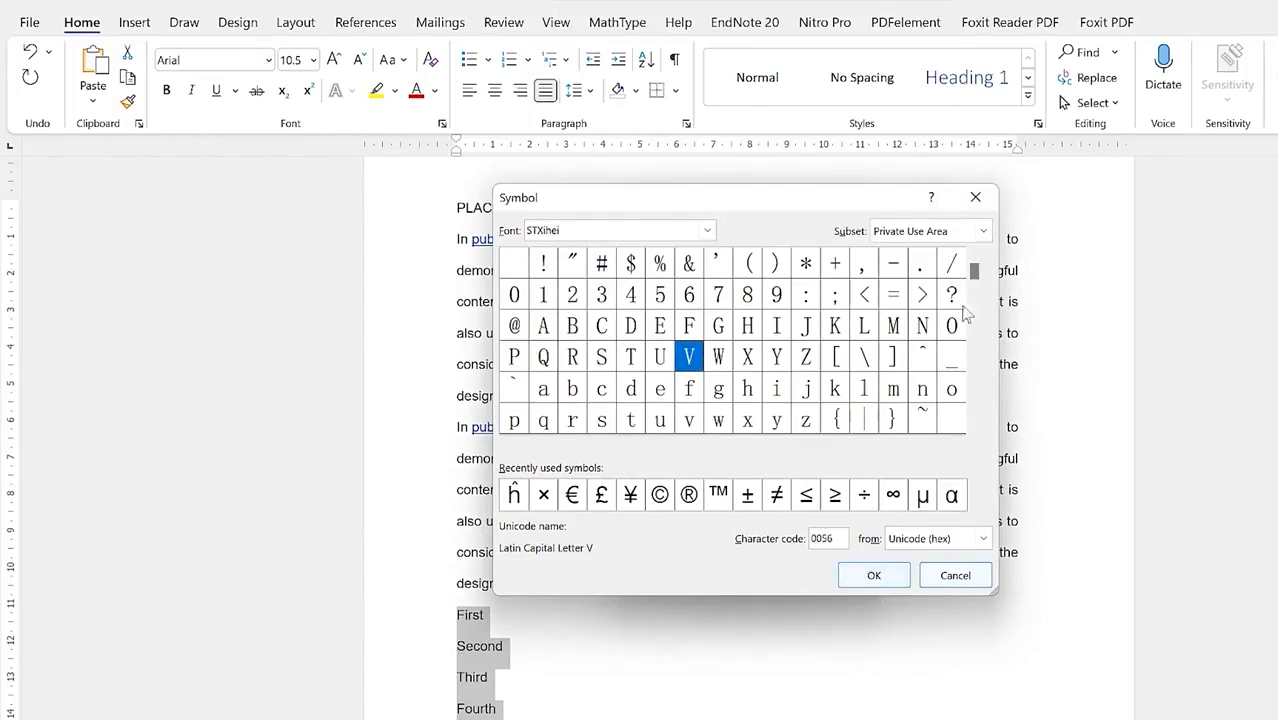
click(975, 197)
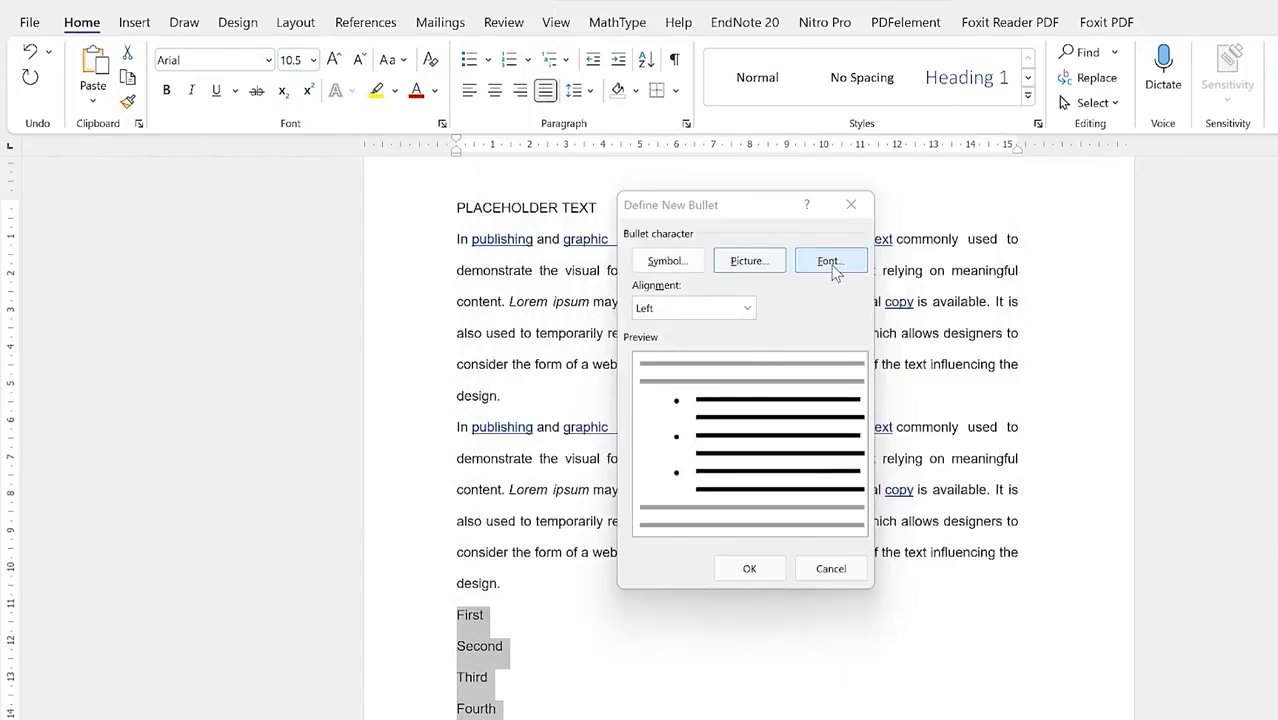
click(748, 308)
click(750, 307)
click(840, 207)
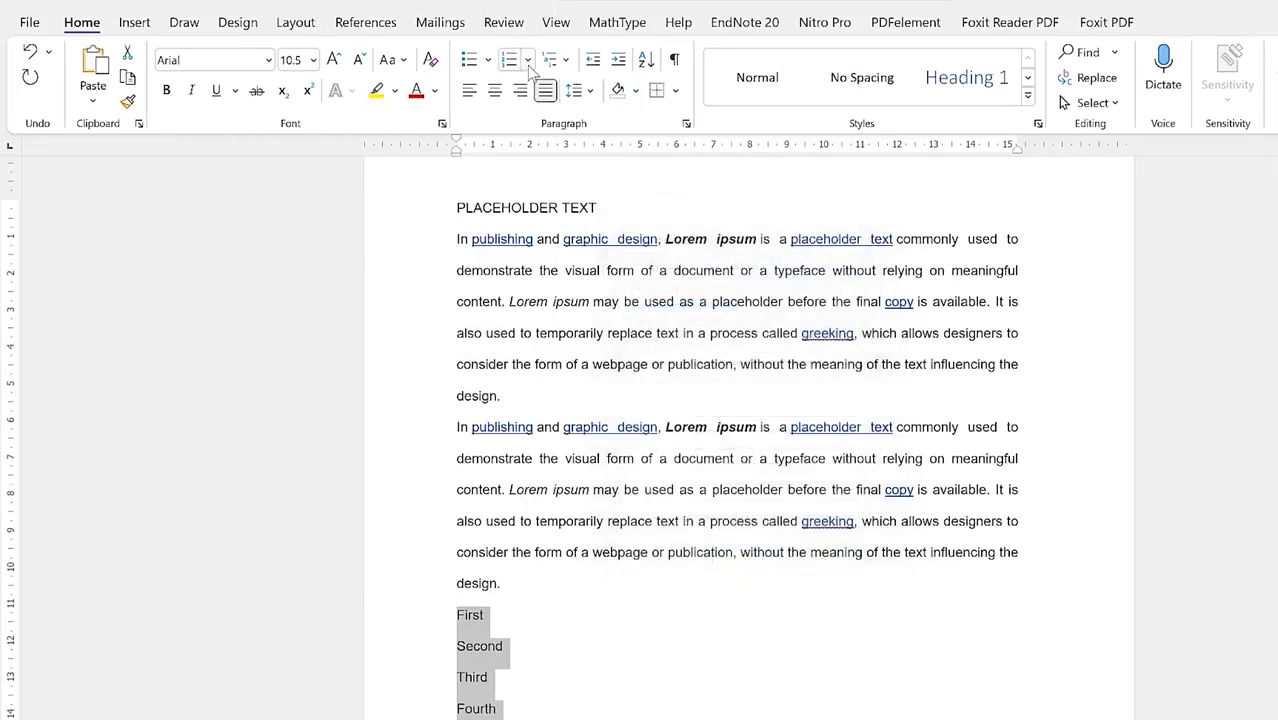
Step: Number the First–Fourth lines with the 1. 2. 3. format, leaving multilevel lists unchanged
click(527, 61)
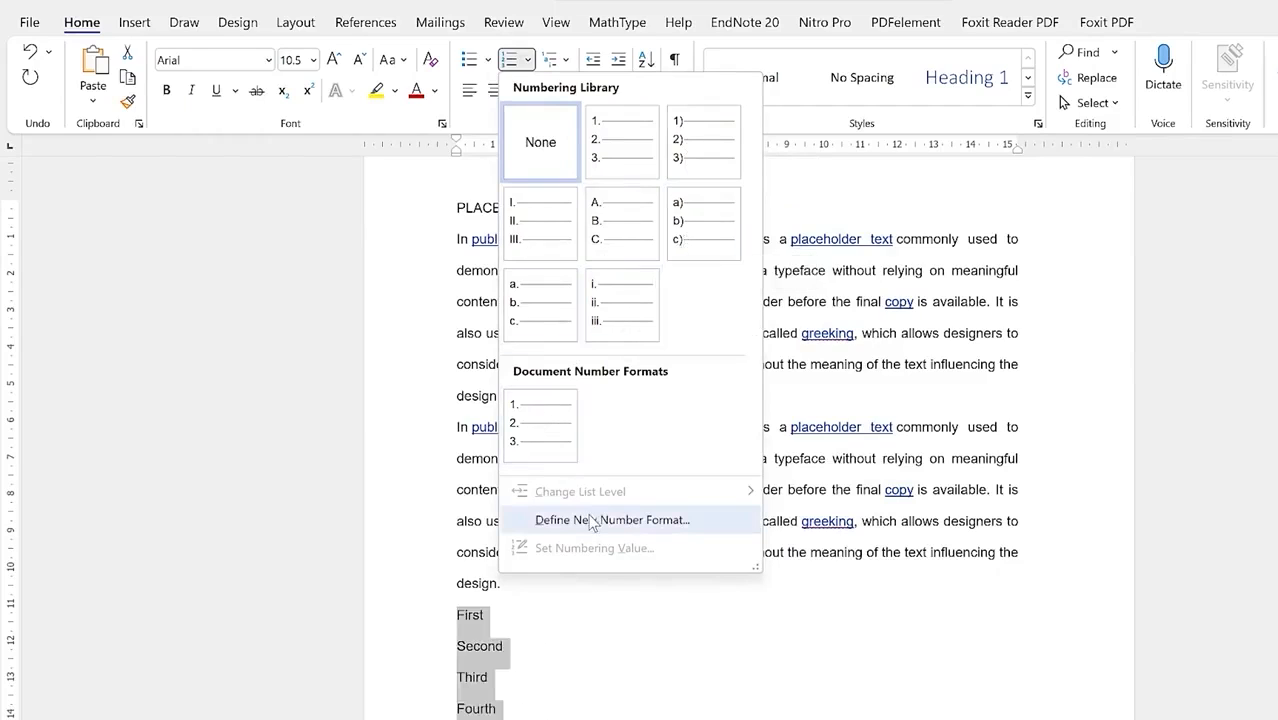
click(620, 143)
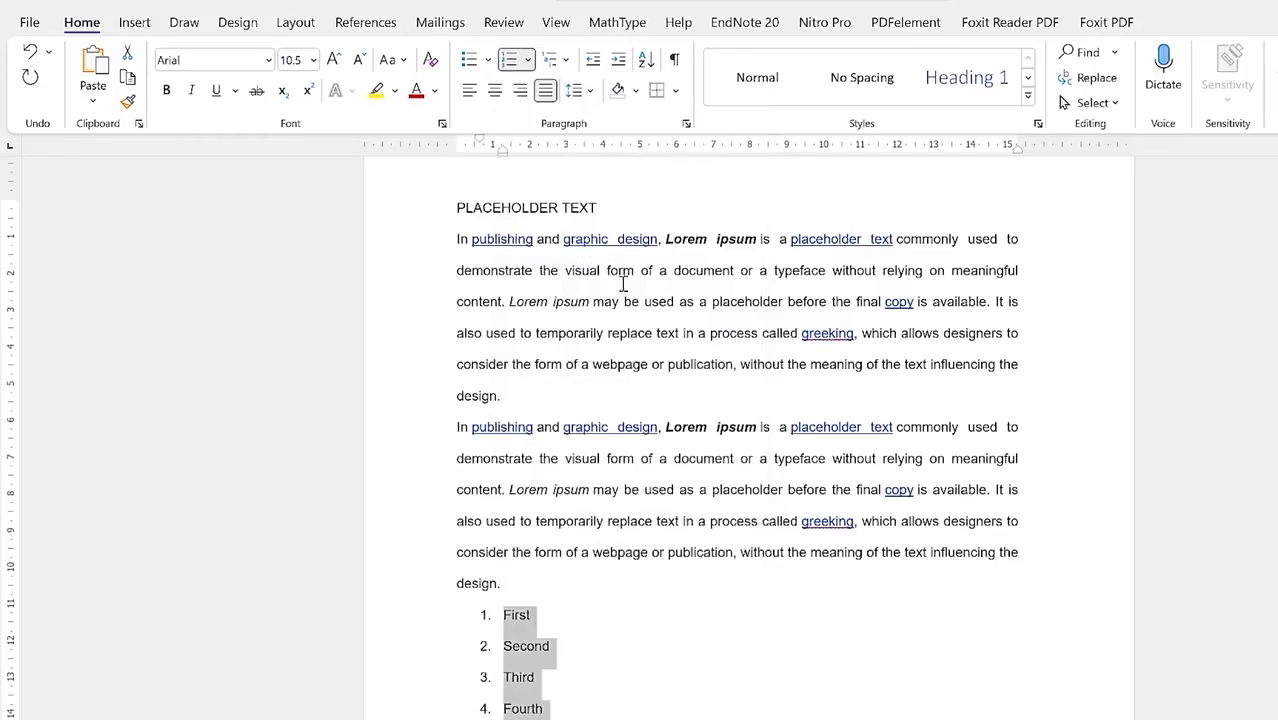
click(568, 60)
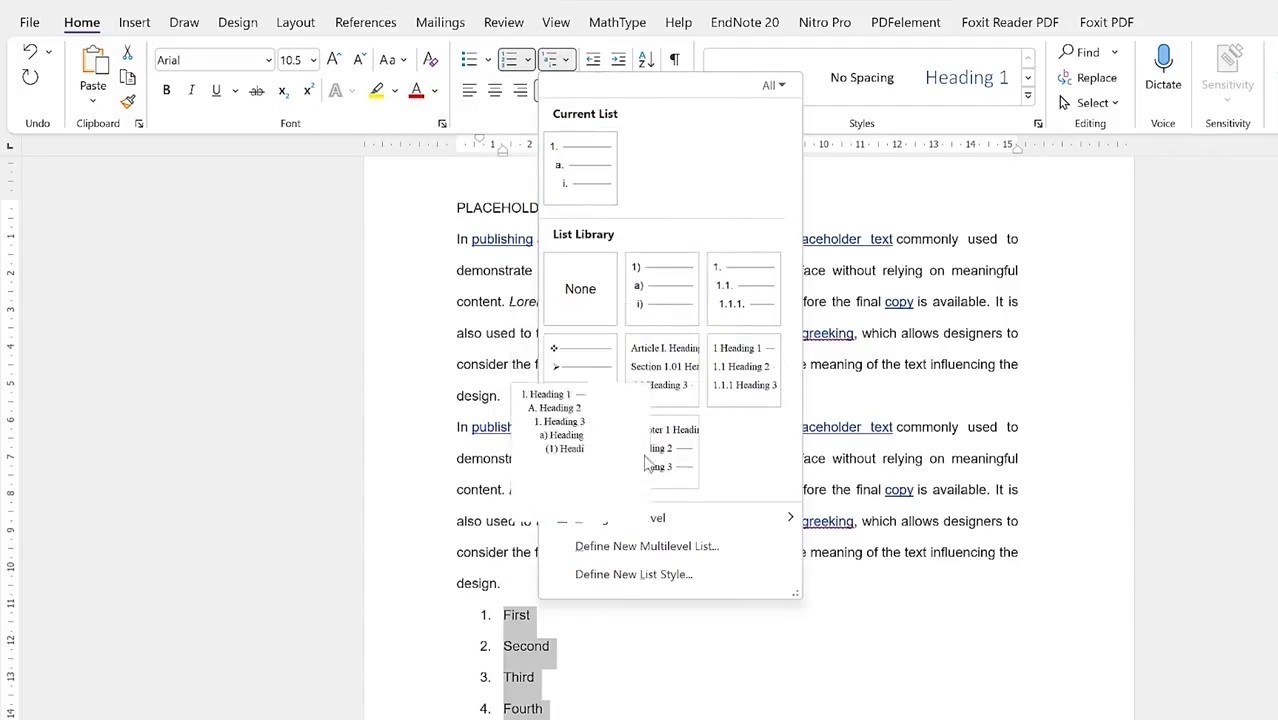
click(570, 653)
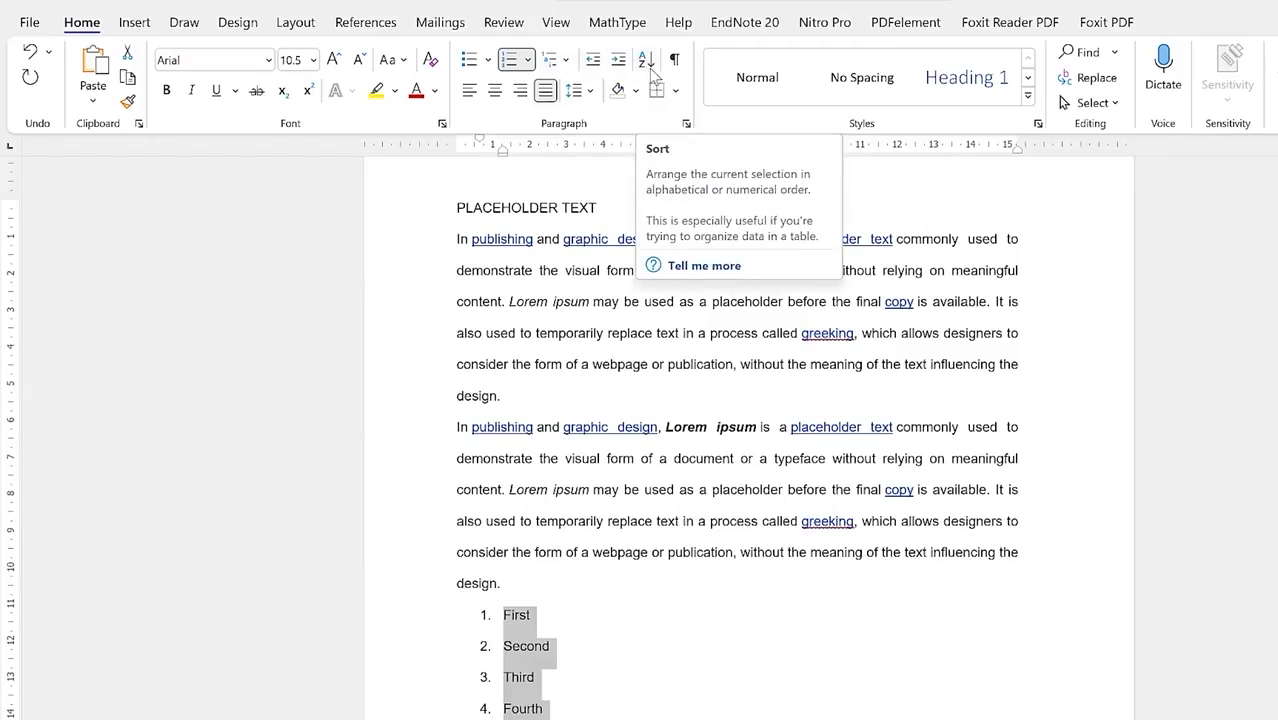
Step: Turn on Show/Hide ¶ to display formatting marks in the document
click(583, 303)
drag(448, 212, 673, 688)
click(675, 60)
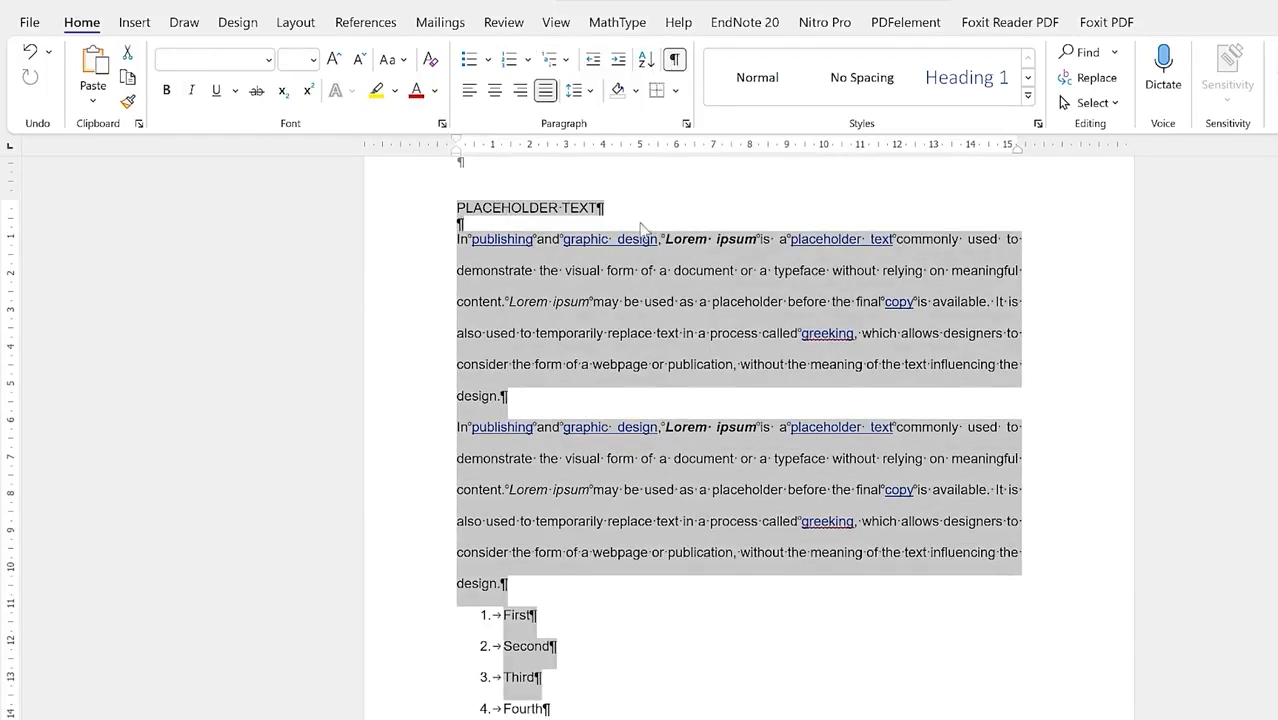
click(502, 587)
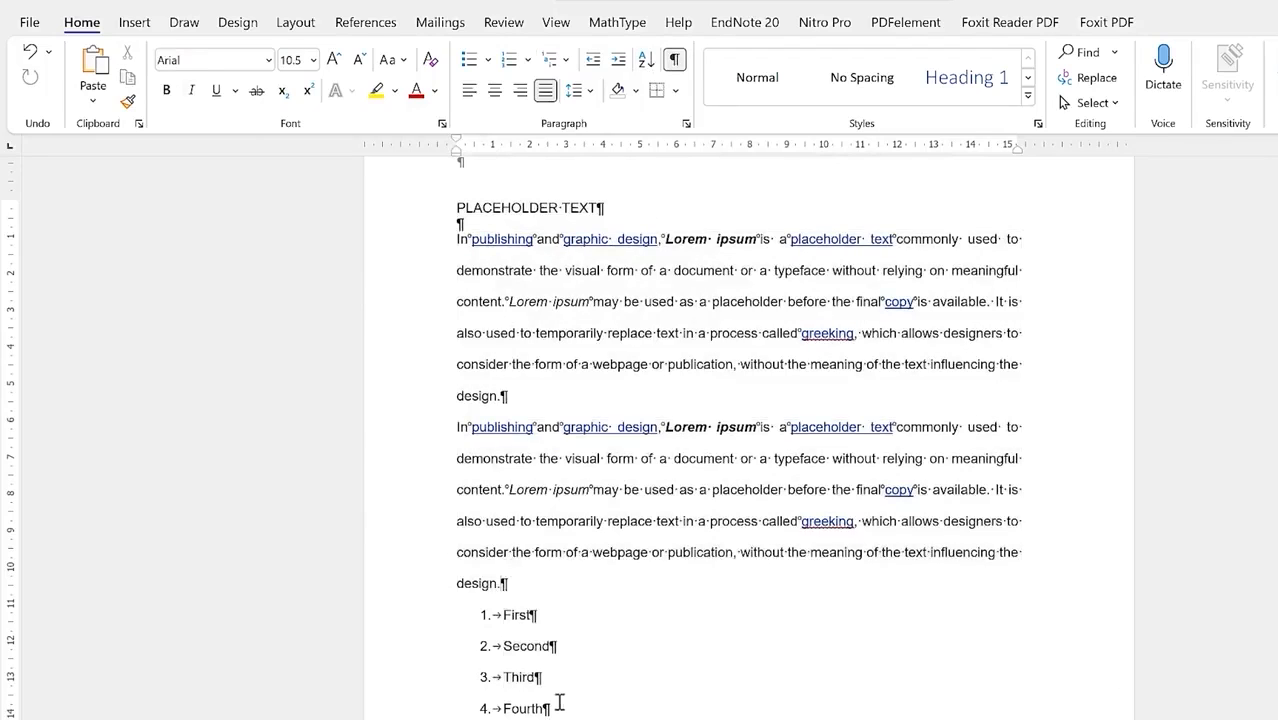
Step: Delete the empty paragraphs just above the picture section
scroll(556, 553, down, 10)
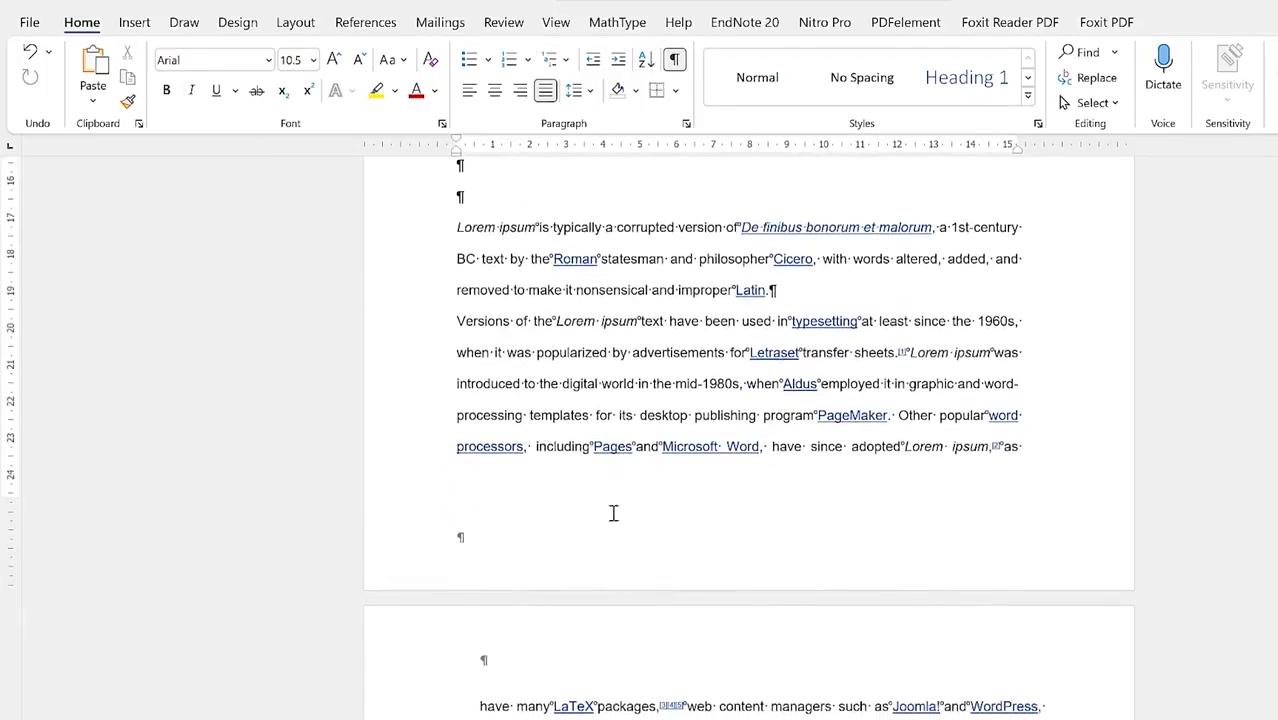
scroll(630, 520, down, 9)
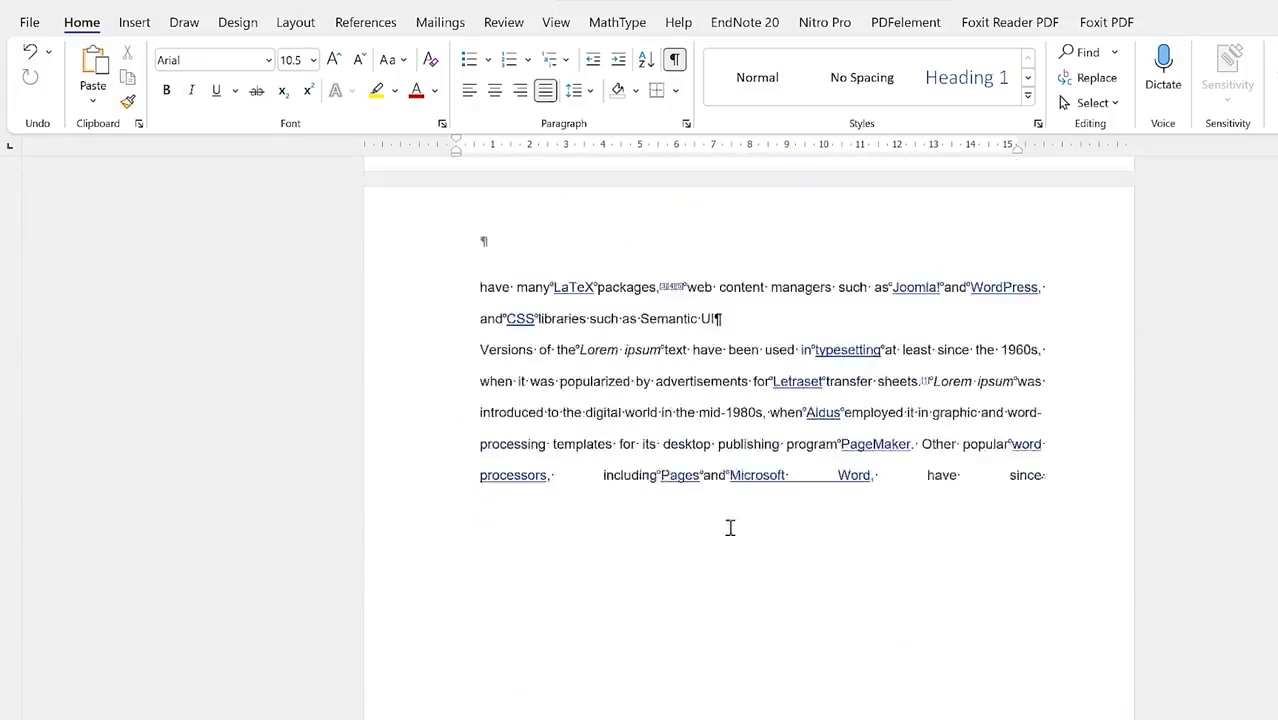
scroll(630, 520, down, 13)
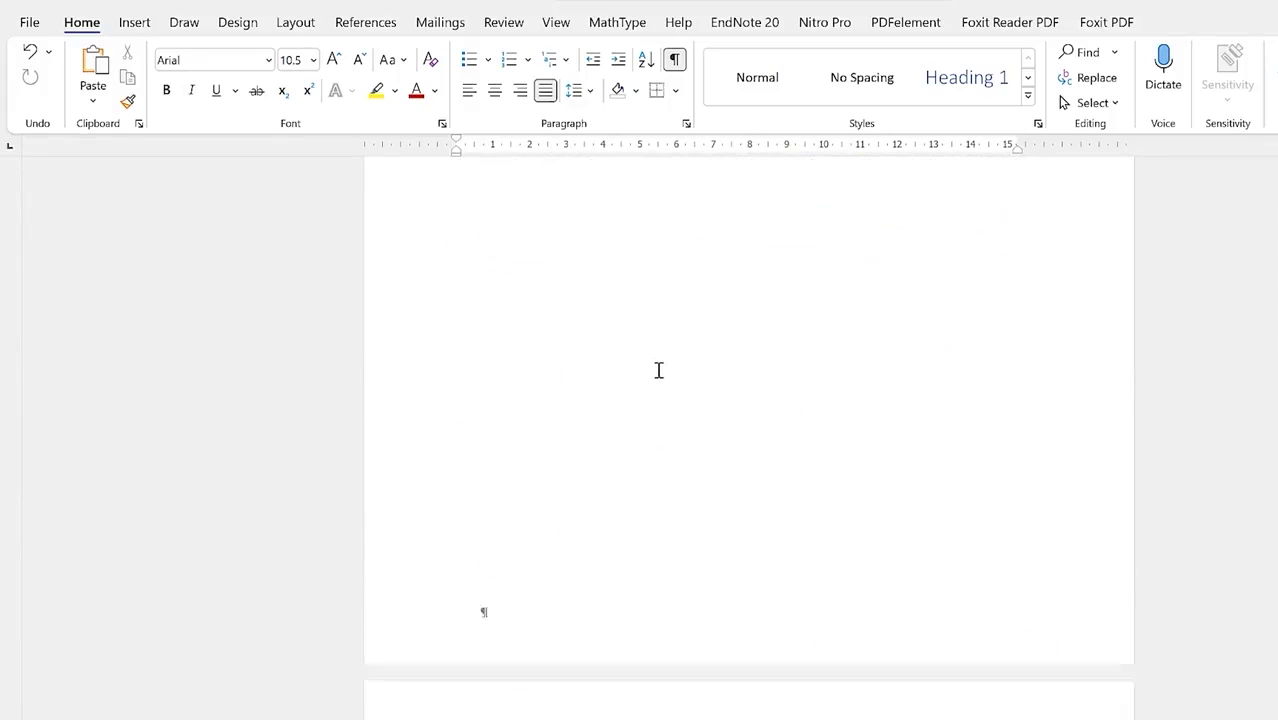
scroll(658, 370, down, 1)
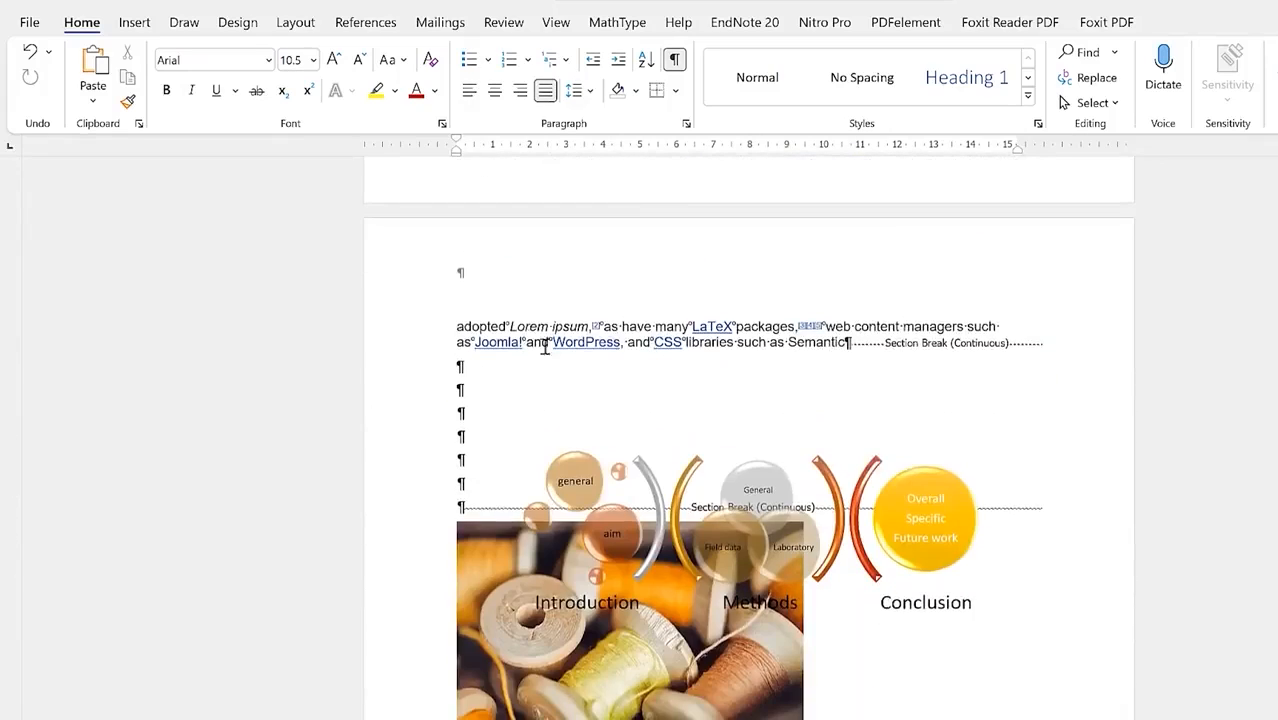
click(477, 502)
key(BackSpace)
key(BackSpace)
key(BackSpace)
key(BackSpace)
key(BackSpace)
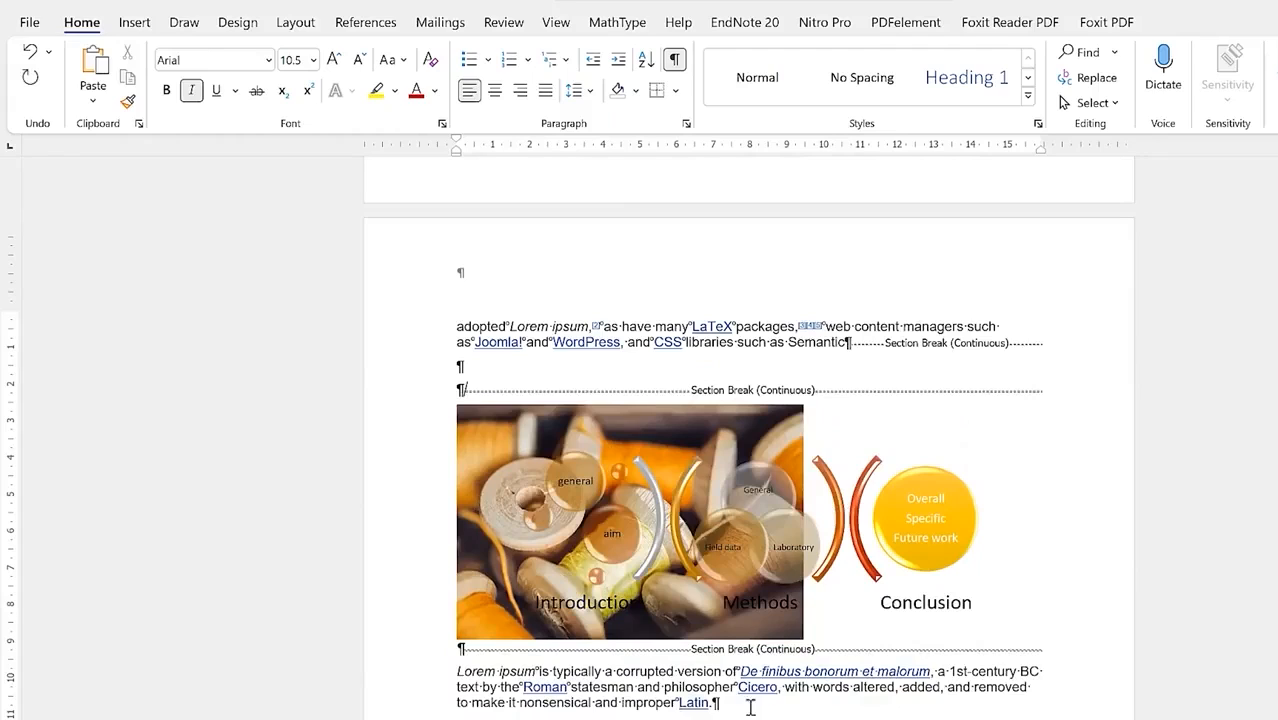
click(730, 705)
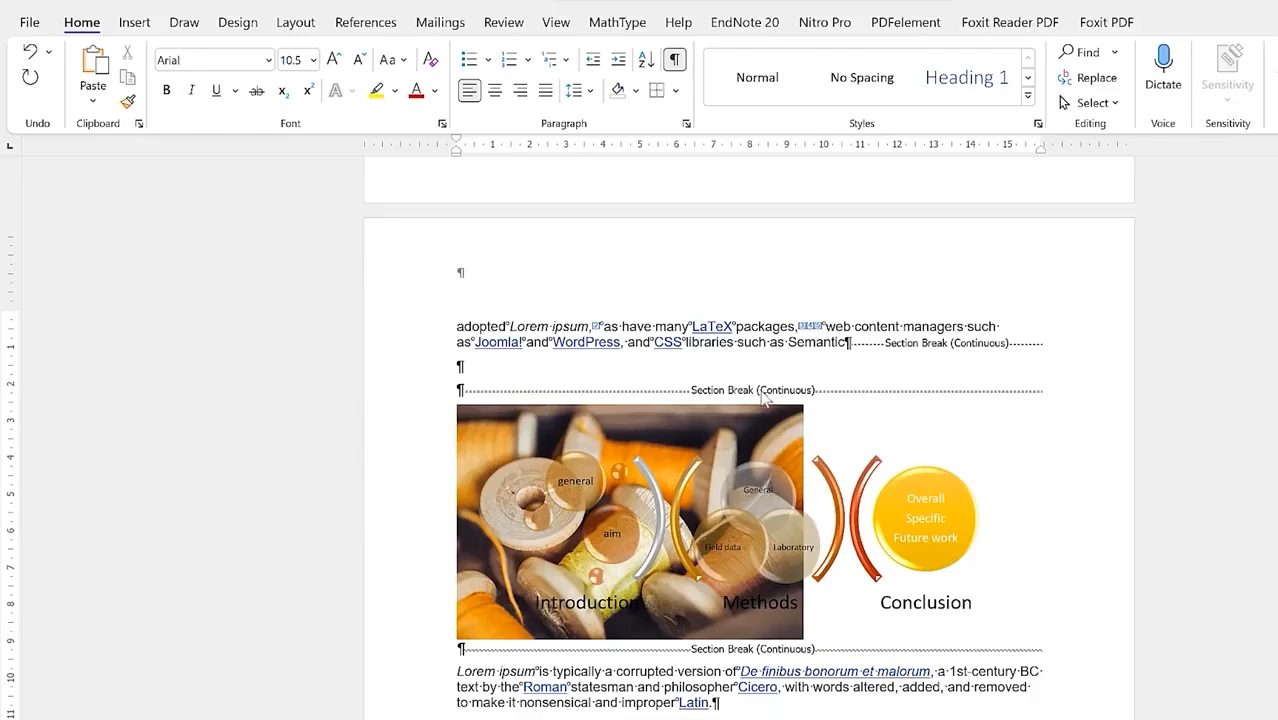
Step: Review the document and hide the formatting marks again
scroll(800, 380, up, 5)
scroll(800, 380, up, 15)
scroll(648, 451, down, 5)
scroll(728, 468, down, 3)
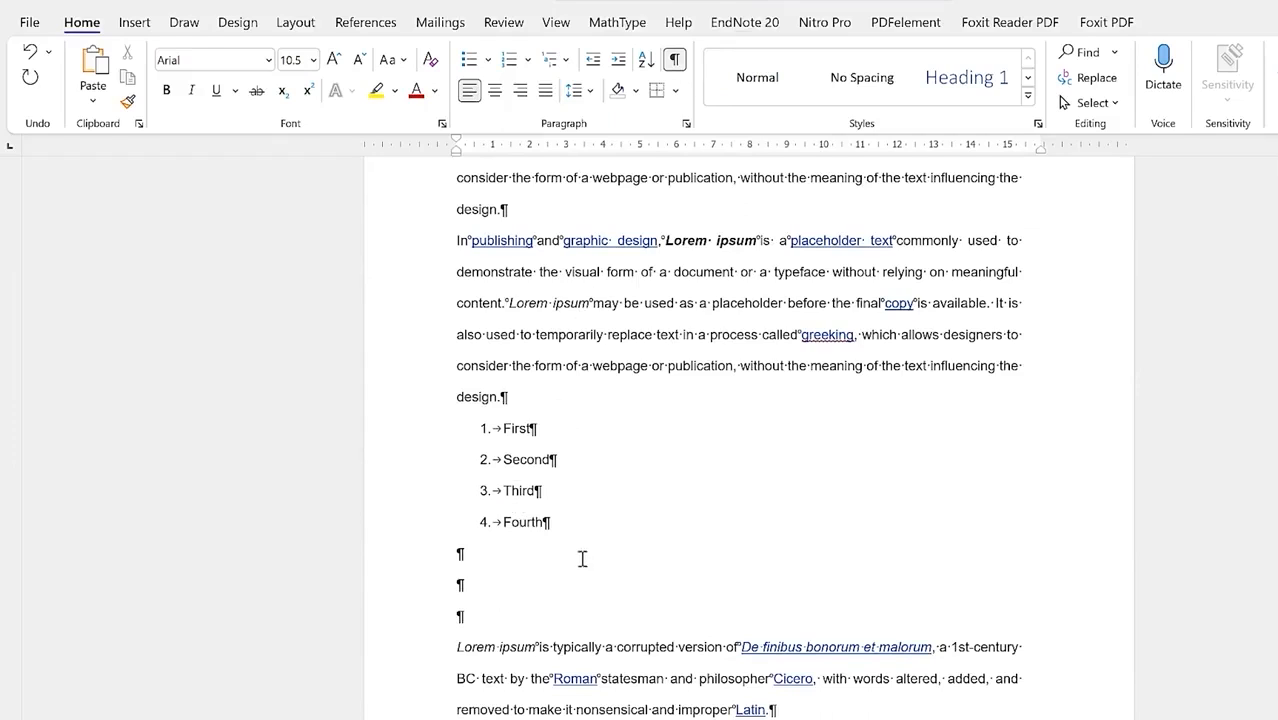
click(675, 60)
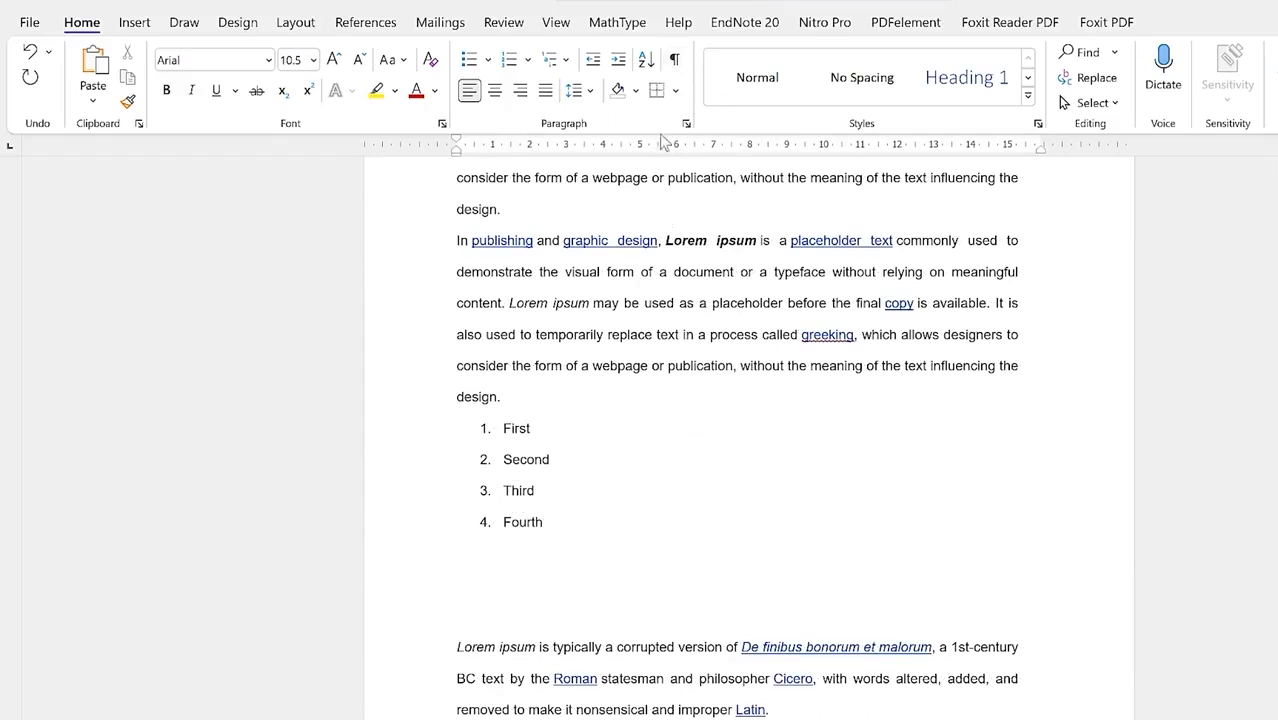
click(636, 91)
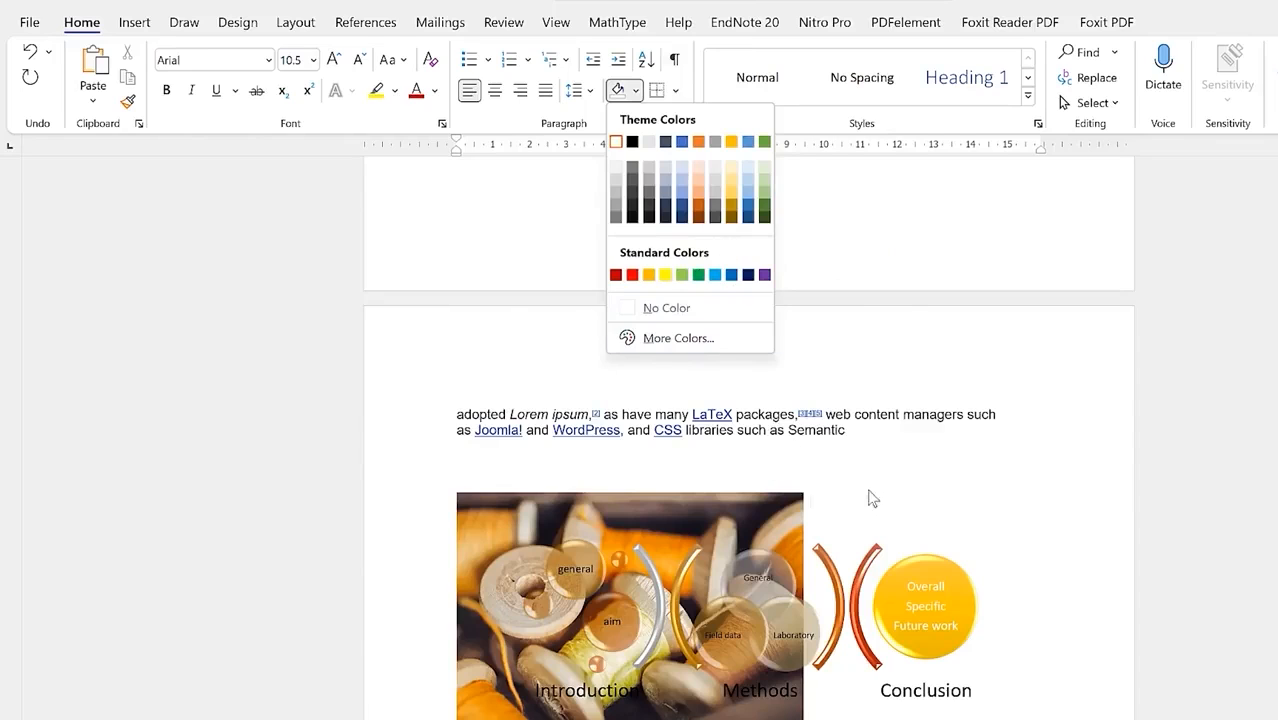
click(710, 179)
click(677, 91)
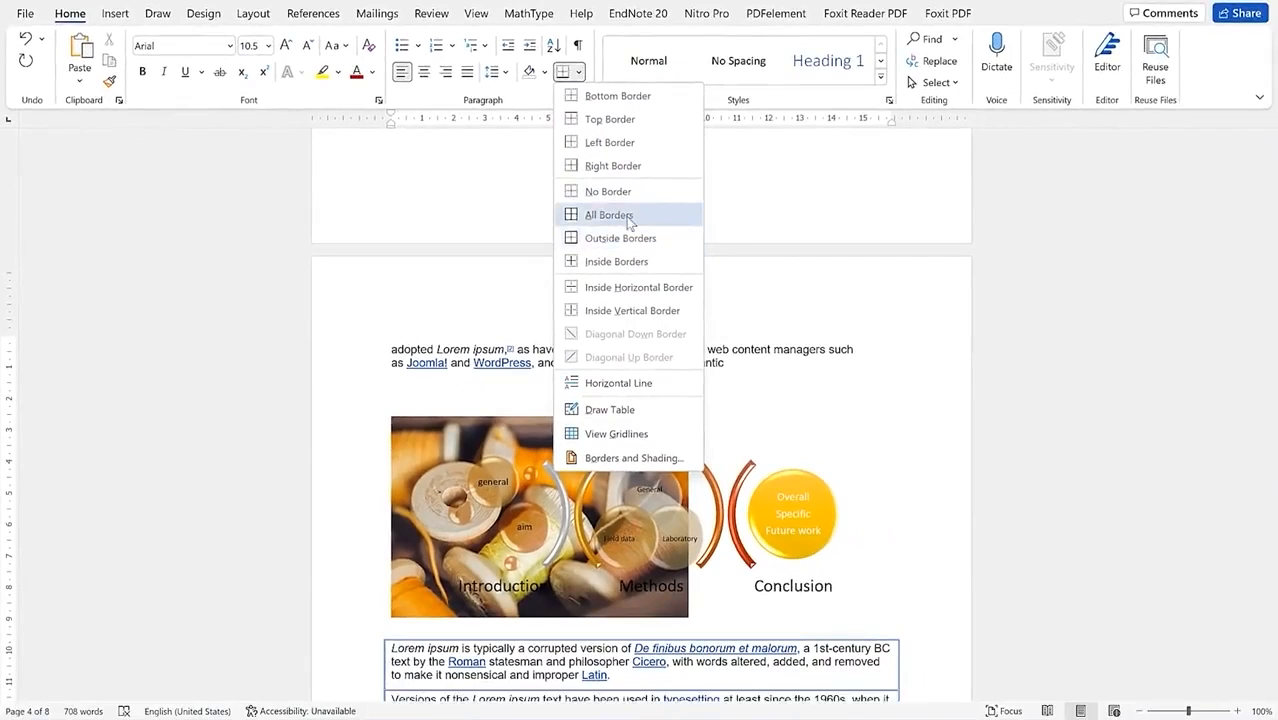
click(741, 179)
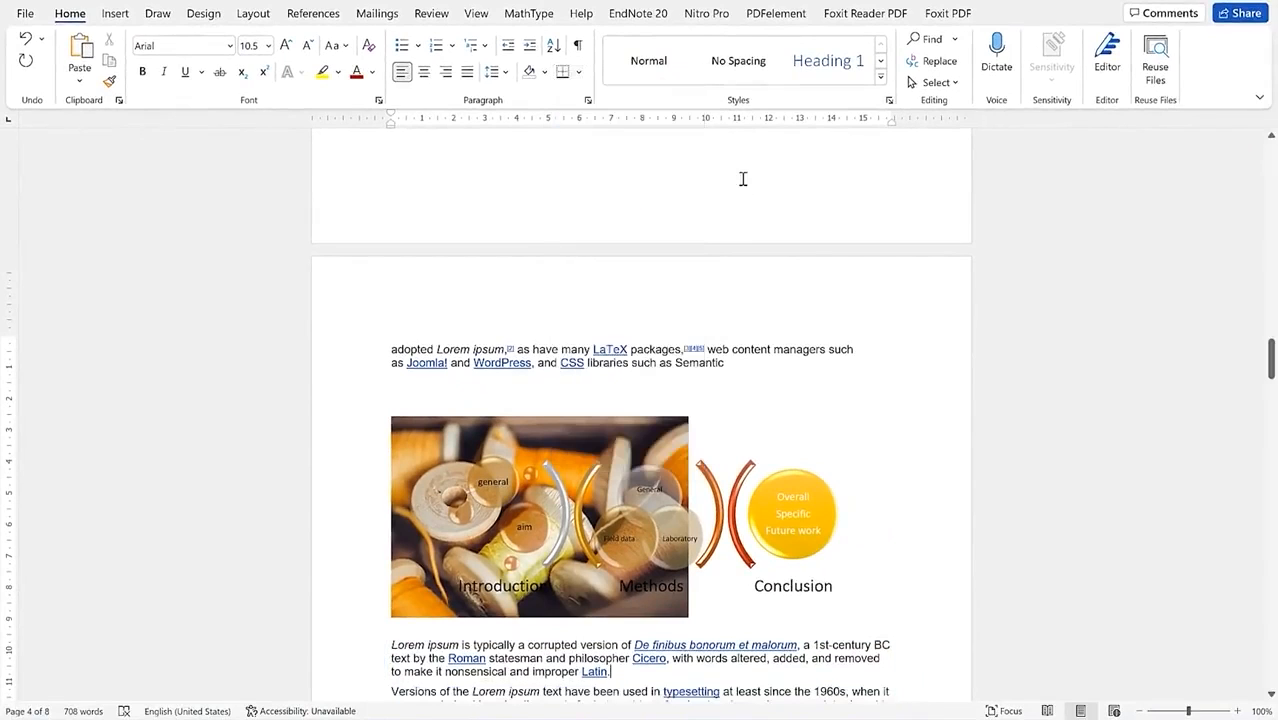
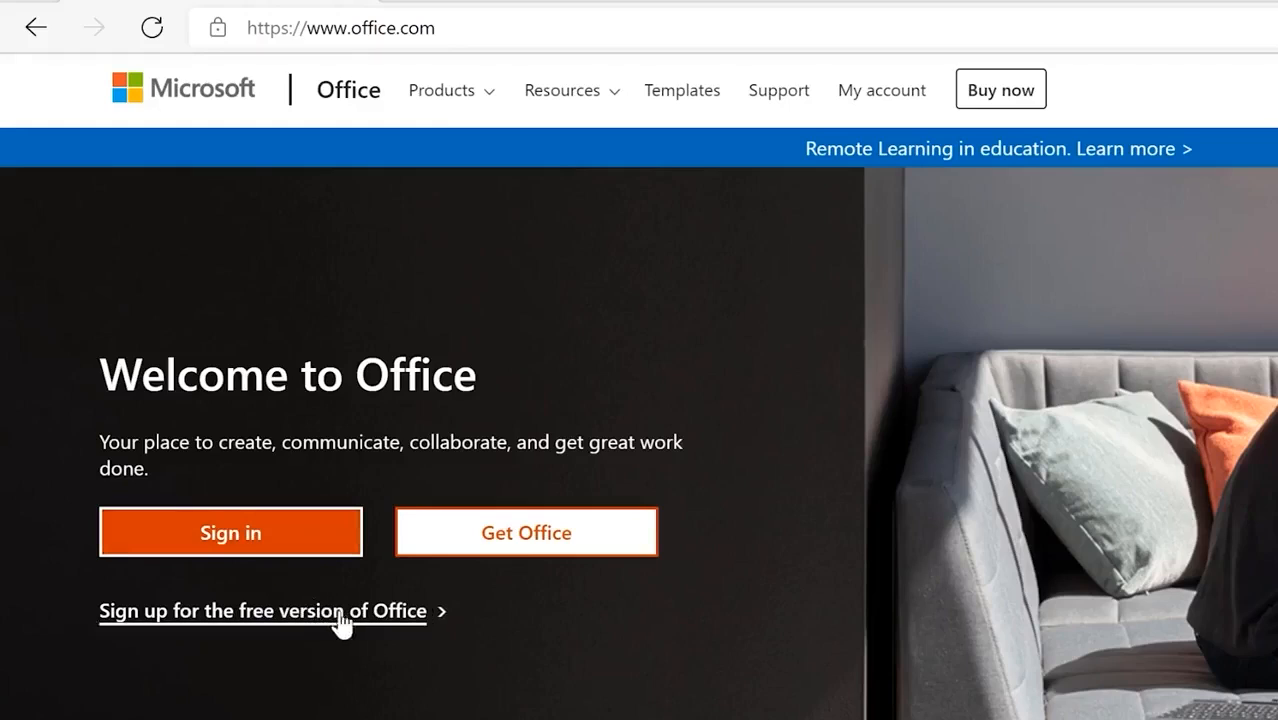
Step: Sign in at office.com and browse Word's 'Select a template' gallery of papers, flyers and CVs
click(287, 541)
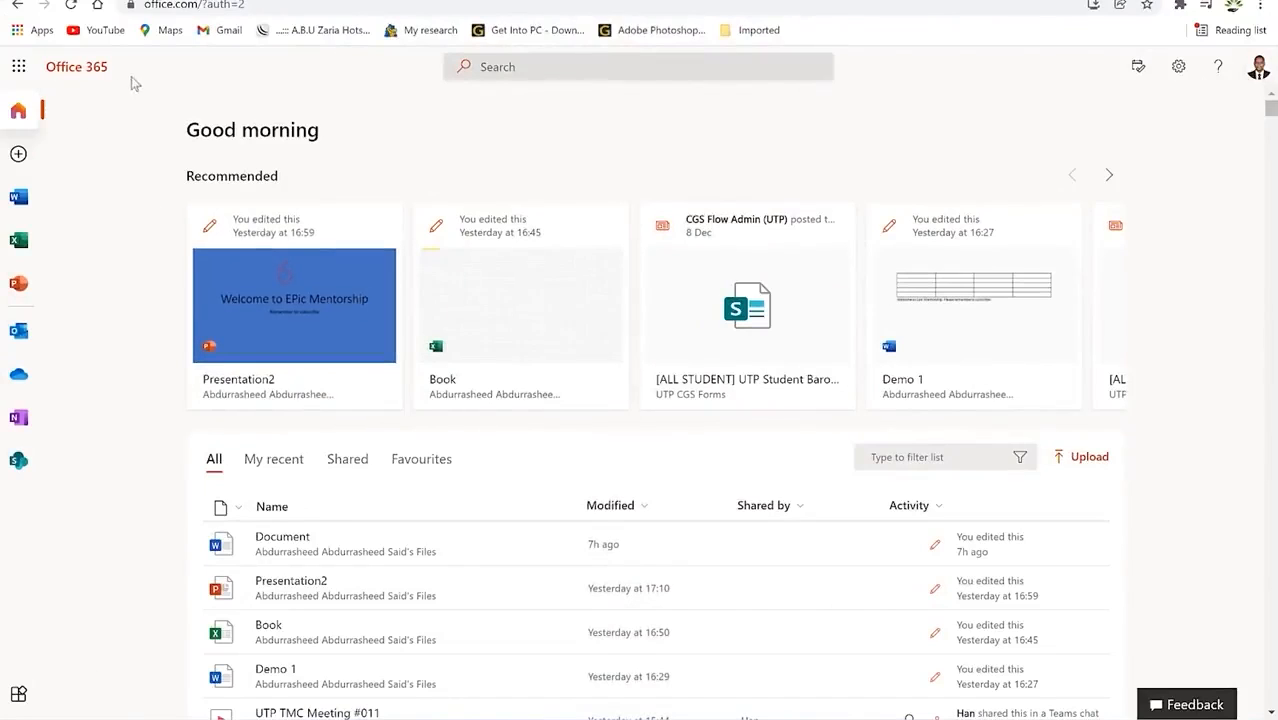
click(20, 201)
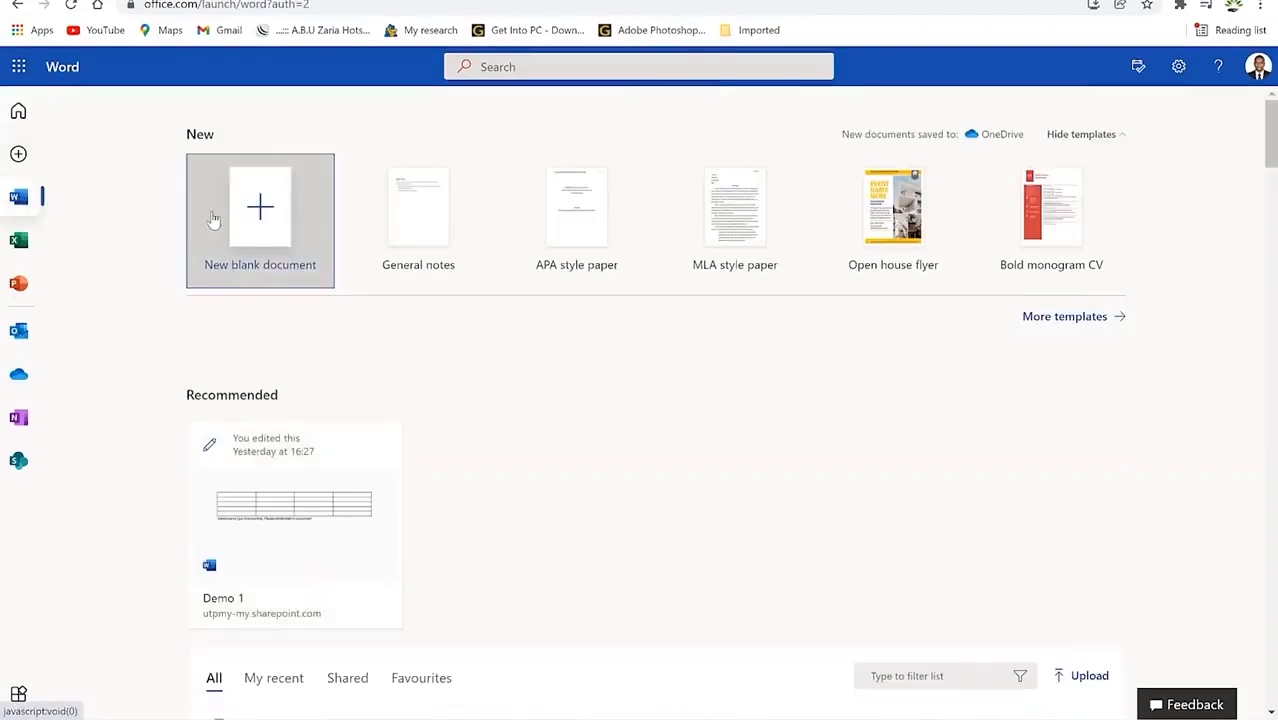
click(1066, 317)
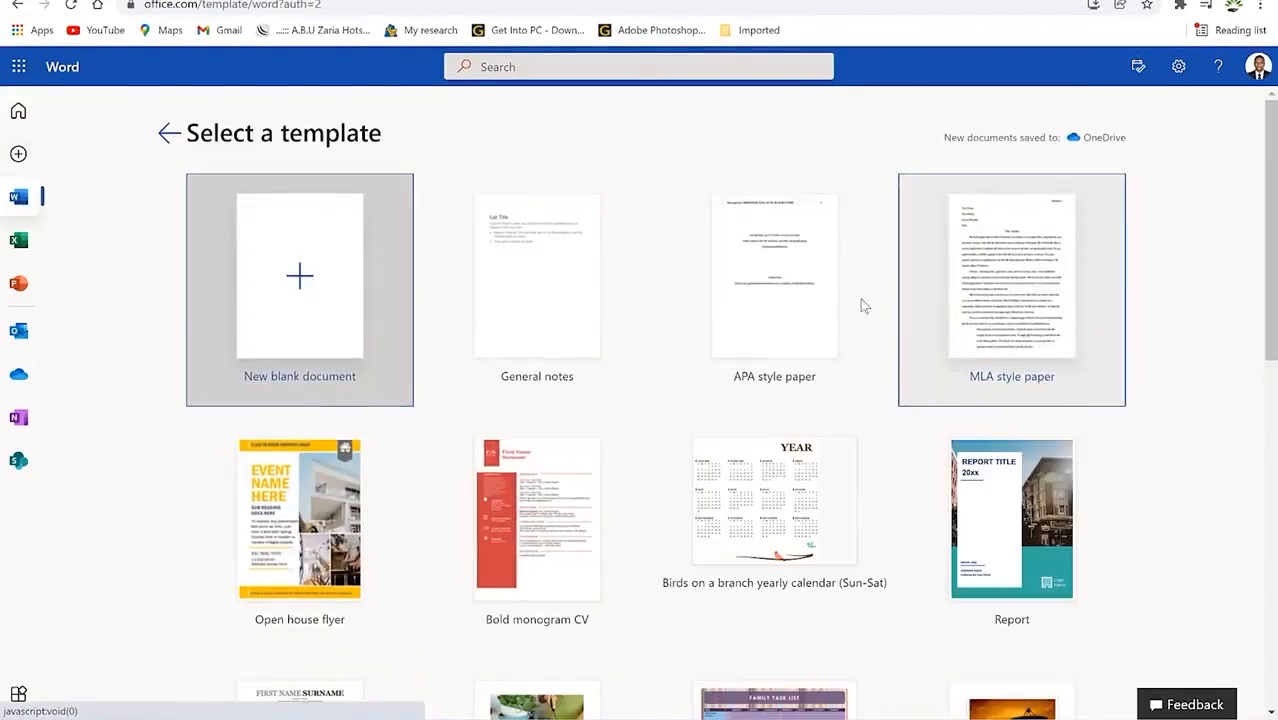
scroll(867, 365, down, 4)
scroll(767, 331, down, 4)
scroll(581, 363, up, 7)
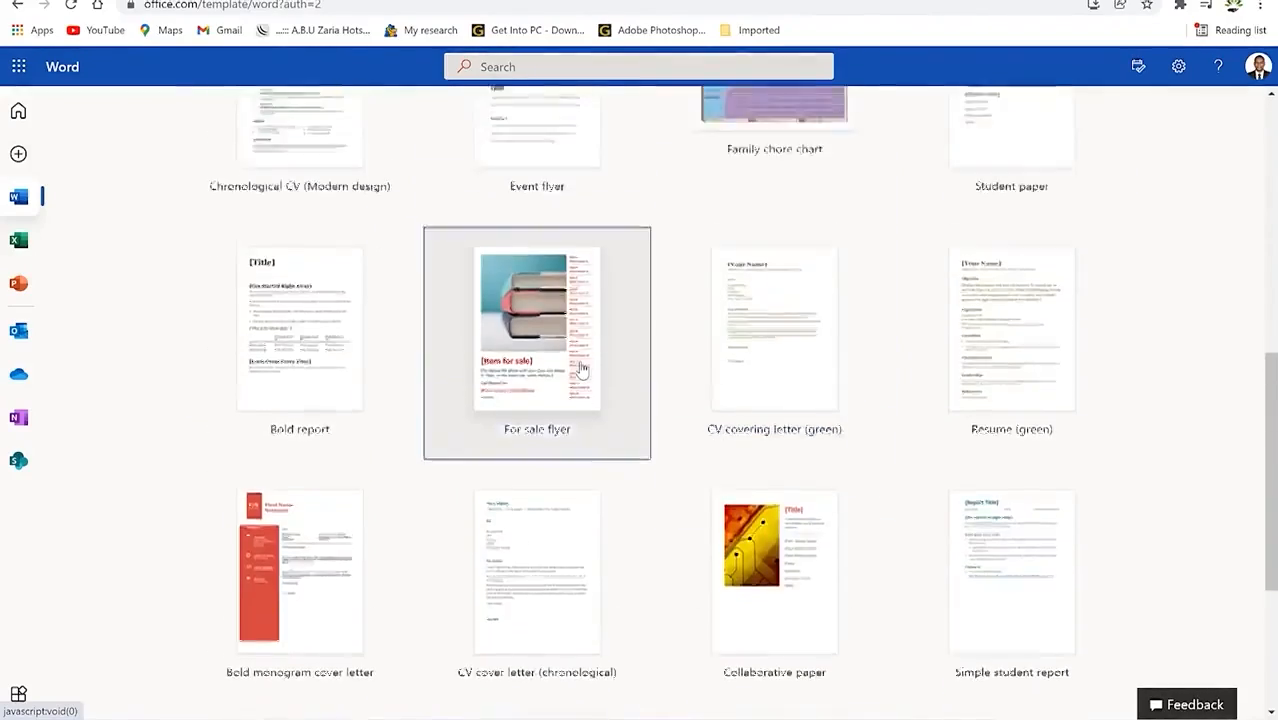
scroll(581, 363, down, 4)
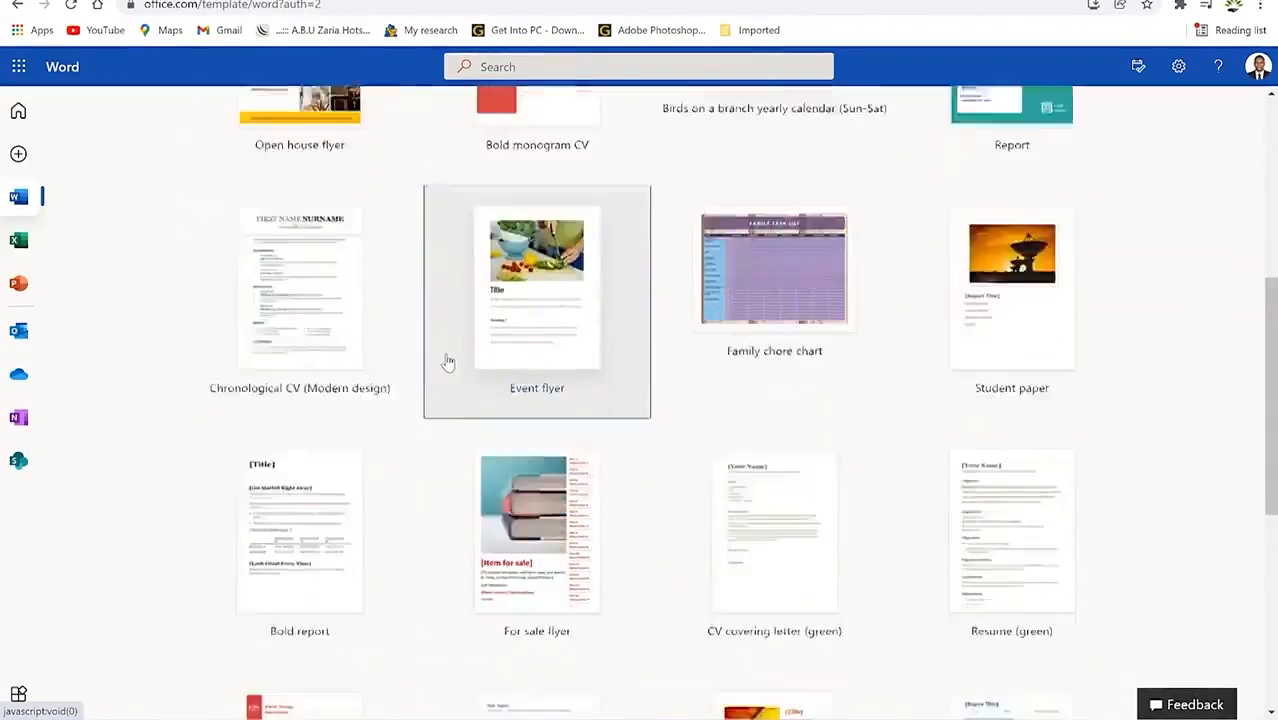
scroll(447, 362, down, 3)
scroll(458, 371, up, 3)
scroll(458, 371, up, 5)
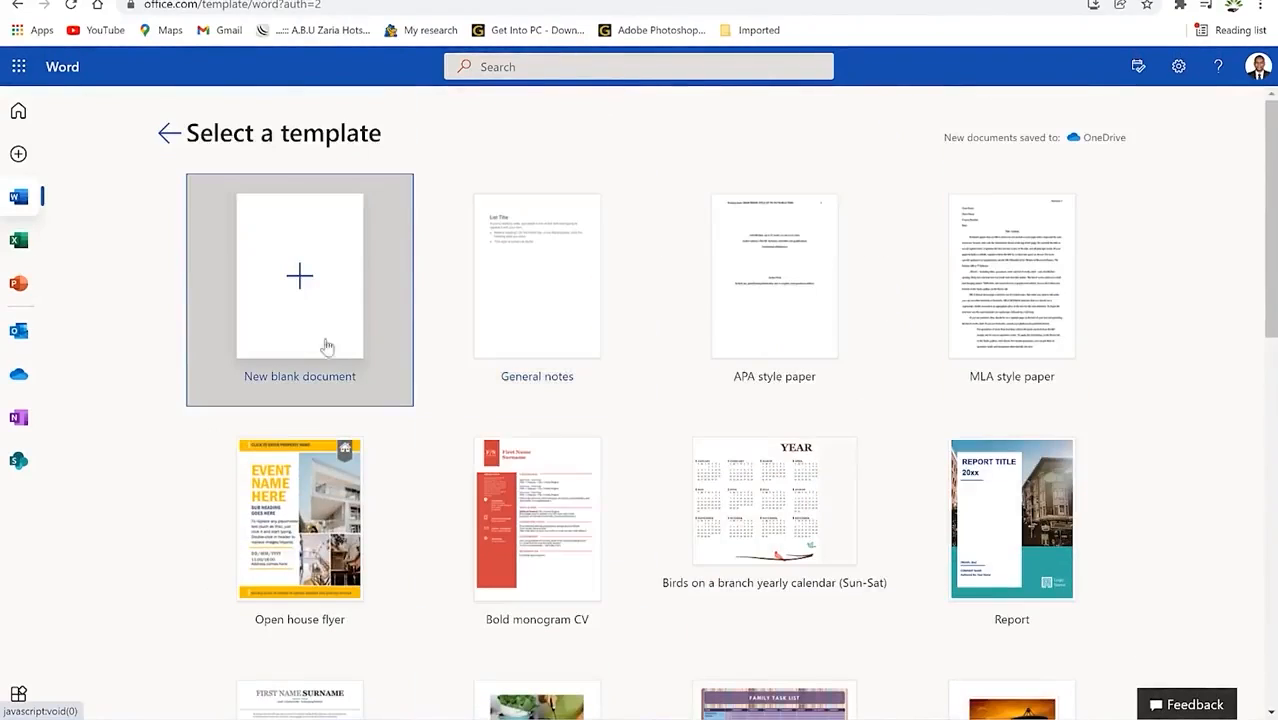
Step: Start a blank document, paste the animal paragraph, and open the Document1 file-name panel
click(300, 273)
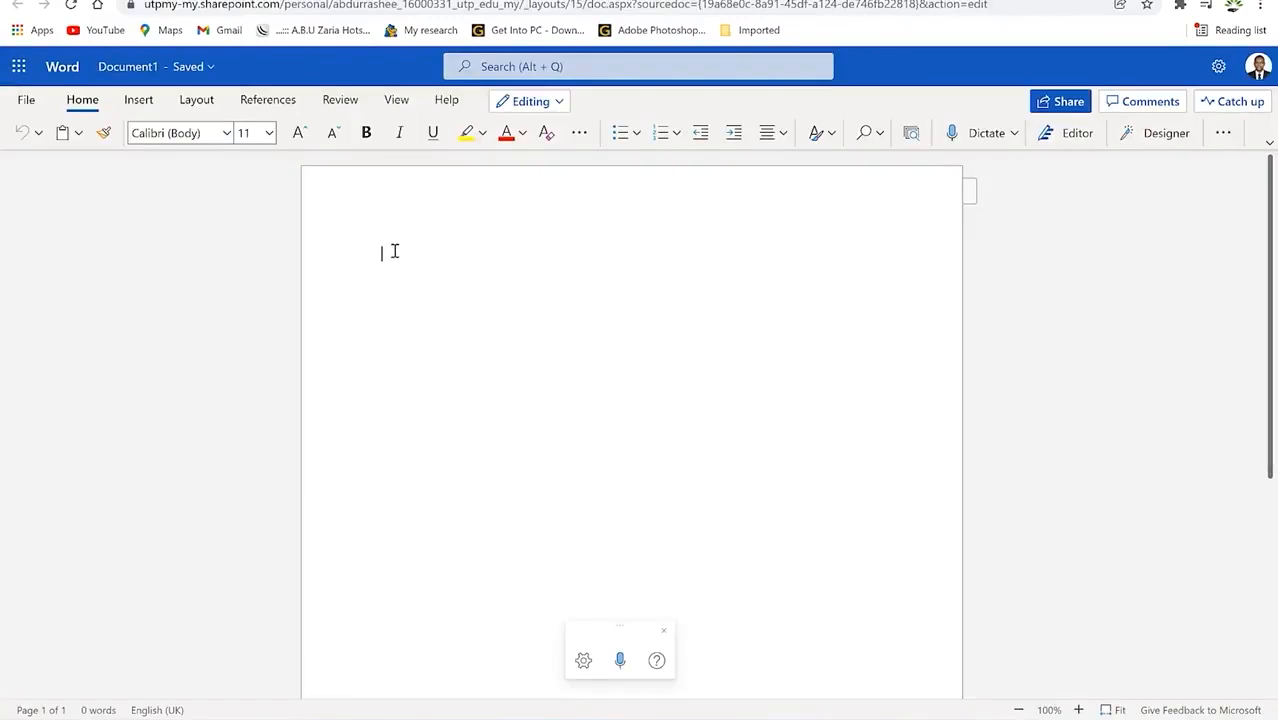
text(animal, (kingdom Animalia), any of a group of multicellular eukaryotic organisms (i.e., as distinct from bacteria, their deoxyribonucleic acid, or DNA, is contained in a membrane-bound nucleus). They are thought to have evolved independently from the unicellular eukaryotes. Animals differ from members of the two other kingdoms of multicellular eukaryotes, the plants (Plantae) and the fungi (Mycota), in fundamental variations in morphology and physiology. This is largely because animals have developed muscles and hence mobility, a characteristic that has stimulated the further development of tissues and organ systems.)
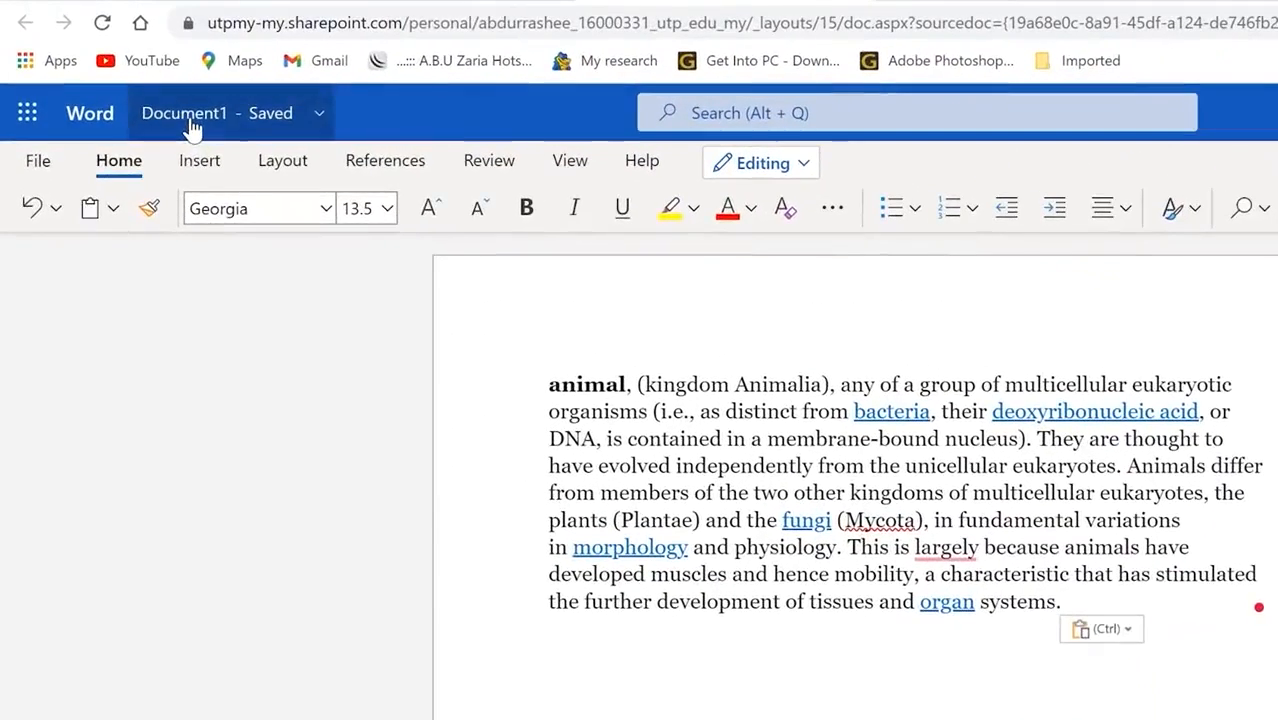
click(192, 118)
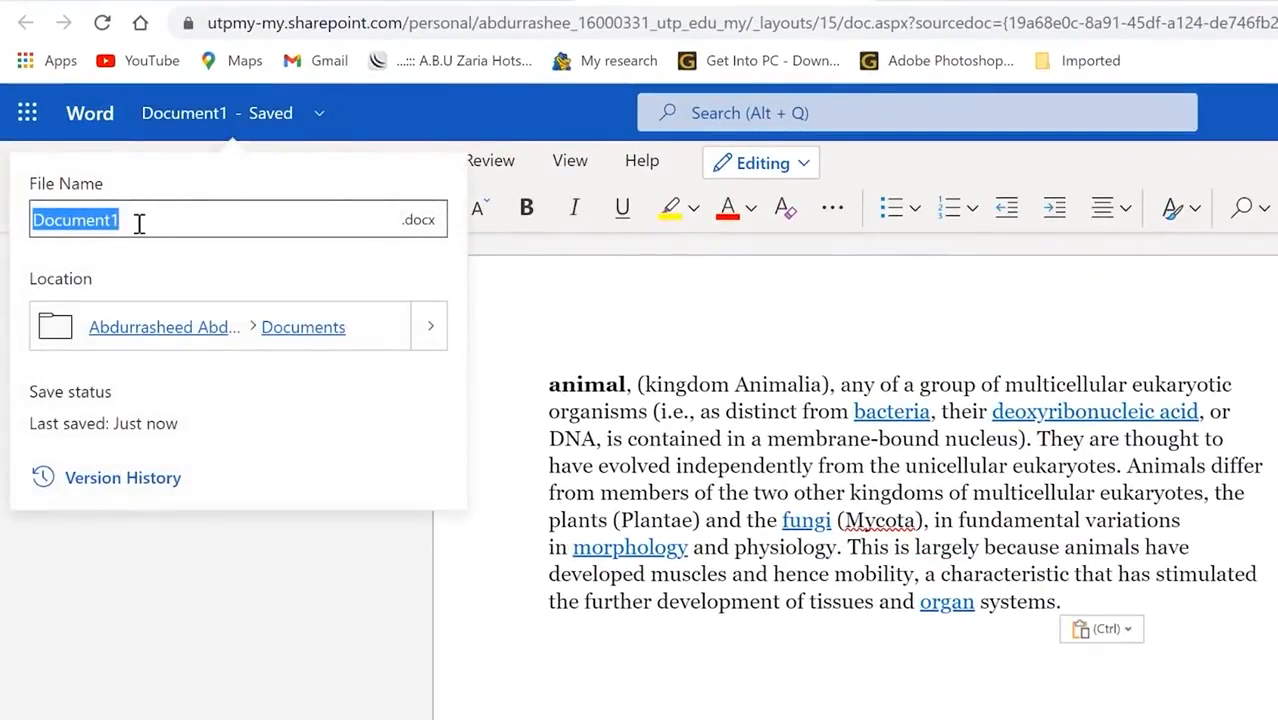
Step: Rename the document 'Word demo 1', then briefly open and dismiss the Search box
text(Word demo 1)
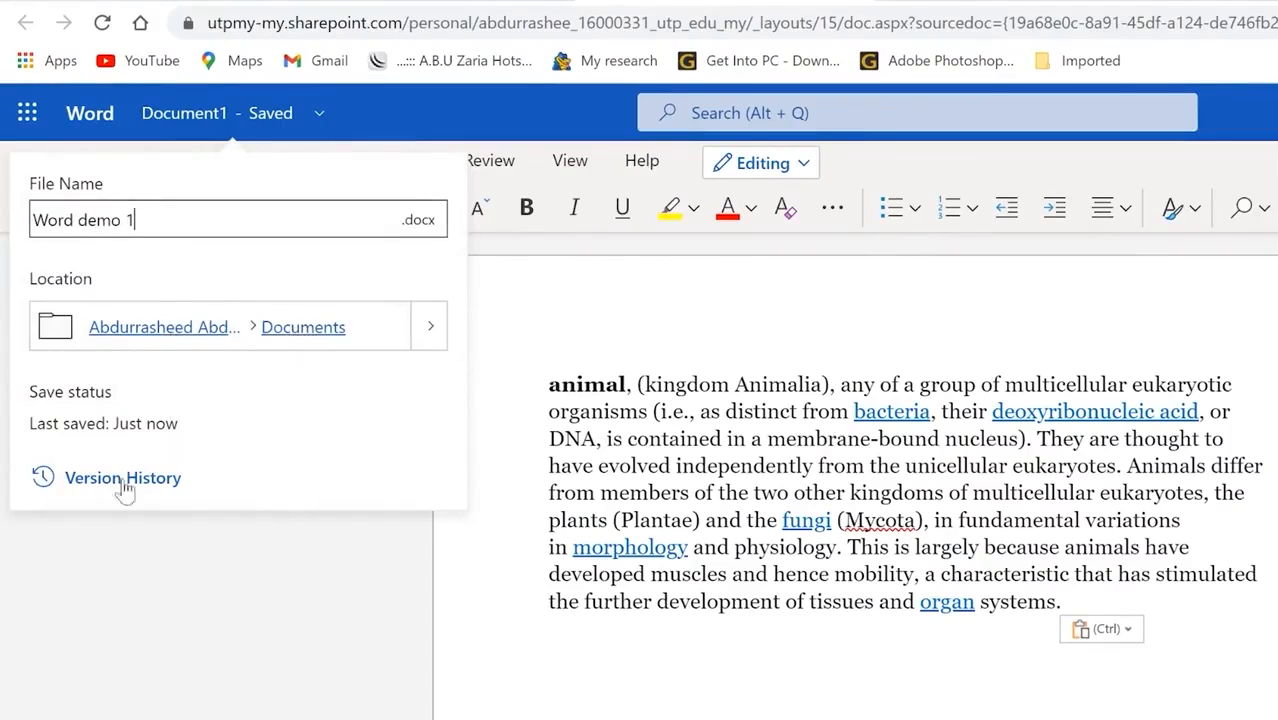
click(431, 333)
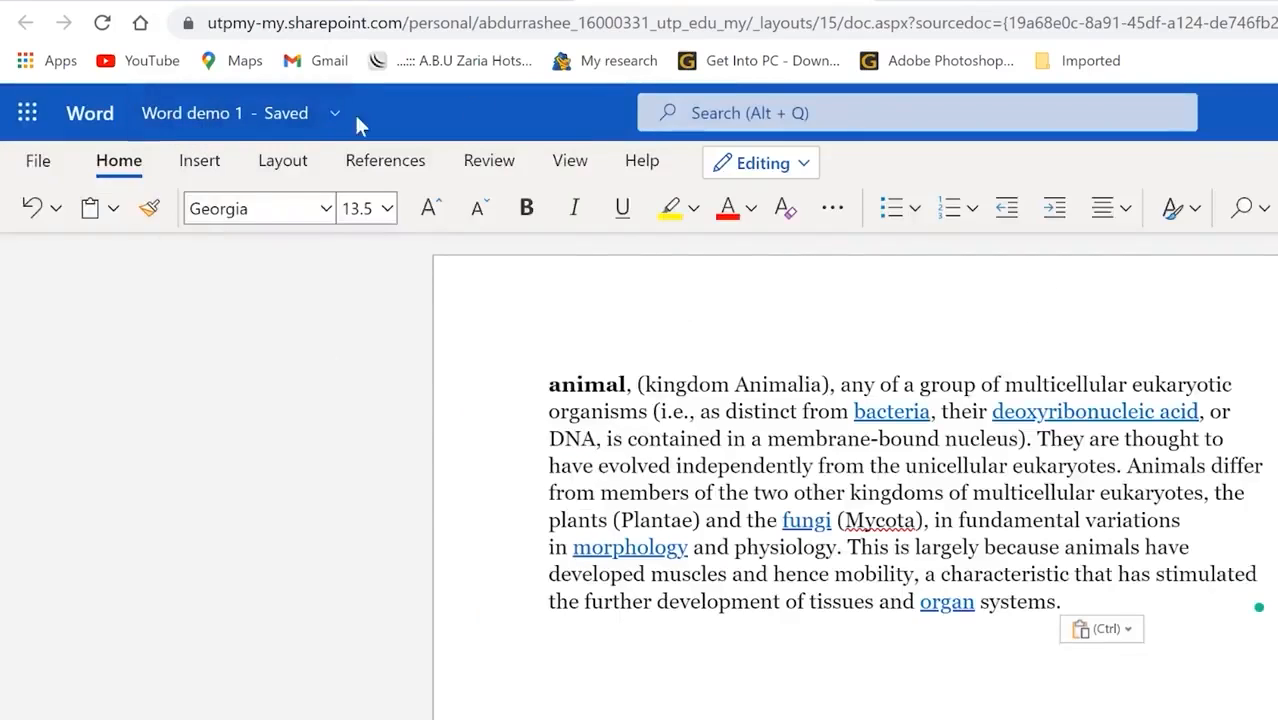
click(817, 113)
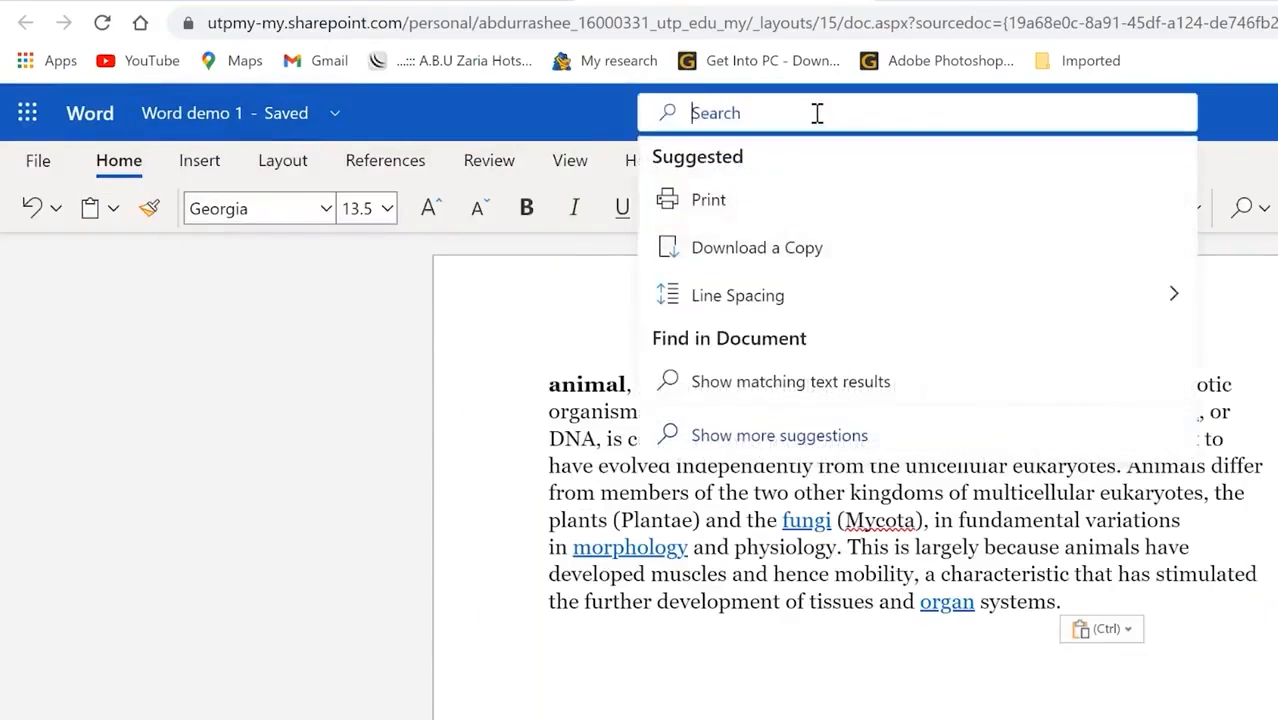
click(422, 563)
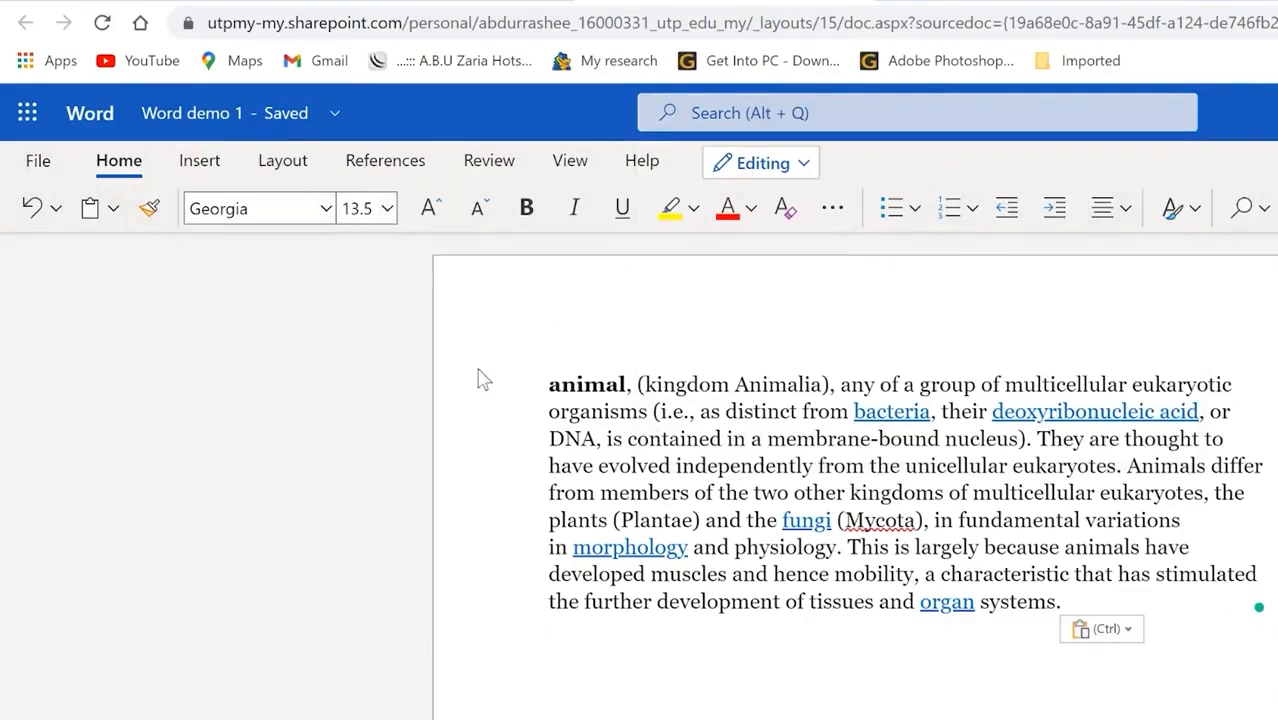
Step: Make the opening lines 11 pt, bold, italic, underlined, yellow-highlighted and red
drag(546, 390, 1003, 466)
click(431, 207)
click(431, 207)
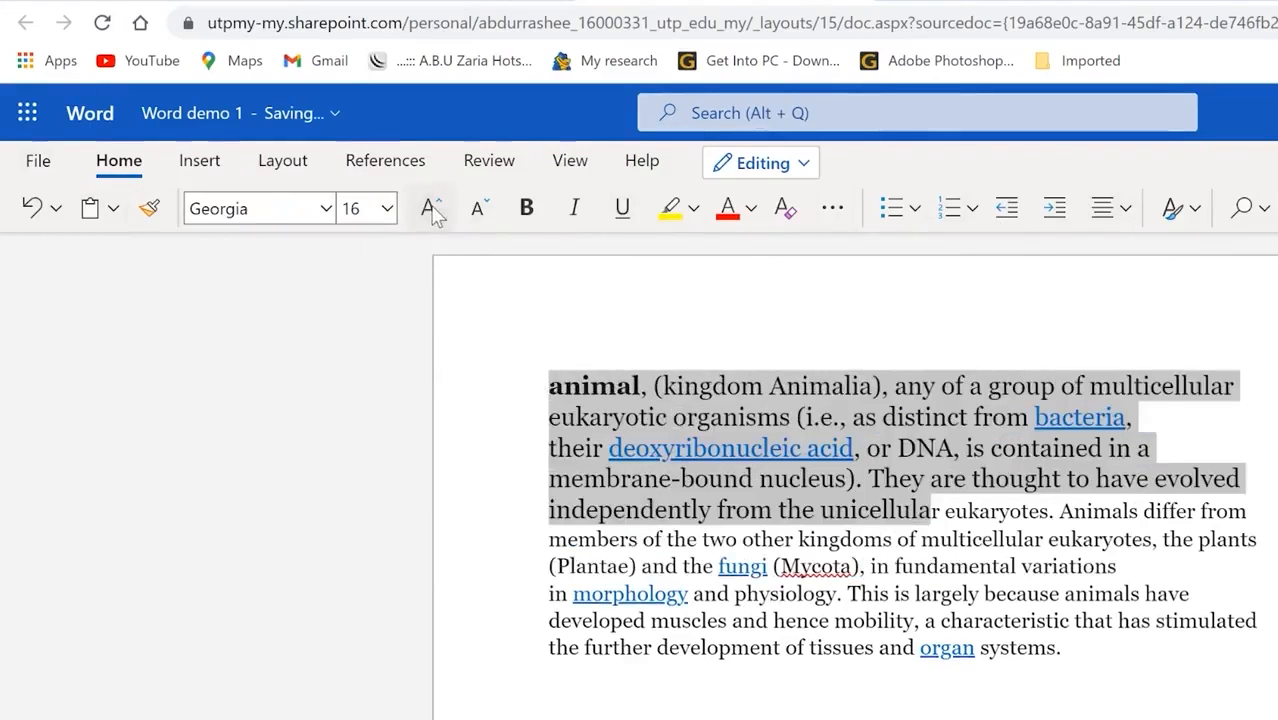
click(480, 210)
click(480, 210)
click(480, 210)
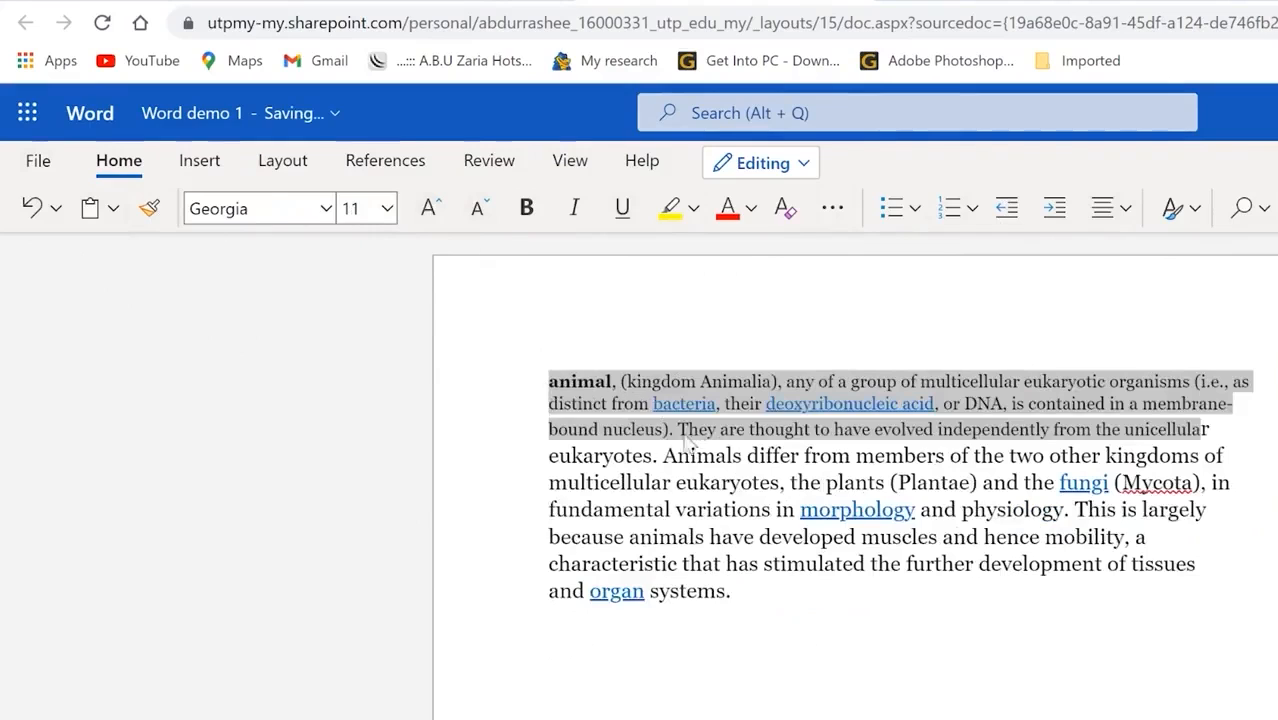
click(527, 210)
click(528, 210)
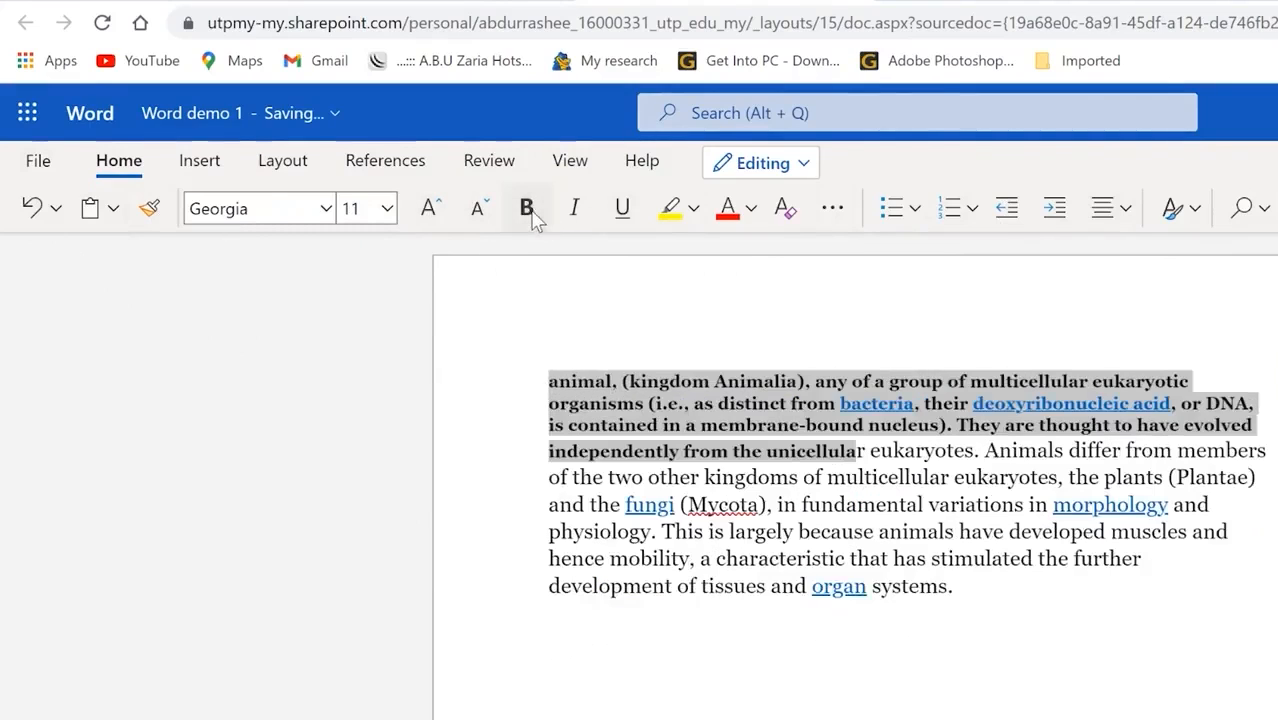
click(574, 208)
click(622, 208)
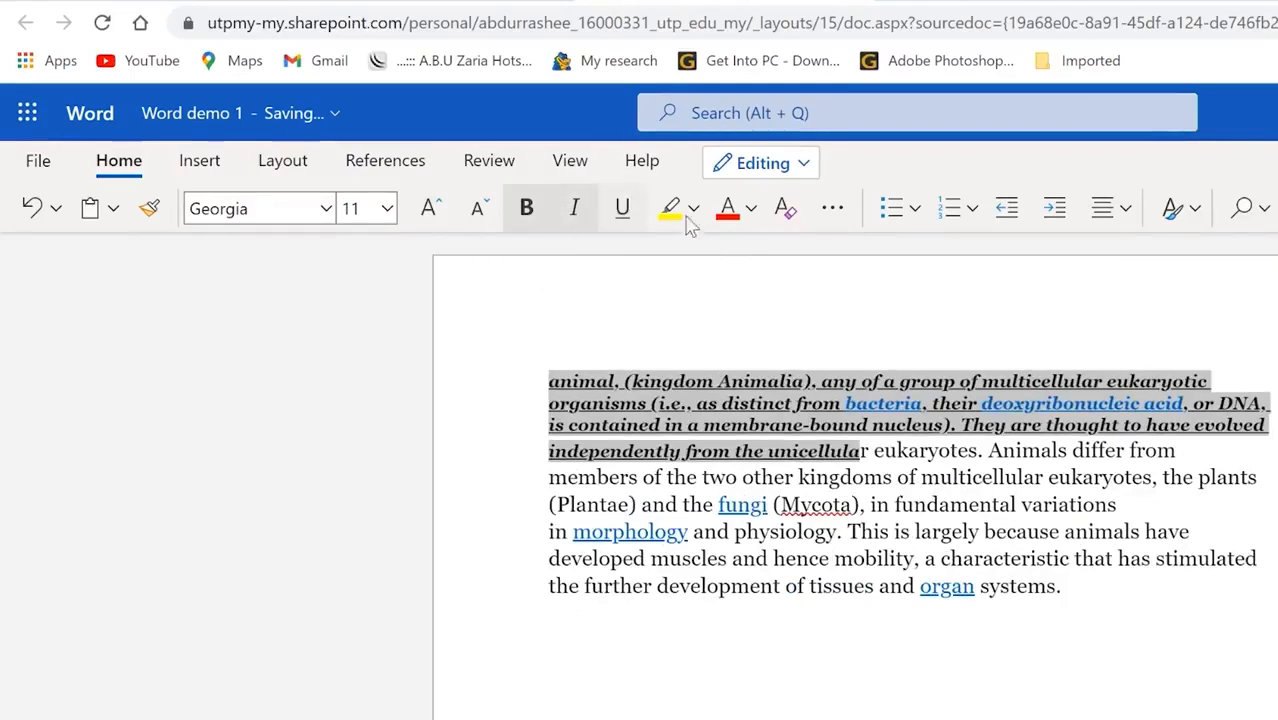
click(692, 208)
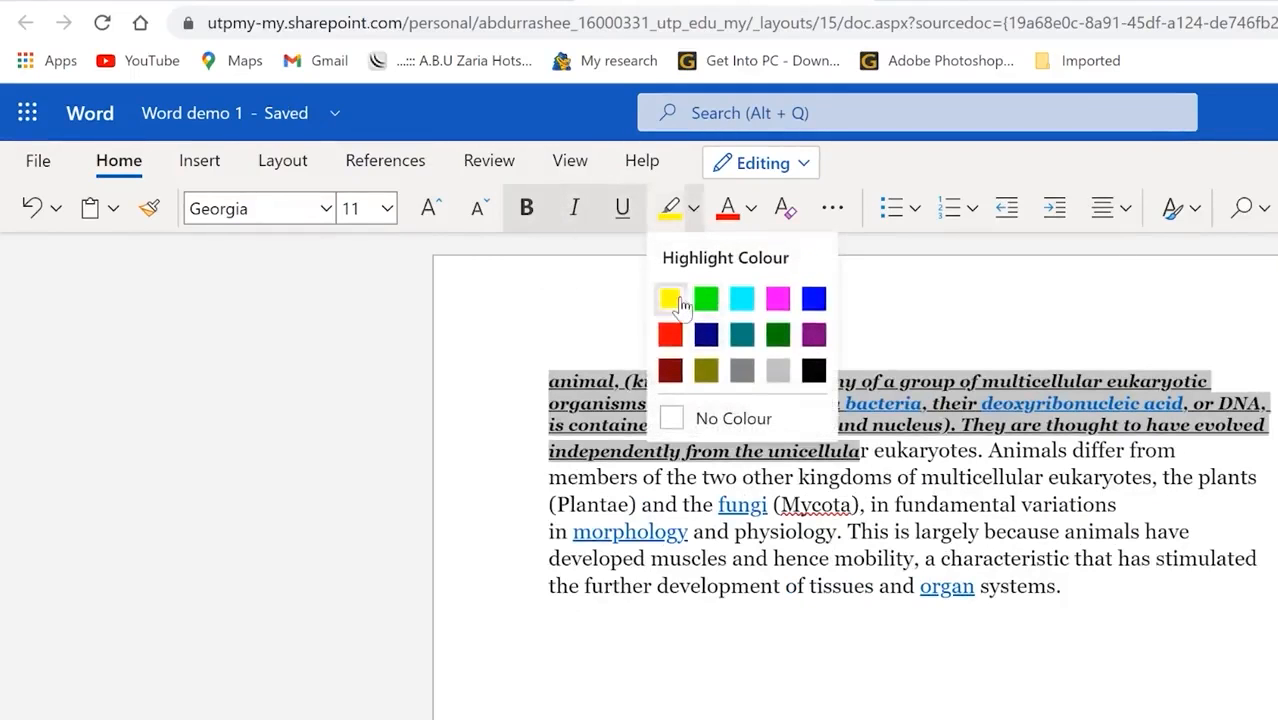
click(670, 300)
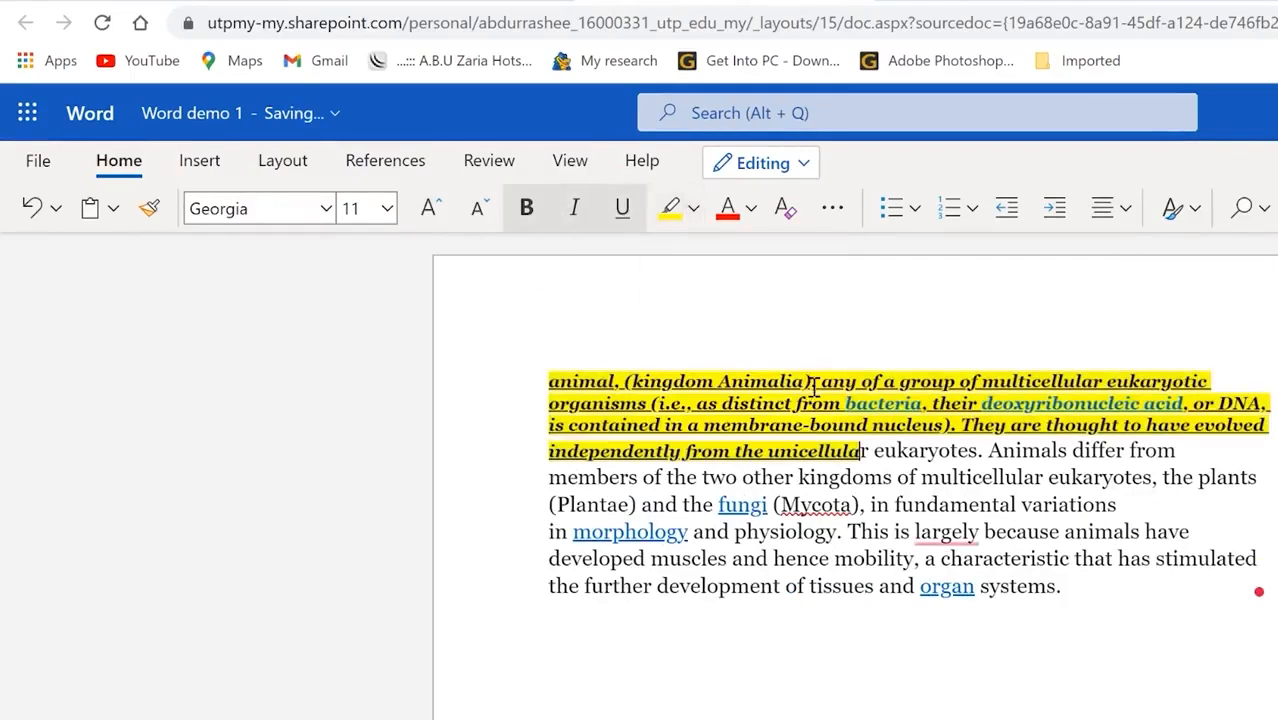
click(726, 212)
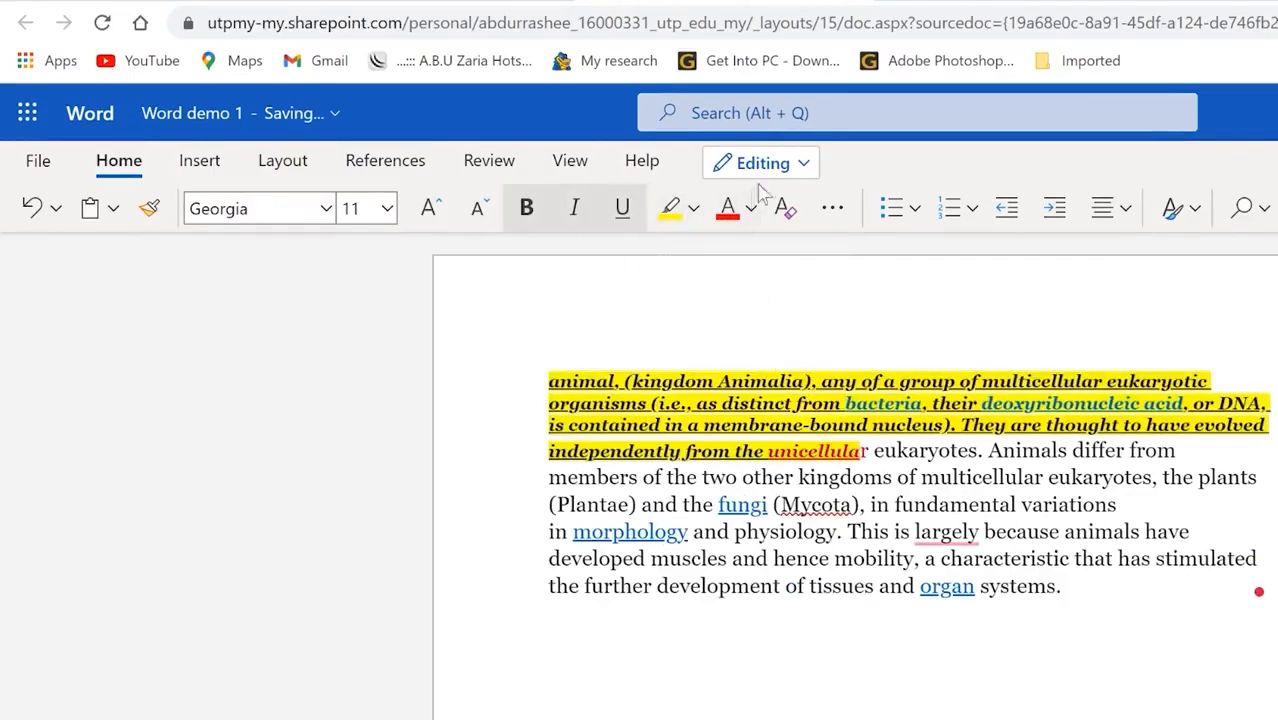
Step: Check the extra font options, then justify the animal paragraph
click(831, 210)
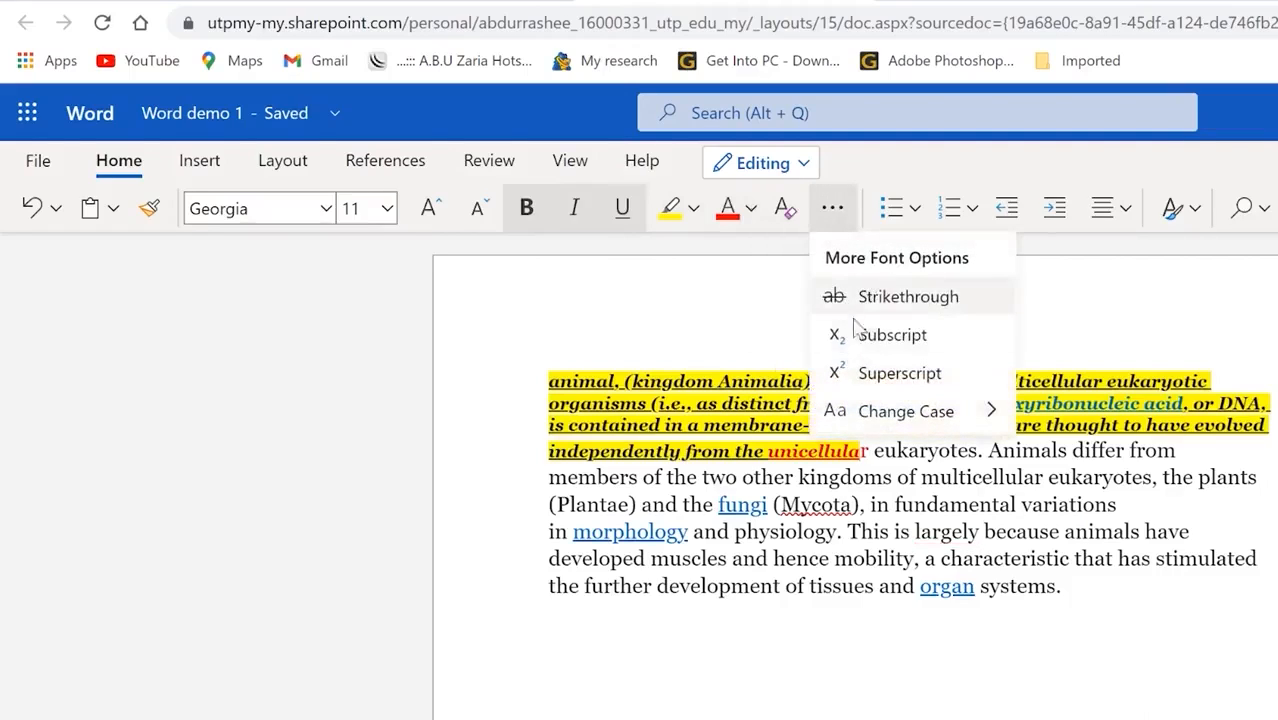
mouse_move(865, 412)
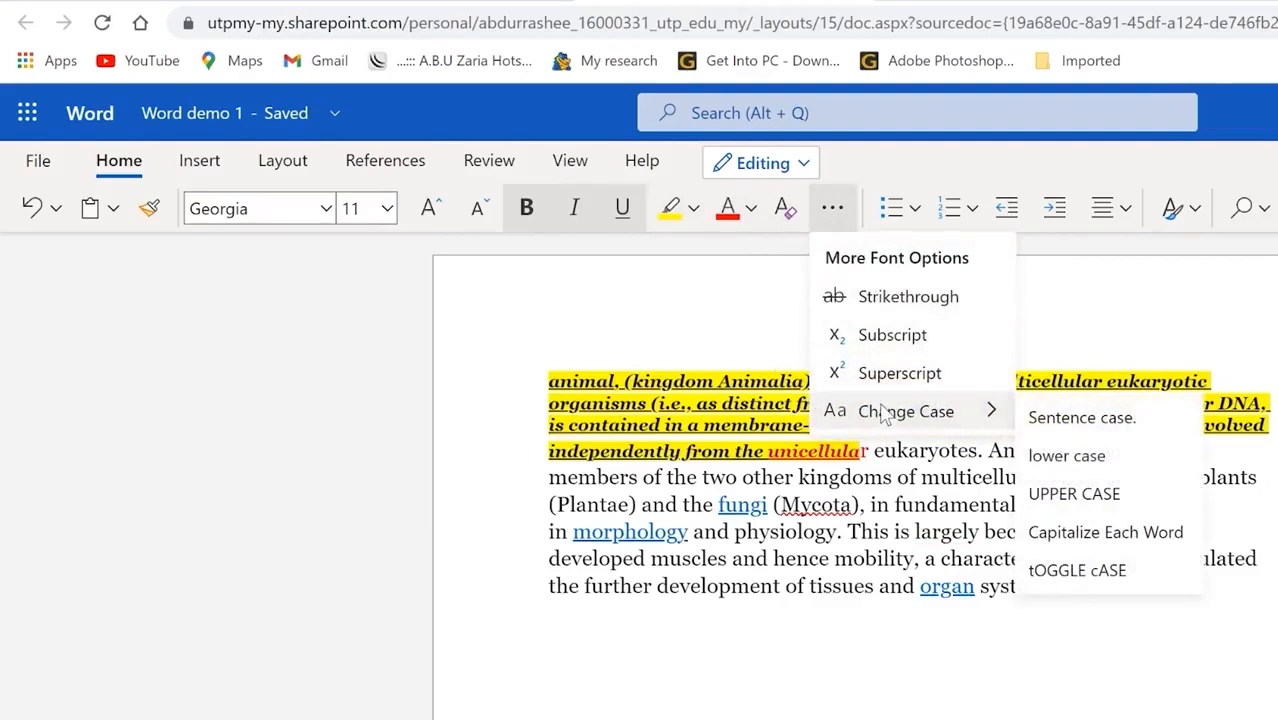
click(673, 345)
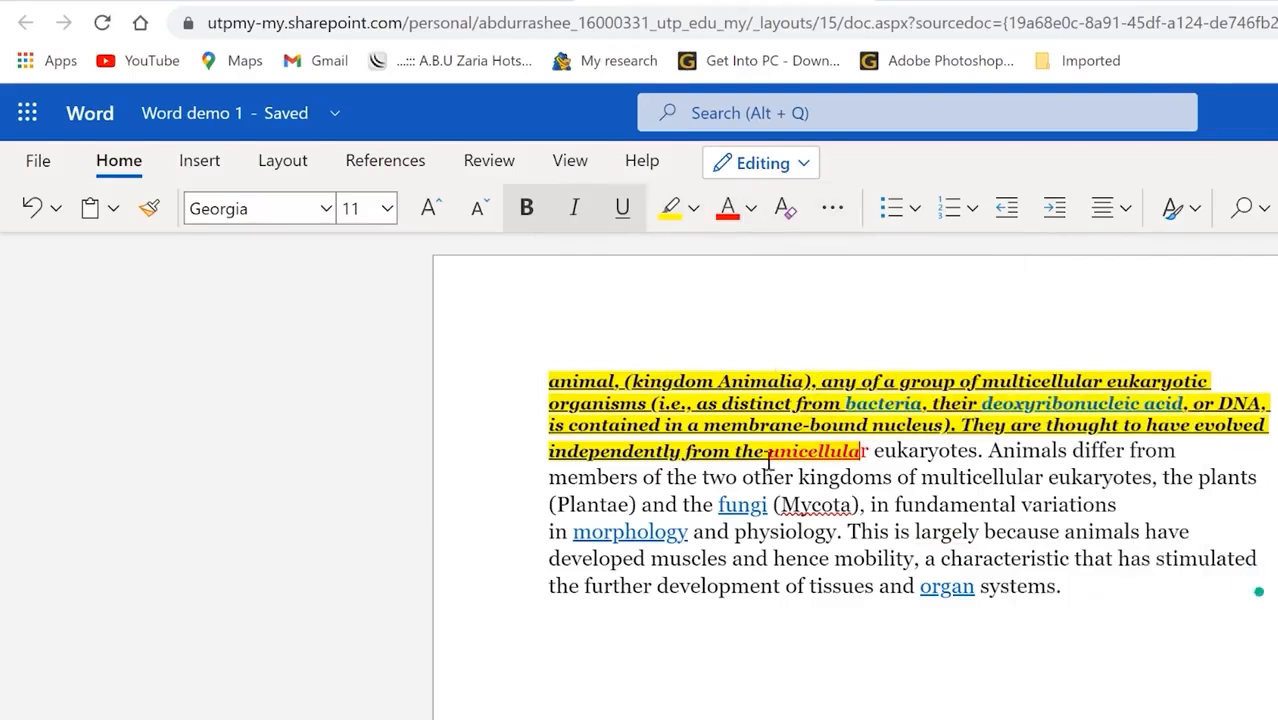
click(990, 534)
drag(1170, 560, 672, 381)
click(1105, 208)
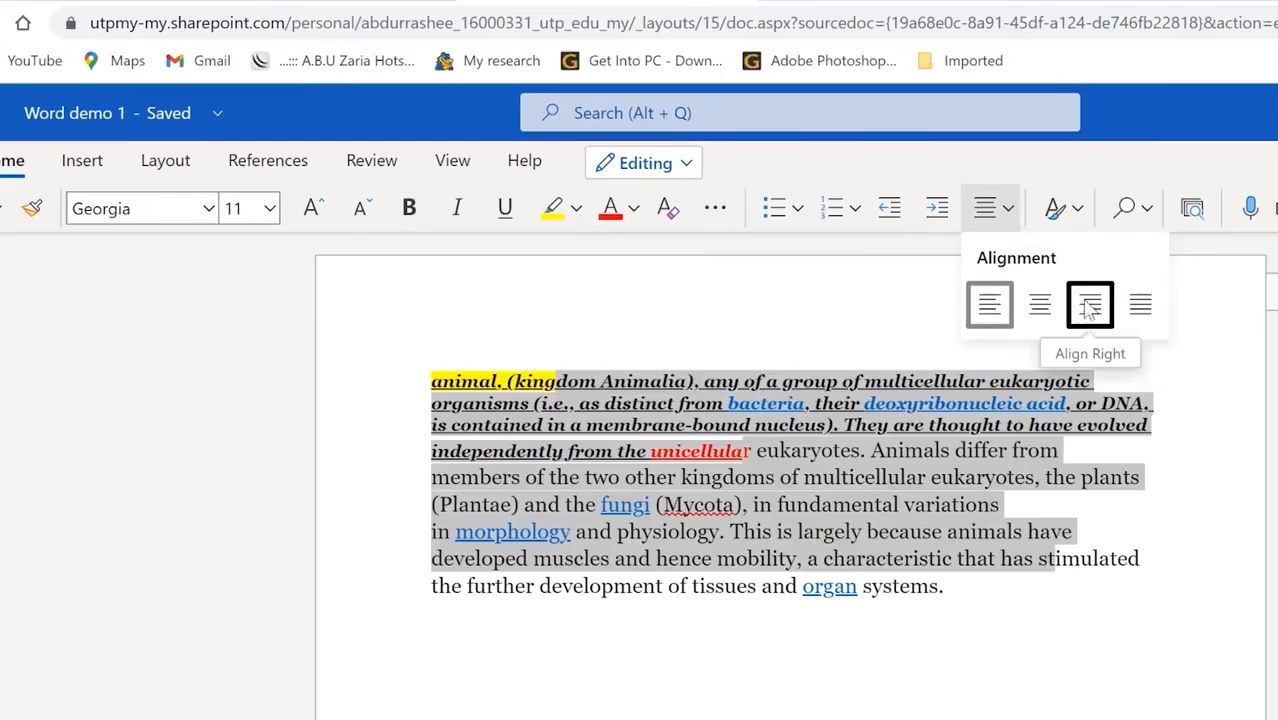
click(1140, 304)
Step: Look through the Styles, Find and Dictate menus
click(1078, 208)
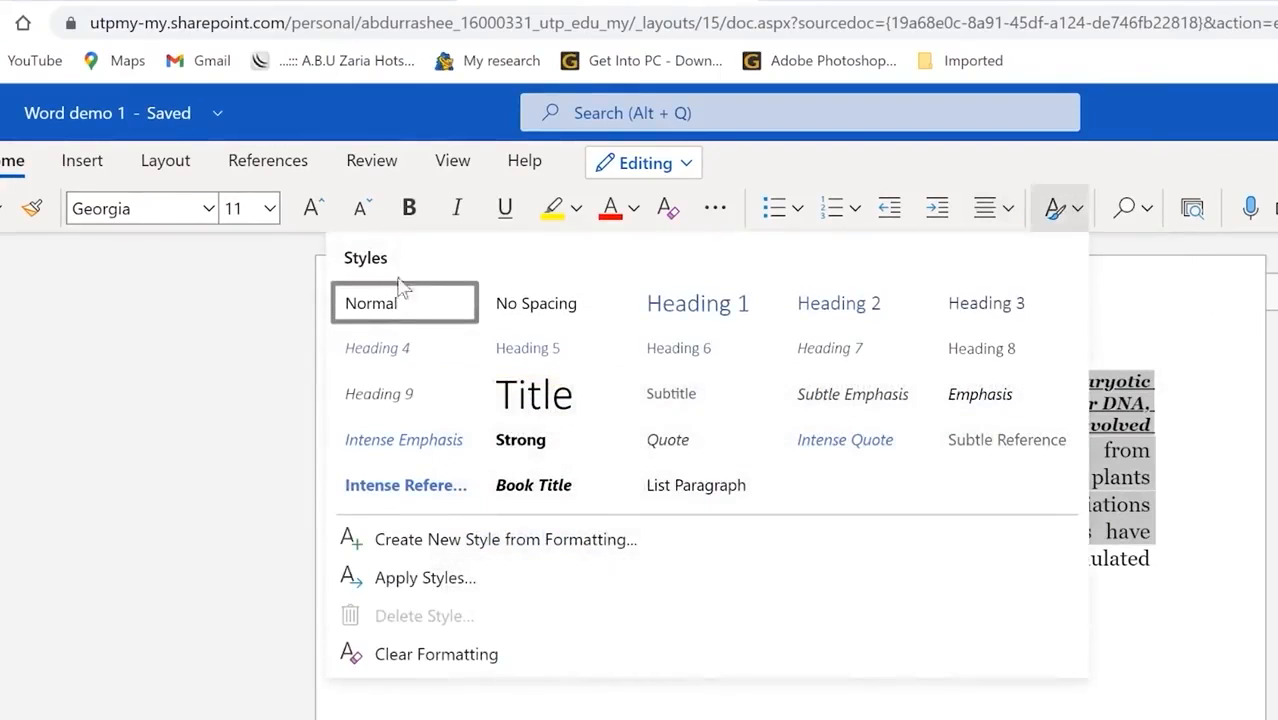
click(1149, 207)
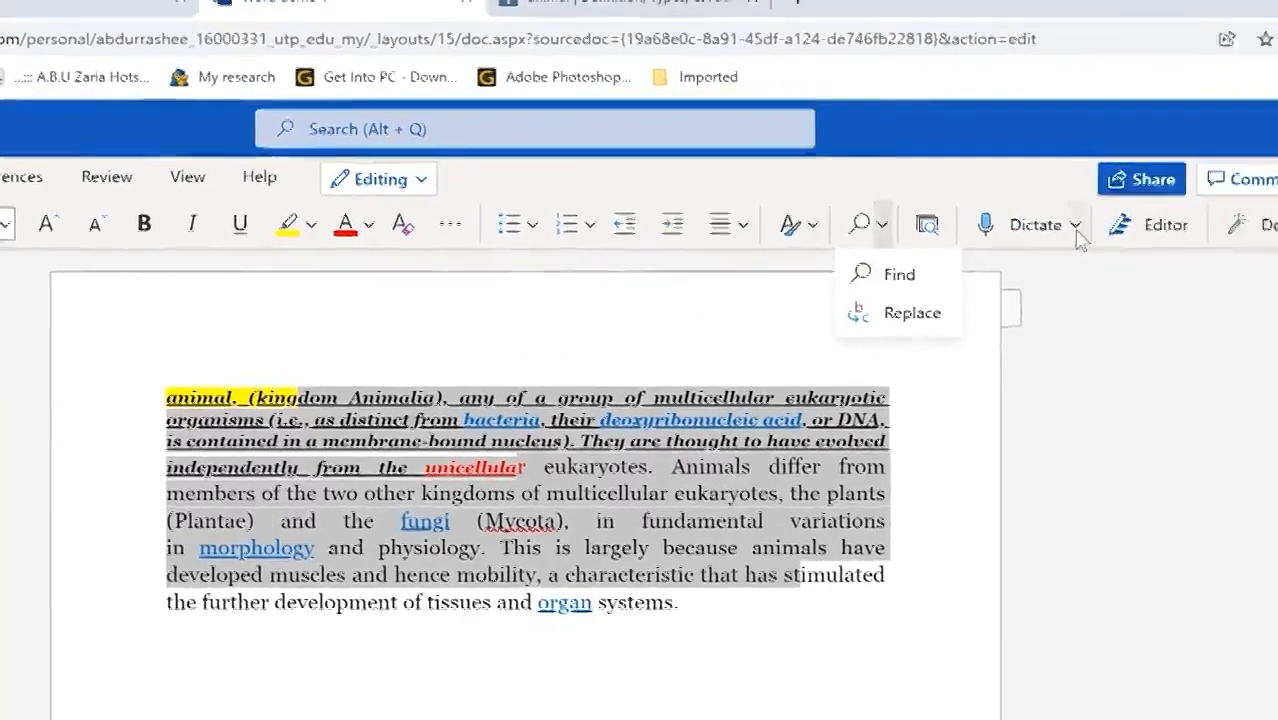
click(1078, 223)
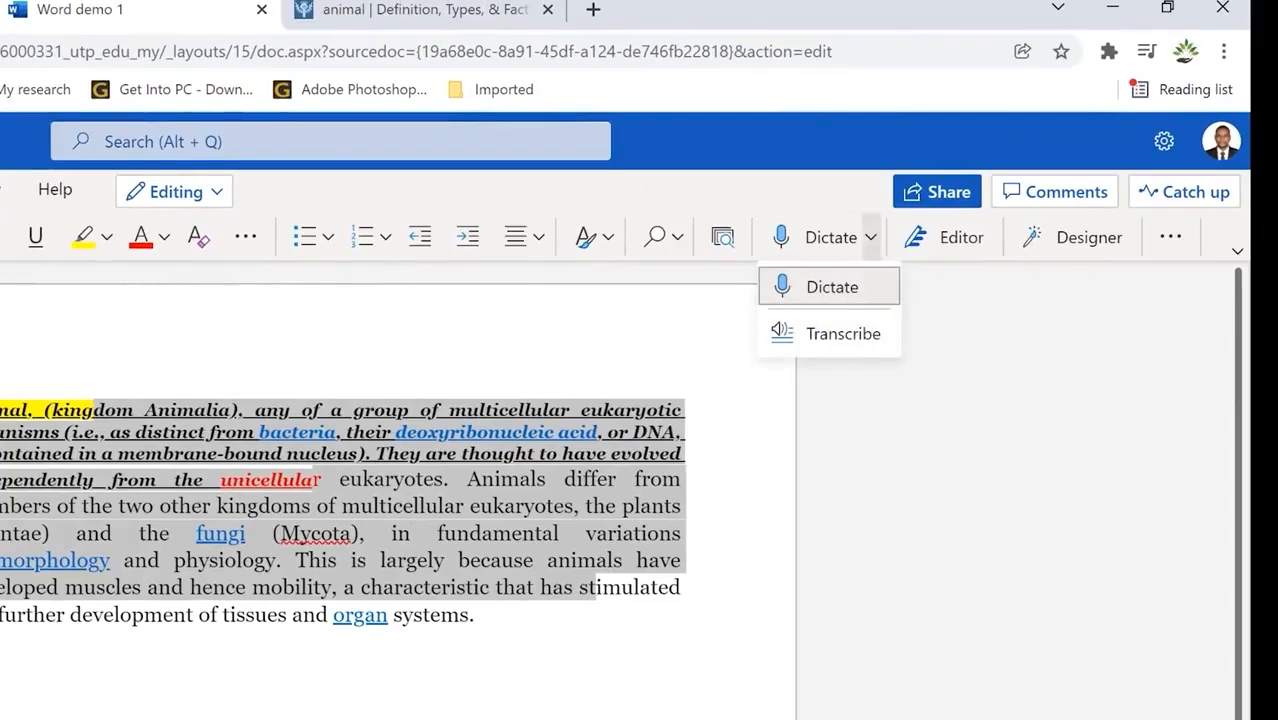
Step: Add a new line after 'systems.' and dictate 'Hello and welcome to epic mentorship'
click(866, 292)
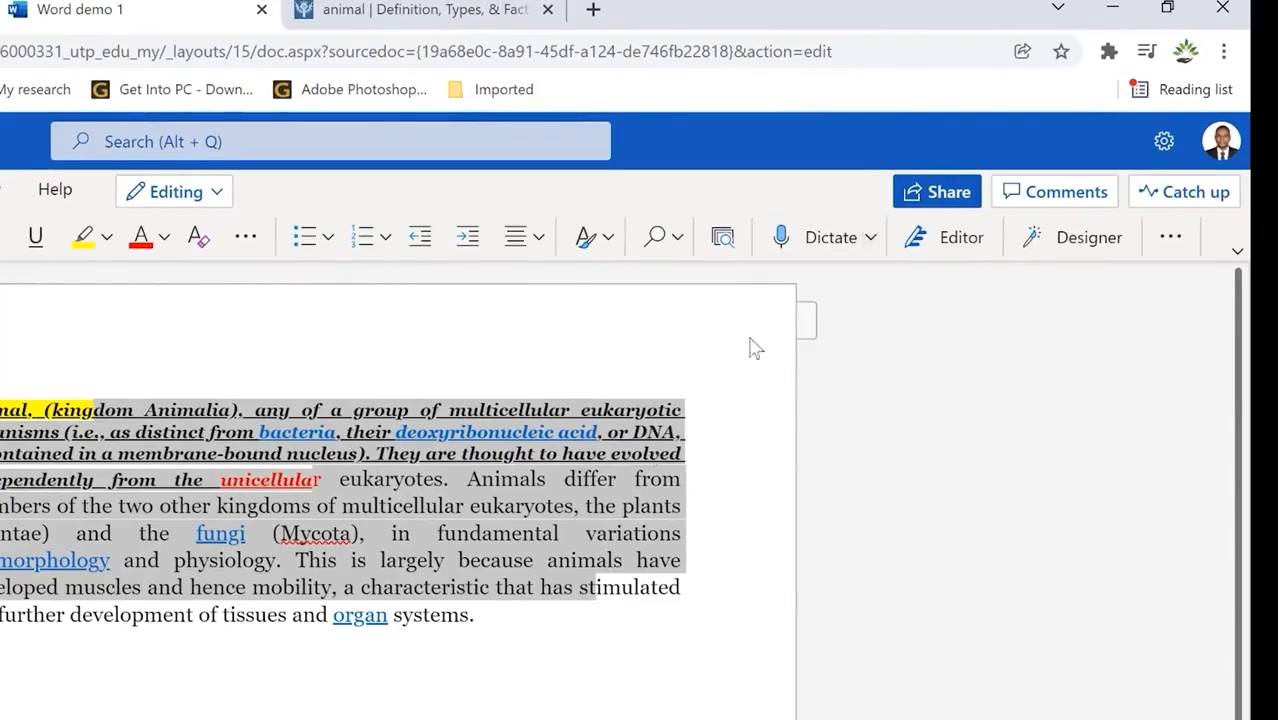
click(866, 240)
click(805, 295)
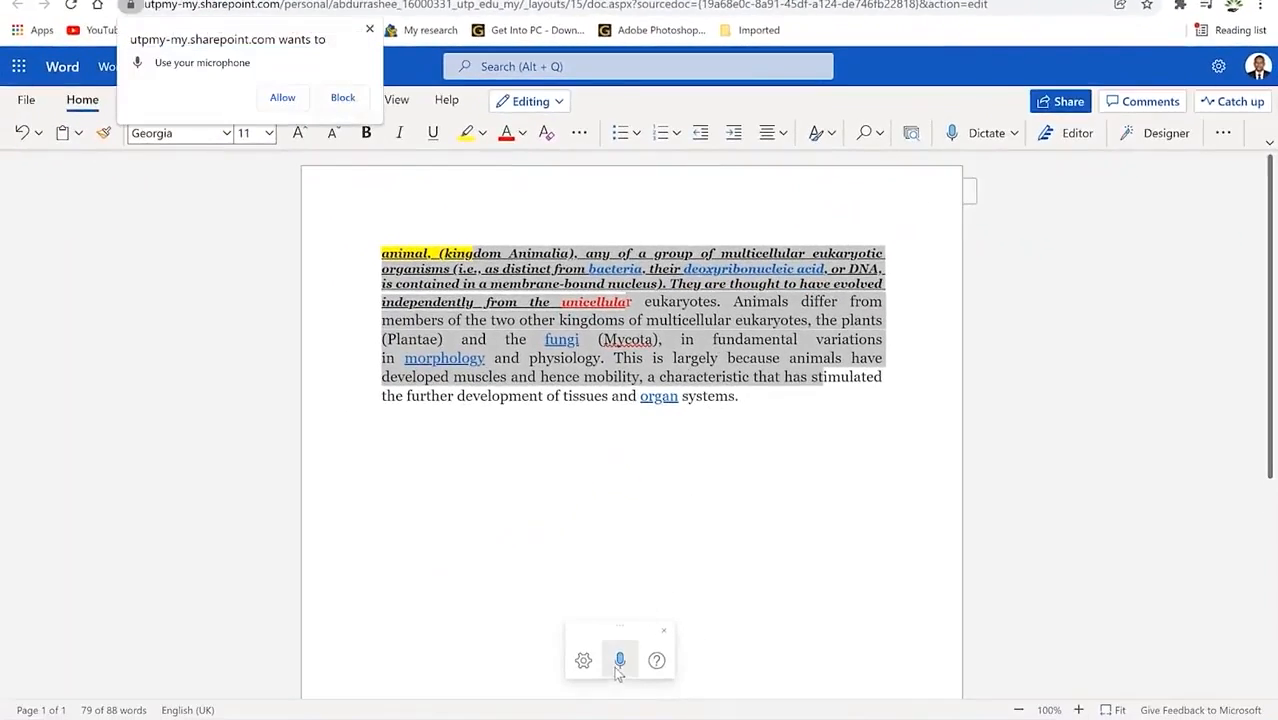
click(280, 96)
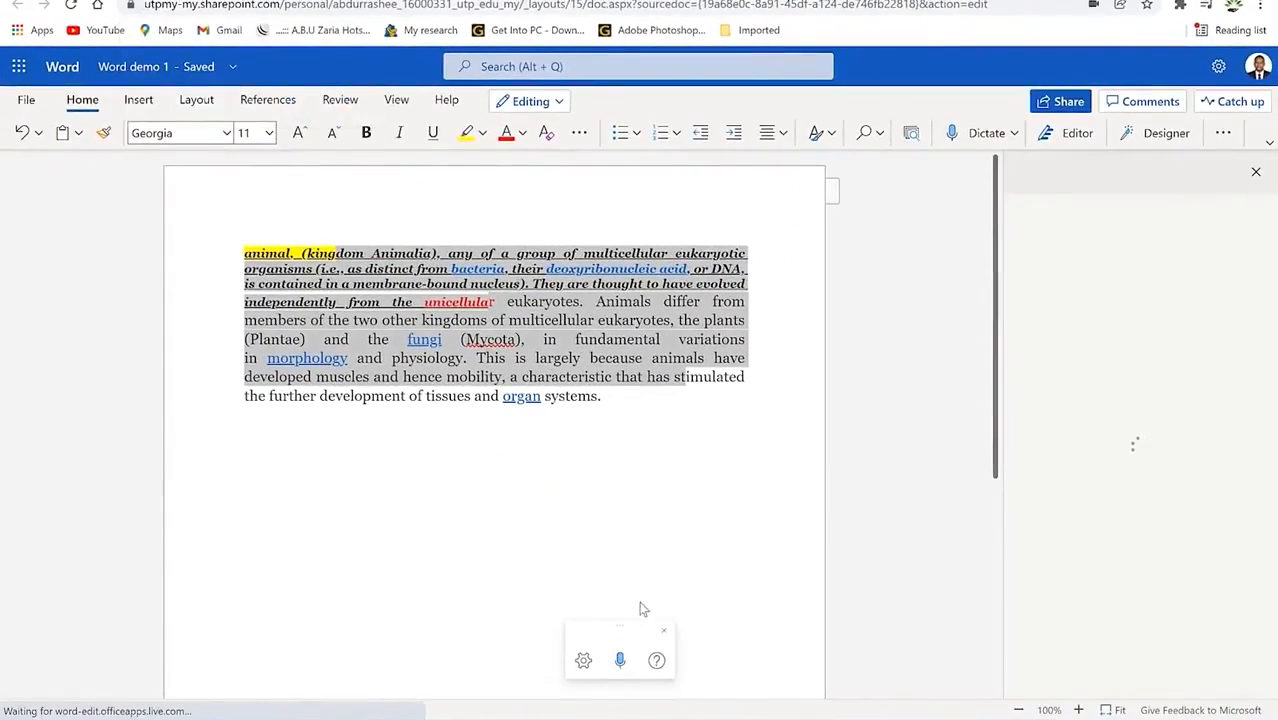
click(623, 396)
key(Return)
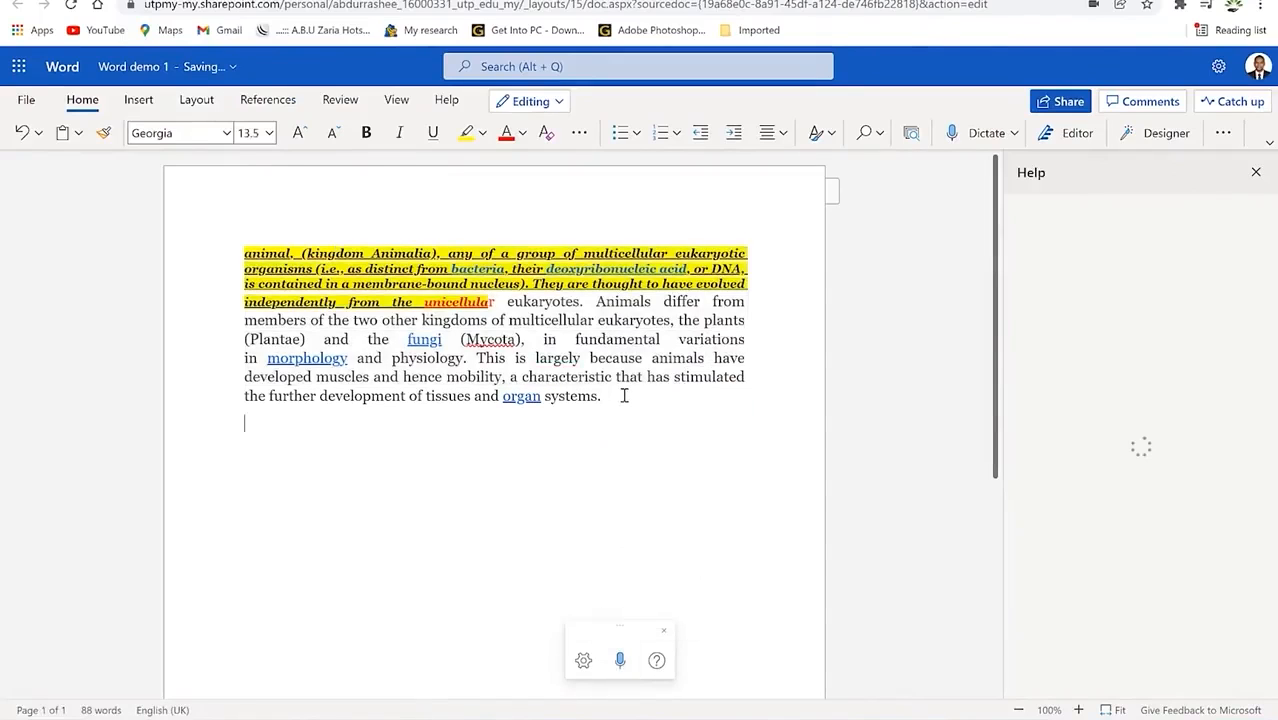
click(621, 661)
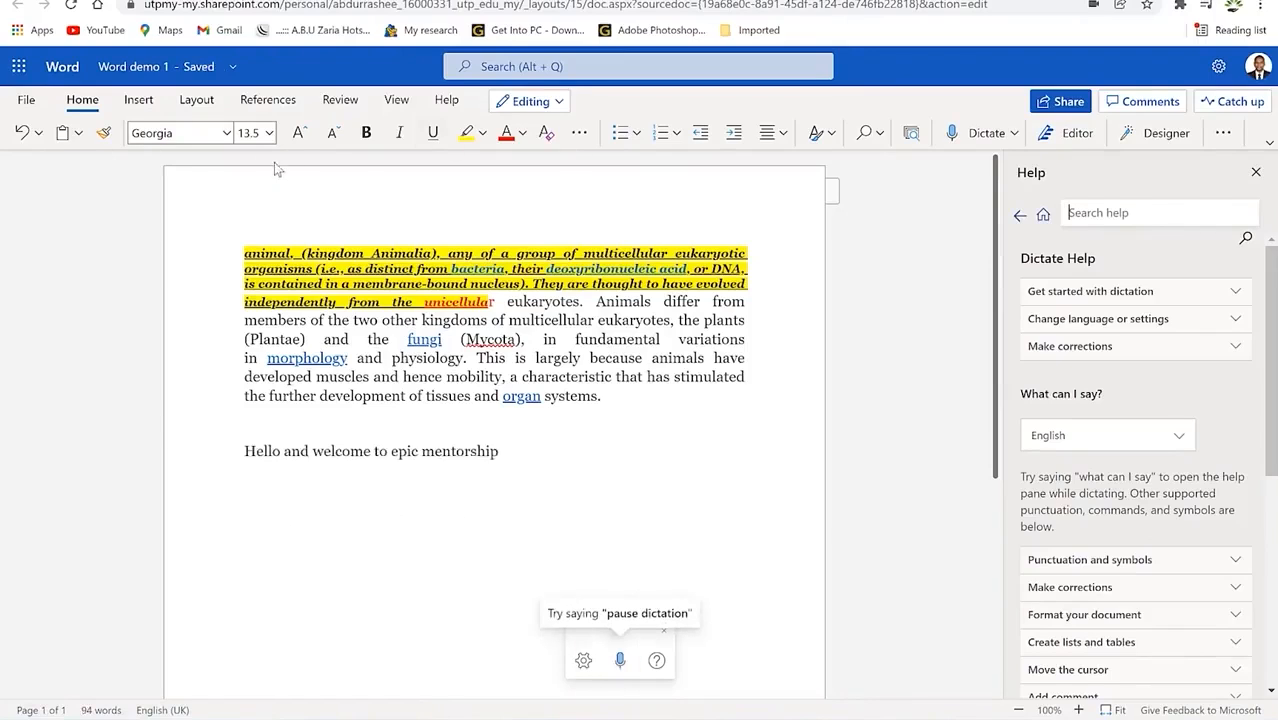
Step: Use Format Painter from the dictated line to clear the paragraph's highlighting and formatting
drag(498, 455, 251, 455)
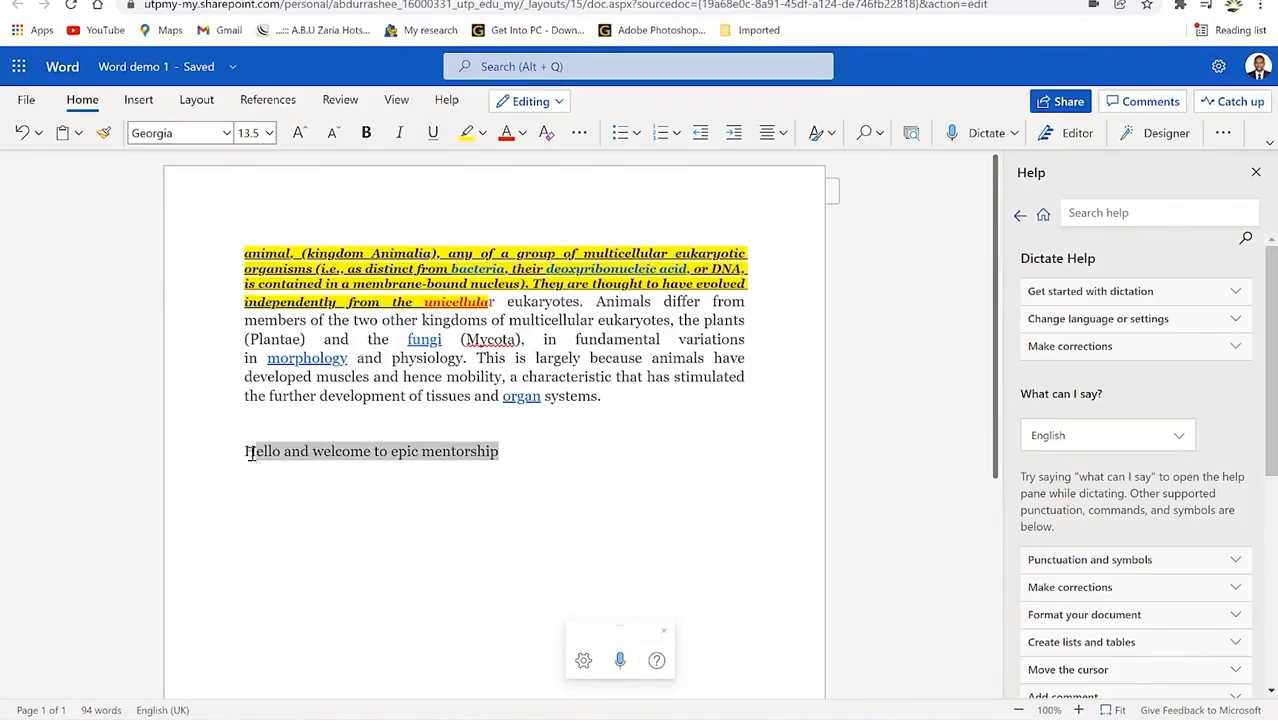
click(103, 133)
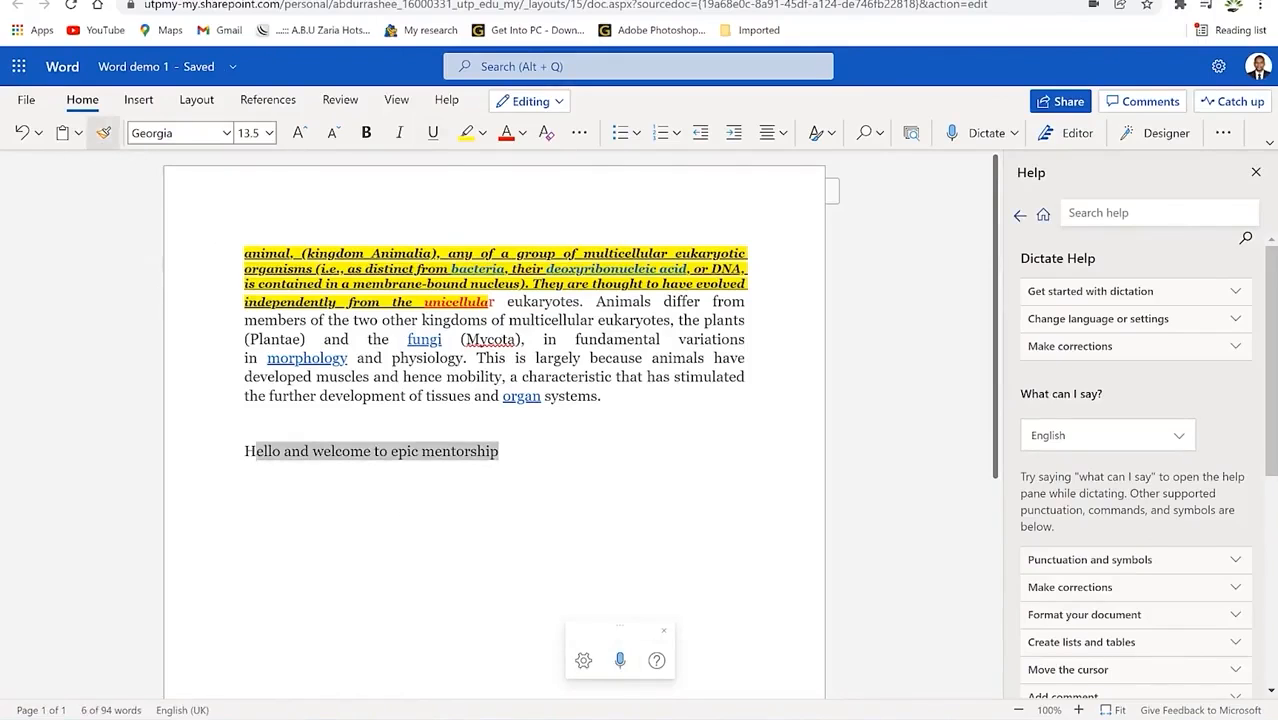
mouse_move(630, 413)
mouse_down()
mouse_move(215, 299)
mouse_move(227, 244)
mouse_up()
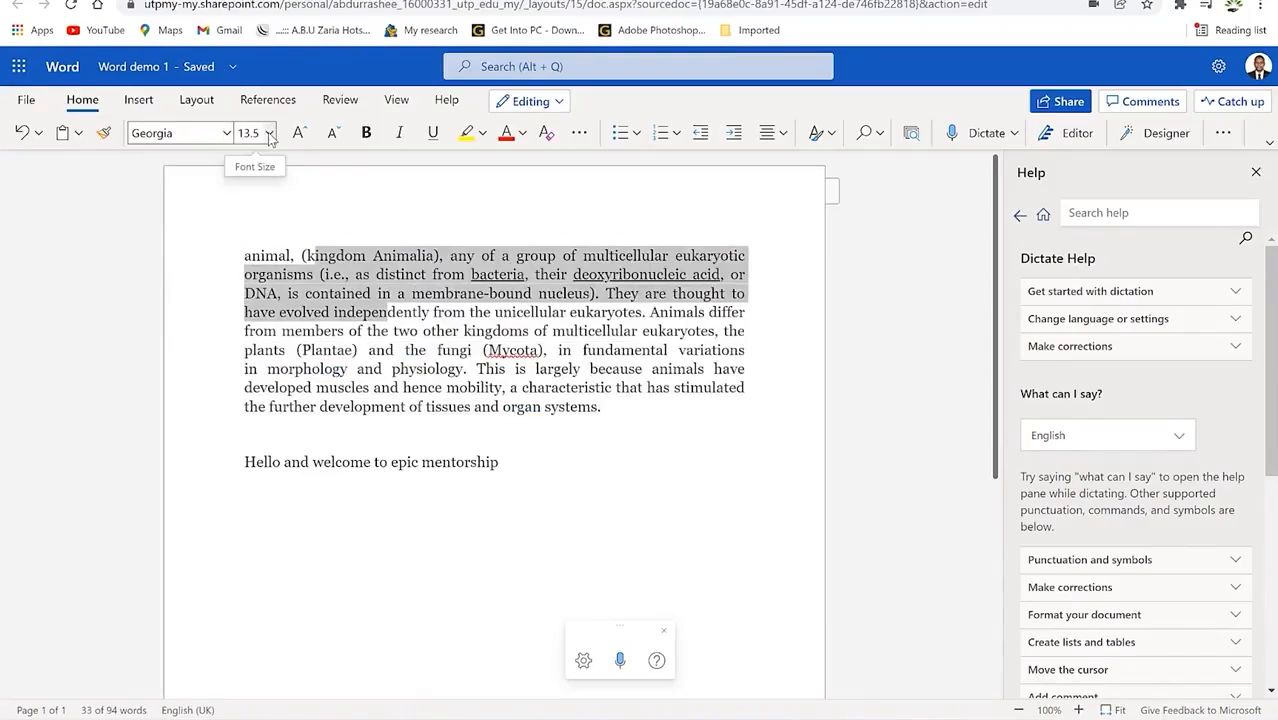
click(138, 100)
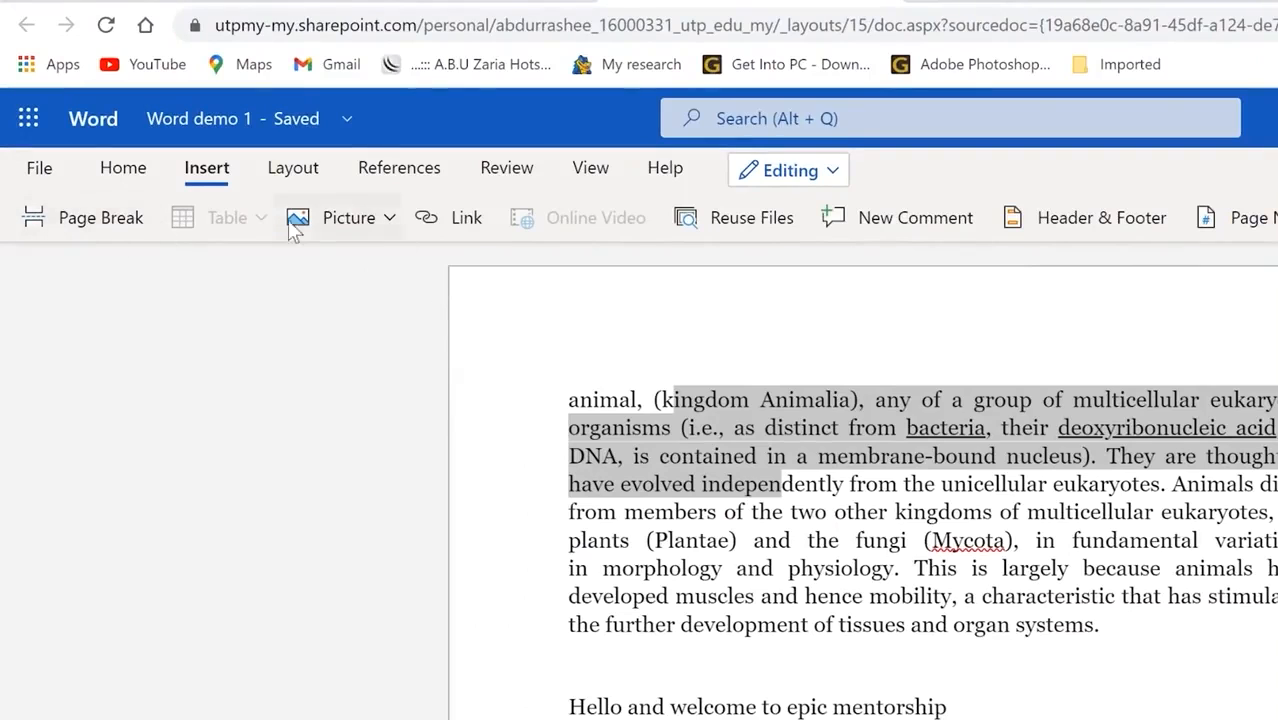
Step: Insert a 4×4 table below the animal paragraph
click(770, 648)
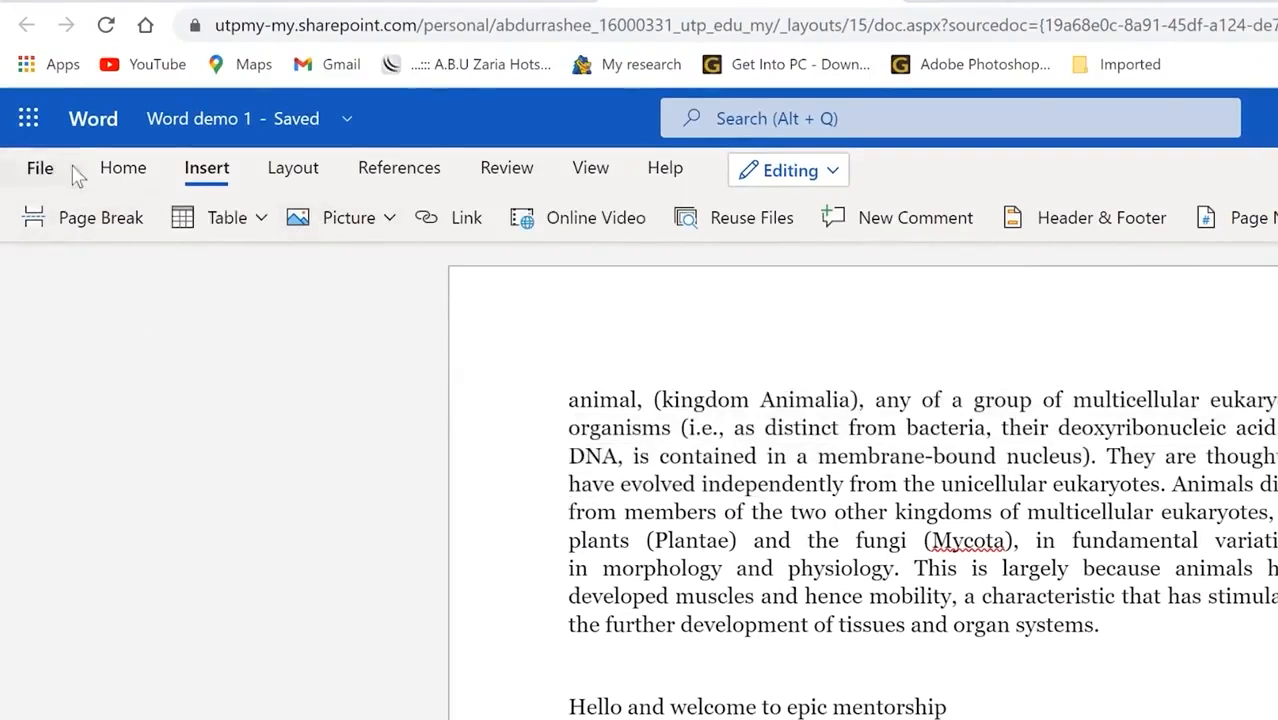
click(262, 217)
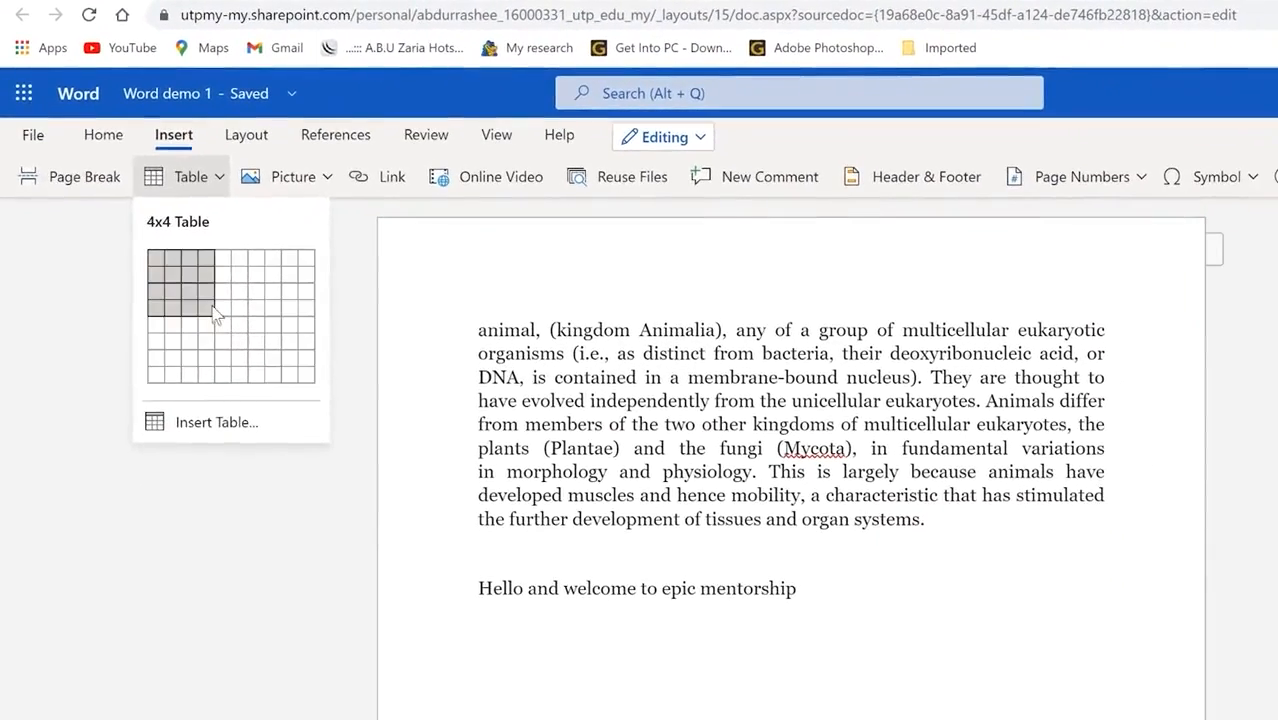
click(214, 313)
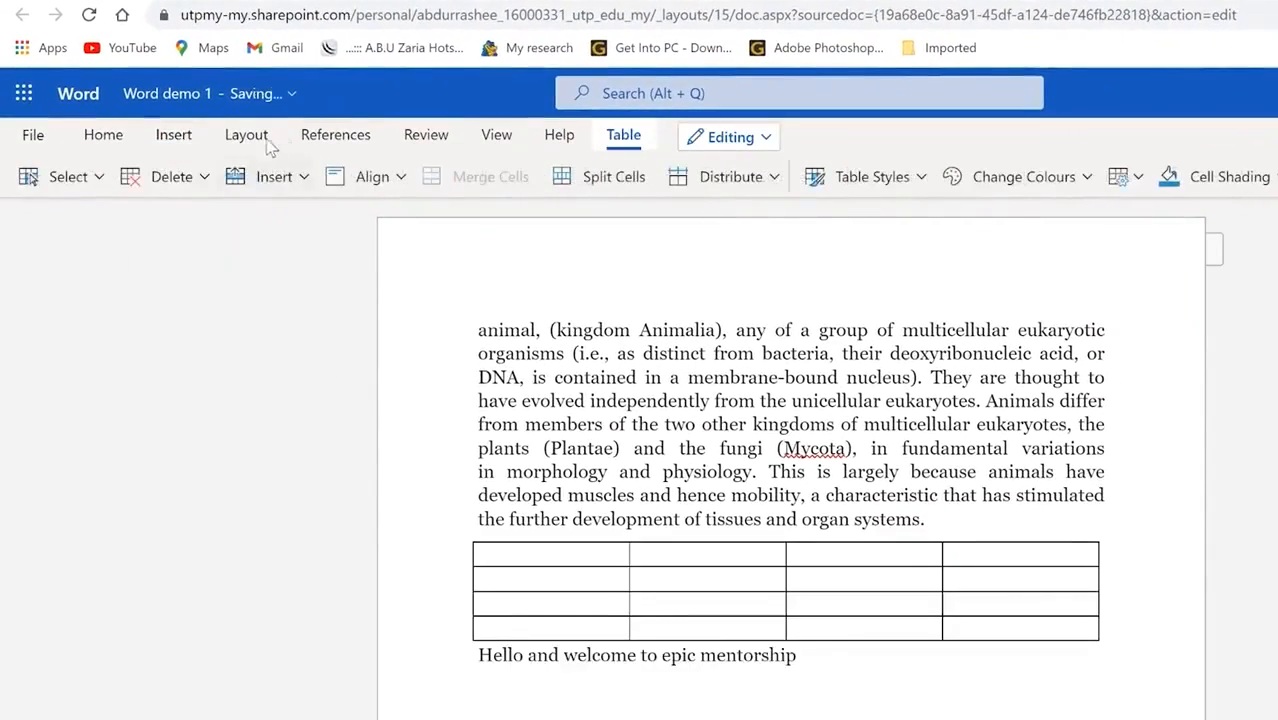
click(305, 177)
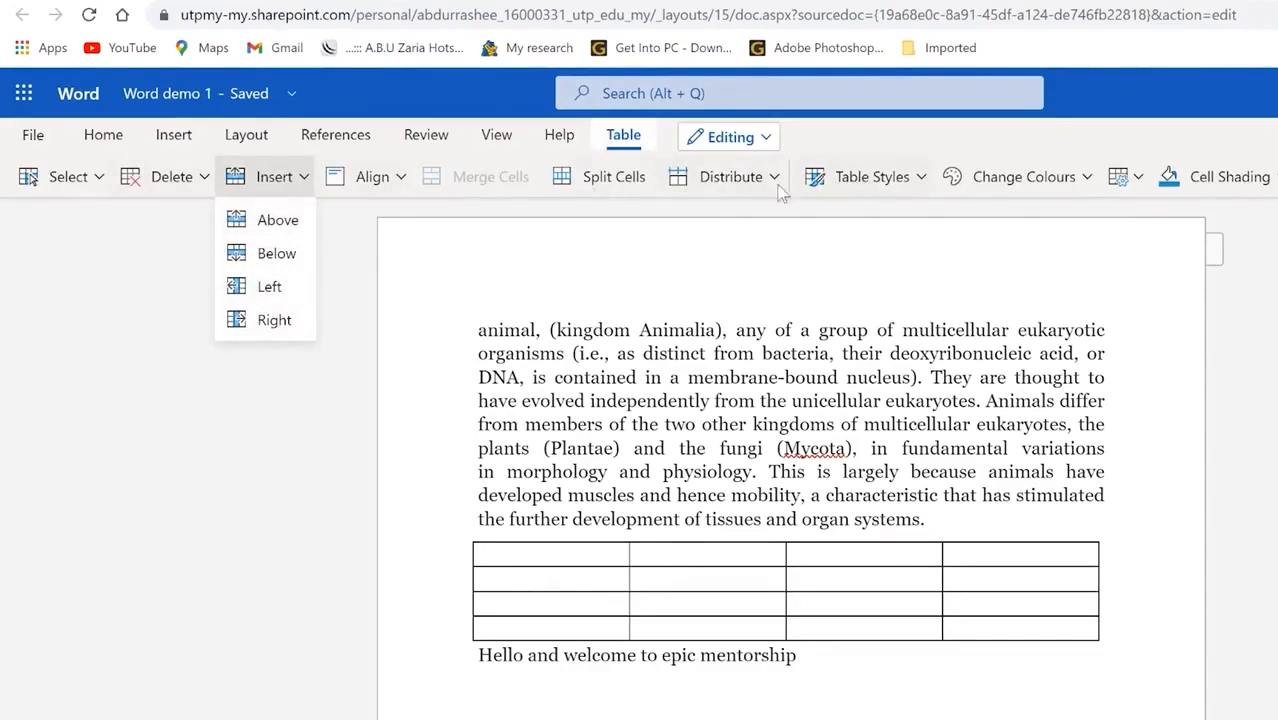
click(394, 178)
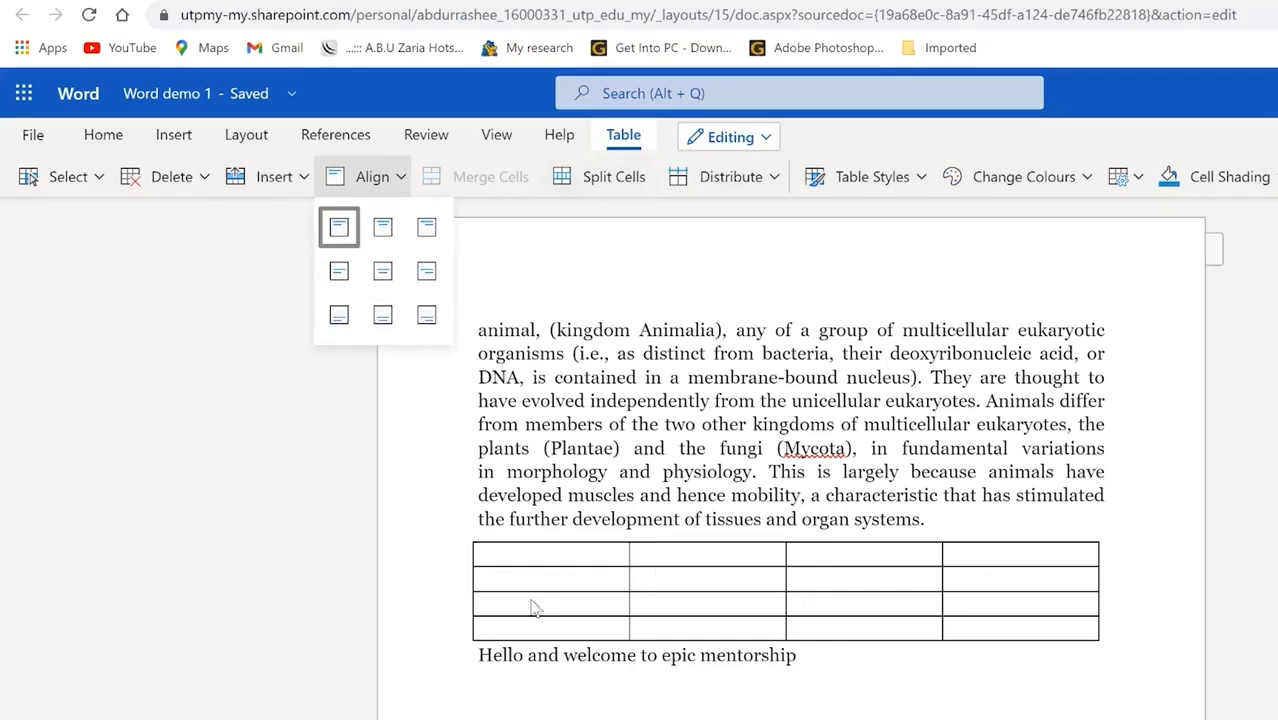
Step: Split the table's first cell in two and apply a blue Grid Table style
click(556, 554)
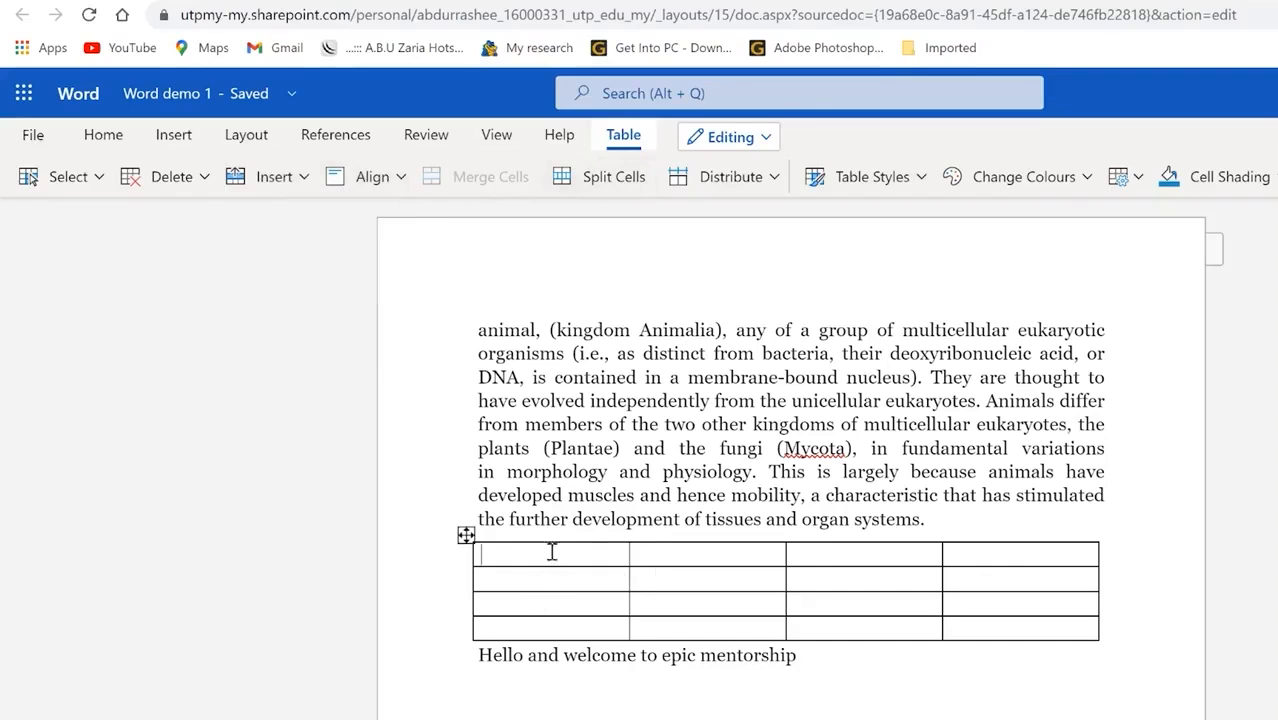
click(590, 177)
click(812, 545)
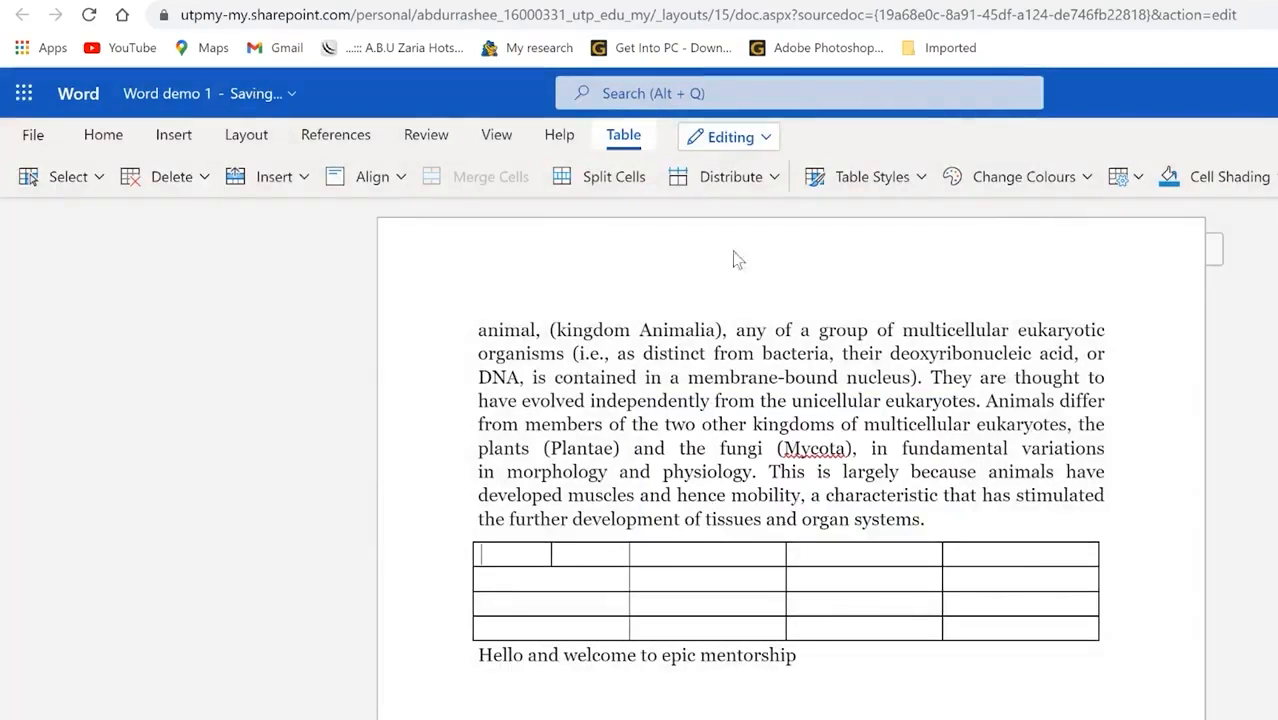
click(773, 180)
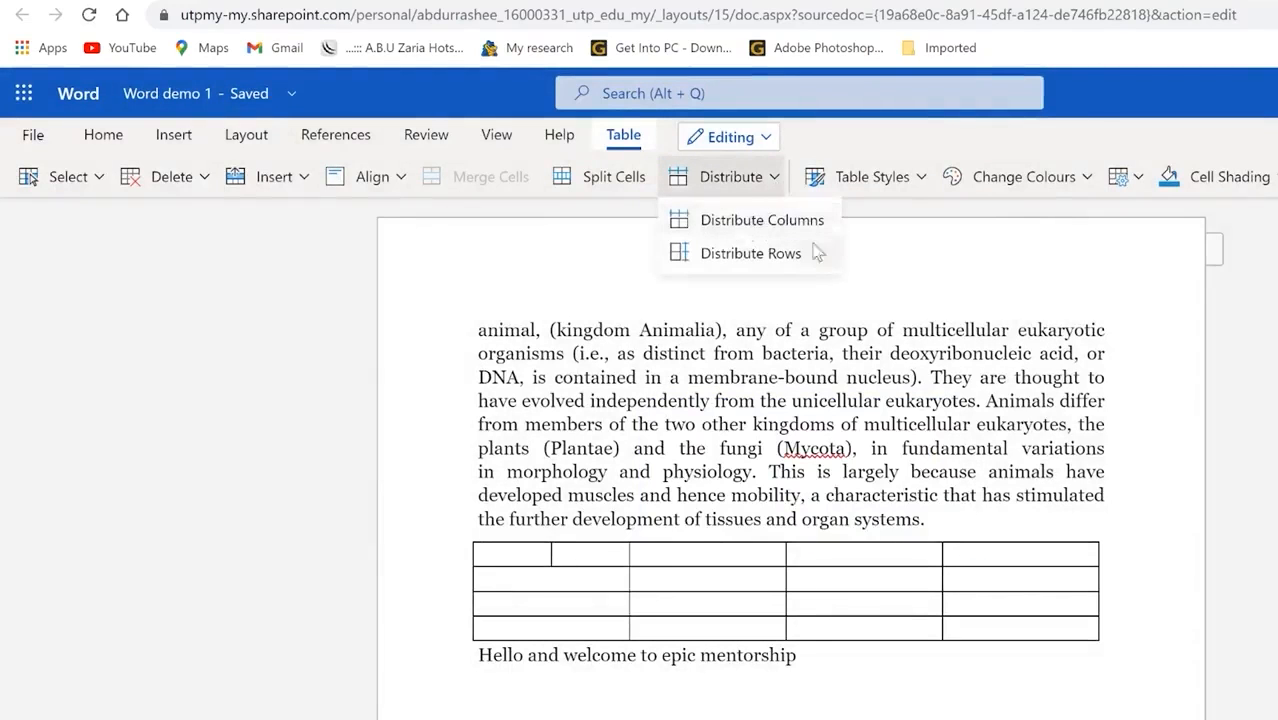
click(919, 181)
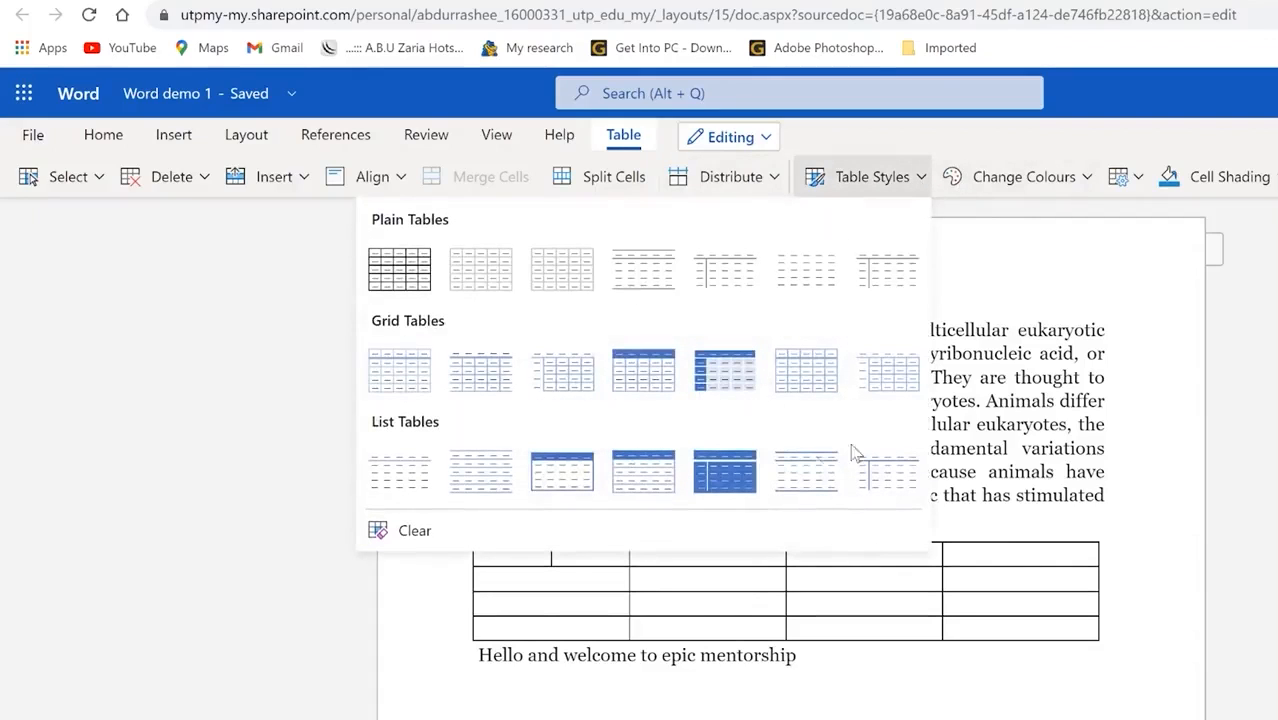
click(720, 375)
click(1019, 669)
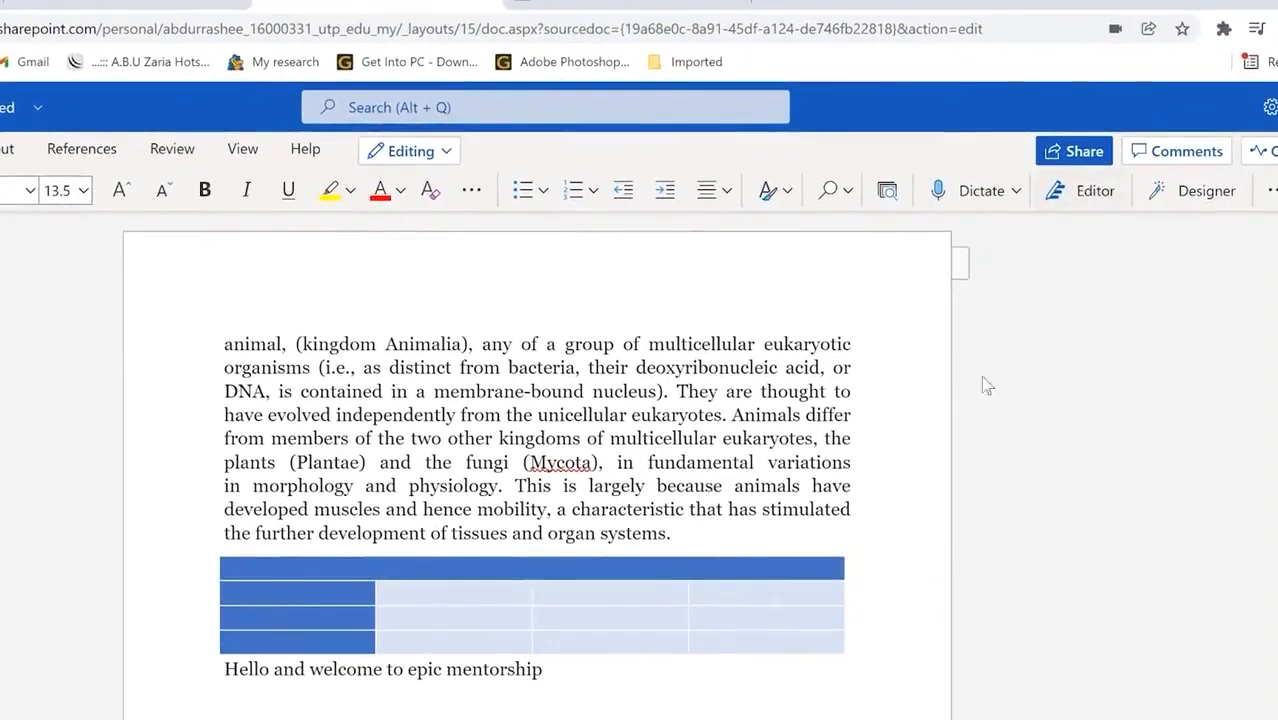
Step: Try the Designer pane and the paragraph More options menu without changing the document
click(1200, 194)
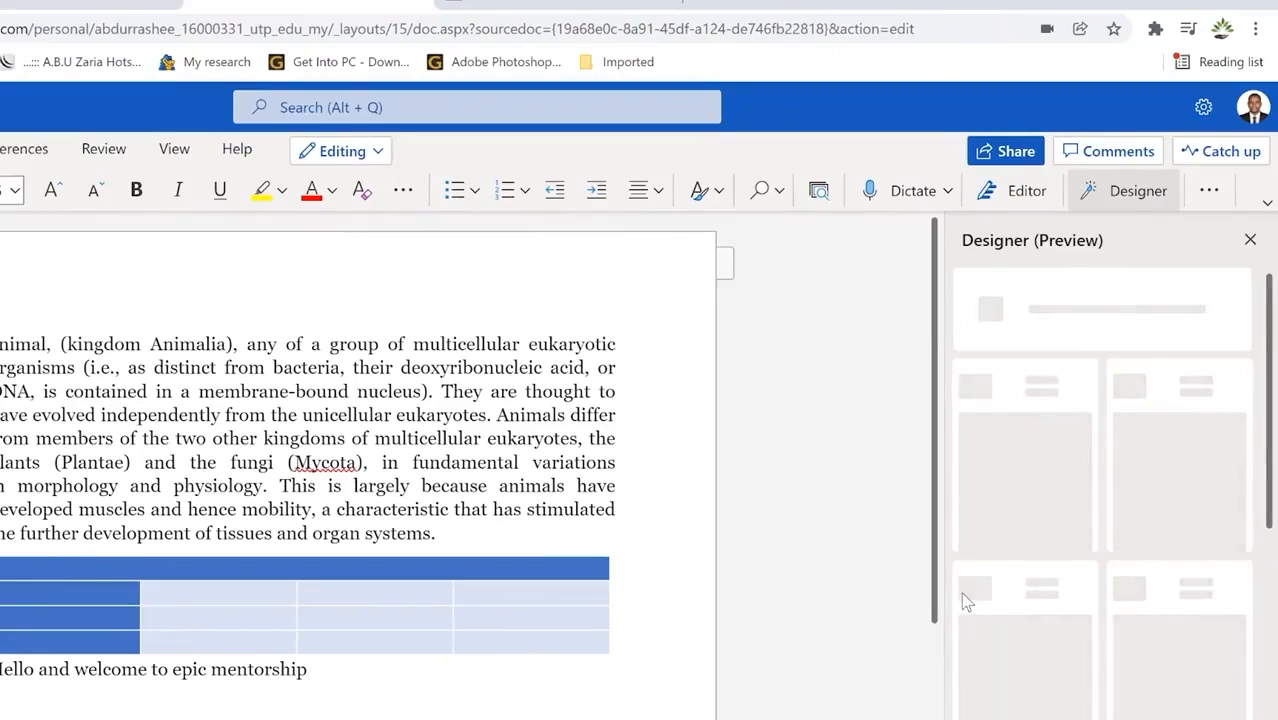
click(1100, 193)
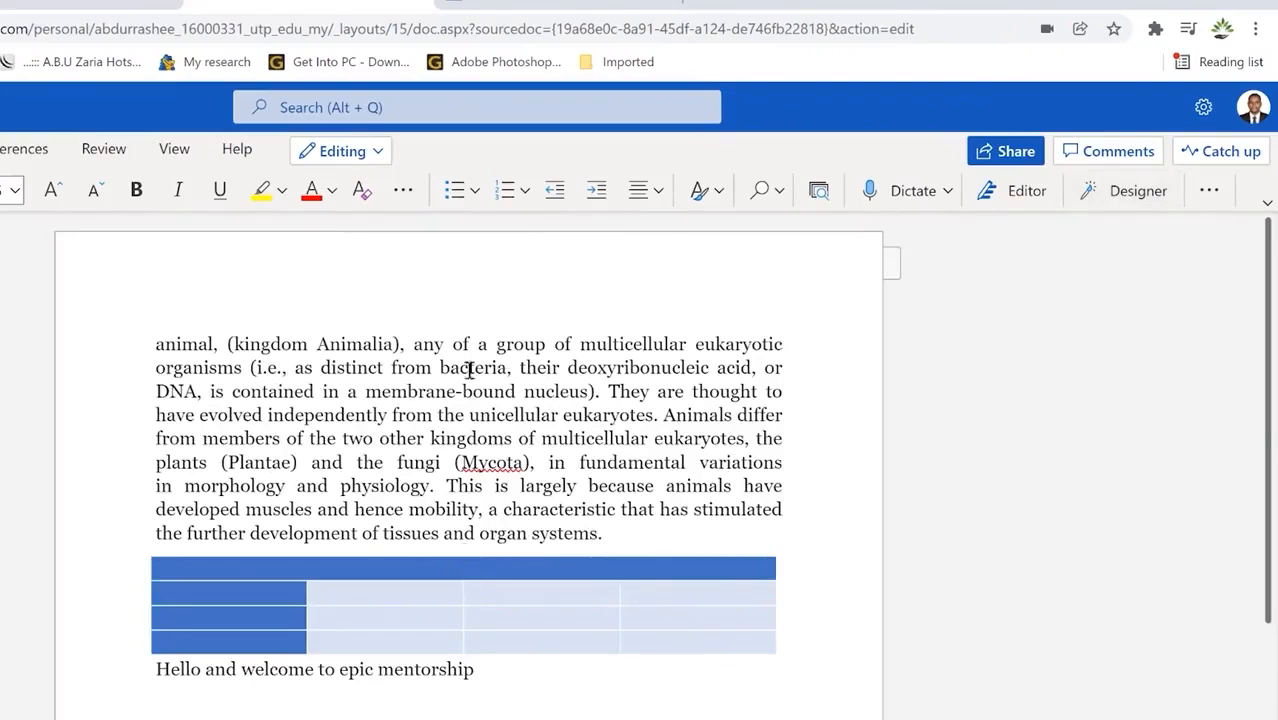
click(1212, 191)
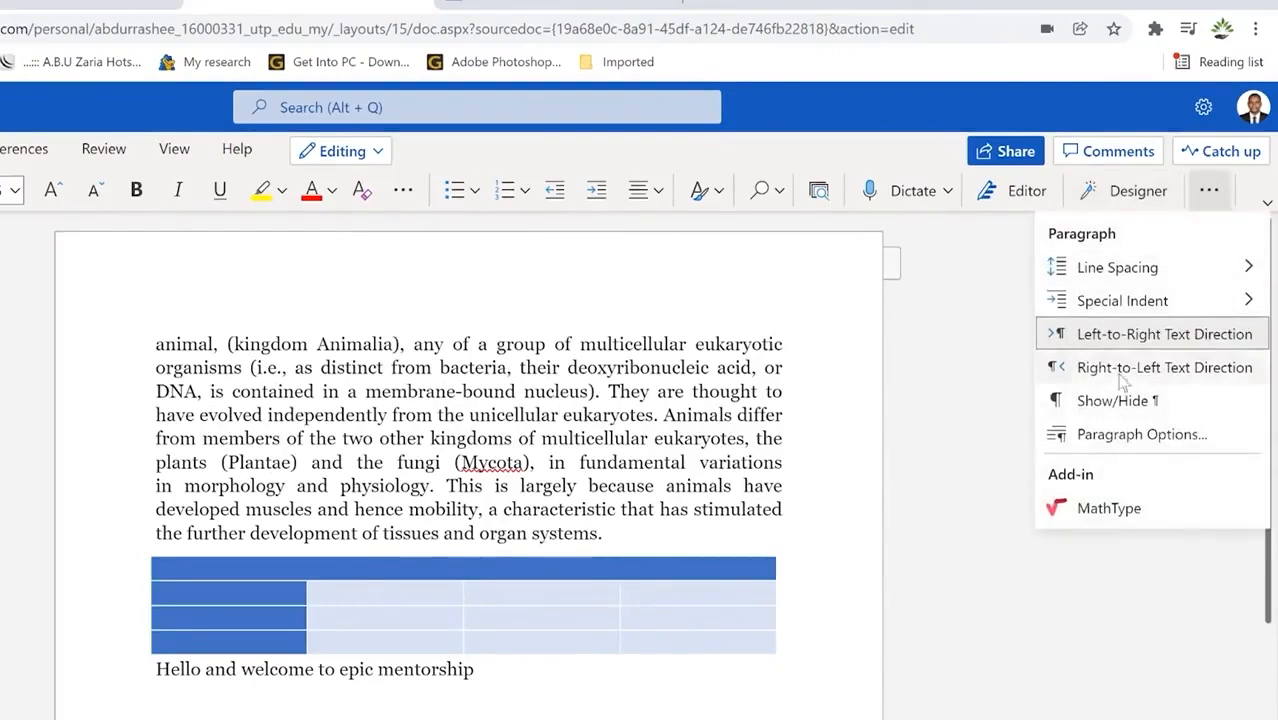
mouse_move(1122, 272)
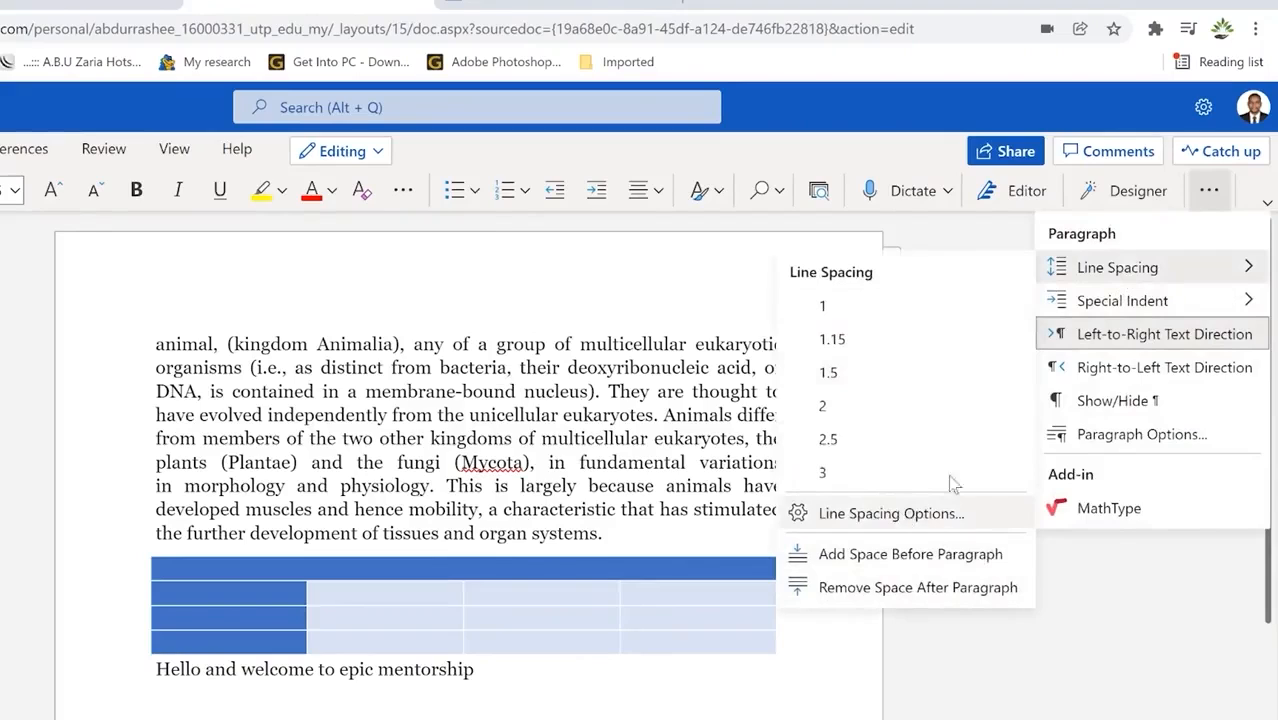
mouse_move(1105, 308)
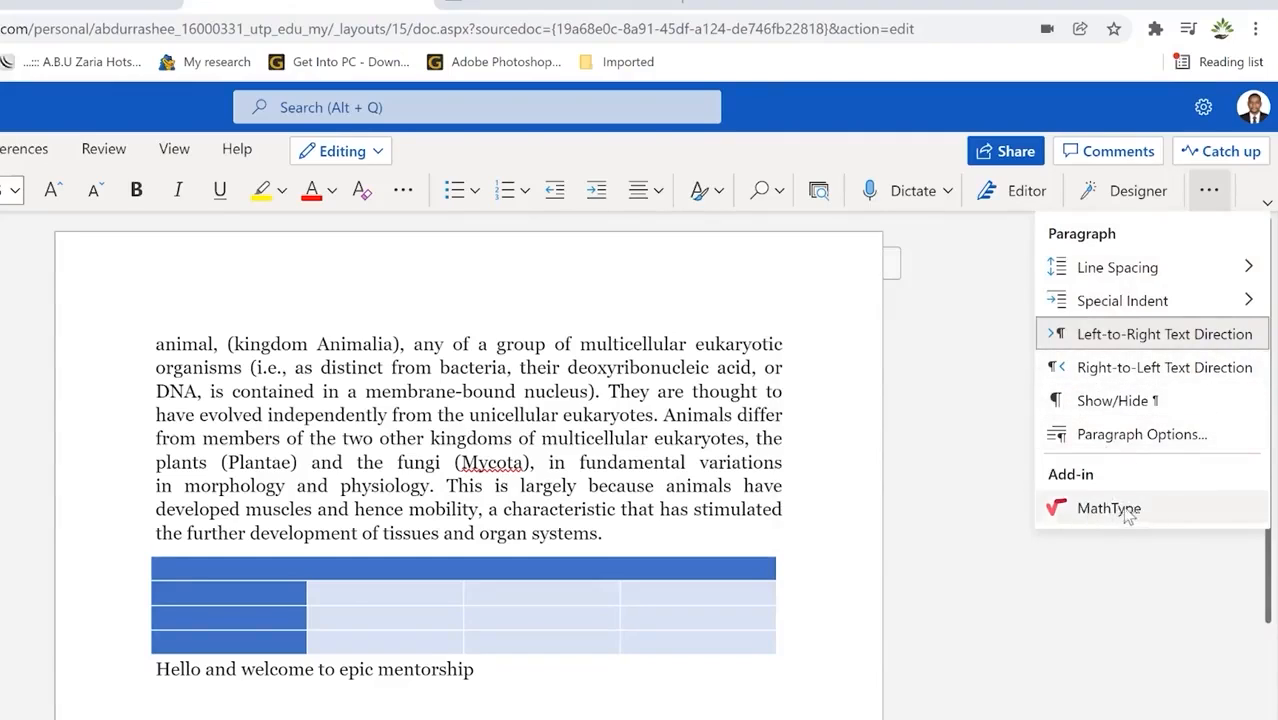
click(967, 434)
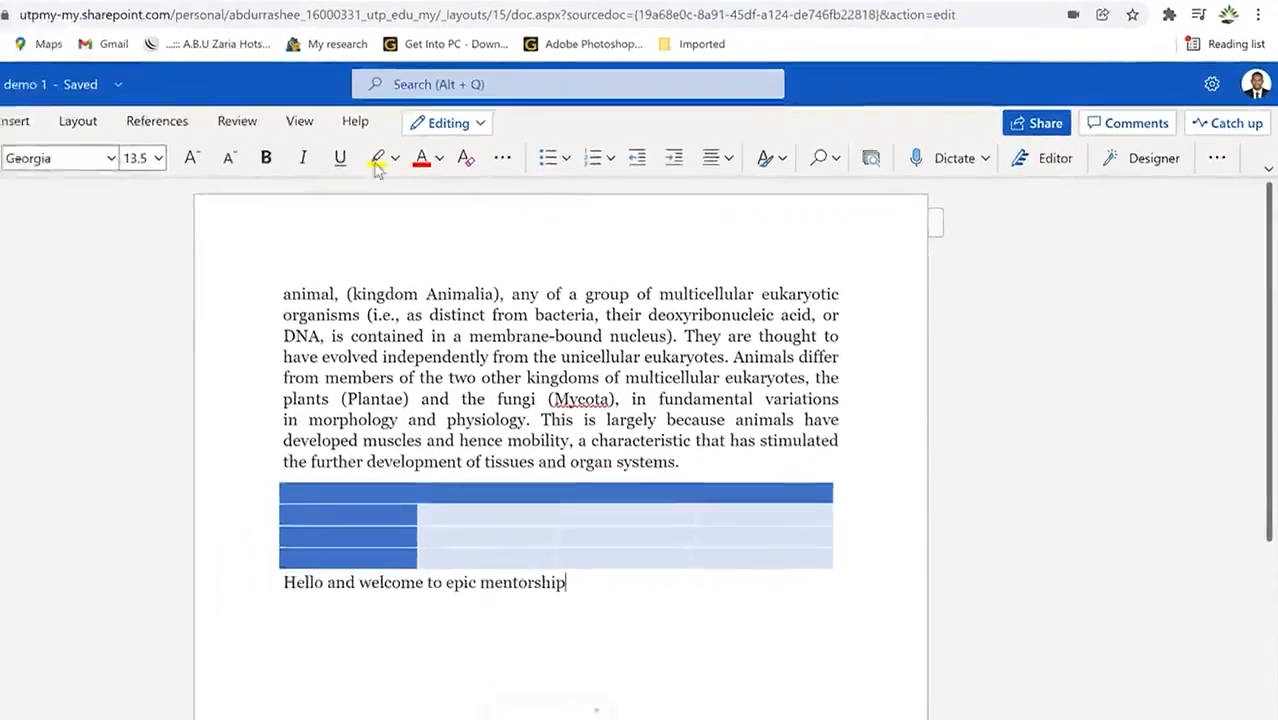
click(138, 100)
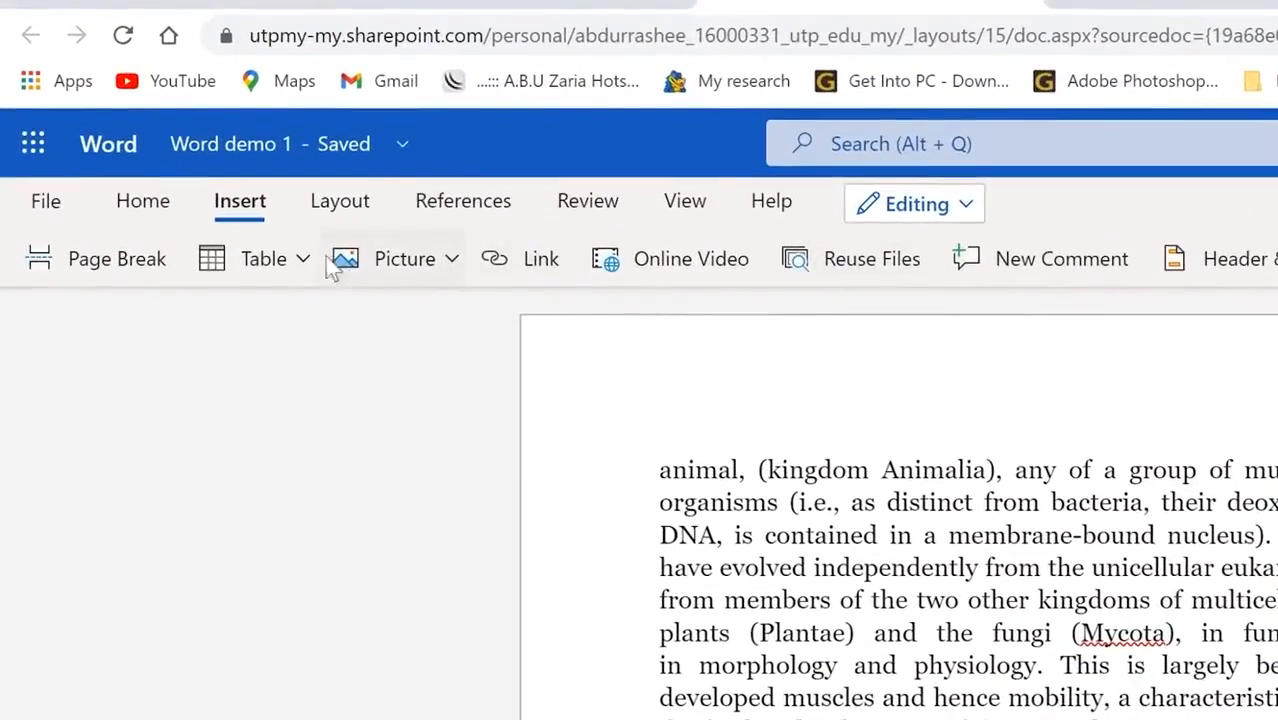
Step: Insert a Bing 'animals' photo of two giraffes and resize it to 8.47 × 11.2 cm
click(446, 261)
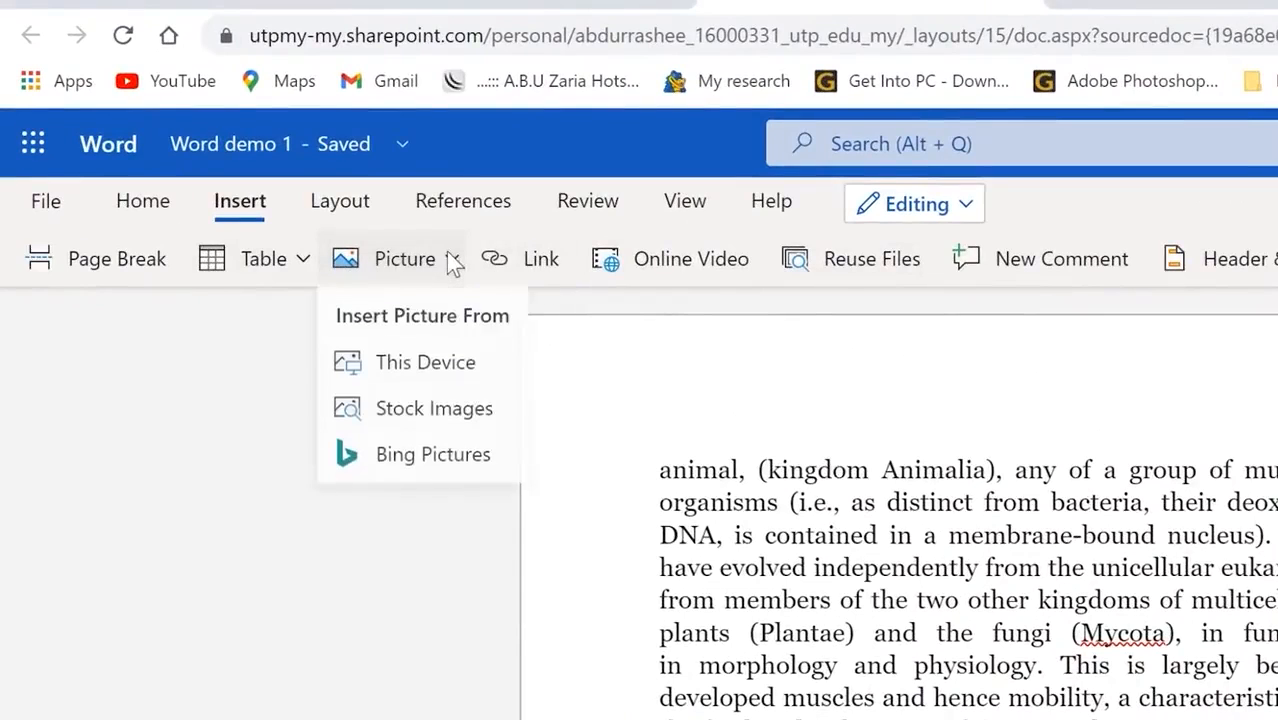
click(462, 376)
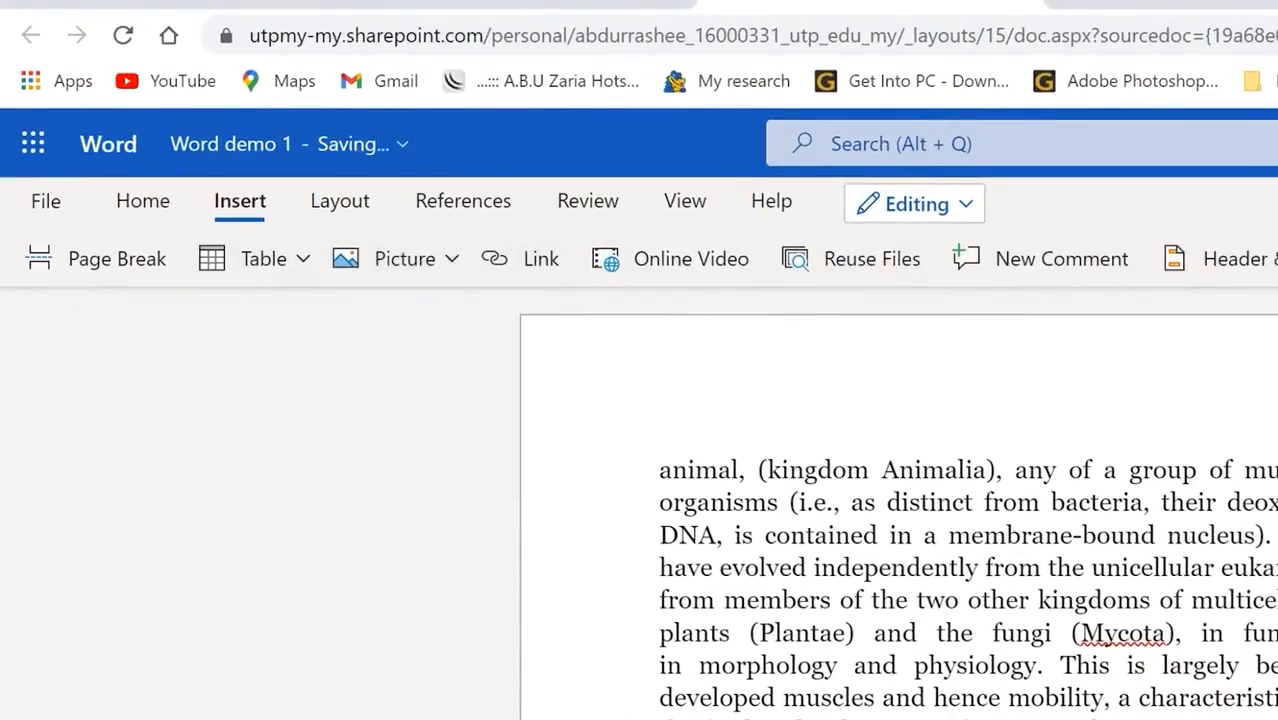
click(452, 259)
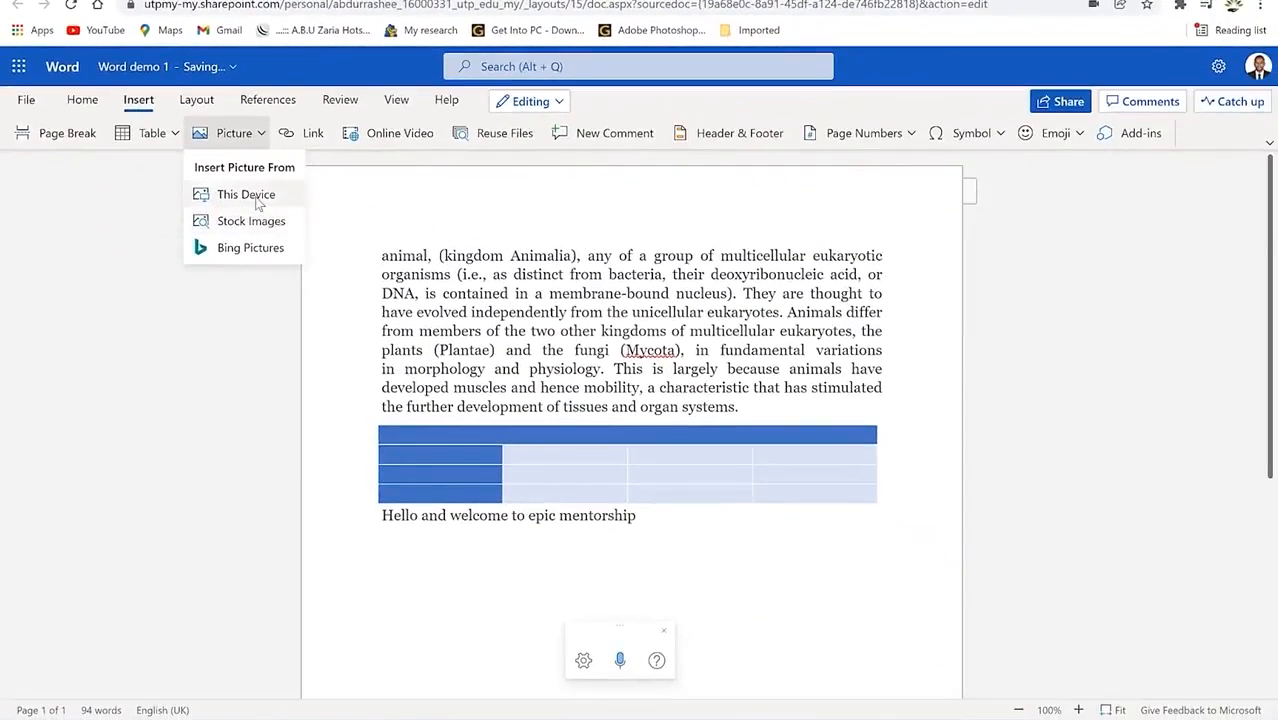
click(250, 247)
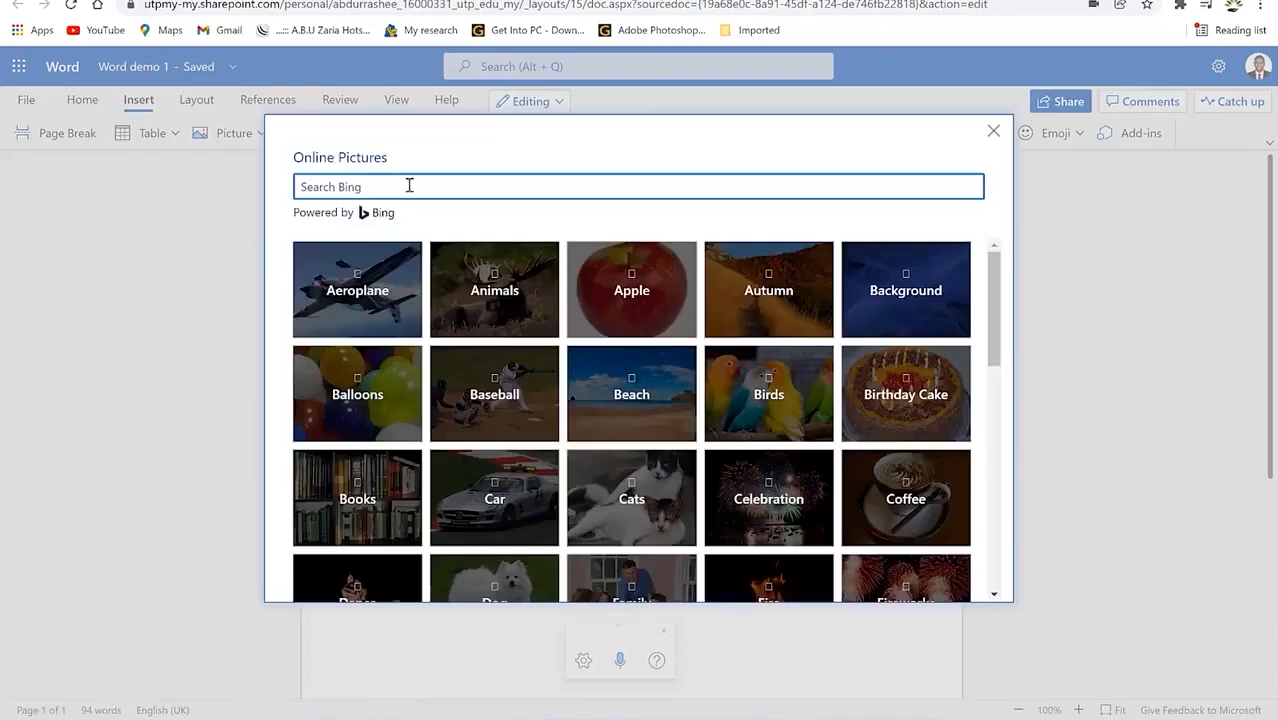
text(animals)
key(Return)
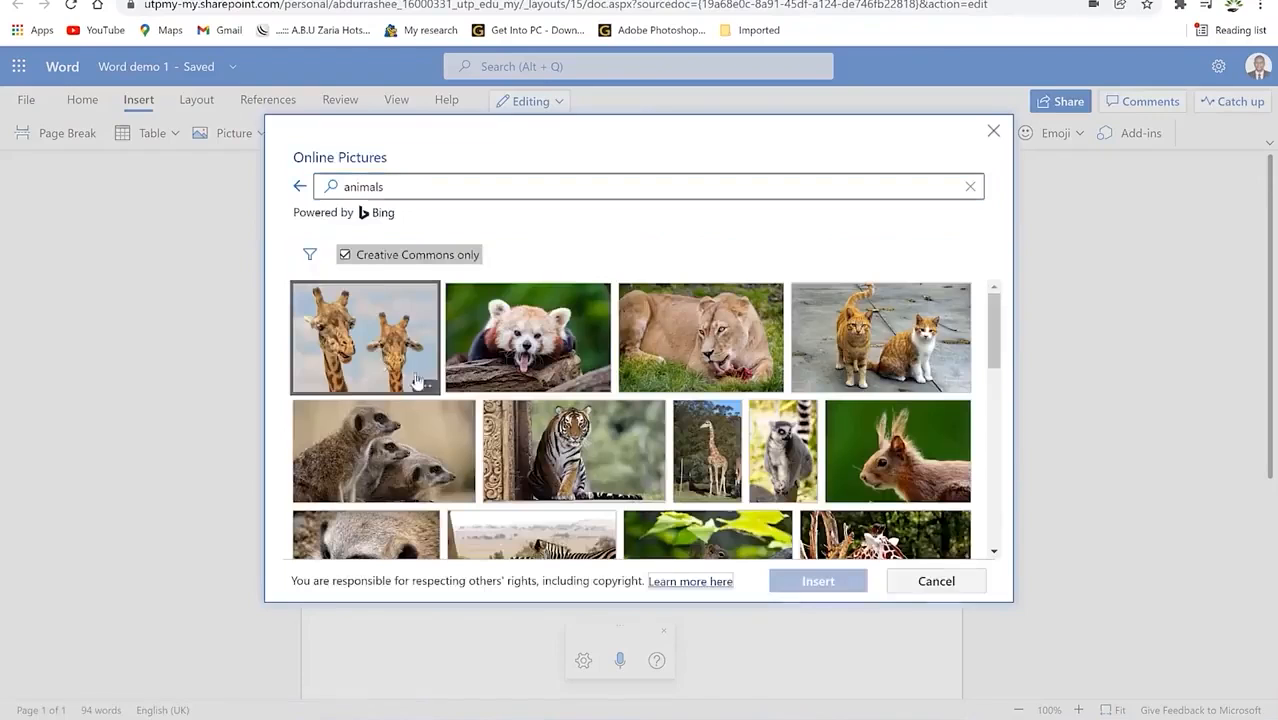
click(368, 345)
click(815, 579)
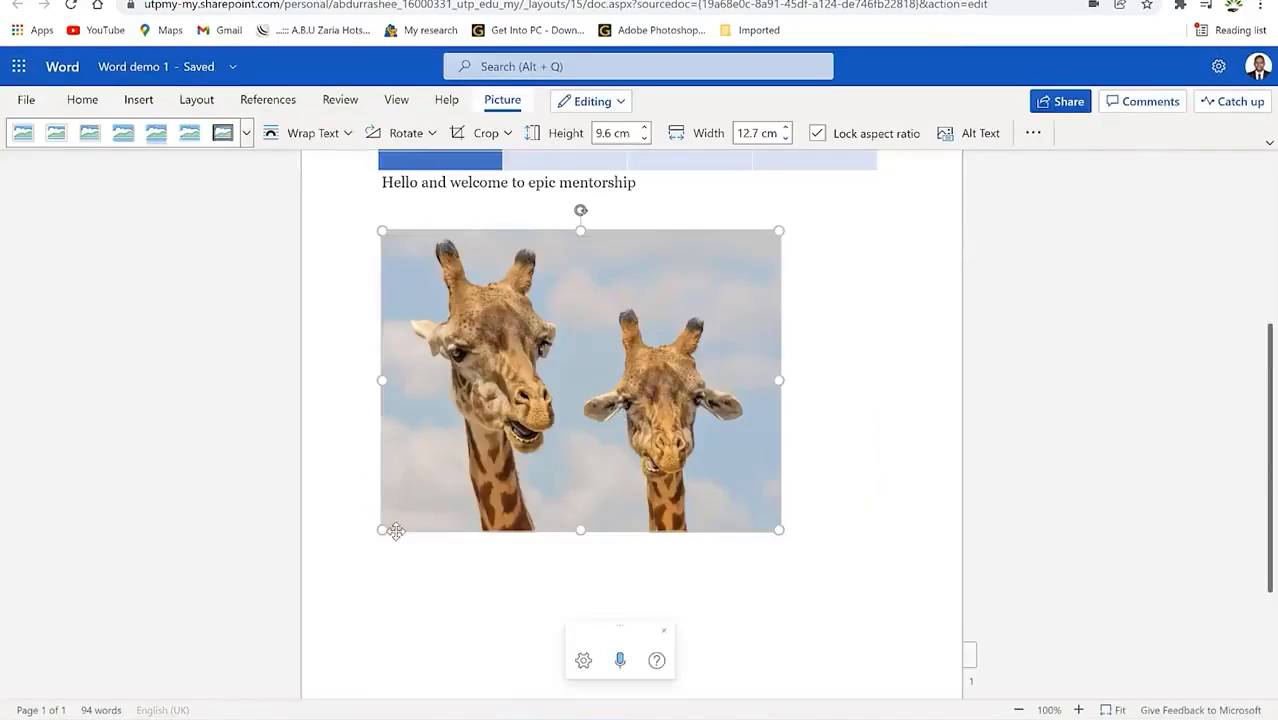
drag(384, 527, 467, 497)
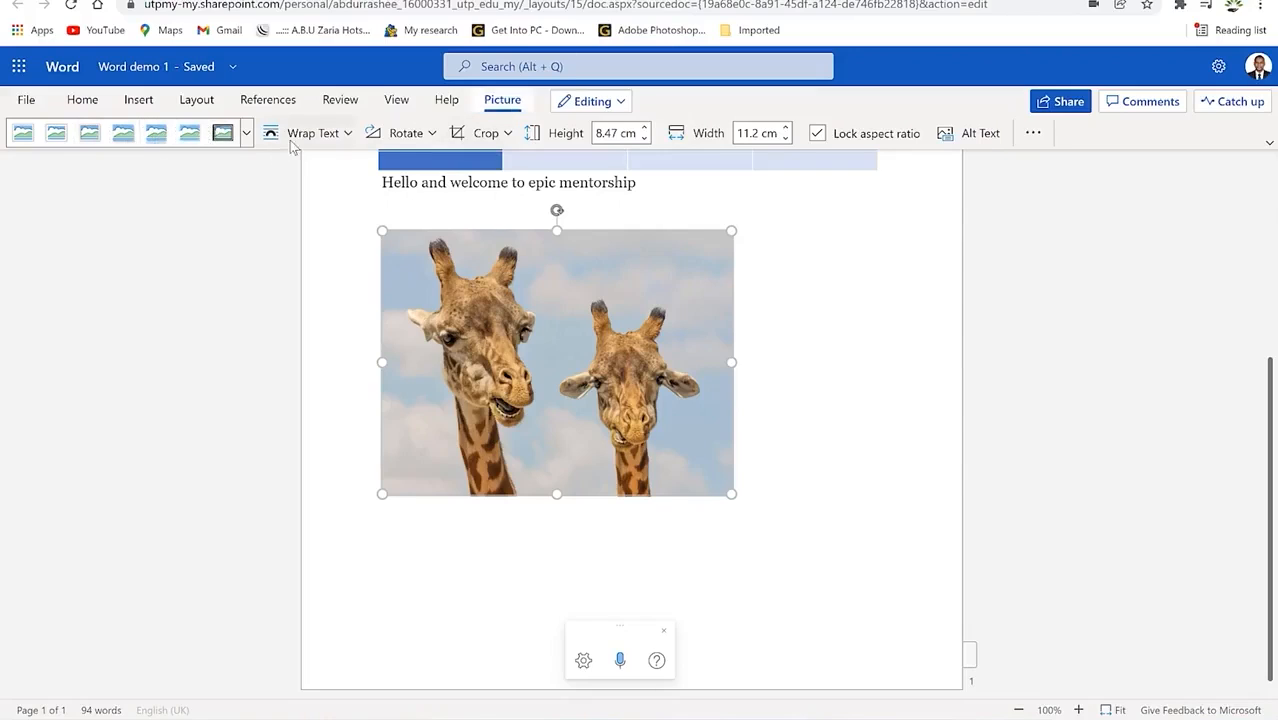
Step: Place the giraffe photo behind text, rotate it 90° and flip it horizontally
click(342, 135)
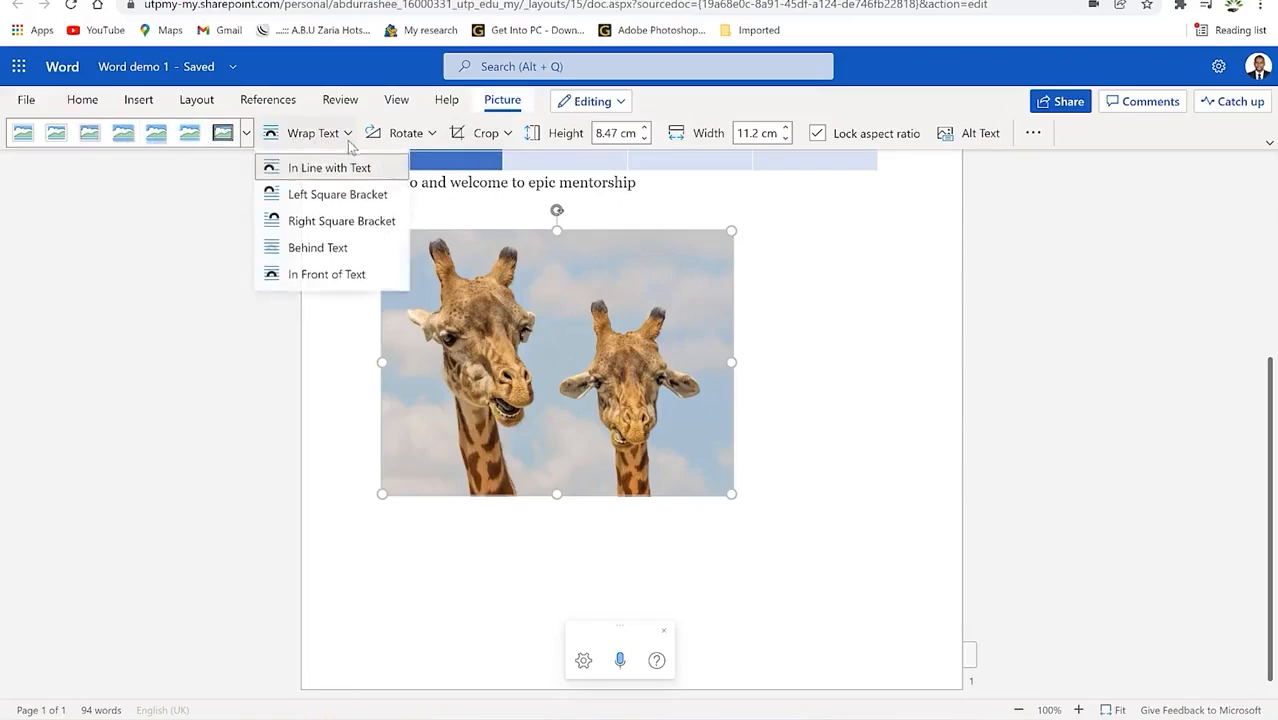
click(368, 247)
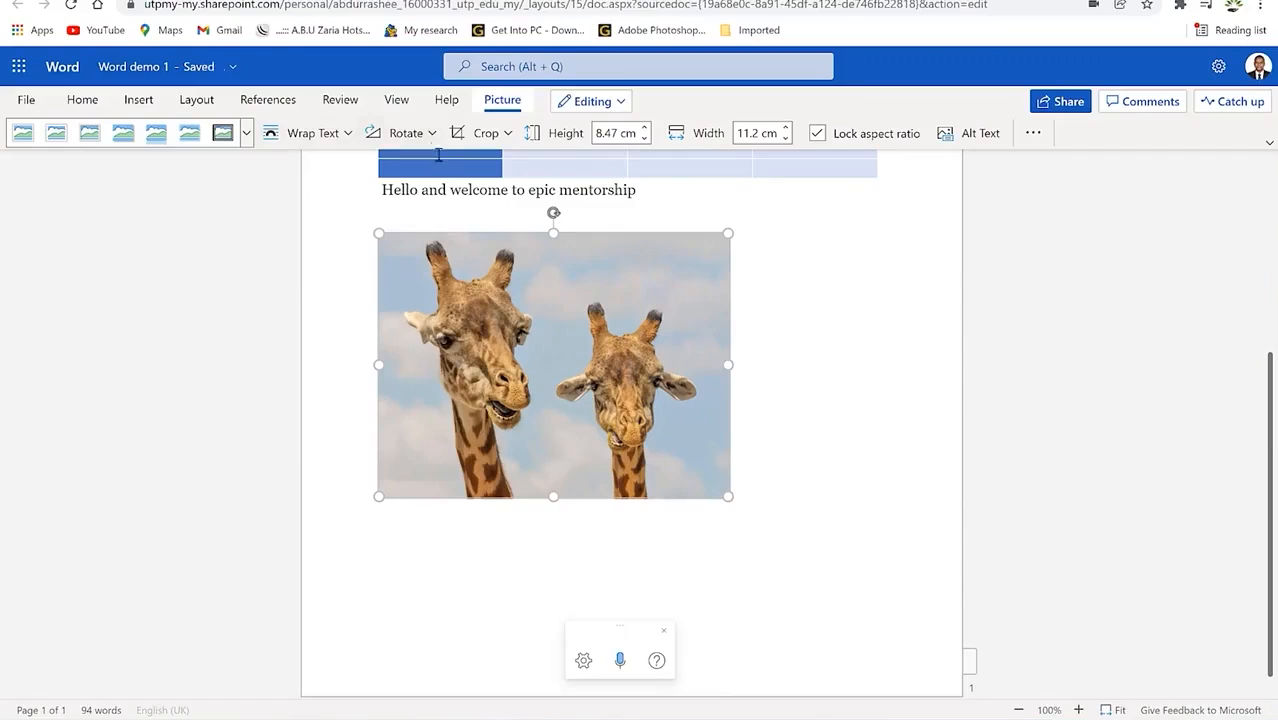
click(398, 133)
click(419, 194)
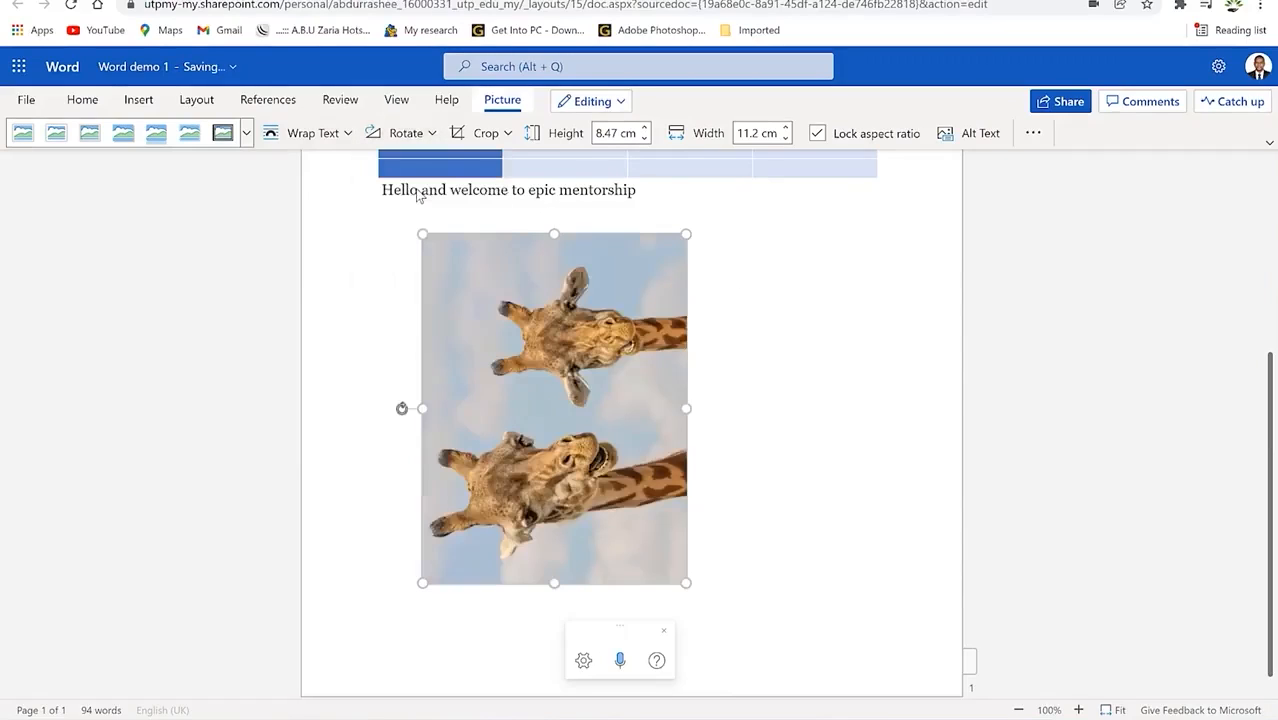
click(407, 133)
click(430, 246)
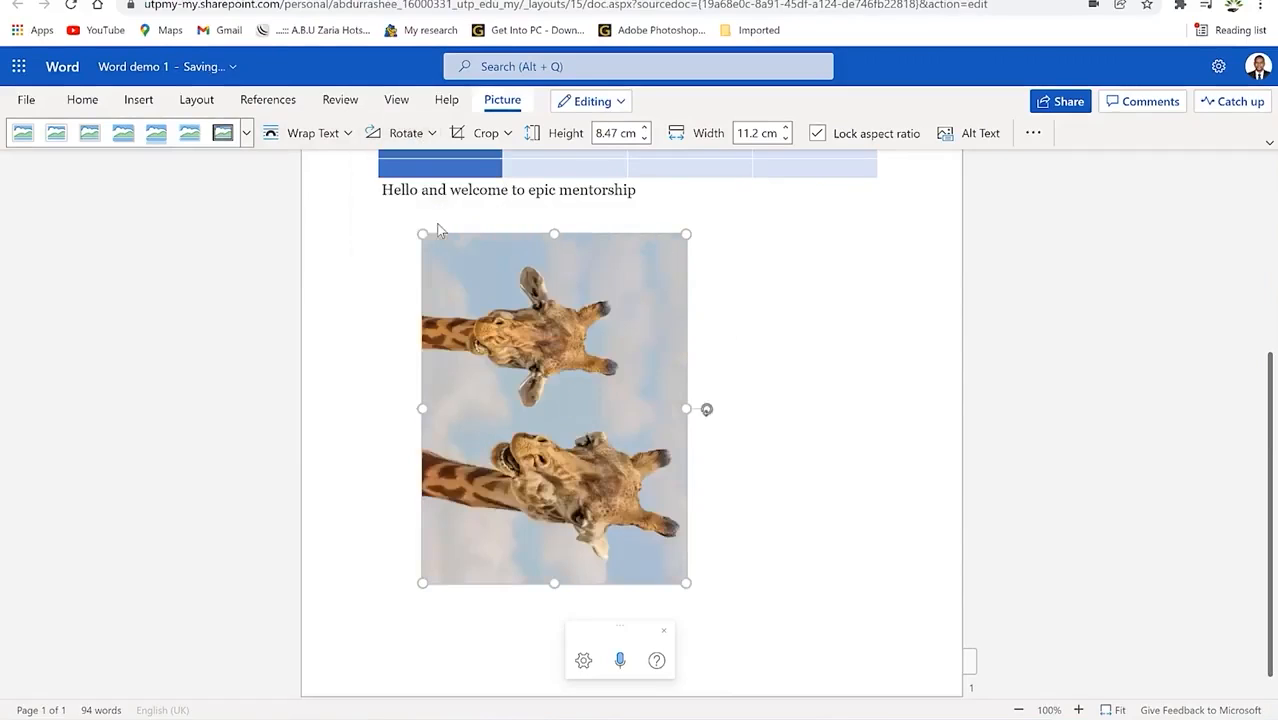
Step: Crop out the right giraffe and rotate the remaining one back upright
click(500, 140)
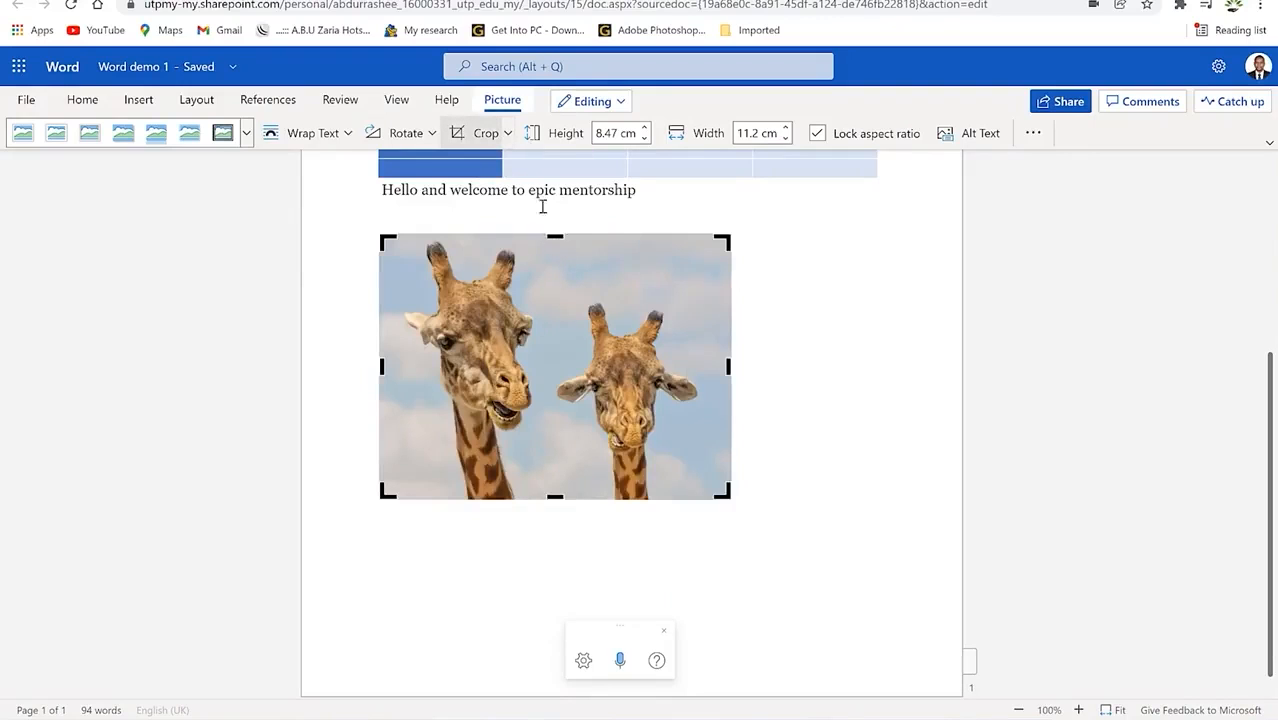
click(508, 134)
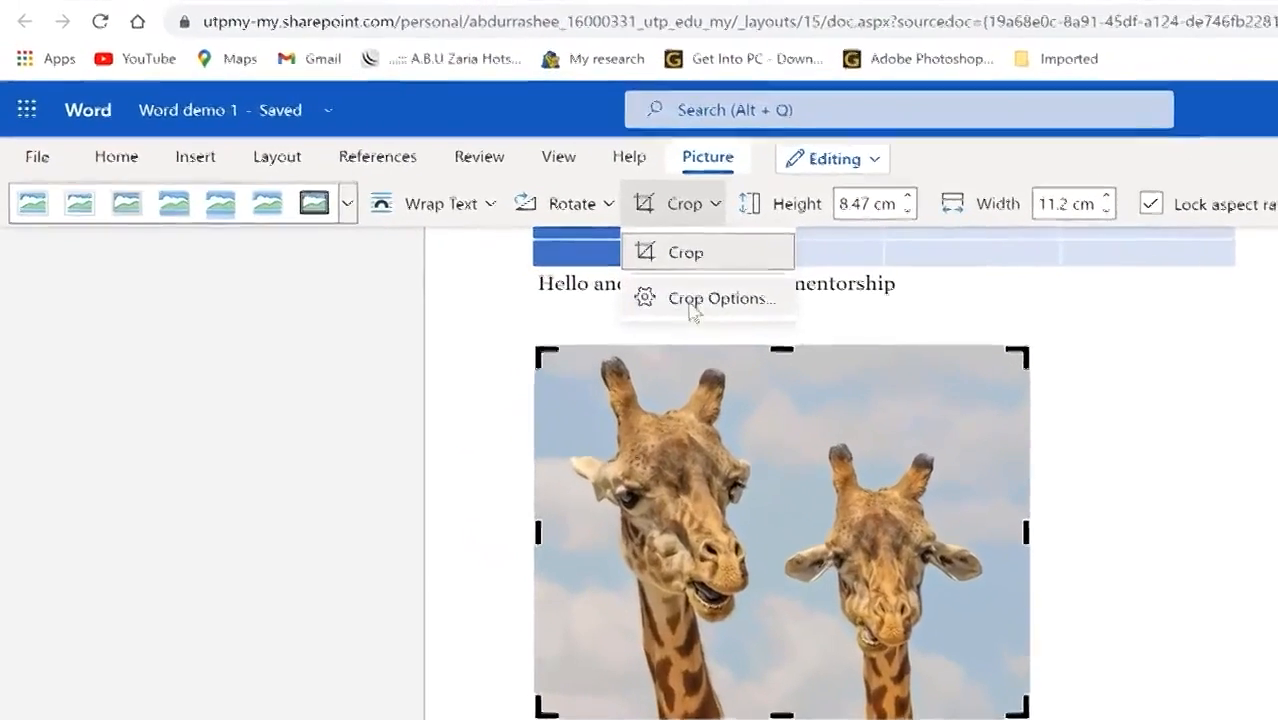
click(733, 304)
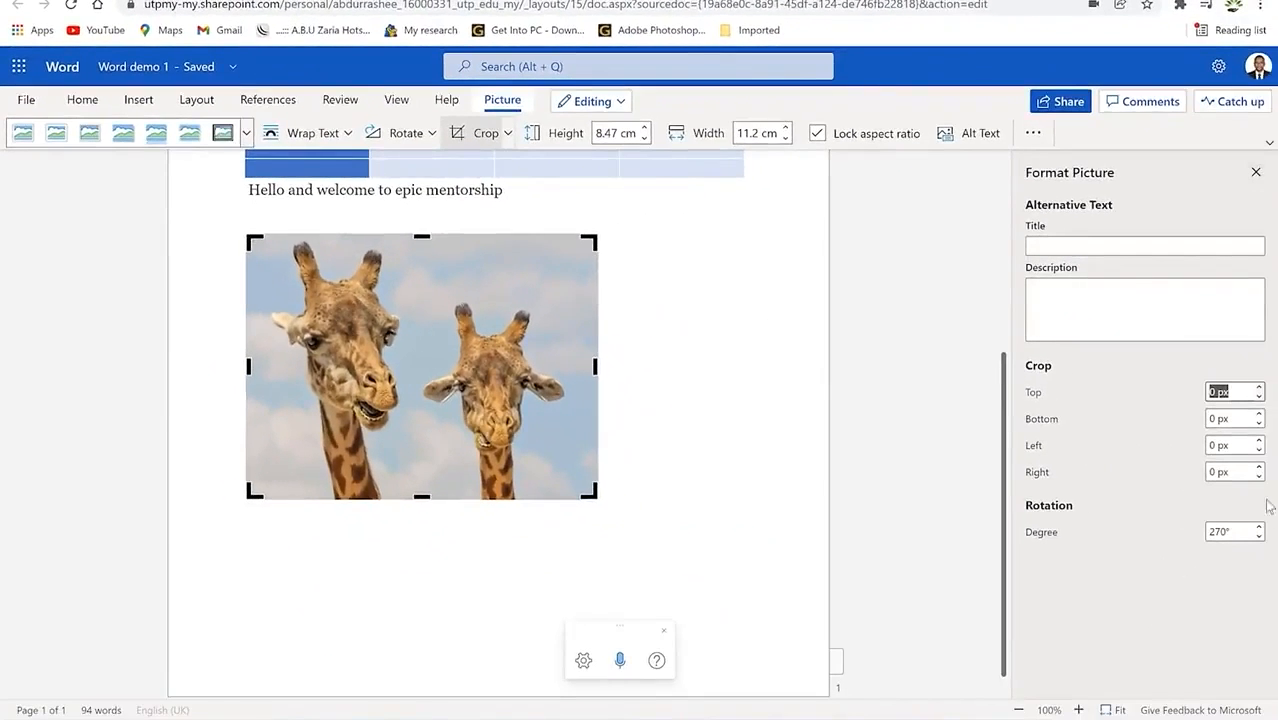
click(1257, 173)
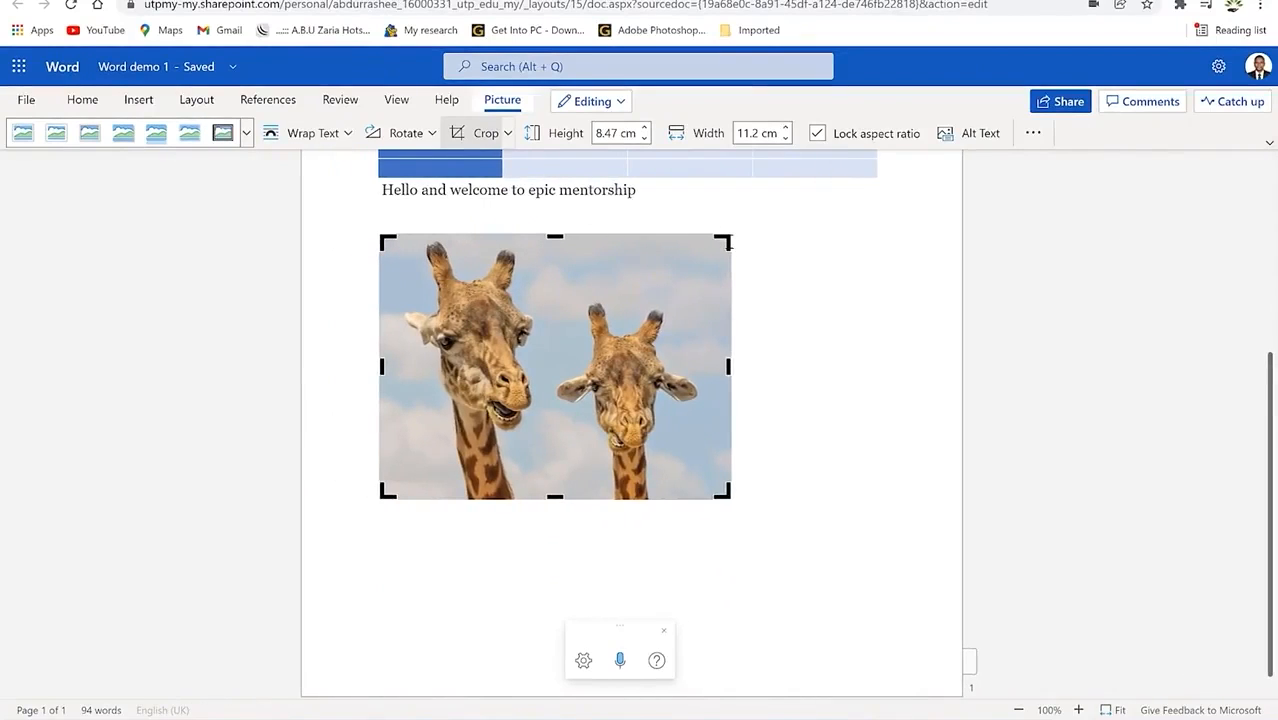
drag(553, 235, 630, 243)
drag(728, 369, 549, 375)
click(846, 373)
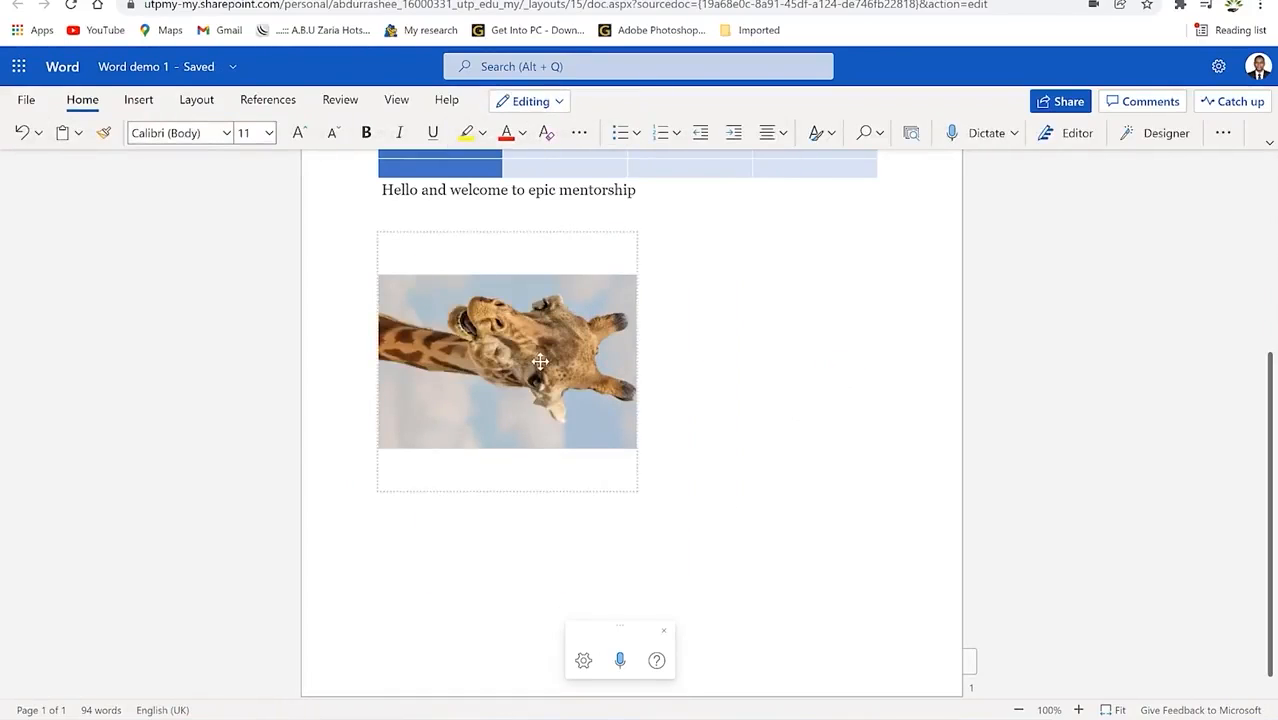
click(477, 338)
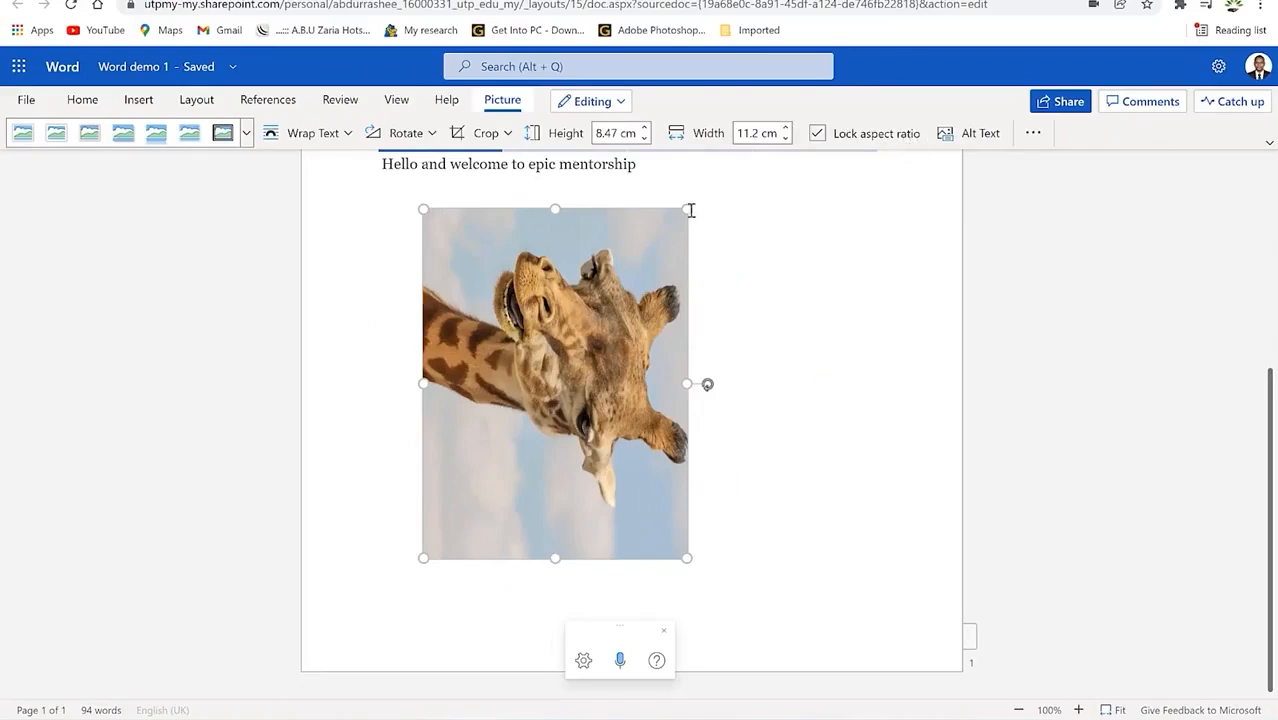
drag(707, 384, 555, 232)
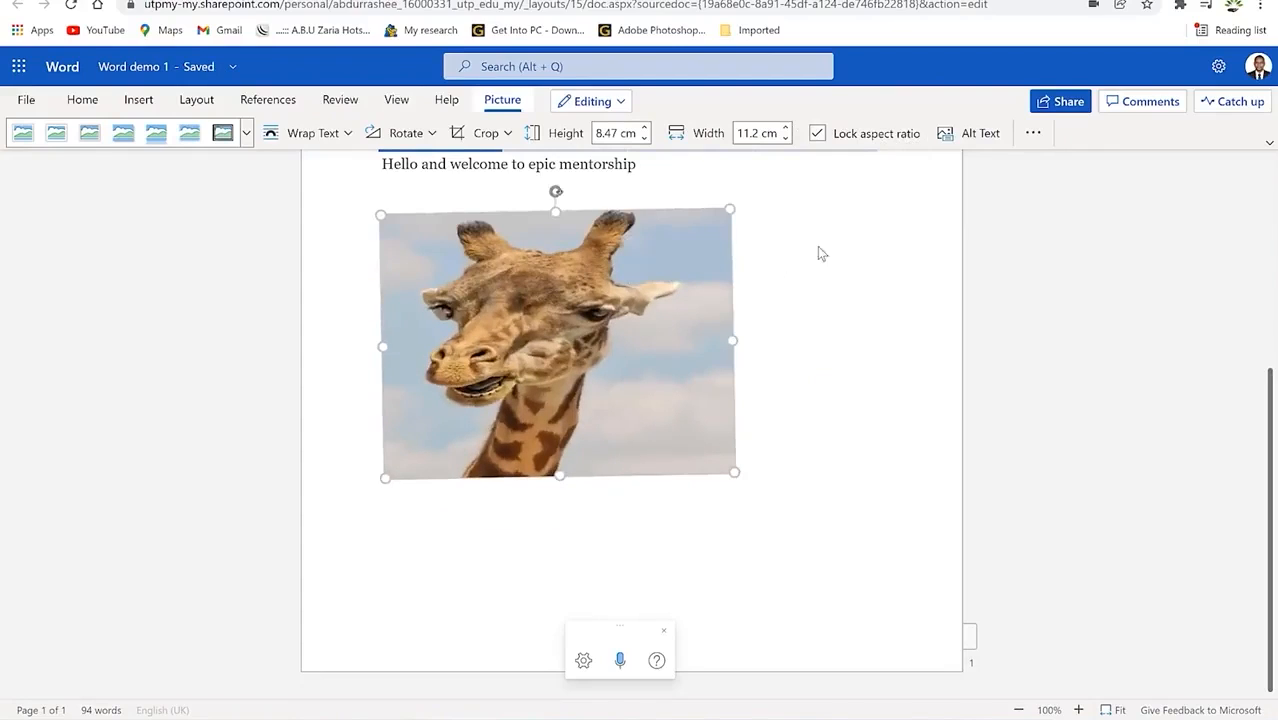
click(1029, 134)
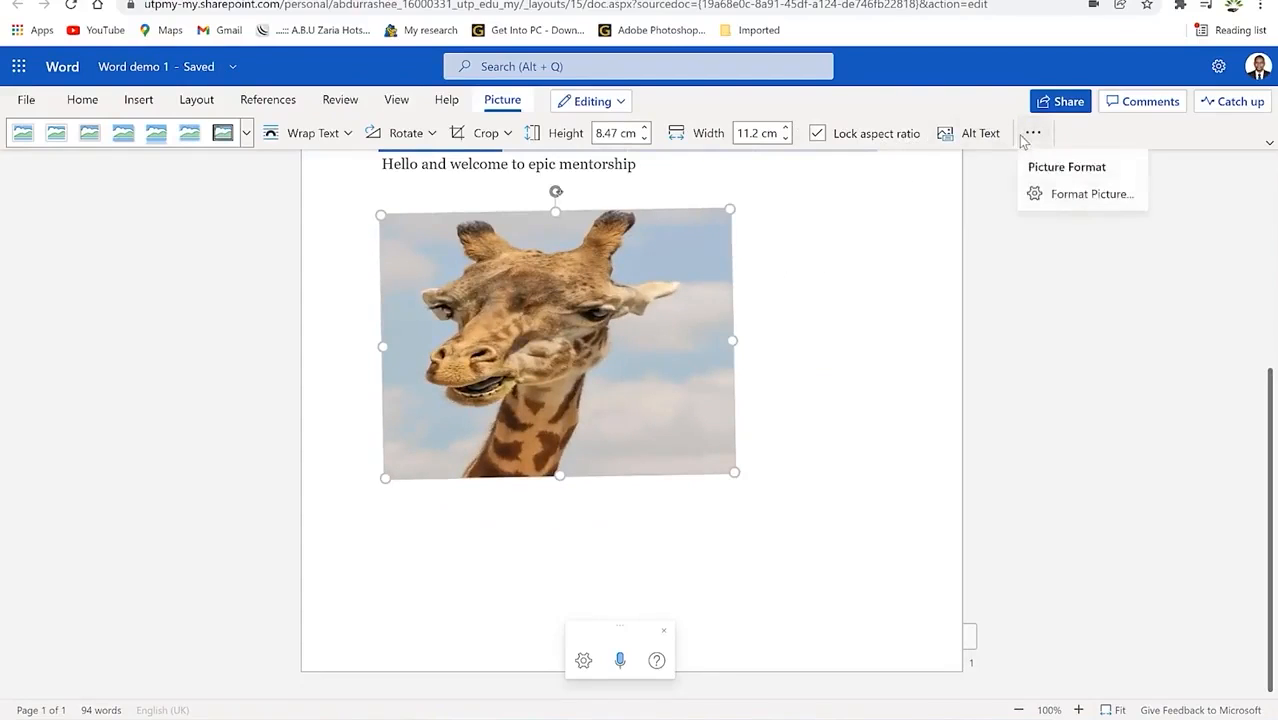
click(407, 176)
Step: Start a hyperlink with display text 'Welcome' and switch to the Britannica article tab
click(140, 103)
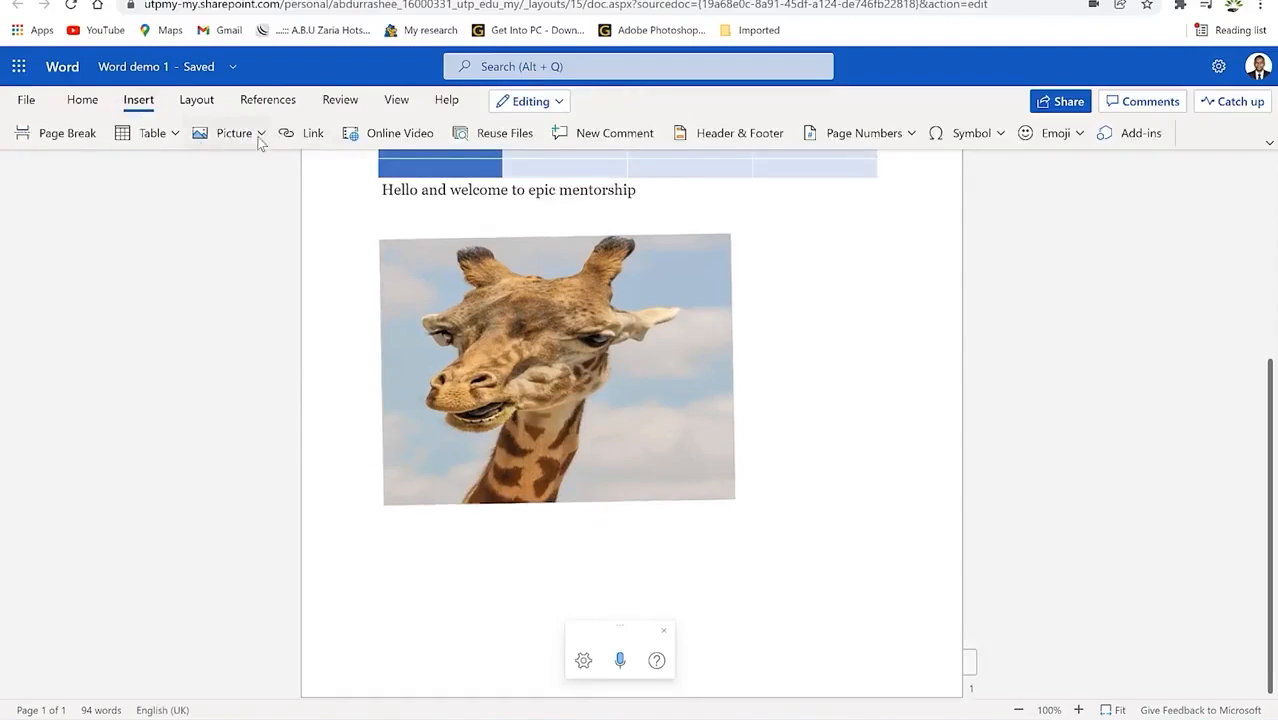
click(309, 134)
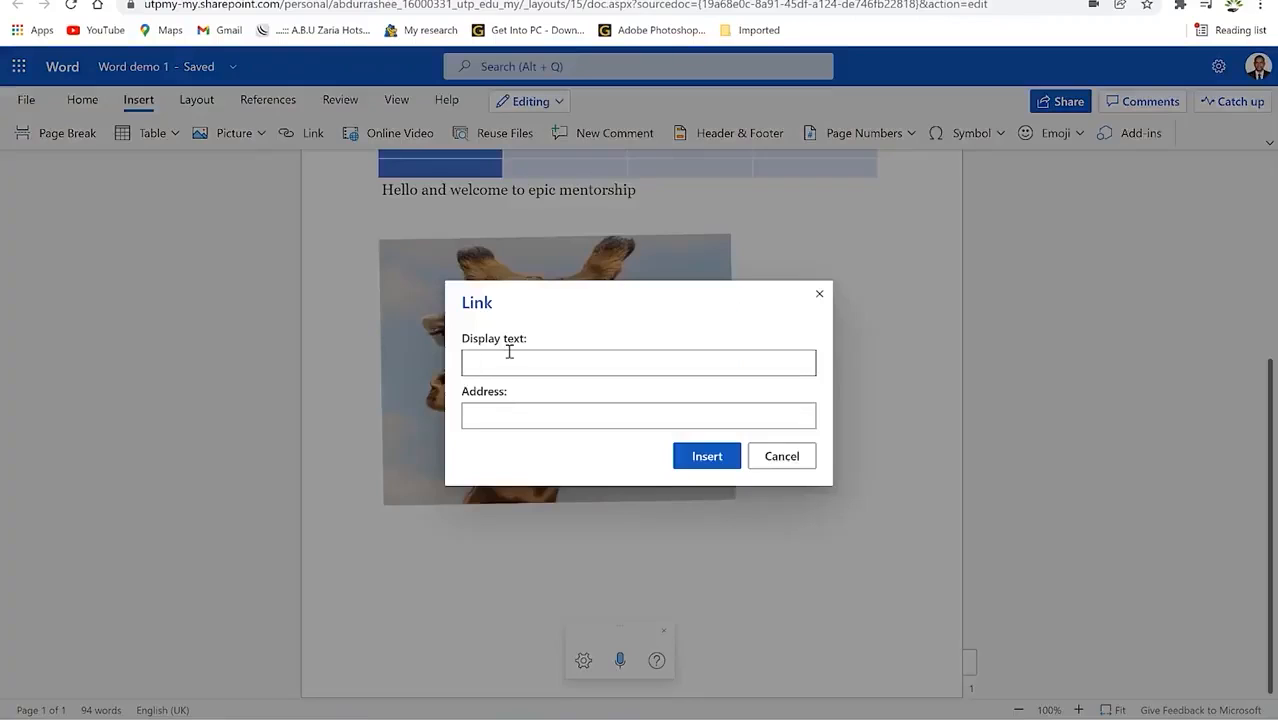
text(Welcome)
click(512, 417)
click(692, 0)
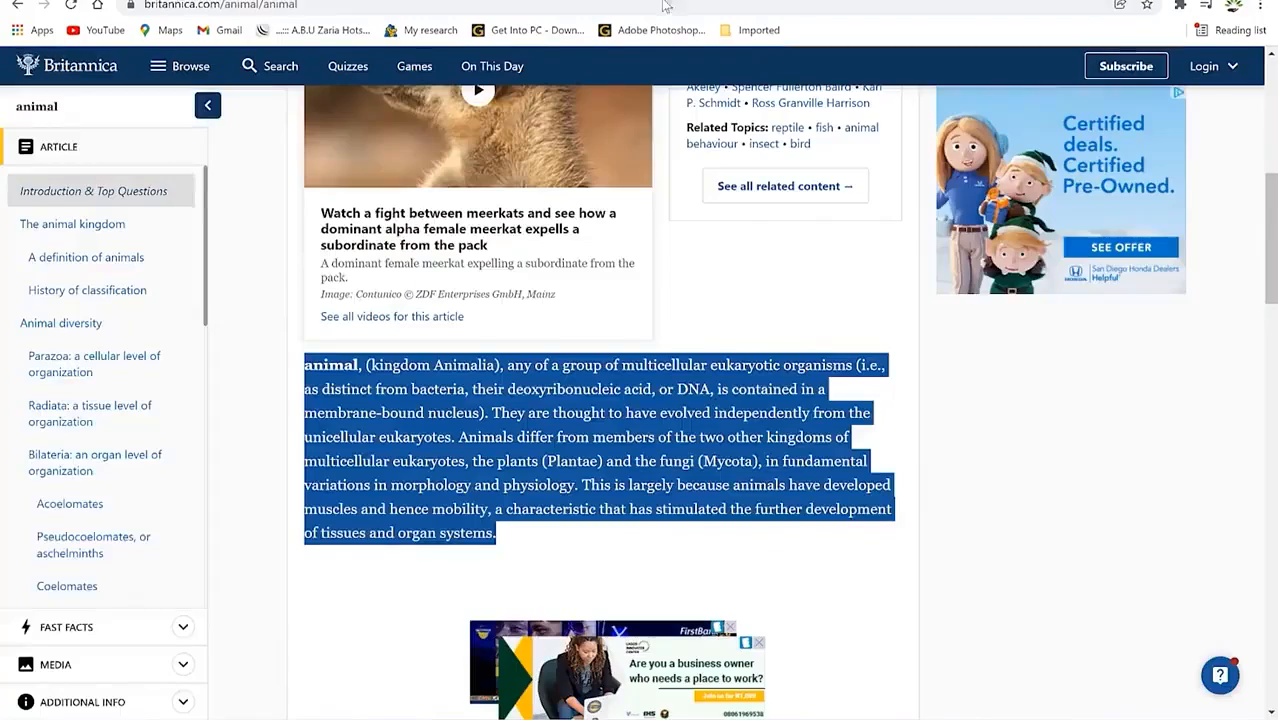
Step: Link 'Welcome' to the copied britannica.com/animal/animal address and close the article tab
click(260, 5)
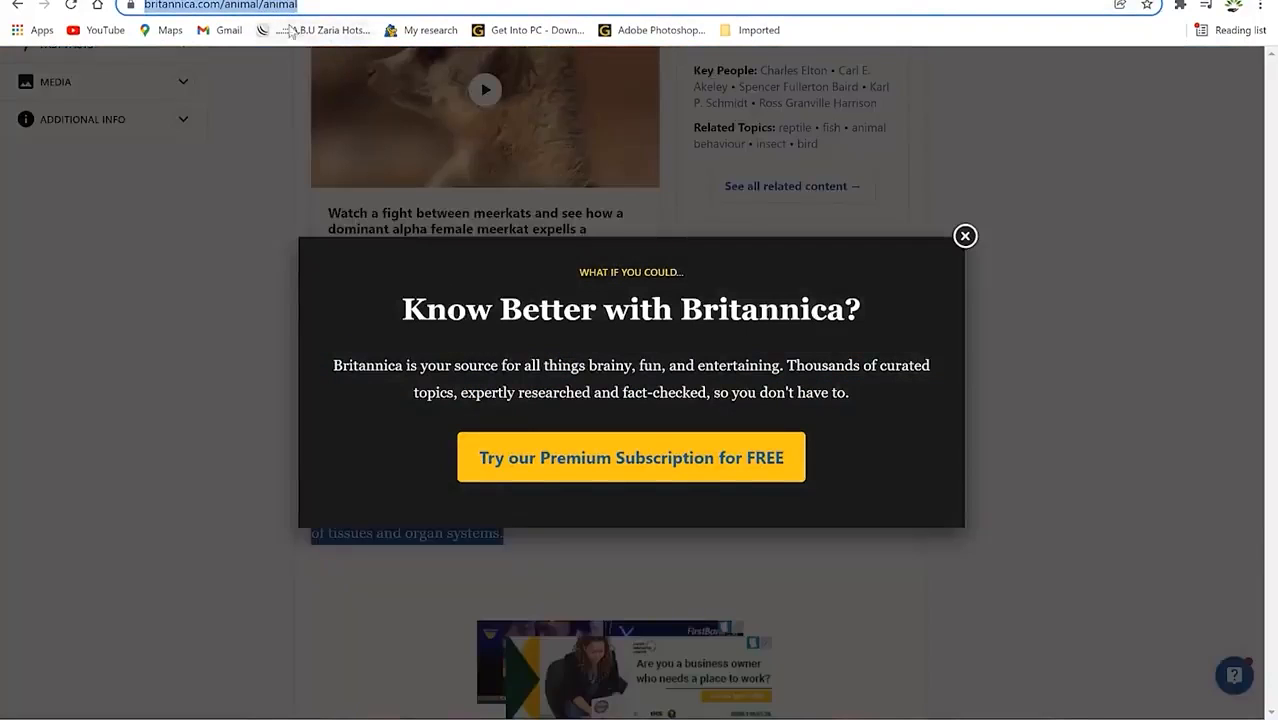
right_click(272, 6)
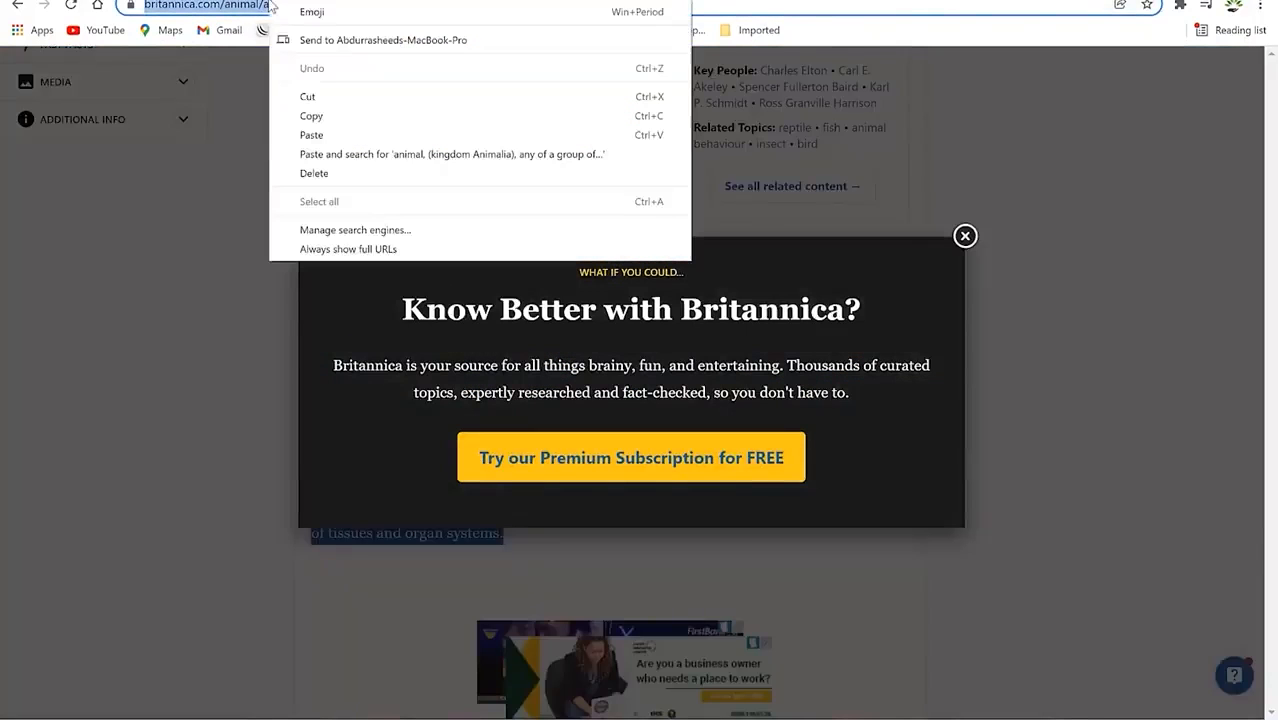
click(328, 118)
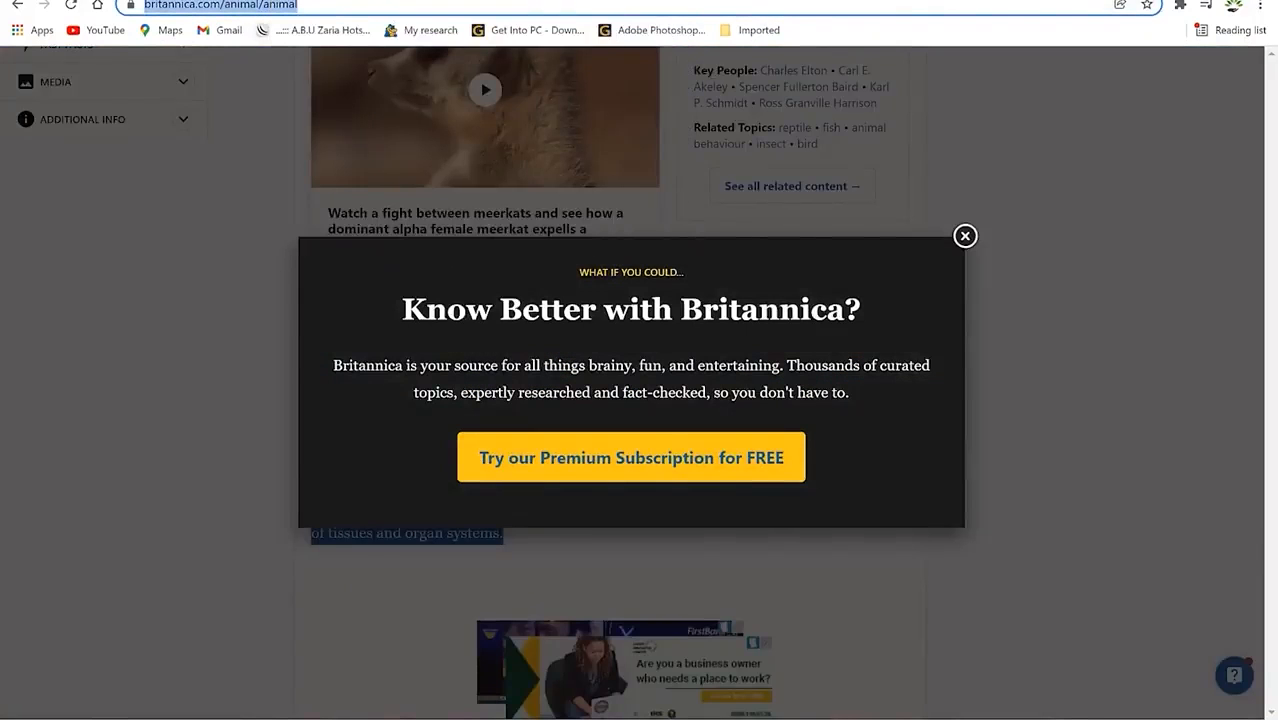
key(ctrl+Tab)
click(540, 415)
key(ctrl+v)
click(706, 456)
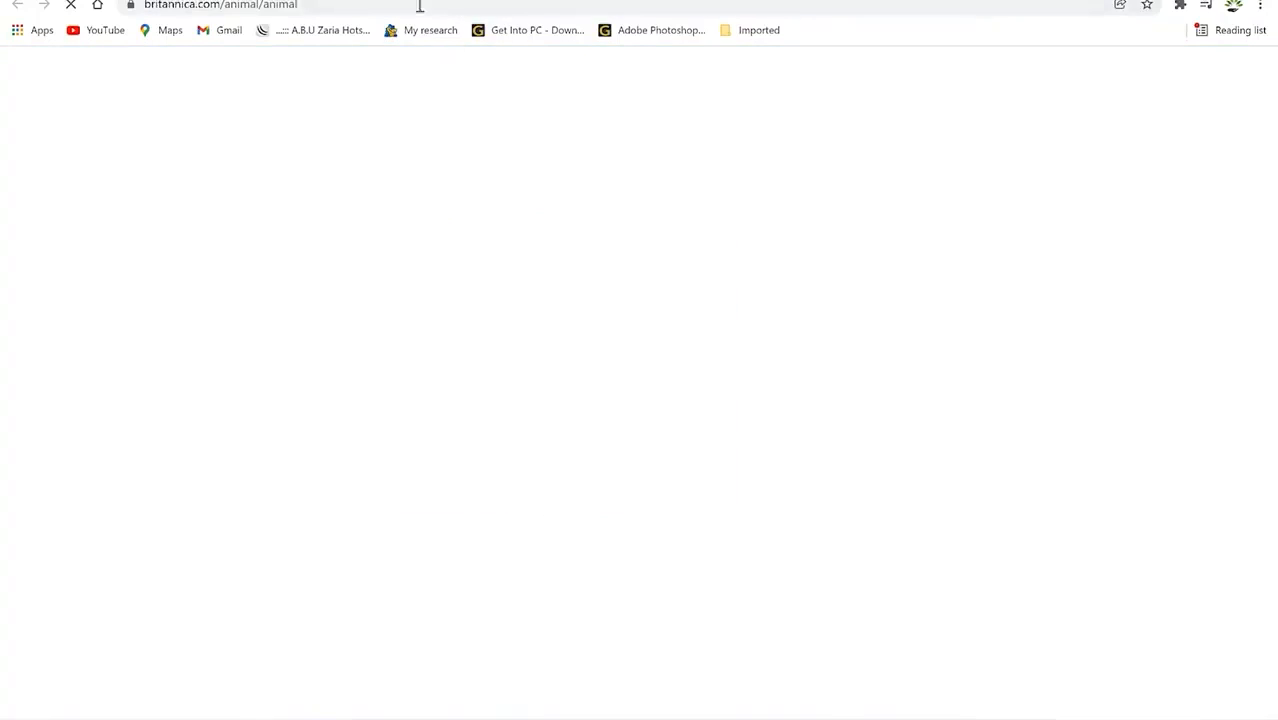
key(ctrl+w)
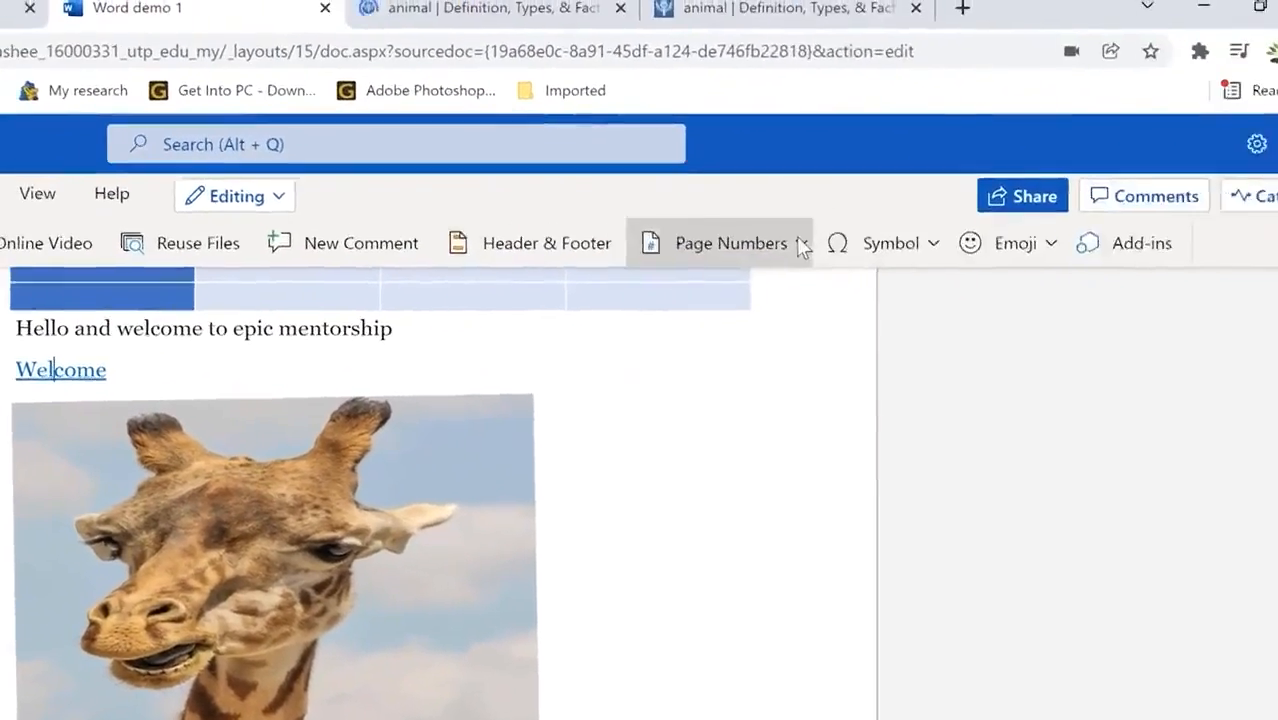
Step: Browse the Insert tab's Page Numbers, Symbol chart and Emoji choices, then go to Layout
click(1262, 219)
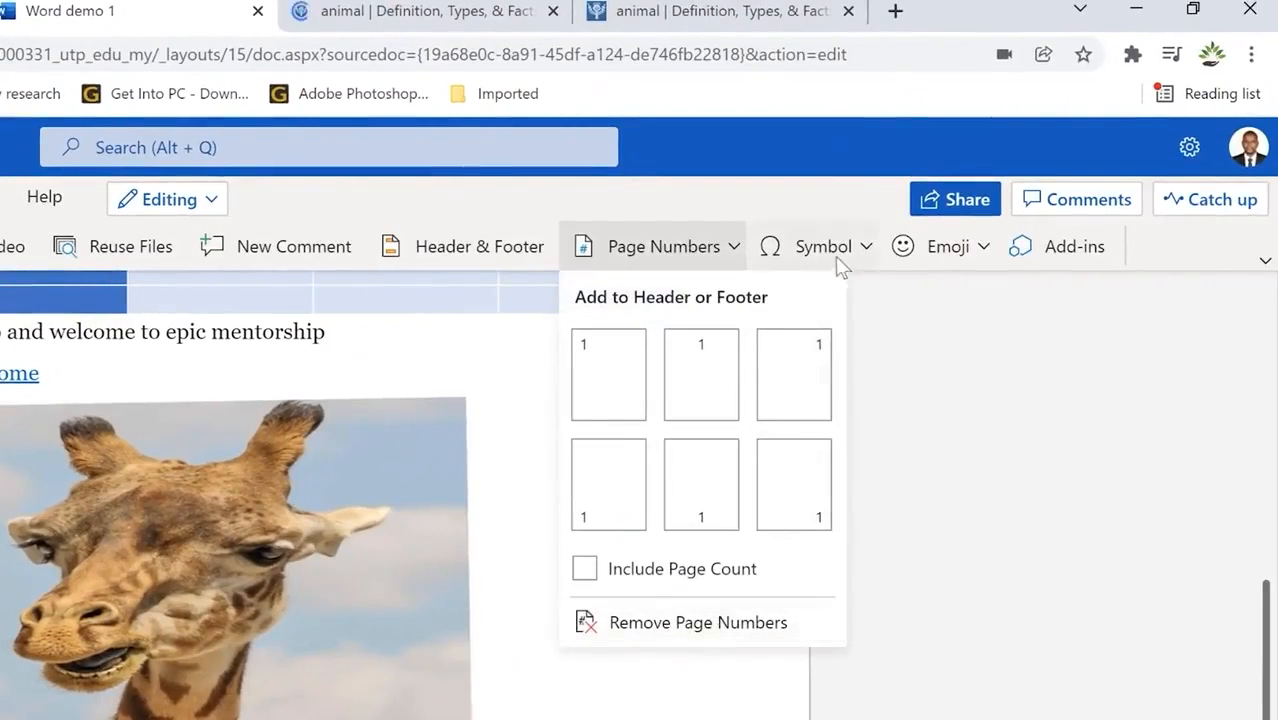
click(868, 248)
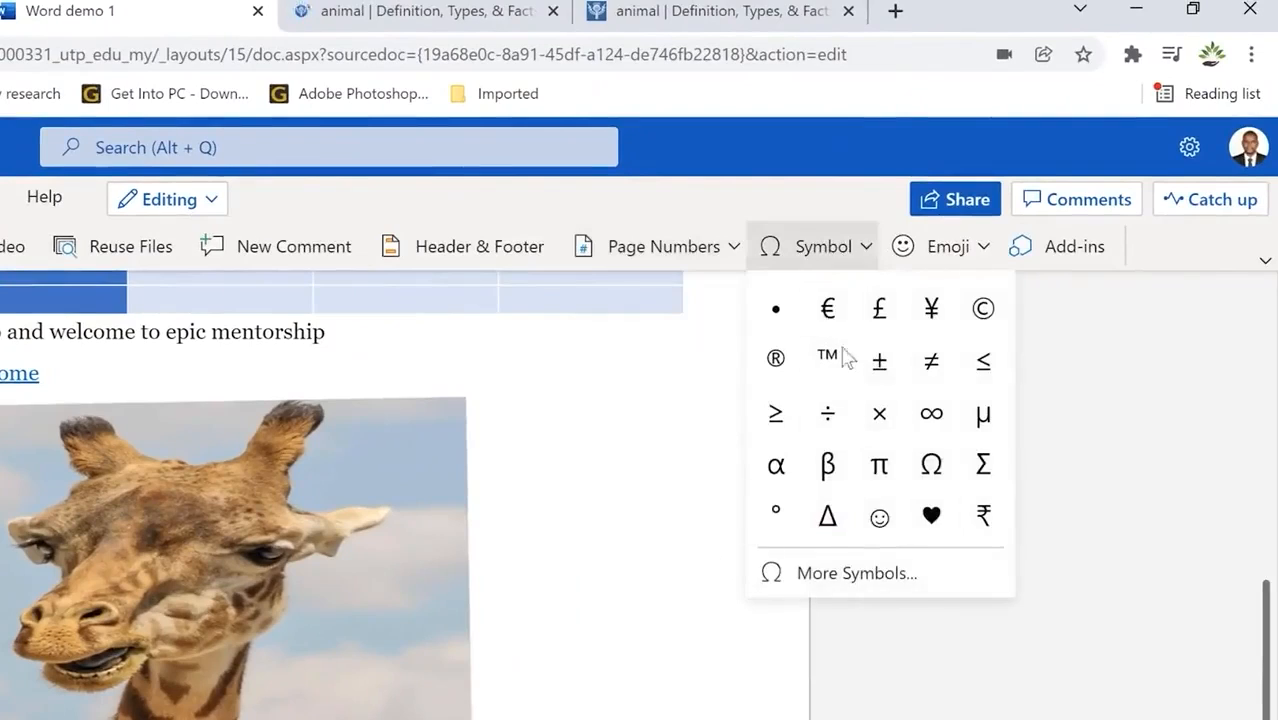
click(884, 592)
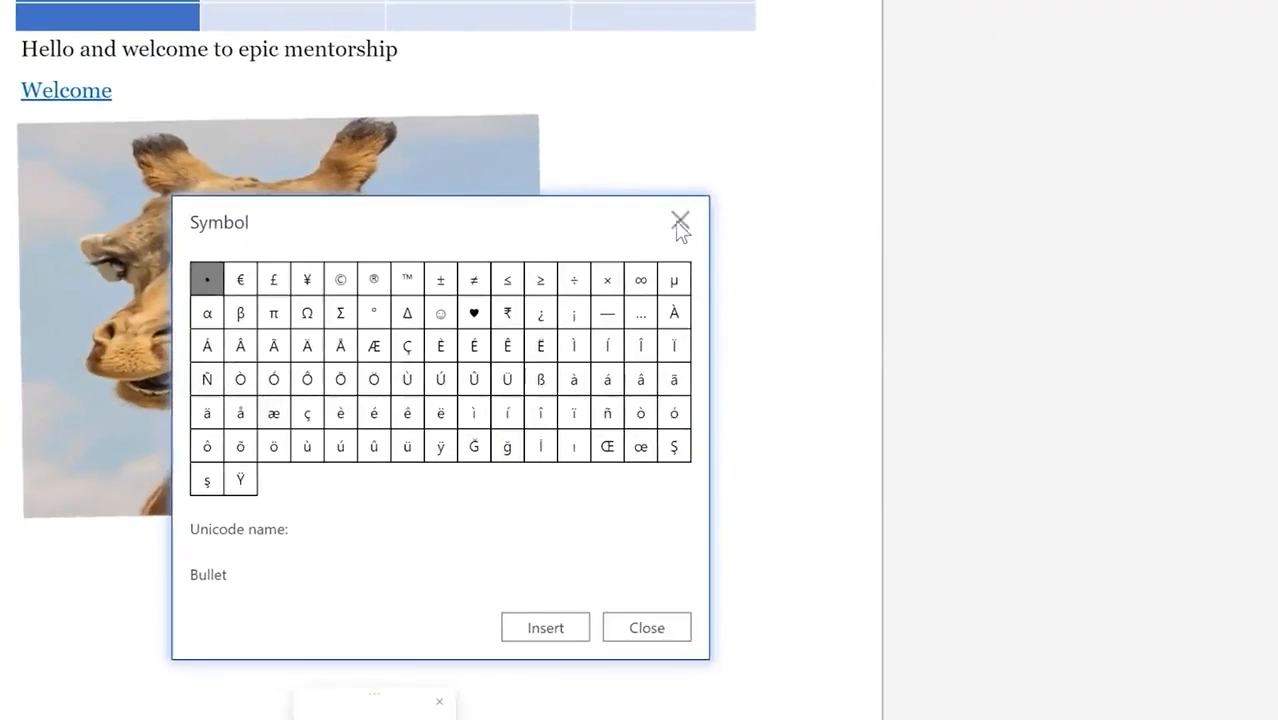
click(607, 503)
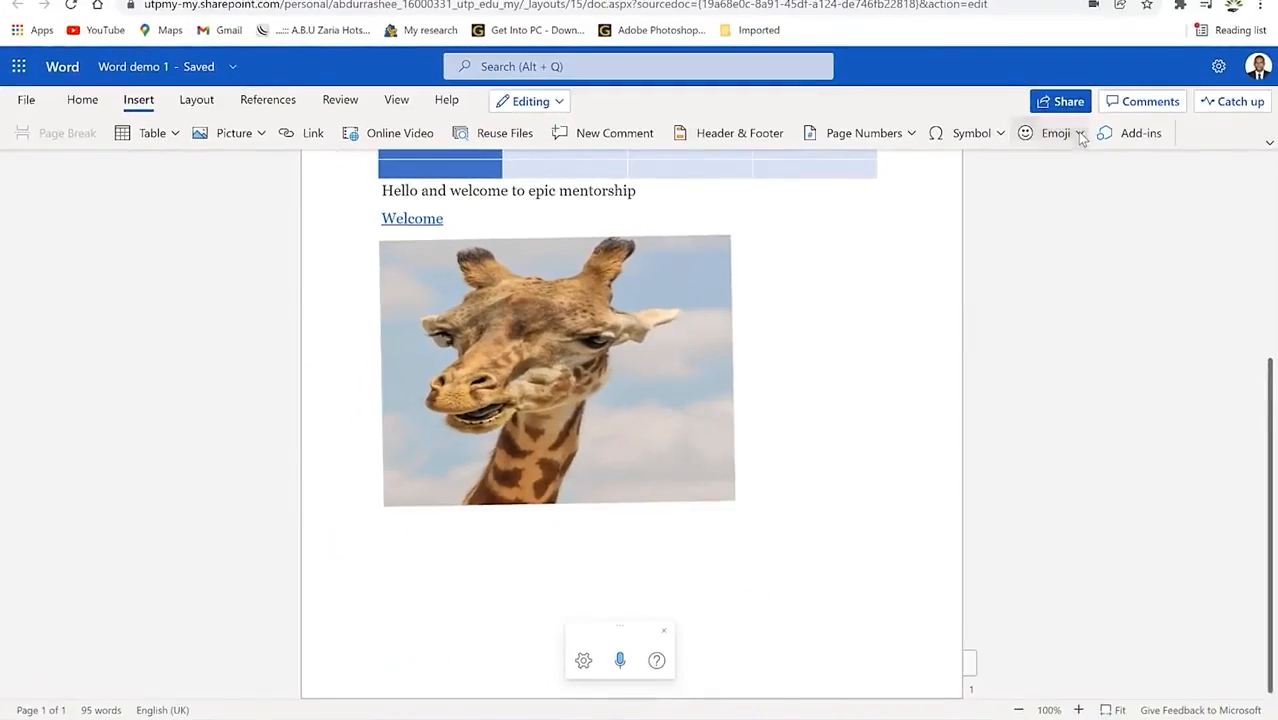
click(1075, 133)
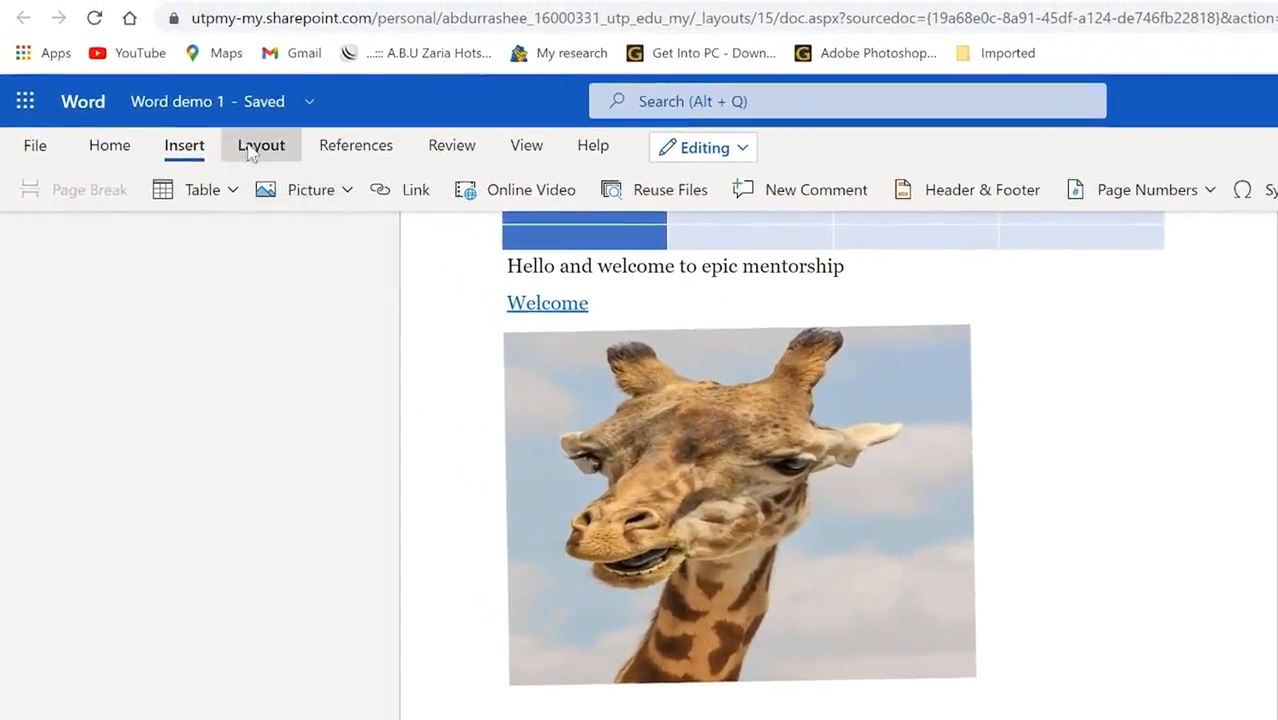
click(196, 99)
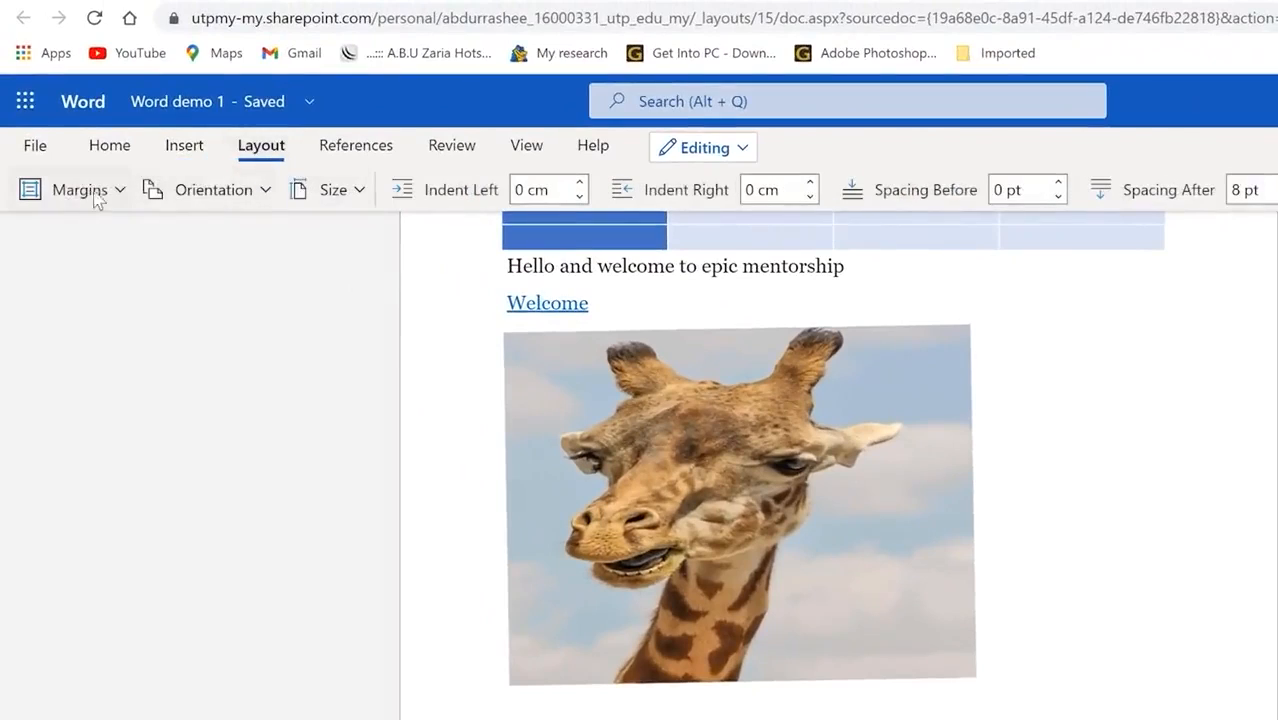
Step: Review margin presets and page sizes, switching the page to landscape orientation
click(119, 191)
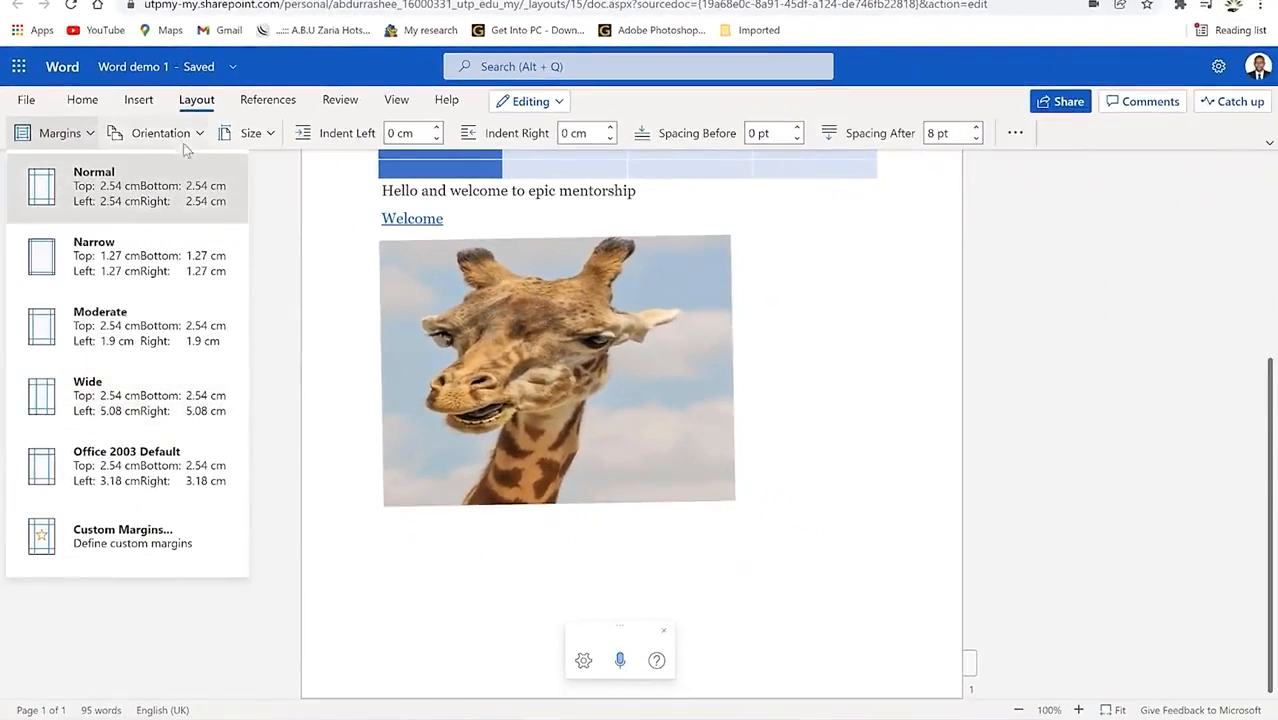
click(162, 139)
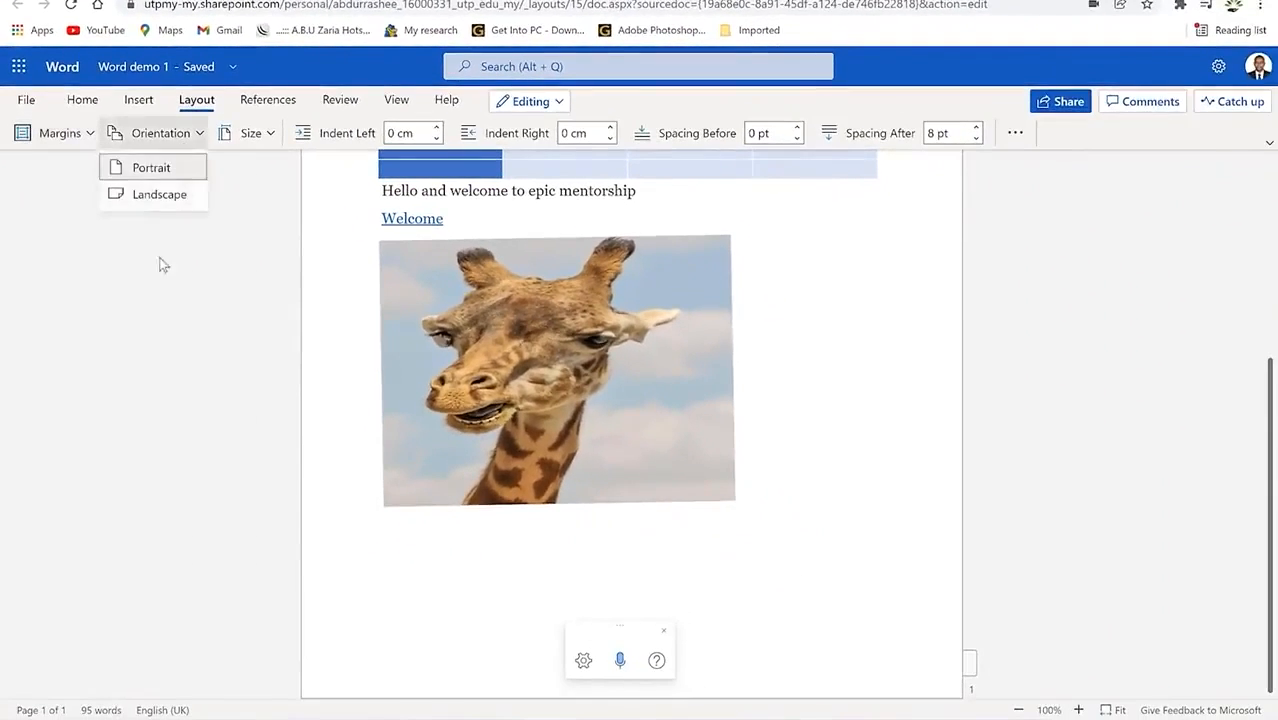
click(140, 194)
click(266, 136)
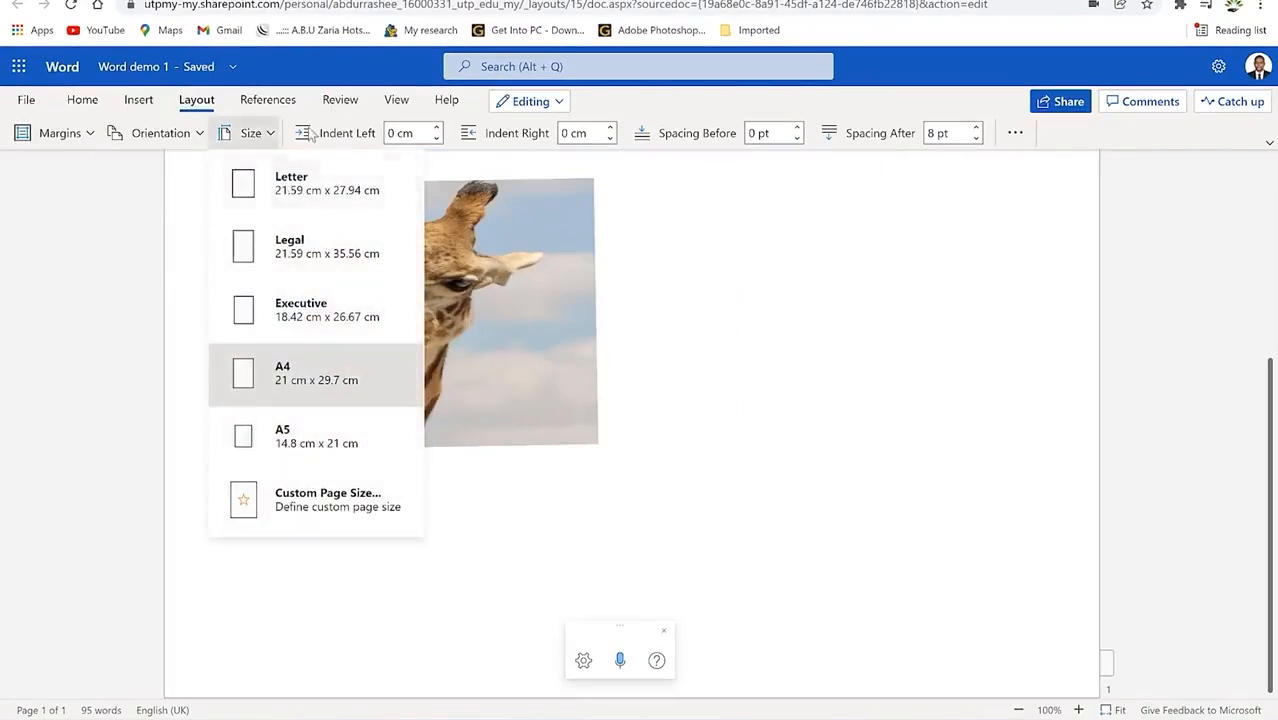
Step: Browse the References tab's table of contents options and the Review tab
click(262, 106)
click(195, 103)
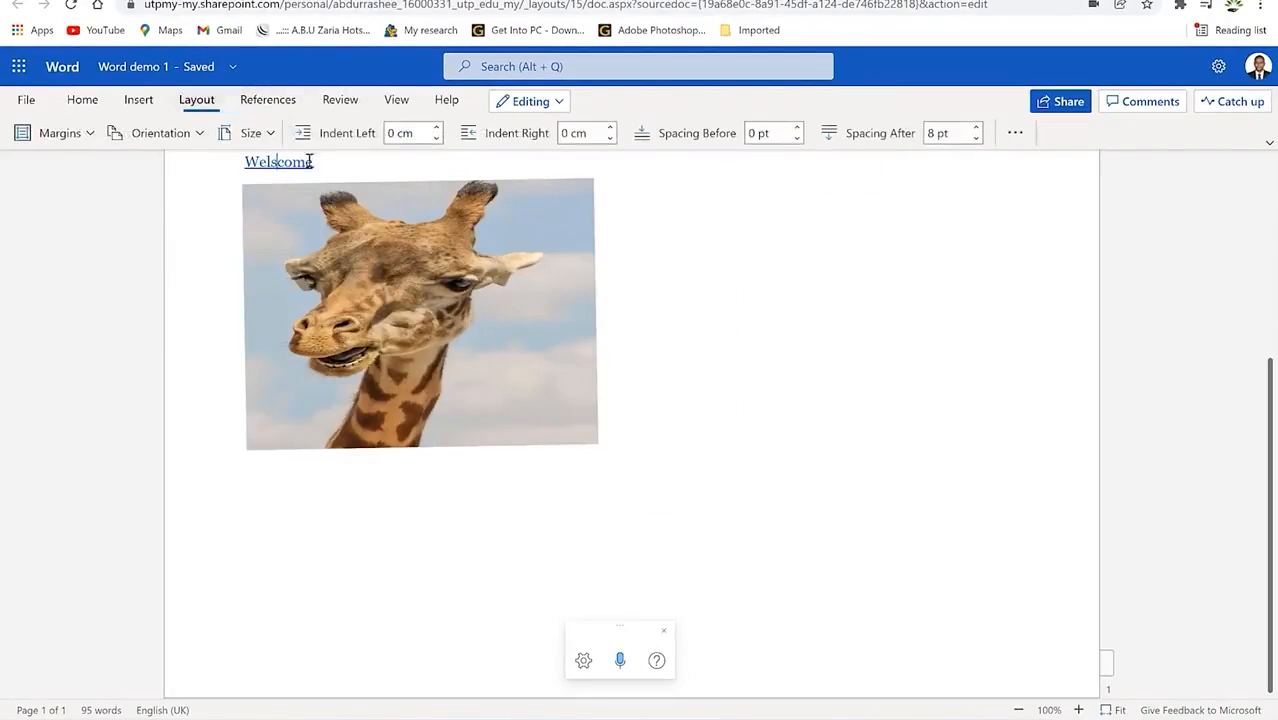
click(268, 101)
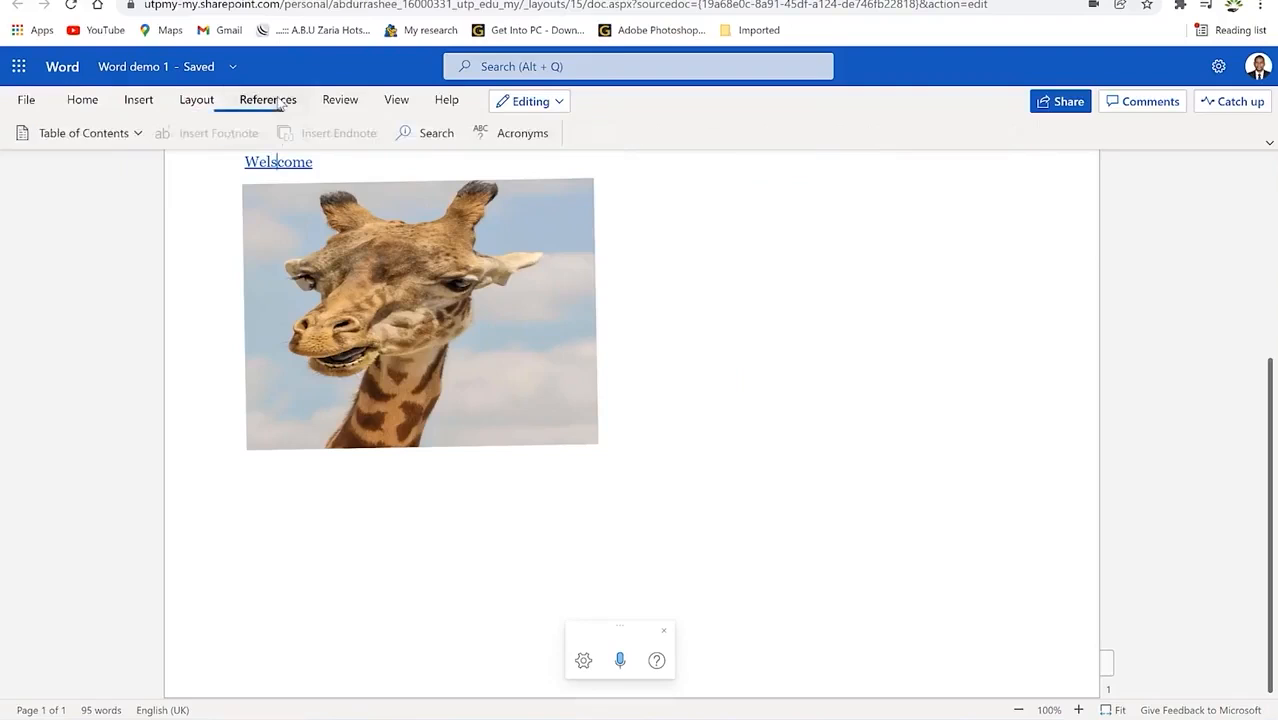
click(140, 133)
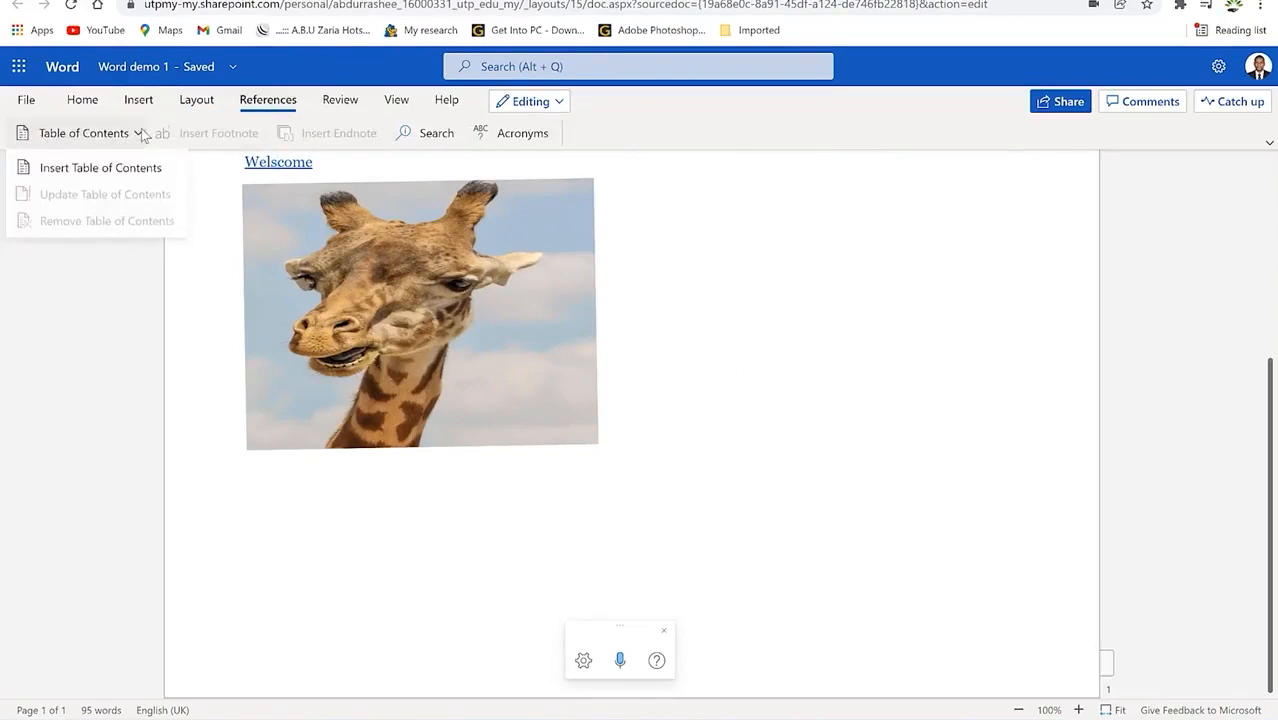
click(340, 100)
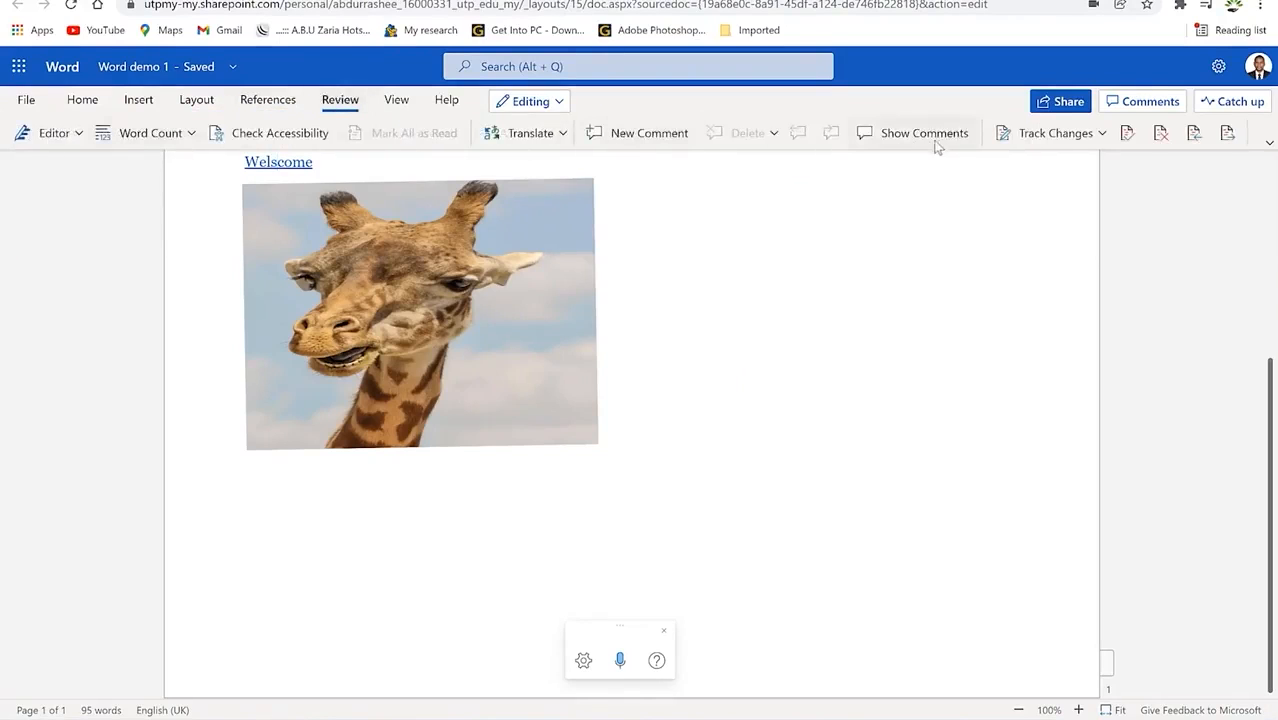
scroll(700, 132, up, 3)
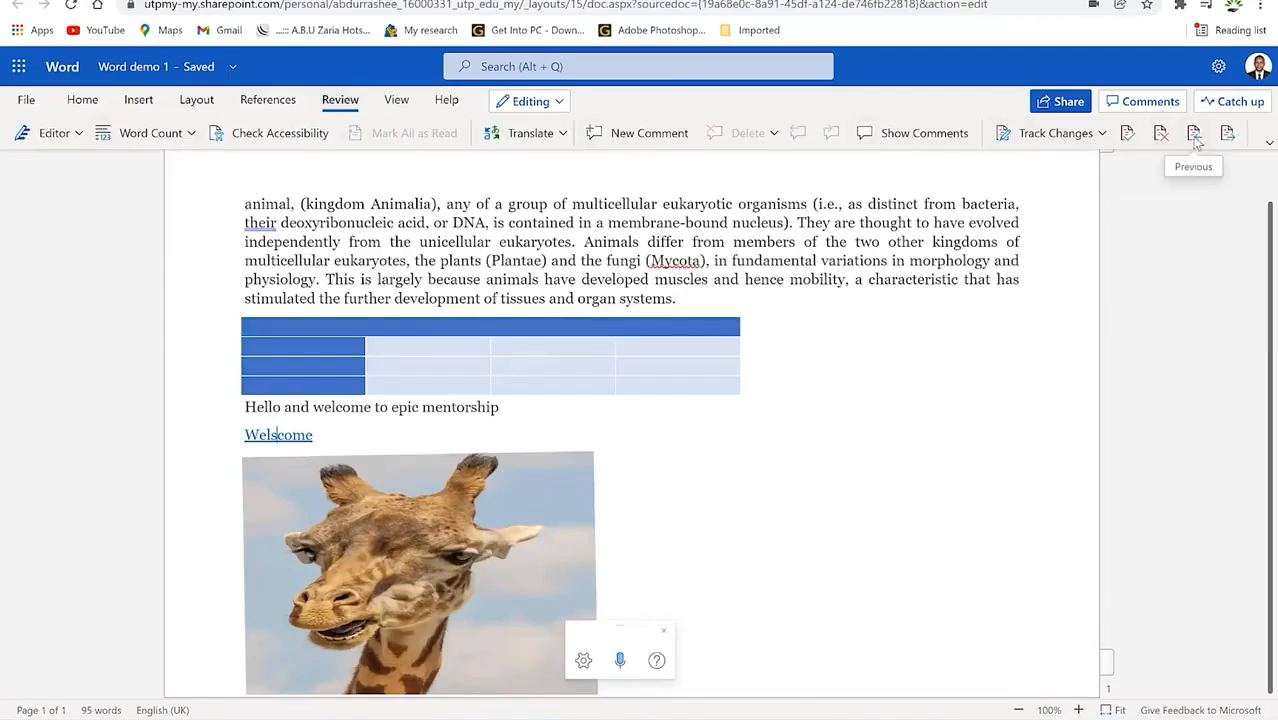
Step: Turn on the ruler from the View tab, toggling it off and on, then check Help
click(396, 100)
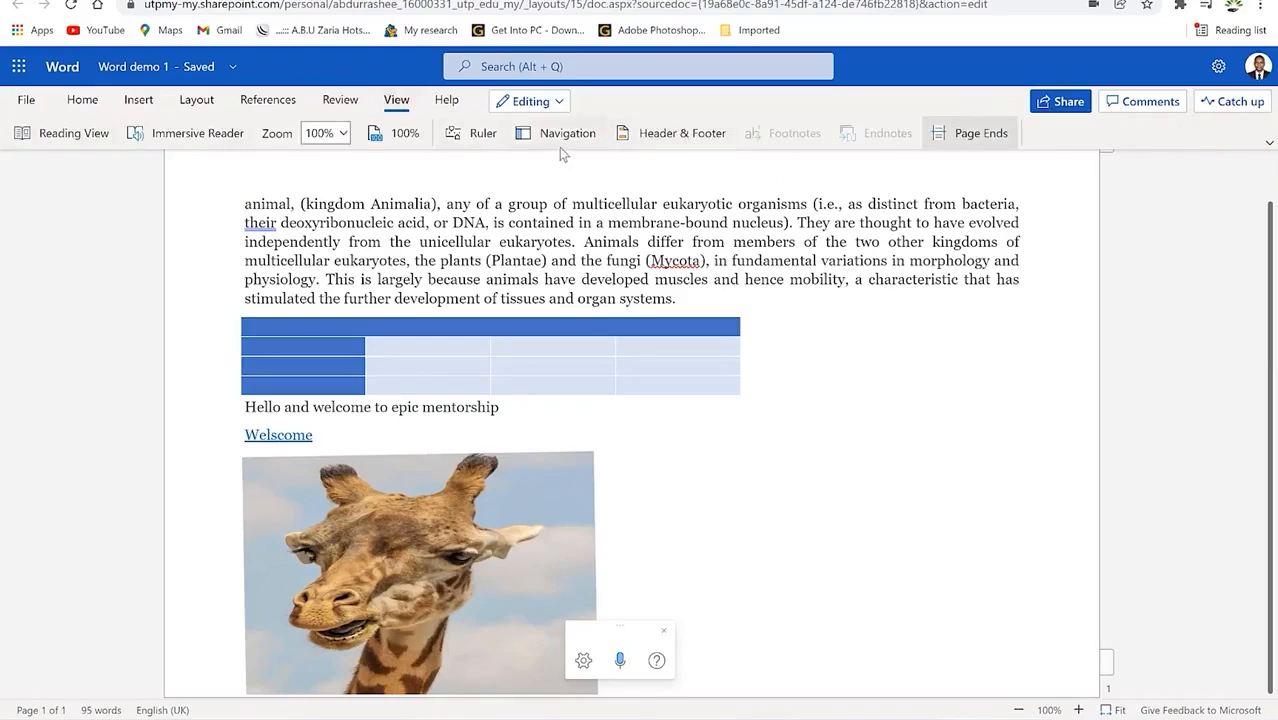
click(484, 138)
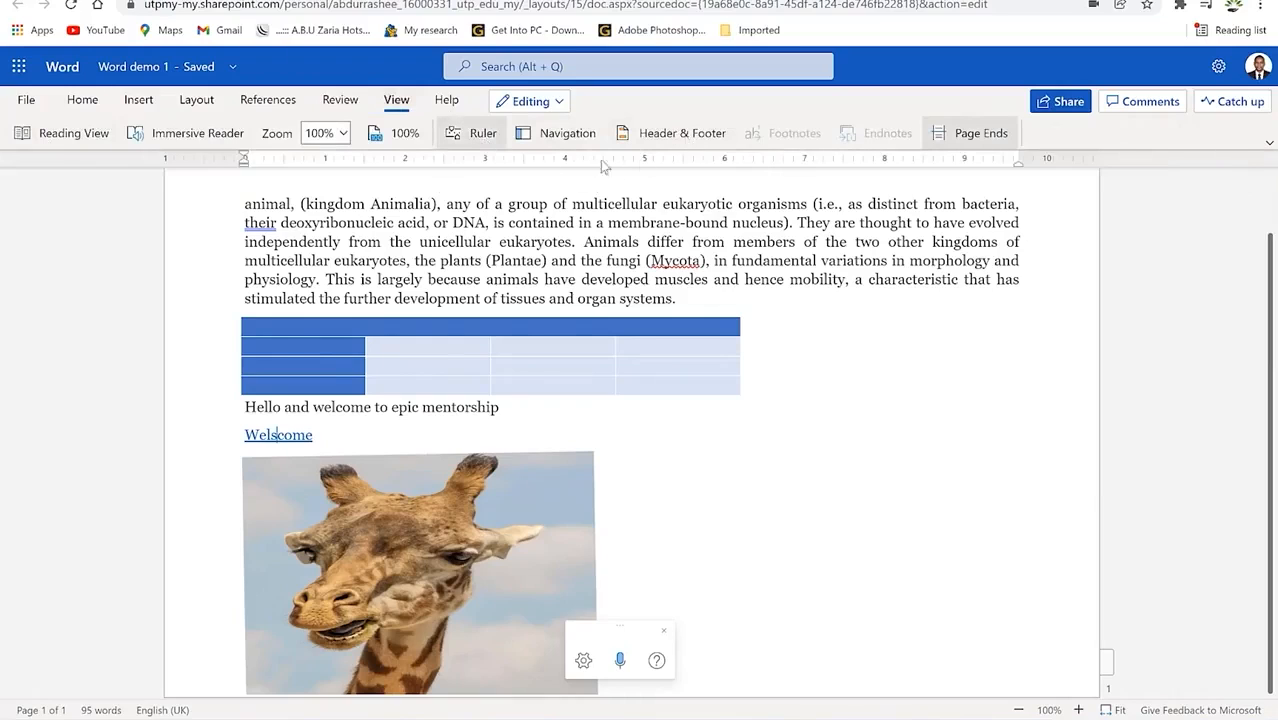
click(478, 136)
click(488, 143)
click(446, 100)
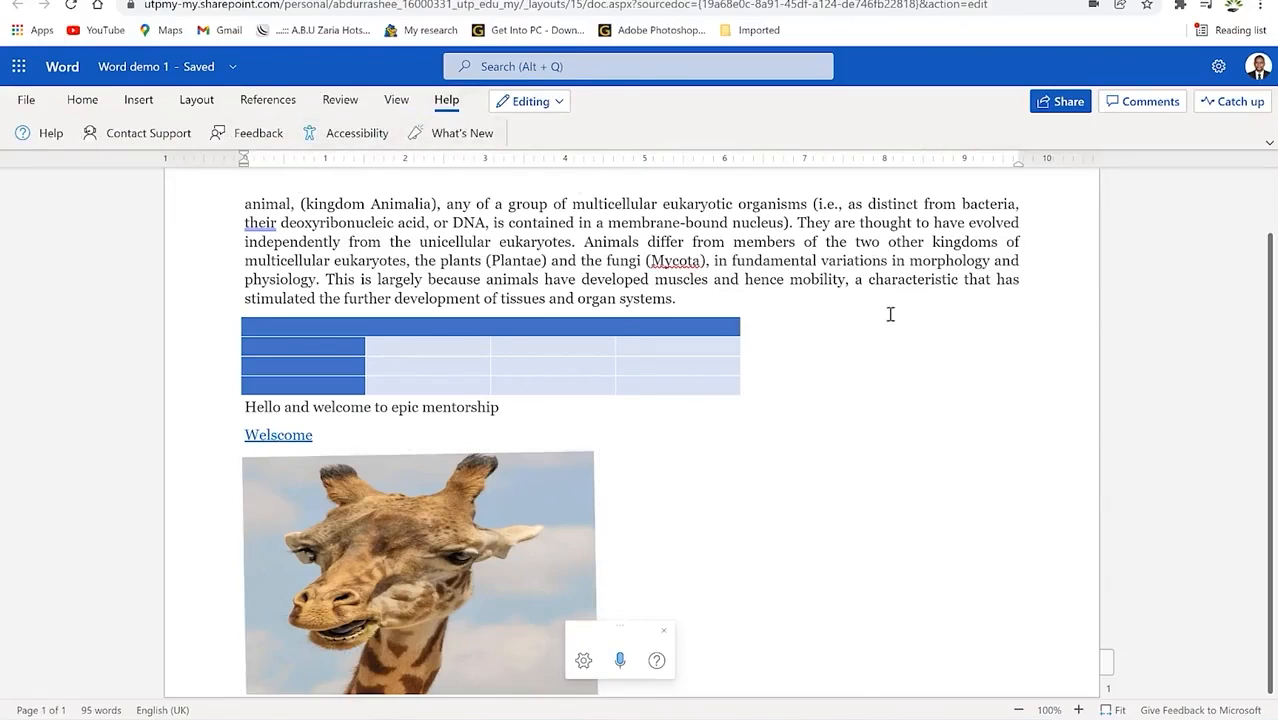
click(742, 320)
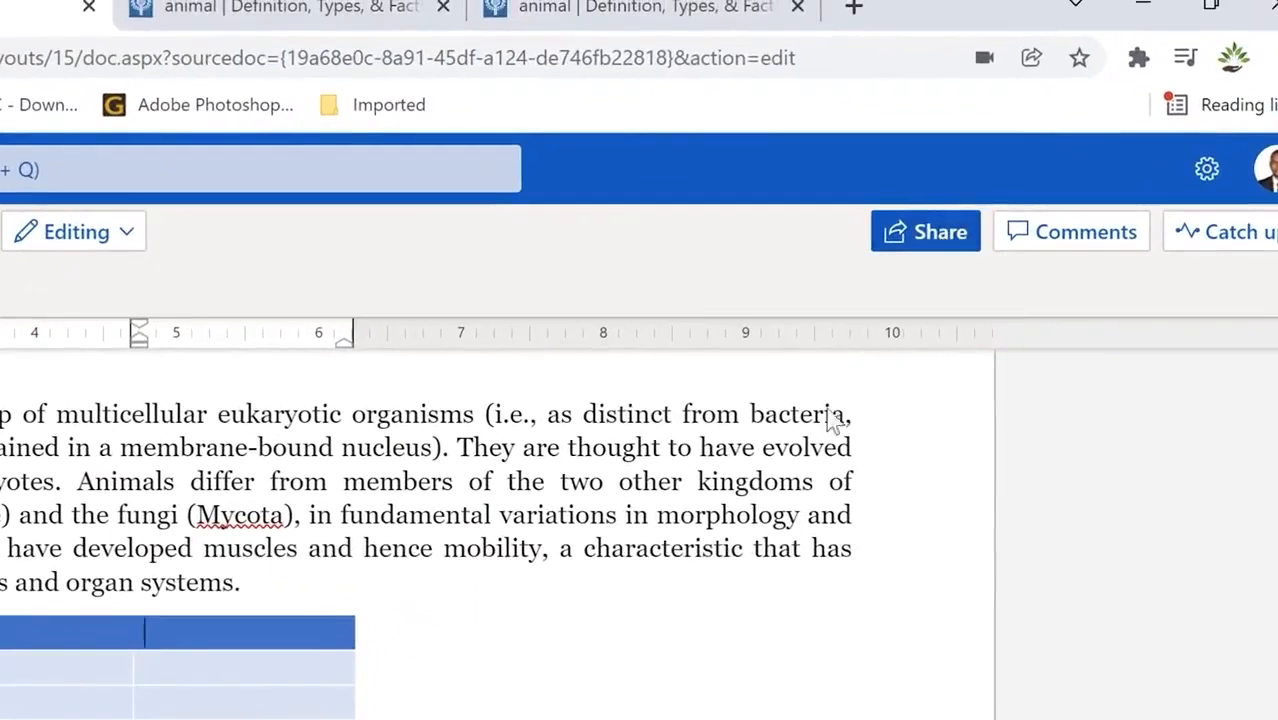
click(412, 606)
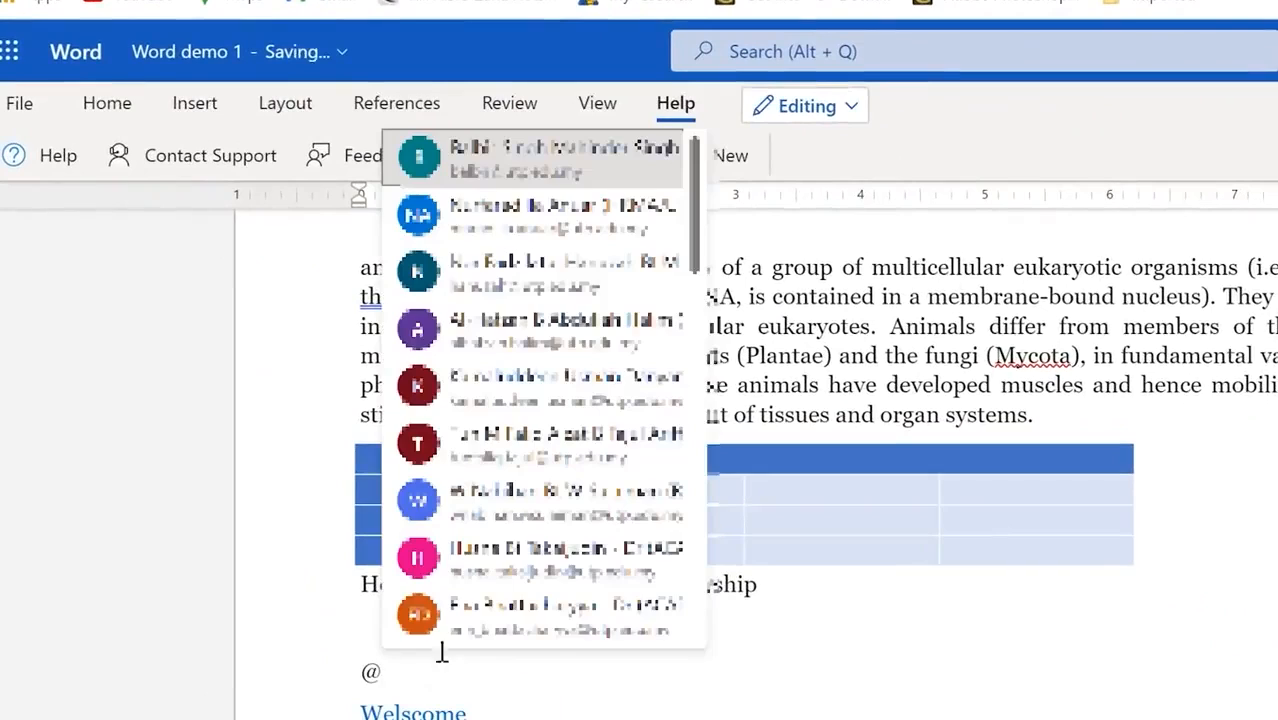
scroll(540, 400, down, 6)
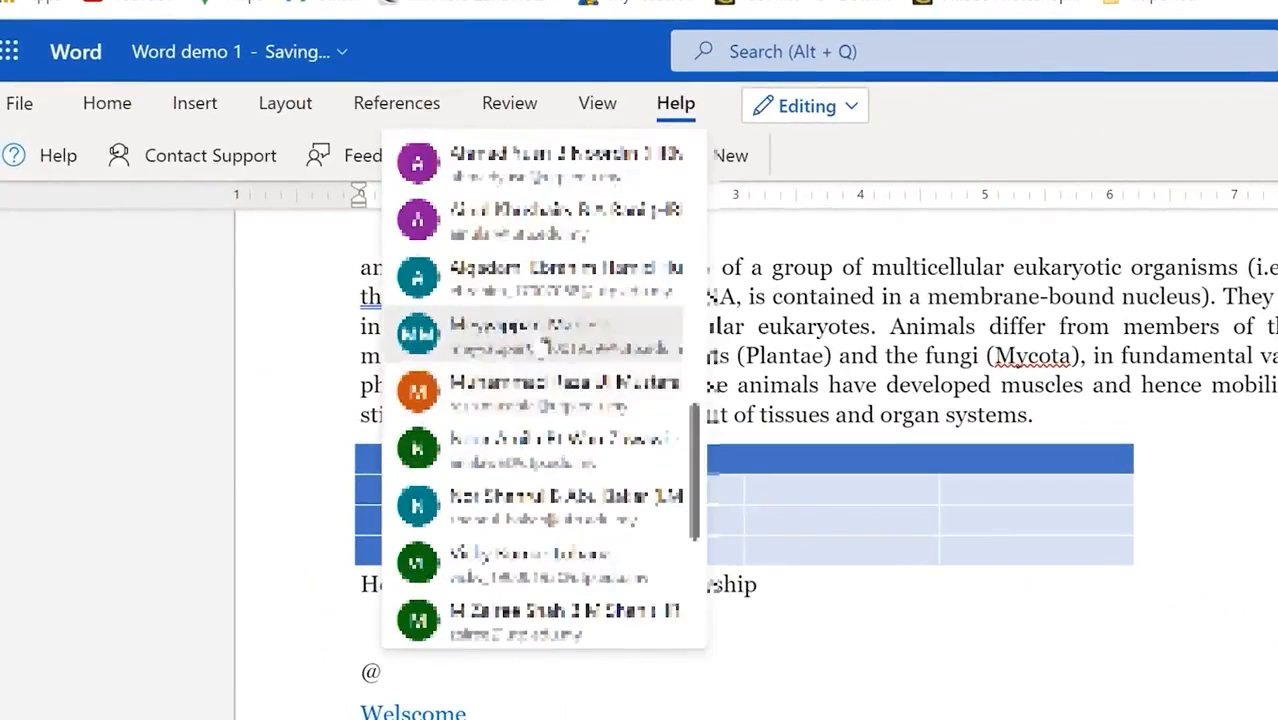
scroll(540, 400, down, 5)
scroll(540, 462, up, 3)
scroll(543, 342, up, 3)
scroll(546, 338, down, 5)
scroll(549, 330, up, 5)
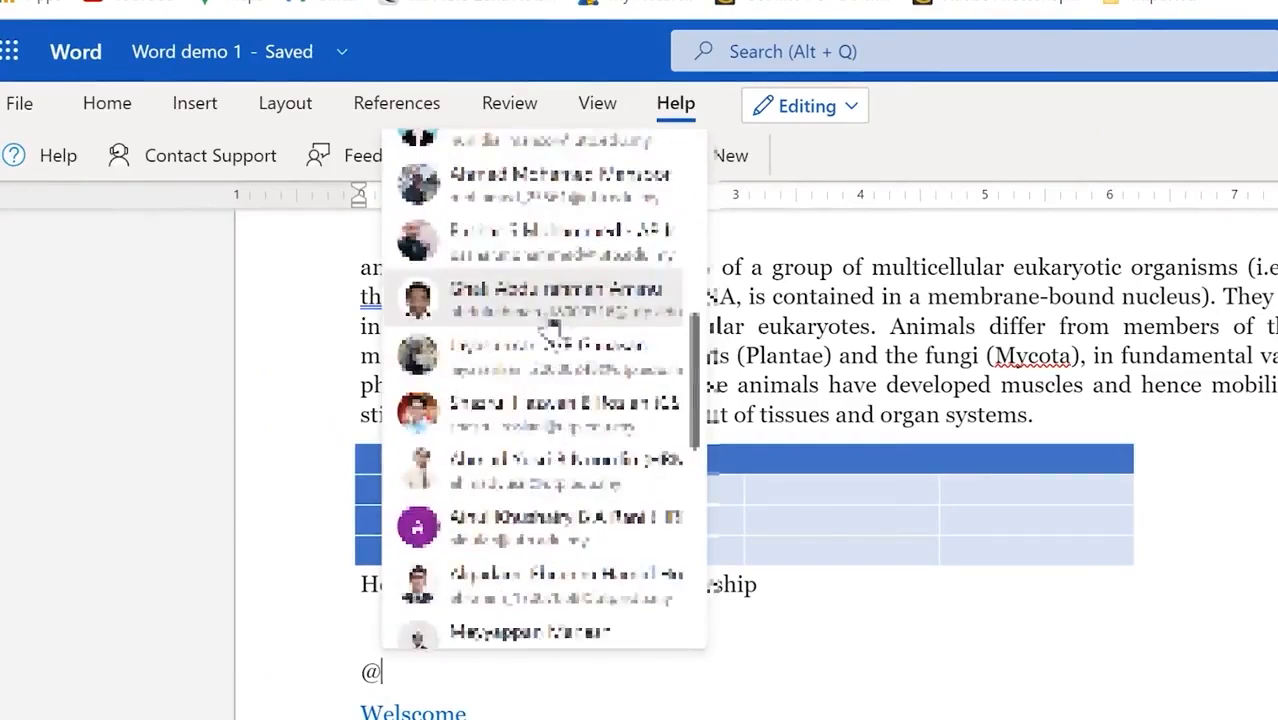
scroll(553, 330, up, 2)
click(538, 433)
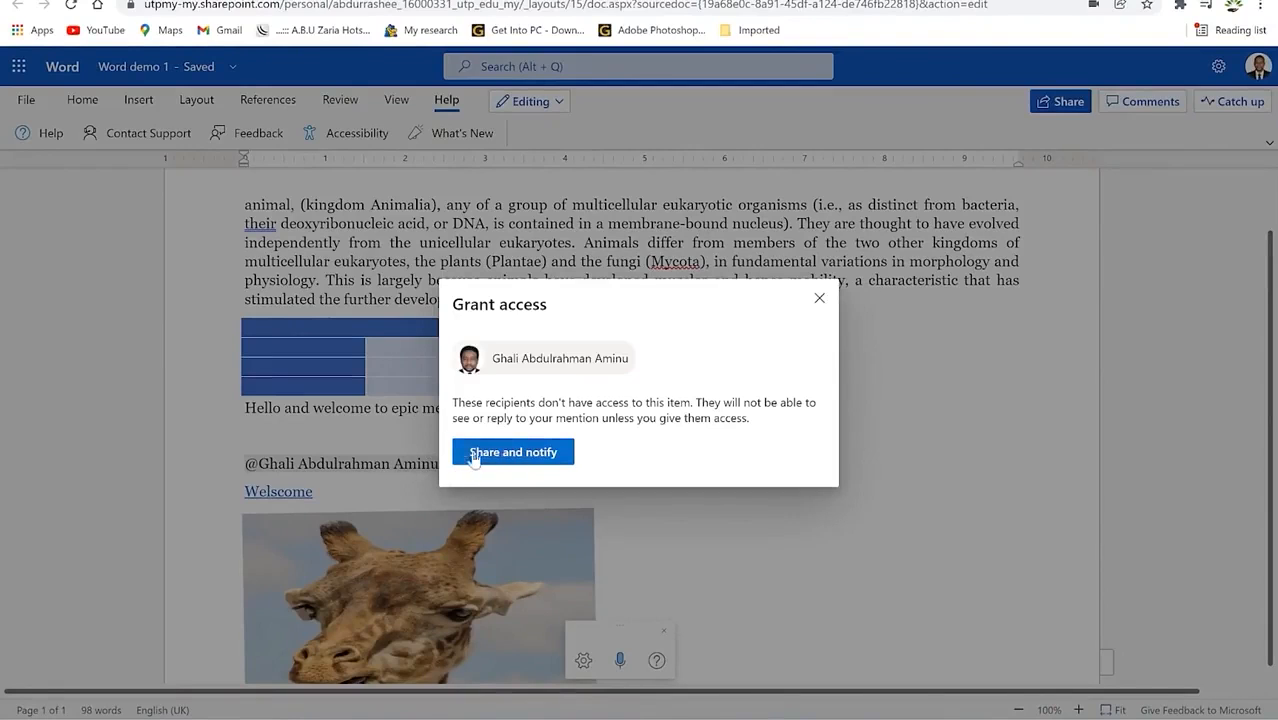
click(819, 299)
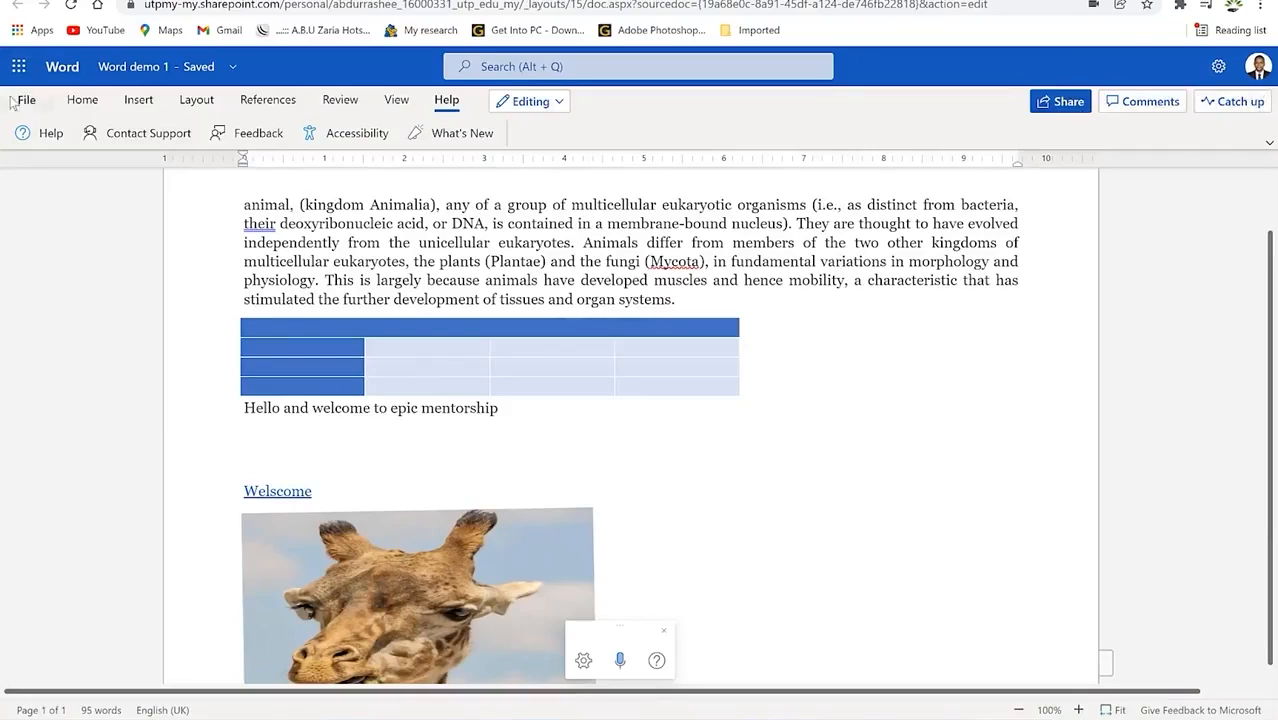
scroll(579, 348, down, 1)
scroll(500, 312, up, 2)
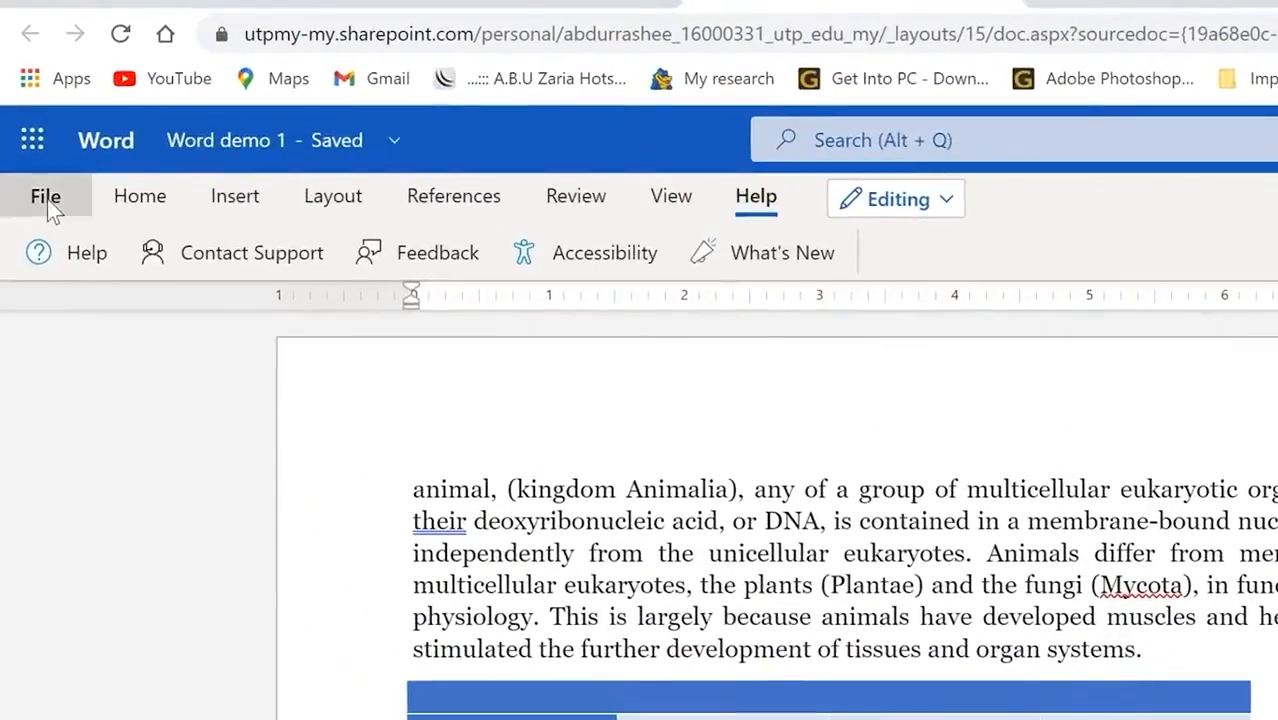
click(27, 106)
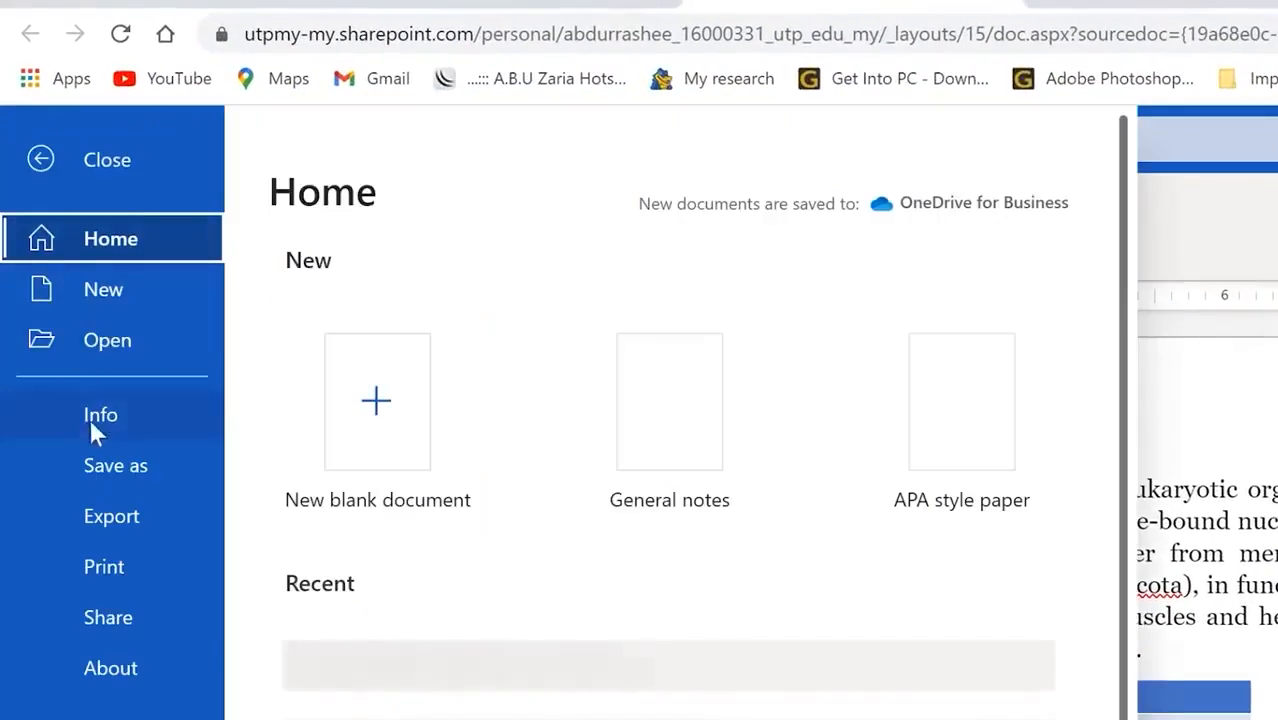
click(99, 468)
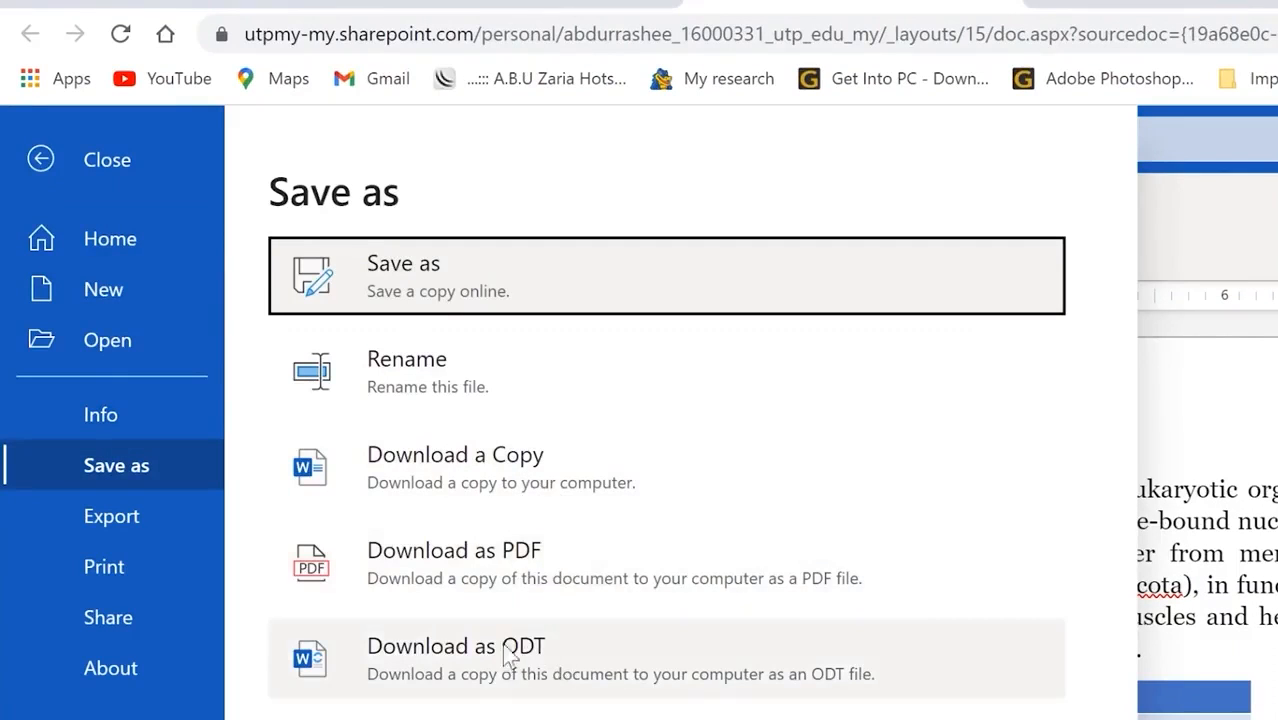
click(131, 526)
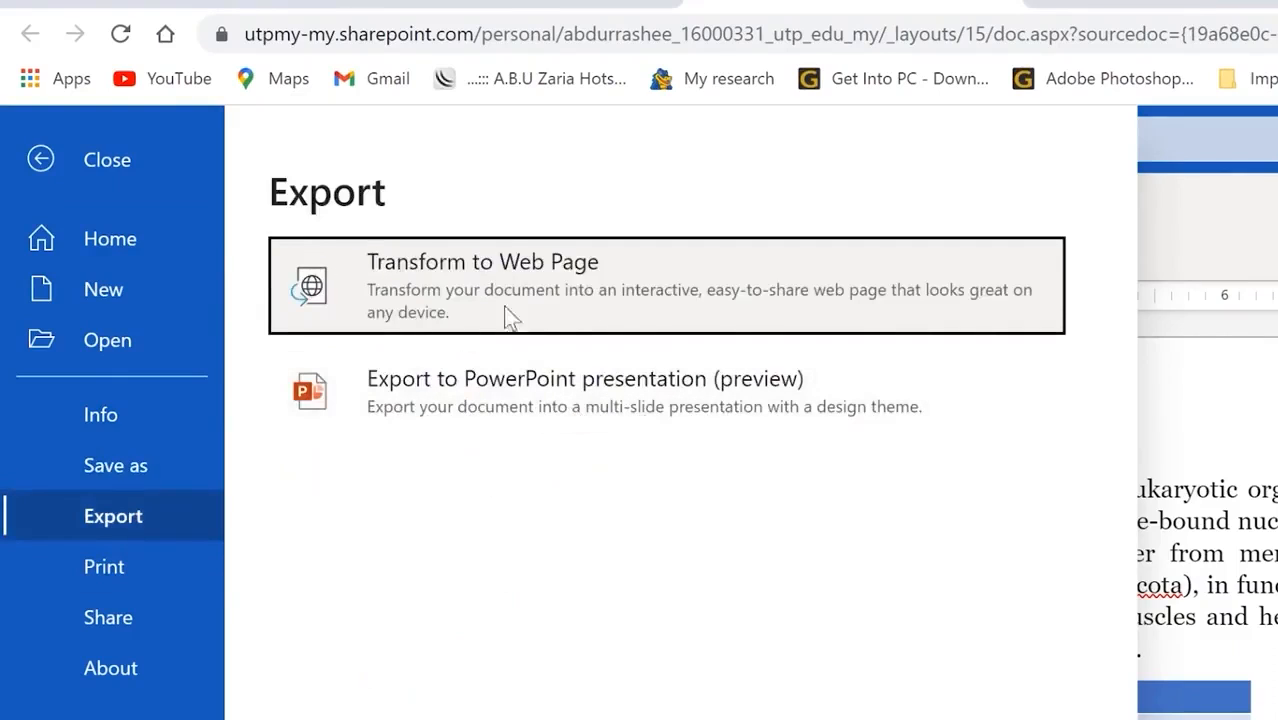
click(119, 563)
click(106, 625)
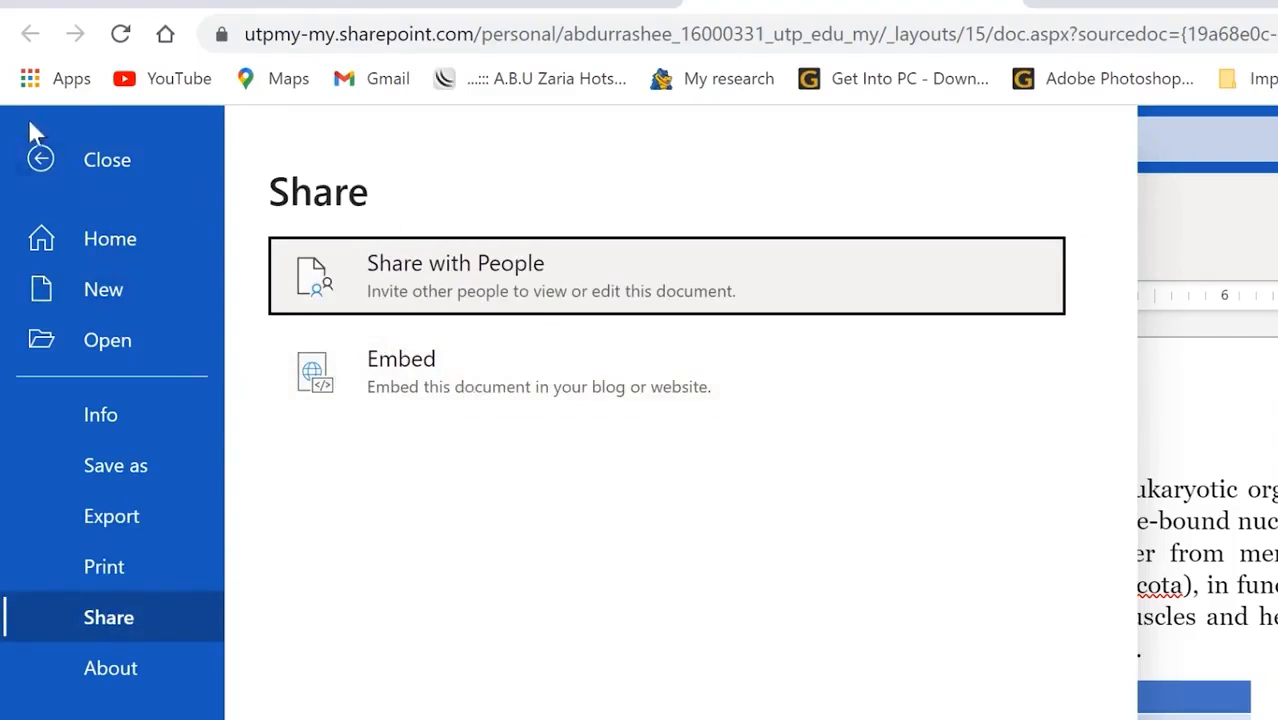
click(40, 160)
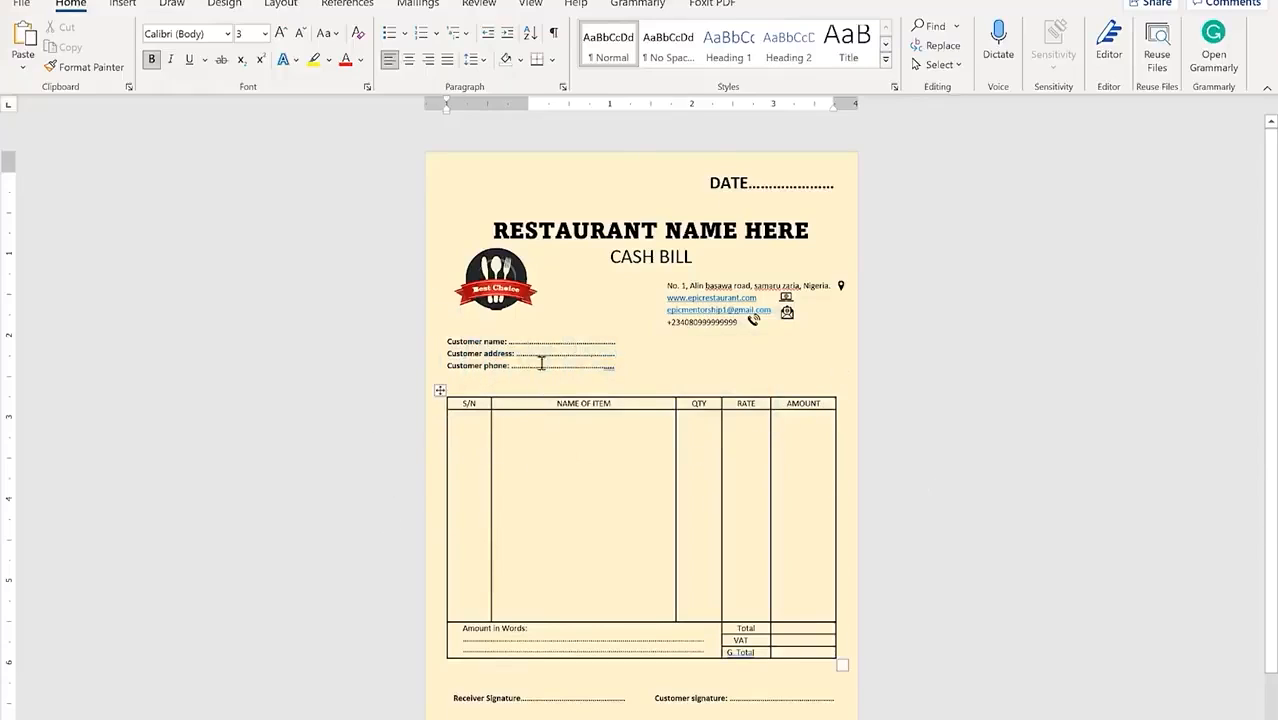
Step: Repeatedly select the cash bill's logo, contact address row and item-table rows in turn
click(494, 278)
click(298, 299)
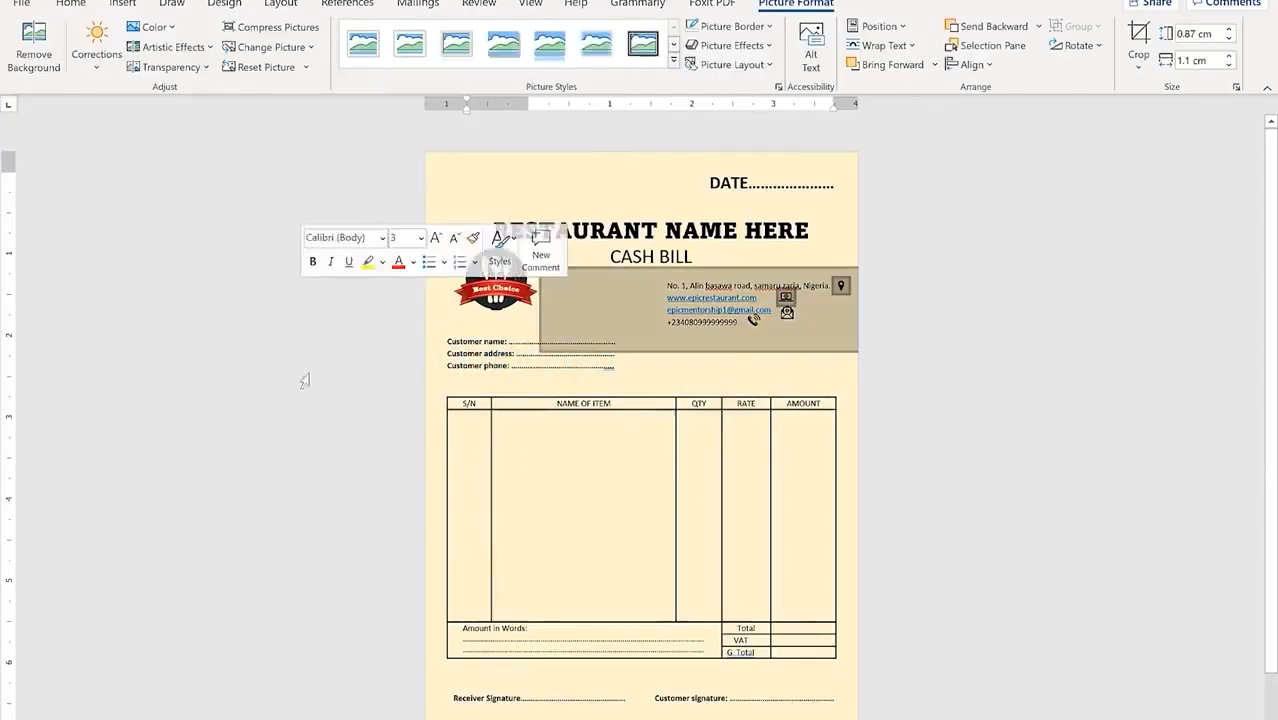
click(273, 497)
click(940, 358)
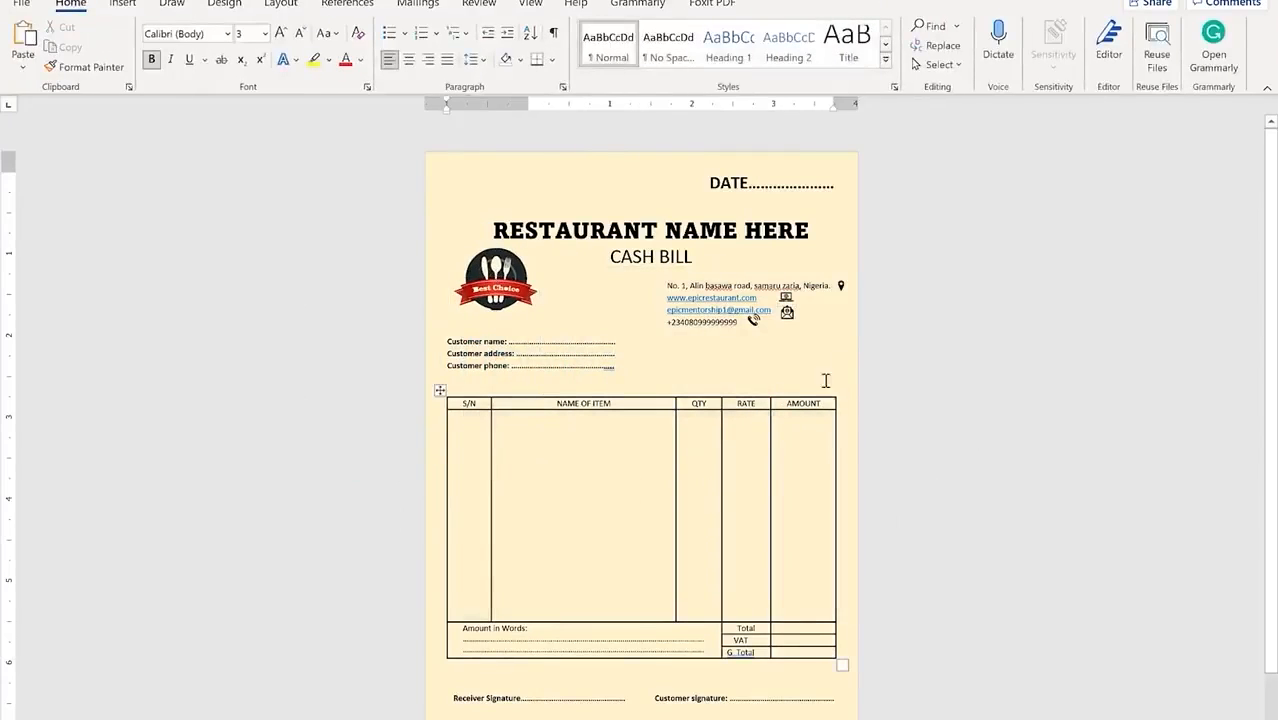
click(494, 278)
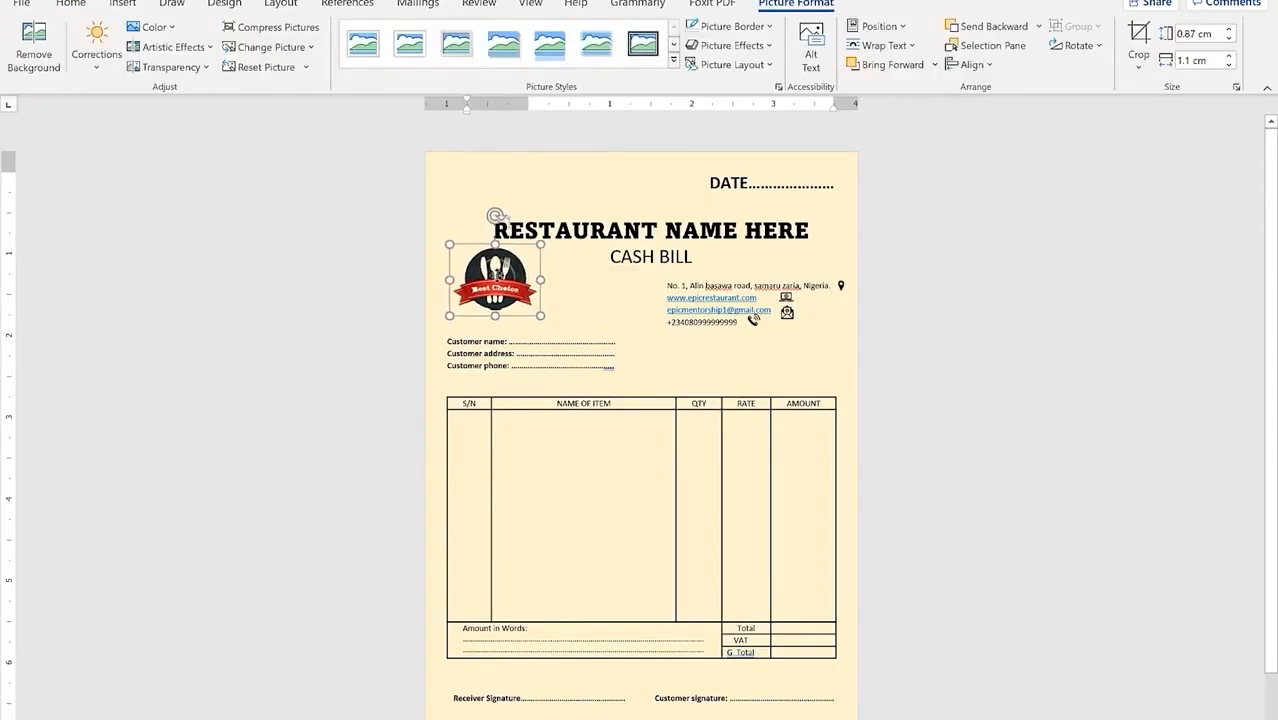
click(297, 296)
click(285, 477)
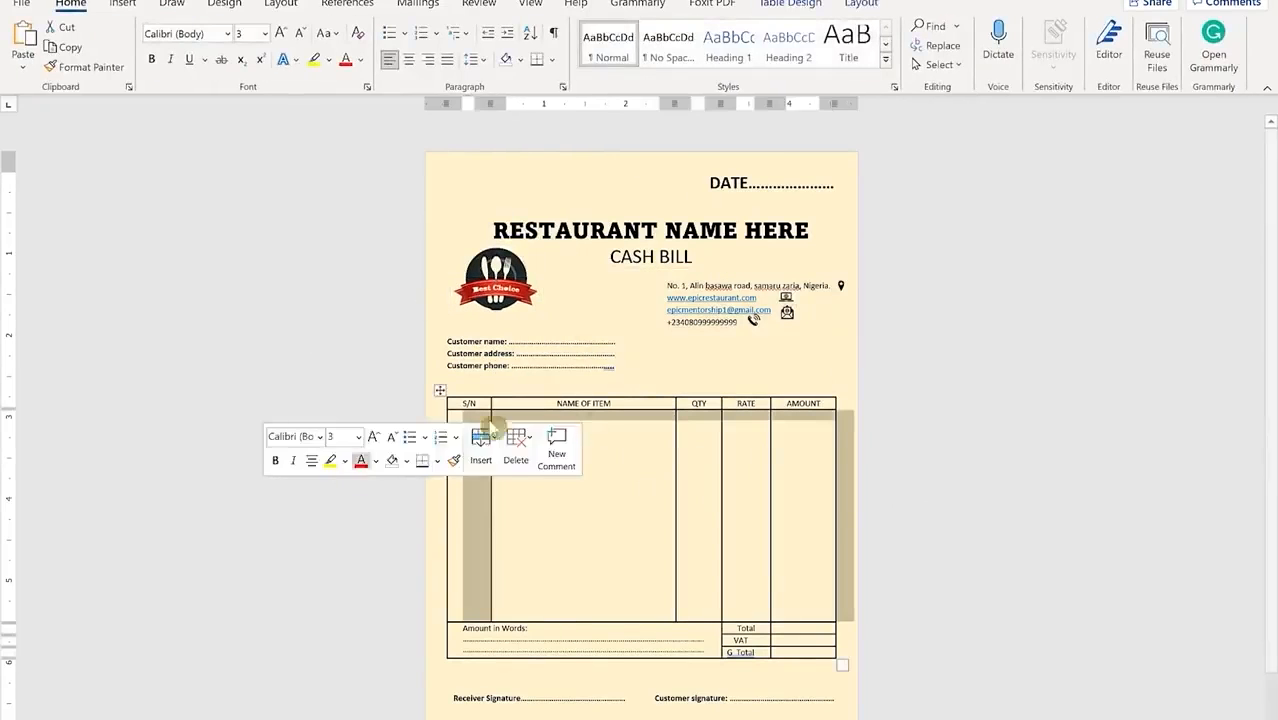
click(953, 357)
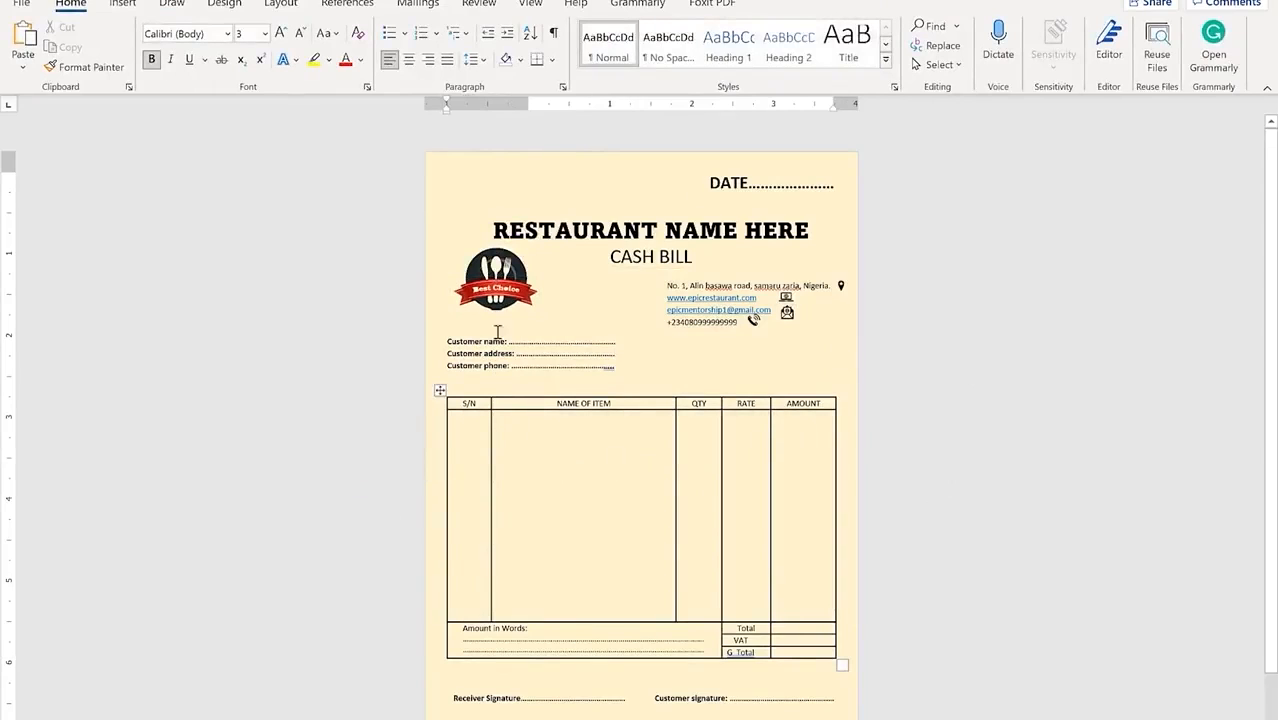
click(498, 282)
click(294, 294)
click(271, 494)
click(956, 357)
click(492, 278)
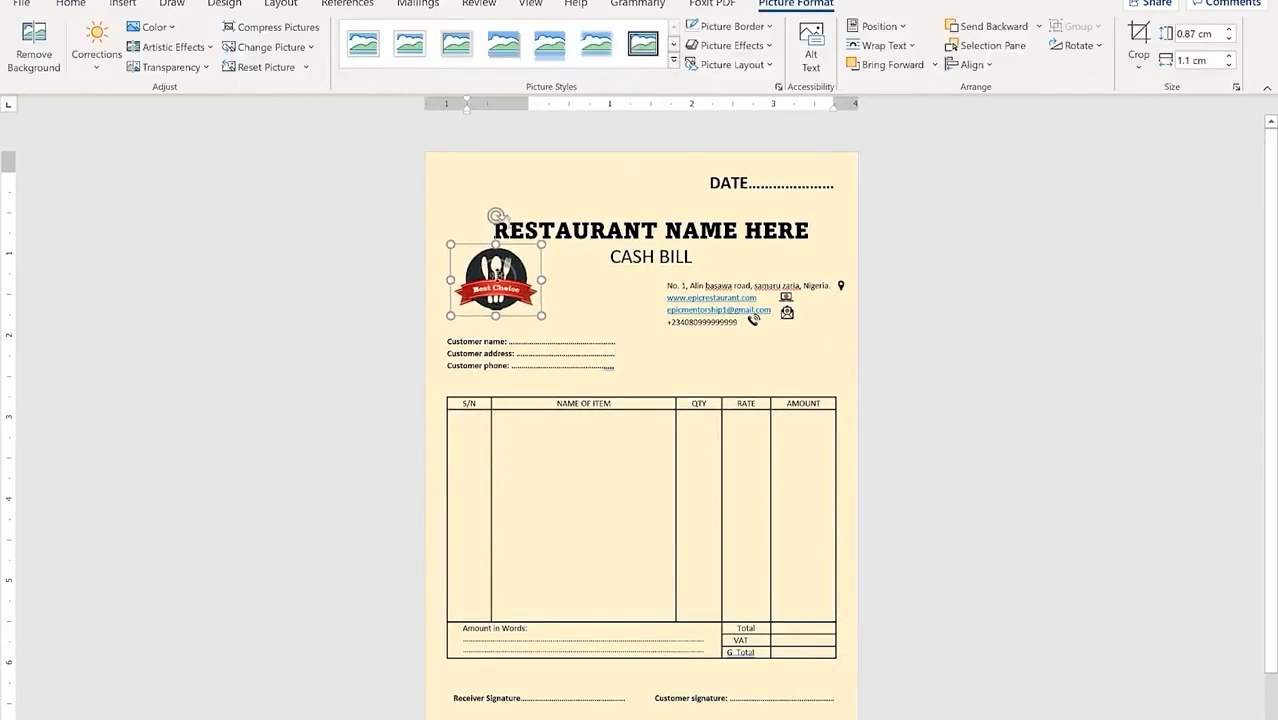
click(297, 294)
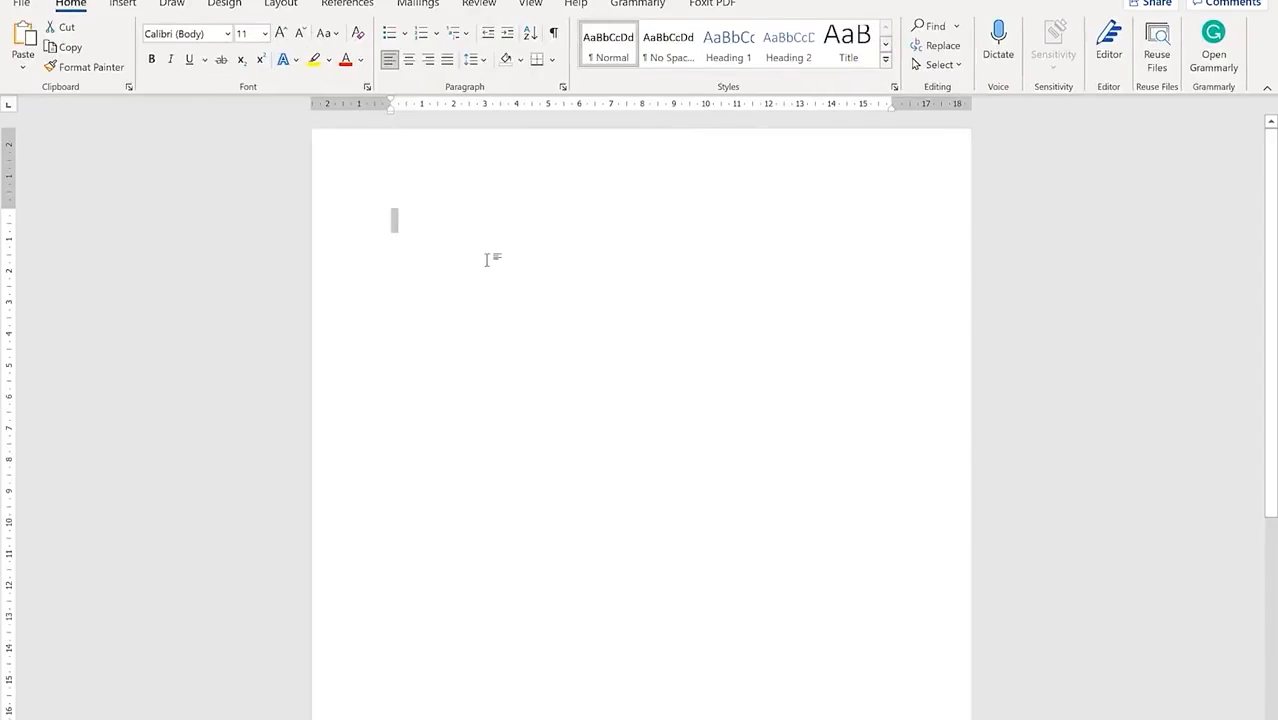
click(472, 235)
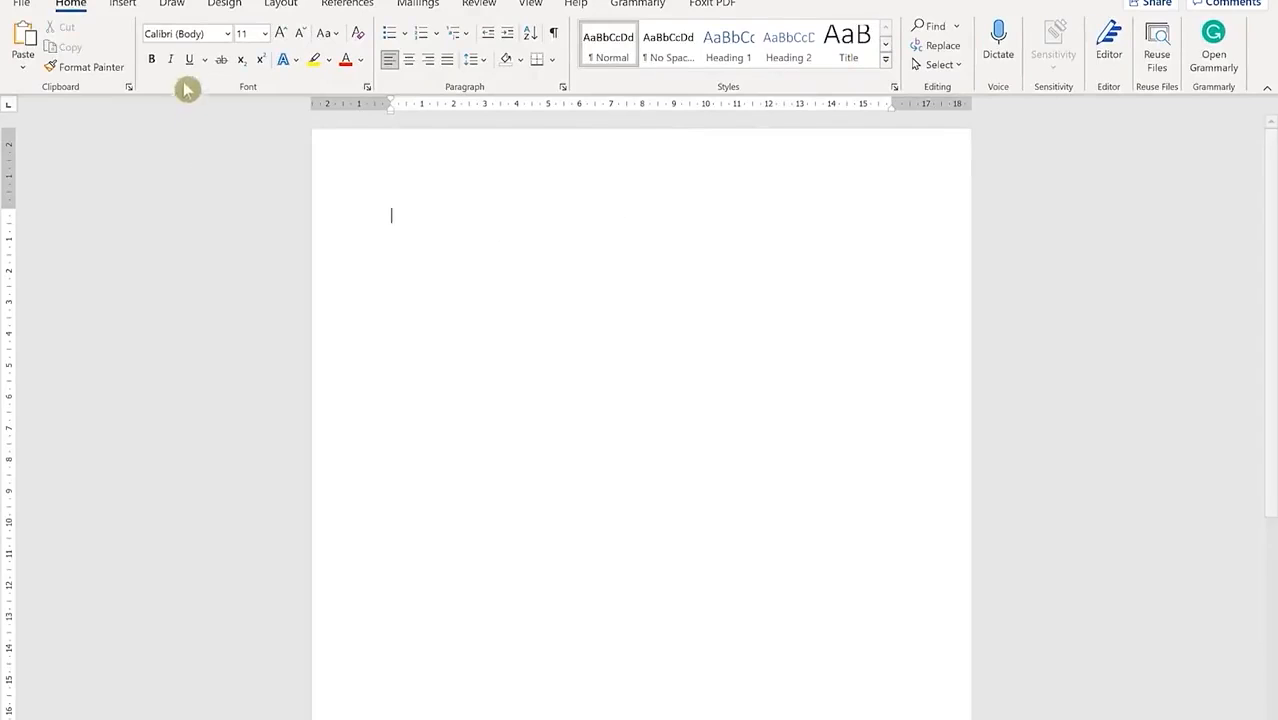
Step: Apply Narrow margins to the page
click(282, 4)
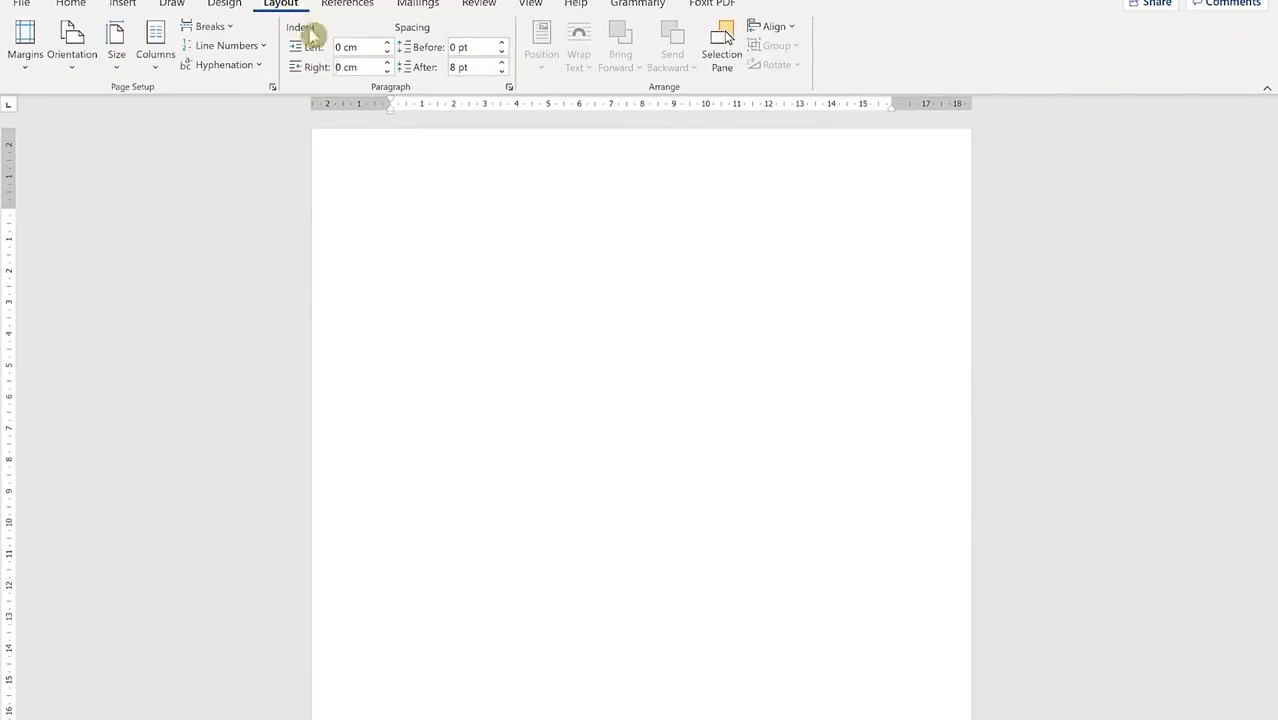
click(29, 62)
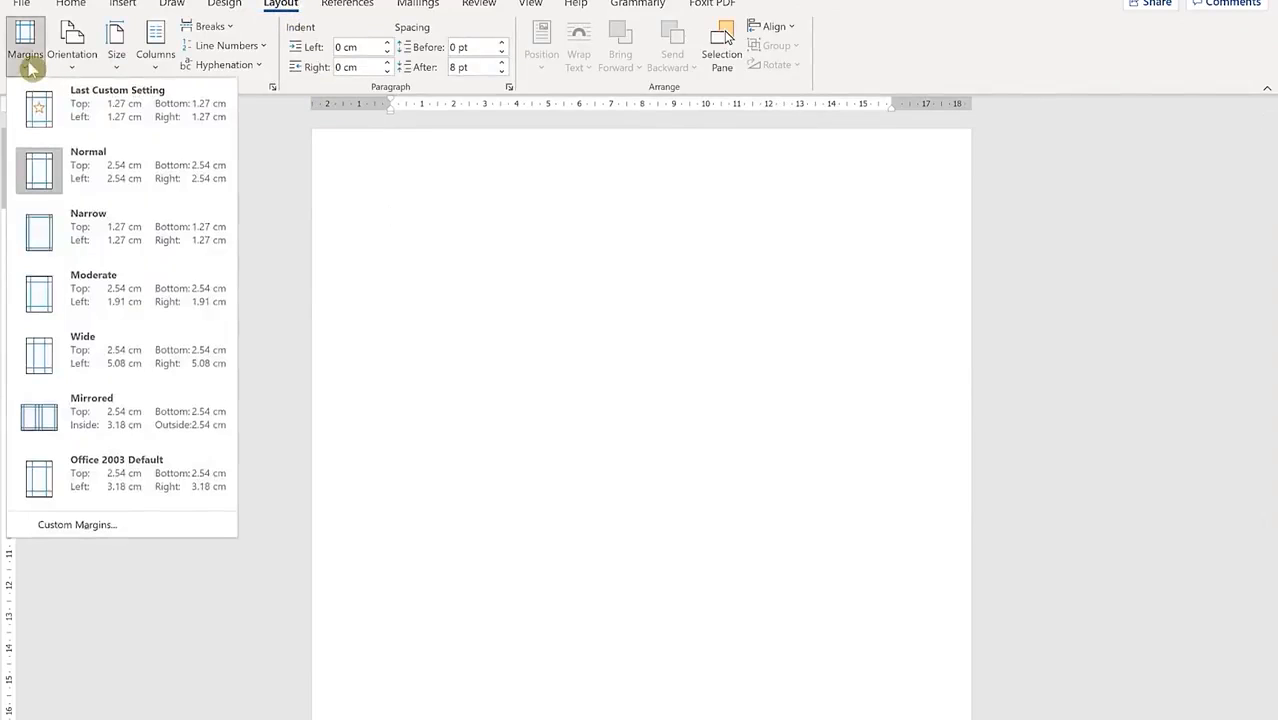
click(108, 228)
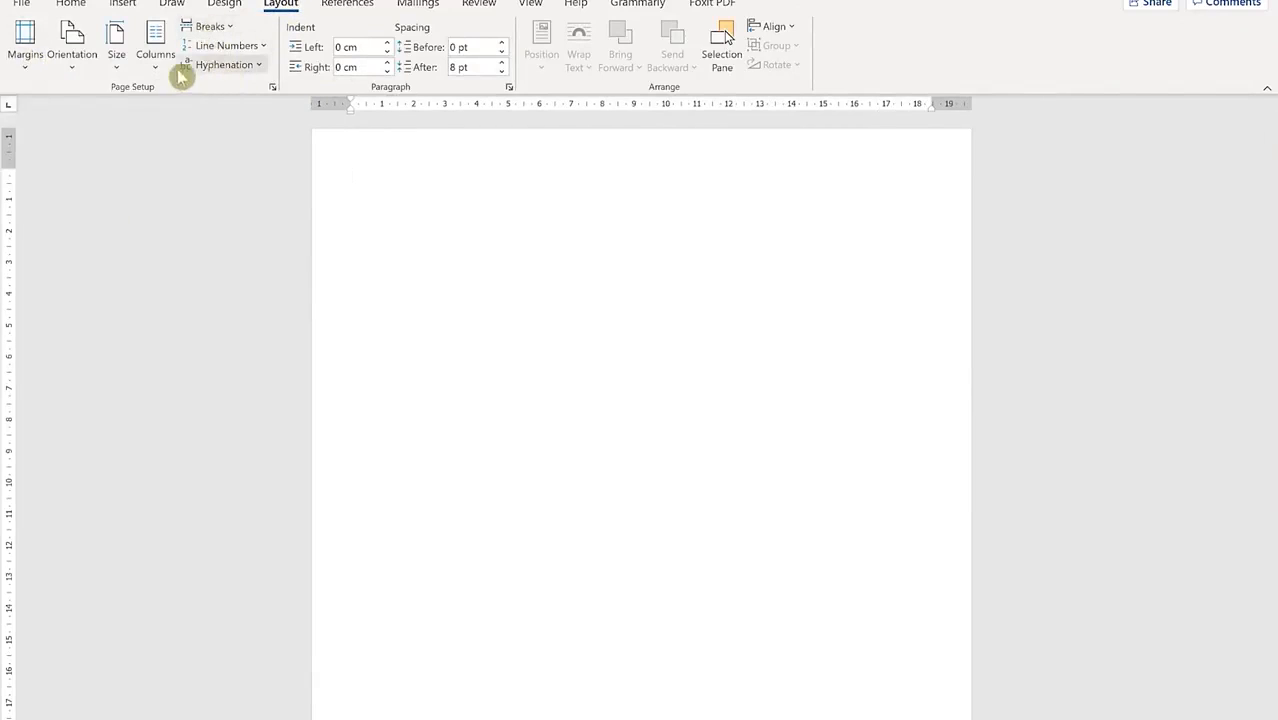
Step: Set a custom paper size of 5.3 wide by 7.5 high
click(124, 76)
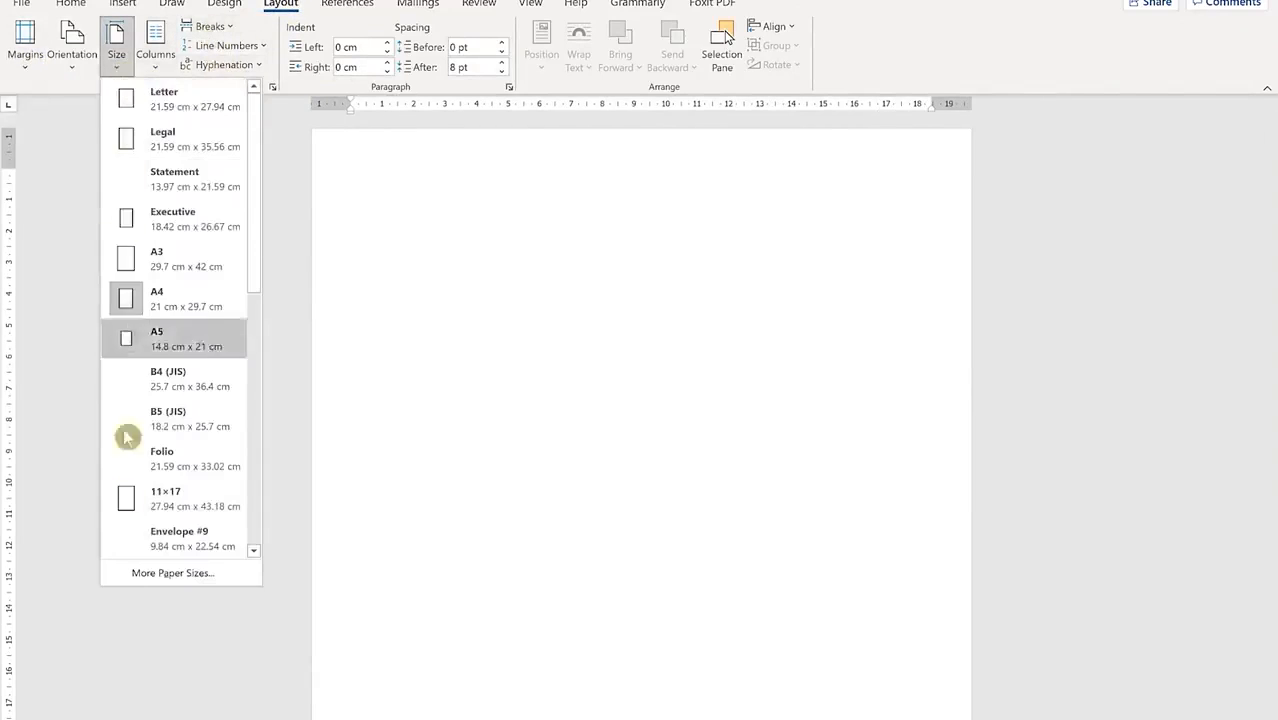
click(172, 572)
drag(552, 203, 440, 197)
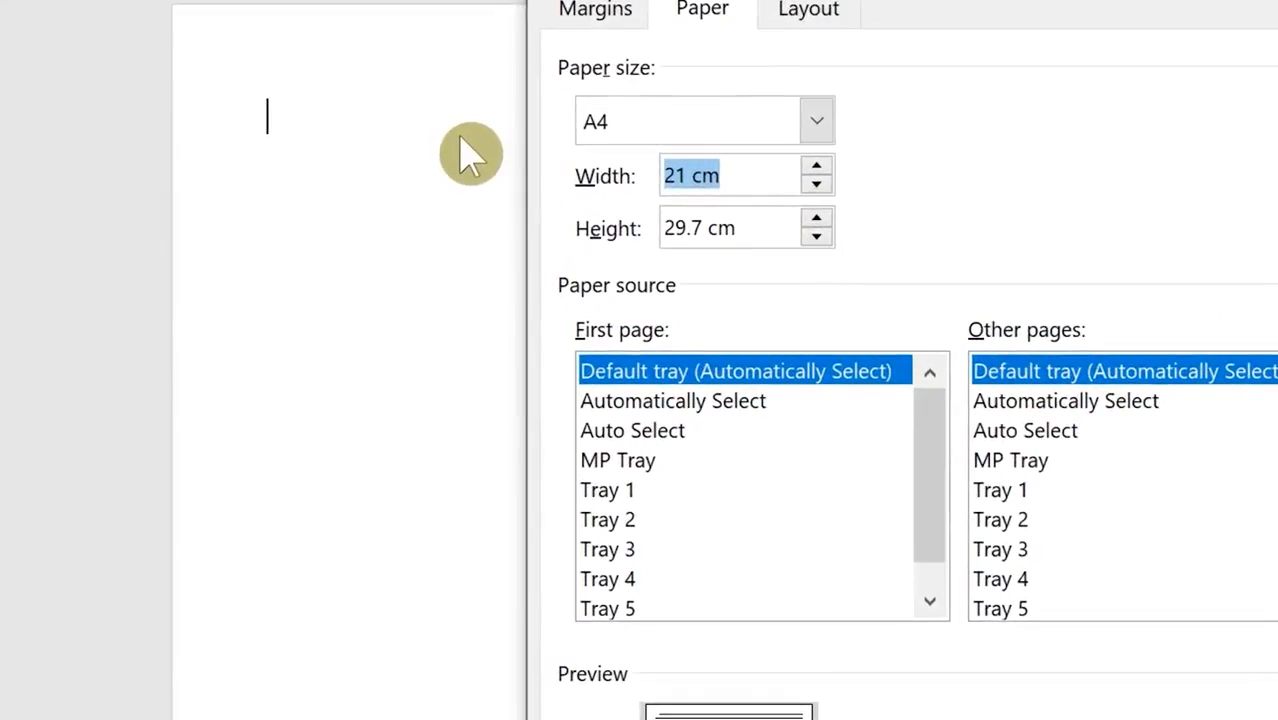
text(5)
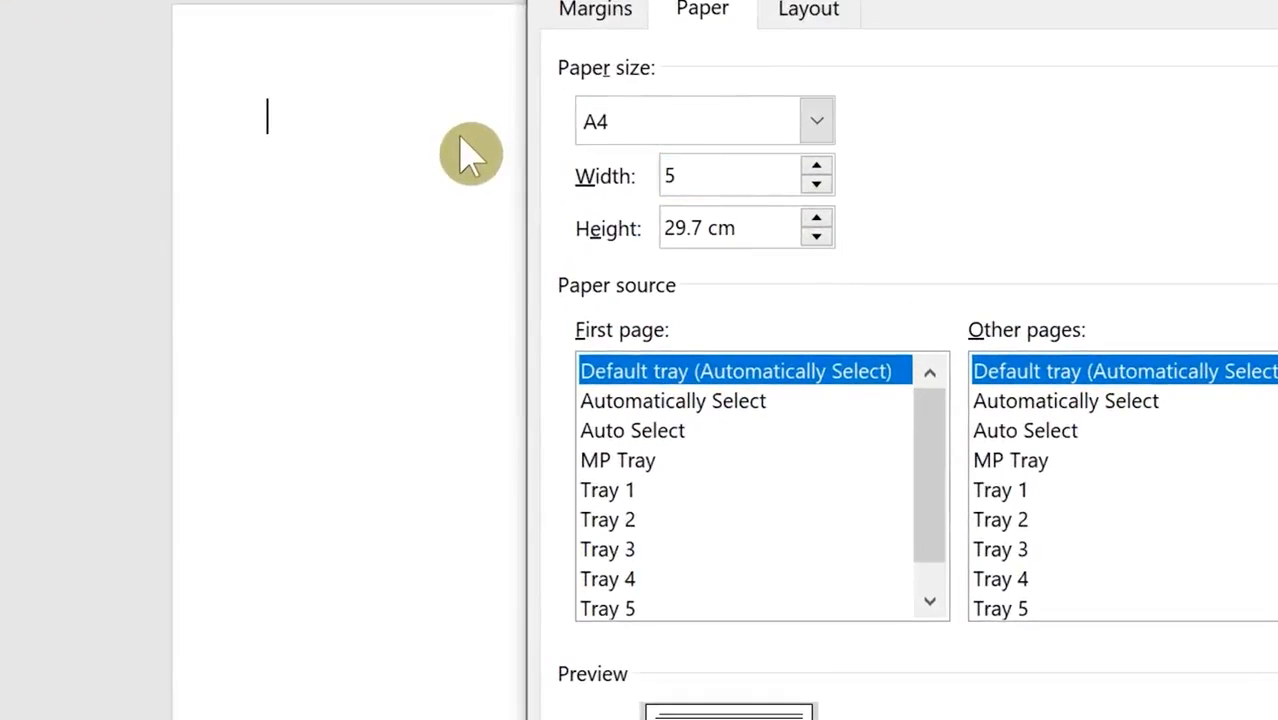
text(.3)
drag(750, 228, 460, 196)
text(7.5)
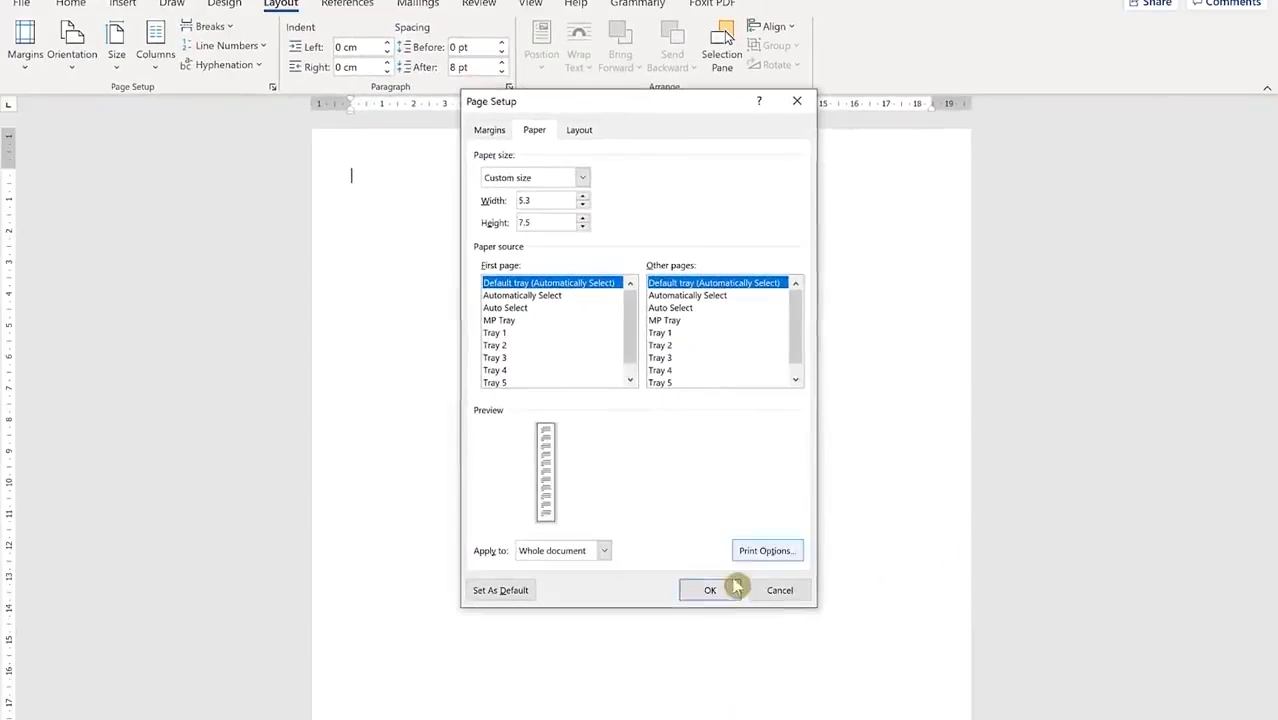
click(709, 590)
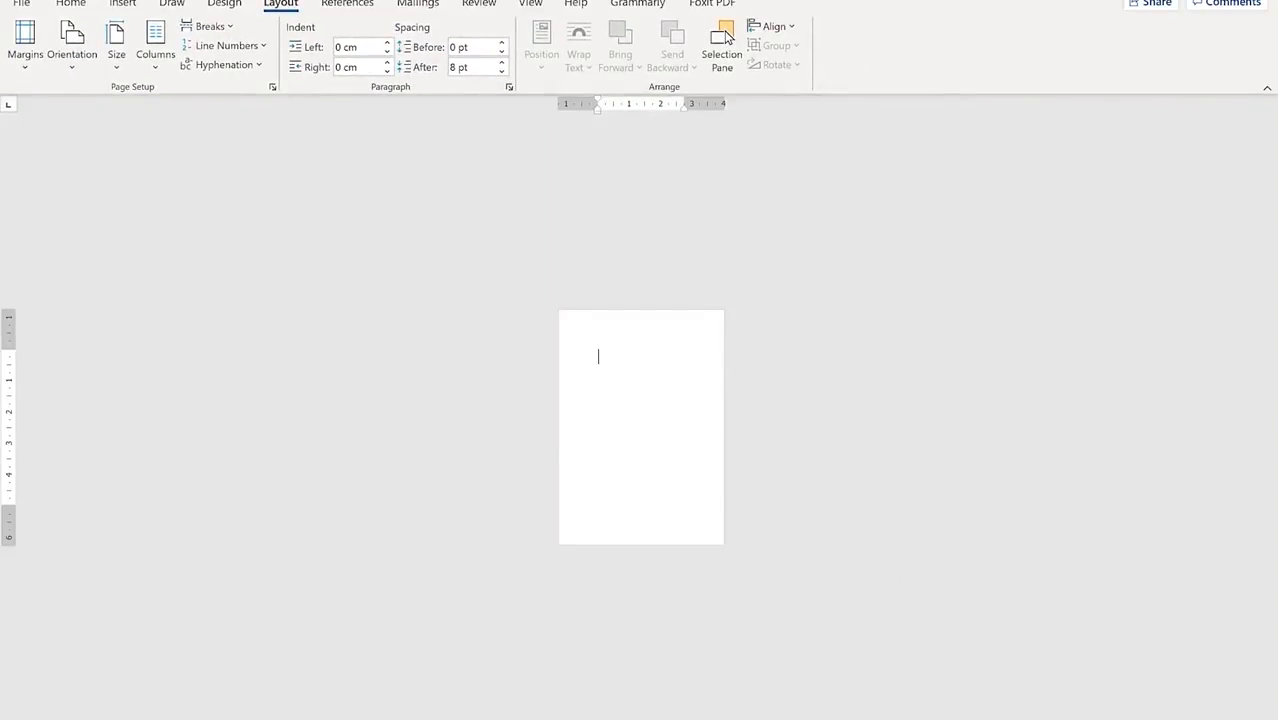
scroll(726, 37, up, 5)
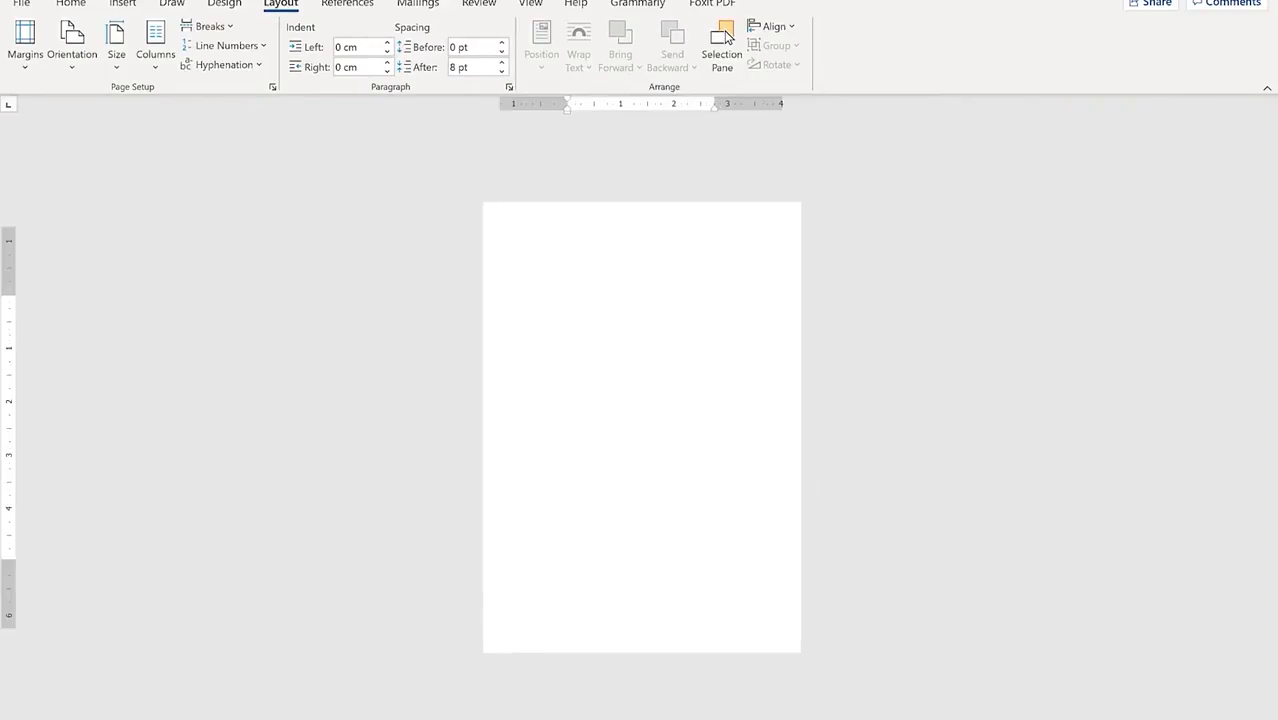
scroll(726, 37, up, 3)
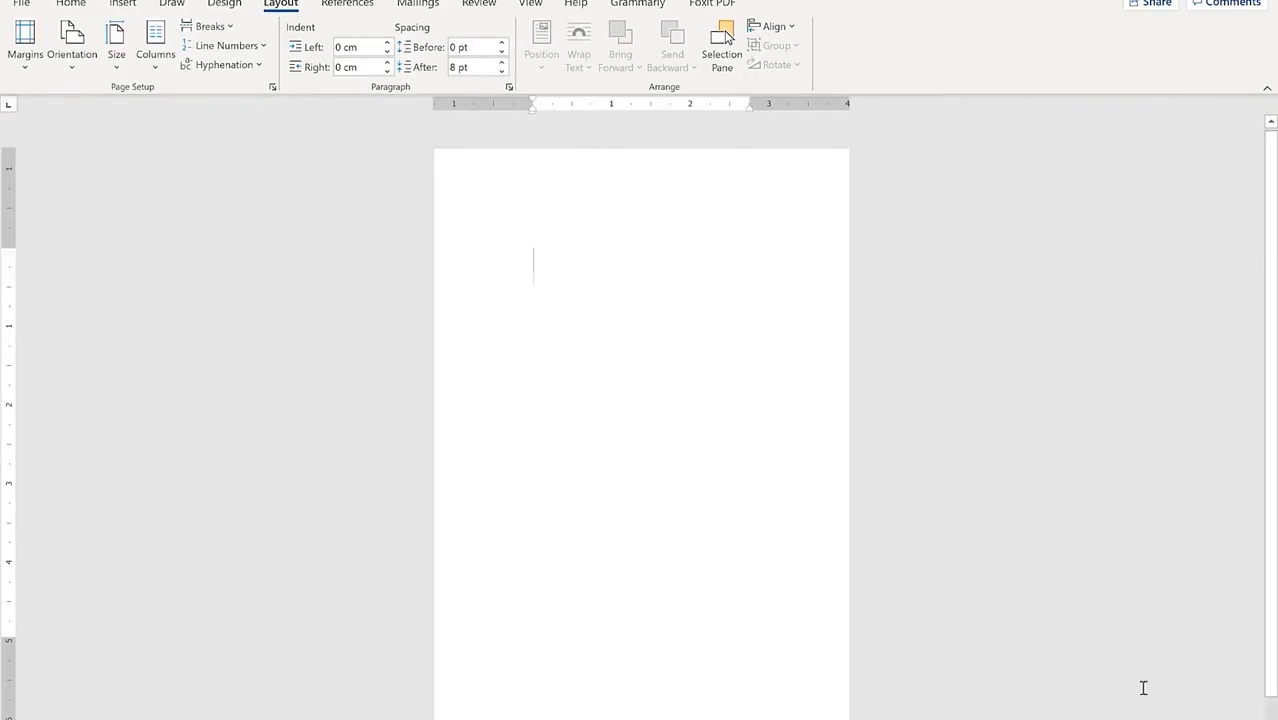
scroll(641, 430, up, 1)
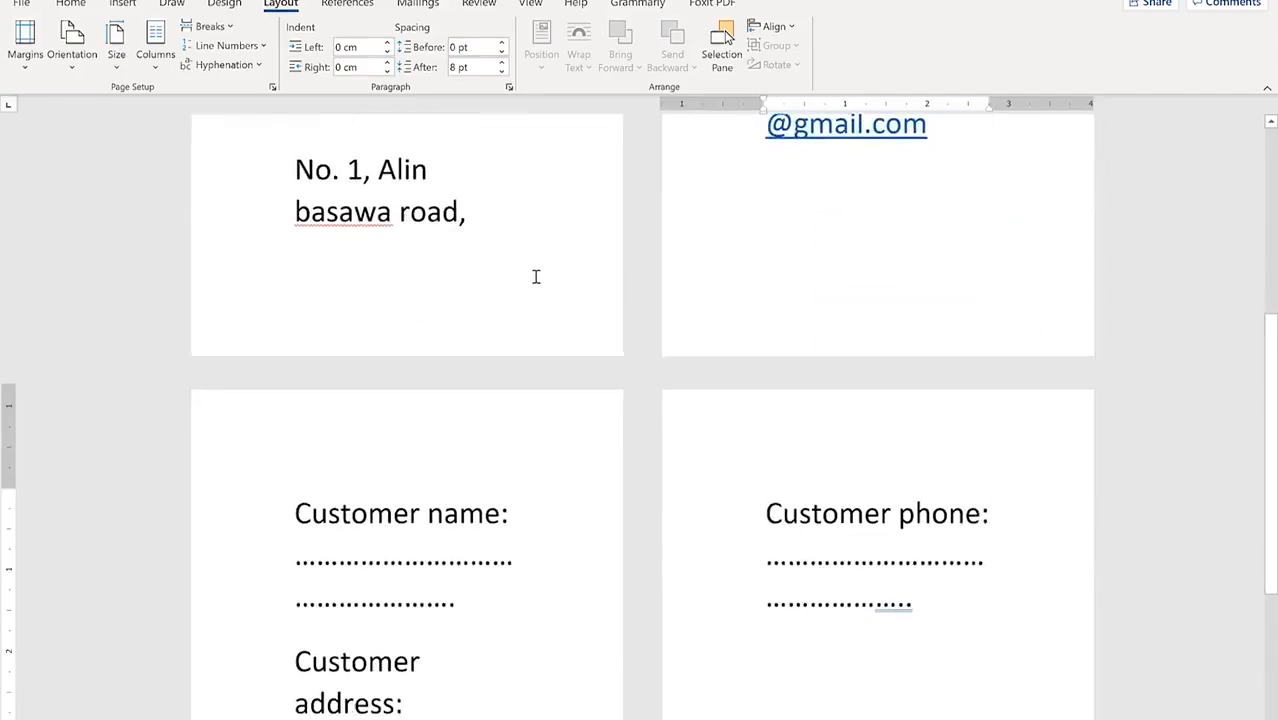
Step: Select all the bill text and resize it to font size 3
scroll(510, 298, up, 4)
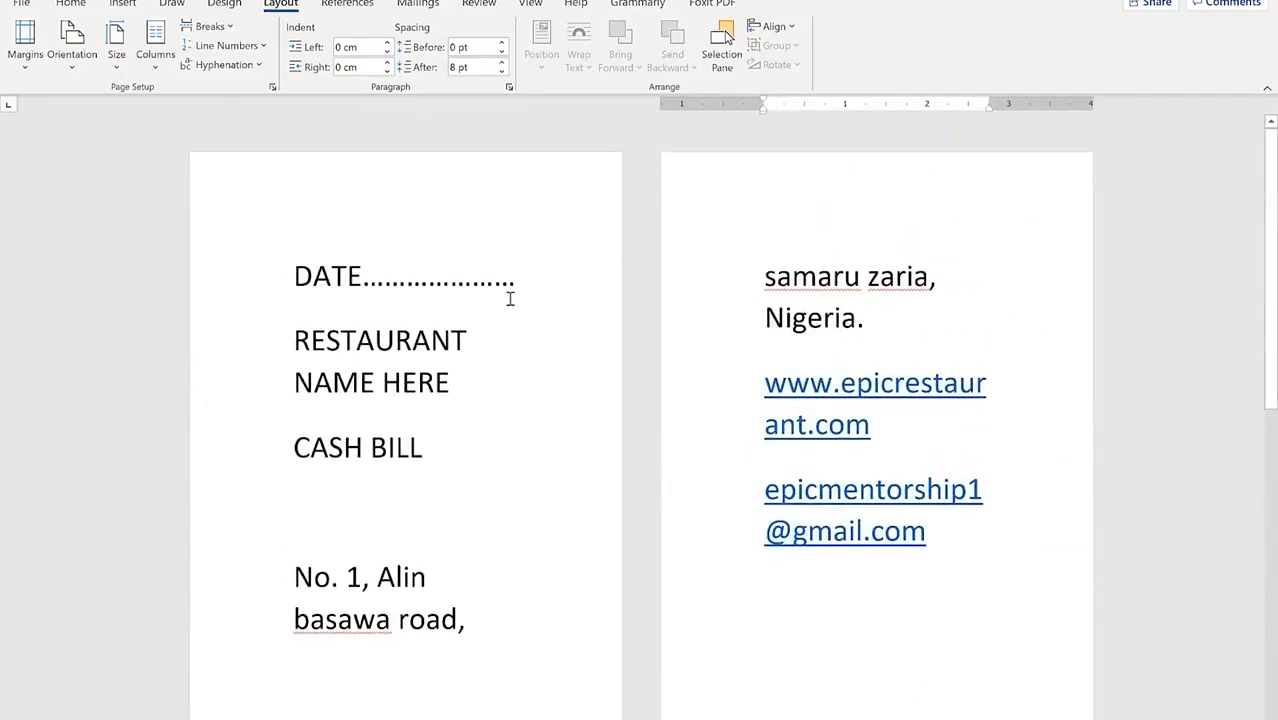
click(298, 280)
key(ctrl+a)
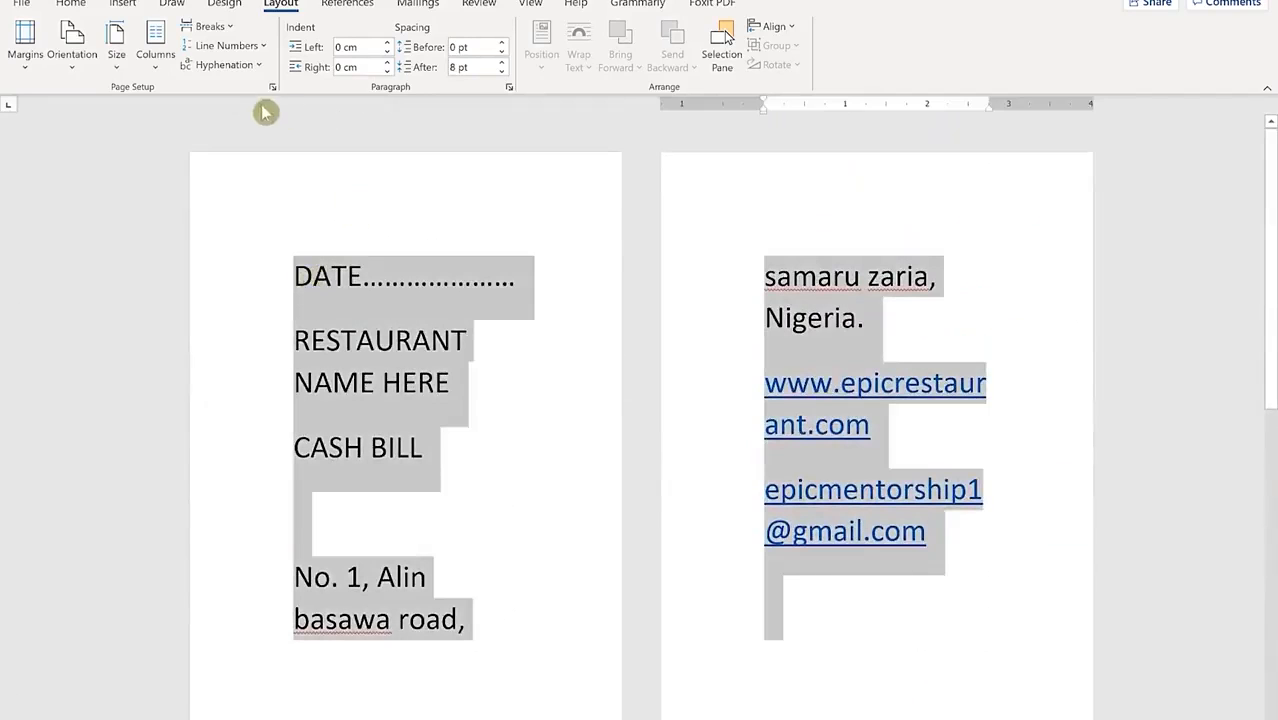
click(71, 5)
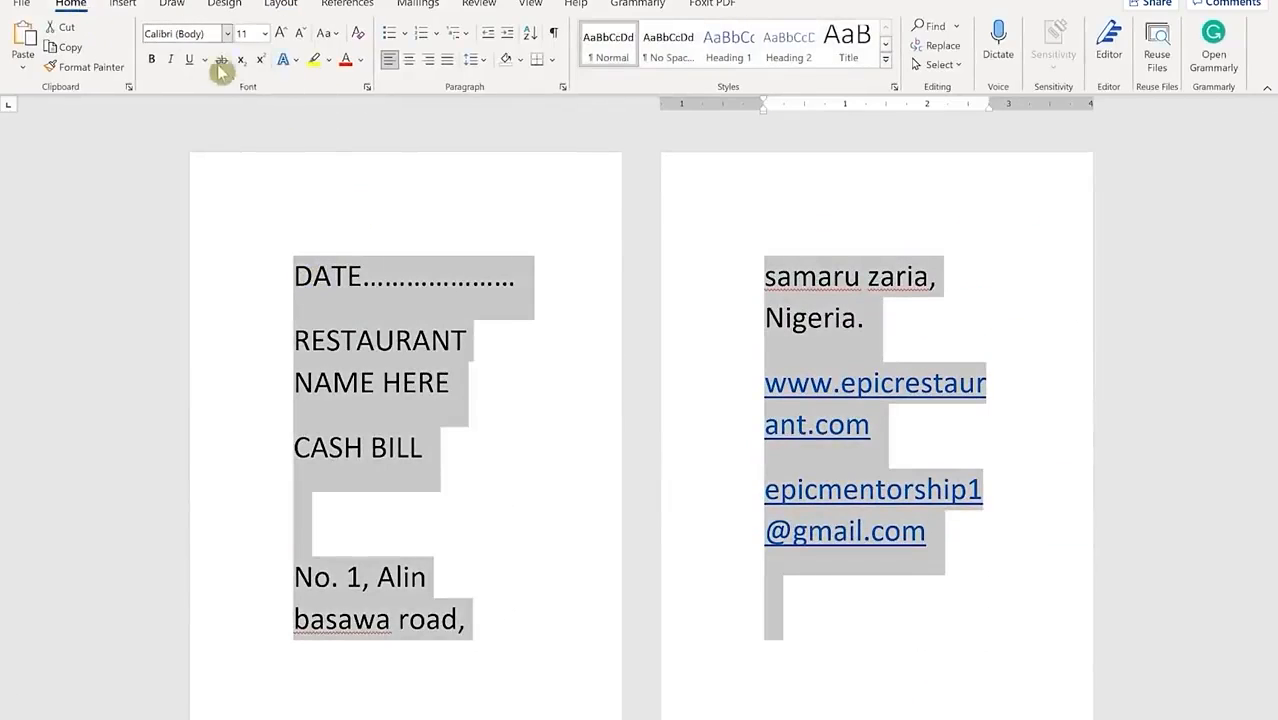
click(296, 34)
click(296, 34)
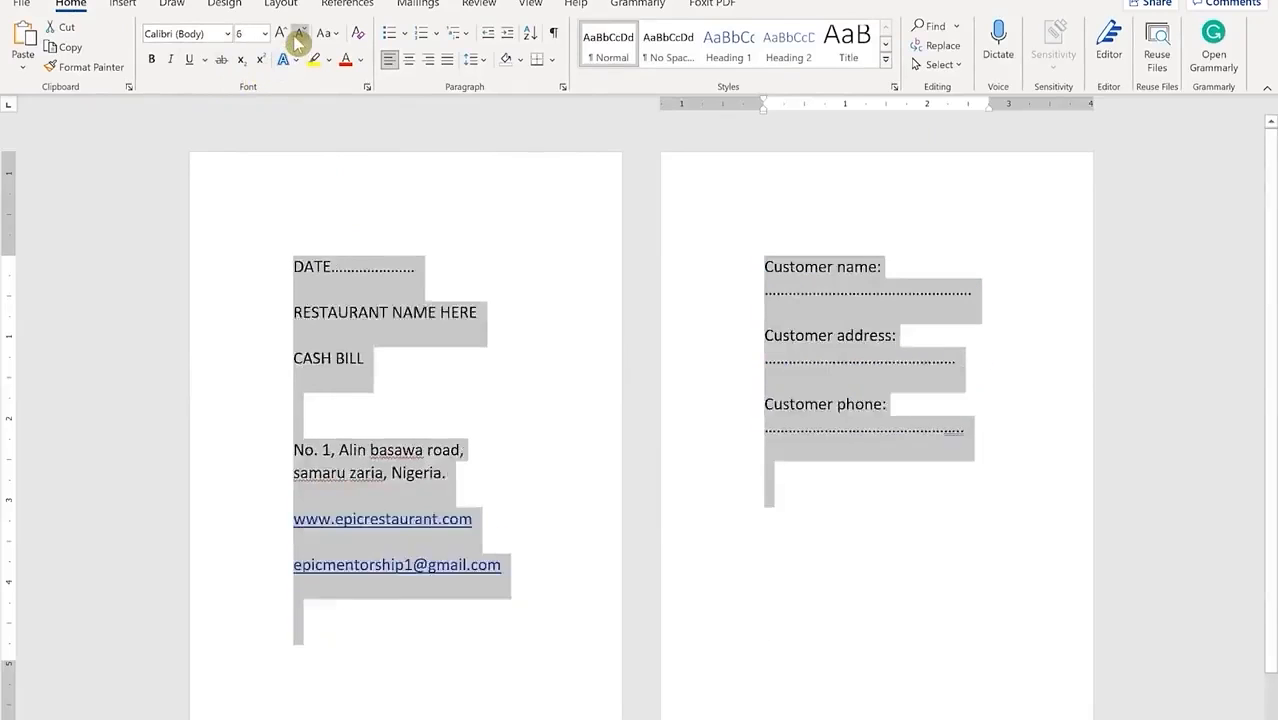
click(296, 34)
click(296, 34)
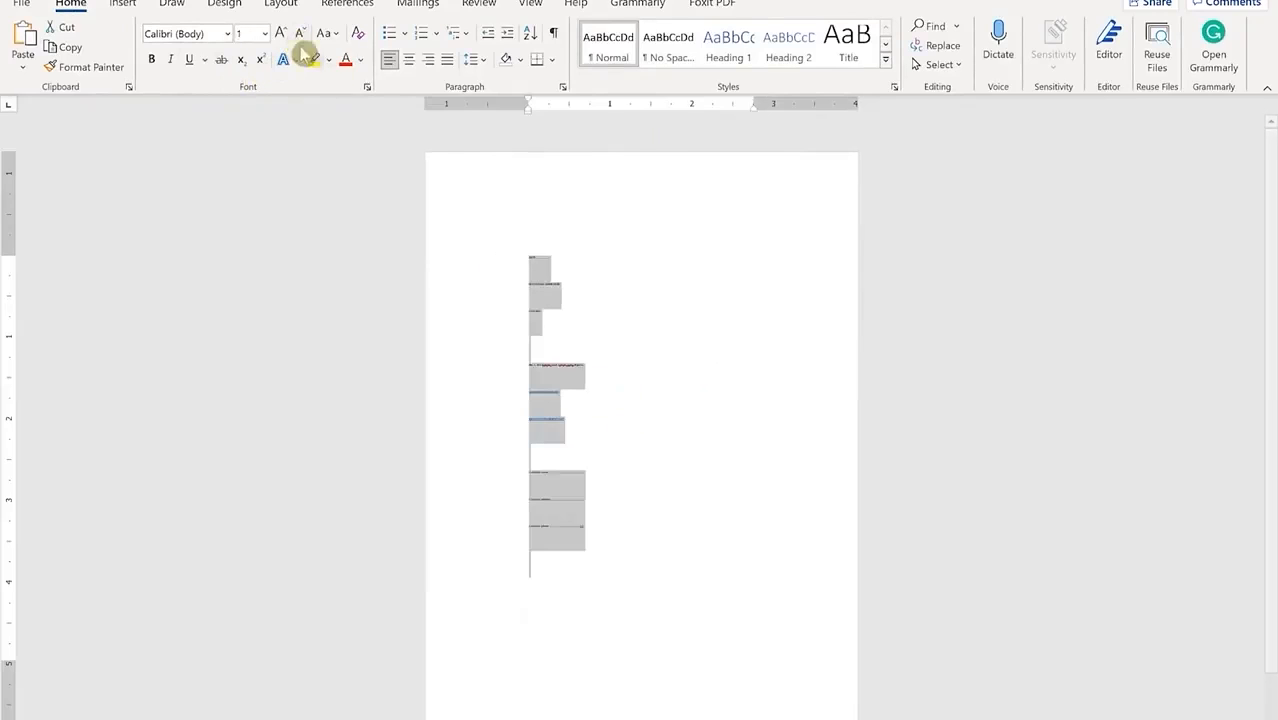
click(281, 36)
click(281, 36)
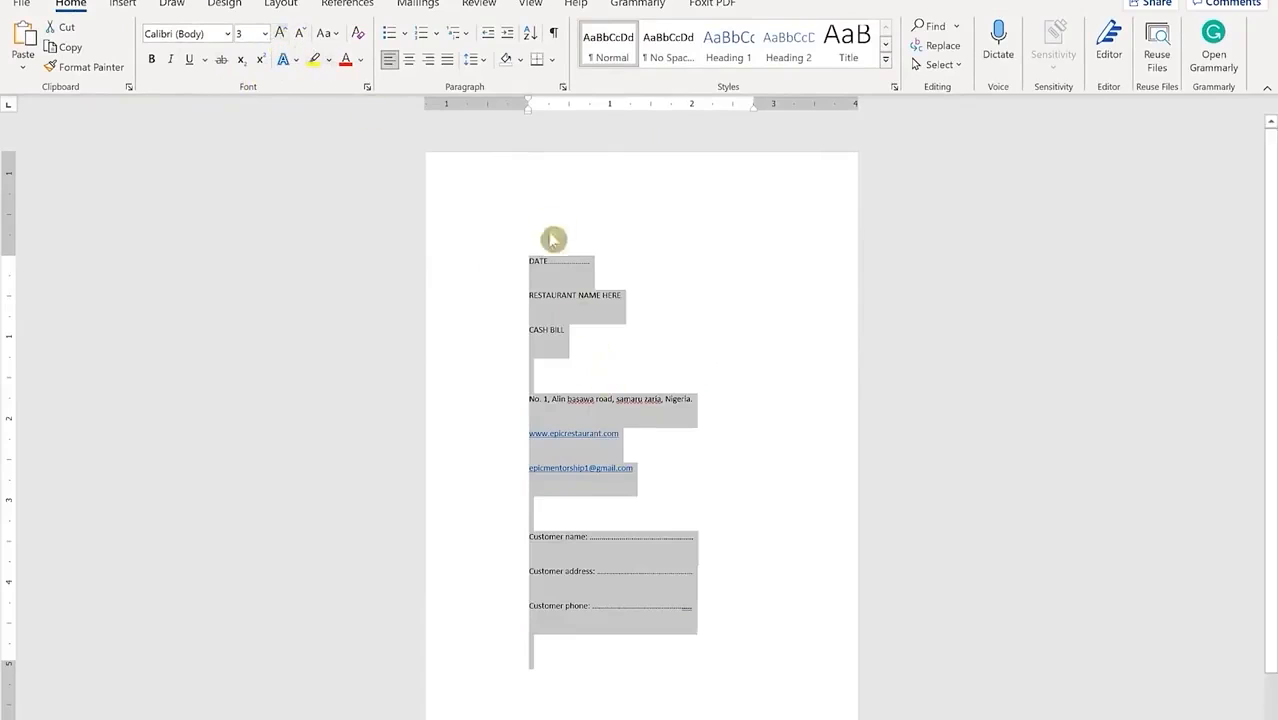
Step: Tighten the line spacing of all the selected text
click(486, 67)
click(494, 79)
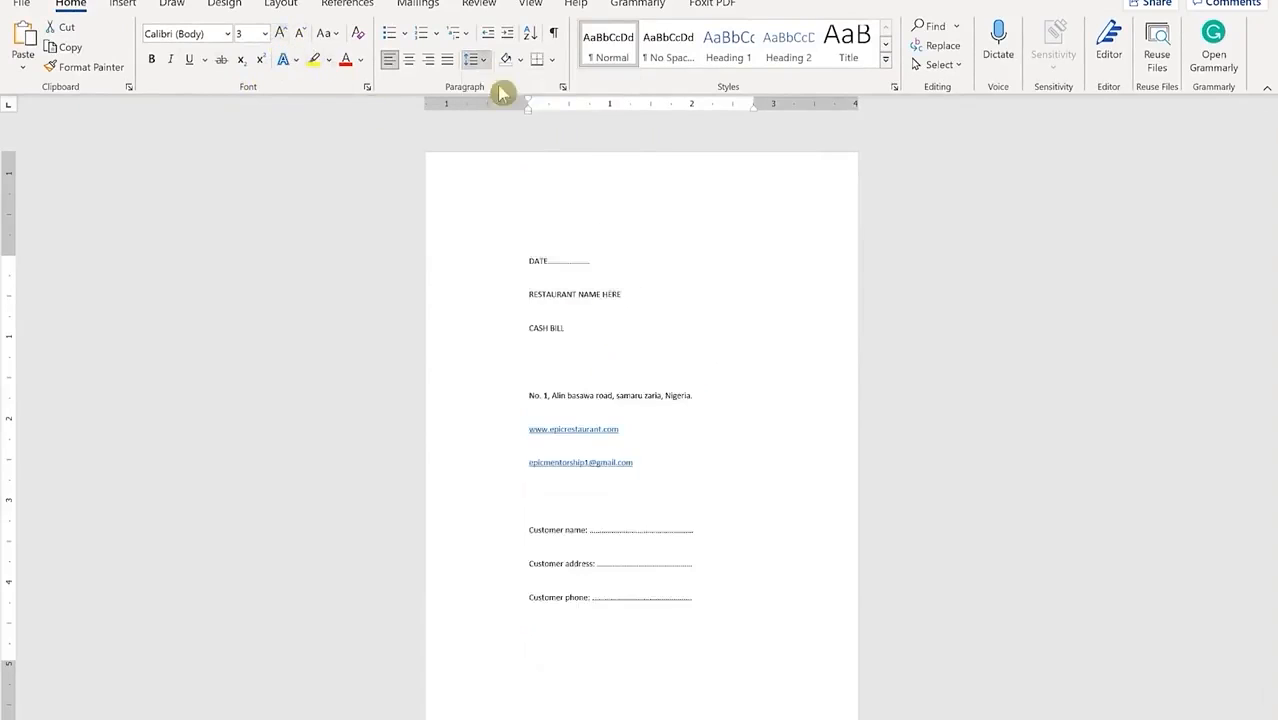
click(659, 434)
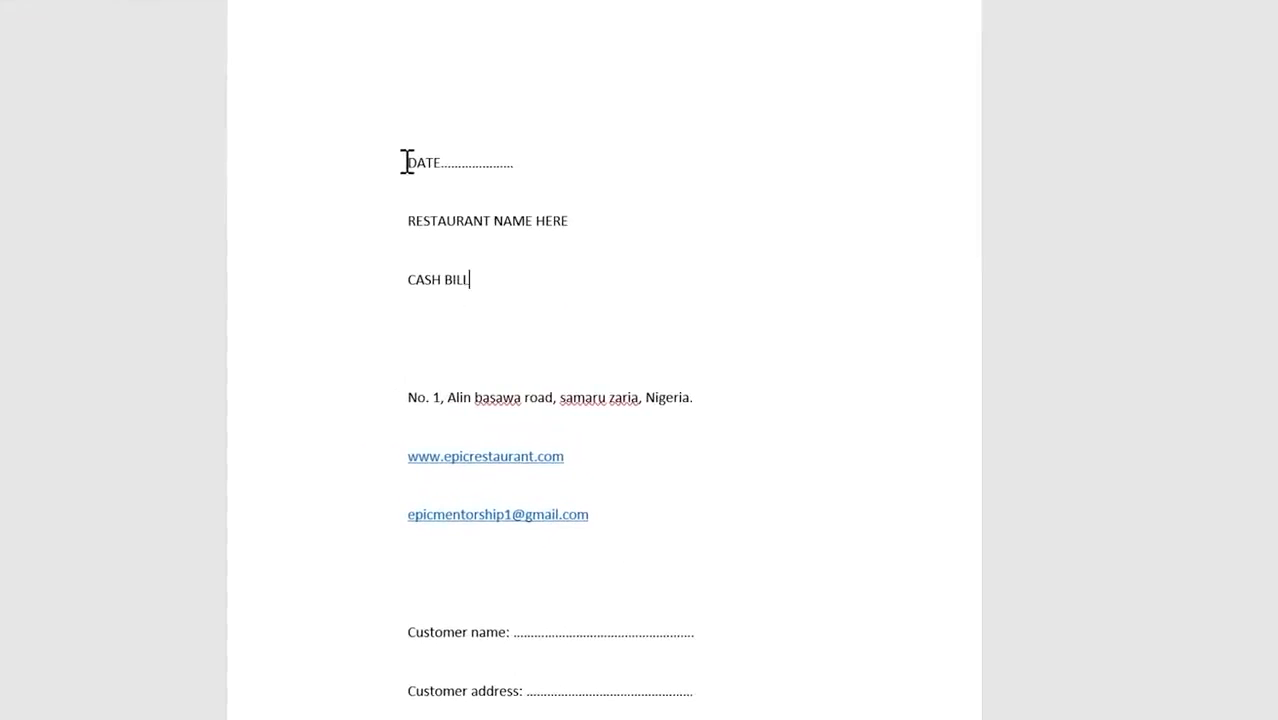
Step: Click through the DATE, address and contact lines, ending after the email address
click(407, 162)
click(448, 221)
click(493, 268)
click(573, 398)
click(447, 515)
click(607, 517)
Step: Add a phone number line with a +234 prefix below the email address
key(Return)
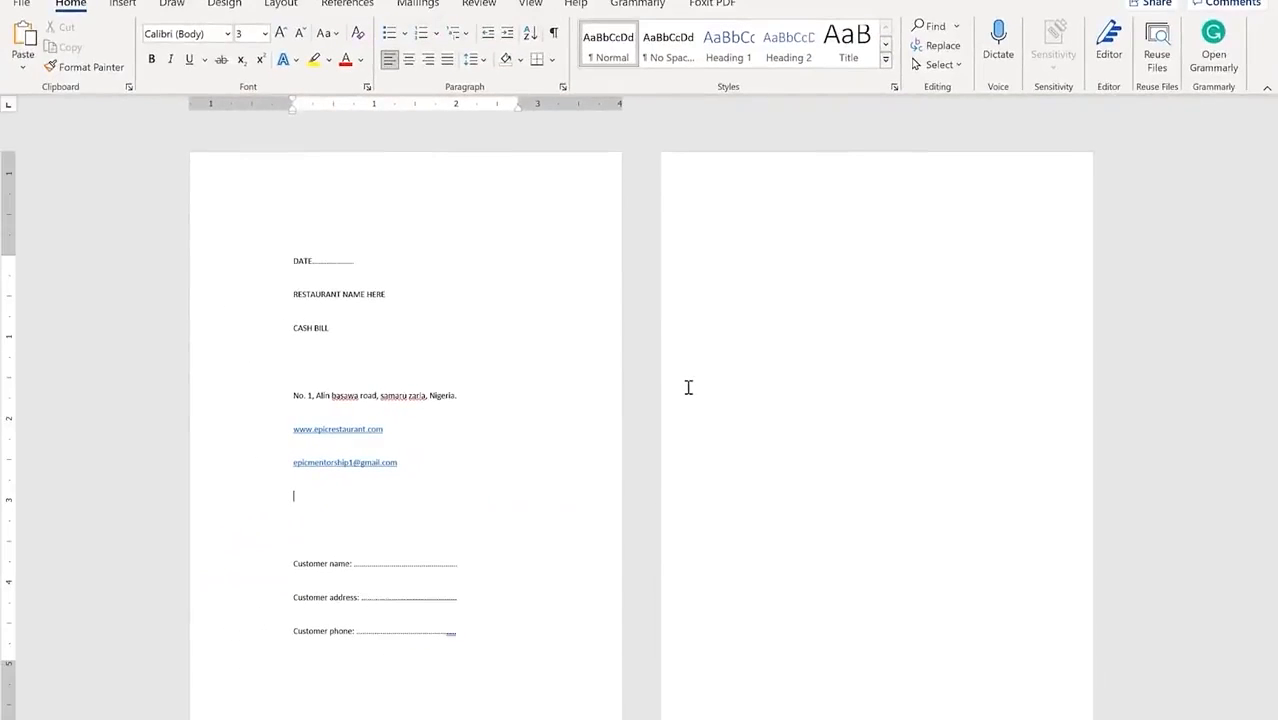
click(292, 497)
text(+234)
Step: Shrink the top margin on the vertical ruler so the text starts higher
drag(8, 254, 10, 170)
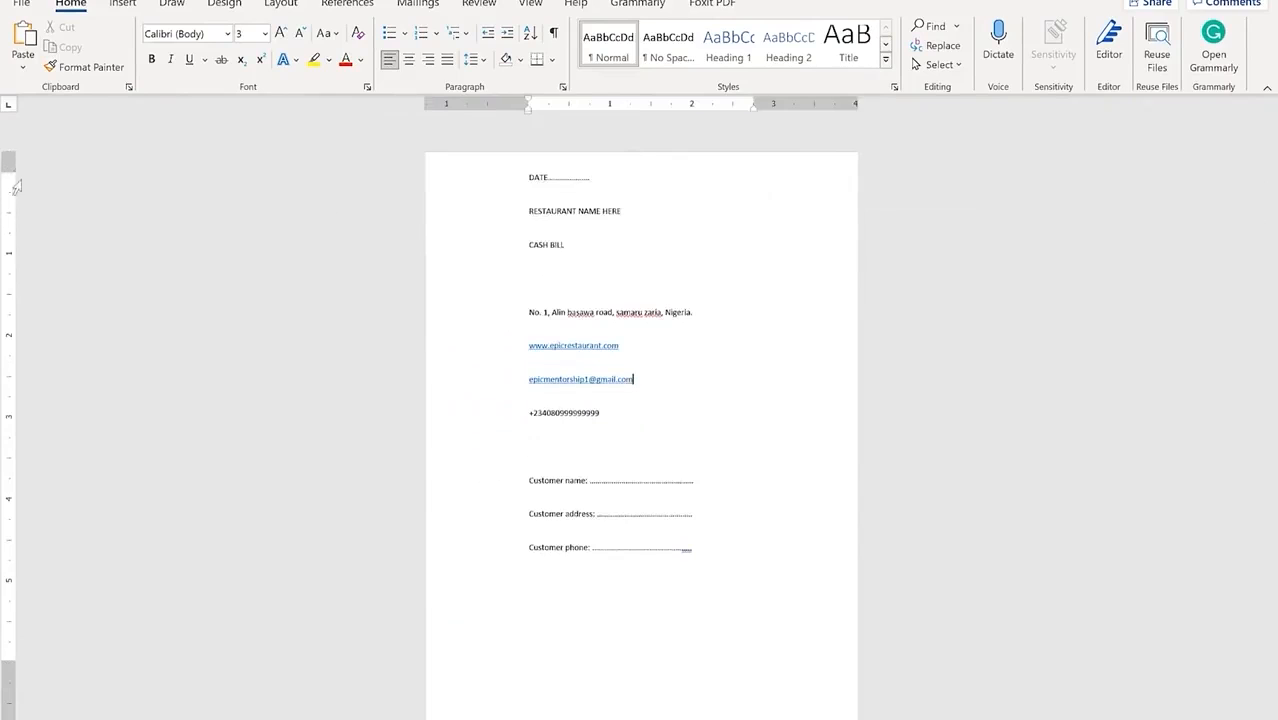
drag(10, 662, 10, 714)
scroll(727, 391, down, 1)
scroll(727, 391, up, 1)
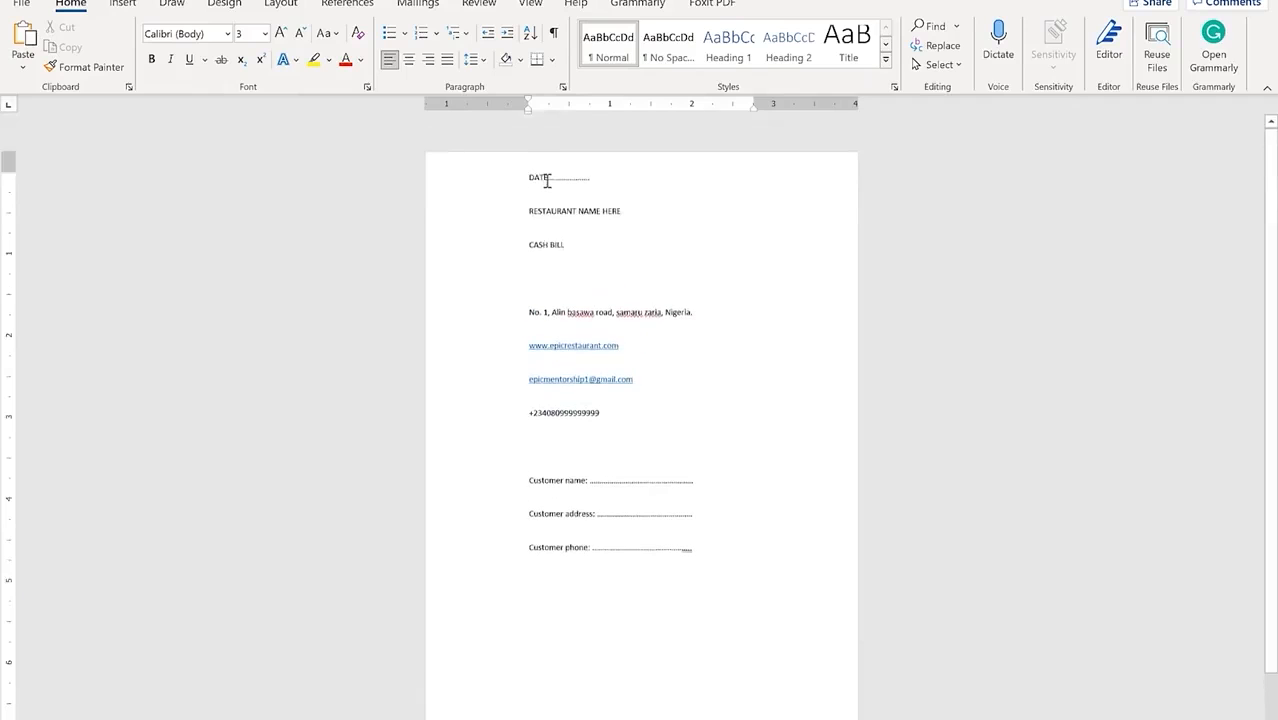
scroll(1100, 660, up, 1)
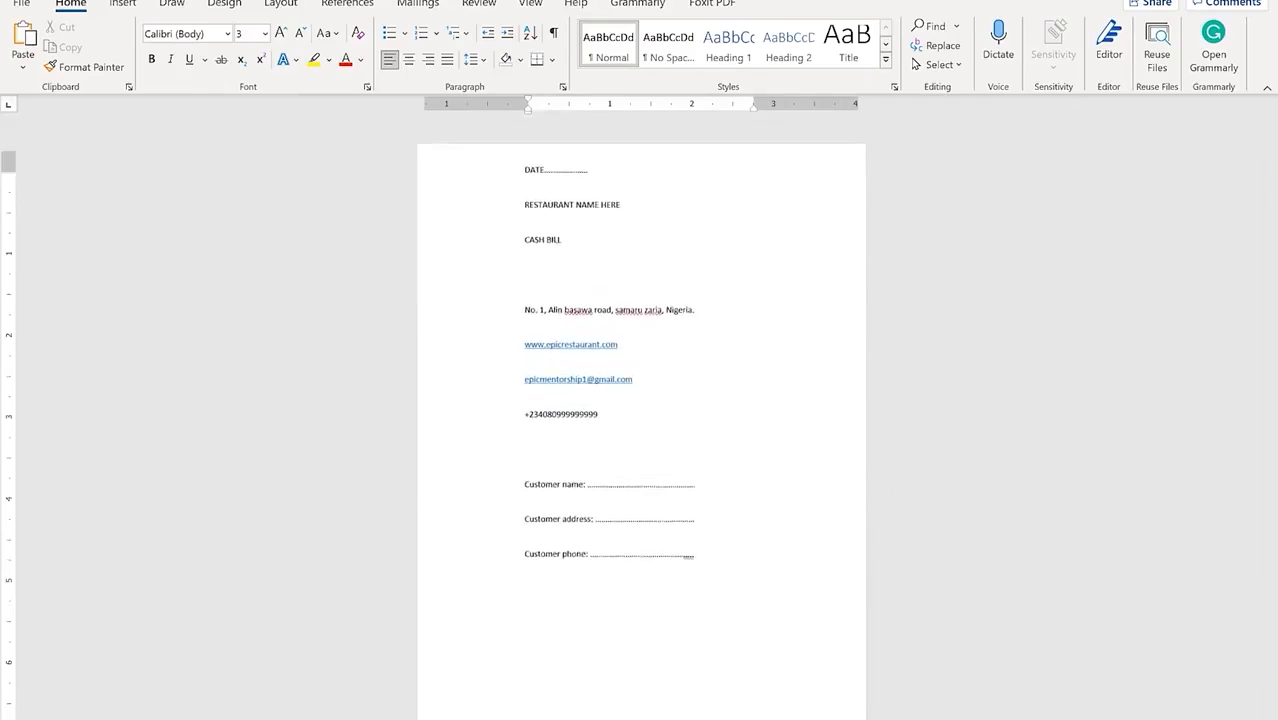
click(567, 166)
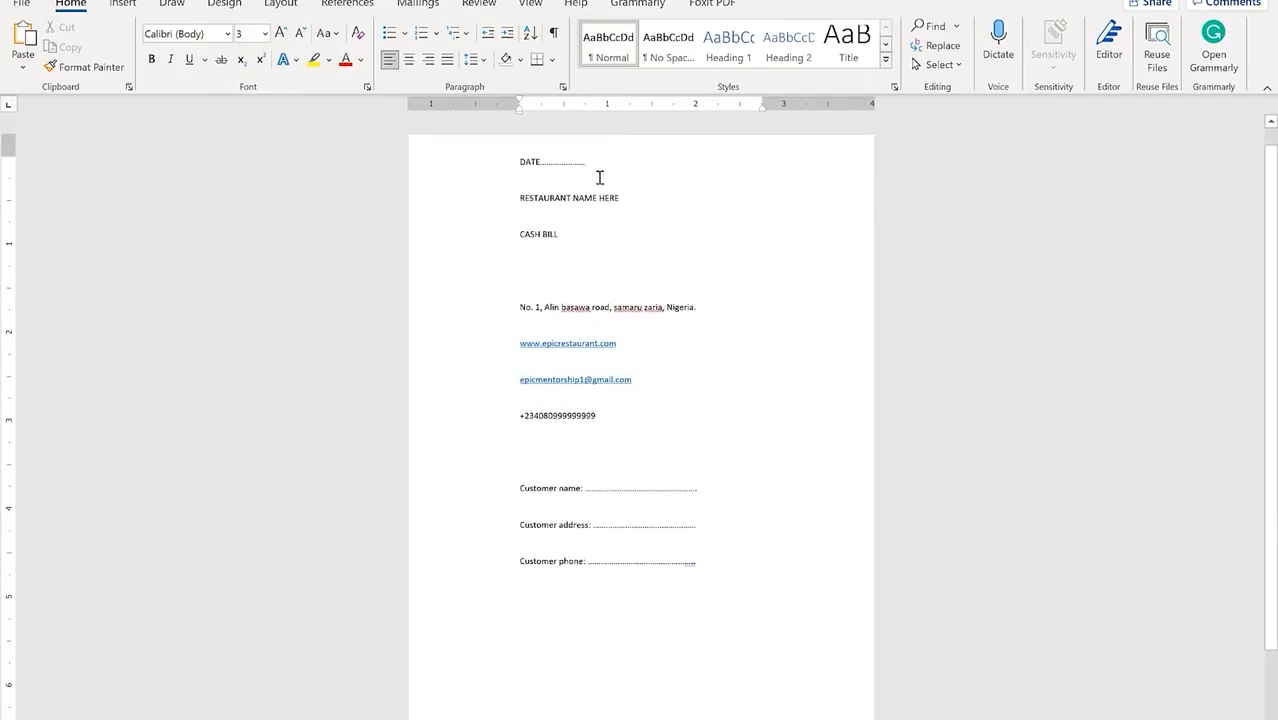
Step: Right-align the DATE line and extend its right indent to the page edge
drag(599, 168, 479, 145)
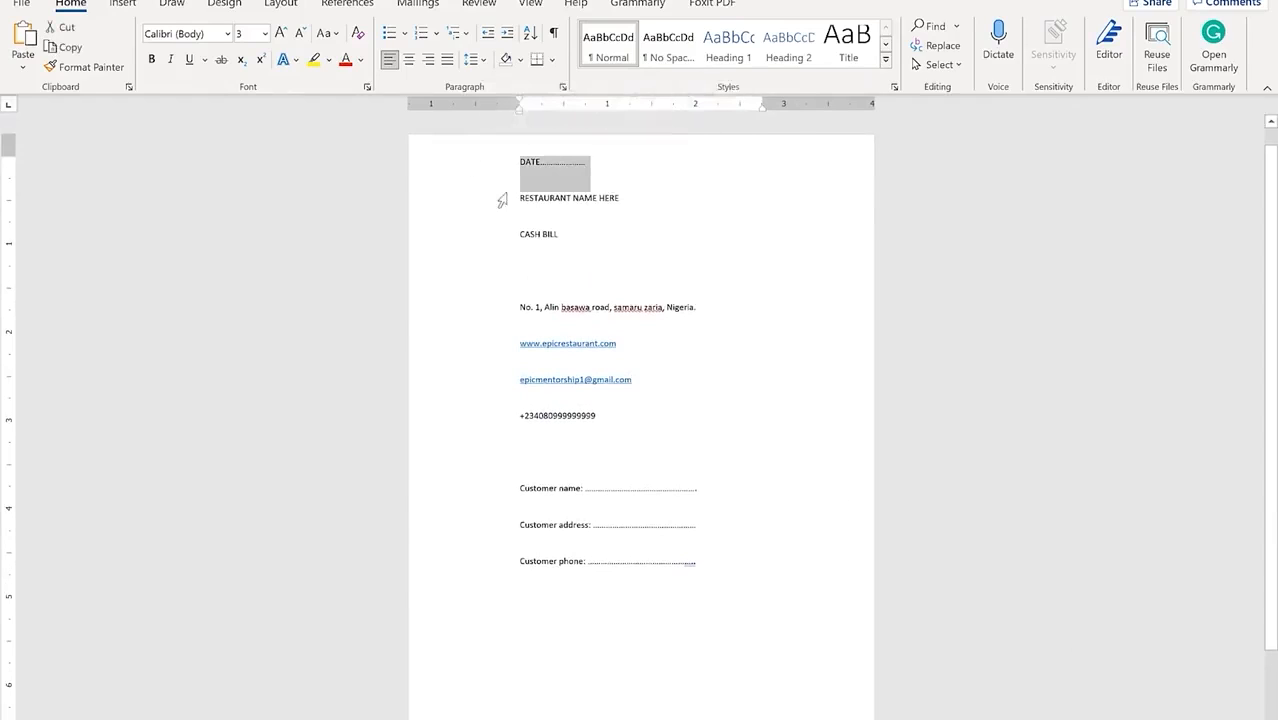
click(520, 161)
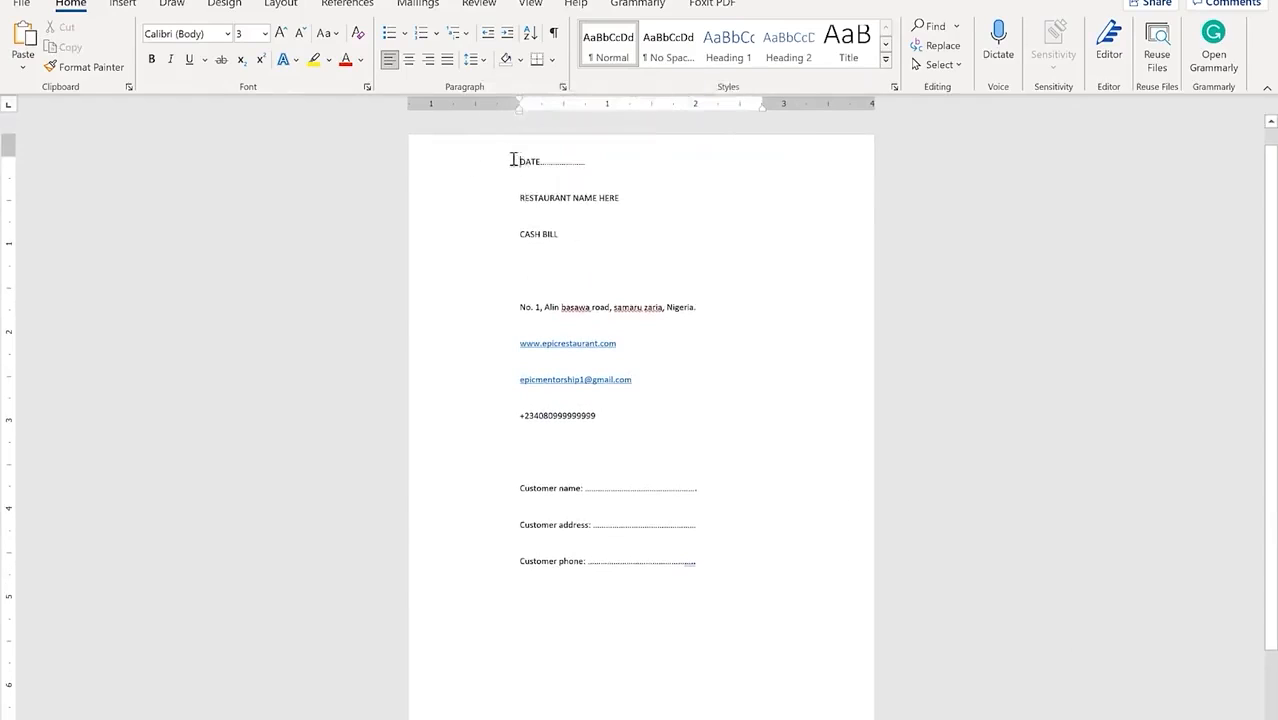
click(428, 60)
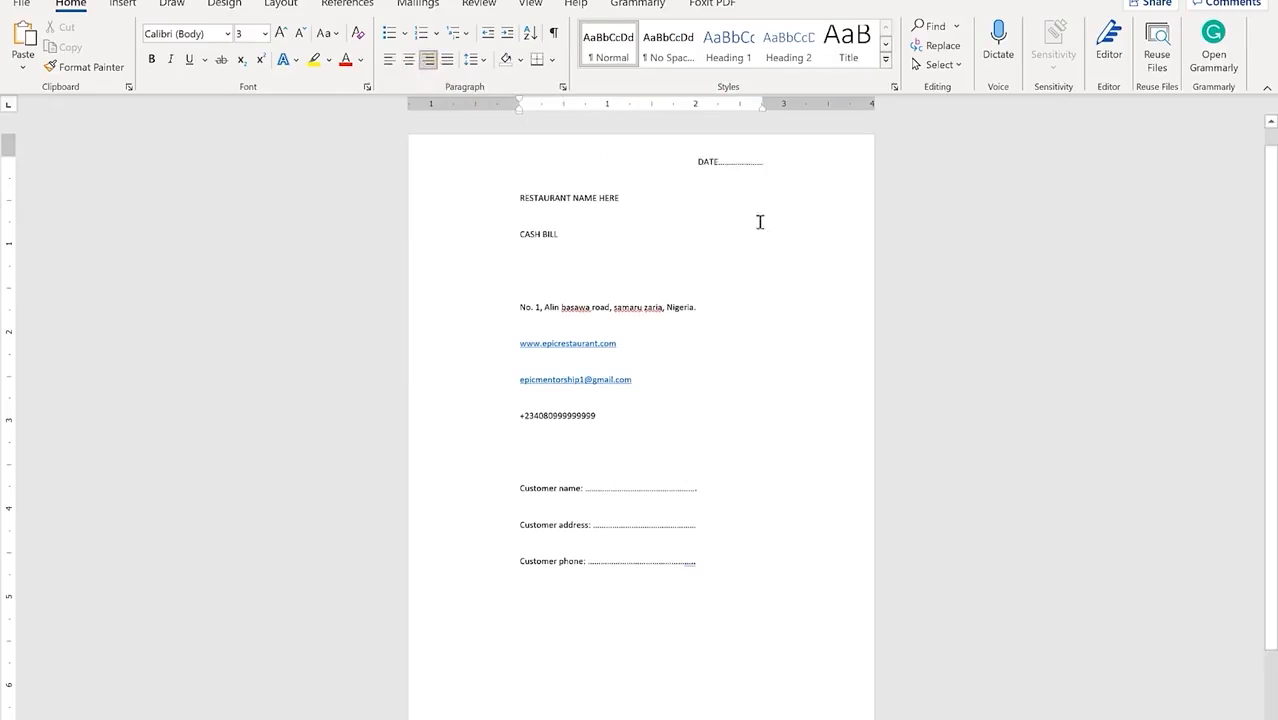
mouse_move(758, 105)
mouse_down()
mouse_move(821, 91)
mouse_move(843, 107)
mouse_up()
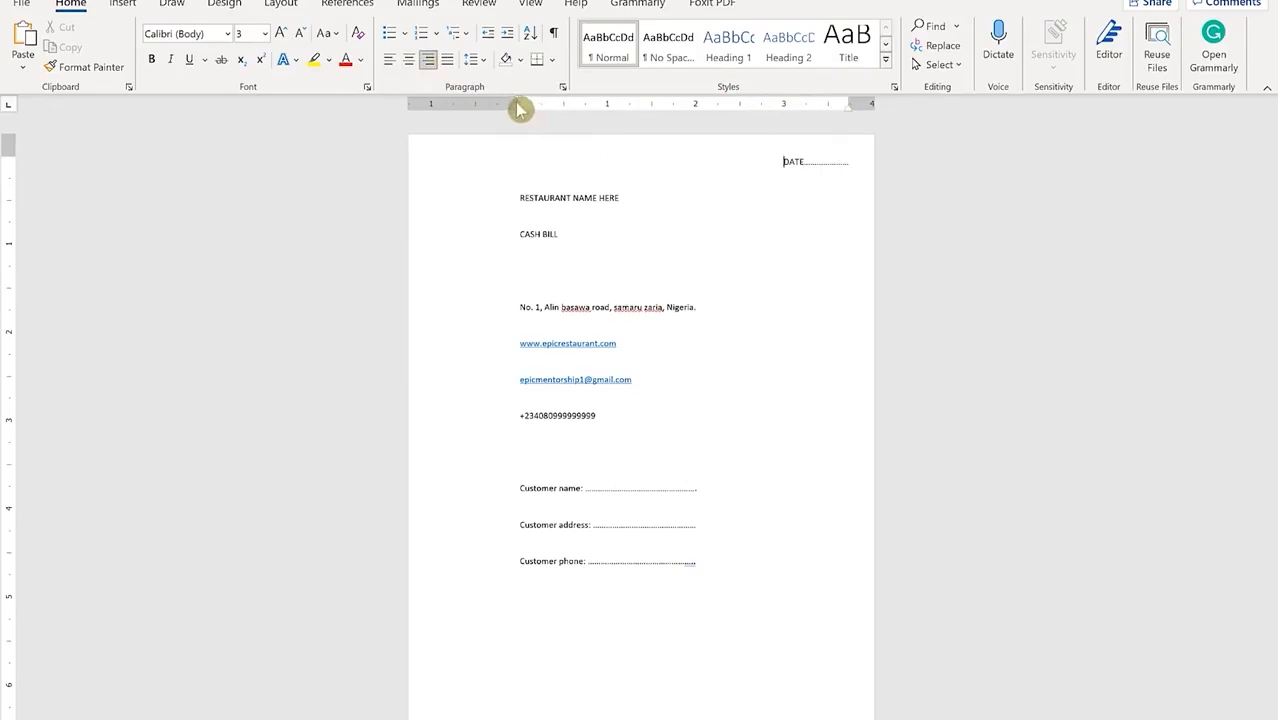
Step: Reduce the left indent of all the bill text so it starts further left
click(600, 205)
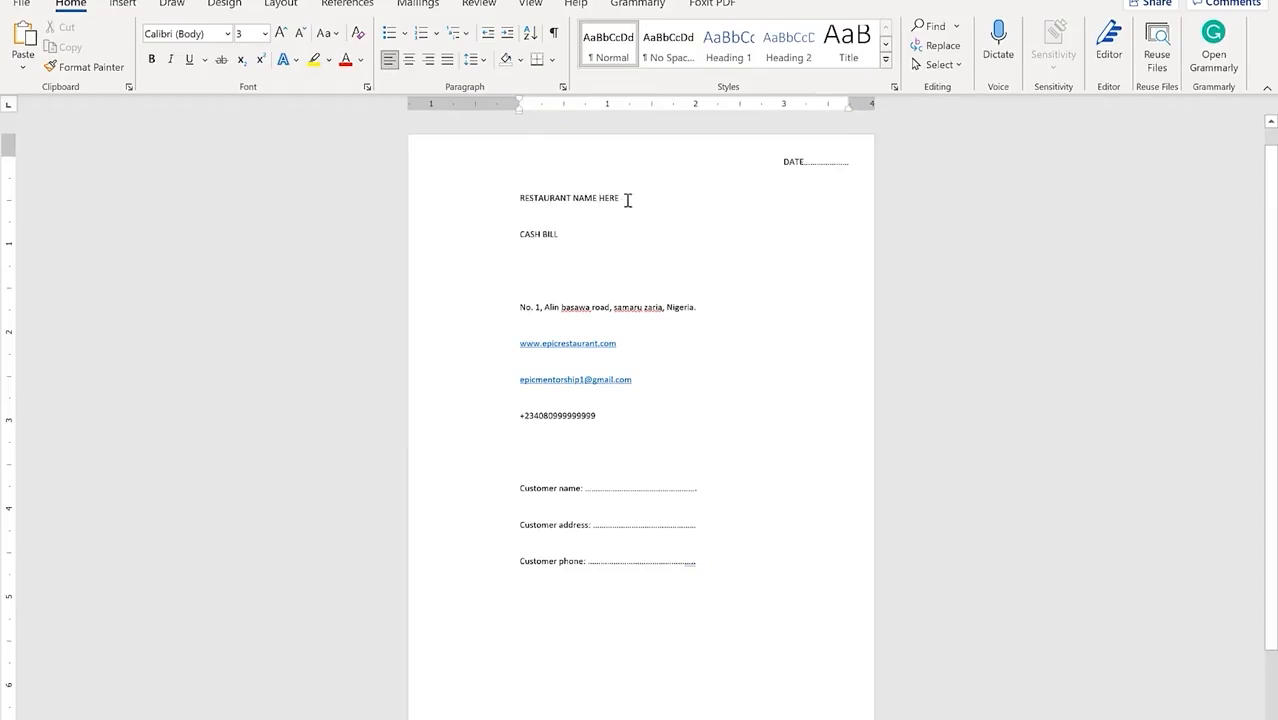
key(ctrl+a)
drag(525, 114, 463, 117)
click(553, 275)
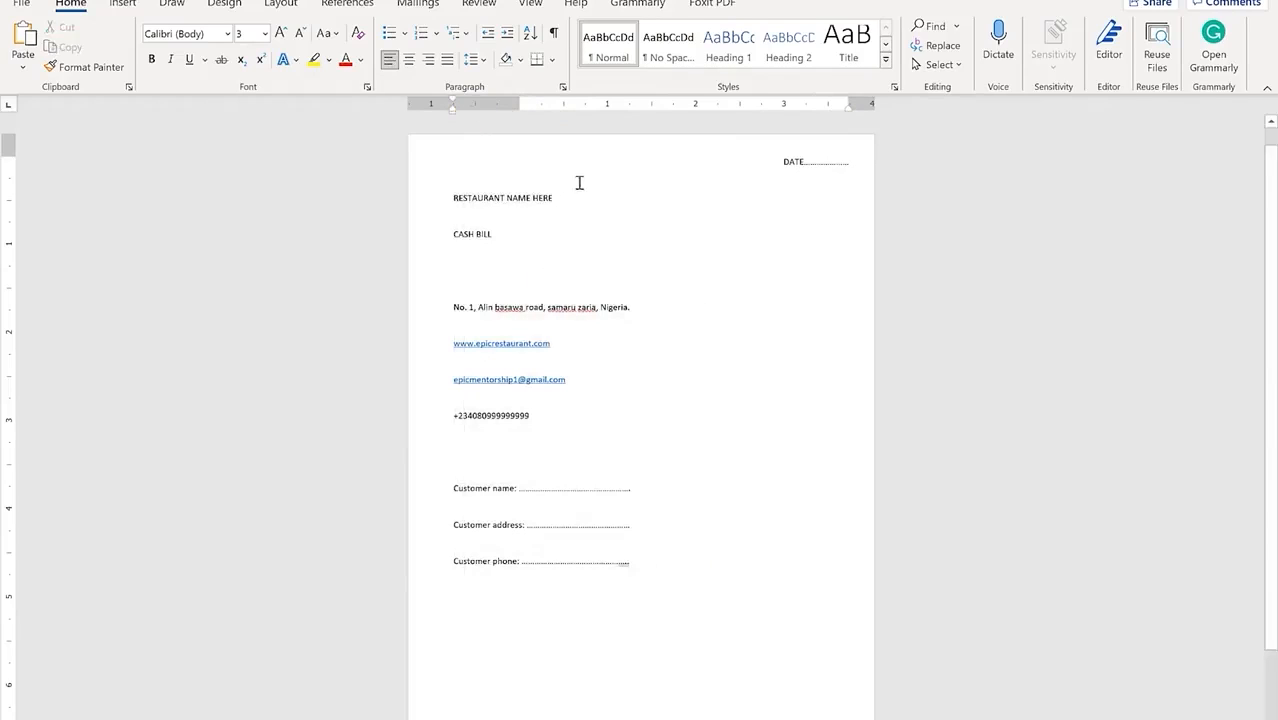
click(558, 206)
Step: Centre RESTAURANT NAME HERE, enlarge it, and set it in Amasis MT Pro Black
click(408, 59)
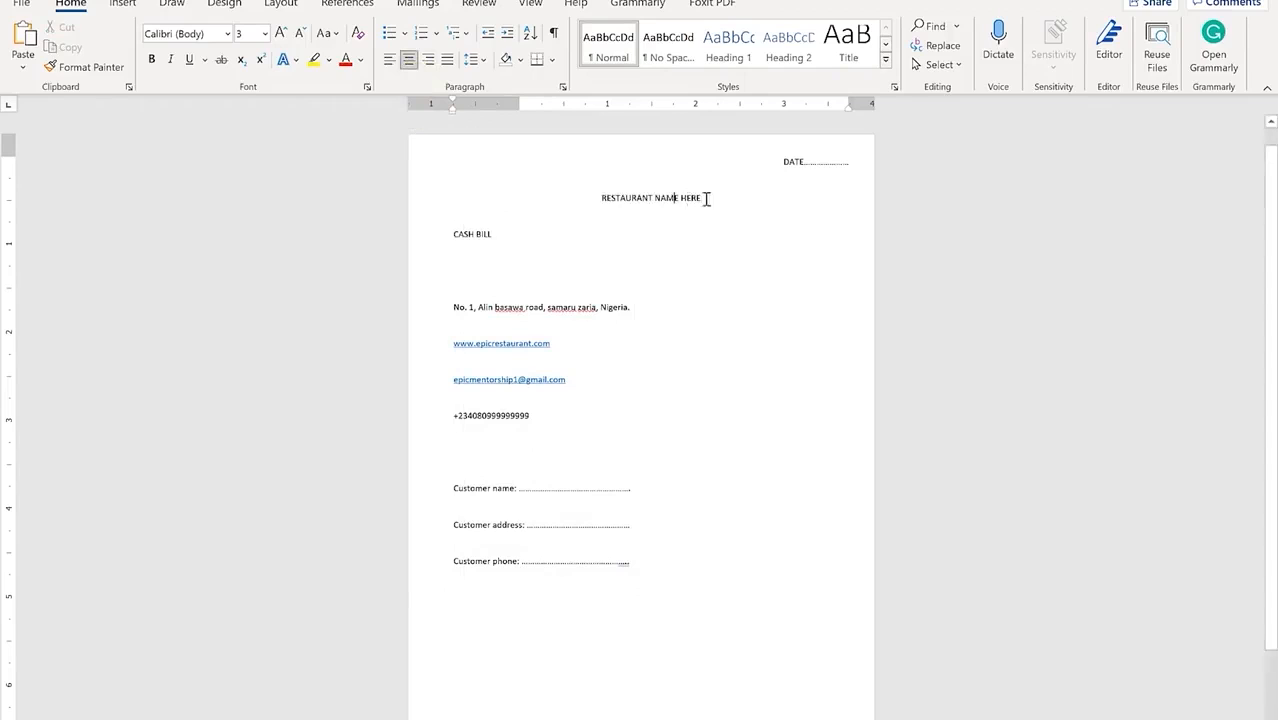
mouse_move(706, 198)
mouse_down()
mouse_move(577, 190)
mouse_move(605, 204)
mouse_up()
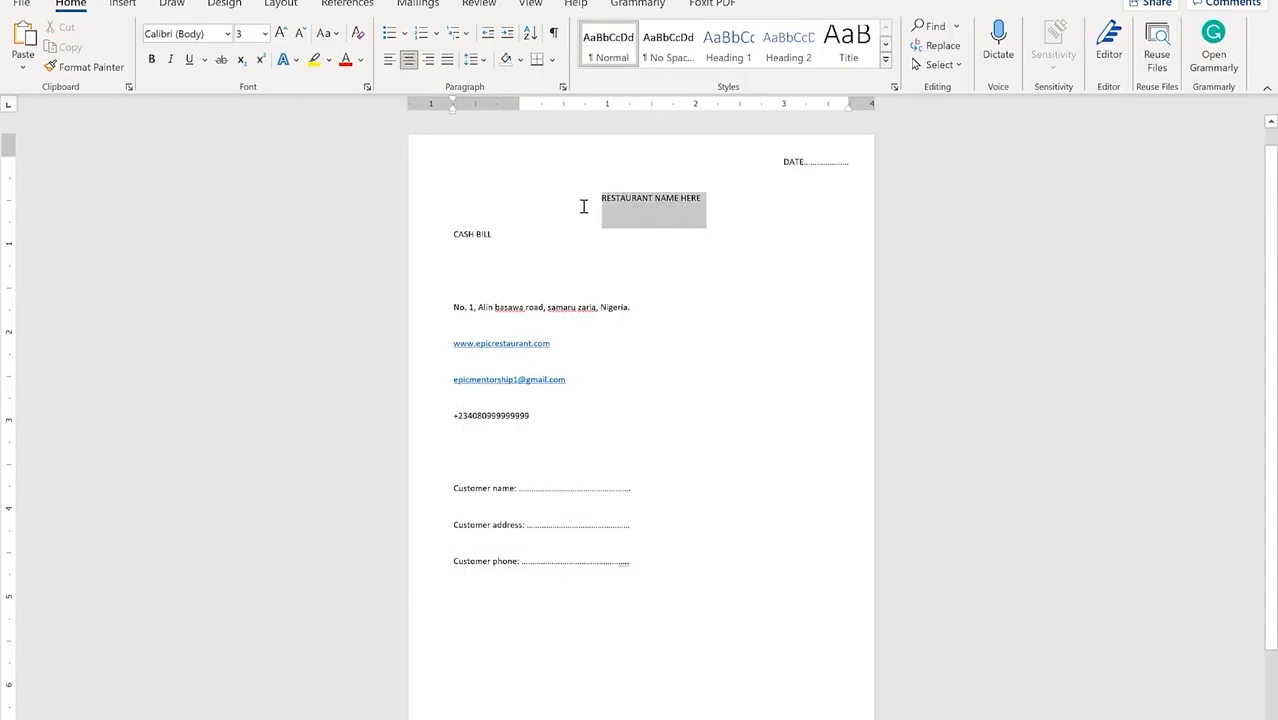
click(281, 35)
click(281, 35)
click(281, 35)
click(281, 35)
click(565, 310)
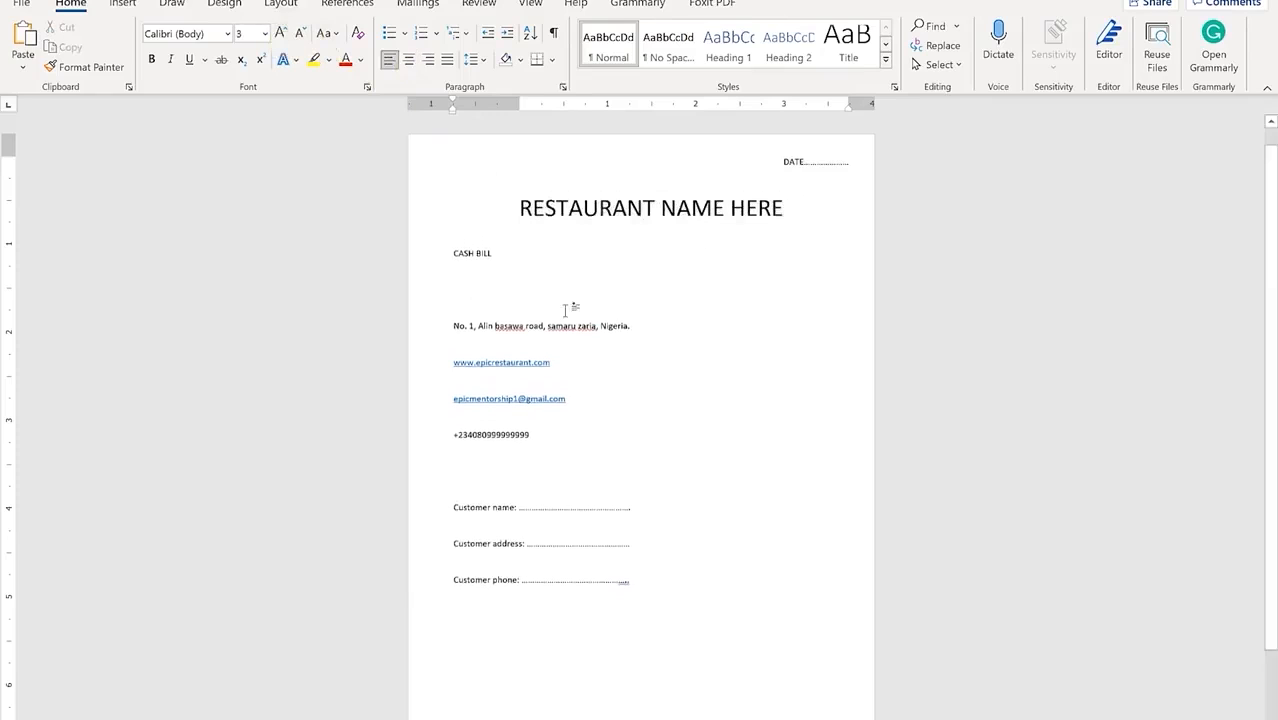
click(645, 208)
drag(787, 208, 463, 210)
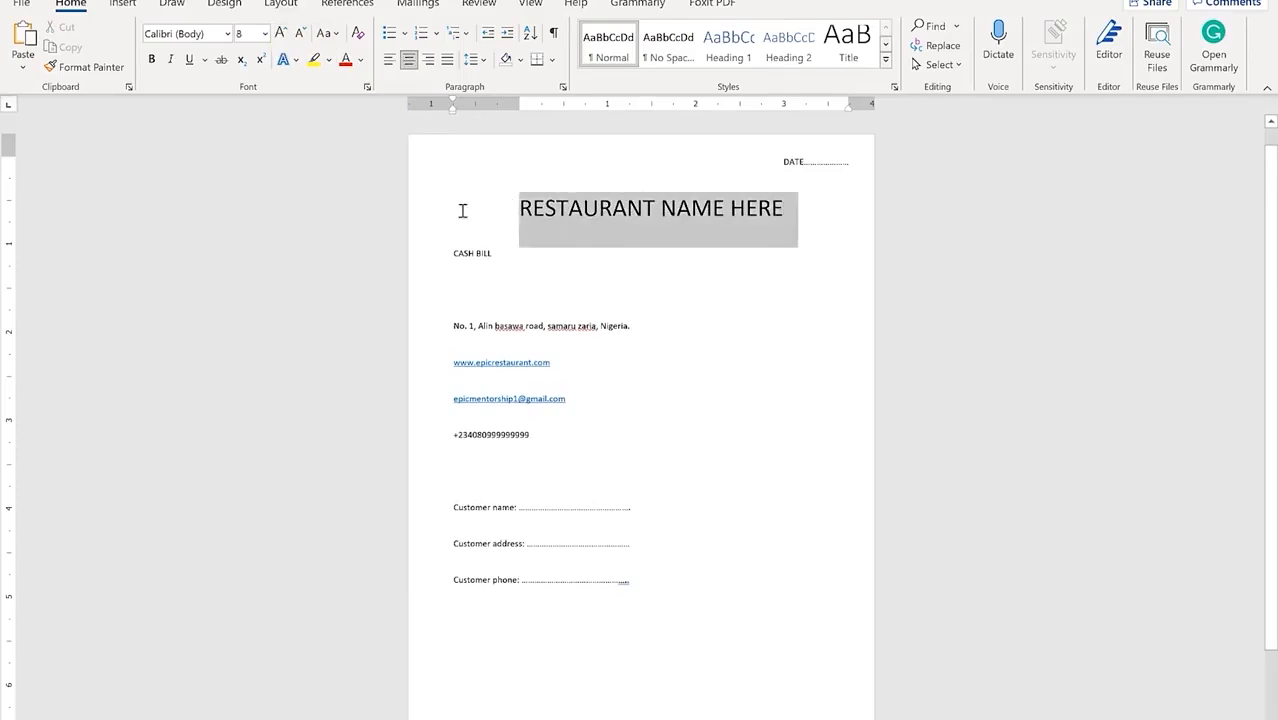
click(226, 36)
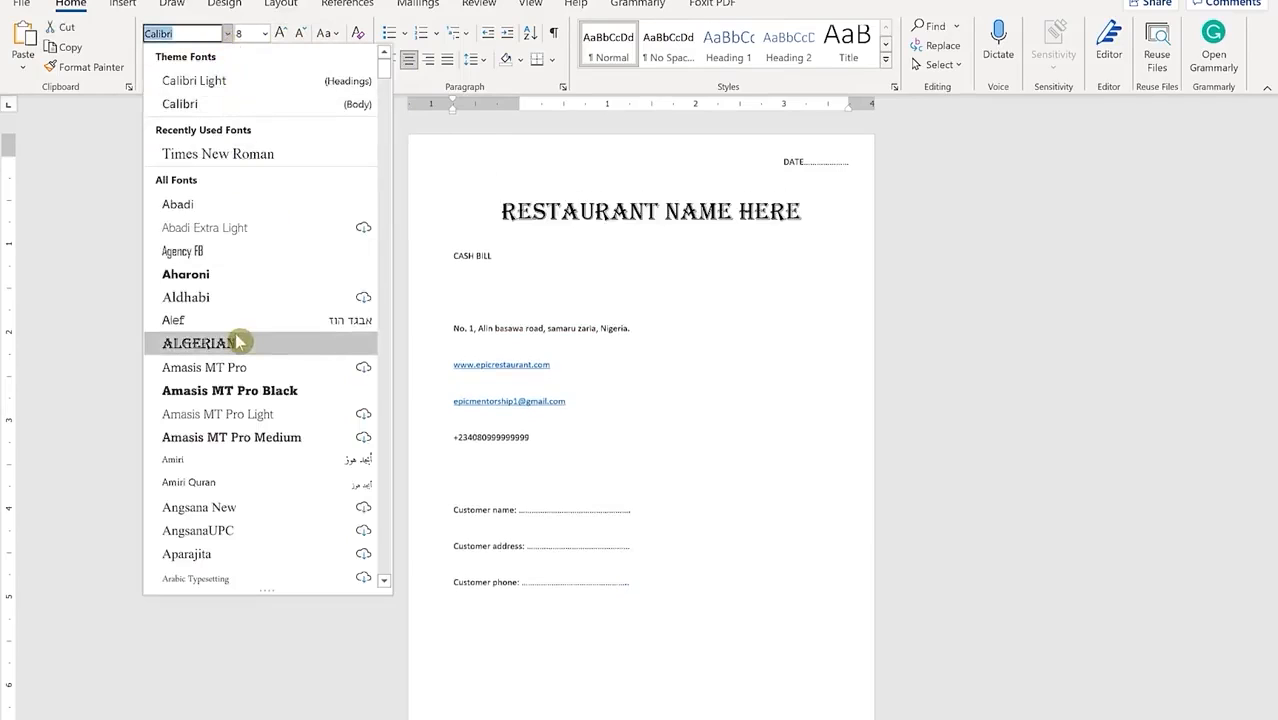
click(248, 393)
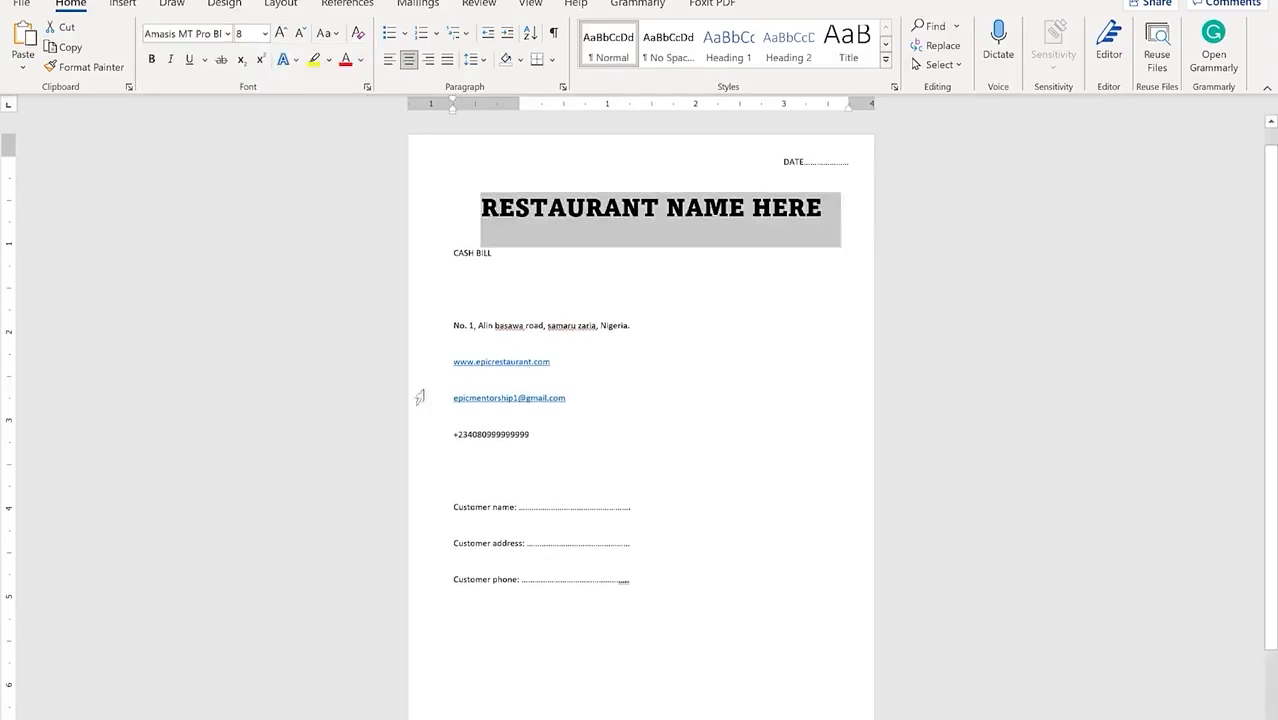
Step: Centre the CASH BILL line
click(585, 282)
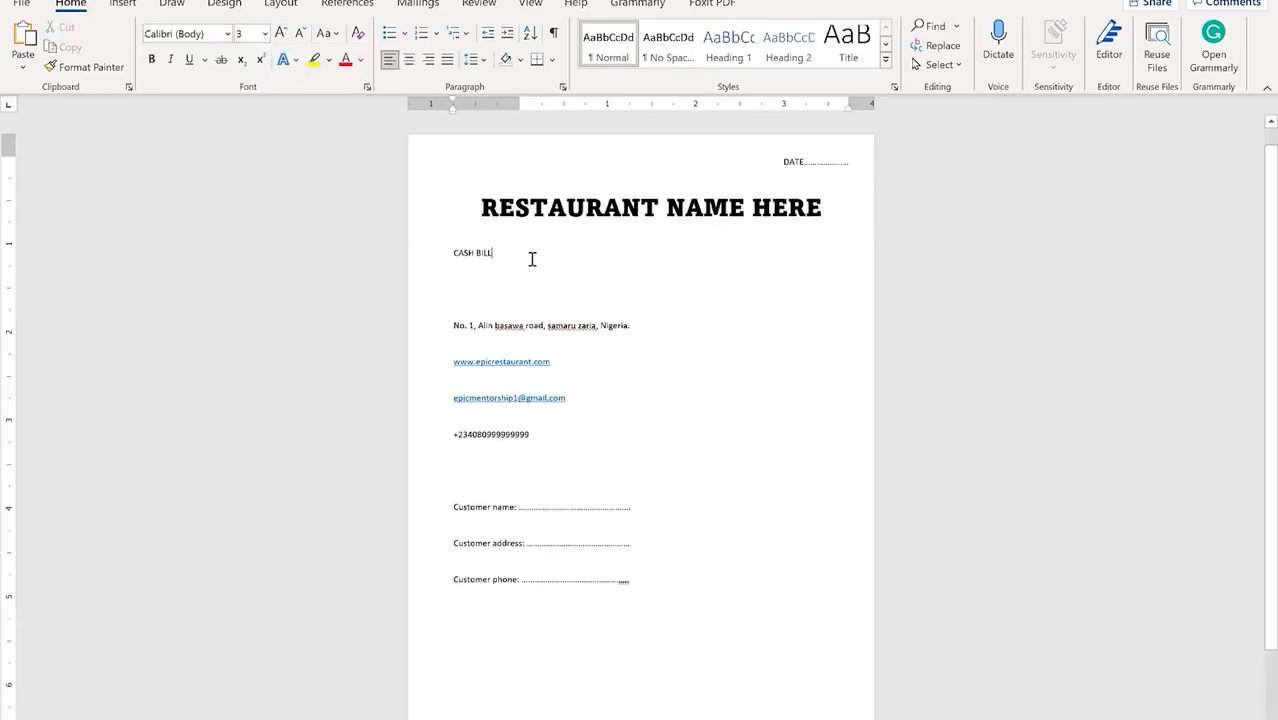
drag(531, 259, 442, 251)
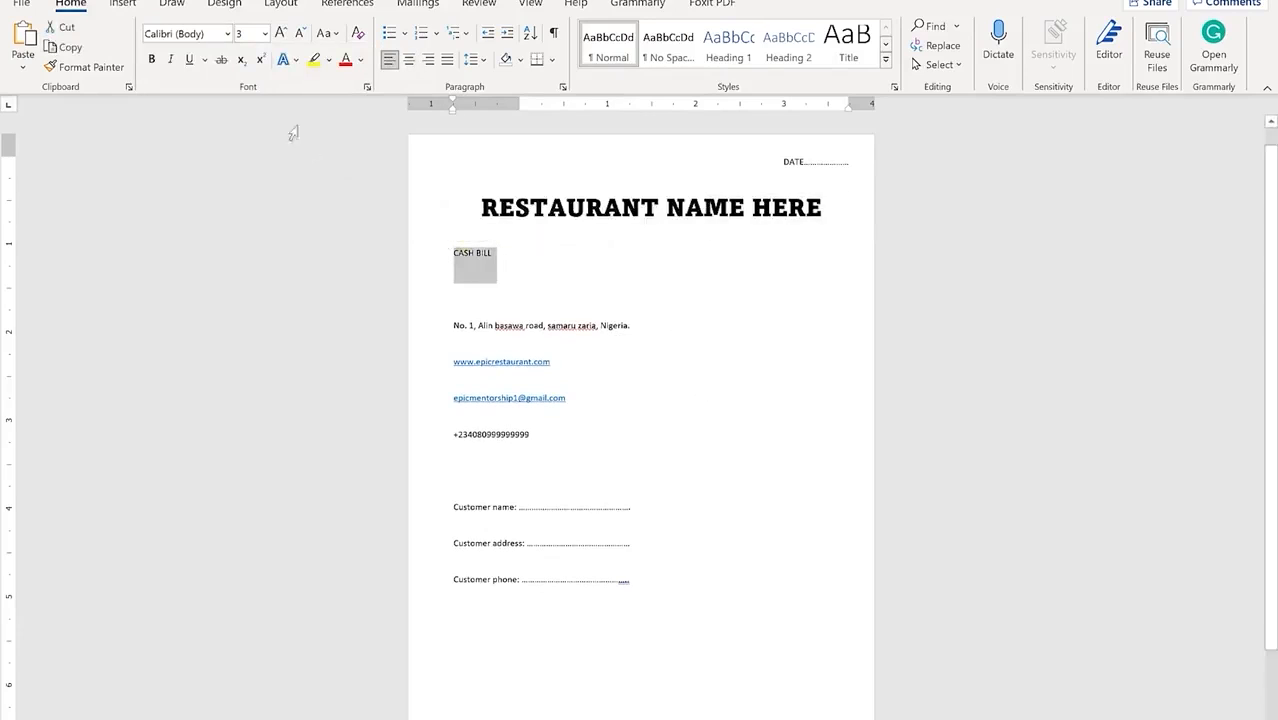
click(409, 60)
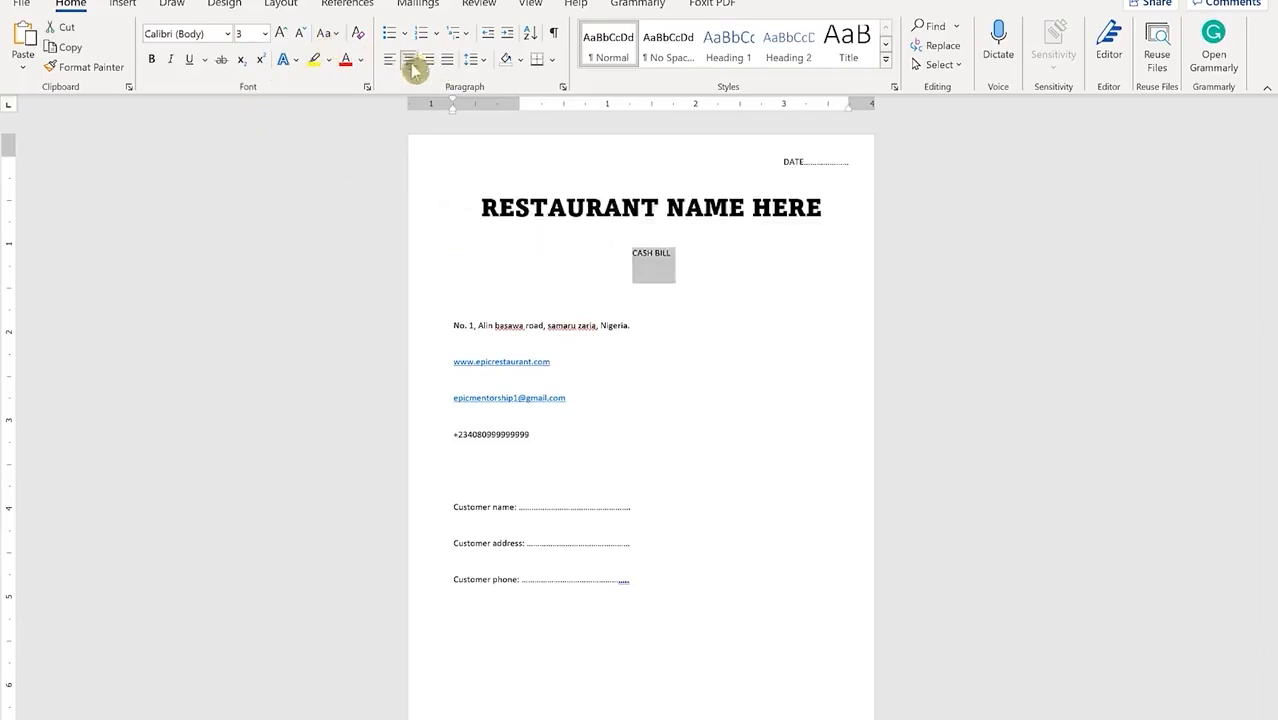
Step: Set spacing after to 0 pt for the heading and CASH BILL lines
drag(713, 277, 480, 200)
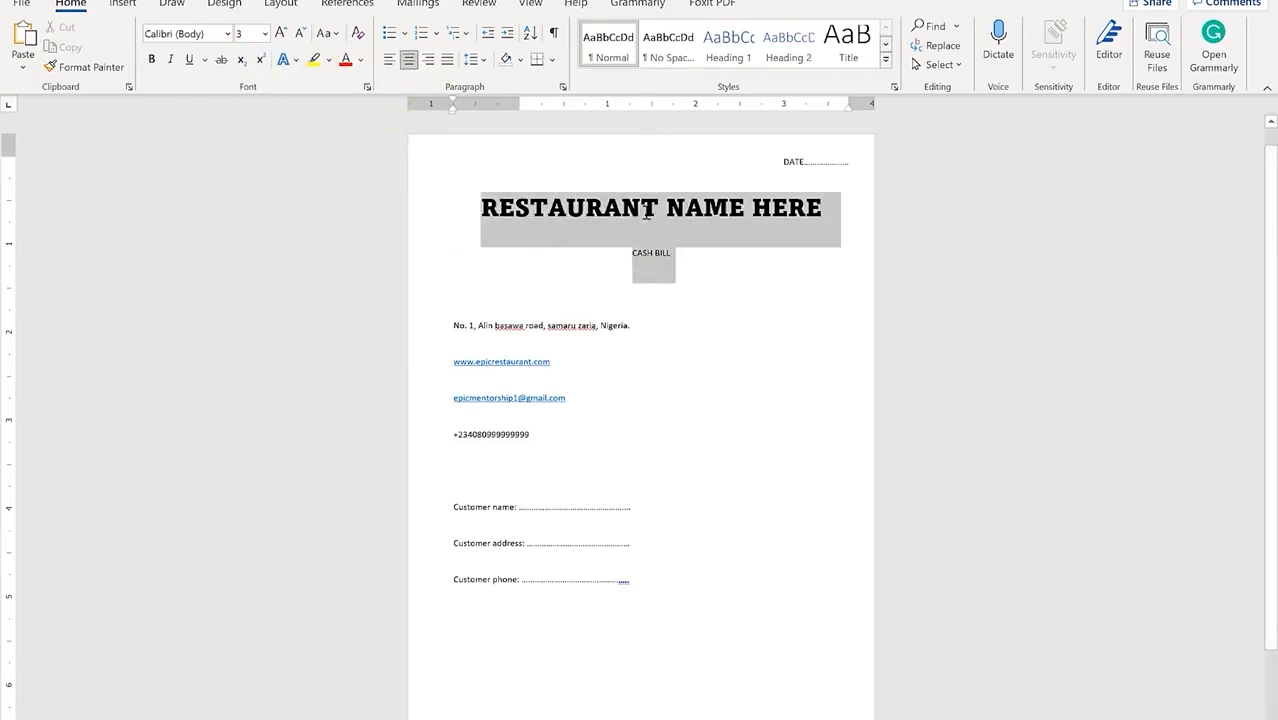
click(472, 60)
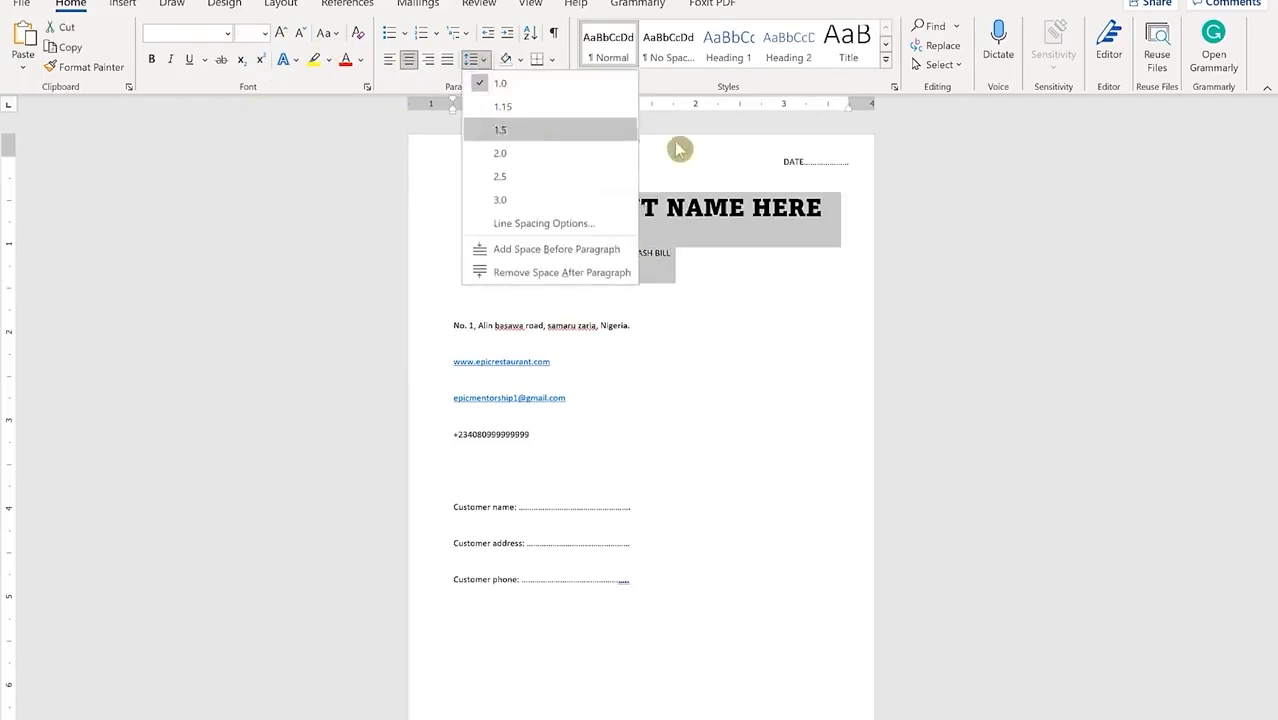
key(Escape)
click(565, 87)
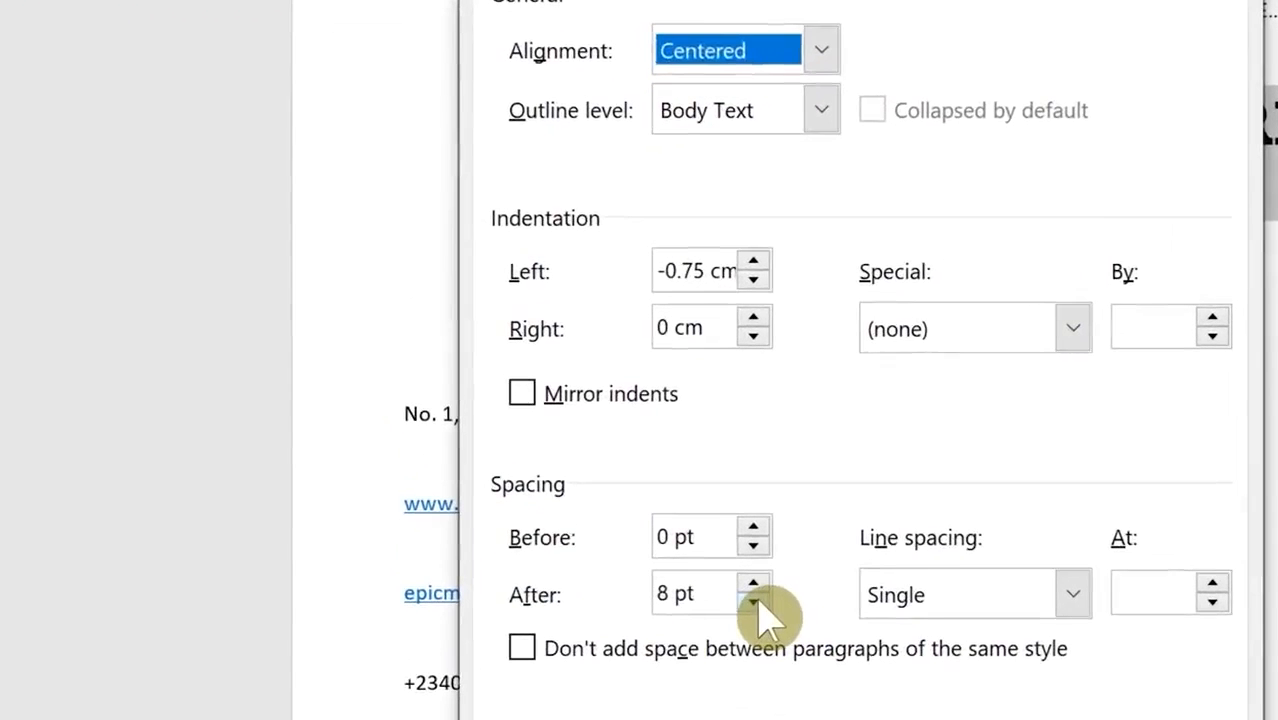
click(596, 403)
click(753, 601)
click(753, 601)
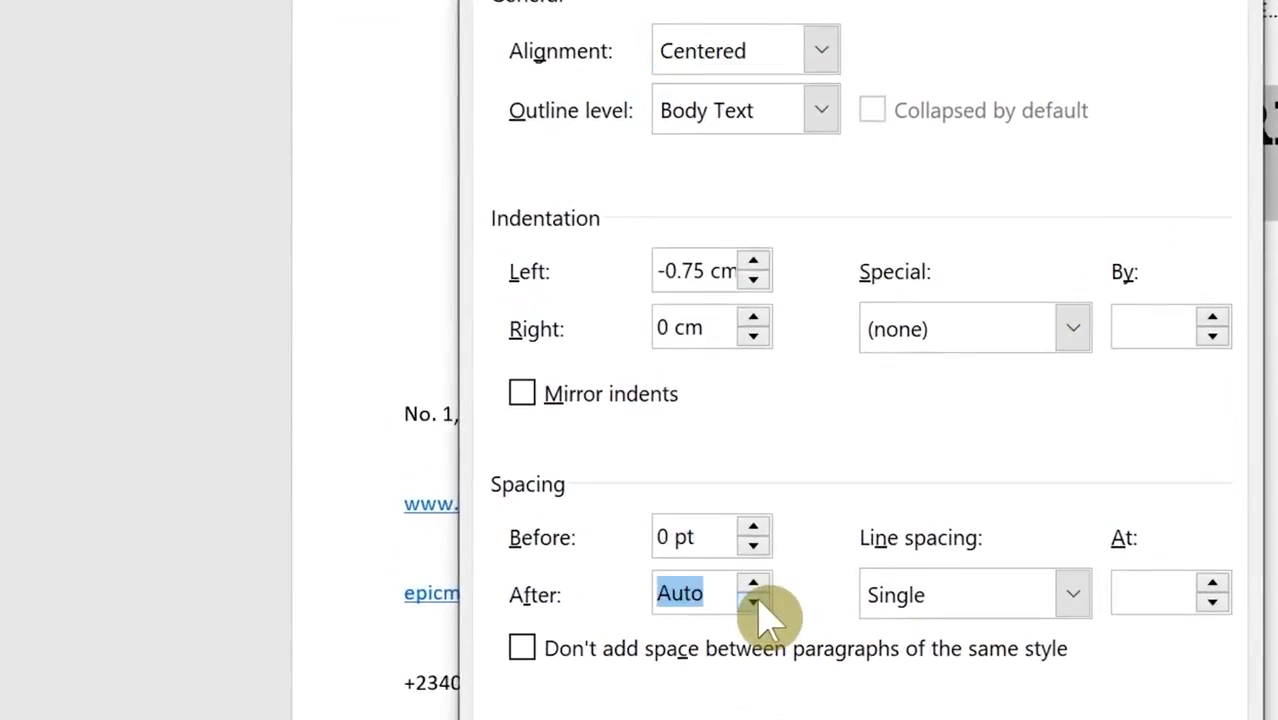
click(753, 585)
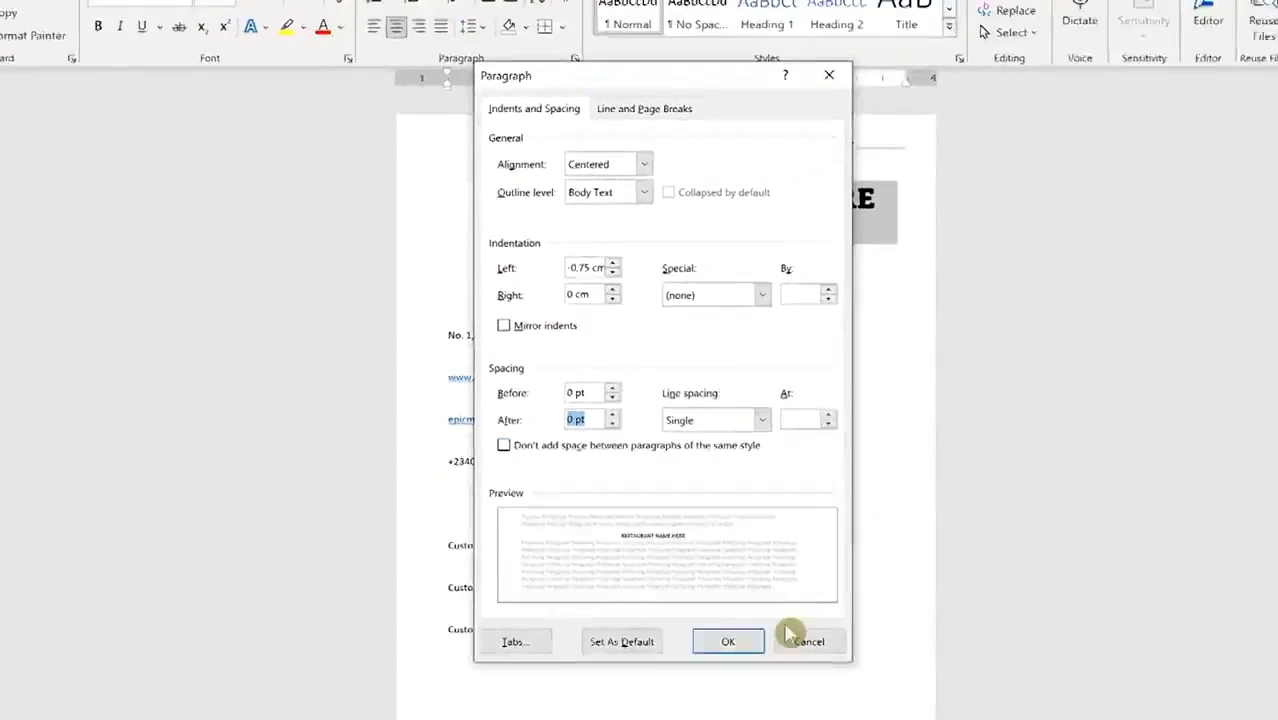
click(959, 719)
click(744, 329)
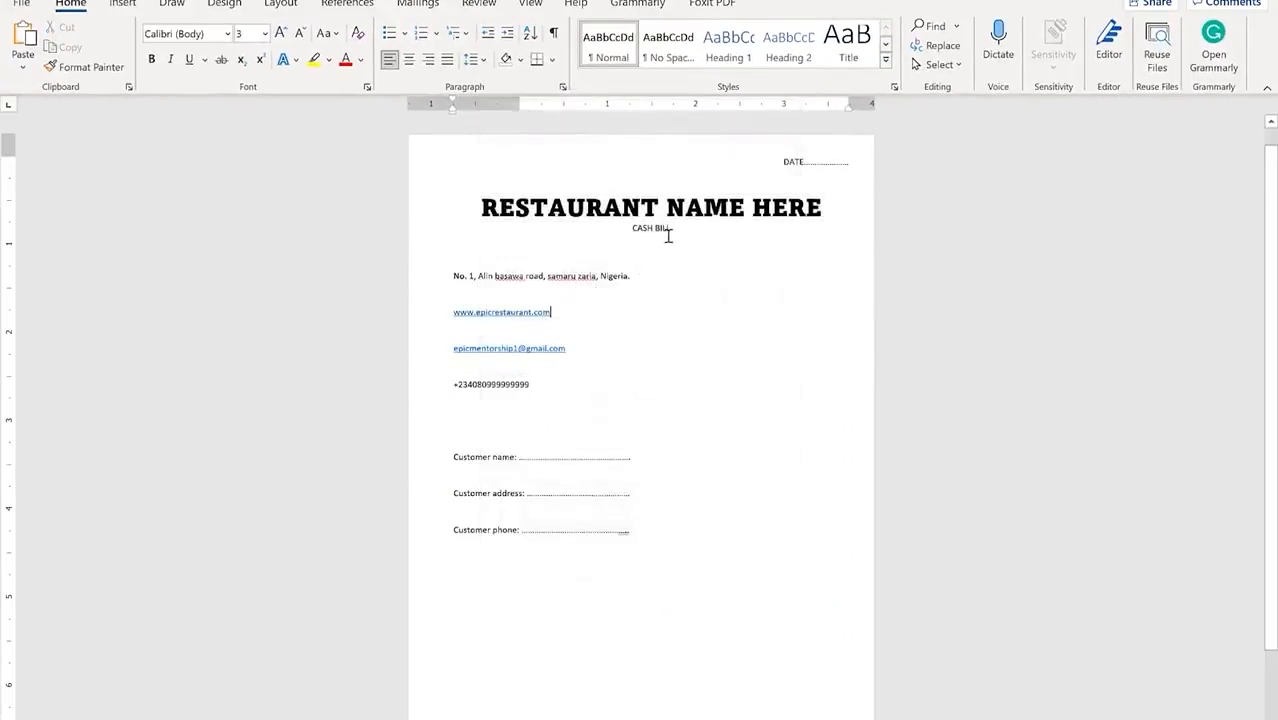
Step: Enlarge the CASH BILL text to size 7
drag(630, 230, 678, 228)
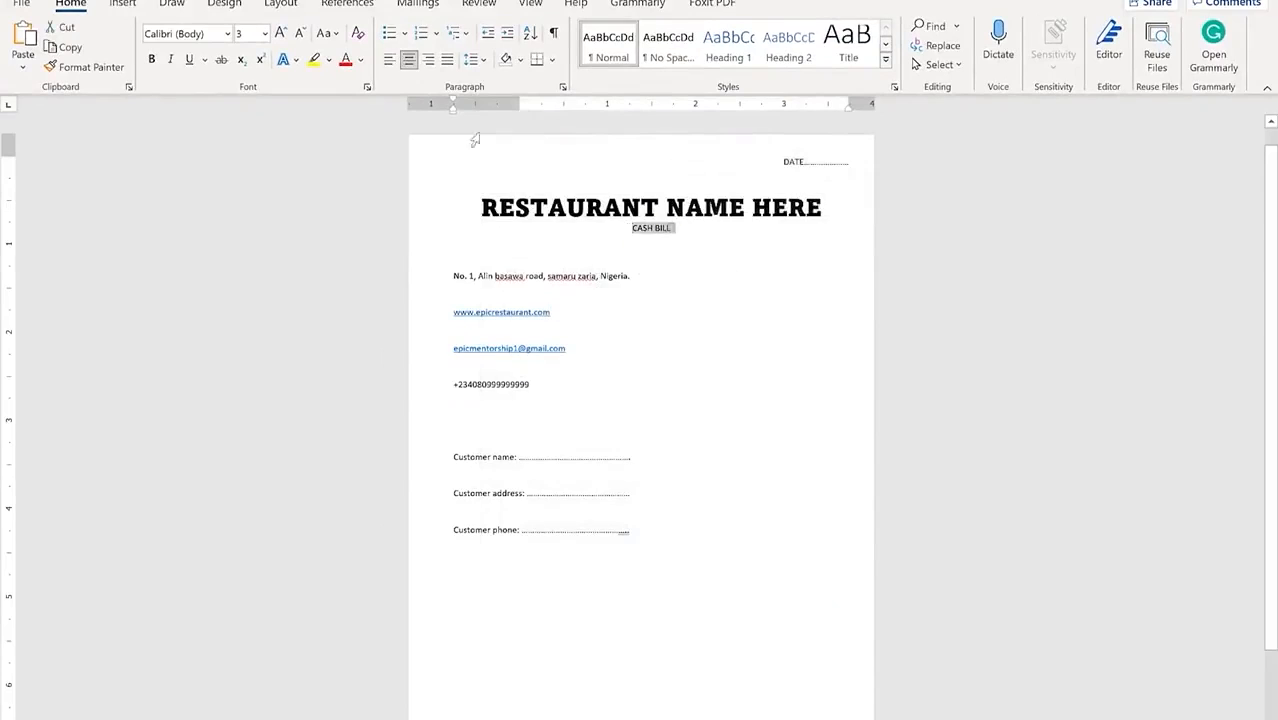
click(284, 34)
click(284, 34)
click(284, 34)
click(284, 34)
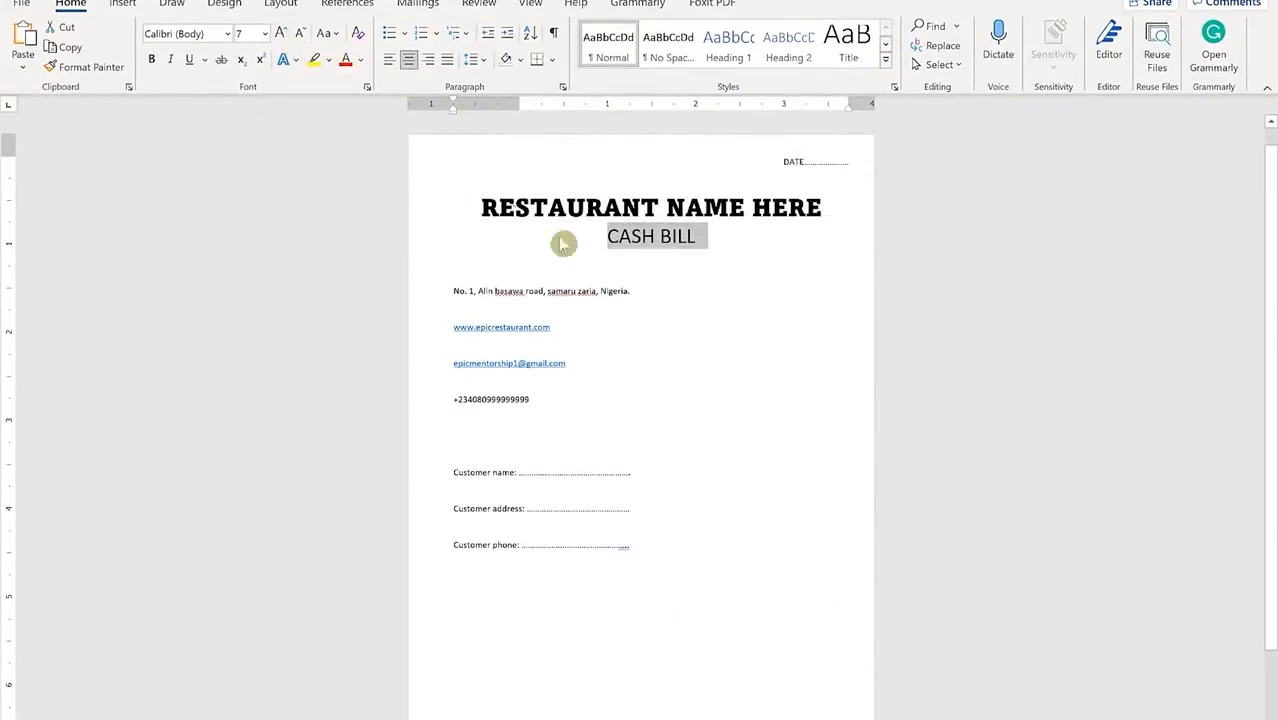
Step: Cut the address, website, e-mail and phone lines and paste them into a drawn text box below CASH BILL
click(640, 283)
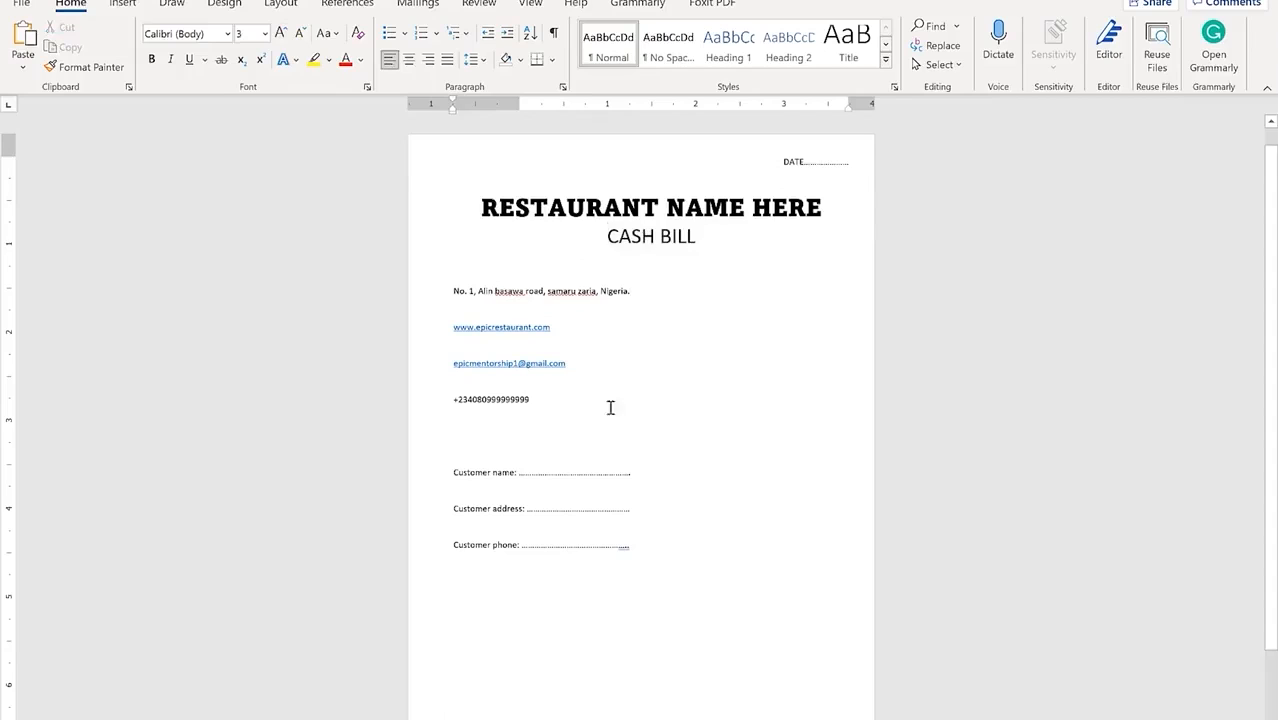
drag(559, 403, 445, 301)
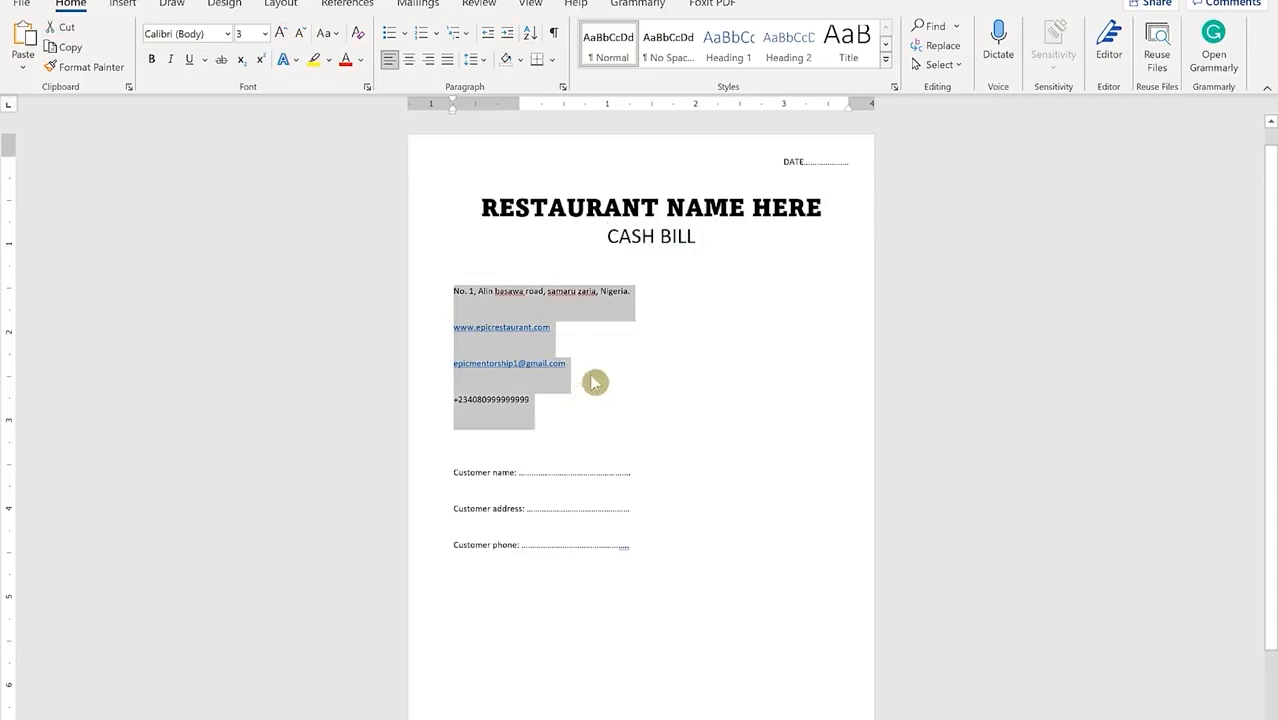
key(Delete)
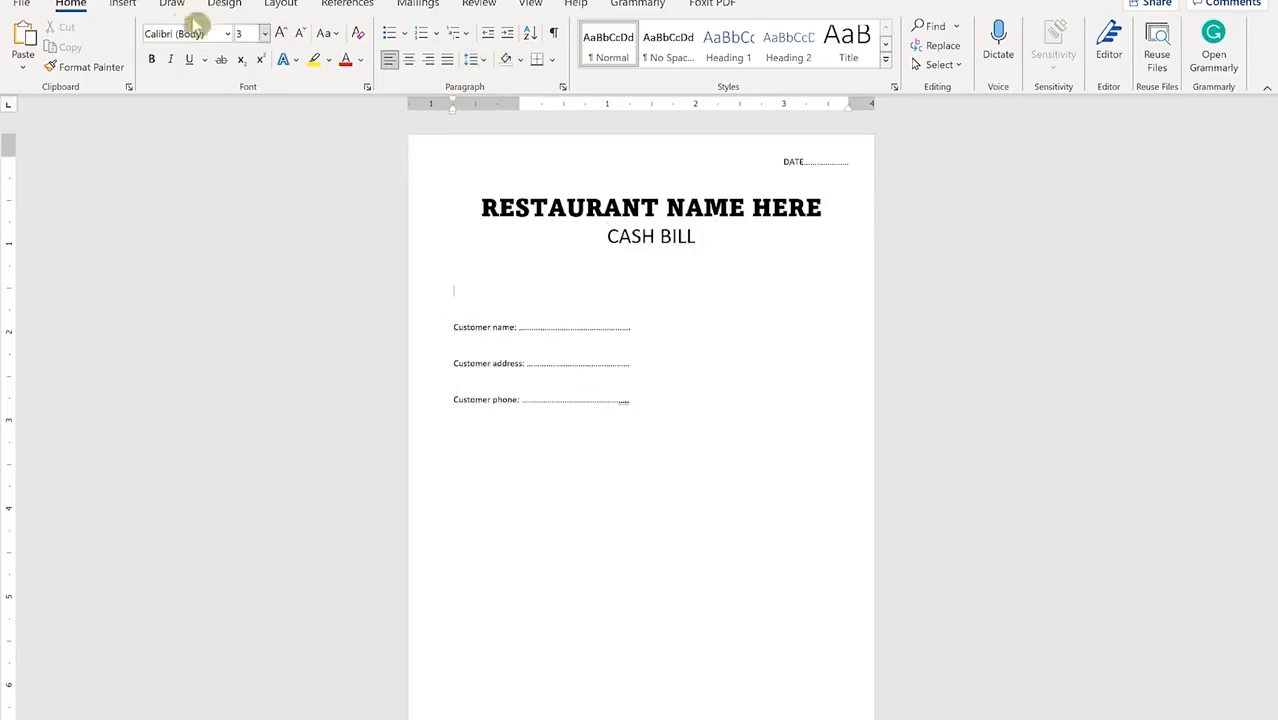
click(123, 4)
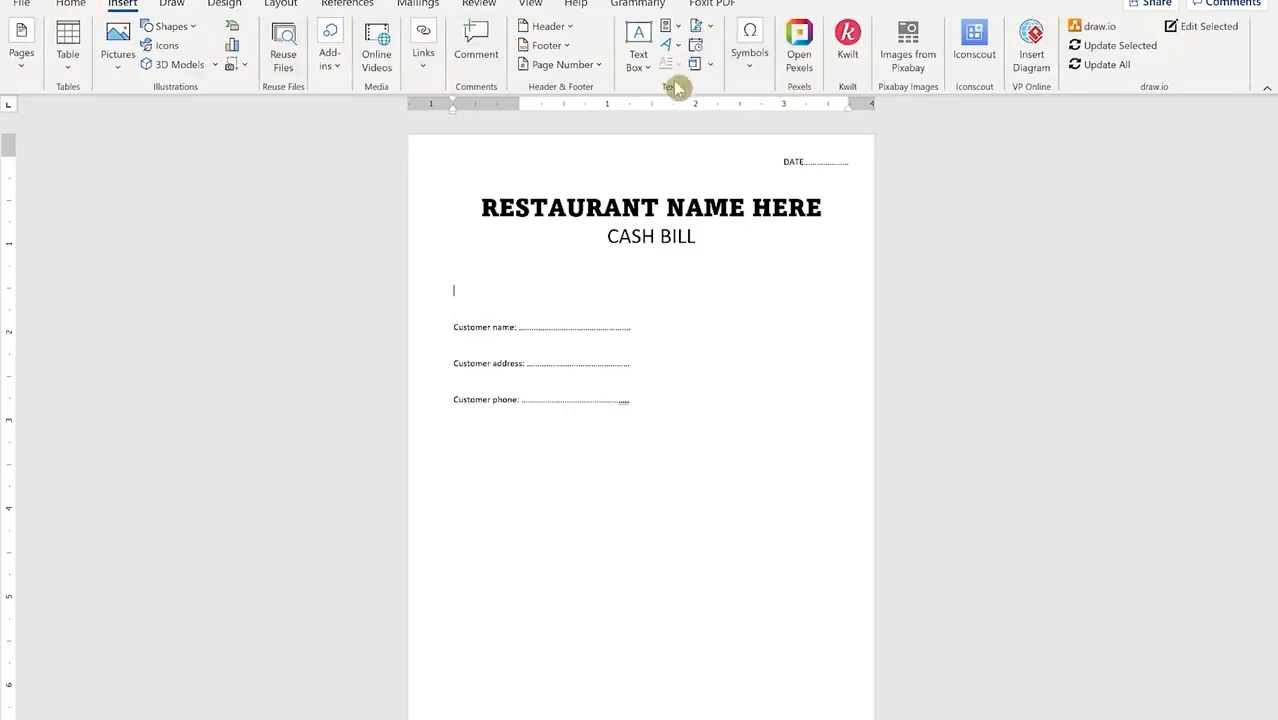
click(638, 55)
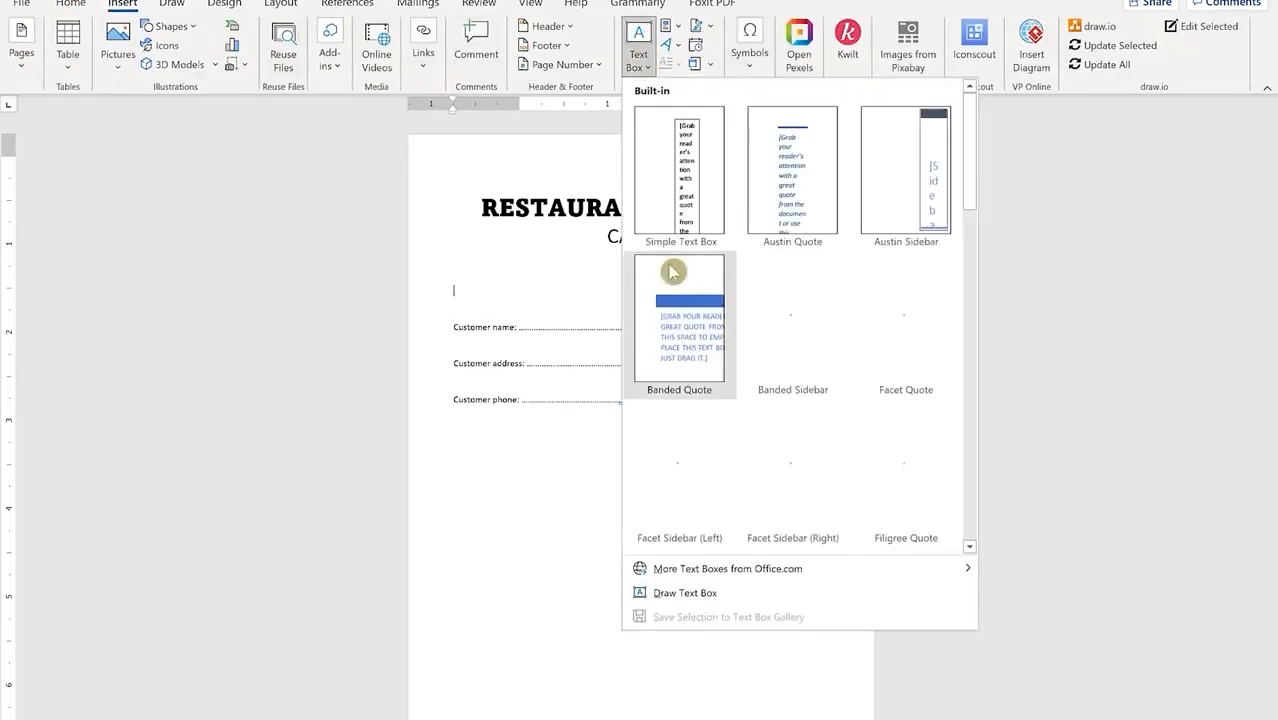
click(684, 594)
drag(589, 266, 848, 332)
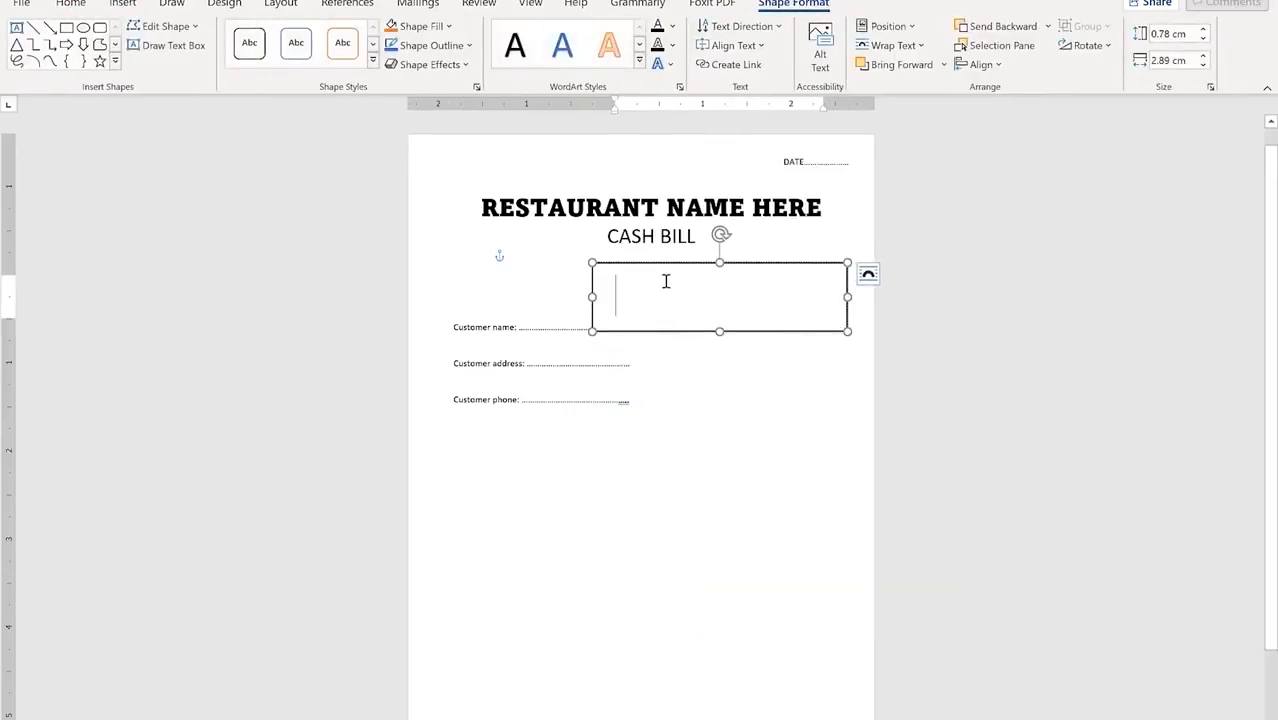
key(ctrl+v)
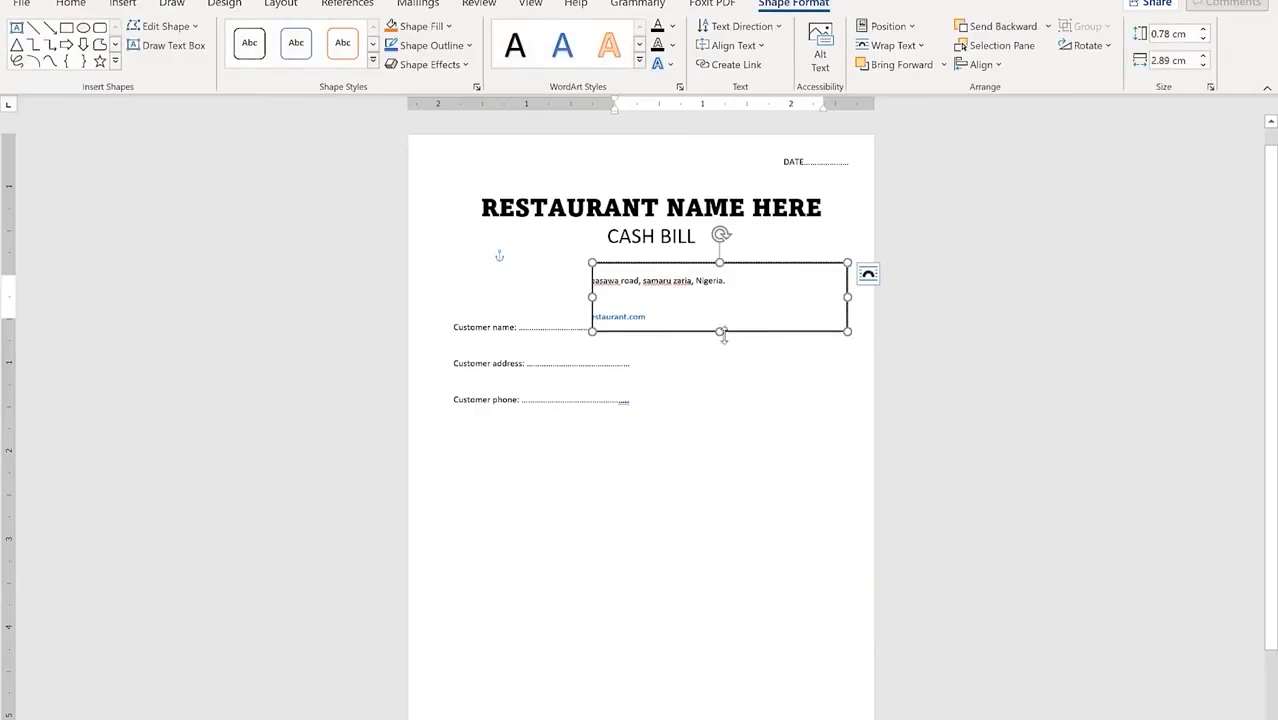
Step: Set the text box's contact lines to 0 pt spacing after and single line spacing
click(678, 296)
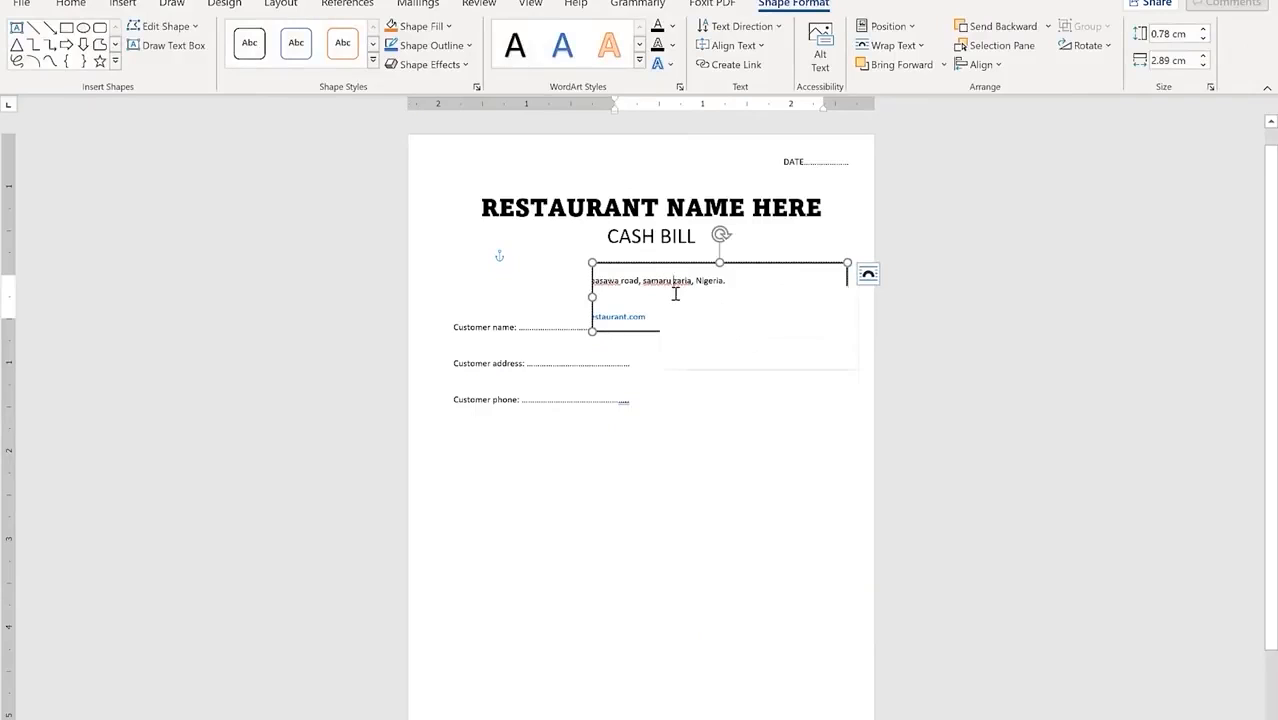
key(ctrl+a)
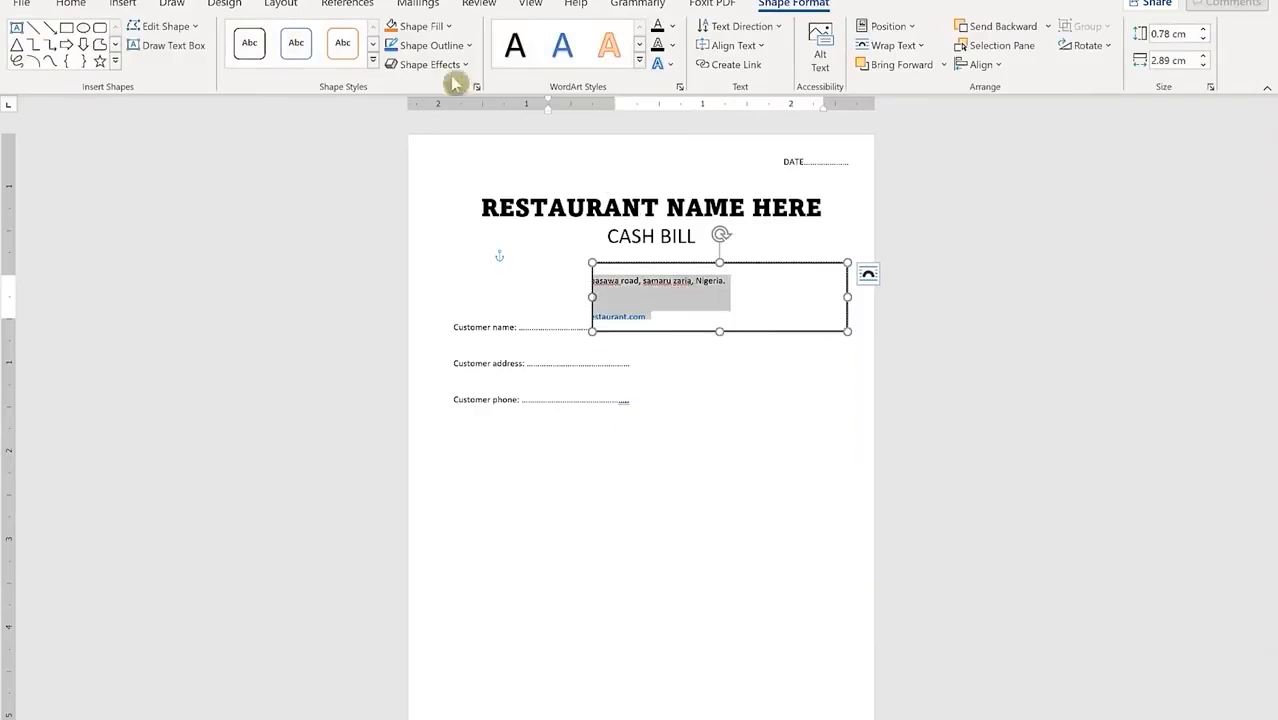
click(80, 4)
click(562, 87)
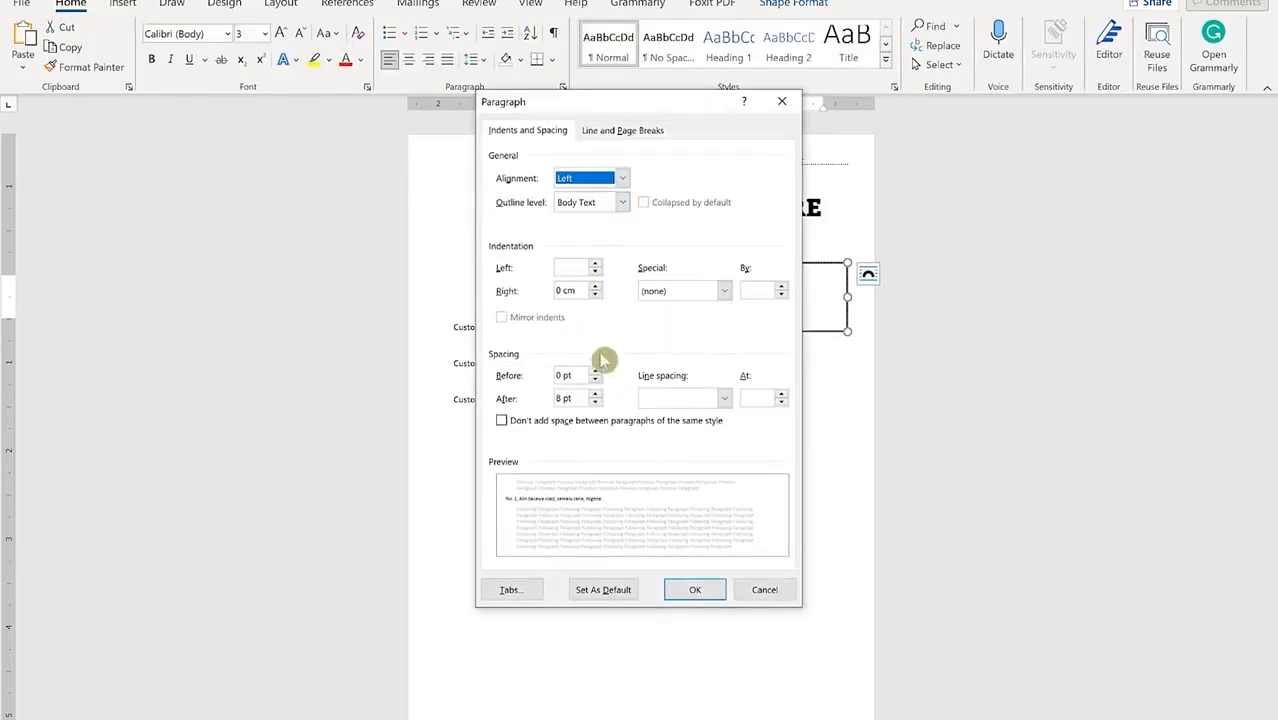
click(595, 403)
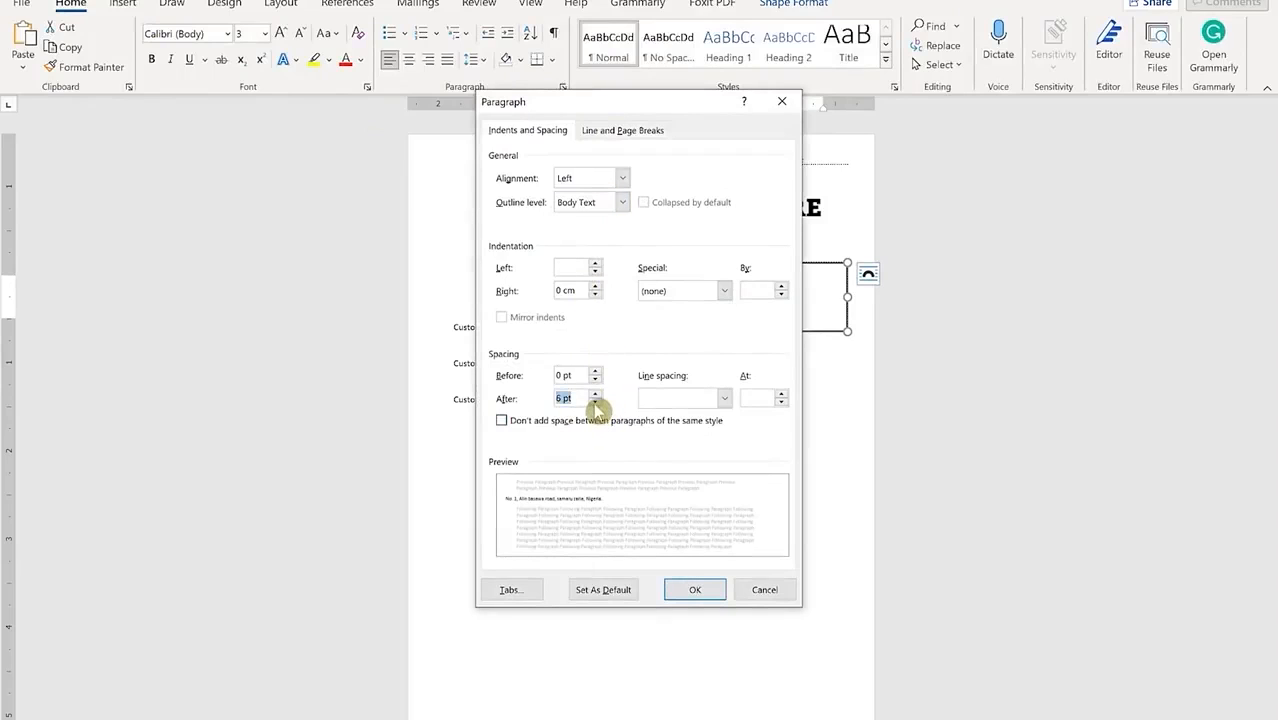
click(712, 398)
click(705, 424)
click(708, 589)
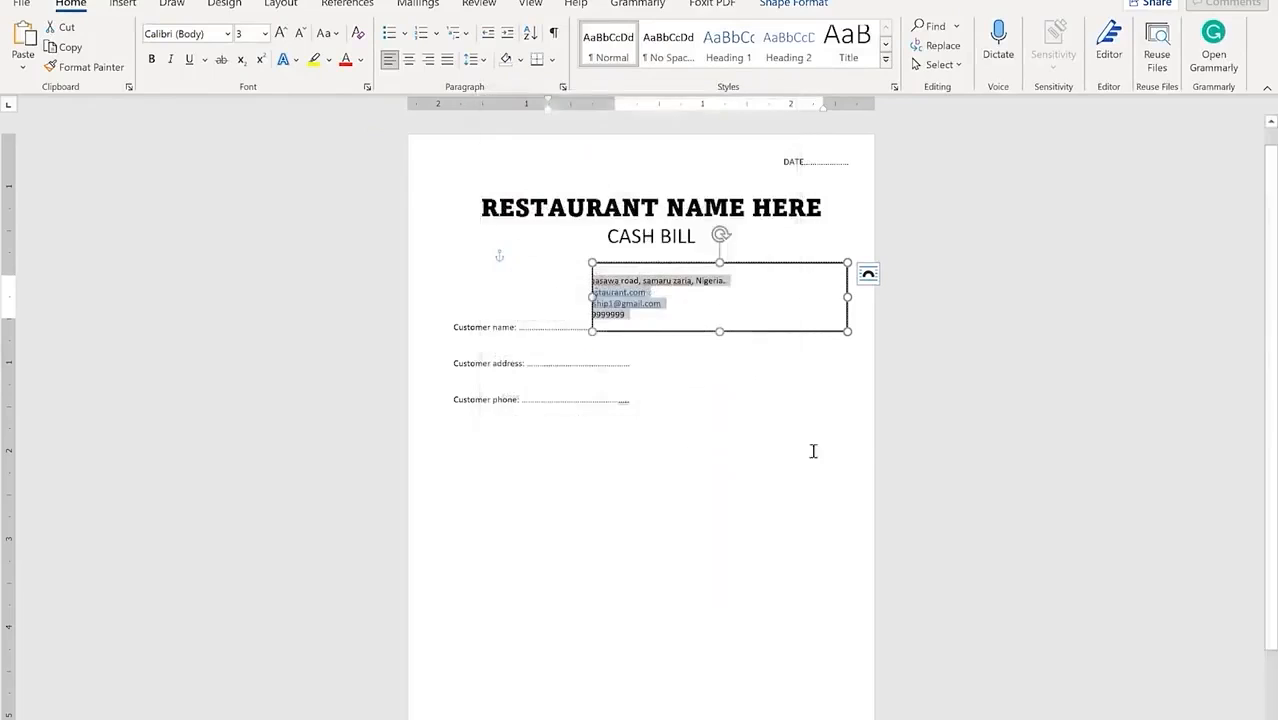
Step: Move the contact box to the right beside the customer fields and remove its outline
click(736, 334)
drag(736, 334, 816, 314)
click(751, 343)
click(746, 318)
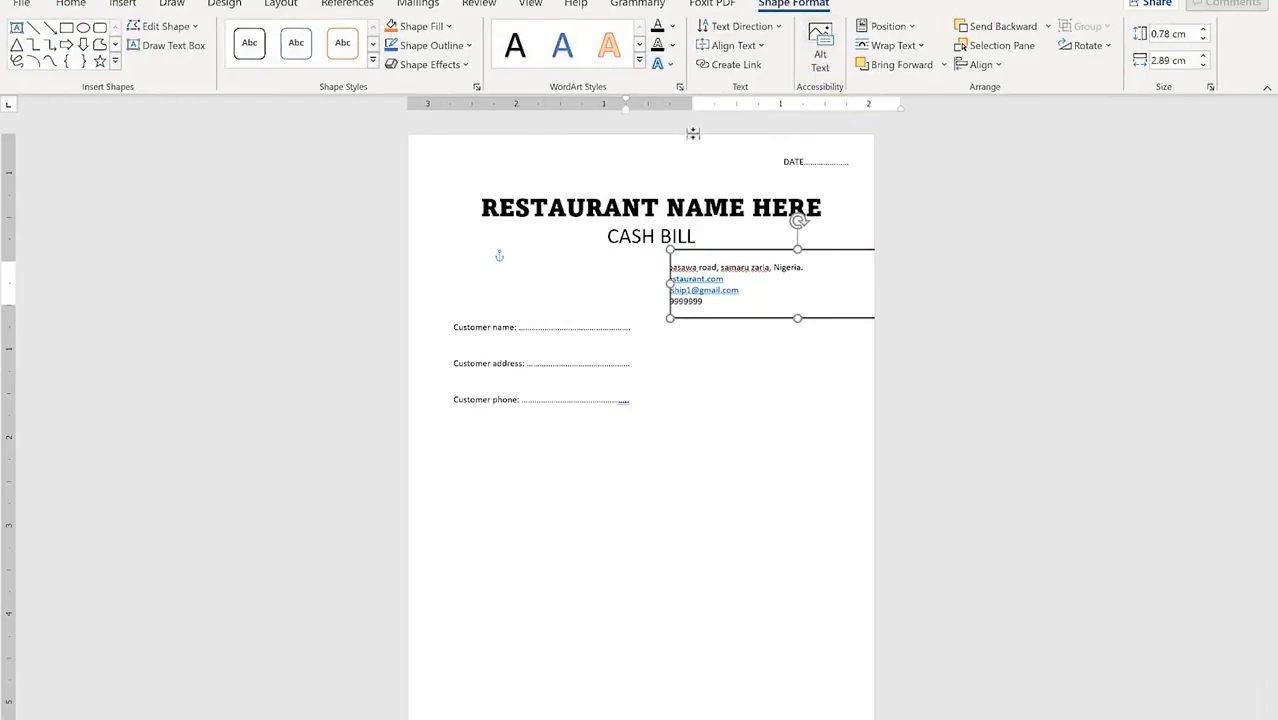
click(467, 45)
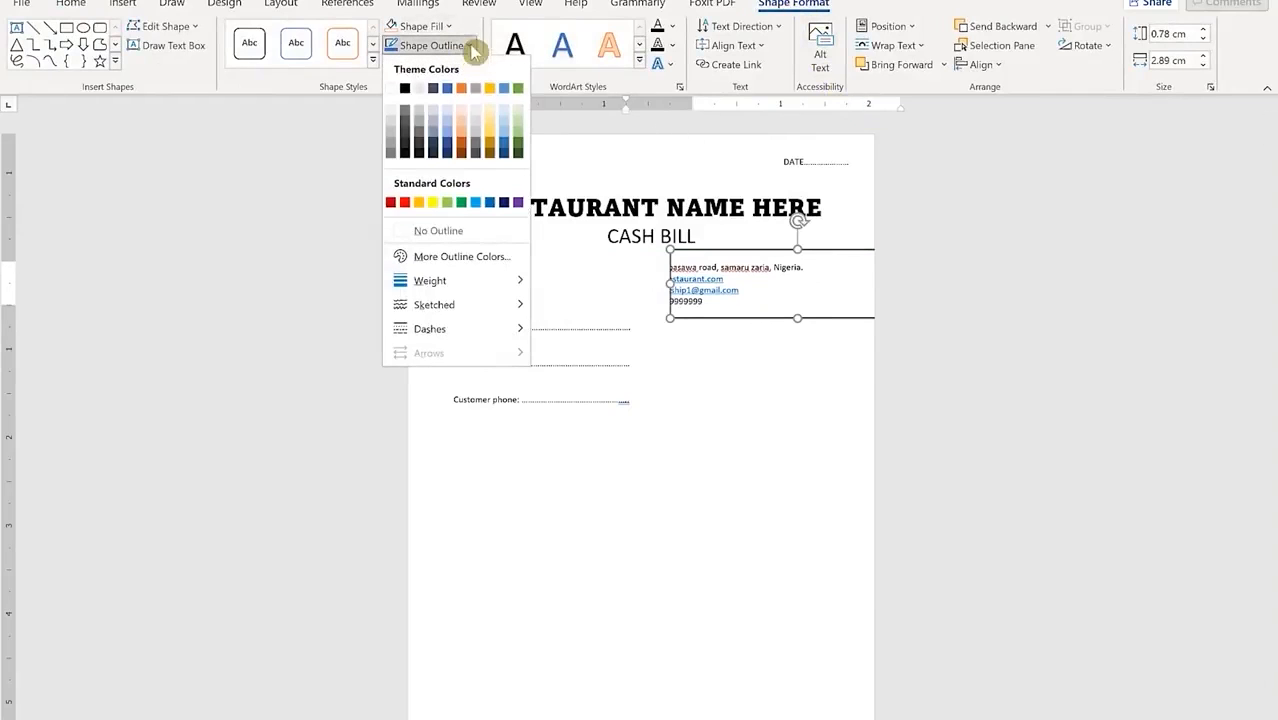
click(440, 230)
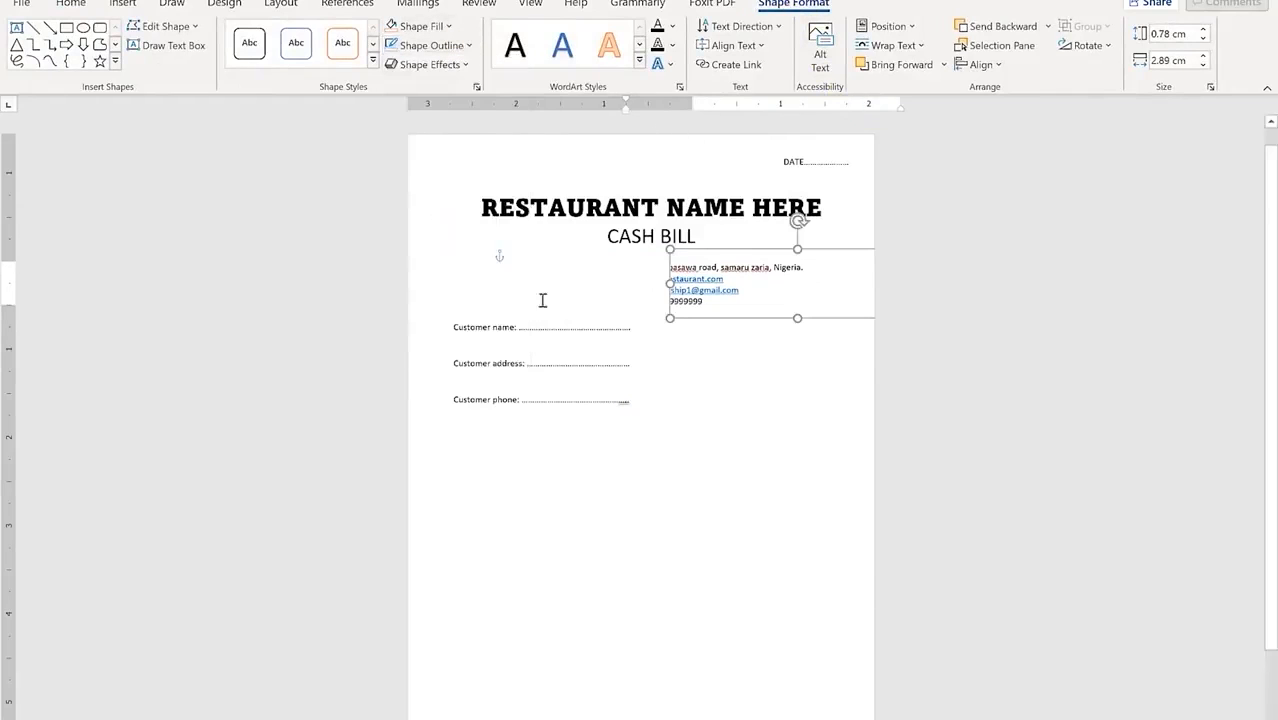
click(720, 379)
click(705, 280)
click(735, 384)
click(746, 280)
drag(735, 320, 719, 308)
click(651, 337)
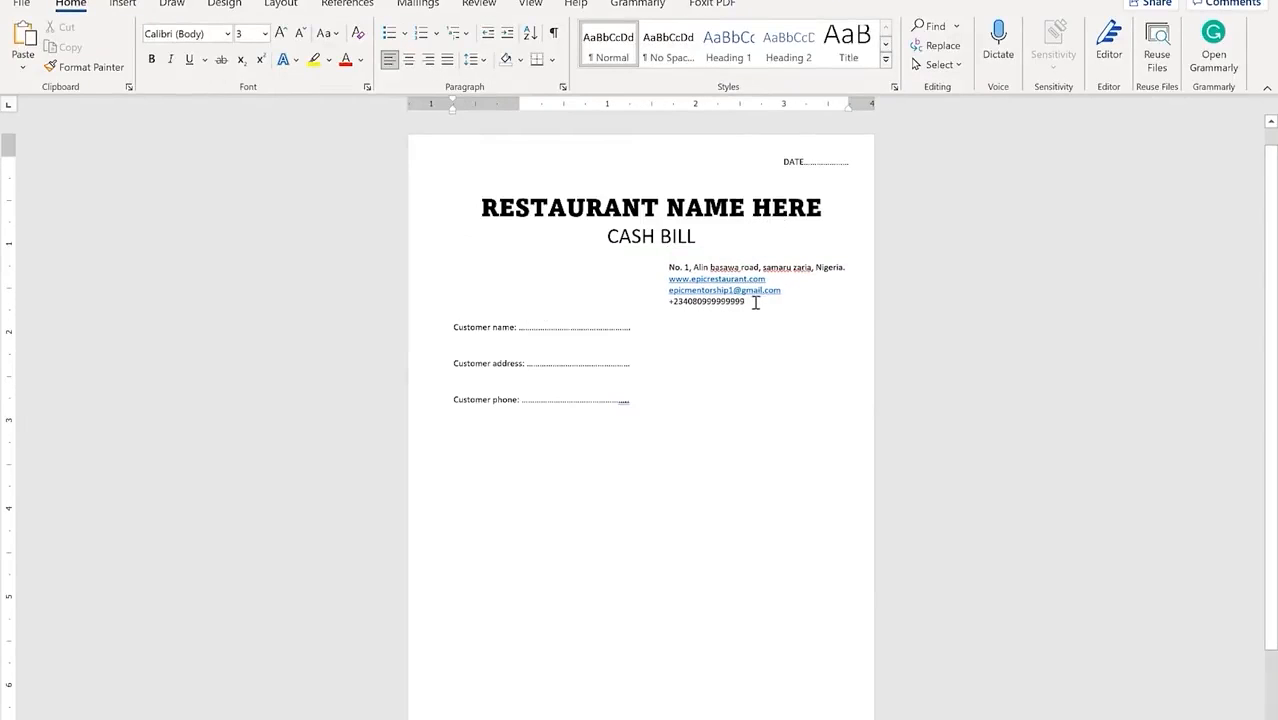
Step: Give the four contact lines 1.15 line spacing and lengthen the box so every line shows
drag(755, 303, 701, 267)
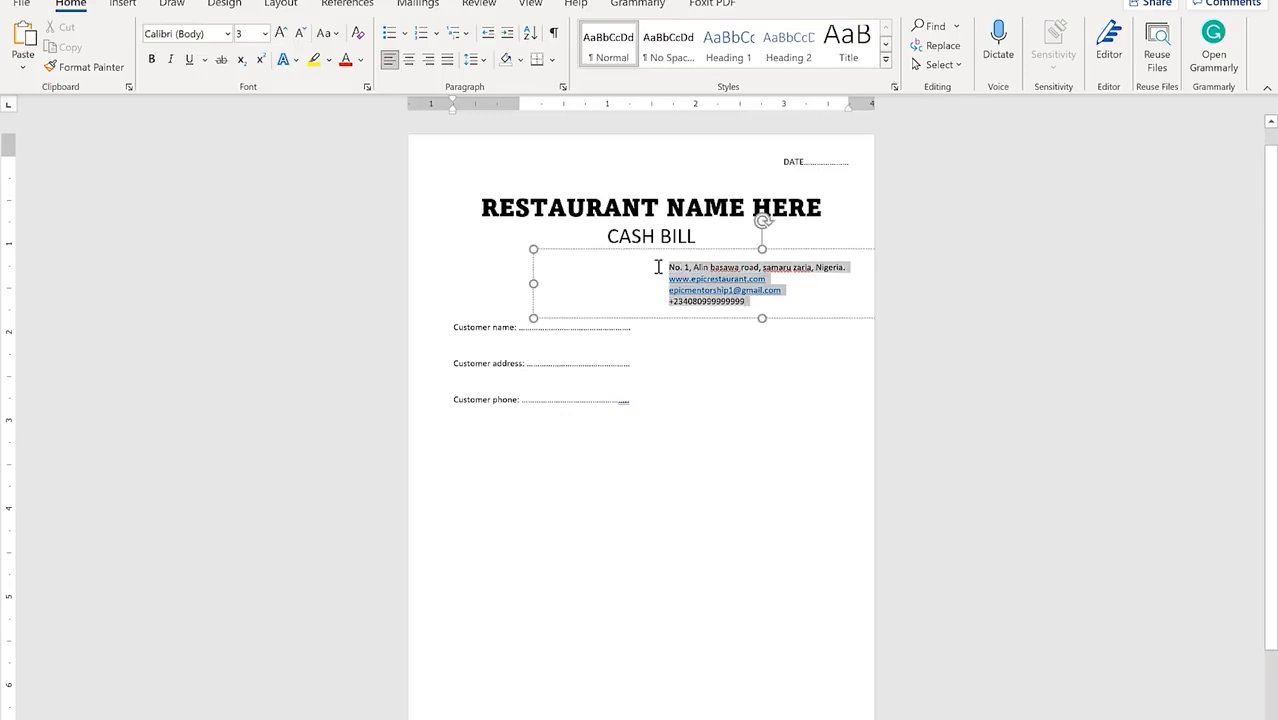
click(70, 3)
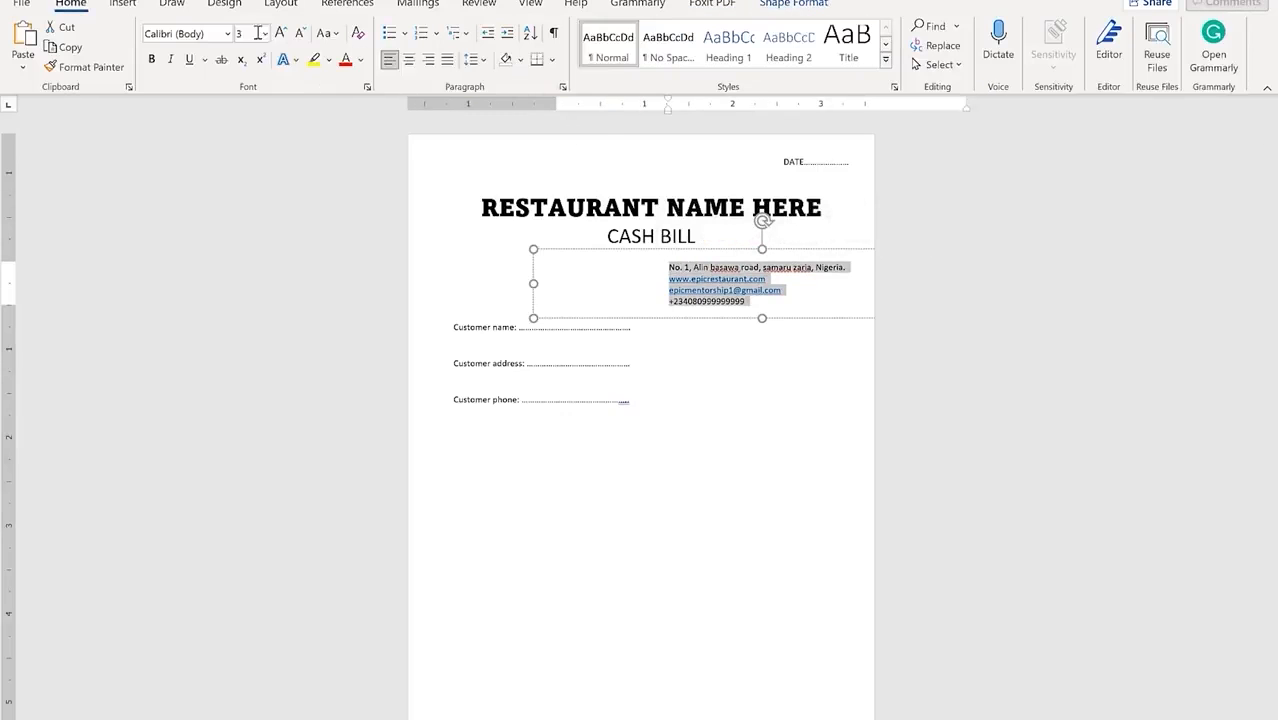
click(484, 60)
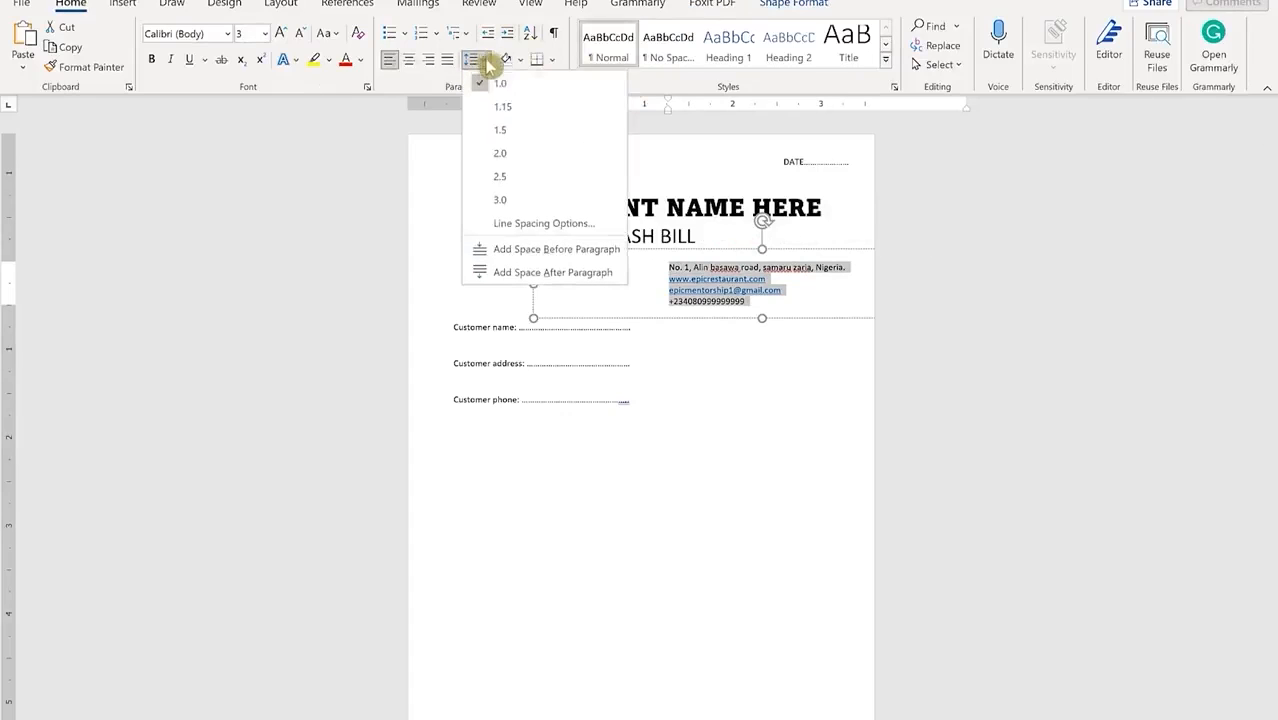
click(531, 107)
drag(762, 320, 762, 338)
click(767, 379)
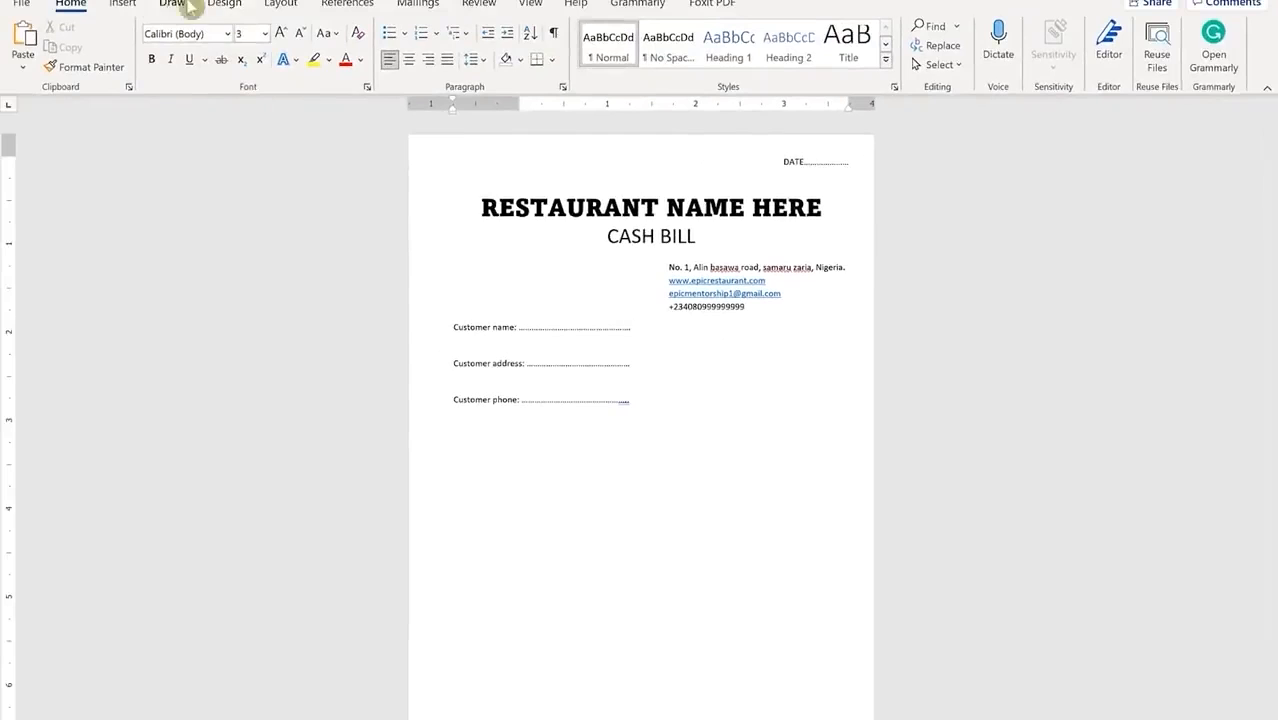
Step: Insert a 'location' pin icon, set it In Front of Text, shrink it, and place it after the address
click(128, 6)
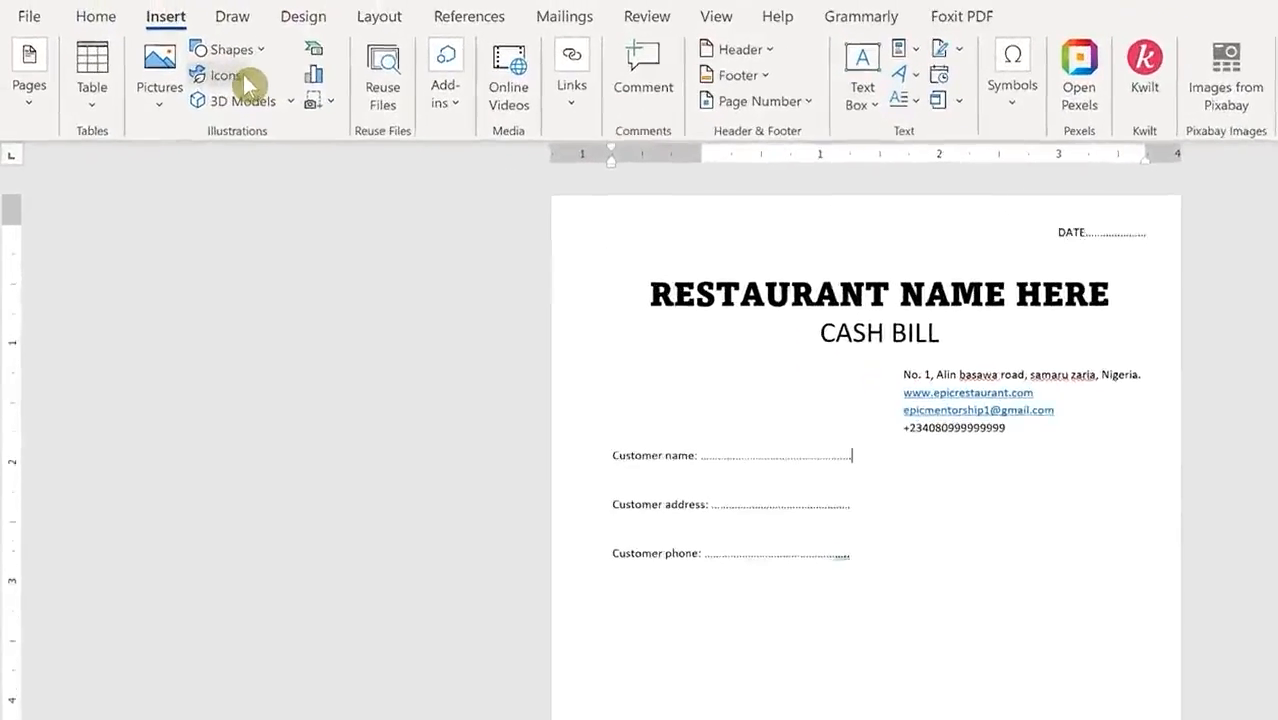
click(188, 47)
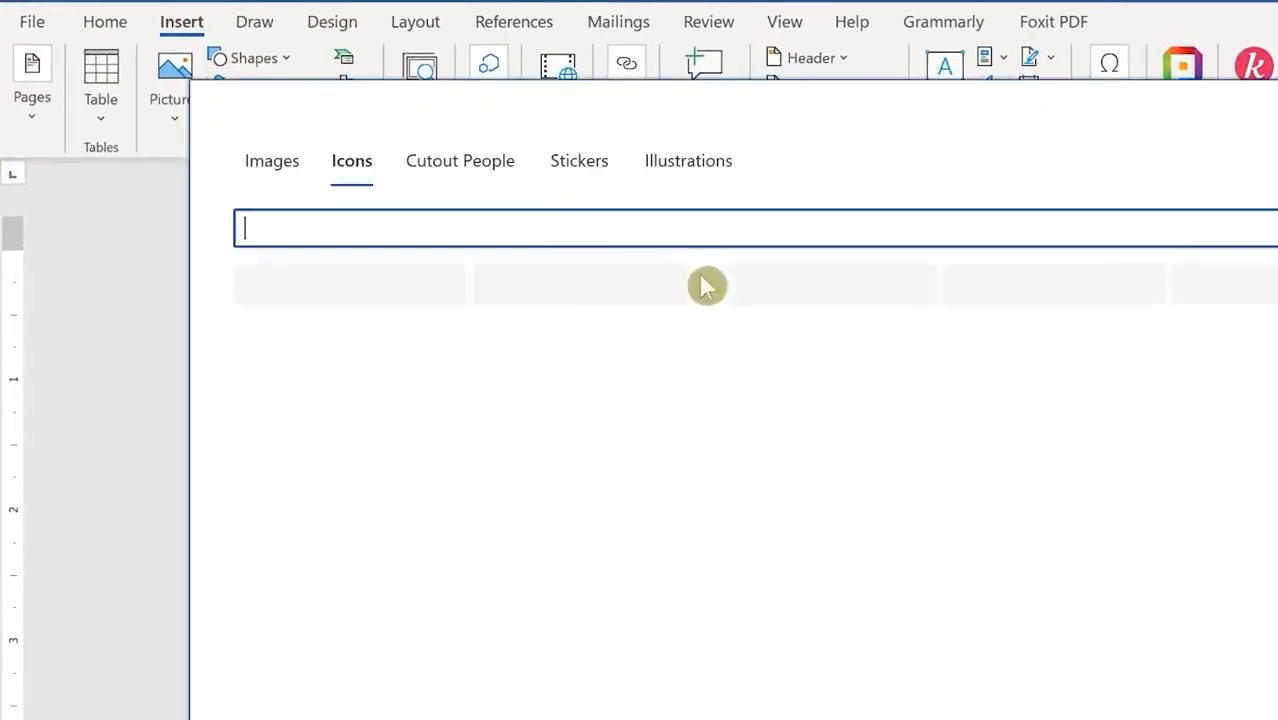
text(location)
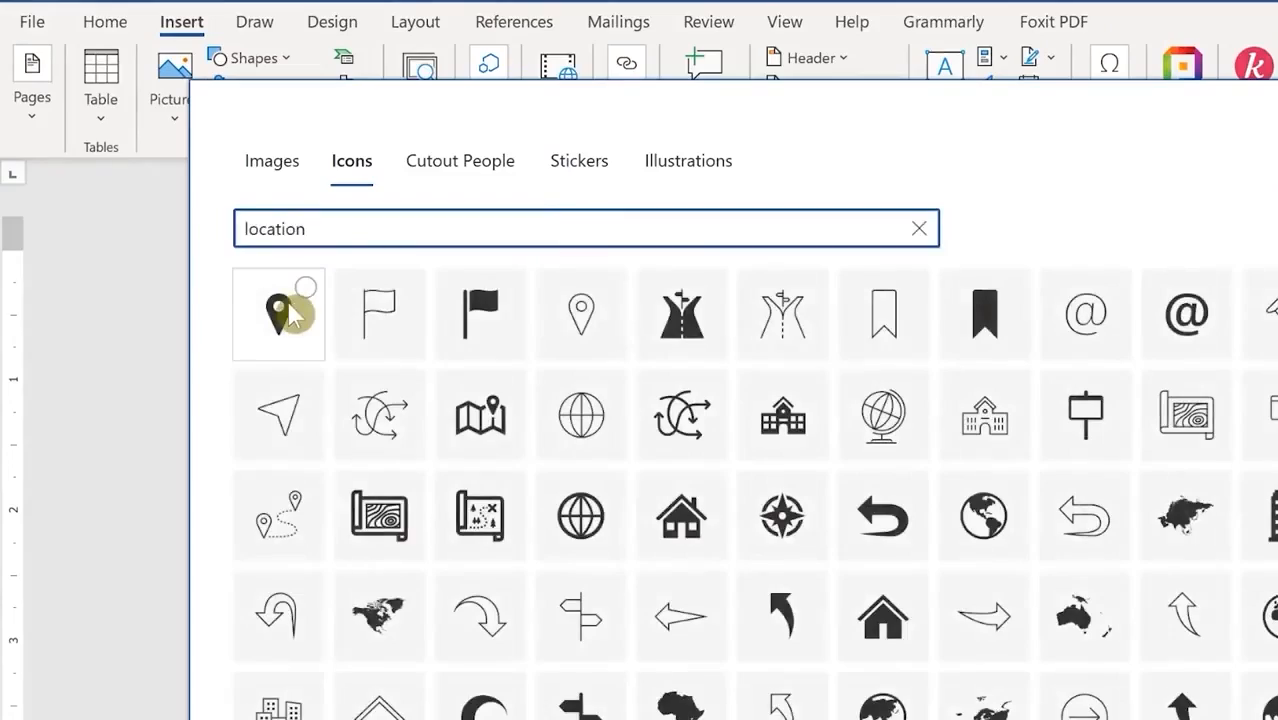
click(285, 313)
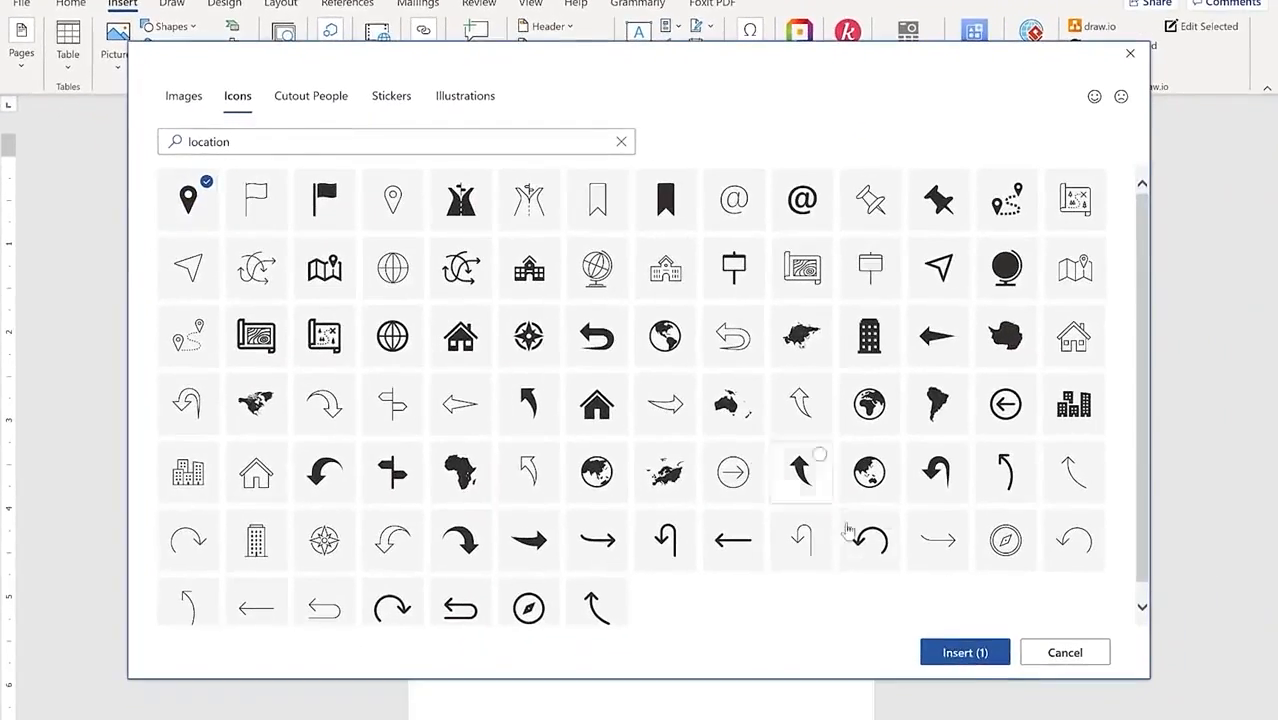
click(963, 652)
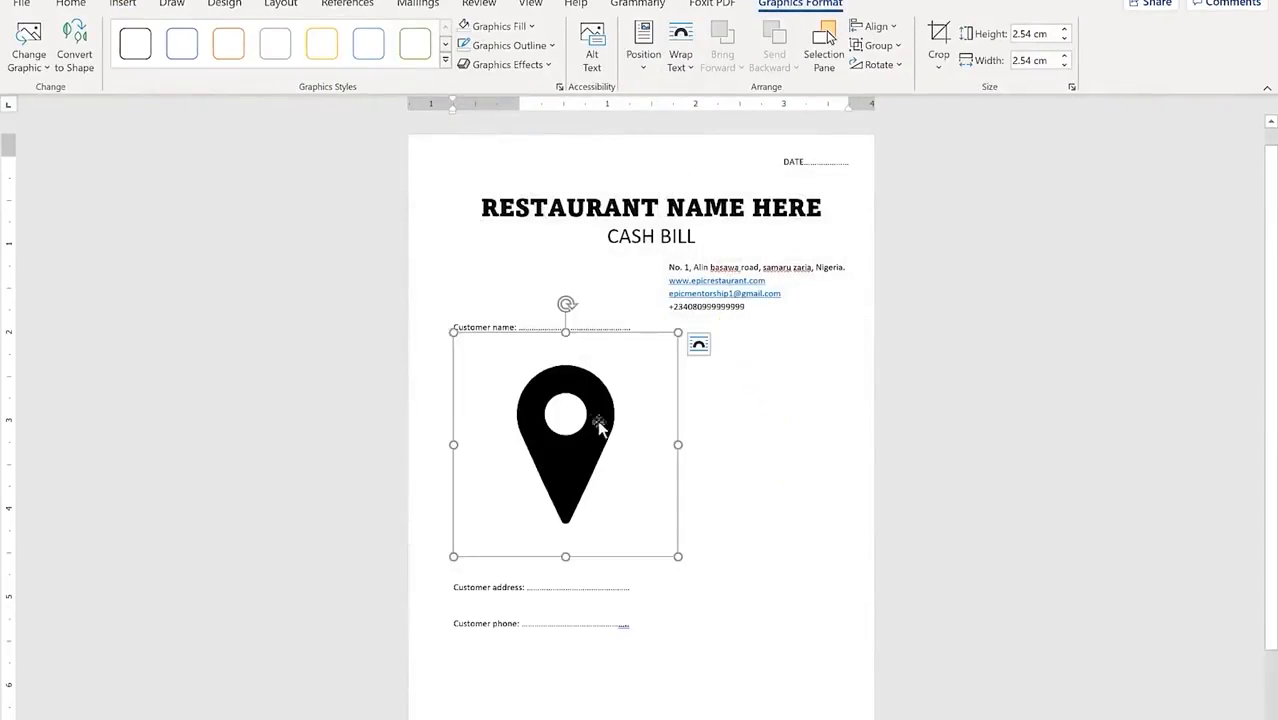
click(699, 344)
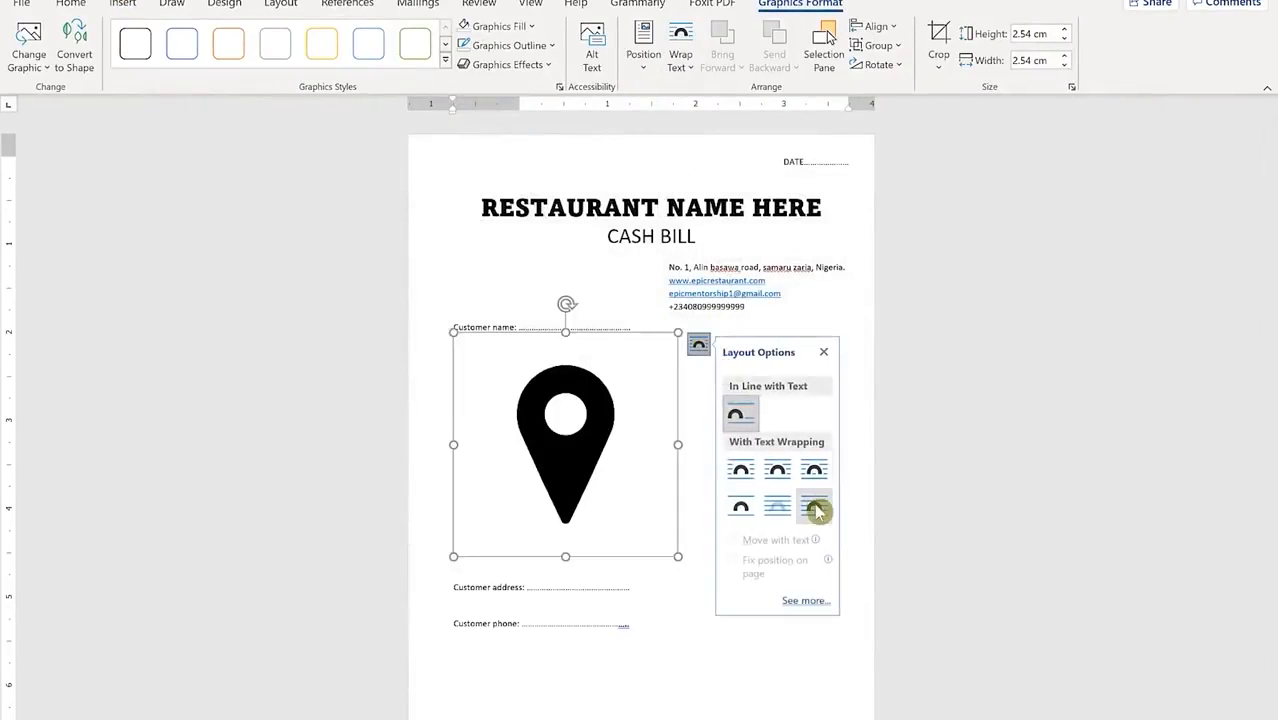
click(817, 510)
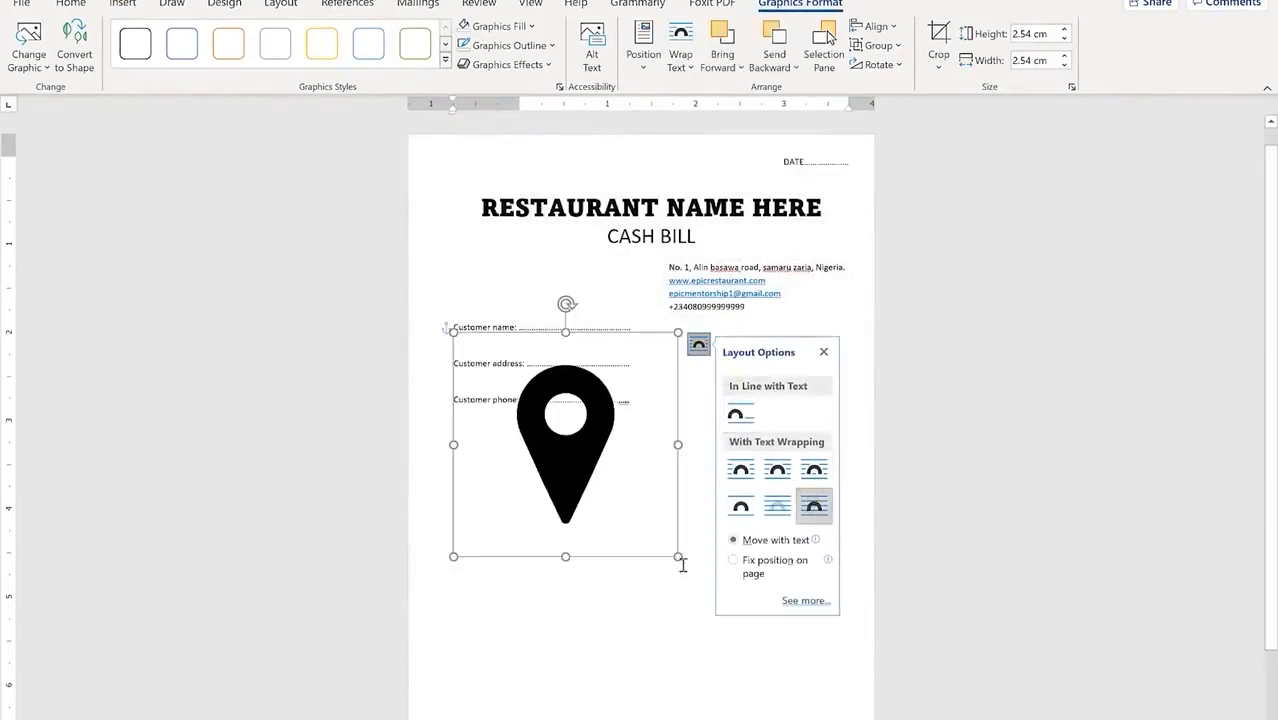
drag(677, 557, 839, 304)
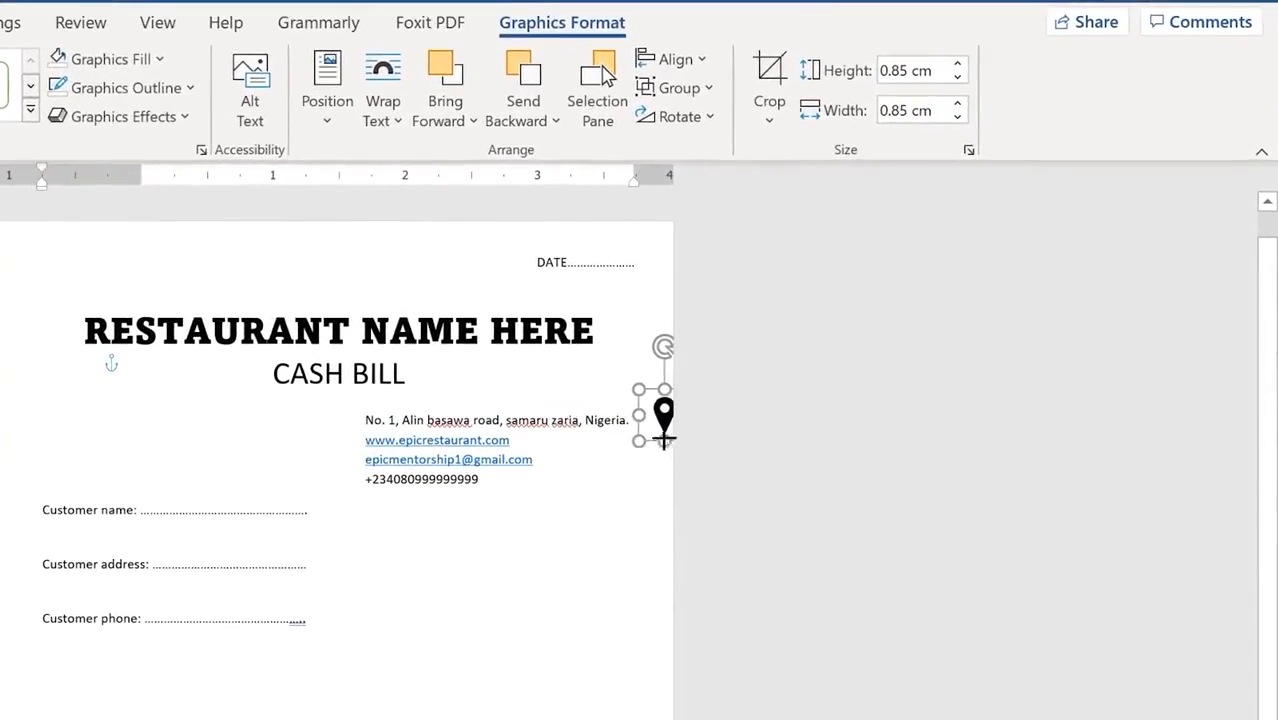
mouse_move(664, 439)
mouse_down()
mouse_move(595, 434)
mouse_move(649, 420)
mouse_move(630, 436)
mouse_move(658, 413)
mouse_move(651, 425)
mouse_up()
click(575, 520)
click(559, 695)
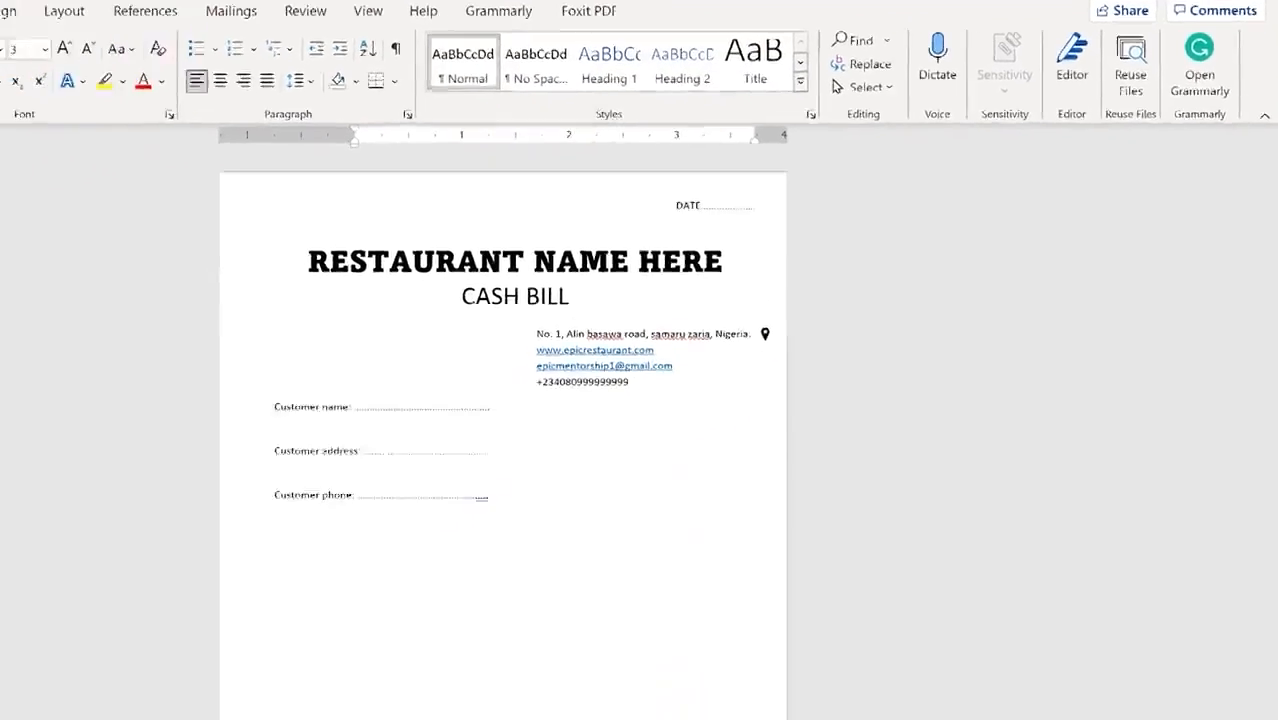
Step: Insert the laptop-with-globe icon from an 'intern' icon search and shrink it
click(122, 4)
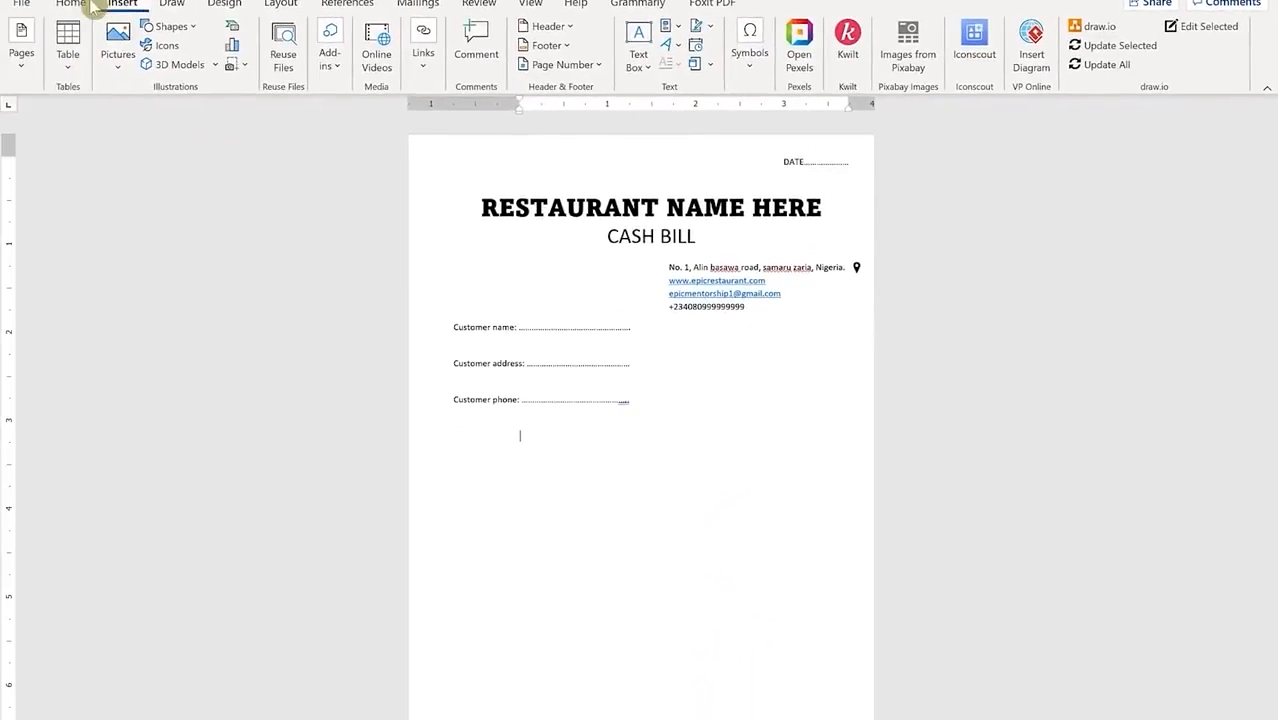
click(168, 45)
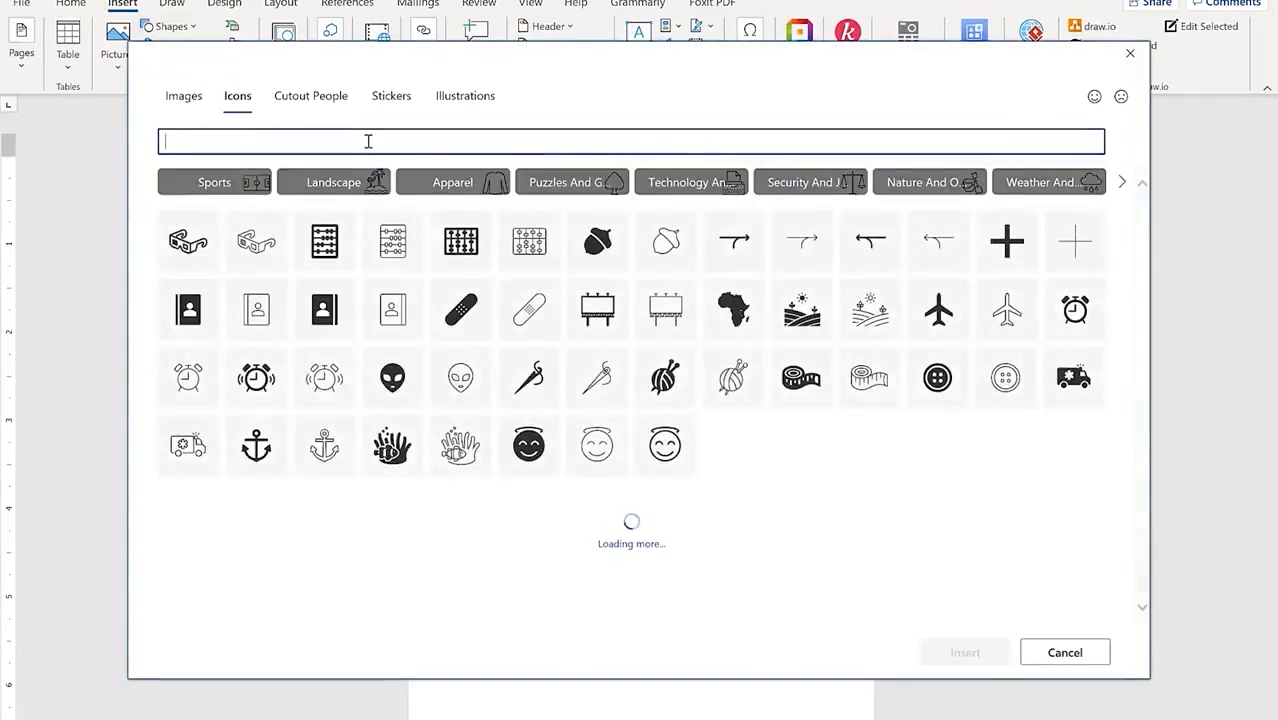
text(internet)
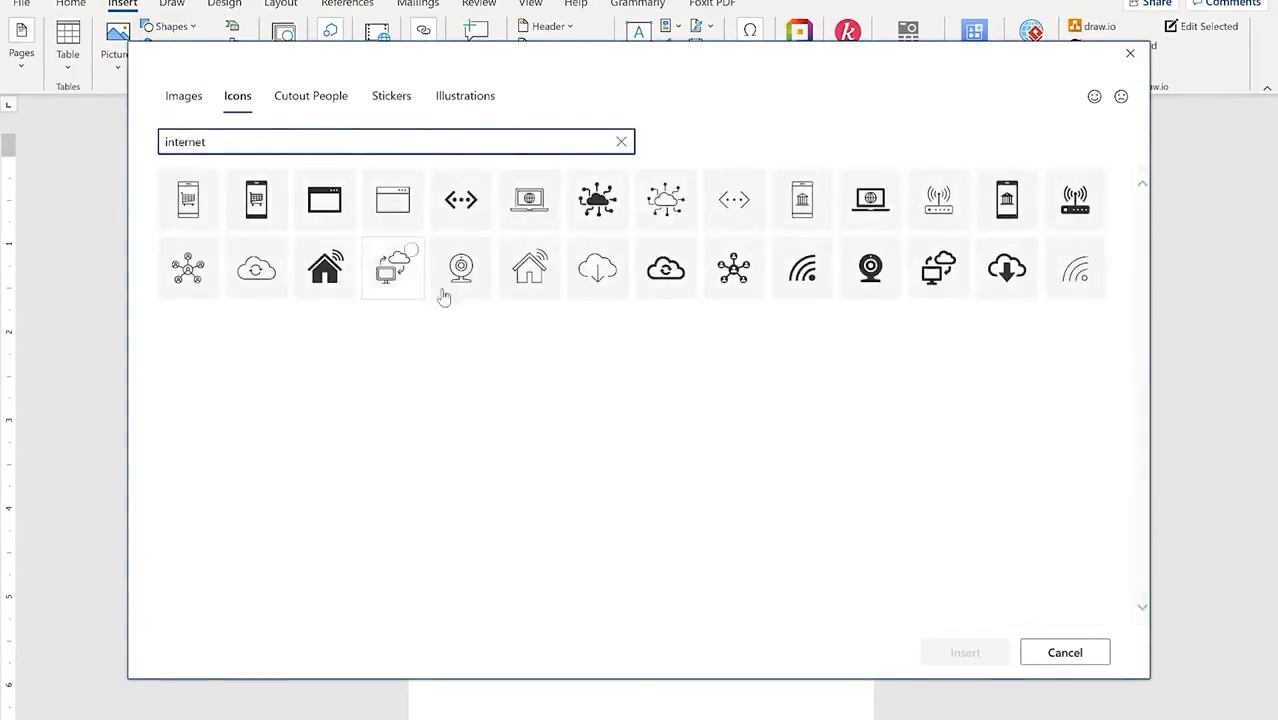
click(870, 199)
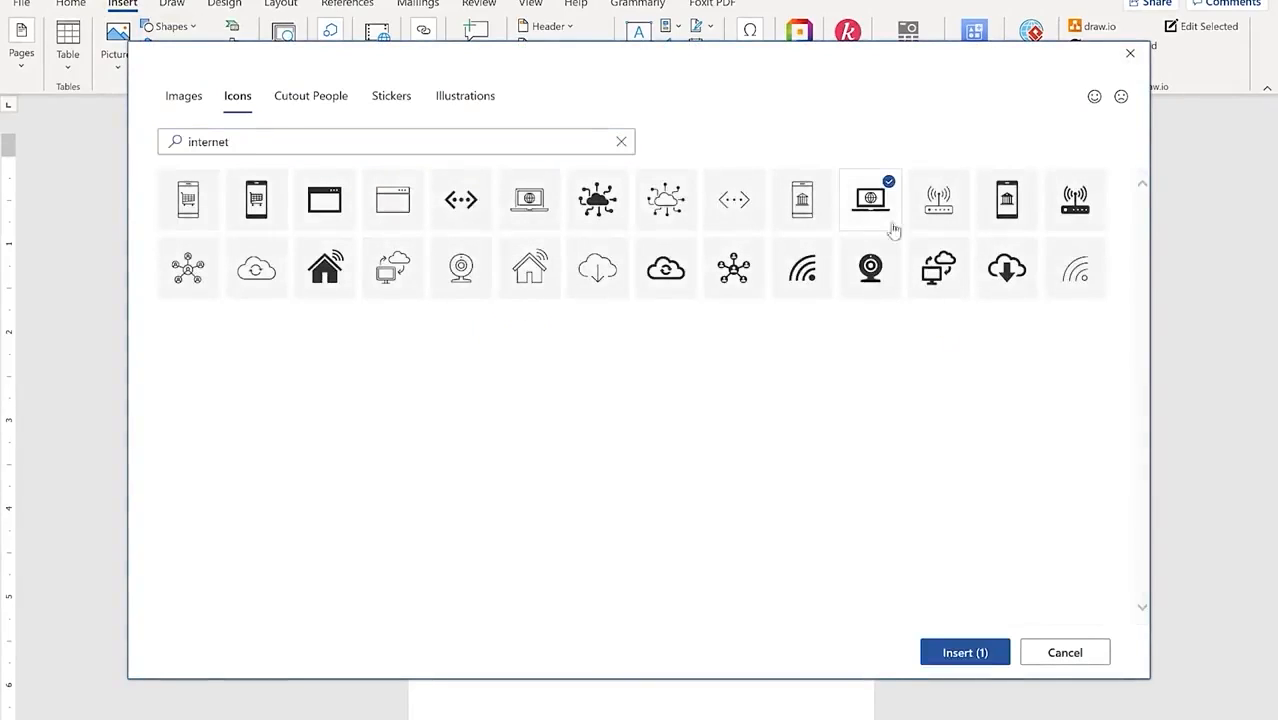
click(975, 652)
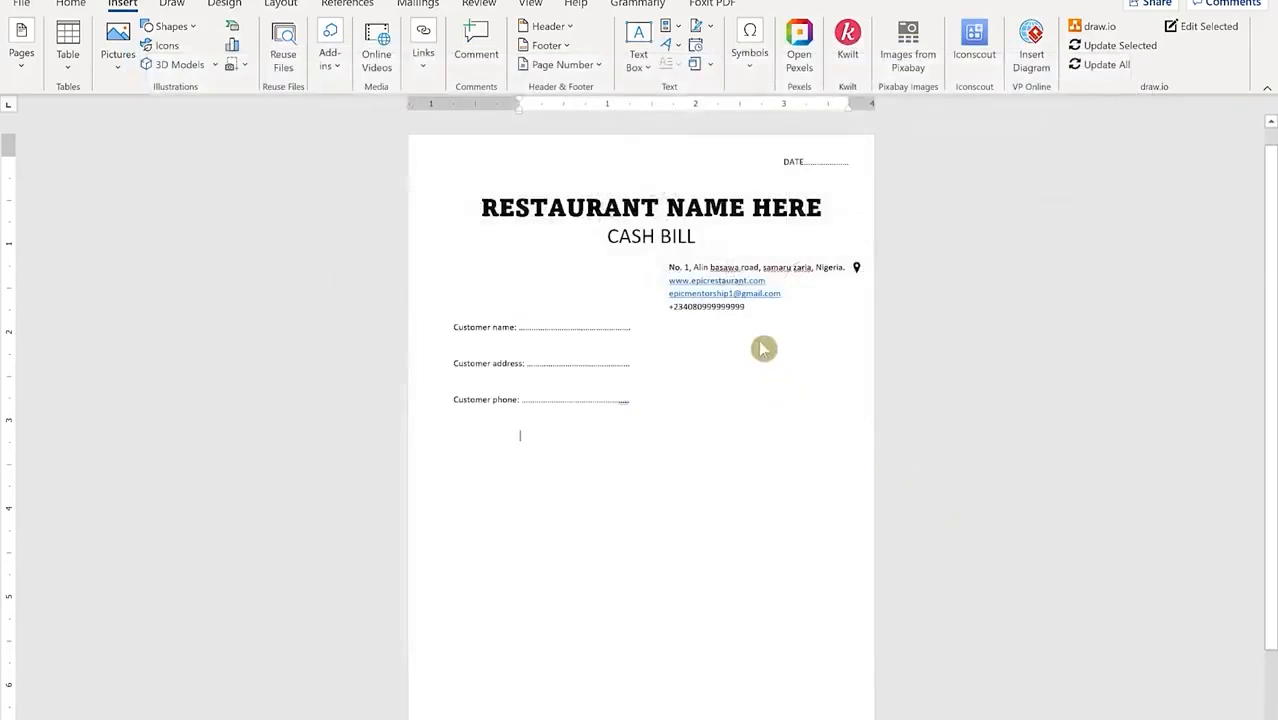
drag(748, 428, 598, 598)
Step: Float the laptop icon In Front of Text, size it 0.19 cm, and place it beside the website line
click(576, 444)
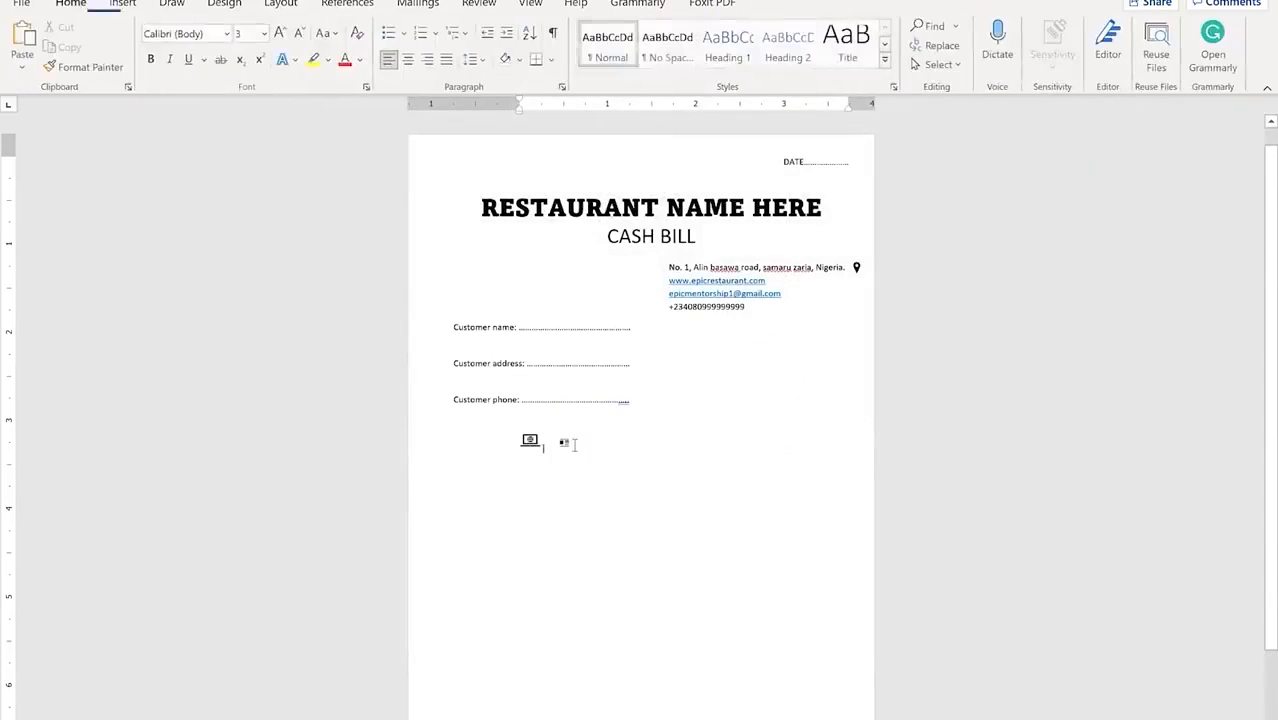
click(540, 440)
click(563, 446)
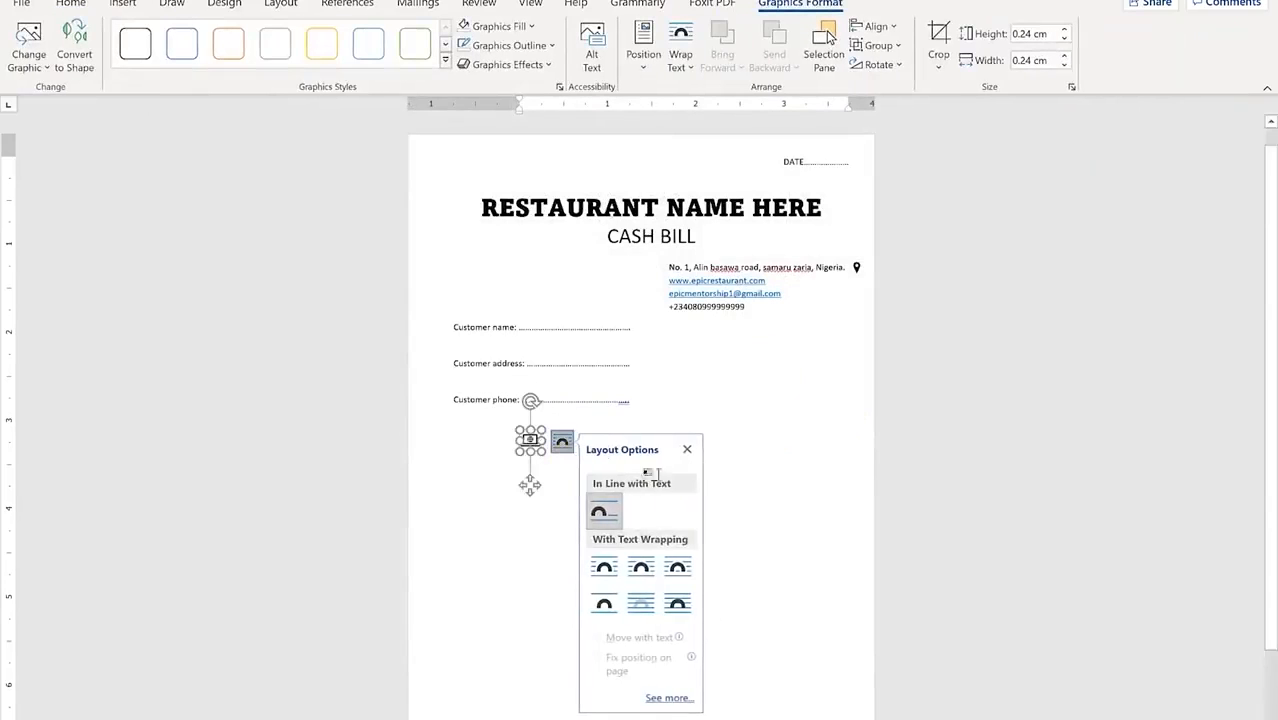
click(679, 604)
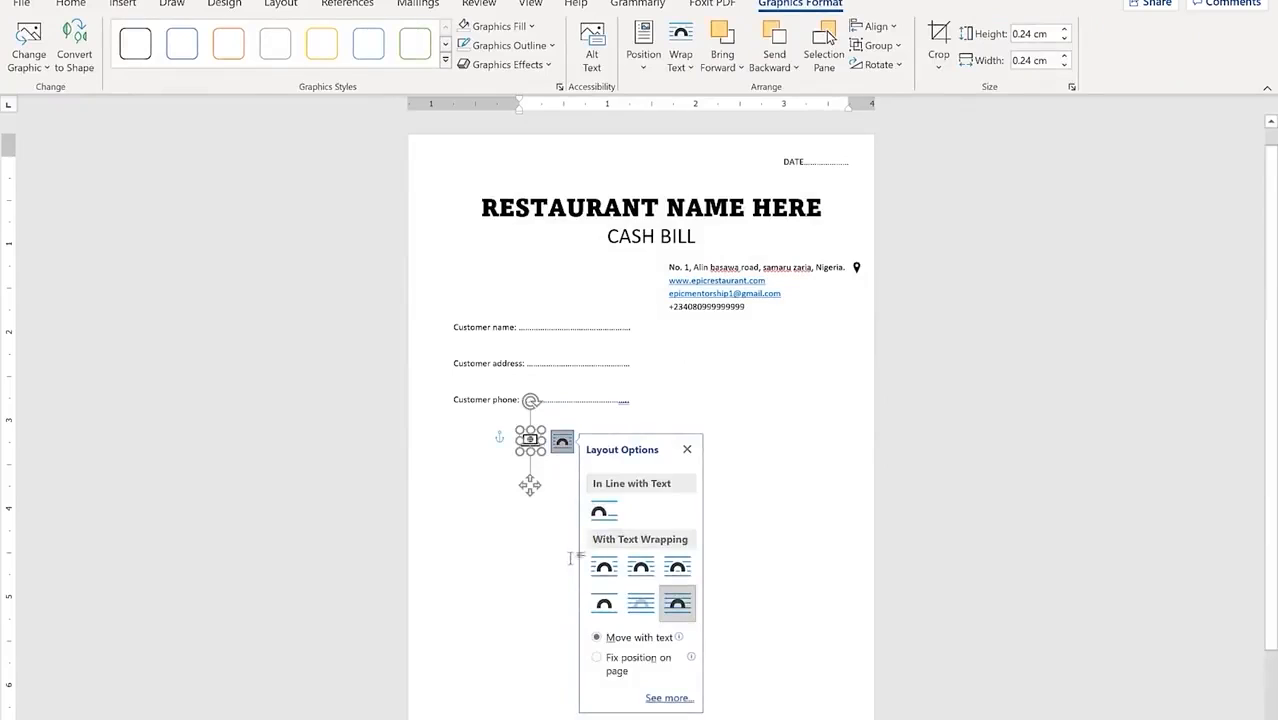
click(571, 558)
click(533, 445)
drag(603, 416, 846, 283)
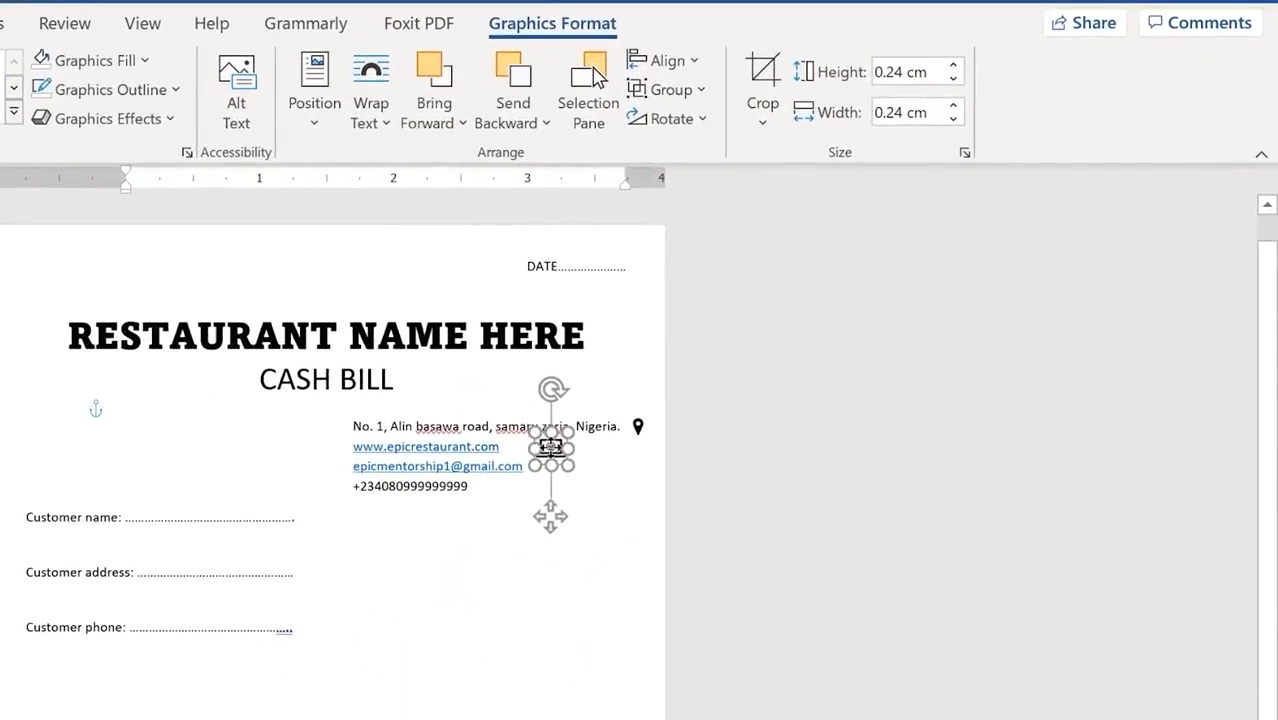
click(599, 531)
click(549, 449)
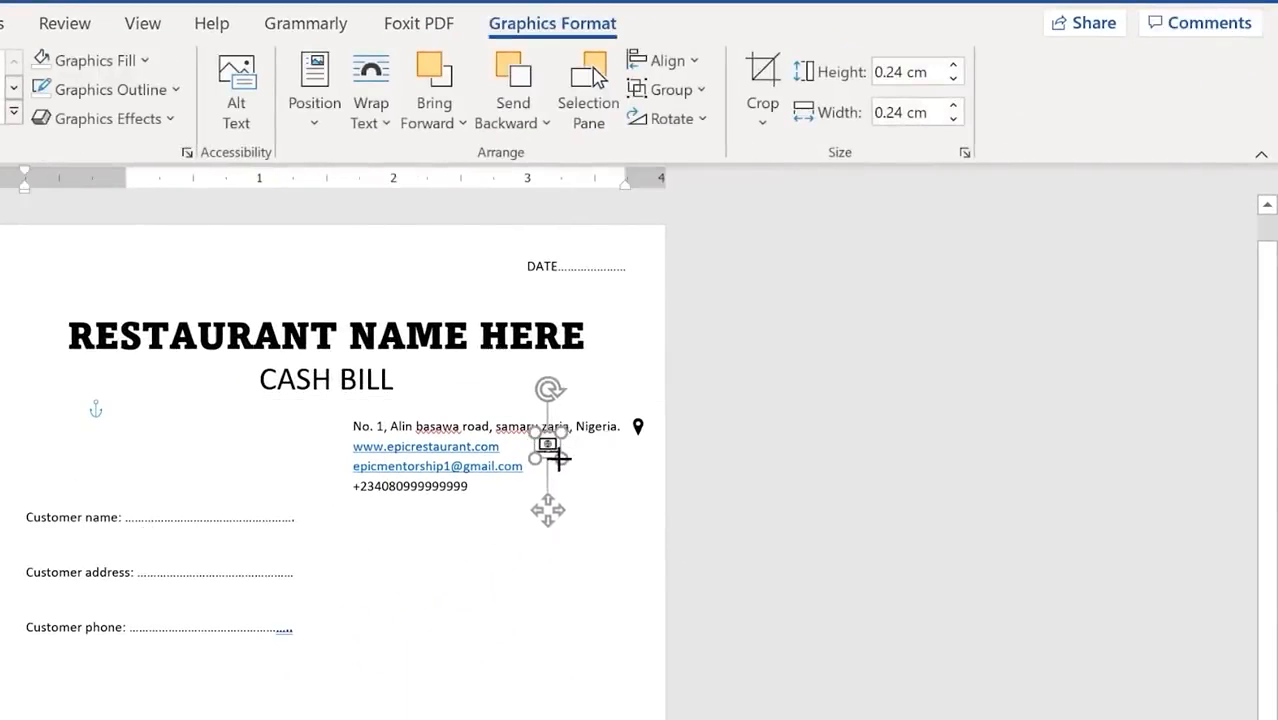
click(608, 653)
click(532, 479)
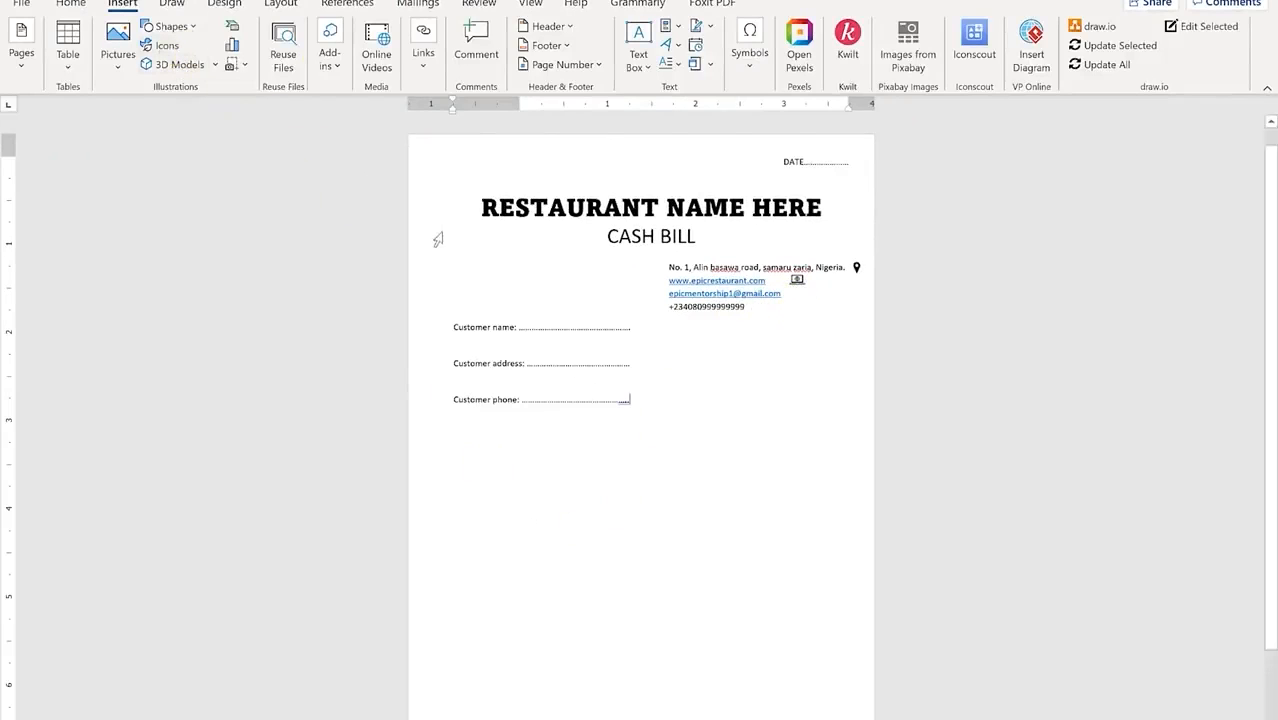
Step: Insert an 'email' envelope icon, set it In Front of Text, shrink it, and place it beside the e-mail line
click(168, 47)
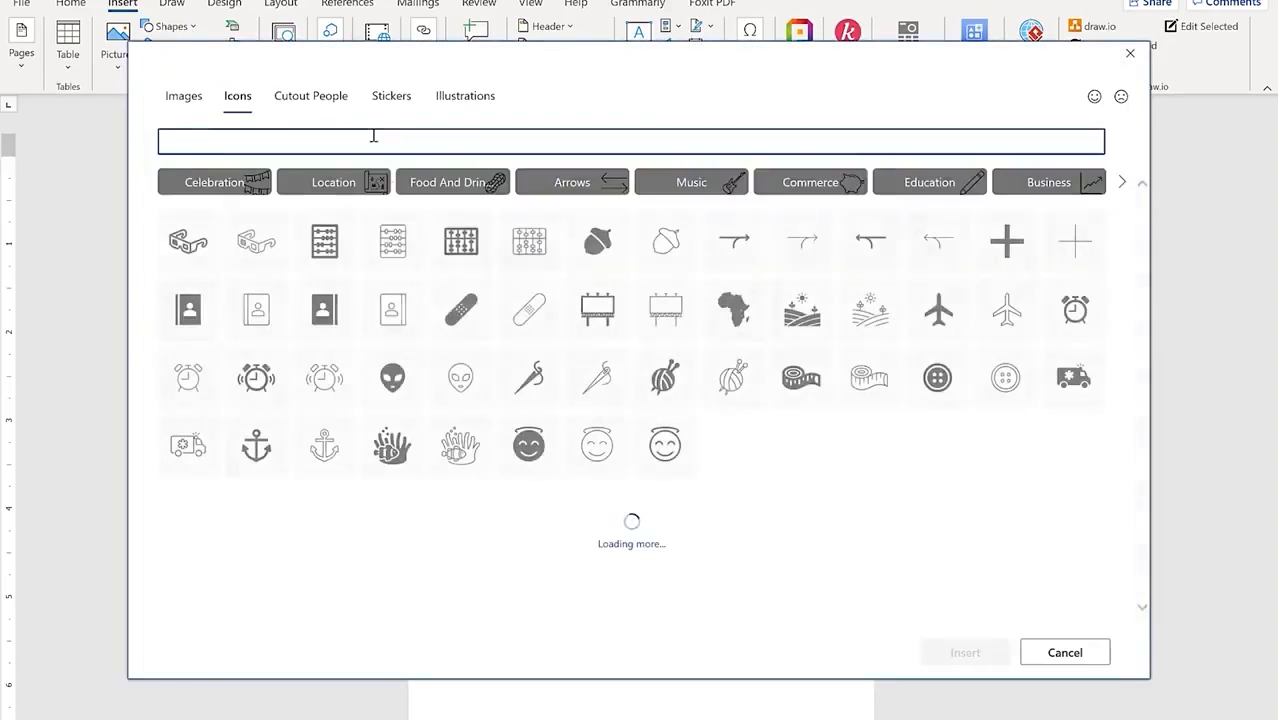
text(emai)
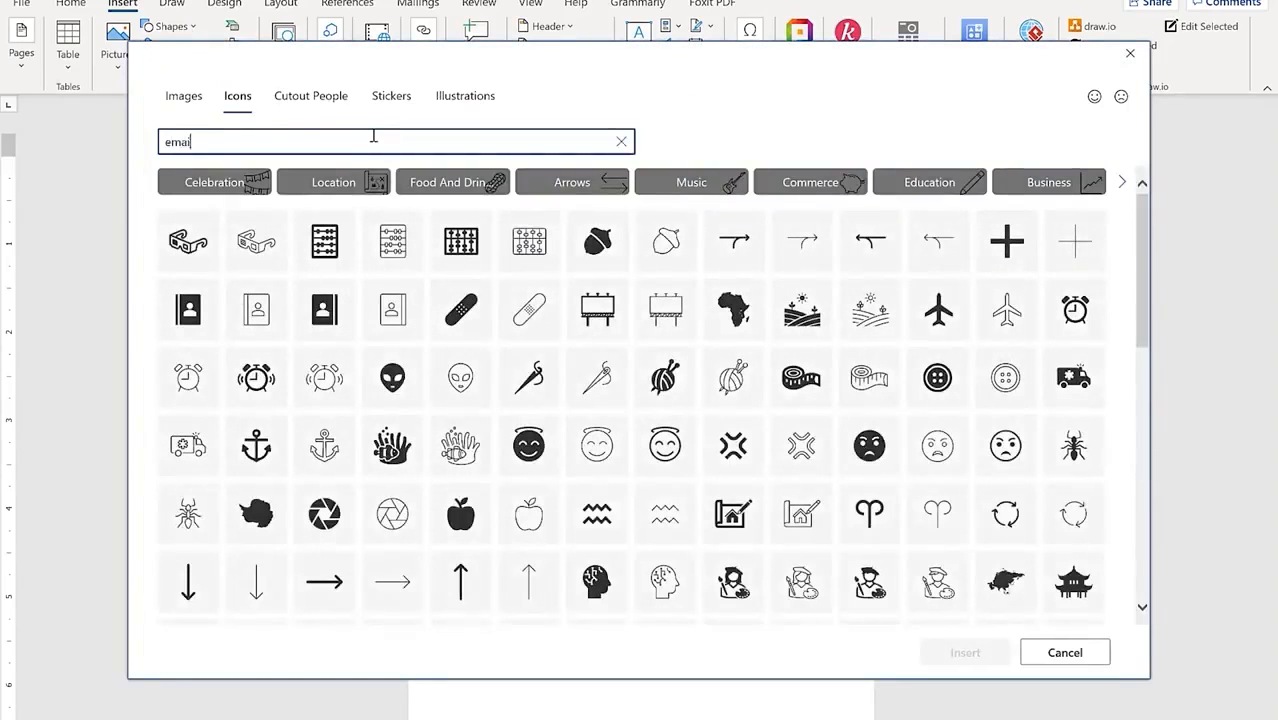
text(l)
click(190, 205)
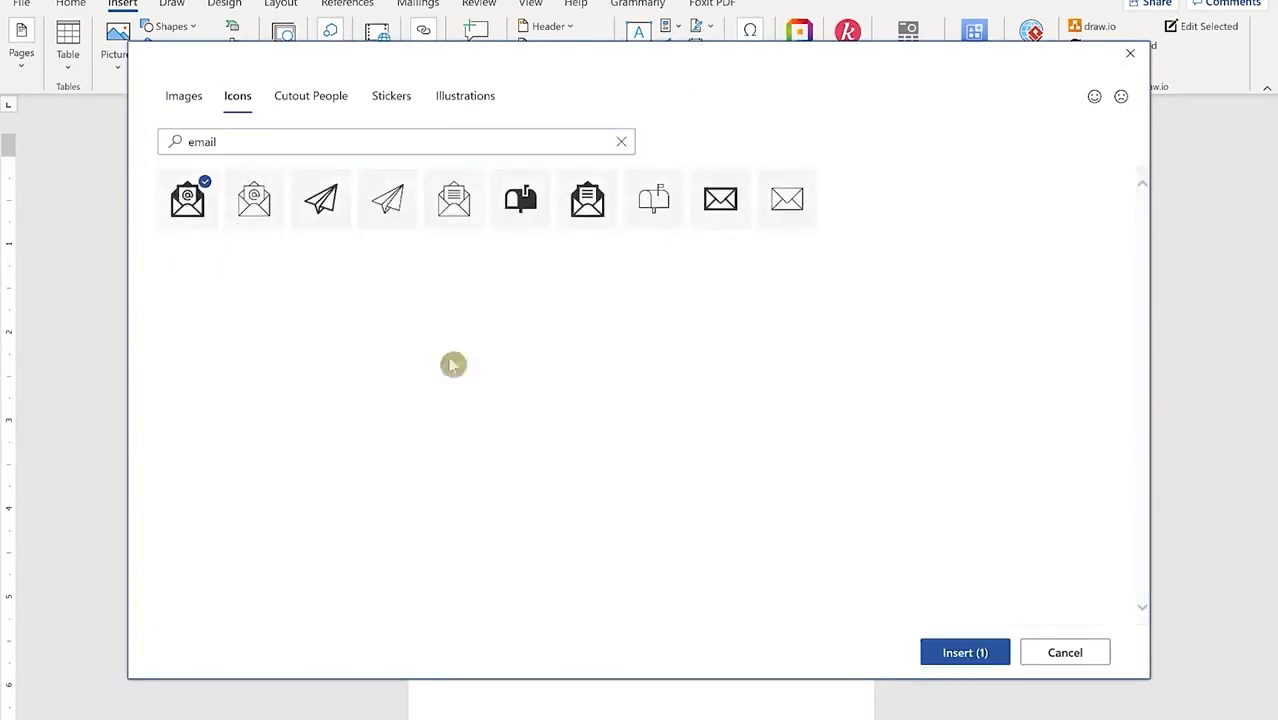
click(964, 651)
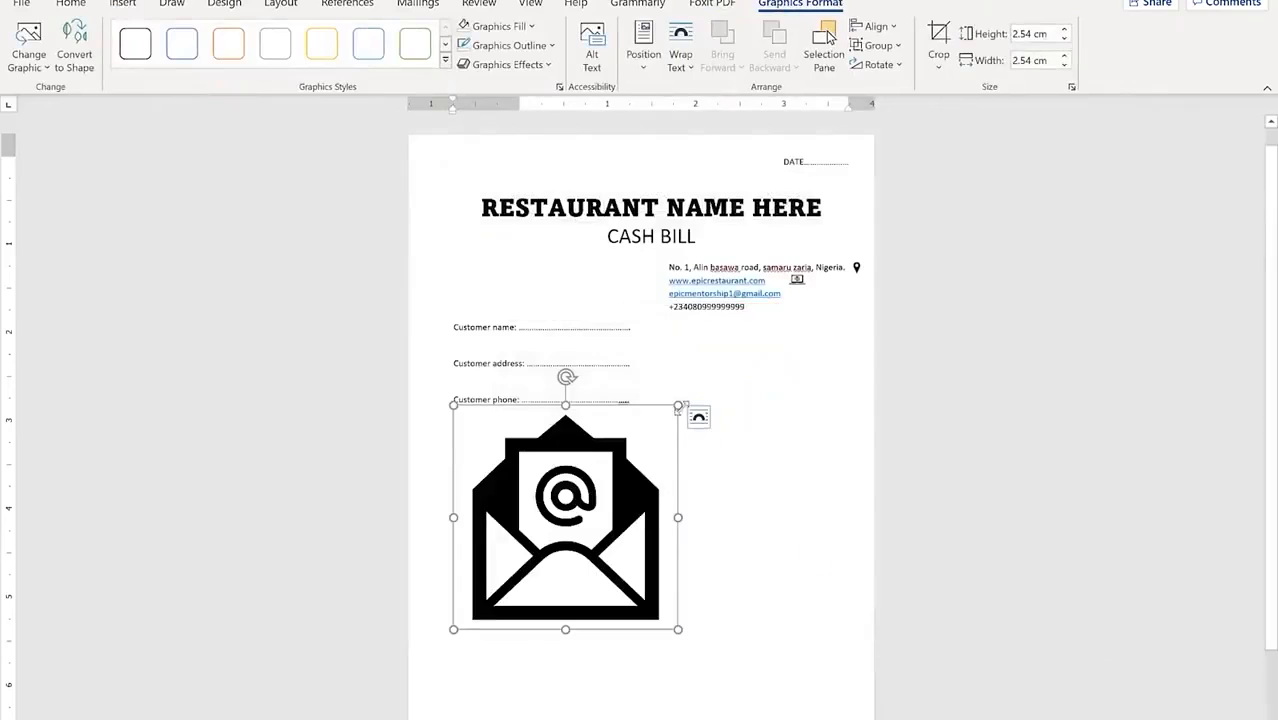
drag(678, 405, 559, 608)
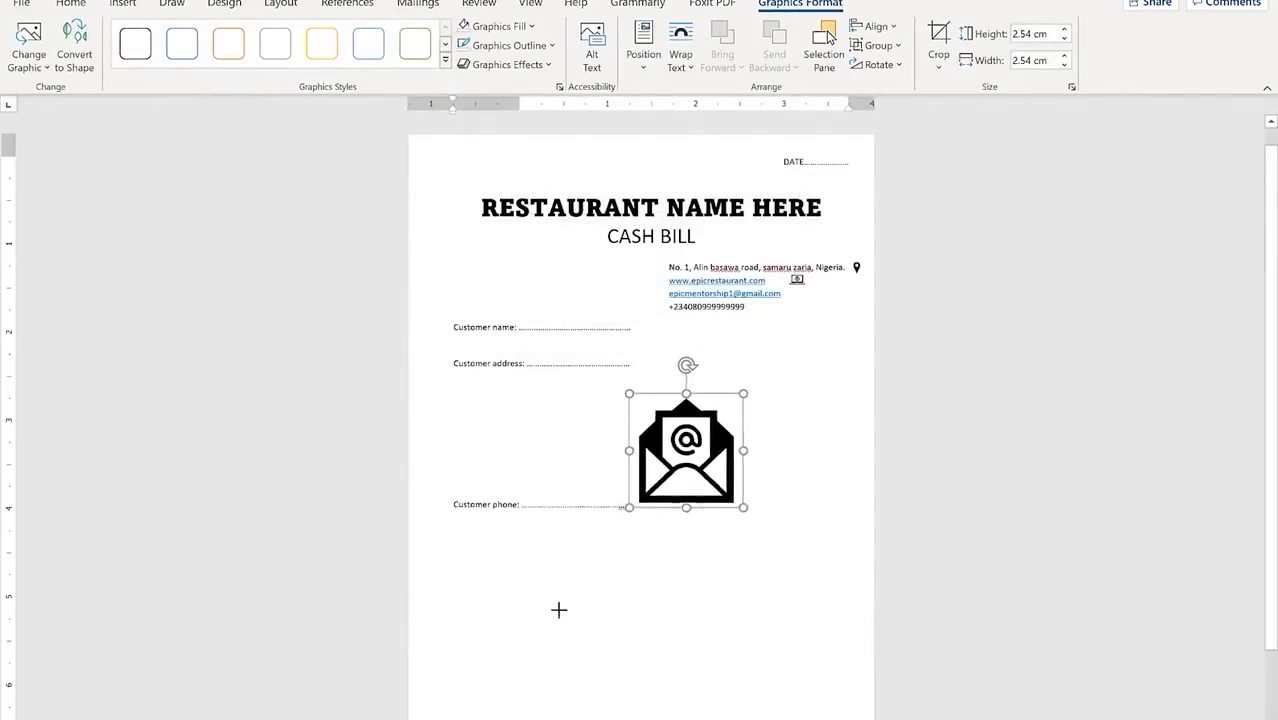
click(755, 405)
click(870, 567)
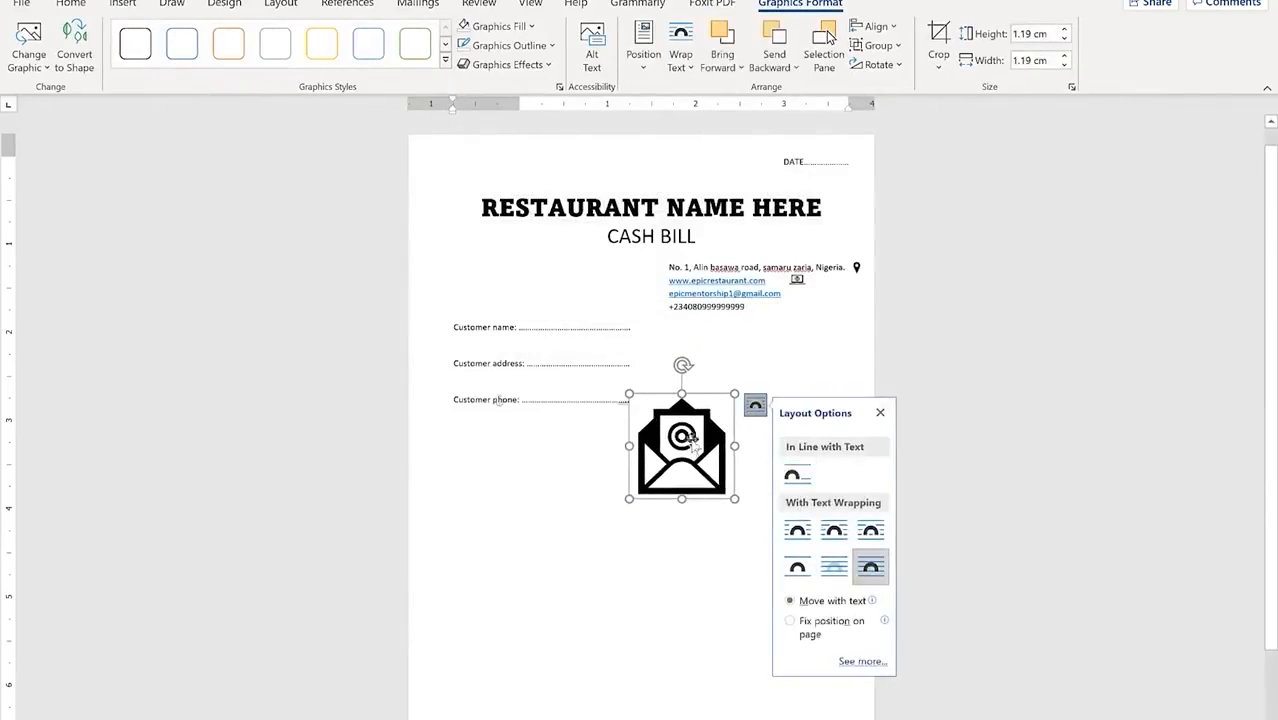
drag(733, 393, 797, 338)
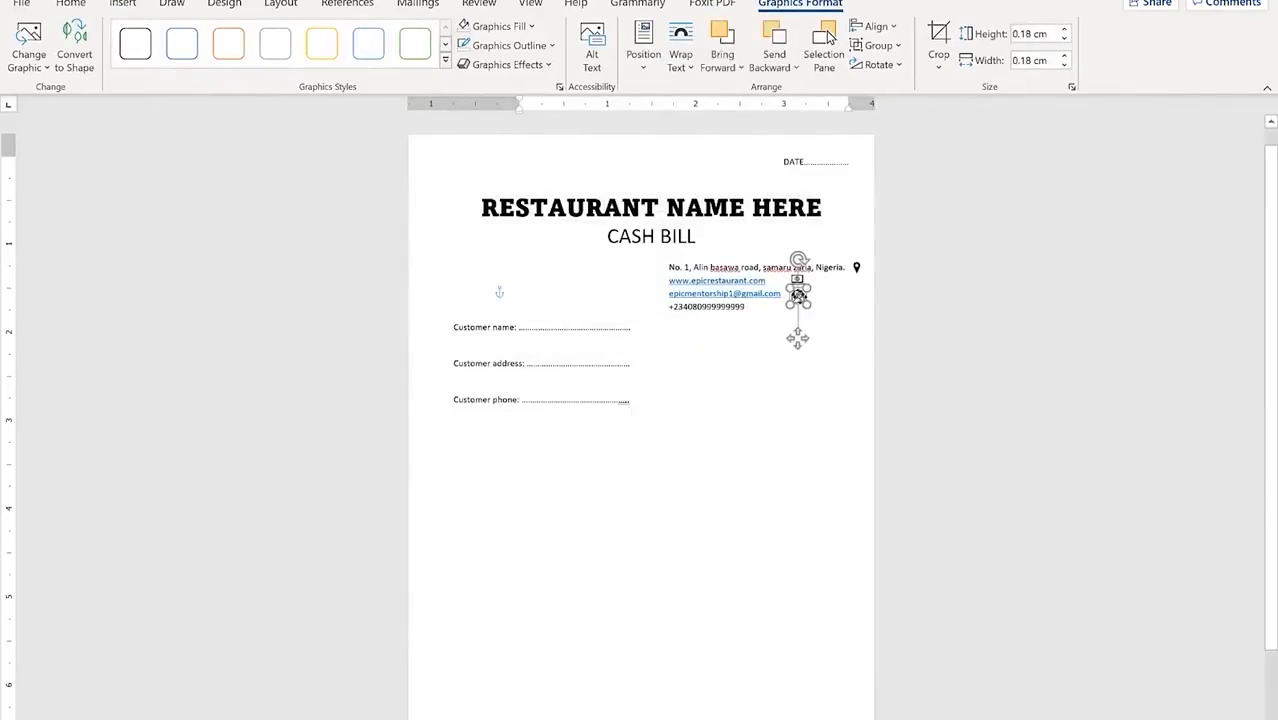
click(762, 463)
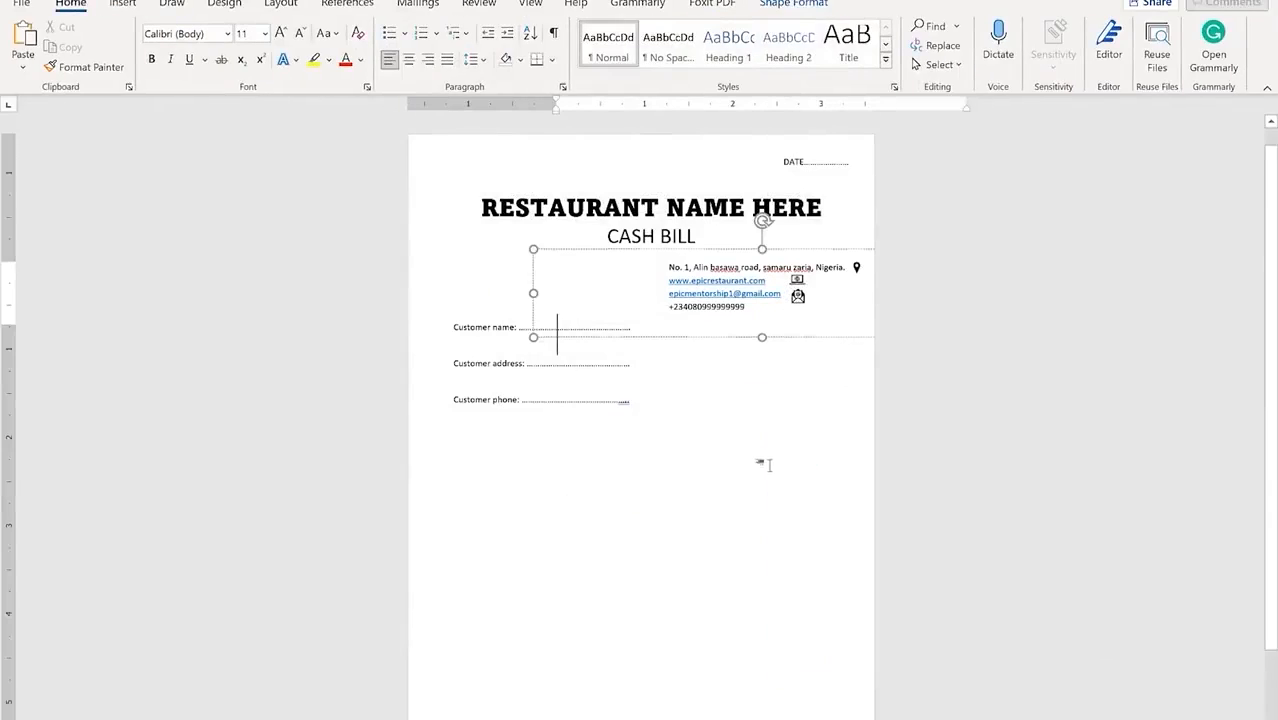
click(756, 319)
click(650, 437)
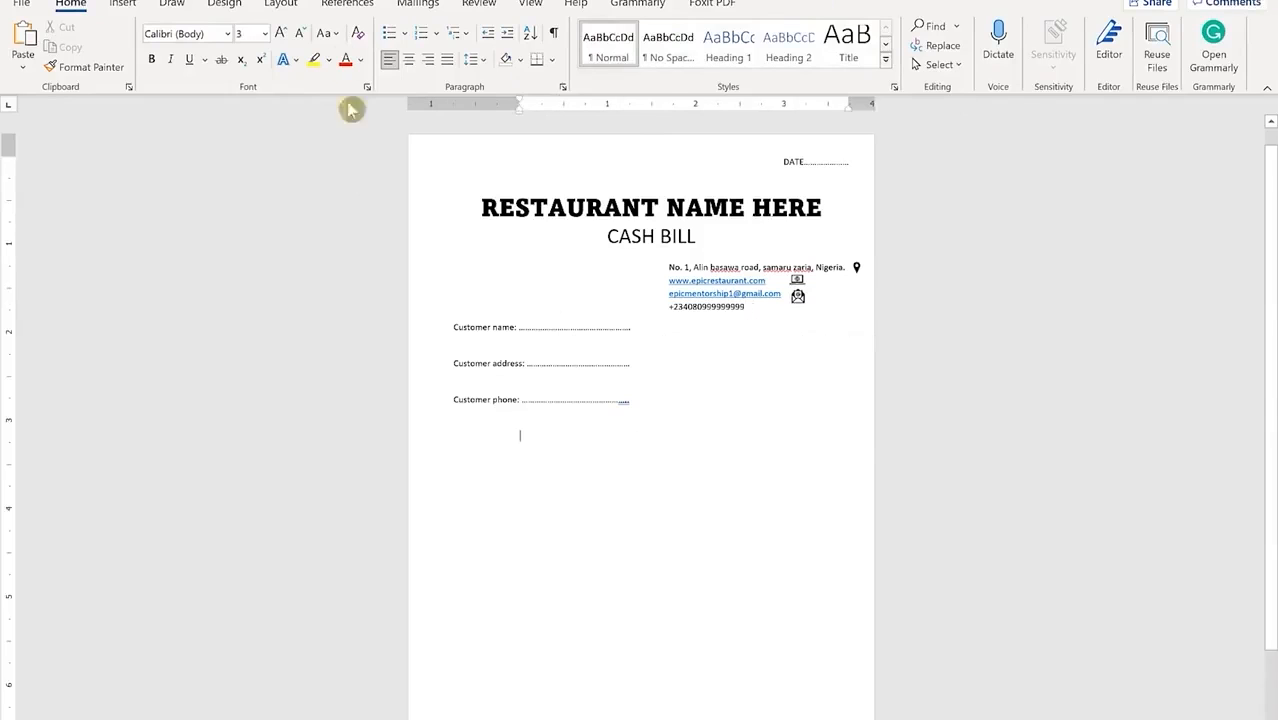
Step: Finish the phone icon beside the phone line, then select the three customer field lines
click(122, 5)
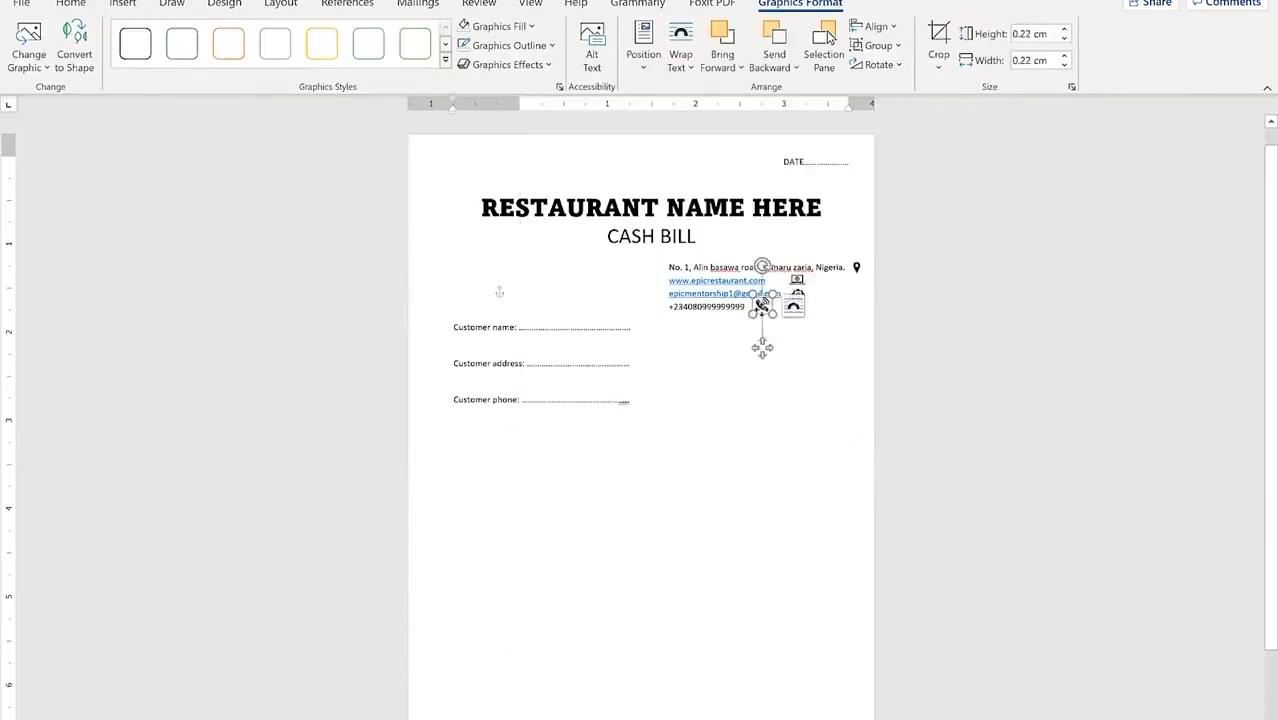
click(645, 400)
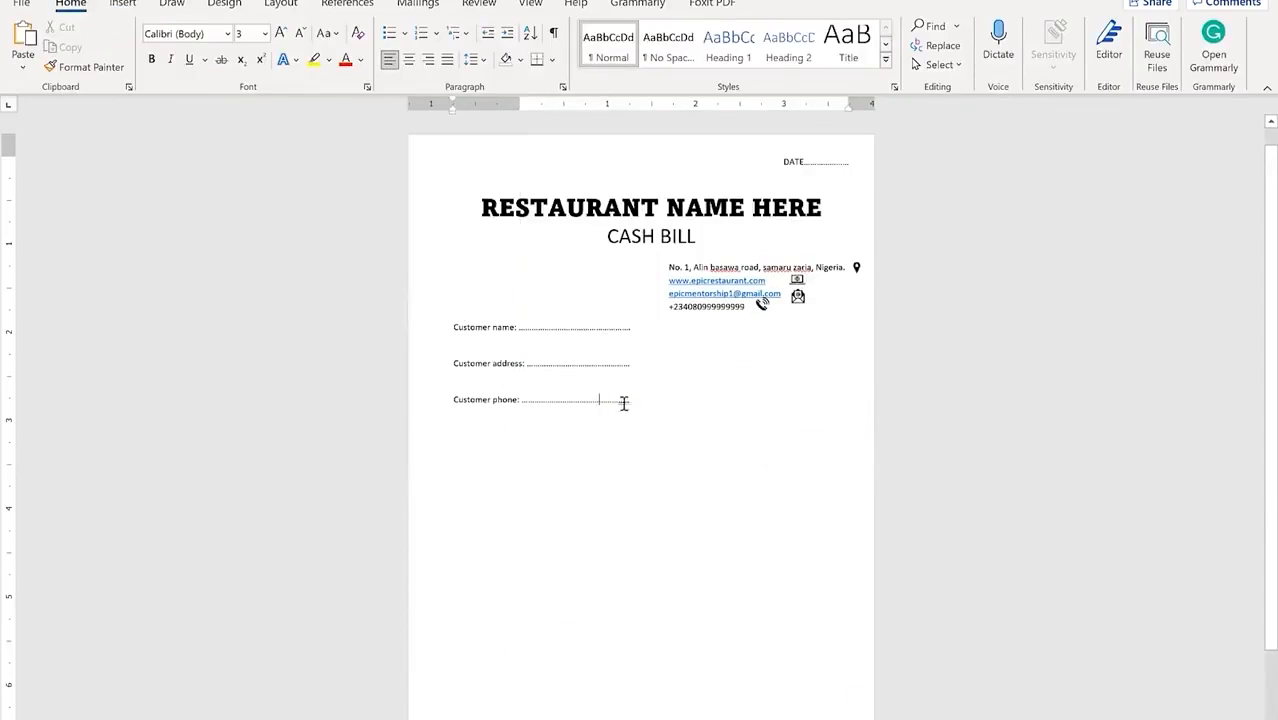
drag(644, 406, 428, 310)
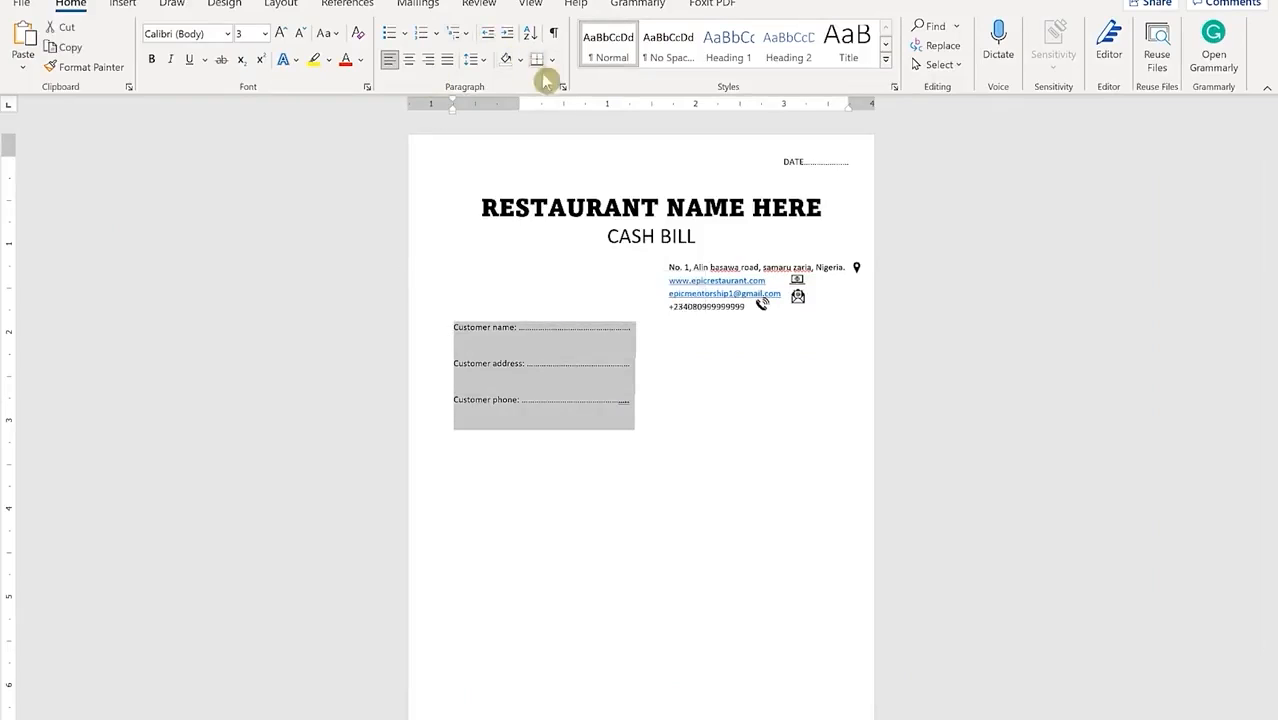
Step: Set the customer lines to 0 pt spacing after and single line spacing
click(563, 87)
click(596, 403)
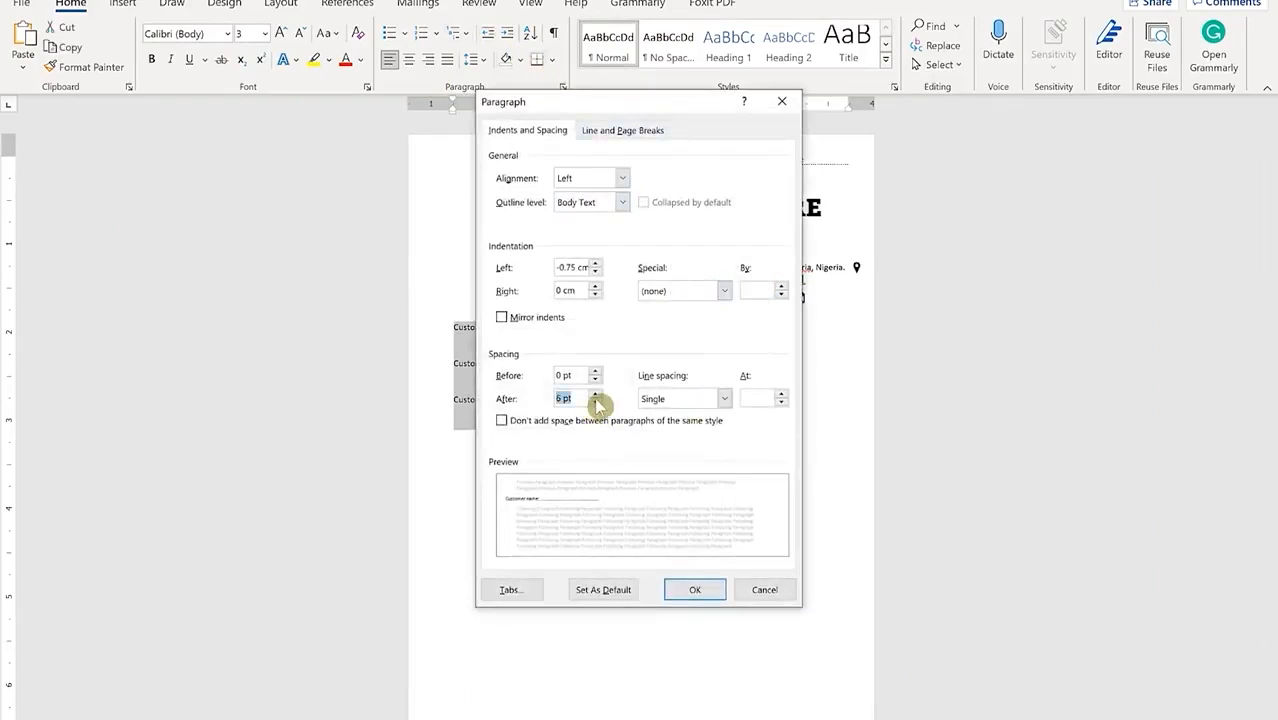
click(596, 403)
click(690, 399)
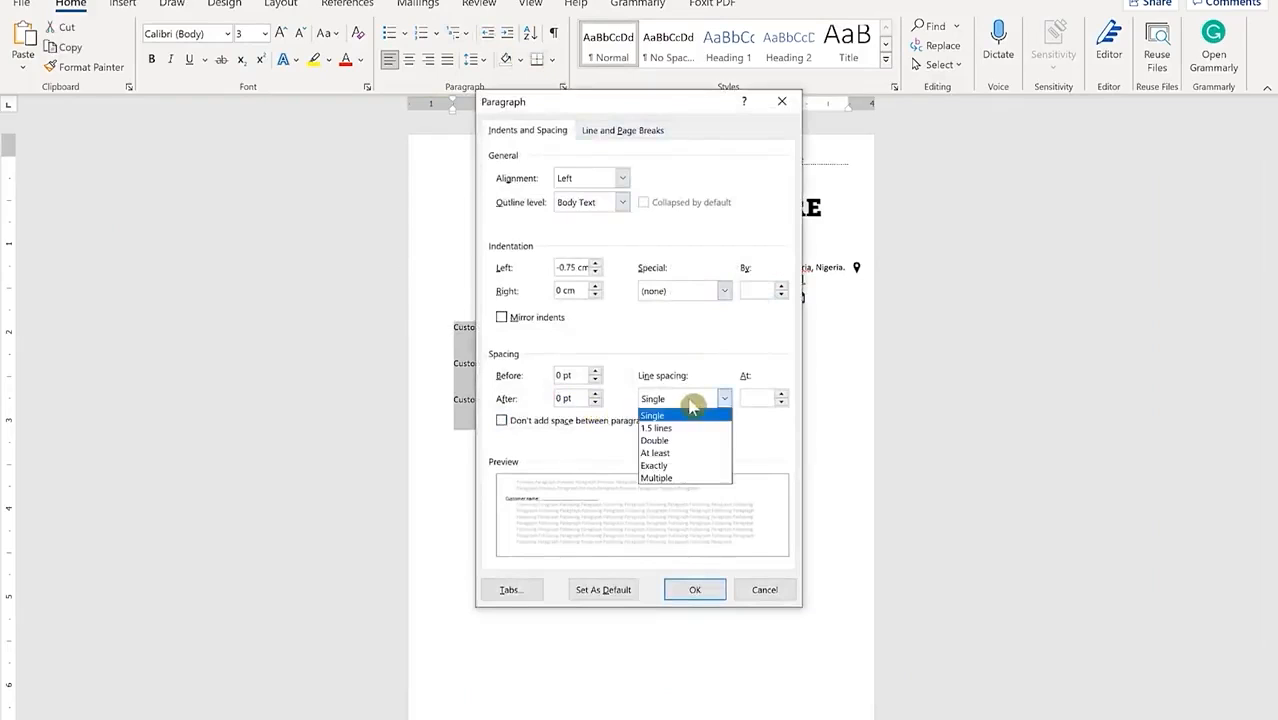
click(690, 399)
click(700, 590)
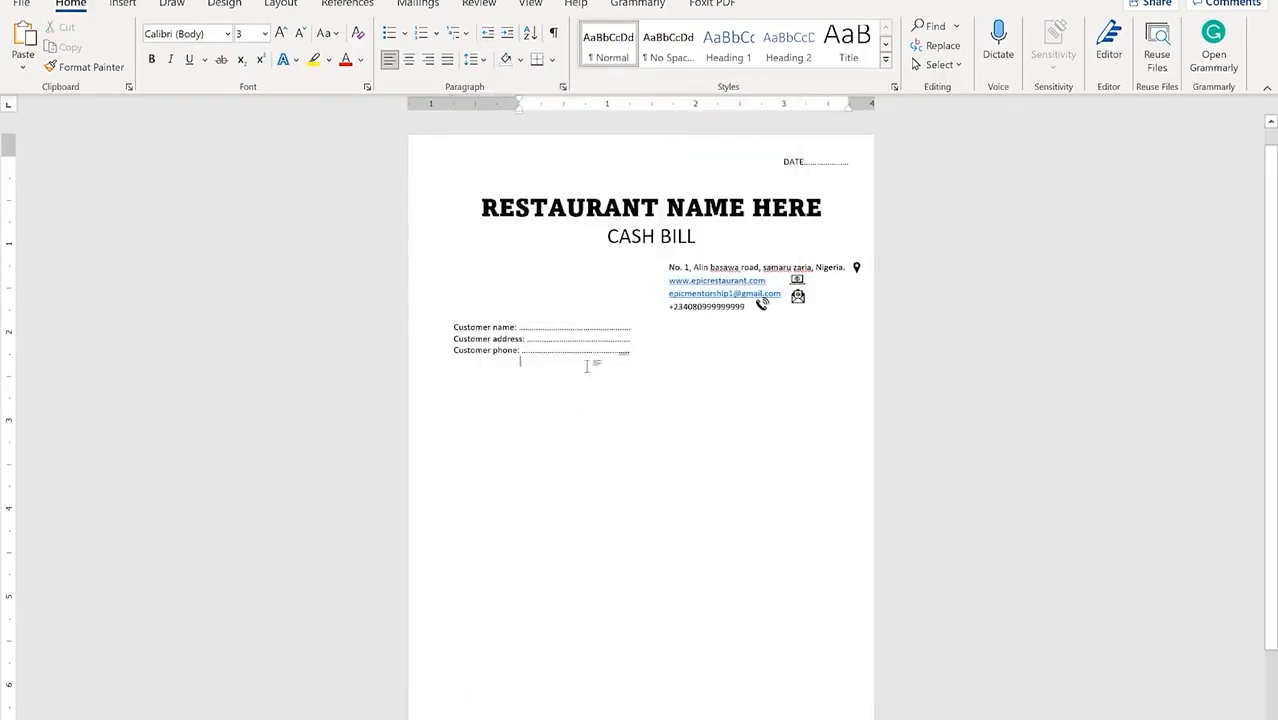
Step: Change the customer name, address and phone lines to 1.15 line spacing
drag(615, 388, 427, 320)
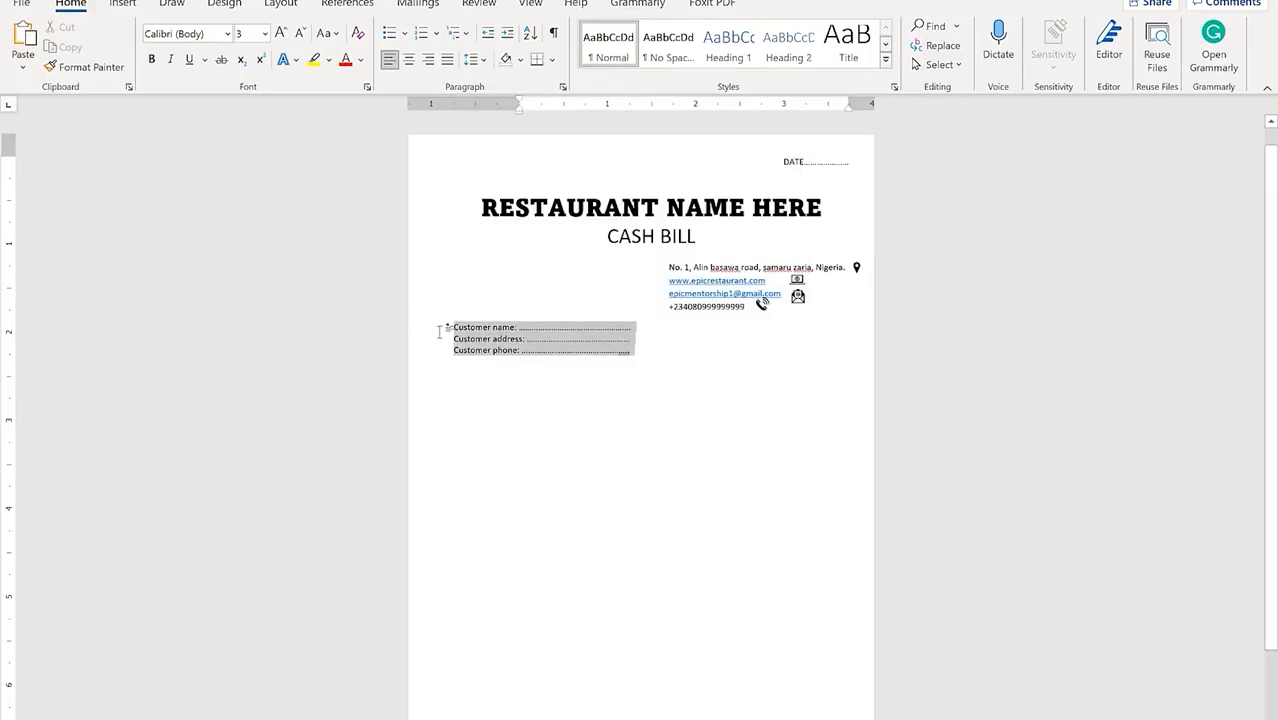
click(486, 60)
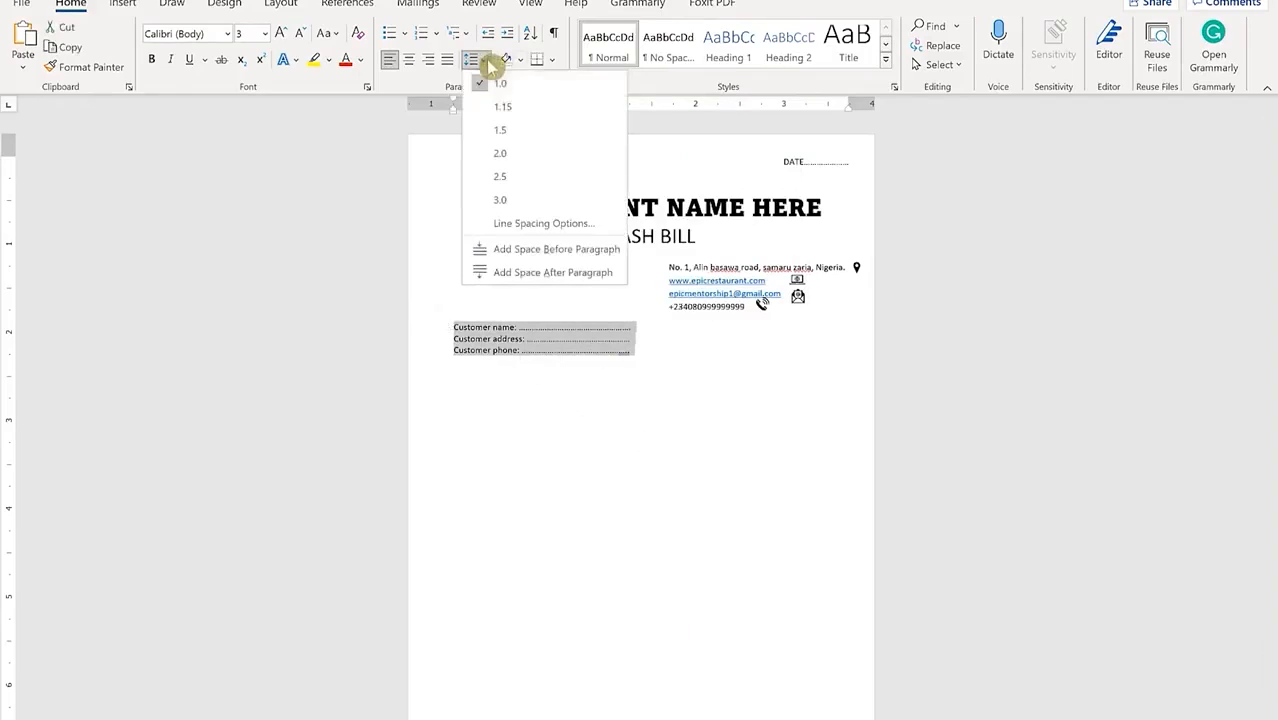
click(510, 108)
click(623, 424)
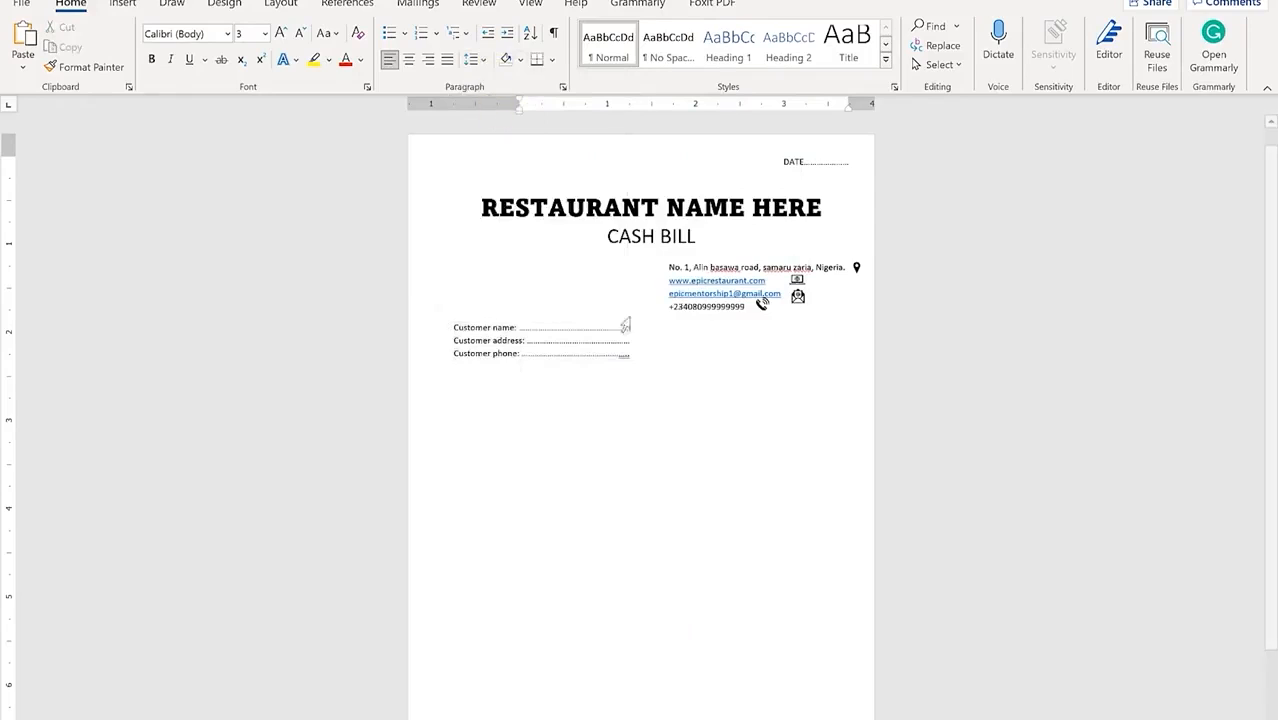
drag(565, 334, 508, 382)
click(519, 405)
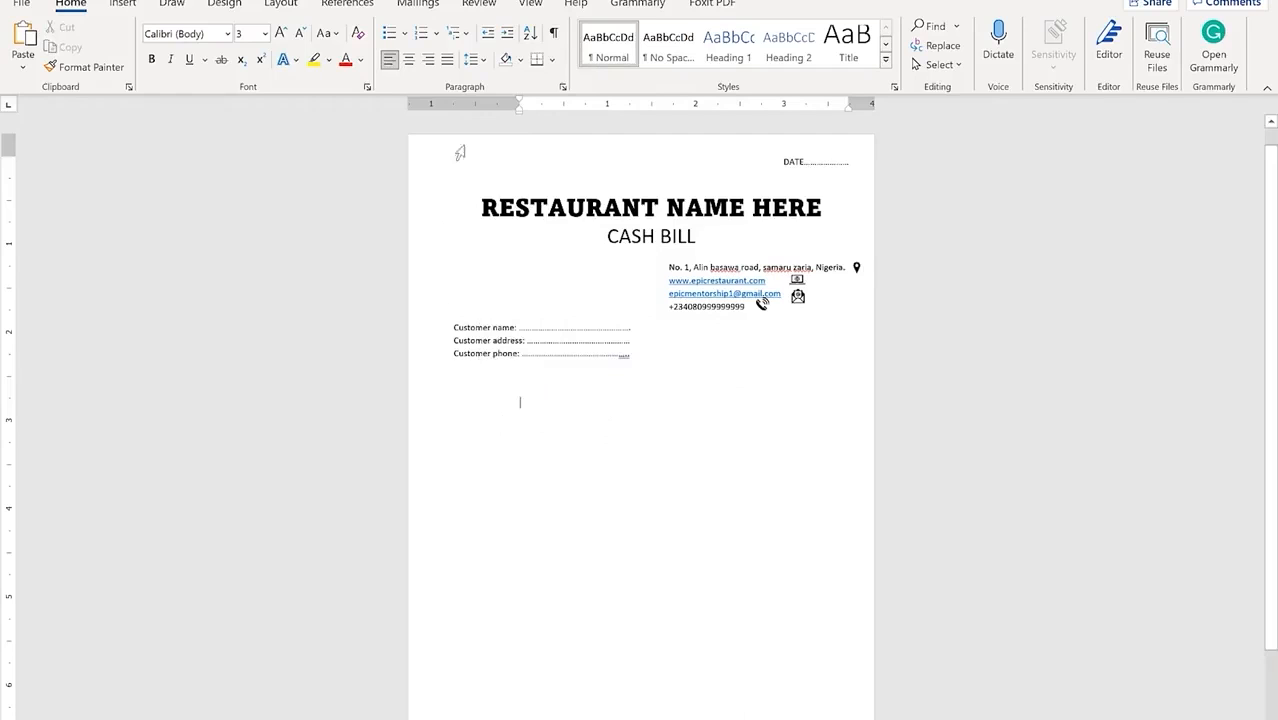
Step: Justify the customer lines and insert a 5x5 table on the empty line below
click(447, 60)
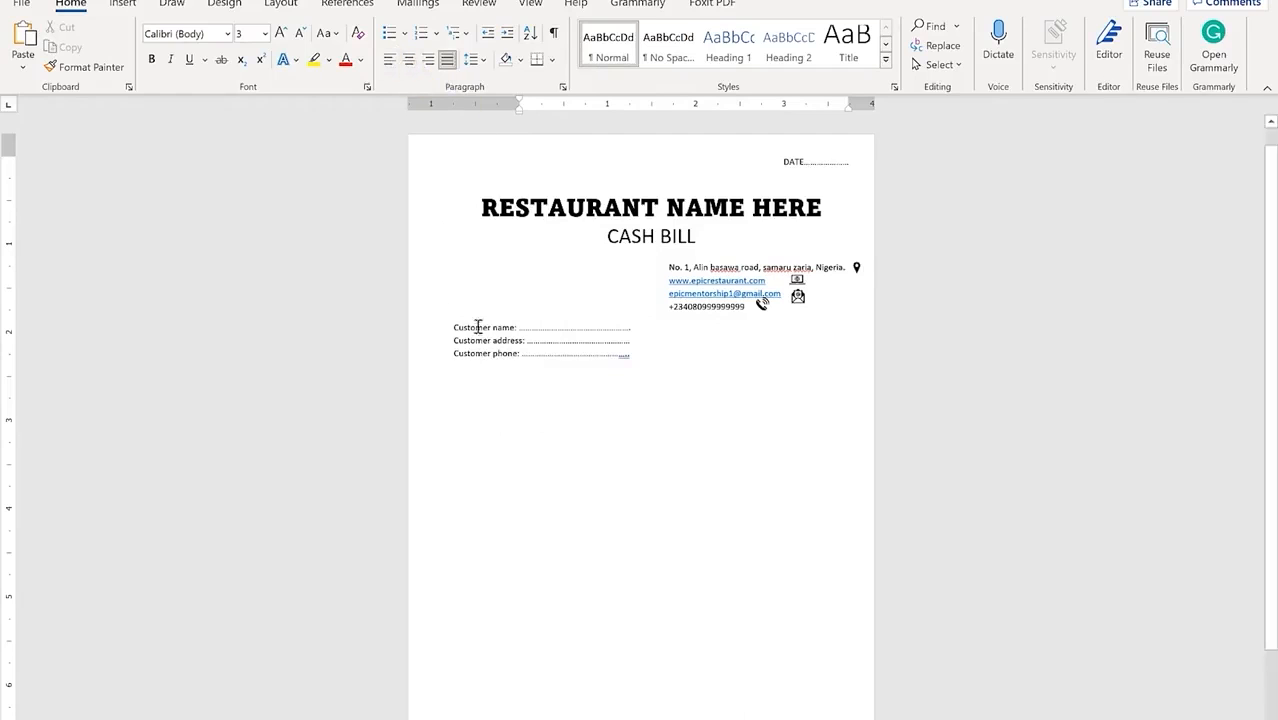
click(524, 392)
click(122, 4)
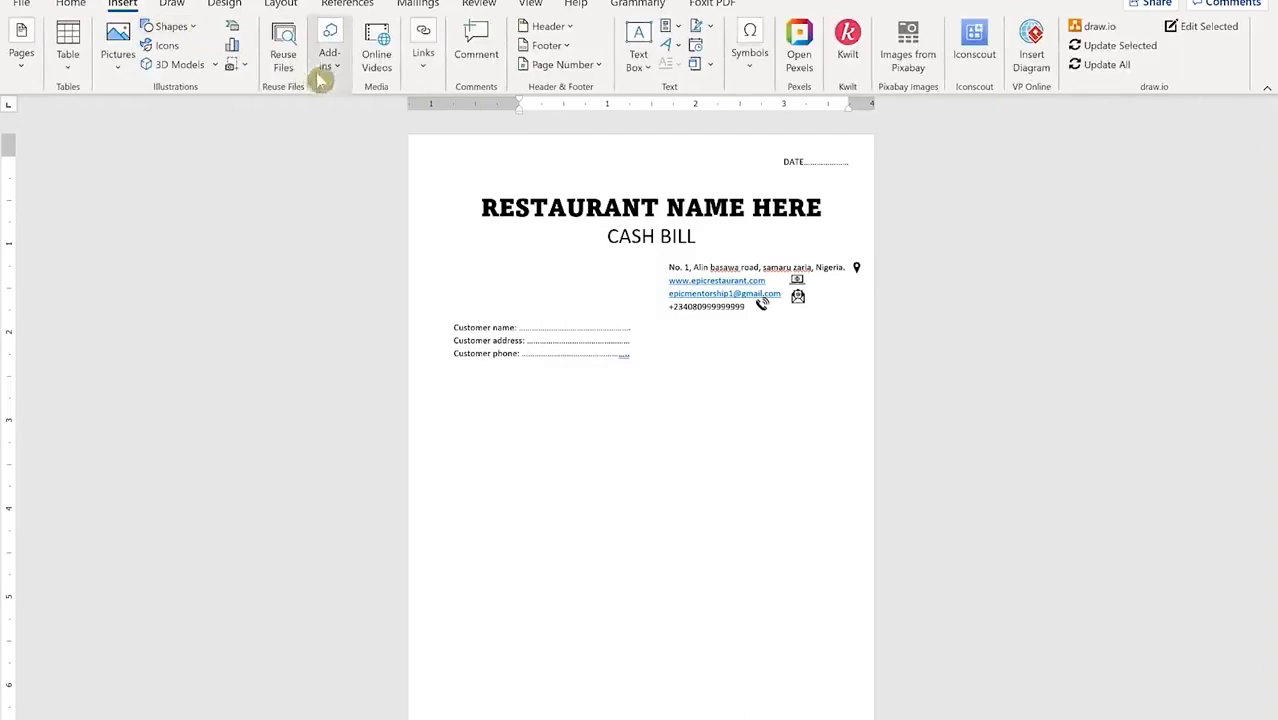
click(68, 60)
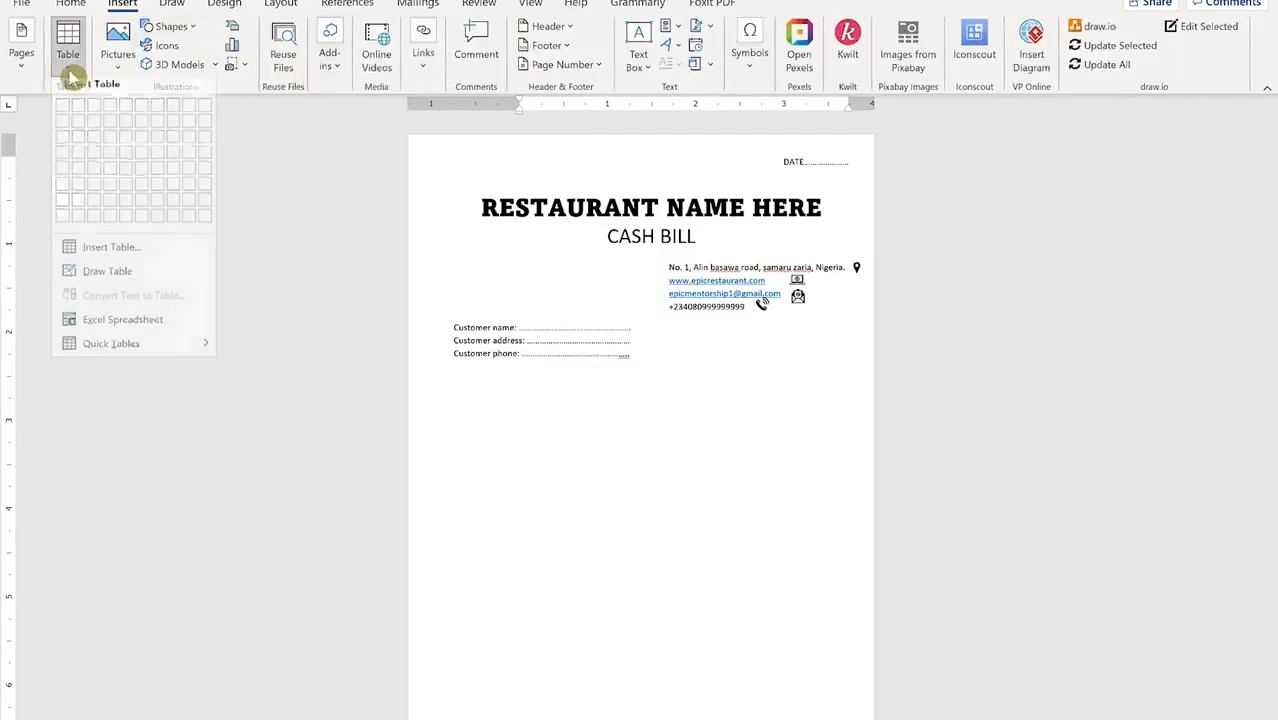
click(122, 178)
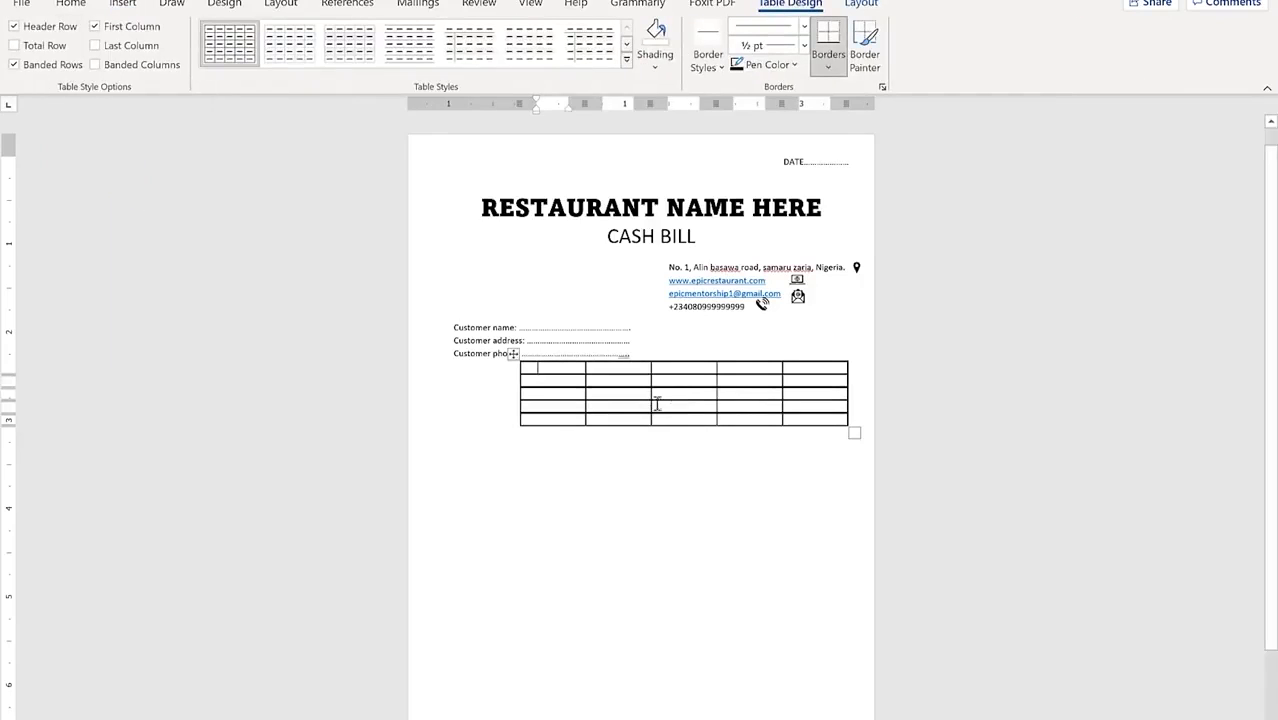
Step: Add a blank line above the new table
right_click(683, 381)
key(Escape)
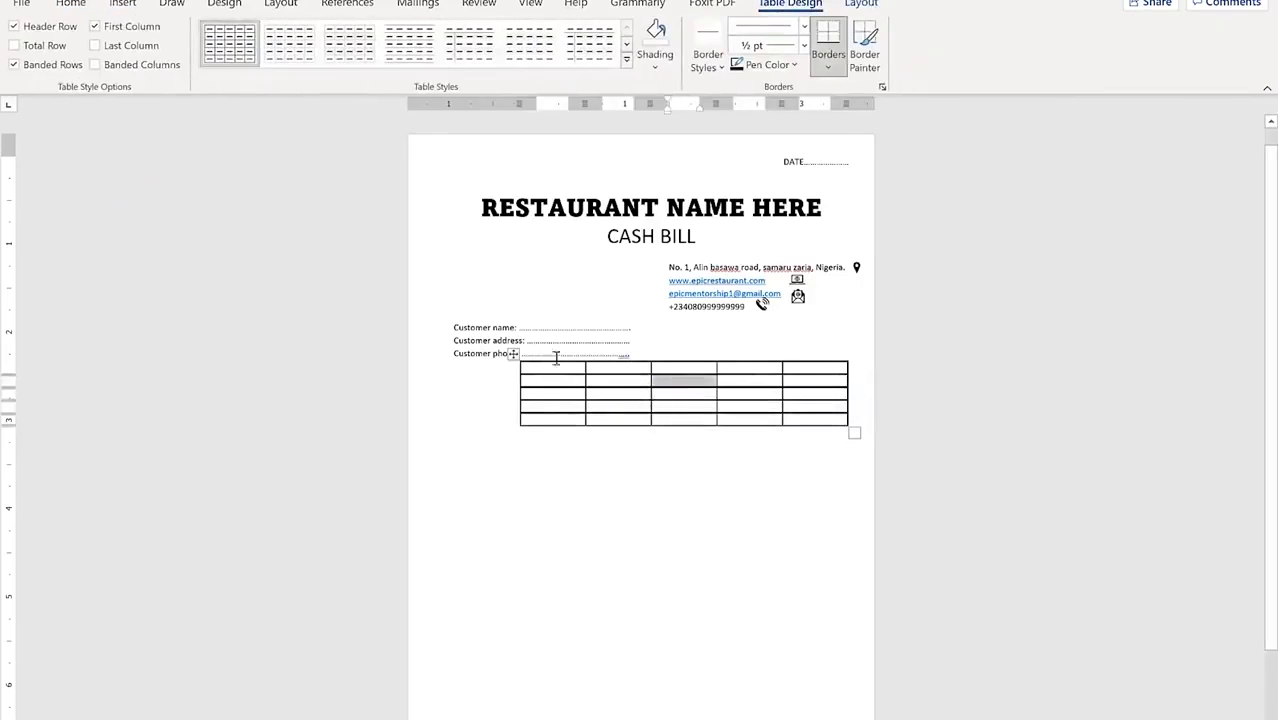
click(670, 352)
key(Return)
key(Return)
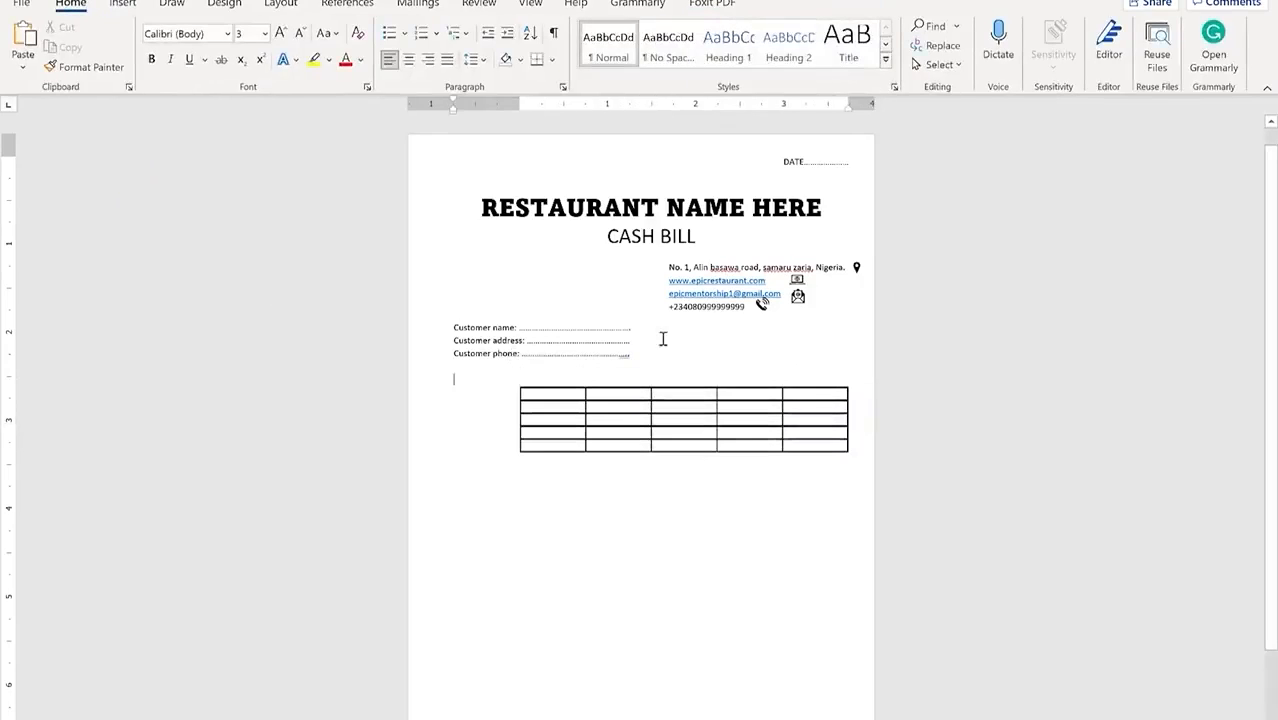
click(667, 418)
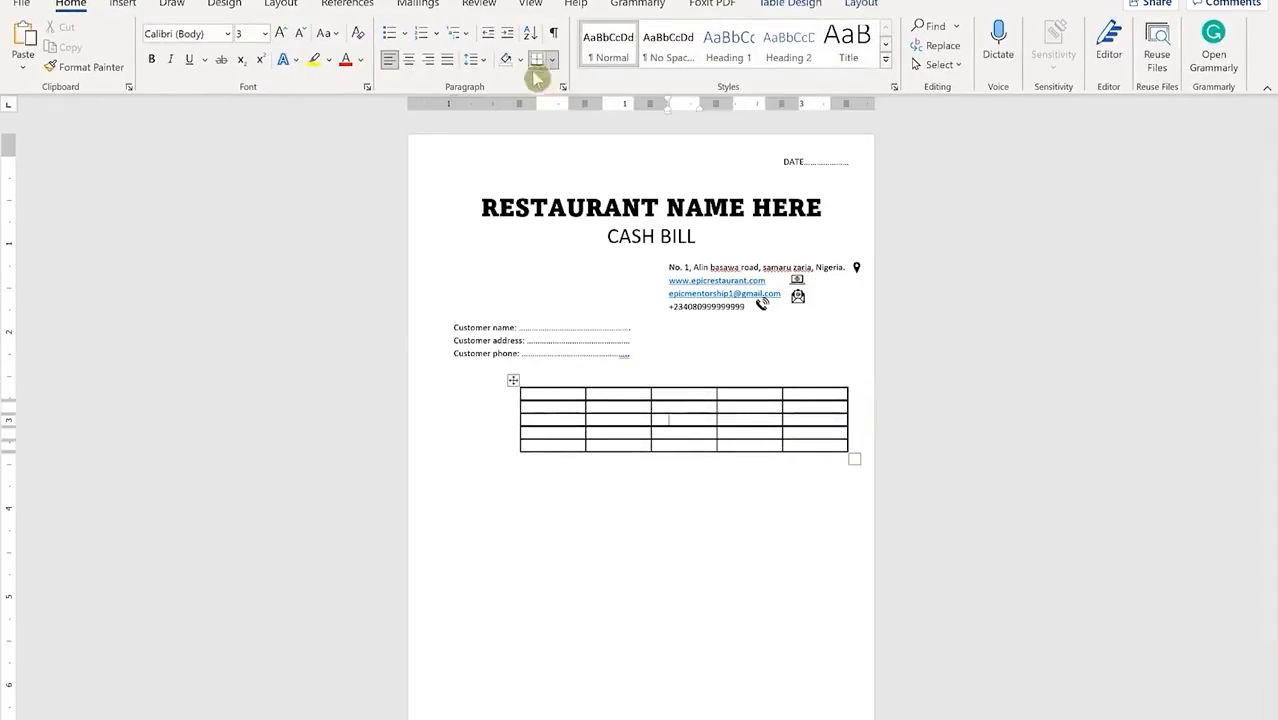
Step: Shift the table left, narrow the first column, widen the second, and start typing S/N
drag(519, 104, 434, 111)
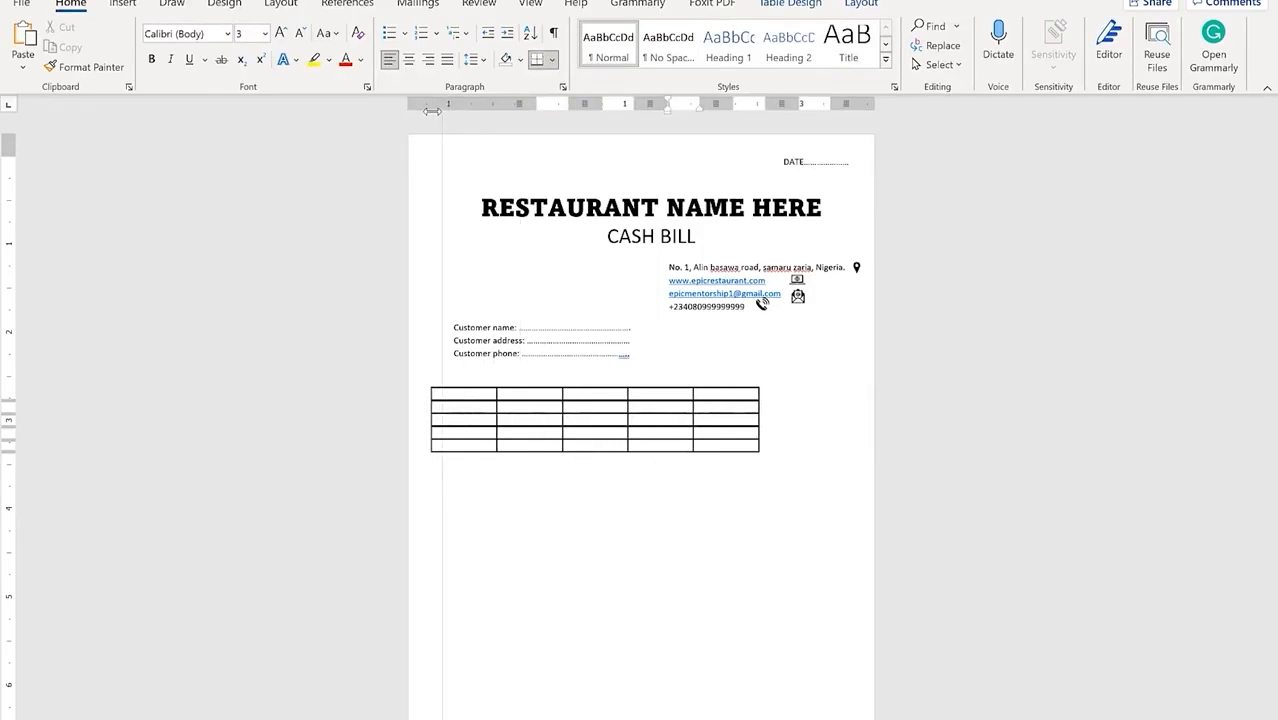
drag(432, 111, 432, 112)
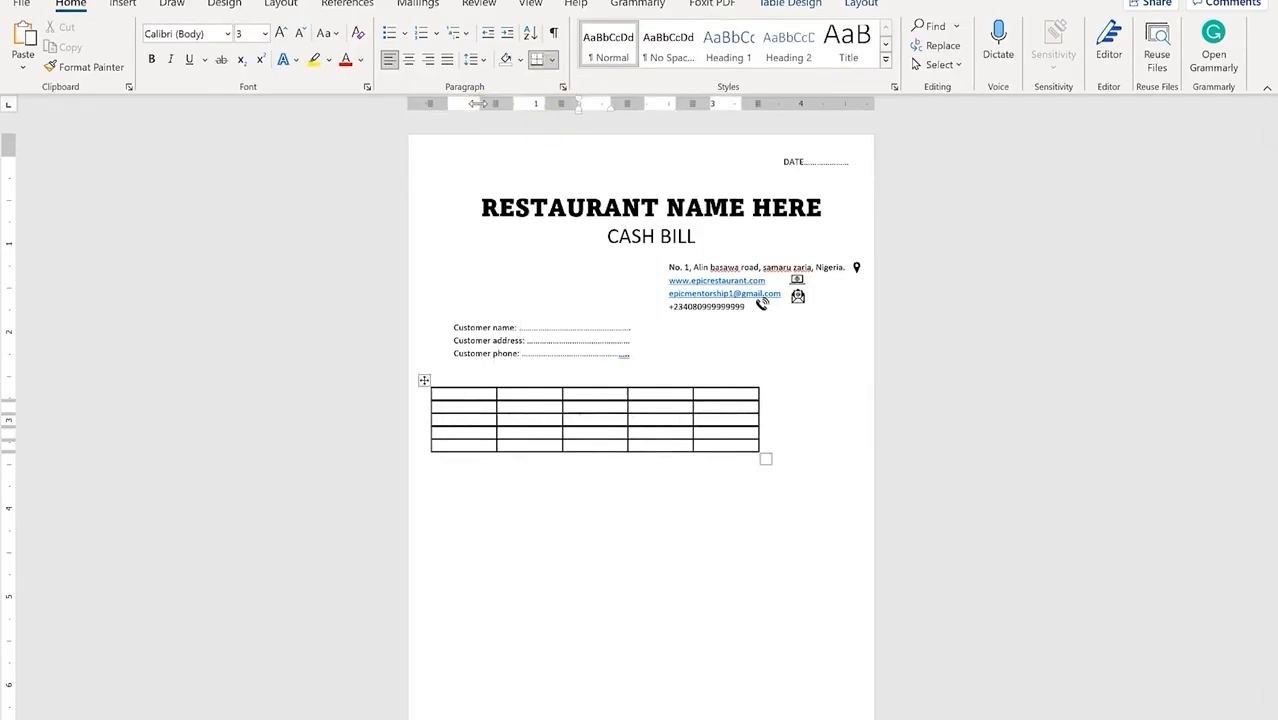
drag(480, 103, 474, 103)
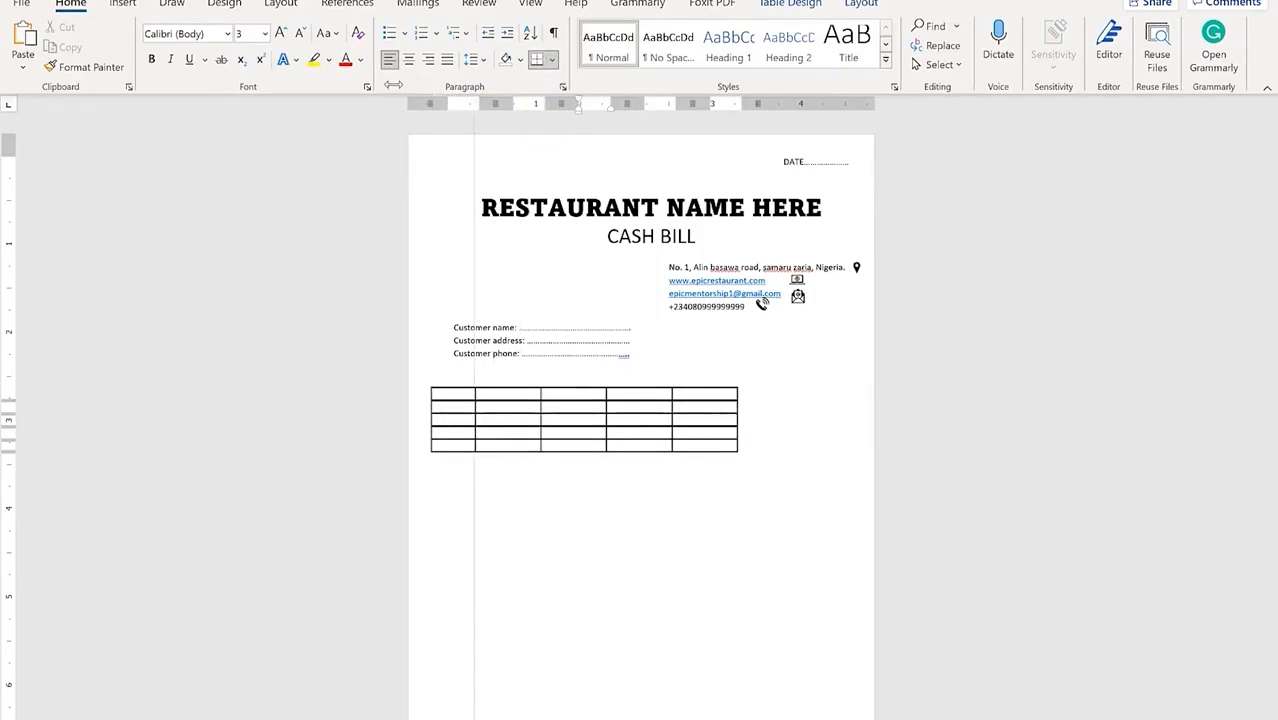
drag(408, 88, 425, 100)
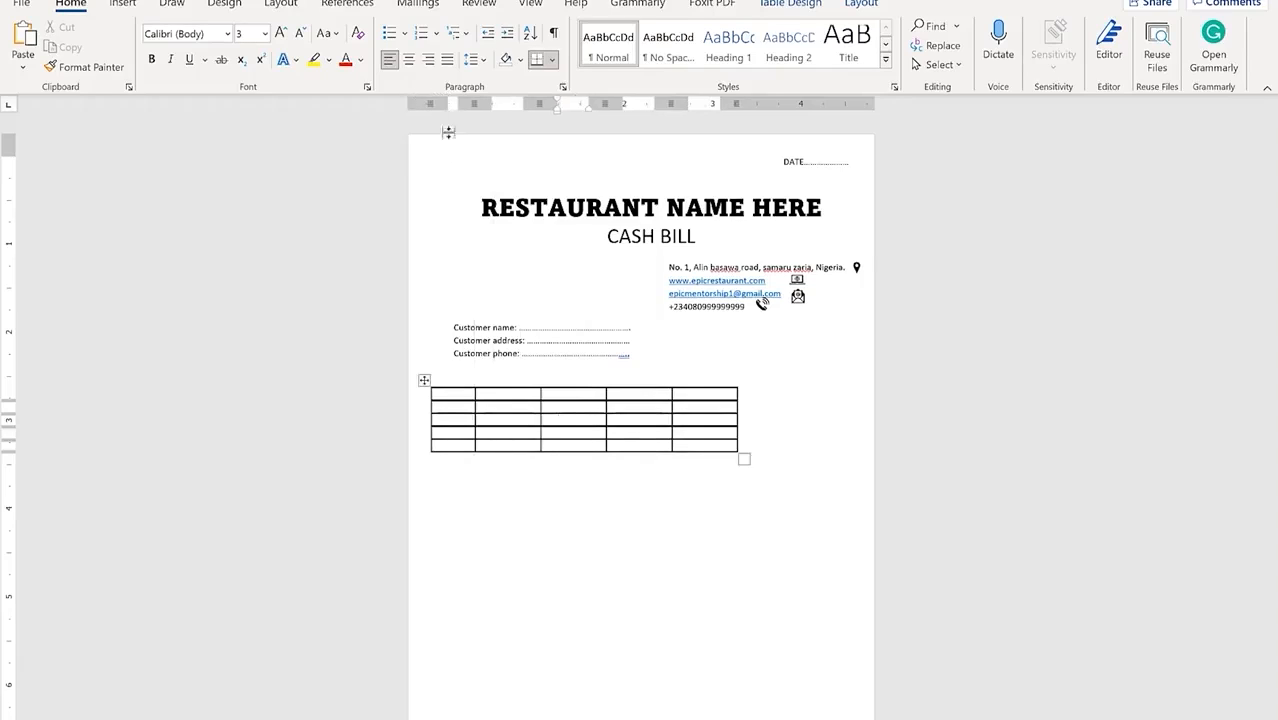
drag(431, 102, 431, 102)
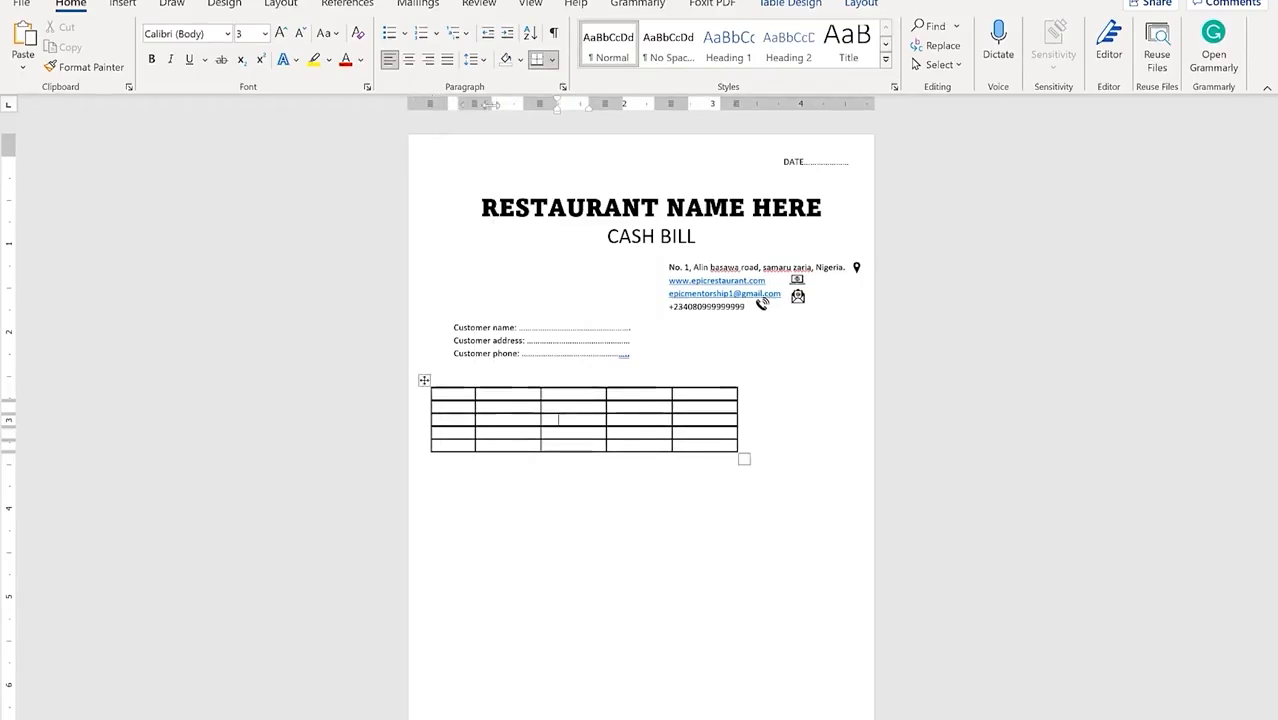
drag(539, 103, 772, 100)
drag(652, 103, 726, 114)
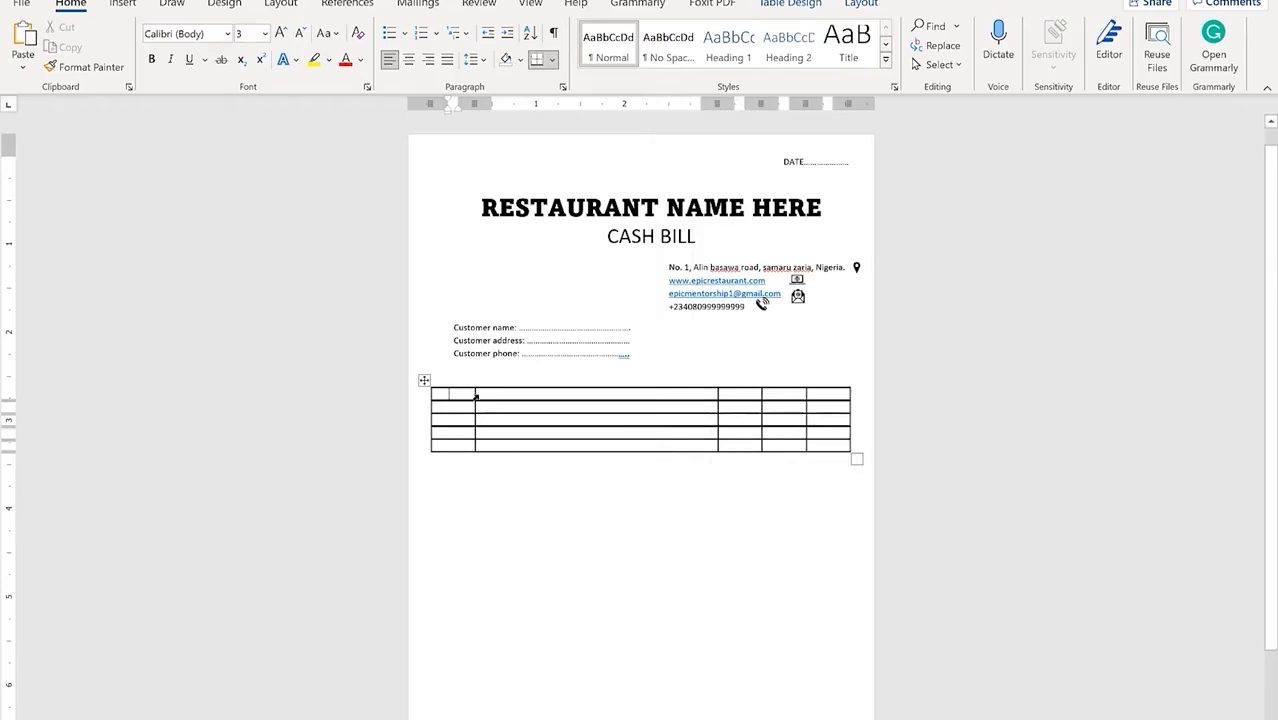
text(S/)
text(N)
text(nAME)
Step: Fill the header row with S/N, NAME OF ITEM, QTY, RATE and AMOUNT
key(BackSpace)
key(BackSpace)
key(BackSpace)
key(BackSpace)
text(NAME OF ITEM)
key(Tab)
text(QTY)
key(Tab)
text(AM)
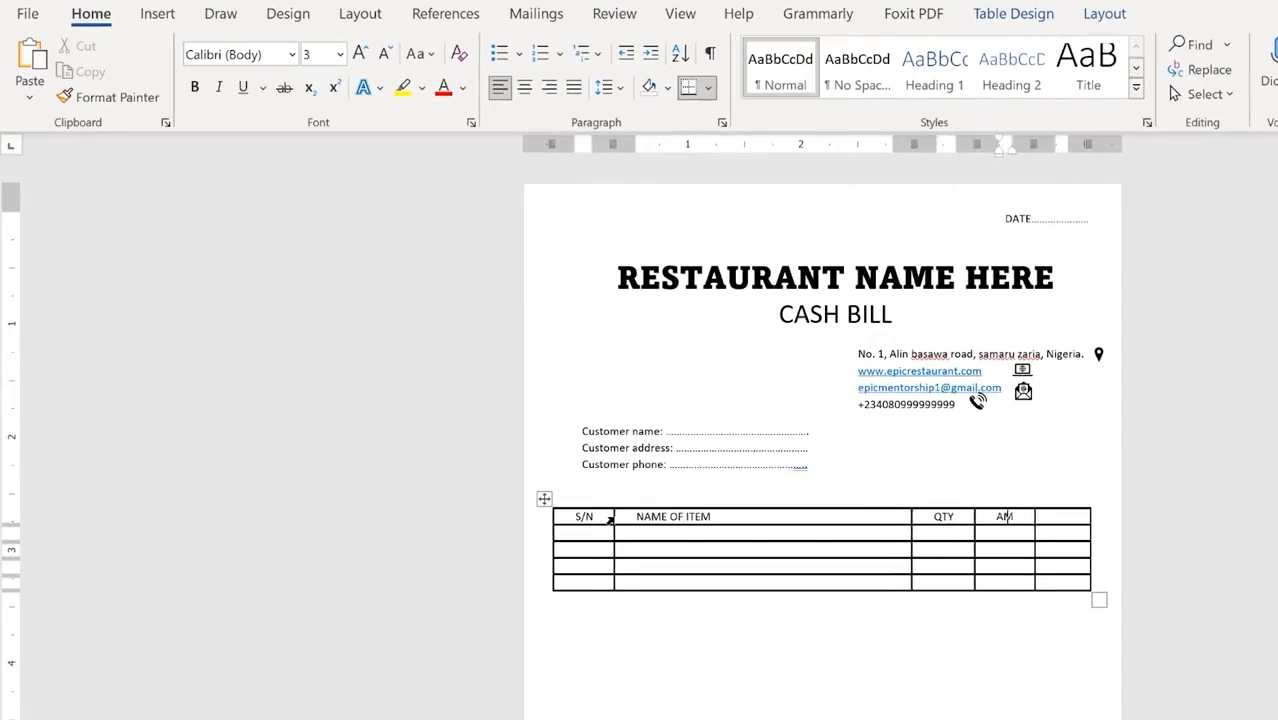
text(OU)
key(BackSpace)
key(BackSpace)
key(BackSpace)
key(BackSpace)
text(RATE)
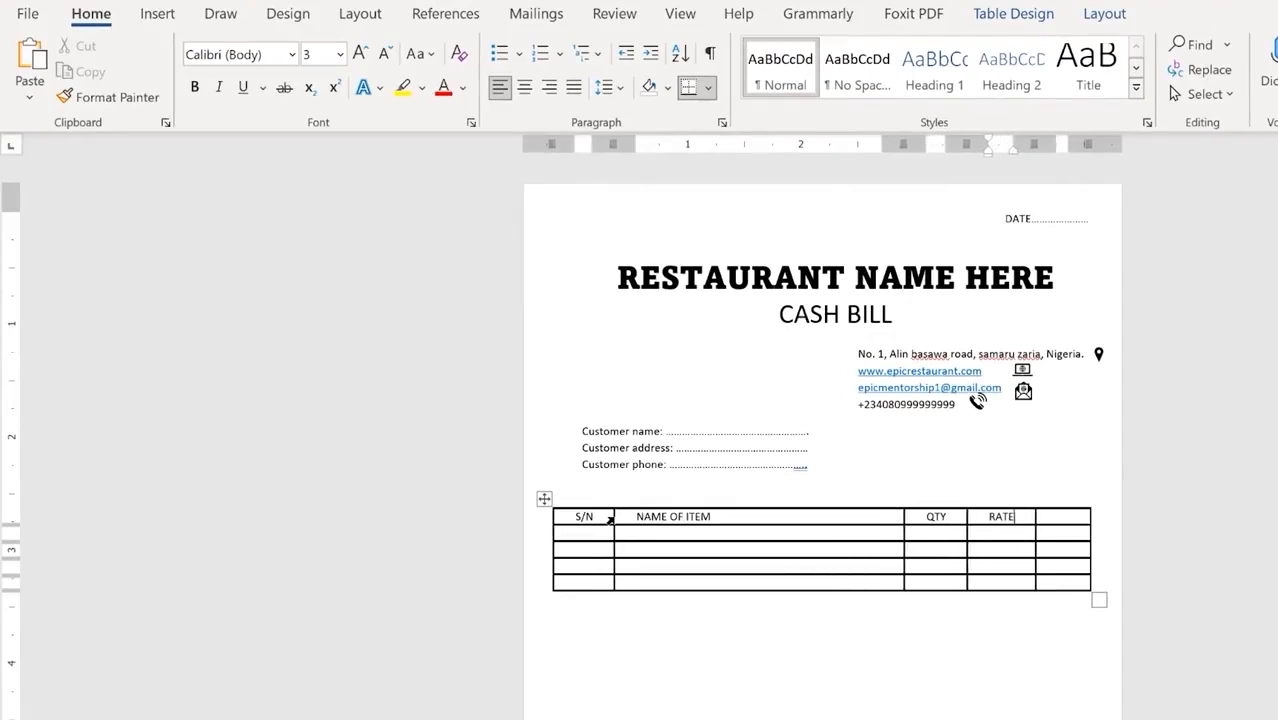
key(Tab)
text(AMOUNT)
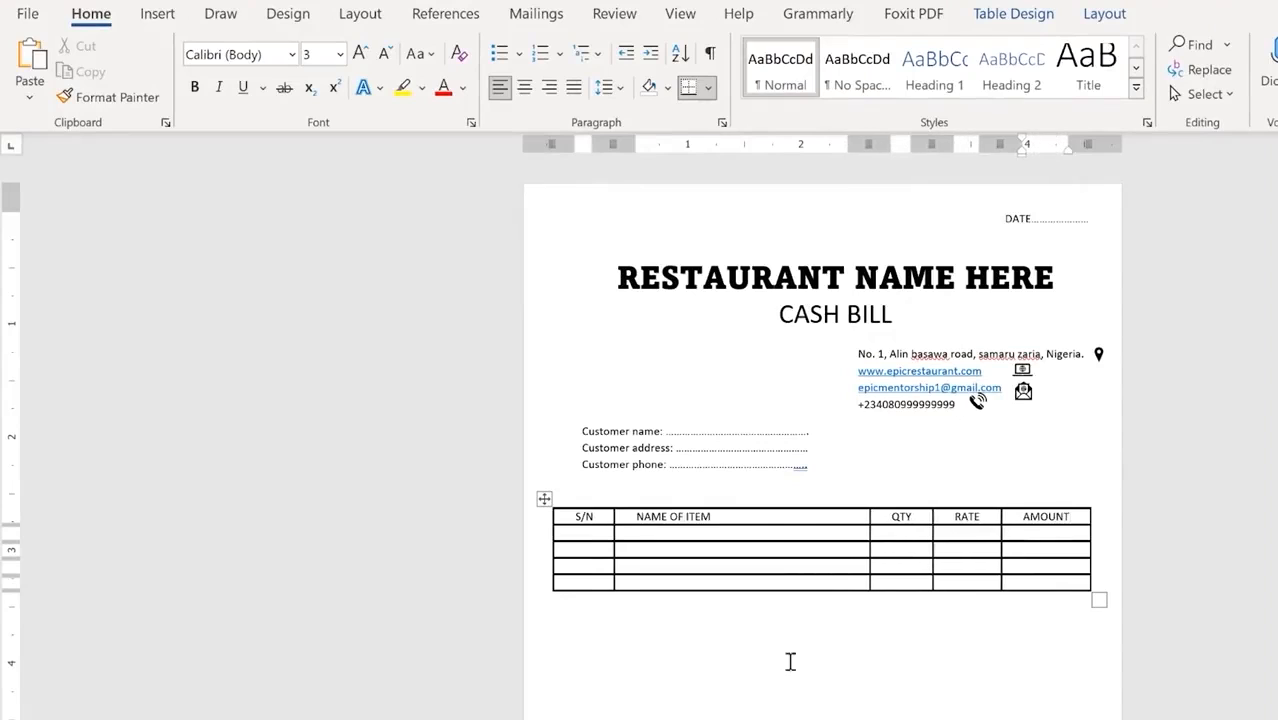
Step: Make the first item row much taller with blank lines in its S/N cell
click(590, 530)
key(Return)
key(Return)
key(Return)
key(Return)
key(Return)
key(Return)
key(Return)
key(Return)
key(Return)
key(Return)
key(Return)
key(Return)
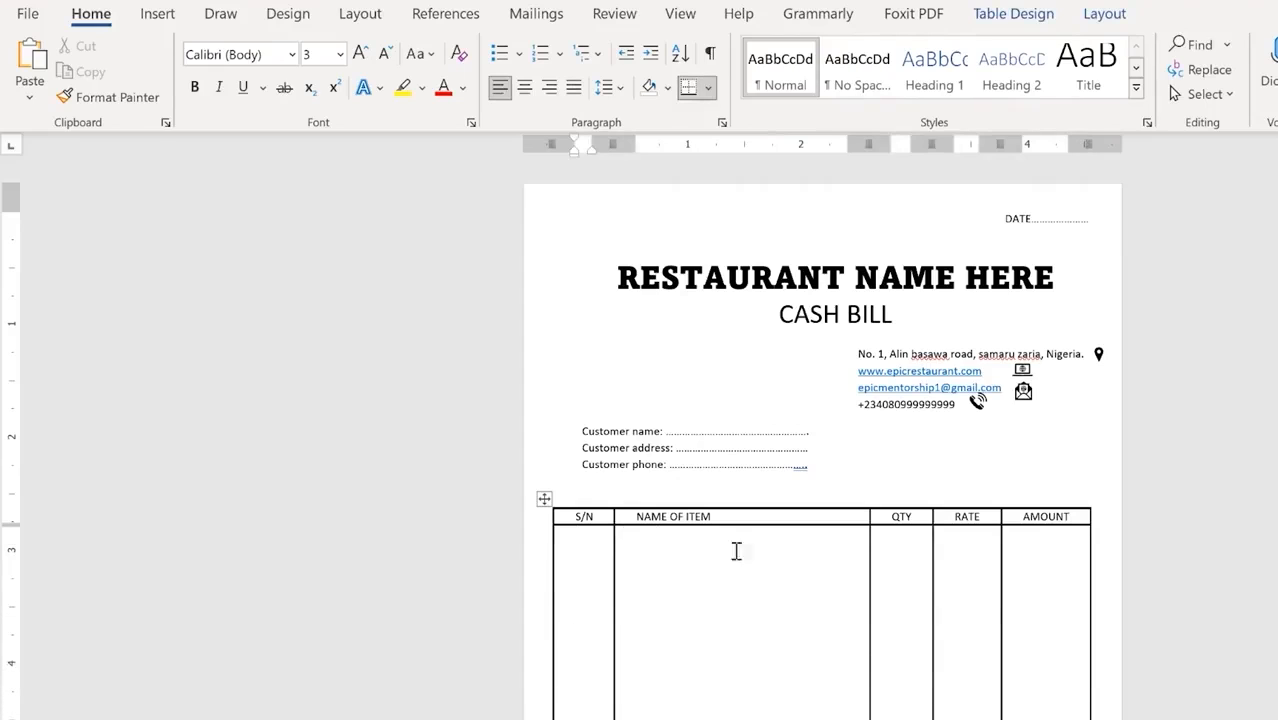
click(907, 460)
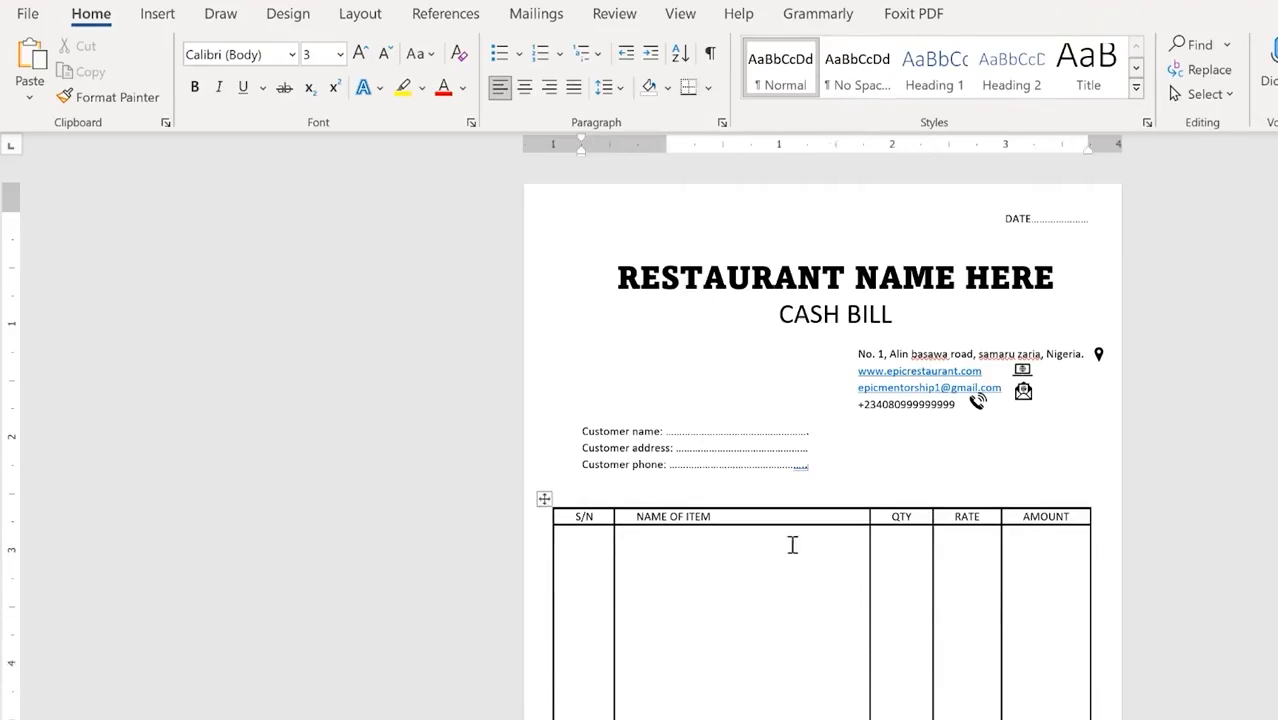
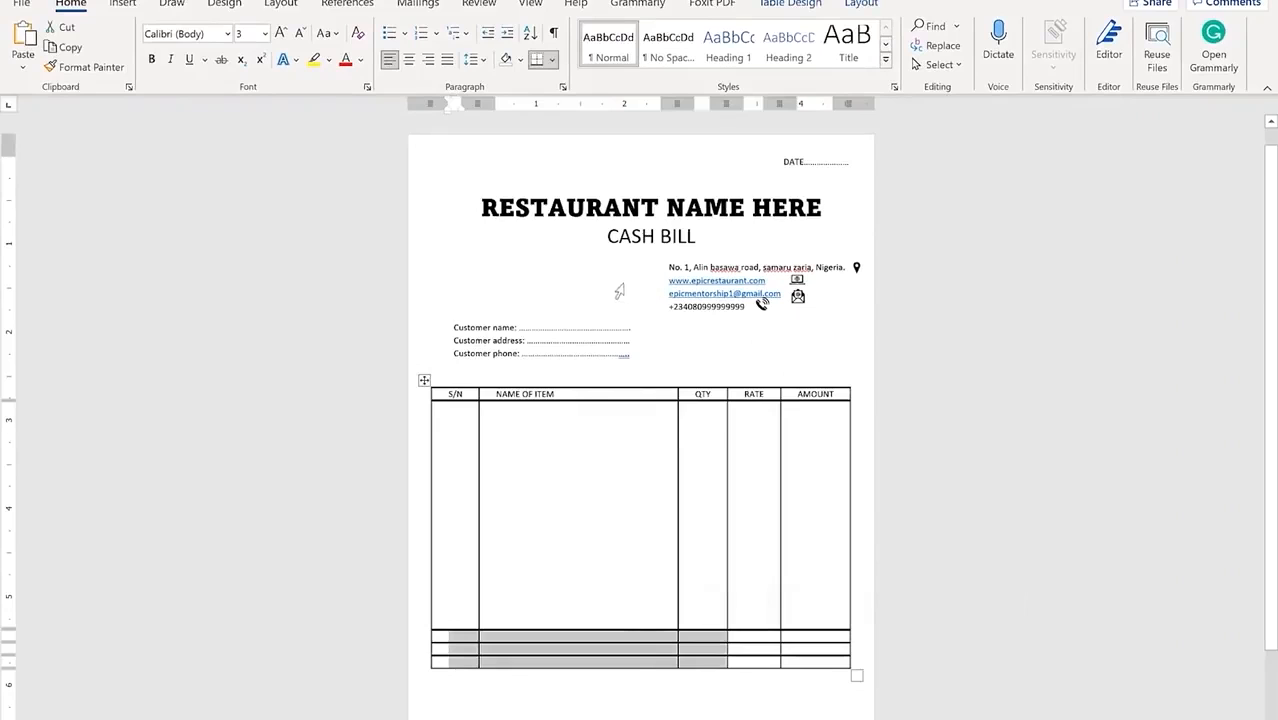
Step: Merge the selected bottom-left table cells and type Amount in Words into the merged cell
right_click(521, 647)
click(591, 525)
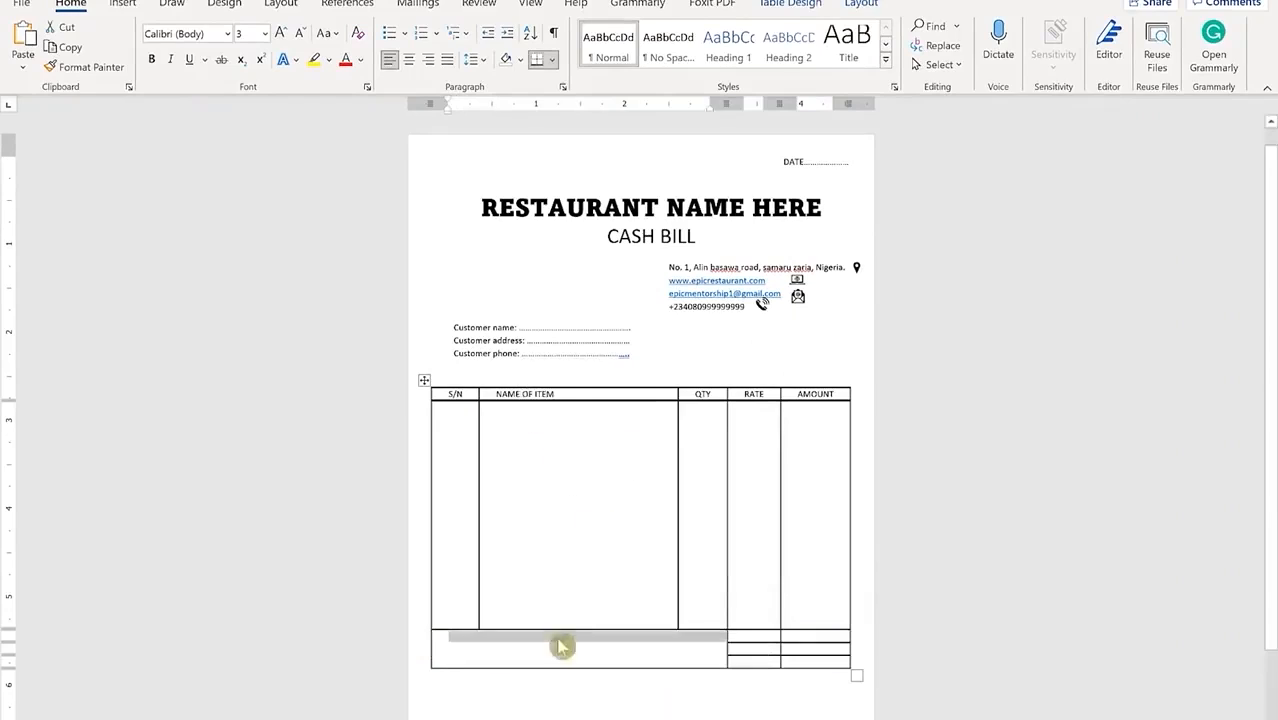
click(479, 638)
text(a)
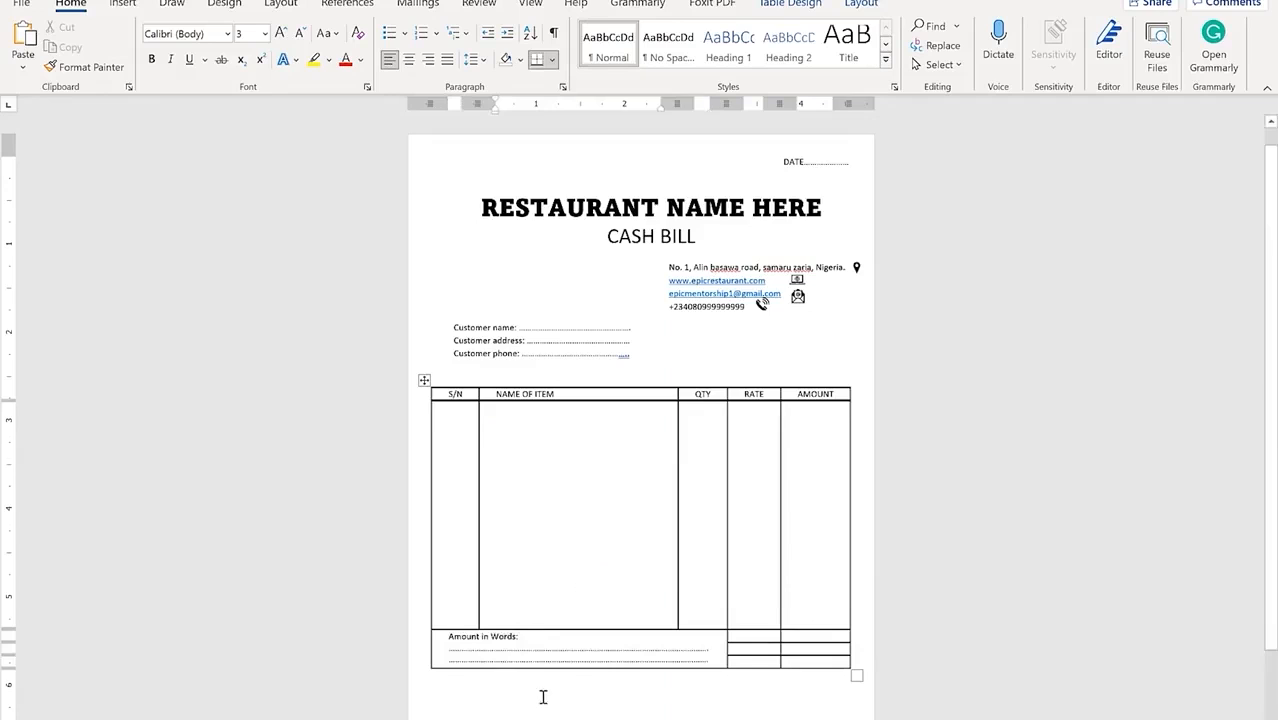
scroll(439, 565, down, 2)
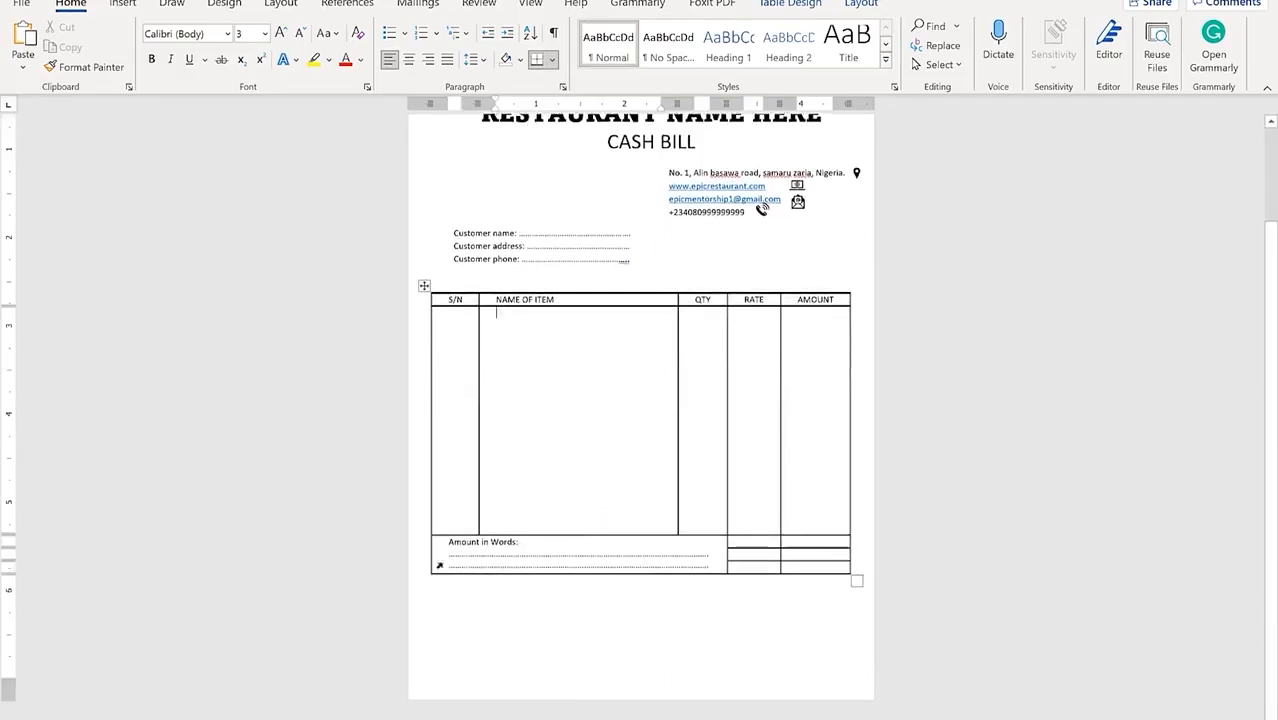
scroll(575, 533, up, 2)
scroll(575, 533, down, 2)
click(508, 610)
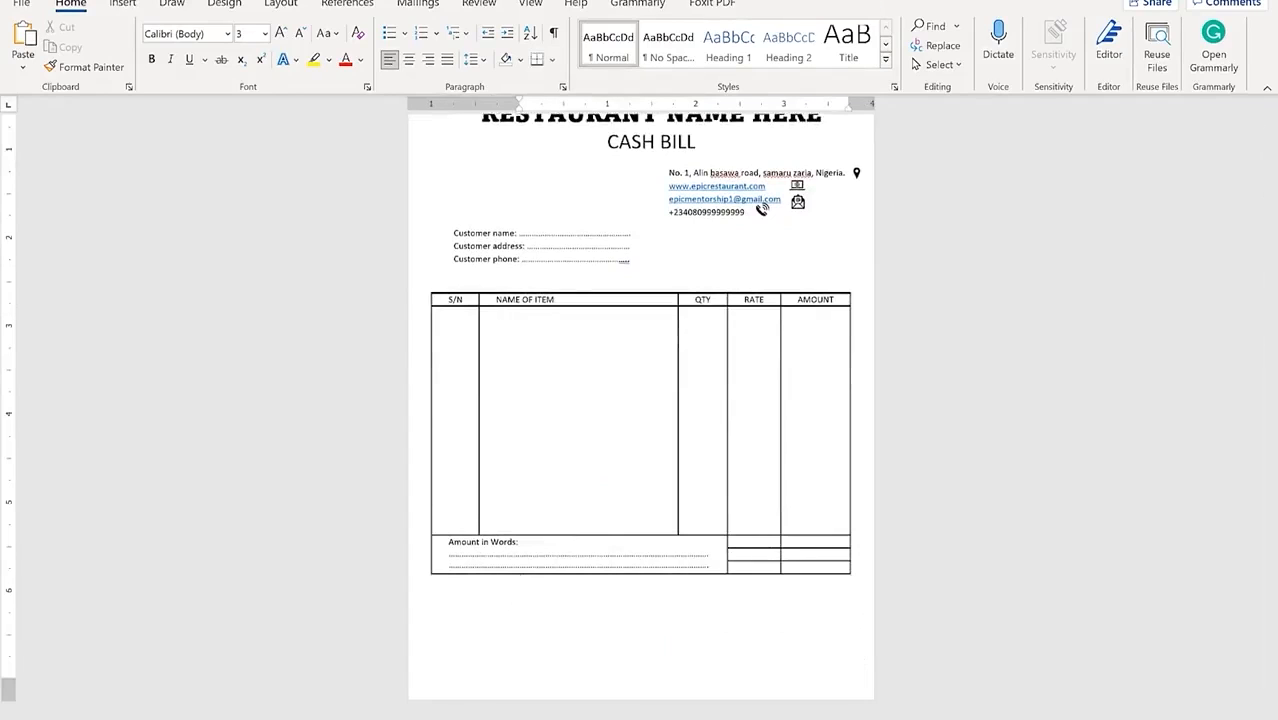
Step: Label the RATE-column cells Total, VAT and G. Total, and justify the line below the table
click(770, 541)
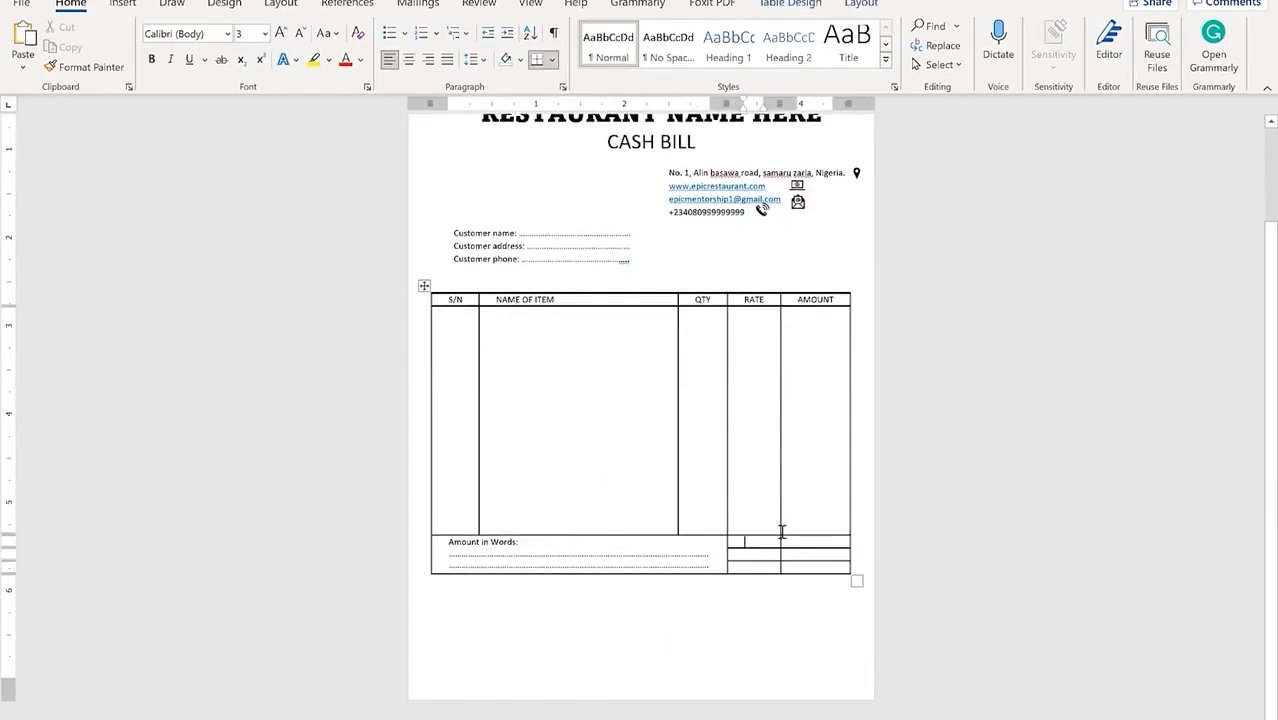
text(Total)
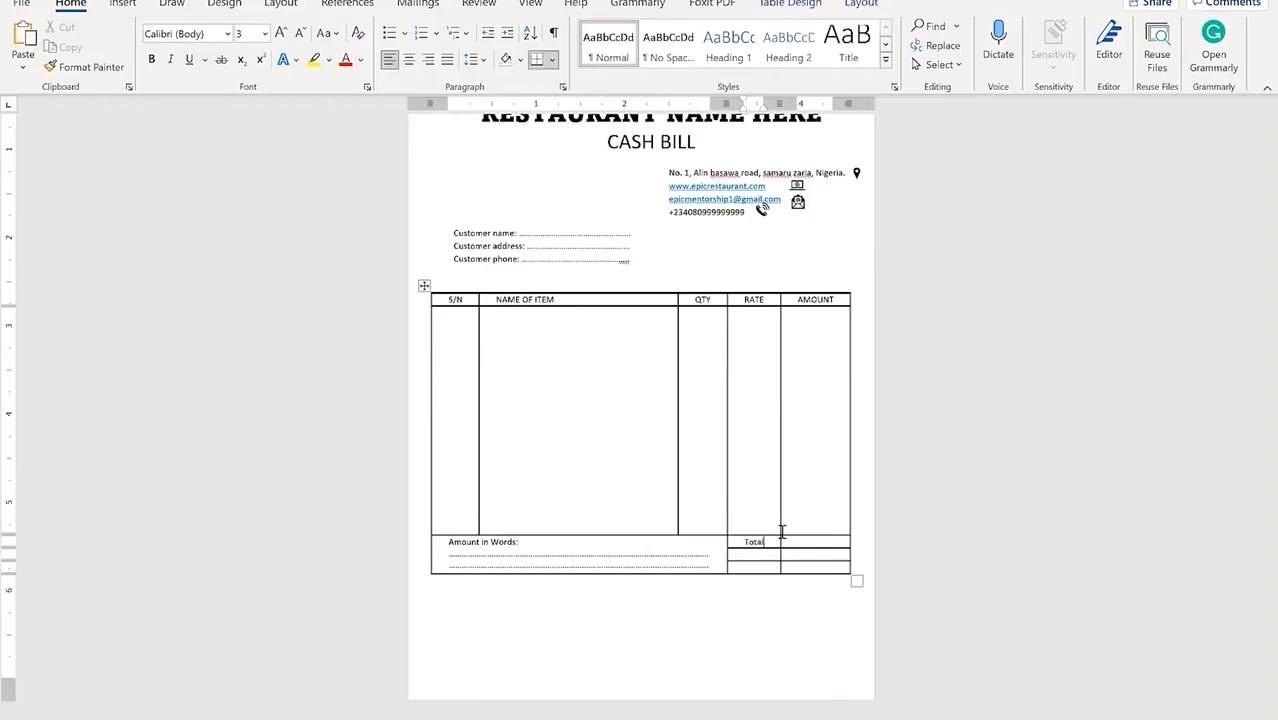
text(VAT)
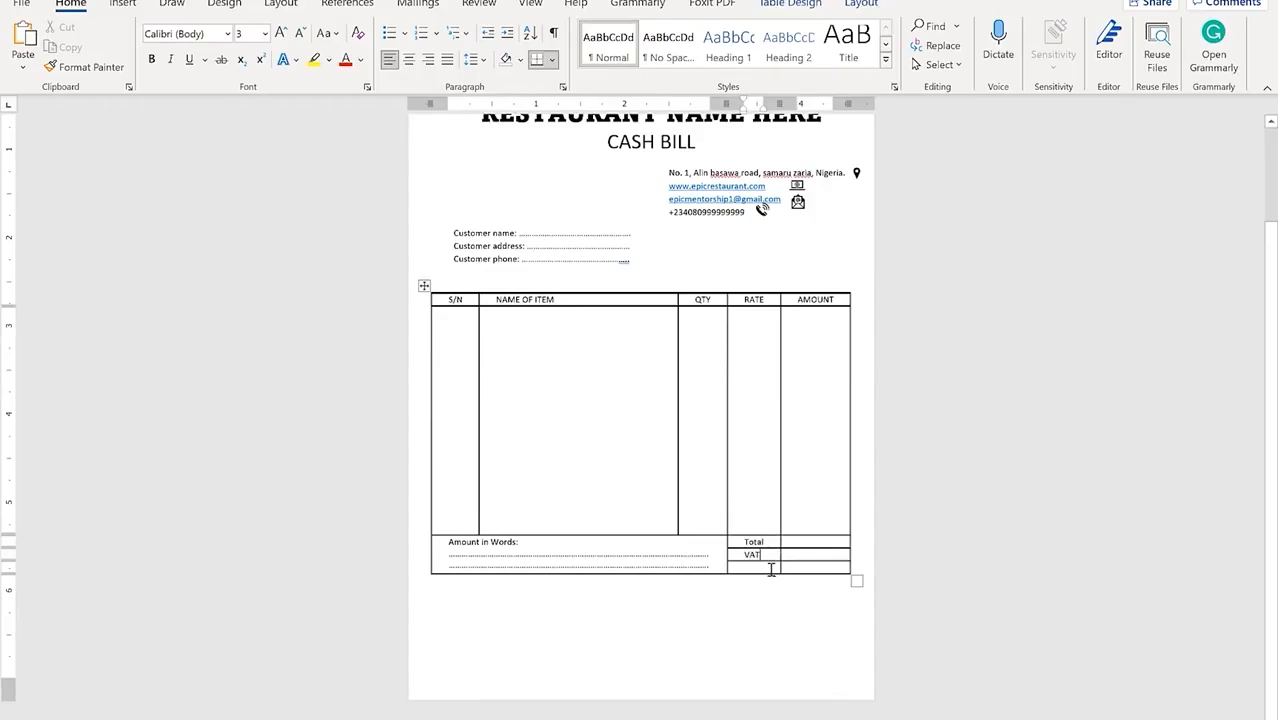
text(Gr)
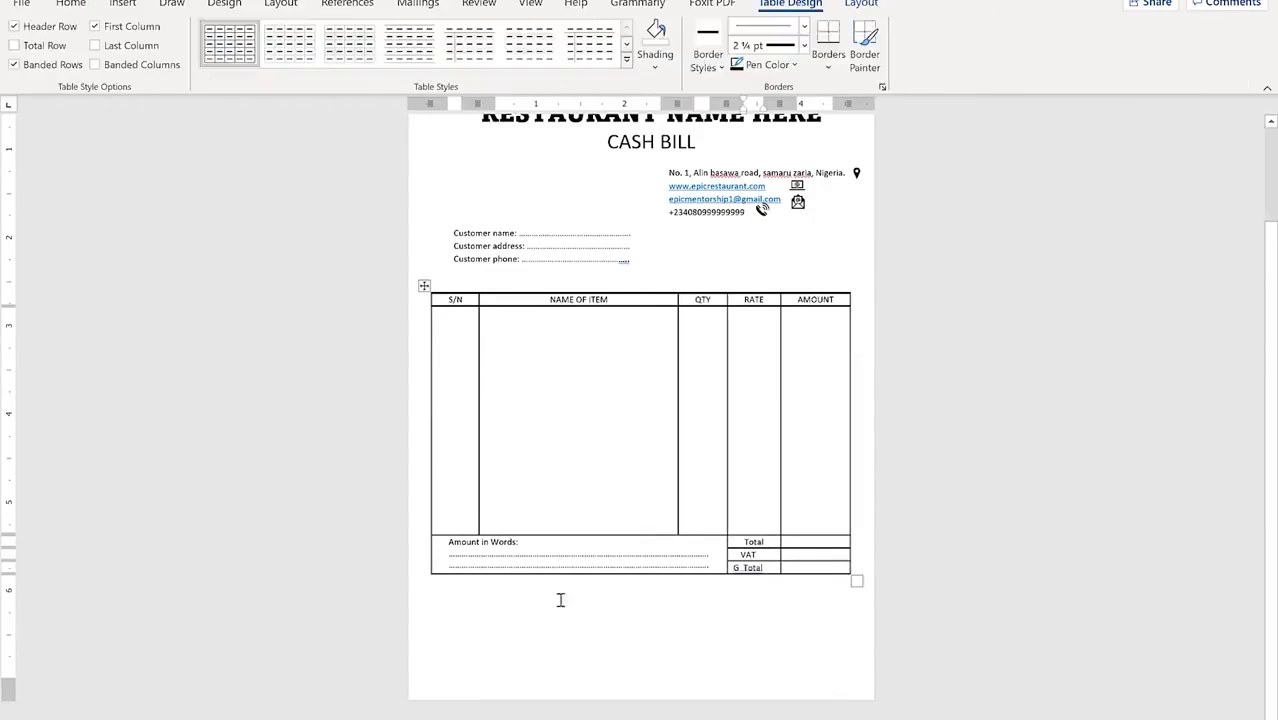
click(488, 608)
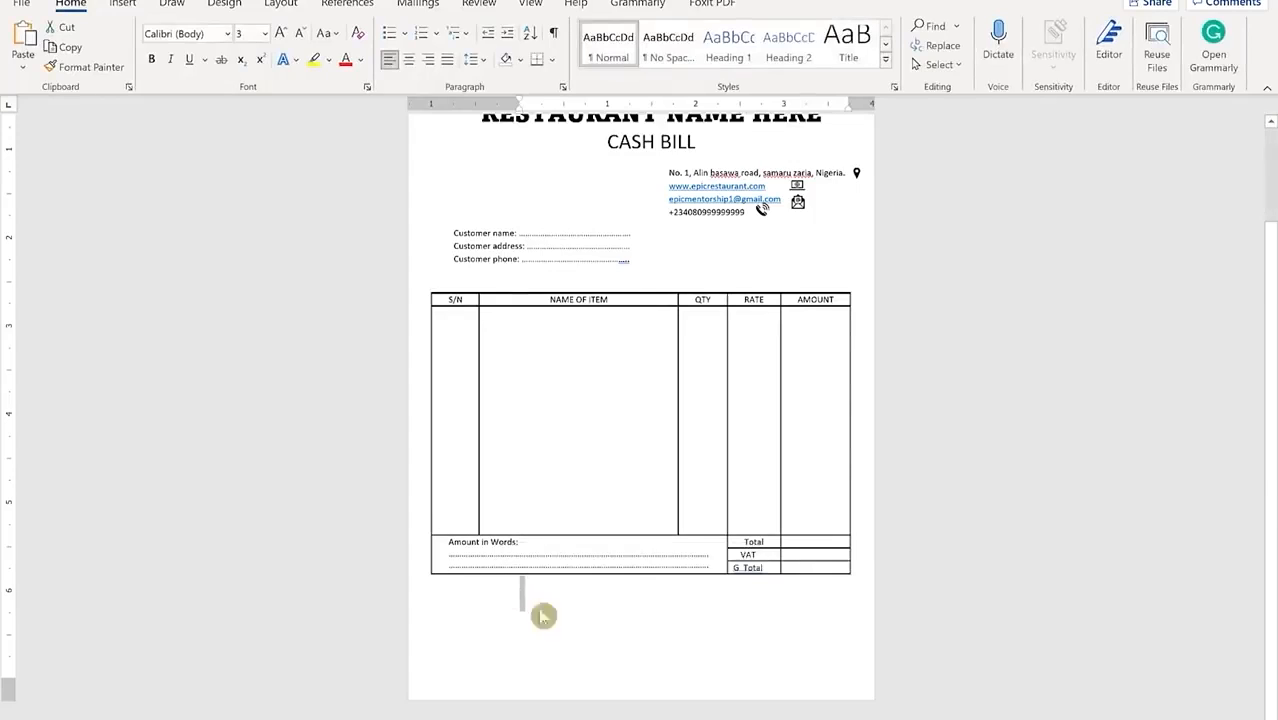
key(ctrl+j)
Step: Add a right-aligned Customer signature dotted line beside Receiver Signature below the table
click(485, 609)
click(527, 606)
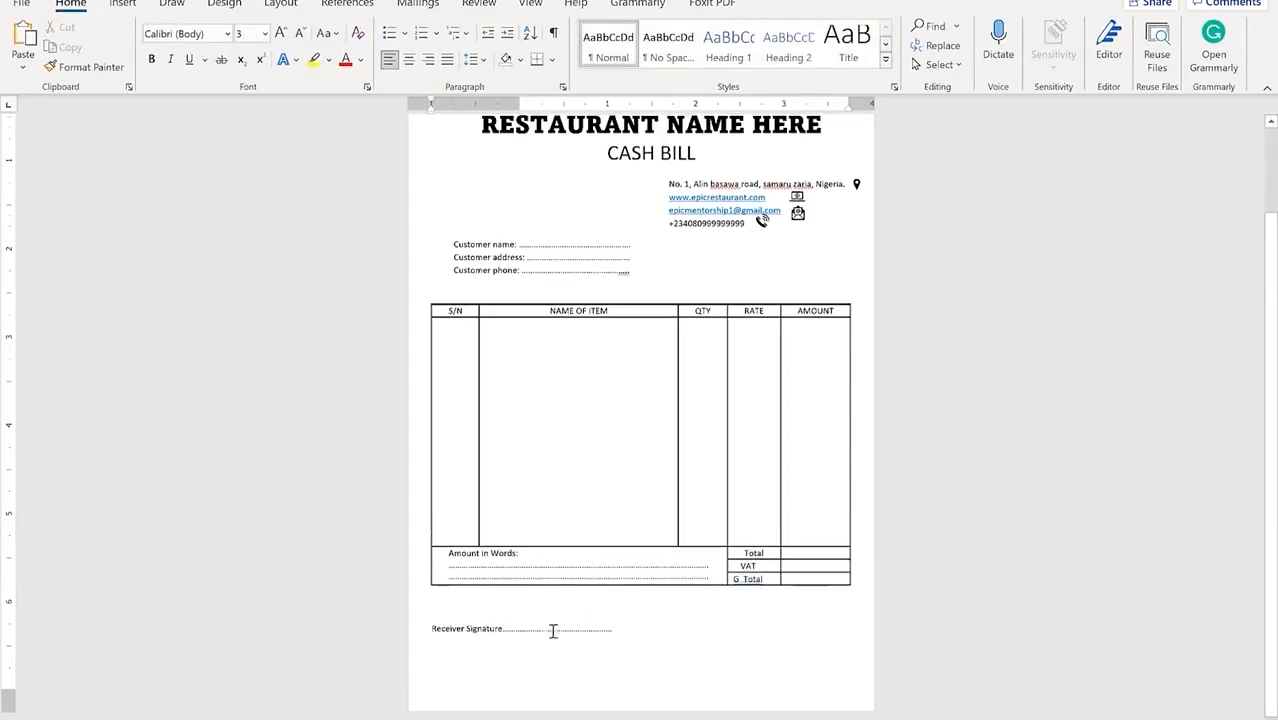
click(571, 660)
click(657, 627)
text(Customer signature)
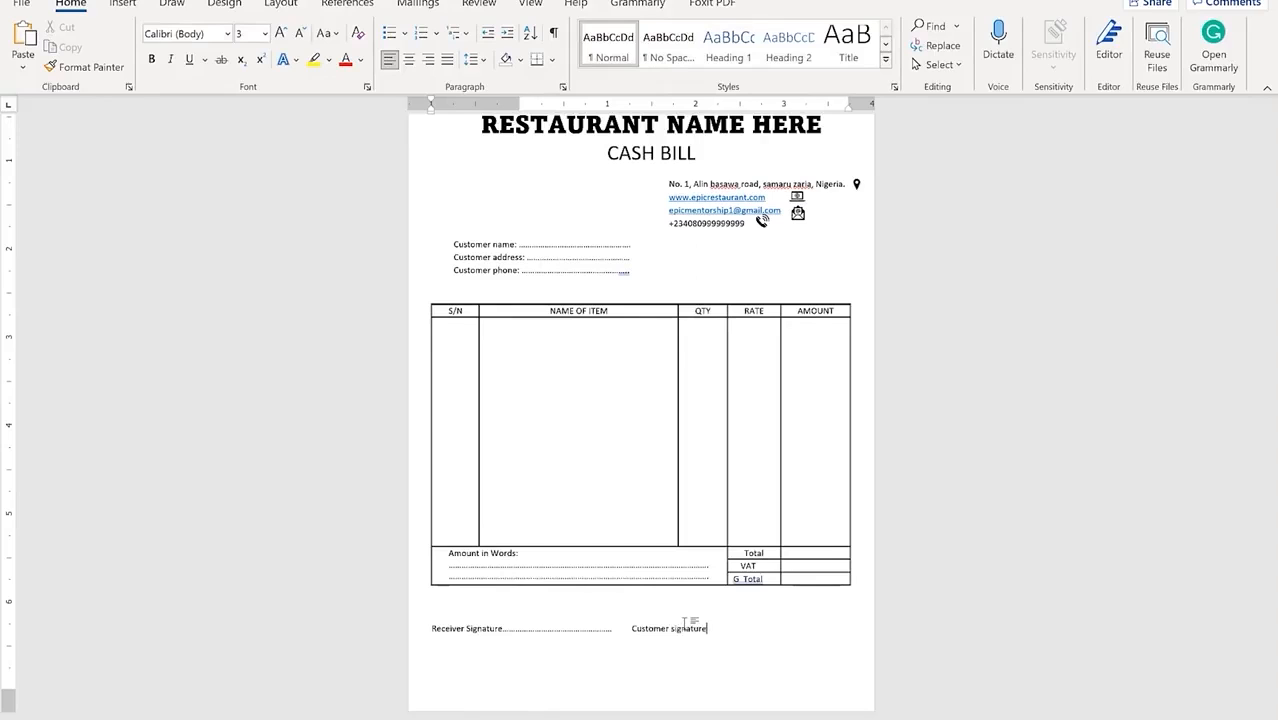
text(:)
key(Tab)
click(428, 59)
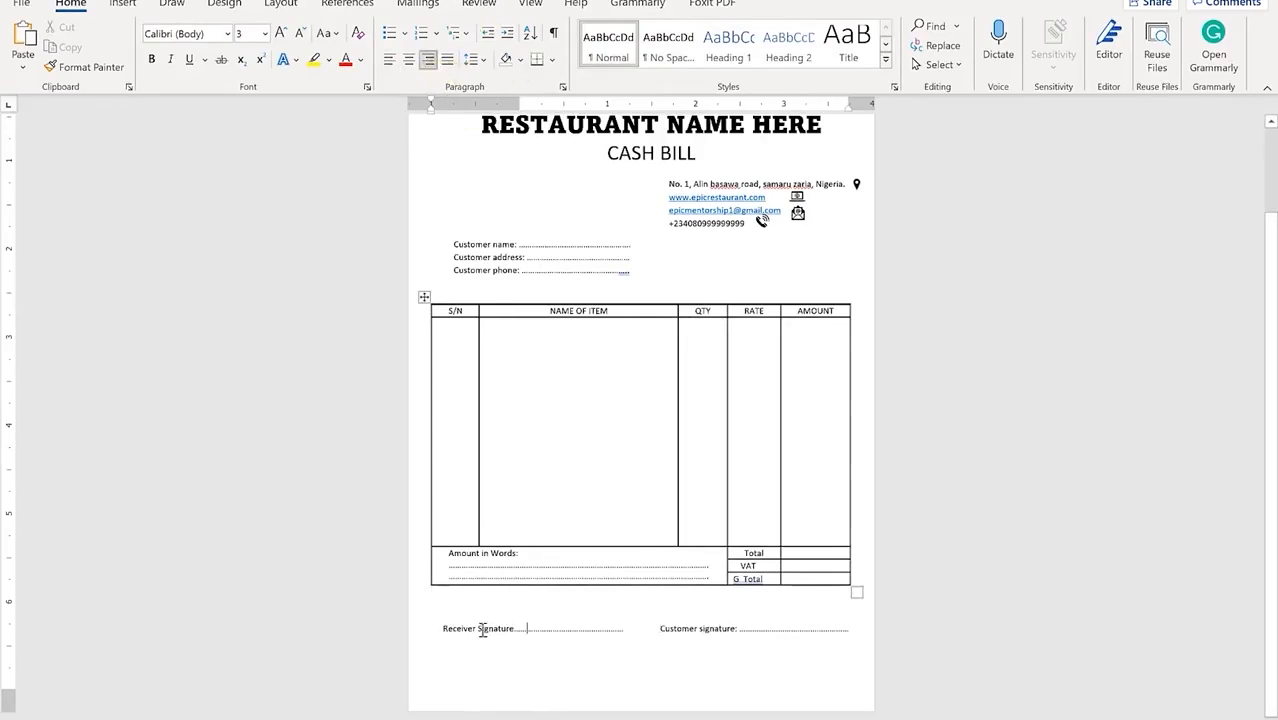
Step: Make the signature line and the customer name, address and phone lines bold
mouse_move(441, 628)
mouse_down()
mouse_move(619, 613)
mouse_move(633, 628)
mouse_move(887, 628)
mouse_up()
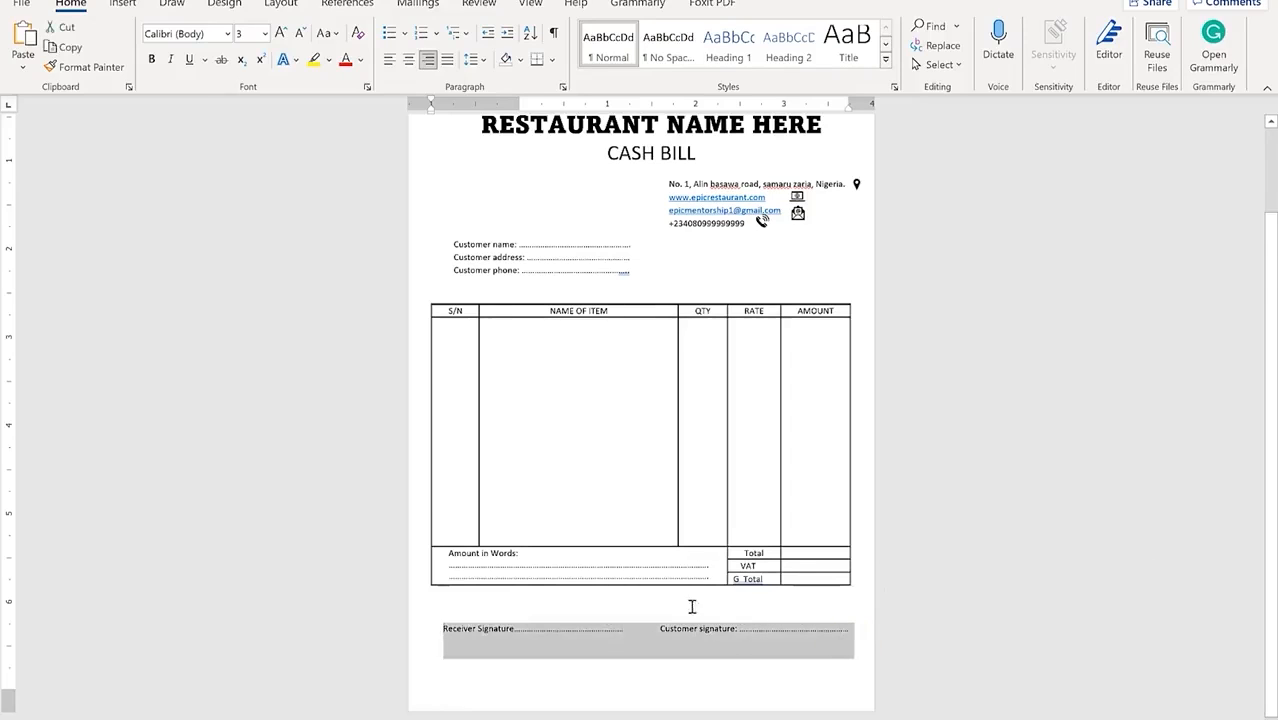
click(153, 62)
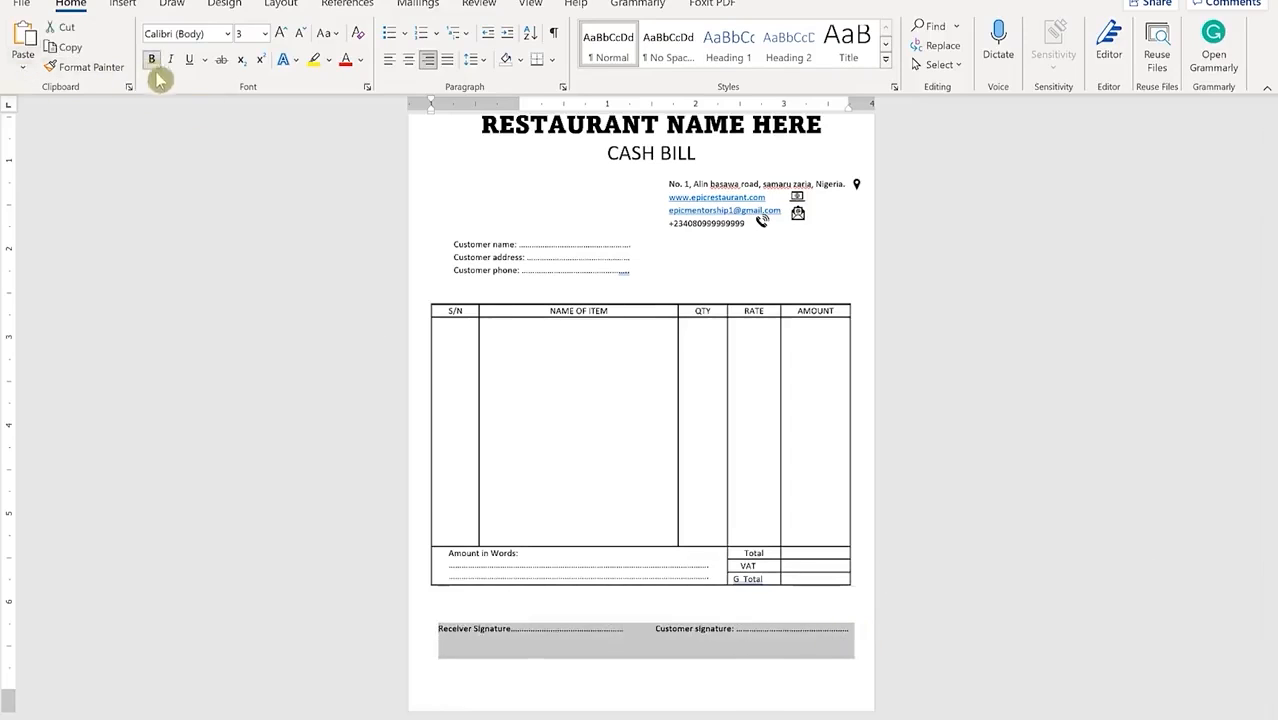
click(618, 667)
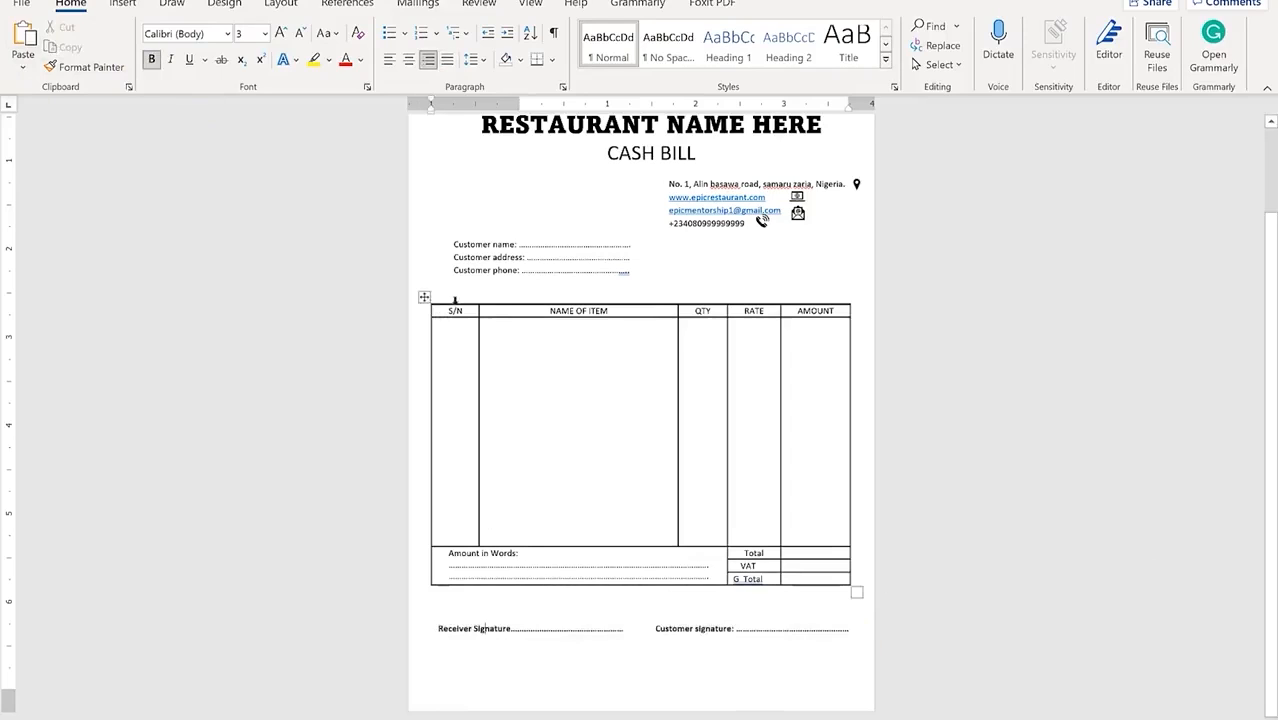
drag(451, 206, 637, 269)
click(152, 59)
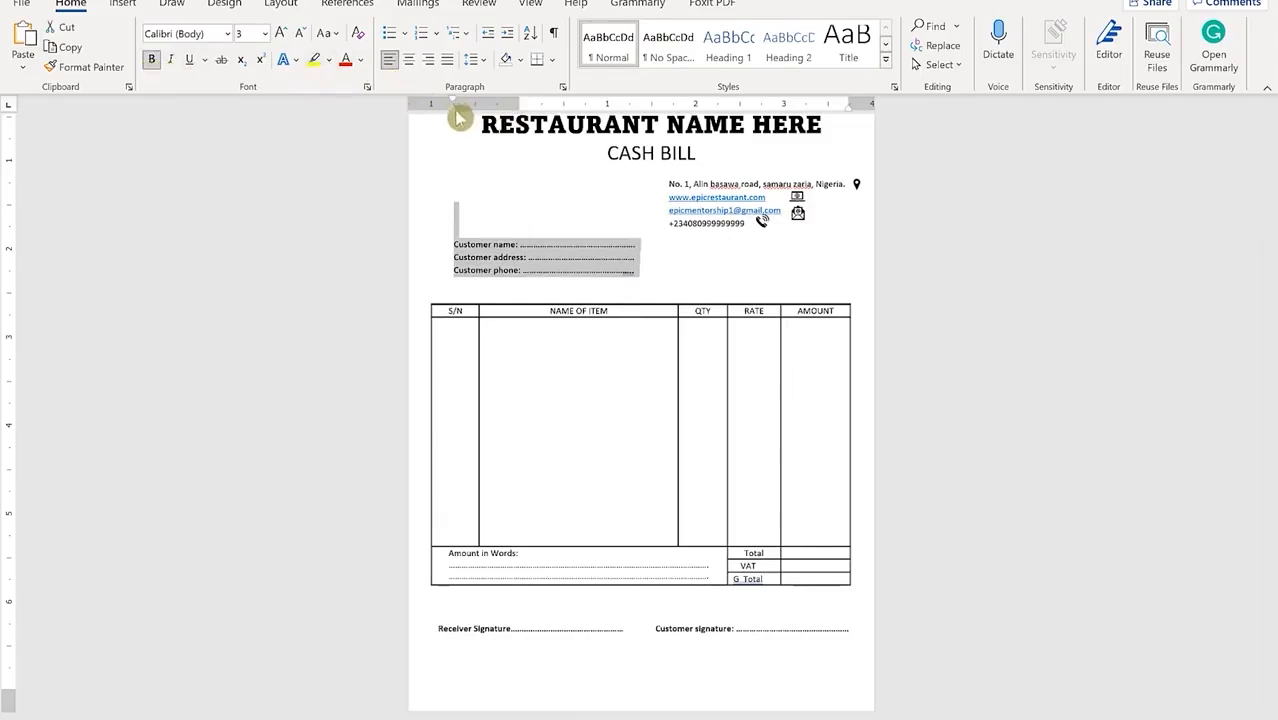
Step: Move the customer details lines to the left margin and check the heading lines
drag(452, 120, 439, 120)
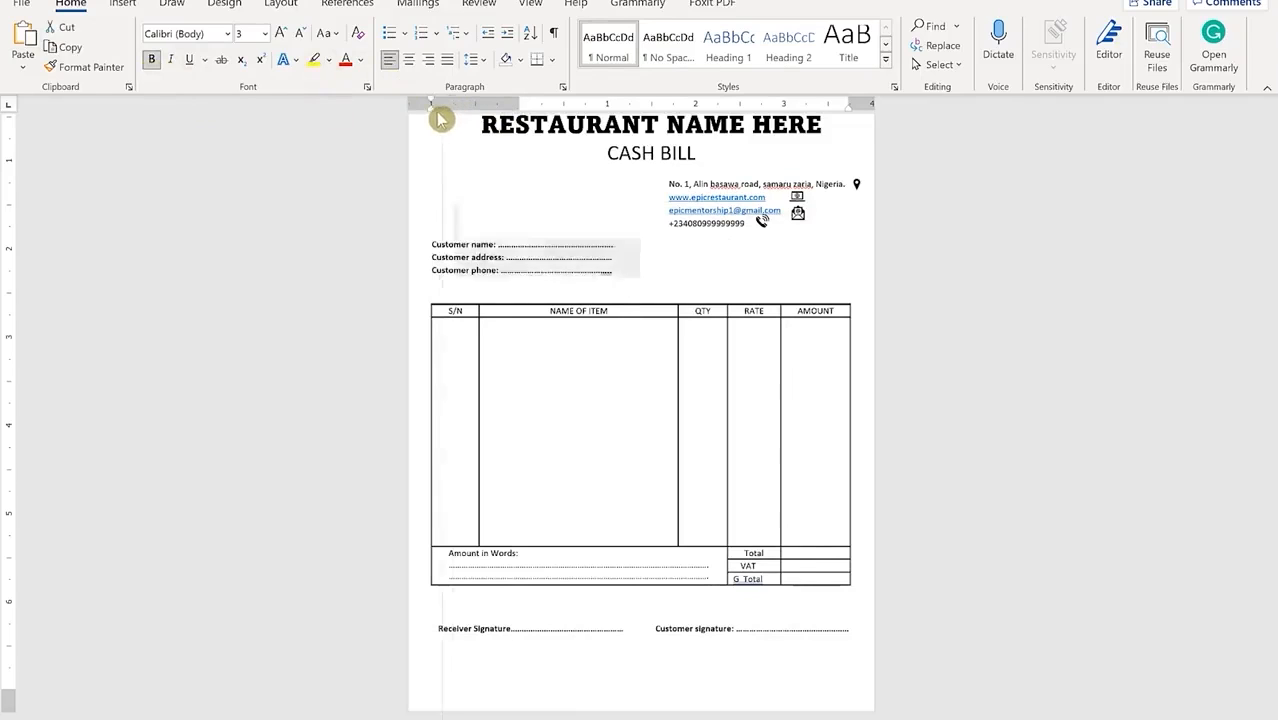
click(546, 297)
scroll(551, 275, up, 3)
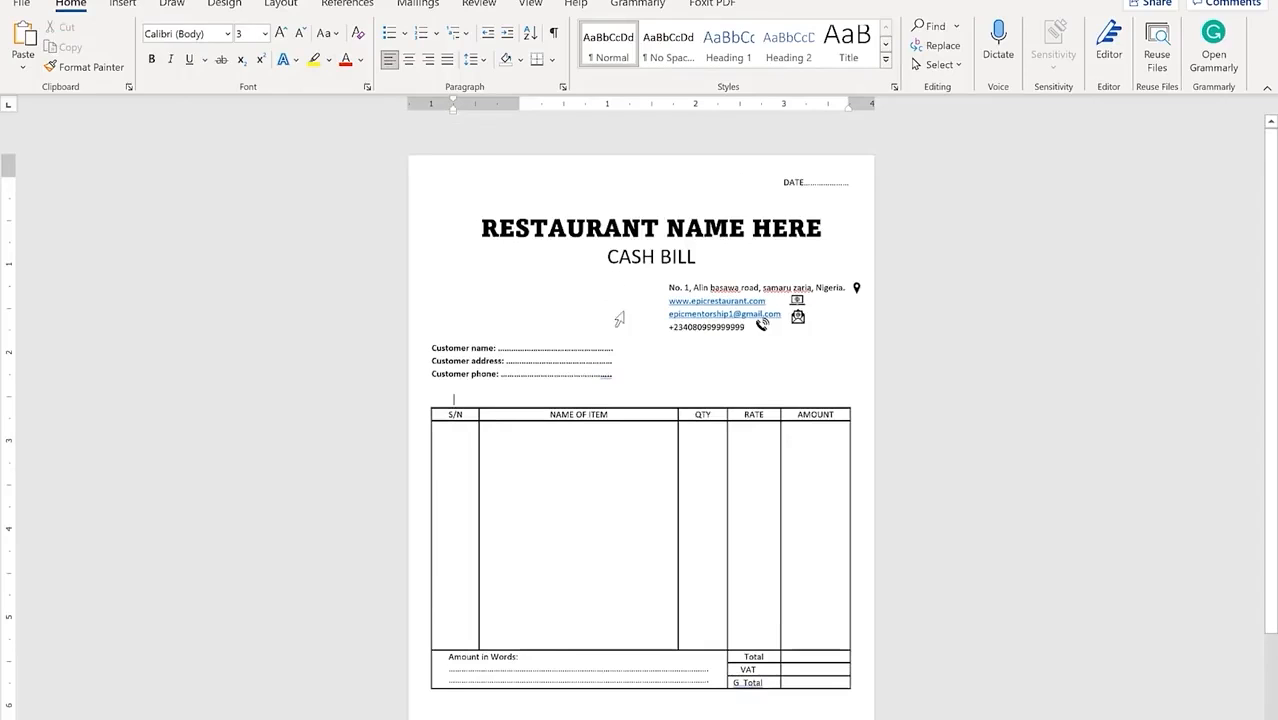
scroll(608, 340, down, 3)
scroll(606, 327, up, 3)
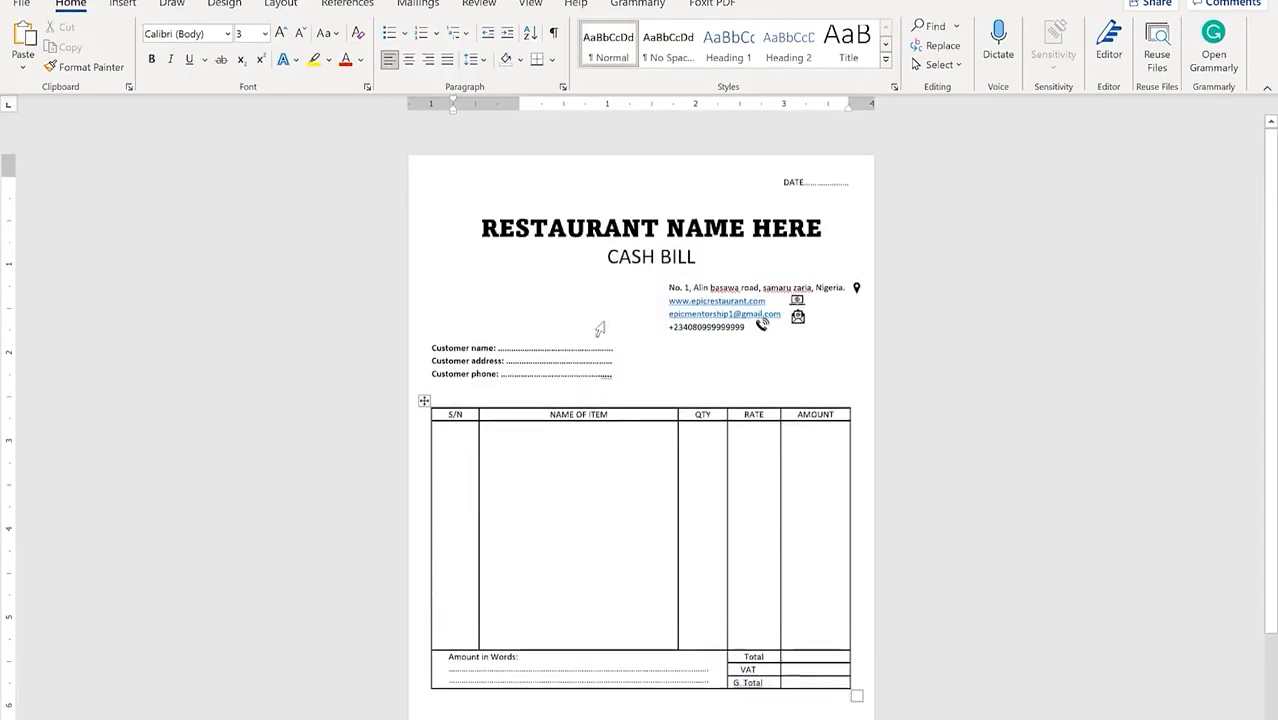
click(786, 189)
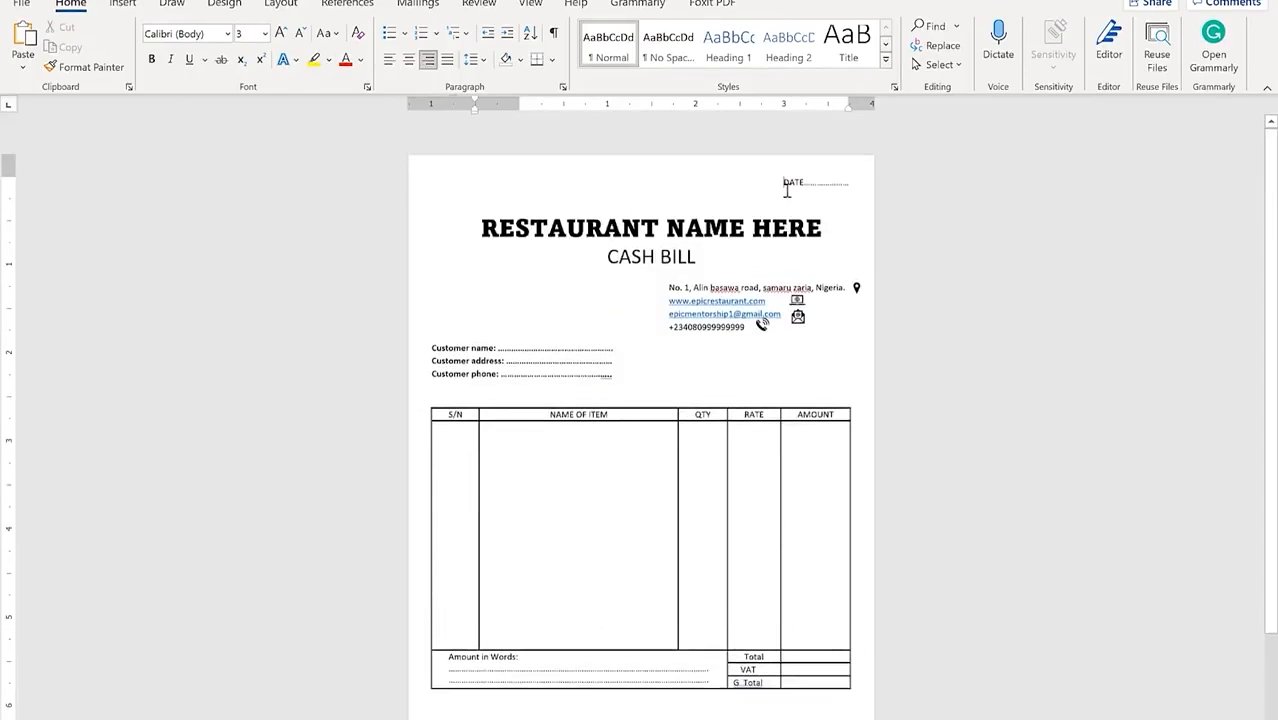
click(602, 216)
click(466, 230)
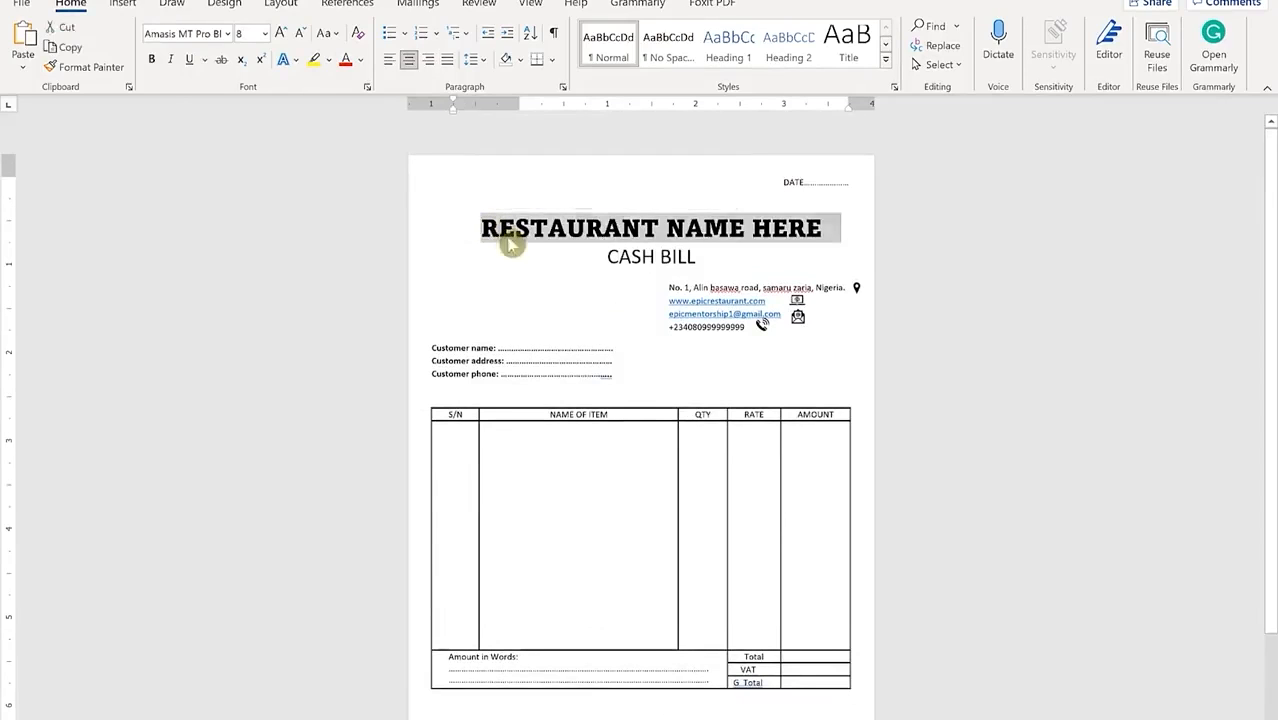
Step: Enlarge the DATE line text to size 6 and make it bold
click(534, 166)
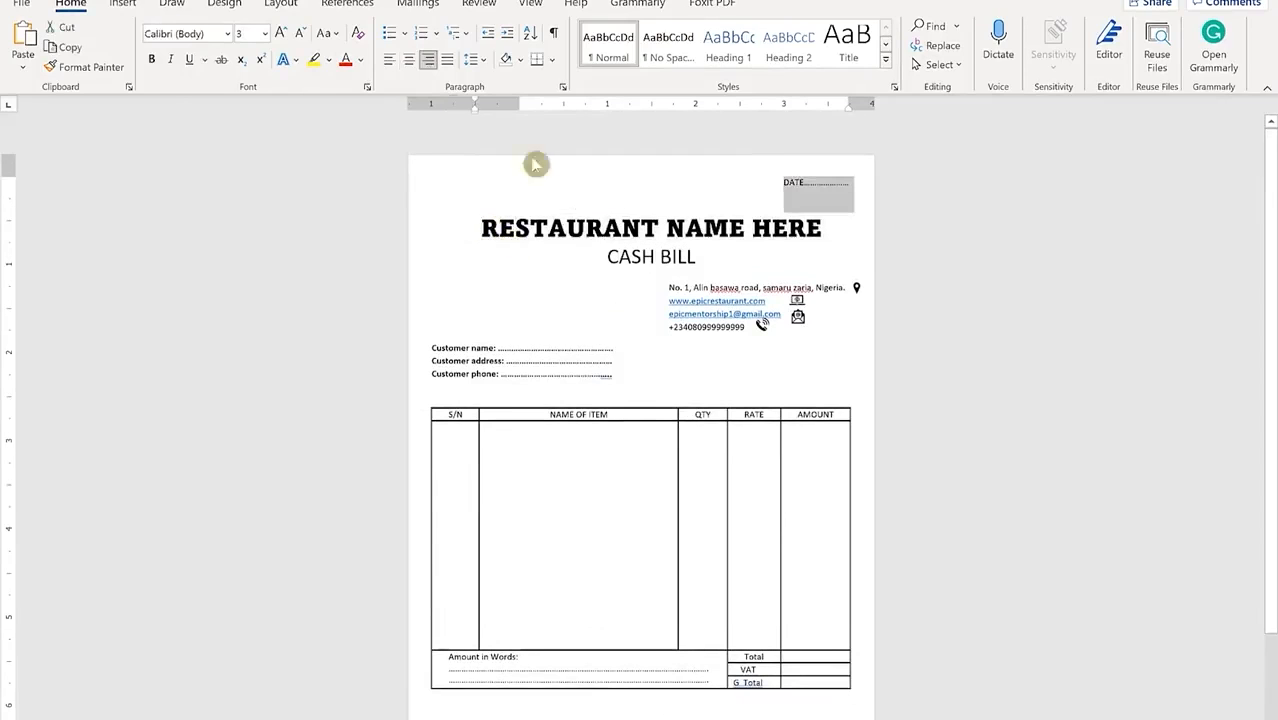
click(283, 37)
click(283, 35)
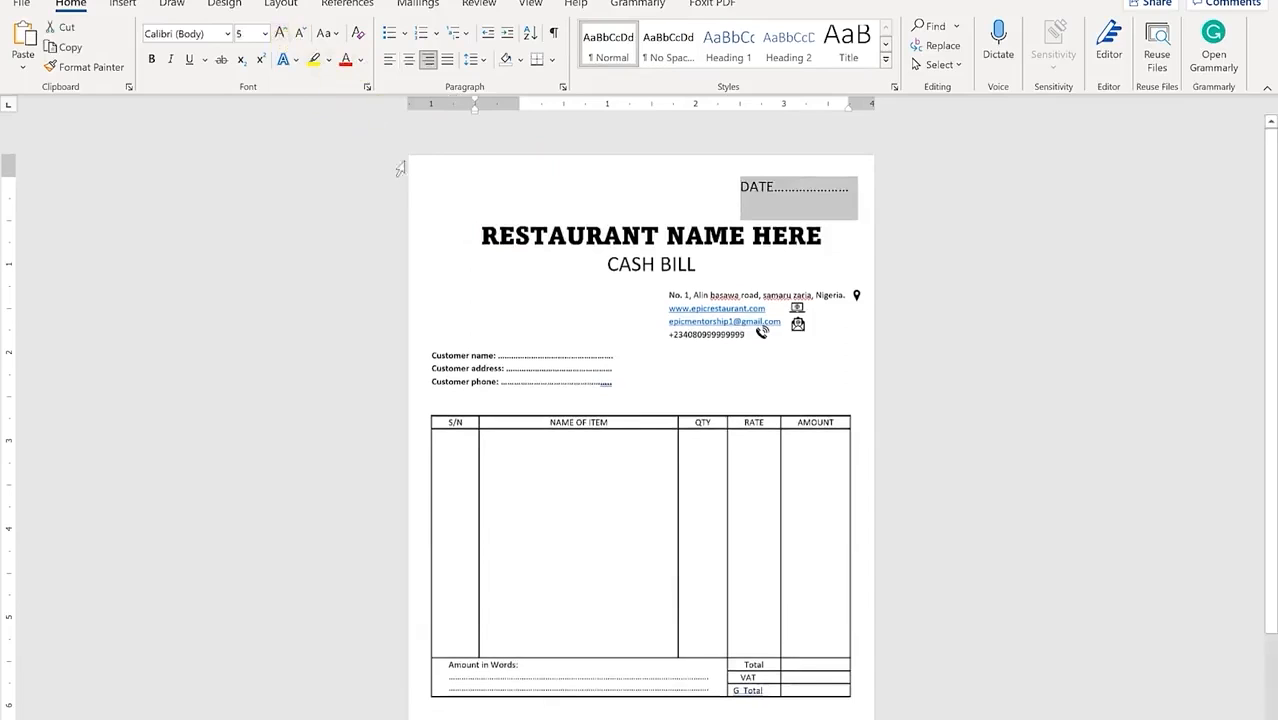
click(284, 35)
click(151, 60)
click(374, 345)
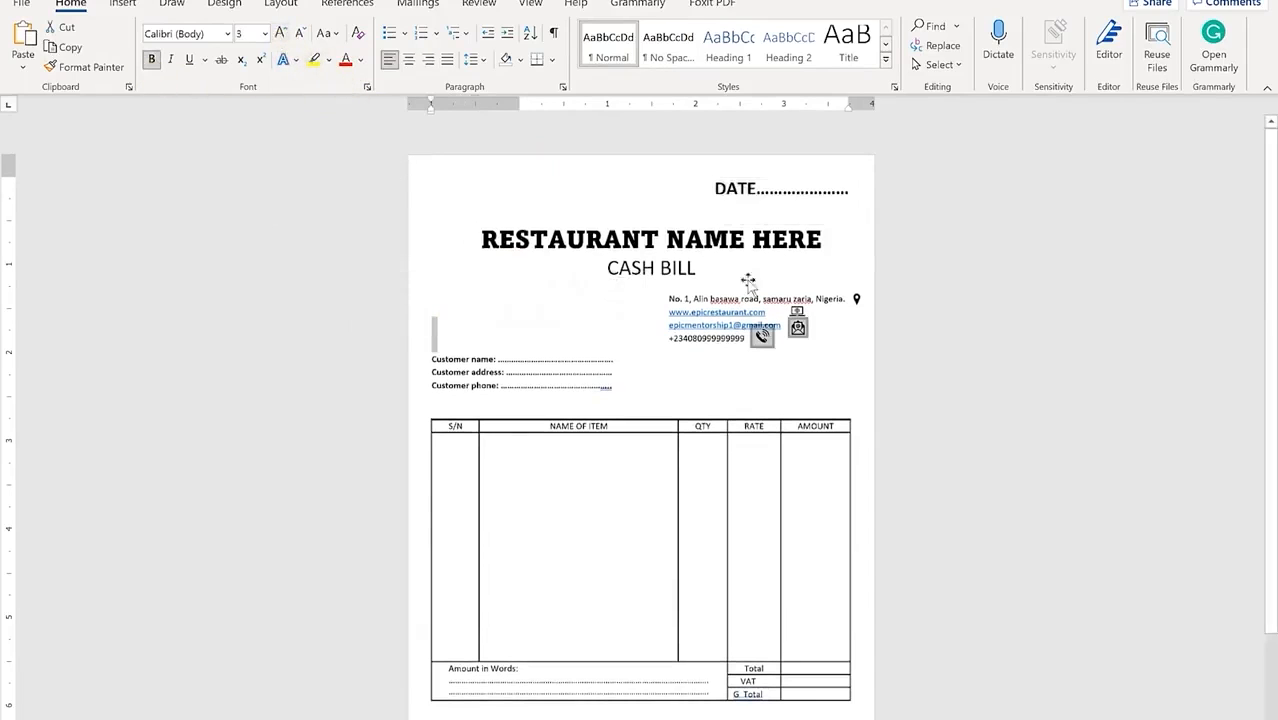
Step: Check the restaurant title, contact details box and CASH BILL line, then show the Design tab
click(864, 231)
scroll(782, 294, down, 3)
scroll(743, 351, up, 3)
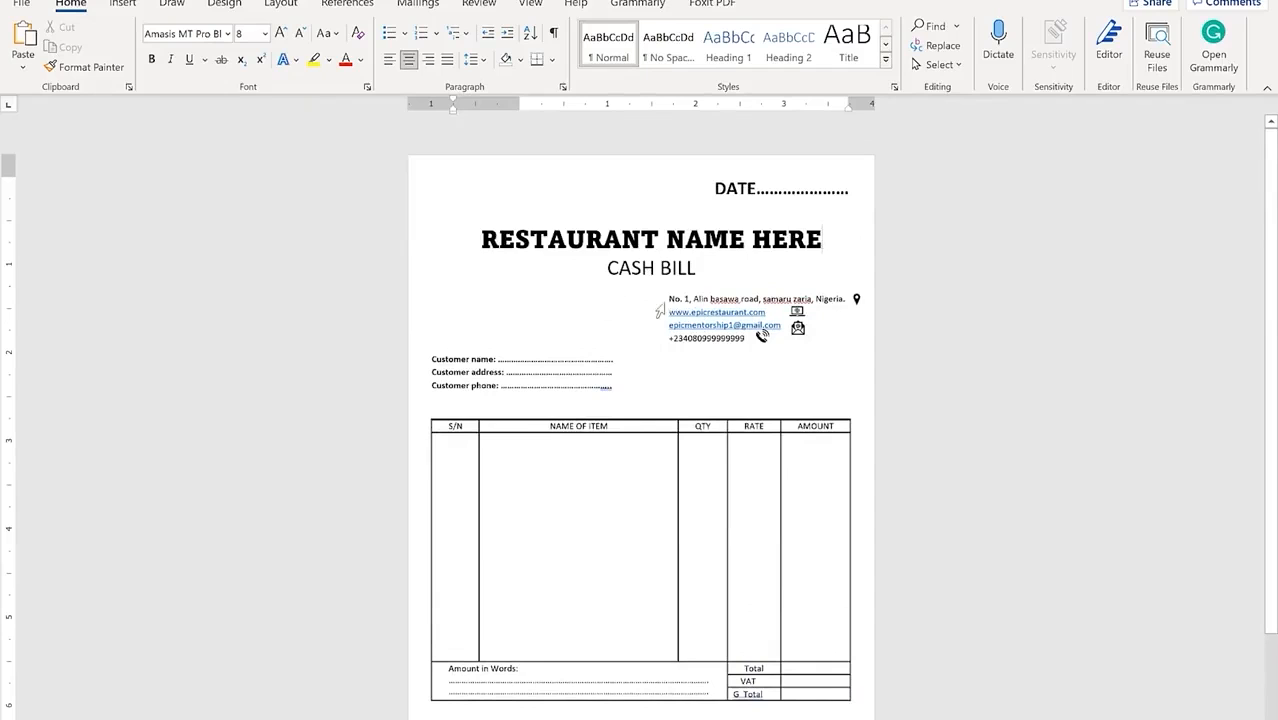
scroll(699, 425, down, 2)
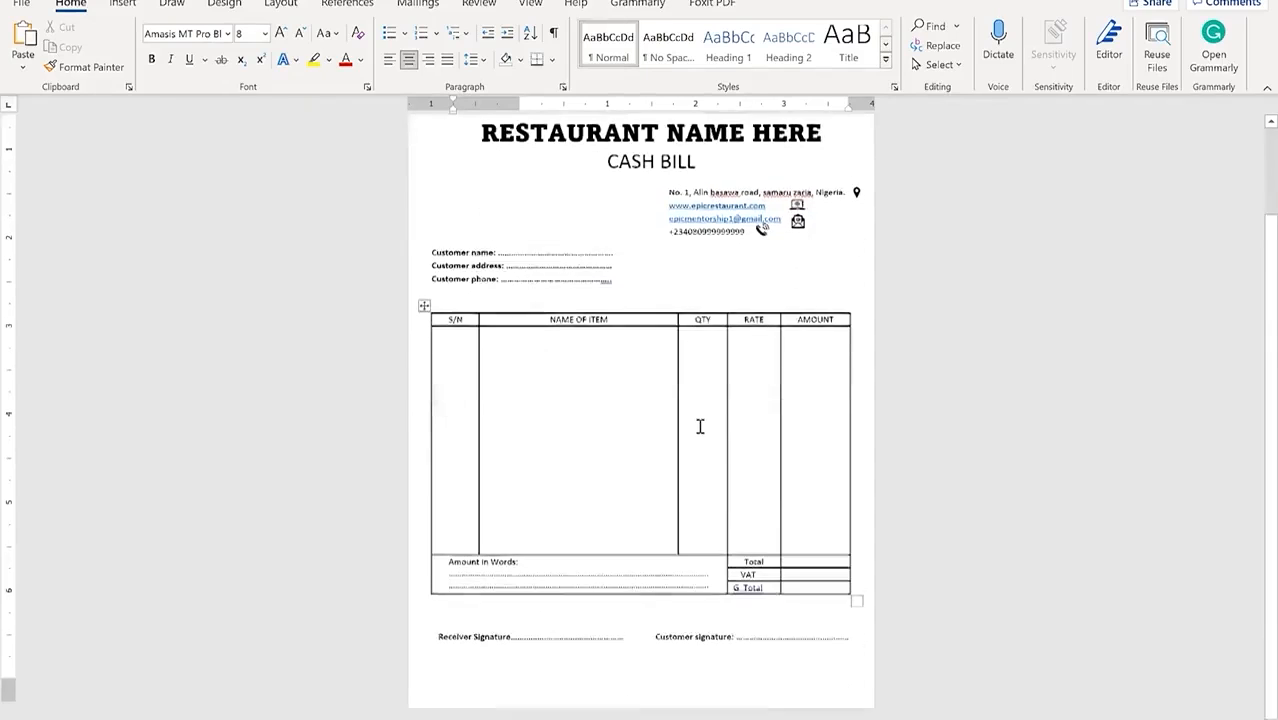
scroll(693, 399, up, 2)
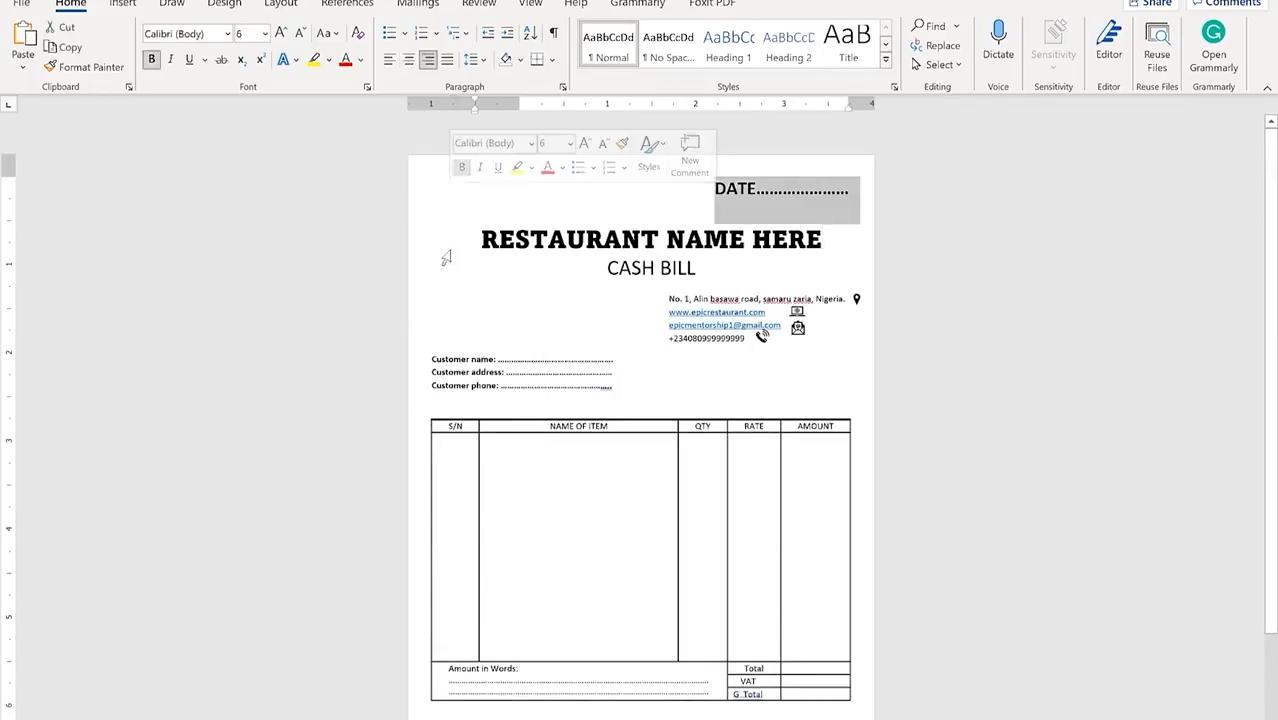
click(547, 328)
scroll(640, 400, down, 2)
scroll(517, 323, up, 2)
click(517, 323)
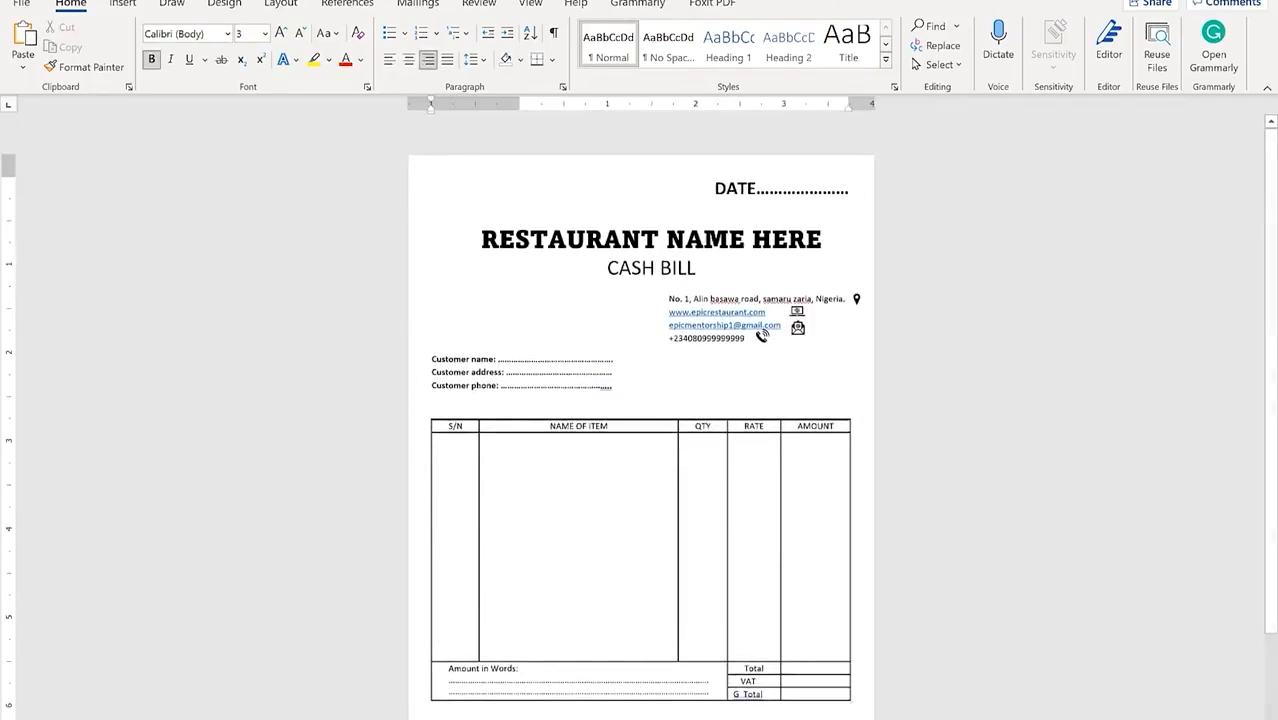
click(451, 278)
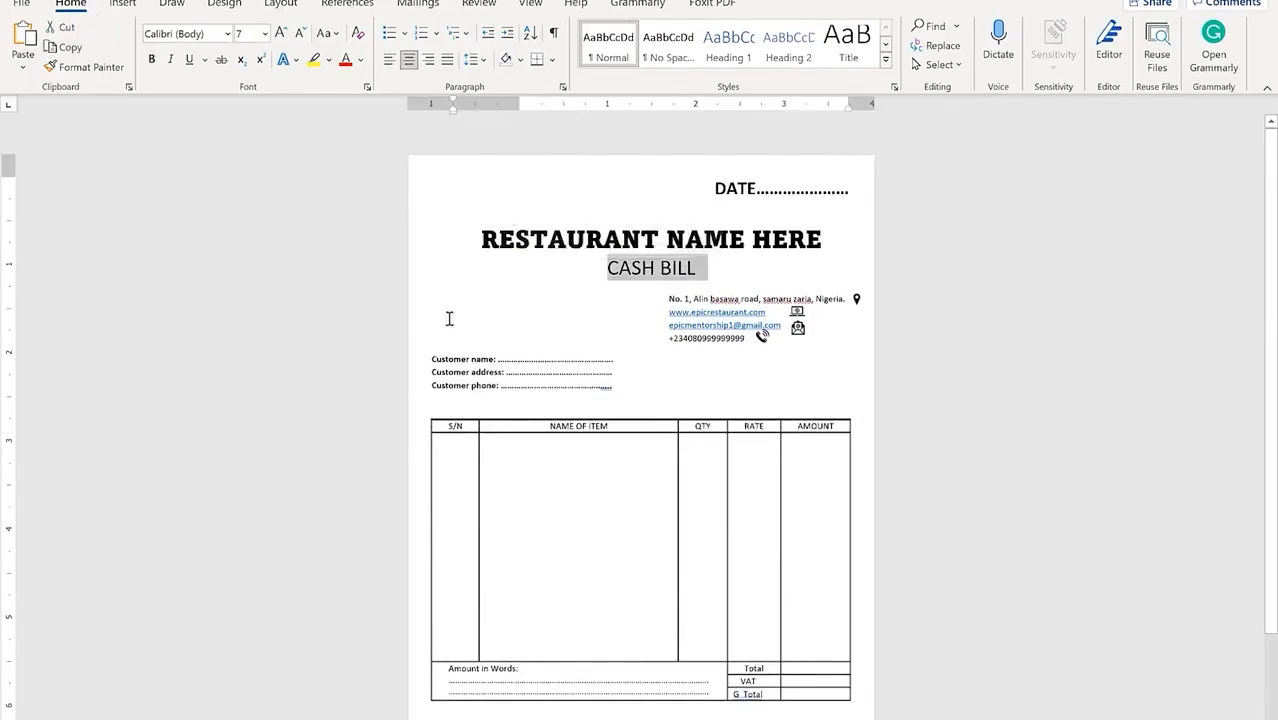
click(450, 315)
scroll(474, 337, down, 2)
scroll(326, 207, up, 2)
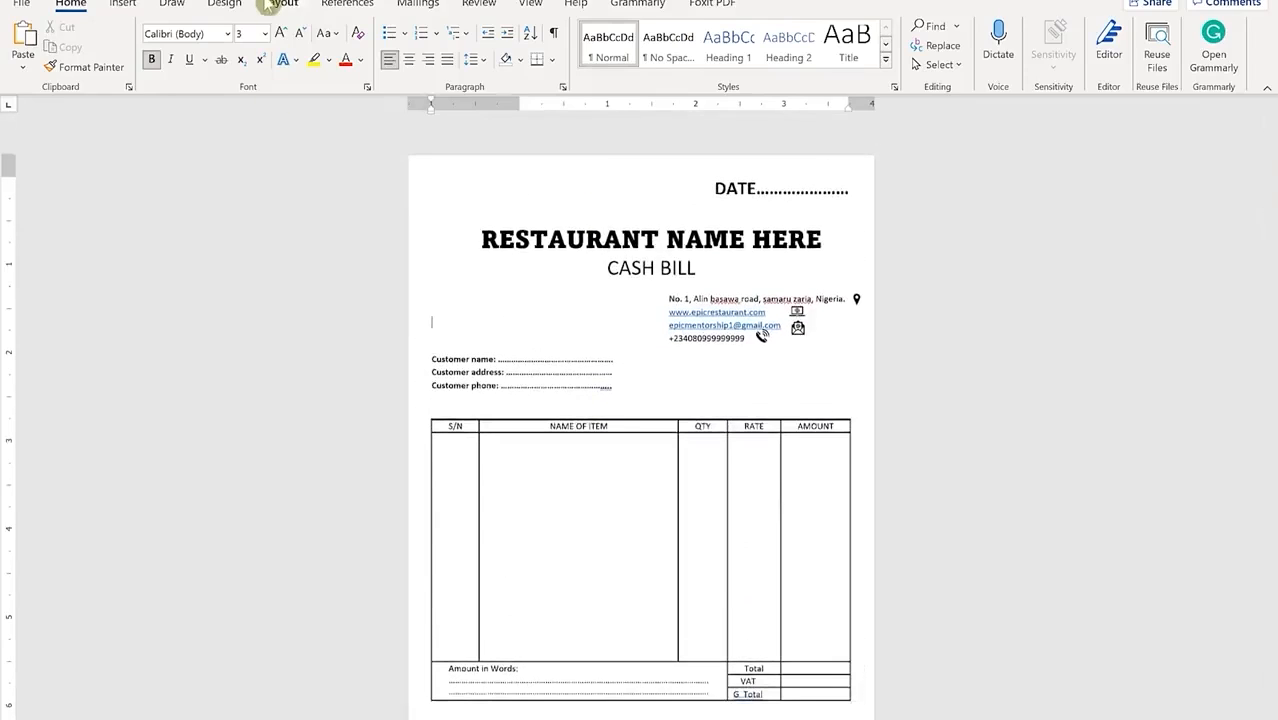
click(220, 5)
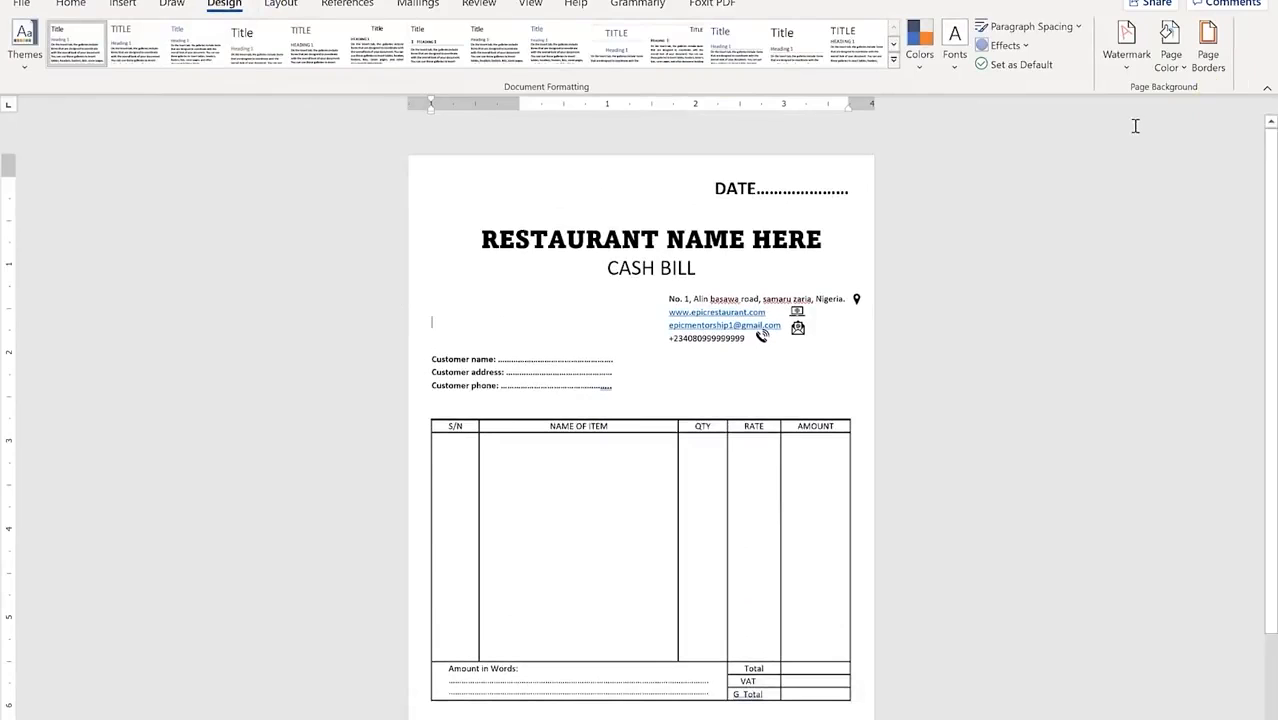
Step: Set the page colour to Gold, Accent 4, Lighter 80%
click(1170, 60)
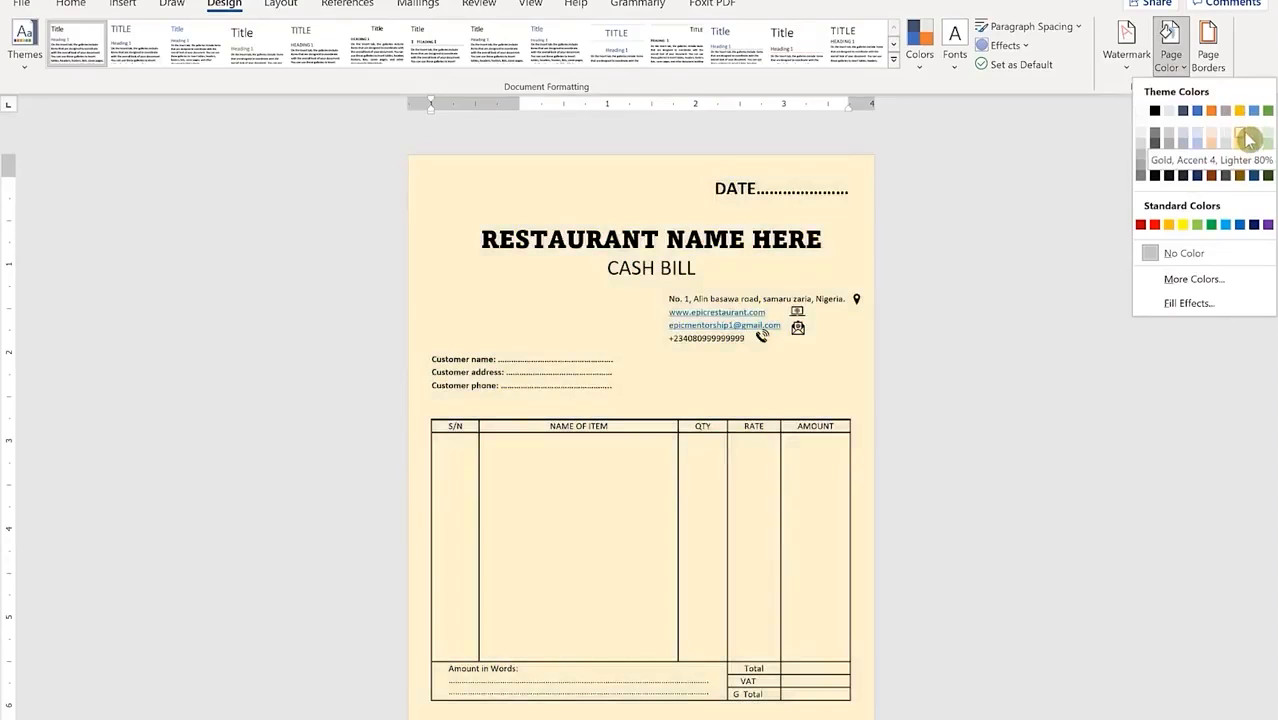
click(1247, 138)
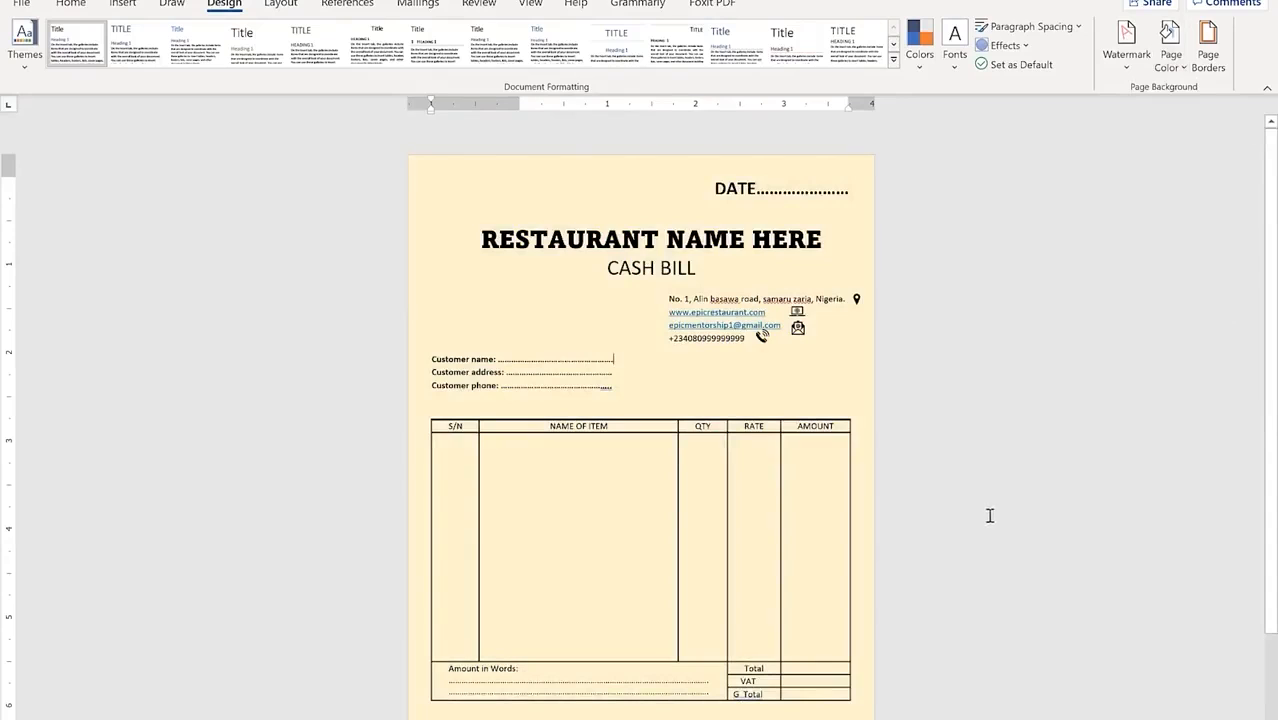
click(768, 438)
scroll(768, 438, down, 3)
scroll(768, 438, up, 3)
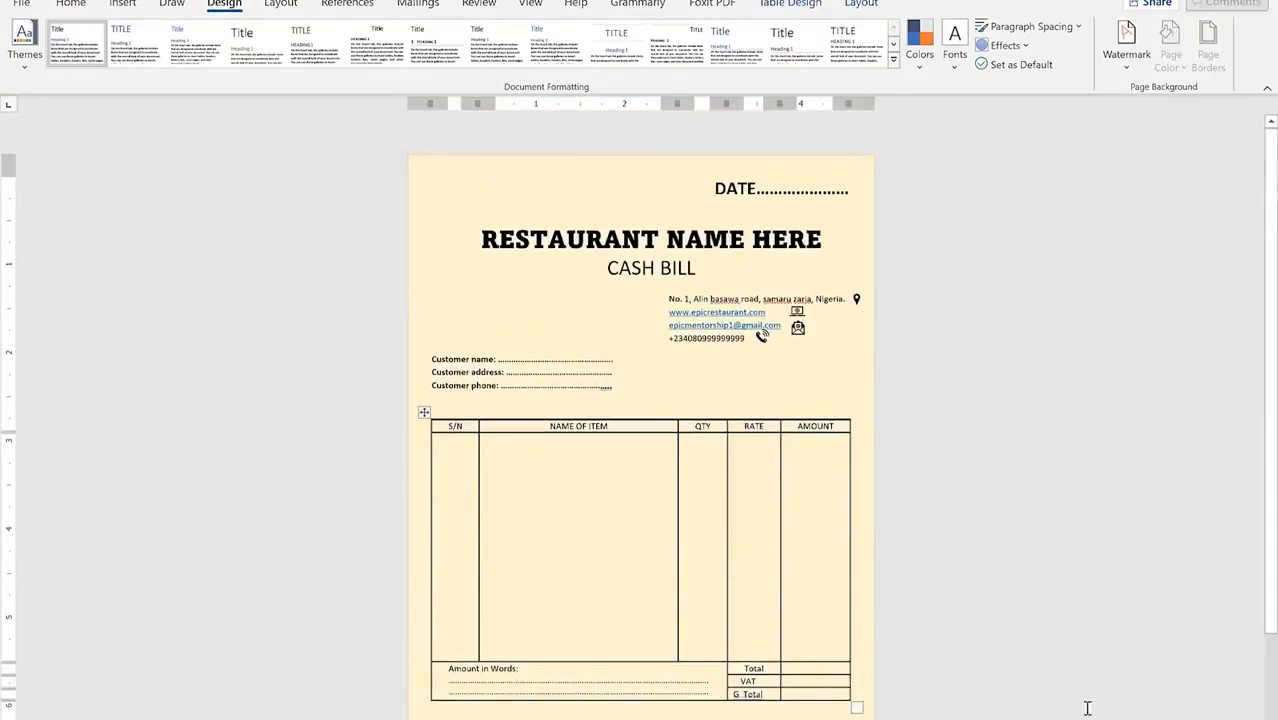
ctrl+scroll(995, 412, down, 1)
scroll(995, 412, down, 1)
scroll(988, 398, up, 1)
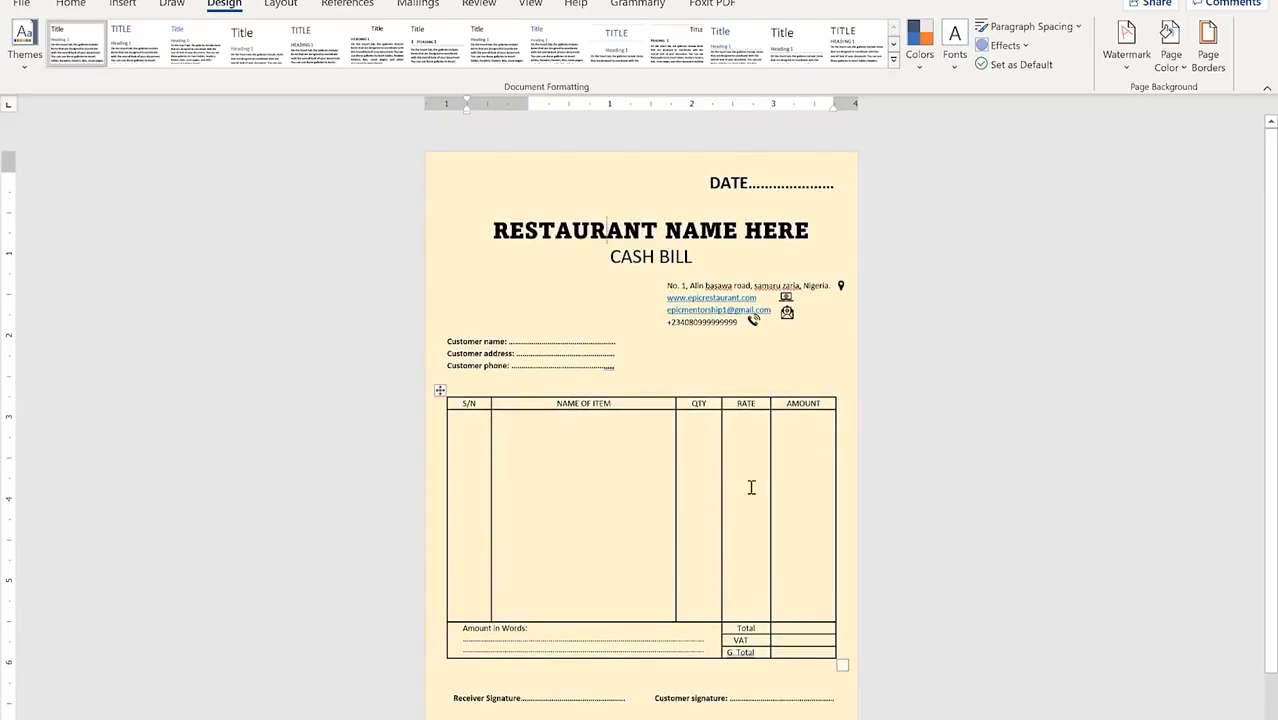
Step: Drag the Best Choice logo image from the RESTAURANT BILL folder into the bill
key(super)
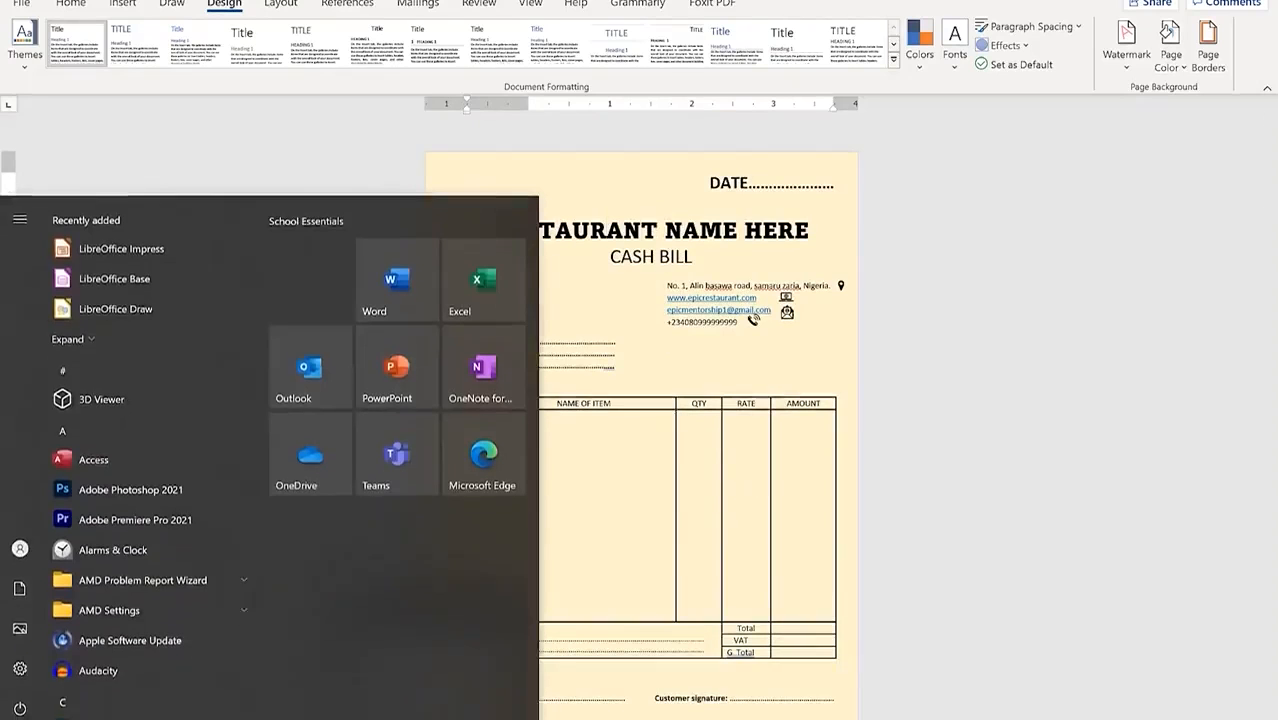
click(425, 660)
drag(995, 205, 506, 292)
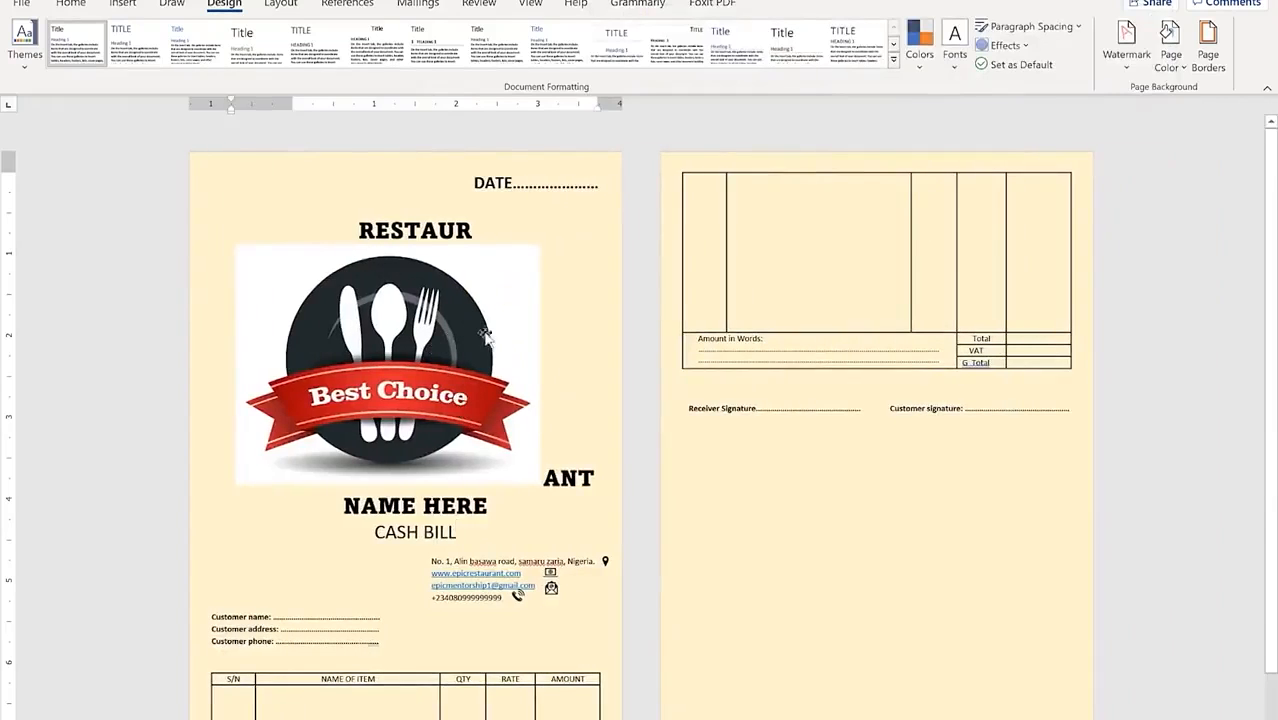
click(477, 393)
Step: Remove the logo's background, marking its top as an area to keep, over two passes
click(33, 45)
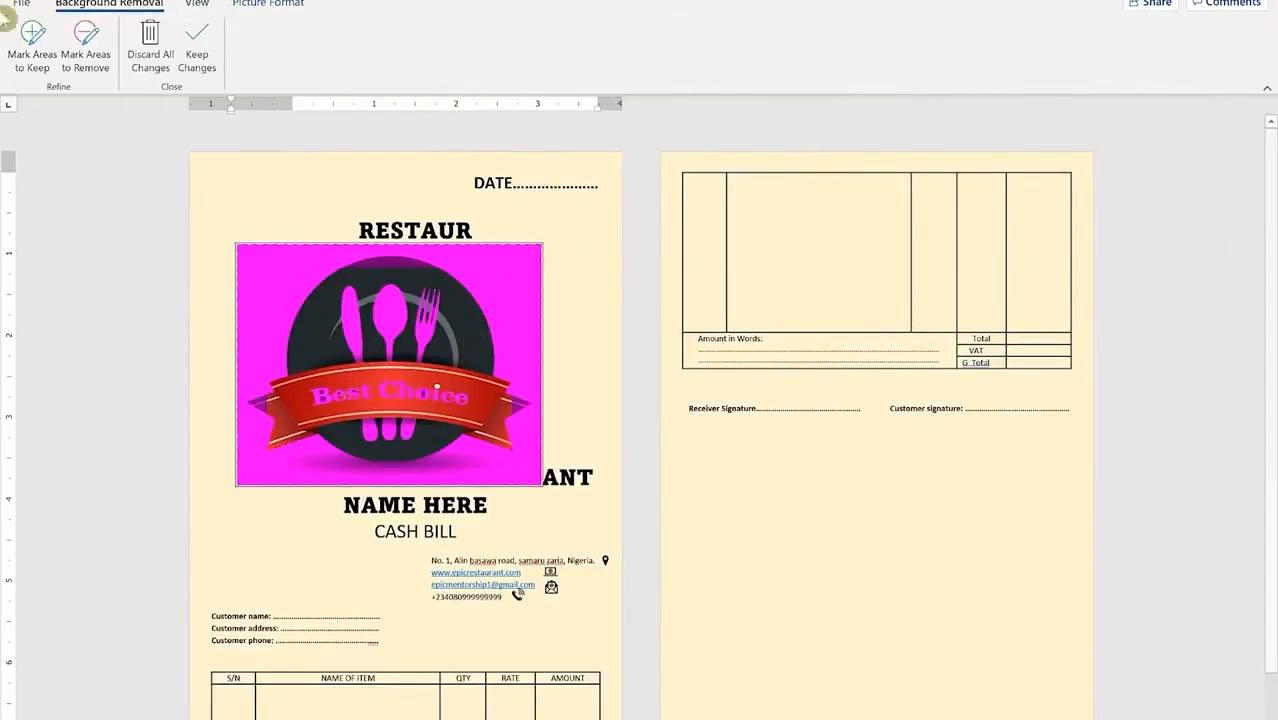
click(88, 50)
click(40, 40)
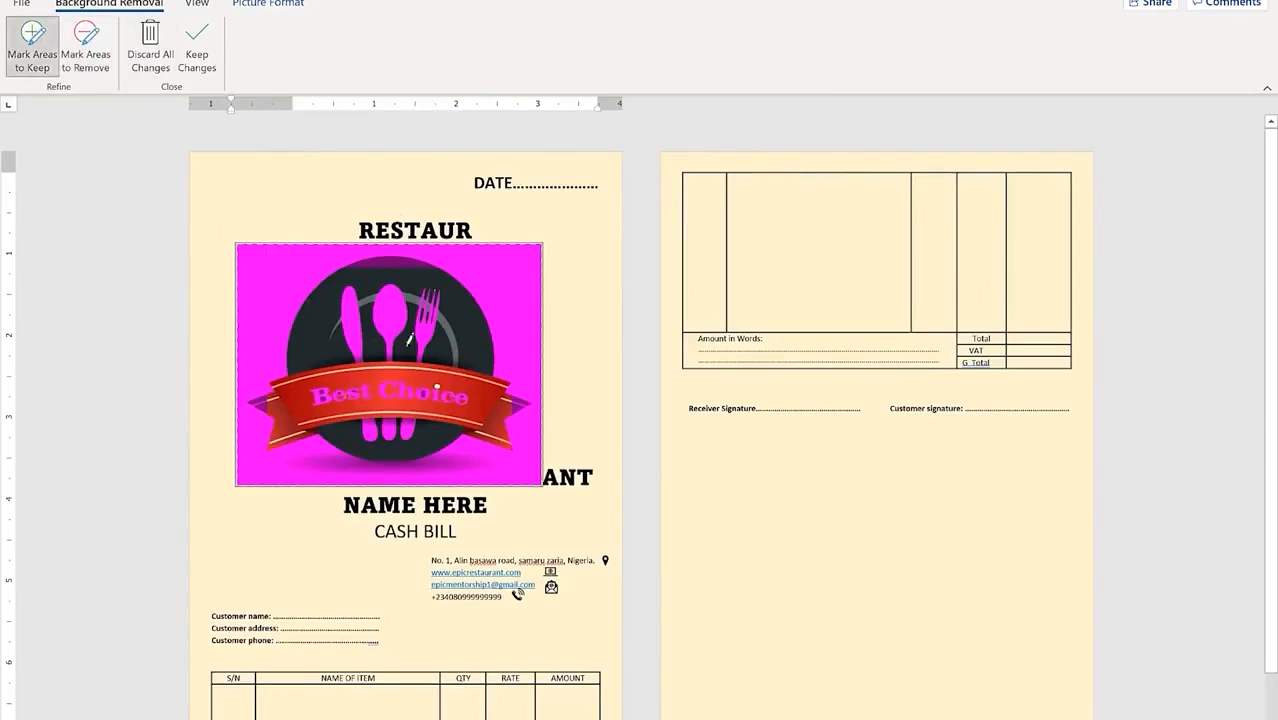
drag(370, 265, 429, 283)
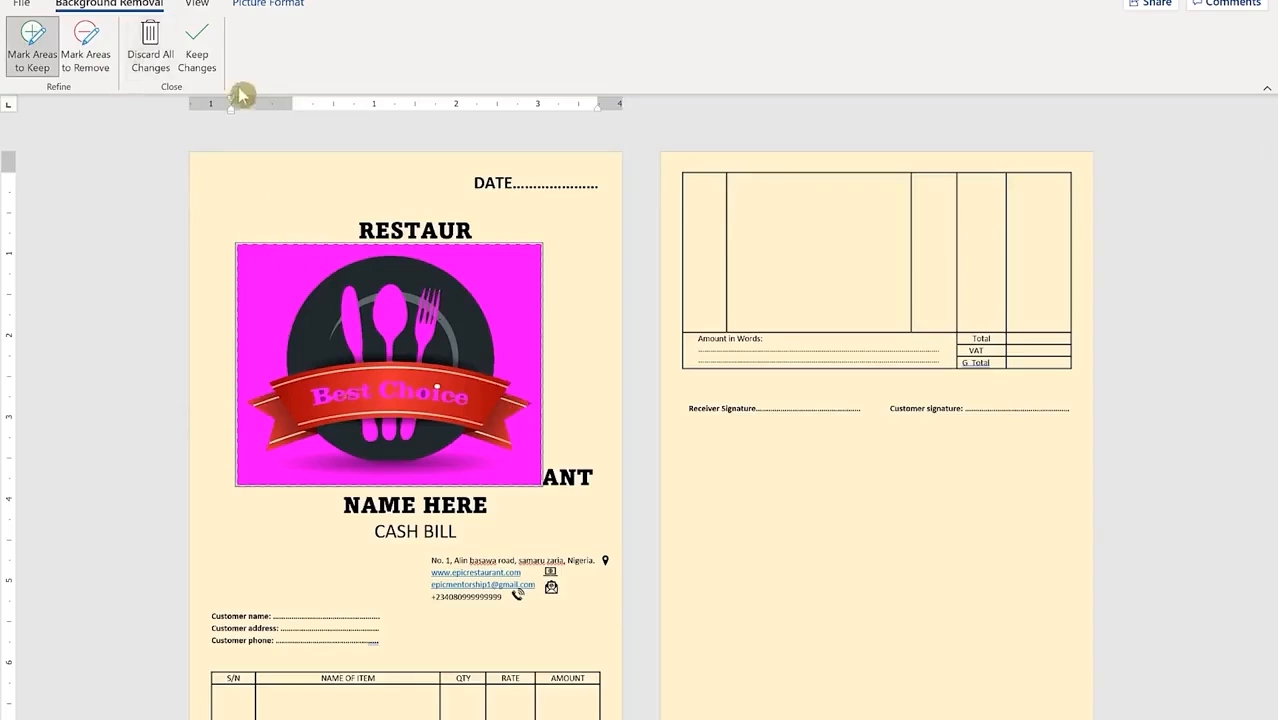
click(197, 45)
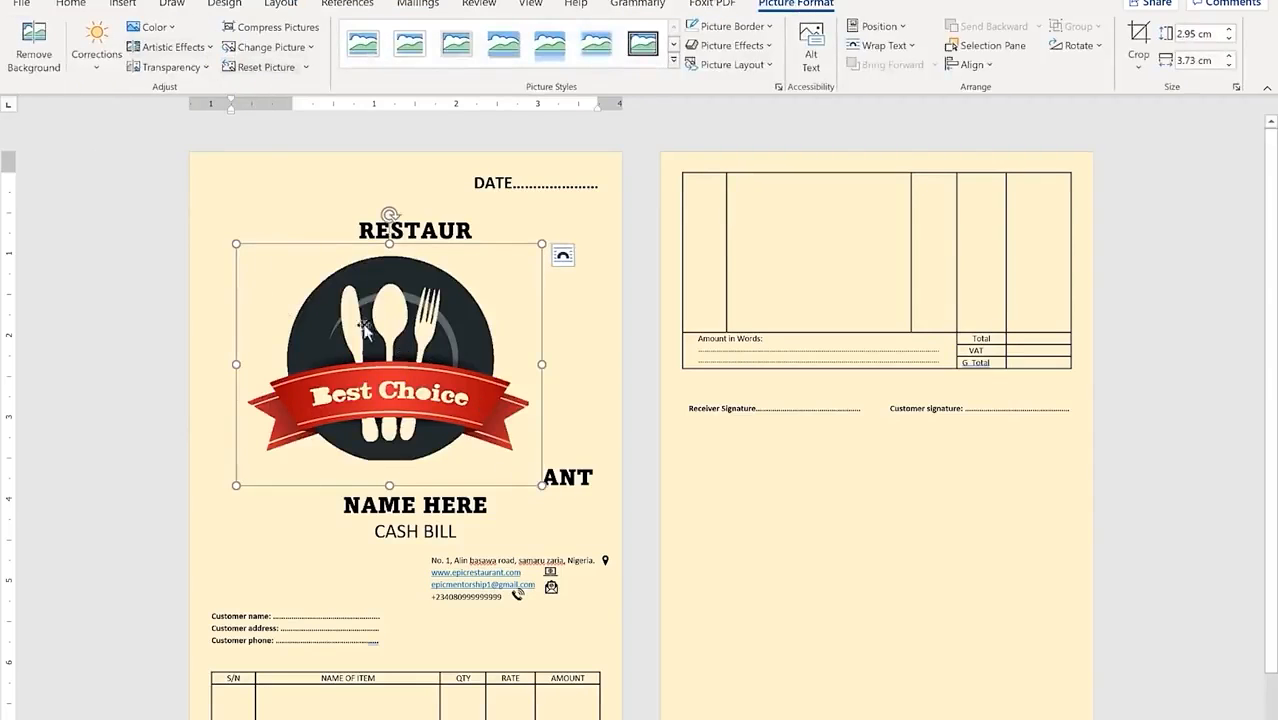
click(34, 45)
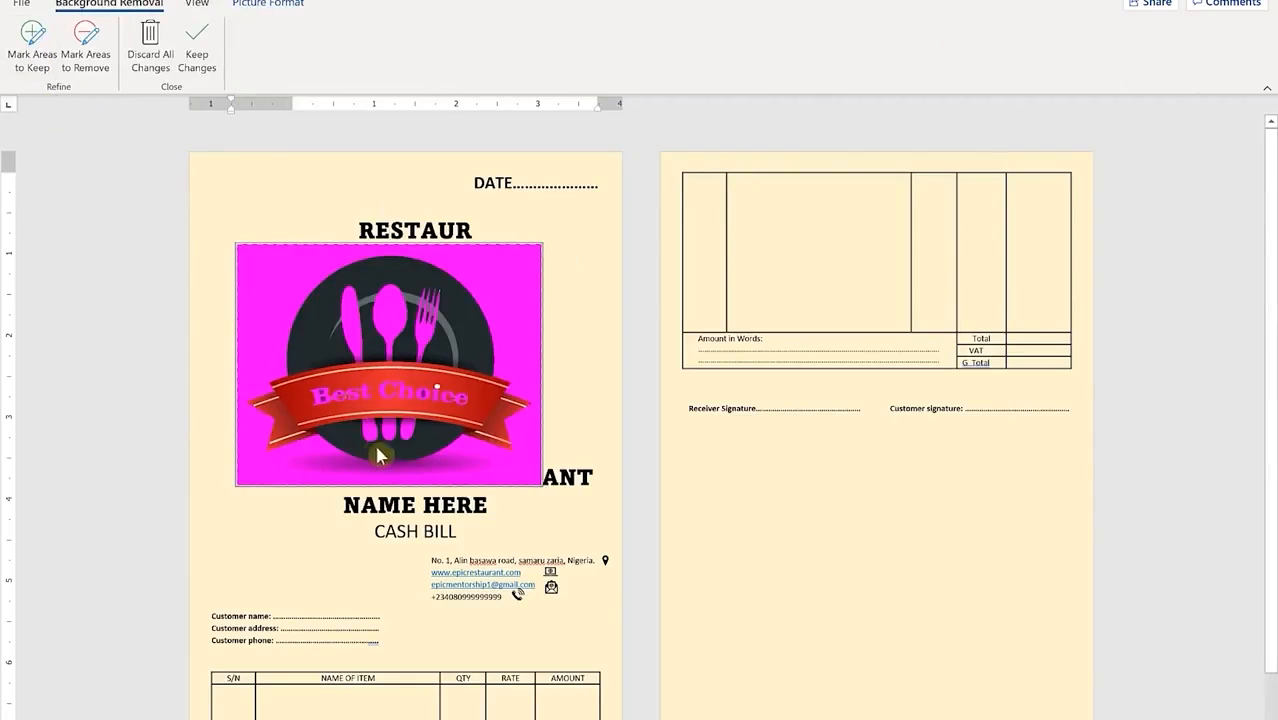
click(31, 55)
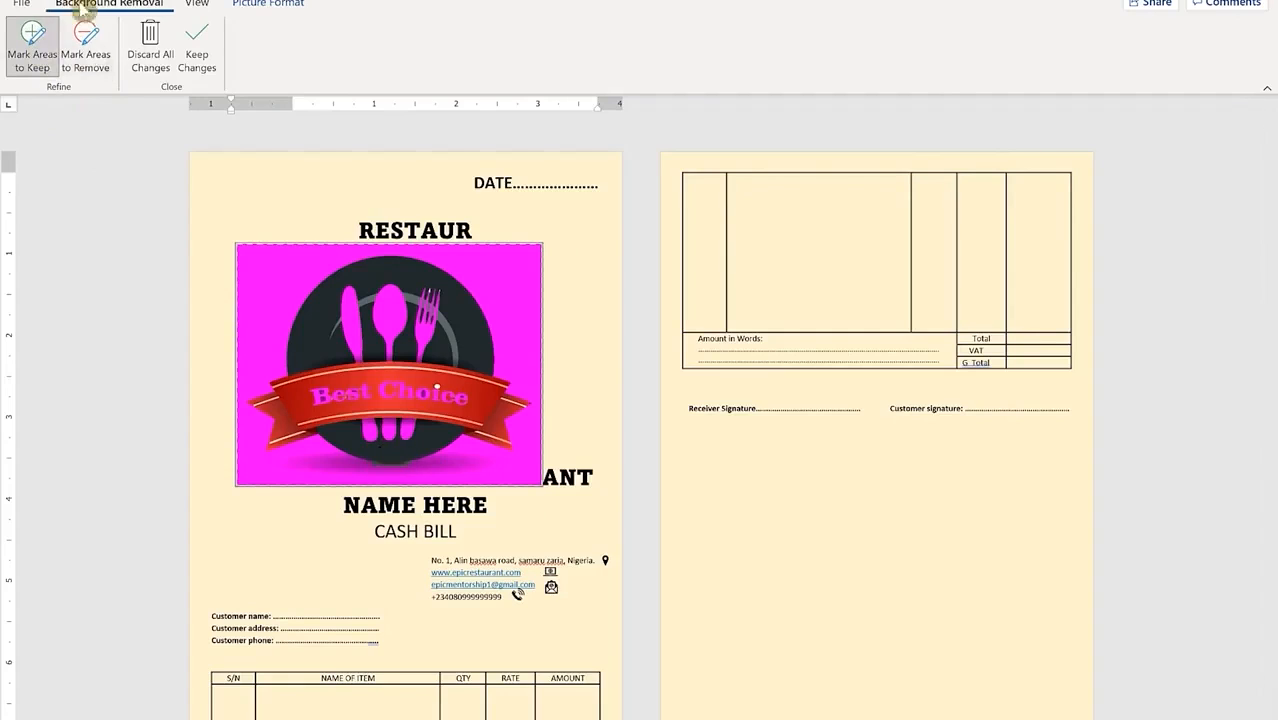
click(192, 45)
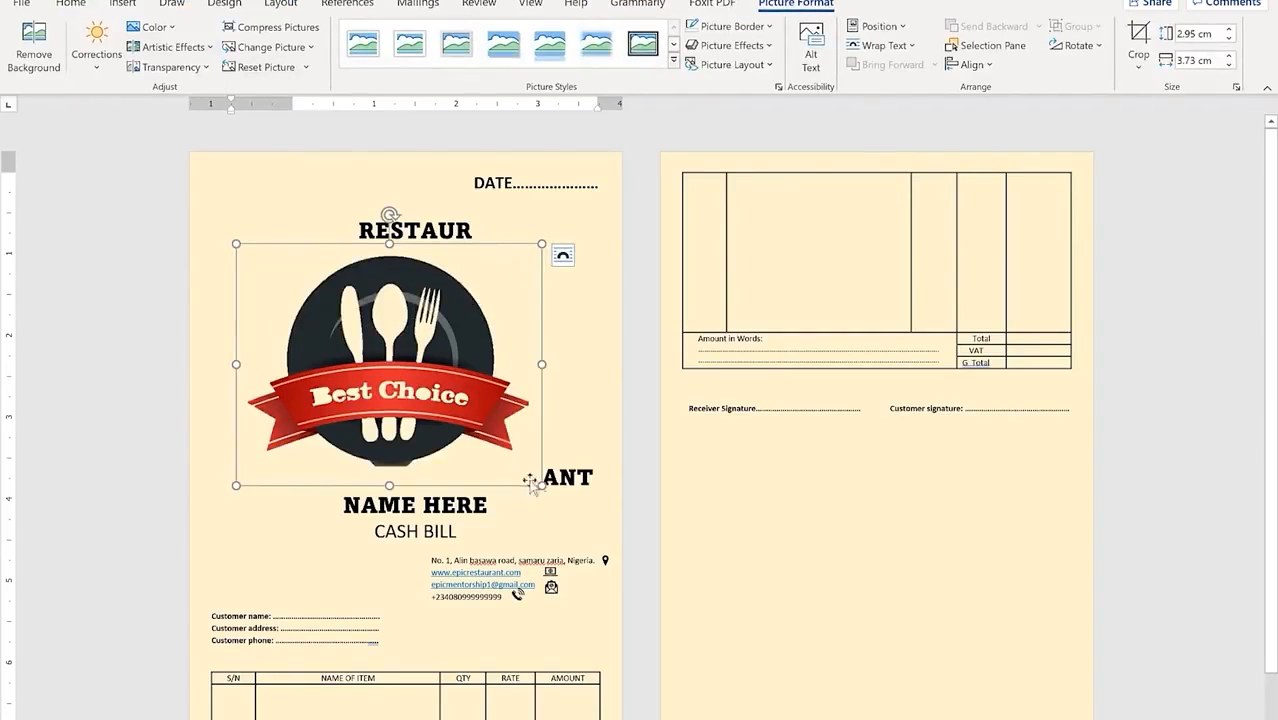
Step: Shrink the logo and set its wrapping to In Front of Text
drag(541, 484, 400, 372)
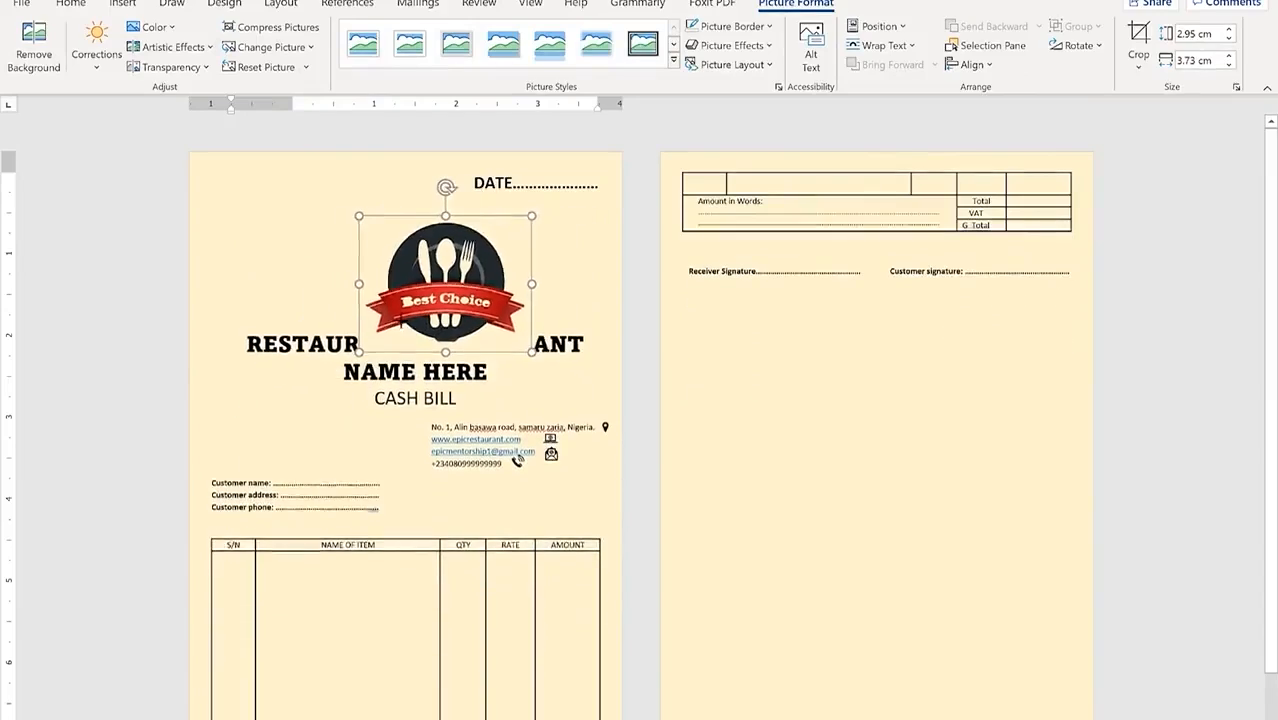
click(547, 228)
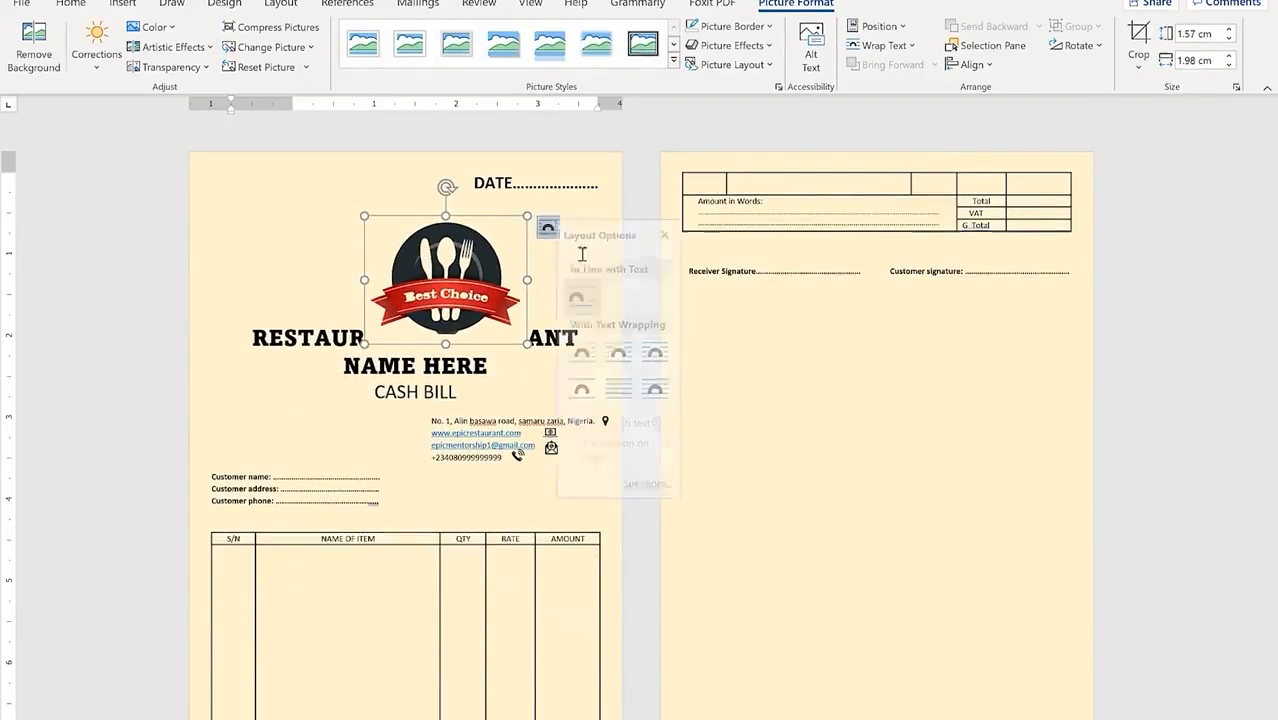
click(663, 387)
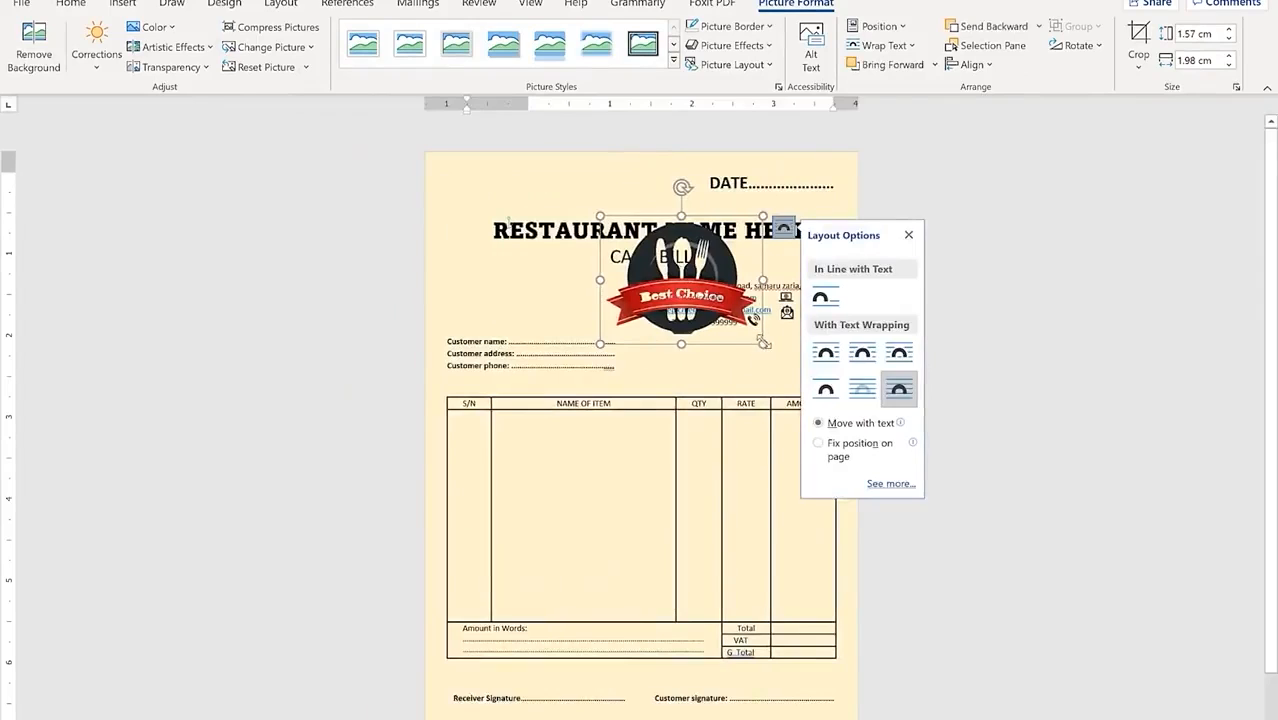
Step: Place the logo at about 0.87 × 1.1 cm, left beneath RESTAURANT NAME HERE
drag(764, 342, 488, 275)
click(319, 211)
click(454, 284)
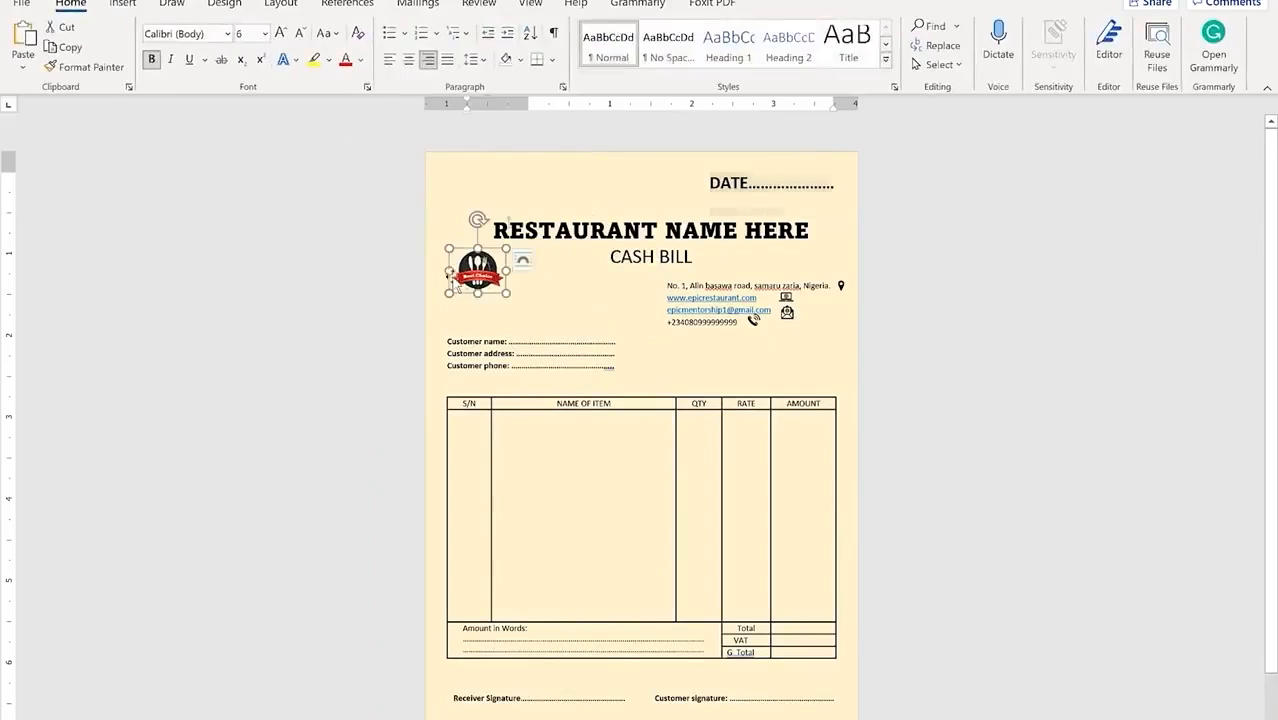
drag(506, 293, 542, 323)
click(372, 279)
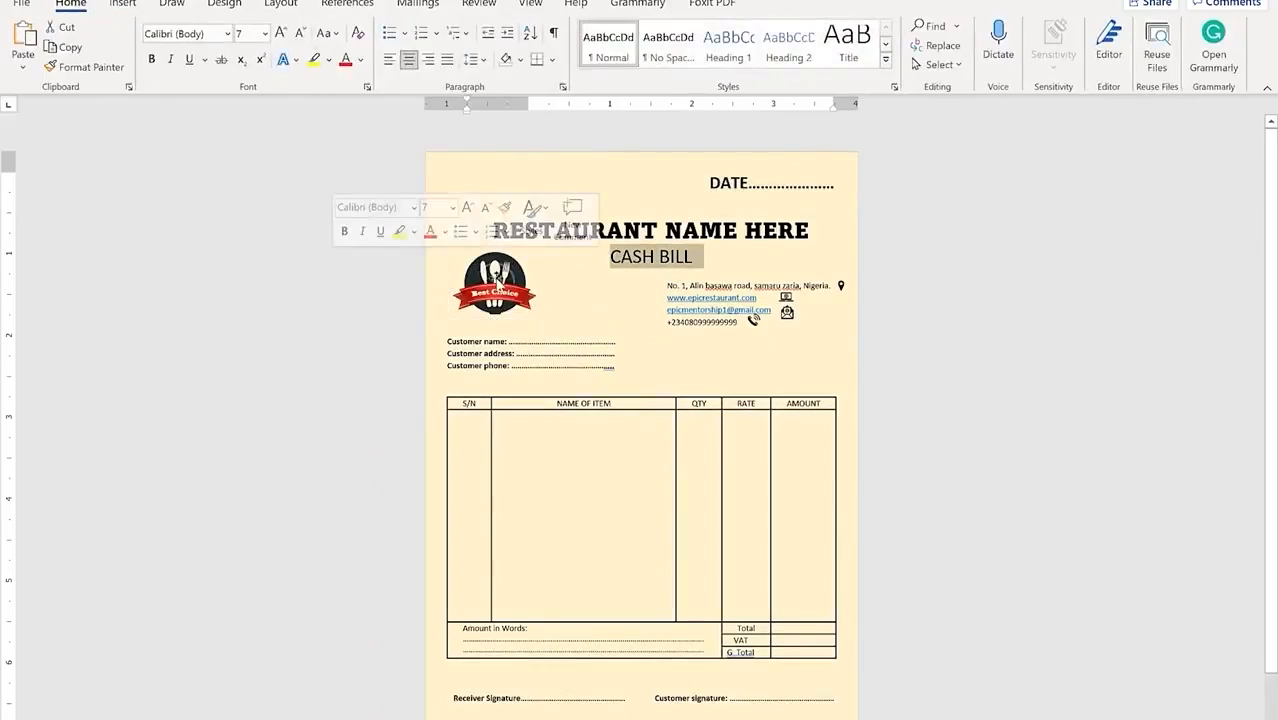
click(497, 283)
click(298, 298)
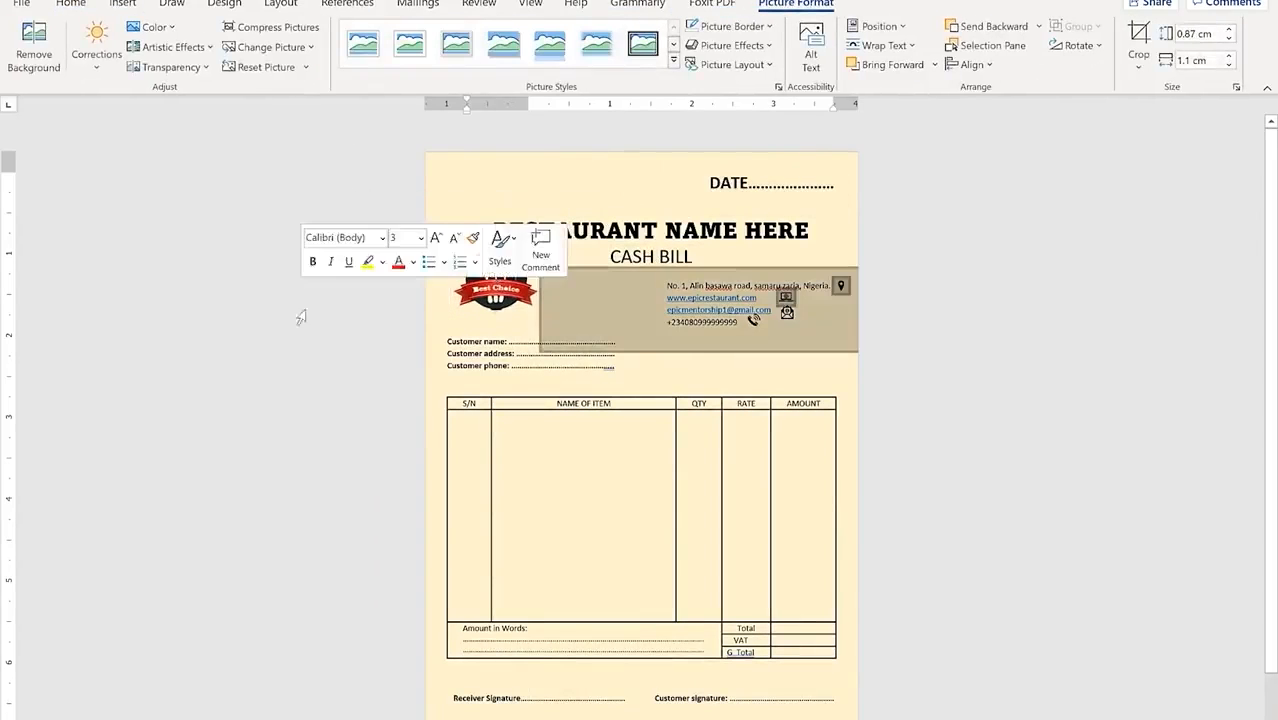
click(274, 496)
click(954, 355)
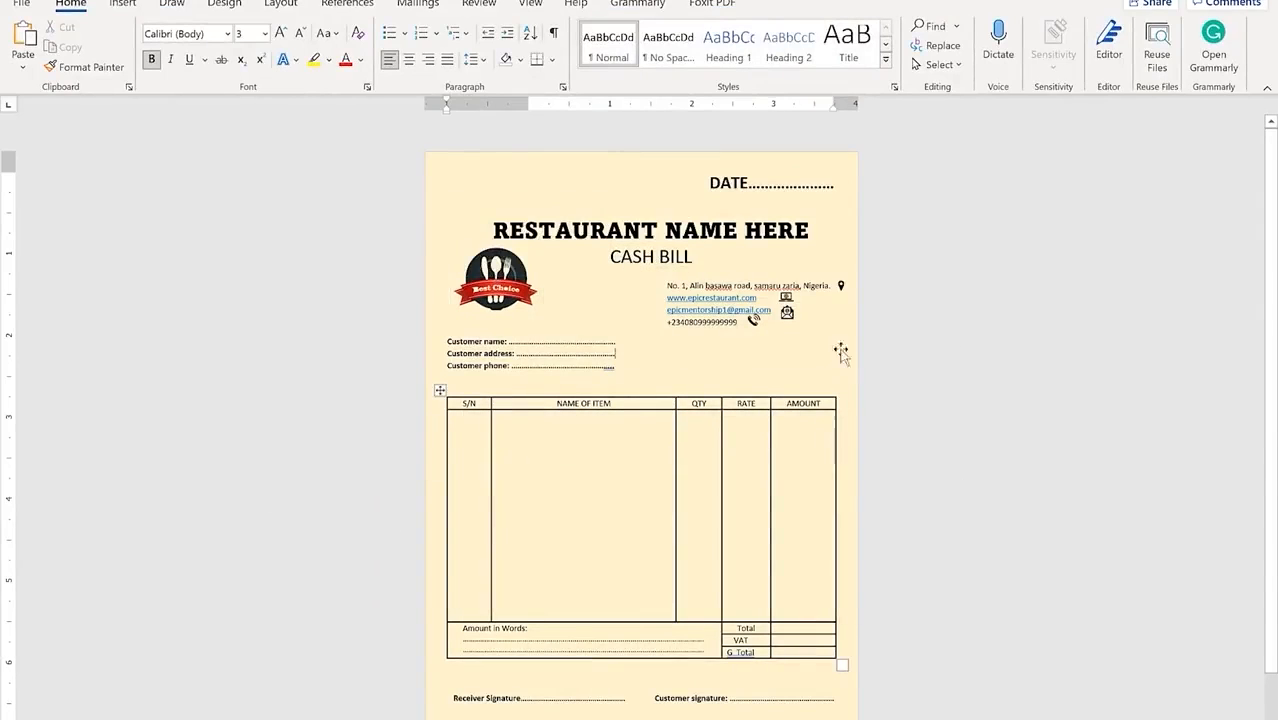
click(22, 5)
Step: Save the bill as a PDF named receipt.pdf
click(82, 229)
click(379, 283)
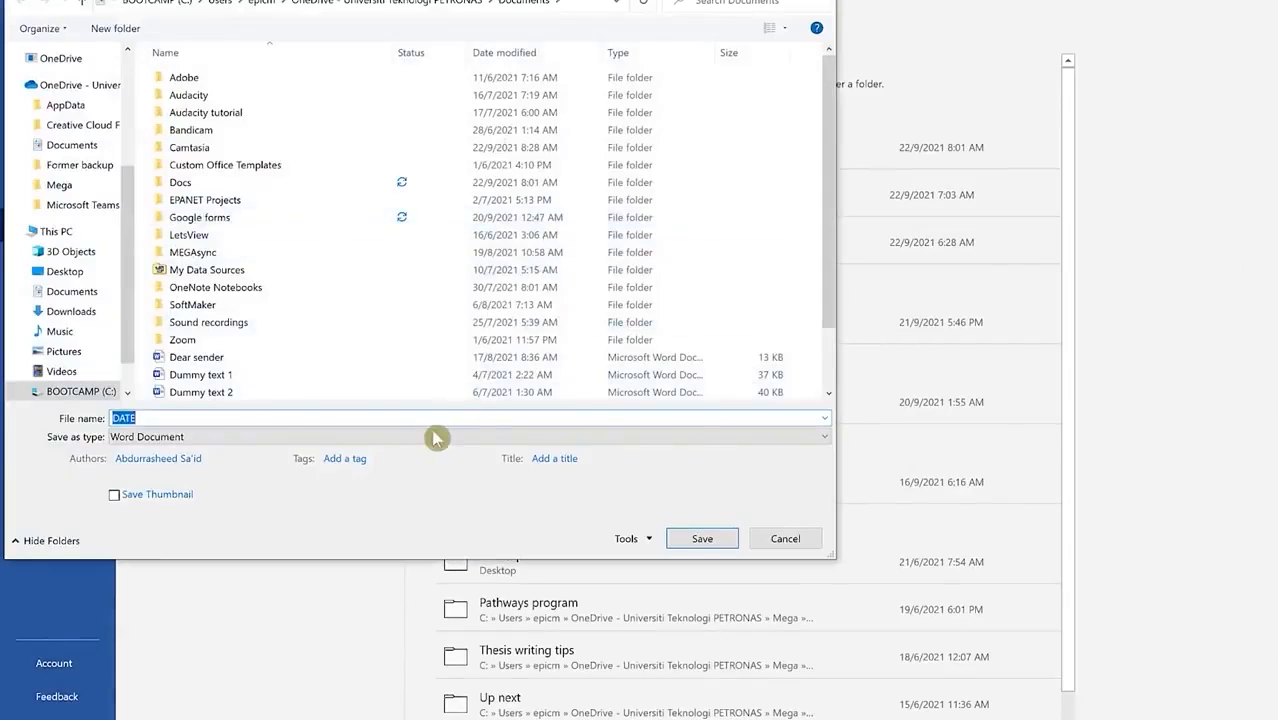
click(450, 437)
click(401, 533)
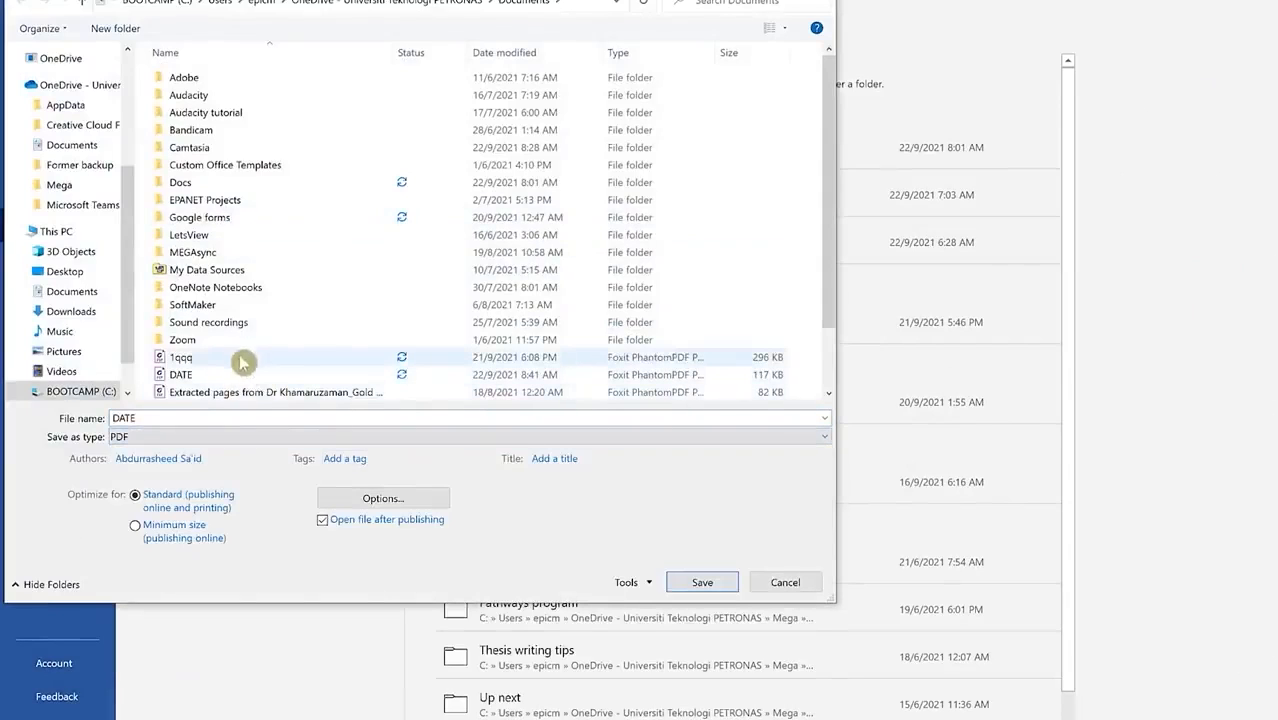
click(299, 415)
text(receipt)
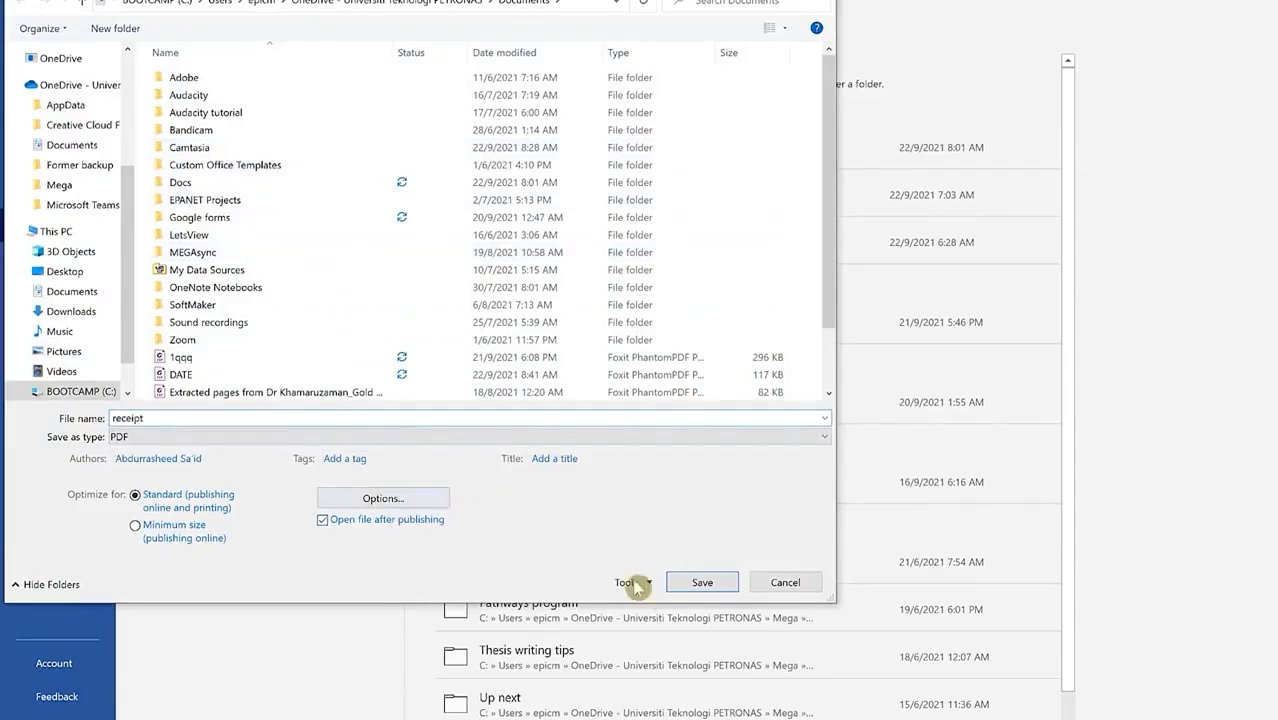
click(701, 589)
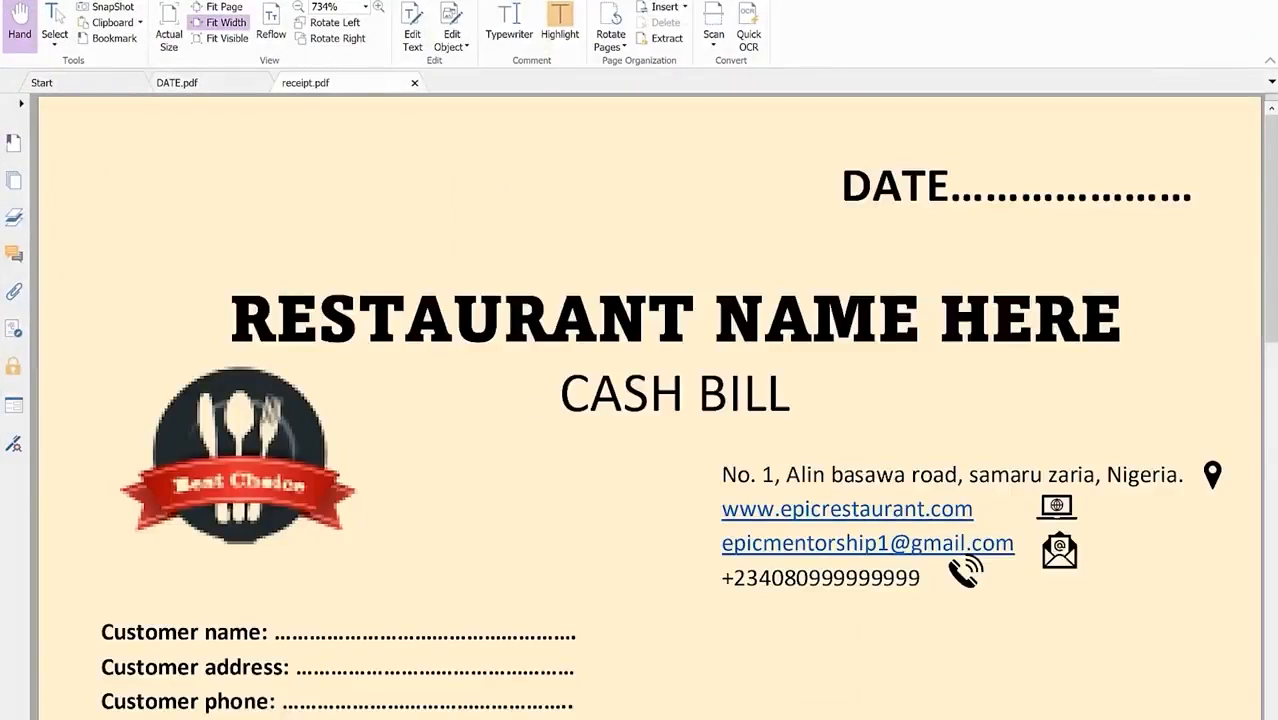
Step: View the whole receipt PDF, then open the Animation document from the Docs folder
scroll(240, 402, down, 17)
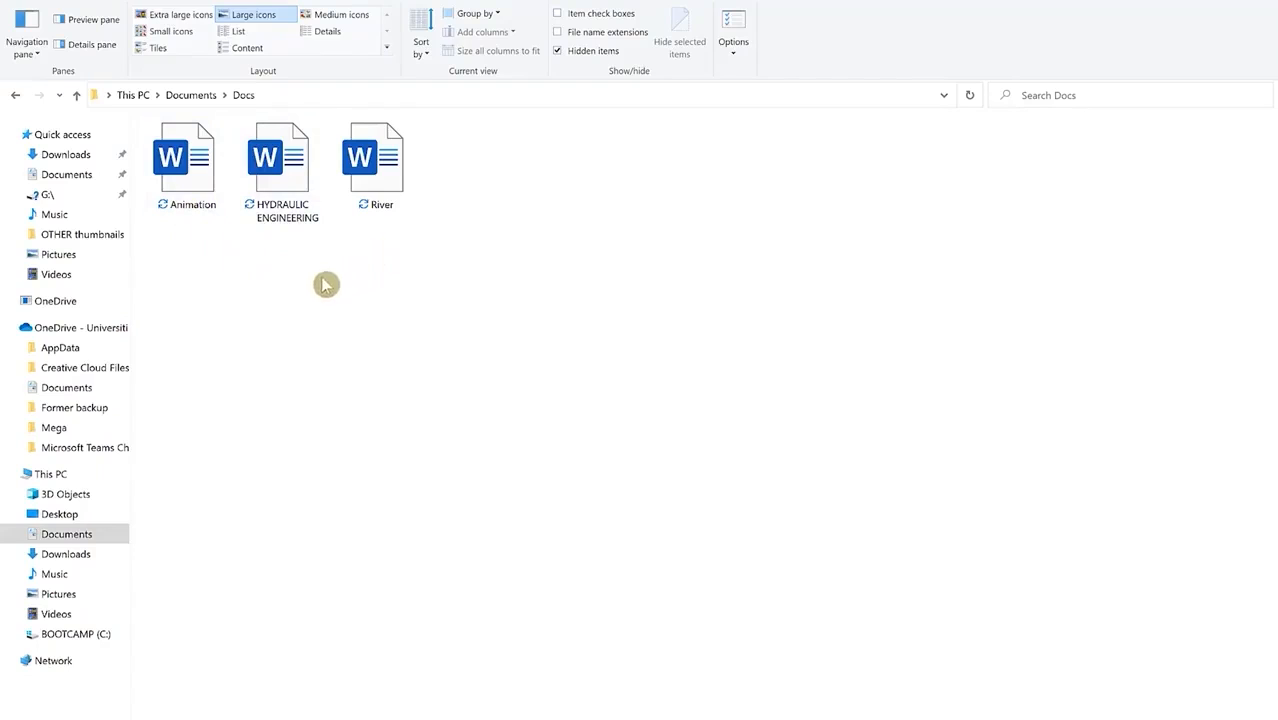
double_click(190, 170)
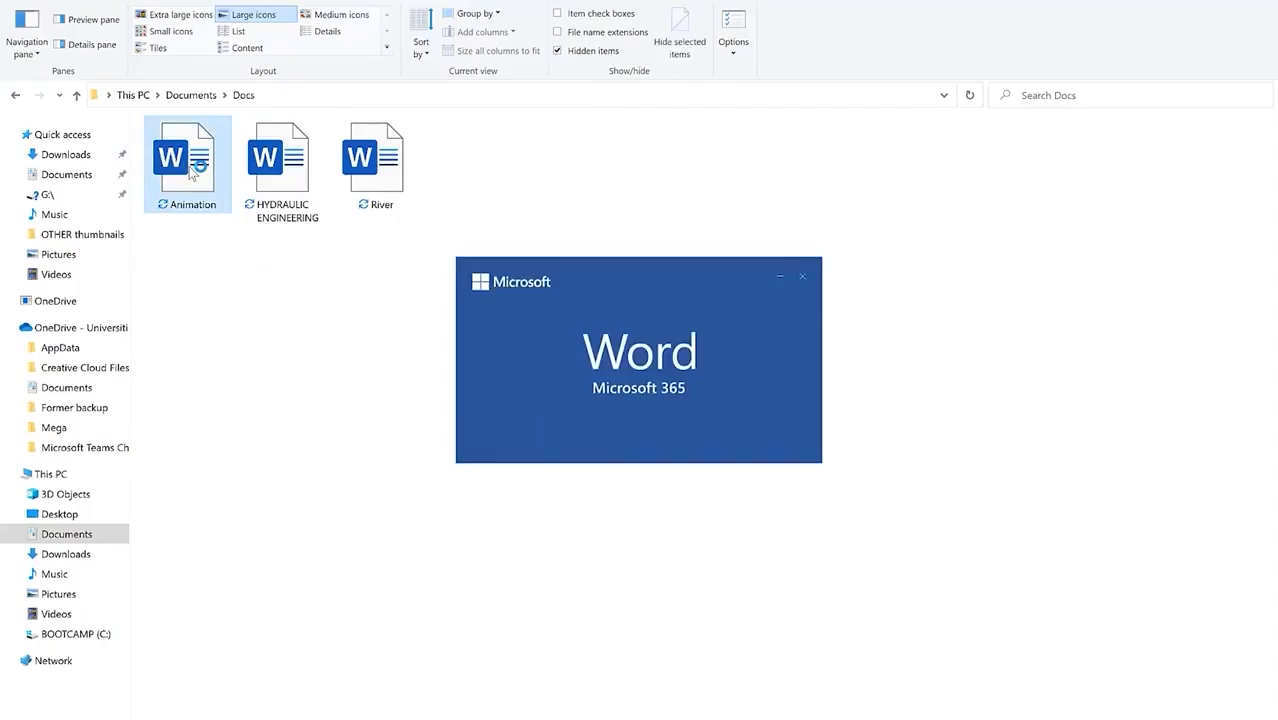
Step: Check the HYDRAULIC ENGINEERING and River documents from Docs, closing each with Alt+F4
scroll(711, 345, down, 5)
scroll(711, 345, up, 4)
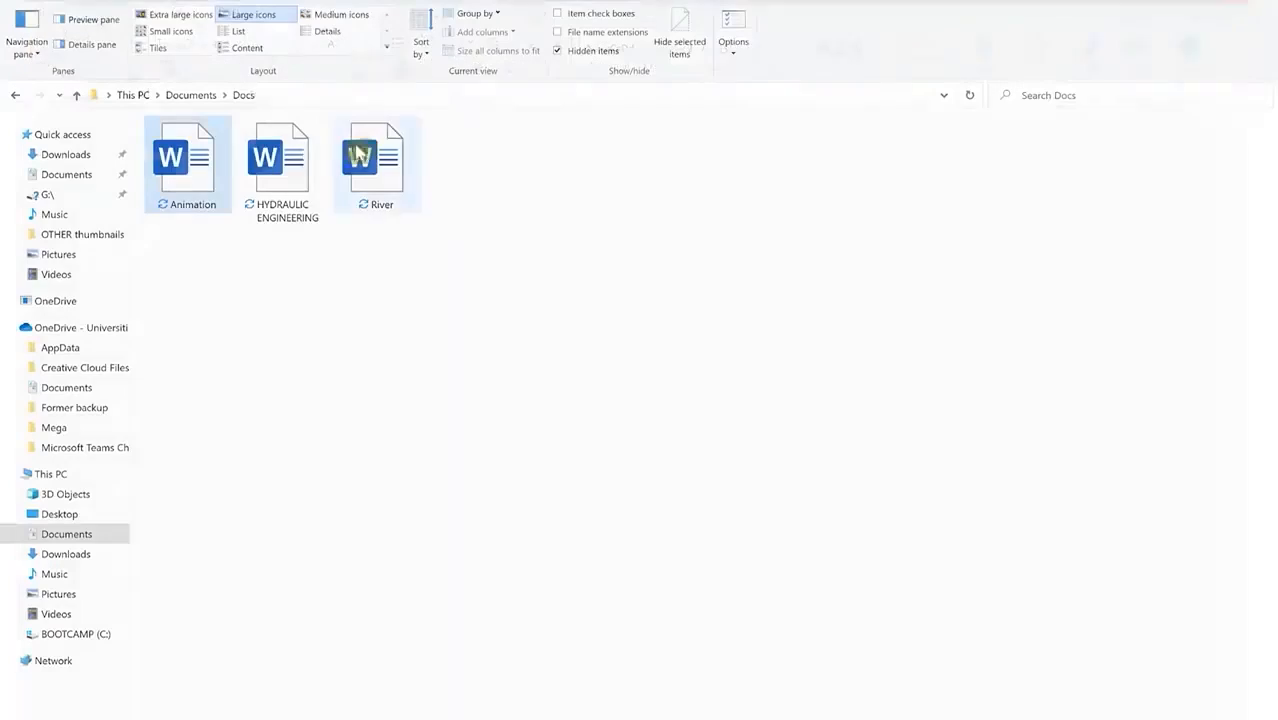
double_click(285, 160)
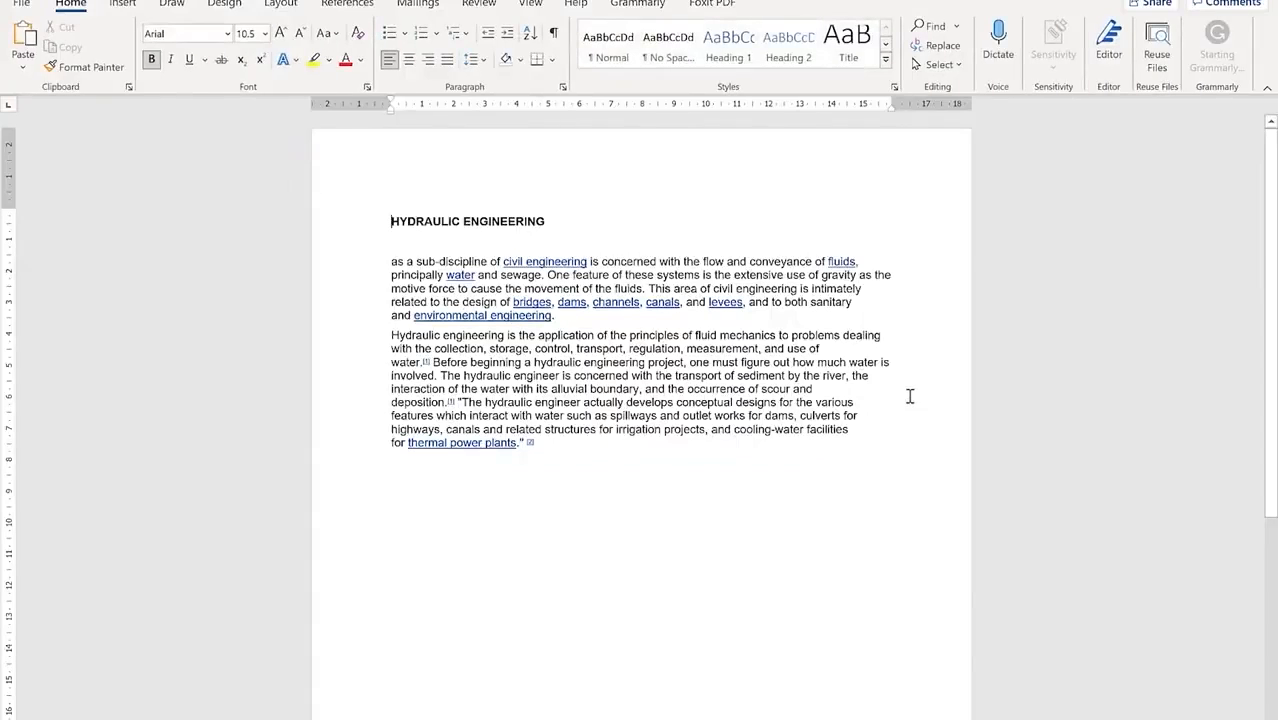
key(alt+F4)
double_click(372, 172)
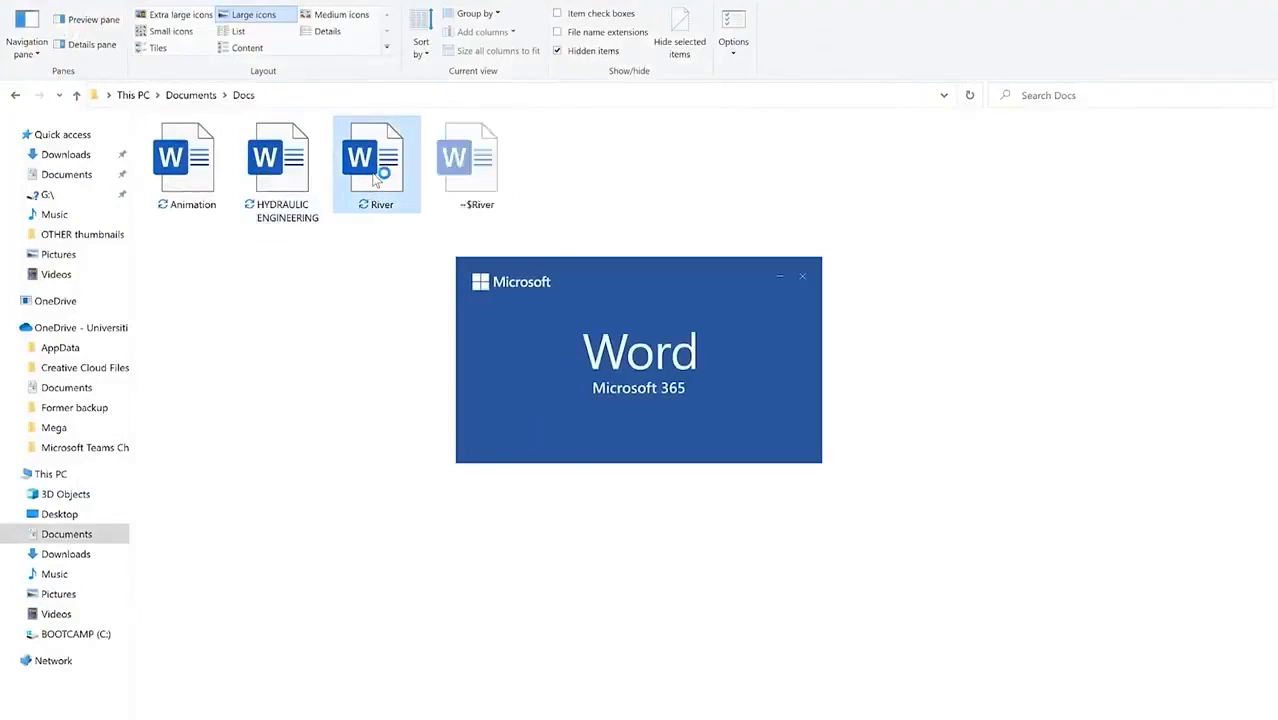
scroll(487, 365, down, 3)
scroll(521, 379, up, 1)
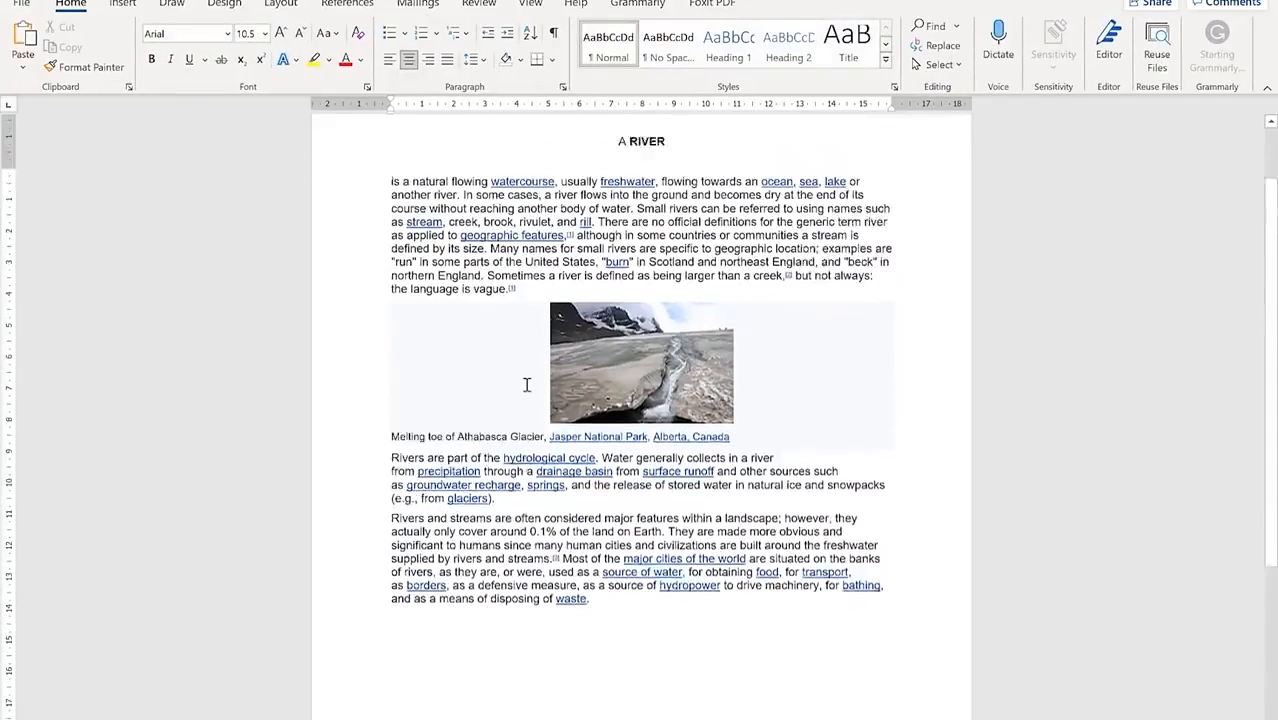
scroll(527, 385, up, 2)
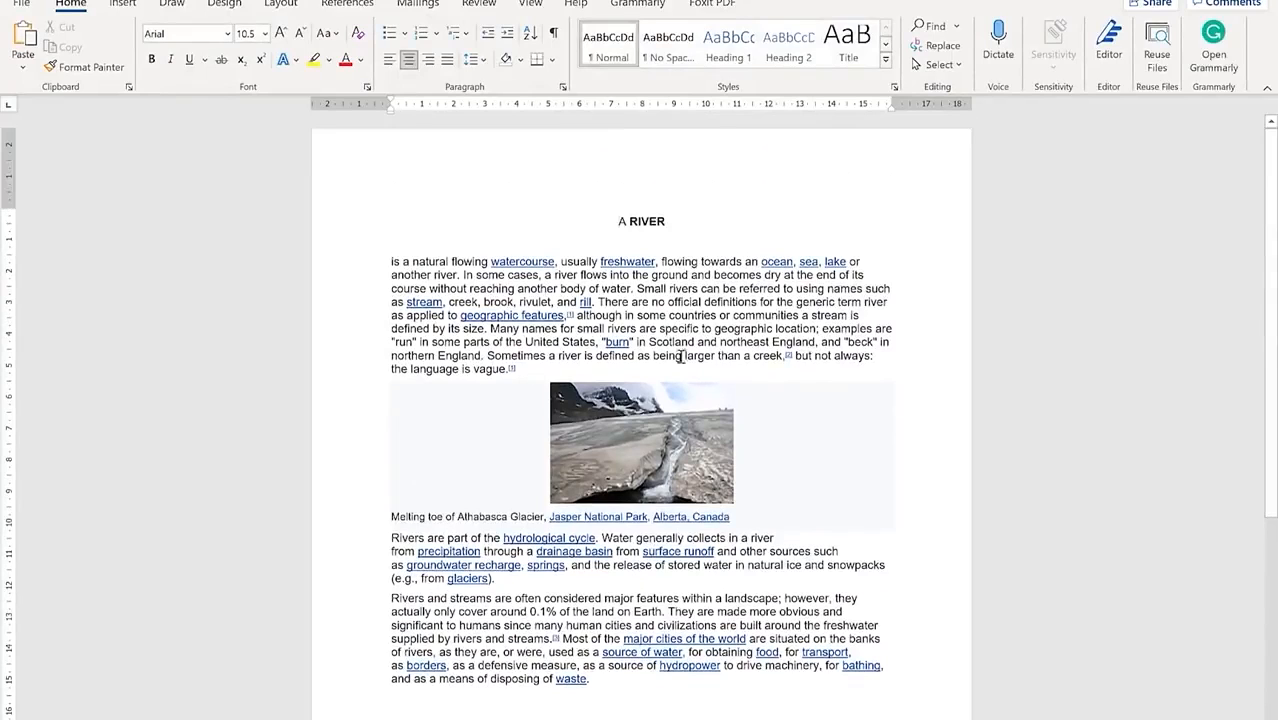
key(alt+F4)
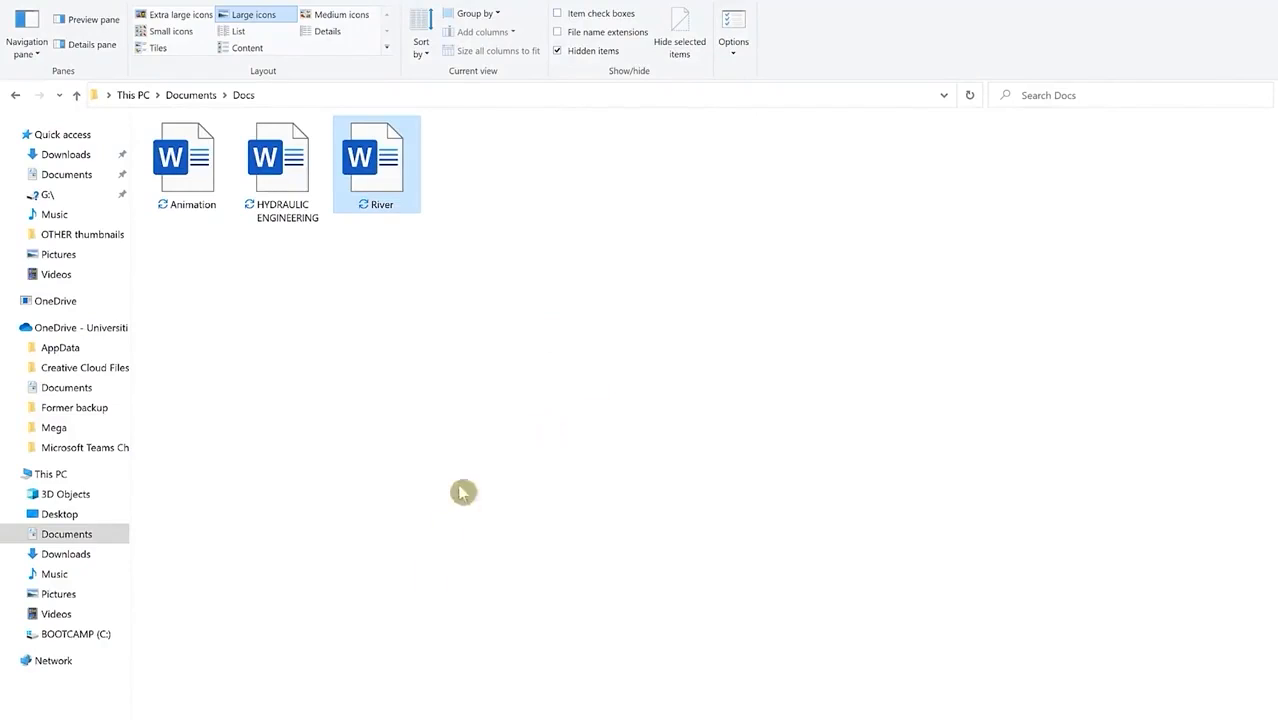
click(407, 474)
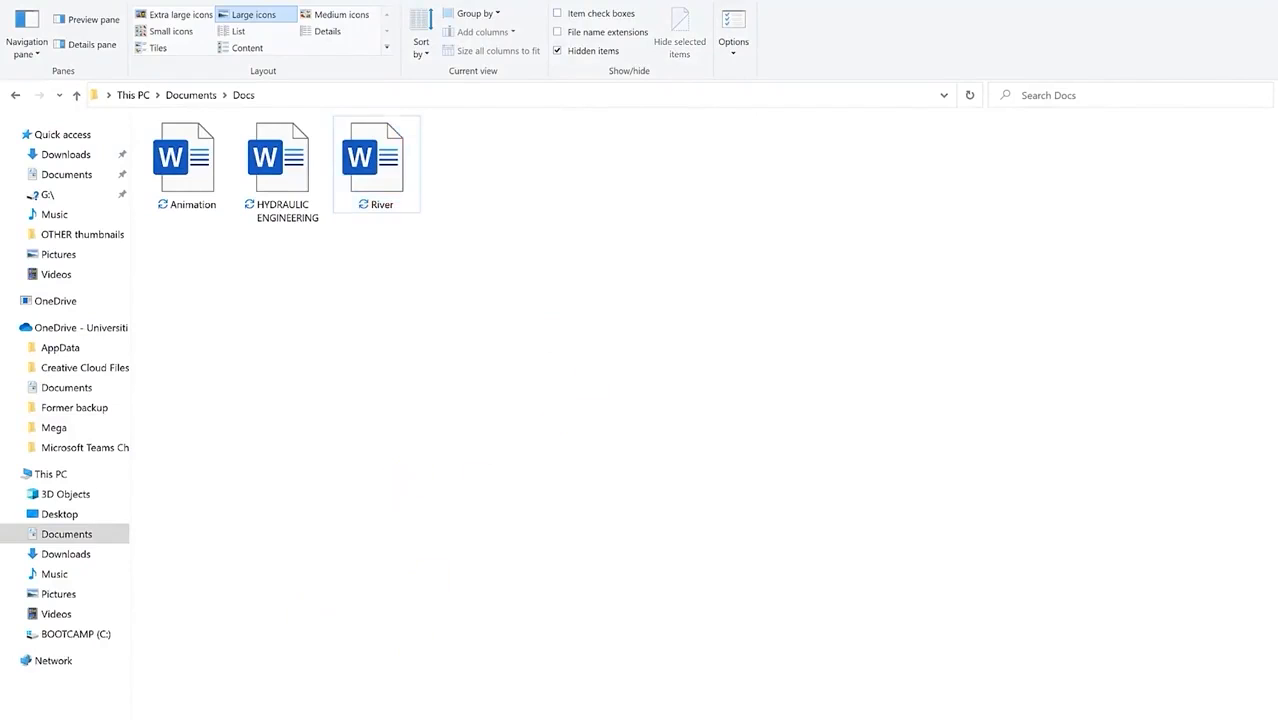
Step: Launch Word from Windows search by typing w and start a blank document
key(super)
key(super+s)
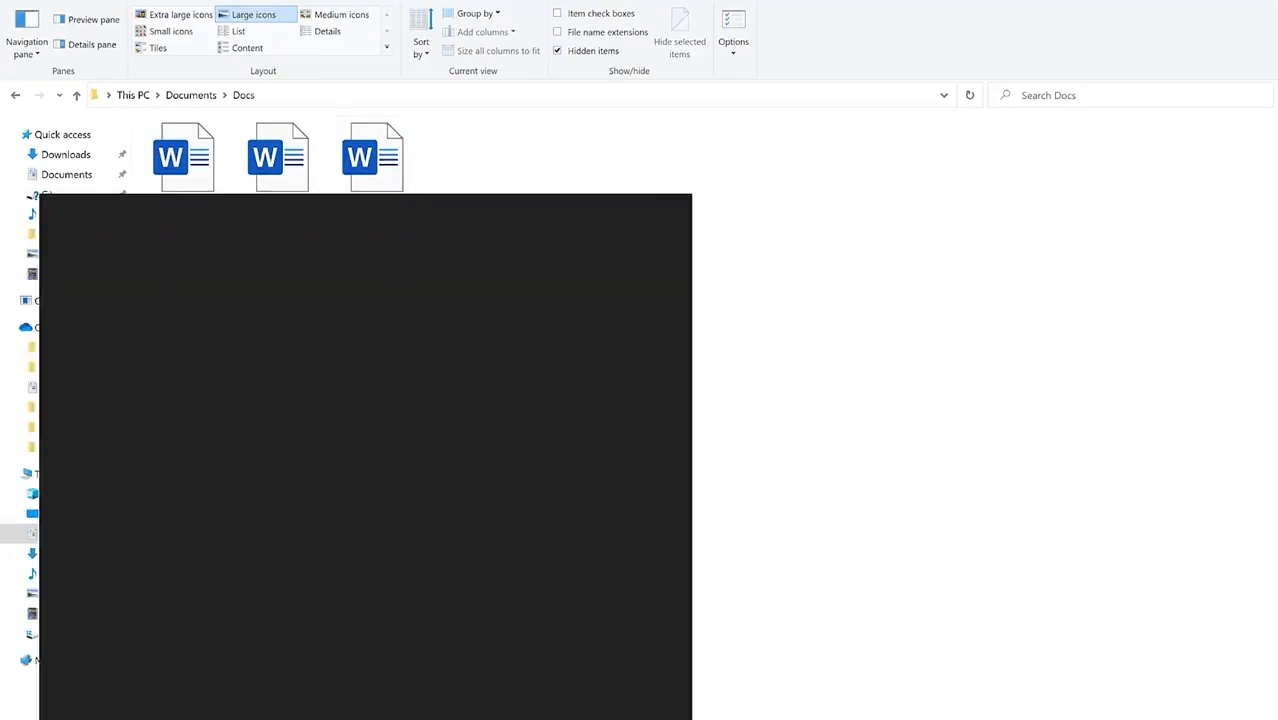
text(w)
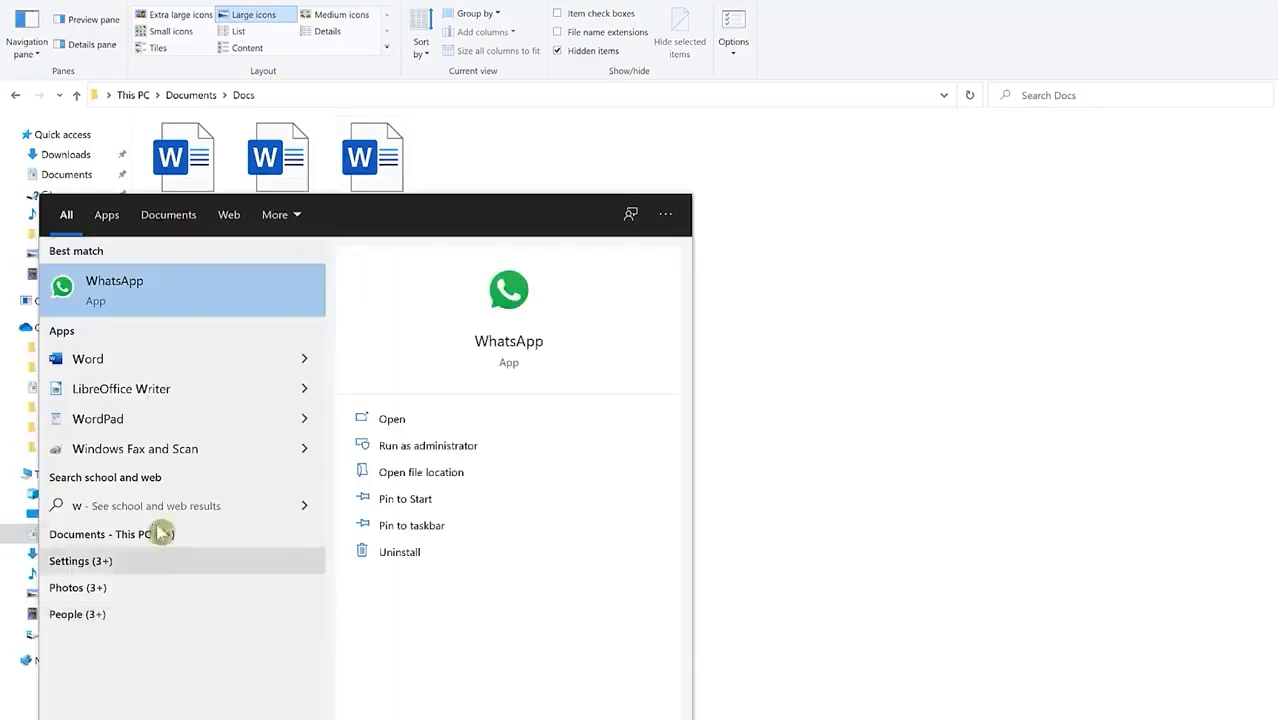
click(139, 359)
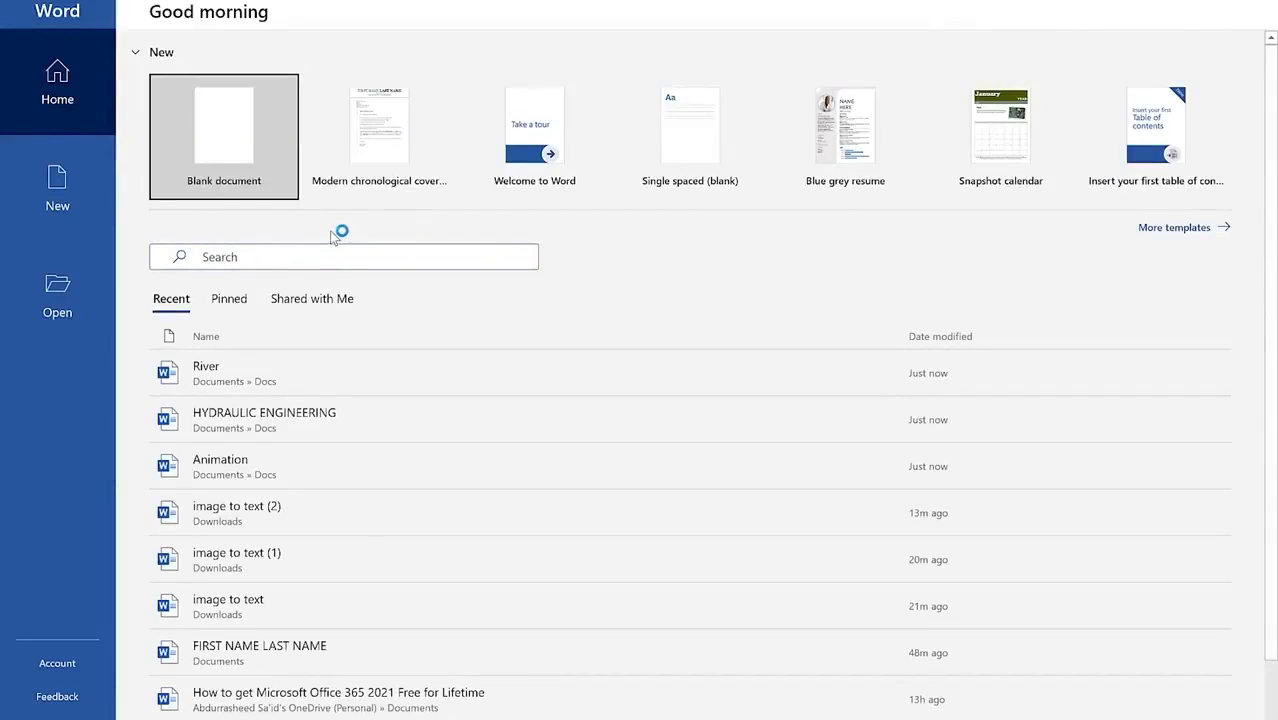
click(215, 135)
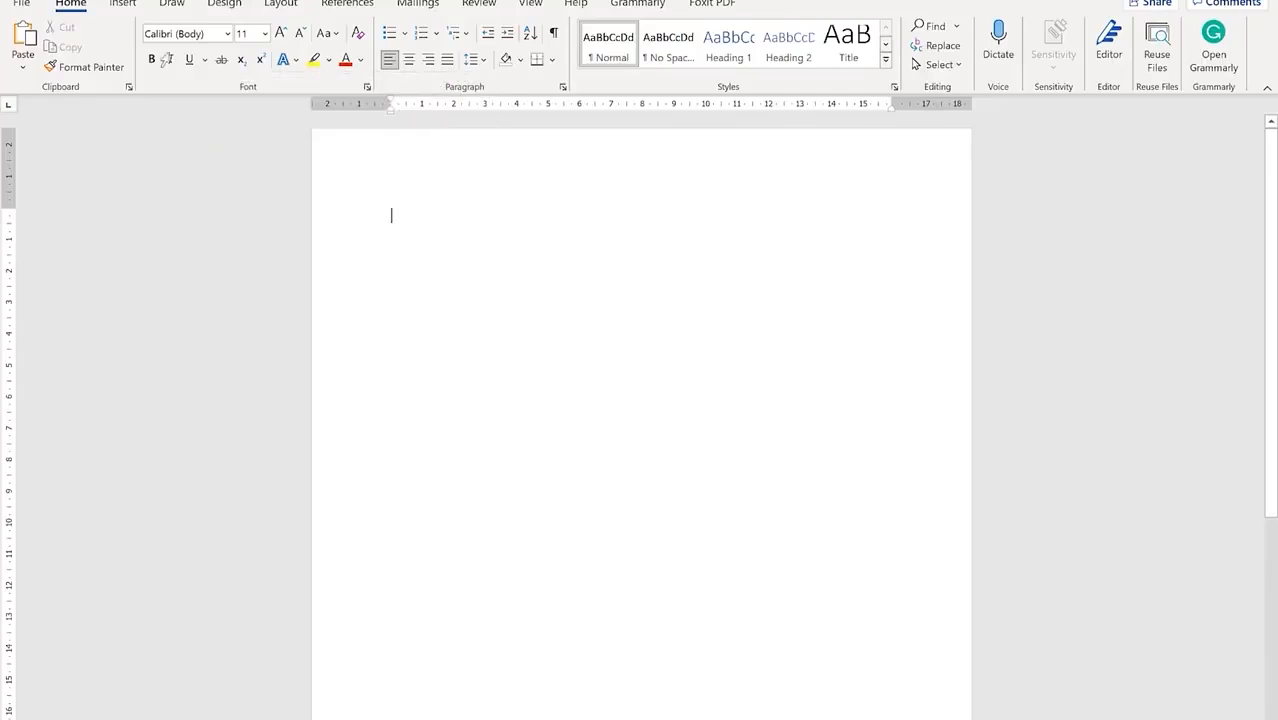
Step: Insert the text of Animation, HYDRAULIC ENGINEERING and River from the Docs folder via Text from File
click(122, 3)
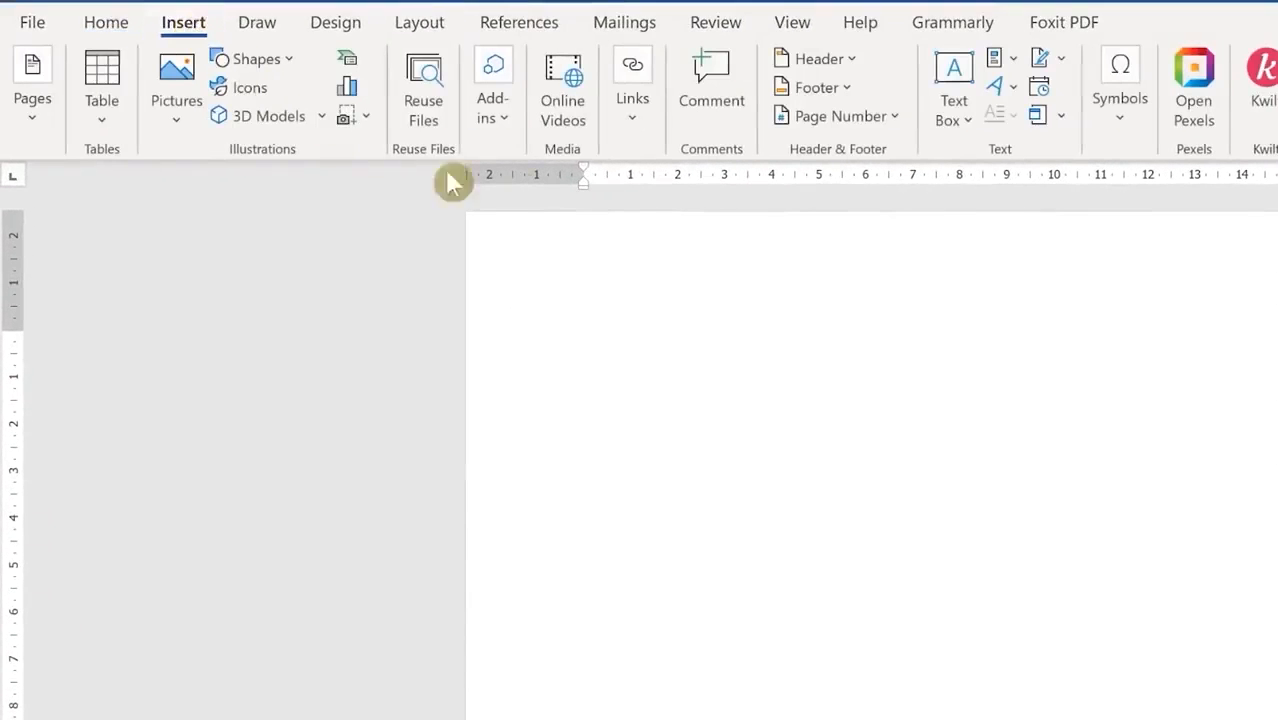
click(1062, 116)
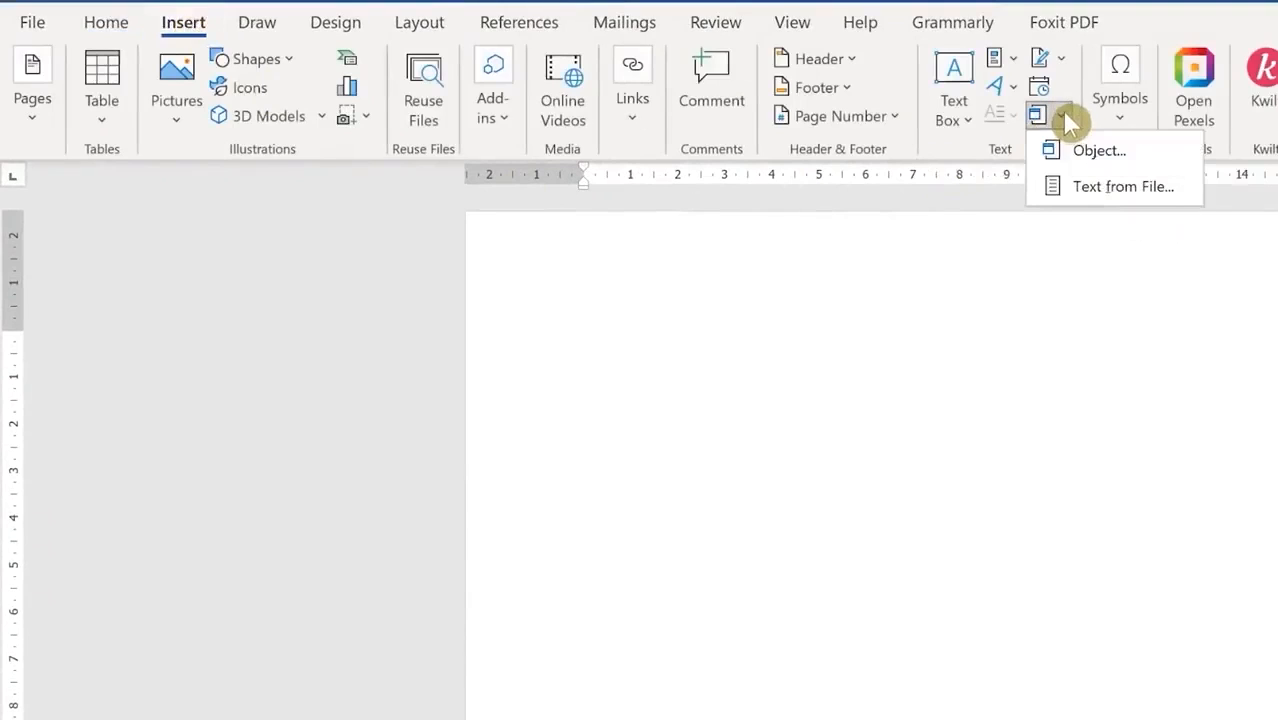
click(1118, 192)
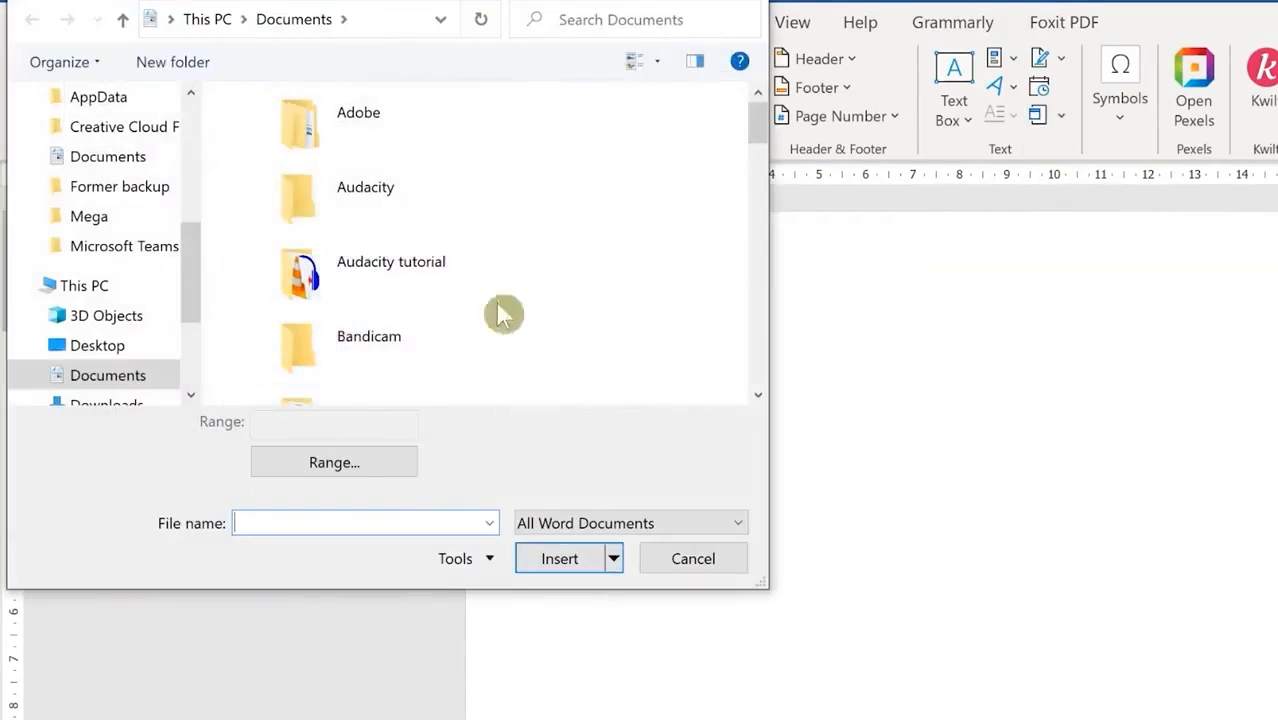
drag(762, 126, 762, 159)
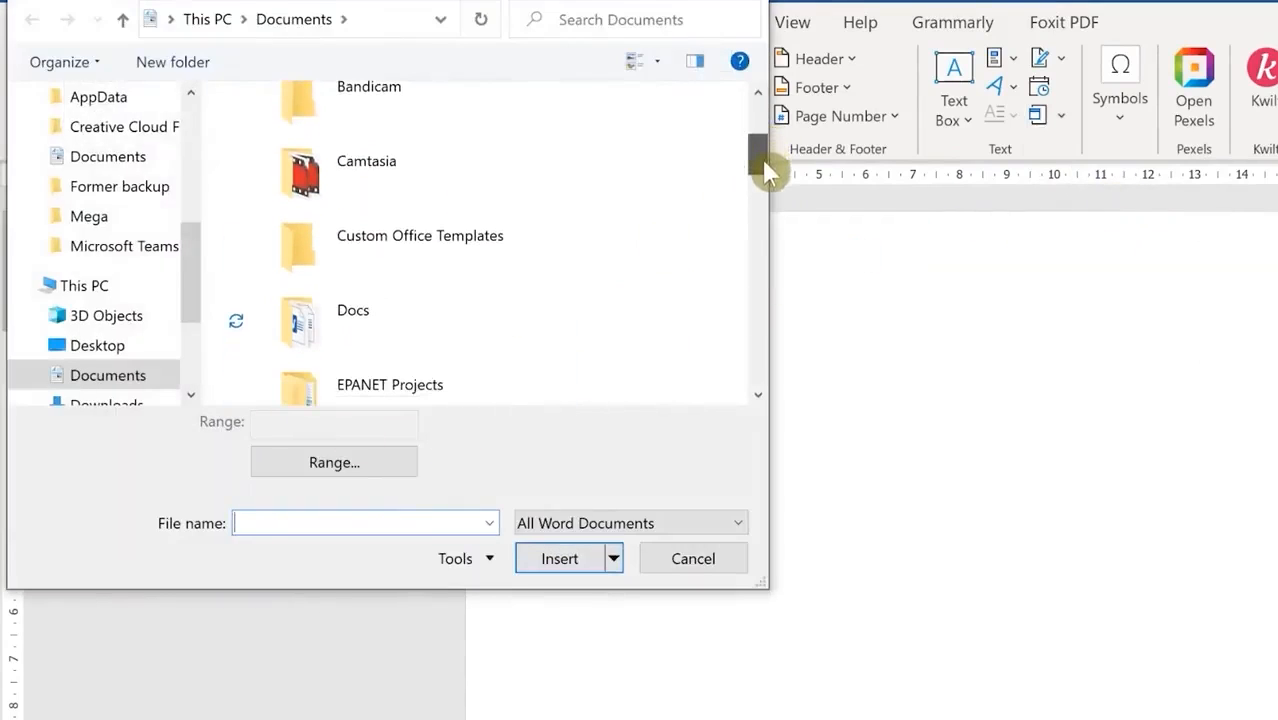
double_click(378, 314)
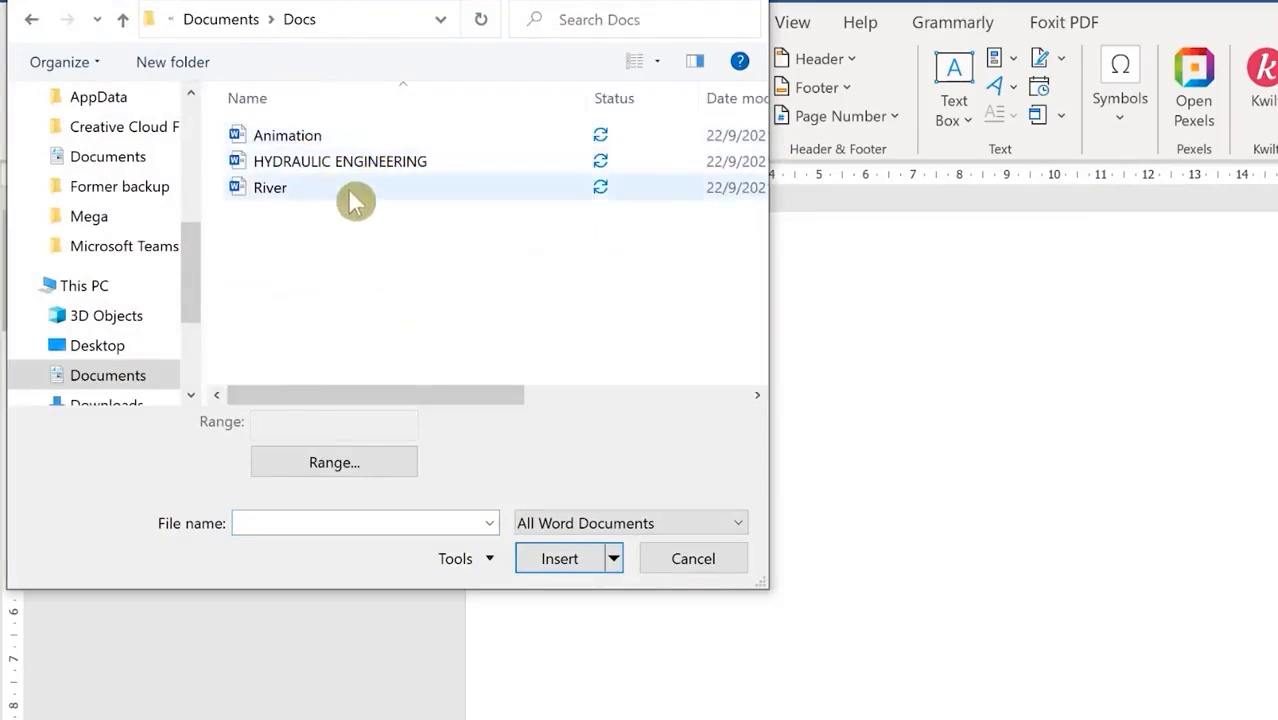
drag(491, 322, 270, 124)
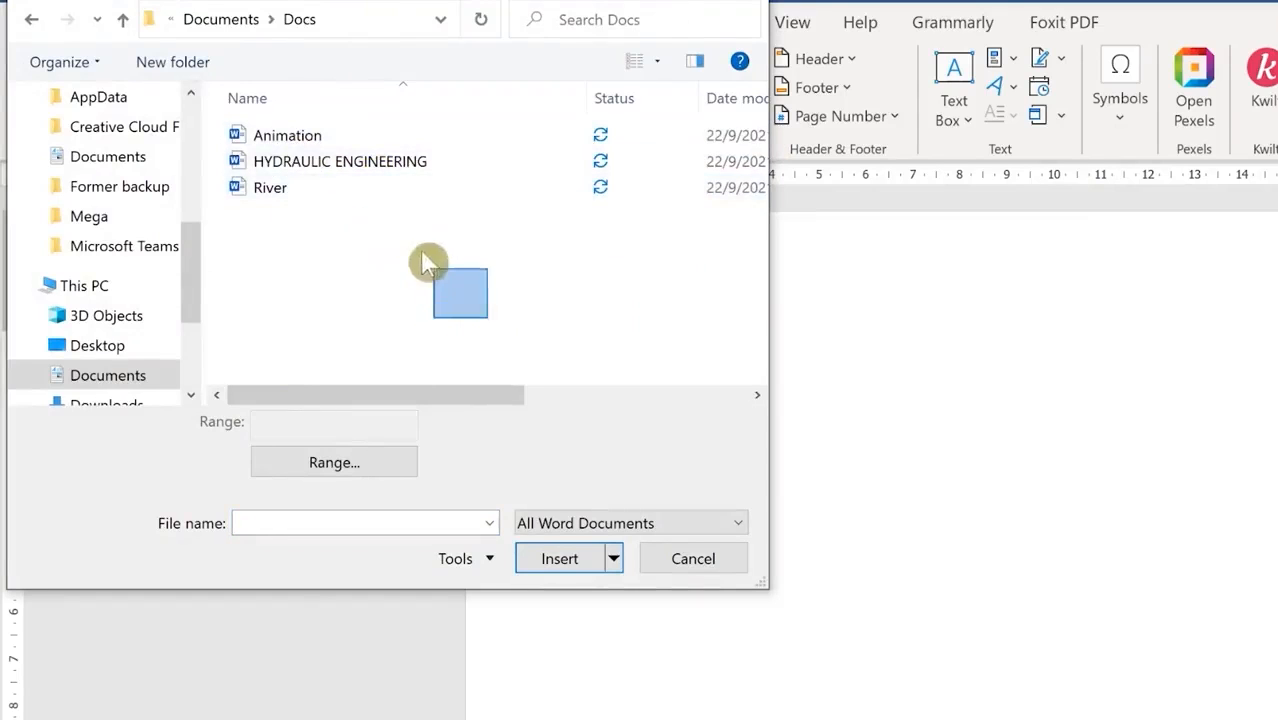
drag(198, 80, 200, 84)
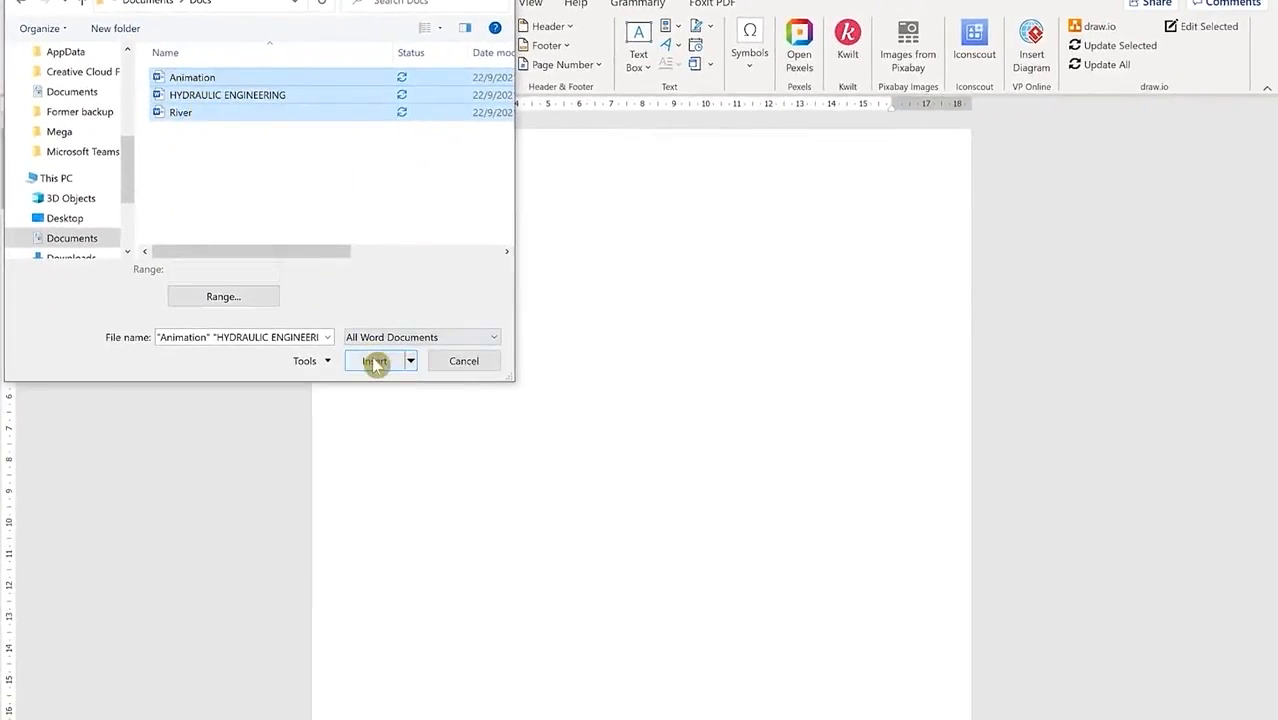
click(374, 362)
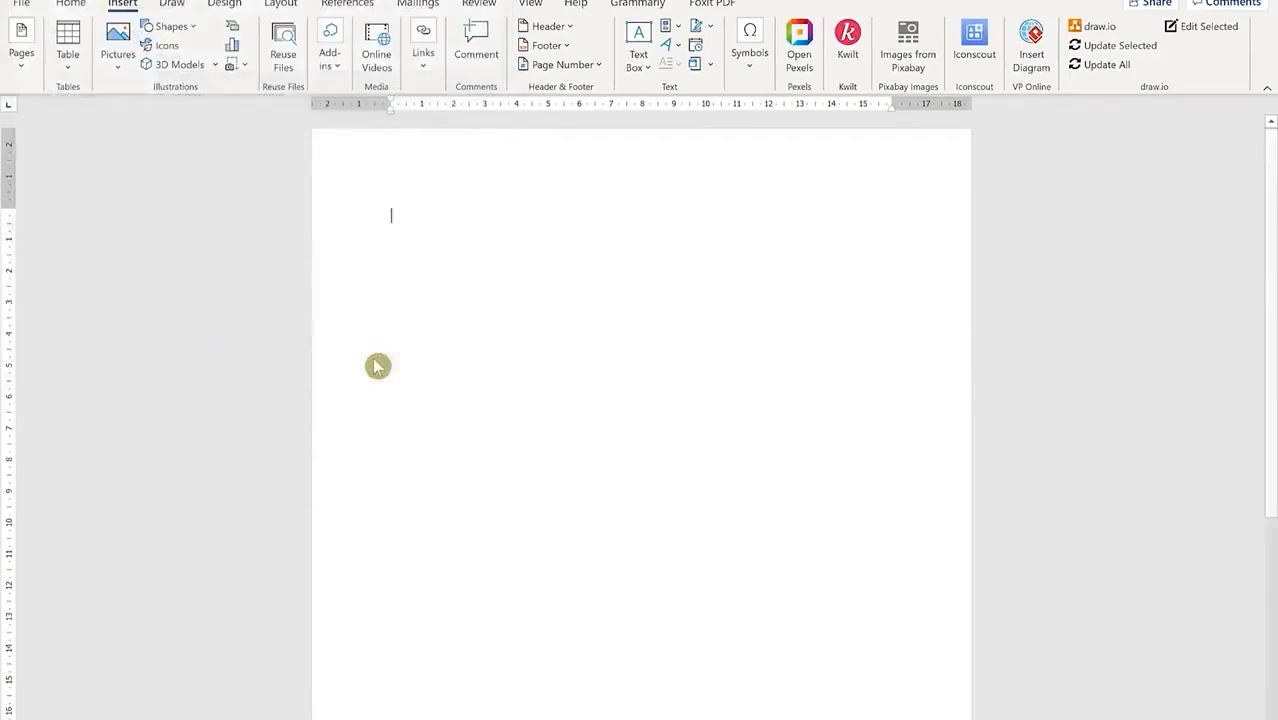
Step: Review the merged Animation, Hydraulic Engineering and River sections, then go to the File backstage
scroll(820, 468, up, 20)
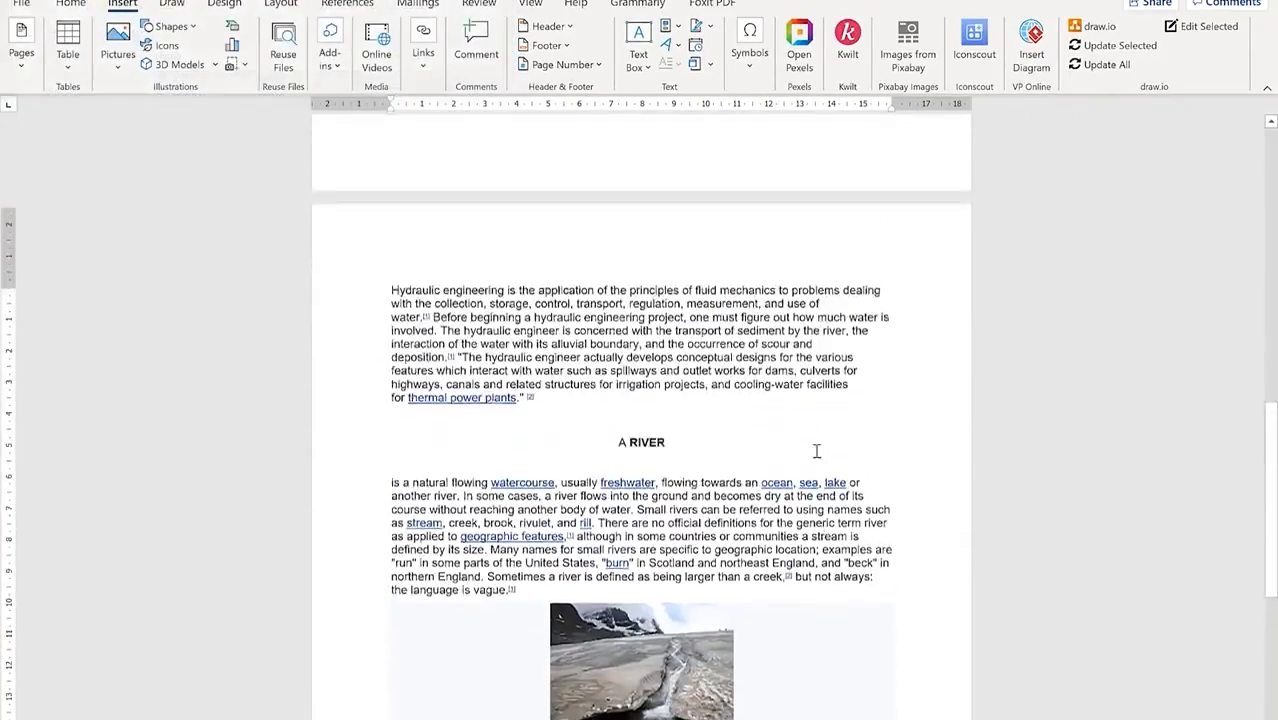
scroll(790, 415, up, 1)
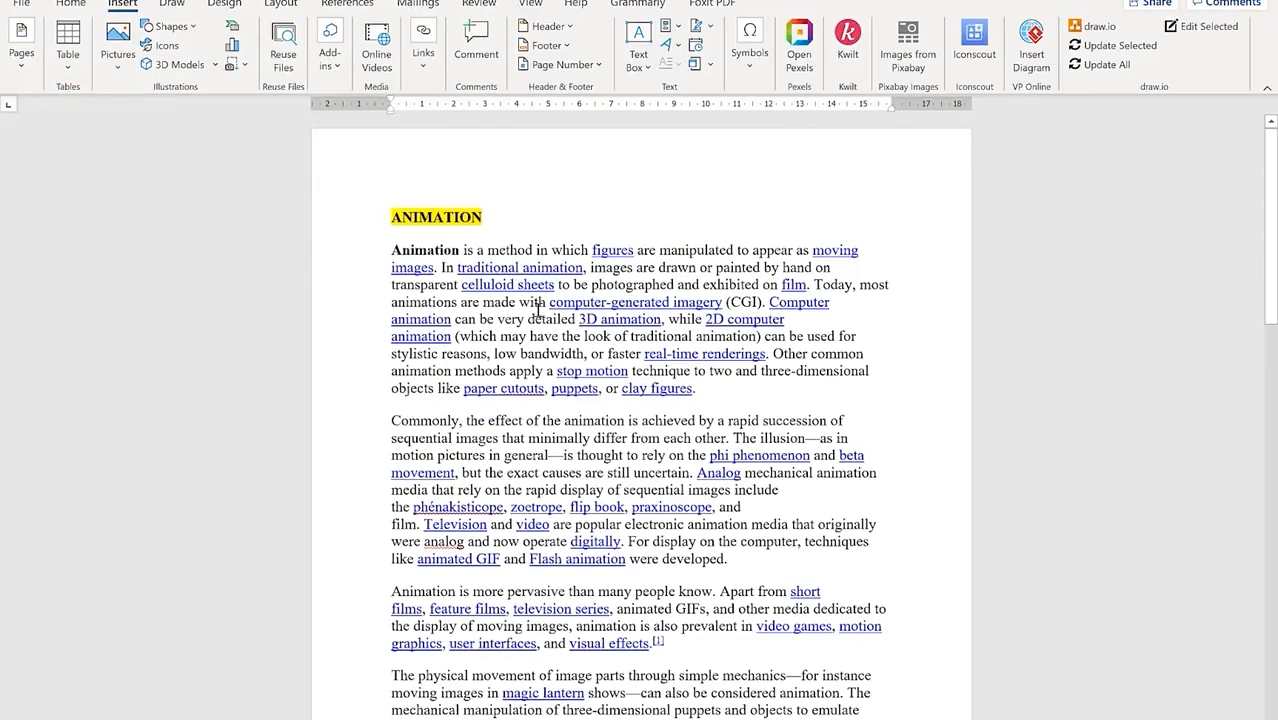
scroll(470, 300, down, 8)
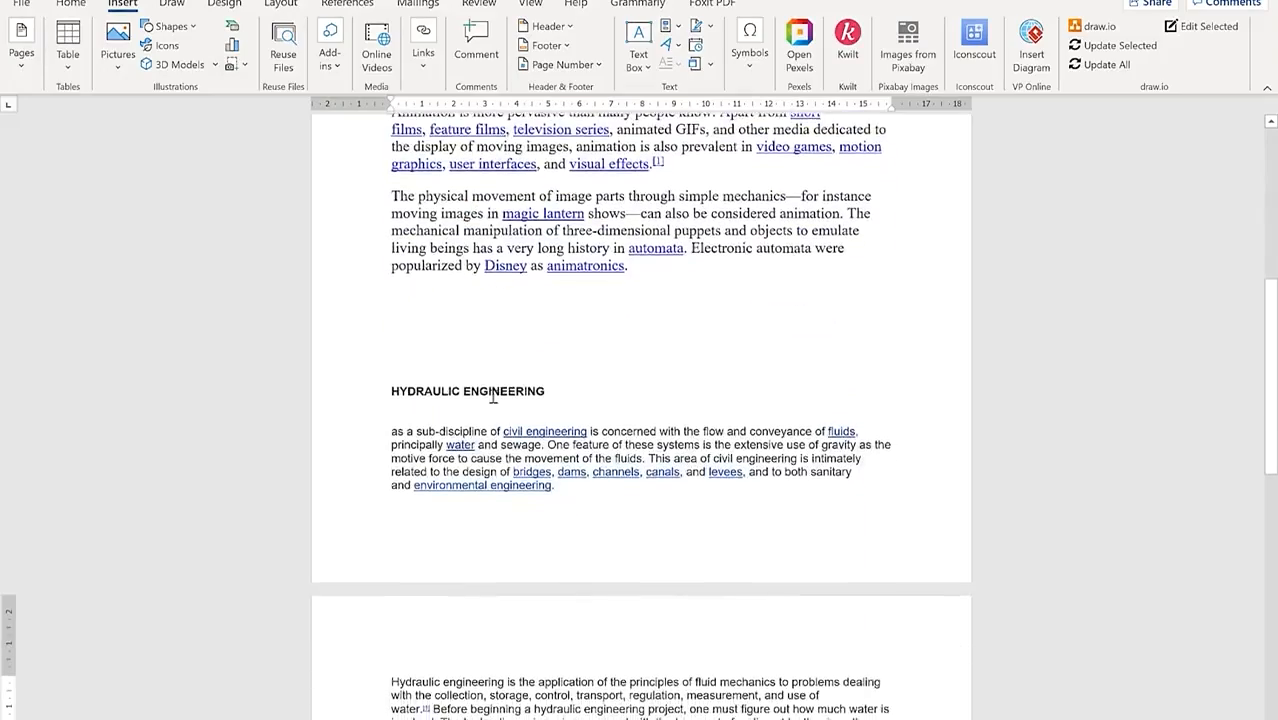
scroll(503, 390, down, 8)
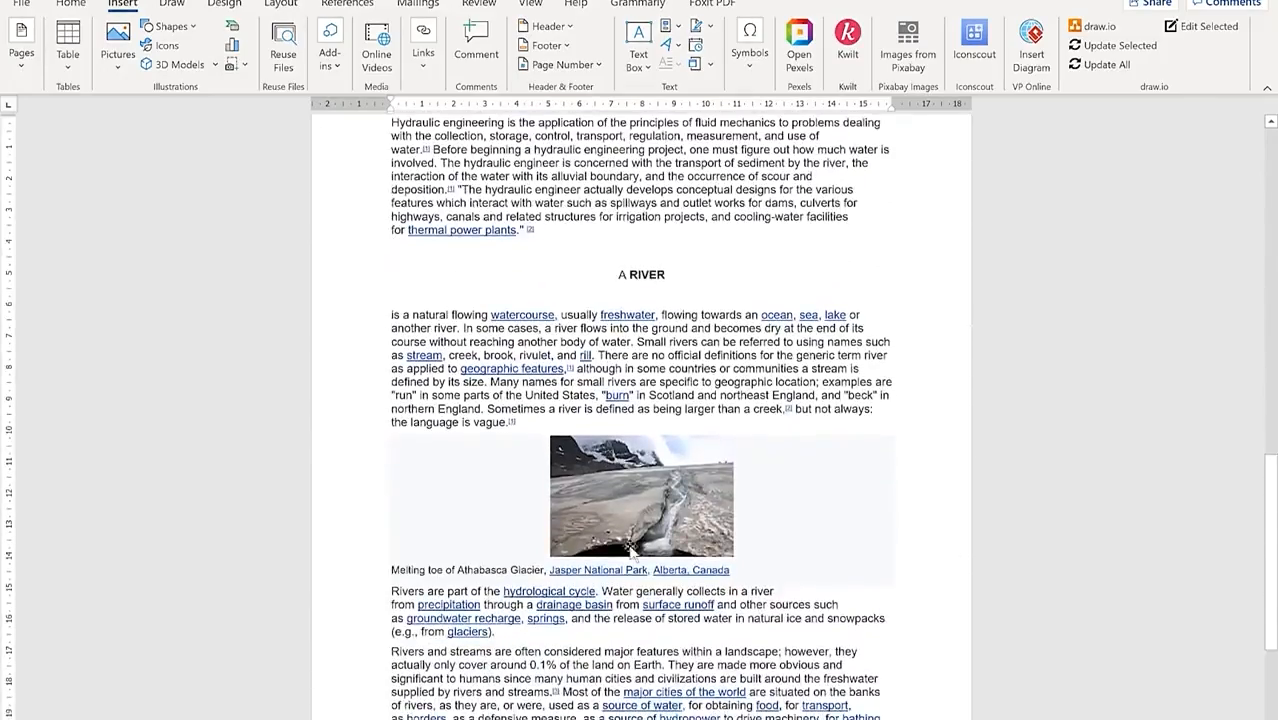
scroll(621, 289, up, 2)
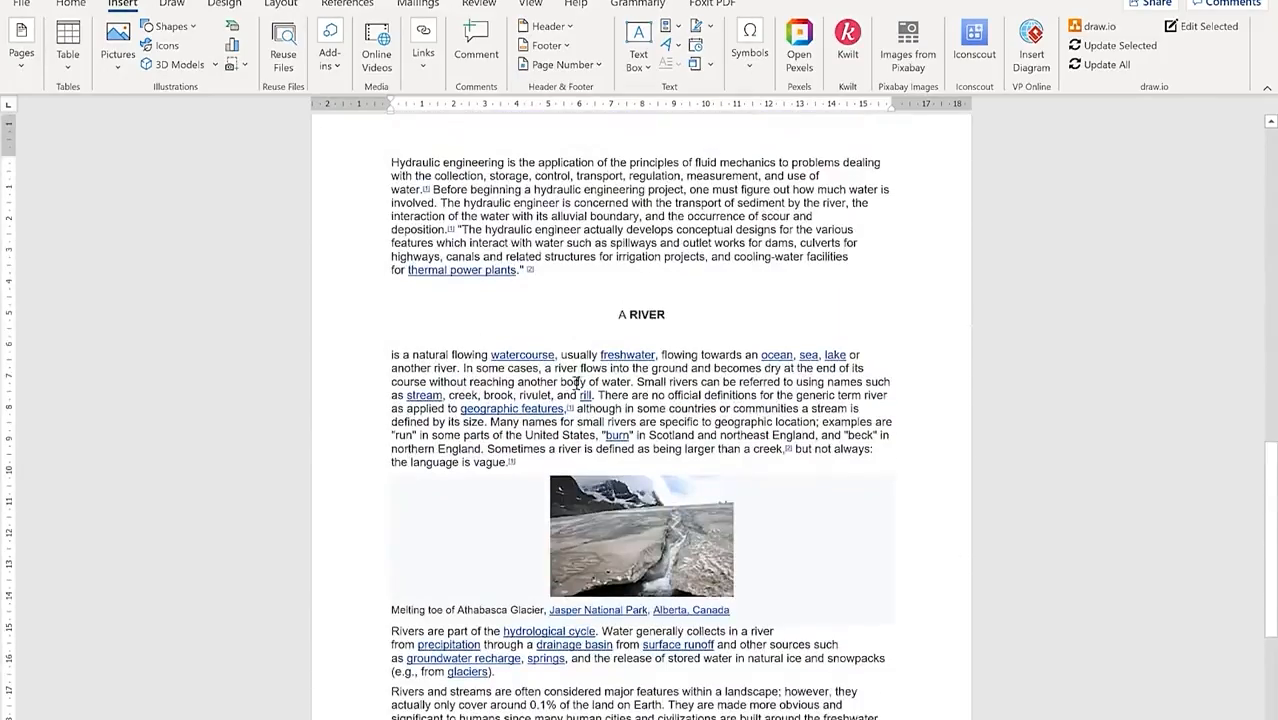
scroll(577, 382, up, 10)
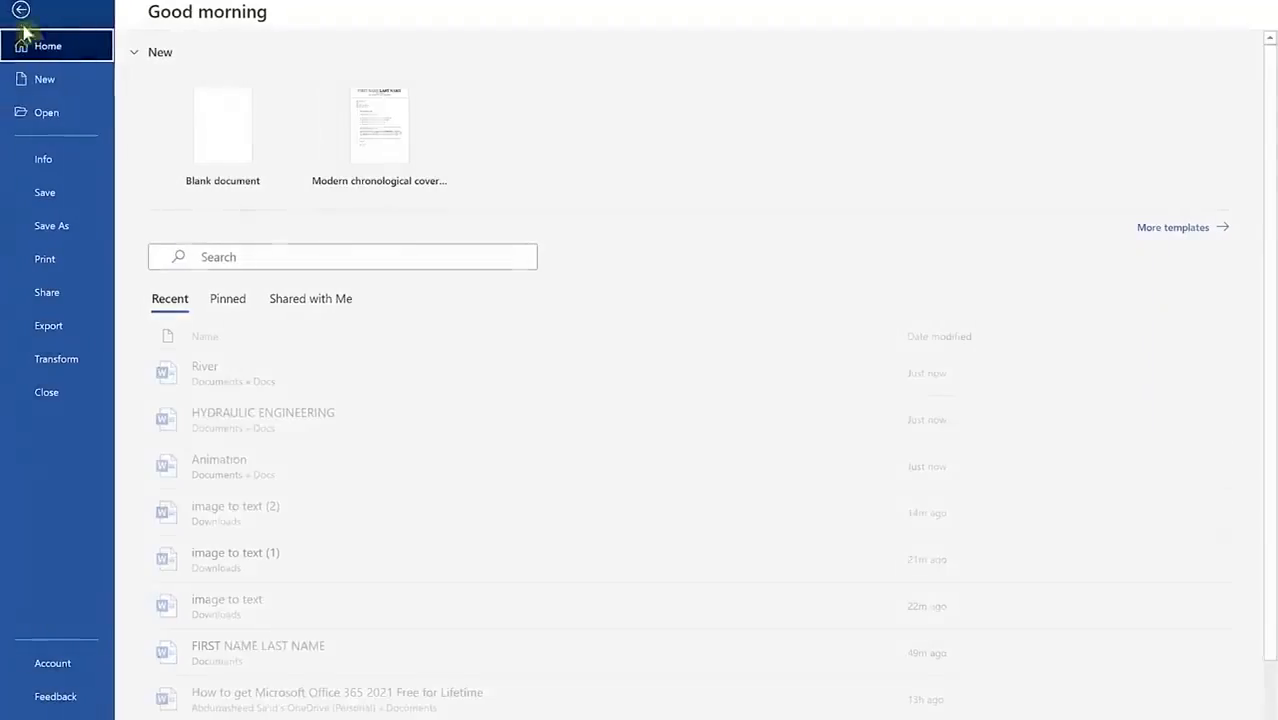
click(18, 6)
Step: Save the combined document as 'All' in the Docs folder
click(56, 230)
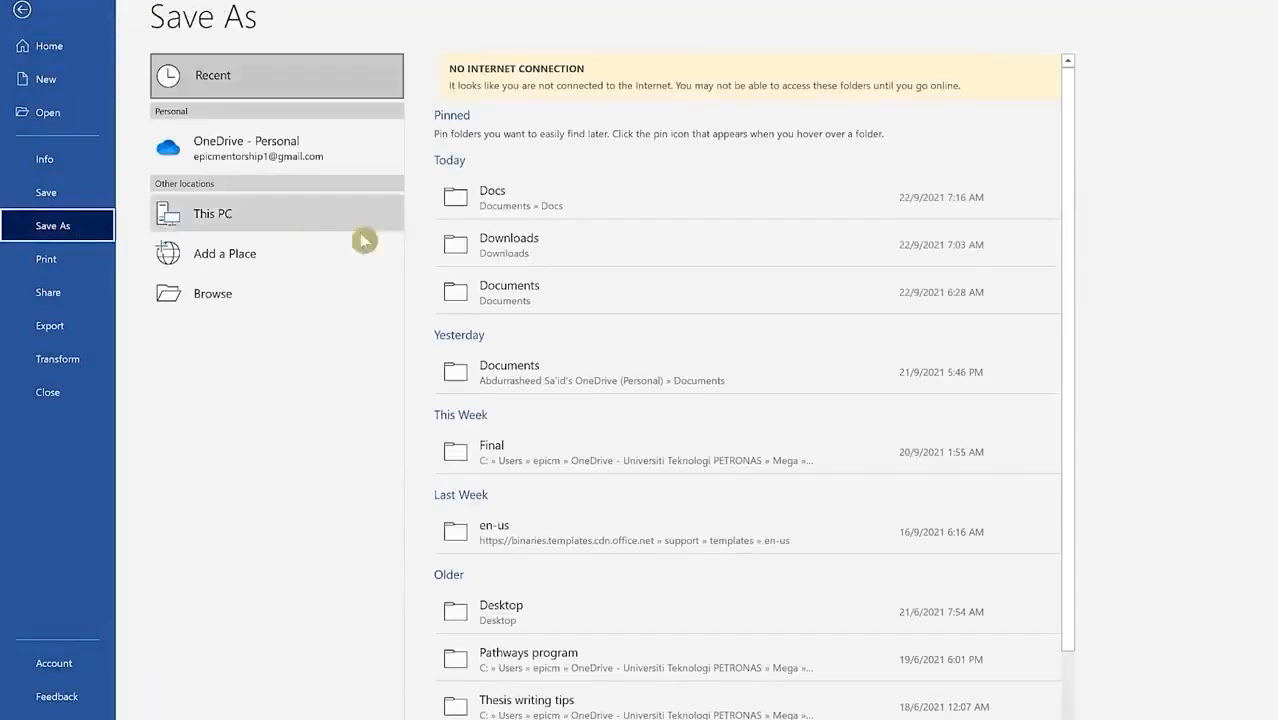
click(273, 289)
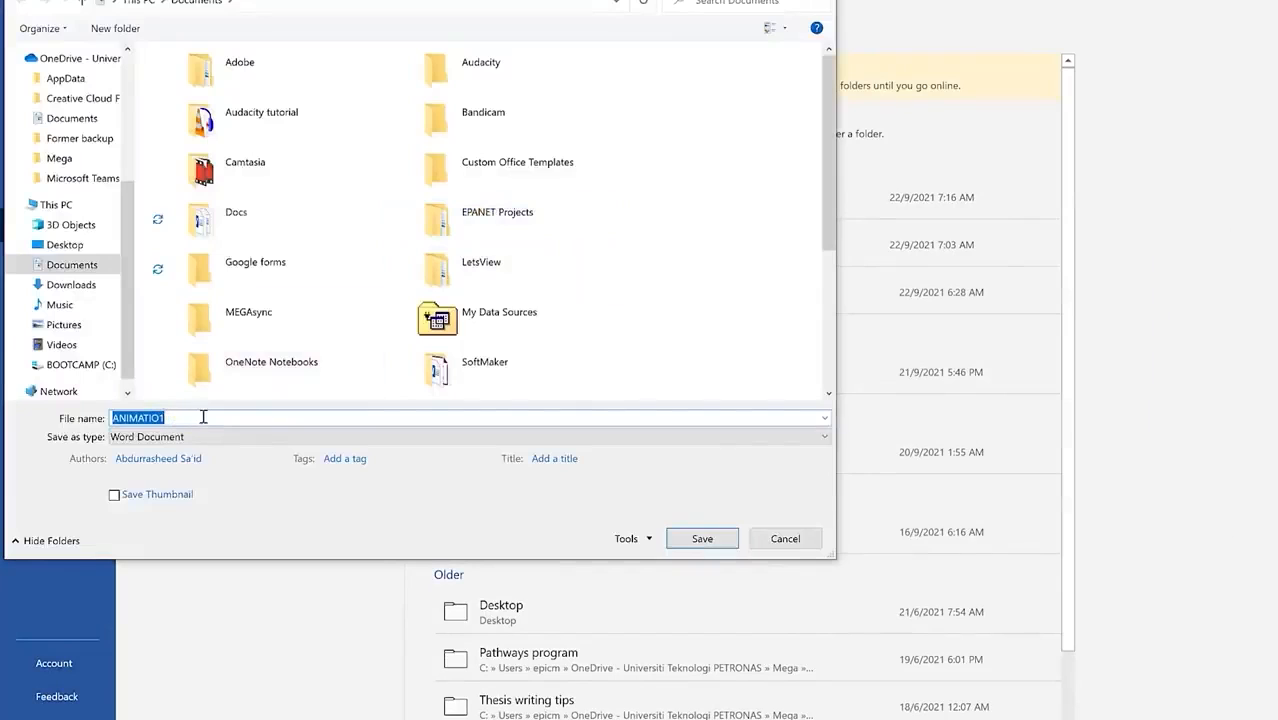
text(All)
double_click(240, 220)
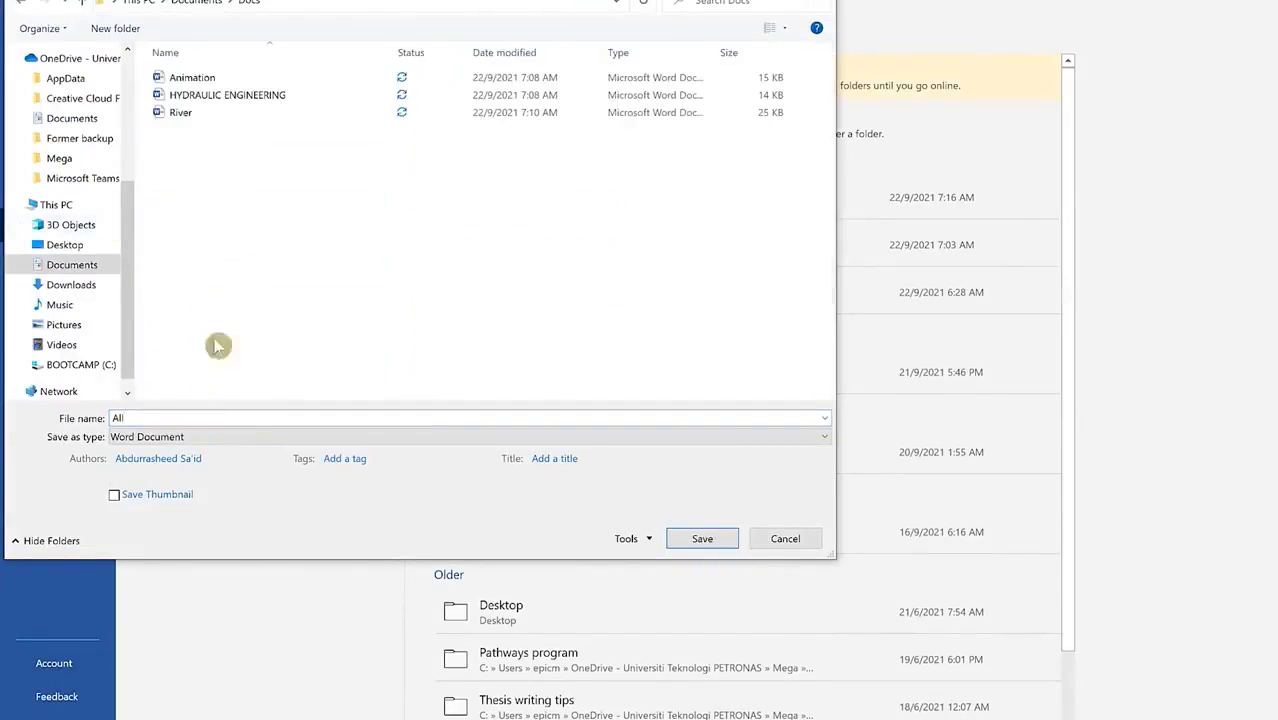
click(703, 540)
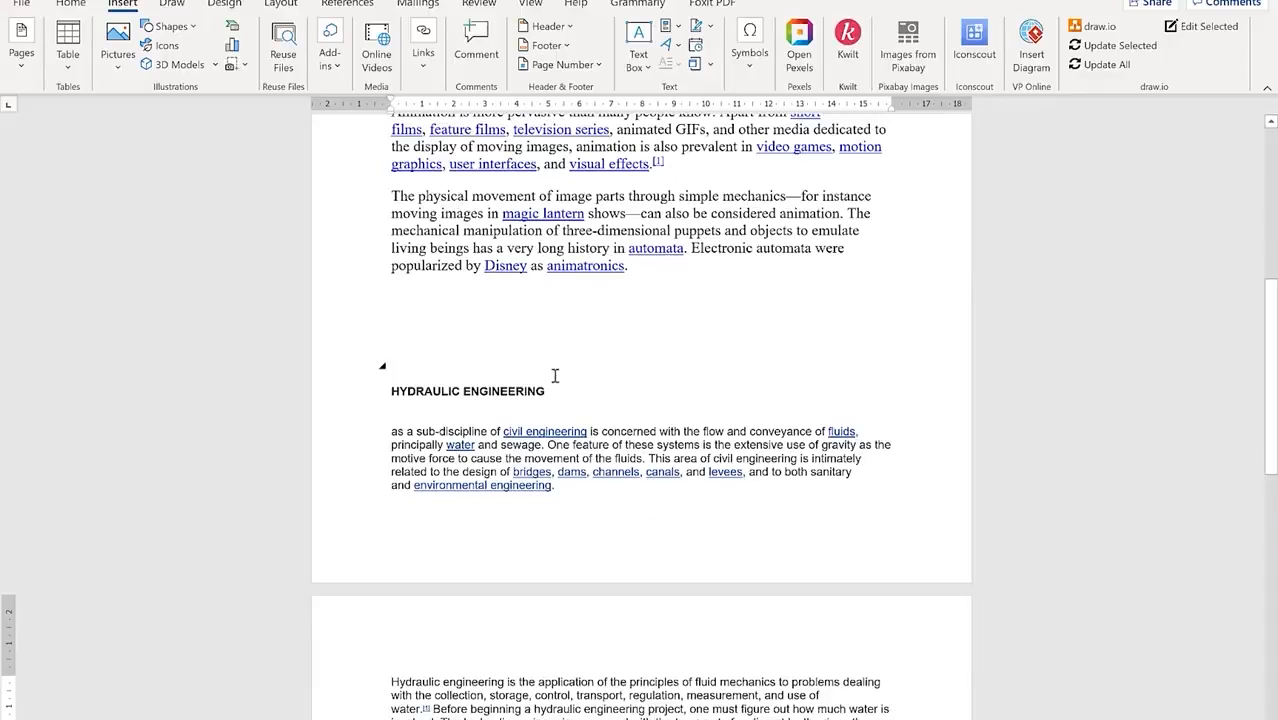
Step: Check the Save As file-format list, return to the document's top, and minimize Word
click(21, 4)
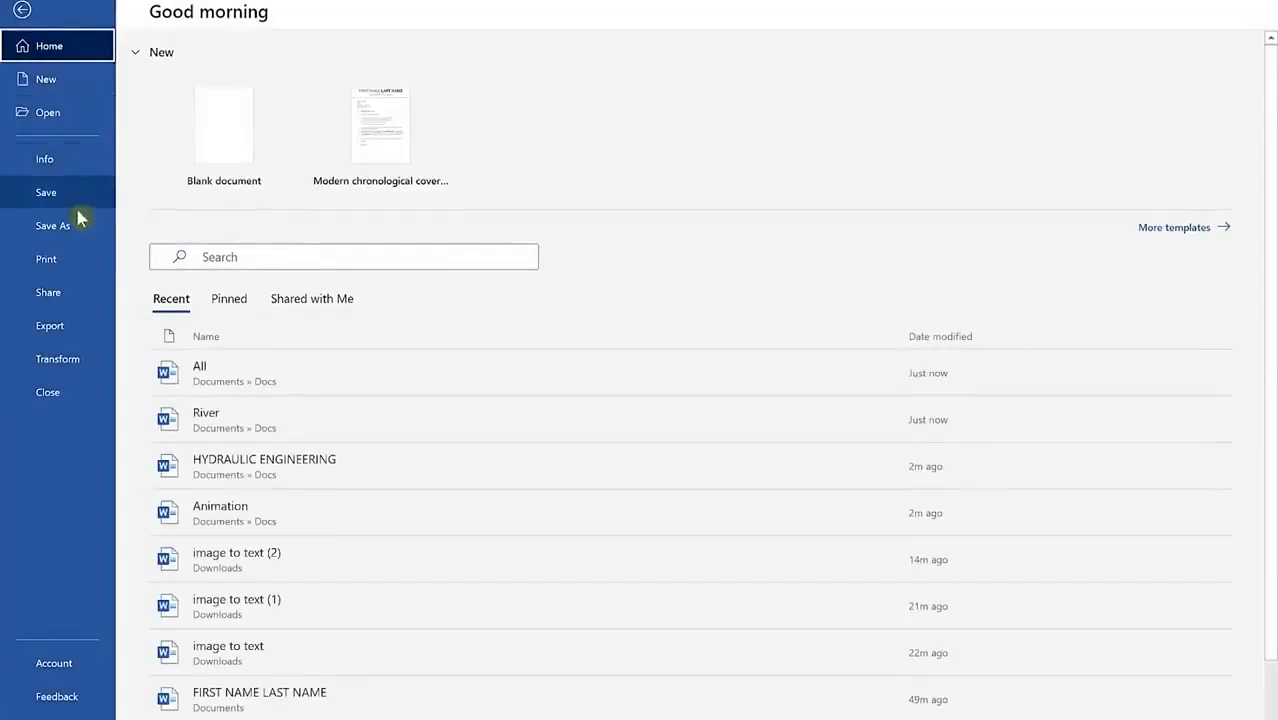
click(77, 226)
click(562, 112)
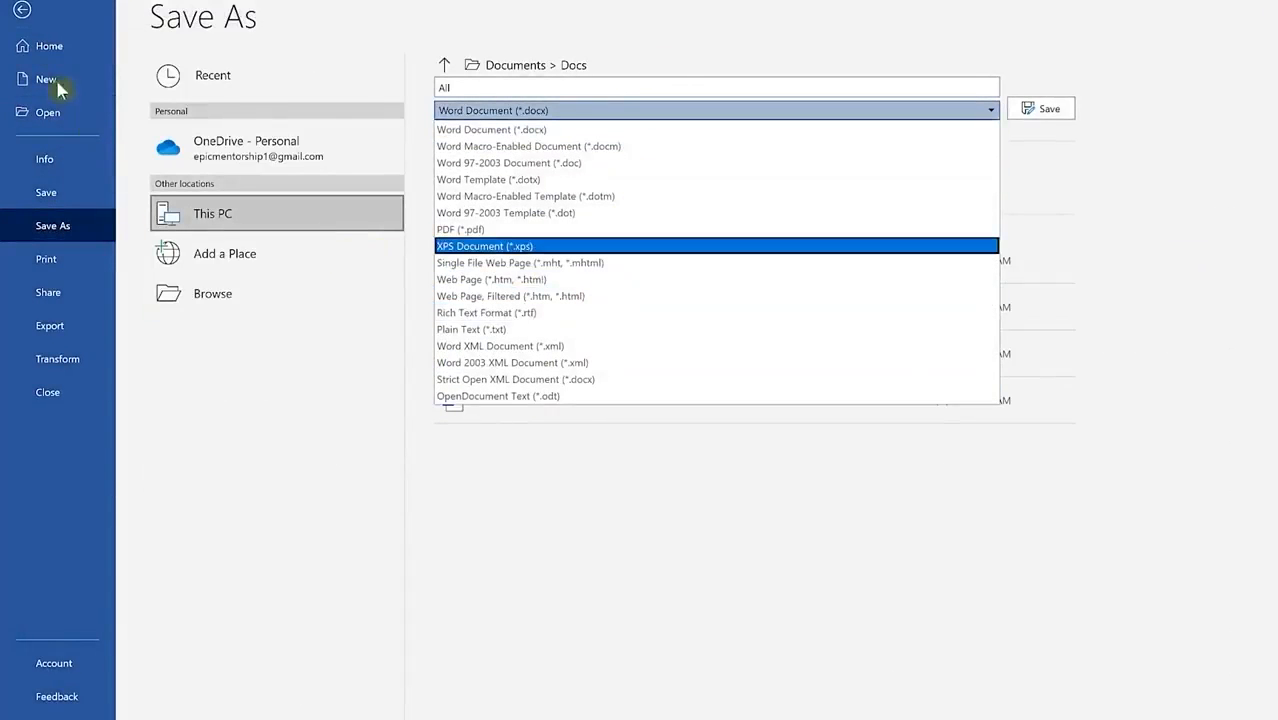
click(22, 12)
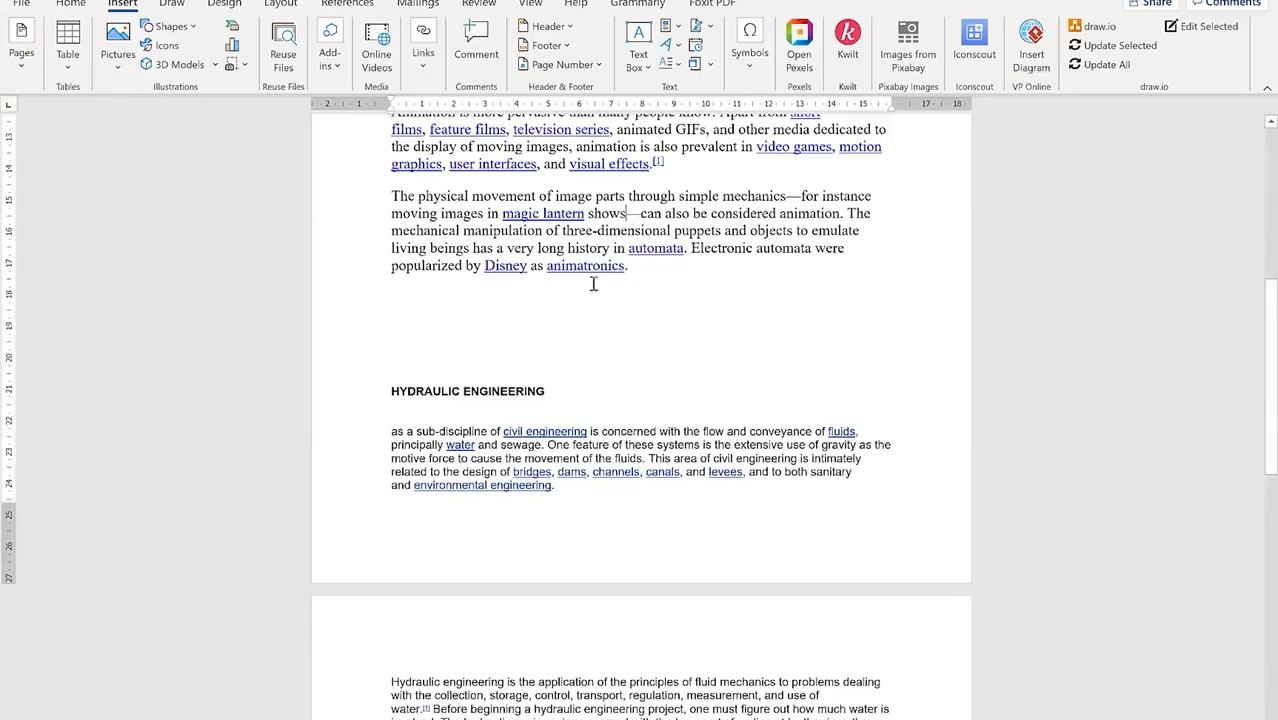
scroll(593, 282, up, 10)
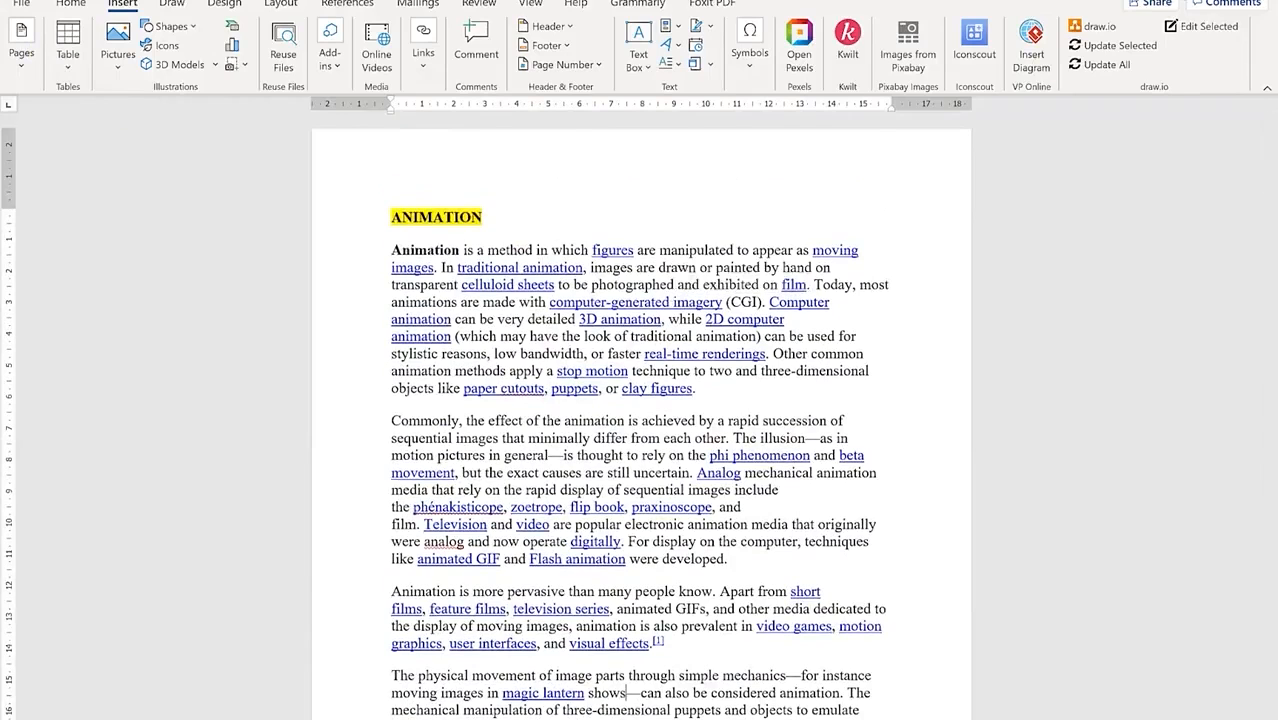
click(1176, 1)
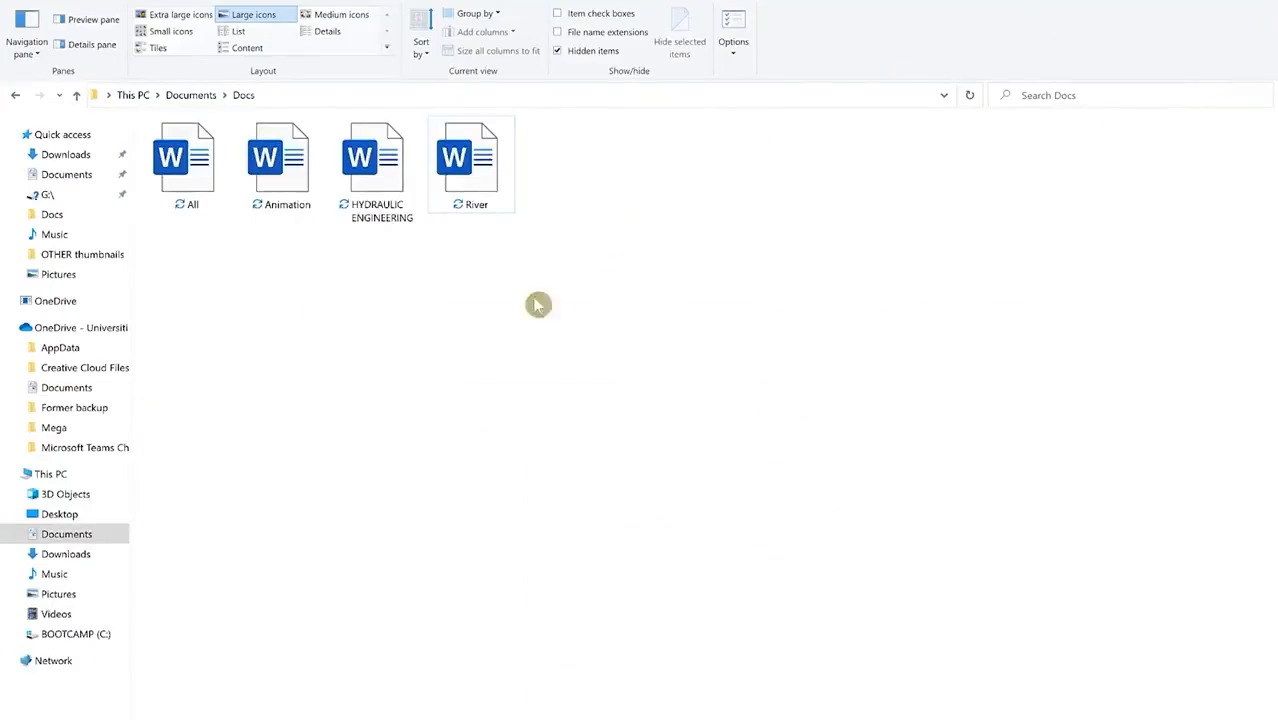
Step: Open the All document from File Explorer's Docs folder
click(186, 180)
double_click(186, 180)
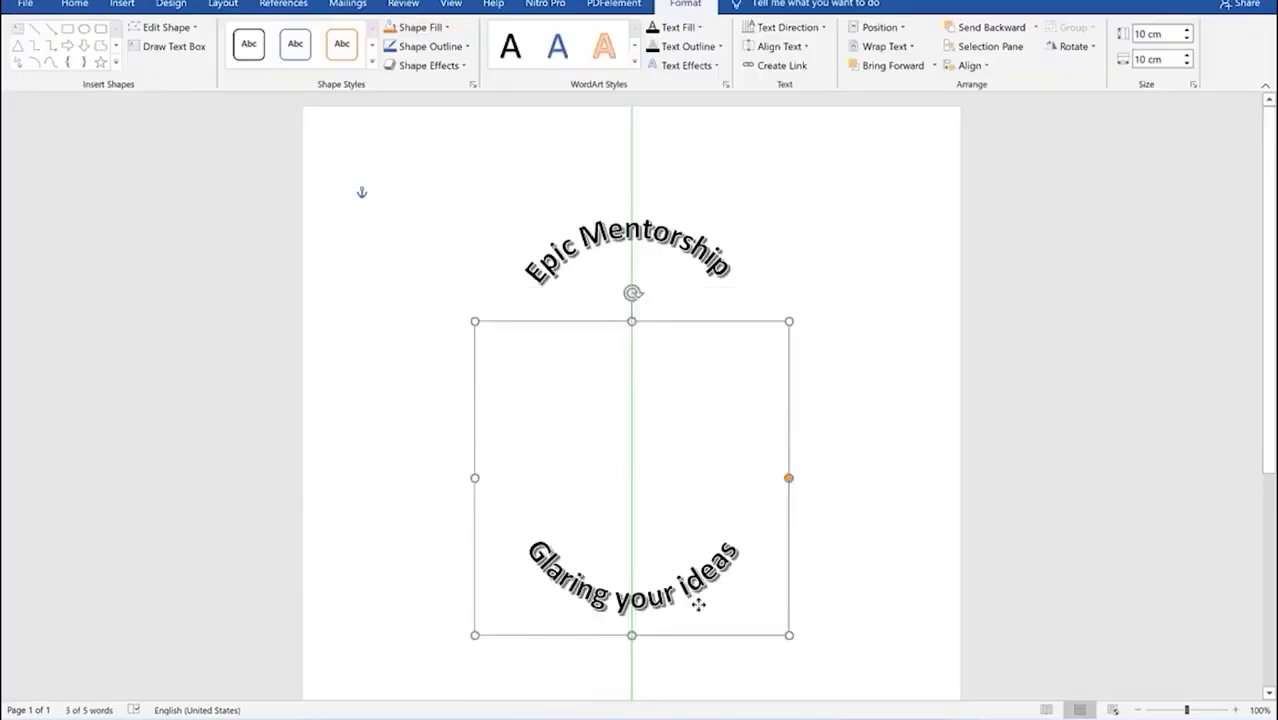
drag(693, 630, 693, 505)
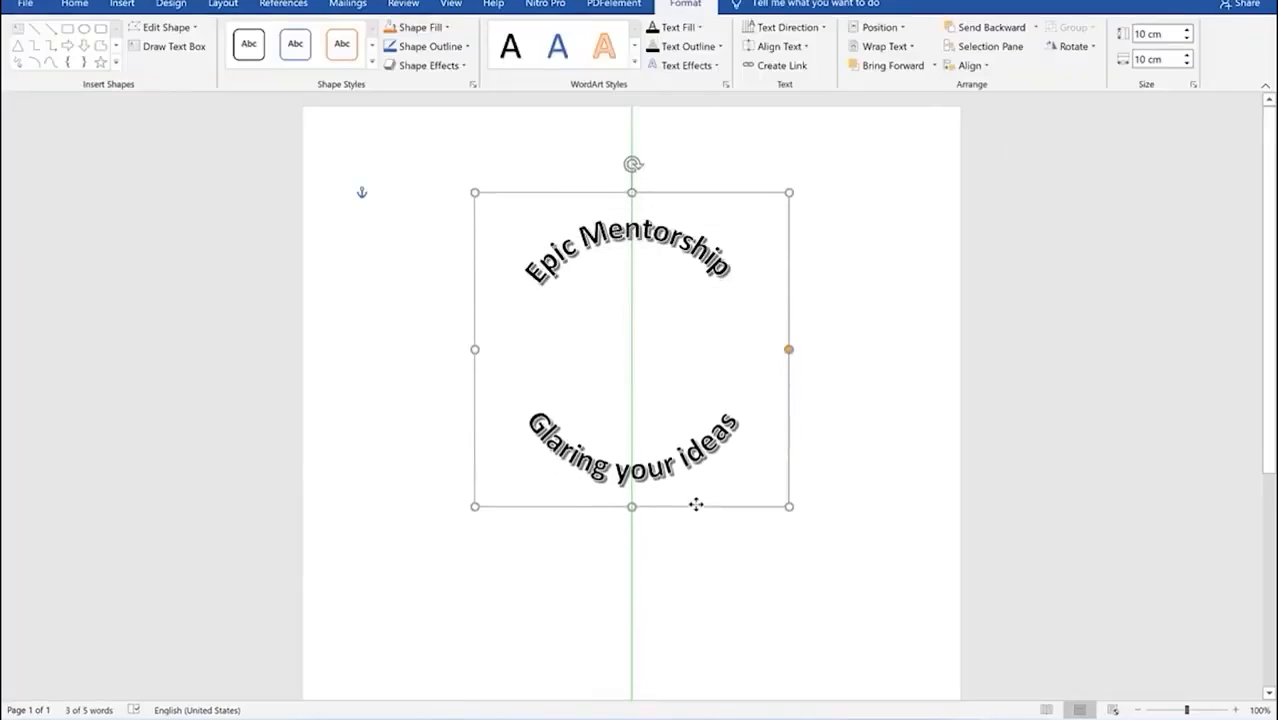
click(856, 371)
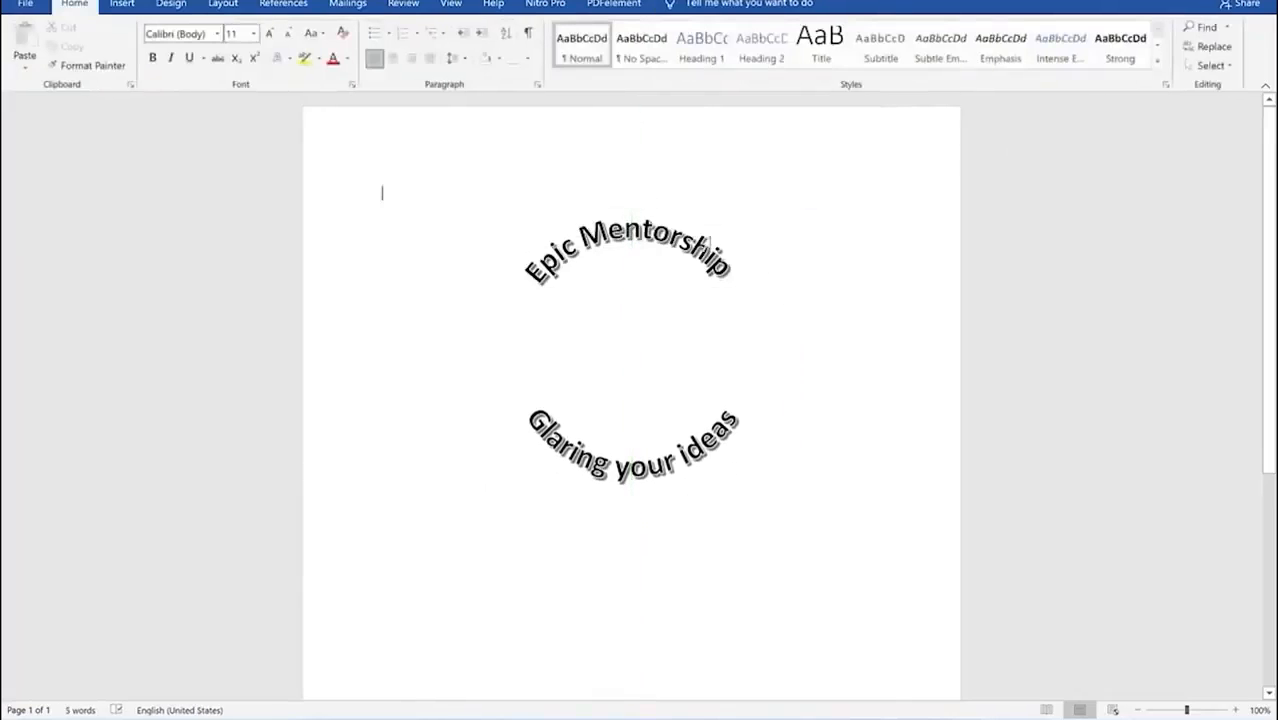
triple_click(705, 249)
drag(672, 200, 672, 260)
drag(693, 618, 696, 503)
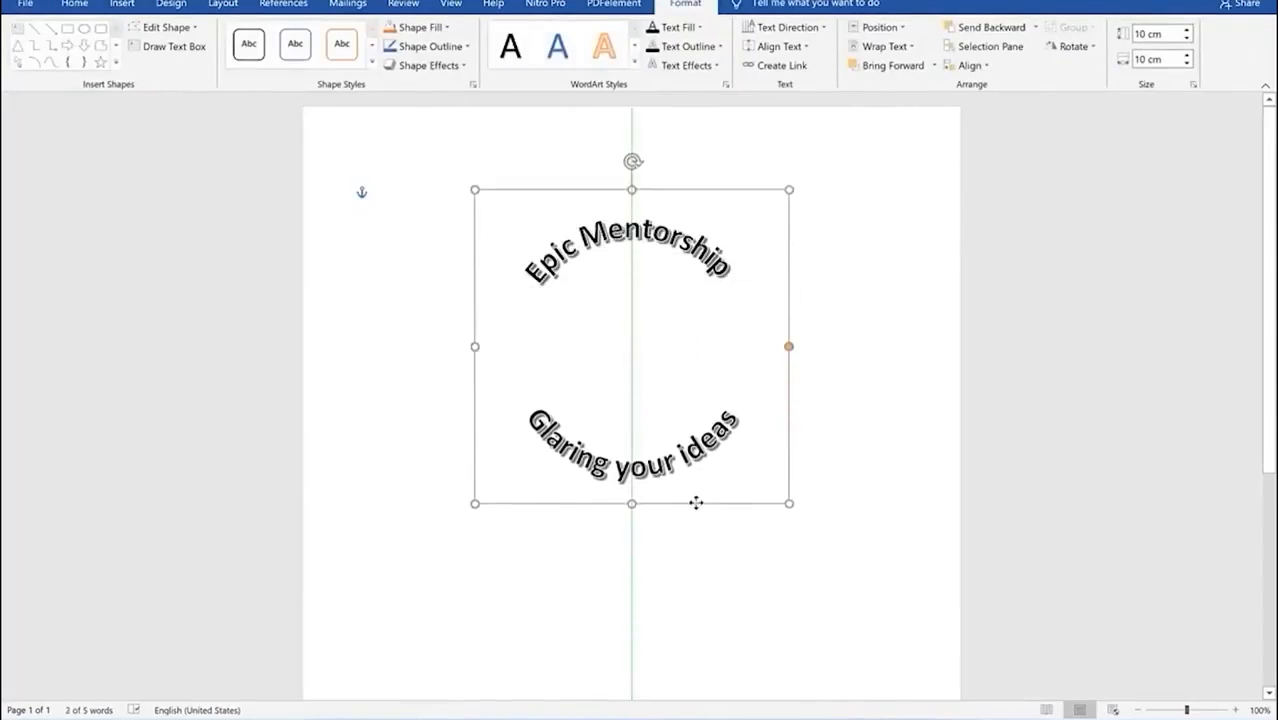
click(858, 370)
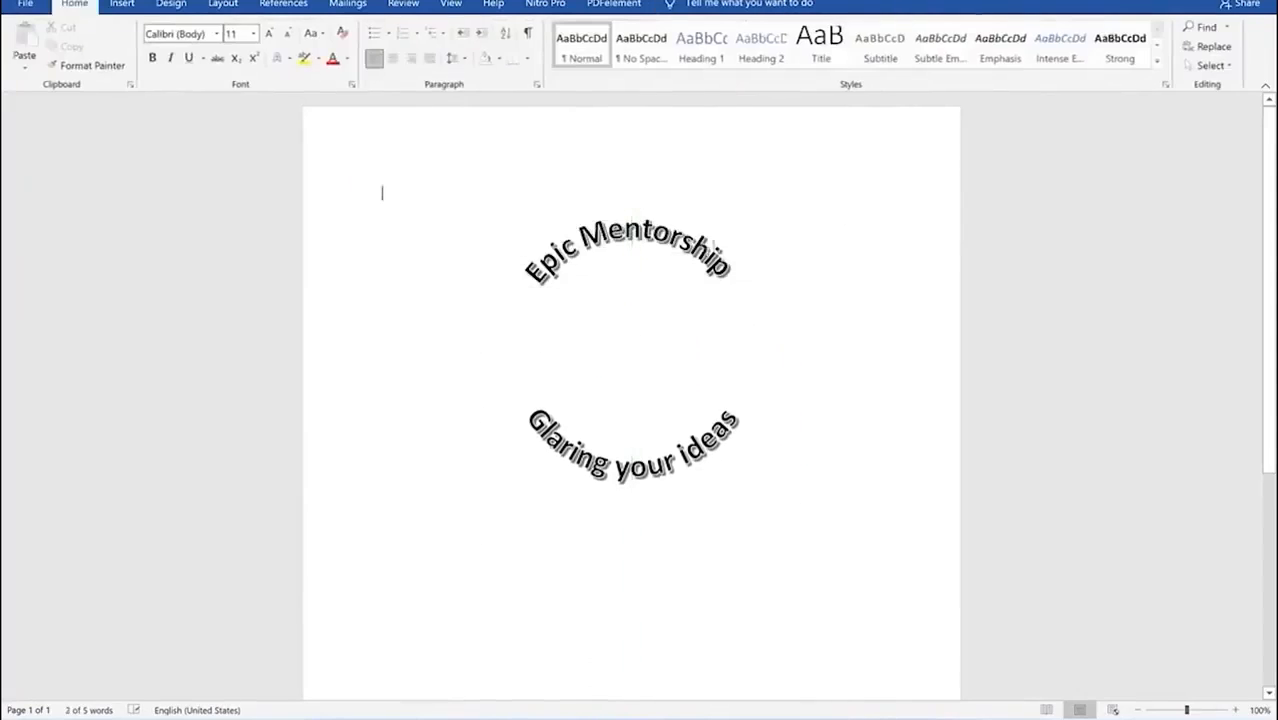
triple_click(704, 243)
drag(672, 200, 672, 260)
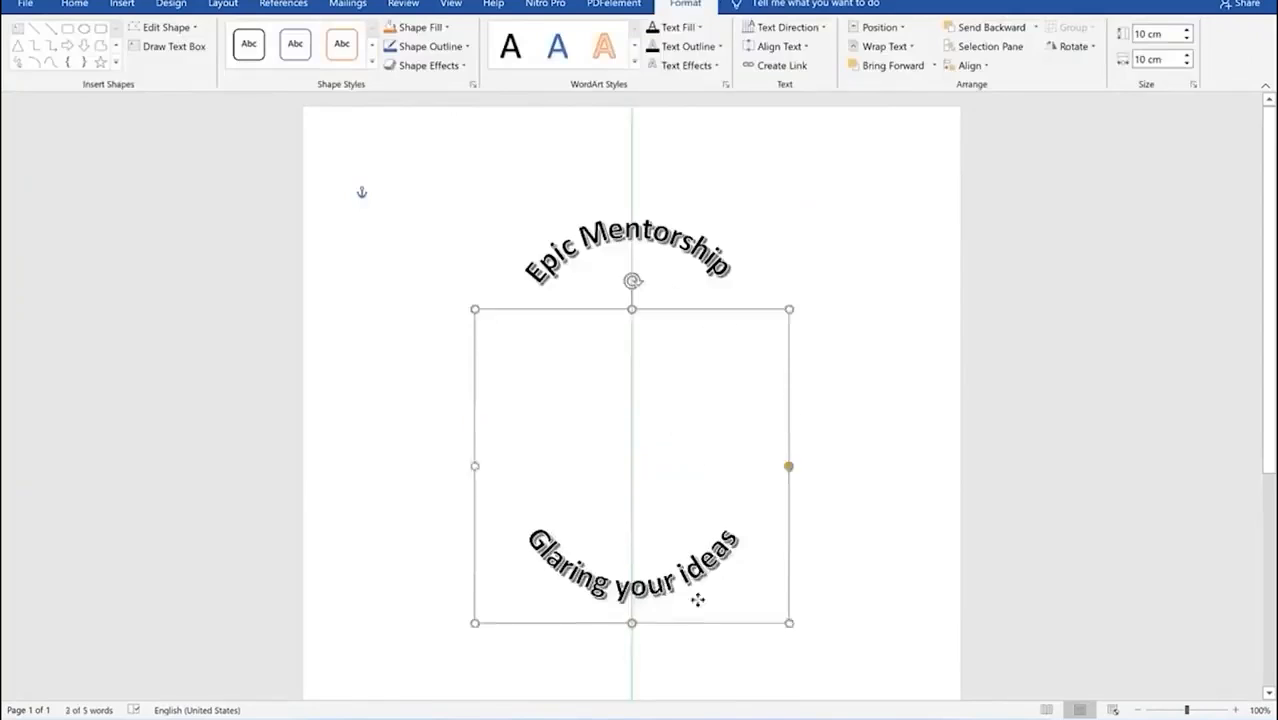
drag(696, 599, 696, 503)
click(850, 367)
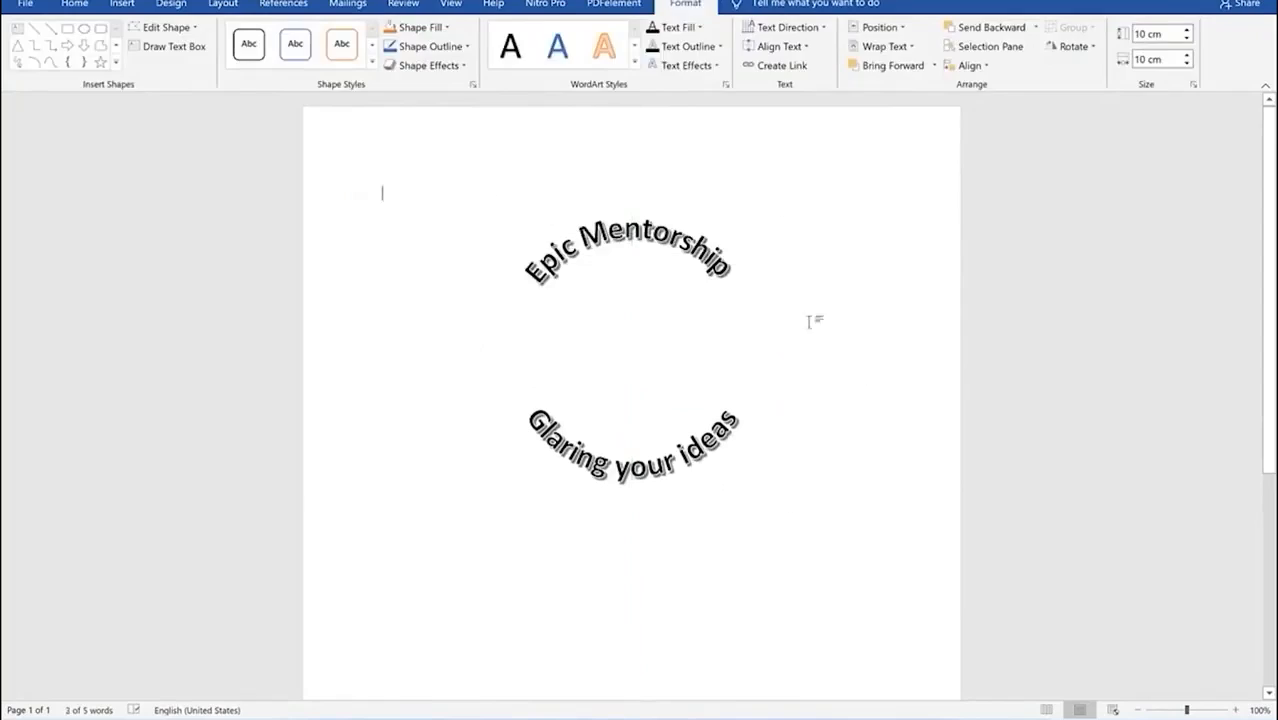
triple_click(704, 248)
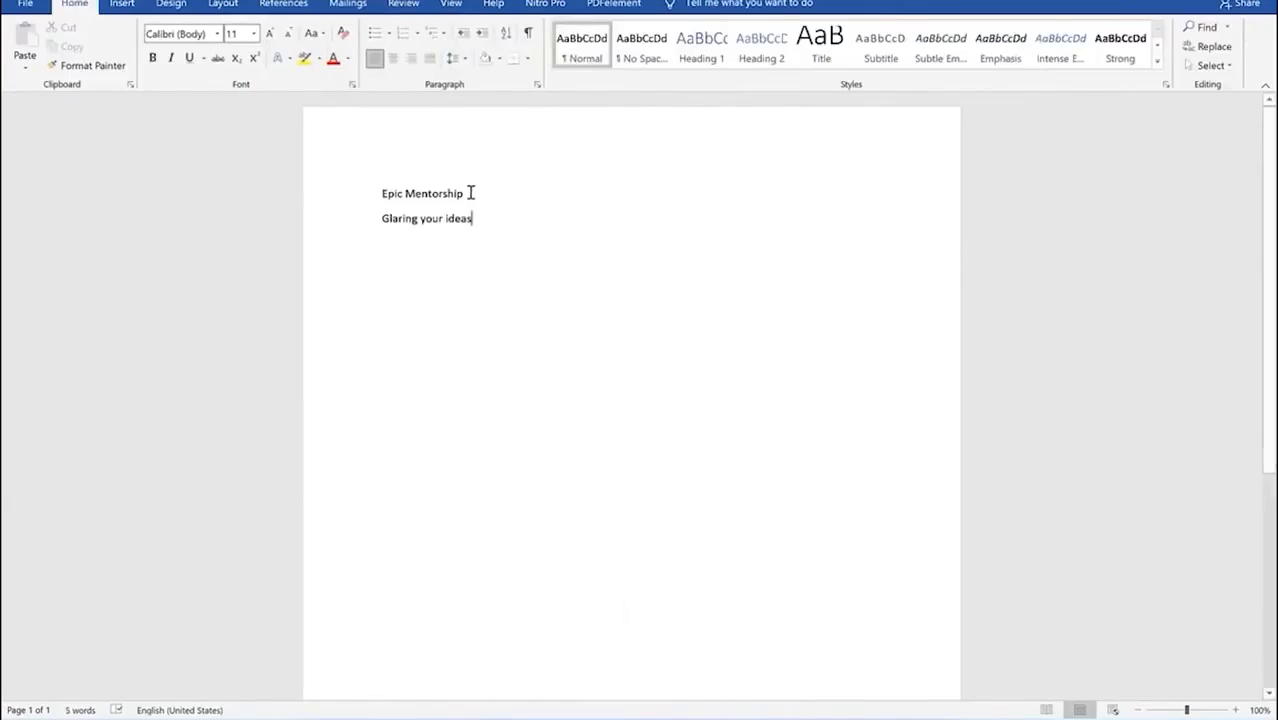
drag(467, 191, 417, 187)
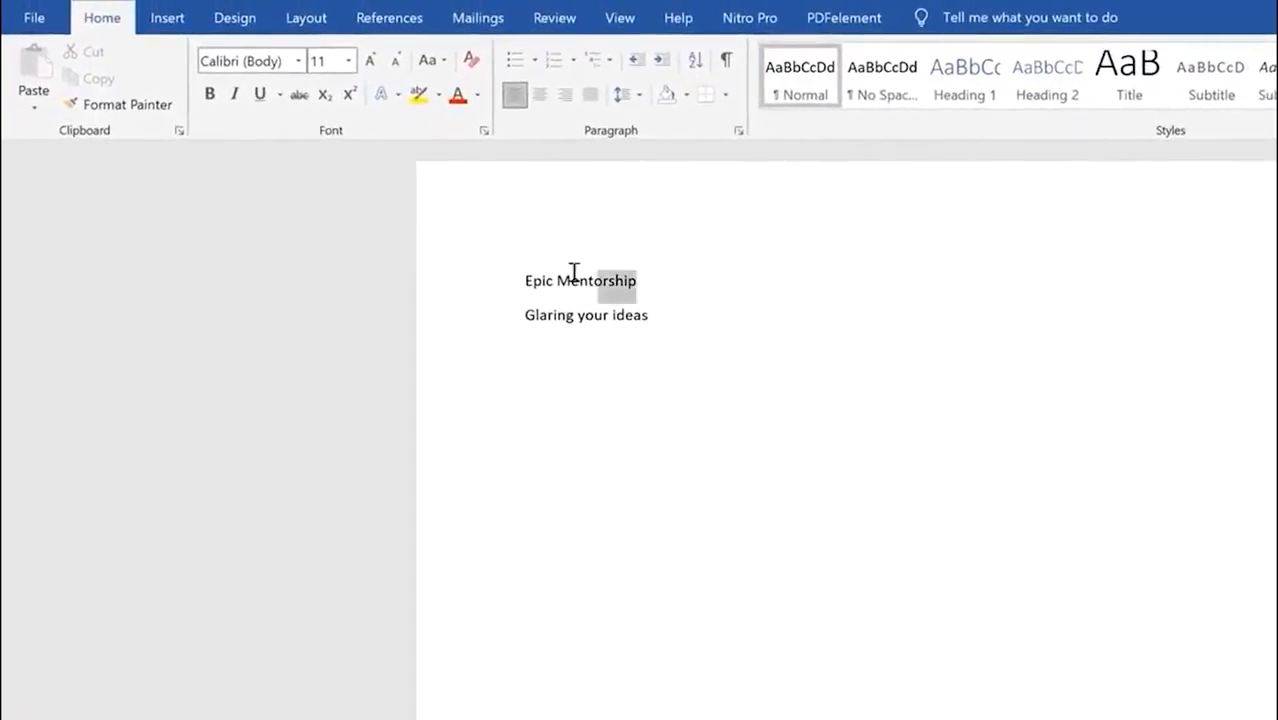
drag(573, 272, 522, 277)
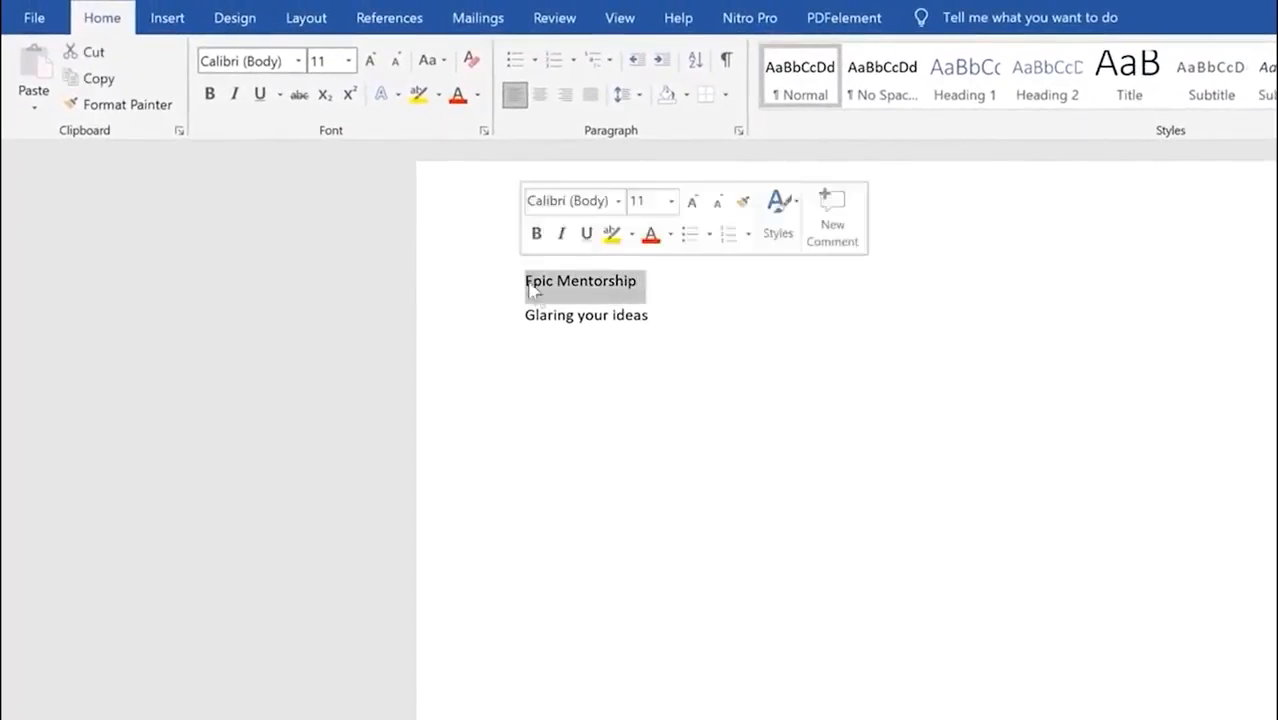
click(673, 323)
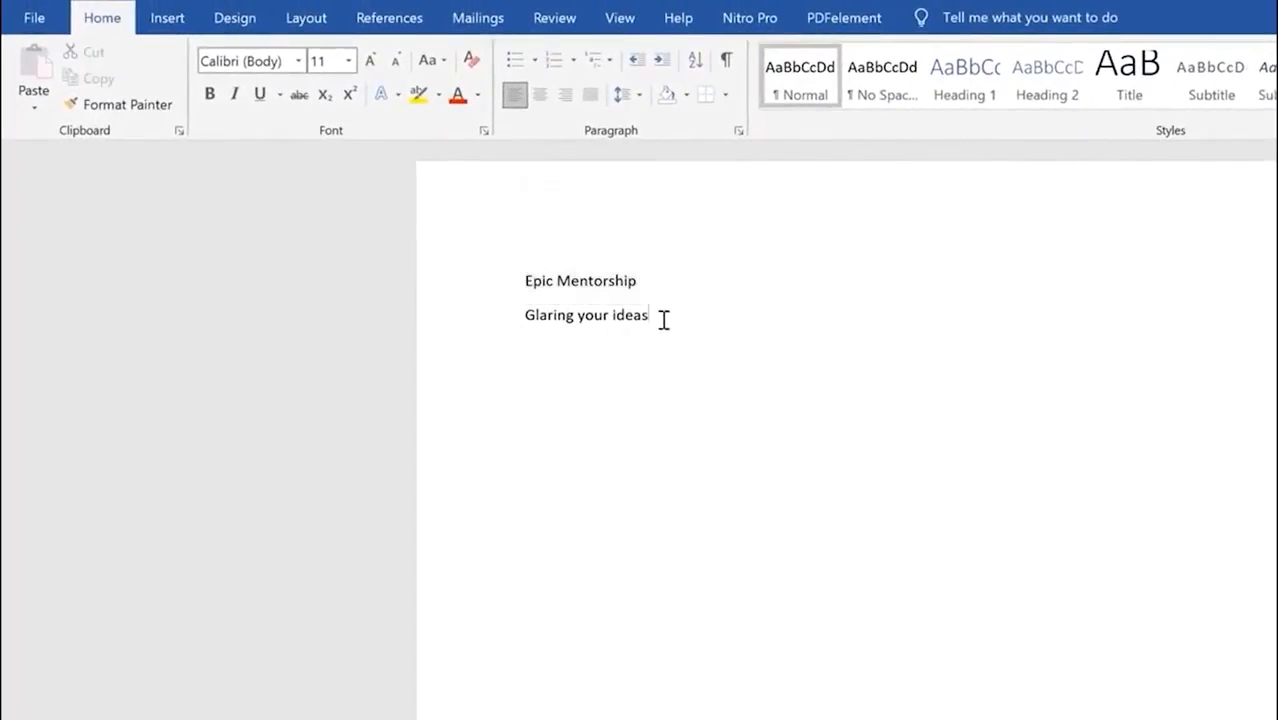
drag(662, 319, 529, 306)
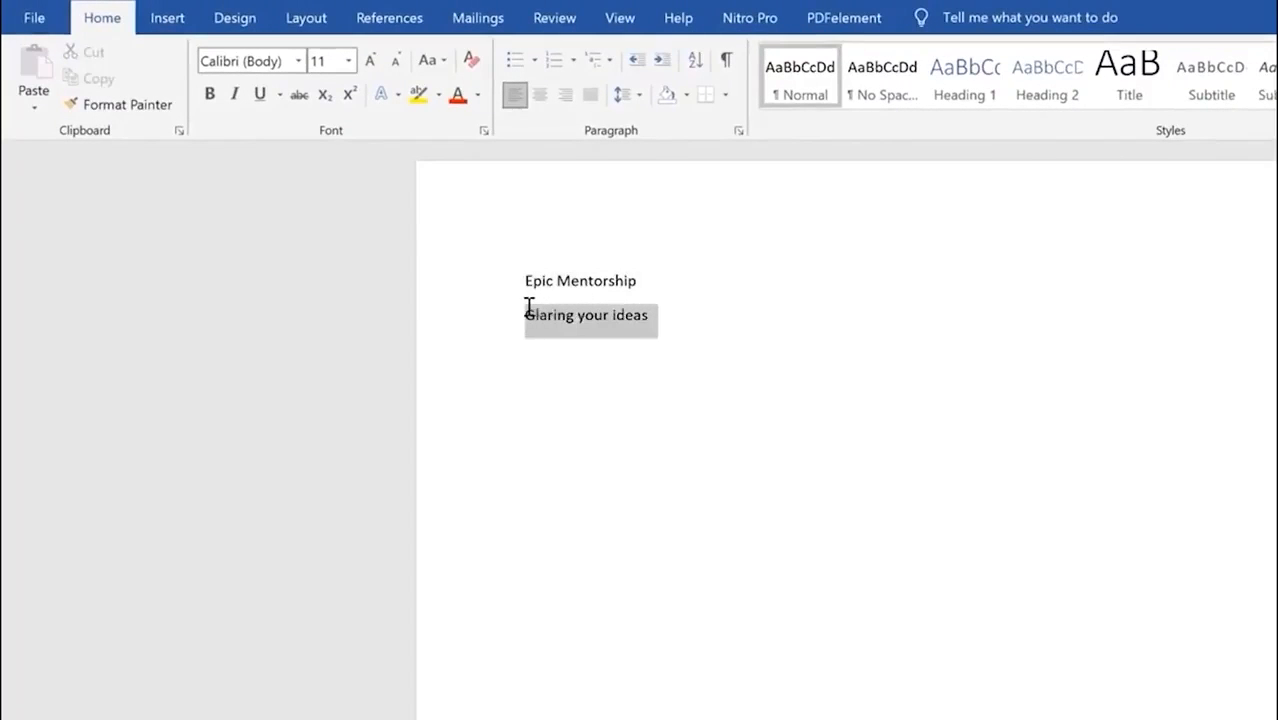
click(607, 278)
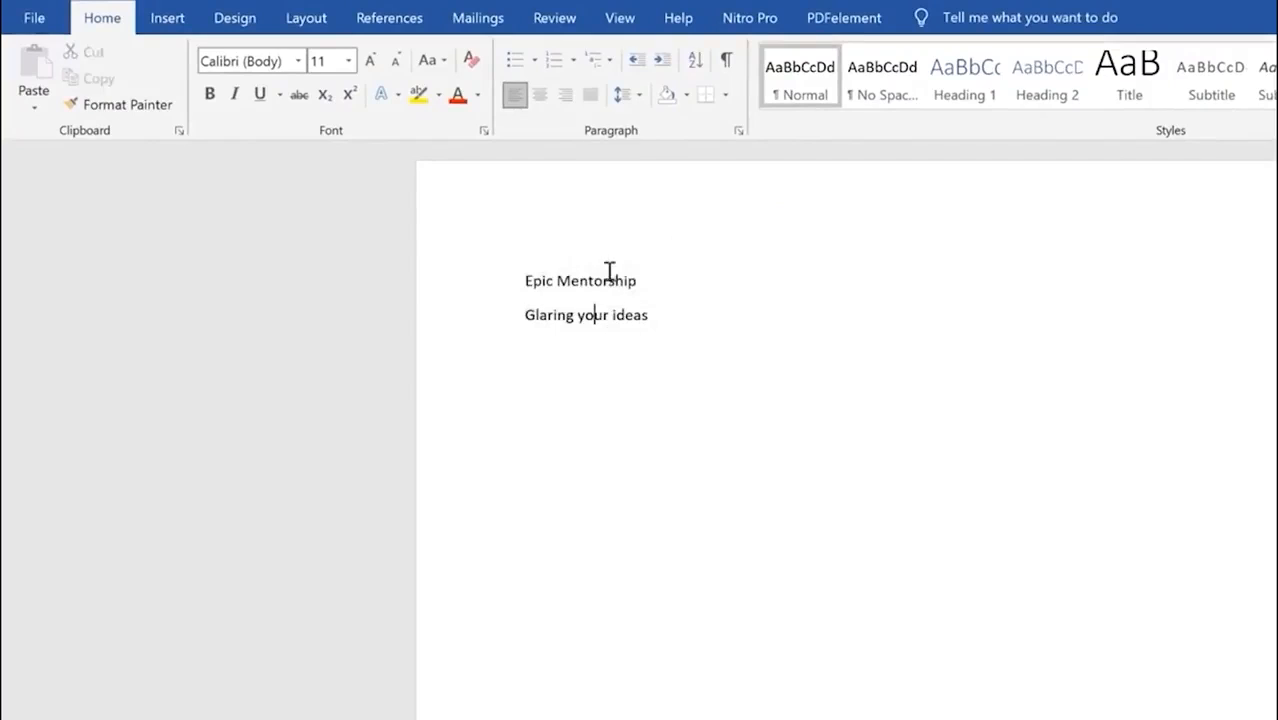
click(616, 336)
drag(650, 272, 474, 270)
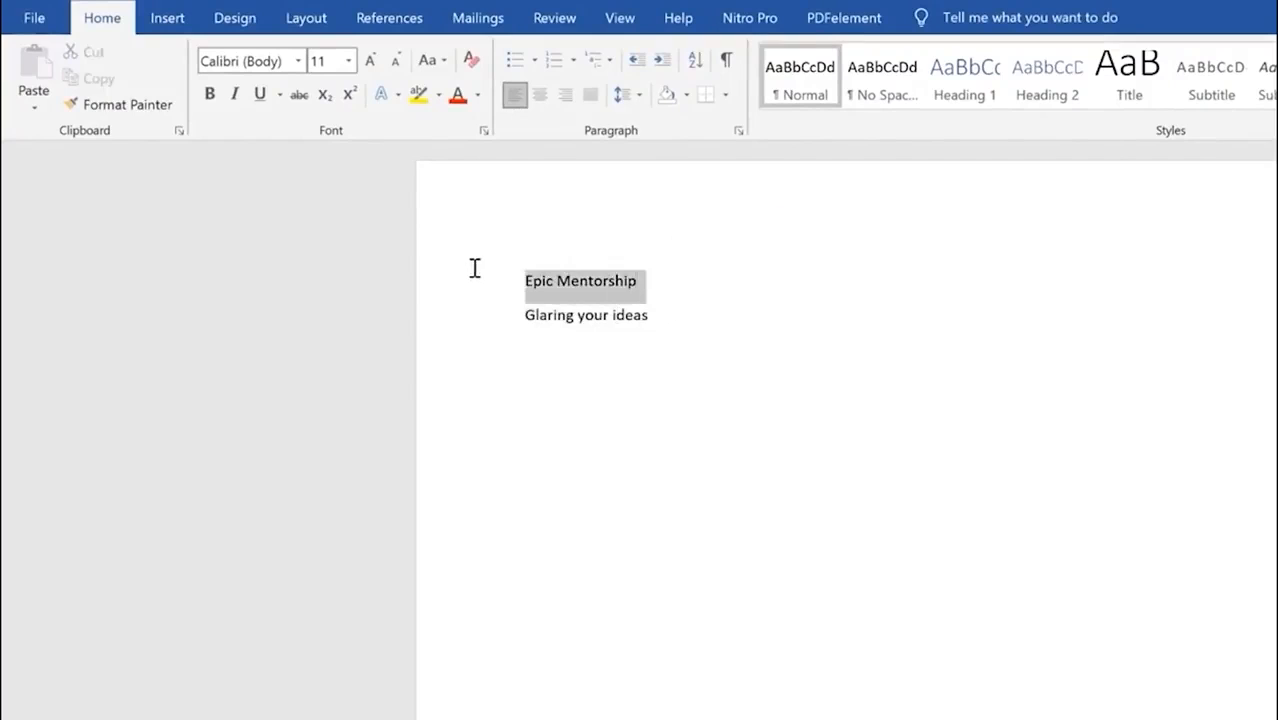
Step: Turn Epic Mentorship into shadowed WordArt sized 10 cm by 10 cm
click(167, 18)
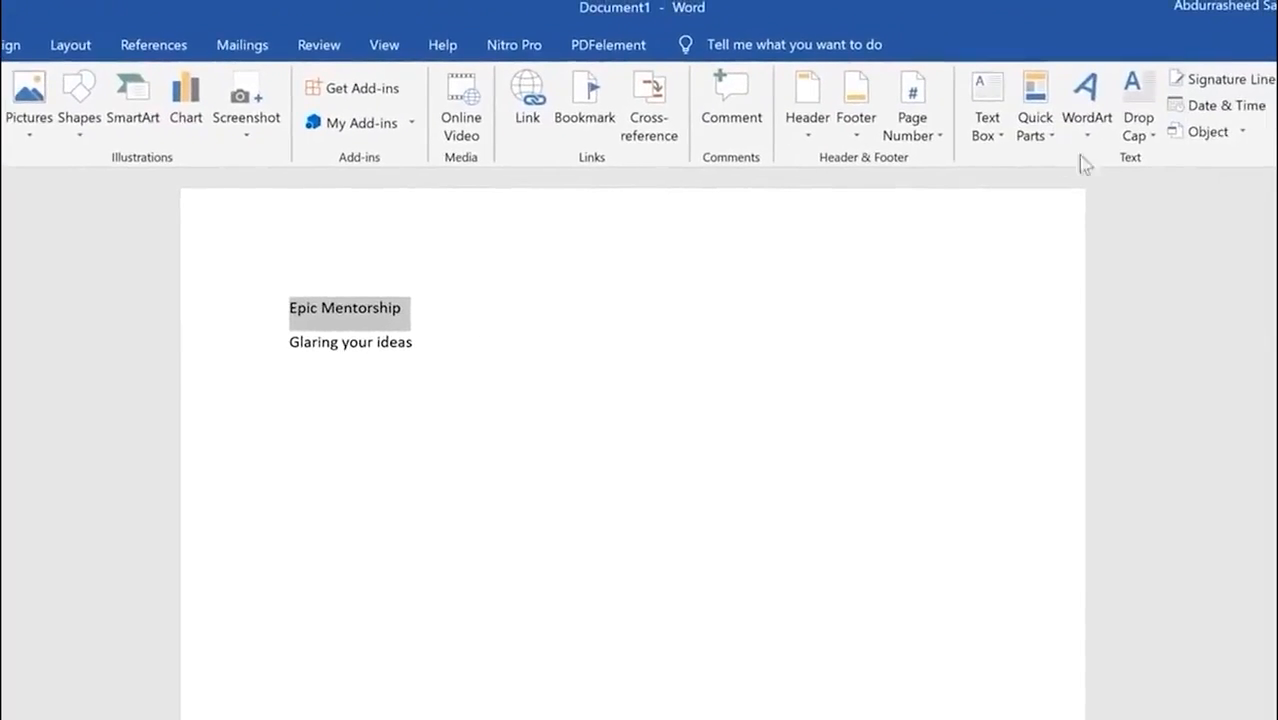
click(1087, 118)
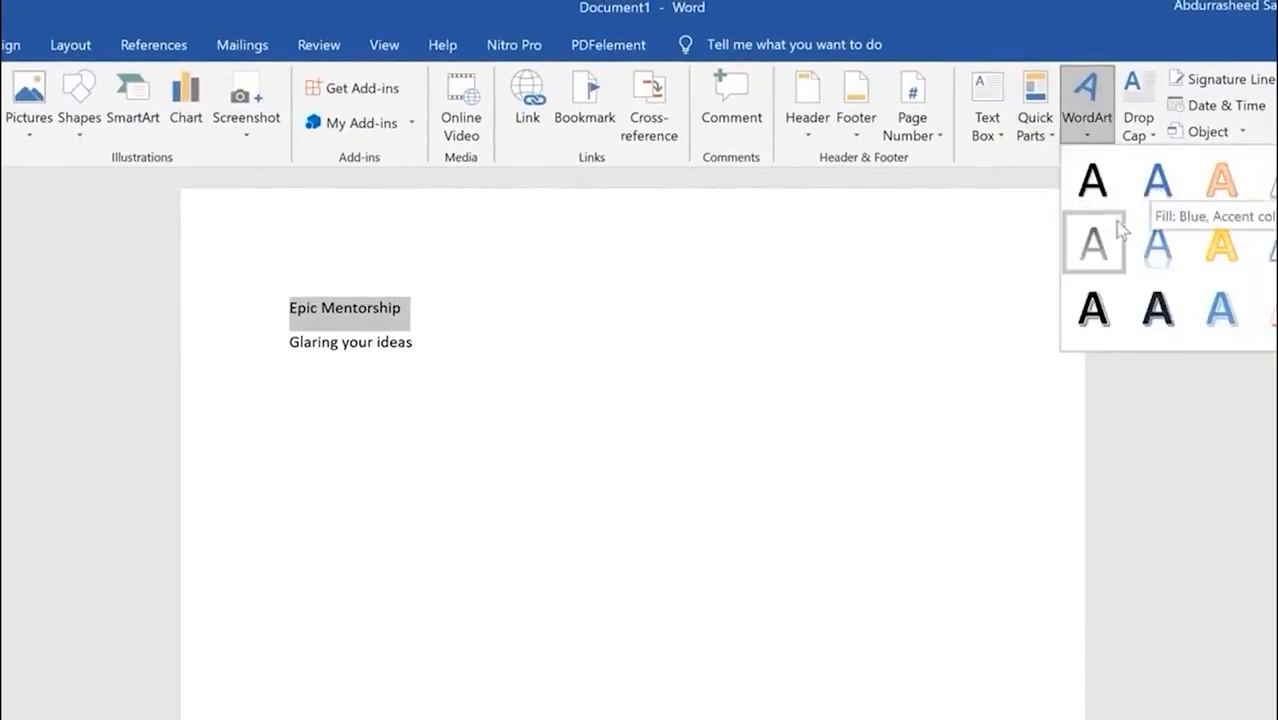
click(1097, 312)
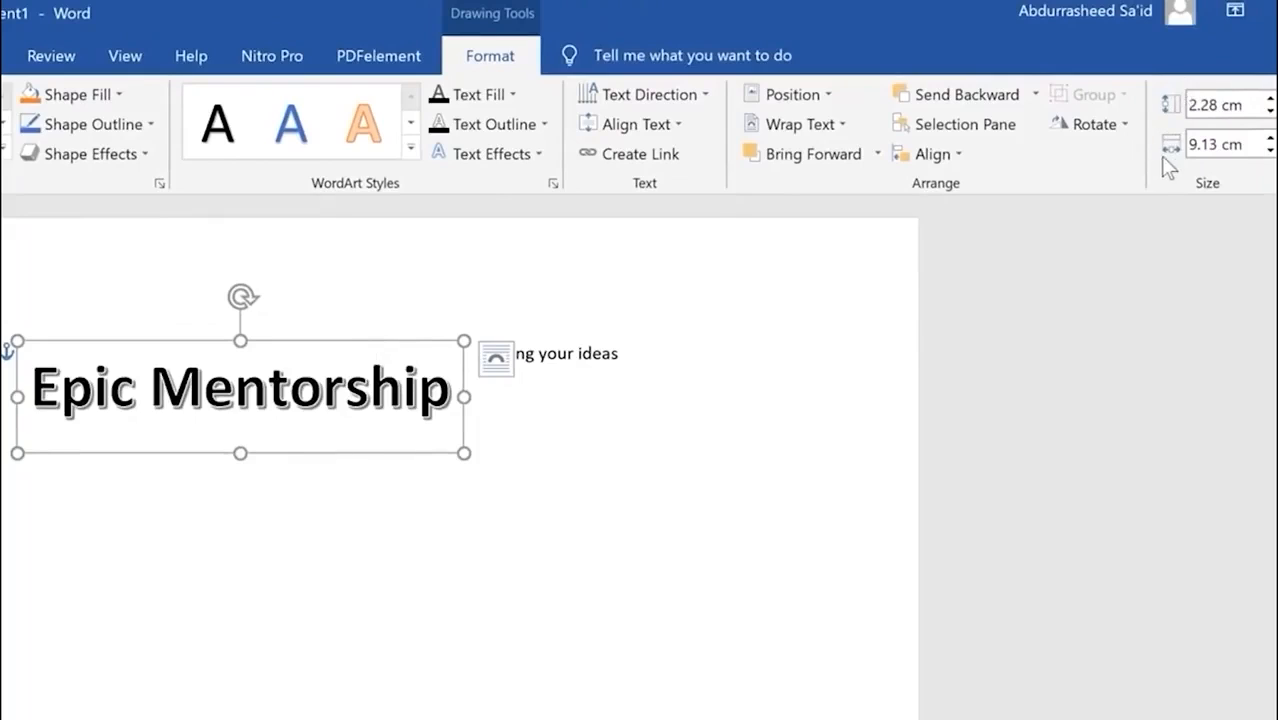
click(1221, 145)
key(Return)
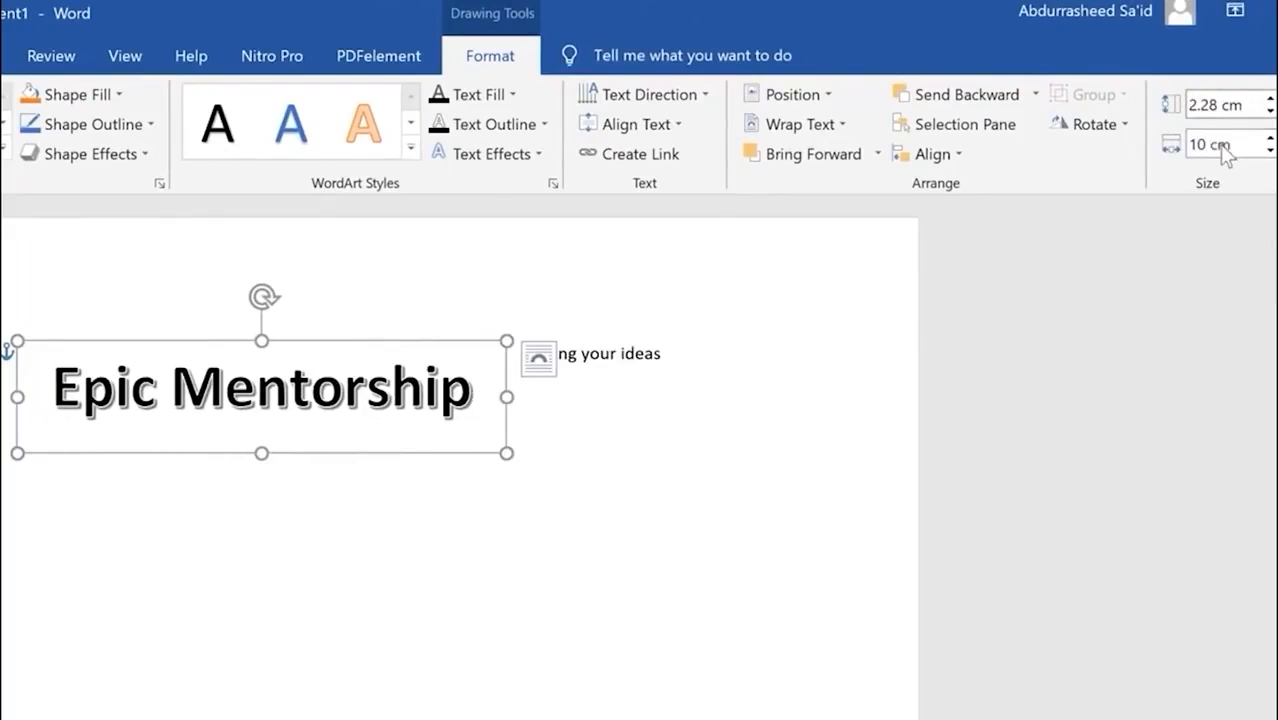
click(1221, 104)
text(10)
key(Return)
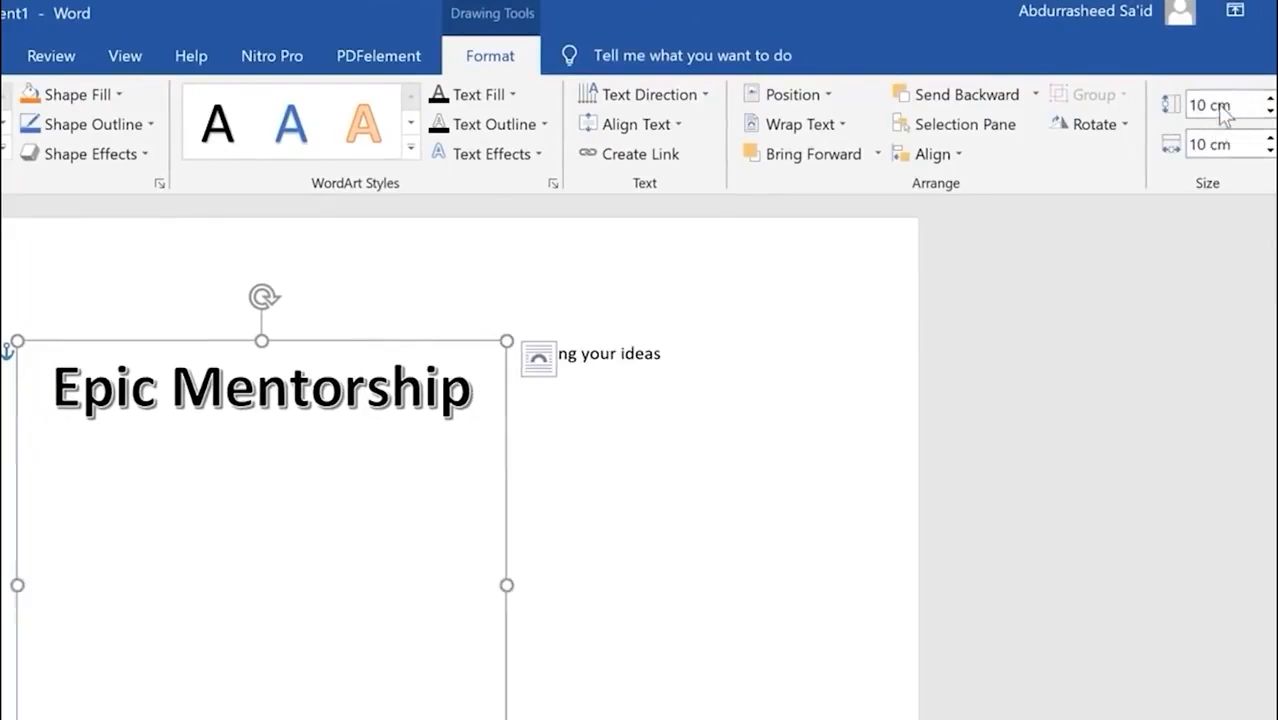
Step: Curve the Epic Mentorship WordArt with the Arch transform, then select the Glaring your ideas line
click(478, 427)
drag(478, 427, 120, 413)
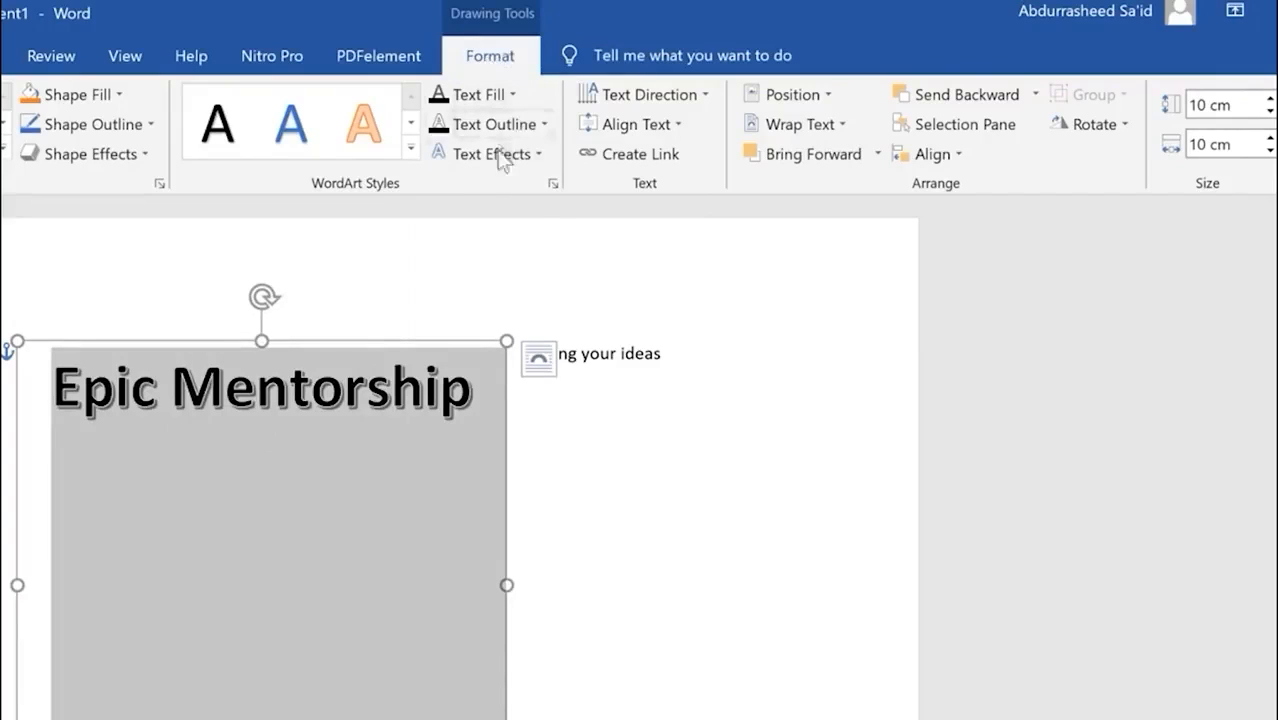
click(541, 152)
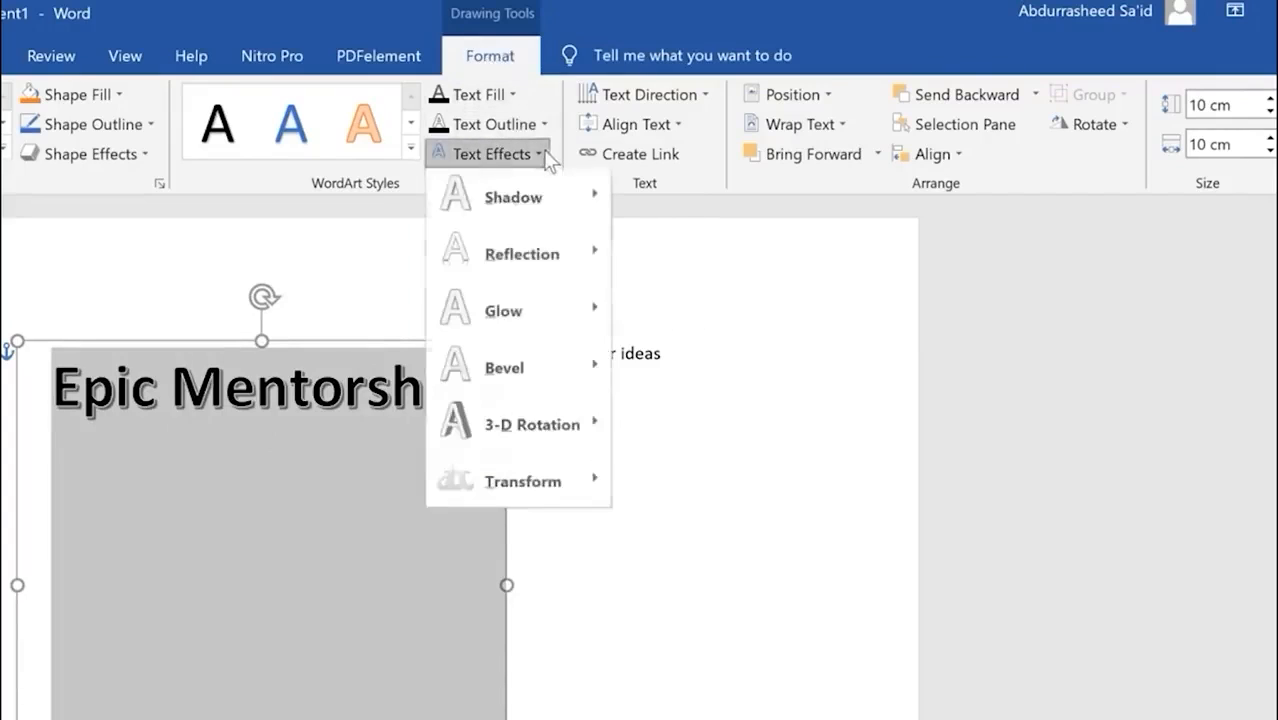
mouse_move(573, 484)
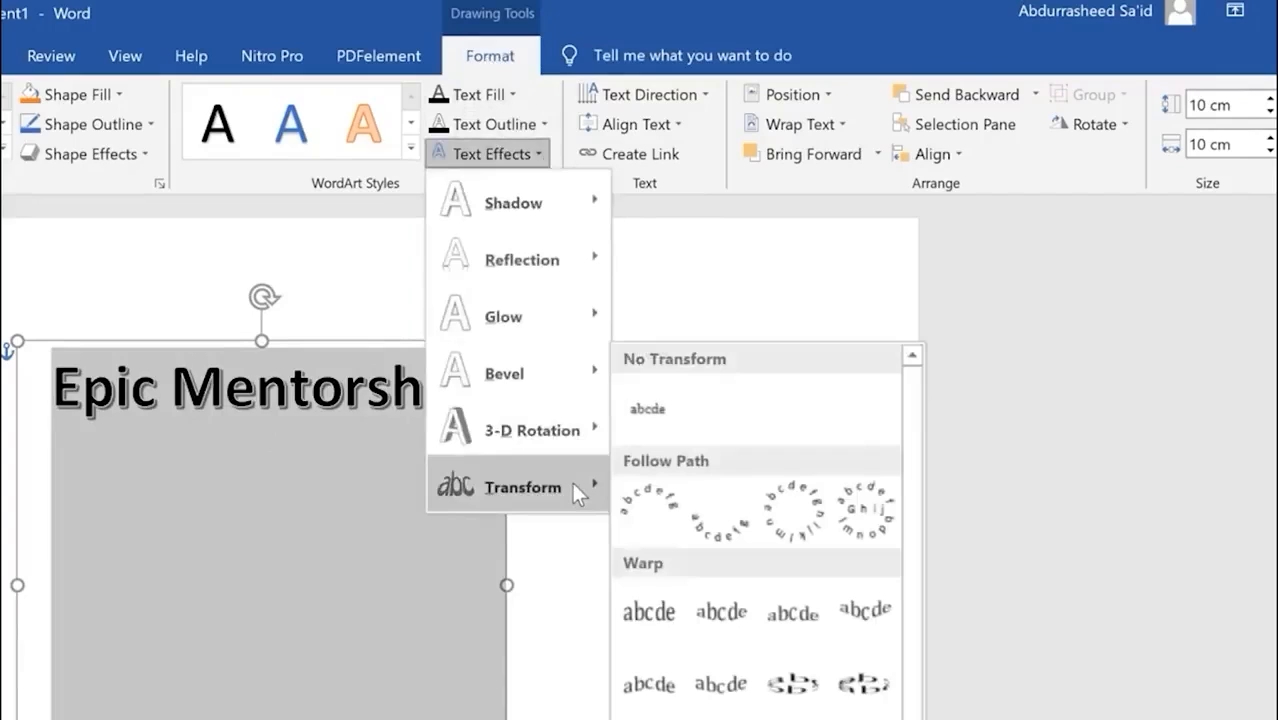
click(650, 510)
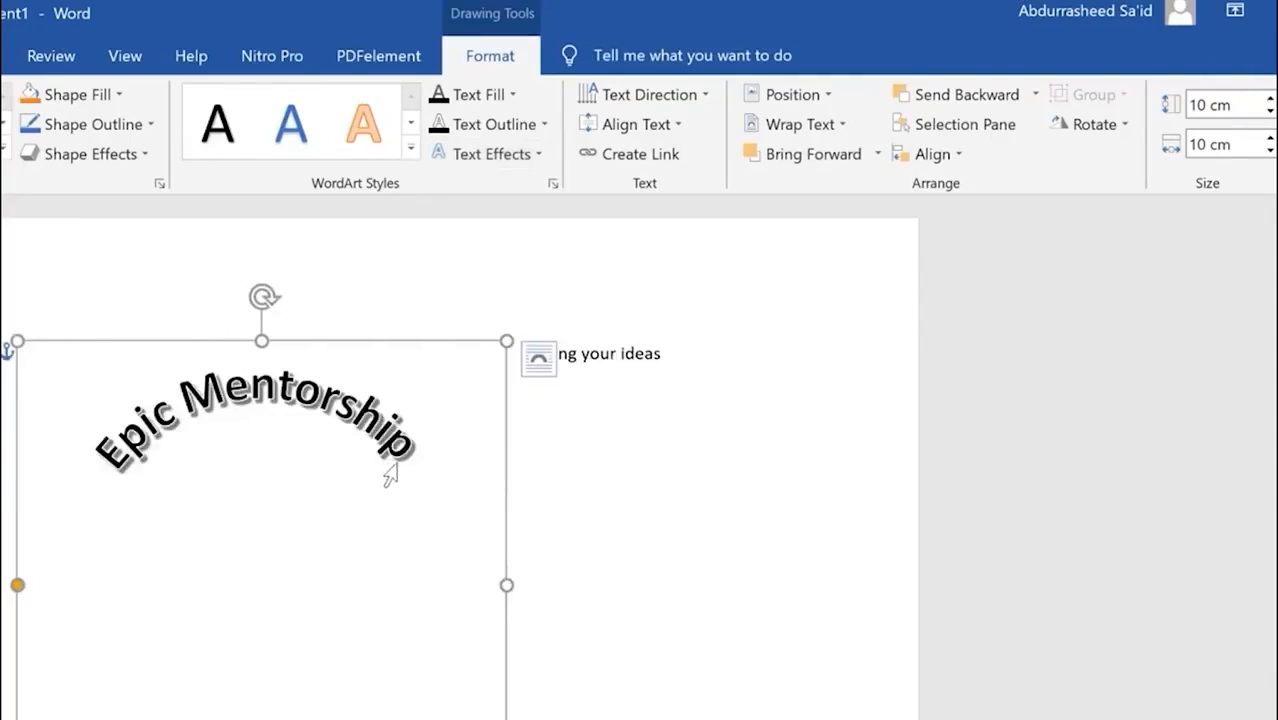
click(715, 510)
drag(522, 351, 658, 352)
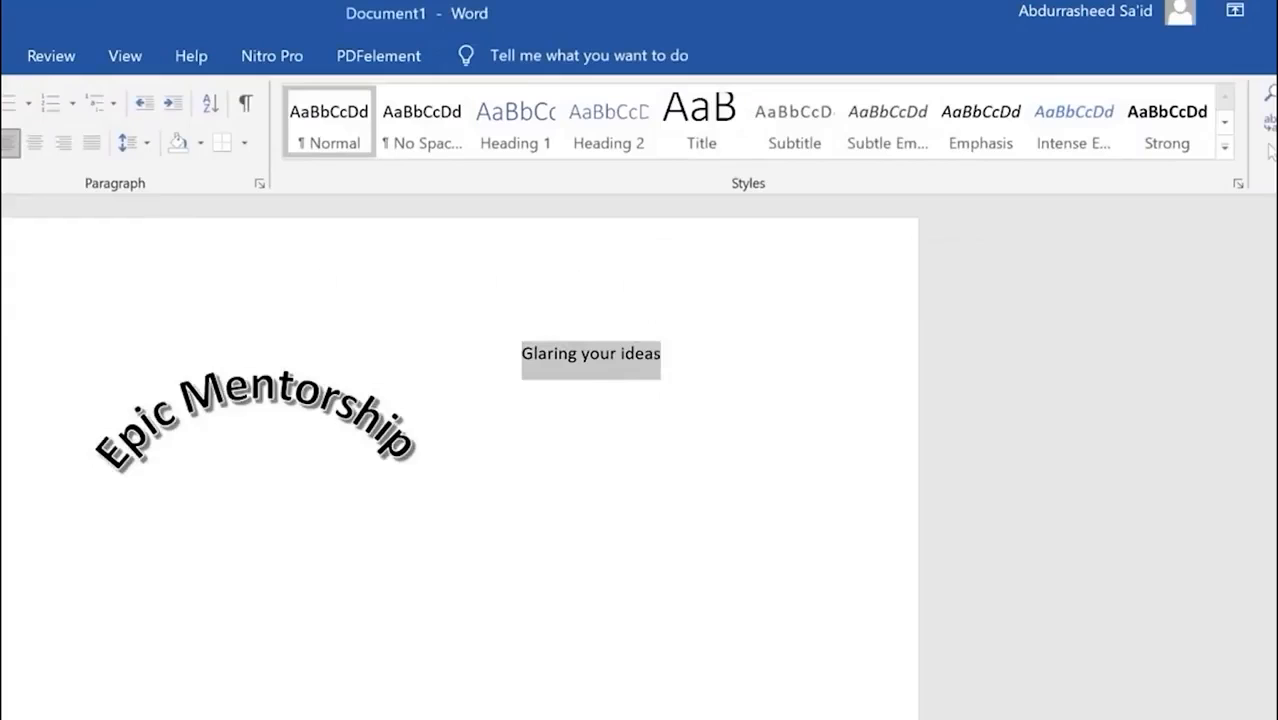
key(alt+n)
Step: Make Glaring your ideas shadowed WordArt below Epic Mentorship, sized 10 cm by 10 cm
click(913, 160)
click(929, 345)
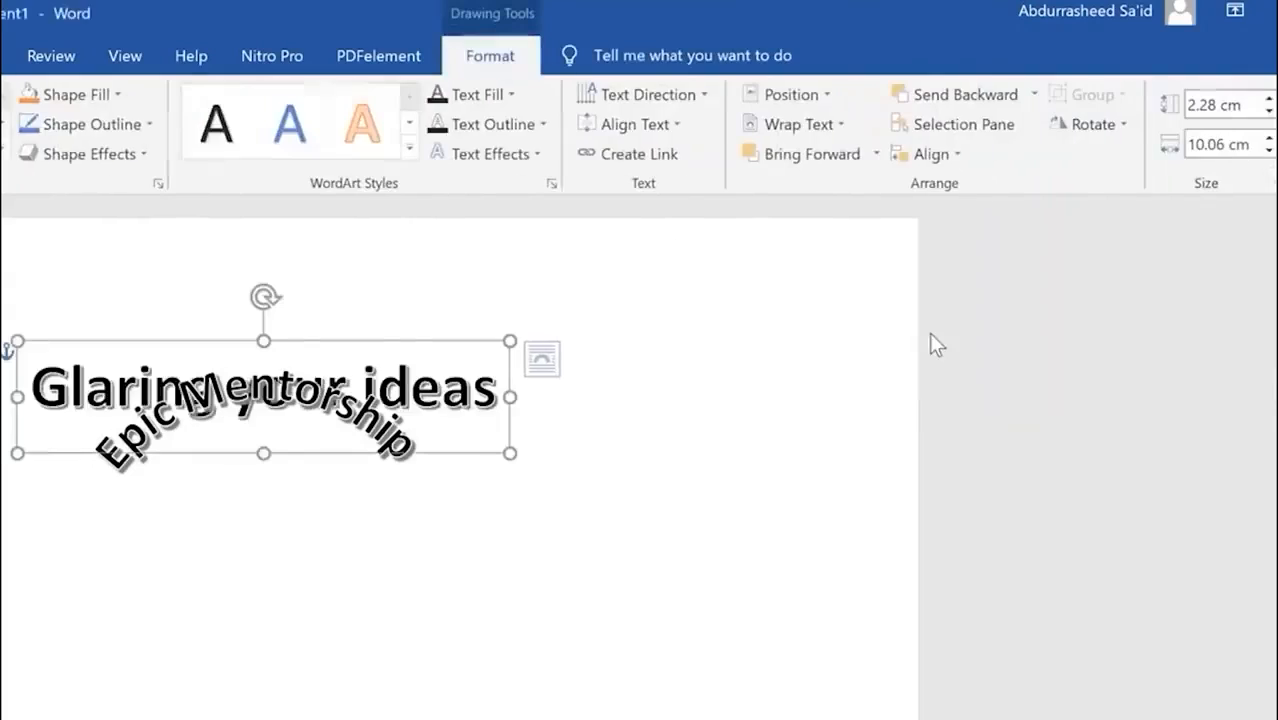
mouse_move(385, 341)
mouse_down()
mouse_move(368, 483)
mouse_move(382, 574)
mouse_up()
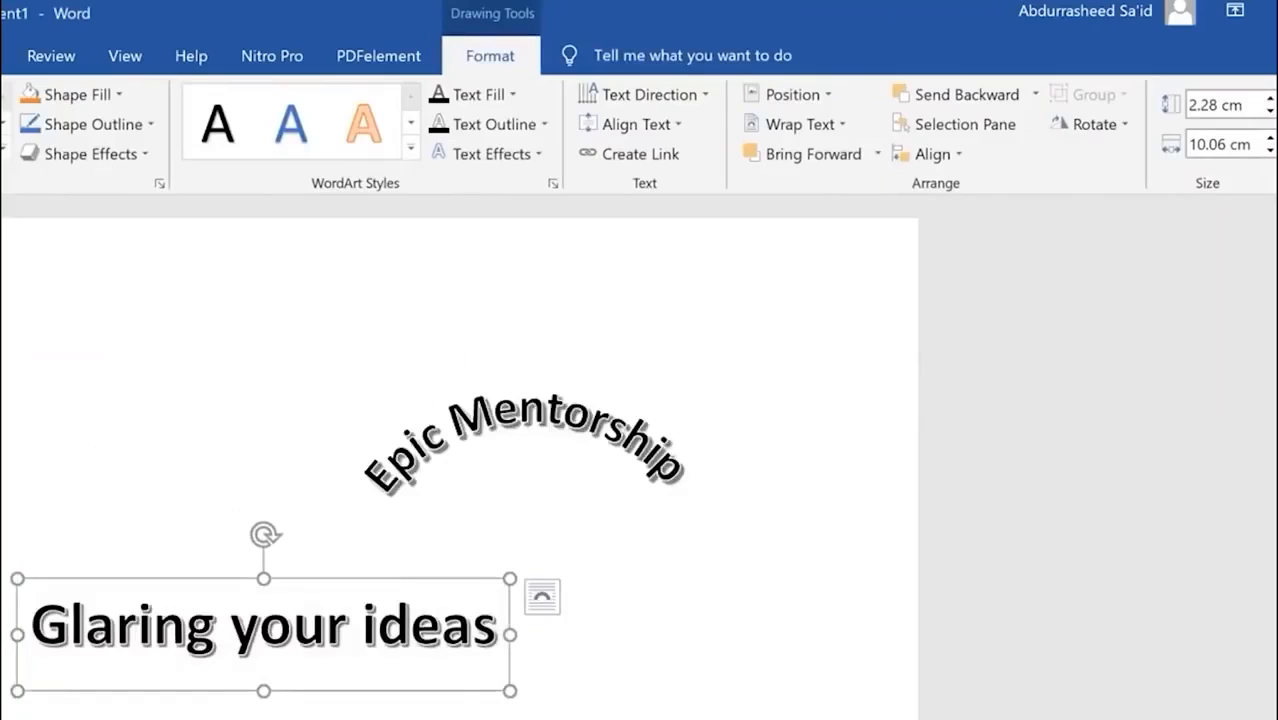
click(1229, 113)
text(10)
key(Return)
click(1216, 148)
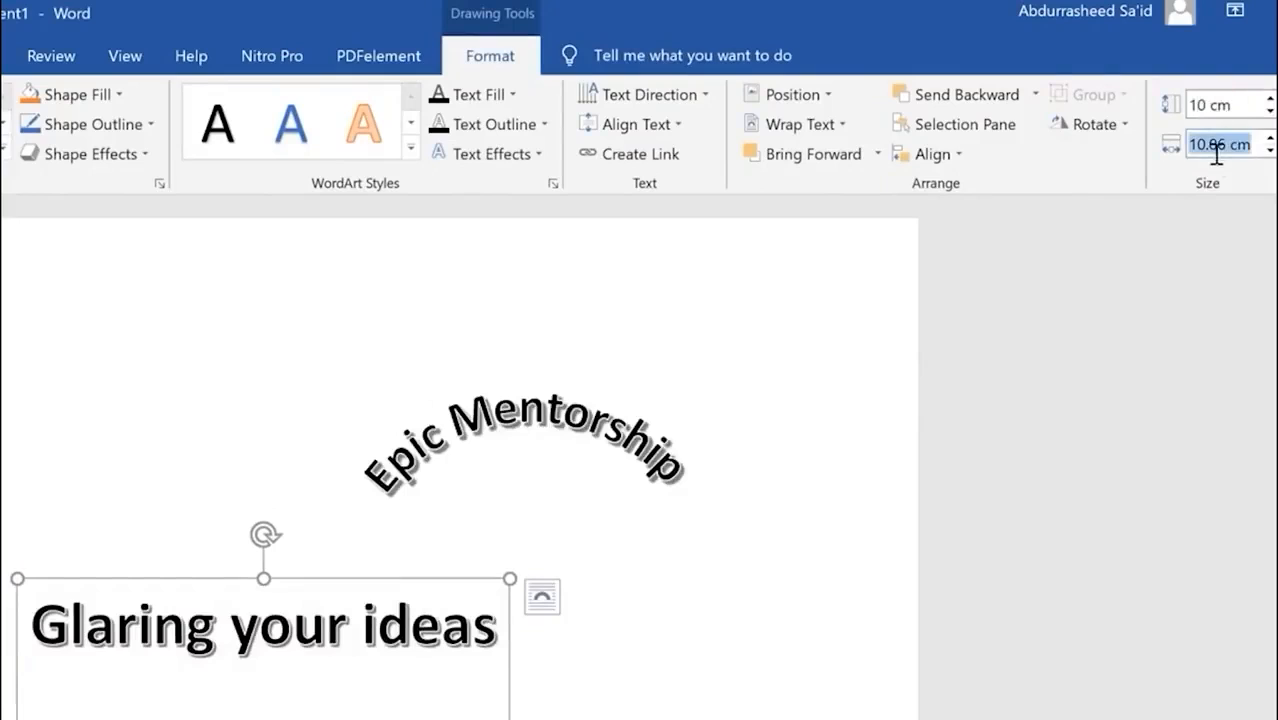
text(10)
key(Return)
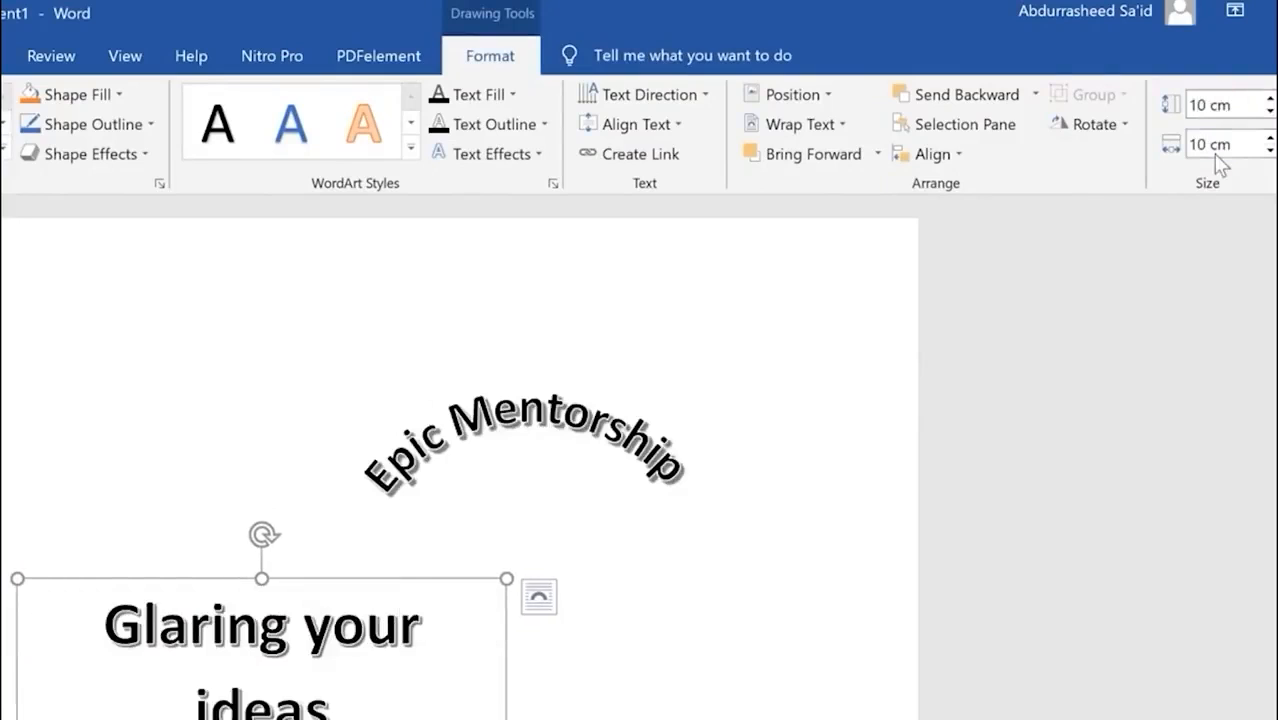
Step: Apply the Arch: Down transform to Glaring your ideas
click(536, 152)
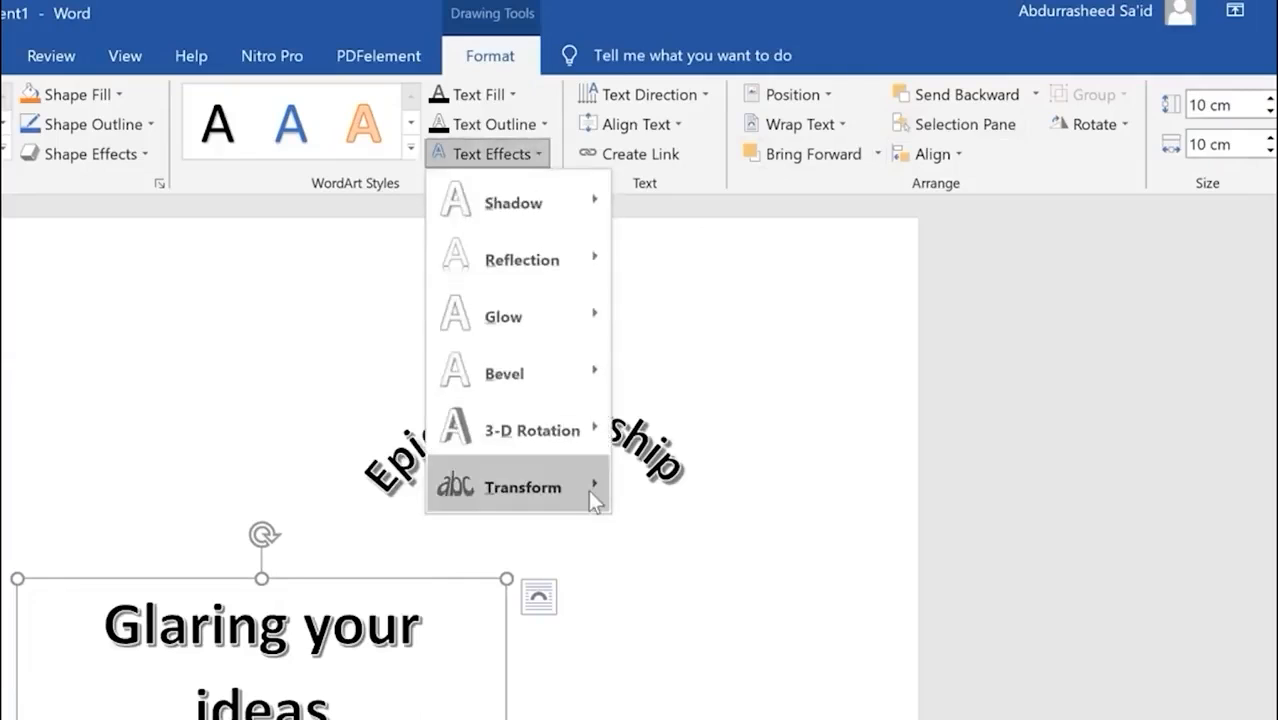
mouse_move(588, 487)
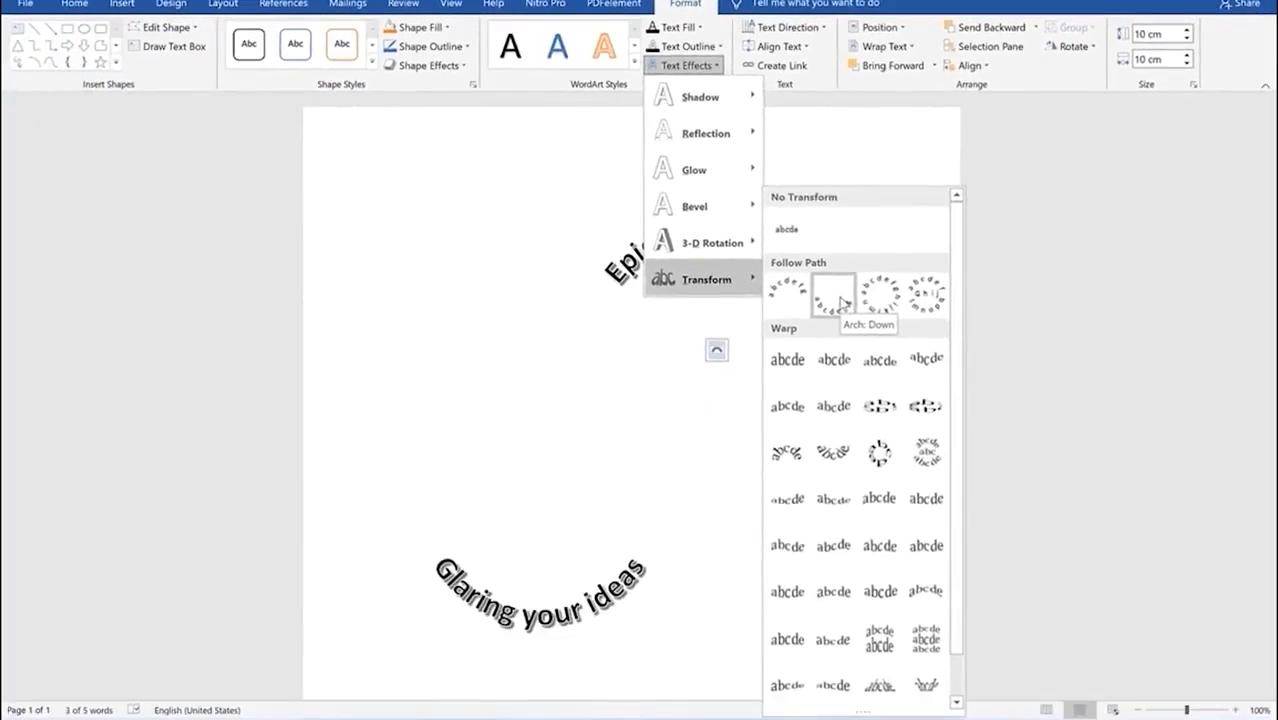
click(843, 302)
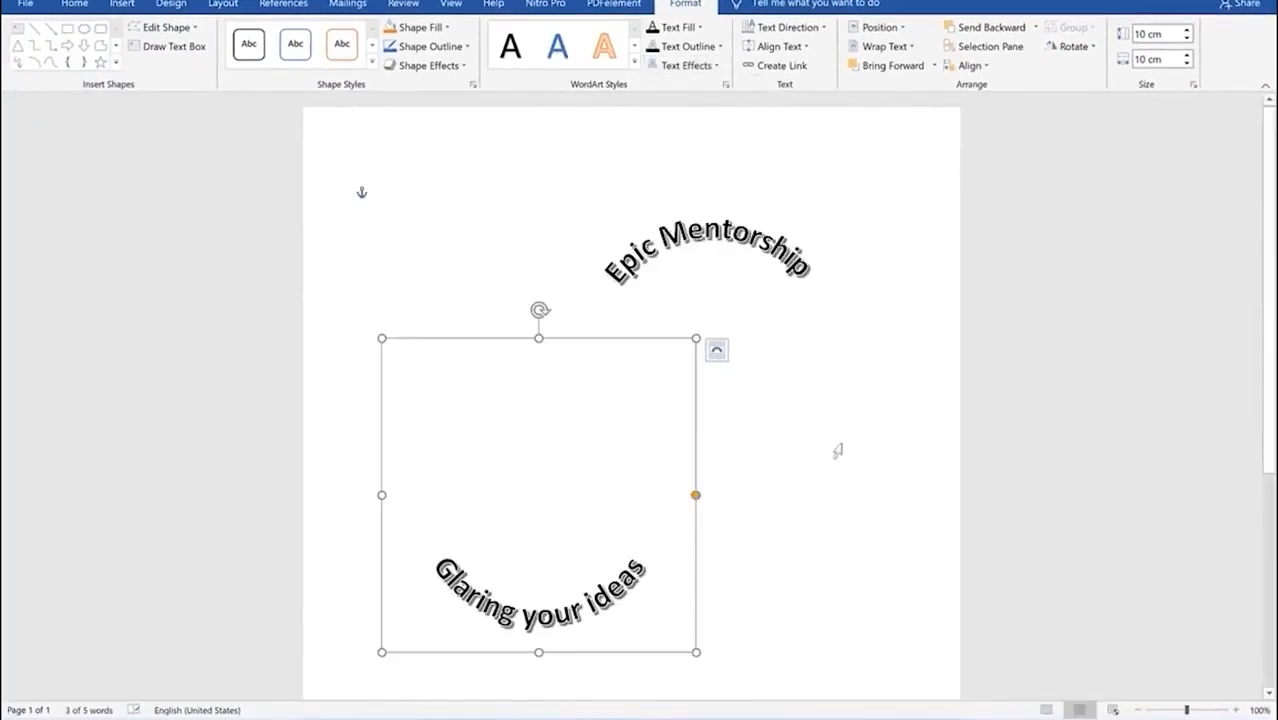
Step: Align both WordArt objects to the horizontal centre of the page
click(968, 65)
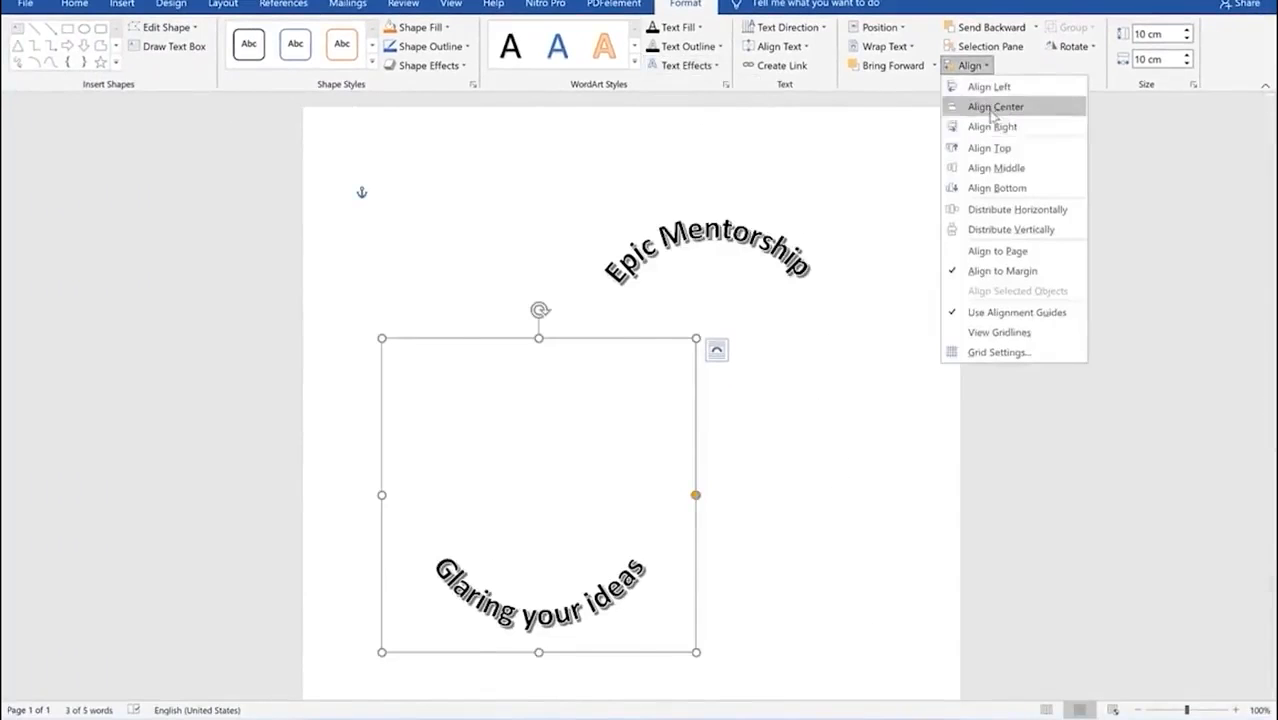
click(995, 106)
click(729, 212)
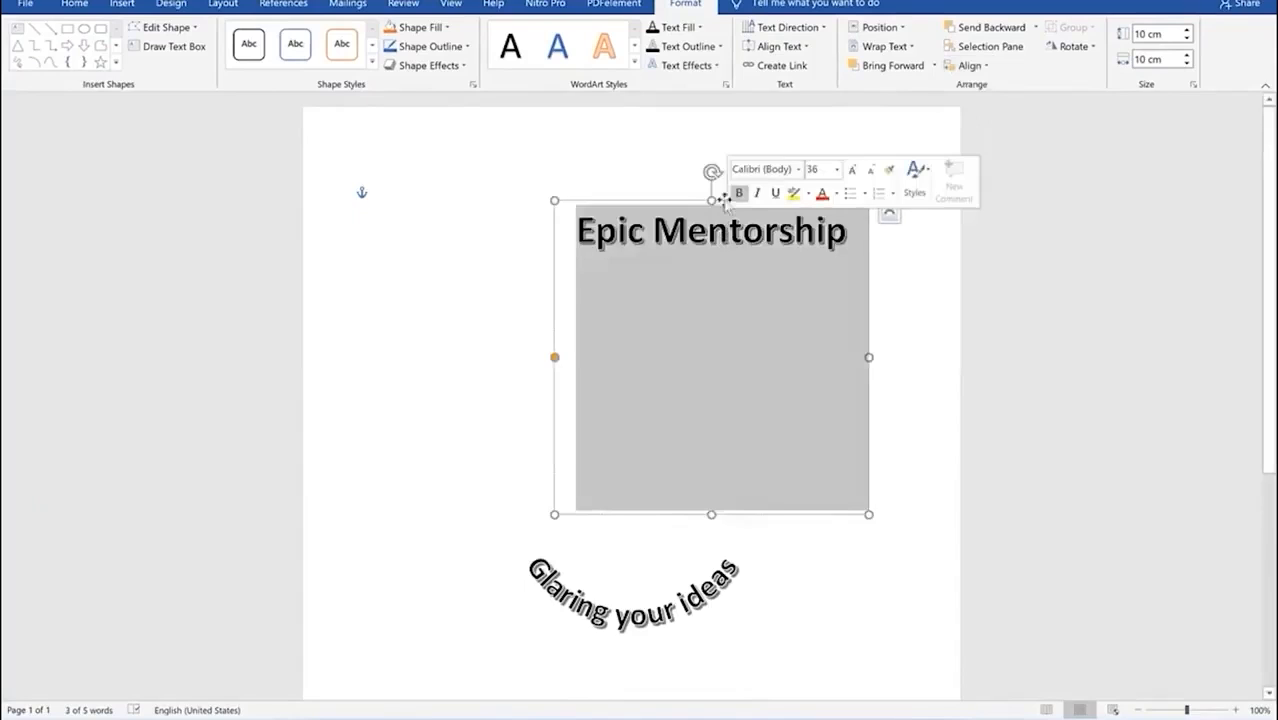
click(968, 65)
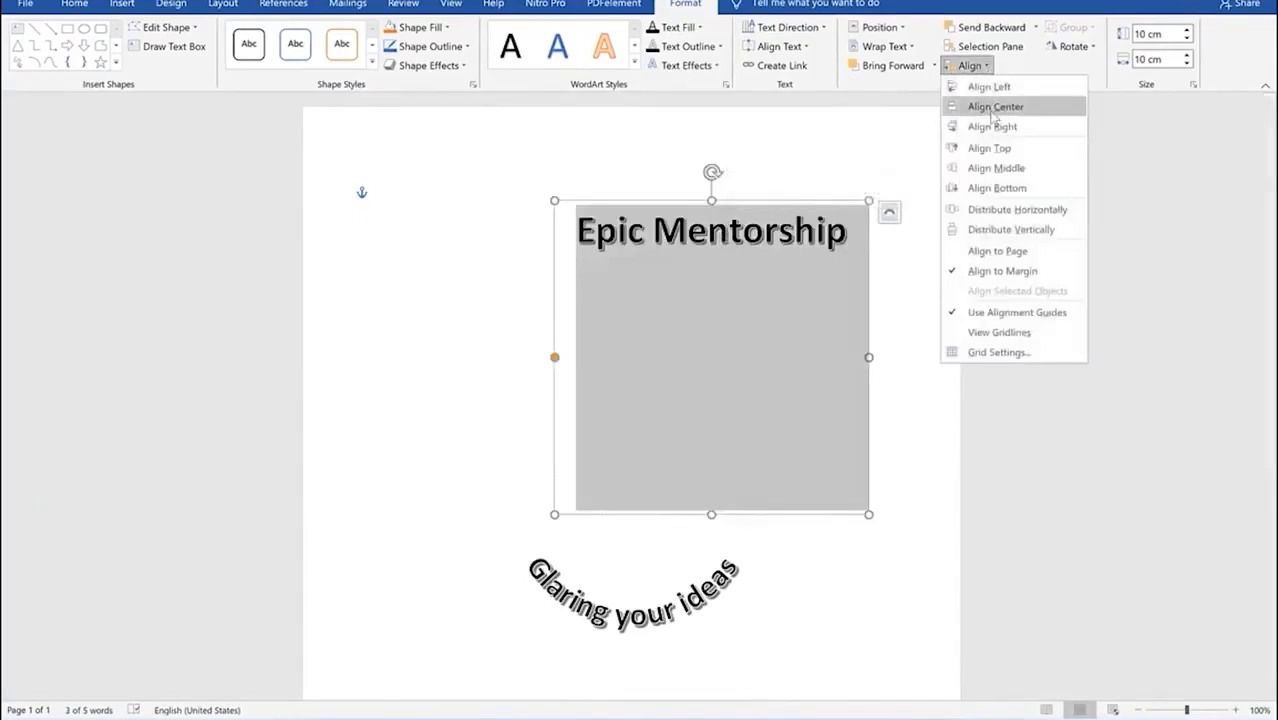
click(990, 106)
Step: Move the two arched WordArt pieces closer together to form a circular title
click(826, 428)
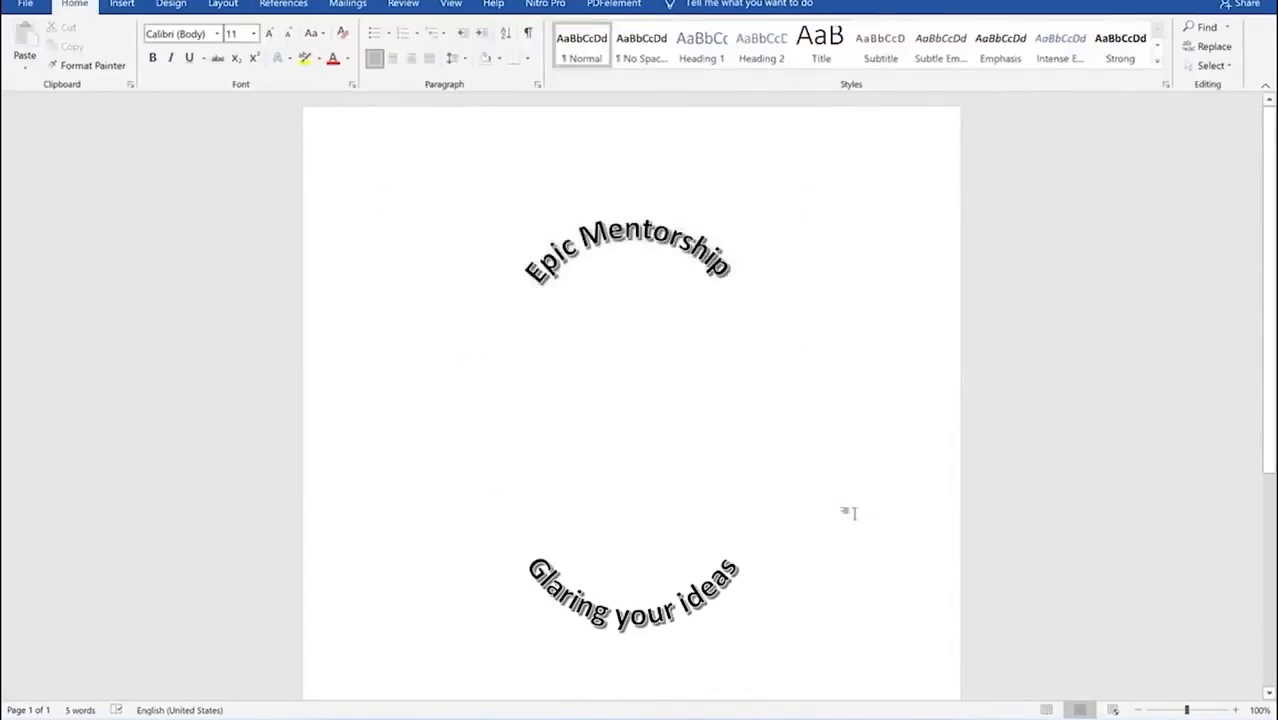
click(716, 606)
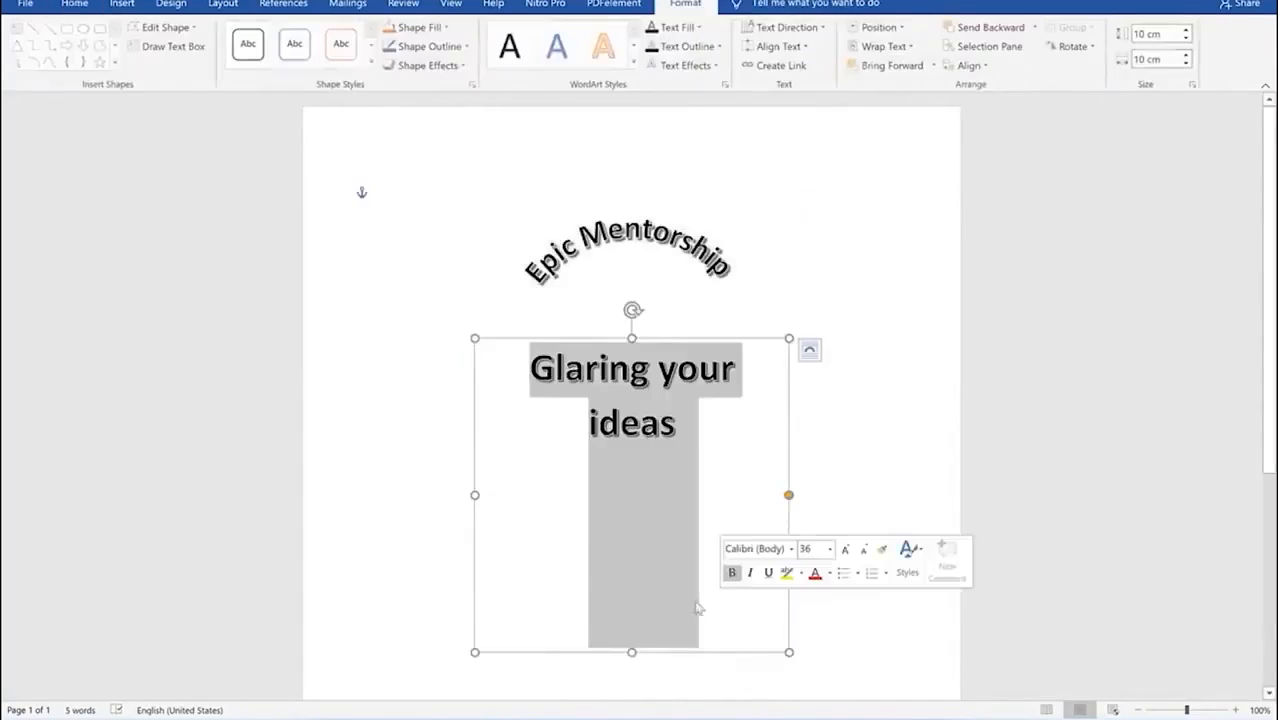
drag(699, 653, 696, 503)
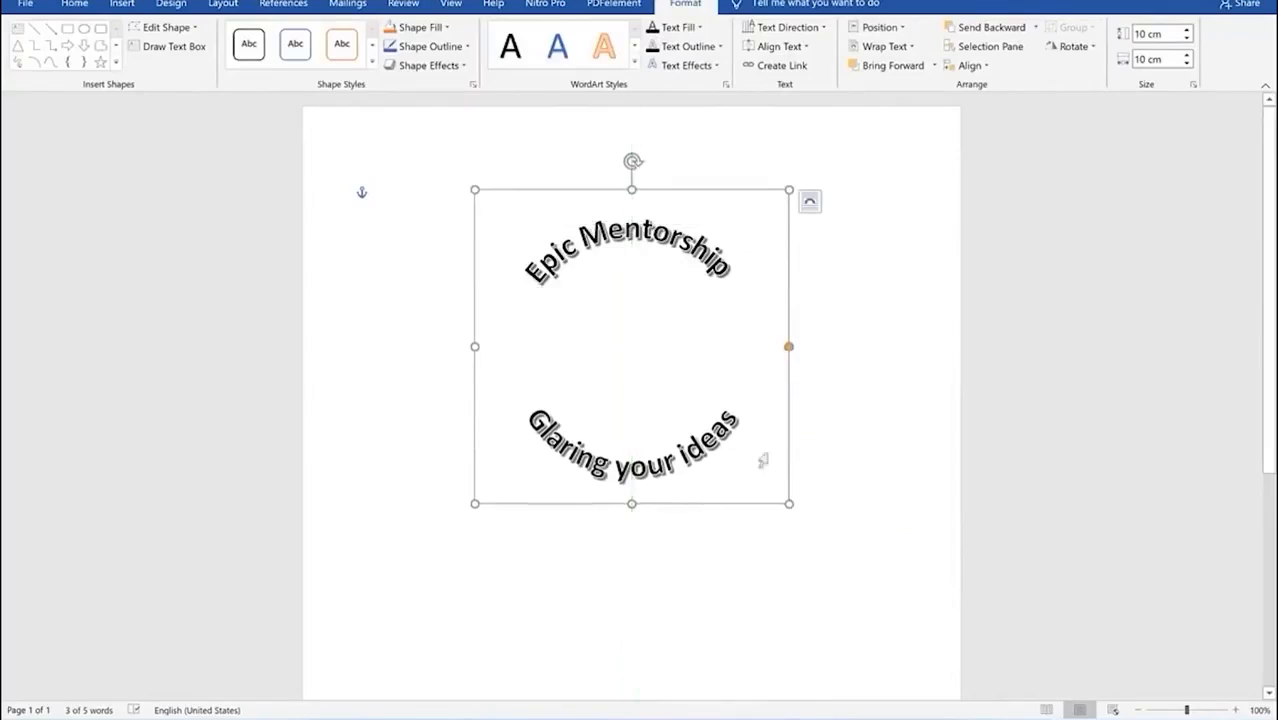
click(822, 337)
click(703, 248)
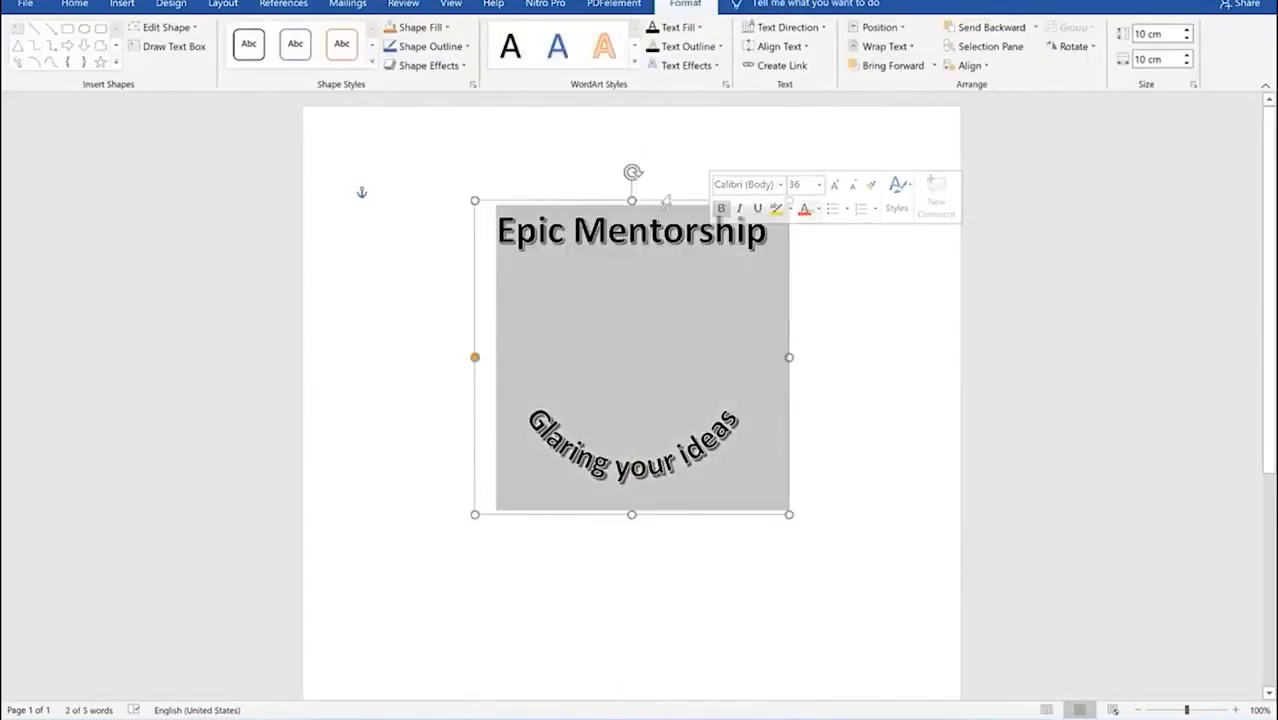
drag(672, 200, 673, 260)
click(858, 498)
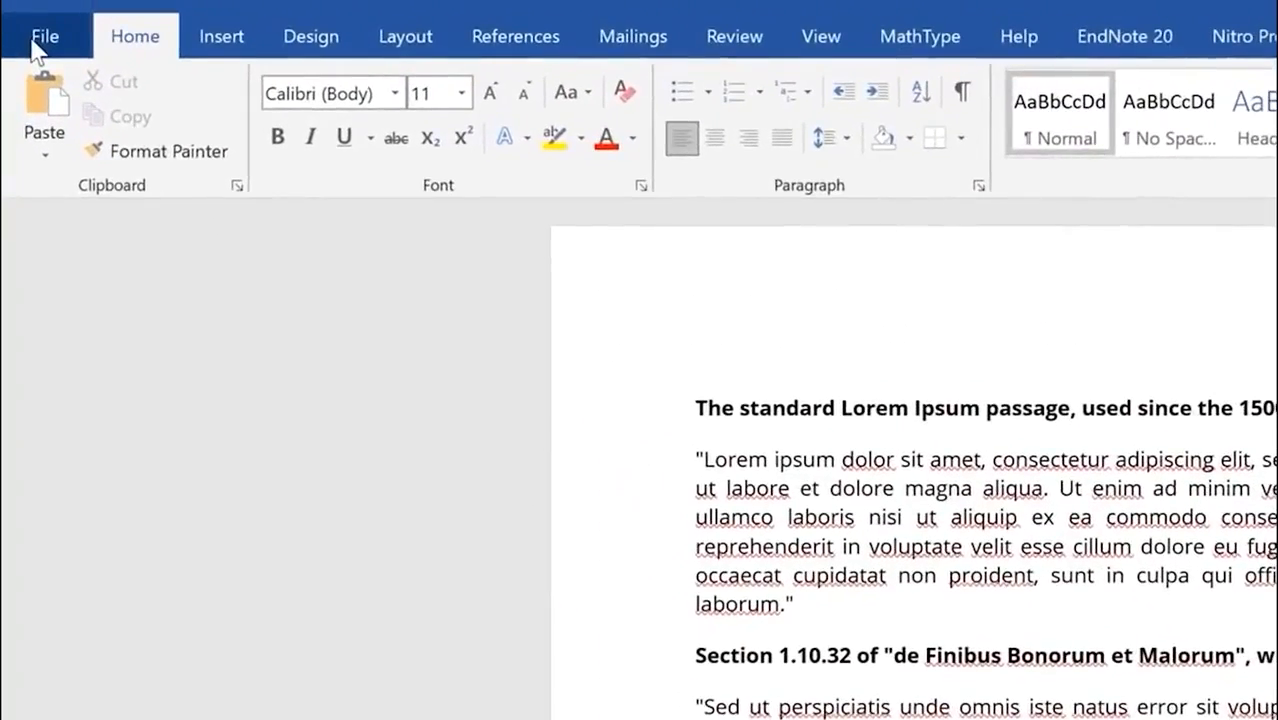
Step: Recover and open the unsaved Doc1 through Manage Document > Recover Unsaved Documents
click(36, 46)
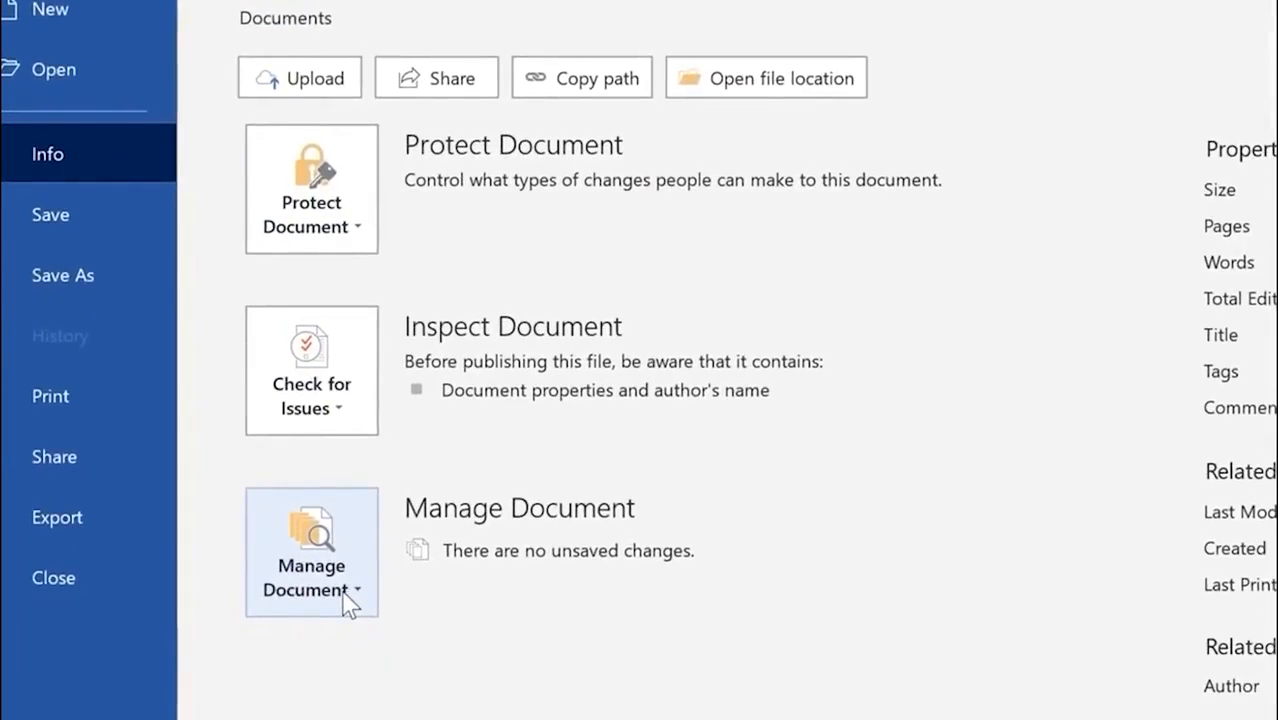
click(345, 590)
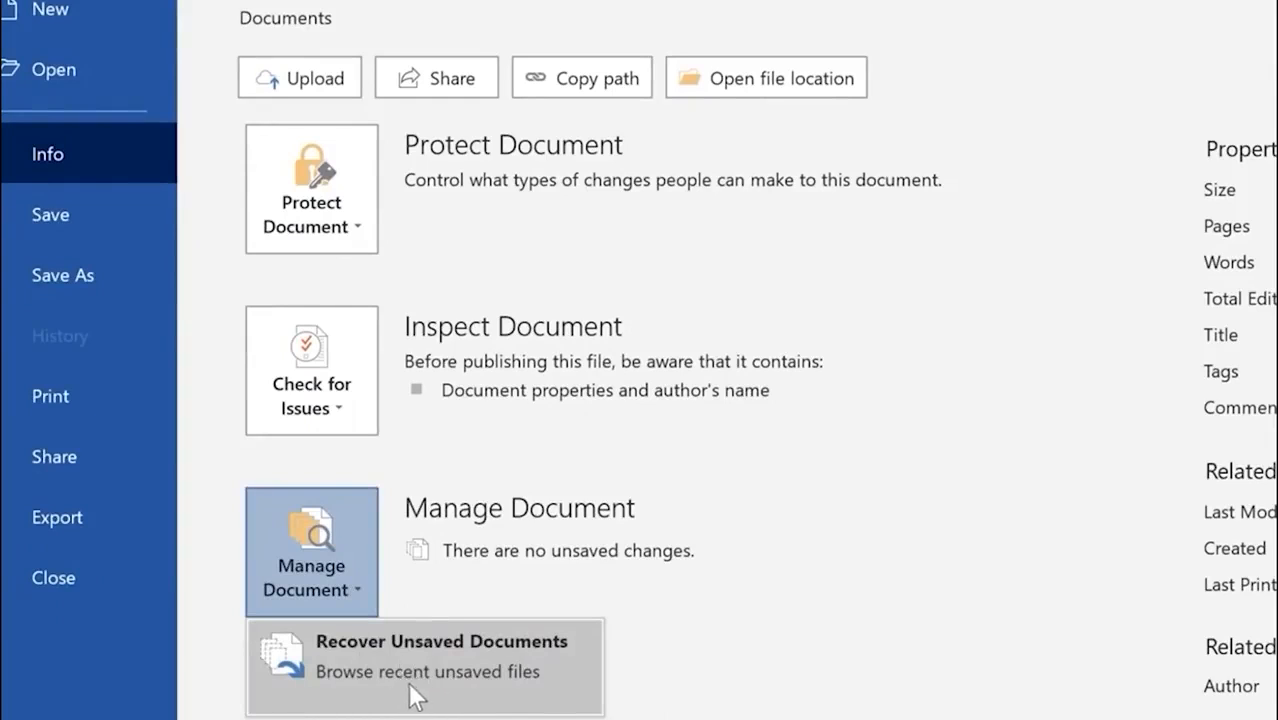
click(408, 682)
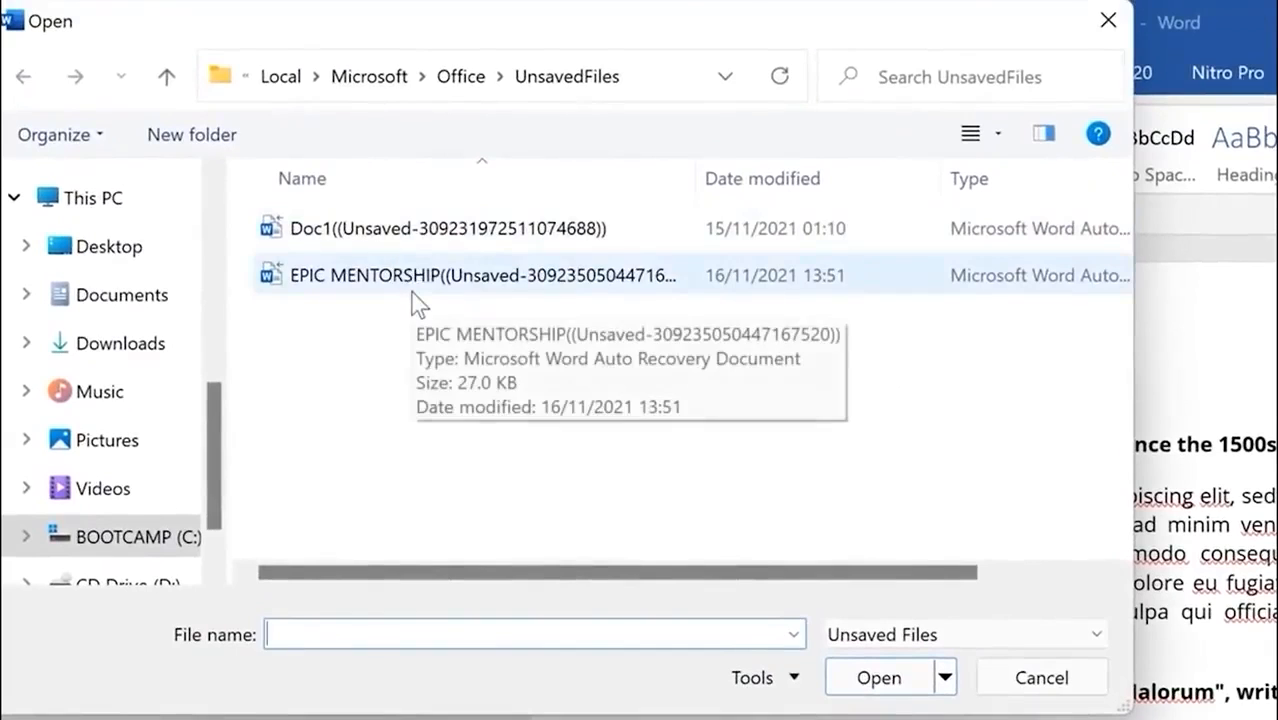
click(407, 228)
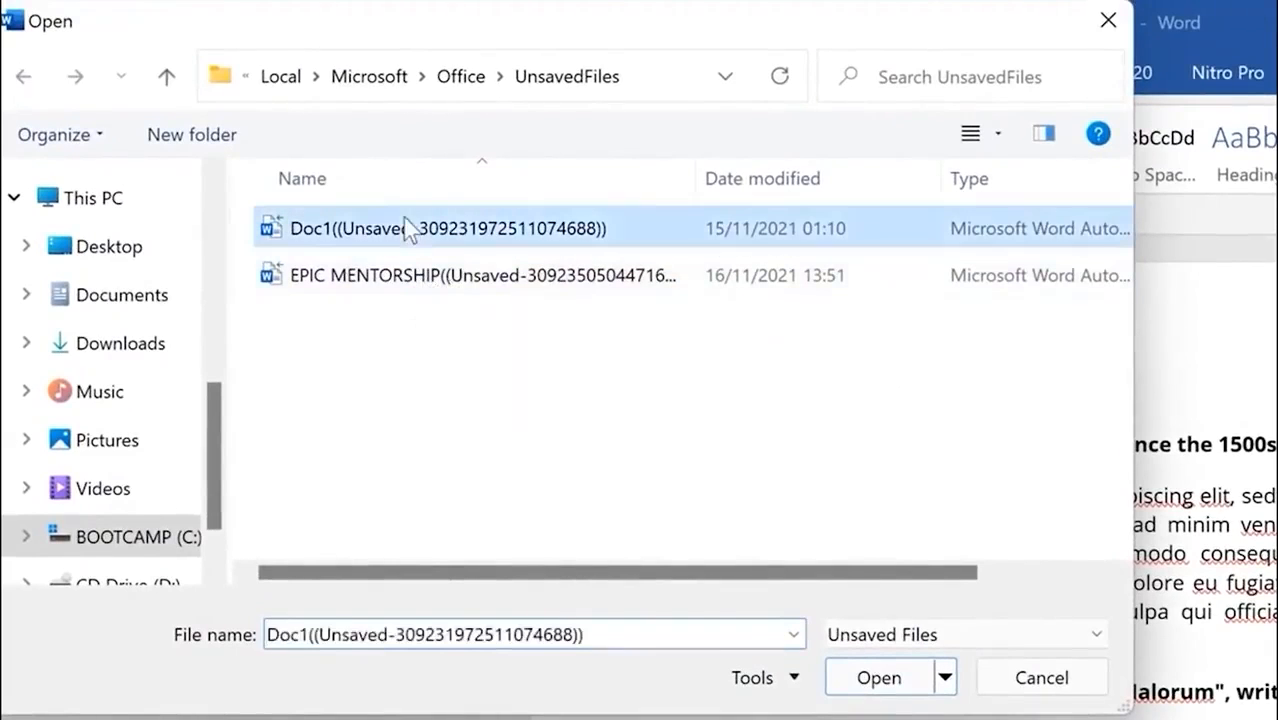
click(891, 680)
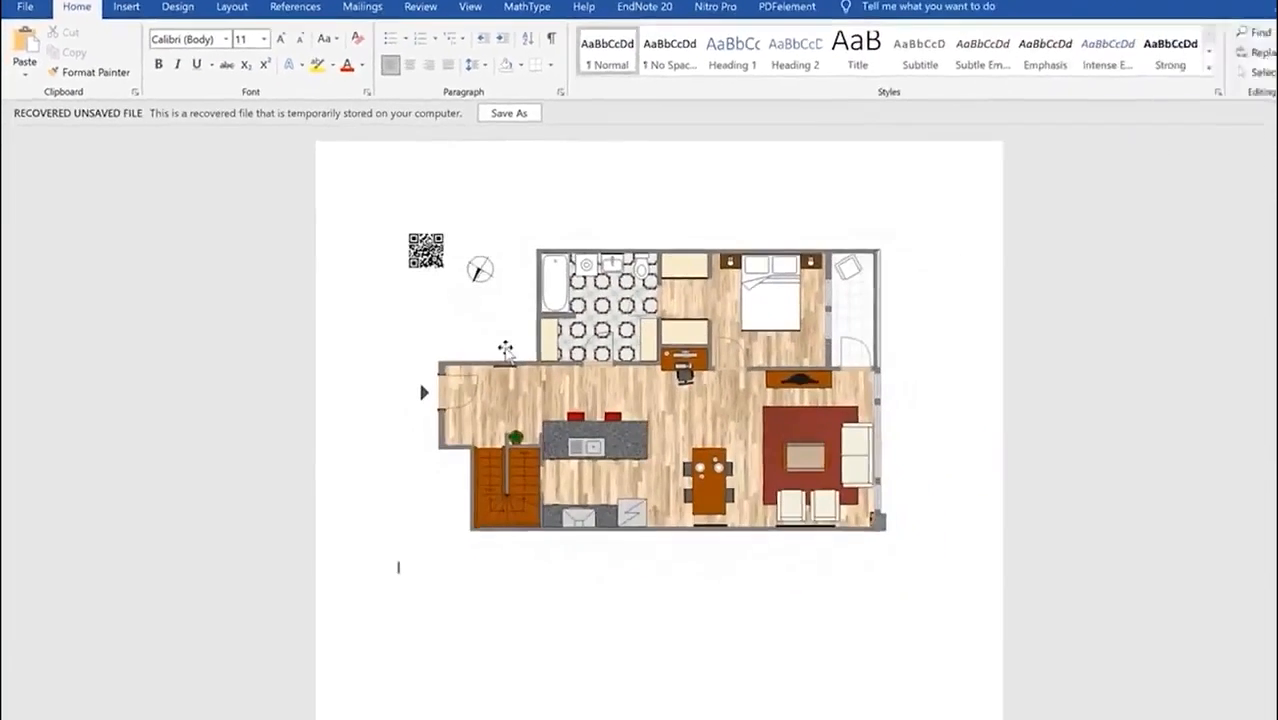
Step: Save the recovered floor-plan document under the name 'my house'
click(509, 113)
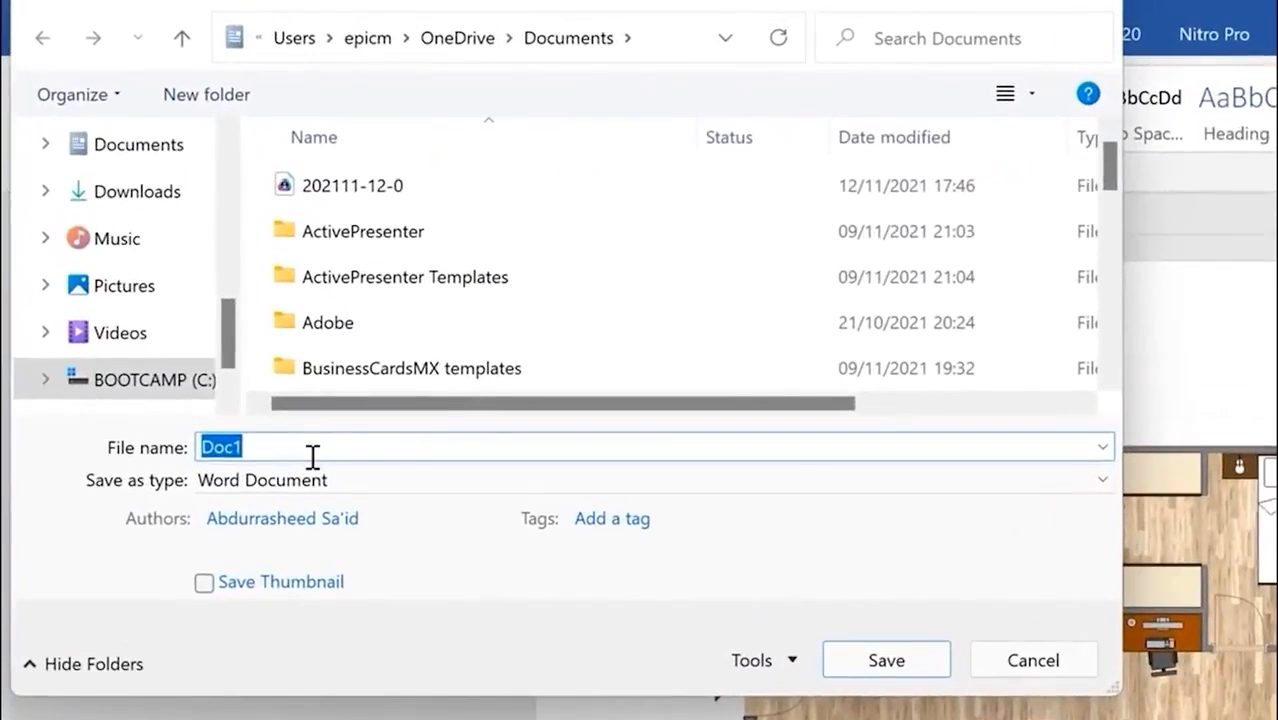
text(my house)
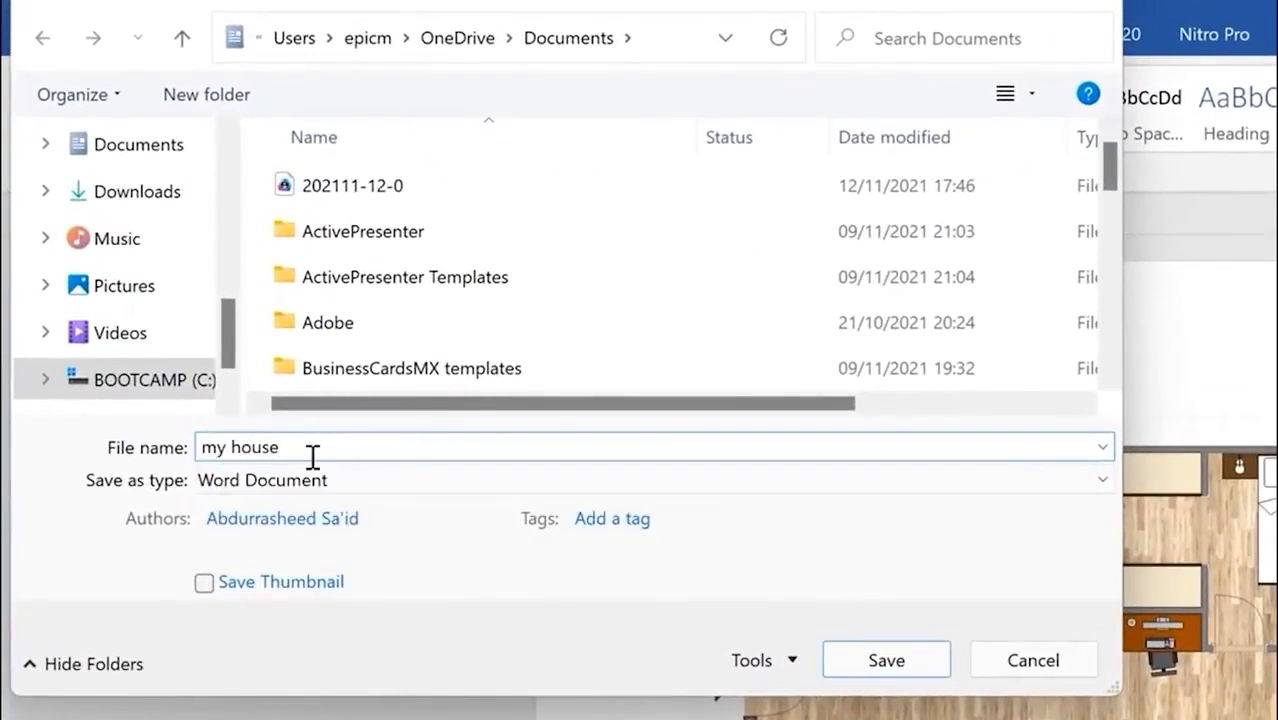
click(890, 663)
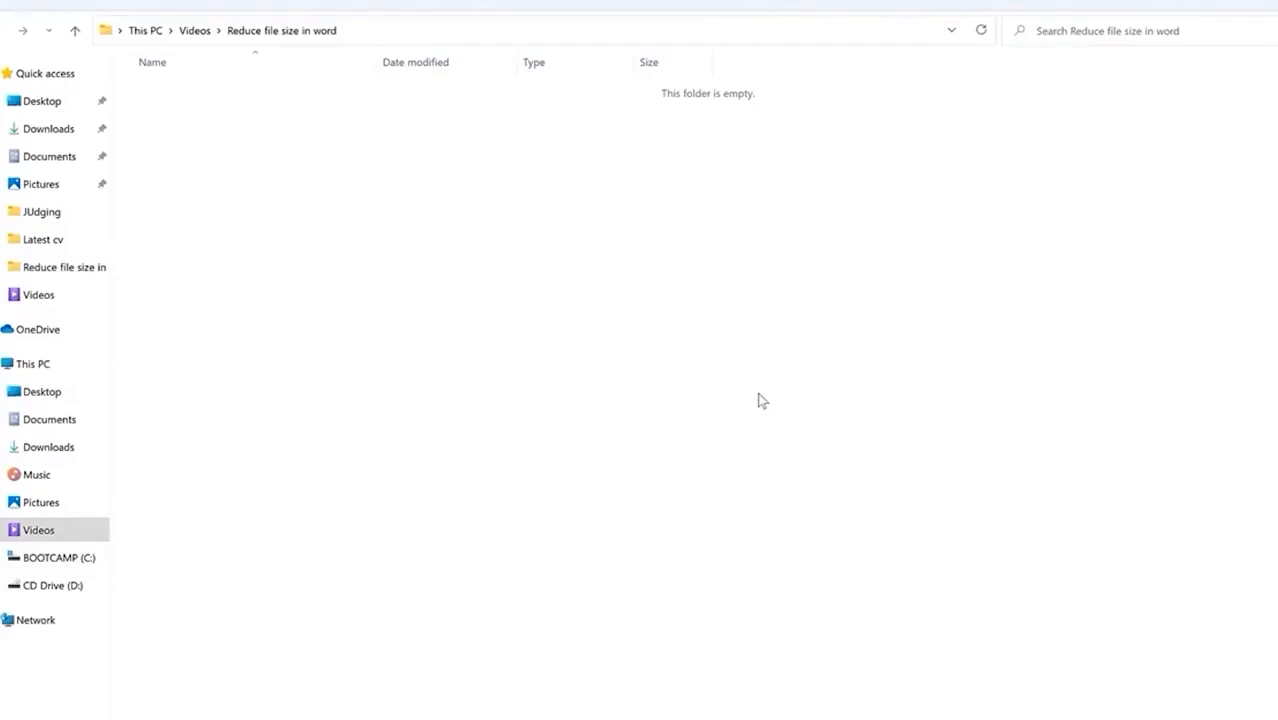
Step: Create a New Microsoft Word Document with its default name in the empty folder
right_click(425, 205)
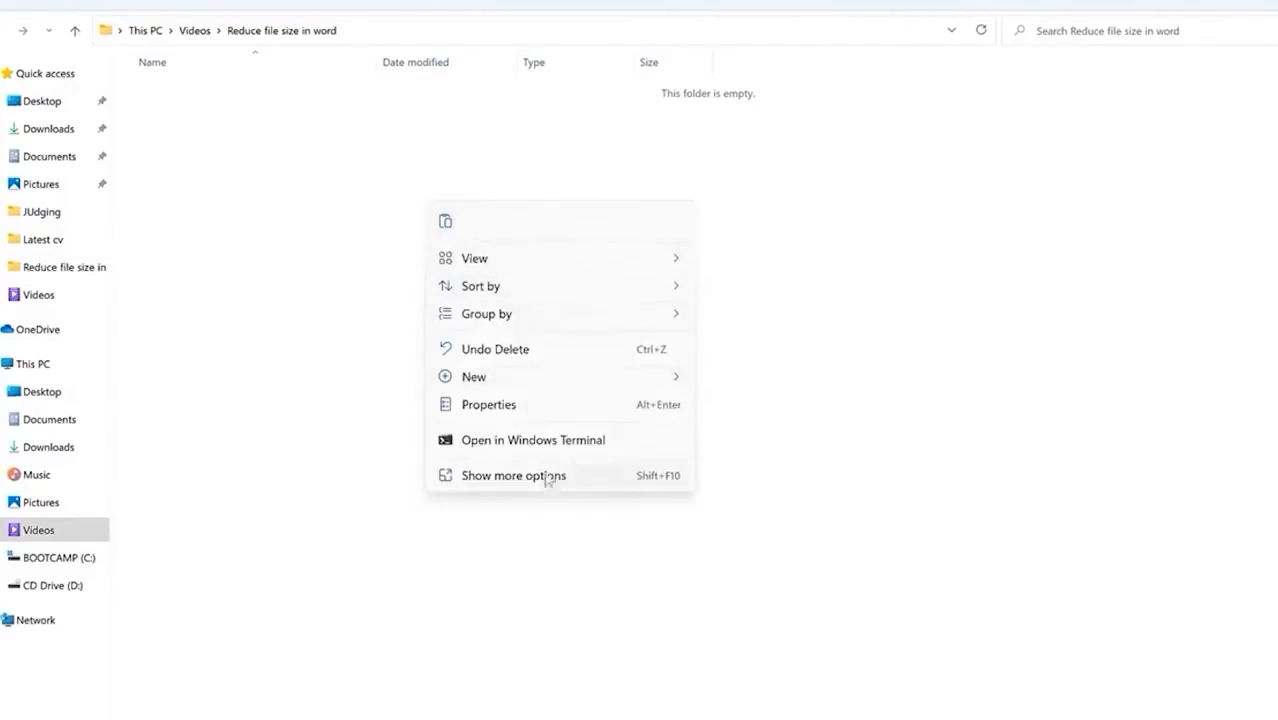
mouse_move(522, 382)
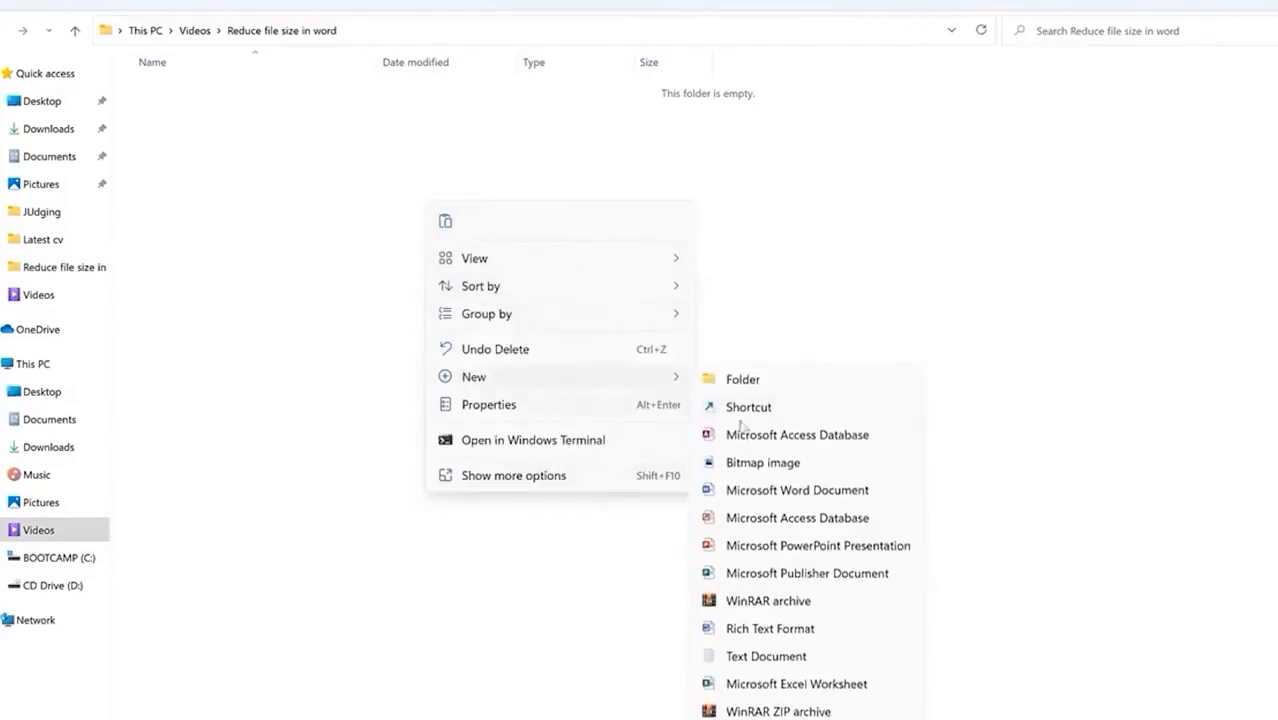
click(770, 490)
key(Return)
click(579, 200)
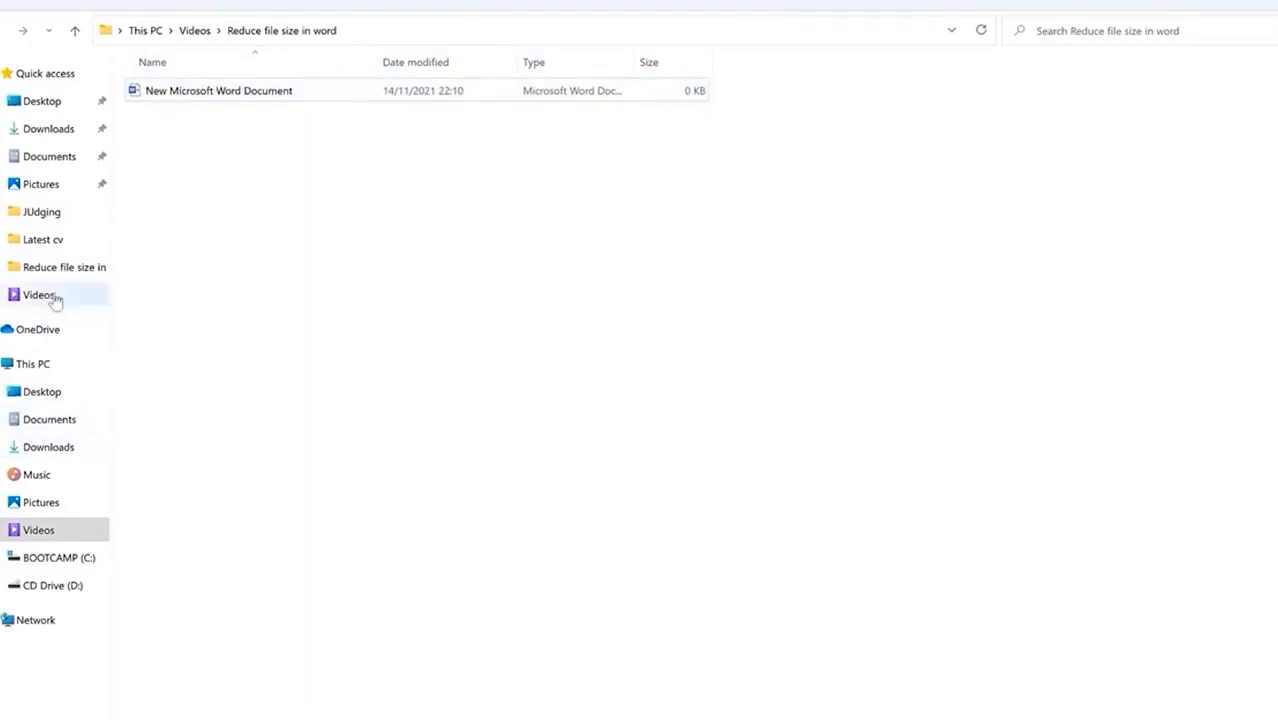
Step: Copy the sf, r and DSC_5081 images from the Pictures folder
click(41, 503)
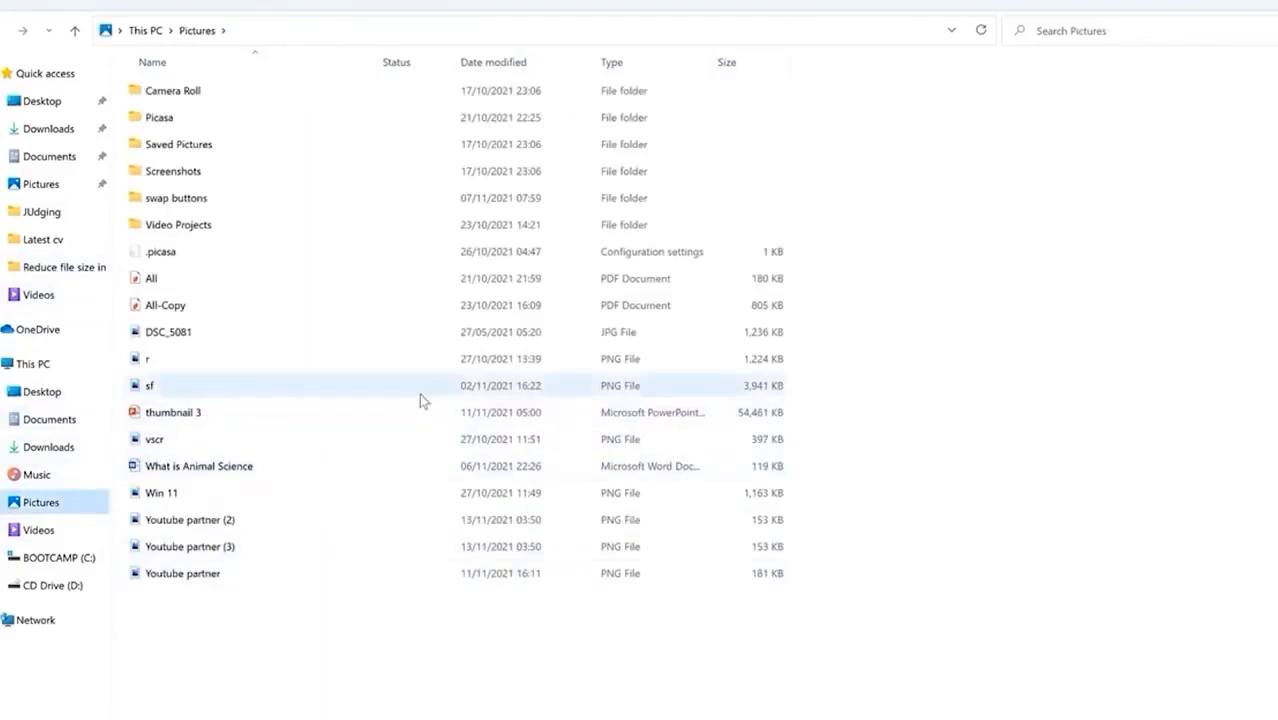
click(421, 400)
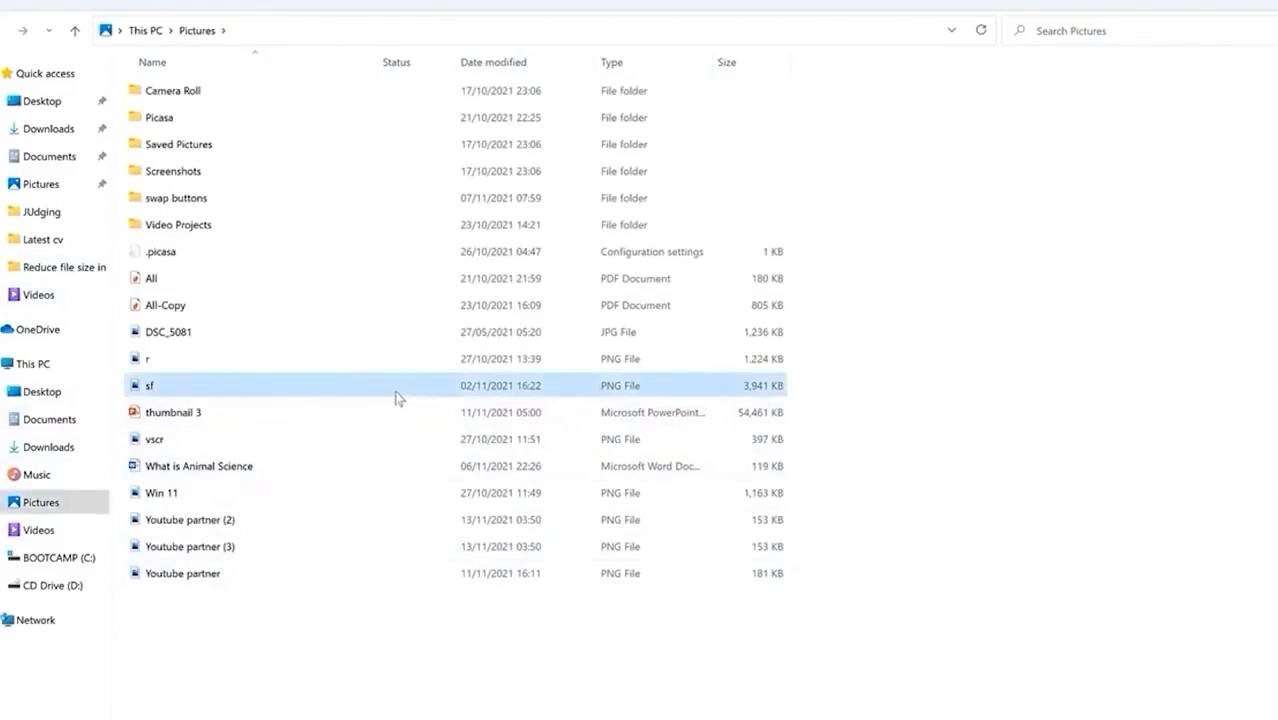
ctrl+click(241, 361)
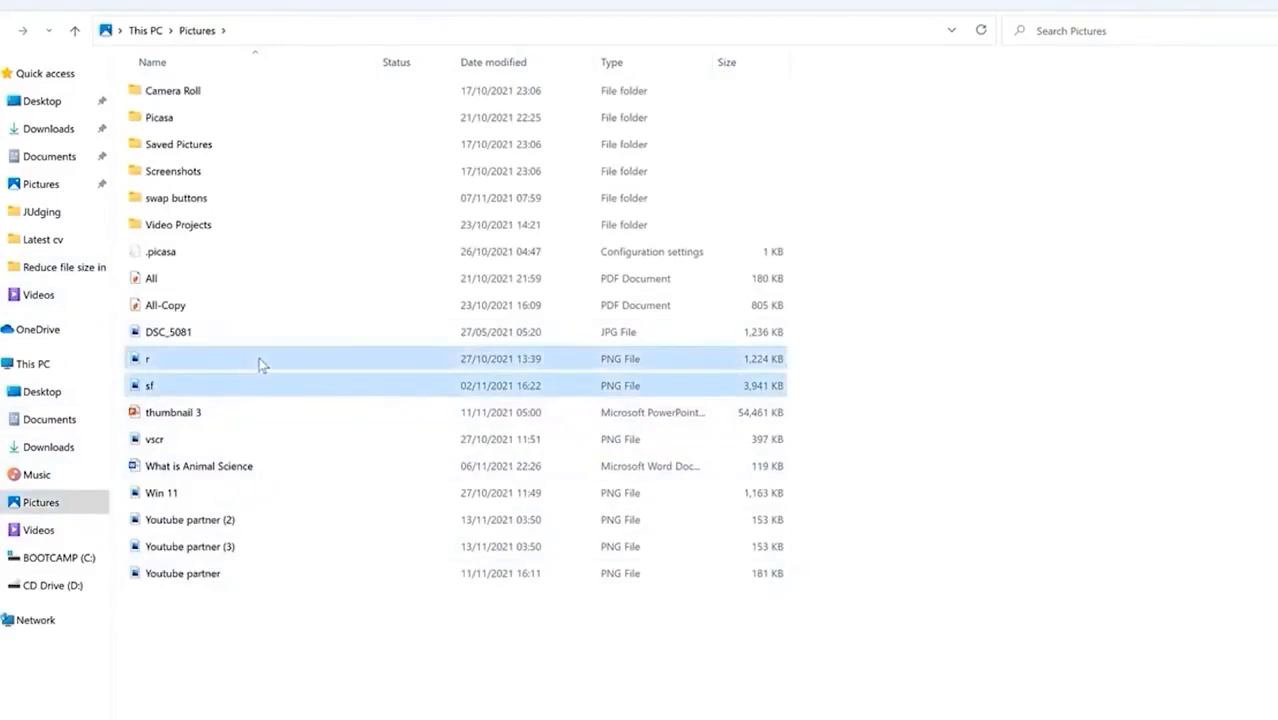
ctrl+click(247, 336)
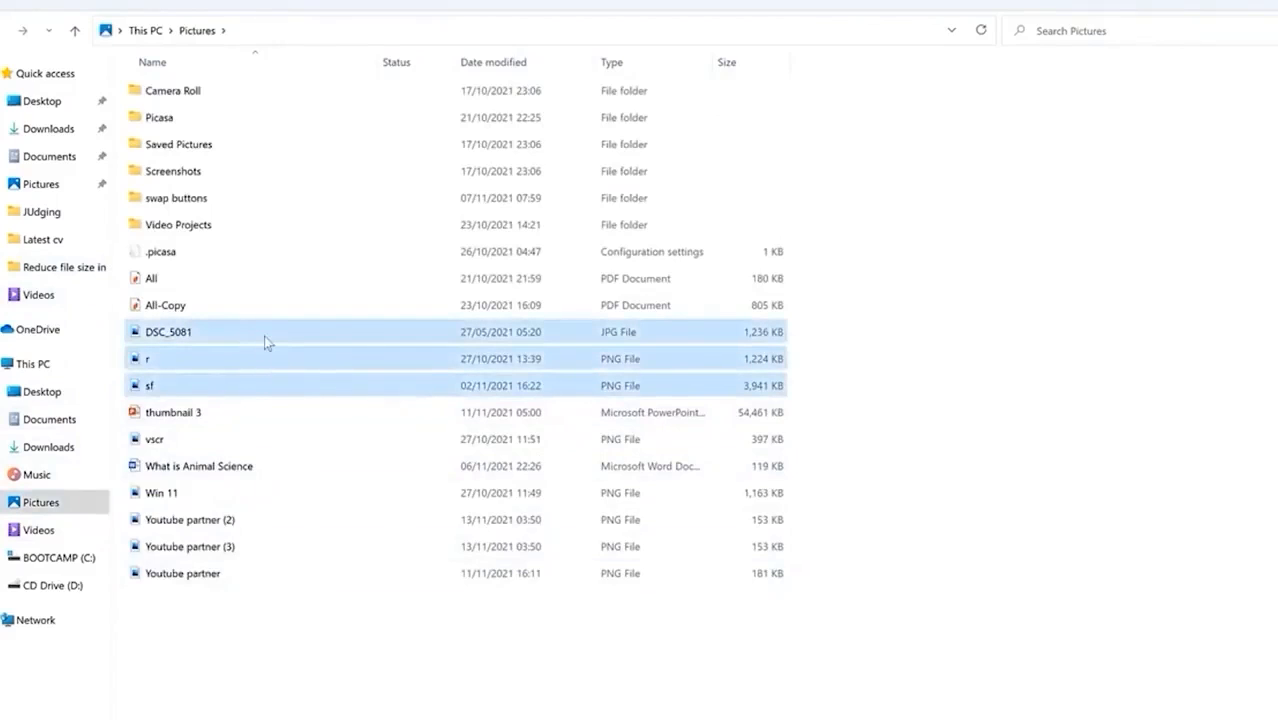
right_click(264, 335)
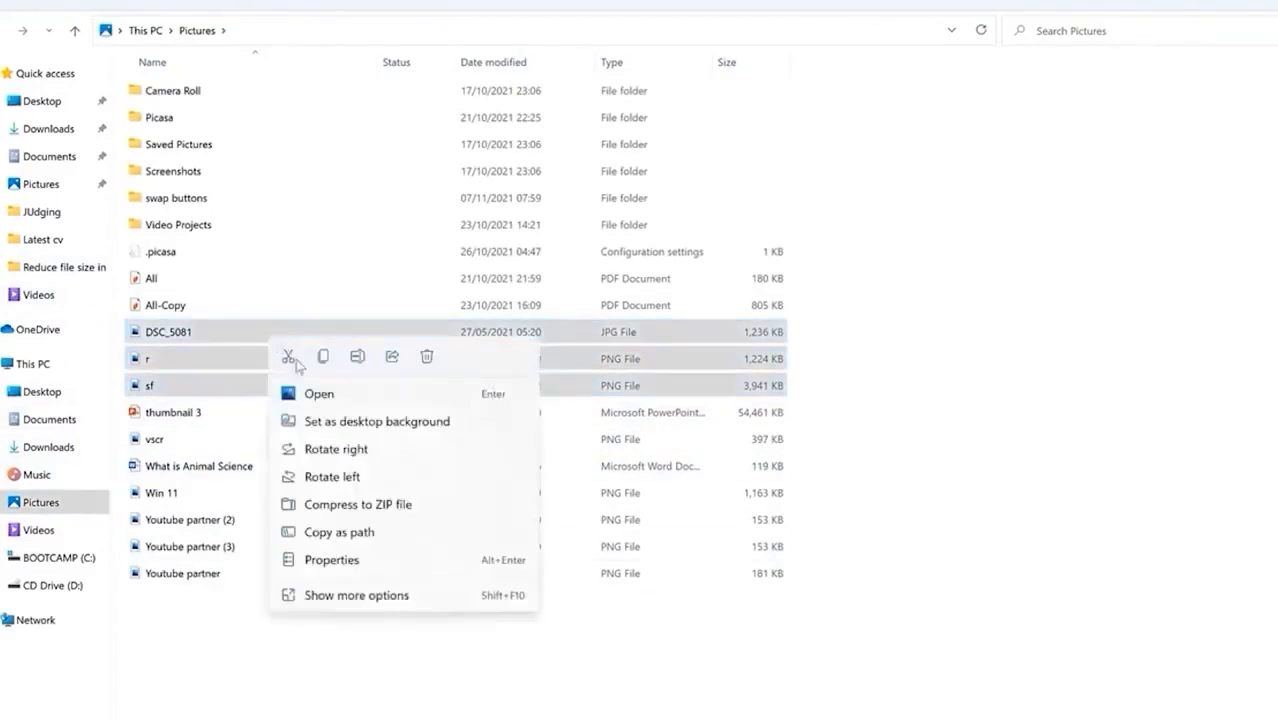
click(320, 362)
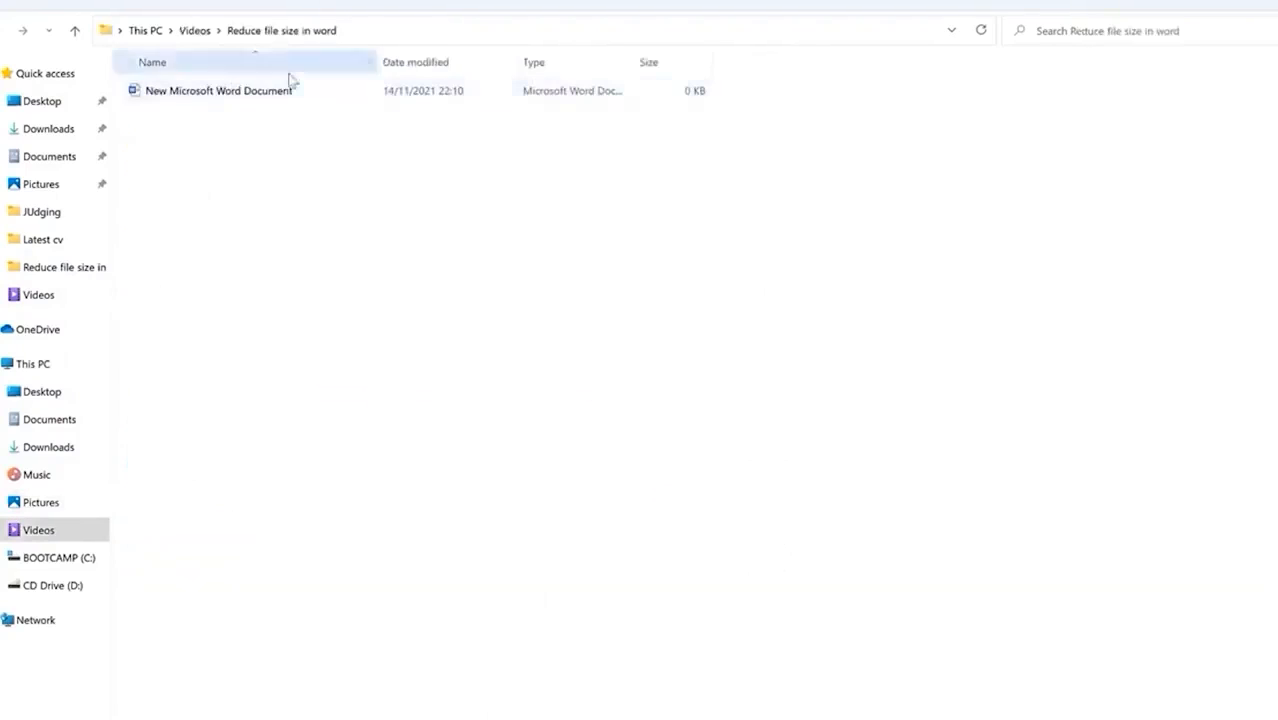
Step: Paste the copied pictures into the new Word document with Keep Source Formatting
double_click(290, 92)
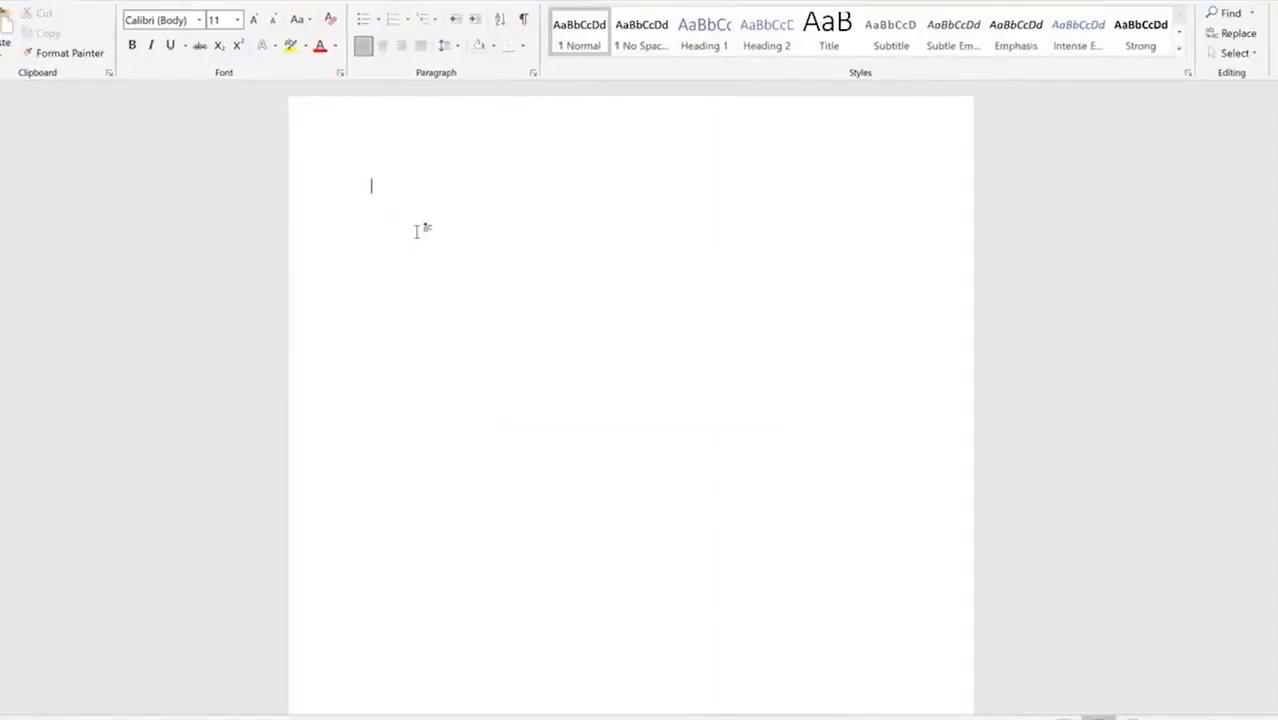
right_click(418, 232)
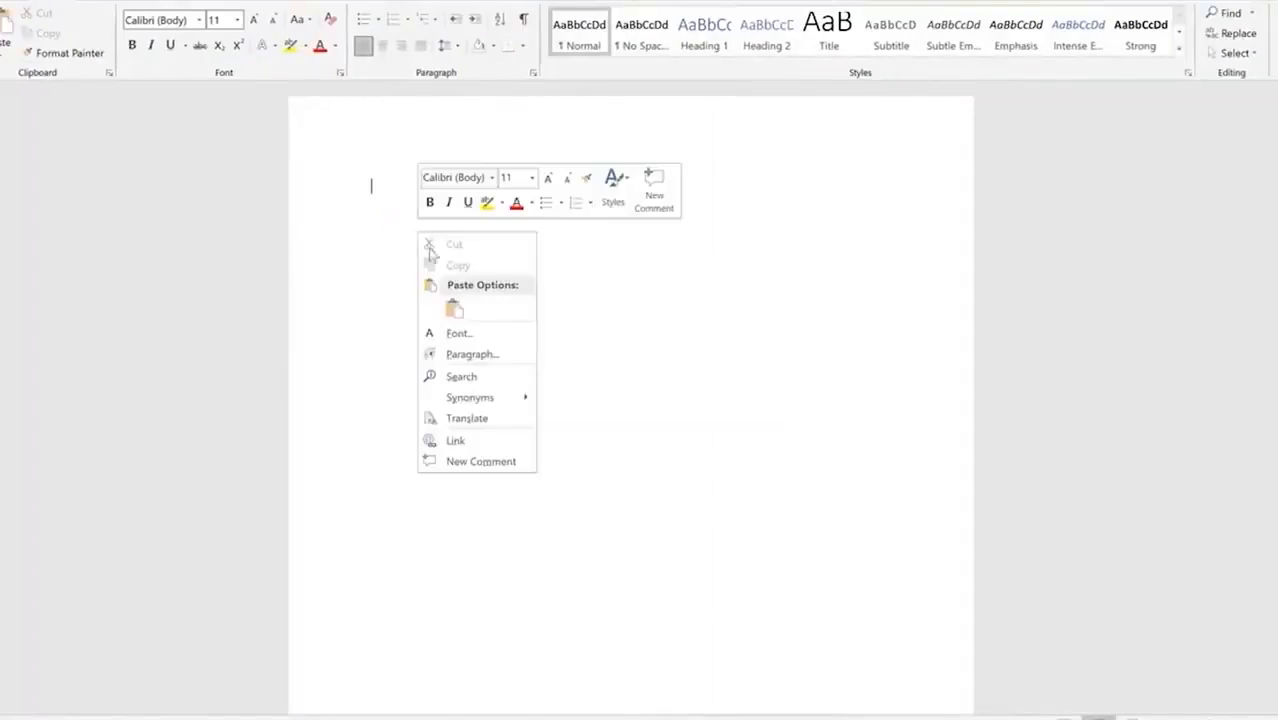
click(453, 308)
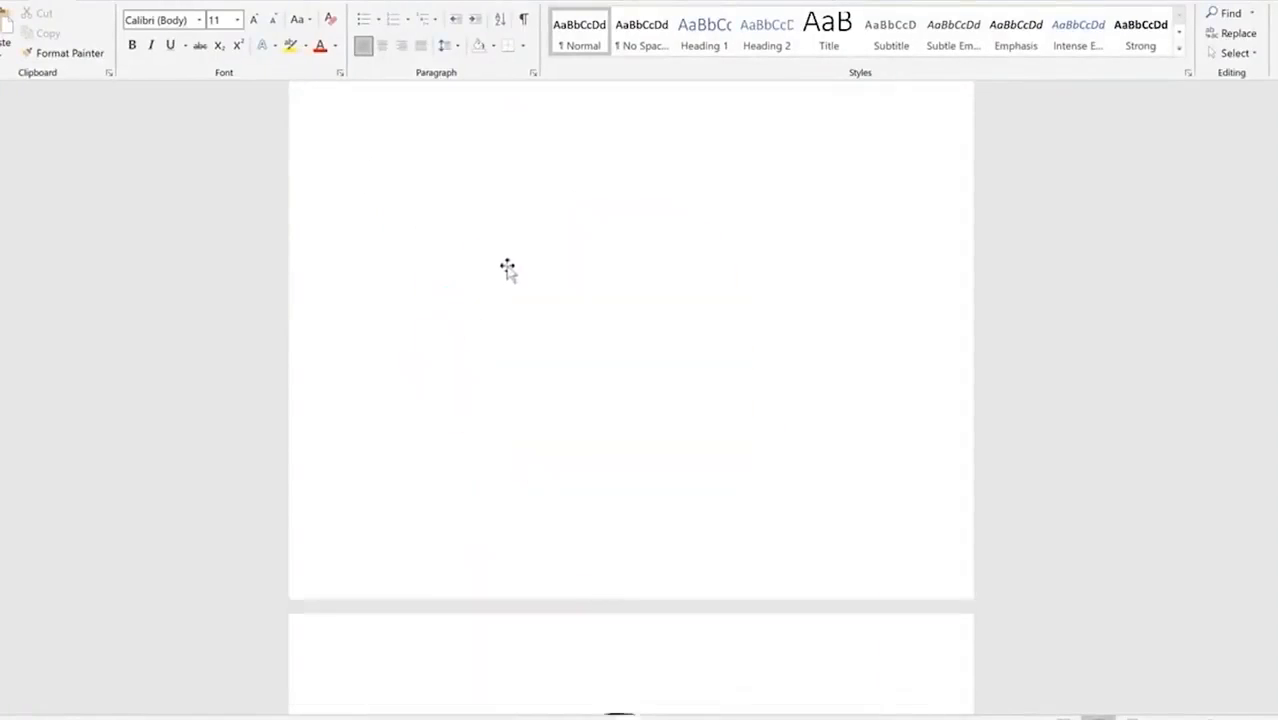
scroll(611, 277, down, 20)
scroll(640, 242, up, 5)
Step: Browse the pasted pictures and select the portrait photo for picture formatting
click(634, 328)
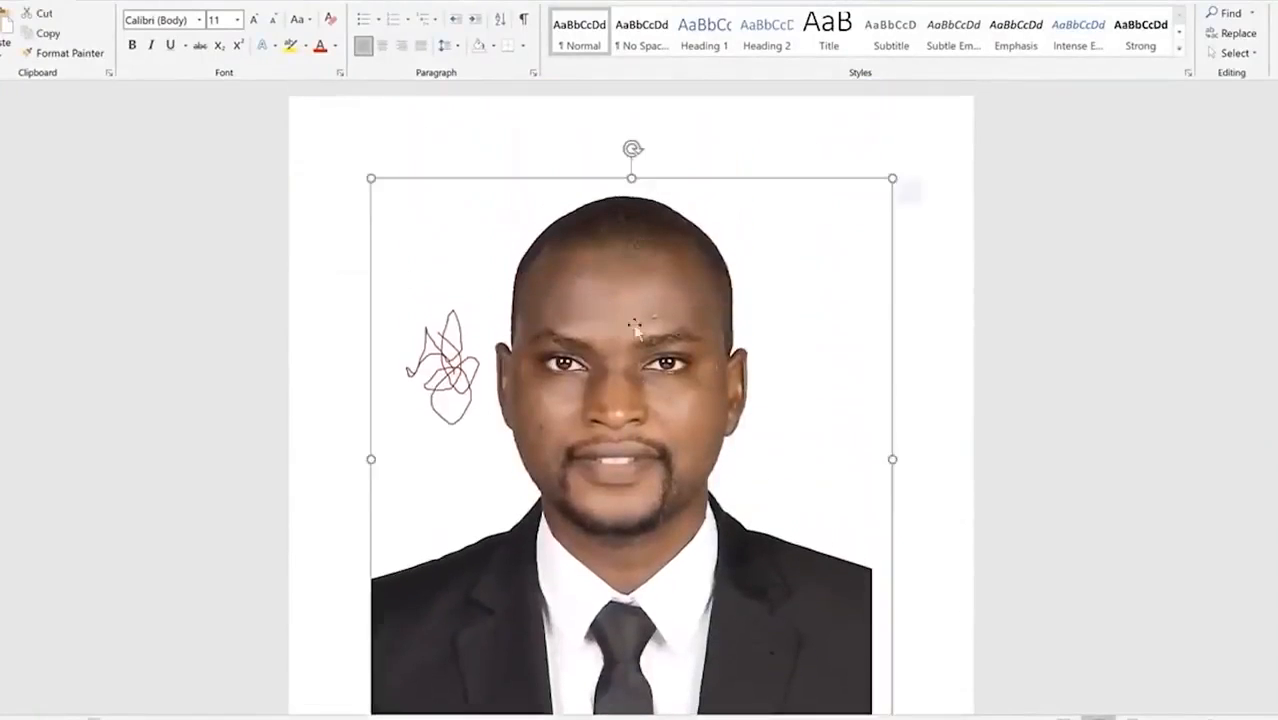
scroll(660, 320, down, 10)
click(680, 278)
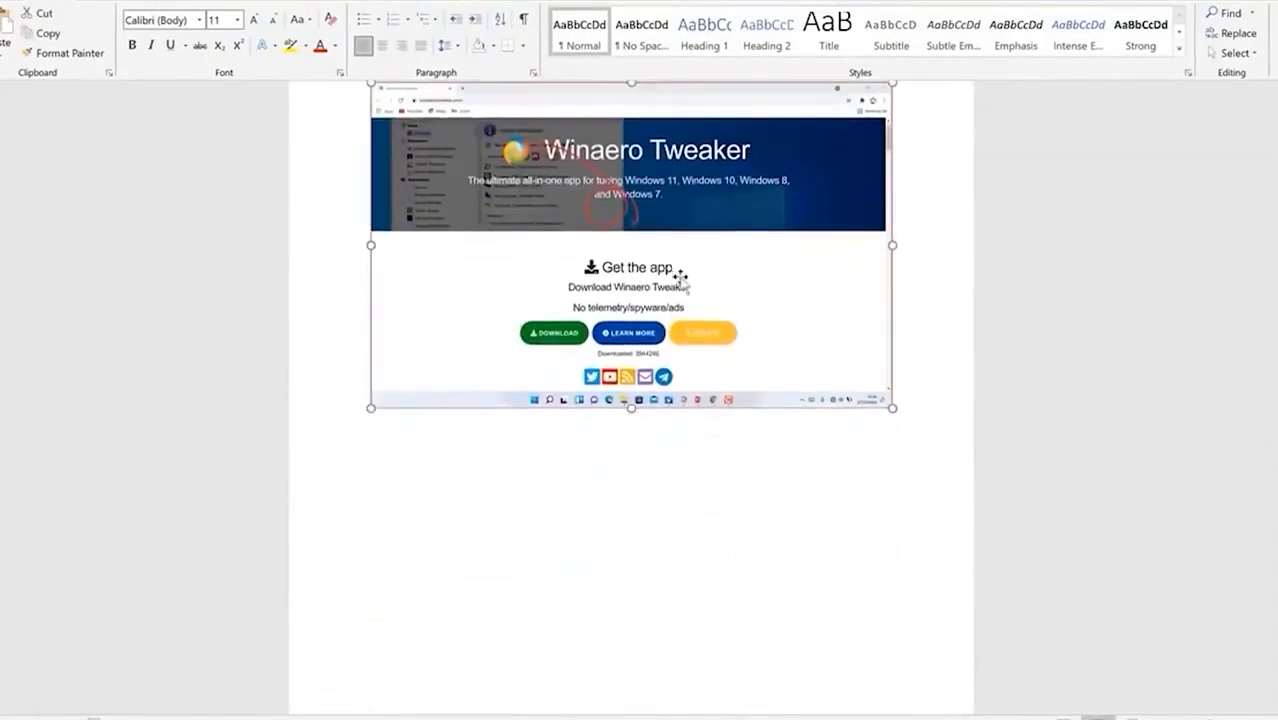
scroll(685, 270, up, 10)
scroll(688, 263, down, 5)
click(669, 214)
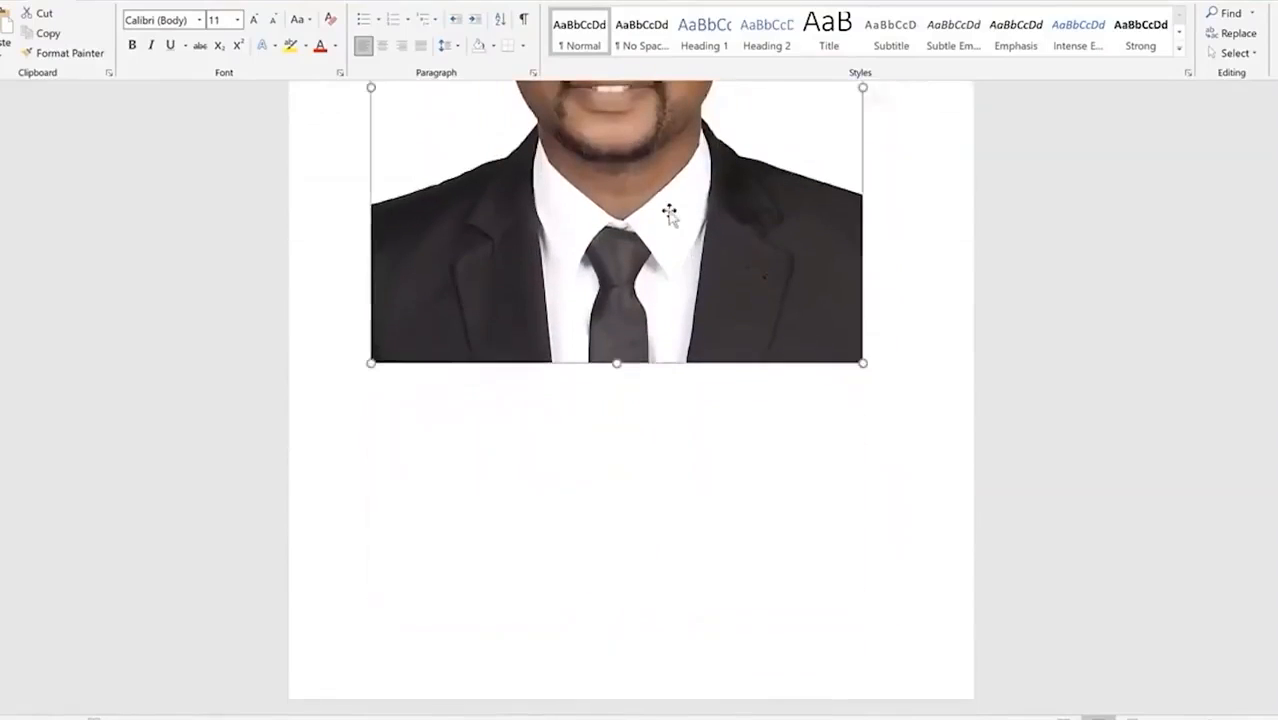
scroll(669, 214, up, 4)
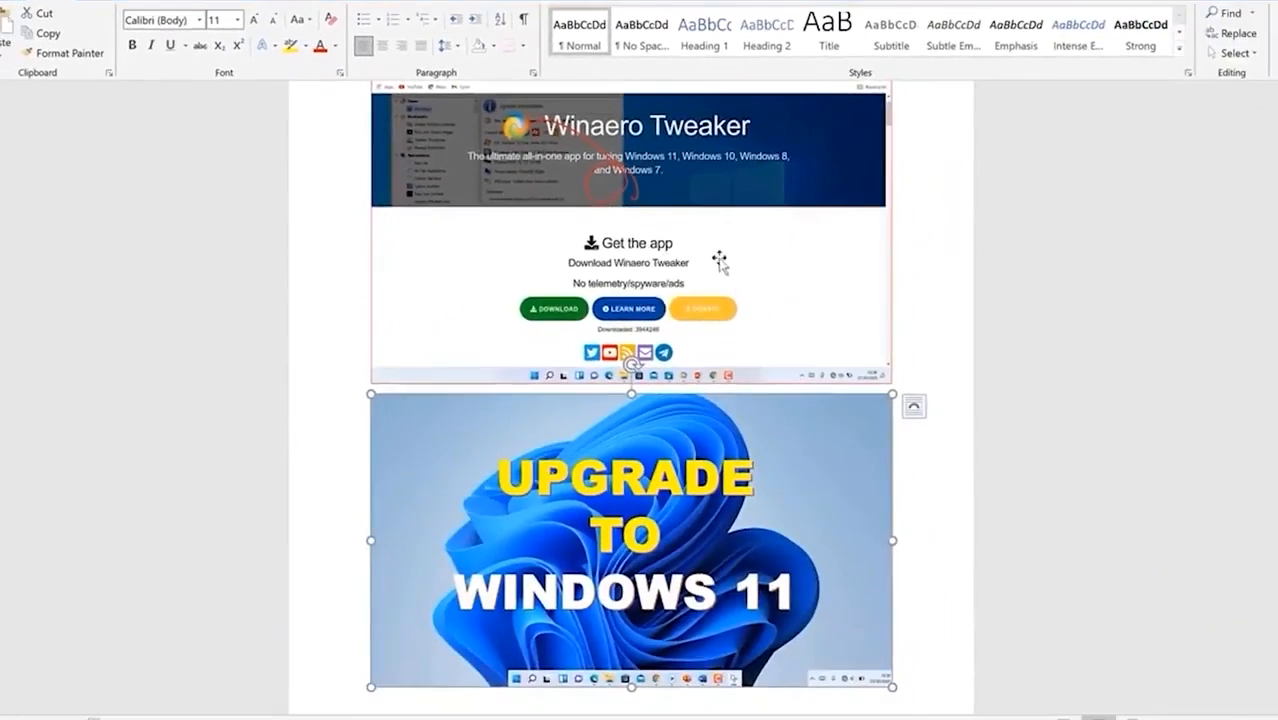
scroll(820, 343, up, 3)
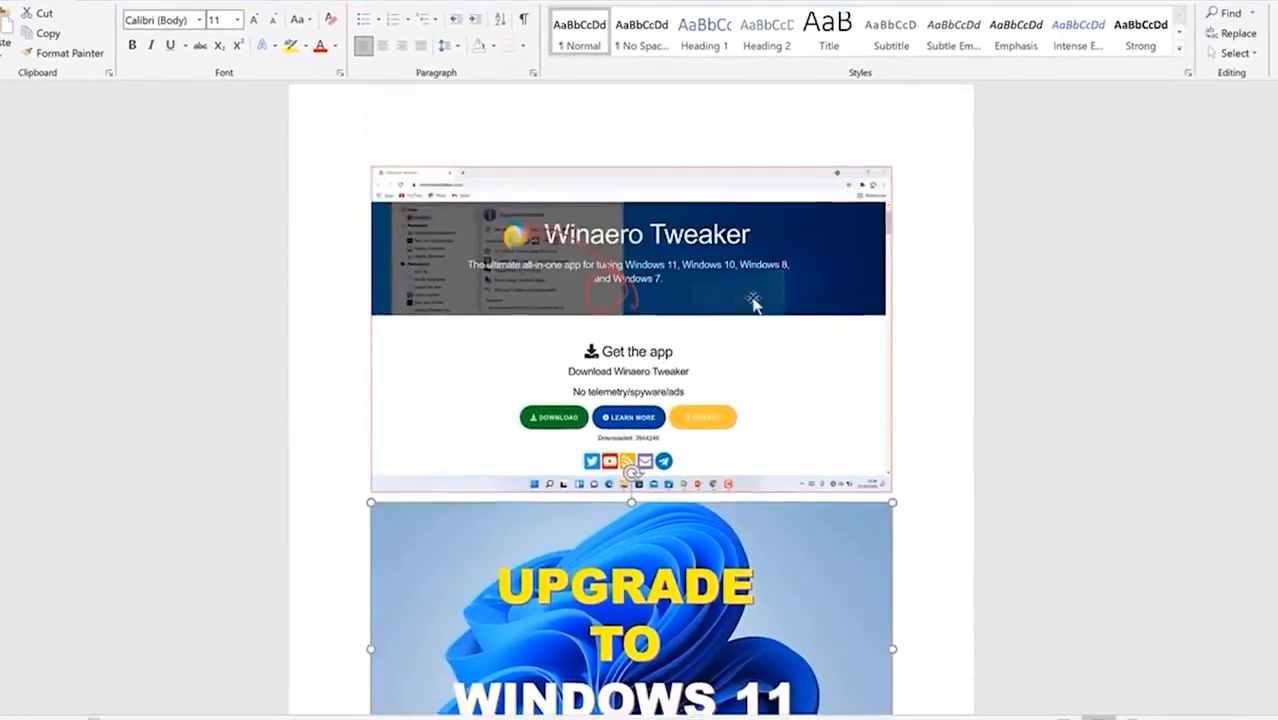
scroll(820, 340, down, 2)
scroll(668, 333, down, 12)
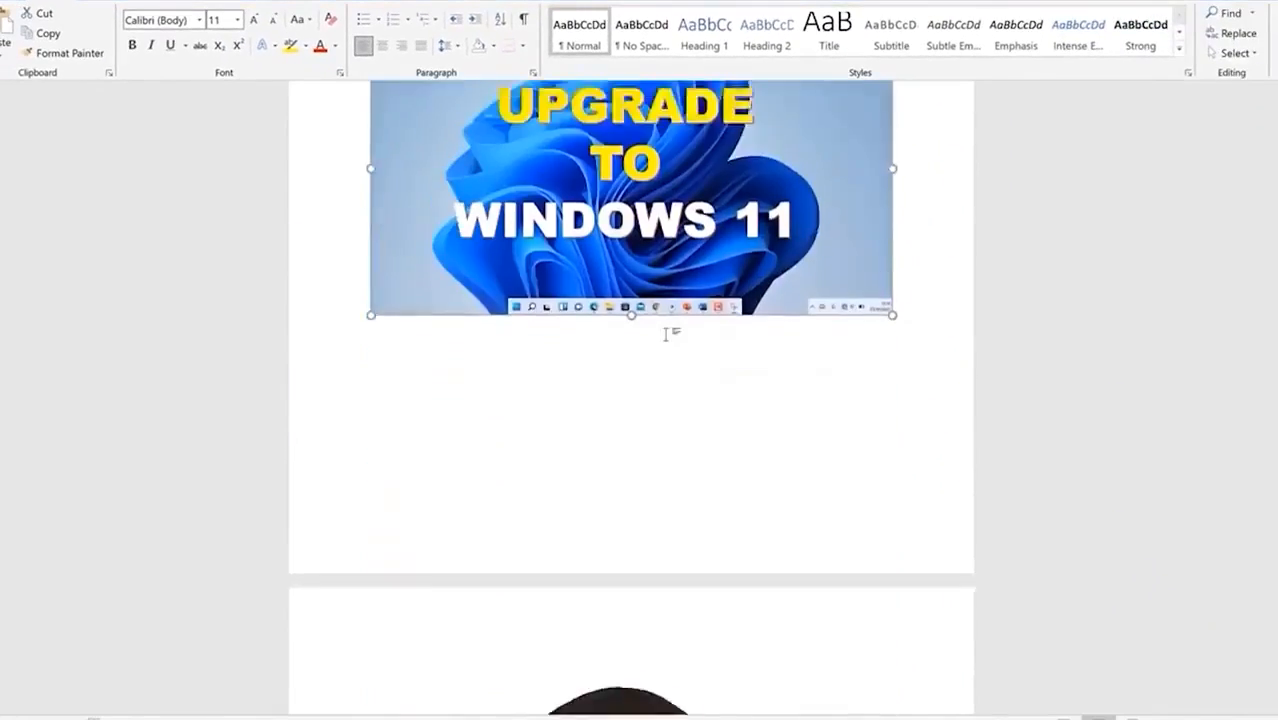
click(648, 300)
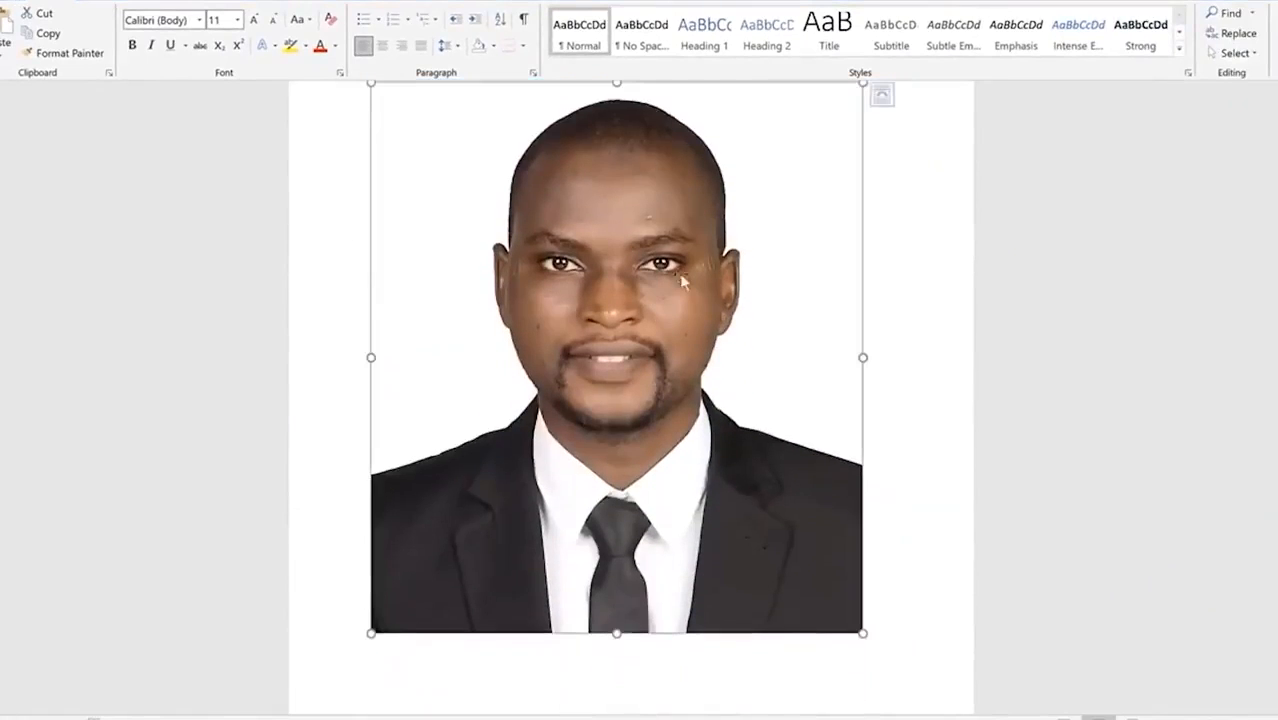
double_click(650, 265)
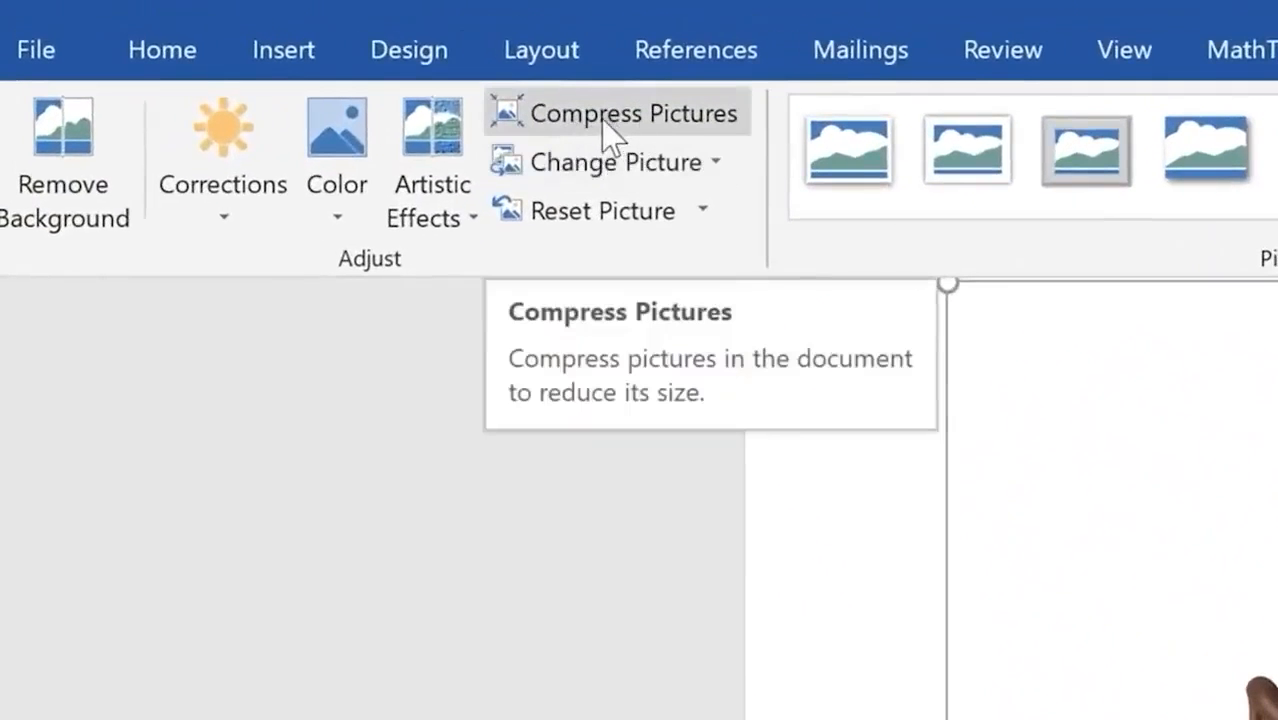
Step: Compress every picture in the document to E-mail (96 ppi), deleting cropped areas
click(640, 118)
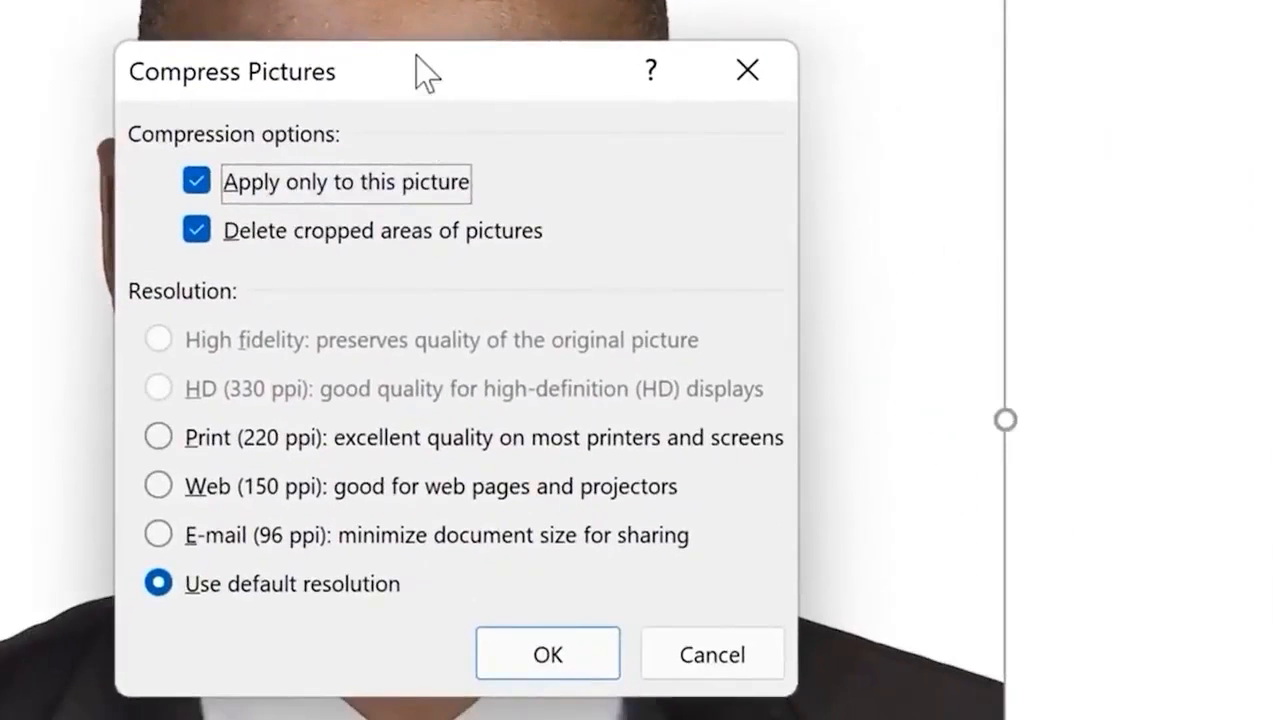
drag(427, 72, 1170, 24)
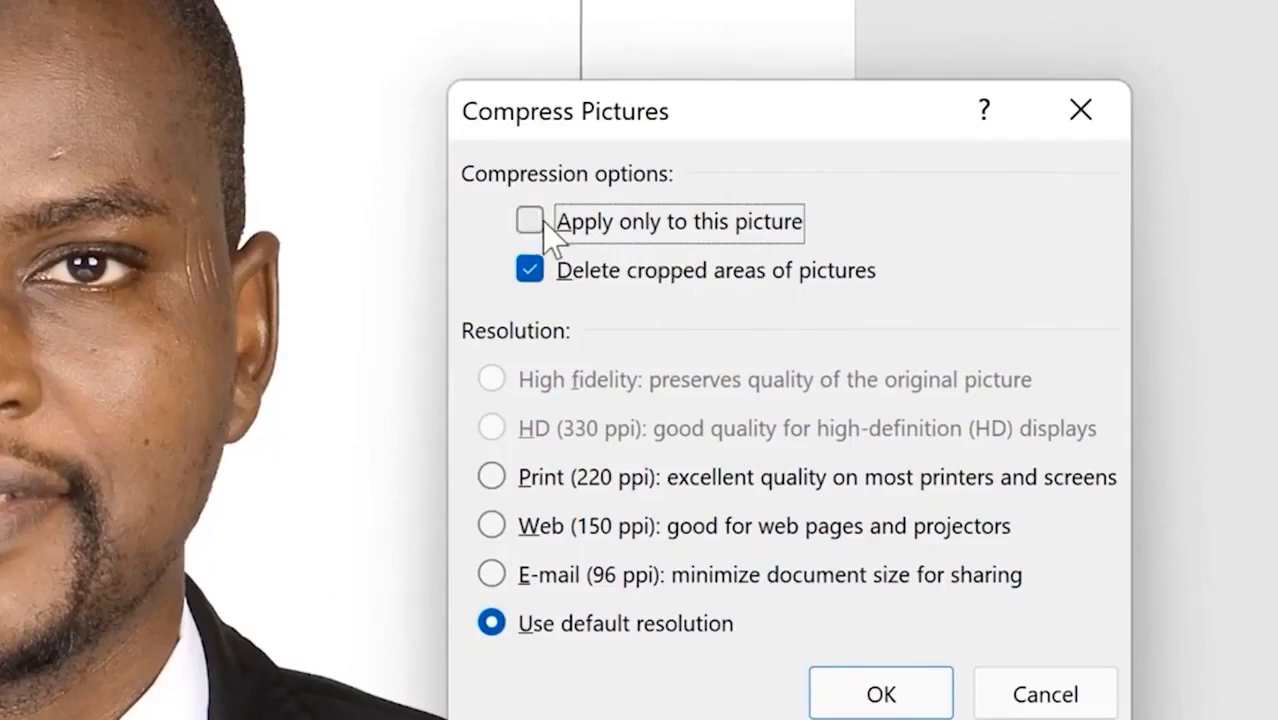
click(492, 572)
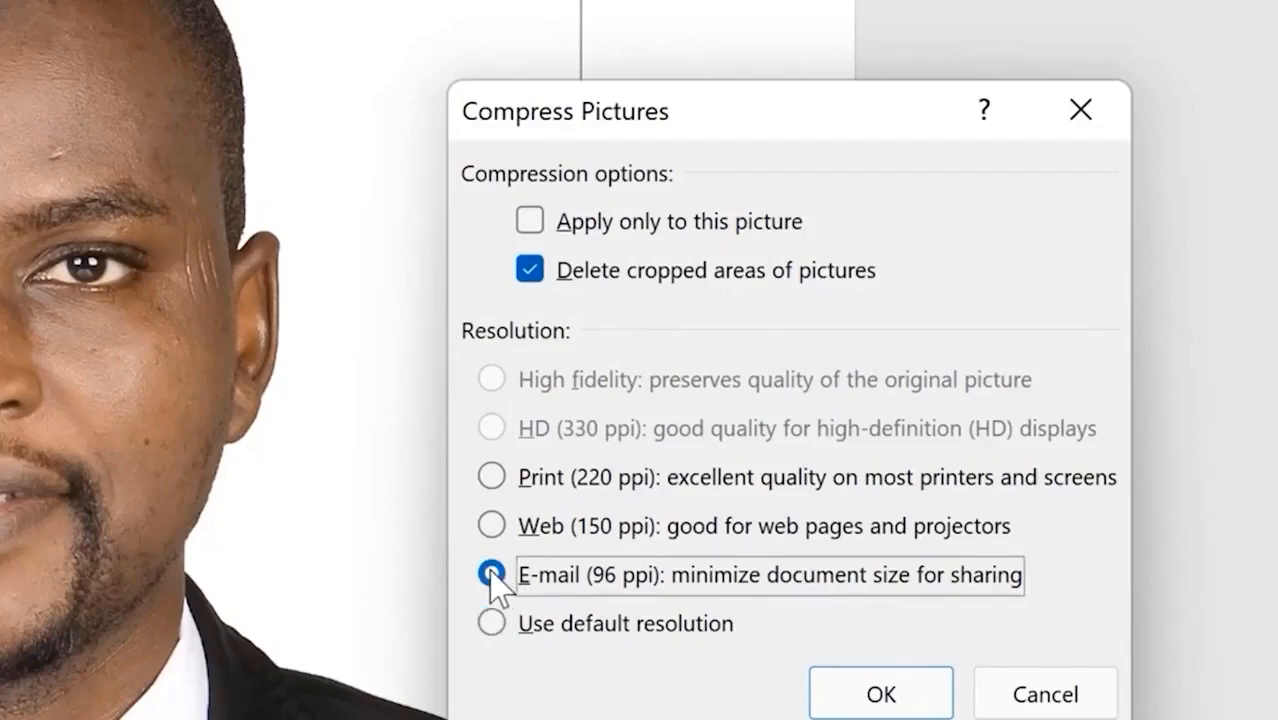
click(850, 694)
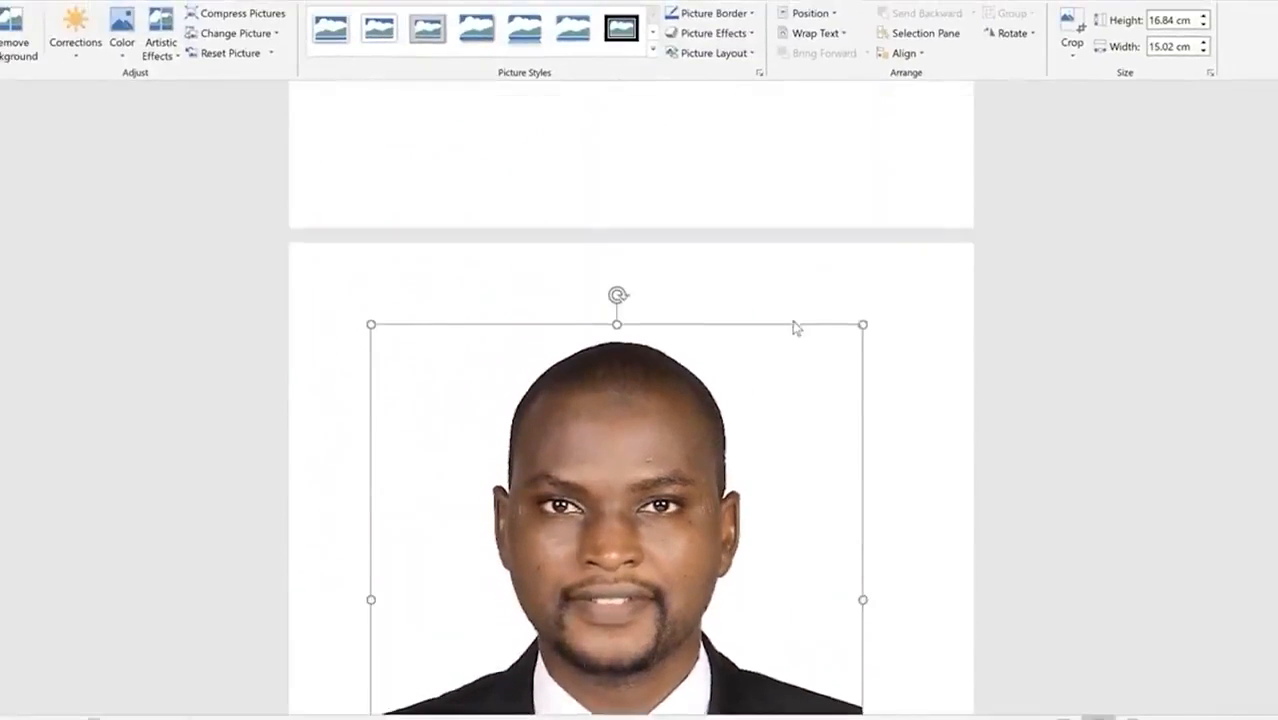
scroll(795, 328, up, 10)
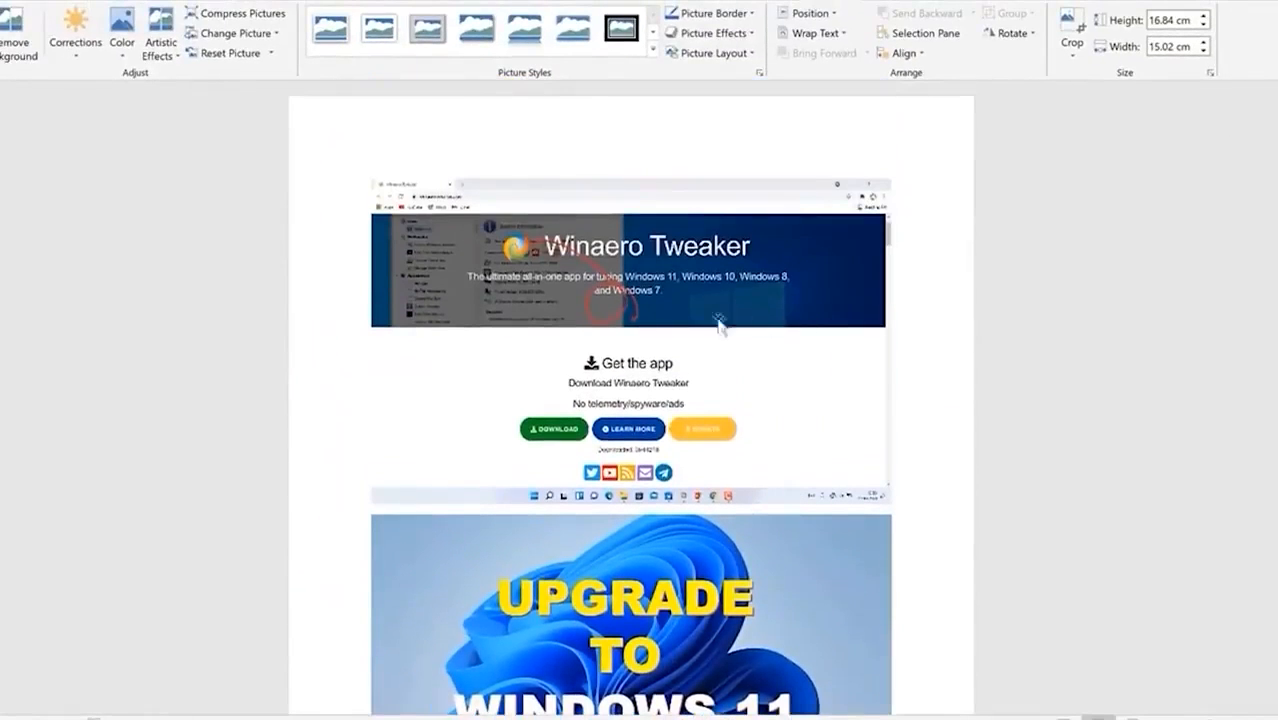
click(607, 277)
Step: Compress the Winaero Tweaker screenshot at E-mail (96 ppi)
click(246, 4)
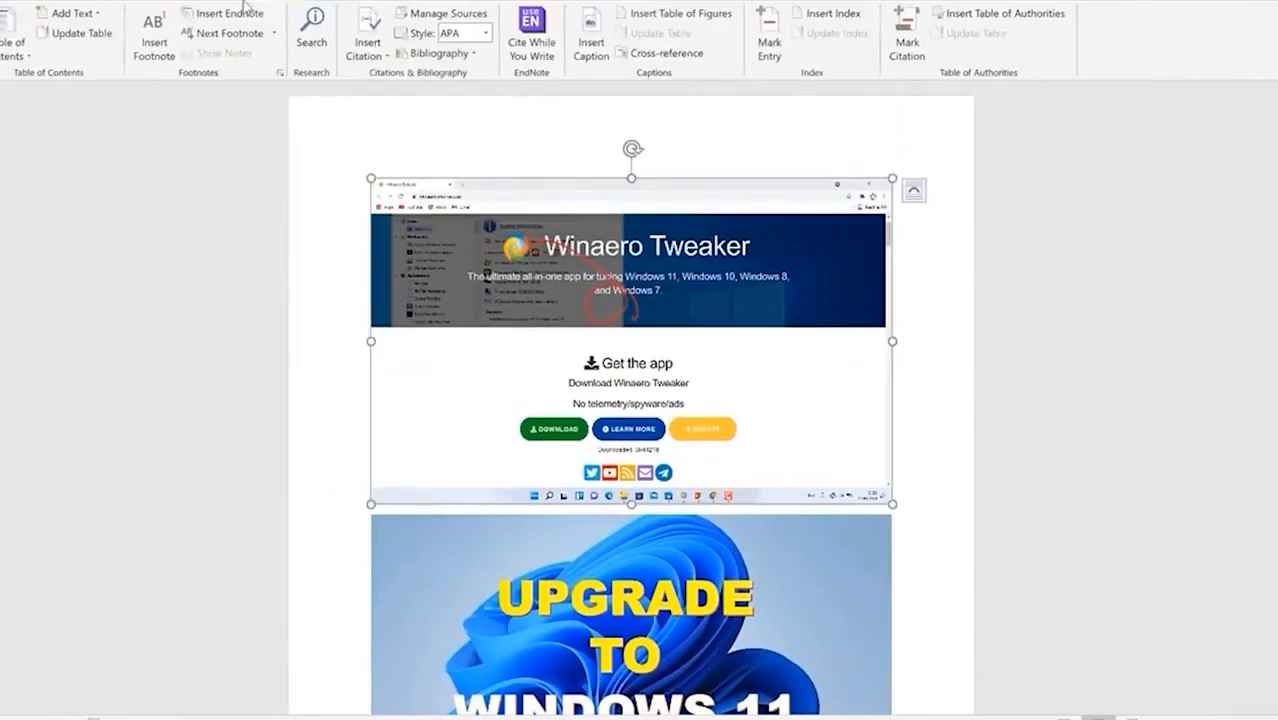
click(826, 3)
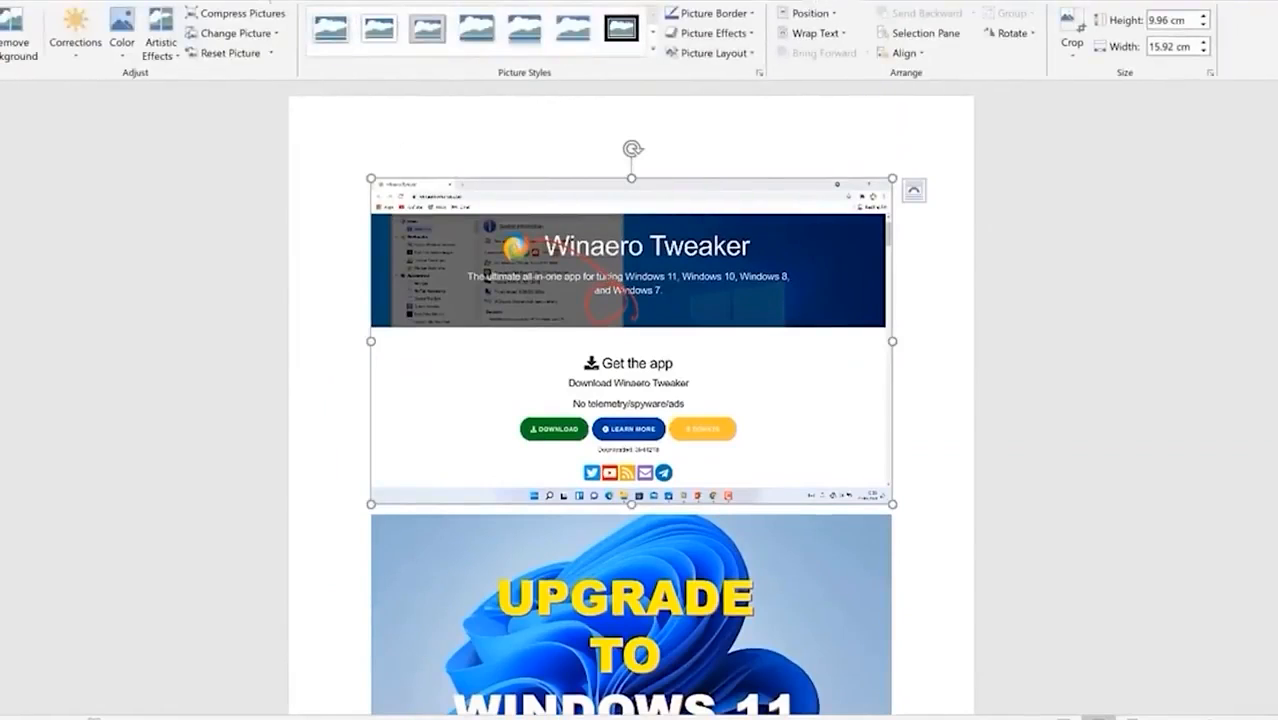
click(247, 18)
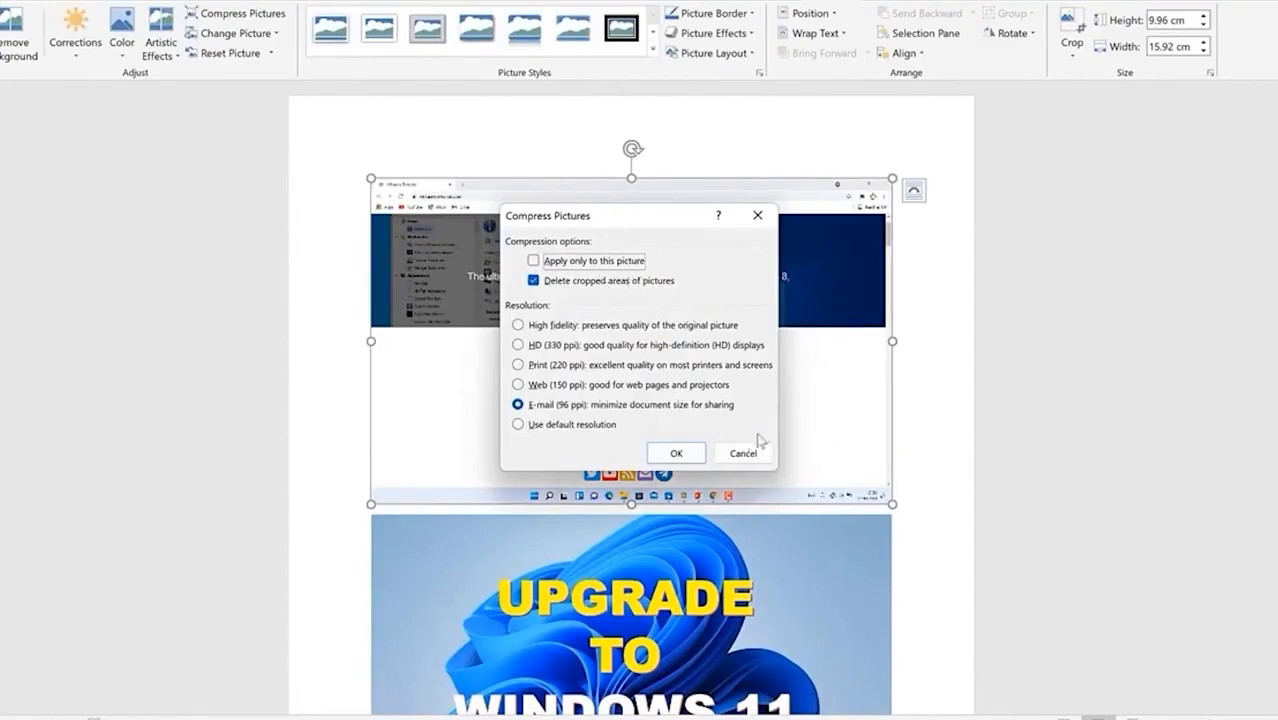
click(676, 453)
Step: Check the Windows 11 image's compression options and cancel without changes
click(730, 575)
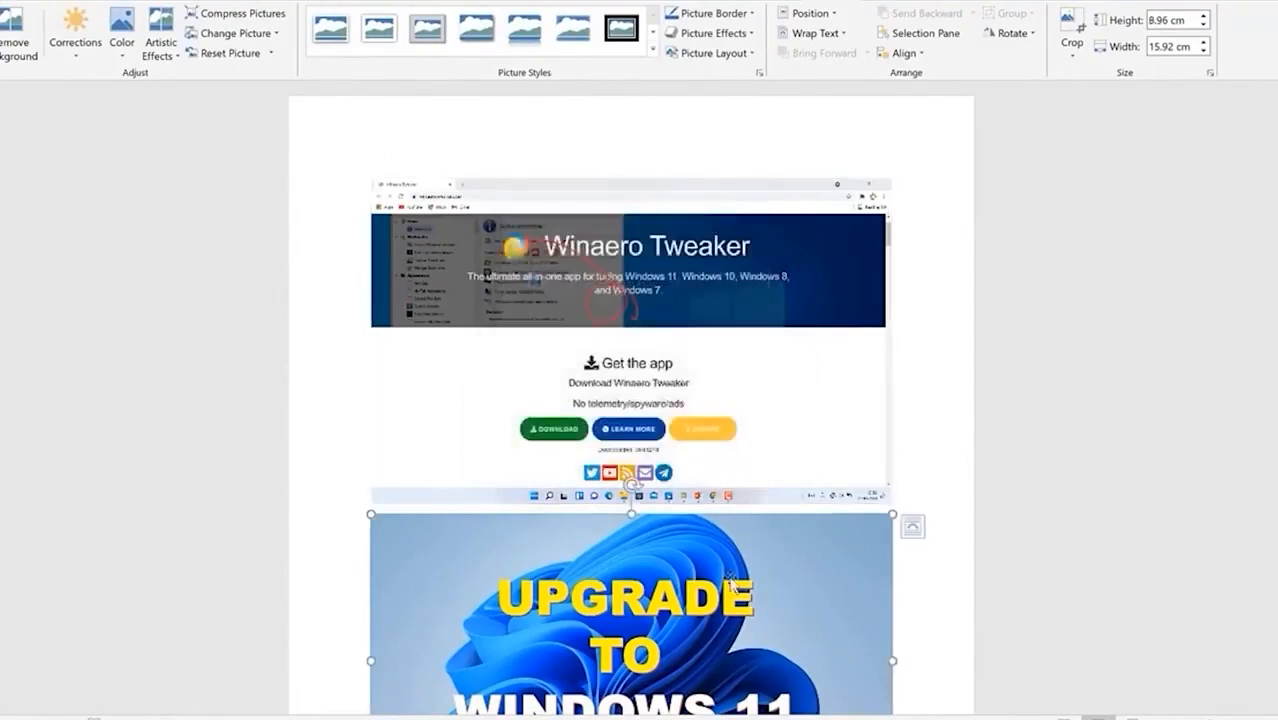
click(240, 13)
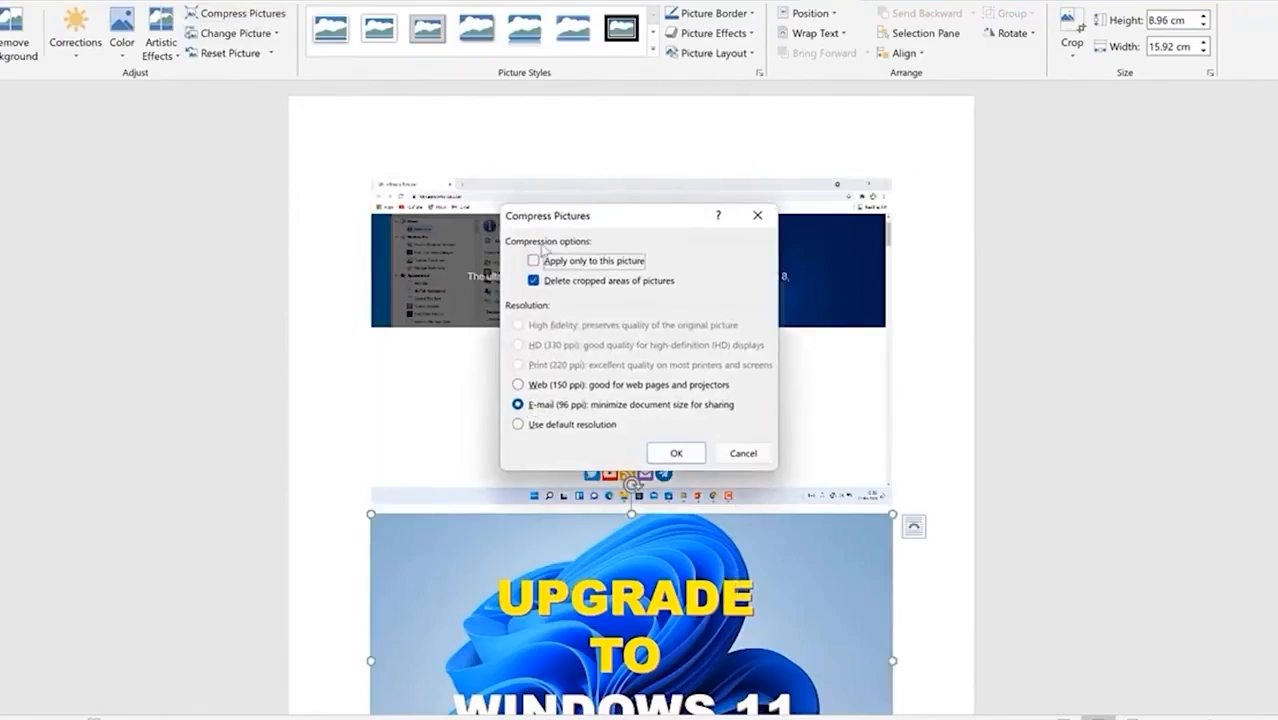
click(743, 453)
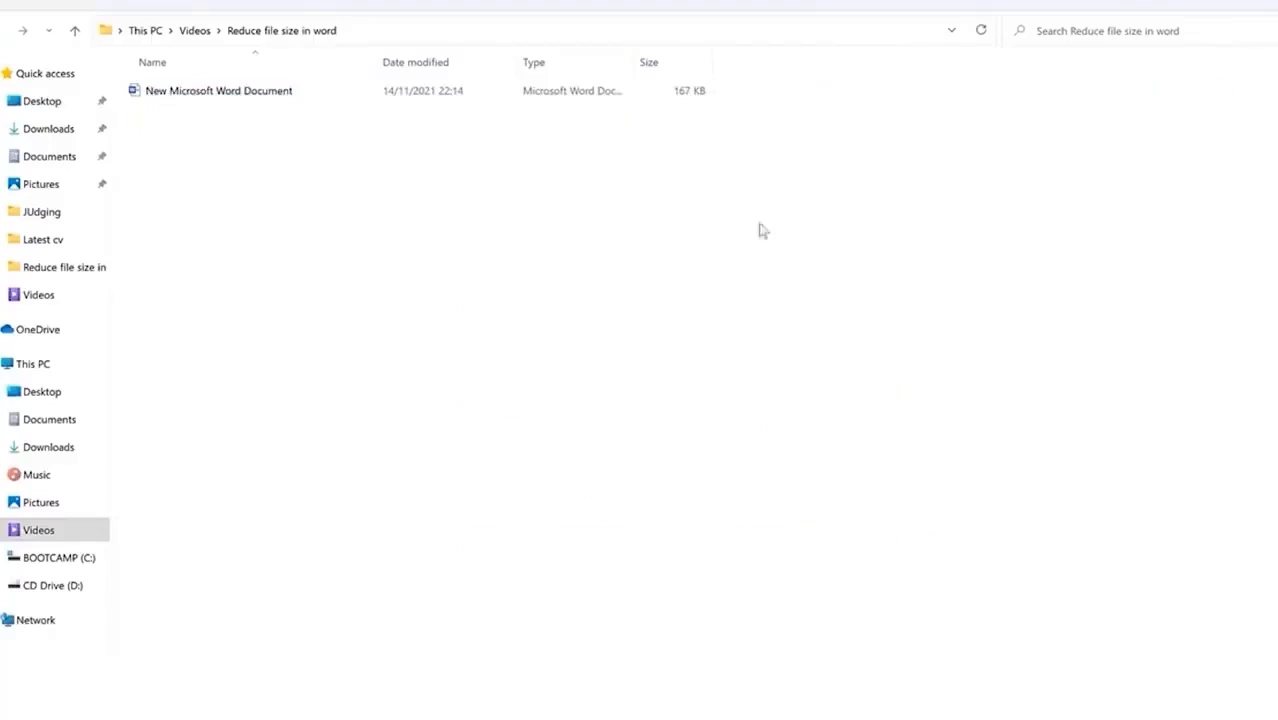
Step: Confirm in the Reduce file size in word folder that the document is now 167 KB
right_click(553, 204)
click(953, 399)
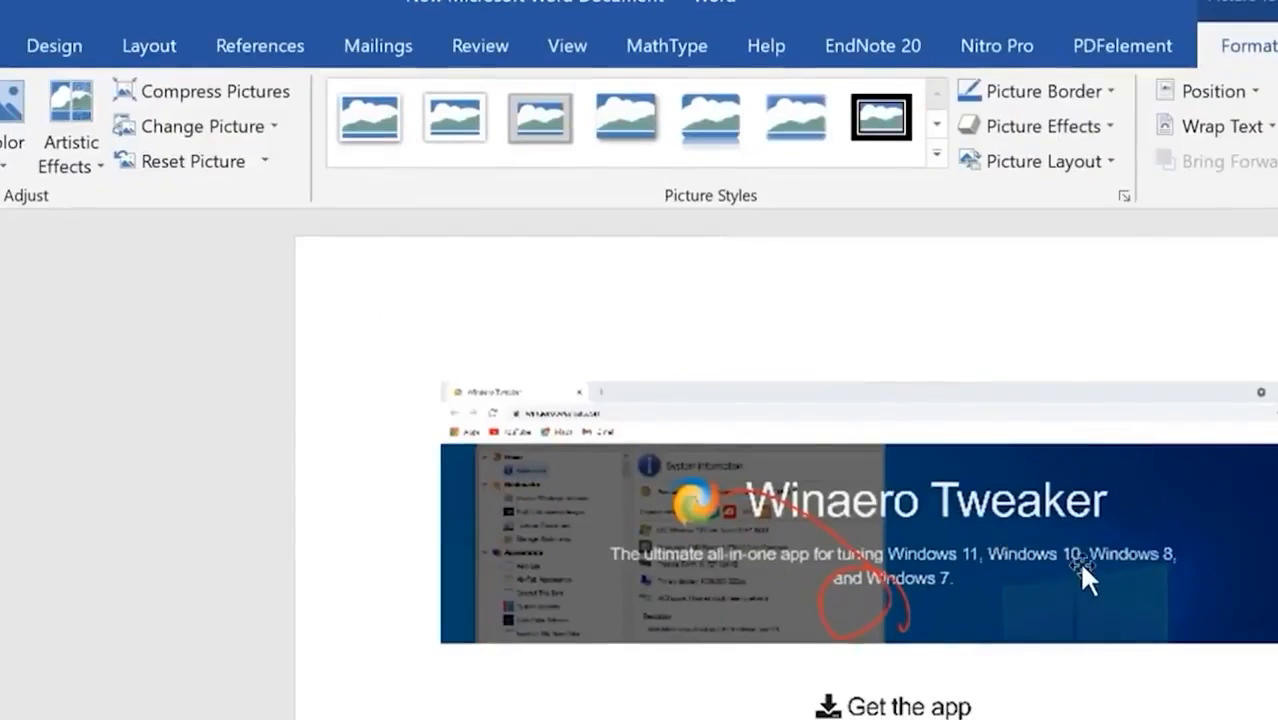
Step: Scroll through the document to review the three compressed pictures
scroll(1075, 566, down, 10)
scroll(1090, 570, down, 12)
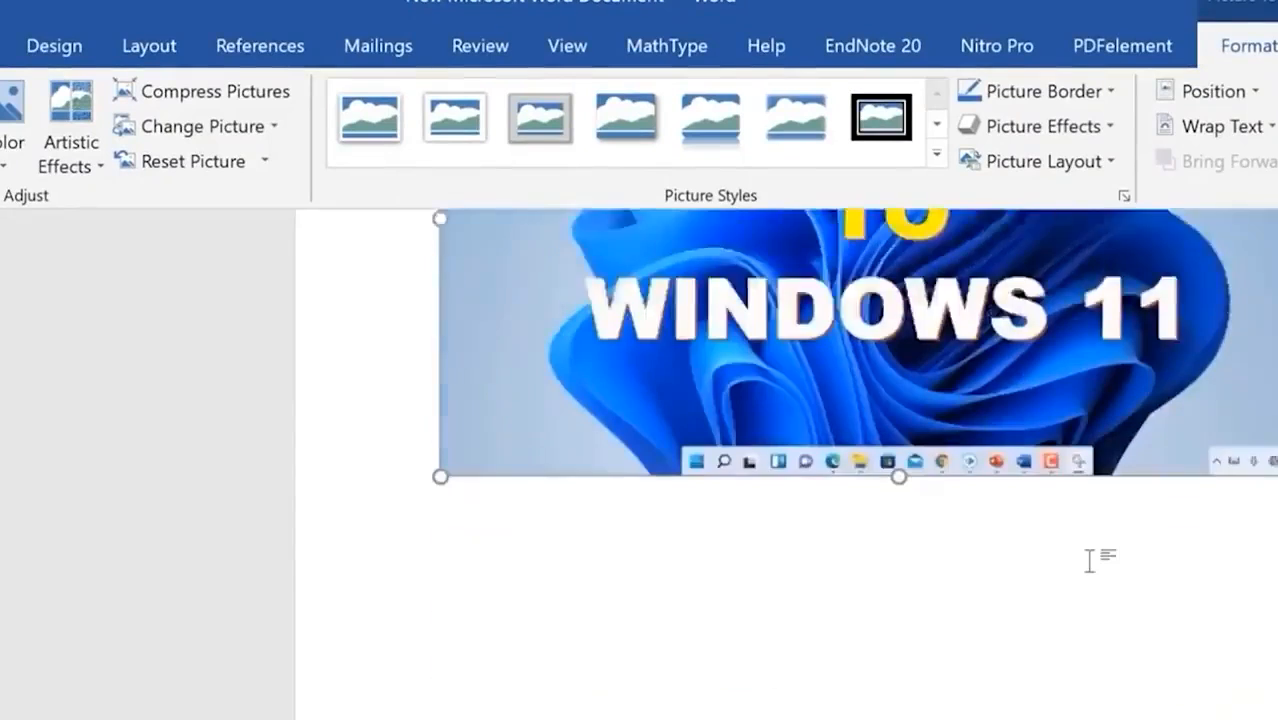
scroll(1015, 648, down, 4)
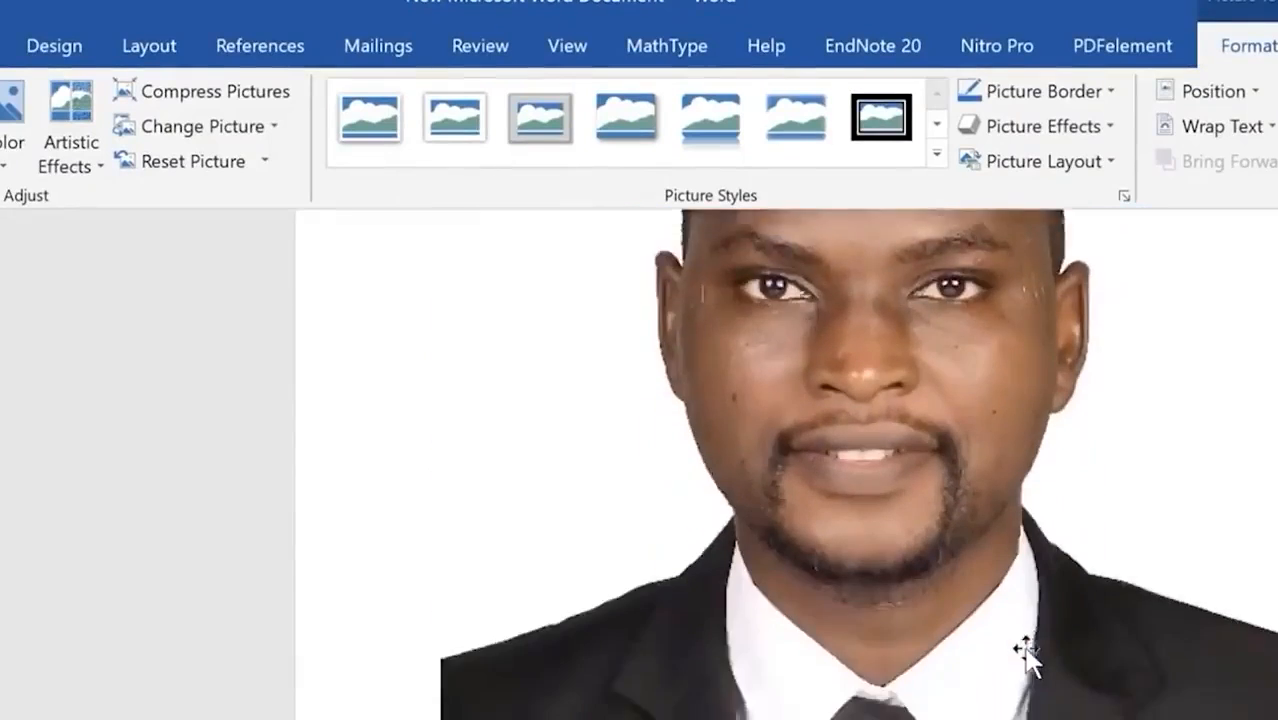
scroll(1027, 650, up, 4)
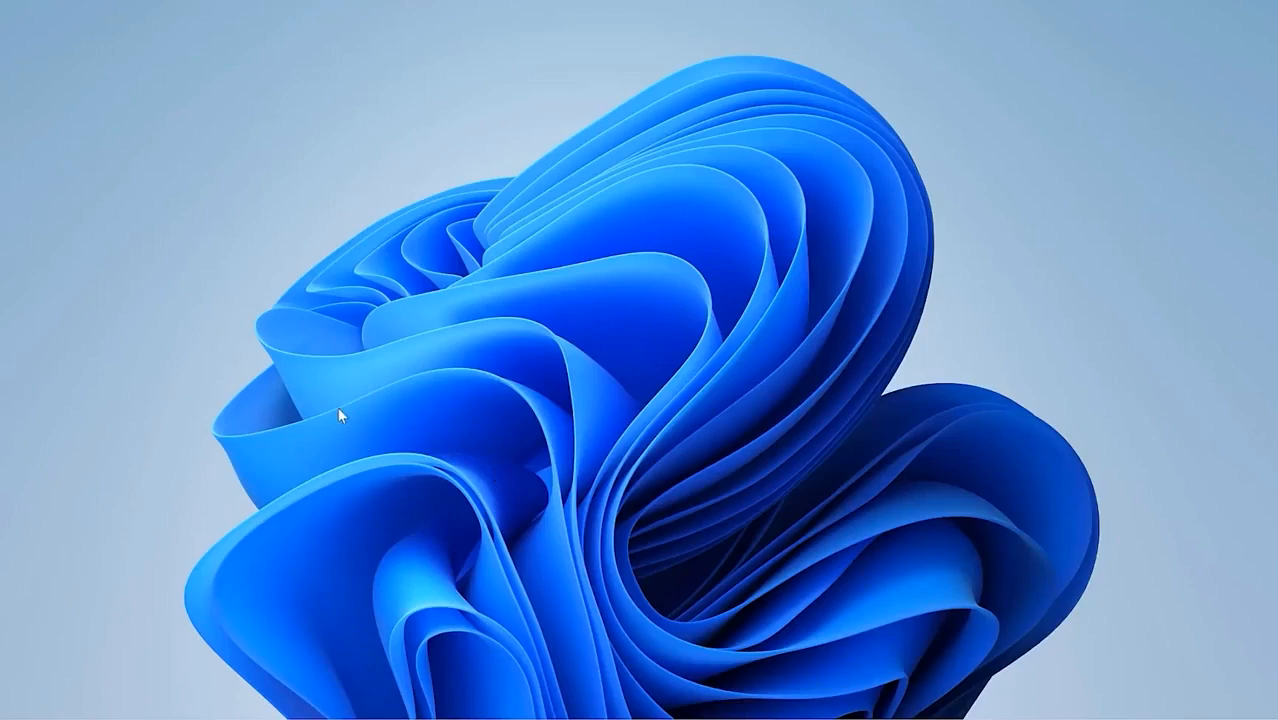
Step: Launch Snipping Tool from search and snip a rectangular area of the wallpaper
key(super)
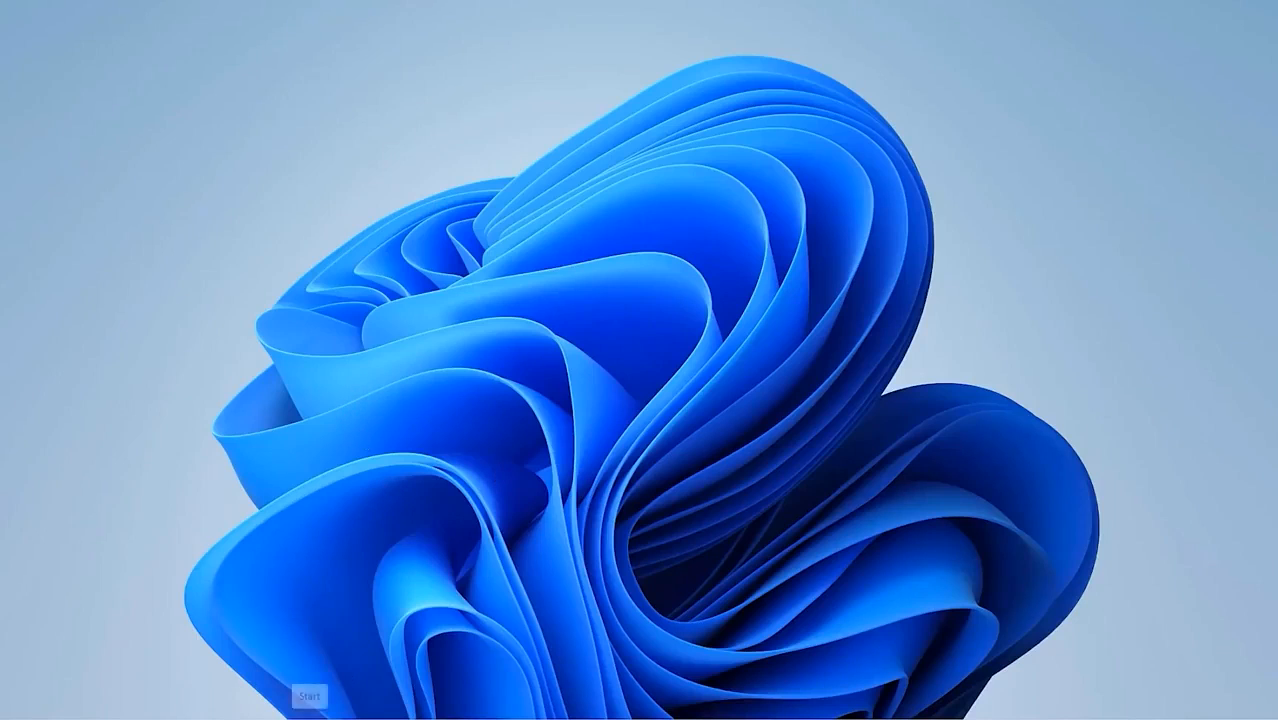
text(sn)
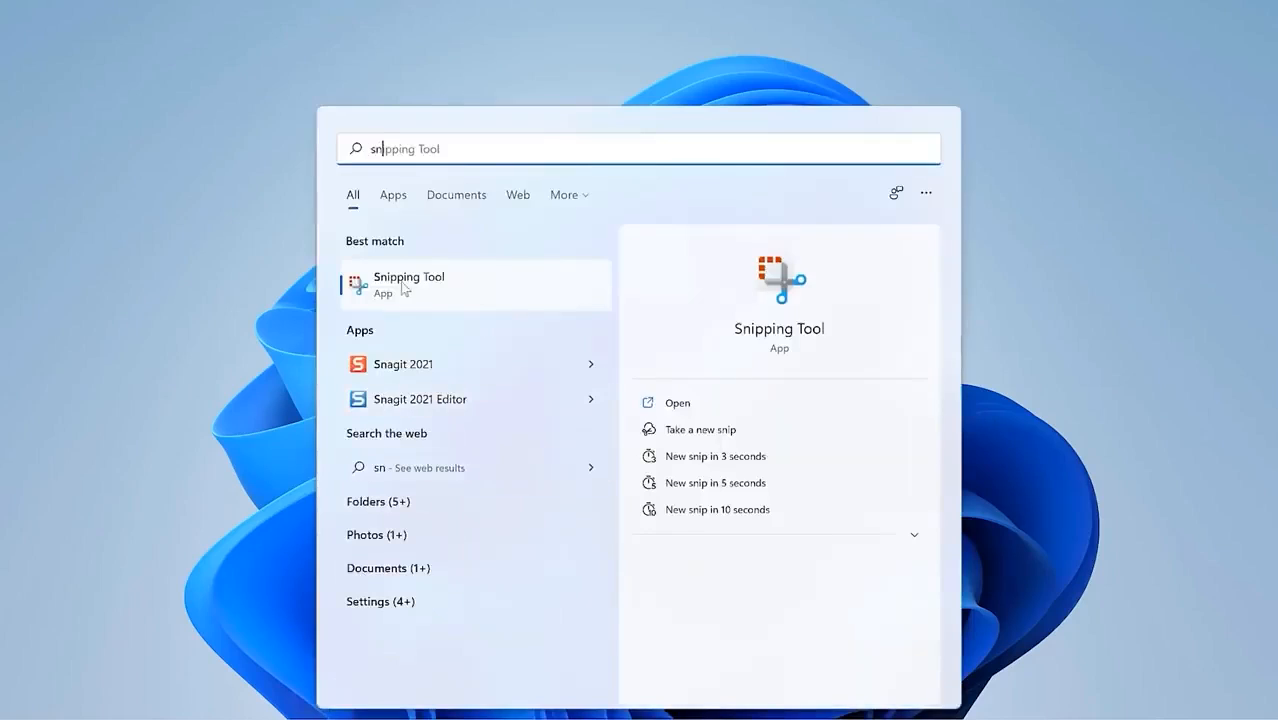
click(403, 279)
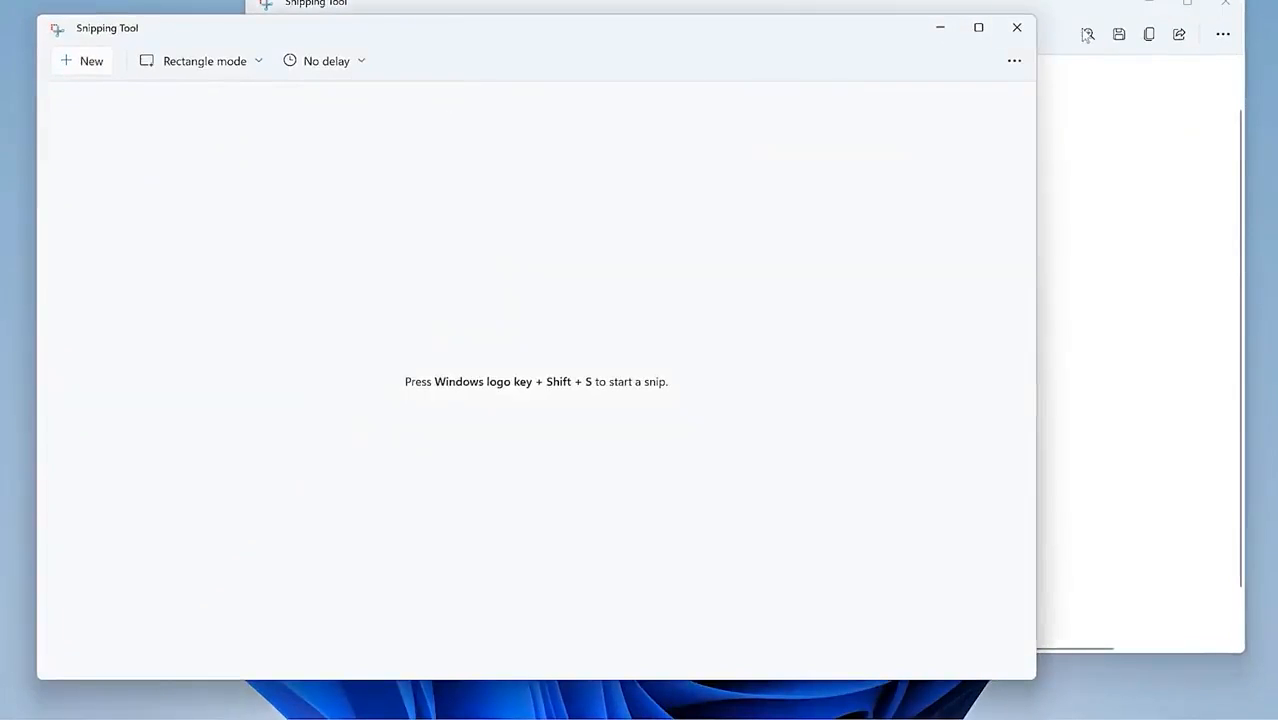
click(1017, 27)
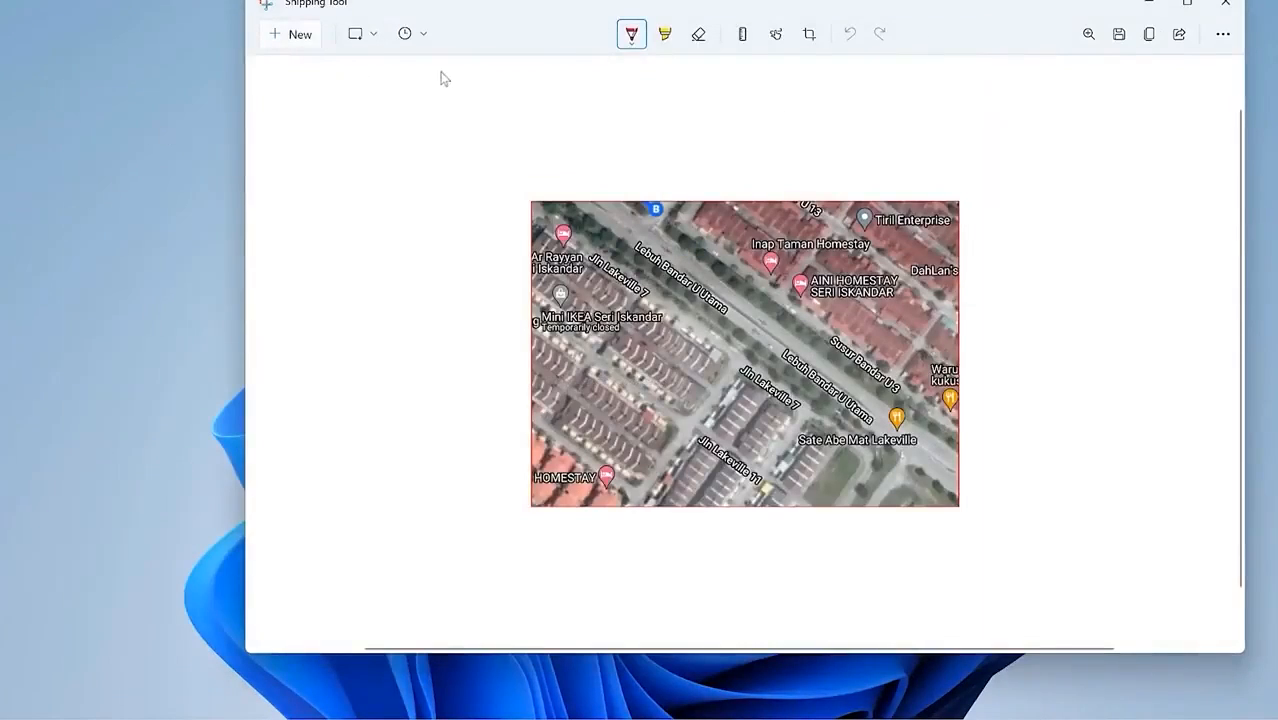
click(300, 35)
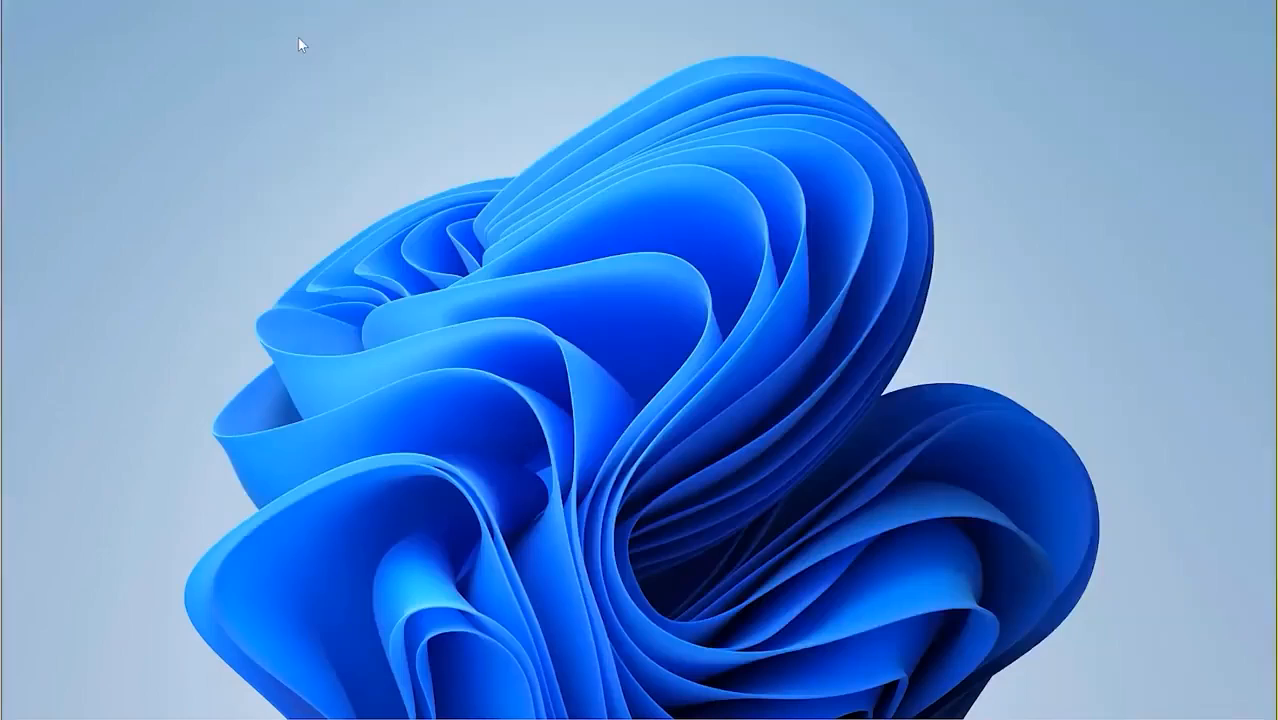
drag(327, 157, 1133, 315)
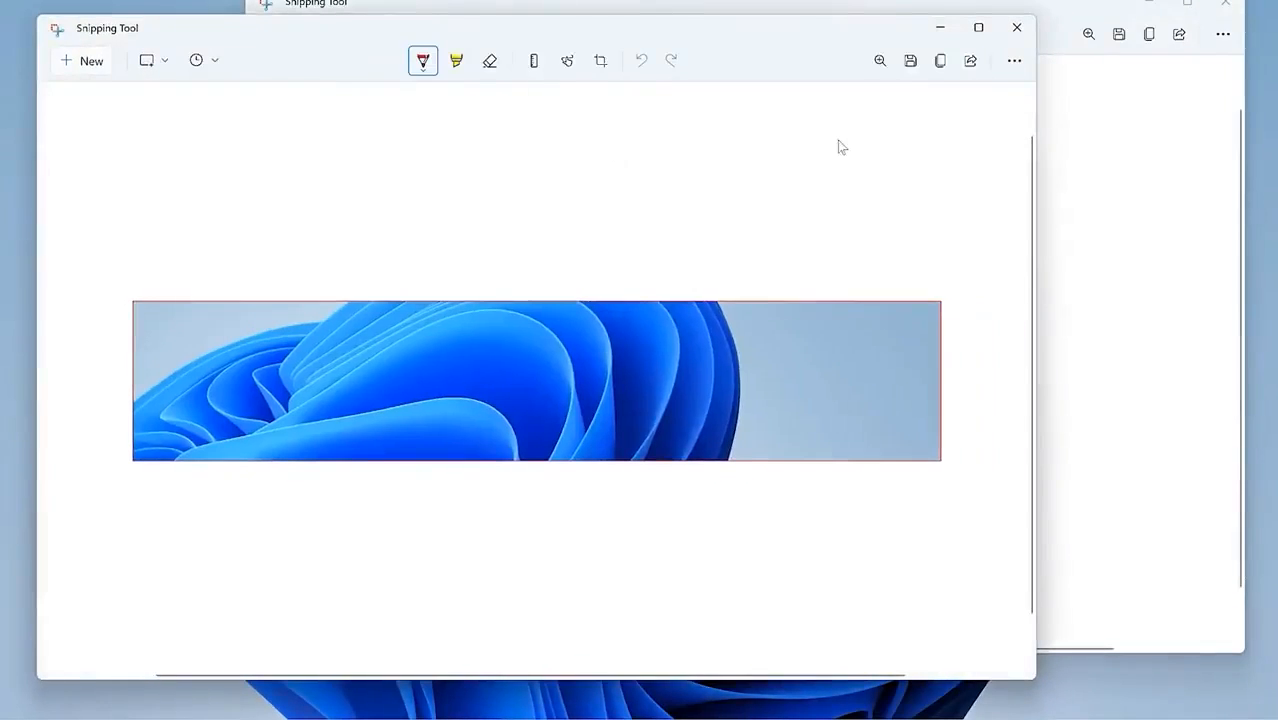
Step: Copy the wallpaper snip, close it unsaved, minimize the map snip and return to Word
click(940, 61)
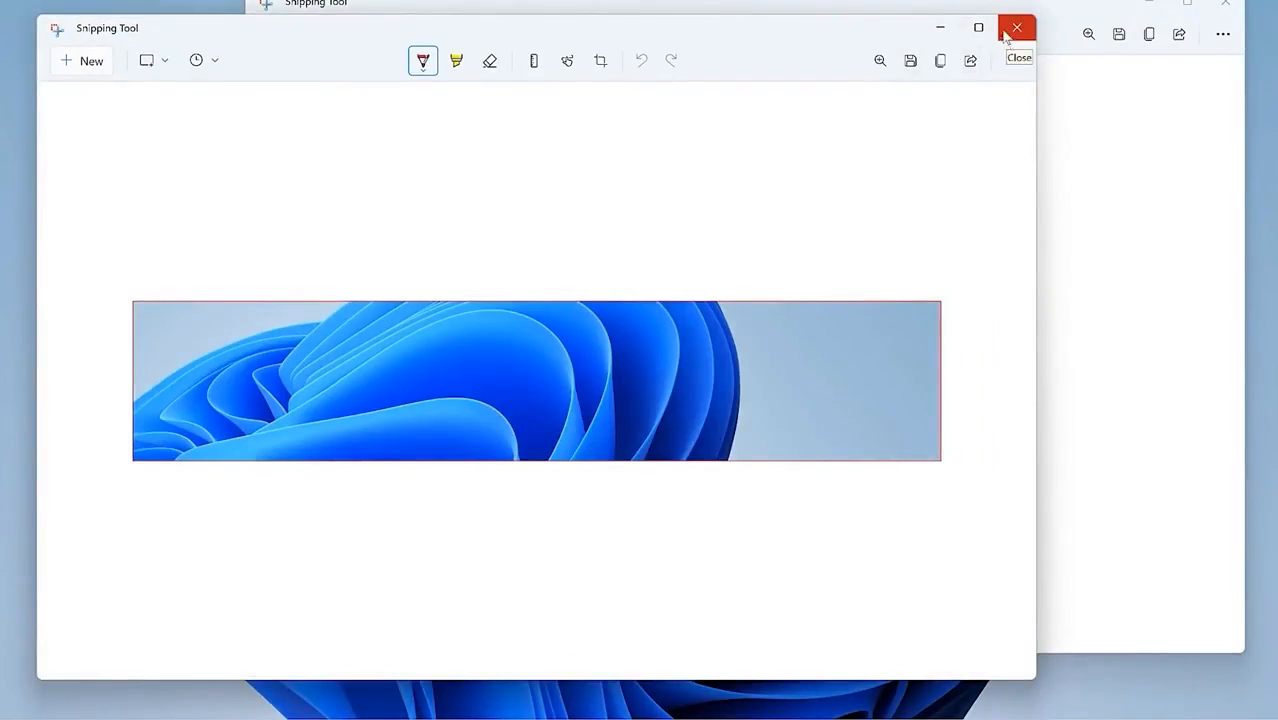
click(1016, 27)
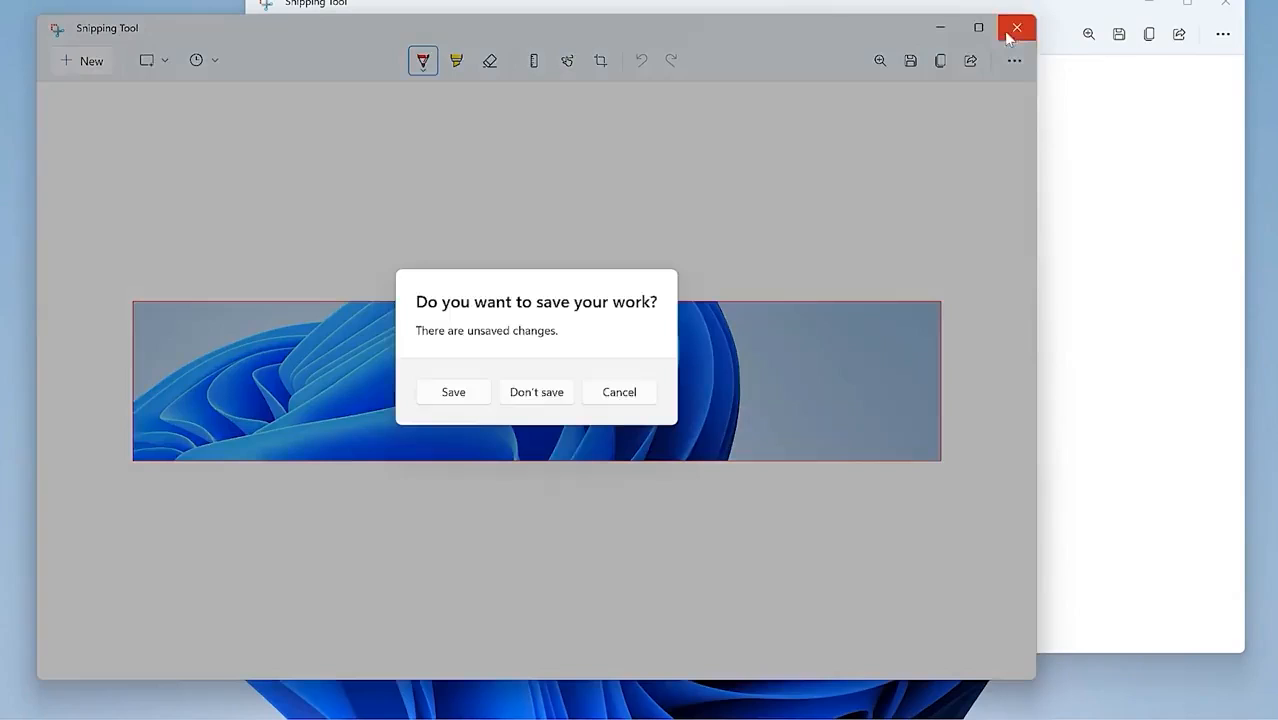
click(558, 395)
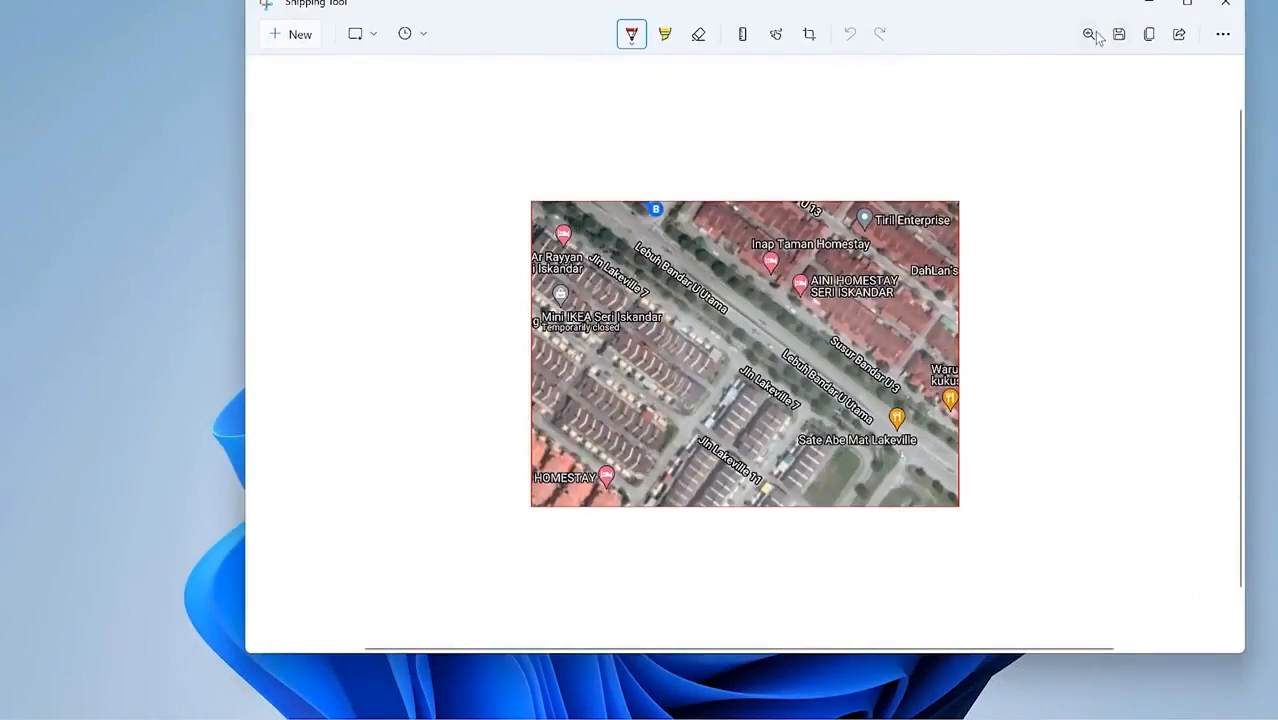
click(1147, 6)
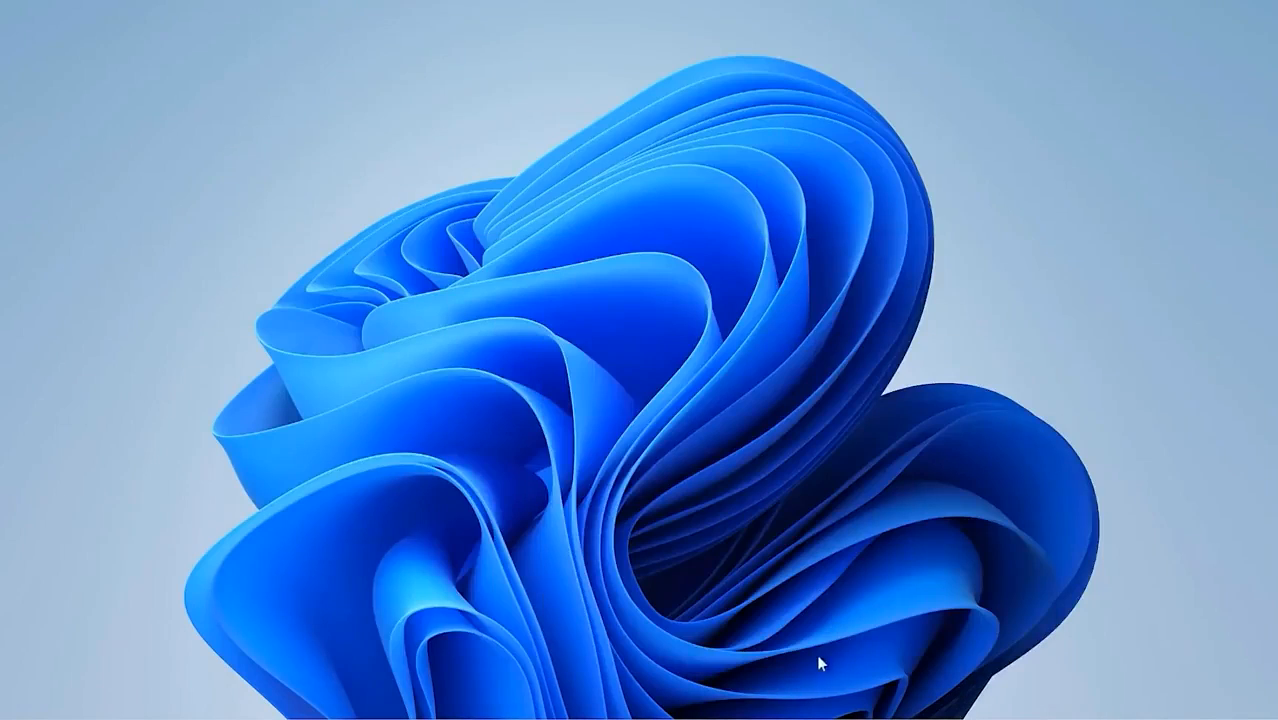
click(955, 718)
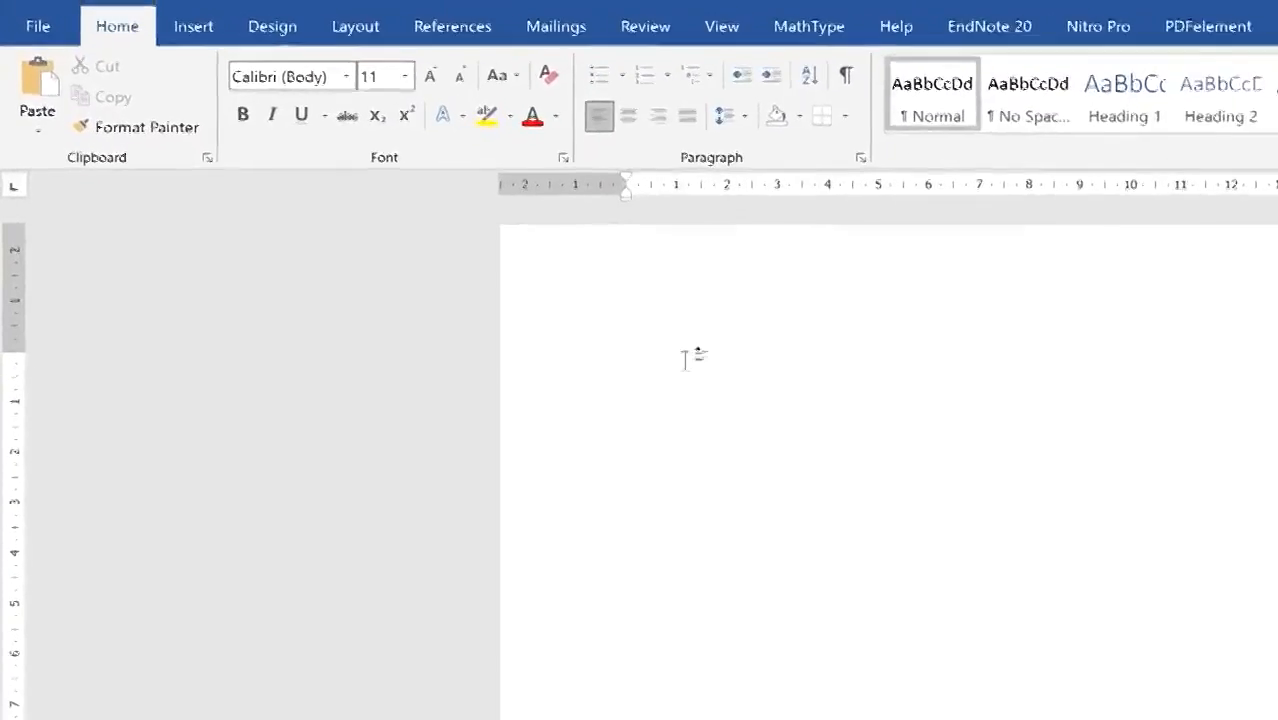
Step: Start an Insert > Screenshot > Screen Clipping, then cancel it with Esc
click(186, 36)
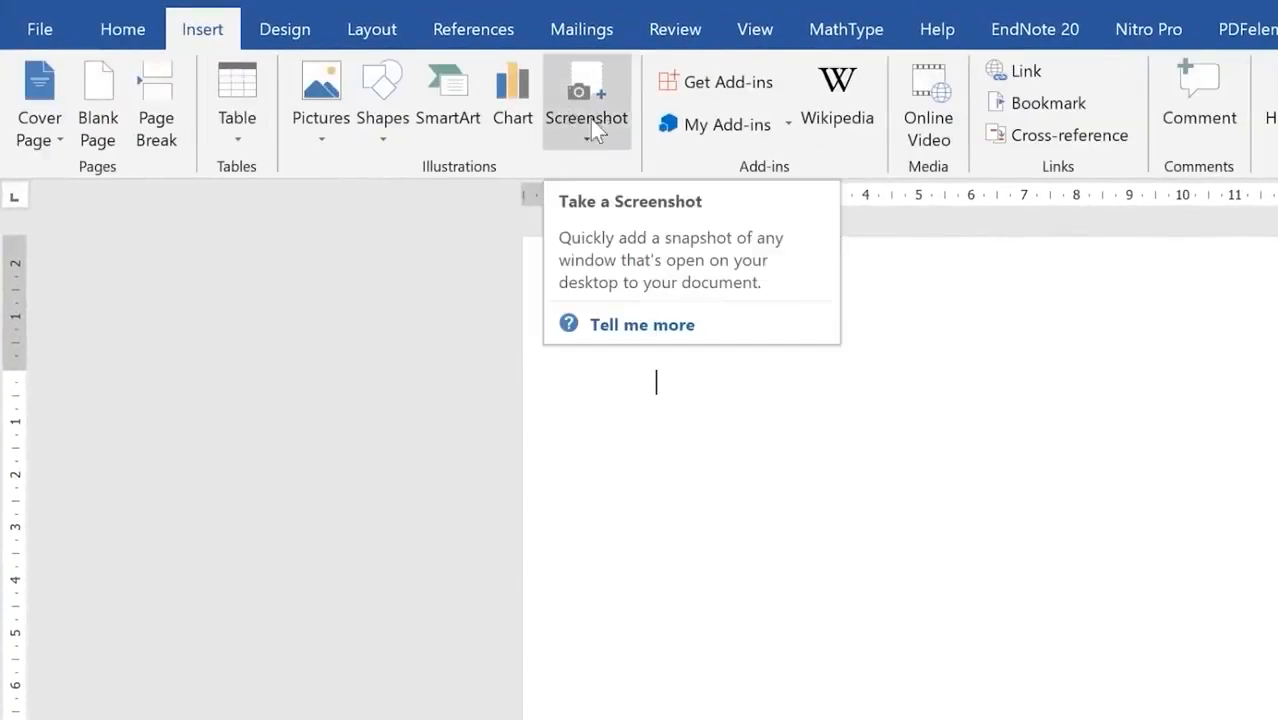
click(591, 91)
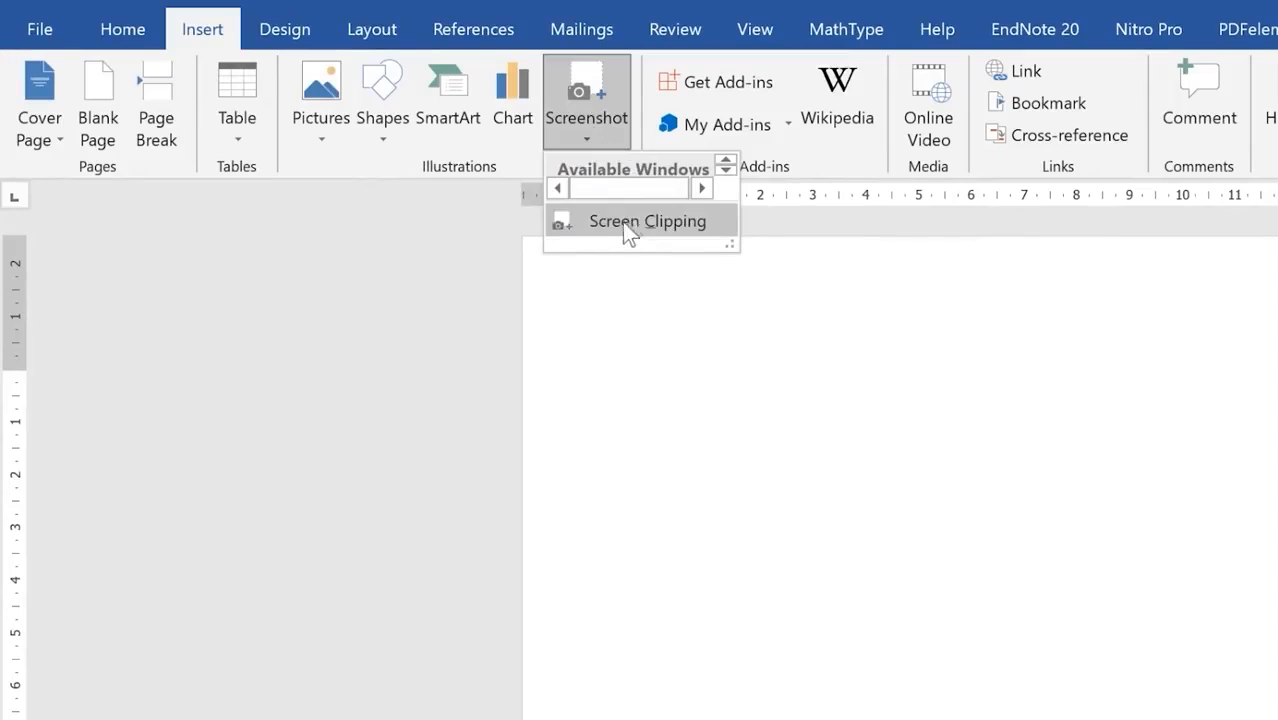
click(638, 222)
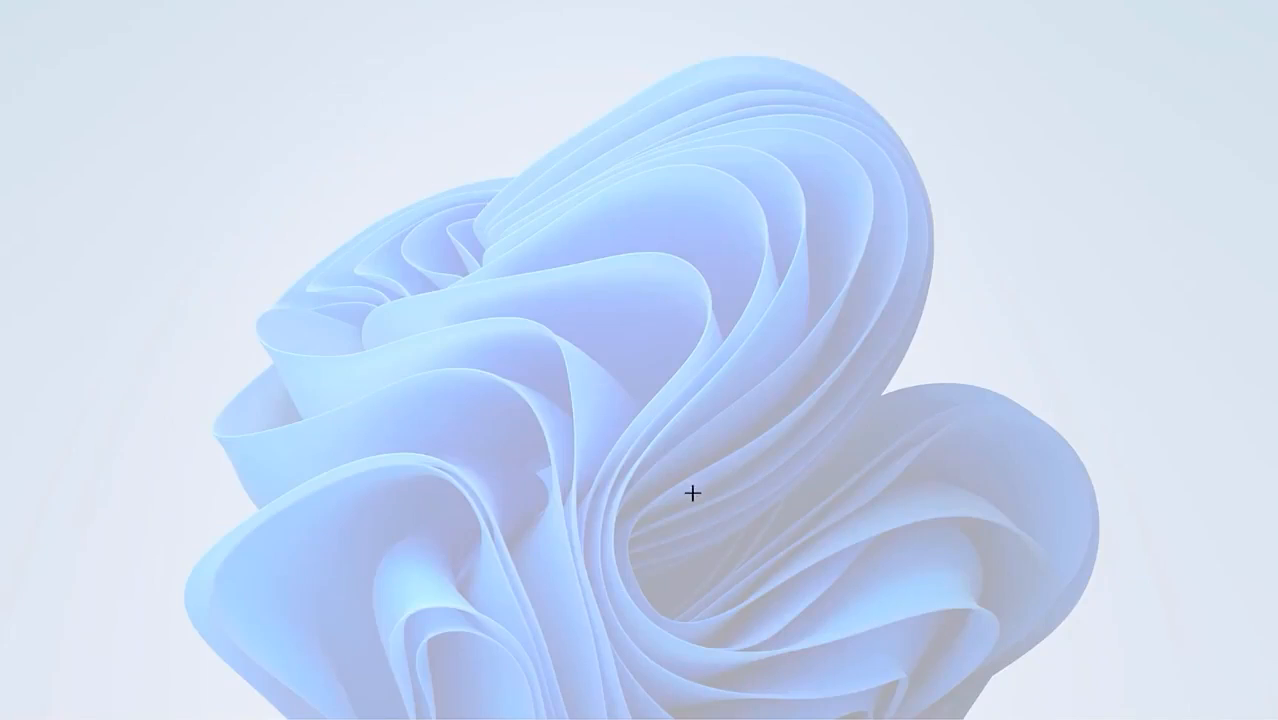
key(Escape)
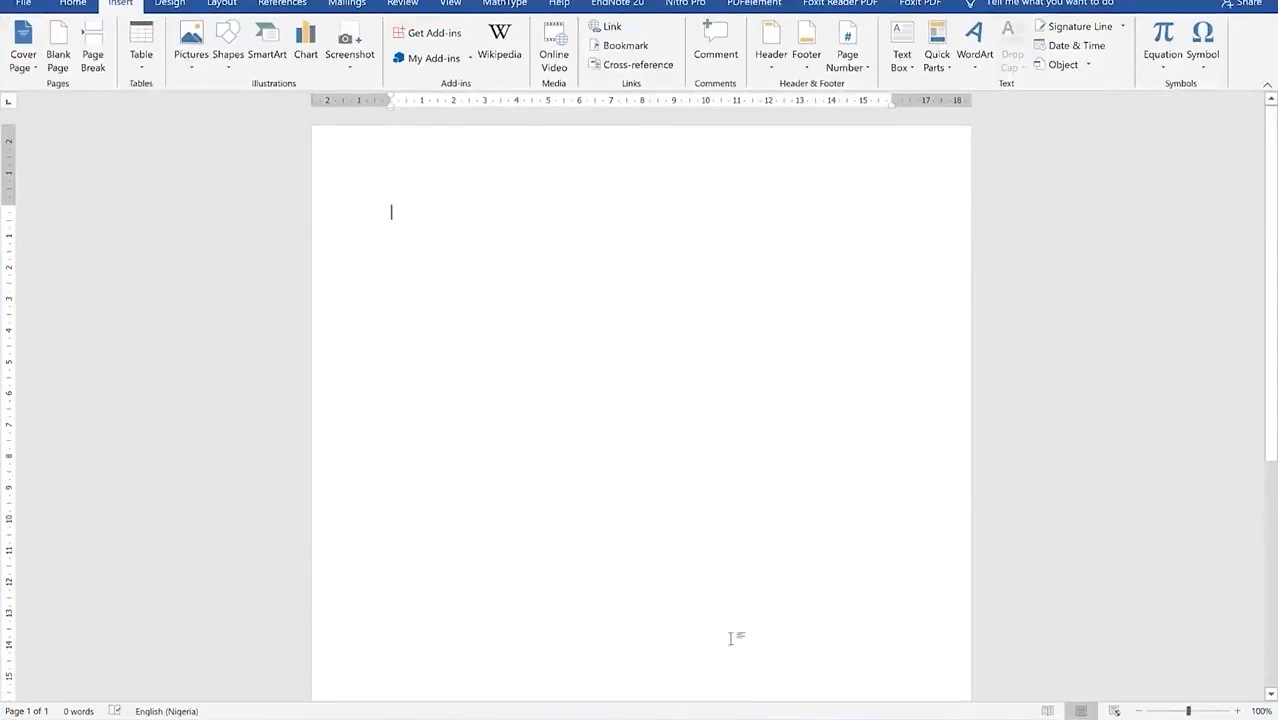
Step: Screen-clip the CONCEPT NOTE presentation's SCORING TEMPLATE slide into the Word document
mouse_move(786, 719)
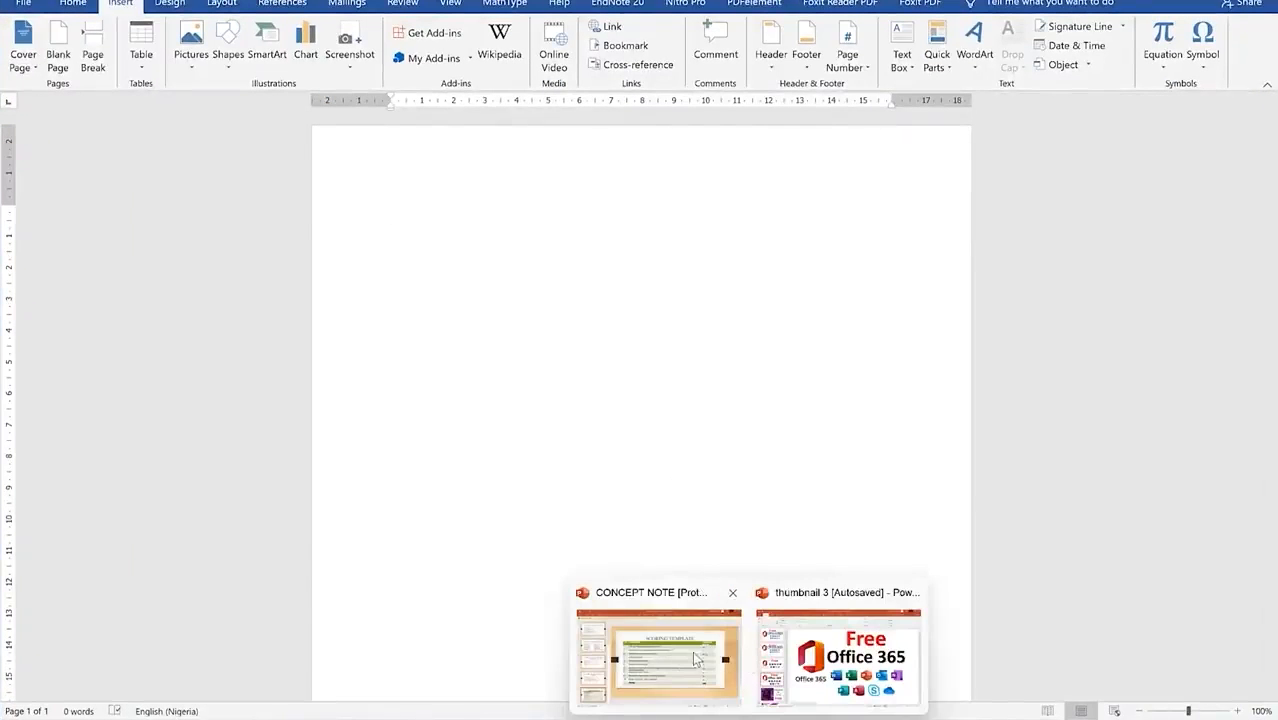
click(692, 651)
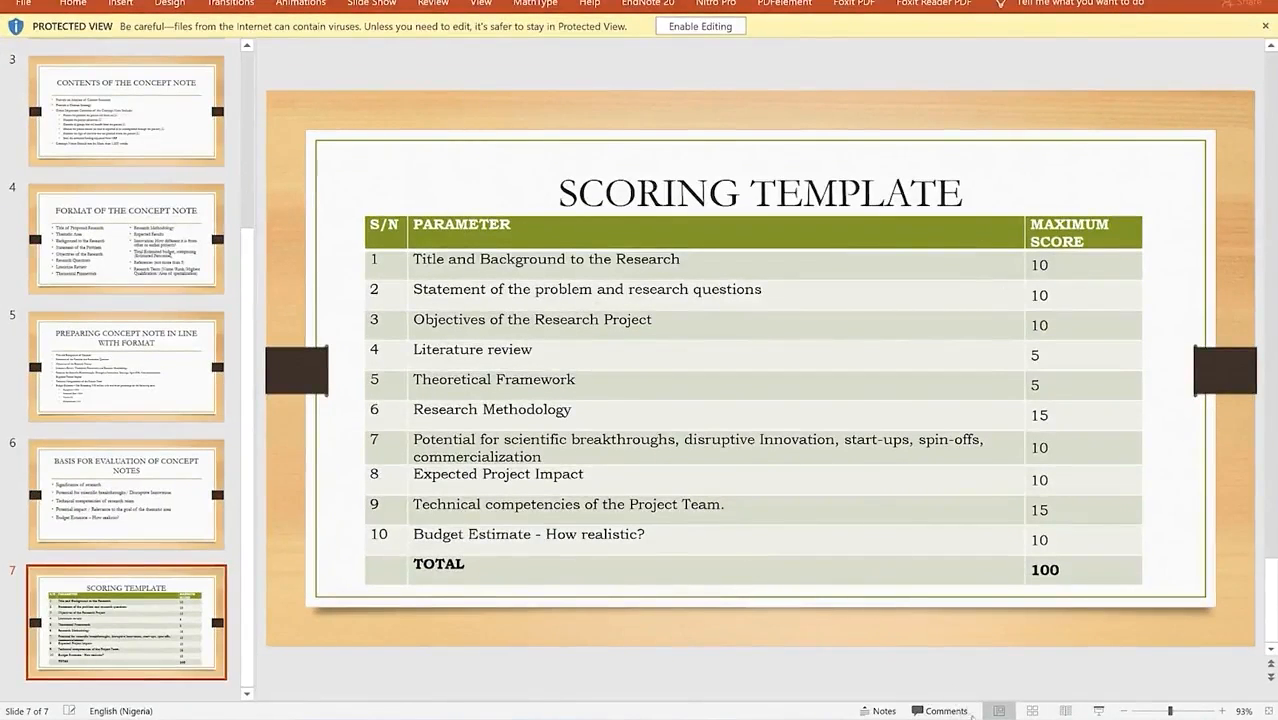
click(922, 718)
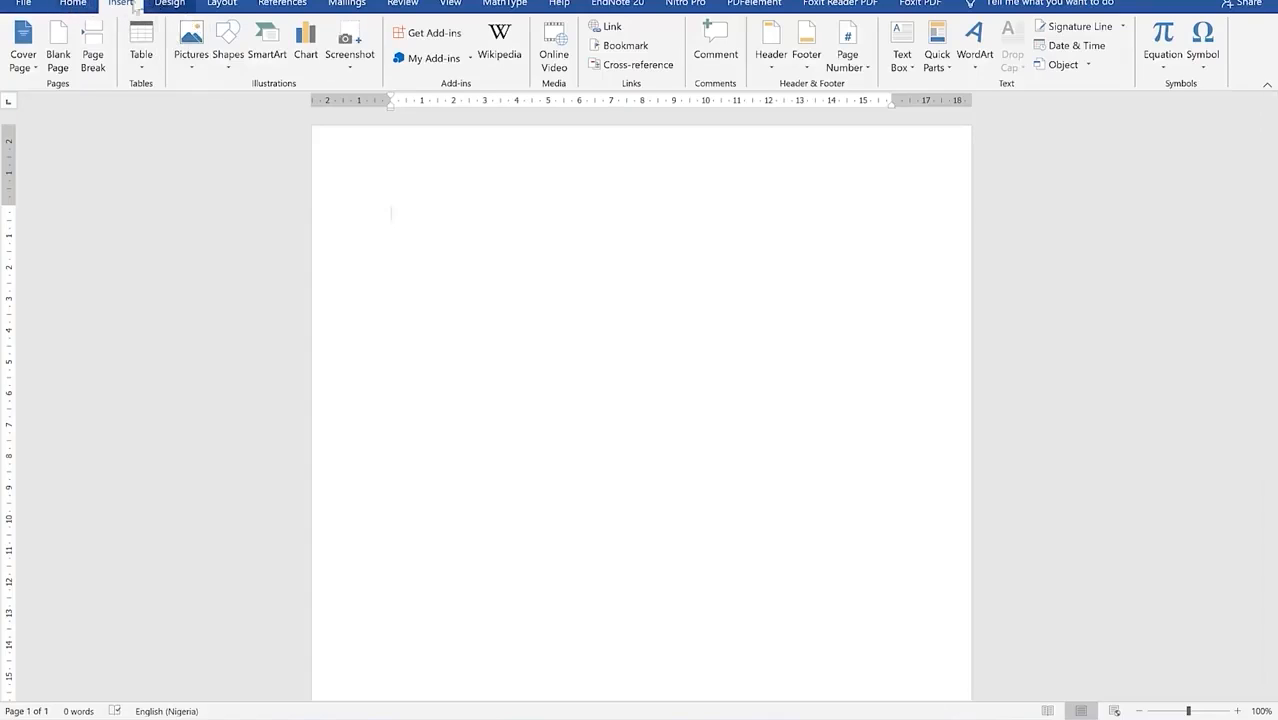
click(360, 68)
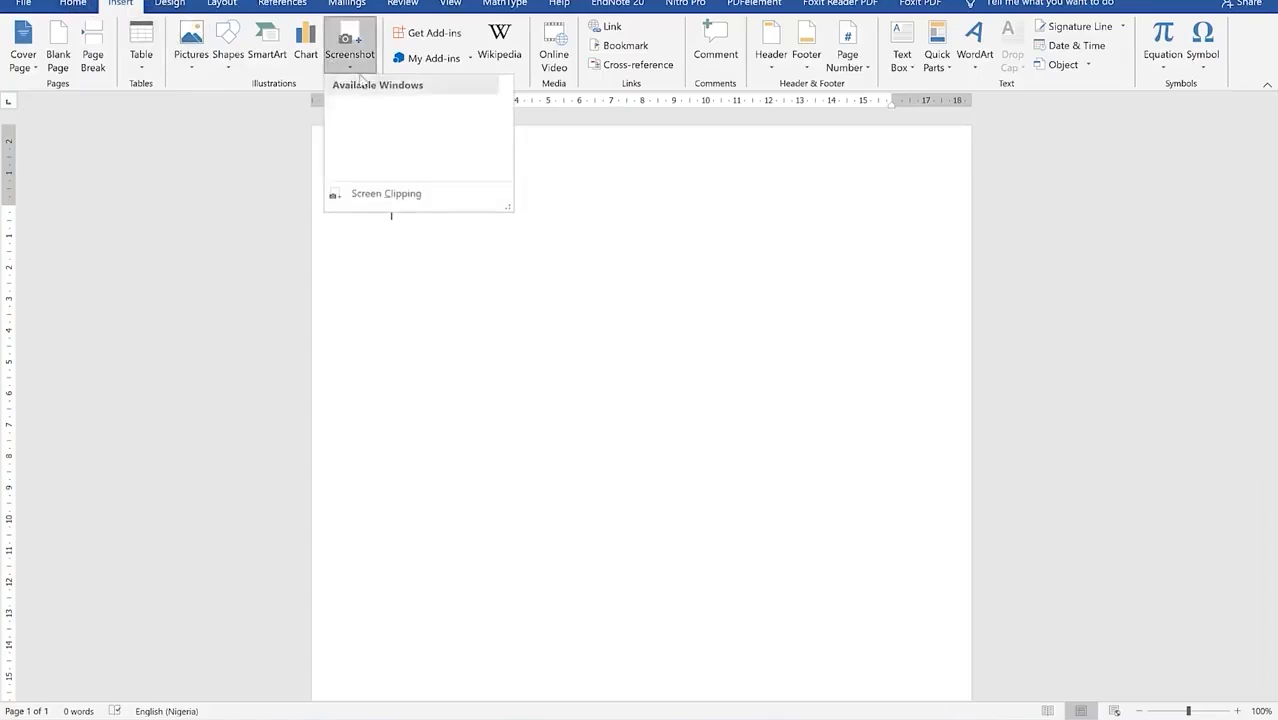
click(390, 196)
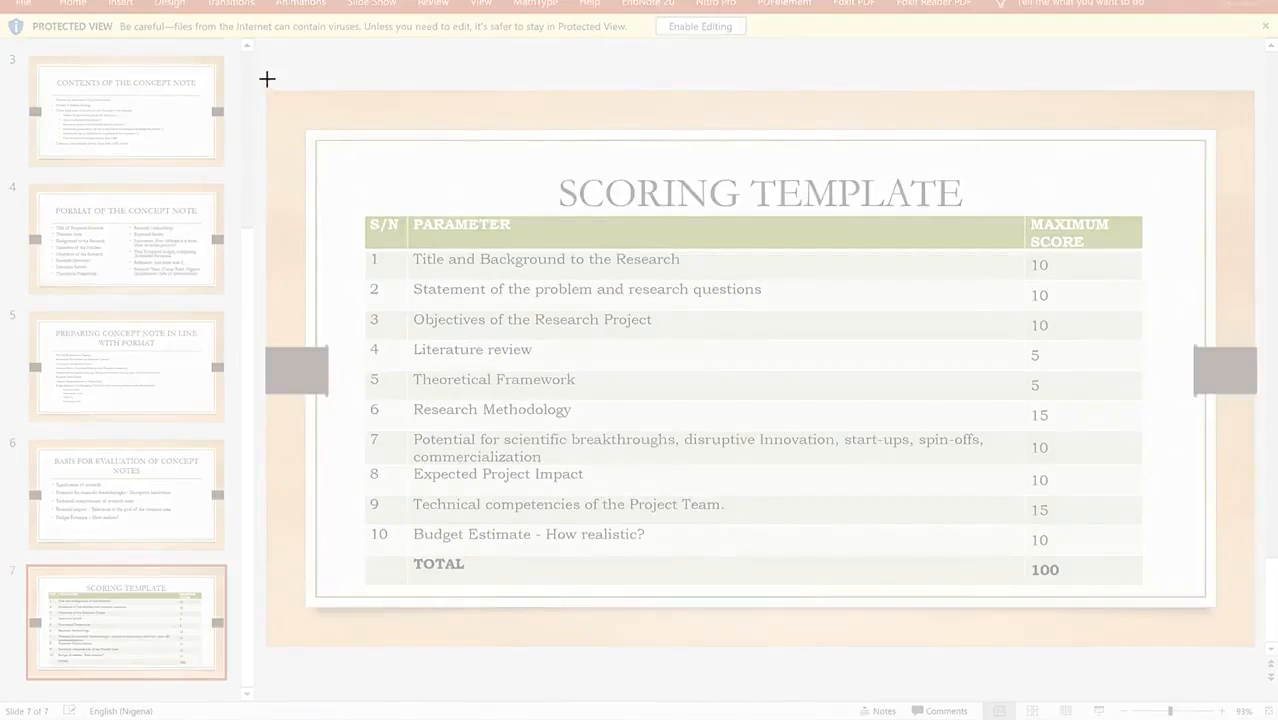
drag(267, 78, 1247, 643)
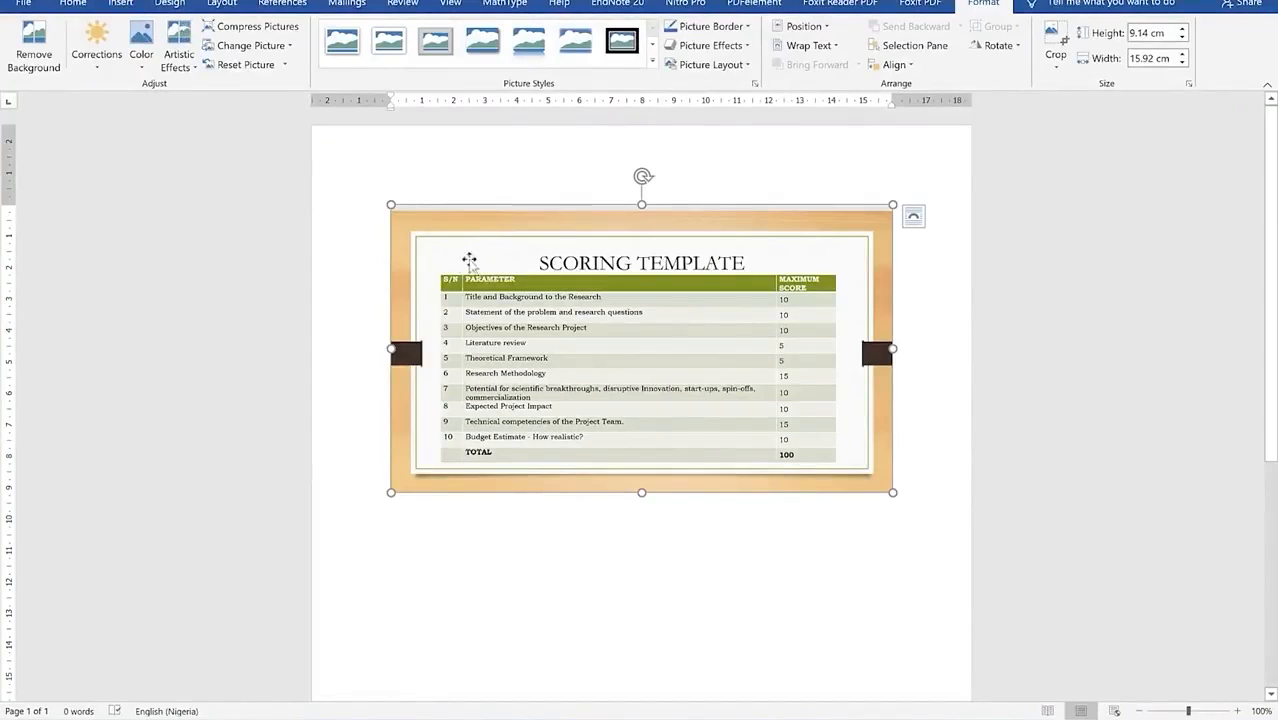
Step: Screen-clip the Google Drive Suggested files and folder list into the document
click(75, 4)
click(120, 4)
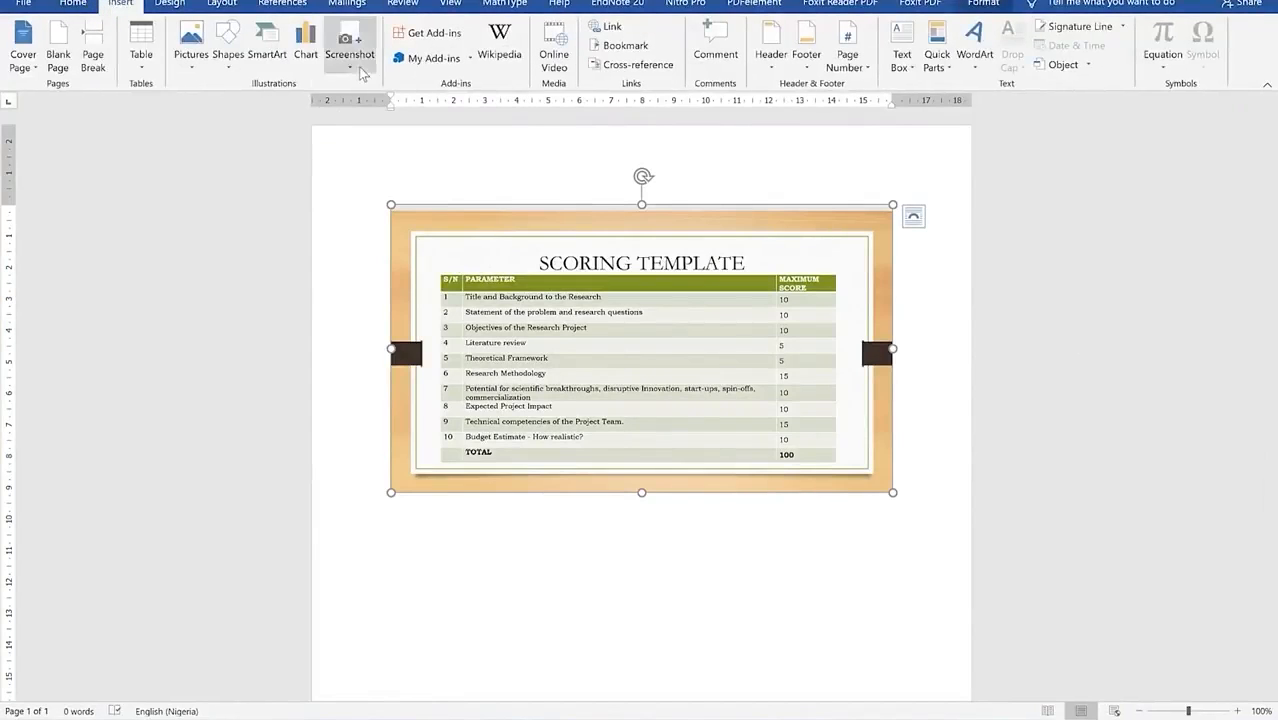
click(355, 66)
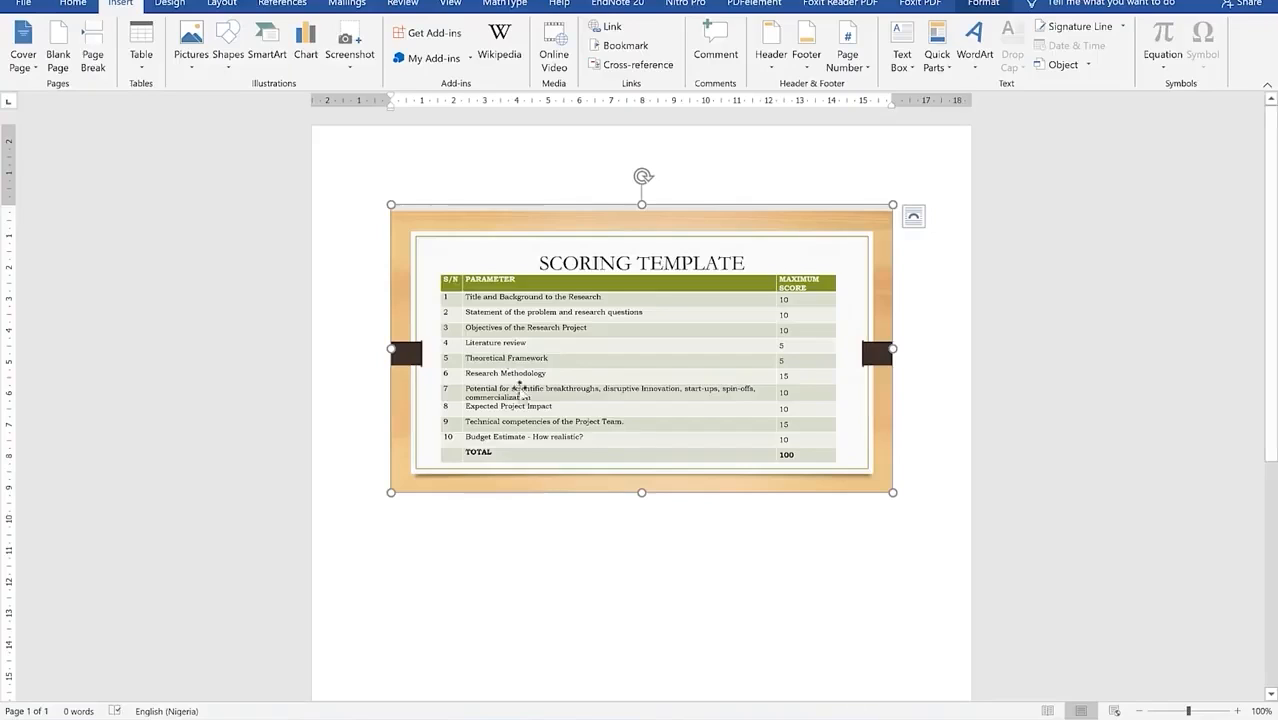
click(350, 50)
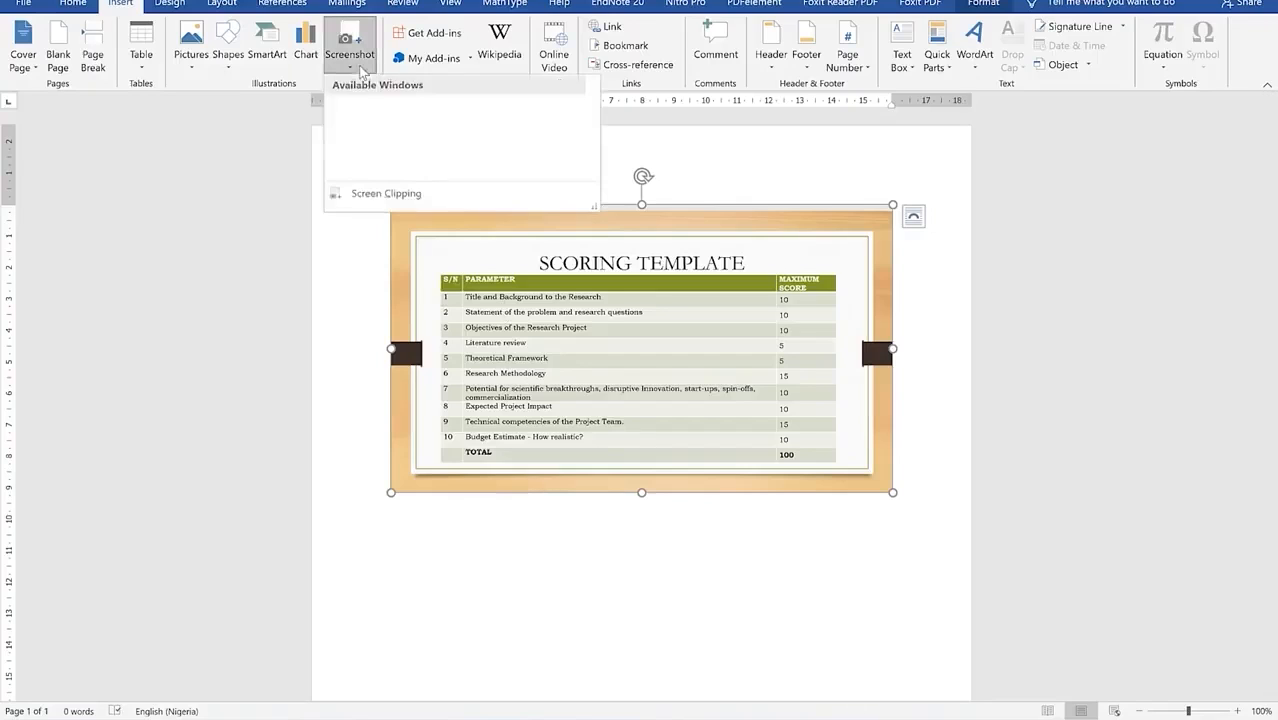
click(403, 203)
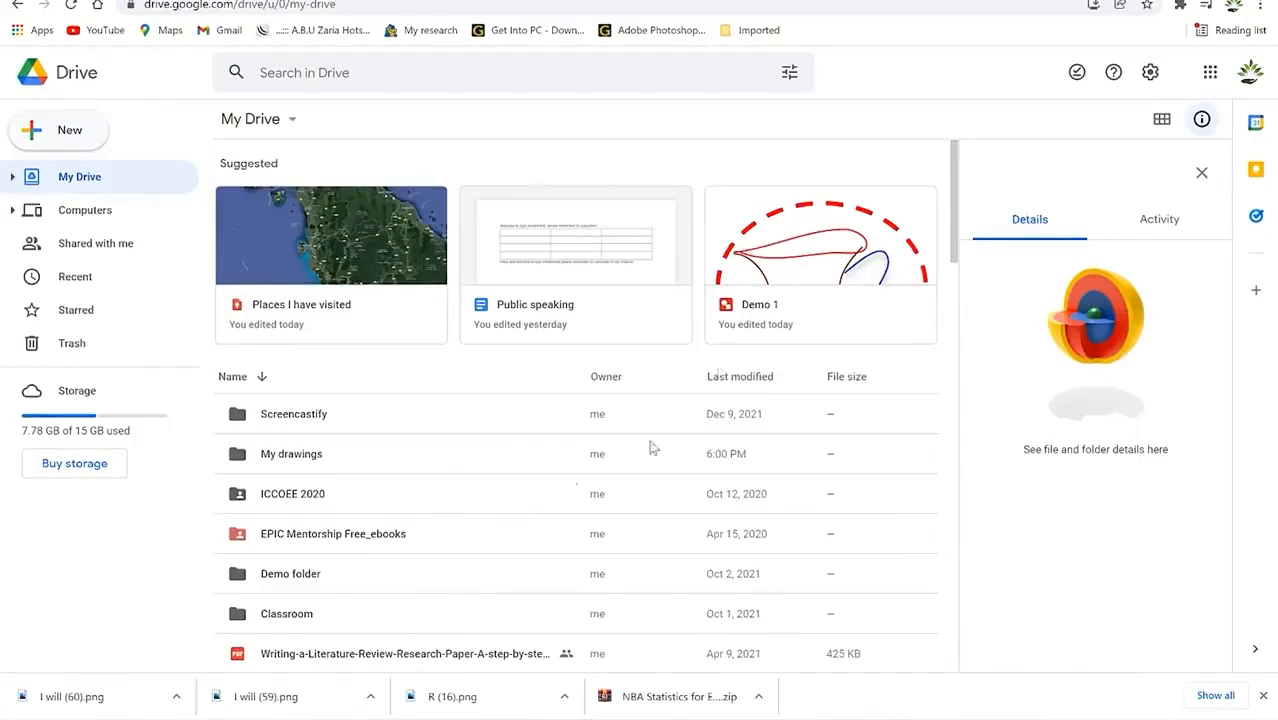
drag(221, 128, 936, 512)
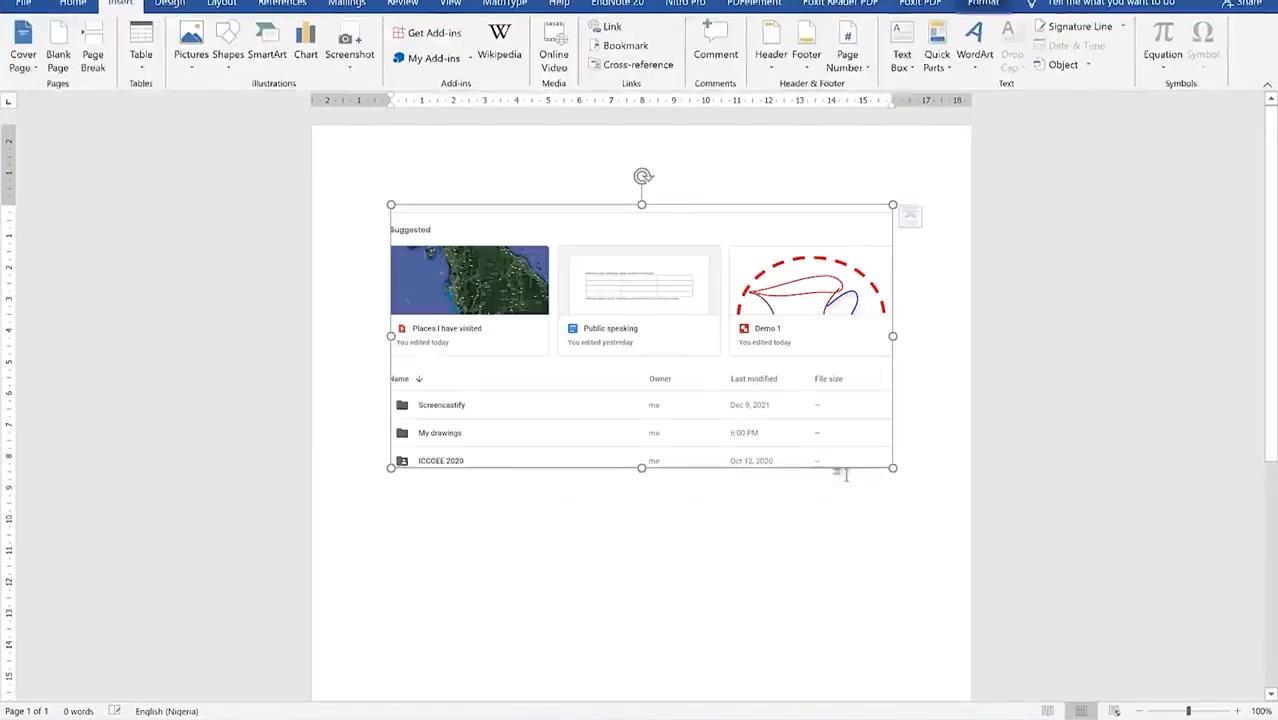
scroll(600, 385, down, 1)
scroll(600, 385, down, 2)
scroll(600, 380, up, 2)
scroll(600, 380, down, 1)
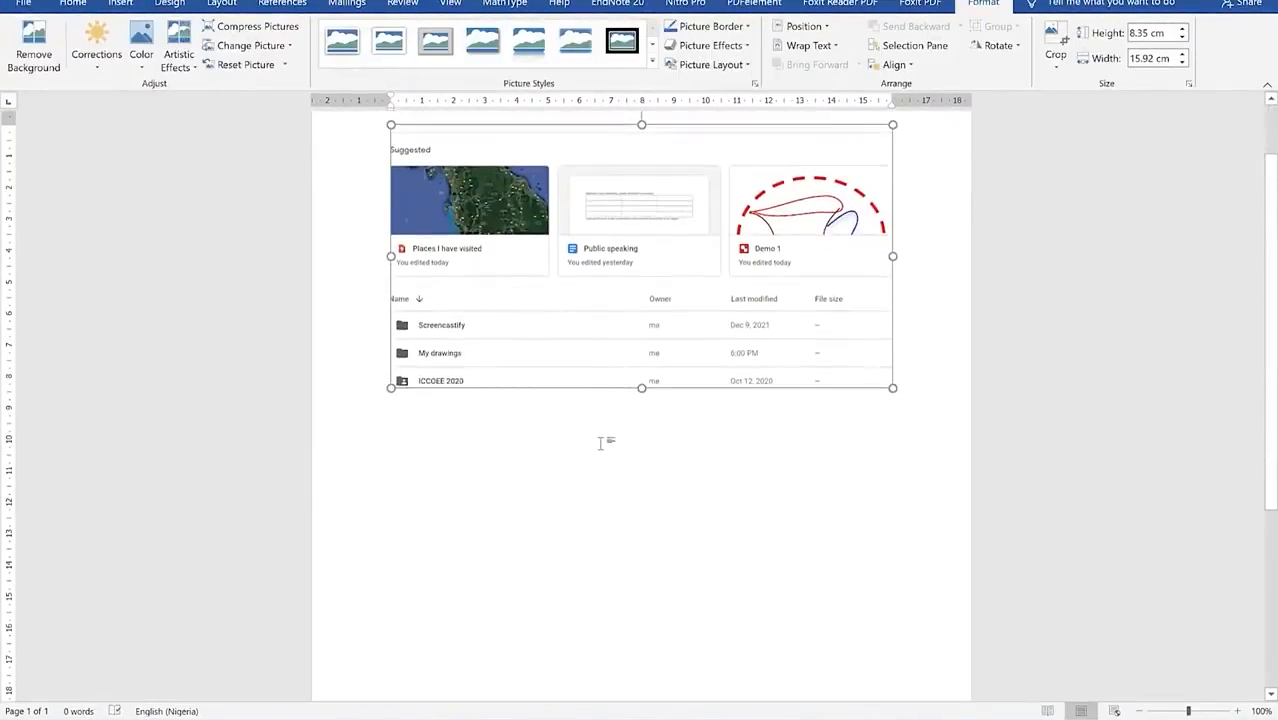
scroll(590, 400, up, 1)
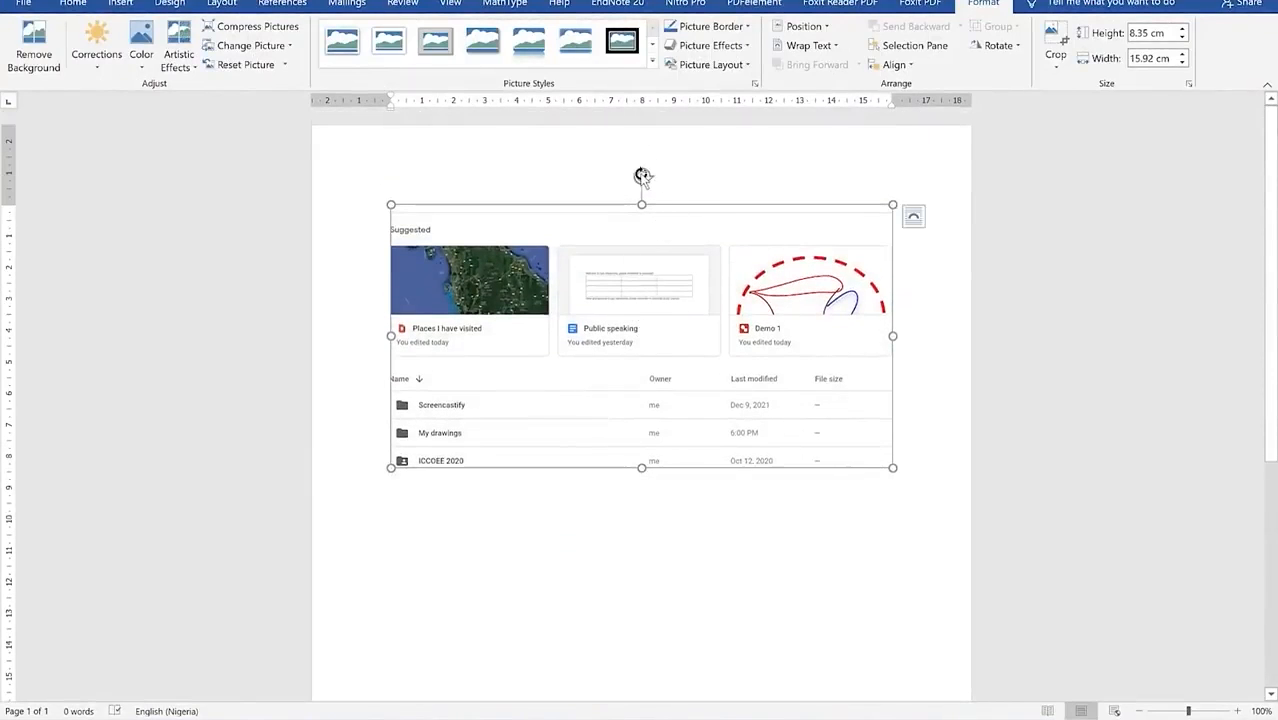
drag(642, 176, 672, 311)
drag(580, 338, 585, 330)
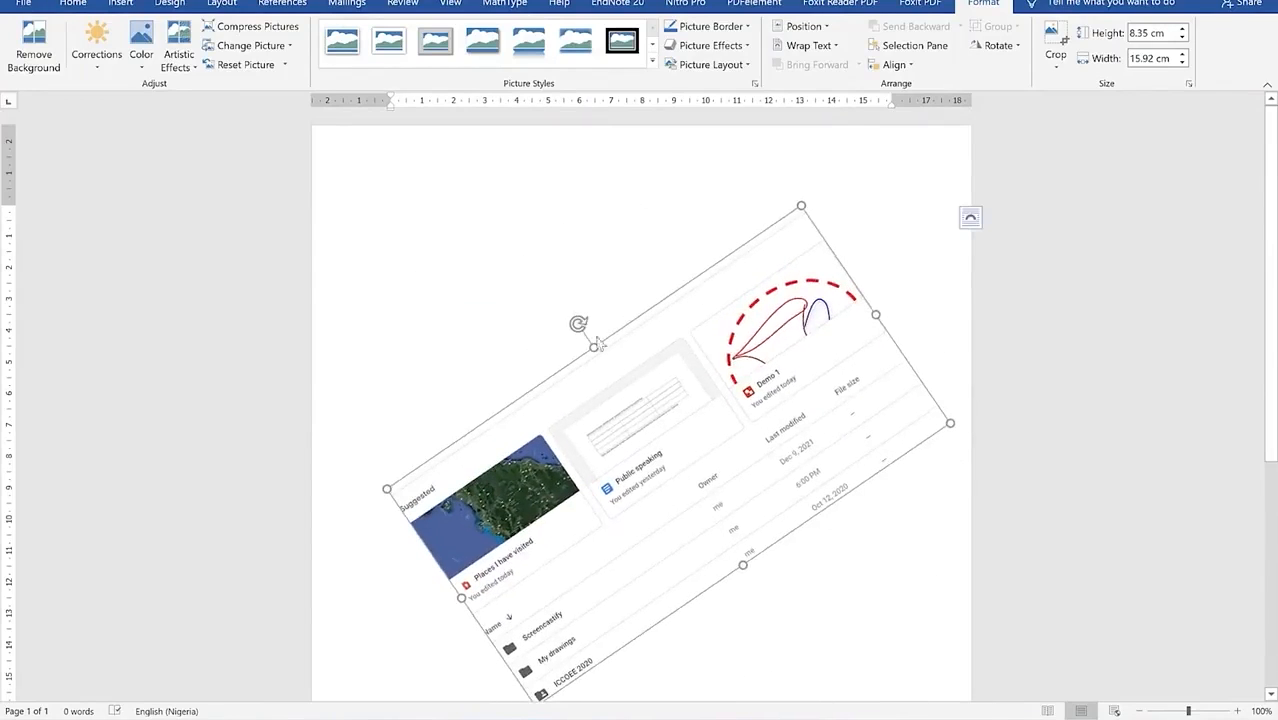
drag(580, 323, 671, 305)
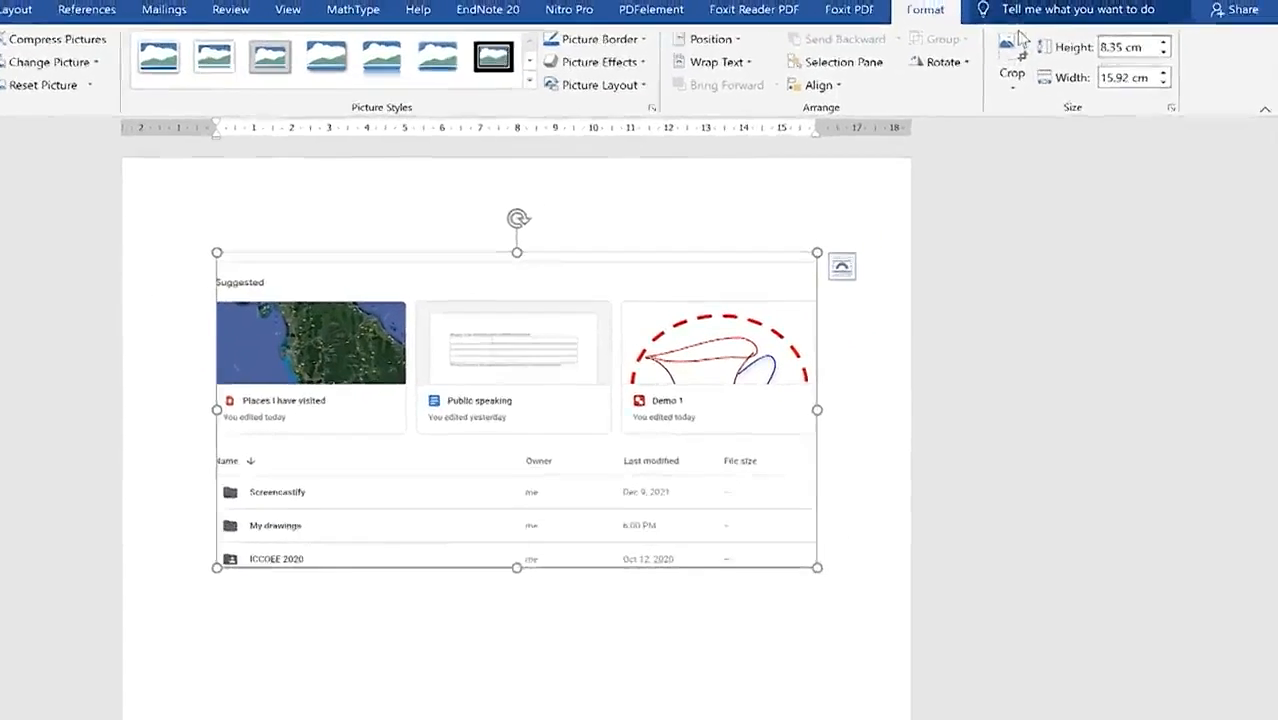
Step: Crop the Drive screenshot's top and bottom to just the suggested file cards, 4.13 cm high
click(1055, 48)
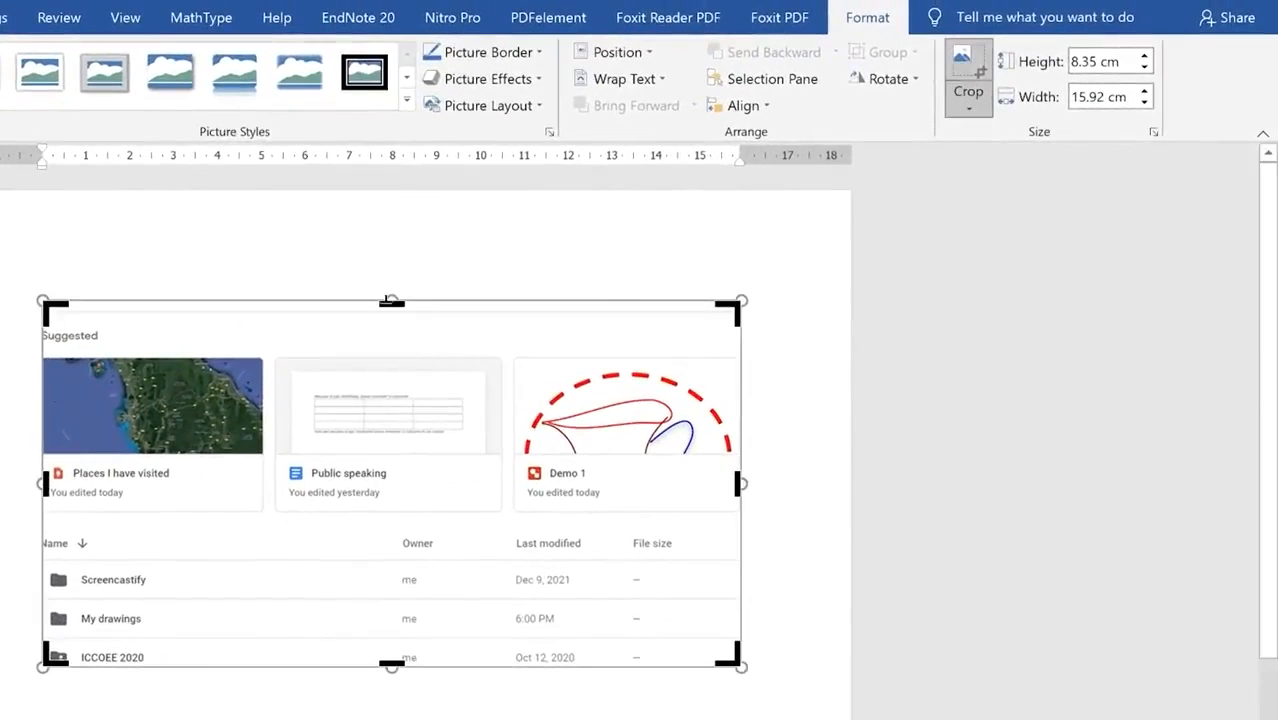
drag(391, 300, 394, 347)
drag(391, 619, 384, 481)
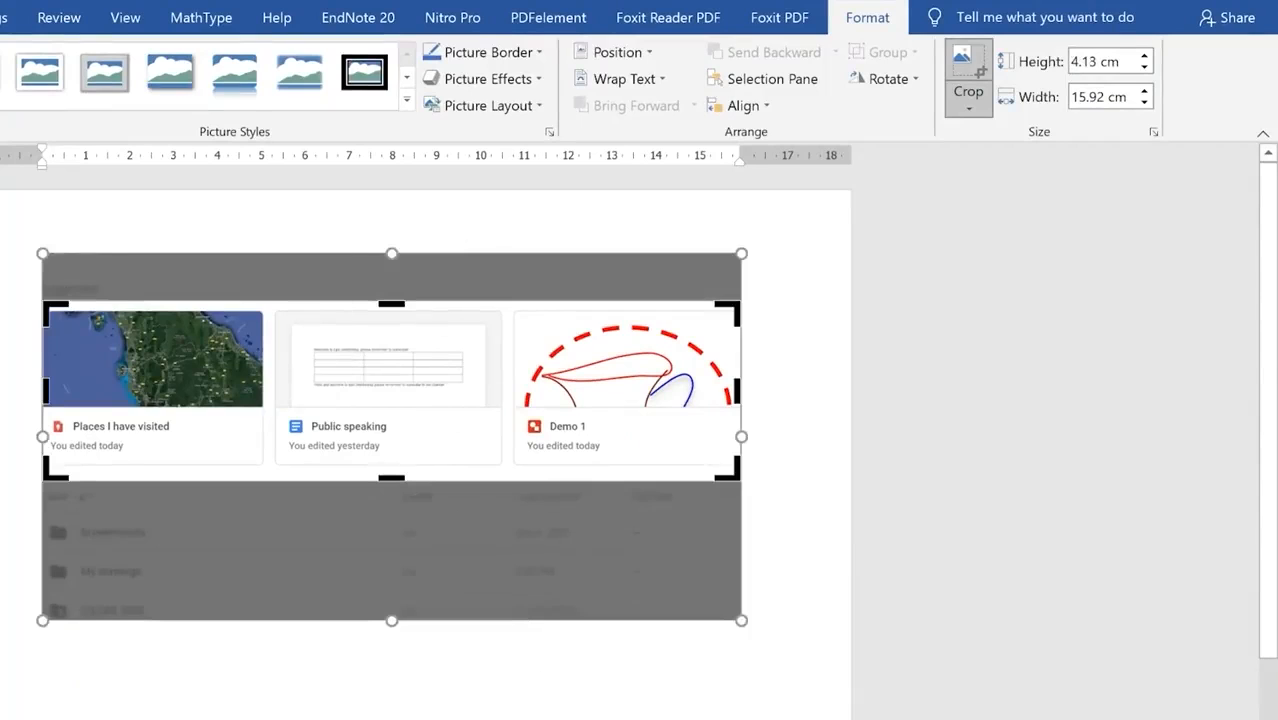
key(Escape)
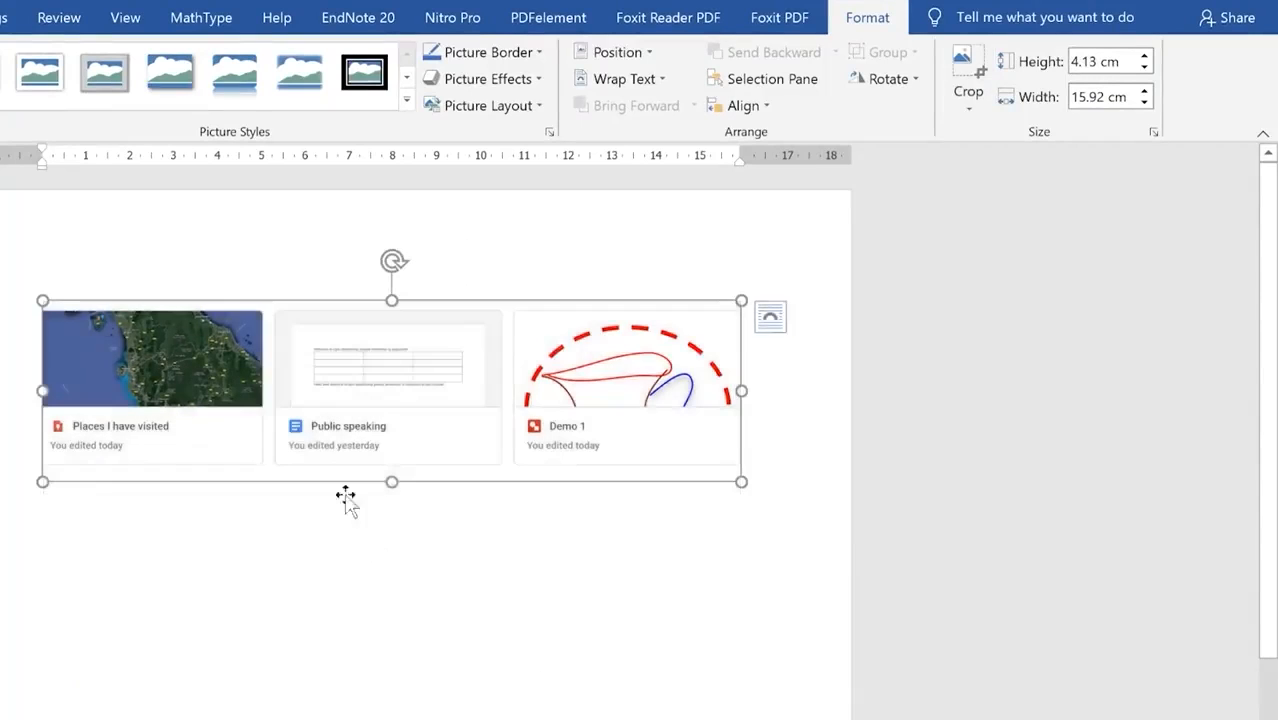